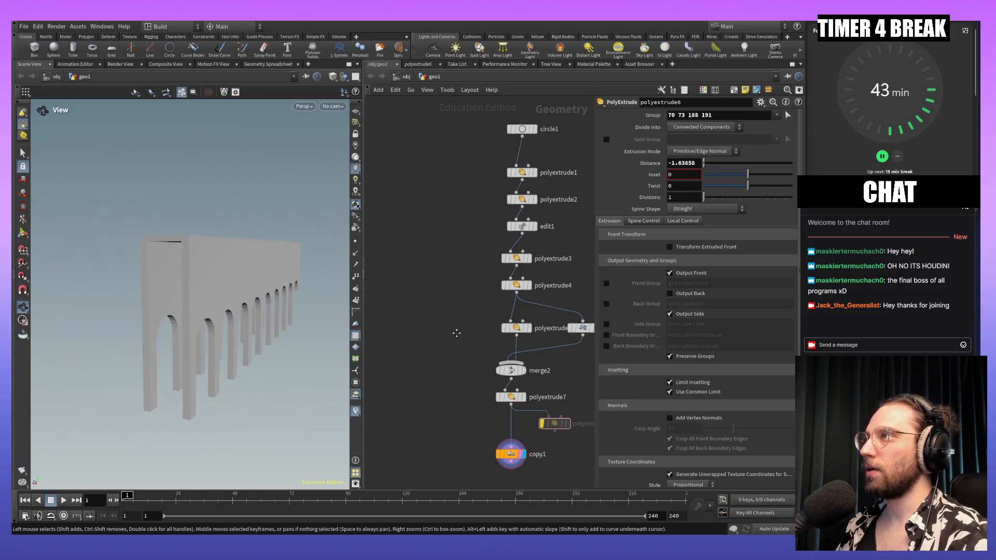
Step: Examine the arcade model from several sides and look over the node network that builds it
{"action": "middle_click_drag", "start_coordinate": [457, 338], "coordinate": [445, 320]}
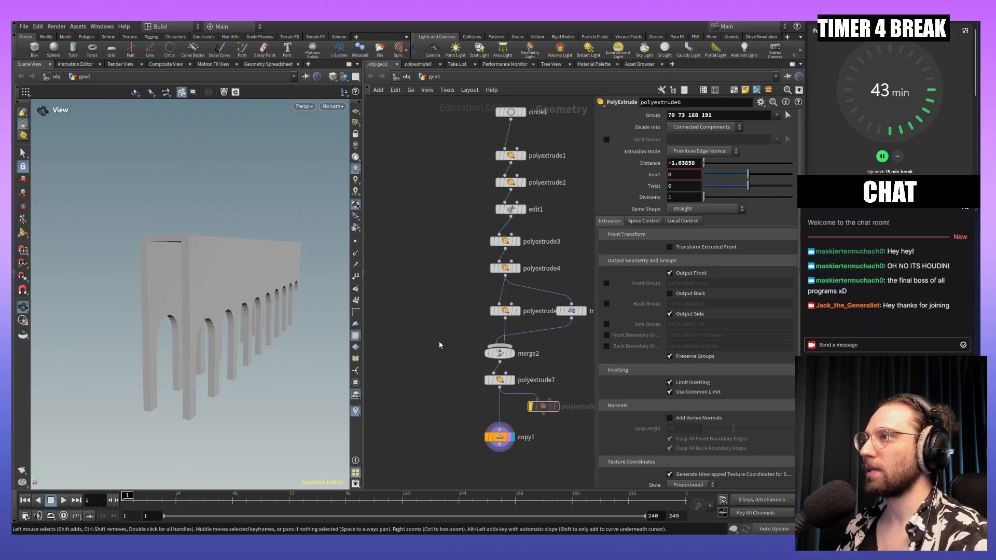
{"action": "left_click_drag", "start_coordinate": [295, 365], "coordinate": [197, 332]}
{"action": "middle_click_drag", "start_coordinate": [193, 325], "coordinate": [220, 321]}
{"action": "scroll", "coordinate": [201, 311], "scroll_direction": "up", "scroll_amount": 5}
{"action": "left_click_drag", "start_coordinate": [201, 310], "coordinate": [289, 331]}
{"action": "scroll", "coordinate": [250, 306], "scroll_direction": "down", "scroll_amount": 5}
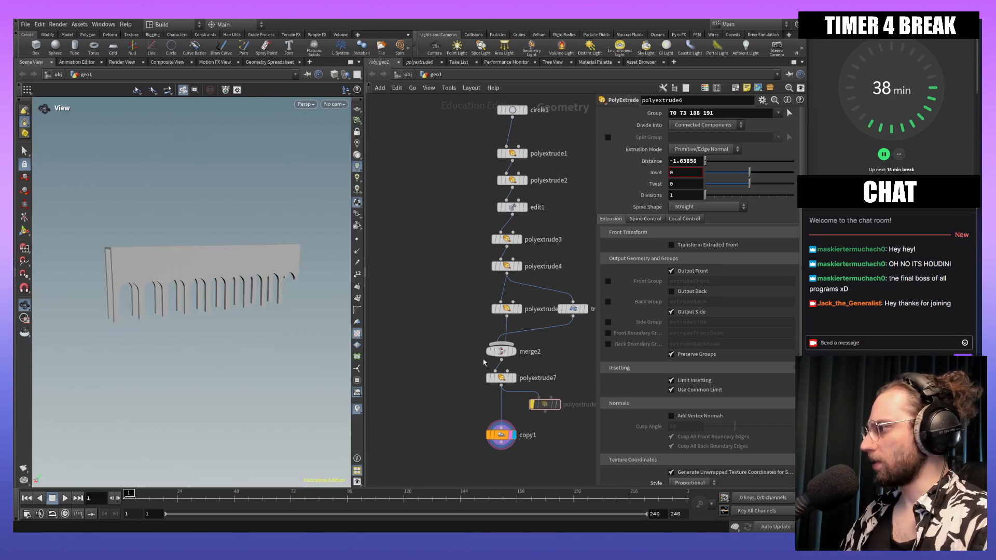
{"action": "middle_click_drag", "start_coordinate": [236, 342], "coordinate": [178, 318]}
{"action": "left_click_drag", "start_coordinate": [178, 318], "coordinate": [213, 295]}
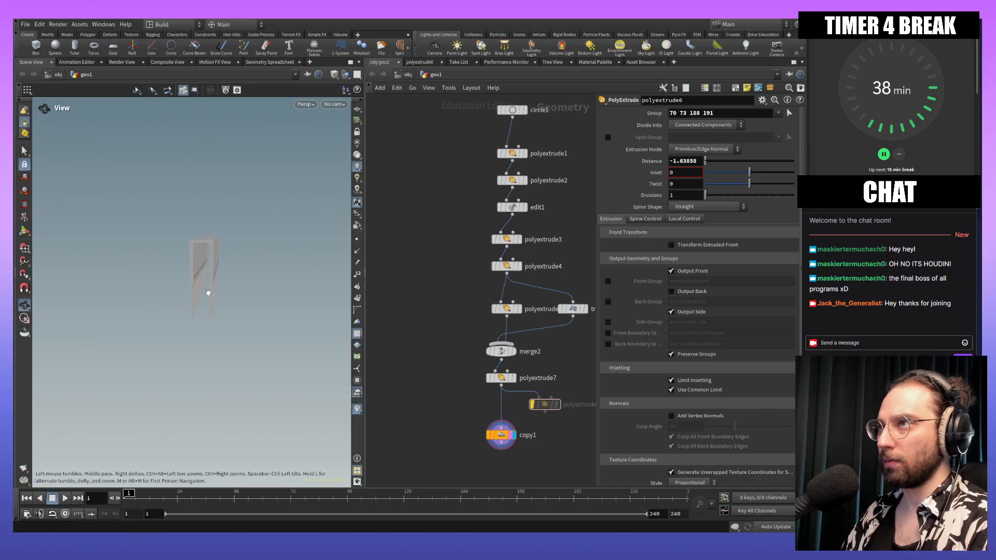
{"action": "left_click_drag", "start_coordinate": [254, 329], "coordinate": [232, 331]}
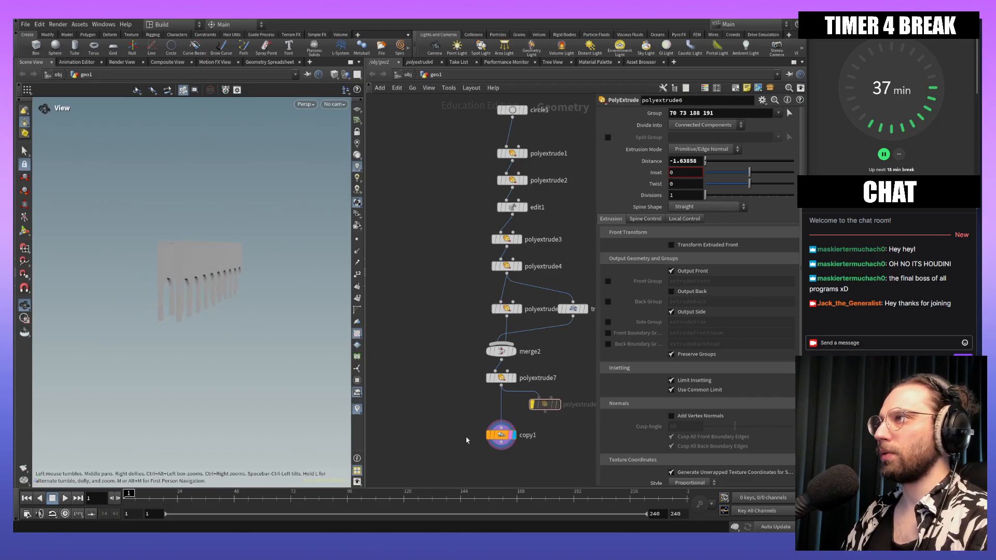
{"action": "scroll", "coordinate": [431, 386], "scroll_direction": "up", "scroll_amount": 5}
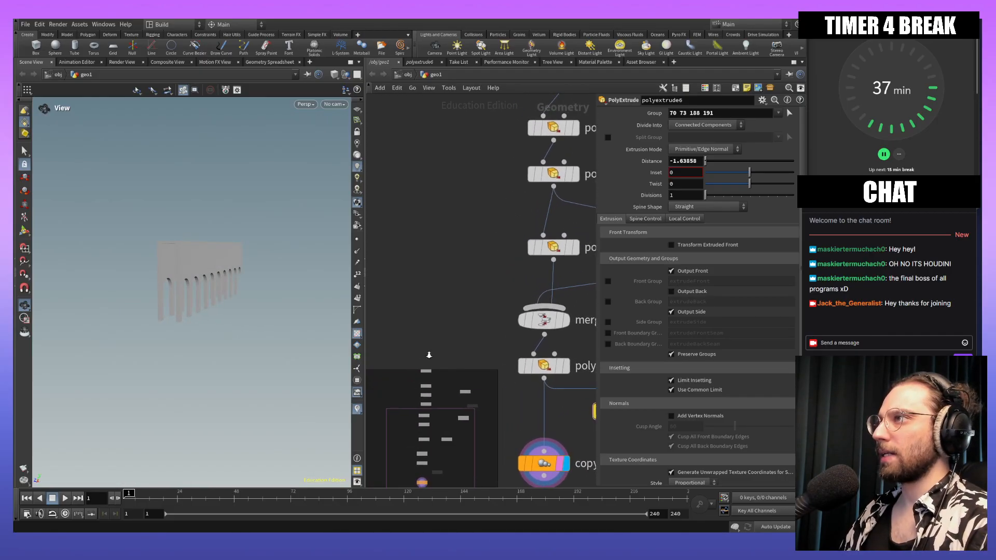
{"action": "scroll", "coordinate": [451, 385], "scroll_direction": "down", "scroll_amount": 1}
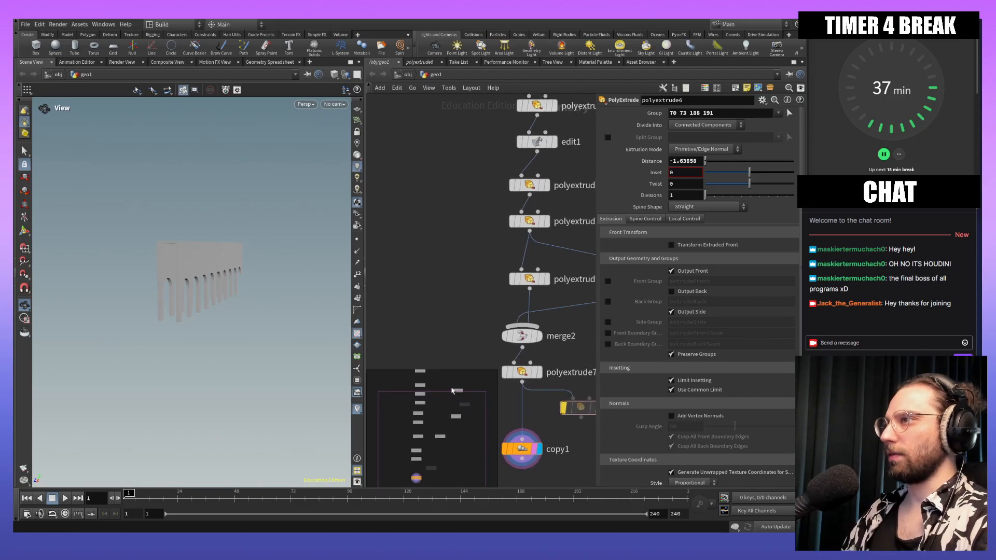
Step: Open X-Mouse Button Control and assign Middle Click to Mouse Button 4 in the Default profile
{"action": "key", "text": "super"}
{"action": "type", "text": "xmou"}
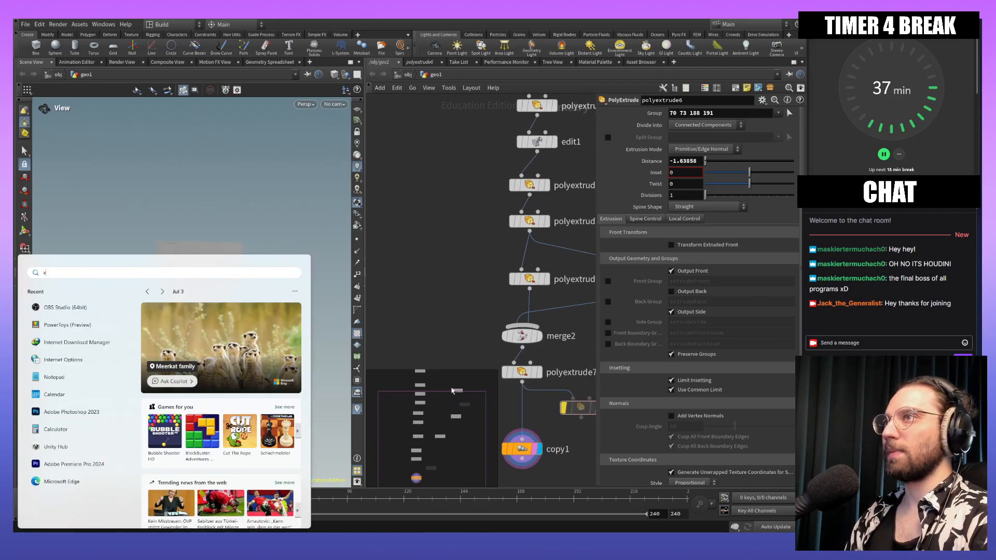
{"action": "key", "text": "Return"}
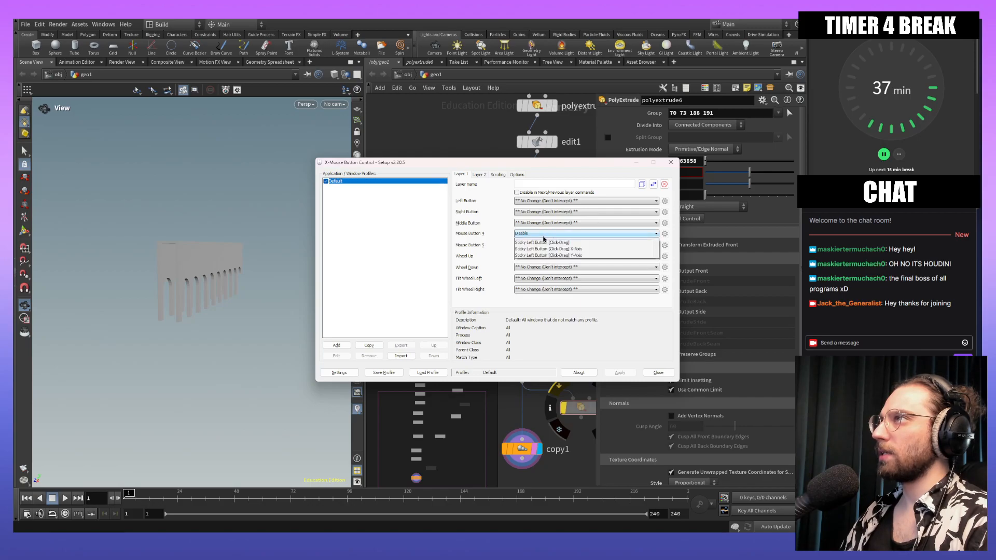
{"action": "left_click", "coordinate": [543, 235]}
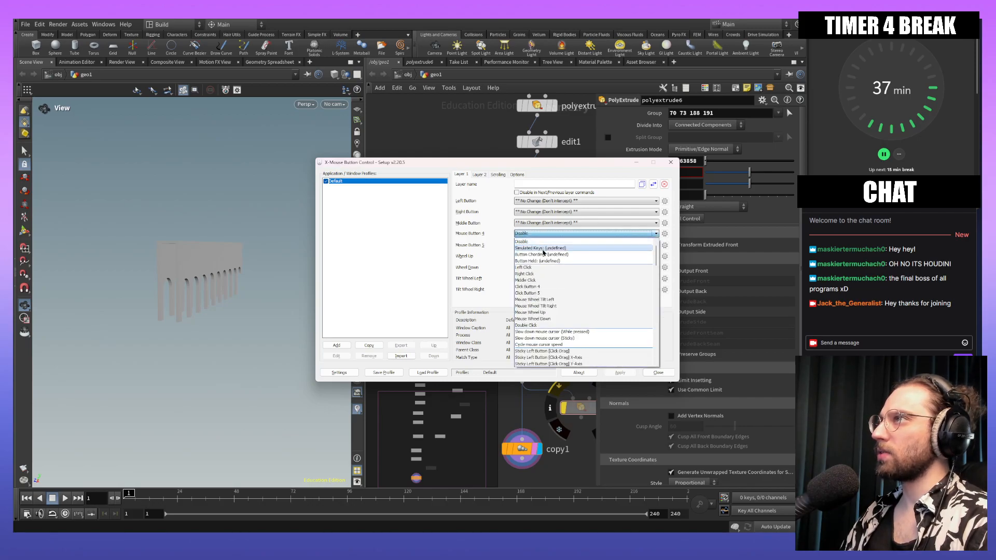
{"action": "left_click", "coordinate": [544, 235]}
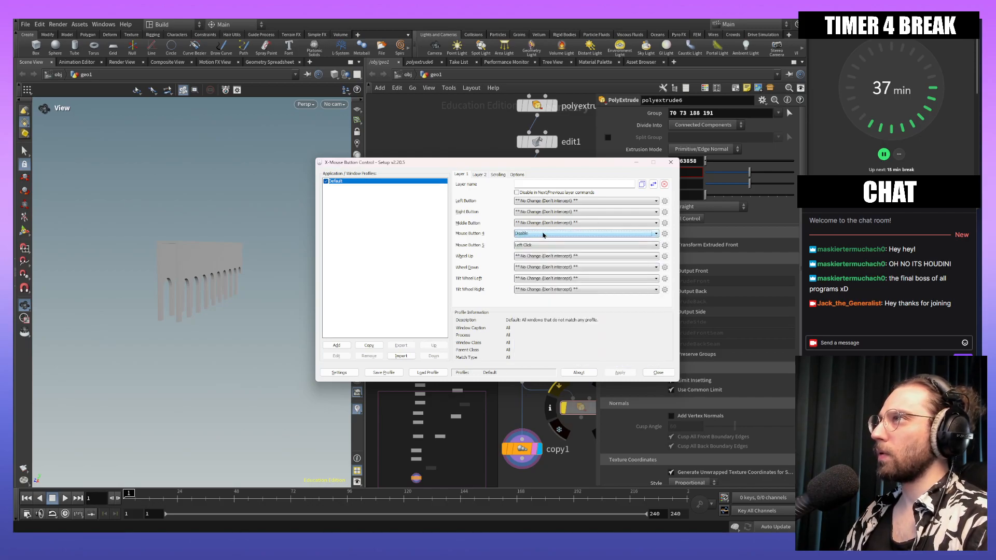
{"action": "left_click", "coordinate": [532, 235]}
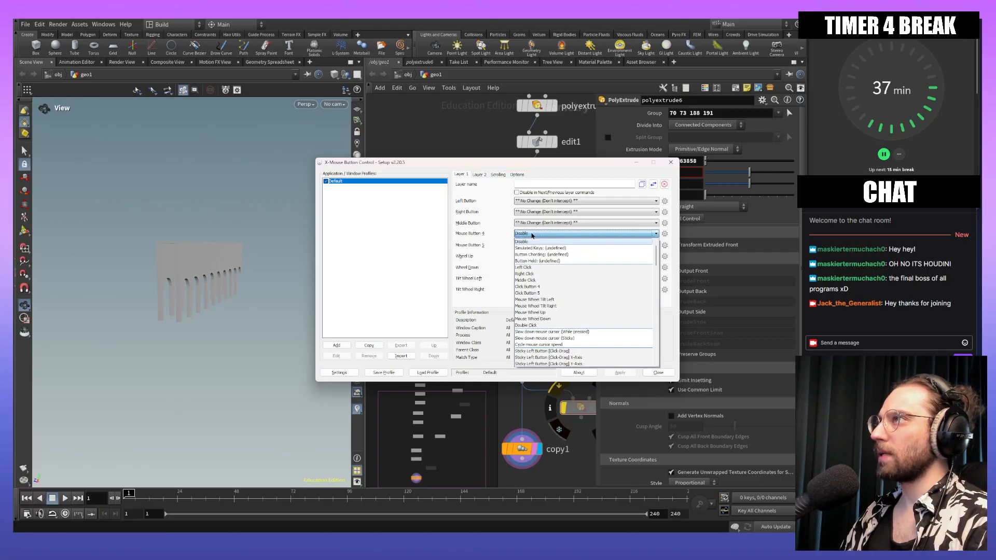
{"action": "left_click", "coordinate": [541, 281]}
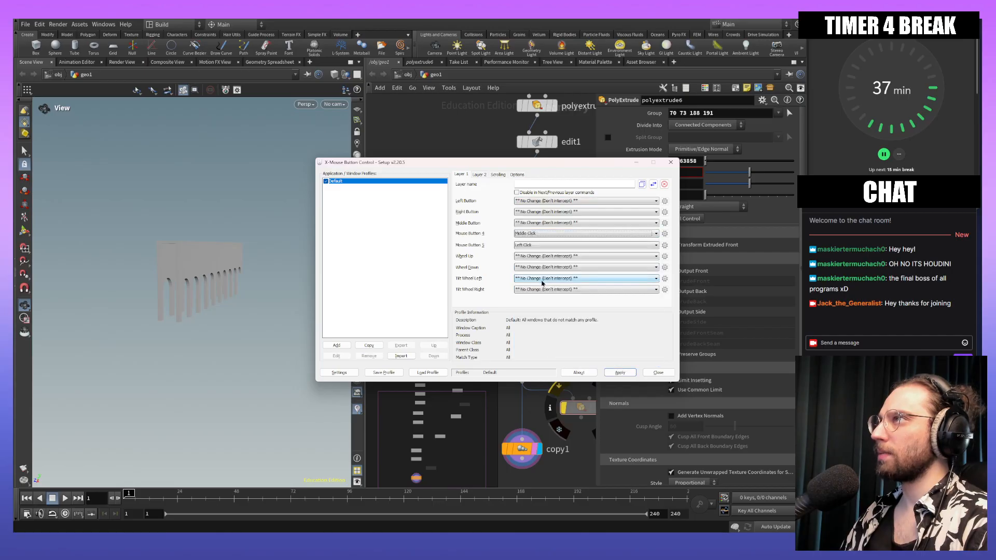
Step: Set the Middle Button to Disable, apply the mouse profile and return to Houdini
{"action": "left_click", "coordinate": [540, 224]}
{"action": "left_click", "coordinate": [542, 237]}
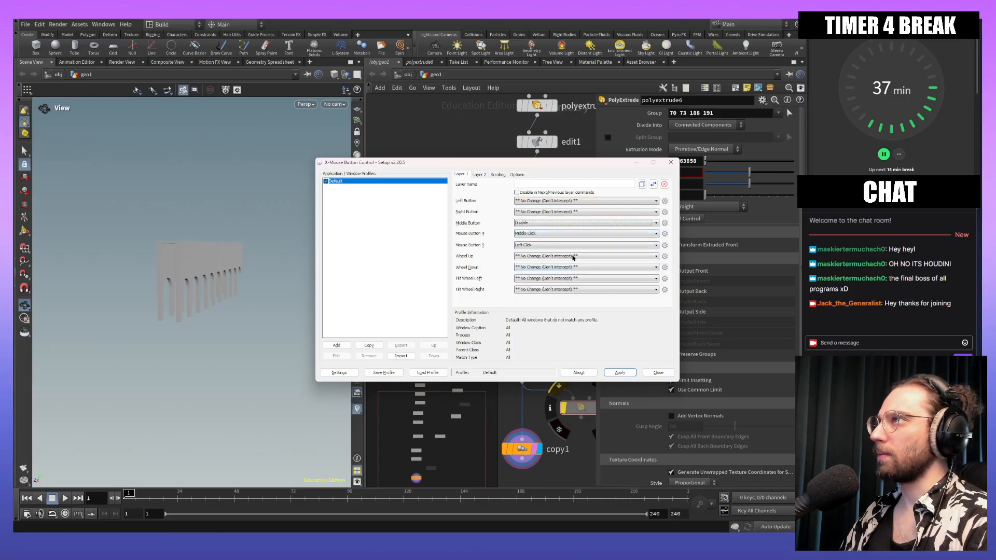
{"action": "left_click", "coordinate": [633, 373]}
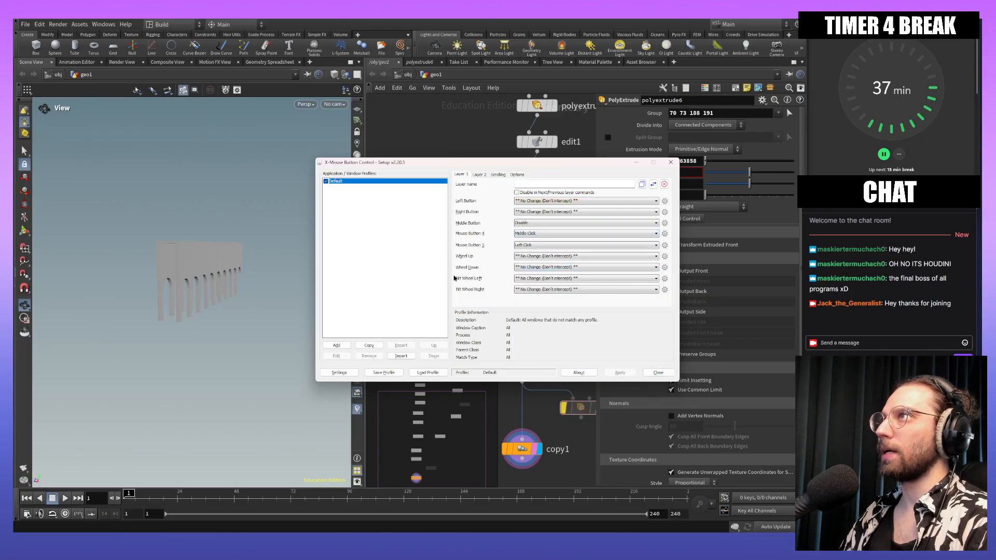
{"action": "left_click", "coordinate": [450, 128]}
Step: Show the whole node chain and display the circle1 output to examine the base arc within the arcade
{"action": "middle_click_drag", "start_coordinate": [405, 325], "coordinate": [402, 267]}
{"action": "middle_click_drag", "start_coordinate": [462, 336], "coordinate": [441, 195]}
{"action": "middle_click_drag", "start_coordinate": [568, 299], "coordinate": [493, 310]}
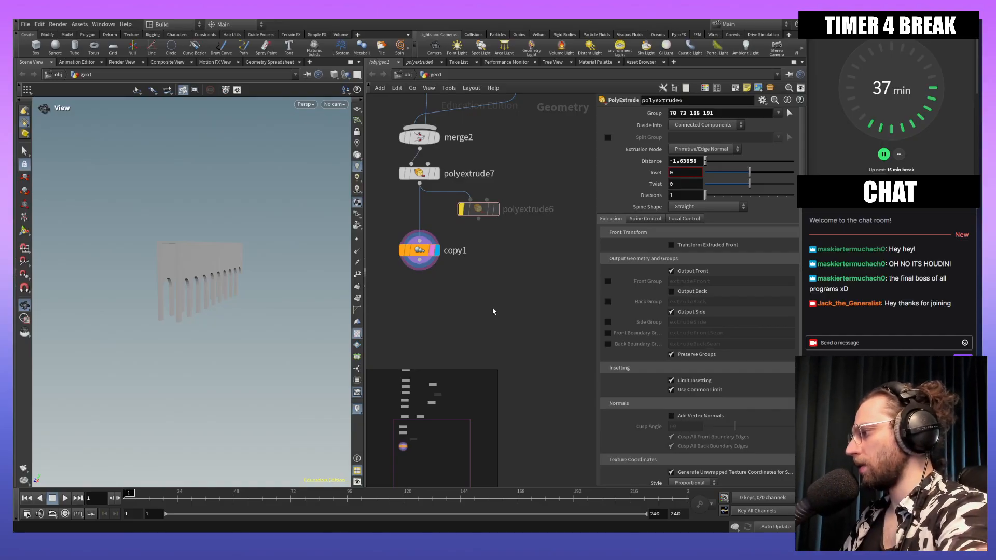
{"action": "middle_click_drag", "start_coordinate": [493, 307], "coordinate": [488, 335]}
{"action": "scroll", "coordinate": [482, 312], "scroll_direction": "down", "scroll_amount": 3}
{"action": "mouse_move", "coordinate": [435, 129]}
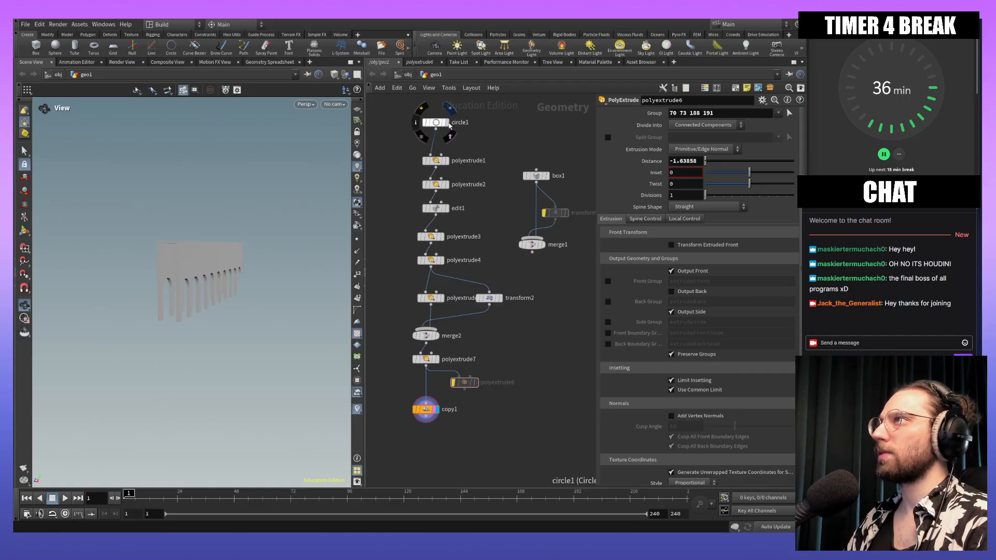
{"action": "left_click", "coordinate": [449, 124]}
{"action": "scroll", "coordinate": [155, 296], "scroll_direction": "up", "scroll_amount": 10}
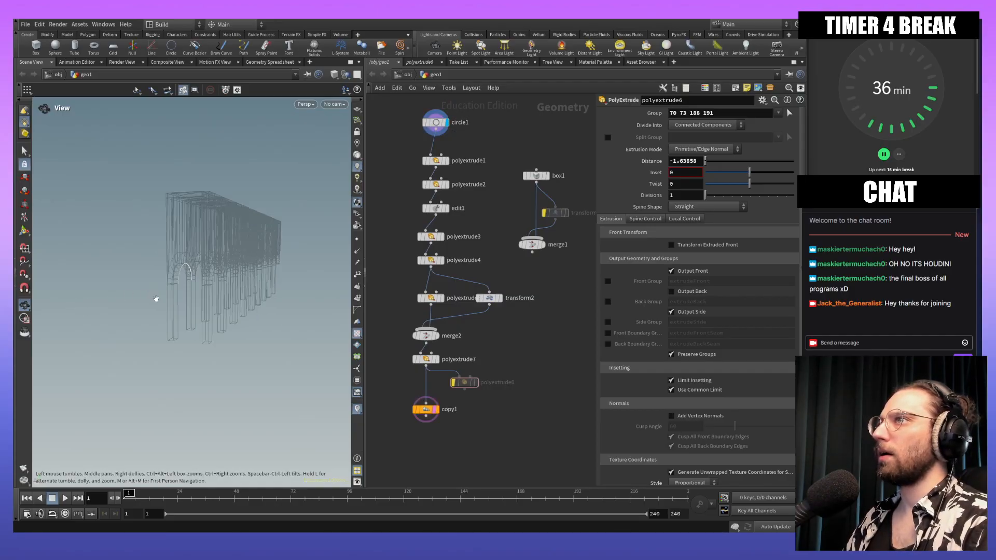
{"action": "scroll", "coordinate": [254, 264], "scroll_direction": "down", "scroll_amount": 5}
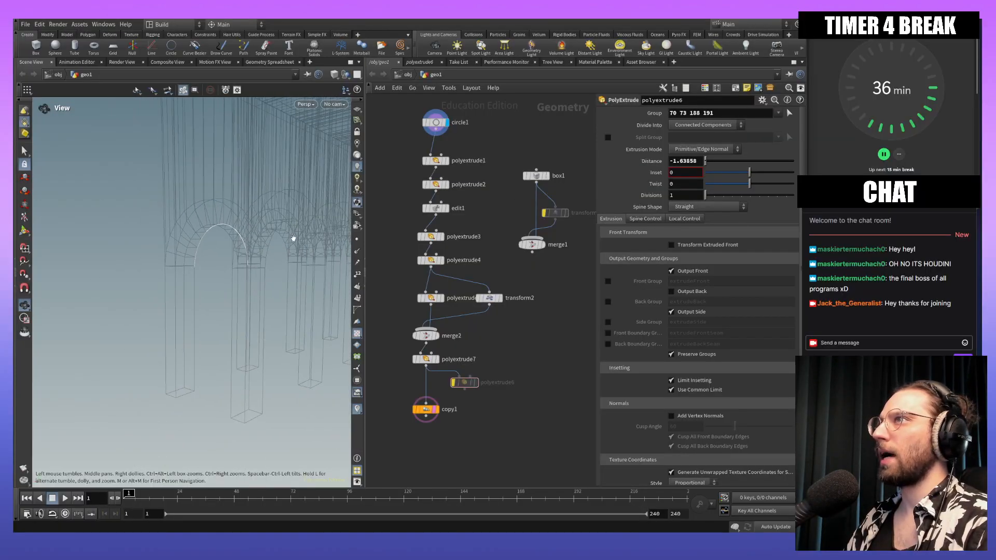
{"action": "scroll", "coordinate": [231, 270], "scroll_direction": "up", "scroll_amount": 3}
{"action": "left_click_drag", "start_coordinate": [210, 276], "coordinate": [316, 245]}
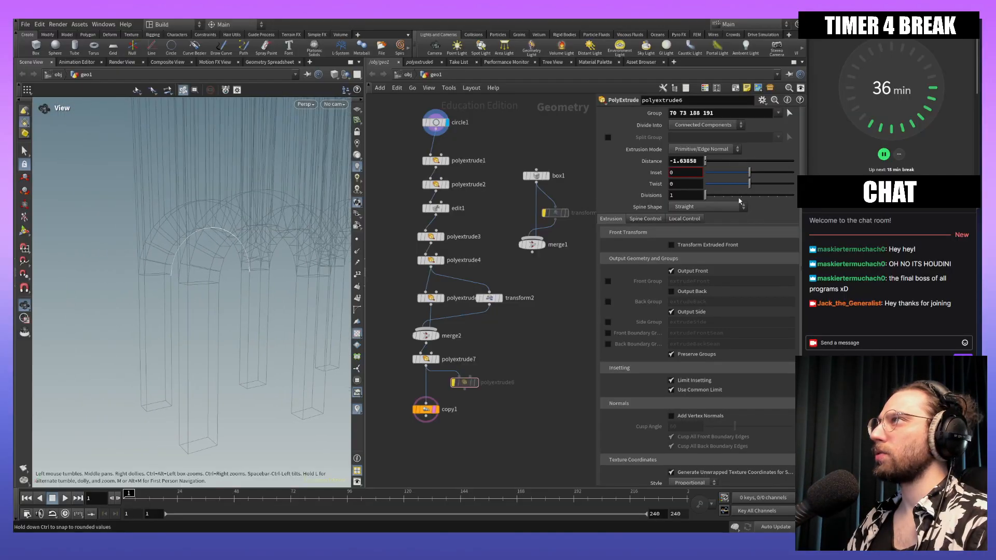
Step: Open the circle1 node's parameters and review its arc type, arc angles and divisions
{"action": "left_click", "coordinate": [686, 208]}
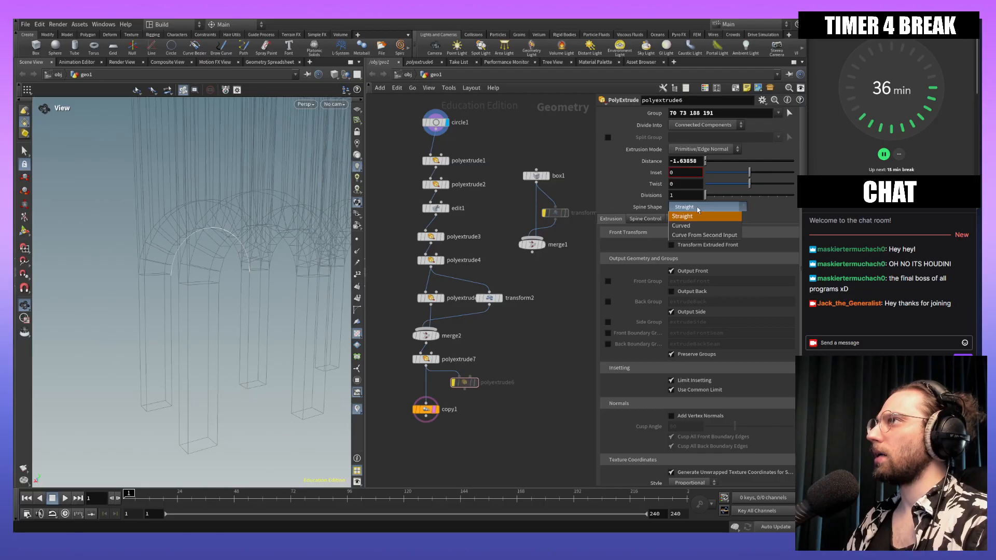
{"action": "left_click", "coordinate": [699, 208]}
{"action": "left_click", "coordinate": [436, 123]}
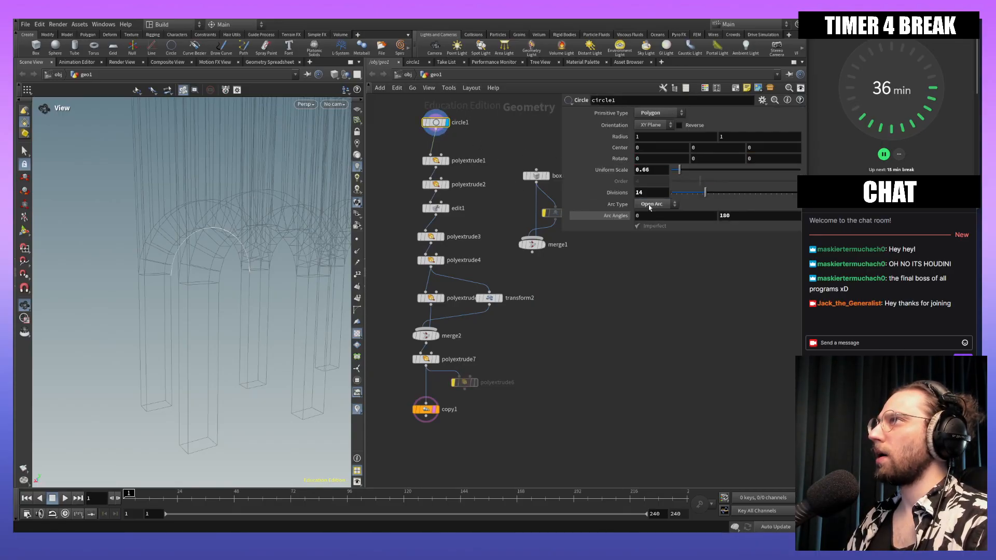
{"action": "left_click", "coordinate": [742, 220]}
{"action": "left_click", "coordinate": [655, 195]}
Step: Display the outputs of polyextrude1 and polyextrude2 in turn to inspect the arch band and the wall above it
{"action": "left_click", "coordinate": [436, 161]}
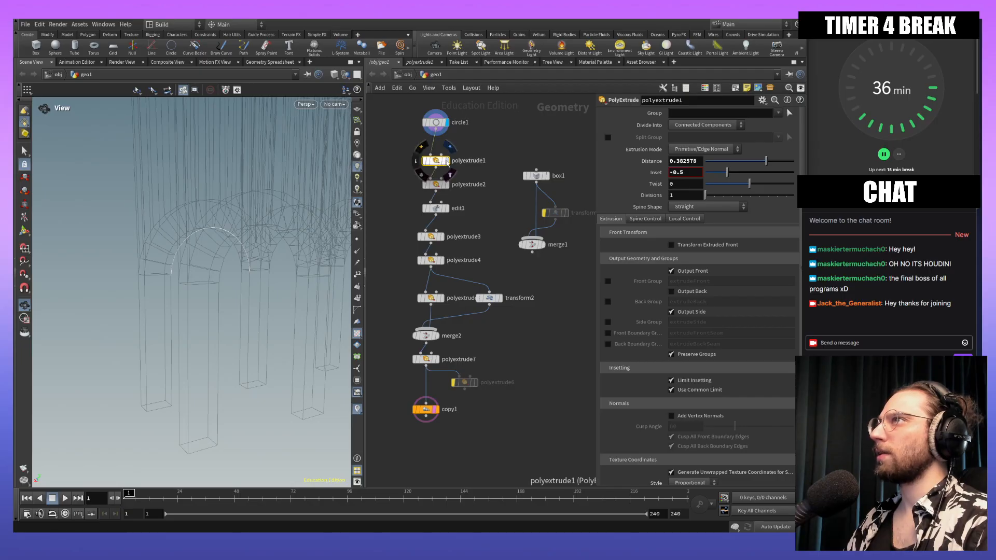
{"action": "left_click", "coordinate": [447, 162]}
{"action": "left_click_drag", "start_coordinate": [227, 247], "coordinate": [214, 268]}
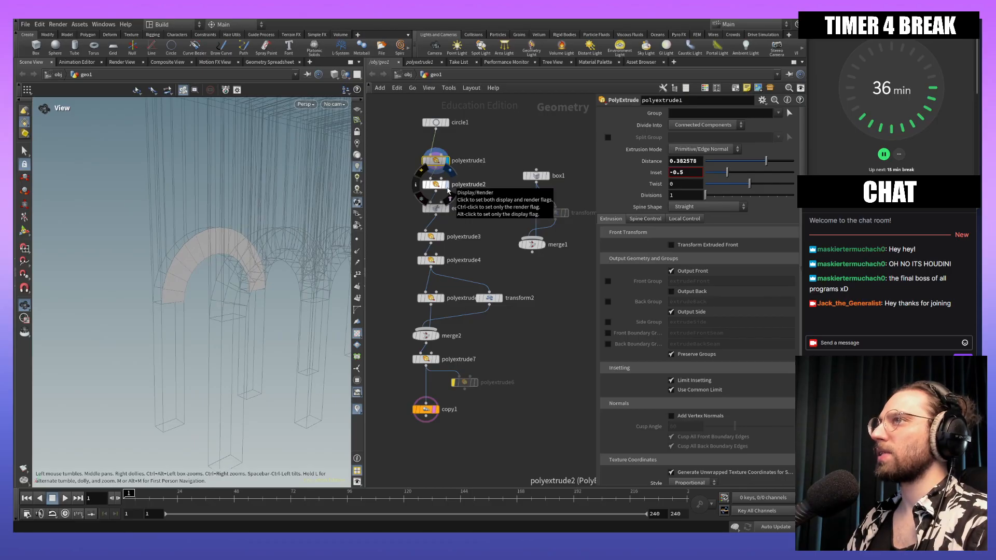
{"action": "left_click", "coordinate": [447, 188]}
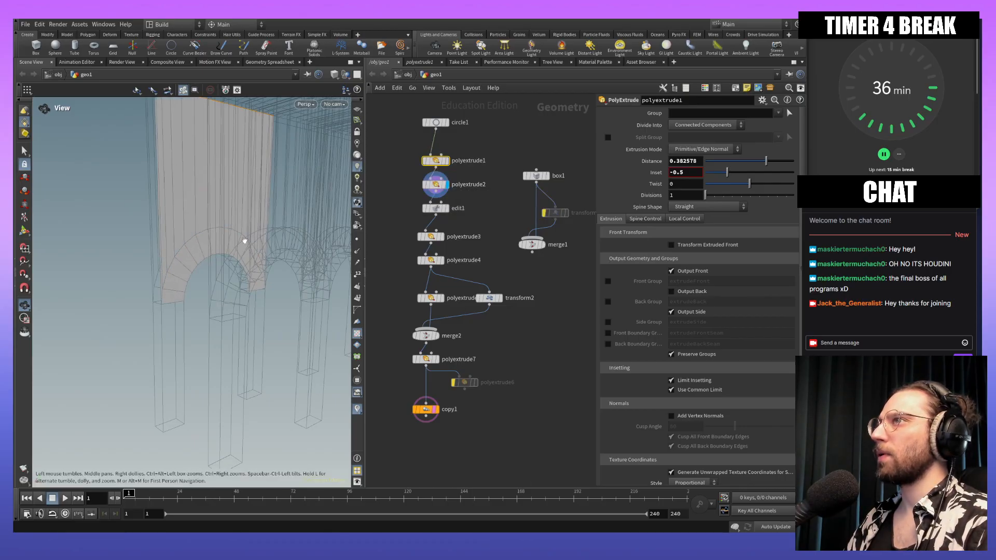
{"action": "left_click_drag", "start_coordinate": [277, 262], "coordinate": [329, 279]}
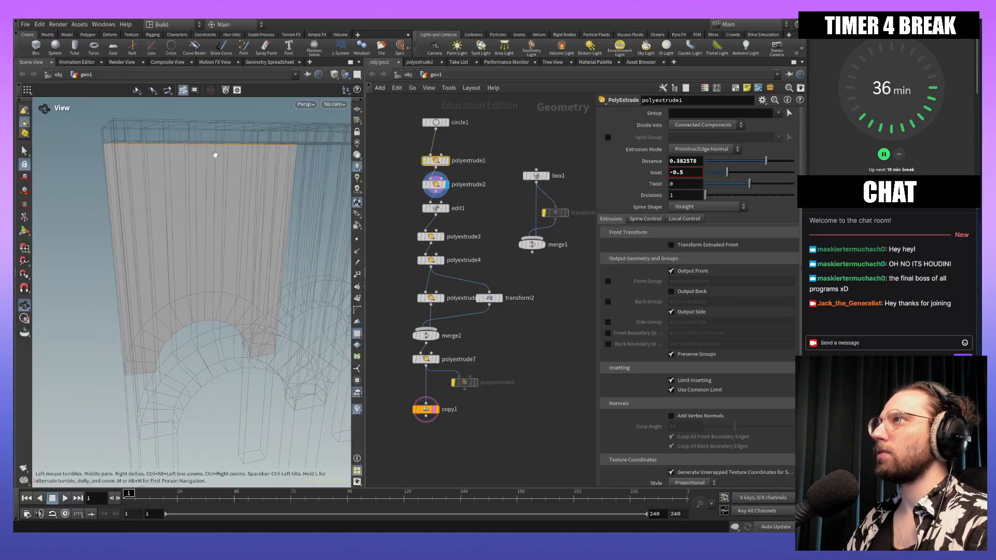
{"action": "left_click_drag", "start_coordinate": [243, 154], "coordinate": [310, 251]}
Step: Select edit1 and display its output to inspect the edges at the arch's feet
{"action": "left_click", "coordinate": [440, 207]}
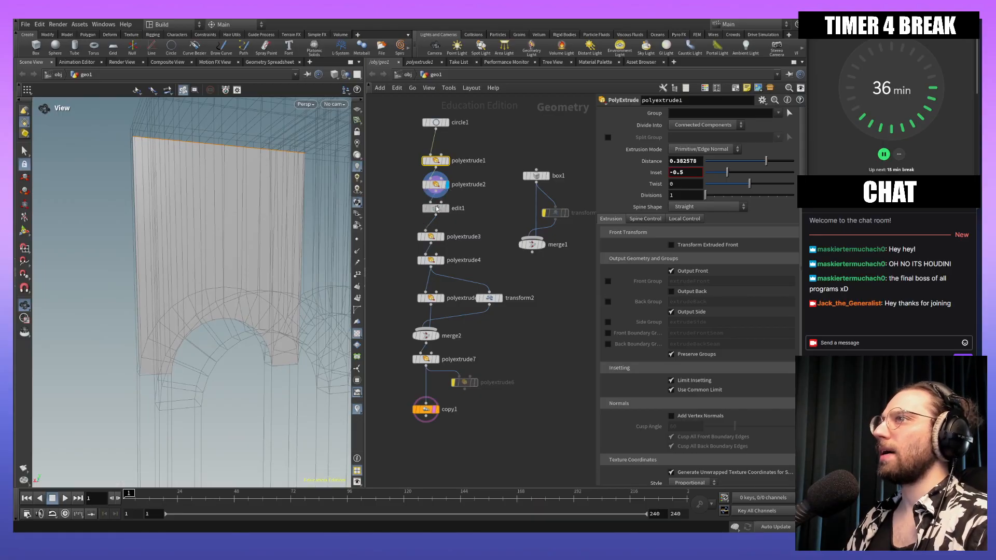
{"action": "left_click_drag", "start_coordinate": [156, 407], "coordinate": [320, 311]}
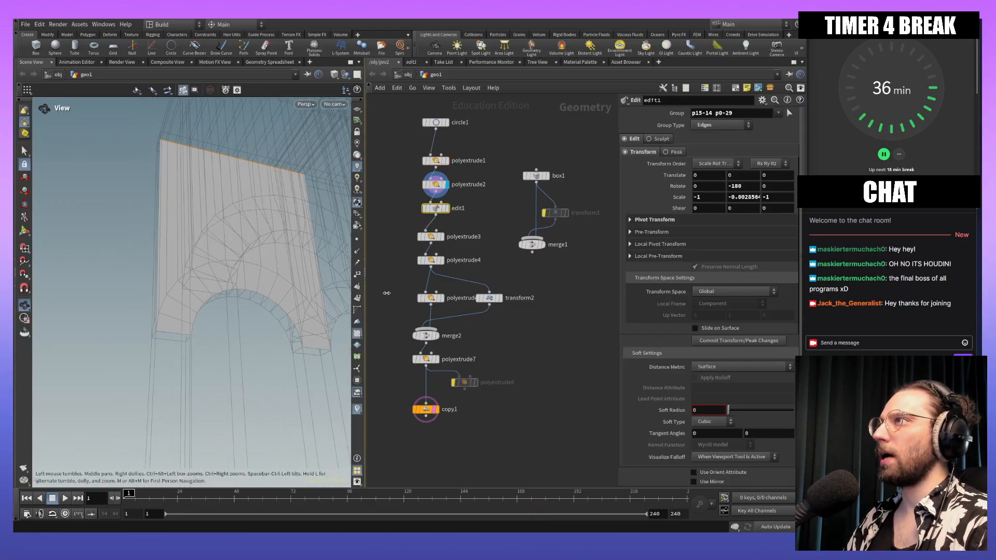
{"action": "left_click", "coordinate": [447, 208]}
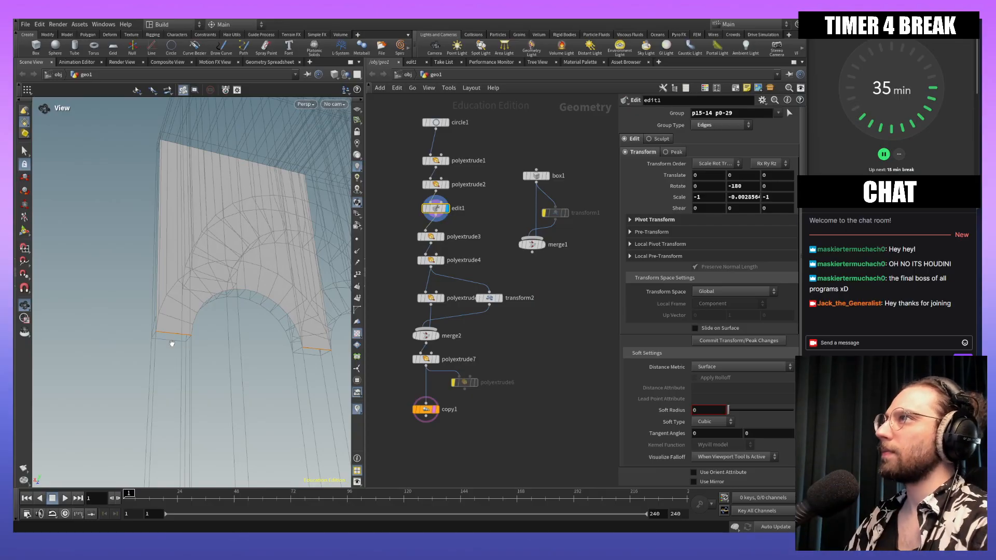
Step: Select polyextrude3 and display its output to inspect the thickness of the arch wall
{"action": "left_click", "coordinate": [433, 237]}
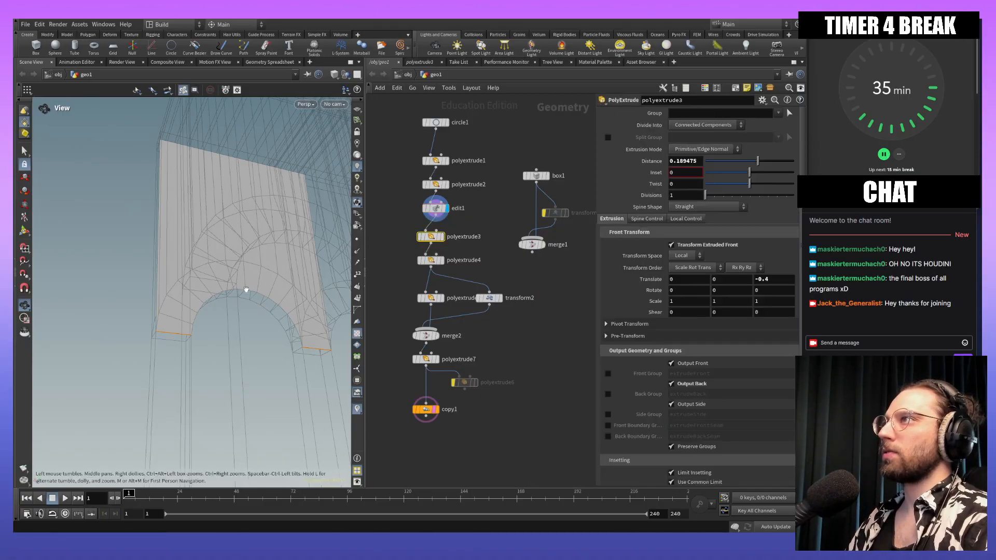
{"action": "left_click", "coordinate": [444, 238]}
{"action": "left_click_drag", "start_coordinate": [99, 328], "coordinate": [210, 357]}
Step: Select polyextrude4, review its Spine Shape options and display the node's output
{"action": "left_click", "coordinate": [435, 260]}
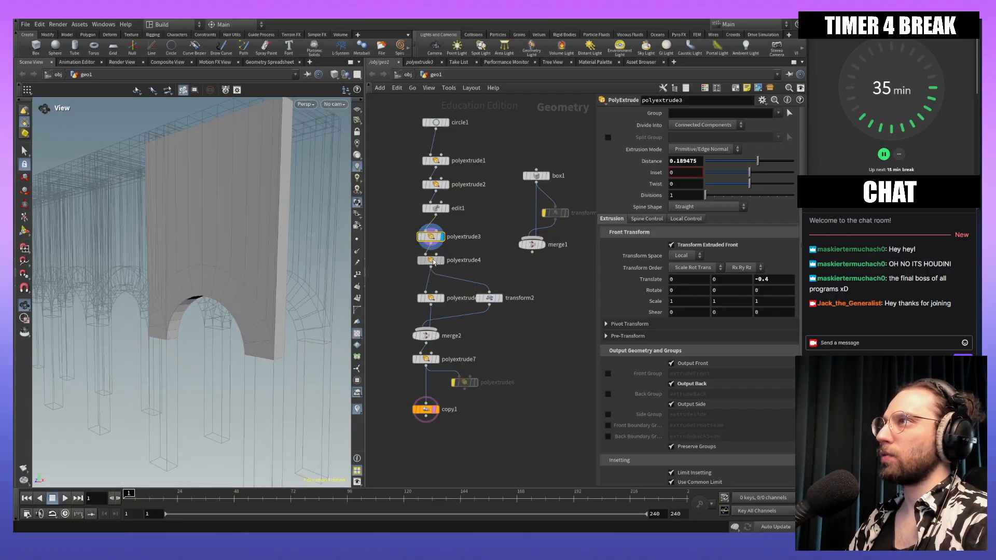
{"action": "left_click", "coordinate": [696, 208]}
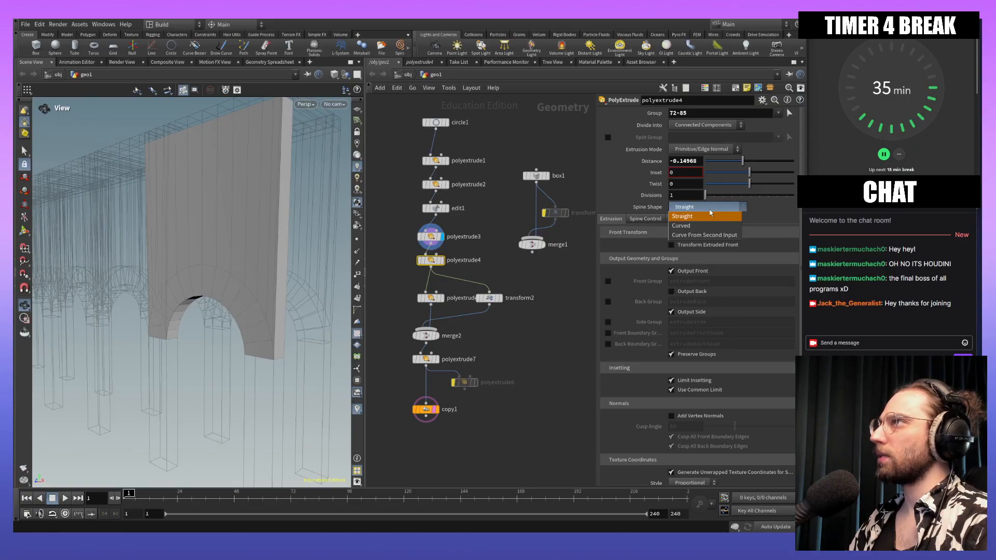
{"action": "left_click", "coordinate": [710, 215]}
{"action": "mouse_move", "coordinate": [433, 263]}
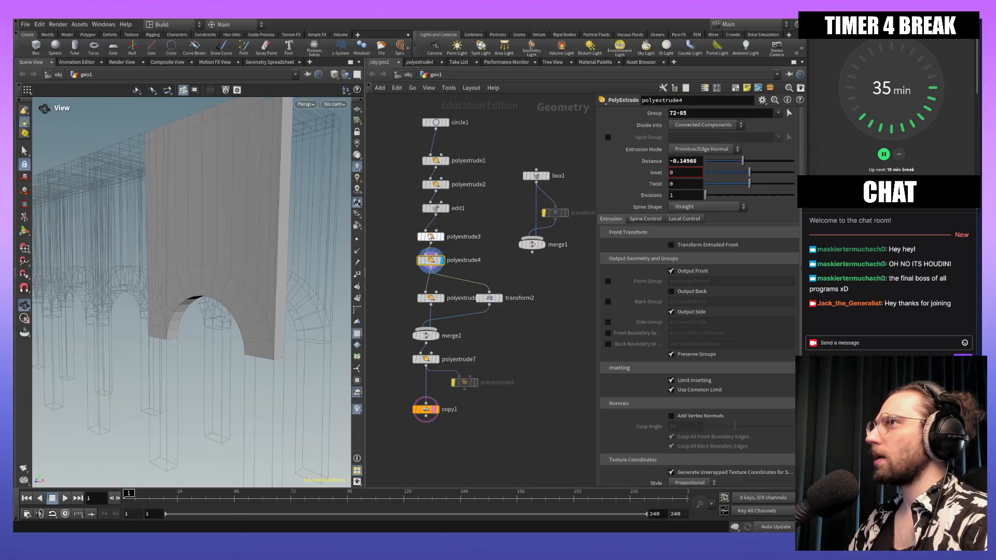
Step: Turn off Output Back for polyextrude3 and inspect the back of the arch wall
{"action": "left_click", "coordinate": [430, 238]}
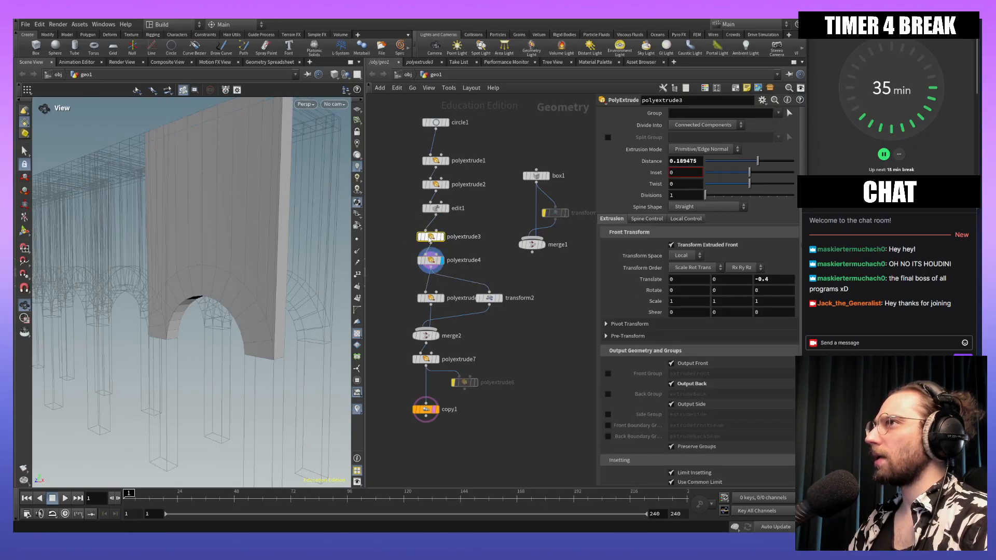
{"action": "left_click", "coordinate": [673, 385]}
{"action": "left_click", "coordinate": [673, 385]}
{"action": "left_click", "coordinate": [673, 385]}
{"action": "left_click_drag", "start_coordinate": [291, 275], "coordinate": [179, 258]}
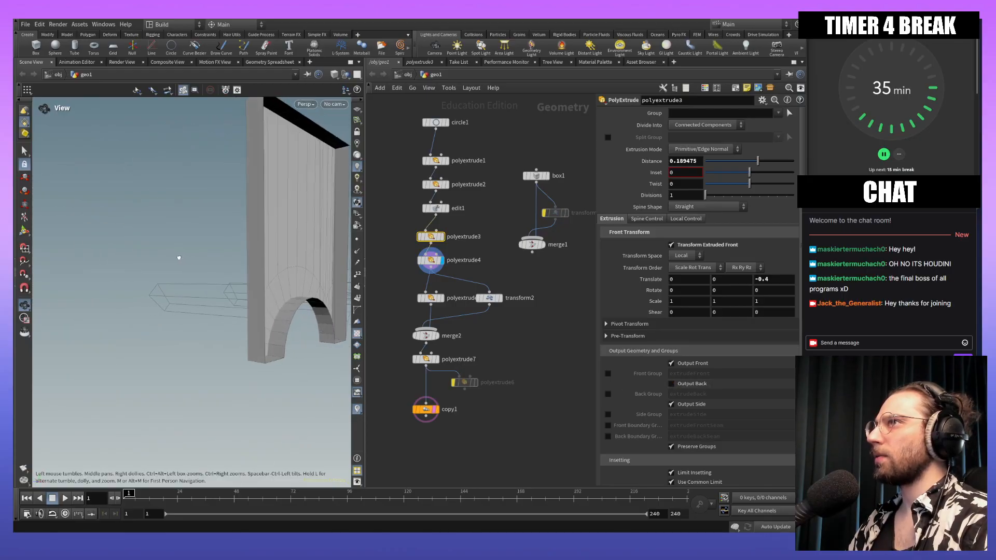
{"action": "left_click_drag", "start_coordinate": [229, 197], "coordinate": [189, 226]}
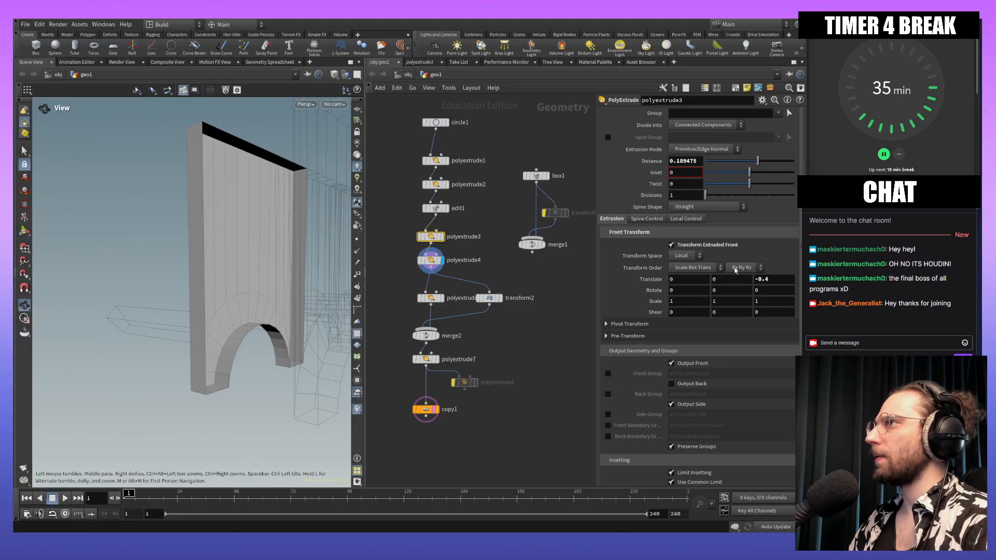
Step: Turn on Output Back for polyextrude3 again and select polyextrude4 to inspect the wall from the back and above
{"action": "left_click", "coordinate": [673, 386]}
{"action": "left_click_drag", "start_coordinate": [171, 334], "coordinate": [410, 318]}
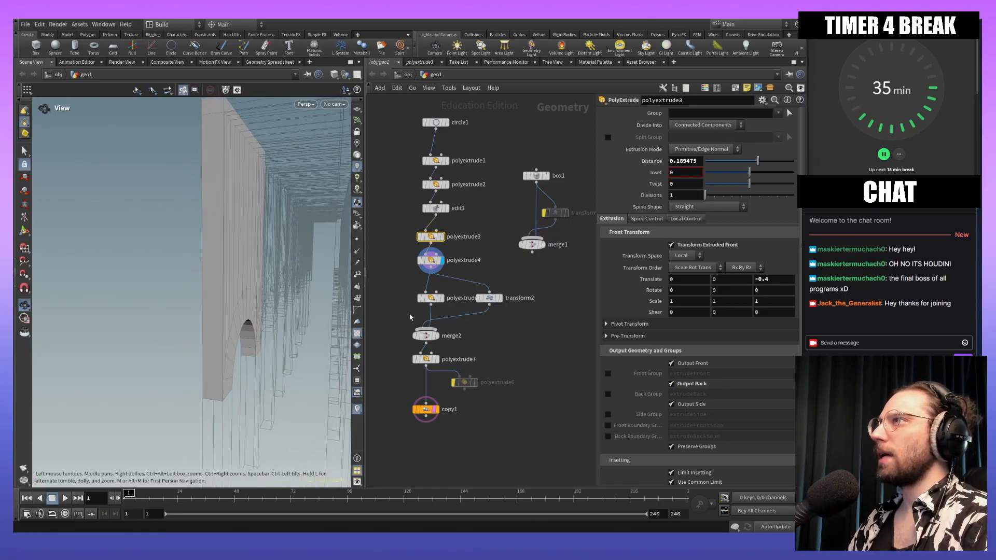
{"action": "left_click", "coordinate": [429, 262]}
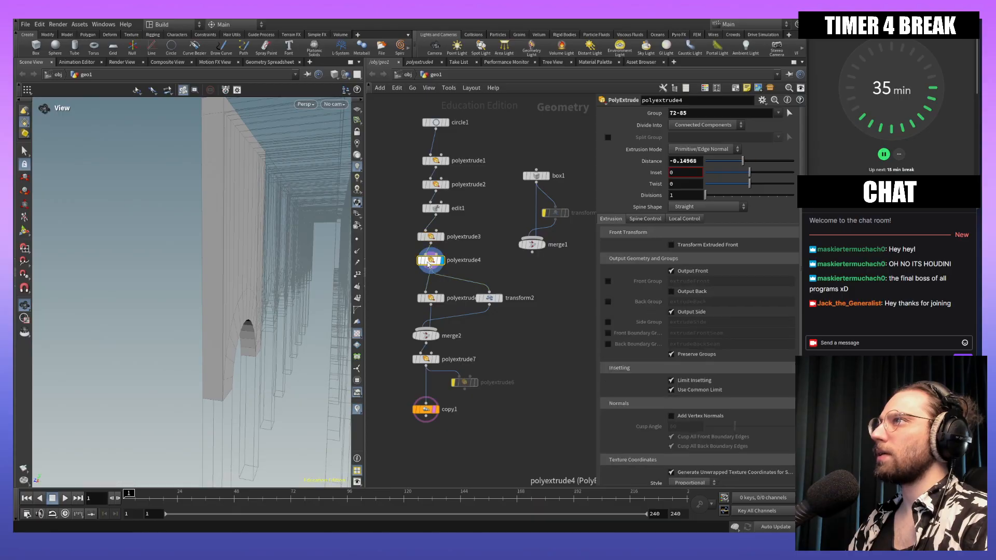
{"action": "left_click_drag", "start_coordinate": [259, 254], "coordinate": [221, 219]}
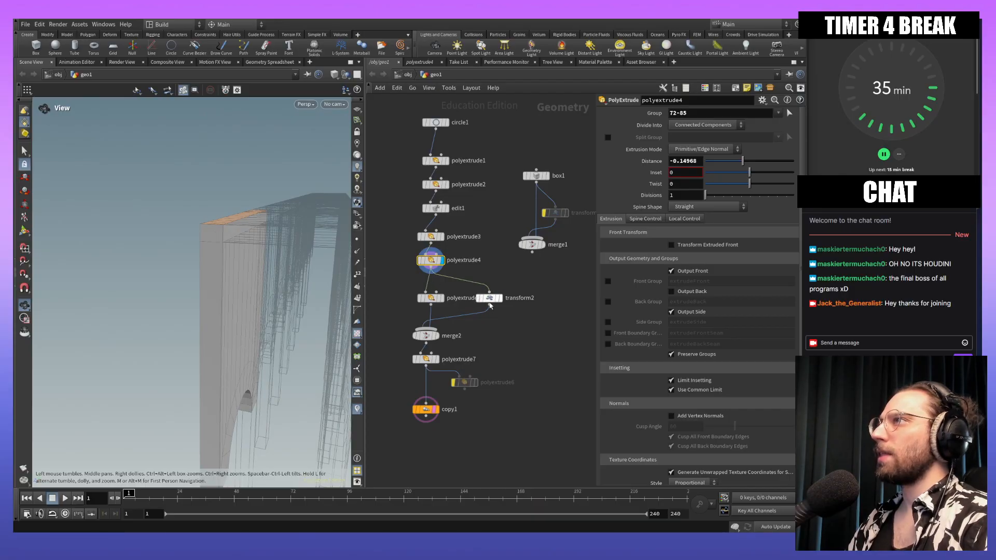
Step: Select polyextrude5 and display its output to inspect the slab extruded from the top of the wall
{"action": "left_click", "coordinate": [433, 301]}
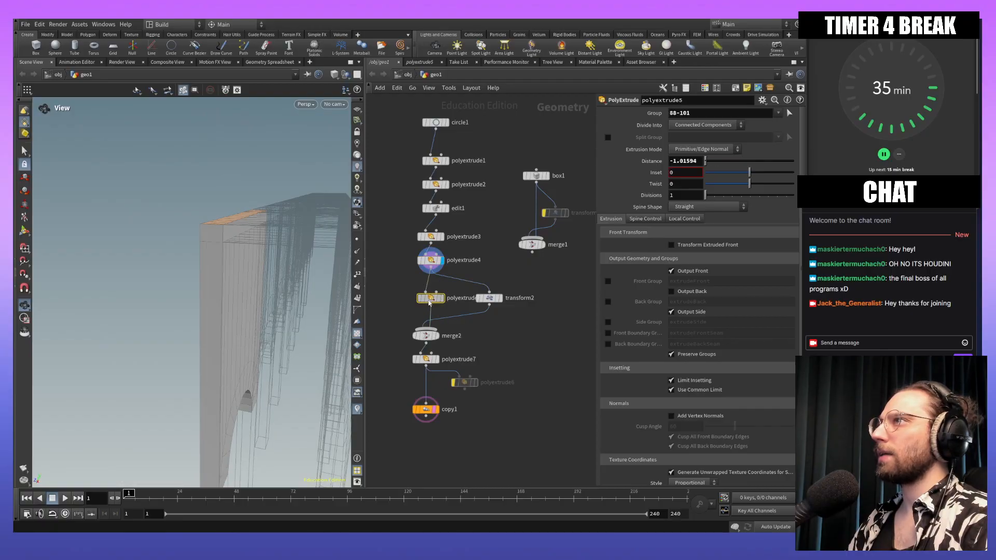
{"action": "left_click", "coordinate": [441, 299]}
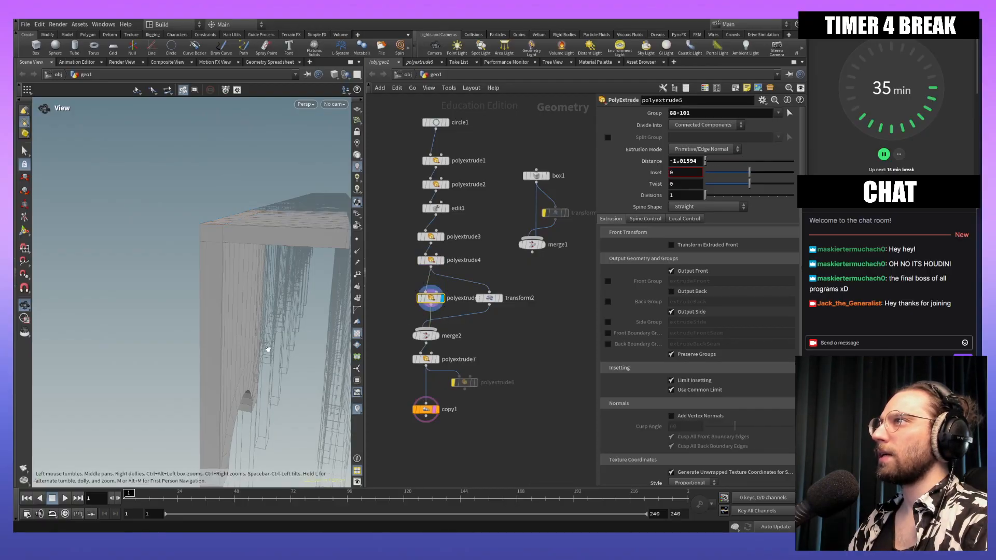
{"action": "left_click_drag", "start_coordinate": [259, 308], "coordinate": [306, 318]}
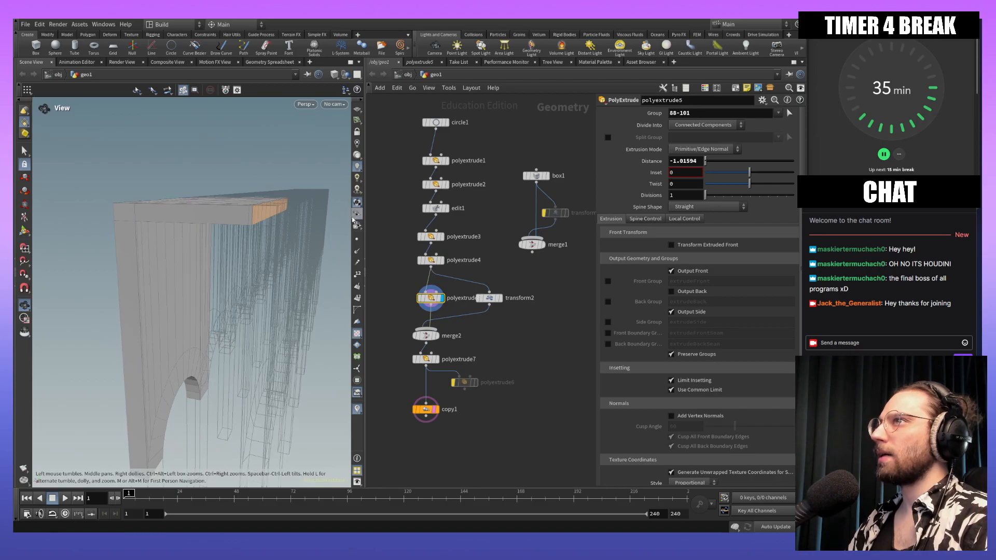
Step: Select transform2 and display its output to inspect the shifted duplicate of the arch wall
{"action": "left_click", "coordinate": [497, 299]}
{"action": "left_click", "coordinate": [503, 284]}
{"action": "left_click_drag", "start_coordinate": [225, 324], "coordinate": [227, 273]}
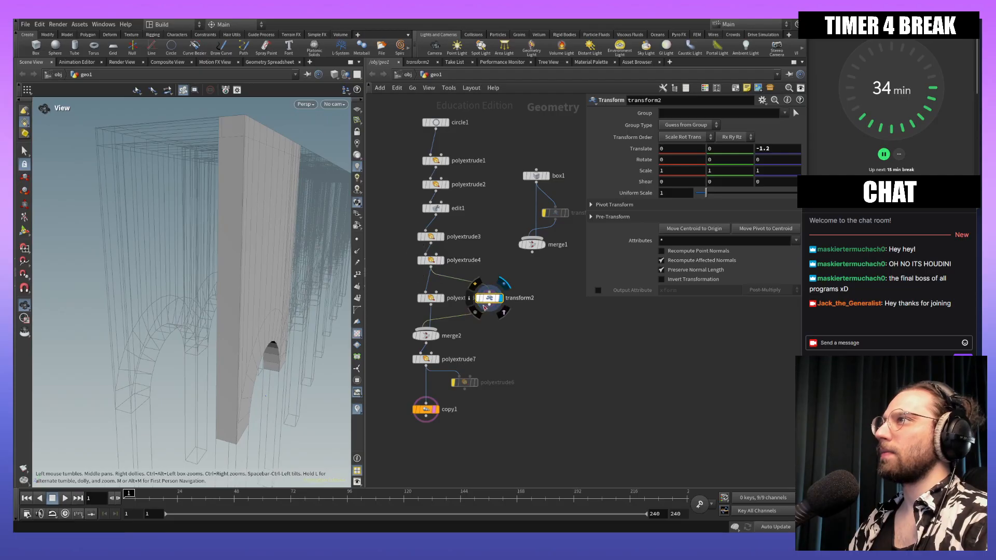
Step: Display merge2's output and polyextrude7's output to inspect the joined arch walls and their extended legs
{"action": "left_click", "coordinate": [436, 336]}
{"action": "left_click_drag", "start_coordinate": [234, 322], "coordinate": [248, 351]}
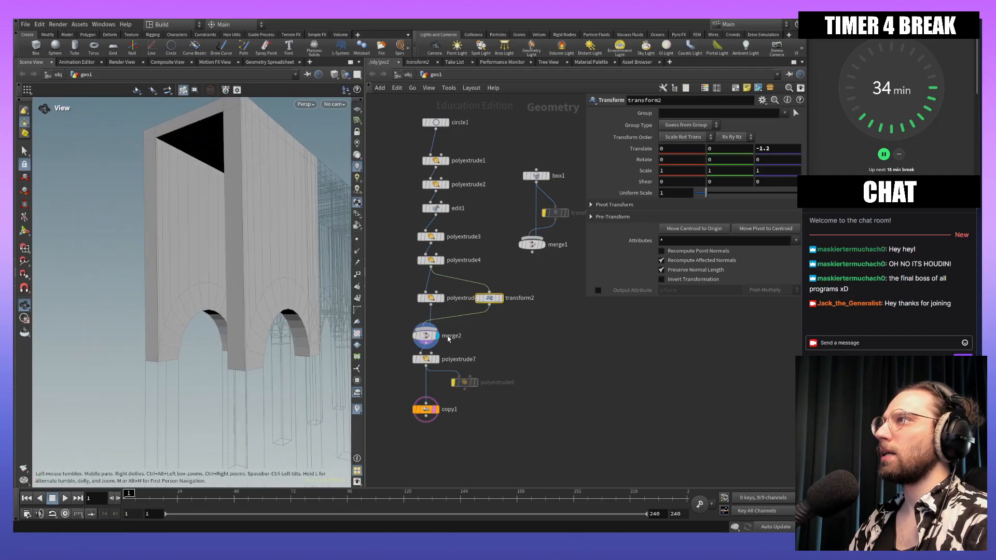
{"action": "left_click", "coordinate": [436, 359]}
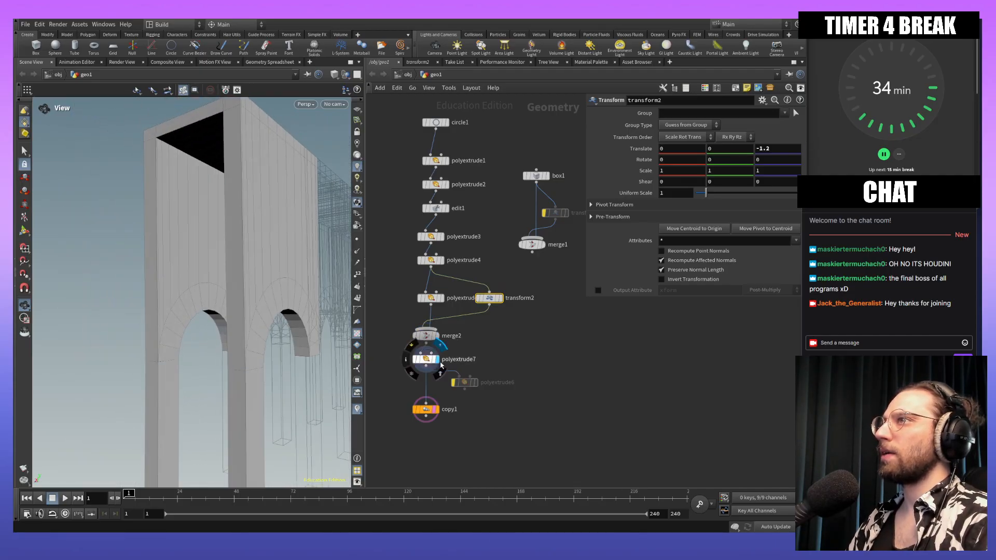
{"action": "middle_click_drag", "start_coordinate": [275, 380], "coordinate": [238, 325]}
{"action": "left_click_drag", "start_coordinate": [238, 325], "coordinate": [196, 326]}
Step: Display the bypassed polyextrude6 node's output, disconnect the node from polyextrude7 and move it aside
{"action": "mouse_move", "coordinate": [474, 389]}
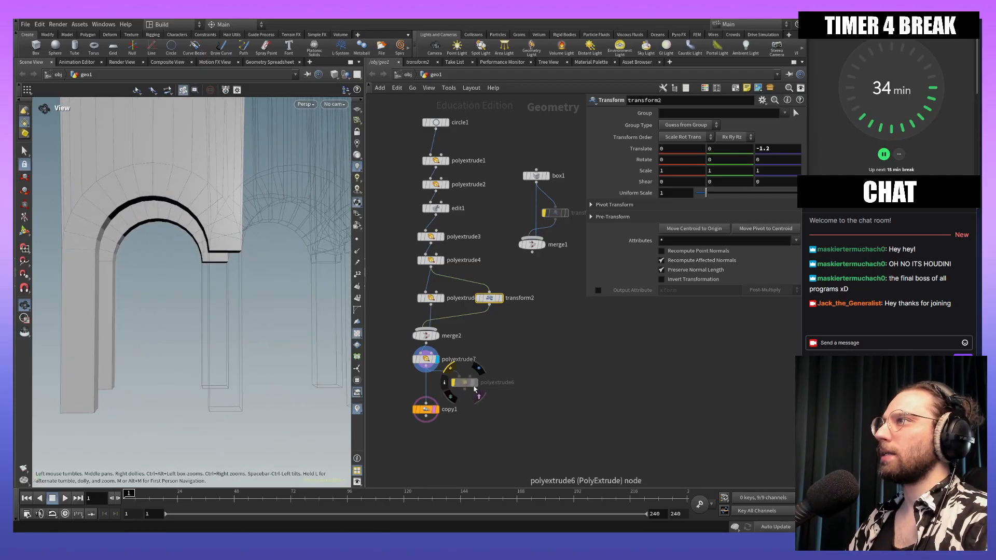
{"action": "left_click_drag", "start_coordinate": [475, 390], "coordinate": [479, 386]}
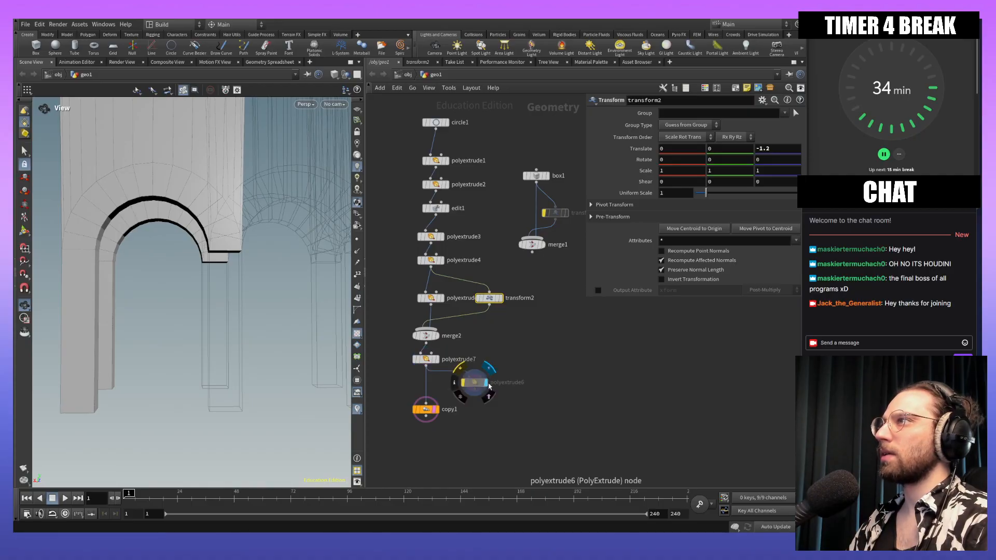
{"action": "left_click", "coordinate": [470, 376]}
{"action": "left_click", "coordinate": [469, 376]}
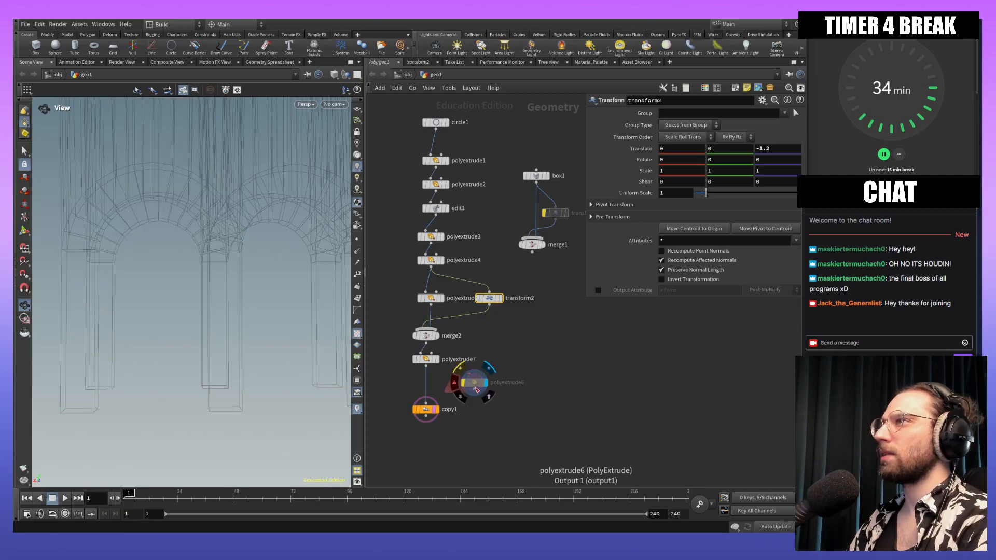
{"action": "left_click", "coordinate": [614, 418]}
{"action": "left_click", "coordinate": [474, 389]}
{"action": "left_click", "coordinate": [475, 386]}
{"action": "left_click_drag", "start_coordinate": [476, 386], "coordinate": [495, 384]}
Step: Delete the unused polyextrude6 node from the network
{"action": "right_click", "coordinate": [494, 383]}
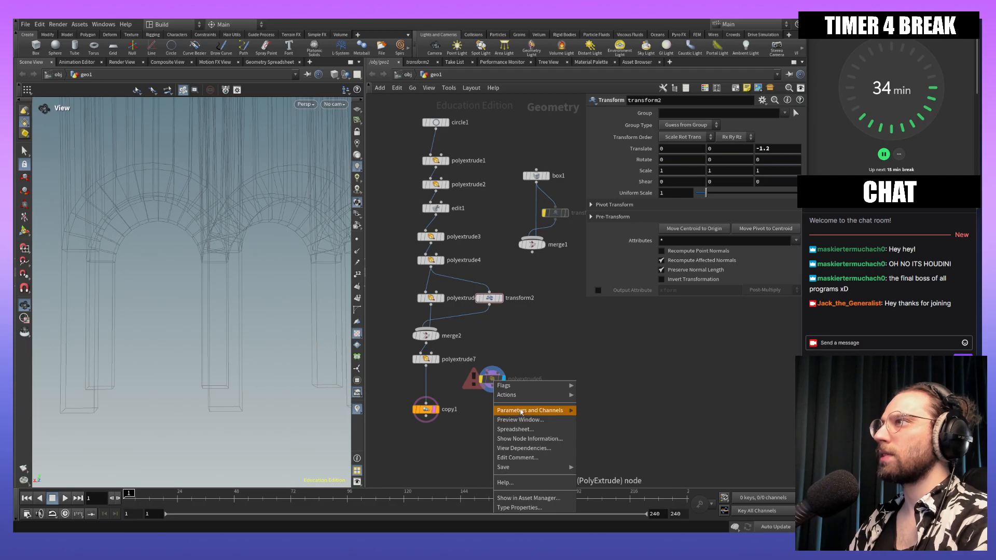
{"action": "left_click", "coordinate": [487, 385]}
{"action": "right_click", "coordinate": [493, 379]}
{"action": "left_click", "coordinate": [490, 383]}
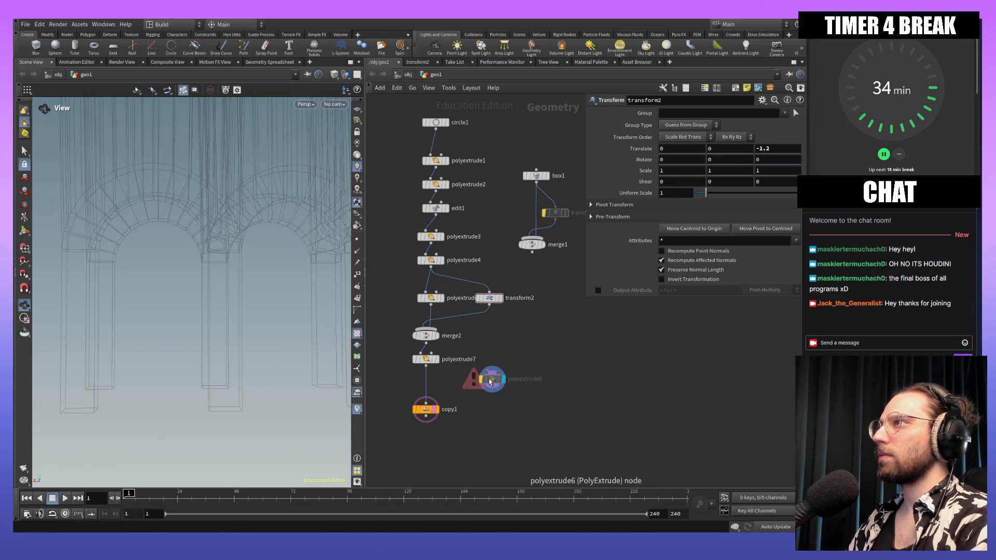
{"action": "left_click", "coordinate": [490, 383]}
{"action": "key", "text": "Delete"}
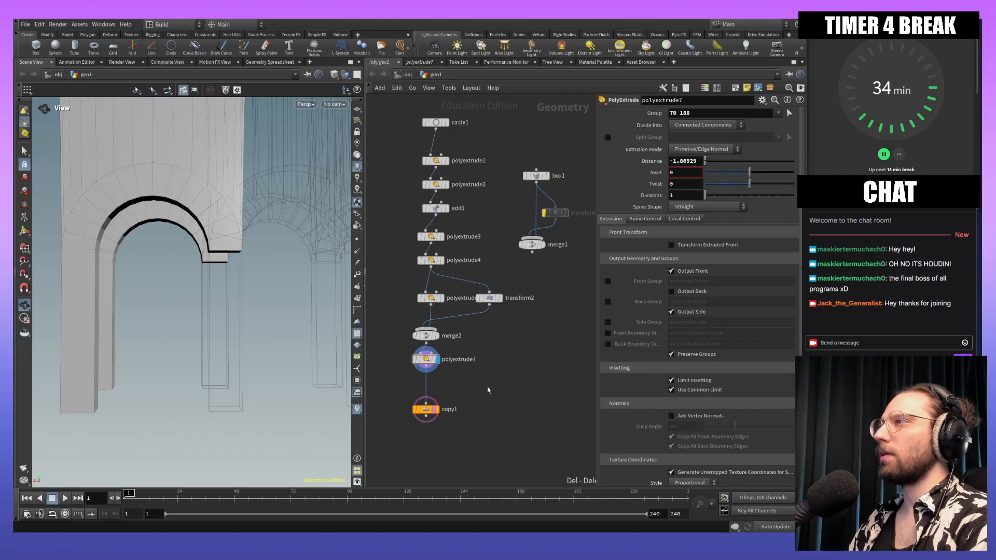
Step: Select copy1 and display its output to inspect the full row of repeated arches from several angles
{"action": "left_click", "coordinate": [426, 409]}
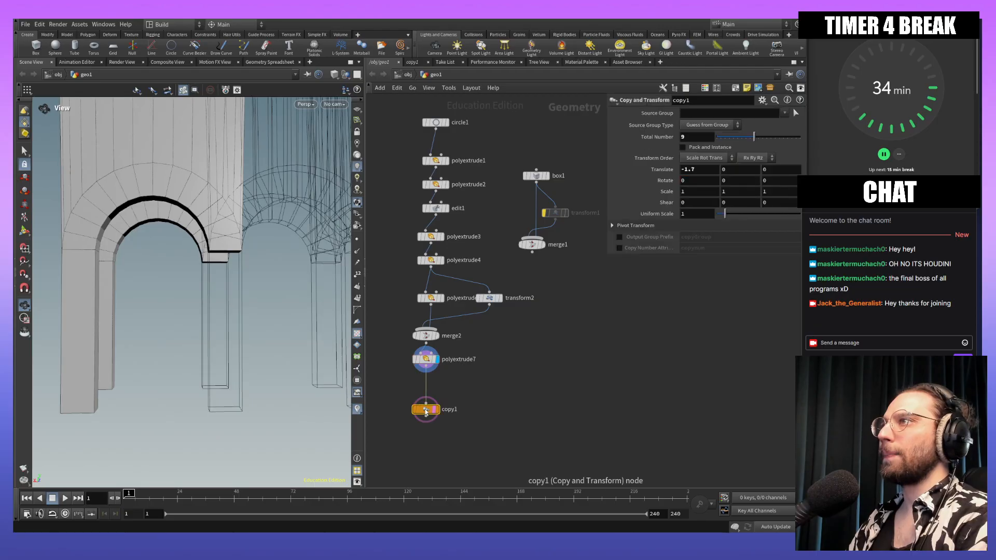
{"action": "scroll", "coordinate": [286, 345], "scroll_direction": "down", "scroll_amount": 5}
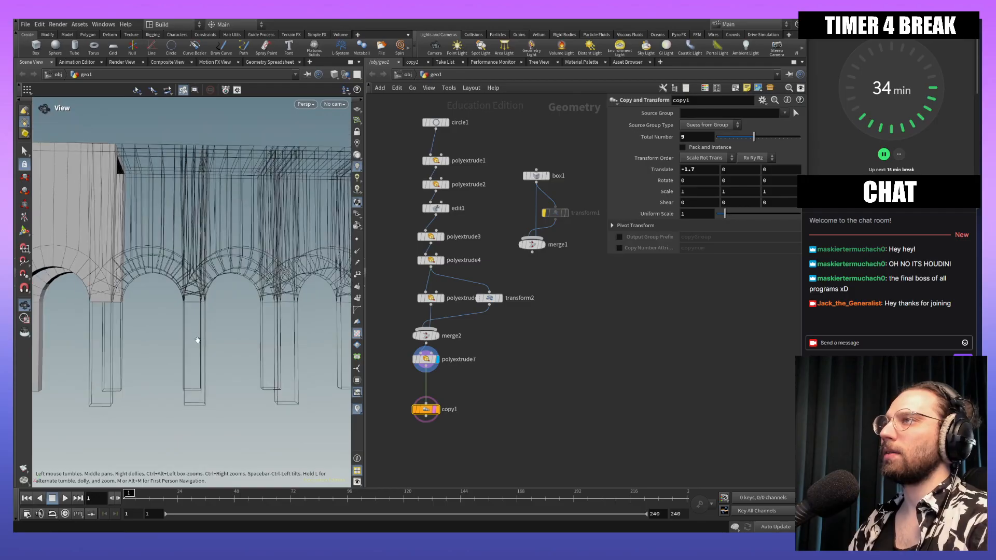
{"action": "scroll", "coordinate": [261, 338], "scroll_direction": "down", "scroll_amount": 3}
{"action": "middle_click_drag", "start_coordinate": [288, 346], "coordinate": [128, 354]}
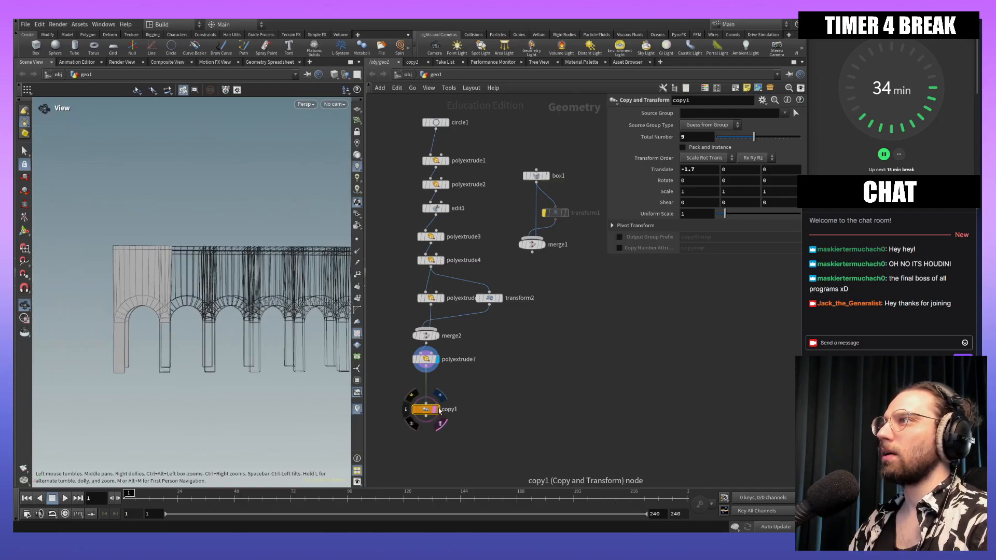
{"action": "key", "text": "r"}
{"action": "left_click_drag", "start_coordinate": [290, 415], "coordinate": [176, 399]}
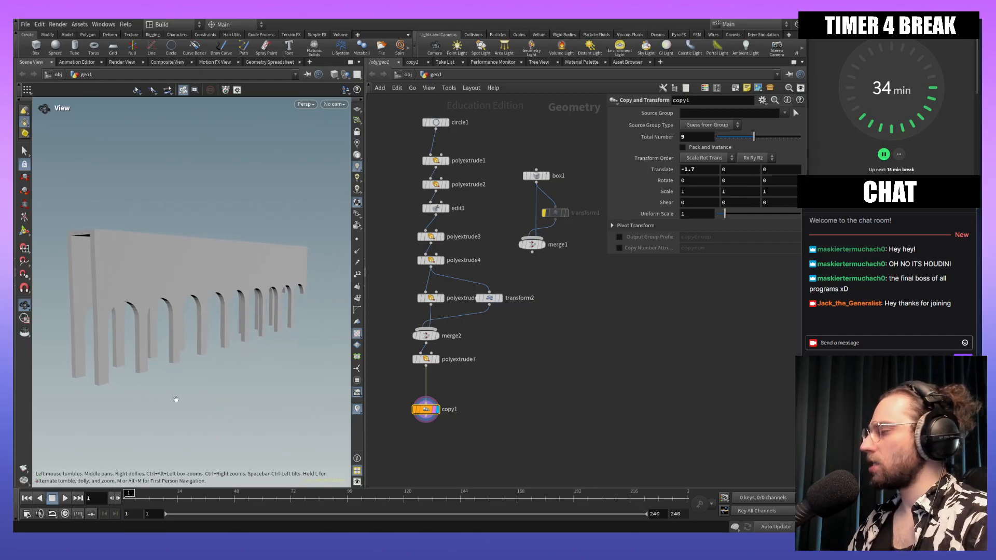
{"action": "left_click_drag", "start_coordinate": [203, 358], "coordinate": [260, 363]}
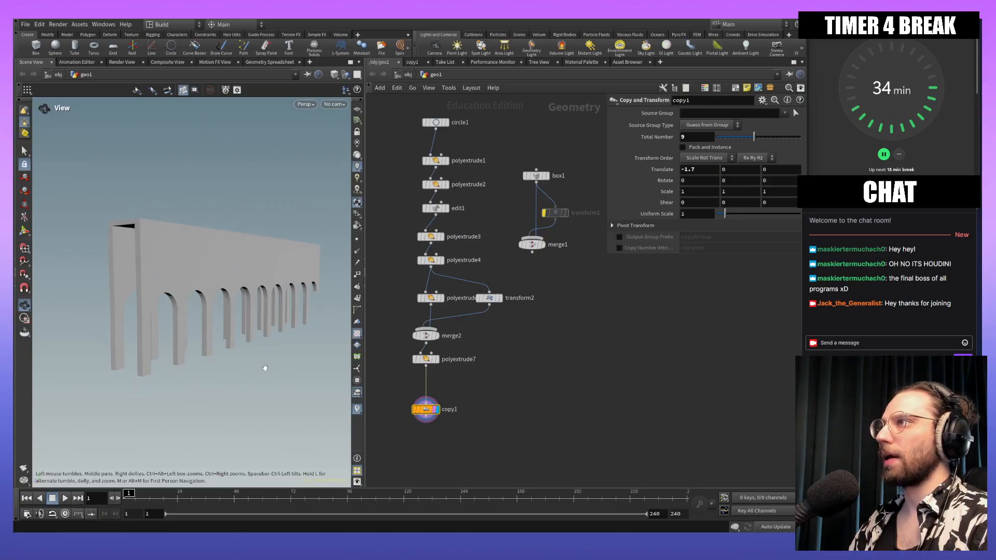
Step: Add a Copy and Transform node in the free space below copy1
{"action": "middle_click_drag", "start_coordinate": [565, 404], "coordinate": [521, 299]}
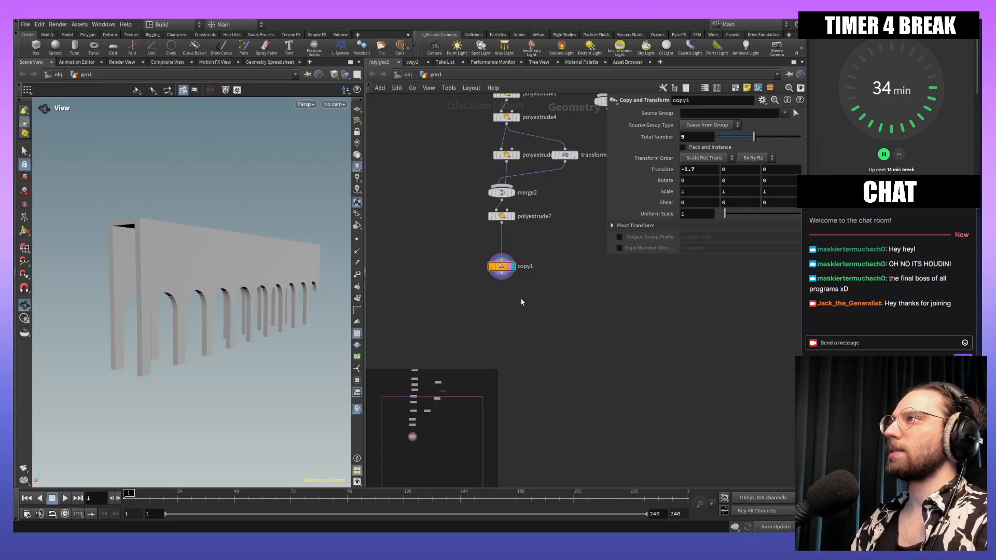
{"action": "key", "text": "Tab"}
{"action": "type", "text": "cop"}
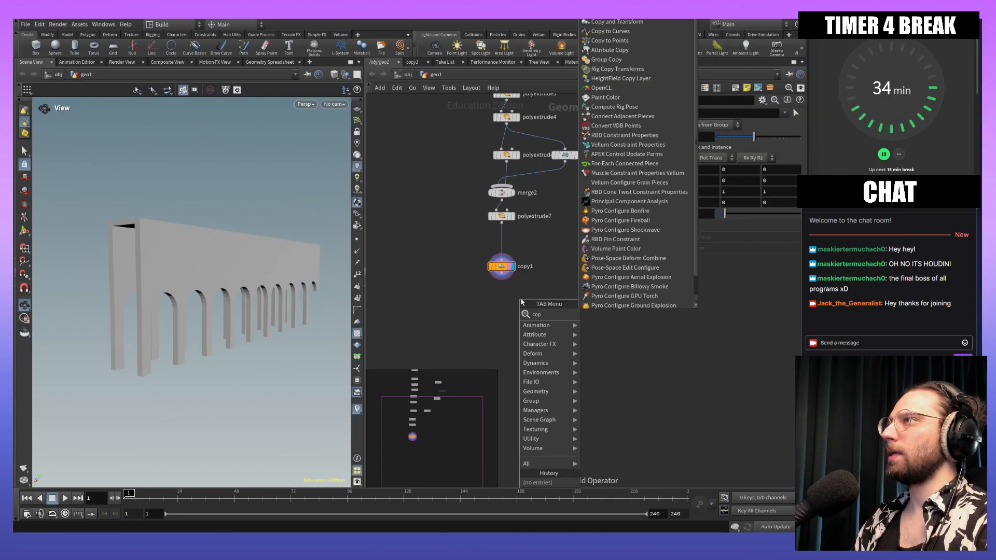
{"action": "type", "text": "y"}
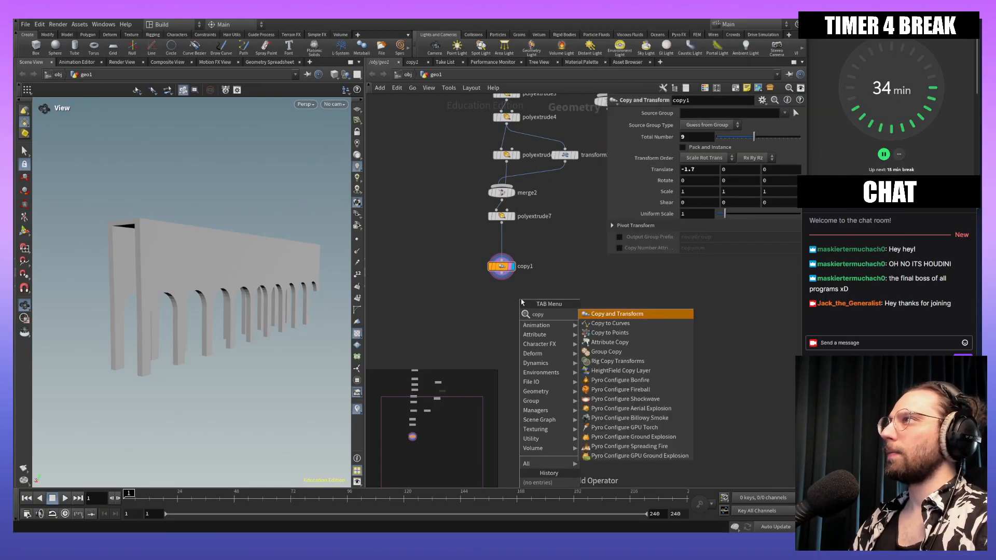
{"action": "key", "text": "Return"}
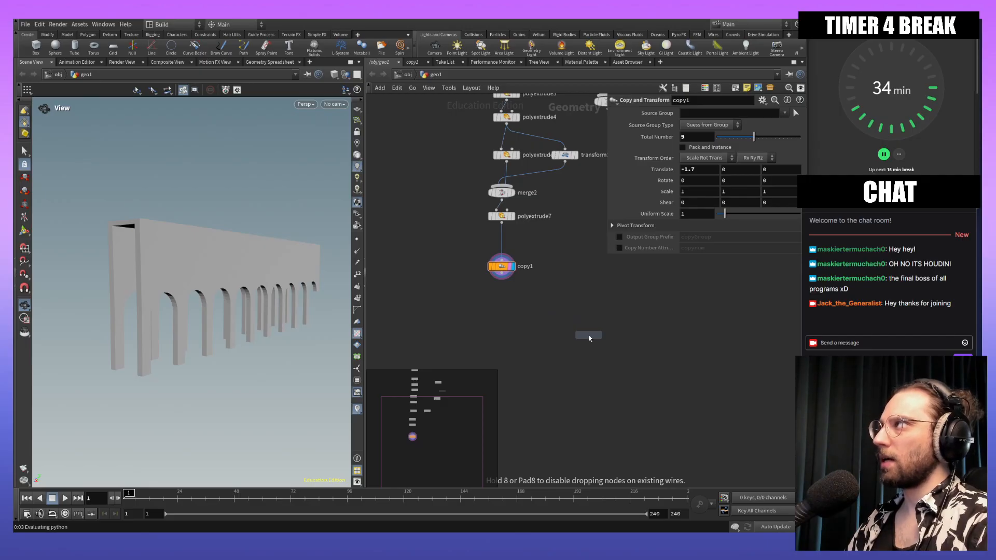
{"action": "left_click", "coordinate": [556, 352]}
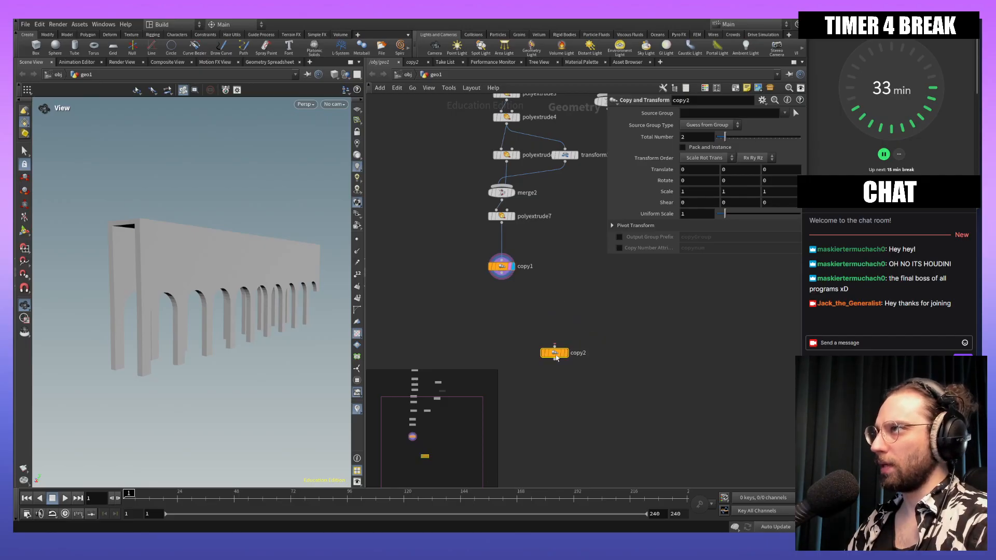
Step: Add a Transform node between copy1 and copy2 and connect copy1's output to its input
{"action": "middle_click_drag", "start_coordinate": [500, 308], "coordinate": [539, 288]}
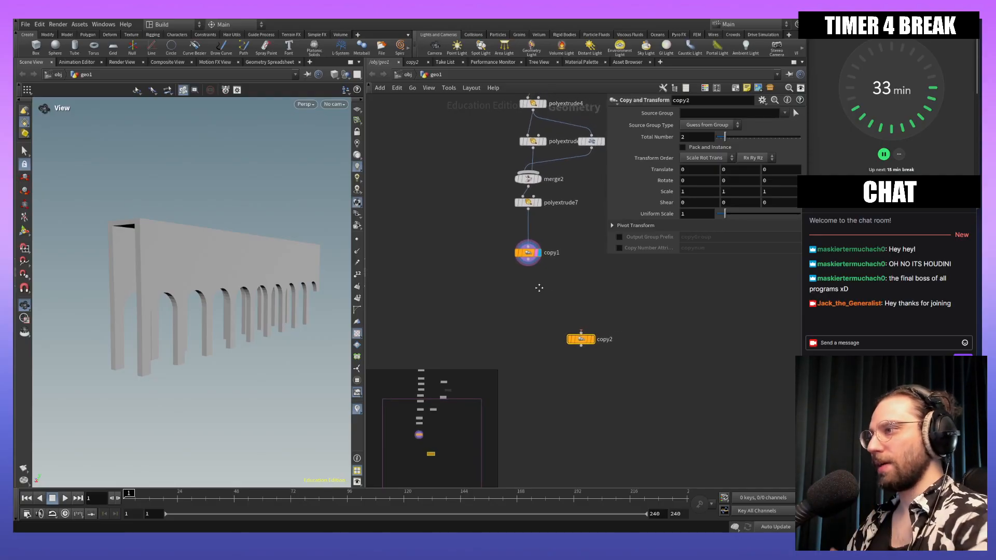
{"action": "left_click_drag", "start_coordinate": [528, 261], "coordinate": [577, 284]}
{"action": "key", "text": "Tab"}
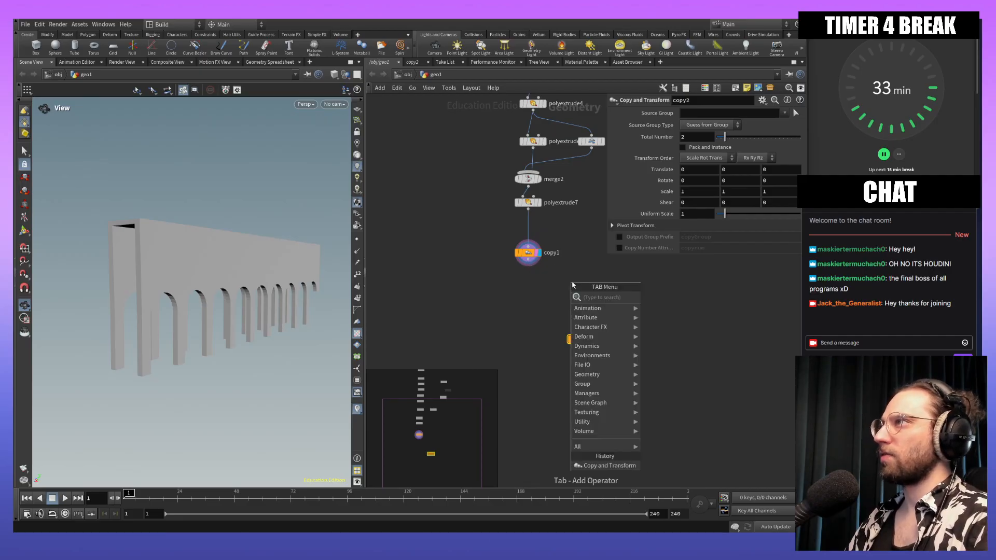
{"action": "type", "text": "trasn"}
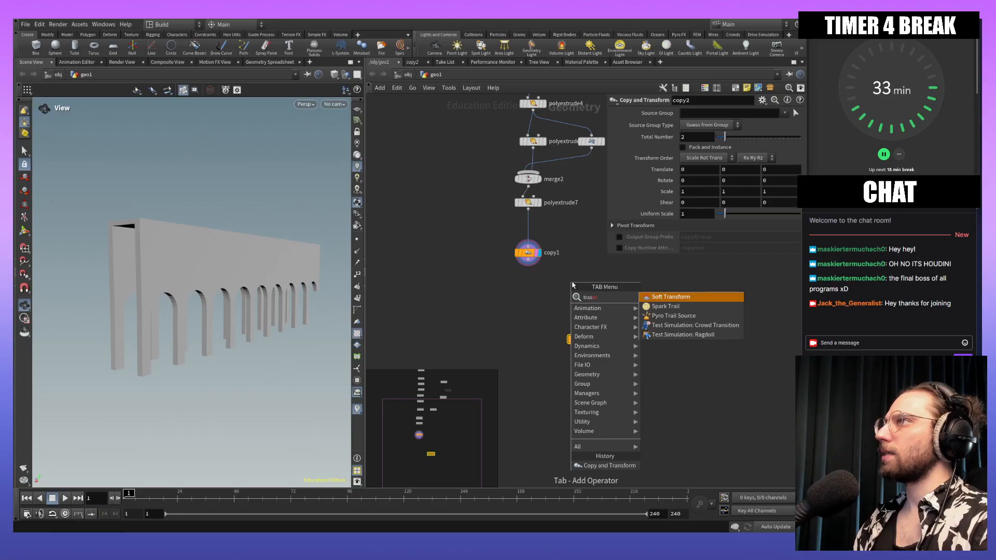
{"action": "key", "text": "BackSpace"}
{"action": "key", "text": "BackSpace"}
{"action": "type", "text": "ns"}
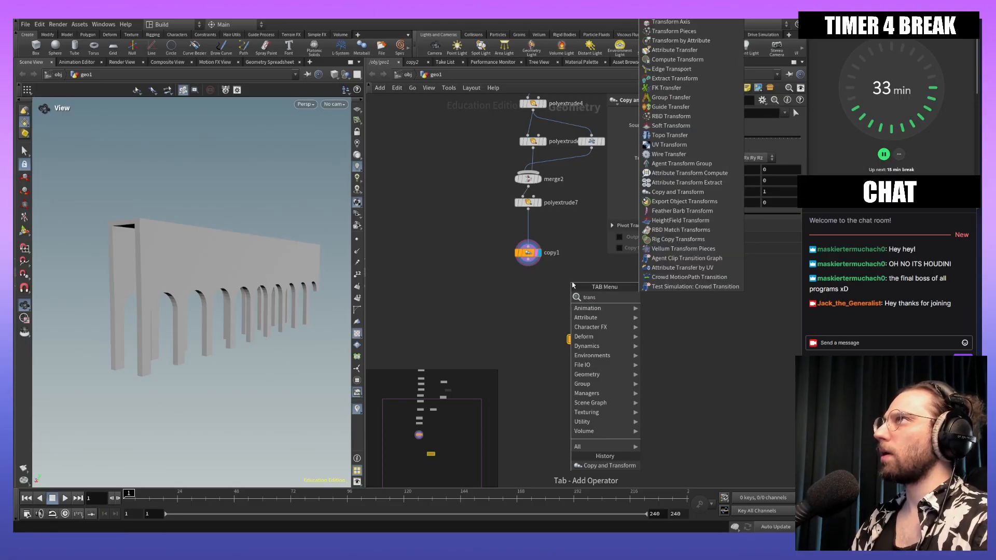
{"action": "key", "text": "Return"}
{"action": "left_click", "coordinate": [575, 286]}
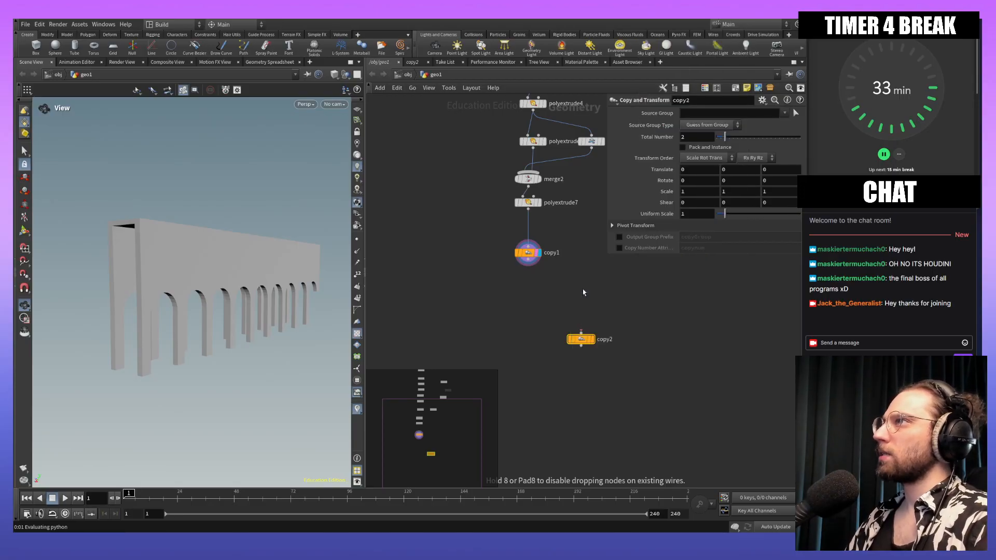
{"action": "left_click_drag", "start_coordinate": [531, 264], "coordinate": [580, 284]}
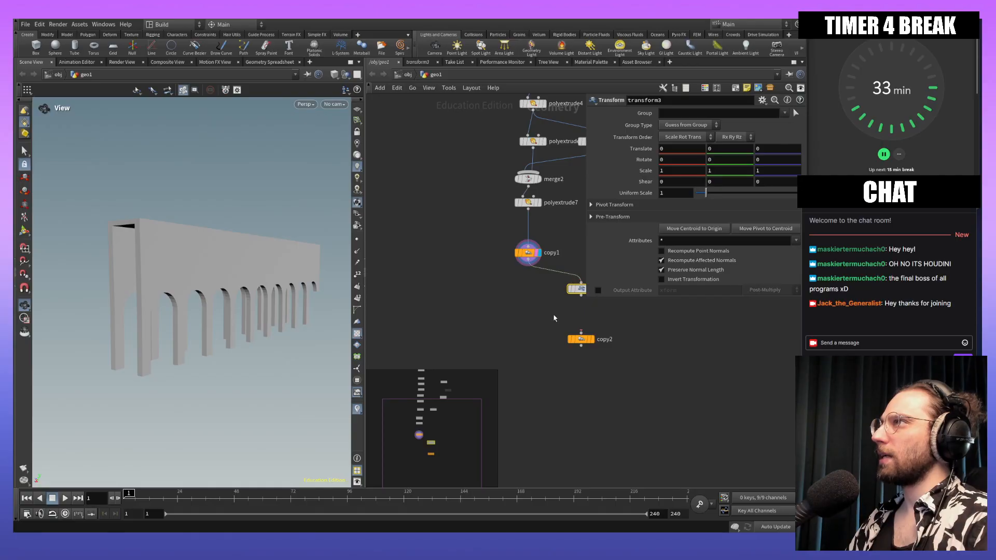
Step: Move the copy2 node further down to leave more room below the new Transform node
{"action": "middle_click_drag", "start_coordinate": [554, 308], "coordinate": [465, 276]}
{"action": "scroll", "coordinate": [474, 292], "scroll_direction": "up", "scroll_amount": 3}
{"action": "left_click_drag", "start_coordinate": [504, 320], "coordinate": [504, 351]}
{"action": "middle_click_drag", "start_coordinate": [551, 374], "coordinate": [542, 332]}
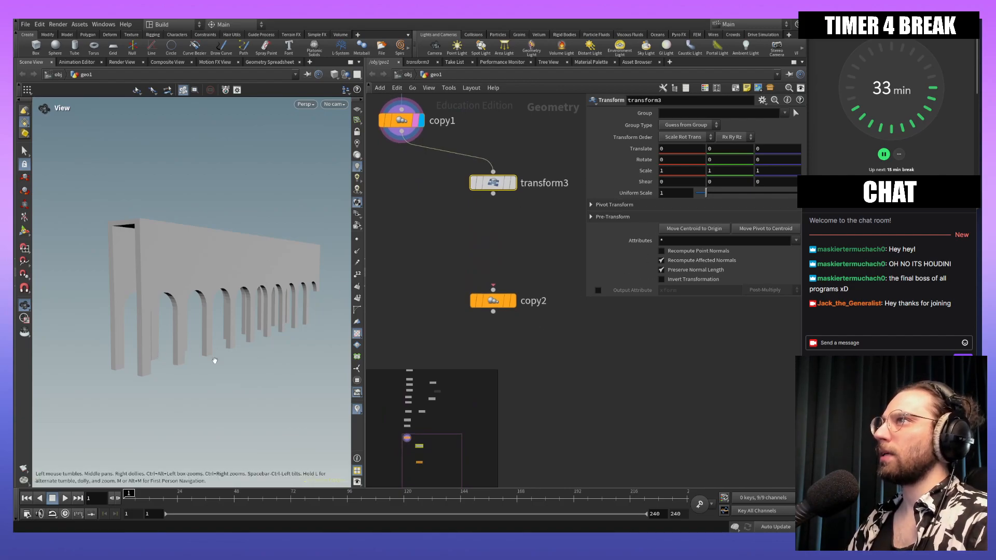
Step: Set the Z translation of the Transform node below copy1 to 0.5 and display the node's output
{"action": "left_click_drag", "start_coordinate": [226, 358], "coordinate": [260, 361]}
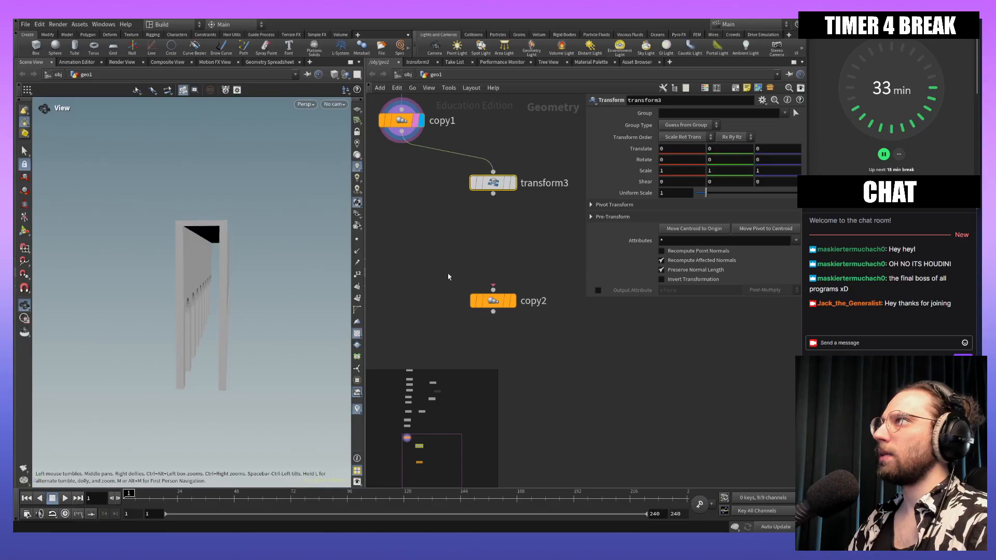
{"action": "middle_click_drag", "start_coordinate": [779, 146], "coordinate": [807, 145]}
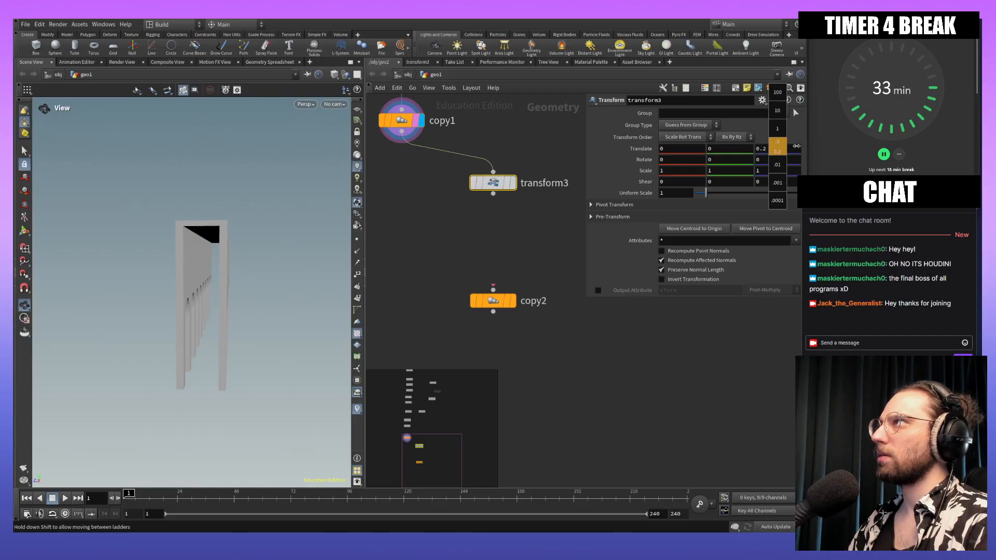
{"action": "middle_click_drag", "start_coordinate": [808, 147], "coordinate": [808, 147]}
{"action": "left_click", "coordinate": [514, 183]}
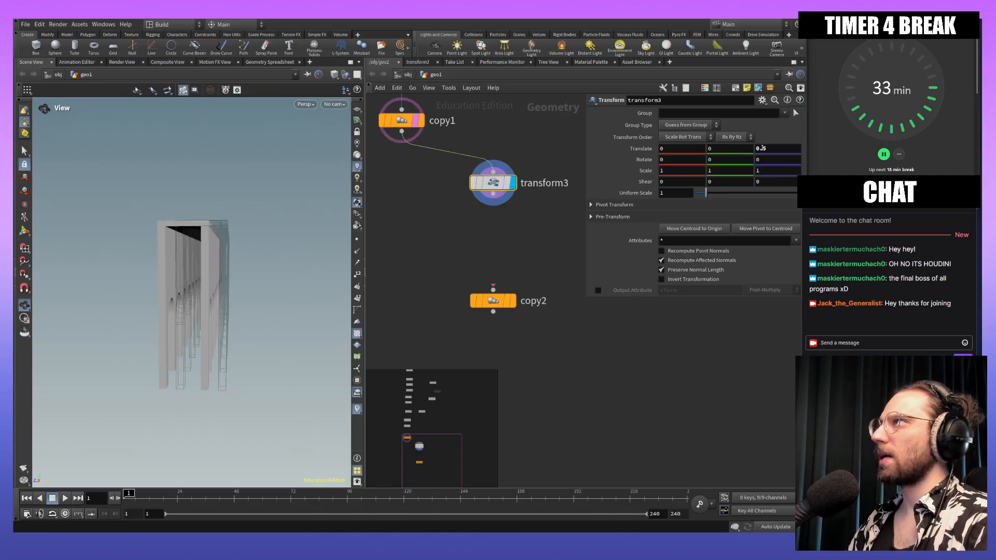
Step: Set the Z translation of the transform3 node to 1.2 and check the shifted arcade from another angle
{"action": "middle_click_drag", "start_coordinate": [763, 148], "coordinate": [762, 148]}
{"action": "middle_click_drag", "start_coordinate": [773, 149], "coordinate": [799, 149]}
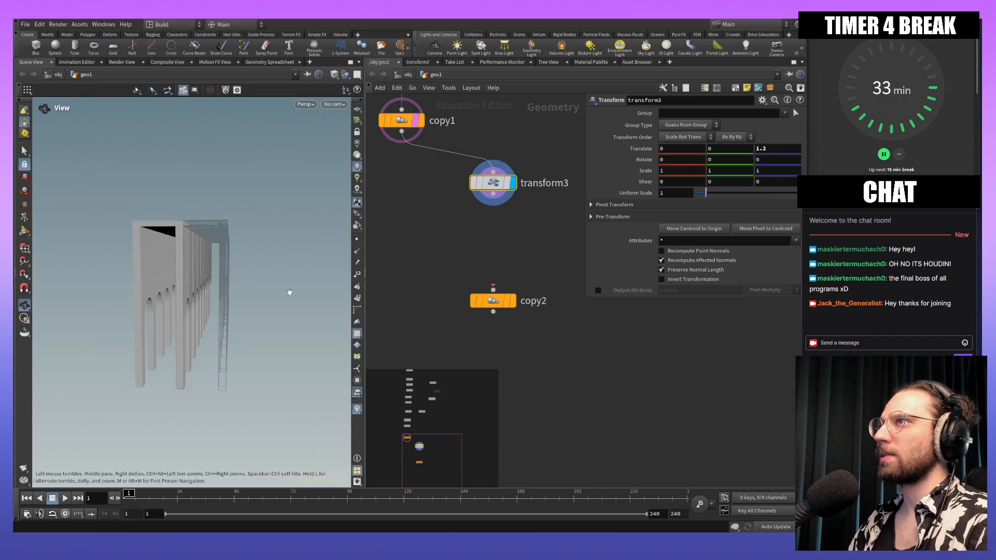
{"action": "mouse_move", "coordinate": [284, 291]}
{"action": "left_mouse_down"}
{"action": "mouse_move", "coordinate": [274, 285]}
{"action": "mouse_move", "coordinate": [294, 288]}
{"action": "left_mouse_up"}
Step: Add a Transform node between transform3 and copy2 and connect transform3's output to its input
{"action": "left_click", "coordinate": [476, 239]}
{"action": "key", "text": "Tab"}
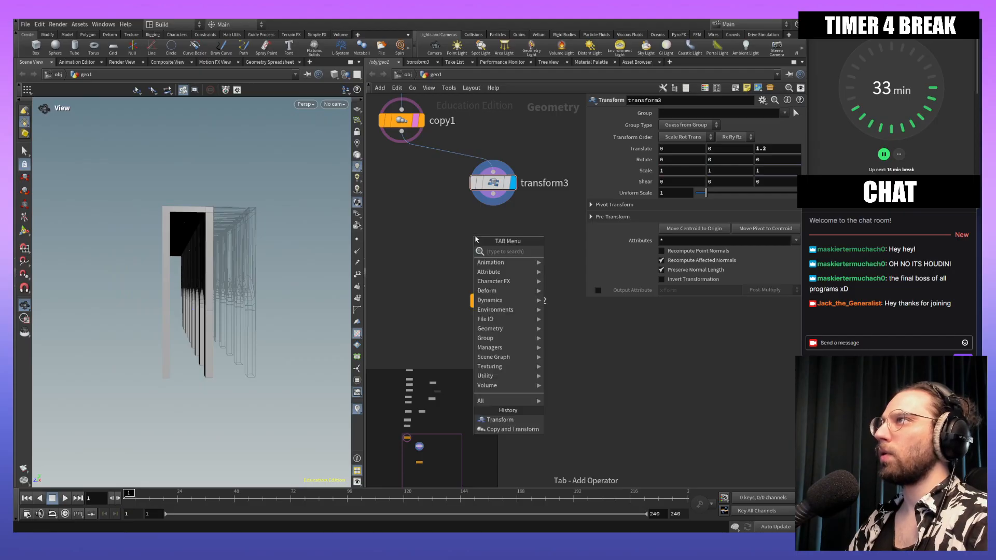
{"action": "type", "text": "tra"}
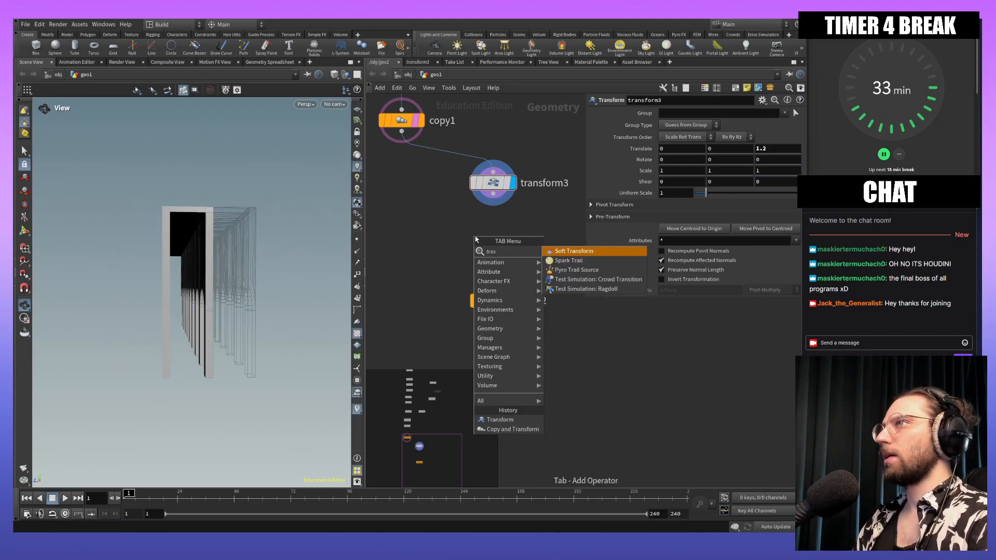
{"action": "type", "text": "s"}
{"action": "key", "text": "BackSpace"}
{"action": "type", "text": "ns"}
{"action": "key", "text": "Return"}
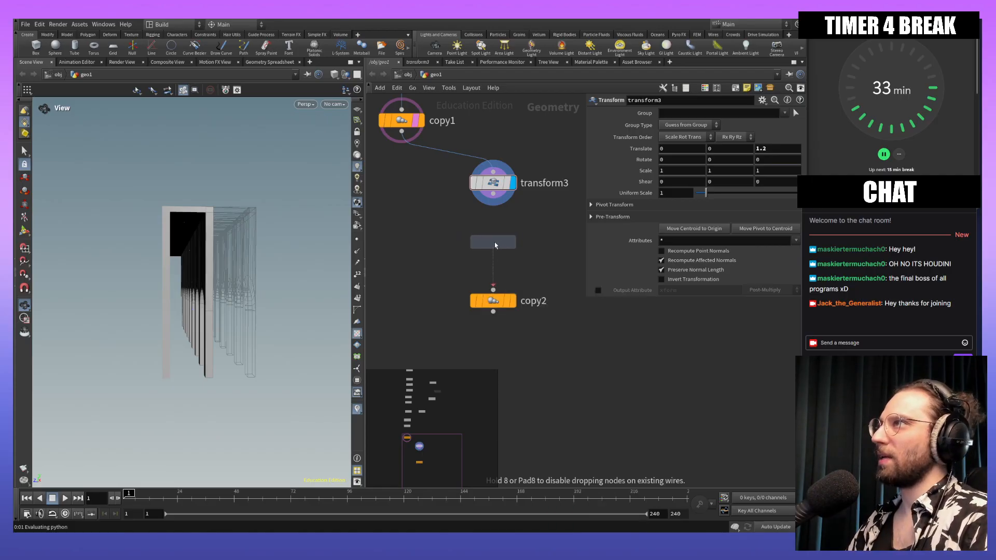
{"action": "left_click", "coordinate": [492, 238]}
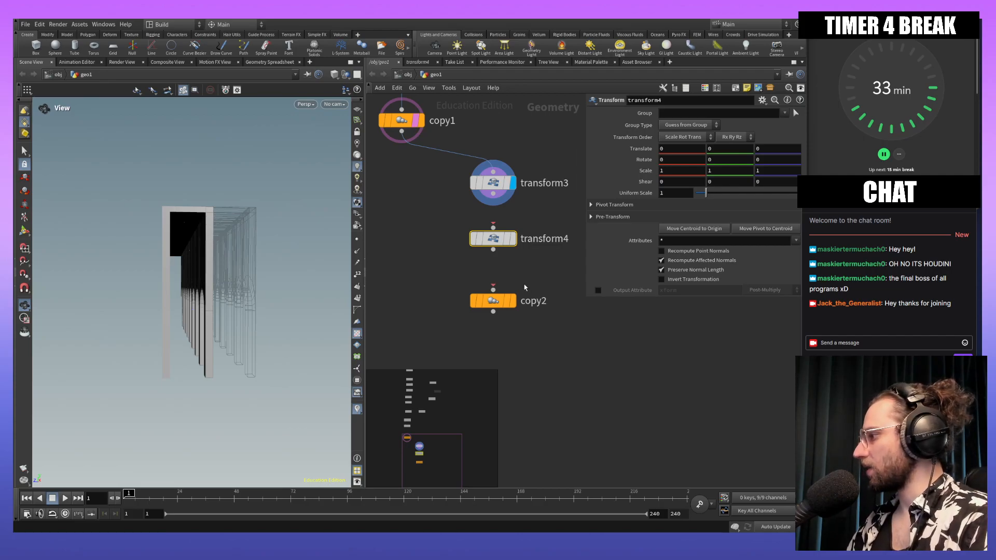
{"action": "scroll", "coordinate": [524, 287], "scroll_direction": "down", "scroll_amount": 2}
{"action": "left_click", "coordinate": [499, 214]}
{"action": "left_click", "coordinate": [498, 236]}
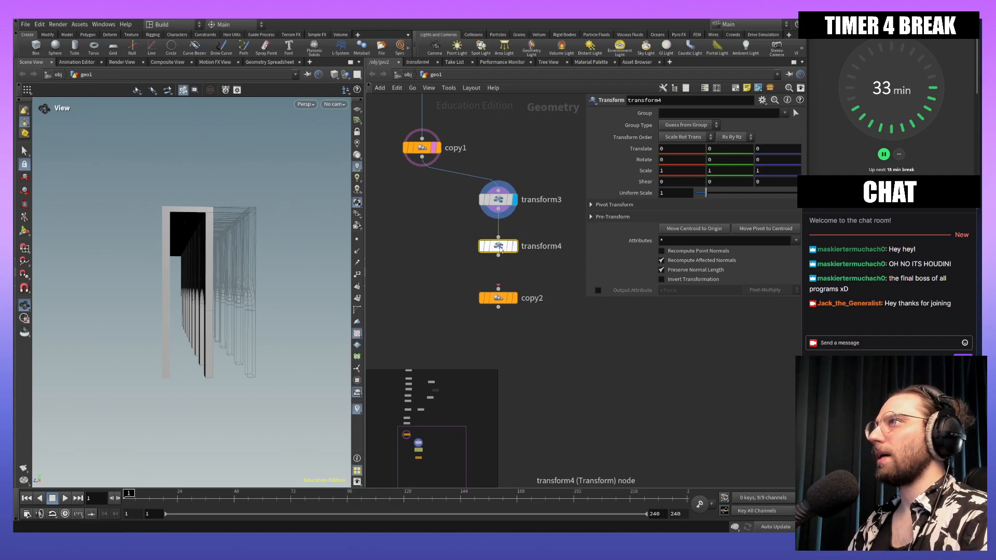
Step: Set the uniform scale of the transform4 node to 0.5 and display the node's output
{"action": "left_click_drag", "start_coordinate": [274, 318], "coordinate": [252, 322]}
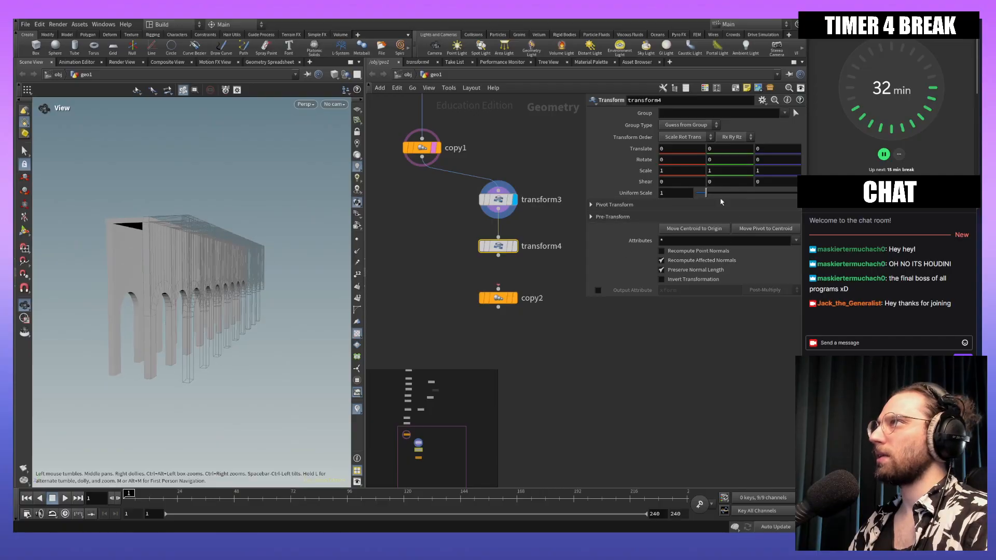
{"action": "left_click", "coordinate": [687, 193]}
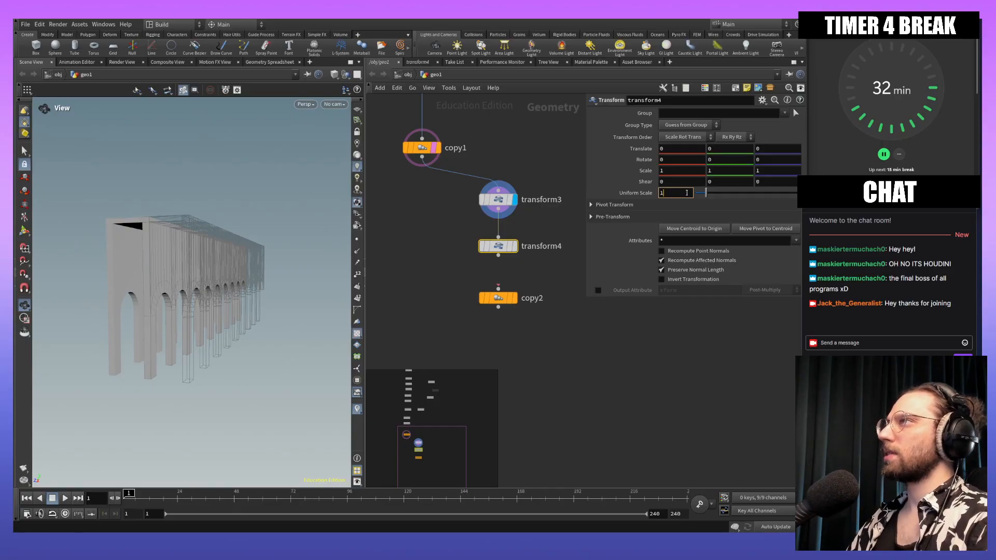
{"action": "key", "text": "Return"}
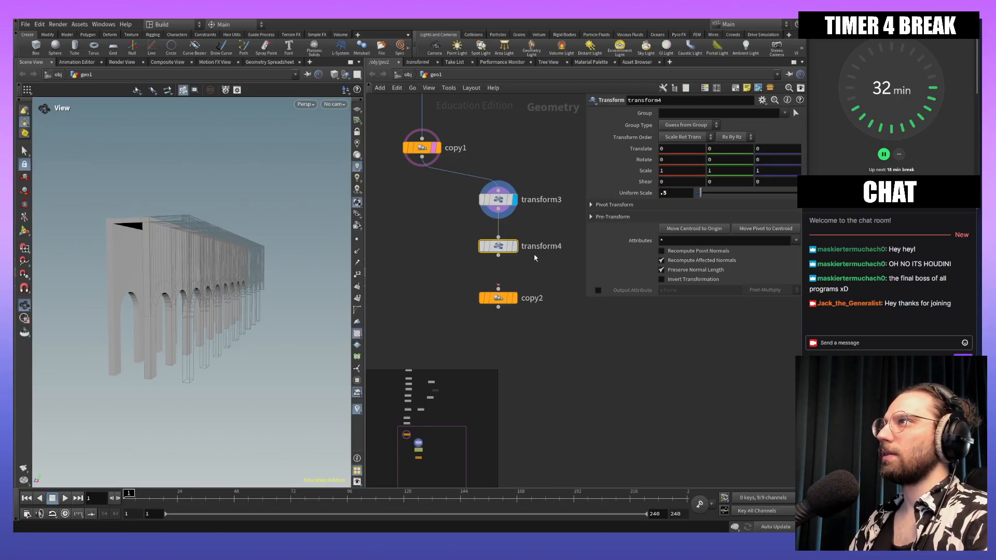
{"action": "left_click", "coordinate": [514, 246]}
Step: Raise the uniform scale of the transform4 node to 0.7
{"action": "left_click_drag", "start_coordinate": [160, 367], "coordinate": [187, 362]}
{"action": "left_click", "coordinate": [677, 193]}
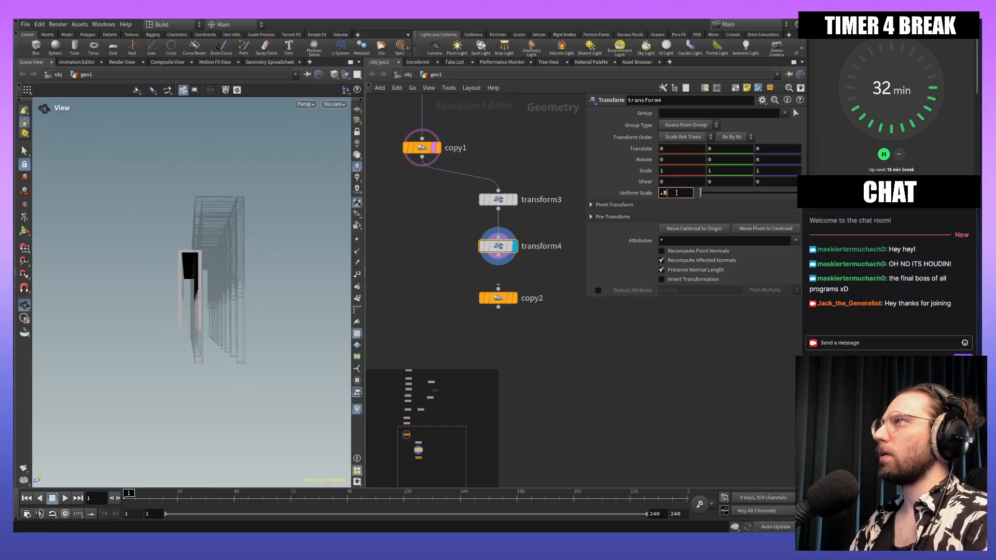
{"action": "key", "text": "Return"}
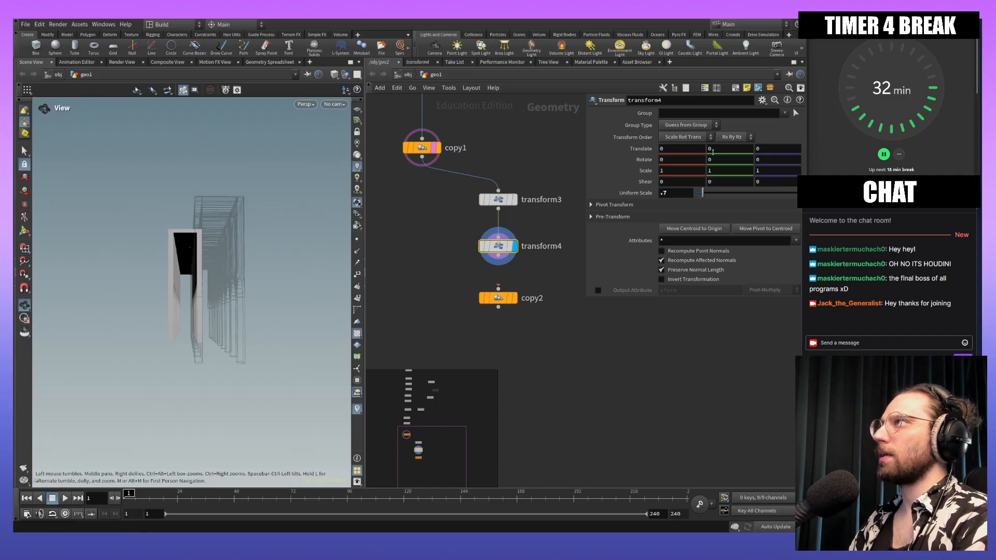
Step: Try shifting the scaled arcade along X and Y in transform4, and set its Y translation to -0.6
{"action": "middle_click_drag", "start_coordinate": [715, 151], "coordinate": [730, 157]}
{"action": "key", "text": "ctrl+z"}
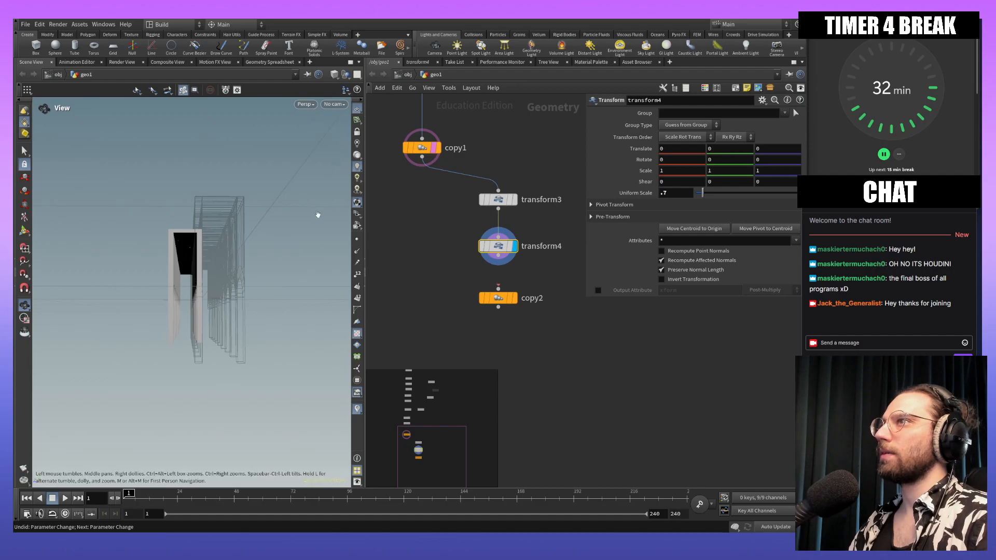
{"action": "left_click_drag", "start_coordinate": [303, 244], "coordinate": [300, 245]}
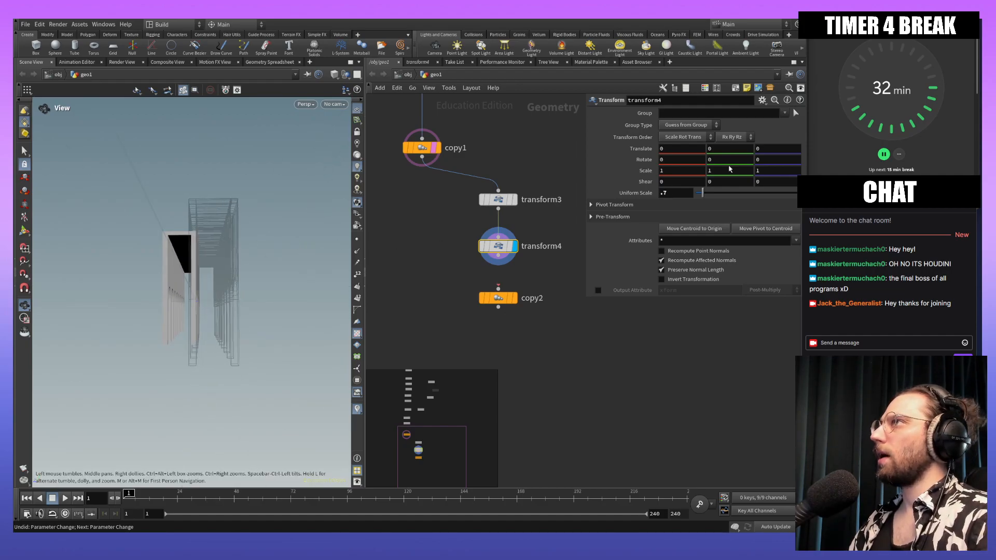
{"action": "mouse_move", "coordinate": [674, 149]}
{"action": "middle_mouse_down"}
{"action": "mouse_move", "coordinate": [654, 151]}
{"action": "mouse_move", "coordinate": [705, 153]}
{"action": "mouse_move", "coordinate": [691, 159]}
{"action": "middle_mouse_up"}
{"action": "key", "text": "ctrl+z"}
{"action": "left_click_drag", "start_coordinate": [275, 312], "coordinate": [345, 296]}
Step: Add a Transform node connected below transform4 and space it evenly above the copy2 node
{"action": "left_click", "coordinate": [493, 270]}
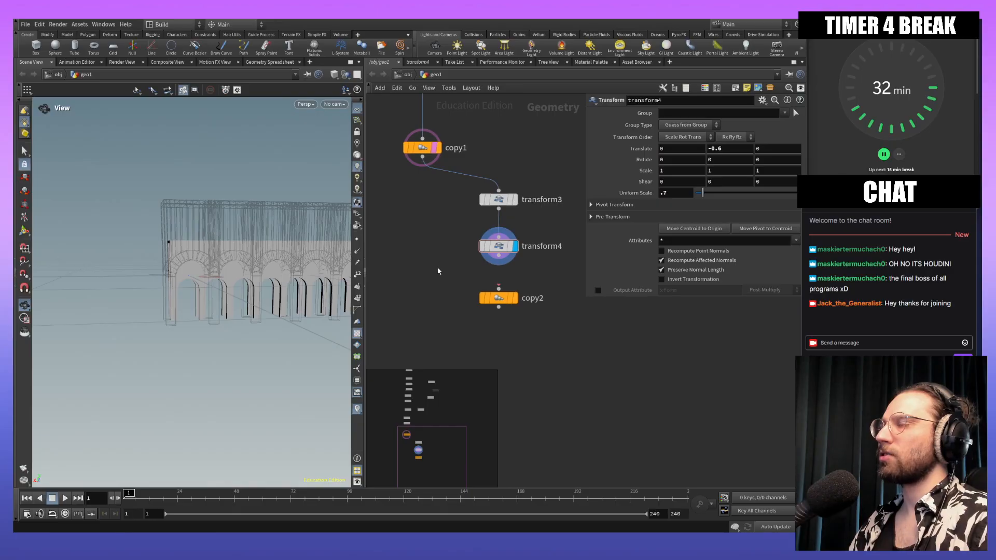
{"action": "key", "text": "Tab"}
{"action": "type", "text": "tran"}
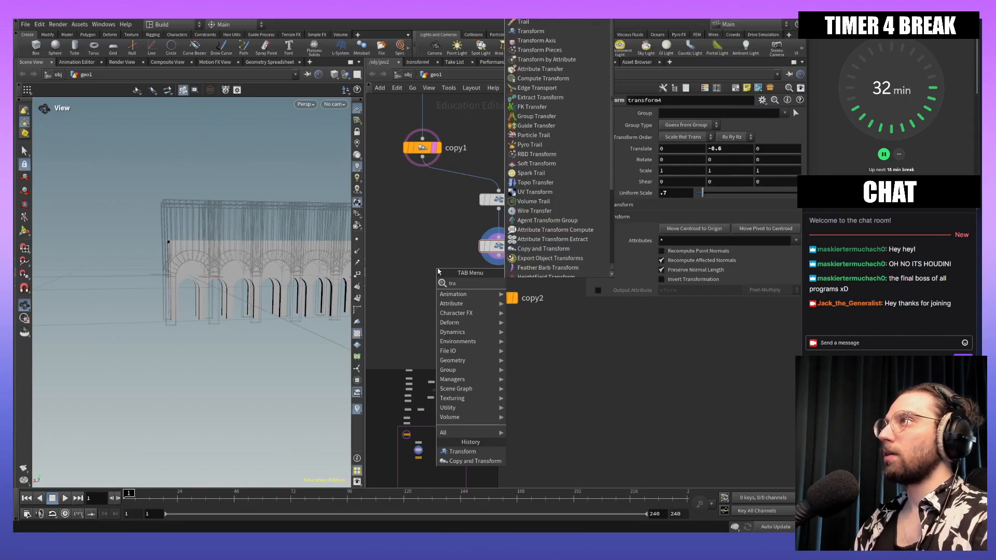
{"action": "key", "text": "Return"}
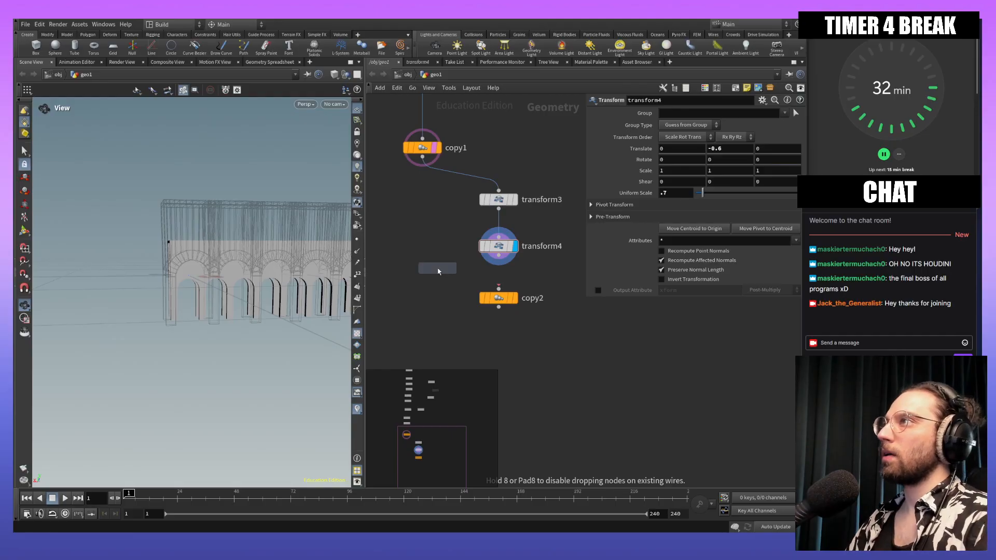
{"action": "left_click", "coordinate": [502, 275]}
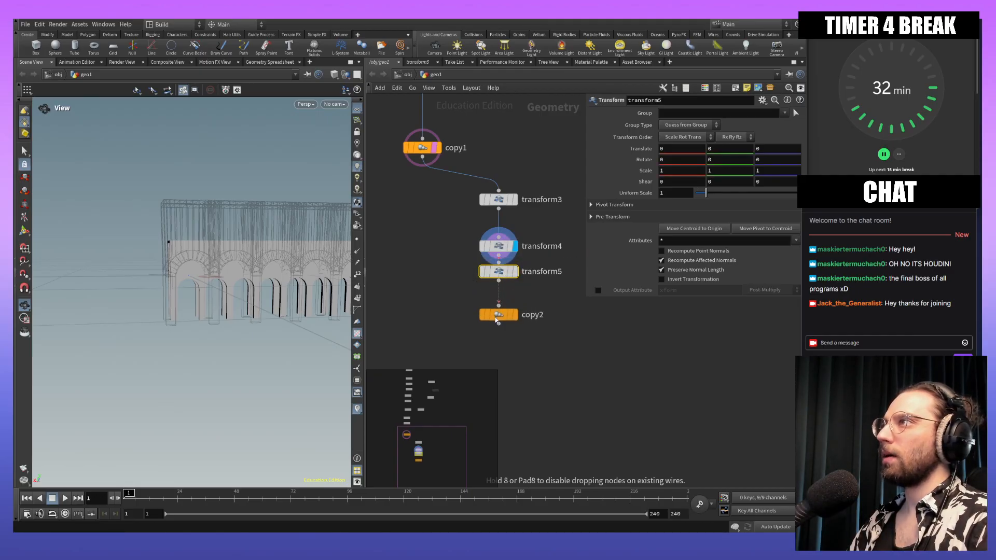
{"action": "scroll", "coordinate": [212, 303], "scroll_direction": "up", "scroll_amount": 5}
{"action": "scroll", "coordinate": [183, 305], "scroll_direction": "up", "scroll_amount": 5}
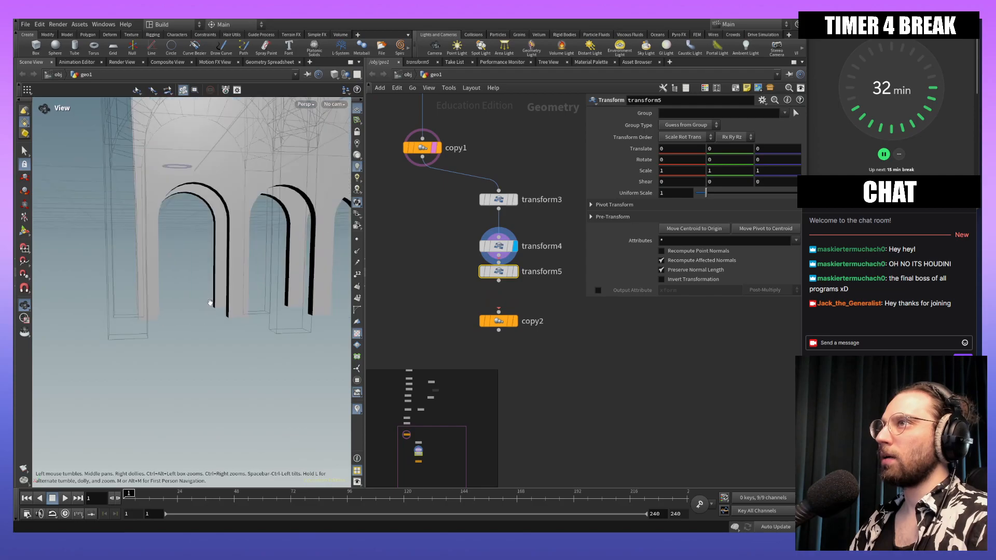
{"action": "mouse_move", "coordinate": [499, 273]}
{"action": "left_mouse_down"}
{"action": "mouse_move", "coordinate": [499, 285]}
{"action": "mouse_move", "coordinate": [499, 259]}
{"action": "mouse_move", "coordinate": [498, 273]}
{"action": "left_mouse_up"}
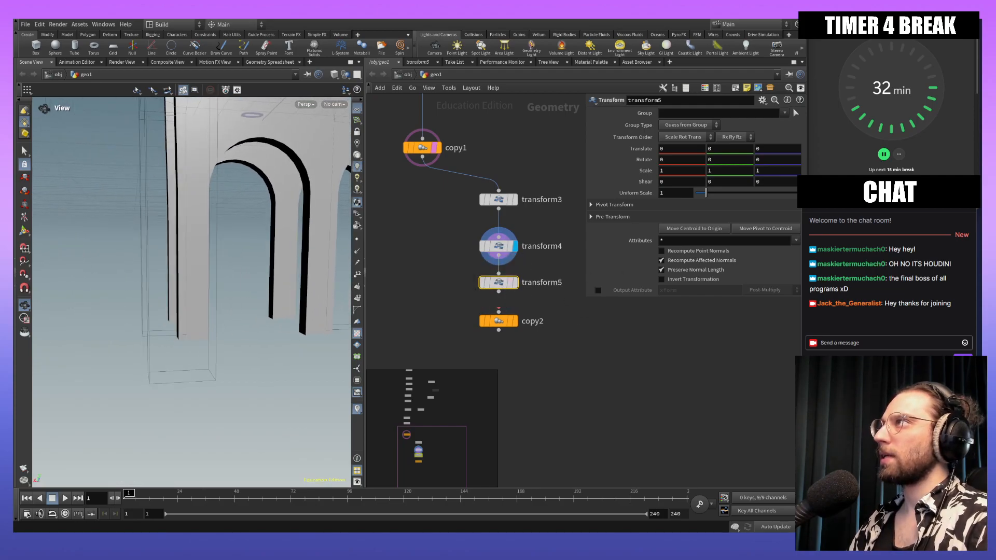
Step: Try a Z translation of 0.1 on the transform5 node and reset it to 0
{"action": "middle_click_drag", "start_coordinate": [766, 151], "coordinate": [766, 151]}
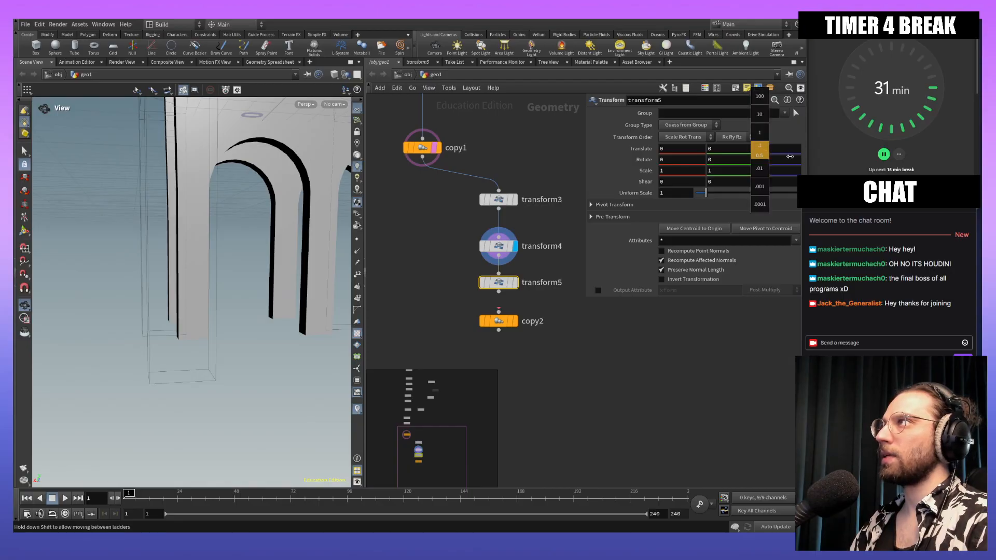
{"action": "middle_click_drag", "start_coordinate": [761, 153], "coordinate": [762, 153]}
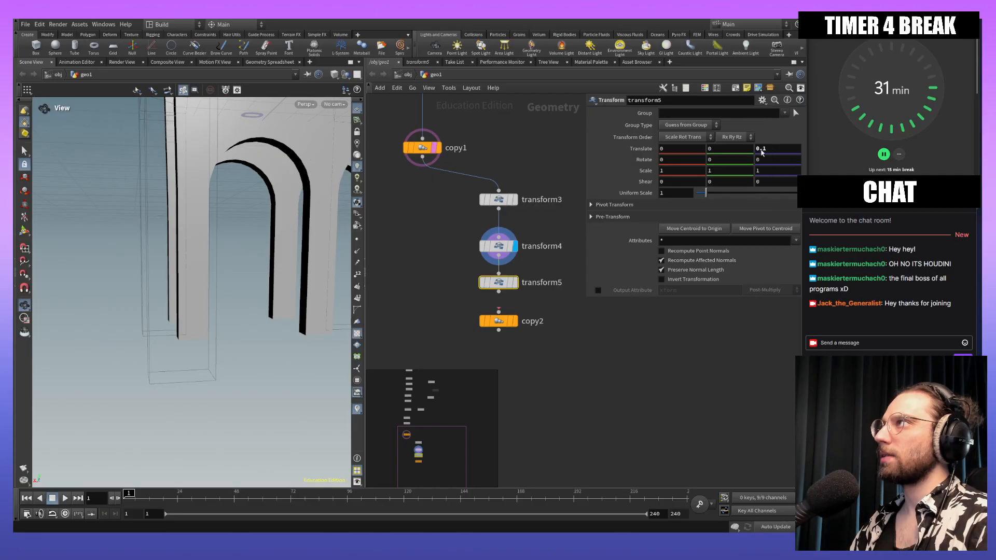
{"action": "left_click", "coordinate": [772, 149]}
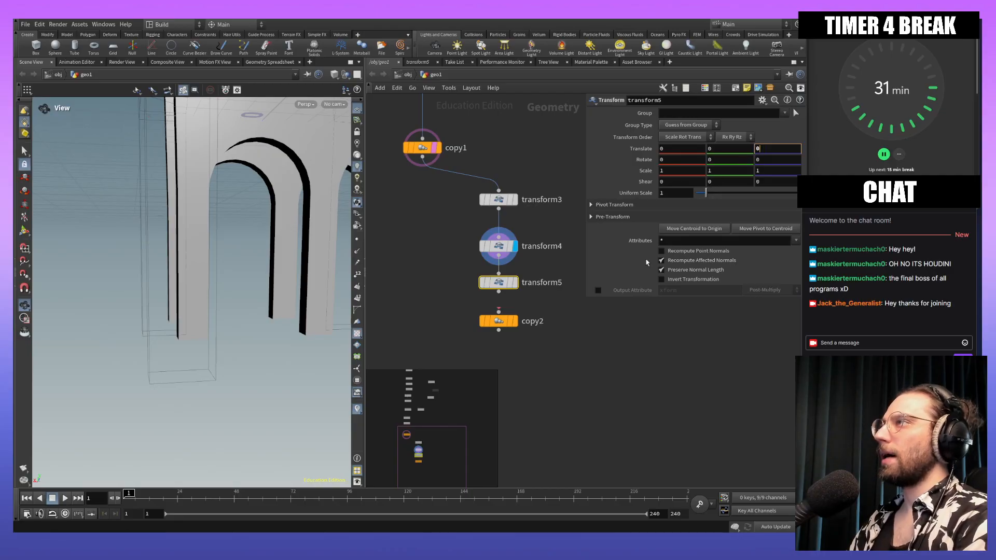
Step: Set the X translation of transform5 to 0.3 and compare the displayed outputs of transform5 and transform4
{"action": "left_click", "coordinate": [515, 282]}
{"action": "middle_click_drag", "start_coordinate": [767, 150], "coordinate": [690, 150]}
{"action": "key", "text": "ctrl+z"}
{"action": "left_click_drag", "start_coordinate": [293, 299], "coordinate": [236, 296]}
{"action": "left_click", "coordinate": [515, 246]}
{"action": "left_click_drag", "start_coordinate": [285, 346], "coordinate": [296, 332]}
Step: Try a Y translation of 0.7 on the transform5 node and undo it
{"action": "middle_click", "coordinate": [735, 148]}
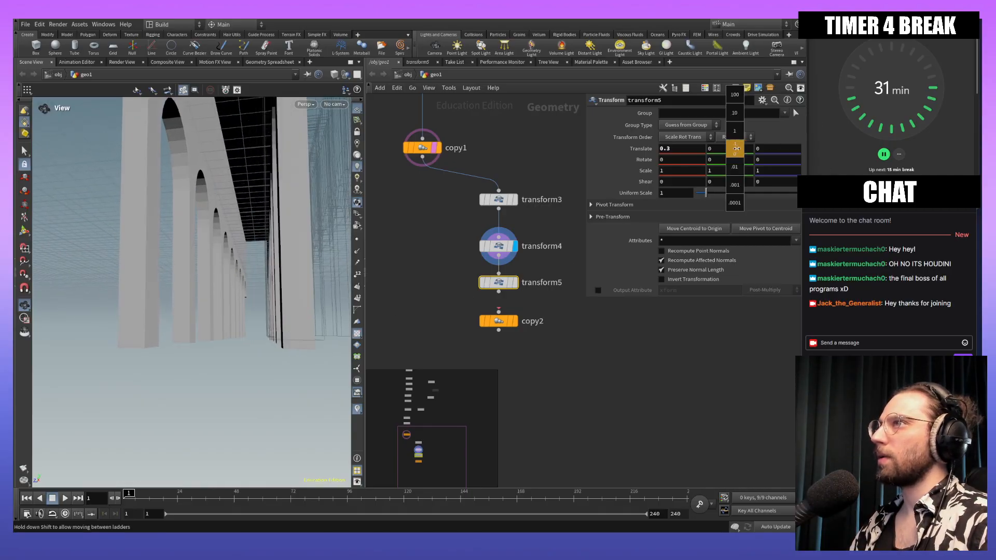
{"action": "mouse_move", "coordinate": [771, 149]}
{"action": "middle_mouse_down"}
{"action": "mouse_move", "coordinate": [786, 149]}
{"action": "mouse_move", "coordinate": [769, 153]}
{"action": "middle_mouse_up"}
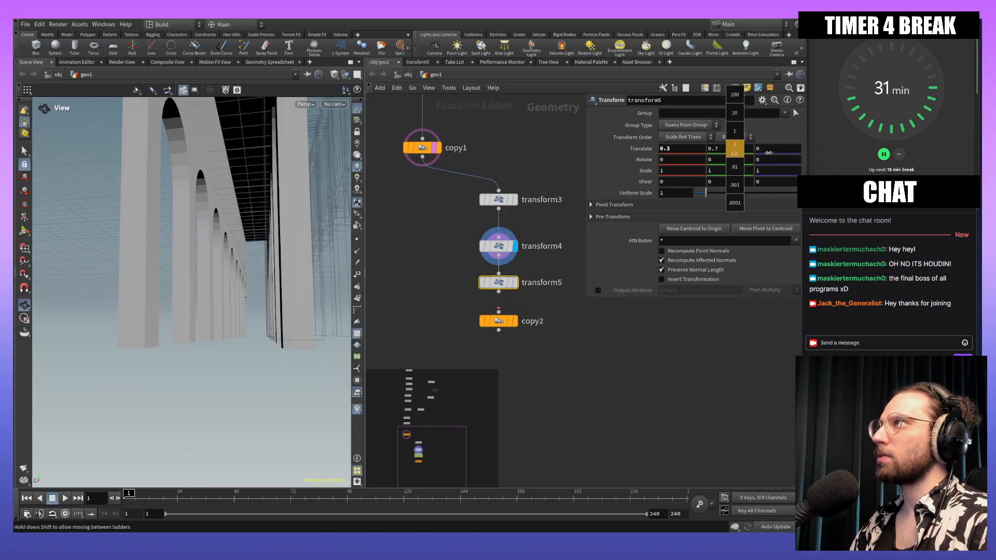
{"action": "key", "text": "ctrl+z"}
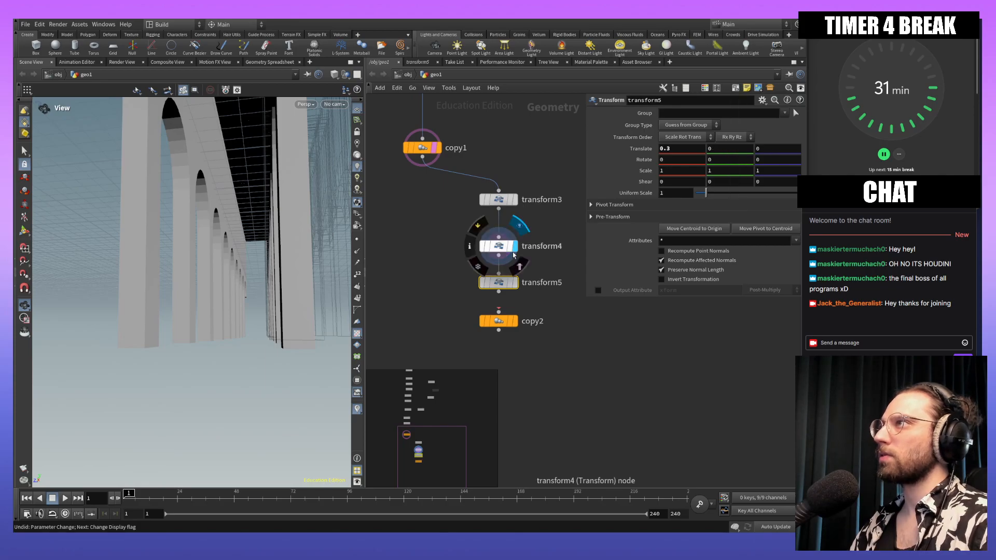
{"action": "mouse_move", "coordinate": [664, 148]}
{"action": "middle_mouse_down"}
{"action": "mouse_move", "coordinate": [701, 147]}
{"action": "mouse_move", "coordinate": [669, 153]}
{"action": "middle_mouse_up"}
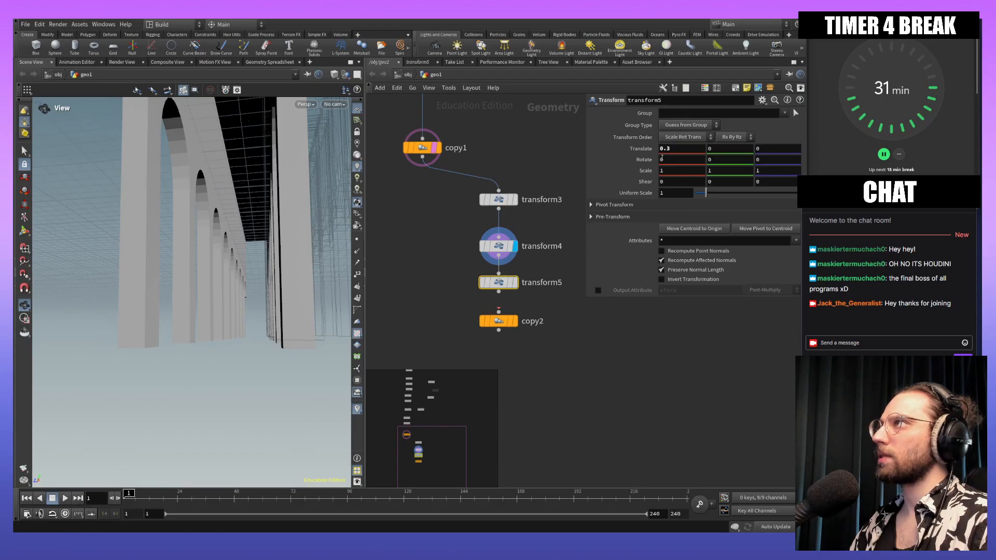
Step: Set the Y translation of transform4 to -0.56 and check the feet of the arcade's pillars
{"action": "left_click", "coordinate": [497, 246]}
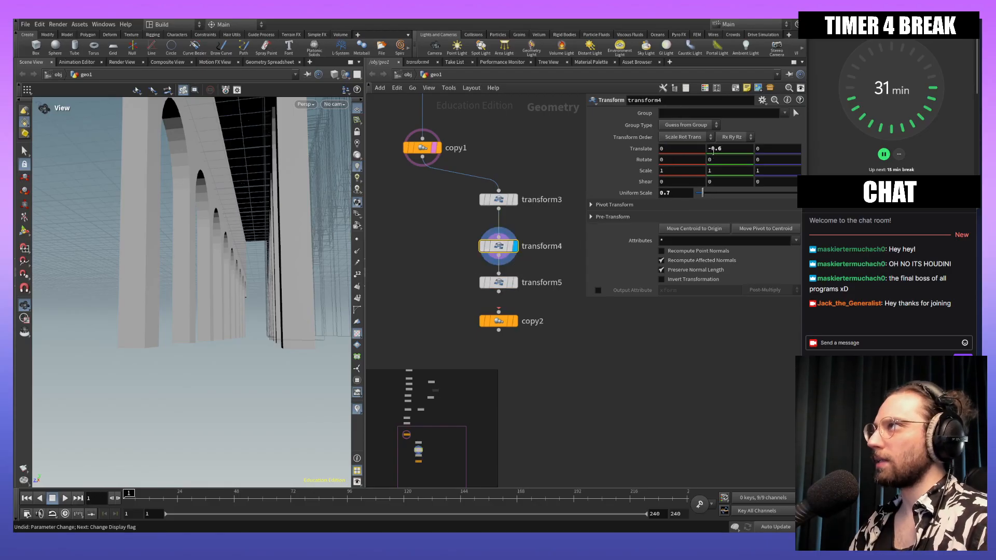
{"action": "middle_click_drag", "start_coordinate": [709, 150], "coordinate": [742, 160]}
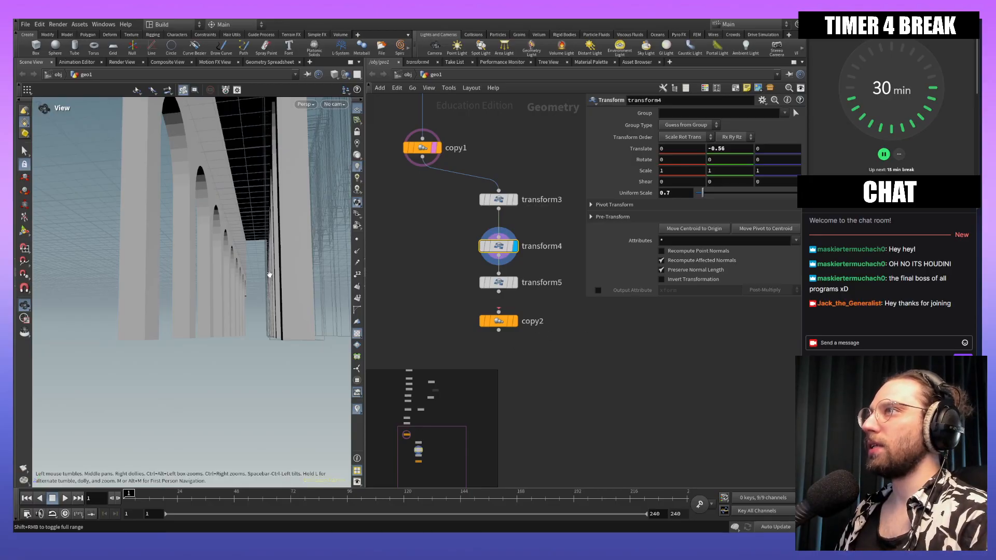
{"action": "left_click_drag", "start_coordinate": [268, 288], "coordinate": [286, 334]}
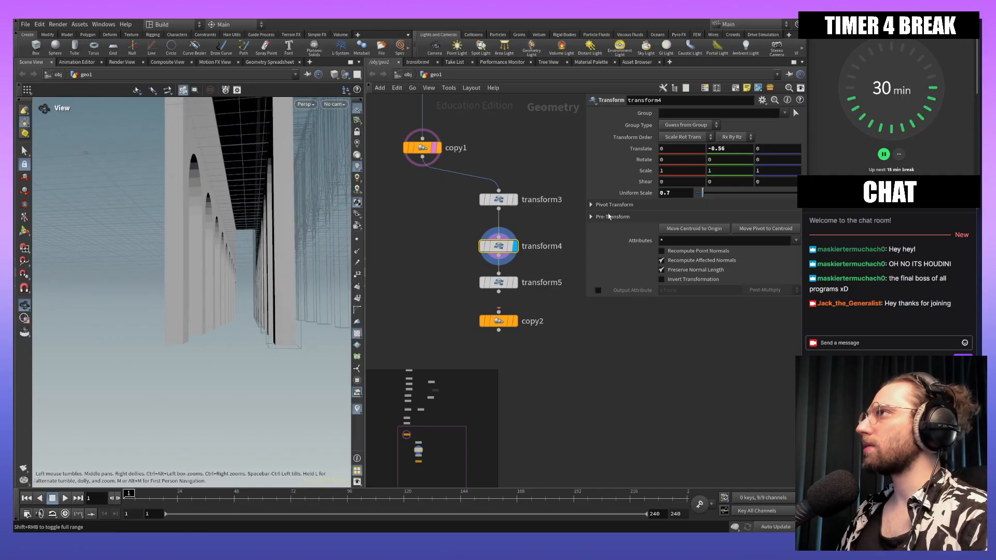
Step: Try an X translation of 0.3 on the transform4 node and reset it to 0
{"action": "middle_click_drag", "start_coordinate": [663, 150], "coordinate": [686, 154]}
{"action": "left_click_drag", "start_coordinate": [260, 310], "coordinate": [280, 306]}
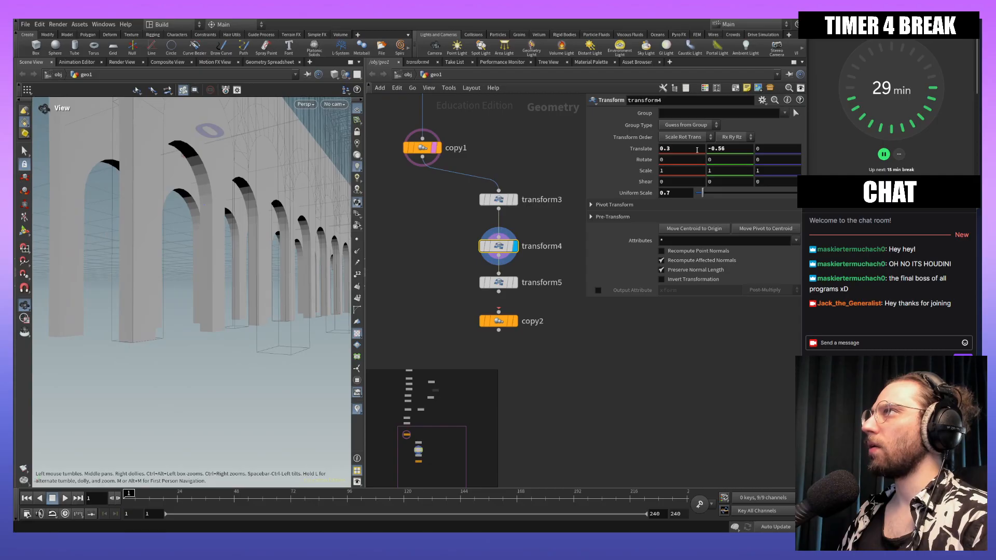
{"action": "left_click", "coordinate": [697, 150]}
{"action": "type", "text": "0"}
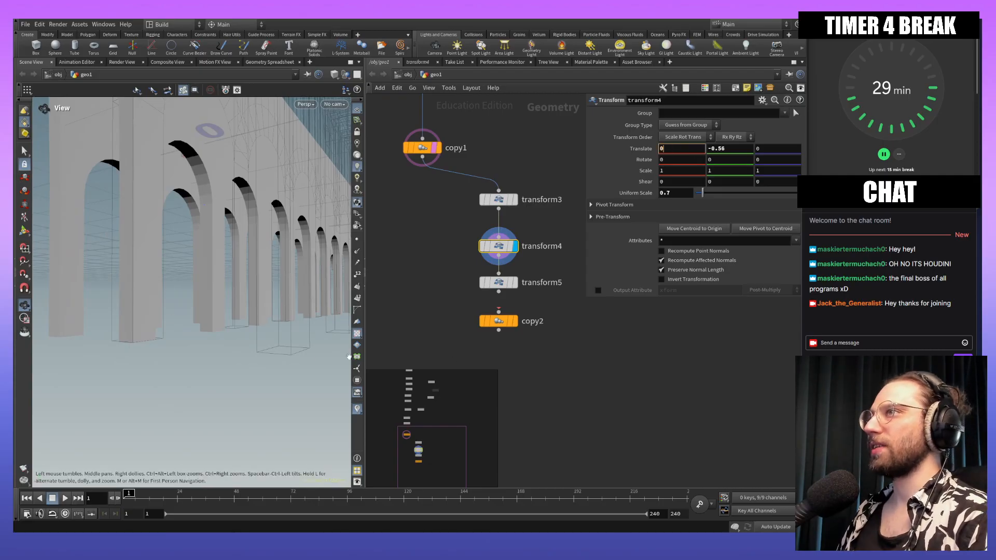
Step: Display the output of transform5 and set the node's Z translation to 0.2
{"action": "left_click", "coordinate": [498, 287]}
{"action": "left_click_drag", "start_coordinate": [288, 311], "coordinate": [341, 308]}
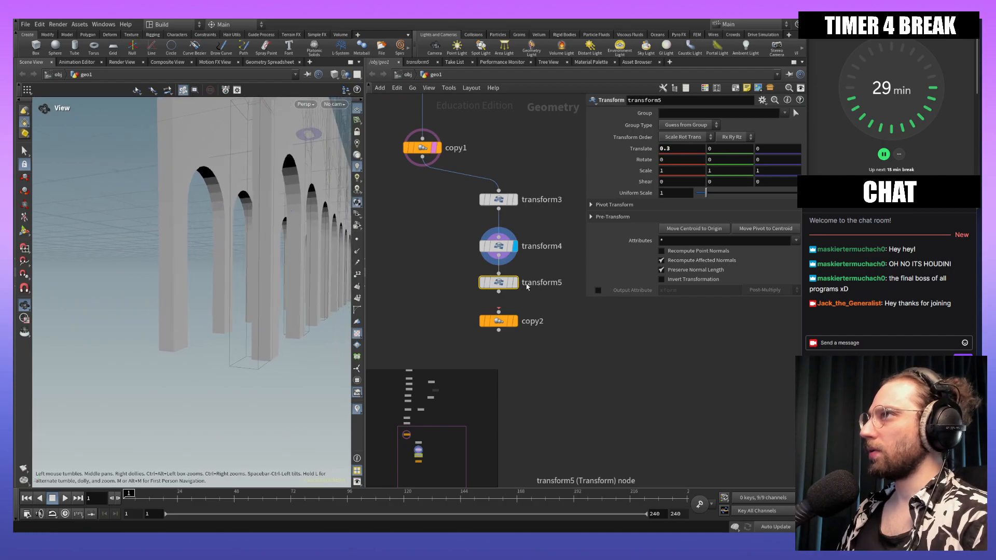
{"action": "left_click", "coordinate": [515, 283]}
{"action": "left_click_drag", "start_coordinate": [254, 353], "coordinate": [271, 349]}
{"action": "mouse_move", "coordinate": [676, 150]}
{"action": "middle_mouse_down"}
{"action": "mouse_move", "coordinate": [698, 150]}
{"action": "mouse_move", "coordinate": [676, 151]}
{"action": "middle_mouse_up"}
{"action": "left_click_drag", "start_coordinate": [223, 293], "coordinate": [202, 307]}
{"action": "middle_click_drag", "start_coordinate": [718, 149], "coordinate": [792, 148]}
{"action": "key", "text": "ctrl+z"}
{"action": "left_click_drag", "start_coordinate": [309, 295], "coordinate": [250, 312]}
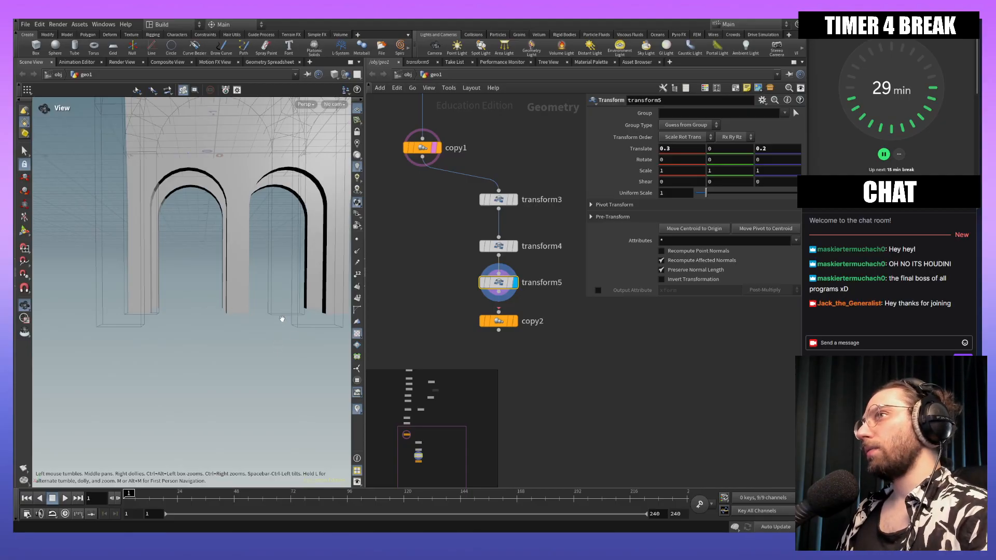
Step: Set the uniform scale of the transform4 node to 0.5 and its Y translation to -0.96
{"action": "middle_click_drag", "start_coordinate": [428, 253], "coordinate": [452, 306]}
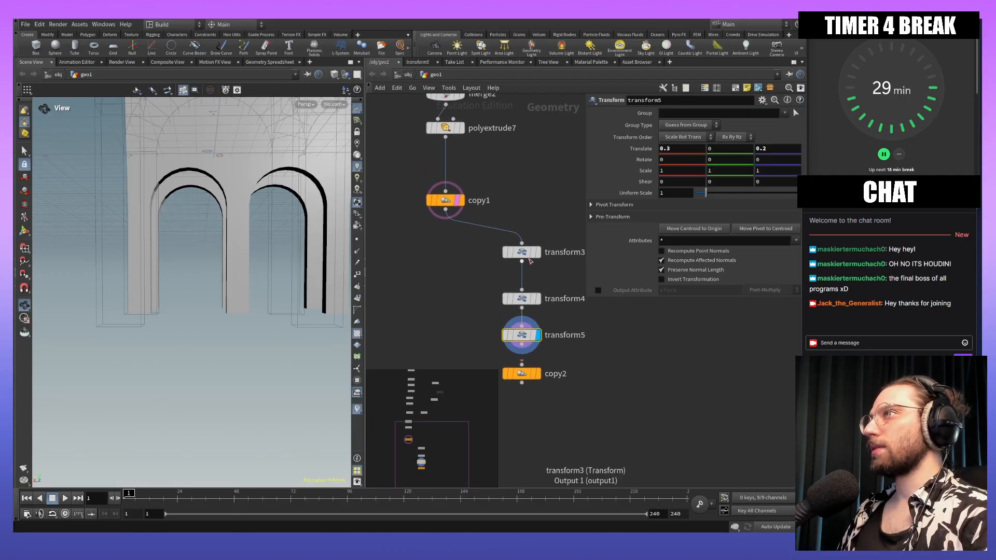
{"action": "left_click", "coordinate": [521, 253]}
{"action": "left_click", "coordinate": [522, 299]}
{"action": "left_click", "coordinate": [675, 195]}
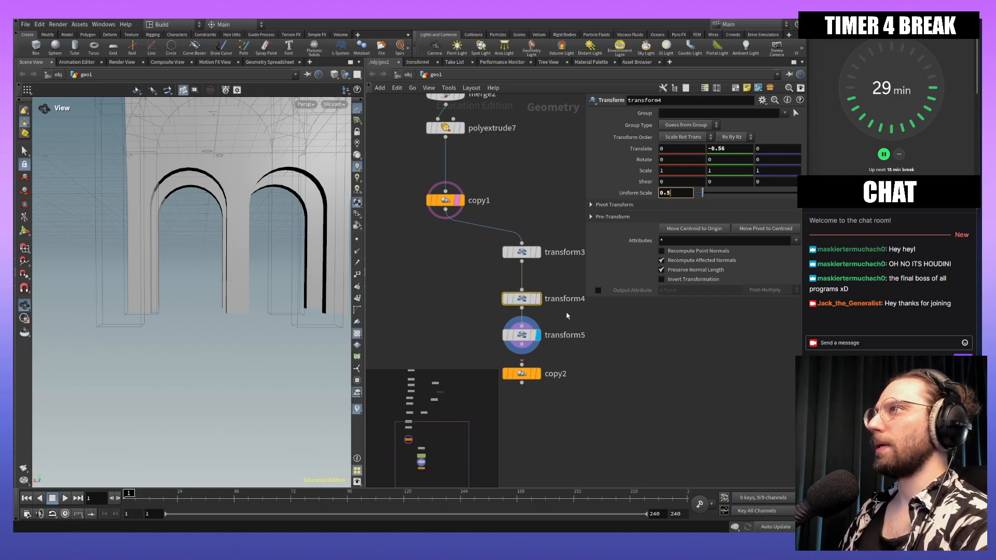
{"action": "key", "text": "Return"}
{"action": "left_click_drag", "start_coordinate": [128, 329], "coordinate": [200, 350]}
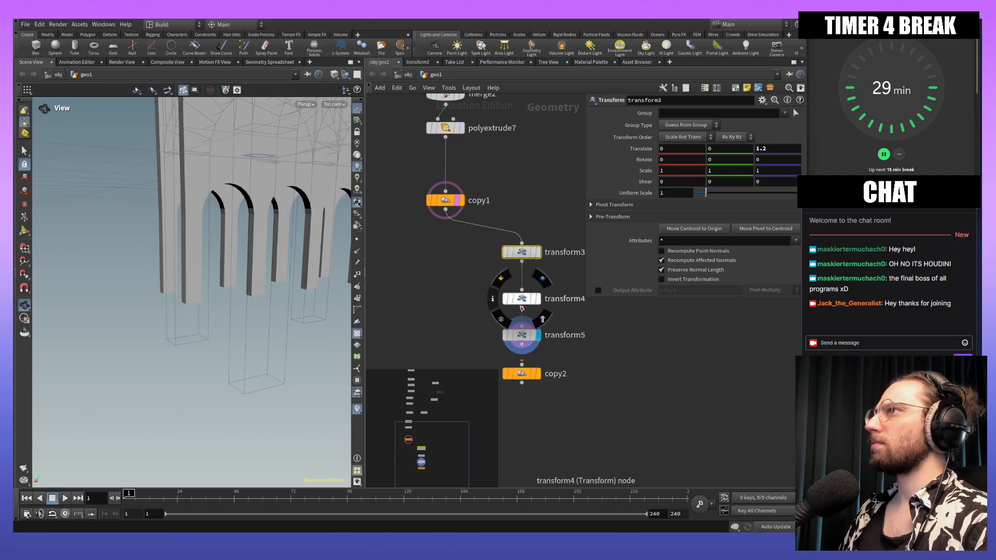
{"action": "middle_click_drag", "start_coordinate": [721, 150], "coordinate": [720, 156]}
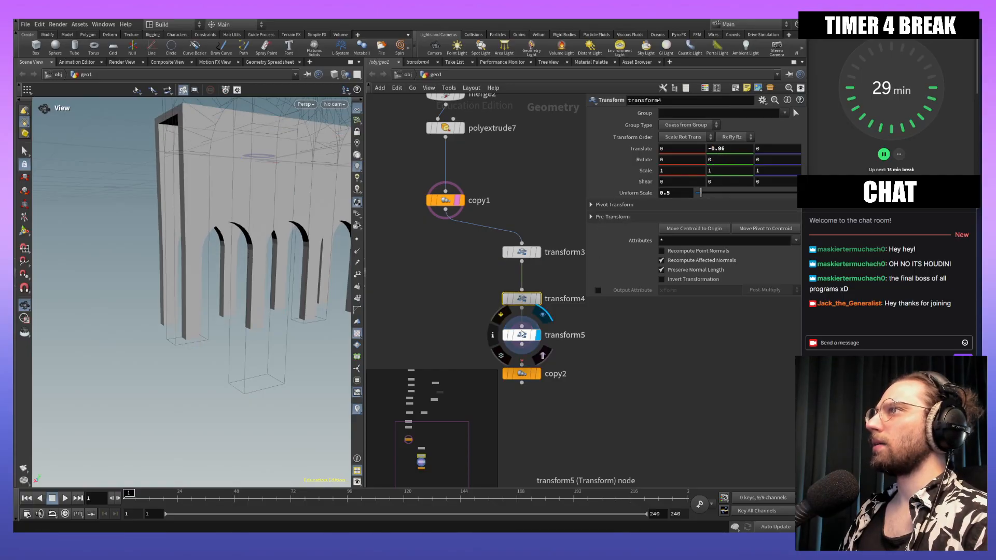
Step: Set the X translation of transform5 to 0.5 and check how the small arches line up
{"action": "left_click", "coordinate": [522, 335]}
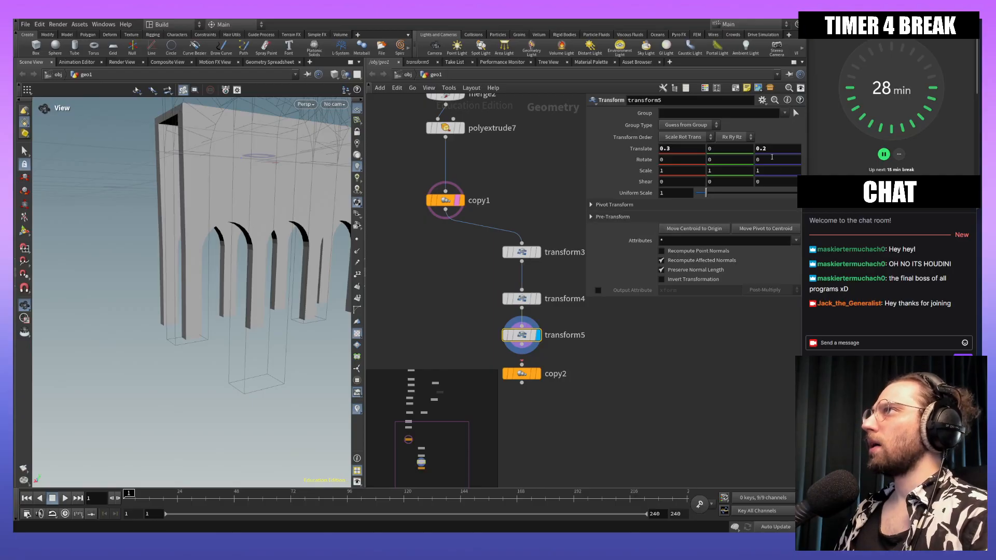
{"action": "mouse_move", "coordinate": [683, 149]}
{"action": "middle_mouse_down"}
{"action": "mouse_move", "coordinate": [674, 151]}
{"action": "mouse_move", "coordinate": [699, 149]}
{"action": "middle_mouse_up"}
{"action": "left_click_drag", "start_coordinate": [265, 306], "coordinate": [207, 354]}
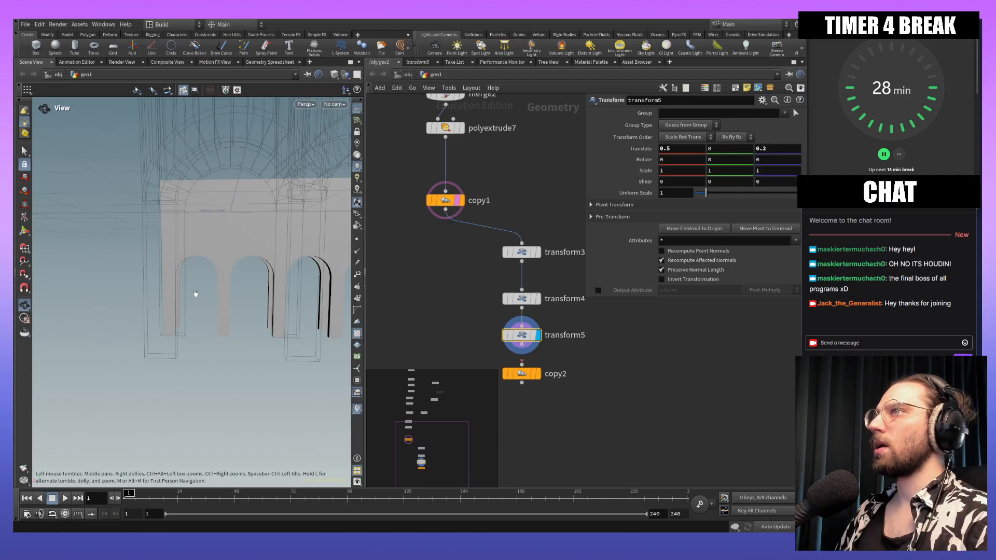
{"action": "scroll", "coordinate": [197, 267], "scroll_direction": "up", "scroll_amount": 5}
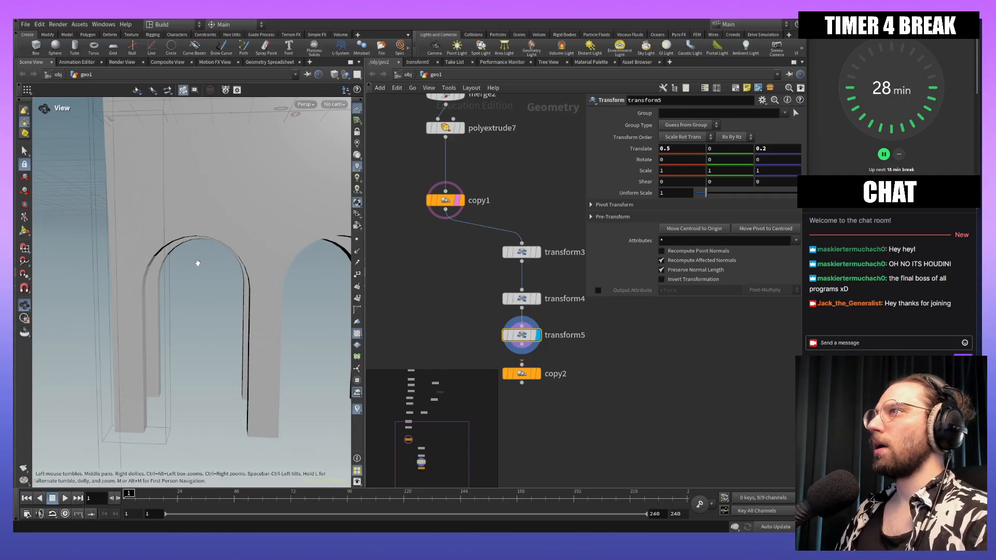
{"action": "scroll", "coordinate": [198, 263], "scroll_direction": "down", "scroll_amount": 5}
Step: Examine from several angles how the scaled-down arcade sits against the original arcade's wireframe, and review the node network
{"action": "middle_click_drag", "start_coordinate": [459, 279], "coordinate": [495, 303]}
{"action": "scroll", "coordinate": [501, 336], "scroll_direction": "down", "scroll_amount": 5}
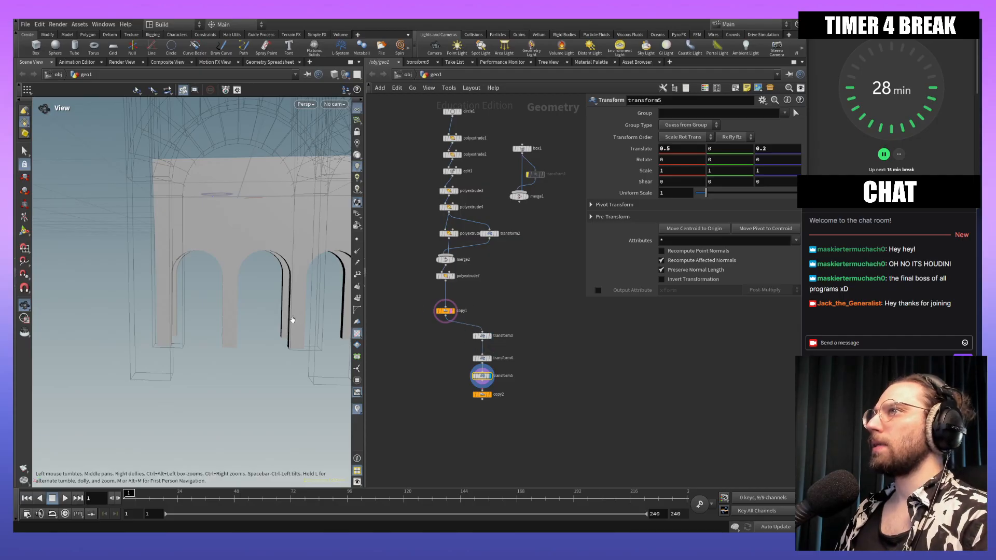
{"action": "left_click_drag", "start_coordinate": [269, 327], "coordinate": [238, 328]}
{"action": "middle_click_drag", "start_coordinate": [526, 310], "coordinate": [571, 328]}
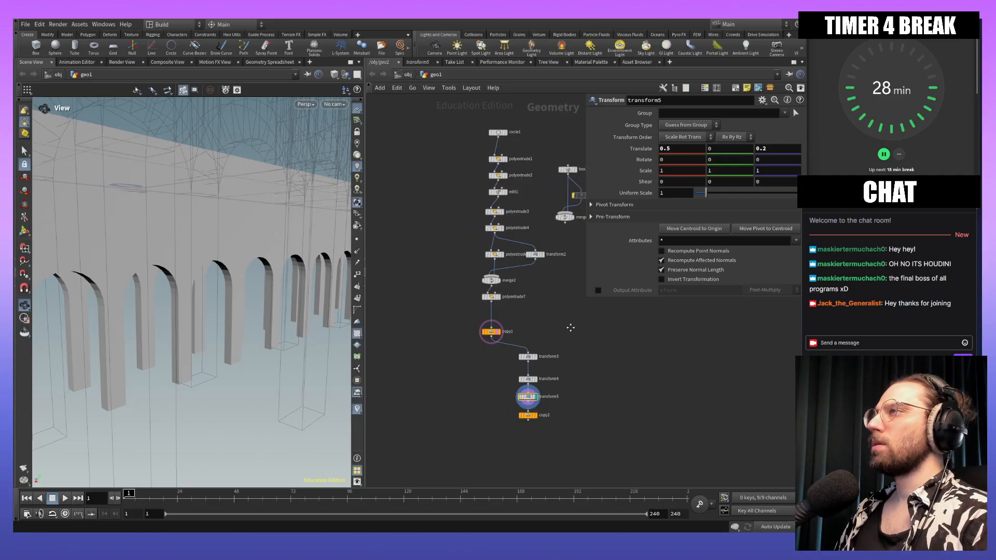
{"action": "left_click_drag", "start_coordinate": [256, 337], "coordinate": [253, 339]}
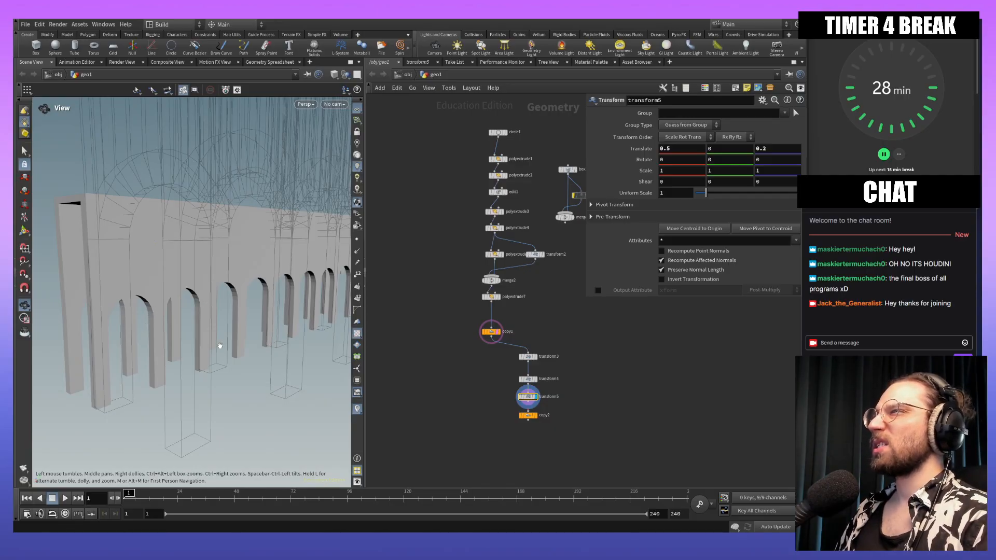
{"action": "left_click_drag", "start_coordinate": [220, 345], "coordinate": [246, 338]}
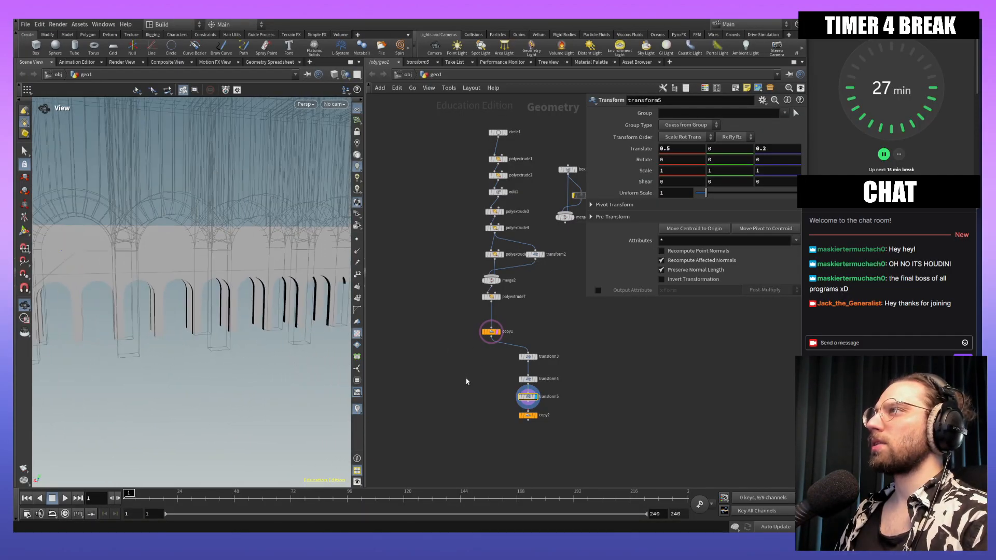
{"action": "left_click_drag", "start_coordinate": [450, 393], "coordinate": [447, 388]}
{"action": "middle_click_drag", "start_coordinate": [446, 370], "coordinate": [400, 375]}
{"action": "scroll", "coordinate": [452, 298], "scroll_direction": "up", "scroll_amount": 3}
{"action": "scroll", "coordinate": [452, 298], "scroll_direction": "up", "scroll_amount": 2}
{"action": "middle_click_drag", "start_coordinate": [543, 309], "coordinate": [566, 315]}
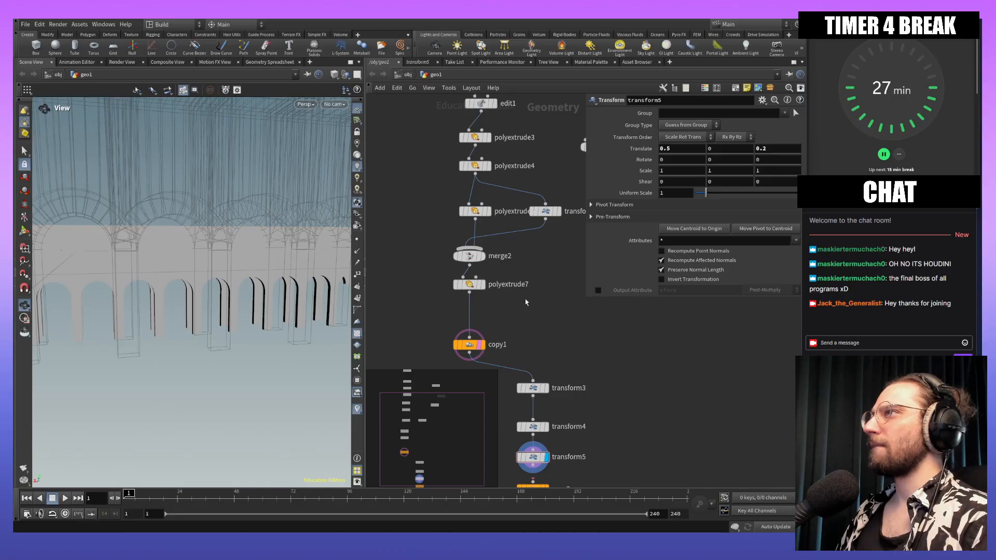
Step: Display the output of polyextrude7 and bypass the node briefly to compare the pillars with and without the extrusion
{"action": "left_click", "coordinate": [469, 285]}
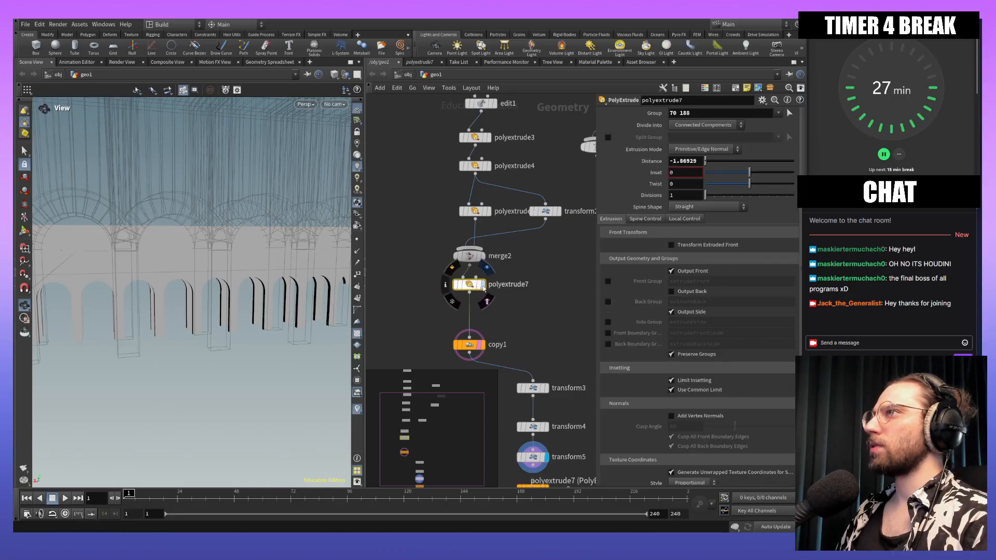
{"action": "left_click", "coordinate": [485, 285]}
{"action": "left_click_drag", "start_coordinate": [259, 274], "coordinate": [314, 278]}
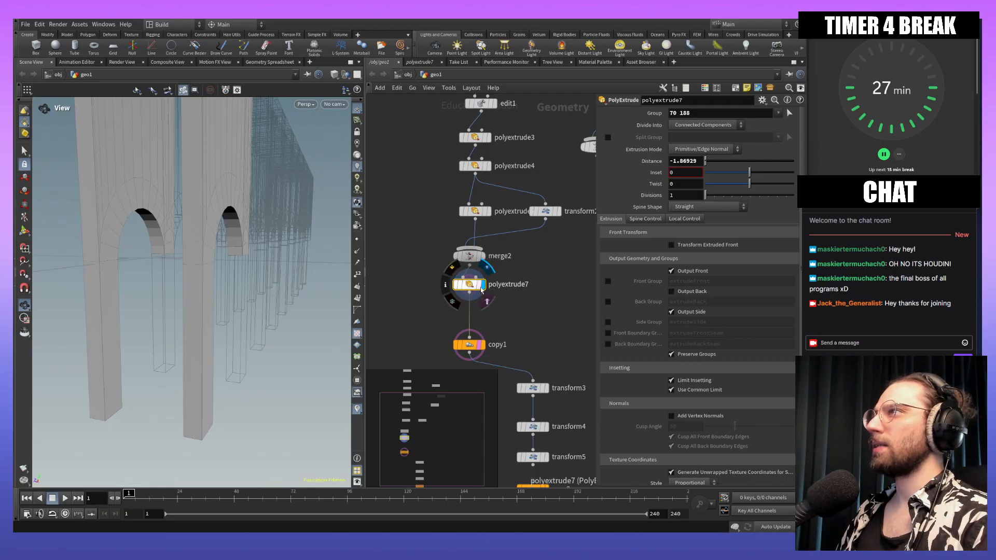
{"action": "left_click", "coordinate": [456, 289]}
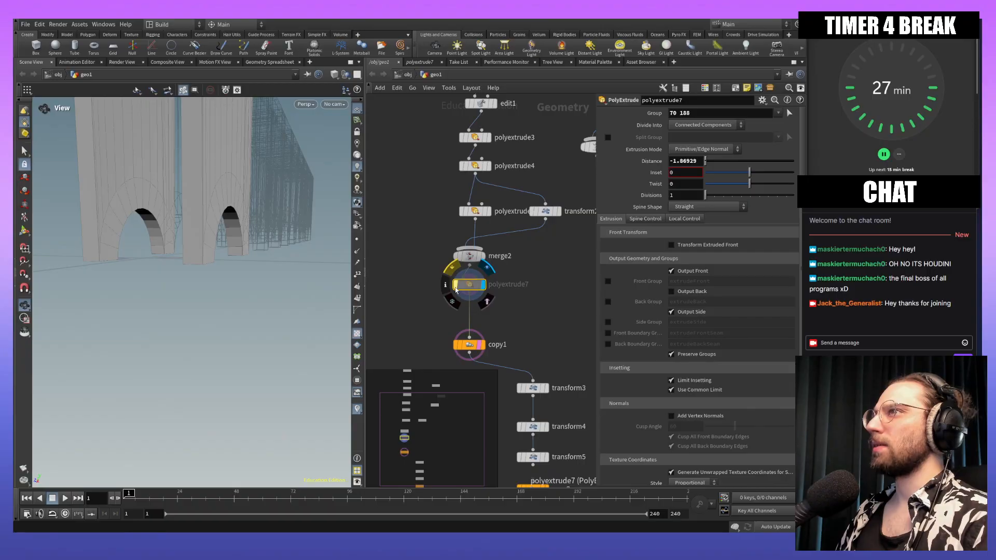
{"action": "left_click", "coordinate": [456, 288]}
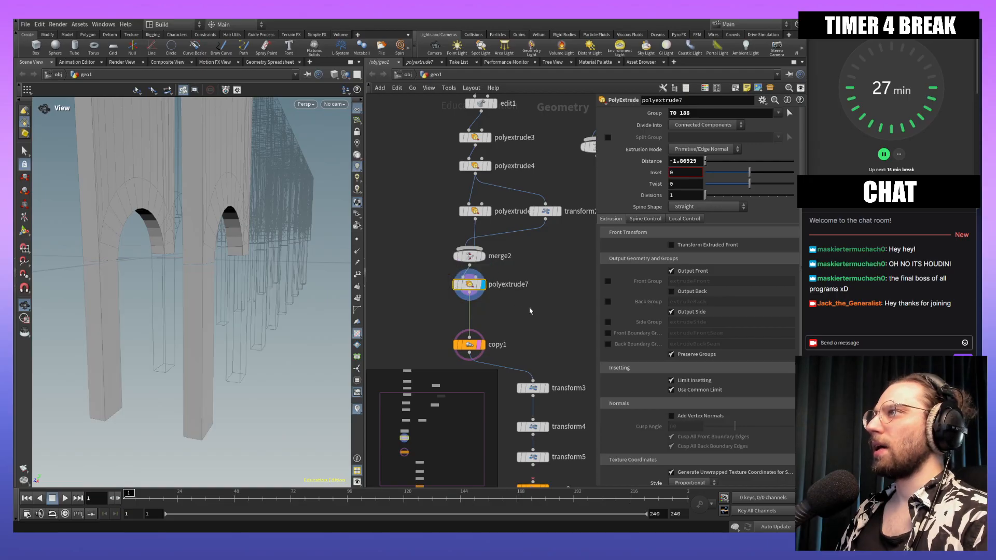
{"action": "left_click_drag", "start_coordinate": [521, 303], "coordinate": [520, 303]}
{"action": "middle_click_drag", "start_coordinate": [514, 306], "coordinate": [503, 260]}
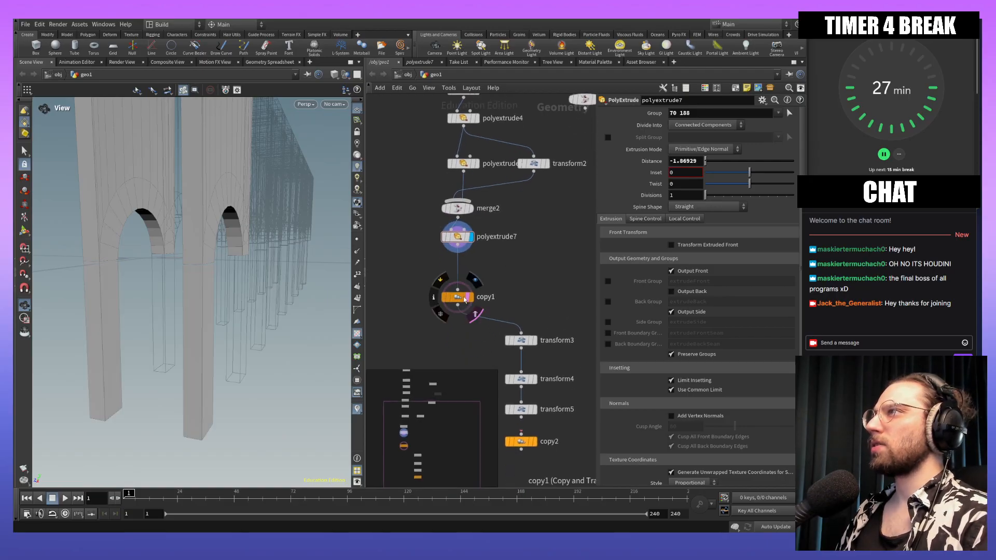
Step: Display the output of copy1 and inspect the full-size arcade from the front and at an angle
{"action": "left_click", "coordinate": [475, 280]}
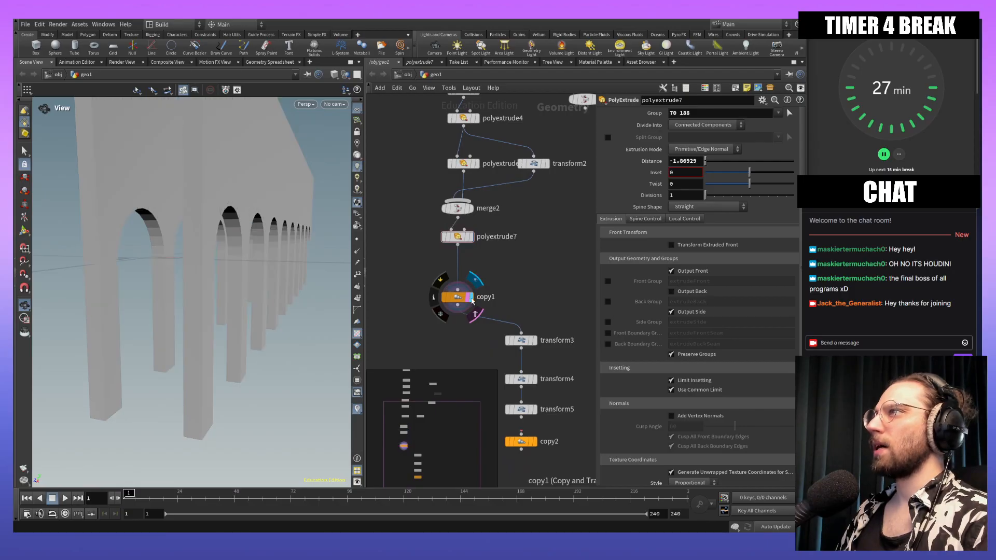
{"action": "left_click_drag", "start_coordinate": [324, 303], "coordinate": [247, 315]}
{"action": "right_click_drag", "start_coordinate": [247, 316], "coordinate": [300, 310]}
{"action": "middle_click_drag", "start_coordinate": [275, 311], "coordinate": [86, 314]}
{"action": "right_click_drag", "start_coordinate": [191, 329], "coordinate": [251, 327]}
{"action": "middle_click_drag", "start_coordinate": [251, 327], "coordinate": [273, 287]}
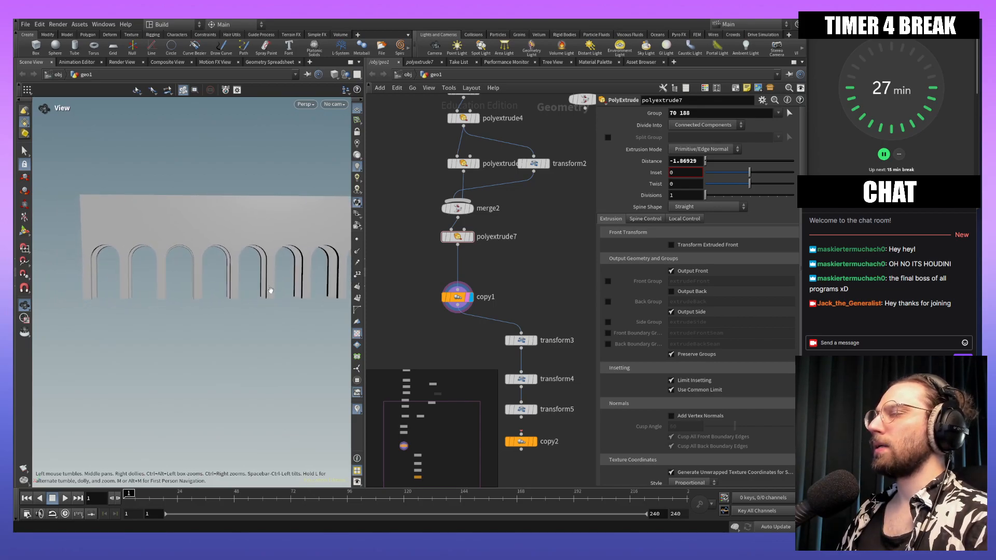
{"action": "left_click_drag", "start_coordinate": [233, 303], "coordinate": [291, 312]}
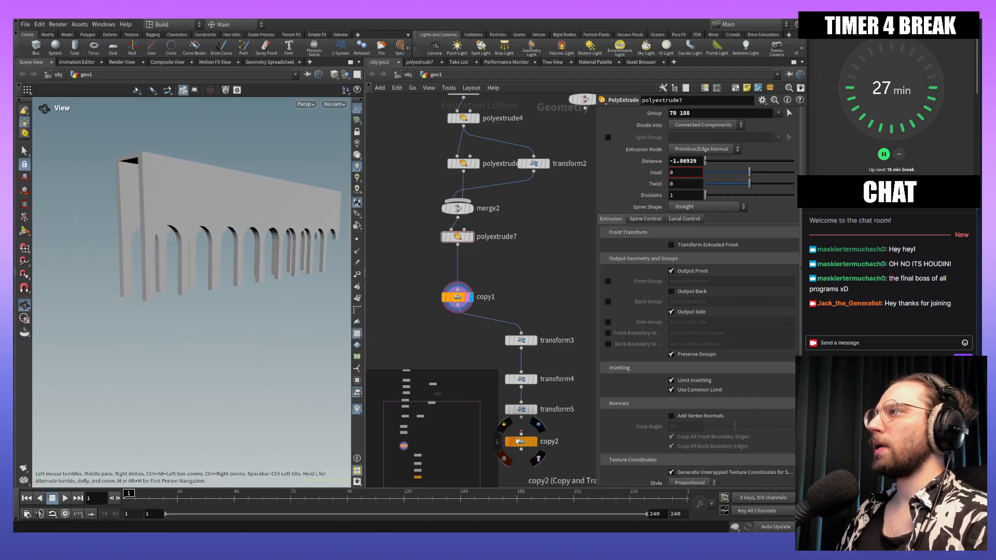
Step: Wire the output of transform5 into the copy2 node, display copy2 and place it directly below transform5
{"action": "left_click_drag", "start_coordinate": [519, 445], "coordinate": [456, 371]}
{"action": "middle_click_drag", "start_coordinate": [488, 338], "coordinate": [465, 251]}
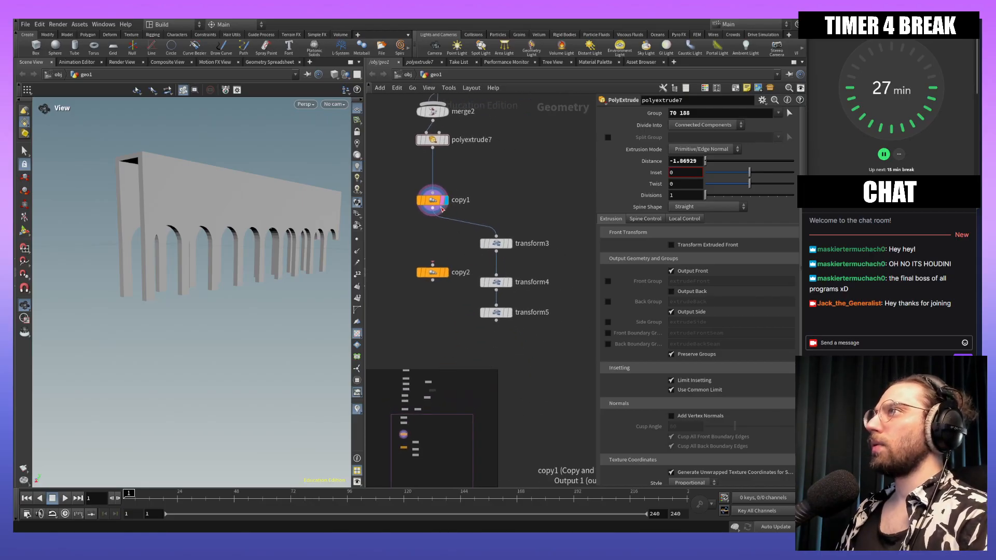
{"action": "mouse_move", "coordinate": [431, 206]}
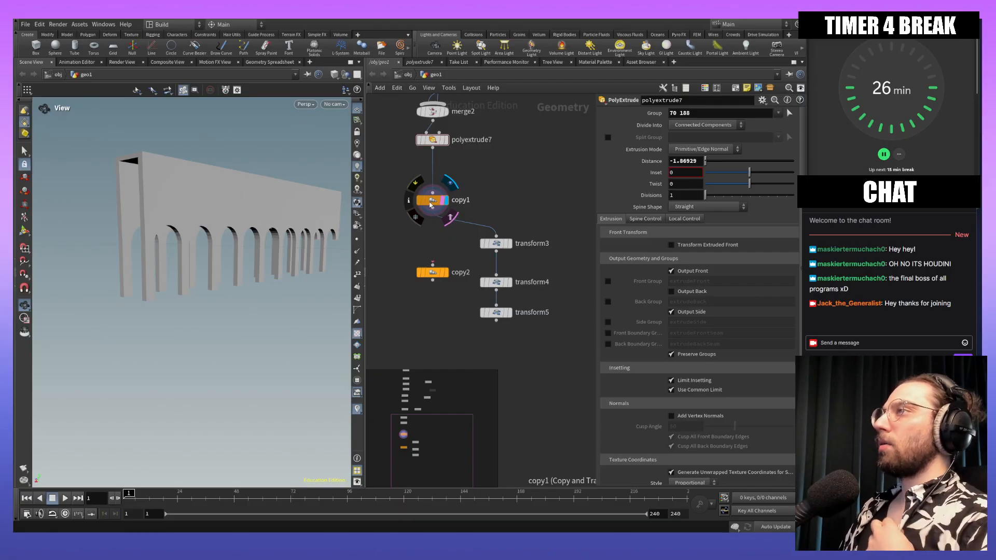
{"action": "mouse_move", "coordinate": [439, 277]}
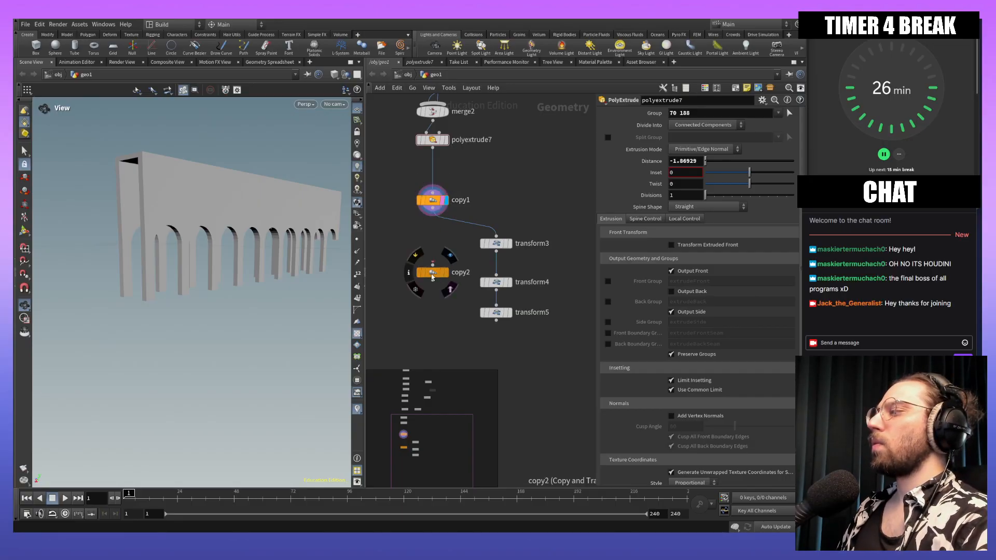
{"action": "left_click_drag", "start_coordinate": [432, 278], "coordinate": [438, 357]}
{"action": "left_click_drag", "start_coordinate": [499, 321], "coordinate": [438, 343]}
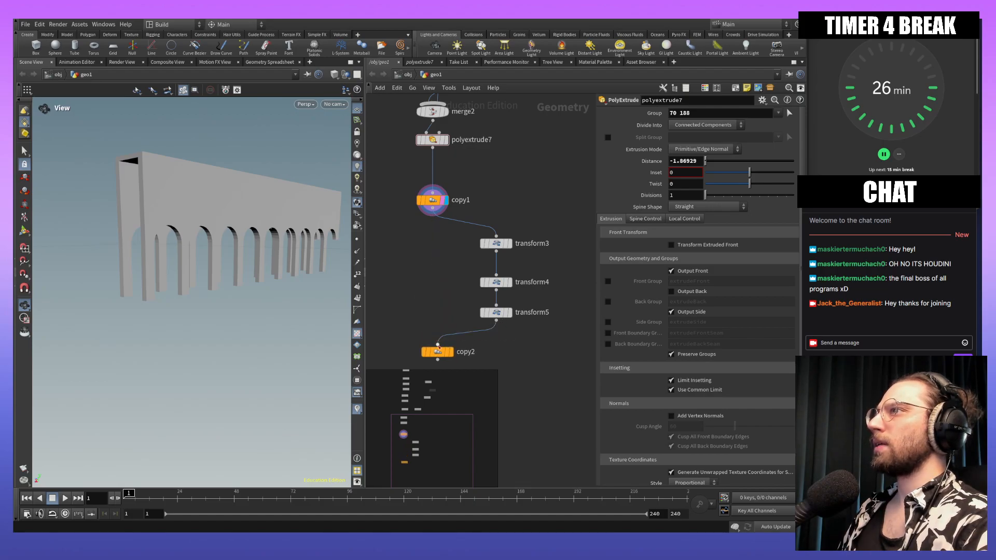
{"action": "left_click", "coordinate": [452, 355]}
{"action": "left_click", "coordinate": [451, 353]}
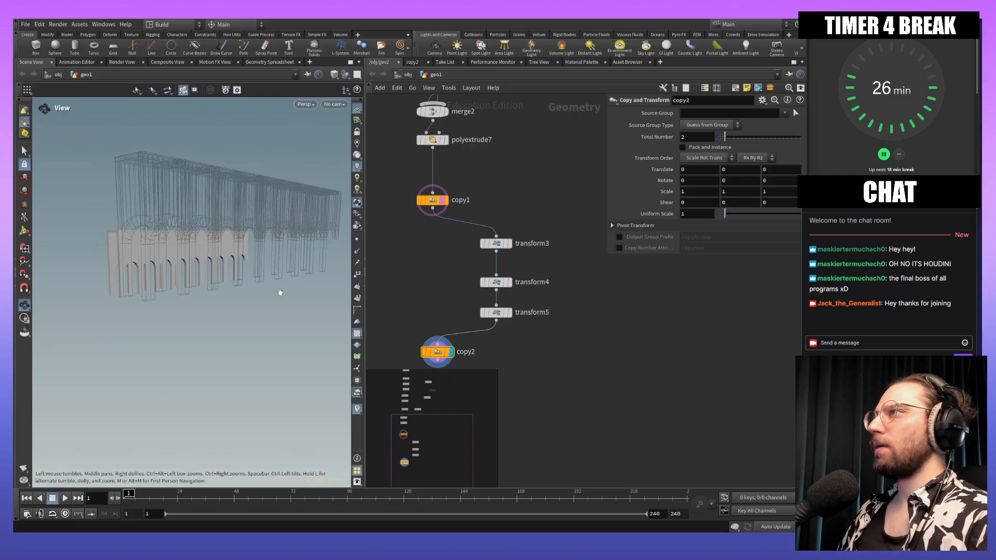
{"action": "left_click_drag", "start_coordinate": [439, 354], "coordinate": [496, 348]}
Step: Try Z and Y translations on the copy2 node and undo them
{"action": "mouse_move", "coordinate": [292, 228]}
{"action": "left_mouse_down"}
{"action": "mouse_move", "coordinate": [240, 227]}
{"action": "mouse_move", "coordinate": [279, 235]}
{"action": "left_mouse_up"}
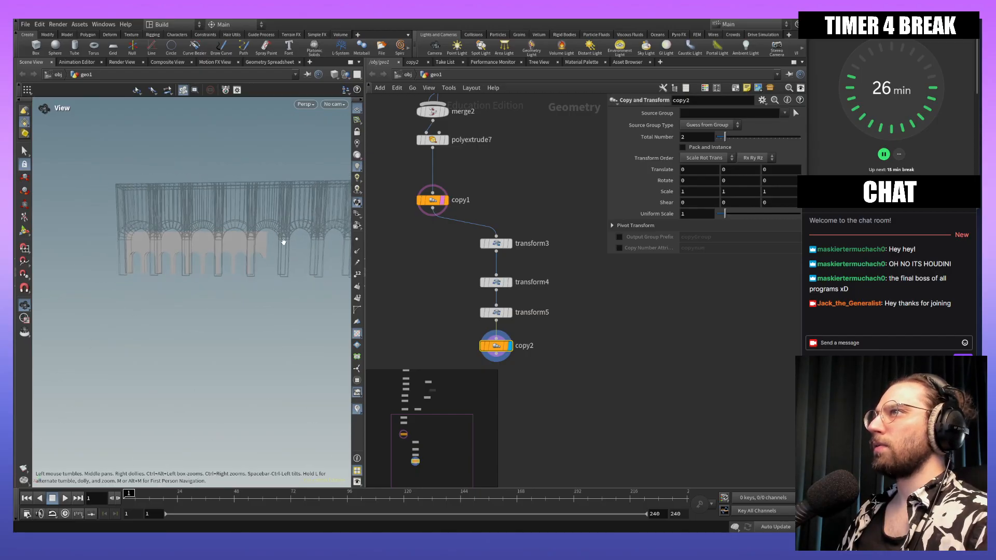
{"action": "middle_click_drag", "start_coordinate": [283, 241], "coordinate": [209, 231]}
{"action": "left_click_drag", "start_coordinate": [209, 231], "coordinate": [210, 243]}
{"action": "middle_click_drag", "start_coordinate": [213, 246], "coordinate": [216, 256]}
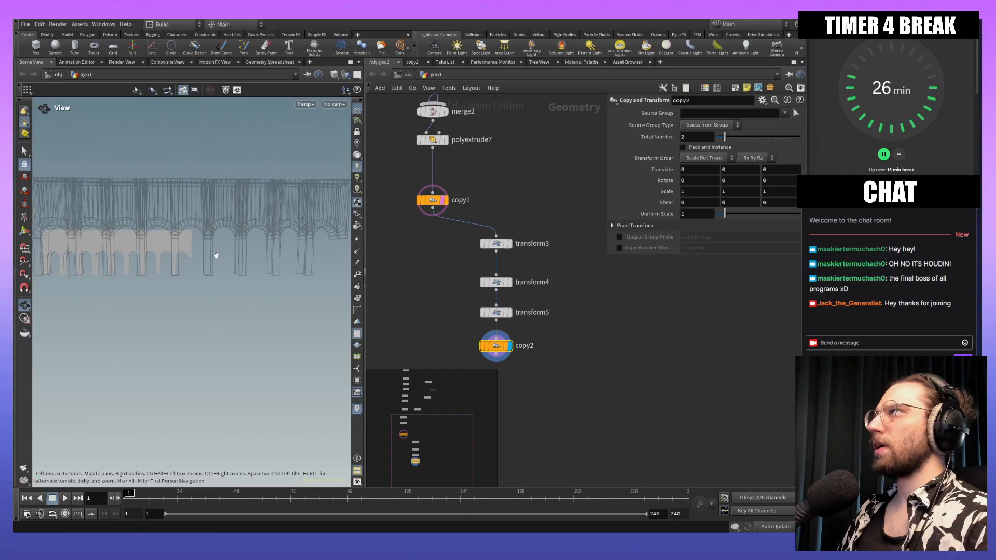
{"action": "scroll", "coordinate": [216, 255], "scroll_direction": "down", "scroll_amount": 1}
{"action": "mouse_move", "coordinate": [729, 138]}
{"action": "left_mouse_down"}
{"action": "mouse_move", "coordinate": [737, 138]}
{"action": "mouse_move", "coordinate": [722, 138]}
{"action": "left_mouse_up"}
{"action": "middle_click_drag", "start_coordinate": [768, 171], "coordinate": [804, 170]}
{"action": "key", "text": "ctrl+z"}
{"action": "middle_click_drag", "start_coordinate": [726, 169], "coordinate": [804, 169]}
Step: Set the X translation of copy2 to -7.7 and check the extended row of small arches against the wireframe
{"action": "middle_click_drag", "start_coordinate": [694, 169], "coordinate": [377, 187]}
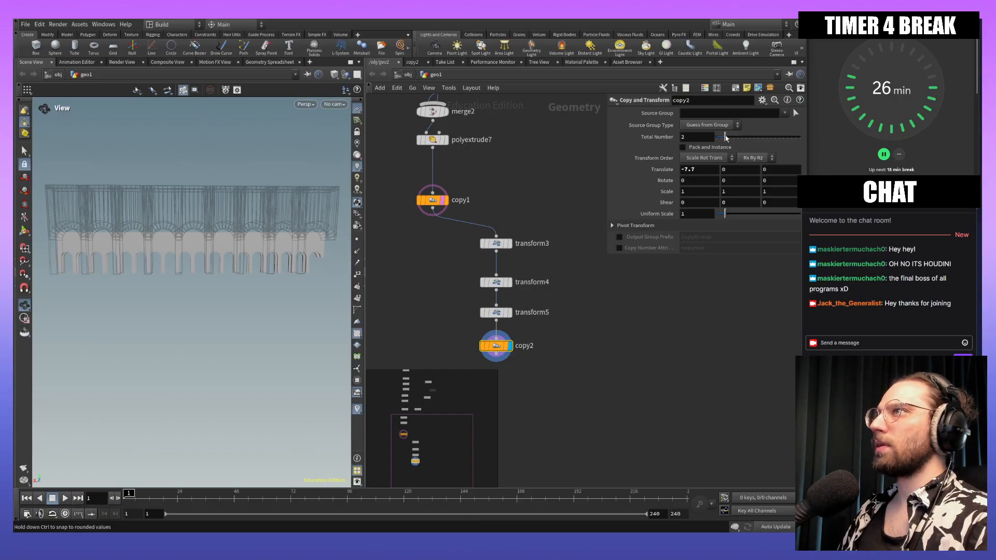
{"action": "left_click_drag", "start_coordinate": [232, 309], "coordinate": [353, 272]}
{"action": "middle_click_drag", "start_coordinate": [344, 280], "coordinate": [287, 283]}
{"action": "mouse_move", "coordinate": [263, 313]}
{"action": "left_mouse_down"}
{"action": "mouse_move", "coordinate": [249, 314]}
{"action": "mouse_move", "coordinate": [259, 312]}
{"action": "left_mouse_up"}
Step: Add a Merge node below the copy nodes and connect the output of copy1 to it
{"action": "middle_click_drag", "start_coordinate": [592, 397], "coordinate": [675, 390]}
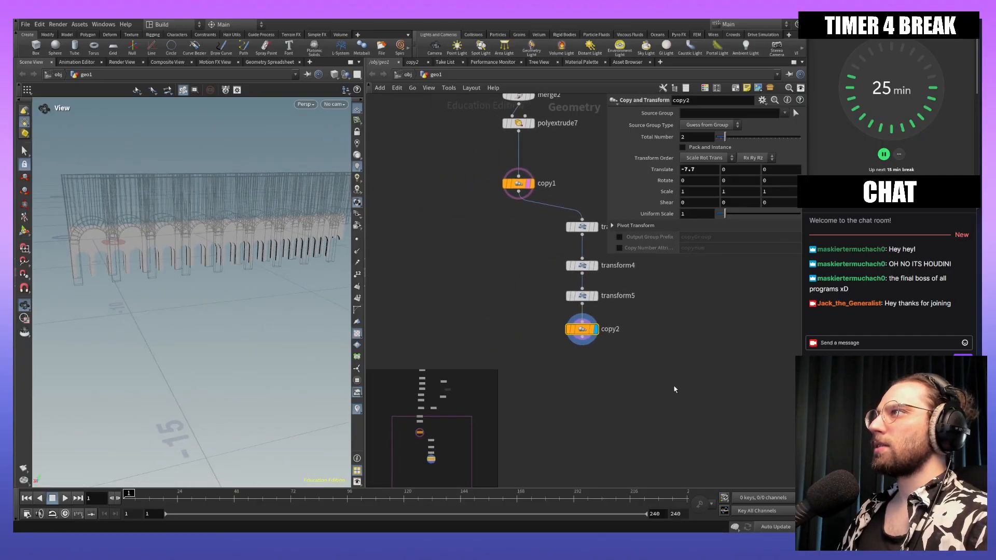
{"action": "left_click", "coordinate": [518, 192]}
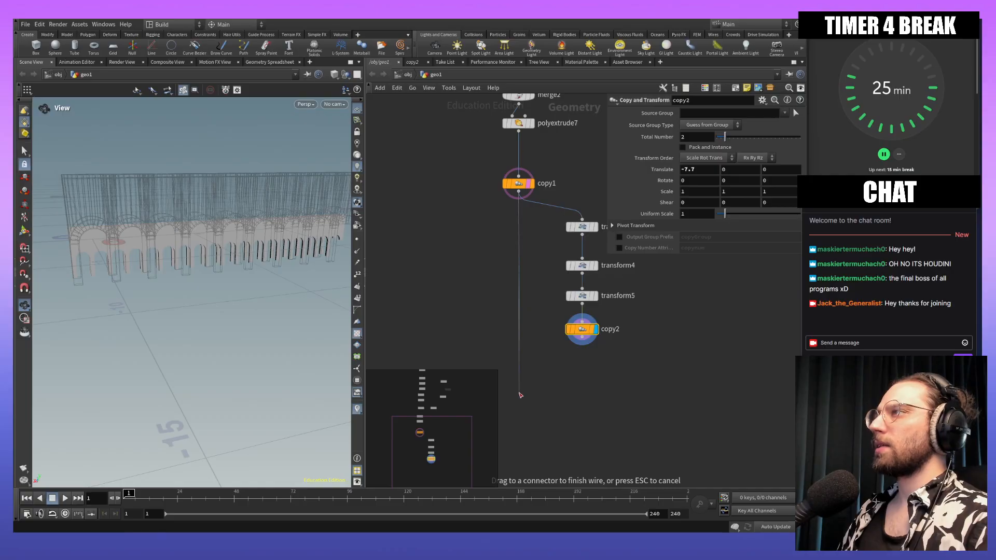
{"action": "left_click", "coordinate": [523, 400]}
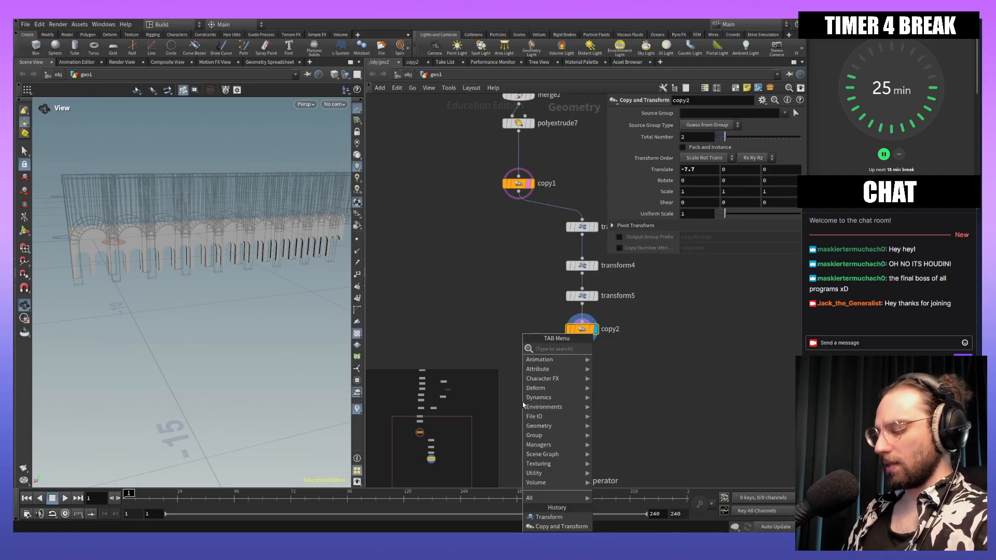
{"action": "type", "text": "merge"}
{"action": "key", "text": "Return"}
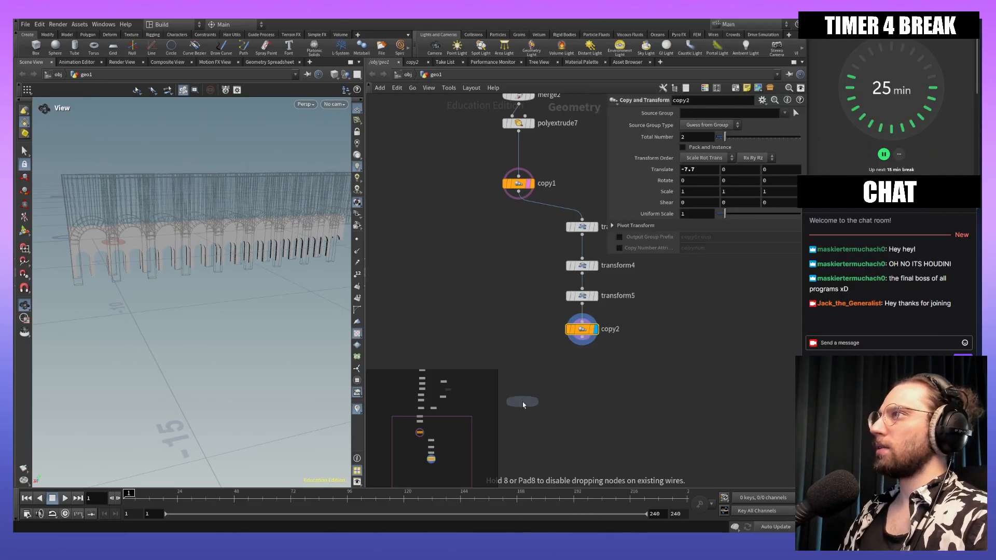
{"action": "left_click", "coordinate": [523, 402]}
{"action": "left_click", "coordinate": [518, 192]}
{"action": "left_click", "coordinate": [522, 396]}
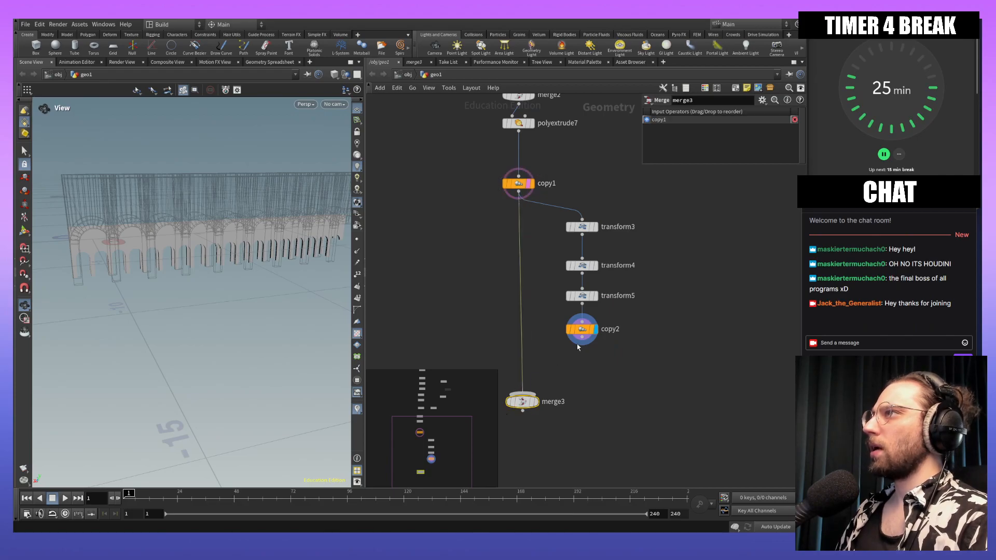
{"action": "mouse_move", "coordinate": [532, 187]}
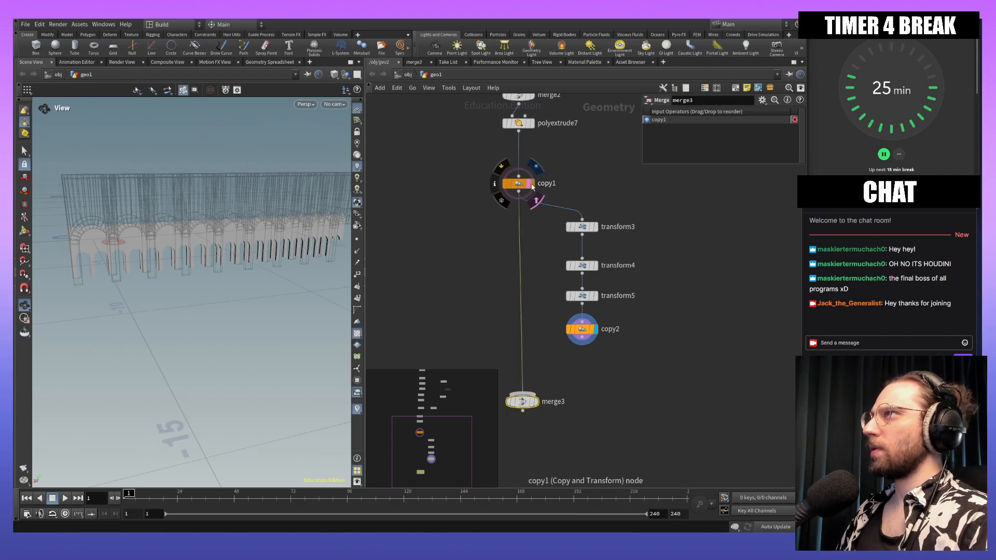
{"action": "left_click_drag", "start_coordinate": [223, 238], "coordinate": [214, 327]}
{"action": "mouse_move", "coordinate": [531, 185]}
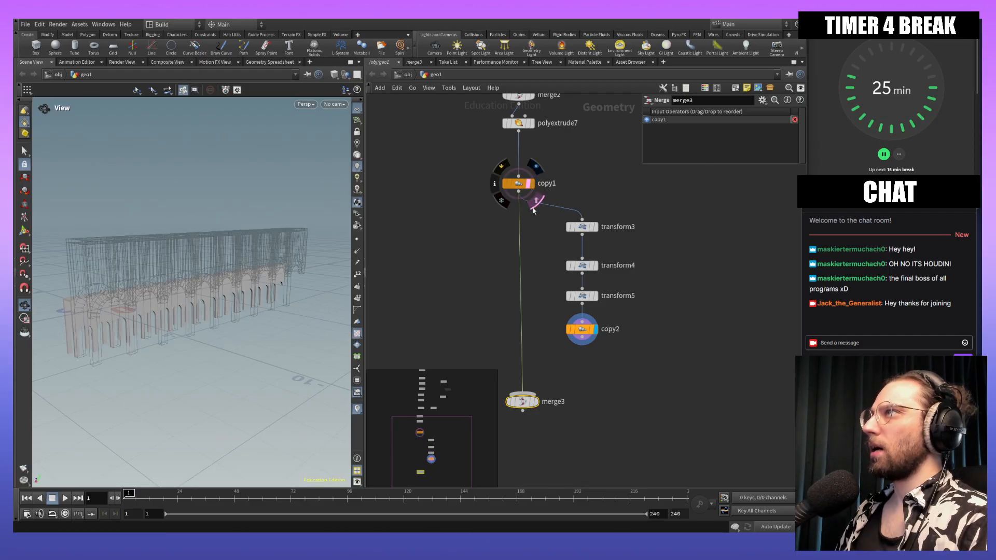
Step: Connect the output of copy2 to merge3, display merge3 and check the combined large and small arcades from several angles
{"action": "left_click_drag", "start_coordinate": [583, 339], "coordinate": [523, 397]}
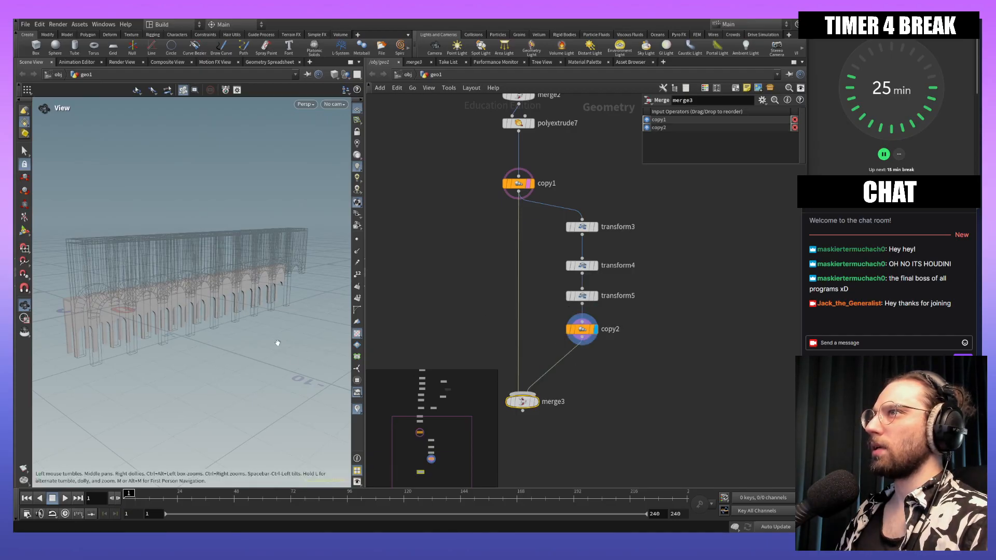
{"action": "left_click", "coordinate": [536, 403]}
{"action": "left_click_drag", "start_coordinate": [165, 345], "coordinate": [218, 289]}
{"action": "right_click_drag", "start_coordinate": [218, 289], "coordinate": [252, 465]}
{"action": "left_click_drag", "start_coordinate": [267, 329], "coordinate": [253, 334]}
{"action": "middle_click_drag", "start_coordinate": [253, 335], "coordinate": [175, 356]}
{"action": "left_click_drag", "start_coordinate": [175, 356], "coordinate": [181, 354]}
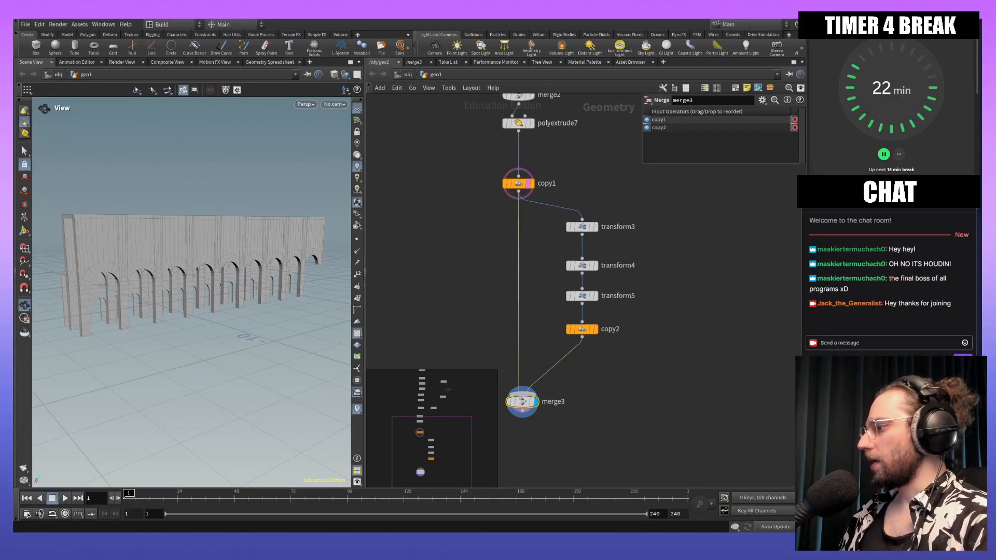
{"action": "mouse_move", "coordinate": [576, 415]}
{"action": "middle_mouse_down"}
{"action": "mouse_move", "coordinate": [607, 396]}
{"action": "mouse_move", "coordinate": [601, 382]}
{"action": "mouse_move", "coordinate": [594, 407]}
{"action": "middle_mouse_up"}
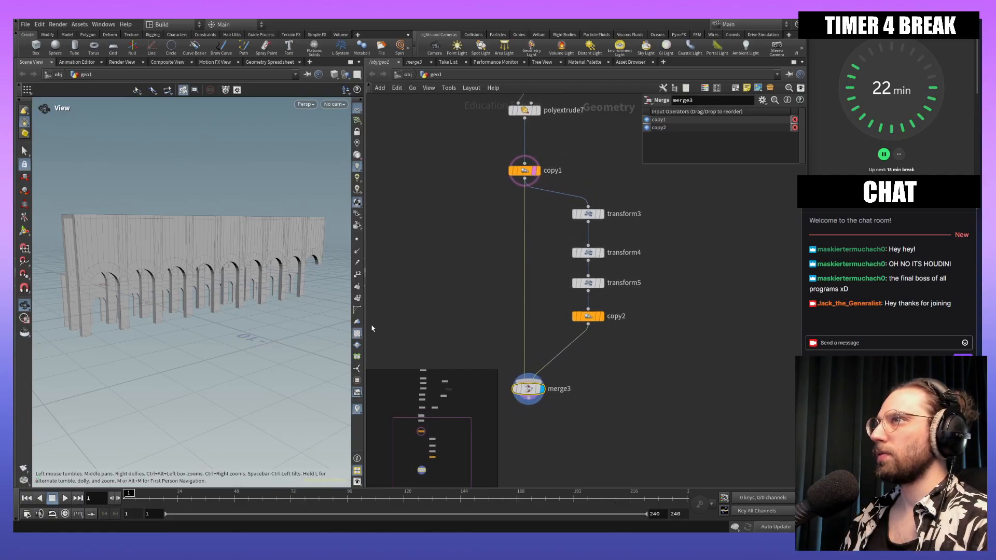
{"action": "left_click_drag", "start_coordinate": [229, 305], "coordinate": [219, 336]}
{"action": "mouse_move", "coordinate": [681, 424]}
{"action": "middle_mouse_down"}
{"action": "mouse_move", "coordinate": [688, 402]}
{"action": "mouse_move", "coordinate": [672, 329]}
{"action": "mouse_move", "coordinate": [649, 331]}
{"action": "mouse_move", "coordinate": [638, 391]}
{"action": "mouse_move", "coordinate": [664, 337]}
{"action": "mouse_move", "coordinate": [675, 437]}
{"action": "middle_mouse_up"}
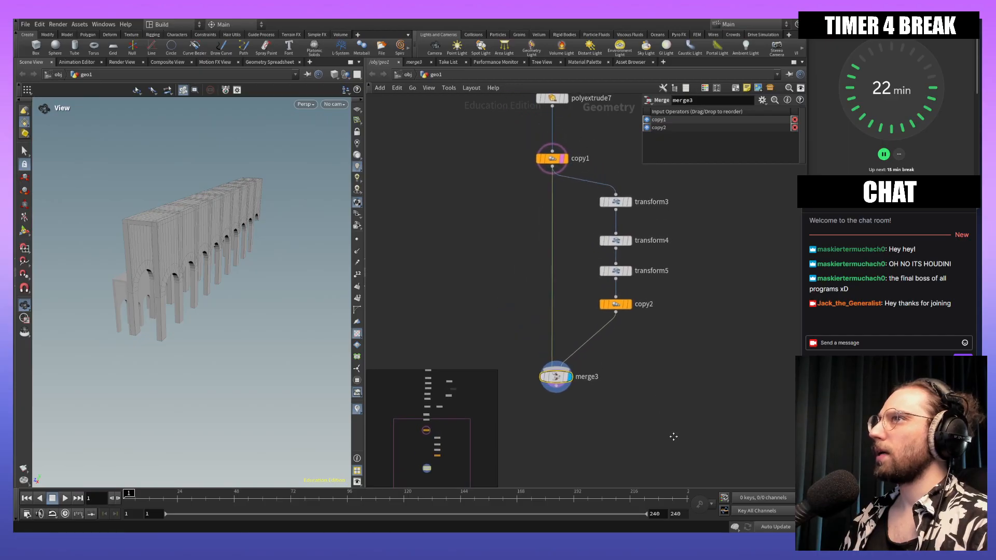
{"action": "left_click_drag", "start_coordinate": [248, 305], "coordinate": [221, 347]}
Step: Add a Mirror node below merge3, wire the output of merge3 into it and display the mirror
{"action": "middle_click_drag", "start_coordinate": [640, 393], "coordinate": [618, 291]}
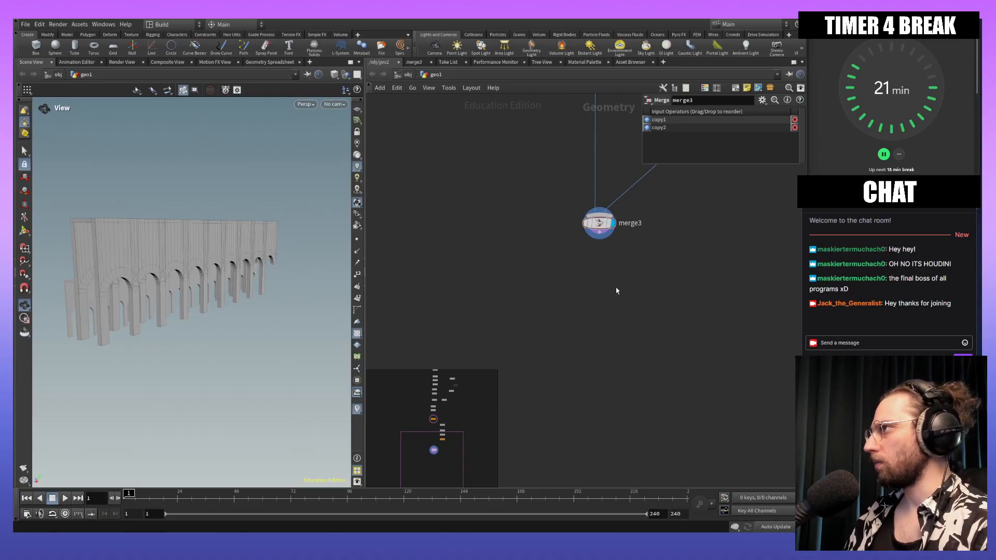
{"action": "key", "text": "Tab"}
{"action": "type", "text": "mirr"}
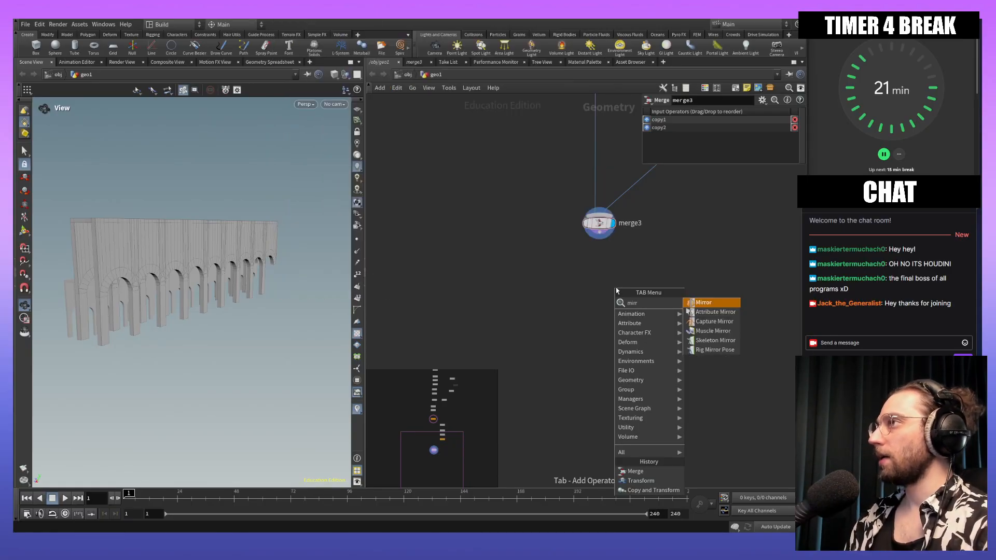
{"action": "key", "text": "Return"}
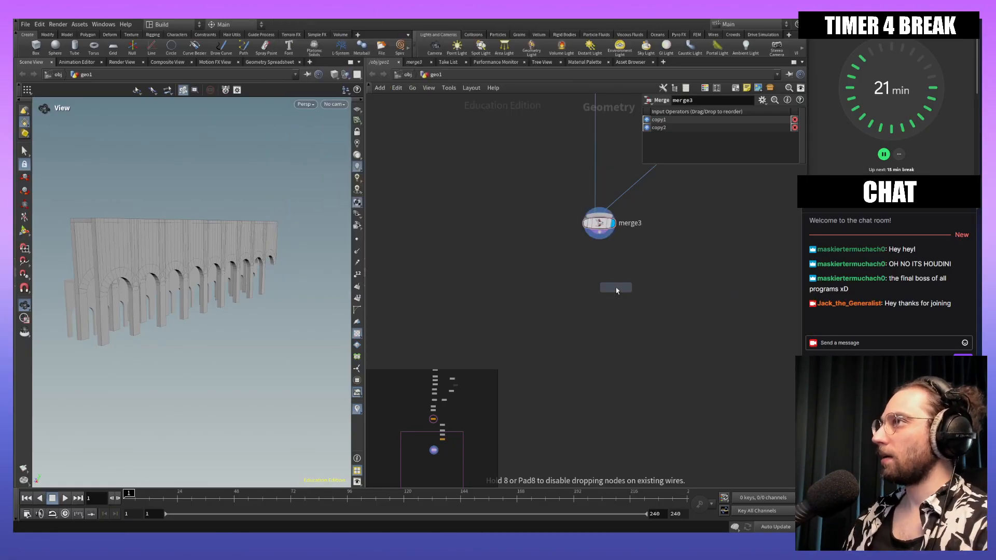
{"action": "left_click", "coordinate": [601, 294]}
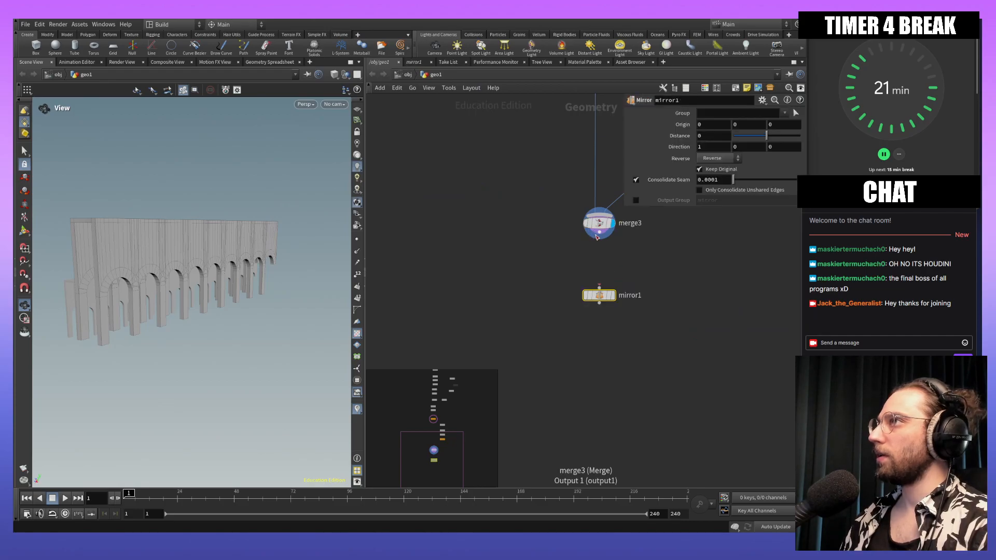
{"action": "left_click", "coordinate": [600, 239]}
{"action": "left_click", "coordinate": [599, 287]}
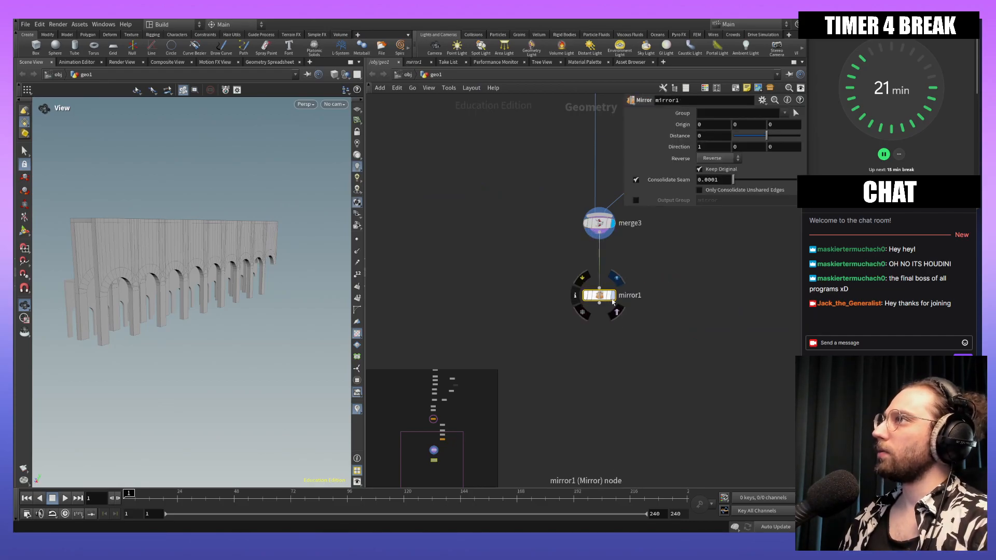
{"action": "left_click", "coordinate": [613, 295]}
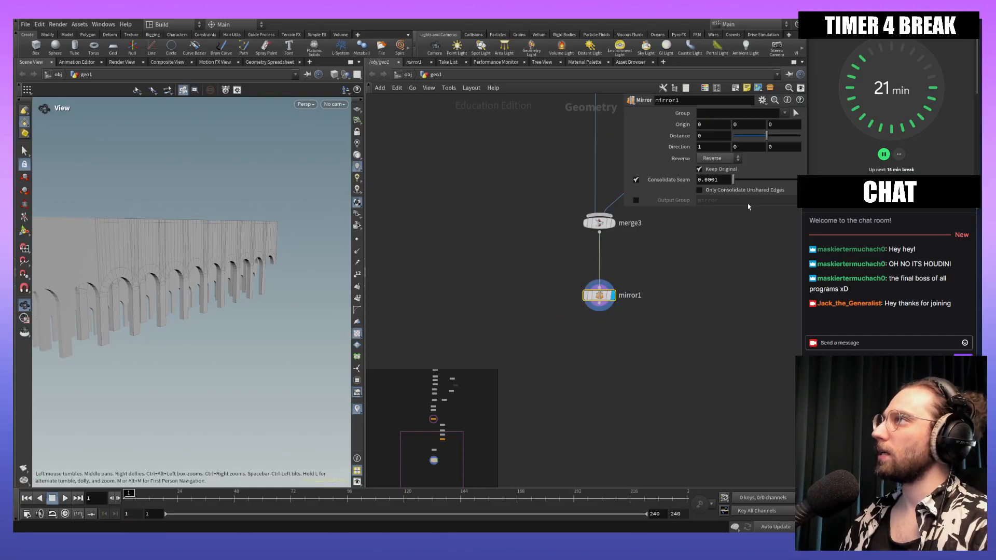
Step: Enlarge the mirror node's parameter pane and examine the mirrored arcade up close around its seam
{"action": "left_click_drag", "start_coordinate": [724, 208], "coordinate": [713, 308]}
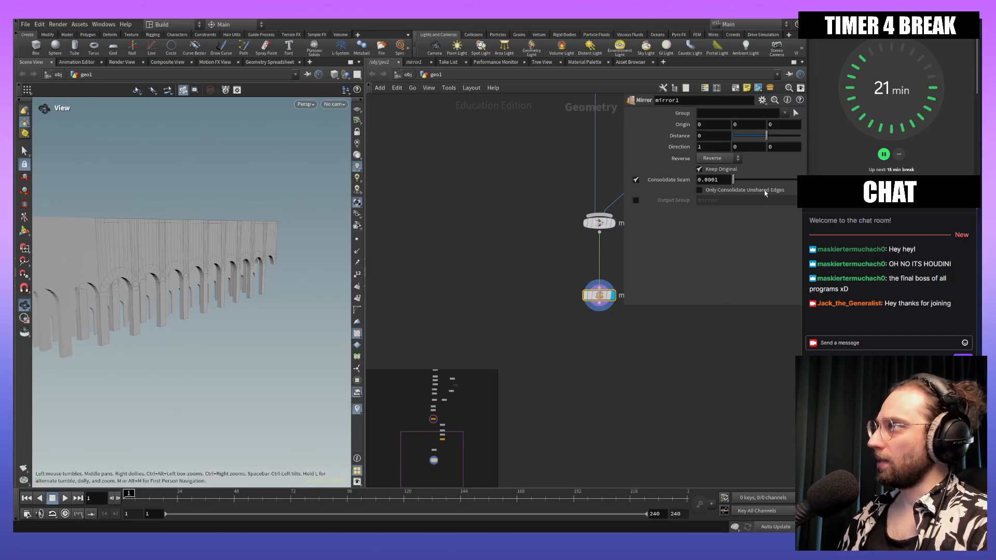
{"action": "left_click_drag", "start_coordinate": [162, 357], "coordinate": [210, 338]}
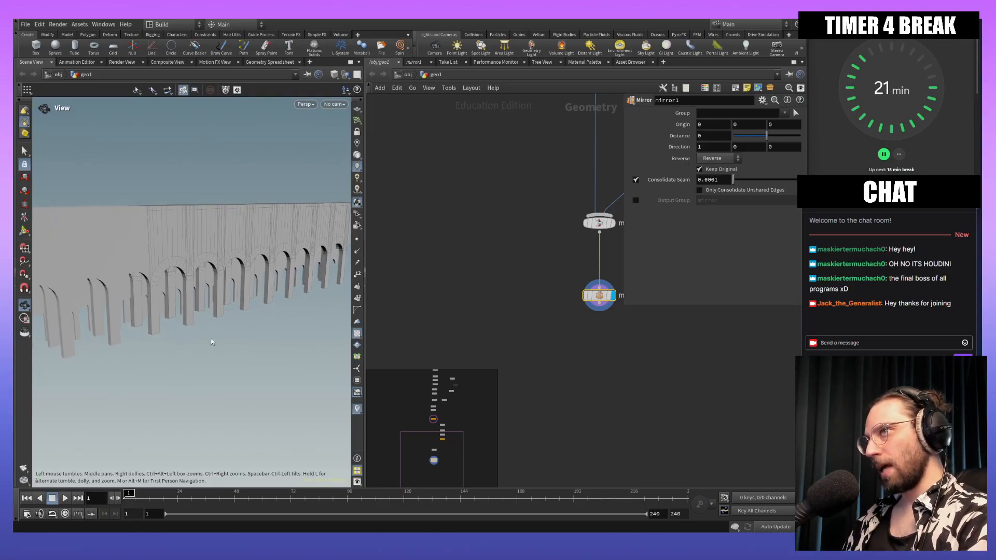
{"action": "key", "text": "Return"}
{"action": "key", "text": "Escape"}
{"action": "left_click_drag", "start_coordinate": [168, 306], "coordinate": [223, 308]}
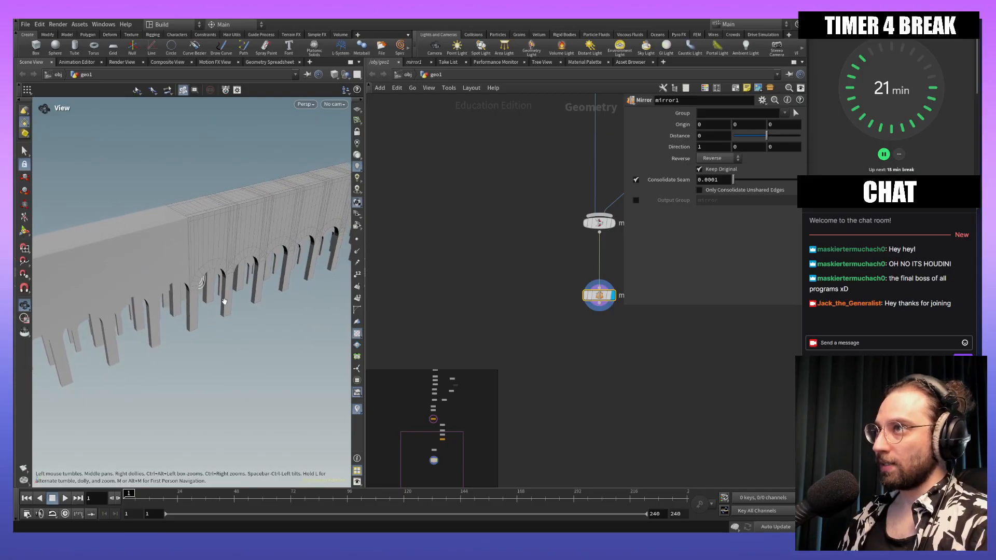
{"action": "right_click_drag", "start_coordinate": [223, 307], "coordinate": [227, 171], "text": "alt"}
{"action": "left_click_drag", "start_coordinate": [169, 256], "coordinate": [246, 338], "text": "alt"}
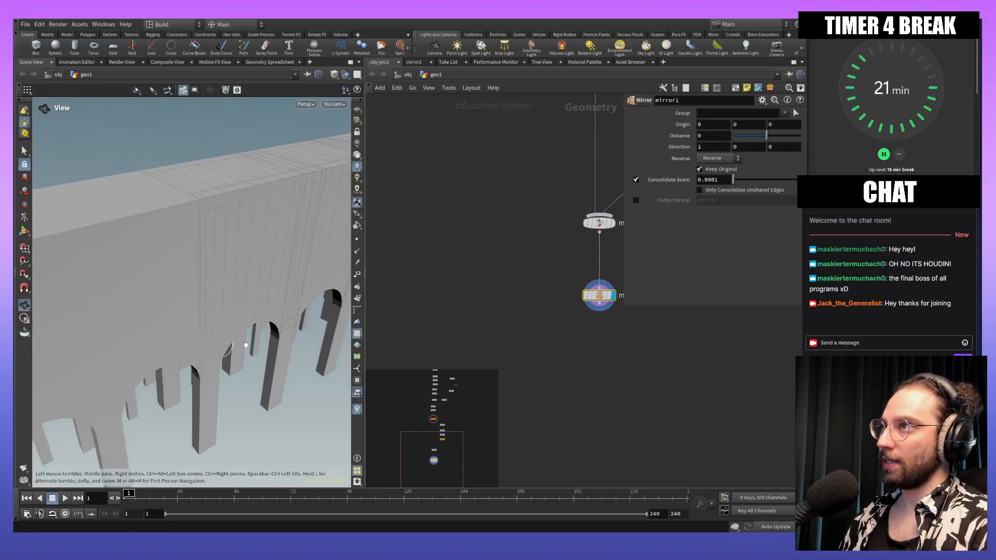
{"action": "right_click_drag", "start_coordinate": [246, 338], "coordinate": [240, 283], "text": "alt"}
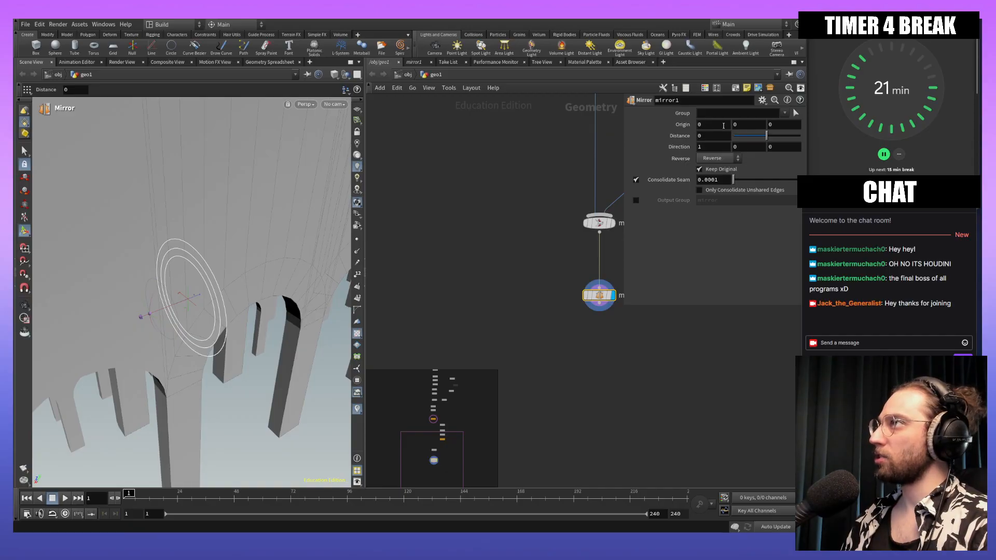
Step: Try shifting the mirror node's X origin and reset the origin to 0
{"action": "middle_click_drag", "start_coordinate": [704, 124], "coordinate": [746, 125]}
{"action": "key", "text": "Escape"}
{"action": "left_click_drag", "start_coordinate": [247, 270], "coordinate": [151, 297]}
{"action": "middle_click_drag", "start_coordinate": [707, 125], "coordinate": [774, 131]}
{"action": "left_click_drag", "start_coordinate": [751, 124], "coordinate": [678, 144]}
{"action": "type", "text": "00"}
{"action": "key", "text": "Return"}
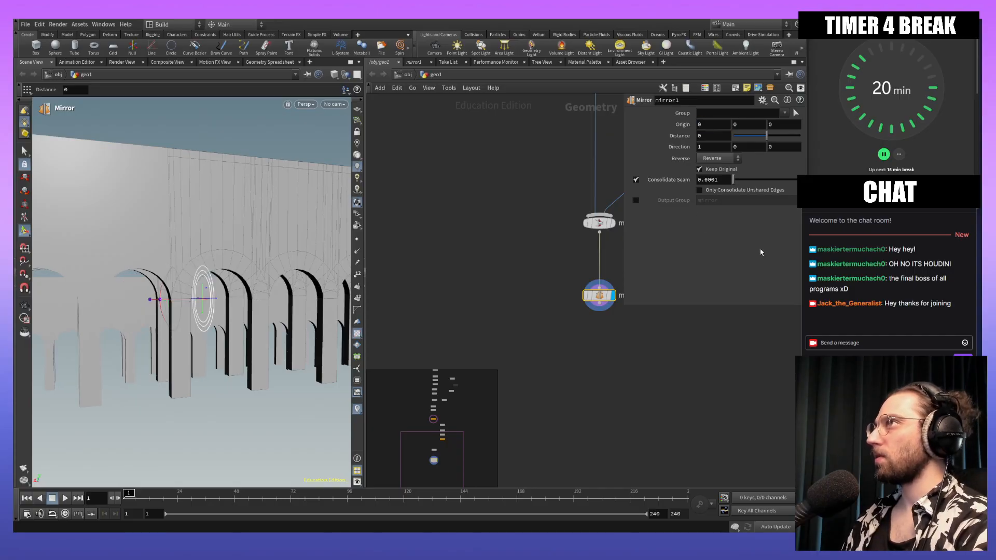
Step: Set the mirror node's direction to 0, 1, 0 and check the vertically mirrored arcade from its end
{"action": "left_click", "coordinate": [724, 146]}
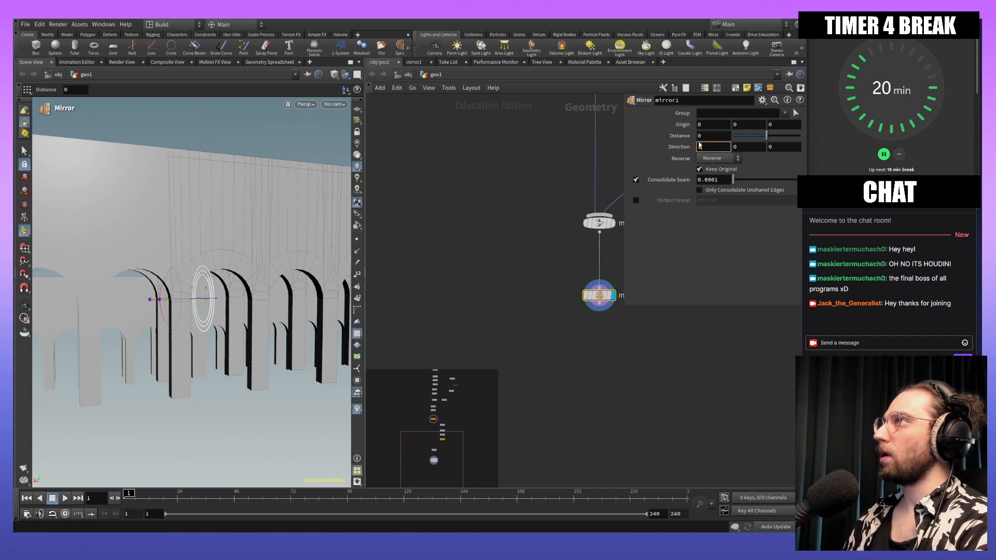
{"action": "key", "text": "BackSpace"}
{"action": "type", "text": "0"}
{"action": "key", "text": "Tab"}
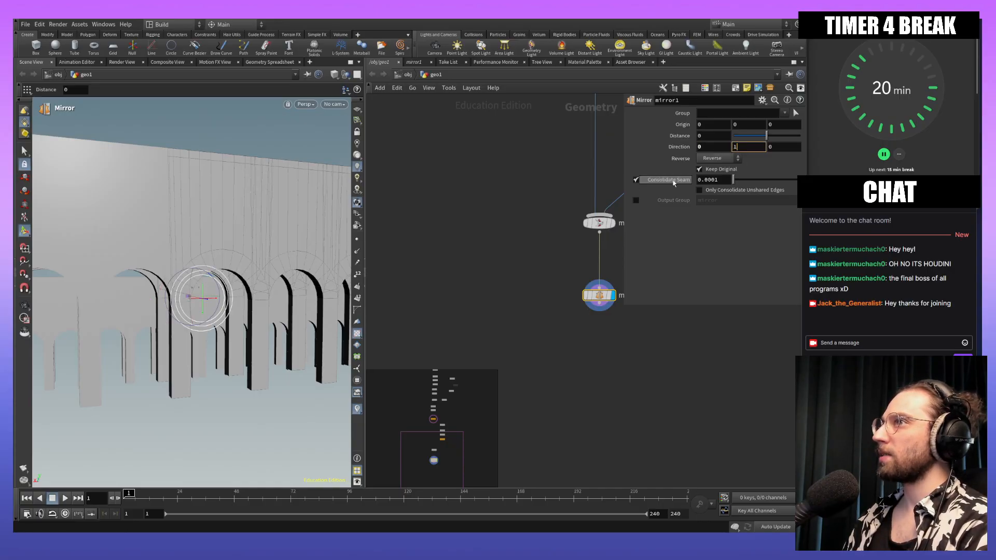
{"action": "key", "text": "Return"}
{"action": "key", "text": "Escape"}
{"action": "left_click_drag", "start_coordinate": [242, 332], "coordinate": [224, 323]}
{"action": "key", "text": "Return"}
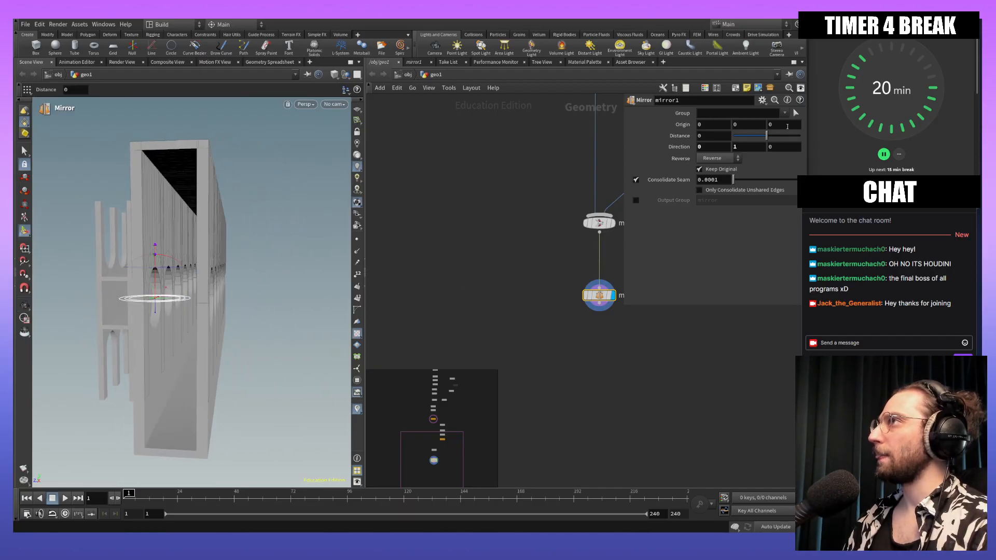
Step: Change the mirror node's direction to 0, 0, 1 and check the sideways mirrored arcade from its end
{"action": "double_click", "coordinate": [744, 148]}
{"action": "type", "text": "0"}
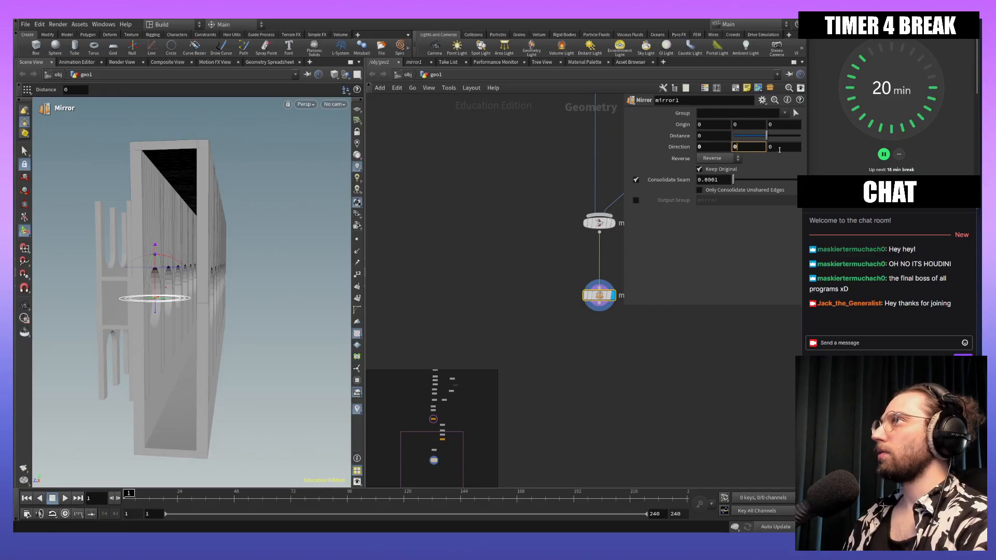
{"action": "double_click", "coordinate": [780, 148]}
{"action": "type", "text": "1"}
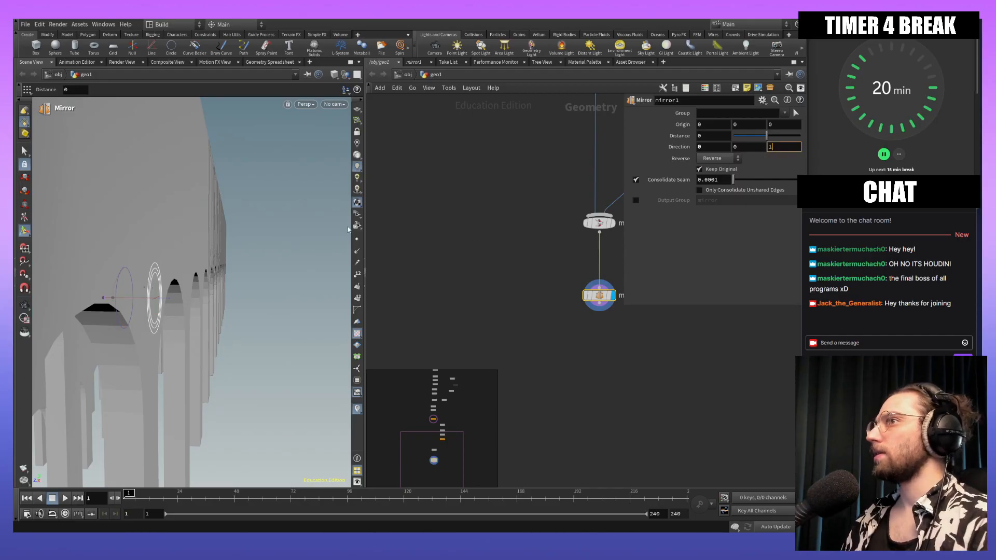
{"action": "key", "text": "Return"}
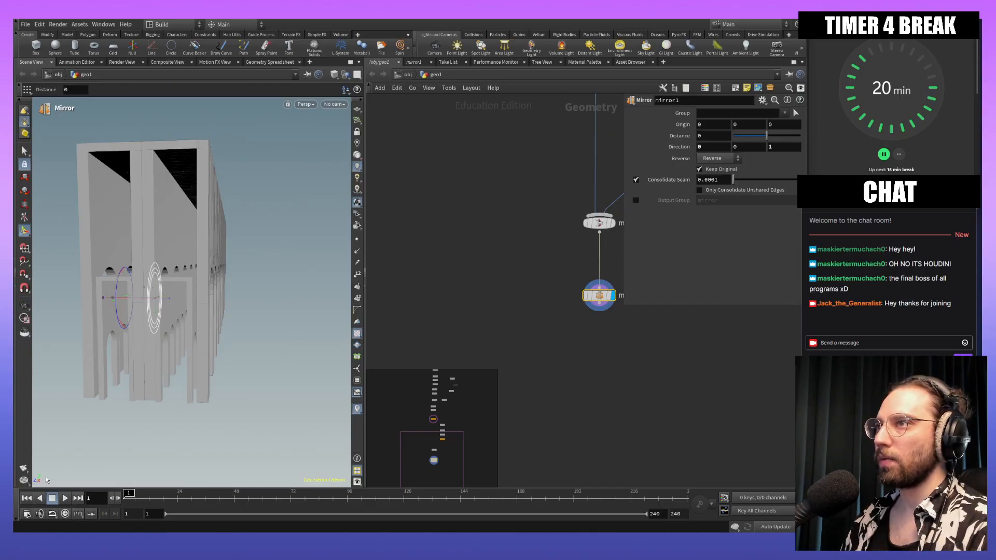
{"action": "left_click_drag", "start_coordinate": [186, 406], "coordinate": [195, 403], "text": "alt"}
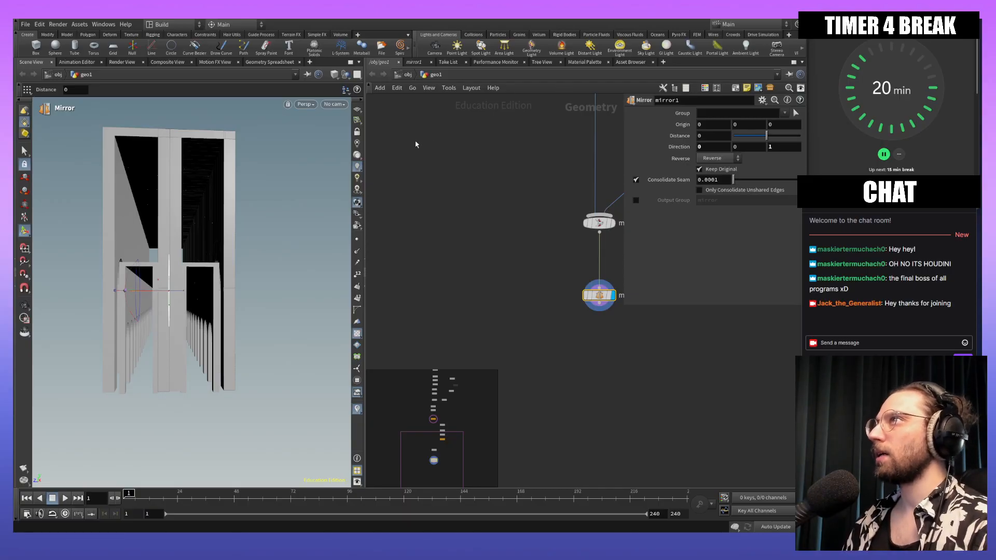
Step: Capture an empty area of the network view with Snipping Tool and draw labelled X and Y axes on it
{"action": "key", "text": "super+shift+s"}
{"action": "left_click_drag", "start_coordinate": [393, 132], "coordinate": [563, 306]}
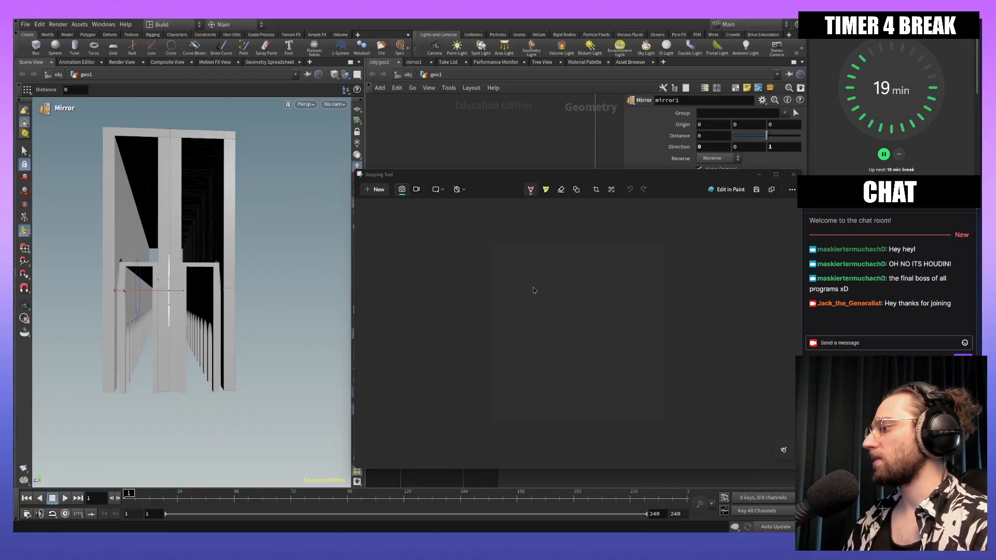
{"action": "left_click_drag", "start_coordinate": [527, 273], "coordinate": [526, 385]}
{"action": "left_click_drag", "start_coordinate": [497, 328], "coordinate": [587, 329]}
{"action": "mouse_move", "coordinate": [529, 261]}
{"action": "left_mouse_down"}
{"action": "mouse_move", "coordinate": [532, 281]}
{"action": "mouse_move", "coordinate": [520, 276]}
{"action": "left_mouse_up"}
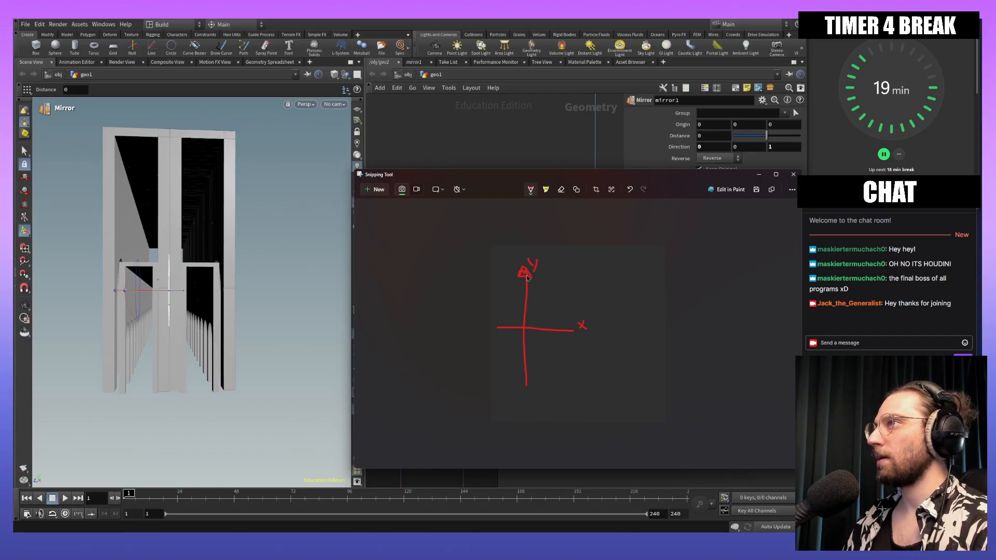
Step: Draw a diagonal Z axis through the origin of the sketched axes and label it, redoing unsatisfactory strokes
{"action": "left_click_drag", "start_coordinate": [560, 302], "coordinate": [487, 344]}
{"action": "key", "text": "ctrl+z"}
{"action": "left_click_drag", "start_coordinate": [559, 305], "coordinate": [486, 348]}
{"action": "key", "text": "ctrl+z"}
{"action": "key", "text": "ctrl+z"}
{"action": "mouse_move", "coordinate": [546, 292]}
{"action": "left_mouse_down"}
{"action": "mouse_move", "coordinate": [568, 315]}
{"action": "mouse_move", "coordinate": [552, 306]}
{"action": "left_mouse_up"}
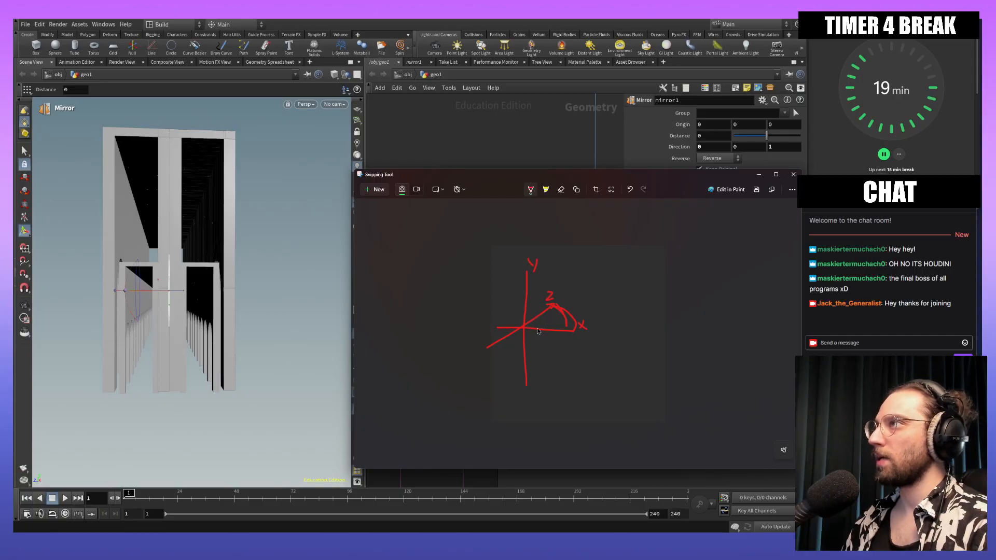
Step: Write "Y UP" above the axis sketch and "Z UP" beside it, and close Snipping Tool to return to Houdini
{"action": "mouse_move", "coordinate": [543, 256]}
{"action": "left_mouse_down"}
{"action": "mouse_move", "coordinate": [546, 272]}
{"action": "mouse_move", "coordinate": [560, 266]}
{"action": "left_mouse_up"}
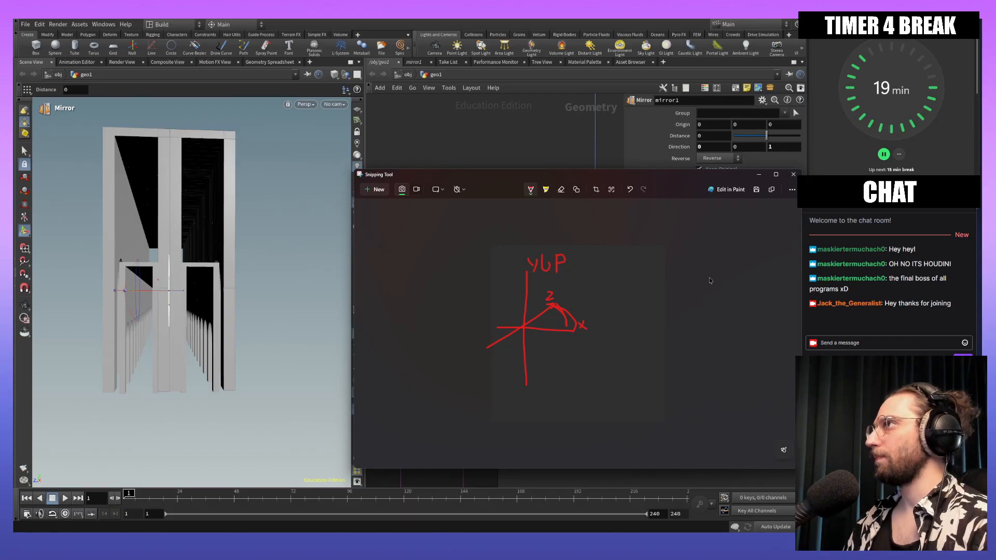
{"action": "mouse_move", "coordinate": [675, 265]}
{"action": "left_mouse_down"}
{"action": "mouse_move", "coordinate": [700, 278]}
{"action": "mouse_move", "coordinate": [720, 255]}
{"action": "mouse_move", "coordinate": [725, 286]}
{"action": "mouse_move", "coordinate": [726, 273]}
{"action": "left_mouse_up"}
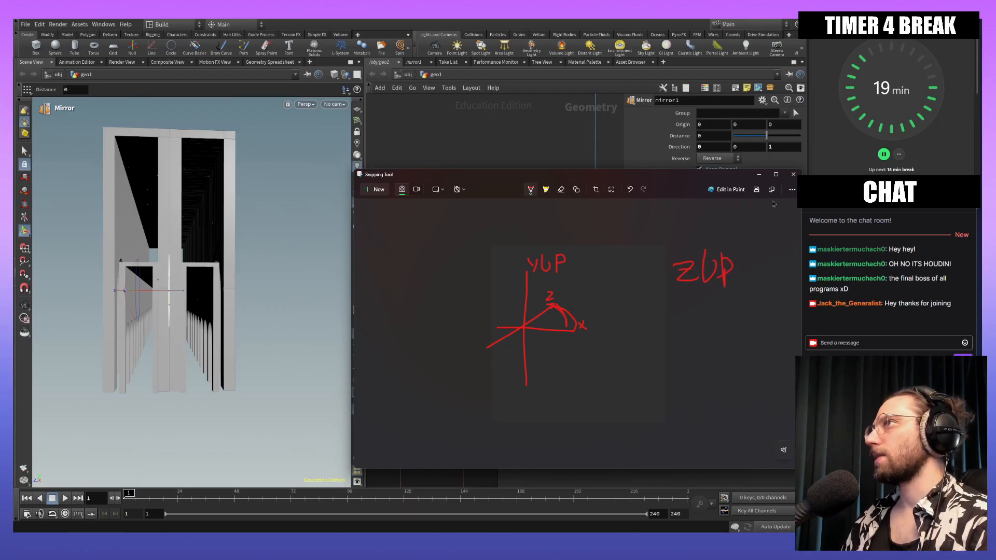
{"action": "left_click", "coordinate": [794, 174]}
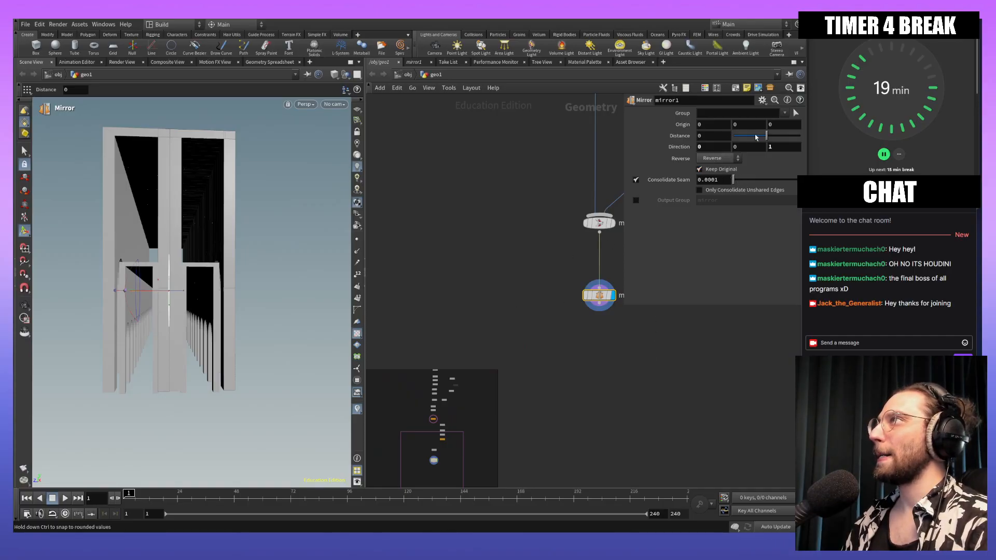
Step: Set the mirror node's distance to -3.8 to separate the two arcades, and check the spacing from several angles
{"action": "left_click_drag", "start_coordinate": [768, 135], "coordinate": [759, 139]}
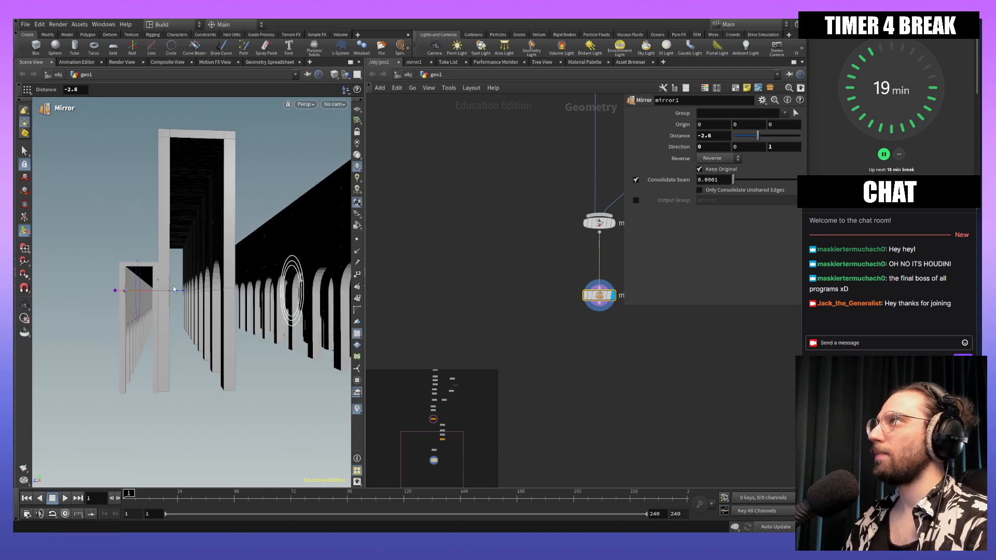
{"action": "left_click_drag", "start_coordinate": [155, 291], "coordinate": [233, 337], "text": "alt"}
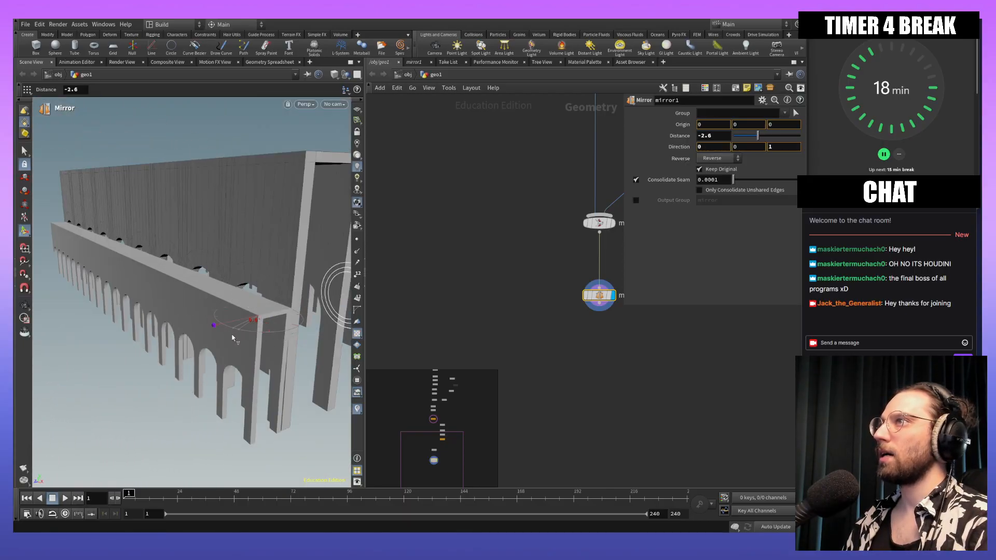
{"action": "left_click_drag", "start_coordinate": [301, 342], "coordinate": [197, 346], "text": "alt"}
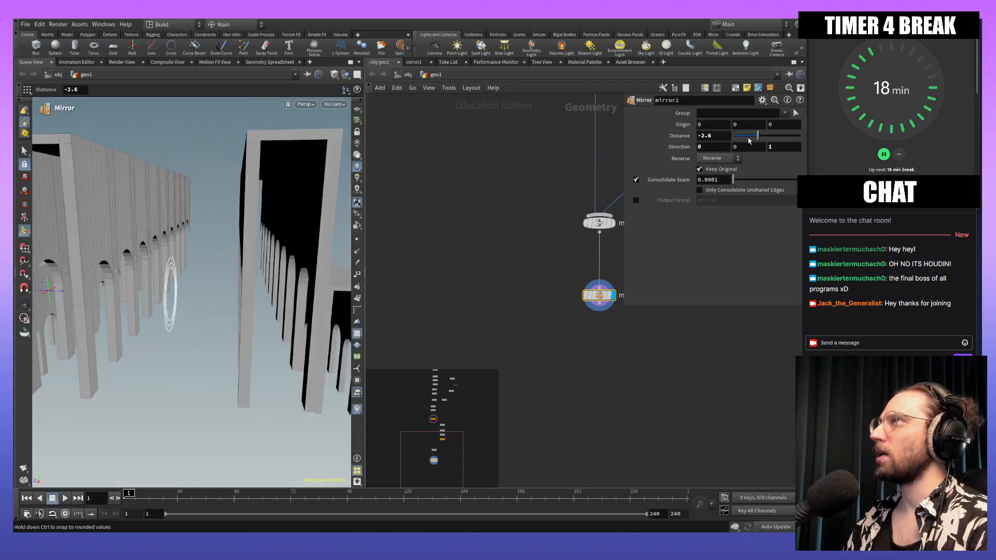
{"action": "left_click_drag", "start_coordinate": [759, 135], "coordinate": [755, 136]}
{"action": "middle_click_drag", "start_coordinate": [705, 137], "coordinate": [677, 136]}
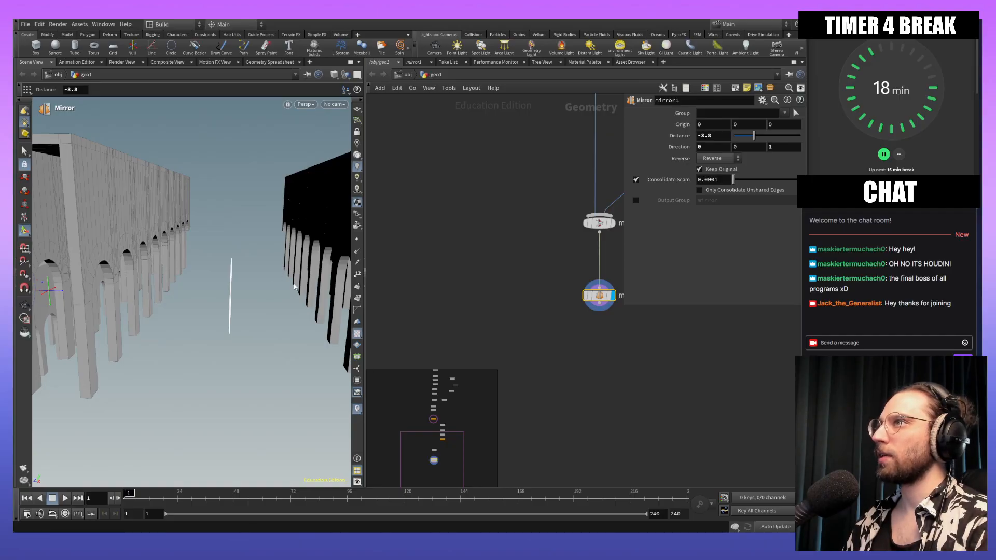
{"action": "key", "text": "Escape"}
{"action": "left_click_drag", "start_coordinate": [251, 328], "coordinate": [313, 322]}
Step: Add a Bend node, wire the output of merge3 into it, and display the bend result
{"action": "middle_click_drag", "start_coordinate": [550, 383], "coordinate": [504, 350]}
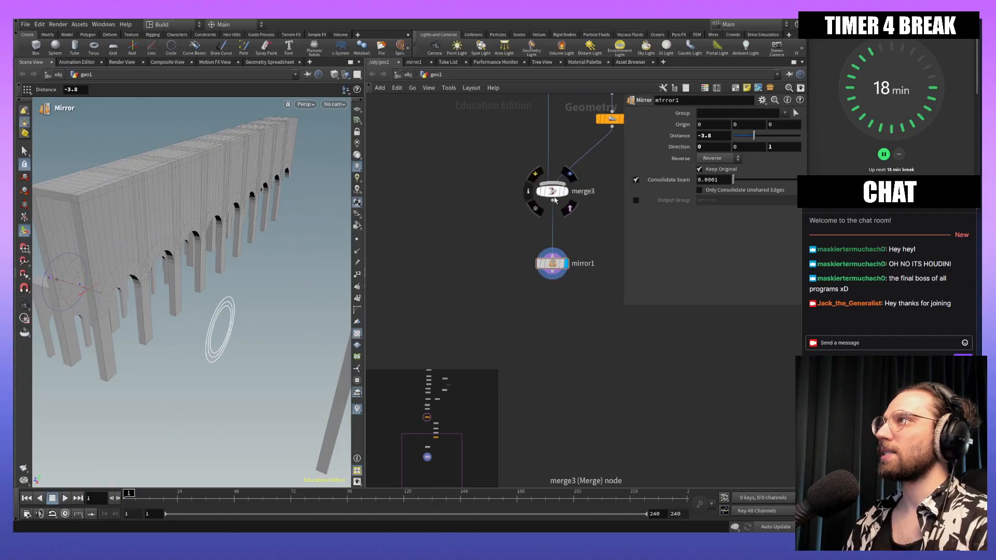
{"action": "key", "text": "Tab"}
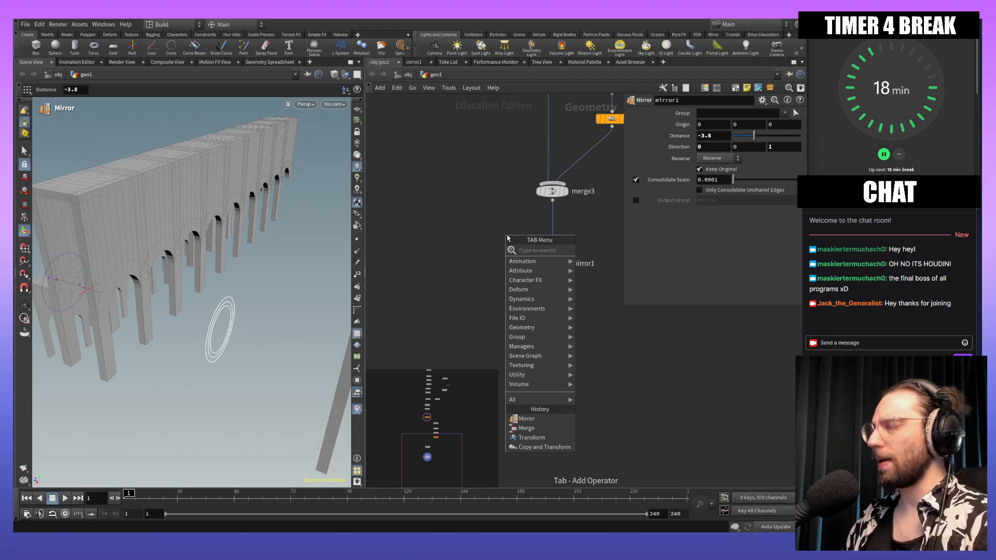
{"action": "type", "text": "bend"}
{"action": "key", "text": "Return"}
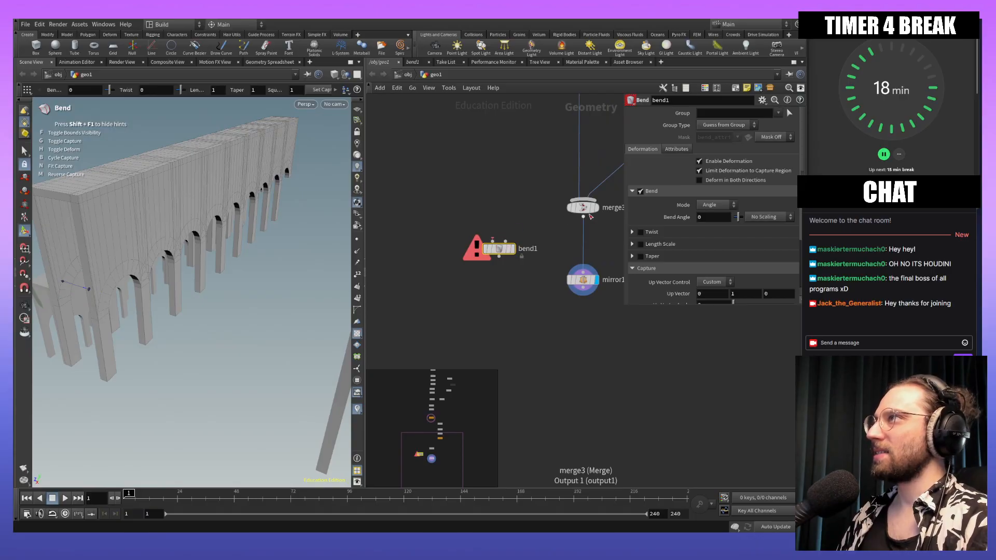
{"action": "left_click_drag", "start_coordinate": [584, 217], "coordinate": [497, 243]}
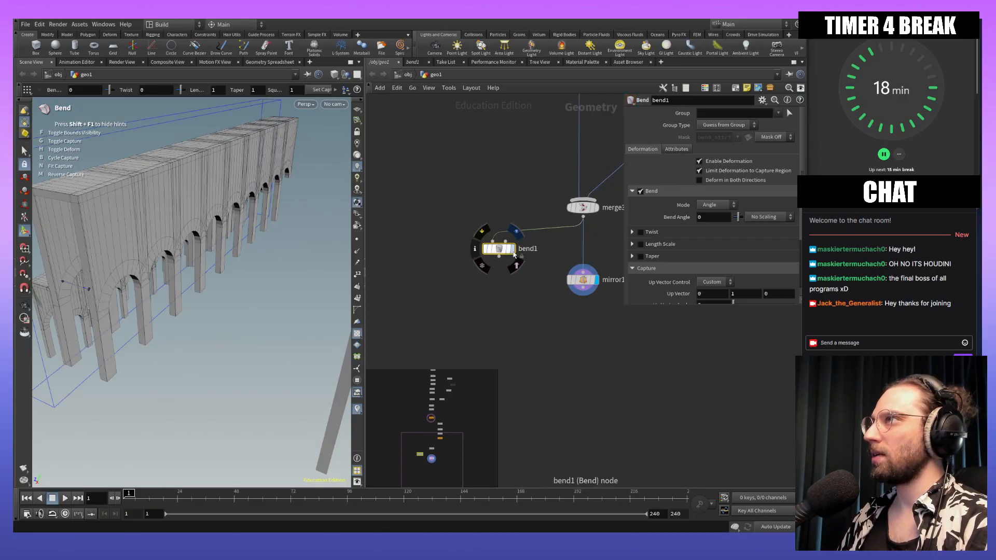
{"action": "key", "text": "Escape"}
{"action": "left_click_drag", "start_coordinate": [196, 278], "coordinate": [287, 277]}
{"action": "left_click_drag", "start_coordinate": [95, 311], "coordinate": [178, 292], "text": "alt"}
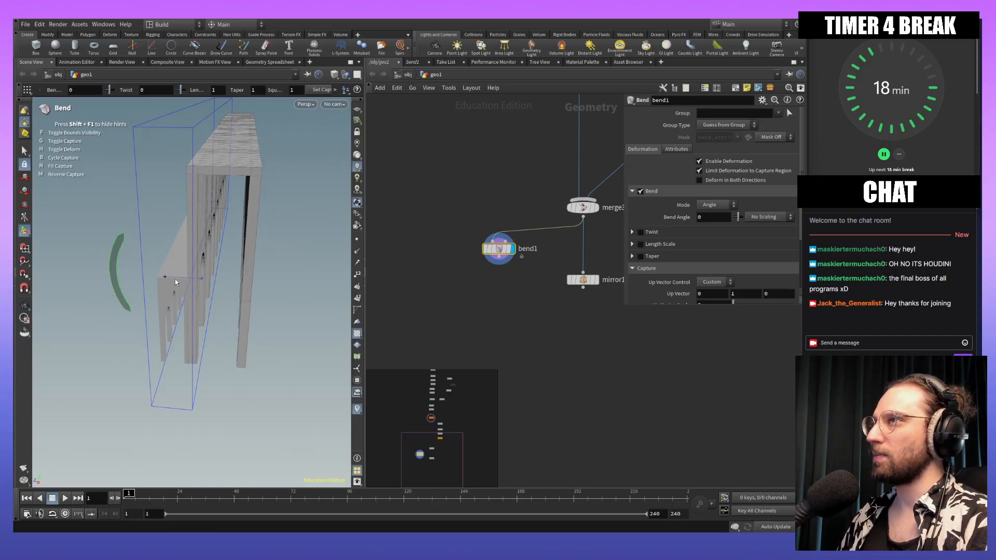
Step: Try bending the arcade with the Bend node's viewport handle, undo it, and inspect the capture region along the arcade
{"action": "left_click_drag", "start_coordinate": [116, 274], "coordinate": [226, 311]}
{"action": "key", "text": "ctrl+z"}
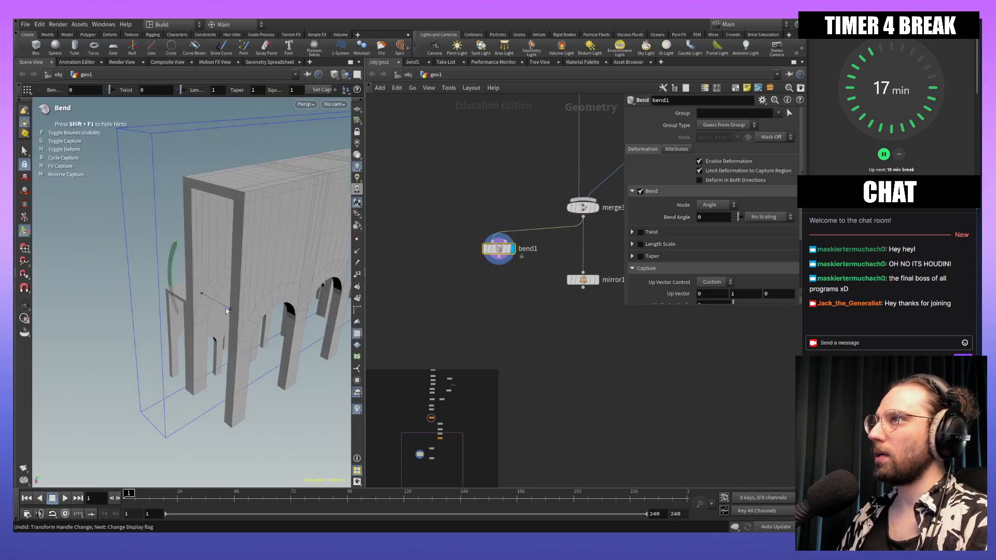
{"action": "right_click", "coordinate": [294, 262]}
{"action": "left_click", "coordinate": [270, 246]}
{"action": "left_click_drag", "start_coordinate": [270, 246], "coordinate": [205, 248], "text": "alt"}
{"action": "middle_click_drag", "start_coordinate": [206, 248], "coordinate": [158, 272], "text": "alt"}
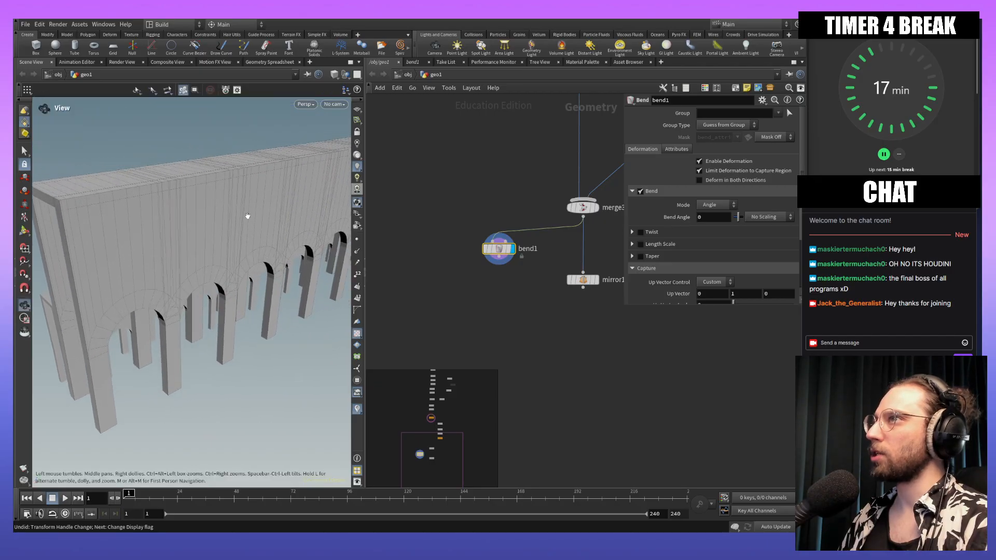
{"action": "right_click_drag", "start_coordinate": [247, 216], "coordinate": [245, 370], "text": "alt"}
{"action": "middle_click_drag", "start_coordinate": [260, 283], "coordinate": [169, 305], "text": "alt"}
{"action": "left_click_drag", "start_coordinate": [169, 305], "coordinate": [174, 284]}
{"action": "key", "text": "Return"}
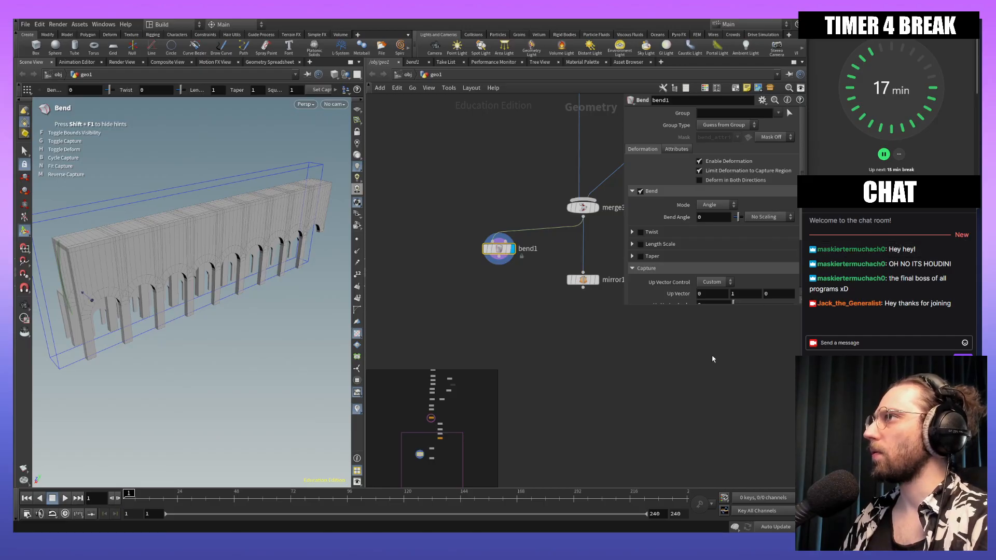
Step: Enlarge the Bend node's parameter area and review its attribute, deformation and capture settings
{"action": "left_click_drag", "start_coordinate": [701, 307], "coordinate": [701, 437]}
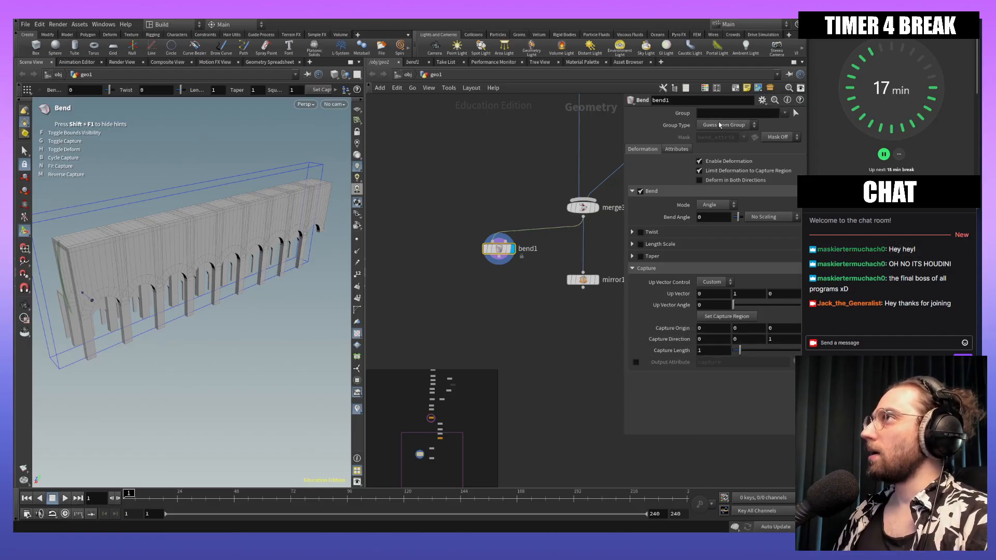
{"action": "left_click", "coordinate": [677, 149]}
{"action": "left_click", "coordinate": [643, 150]}
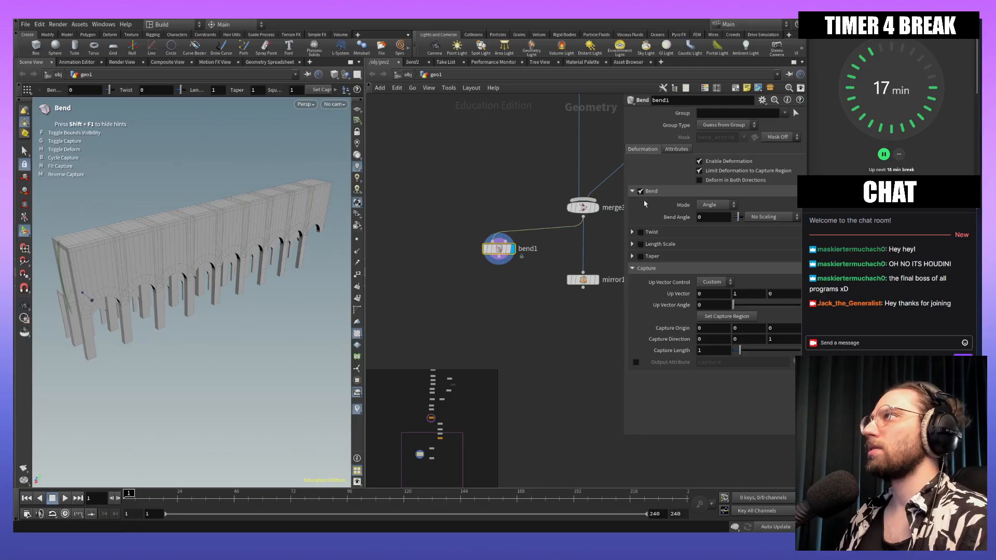
{"action": "key", "text": "Escape"}
{"action": "left_click_drag", "start_coordinate": [210, 303], "coordinate": [287, 276]}
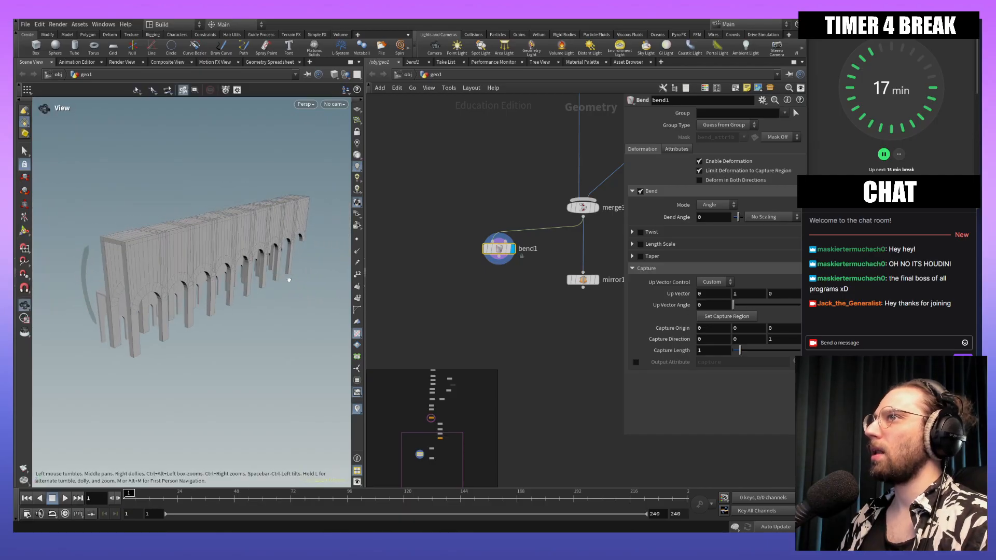
{"action": "key", "text": "Return"}
Step: Try a bend angle of 90 on the arcade, check it from the side, and reset the angle to 0
{"action": "left_click", "coordinate": [726, 219]}
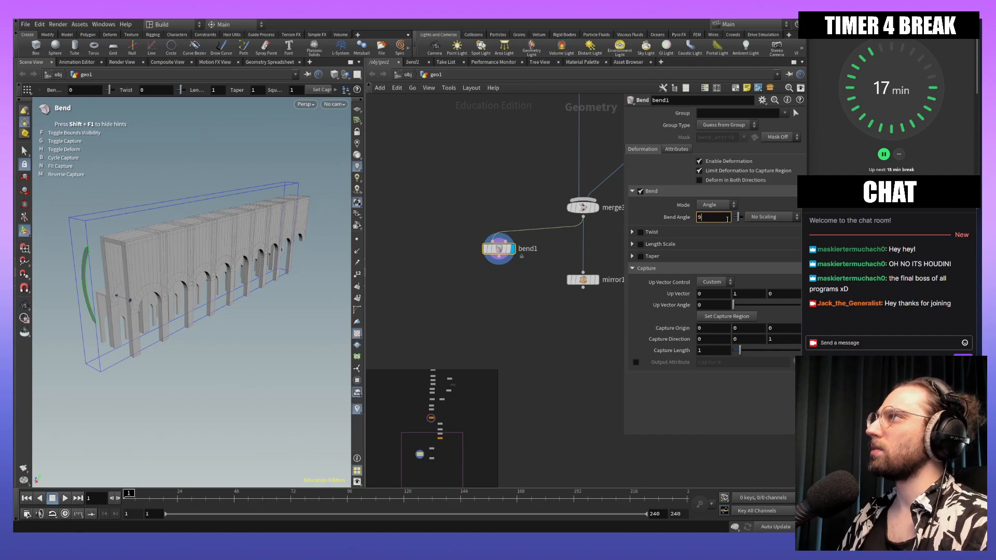
{"action": "type", "text": "90"}
{"action": "key", "text": "Return"}
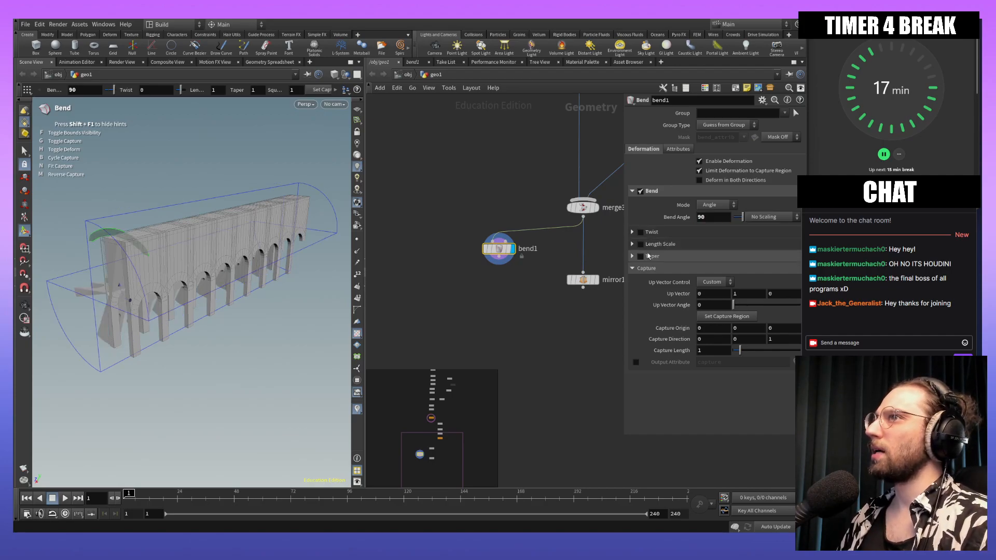
{"action": "key", "text": "Escape"}
{"action": "left_click_drag", "start_coordinate": [254, 348], "coordinate": [273, 343], "text": "alt"}
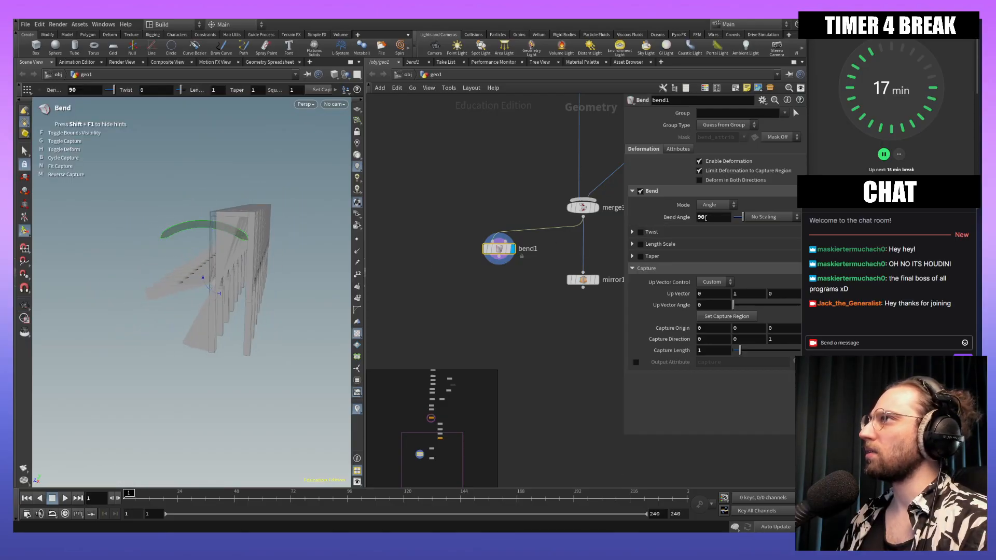
{"action": "left_click_drag", "start_coordinate": [668, 211], "coordinate": [669, 214]}
{"action": "type", "text": "0"}
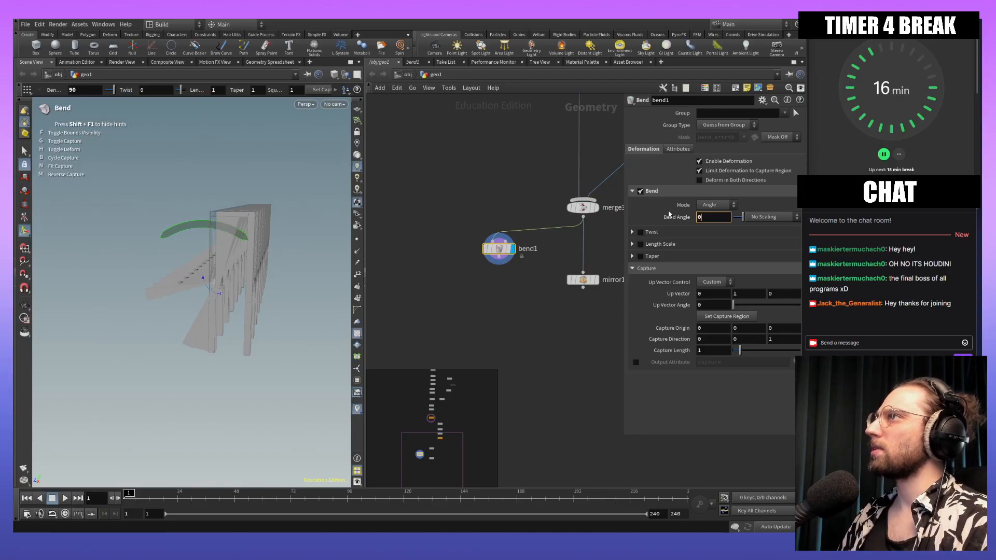
{"action": "key", "text": "Return"}
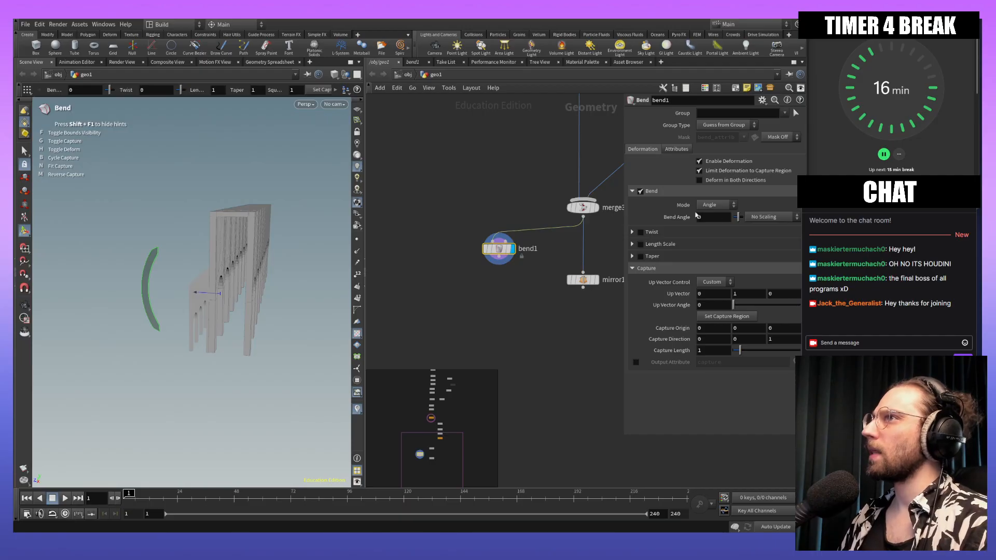
Step: Change the Bend node's up vector to 1, 0, 0
{"action": "left_click", "coordinate": [775, 218]}
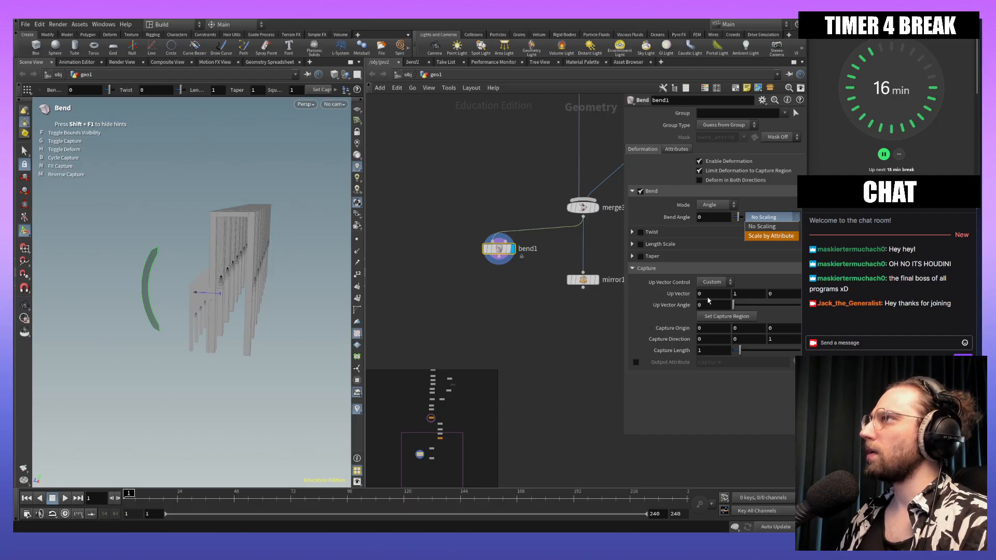
{"action": "left_click", "coordinate": [751, 298]}
{"action": "left_click", "coordinate": [755, 294]}
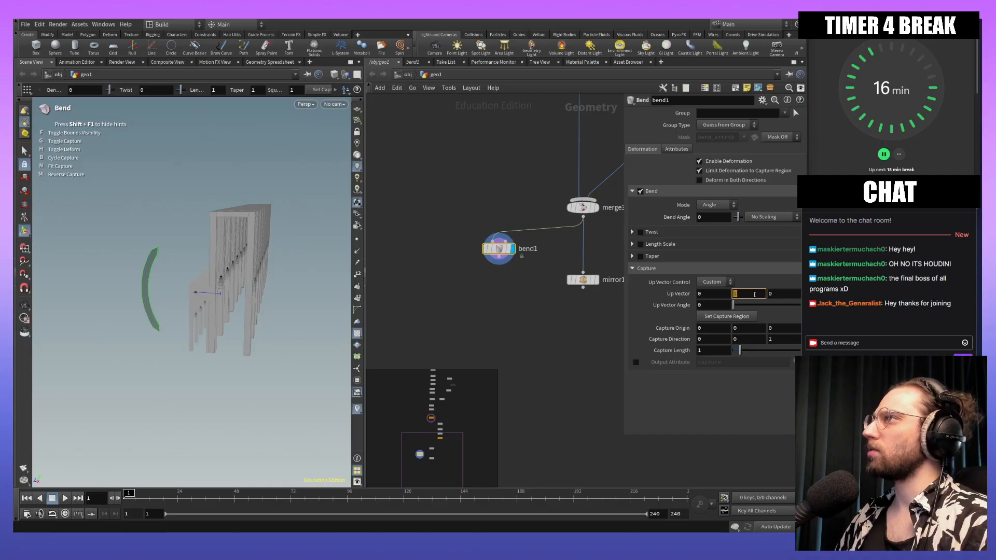
{"action": "type", "text": "0"}
{"action": "key", "text": "Return"}
{"action": "left_click", "coordinate": [725, 295]}
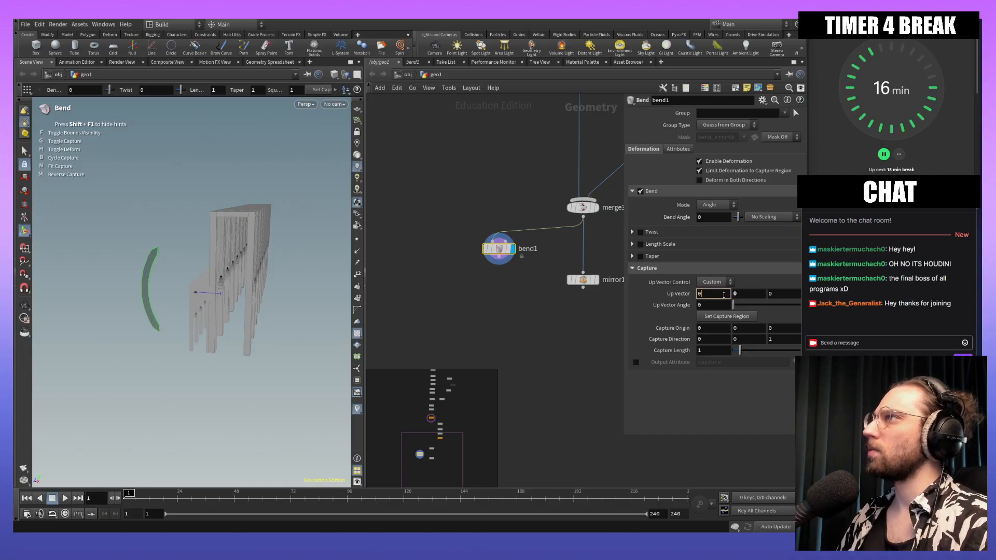
{"action": "key", "text": "Return"}
Step: Test the bend direction with the viewport handle while viewing the arcade from above, and undo the test bend
{"action": "left_click_drag", "start_coordinate": [252, 323], "coordinate": [253, 246]}
{"action": "middle_click_drag", "start_coordinate": [254, 246], "coordinate": [220, 240]}
{"action": "right_click_drag", "start_coordinate": [220, 241], "coordinate": [246, 312]}
{"action": "middle_click_drag", "start_coordinate": [246, 311], "coordinate": [255, 293]}
{"action": "mouse_move", "coordinate": [239, 279]}
{"action": "left_mouse_down"}
{"action": "mouse_move", "coordinate": [214, 285]}
{"action": "mouse_move", "coordinate": [228, 293]}
{"action": "left_mouse_up"}
{"action": "left_click_drag", "start_coordinate": [135, 322], "coordinate": [163, 304]}
{"action": "key", "text": "ctrl+z"}
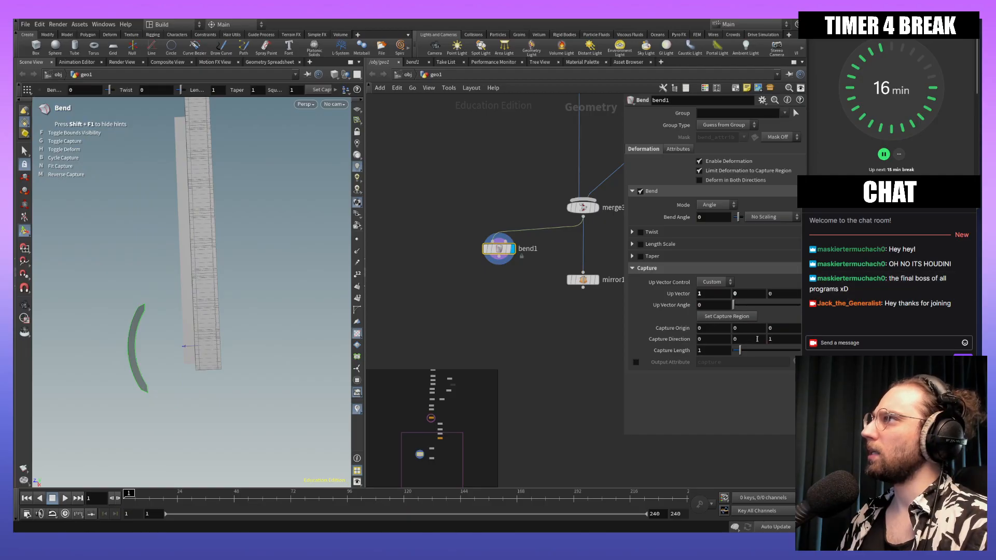
Step: Try rotating the capture region with the up vector angle slider and undo the change
{"action": "mouse_move", "coordinate": [734, 305]}
{"action": "left_mouse_down"}
{"action": "mouse_move", "coordinate": [741, 308]}
{"action": "mouse_move", "coordinate": [732, 310]}
{"action": "left_mouse_up"}
{"action": "left_click_drag", "start_coordinate": [174, 371], "coordinate": [144, 320], "text": "alt"}
{"action": "key", "text": "Return"}
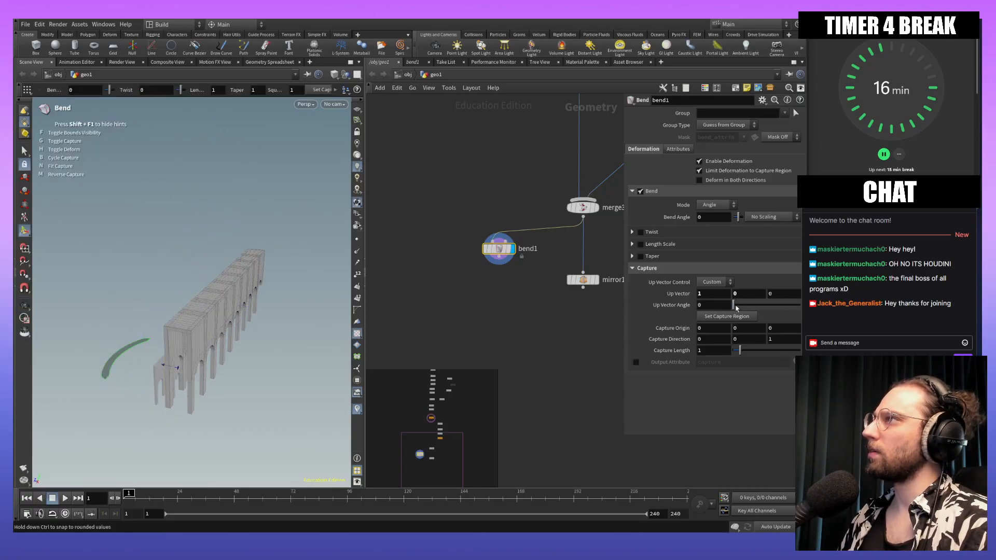
{"action": "left_click_drag", "start_coordinate": [737, 308], "coordinate": [788, 312]}
{"action": "key", "text": "ctrl+z"}
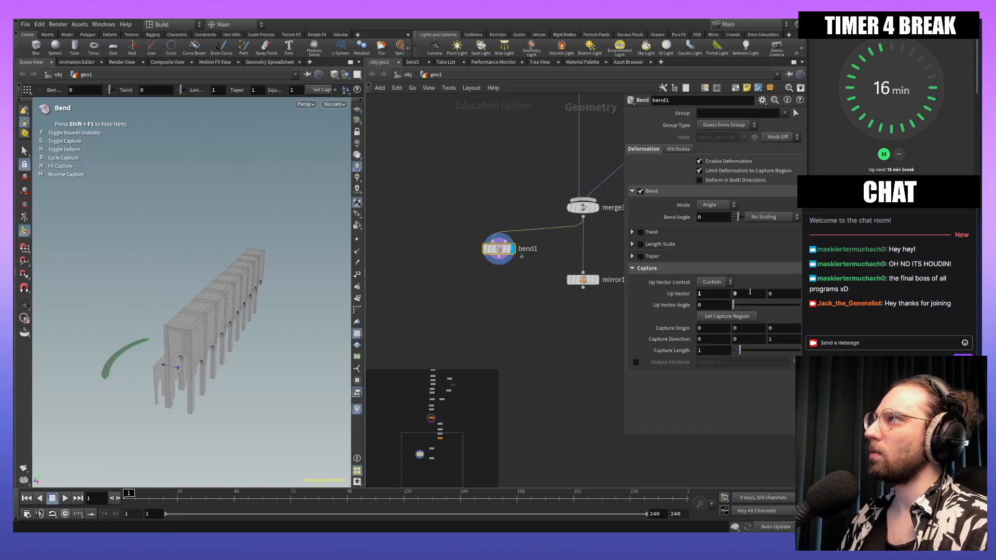
Step: Try an up vector of 1, 1, 0, test the bend handle, and return the Y component to 0
{"action": "left_click", "coordinate": [753, 293]}
{"action": "type", "text": "1"}
{"action": "key", "text": "Return"}
{"action": "key", "text": "Escape"}
{"action": "left_click_drag", "start_coordinate": [104, 385], "coordinate": [136, 358]}
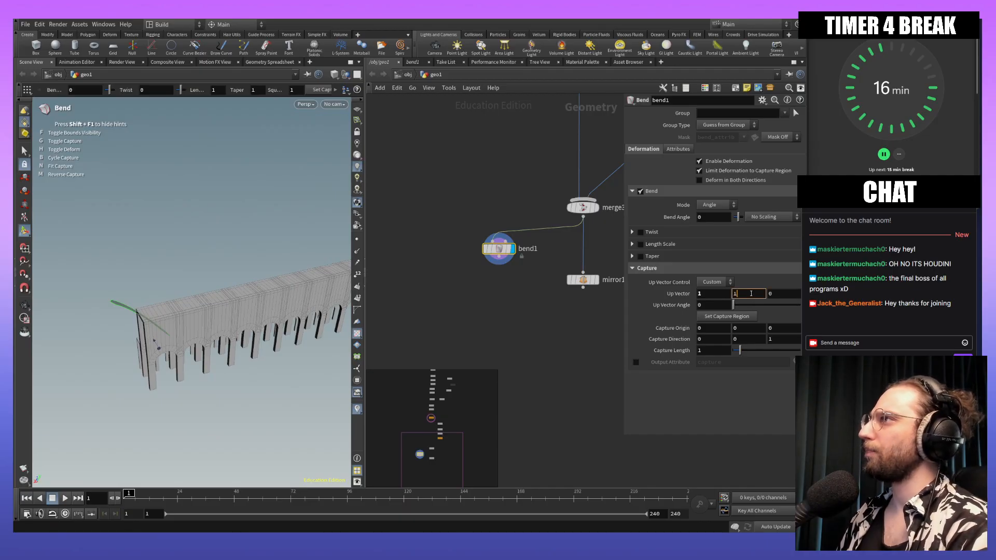
{"action": "type", "text": "0"}
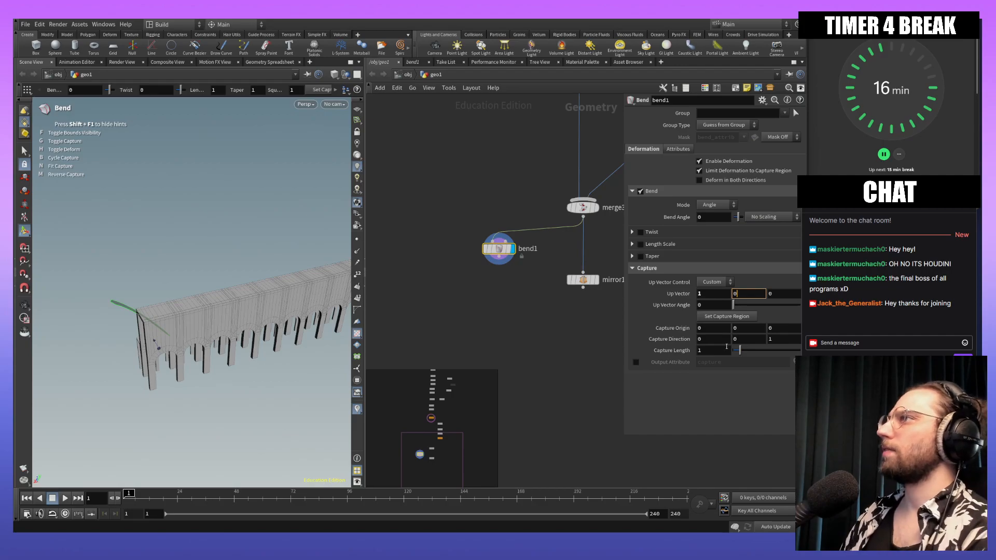
Step: Try a capture origin X of 10, inspect the arcade from several angles, and reset the value to 0
{"action": "left_click", "coordinate": [717, 328]}
{"action": "type", "text": "10"}
{"action": "key", "text": "Return"}
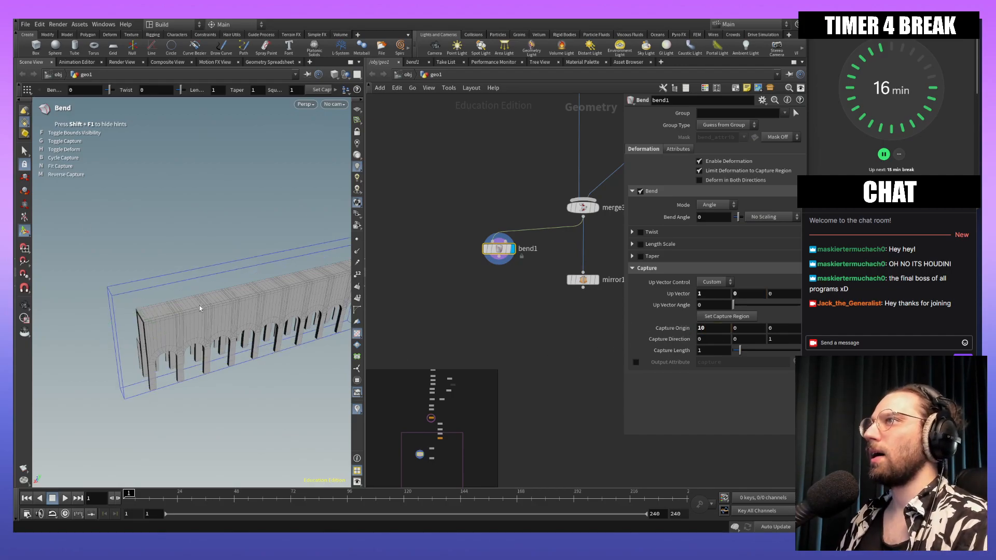
{"action": "left_click_drag", "start_coordinate": [194, 326], "coordinate": [198, 320], "text": "alt"}
{"action": "left_click_drag", "start_coordinate": [222, 431], "coordinate": [230, 397], "text": "alt"}
{"action": "middle_click_drag", "start_coordinate": [230, 397], "coordinate": [161, 353], "text": "alt"}
{"action": "mouse_move", "coordinate": [226, 353]}
{"action": "left_mouse_down", "text": "alt"}
{"action": "mouse_move", "coordinate": [197, 353]}
{"action": "mouse_move", "coordinate": [232, 366]}
{"action": "left_mouse_up", "text": "alt"}
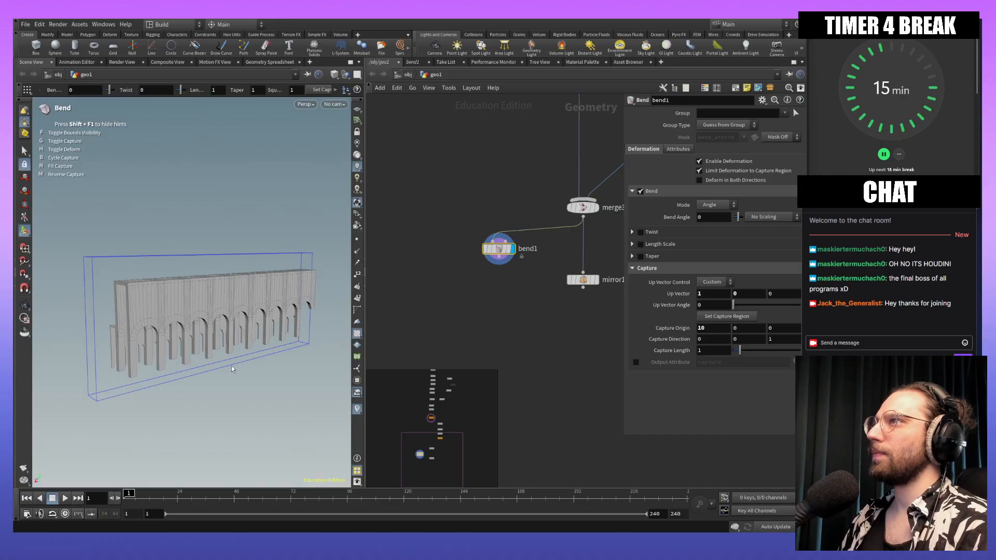
{"action": "left_click_drag", "start_coordinate": [719, 330], "coordinate": [683, 342]}
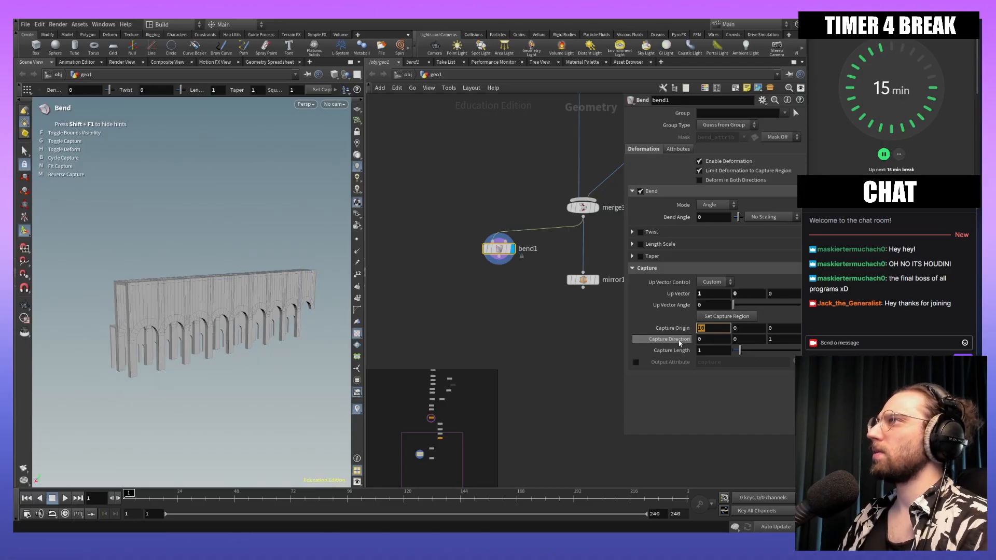
{"action": "type", "text": "0"}
{"action": "key", "text": "Return"}
{"action": "left_click_drag", "start_coordinate": [192, 427], "coordinate": [129, 410], "text": "alt"}
{"action": "left_click_drag", "start_coordinate": [213, 390], "coordinate": [206, 393], "text": "alt"}
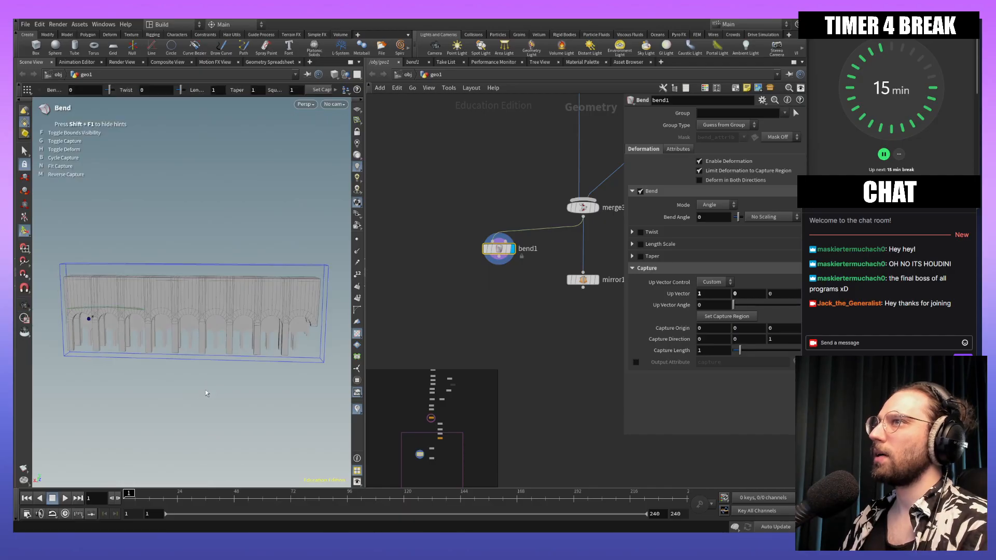
Step: Set the Bend node's capture origin to 10, 10, 10
{"action": "left_click", "coordinate": [723, 329]}
{"action": "type", "text": "10"}
{"action": "key", "text": "Return"}
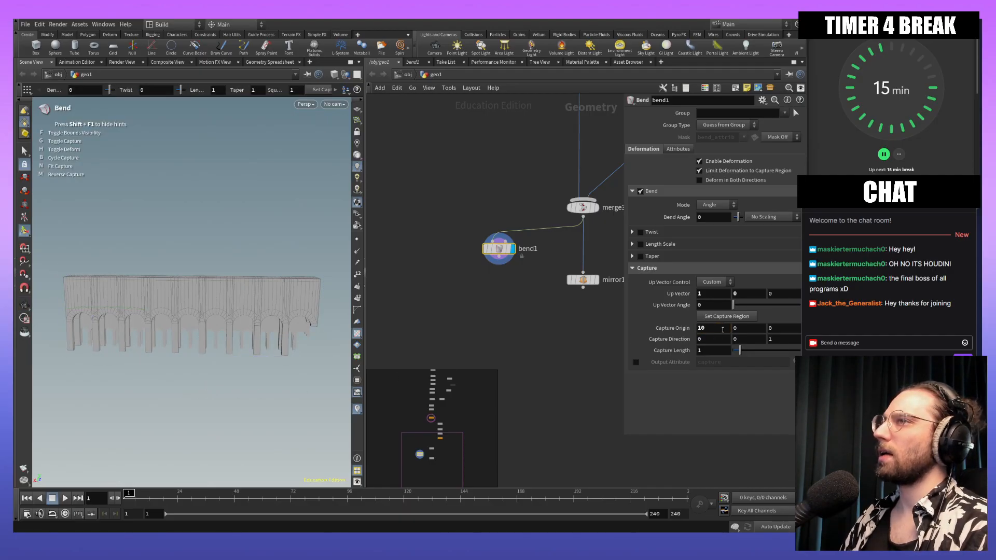
{"action": "left_click", "coordinate": [739, 329]}
{"action": "type", "text": "10"}
{"action": "key", "text": "Tab"}
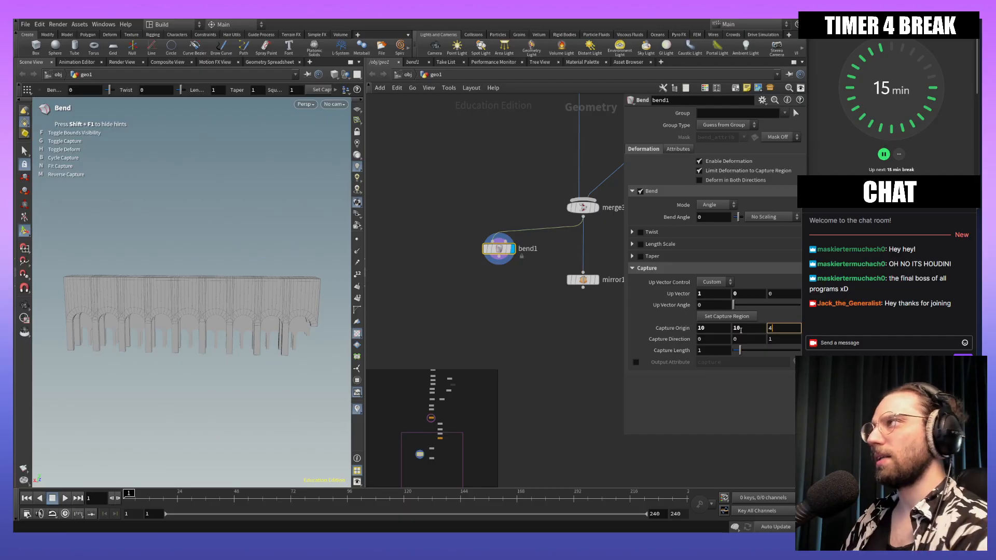
{"action": "type", "text": "10"}
{"action": "key", "text": "Return"}
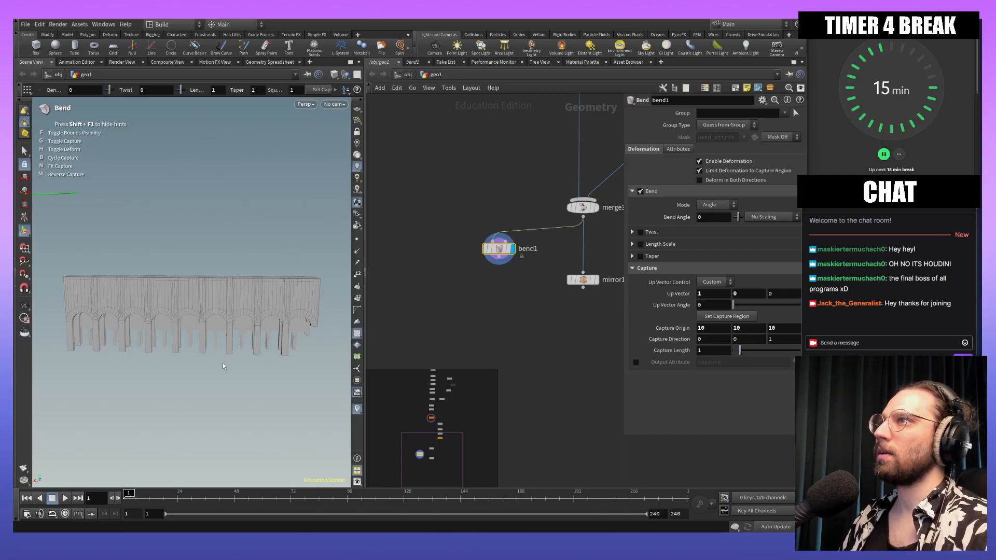
Step: Locate the shifted bend handle away from the arcade, test a bend with it, and undo the test
{"action": "key", "text": "Escape"}
{"action": "left_click_drag", "start_coordinate": [251, 354], "coordinate": [244, 325]}
{"action": "middle_click_drag", "start_coordinate": [270, 295], "coordinate": [255, 300]}
{"action": "right_click_drag", "start_coordinate": [255, 300], "coordinate": [256, 427]}
{"action": "right_click_drag", "start_coordinate": [227, 337], "coordinate": [216, 488]}
{"action": "left_click_drag", "start_coordinate": [208, 391], "coordinate": [162, 356]}
{"action": "key", "text": "Return"}
{"action": "left_click_drag", "start_coordinate": [113, 271], "coordinate": [157, 331]}
{"action": "key", "text": "ctrl+z"}
Step: Set the Bend node's capture origin to 1, 1, 1
{"action": "left_click", "coordinate": [715, 328]}
{"action": "type", "text": "1"}
{"action": "key", "text": "Tab"}
{"action": "type", "text": "1"}
{"action": "key", "text": "Tab"}
{"action": "type", "text": "1"}
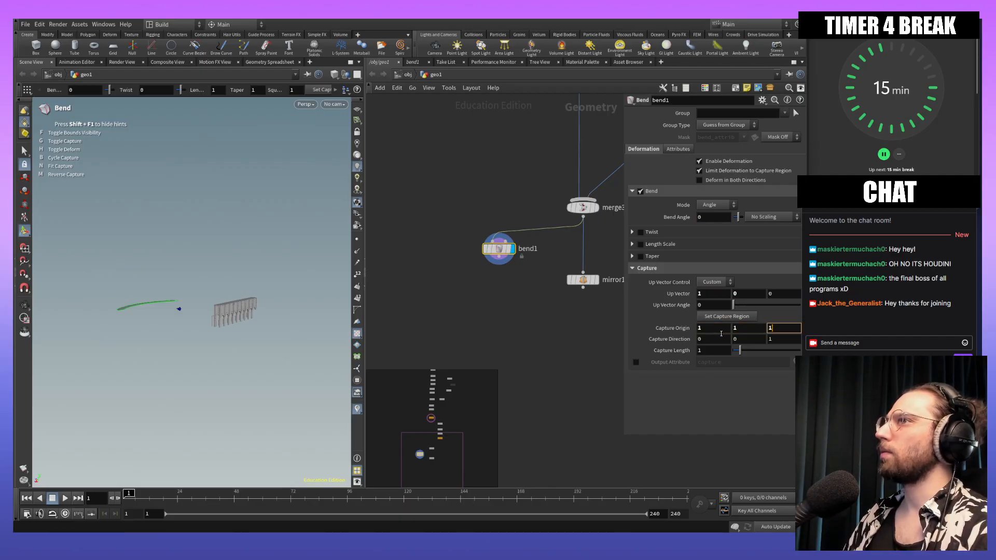
{"action": "key", "text": "Return"}
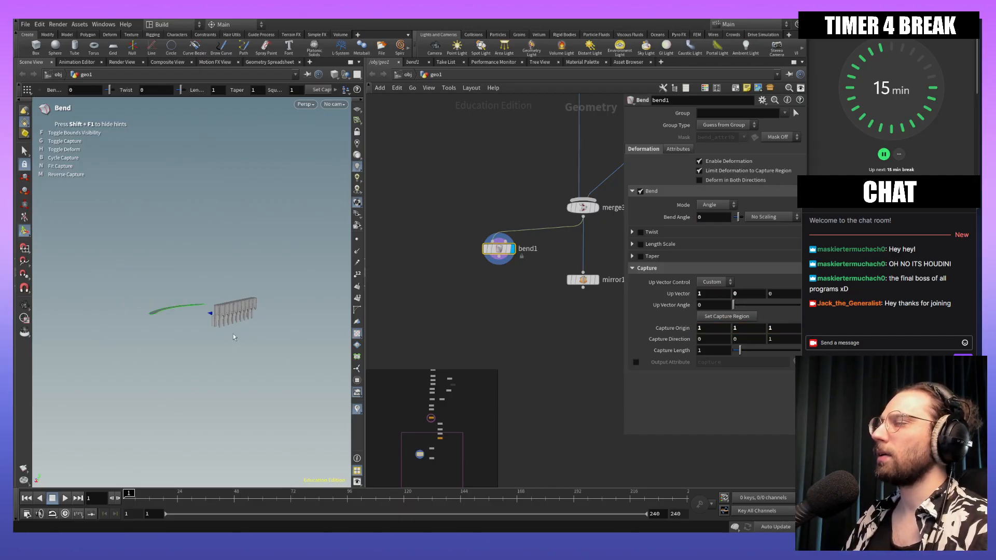
Step: Test the bend handle near the end of the arcade from a closer view and undo the test
{"action": "key", "text": "Escape"}
{"action": "left_click_drag", "start_coordinate": [183, 339], "coordinate": [168, 255]}
{"action": "key", "text": "Return"}
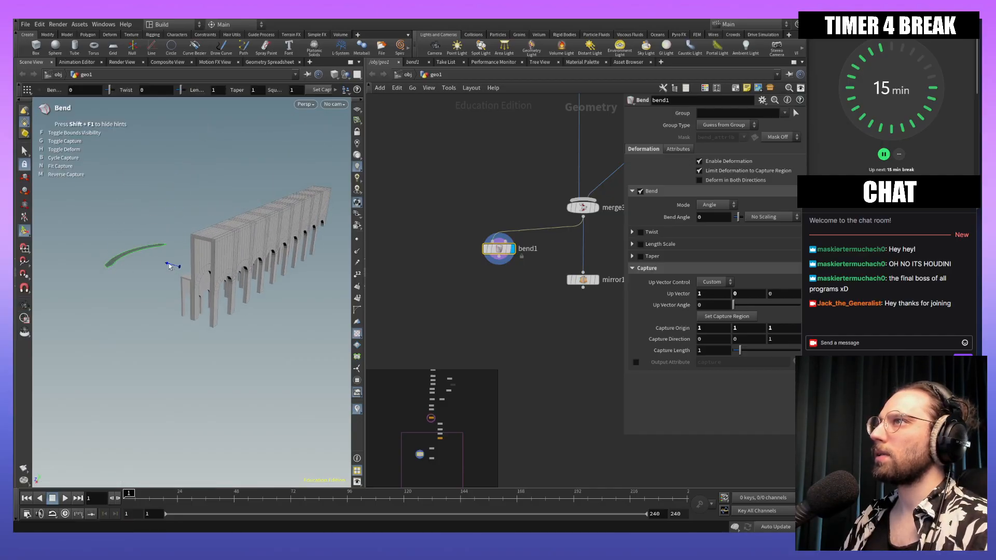
{"action": "left_click_drag", "start_coordinate": [120, 258], "coordinate": [140, 213]}
{"action": "key", "text": "ctrl+z"}
Step: Reset the capture origin to 0, 0, 0 and test the bend with the viewport handle
{"action": "left_click", "coordinate": [725, 329]}
{"action": "type", "text": "0"}
{"action": "key", "text": "Tab"}
{"action": "type", "text": "0"}
{"action": "key", "text": "Tab"}
{"action": "type", "text": "0"}
{"action": "left_click_drag", "start_coordinate": [138, 269], "coordinate": [120, 291]}
{"action": "key", "text": "ctrl+z"}
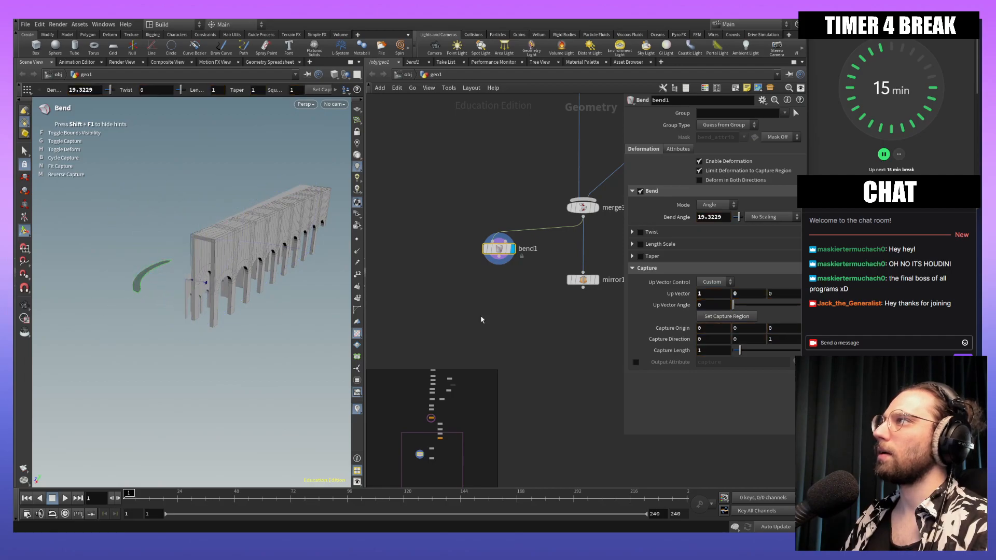
Step: Try a Bend capture direction of 1, 1, 1 and test the bend at the near end of the arcade
{"action": "left_click", "coordinate": [709, 341]}
{"action": "type", "text": "1"}
{"action": "key", "text": "Tab"}
{"action": "key", "text": "Return"}
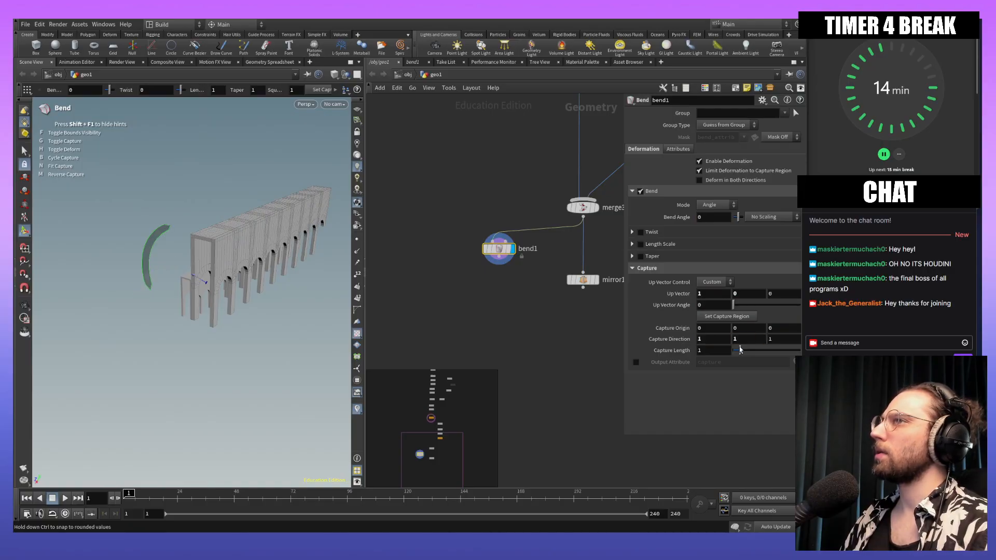
{"action": "left_click_drag", "start_coordinate": [202, 321], "coordinate": [253, 315], "text": "alt"}
{"action": "left_click_drag", "start_coordinate": [198, 233], "coordinate": [175, 241], "text": "alt"}
{"action": "left_click_drag", "start_coordinate": [267, 310], "coordinate": [278, 293], "text": "alt"}
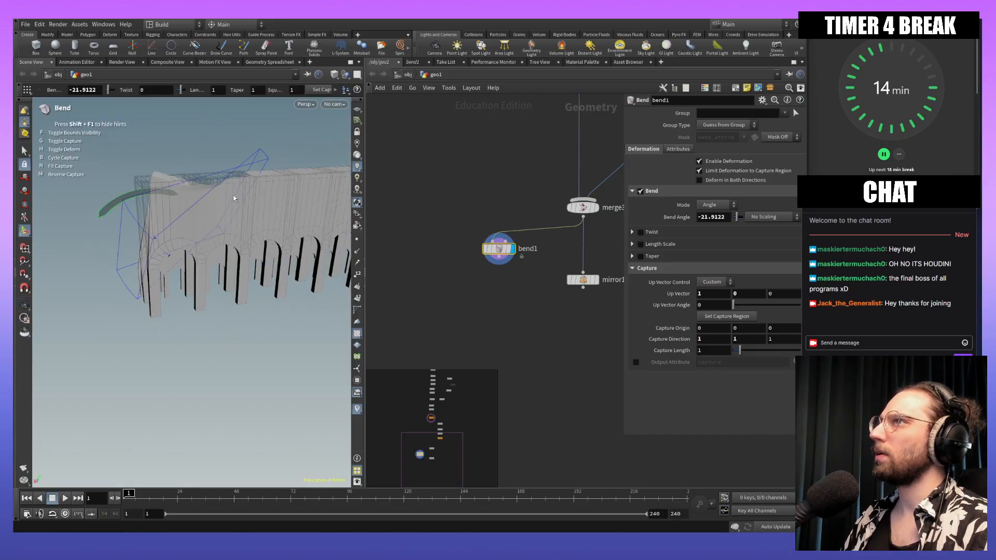
Step: Undo the test bend and the capture direction changes
{"action": "key", "text": "ctrl+z"}
{"action": "key", "text": "ctrl+z"}
{"action": "key", "text": "ctrl+z"}
{"action": "key", "text": "ctrl+z"}
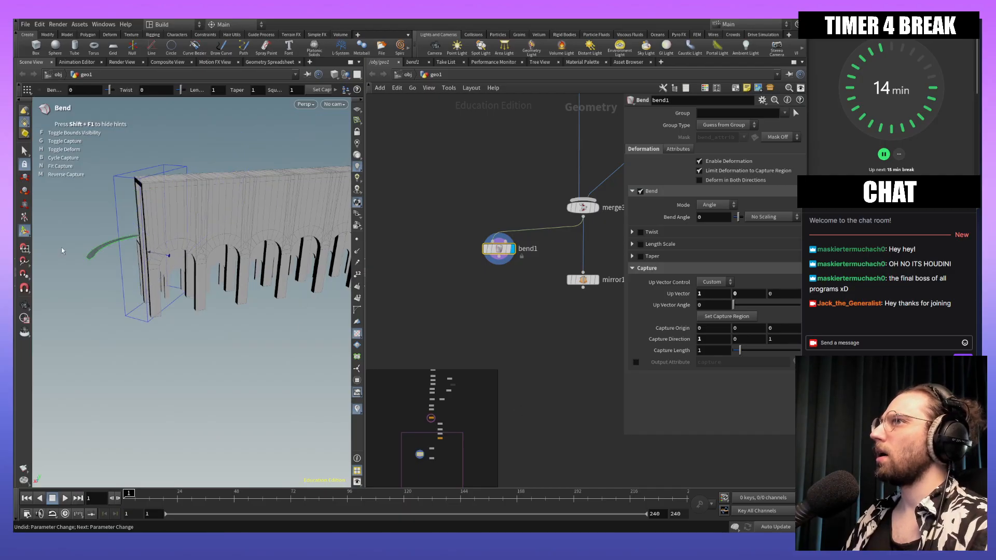
{"action": "left_click", "coordinate": [718, 332]}
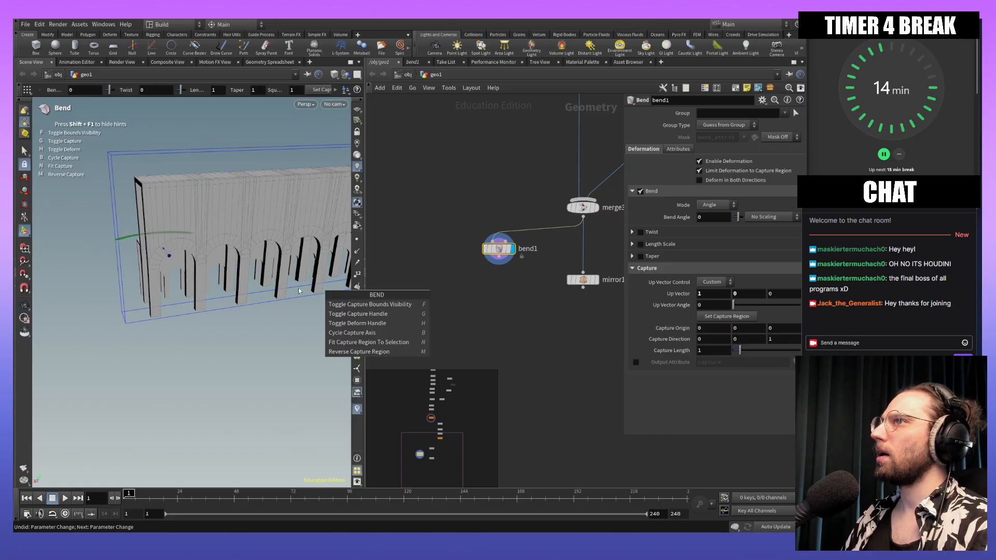
Step: Try up vector X values of 10 and 9 on the Bend node, checking the capture region around the arcade
{"action": "left_click_drag", "start_coordinate": [262, 315], "coordinate": [280, 285], "text": "alt"}
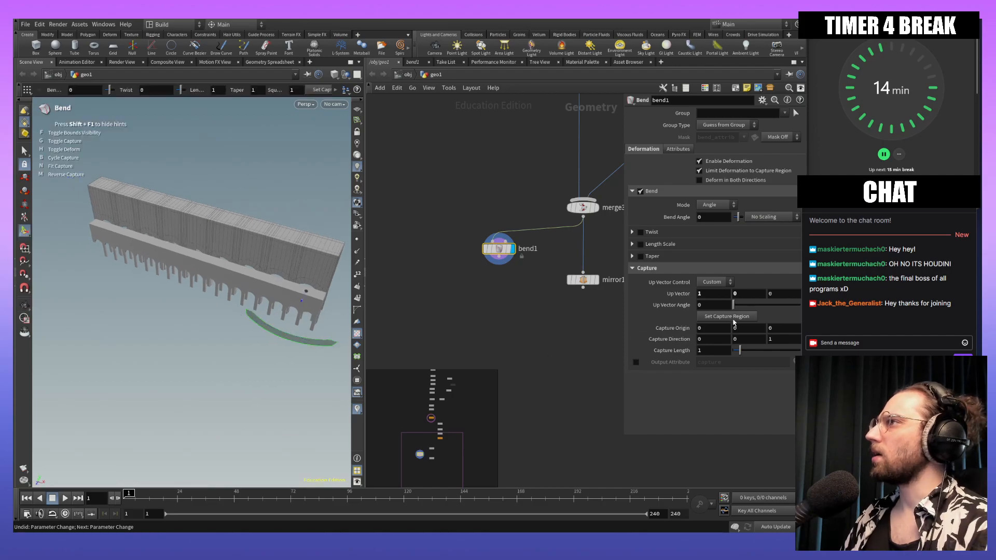
{"action": "key", "text": "Return"}
{"action": "left_click_drag", "start_coordinate": [250, 317], "coordinate": [239, 306], "text": "alt"}
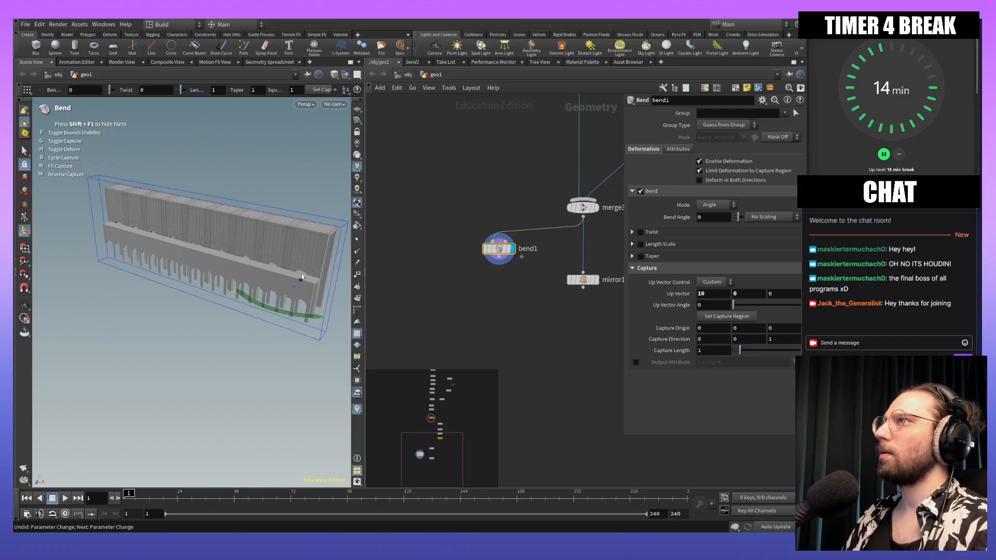
{"action": "mouse_move", "coordinate": [712, 294]}
{"action": "middle_mouse_down"}
{"action": "mouse_move", "coordinate": [701, 294]}
{"action": "mouse_move", "coordinate": [716, 294]}
{"action": "middle_mouse_up"}
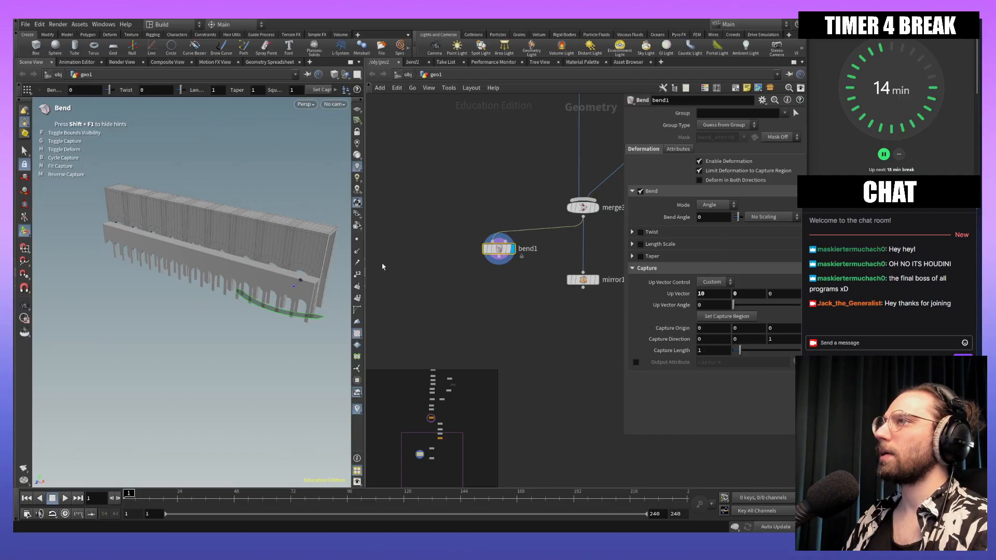
{"action": "left_click_drag", "start_coordinate": [293, 285], "coordinate": [232, 286], "text": "alt"}
{"action": "left_click", "coordinate": [714, 294]}
{"action": "key", "text": "Escape"}
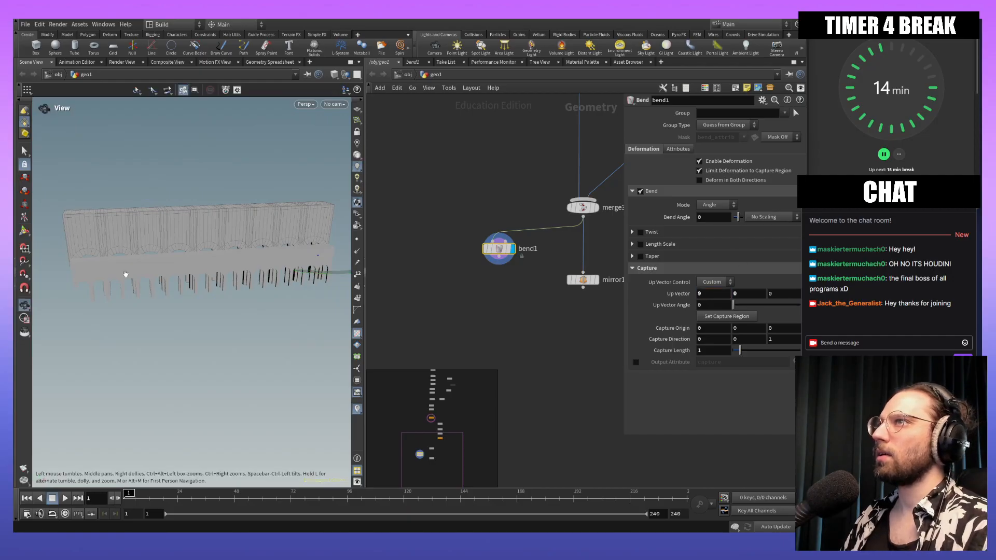
{"action": "left_click_drag", "start_coordinate": [149, 280], "coordinate": [127, 281]}
{"action": "key", "text": "Return"}
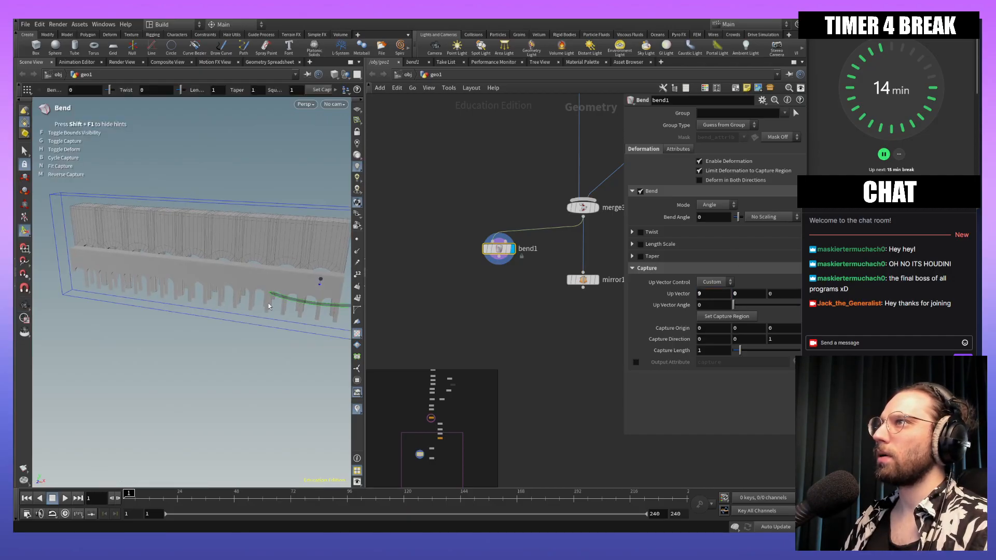
Step: Set the Bend node's up vector X to 8
{"action": "left_click", "coordinate": [714, 294]}
{"action": "type", "text": "8"}
{"action": "key", "text": "Return"}
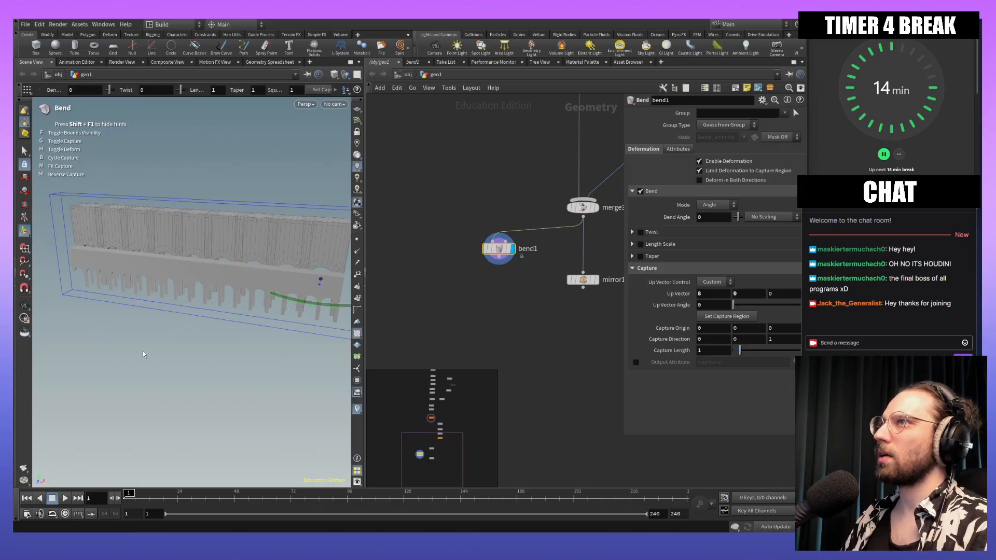
Step: Test bending the arcade in both directions with the viewport handle and undo the bends
{"action": "middle_click_drag", "start_coordinate": [146, 291], "coordinate": [223, 318], "text": "alt"}
{"action": "left_click_drag", "start_coordinate": [141, 300], "coordinate": [213, 302], "text": "alt"}
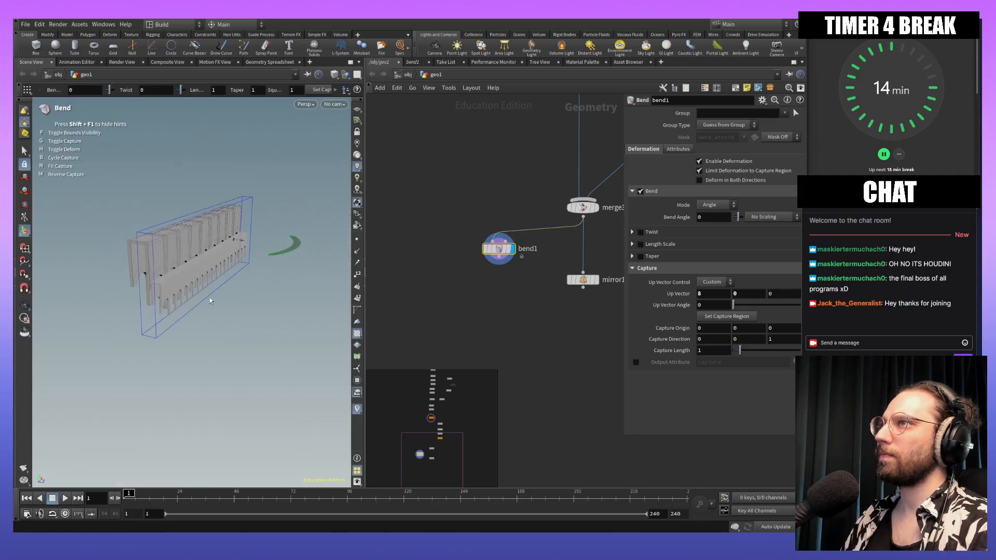
{"action": "left_click_drag", "start_coordinate": [291, 245], "coordinate": [229, 271]}
{"action": "left_click", "coordinate": [510, 249]}
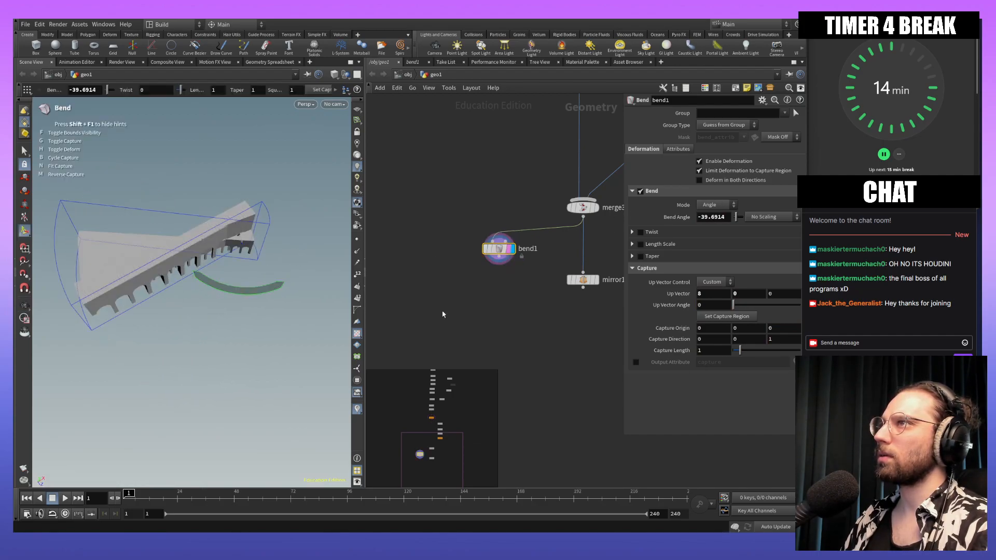
{"action": "left_click_drag", "start_coordinate": [217, 299], "coordinate": [115, 293]}
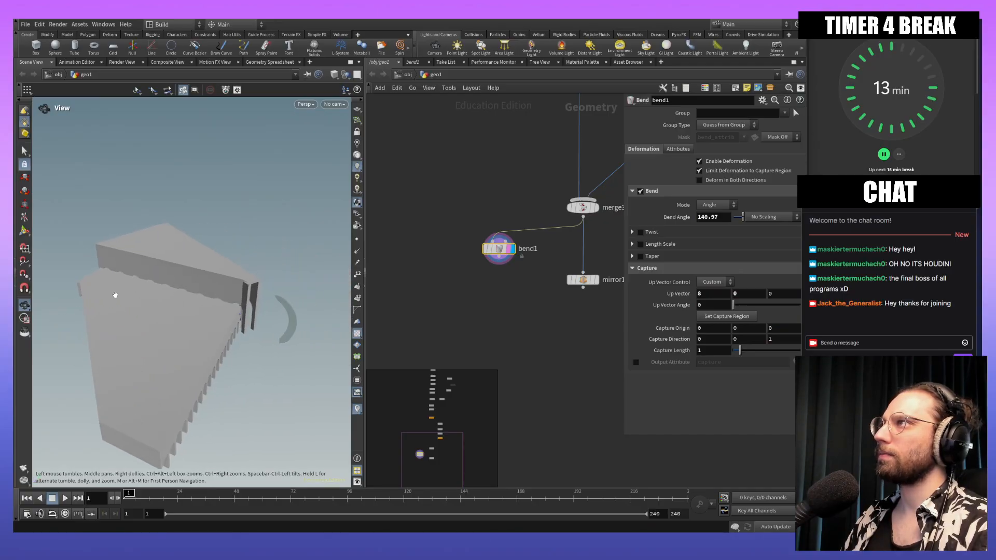
{"action": "key", "text": "ctrl+z"}
{"action": "key", "text": "ctrl+z"}
{"action": "key", "text": "ctrl+z"}
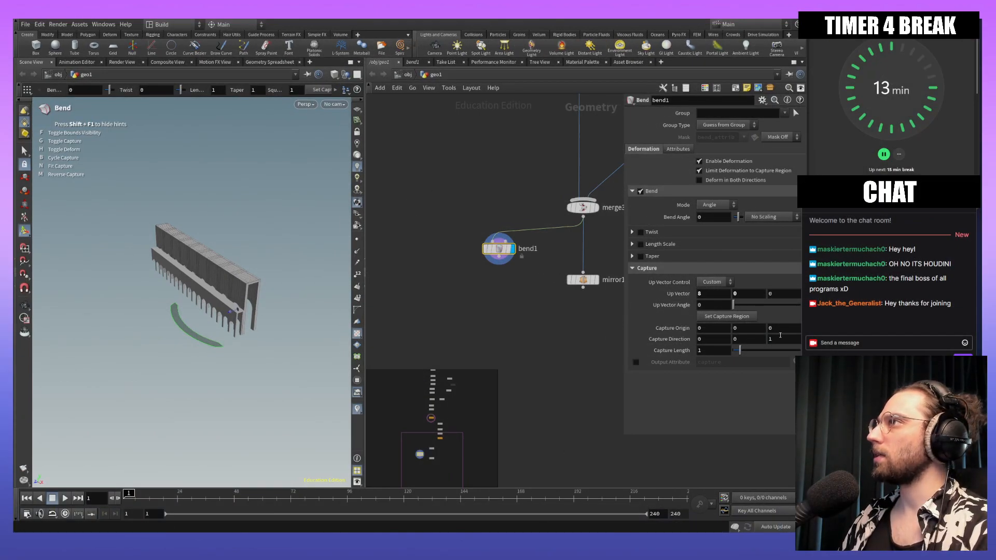
Step: Set the Bend node's capture direction to 1, 0, 0
{"action": "key", "text": "Escape"}
{"action": "left_click_drag", "start_coordinate": [259, 359], "coordinate": [295, 252]}
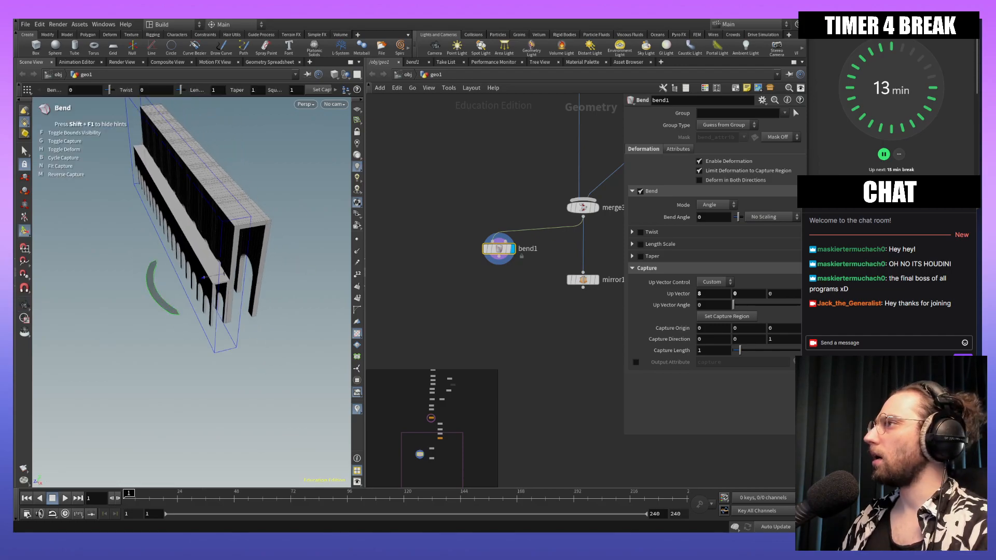
{"action": "left_click", "coordinate": [784, 341]}
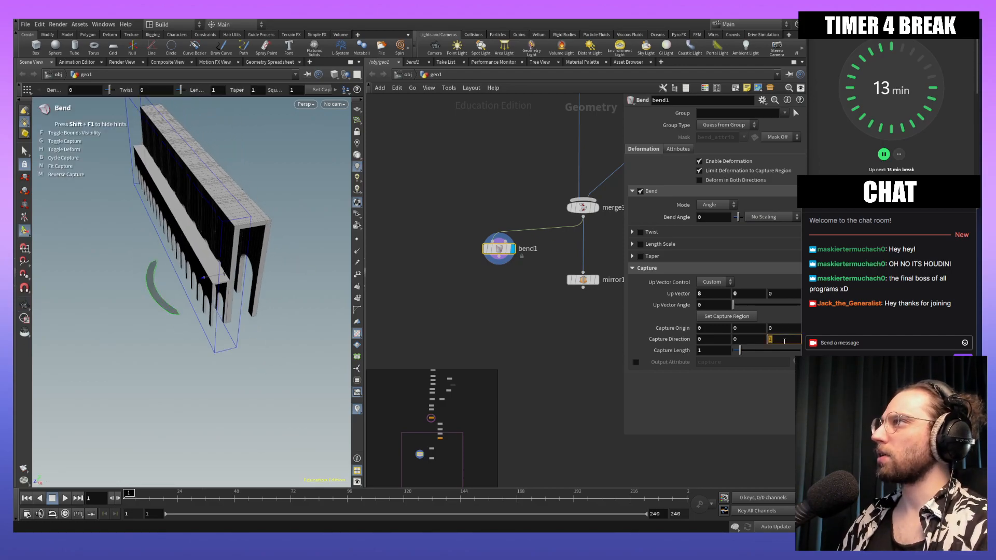
{"action": "key", "text": "Return"}
{"action": "left_click_drag", "start_coordinate": [297, 278], "coordinate": [194, 271], "text": "alt"}
{"action": "left_click", "coordinate": [719, 339]}
{"action": "type", "text": "1"}
{"action": "key", "text": "Return"}
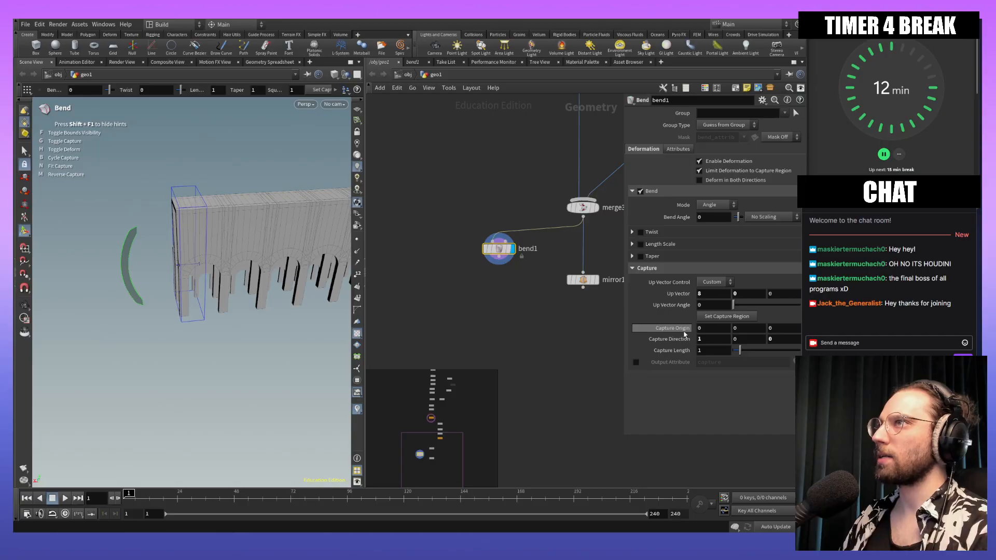
Step: Test the bend handle beside the arcade's near end from a closer view and undo the test
{"action": "key", "text": "Escape"}
{"action": "left_click_drag", "start_coordinate": [245, 333], "coordinate": [269, 332]}
{"action": "left_click_drag", "start_coordinate": [222, 285], "coordinate": [167, 292]}
{"action": "key", "text": "Return"}
{"action": "left_click_drag", "start_coordinate": [49, 314], "coordinate": [61, 336]}
{"action": "key", "text": "ctrl+z"}
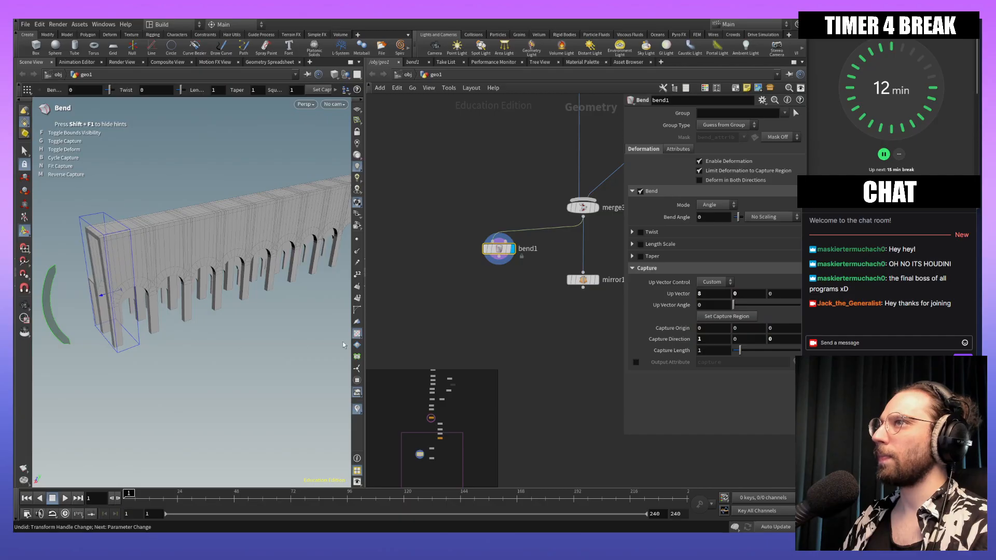
Step: Set the up vector X to 0, try a Y value of 1, and return Y to 0
{"action": "left_click", "coordinate": [714, 293]}
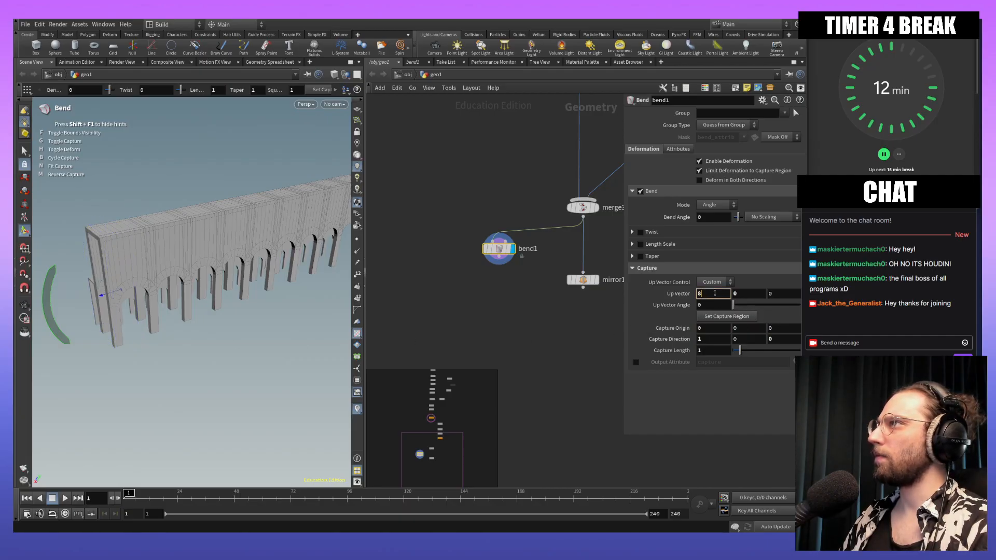
{"action": "key", "text": "Return"}
{"action": "left_click", "coordinate": [757, 292]}
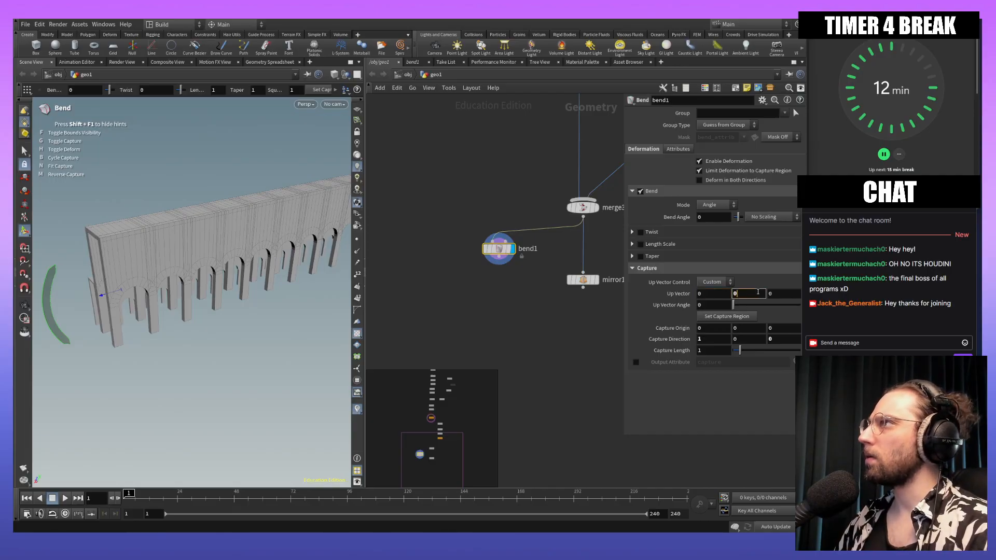
{"action": "type", "text": "1"}
{"action": "key", "text": "Return"}
{"action": "left_click", "coordinate": [745, 293]}
{"action": "type", "text": "0"}
{"action": "key", "text": "Return"}
Step: Set the up vector angle to 119, then try an up vector Y of 1 and undo it
{"action": "left_click_drag", "start_coordinate": [733, 305], "coordinate": [755, 306]}
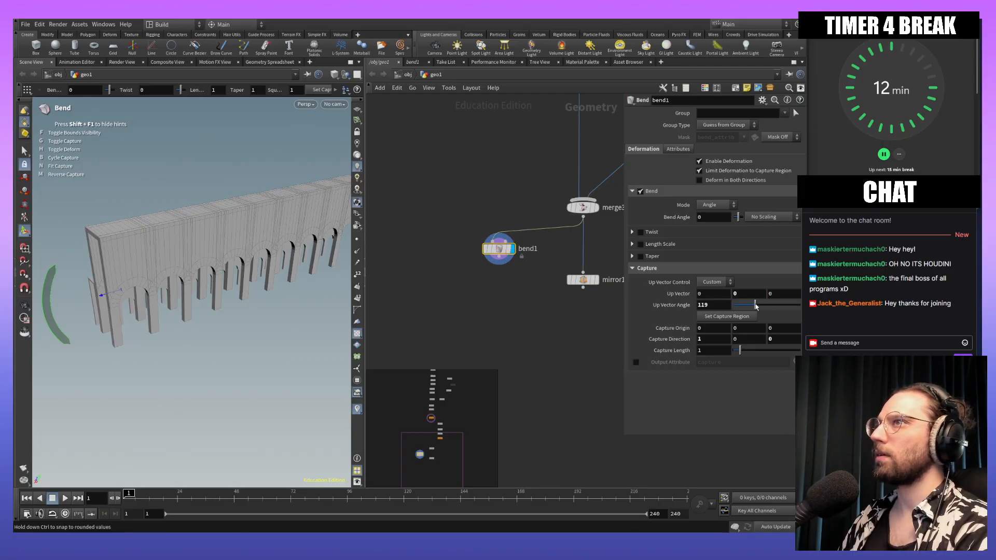
{"action": "left_click", "coordinate": [737, 293]}
{"action": "type", "text": "1"}
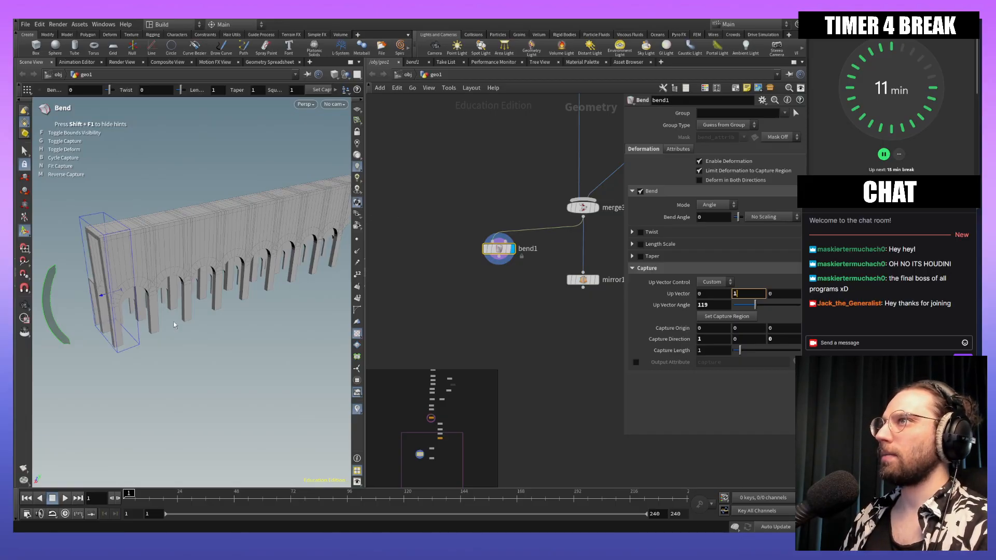
{"action": "left_click", "coordinate": [152, 328]}
{"action": "key", "text": "ctrl+z"}
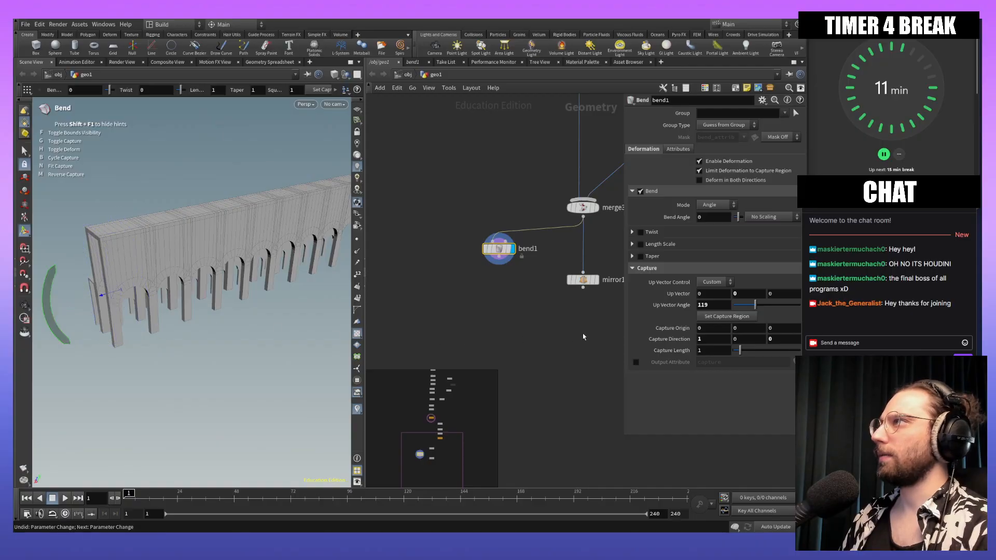
Step: Shift the capture origin X to 0.7 and test a bend angle of 38 on the arcade
{"action": "middle_click_drag", "start_coordinate": [700, 328], "coordinate": [732, 326]}
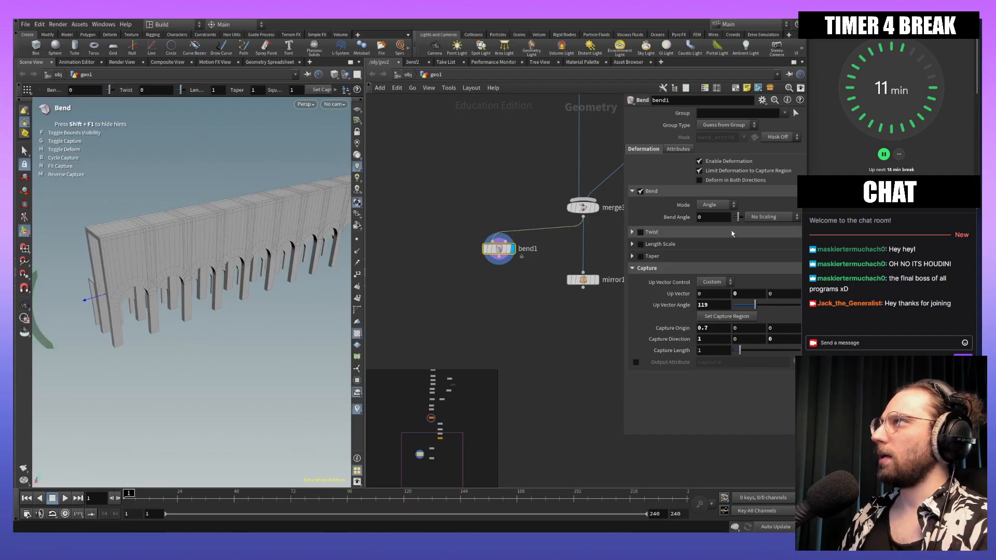
{"action": "left_click_drag", "start_coordinate": [621, 218], "coordinate": [588, 218]}
{"action": "left_click_drag", "start_coordinate": [720, 219], "coordinate": [727, 219]}
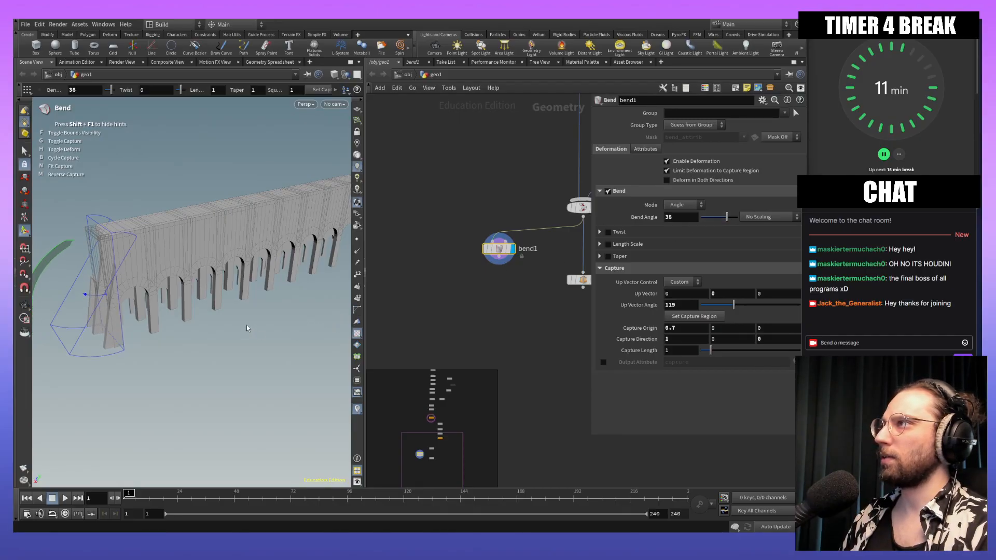
{"action": "right_click", "coordinate": [223, 315]}
{"action": "left_click", "coordinate": [194, 318]}
{"action": "middle_click_drag", "start_coordinate": [202, 336], "coordinate": [238, 342], "text": "alt"}
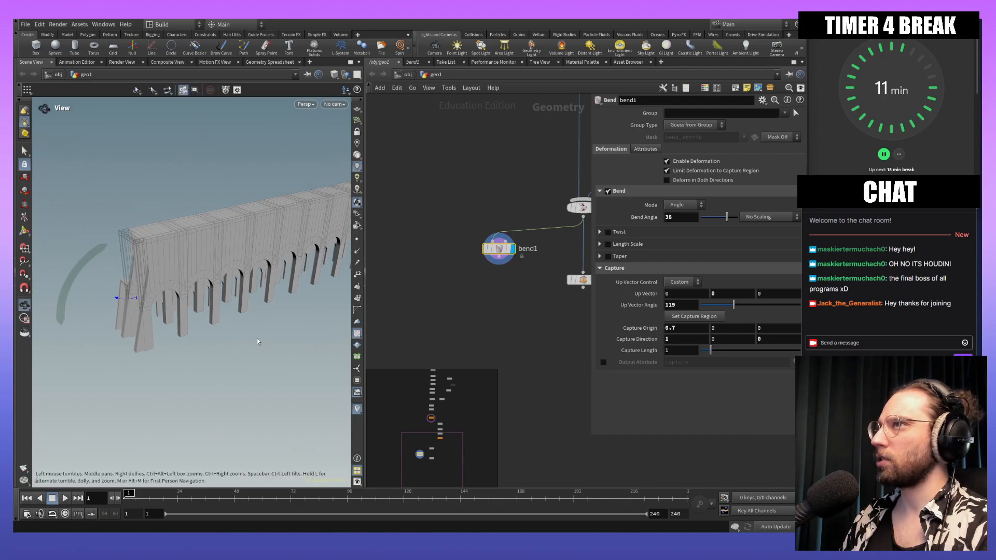
Step: Reset the bend angle to 0
{"action": "key", "text": "Return"}
{"action": "left_click_drag", "start_coordinate": [727, 217], "coordinate": [720, 220]}
{"action": "left_click", "coordinate": [665, 217]}
{"action": "type", "text": "0"}
{"action": "key", "text": "Return"}
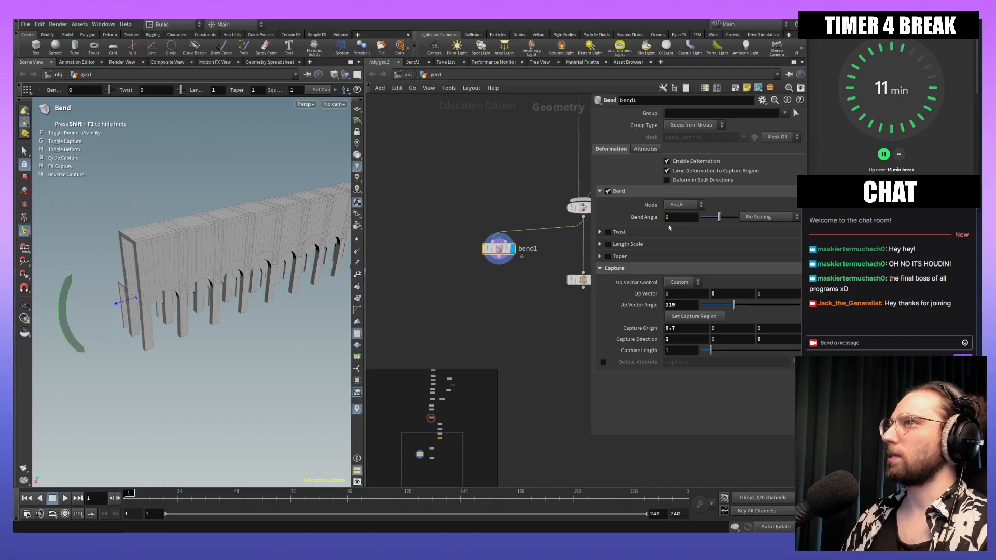
Step: Reverse the capture direction by setting its X value to -1
{"action": "middle_click_drag", "start_coordinate": [187, 315], "coordinate": [164, 326], "text": "alt"}
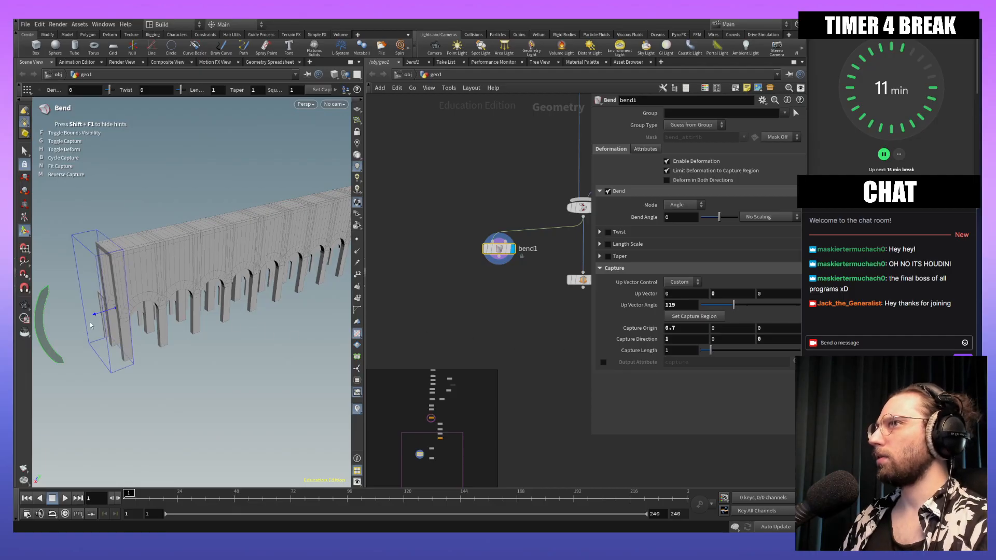
{"action": "left_click", "coordinate": [688, 339]}
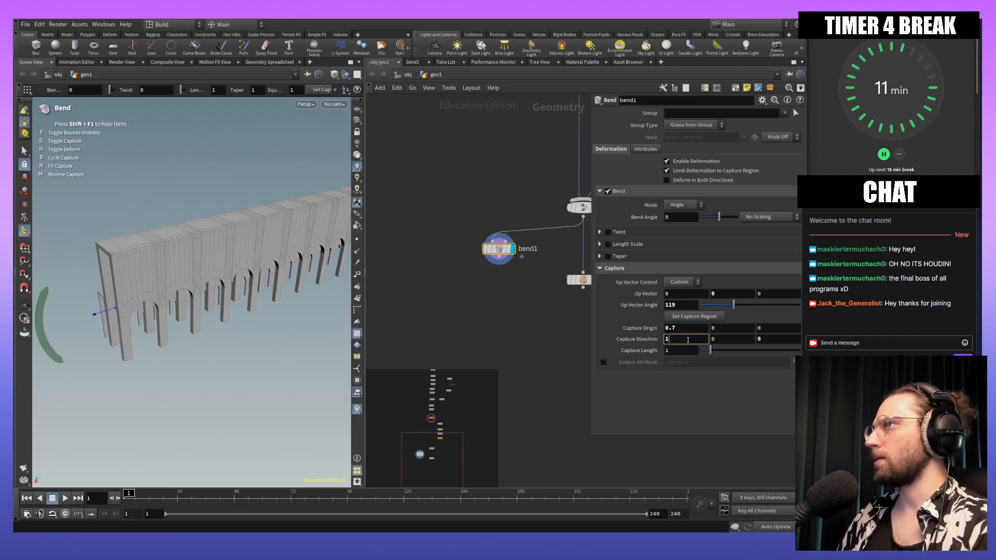
{"action": "type", "text": "-1"}
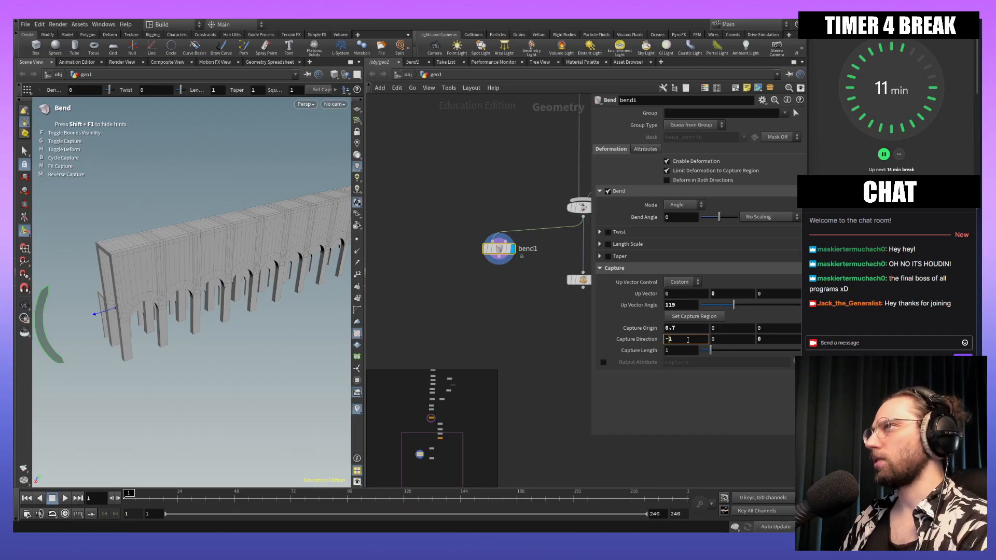
{"action": "key", "text": "Return"}
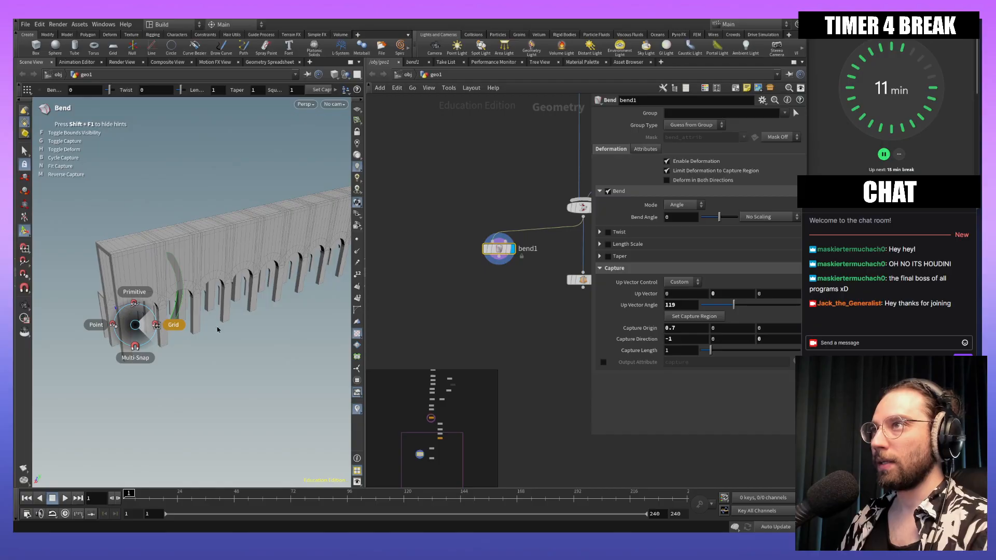
Step: Set the capture origin X to 1 and check the capture region's position against the arcade's outer end
{"action": "left_click_drag", "start_coordinate": [167, 344], "coordinate": [125, 266], "text": "alt"}
{"action": "scroll", "coordinate": [125, 266], "scroll_direction": "up", "scroll_amount": 4, "text": "alt"}
{"action": "scroll", "coordinate": [173, 249], "scroll_direction": "up", "scroll_amount": 4, "text": "alt"}
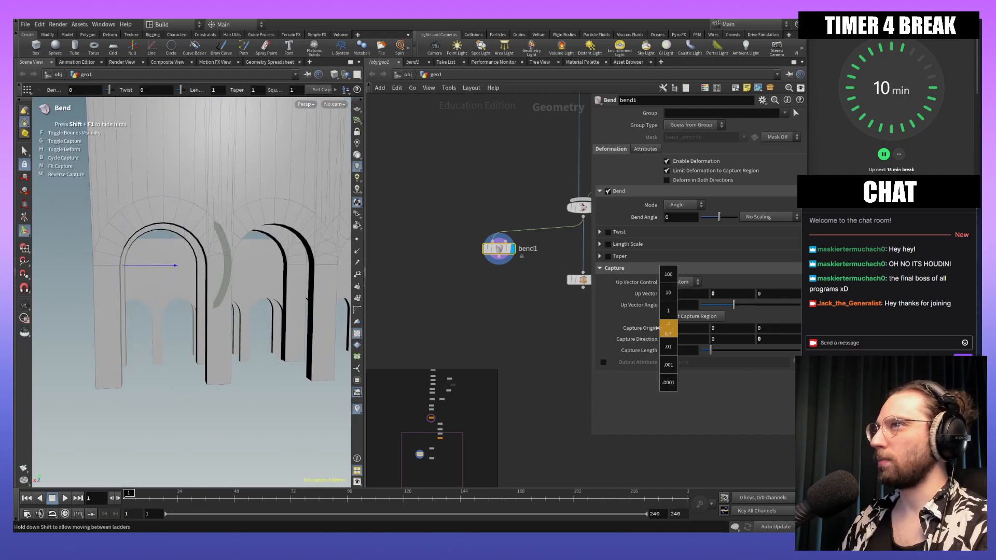
{"action": "left_click_drag", "start_coordinate": [129, 297], "coordinate": [219, 276], "text": "alt"}
{"action": "key", "text": "Return"}
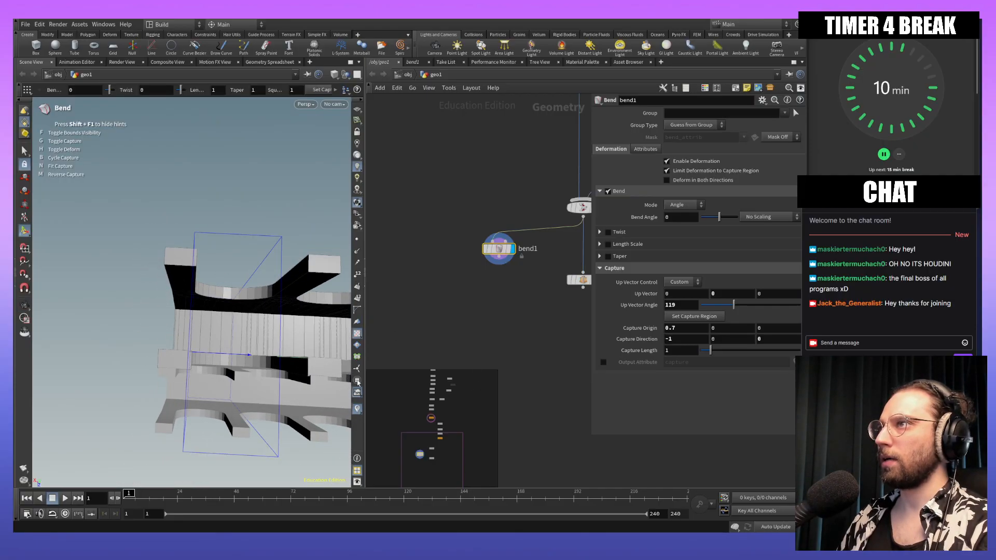
{"action": "middle_click", "coordinate": [670, 335]}
{"action": "middle_click_drag", "start_coordinate": [680, 330], "coordinate": [702, 333]}
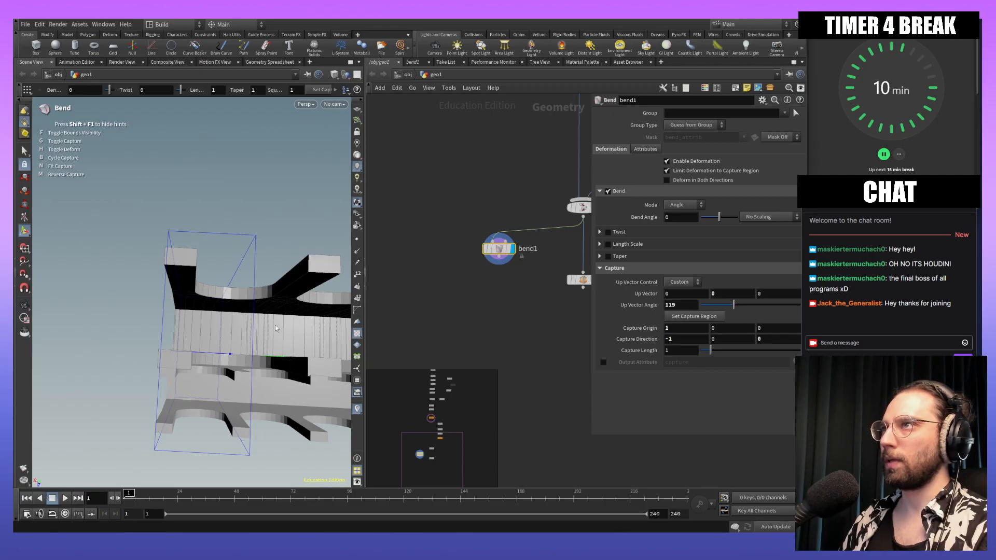
{"action": "key", "text": "Escape"}
{"action": "left_click_drag", "start_coordinate": [298, 216], "coordinate": [305, 322]}
{"action": "key", "text": "Return"}
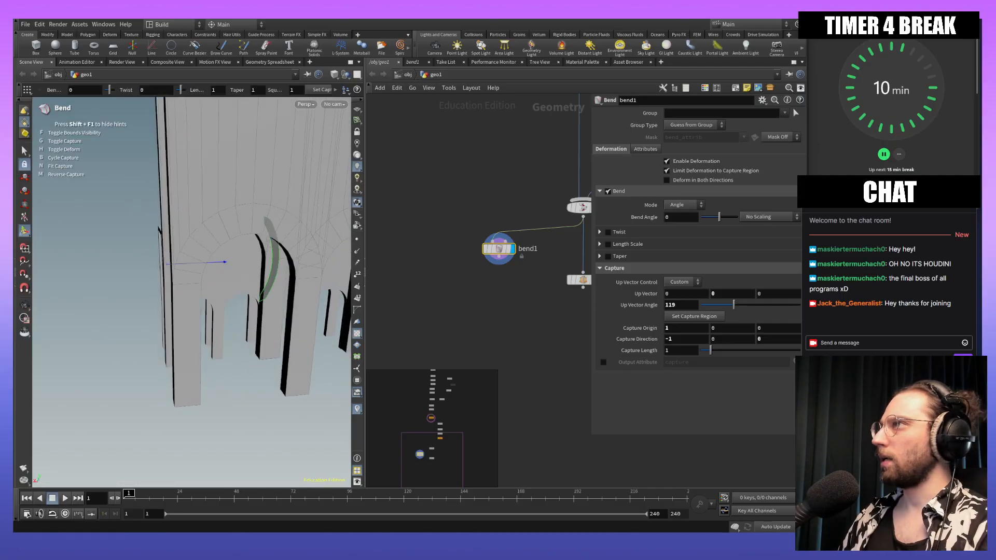
Step: Set the capture origin X to 1.1 and check the capture region against the arcade's outer end
{"action": "left_click", "coordinate": [685, 331]}
{"action": "type", "text": ".1"}
{"action": "key", "text": "Return"}
{"action": "left_click_drag", "start_coordinate": [244, 276], "coordinate": [242, 311], "text": "alt"}
{"action": "right_click_drag", "start_coordinate": [243, 310], "coordinate": [390, 321], "text": "alt"}
{"action": "mouse_move", "coordinate": [385, 319]}
{"action": "left_mouse_down", "text": "alt"}
{"action": "mouse_move", "coordinate": [310, 318]}
{"action": "mouse_move", "coordinate": [395, 308]}
{"action": "left_mouse_up", "text": "alt"}
{"action": "left_click_drag", "start_coordinate": [322, 329], "coordinate": [202, 371], "text": "alt"}
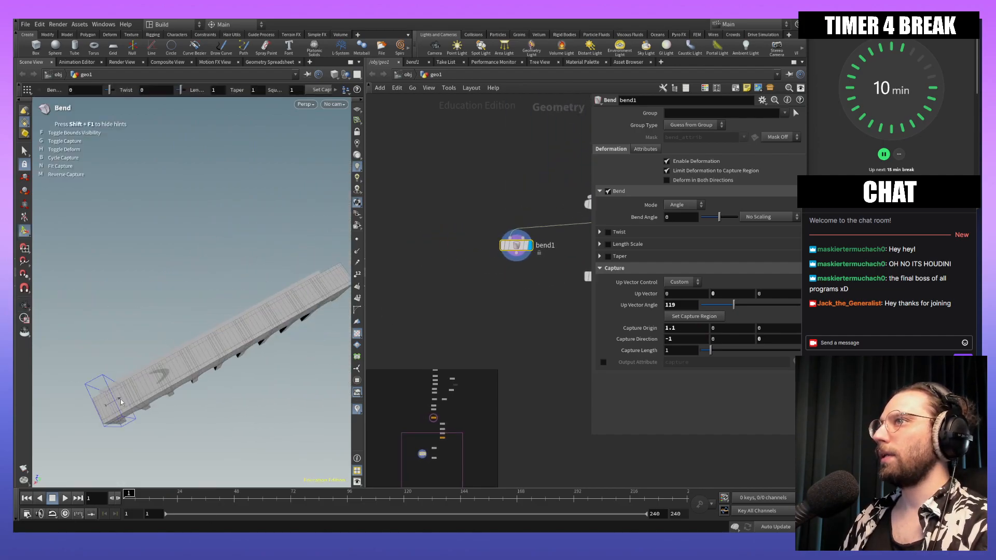
{"action": "left_click_drag", "start_coordinate": [120, 413], "coordinate": [115, 367], "text": "alt"}
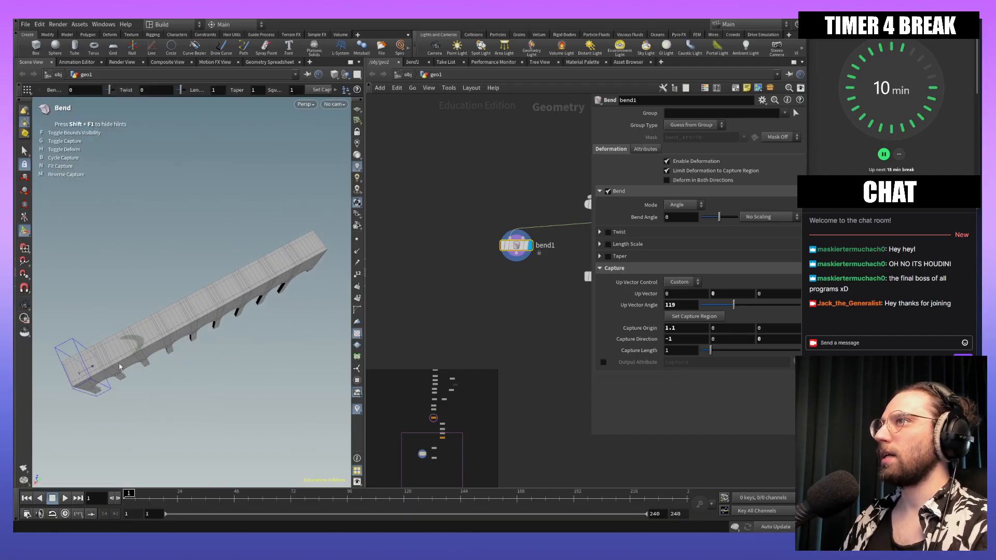
{"action": "left_click_drag", "start_coordinate": [301, 276], "coordinate": [275, 261], "text": "alt"}
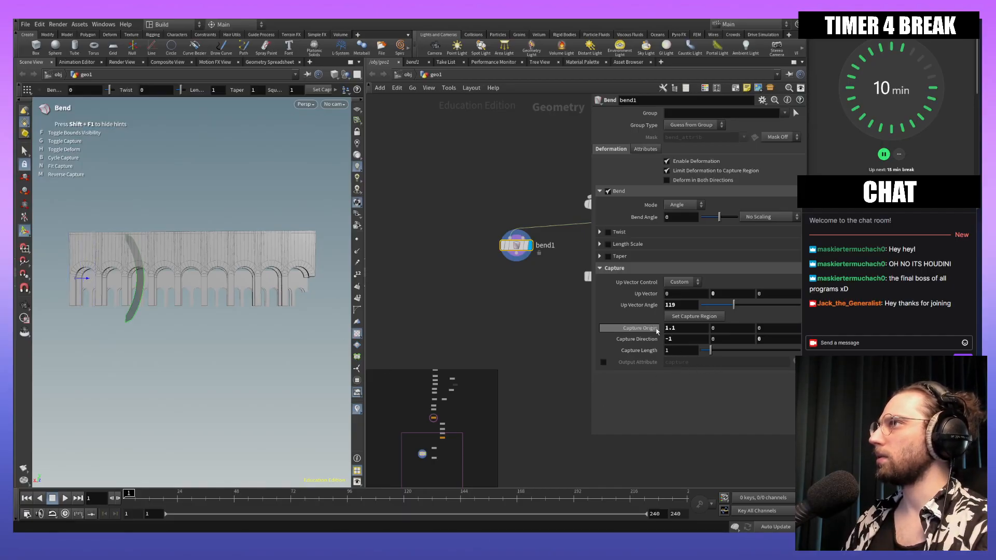
Step: Try a capture direction X value of -20 and restore it to -1
{"action": "left_click", "coordinate": [693, 339]}
{"action": "key", "text": "BackSpace"}
{"action": "type", "text": "20"}
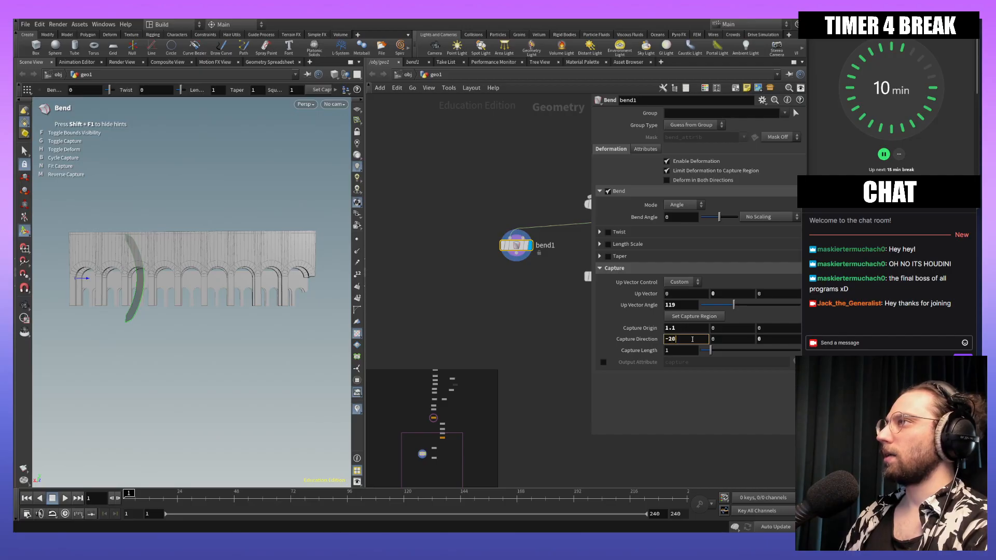
{"action": "key", "text": "Return"}
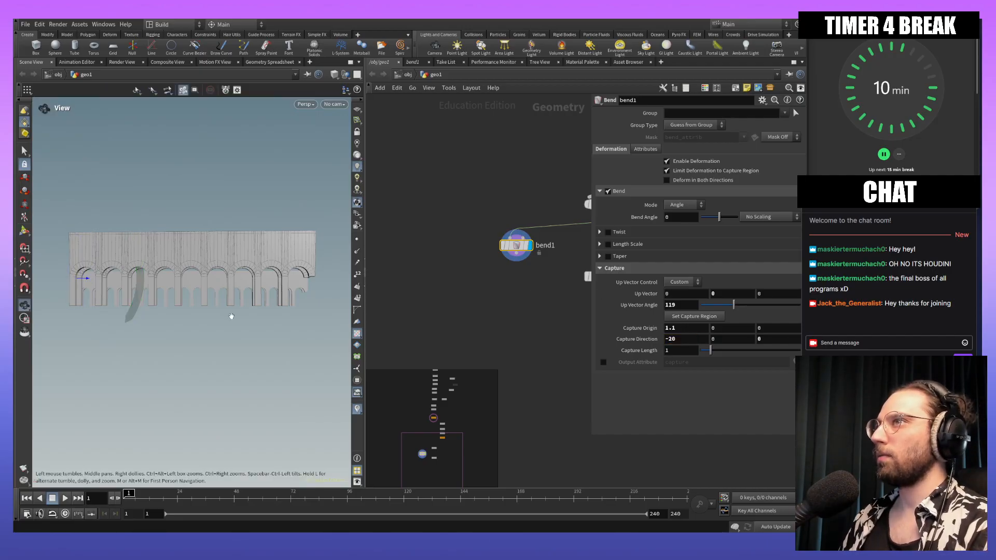
{"action": "left_click", "coordinate": [698, 342]}
{"action": "key", "text": "BackSpace"}
{"action": "key", "text": "BackSpace"}
{"action": "type", "text": "1"}
{"action": "key", "text": "Return"}
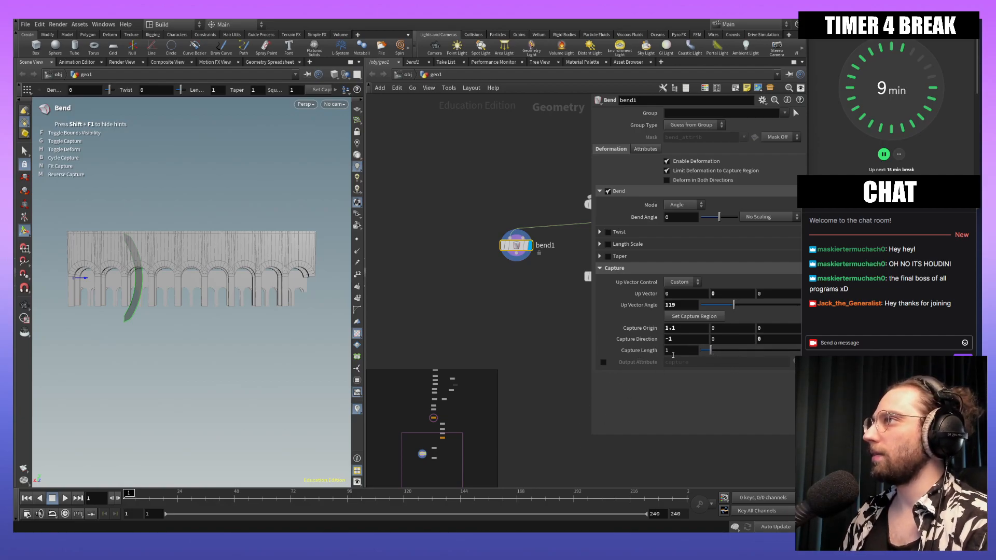
Step: Lengthen the capture region to 8.6 and on to 16, checking its end against the arcade's far end
{"action": "middle_click_drag", "start_coordinate": [670, 350], "coordinate": [978, 310]}
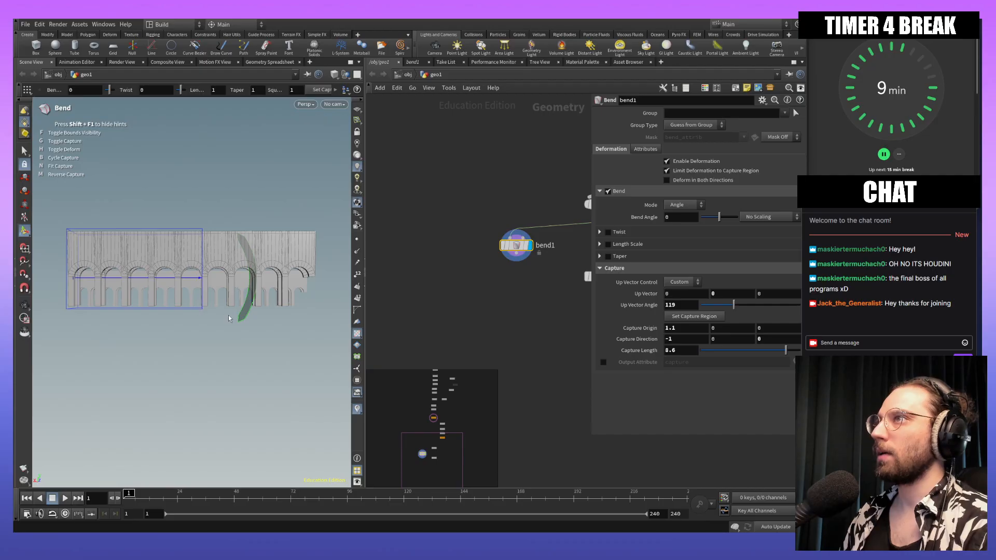
{"action": "left_click", "coordinate": [675, 350]}
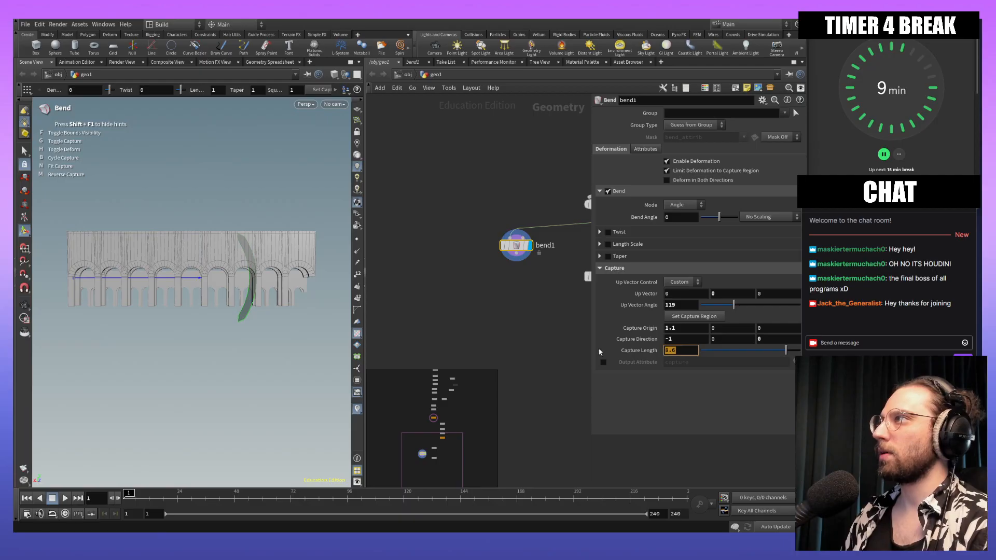
{"action": "key", "text": "Right"}
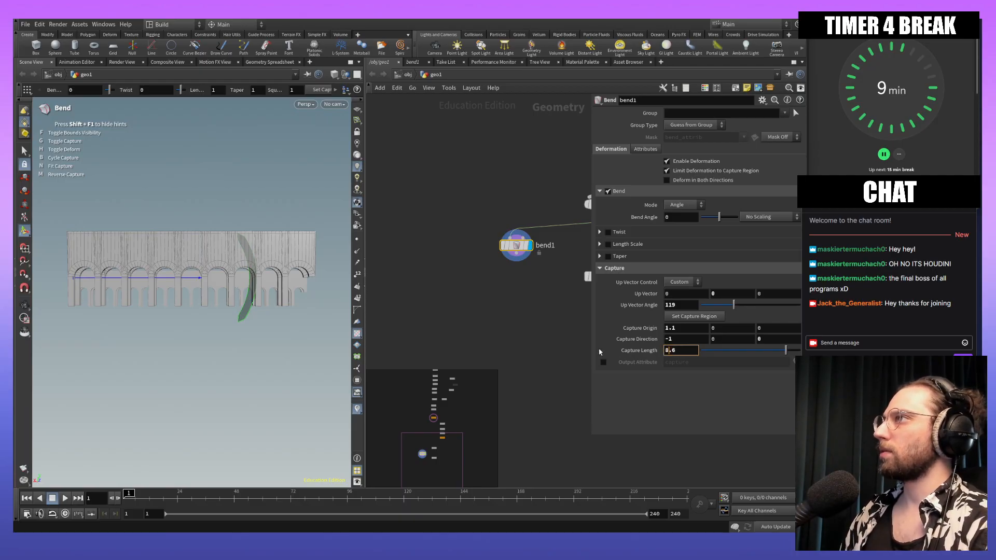
{"action": "key", "text": "Delete"}
{"action": "key", "text": "Delete"}
{"action": "type", "text": "1"}
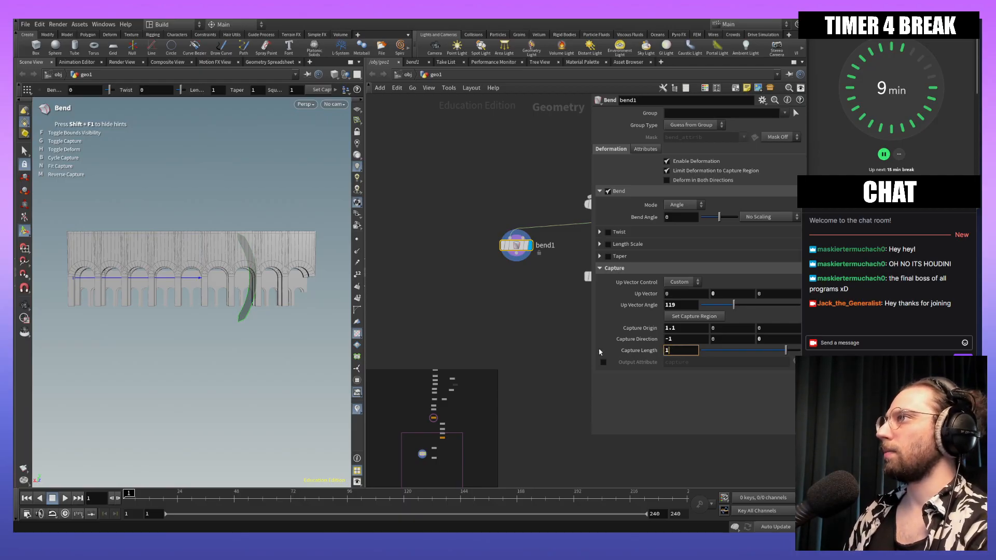
{"action": "type", "text": "6"}
{"action": "key", "text": "Return"}
{"action": "middle_click_drag", "start_coordinate": [217, 309], "coordinate": [130, 311], "text": "alt"}
{"action": "right_click_drag", "start_coordinate": [130, 311], "coordinate": [267, 205], "text": "alt"}
{"action": "middle_click_drag", "start_coordinate": [267, 205], "coordinate": [241, 269], "text": "alt"}
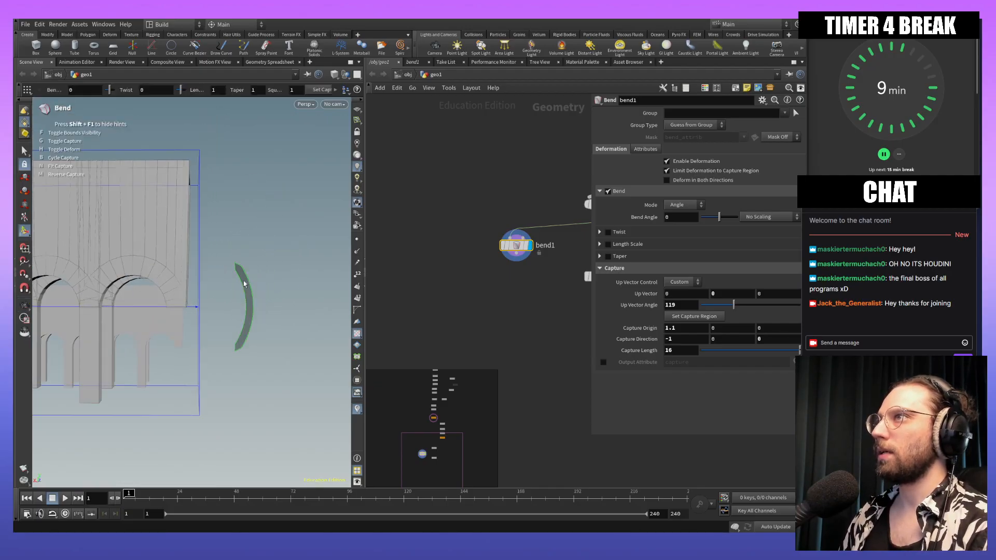
Step: Shorten the capture length to 15 and refine it to 15.5 against the arcade's far end
{"action": "key", "text": "BackSpace"}
{"action": "type", "text": "5"}
{"action": "key", "text": "Return"}
{"action": "middle_click_drag", "start_coordinate": [200, 397], "coordinate": [227, 398], "text": "alt"}
{"action": "left_click", "coordinate": [677, 351]}
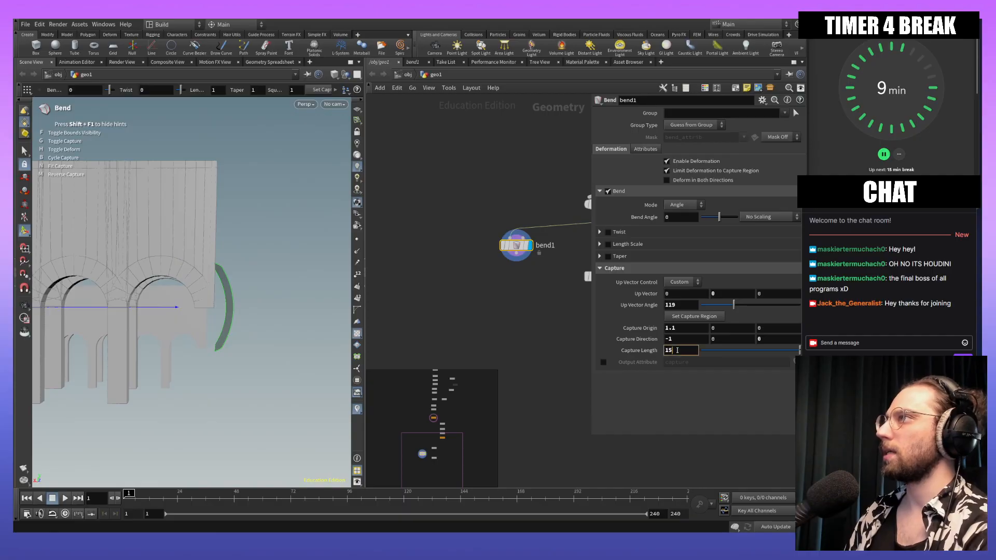
{"action": "type", "text": ".5"}
{"action": "key", "text": "Return"}
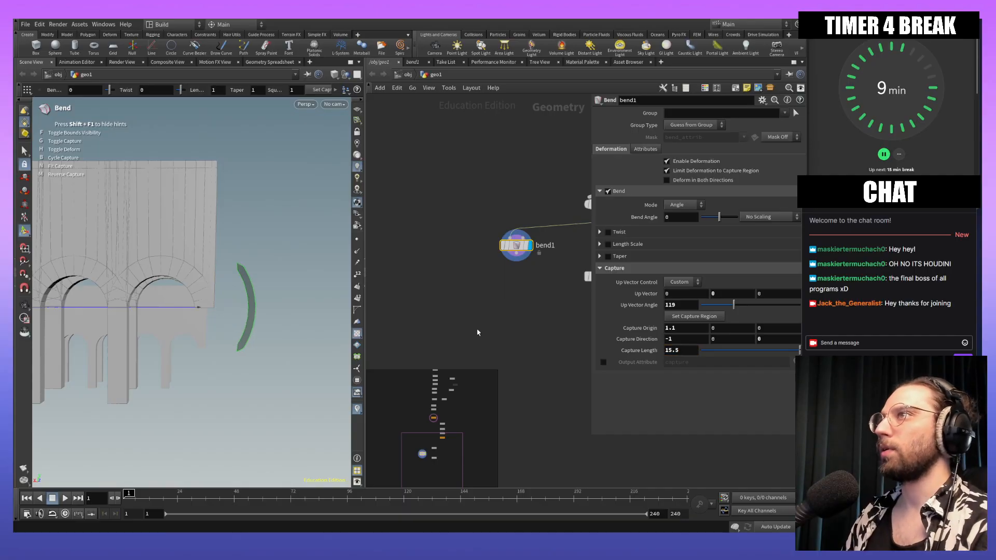
Step: Set the capture length to 15.8 and check the region's edge closely at the arcade's far end
{"action": "left_click", "coordinate": [687, 351]}
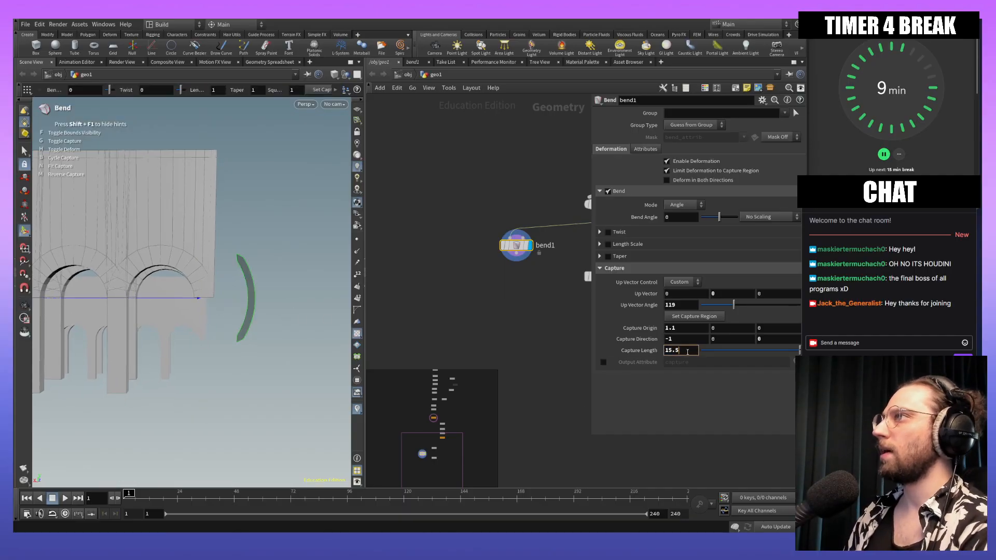
{"action": "key", "text": "BackSpace"}
{"action": "type", "text": "8"}
{"action": "key", "text": "Return"}
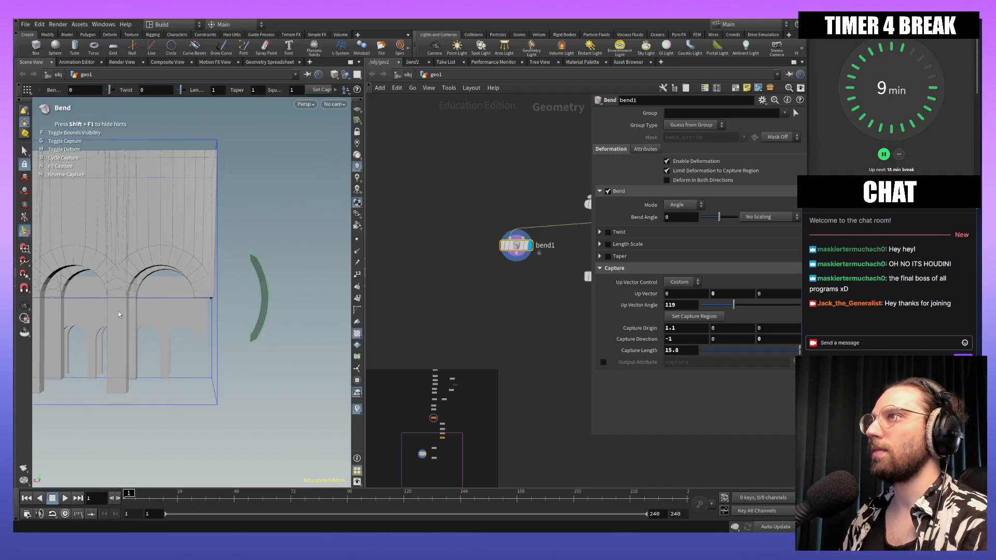
{"action": "middle_click_drag", "start_coordinate": [225, 302], "coordinate": [196, 299], "text": "alt"}
{"action": "right_click_drag", "start_coordinate": [196, 298], "coordinate": [216, 218], "text": "alt"}
{"action": "middle_click_drag", "start_coordinate": [216, 218], "coordinate": [238, 228], "text": "alt"}
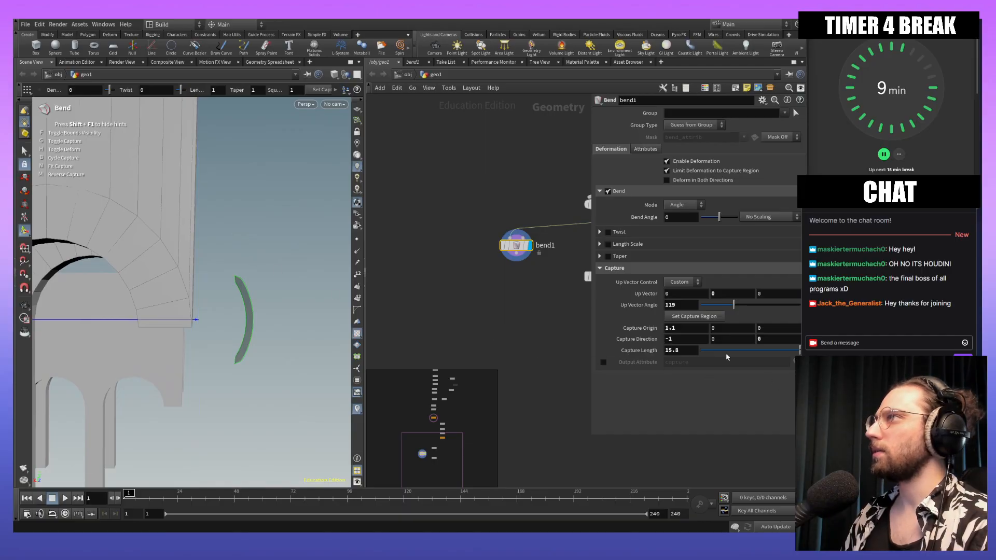
Step: Set the capture length to 15.75 and inspect the far end's fit from the front and from above
{"action": "left_click", "coordinate": [688, 351]}
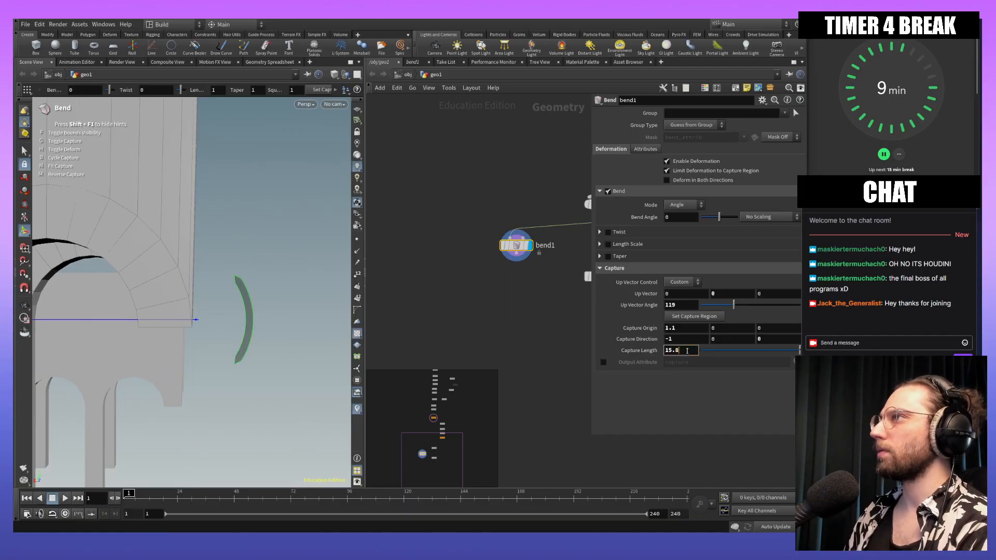
{"action": "key", "text": "BackSpace"}
{"action": "type", "text": "75"}
{"action": "key", "text": "Return"}
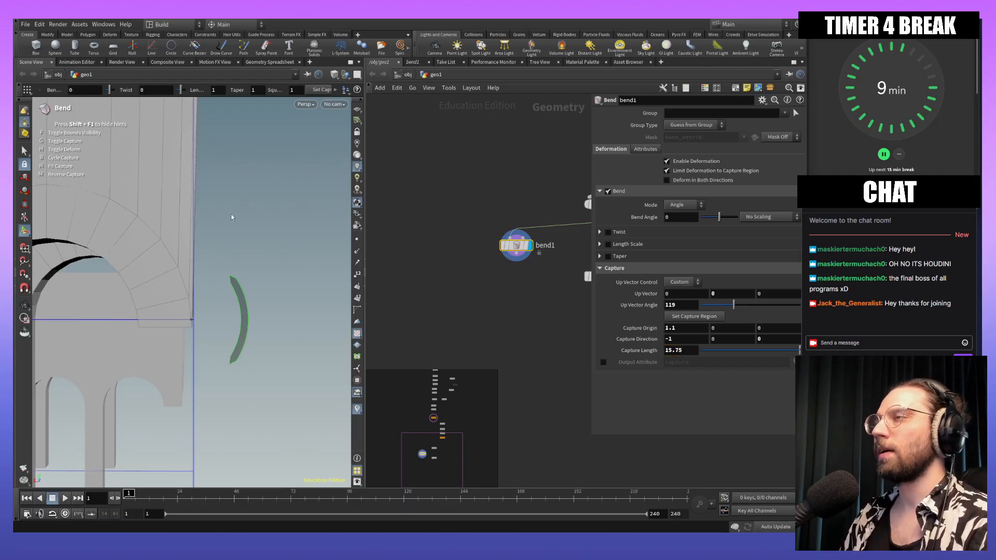
{"action": "left_click_drag", "start_coordinate": [237, 274], "coordinate": [281, 381]}
{"action": "left_click_drag", "start_coordinate": [264, 326], "coordinate": [201, 247], "text": "alt"}
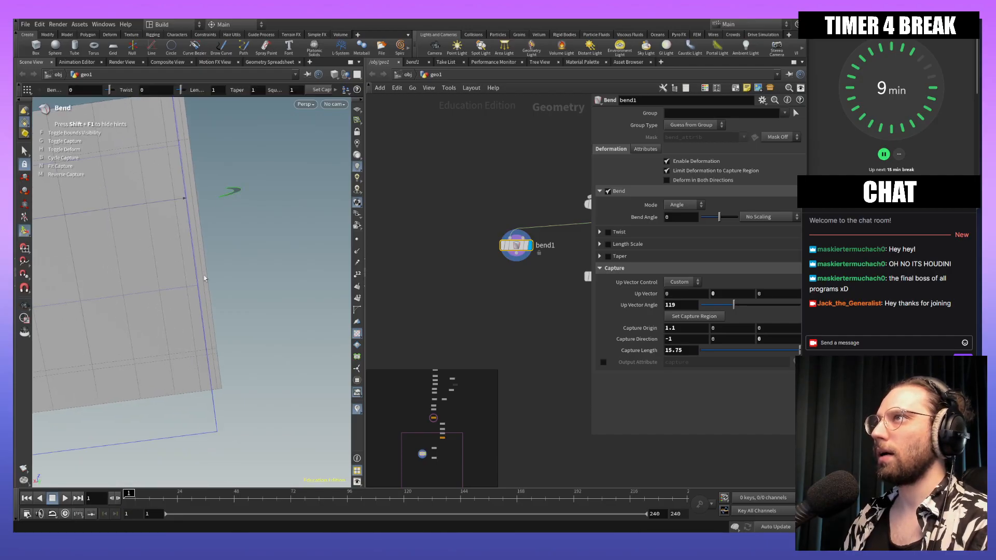
Step: Change the capture length to 15.8 and check that the capture region encloses the whole arcade
{"action": "left_click", "coordinate": [685, 350]}
{"action": "key", "text": "BackSpace"}
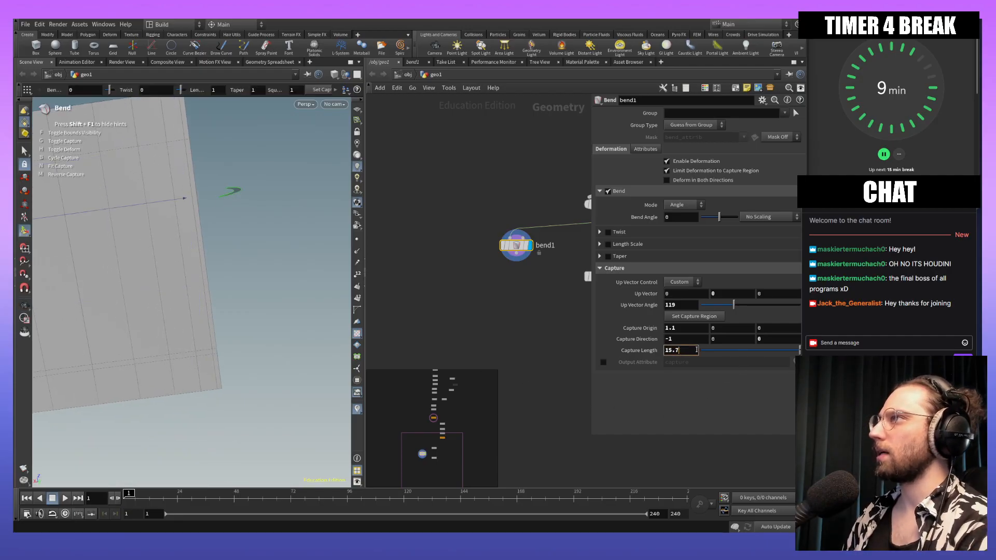
{"action": "key", "text": "Return"}
{"action": "middle_click_drag", "start_coordinate": [273, 287], "coordinate": [311, 261], "text": "alt"}
{"action": "left_click_drag", "start_coordinate": [312, 261], "coordinate": [218, 265], "text": "alt"}
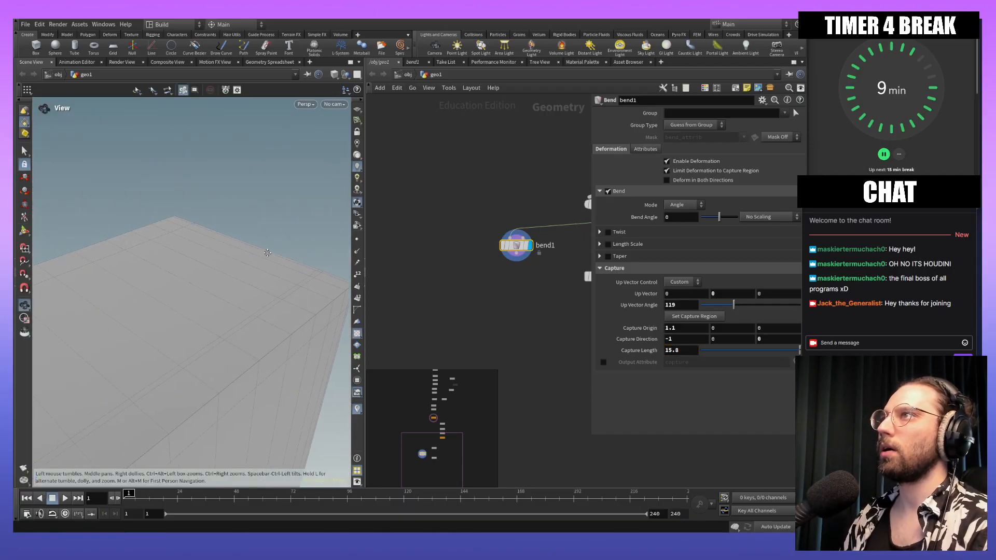
{"action": "scroll", "coordinate": [218, 265], "scroll_direction": "down", "scroll_amount": 5}
{"action": "middle_click_drag", "start_coordinate": [248, 360], "coordinate": [307, 234]}
{"action": "left_click_drag", "start_coordinate": [303, 242], "coordinate": [317, 331]}
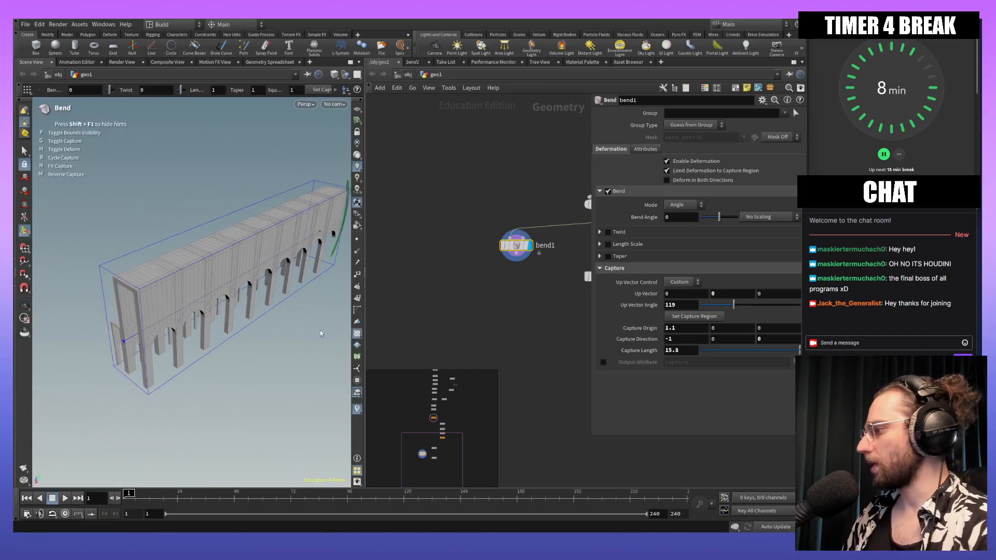
{"action": "key", "text": "Escape"}
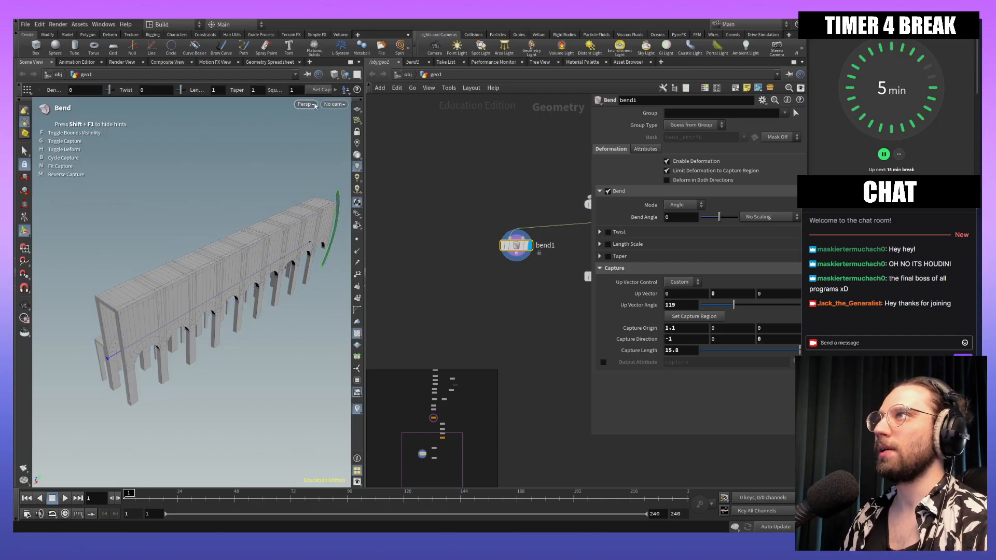
{"action": "left_click", "coordinate": [315, 105]}
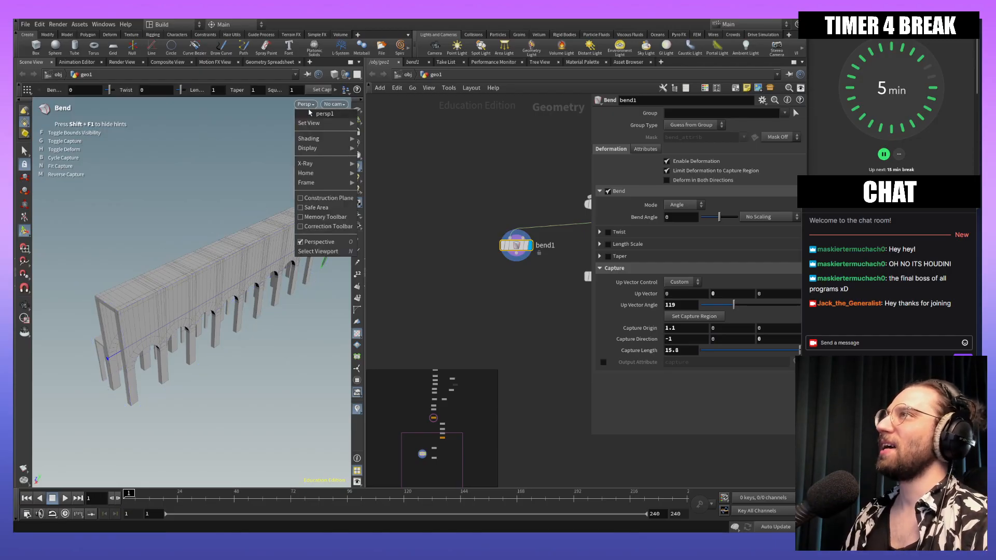
{"action": "mouse_move", "coordinate": [312, 123]}
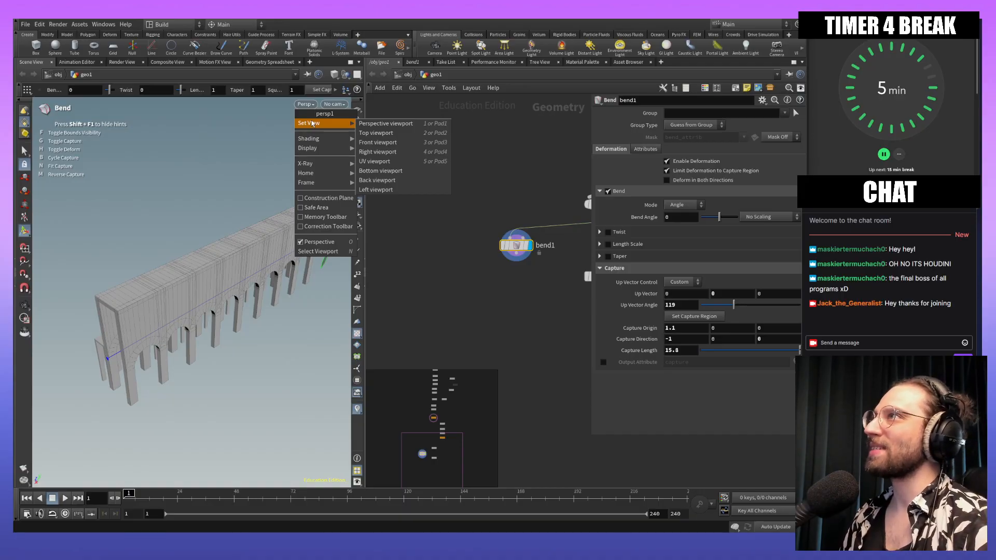
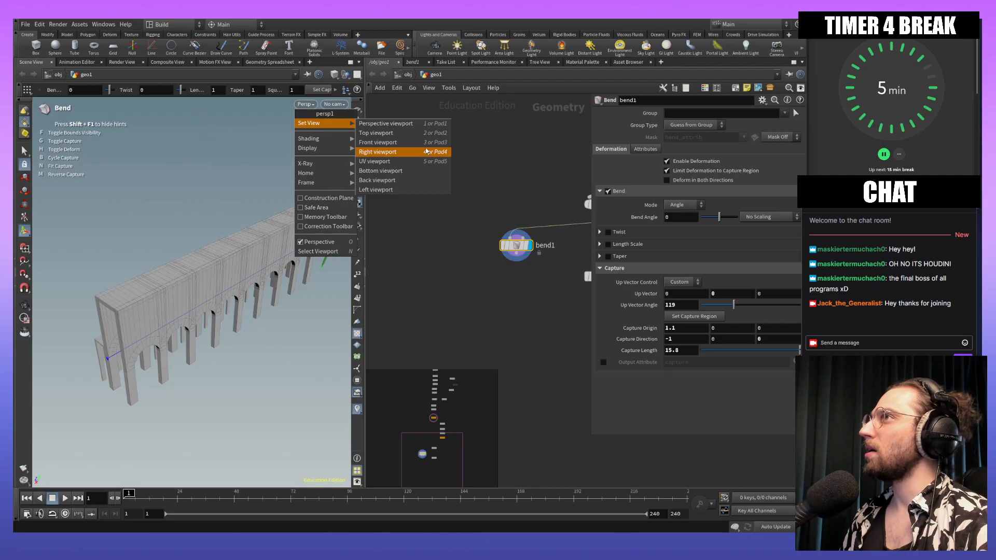
{"action": "left_click", "coordinate": [216, 185]}
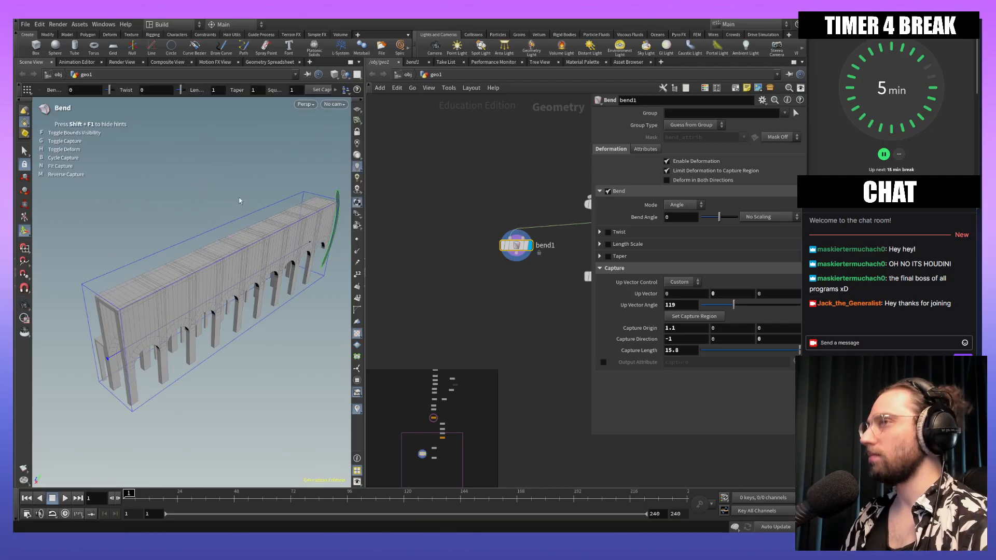
Step: Switch the geometry selection mode to points and return to the Bend handles
{"action": "key", "text": "s"}
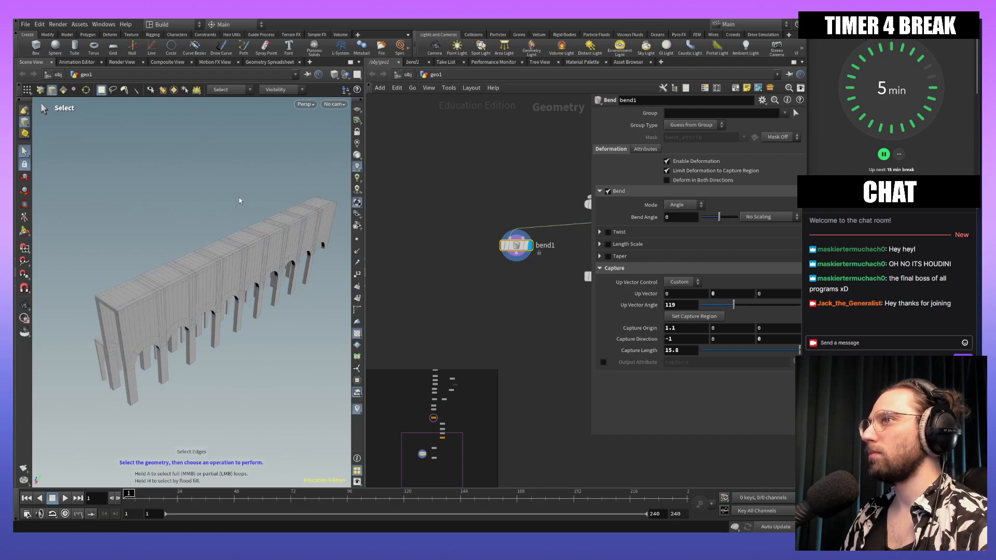
{"action": "key", "text": "Escape"}
{"action": "left_click_drag", "start_coordinate": [236, 225], "coordinate": [279, 220]}
{"action": "key", "text": "s"}
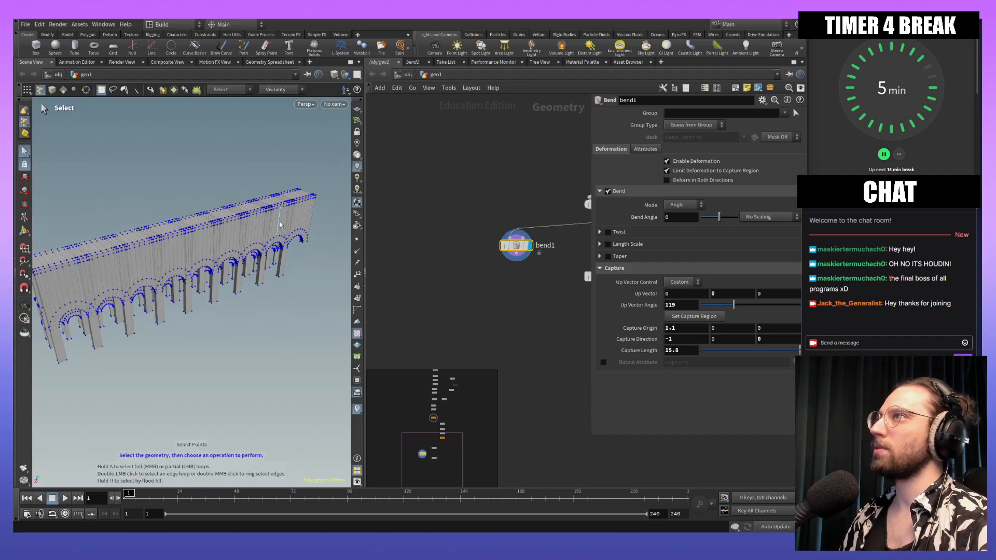
{"action": "key", "text": "Return"}
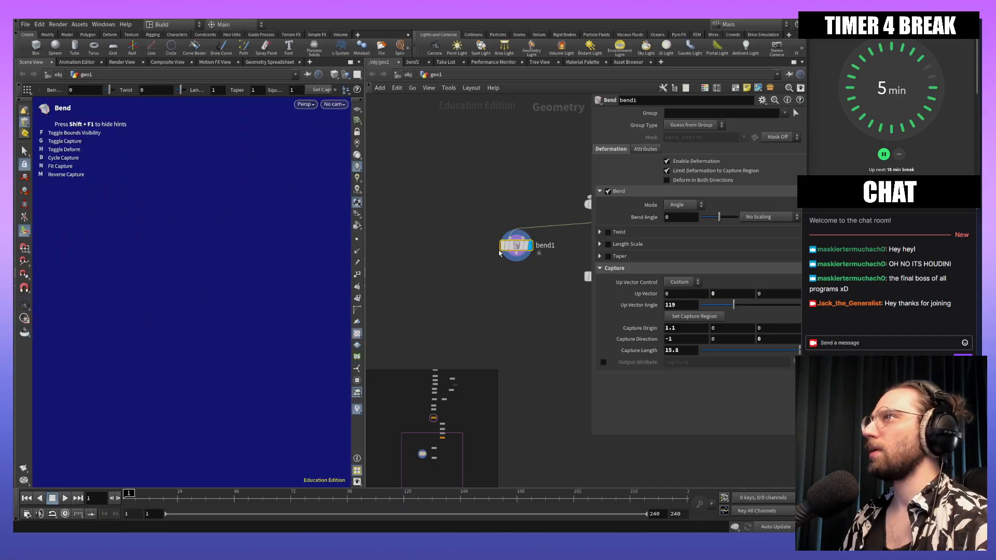
{"action": "left_click_drag", "start_coordinate": [211, 265], "coordinate": [196, 252], "text": "alt"}
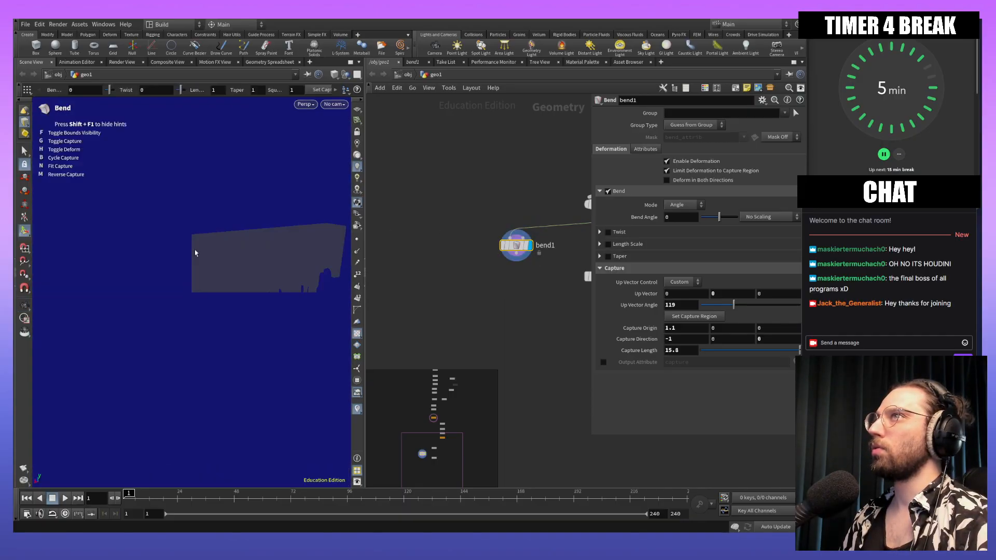
Step: Undo the last capture length changes and view the arcade at an angle again
{"action": "key", "text": "ctrl+z"}
{"action": "key", "text": "ctrl+z"}
{"action": "left_click_drag", "start_coordinate": [197, 257], "coordinate": [325, 288], "text": "alt"}
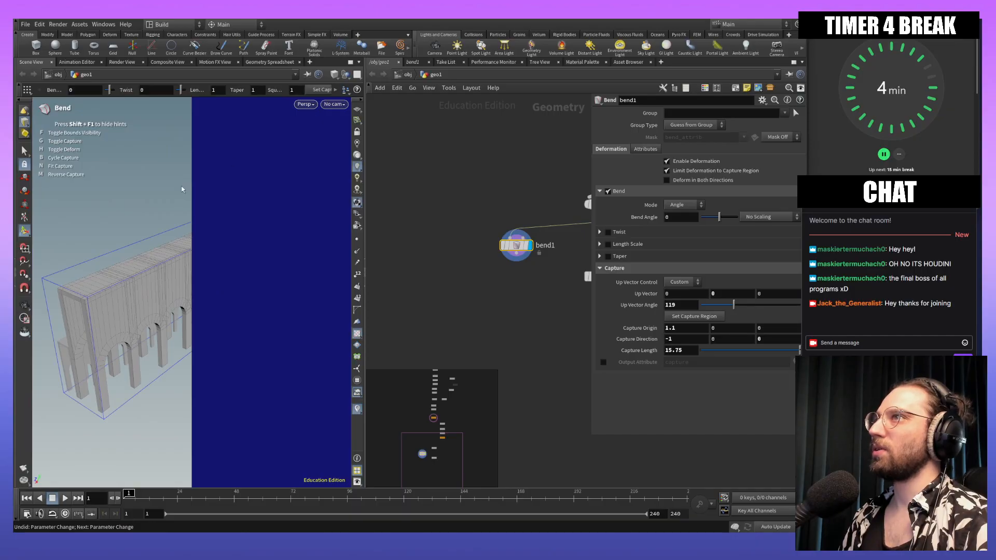
Step: Switch the geometry selection mode to primitives and return to the Bend handles
{"action": "key", "text": "s"}
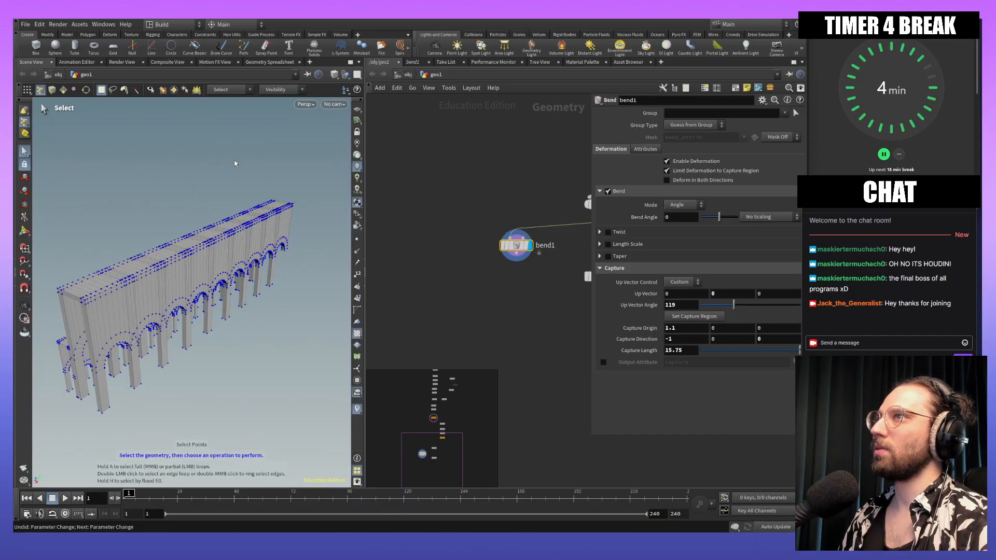
{"action": "key", "text": "4"}
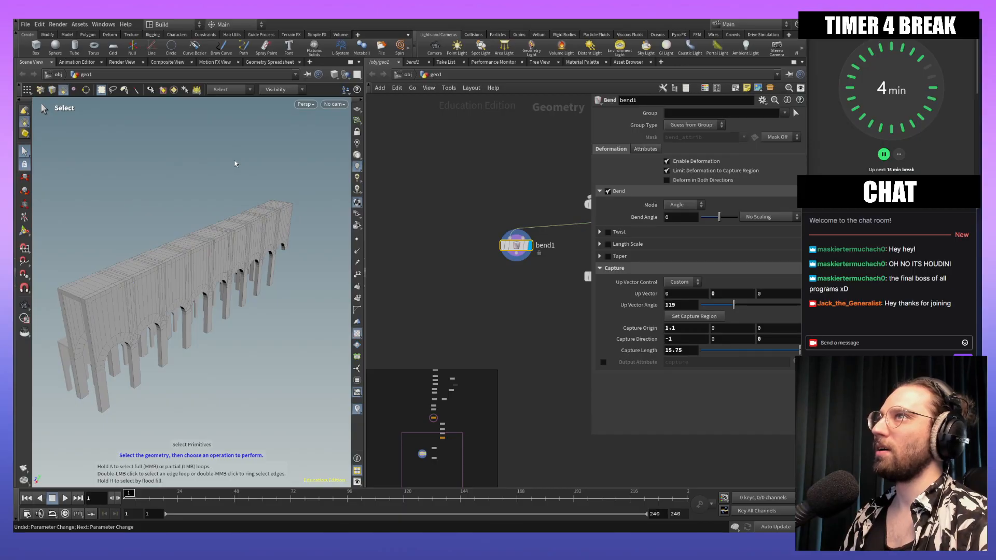
{"action": "key", "text": "Return"}
{"action": "key", "text": "Escape"}
Step: Switch to the front view and examine how the capture region's edge meets the arcade's outer end
{"action": "left_click_drag", "start_coordinate": [244, 223], "coordinate": [259, 241]}
{"action": "key", "text": "Return"}
{"action": "left_click", "coordinate": [305, 104]}
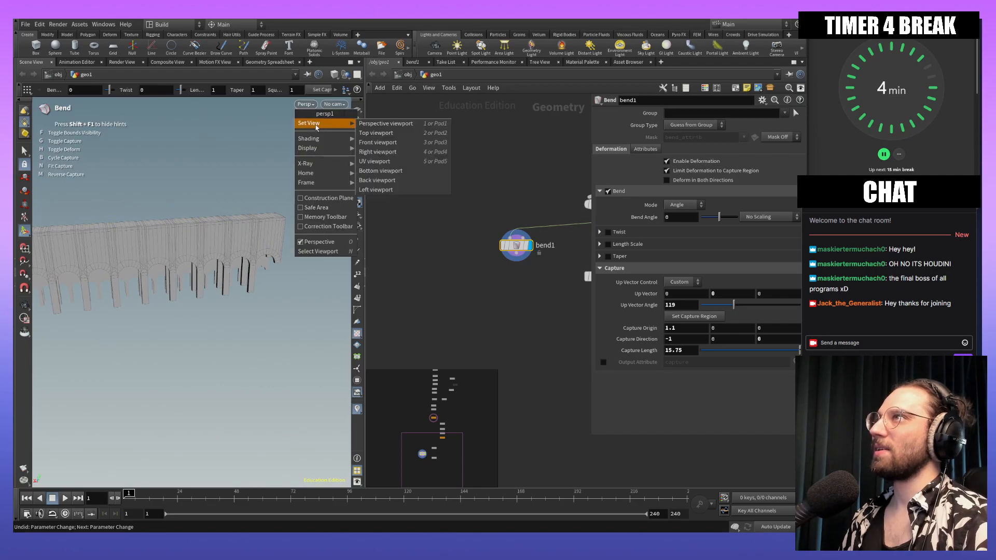
{"action": "left_click", "coordinate": [395, 143]}
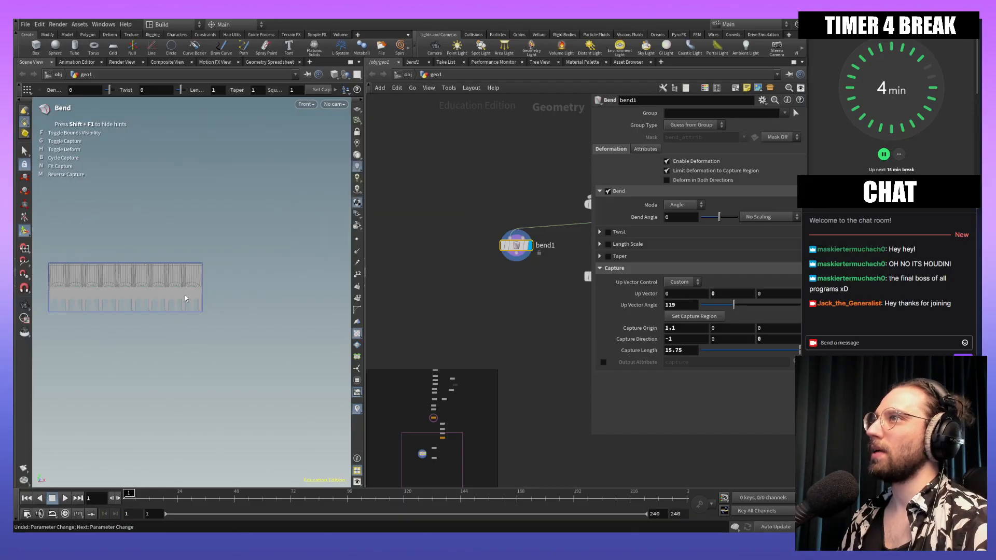
{"action": "middle_click_drag", "start_coordinate": [183, 299], "coordinate": [285, 288], "text": "alt"}
{"action": "right_click_drag", "start_coordinate": [114, 318], "coordinate": [154, 205], "text": "alt"}
{"action": "middle_click_drag", "start_coordinate": [217, 264], "coordinate": [166, 322], "text": "alt"}
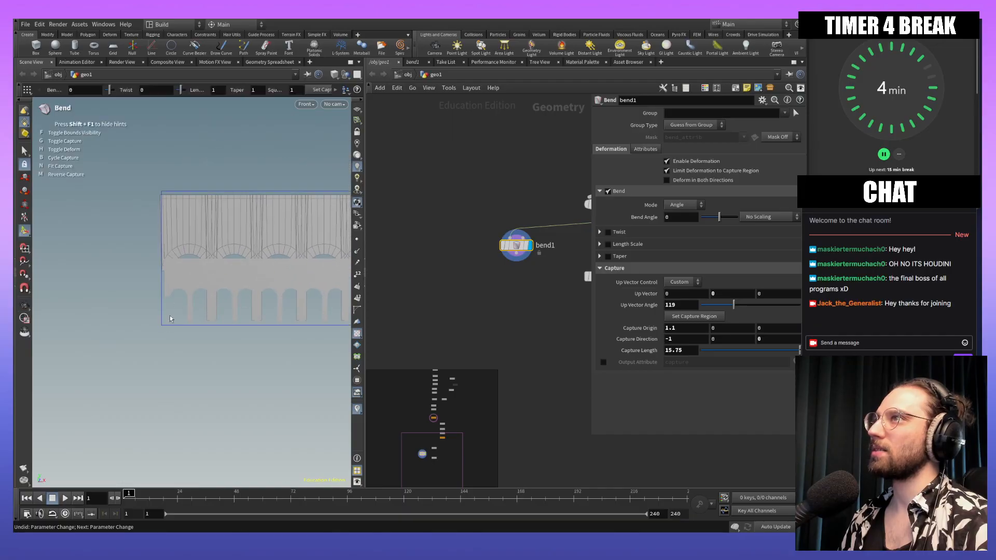
{"action": "right_click_drag", "start_coordinate": [172, 311], "coordinate": [165, 145], "text": "alt"}
{"action": "middle_click_drag", "start_coordinate": [185, 205], "coordinate": [188, 279], "text": "alt"}
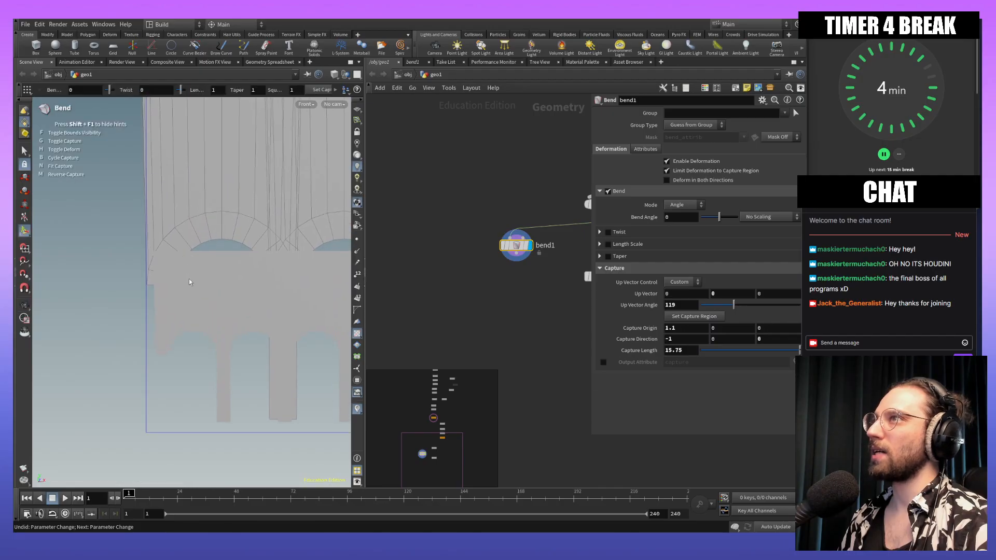
{"action": "right_click_drag", "start_coordinate": [185, 277], "coordinate": [175, 136], "text": "alt"}
{"action": "mouse_move", "coordinate": [104, 266]}
{"action": "right_mouse_down", "text": "alt"}
{"action": "mouse_move", "coordinate": [106, 170]}
{"action": "mouse_move", "coordinate": [116, 229]}
{"action": "mouse_move", "coordinate": [113, 174]}
{"action": "right_mouse_up", "text": "alt"}
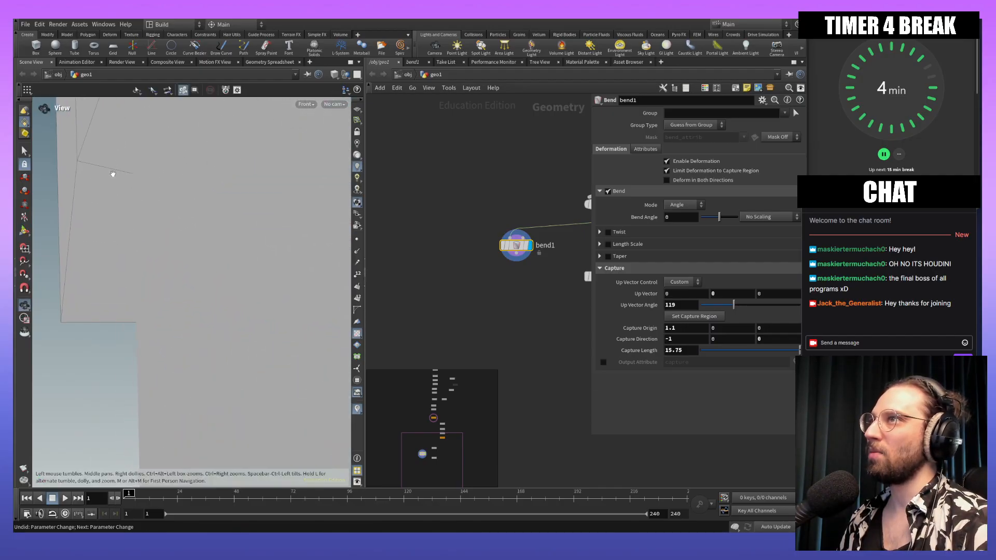
Step: Examine the end bay's upper wall, arches and columns up close in the front view
{"action": "middle_click_drag", "start_coordinate": [113, 174], "coordinate": [195, 297], "text": "alt"}
{"action": "middle_click_drag", "start_coordinate": [258, 240], "coordinate": [284, 431], "text": "alt"}
{"action": "mouse_move", "coordinate": [260, 295]}
{"action": "middle_mouse_down", "text": "alt"}
{"action": "mouse_move", "coordinate": [258, 416]}
{"action": "mouse_move", "coordinate": [247, 424]}
{"action": "mouse_move", "coordinate": [260, 400]}
{"action": "mouse_move", "coordinate": [248, 413]}
{"action": "middle_mouse_up", "text": "alt"}
{"action": "right_click_drag", "start_coordinate": [265, 190], "coordinate": [260, 305], "text": "alt"}
{"action": "middle_click_drag", "start_coordinate": [297, 198], "coordinate": [185, 328], "text": "alt"}
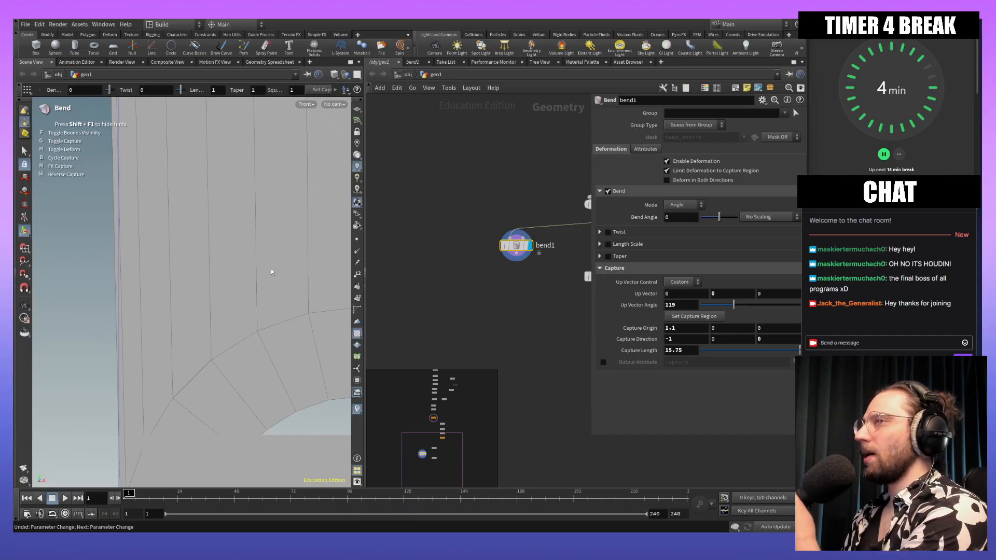
{"action": "mouse_move", "coordinate": [271, 269]}
{"action": "middle_mouse_down", "text": "alt"}
{"action": "mouse_move", "coordinate": [262, 314]}
{"action": "mouse_move", "coordinate": [131, 233]}
{"action": "mouse_move", "coordinate": [160, 148]}
{"action": "middle_mouse_up", "text": "alt"}
{"action": "middle_click_drag", "start_coordinate": [142, 309], "coordinate": [214, 134], "text": "alt"}
{"action": "middle_click_drag", "start_coordinate": [202, 213], "coordinate": [138, 143], "text": "alt"}
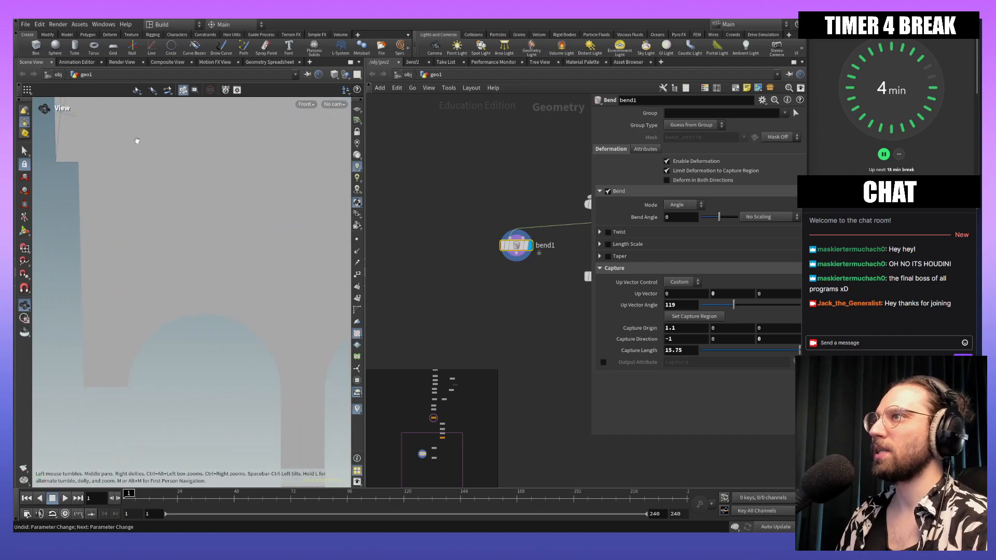
{"action": "scroll", "coordinate": [191, 123], "scroll_direction": "down", "scroll_amount": 10}
{"action": "middle_click_drag", "start_coordinate": [182, 291], "coordinate": [199, 129], "text": "alt"}
{"action": "scroll", "coordinate": [180, 273], "scroll_direction": "down", "scroll_amount": 4}
{"action": "middle_click_drag", "start_coordinate": [200, 250], "coordinate": [216, 378], "text": "alt"}
{"action": "key", "text": "space"}
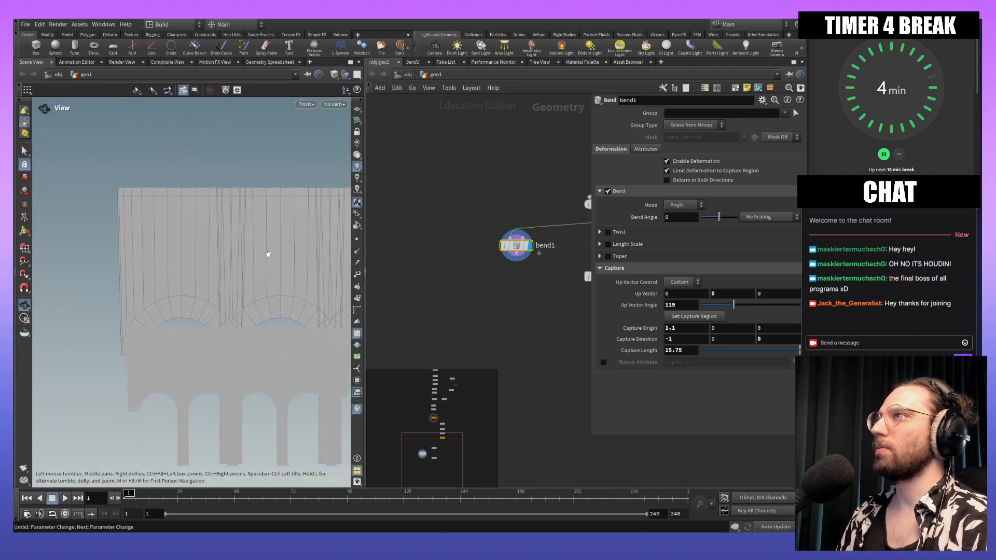
{"action": "scroll", "coordinate": [272, 185], "scroll_direction": "down", "scroll_amount": 3}
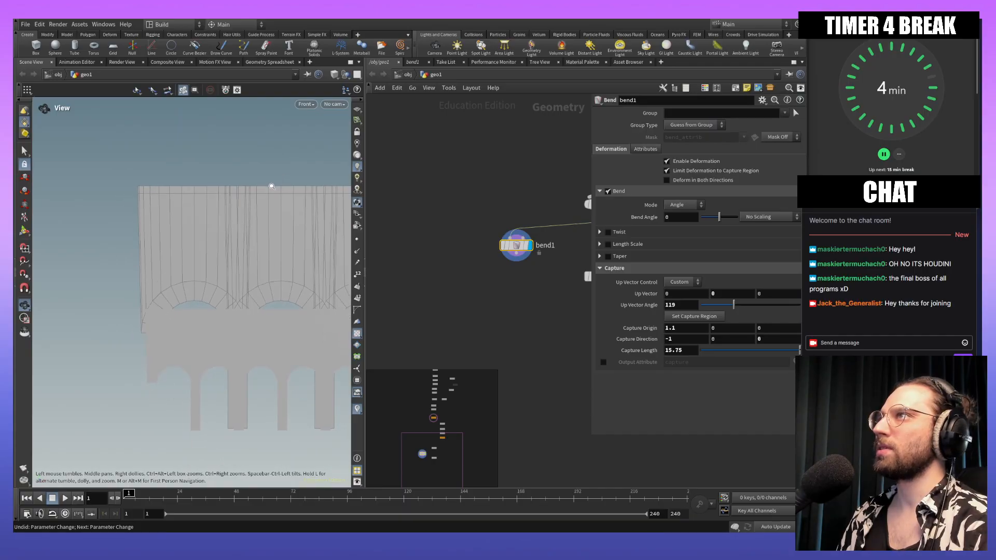
{"action": "middle_click_drag", "start_coordinate": [252, 201], "coordinate": [219, 201]}
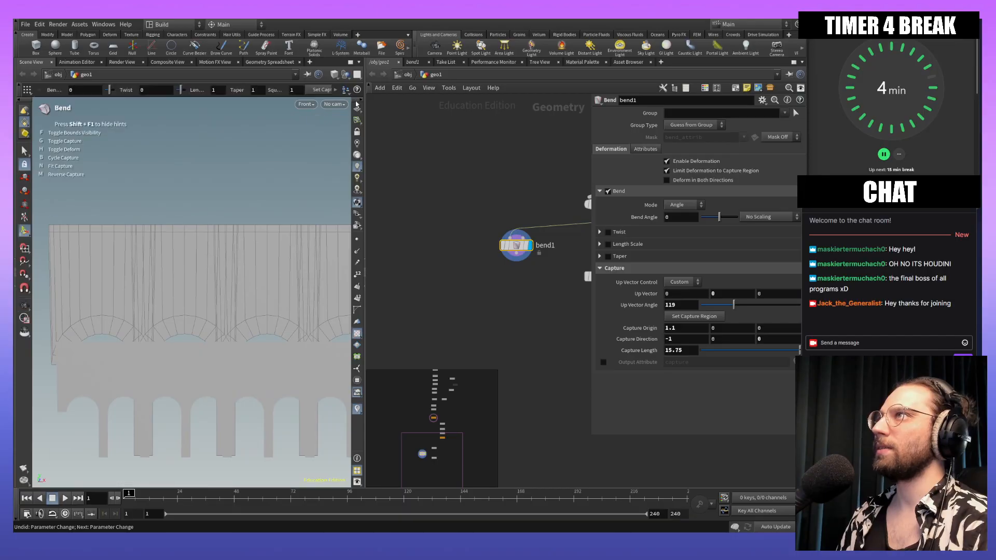
Step: Return to the perspective view and check the capture region around the arcade from the end, above and the side
{"action": "left_click", "coordinate": [311, 104]}
{"action": "mouse_move", "coordinate": [332, 123]}
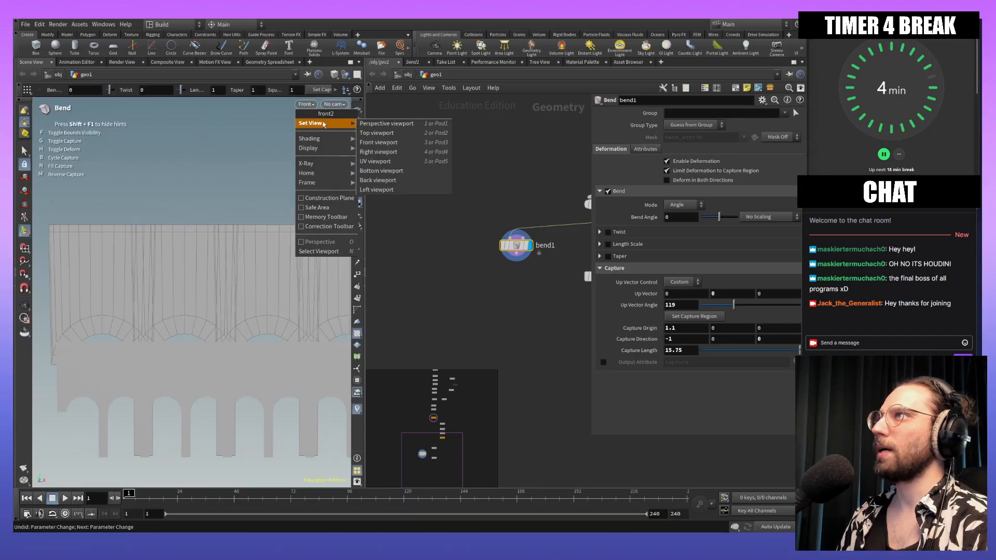
{"action": "left_click", "coordinate": [396, 128]}
{"action": "left_click_drag", "start_coordinate": [178, 186], "coordinate": [237, 192]}
{"action": "middle_click_drag", "start_coordinate": [237, 192], "coordinate": [174, 102]}
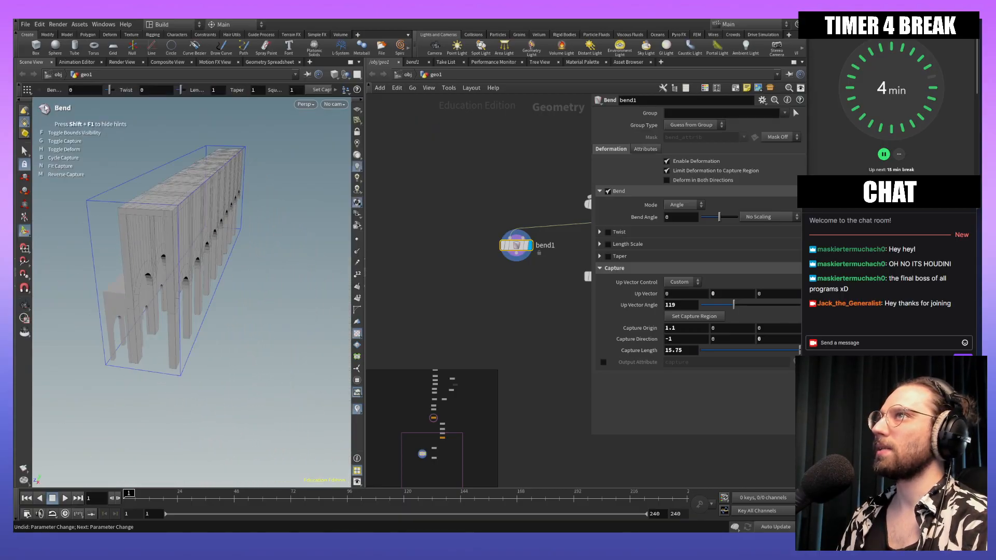
{"action": "key", "text": "Escape"}
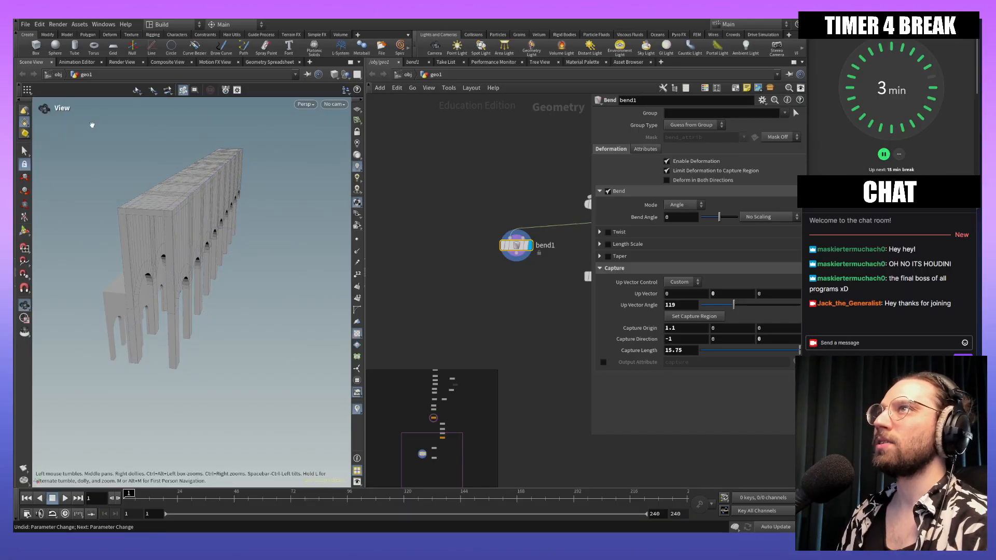
{"action": "mouse_move", "coordinate": [228, 305]}
{"action": "left_mouse_down"}
{"action": "mouse_move", "coordinate": [223, 312]}
{"action": "mouse_move", "coordinate": [245, 307]}
{"action": "mouse_move", "coordinate": [222, 324]}
{"action": "mouse_move", "coordinate": [218, 306]}
{"action": "left_mouse_up"}
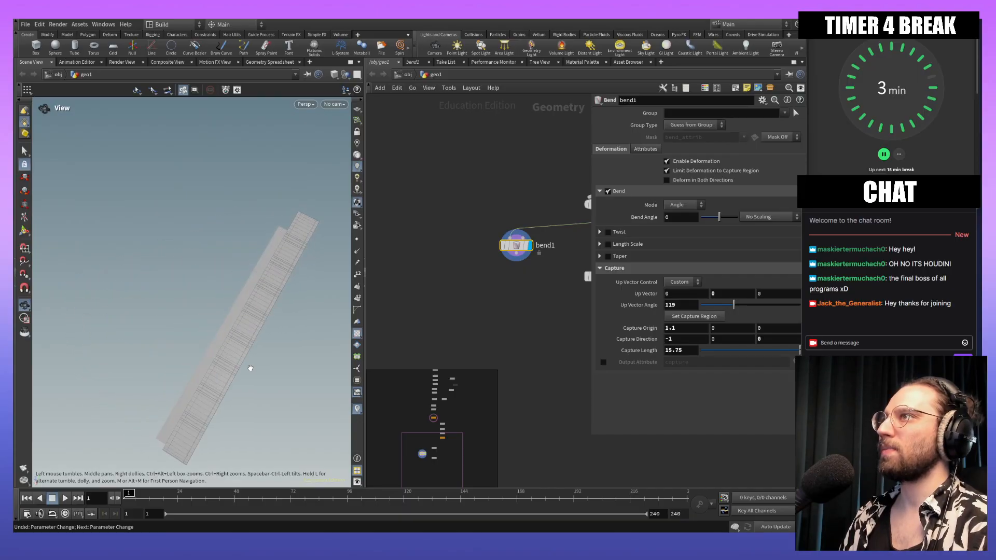
{"action": "key", "text": "Return"}
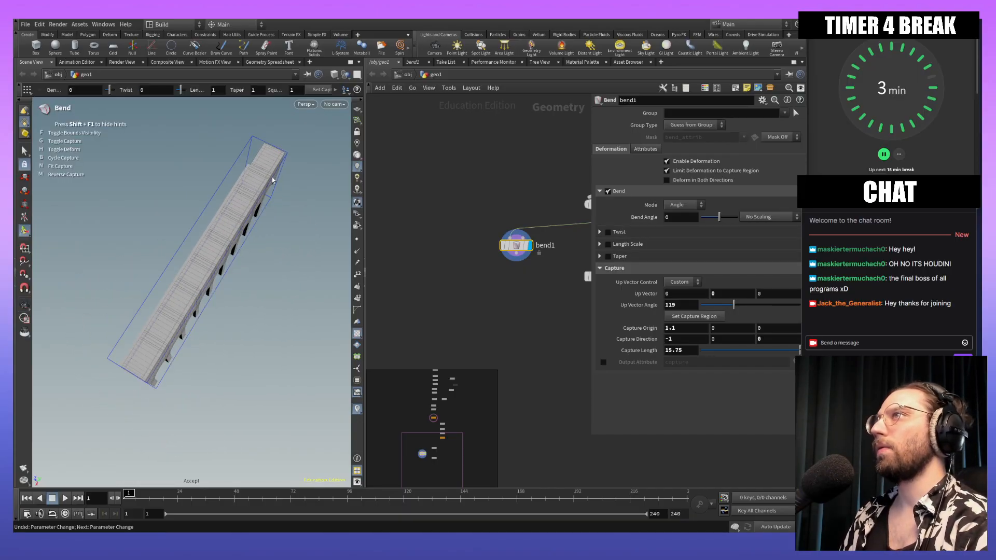
{"action": "left_click_drag", "start_coordinate": [303, 229], "coordinate": [271, 212], "text": "alt"}
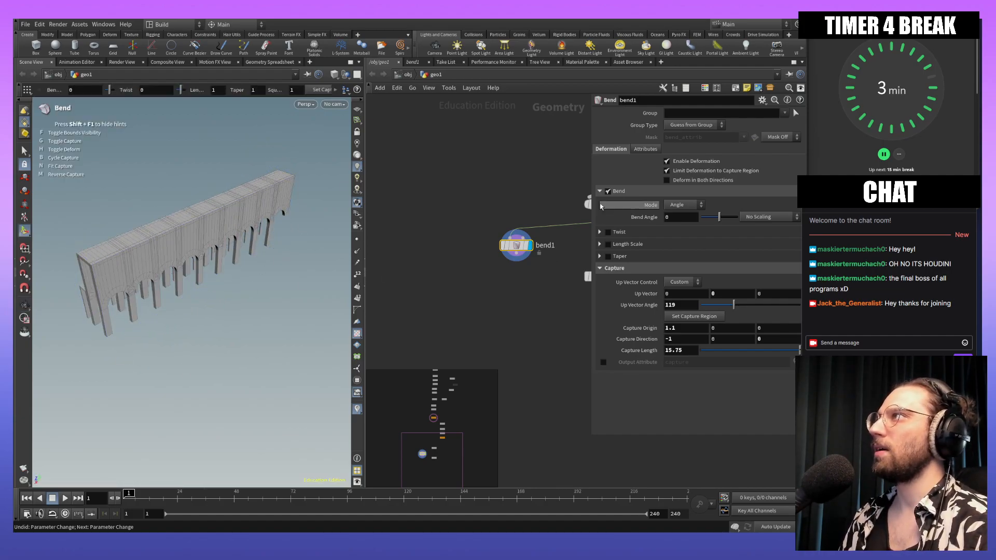
Step: Try a bend angle of 31 and view the curved arcade at an angle
{"action": "left_click_drag", "start_coordinate": [720, 217], "coordinate": [727, 216]}
{"action": "key", "text": "Escape"}
{"action": "left_click_drag", "start_coordinate": [257, 281], "coordinate": [278, 278]}
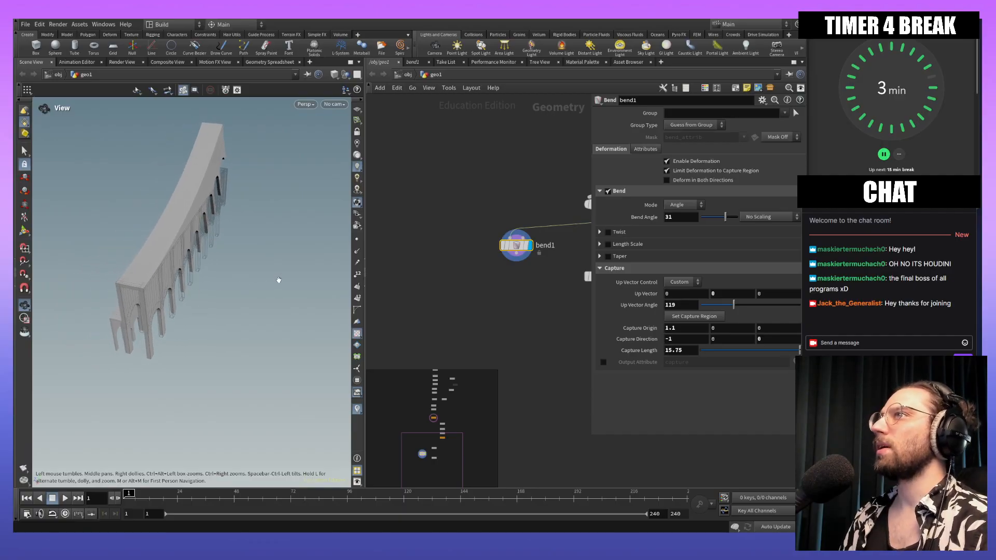
Step: Set the Bend node's bend angle to 180
{"action": "key", "text": "Return"}
{"action": "left_click", "coordinate": [690, 216]}
{"action": "double_click", "coordinate": [690, 217]}
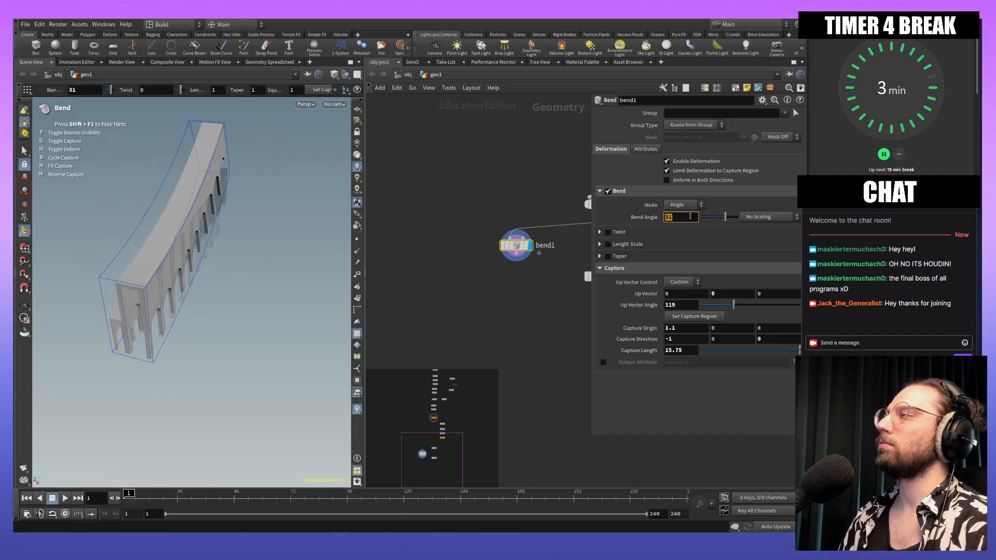
{"action": "type", "text": "180"}
{"action": "key", "text": "Return"}
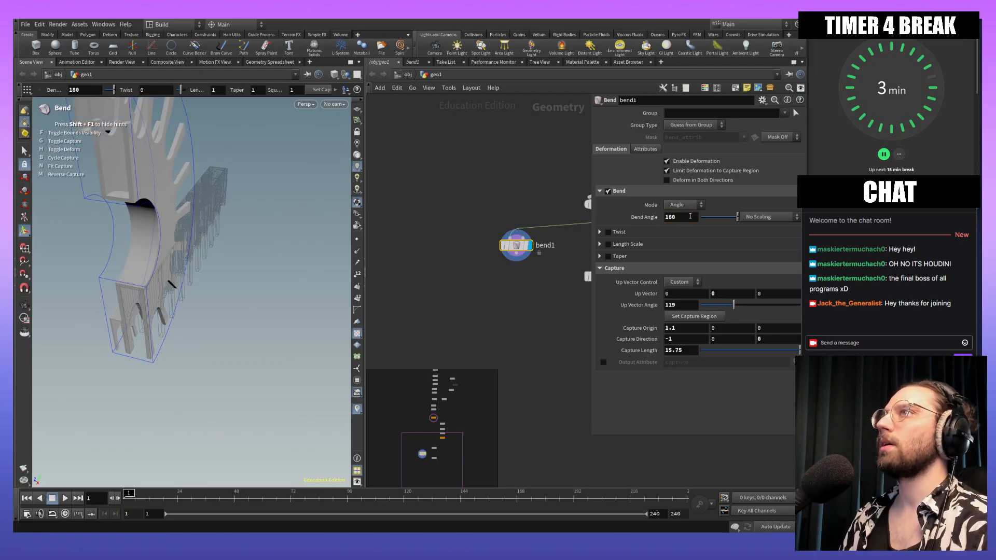
Step: Inspect the bent arcade from several sides and set the up vector angle to 0
{"action": "key", "text": "Escape"}
{"action": "left_click_drag", "start_coordinate": [225, 310], "coordinate": [158, 285]}
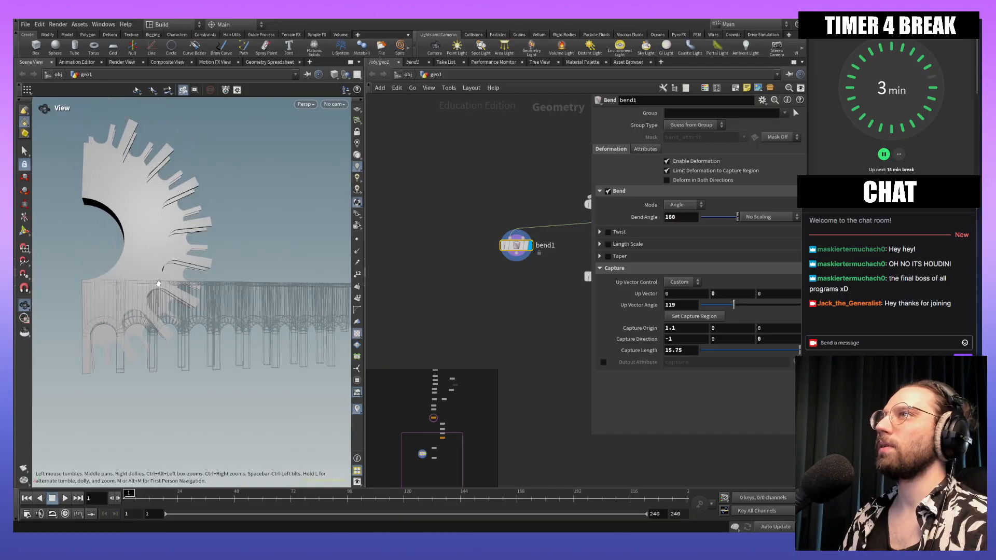
{"action": "middle_click_drag", "start_coordinate": [159, 284], "coordinate": [225, 333], "text": "alt"}
{"action": "left_click_drag", "start_coordinate": [224, 333], "coordinate": [296, 416], "text": "alt"}
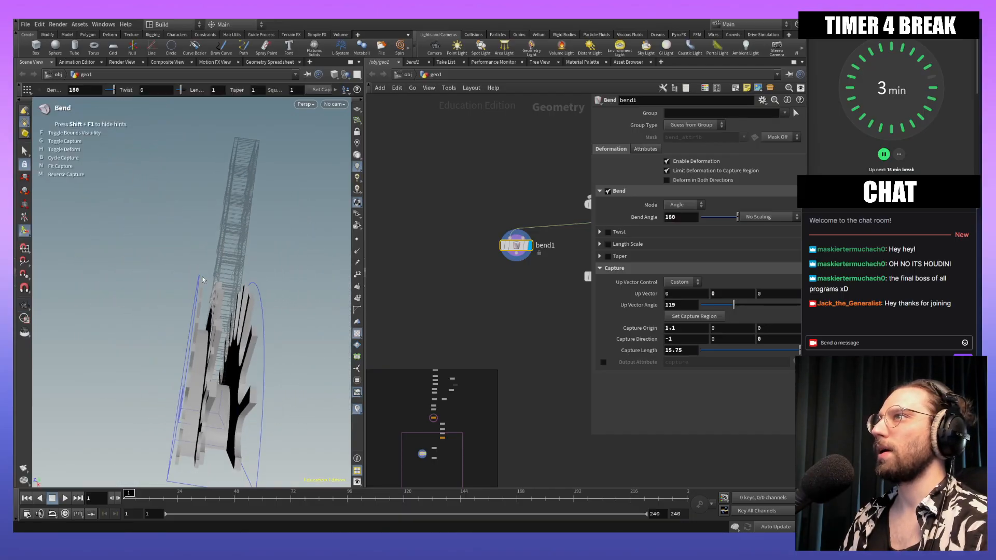
{"action": "key", "text": "Escape"}
{"action": "left_click_drag", "start_coordinate": [289, 282], "coordinate": [260, 274]}
{"action": "key", "text": "Return"}
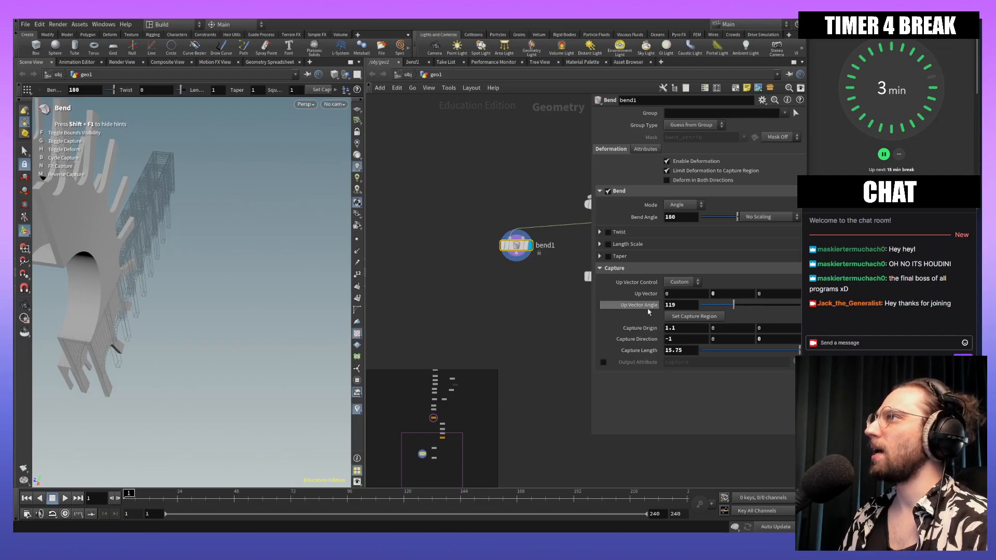
{"action": "left_click_drag", "start_coordinate": [734, 305], "coordinate": [687, 308]}
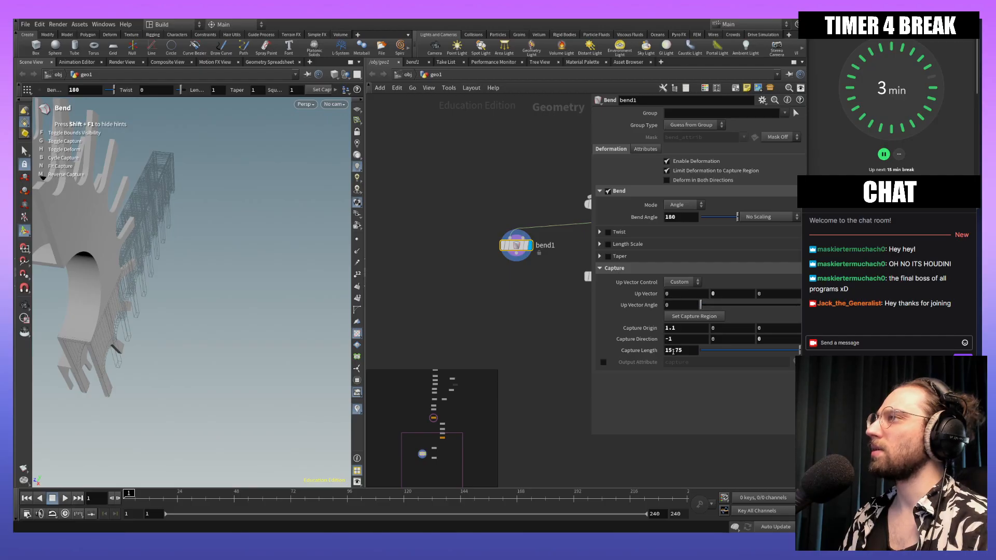
Step: Try the capture up vector as 1, 0, 0 and as 0, 1, 0
{"action": "left_click", "coordinate": [683, 296]}
{"action": "type", "text": "1"}
{"action": "key", "text": "Return"}
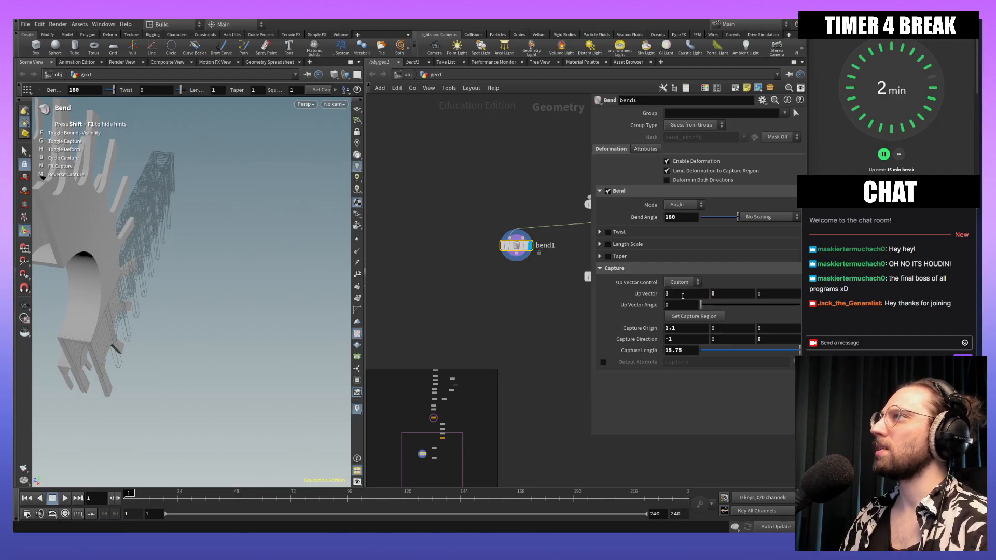
{"action": "double_click", "coordinate": [683, 295]}
{"action": "type", "text": "0"}
{"action": "key", "text": "Tab"}
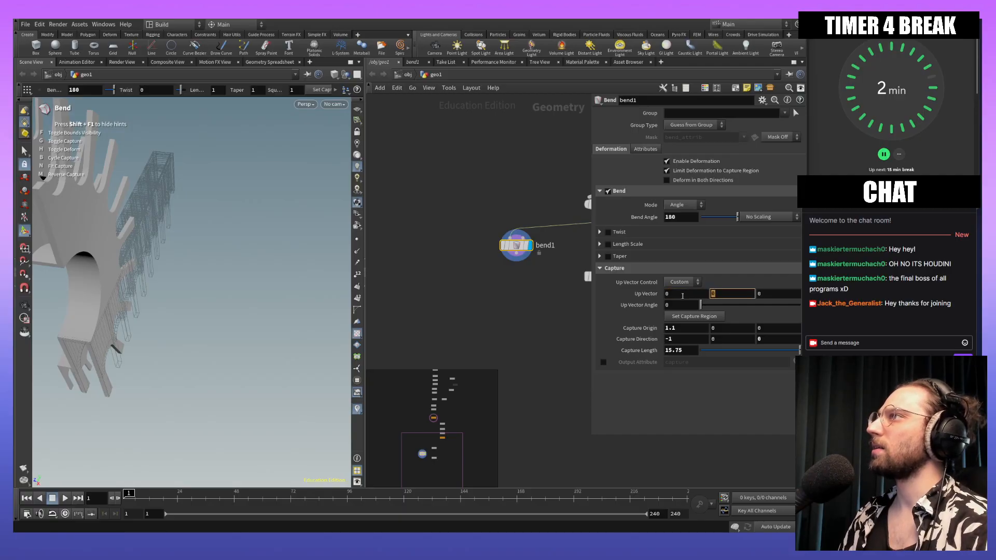
{"action": "type", "text": "1"}
{"action": "key", "text": "Return"}
{"action": "key", "text": "ctrl+a"}
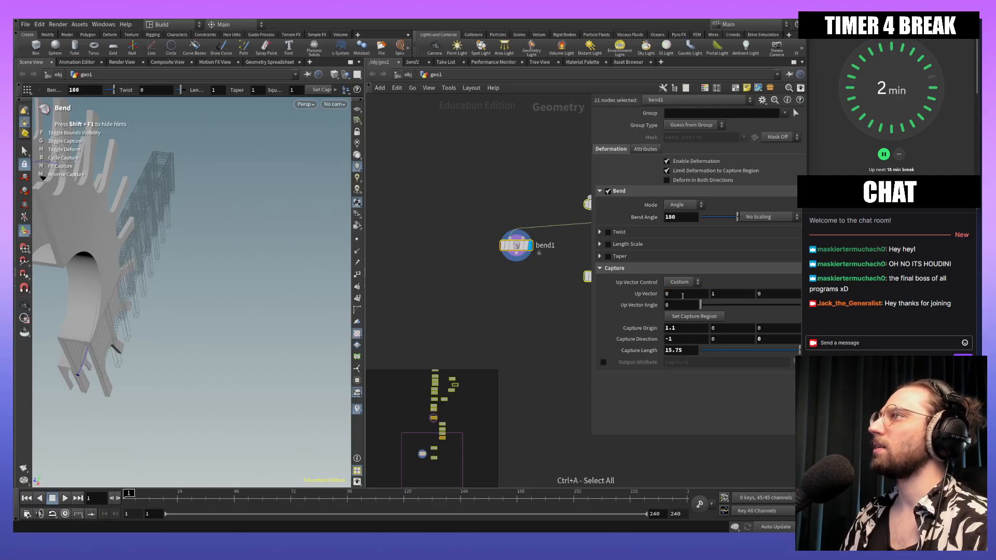
Step: Try the capture up vector as 0, 0, 1 and inspect the direction of the bend
{"action": "double_click", "coordinate": [725, 296]}
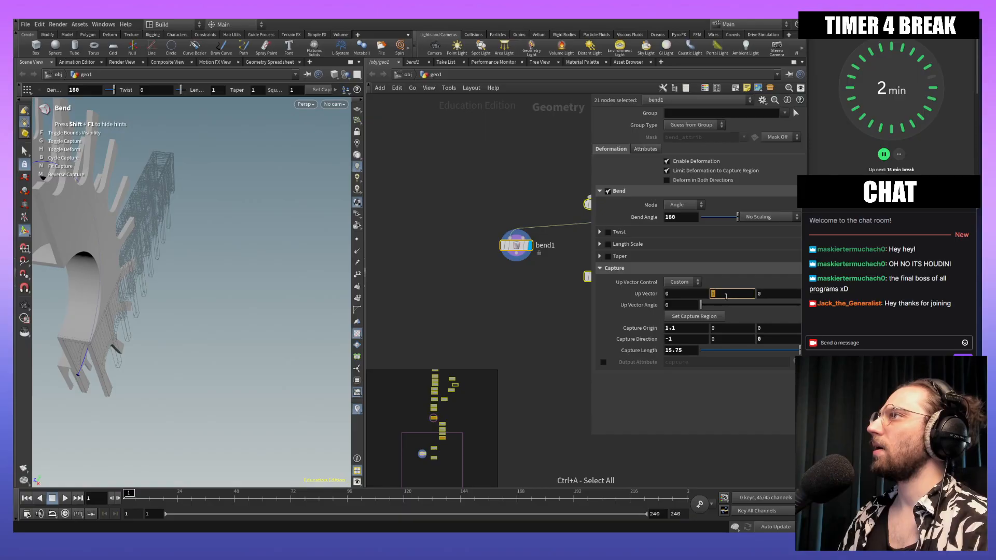
{"action": "type", "text": "0"}
{"action": "key", "text": "Tab"}
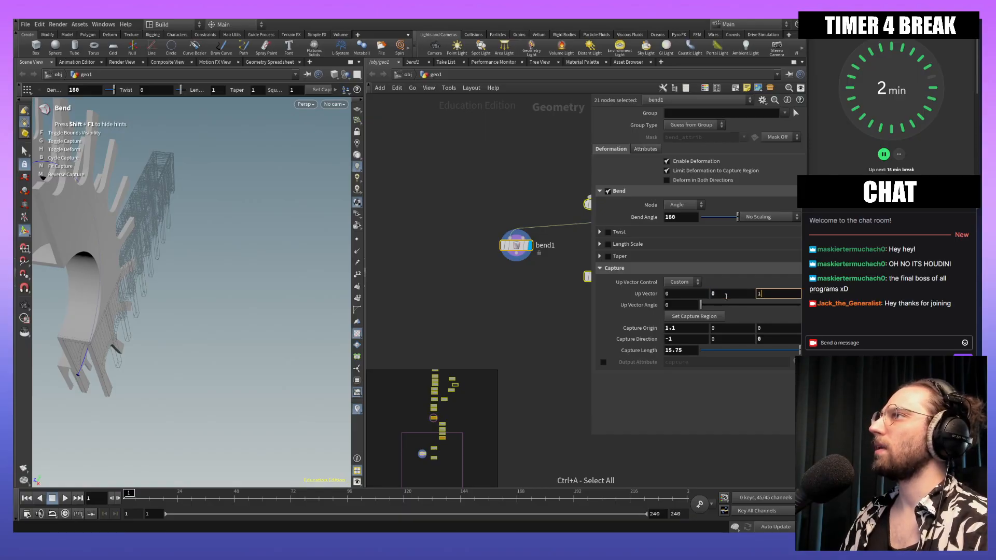
{"action": "type", "text": "1"}
{"action": "key", "text": "Return"}
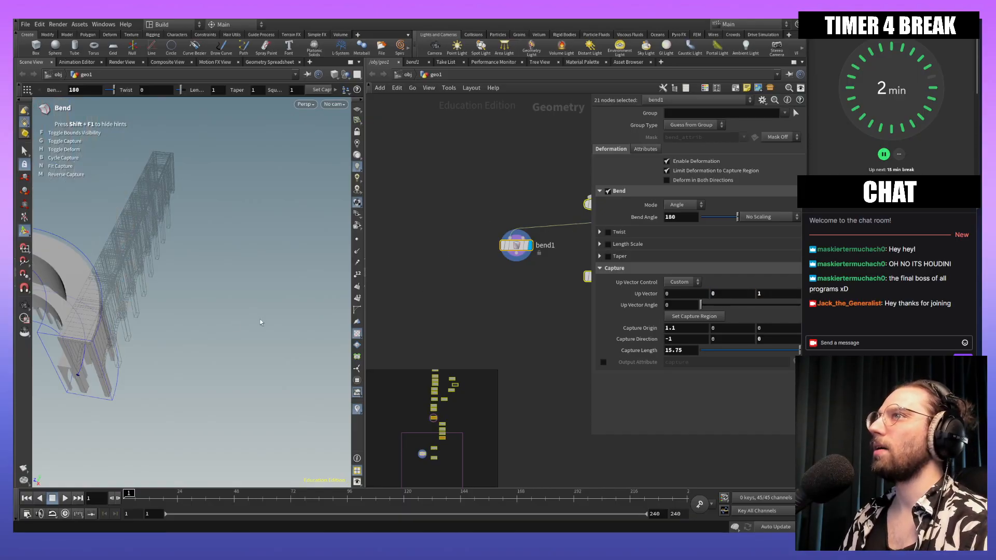
{"action": "key", "text": "Escape"}
{"action": "left_click_drag", "start_coordinate": [168, 355], "coordinate": [298, 358]}
{"action": "key", "text": "Return"}
Step: Set the capture up vector to 0, 0, -1 and inspect the curved arcade from above and below
{"action": "left_click", "coordinate": [779, 294]}
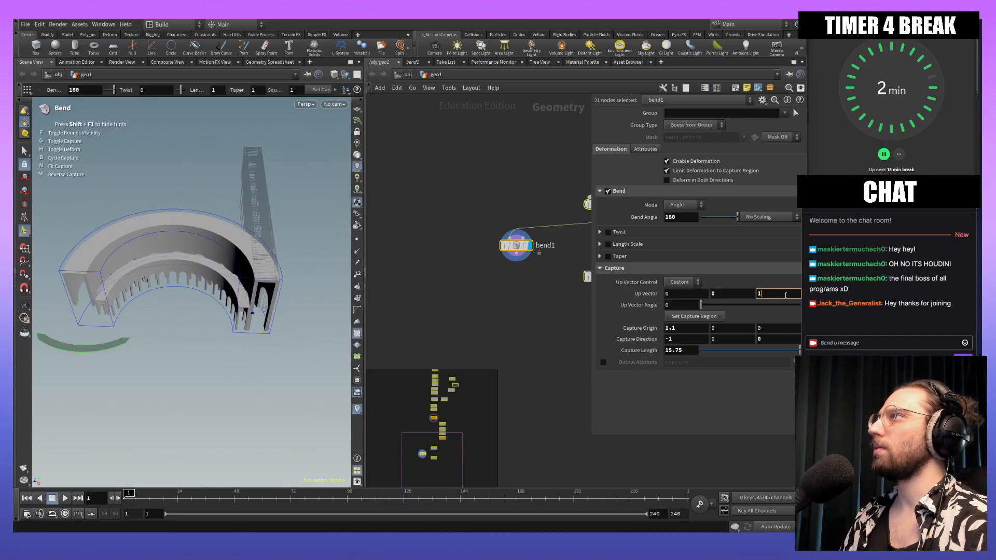
{"action": "type", "text": "-1"}
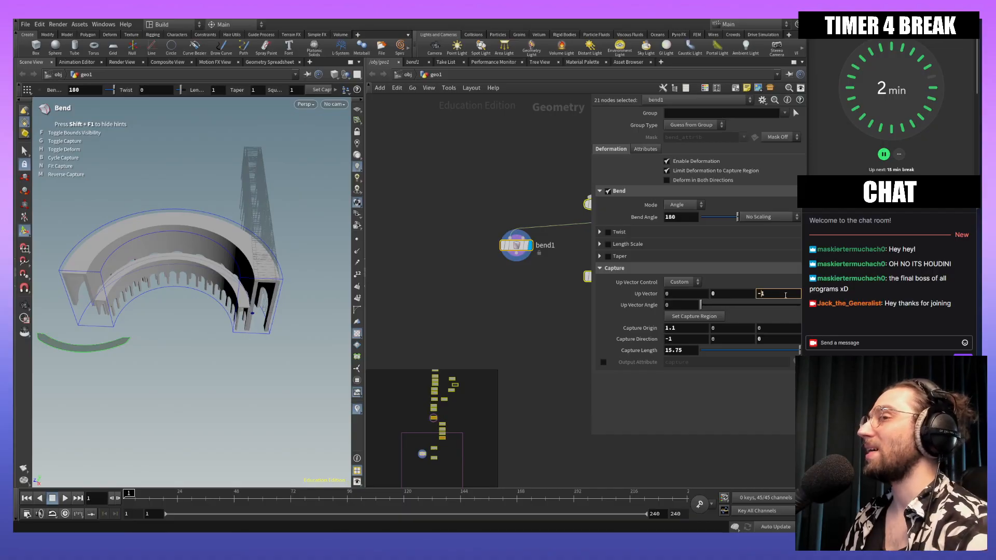
{"action": "key", "text": "Return"}
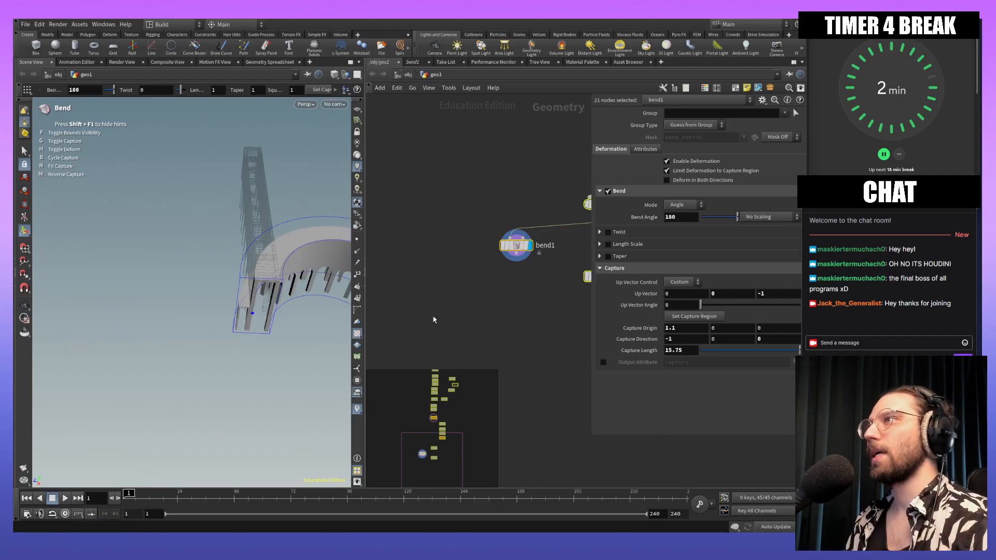
{"action": "key", "text": "Escape"}
{"action": "left_click_drag", "start_coordinate": [174, 333], "coordinate": [120, 318]}
{"action": "left_click_drag", "start_coordinate": [242, 298], "coordinate": [255, 319]}
{"action": "left_click_drag", "start_coordinate": [280, 346], "coordinate": [295, 333]}
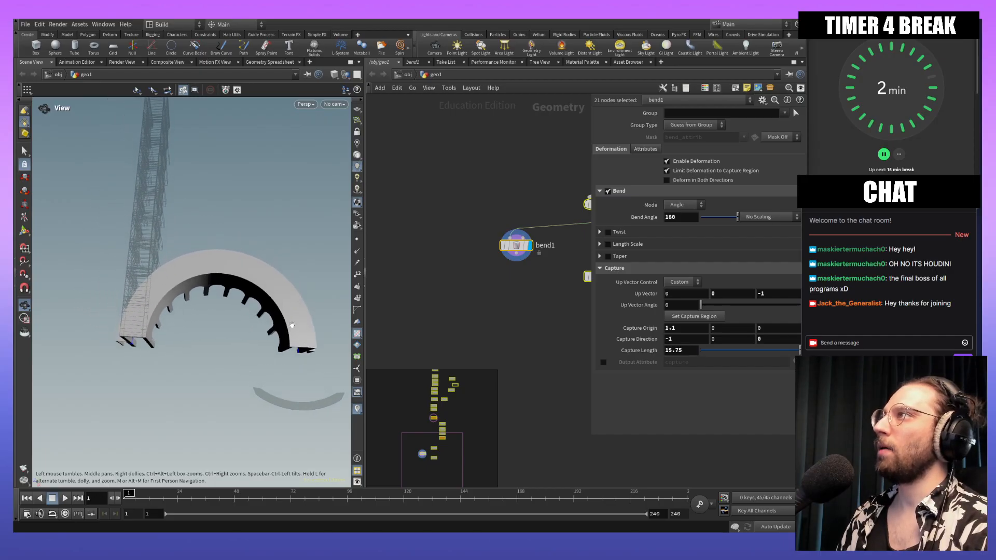
{"action": "key", "text": "Return"}
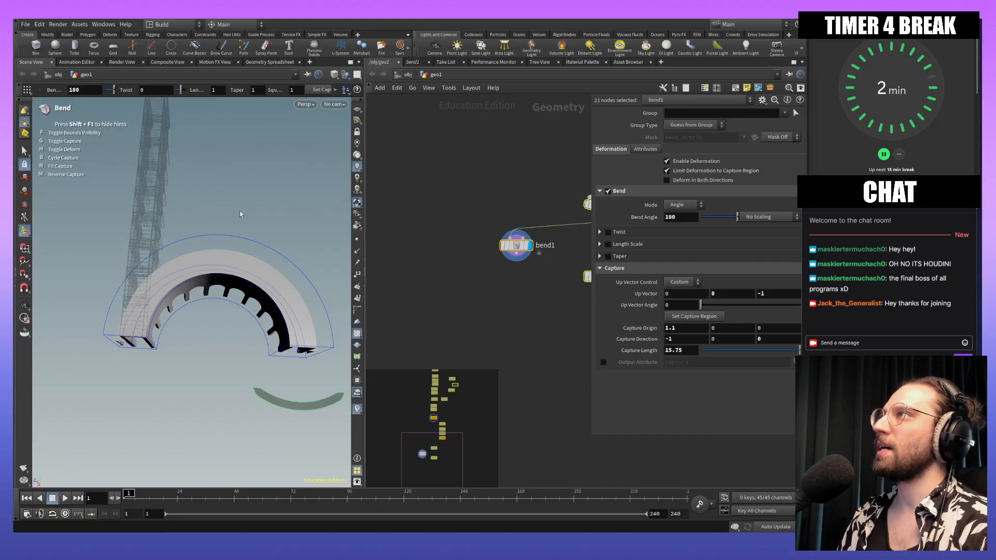
{"action": "middle_click_drag", "start_coordinate": [522, 322], "coordinate": [437, 333]}
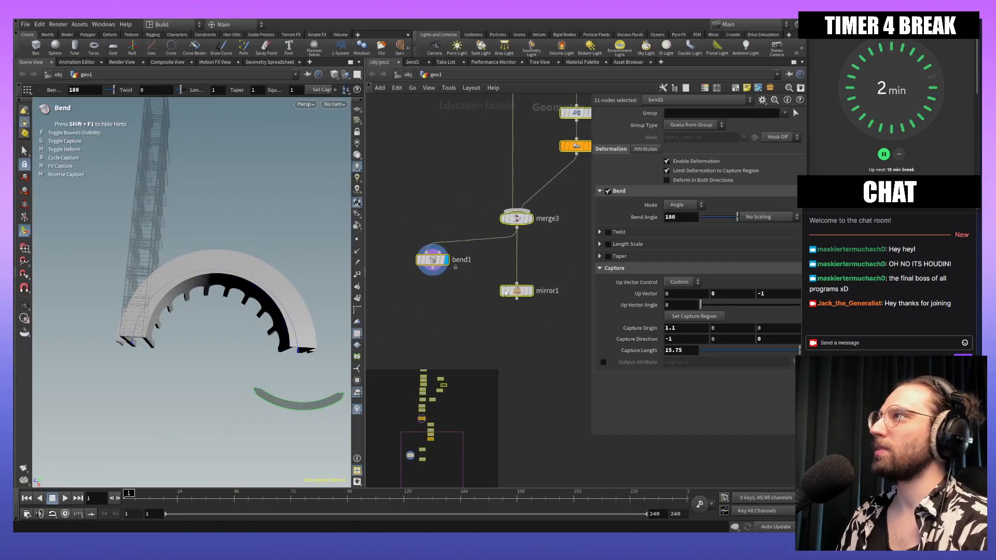
Step: Display the straight arcade from merge3 and turn off the template flags on the other nodes, keeping merge3 templated
{"action": "left_click", "coordinate": [527, 222]}
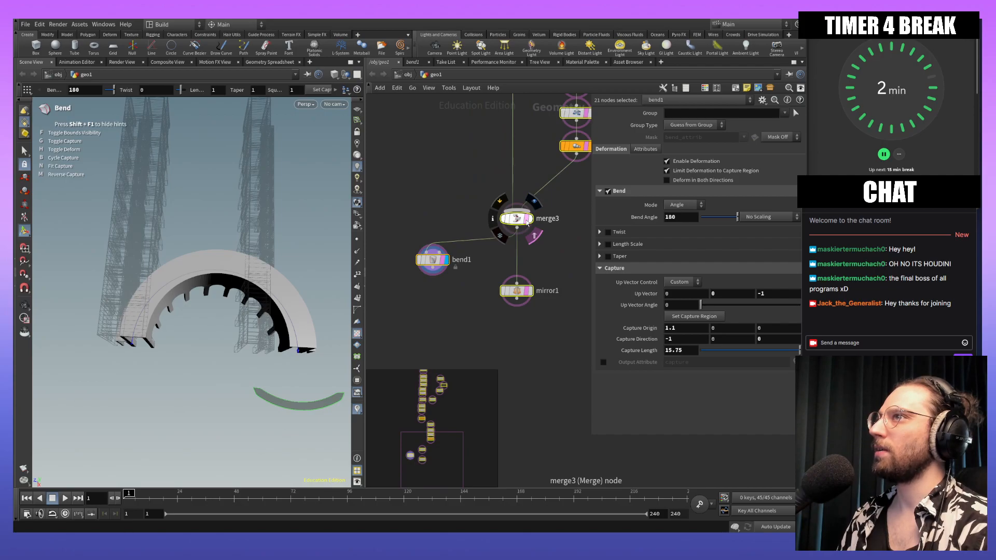
{"action": "left_click", "coordinate": [527, 292]}
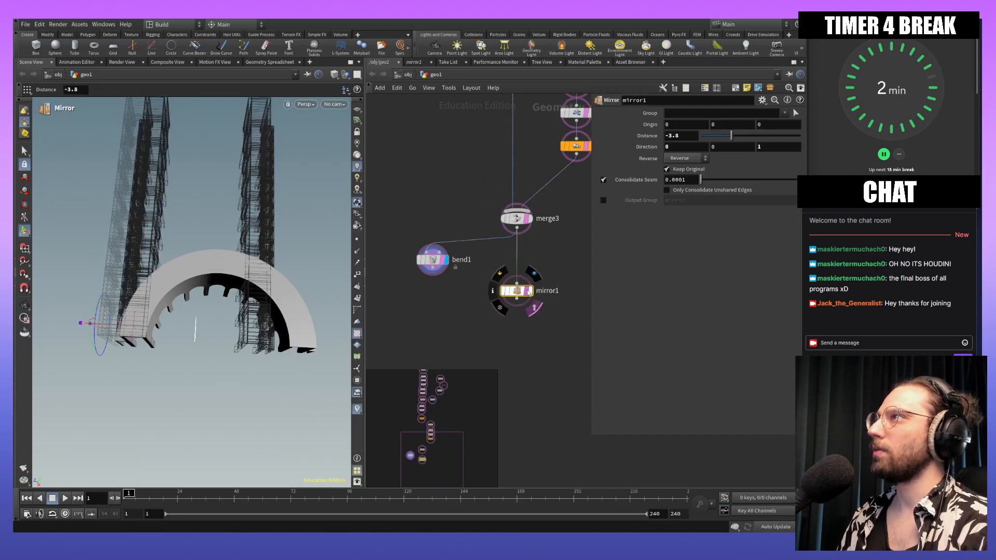
{"action": "left_click", "coordinate": [533, 307]}
{"action": "mouse_move", "coordinate": [525, 225]}
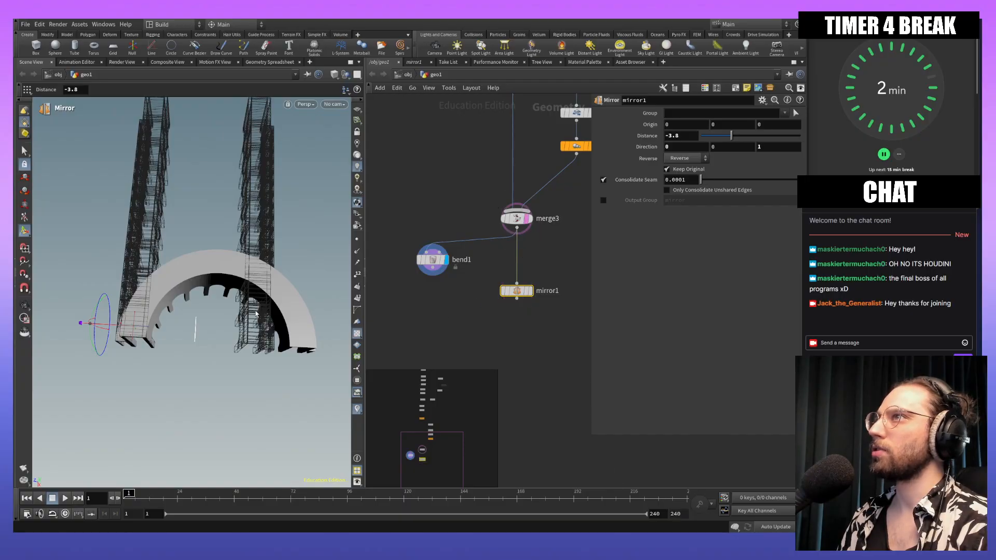
{"action": "left_click", "coordinate": [532, 223]}
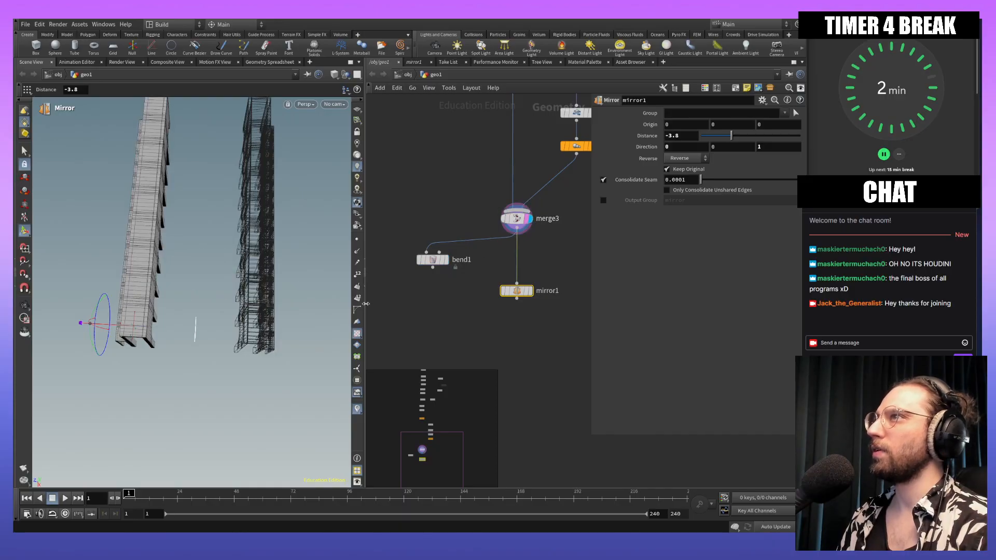
{"action": "mouse_move", "coordinate": [528, 295]}
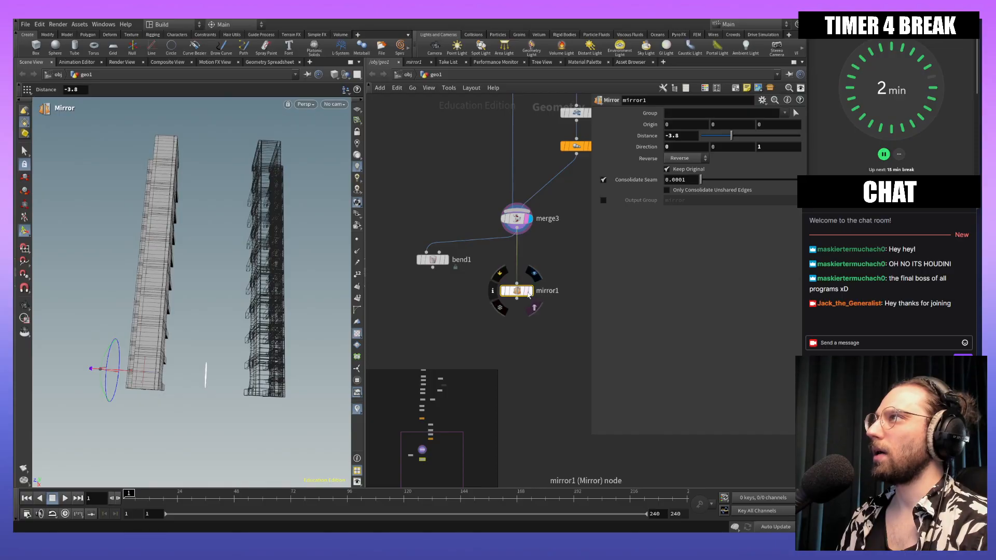
{"action": "left_click_drag", "start_coordinate": [244, 348], "coordinate": [164, 360], "text": "alt"}
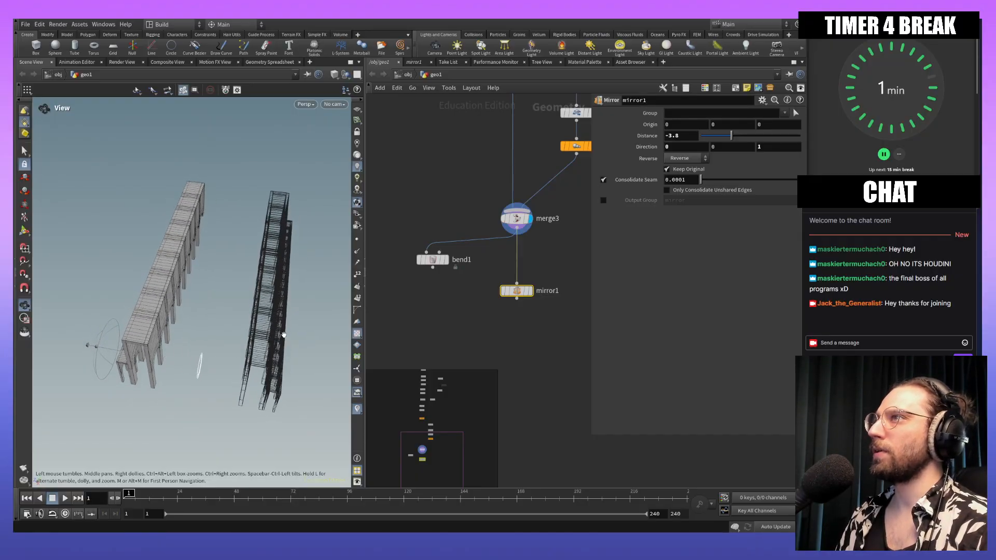
{"action": "mouse_move", "coordinate": [262, 337]}
{"action": "left_mouse_down"}
{"action": "mouse_move", "coordinate": [278, 290]}
{"action": "mouse_move", "coordinate": [270, 346]}
{"action": "left_mouse_up"}
Step: Add a Transform node fed by the output of the bend1 node
{"action": "left_click", "coordinate": [433, 261]}
{"action": "key", "text": "Return"}
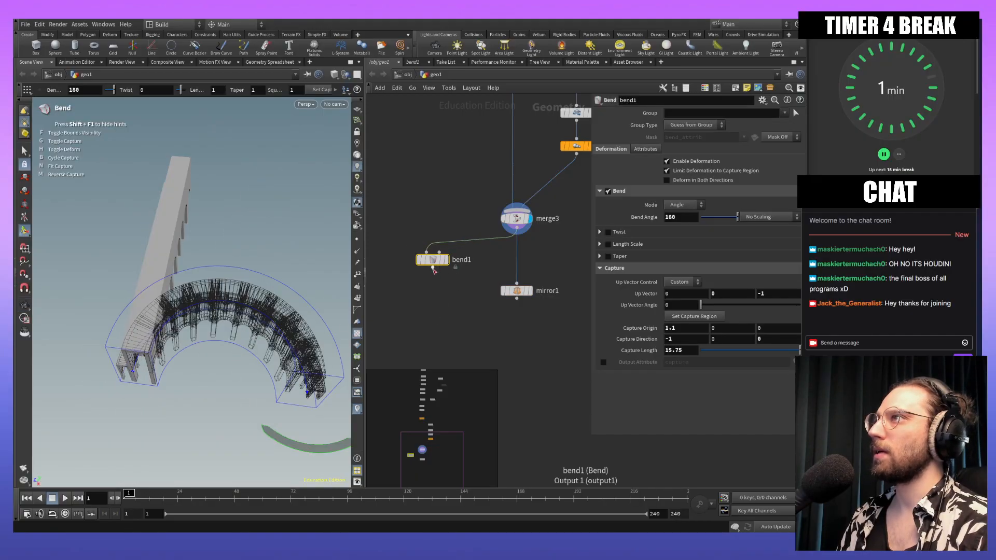
{"action": "left_click_drag", "start_coordinate": [433, 269], "coordinate": [435, 291]}
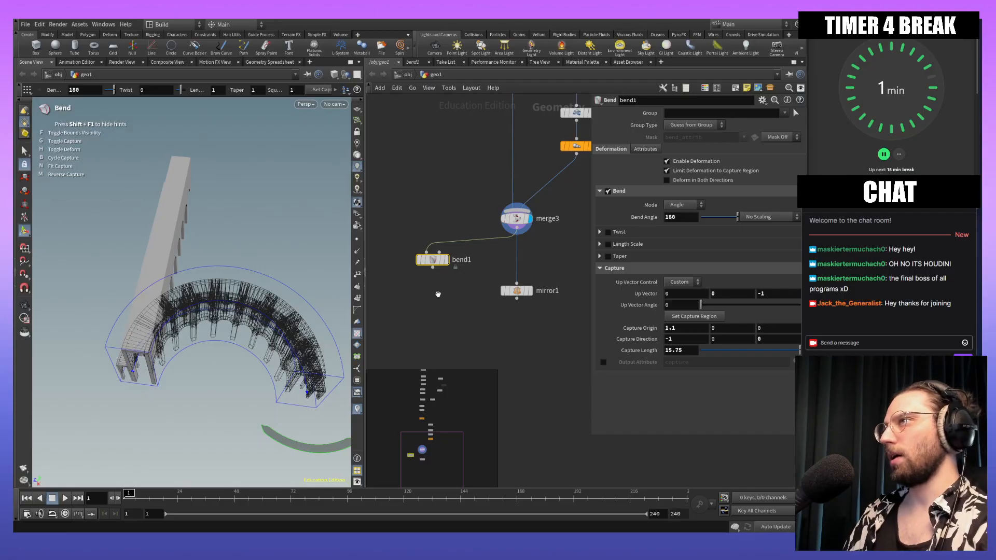
{"action": "key", "text": "Tab"}
{"action": "type", "text": "trans"}
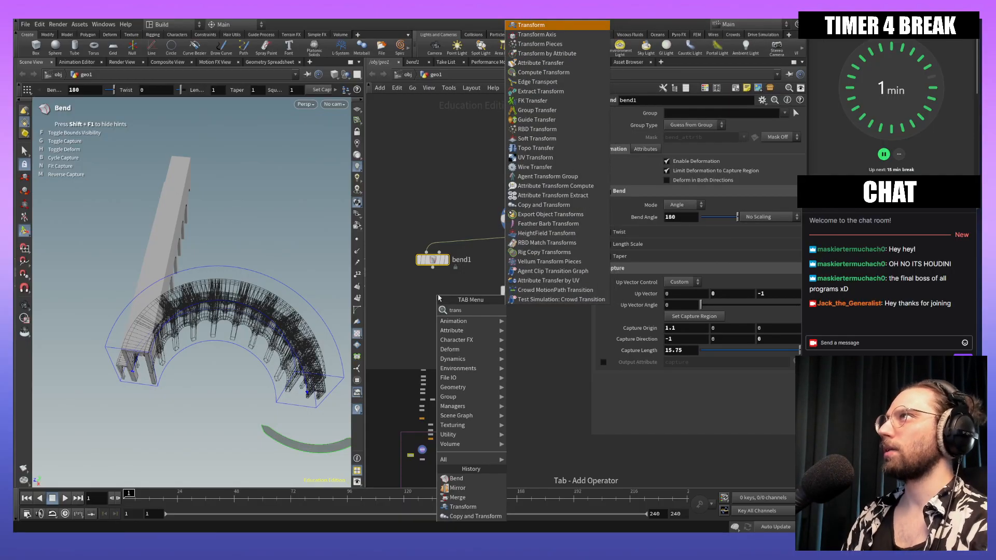
{"action": "key", "text": "Return"}
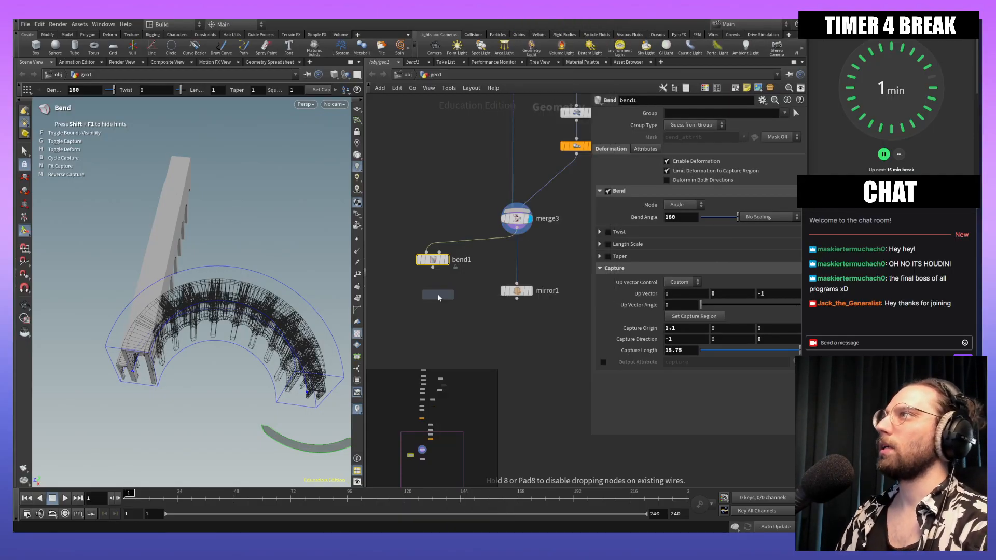
{"action": "left_click", "coordinate": [430, 294]}
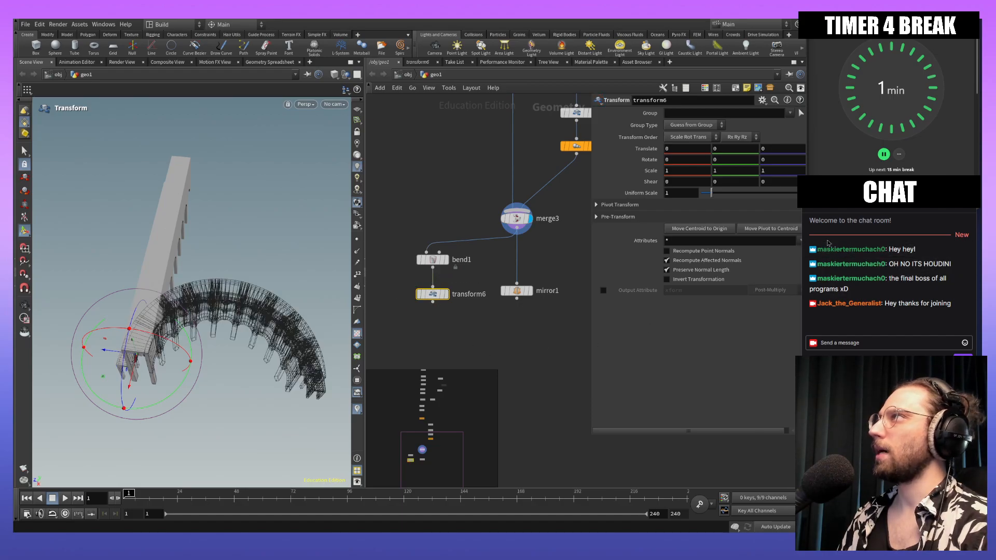
Step: Translate the curved arcade to -13.9 in X and frame its joint with the straight arcade in the top view
{"action": "middle_click_drag", "start_coordinate": [733, 149], "coordinate": [734, 149]}
{"action": "middle_click_drag", "start_coordinate": [667, 149], "coordinate": [107, 200]}
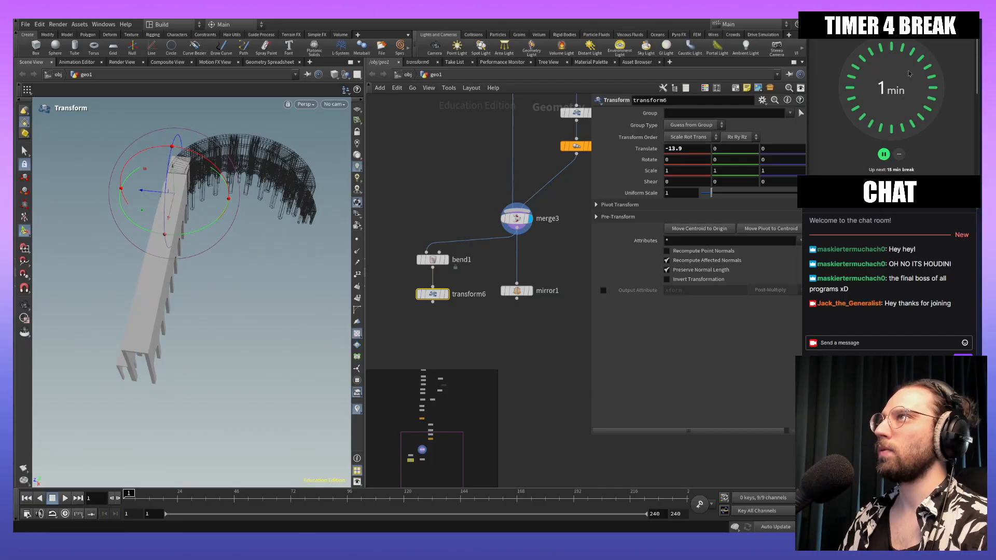
{"action": "left_click", "coordinate": [300, 104]}
{"action": "mouse_move", "coordinate": [320, 124]}
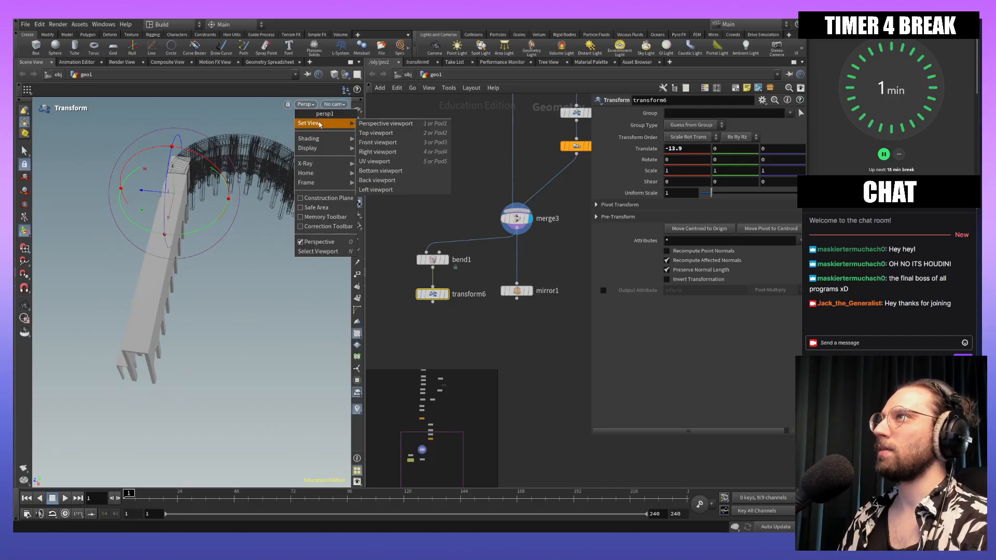
{"action": "left_click", "coordinate": [376, 133]}
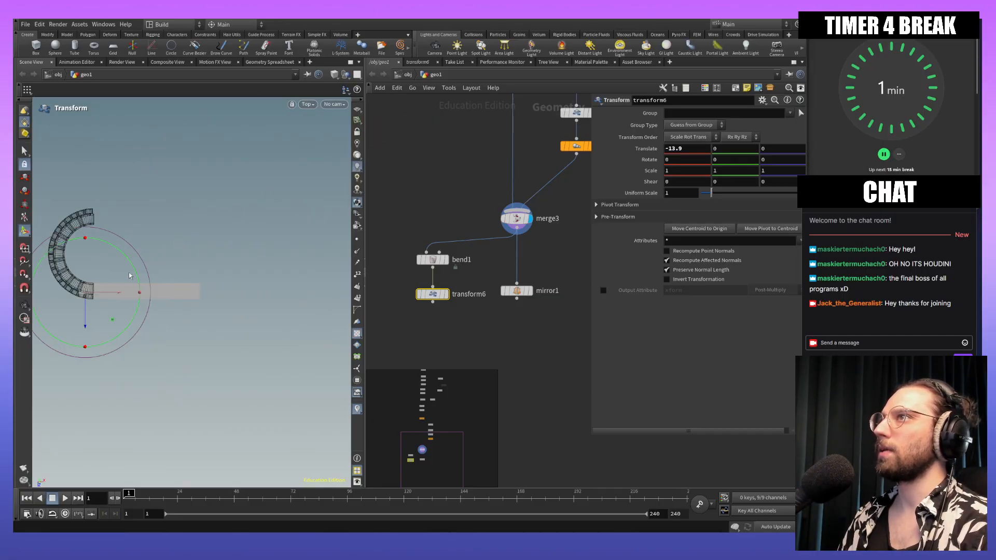
{"action": "key", "text": "Escape"}
{"action": "middle_click_drag", "start_coordinate": [228, 261], "coordinate": [270, 262], "text": "alt"}
{"action": "right_click_drag", "start_coordinate": [208, 285], "coordinate": [210, 156], "text": "alt"}
{"action": "right_click_drag", "start_coordinate": [265, 340], "coordinate": [260, 224], "text": "alt"}
{"action": "middle_click_drag", "start_coordinate": [199, 206], "coordinate": [359, 348], "text": "alt"}
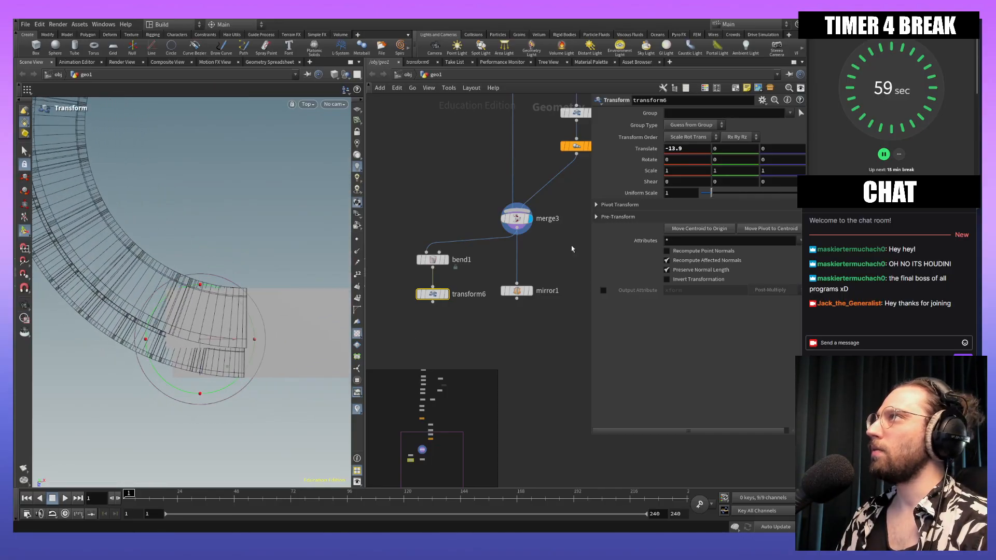
Step: Set the viewport shading to Flat Wire Shaded and translate the curved arcade to -15.6 in X to meet the straight arcade's end
{"action": "left_click", "coordinate": [335, 75]}
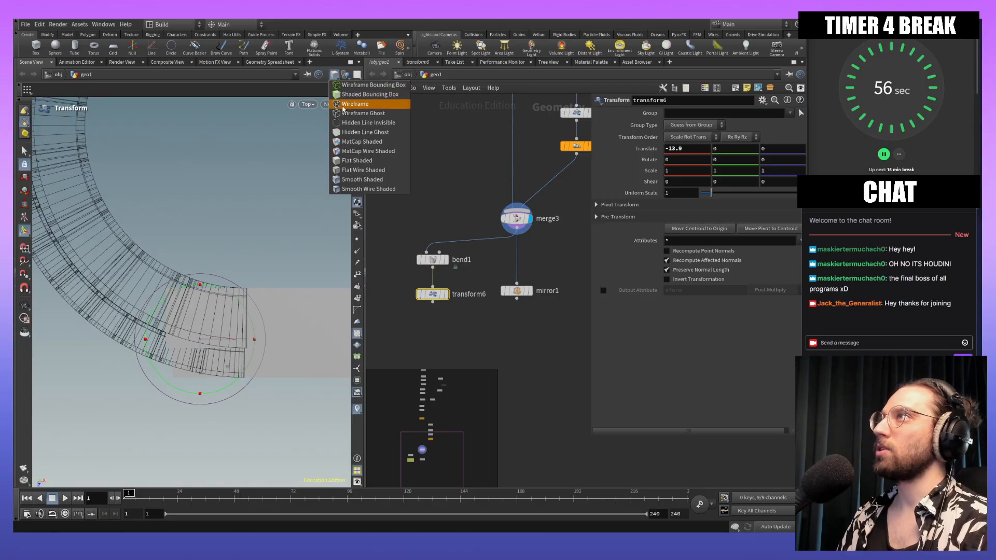
{"action": "left_click", "coordinate": [365, 169]}
{"action": "left_click", "coordinate": [335, 75]}
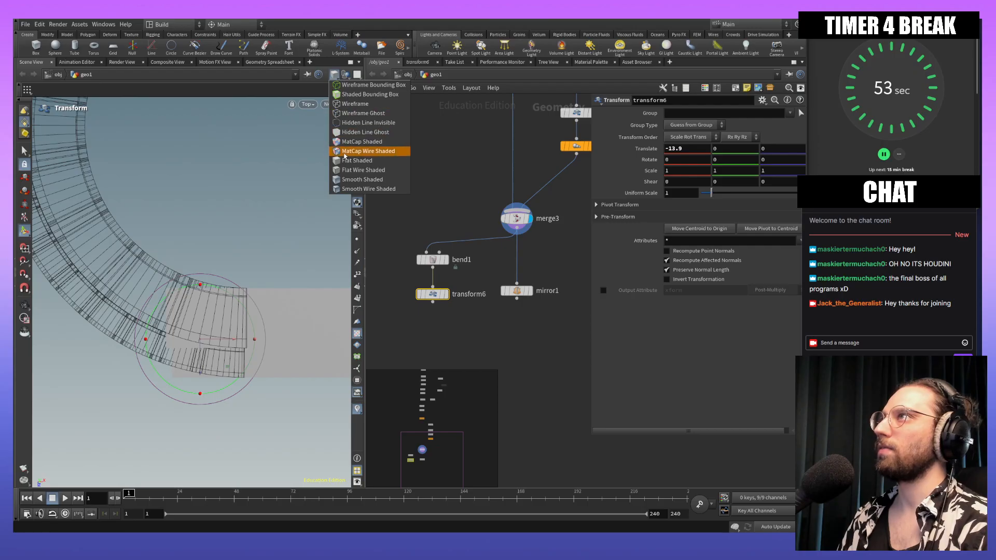
{"action": "left_click", "coordinate": [364, 167]}
{"action": "mouse_move", "coordinate": [291, 339]}
{"action": "middle_mouse_down", "text": "alt"}
{"action": "mouse_move", "coordinate": [321, 302]}
{"action": "mouse_move", "coordinate": [351, 302]}
{"action": "middle_mouse_up", "text": "alt"}
{"action": "right_click_drag", "start_coordinate": [260, 335], "coordinate": [263, 243], "text": "alt"}
{"action": "middle_click_drag", "start_coordinate": [263, 243], "coordinate": [205, 344], "text": "alt"}
{"action": "key", "text": "Return"}
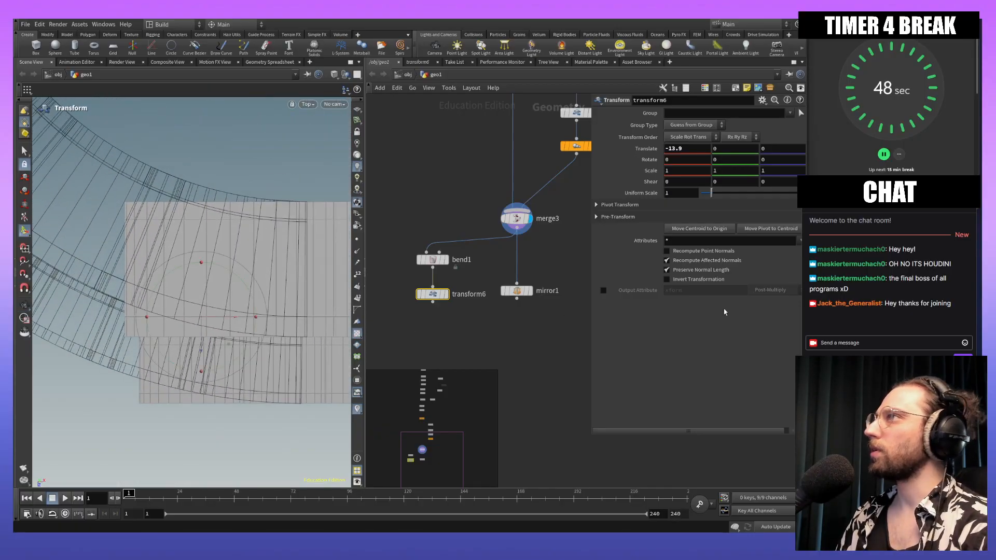
{"action": "middle_click_drag", "start_coordinate": [695, 151], "coordinate": [618, 156]}
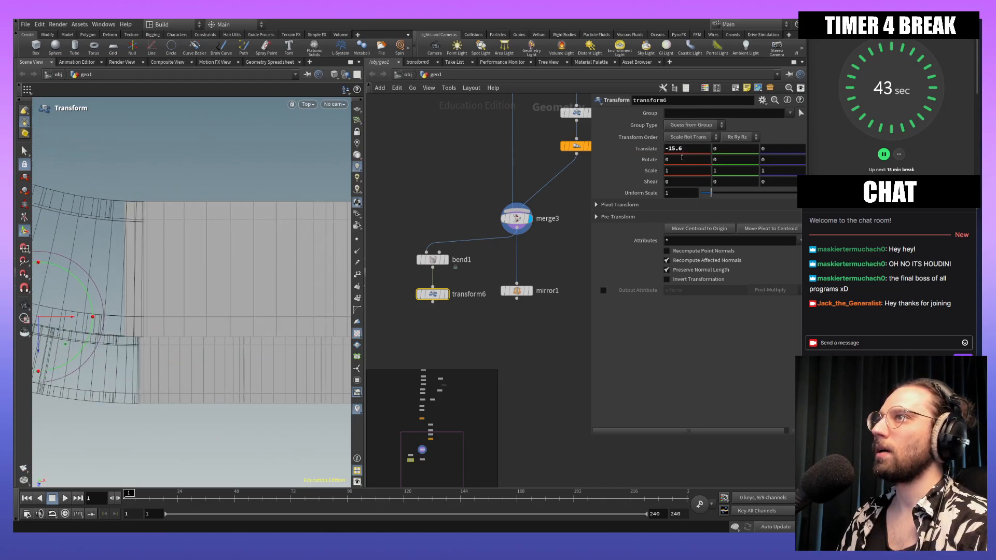
Step: Return to the perspective view and display the transform6 node's output
{"action": "left_click", "coordinate": [334, 104]}
{"action": "left_click", "coordinate": [310, 106]}
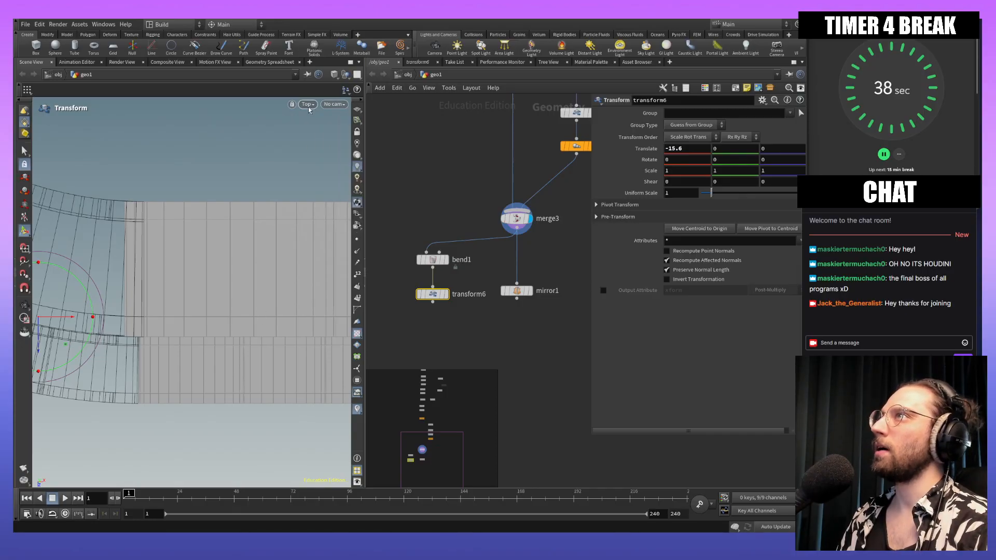
{"action": "left_click", "coordinate": [309, 106]}
{"action": "mouse_move", "coordinate": [318, 123]}
{"action": "left_click", "coordinate": [379, 124]}
{"action": "left_click_drag", "start_coordinate": [255, 266], "coordinate": [233, 226], "text": "alt"}
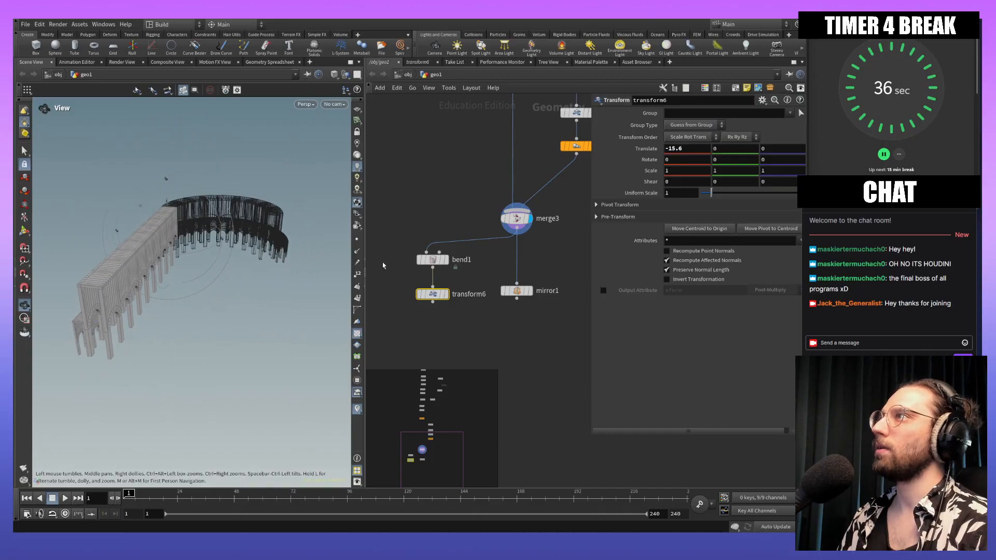
{"action": "left_click", "coordinate": [447, 296]}
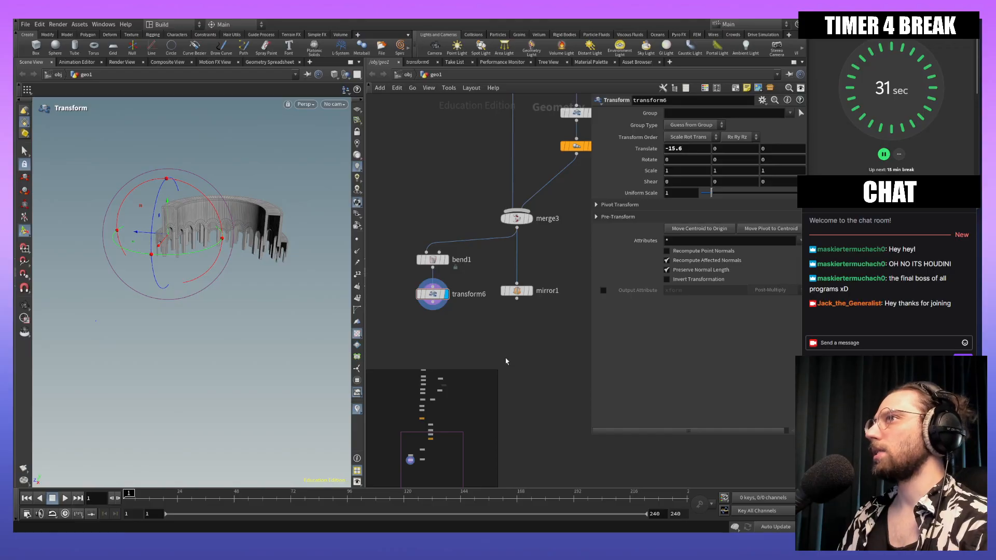
Step: Add a Merge node below the two branches and connect mirror1 and transform6 to its input
{"action": "middle_click_drag", "start_coordinate": [513, 362], "coordinate": [516, 303]}
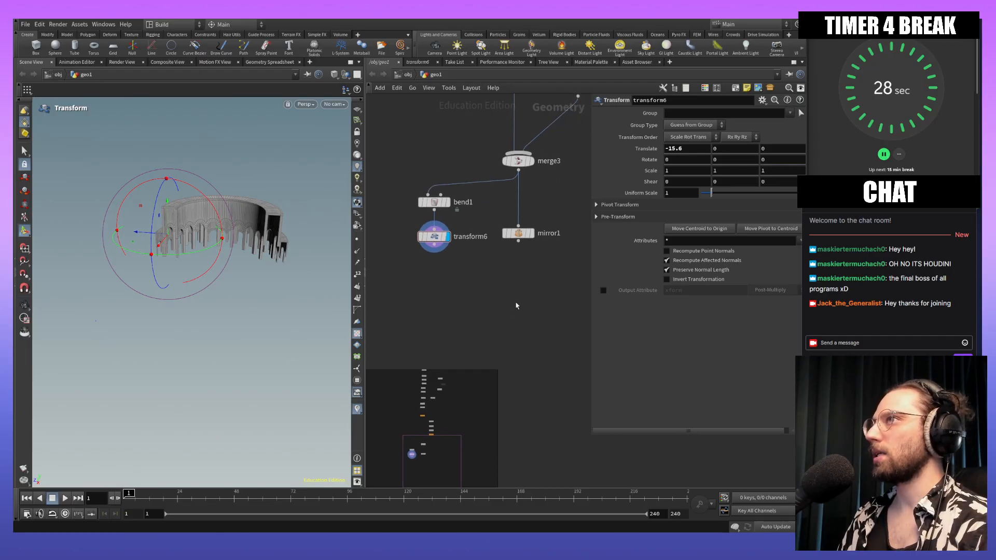
{"action": "key", "text": "Tab"}
{"action": "type", "text": "merg"}
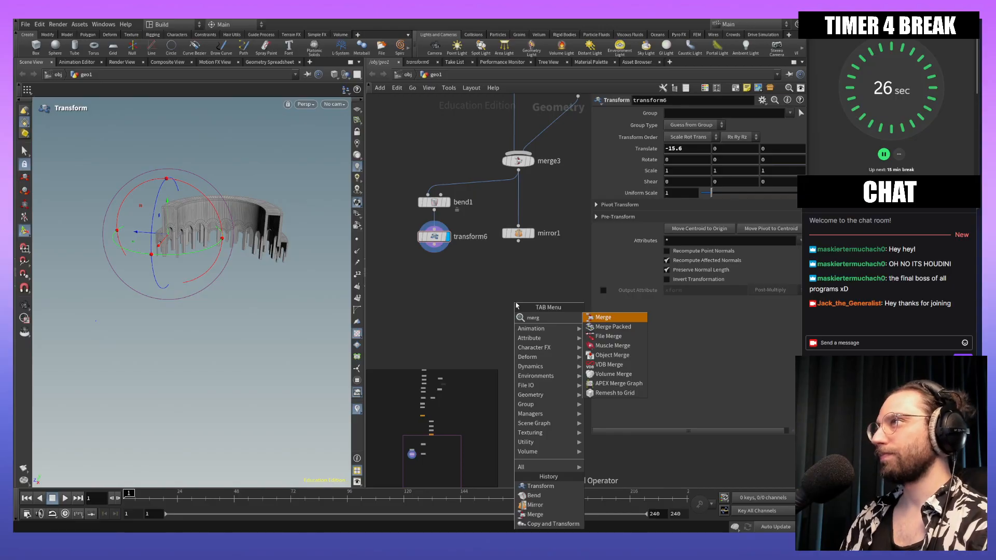
{"action": "key", "text": "Return"}
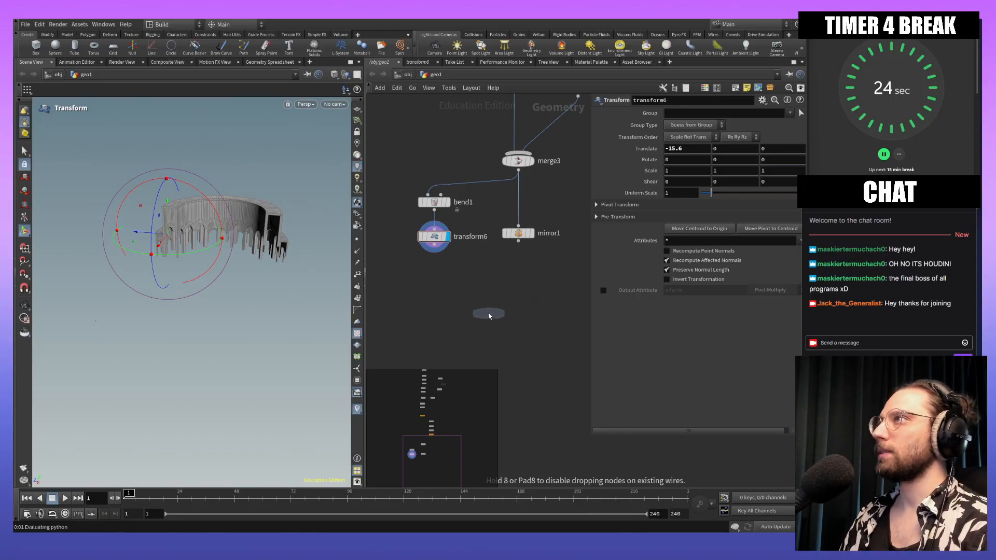
{"action": "left_click", "coordinate": [478, 303]}
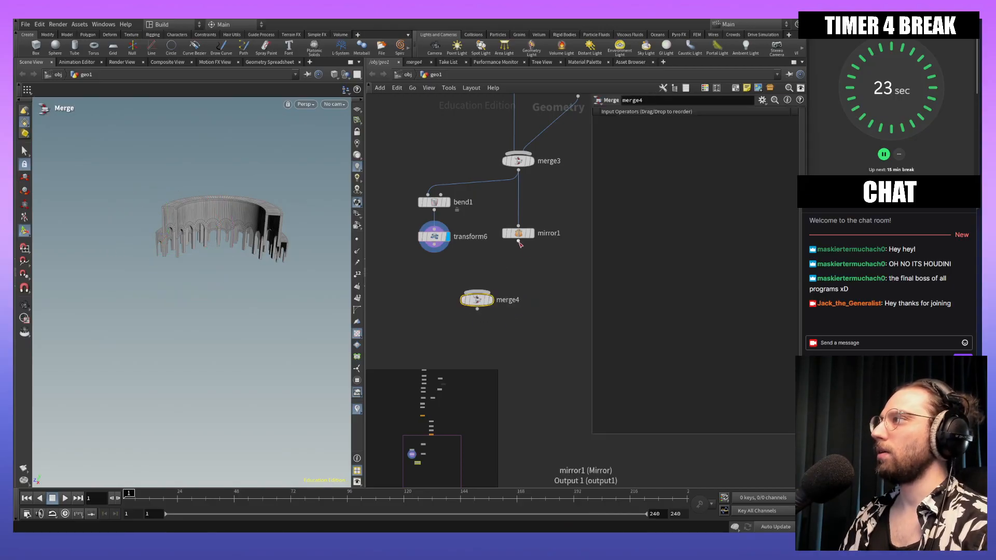
{"action": "left_click_drag", "start_coordinate": [519, 242], "coordinate": [478, 290]}
{"action": "left_click_drag", "start_coordinate": [435, 250], "coordinate": [477, 292]}
Step: Select the mirror1 node and view the mirrored arcades together with the curved arcade from above
{"action": "left_click_drag", "start_coordinate": [248, 279], "coordinate": [282, 338], "text": "alt"}
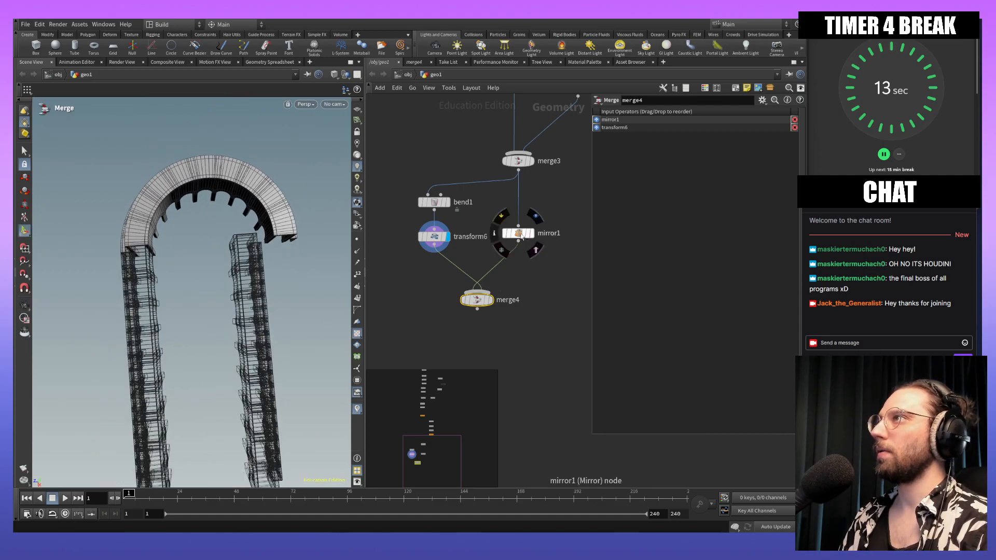
{"action": "left_click", "coordinate": [519, 234]}
{"action": "key", "text": "Escape"}
{"action": "left_click_drag", "start_coordinate": [222, 311], "coordinate": [319, 196]}
{"action": "key", "text": "Return"}
Step: Switch to the top view and examine how the curved arcade's free end lines up with the mirrored arcade
{"action": "left_click", "coordinate": [342, 104]}
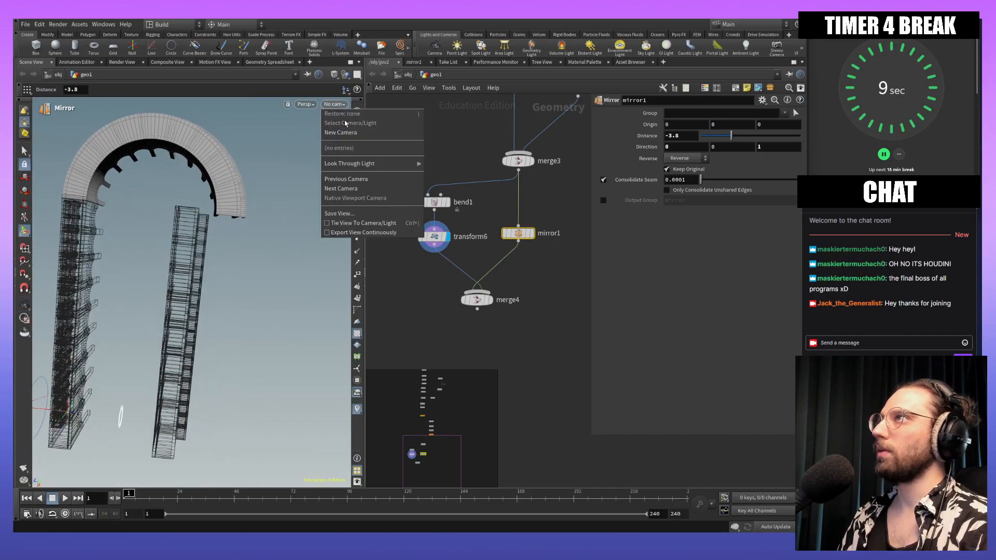
{"action": "left_click", "coordinate": [309, 107]}
{"action": "left_click", "coordinate": [309, 106]}
{"action": "mouse_move", "coordinate": [314, 124]}
{"action": "left_click", "coordinate": [390, 136]}
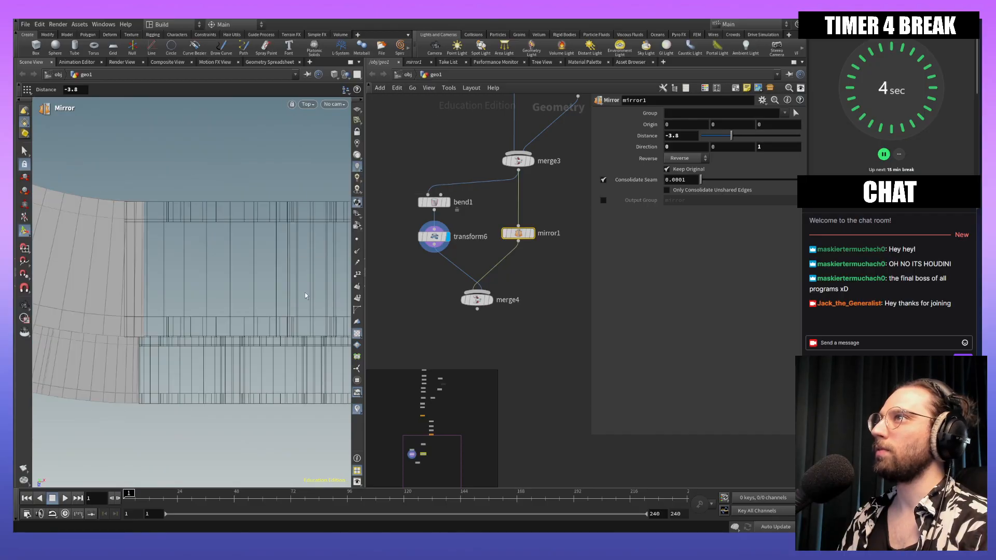
{"action": "middle_click_drag", "start_coordinate": [220, 211], "coordinate": [276, 362], "text": "alt"}
{"action": "right_click_drag", "start_coordinate": [278, 185], "coordinate": [254, 329], "text": "alt"}
{"action": "middle_click_drag", "start_coordinate": [229, 171], "coordinate": [203, 360], "text": "alt"}
{"action": "right_click_drag", "start_coordinate": [258, 207], "coordinate": [275, 233]}
{"action": "key", "text": "Return"}
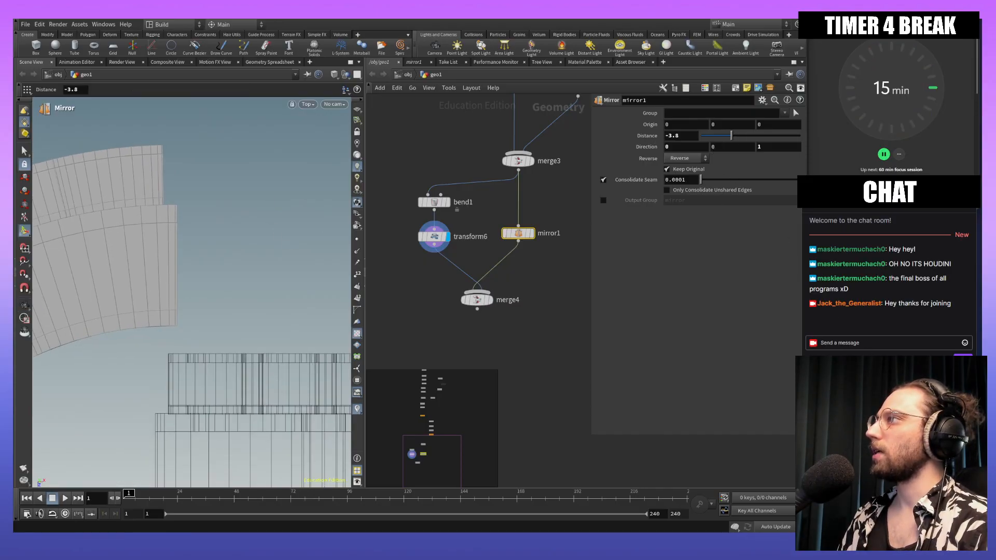
{"action": "left_click", "coordinate": [883, 155]}
{"action": "left_click", "coordinate": [876, 154]}
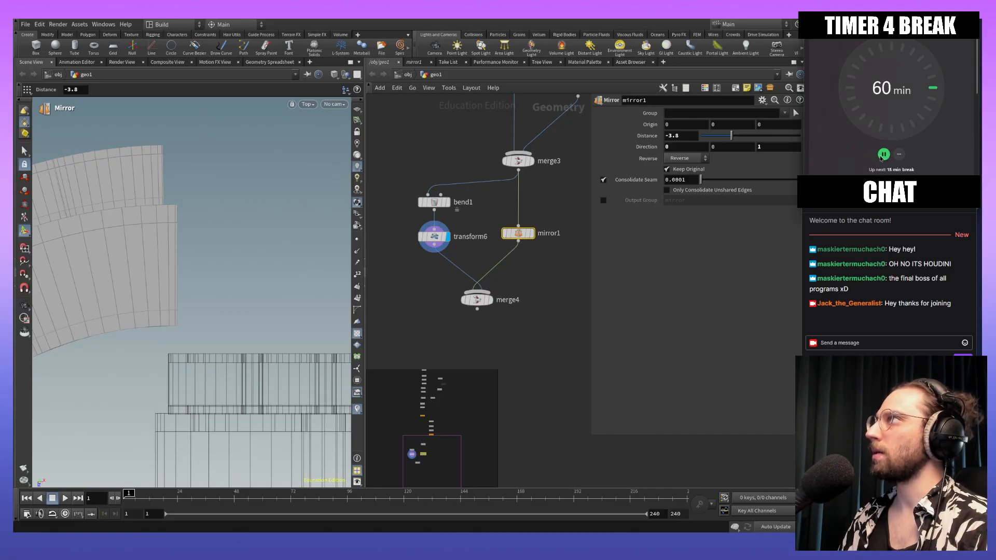
Step: Set the mirror1 distance to -5 to line up the mirrored arcade with the free end of the curve
{"action": "middle_click_drag", "start_coordinate": [225, 287], "coordinate": [238, 323], "text": "alt"}
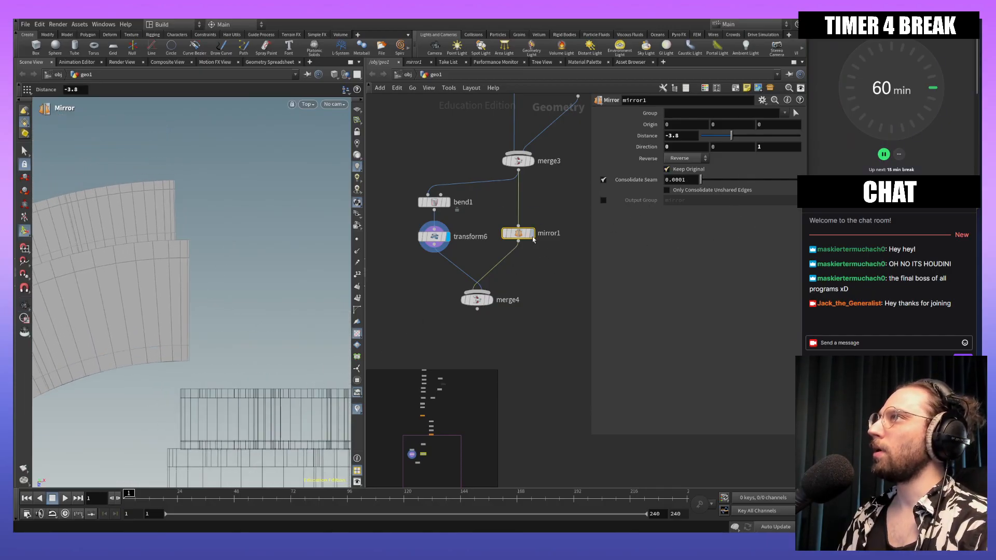
{"action": "mouse_move", "coordinate": [524, 236]}
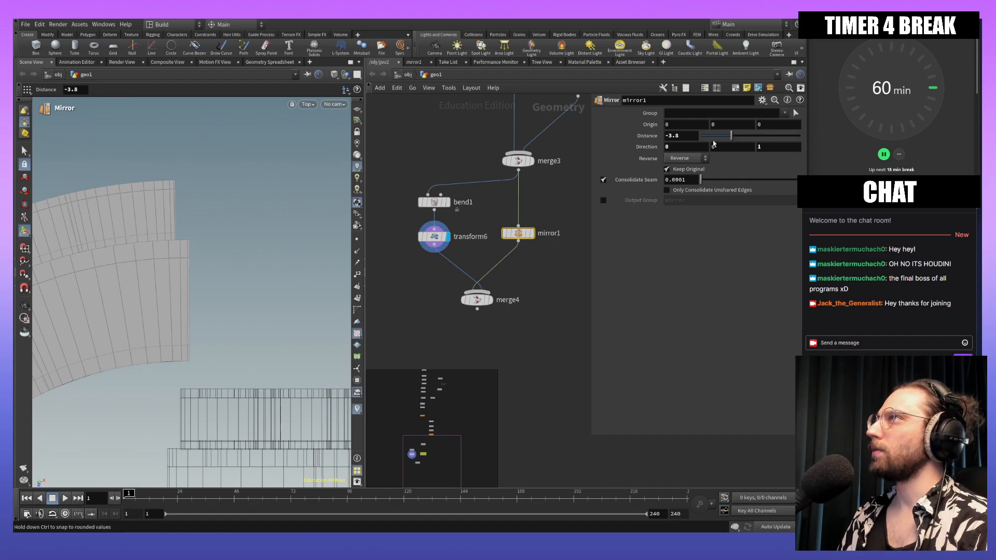
{"action": "middle_click_drag", "start_coordinate": [681, 135], "coordinate": [626, 146]}
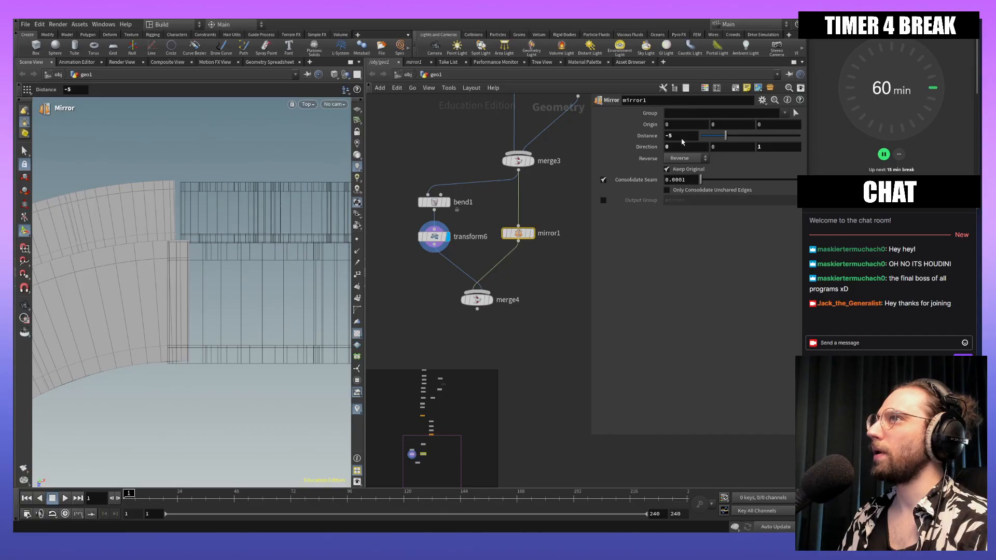
Step: Examine the joint between the curved arcade's end and the mirrored straight arcade from above
{"action": "middle_click_drag", "start_coordinate": [165, 281], "coordinate": [240, 269], "text": "alt"}
{"action": "right_click_drag", "start_coordinate": [240, 269], "coordinate": [260, 401], "text": "alt"}
{"action": "middle_click_drag", "start_coordinate": [260, 401], "coordinate": [271, 270], "text": "alt"}
{"action": "right_click_drag", "start_coordinate": [276, 343], "coordinate": [256, 353], "text": "alt"}
{"action": "middle_click_drag", "start_coordinate": [270, 236], "coordinate": [242, 421], "text": "alt"}
{"action": "right_click_drag", "start_coordinate": [242, 420], "coordinate": [242, 202], "text": "alt"}
{"action": "middle_click_drag", "start_coordinate": [244, 201], "coordinate": [232, 376], "text": "alt"}
{"action": "right_click_drag", "start_coordinate": [232, 376], "coordinate": [230, 317], "text": "alt"}
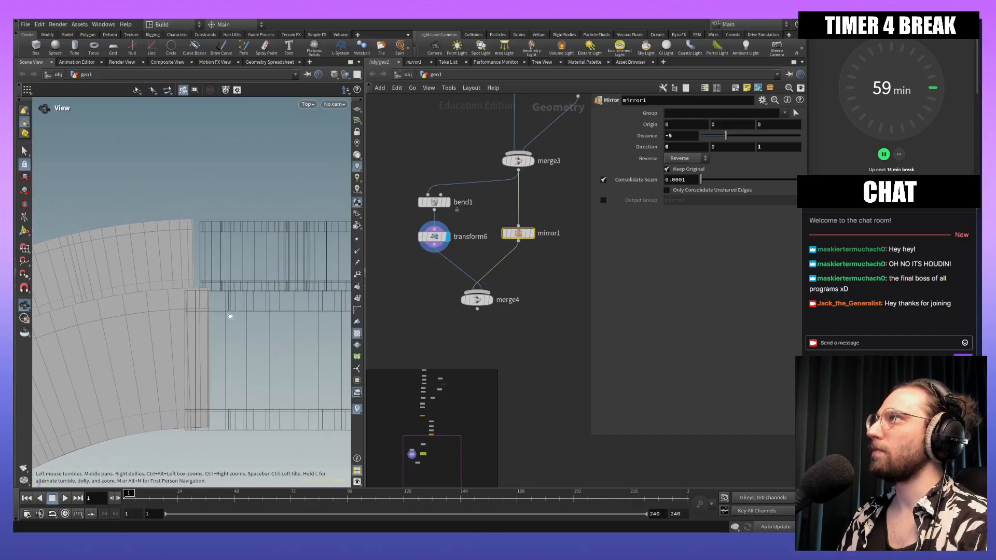
{"action": "middle_click_drag", "start_coordinate": [202, 382], "coordinate": [240, 325], "text": "alt"}
{"action": "key", "text": "Return"}
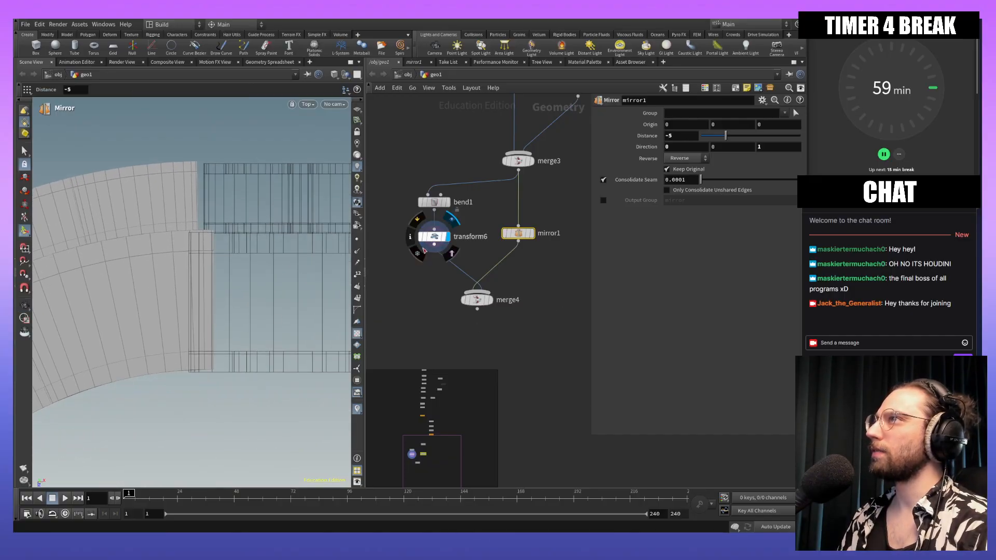
Step: Select the bend1 node, show mirror1 as a template and inspect how the curved arcade's end meets it
{"action": "left_click", "coordinate": [435, 203]}
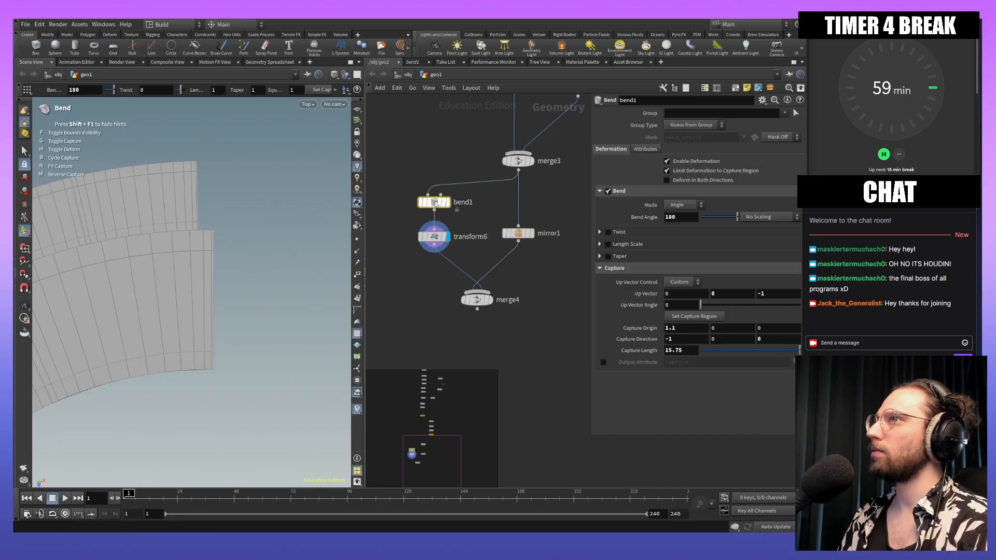
{"action": "left_click", "coordinate": [536, 249]}
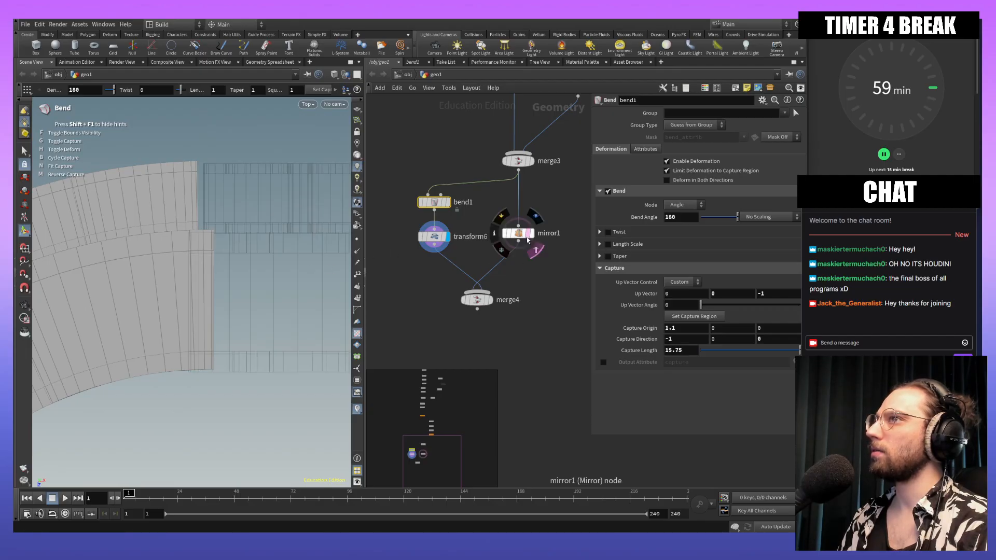
{"action": "middle_click_drag", "start_coordinate": [225, 287], "coordinate": [223, 336], "text": "alt"}
{"action": "right_click_drag", "start_coordinate": [223, 288], "coordinate": [225, 162], "text": "alt"}
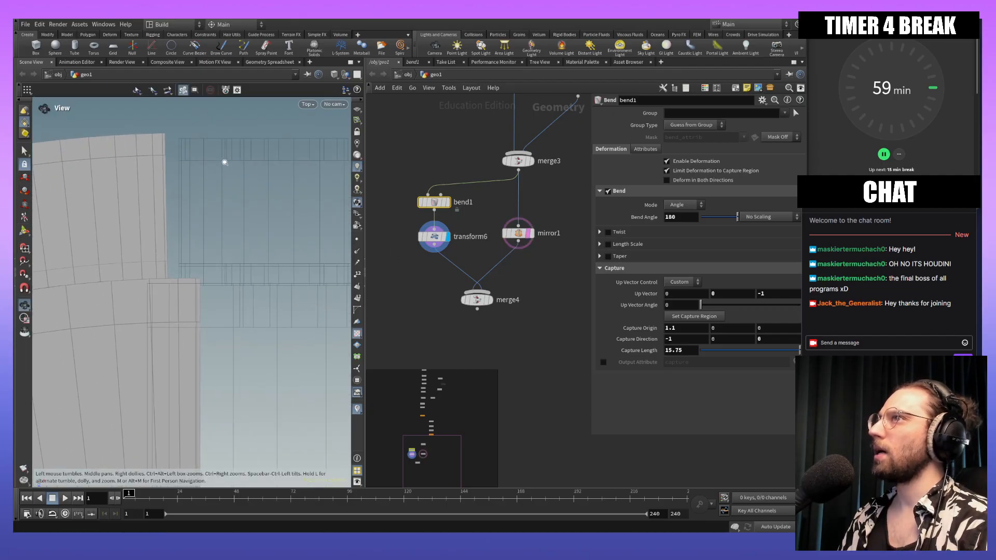
{"action": "middle_click_drag", "start_coordinate": [231, 272], "coordinate": [233, 294], "text": "alt"}
{"action": "right_click_drag", "start_coordinate": [233, 265], "coordinate": [200, 291], "text": "alt"}
{"action": "middle_click_drag", "start_coordinate": [220, 363], "coordinate": [224, 193]}
{"action": "right_click_drag", "start_coordinate": [225, 194], "coordinate": [209, 278]}
{"action": "middle_click_drag", "start_coordinate": [243, 230], "coordinate": [246, 373]}
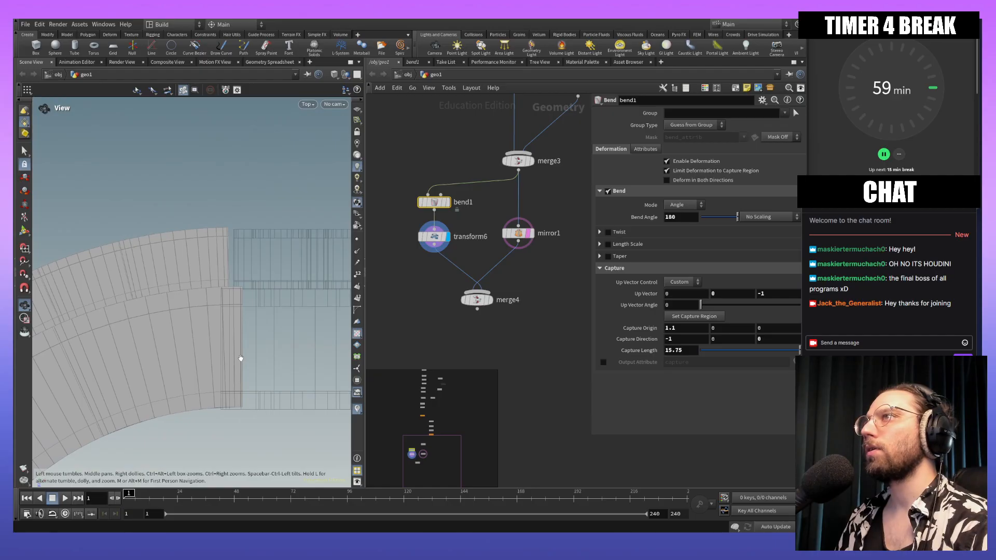
{"action": "middle_click_drag", "start_coordinate": [262, 337], "coordinate": [261, 357]}
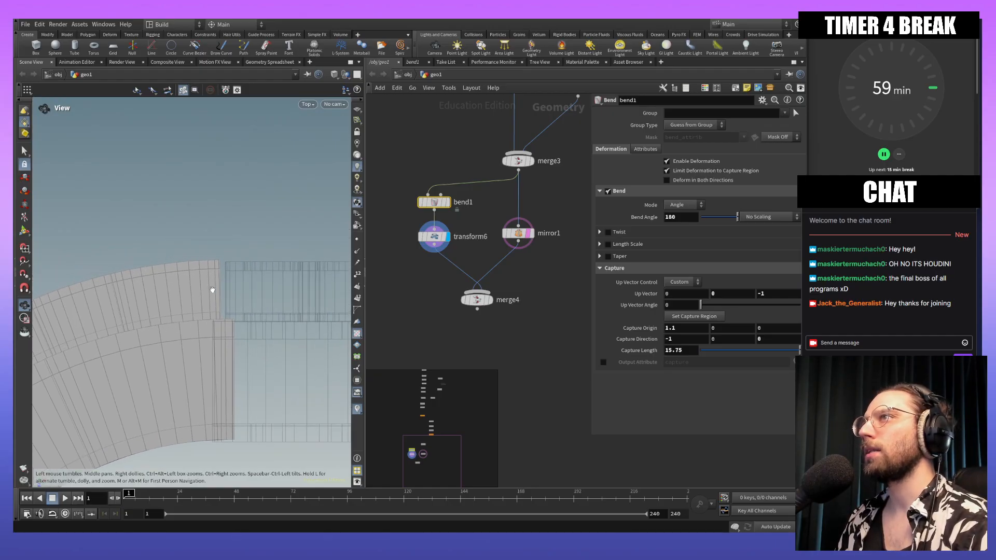
Step: Set the bend1 bend angle to 181 to close the gap with the mirrored arcade
{"action": "key", "text": "Return"}
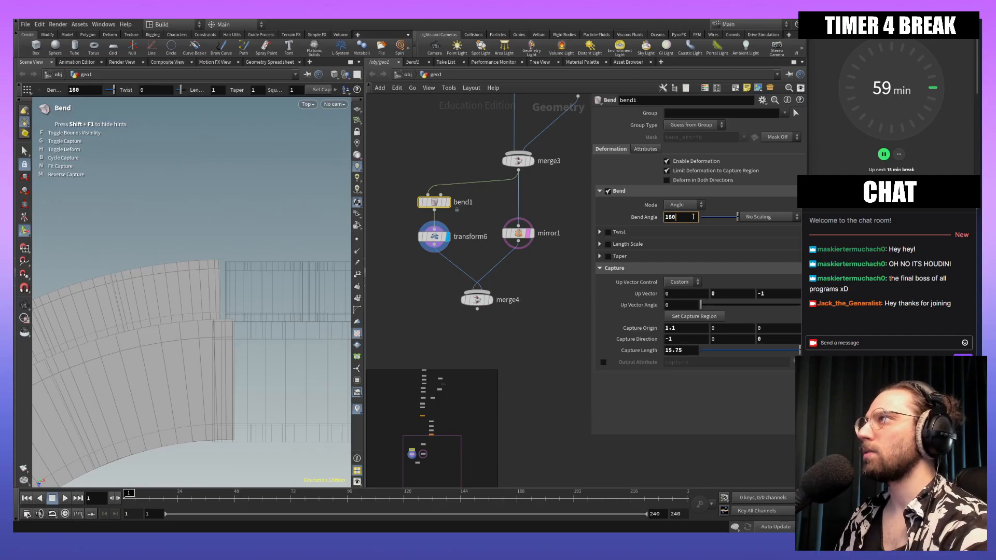
{"action": "key", "text": "Return"}
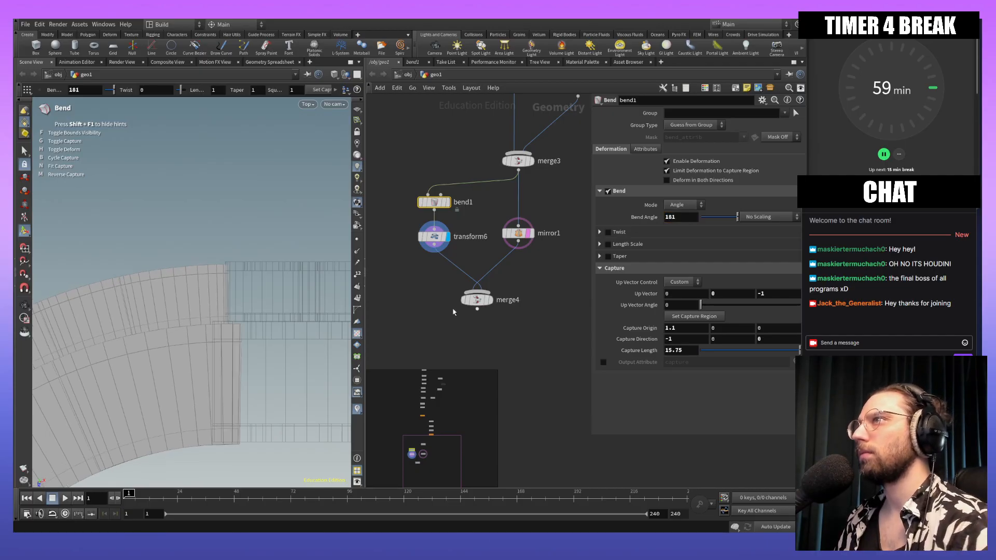
{"action": "middle_click_drag", "start_coordinate": [269, 382], "coordinate": [219, 288], "text": "alt"}
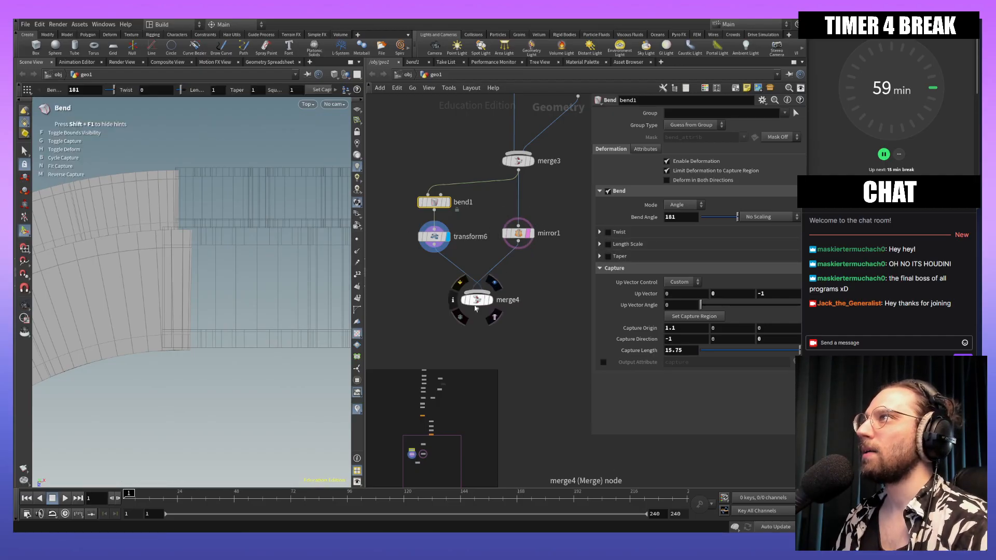
Step: Set the mirror1 distance to -4.99 and display the merge4 node
{"action": "left_click", "coordinate": [477, 304]}
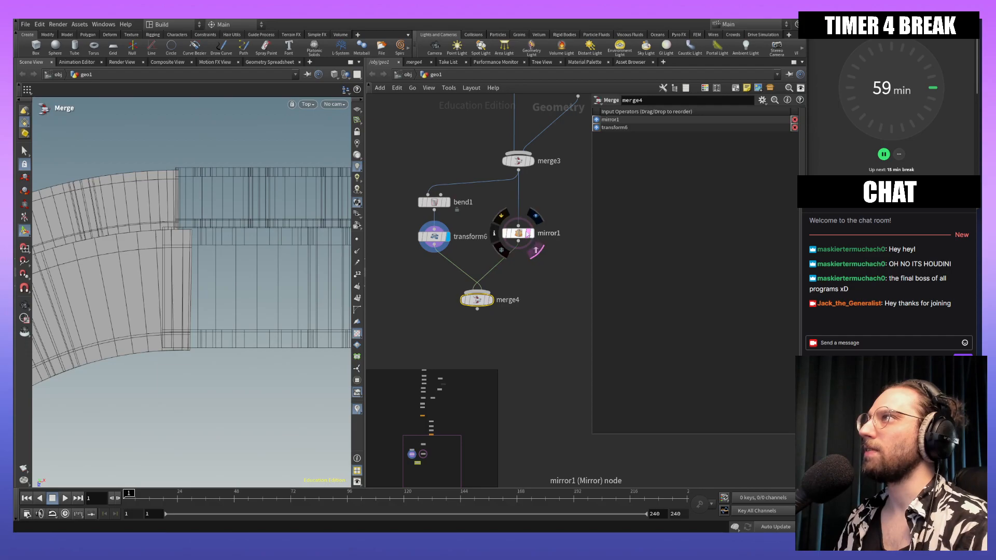
{"action": "left_click", "coordinate": [518, 237]}
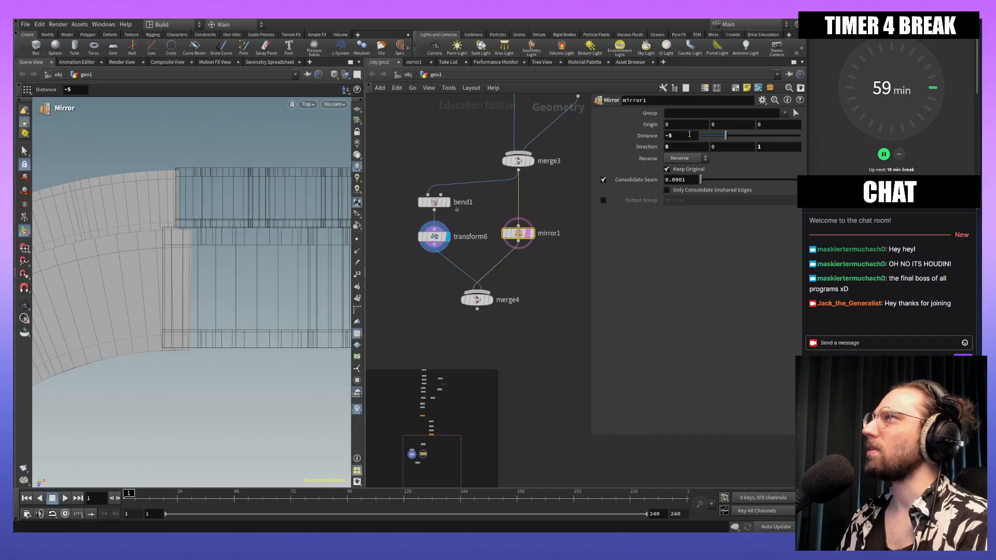
{"action": "middle_click_drag", "start_coordinate": [683, 138], "coordinate": [697, 154]}
{"action": "left_click", "coordinate": [489, 300]}
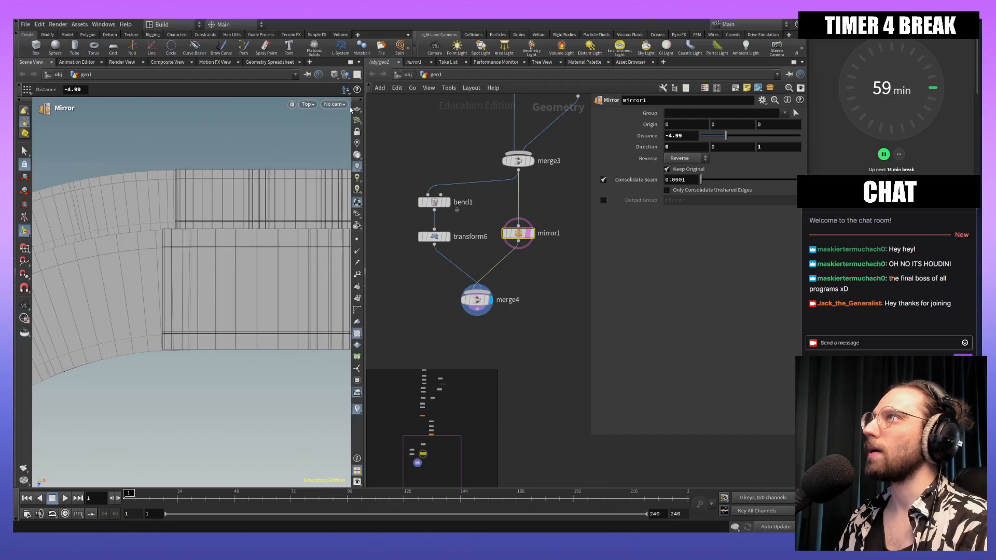
Step: Switch the viewport from the top to the perspective view and save the scene
{"action": "left_click", "coordinate": [344, 105]}
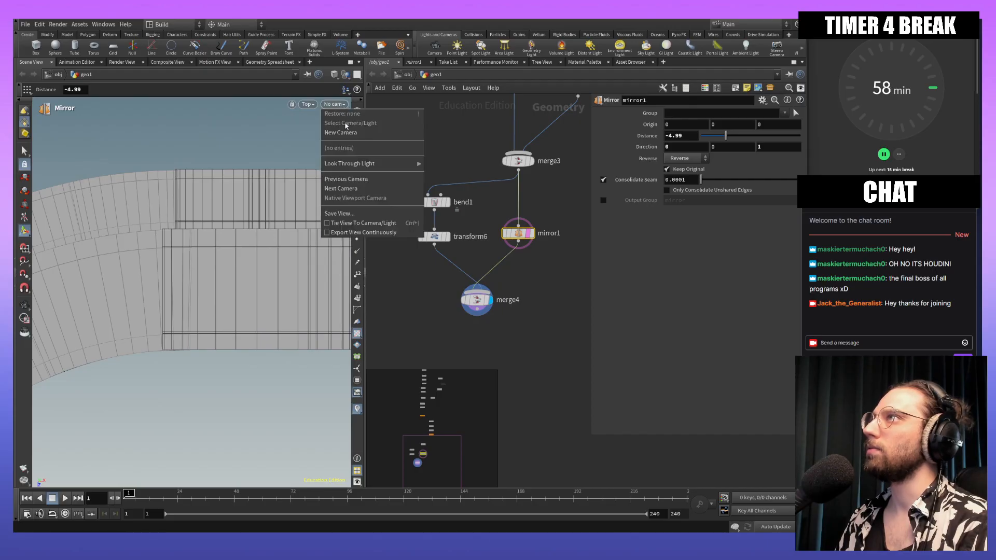
{"action": "left_click", "coordinate": [307, 104]}
{"action": "mouse_move", "coordinate": [322, 123]}
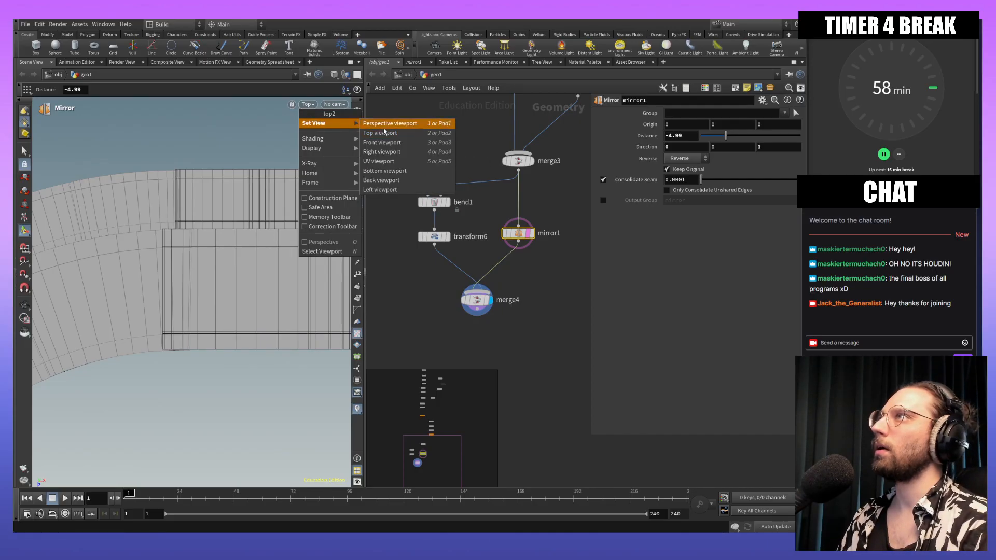
{"action": "left_click", "coordinate": [385, 125]}
{"action": "left_click_drag", "start_coordinate": [200, 343], "coordinate": [145, 276], "text": "alt"}
{"action": "key", "text": "ctrl+s"}
Step: Inspect the merged arcade building from several angles, including the columns and the curved end
{"action": "middle_click_drag", "start_coordinate": [207, 423], "coordinate": [213, 329], "text": "alt"}
{"action": "left_click_drag", "start_coordinate": [212, 330], "coordinate": [286, 340]}
{"action": "left_click_drag", "start_coordinate": [125, 289], "coordinate": [216, 186]}
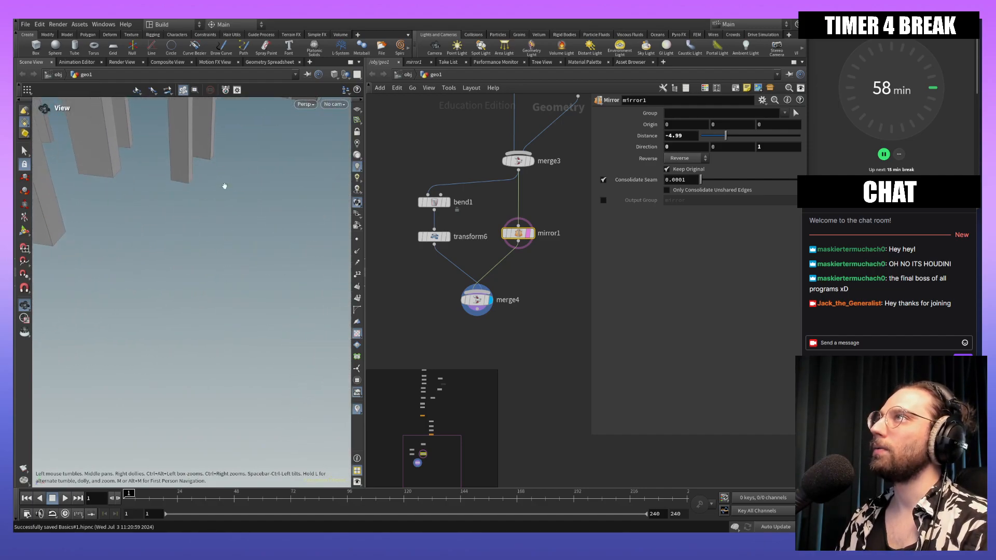
{"action": "left_click_drag", "start_coordinate": [234, 303], "coordinate": [223, 255]}
{"action": "left_click_drag", "start_coordinate": [219, 306], "coordinate": [269, 215]}
{"action": "left_click_drag", "start_coordinate": [260, 281], "coordinate": [323, 364]}
{"action": "left_click_drag", "start_coordinate": [293, 394], "coordinate": [248, 362]}
{"action": "key", "text": "Return"}
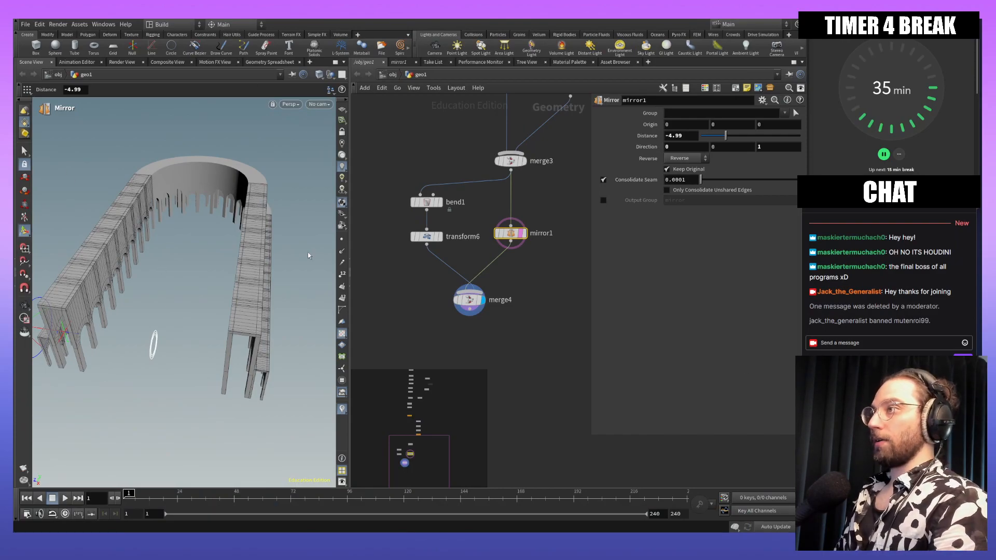
Step: Widen the scene view and narrow the parameter pane to give the node network more room
{"action": "left_click_drag", "start_coordinate": [351, 277], "coordinate": [375, 276]}
{"action": "middle_click_drag", "start_coordinate": [566, 325], "coordinate": [546, 360]}
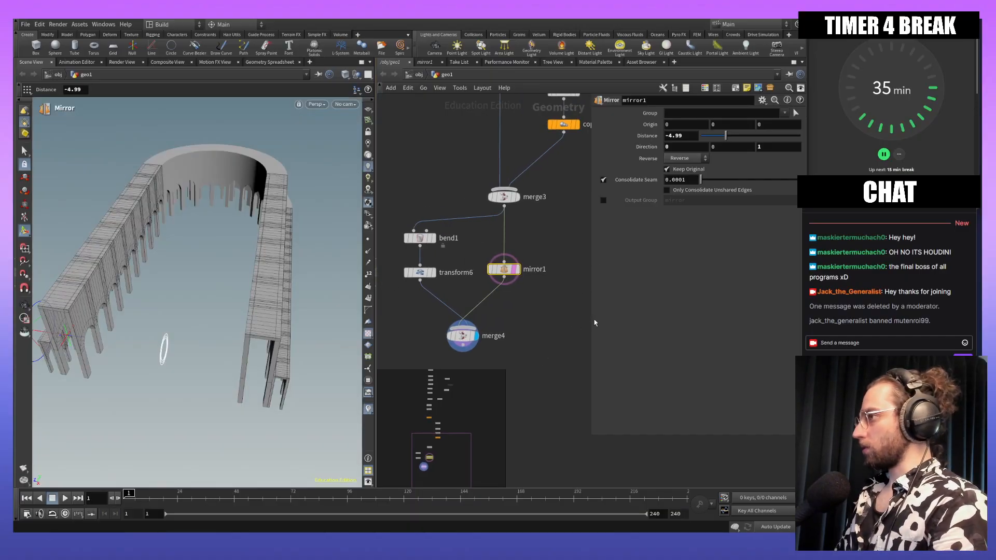
{"action": "left_click_drag", "start_coordinate": [591, 318], "coordinate": [633, 319]}
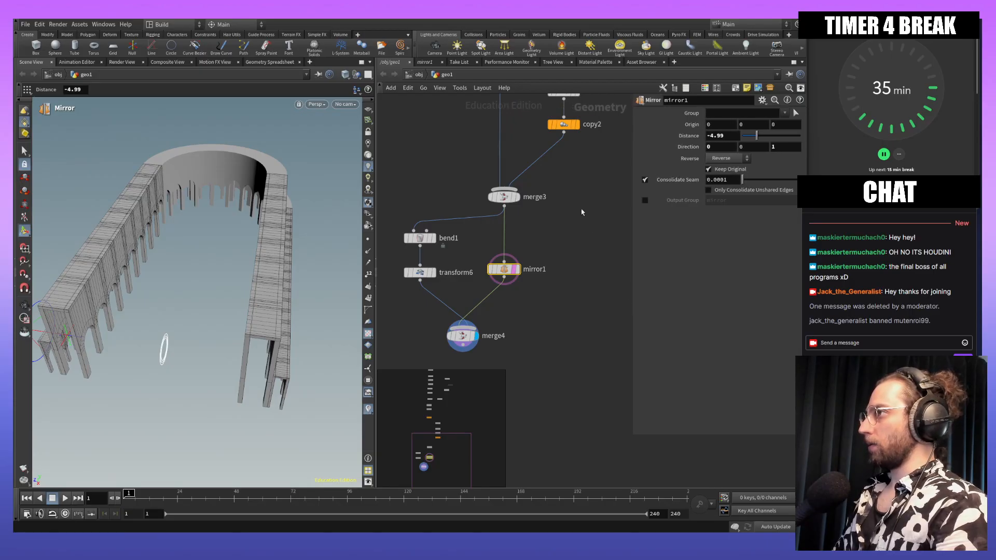
Step: Display the copy1 node higher up the network to show its straight row of arches
{"action": "middle_click_drag", "start_coordinate": [583, 168], "coordinate": [595, 264]}
{"action": "scroll", "coordinate": [595, 264], "scroll_direction": "down", "scroll_amount": 6}
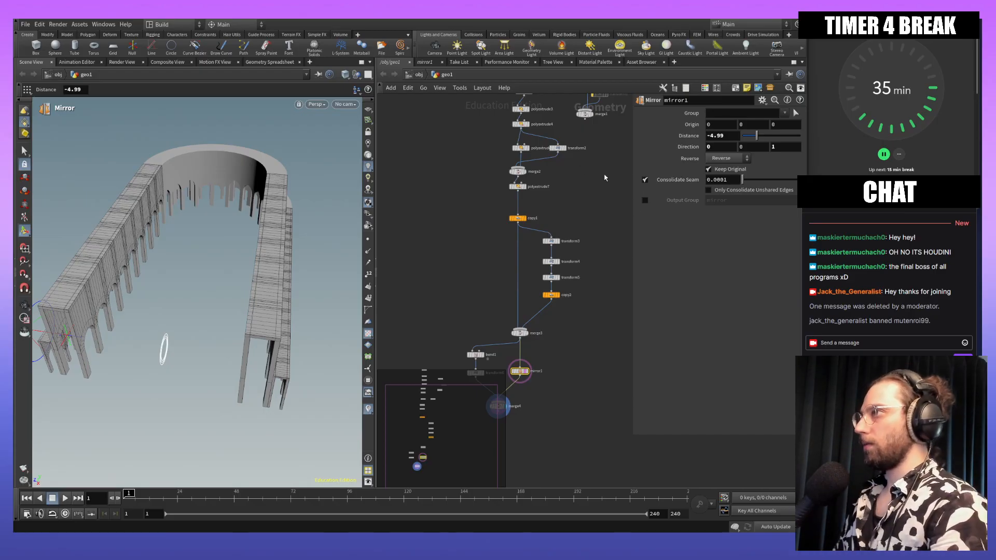
{"action": "middle_click_drag", "start_coordinate": [598, 186], "coordinate": [590, 268]}
{"action": "left_click_drag", "start_coordinate": [180, 336], "coordinate": [109, 350], "text": "alt"}
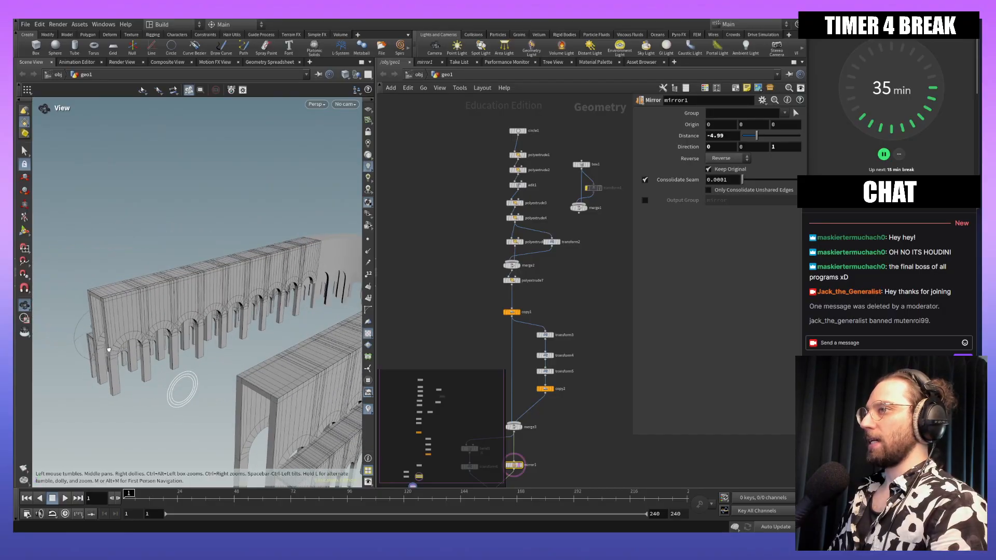
{"action": "left_click", "coordinate": [520, 318]}
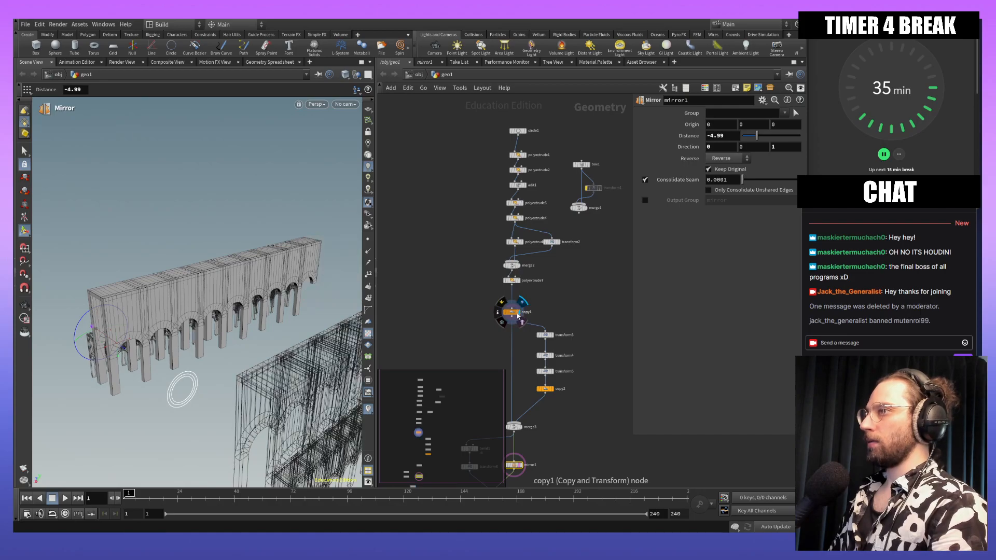
Step: Insert a Copy and Transform node directly after copy1, on the connection running to merge3
{"action": "middle_click_drag", "start_coordinate": [582, 324], "coordinate": [588, 248]}
{"action": "scroll", "coordinate": [588, 248], "scroll_direction": "up", "scroll_amount": 4}
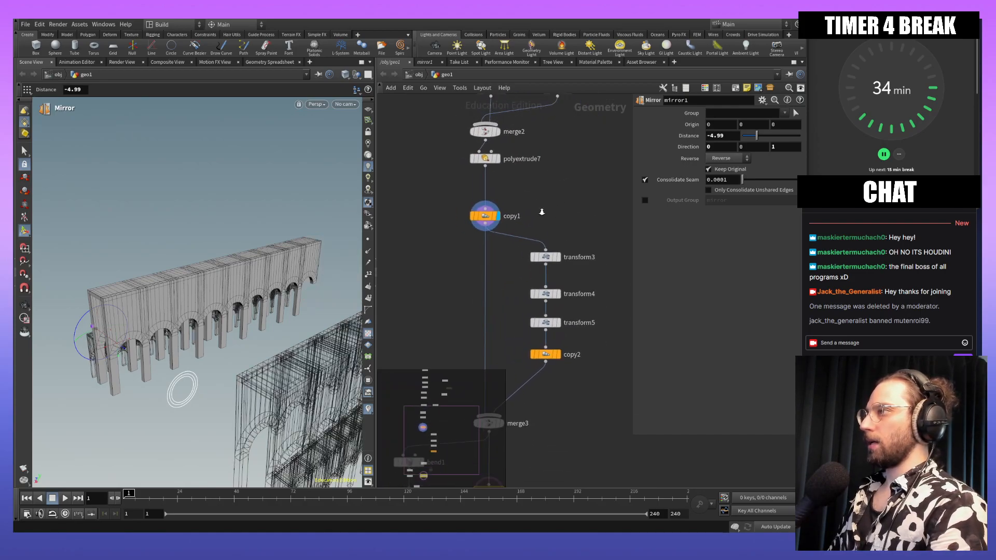
{"action": "left_click_drag", "start_coordinate": [499, 217], "coordinate": [503, 187]}
{"action": "key", "text": "Tab"}
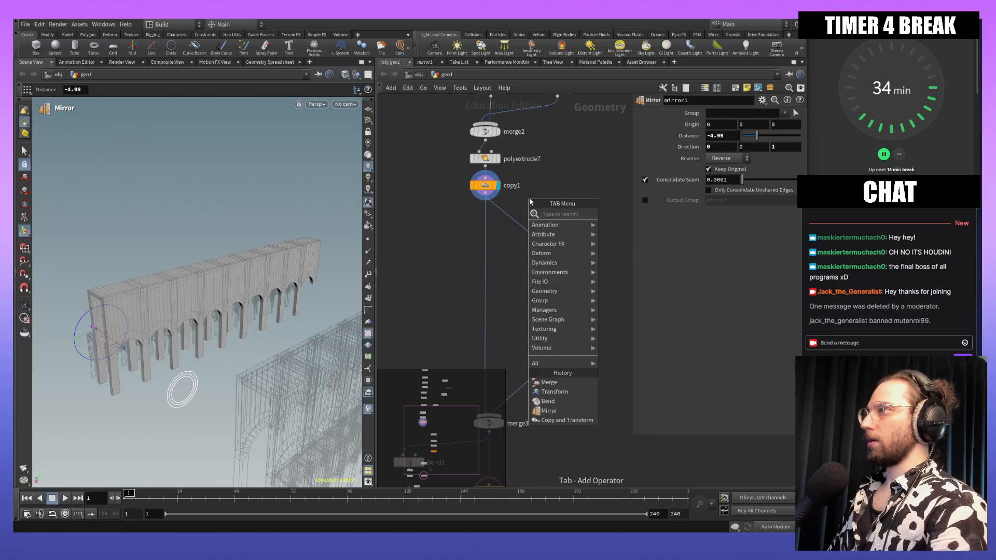
{"action": "type", "text": "cop"}
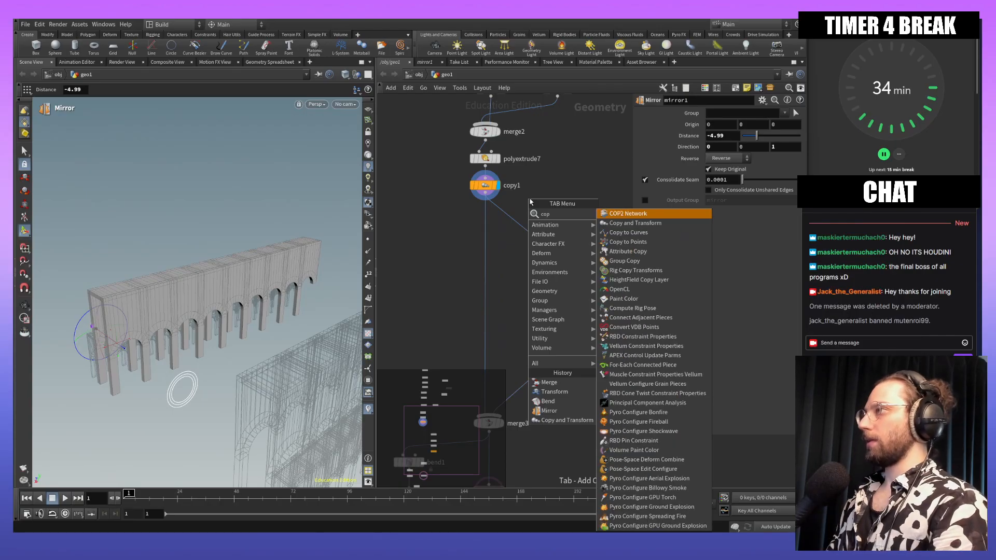
{"action": "type", "text": "y"}
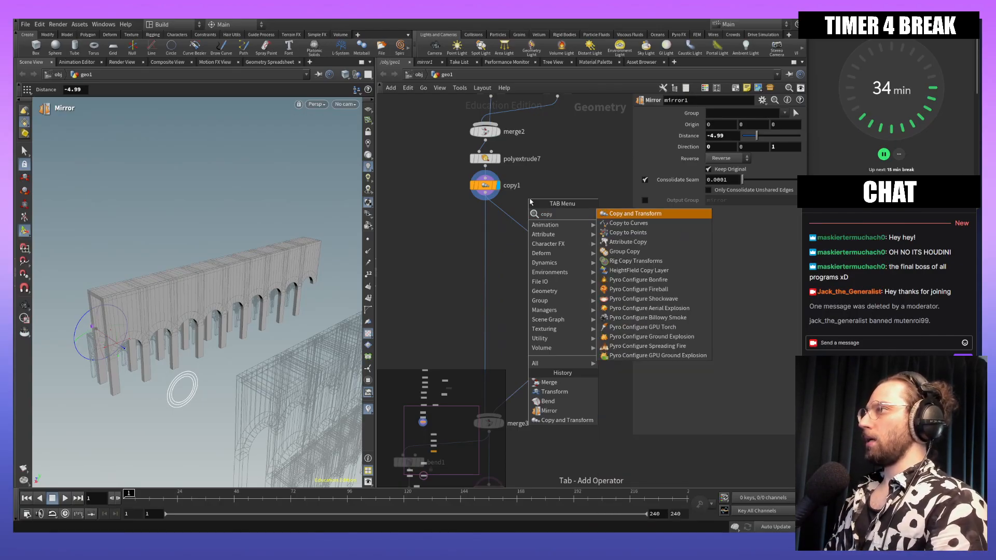
{"action": "key", "text": "Return"}
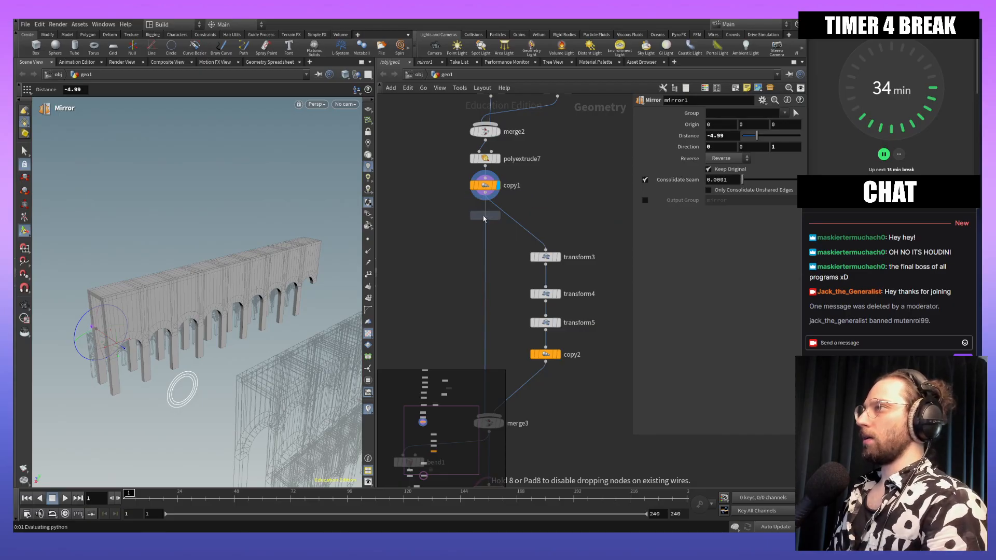
{"action": "left_click", "coordinate": [487, 213]}
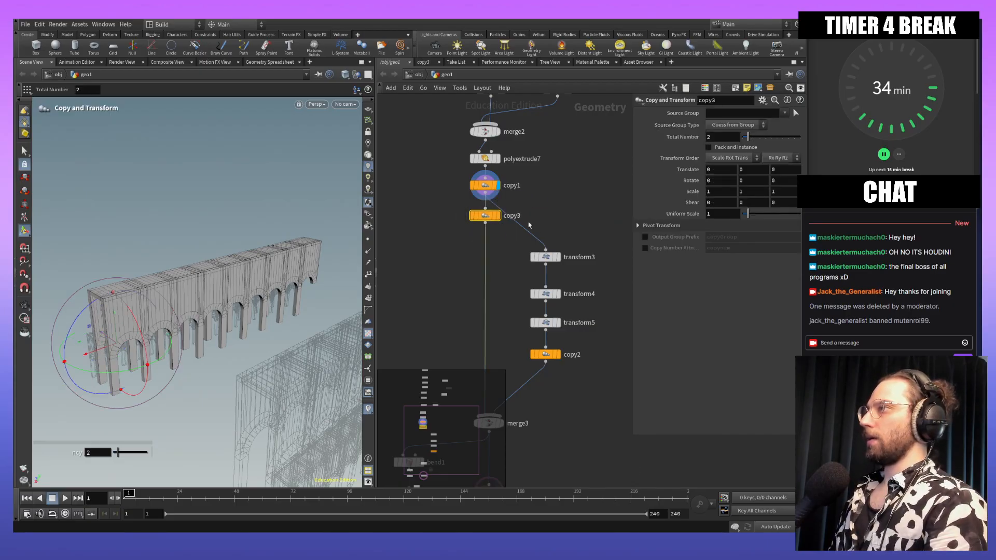
Step: Feed transform3 from the new copy3 node and make copy3 the displayed node
{"action": "left_click_drag", "start_coordinate": [546, 251], "coordinate": [486, 222]}
{"action": "left_click", "coordinate": [497, 215]}
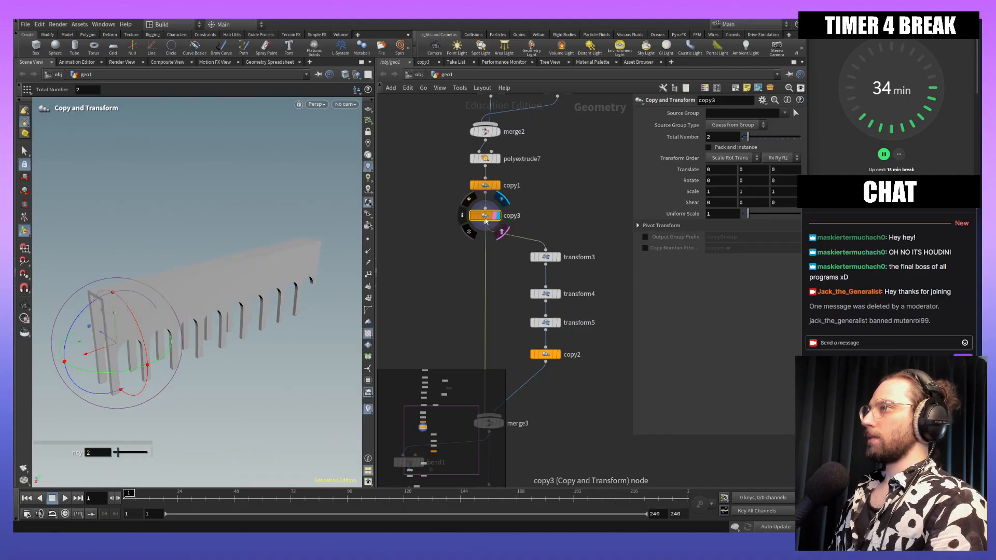
Step: Show merge4 as a template overlay and set copy3's Y translation to 4.7 to stack a second arcade level
{"action": "middle_click_drag", "start_coordinate": [519, 411], "coordinate": [587, 212]}
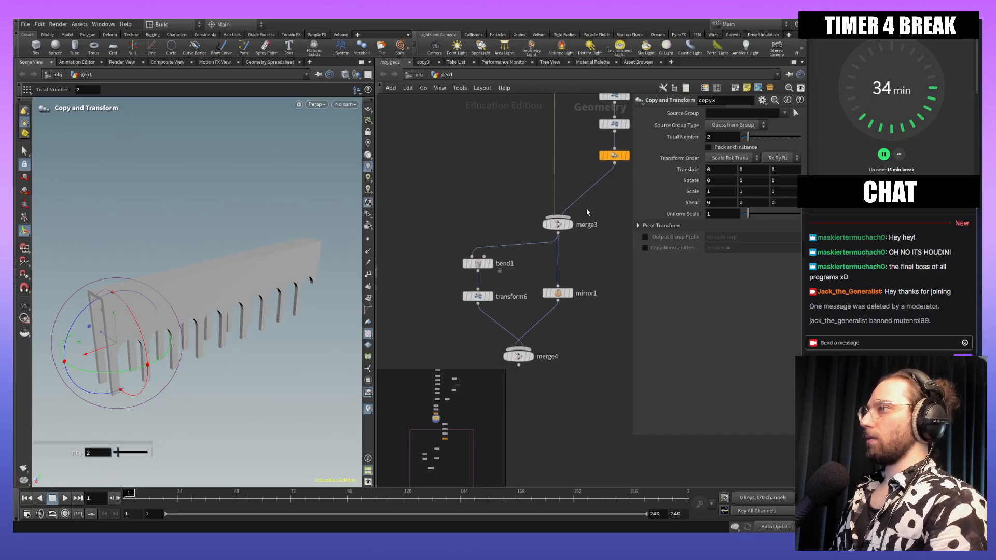
{"action": "left_click", "coordinate": [528, 357]}
{"action": "middle_click_drag", "start_coordinate": [293, 279], "coordinate": [274, 292], "text": "alt"}
{"action": "middle_click_drag", "start_coordinate": [531, 156], "coordinate": [495, 255]}
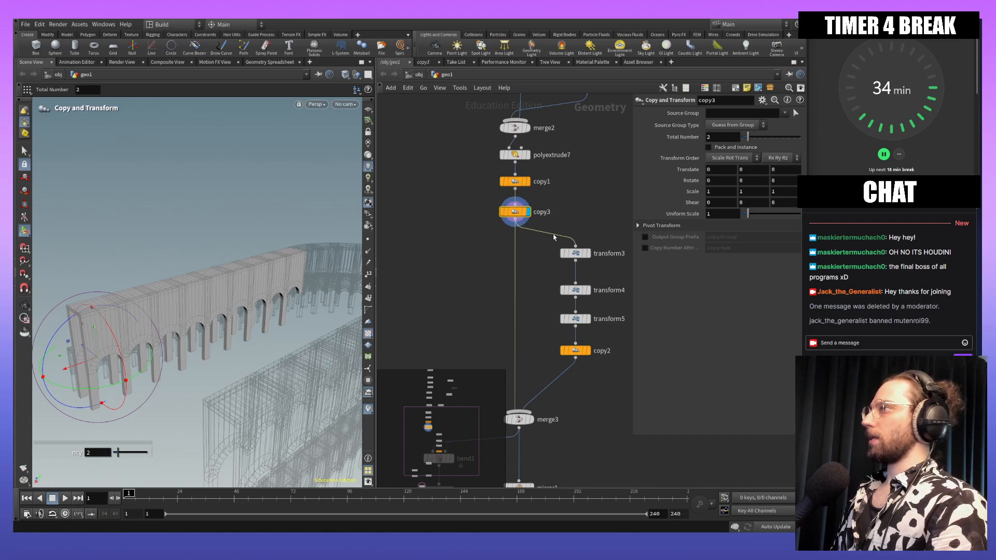
{"action": "middle_click_drag", "start_coordinate": [749, 168], "coordinate": [944, 147]}
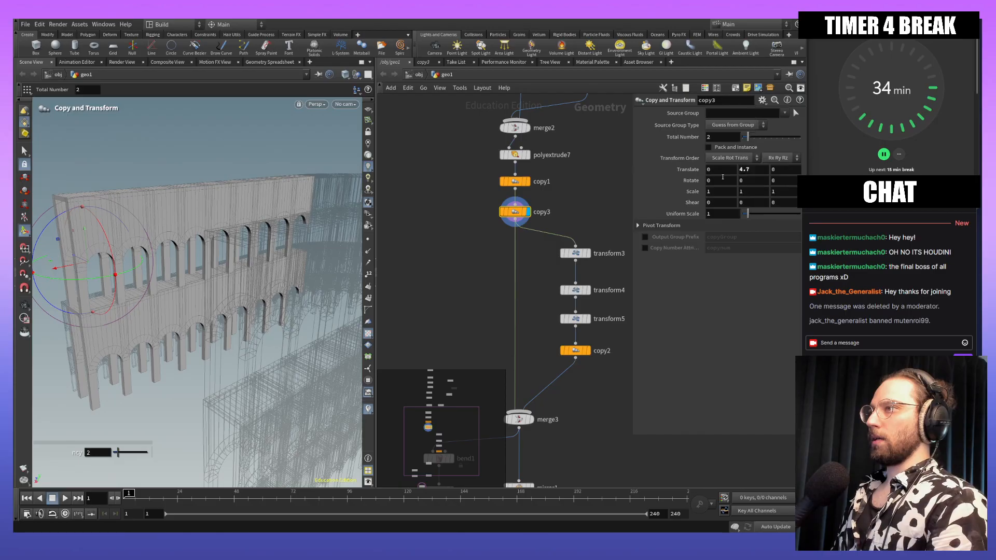
{"action": "mouse_move", "coordinate": [286, 299]}
{"action": "left_mouse_down", "text": "alt"}
{"action": "mouse_move", "coordinate": [314, 293]}
{"action": "mouse_move", "coordinate": [240, 216]}
{"action": "mouse_move", "coordinate": [222, 216]}
{"action": "mouse_move", "coordinate": [234, 280]}
{"action": "mouse_move", "coordinate": [225, 287]}
{"action": "mouse_move", "coordinate": [265, 285]}
{"action": "mouse_move", "coordinate": [270, 296]}
{"action": "mouse_move", "coordinate": [309, 288]}
{"action": "mouse_move", "coordinate": [258, 289]}
{"action": "mouse_move", "coordinate": [223, 311]}
{"action": "mouse_move", "coordinate": [299, 292]}
{"action": "mouse_move", "coordinate": [285, 299]}
{"action": "left_mouse_up", "text": "alt"}
{"action": "key", "text": "Return"}
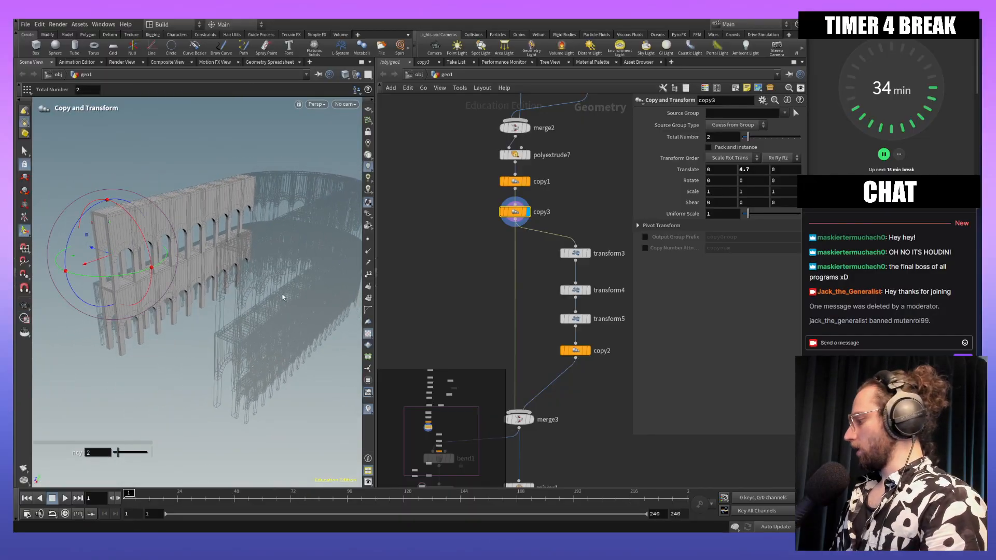
Step: Display the merge4 node so the complete two-level arcade is shown
{"action": "middle_click_drag", "start_coordinate": [551, 435], "coordinate": [563, 249]}
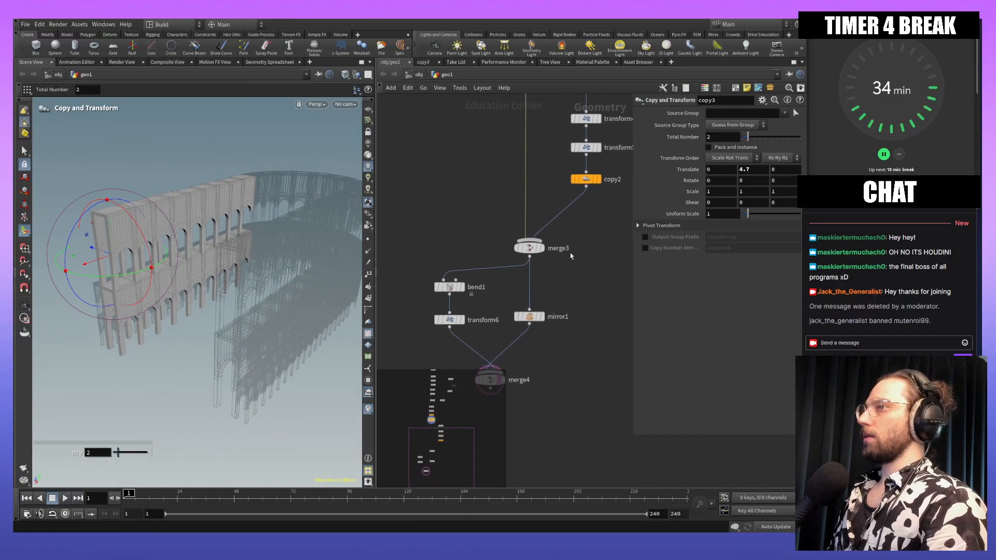
{"action": "middle_click_drag", "start_coordinate": [525, 360], "coordinate": [574, 316]}
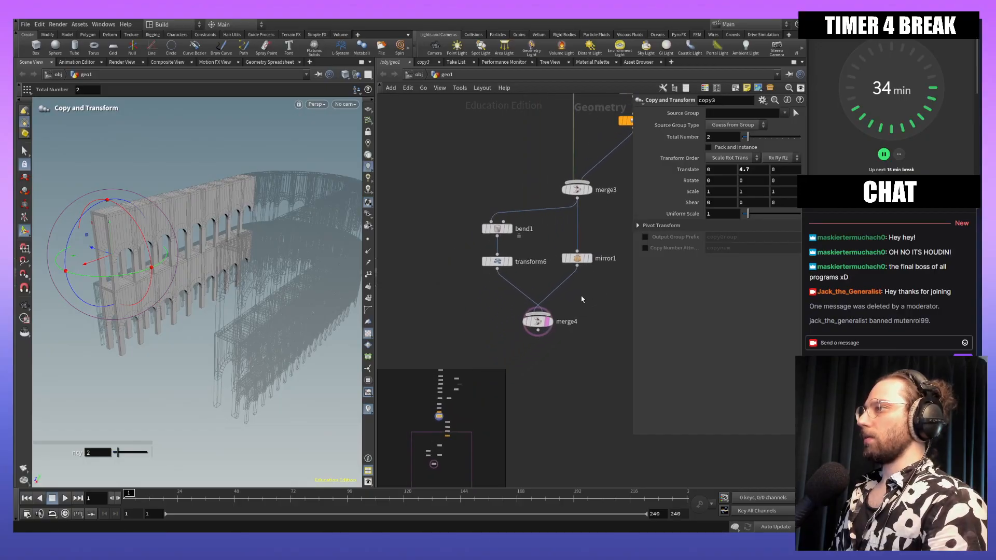
{"action": "left_click", "coordinate": [551, 322]}
{"action": "mouse_move", "coordinate": [170, 356]}
{"action": "left_mouse_down"}
{"action": "mouse_move", "coordinate": [231, 351]}
{"action": "mouse_move", "coordinate": [171, 347]}
{"action": "left_mouse_up"}
{"action": "key", "text": "Return"}
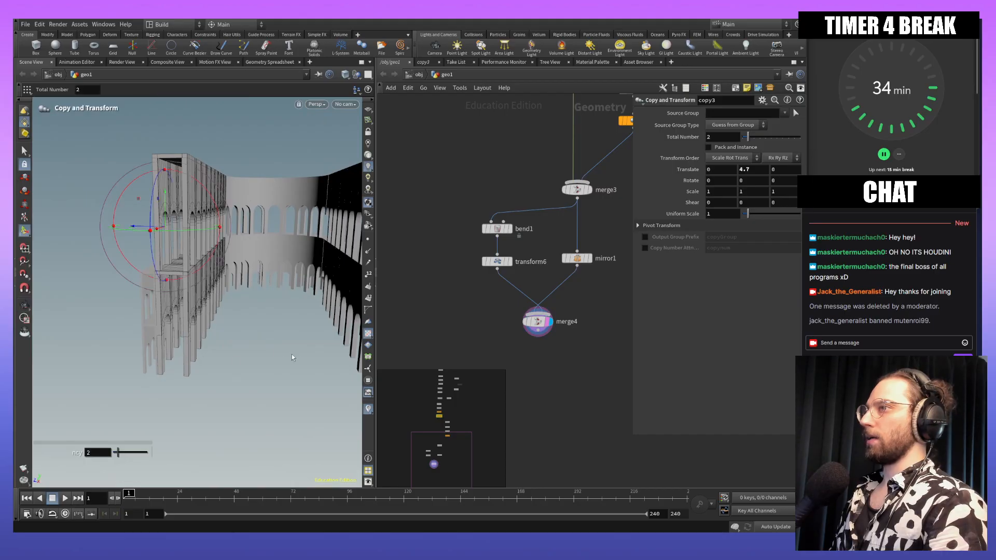
Step: Examine the merged two-level arcade from inside and outside, checking the arches and the curved section
{"action": "key", "text": "Escape"}
{"action": "left_click_drag", "start_coordinate": [294, 358], "coordinate": [205, 342]}
{"action": "key", "text": "Return"}
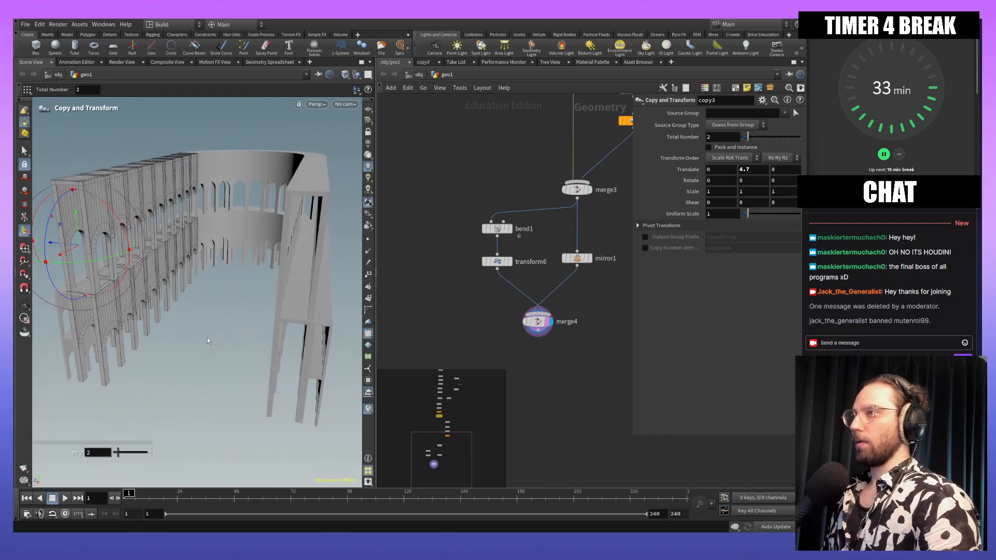
{"action": "key", "text": "space"}
{"action": "left_click_drag", "start_coordinate": [210, 305], "coordinate": [264, 257]}
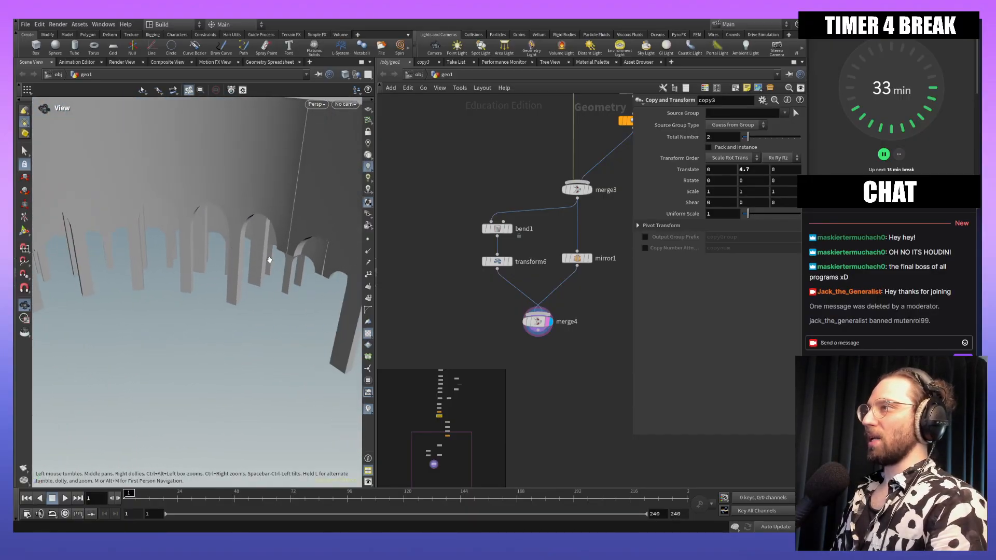
{"action": "left_click_drag", "start_coordinate": [298, 222], "coordinate": [55, 233]}
{"action": "key", "text": "Return"}
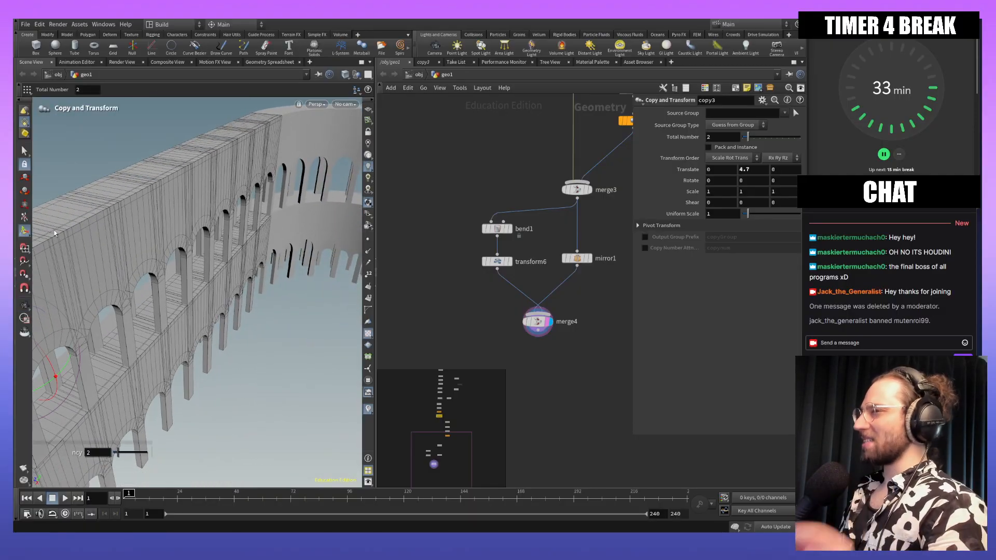
{"action": "key", "text": "Escape"}
{"action": "left_click_drag", "start_coordinate": [225, 216], "coordinate": [228, 291]}
{"action": "left_click_drag", "start_coordinate": [150, 330], "coordinate": [231, 296]}
{"action": "key", "text": "Return"}
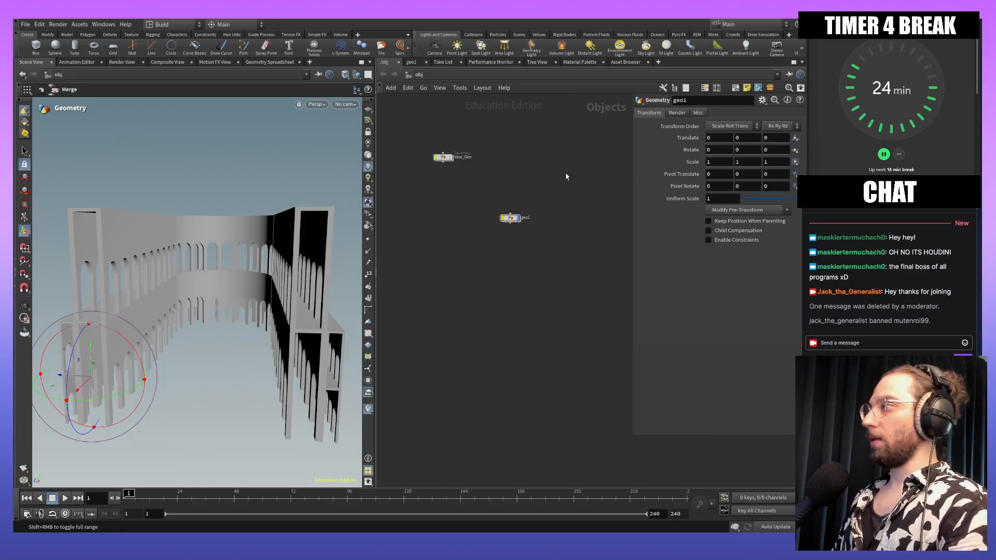
{"action": "middle_click_drag", "start_coordinate": [498, 258], "coordinate": [503, 319]}
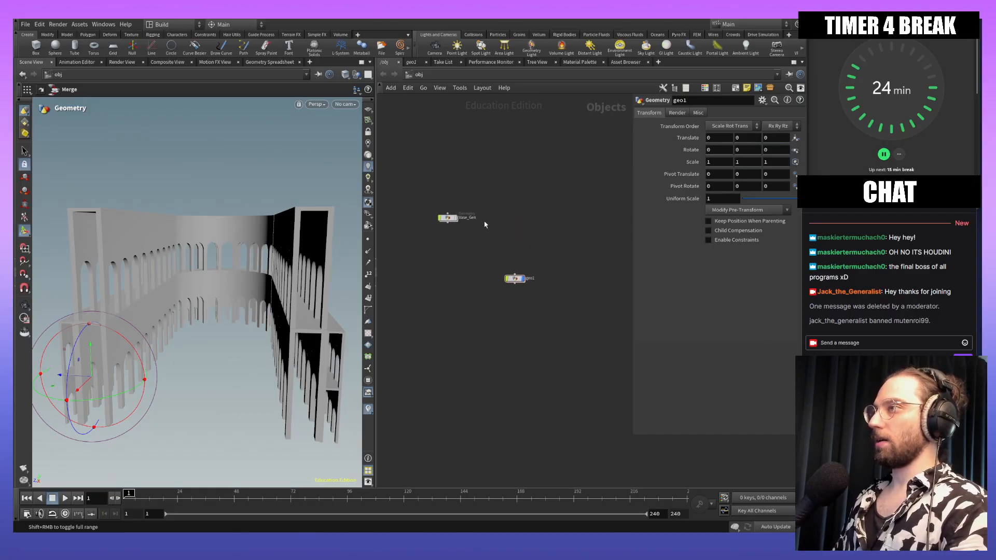
{"action": "scroll", "coordinate": [489, 227], "scroll_direction": "up", "scroll_amount": 5}
{"action": "middle_click_drag", "start_coordinate": [500, 266], "coordinate": [538, 223]}
{"action": "middle_click_drag", "start_coordinate": [541, 283], "coordinate": [498, 231]}
{"action": "scroll", "coordinate": [490, 228], "scroll_direction": "down", "scroll_amount": 2}
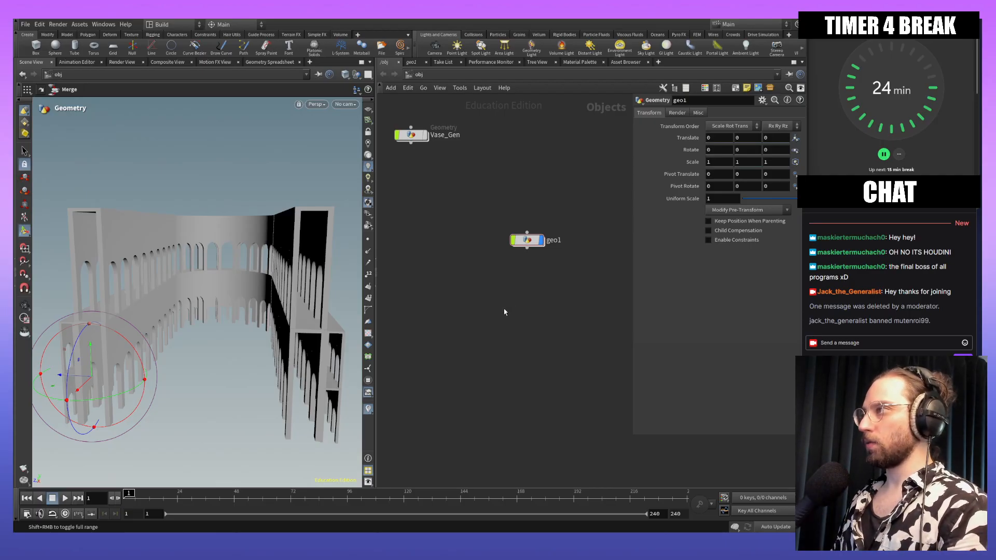
{"action": "middle_click_drag", "start_coordinate": [493, 183], "coordinate": [500, 254]}
{"action": "scroll", "coordinate": [500, 257], "scroll_direction": "down", "scroll_amount": 5}
{"action": "scroll", "coordinate": [508, 280], "scroll_direction": "up", "scroll_amount": 4}
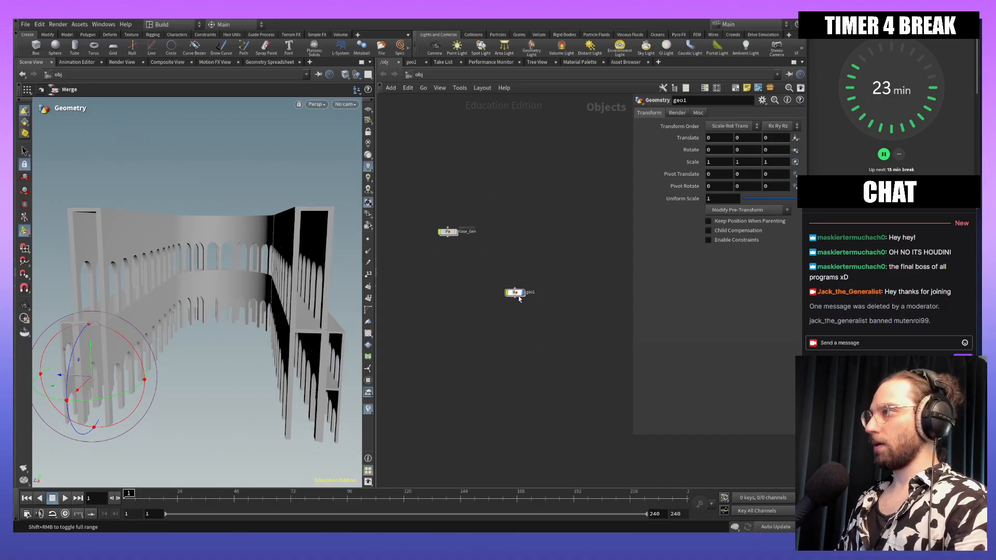
Step: Rename the geo1 object as Column_Gen
{"action": "left_click", "coordinate": [518, 291]}
{"action": "double_click", "coordinate": [542, 291]}
{"action": "double_click", "coordinate": [546, 291]}
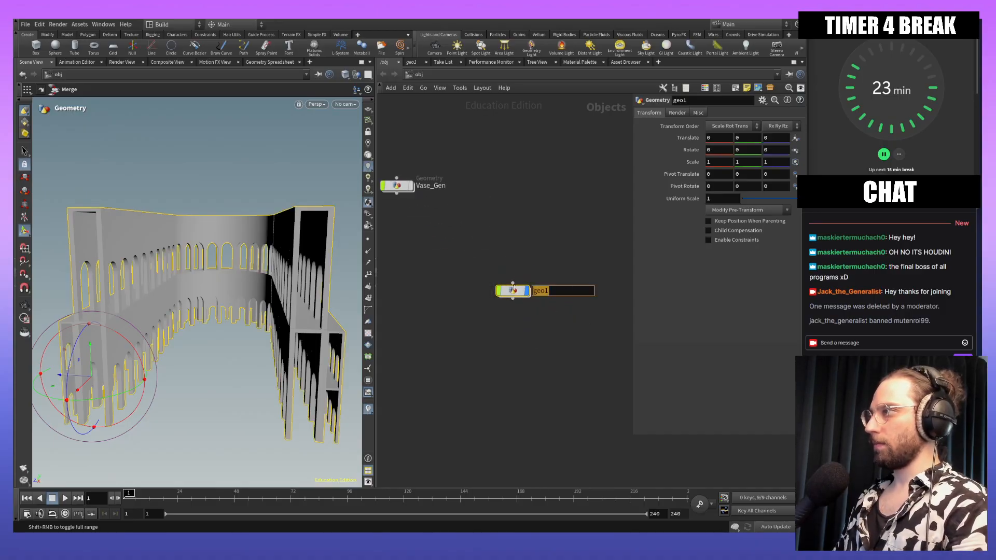
{"action": "type", "text": "Column"}
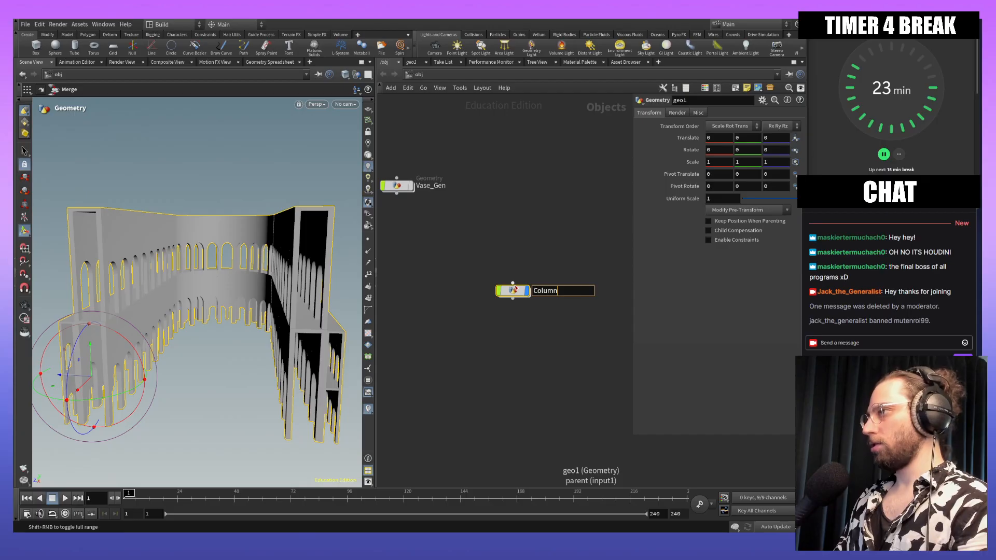
{"action": "type", "text": "_Gen"}
{"action": "key", "text": "Return"}
Step: Place Column_Gen directly below Vase_Gen in the object network and hide it in the scene
{"action": "left_click_drag", "start_coordinate": [514, 292], "coordinate": [406, 224]}
{"action": "left_click", "coordinate": [423, 217]}
{"action": "left_click", "coordinate": [492, 245]}
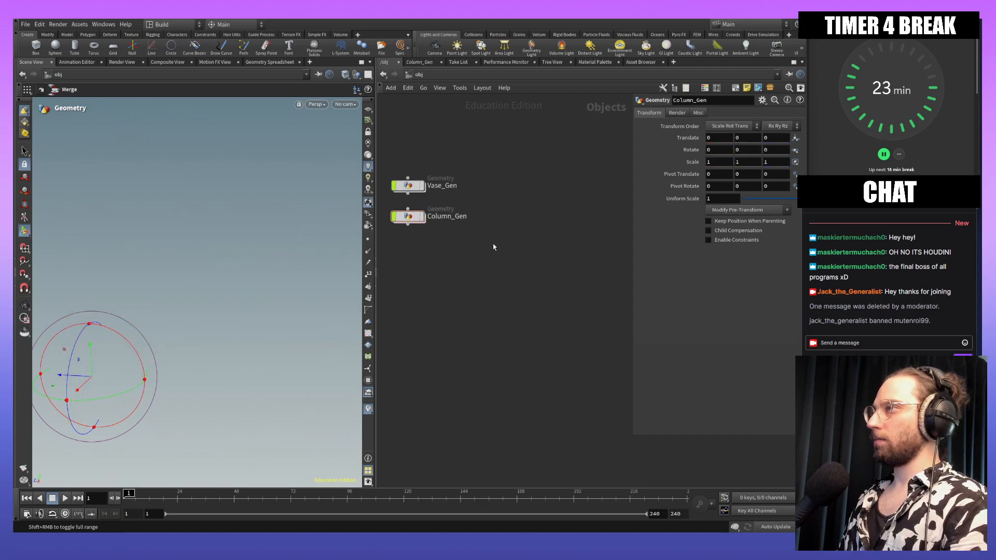
Step: Create a new Geometry object in the object network and open its empty network
{"action": "key", "text": "ctrl+a"}
{"action": "key", "text": "Tab"}
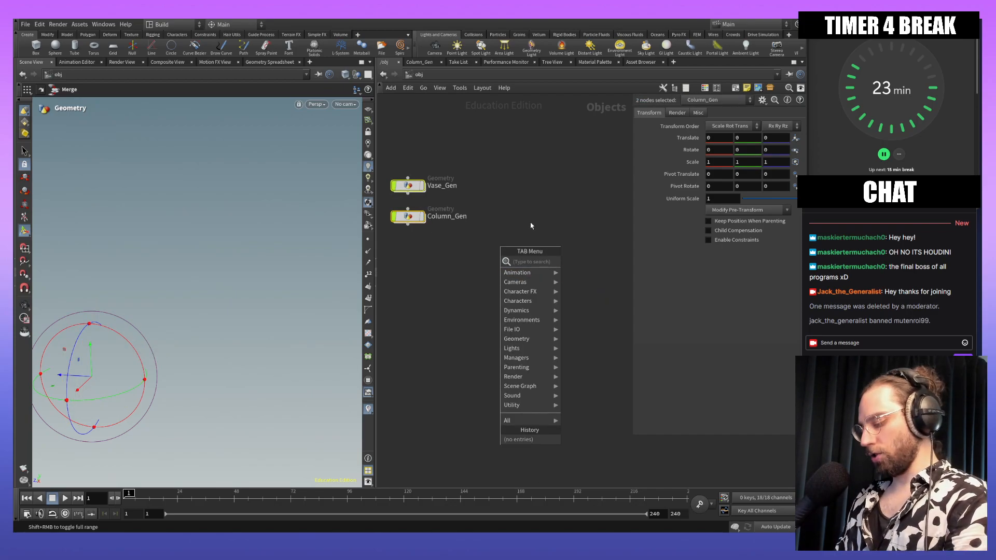
{"action": "type", "text": "geo"}
{"action": "key", "text": "Return"}
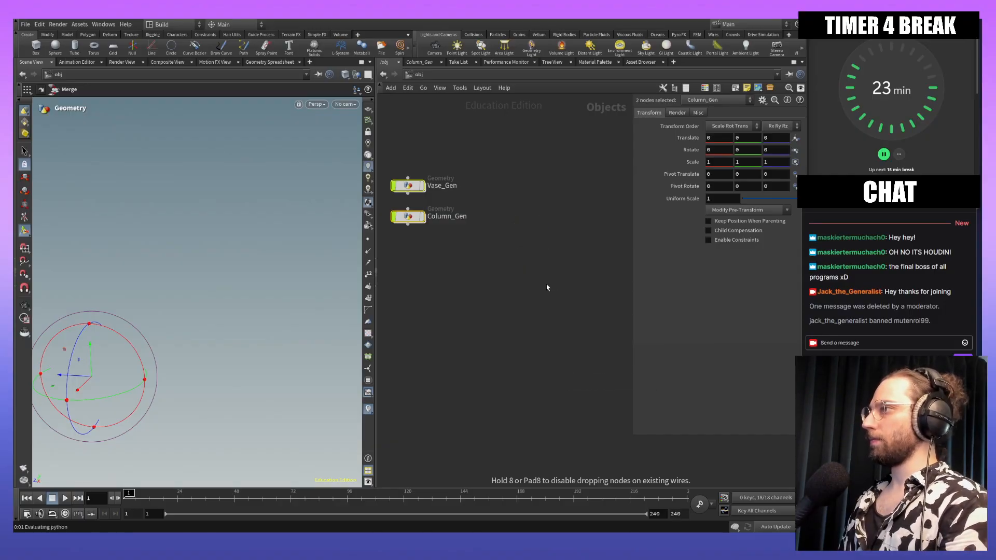
{"action": "left_click", "coordinate": [547, 285]}
{"action": "double_click", "coordinate": [552, 286]}
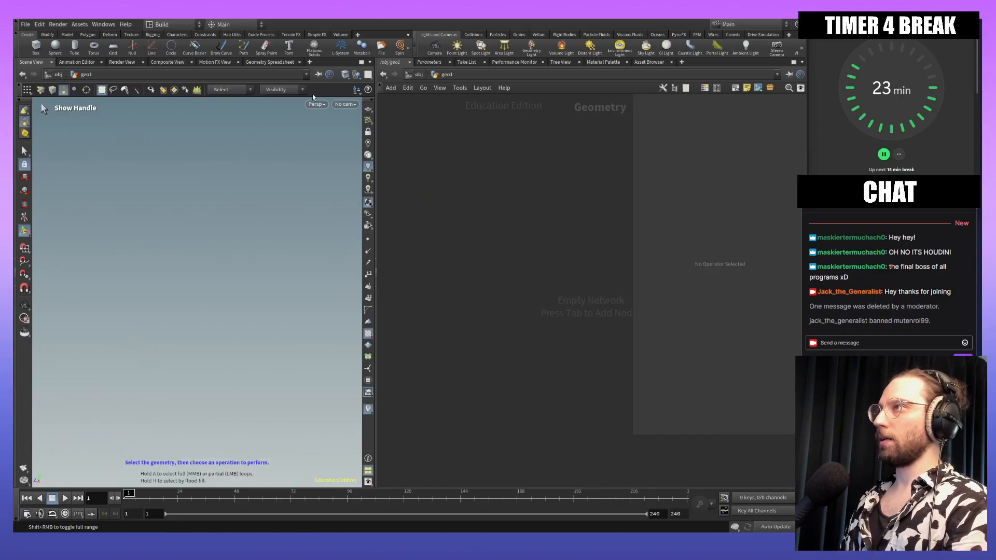
Step: Turn on the reference grid in the scene view and frame it at an angle from above
{"action": "left_click", "coordinate": [368, 109]}
{"action": "middle_click_drag", "start_coordinate": [151, 293], "coordinate": [223, 261], "text": "alt"}
{"action": "left_click_drag", "start_coordinate": [224, 261], "coordinate": [236, 244]}
{"action": "key", "text": "Return"}
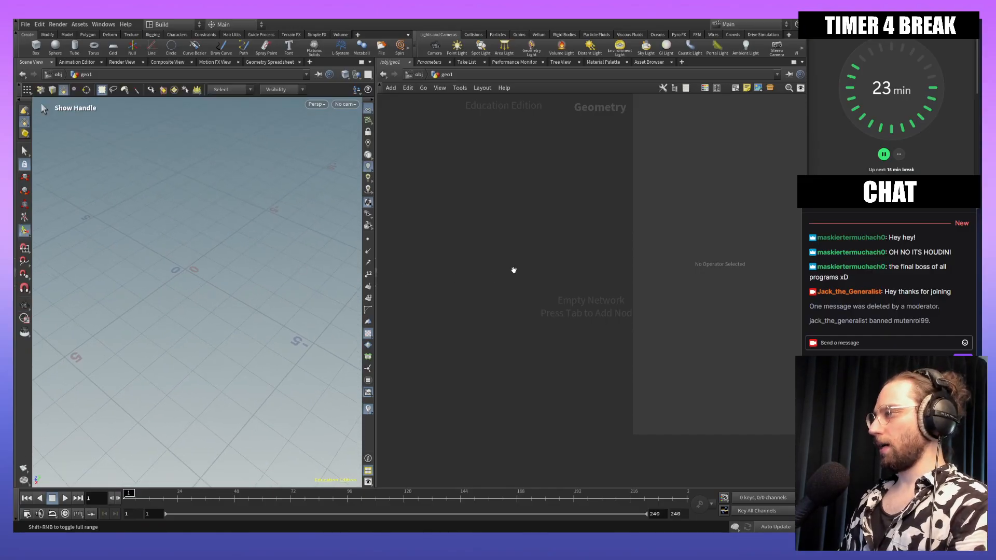
Step: Place an Add node in the new geometry's empty network
{"action": "key", "text": "Tab"}
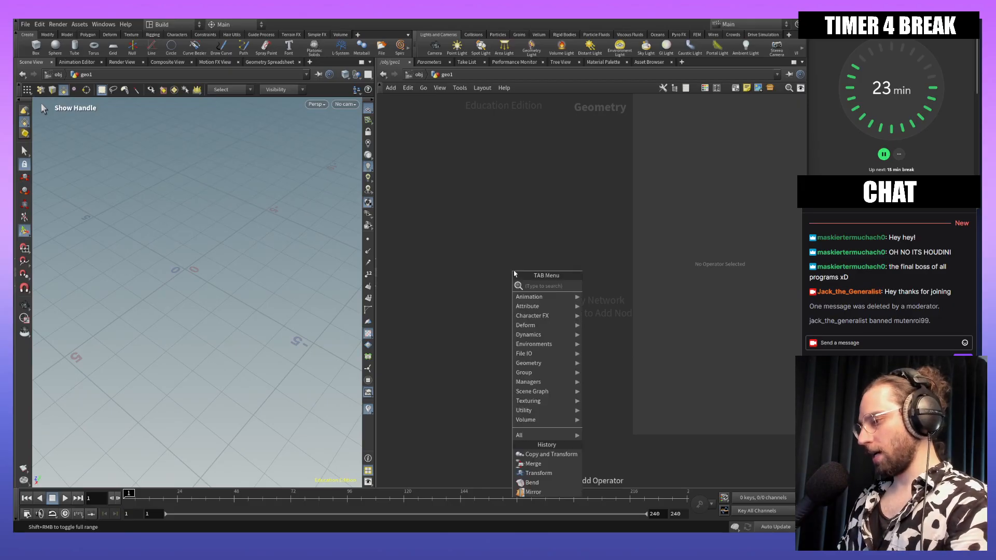
{"action": "type", "text": "add"}
{"action": "key", "text": "Return"}
{"action": "left_click", "coordinate": [517, 240]}
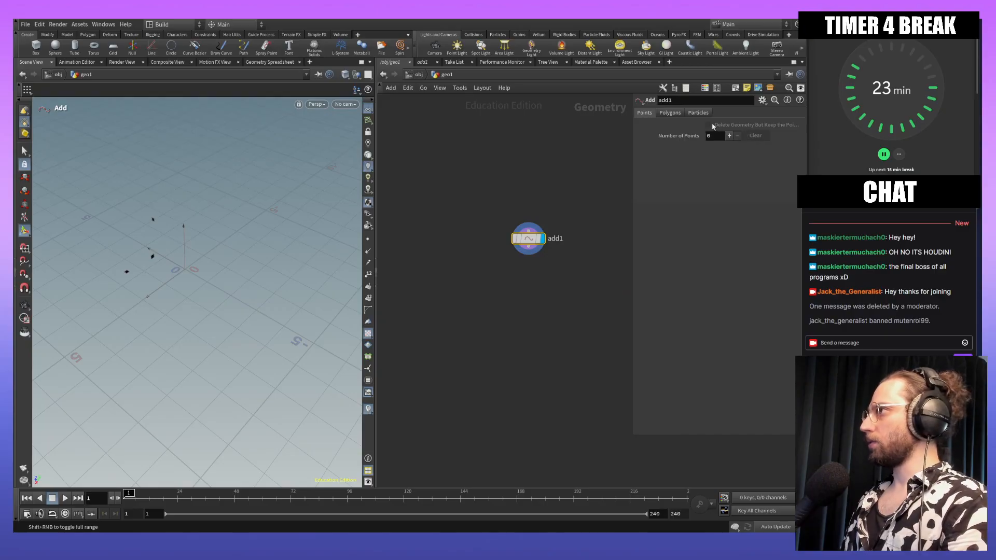
Step: Review the Add node's polygon and particle options, and add one point with coordinates 0, 0, 0
{"action": "left_click", "coordinate": [670, 112]}
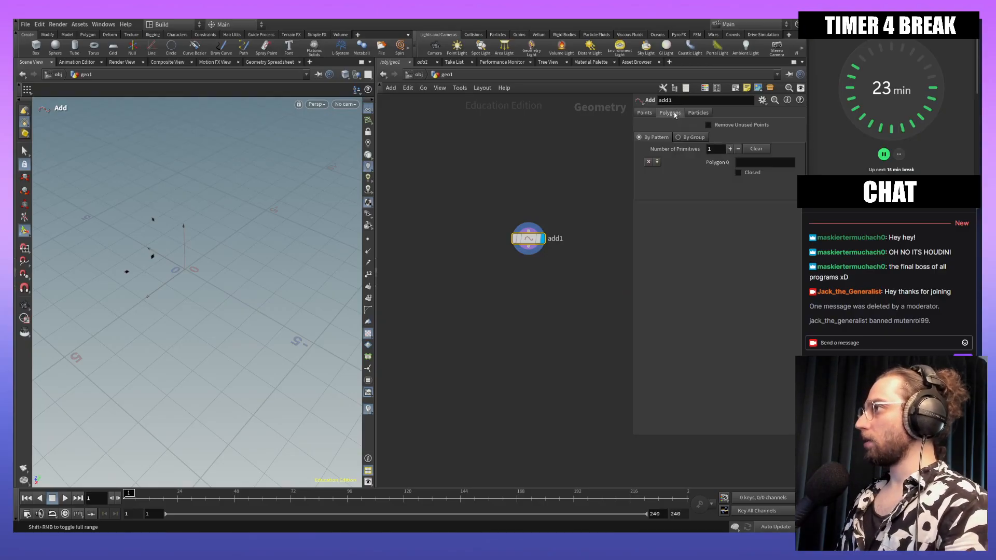
{"action": "left_click", "coordinate": [699, 113]}
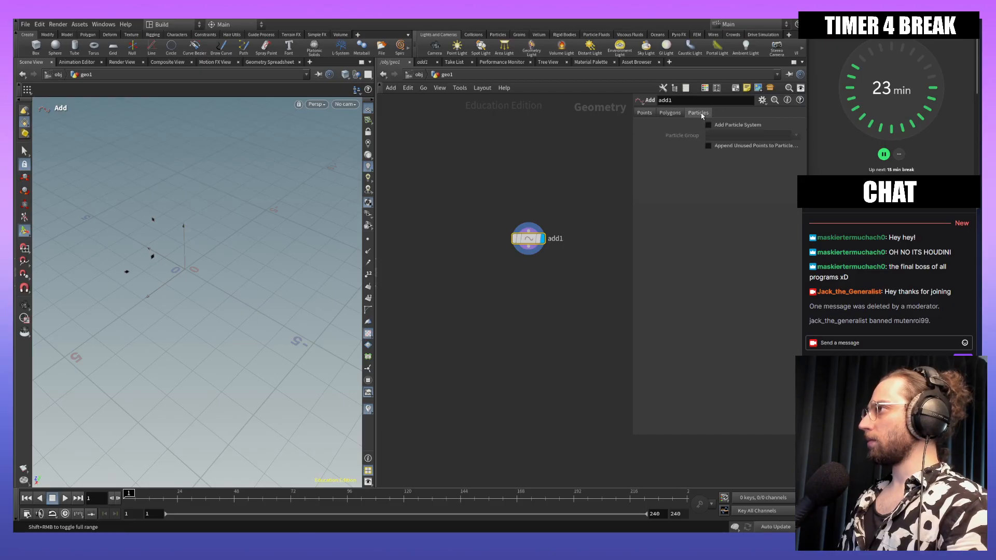
{"action": "left_click", "coordinate": [669, 114]}
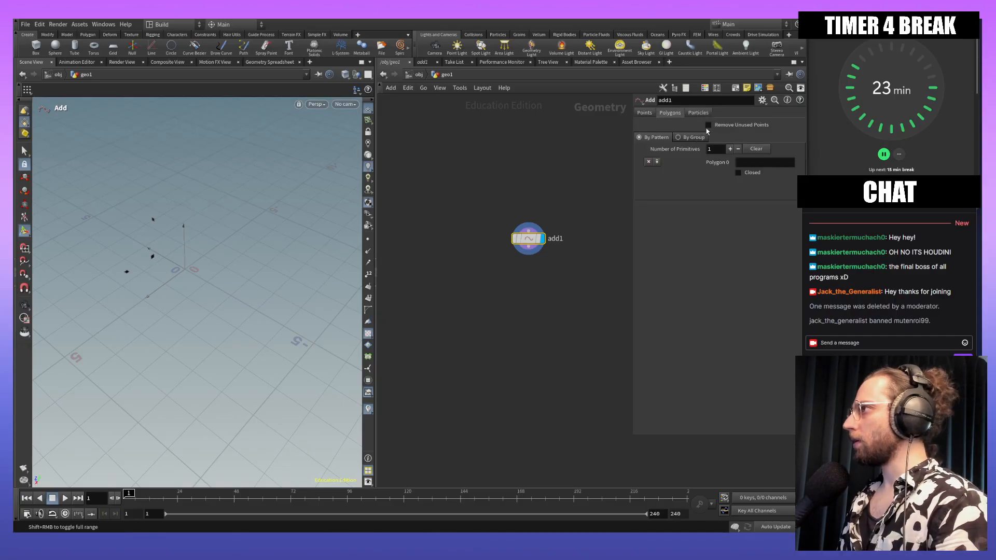
{"action": "left_click", "coordinate": [644, 113]}
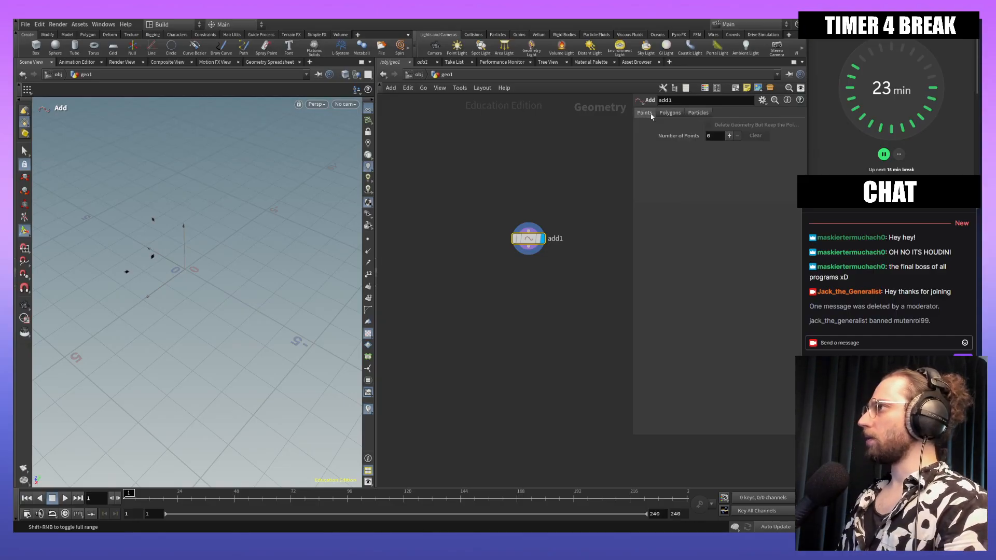
{"action": "left_click", "coordinate": [729, 136]}
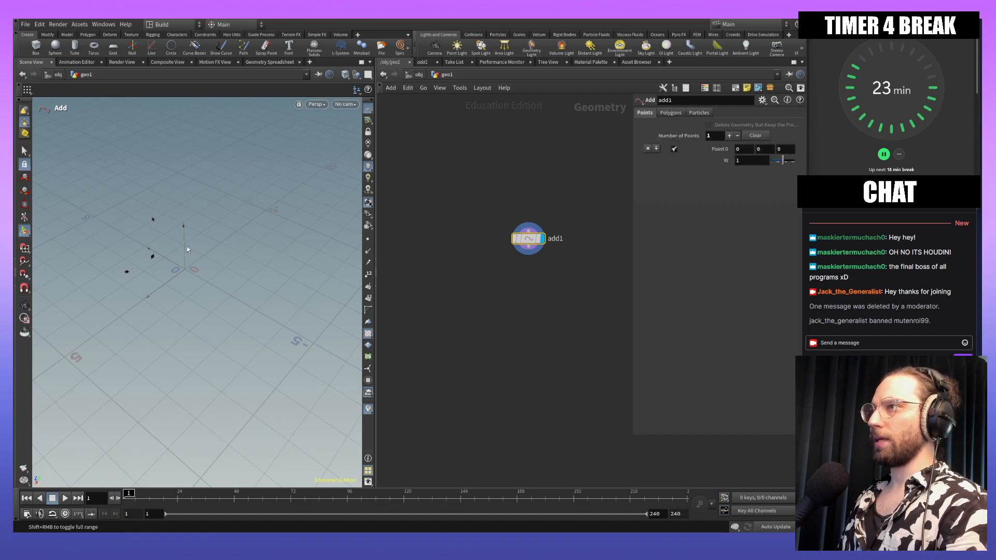
Step: Turn on point display in the scene view and reframe the grid around the origin
{"action": "middle_click_drag", "start_coordinate": [193, 260], "coordinate": [207, 254]}
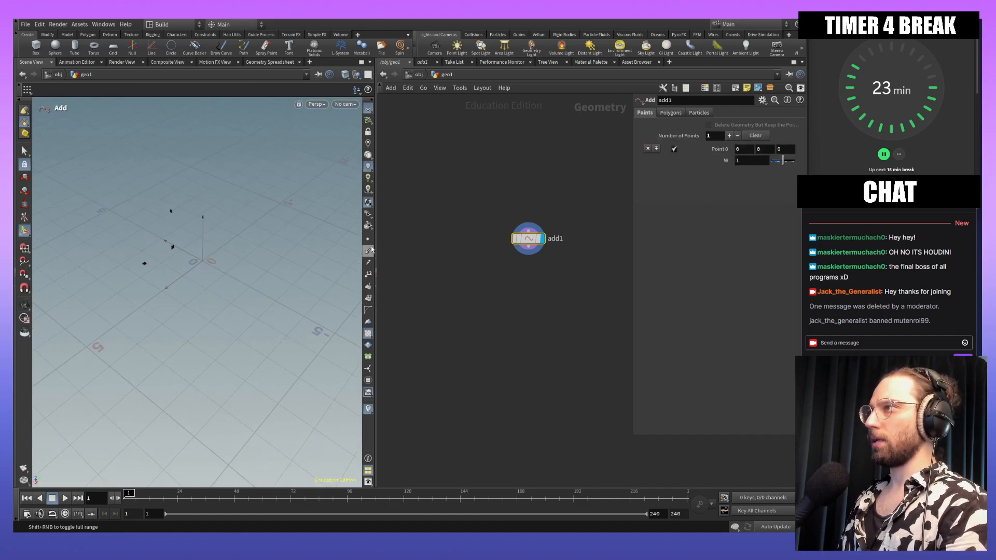
{"action": "key", "text": "Escape"}
{"action": "left_click_drag", "start_coordinate": [223, 185], "coordinate": [260, 233]}
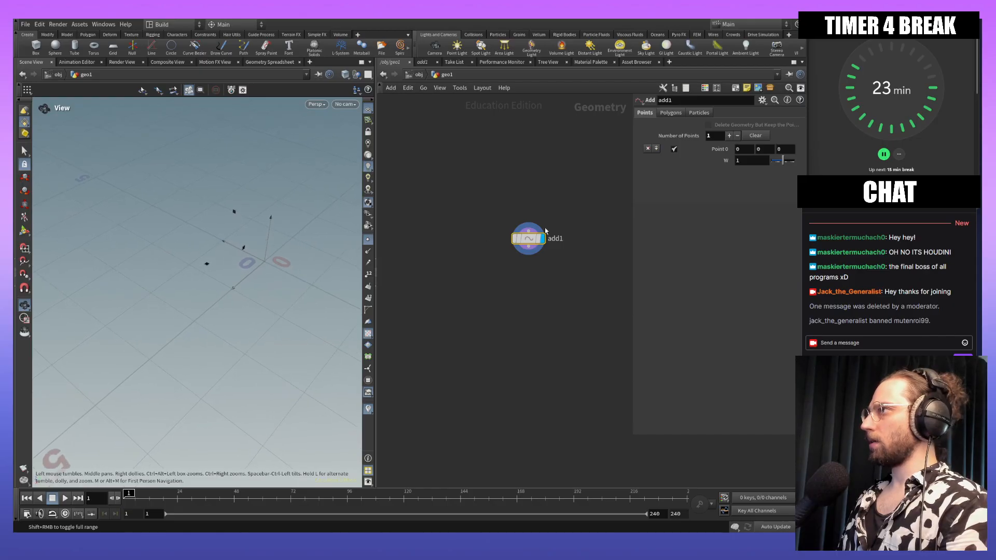
{"action": "left_click", "coordinate": [673, 149]}
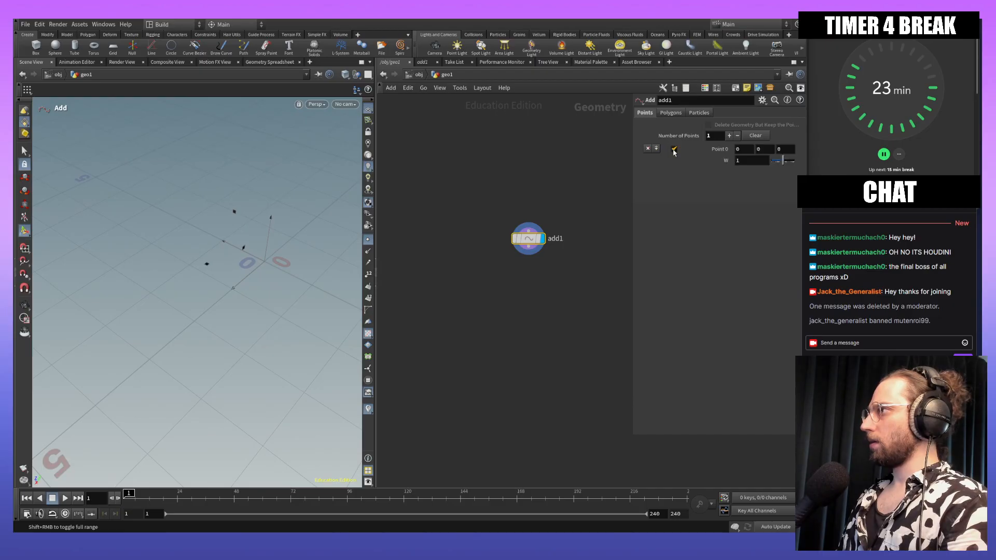
Step: Move the Add node's point along the X axis, first to 1 and finally to X = 2
{"action": "double_click", "coordinate": [746, 147]}
{"action": "type", "text": "1"}
{"action": "key", "text": "Return"}
{"action": "middle_click_drag", "start_coordinate": [262, 273], "coordinate": [247, 235], "text": "alt"}
{"action": "left_click_drag", "start_coordinate": [243, 240], "coordinate": [186, 272], "text": "alt"}
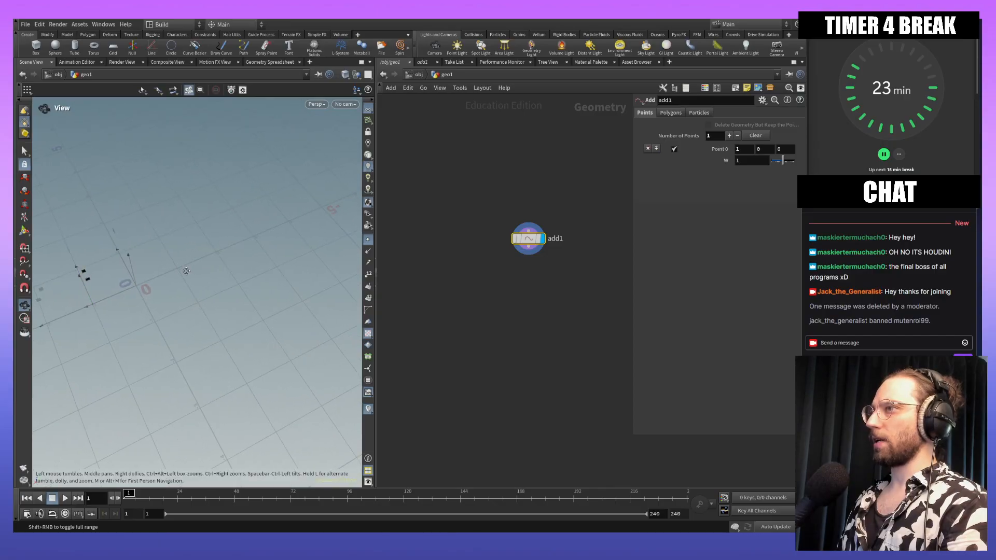
{"action": "middle_click_drag", "start_coordinate": [80, 273], "coordinate": [194, 249], "text": "alt"}
{"action": "left_click_drag", "start_coordinate": [168, 285], "coordinate": [125, 309]}
{"action": "mouse_move", "coordinate": [243, 264]}
{"action": "left_mouse_down", "text": "alt"}
{"action": "mouse_move", "coordinate": [203, 261]}
{"action": "mouse_move", "coordinate": [242, 263]}
{"action": "left_mouse_up", "text": "alt"}
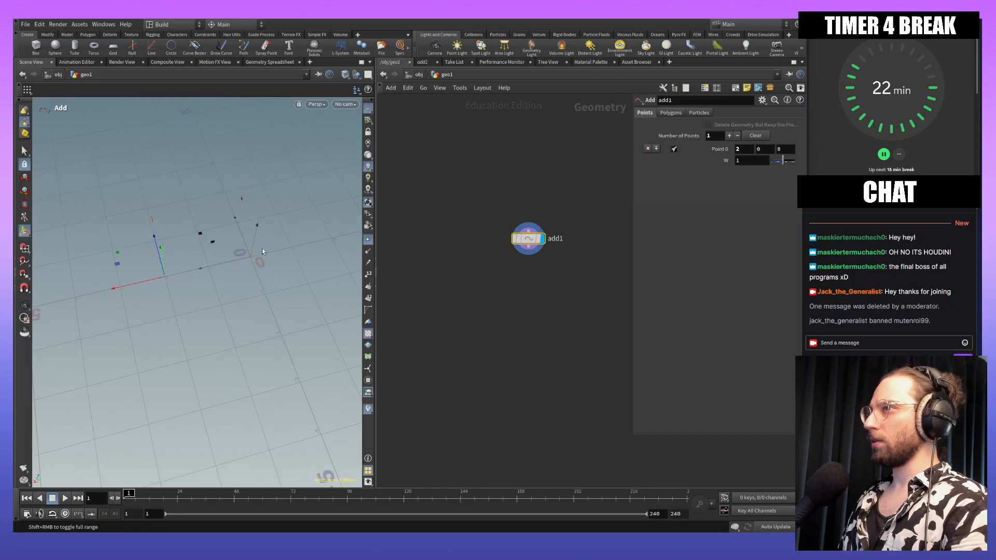
Step: Place a second Add node beside the first and give it one point at 0, 0, 0
{"action": "middle_click_drag", "start_coordinate": [547, 270], "coordinate": [565, 254]}
{"action": "left_click", "coordinate": [562, 253]}
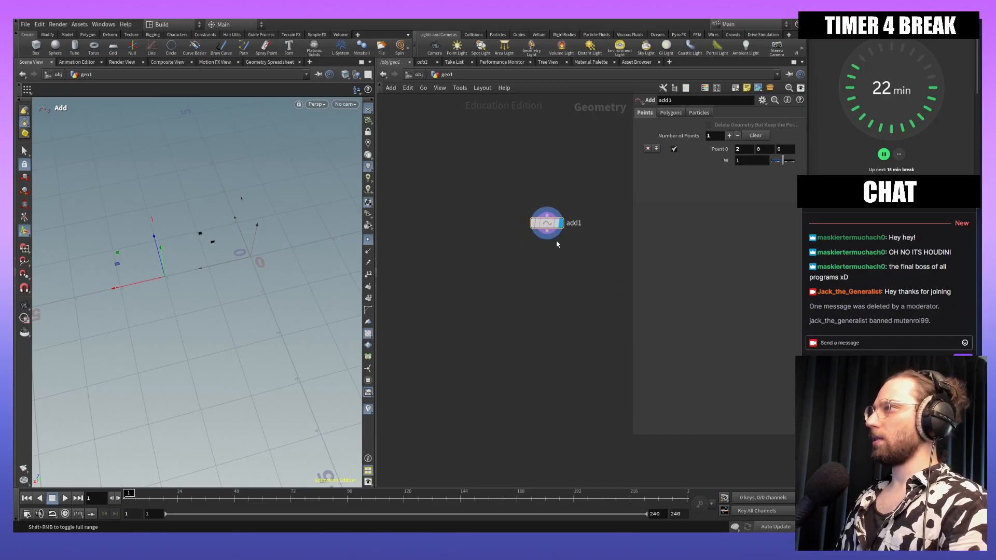
{"action": "key", "text": "Tab"}
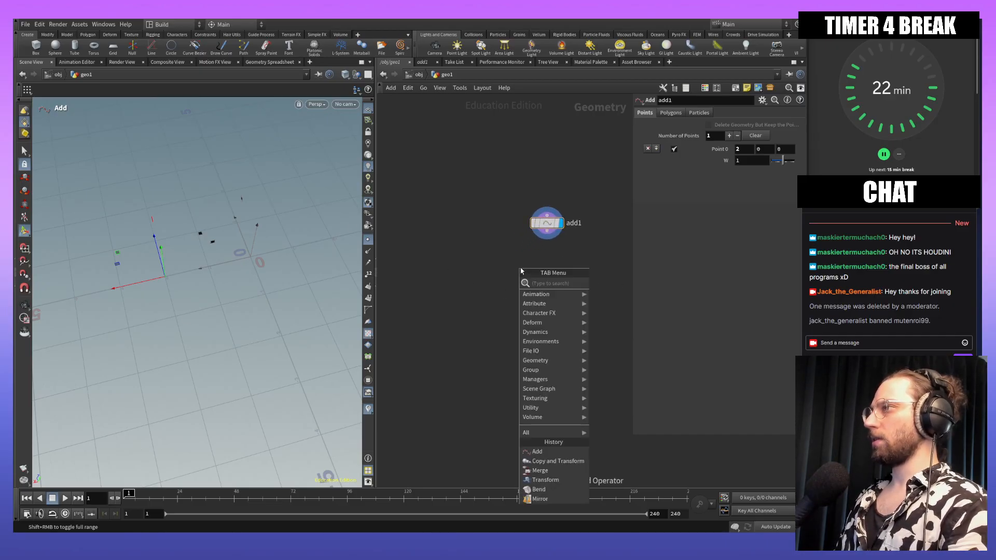
{"action": "type", "text": "add"}
{"action": "key", "text": "Return"}
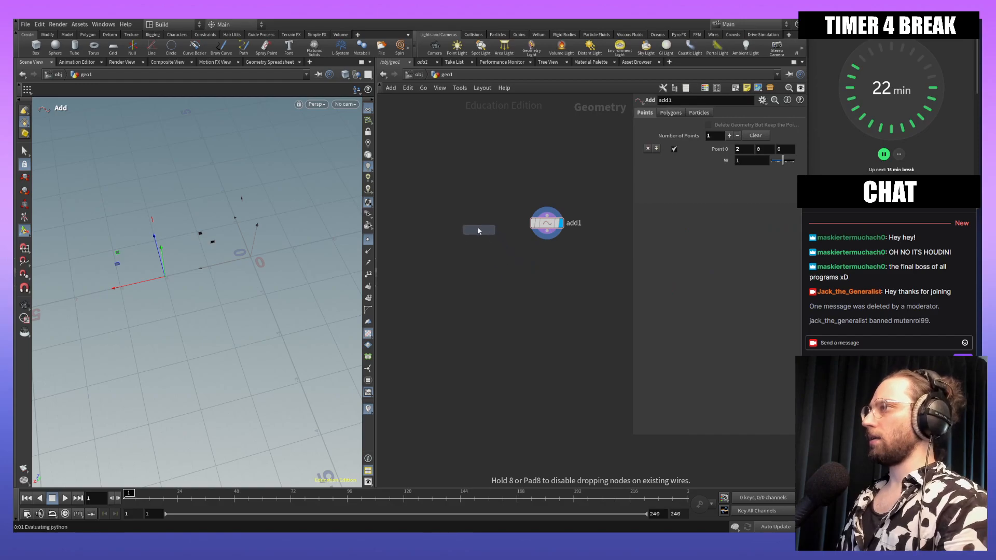
{"action": "left_click", "coordinate": [475, 224]}
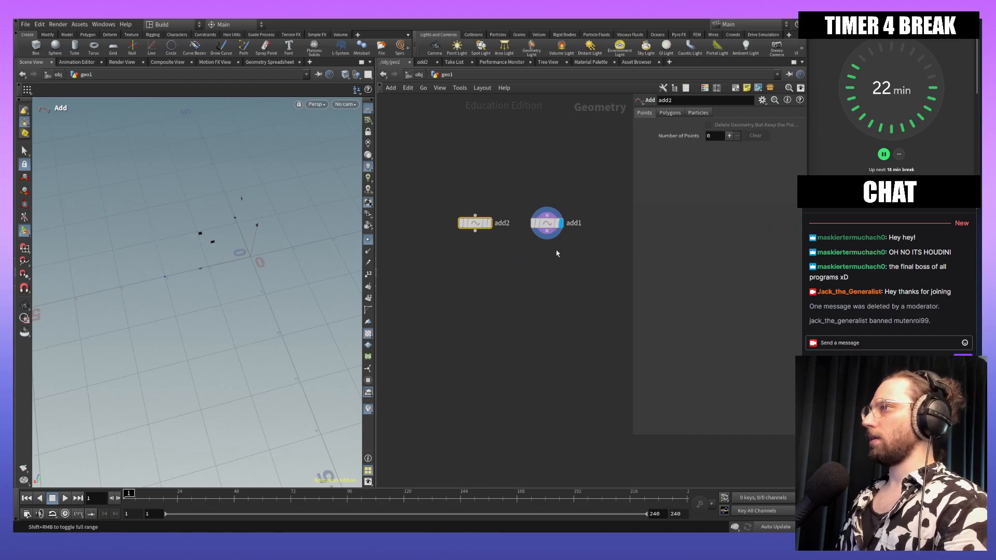
{"action": "left_click", "coordinate": [729, 136]}
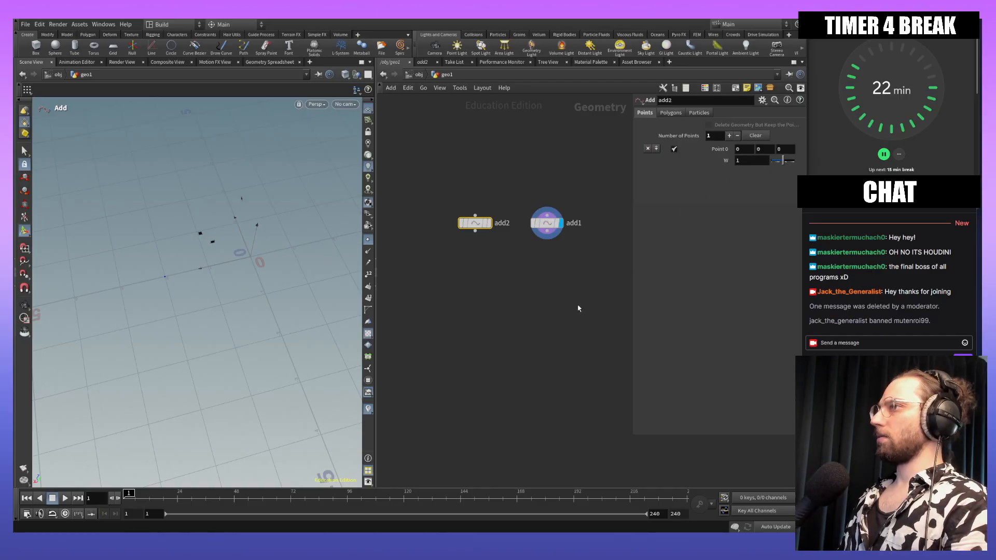
Step: Place a Merge node below the two Add nodes and connect both of their outputs to it
{"action": "left_click", "coordinate": [512, 274]}
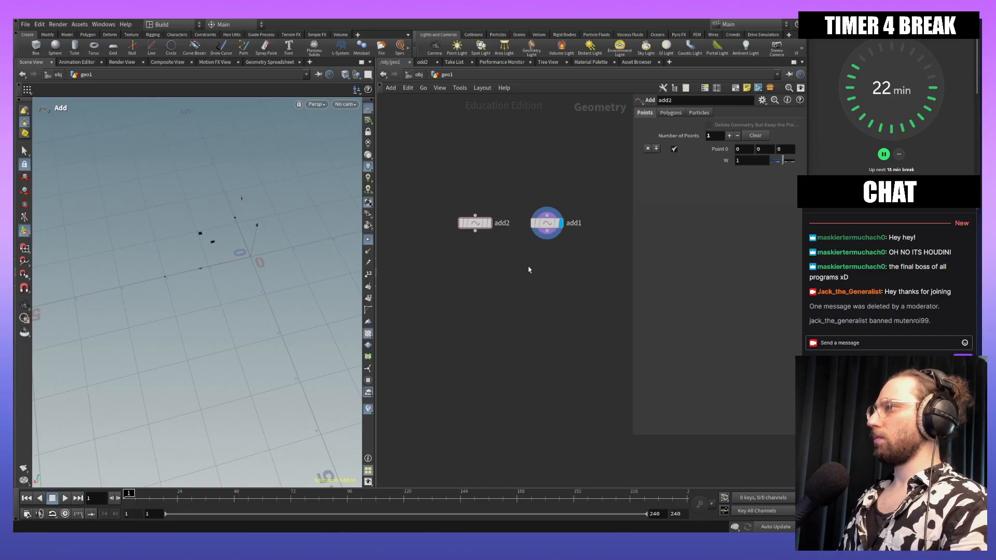
{"action": "key", "text": "Tab"}
{"action": "type", "text": "merge"}
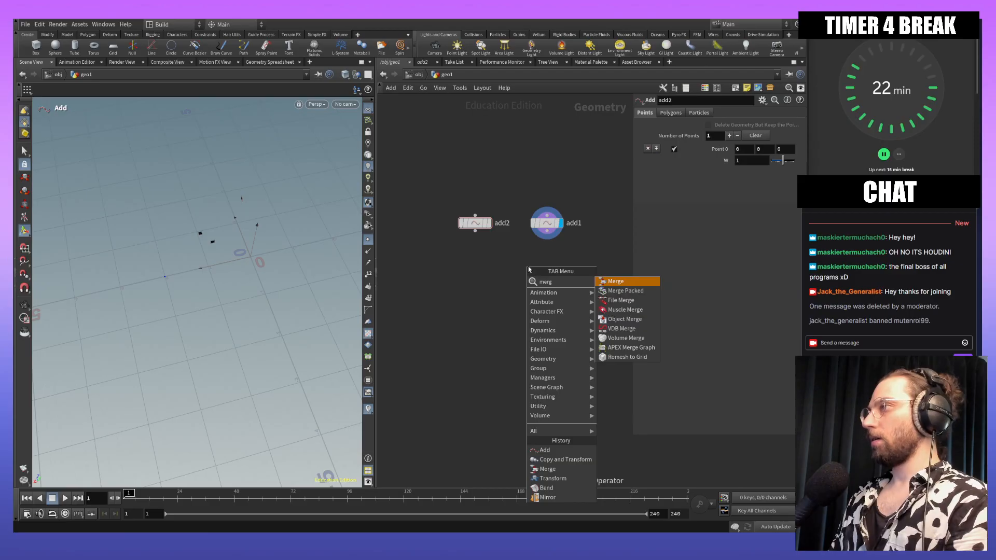
{"action": "key", "text": "Return"}
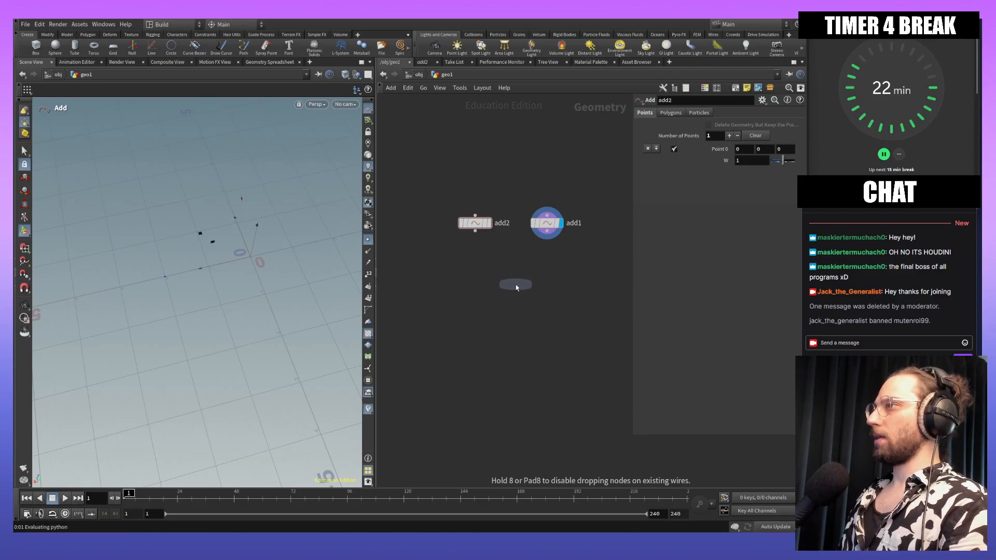
{"action": "left_click", "coordinate": [516, 283]}
{"action": "left_click_drag", "start_coordinate": [547, 232], "coordinate": [521, 280]}
{"action": "left_click_drag", "start_coordinate": [475, 229], "coordinate": [509, 291]}
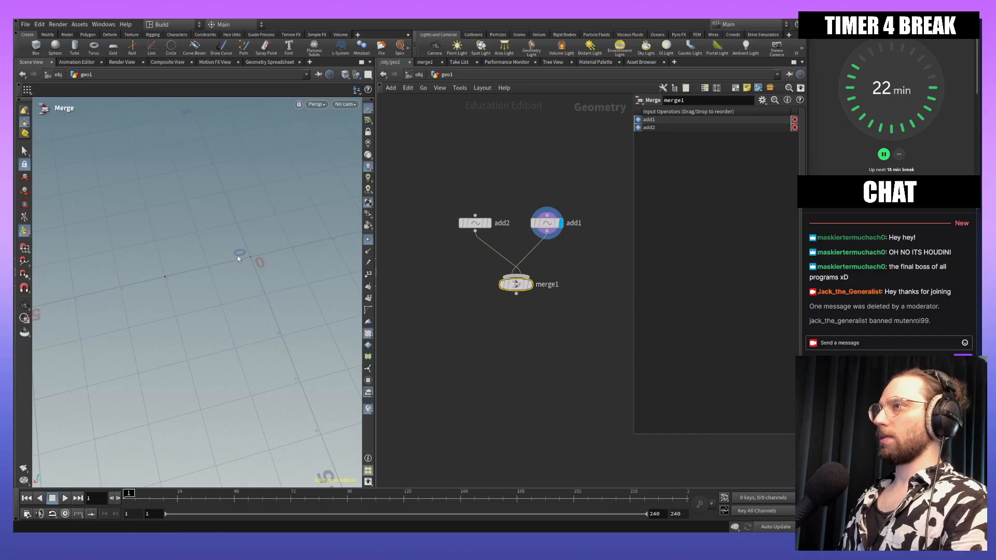
Step: Set the display flag on the Merge node and frame both points in the scene view
{"action": "key", "text": "Escape"}
{"action": "left_click_drag", "start_coordinate": [266, 229], "coordinate": [186, 204]}
{"action": "middle_click_drag", "start_coordinate": [186, 204], "coordinate": [308, 198], "text": "alt"}
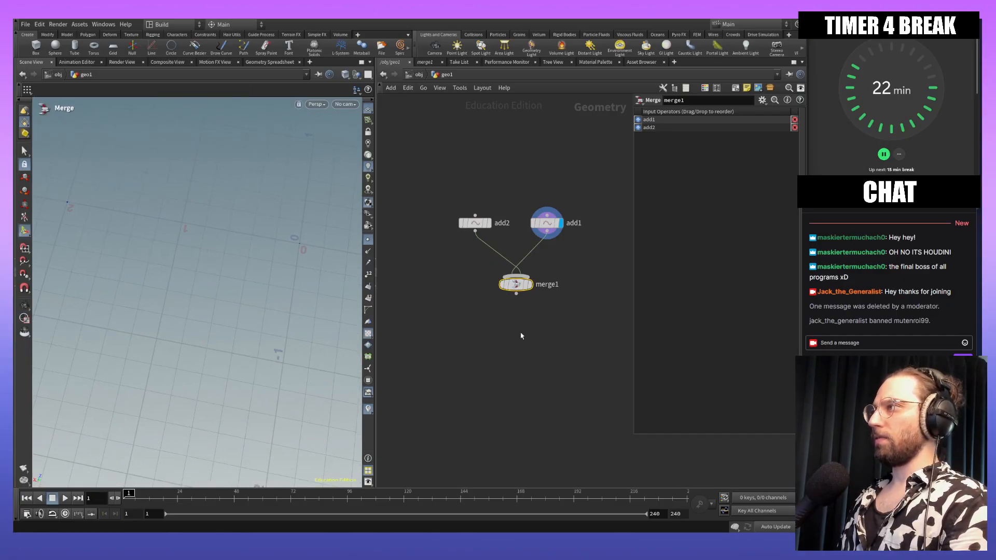
{"action": "left_click", "coordinate": [531, 287]}
{"action": "key", "text": "Escape"}
{"action": "left_click_drag", "start_coordinate": [271, 276], "coordinate": [225, 279]}
{"action": "middle_click_drag", "start_coordinate": [225, 278], "coordinate": [148, 219], "text": "alt"}
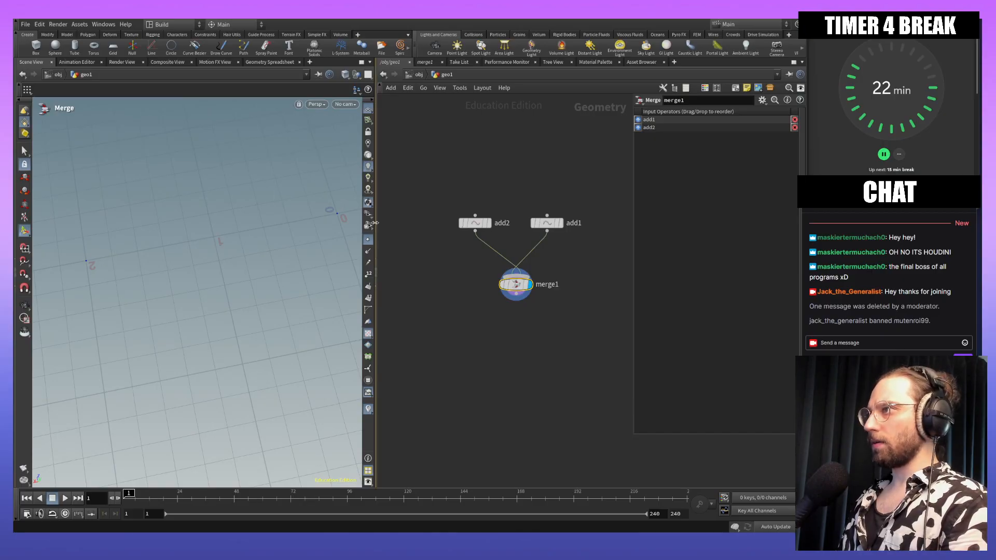
{"action": "key", "text": "Escape"}
{"action": "left_click_drag", "start_coordinate": [289, 260], "coordinate": [267, 250]}
{"action": "key", "text": "Return"}
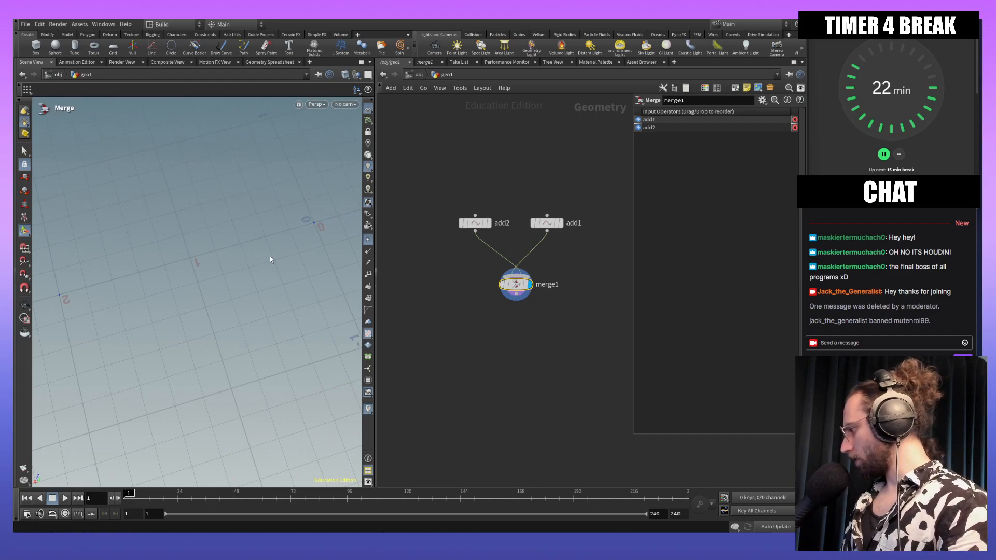
{"action": "key", "text": "Escape"}
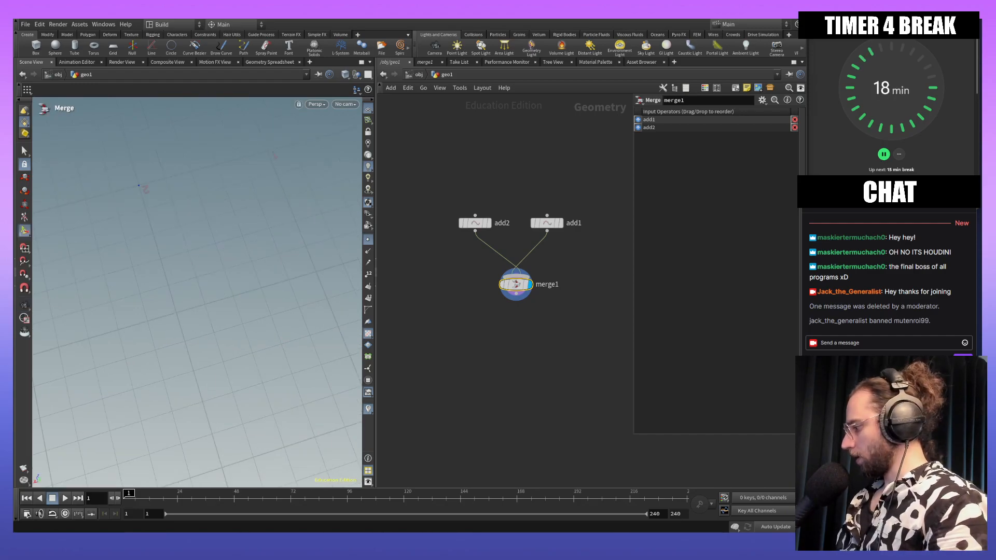
{"action": "mouse_move", "coordinate": [516, 268]}
{"action": "left_mouse_down"}
{"action": "mouse_move", "coordinate": [566, 258]}
{"action": "mouse_move", "coordinate": [520, 276]}
{"action": "mouse_move", "coordinate": [526, 269]}
{"action": "left_mouse_up"}
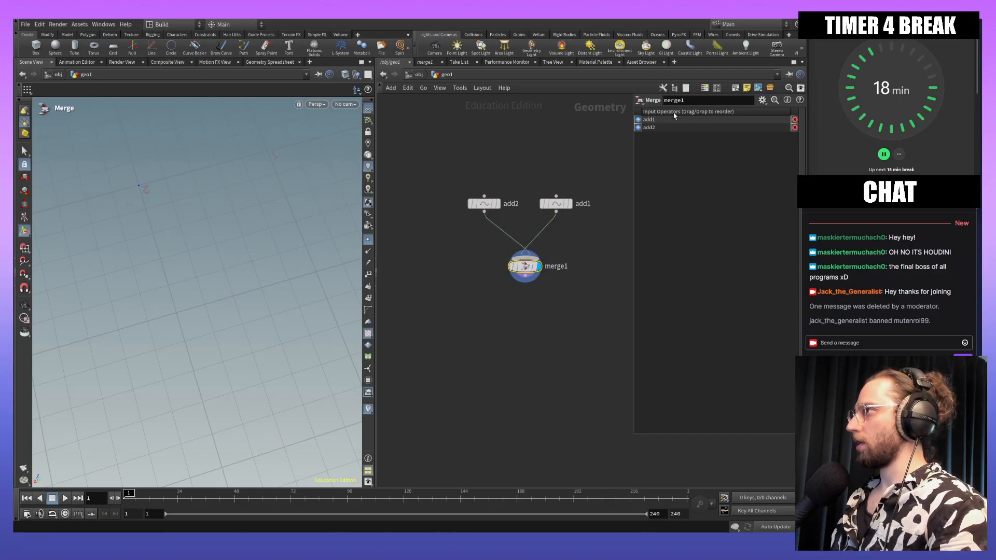
Step: Enable Remove Unused Points and switch polygon creation to By Group on both Add nodes, and check the merged result
{"action": "left_click", "coordinate": [556, 204]}
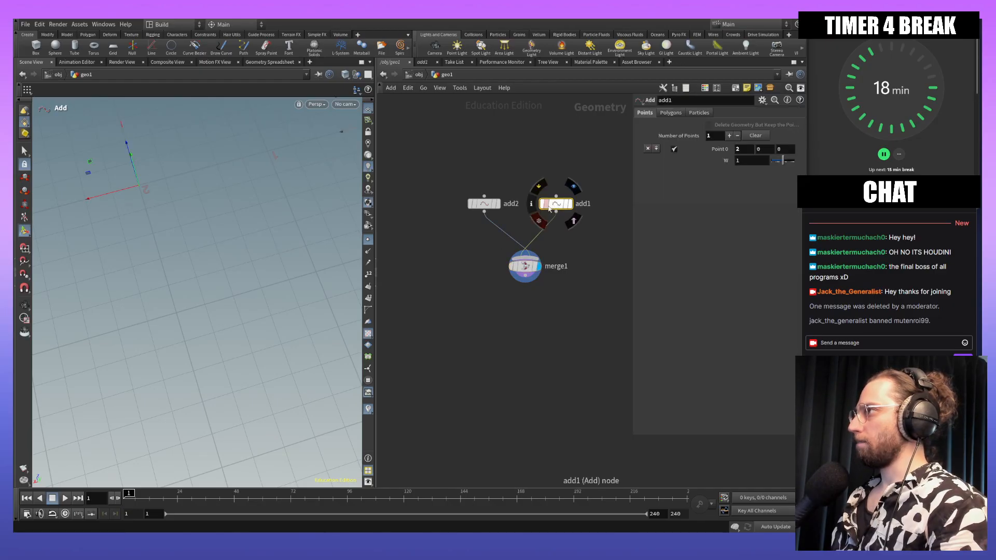
{"action": "left_click", "coordinate": [671, 113]}
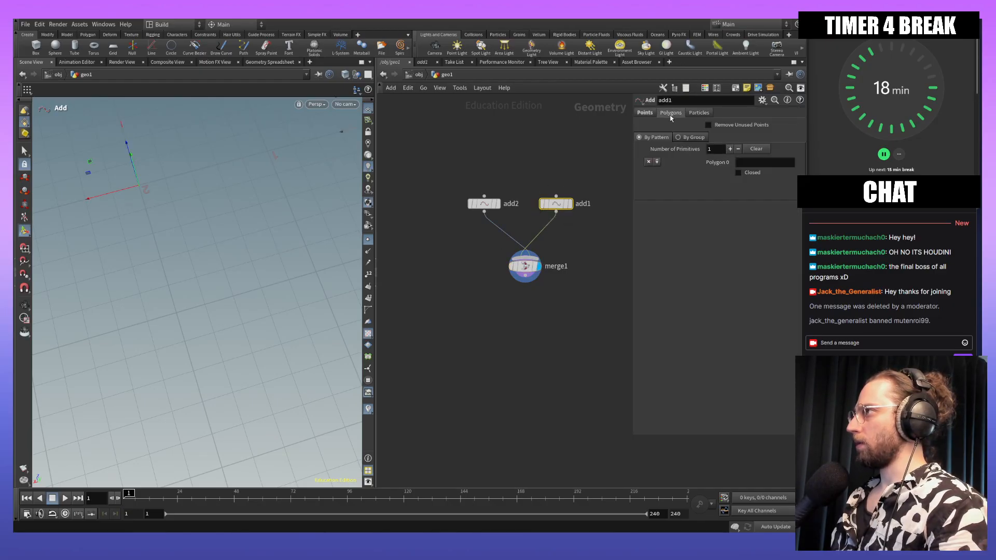
{"action": "left_click", "coordinate": [709, 125]}
{"action": "left_click", "coordinate": [698, 138]}
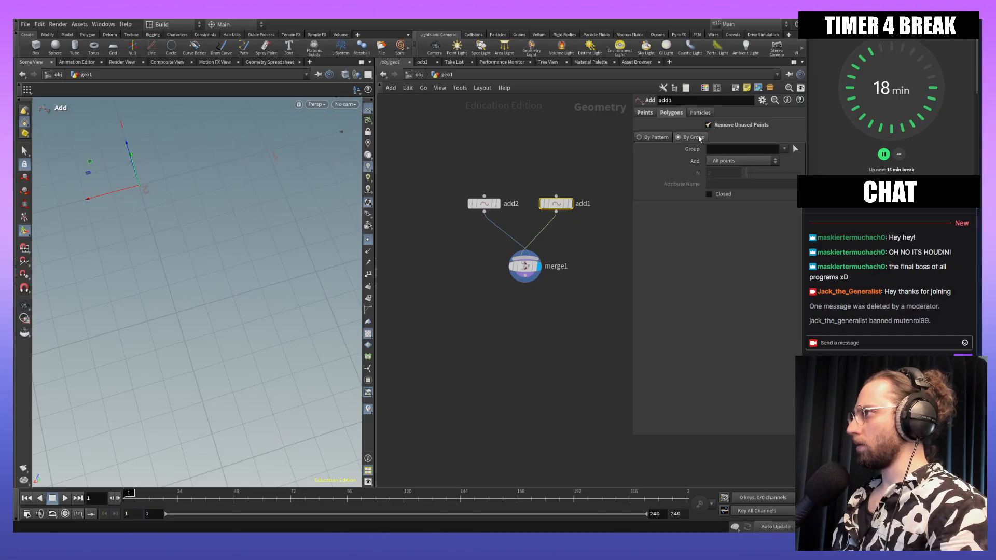
{"action": "left_click", "coordinate": [484, 204]}
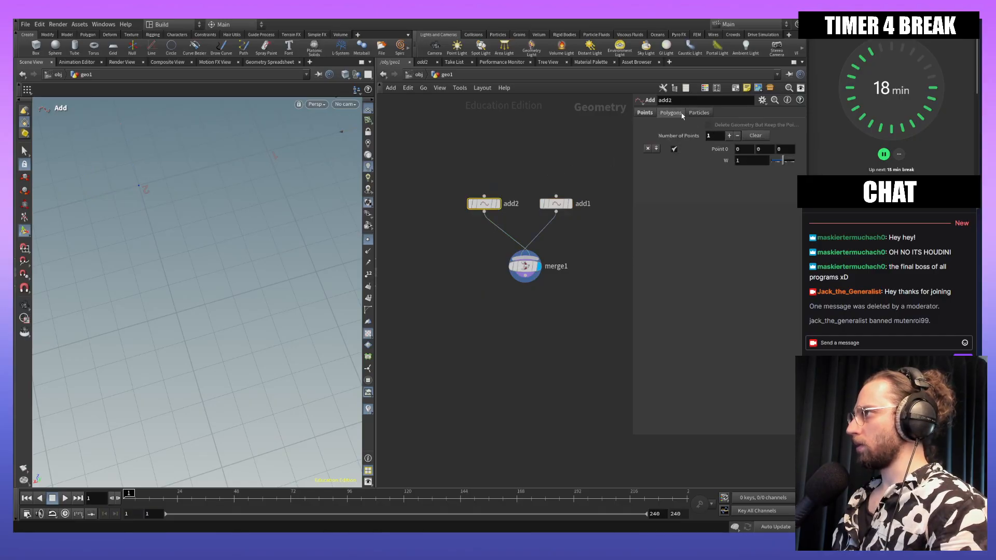
{"action": "left_click", "coordinate": [709, 125]}
{"action": "left_click", "coordinate": [689, 138]}
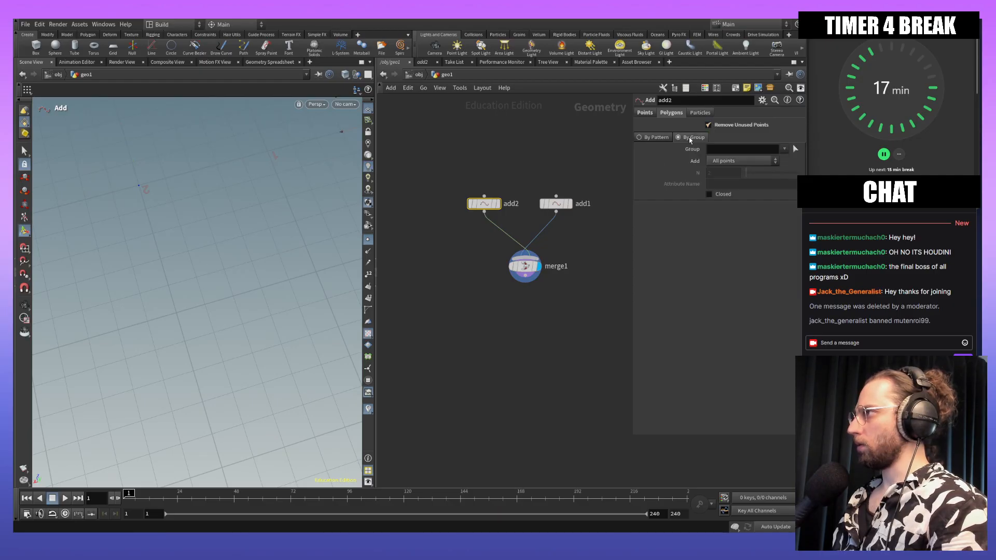
{"action": "left_click", "coordinate": [525, 267]}
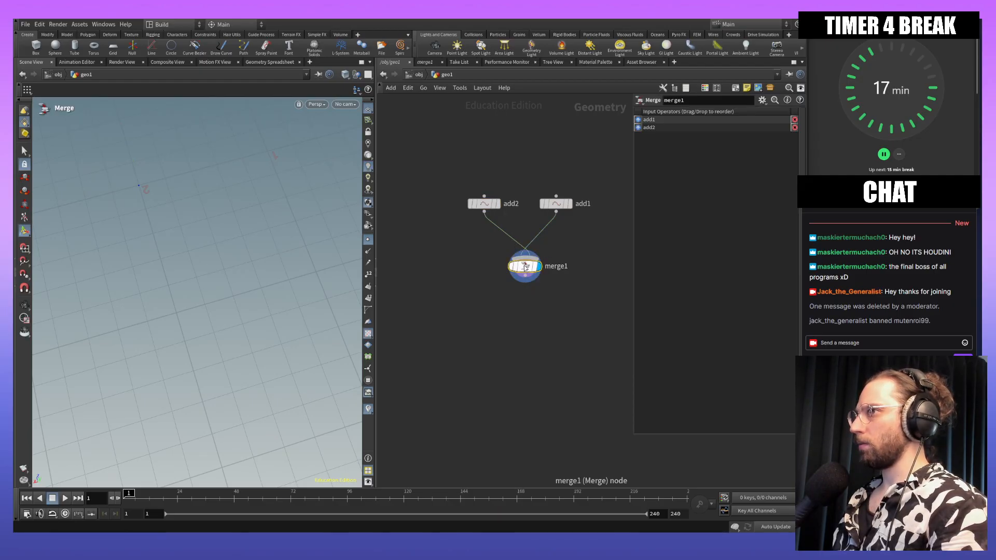
{"action": "middle_click_drag", "start_coordinate": [253, 197], "coordinate": [265, 270], "text": "alt"}
{"action": "right_click_drag", "start_coordinate": [264, 269], "coordinate": [228, 327], "text": "alt"}
{"action": "mouse_move", "coordinate": [230, 326]}
{"action": "middle_mouse_down", "text": "alt"}
{"action": "mouse_move", "coordinate": [306, 275]}
{"action": "mouse_move", "coordinate": [233, 303]}
{"action": "mouse_move", "coordinate": [236, 315]}
{"action": "middle_mouse_up", "text": "alt"}
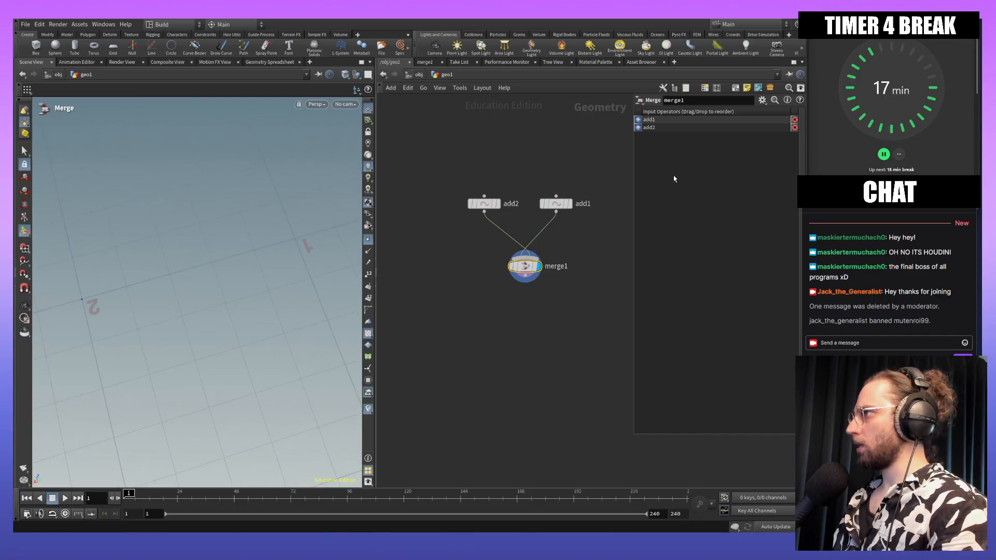
Step: Turn off Remove Unused Points on both Add nodes and reselect the Merge node
{"action": "mouse_move", "coordinate": [557, 206]}
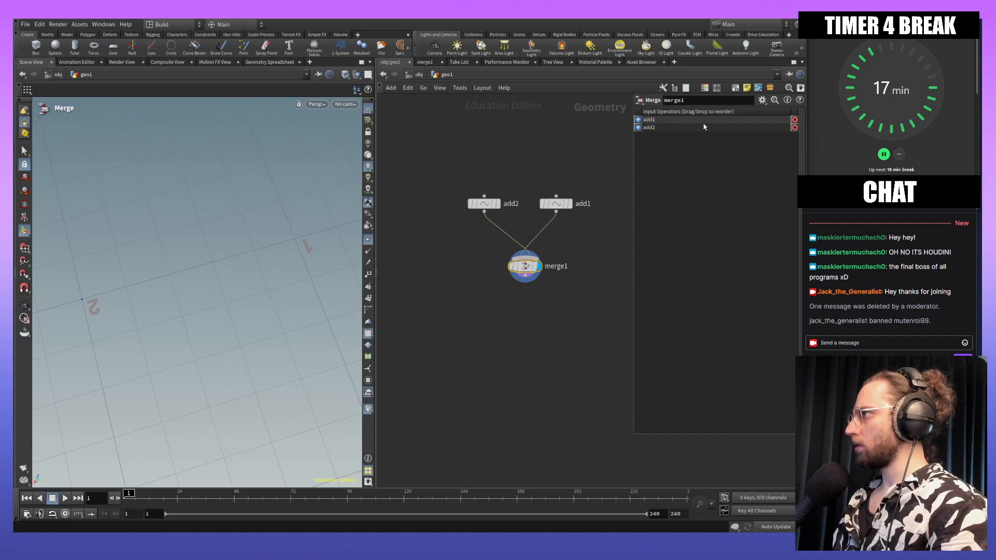
{"action": "left_click", "coordinate": [561, 204]}
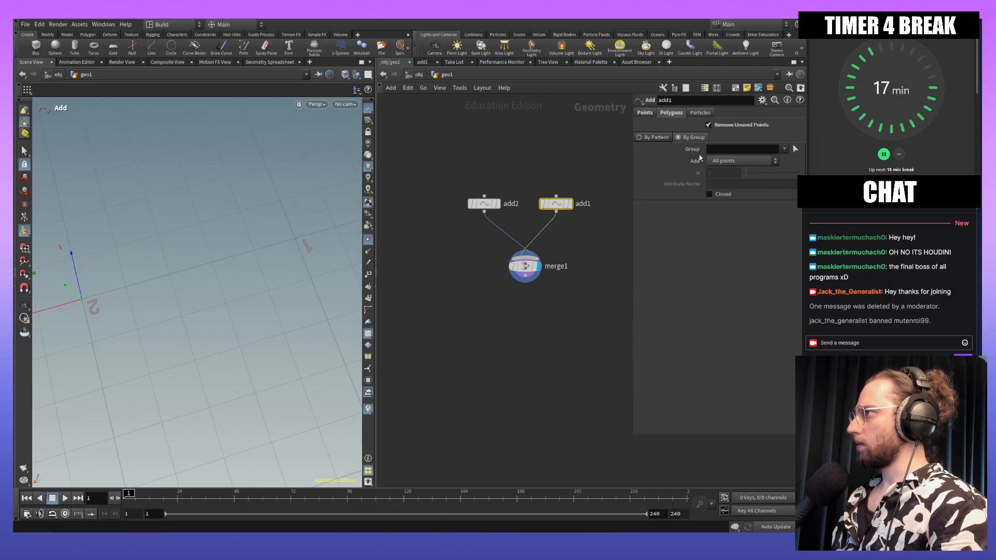
{"action": "left_click", "coordinate": [708, 125]}
{"action": "key", "text": "Escape"}
{"action": "left_click_drag", "start_coordinate": [257, 296], "coordinate": [179, 282]}
{"action": "left_click", "coordinate": [484, 203]}
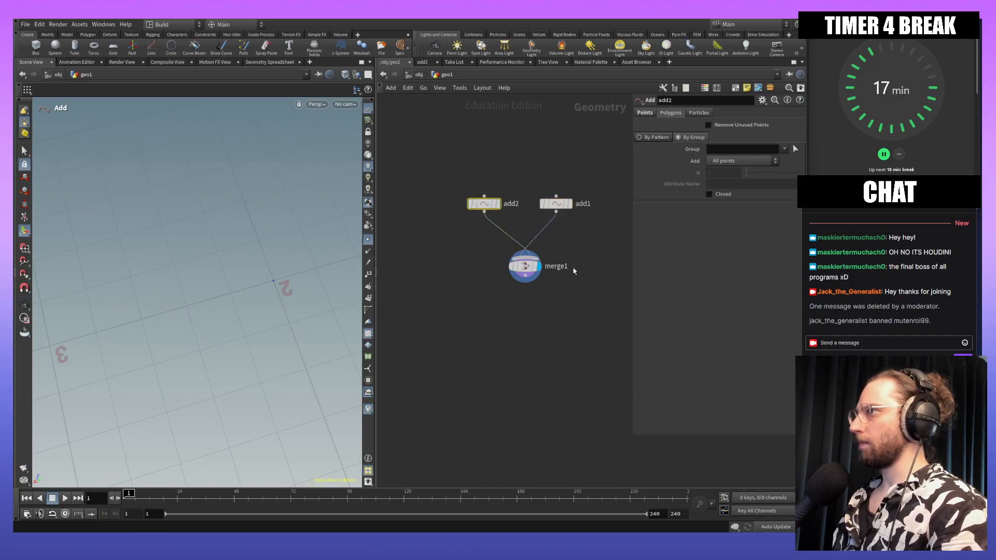
{"action": "left_click", "coordinate": [523, 266]}
{"action": "middle_click_drag", "start_coordinate": [241, 329], "coordinate": [277, 301], "text": "alt"}
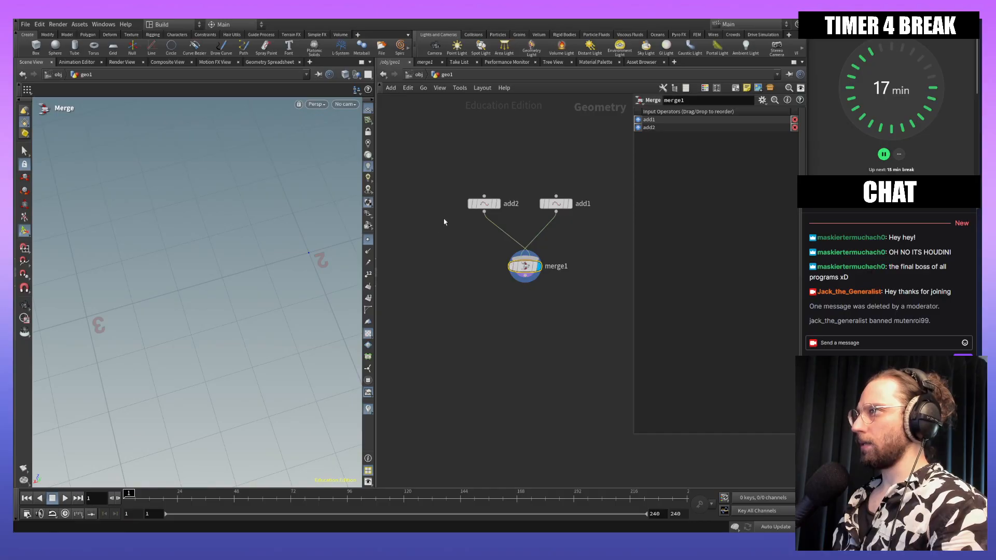
Step: Frame both merged points and set the scene view's shading mode to Flat Shaded
{"action": "mouse_move", "coordinate": [482, 206]}
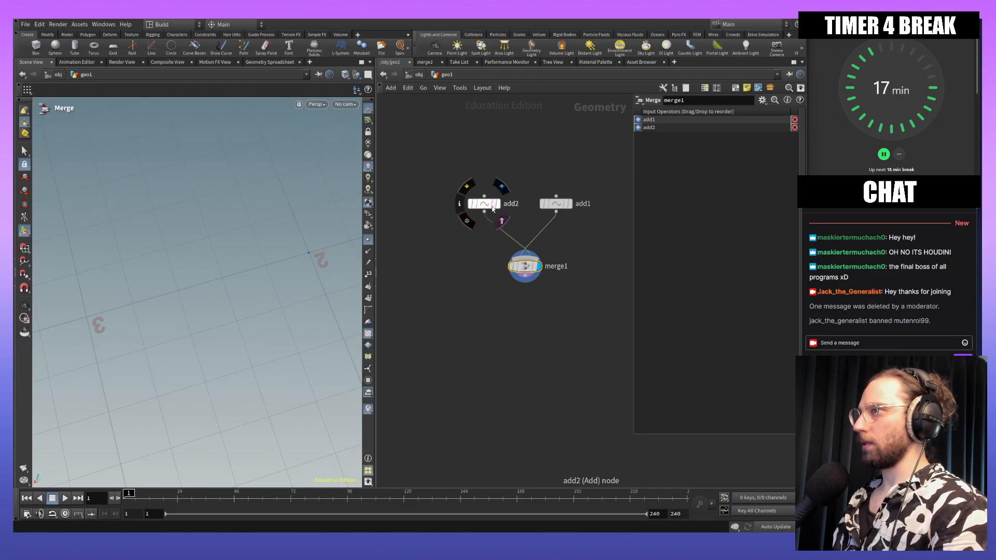
{"action": "middle_click_drag", "start_coordinate": [309, 258], "coordinate": [224, 276], "text": "alt"}
{"action": "right_click_drag", "start_coordinate": [273, 254], "coordinate": [280, 314], "text": "alt"}
{"action": "middle_click_drag", "start_coordinate": [280, 314], "coordinate": [289, 308], "text": "alt"}
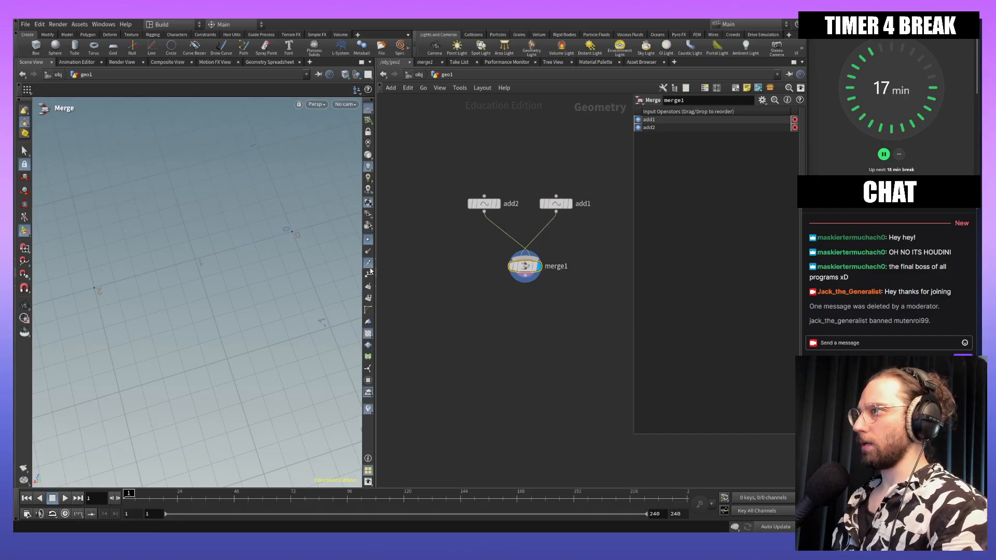
{"action": "left_click", "coordinate": [345, 76]}
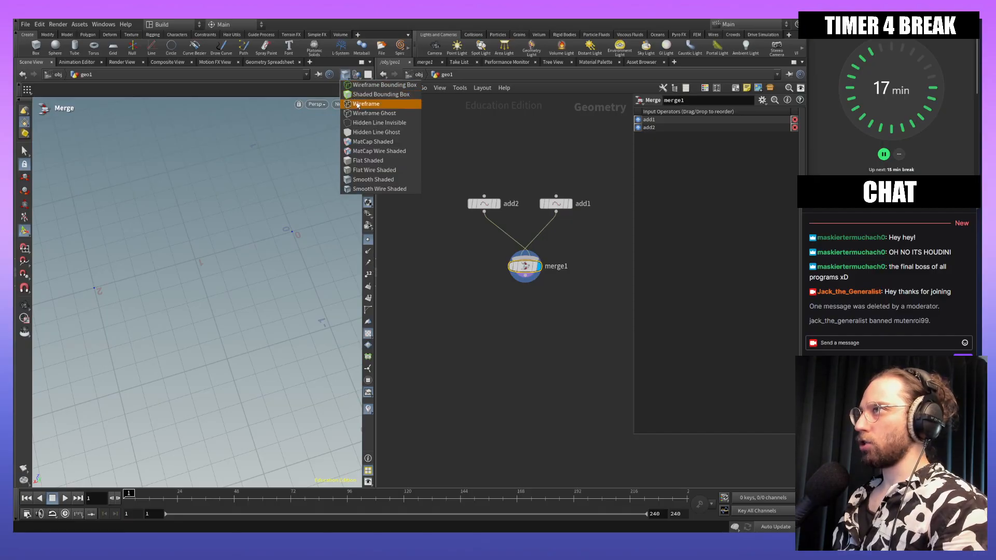
{"action": "left_click", "coordinate": [385, 160]}
{"action": "mouse_move", "coordinate": [305, 248]}
{"action": "left_mouse_down", "text": "alt"}
{"action": "mouse_move", "coordinate": [306, 259]}
{"action": "mouse_move", "coordinate": [292, 255]}
{"action": "left_mouse_up", "text": "alt"}
{"action": "key", "text": "Return"}
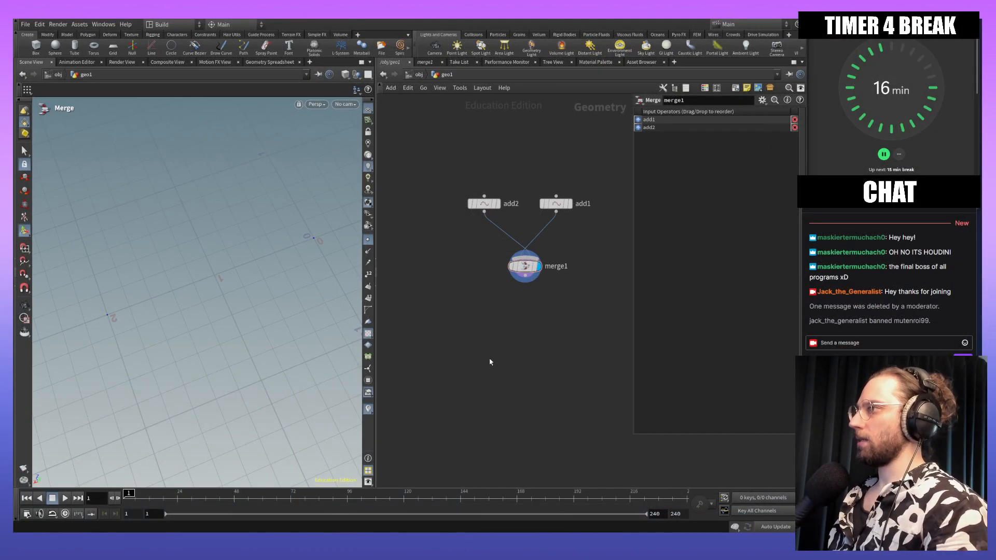
Step: Add a third Add node below the Merge node and connect the Merge output to its input
{"action": "key", "text": "Tab"}
{"action": "type", "text": "add"}
{"action": "key", "text": "Return"}
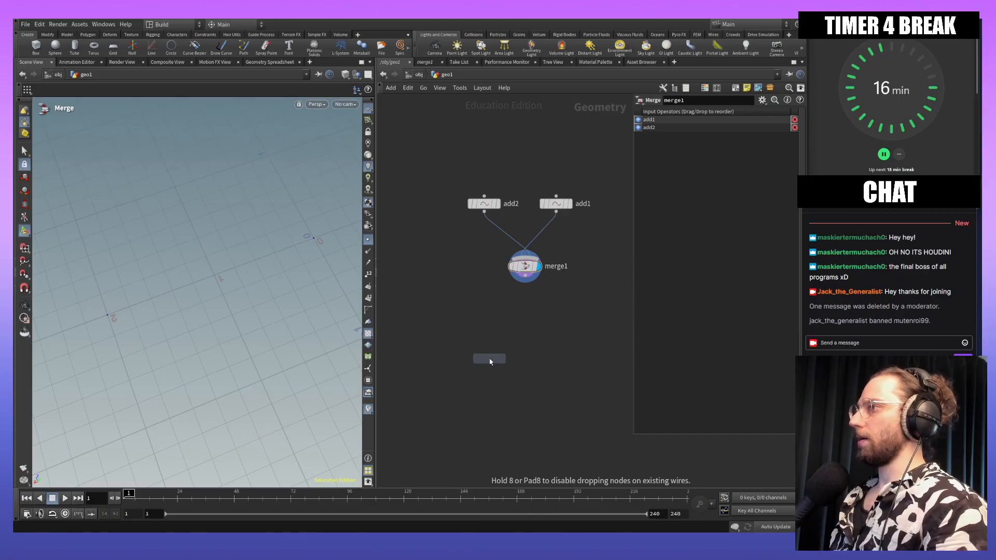
{"action": "left_click", "coordinate": [525, 321]}
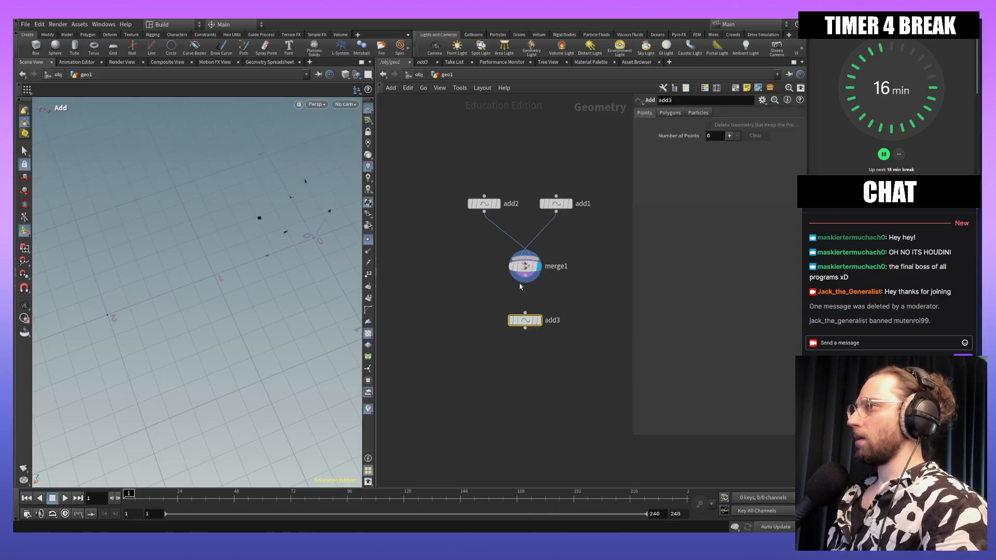
{"action": "left_click", "coordinate": [525, 281]}
{"action": "left_click", "coordinate": [525, 313]}
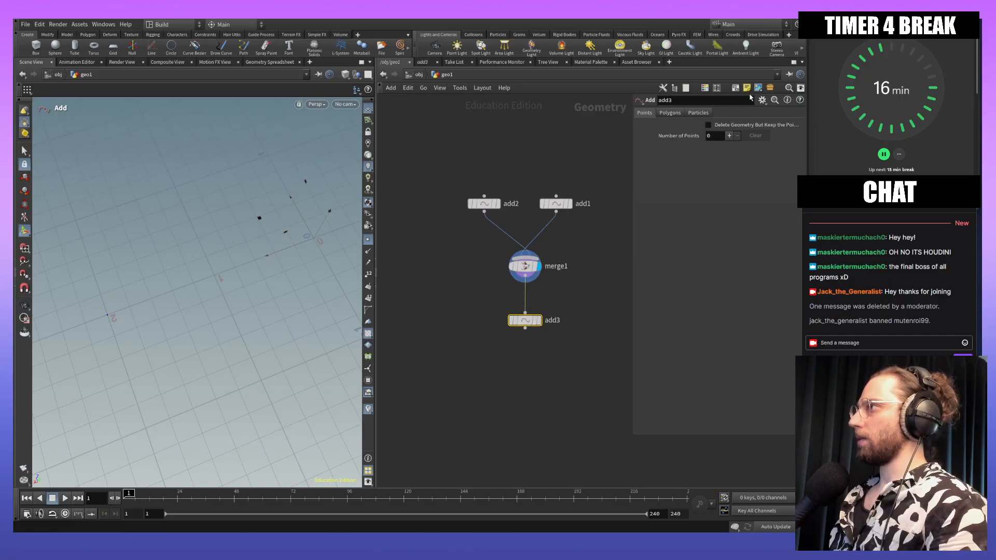
Step: Switch the new Add node's polygon creation to By Group so the two merged points form a line
{"action": "left_click", "coordinate": [670, 113]}
{"action": "left_click", "coordinate": [679, 137]}
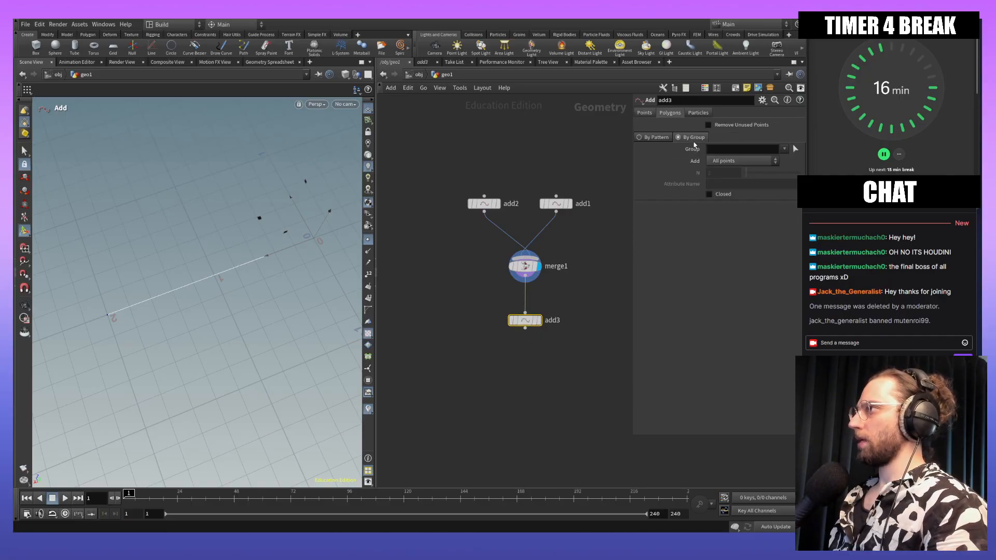
{"action": "key", "text": "Escape"}
Step: Examine the line between the two merged points from several angles in the scene view
{"action": "left_click_drag", "start_coordinate": [261, 308], "coordinate": [250, 271]}
{"action": "middle_click_drag", "start_coordinate": [251, 271], "coordinate": [270, 301]}
{"action": "right_click_drag", "start_coordinate": [270, 301], "coordinate": [332, 375]}
{"action": "middle_click_drag", "start_coordinate": [332, 375], "coordinate": [233, 185]}
{"action": "middle_click_drag", "start_coordinate": [235, 279], "coordinate": [229, 398]}
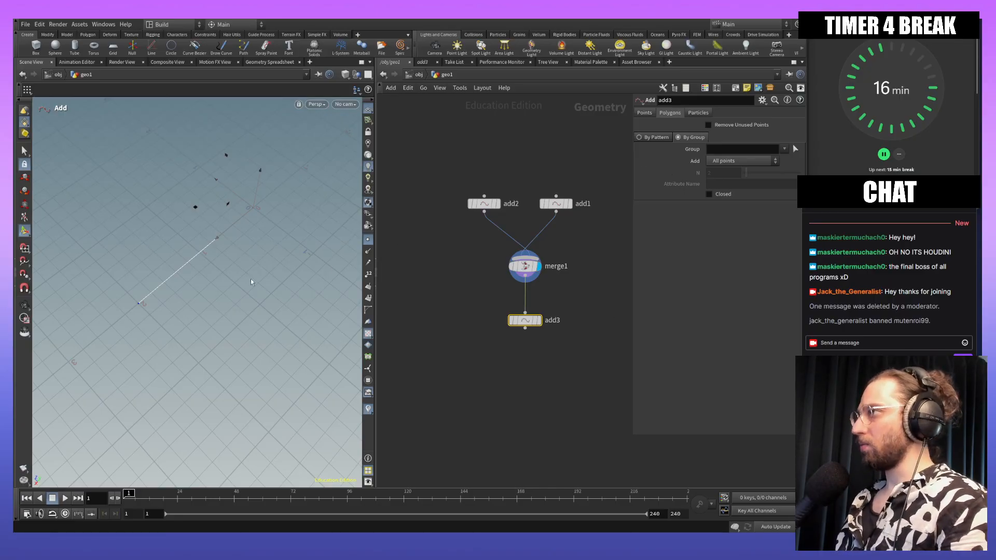
{"action": "middle_click_drag", "start_coordinate": [191, 276], "coordinate": [191, 427], "text": "alt"}
{"action": "right_click_drag", "start_coordinate": [191, 427], "coordinate": [230, 323], "text": "alt"}
{"action": "left_click_drag", "start_coordinate": [252, 305], "coordinate": [199, 285], "text": "alt"}
{"action": "middle_click_drag", "start_coordinate": [200, 285], "coordinate": [275, 355], "text": "alt"}
{"action": "left_click_drag", "start_coordinate": [275, 356], "coordinate": [273, 356], "text": "alt"}
{"action": "middle_click_drag", "start_coordinate": [273, 356], "coordinate": [303, 344], "text": "alt"}
{"action": "key", "text": "alt"}
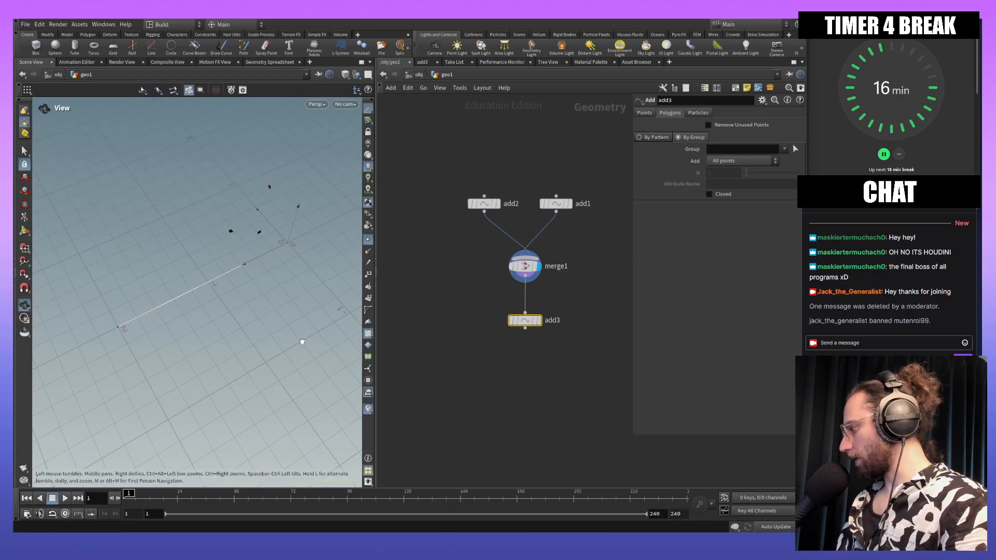
{"action": "middle_click_drag", "start_coordinate": [302, 341], "coordinate": [364, 210], "text": "alt"}
Step: Switch to Notepad and add the line "Intergers" below the "Shops: Shading" note
{"action": "key", "text": "super"}
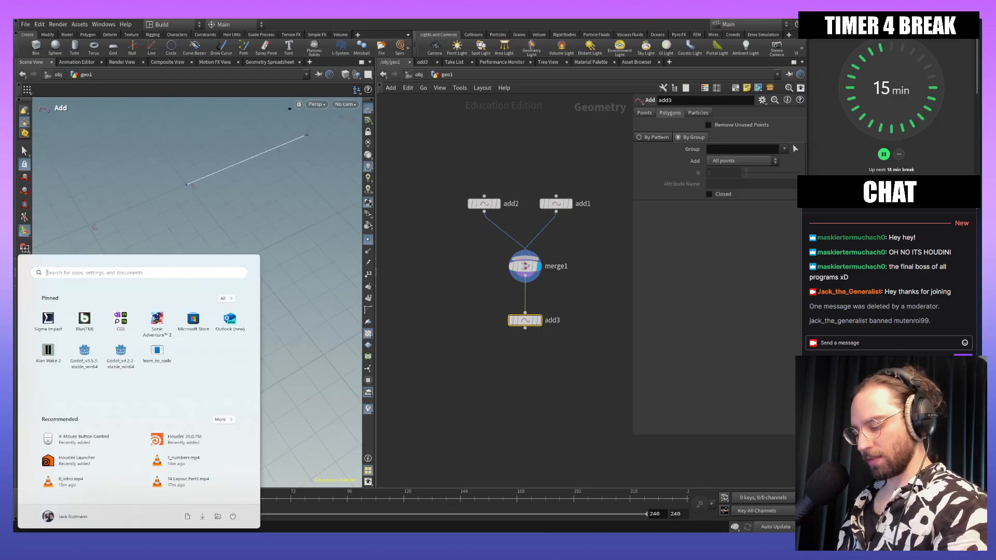
{"action": "type", "text": "notepad"}
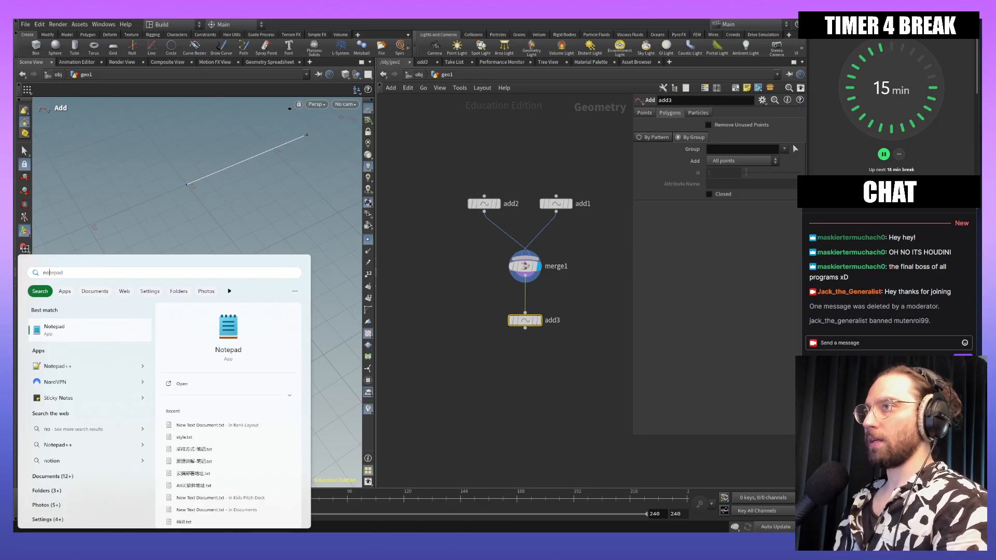
{"action": "key", "text": "Return"}
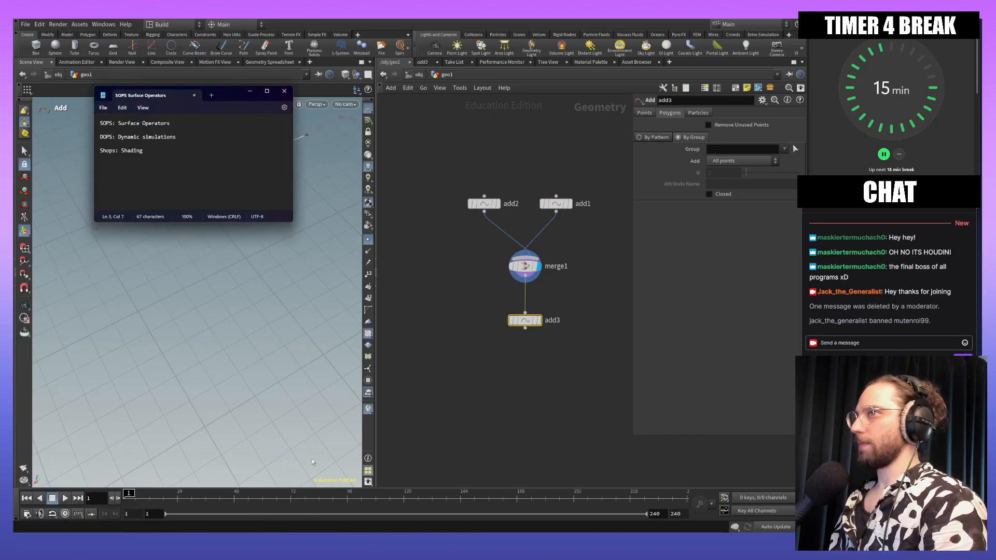
{"action": "key", "text": "ctrl+a"}
{"action": "left_click", "coordinate": [231, 169]}
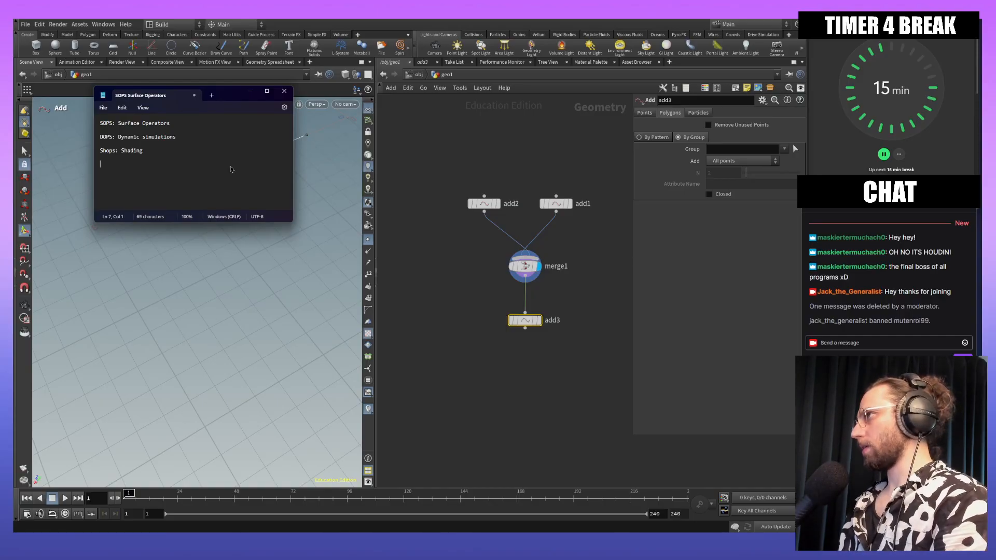
{"action": "type", "text": "Int"}
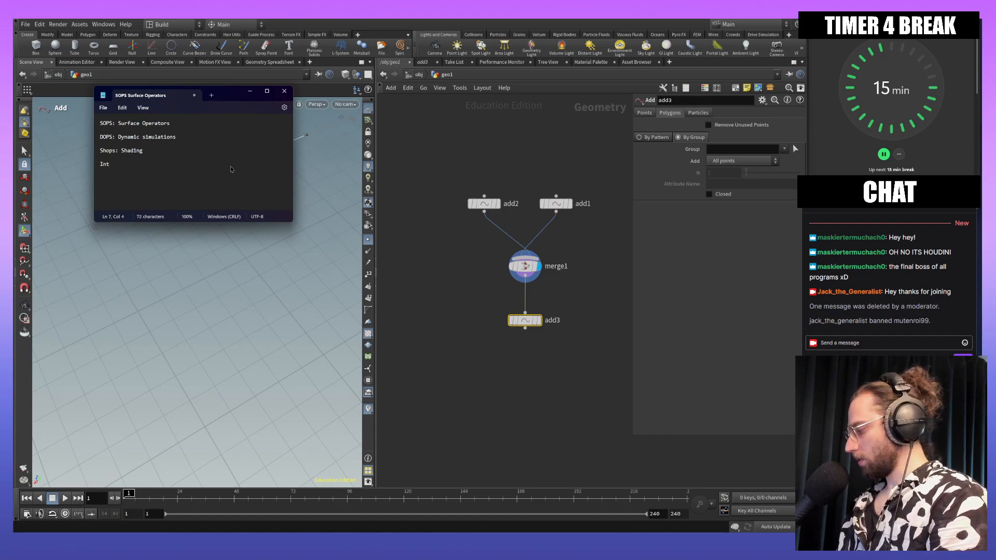
{"action": "type", "text": "ergers"}
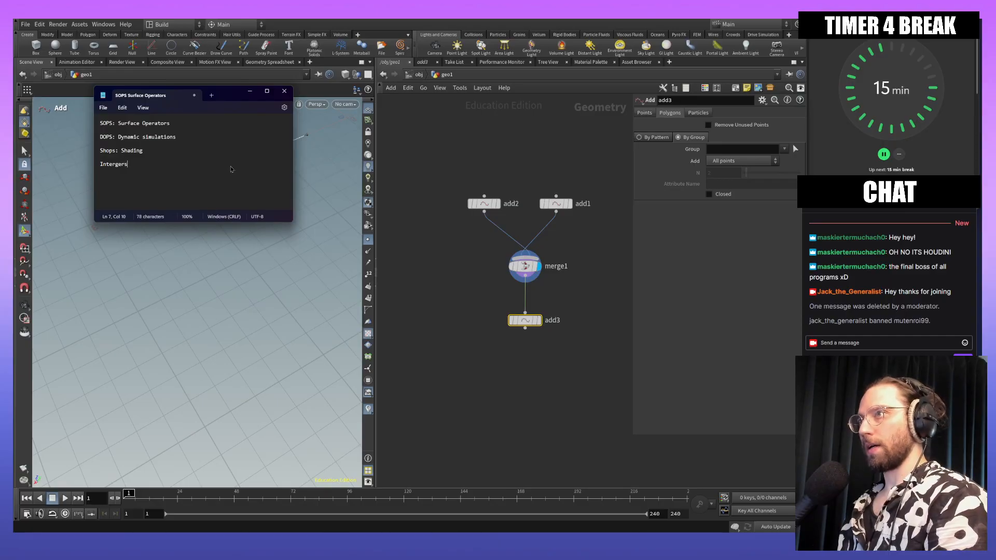
Step: Correct the misspelled word "Intergers" in the notes to "Integers"
{"action": "right_click", "coordinate": [111, 164]}
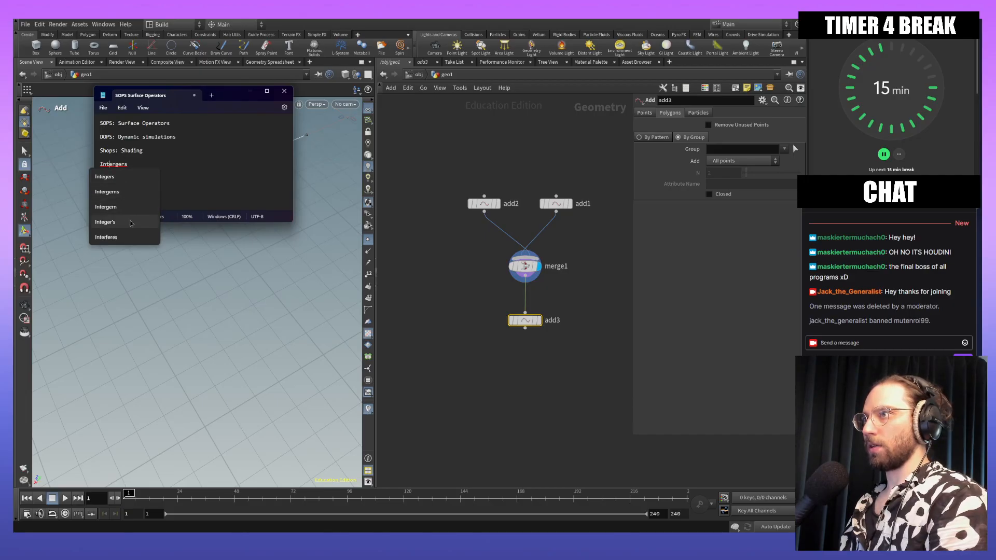
{"action": "left_click", "coordinate": [105, 166]}
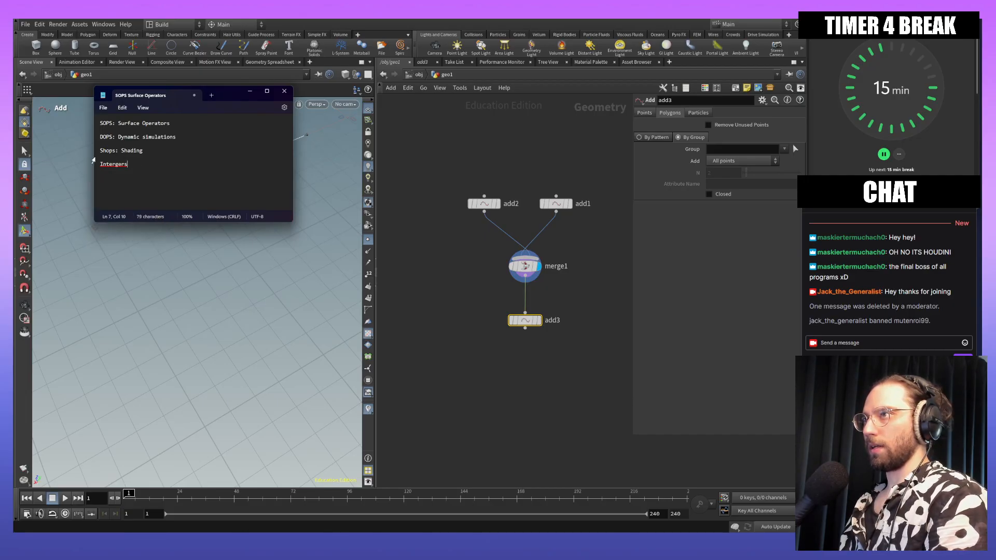
{"action": "double_click", "coordinate": [106, 166]}
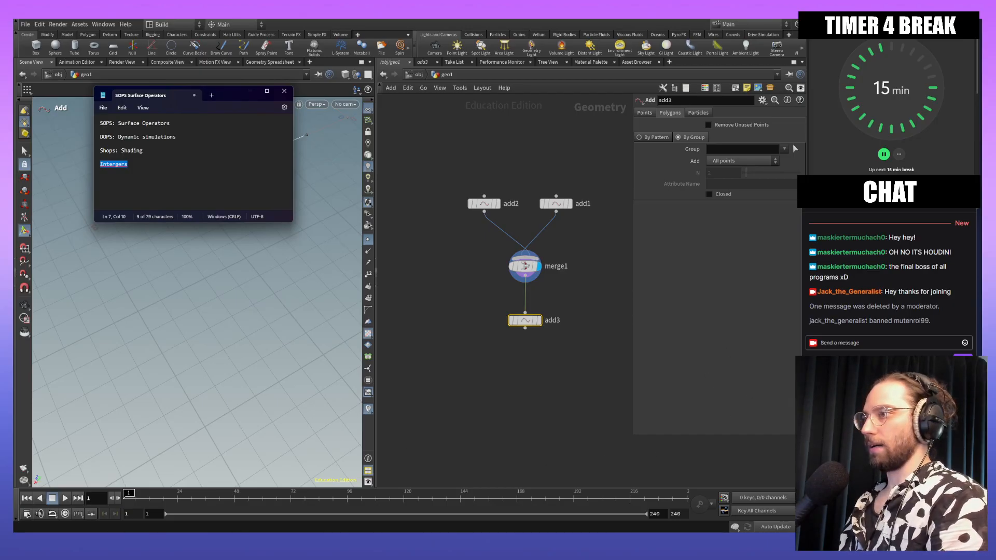
{"action": "left_click_drag", "start_coordinate": [552, 125], "coordinate": [560, 558]}
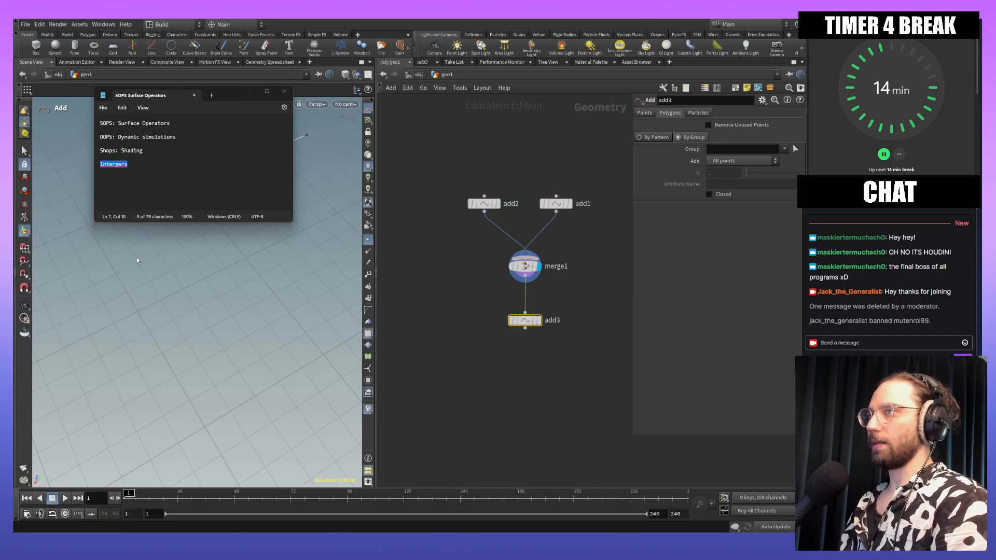
{"action": "left_click", "coordinate": [157, 175]}
{"action": "key", "text": "Up"}
{"action": "key", "text": "shift+End"}
{"action": "type", "text": "Integers"}
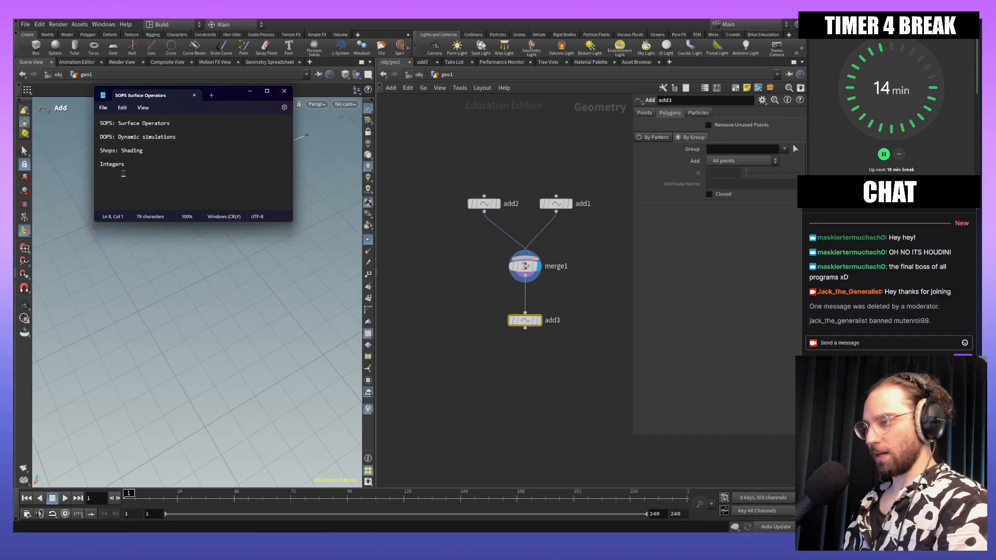
Step: Add the lines "Floats" and "Vectors" below "Integers" and end all three labels with a colon
{"action": "type", "text": "Floats "}
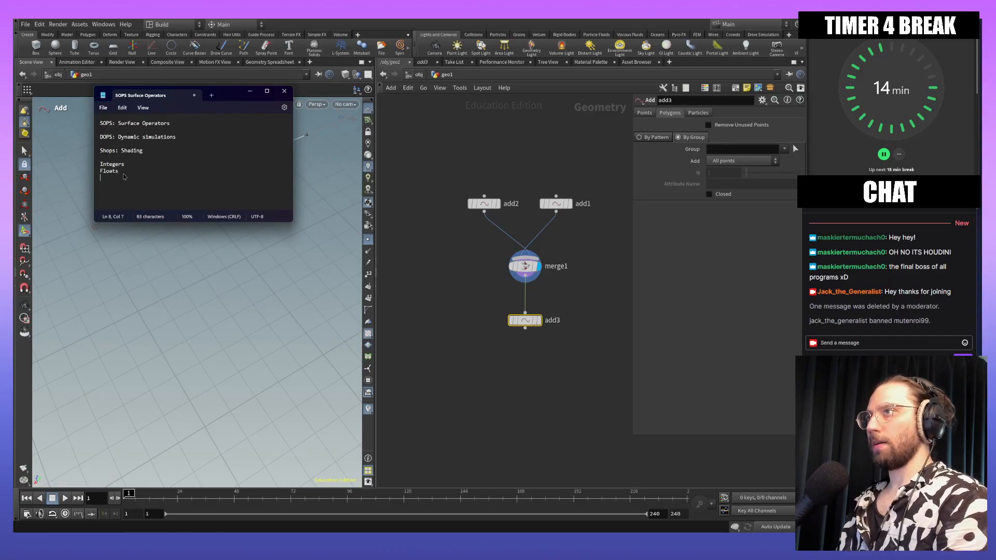
{"action": "type", "text": "Ve"}
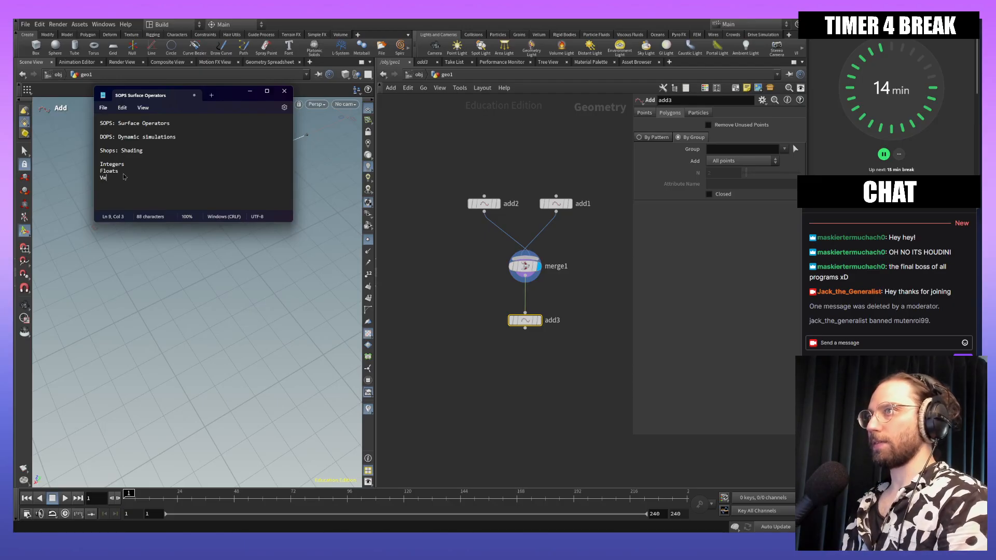
{"action": "type", "text": "ctoers"}
{"action": "key", "text": "BackSpace"}
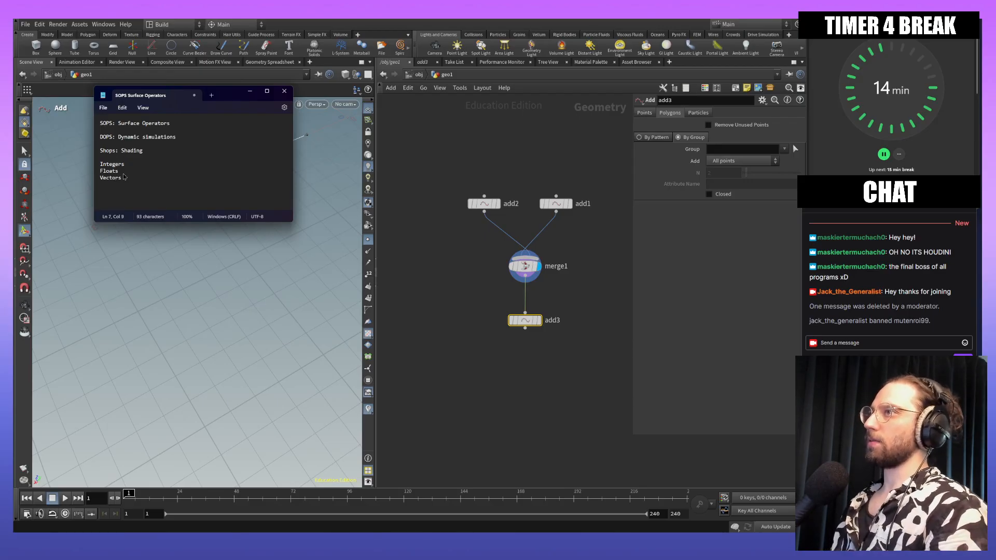
{"action": "key", "text": "Down"}
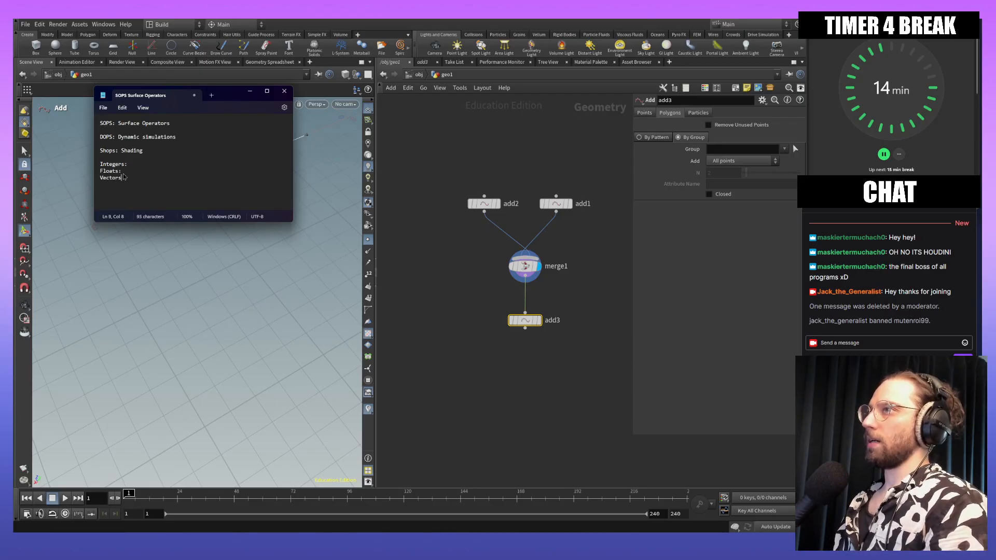
{"action": "key", "text": "Up"}
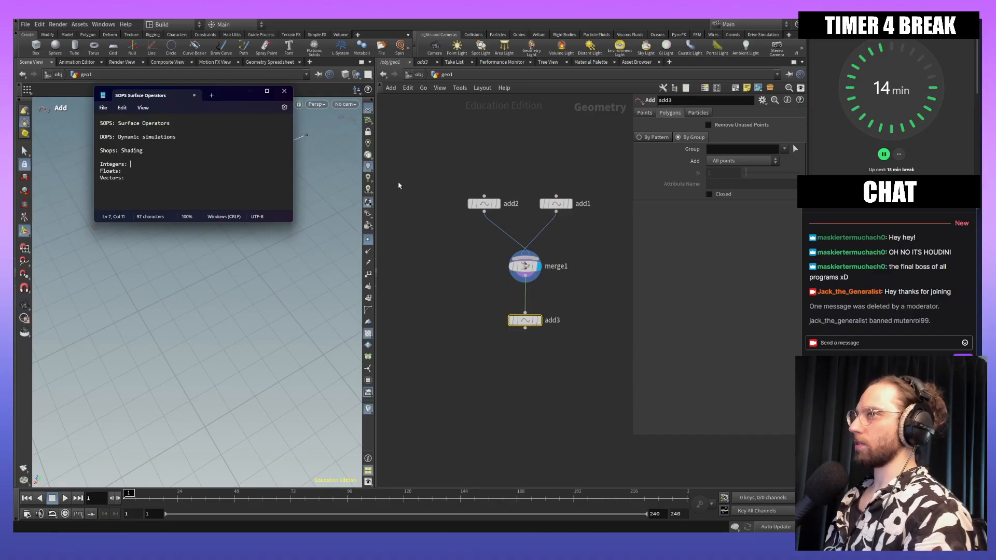
Step: Enter the example values 0,1,2,3,4,5 after "Integers:" and 0.1,0.2,1.546 after "Floats:"
{"action": "type", "text": "0"}
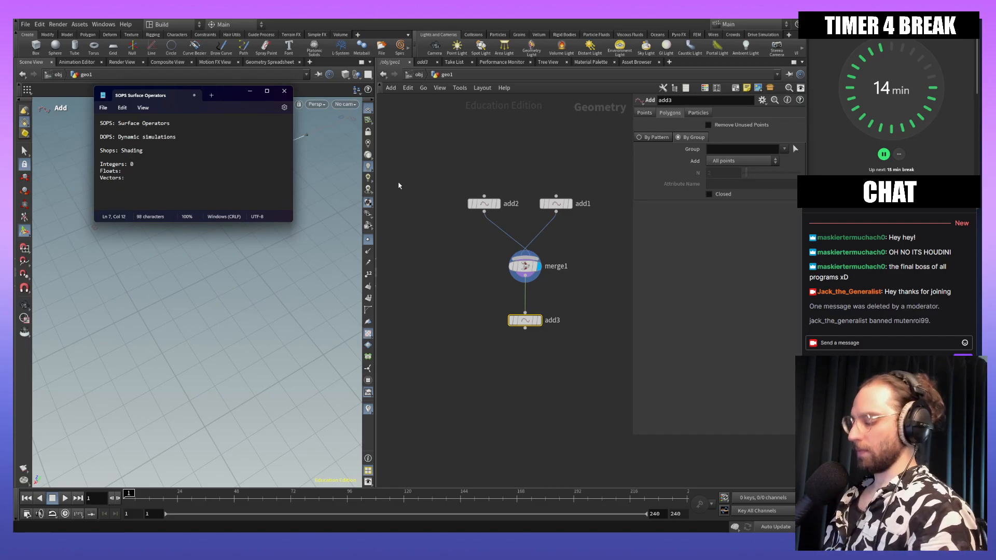
{"action": "type", "text": ",1,2,3,4,5"}
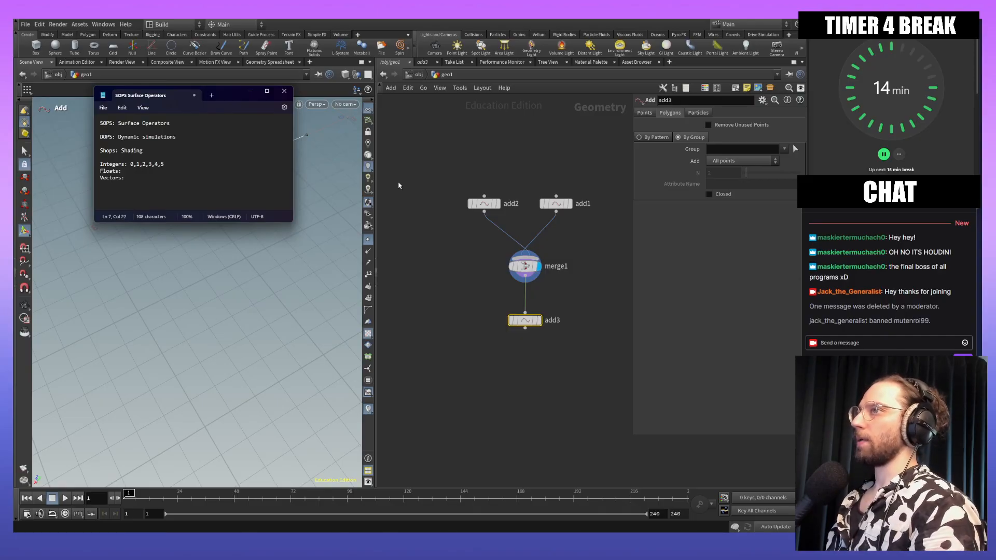
{"action": "type", "text": "  0.1"}
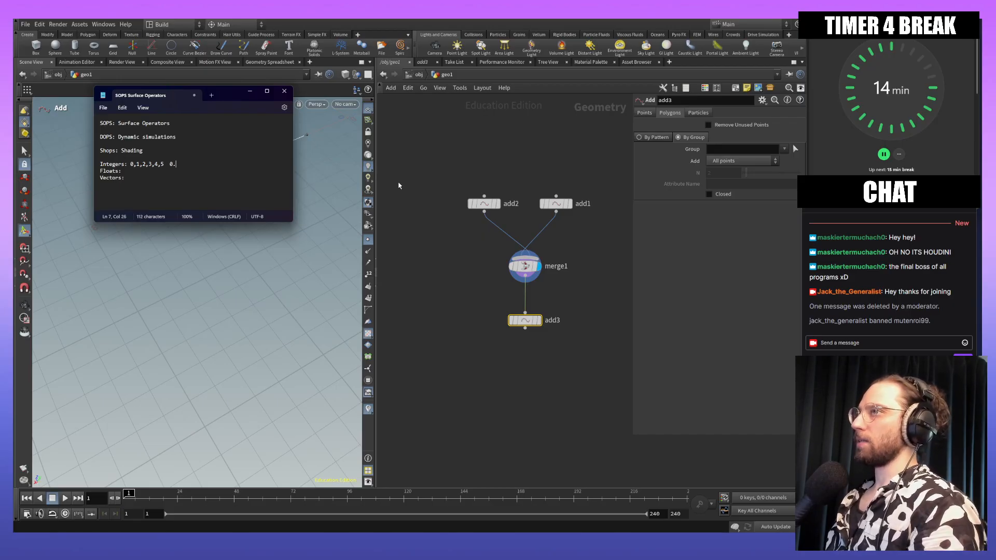
{"action": "key", "text": "BackSpace"}
{"action": "key", "text": "BackSpace"}
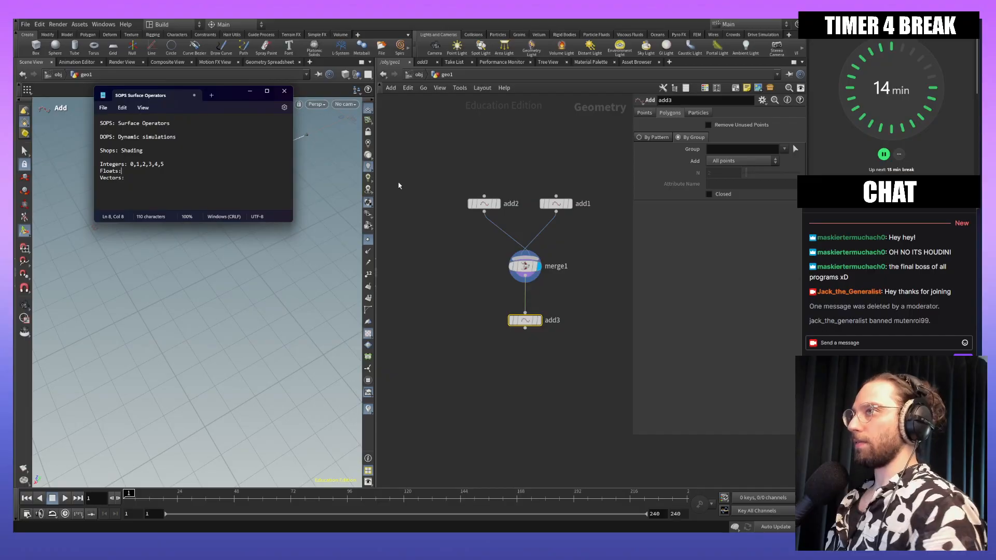
{"action": "type", "text": "0.1"}
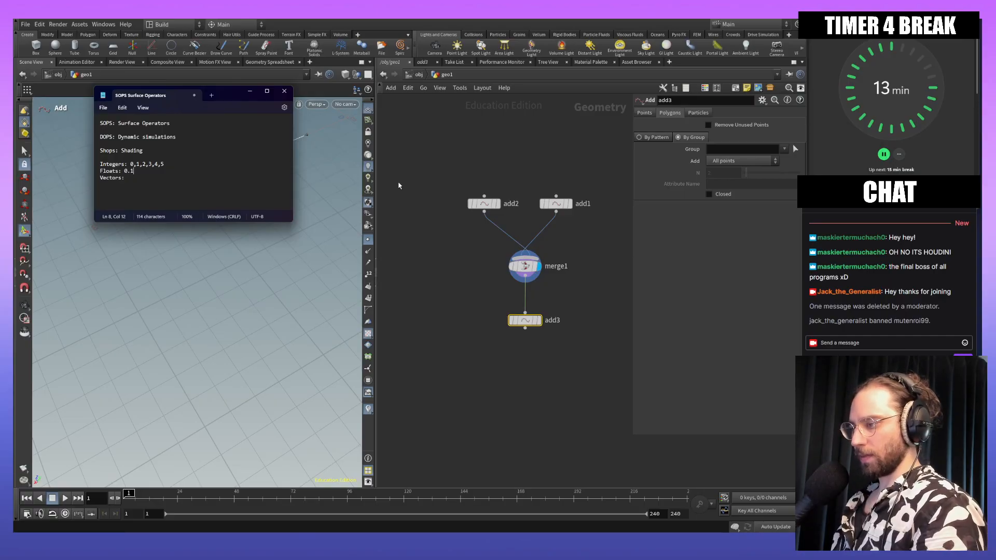
{"action": "type", "text": ",0.2,1.546"}
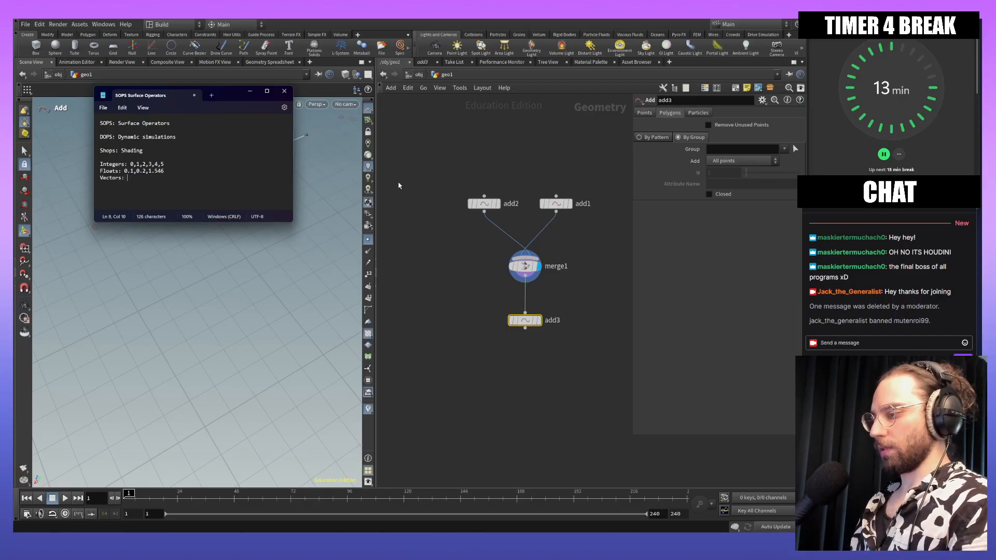
Step: Start the vector example after "Vectors:" with the component "(x(float)"
{"action": "type", "text": "{"}
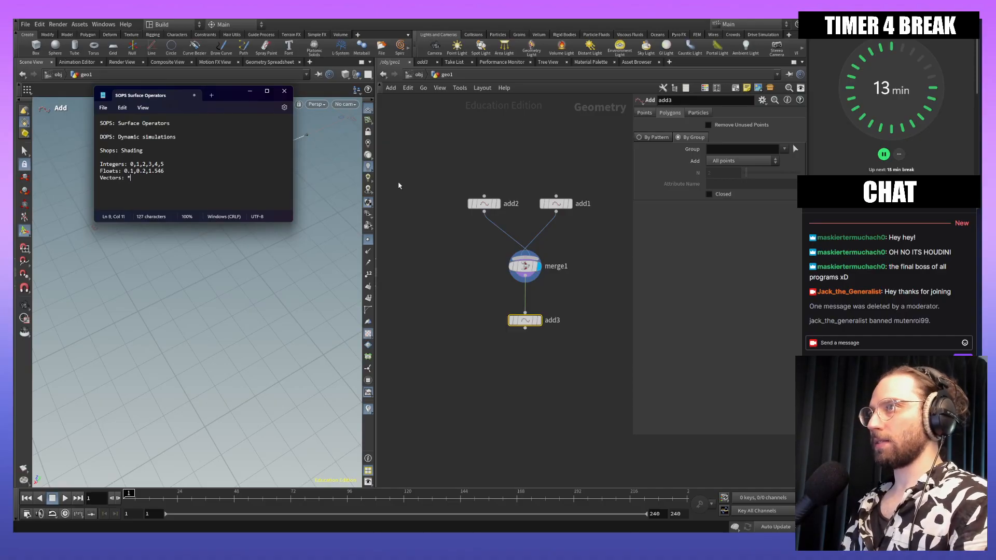
{"action": "type", "text": "{x"}
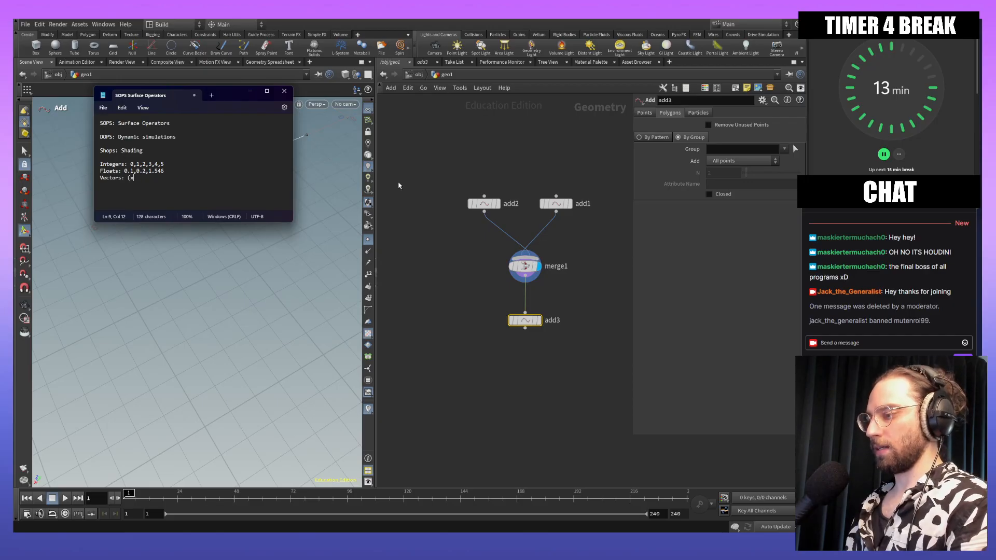
{"action": "type", "text": "("}
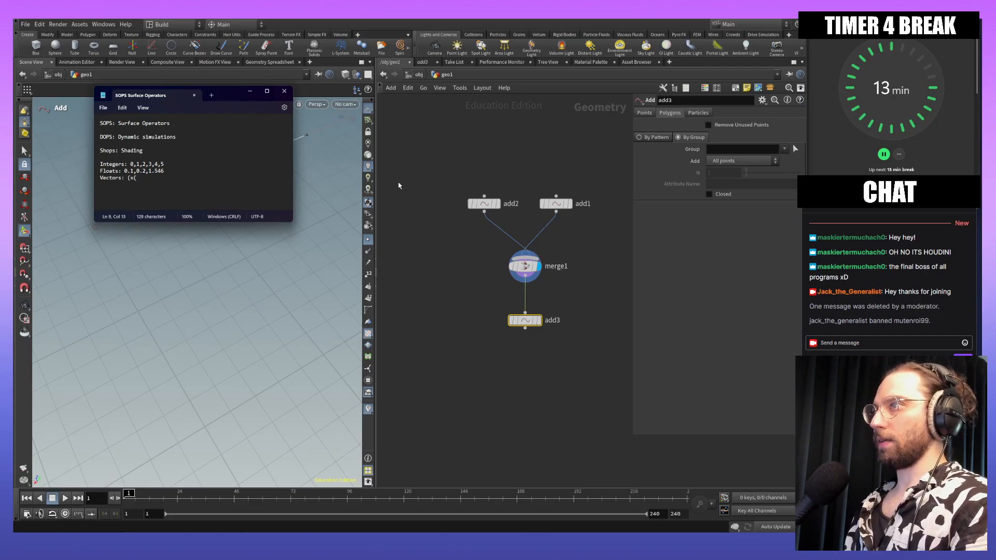
{"action": "type", "text": "in"}
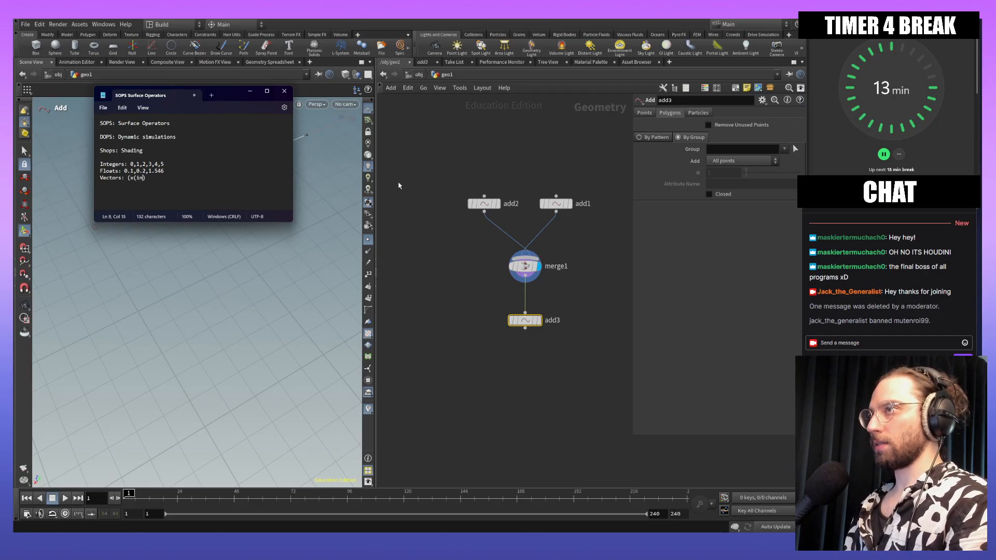
{"action": "key", "text": "BackSpace"}
{"action": "key", "text": "BackSpace"}
{"action": "type", "text": "float"}
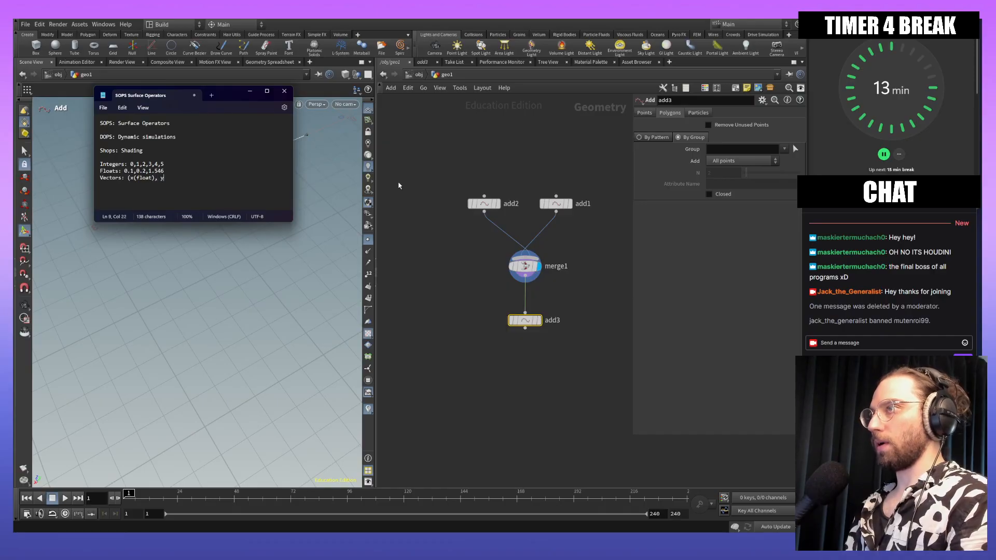
Step: Add the second component so the vector example reads "(x(float)), (y(float))"
{"action": "type", "text": ", y(floa)"}
{"action": "key", "text": "Left"}
{"action": "type", "text": "flor"}
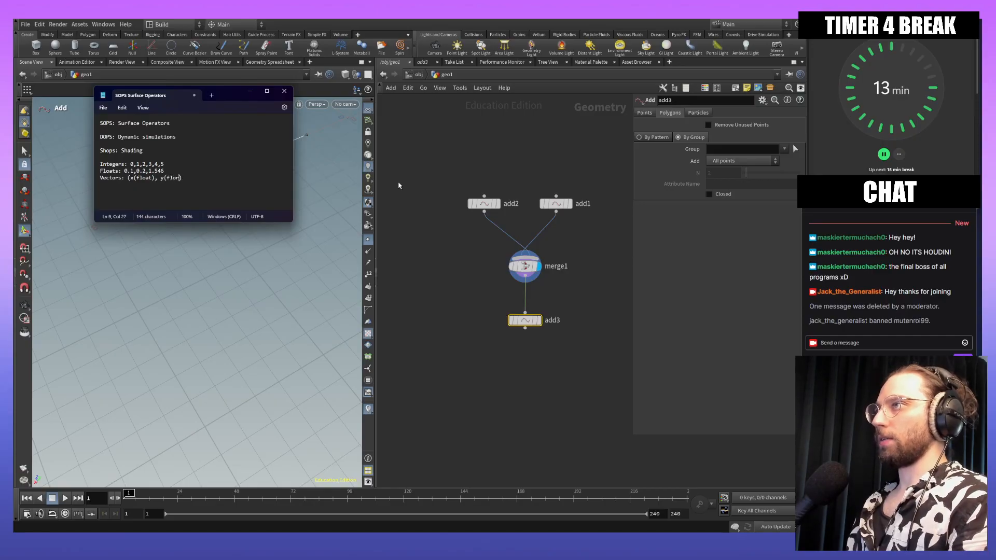
{"action": "key", "text": "BackSpace"}
{"action": "type", "text": "at"}
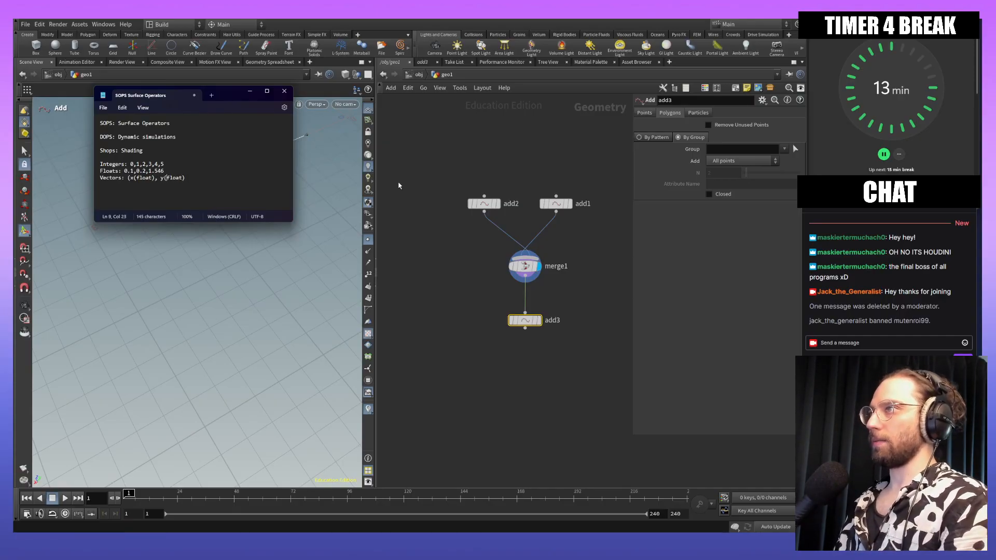
{"action": "type", "text": "("}
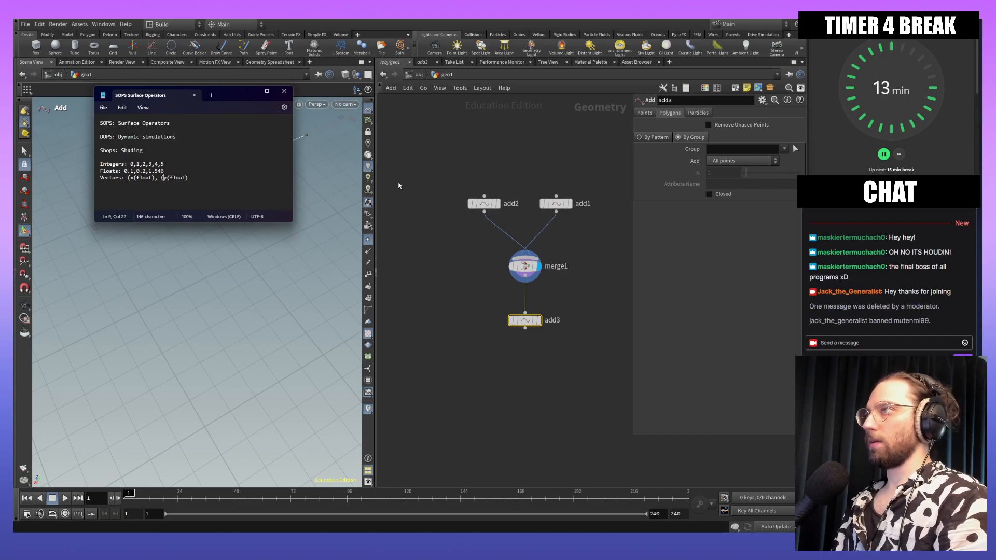
{"action": "type", "text": ")"}
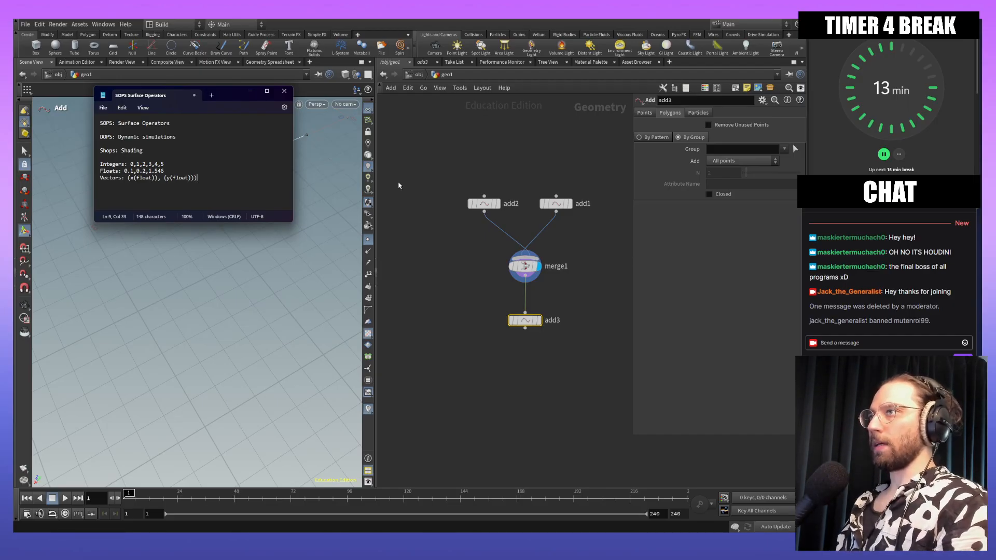
Step: Move the x and y vector example onto its own line below "Vectors:"
{"action": "key", "text": "ctrl+a"}
{"action": "key", "text": "Right"}
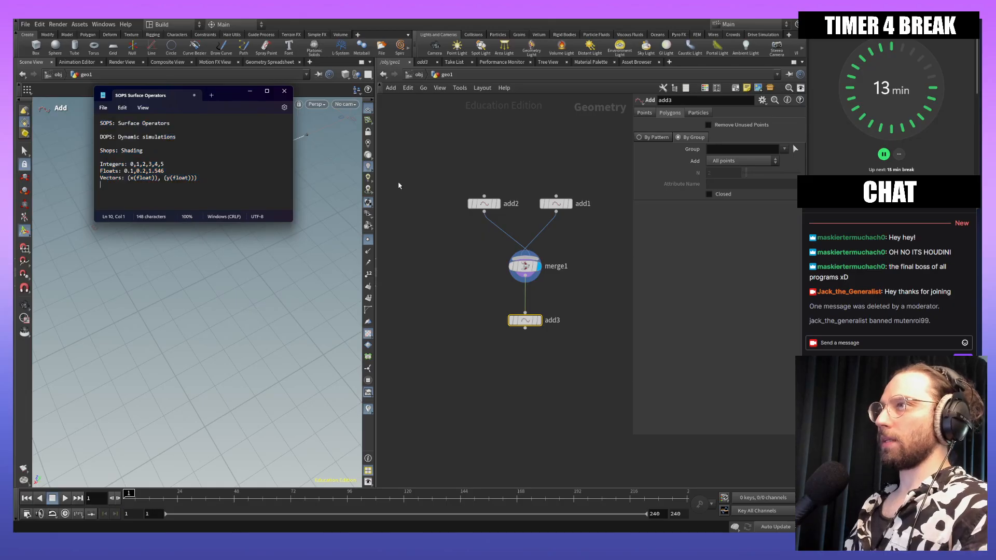
{"action": "key", "text": "Left"}
{"action": "key", "text": "ctrl+a"}
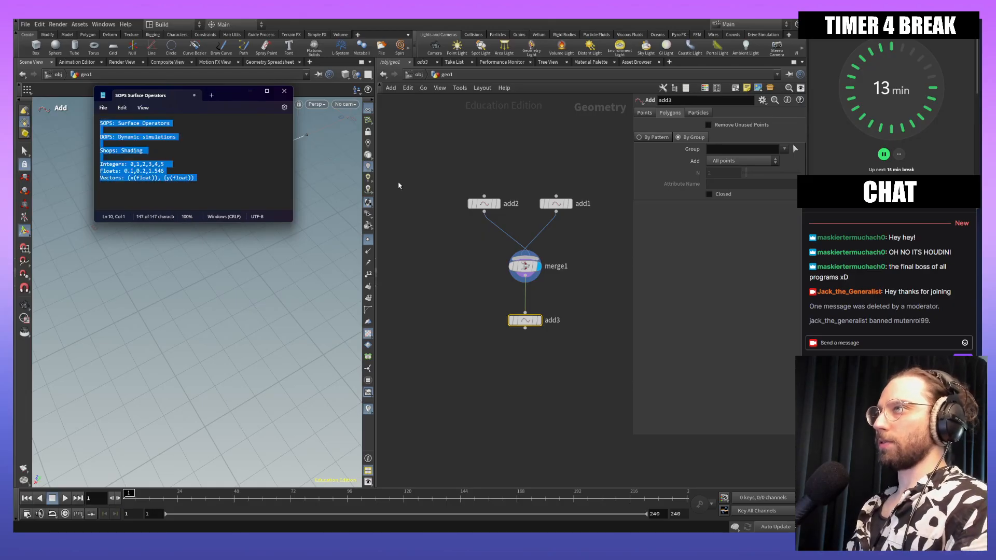
{"action": "key", "text": "Right"}
{"action": "key", "text": "Left"}
{"action": "key", "text": "shift+Left"}
{"action": "key", "text": "shift+Left"}
{"action": "key", "text": "shift+Left"}
{"action": "key", "text": "shift+Left"}
{"action": "key", "text": "shift+Left"}
{"action": "key", "text": "shift+Left"}
{"action": "key", "text": "shift+Left"}
{"action": "key", "text": "shift+Left"}
{"action": "key", "text": "shift+Left"}
{"action": "key", "text": "shift+Left"}
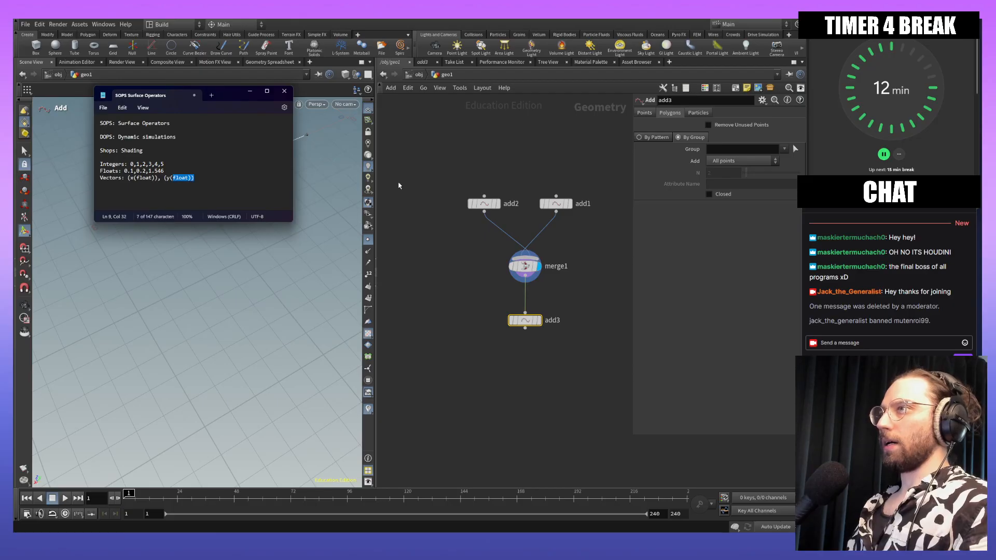
{"action": "key", "text": "shift+Left"}
{"action": "key", "text": "shift+Left"}
{"action": "key", "text": "shift+Left"}
{"action": "key", "text": "shift+Left"}
{"action": "key", "text": "shift+Left"}
{"action": "key", "text": "shift+Left"}
{"action": "key", "text": "shift+Left"}
{"action": "key", "text": "shift+Left"}
{"action": "key", "text": "shift+Left"}
{"action": "key", "text": "shift+Left"}
{"action": "key", "text": "shift+Left"}
{"action": "key", "text": "shift+Left"}
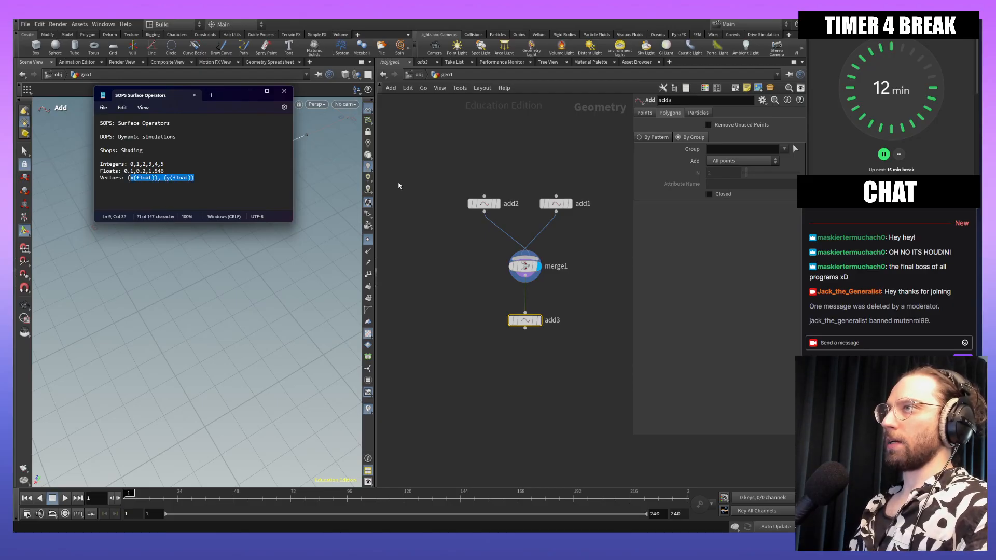
{"action": "key", "text": "ctrl+x"}
{"action": "key", "text": "Return"}
{"action": "key", "text": "ctrl+v"}
Step: Duplicate the two-component vector on the following line and extend the copy with "(z(float))"
{"action": "key", "text": "Return"}
{"action": "key", "text": "ctrl+v"}
{"action": "key", "text": "Return"}
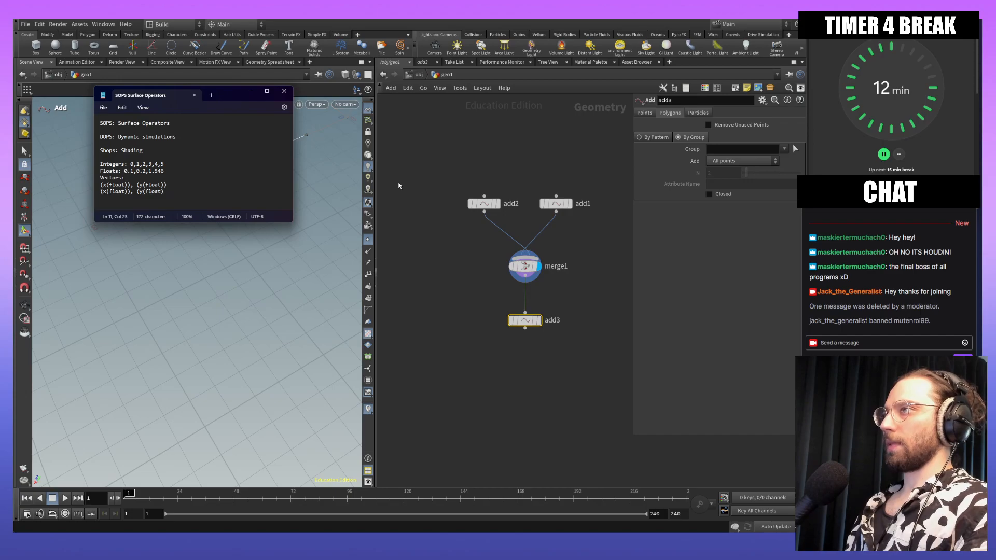
{"action": "type", "text": "(float"}
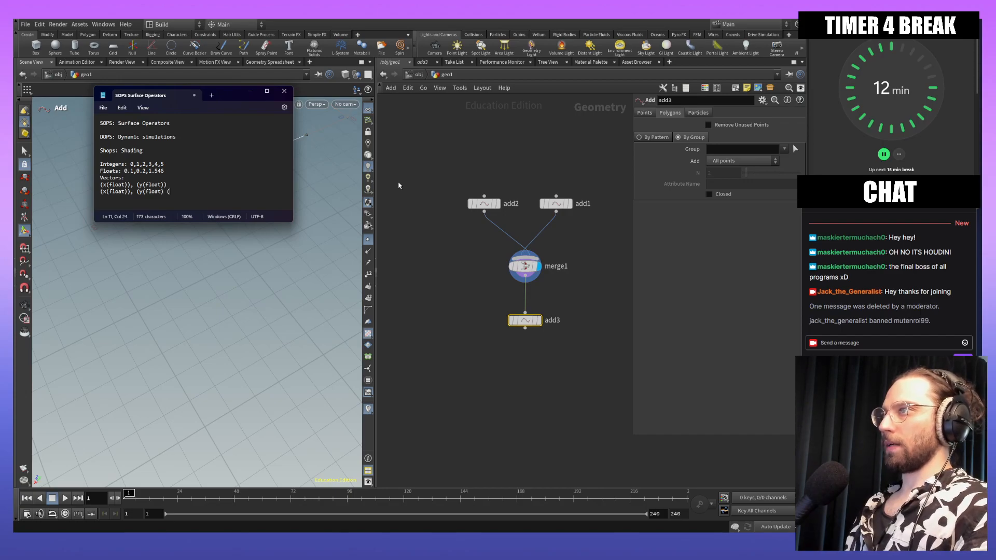
{"action": "type", "text": "))"}
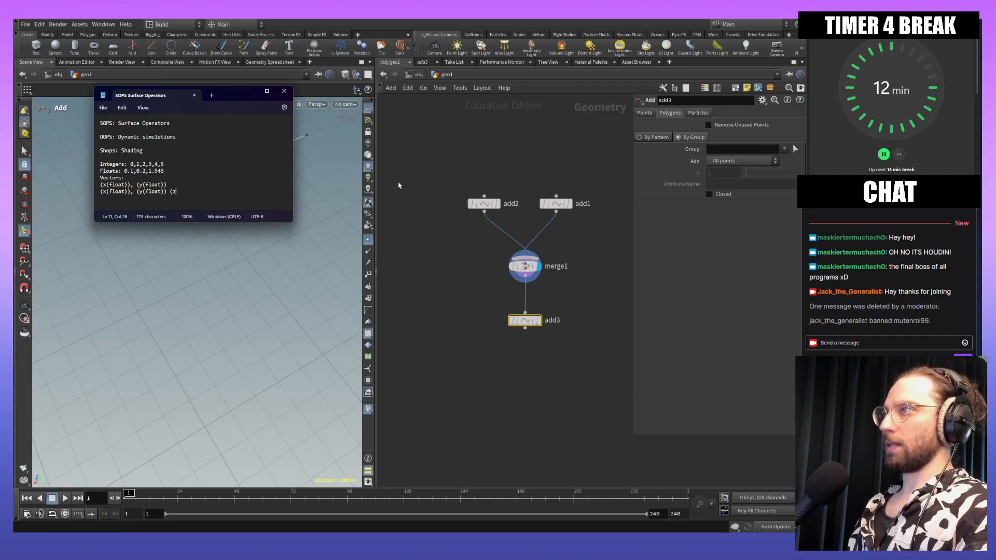
{"action": "type", "text": " (z(fl"}
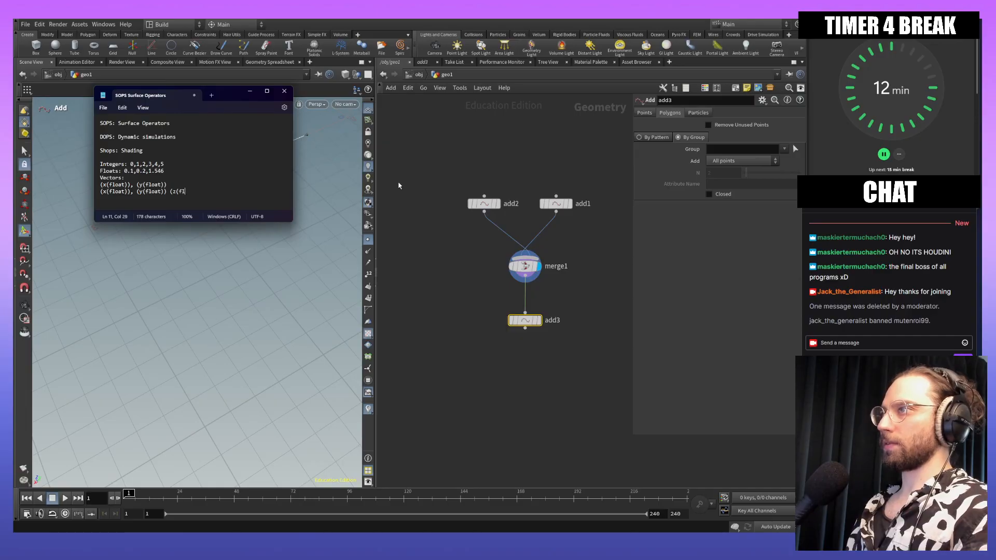
{"action": "type", "text": "oat)"}
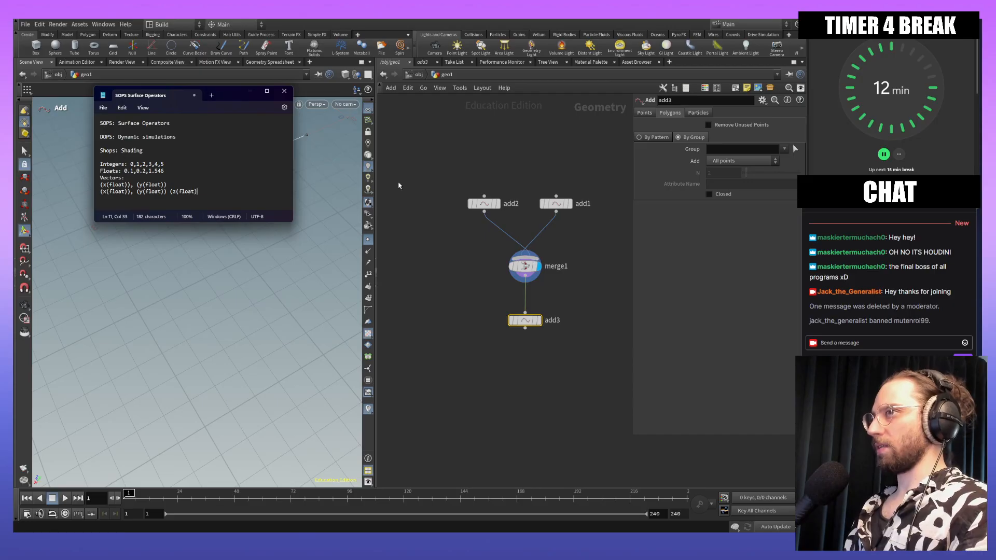
Step: Copy the whole three-component vector line onto a new line directly below it
{"action": "key", "text": "shift+Left"}
{"action": "key", "text": "shift+Left"}
{"action": "key", "text": "shift+Left"}
{"action": "key", "text": "shift+Left"}
{"action": "key", "text": "shift+Left"}
{"action": "key", "text": "shift+Left"}
{"action": "key", "text": "shift+Left"}
{"action": "key", "text": "shift+Left"}
{"action": "key", "text": "shift+Left"}
{"action": "key", "text": "shift+Left"}
{"action": "key", "text": "shift+Left"}
{"action": "key", "text": "shift+Left"}
{"action": "key", "text": "shift+Left"}
{"action": "key", "text": "shift+Left"}
{"action": "key", "text": "shift+Left"}
{"action": "key", "text": "shift+Left"}
{"action": "key", "text": "shift+Left"}
{"action": "key", "text": "shift+Left"}
{"action": "key", "text": "shift+Left"}
{"action": "key", "text": "shift+Left"}
{"action": "key", "text": "shift+Left"}
{"action": "key", "text": "shift+Left"}
{"action": "key", "text": "shift+Left"}
{"action": "key", "text": "shift+Left"}
{"action": "key", "text": "shift+Left"}
{"action": "key", "text": "shift+Left"}
{"action": "key", "text": "shift+Left"}
{"action": "key", "text": "shift+Left"}
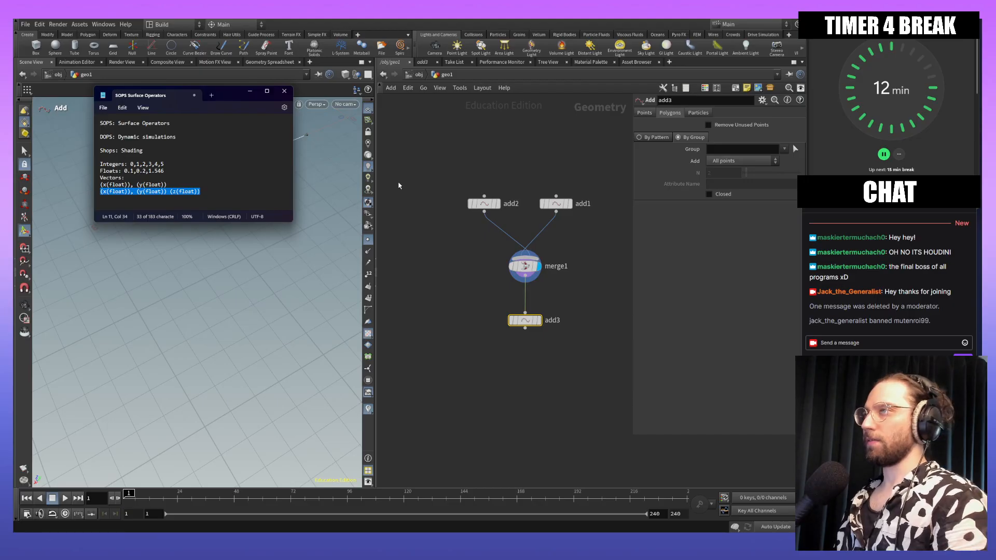
{"action": "key", "text": "ctrl+c"}
{"action": "key", "text": "End"}
{"action": "key", "text": "Return"}
{"action": "key", "text": "ctrl+v"}
Step: Append a second "(z(float))" component to the end of the copied vector line
{"action": "key", "text": "shift+Left"}
{"action": "key", "text": "shift+Left"}
{"action": "key", "text": "shift+Left"}
{"action": "key", "text": "shift+Left"}
{"action": "key", "text": "shift+Left"}
{"action": "key", "text": "shift+Left"}
{"action": "key", "text": "shift+Left"}
{"action": "key", "text": "shift+Left"}
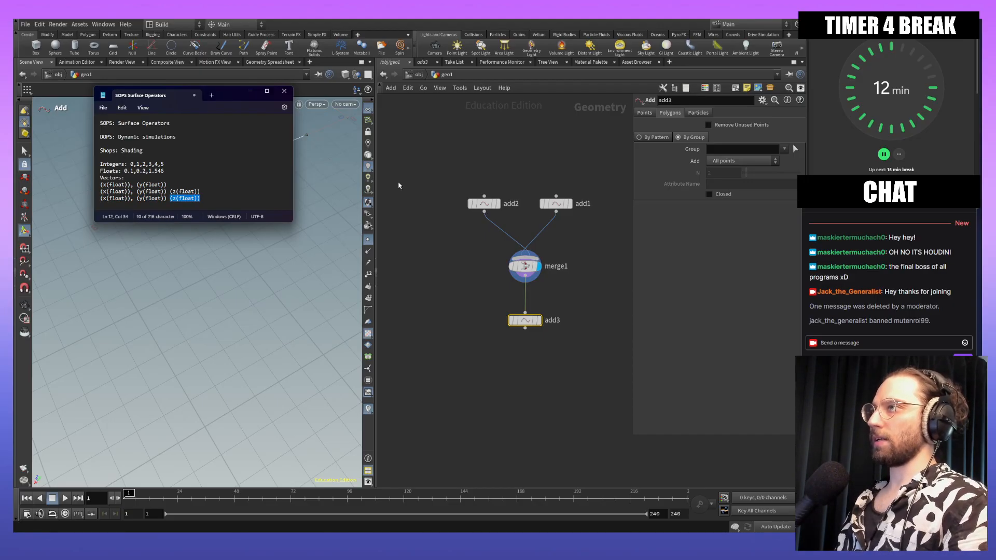
{"action": "key", "text": "Down"}
{"action": "key", "text": "ctrl+v"}
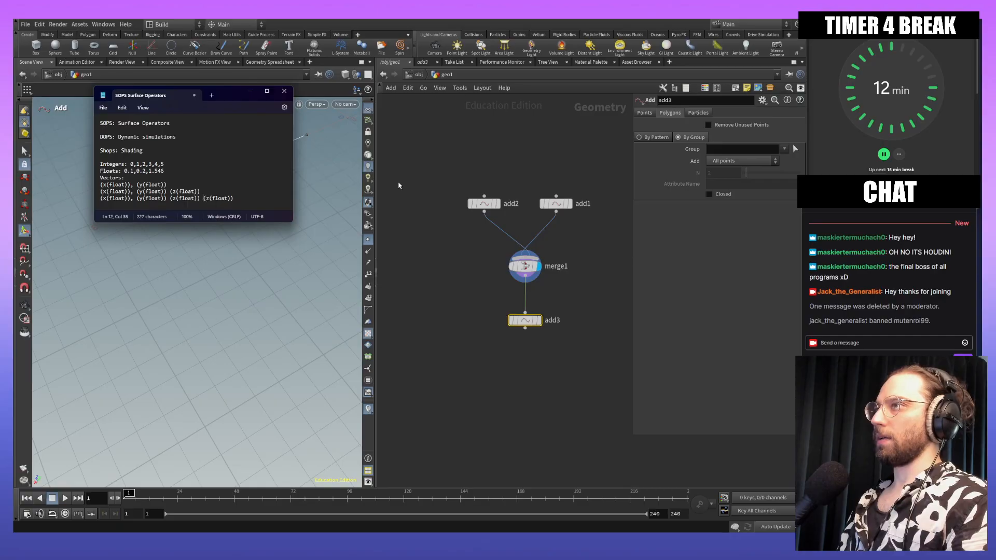
Step: Insert the missing commas between the components in the three-component and four-component vector lines
{"action": "key", "text": "Left"}
{"action": "key", "text": "BackSpace"}
{"action": "key", "text": "BackSpace"}
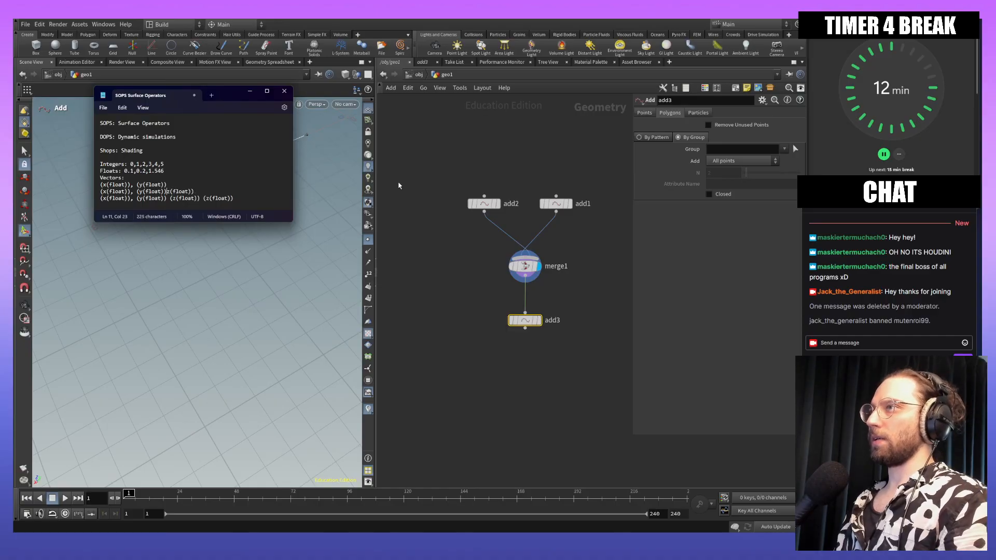
{"action": "type", "text": ", ("}
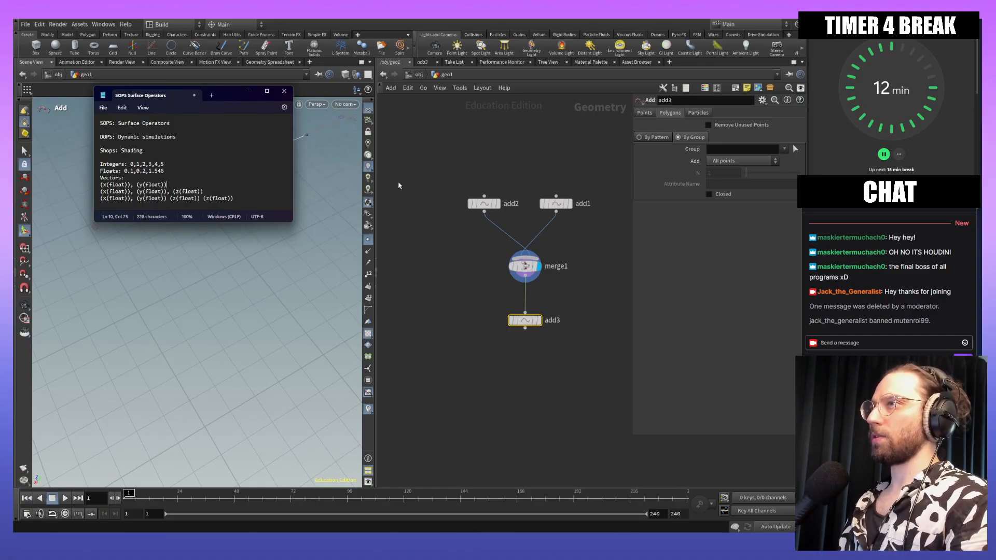
{"action": "key", "text": "Down"}
{"action": "key", "text": "Left"}
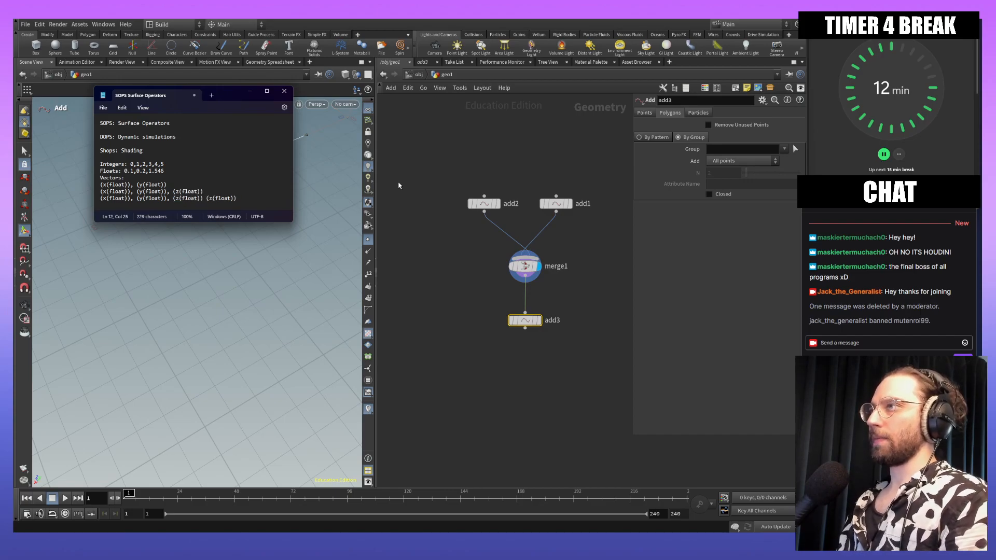
{"action": "key", "text": "Right"}
{"action": "key", "text": "Right"}
{"action": "key", "text": "Left"}
{"action": "type", "text": ","}
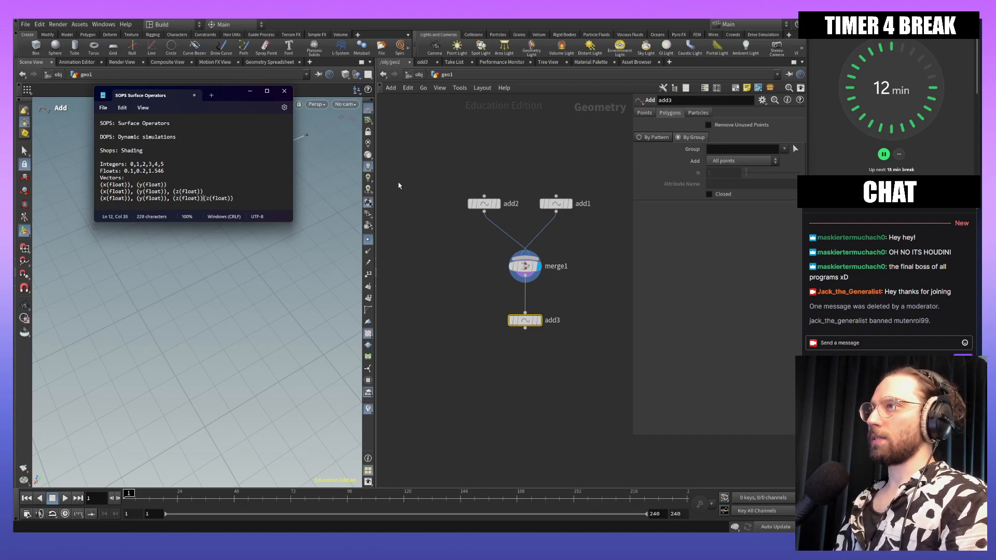
{"action": "key", "text": "Right"}
{"action": "key", "text": "Right"}
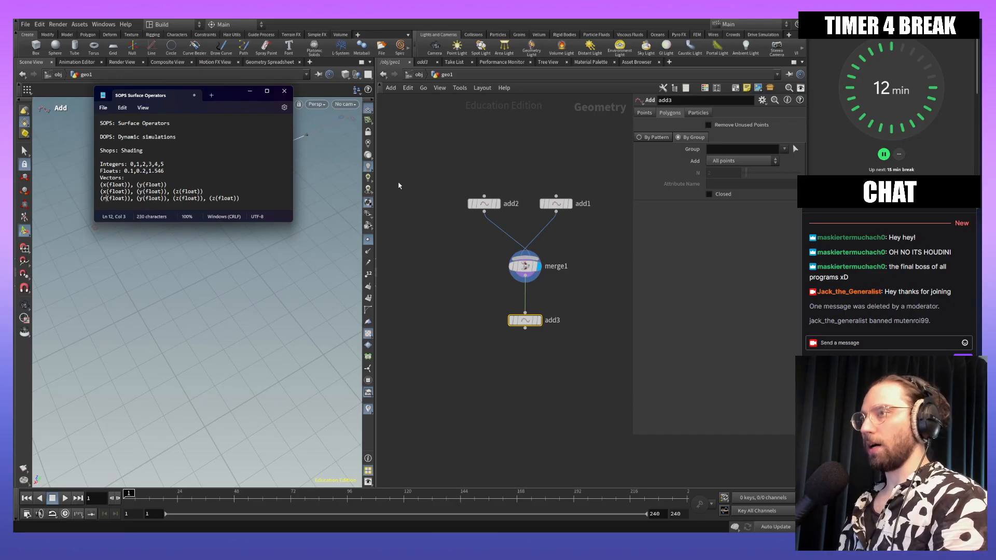
Step: Rename the components of the four-component vector line to r, g, b and a
{"action": "key", "text": "BackSpace"}
{"action": "type", "text": "g"}
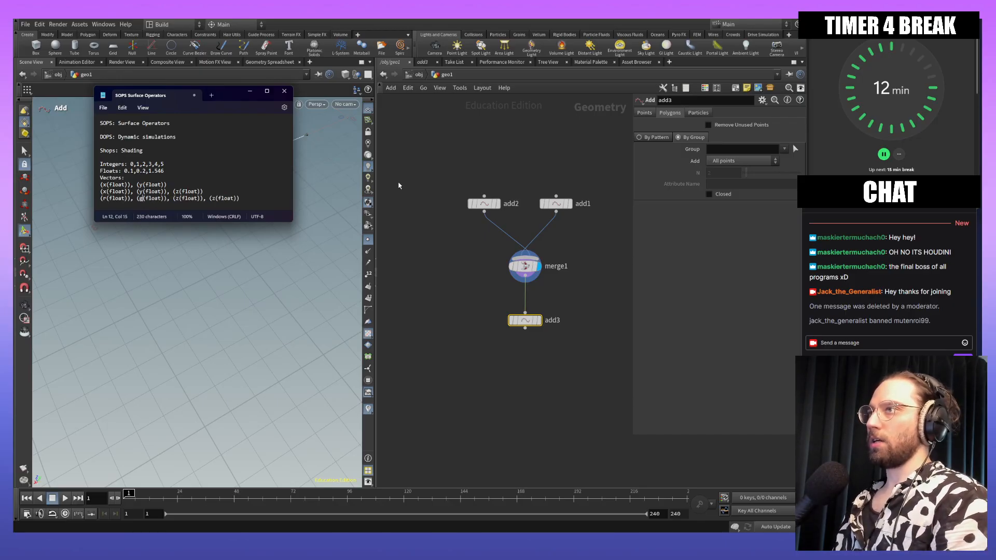
{"action": "key", "text": "Right"}
{"action": "key", "text": "Right"}
{"action": "key", "text": "Right"}
{"action": "key", "text": "Right"}
{"action": "key", "text": "Right"}
{"action": "key", "text": "Delete"}
{"action": "type", "text": "bb"}
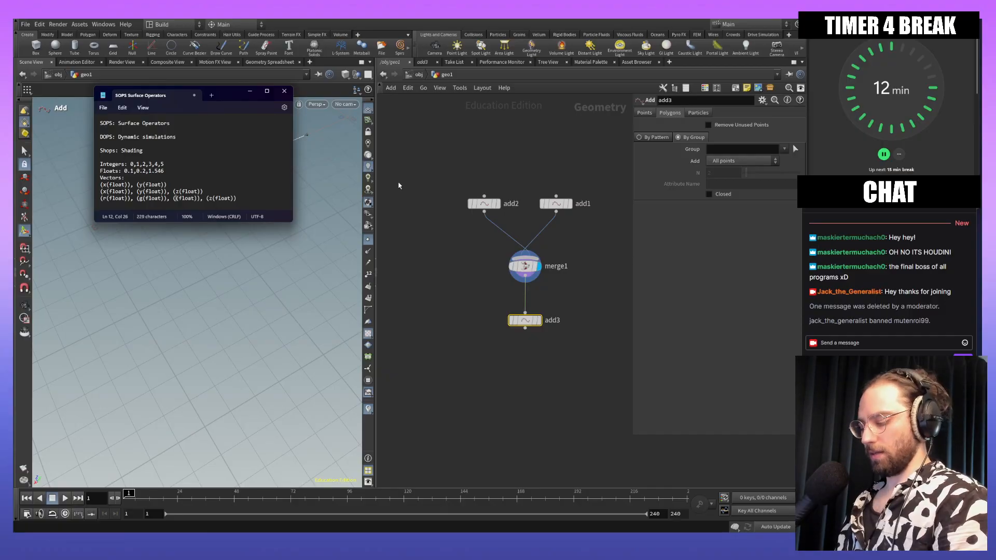
{"action": "key", "text": "BackSpace"}
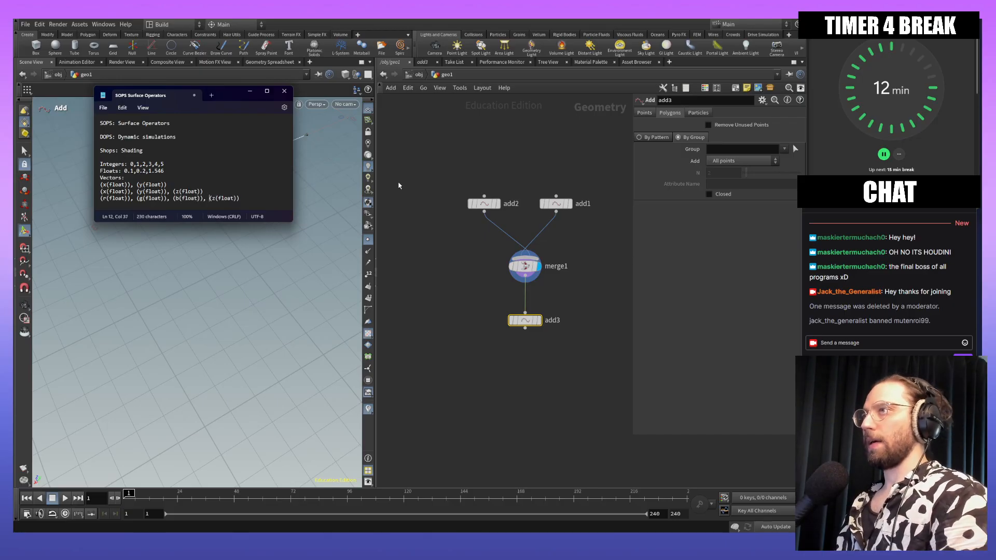
{"action": "key", "text": "Delete"}
{"action": "type", "text": "a"}
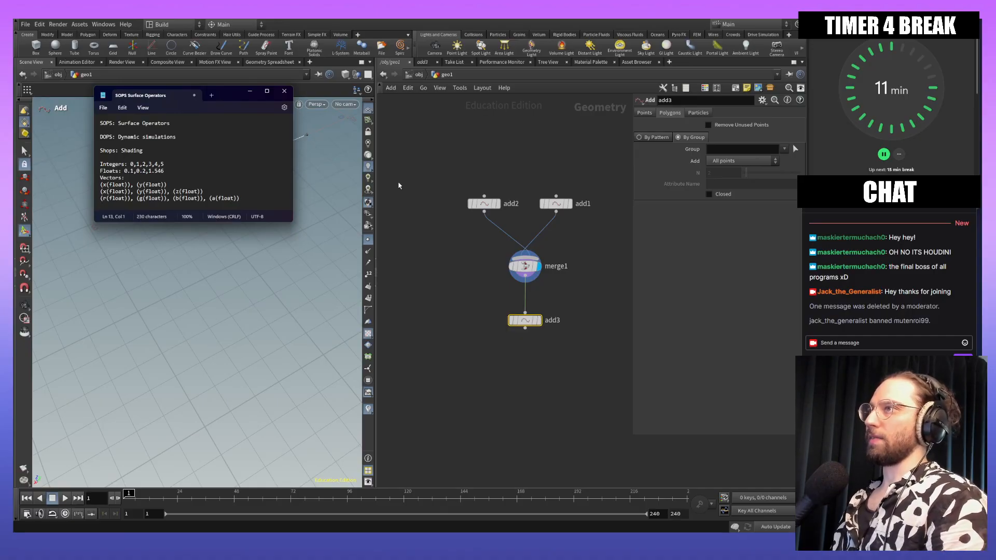
Step: Add blank lines below the vector examples and move the notes window off the 3D viewport
{"action": "key", "text": "Return"}
{"action": "key", "text": "Return"}
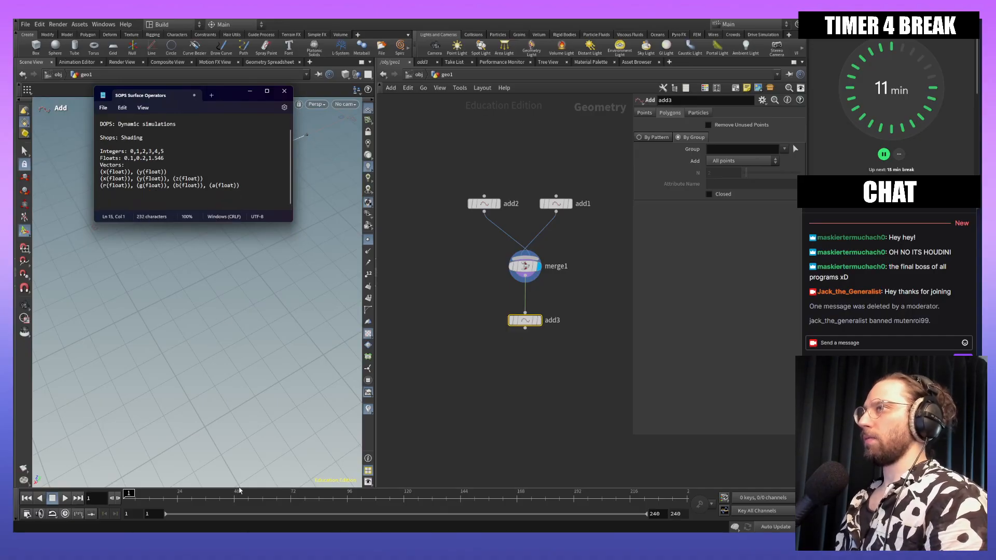
{"action": "left_click_drag", "start_coordinate": [245, 96], "coordinate": [934, 34]}
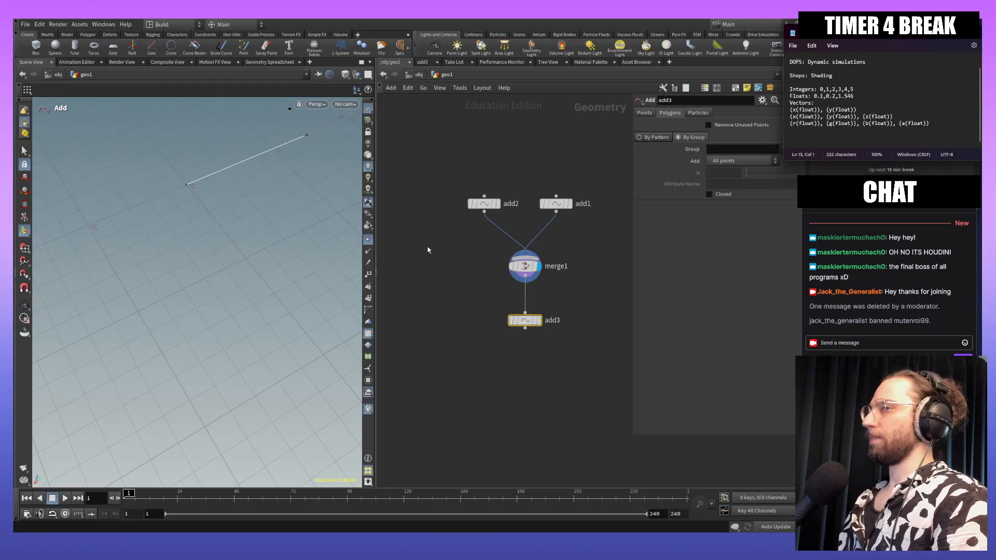
Step: Select the add1 node and raise its point above the grid in the viewport
{"action": "left_click_drag", "start_coordinate": [243, 241], "coordinate": [342, 306]}
{"action": "left_click", "coordinate": [485, 203]}
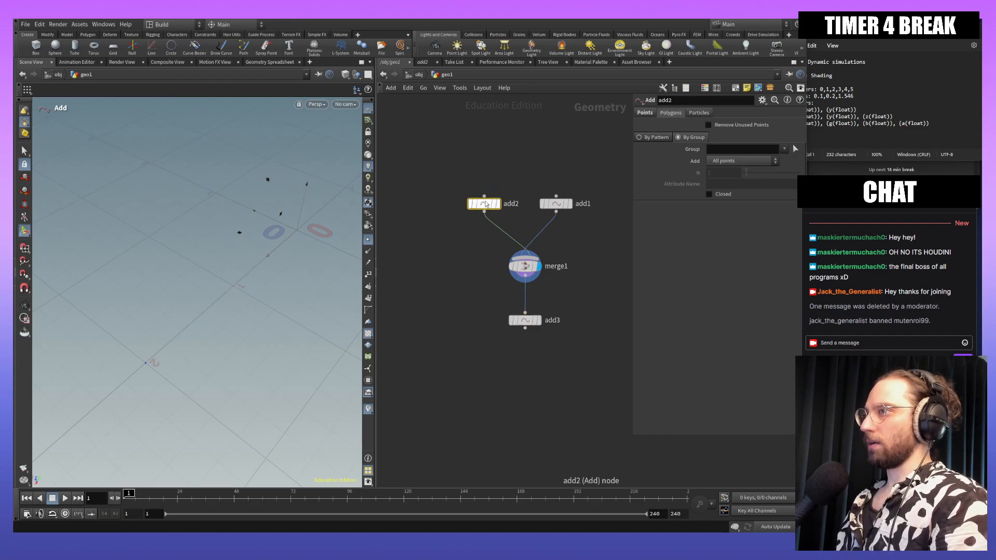
{"action": "left_click", "coordinate": [559, 205]}
{"action": "left_click_drag", "start_coordinate": [145, 340], "coordinate": [175, 230]}
Step: Select the add3 node and make it the displayed node
{"action": "left_click", "coordinate": [527, 322]}
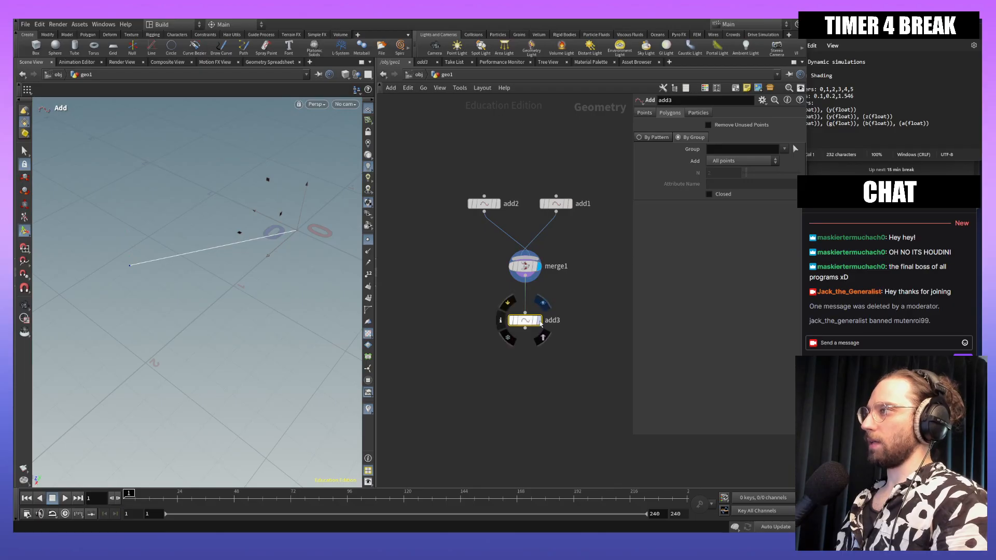
{"action": "left_click", "coordinate": [538, 320]}
{"action": "left_click_drag", "start_coordinate": [180, 398], "coordinate": [212, 315], "text": "alt"}
Step: Move the notes window over the network view and enlarge it to show all the notes
{"action": "left_click_drag", "start_coordinate": [917, 37], "coordinate": [601, 143]}
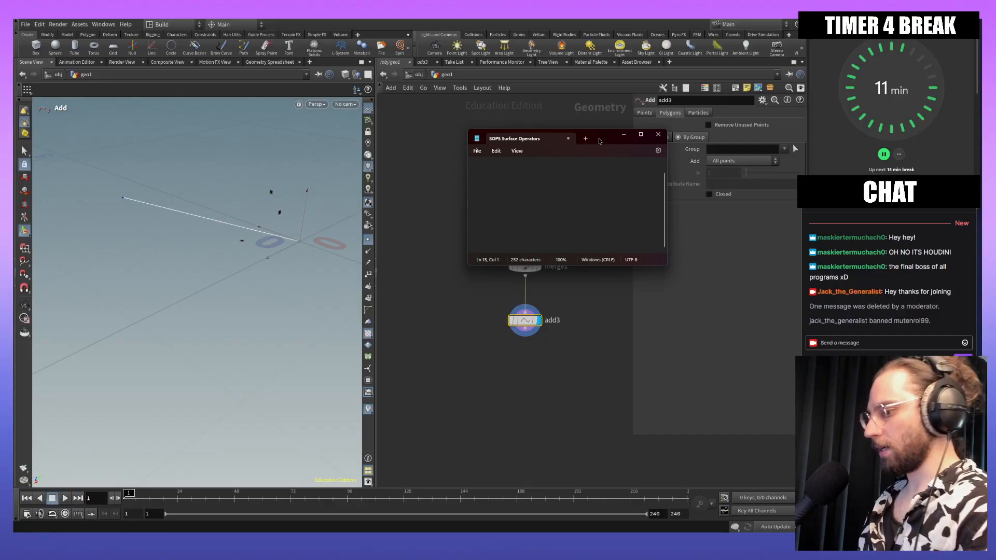
{"action": "scroll", "coordinate": [494, 271], "scroll_direction": "up", "scroll_amount": 2}
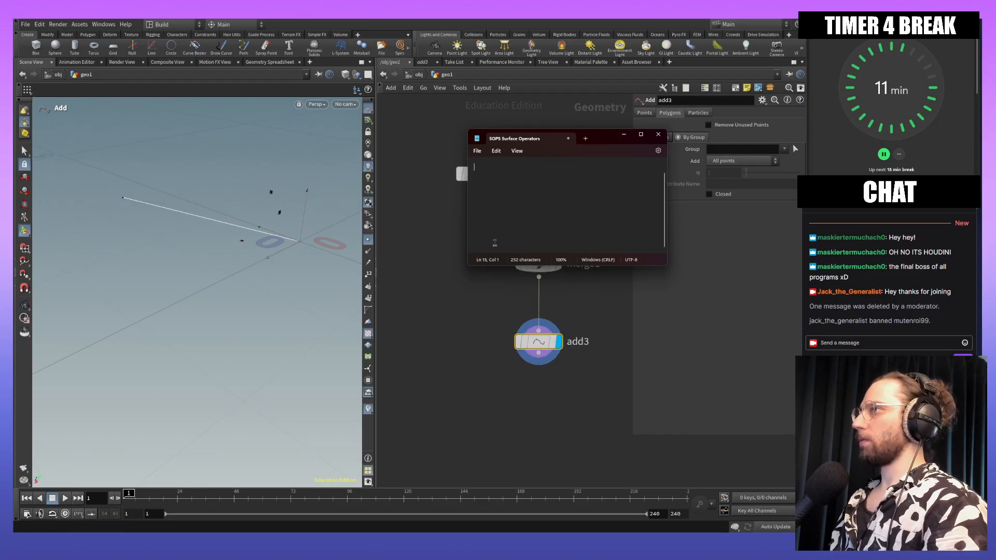
{"action": "scroll", "coordinate": [521, 223], "scroll_direction": "up", "scroll_amount": 4}
{"action": "left_click_drag", "start_coordinate": [537, 267], "coordinate": [553, 358]}
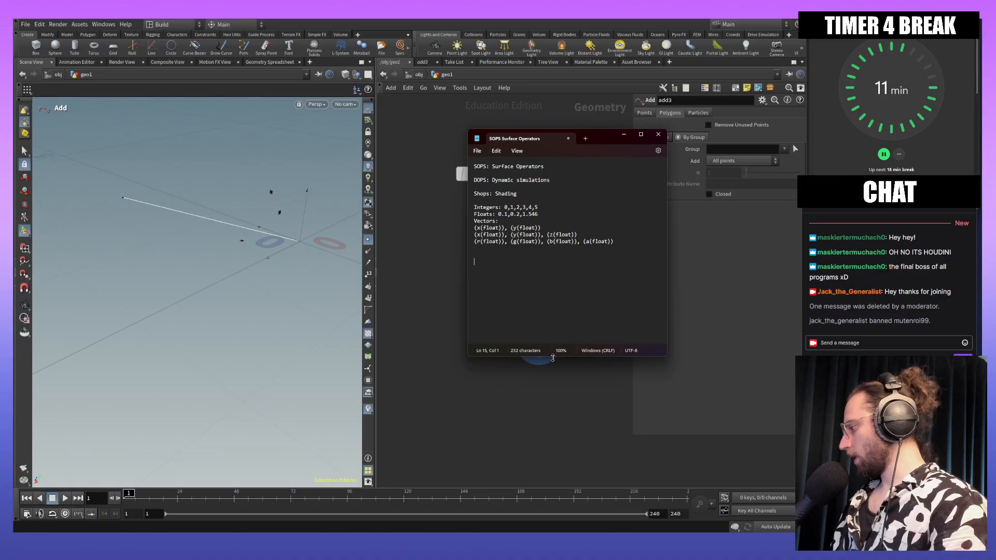
Step: Add the indented example "v3 = (10, 5, 20)" below the vector lines in the notes
{"action": "left_click", "coordinate": [644, 255]}
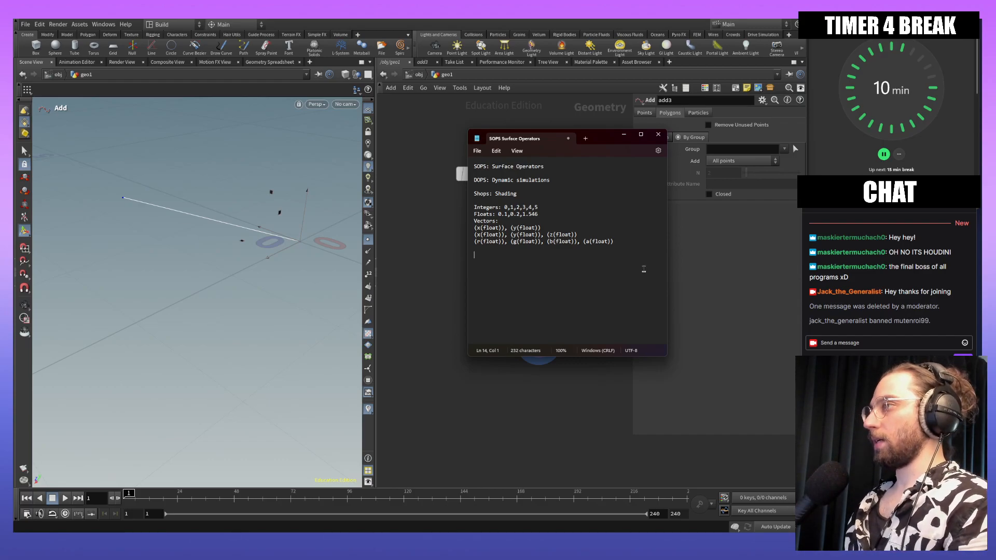
{"action": "key", "text": "Return"}
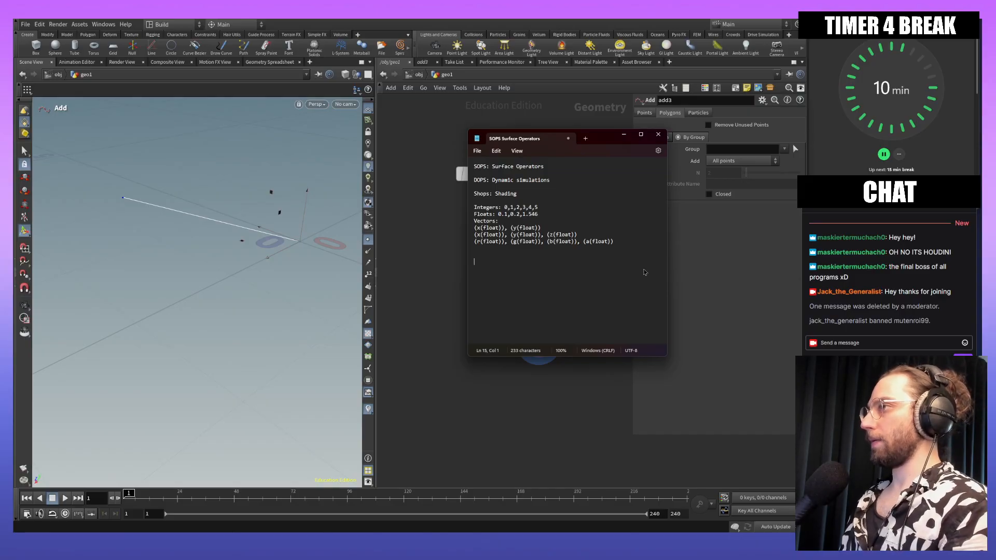
{"action": "key", "text": "Up"}
{"action": "key", "text": "Up"}
{"action": "key", "text": "Up"}
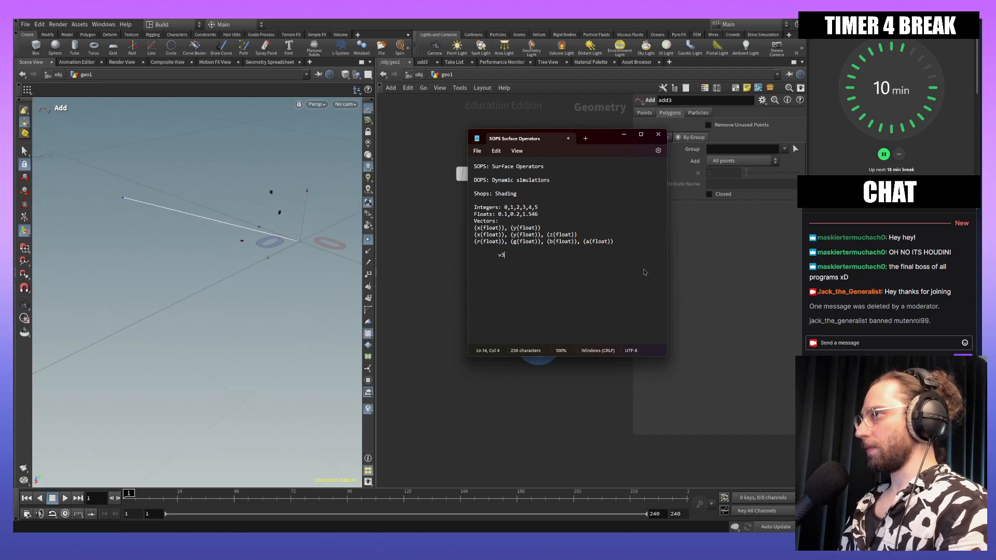
{"action": "type", "text": "(10"}
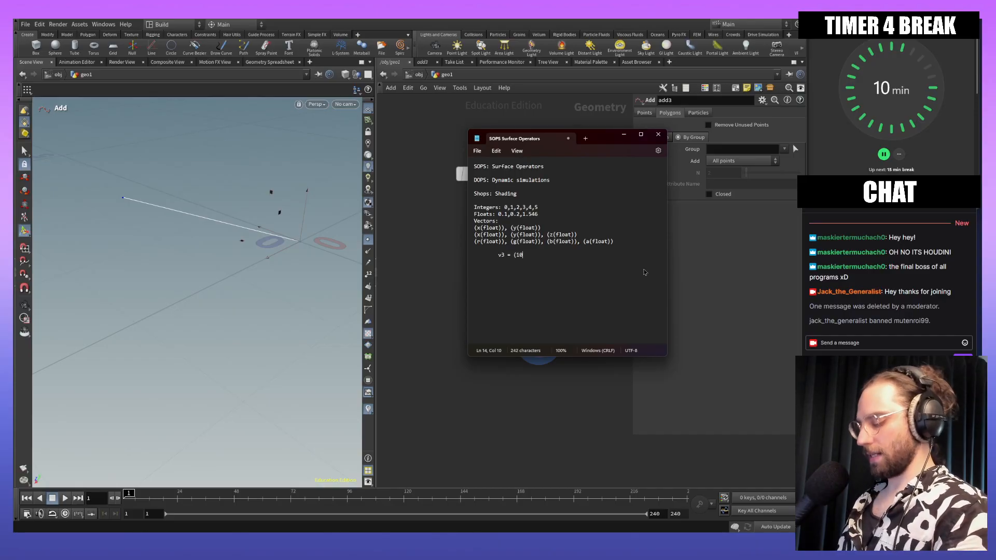
{"action": "type", "text": ", 5, "}
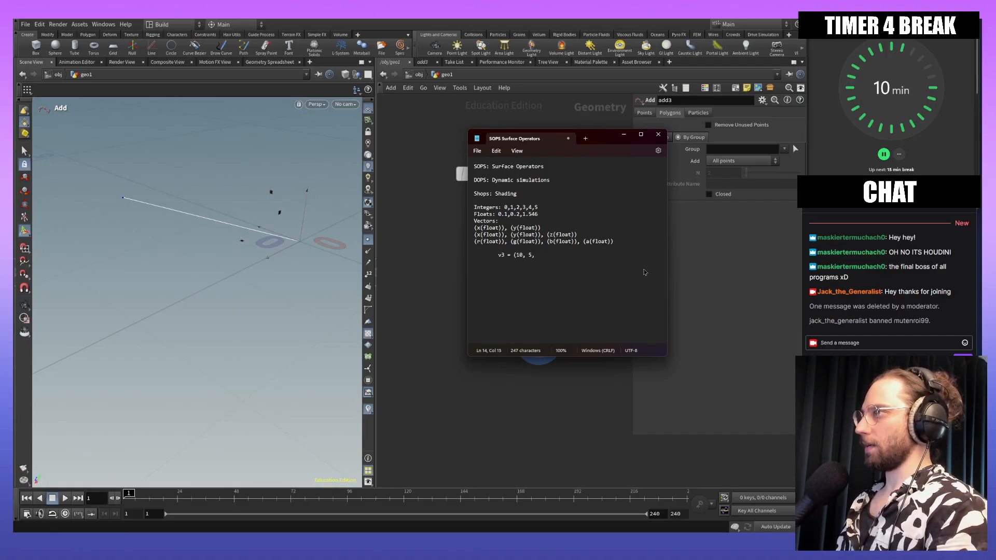
{"action": "type", "text": "20("}
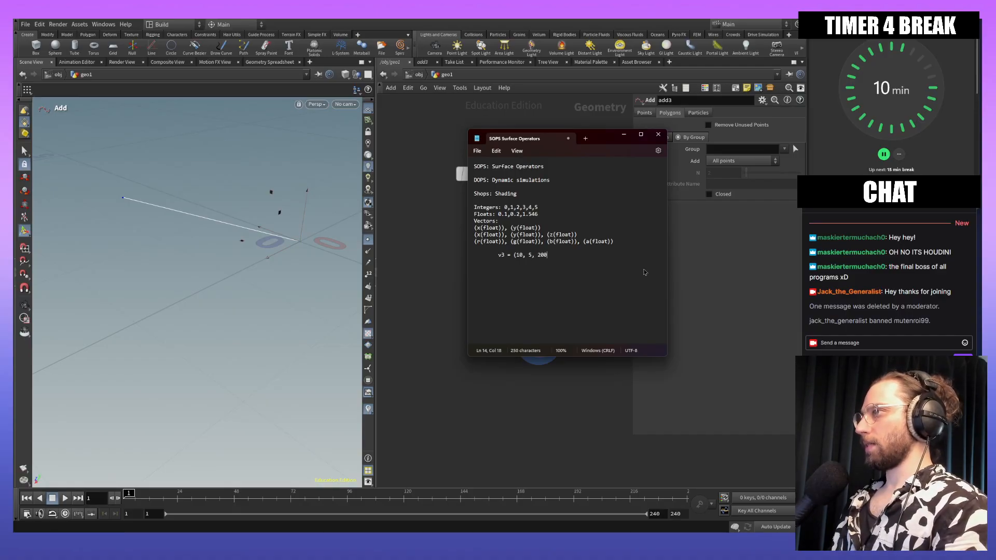
{"action": "type", "text": ")"}
{"action": "key", "text": "BackSpace"}
{"action": "type", "text": ")"}
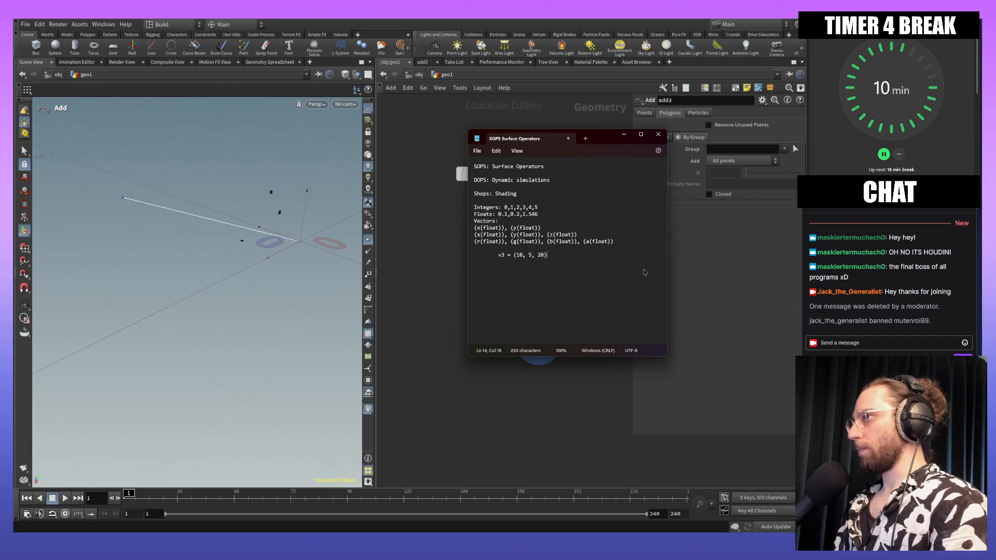
Step: Inspect the point coordinates of the add1 and add2 nodes
{"action": "left_click", "coordinate": [305, 238]}
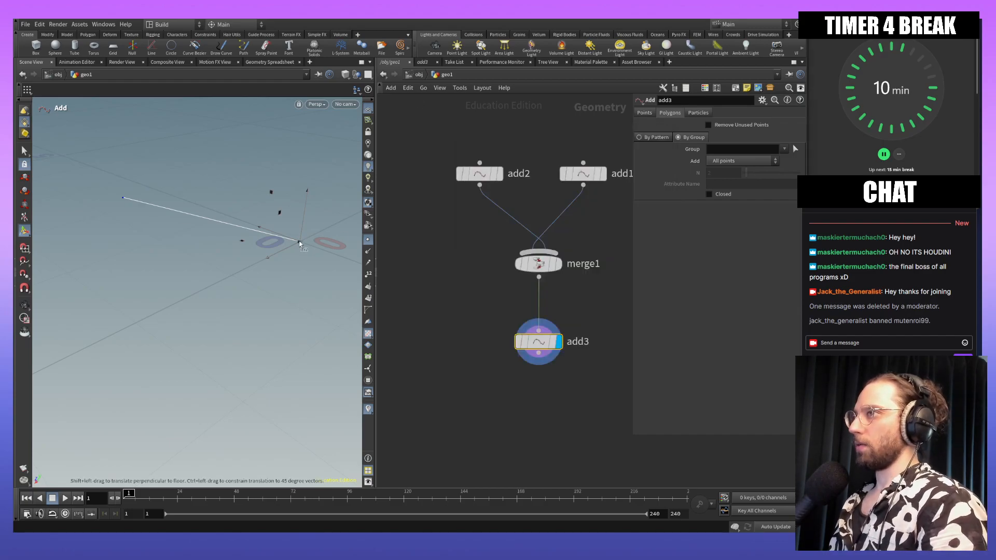
{"action": "left_click", "coordinate": [583, 175]}
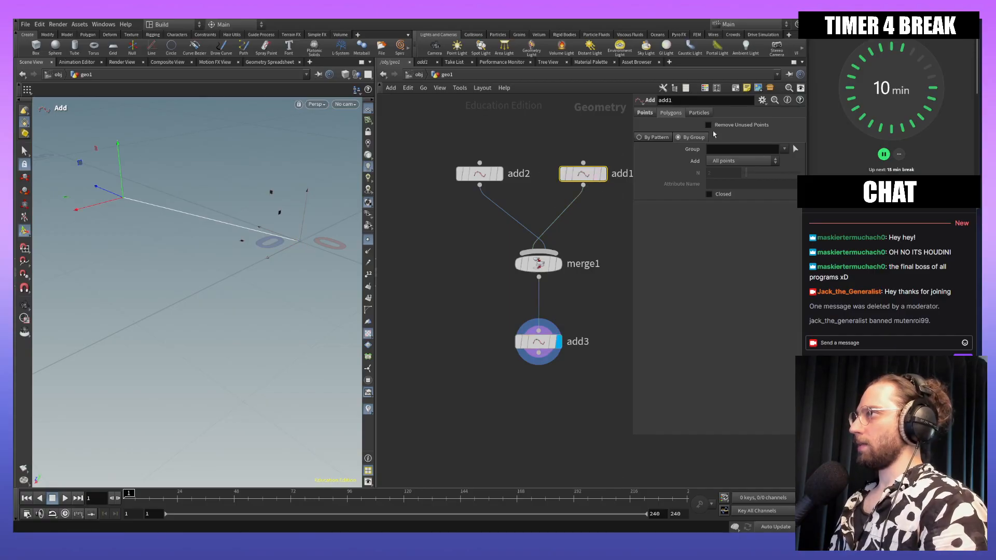
{"action": "left_click", "coordinate": [645, 113]}
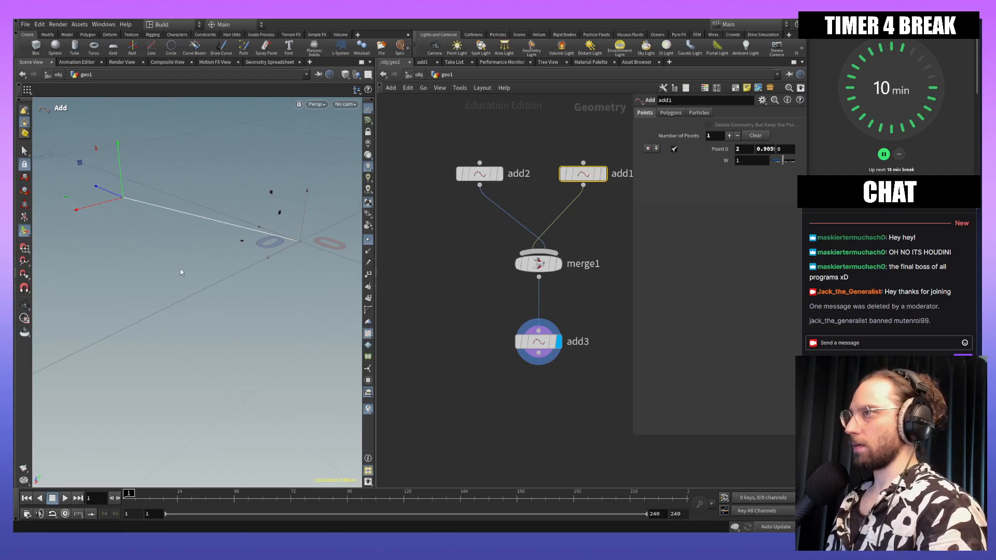
{"action": "left_click", "coordinate": [500, 175]}
{"action": "left_click", "coordinate": [647, 114]}
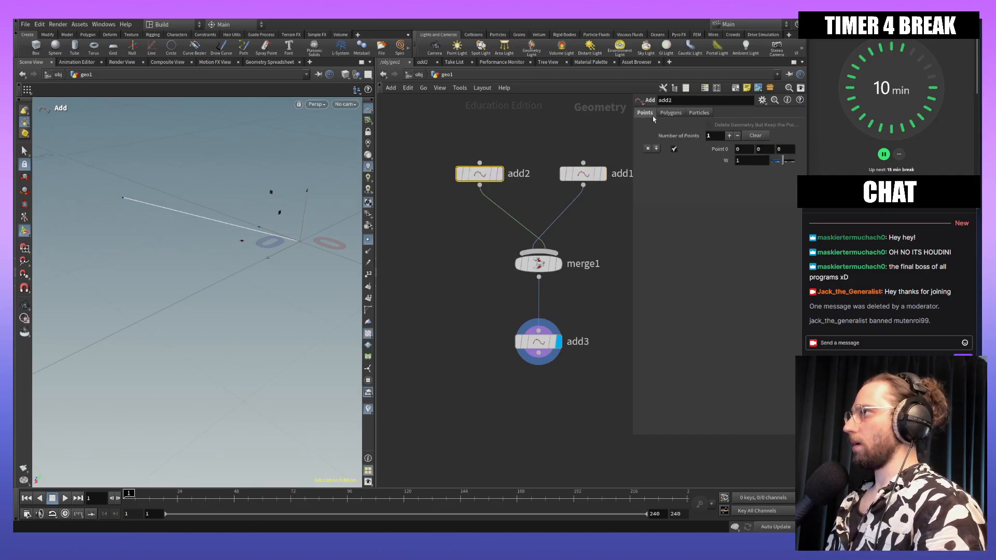
Step: Add the indented line "square (x2 + y2 + z2)" below the v3 example and move the notes window off the network view
{"action": "key", "text": "alt+Tab"}
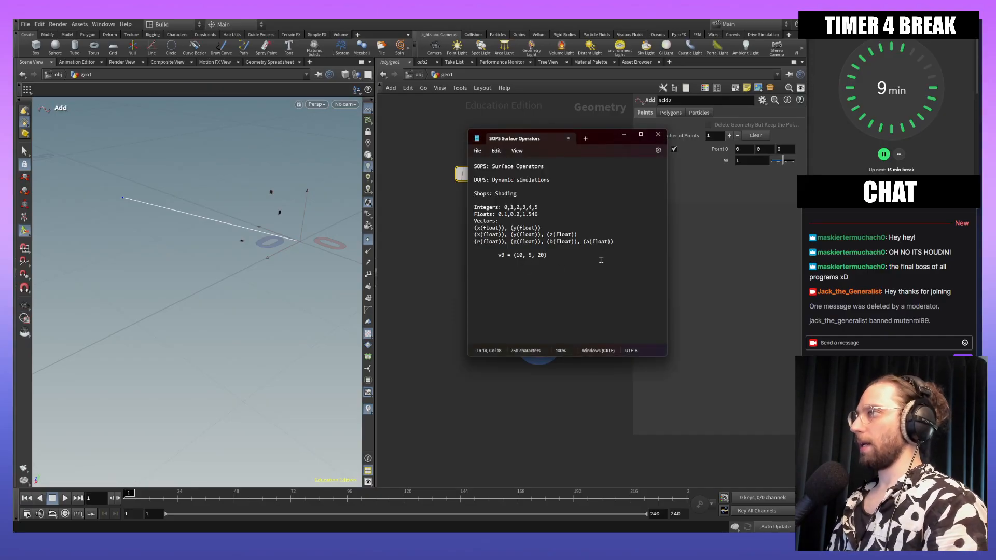
{"action": "key", "text": "Return"}
{"action": "key", "text": "Tab"}
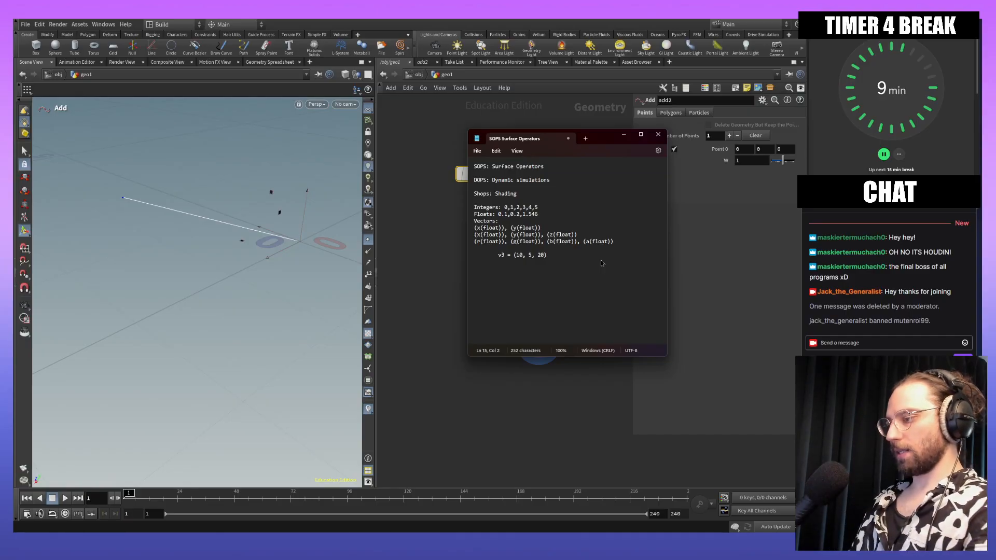
{"action": "type", "text": "sq"}
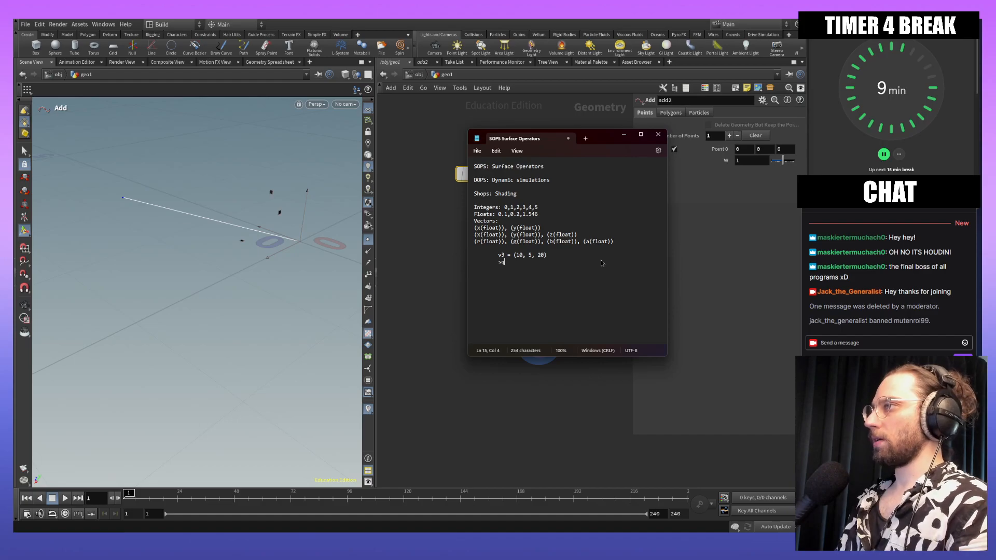
{"action": "type", "text": "uare "}
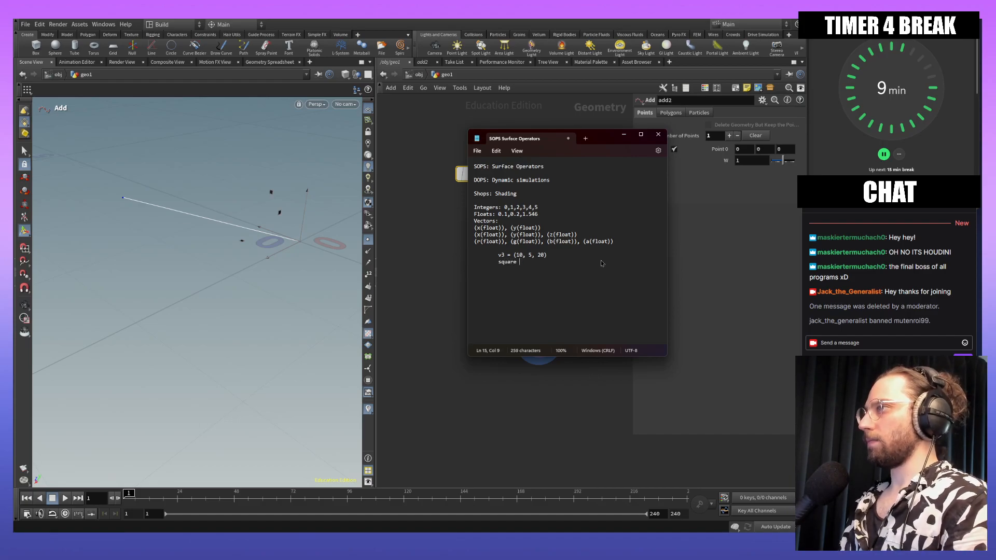
{"action": "type", "text": "(x2)"}
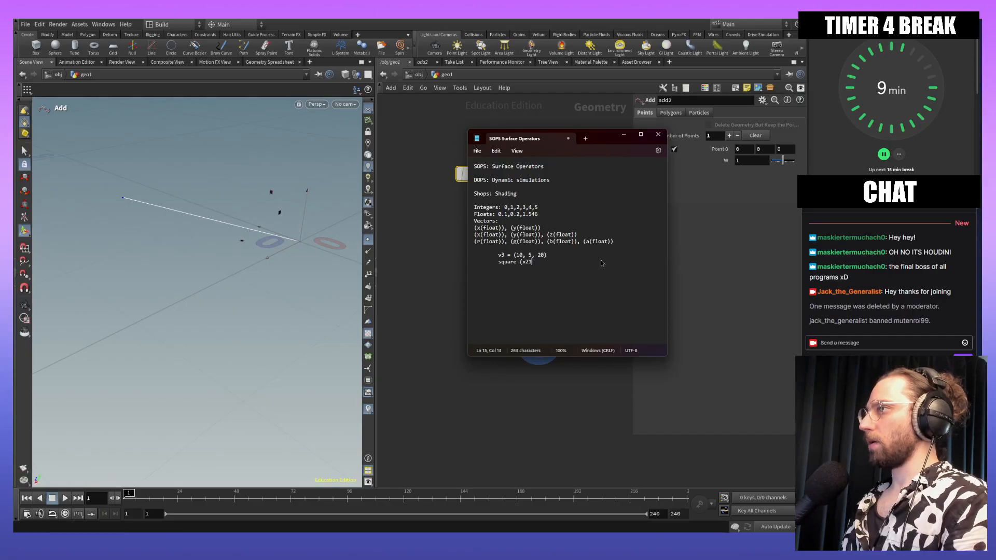
{"action": "key", "text": "BackSpace"}
{"action": "type", "text": "+x"}
{"action": "type", "text": "y+"}
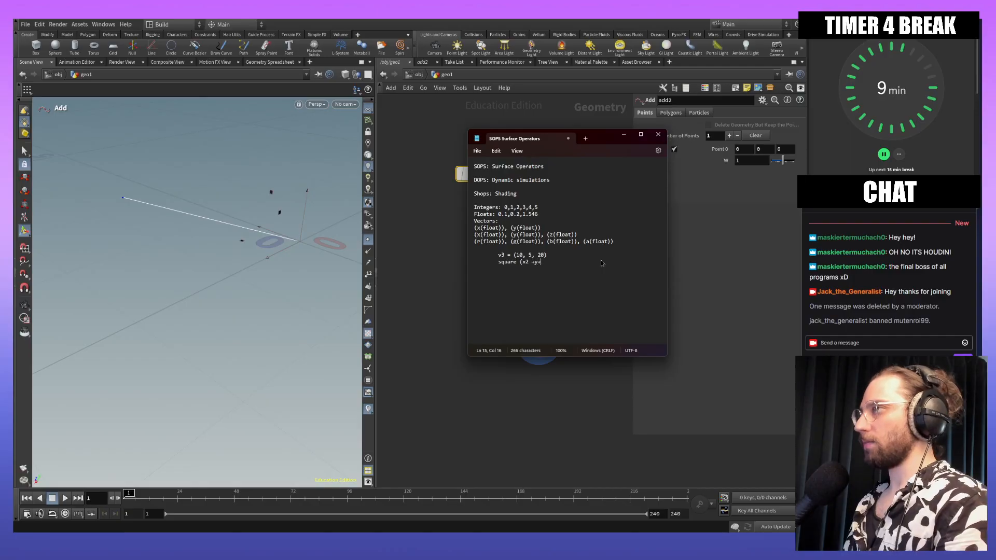
{"action": "key", "text": "BackSpace"}
{"action": "key", "text": "BackSpace"}
{"action": "type", "text": "3"}
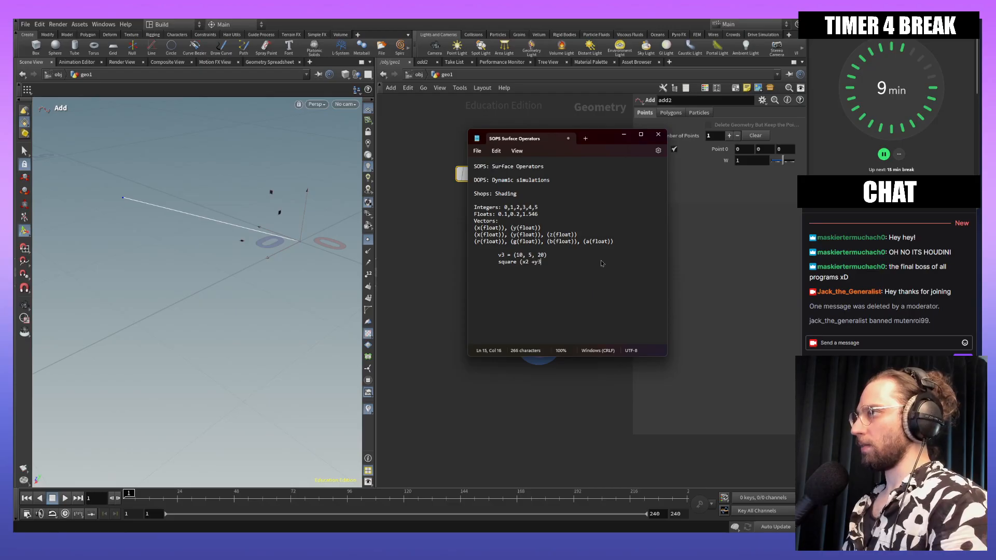
{"action": "type", "text": " +"}
{"action": "type", "text": "z2"}
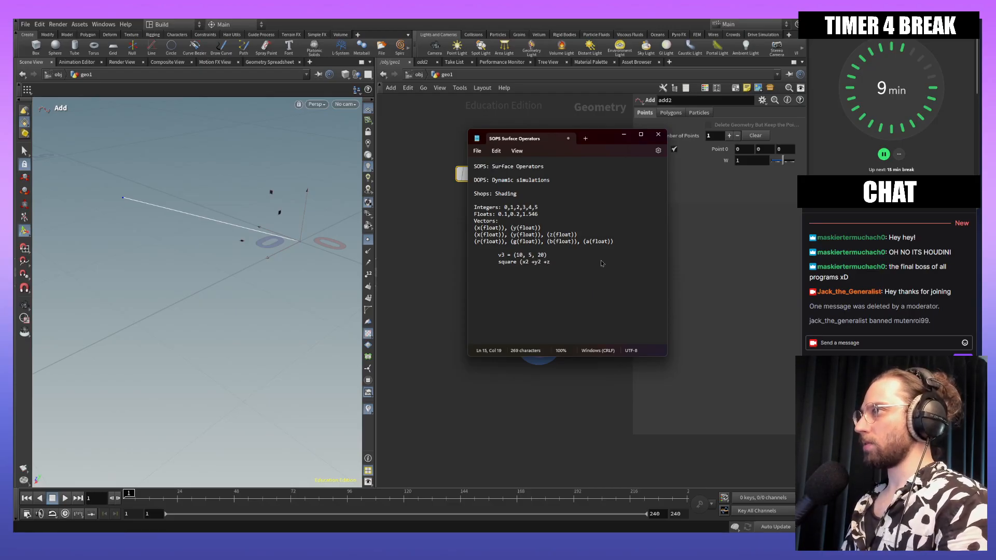
{"action": "type", "text": ")"}
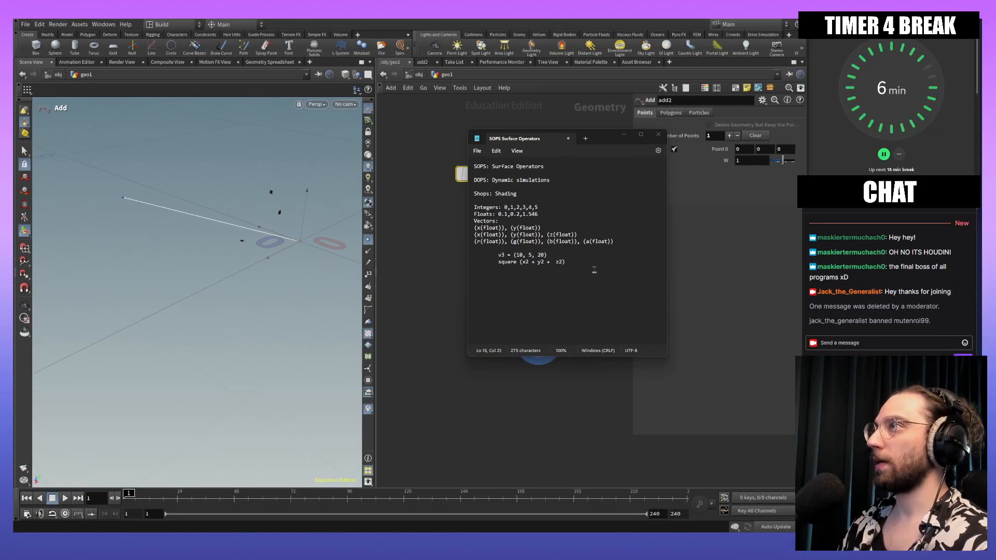
{"action": "left_click", "coordinate": [526, 269]}
{"action": "left_click_drag", "start_coordinate": [600, 138], "coordinate": [943, 27]}
Step: Move the add3 node aside from below merge1 and bypass it
{"action": "middle_click_drag", "start_coordinate": [540, 387], "coordinate": [494, 356]}
{"action": "mouse_move", "coordinate": [503, 313]}
{"action": "left_click_drag", "start_coordinate": [502, 313], "coordinate": [394, 319]}
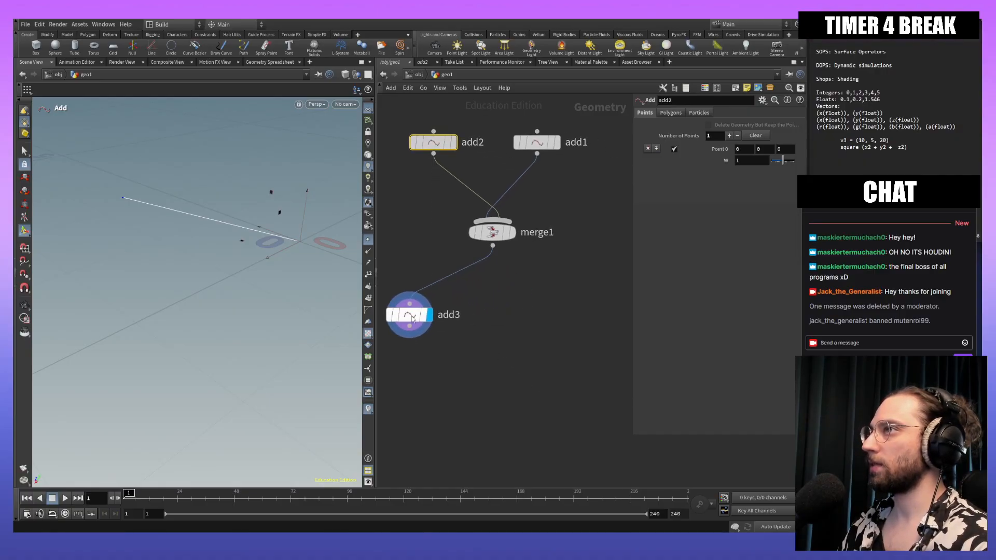
{"action": "left_click", "coordinate": [390, 318]}
{"action": "middle_click_drag", "start_coordinate": [556, 338], "coordinate": [576, 366]}
{"action": "left_click_drag", "start_coordinate": [431, 345], "coordinate": [412, 331]}
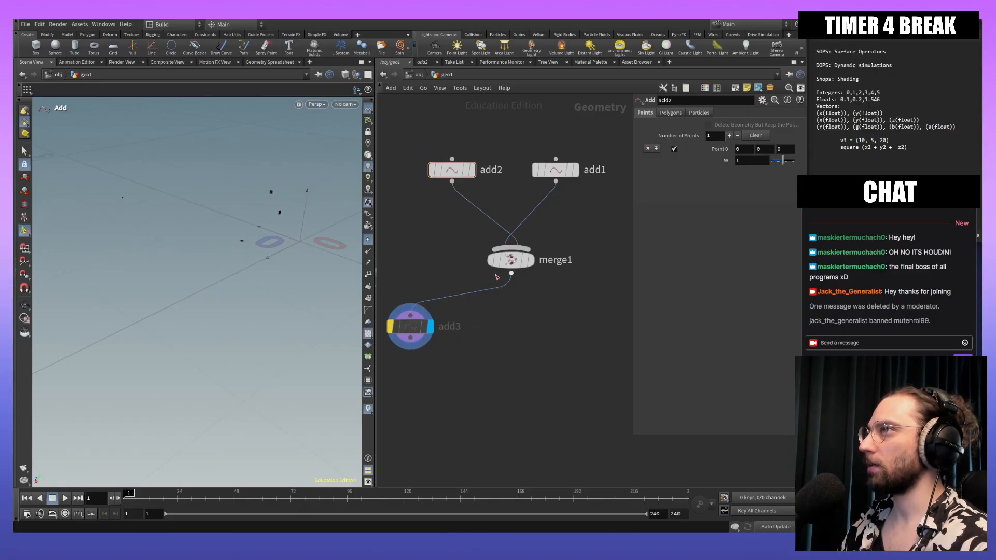
Step: Place an Attribute Create node below merge1 and connect merge1's output to it
{"action": "key", "text": "Tab"}
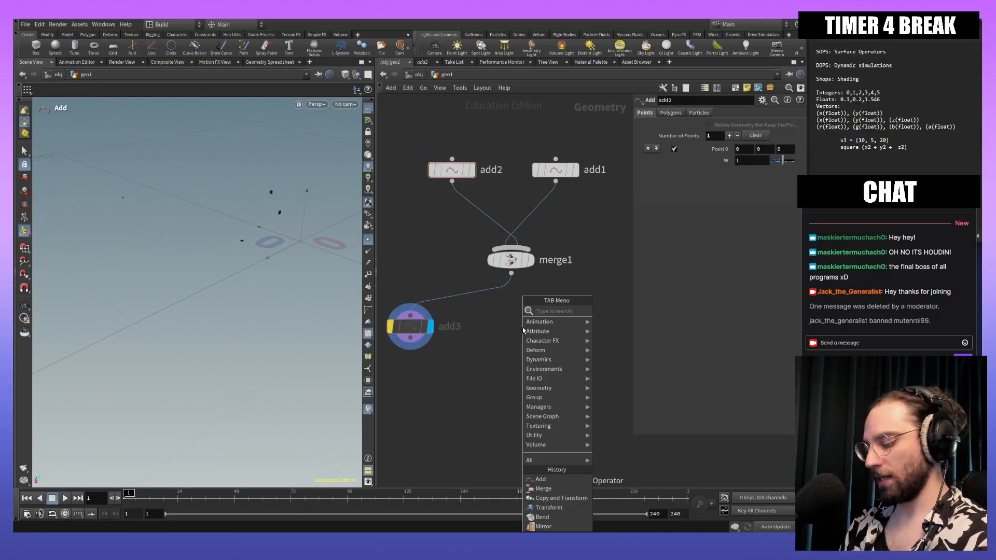
{"action": "type", "text": "attru"}
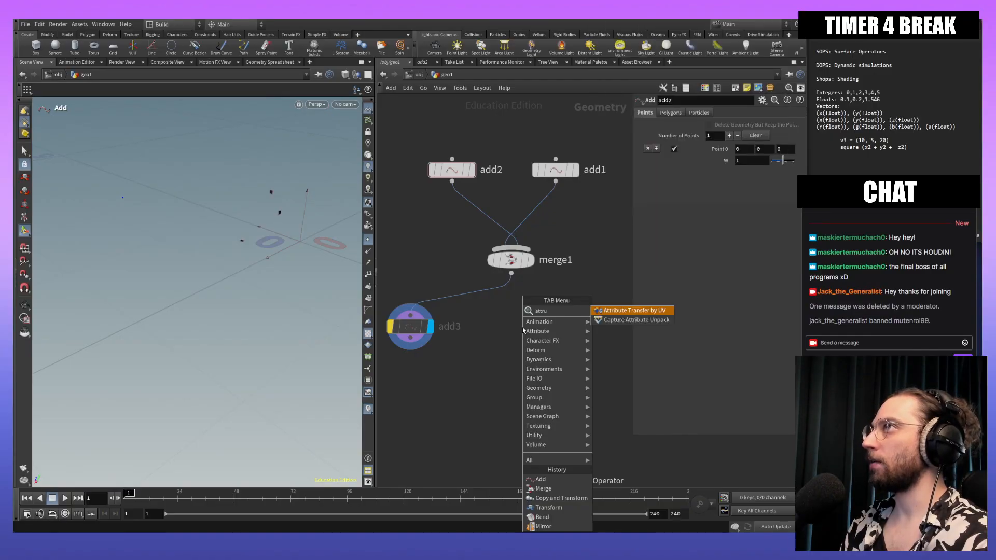
{"action": "key", "text": "BackSpace"}
{"action": "key", "text": "BackSpace"}
{"action": "key", "text": "BackSpace"}
{"action": "key", "text": "BackSpace"}
{"action": "key", "text": "BackSpace"}
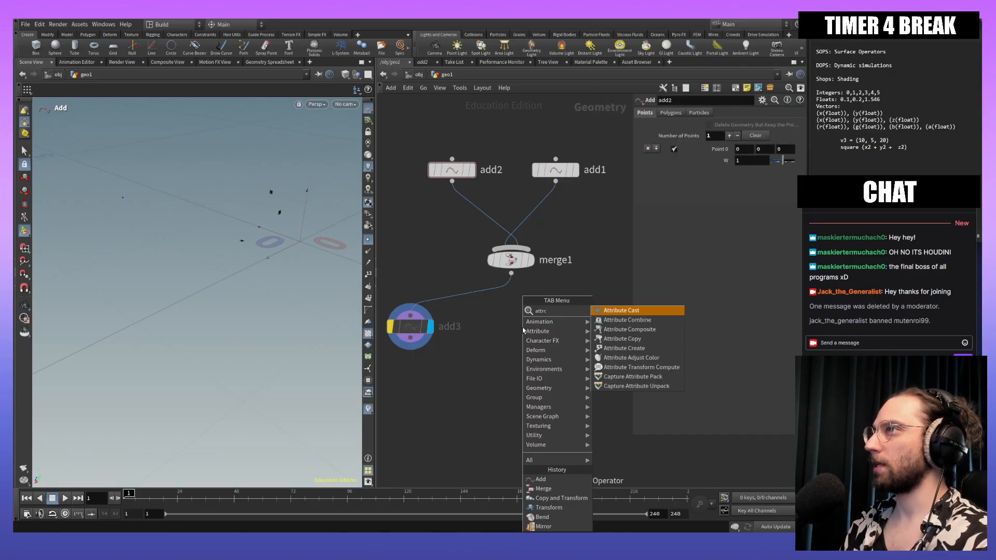
{"action": "type", "text": "creat"}
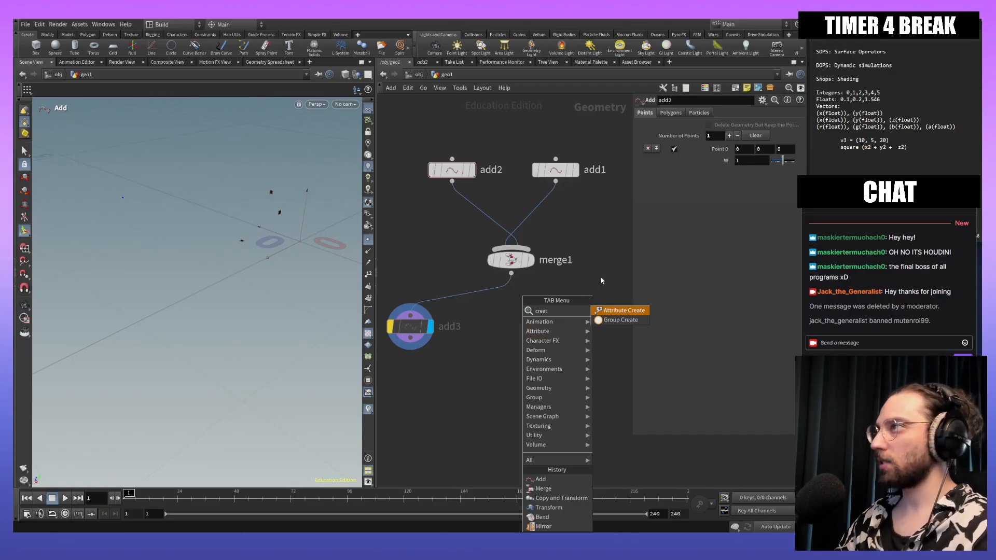
{"action": "left_click", "coordinate": [619, 315]}
{"action": "left_click", "coordinate": [511, 340]}
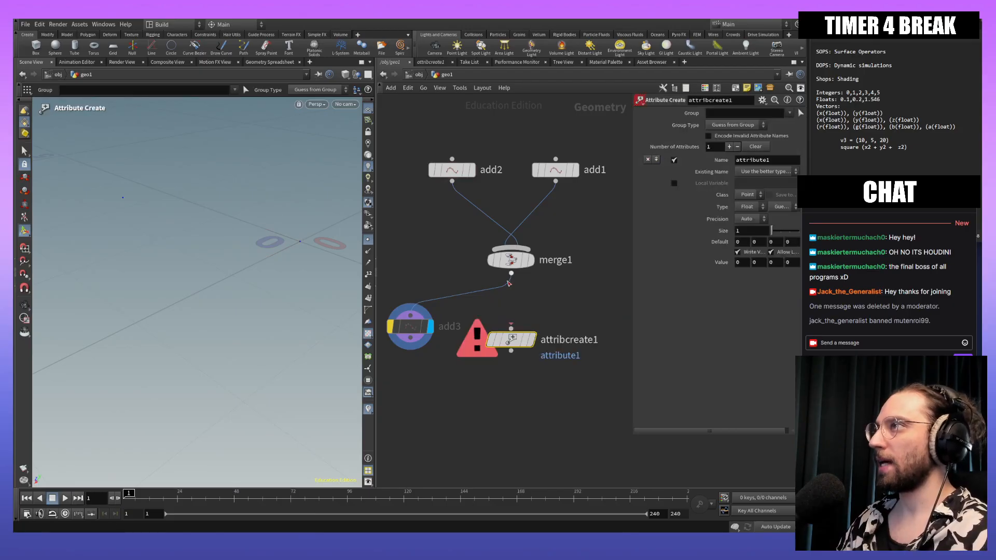
{"action": "left_click_drag", "start_coordinate": [511, 274], "coordinate": [532, 343]}
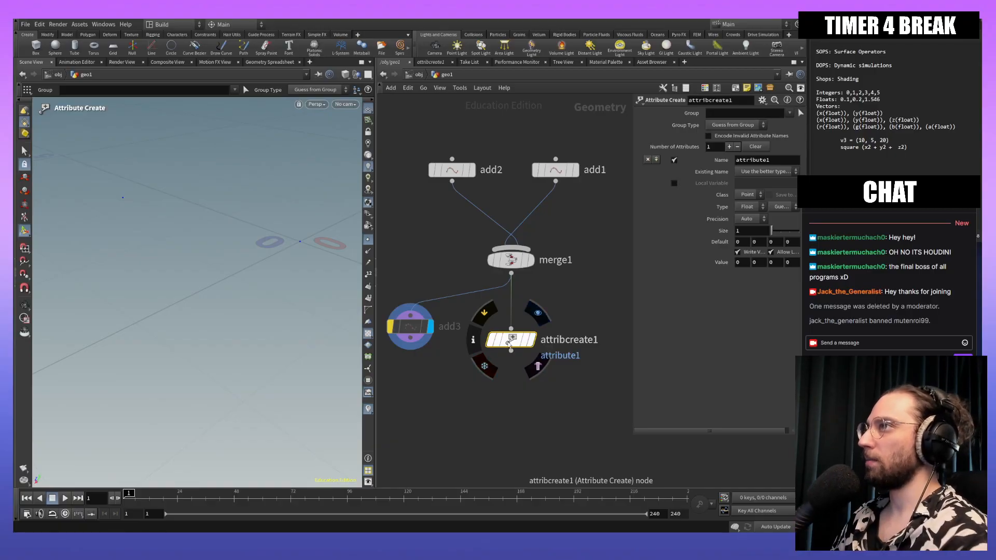
Step: Compare the point attributes in the node info of attribcreate1 and merge1, checking the new attribute's name
{"action": "middle_click", "coordinate": [509, 344]}
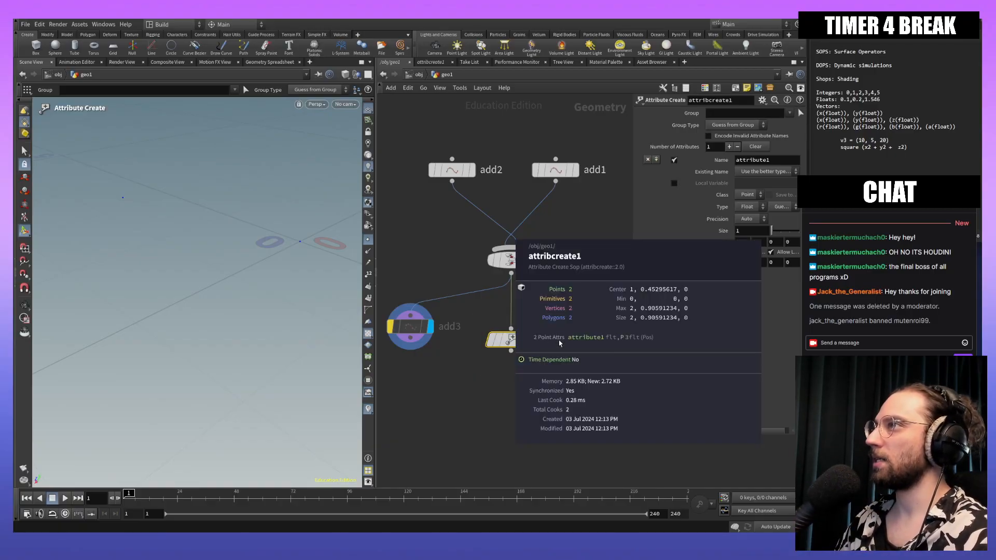
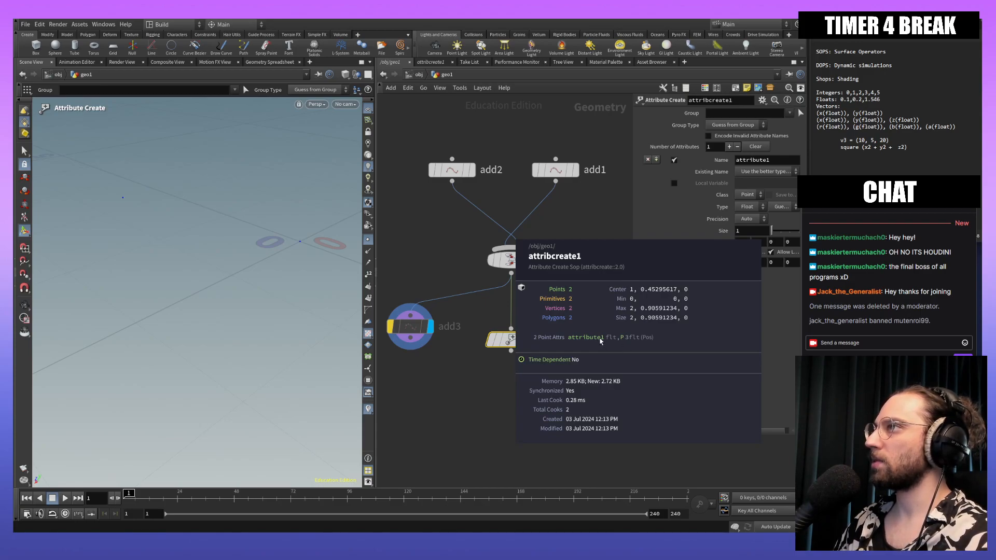
{"action": "middle_click_drag", "start_coordinate": [597, 342], "coordinate": [613, 343]}
{"action": "left_click_drag", "start_coordinate": [771, 160], "coordinate": [735, 160]}
{"action": "middle_click", "coordinate": [514, 262]}
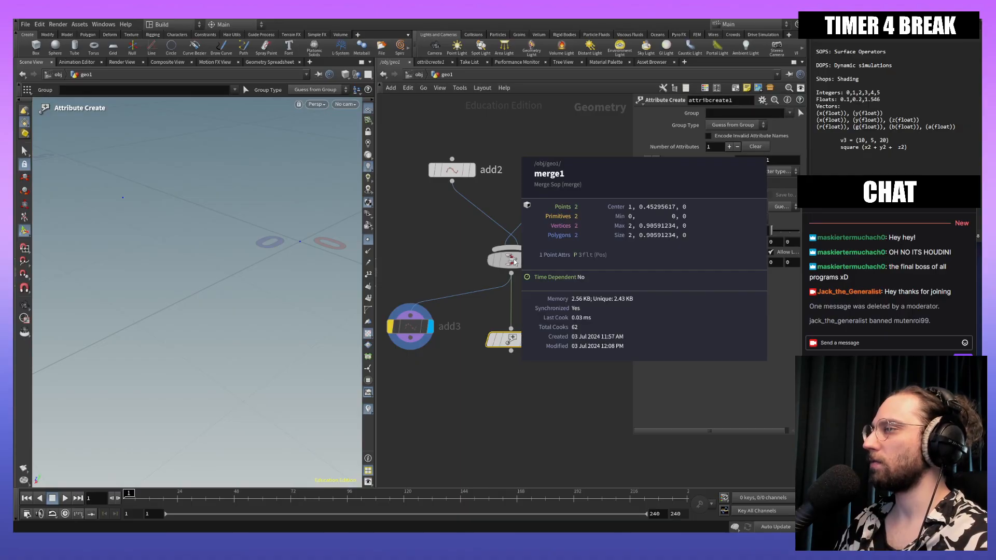
{"action": "mouse_move", "coordinate": [511, 344]}
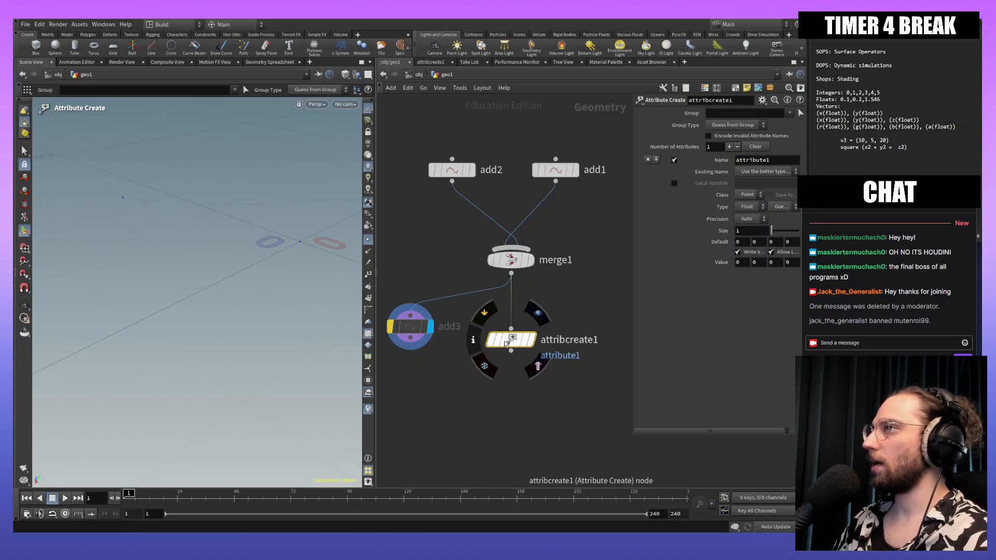
Step: Name the new attribute JackTheGeneralist in attribcreate1, check its node info, and set the attribute type to Integer
{"action": "left_click", "coordinate": [780, 161]}
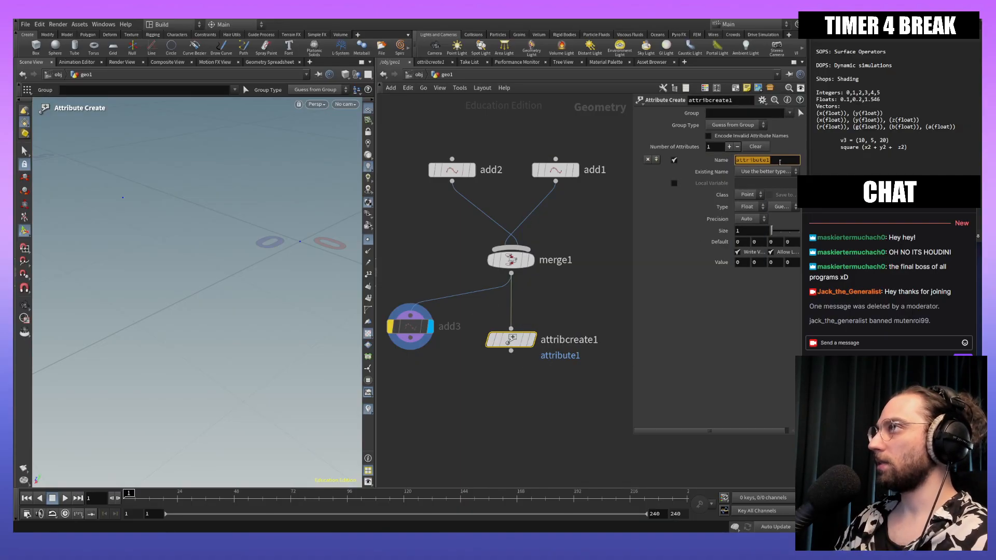
{"action": "type", "text": "JackTheGeneralist"}
{"action": "key", "text": "Return"}
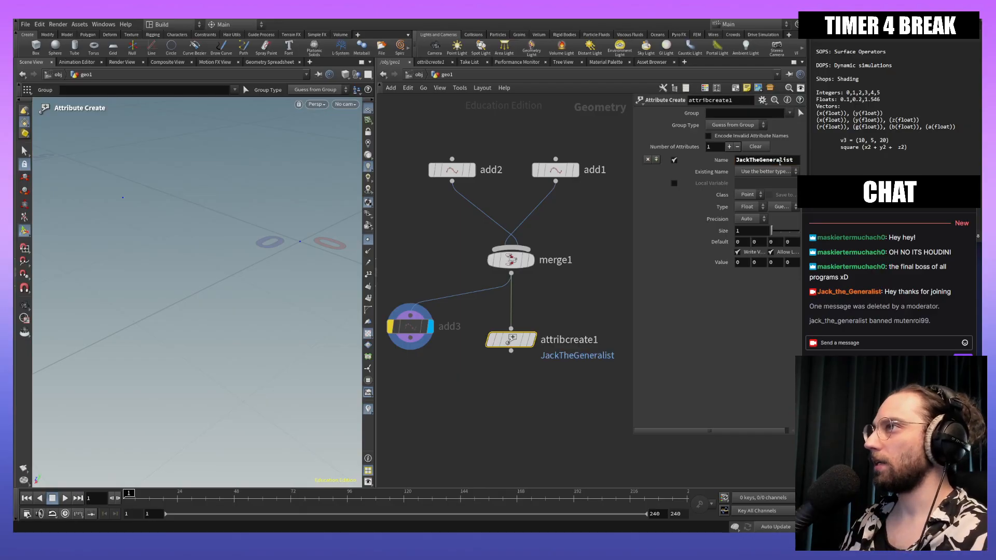
{"action": "middle_click", "coordinate": [512, 338]}
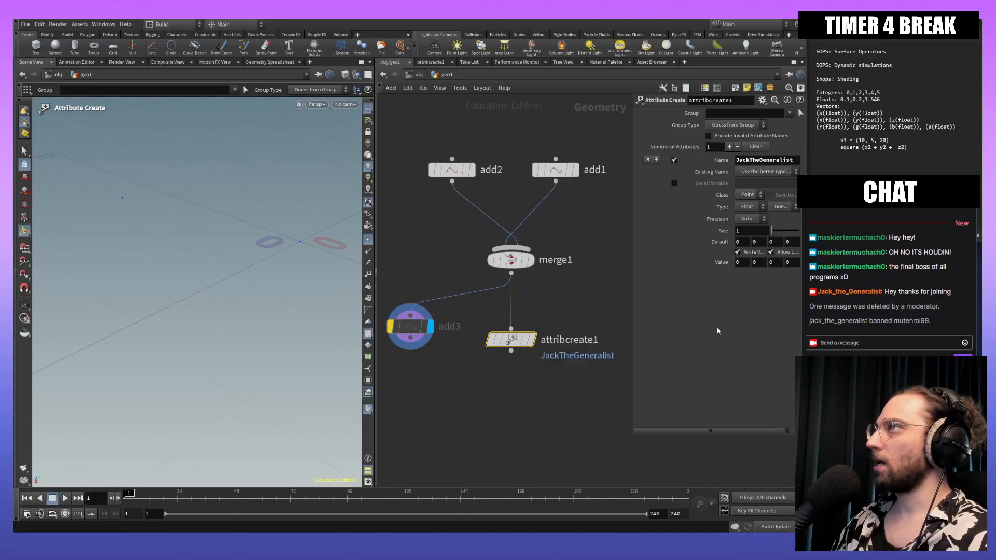
{"action": "left_click", "coordinate": [750, 210]}
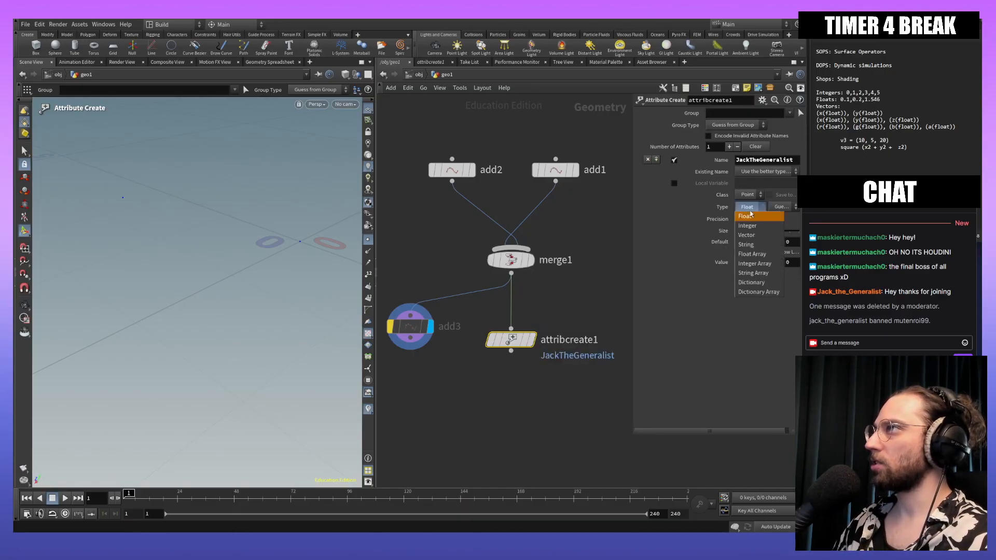
{"action": "left_click", "coordinate": [749, 226]}
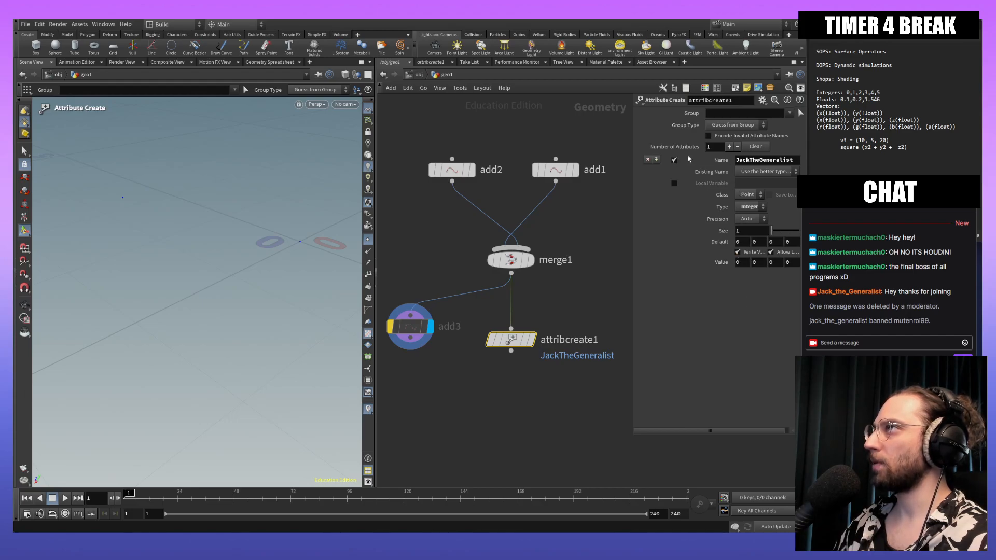
{"action": "left_click", "coordinate": [711, 148]}
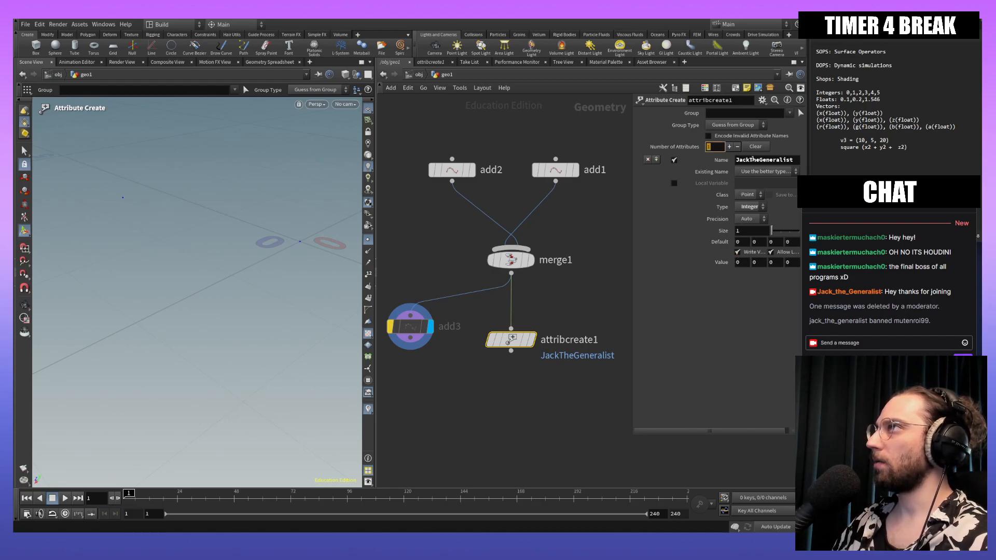
{"action": "type", "text": ".4"}
{"action": "key", "text": "BackSpace"}
{"action": "type", "text": "5"}
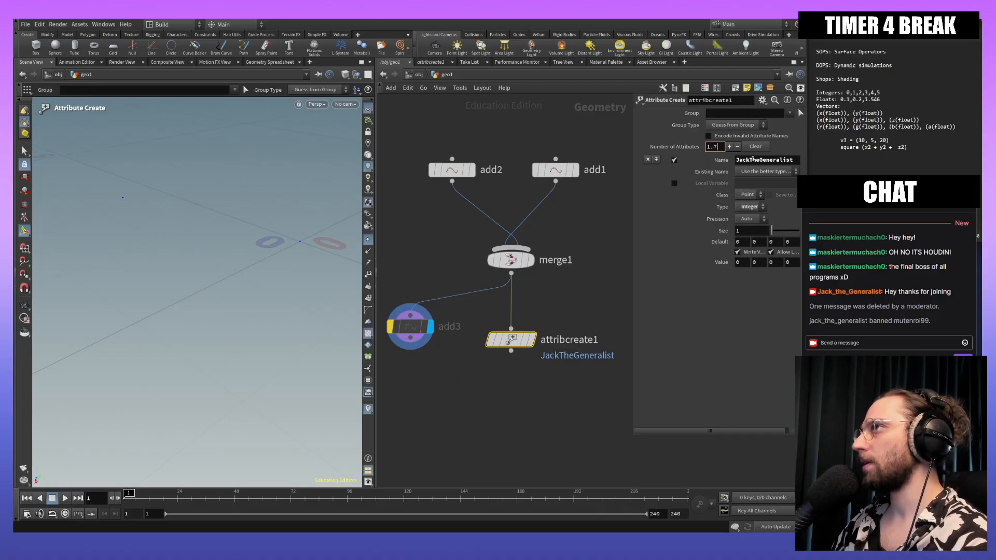
{"action": "key", "text": "Return"}
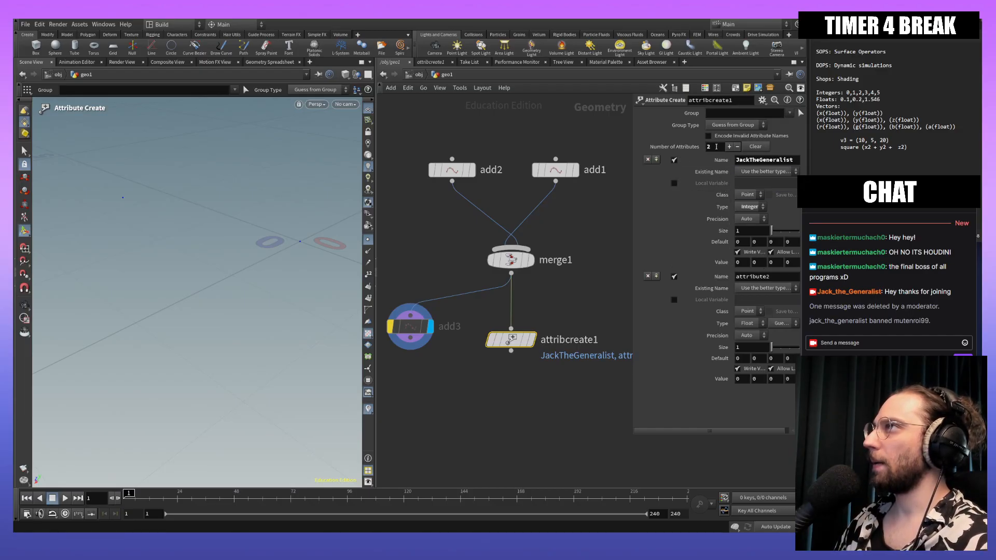
{"action": "key", "text": "ctrl+z"}
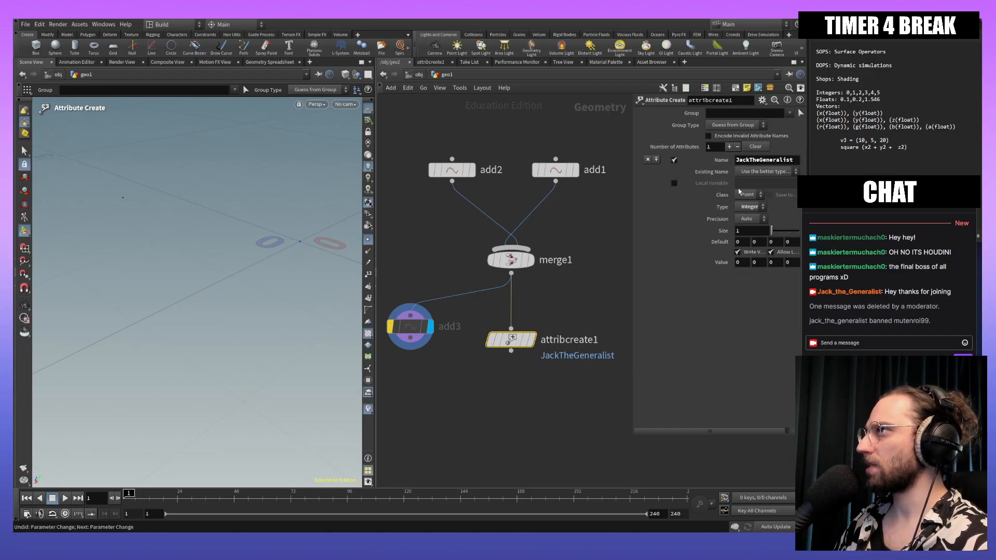
Step: Set the first Value component of attribcreate1's integer attribute to 1
{"action": "left_click", "coordinate": [757, 232]}
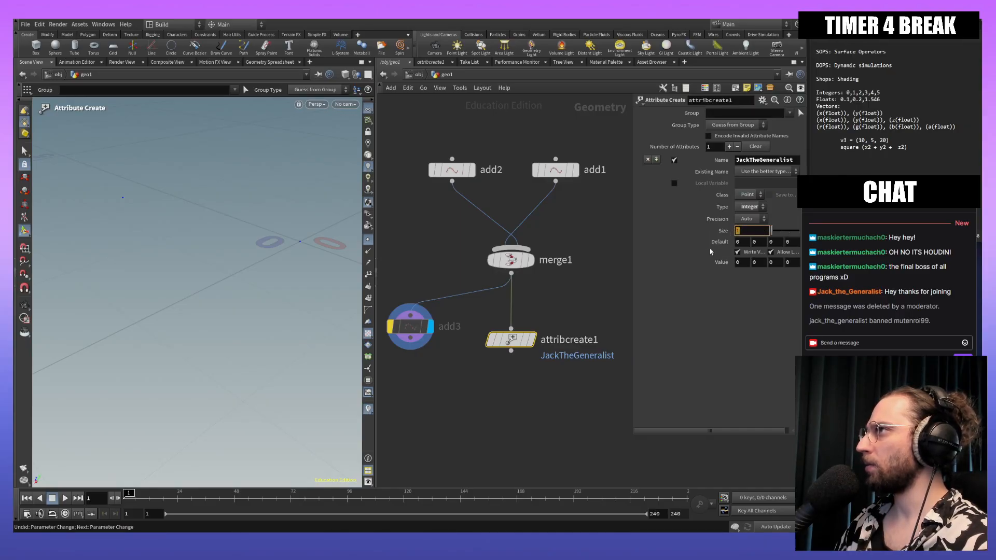
{"action": "left_click", "coordinate": [742, 263]}
{"action": "type", "text": "1.7"}
{"action": "key", "text": "Return"}
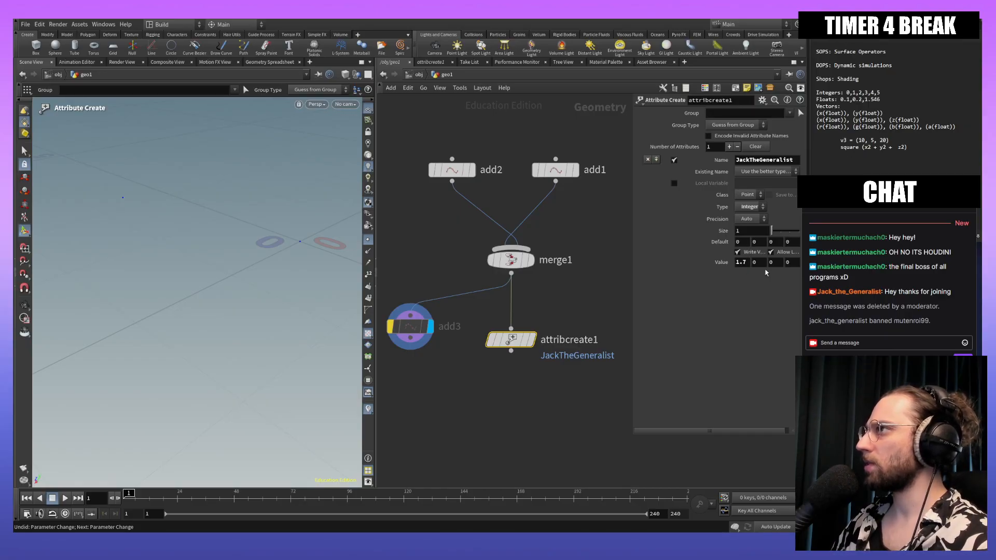
{"action": "left_click", "coordinate": [743, 264]}
{"action": "double_click", "coordinate": [742, 264]}
{"action": "type", "text": "1"}
{"action": "key", "text": "Return"}
{"action": "left_click", "coordinate": [747, 242]}
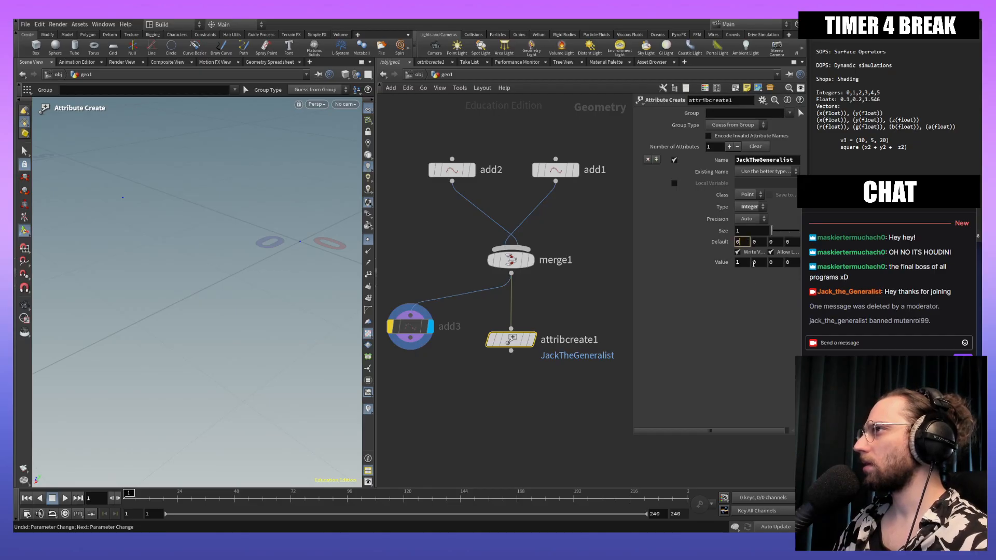
{"action": "left_click", "coordinate": [761, 231]}
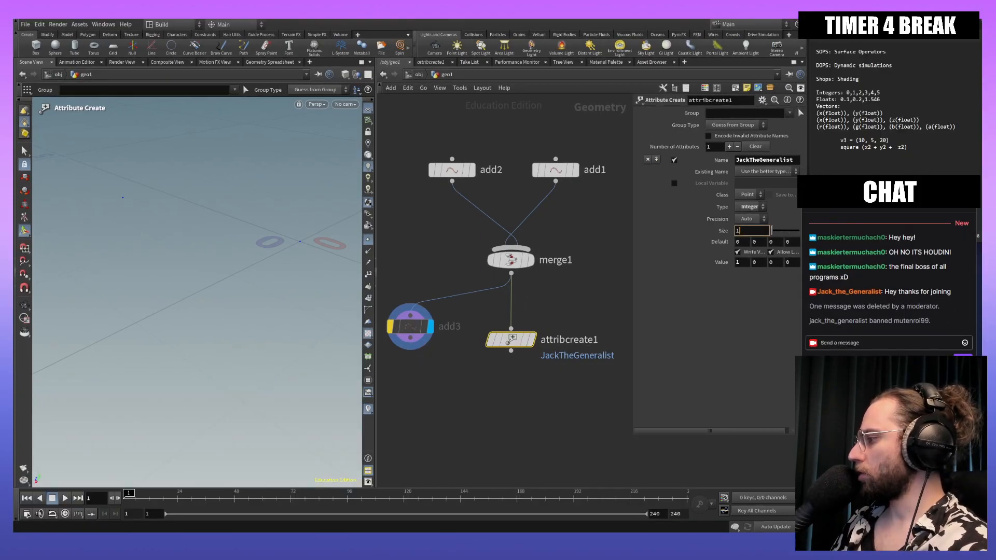
Step: Inspect the integer attribute's value on each point in attribcreate1's geometry spreadsheet, and close the spreadsheet
{"action": "middle_click_drag", "start_coordinate": [493, 426], "coordinate": [504, 404]}
{"action": "middle_click_drag", "start_coordinate": [549, 349], "coordinate": [505, 336]}
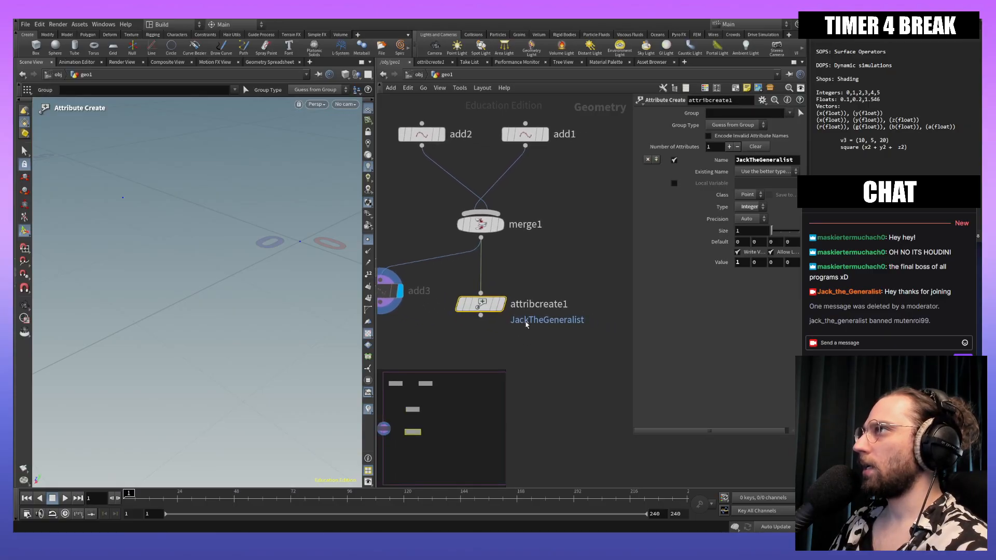
{"action": "left_click", "coordinate": [738, 263]}
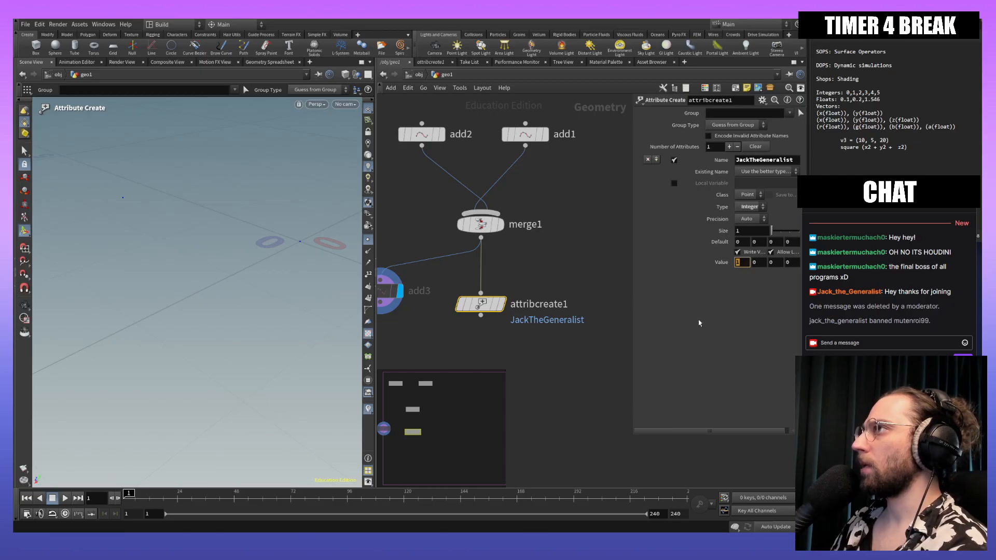
{"action": "mouse_move", "coordinate": [487, 308]}
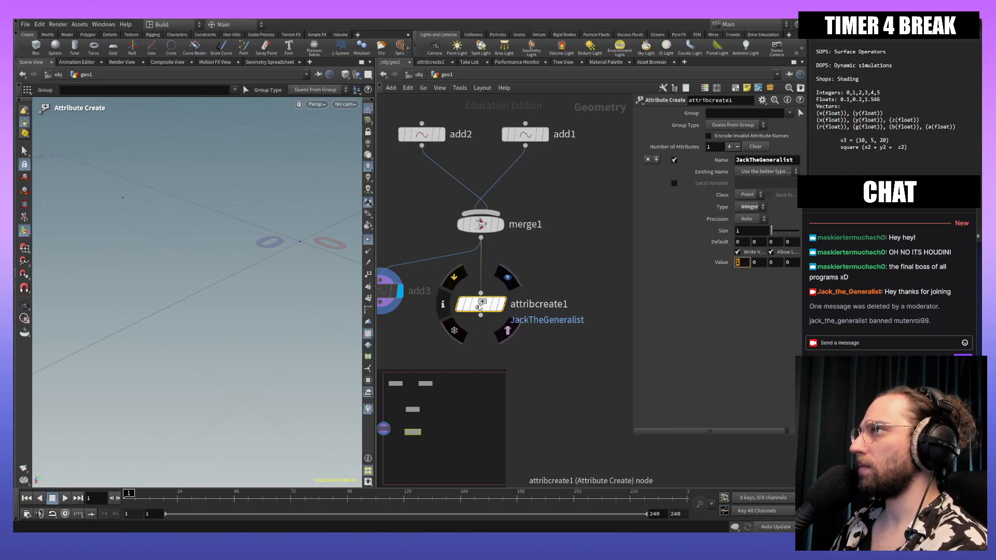
{"action": "right_click", "coordinate": [478, 307]}
{"action": "left_click", "coordinate": [513, 356]}
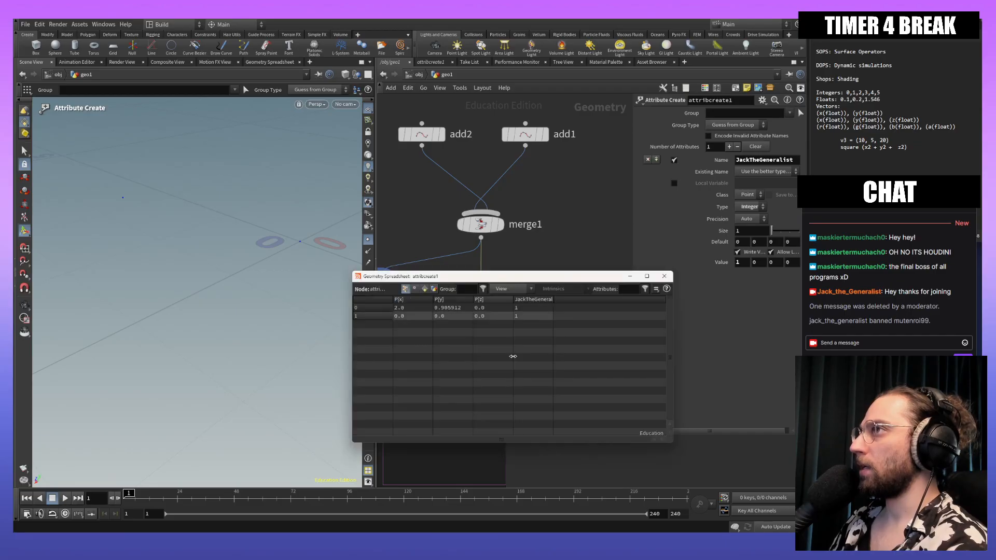
{"action": "left_click", "coordinate": [533, 316]}
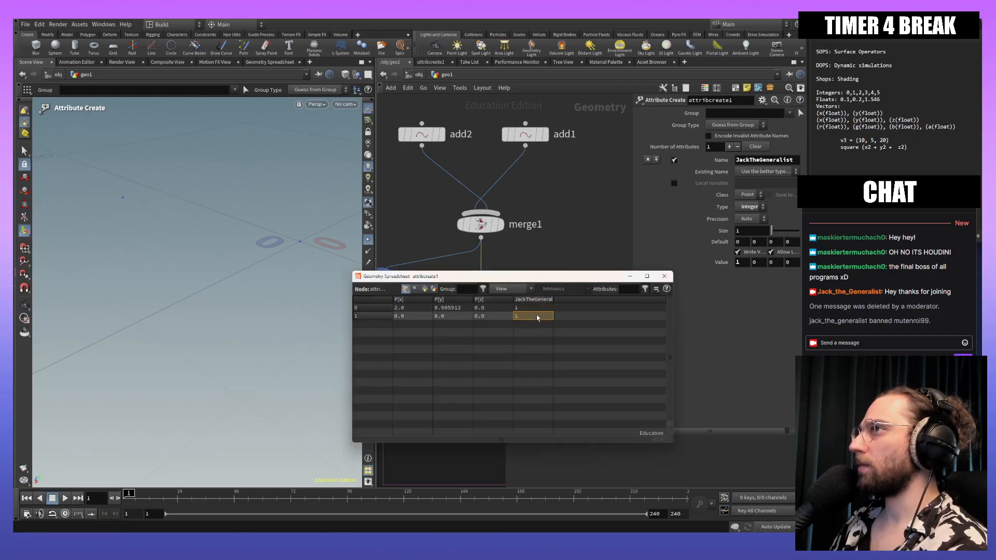
{"action": "left_click", "coordinate": [664, 275]}
Step: Set the integer attribute's first Value component to 1.7 and check its data type in attribcreate1's node info
{"action": "left_click", "coordinate": [744, 264]}
{"action": "type", "text": ".7"}
{"action": "key", "text": "Return"}
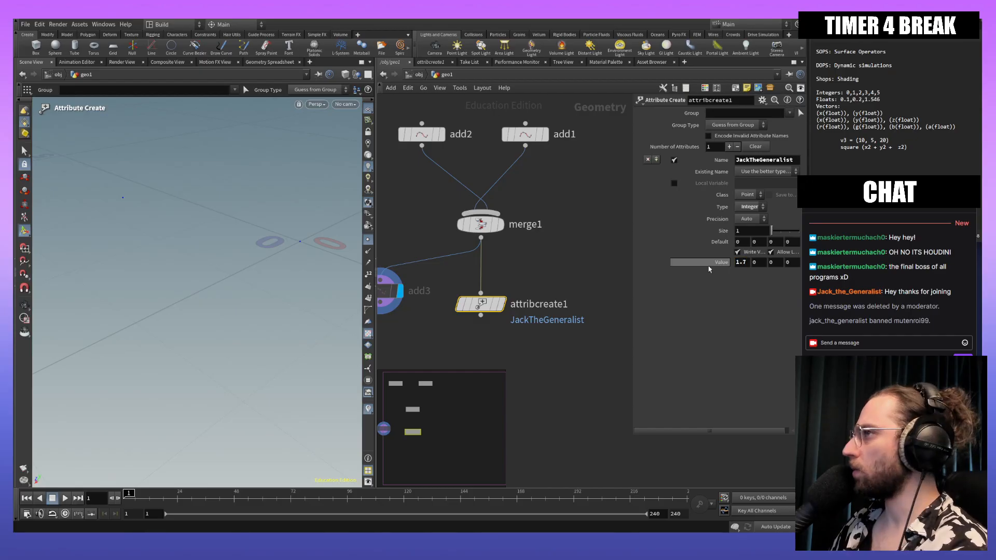
{"action": "mouse_move", "coordinate": [481, 305]}
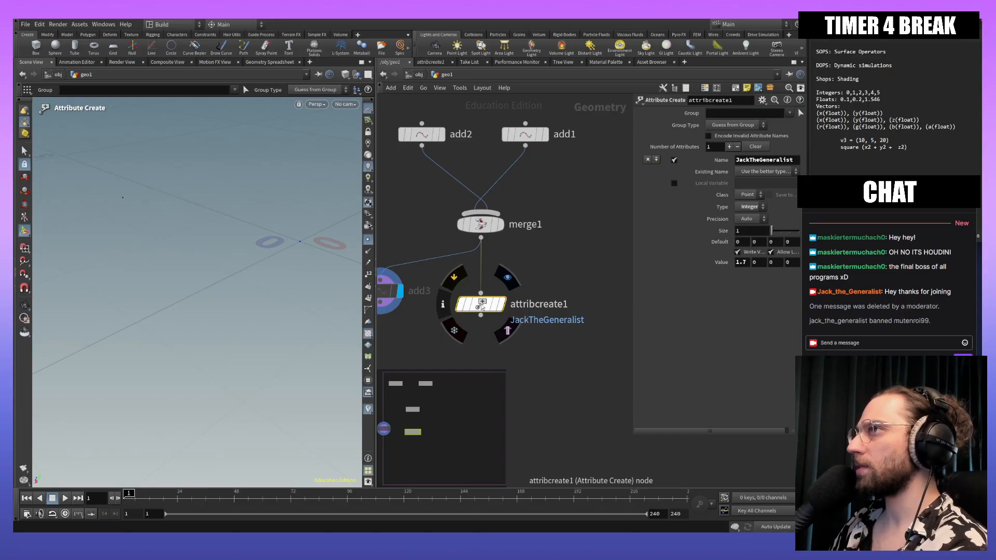
{"action": "middle_click", "coordinate": [482, 306]}
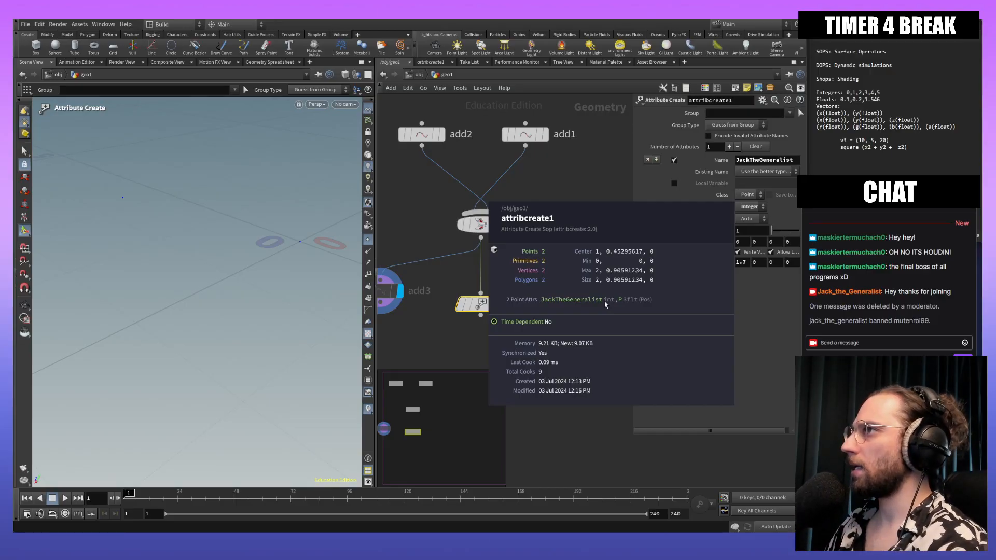
Step: Open attribcreate1's geometry spreadsheet and compare the attribute's point values with the Integers and Floats lines in the notes
{"action": "right_click", "coordinate": [479, 310]}
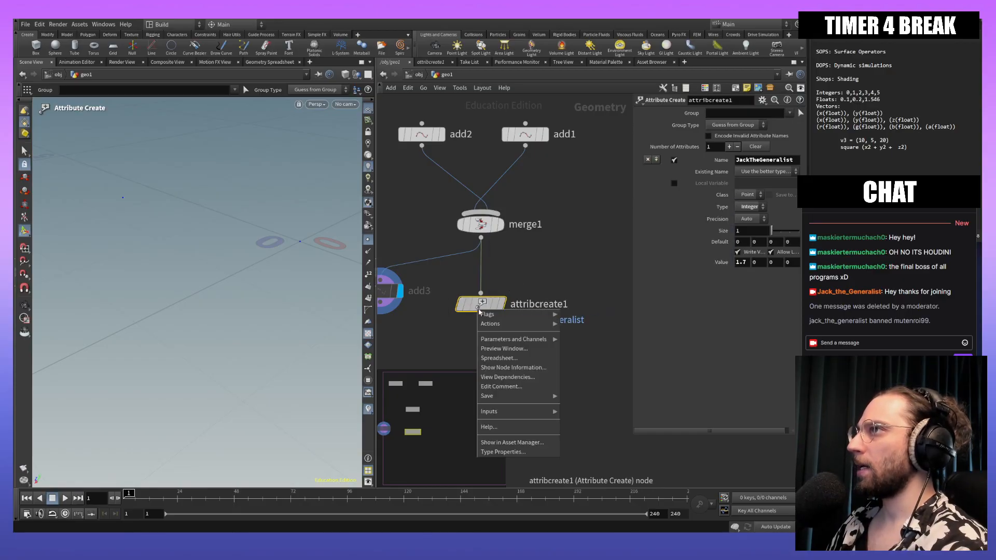
{"action": "left_click", "coordinate": [504, 359]}
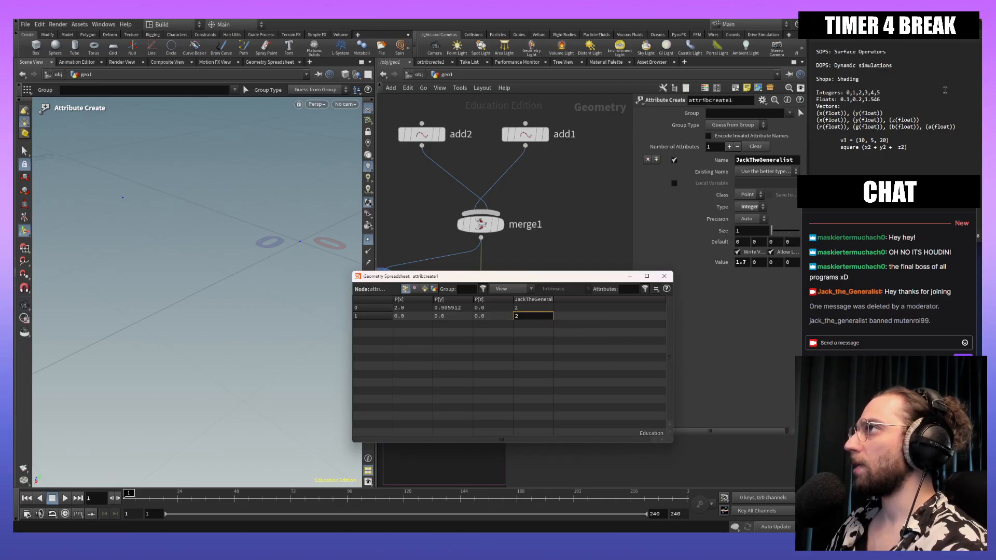
{"action": "left_click_drag", "start_coordinate": [885, 92], "coordinate": [846, 92]}
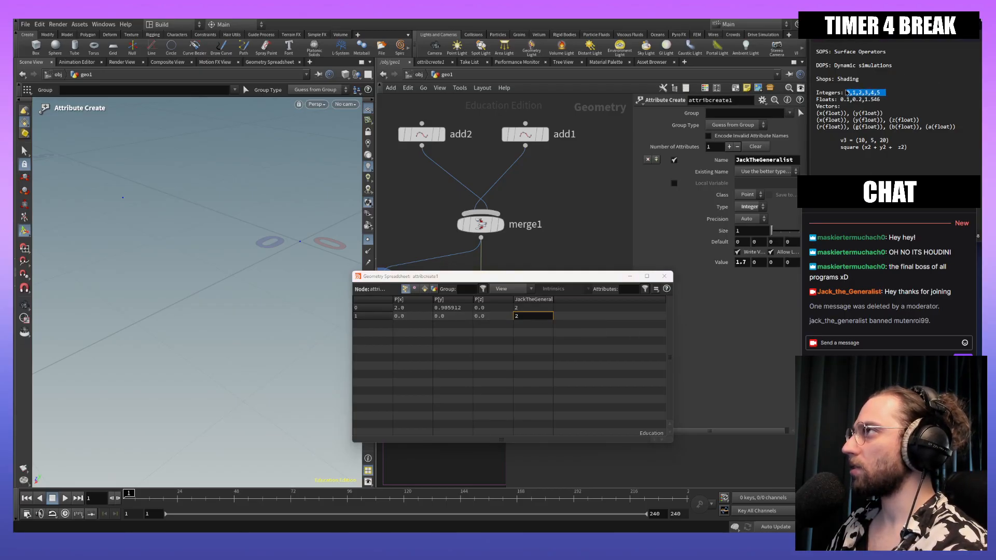
{"action": "left_click", "coordinate": [875, 100]}
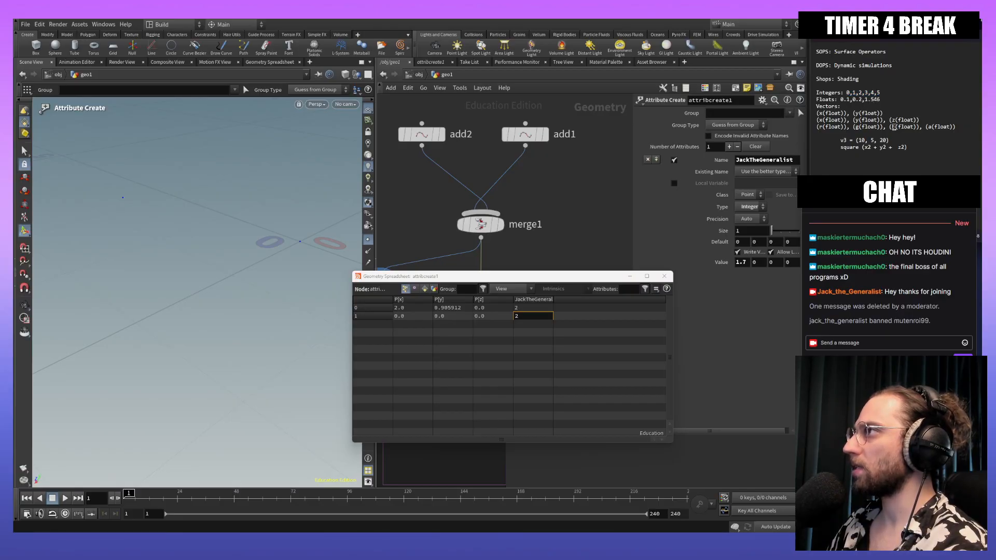
Step: Move the spreadsheet off attribcreate1, widen the custom attribute's column to show its full name, and close the spreadsheet
{"action": "left_click_drag", "start_coordinate": [572, 278], "coordinate": [372, 268]}
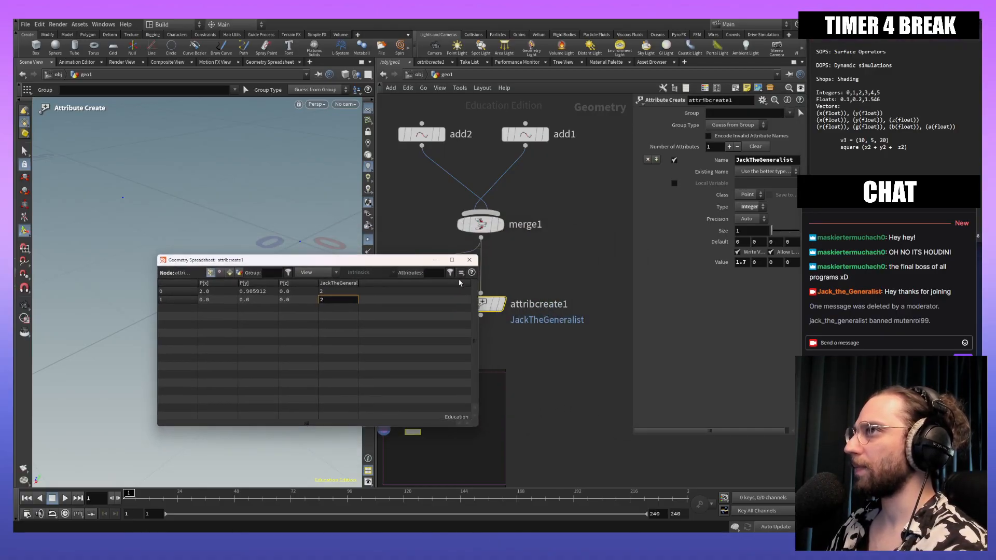
{"action": "left_click", "coordinate": [324, 292]}
{"action": "double_click", "coordinate": [325, 293]}
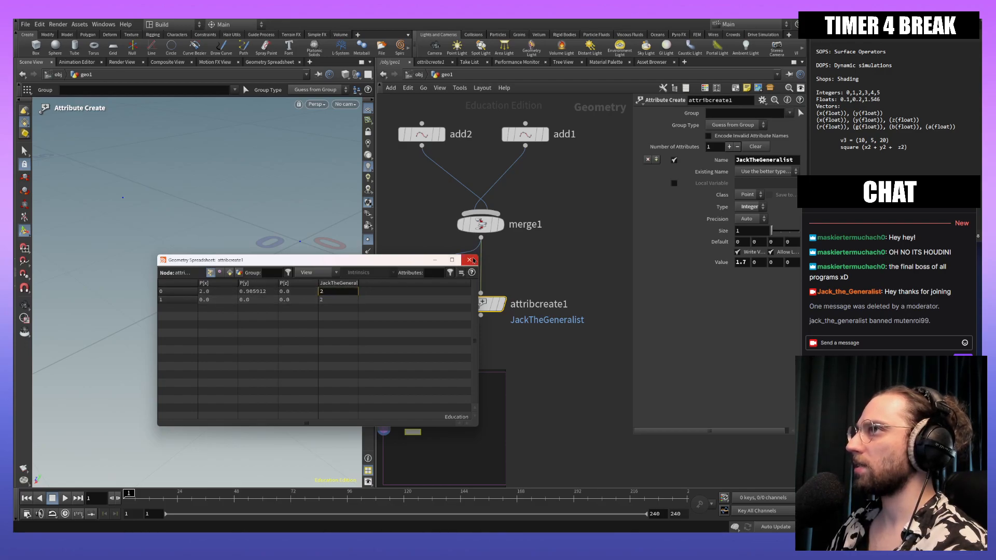
{"action": "left_click_drag", "start_coordinate": [358, 283], "coordinate": [387, 283]}
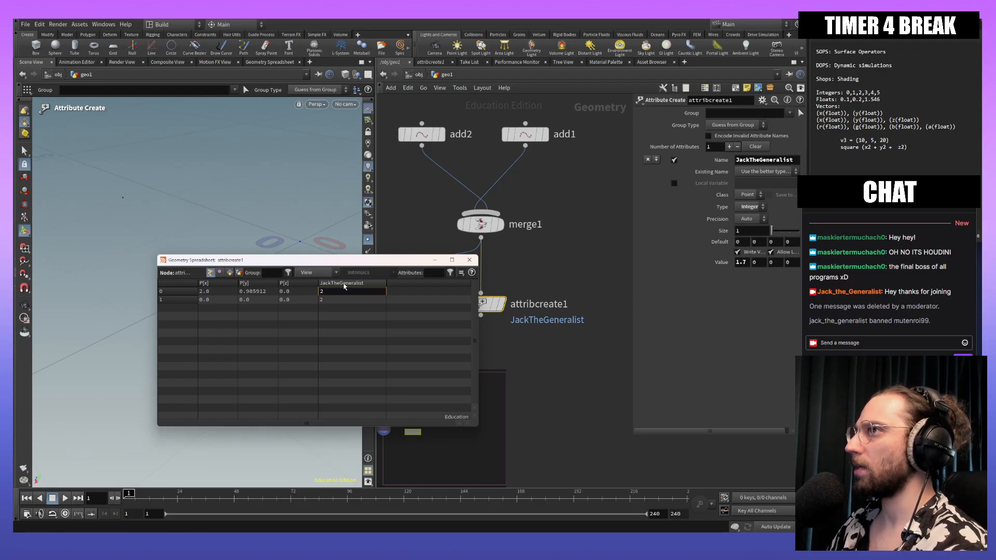
{"action": "left_click", "coordinate": [470, 260]}
Step: Inspect the point positions in merge1's geometry spreadsheet, focusing on point 0's P[y] value, and close it
{"action": "right_click", "coordinate": [474, 228]}
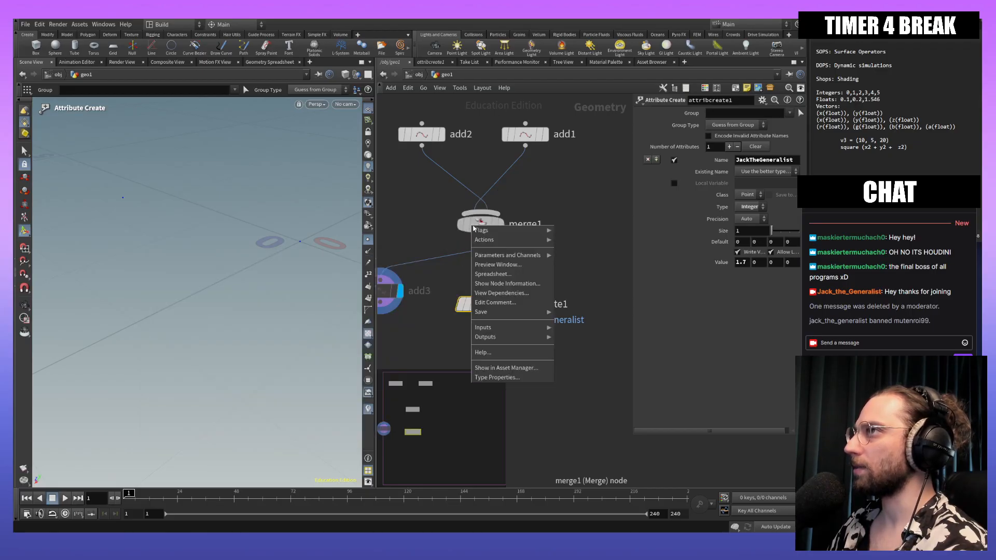
{"action": "left_click", "coordinate": [509, 274]}
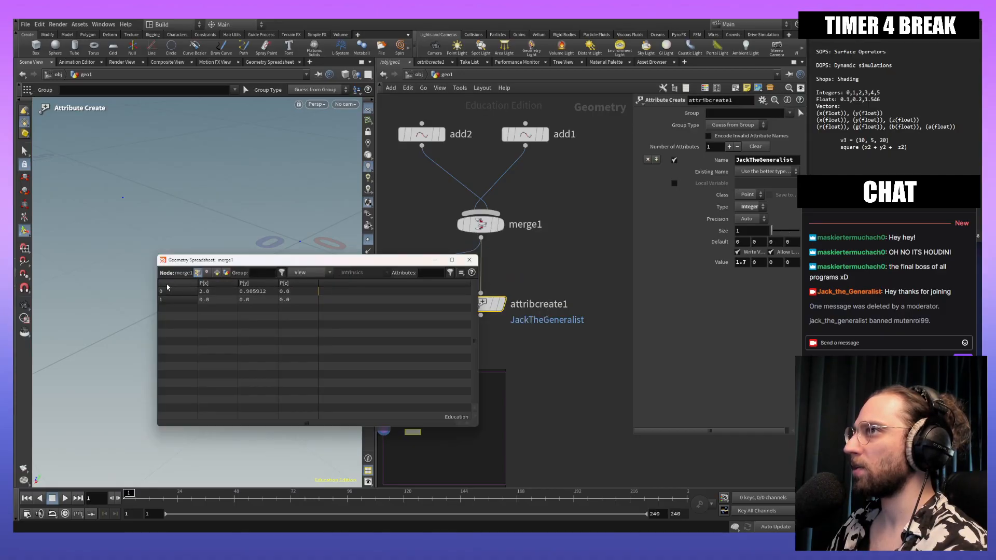
{"action": "left_click", "coordinate": [243, 292]}
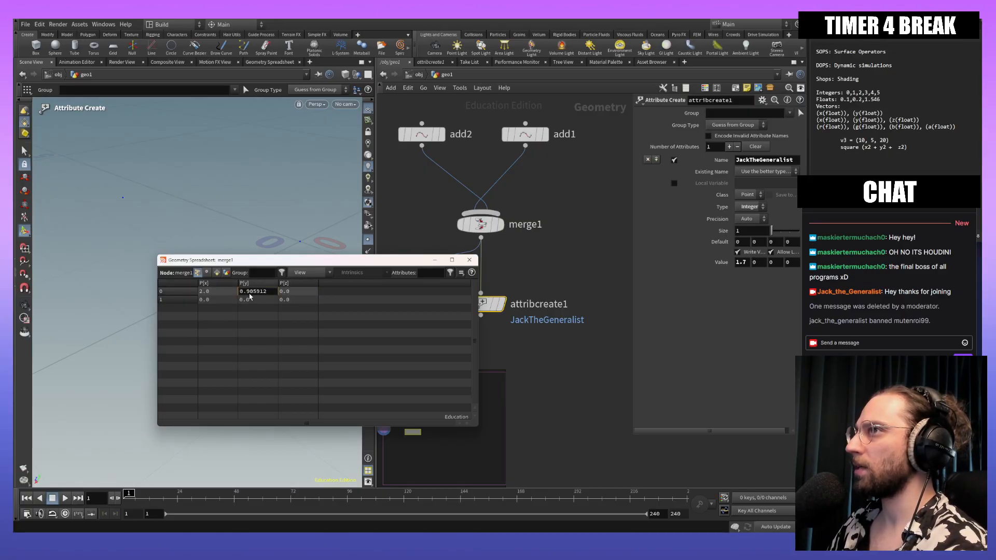
{"action": "double_click", "coordinate": [248, 291]}
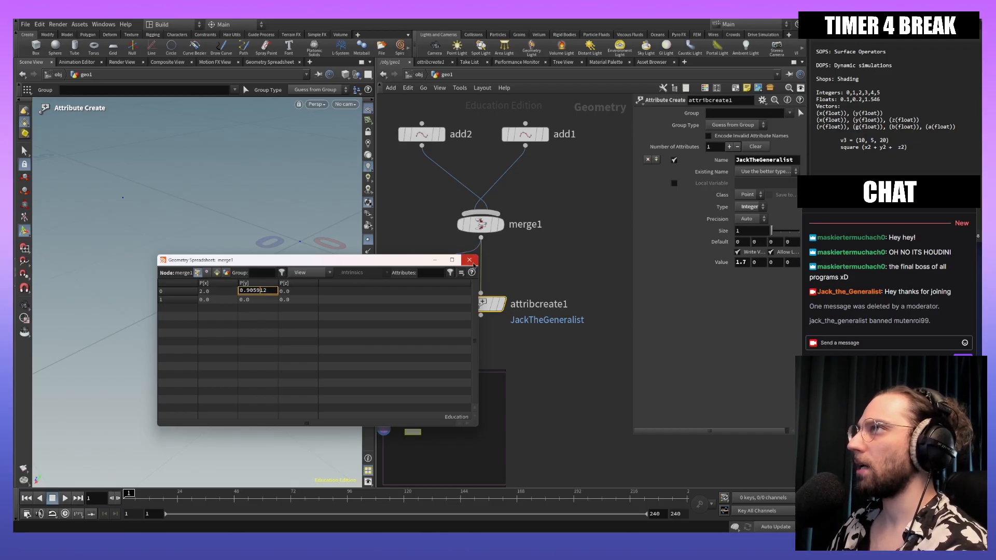
{"action": "left_click", "coordinate": [470, 260]}
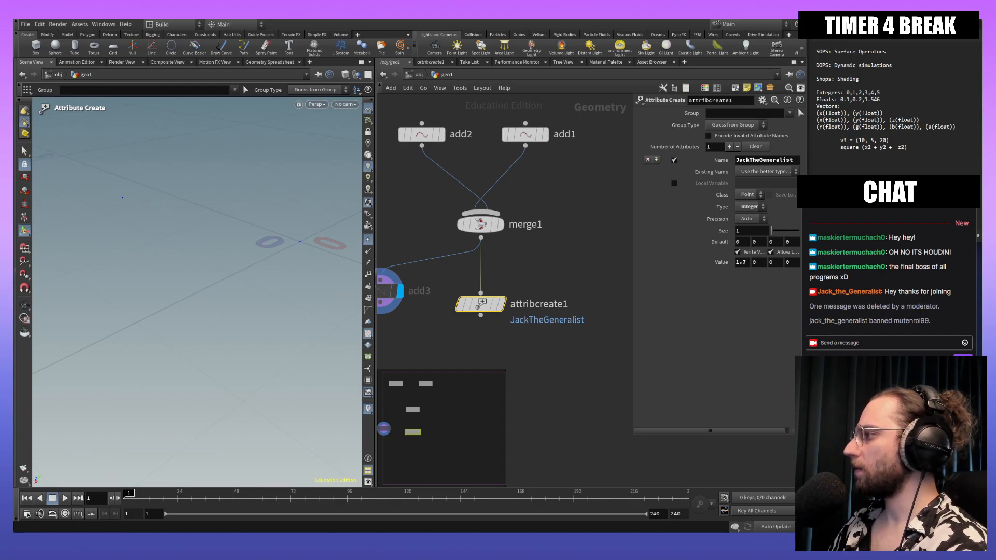
Step: Move the attribcreate1 node aside from directly below merge1, placing it near add3
{"action": "scroll", "coordinate": [576, 407], "scroll_direction": "down", "scroll_amount": 3}
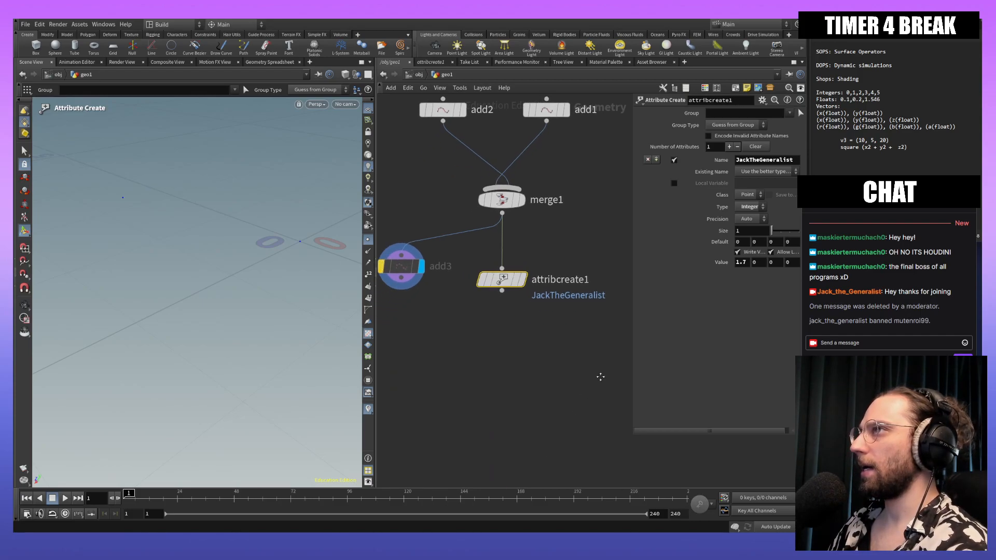
{"action": "scroll", "coordinate": [579, 369], "scroll_direction": "down", "scroll_amount": 1}
{"action": "middle_click_drag", "start_coordinate": [579, 368], "coordinate": [520, 370]}
{"action": "left_click_drag", "start_coordinate": [482, 310], "coordinate": [406, 286]}
{"action": "middle_click_drag", "start_coordinate": [566, 292], "coordinate": [571, 291]}
{"action": "mouse_move", "coordinate": [556, 298]}
{"action": "right_mouse_down"}
{"action": "mouse_move", "coordinate": [557, 280]}
{"action": "mouse_move", "coordinate": [558, 310]}
{"action": "right_mouse_up"}
{"action": "middle_click_drag", "start_coordinate": [559, 311], "coordinate": [579, 298]}
{"action": "left_click_drag", "start_coordinate": [484, 307], "coordinate": [467, 279]}
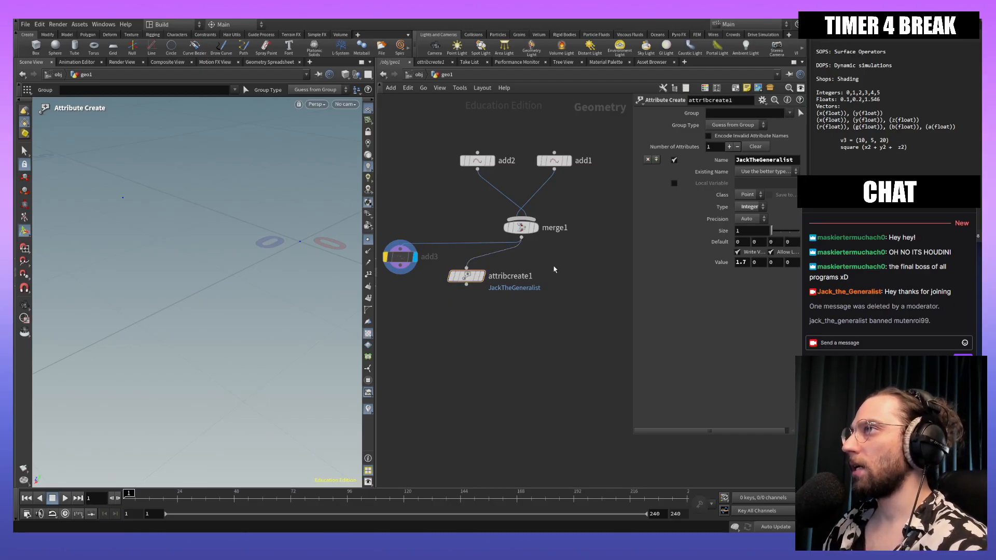
Step: Add an Attribute Wrangle node beside attribcreate1 and connect merge1's output to its first input
{"action": "key", "text": "Tab"}
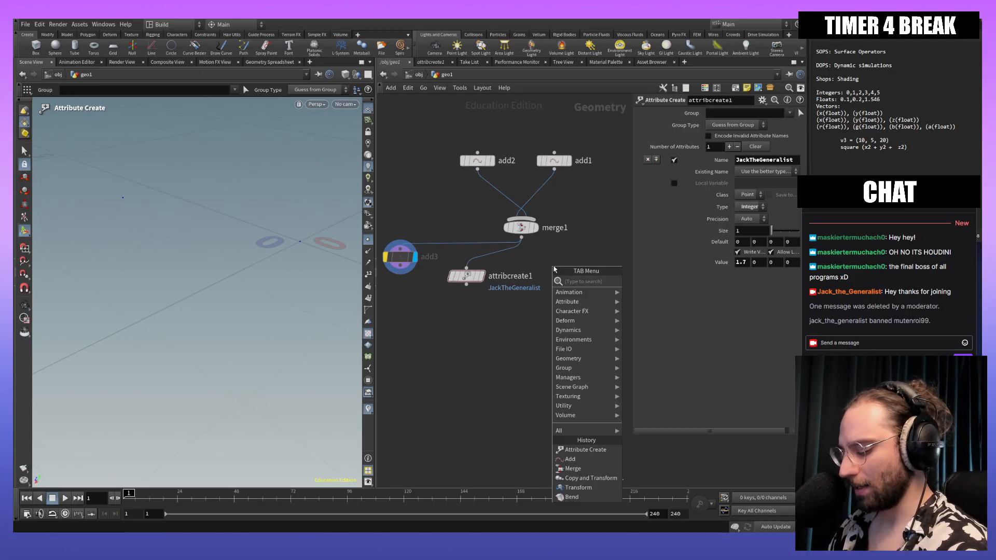
{"action": "type", "text": "wr"}
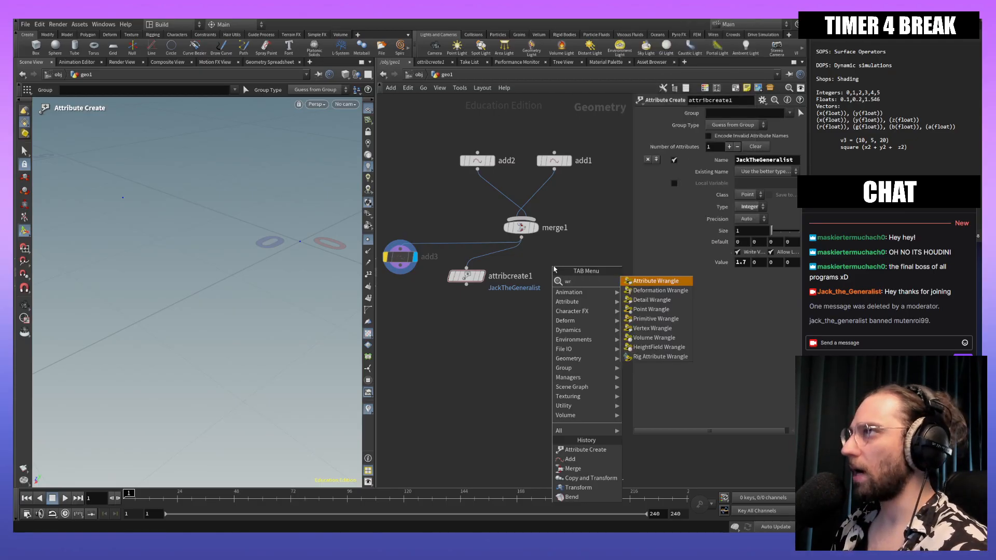
{"action": "type", "text": "angl"}
{"action": "key", "text": "Return"}
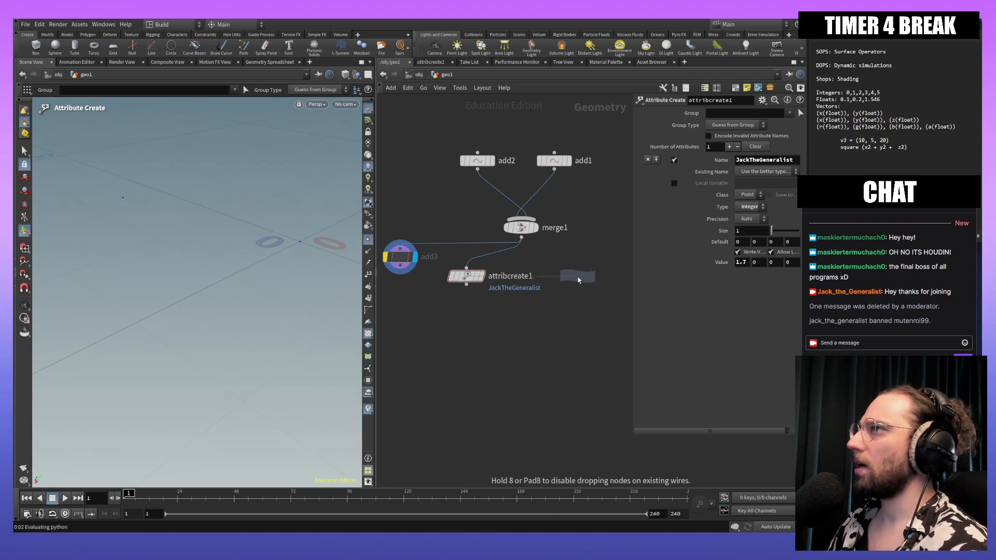
{"action": "left_click", "coordinate": [578, 279]}
{"action": "left_click_drag", "start_coordinate": [522, 241], "coordinate": [566, 266]}
{"action": "middle_click_drag", "start_coordinate": [565, 310], "coordinate": [513, 310]}
{"action": "left_click_drag", "start_coordinate": [525, 275], "coordinate": [537, 276]}
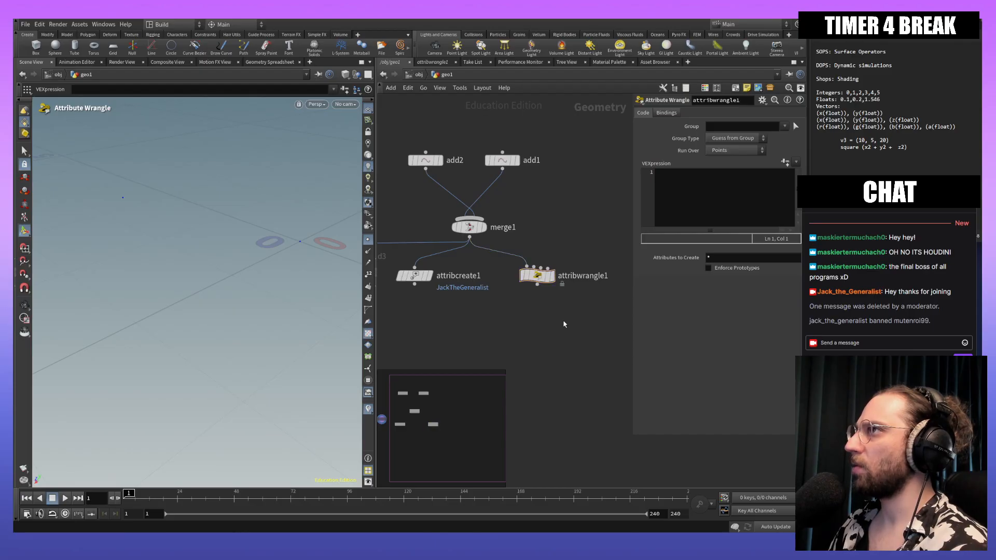
Step: Compare the parameters of attribcreate1 with those of attribwrangle1
{"action": "left_click", "coordinate": [415, 275]}
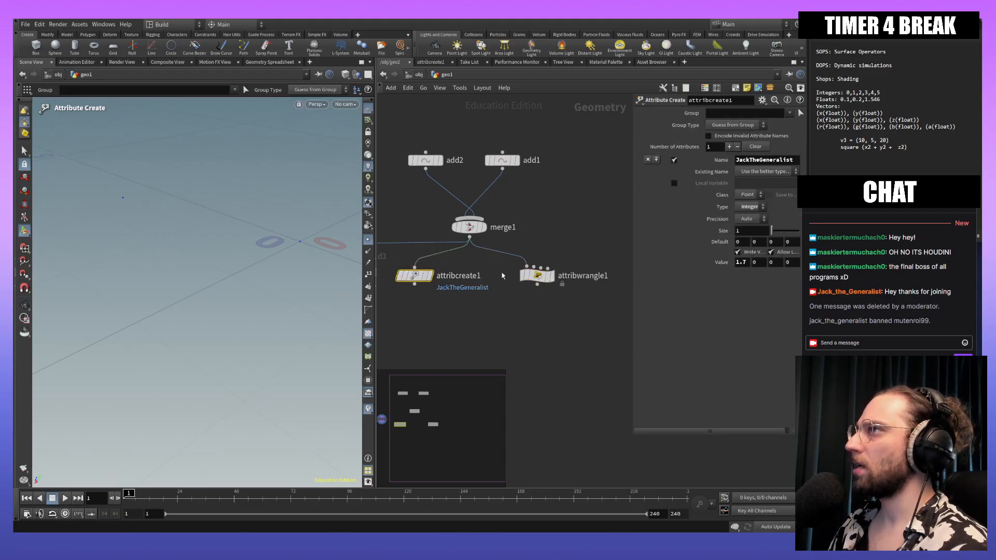
{"action": "mouse_move", "coordinate": [539, 284]}
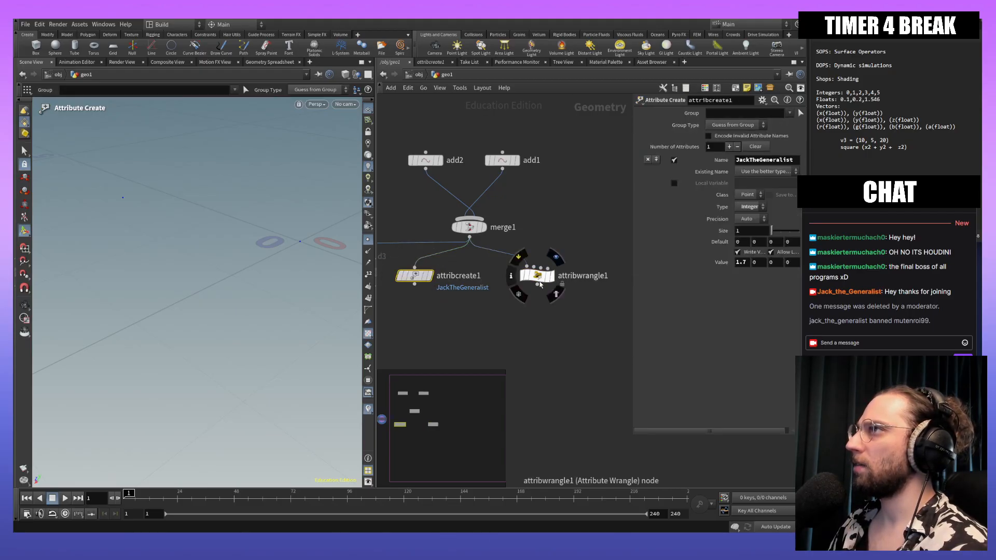
{"action": "left_click", "coordinate": [538, 277]}
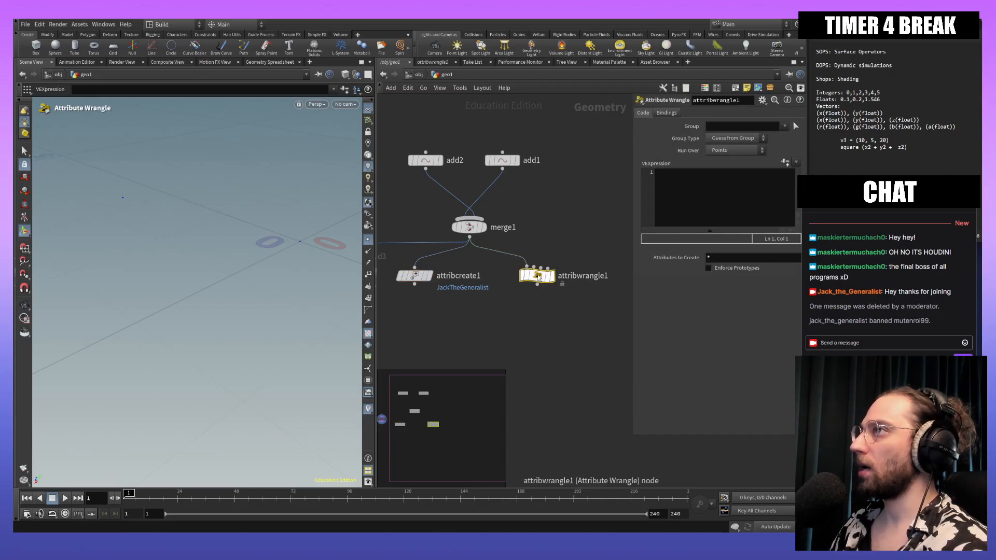
{"action": "mouse_move", "coordinate": [414, 280]}
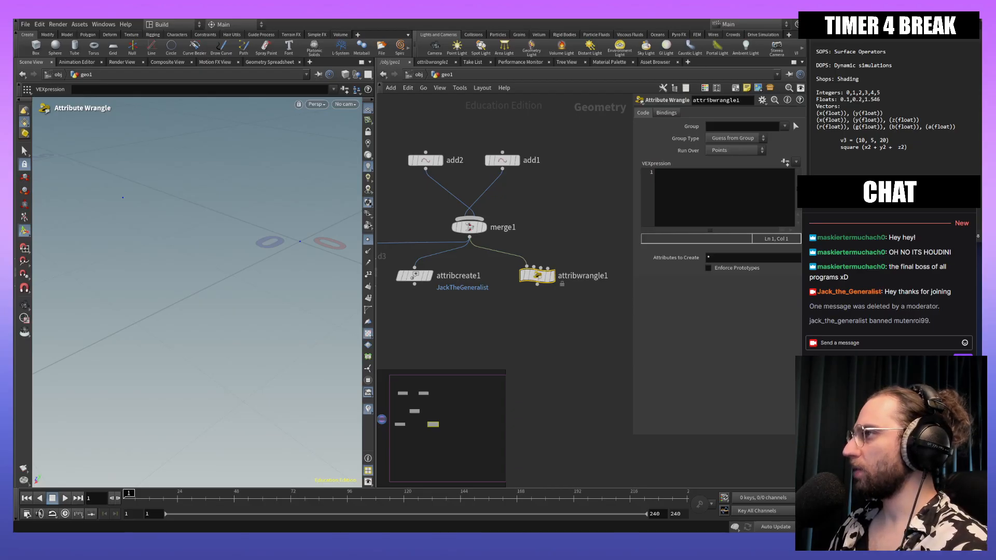
Step: Try the type prefixes f and v in attribwrangle1's empty VEXpression code
{"action": "left_click", "coordinate": [753, 203]}
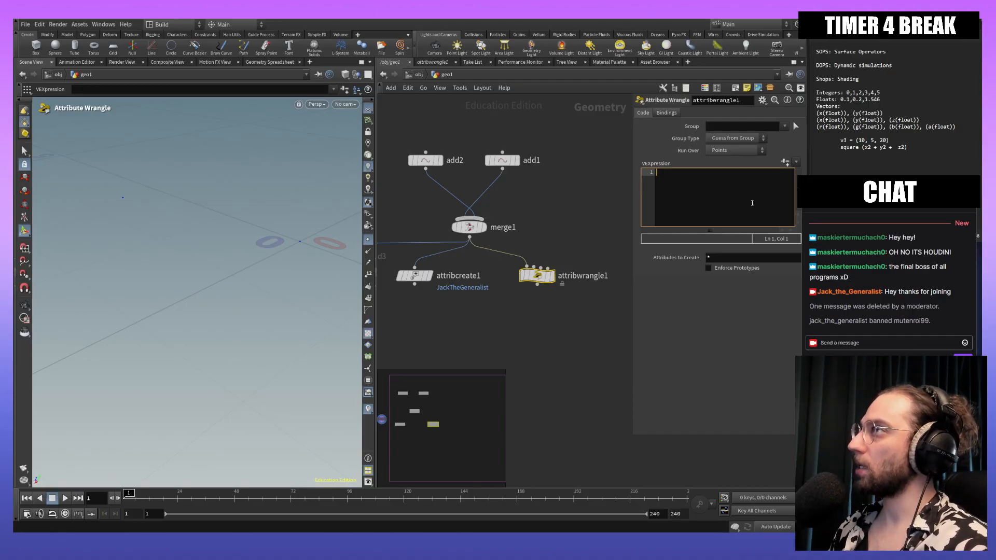
{"action": "type", "text": "f"}
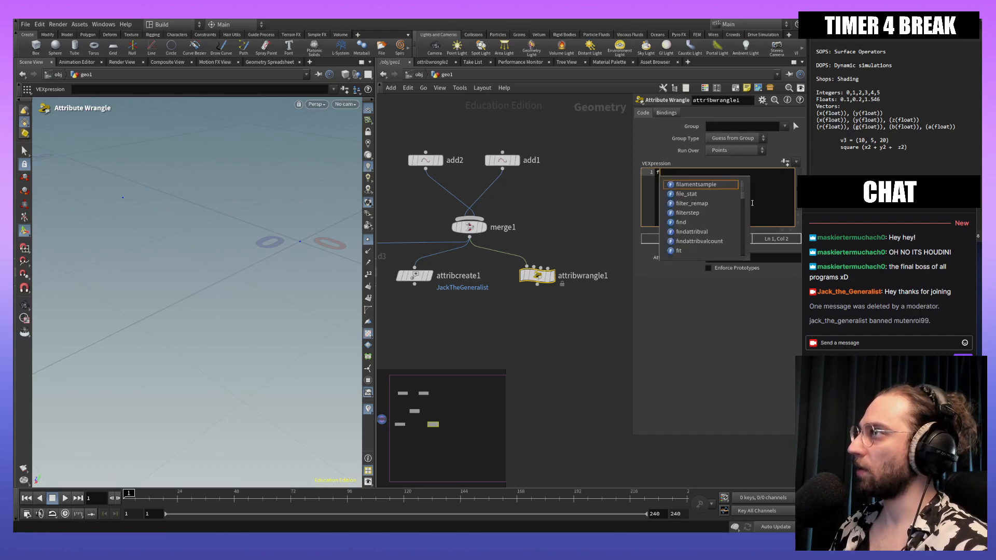
{"action": "key", "text": "BackSpace"}
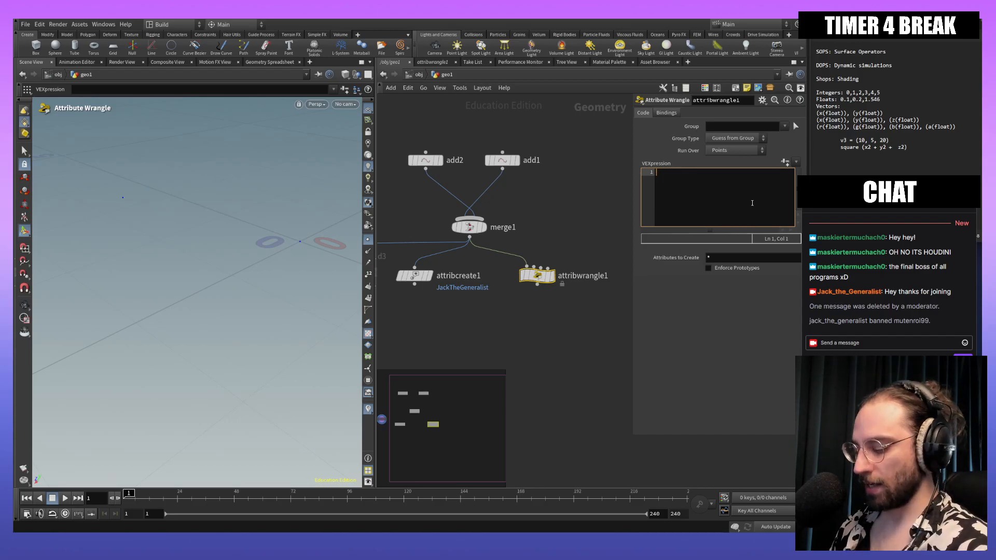
{"action": "type", "text": "f"}
{"action": "key", "text": "BackSpace"}
{"action": "type", "text": "f"}
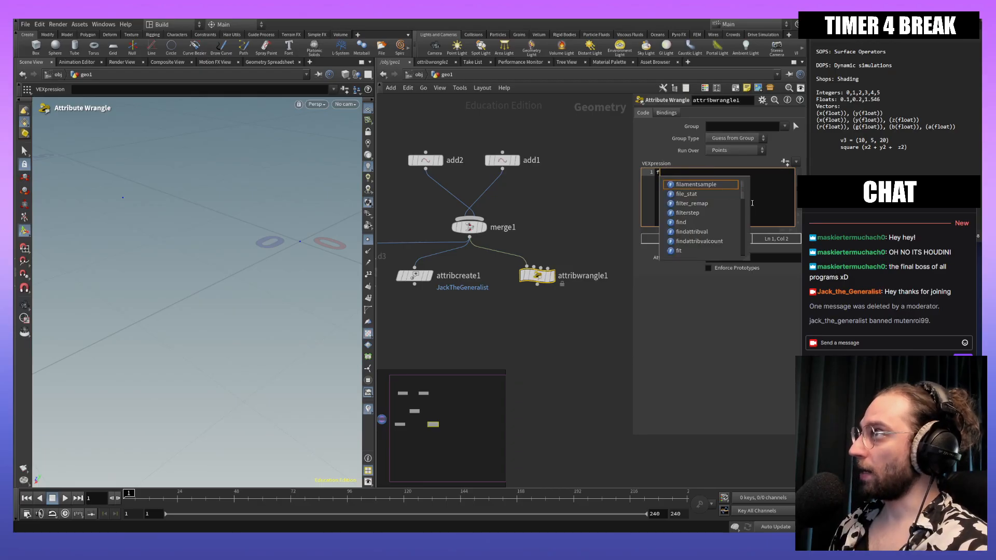
{"action": "key", "text": "BackSpace"}
{"action": "type", "text": "v"}
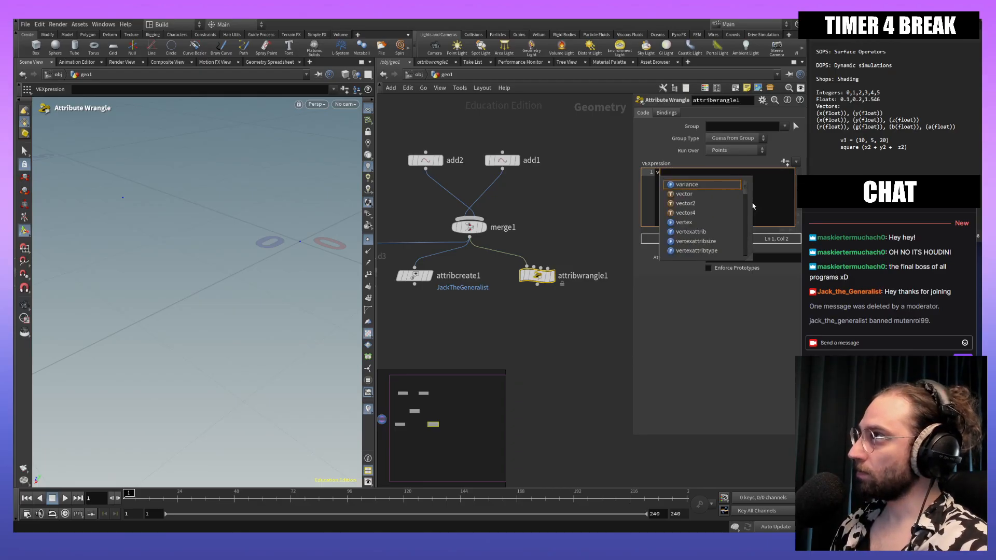
{"action": "key", "text": "BackSpace"}
Step: Write the VEX line i@JackTheGeneralistVEX = 20.5i in attribwrangle1 to define an integer point attribute
{"action": "type", "text": "i"}
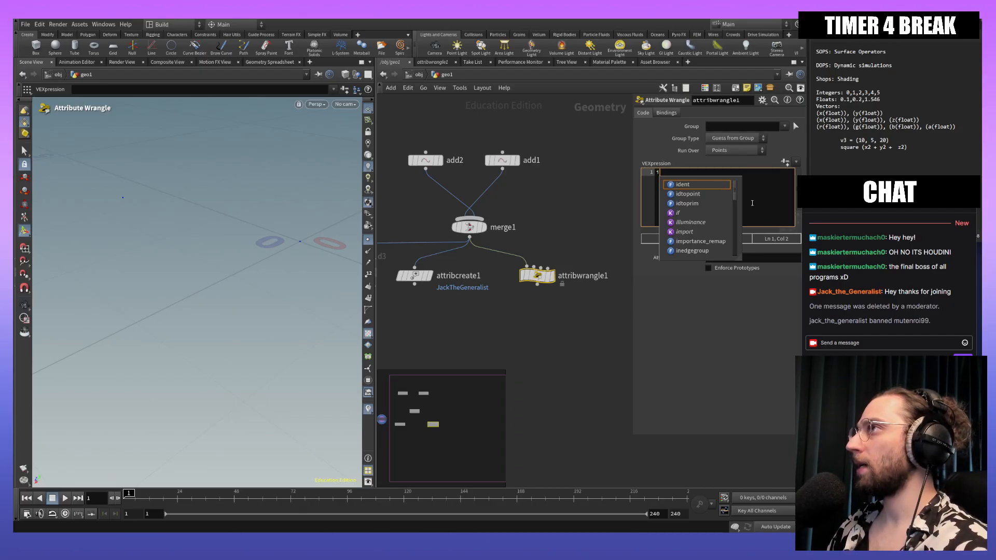
{"action": "type", "text": "@"}
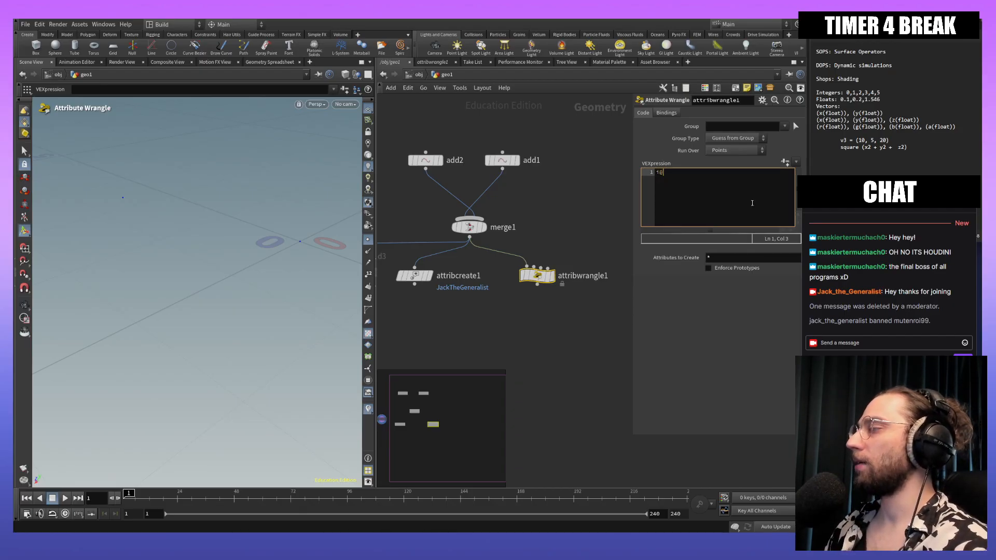
{"action": "type", "text": "JackThe"}
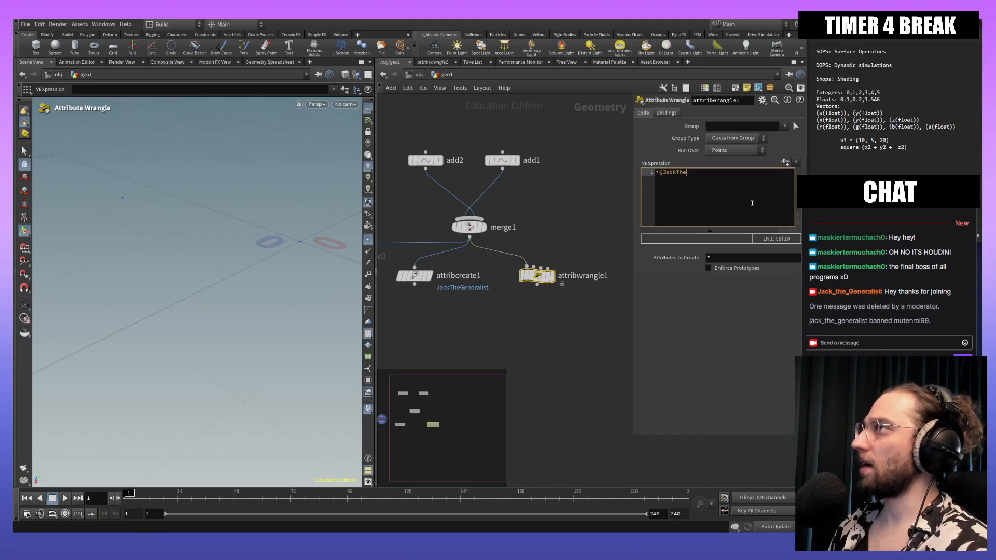
{"action": "type", "text": "Generalis"}
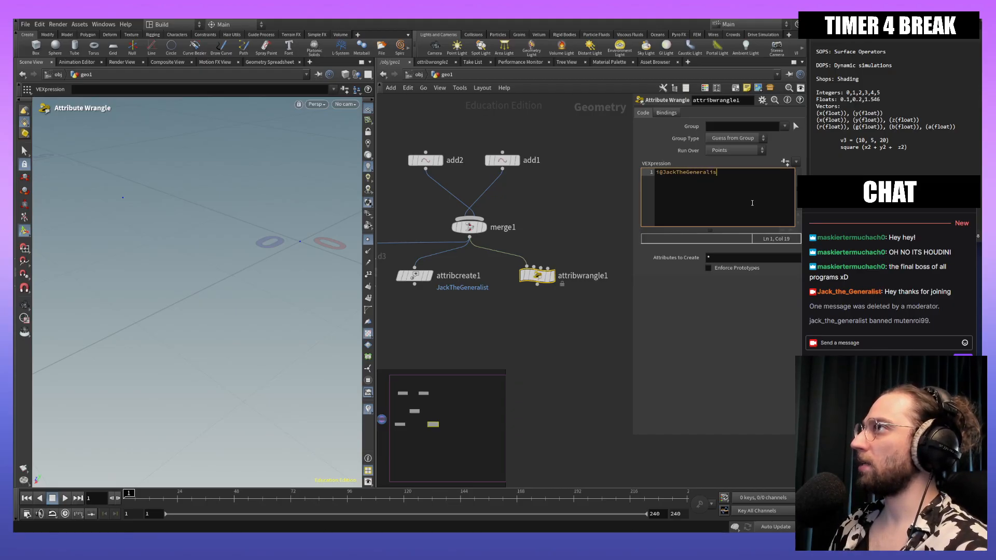
{"action": "type", "text": "tVEX ="}
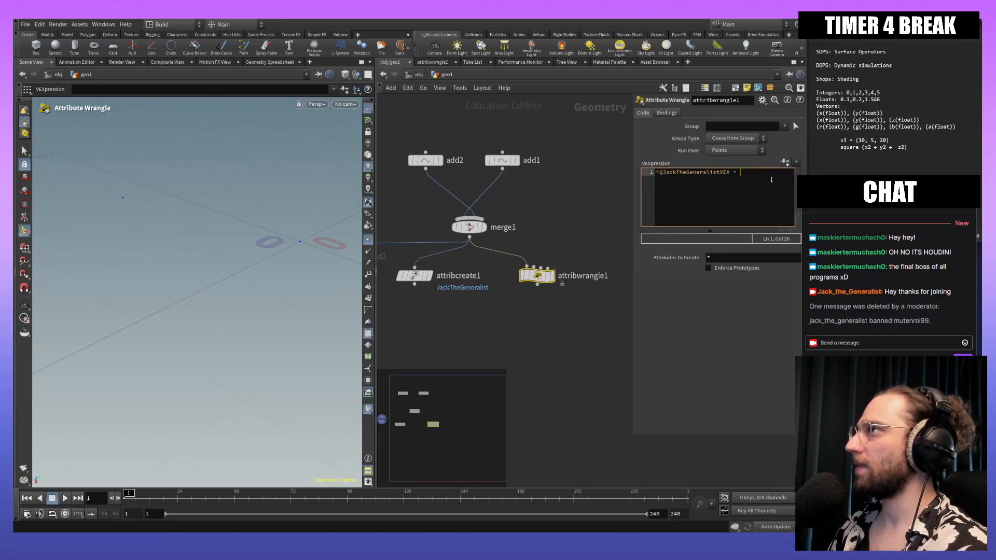
{"action": "type", "text": "20"}
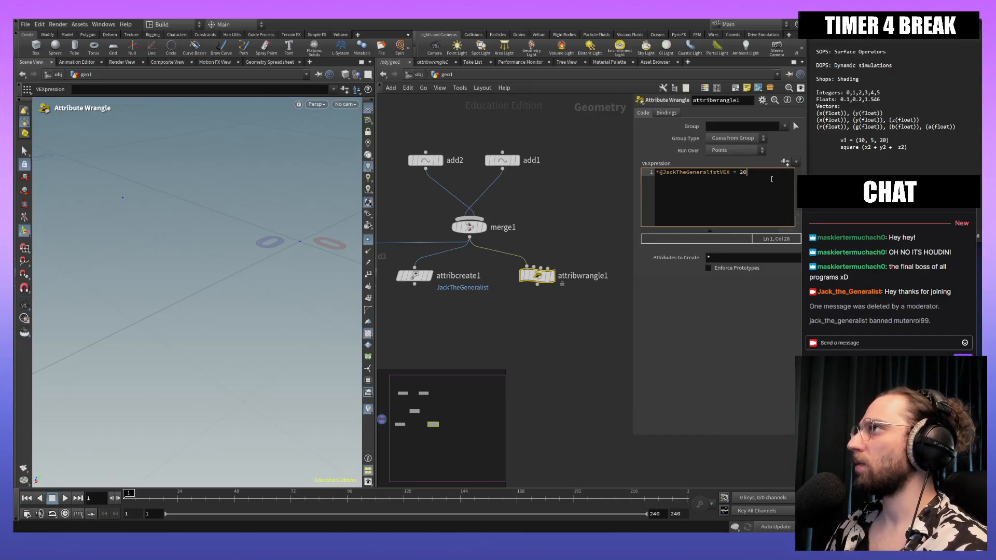
{"action": "type", "text": ".5"}
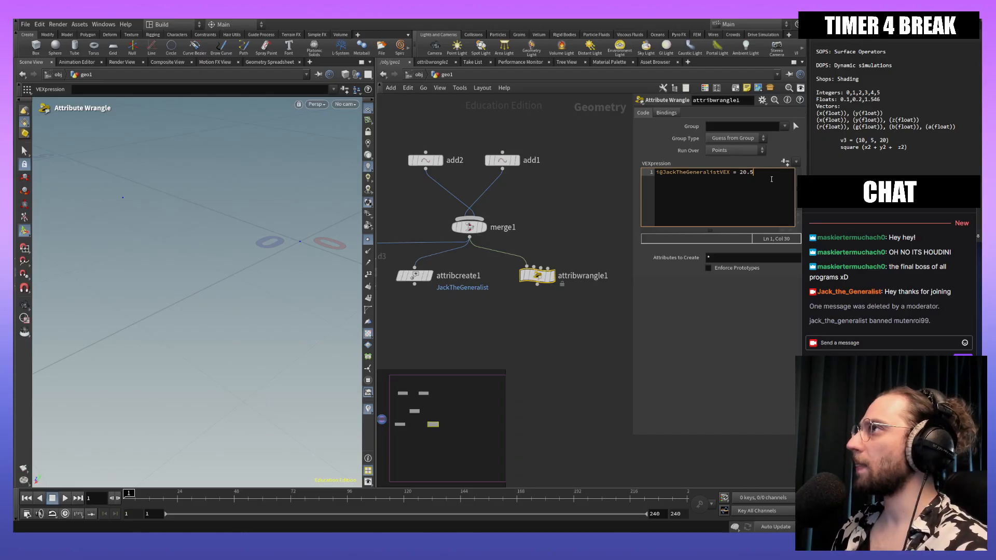
{"action": "type", "text": "1"}
{"action": "key", "text": "Return"}
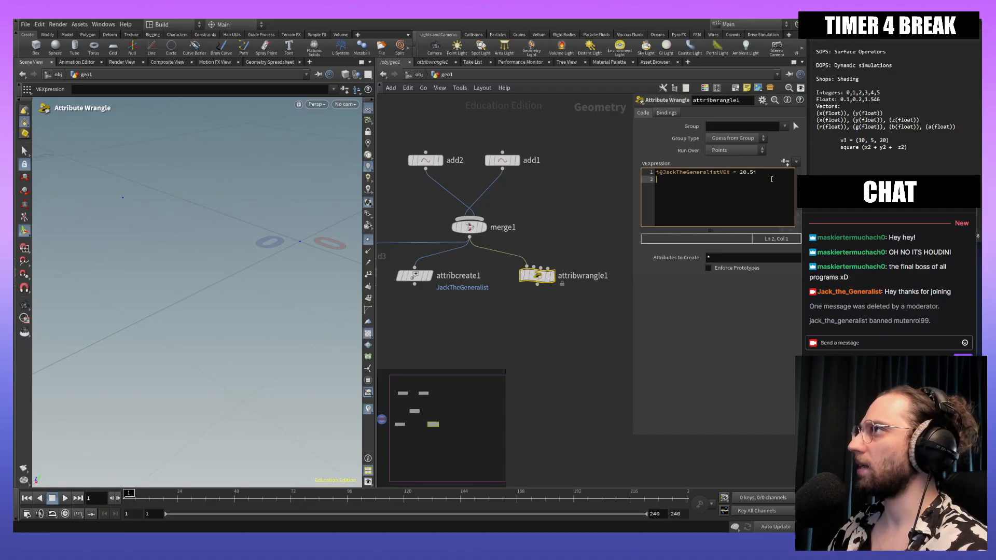
Step: Inspect attribwrangle1's geometry spreadsheet for the new VEX attribute and close it
{"action": "middle_click_drag", "start_coordinate": [565, 307], "coordinate": [550, 287]}
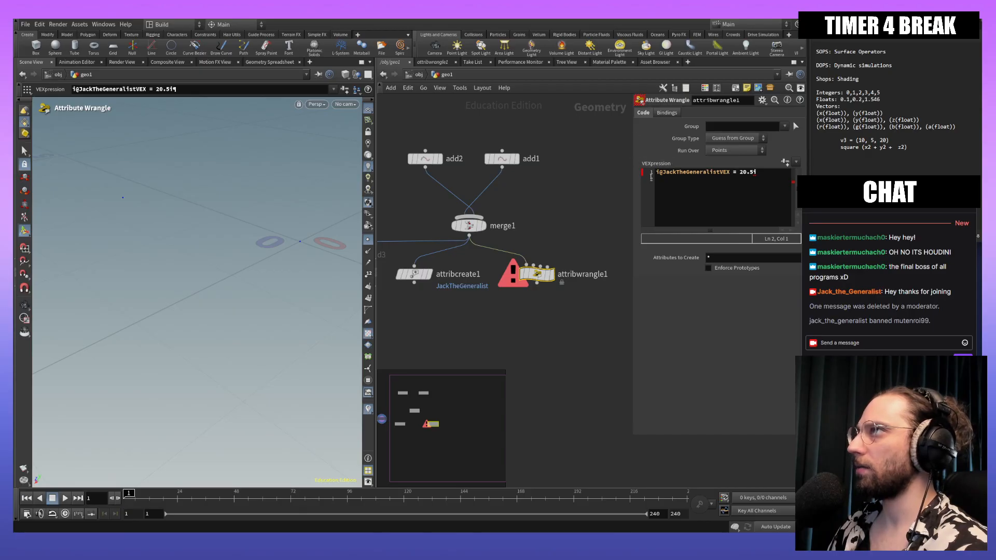
{"action": "right_click", "coordinate": [540, 277]}
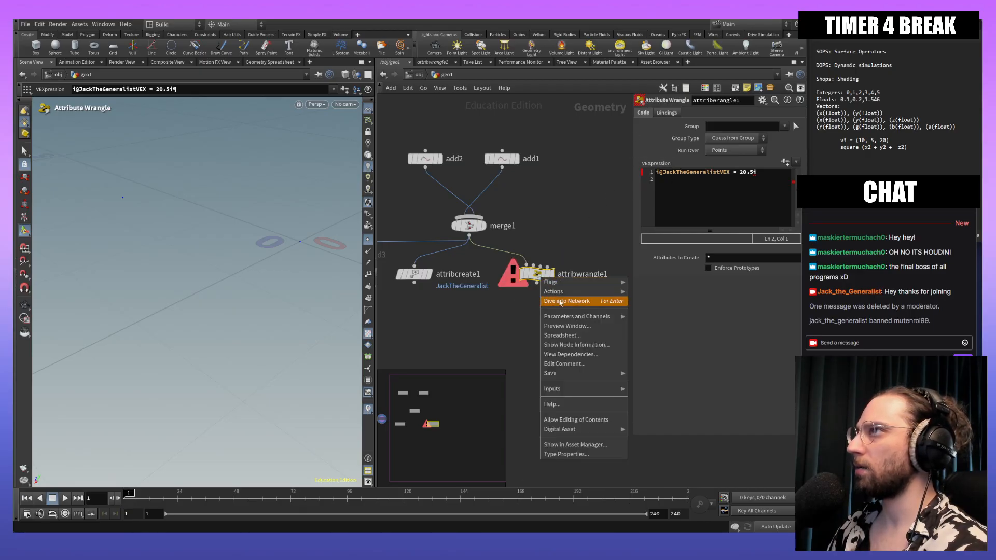
{"action": "left_click", "coordinate": [601, 336]}
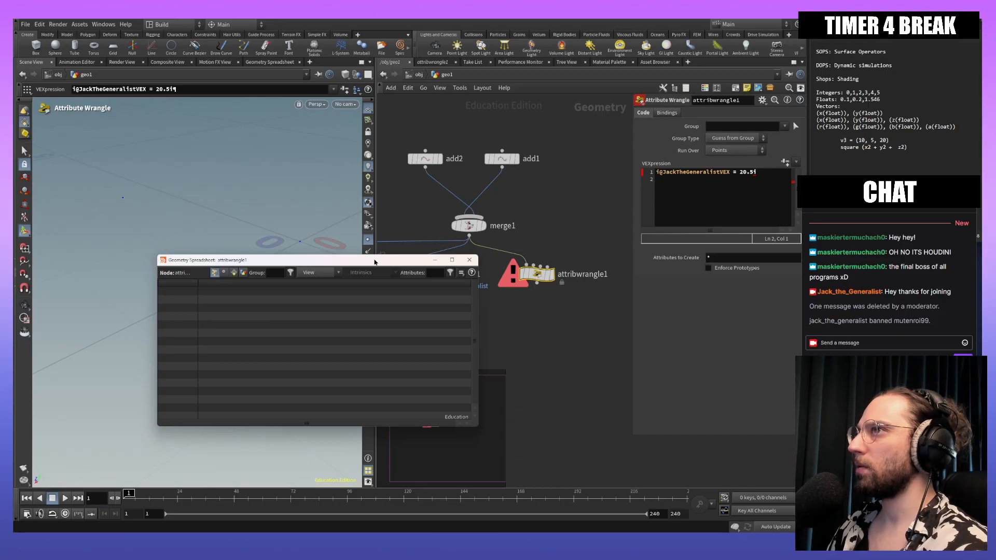
{"action": "left_click_drag", "start_coordinate": [375, 262], "coordinate": [483, 231]}
{"action": "left_click_drag", "start_coordinate": [579, 394], "coordinate": [506, 422]}
{"action": "left_click", "coordinate": [499, 226]}
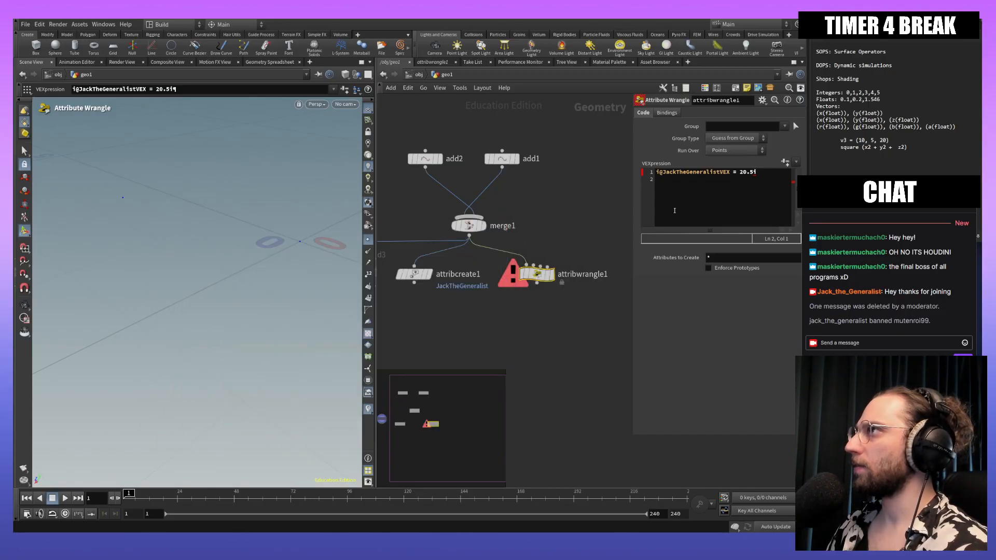
Step: Change the VEX line to the float version f@JackTheGeneralistVEX = 20.5f and apply it
{"action": "left_click", "coordinate": [754, 174]}
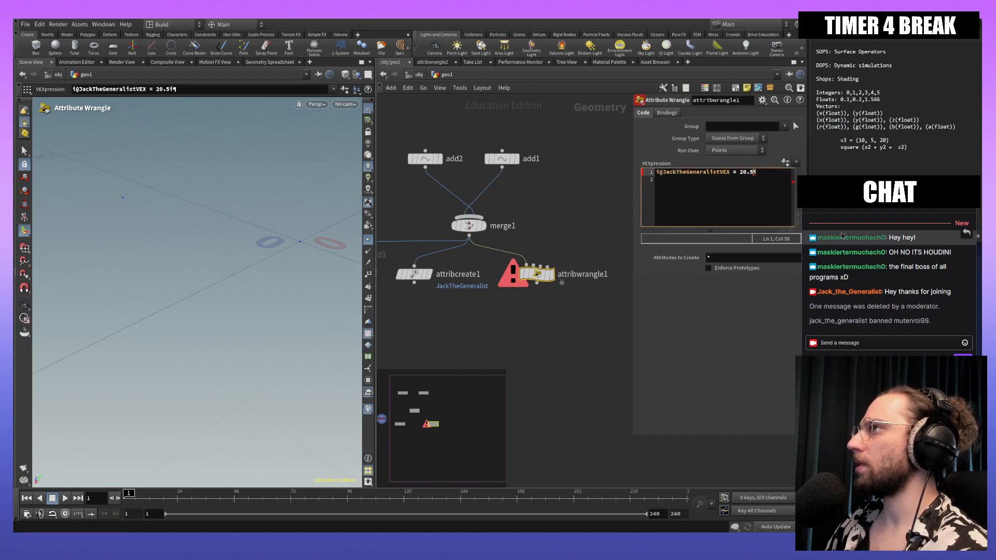
{"action": "key", "text": "Left"}
{"action": "key", "text": "Home"}
{"action": "key", "text": "Delete"}
{"action": "type", "text": "f"}
{"action": "key", "text": "Return"}
{"action": "key", "text": "BackSpace"}
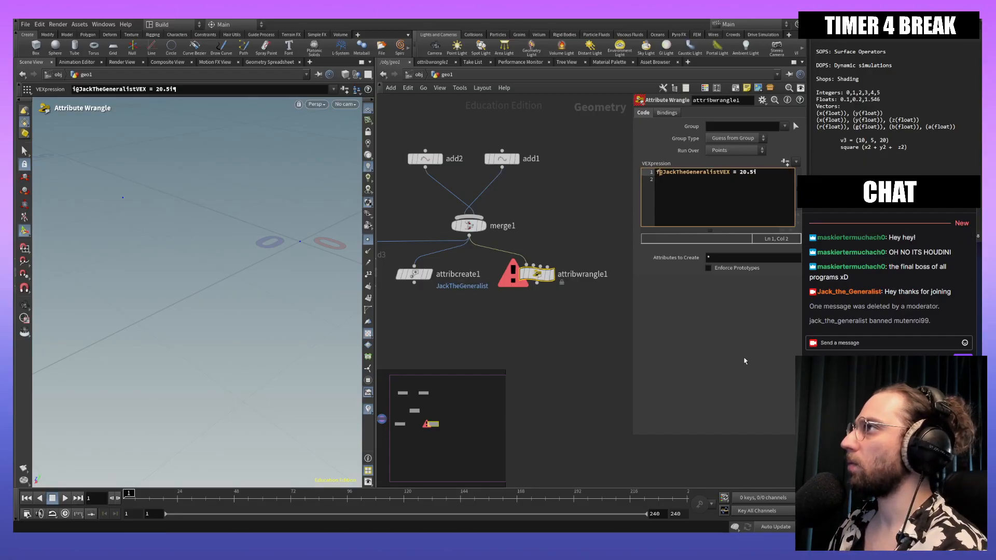
{"action": "left_click", "coordinate": [775, 175]}
{"action": "key", "text": "BackSpace"}
{"action": "type", "text": "f"}
{"action": "left_click", "coordinate": [579, 371]}
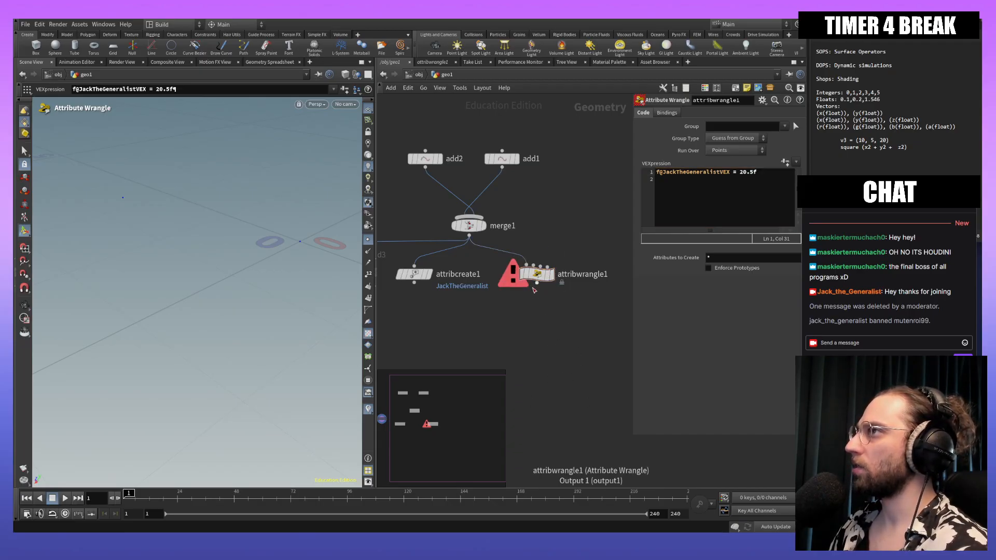
{"action": "mouse_move", "coordinate": [537, 281]}
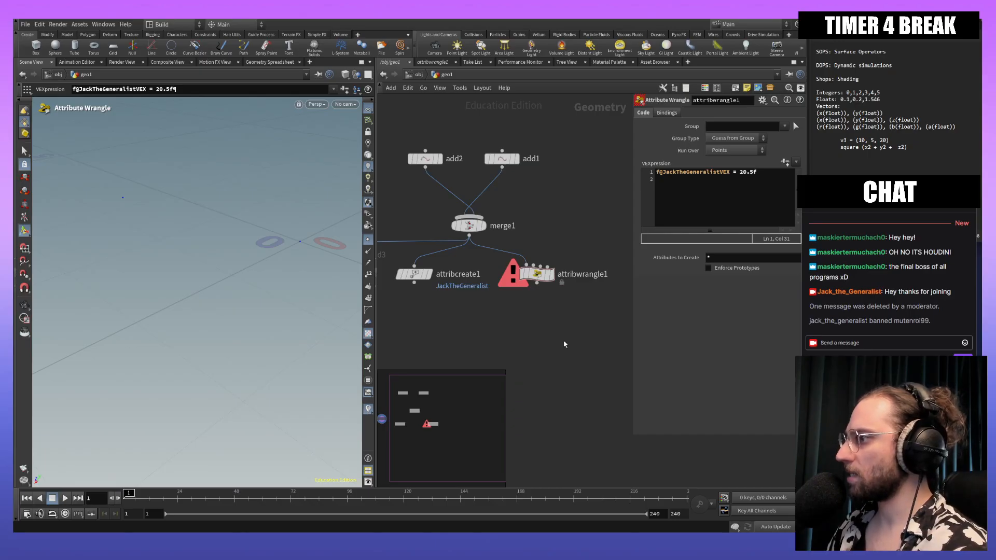
{"action": "right_click", "coordinate": [536, 273]}
{"action": "left_click", "coordinate": [538, 276]}
{"action": "double_click", "coordinate": [540, 278]}
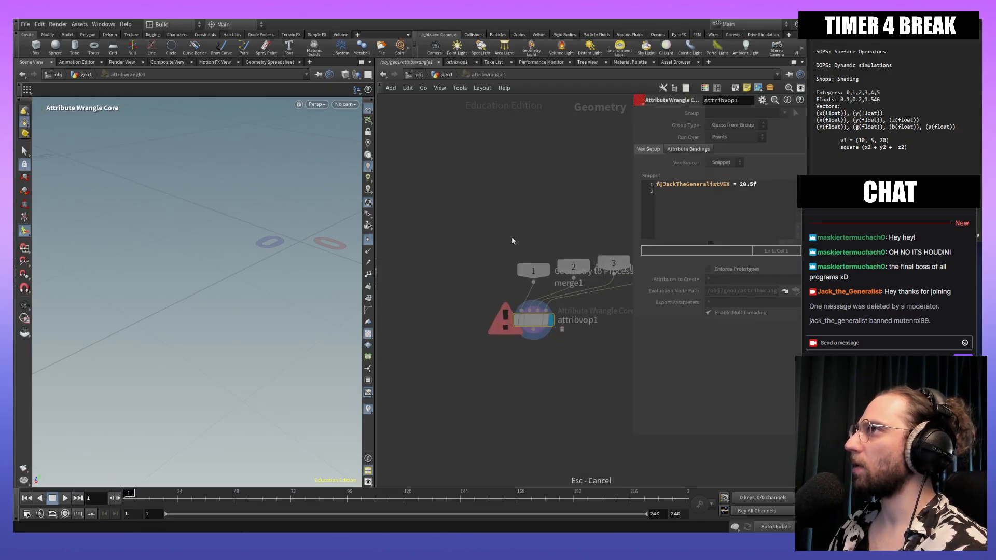
{"action": "left_click", "coordinate": [447, 75]}
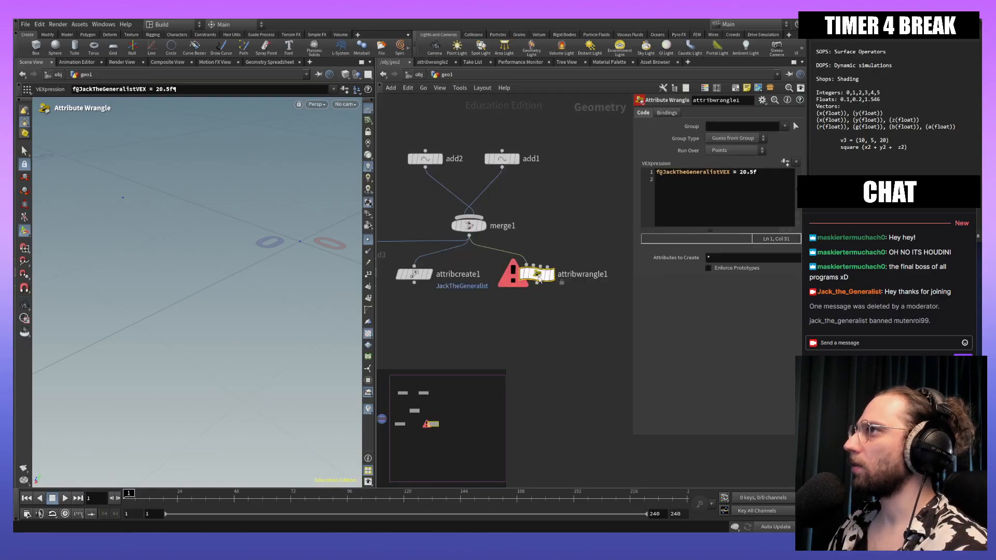
Step: Check the float attribute in attribwrangle1's geometry spreadsheet and close the spreadsheet
{"action": "right_click", "coordinate": [537, 278]}
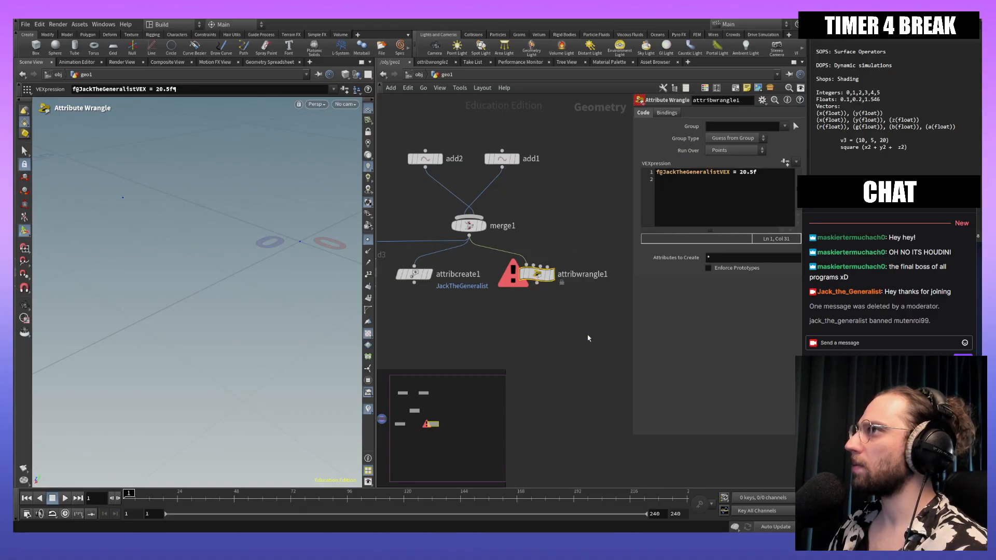
{"action": "left_click", "coordinate": [558, 336]}
{"action": "left_click", "coordinate": [499, 226]}
Step: Rename the attribute in attribwrangle1's VEX line to the all-lowercase jackthegeneralistvex
{"action": "left_click", "coordinate": [728, 173]}
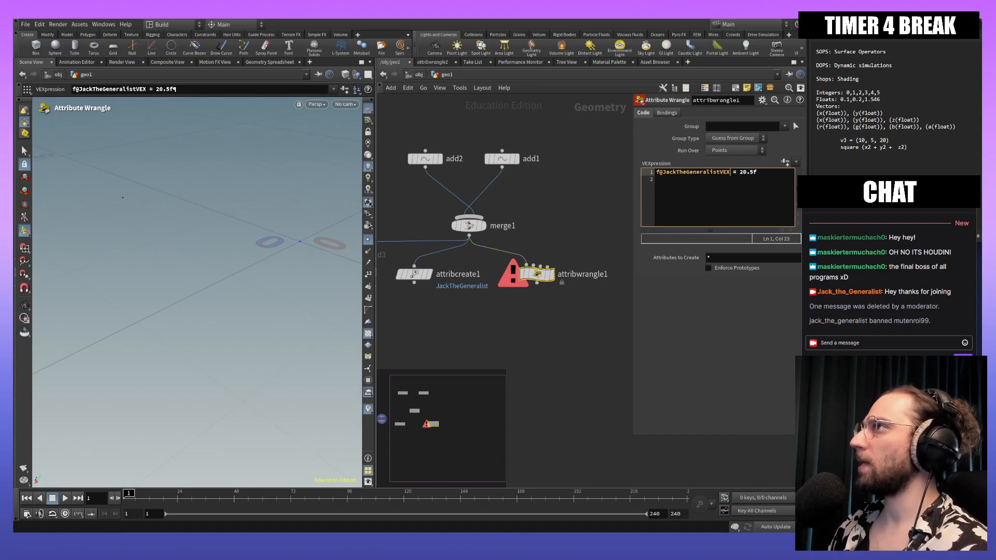
{"action": "key", "text": "BackSpace"}
{"action": "key", "text": "BackSpace"}
{"action": "key", "text": "BackSpace"}
{"action": "key", "text": "BackSpace"}
{"action": "key", "text": "BackSpace"}
{"action": "key", "text": "BackSpace"}
{"action": "key", "text": "BackSpace"}
{"action": "key", "text": "BackSpace"}
{"action": "key", "text": "BackSpace"}
{"action": "key", "text": "BackSpace"}
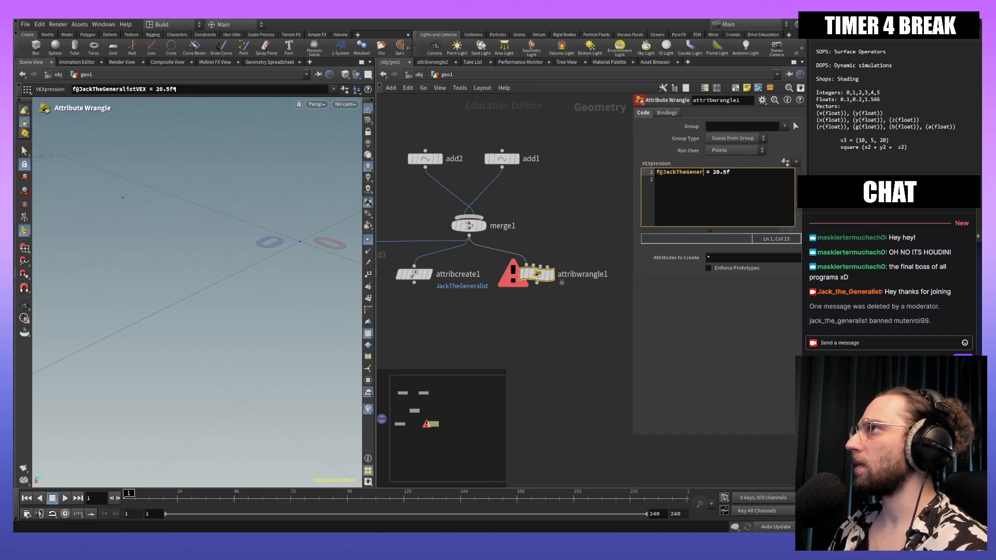
{"action": "key", "text": "BackSpace"}
{"action": "key", "text": "BackSpace"}
{"action": "key", "text": "BackSpace"}
{"action": "key", "text": "BackSpace"}
{"action": "key", "text": "BackSpace"}
{"action": "key", "text": "BackSpace"}
{"action": "key", "text": "BackSpace"}
{"action": "key", "text": "BackSpace"}
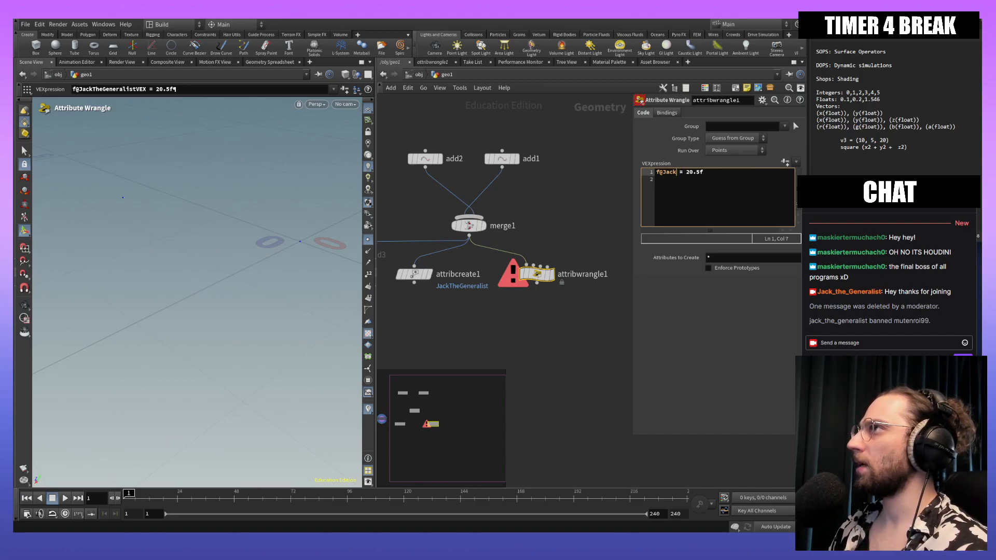
{"action": "key", "text": "BackSpace"}
{"action": "key", "text": "BackSpace"}
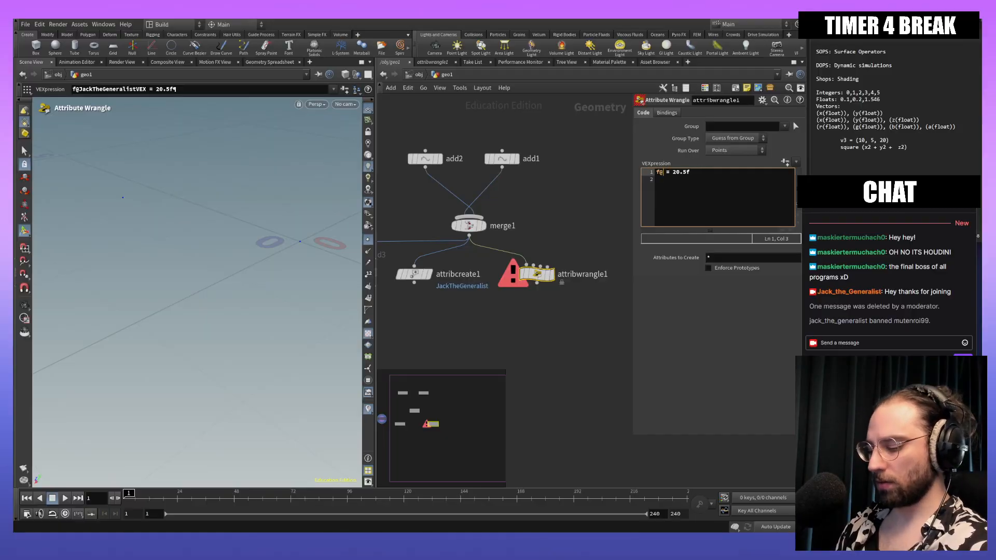
{"action": "type", "text": "jackthe"}
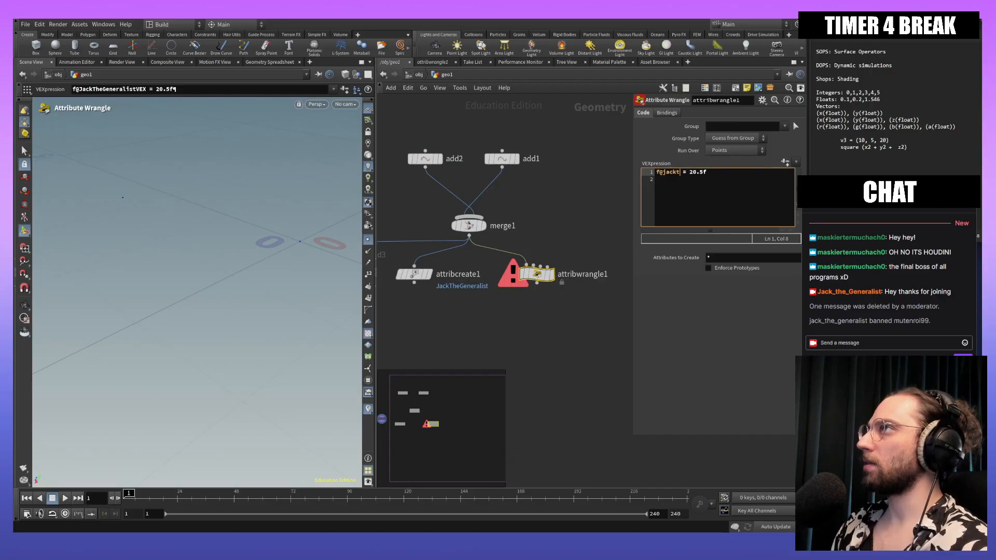
{"action": "type", "text": "gener"}
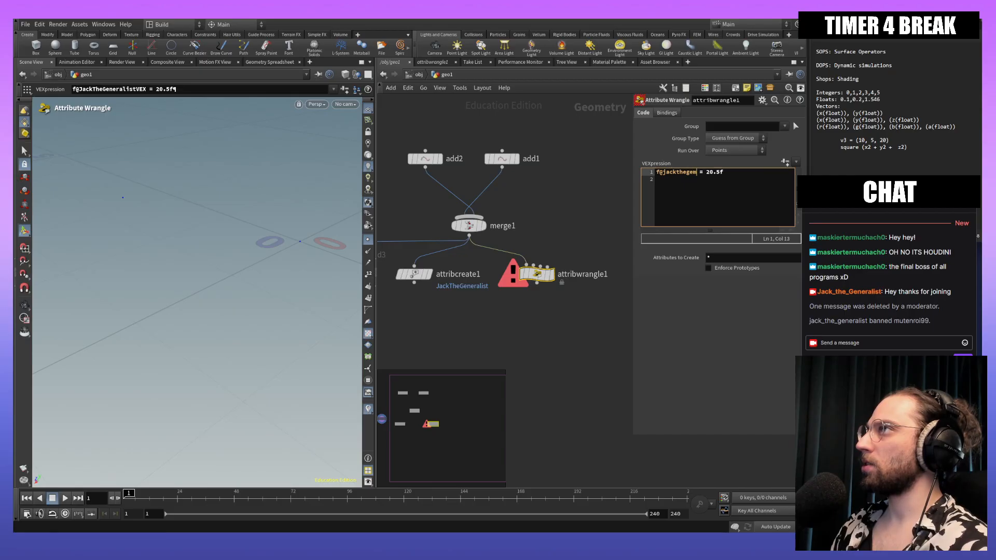
{"action": "type", "text": "alist"}
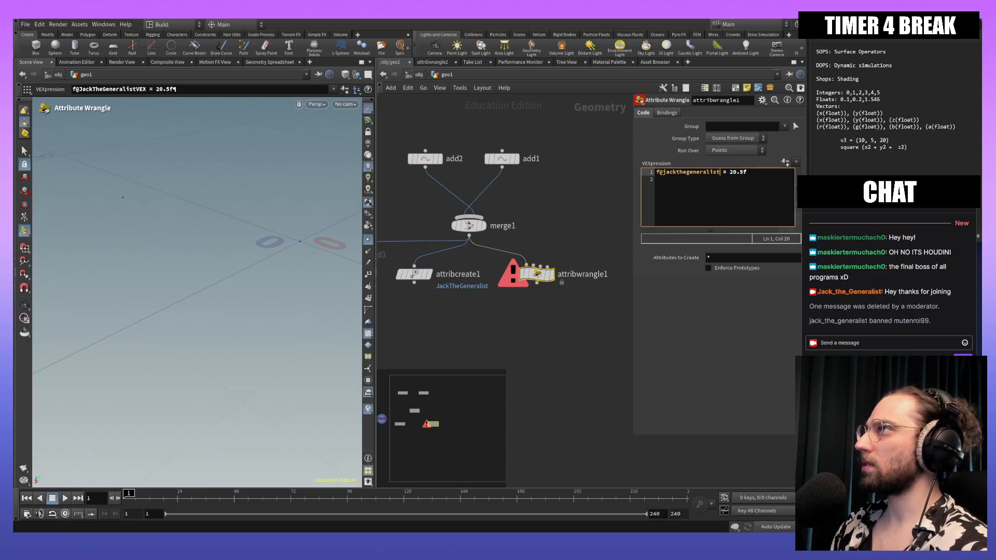
{"action": "type", "text": "vex"}
Step: Change the VEX line to the integer version i@jackthegeneralistvex = 20i and apply it
{"action": "left_click", "coordinate": [782, 172]}
{"action": "key", "text": "BackSpace"}
{"action": "key", "text": "BackSpace"}
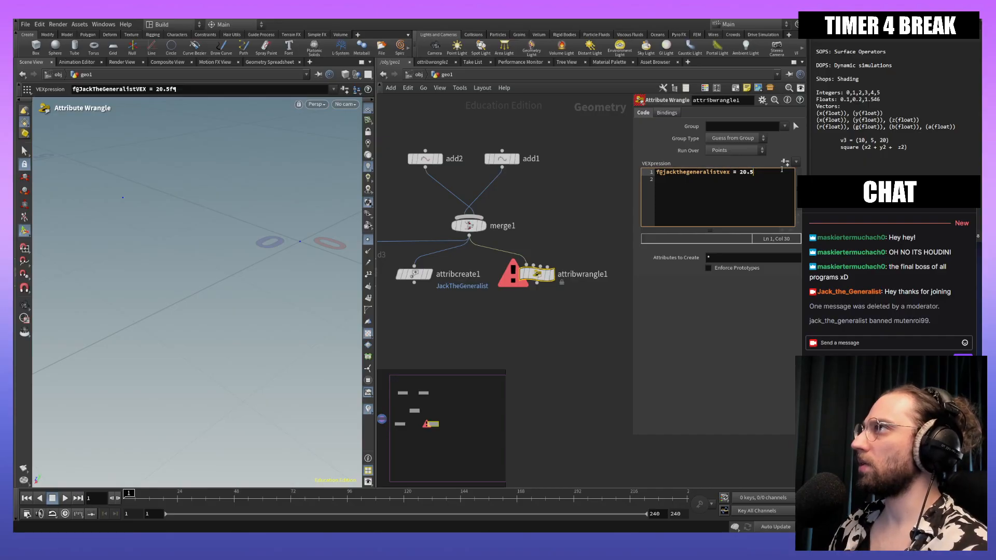
{"action": "key", "text": "Home"}
{"action": "key", "text": "Delete"}
{"action": "type", "text": "i"}
{"action": "left_click", "coordinate": [718, 294]}
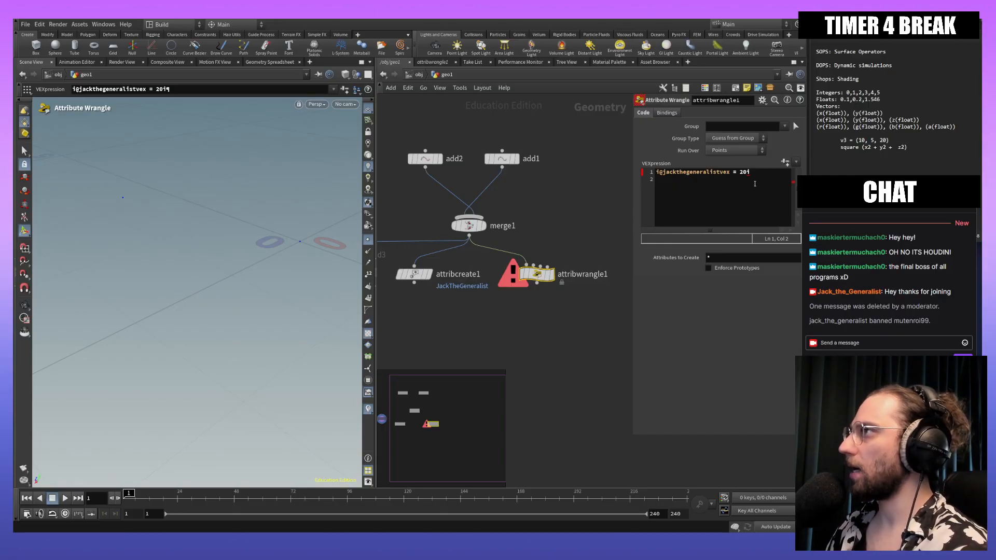
Step: Replace the trailing i with a semicolon so the VEX line reads i@jackthegeneralistvex = 20;
{"action": "left_click", "coordinate": [772, 174]}
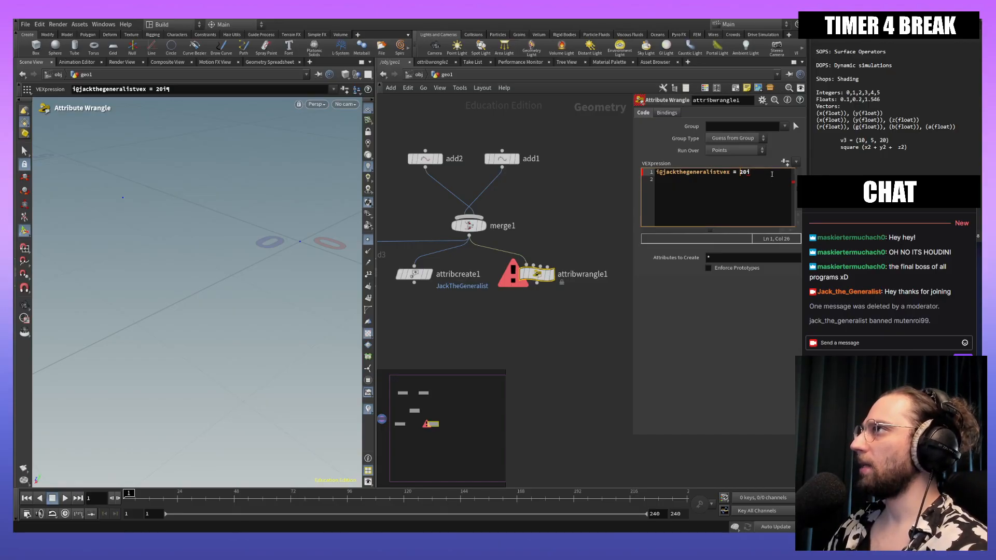
{"action": "key", "text": "Right"}
{"action": "key", "text": "Right"}
{"action": "key", "text": "Right"}
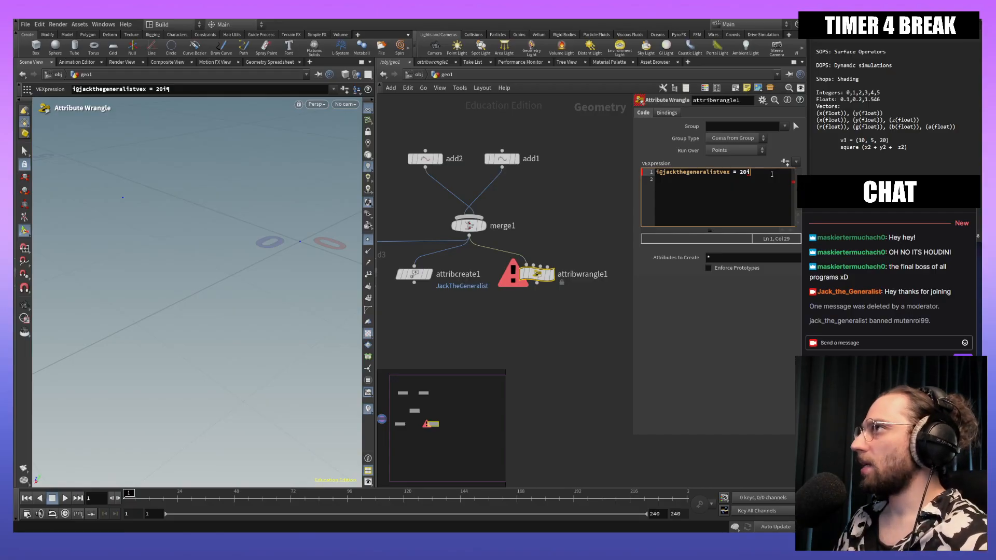
{"action": "key", "text": "BackSpace"}
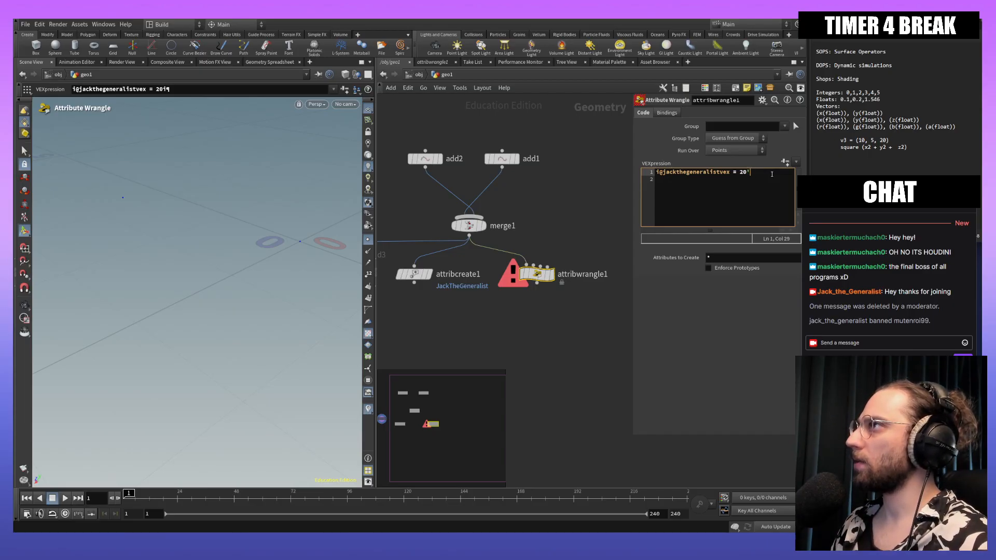
{"action": "type", "text": "*"}
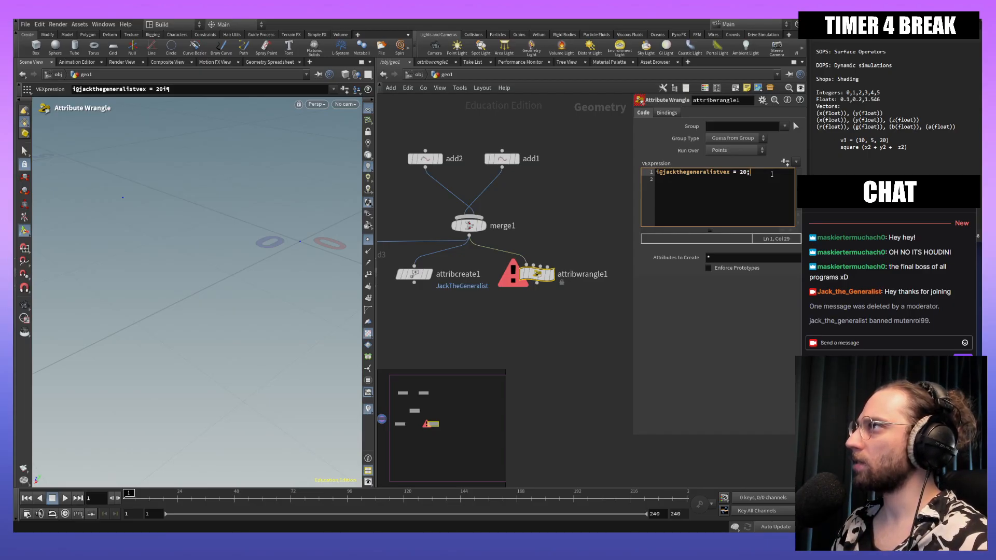
{"action": "key", "text": "Home"}
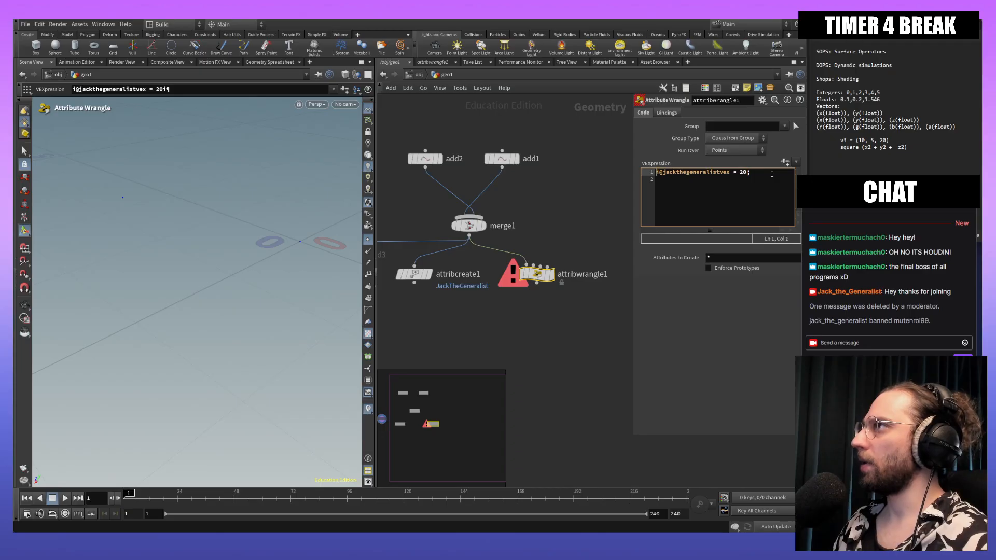
Step: Inspect the integer attribute in attribwrangle1's geometry spreadsheet with its column widened to fit the full name
{"action": "double_click", "coordinate": [537, 275]}
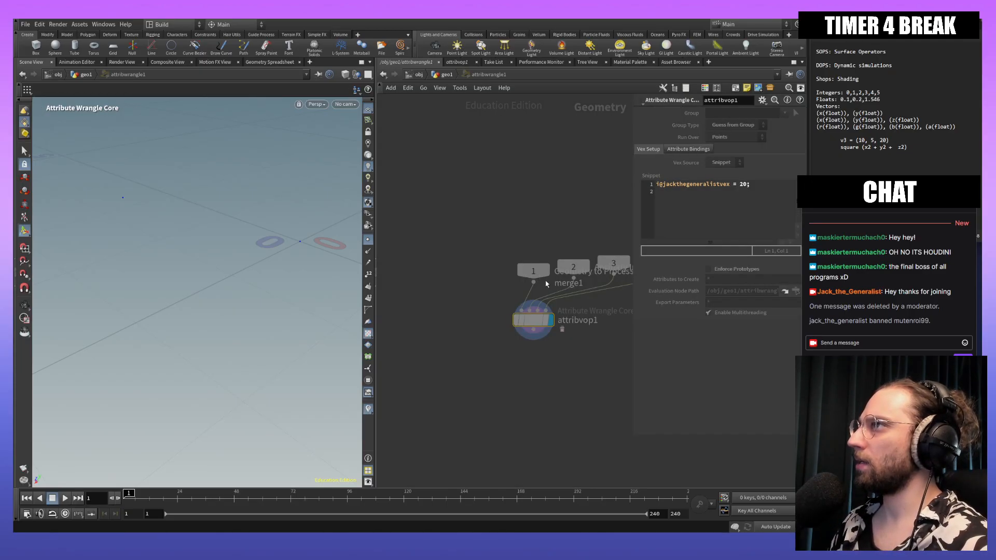
{"action": "left_click", "coordinate": [447, 75]}
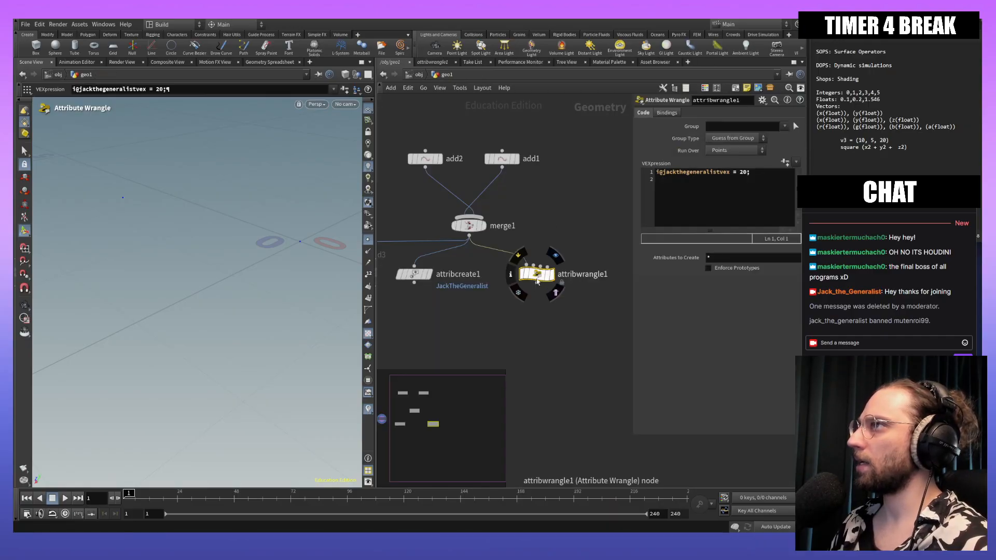
{"action": "right_click", "coordinate": [537, 275]}
{"action": "left_click", "coordinate": [538, 275]}
{"action": "right_click", "coordinate": [536, 276]}
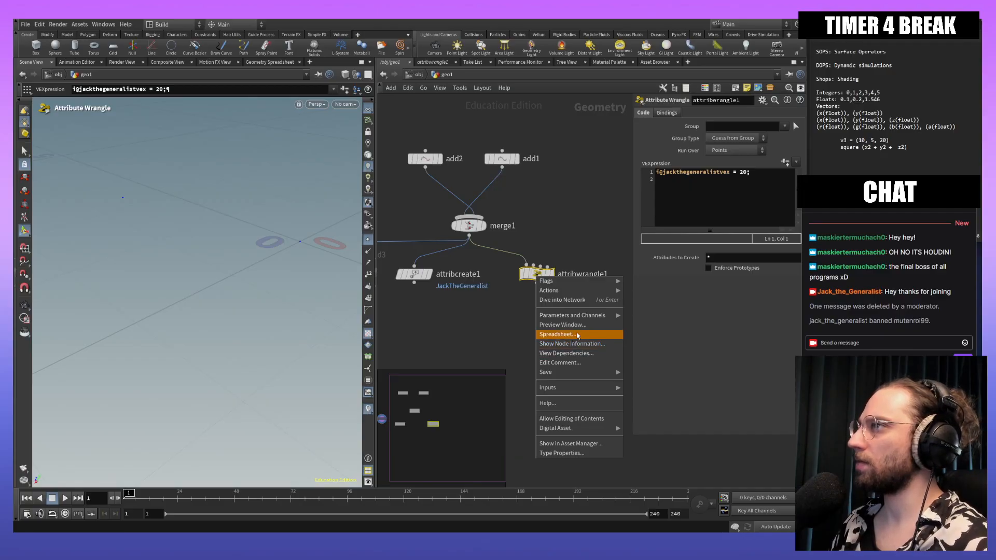
{"action": "mouse_move", "coordinate": [560, 375]}
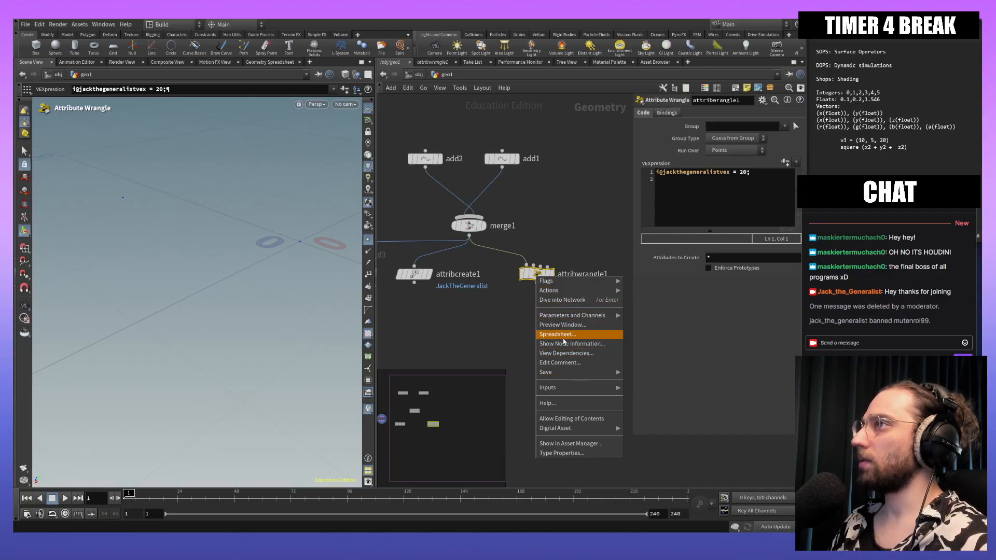
{"action": "left_click", "coordinate": [558, 334]}
{"action": "left_click", "coordinate": [441, 265]}
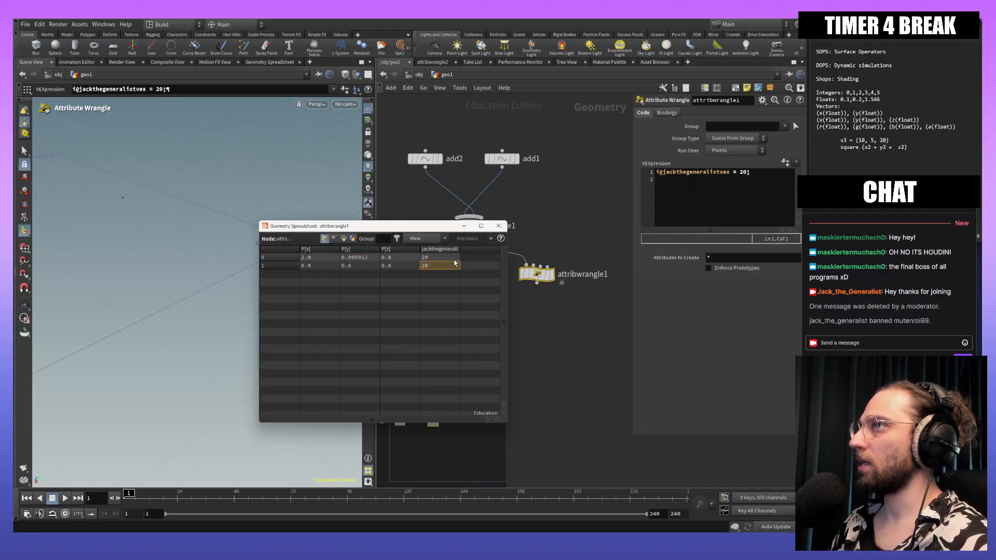
{"action": "left_click_drag", "start_coordinate": [460, 250], "coordinate": [482, 250]}
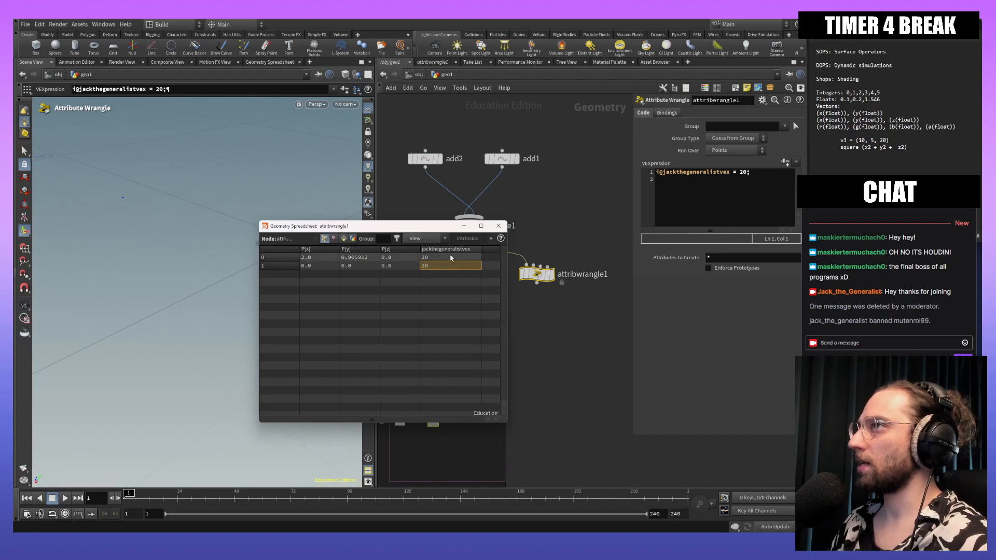
{"action": "left_click", "coordinate": [501, 227]}
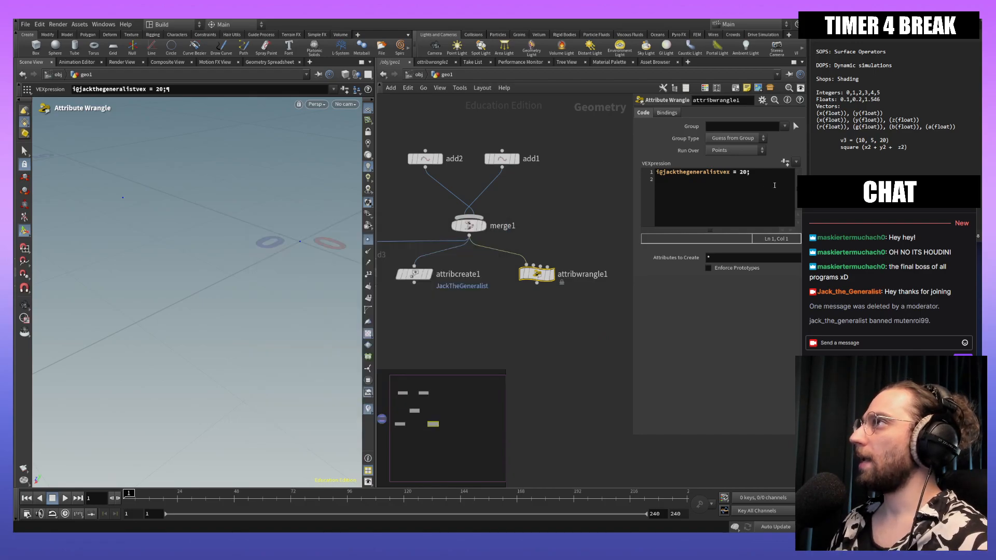
Step: Set the integer attribute's value to 20.5 in the VEX line and check it in the geometry spreadsheet
{"action": "left_click", "coordinate": [743, 172]}
{"action": "type", "text": "0.5"}
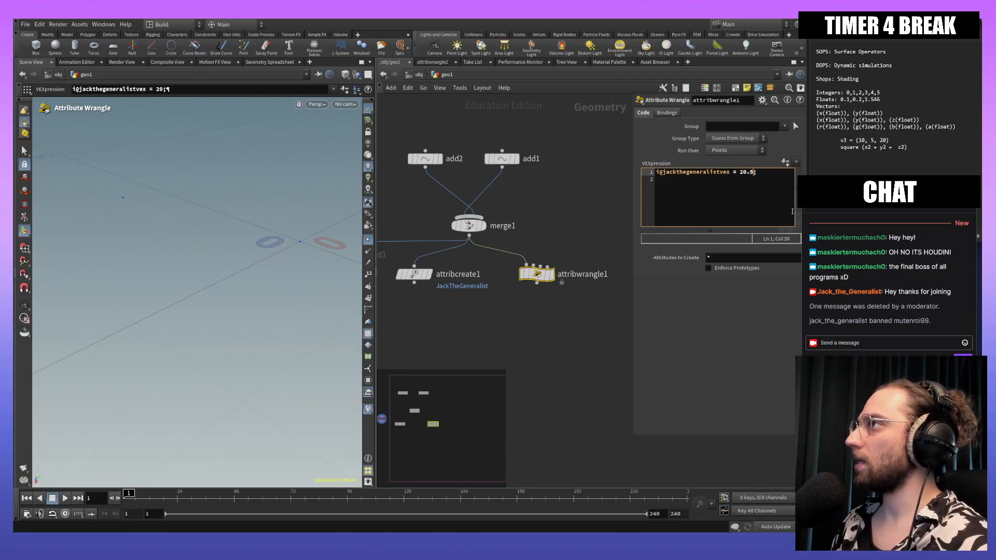
{"action": "right_click", "coordinate": [539, 285]}
{"action": "left_click", "coordinate": [577, 335]}
{"action": "left_click", "coordinate": [439, 267]}
{"action": "key", "text": "Left"}
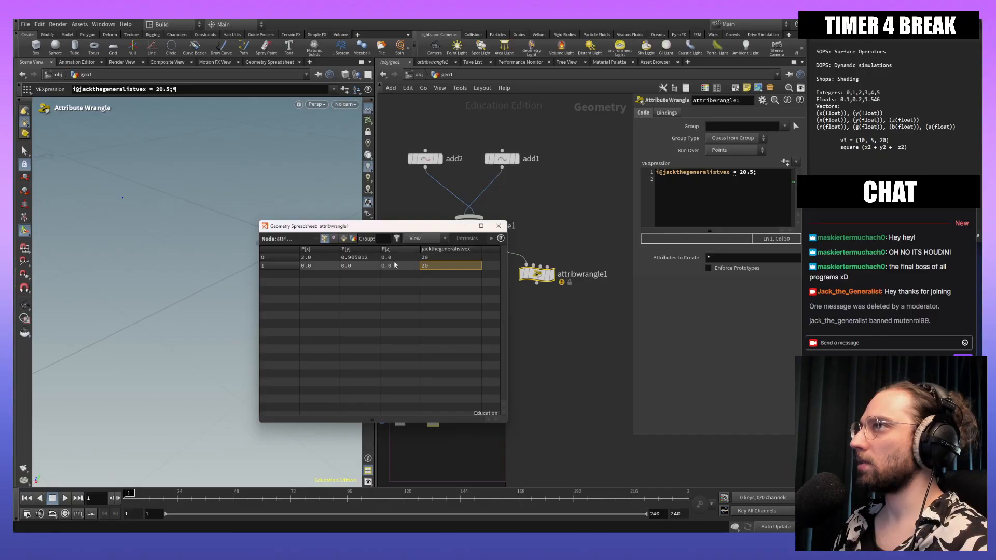
{"action": "left_click", "coordinate": [499, 225]}
Step: Set the integer attribute's value to 20.7 in the VEX line and check it in the geometry spreadsheet
{"action": "left_click", "coordinate": [750, 172]}
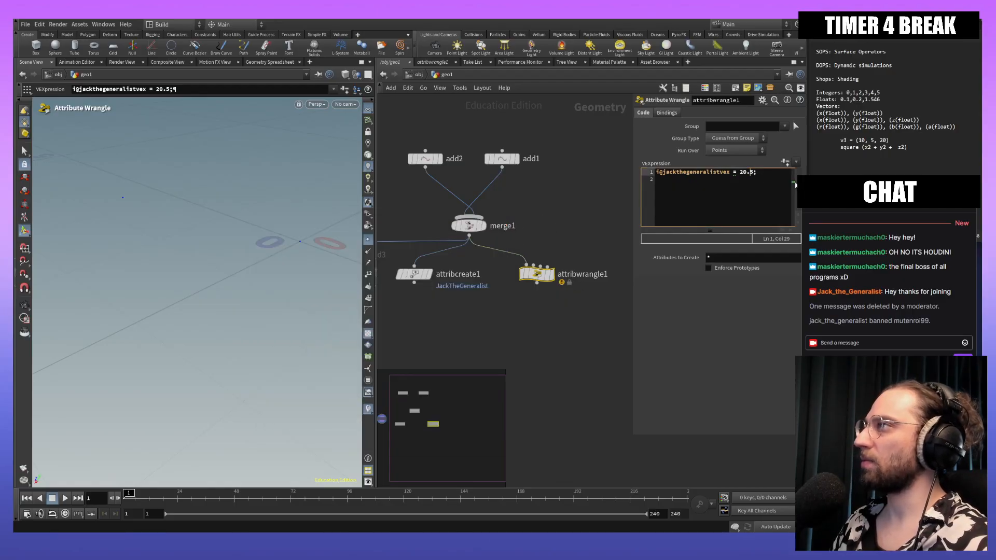
{"action": "key", "text": "Delete"}
{"action": "type", "text": "7"}
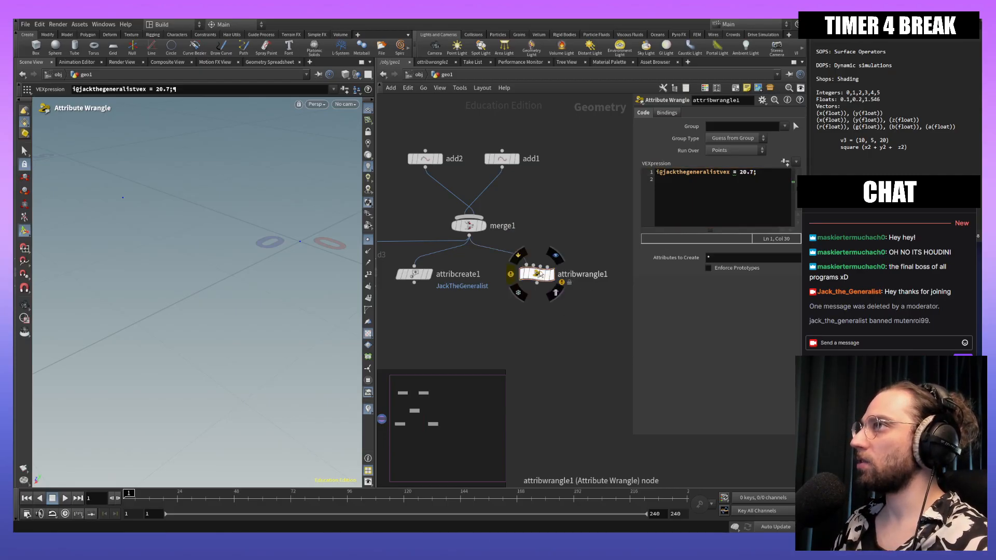
{"action": "double_click", "coordinate": [540, 274]}
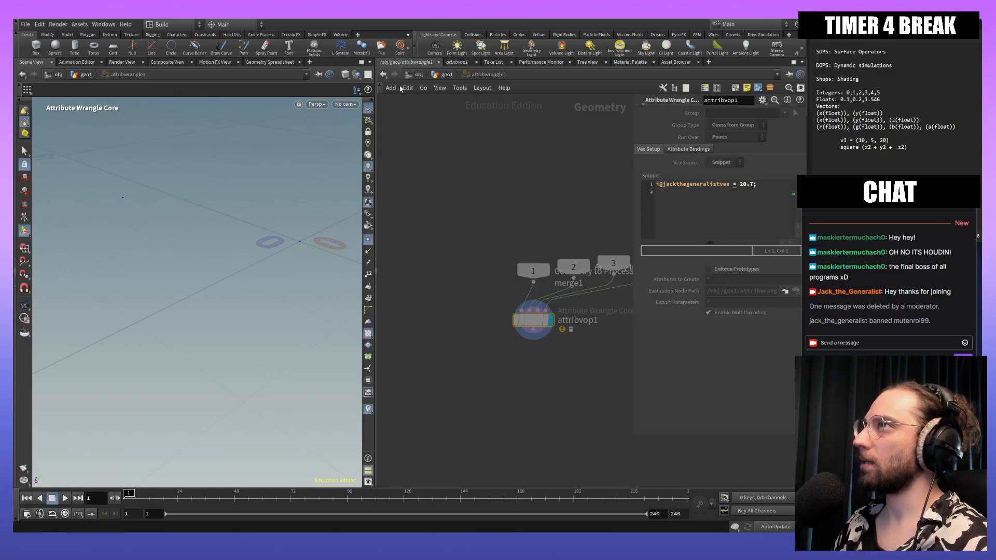
{"action": "left_click", "coordinate": [384, 75]}
{"action": "right_click", "coordinate": [537, 282]}
{"action": "left_click", "coordinate": [534, 271]}
{"action": "right_click", "coordinate": [534, 271]}
{"action": "left_click", "coordinate": [576, 329]}
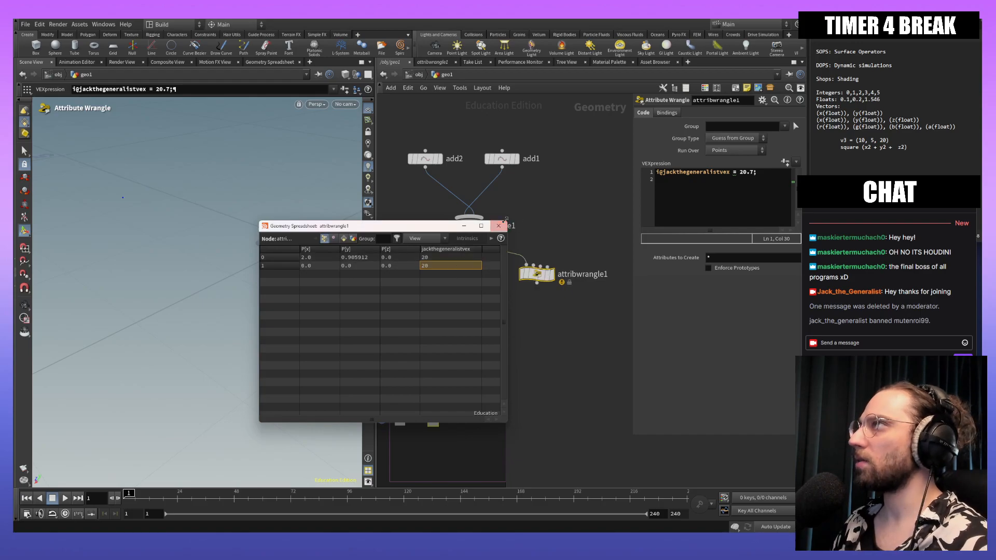
{"action": "left_click", "coordinate": [498, 226]}
Step: Remove the decimal part from the VEX value and change the attribute's type prefix from i to f
{"action": "left_click", "coordinate": [752, 172]}
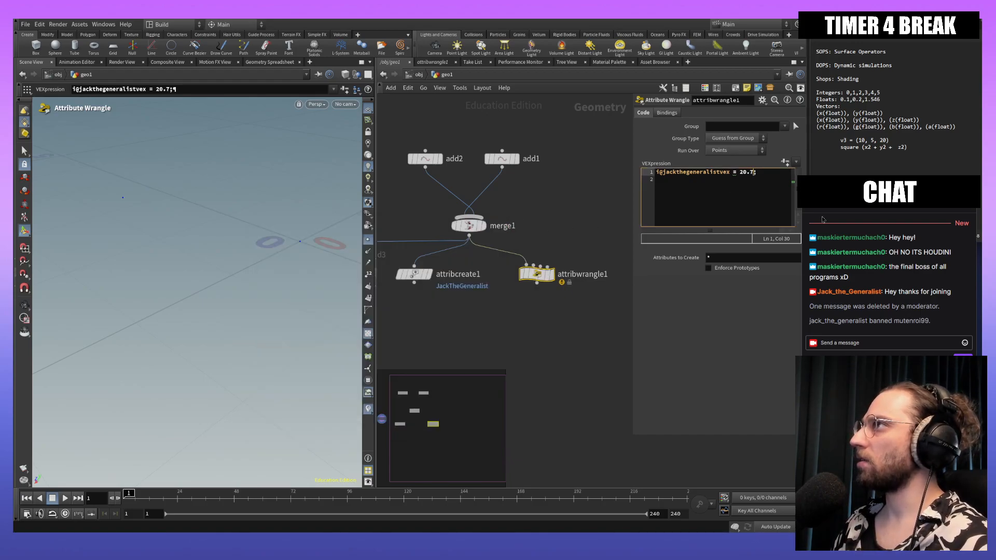
{"action": "key", "text": "BackSpace"}
{"action": "key", "text": "BackSpace"}
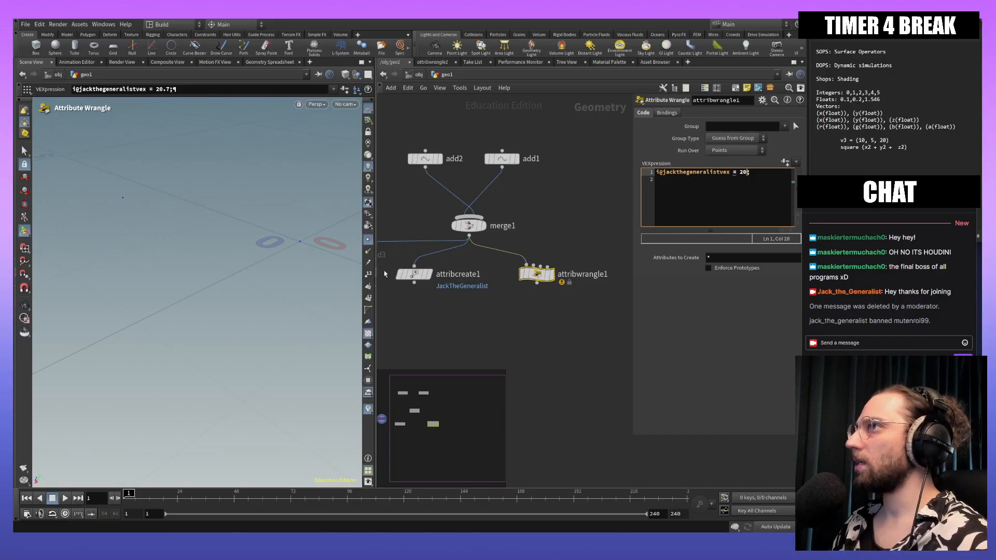
{"action": "left_click", "coordinate": [718, 173]}
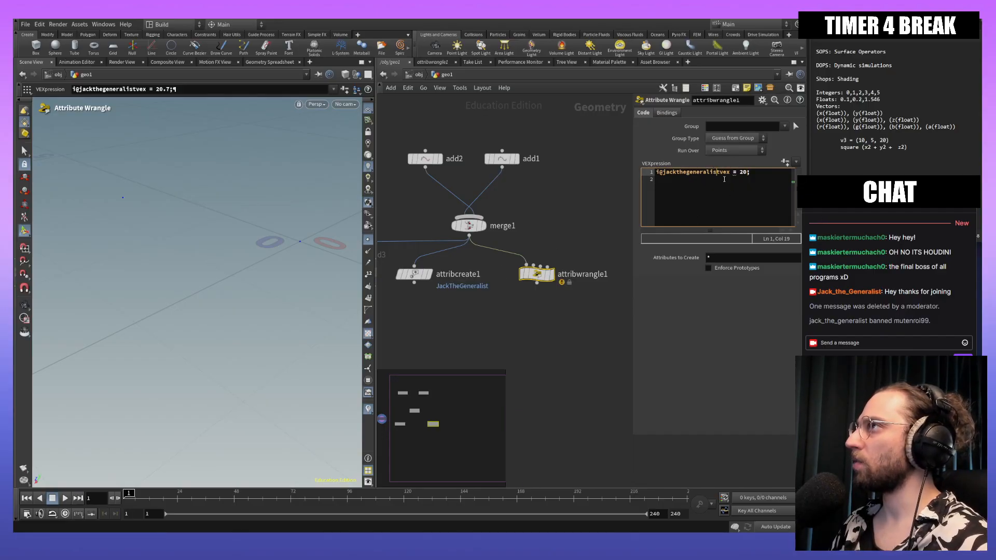
{"action": "key", "text": "Home"}
{"action": "key", "text": "Delete"}
{"action": "type", "text": "f"}
Step: Set the float attribute's value to 20.16584 in attribwrangle1's VEX line
{"action": "left_click", "coordinate": [734, 173]}
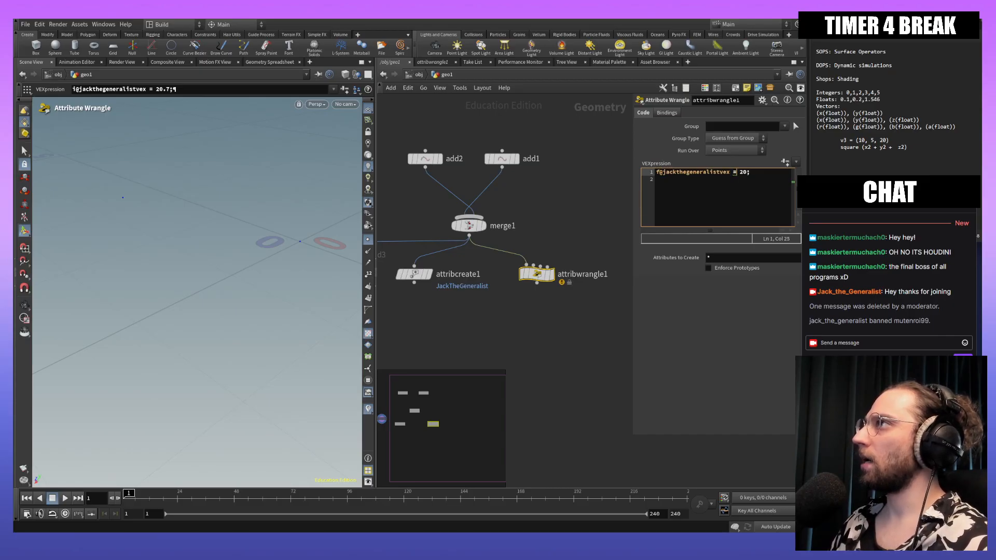
{"action": "key", "text": "BackSpace"}
{"action": "type", "text": "2"}
{"action": "key", "text": "BackSpace"}
{"action": "type", "text": "2"}
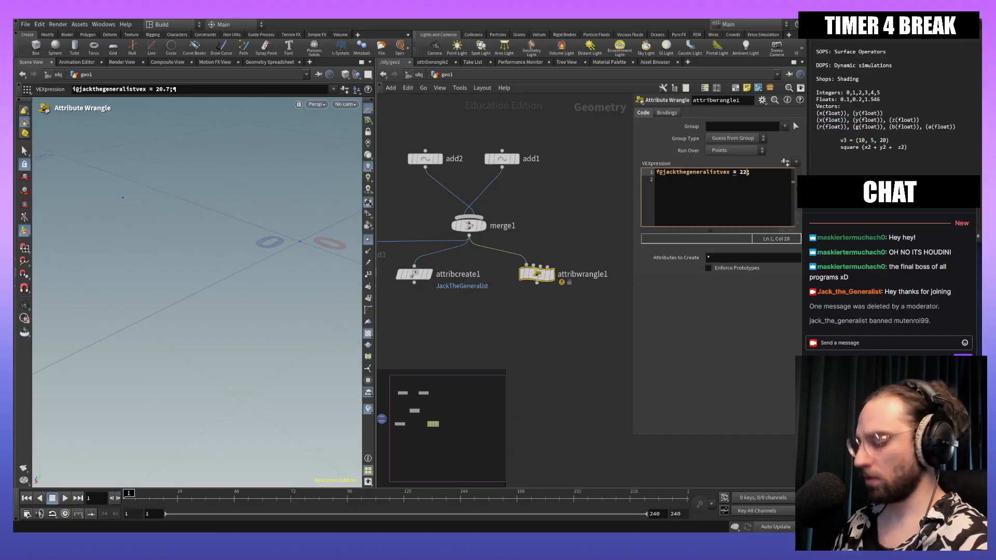
{"action": "key", "text": "BackSpace"}
{"action": "type", "text": "0.16584"}
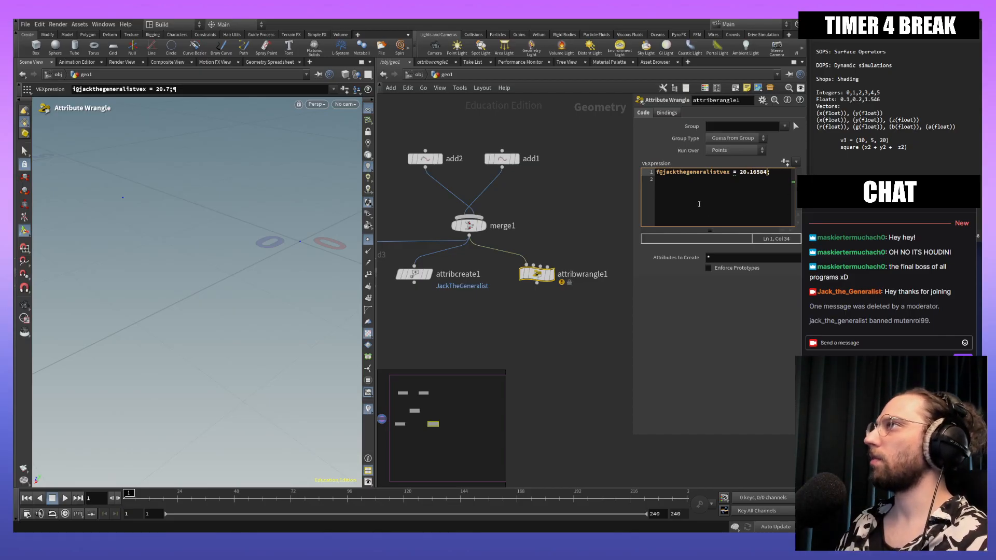
{"action": "key", "text": "Down"}
{"action": "left_click", "coordinate": [725, 172]}
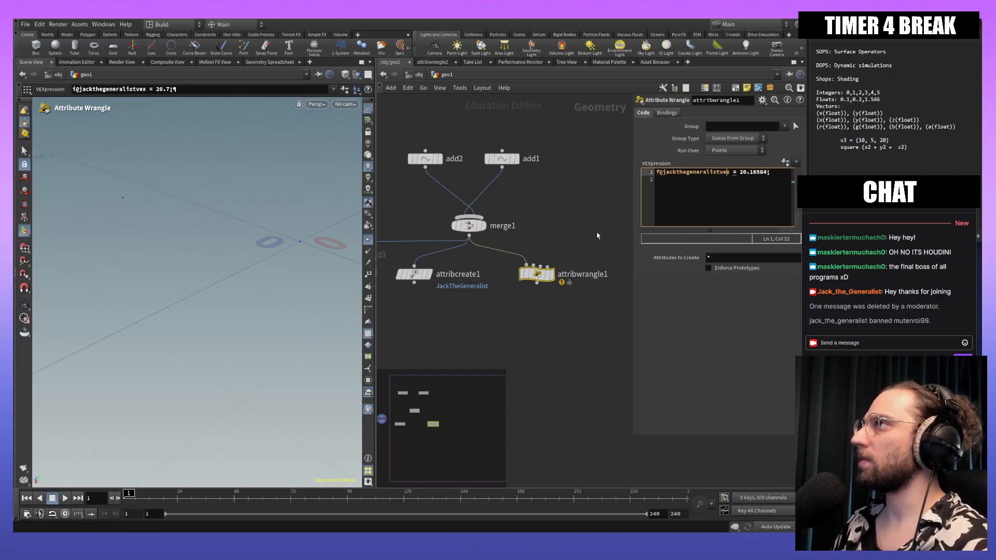
Step: Check the float attribute's values on attribwrangle1 in its geometry spreadsheet
{"action": "right_click", "coordinate": [535, 274]}
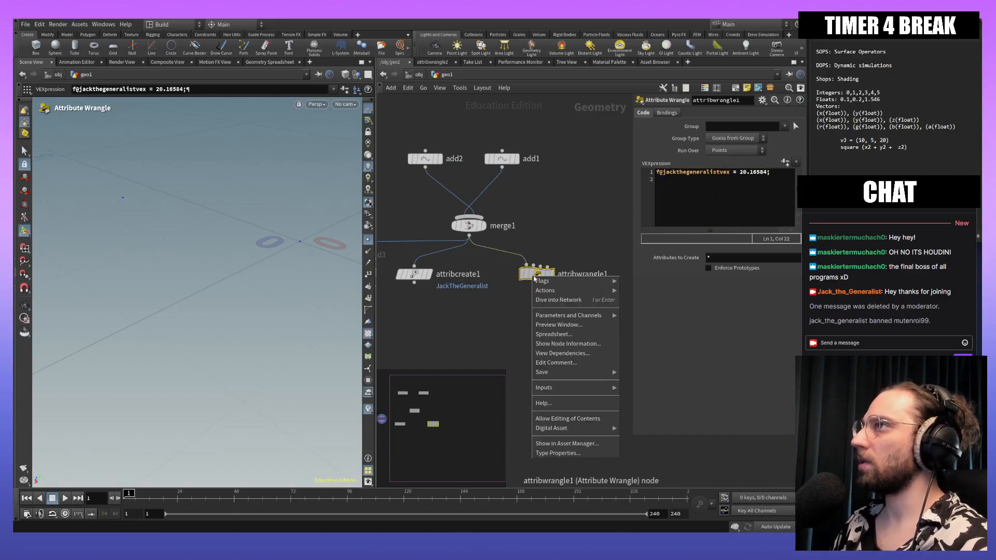
{"action": "left_click", "coordinate": [568, 335]}
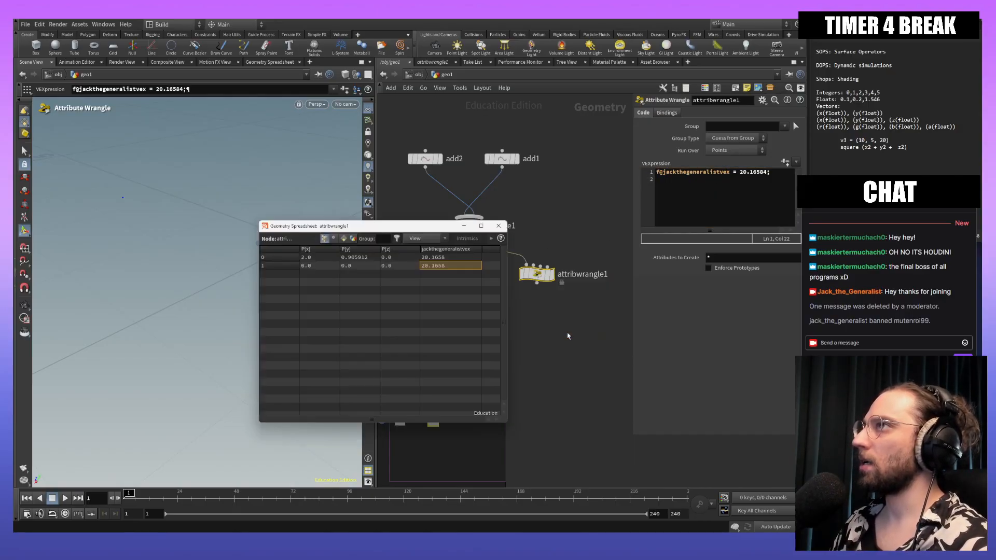
{"action": "left_click", "coordinate": [499, 225]}
Step: Change the capitalisation of the attribute name in attribwrangle1's VEX line so it reads f@JackthegeneralistVEX
{"action": "left_click", "coordinate": [678, 200]}
{"action": "left_click", "coordinate": [667, 173]}
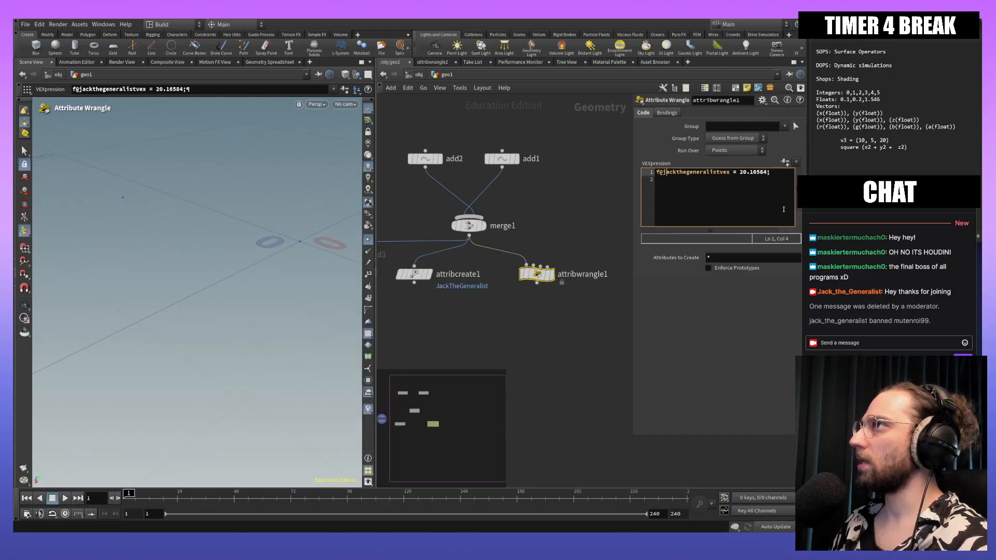
{"action": "key", "text": "BackSpace"}
{"action": "type", "text": "J"}
{"action": "key", "text": "ctrl+Right"}
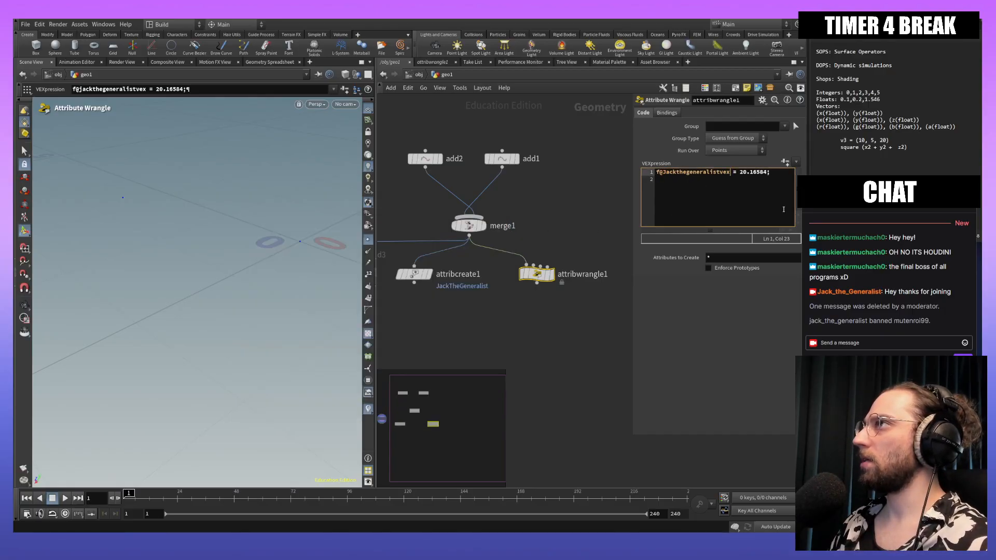
{"action": "key", "text": "Right"}
{"action": "key", "text": "ctrl+shift+Left"}
{"action": "key", "text": "Right"}
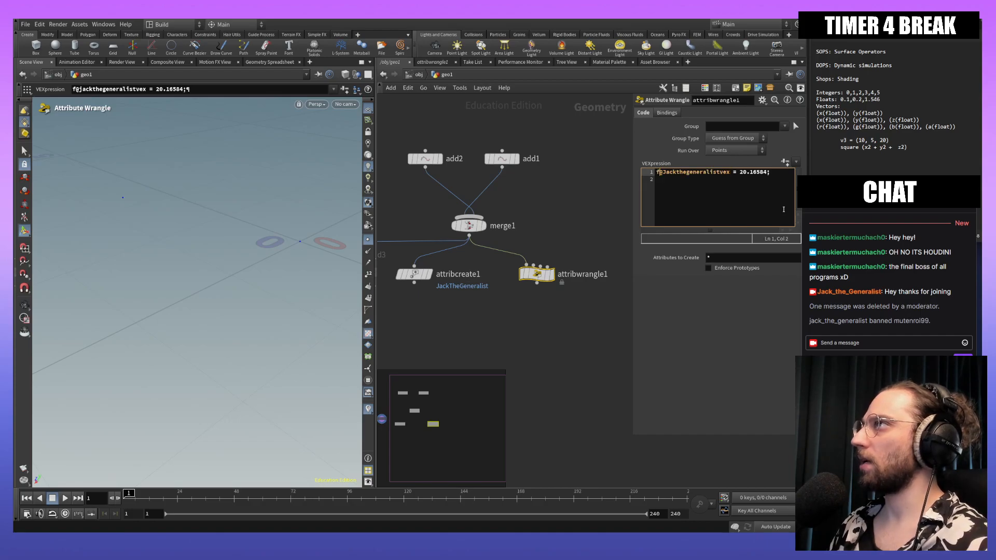
{"action": "key", "text": "ctrl+Right"}
{"action": "key", "text": "BackSpace"}
{"action": "key", "text": "BackSpace"}
{"action": "key", "text": "BackSpace"}
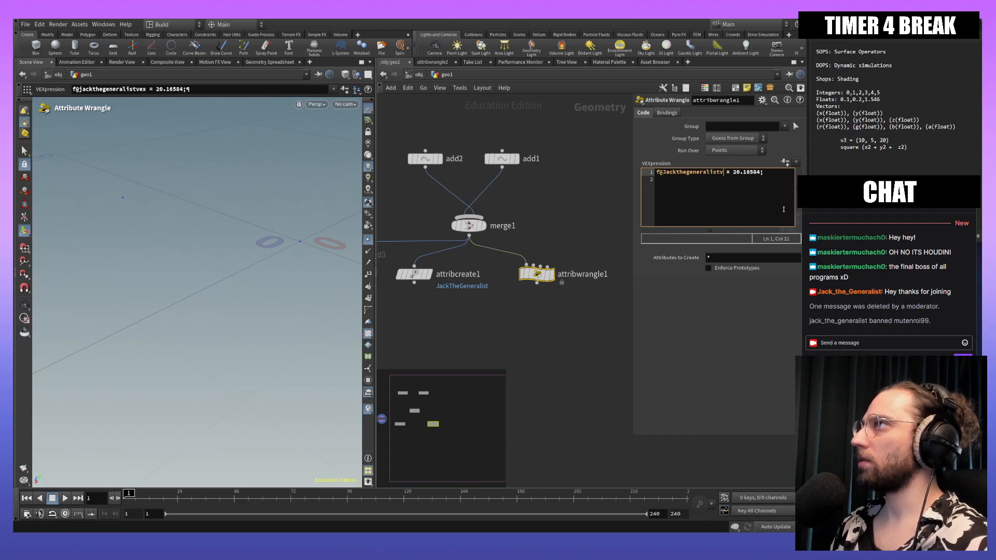
{"action": "type", "text": "VEX"}
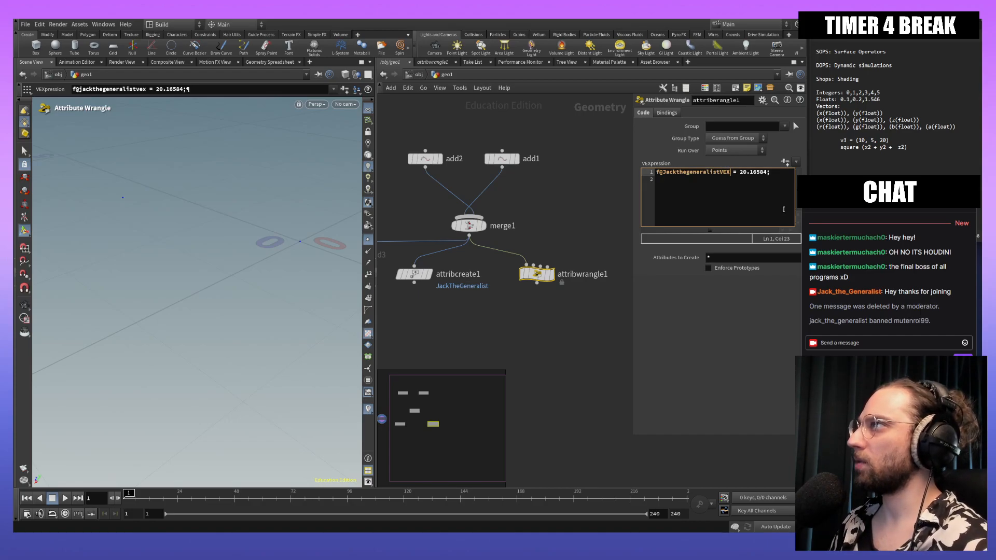
{"action": "left_click", "coordinate": [786, 178]}
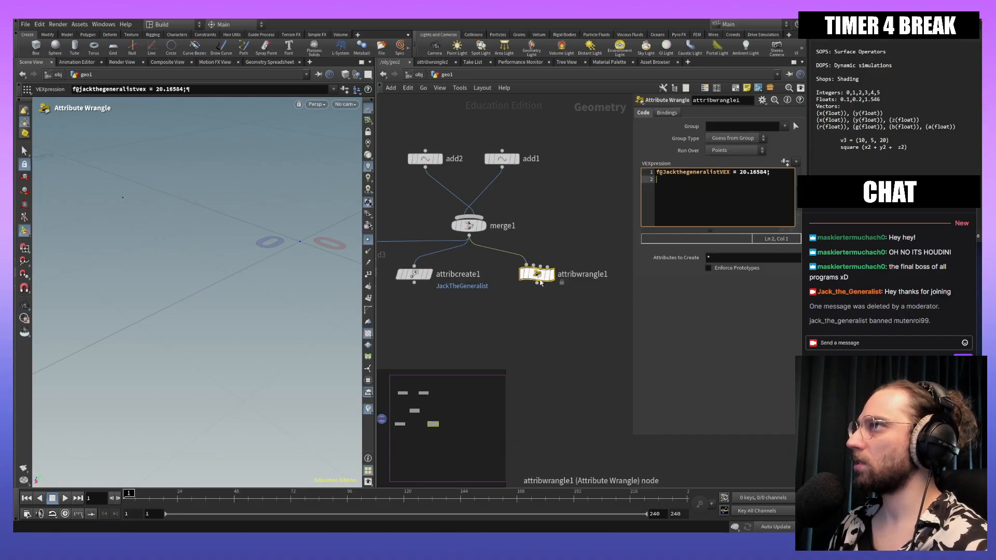
{"action": "double_click", "coordinate": [538, 274]}
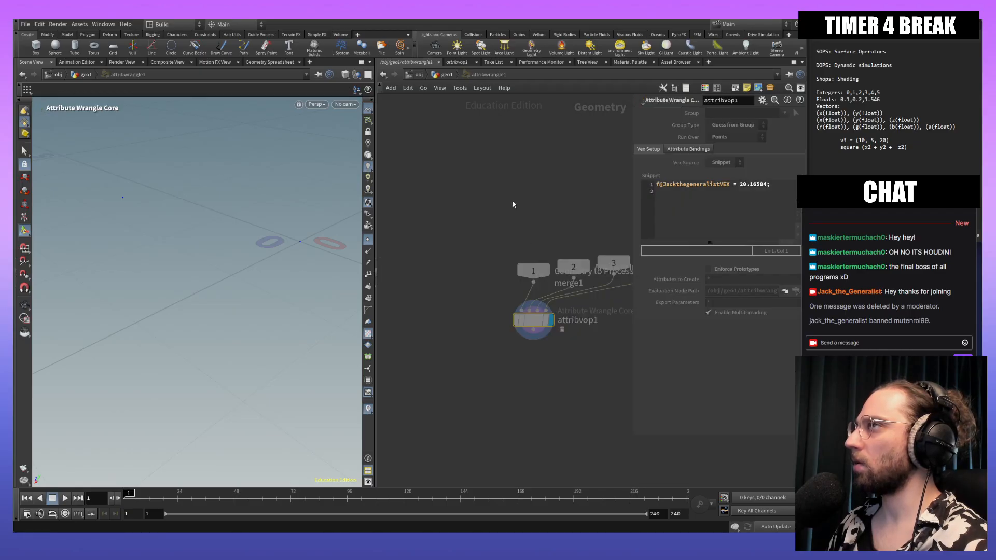
{"action": "left_click", "coordinate": [445, 75]}
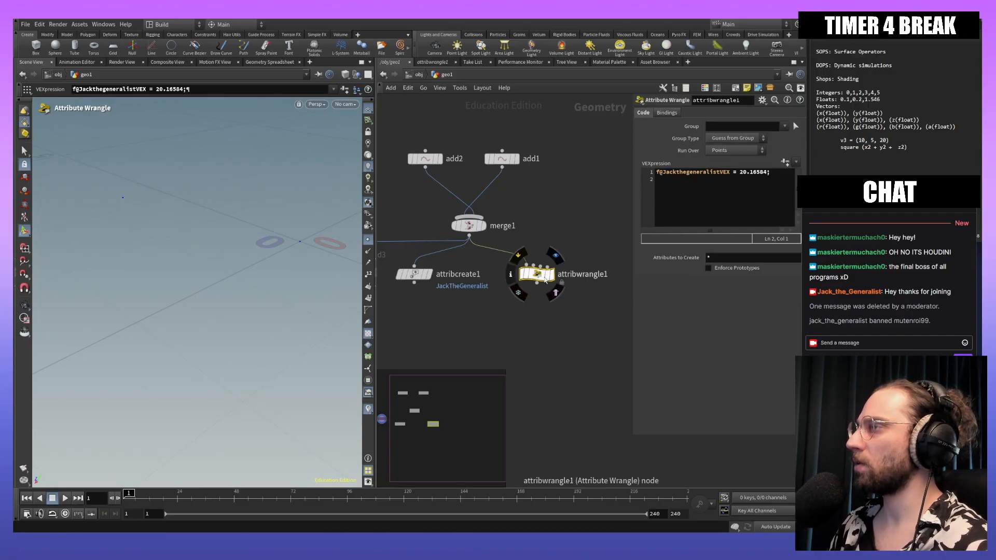
{"action": "right_click", "coordinate": [543, 278]}
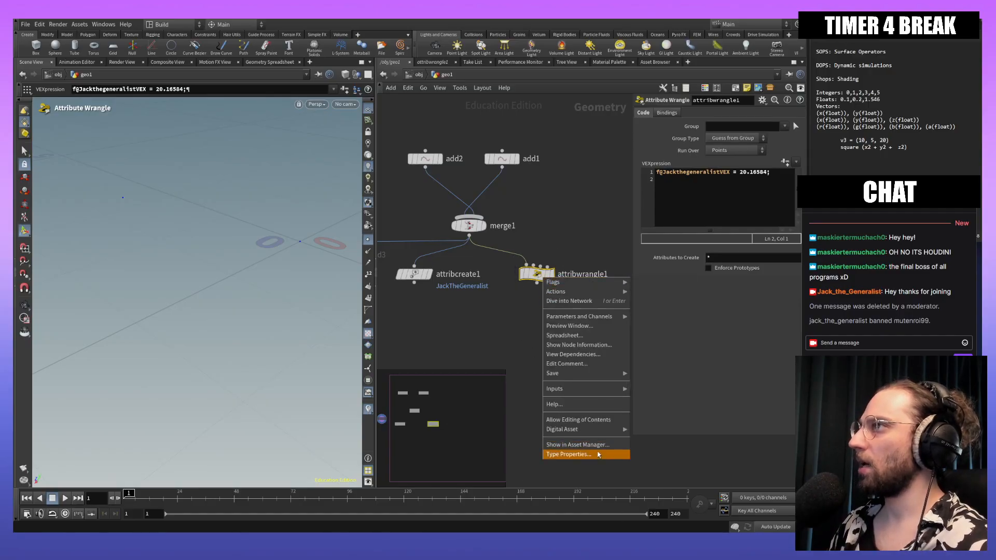
{"action": "left_click", "coordinate": [502, 350]}
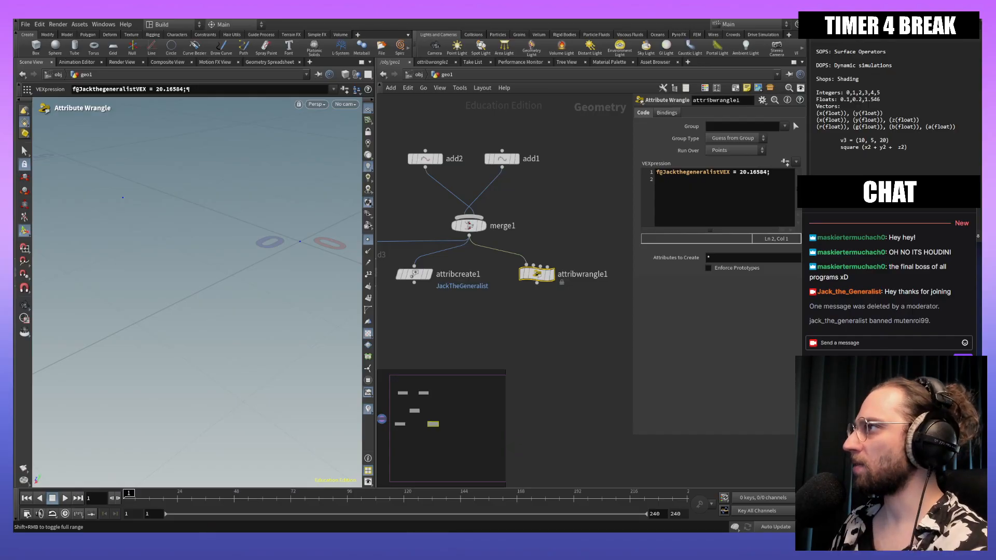
{"action": "middle_click_drag", "start_coordinate": [590, 326], "coordinate": [582, 321]}
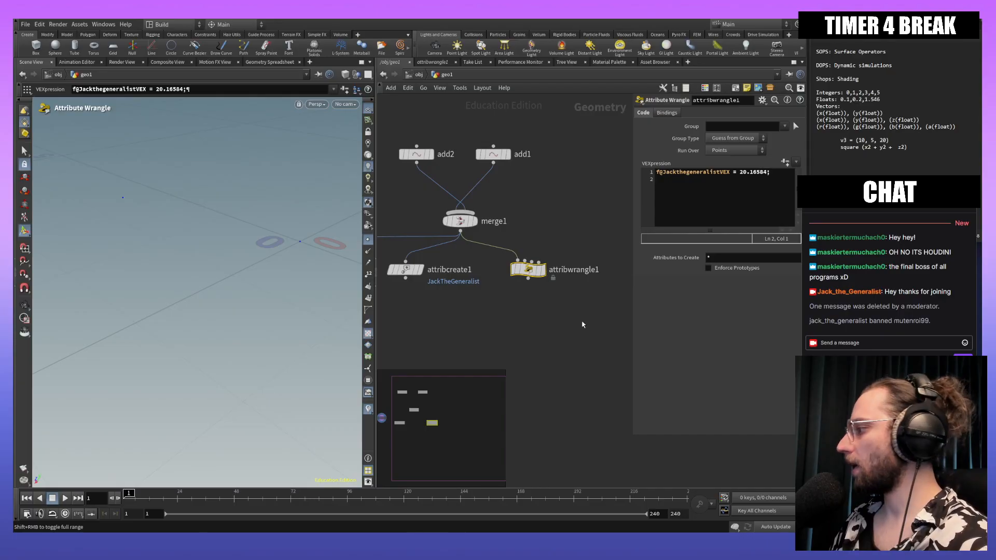
{"action": "middle_click_drag", "start_coordinate": [583, 325], "coordinate": [595, 305]}
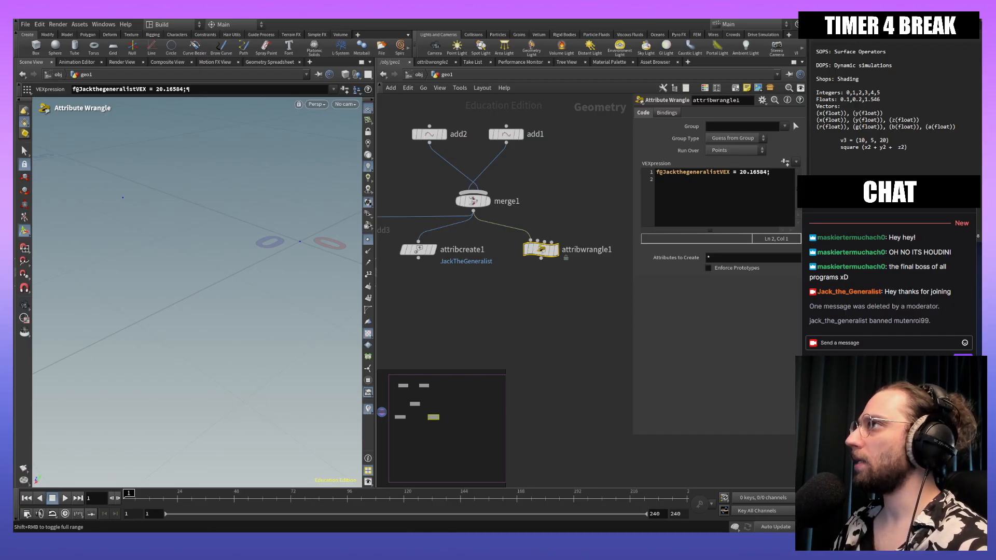
{"action": "middle_click_drag", "start_coordinate": [509, 296], "coordinate": [524, 296]}
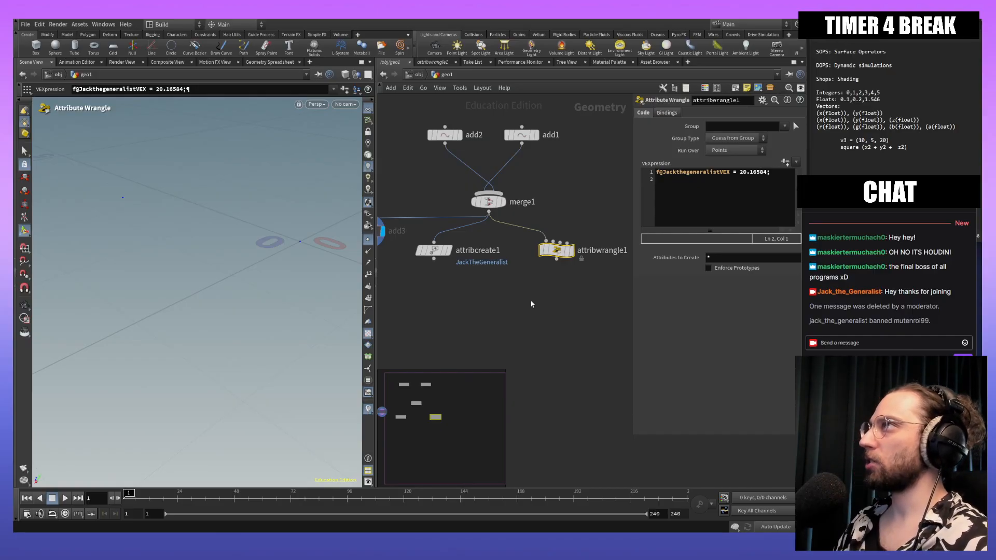
{"action": "left_click", "coordinate": [532, 304]}
{"action": "middle_click_drag", "start_coordinate": [531, 304], "coordinate": [535, 318]}
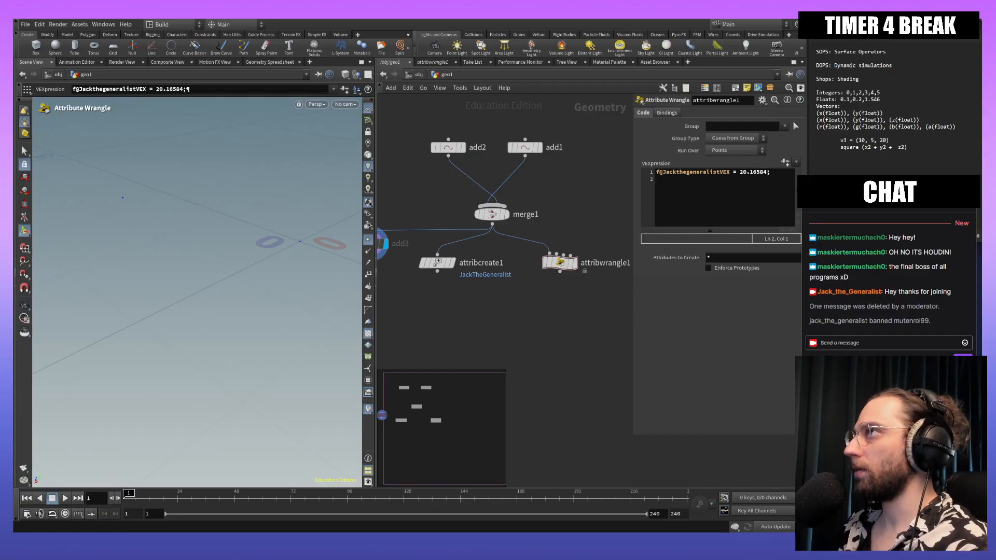
Step: Add blank lines below the float line in attribwrangle1's VEX code and rename its attribute to JackFloat
{"action": "left_click", "coordinate": [778, 174]}
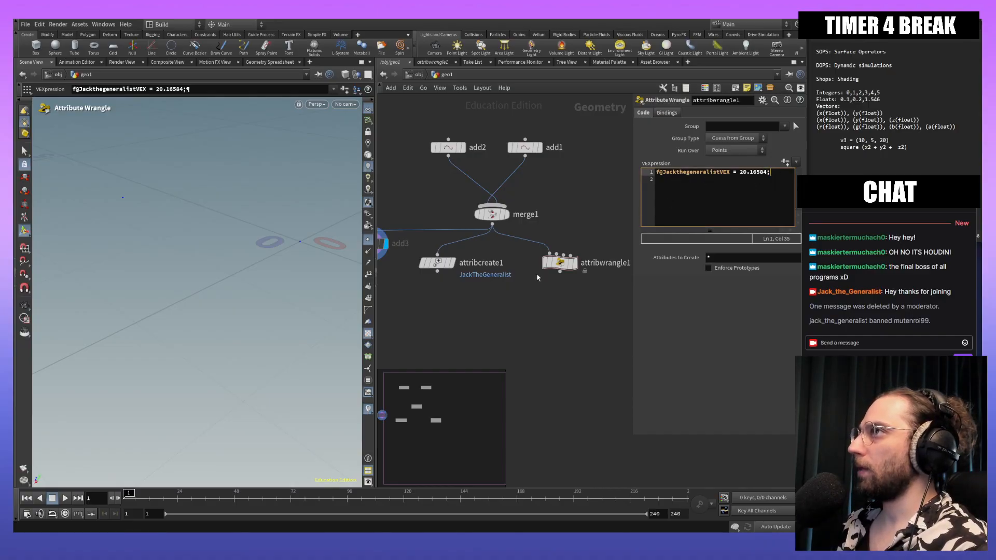
{"action": "key", "text": "Return"}
{"action": "key", "text": "Return"}
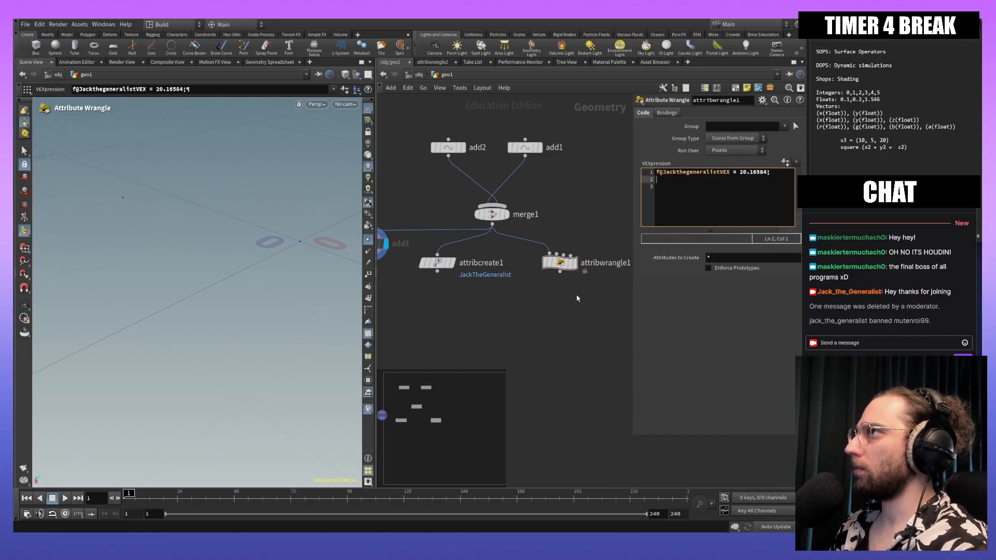
{"action": "key", "text": "Left"}
{"action": "key", "text": "Left"}
{"action": "key", "text": "Left"}
{"action": "key", "text": "Left"}
{"action": "key", "text": "Left"}
{"action": "key", "text": "Left"}
{"action": "key", "text": "Left"}
{"action": "key", "text": "Left"}
{"action": "key", "text": "Left"}
{"action": "key", "text": "Left"}
{"action": "key", "text": "Left"}
{"action": "key", "text": "Left"}
{"action": "key", "text": "Left"}
{"action": "key", "text": "Left"}
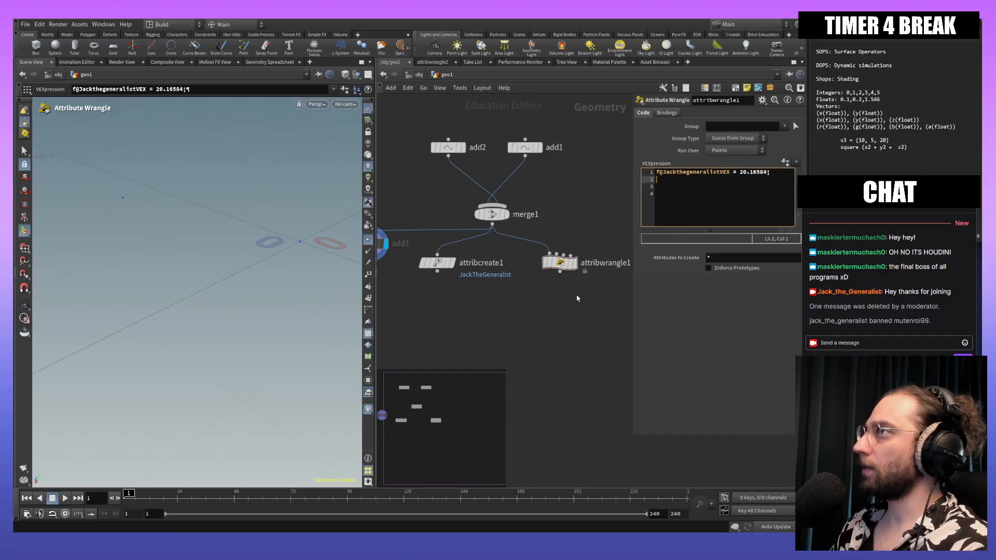
{"action": "key", "text": "BackSpace"}
{"action": "key", "text": "BackSpace"}
{"action": "key", "text": "BackSpace"}
{"action": "key", "text": "BackSpace"}
{"action": "key", "text": "BackSpace"}
{"action": "key", "text": "BackSpace"}
{"action": "key", "text": "BackSpace"}
{"action": "key", "text": "BackSpace"}
{"action": "key", "text": "BackSpace"}
{"action": "key", "text": "BackSpace"}
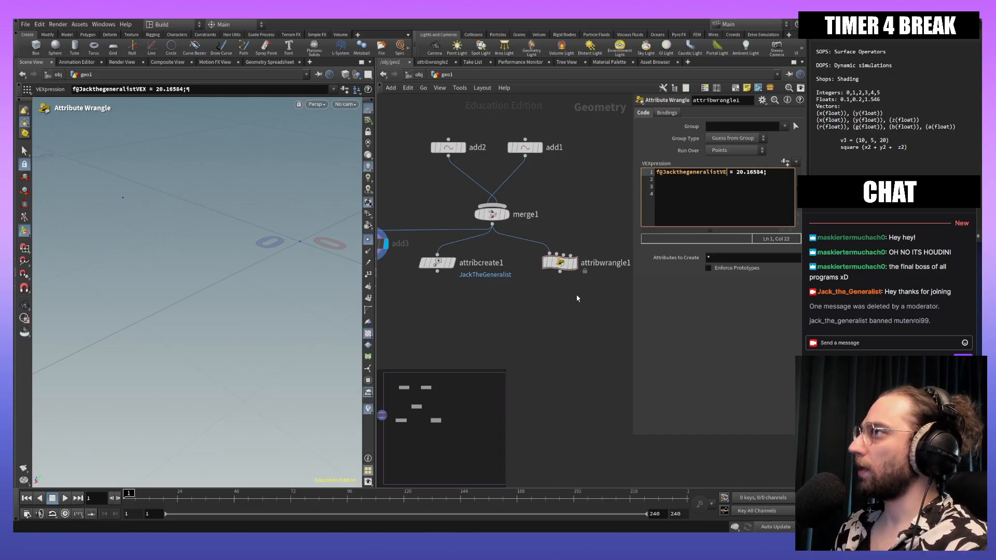
{"action": "key", "text": "BackSpace"}
{"action": "key", "text": "BackSpace"}
{"action": "key", "text": "BackSpace"}
{"action": "key", "text": "BackSpace"}
{"action": "key", "text": "BackSpace"}
{"action": "key", "text": "BackSpace"}
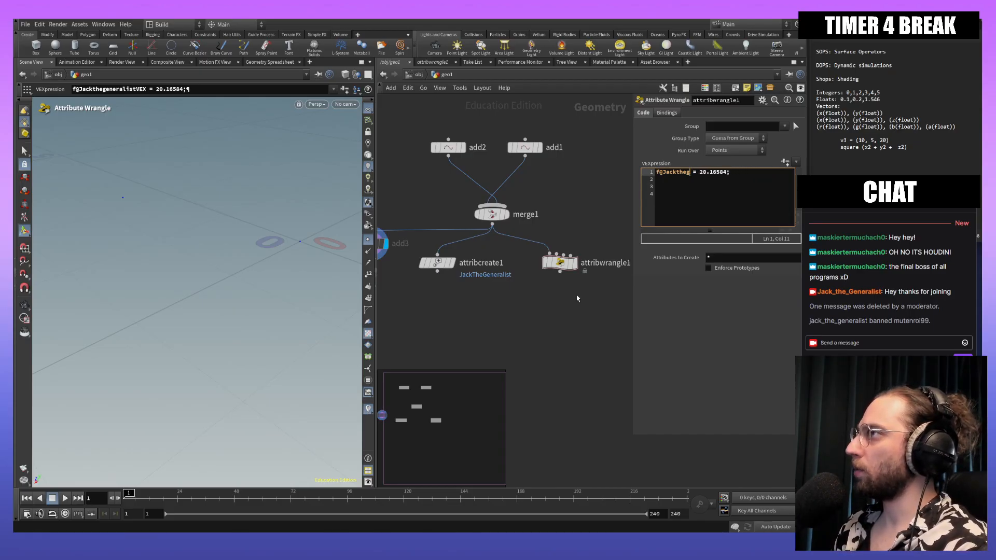
{"action": "type", "text": "Float"}
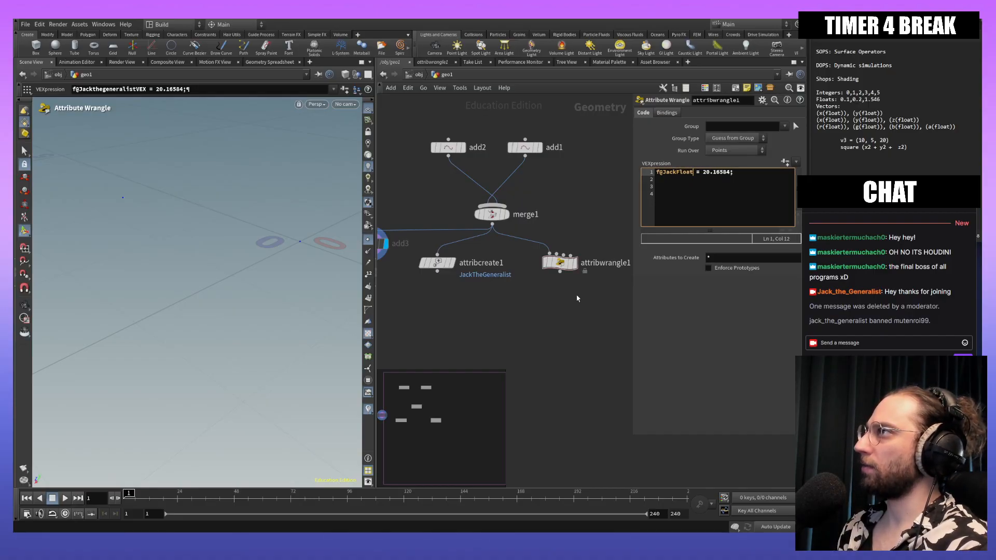
Step: Add an integer attribute on line 3 of the VEX code with i@JackInte = 3;
{"action": "key", "text": "Down"}
{"action": "key", "text": "Return"}
{"action": "type", "text": "f@"}
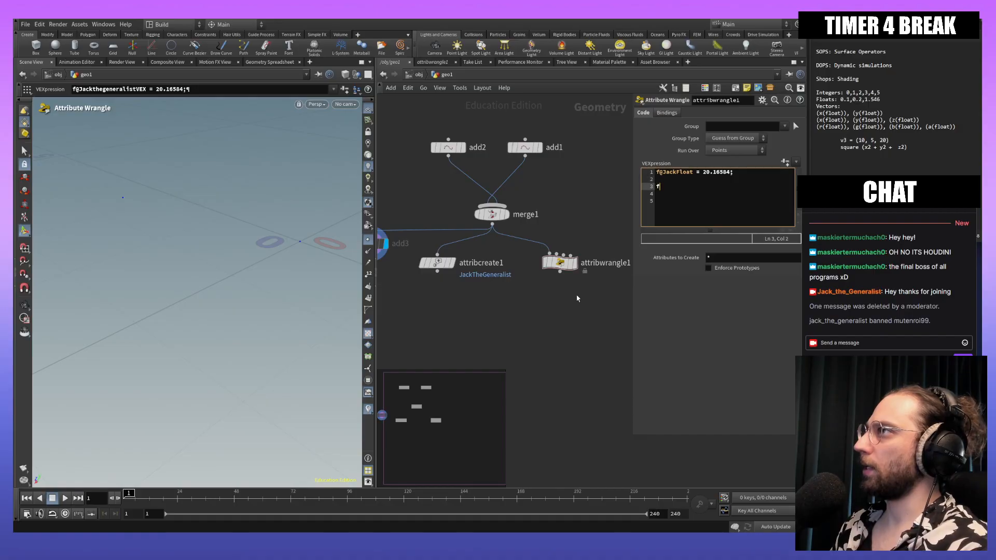
{"action": "key", "text": "Escape"}
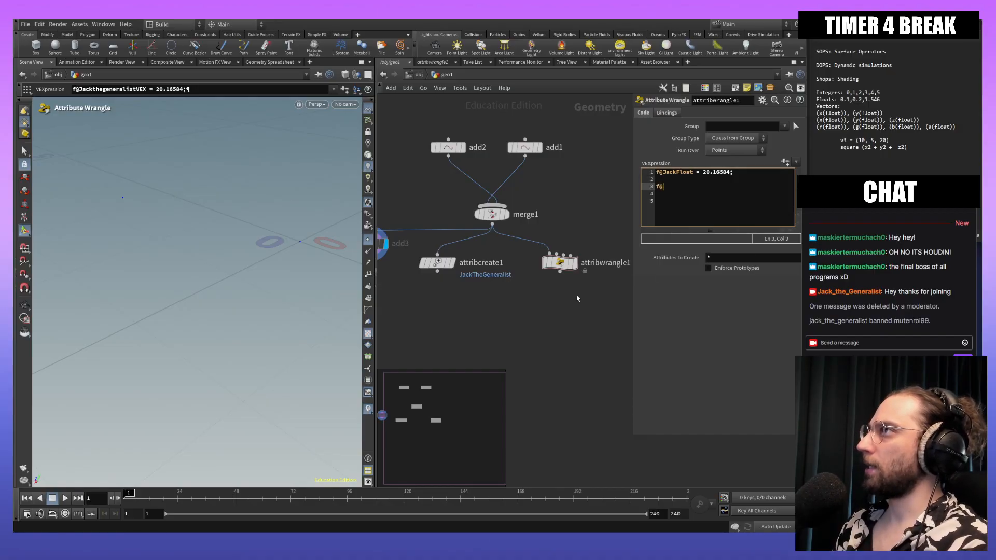
{"action": "key", "text": "BackSpace"}
{"action": "key", "text": "BackSpace"}
{"action": "type", "text": "i"}
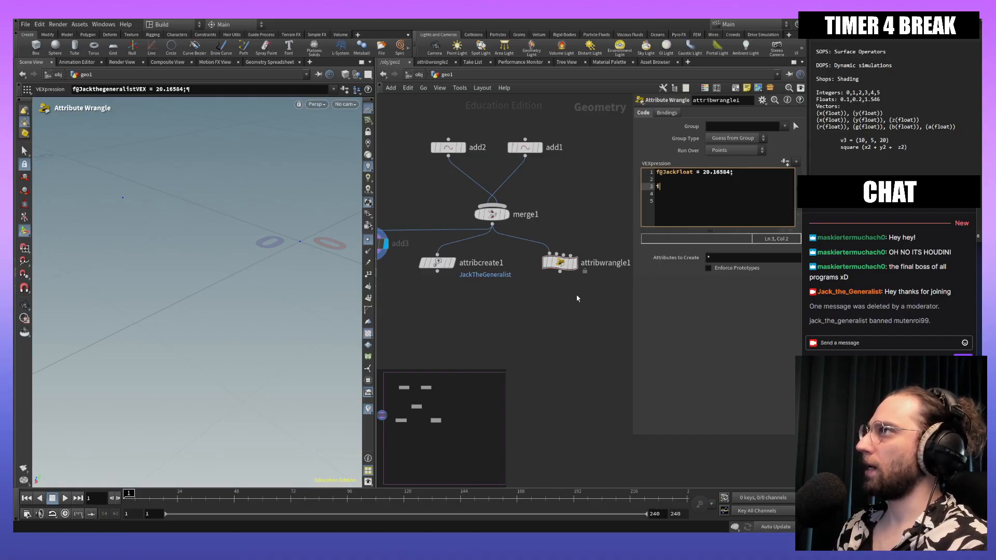
{"action": "type", "text": "@Jack"}
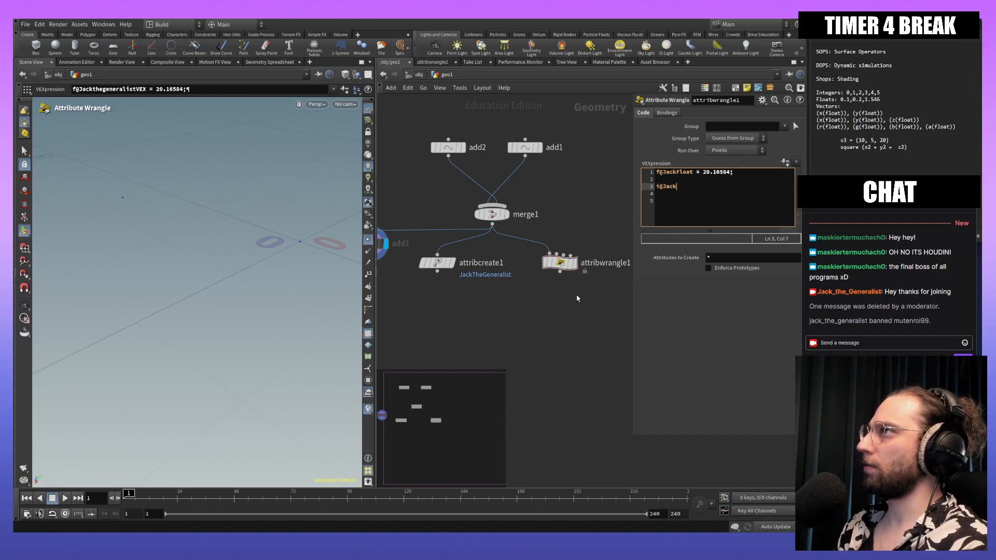
{"action": "type", "text": "Int"}
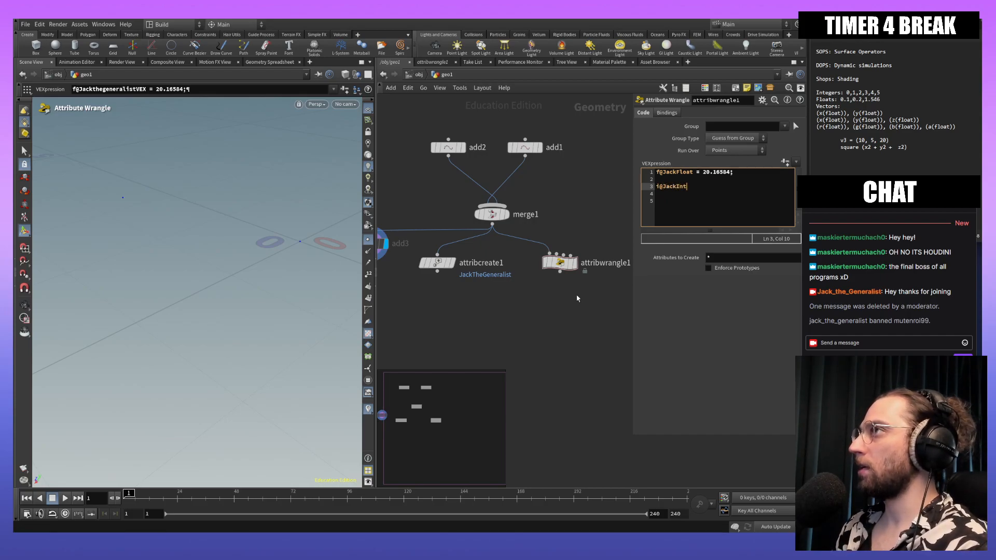
{"action": "type", "text": "e"}
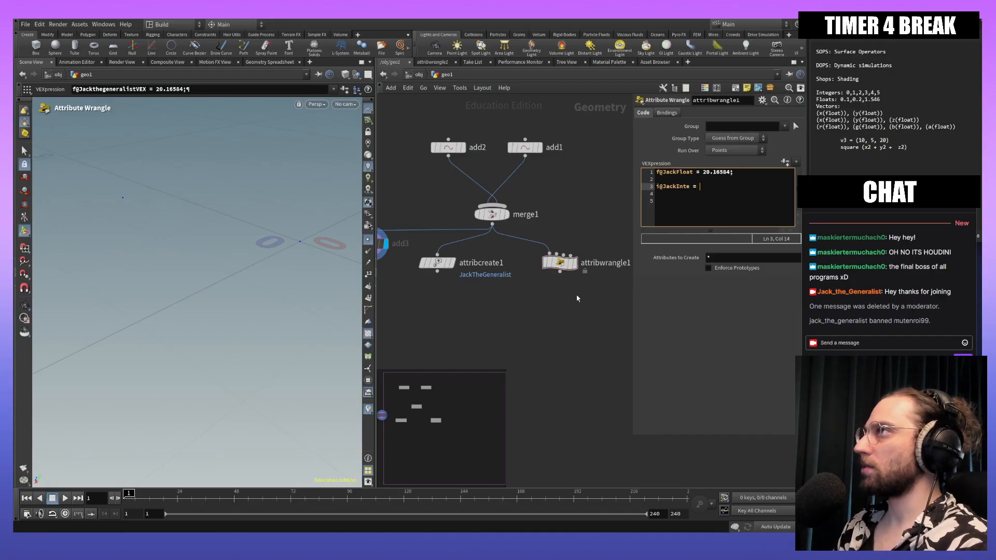
{"action": "type", "text": " = 3"}
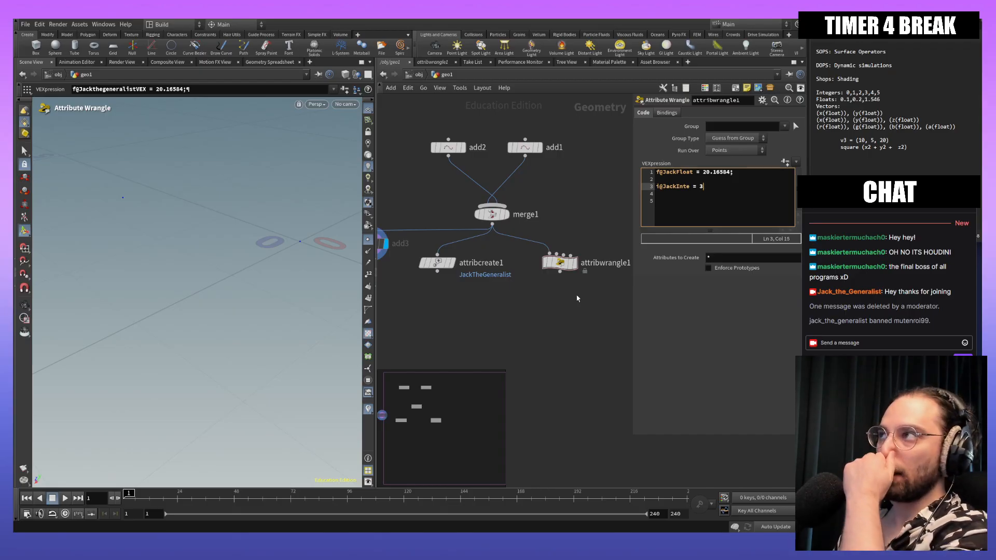
{"action": "type", "text": "/"}
{"action": "key", "text": "BackSpace"}
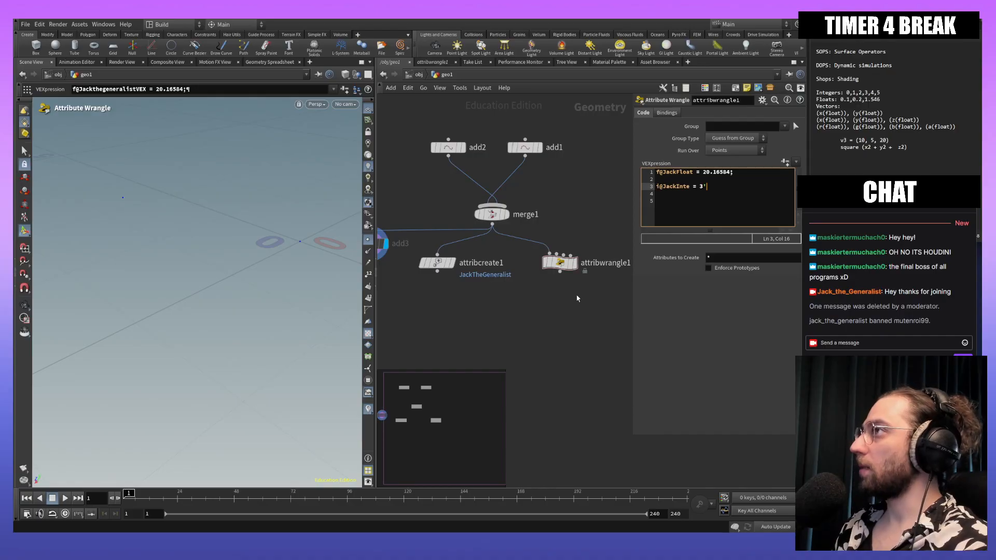
{"action": "type", "text": ";"}
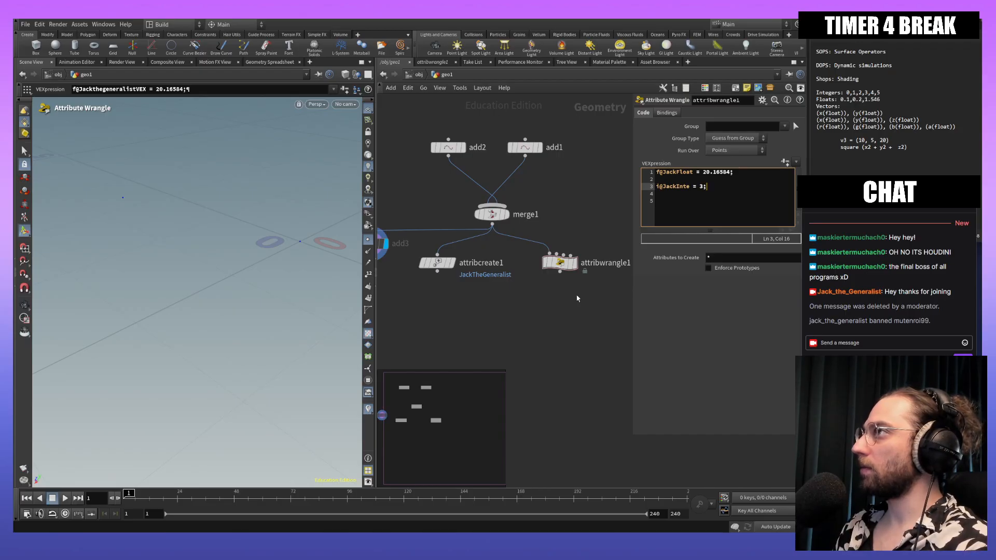
Step: Add a vector attribute on line 5 of attribwrangle1's VEX code with v@JackVect = set(2,3,5);
{"action": "key", "text": "Return"}
{"action": "key", "text": "Return"}
{"action": "type", "text": "v@"}
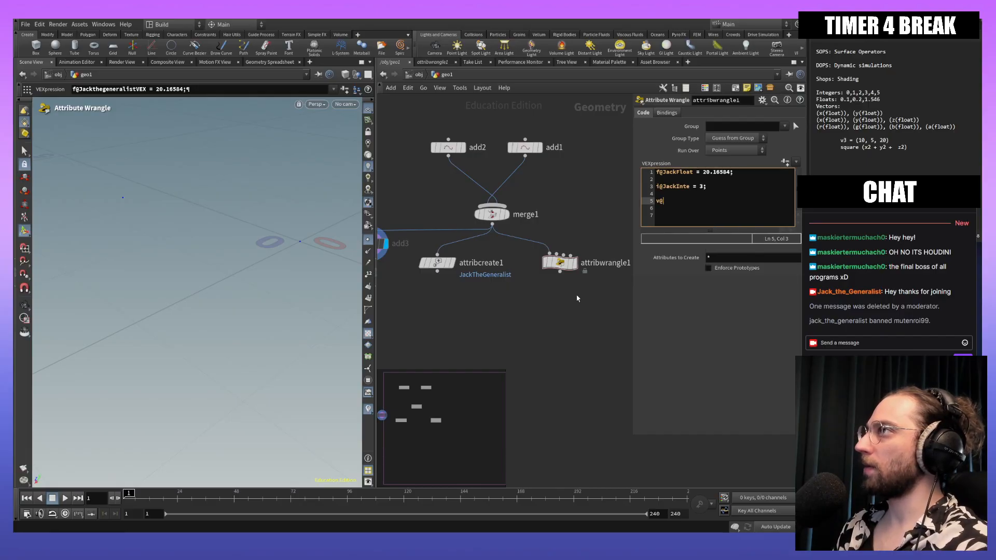
{"action": "type", "text": "JackVect"}
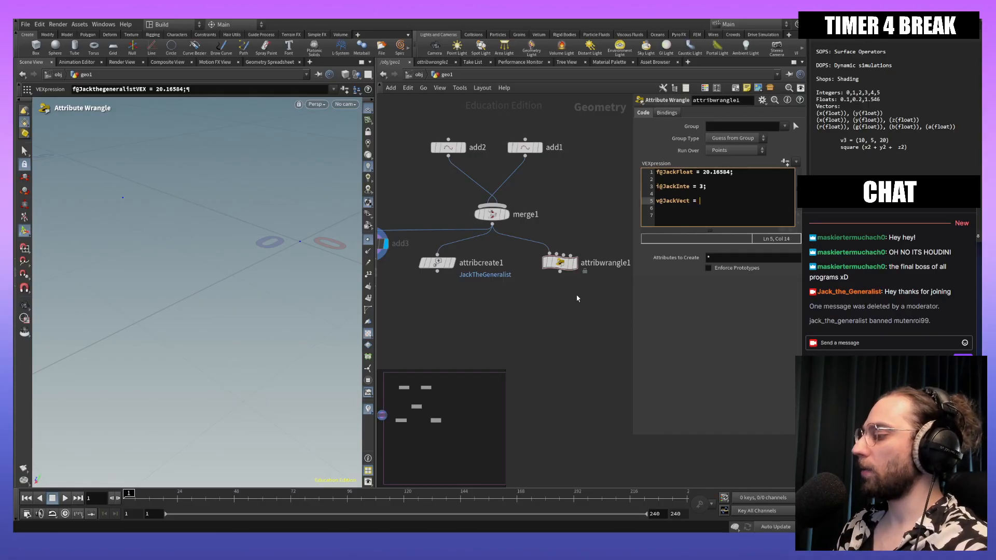
{"action": "type", "text": "= set("}
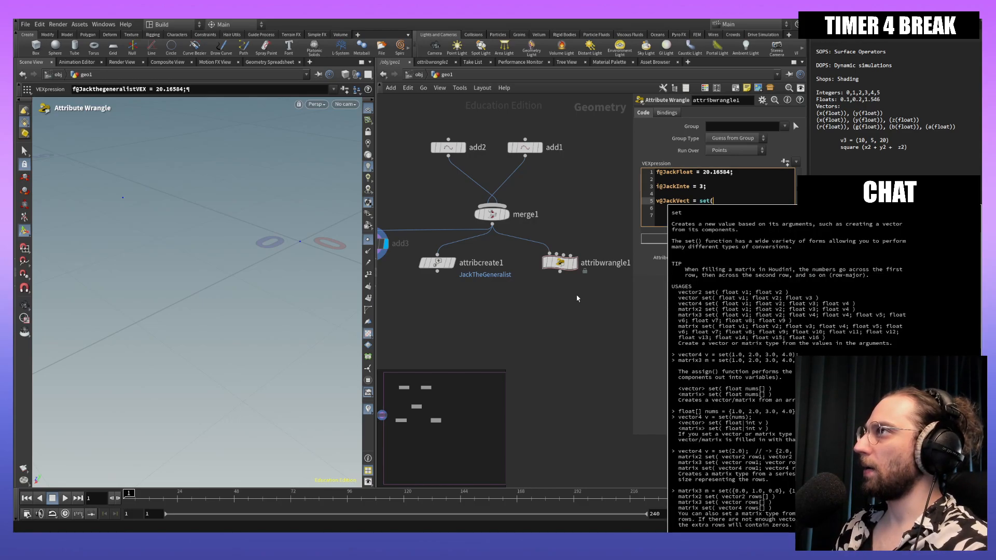
{"action": "type", "text": "2,"}
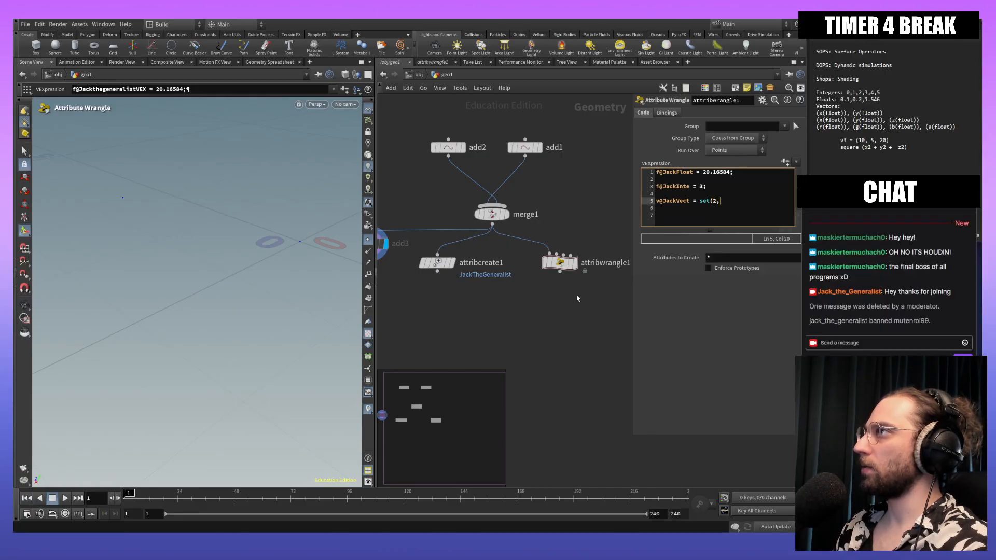
{"action": "type", "text": "3,5)"}
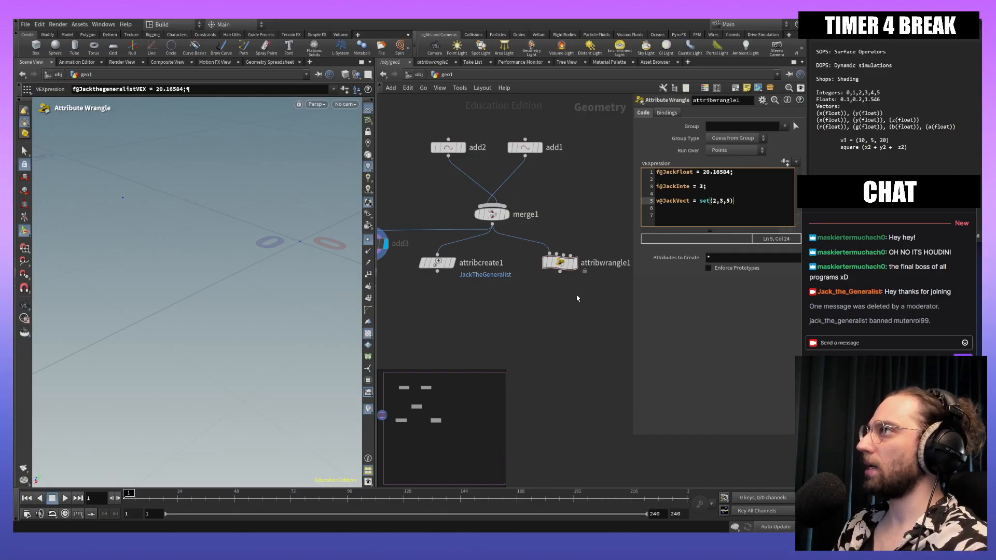
{"action": "type", "text": ";"}
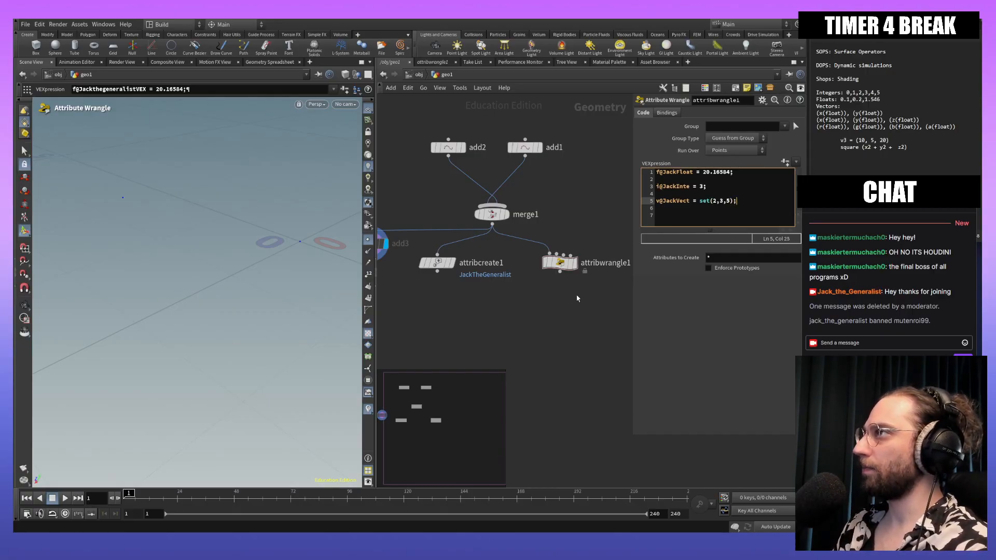
{"action": "key", "text": "Return"}
{"action": "key", "text": "Return"}
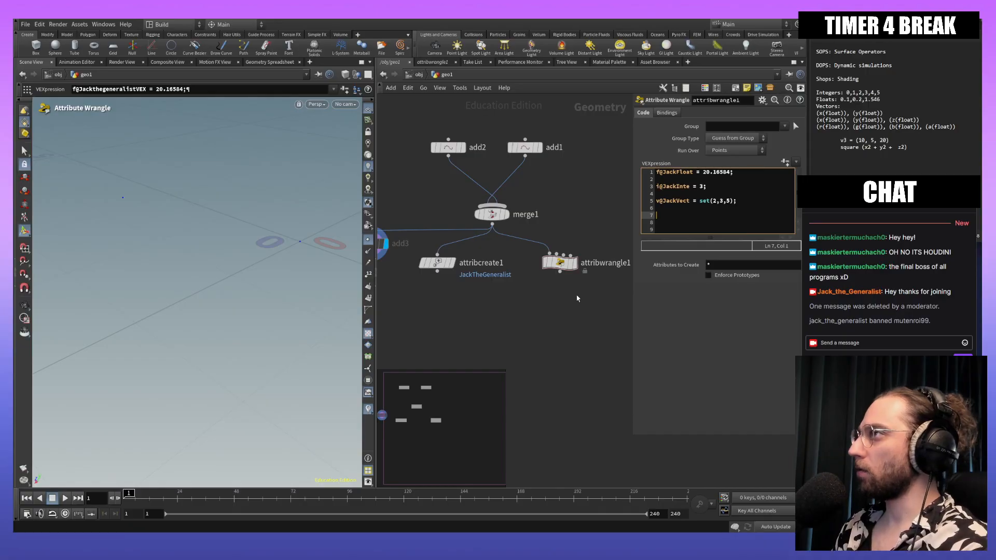
{"action": "type", "text": "@"}
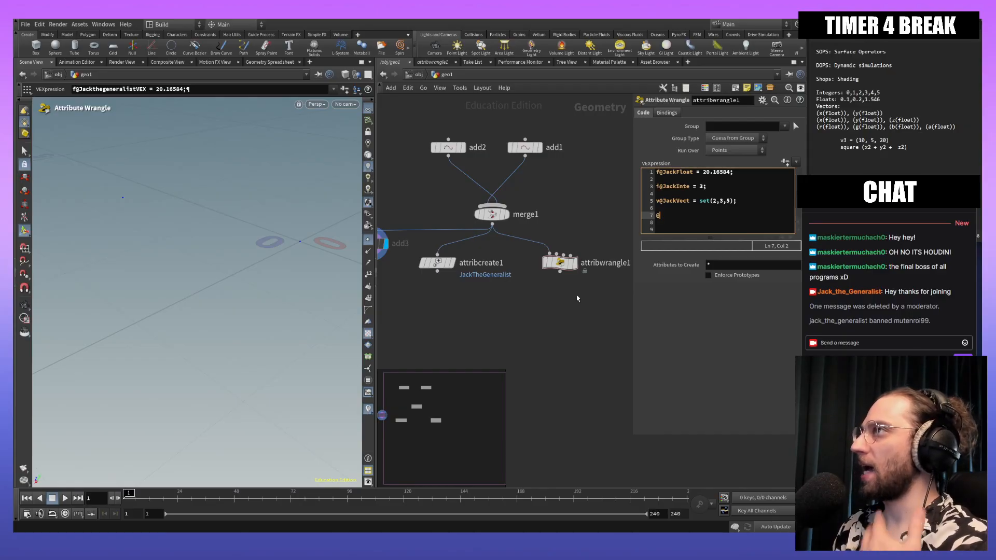
{"action": "type", "text": "Jack"}
{"action": "key", "text": "BackSpace"}
{"action": "key", "text": "BackSpace"}
{"action": "key", "text": "BackSpace"}
{"action": "key", "text": "BackSpace"}
{"action": "type", "text": "JackInte "}
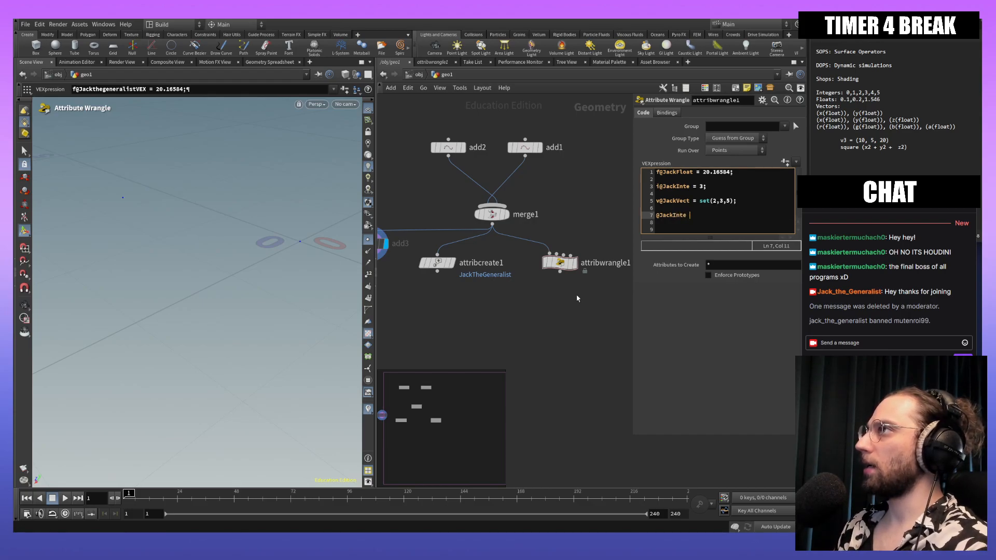
{"action": "type", "text": "= 4"}
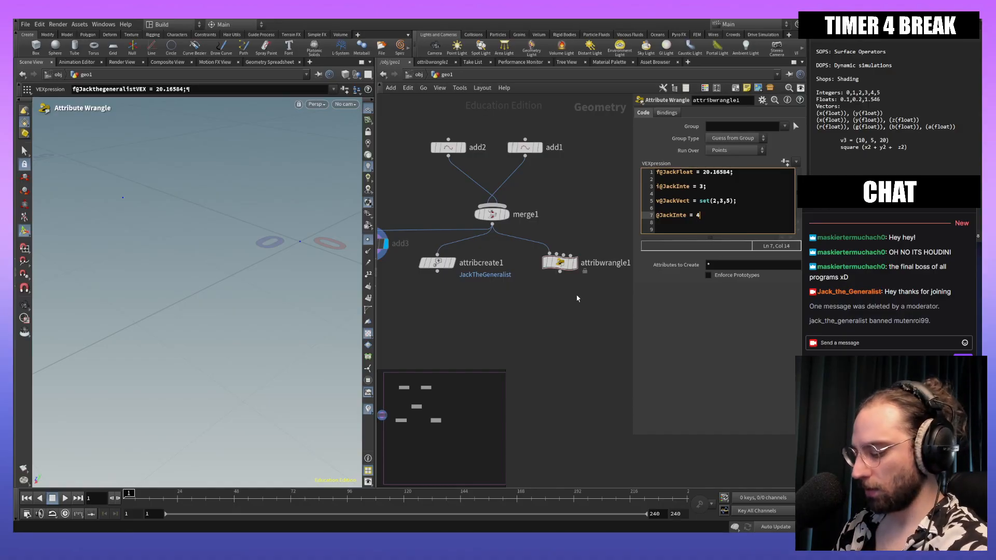
{"action": "type", "text": ";"}
{"action": "key", "text": "Return"}
{"action": "type", "text": "@"}
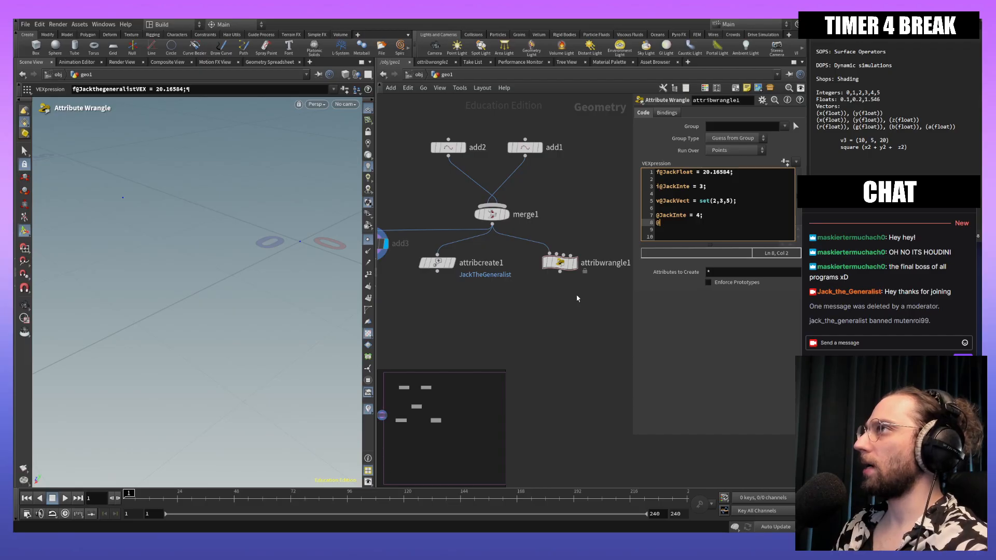
{"action": "type", "text": "Jack"}
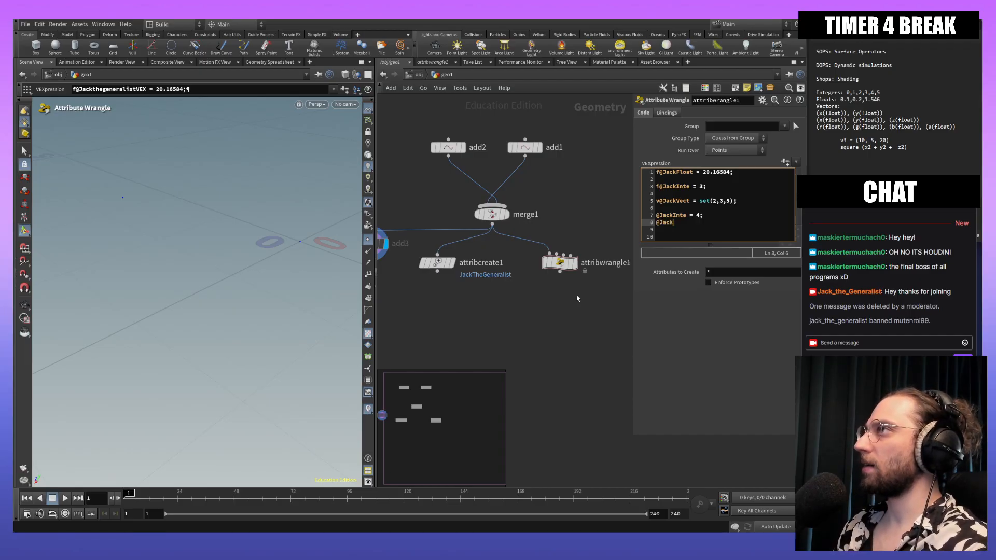
{"action": "type", "text": "Vect"}
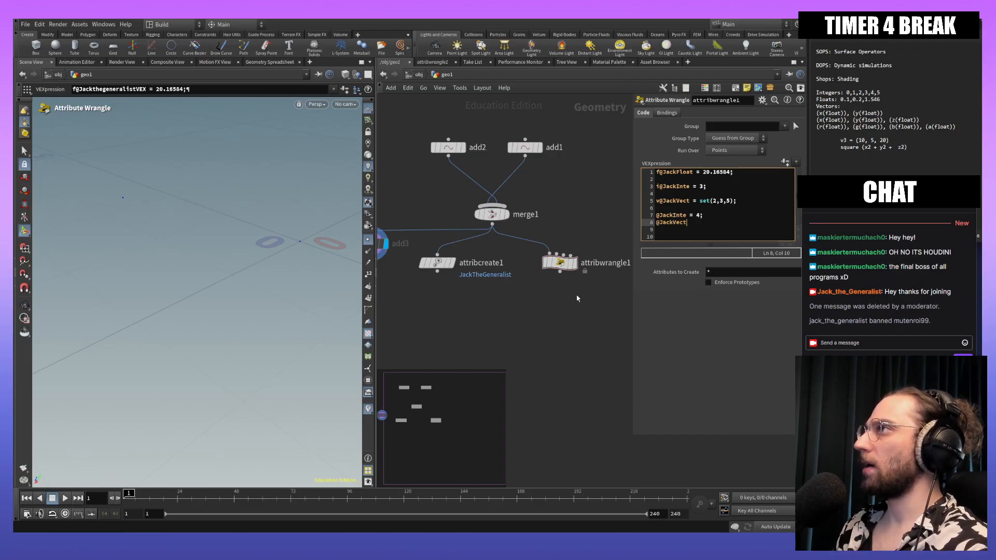
{"action": "type", "text": " ="}
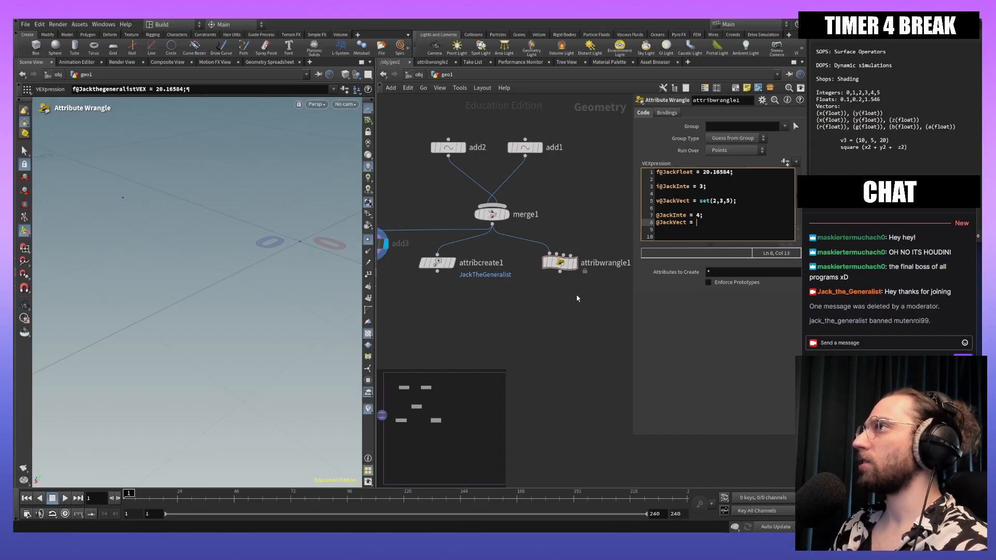
{"action": "key", "text": "Left"}
{"action": "type", "text": ".t"}
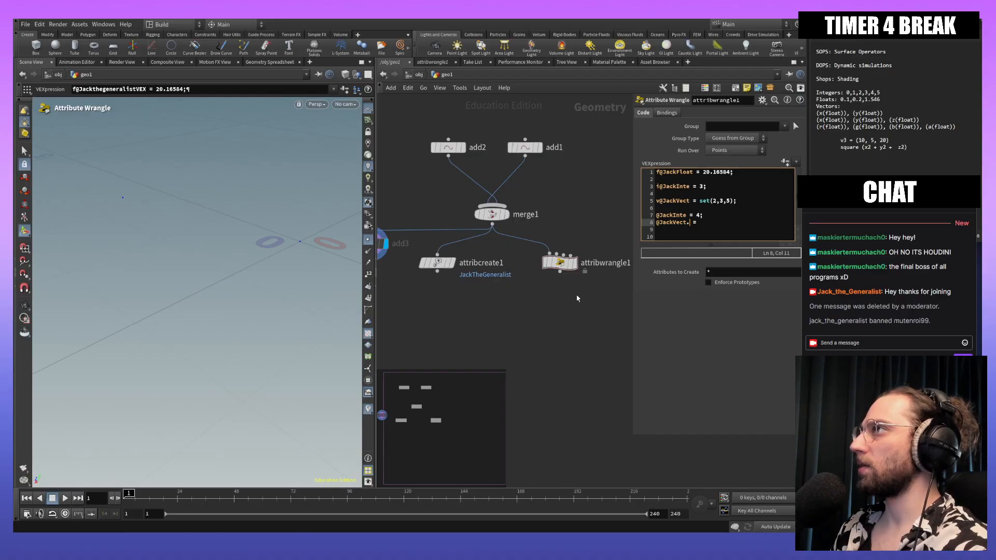
{"action": "key", "text": "BackSpace"}
{"action": "type", "text": "y = "}
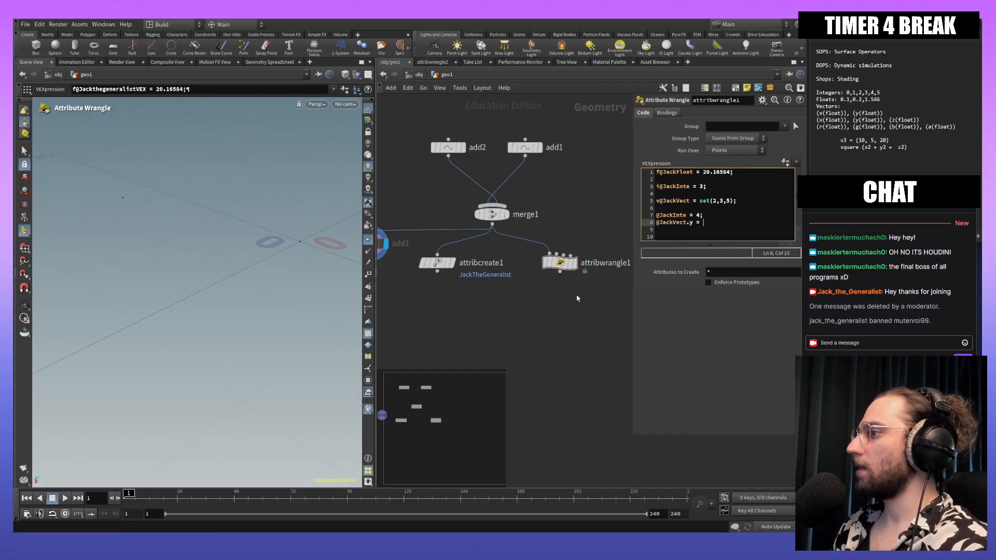
{"action": "type", "text": "1000"}
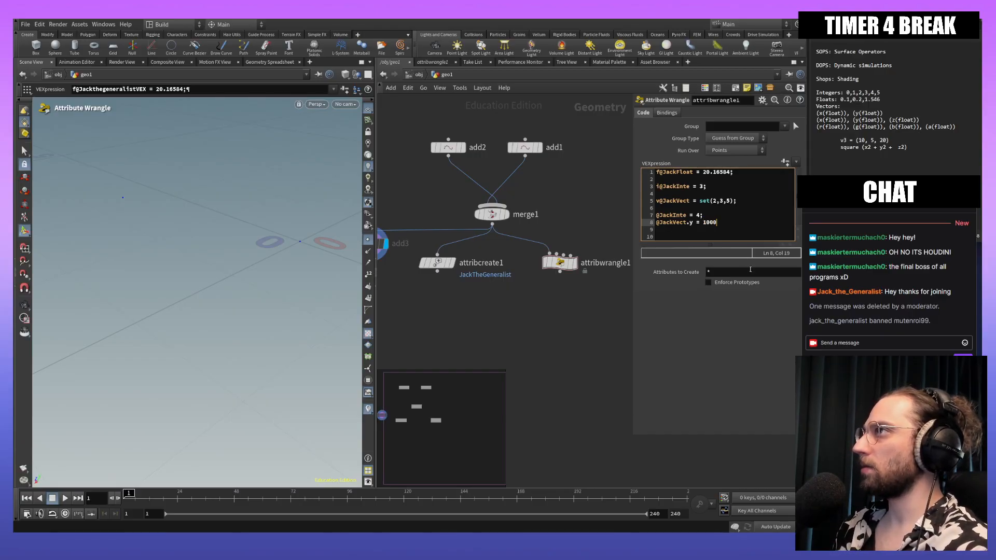
{"action": "left_click", "coordinate": [747, 231]}
{"action": "left_click", "coordinate": [688, 223]}
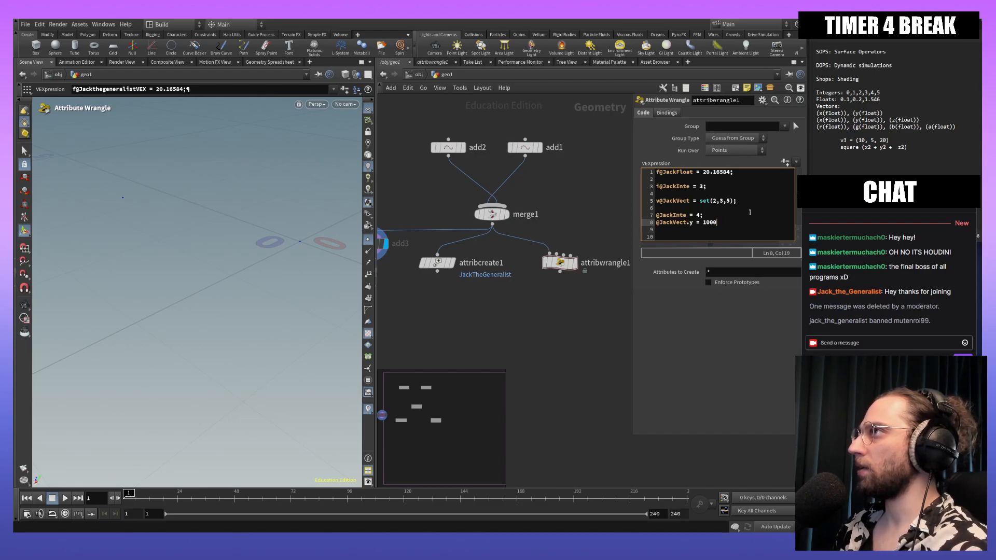
{"action": "type", "text": ";"}
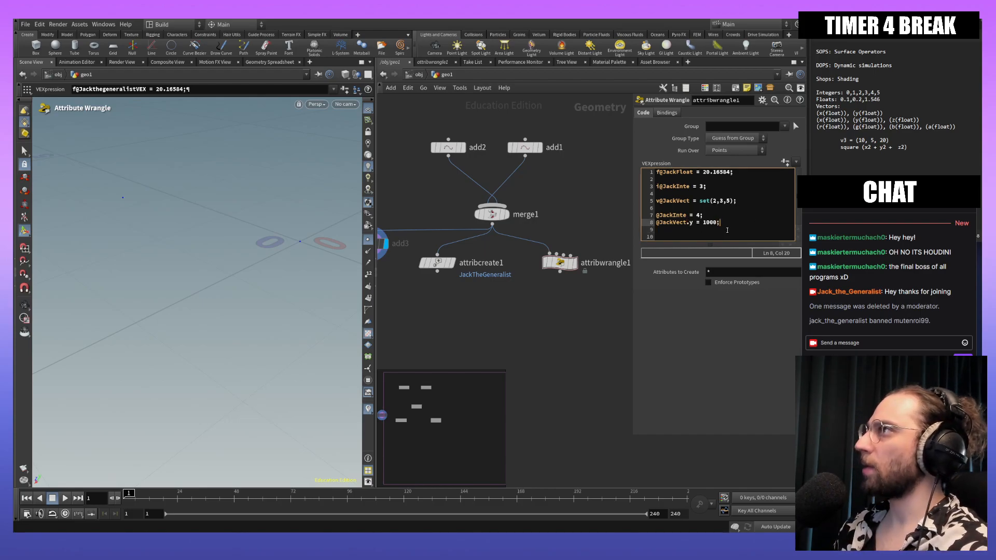
{"action": "left_click", "coordinate": [695, 414]}
Step: Inspect attribwrangle1's node information and geometry spreadsheet, comparing the JackInte column with its VEX line
{"action": "middle_click_drag", "start_coordinate": [624, 307], "coordinate": [589, 287]}
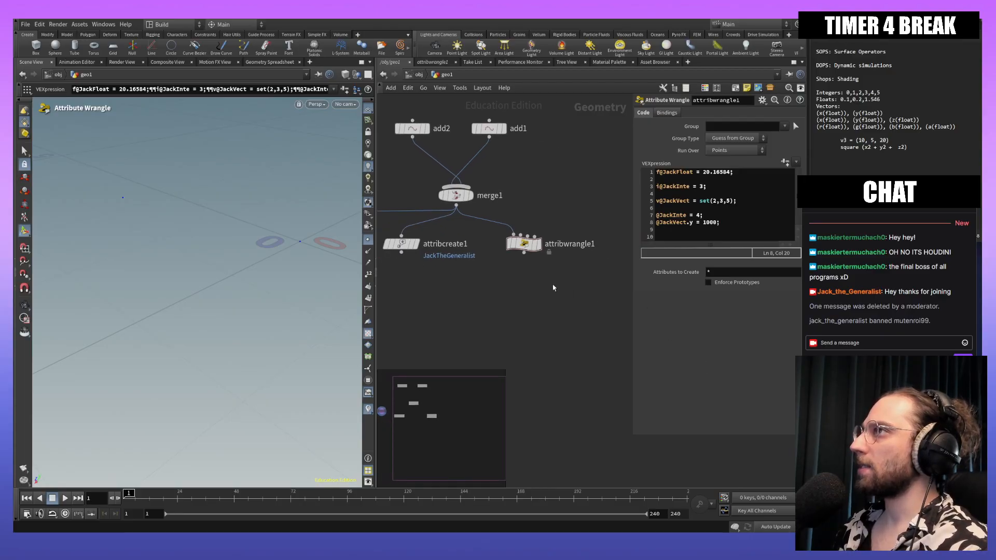
{"action": "middle_click", "coordinate": [526, 246]}
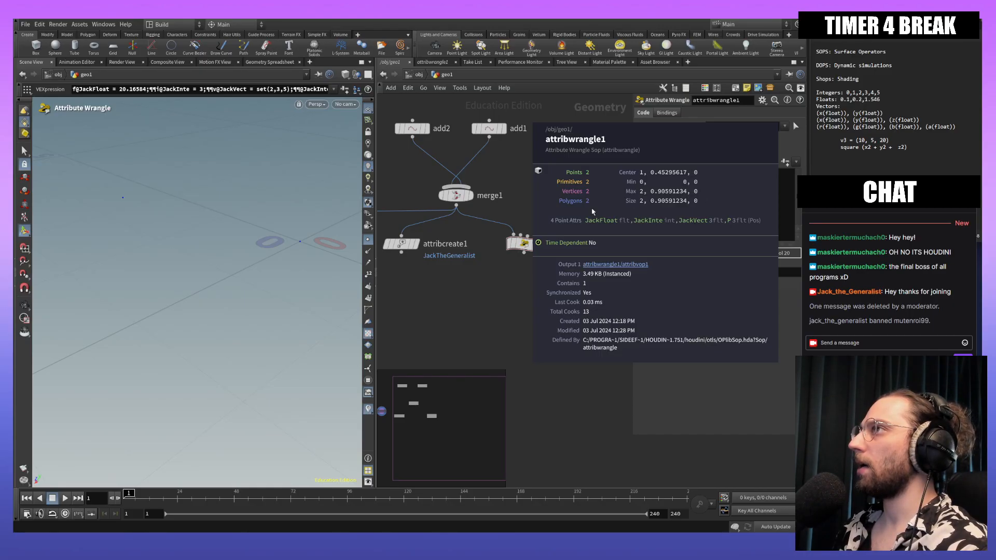
{"action": "right_click", "coordinate": [524, 244]}
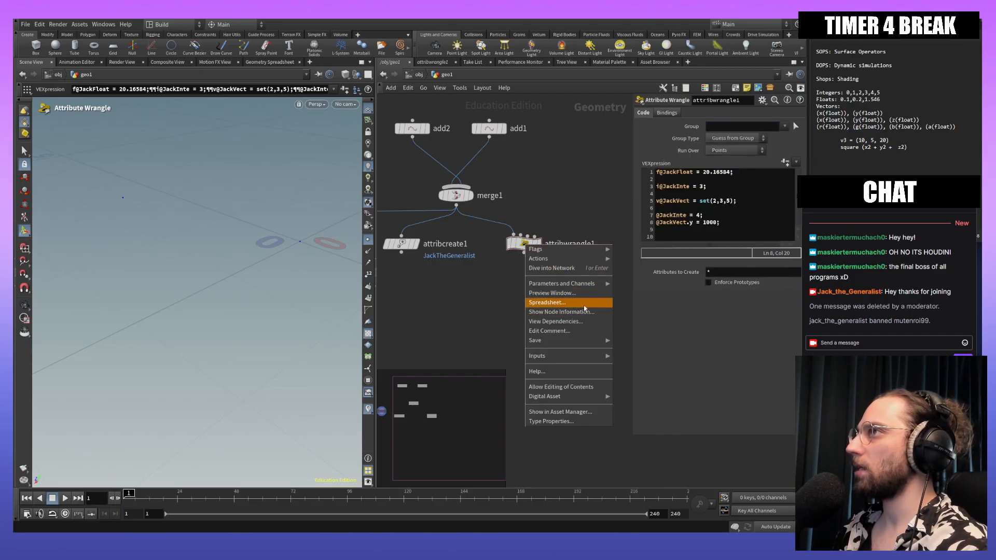
{"action": "left_click", "coordinate": [584, 304]}
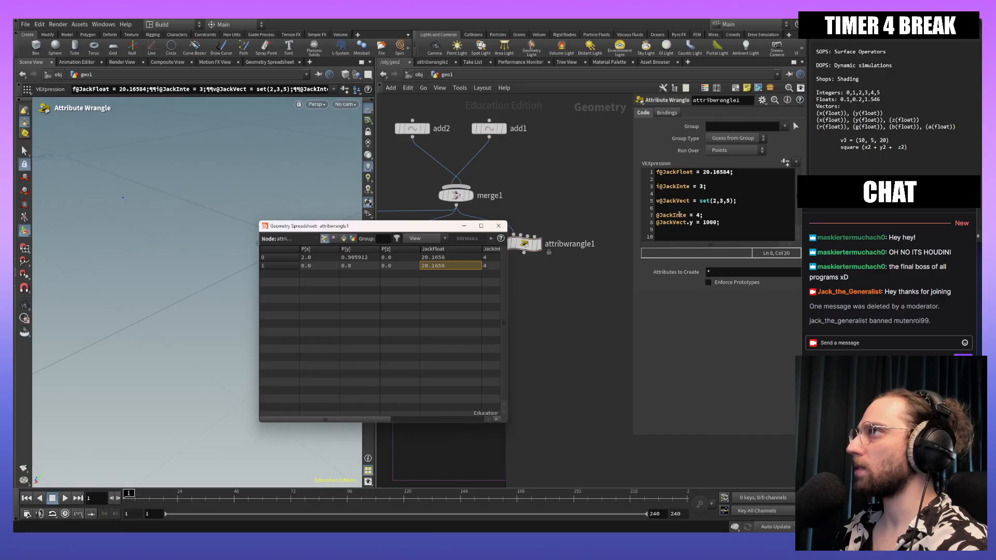
{"action": "left_click_drag", "start_coordinate": [507, 271], "coordinate": [600, 270]}
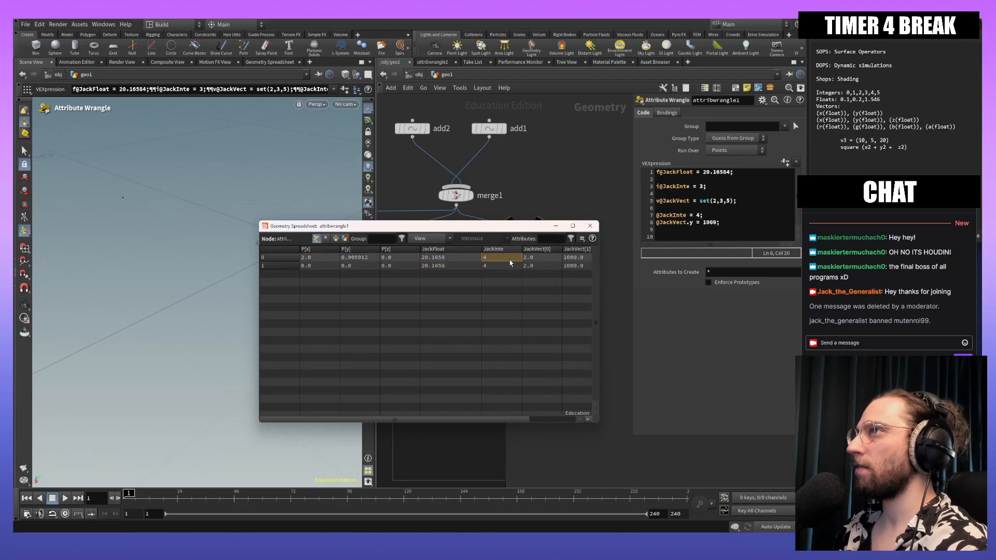
{"action": "left_click", "coordinate": [714, 212]}
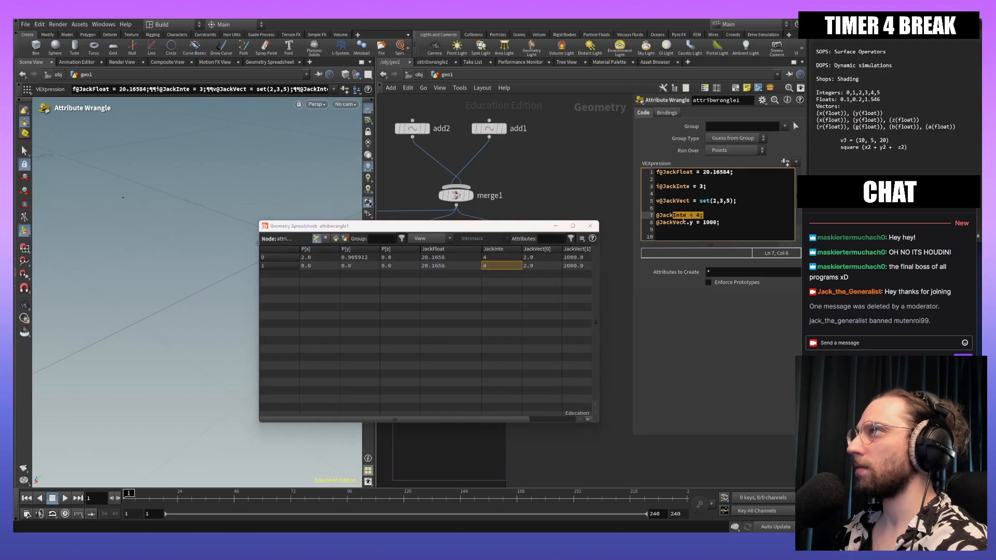
{"action": "left_click", "coordinate": [740, 222]}
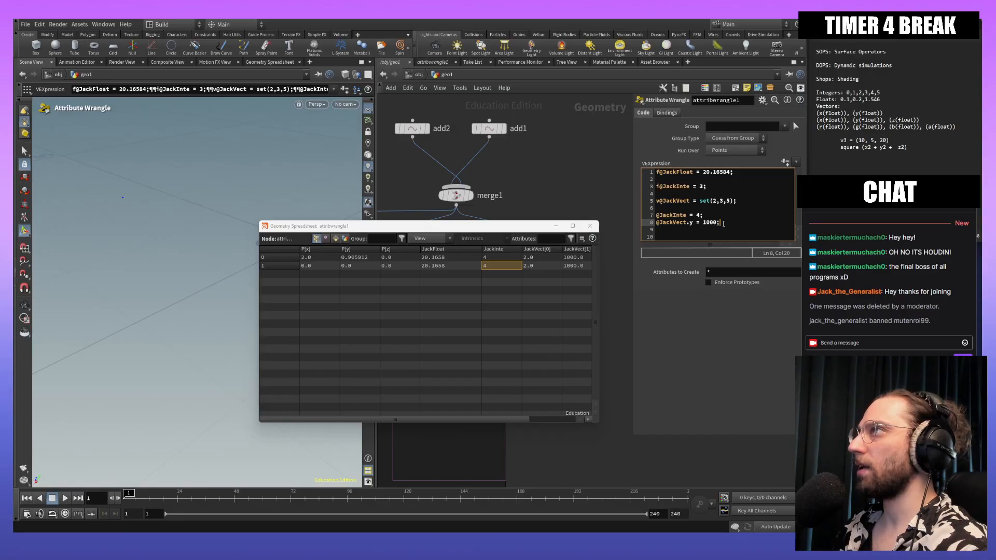
Step: Widen the geometry spreadsheet to compare the JackVect components with the VEX code, and close it
{"action": "left_click_drag", "start_coordinate": [600, 275], "coordinate": [718, 281]}
{"action": "left_click", "coordinate": [600, 259]}
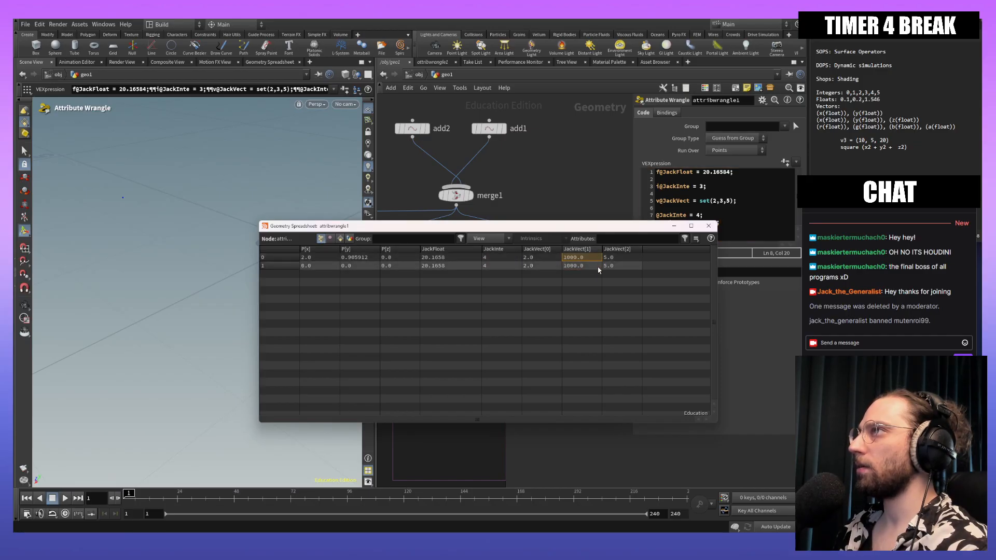
{"action": "left_click_drag", "start_coordinate": [657, 228], "coordinate": [560, 208]}
{"action": "double_click", "coordinate": [722, 200]}
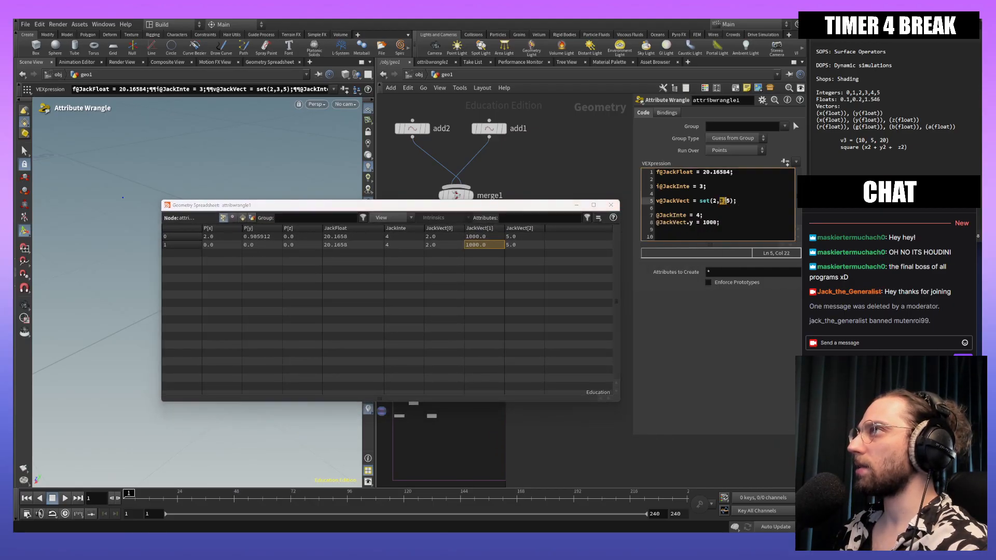
{"action": "left_click_drag", "start_coordinate": [560, 208], "coordinate": [537, 207]}
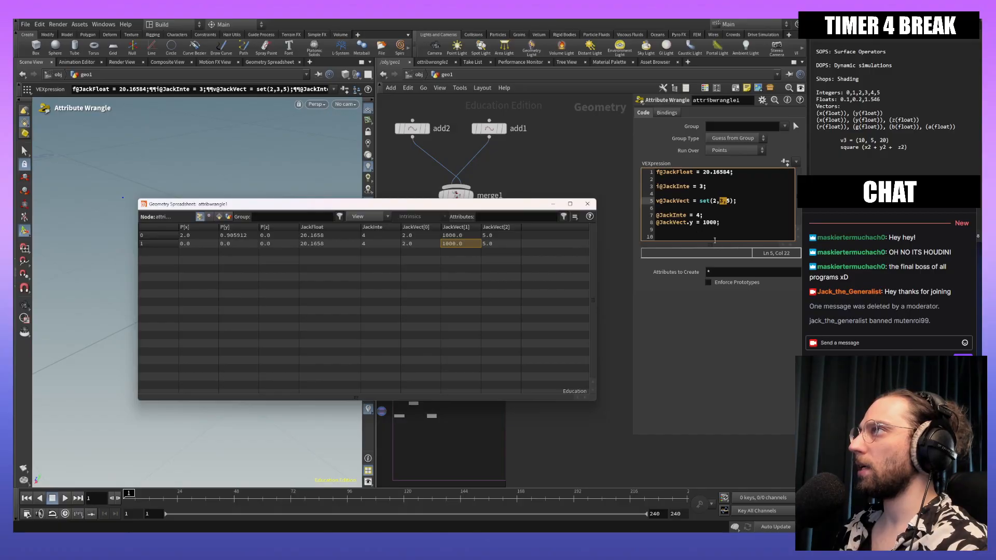
{"action": "left_click", "coordinate": [716, 239]}
{"action": "left_click", "coordinate": [694, 330]}
{"action": "left_click", "coordinate": [587, 204]}
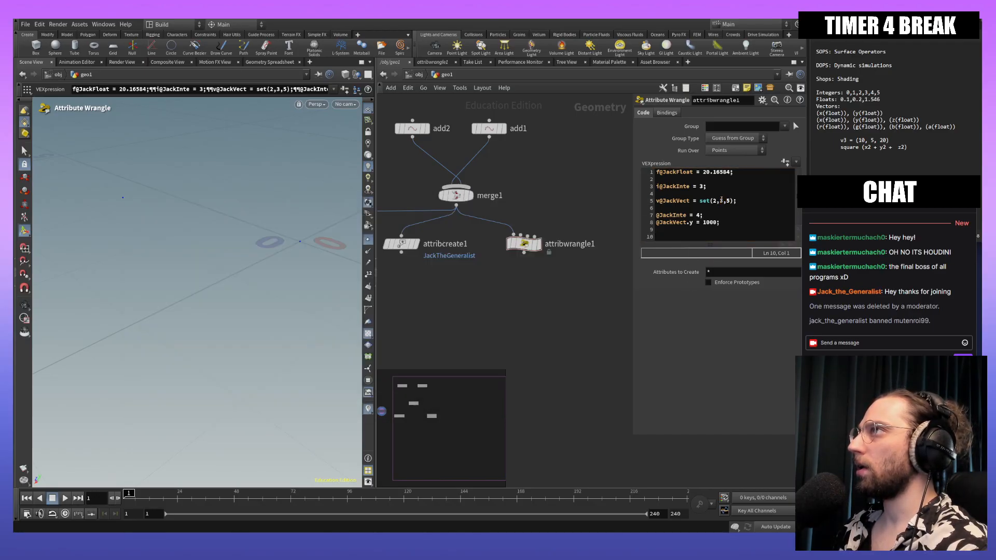
{"action": "left_click", "coordinate": [733, 188]}
{"action": "left_click", "coordinate": [756, 201]}
{"action": "left_click", "coordinate": [741, 186]}
{"action": "left_click", "coordinate": [752, 176]}
{"action": "left_click", "coordinate": [753, 173]}
{"action": "middle_click_drag", "start_coordinate": [505, 308], "coordinate": [522, 310]}
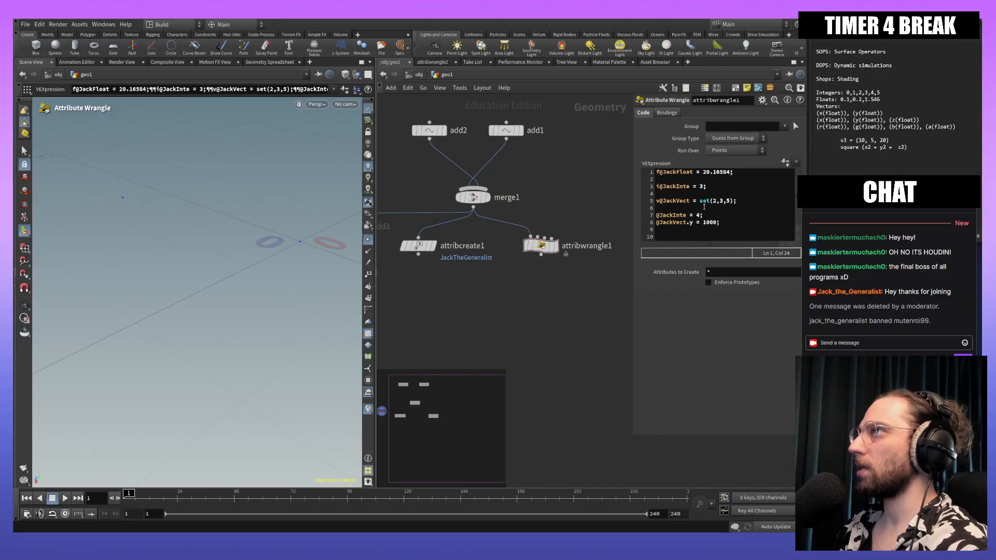
{"action": "left_click", "coordinate": [418, 246]}
{"action": "key", "text": "ctrl+c"}
{"action": "key", "text": "ctrl+v"}
{"action": "left_click_drag", "start_coordinate": [421, 251], "coordinate": [458, 337]}
{"action": "key", "text": "ctrl+v"}
{"action": "left_click_drag", "start_coordinate": [524, 335], "coordinate": [358, 279]}
{"action": "key", "text": "Delete"}
{"action": "left_click", "coordinate": [456, 333]}
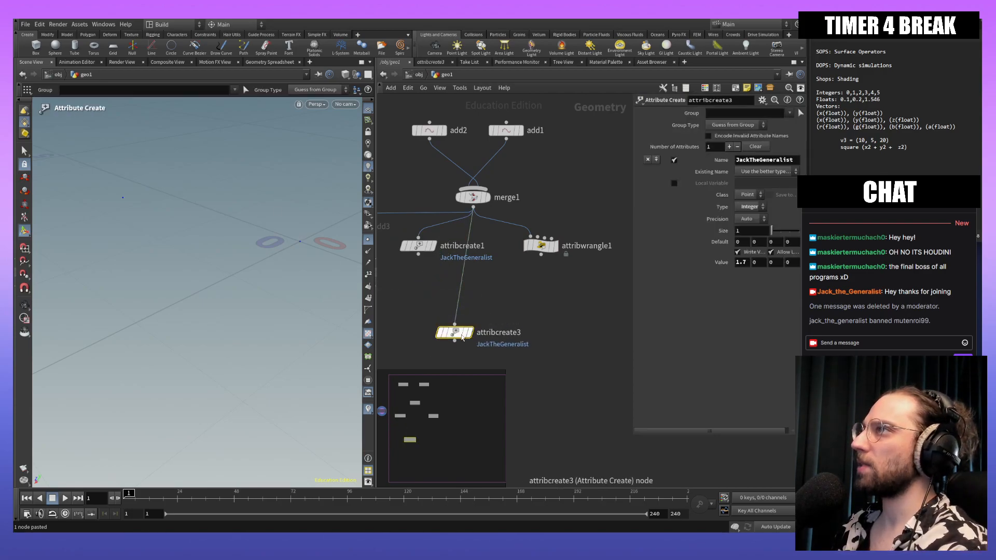
{"action": "key", "text": "Delete"}
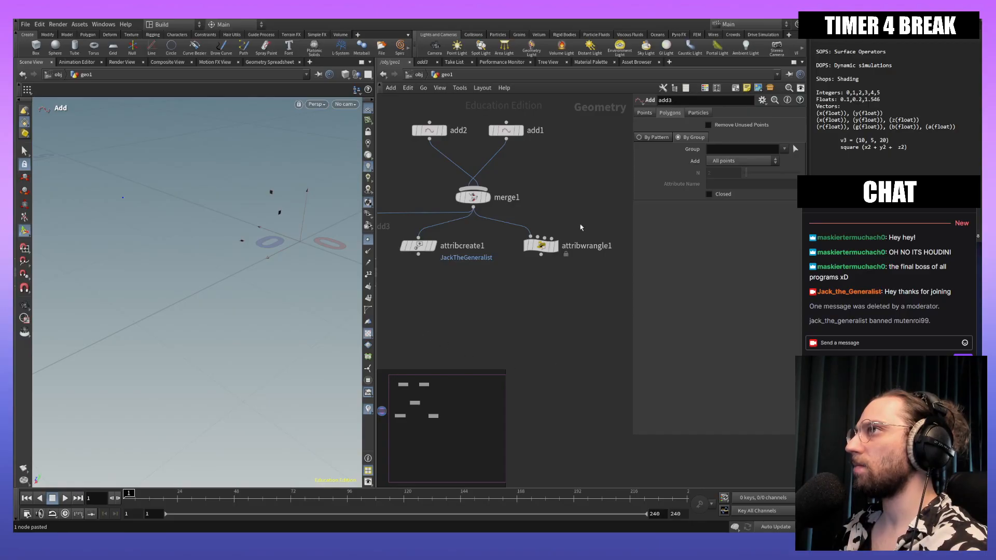
Step: Select the attribwrangle1 node so its VEX code is shown again
{"action": "left_click", "coordinate": [540, 244]}
{"action": "left_click_drag", "start_coordinate": [223, 297], "coordinate": [343, 285], "text": "alt"}
{"action": "key", "text": "Return"}
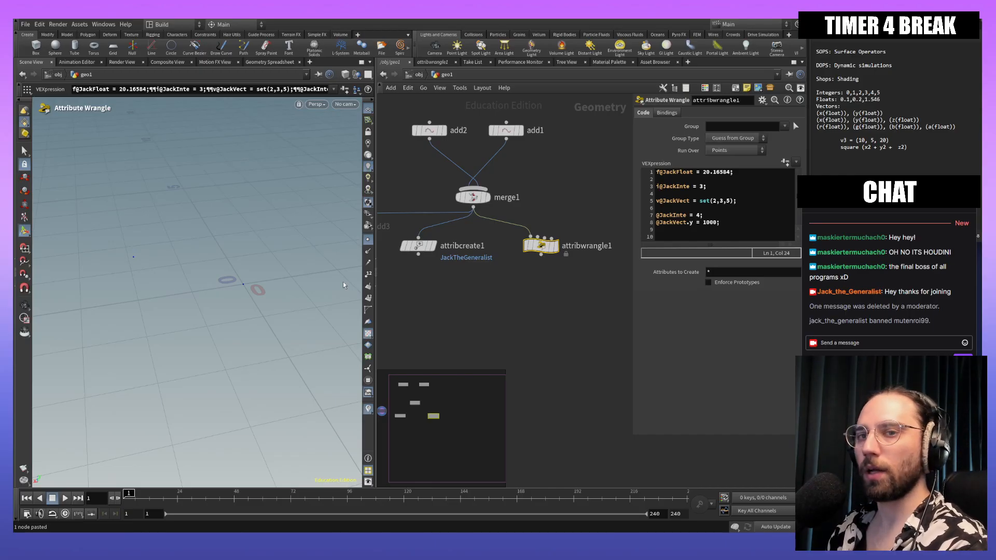
{"action": "key", "text": "Escape"}
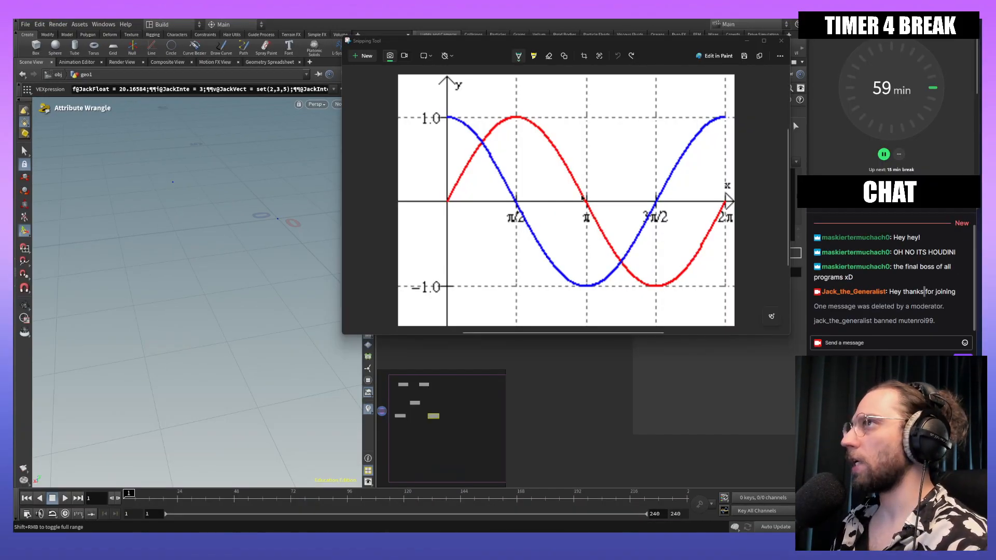
Step: Enlarge the graph screenshot's window and label the cosine curve in blue pen: cos at its start, -1 at its minimum, 1 at its end
{"action": "left_click_drag", "start_coordinate": [343, 335], "coordinate": [263, 379]}
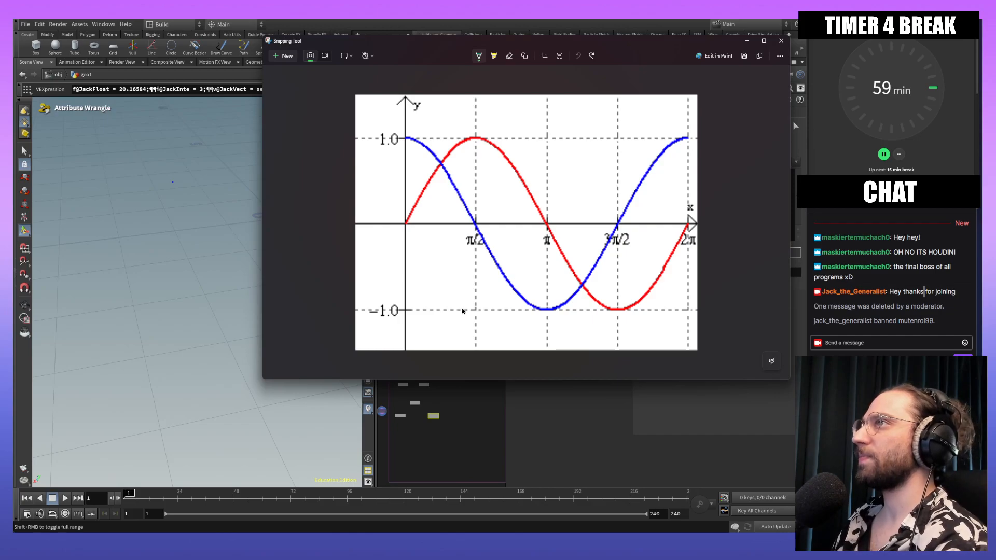
{"action": "left_click", "coordinate": [477, 57]}
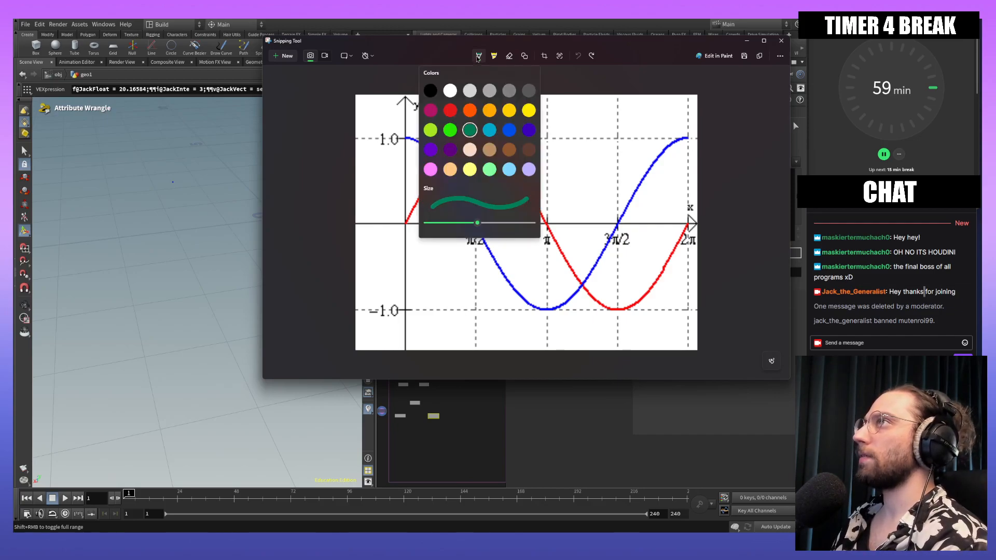
{"action": "left_click", "coordinate": [510, 135]}
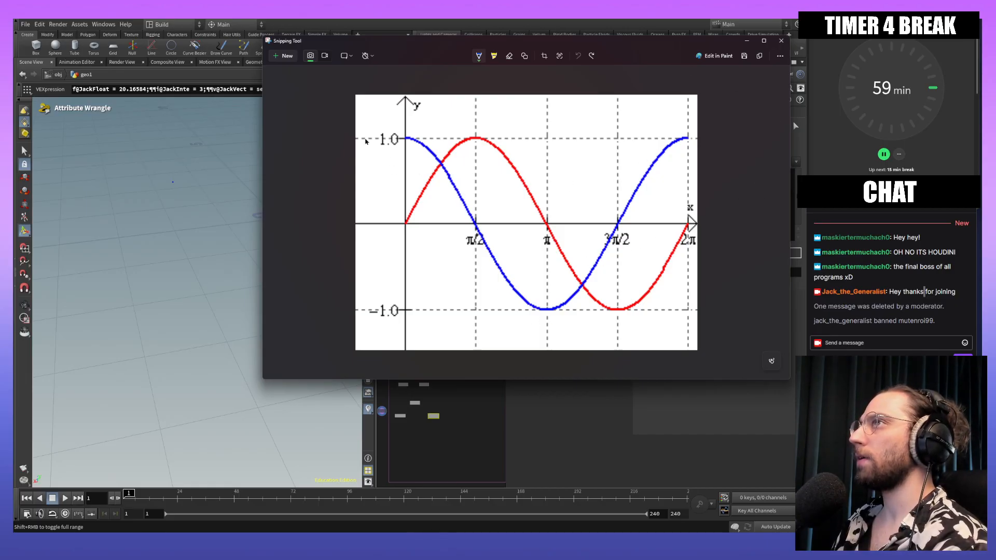
{"action": "mouse_move", "coordinate": [365, 117]}
{"action": "left_mouse_down"}
{"action": "mouse_move", "coordinate": [353, 126]}
{"action": "mouse_move", "coordinate": [376, 118]}
{"action": "mouse_move", "coordinate": [384, 131]}
{"action": "left_mouse_up"}
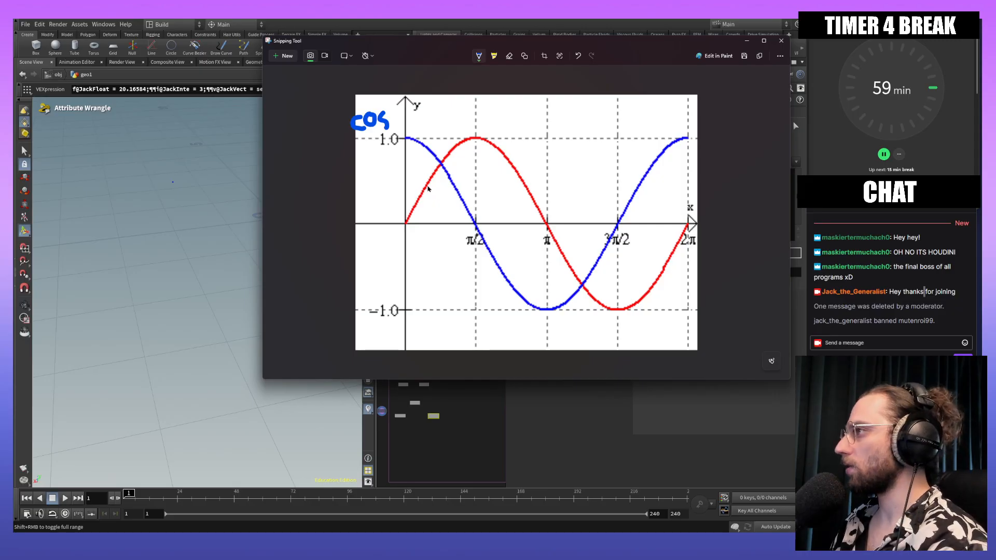
{"action": "left_click_drag", "start_coordinate": [354, 123], "coordinate": [364, 129]}
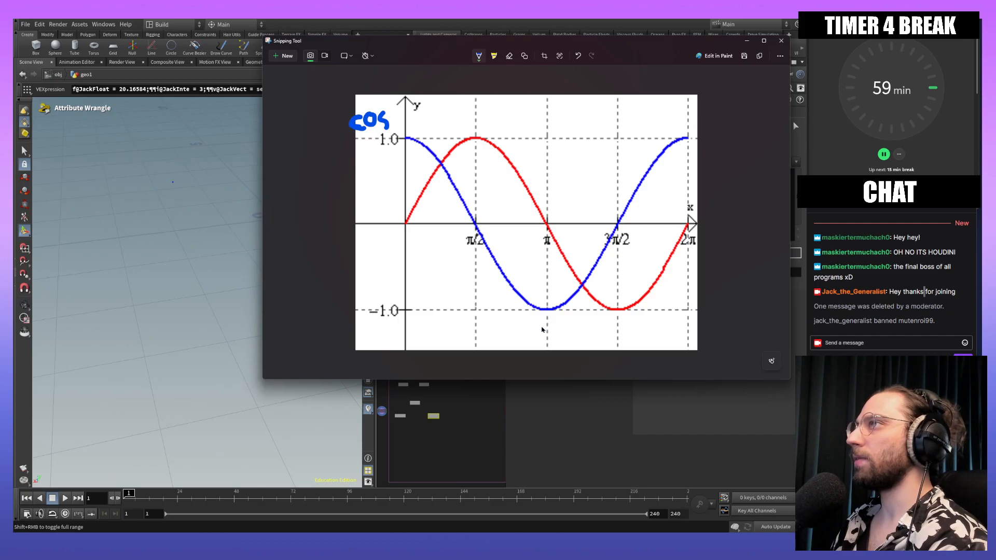
{"action": "mouse_move", "coordinate": [539, 328]}
{"action": "left_mouse_down"}
{"action": "mouse_move", "coordinate": [554, 327]}
{"action": "mouse_move", "coordinate": [555, 347]}
{"action": "left_mouse_up"}
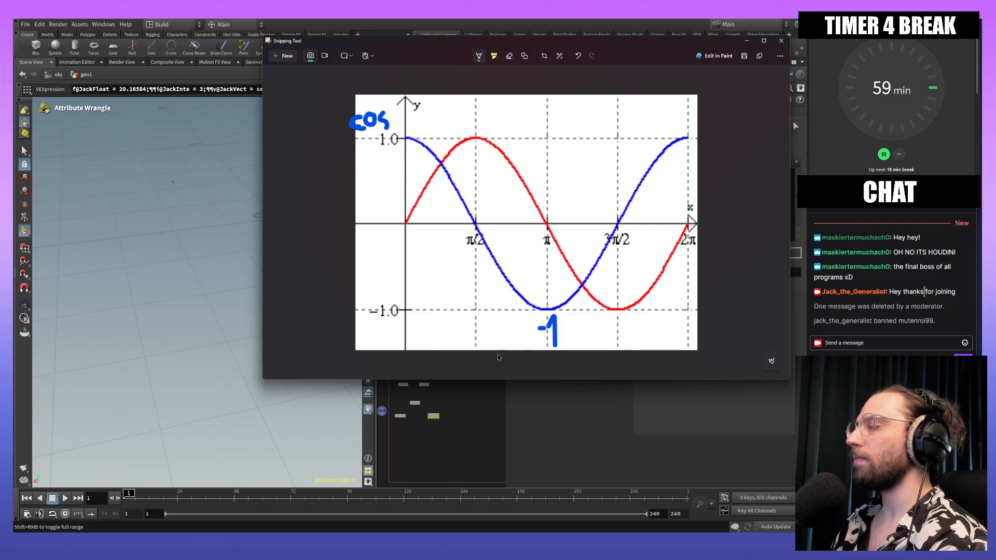
{"action": "mouse_move", "coordinate": [695, 136]}
{"action": "left_mouse_down"}
{"action": "mouse_move", "coordinate": [703, 127]}
{"action": "mouse_move", "coordinate": [709, 151]}
{"action": "left_mouse_up"}
Step: Switch the drawing pen's colour to red
{"action": "left_click", "coordinate": [479, 55]}
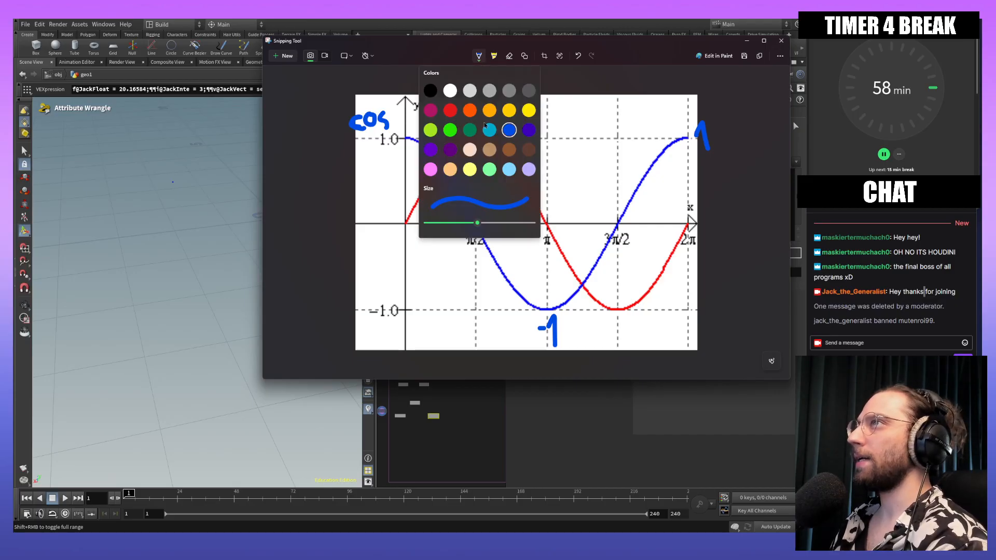
{"action": "left_click", "coordinate": [458, 112]}
{"action": "mouse_move", "coordinate": [375, 221]}
{"action": "left_mouse_down"}
{"action": "mouse_move", "coordinate": [363, 227]}
{"action": "mouse_move", "coordinate": [376, 234]}
{"action": "left_mouse_up"}
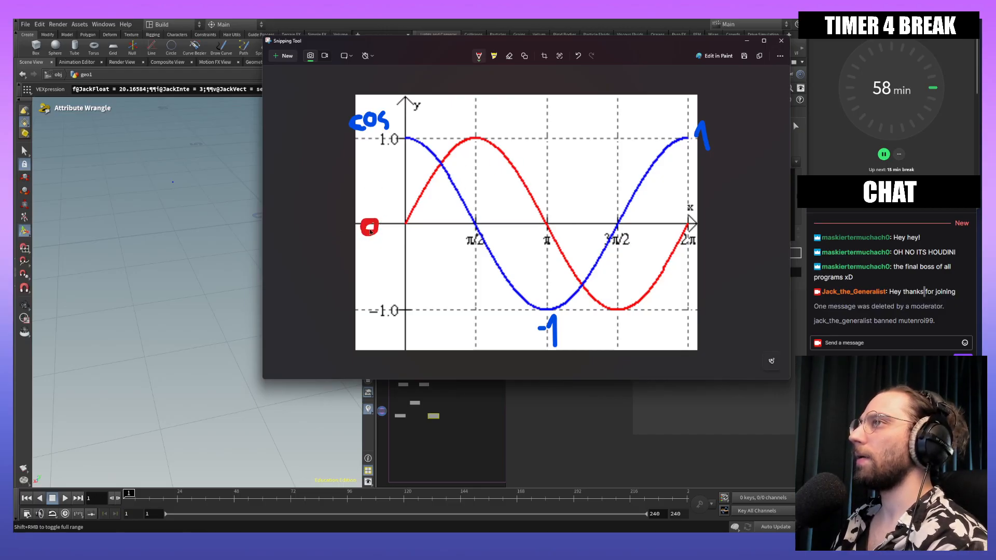
{"action": "left_click", "coordinate": [509, 55]}
{"action": "left_click", "coordinate": [371, 226]}
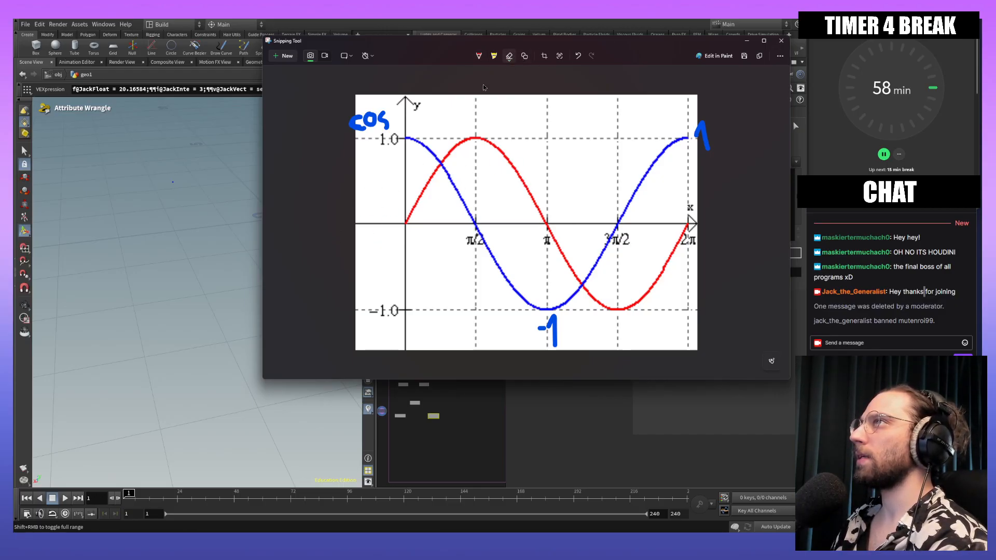
Step: Write the label sin in red pen beside the start of the red curve and underline it
{"action": "left_click", "coordinate": [479, 55]}
{"action": "left_click_drag", "start_coordinate": [357, 215], "coordinate": [359, 231]}
{"action": "left_click_drag", "start_coordinate": [368, 223], "coordinate": [384, 231]}
{"action": "left_click", "coordinate": [366, 211]}
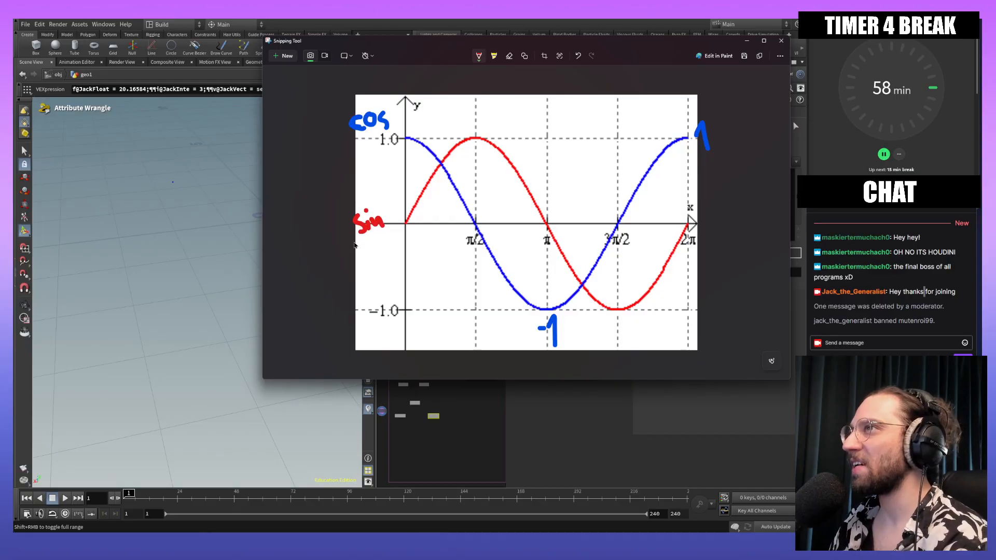
{"action": "left_click_drag", "start_coordinate": [350, 245], "coordinate": [391, 232]}
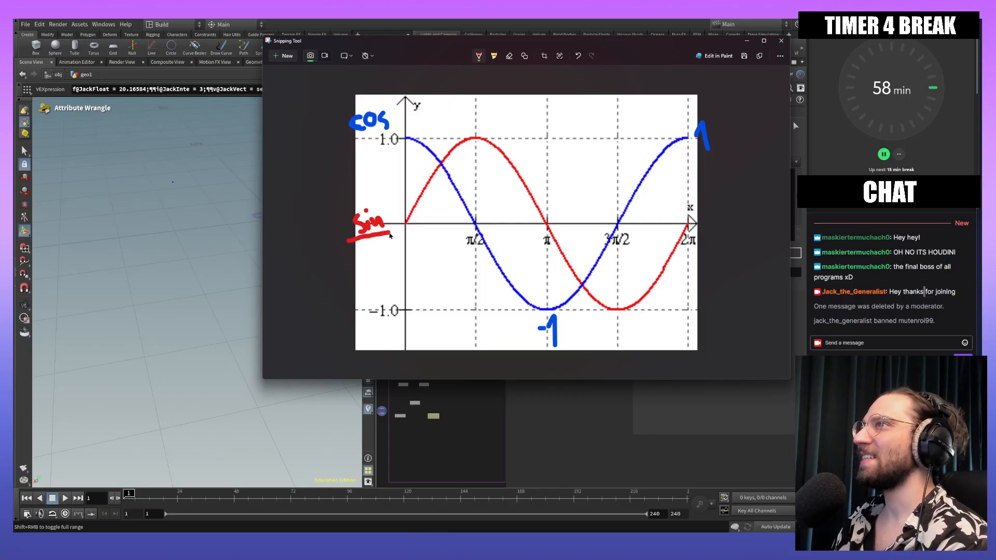
Step: Underline the cos label in blue pen and draw a blue upward arrow along the y axis from the sin label towards cos
{"action": "left_click", "coordinate": [480, 58]}
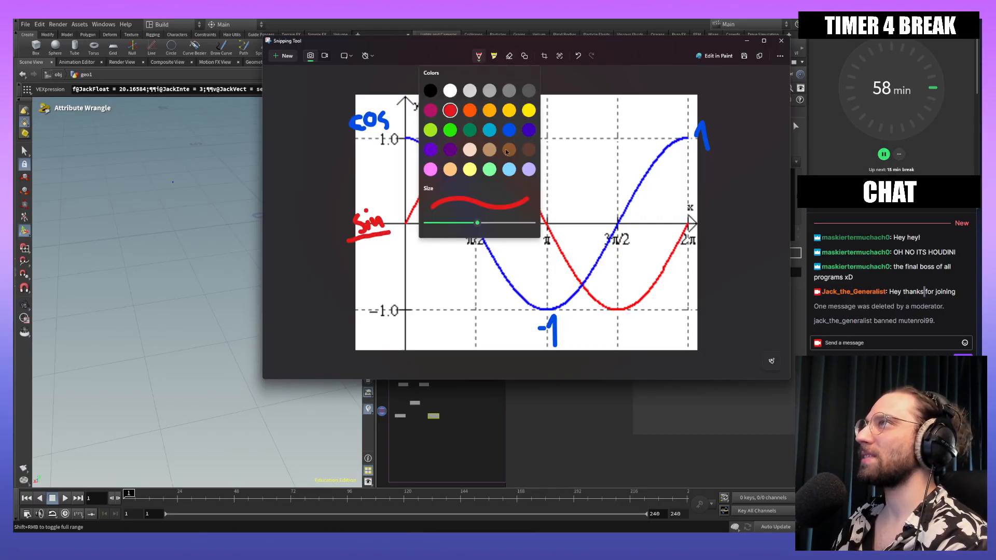
{"action": "left_click", "coordinate": [530, 134]}
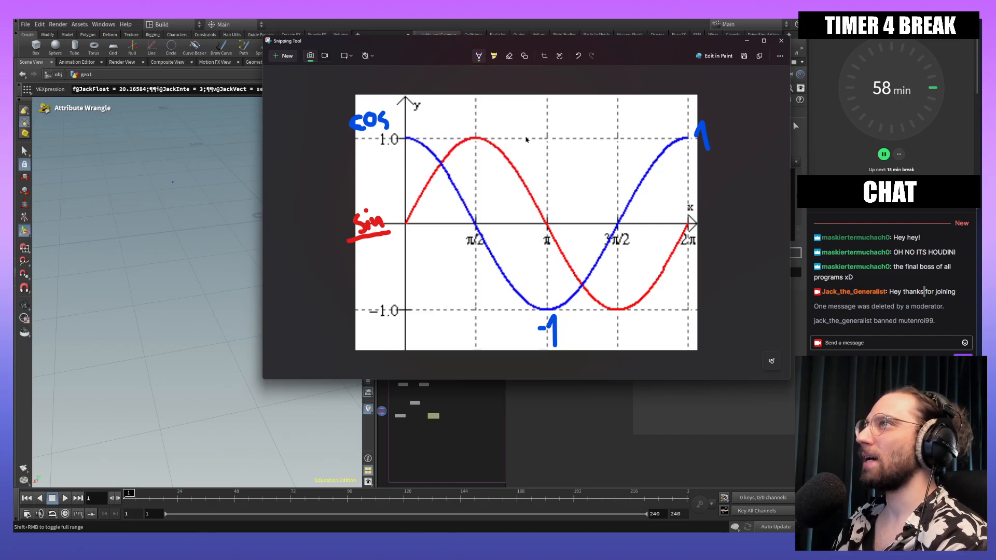
{"action": "left_click_drag", "start_coordinate": [355, 140], "coordinate": [390, 128]}
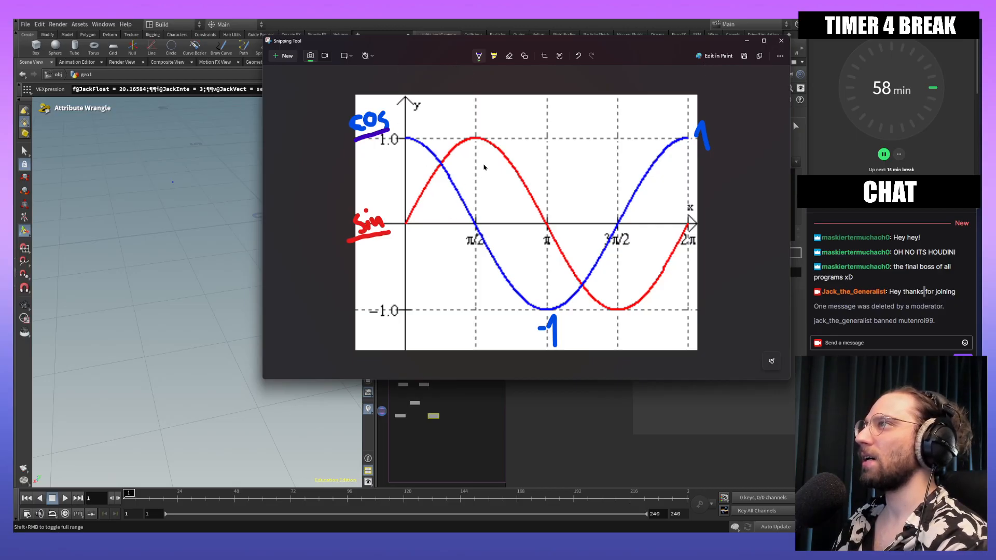
{"action": "left_click", "coordinate": [479, 56]}
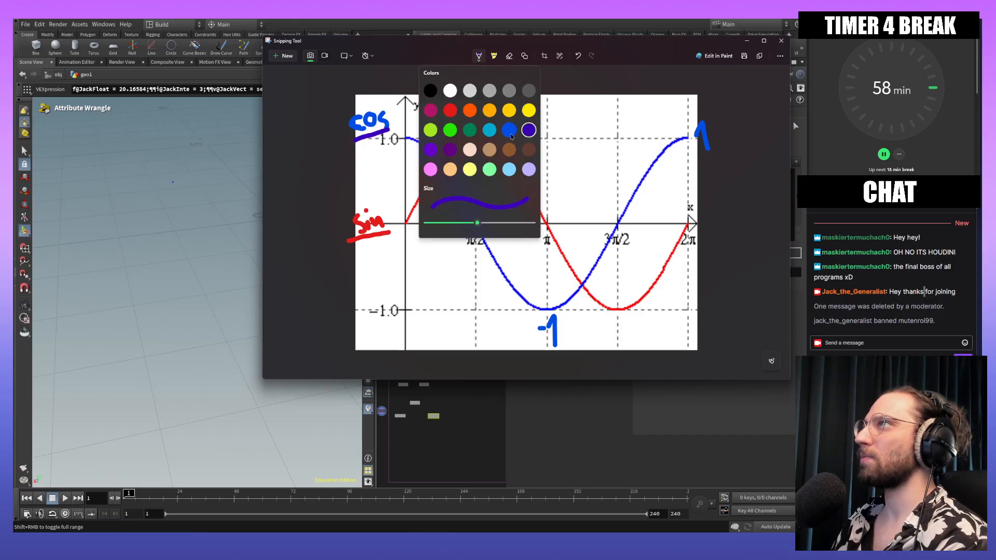
{"action": "left_click", "coordinate": [509, 131]}
{"action": "left_click_drag", "start_coordinate": [390, 131], "coordinate": [355, 144]}
{"action": "mouse_move", "coordinate": [397, 217]}
{"action": "left_mouse_down"}
{"action": "mouse_move", "coordinate": [396, 144]}
{"action": "mouse_move", "coordinate": [402, 158]}
{"action": "left_mouse_up"}
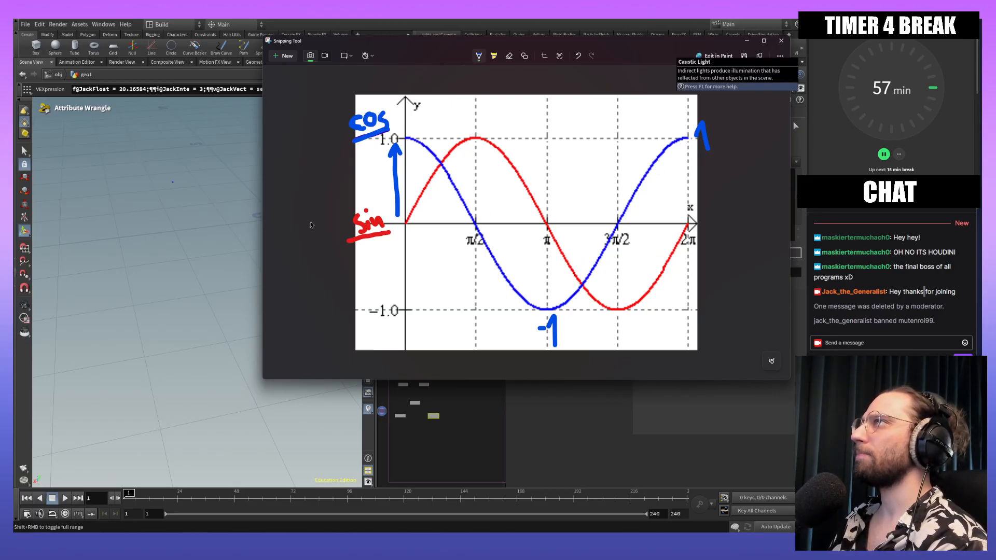
Step: Move and narrow the annotated graph window, and minimise it to return to the Houdini network
{"action": "left_click_drag", "start_coordinate": [616, 51], "coordinate": [578, 132]}
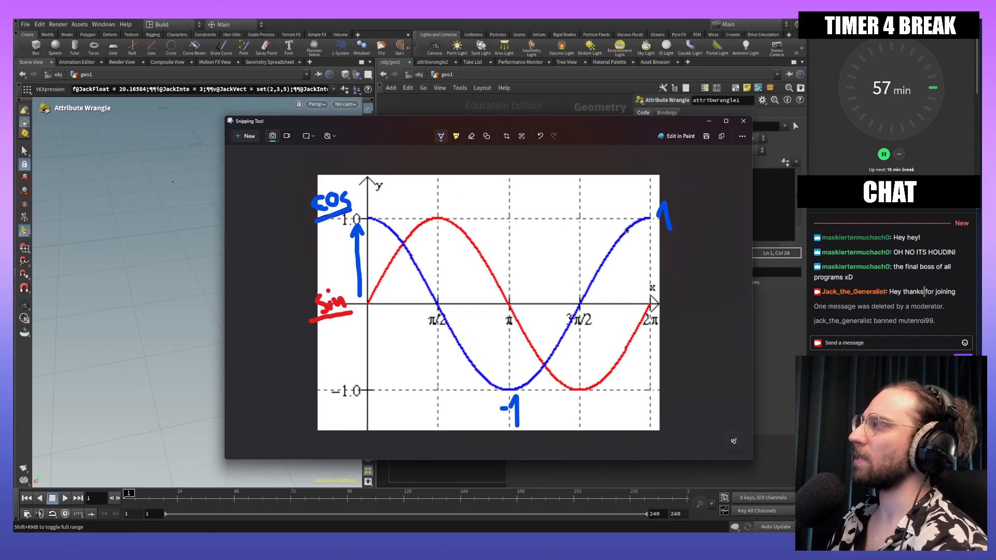
{"action": "left_click_drag", "start_coordinate": [642, 132], "coordinate": [698, 131]}
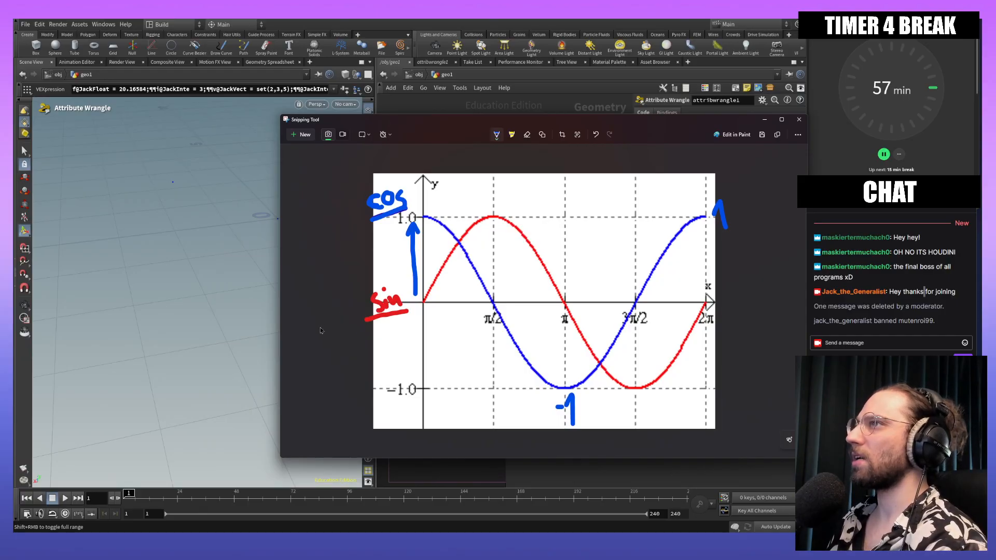
{"action": "left_click_drag", "start_coordinate": [279, 327], "coordinate": [384, 327]}
{"action": "left_click", "coordinate": [764, 119]}
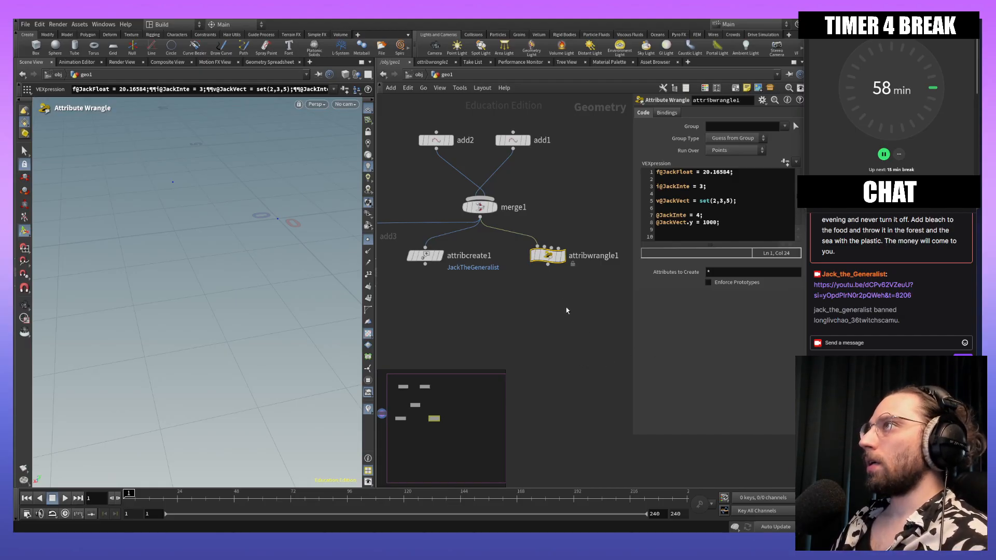
Step: Add a Line node in the free space below attribcreate1 and attribwrangle1
{"action": "middle_click_drag", "start_coordinate": [557, 294], "coordinate": [599, 291]}
{"action": "left_click", "coordinate": [521, 325]}
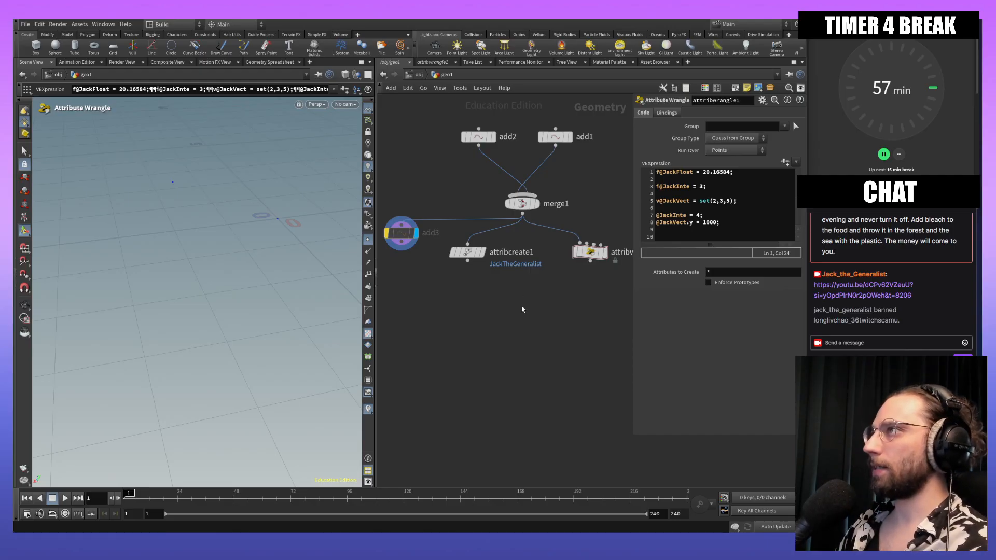
{"action": "key", "text": "Tab"}
{"action": "type", "text": "line"}
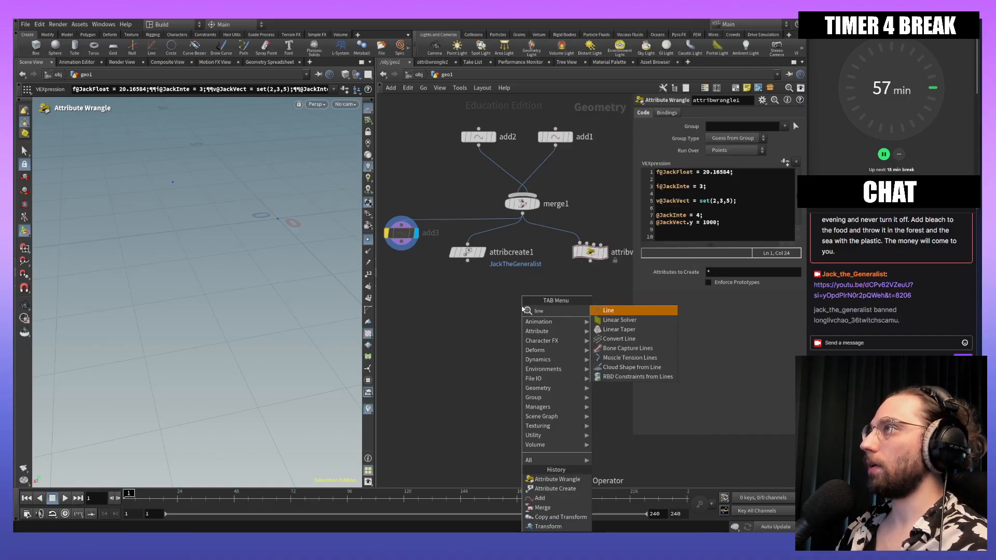
{"action": "key", "text": "Return"}
{"action": "left_click", "coordinate": [522, 308]}
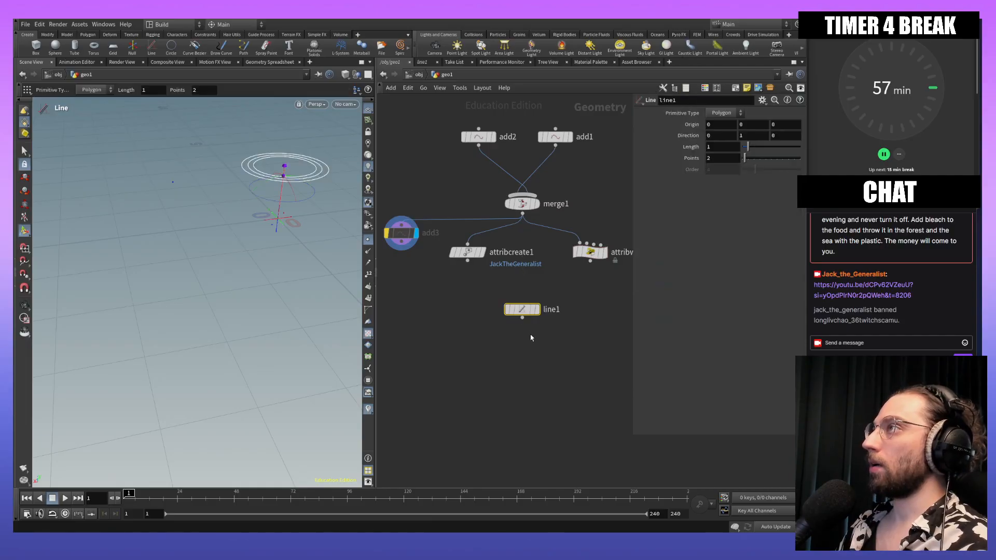
Step: Undo the accidental handle change on the line and set its direction to 1, 0, 0
{"action": "middle_click_drag", "start_coordinate": [211, 277], "coordinate": [219, 272]}
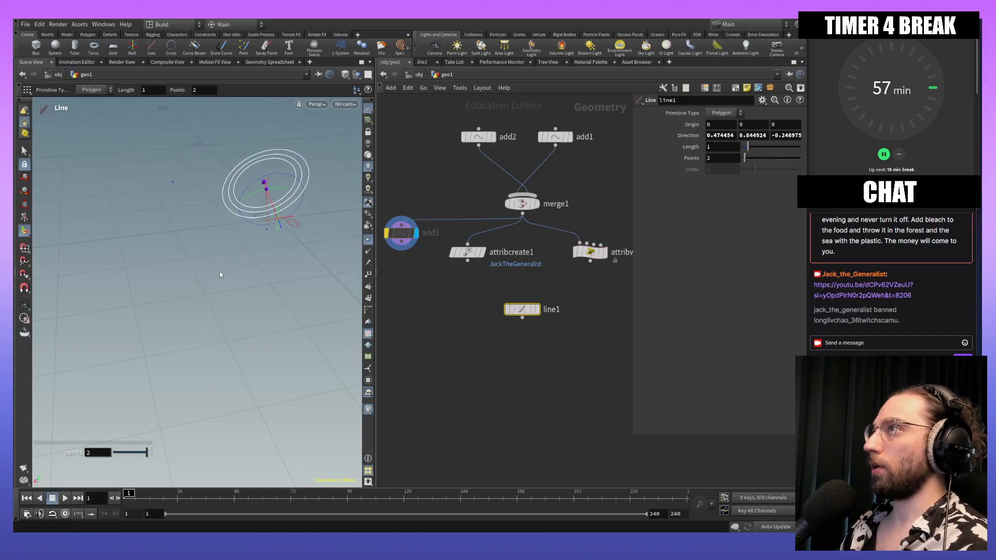
{"action": "key", "text": "ctrl+z"}
{"action": "middle_click_drag", "start_coordinate": [333, 203], "coordinate": [270, 256], "text": "alt"}
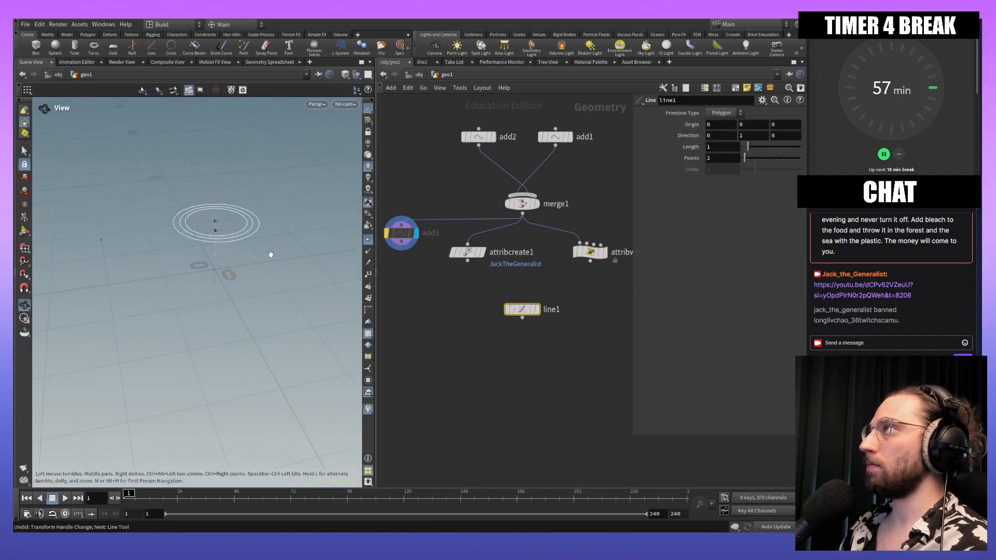
{"action": "middle_click_drag", "start_coordinate": [175, 284], "coordinate": [148, 289]}
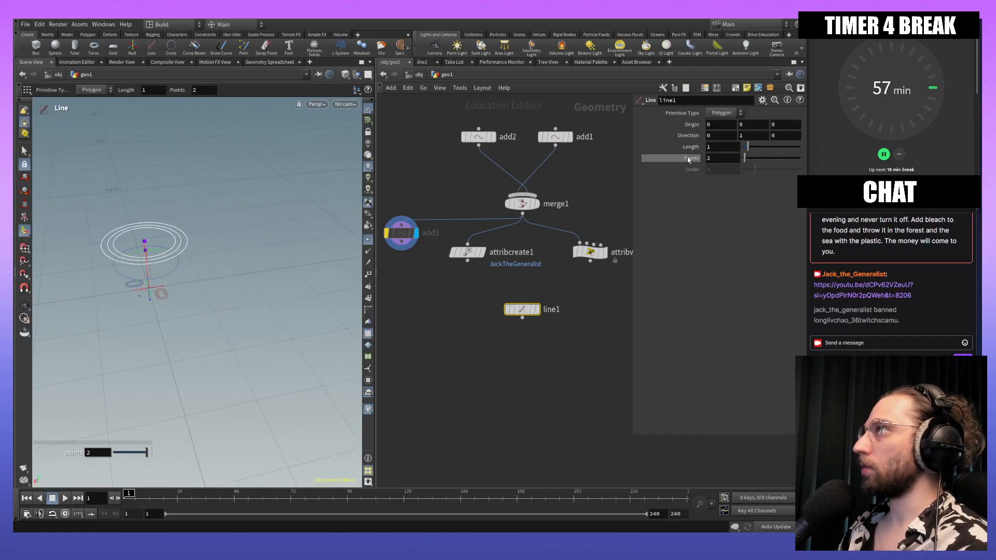
{"action": "middle_click_drag", "start_coordinate": [223, 302], "coordinate": [250, 294], "text": "alt"}
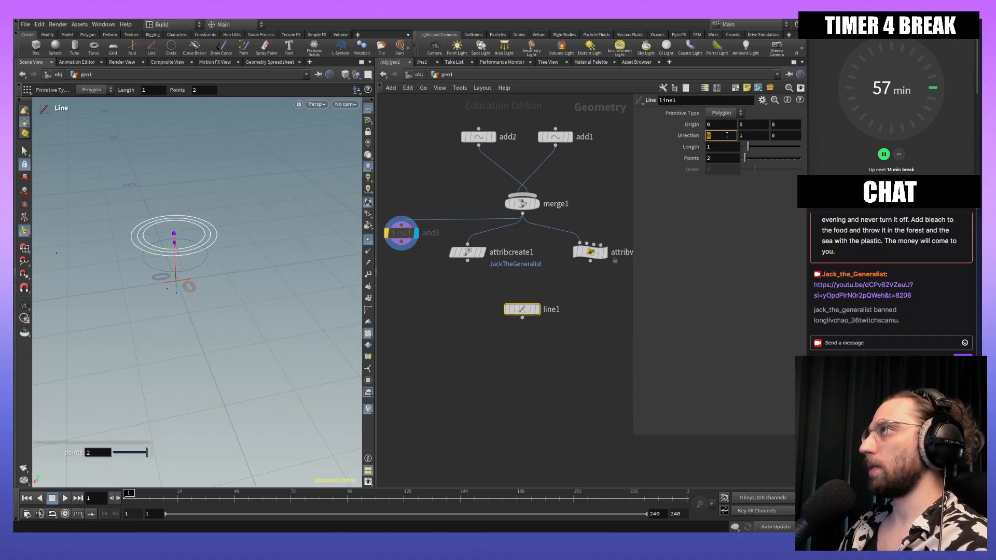
{"action": "key", "text": "Tab"}
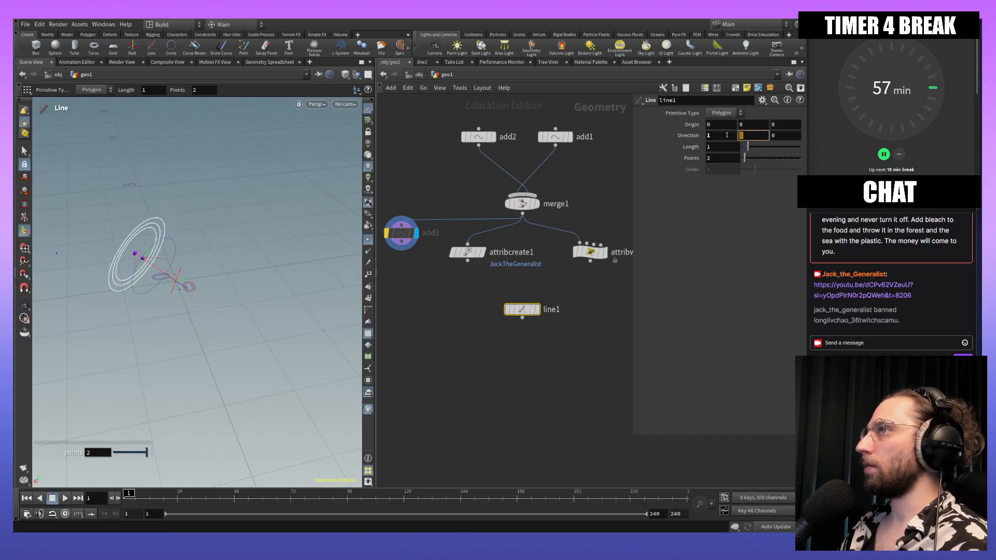
{"action": "key", "text": "Return"}
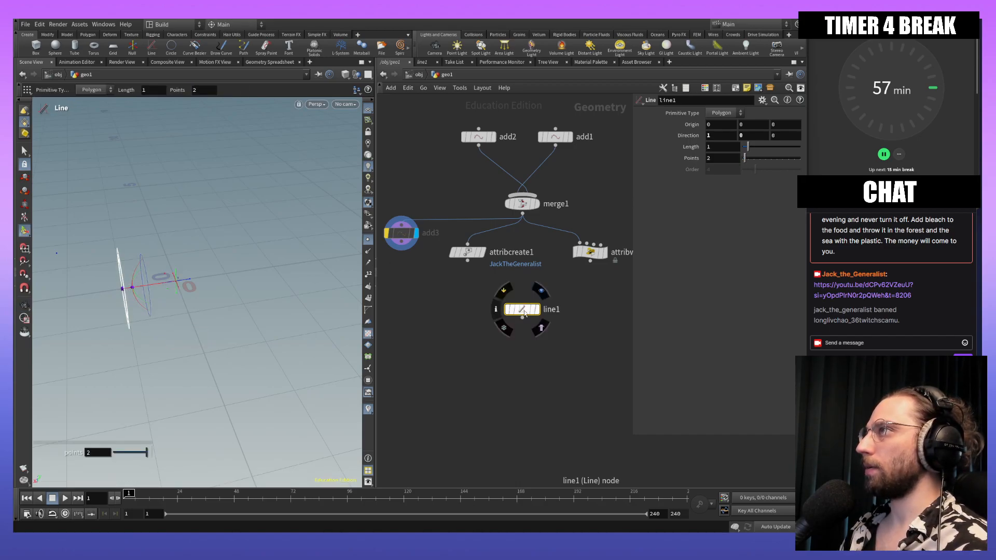
Step: Set the line's length to 50
{"action": "mouse_move", "coordinate": [212, 315]}
{"action": "left_mouse_down", "text": "alt"}
{"action": "mouse_move", "coordinate": [107, 316]}
{"action": "mouse_move", "coordinate": [222, 317]}
{"action": "left_mouse_up", "text": "alt"}
{"action": "middle_click_drag", "start_coordinate": [223, 318], "coordinate": [293, 312], "text": "alt"}
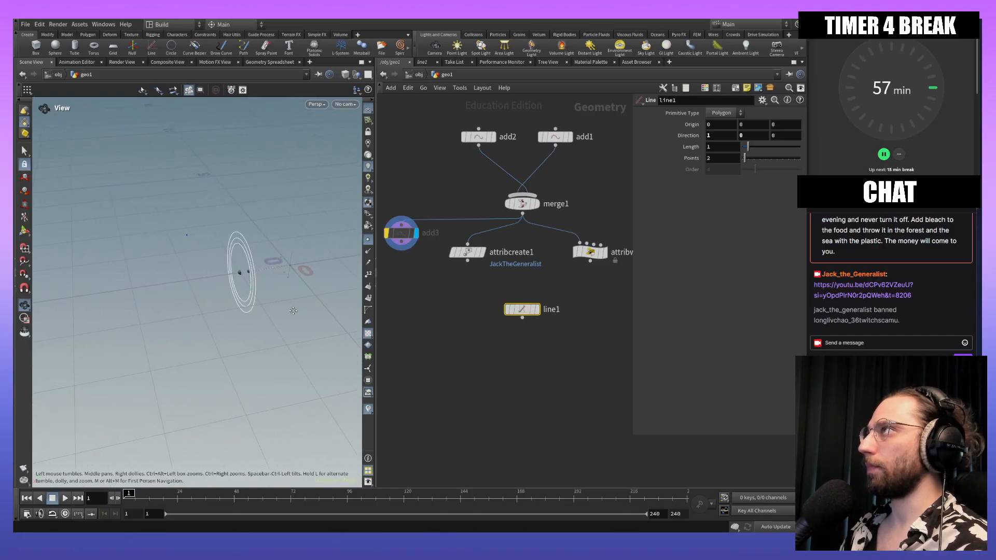
{"action": "right_click_drag", "start_coordinate": [233, 294], "coordinate": [234, 333], "text": "alt"}
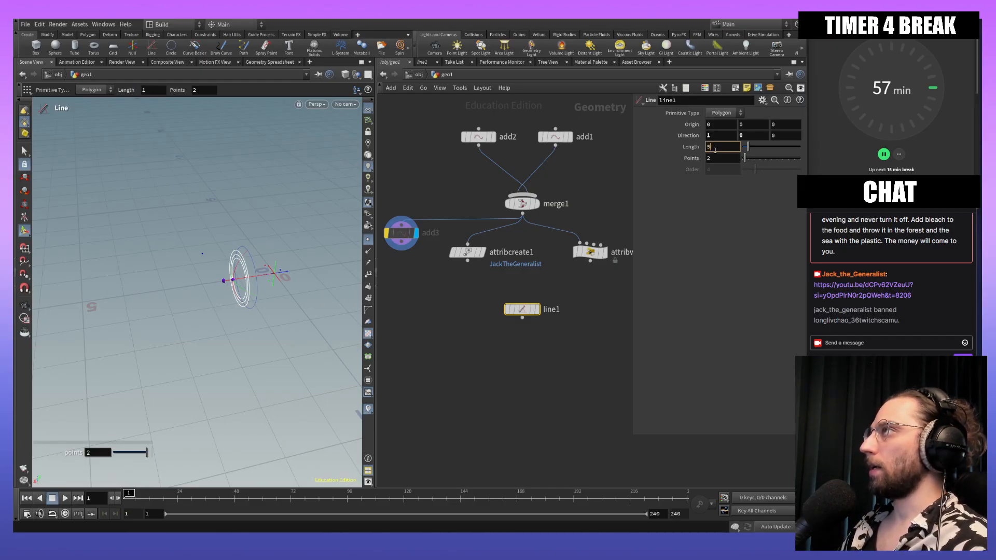
{"action": "key", "text": "Return"}
{"action": "left_click_drag", "start_coordinate": [247, 367], "coordinate": [167, 312], "text": "alt"}
{"action": "middle_click_drag", "start_coordinate": [167, 312], "coordinate": [311, 329], "text": "alt"}
{"action": "left_click_drag", "start_coordinate": [311, 329], "coordinate": [206, 322], "text": "alt"}
{"action": "mouse_move", "coordinate": [213, 265]}
{"action": "left_mouse_down"}
{"action": "mouse_move", "coordinate": [229, 258]}
{"action": "mouse_move", "coordinate": [200, 278]}
{"action": "mouse_move", "coordinate": [187, 273]}
{"action": "mouse_move", "coordinate": [205, 279]}
{"action": "left_mouse_up"}
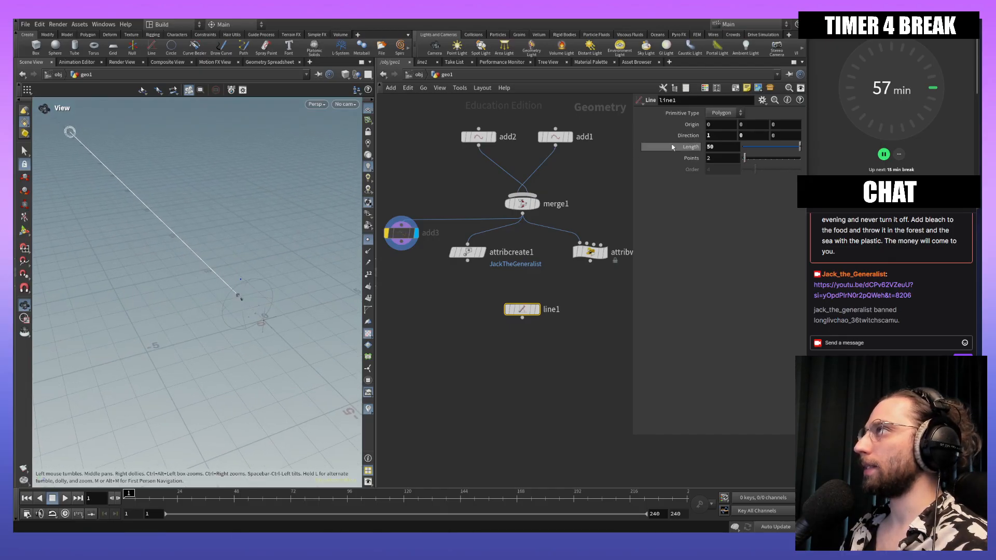
{"action": "key", "text": "Return"}
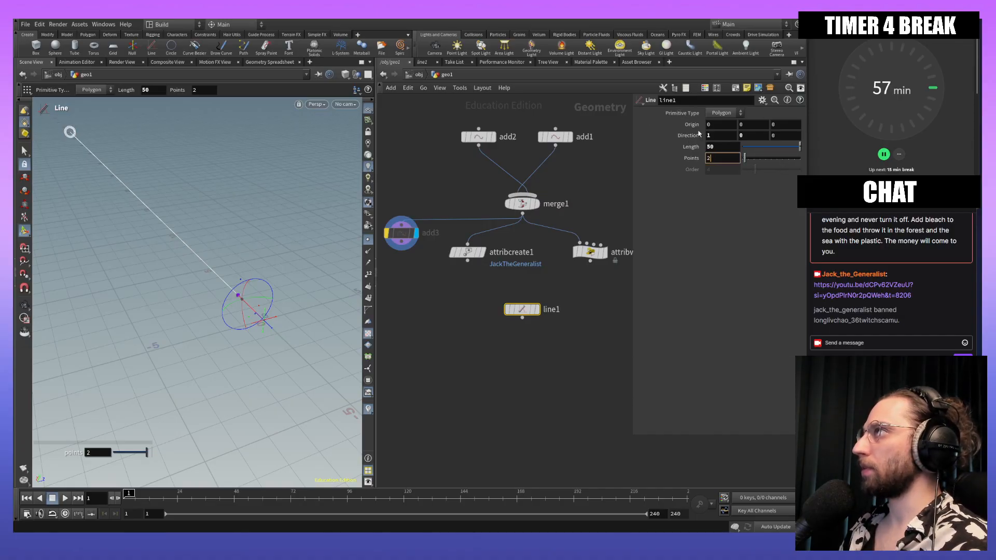
Step: Set the line's number of points to 50 and turn on the display of its points in the viewport
{"action": "left_click", "coordinate": [718, 159]}
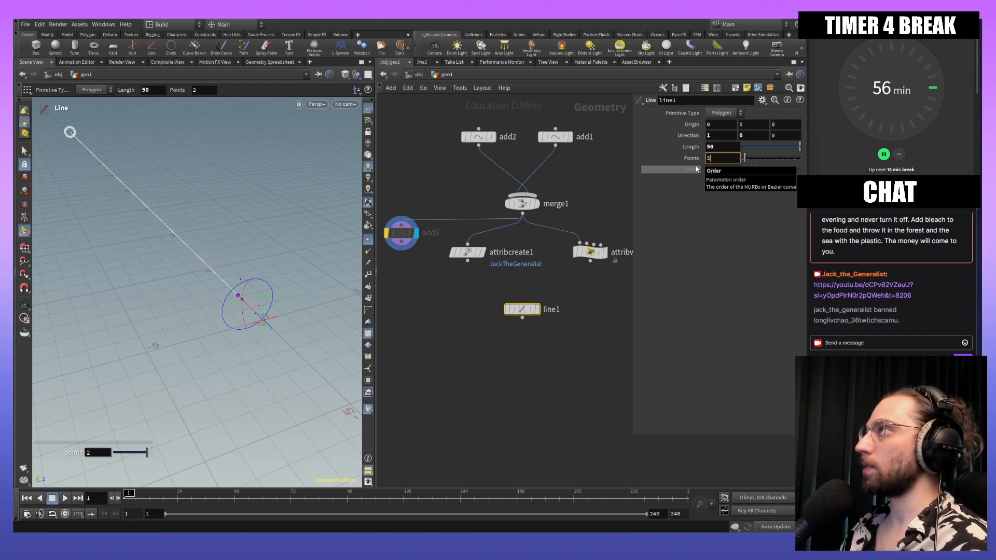
{"action": "key", "text": "Return"}
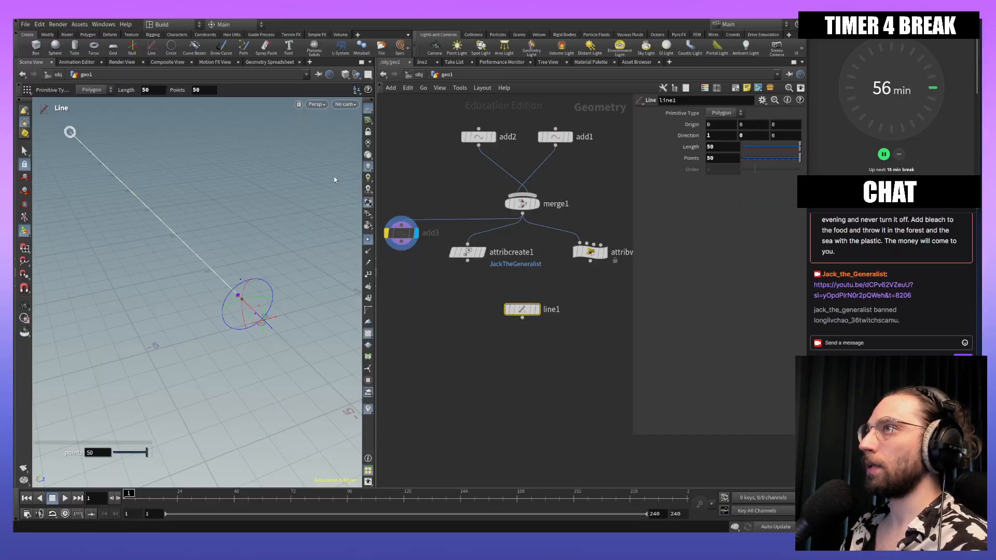
{"action": "left_click_drag", "start_coordinate": [268, 332], "coordinate": [192, 315], "text": "alt"}
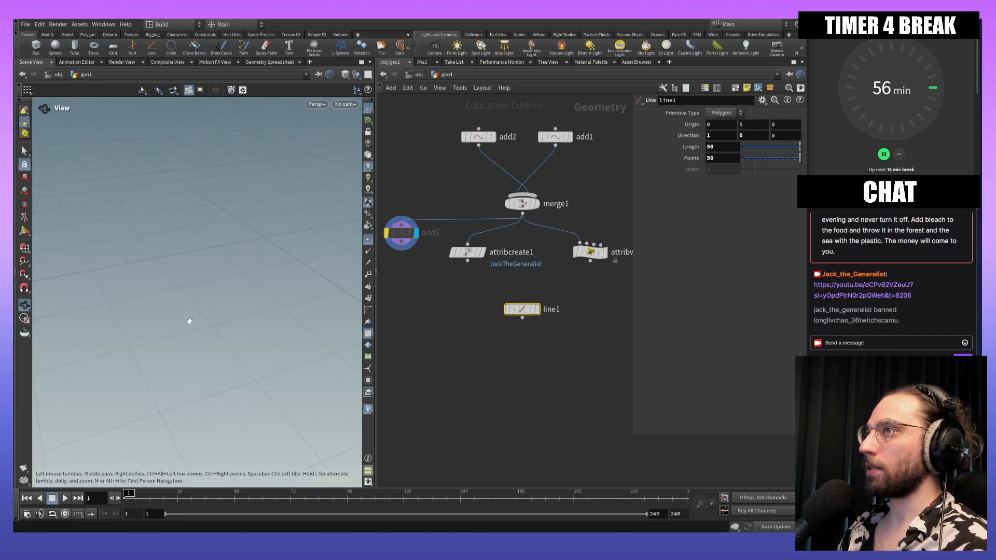
{"action": "left_click_drag", "start_coordinate": [175, 360], "coordinate": [268, 319], "text": "alt"}
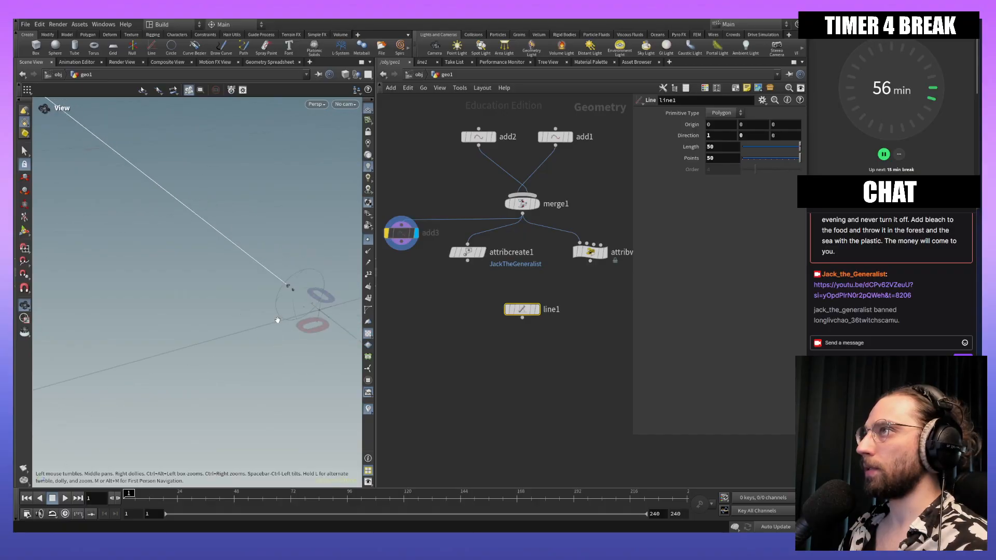
{"action": "key", "text": "Return"}
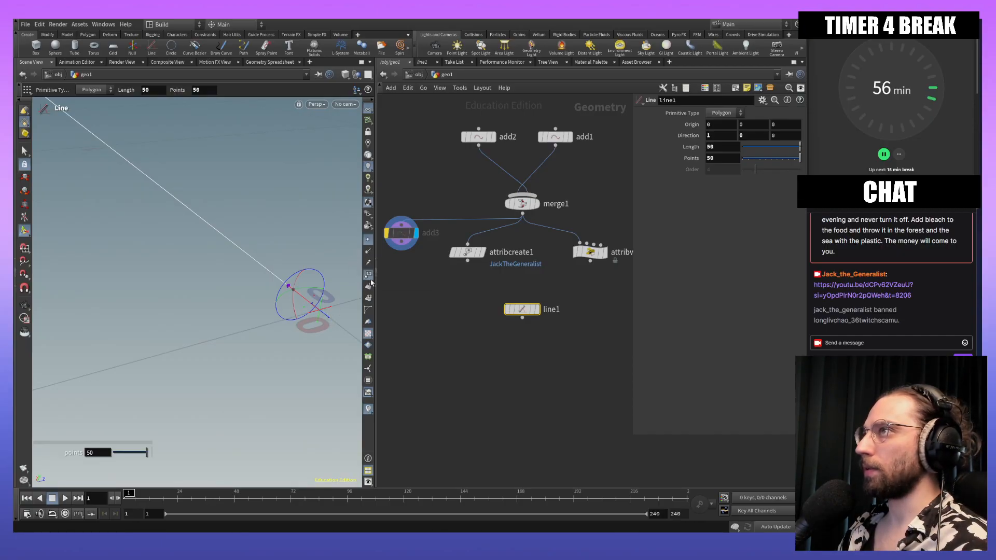
{"action": "key", "text": "Escape"}
{"action": "key", "text": "Return"}
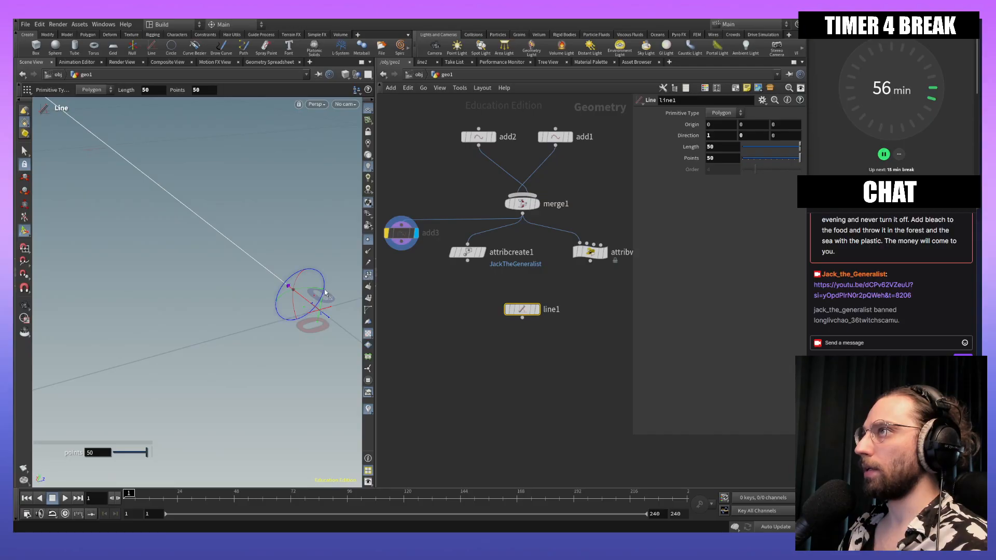
{"action": "key", "text": "Escape"}
{"action": "scroll", "coordinate": [289, 324], "scroll_direction": "up", "scroll_amount": 5}
{"action": "mouse_move", "coordinate": [289, 323]}
{"action": "left_mouse_down"}
{"action": "mouse_move", "coordinate": [294, 351]}
{"action": "mouse_move", "coordinate": [291, 313]}
{"action": "left_mouse_up"}
{"action": "right_click_drag", "start_coordinate": [291, 313], "coordinate": [298, 396]}
{"action": "middle_click_drag", "start_coordinate": [299, 394], "coordinate": [250, 351], "text": "alt"}
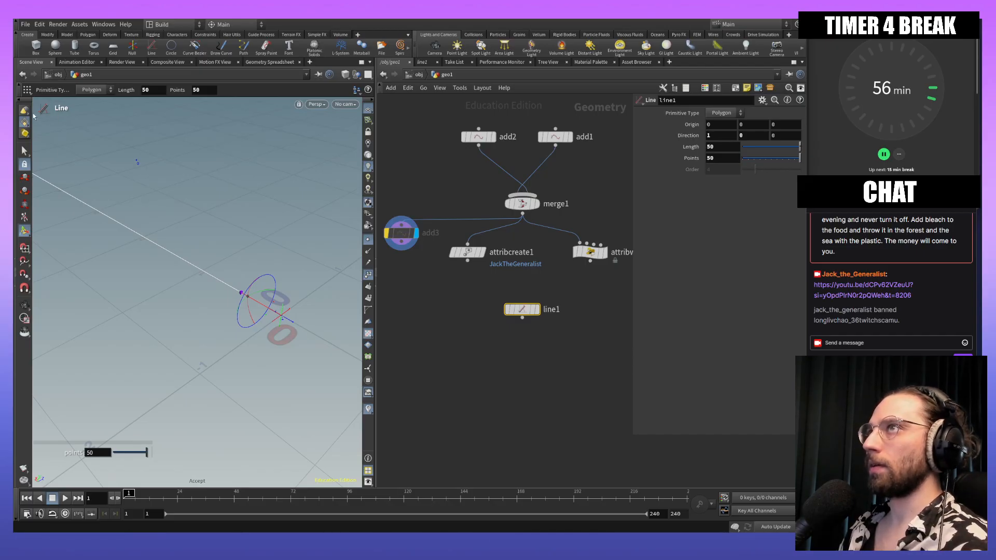
Step: Switch the viewport to point selection and select the line1 node inside the geo1 network
{"action": "key", "text": "u"}
{"action": "key", "text": "2"}
{"action": "key", "text": "Escape"}
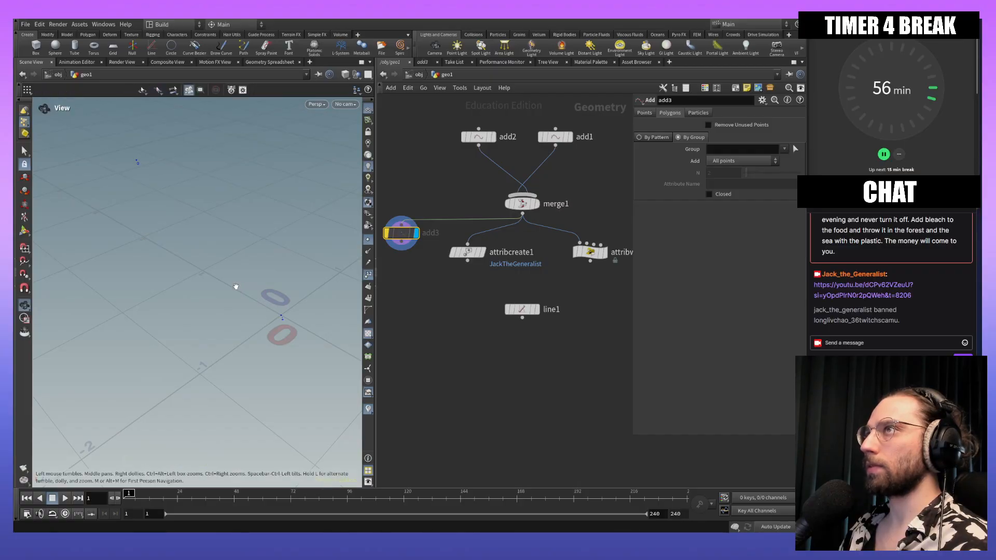
{"action": "left_click", "coordinate": [522, 310]}
{"action": "left_click_drag", "start_coordinate": [291, 309], "coordinate": [261, 328], "text": "alt"}
{"action": "key", "text": "s"}
{"action": "key", "text": "u"}
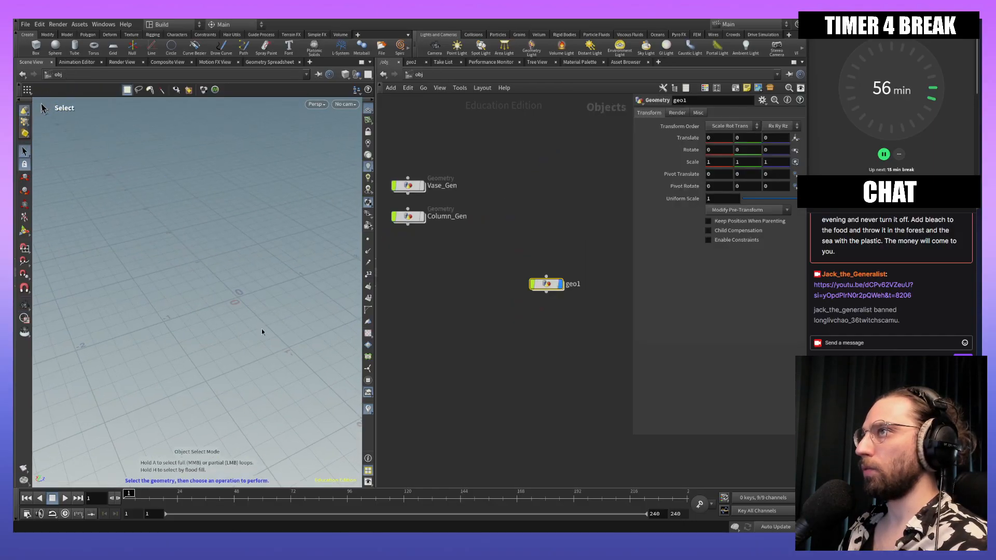
{"action": "key", "text": "i"}
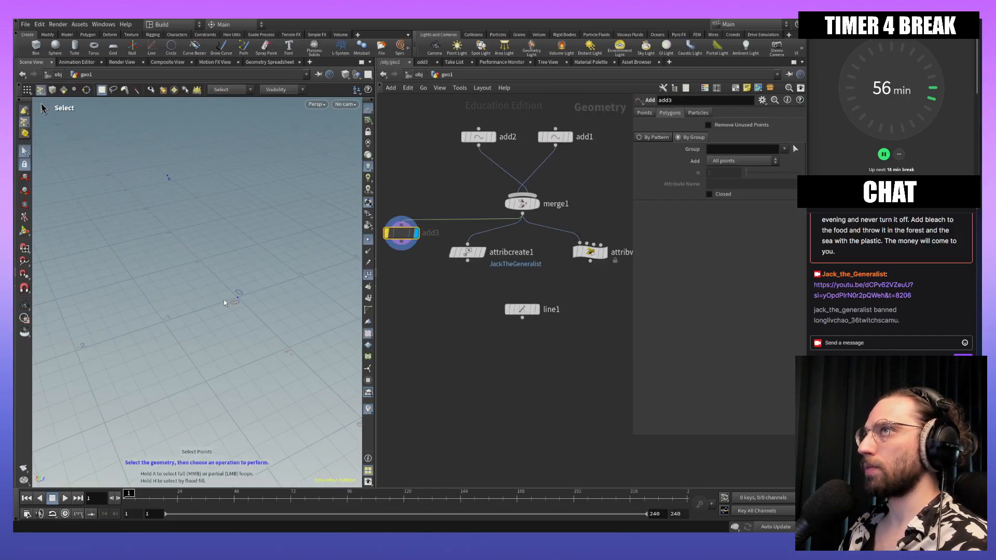
{"action": "left_click", "coordinate": [524, 310]}
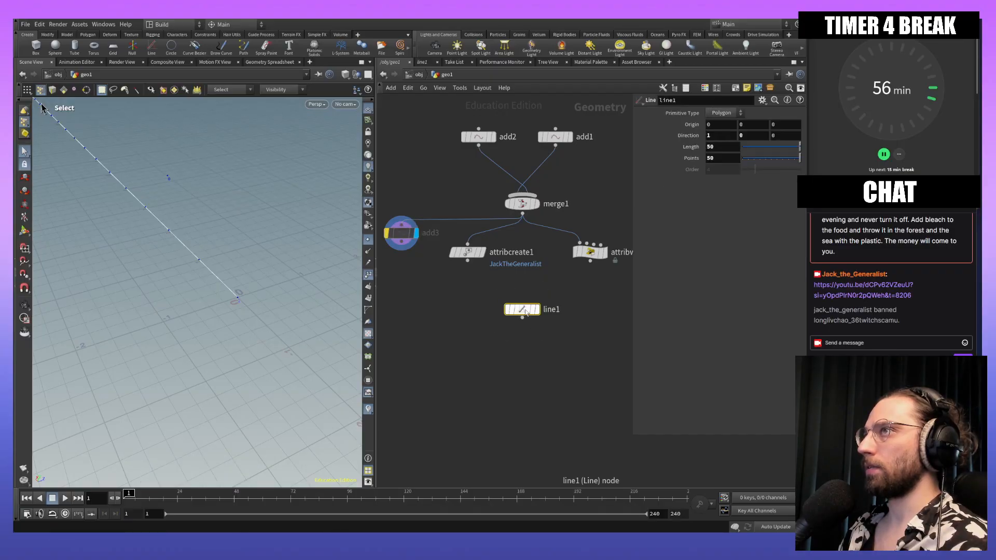
{"action": "key", "text": "Escape"}
{"action": "left_click_drag", "start_coordinate": [182, 218], "coordinate": [217, 286]}
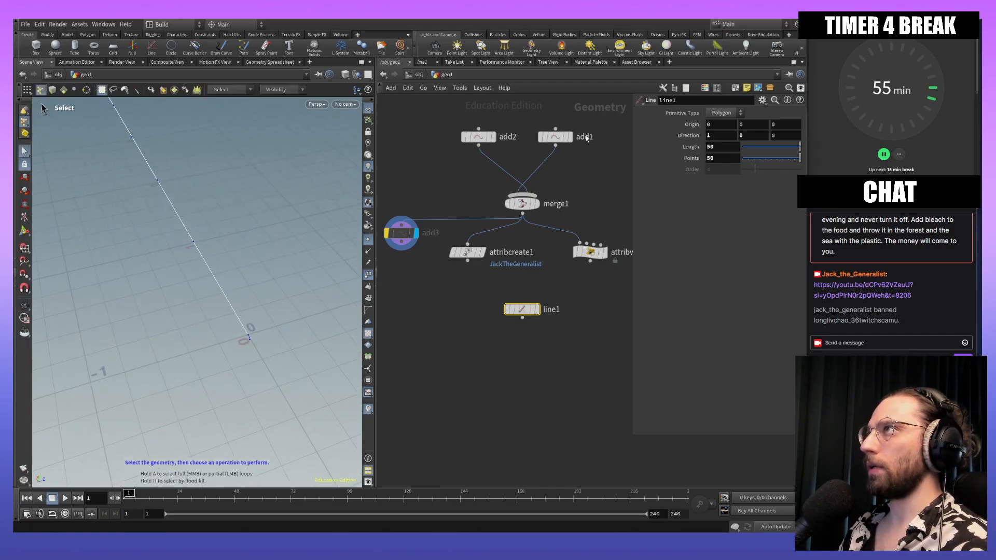
Step: Set the display flag on the line1 node so the viewport outputs only the line
{"action": "left_click", "coordinate": [570, 138]}
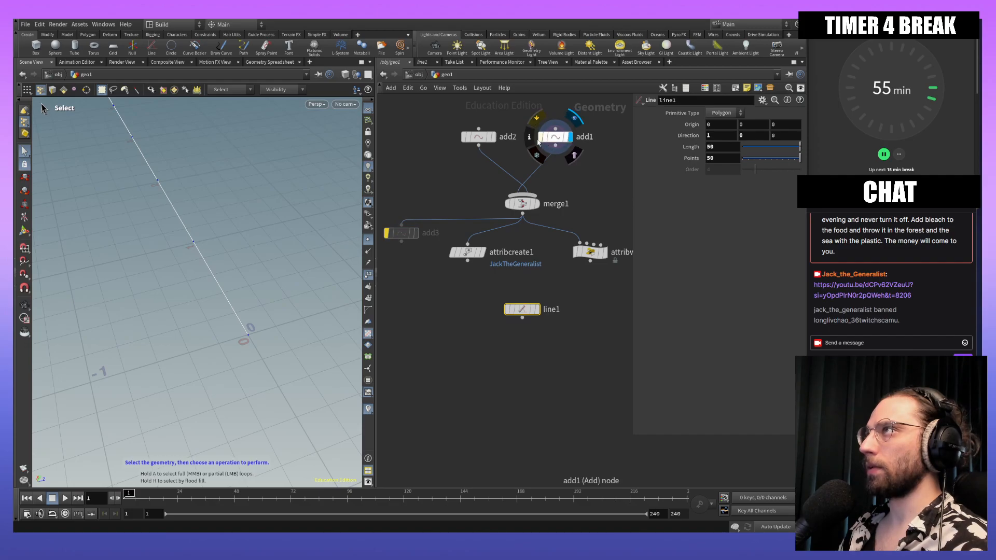
{"action": "left_click", "coordinate": [493, 138]}
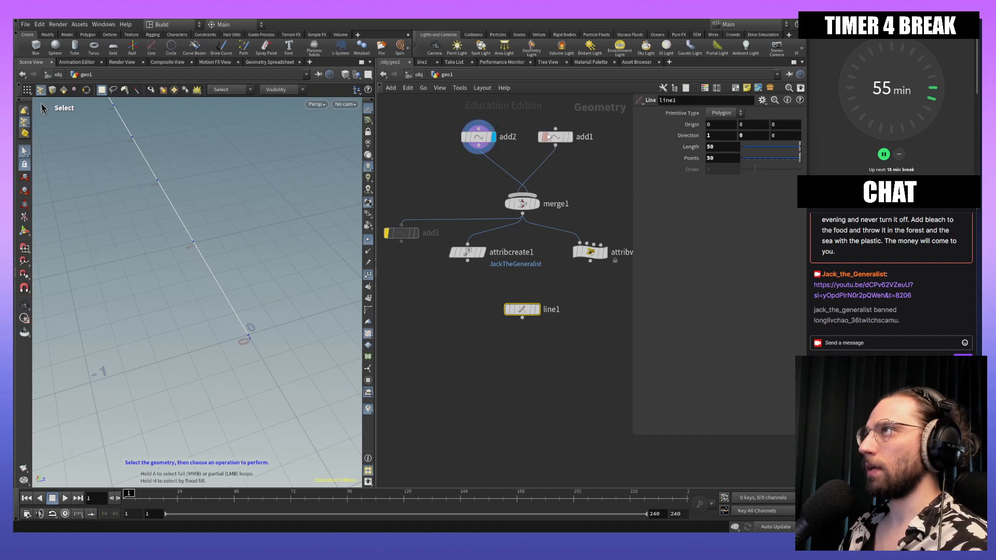
{"action": "left_click", "coordinate": [569, 138]}
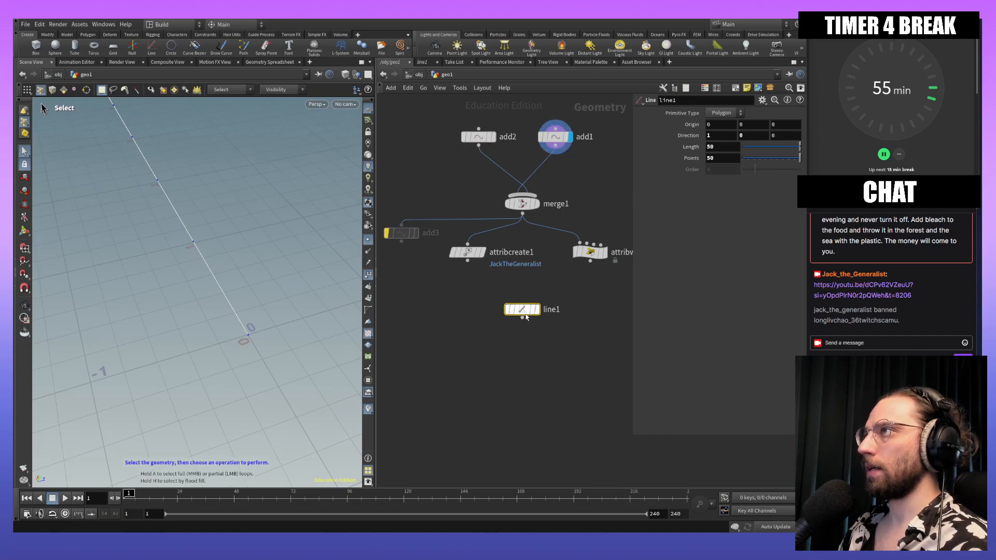
{"action": "left_click", "coordinate": [537, 310]}
{"action": "key", "text": "Escape"}
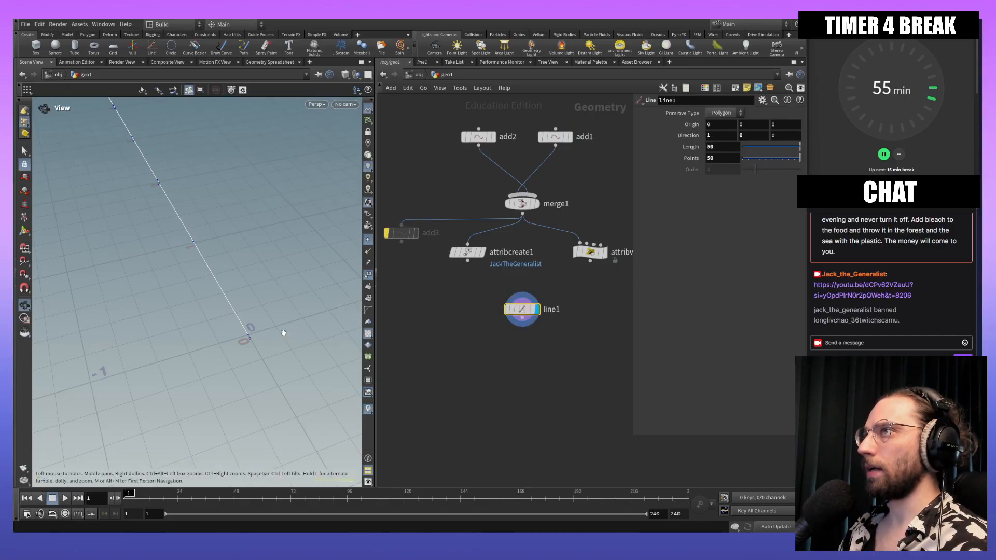
Step: Examine the points along the line from the origin to its far end
{"action": "left_click_drag", "start_coordinate": [284, 333], "coordinate": [250, 282]}
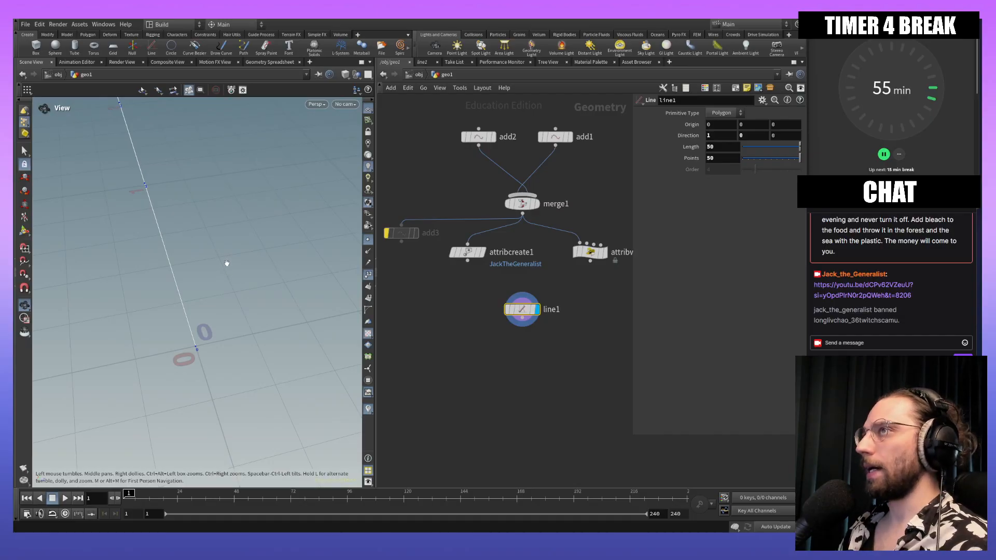
{"action": "middle_click_drag", "start_coordinate": [240, 291], "coordinate": [283, 400]}
{"action": "left_click_drag", "start_coordinate": [282, 400], "coordinate": [299, 387]}
{"action": "middle_click_drag", "start_coordinate": [298, 387], "coordinate": [851, 485]}
{"action": "middle_click_drag", "start_coordinate": [63, 189], "coordinate": [331, 372]}
{"action": "middle_click_drag", "start_coordinate": [140, 278], "coordinate": [311, 294]}
{"action": "right_click_drag", "start_coordinate": [198, 307], "coordinate": [156, 205]}
{"action": "middle_click_drag", "start_coordinate": [156, 204], "coordinate": [133, 367]}
{"action": "right_click_drag", "start_coordinate": [134, 367], "coordinate": [136, 328]}
{"action": "scroll", "coordinate": [136, 331], "scroll_direction": "down", "scroll_amount": 5}
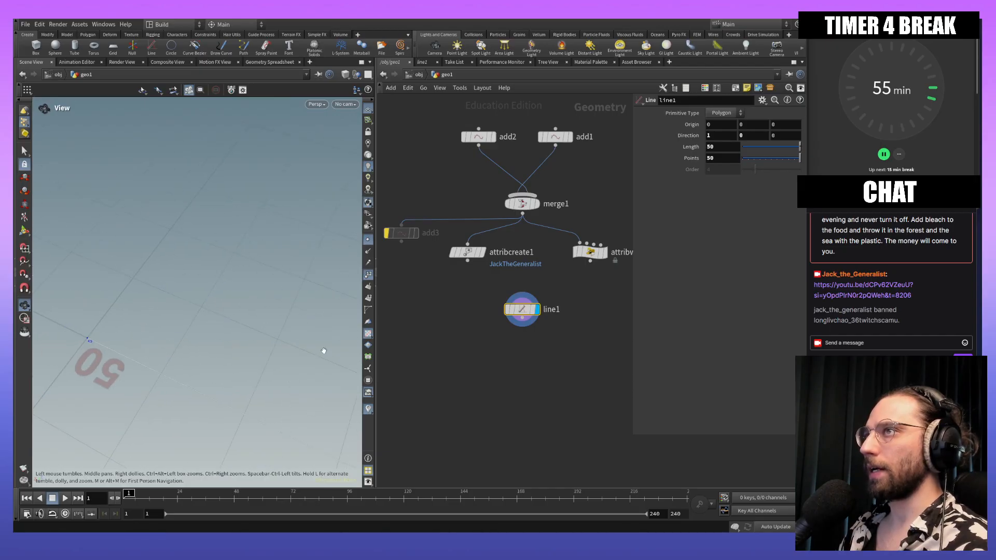
Step: Open line1's geometry spreadsheet and review the position values of its points from first to last
{"action": "key", "text": "s"}
{"action": "right_click", "coordinate": [522, 310]}
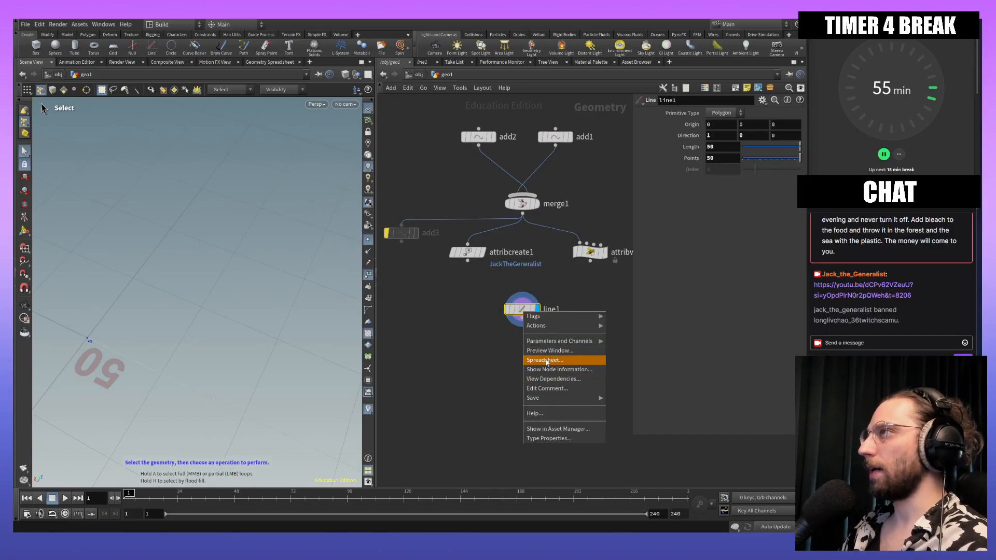
{"action": "left_click", "coordinate": [546, 360]}
{"action": "scroll", "coordinate": [319, 318], "scroll_direction": "down", "scroll_amount": 4}
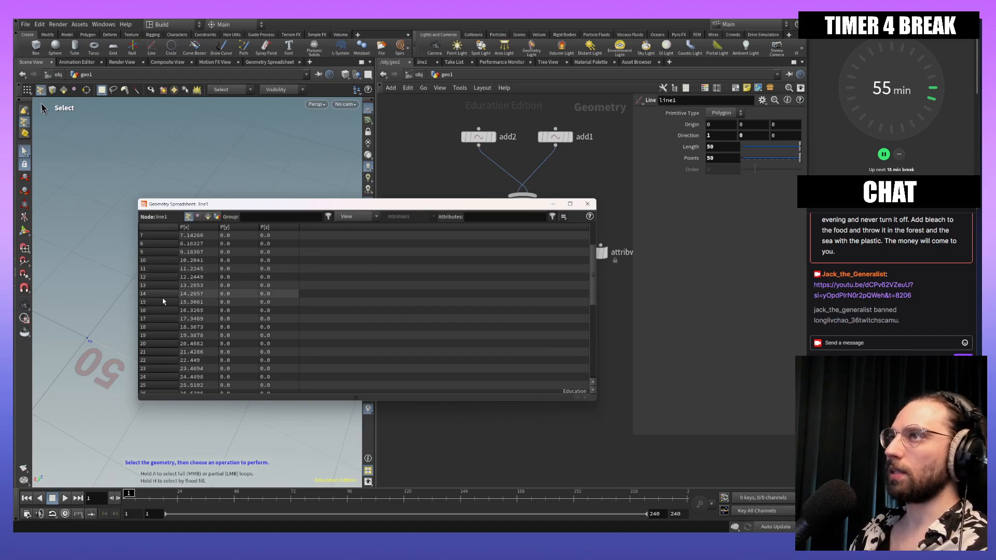
{"action": "scroll", "coordinate": [163, 349], "scroll_direction": "down", "scroll_amount": 6}
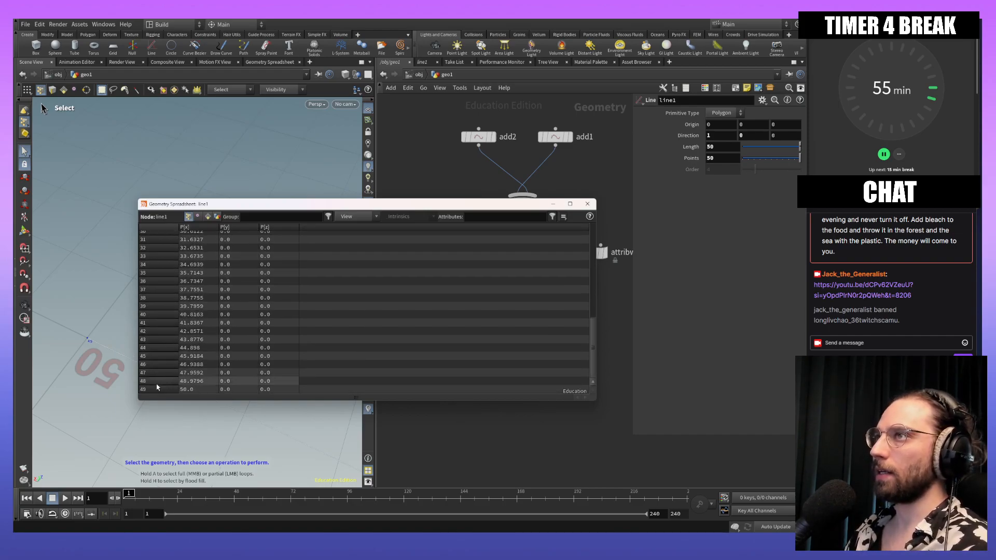
{"action": "scroll", "coordinate": [218, 353], "scroll_direction": "up", "scroll_amount": 9}
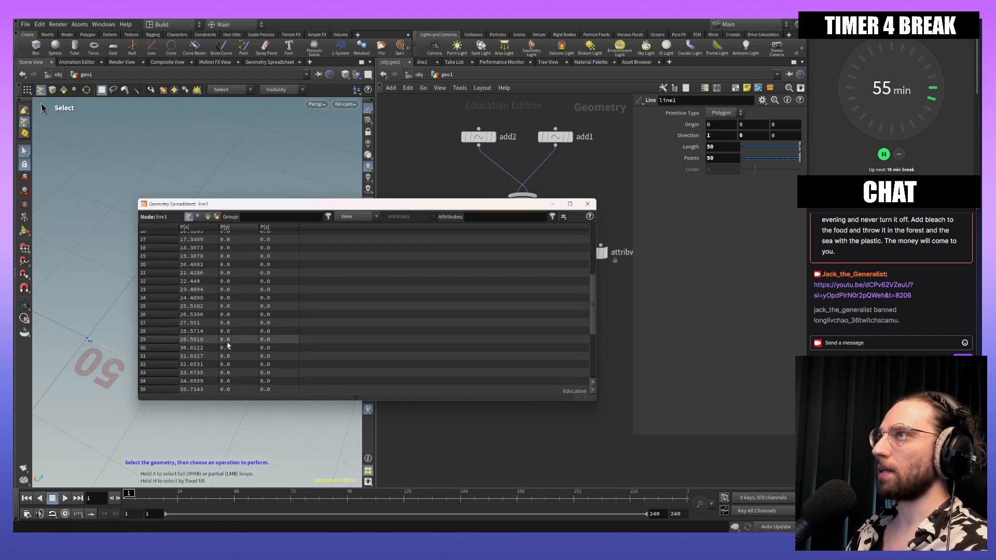
{"action": "scroll", "coordinate": [208, 267], "scroll_direction": "up", "scroll_amount": 1}
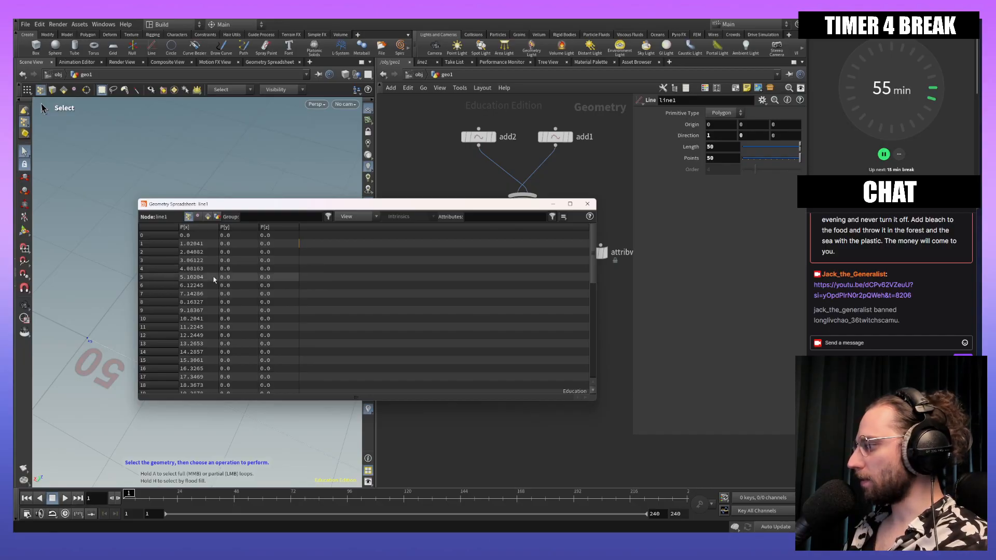
{"action": "mouse_move", "coordinate": [203, 431]}
{"action": "right_mouse_down", "text": "alt"}
{"action": "mouse_move", "coordinate": [189, 421]}
{"action": "mouse_move", "coordinate": [211, 442]}
{"action": "right_mouse_up", "text": "alt"}
{"action": "left_click", "coordinate": [590, 205]}
Step: Inspect the numbered points along the whole line from farther away in the viewport
{"action": "right_click_drag", "start_coordinate": [296, 347], "coordinate": [306, 367], "text": "alt"}
{"action": "middle_click_drag", "start_coordinate": [306, 367], "coordinate": [239, 330], "text": "alt"}
{"action": "middle_click_drag", "start_coordinate": [312, 313], "coordinate": [249, 290], "text": "alt"}
{"action": "middle_click_drag", "start_coordinate": [321, 384], "coordinate": [216, 331], "text": "alt"}
{"action": "middle_click_drag", "start_coordinate": [303, 360], "coordinate": [178, 295], "text": "alt"}
{"action": "right_click_drag", "start_coordinate": [178, 295], "coordinate": [279, 434]}
{"action": "right_click_drag", "start_coordinate": [249, 179], "coordinate": [305, 238]}
{"action": "middle_click_drag", "start_coordinate": [305, 242], "coordinate": [152, 271]}
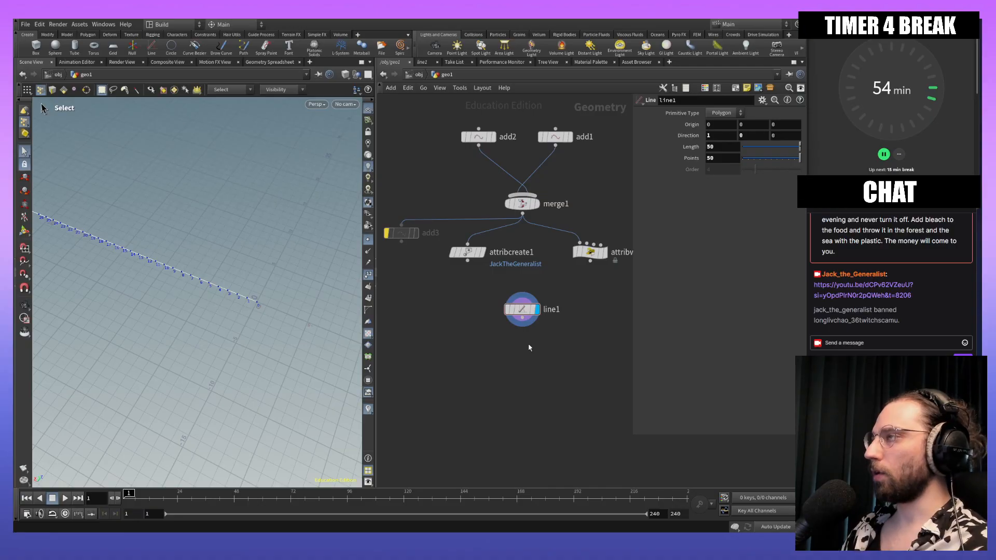
{"action": "key", "text": "Tab"}
{"action": "type", "text": "atra"}
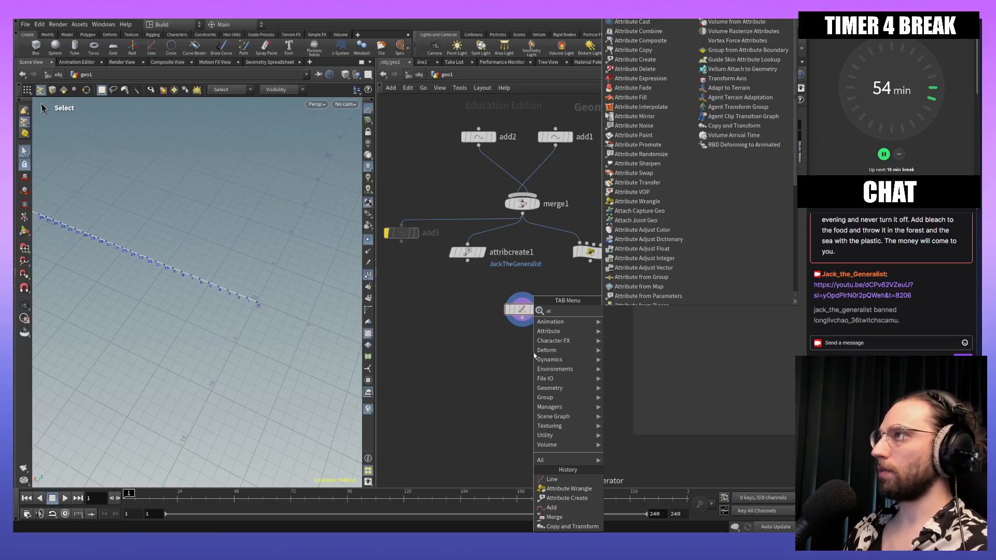
{"action": "key", "text": "Return"}
{"action": "left_click", "coordinate": [535, 356]}
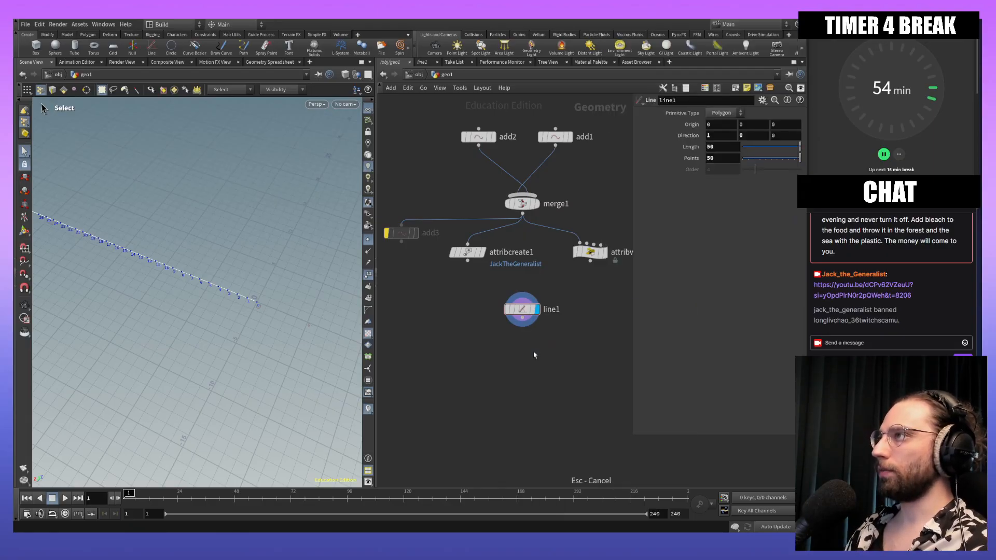
Step: Add an Attribute Wrangle node below line1 in the geo1 network
{"action": "key", "text": "Tab"}
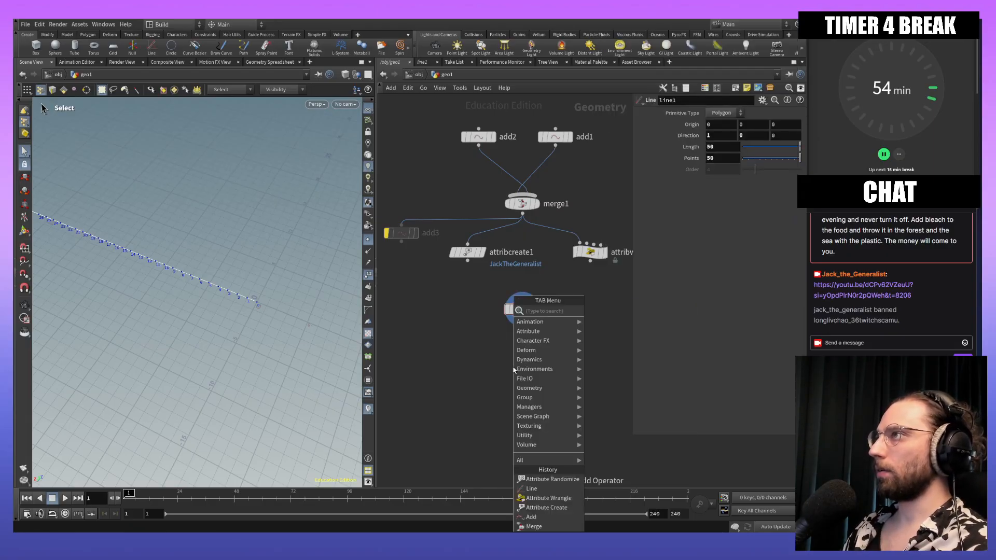
{"action": "type", "text": "ar"}
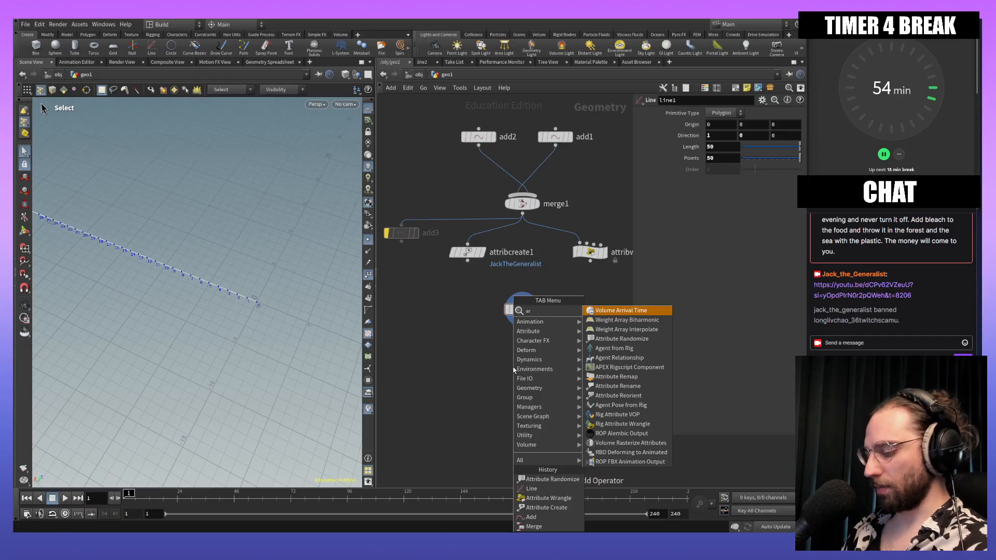
{"action": "key", "text": "BackSpace"}
{"action": "key", "text": "BackSpace"}
{"action": "type", "text": "wra"}
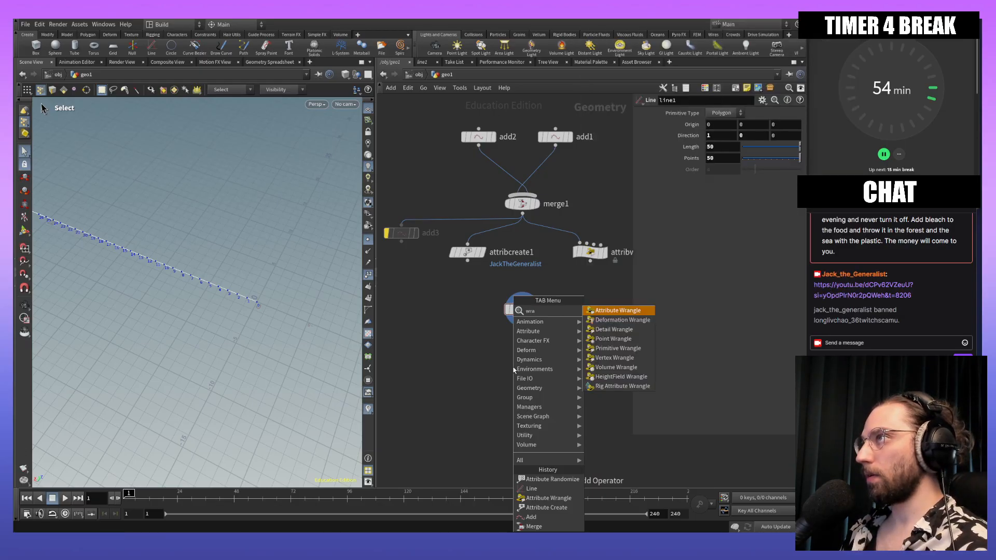
{"action": "type", "text": "ng"}
{"action": "key", "text": "Return"}
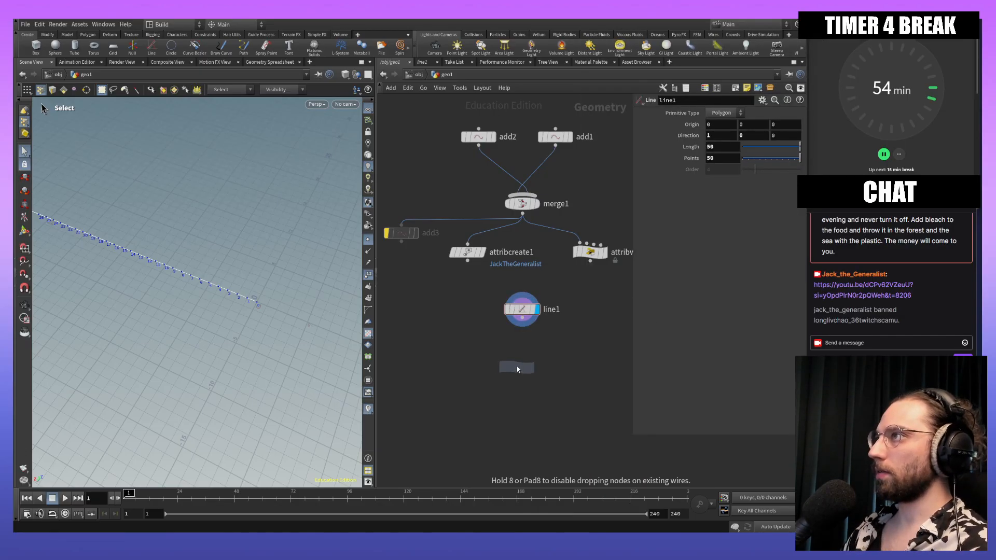
{"action": "left_click", "coordinate": [523, 365]}
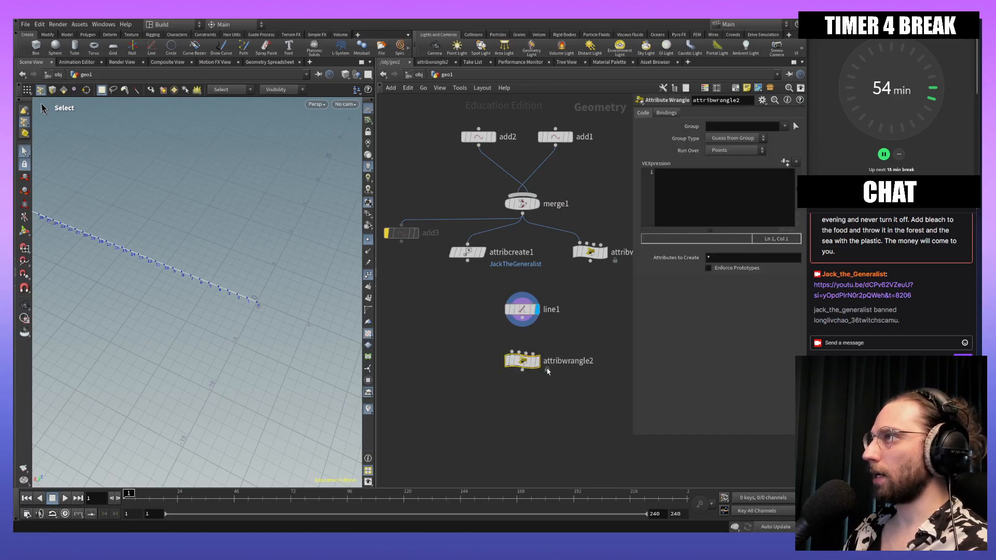
Step: Connect line1's output to the first input of the new Attribute Wrangle
{"action": "scroll", "coordinate": [547, 371], "scroll_direction": "up", "scroll_amount": 2}
{"action": "middle_click_drag", "start_coordinate": [574, 325], "coordinate": [551, 293]}
{"action": "scroll", "coordinate": [558, 301], "scroll_direction": "down", "scroll_amount": 1}
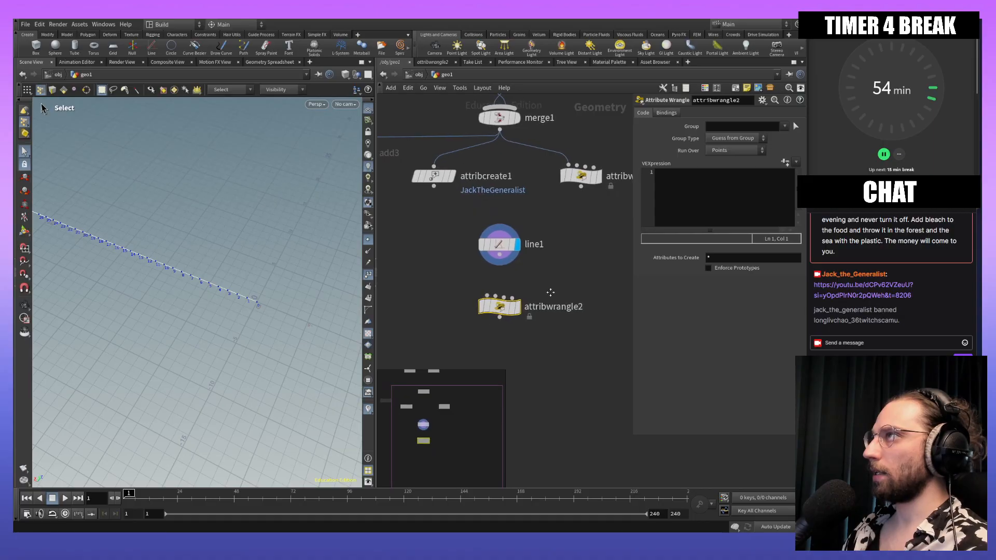
{"action": "left_click_drag", "start_coordinate": [499, 263], "coordinate": [487, 296]}
{"action": "middle_click_drag", "start_coordinate": [572, 256], "coordinate": [555, 270]}
{"action": "left_click", "coordinate": [688, 207]}
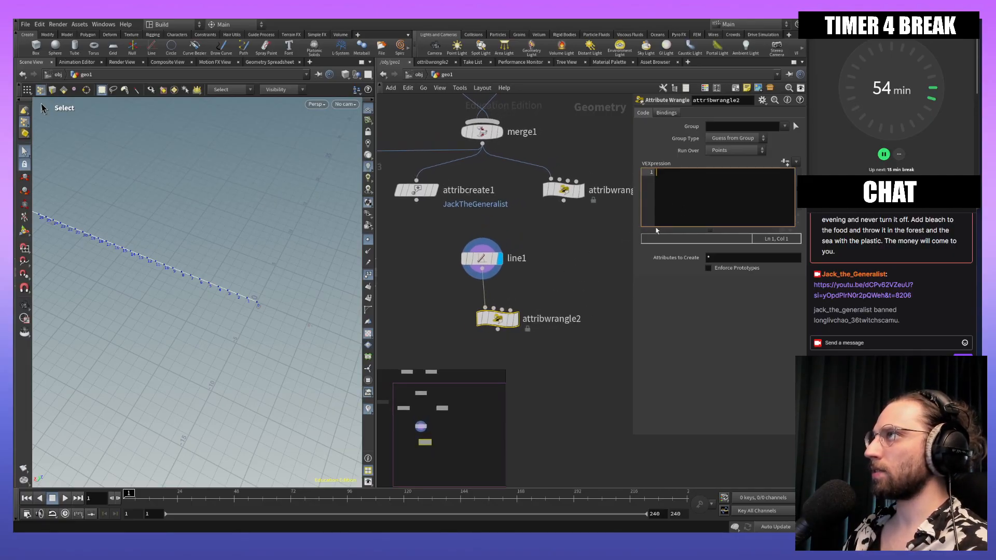
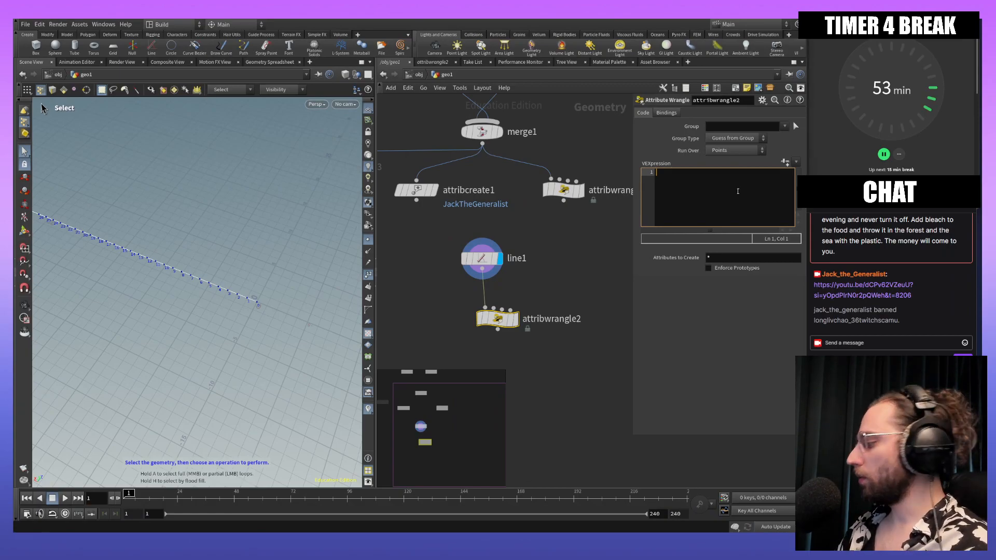
{"action": "type", "text": "f@in"}
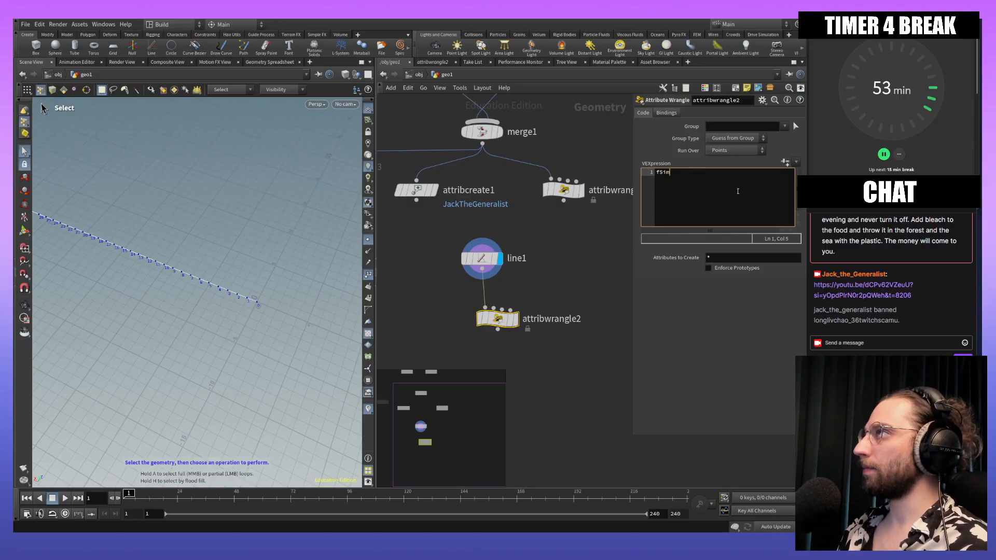
{"action": "type", "text": "e"}
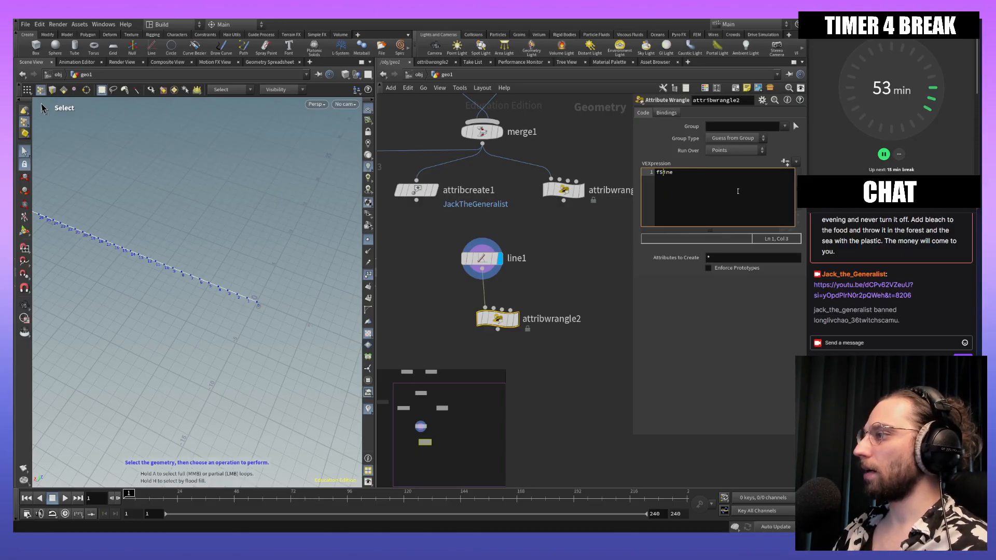
{"action": "type", "text": "@"}
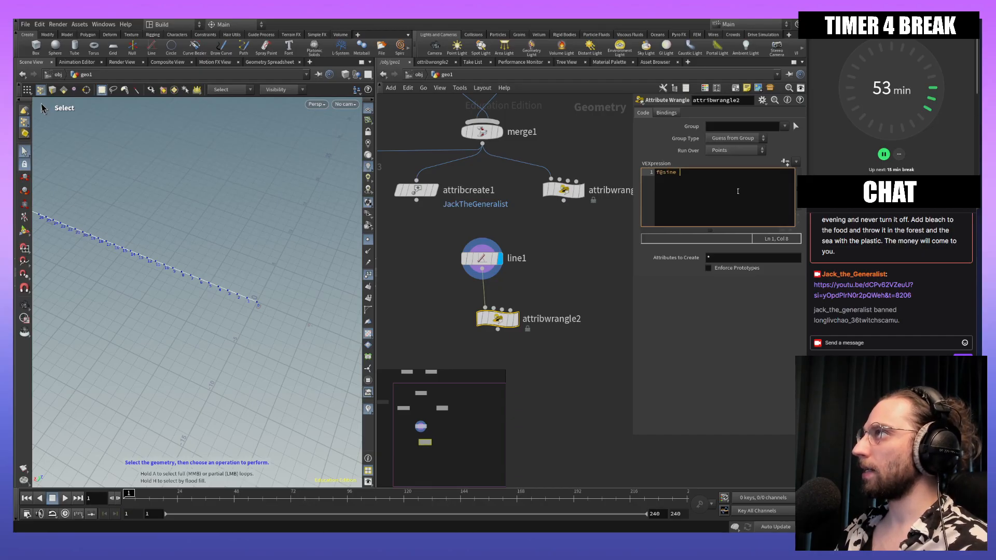
{"action": "type", "text": "= si"}
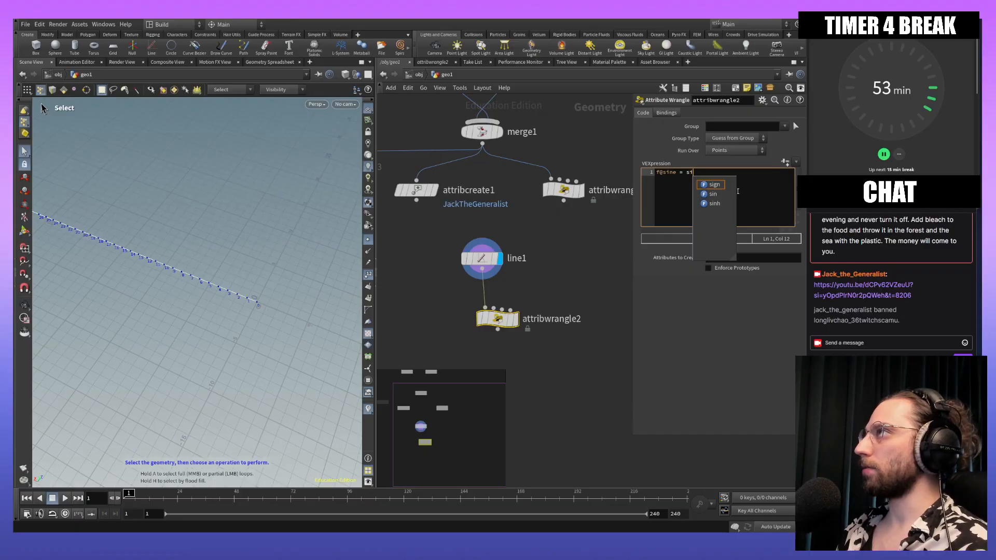
{"action": "type", "text": "n("}
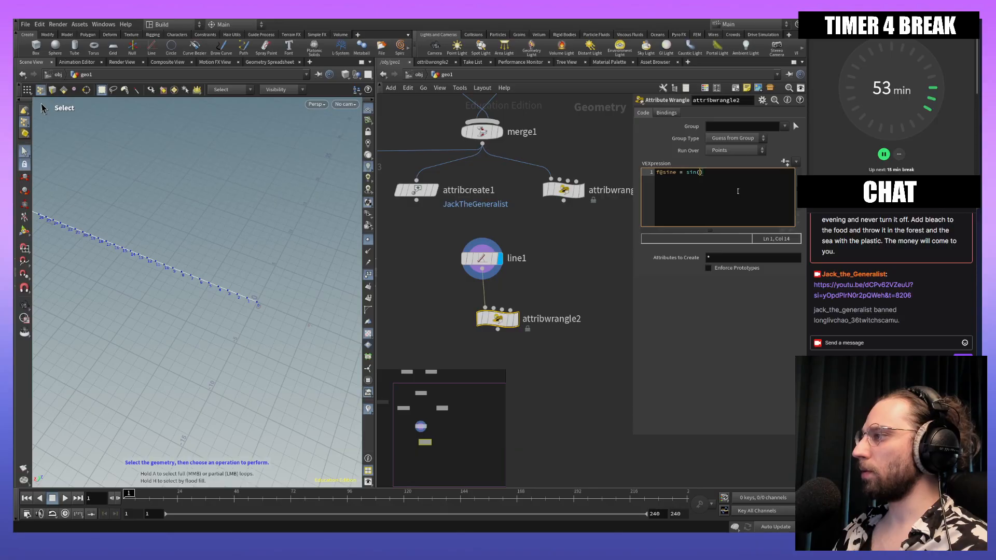
{"action": "type", "text": "@ptnu"}
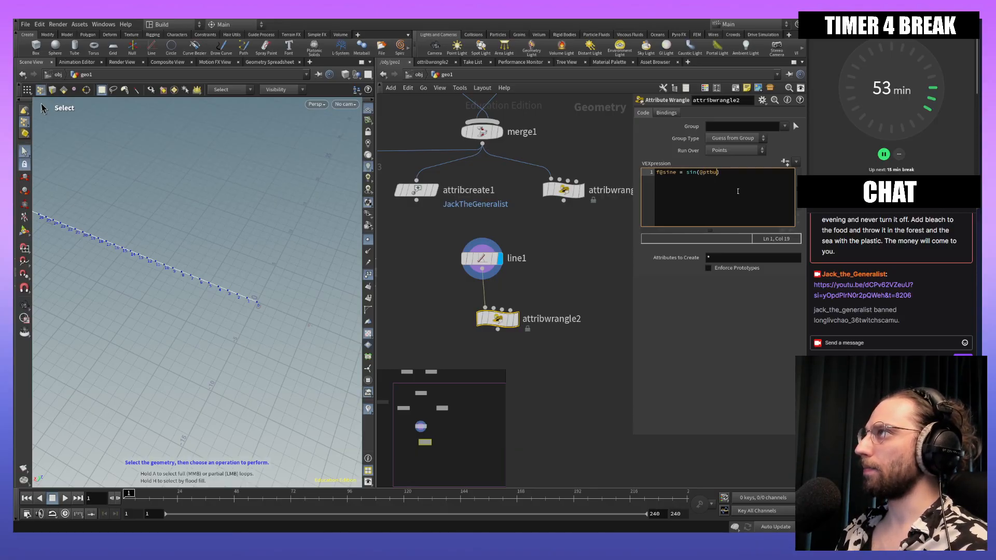
{"action": "type", "text": "m"}
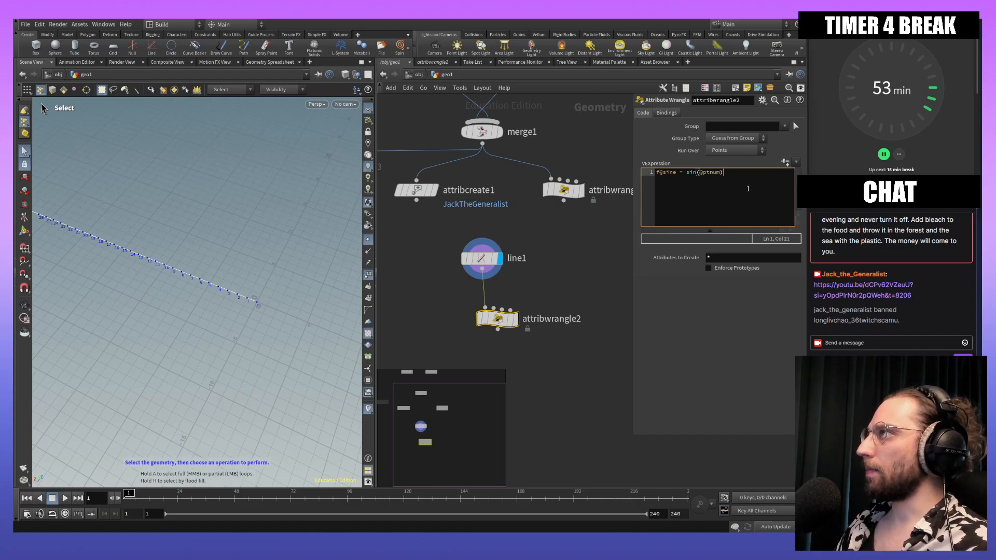
{"action": "middle_click_drag", "start_coordinate": [576, 346], "coordinate": [520, 305]}
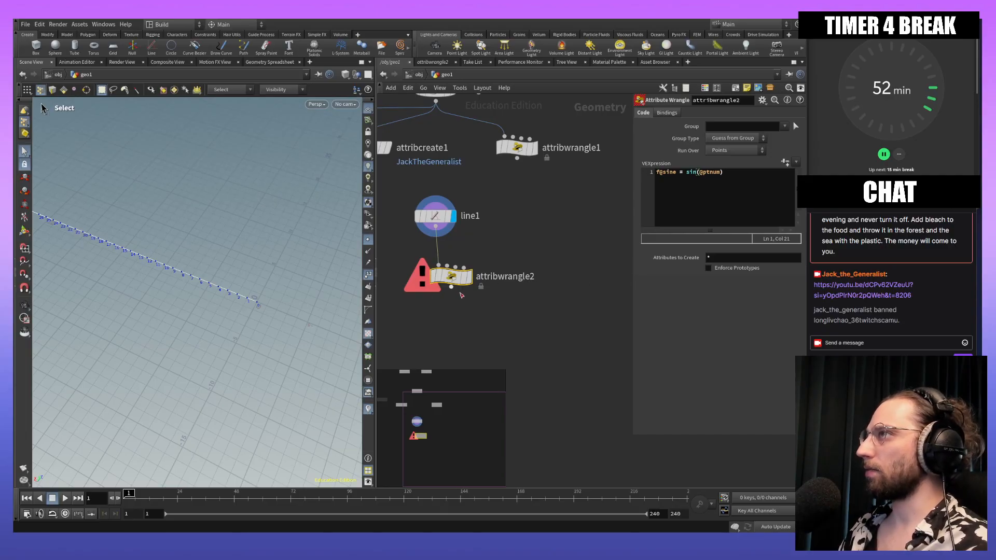
{"action": "left_click", "coordinate": [768, 173]}
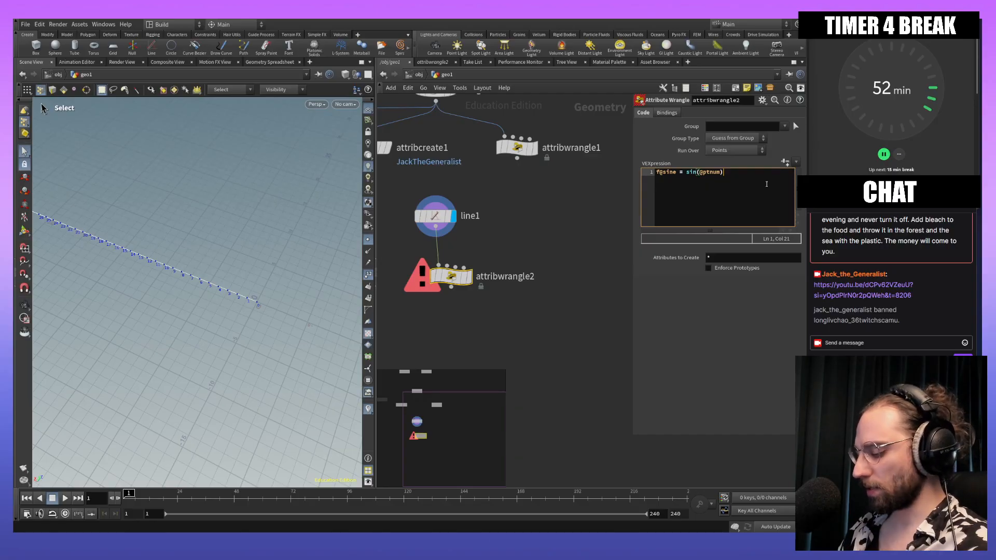
{"action": "type", "text": ";"}
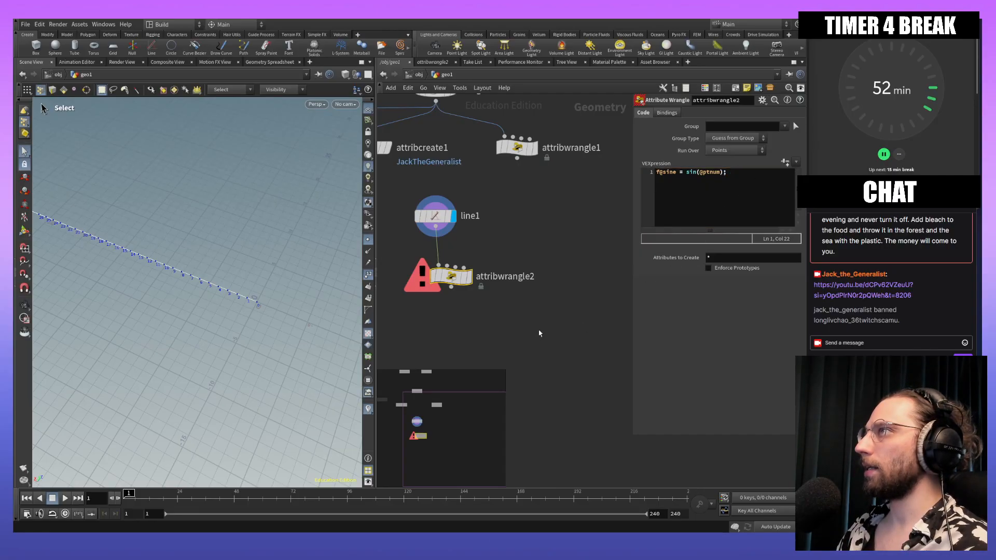
Step: Move attribwrangle2 sideways below line1 to make room for a second branch
{"action": "middle_click_drag", "start_coordinate": [544, 300], "coordinate": [521, 293]}
{"action": "left_click_drag", "start_coordinate": [441, 279], "coordinate": [409, 279]}
{"action": "middle_click_drag", "start_coordinate": [530, 282], "coordinate": [553, 285]}
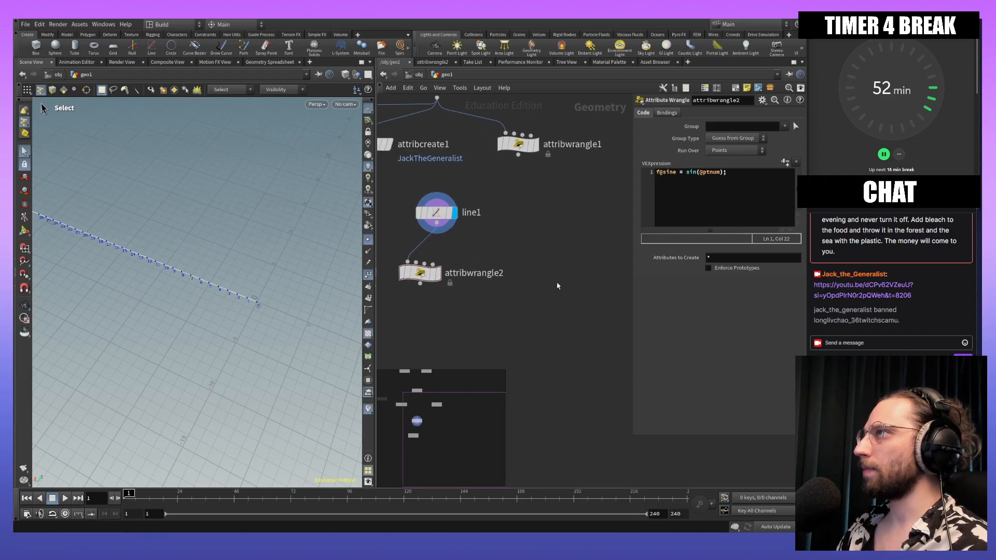
Step: Add a Point VOP node beside attribwrangle2 and connect line1's output to its first input
{"action": "key", "text": "Tab"}
{"action": "key", "text": "Escape"}
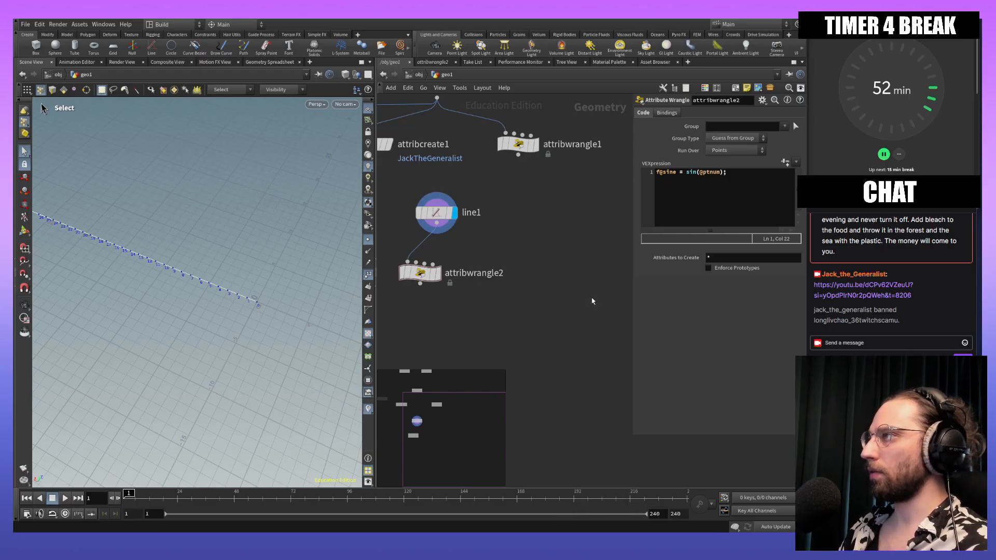
{"action": "key", "text": "Tab"}
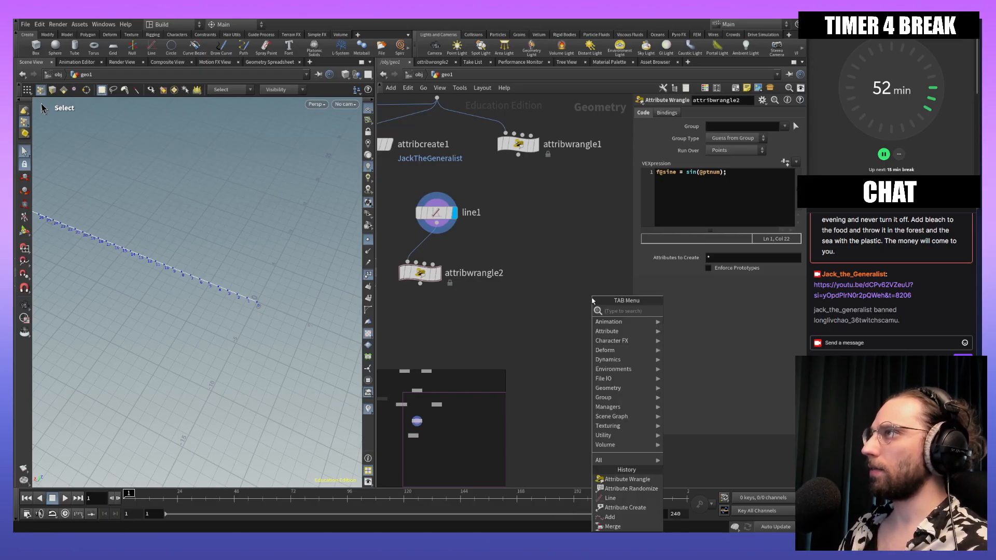
{"action": "type", "text": "pov"}
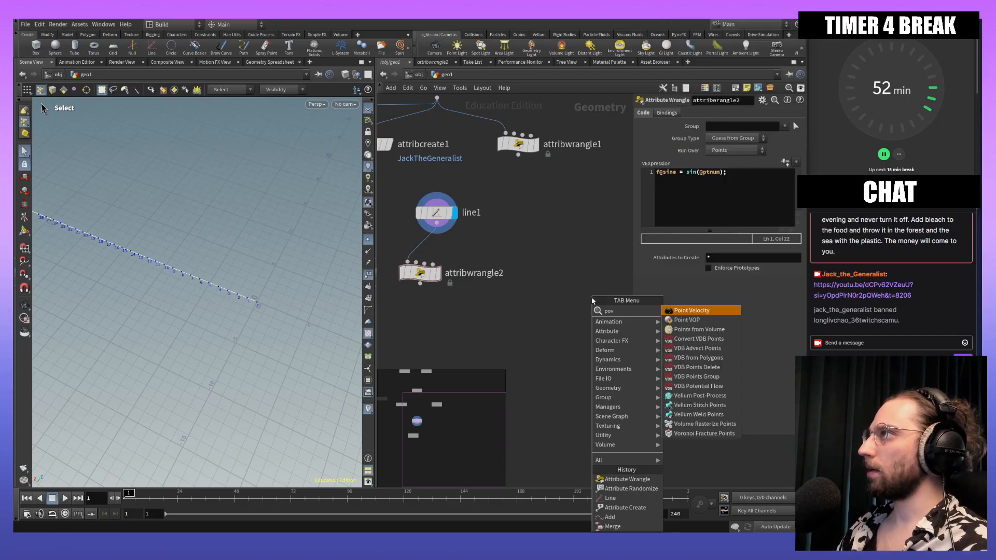
{"action": "key", "text": "Down"}
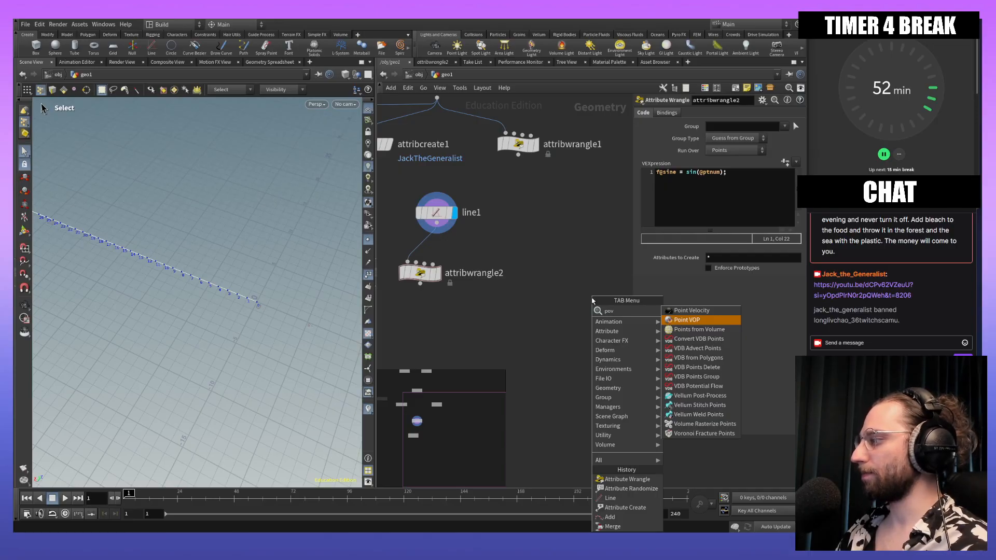
{"action": "key", "text": "Return"}
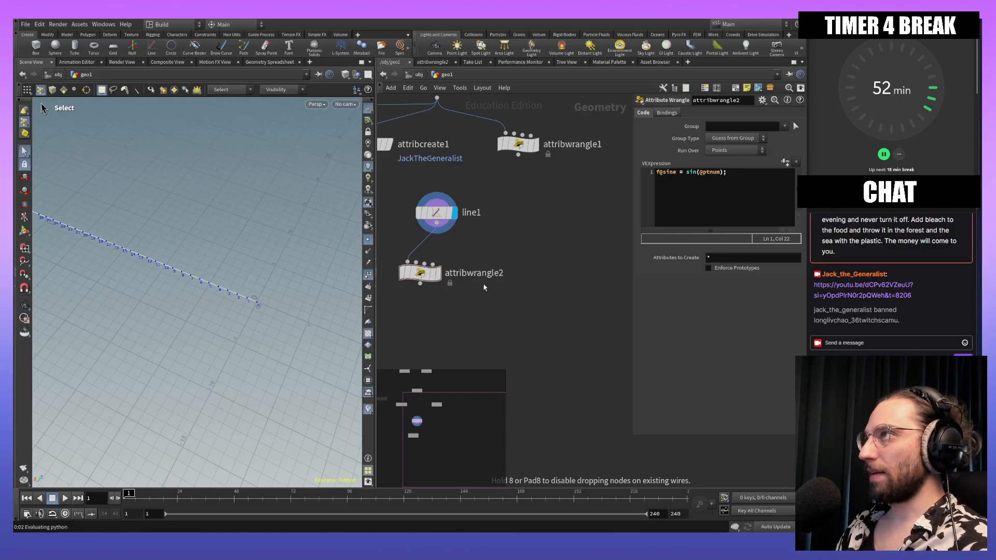
{"action": "left_click", "coordinate": [549, 272]}
{"action": "left_click", "coordinate": [437, 224]}
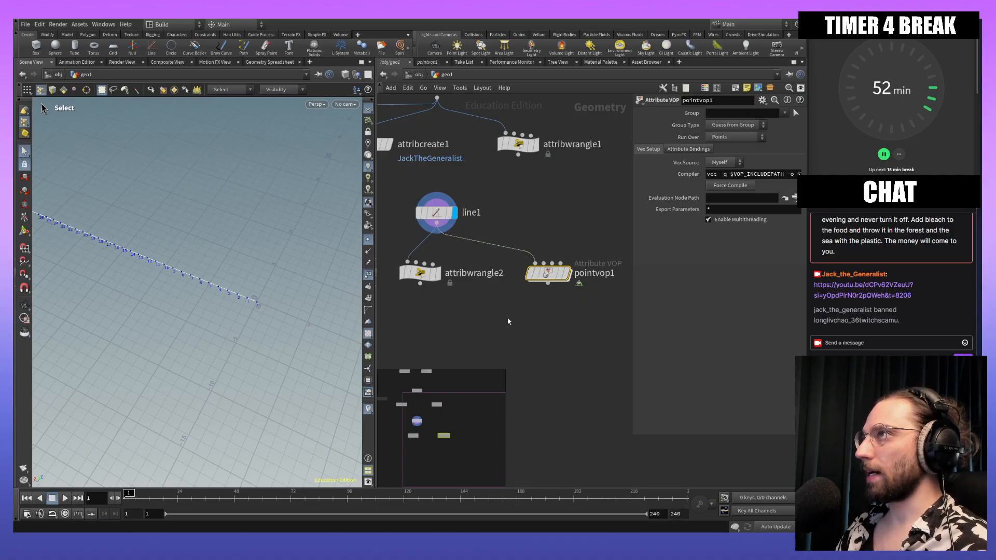
Step: Examine the global parameters, including ptnum, inside the pointvop1 network, and return to the geo1 network
{"action": "double_click", "coordinate": [552, 276]}
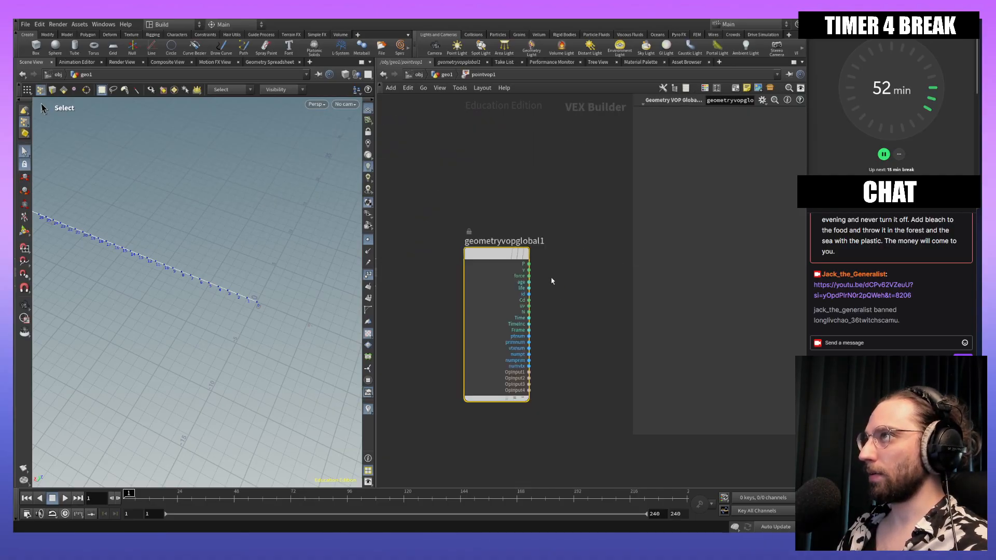
{"action": "scroll", "coordinate": [554, 278], "scroll_direction": "up", "scroll_amount": 2}
{"action": "scroll", "coordinate": [514, 256], "scroll_direction": "up", "scroll_amount": 2}
{"action": "middle_click_drag", "start_coordinate": [558, 292], "coordinate": [626, 248]}
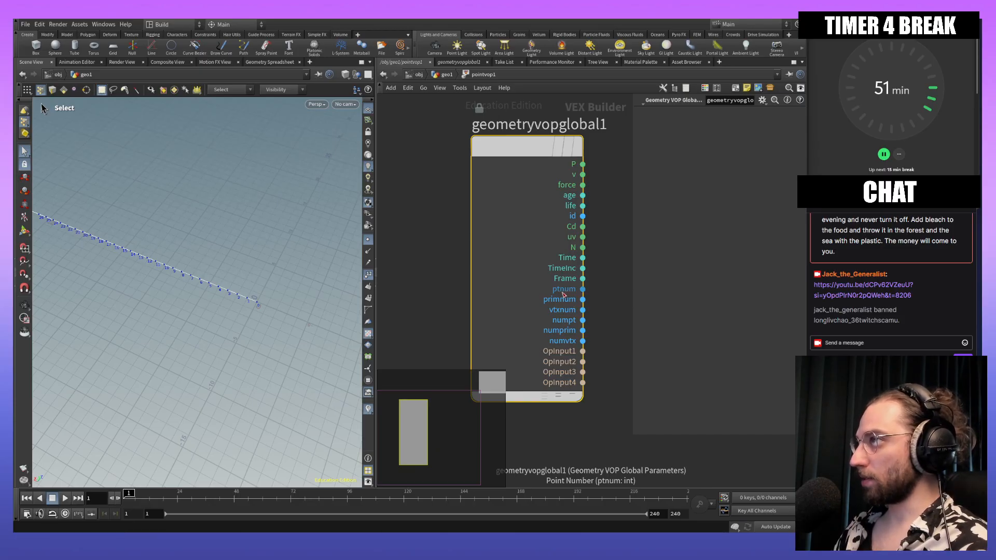
{"action": "middle_click_drag", "start_coordinate": [604, 294], "coordinate": [554, 278]}
{"action": "left_click", "coordinate": [441, 76]}
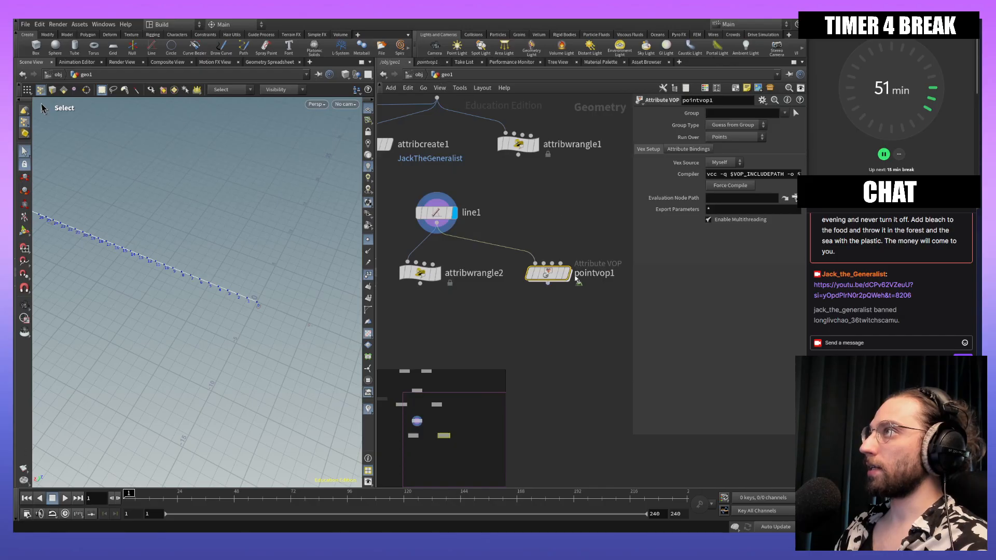
Step: Move pointvop1 so that it sits opposite attribwrangle2 in its own branch below line1
{"action": "middle_click_drag", "start_coordinate": [550, 335], "coordinate": [573, 322]}
{"action": "left_click_drag", "start_coordinate": [581, 307], "coordinate": [402, 263]}
{"action": "middle_click_drag", "start_coordinate": [559, 318], "coordinate": [592, 318]}
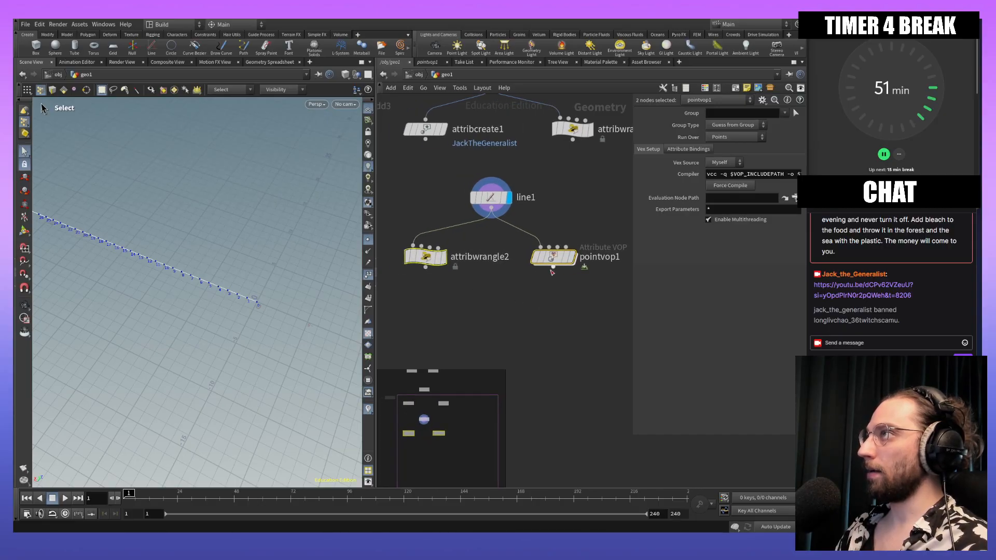
{"action": "left_click", "coordinate": [552, 255]}
{"action": "left_click_drag", "start_coordinate": [552, 255], "coordinate": [568, 256]}
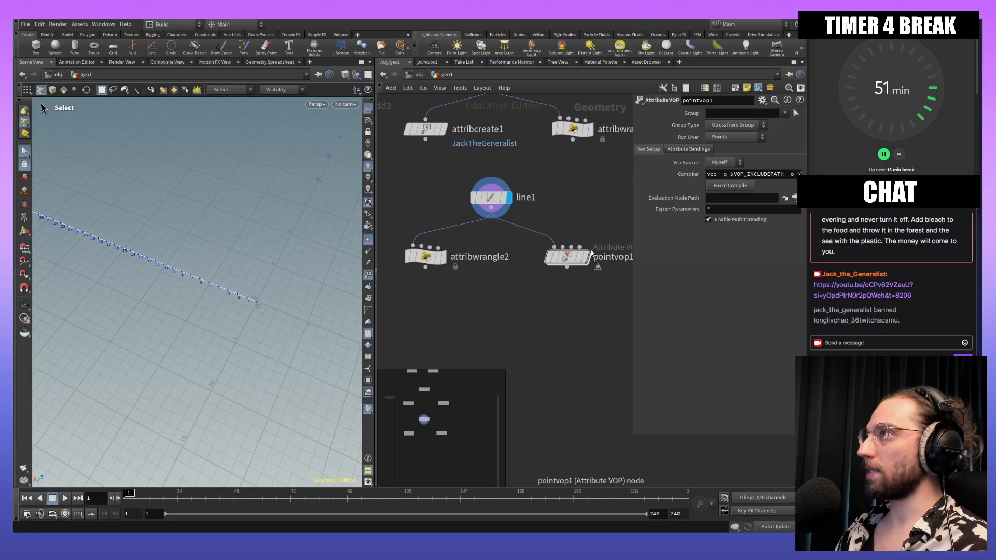
{"action": "scroll", "coordinate": [565, 316], "scroll_direction": "down", "scroll_amount": 3}
{"action": "middle_click_drag", "start_coordinate": [574, 315], "coordinate": [561, 293]}
Step: Rename the float attribute in attribwrangle2's VEX expression to JackSine
{"action": "left_click", "coordinate": [430, 255]}
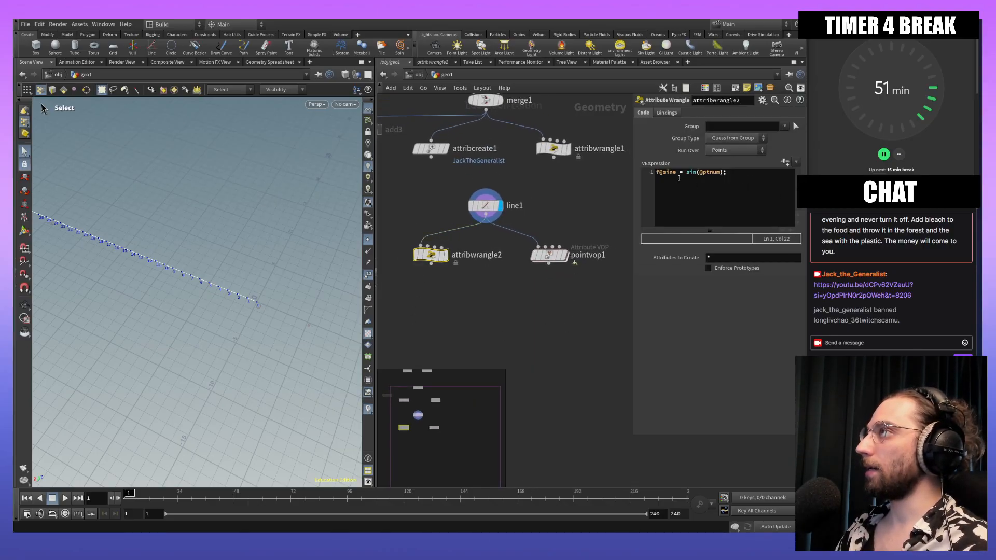
{"action": "left_click", "coordinate": [655, 174]}
{"action": "key", "text": "Right"}
{"action": "key", "text": "Right"}
{"action": "key", "text": "Right"}
{"action": "key", "text": "Right"}
{"action": "key", "text": "Right"}
{"action": "key", "text": "Right"}
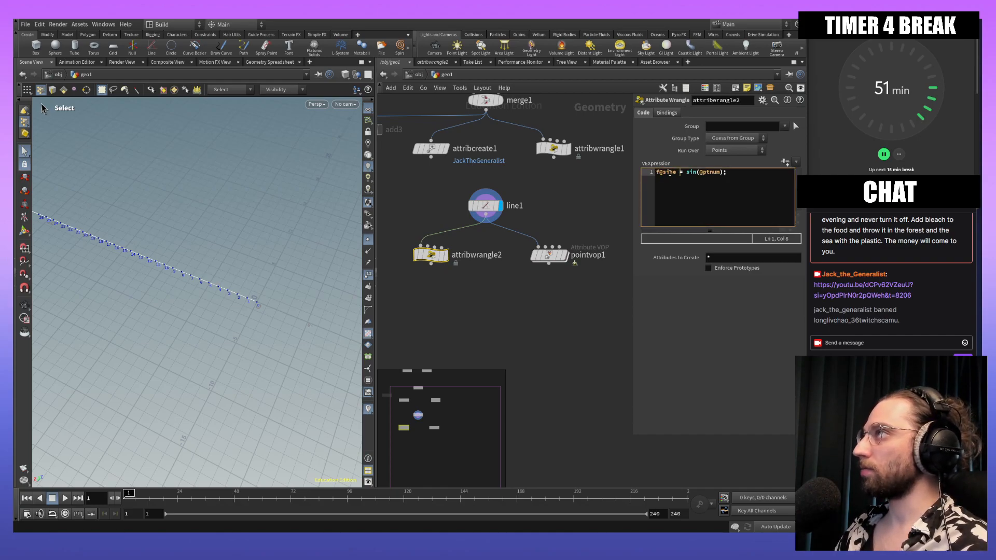
{"action": "type", "text": "Jack"}
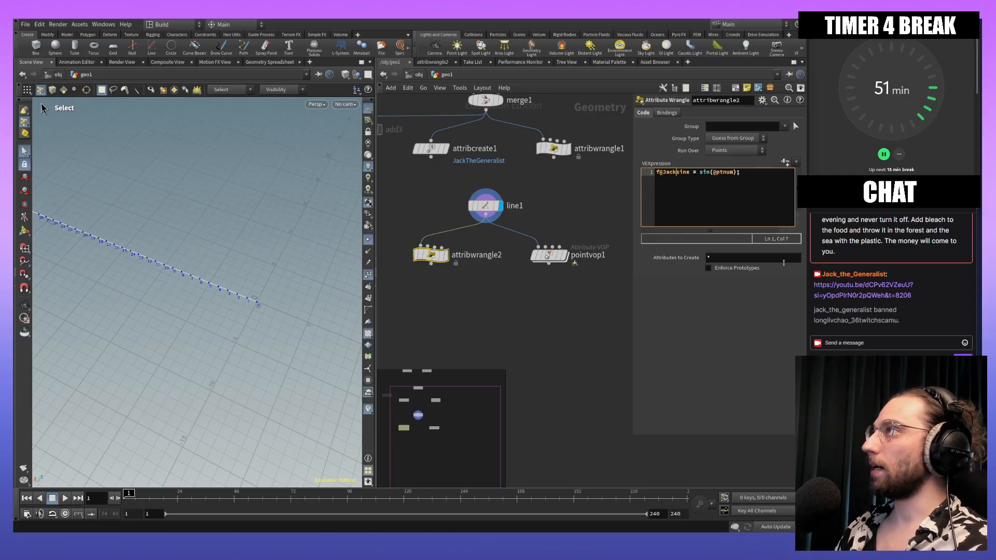
{"action": "key", "text": "Delete"}
{"action": "type", "text": "S"}
{"action": "key", "text": "Left"}
{"action": "key", "text": "Left"}
{"action": "key", "text": "Left"}
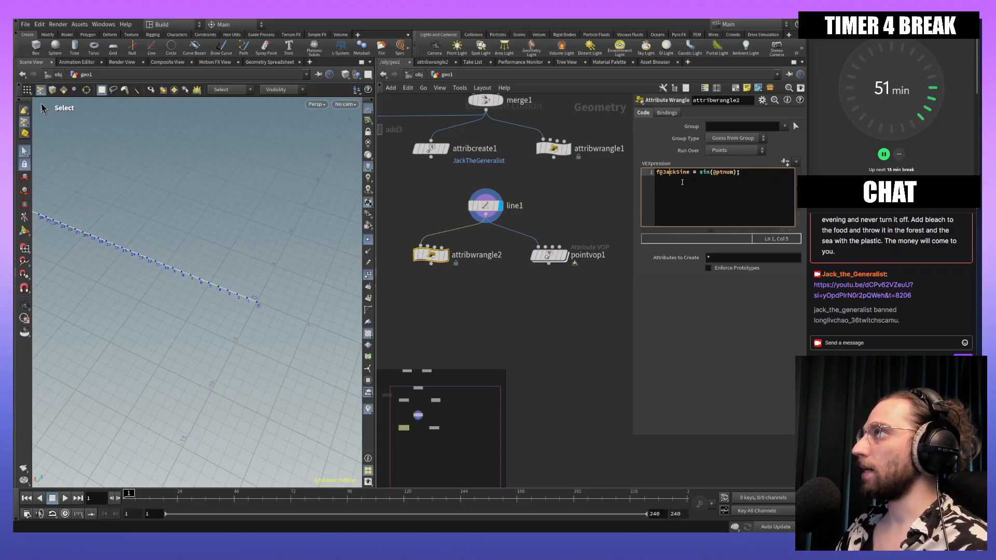
{"action": "left_click", "coordinate": [699, 173]}
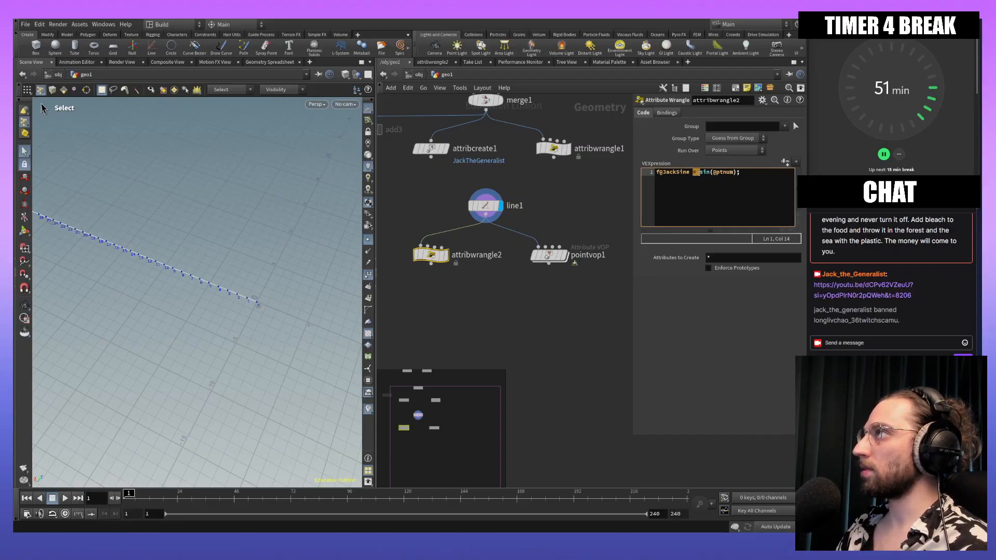
{"action": "left_click", "coordinate": [711, 173]}
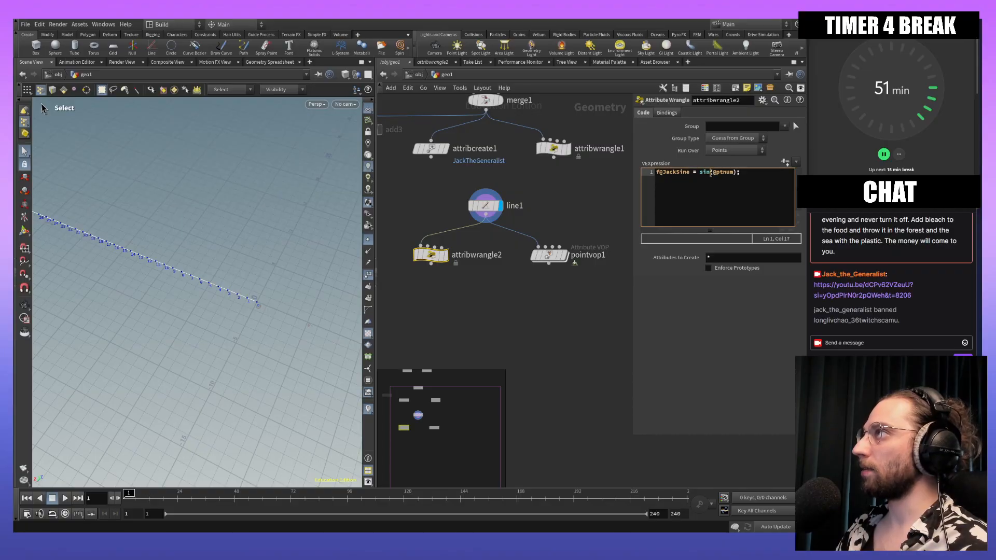
{"action": "left_click", "coordinate": [717, 172]}
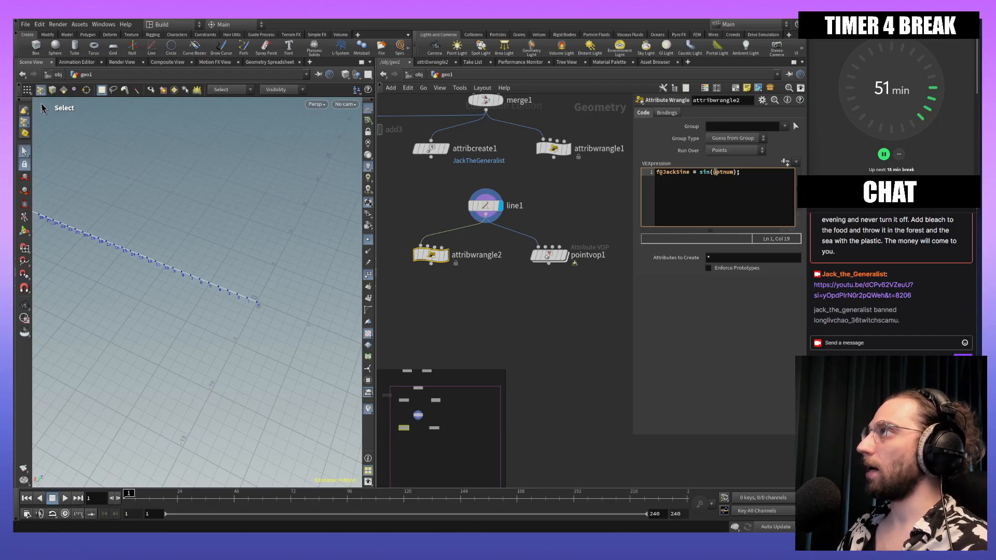
{"action": "left_click_drag", "start_coordinate": [739, 173], "coordinate": [715, 173]}
{"action": "left_click", "coordinate": [751, 176]}
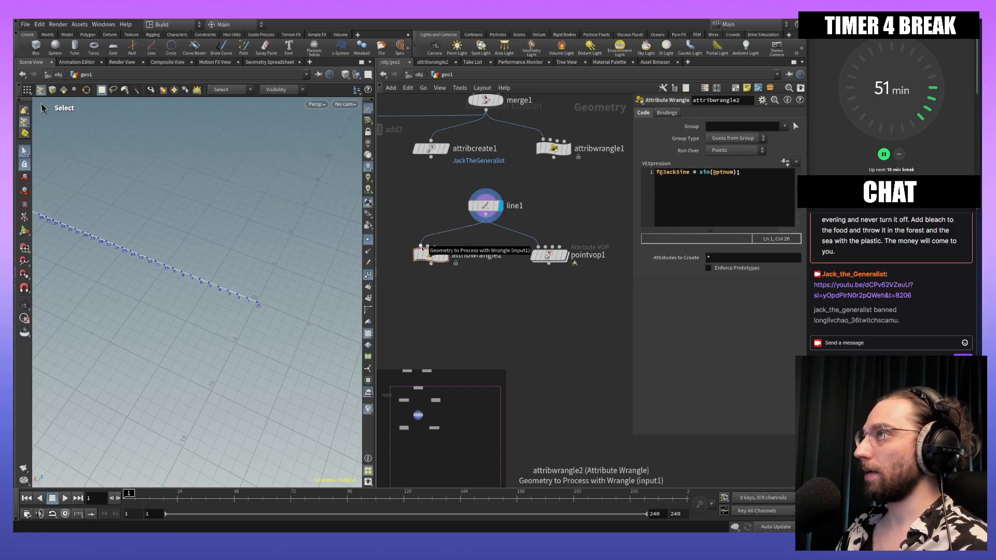
{"action": "mouse_move", "coordinate": [430, 262]}
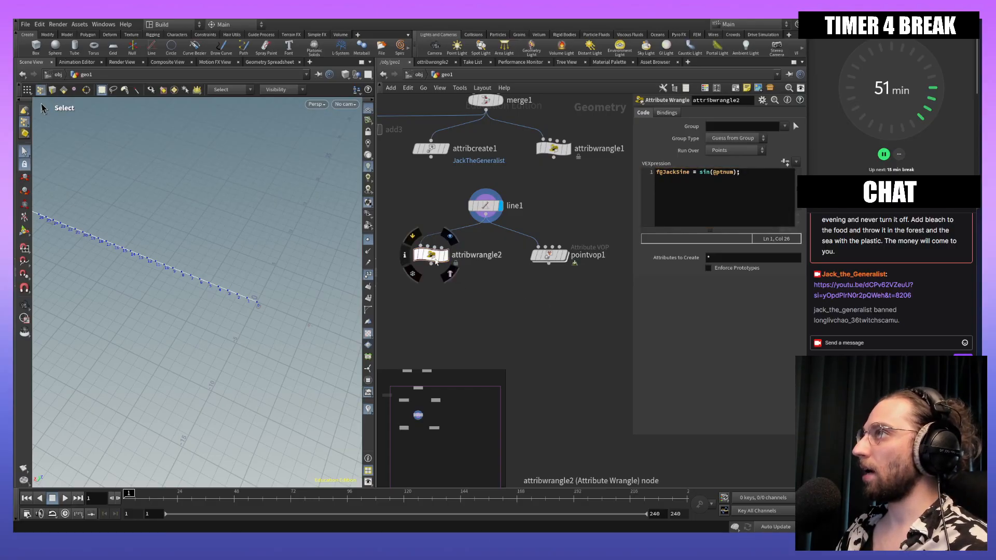
{"action": "double_click", "coordinate": [435, 262]}
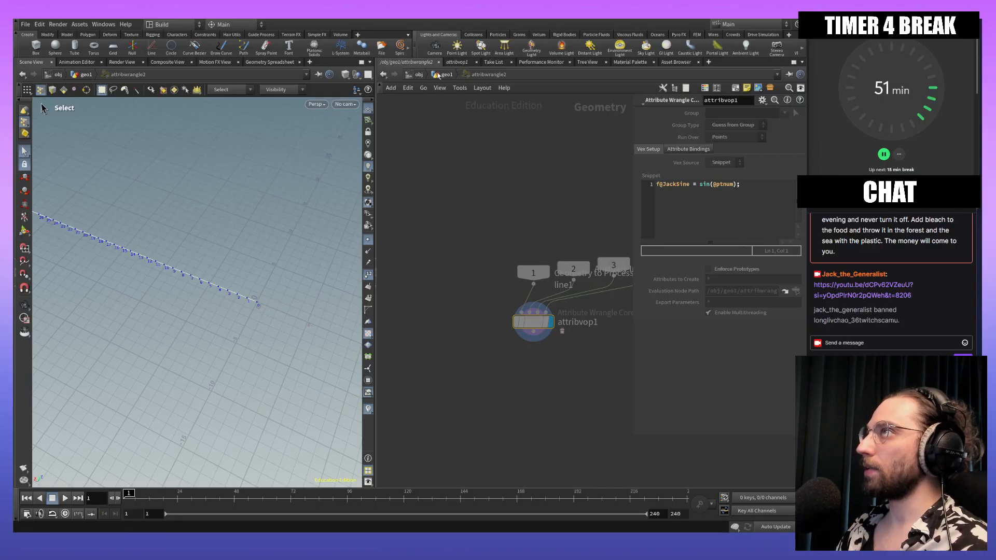
{"action": "left_click", "coordinate": [440, 74]}
Step: Display attribwrangle2's output in the geo1 network and open its geometry spreadsheet at the JackSine values
{"action": "right_click", "coordinate": [427, 257]}
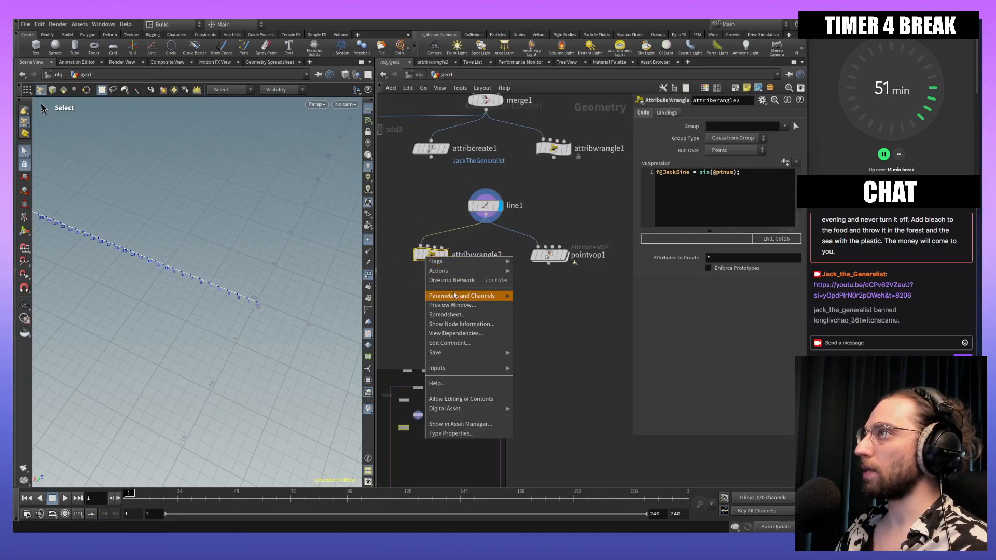
{"action": "key", "text": "Escape"}
{"action": "left_click", "coordinate": [447, 257]}
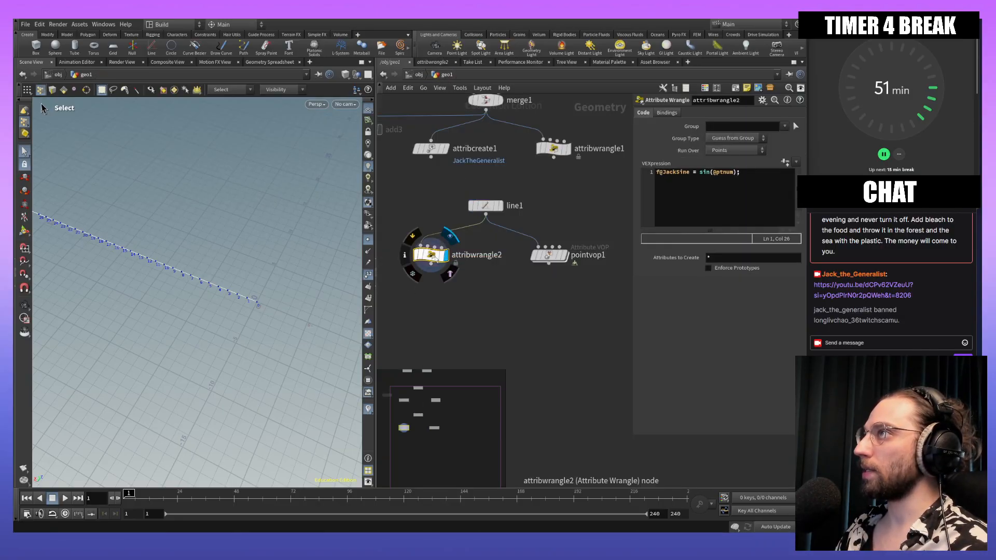
{"action": "right_click", "coordinate": [436, 257]}
{"action": "left_click", "coordinate": [472, 315]}
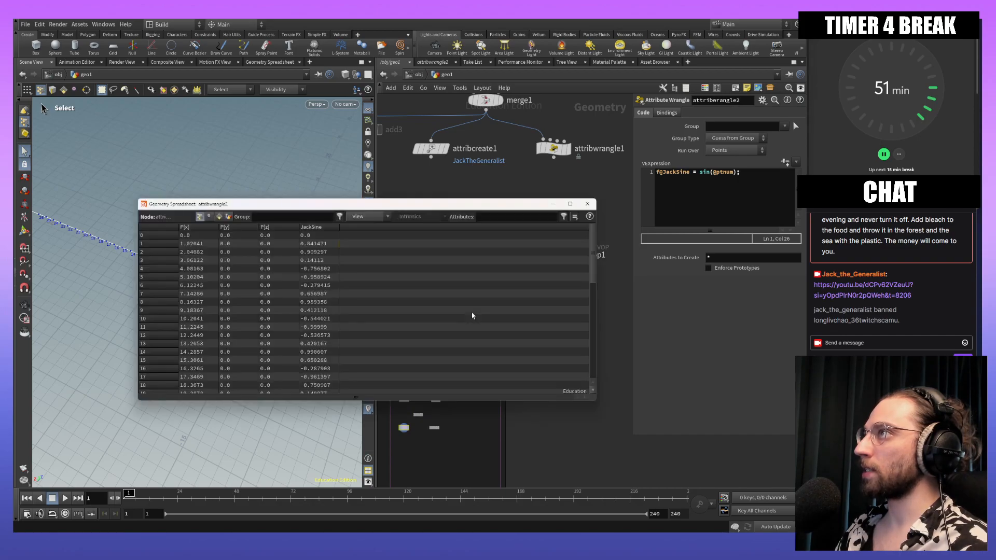
{"action": "left_click", "coordinate": [313, 235]}
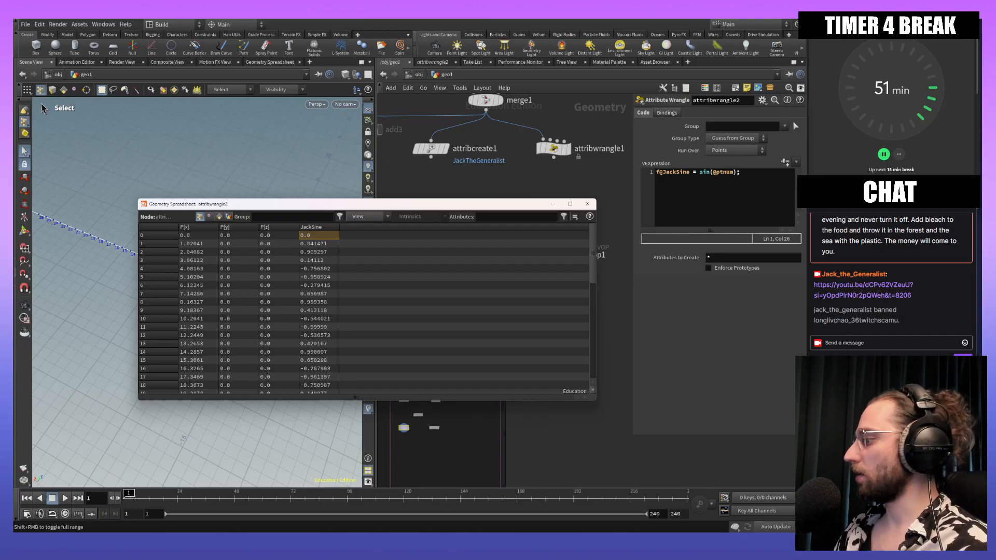
Step: Bring up the annotated sine and cosine graph in Snipping Tool and place the geometry spreadsheet beside it
{"action": "left_click_drag", "start_coordinate": [698, 532], "coordinate": [646, 97]}
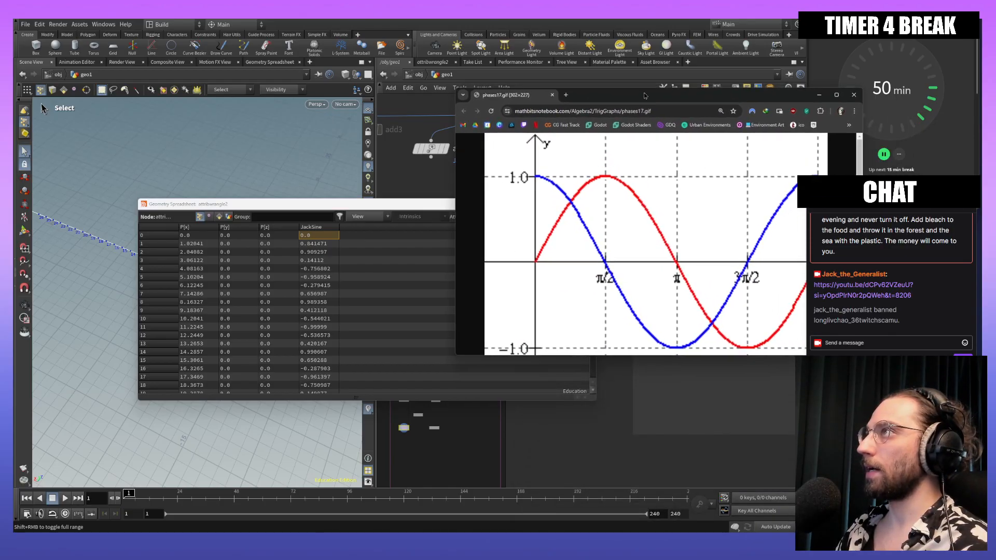
{"action": "left_click", "coordinate": [683, 81]}
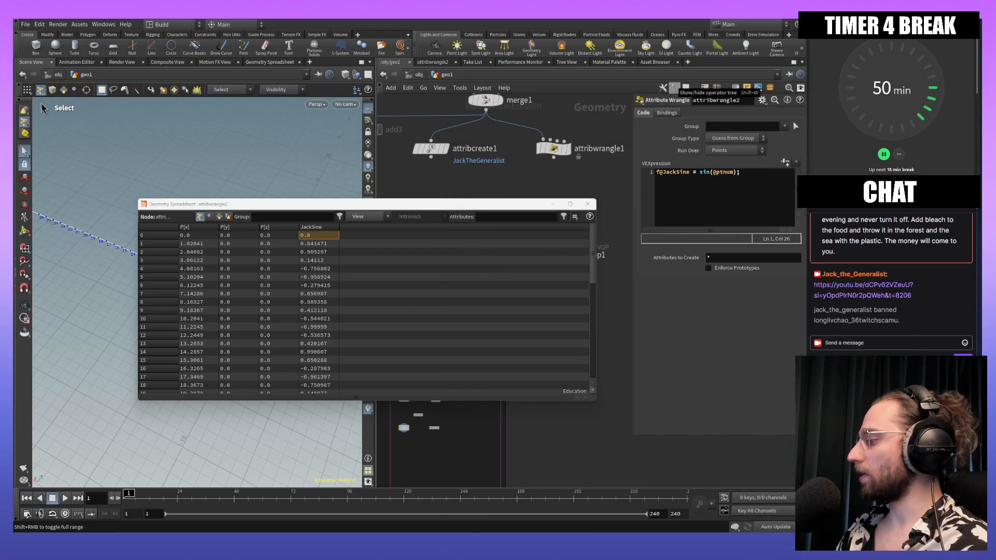
{"action": "mouse_move", "coordinate": [654, 533]}
{"action": "left_mouse_down"}
{"action": "mouse_move", "coordinate": [604, 113]}
{"action": "mouse_move", "coordinate": [541, 113]}
{"action": "left_mouse_up"}
{"action": "left_click_drag", "start_coordinate": [296, 206], "coordinate": [177, 175]}
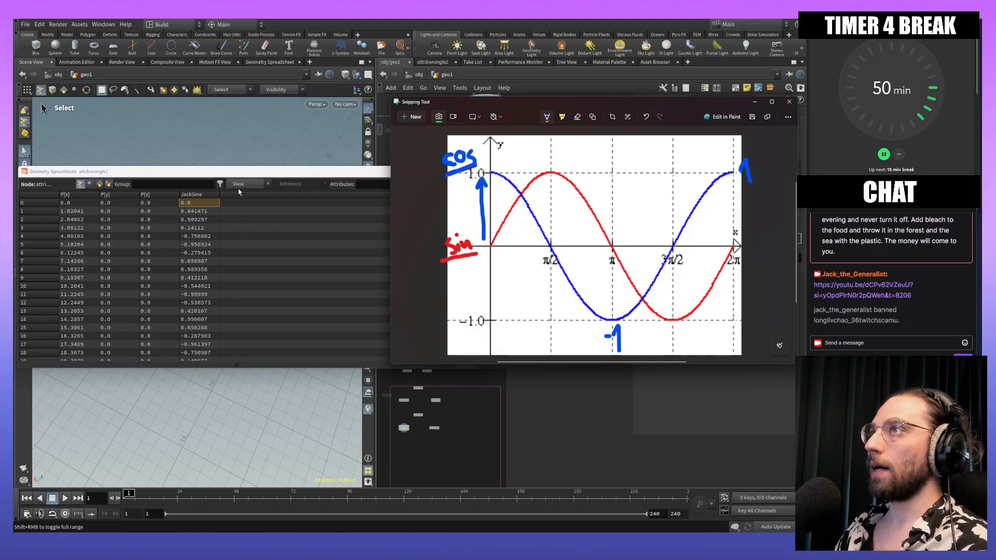
Step: Examine the JackSine values of points 0 to 3 in the spreadsheet, then close it
{"action": "left_click", "coordinate": [204, 213]}
{"action": "left_click", "coordinate": [203, 208]}
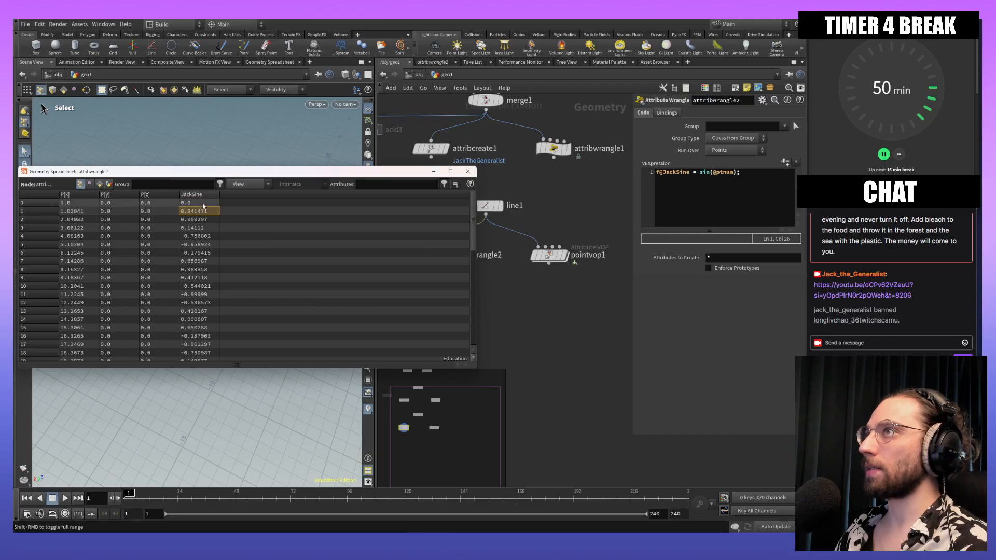
{"action": "left_click", "coordinate": [204, 204]}
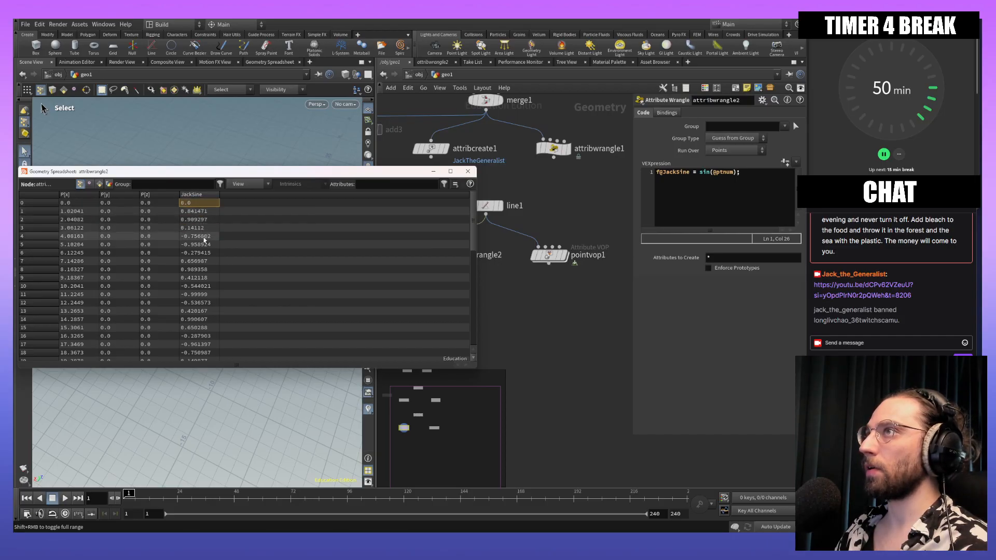
{"action": "left_click", "coordinate": [204, 211]}
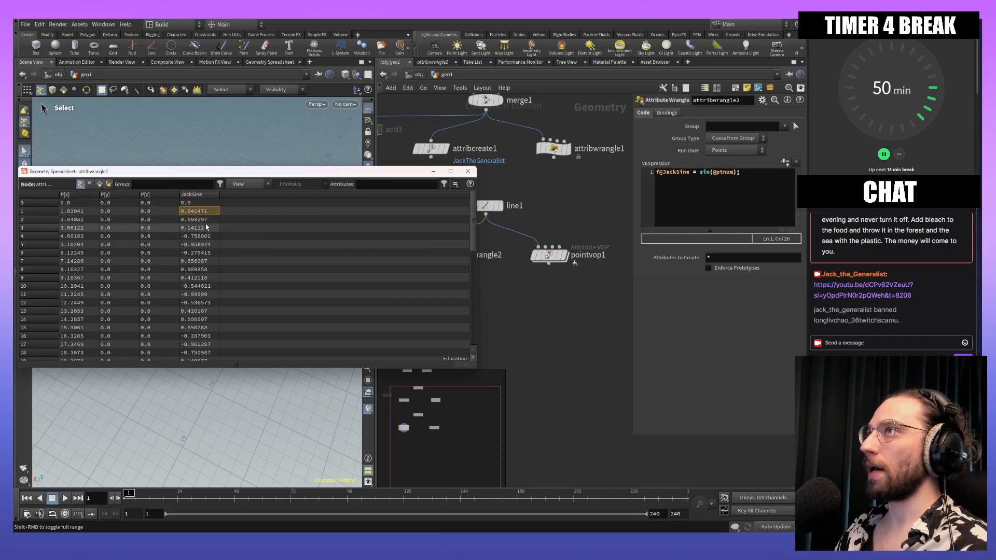
{"action": "left_click", "coordinate": [206, 220]}
{"action": "left_click", "coordinate": [206, 228]}
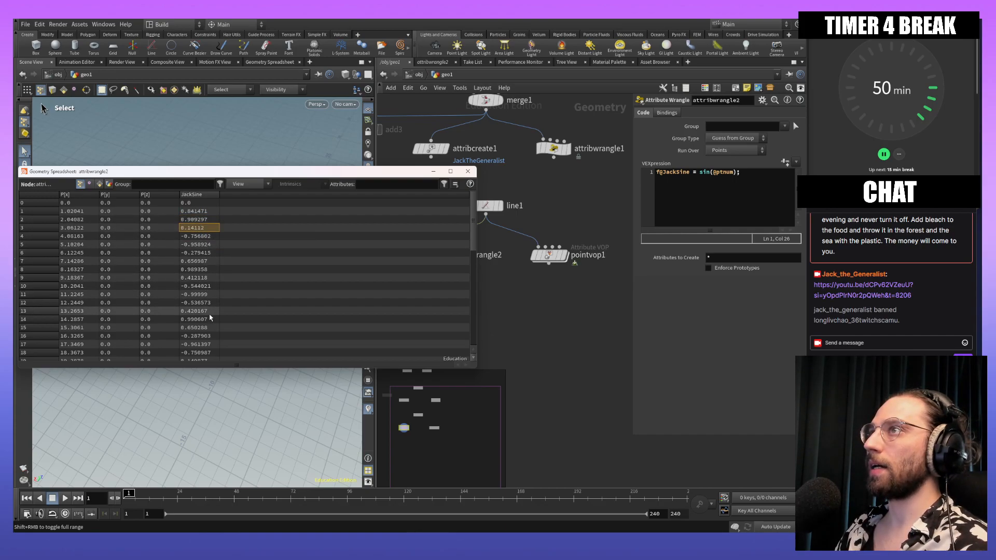
{"action": "left_click", "coordinate": [468, 171]}
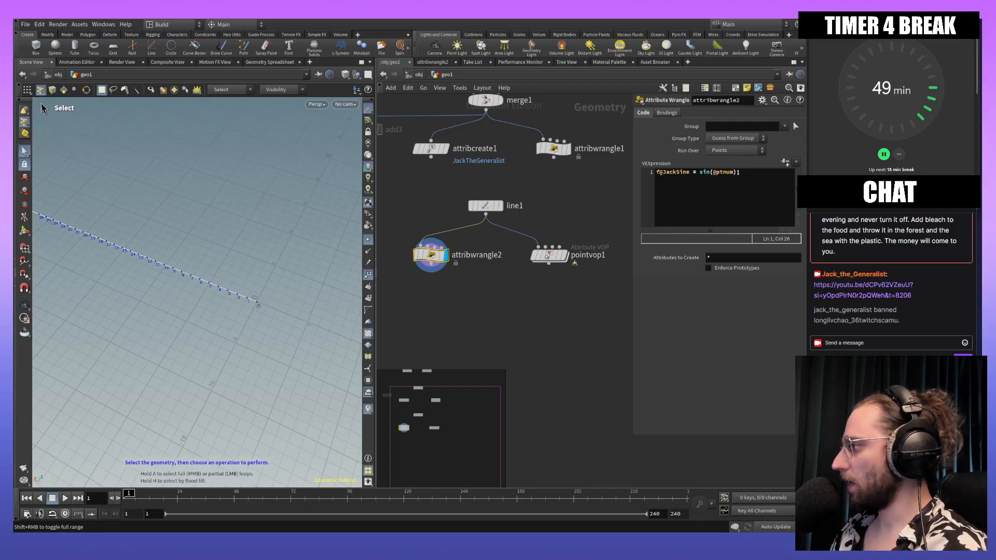
Step: Examine the numbered points along the line in the viewport, including those nearest its start
{"action": "middle_click_drag", "start_coordinate": [453, 328], "coordinate": [481, 338]}
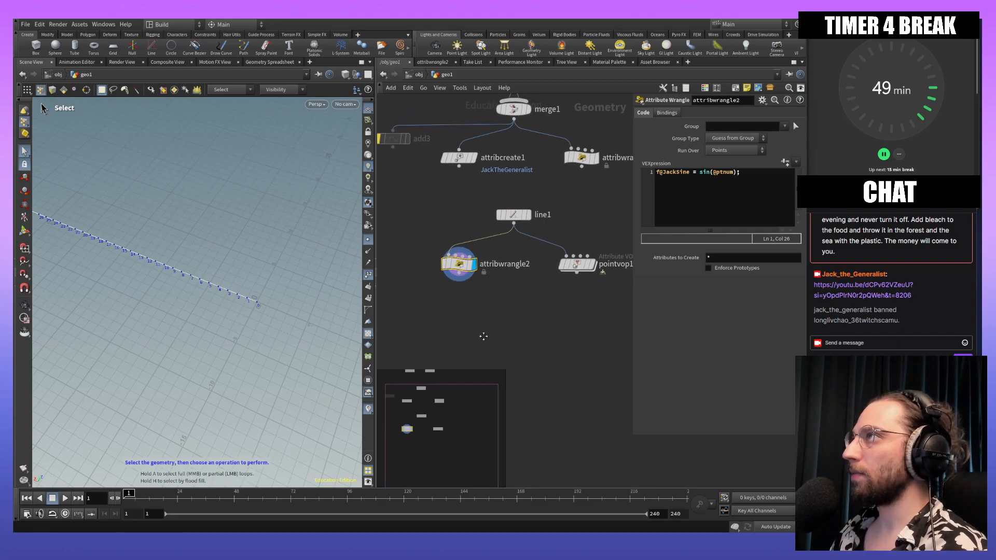
{"action": "right_click_drag", "start_coordinate": [254, 335], "coordinate": [258, 165], "text": "alt"}
{"action": "middle_click_drag", "start_coordinate": [175, 264], "coordinate": [215, 308], "text": "alt"}
{"action": "right_click_drag", "start_coordinate": [249, 343], "coordinate": [254, 260], "text": "alt"}
{"action": "mouse_move", "coordinate": [290, 248]}
{"action": "middle_mouse_down", "text": "alt"}
{"action": "mouse_move", "coordinate": [308, 255]}
{"action": "mouse_move", "coordinate": [306, 264]}
{"action": "middle_mouse_up", "text": "alt"}
{"action": "mouse_move", "coordinate": [119, 229]}
{"action": "middle_mouse_down", "text": "alt"}
{"action": "mouse_move", "coordinate": [293, 313]}
{"action": "mouse_move", "coordinate": [312, 296]}
{"action": "mouse_move", "coordinate": [209, 274]}
{"action": "mouse_move", "coordinate": [343, 332]}
{"action": "middle_mouse_up", "text": "alt"}
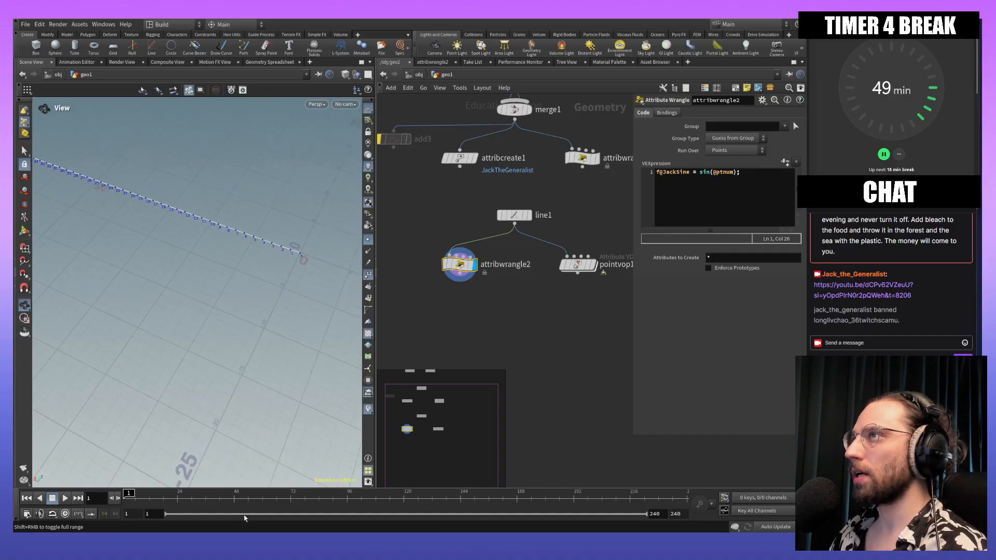
{"action": "mouse_move", "coordinate": [160, 261]}
{"action": "middle_mouse_down", "text": "alt"}
{"action": "mouse_move", "coordinate": [535, 374]}
{"action": "mouse_move", "coordinate": [123, 259]}
{"action": "middle_mouse_up", "text": "alt"}
{"action": "right_click_drag", "start_coordinate": [231, 258], "coordinate": [221, 33], "text": "alt"}
{"action": "middle_click_drag", "start_coordinate": [222, 166], "coordinate": [225, 207], "text": "alt"}
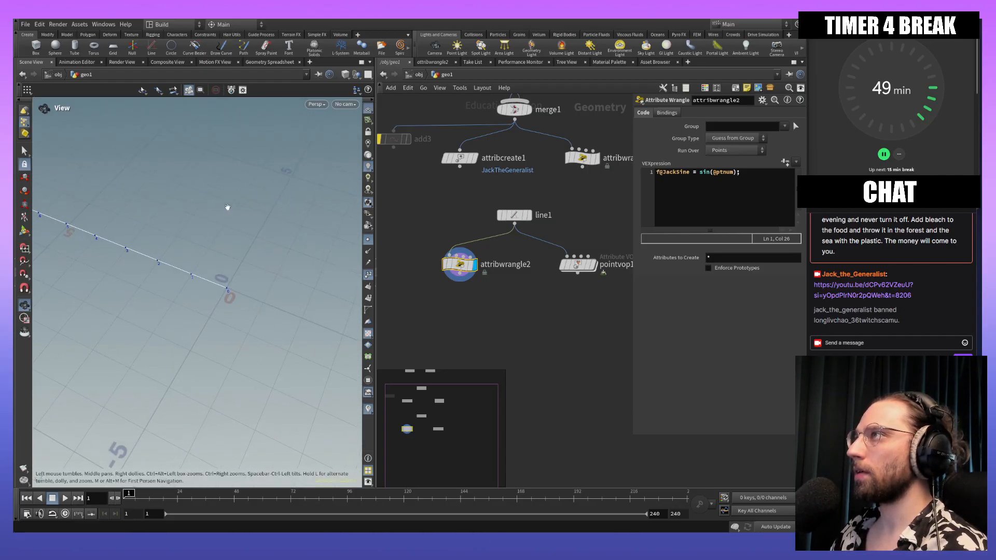
{"action": "key", "text": "s"}
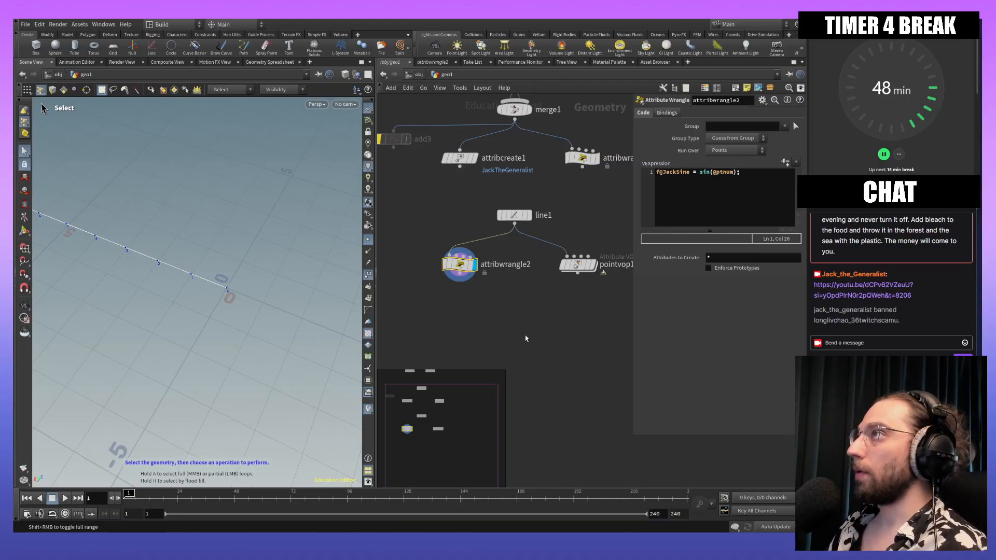
{"action": "left_click", "coordinate": [691, 173]}
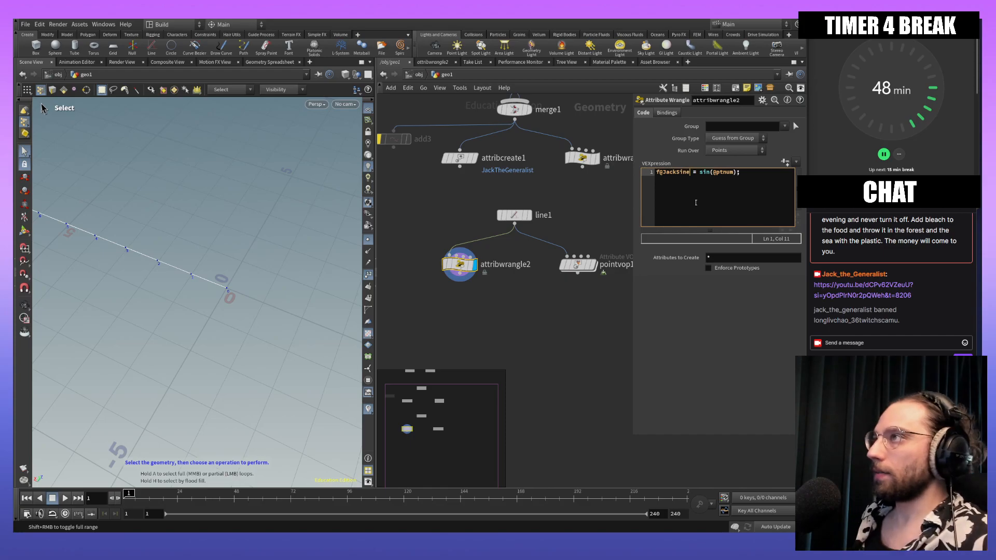
{"action": "right_click", "coordinate": [126, 157]}
{"action": "left_click", "coordinate": [82, 182]}
{"action": "right_click", "coordinate": [158, 153]}
{"action": "left_click", "coordinate": [143, 168]}
{"action": "key", "text": "Escape"}
{"action": "key", "text": "s"}
{"action": "right_click", "coordinate": [147, 164]}
{"action": "left_click", "coordinate": [137, 159]}
{"action": "key", "text": "Escape"}
{"action": "right_click_drag", "start_coordinate": [136, 160], "coordinate": [142, 265], "text": "alt"}
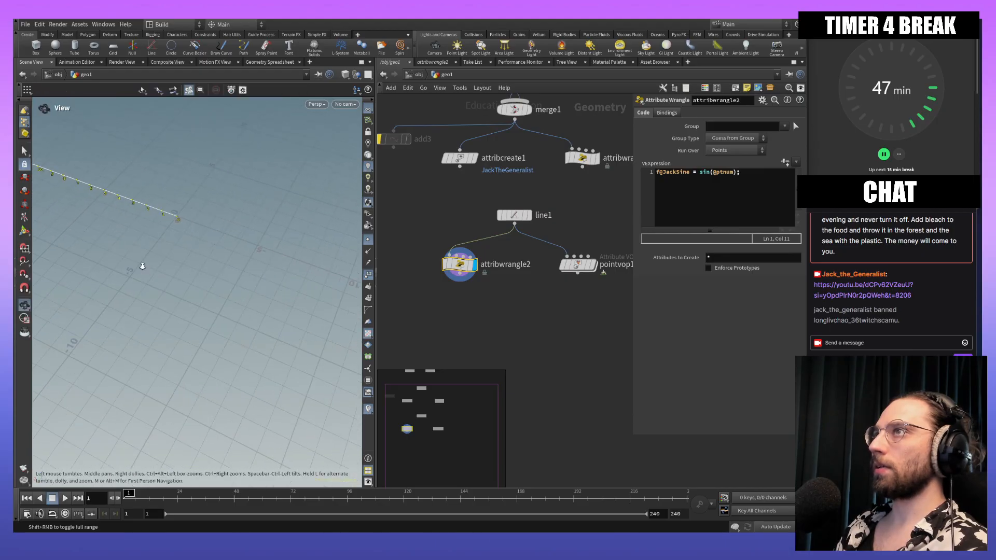
{"action": "right_click_drag", "start_coordinate": [196, 177], "coordinate": [254, 311], "text": "alt"}
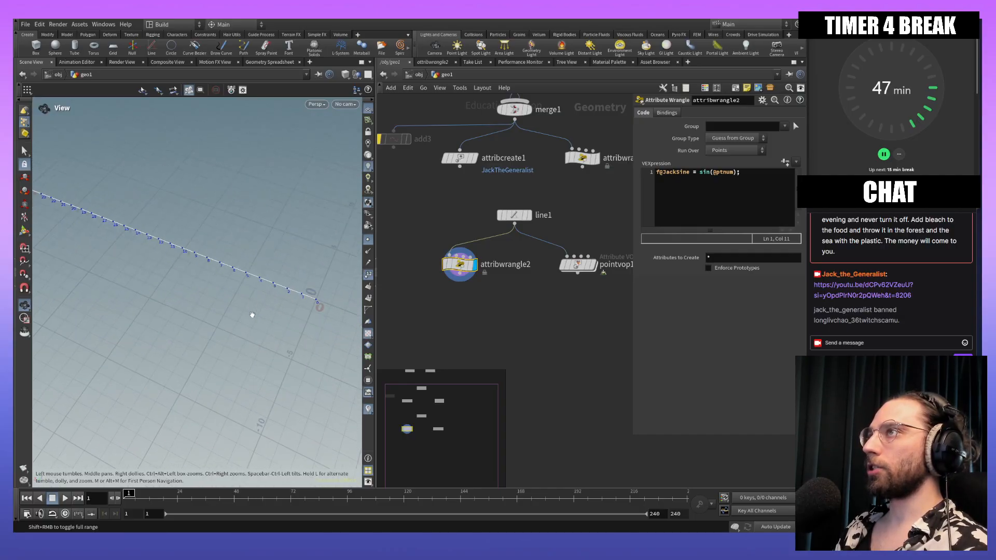
{"action": "left_click_drag", "start_coordinate": [255, 288], "coordinate": [271, 324], "text": "alt"}
{"action": "key", "text": "s"}
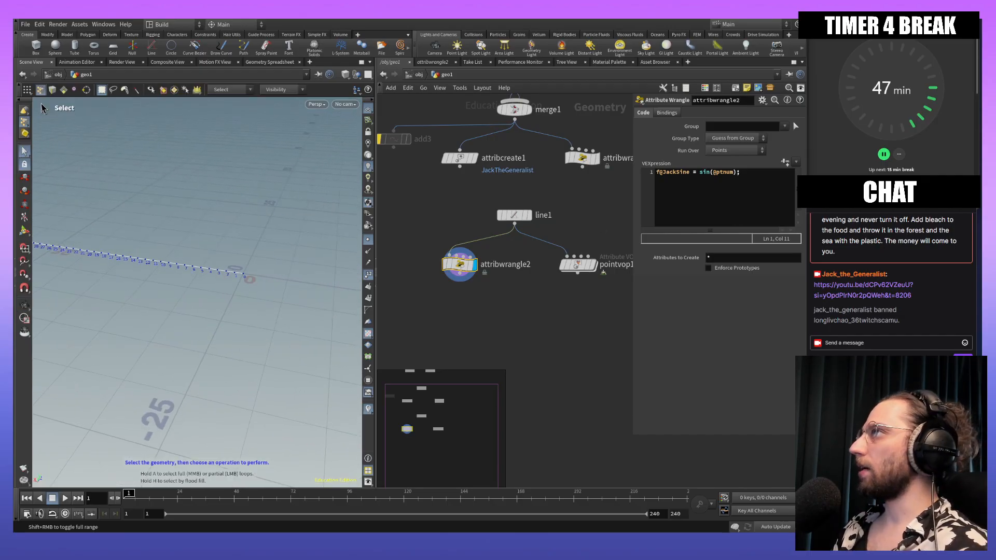
{"action": "left_click", "coordinate": [730, 215]}
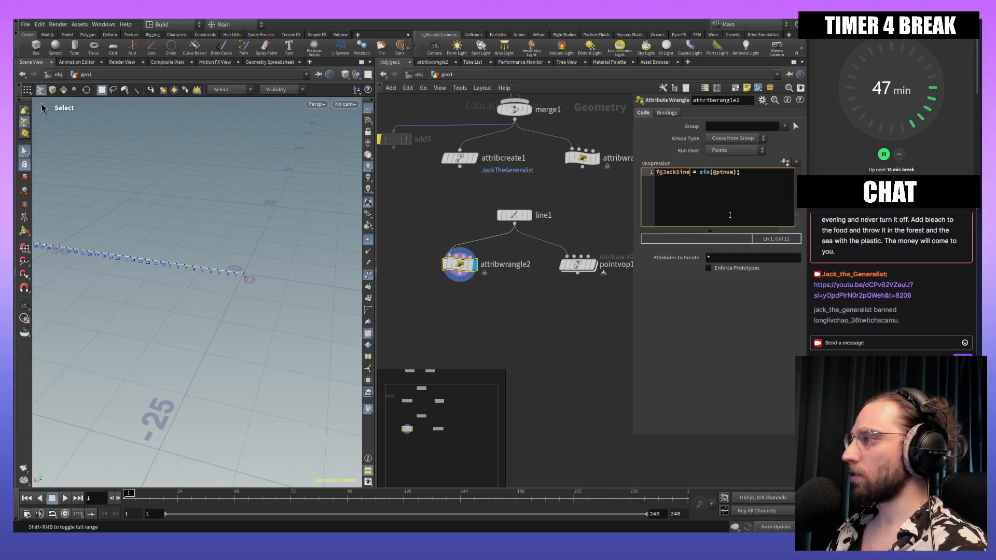
{"action": "key", "text": "shift+Home"}
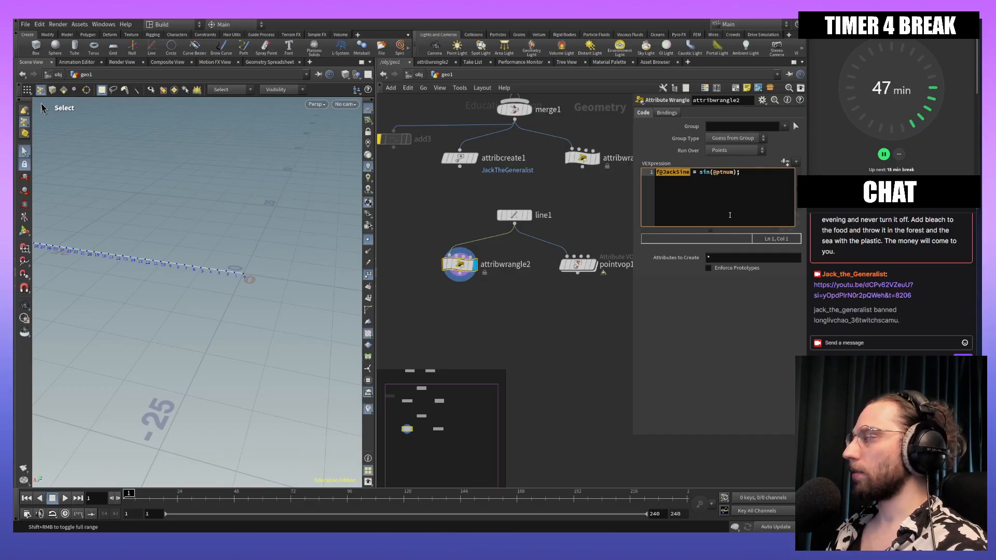
{"action": "type", "text": "@"}
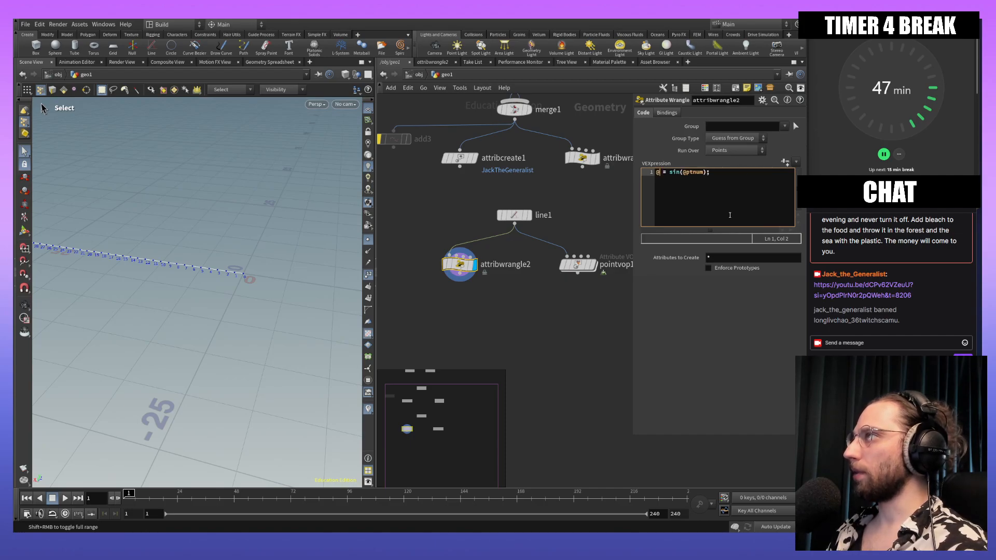
{"action": "type", "text": "P"}
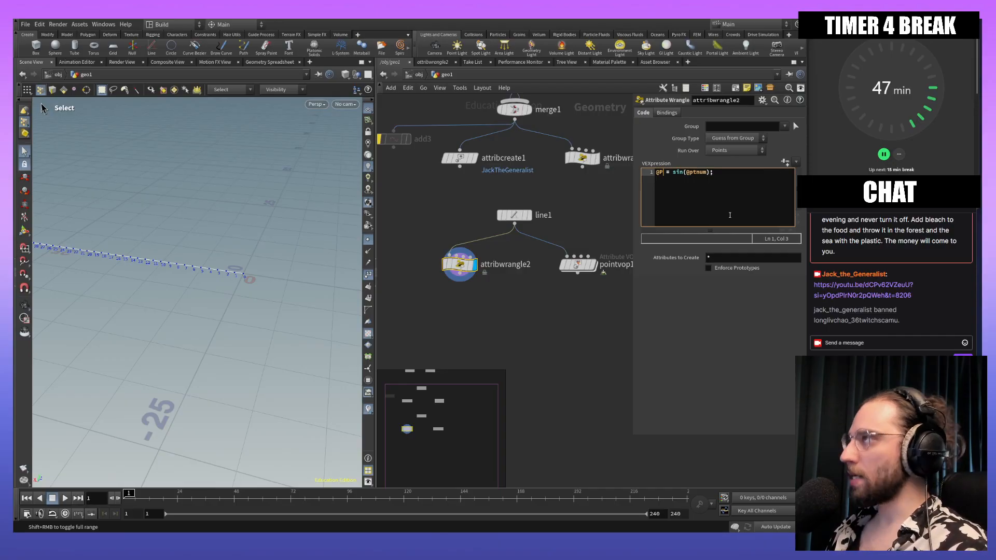
{"action": "type", "text": "."}
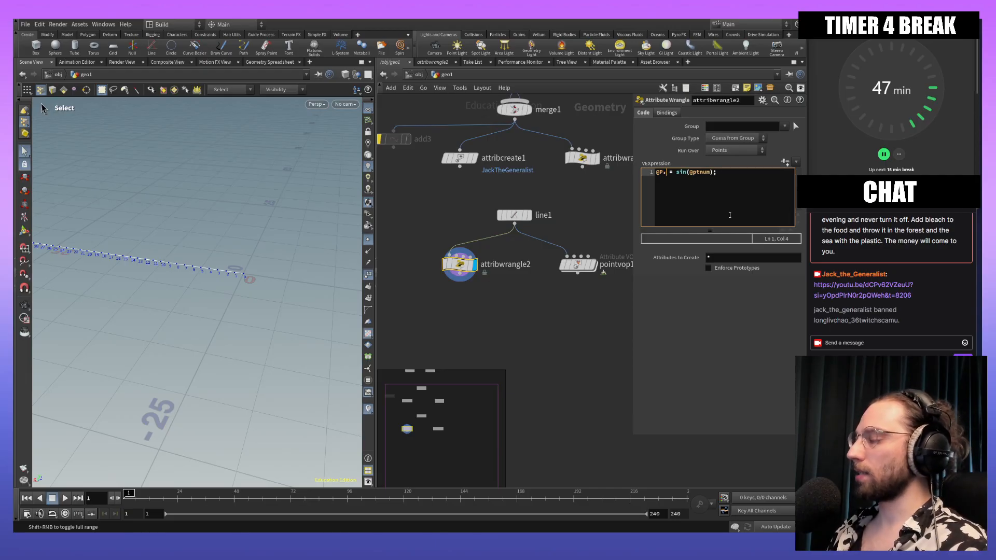
{"action": "type", "text": "y"}
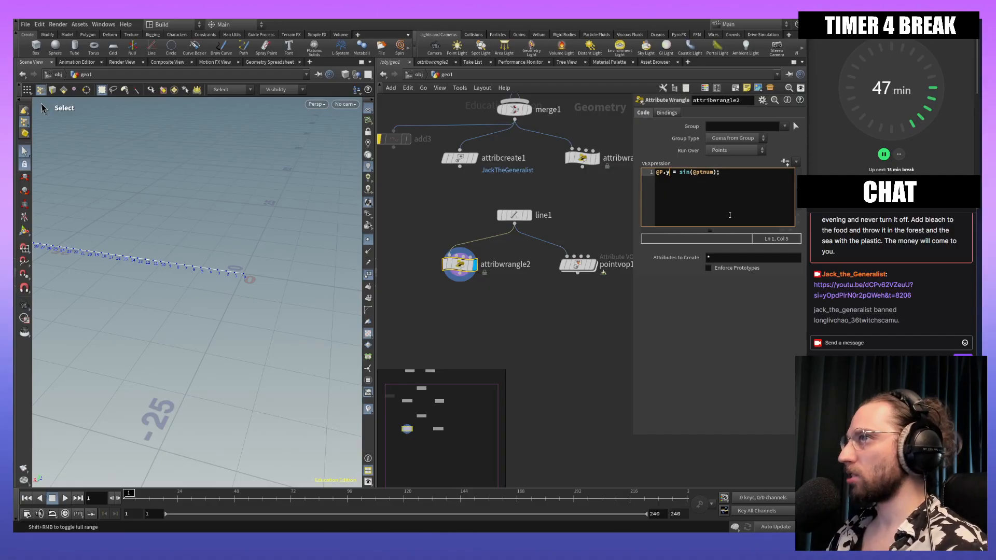
{"action": "key", "text": "Right"}
{"action": "key", "text": "Right"}
{"action": "key", "text": "Right"}
{"action": "key", "text": "Right"}
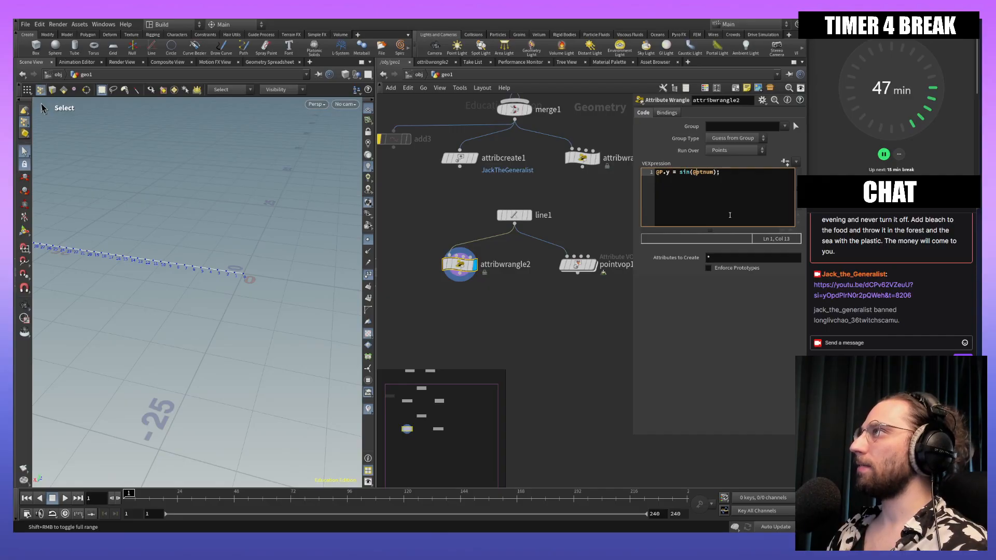
{"action": "key", "text": "Right"}
{"action": "key", "text": "Right"}
{"action": "key", "text": "Right"}
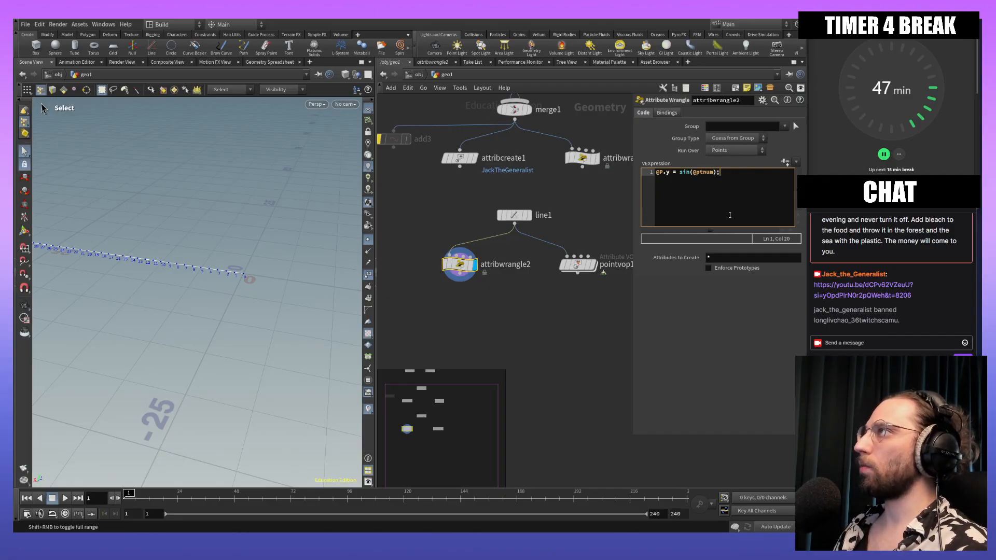
{"action": "left_click", "coordinate": [319, 310]}
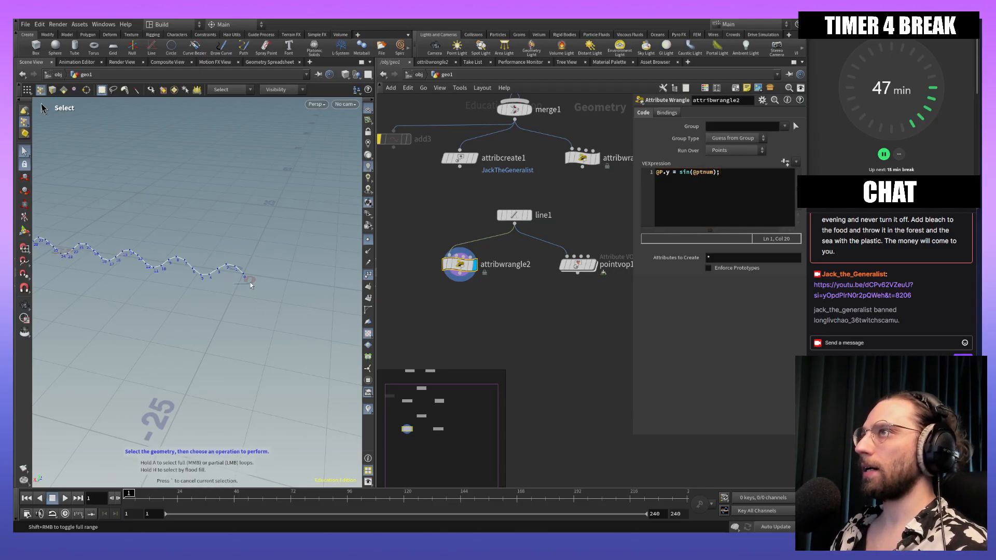
Step: Compare the displaced line from the side with the sine and cosine graph in the browser
{"action": "left_click_drag", "start_coordinate": [244, 301], "coordinate": [248, 289], "text": "alt"}
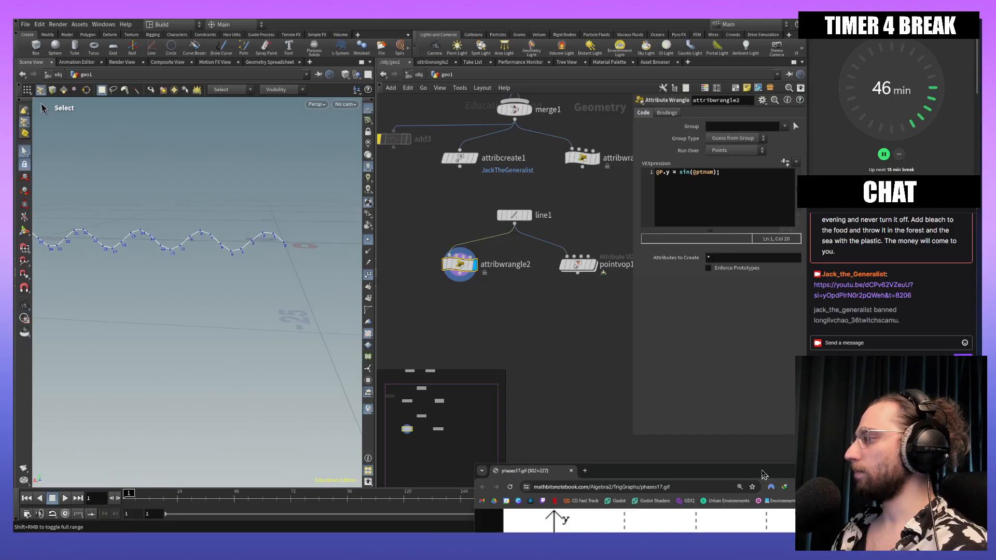
{"action": "key", "text": "alt+Tab"}
{"action": "left_click_drag", "start_coordinate": [267, 326], "coordinate": [241, 300], "text": "alt"}
{"action": "key", "text": "alt+Tab"}
{"action": "left_click_drag", "start_coordinate": [637, 123], "coordinate": [643, 127]}
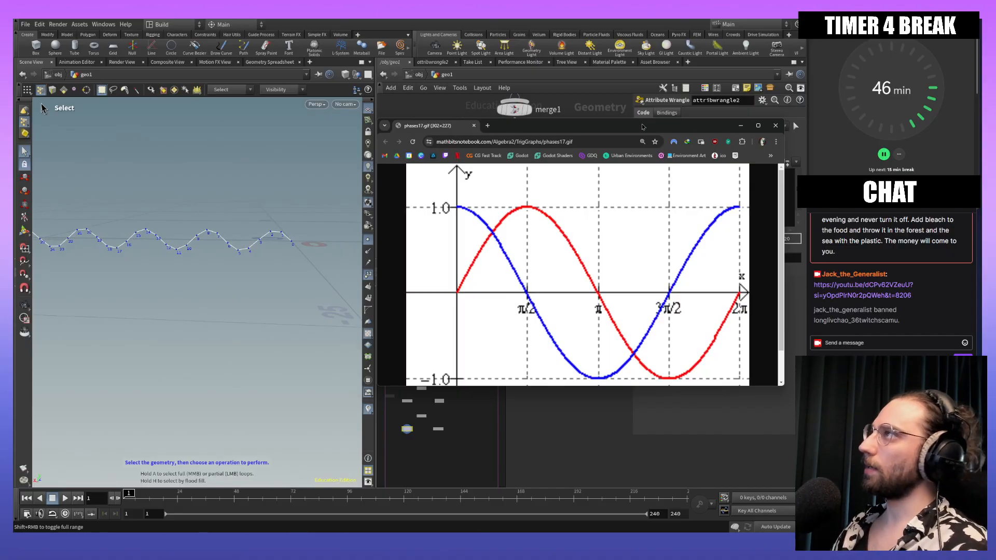
Step: Try to crop the sine and cosine graph from the browser into its own small window
{"action": "key", "text": "super+shift+s"}
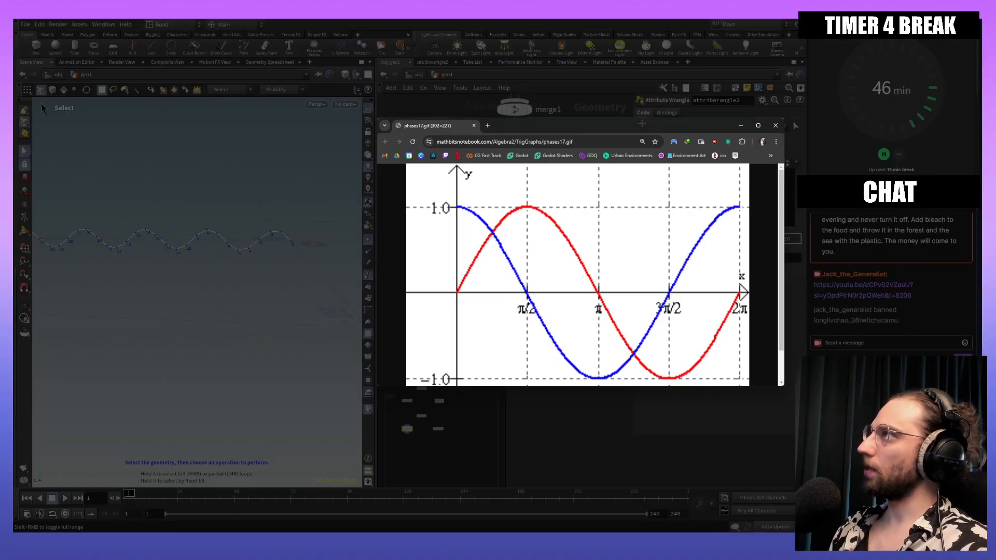
{"action": "left_click", "coordinate": [643, 123]}
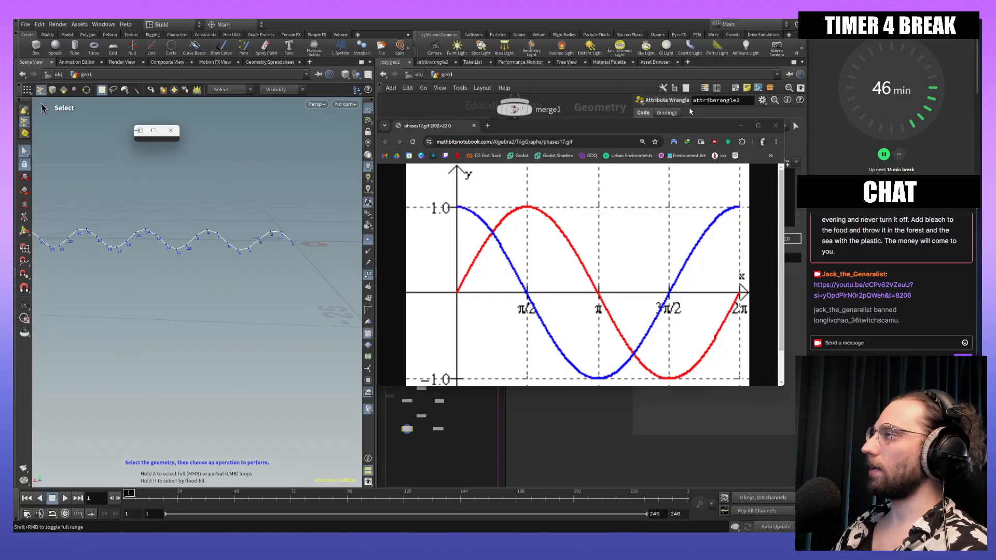
{"action": "left_click_drag", "start_coordinate": [657, 128], "coordinate": [665, 129]}
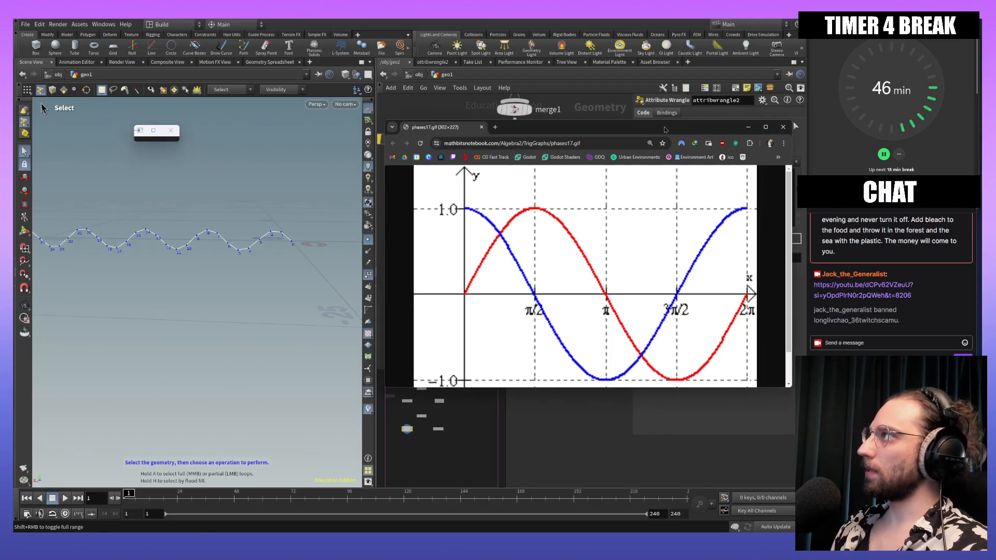
Step: Look up the Always On Top activation shortcut in the PowerToys settings, then close them
{"action": "key", "text": "super"}
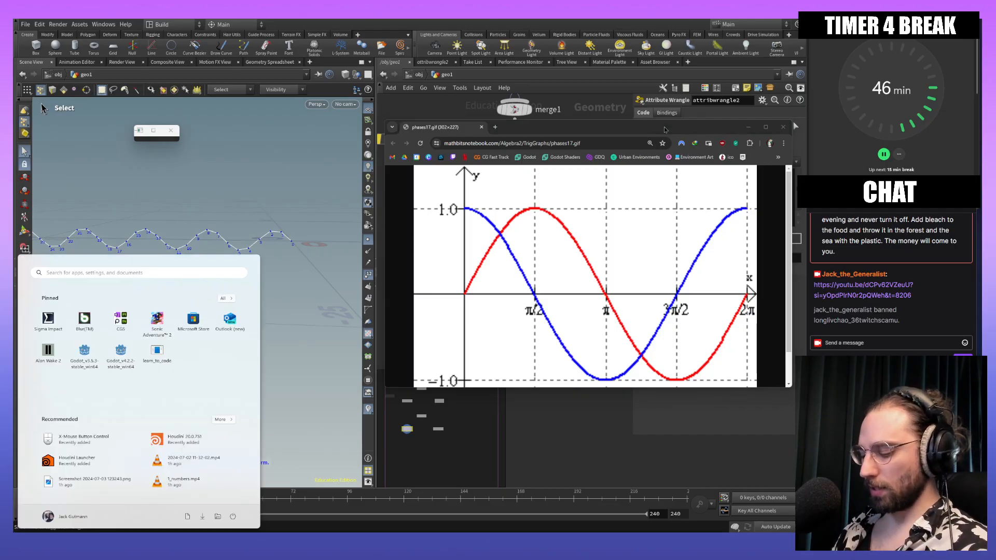
{"action": "type", "text": "power"}
{"action": "key", "text": "Return"}
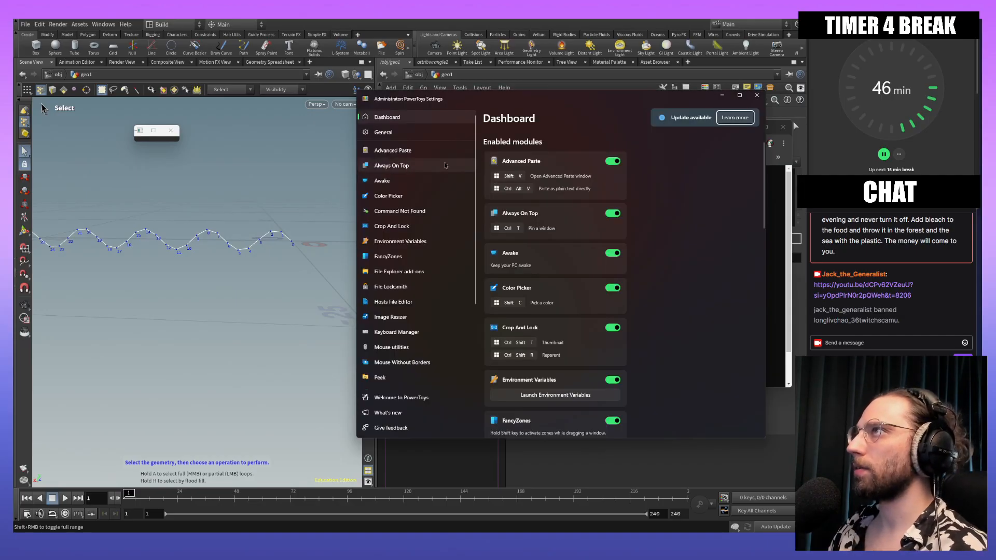
{"action": "left_click", "coordinate": [410, 150]}
{"action": "left_click", "coordinate": [416, 167]}
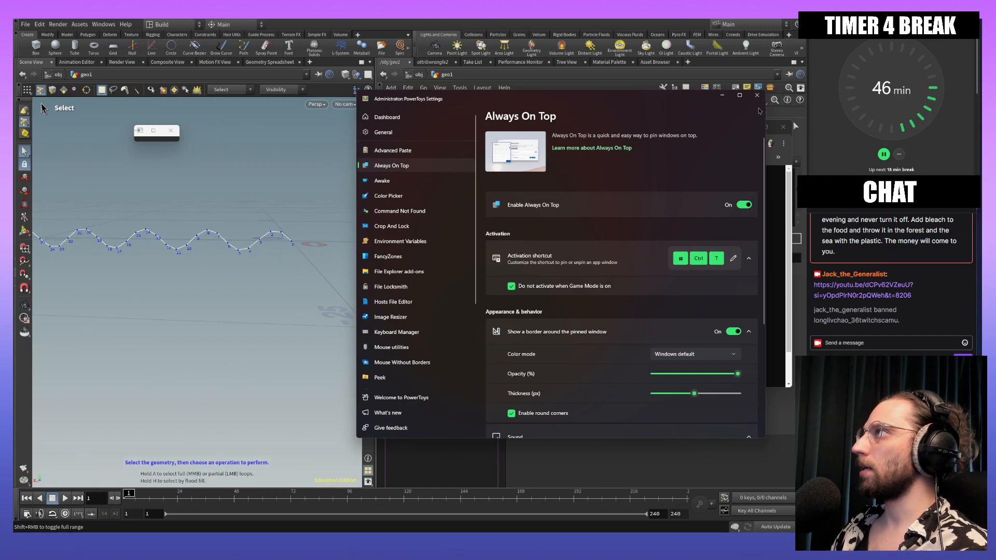
{"action": "left_click", "coordinate": [757, 95]}
Step: Pin the browser window with the sine and cosine graph on top, beside the Houdini viewport
{"action": "mouse_move", "coordinate": [609, 134]}
{"action": "left_mouse_down"}
{"action": "mouse_move", "coordinate": [595, 136]}
{"action": "mouse_move", "coordinate": [637, 111]}
{"action": "mouse_move", "coordinate": [612, 128]}
{"action": "left_mouse_up"}
{"action": "key", "text": "super+ctrl+t"}
{"action": "key", "text": "Escape"}
{"action": "left_click_drag", "start_coordinate": [248, 306], "coordinate": [252, 307]}
{"action": "key", "text": "s"}
Step: Close the small leftover crop window over the viewport
{"action": "left_click", "coordinate": [139, 130]}
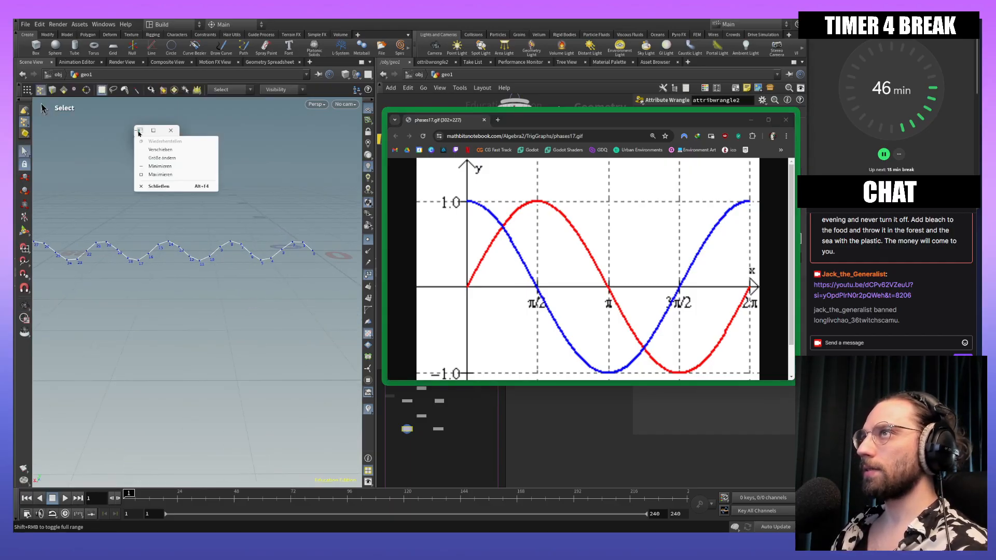
{"action": "left_click", "coordinate": [149, 133]}
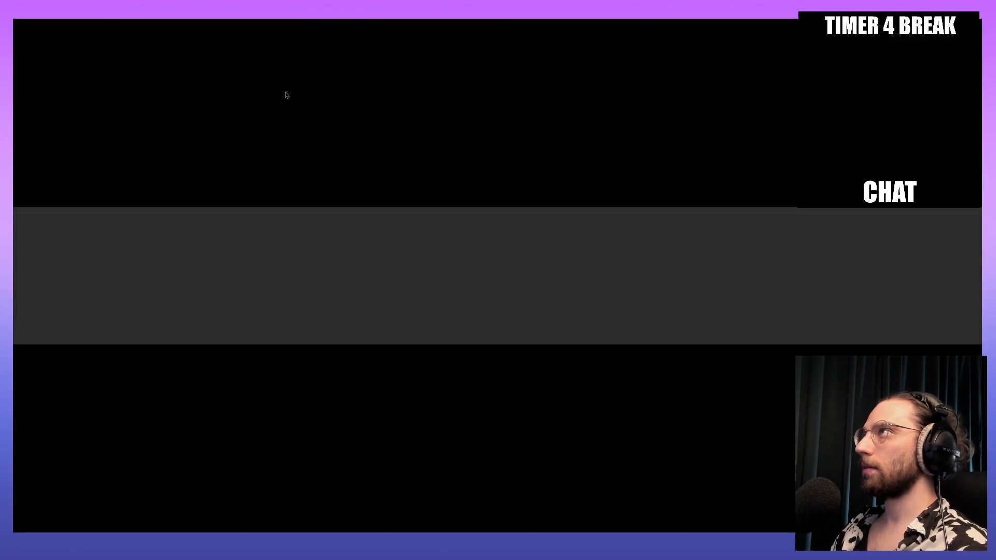
{"action": "left_click", "coordinate": [974, 20]}
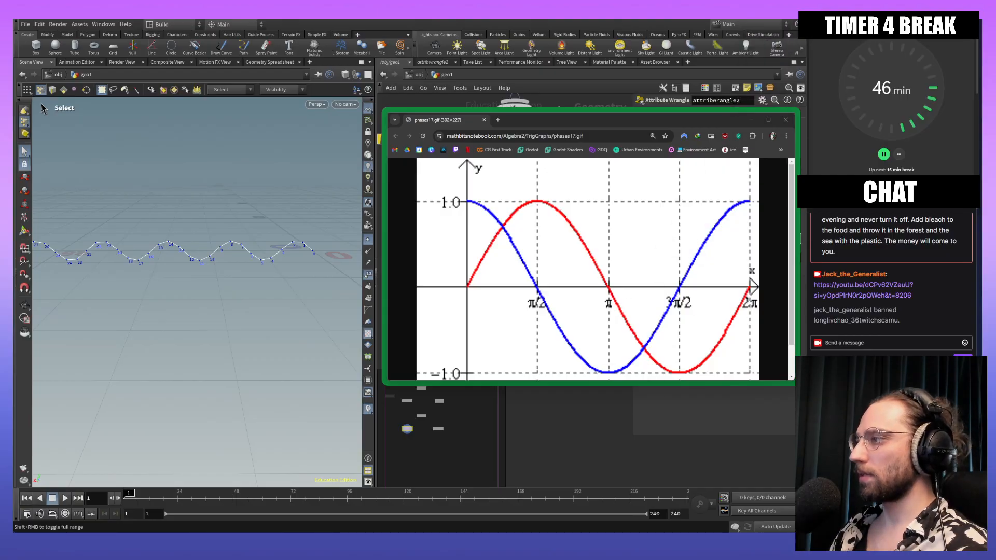
Step: Compare the start and the repeating waves of the displaced line with the pinned sine and cosine graph
{"action": "left_click_drag", "start_coordinate": [262, 270], "coordinate": [244, 251], "text": "alt"}
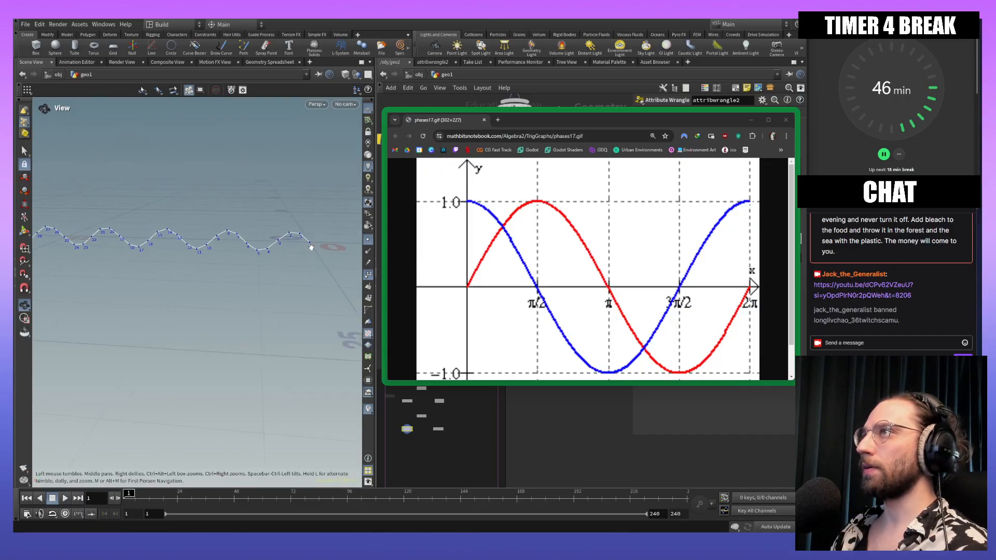
{"action": "key", "text": "s"}
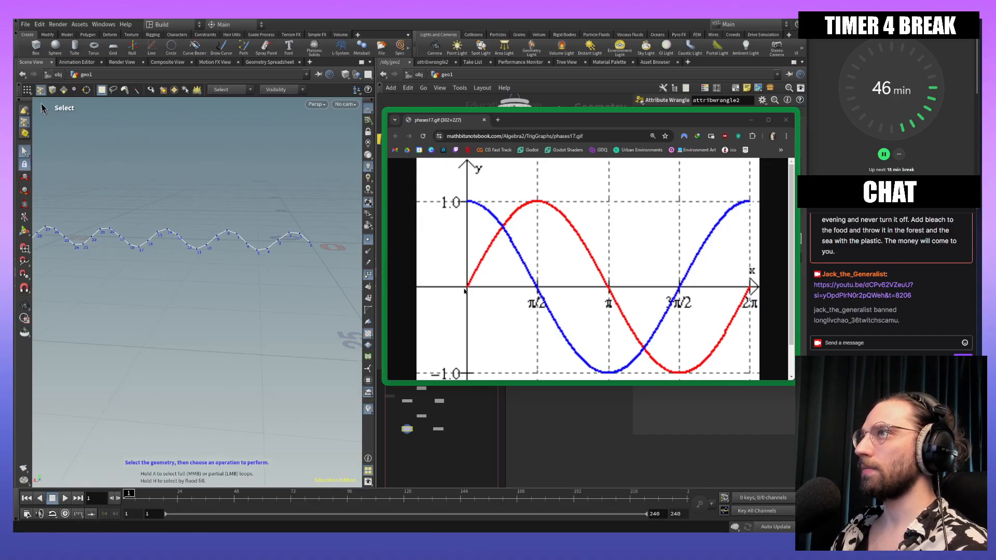
{"action": "key", "text": "Escape"}
{"action": "mouse_move", "coordinate": [276, 272]}
{"action": "left_mouse_down"}
{"action": "mouse_move", "coordinate": [306, 336]}
{"action": "mouse_move", "coordinate": [279, 266]}
{"action": "left_mouse_up"}
{"action": "middle_click_drag", "start_coordinate": [160, 270], "coordinate": [305, 263]}
{"action": "middle_click_drag", "start_coordinate": [357, 262], "coordinate": [166, 267]}
{"action": "middle_click_drag", "start_coordinate": [353, 225], "coordinate": [196, 220]}
{"action": "left_click_drag", "start_coordinate": [196, 220], "coordinate": [202, 204]}
{"action": "scroll", "coordinate": [206, 199], "scroll_direction": "up", "scroll_amount": 2}
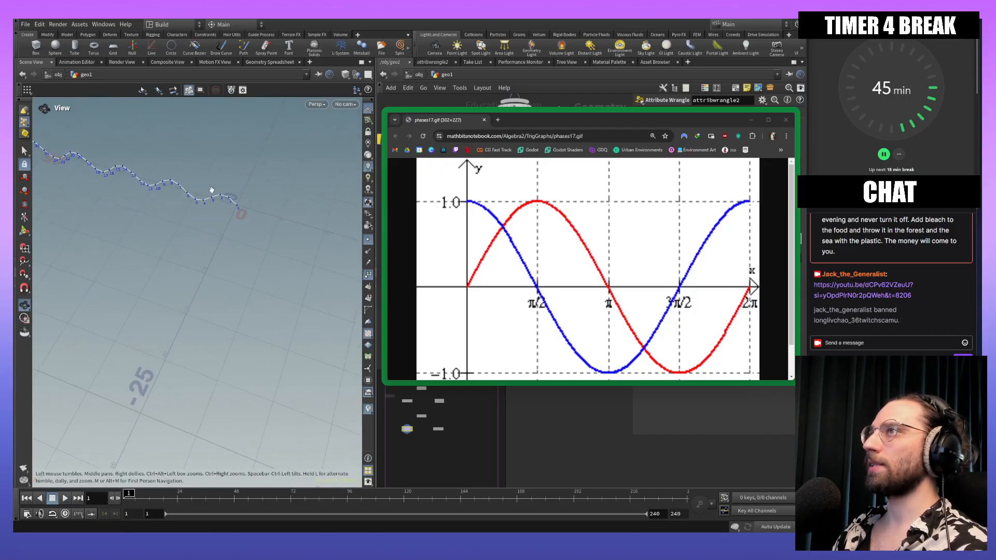
{"action": "middle_click_drag", "start_coordinate": [211, 191], "coordinate": [209, 214], "text": "alt"}
{"action": "left_click_drag", "start_coordinate": [678, 121], "coordinate": [727, 532]}
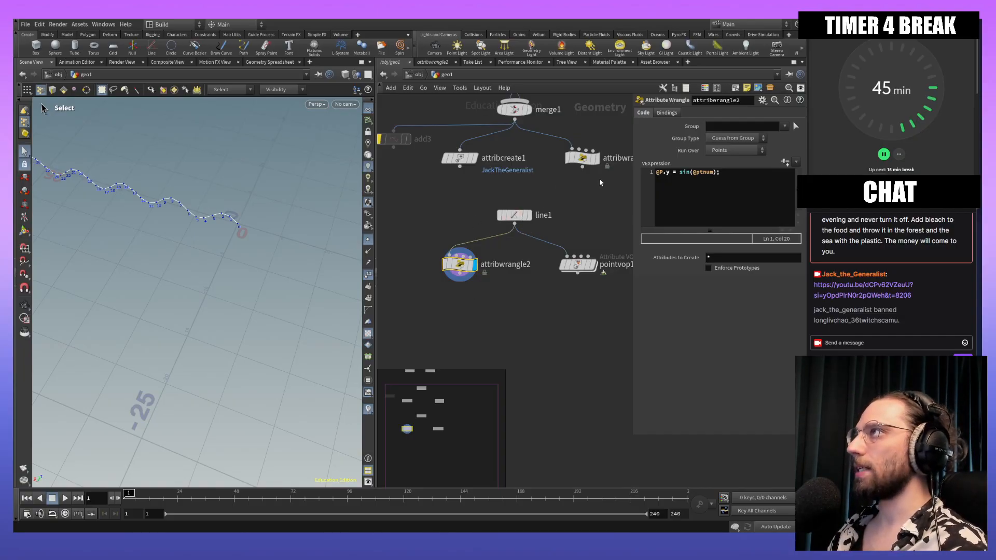
{"action": "left_click", "coordinate": [749, 177]}
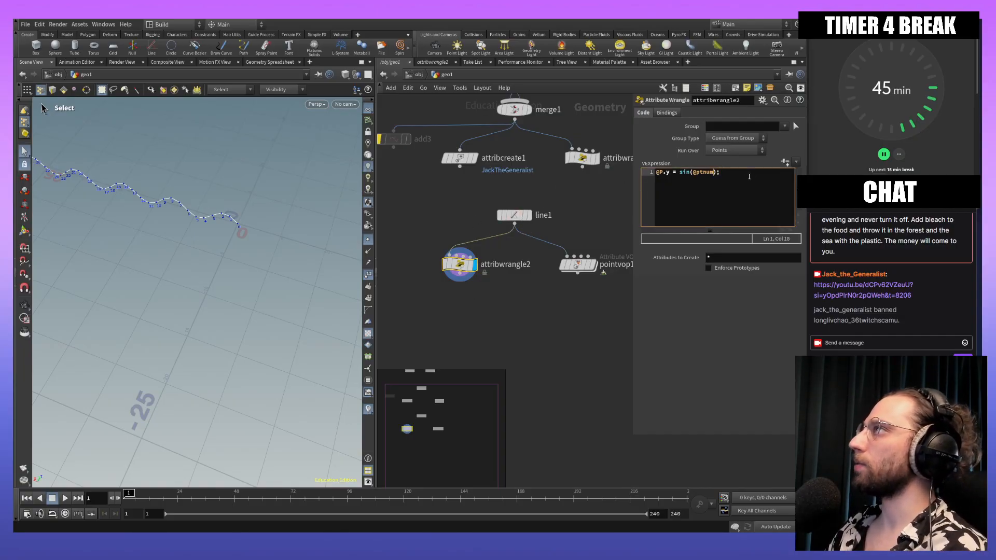
{"action": "key", "text": "Left"}
{"action": "key", "text": "Left"}
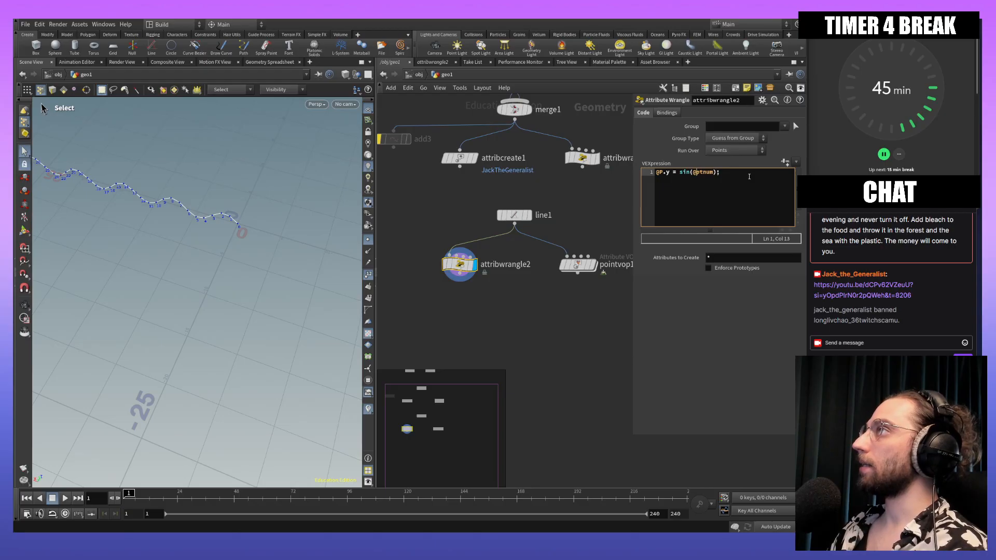
{"action": "key", "text": "Left"}
{"action": "key", "text": "Left"}
{"action": "key", "text": "Left"}
{"action": "key", "text": "Left"}
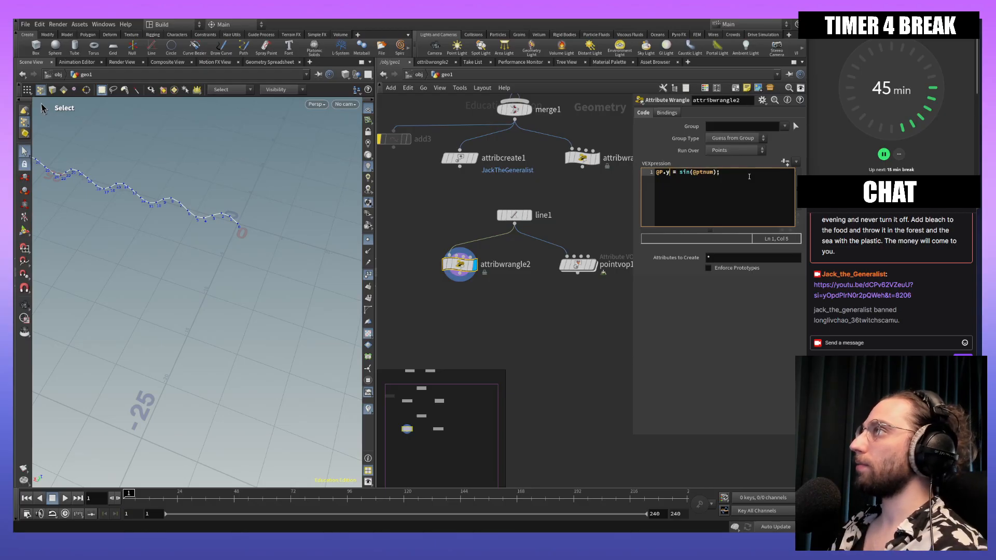
{"action": "key", "text": "BackSpace"}
{"action": "type", "text": "x"}
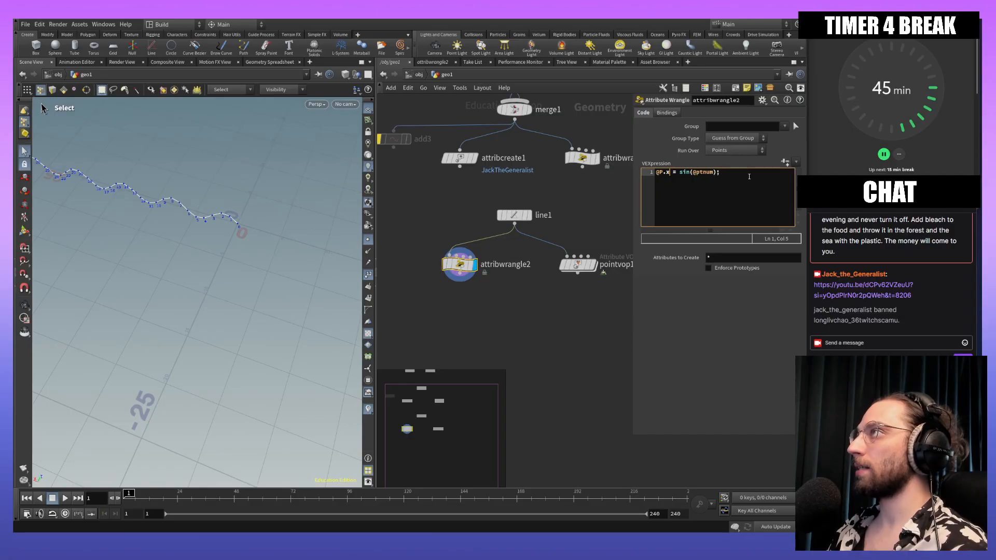
{"action": "key", "text": "Return"}
{"action": "key", "text": "BackSpace"}
{"action": "key", "text": "End"}
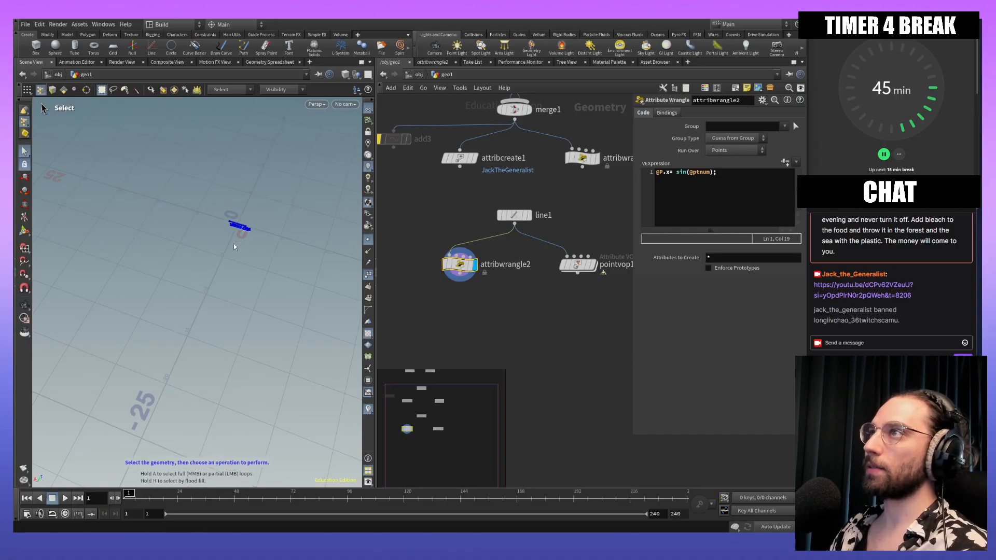
{"action": "key", "text": "Escape"}
{"action": "left_click_drag", "start_coordinate": [269, 266], "coordinate": [280, 160]}
{"action": "key", "text": "s"}
{"action": "left_click", "coordinate": [739, 176]}
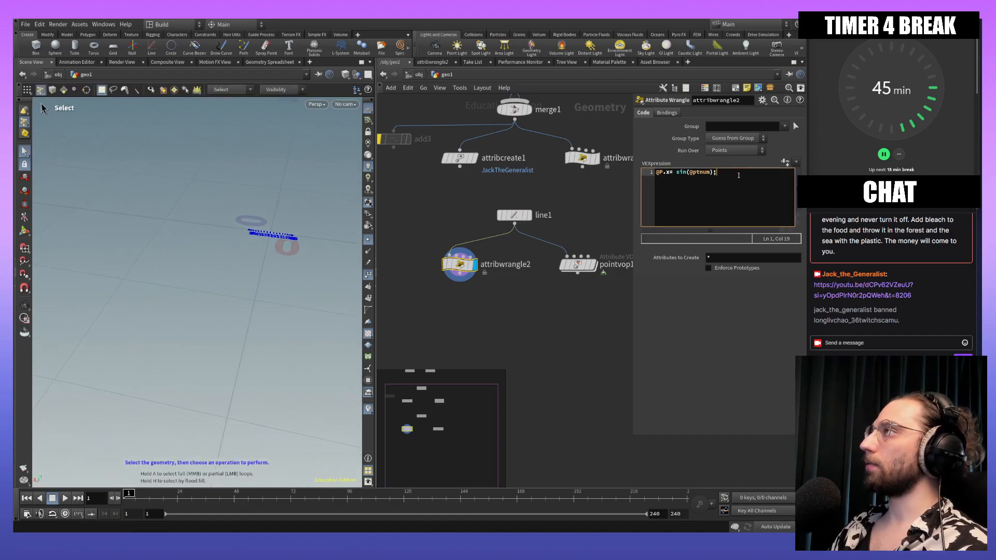
{"action": "key", "text": "Left"}
{"action": "key", "text": "Left"}
{"action": "key", "text": "Left"}
{"action": "key", "text": "Left"}
{"action": "key", "text": "Left"}
{"action": "key", "text": "Left"}
{"action": "key", "text": "Left"}
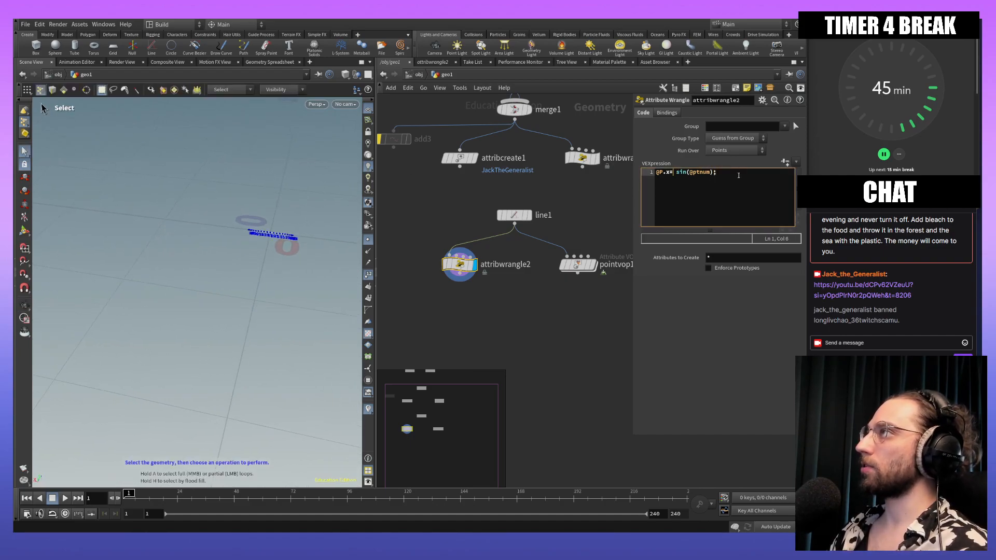
{"action": "left_click", "coordinate": [739, 175]}
{"action": "key", "text": "Return"}
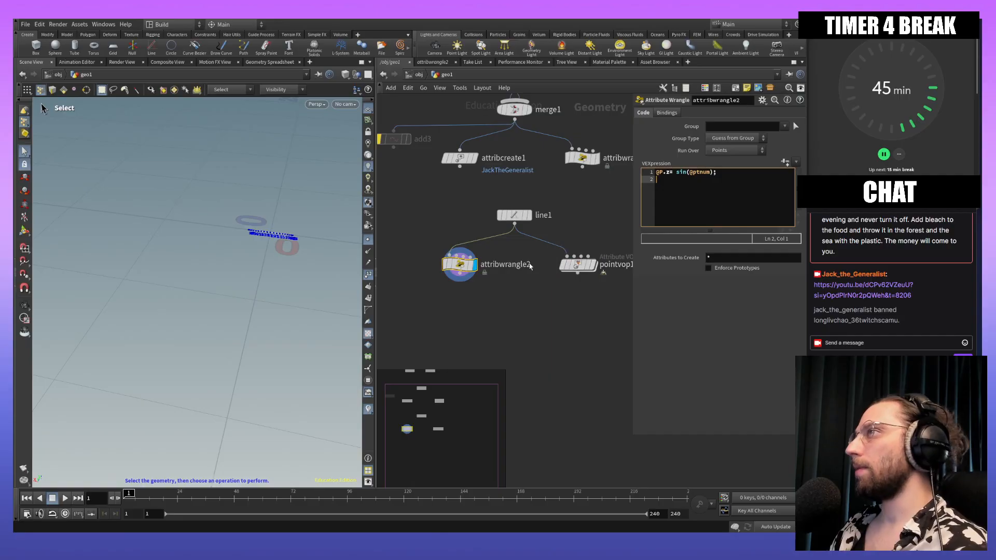
Step: Set line1's direction to 0, 1, 0 so the line runs upwards
{"action": "left_click", "coordinate": [515, 220]}
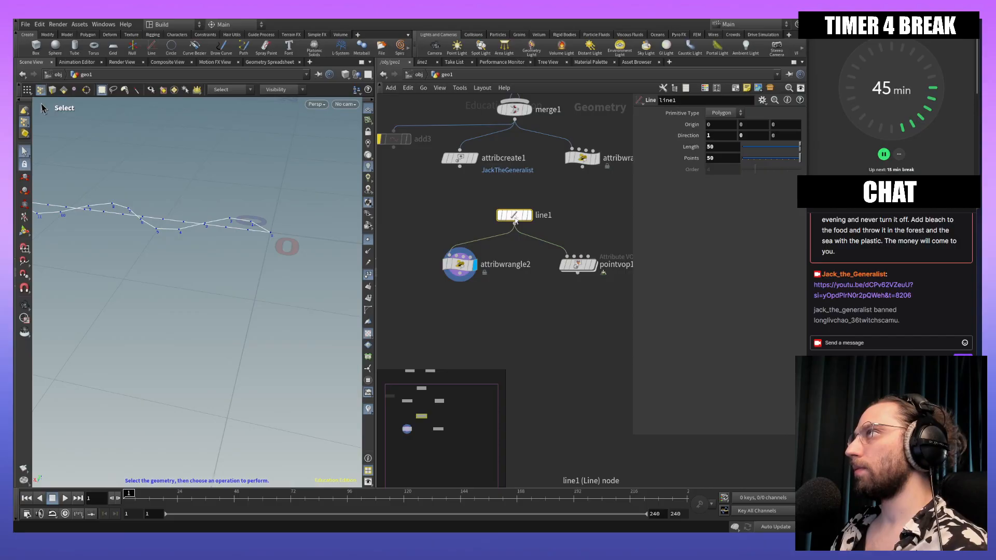
{"action": "left_click", "coordinate": [730, 138]}
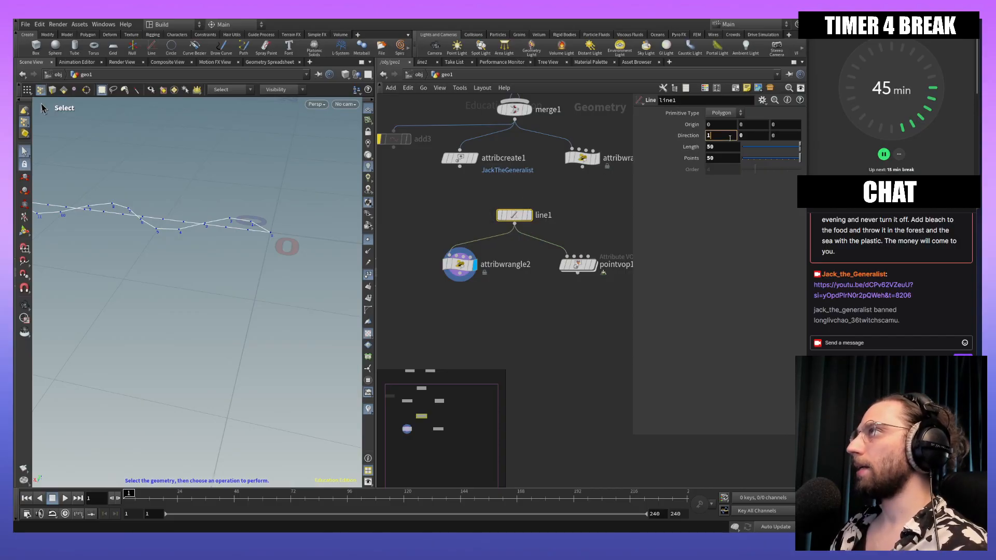
{"action": "type", "text": "0"}
{"action": "key", "text": "Tab"}
{"action": "type", "text": "1"}
{"action": "key", "text": "Tab"}
{"action": "left_click_drag", "start_coordinate": [280, 172], "coordinate": [193, 158], "text": "alt"}
{"action": "middle_click_drag", "start_coordinate": [194, 158], "coordinate": [232, 230], "text": "alt"}
{"action": "left_click_drag", "start_coordinate": [232, 230], "coordinate": [111, 205], "text": "alt"}
{"action": "middle_click_drag", "start_coordinate": [112, 205], "coordinate": [240, 236], "text": "alt"}
{"action": "right_click_drag", "start_coordinate": [241, 236], "coordinate": [260, 326], "text": "alt"}
{"action": "right_click_drag", "start_coordinate": [276, 233], "coordinate": [278, 163], "text": "alt"}
{"action": "middle_click_drag", "start_coordinate": [279, 163], "coordinate": [274, 227], "text": "alt"}
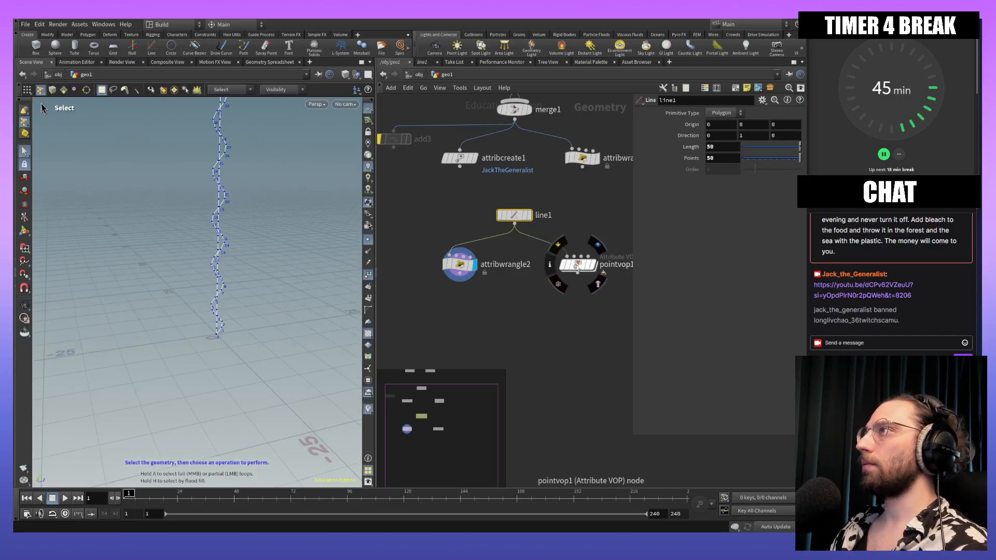
Step: Select attribwrangle2 and examine its expression together with the vertical sine wave from the side
{"action": "left_click", "coordinate": [461, 266]}
{"action": "left_click_drag", "start_coordinate": [185, 247], "coordinate": [209, 232], "text": "alt"}
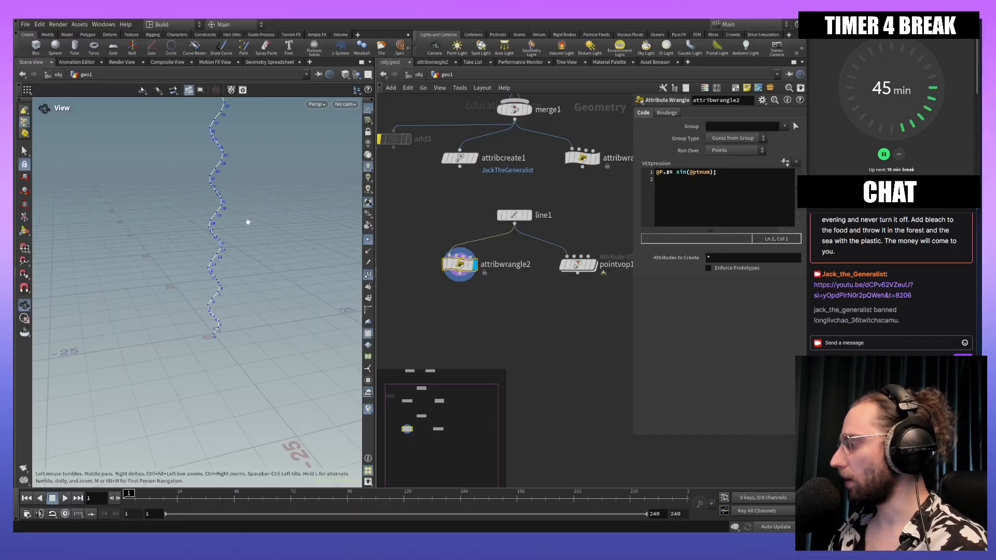
{"action": "key", "text": "s"}
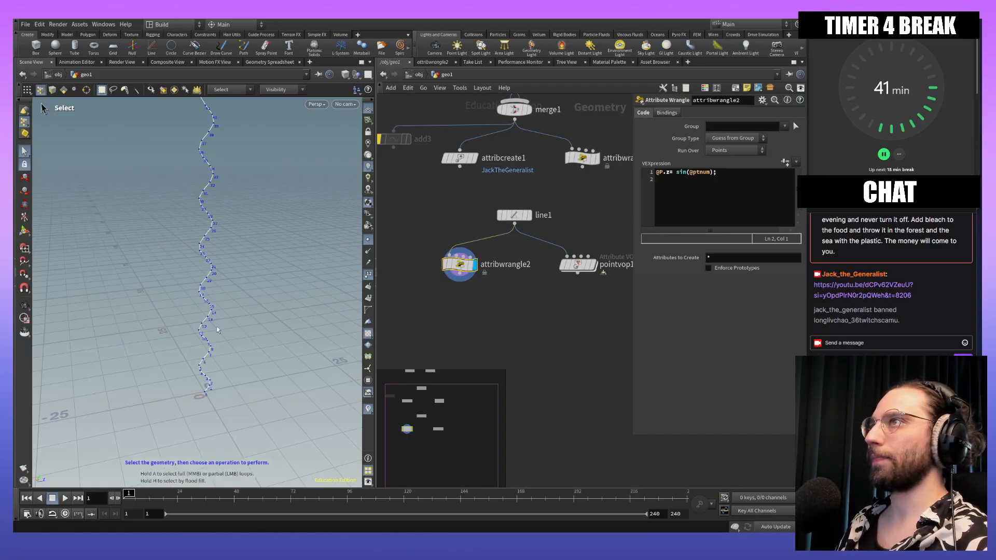
{"action": "key", "text": "Escape"}
{"action": "mouse_move", "coordinate": [205, 311]}
{"action": "left_mouse_down"}
{"action": "mouse_move", "coordinate": [202, 363]}
{"action": "mouse_move", "coordinate": [202, 327]}
{"action": "mouse_move", "coordinate": [208, 343]}
{"action": "mouse_move", "coordinate": [216, 311]}
{"action": "left_mouse_up"}
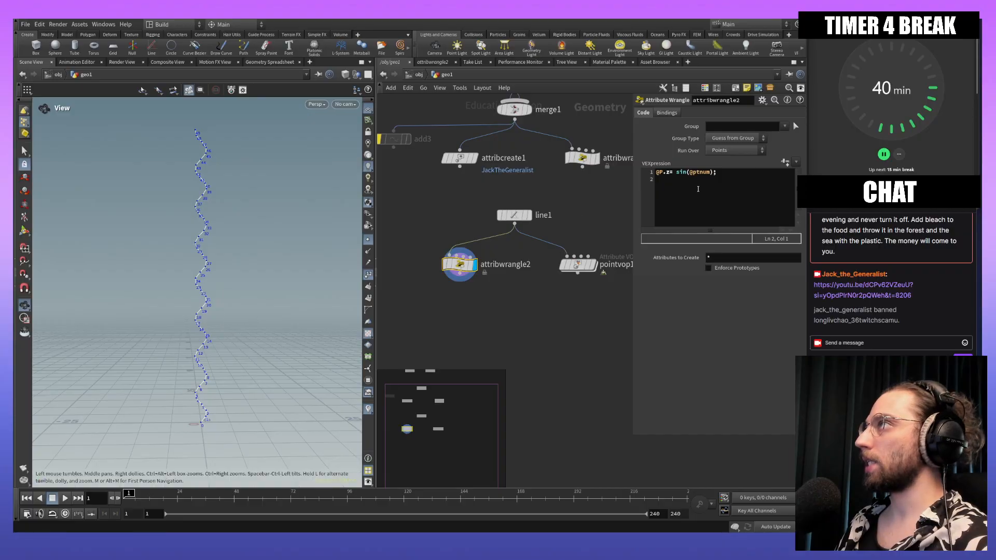
{"action": "key", "text": "s"}
{"action": "left_click", "coordinate": [743, 182]}
{"action": "key", "text": "Up"}
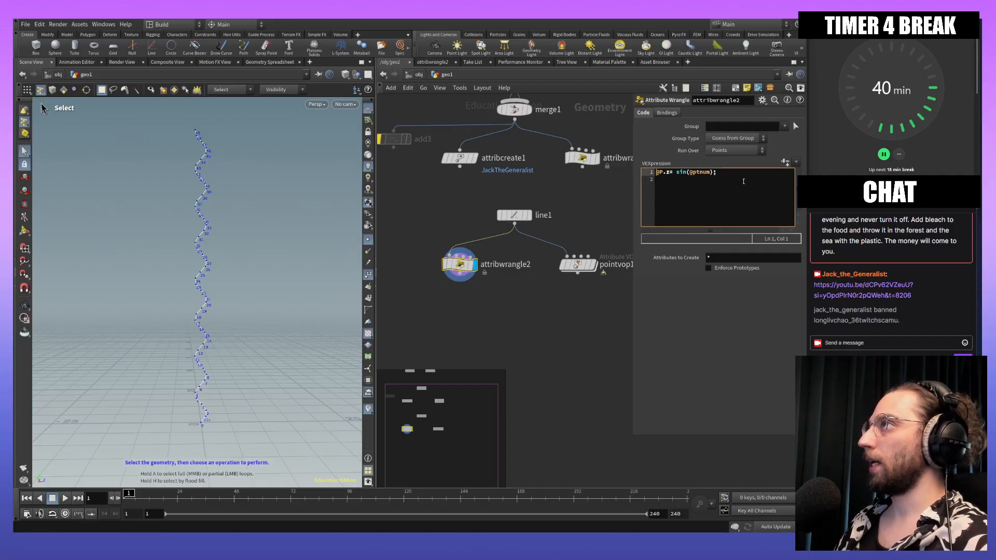
Step: Set line1's number of points to 100 and inspect the wave up close
{"action": "mouse_move", "coordinate": [513, 218]}
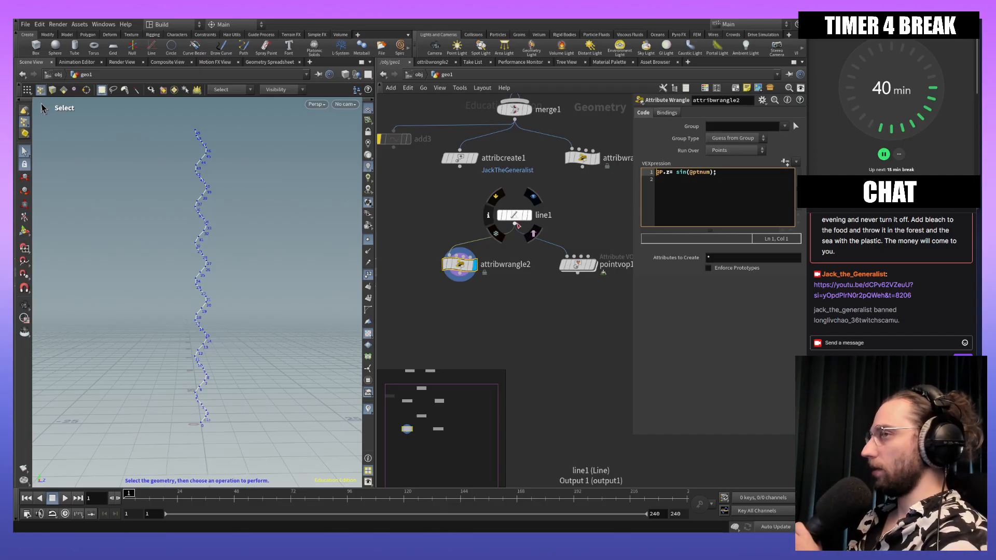
{"action": "left_click", "coordinate": [516, 216]}
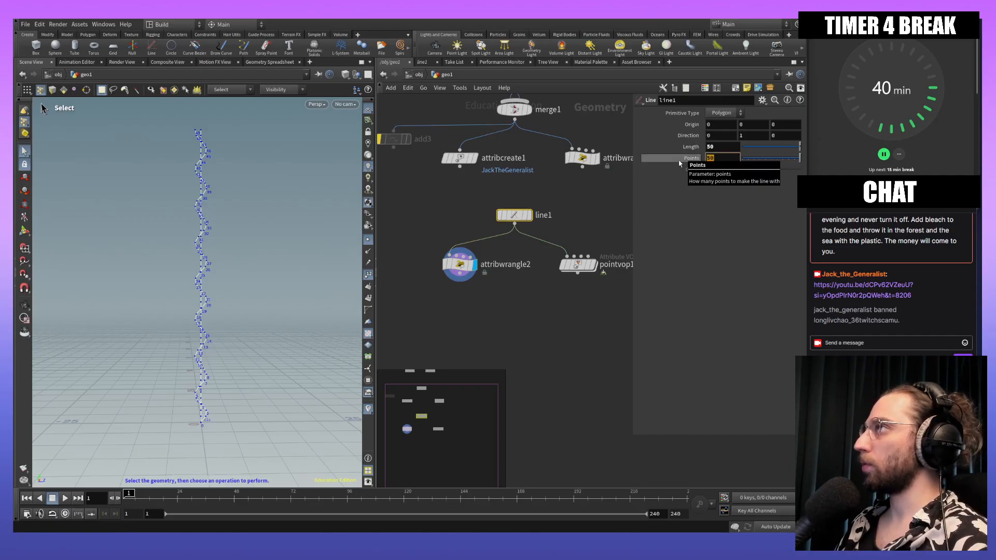
{"action": "type", "text": "100"}
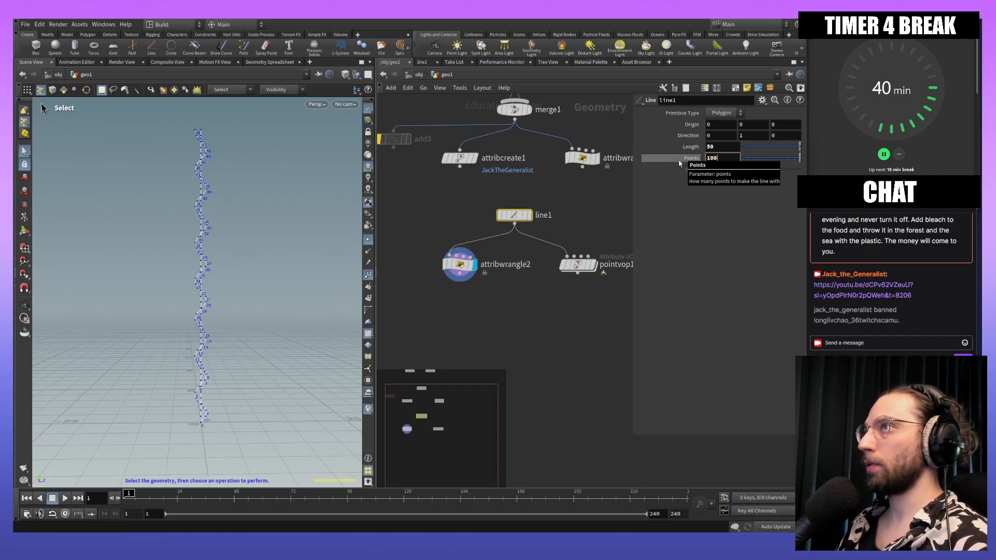
{"action": "key", "text": "Return"}
{"action": "right_click_drag", "start_coordinate": [178, 290], "coordinate": [256, 260], "text": "alt"}
{"action": "middle_click_drag", "start_coordinate": [256, 260], "coordinate": [206, 289], "text": "alt"}
{"action": "middle_click_drag", "start_coordinate": [237, 320], "coordinate": [273, 306], "text": "alt"}
{"action": "right_click_drag", "start_coordinate": [210, 270], "coordinate": [220, 182], "text": "alt"}
{"action": "scroll", "coordinate": [220, 182], "scroll_direction": "down", "scroll_amount": 6}
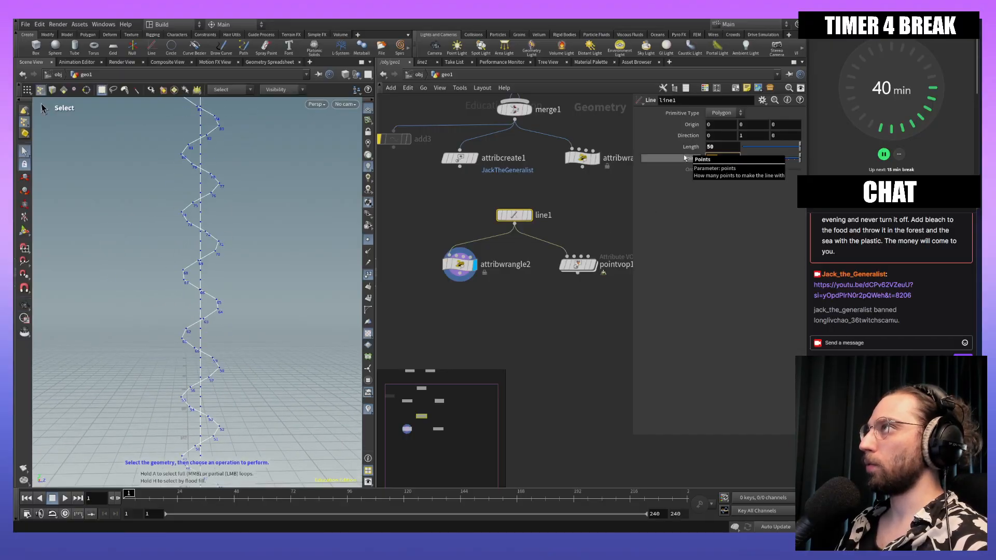
Step: Raise line1's number of points to 1000 and inspect the denser wave
{"action": "type", "text": "0"}
{"action": "key", "text": "Return"}
{"action": "right_click", "coordinate": [269, 301]}
{"action": "right_click_drag", "start_coordinate": [264, 281], "coordinate": [245, 204], "text": "alt"}
{"action": "middle_click_drag", "start_coordinate": [120, 168], "coordinate": [239, 270], "text": "alt"}
{"action": "key", "text": "s"}
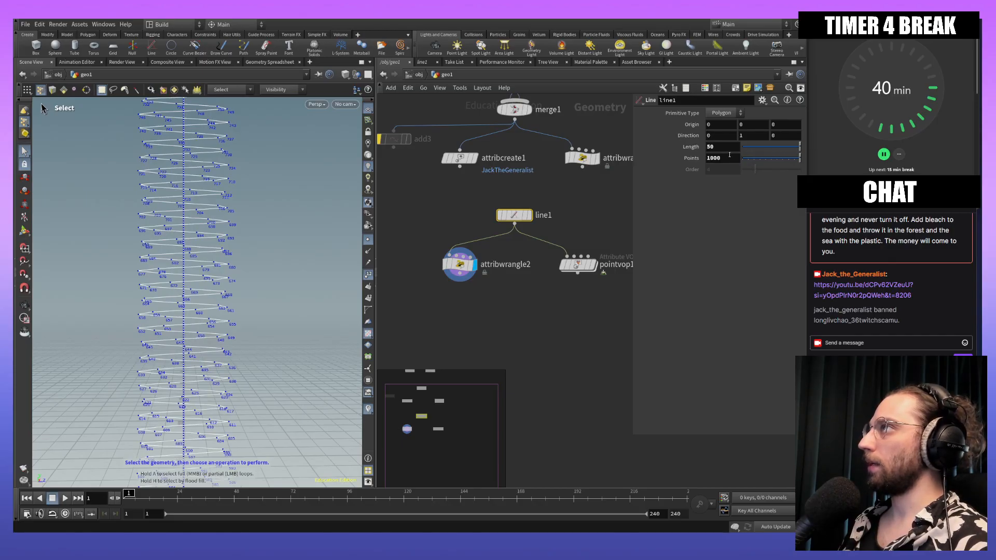
Step: Set line1's number of points to 10 and inspect the coarse wave from the side
{"action": "left_click", "coordinate": [730, 156]}
{"action": "double_click", "coordinate": [730, 156]}
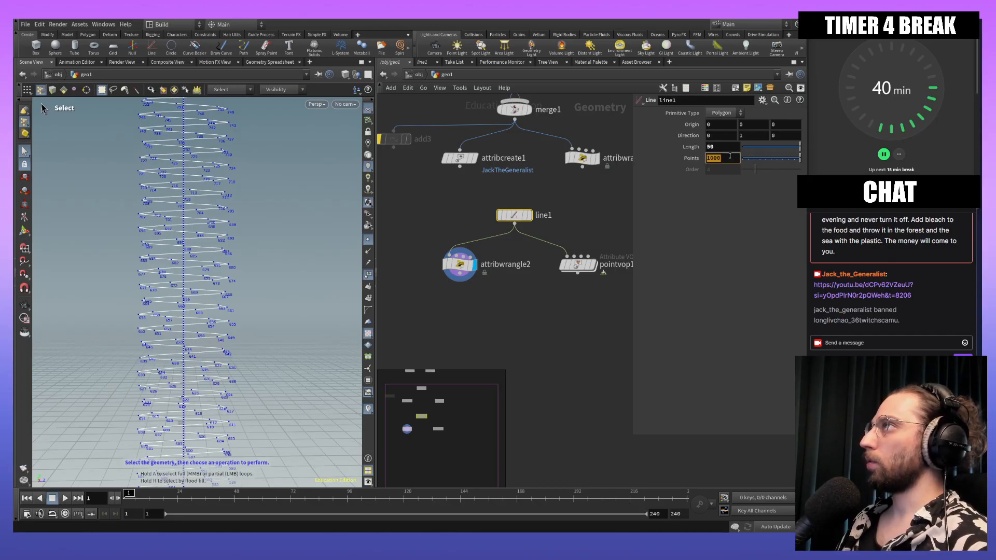
{"action": "type", "text": "10"}
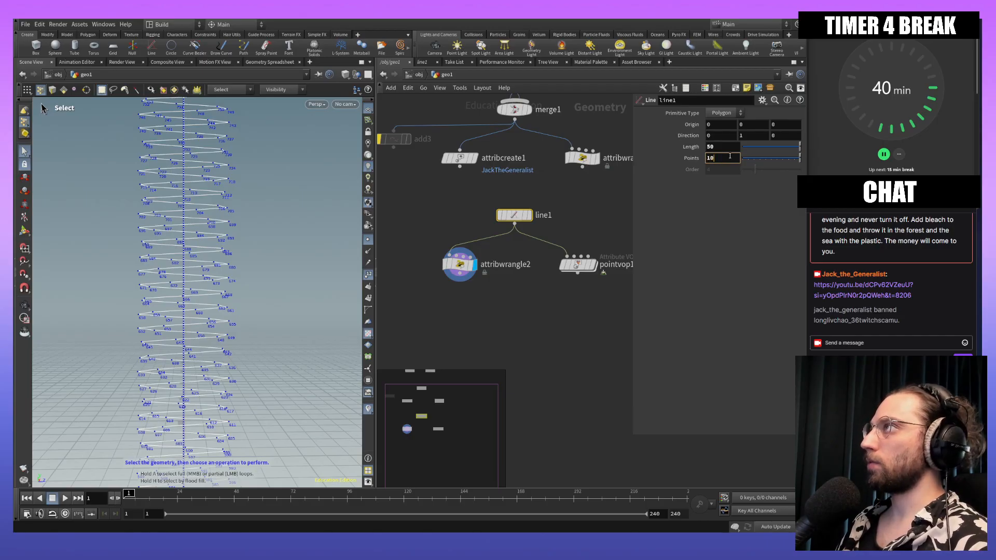
{"action": "key", "text": "Return"}
{"action": "right_click_drag", "start_coordinate": [276, 216], "coordinate": [277, 283], "text": "alt"}
{"action": "middle_click_drag", "start_coordinate": [281, 276], "coordinate": [279, 263], "text": "alt"}
{"action": "left_click_drag", "start_coordinate": [260, 277], "coordinate": [239, 291], "text": "alt"}
Step: Set line1's number of points to 40 and inspect the wave
{"action": "double_click", "coordinate": [716, 161]}
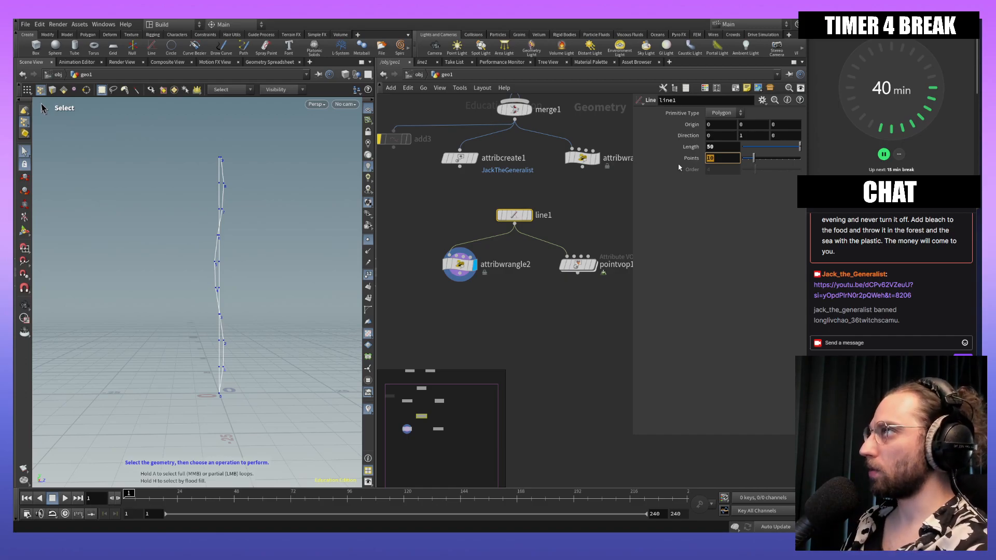
{"action": "type", "text": "40"}
{"action": "key", "text": "Return"}
{"action": "middle_click_drag", "start_coordinate": [312, 291], "coordinate": [286, 280], "text": "alt"}
{"action": "left_click_drag", "start_coordinate": [287, 280], "coordinate": [232, 290], "text": "alt"}
Step: Set line1's number of points to 30 and inspect the wave from another angle
{"action": "double_click", "coordinate": [720, 158]}
{"action": "type", "text": "30"}
{"action": "key", "text": "Return"}
{"action": "mouse_move", "coordinate": [221, 369]}
{"action": "left_mouse_down", "text": "alt"}
{"action": "mouse_move", "coordinate": [318, 318]}
{"action": "mouse_move", "coordinate": [253, 353]}
{"action": "left_mouse_up", "text": "alt"}
{"action": "middle_click_drag", "start_coordinate": [252, 353], "coordinate": [252, 362], "text": "alt"}
Step: Try shortening line1 to a length of 5, settle on a length of 70, and inspect the stretched wave
{"action": "left_click_drag", "start_coordinate": [801, 151], "coordinate": [771, 151]}
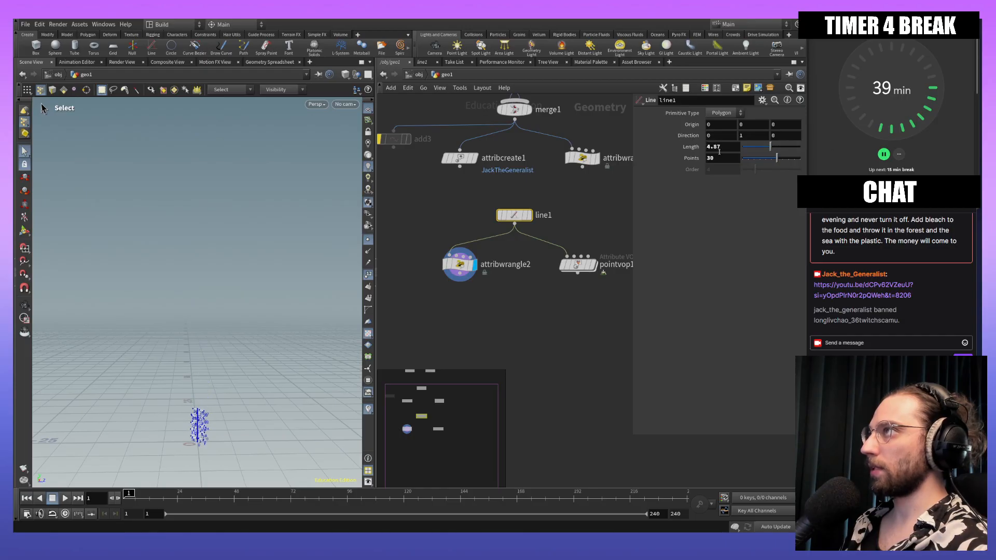
{"action": "left_click", "coordinate": [729, 146]}
{"action": "type", "text": "5"}
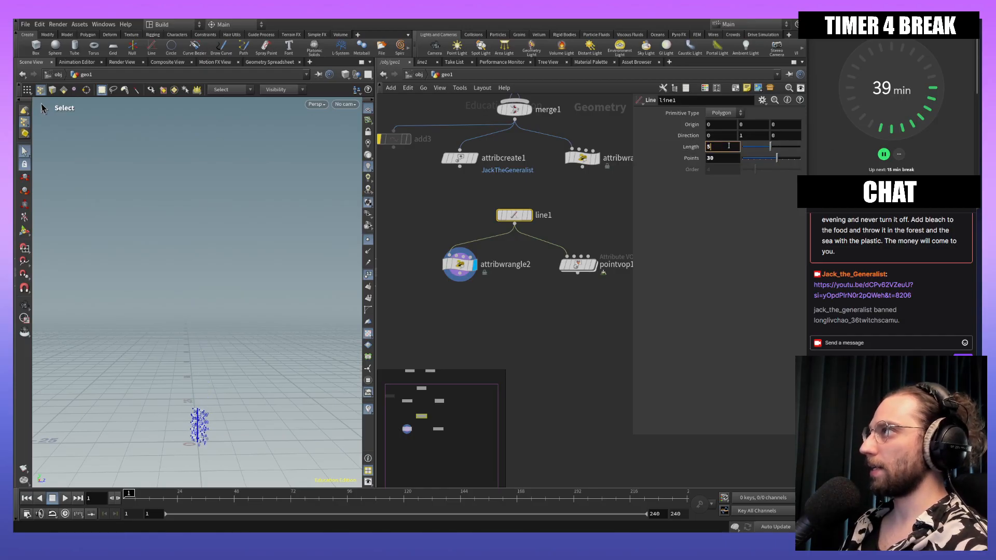
{"action": "key", "text": "Return"}
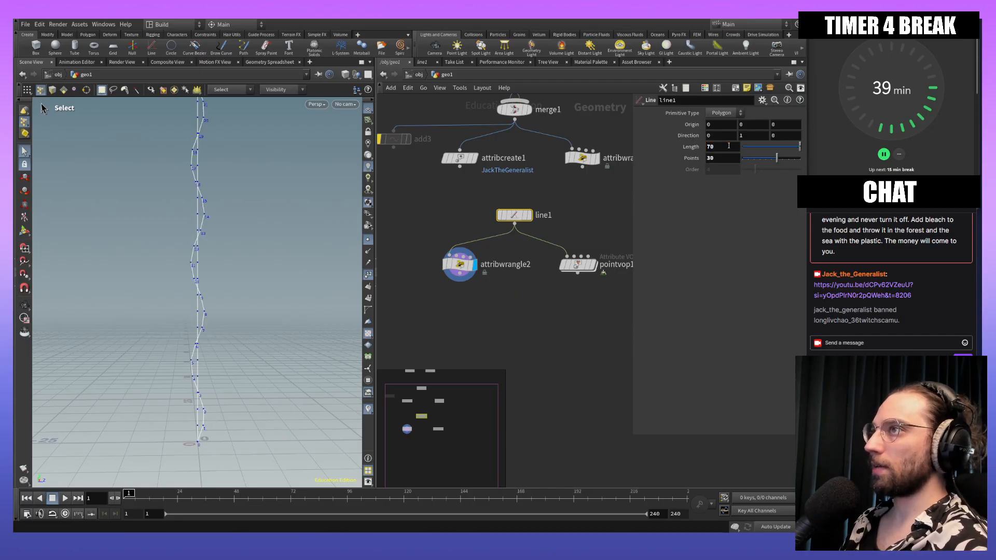
{"action": "middle_click_drag", "start_coordinate": [545, 223], "coordinate": [546, 255], "text": "alt"}
{"action": "middle_click_drag", "start_coordinate": [276, 229], "coordinate": [281, 291], "text": "alt"}
{"action": "right_click_drag", "start_coordinate": [281, 291], "coordinate": [292, 311], "text": "alt"}
{"action": "mouse_move", "coordinate": [292, 311]}
{"action": "middle_mouse_down", "text": "alt"}
{"action": "mouse_move", "coordinate": [282, 332]}
{"action": "mouse_move", "coordinate": [281, 318]}
{"action": "middle_mouse_up", "text": "alt"}
{"action": "mouse_move", "coordinate": [281, 318]}
{"action": "left_mouse_down"}
{"action": "mouse_move", "coordinate": [276, 251]}
{"action": "mouse_move", "coordinate": [272, 331]}
{"action": "mouse_move", "coordinate": [268, 314]}
{"action": "left_mouse_up"}
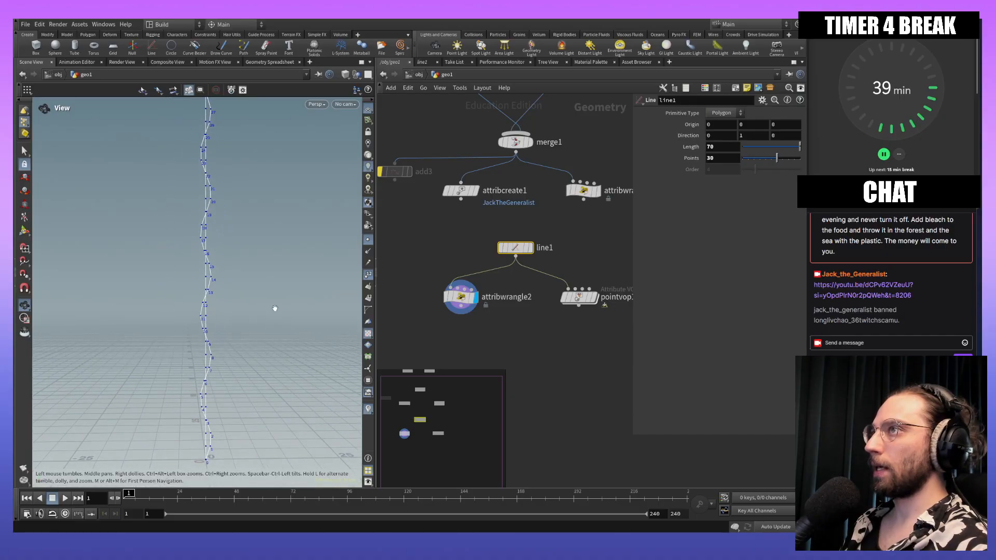
{"action": "key", "text": "s"}
{"action": "mouse_move", "coordinate": [588, 303]}
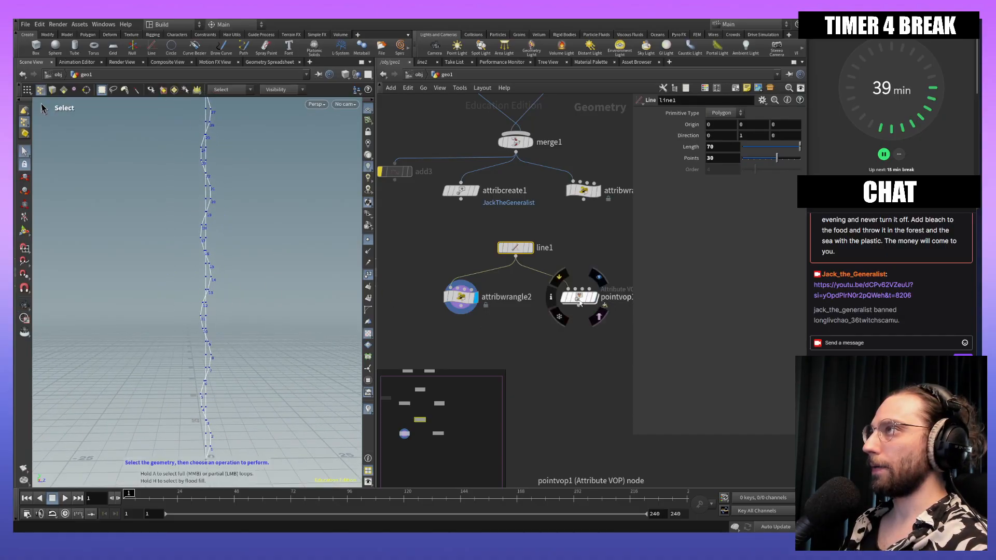
{"action": "left_click", "coordinate": [465, 306]}
{"action": "left_click", "coordinate": [745, 169]}
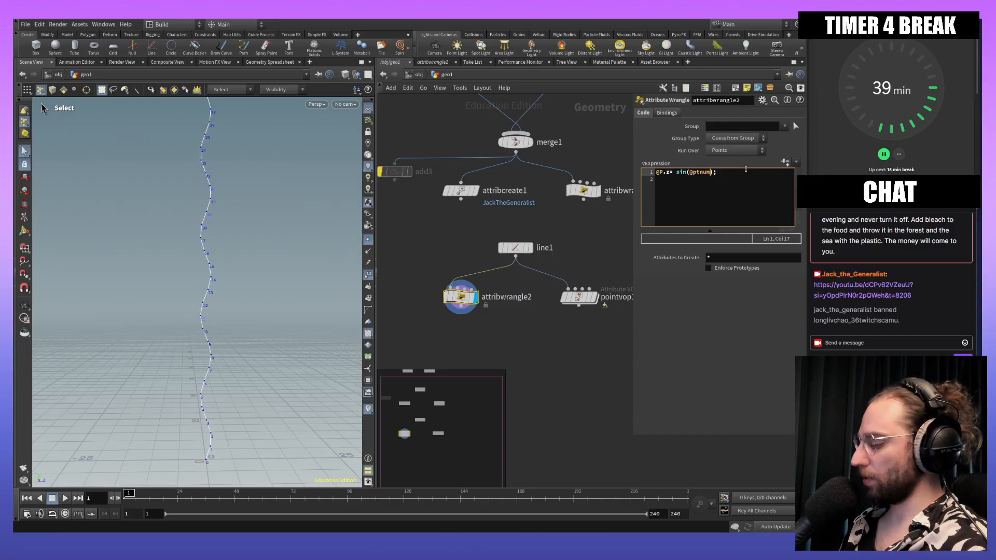
{"action": "type", "text": "/"}
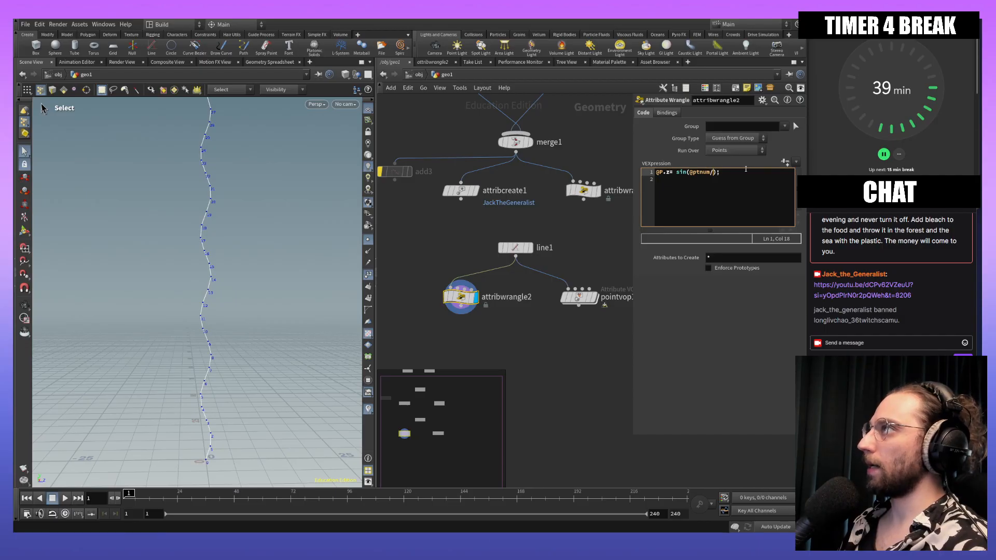
{"action": "key", "text": "BackSpace"}
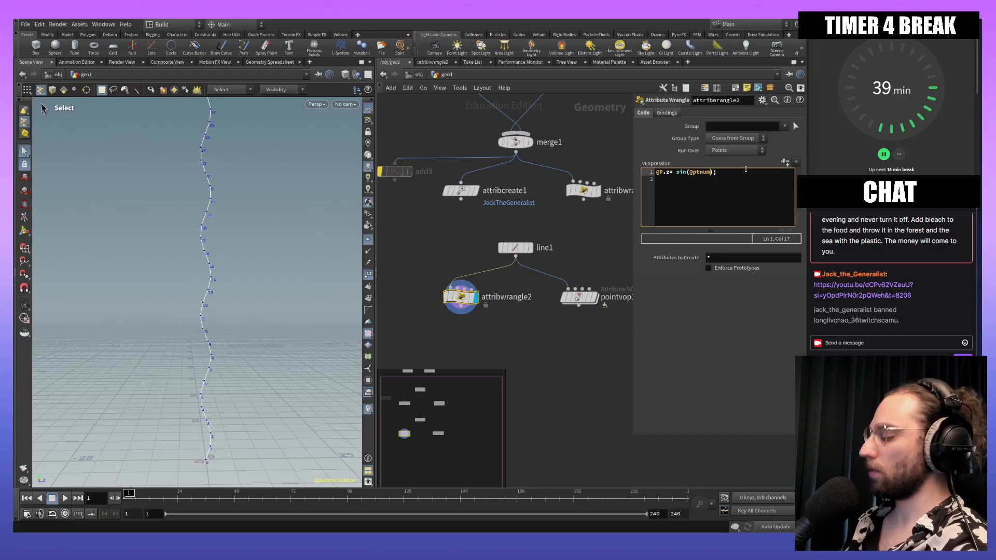
{"action": "key", "text": "BackSpace"}
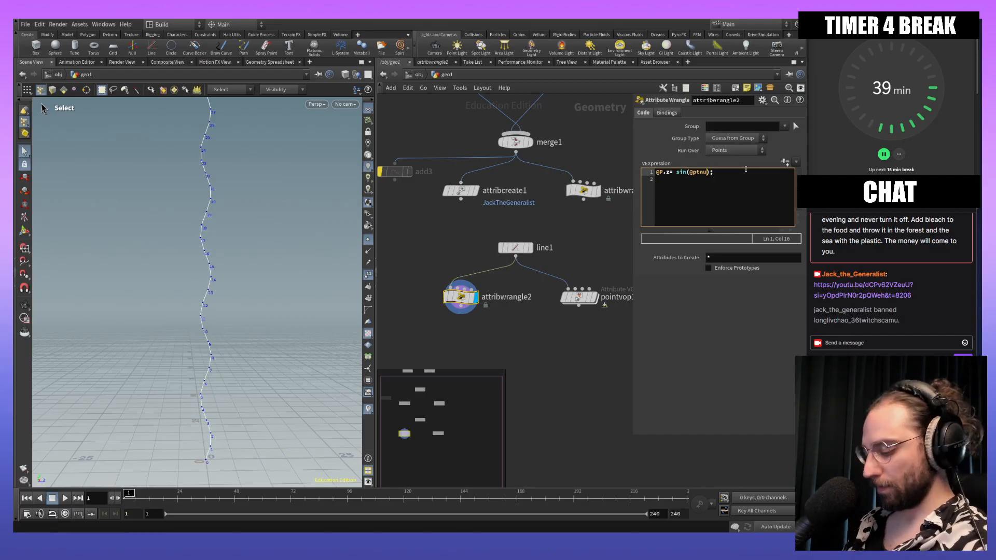
{"action": "type", "text": "m"}
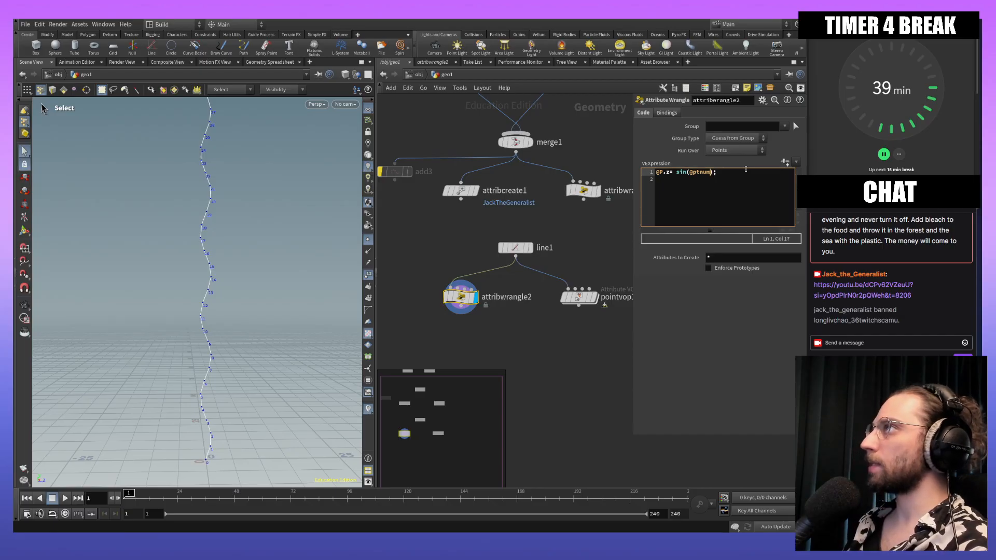
{"action": "type", "text": "*8"}
{"action": "key", "text": "Down"}
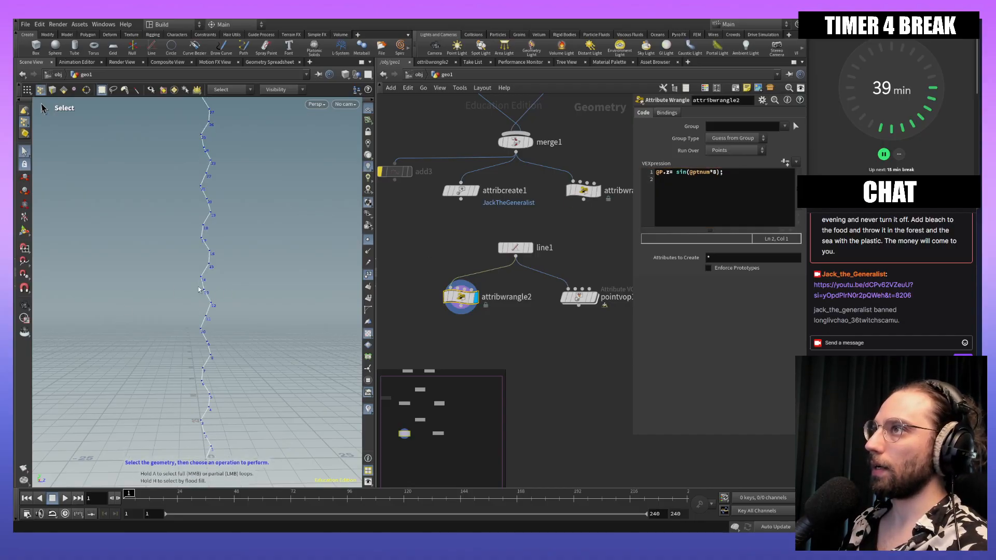
Step: Inspect the zigzag along the line, check the sine and cosine reference graph in the browser, and return to Houdini
{"action": "middle_click_drag", "start_coordinate": [243, 247], "coordinate": [243, 304], "text": "alt"}
{"action": "mouse_move", "coordinate": [242, 304]}
{"action": "right_mouse_down", "text": "alt"}
{"action": "mouse_move", "coordinate": [242, 209]}
{"action": "mouse_move", "coordinate": [240, 323]}
{"action": "right_mouse_up", "text": "alt"}
{"action": "middle_click_drag", "start_coordinate": [241, 322], "coordinate": [239, 293], "text": "alt"}
{"action": "right_click_drag", "start_coordinate": [240, 294], "coordinate": [232, 223], "text": "alt"}
{"action": "middle_click_drag", "start_coordinate": [199, 444], "coordinate": [198, 440], "text": "alt"}
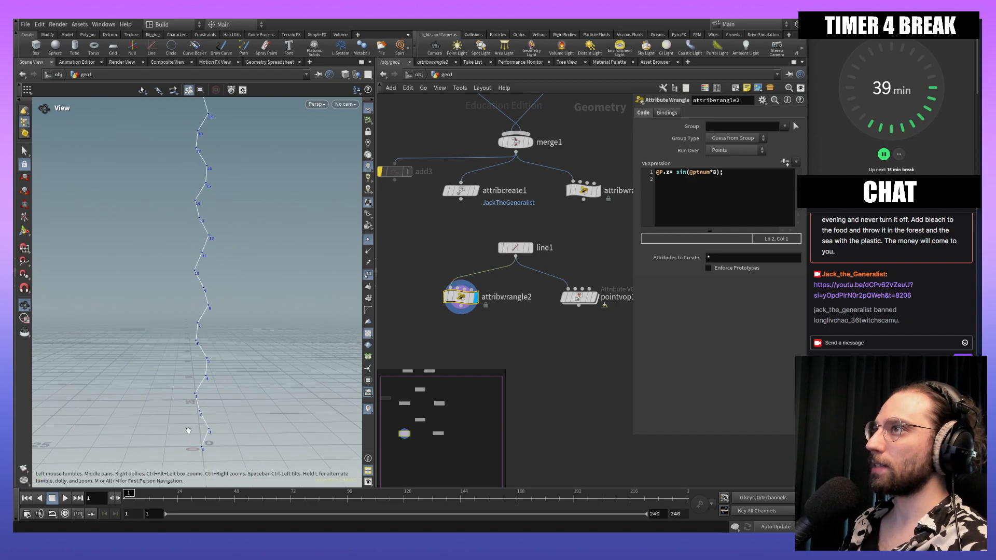
{"action": "middle_click_drag", "start_coordinate": [231, 318], "coordinate": [234, 341], "text": "alt"}
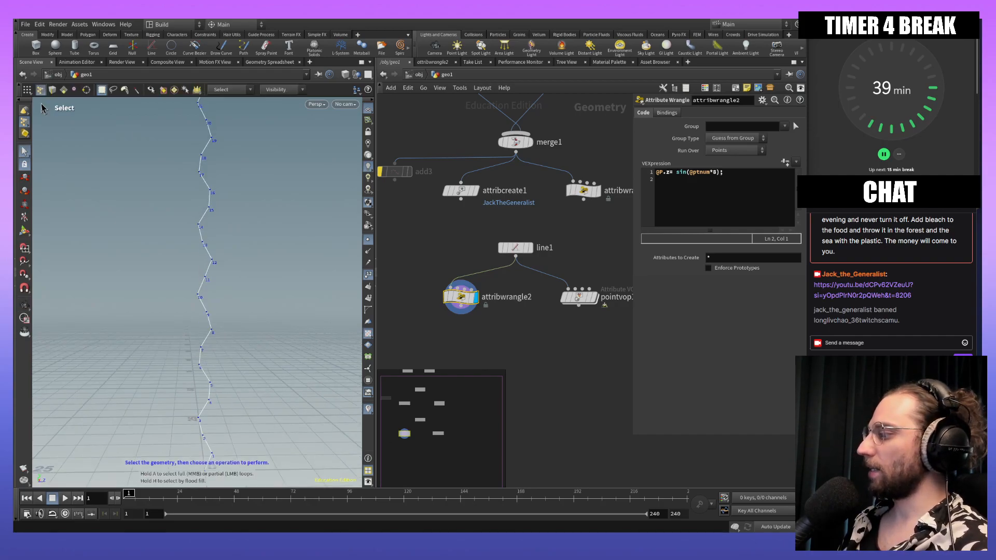
{"action": "key", "text": "alt+Tab"}
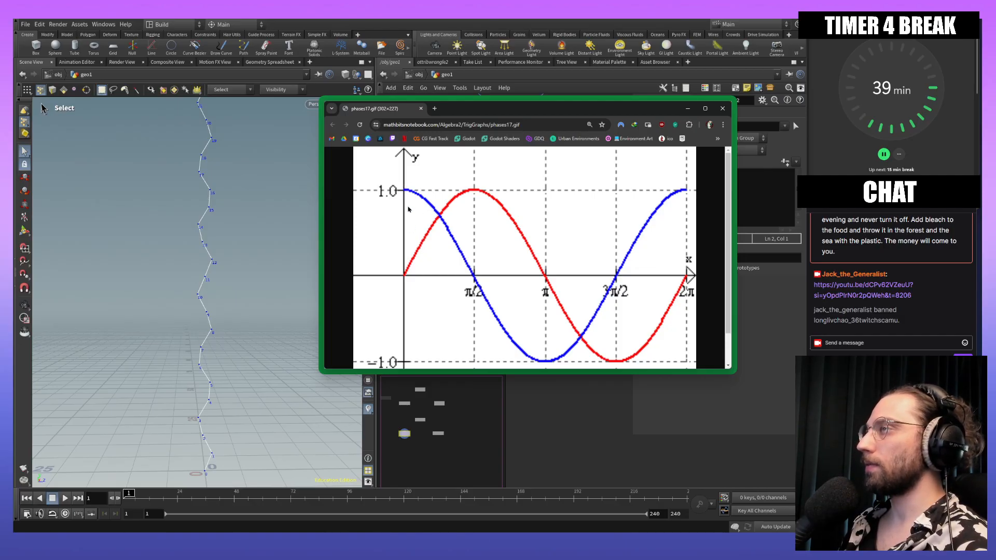
{"action": "left_click_drag", "start_coordinate": [551, 112], "coordinate": [551, 119]}
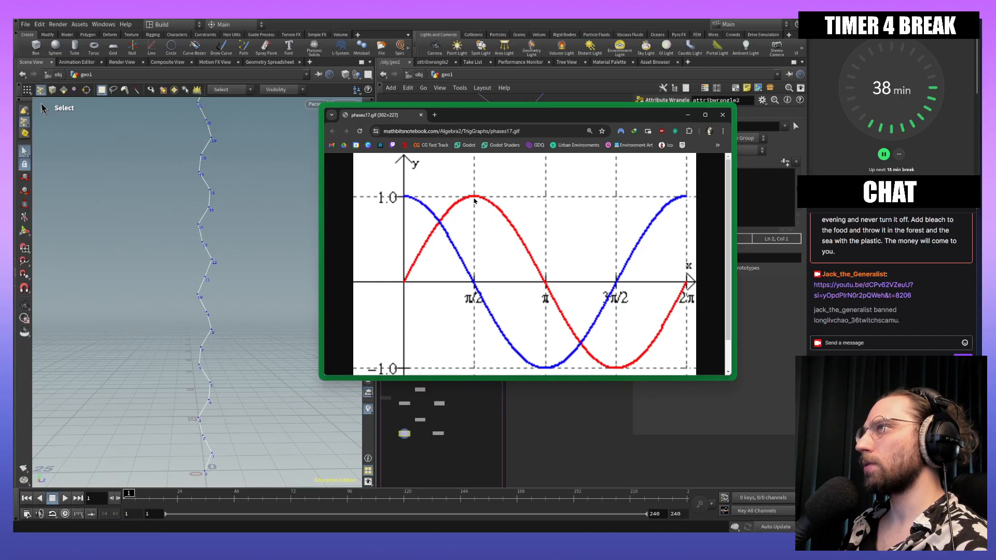
{"action": "left_click_drag", "start_coordinate": [549, 115], "coordinate": [986, 259]}
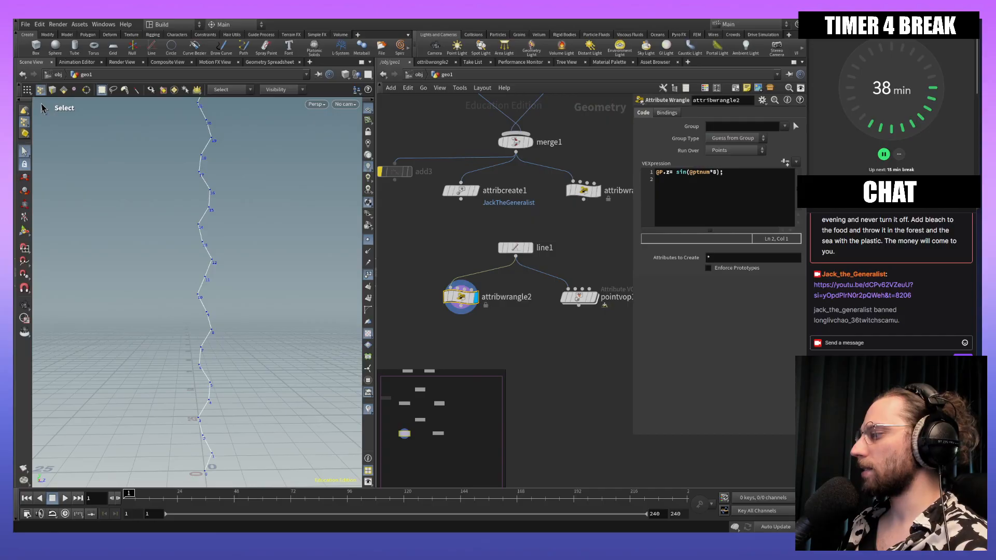
Step: Change the point number multiplier in attribwrangle2's expression to 0.1 and inspect the flattened curve
{"action": "left_click", "coordinate": [714, 172]}
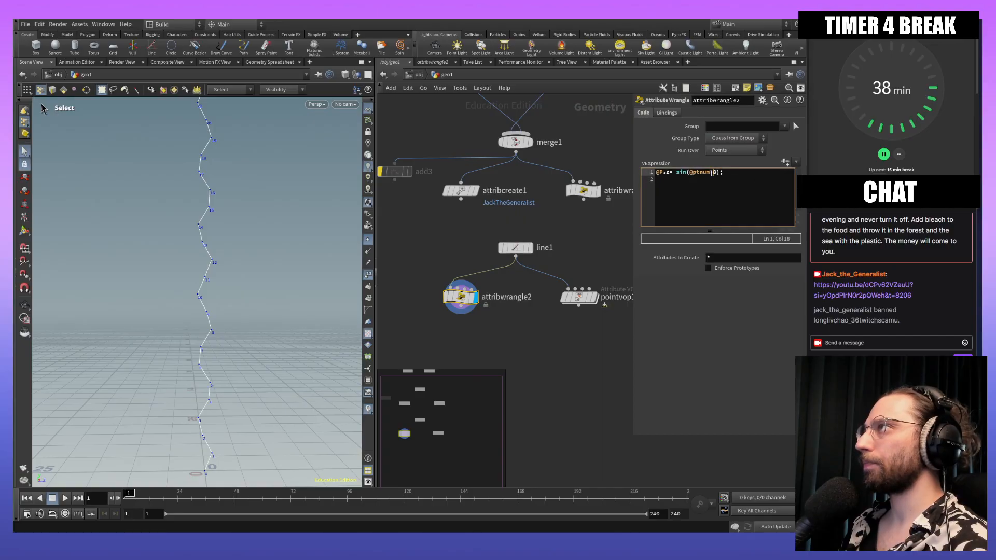
{"action": "type", "text": ".01"}
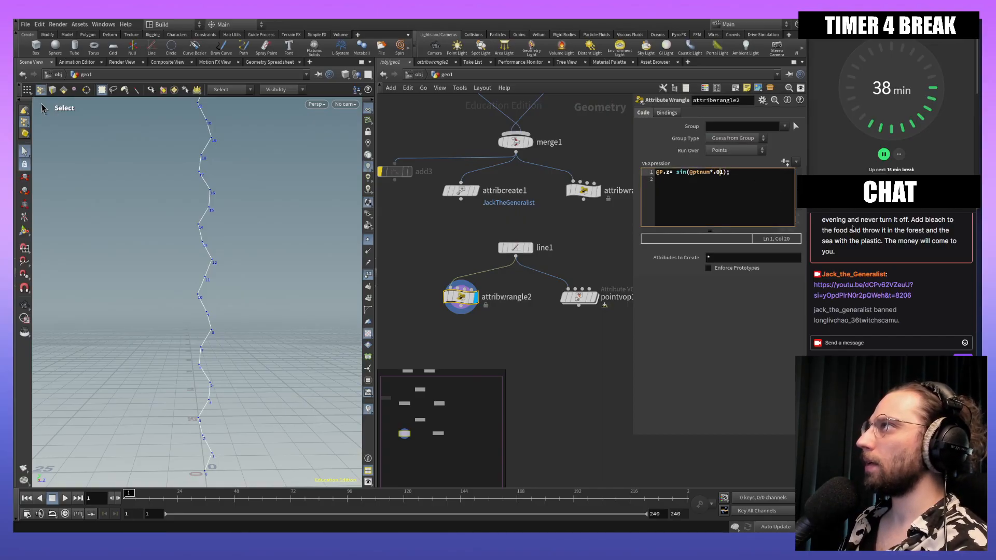
{"action": "key", "text": "Delete"}
{"action": "type", "text": "0"}
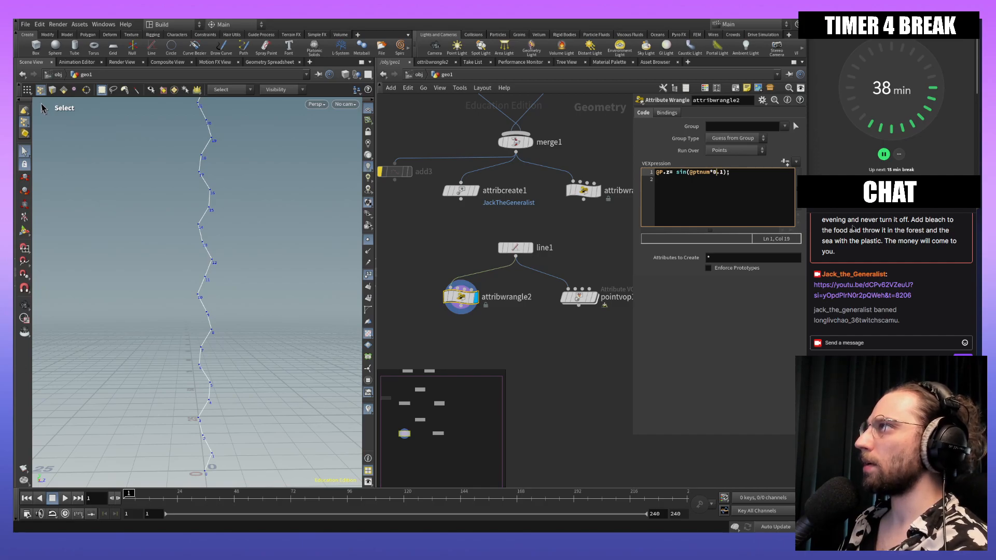
{"action": "key", "text": "Return"}
{"action": "key", "text": "BackSpace"}
{"action": "left_click", "coordinate": [264, 302]}
{"action": "key", "text": "Escape"}
{"action": "middle_click_drag", "start_coordinate": [249, 238], "coordinate": [243, 350]}
{"action": "left_click_drag", "start_coordinate": [320, 348], "coordinate": [290, 346]}
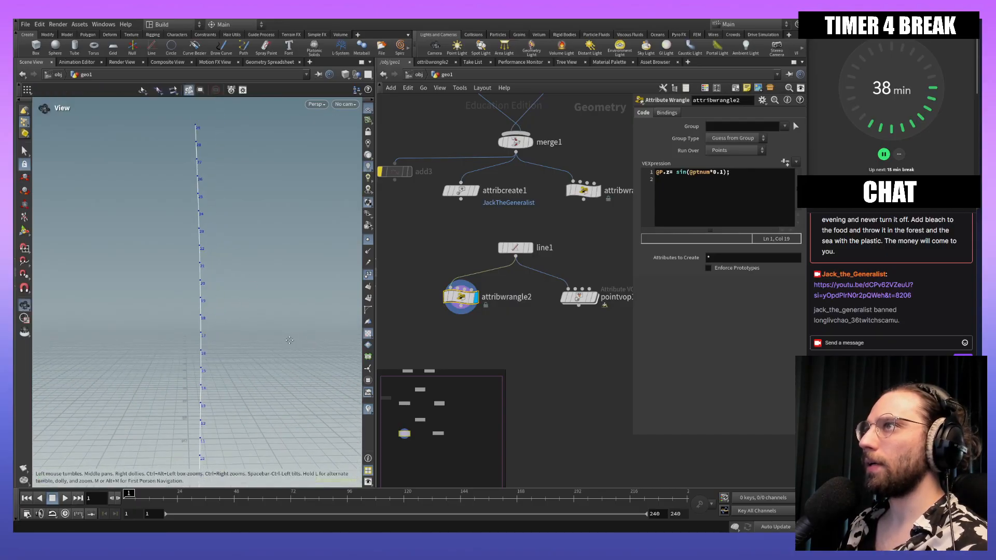
{"action": "key", "text": "s"}
Step: Raise line1's number of points to 300 and inspect the smooth wave up close
{"action": "left_click", "coordinate": [515, 248]}
{"action": "left_click", "coordinate": [728, 158]}
{"action": "type", "text": "0"}
{"action": "key", "text": "Return"}
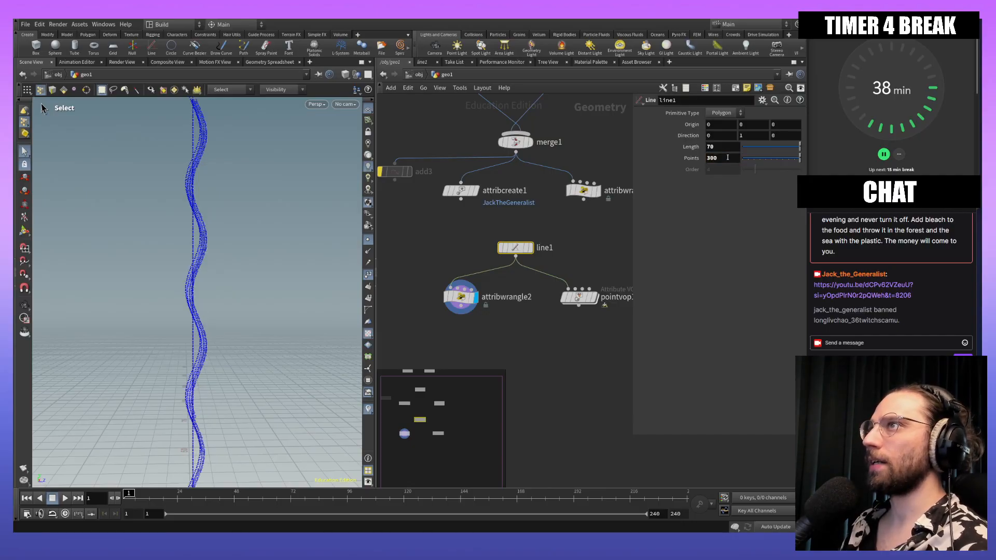
{"action": "left_click_drag", "start_coordinate": [306, 410], "coordinate": [242, 425], "text": "alt"}
{"action": "right_click_drag", "start_coordinate": [241, 425], "coordinate": [260, 322], "text": "alt"}
{"action": "middle_click_drag", "start_coordinate": [260, 322], "coordinate": [395, 371], "text": "alt"}
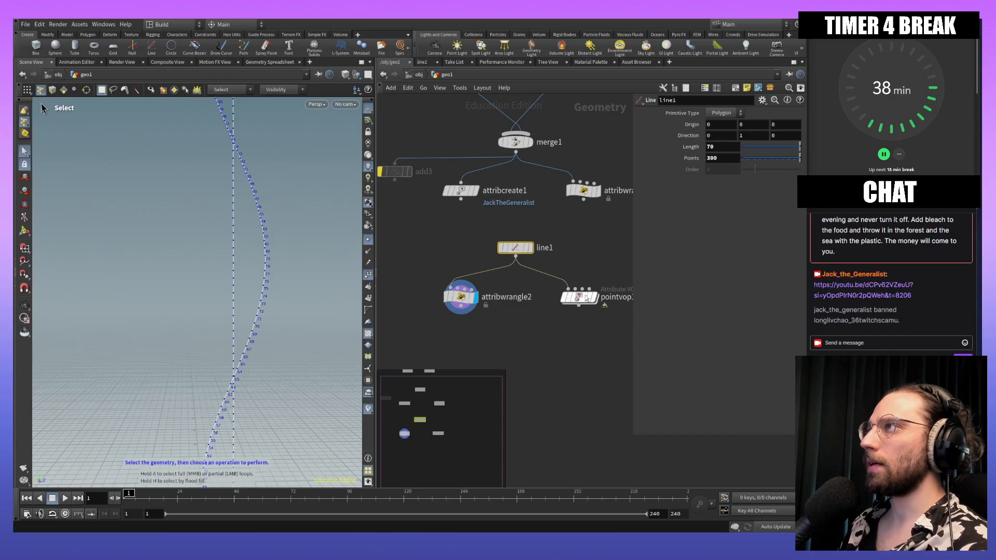
Step: Select attribwrangle2 and examine its expression together with the full height of the smooth sine wave
{"action": "left_click", "coordinate": [464, 298]}
{"action": "middle_click_drag", "start_coordinate": [243, 349], "coordinate": [246, 225], "text": "alt"}
{"action": "right_click_drag", "start_coordinate": [246, 226], "coordinate": [261, 220], "text": "alt"}
{"action": "mouse_move", "coordinate": [261, 219]}
{"action": "left_mouse_down", "text": "alt"}
{"action": "mouse_move", "coordinate": [256, 340]}
{"action": "mouse_move", "coordinate": [268, 249]}
{"action": "mouse_move", "coordinate": [265, 293]}
{"action": "mouse_move", "coordinate": [246, 238]}
{"action": "left_mouse_up", "text": "alt"}
{"action": "right_click", "coordinate": [244, 281]}
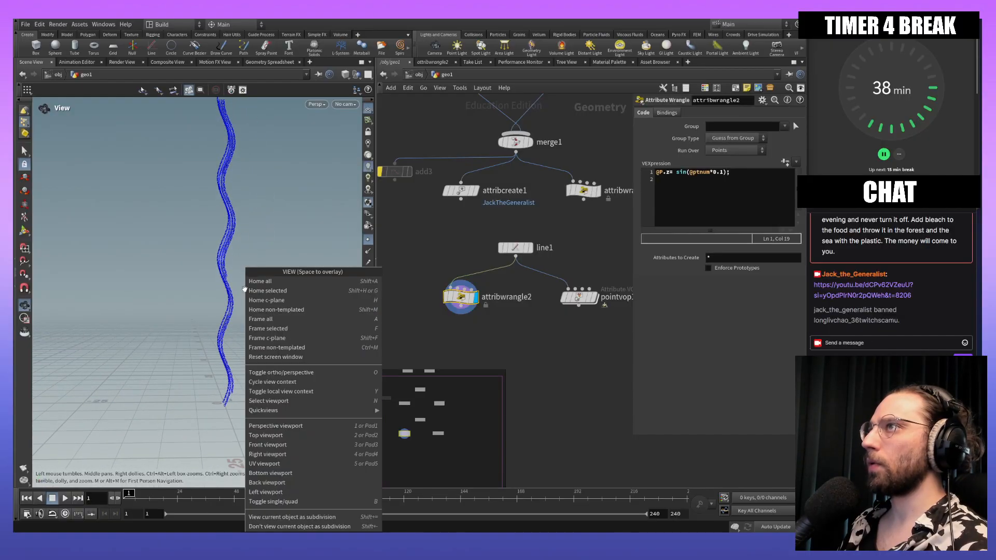
{"action": "left_click", "coordinate": [204, 281]}
{"action": "mouse_move", "coordinate": [238, 282]}
{"action": "left_mouse_down"}
{"action": "mouse_move", "coordinate": [252, 186]}
{"action": "mouse_move", "coordinate": [188, 228]}
{"action": "mouse_move", "coordinate": [210, 303]}
{"action": "mouse_move", "coordinate": [240, 262]}
{"action": "mouse_move", "coordinate": [240, 309]}
{"action": "left_mouse_up"}
{"action": "key", "text": "s"}
Step: Change the multiplier in attribwrangle2's sine expression to 2 and inspect the tighter wave
{"action": "left_click", "coordinate": [720, 172]}
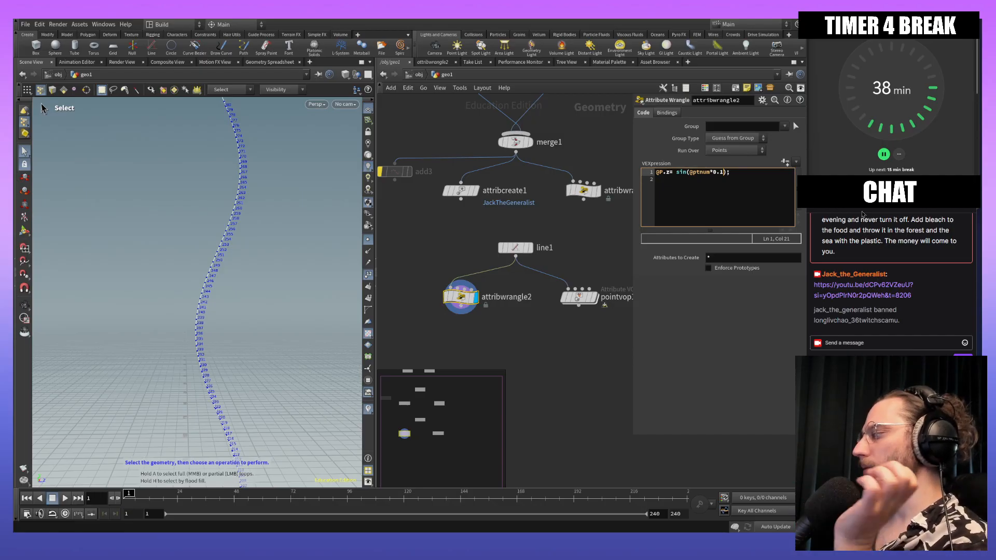
{"action": "key", "text": "BackSpace"}
{"action": "key", "text": "BackSpace"}
{"action": "key", "text": "BackSpace"}
{"action": "key", "text": "Return"}
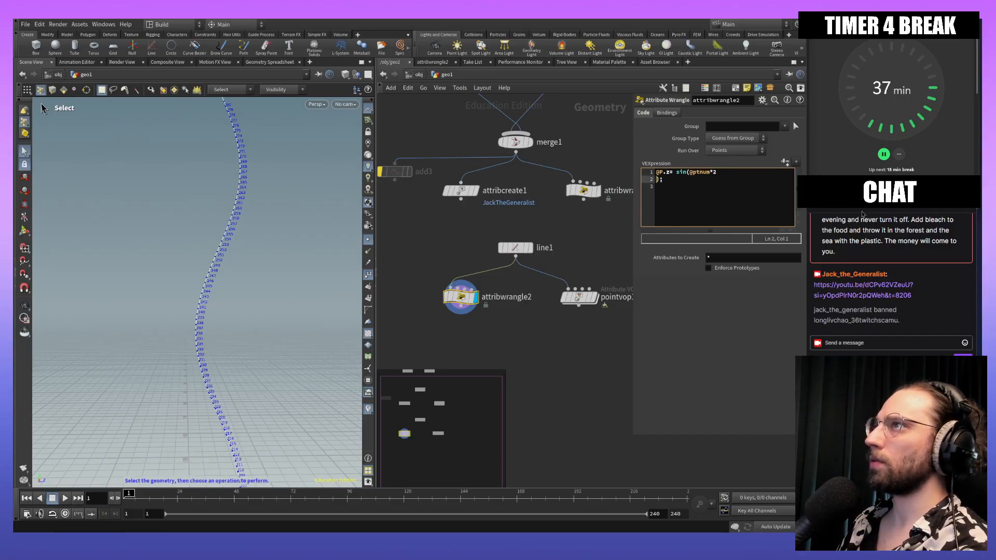
{"action": "key", "text": "BackSpace"}
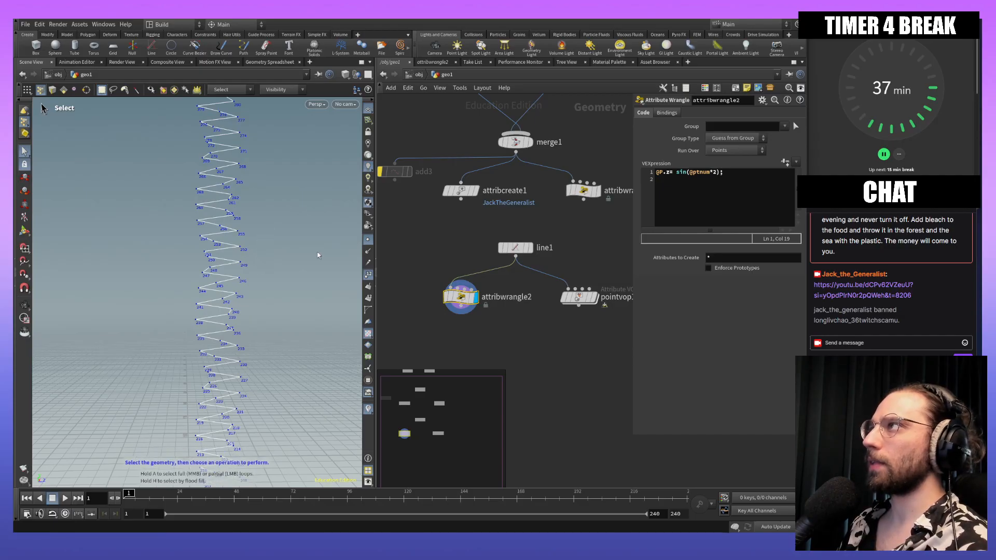
{"action": "left_click", "coordinate": [720, 174]}
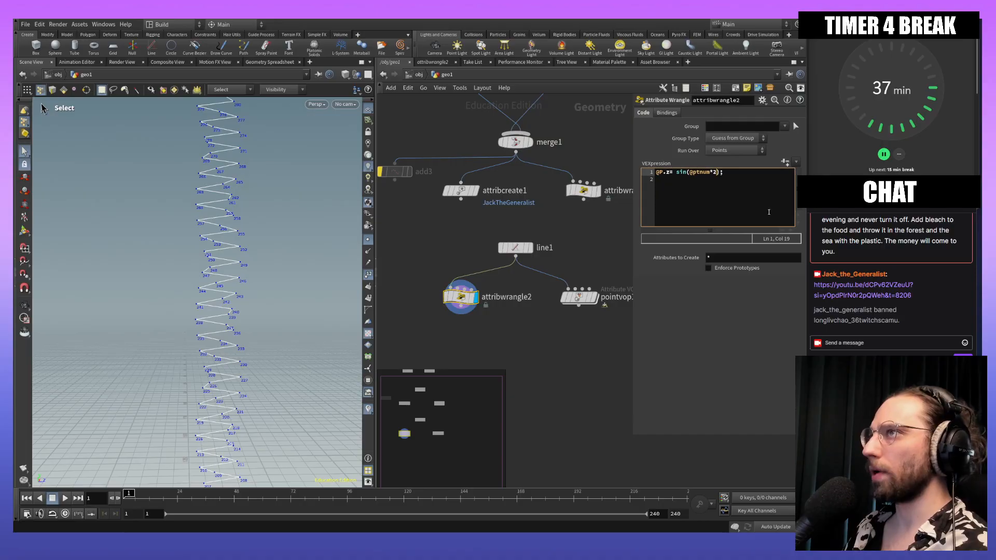
{"action": "left_click", "coordinate": [770, 212]}
{"action": "left_click_drag", "start_coordinate": [276, 212], "coordinate": [272, 234]}
{"action": "middle_click_drag", "start_coordinate": [335, 176], "coordinate": [340, 156], "text": "alt"}
{"action": "scroll", "coordinate": [338, 166], "scroll_direction": "down", "scroll_amount": 4}
Step: Change the point number multiplier in attribwrangle2 to 1 and inspect the wave from several angles
{"action": "left_click", "coordinate": [756, 180]}
{"action": "left_click", "coordinate": [716, 173]}
{"action": "key", "text": "BackSpace"}
{"action": "type", "text": "1"}
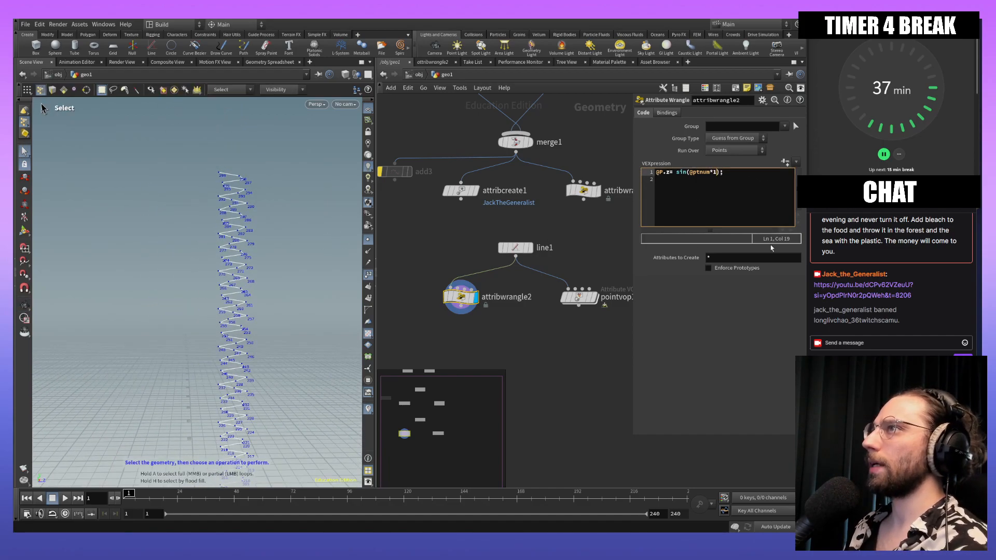
{"action": "left_click", "coordinate": [260, 333]}
{"action": "right_click", "coordinate": [276, 290]}
{"action": "left_click", "coordinate": [280, 239]}
{"action": "right_click_drag", "start_coordinate": [278, 241], "coordinate": [280, 254], "text": "alt"}
{"action": "left_click_drag", "start_coordinate": [284, 308], "coordinate": [261, 242]}
{"action": "mouse_move", "coordinate": [295, 357]}
{"action": "left_mouse_down"}
{"action": "mouse_move", "coordinate": [292, 311]}
{"action": "mouse_move", "coordinate": [293, 343]}
{"action": "mouse_move", "coordinate": [316, 289]}
{"action": "mouse_move", "coordinate": [288, 314]}
{"action": "left_mouse_up"}
{"action": "middle_click_drag", "start_coordinate": [289, 314], "coordinate": [288, 259], "text": "alt"}
{"action": "right_click_drag", "start_coordinate": [288, 259], "coordinate": [287, 312], "text": "alt"}
{"action": "left_click_drag", "start_coordinate": [287, 313], "coordinate": [256, 310], "text": "alt"}
Step: Change attribwrangle2's point number multiplier to 0.5 and inspect the wave along the line
{"action": "left_click", "coordinate": [724, 173]}
{"action": "type", "text": ".5"}
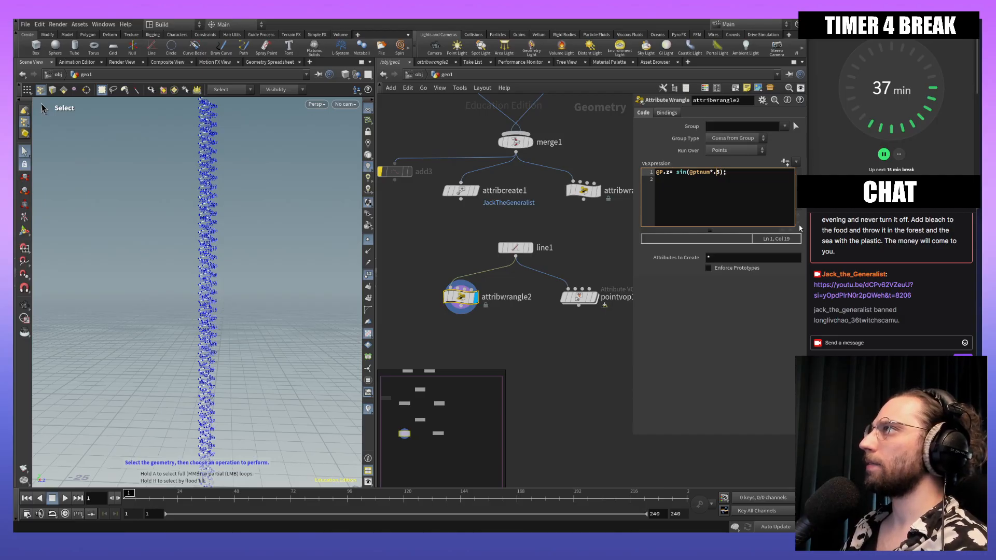
{"action": "type", "text": "0"}
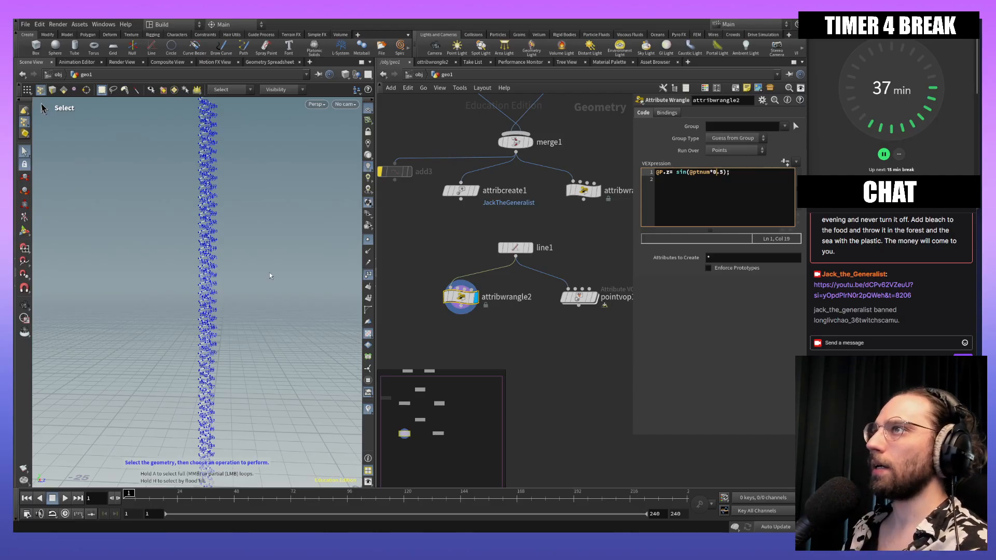
{"action": "key", "text": "Escape"}
{"action": "left_click_drag", "start_coordinate": [284, 288], "coordinate": [275, 337]}
{"action": "key", "text": "s"}
Step: Set attribwrangle2's point number multiplier to 0.3 and inspect the whole sine wave
{"action": "left_click", "coordinate": [732, 178]}
{"action": "key", "text": "Delete"}
{"action": "type", "text": "3"}
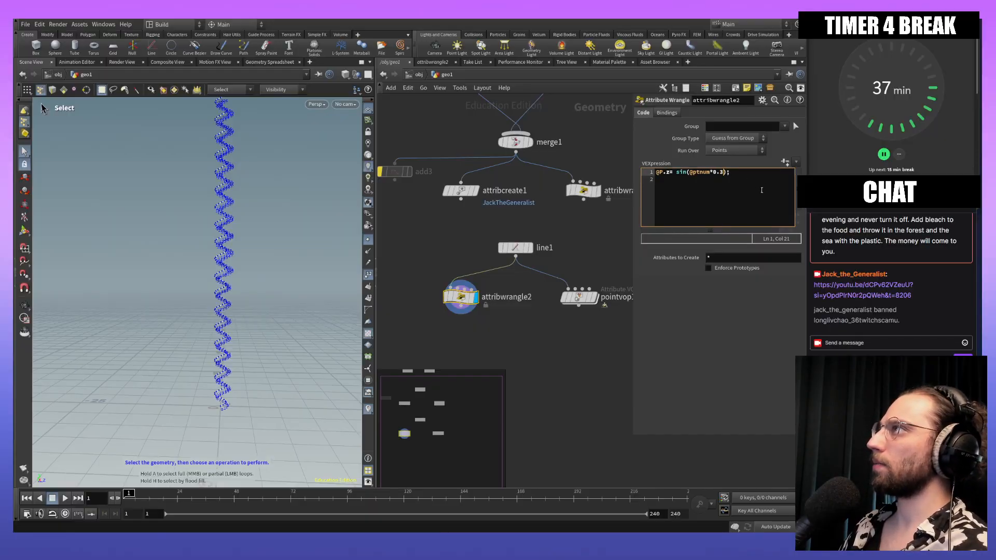
{"action": "left_click", "coordinate": [264, 280]}
{"action": "middle_click_drag", "start_coordinate": [325, 244], "coordinate": [313, 344], "text": "alt"}
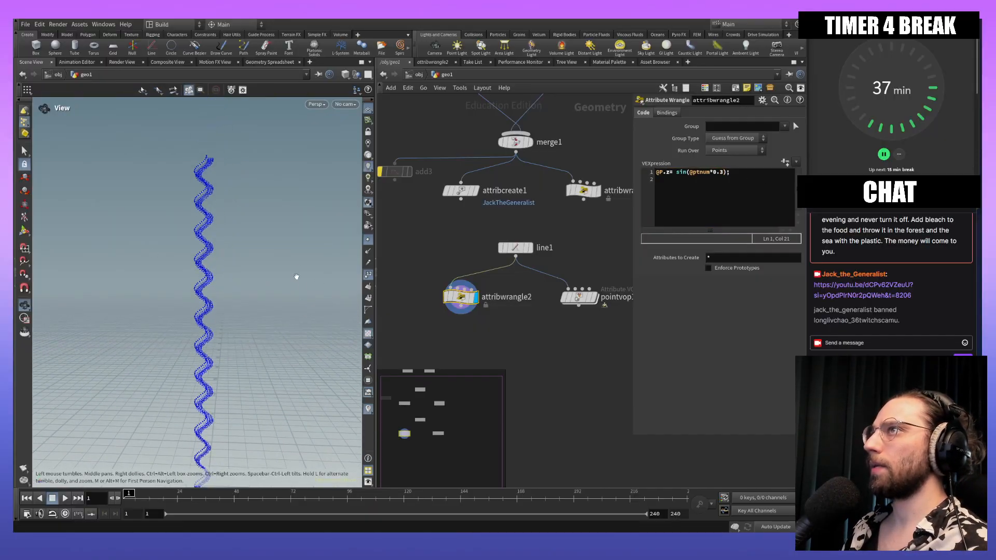
Step: Set attribwrangle2's point number multiplier to 0.2 and inspect the wave down to its base
{"action": "left_click", "coordinate": [720, 171]}
{"action": "key", "text": "BackSpace"}
{"action": "type", "text": "2"}
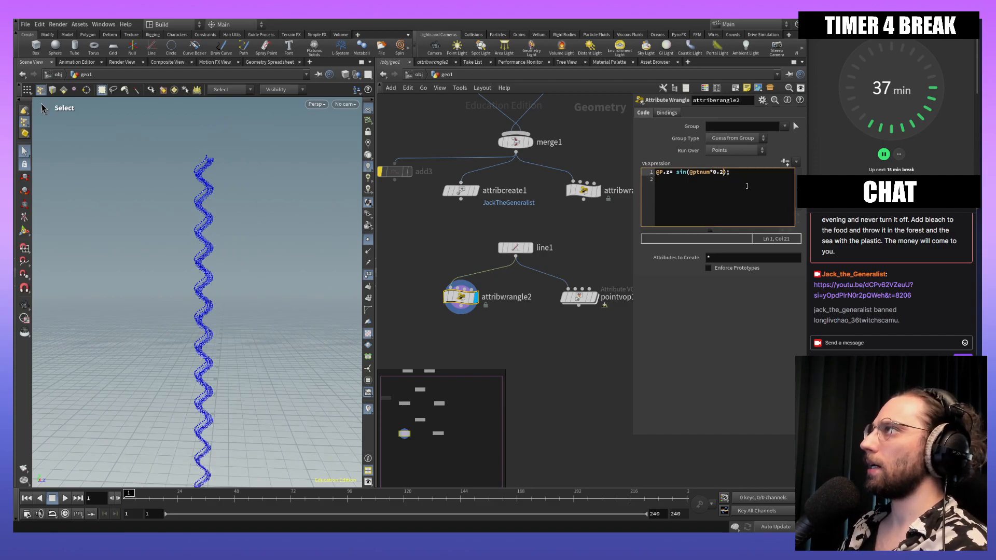
{"action": "key", "text": "ctrl+Return"}
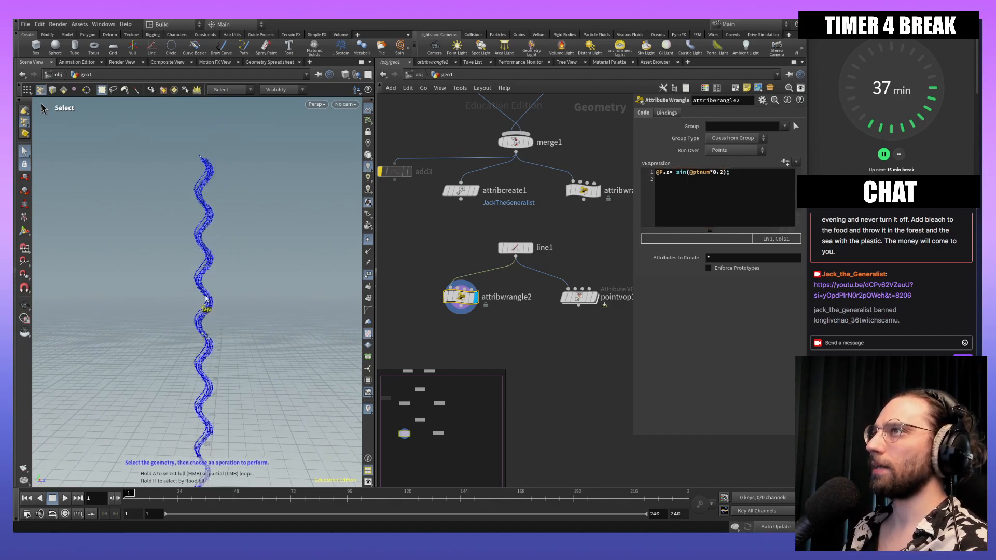
{"action": "mouse_move", "coordinate": [278, 351]}
{"action": "left_mouse_down", "text": "alt"}
{"action": "mouse_move", "coordinate": [312, 343]}
{"action": "mouse_move", "coordinate": [284, 333]}
{"action": "mouse_move", "coordinate": [280, 354]}
{"action": "left_mouse_up", "text": "alt"}
{"action": "scroll", "coordinate": [311, 343], "scroll_direction": "up", "scroll_amount": 5}
{"action": "scroll", "coordinate": [280, 354], "scroll_direction": "down", "scroll_amount": 5}
{"action": "right_click_drag", "start_coordinate": [300, 285], "coordinate": [297, 369], "text": "alt"}
{"action": "middle_click_drag", "start_coordinate": [296, 370], "coordinate": [260, 301], "text": "alt"}
{"action": "right_click_drag", "start_coordinate": [260, 301], "coordinate": [267, 254], "text": "alt"}
{"action": "middle_click_drag", "start_coordinate": [268, 254], "coordinate": [253, 253], "text": "alt"}
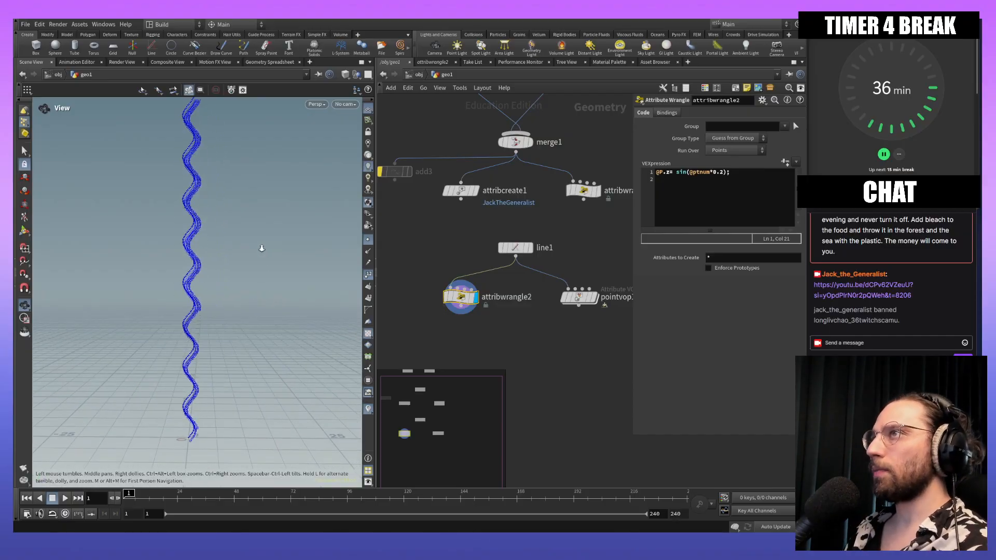
{"action": "right_click_drag", "start_coordinate": [253, 253], "coordinate": [259, 253], "text": "alt"}
{"action": "key", "text": "s"}
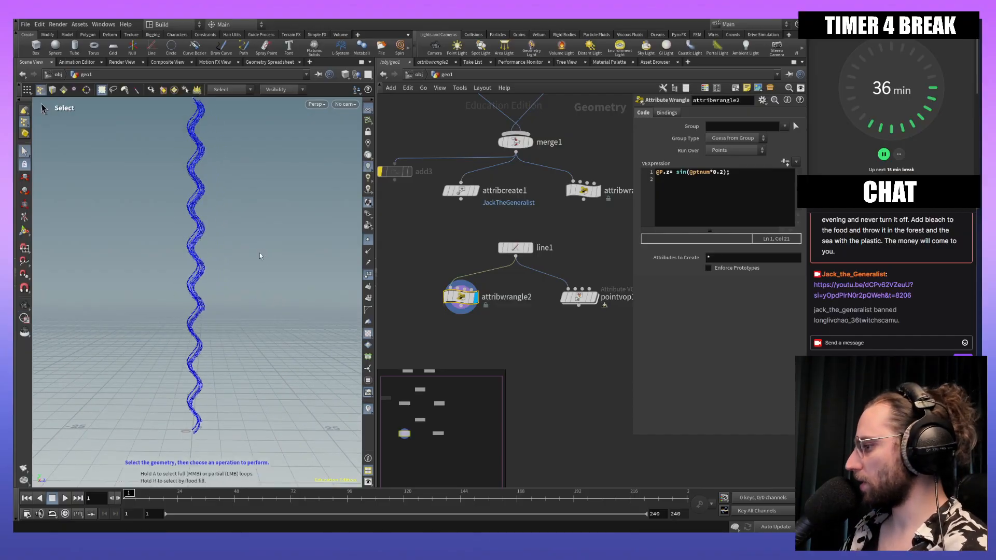
{"action": "key", "text": "Escape"}
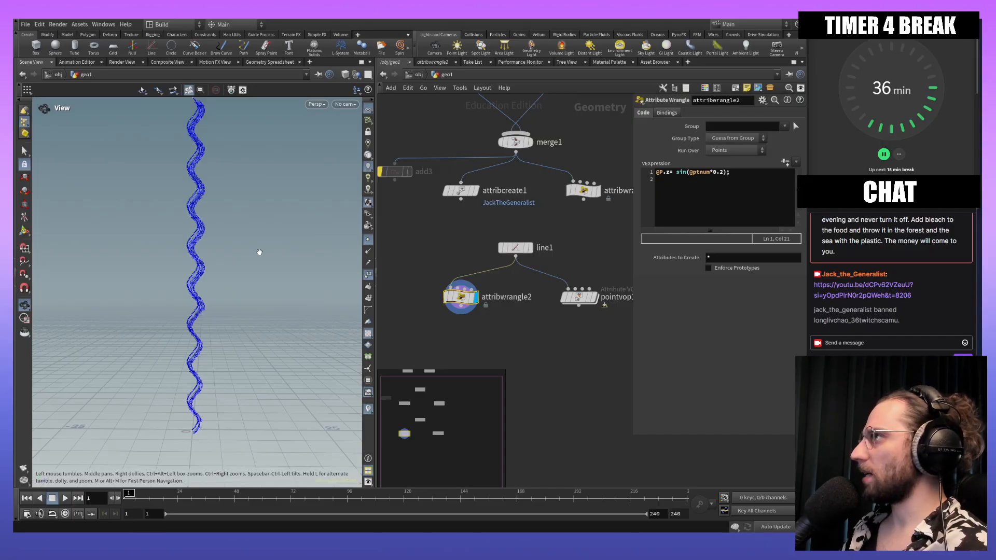
{"action": "key", "text": "s"}
Step: Replace the sin function with cos in attribwrangle2's expression and inspect the wave's starting point
{"action": "left_click", "coordinate": [698, 174]}
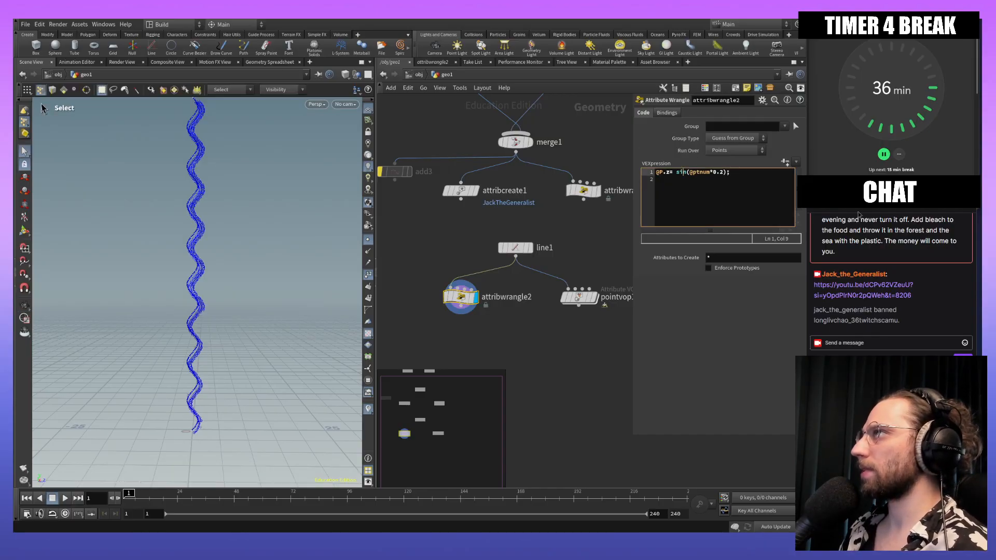
{"action": "key", "text": "BackSpace"}
{"action": "key", "text": "BackSpace"}
{"action": "key", "text": "Delete"}
{"action": "type", "text": "cos"}
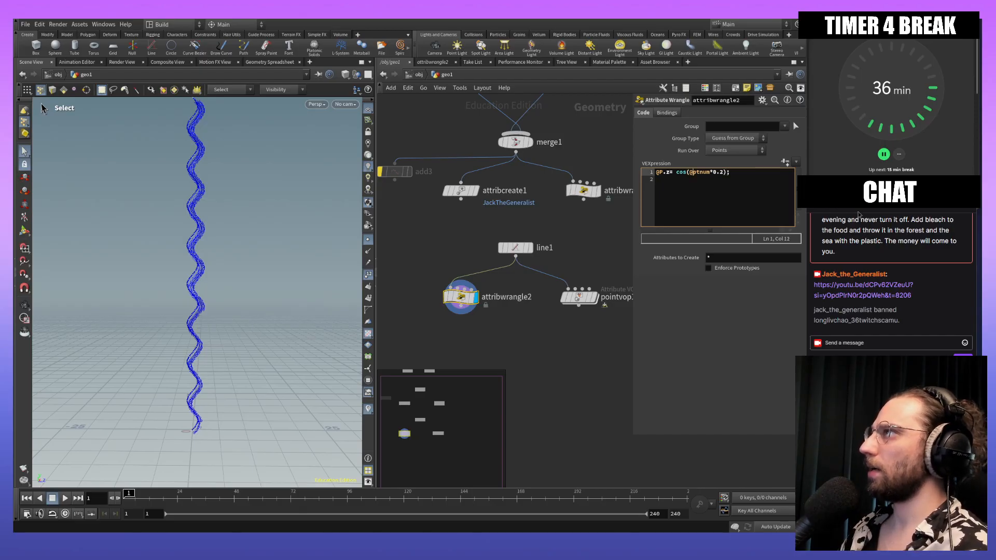
{"action": "left_click", "coordinate": [292, 309]}
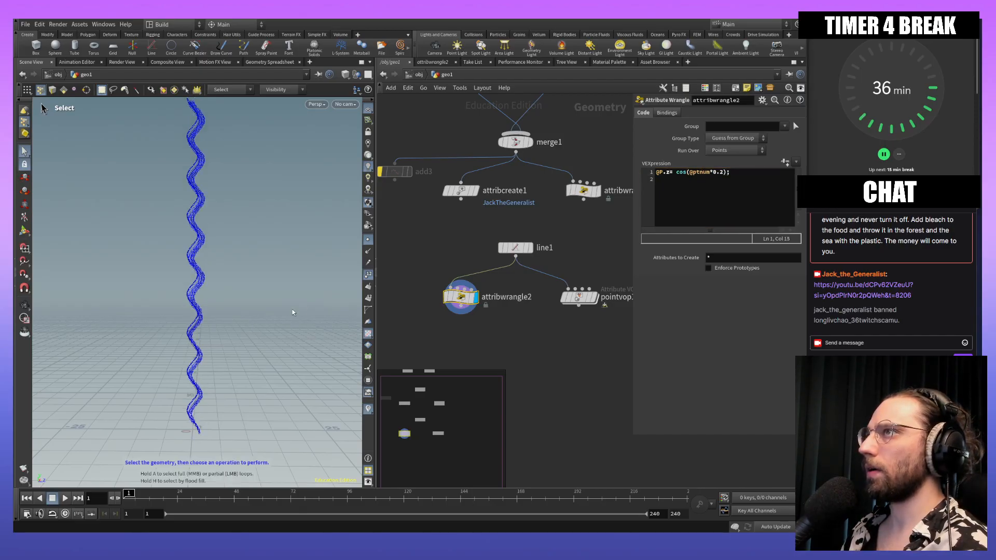
{"action": "right_click_drag", "start_coordinate": [214, 413], "coordinate": [267, 391], "text": "alt"}
Step: Bring up the sine and cosine reference graph, compare it with the wave, and put the graph away again
{"action": "left_click_drag", "start_coordinate": [986, 159], "coordinate": [622, 140]}
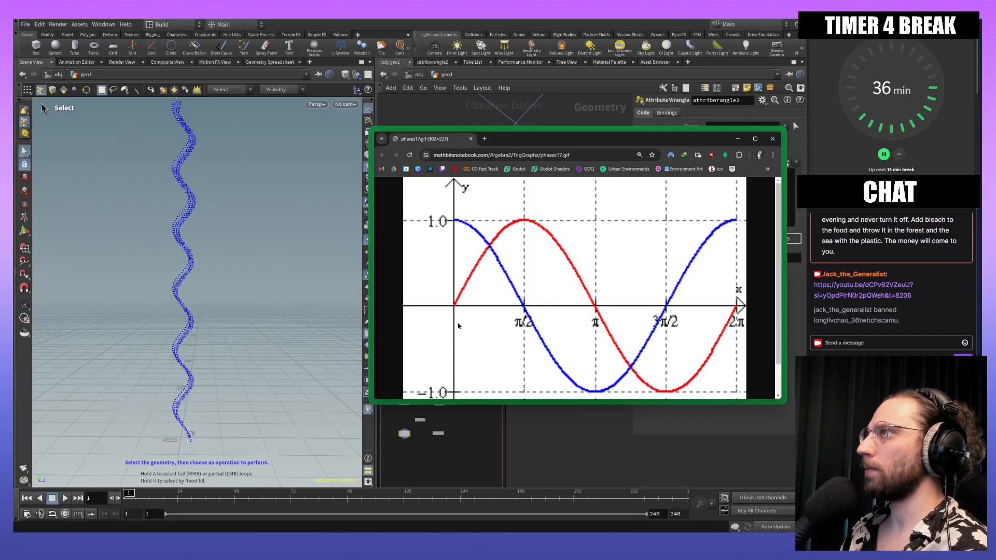
{"action": "left_click_drag", "start_coordinate": [632, 137], "coordinate": [747, 532]}
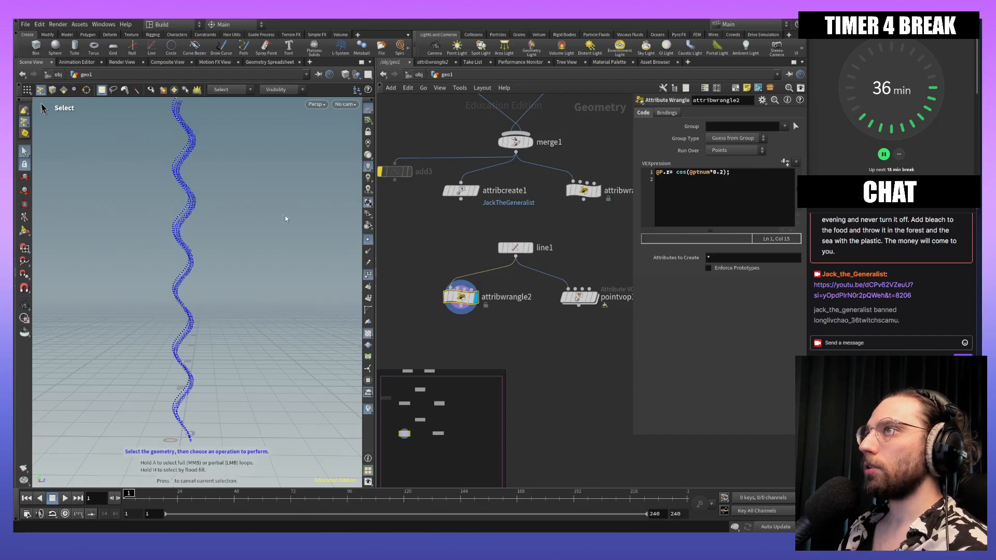
{"action": "right_click", "coordinate": [281, 244]}
{"action": "left_click", "coordinate": [284, 239]}
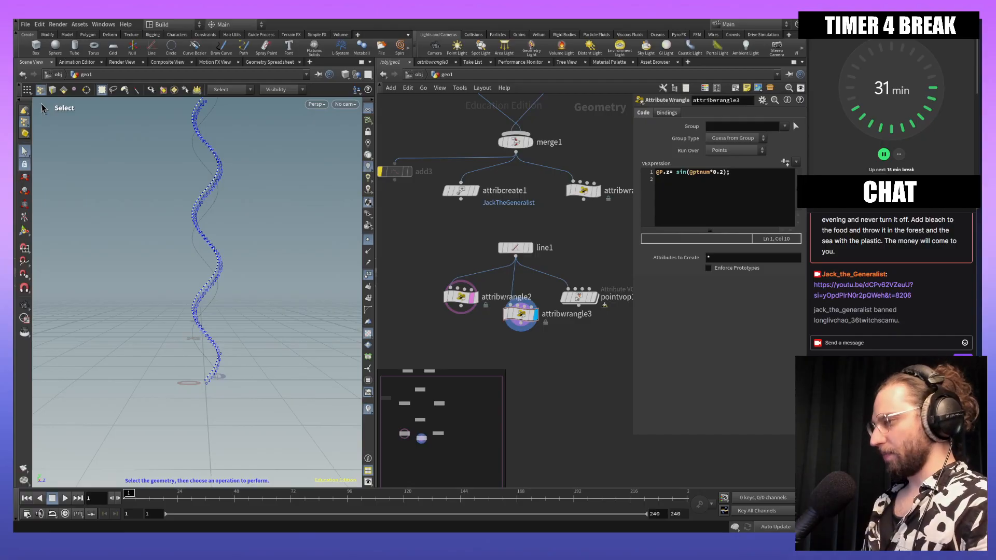
Step: Examine where attribwrangle3's sine wave starts relative to the templated curve at the base of the line
{"action": "key", "text": "Escape"}
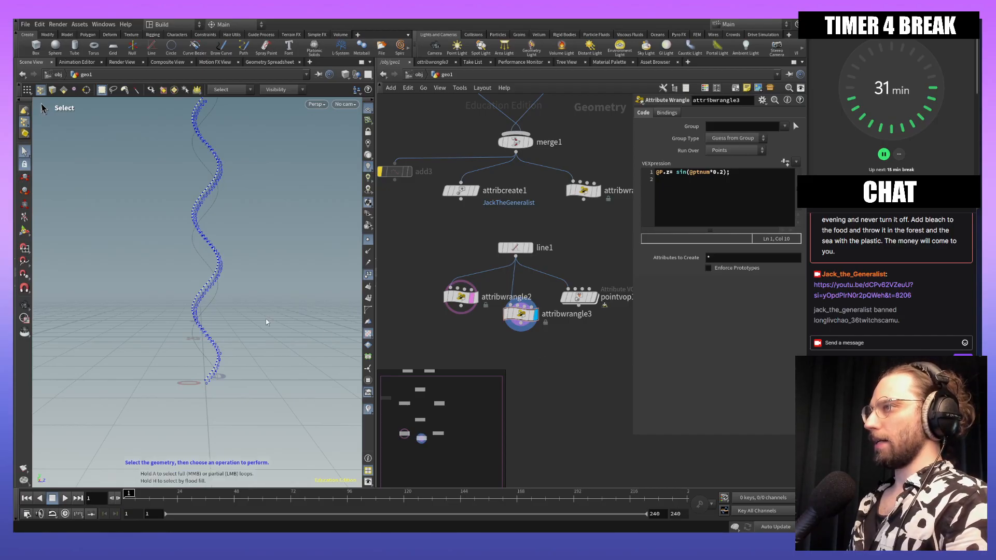
{"action": "left_click_drag", "start_coordinate": [276, 360], "coordinate": [269, 318]}
{"action": "key", "text": "s"}
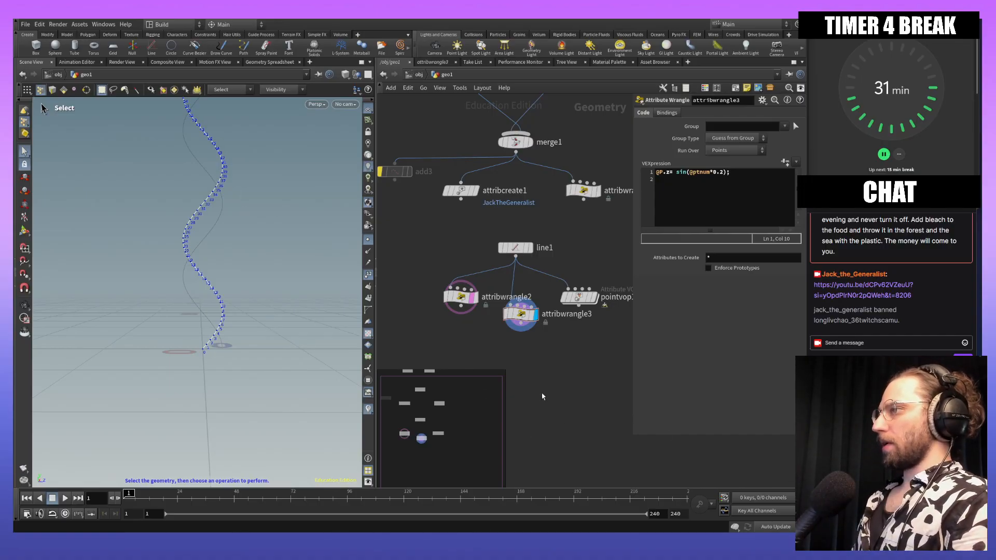
{"action": "middle_click_drag", "start_coordinate": [544, 385], "coordinate": [549, 341]}
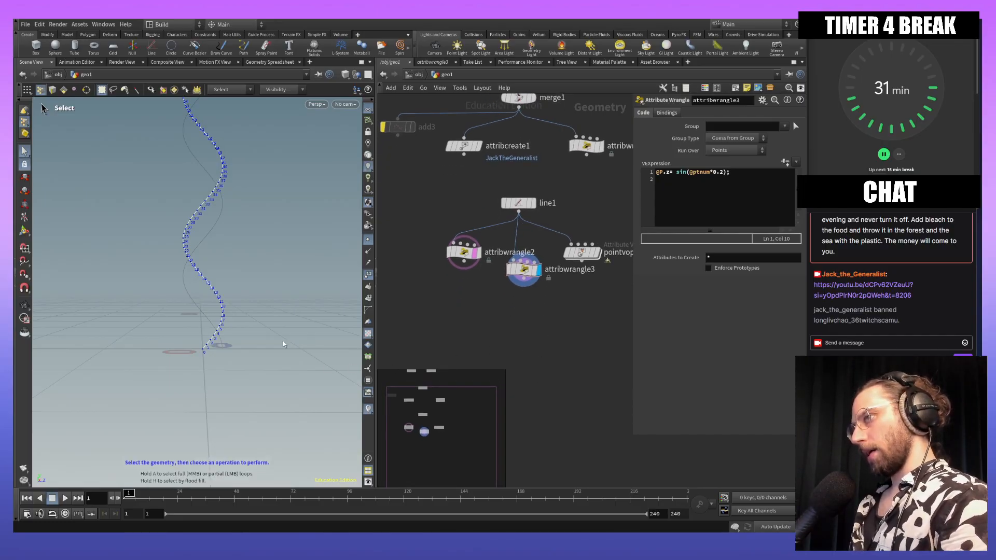
{"action": "key", "text": "Escape"}
{"action": "left_click_drag", "start_coordinate": [242, 355], "coordinate": [238, 330]}
{"action": "middle_click_drag", "start_coordinate": [238, 330], "coordinate": [318, 388], "text": "alt"}
{"action": "left_click_drag", "start_coordinate": [527, 271], "coordinate": [528, 266]}
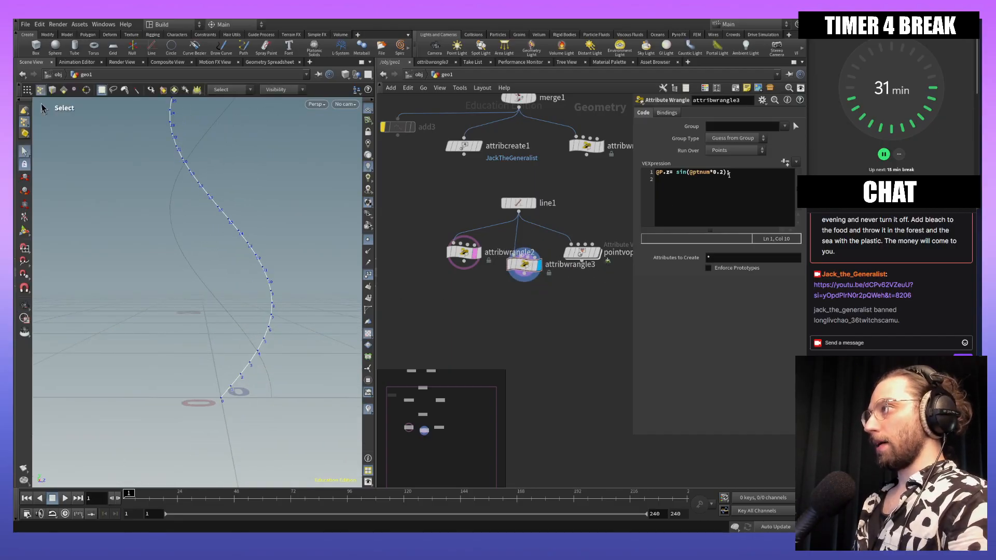
Step: Select attribwrangle2 to compare its cosine wave with attribwrangle3's sine wave
{"action": "left_click", "coordinate": [464, 253]}
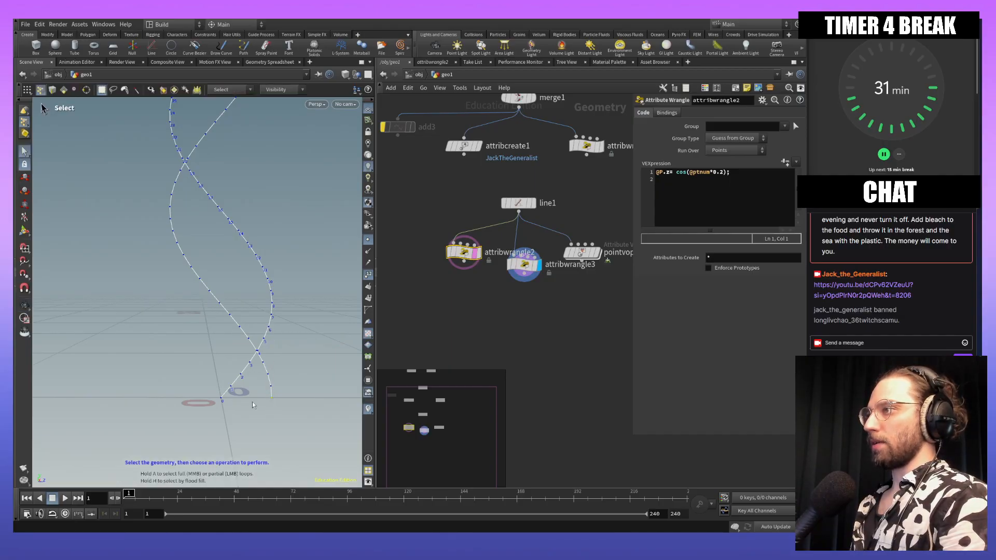
{"action": "key", "text": "Escape"}
{"action": "mouse_move", "coordinate": [260, 406]}
{"action": "left_mouse_down"}
{"action": "mouse_move", "coordinate": [270, 395]}
{"action": "mouse_move", "coordinate": [264, 331]}
{"action": "mouse_move", "coordinate": [282, 343]}
{"action": "left_mouse_up"}
{"action": "left_click", "coordinate": [554, 351]}
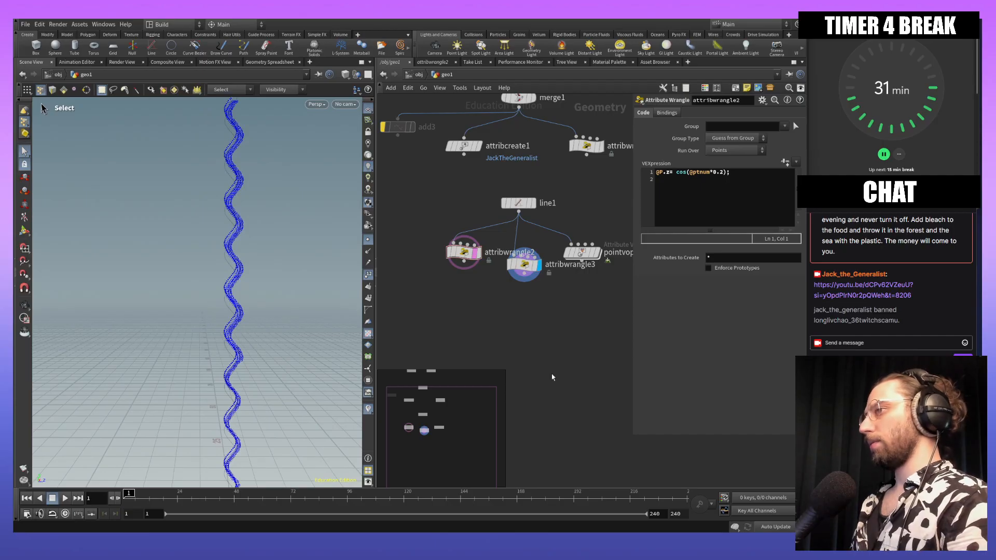
Step: Add a Sphere (Polygons) node below attribwrangle3 in the network
{"action": "middle_click_drag", "start_coordinate": [320, 374], "coordinate": [302, 243], "text": "alt"}
{"action": "scroll", "coordinate": [529, 314], "scroll_direction": "down", "scroll_amount": 1}
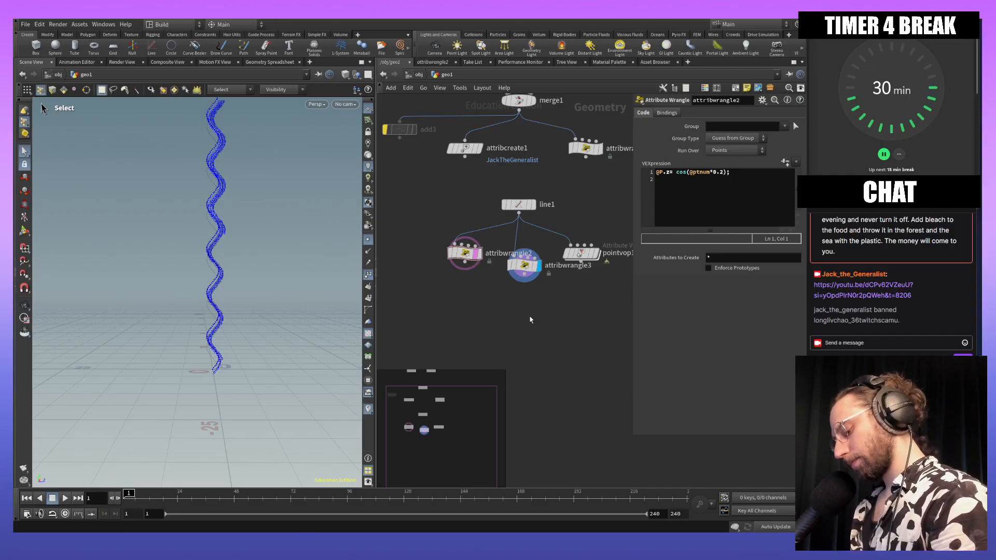
{"action": "key", "text": "Tab"}
{"action": "type", "text": "sp"}
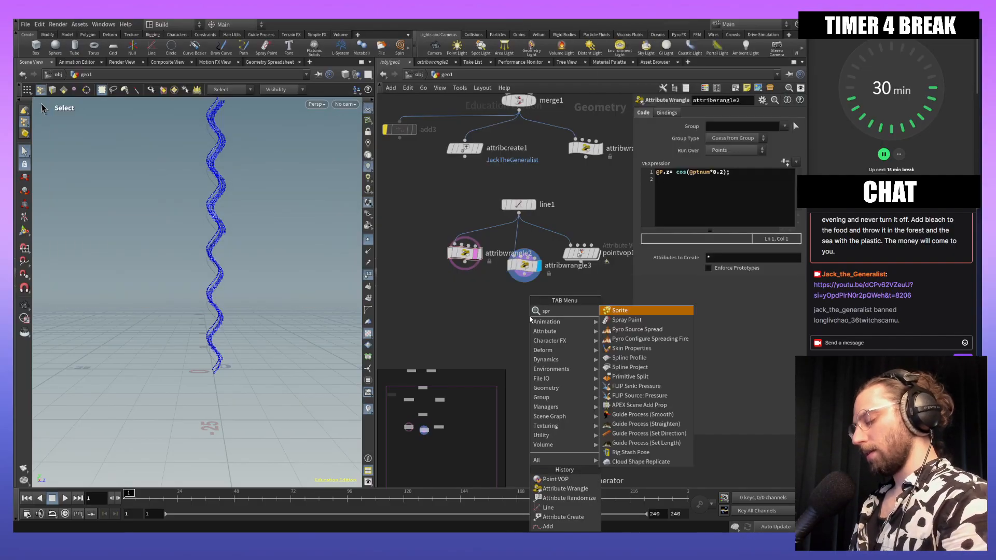
{"action": "key", "text": "BackSpace"}
{"action": "type", "text": "he"}
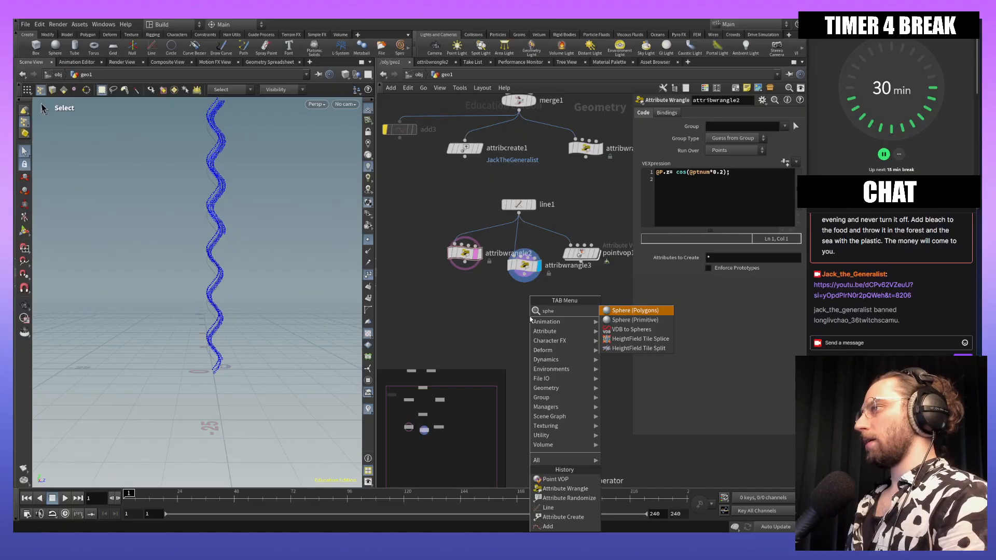
{"action": "key", "text": "Return"}
{"action": "left_click", "coordinate": [530, 329]}
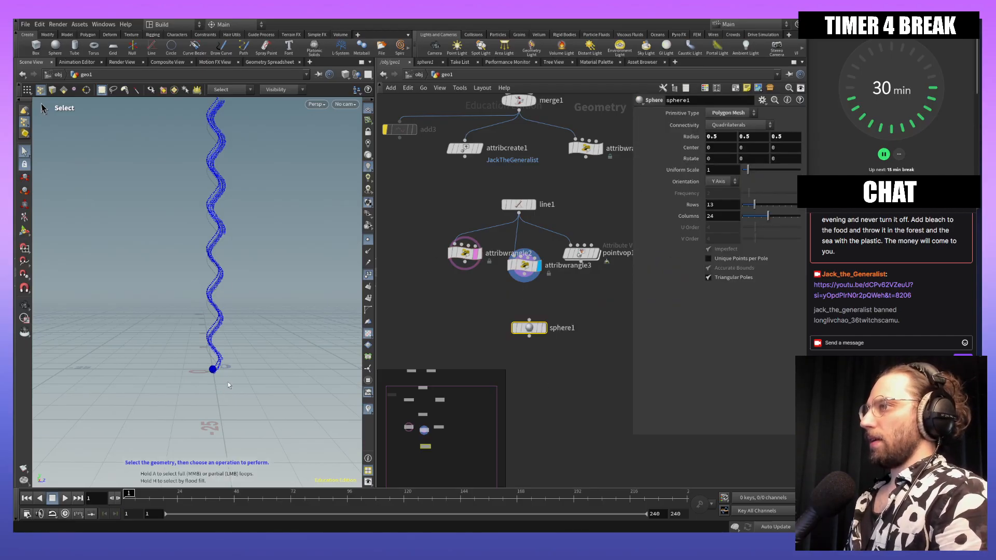
Step: Examine the sphere's size and position against the base of the sine wave
{"action": "middle_click_drag", "start_coordinate": [229, 386], "coordinate": [224, 349], "text": "alt"}
{"action": "right_click_drag", "start_coordinate": [225, 349], "coordinate": [226, 250], "text": "alt"}
{"action": "middle_click_drag", "start_coordinate": [226, 250], "coordinate": [254, 289], "text": "alt"}
{"action": "right_click_drag", "start_coordinate": [255, 289], "coordinate": [281, 337], "text": "alt"}
{"action": "middle_click_drag", "start_coordinate": [312, 374], "coordinate": [246, 277], "text": "alt"}
{"action": "right_click_drag", "start_coordinate": [247, 276], "coordinate": [259, 291], "text": "alt"}
{"action": "middle_click_drag", "start_coordinate": [260, 291], "coordinate": [241, 299], "text": "alt"}
{"action": "left_click", "coordinate": [368, 274]}
{"action": "mouse_move", "coordinate": [287, 269]}
{"action": "middle_mouse_down", "text": "alt"}
{"action": "mouse_move", "coordinate": [245, 371]}
{"action": "mouse_move", "coordinate": [286, 272]}
{"action": "middle_mouse_up", "text": "alt"}
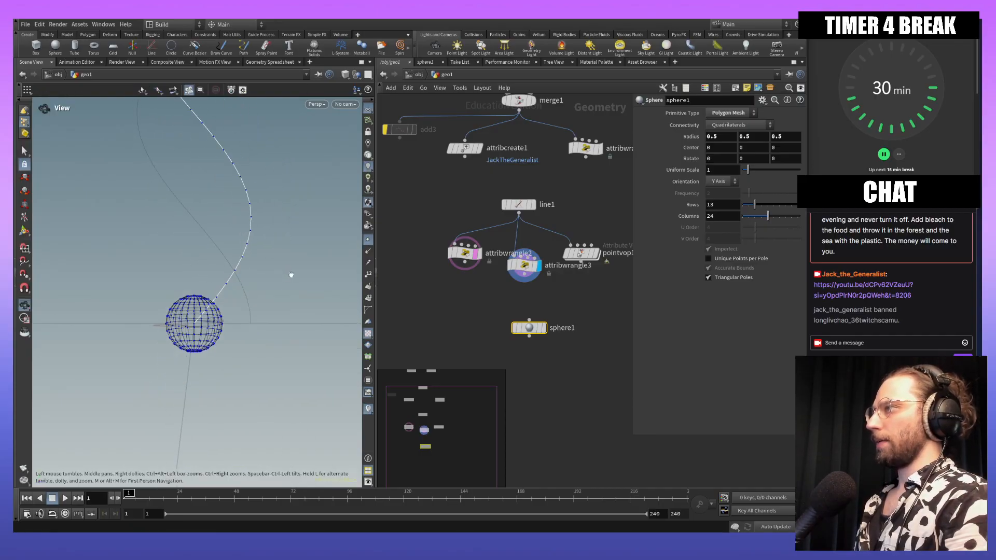
Step: Display sphere1 in place of attribwrangle3 and frame the sphere
{"action": "key", "text": "s"}
{"action": "left_click", "coordinate": [542, 328]}
{"action": "middle_click_drag", "start_coordinate": [155, 307], "coordinate": [214, 284], "text": "alt"}
{"action": "scroll", "coordinate": [222, 284], "scroll_direction": "up", "scroll_amount": 10, "text": "alt"}
{"action": "scroll", "coordinate": [221, 284], "scroll_direction": "down", "scroll_amount": 9, "text": "alt"}
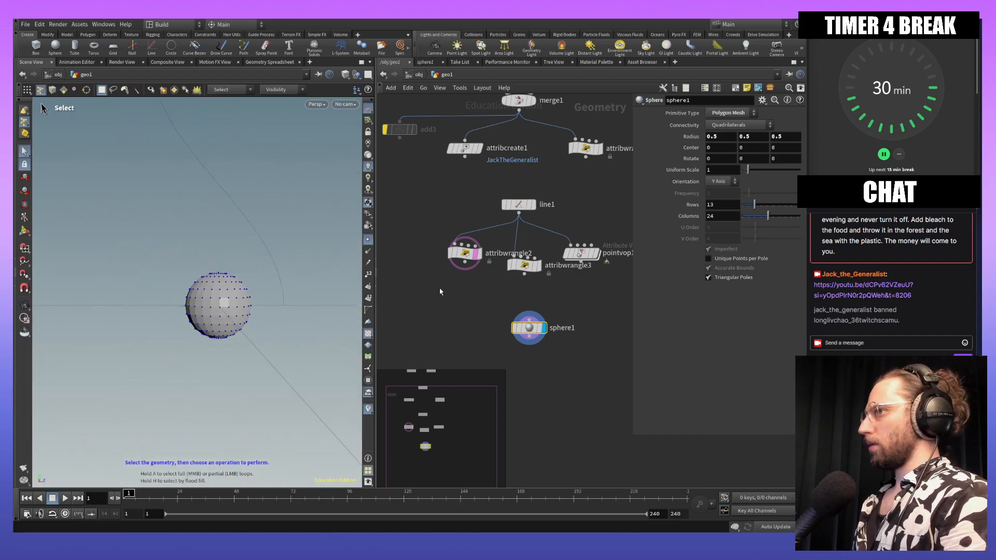
{"action": "key", "text": "space"}
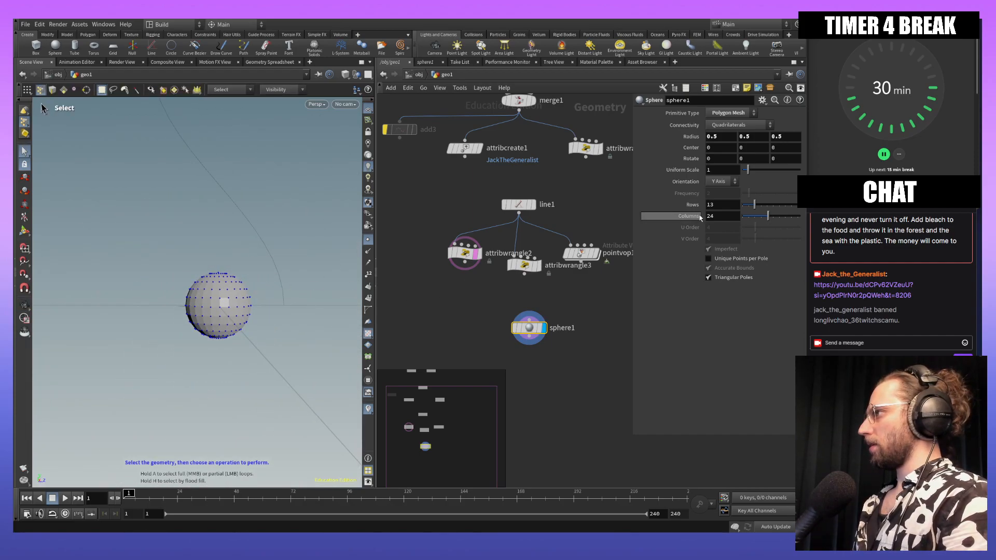
Step: Set sphere1 to 19 rows, 28 columns and a uniform scale of 3.95, and inspect the resulting mesh
{"action": "left_click_drag", "start_coordinate": [756, 205], "coordinate": [773, 216]}
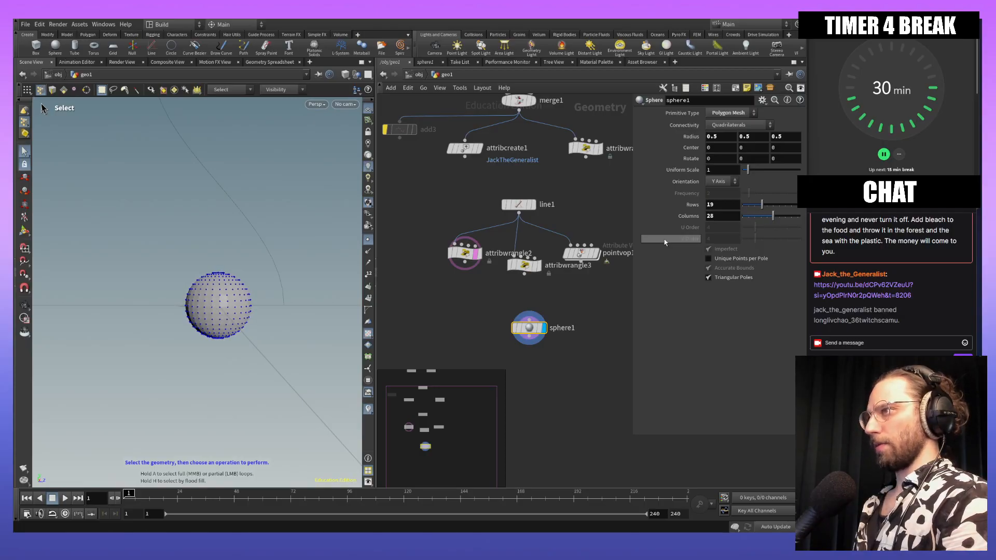
{"action": "left_click_drag", "start_coordinate": [748, 171], "coordinate": [766, 176]}
{"action": "key", "text": "Escape"}
{"action": "left_click_drag", "start_coordinate": [207, 282], "coordinate": [269, 339]}
{"action": "right_click_drag", "start_coordinate": [301, 270], "coordinate": [303, 358]}
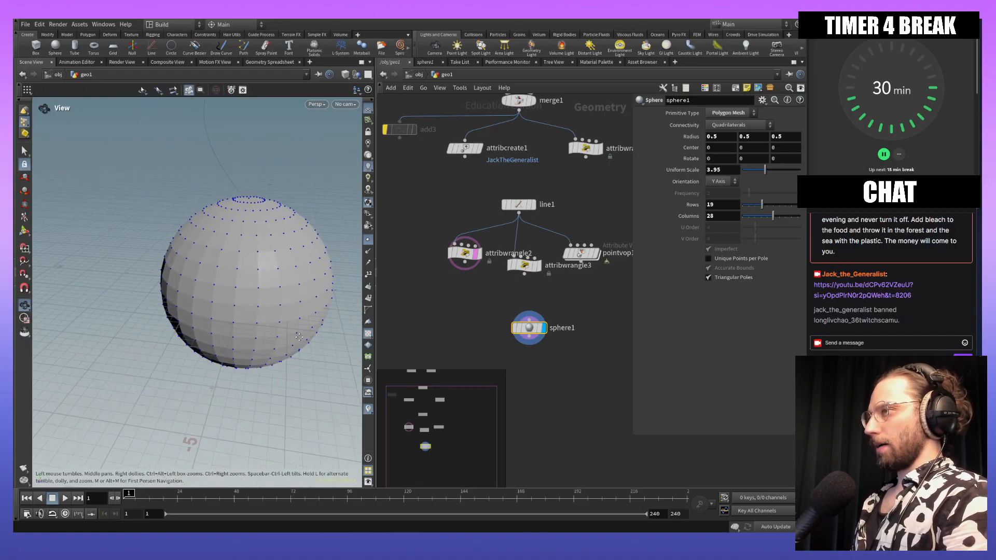
{"action": "middle_click_drag", "start_coordinate": [295, 324], "coordinate": [229, 320]}
{"action": "right_click_drag", "start_coordinate": [229, 320], "coordinate": [237, 370]}
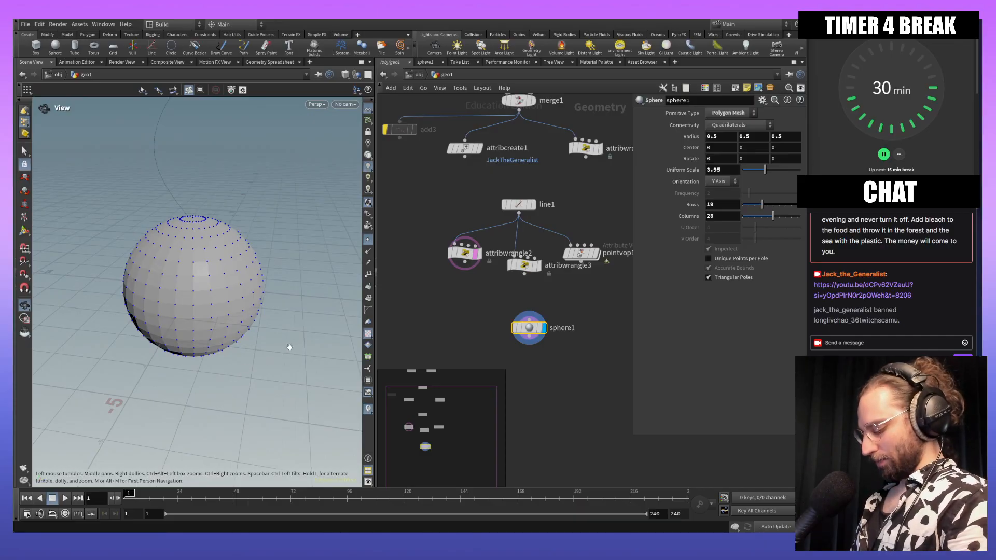
{"action": "right_click_drag", "start_coordinate": [292, 319], "coordinate": [295, 364]}
{"action": "middle_click_drag", "start_coordinate": [304, 308], "coordinate": [260, 275]}
{"action": "key", "text": "s"}
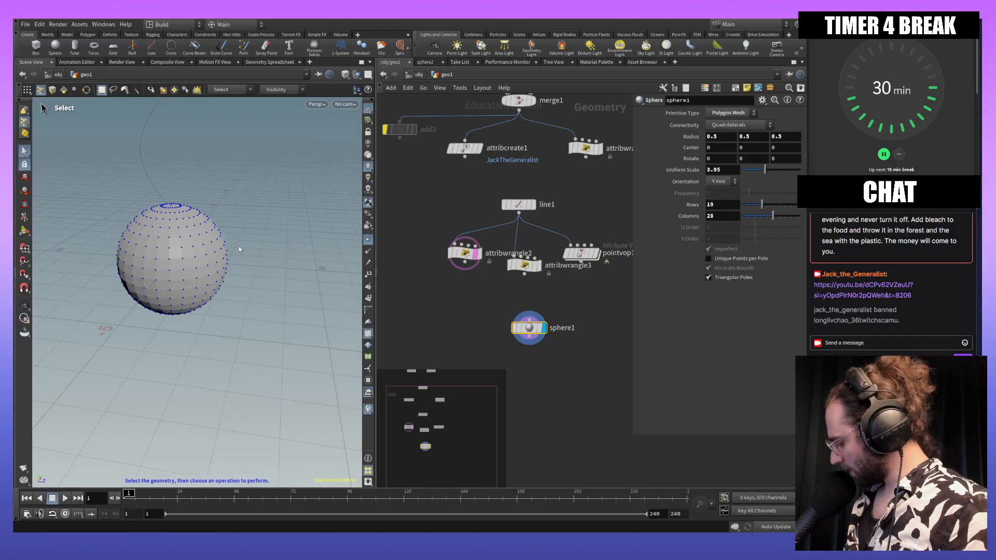
{"action": "middle_click_drag", "start_coordinate": [216, 208], "coordinate": [224, 215], "text": "alt"}
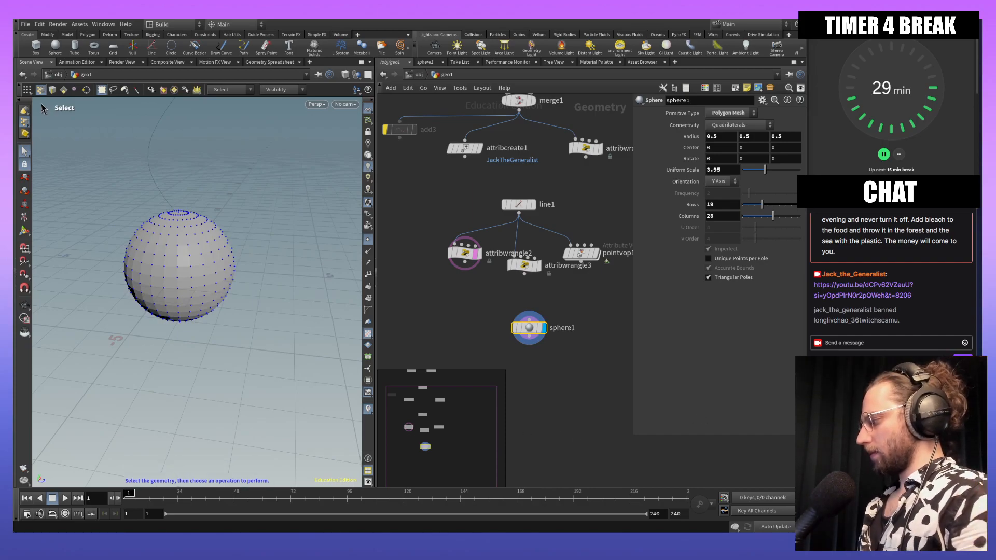
Step: Change sphere1's primitive type to Polygon with a frequency of 10 and inspect its point distribution
{"action": "middle_click_drag", "start_coordinate": [596, 340], "coordinate": [584, 313]}
{"action": "mouse_move", "coordinate": [523, 310]}
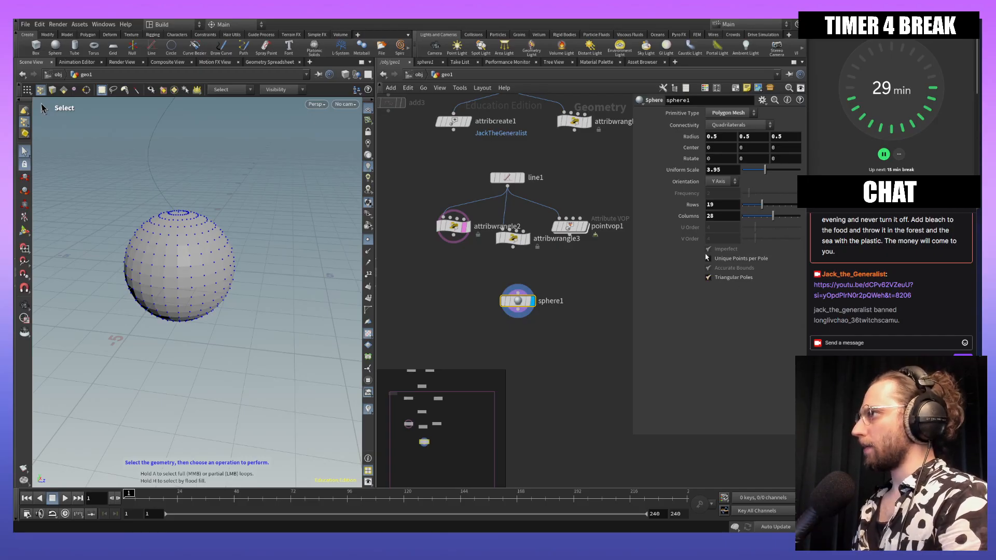
{"action": "left_click", "coordinate": [729, 113]}
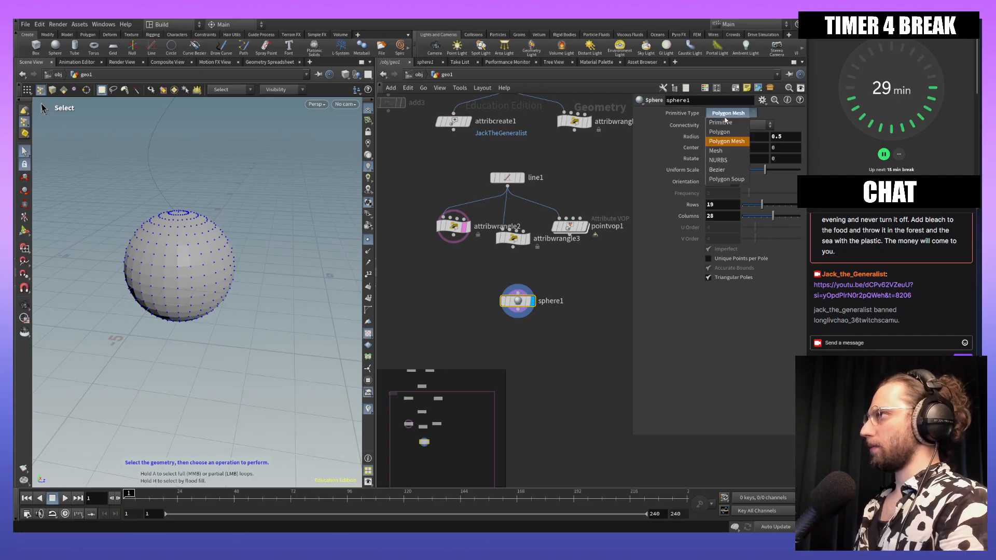
{"action": "left_click", "coordinate": [726, 125]}
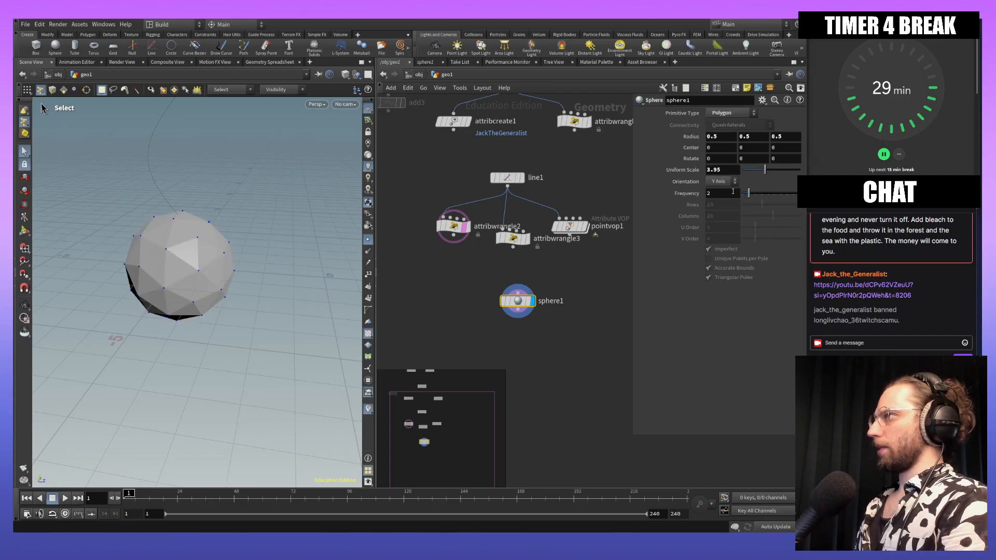
{"action": "left_click_drag", "start_coordinate": [752, 200], "coordinate": [802, 204]}
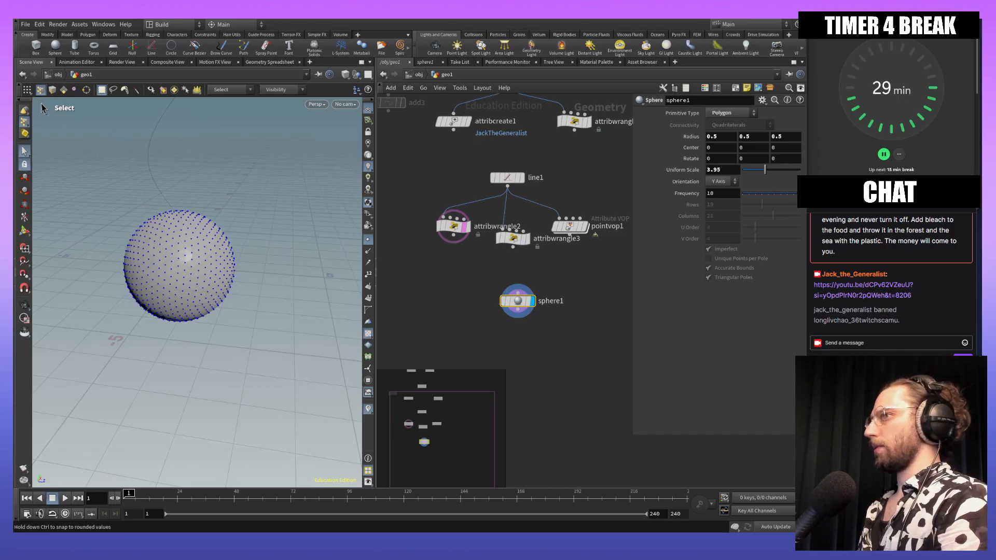
{"action": "middle_click_drag", "start_coordinate": [243, 269], "coordinate": [225, 274], "text": "alt"}
{"action": "right_click_drag", "start_coordinate": [225, 274], "coordinate": [229, 224], "text": "alt"}
{"action": "middle_click_drag", "start_coordinate": [229, 225], "coordinate": [263, 226], "text": "alt"}
{"action": "scroll", "coordinate": [551, 337], "scroll_direction": "up", "scroll_amount": 3}
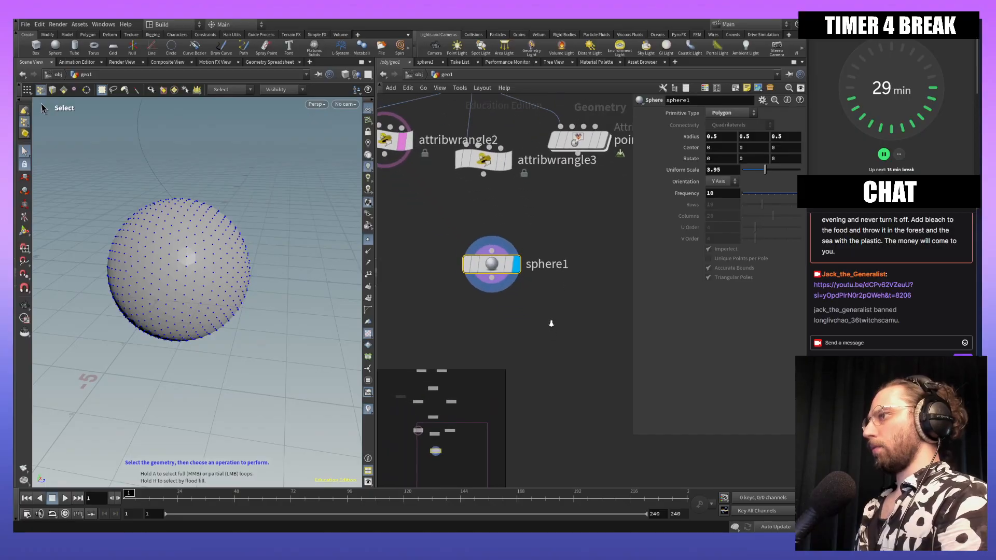
{"action": "mouse_move", "coordinate": [548, 338]}
{"action": "right_mouse_down"}
{"action": "mouse_move", "coordinate": [545, 285]}
{"action": "mouse_move", "coordinate": [557, 350]}
{"action": "mouse_move", "coordinate": [554, 343]}
{"action": "right_mouse_up"}
{"action": "left_click", "coordinate": [552, 359]}
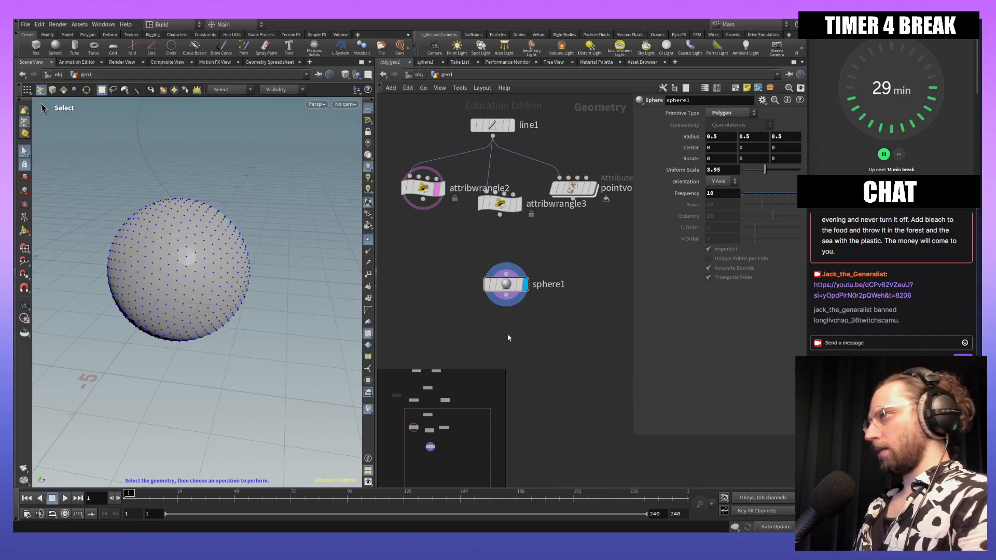
Step: Add a Facet node below sphere1 and wire sphere1's output into it
{"action": "key", "text": "Tab"}
{"action": "type", "text": "fac"}
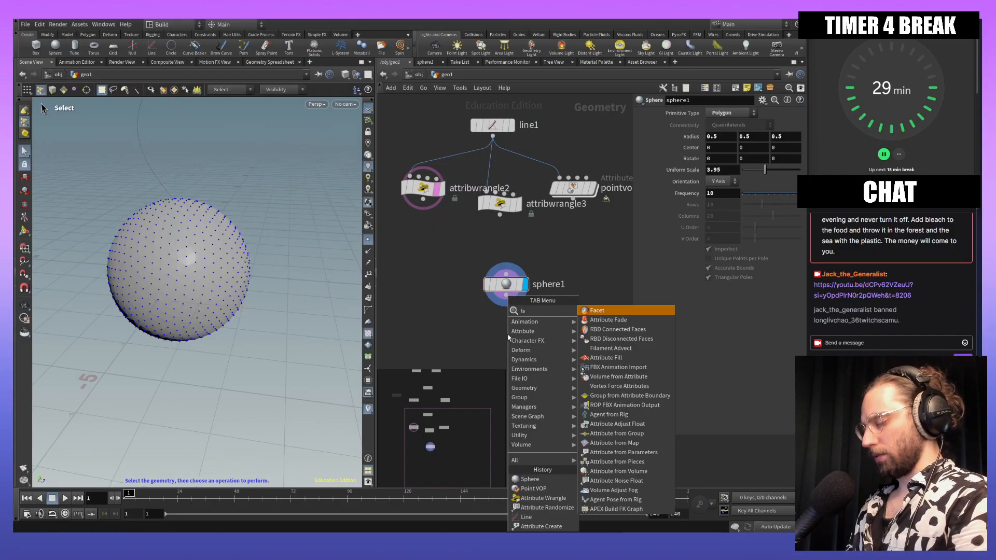
{"action": "key", "text": "Return"}
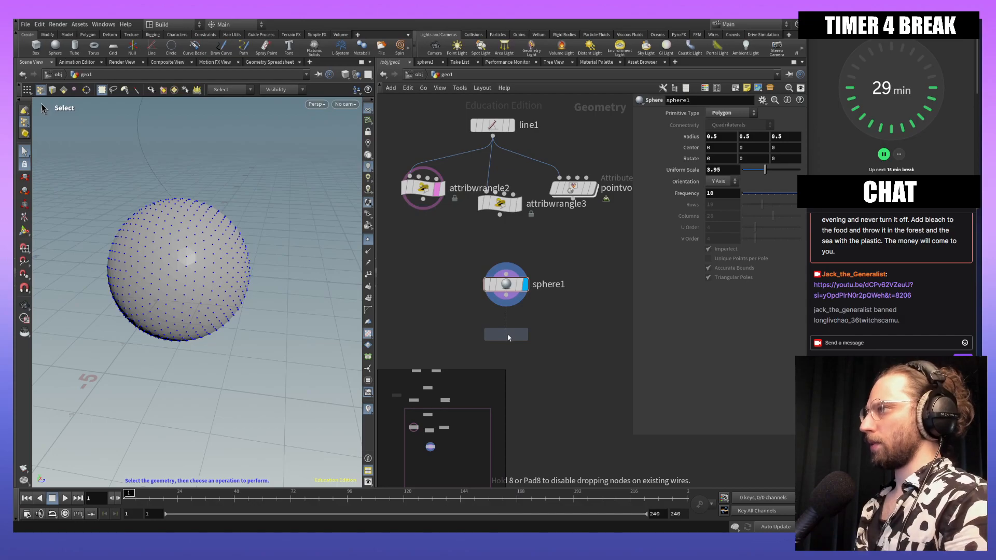
{"action": "left_click", "coordinate": [508, 336]}
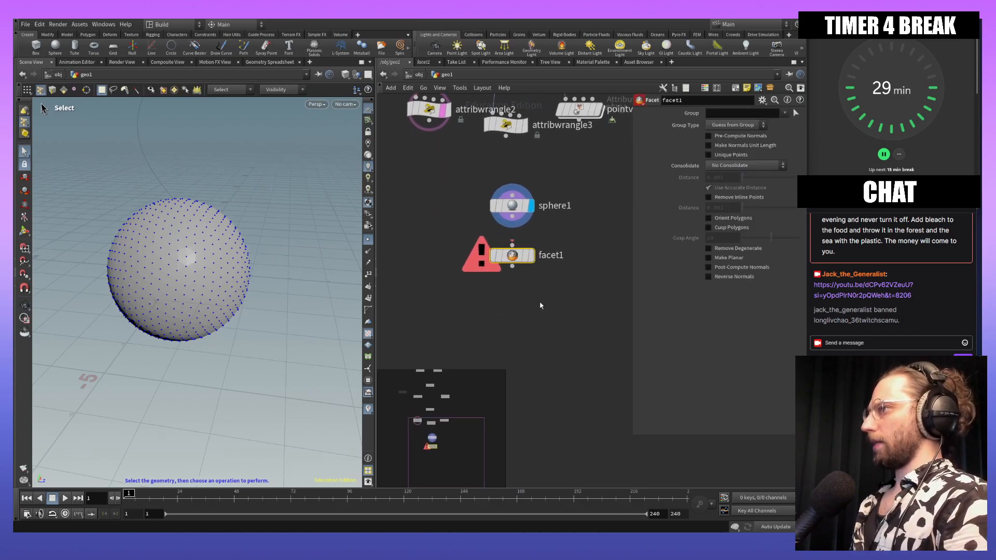
{"action": "left_click", "coordinate": [512, 216]}
{"action": "left_click", "coordinate": [521, 256]}
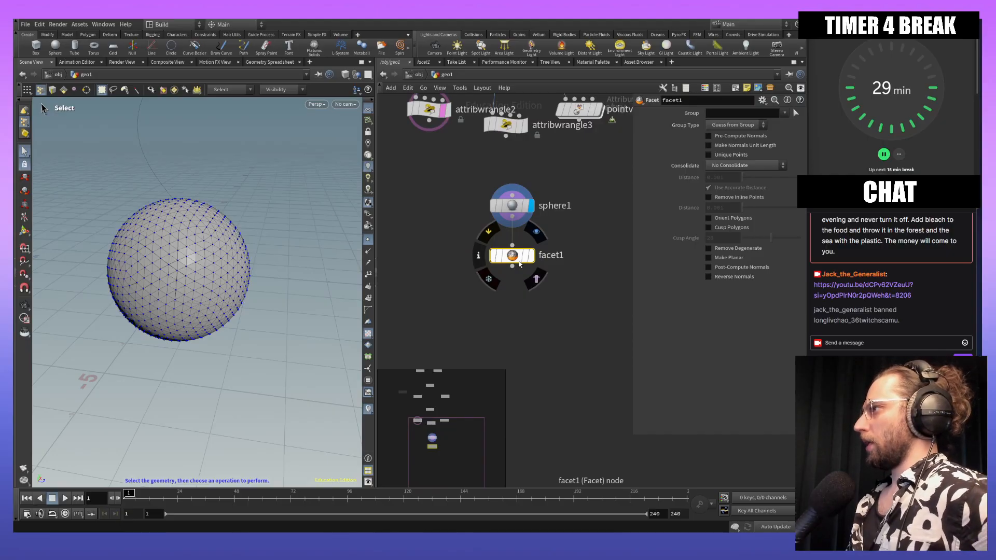
Step: Compare the node info of facet1 and sphere1, and enable Pre-Compute Normals on facet1
{"action": "middle_click", "coordinate": [519, 263]}
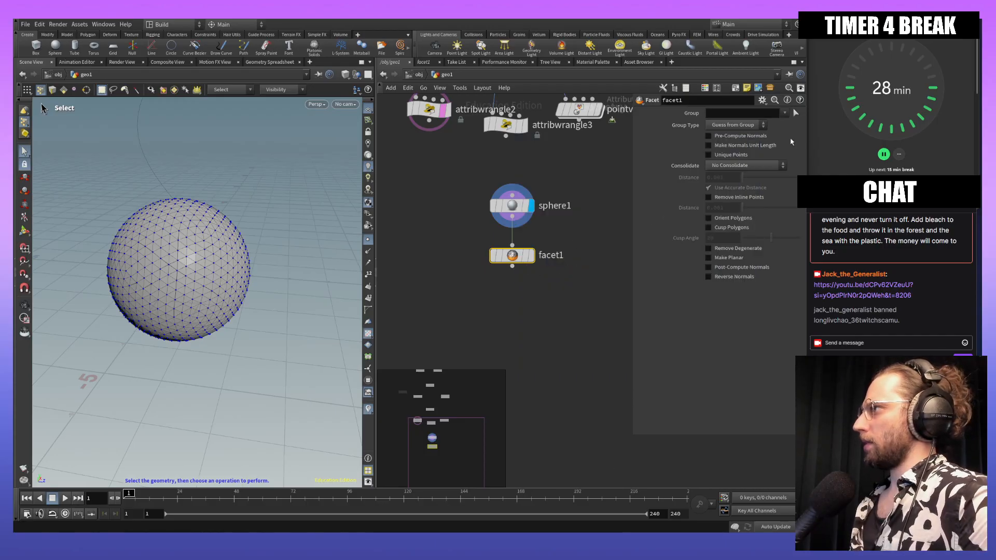
{"action": "middle_click", "coordinate": [515, 207]}
{"action": "middle_click", "coordinate": [514, 207]}
{"action": "left_click", "coordinate": [746, 148]}
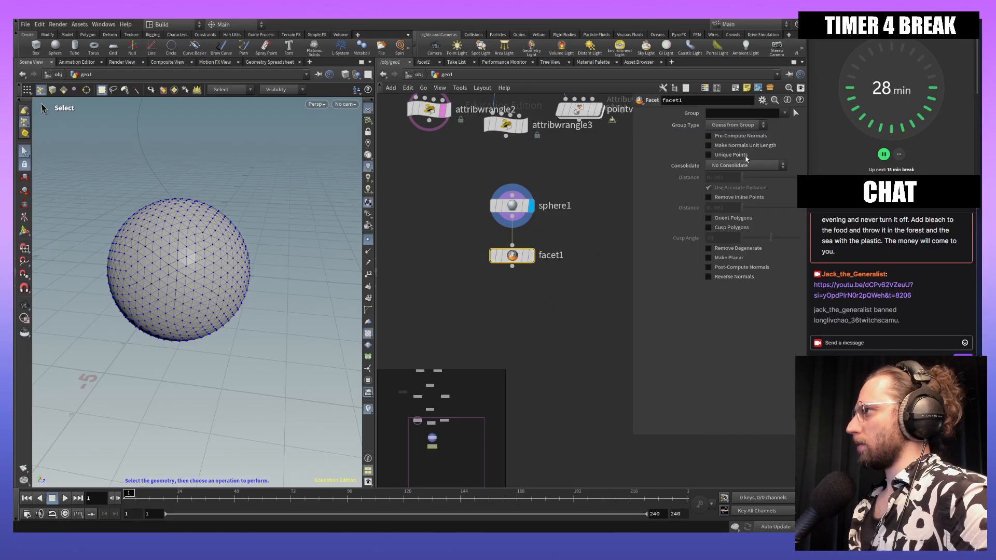
{"action": "left_click", "coordinate": [728, 138]}
{"action": "middle_click", "coordinate": [512, 257]}
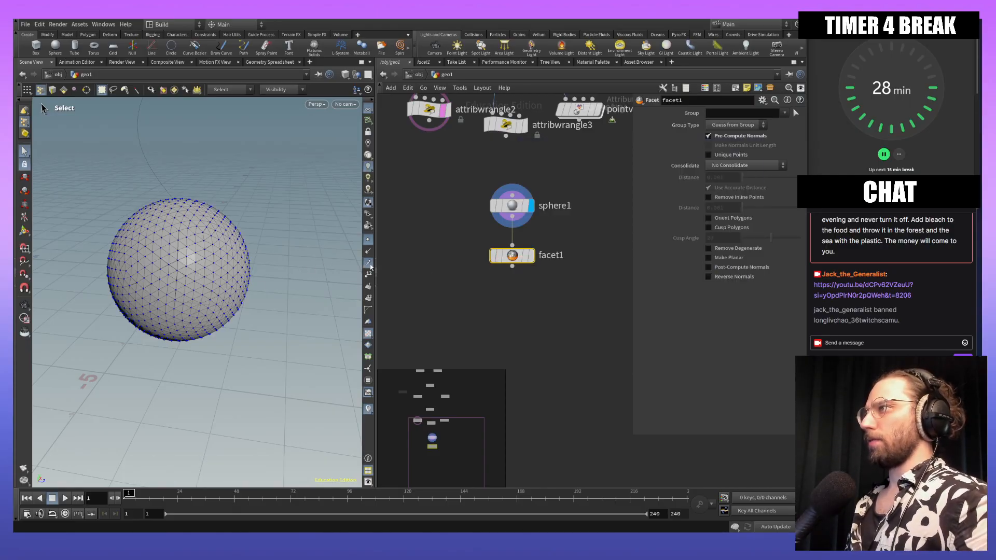
Step: Show point normals in the viewport and inspect their directions around the sphere
{"action": "key", "text": "Escape"}
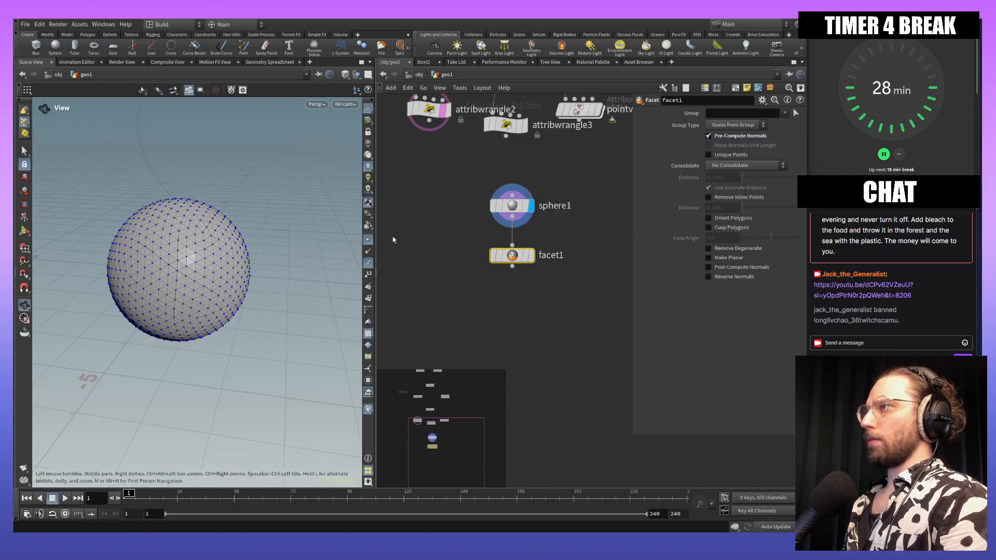
{"action": "left_click", "coordinate": [368, 252]}
{"action": "left_click_drag", "start_coordinate": [182, 251], "coordinate": [256, 232]}
{"action": "scroll", "coordinate": [215, 239], "scroll_direction": "up", "scroll_amount": 4}
{"action": "right_click_drag", "start_coordinate": [256, 232], "coordinate": [286, 371]}
{"action": "middle_click_drag", "start_coordinate": [286, 371], "coordinate": [241, 367]}
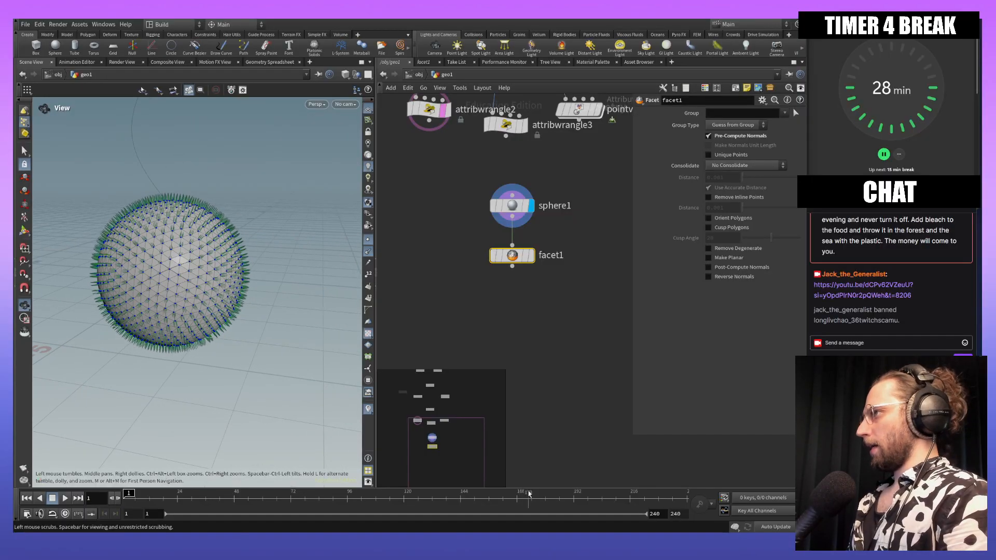
{"action": "key", "text": "s"}
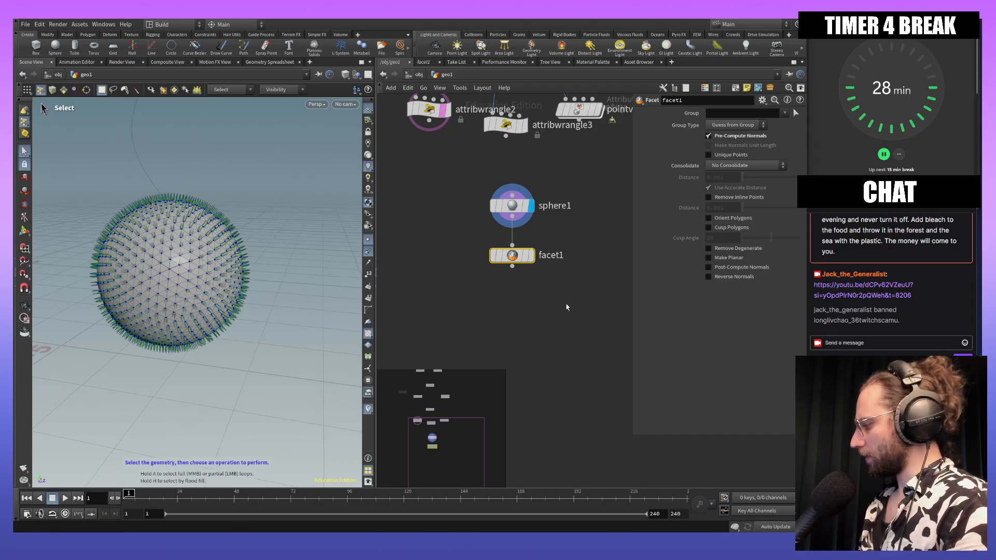
{"action": "key", "text": "Escape"}
{"action": "left_click_drag", "start_coordinate": [270, 226], "coordinate": [250, 249]}
{"action": "key", "text": "s"}
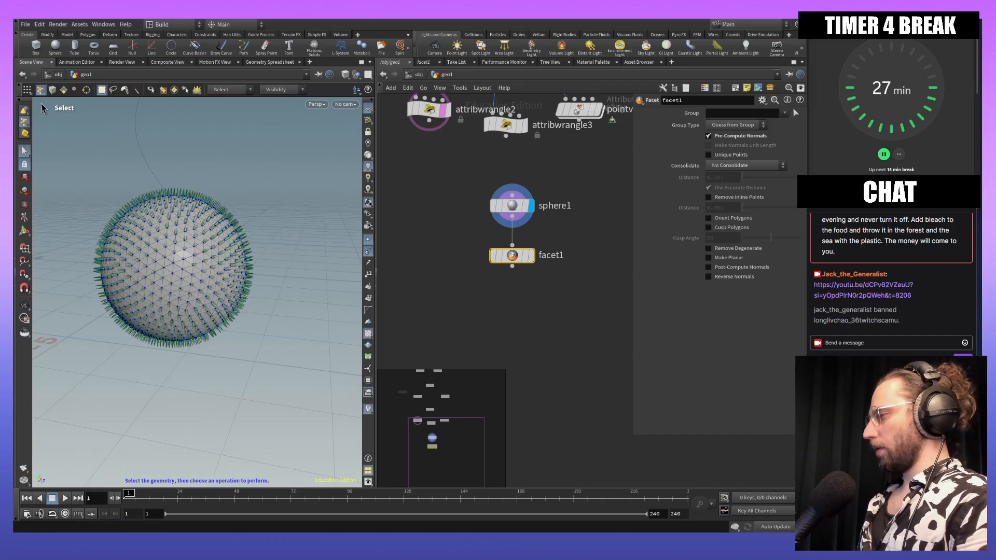
Step: Add a Point VOP node below facet1, fed by facet1's output
{"action": "left_click", "coordinate": [514, 313]}
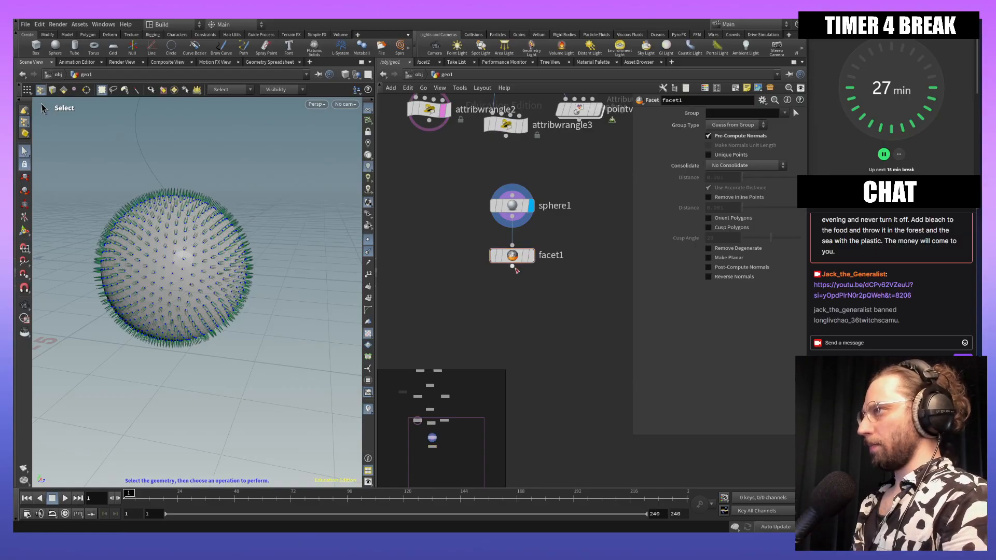
{"action": "key", "text": "Tab"}
{"action": "type", "text": "poi"}
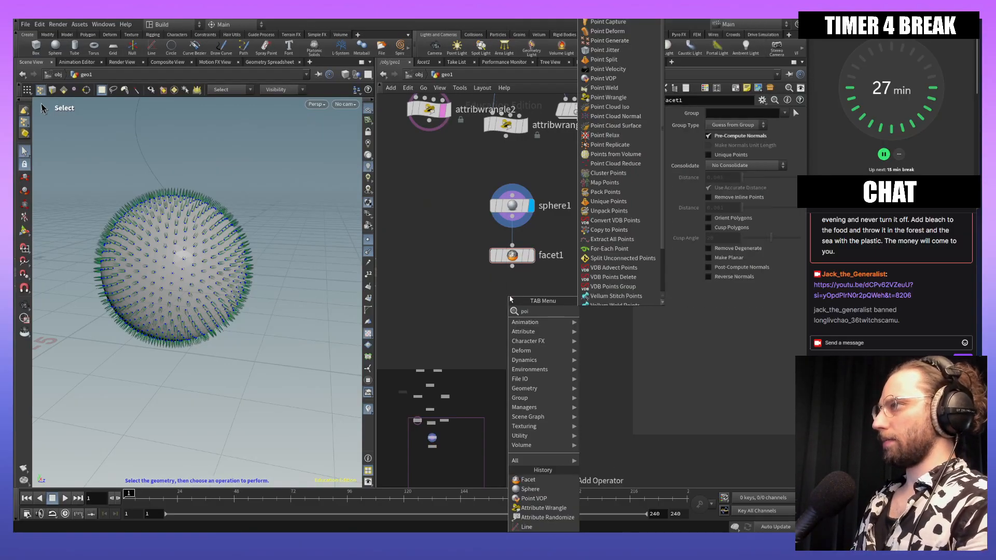
{"action": "type", "text": "nt"}
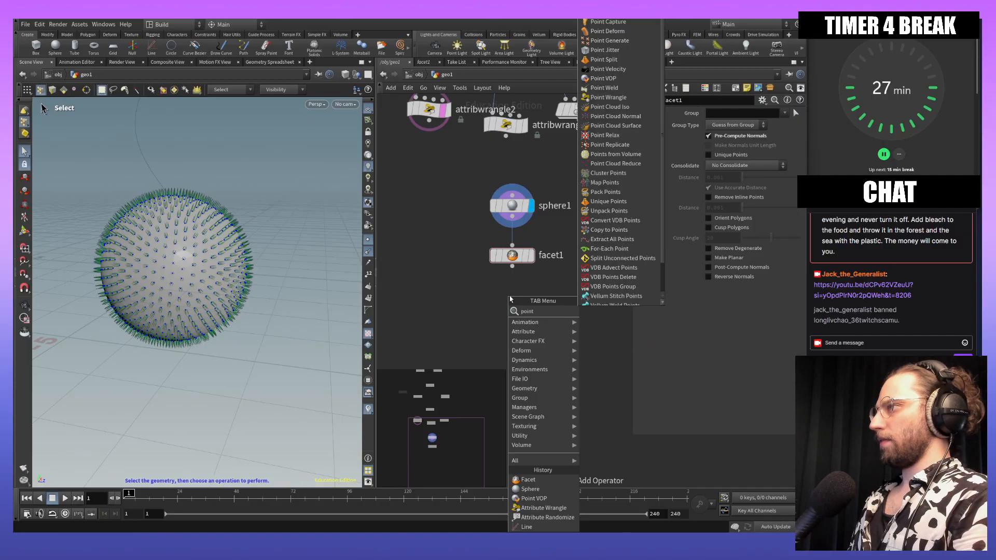
{"action": "type", "text": "v"}
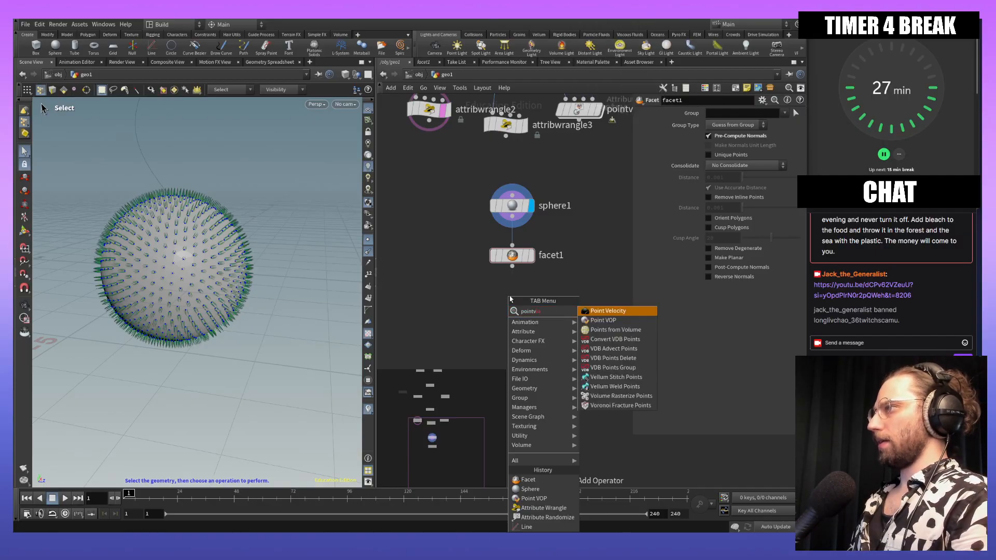
{"action": "key", "text": "Return"}
{"action": "left_click", "coordinate": [509, 295]}
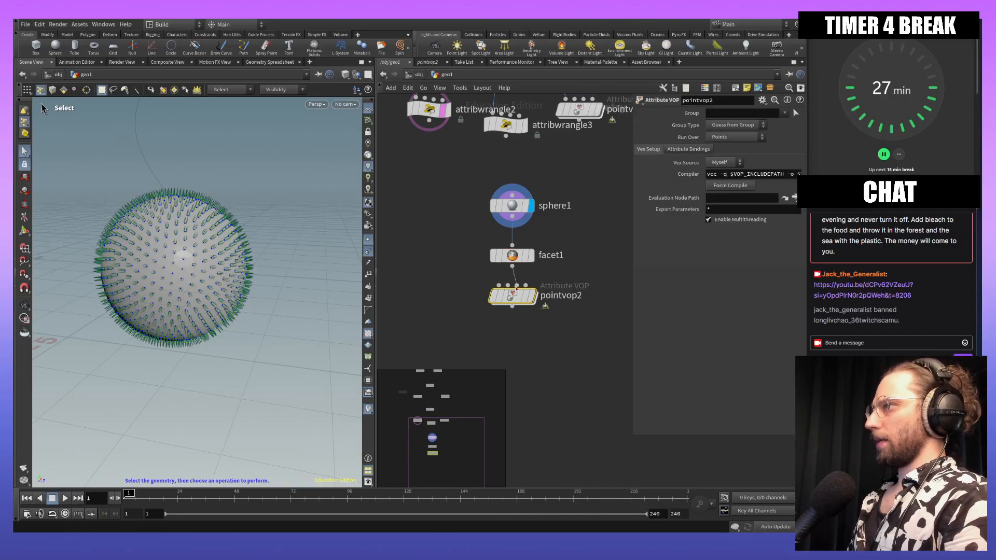
Step: Open pointvop2's inner network, widen the network area and add a Dot Product node beside geometryvopglobal1
{"action": "double_click", "coordinate": [510, 297]}
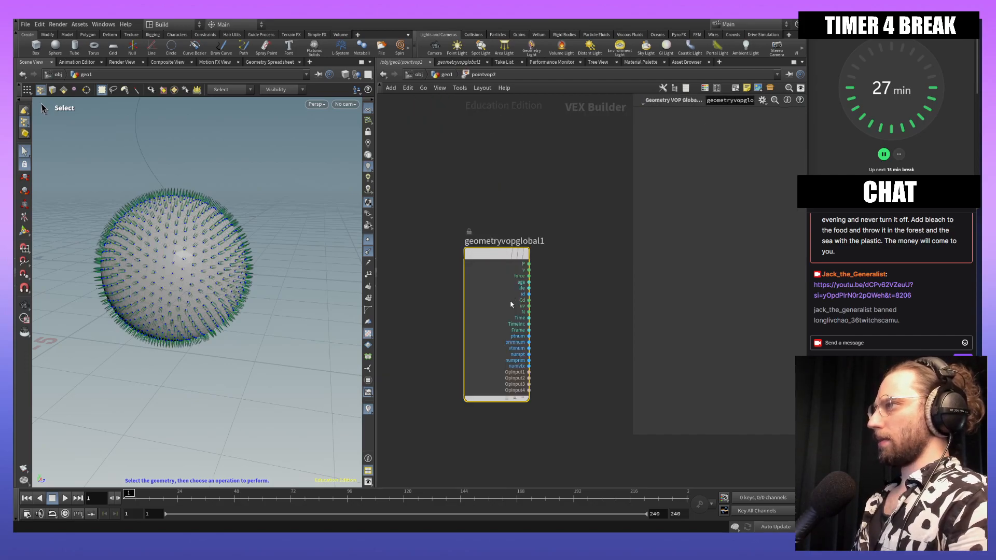
{"action": "middle_click_drag", "start_coordinate": [562, 311], "coordinate": [479, 247]}
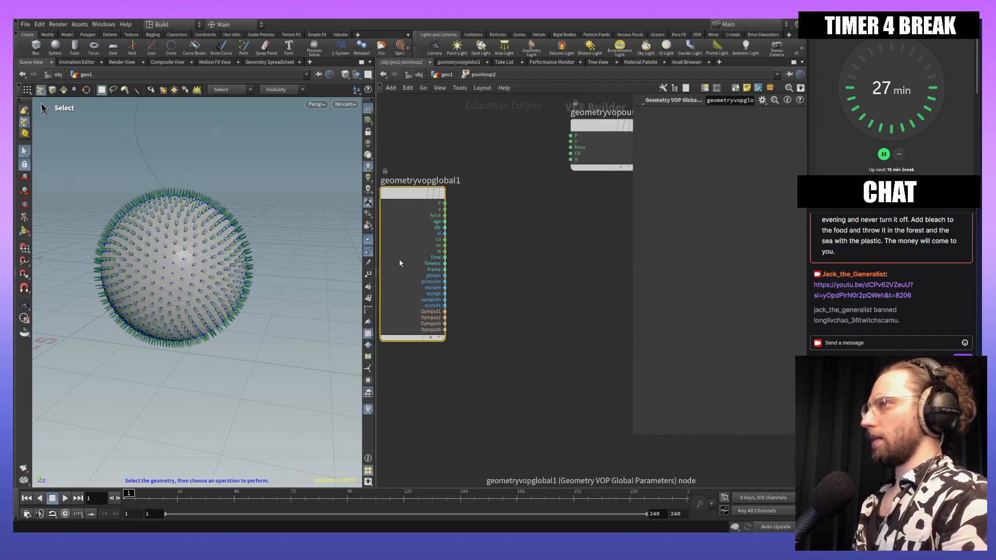
{"action": "left_click_drag", "start_coordinate": [378, 273], "coordinate": [334, 272]}
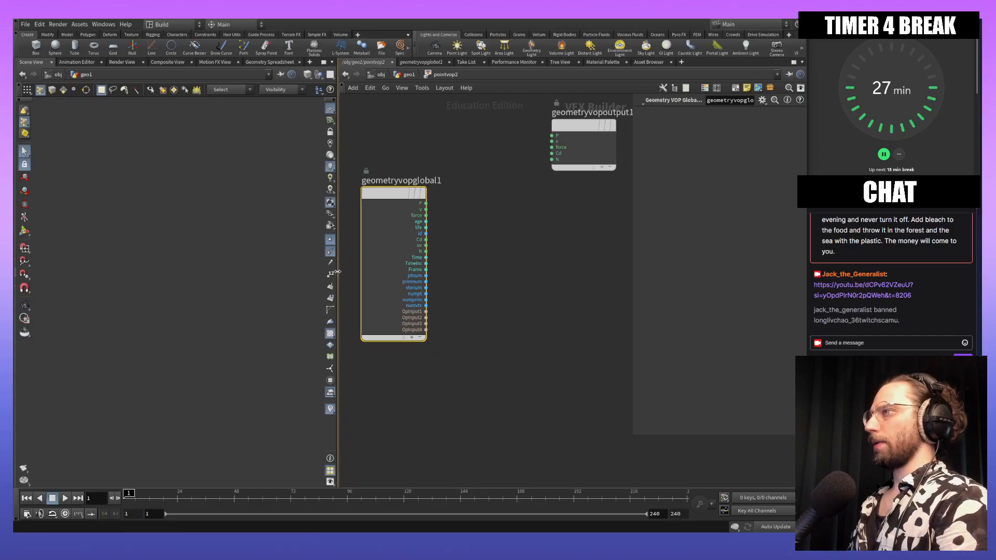
{"action": "left_click_drag", "start_coordinate": [423, 252], "coordinate": [433, 254]}
{"action": "left_click", "coordinate": [461, 263]}
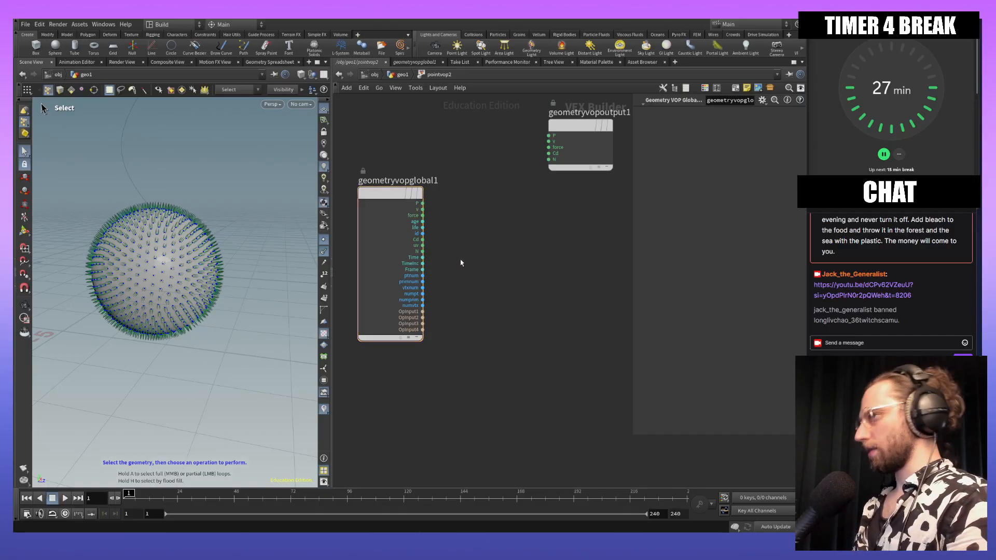
{"action": "key", "text": "Tab"}
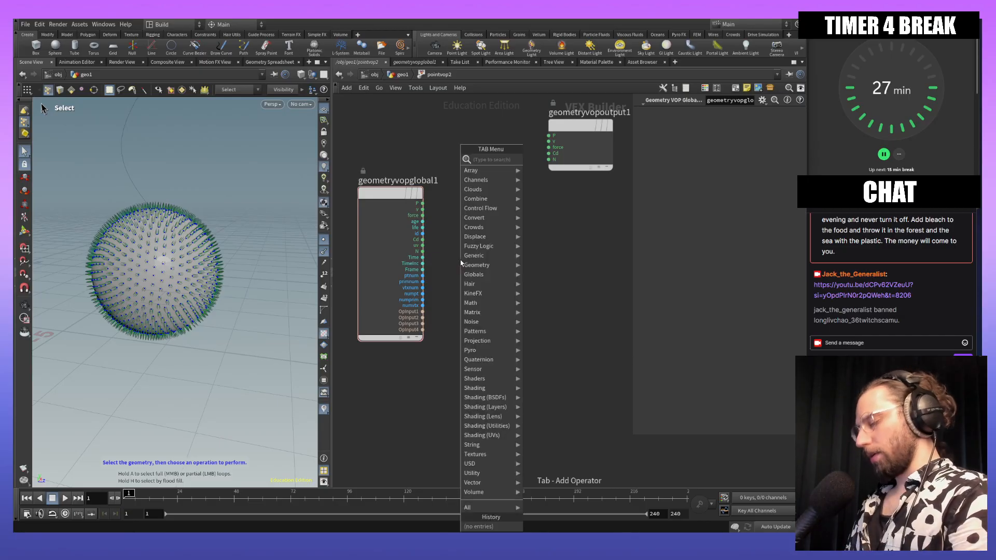
{"action": "type", "text": "dot"}
{"action": "key", "text": "BackSpace"}
{"action": "type", "text": "t"}
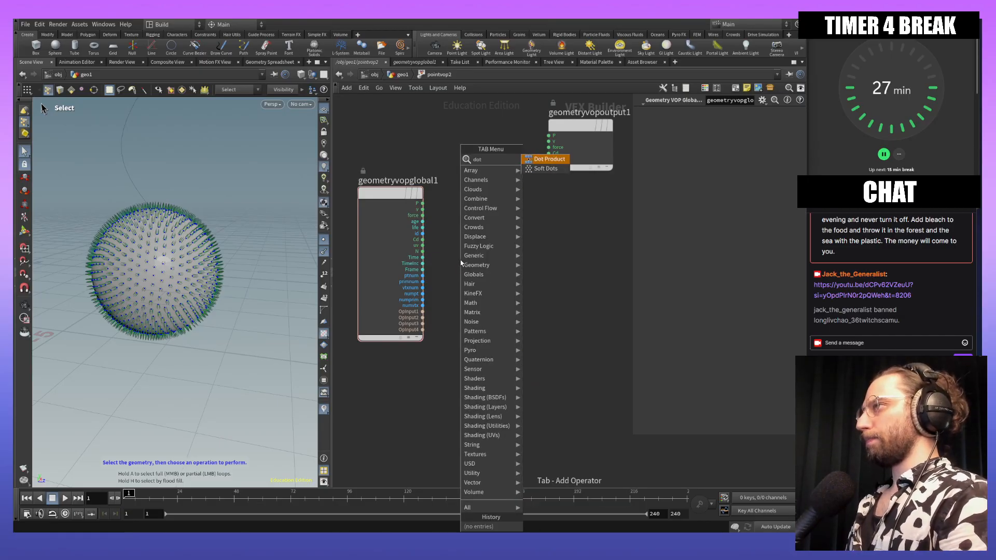
{"action": "key", "text": "Return"}
{"action": "left_click", "coordinate": [492, 253]}
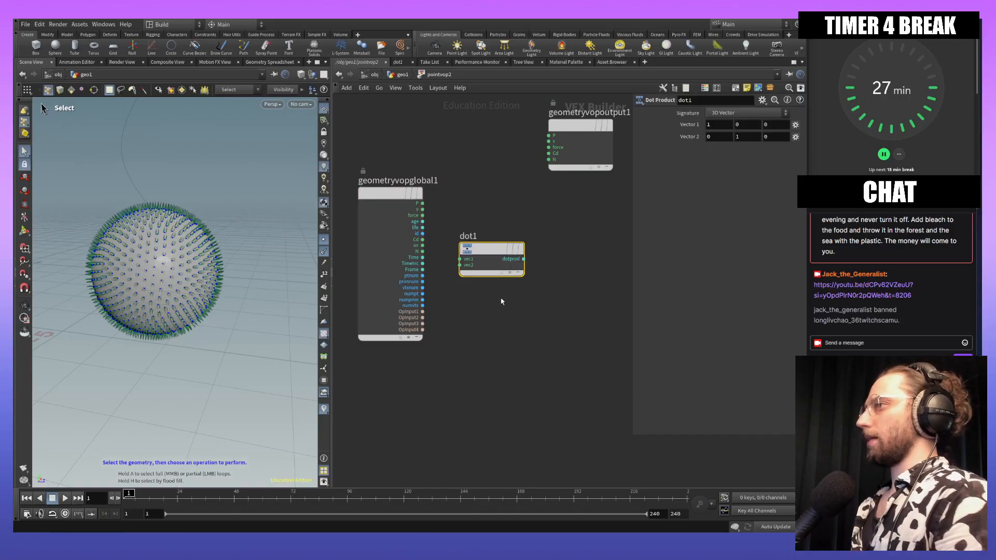
Step: Wire the global N into vec1 of dot1, and dot1's dotprod into Cd of the geometry output
{"action": "left_click_drag", "start_coordinate": [422, 253], "coordinate": [505, 241]}
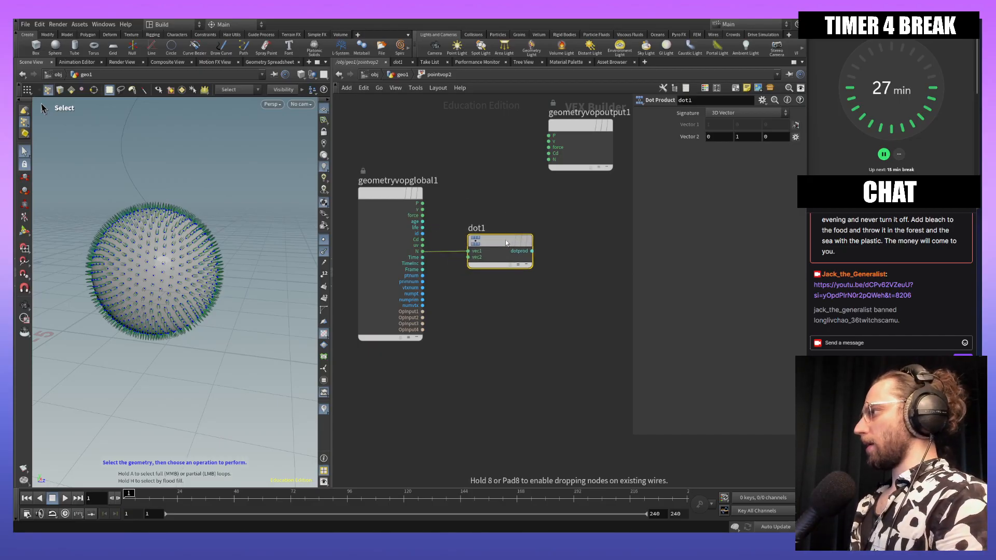
{"action": "middle_click_drag", "start_coordinate": [585, 256], "coordinate": [577, 288]}
{"action": "left_click_drag", "start_coordinate": [563, 155], "coordinate": [589, 187]}
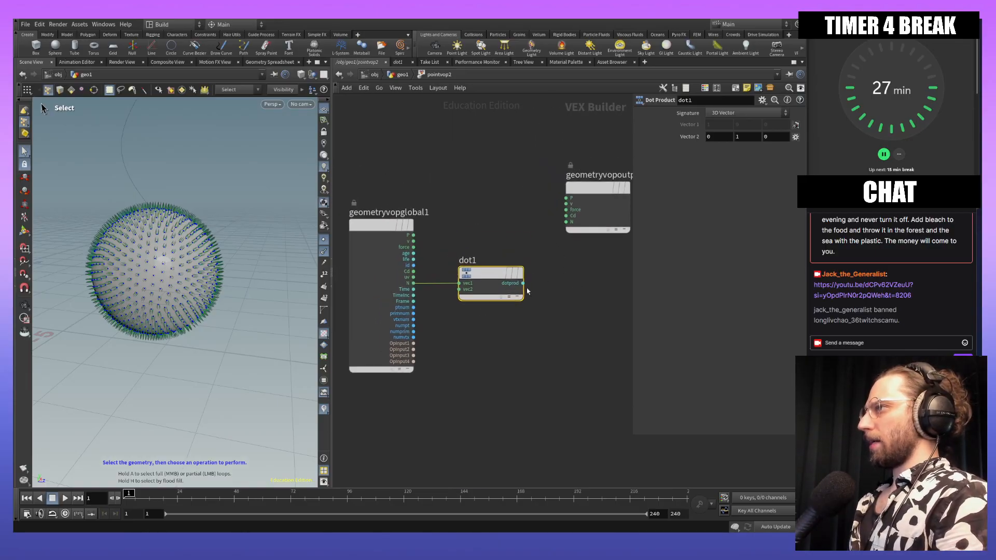
{"action": "left_click_drag", "start_coordinate": [523, 283], "coordinate": [568, 222]}
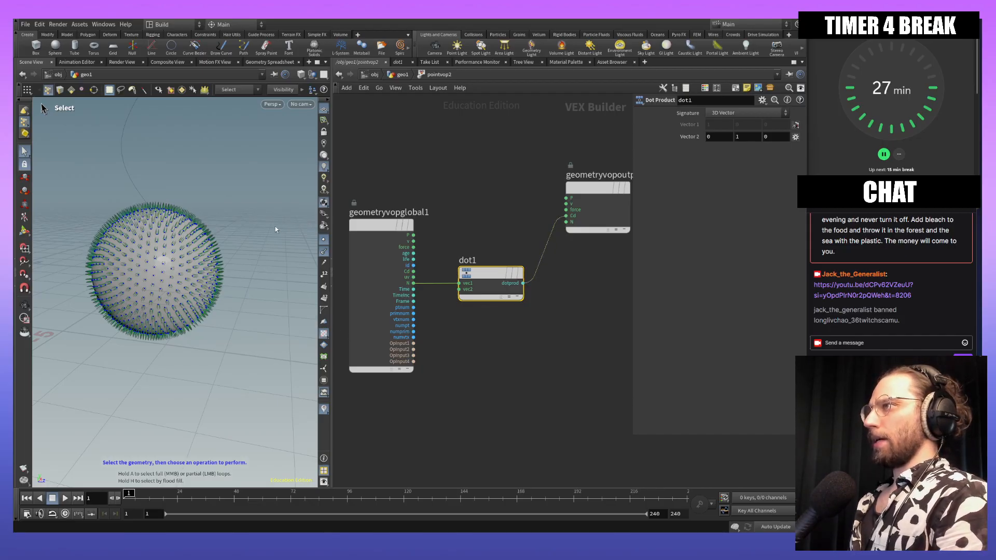
Step: Display pointvop2 in geo1, reopen its inner network and inspect the dot-product shading on the sphere up close
{"action": "middle_click_drag", "start_coordinate": [509, 140], "coordinate": [544, 138]}
{"action": "left_click", "coordinate": [402, 75]}
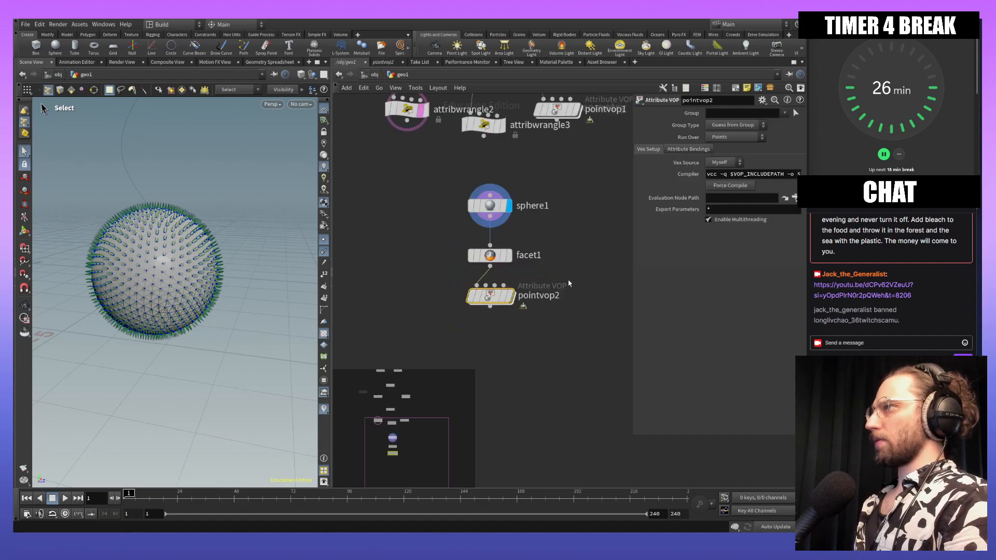
{"action": "double_click", "coordinate": [487, 295]}
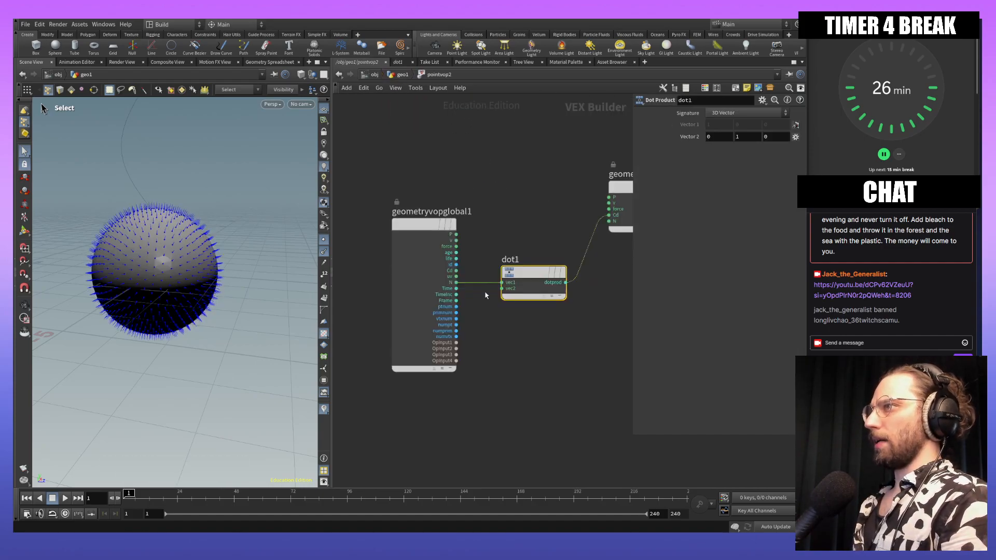
{"action": "right_click_drag", "start_coordinate": [89, 296], "coordinate": [229, 194], "text": "alt"}
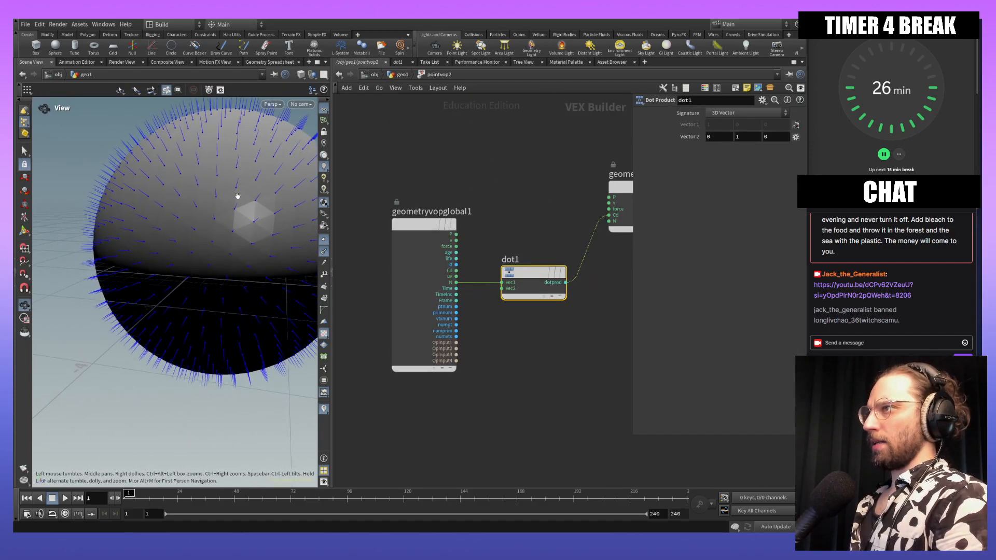
{"action": "left_click_drag", "start_coordinate": [228, 194], "coordinate": [206, 227], "text": "alt"}
{"action": "middle_click_drag", "start_coordinate": [207, 227], "coordinate": [163, 246], "text": "alt"}
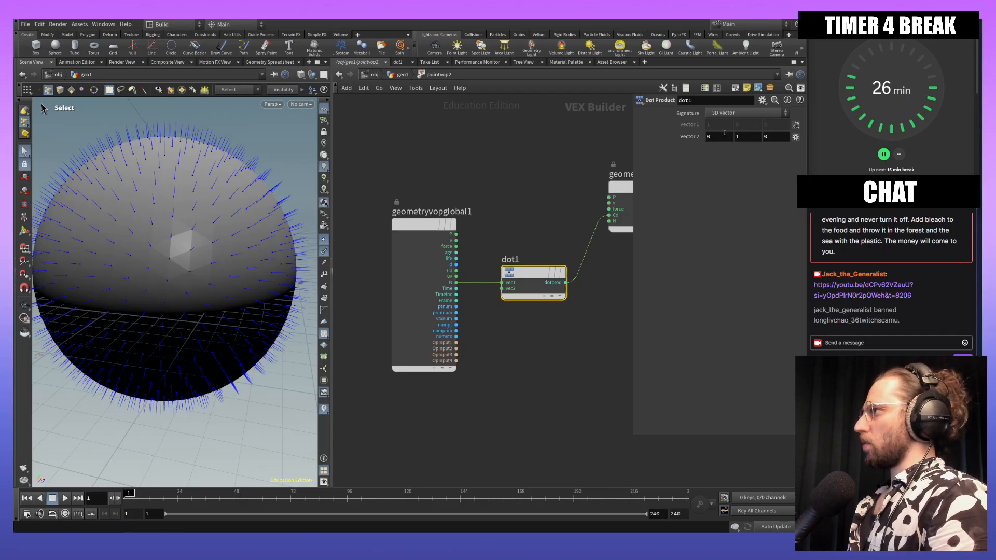
Step: Set dot1's Vector 2 to 0, 1.1, 1.1, inspect the shading on the sphere and return to the geo1 network
{"action": "middle_click_drag", "start_coordinate": [737, 135], "coordinate": [806, 137]}
{"action": "mouse_move", "coordinate": [775, 137]}
{"action": "middle_mouse_down"}
{"action": "mouse_move", "coordinate": [564, 154]}
{"action": "mouse_move", "coordinate": [688, 155]}
{"action": "mouse_move", "coordinate": [719, 139]}
{"action": "mouse_move", "coordinate": [764, 139]}
{"action": "mouse_move", "coordinate": [667, 147]}
{"action": "mouse_move", "coordinate": [711, 146]}
{"action": "middle_mouse_up"}
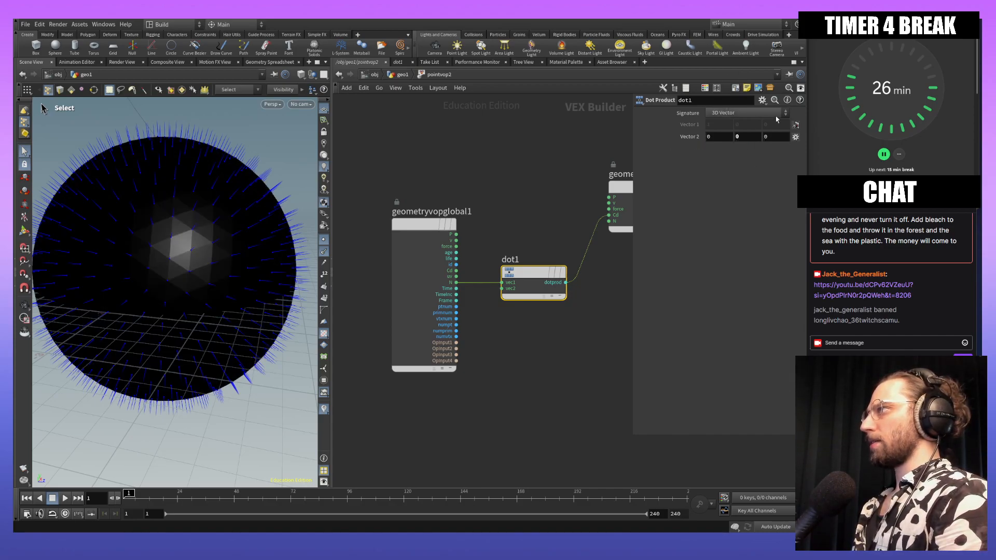
{"action": "mouse_move", "coordinate": [782, 137]}
{"action": "middle_mouse_down"}
{"action": "mouse_move", "coordinate": [735, 144]}
{"action": "mouse_move", "coordinate": [913, 134]}
{"action": "mouse_move", "coordinate": [576, 152]}
{"action": "mouse_move", "coordinate": [841, 145]}
{"action": "mouse_move", "coordinate": [776, 140]}
{"action": "mouse_move", "coordinate": [766, 127]}
{"action": "mouse_move", "coordinate": [747, 130]}
{"action": "mouse_move", "coordinate": [779, 131]}
{"action": "mouse_move", "coordinate": [674, 145]}
{"action": "mouse_move", "coordinate": [716, 143]}
{"action": "middle_mouse_up"}
{"action": "left_click_drag", "start_coordinate": [287, 234], "coordinate": [200, 285], "text": "alt"}
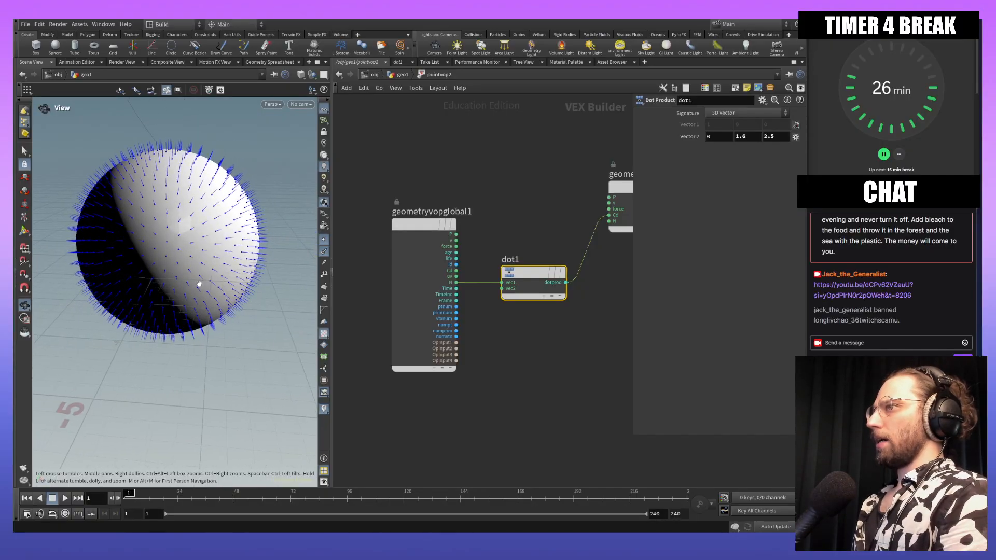
{"action": "mouse_move", "coordinate": [752, 137]}
{"action": "middle_mouse_down"}
{"action": "mouse_move", "coordinate": [735, 137]}
{"action": "mouse_move", "coordinate": [773, 136]}
{"action": "mouse_move", "coordinate": [706, 150]}
{"action": "middle_mouse_up"}
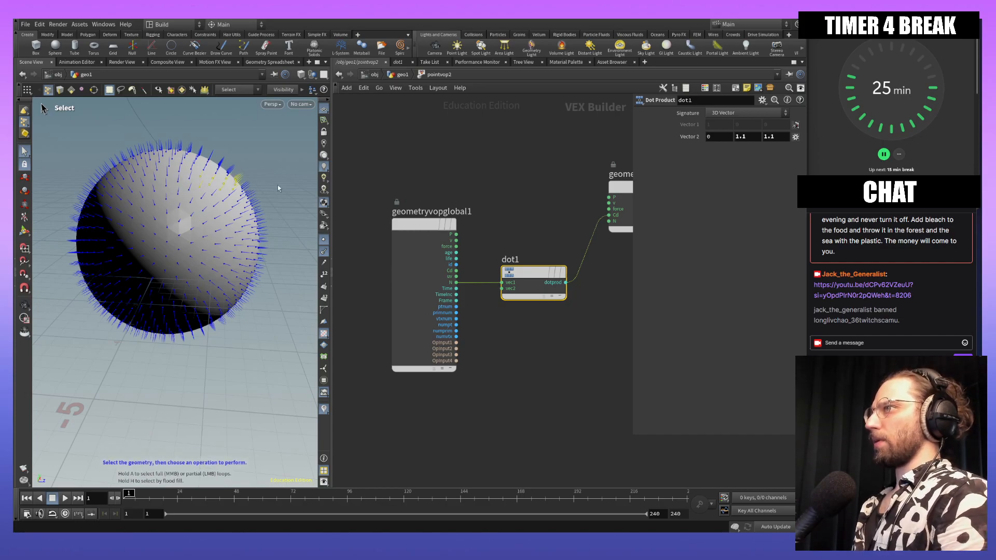
{"action": "left_click_drag", "start_coordinate": [254, 193], "coordinate": [203, 167]}
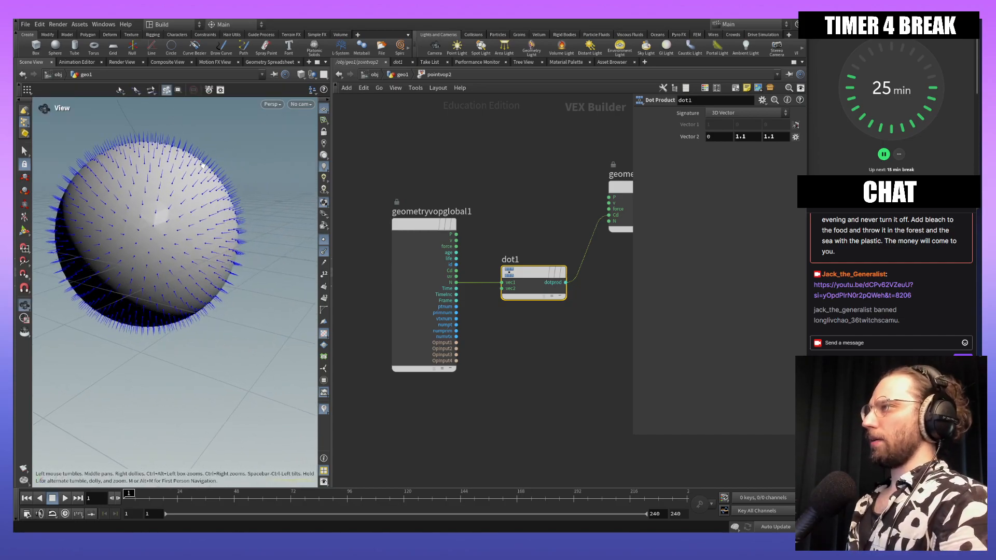
{"action": "left_click", "coordinate": [403, 75]}
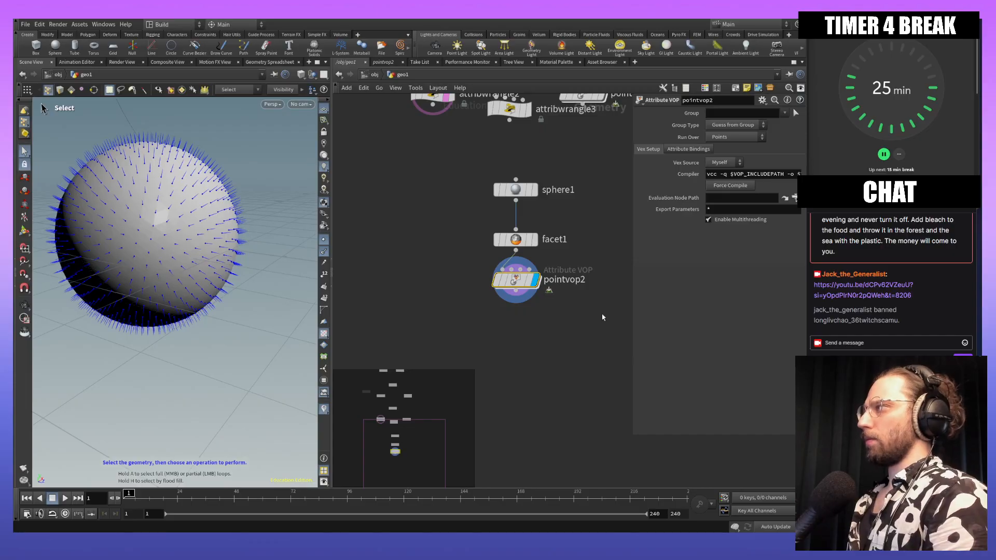
Step: Reopen pointvop2's inner network and set dot1's Vector 2 to 0, 1, 0
{"action": "left_click_drag", "start_coordinate": [193, 305], "coordinate": [211, 300], "text": "alt"}
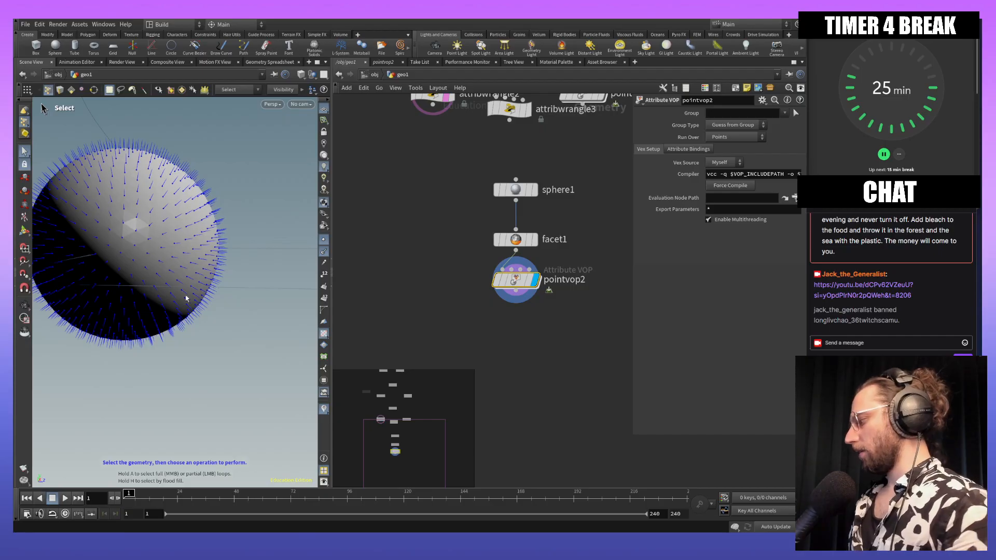
{"action": "key", "text": "alt"}
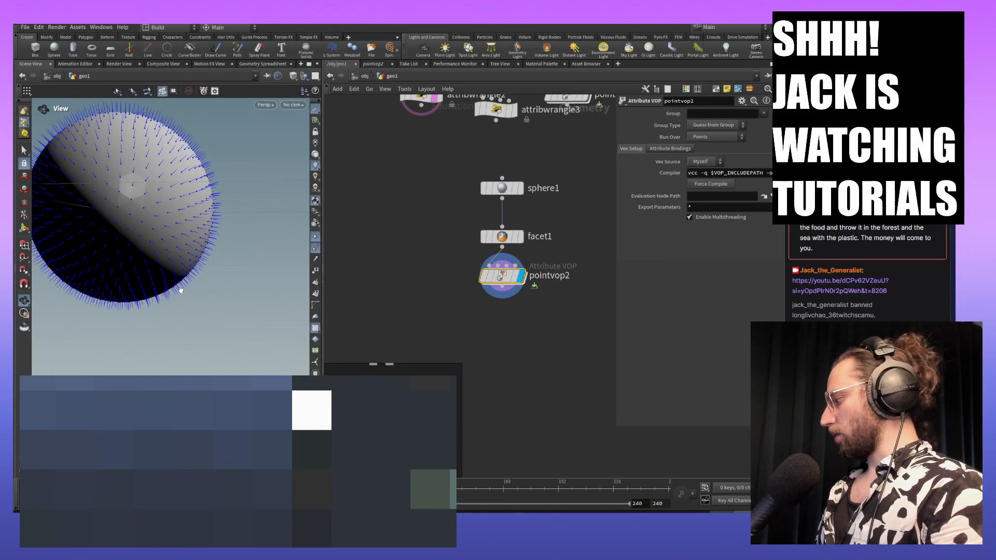
{"action": "middle_click_drag", "start_coordinate": [181, 291], "coordinate": [200, 290], "text": "alt"}
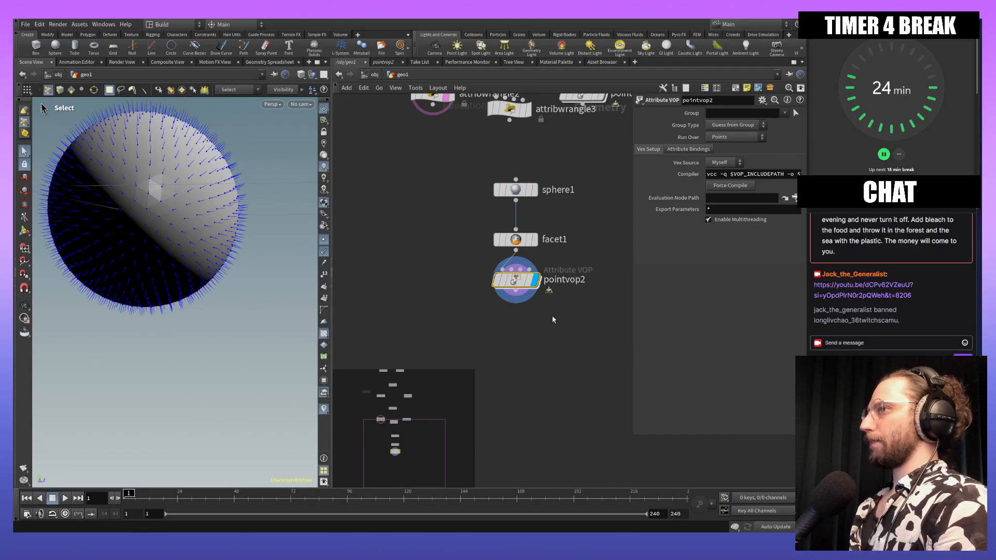
{"action": "middle_click_drag", "start_coordinate": [218, 269], "coordinate": [253, 311], "text": "alt"}
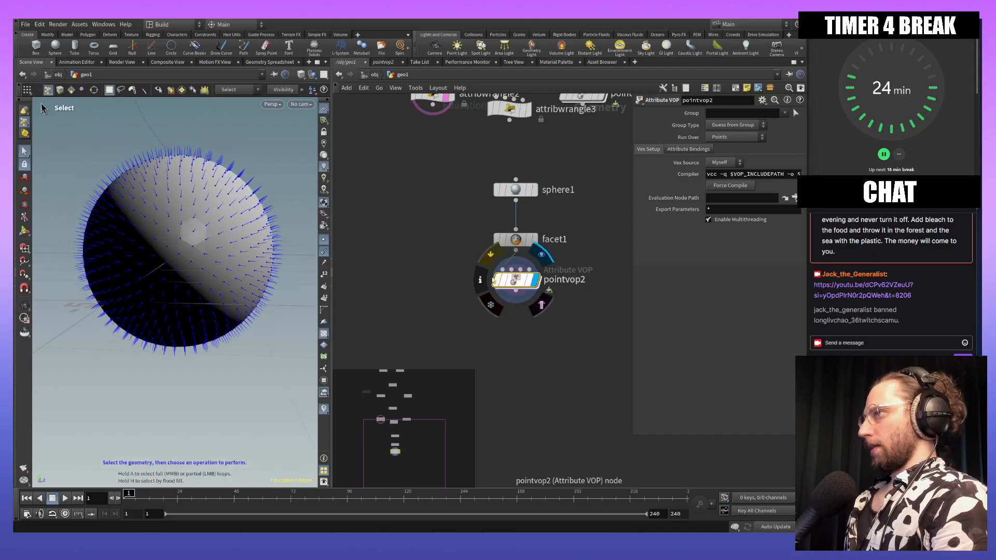
{"action": "double_click", "coordinate": [497, 281]}
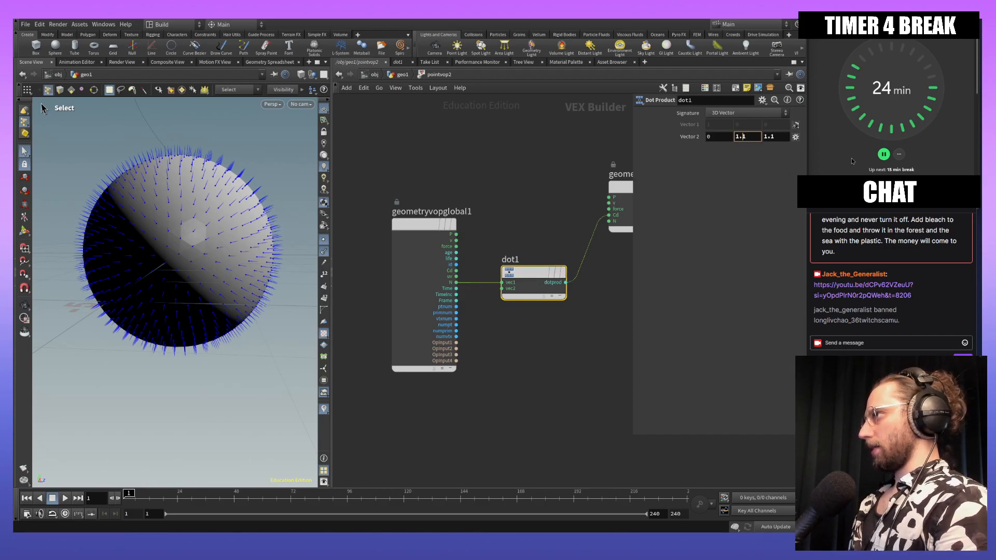
{"action": "key", "text": "Tab"}
{"action": "type", "text": "0"}
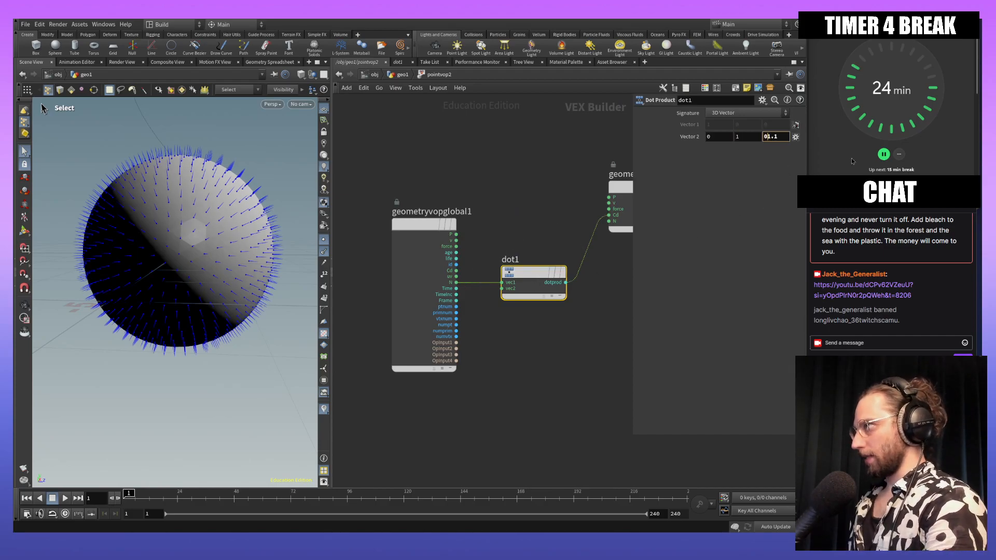
{"action": "key", "text": "Return"}
Step: Examine how the dot-product shading falls across the sphere from above, close up and from the side
{"action": "middle_click_drag", "start_coordinate": [254, 239], "coordinate": [246, 310], "text": "alt"}
{"action": "left_click_drag", "start_coordinate": [251, 304], "coordinate": [206, 273]}
{"action": "scroll", "coordinate": [188, 193], "scroll_direction": "up", "scroll_amount": 4}
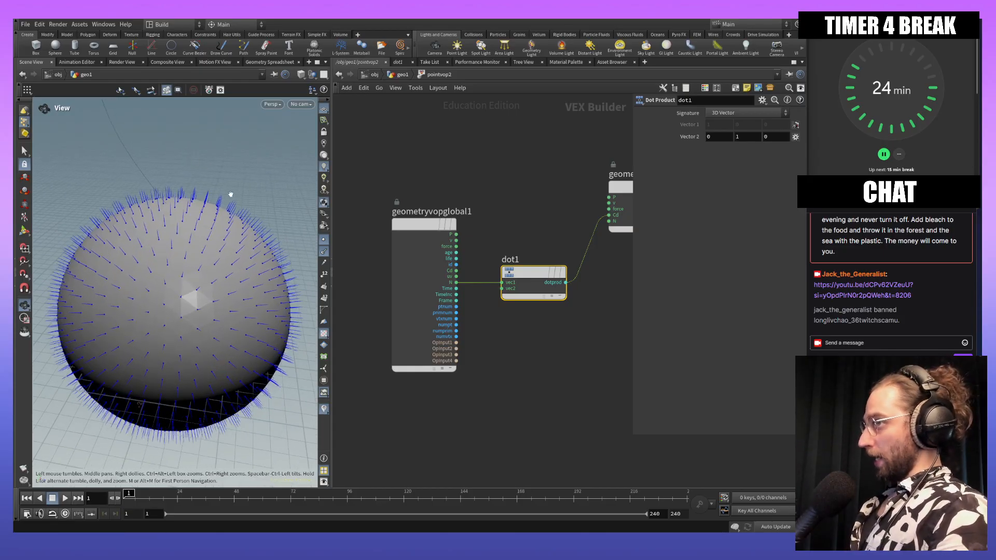
{"action": "scroll", "coordinate": [234, 217], "scroll_direction": "up", "scroll_amount": 2}
{"action": "scroll", "coordinate": [166, 190], "scroll_direction": "up", "scroll_amount": 2}
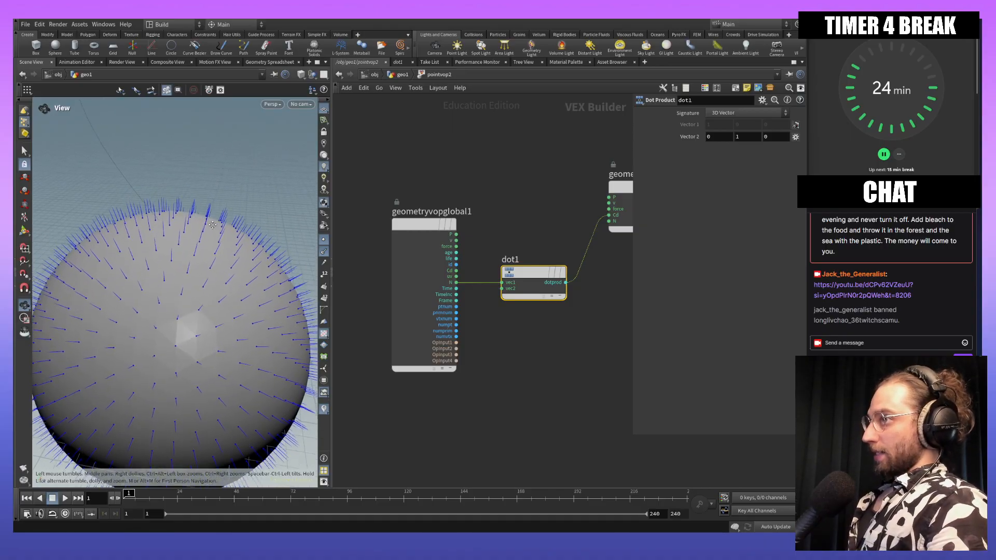
{"action": "mouse_move", "coordinate": [192, 226]}
{"action": "left_mouse_down"}
{"action": "mouse_move", "coordinate": [190, 267]}
{"action": "mouse_move", "coordinate": [187, 202]}
{"action": "mouse_move", "coordinate": [185, 295]}
{"action": "mouse_move", "coordinate": [185, 233]}
{"action": "left_mouse_up"}
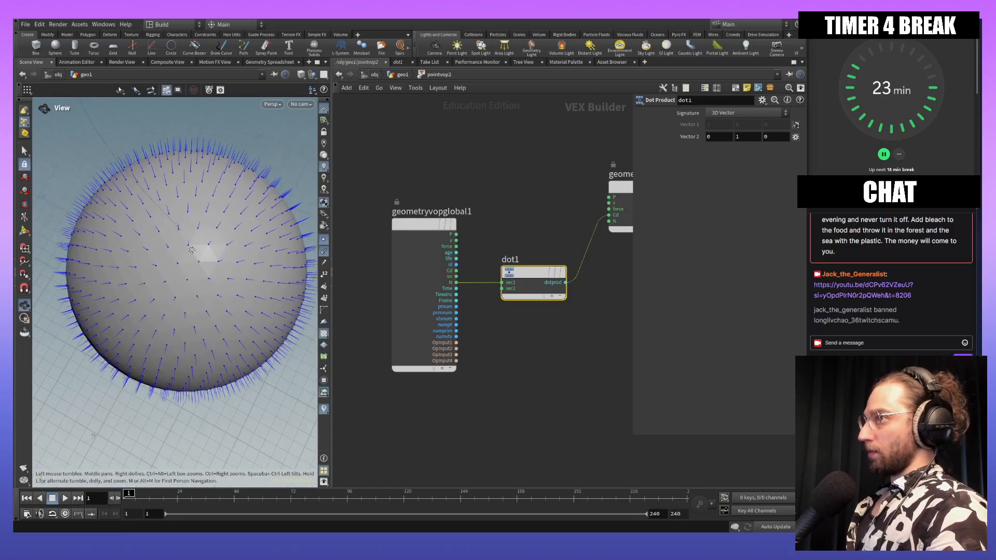
{"action": "middle_click_drag", "start_coordinate": [185, 233], "coordinate": [183, 248]}
{"action": "right_click_drag", "start_coordinate": [184, 248], "coordinate": [194, 280]}
{"action": "left_click_drag", "start_coordinate": [194, 280], "coordinate": [199, 224]}
Step: Add a Multiply node beside dot1 and wire dot1's dotprod into its input1
{"action": "middle_click_drag", "start_coordinate": [550, 361], "coordinate": [490, 342]}
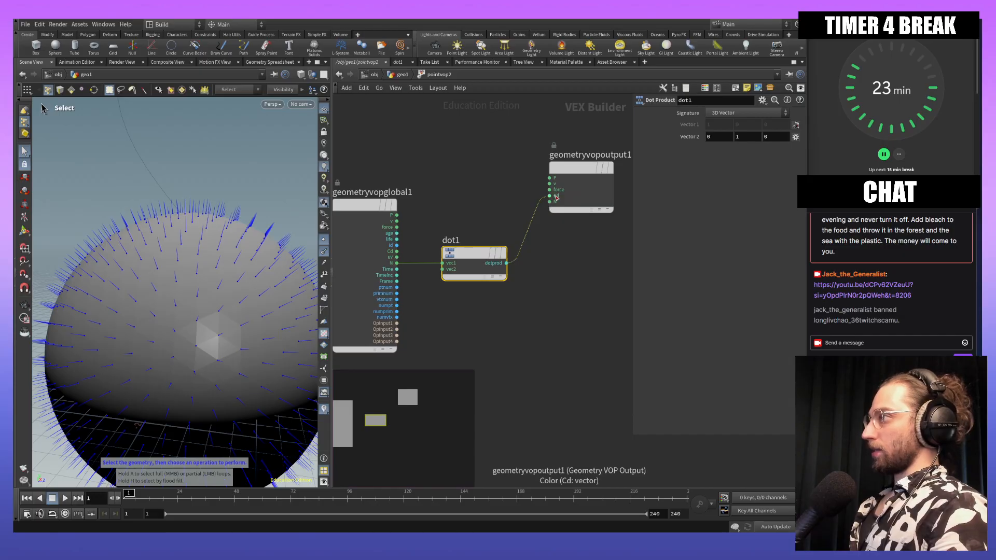
{"action": "mouse_move", "coordinate": [488, 254]}
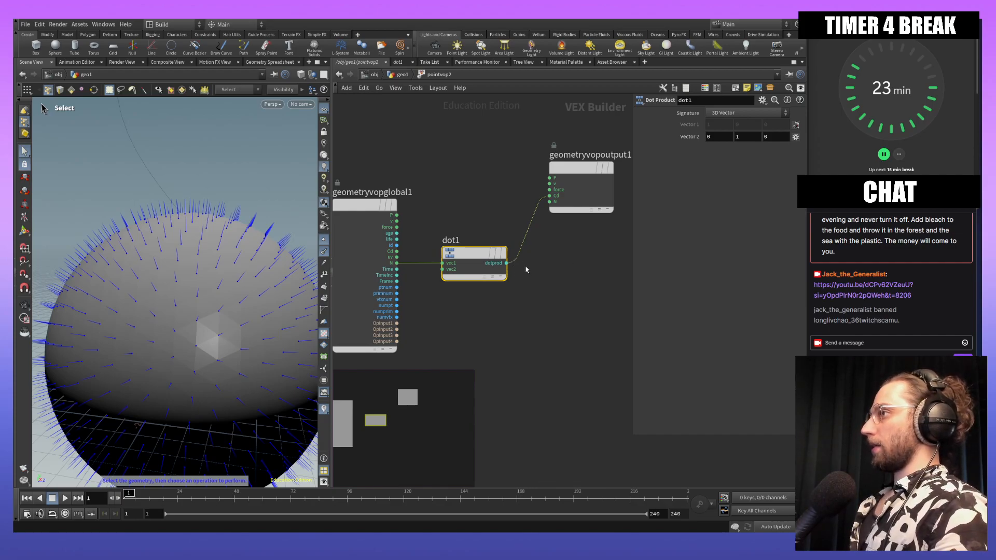
{"action": "scroll", "coordinate": [540, 258], "scroll_direction": "up", "scroll_amount": 4}
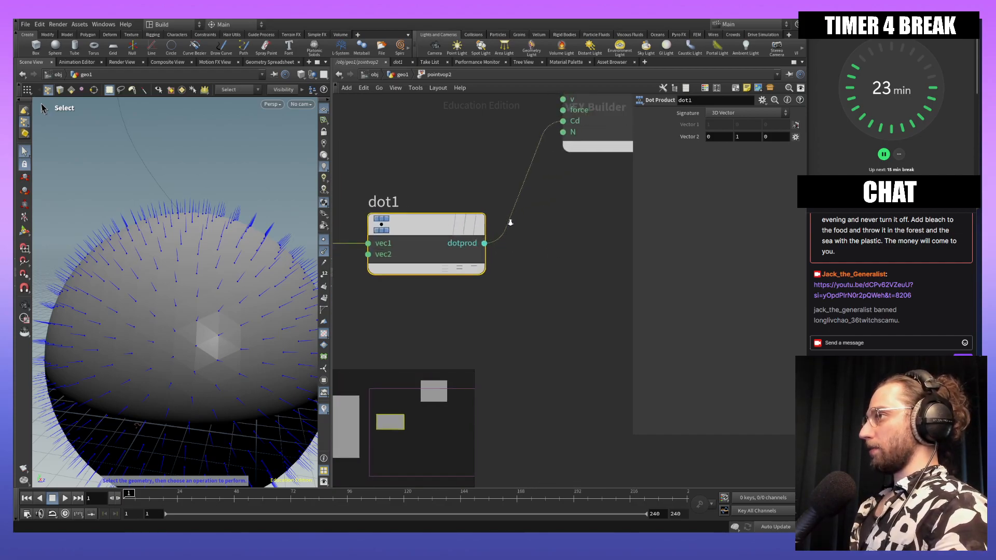
{"action": "middle_click_drag", "start_coordinate": [556, 213], "coordinate": [537, 234]}
{"action": "middle_click_drag", "start_coordinate": [516, 285], "coordinate": [523, 290]}
{"action": "left_click_drag", "start_coordinate": [498, 284], "coordinate": [494, 285]}
{"action": "key", "text": "Tab"}
{"action": "mouse_move", "coordinate": [554, 295]}
{"action": "type", "text": "mult"}
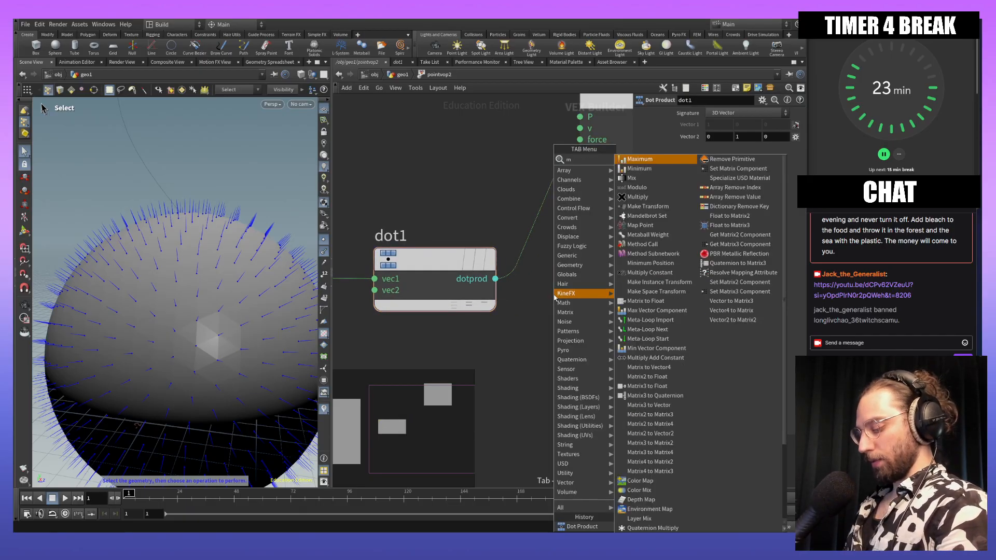
{"action": "key", "text": "Return"}
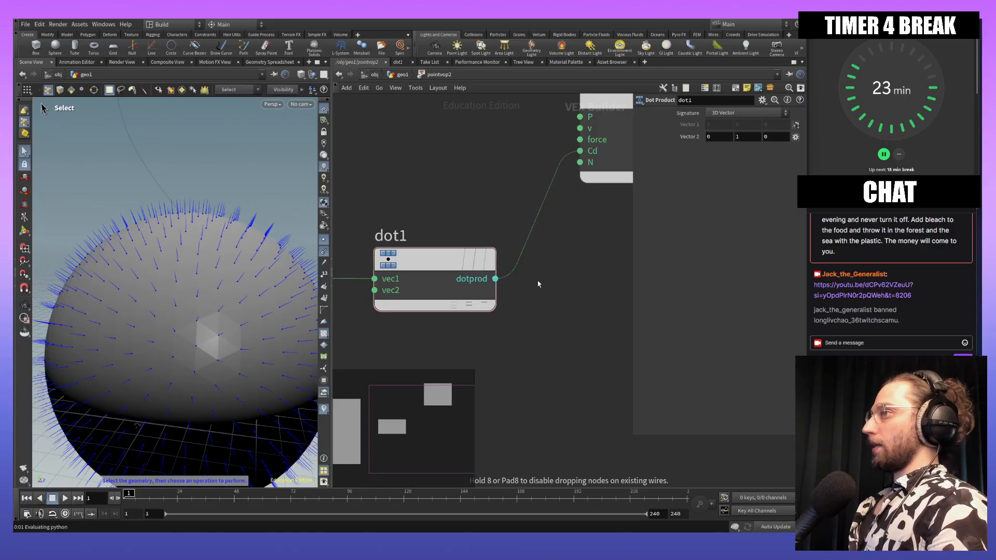
{"action": "left_click", "coordinate": [554, 297]}
{"action": "left_click", "coordinate": [529, 300]}
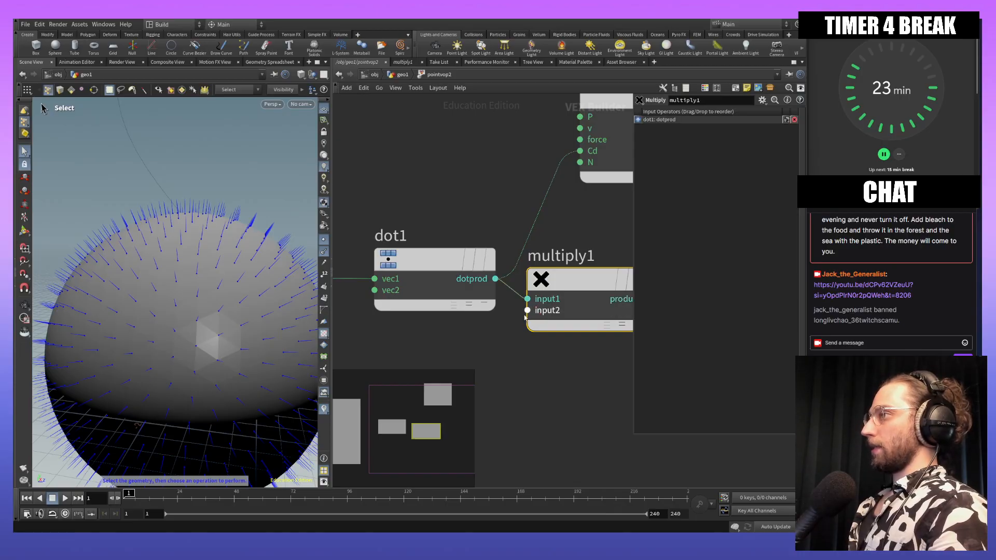
Step: Promote multiply1's input2 to a parameter of type 3 Floats with a default of 1, 0, 0
{"action": "left_click", "coordinate": [528, 310]}
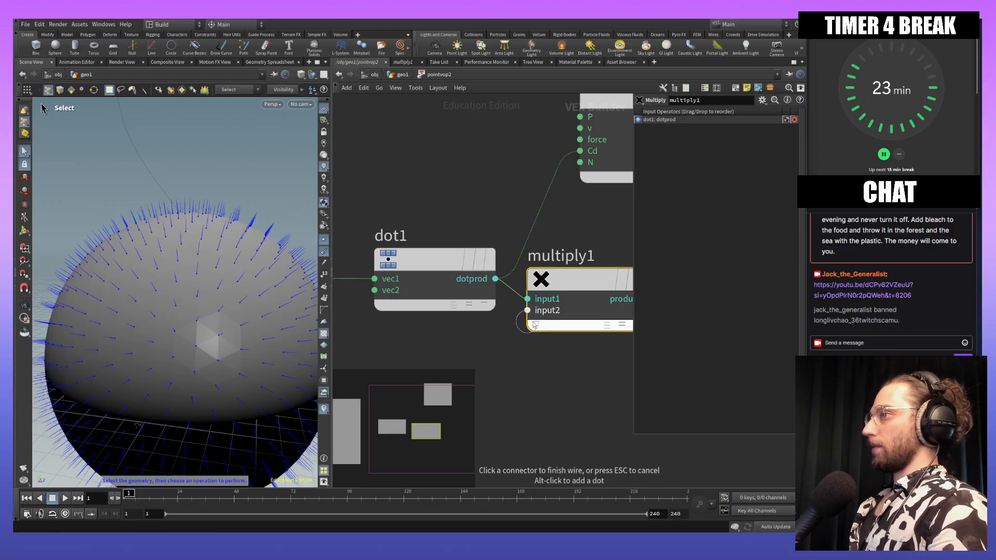
{"action": "left_click", "coordinate": [527, 311]}
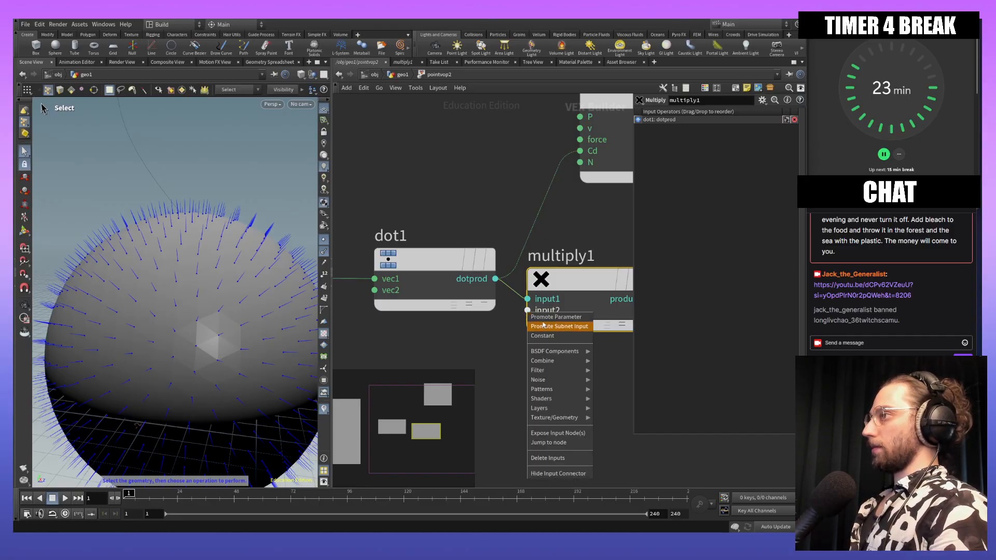
{"action": "left_click", "coordinate": [544, 325]}
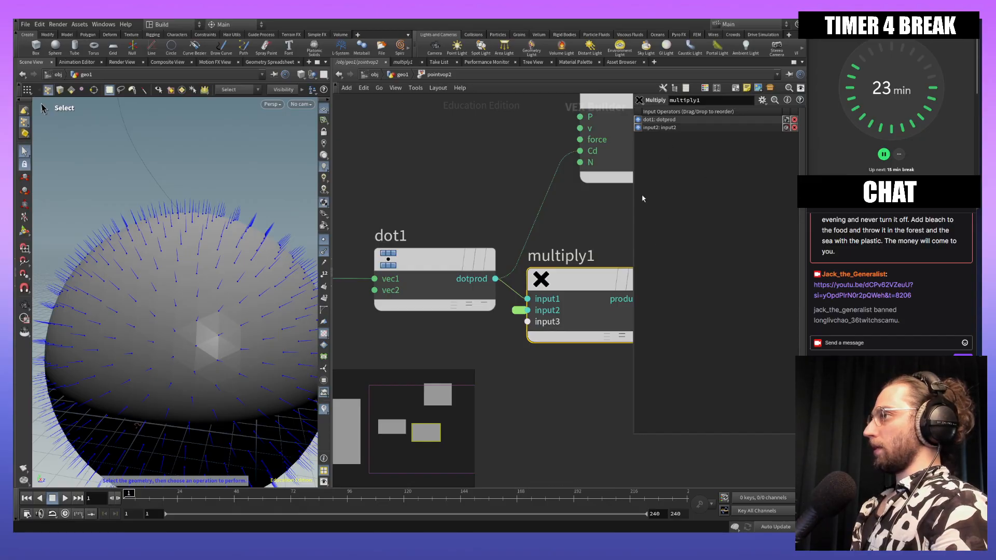
{"action": "left_click", "coordinate": [519, 310]}
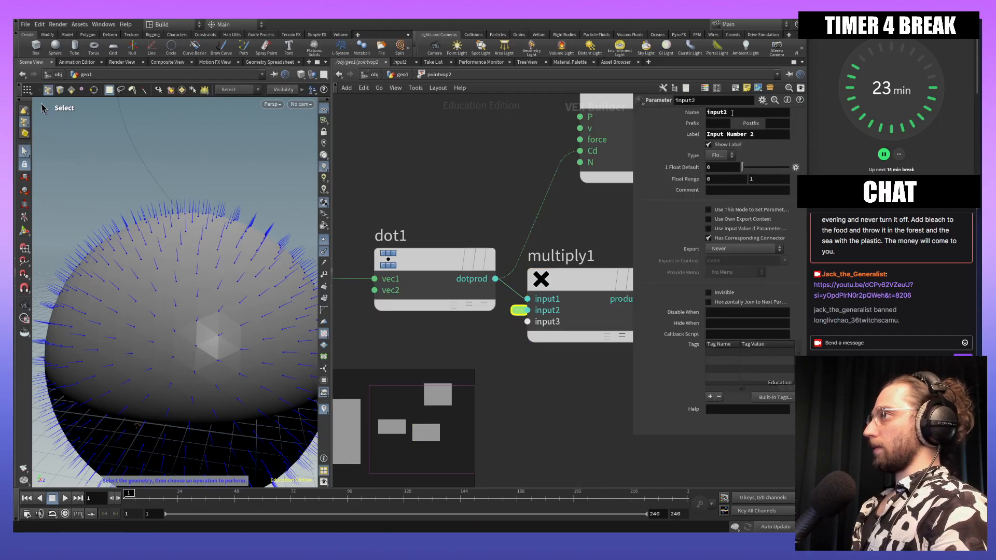
{"action": "left_click", "coordinate": [710, 156]}
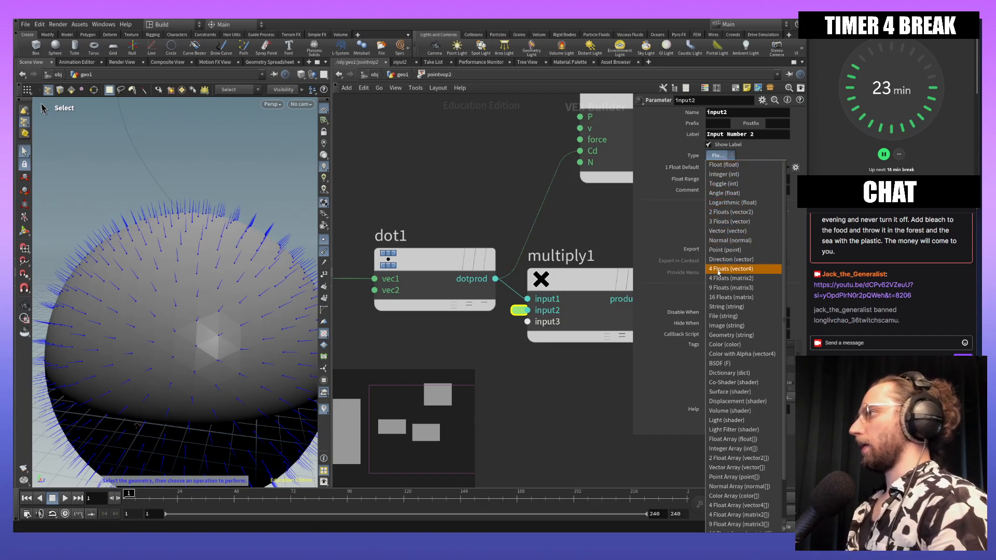
{"action": "left_click", "coordinate": [738, 222]}
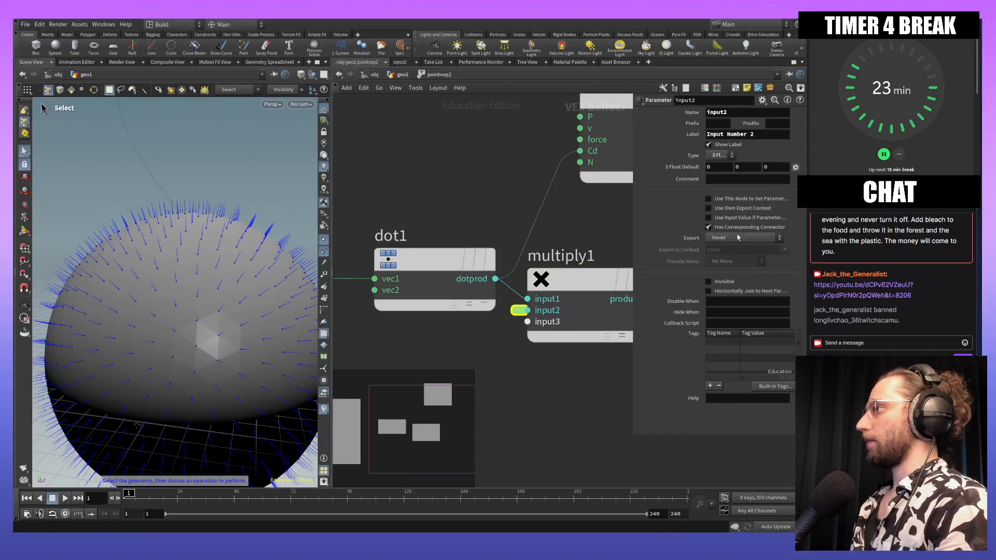
{"action": "left_click", "coordinate": [721, 166]}
{"action": "type", "text": "1"}
{"action": "key", "text": "Return"}
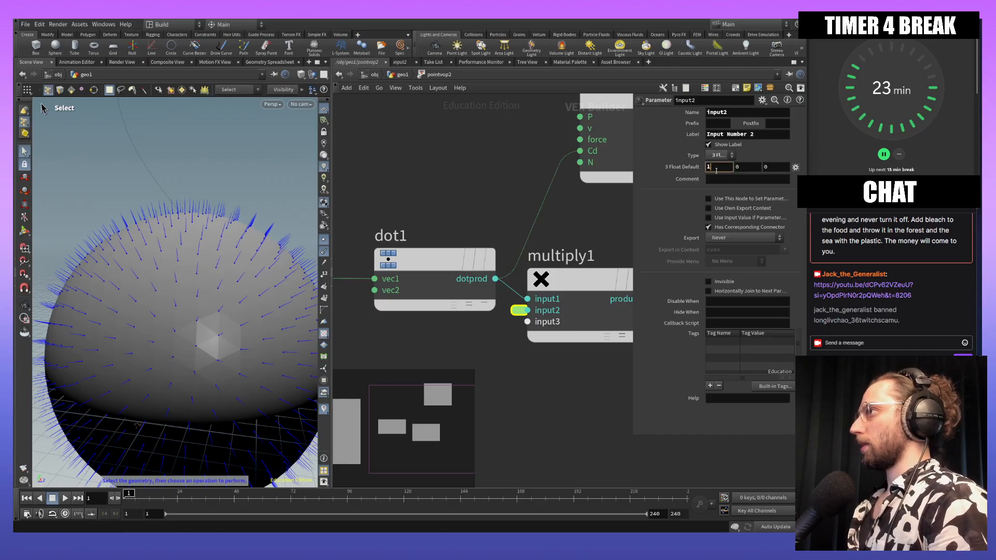
Step: Wire multiply1's product into Cd of the geometry output
{"action": "middle_click_drag", "start_coordinate": [567, 200], "coordinate": [463, 165]}
{"action": "left_click", "coordinate": [545, 263]}
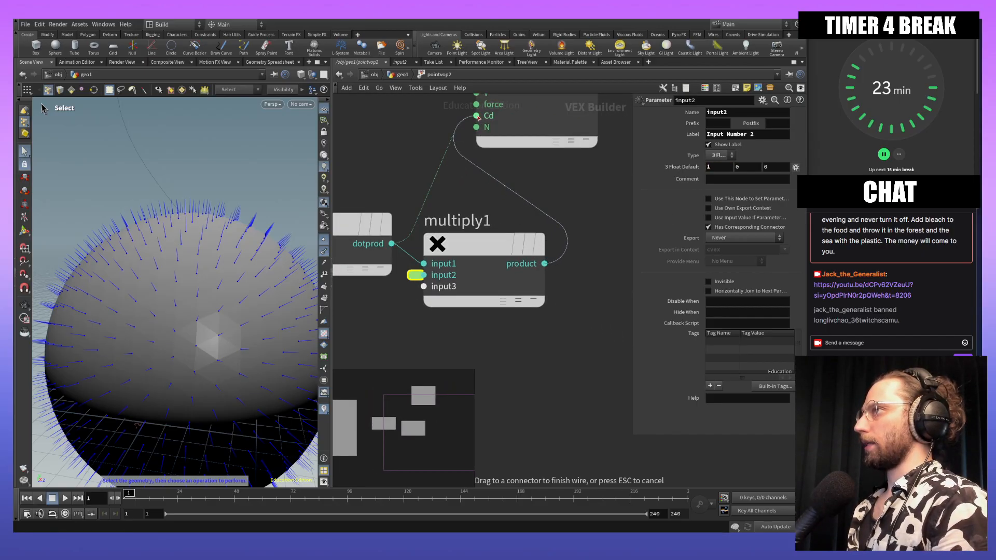
{"action": "left_click", "coordinate": [490, 248]}
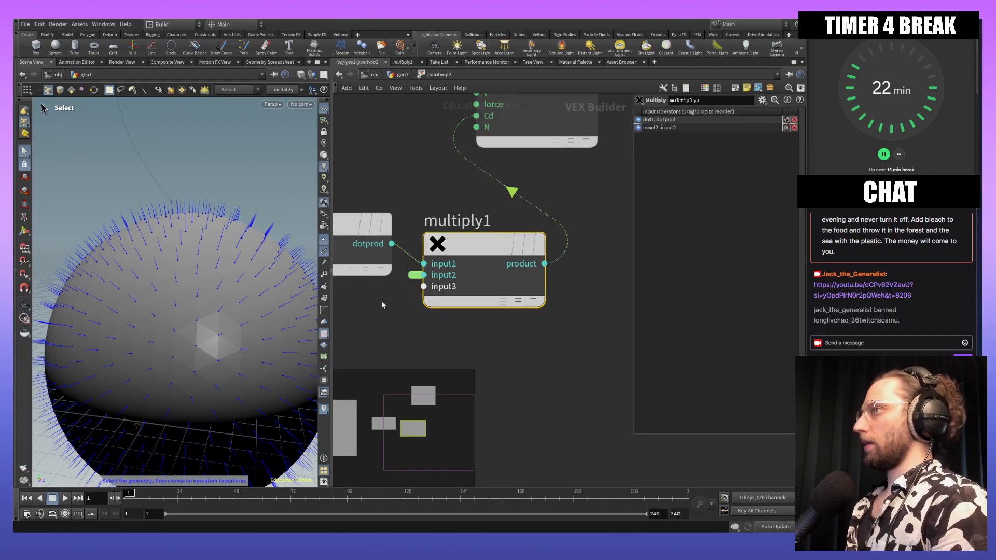
Step: Try 255 as the first component of the input2 parameter's default and inspect the sphere's shading
{"action": "middle_click", "coordinate": [424, 275]}
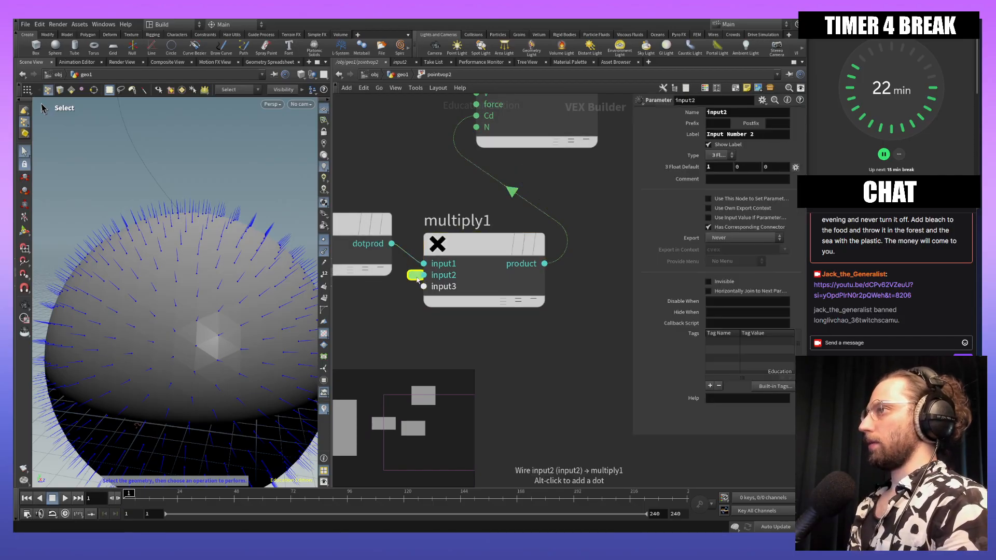
{"action": "left_click", "coordinate": [723, 166]}
{"action": "type", "text": "255"}
{"action": "key", "text": "Return"}
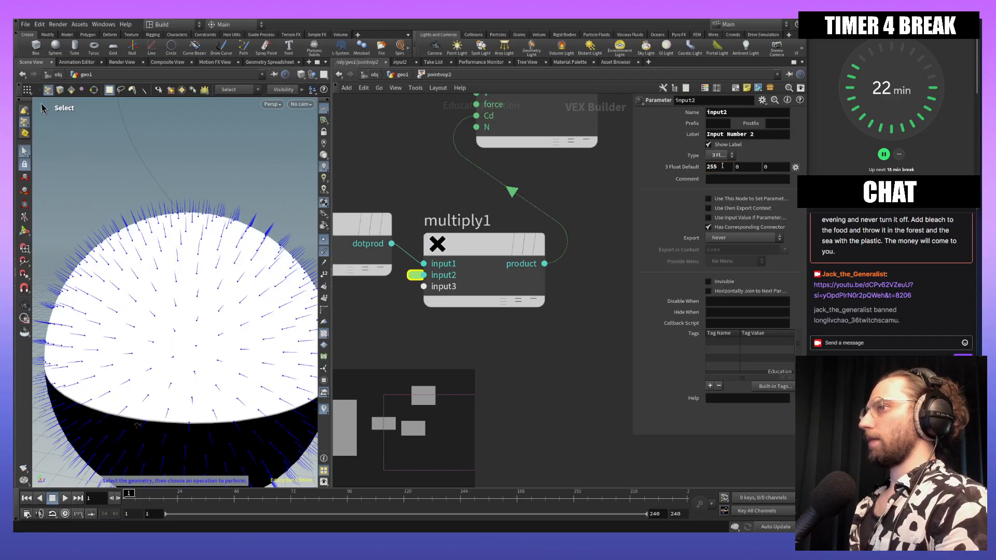
{"action": "mouse_move", "coordinate": [257, 317]}
{"action": "left_mouse_down", "text": "alt"}
{"action": "mouse_move", "coordinate": [246, 284]}
{"action": "mouse_move", "coordinate": [284, 256]}
{"action": "mouse_move", "coordinate": [249, 264]}
{"action": "mouse_move", "coordinate": [246, 312]}
{"action": "left_mouse_up", "text": "alt"}
{"action": "right_click_drag", "start_coordinate": [246, 312], "coordinate": [258, 390], "text": "alt"}
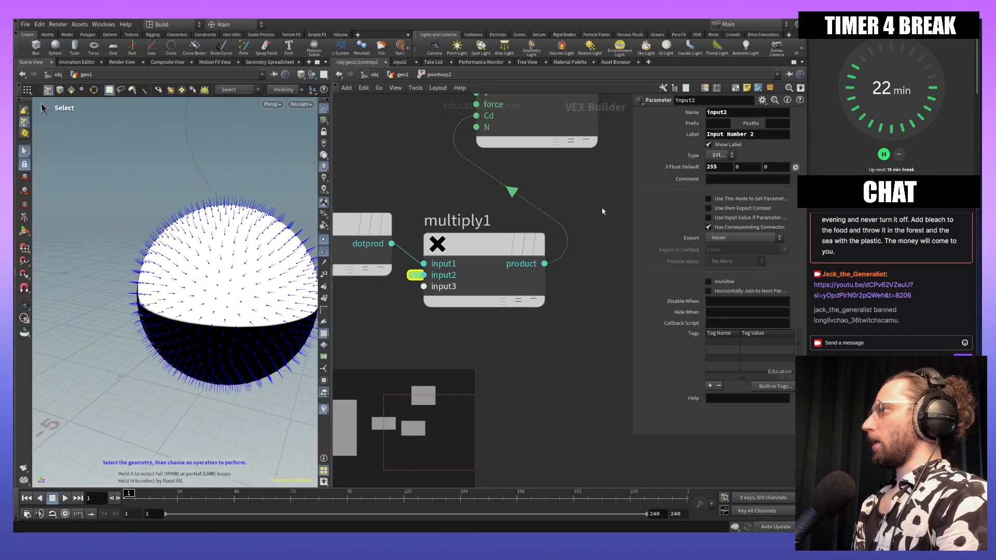
Step: Try .2 as the first component of the input2 parameter's default, and set it to 0
{"action": "left_click", "coordinate": [726, 167]}
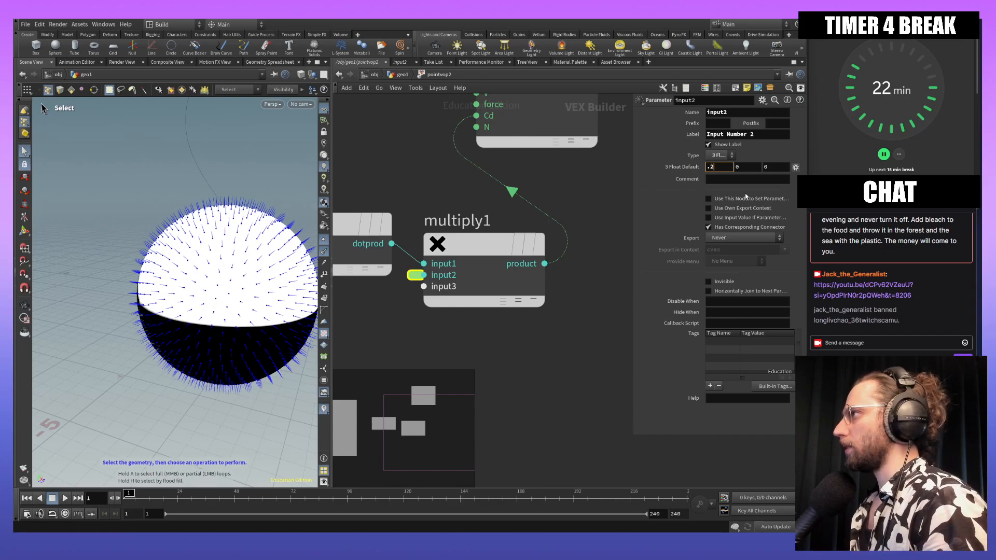
{"action": "key", "text": "Return"}
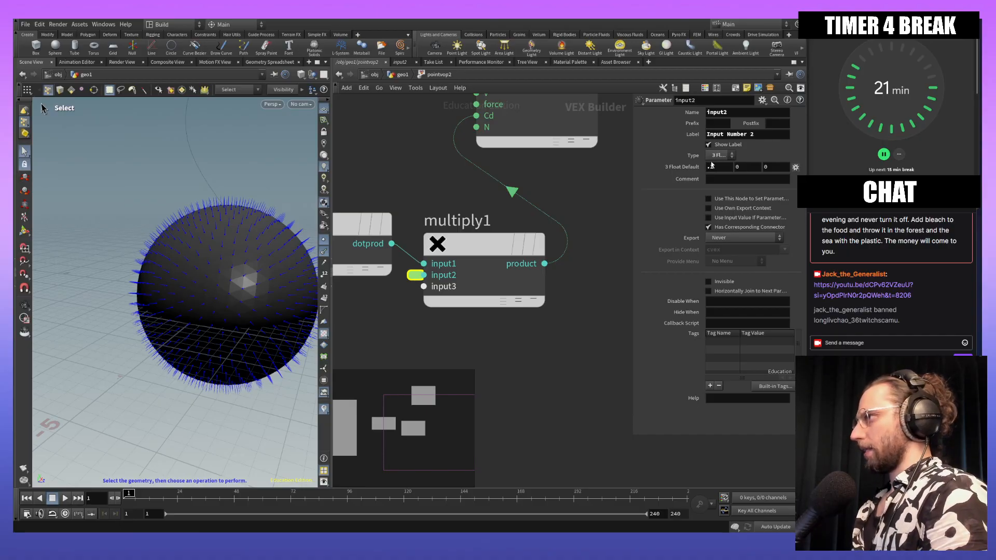
{"action": "type", "text": "0"}
{"action": "left_click", "coordinate": [625, 201]}
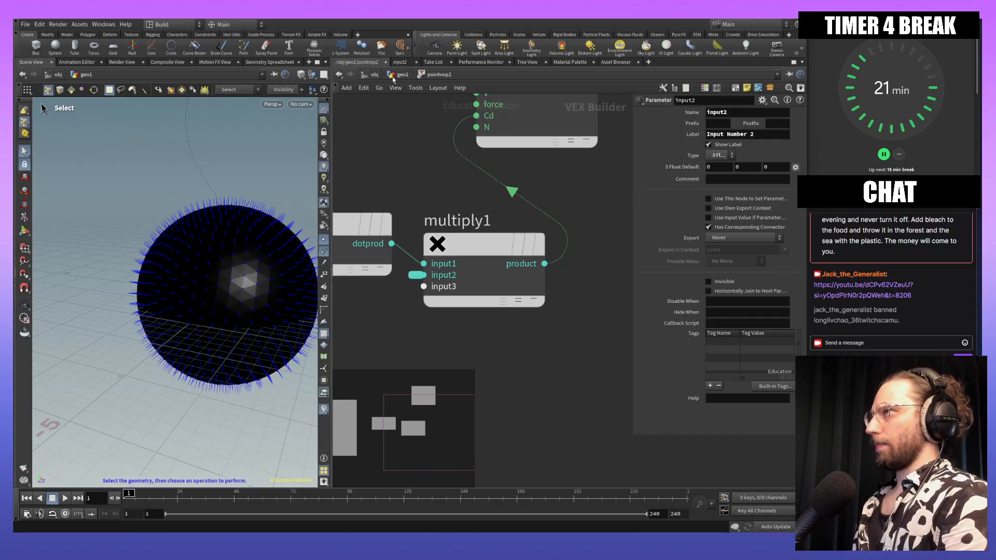
Step: Return to the geo1 network and set pointvop2's Input Number 2 to 1, 1, 0
{"action": "left_click", "coordinate": [393, 76]}
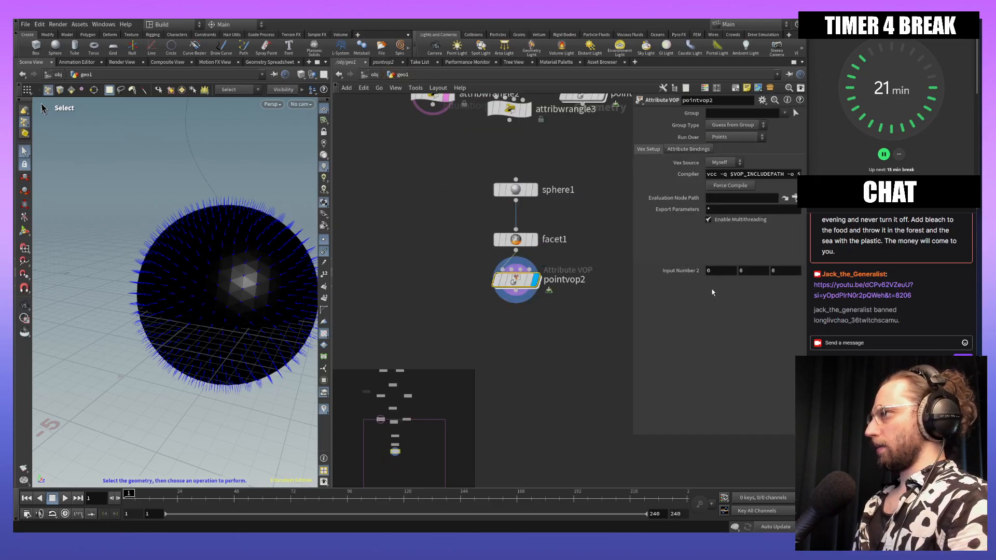
{"action": "left_click", "coordinate": [717, 271]}
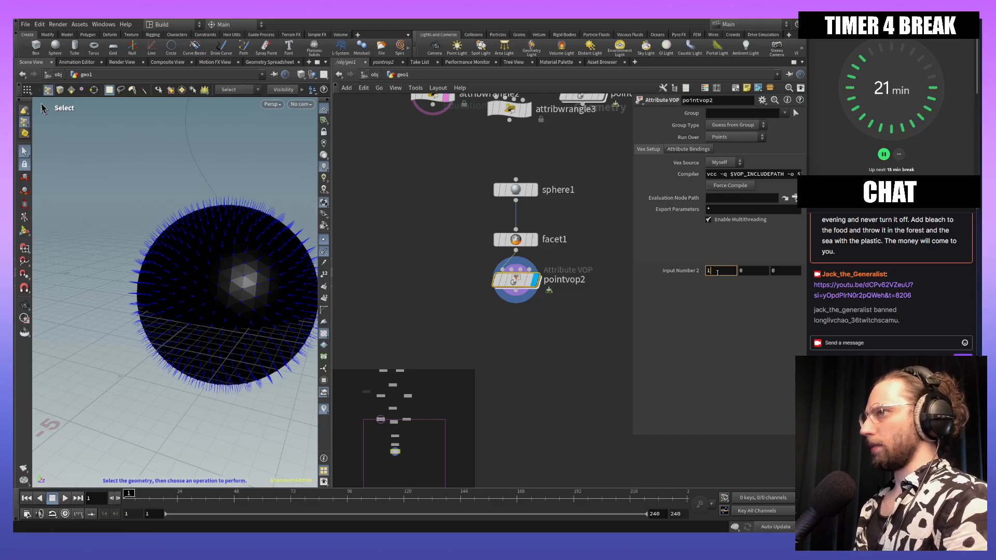
{"action": "key", "text": "Return"}
{"action": "left_click_drag", "start_coordinate": [699, 267], "coordinate": [699, 267]}
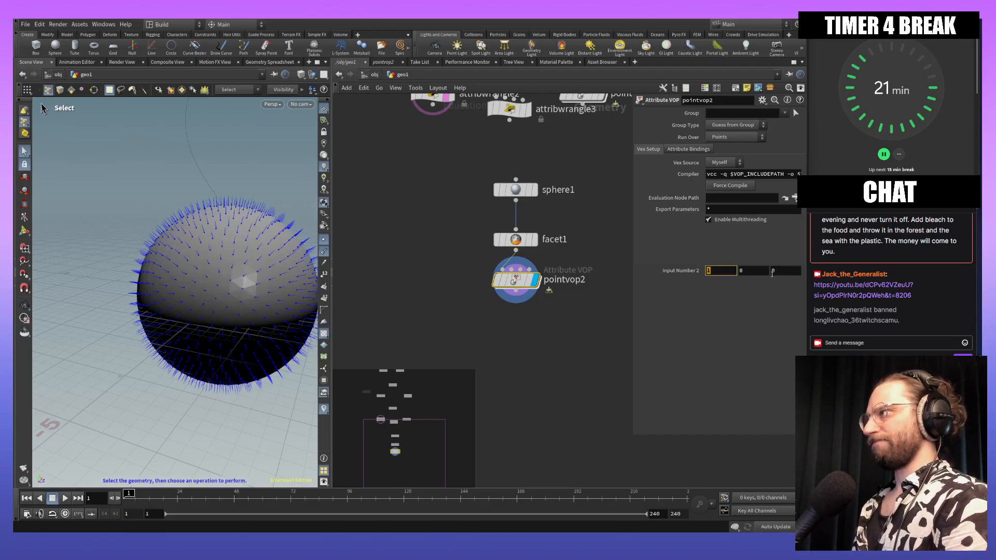
{"action": "left_click", "coordinate": [753, 271]}
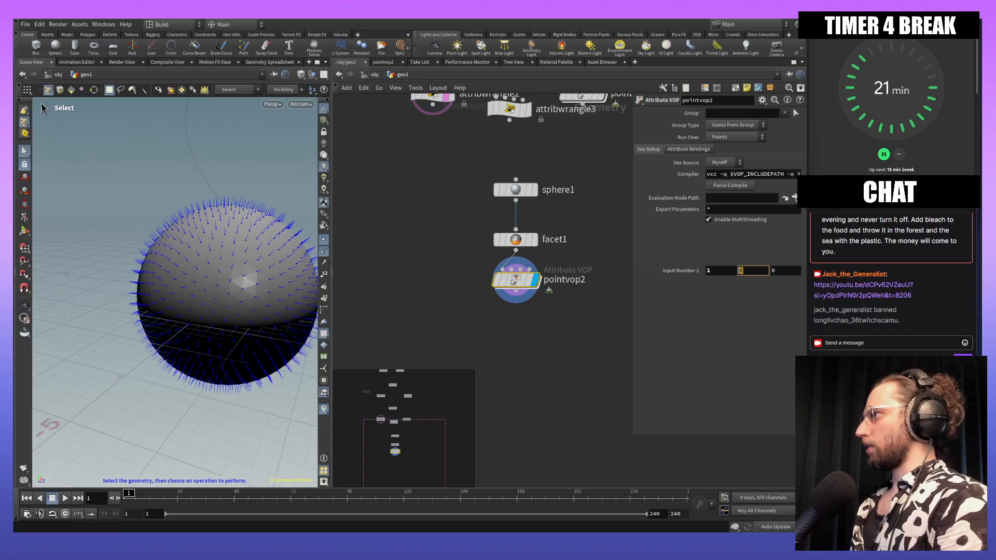
{"action": "type", "text": "1"}
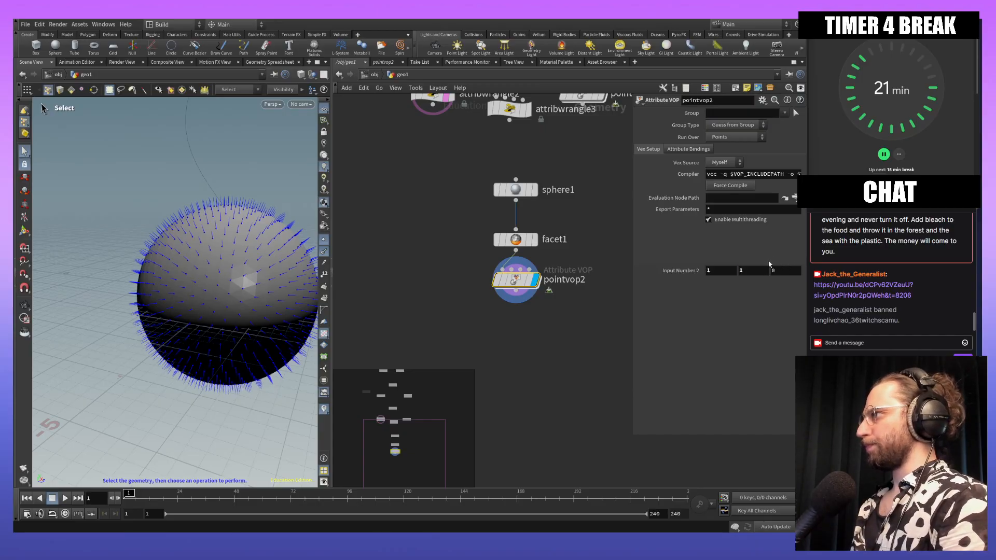
Step: Try 0, 1, 0 and 0, 0, 1 for pointvop2's Input Number 2, and set it to 1, 0, 0
{"action": "left_click", "coordinate": [726, 271]}
{"action": "type", "text": "0"}
{"action": "key", "text": "Return"}
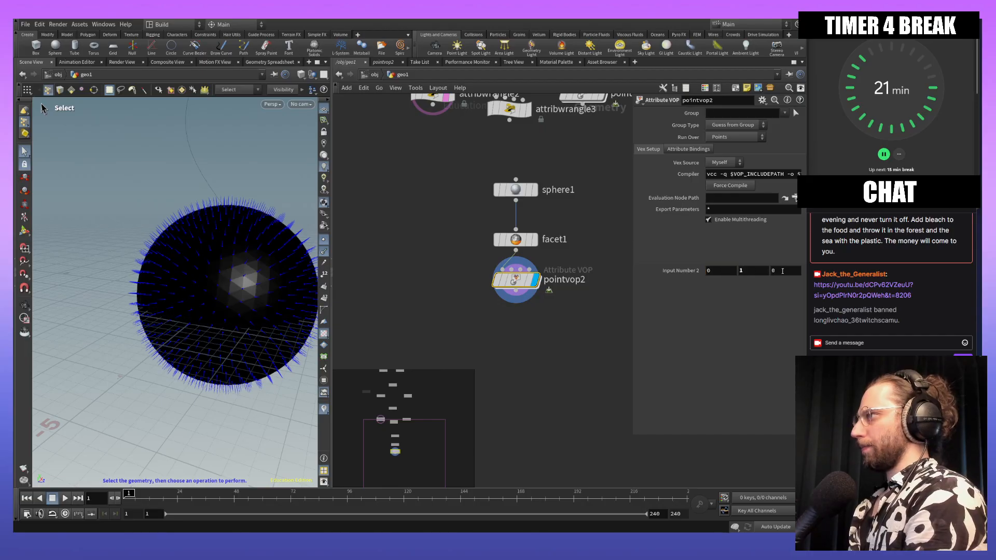
{"action": "mouse_move", "coordinate": [536, 286]}
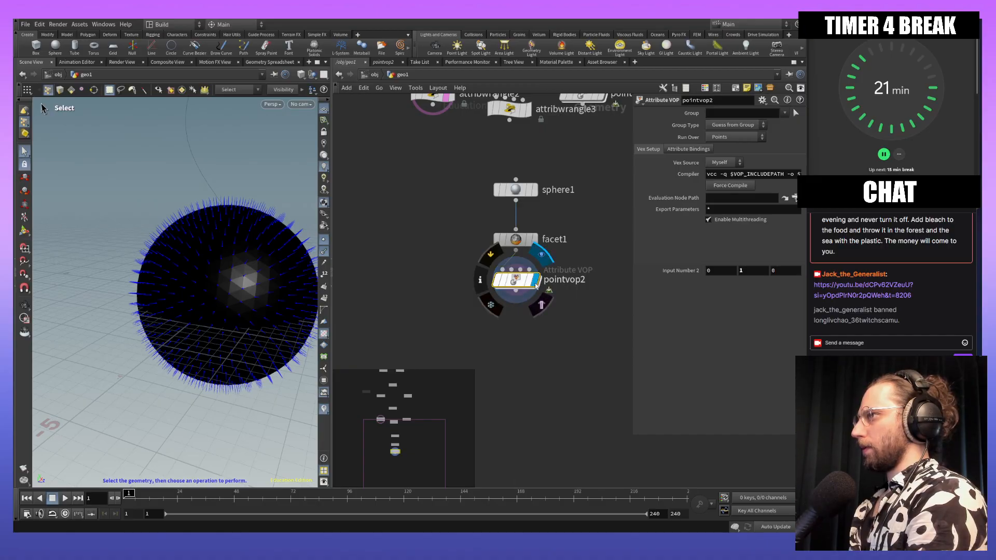
{"action": "left_click_drag", "start_coordinate": [782, 272], "coordinate": [744, 269]}
{"action": "type", "text": "0"}
{"action": "type", "text": "1"}
{"action": "key", "text": "Return"}
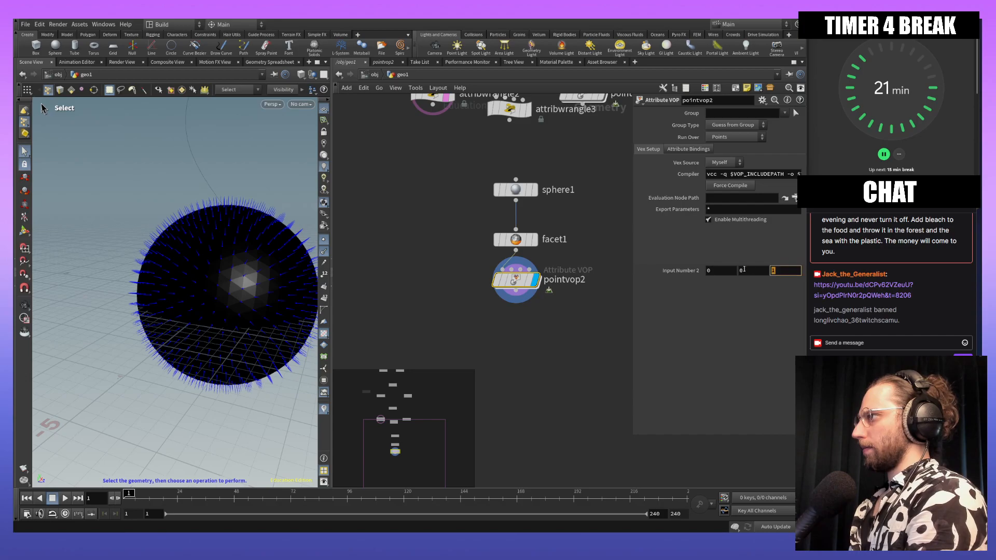
{"action": "type", "text": "1"}
{"action": "key", "text": "Return"}
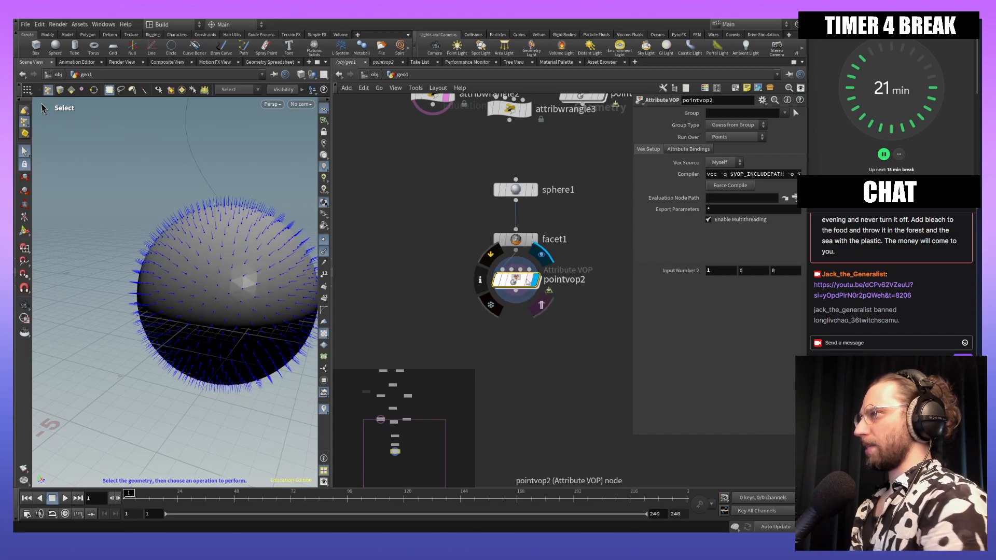
Step: Inside pointvop2, try the Color Array (color[]) type for the input2 parameter, and set its type to Color (color)
{"action": "double_click", "coordinate": [517, 279]}
{"action": "middle_click_drag", "start_coordinate": [497, 331], "coordinate": [566, 344]}
{"action": "right_click_drag", "start_coordinate": [566, 345], "coordinate": [725, 294]}
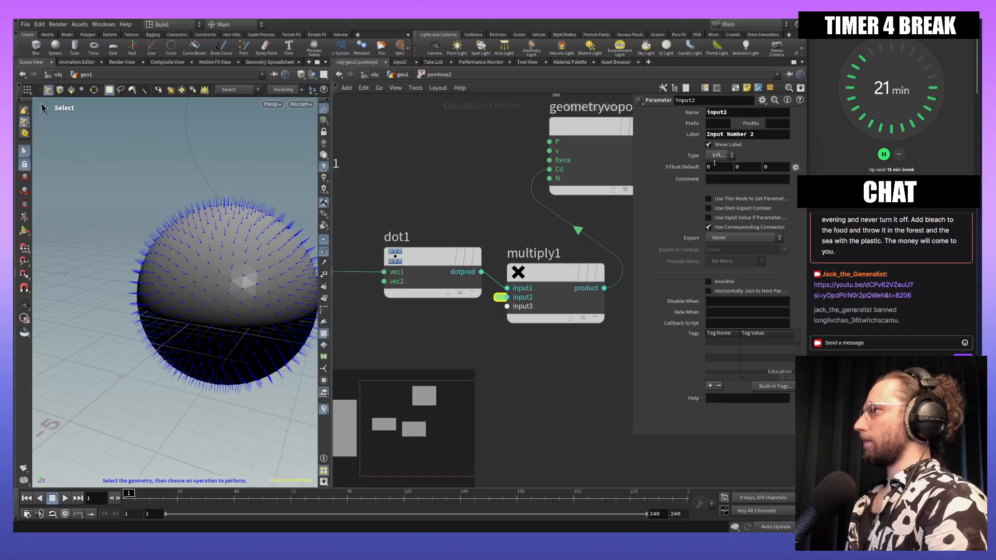
{"action": "left_click", "coordinate": [714, 166]}
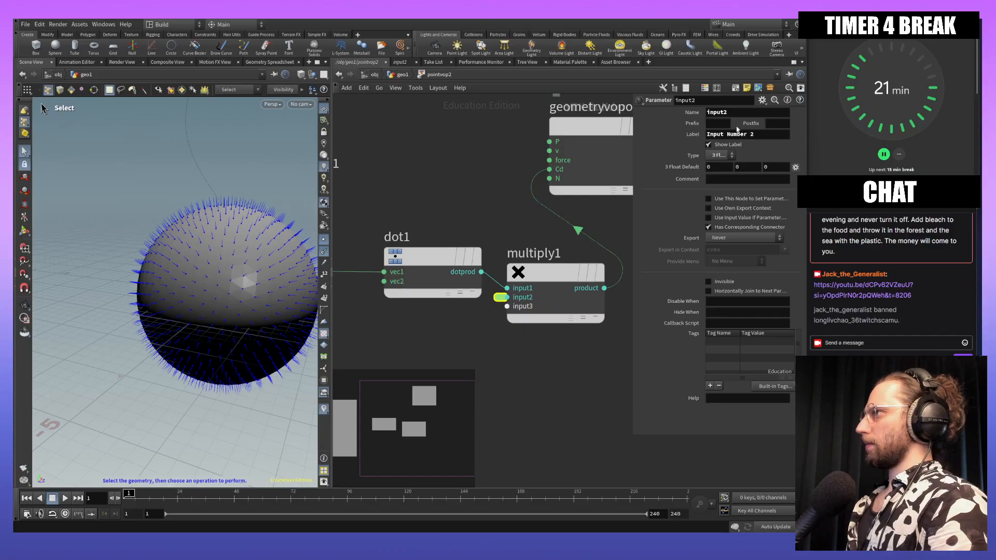
{"action": "left_click", "coordinate": [721, 155]}
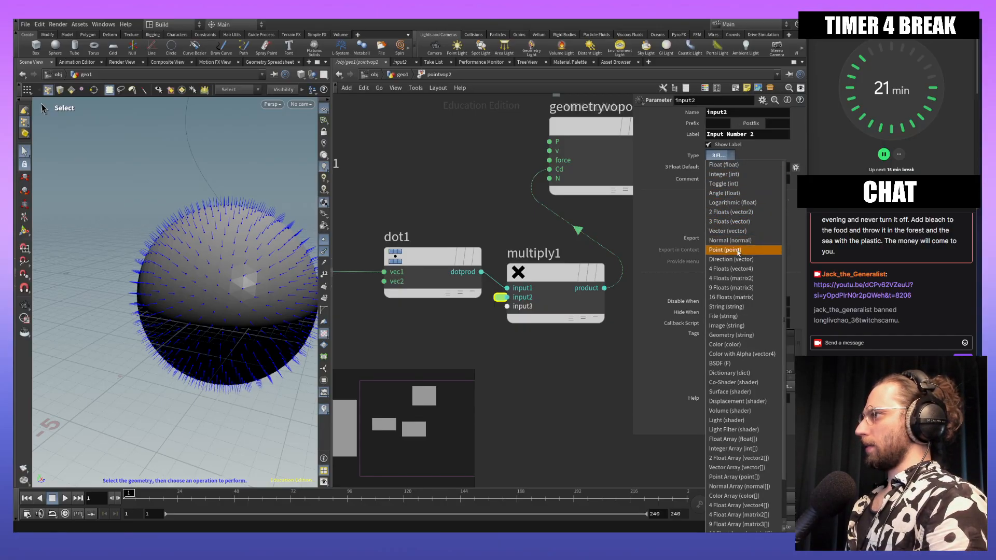
{"action": "scroll", "coordinate": [733, 345], "scroll_direction": "down", "scroll_amount": 3}
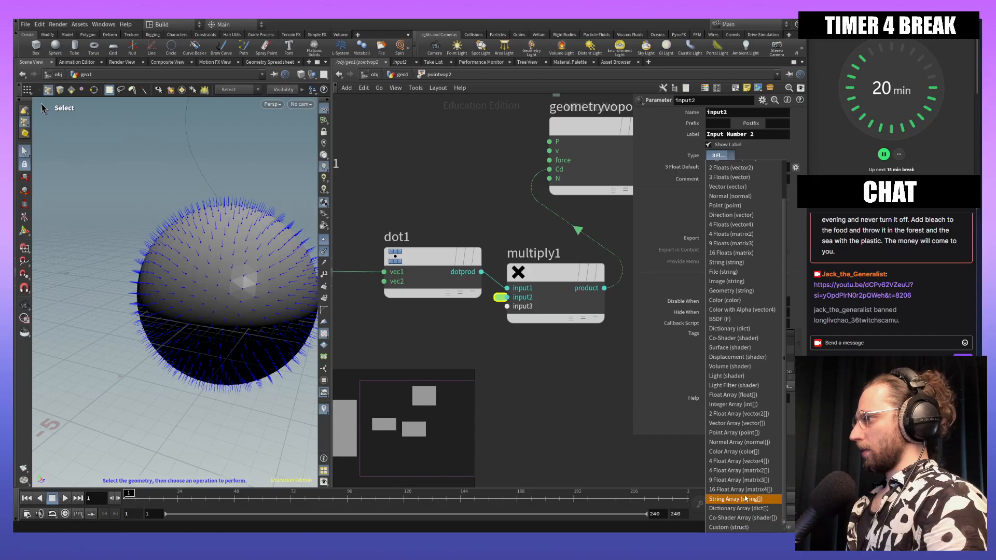
{"action": "left_click", "coordinate": [733, 453]}
{"action": "left_click_drag", "start_coordinate": [552, 269], "coordinate": [583, 261]}
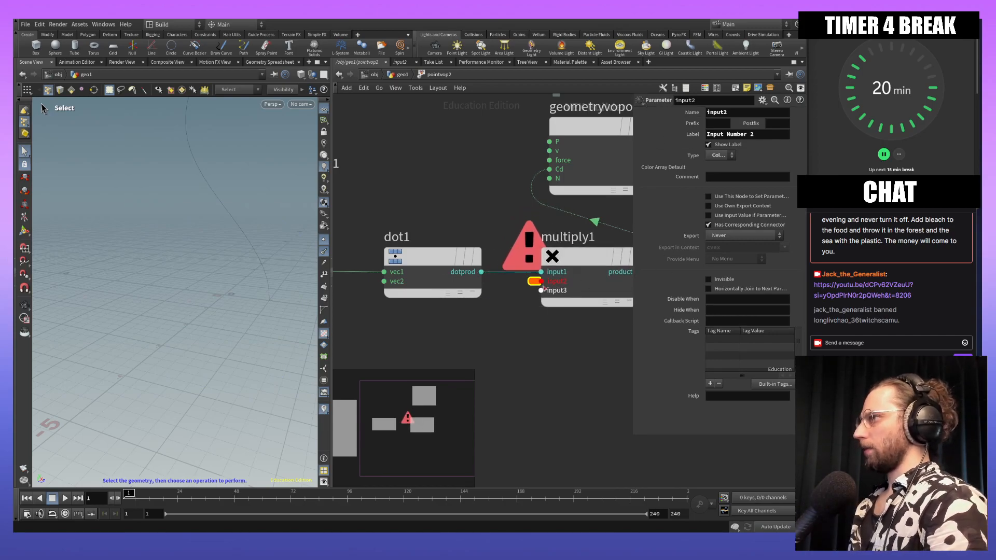
{"action": "left_click", "coordinate": [722, 157]}
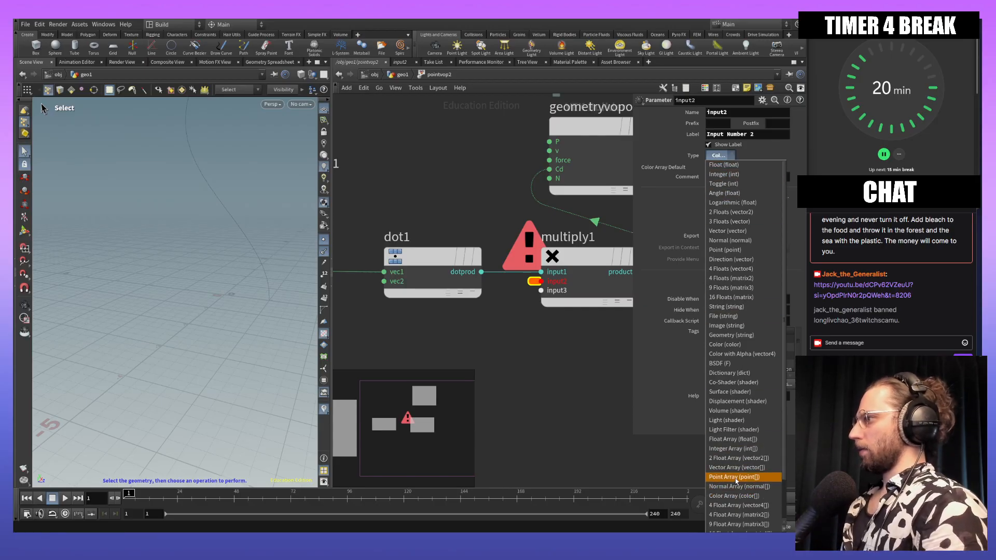
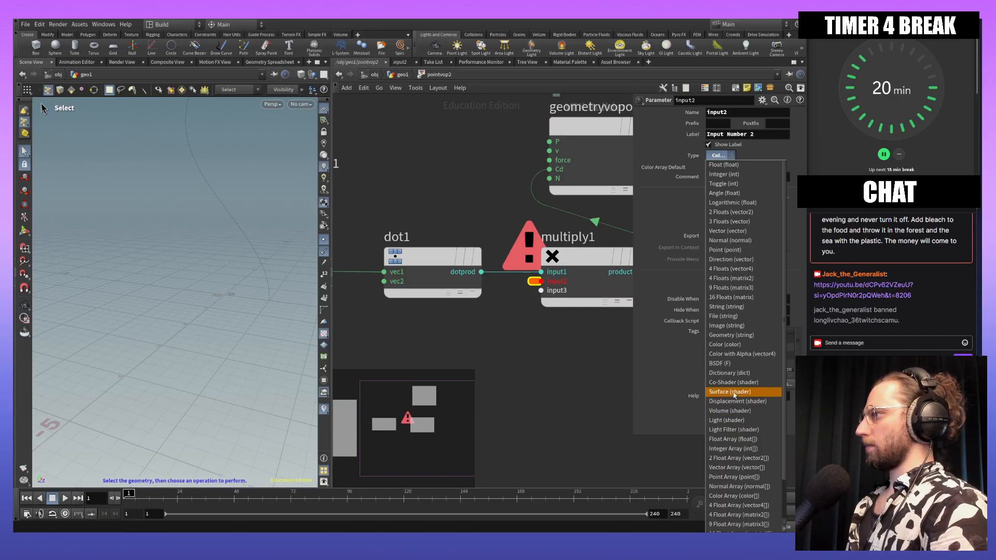
{"action": "left_click", "coordinate": [731, 355]}
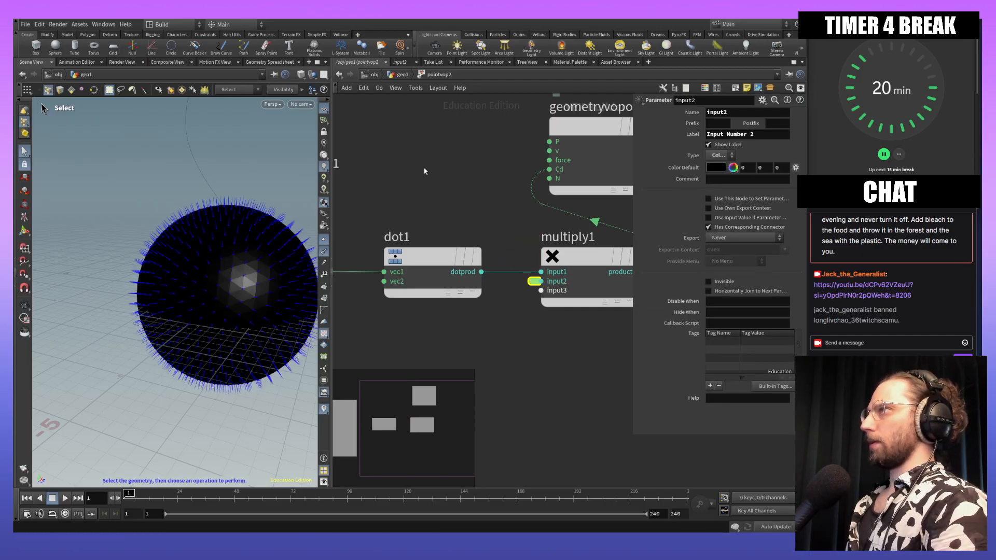
Step: Back in geo1, try 10 as the first component of pointvop2's Input Number 2, and set it to 1
{"action": "left_click", "coordinate": [399, 75]}
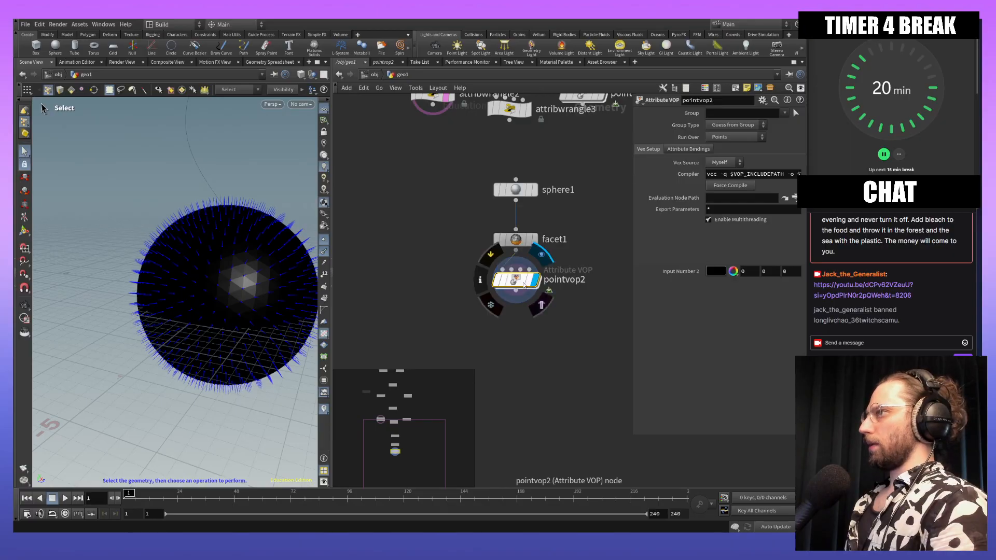
{"action": "left_click", "coordinate": [750, 271]}
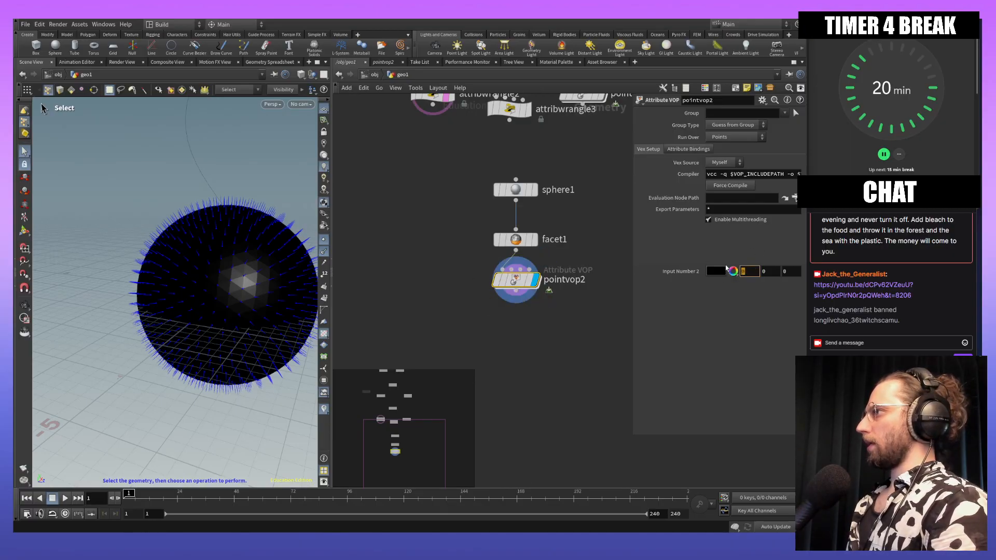
{"action": "type", "text": "10"}
{"action": "key", "text": "Return"}
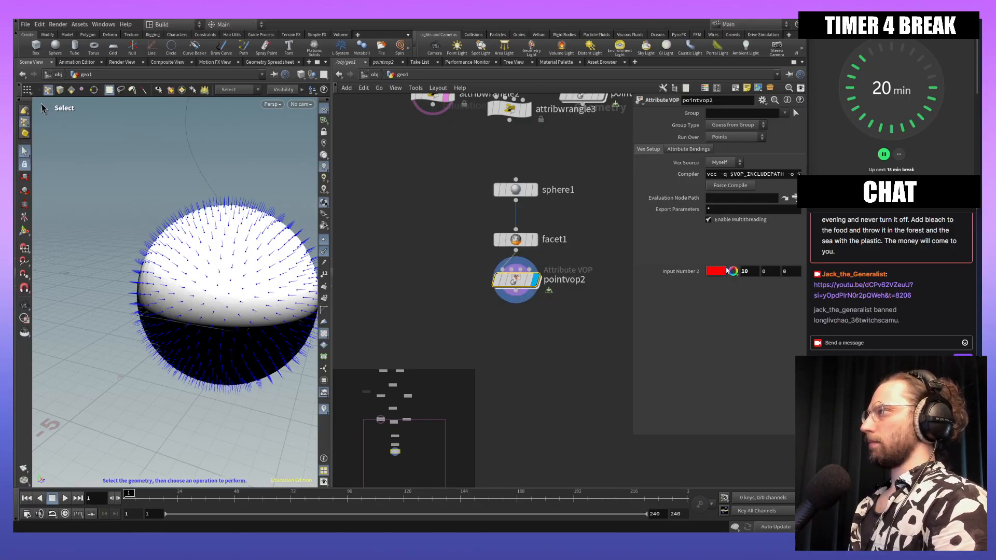
{"action": "left_click", "coordinate": [746, 272]}
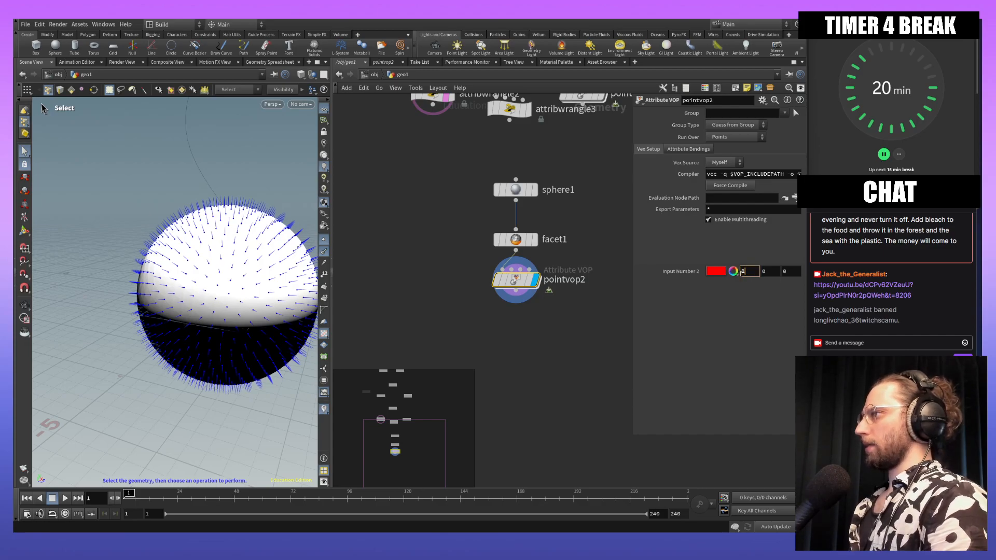
{"action": "key", "text": "Return"}
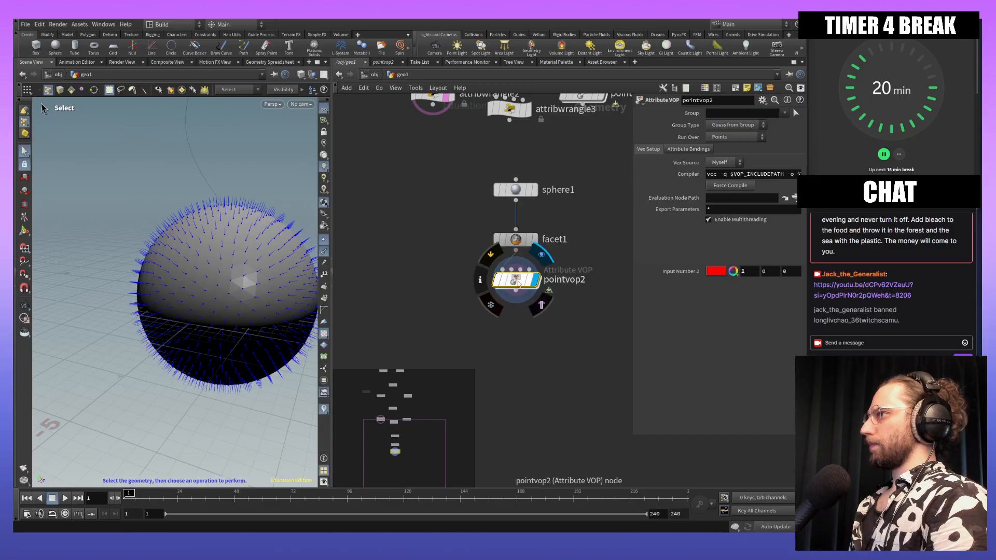
Step: Open pointvop2's network and rearrange dot1, multiply1 and the geometry output into a more compact row
{"action": "double_click", "coordinate": [515, 280]}
{"action": "middle_click_drag", "start_coordinate": [426, 356], "coordinate": [480, 360]}
{"action": "right_click_drag", "start_coordinate": [480, 360], "coordinate": [507, 373]}
{"action": "middle_click_drag", "start_coordinate": [507, 373], "coordinate": [569, 356]}
{"action": "mouse_move", "coordinate": [570, 356]}
{"action": "right_mouse_down"}
{"action": "mouse_move", "coordinate": [574, 389]}
{"action": "mouse_move", "coordinate": [576, 369]}
{"action": "right_mouse_up"}
{"action": "left_click_drag", "start_coordinate": [459, 275], "coordinate": [435, 275]}
{"action": "left_click_drag", "start_coordinate": [583, 274], "coordinate": [531, 272]}
{"action": "left_click_drag", "start_coordinate": [580, 166], "coordinate": [619, 218]}
{"action": "middle_click_drag", "start_coordinate": [576, 318], "coordinate": [555, 278]}
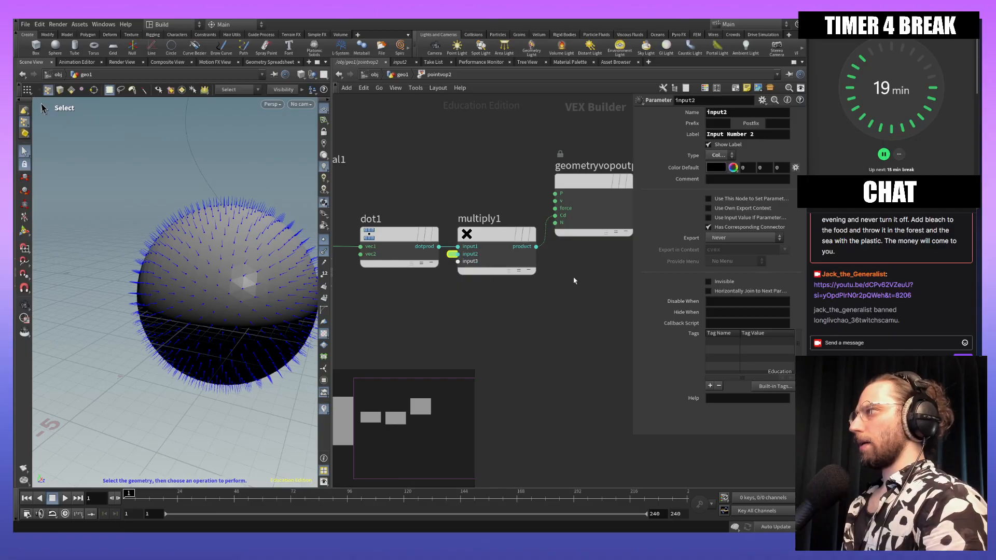
{"action": "mouse_move", "coordinate": [478, 307]}
{"action": "middle_mouse_down"}
{"action": "mouse_move", "coordinate": [519, 309]}
{"action": "mouse_move", "coordinate": [563, 289]}
{"action": "mouse_move", "coordinate": [505, 284]}
{"action": "mouse_move", "coordinate": [481, 295]}
{"action": "middle_mouse_up"}
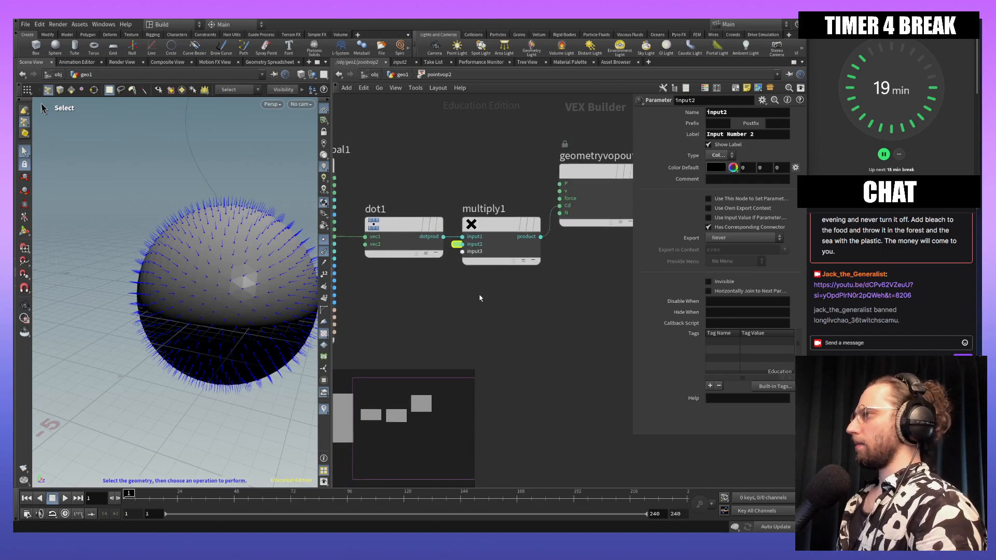
Step: Reorder multiply1's input operators so that input2 comes before dot1's dotprod
{"action": "left_click", "coordinate": [498, 229]}
{"action": "left_click", "coordinate": [551, 256]}
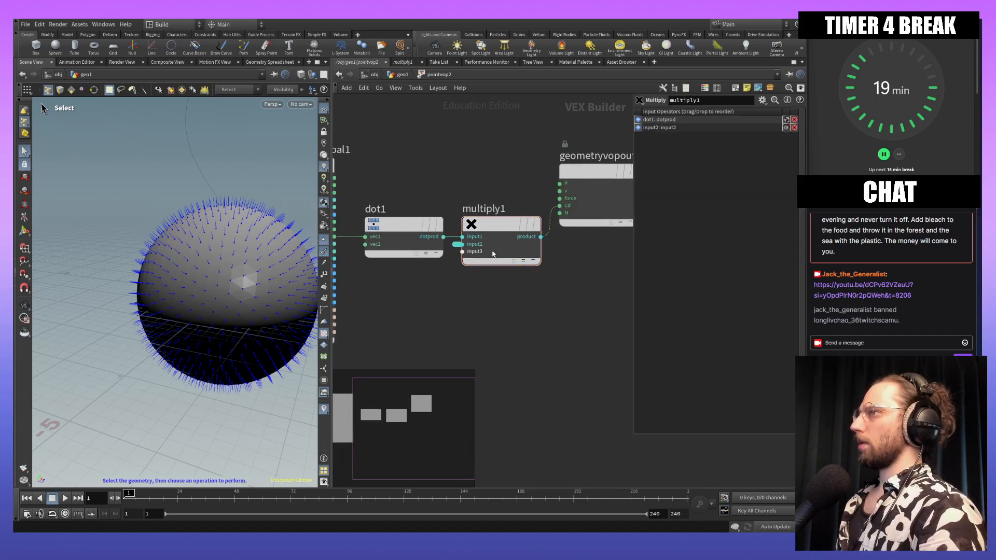
{"action": "left_click", "coordinate": [456, 245]}
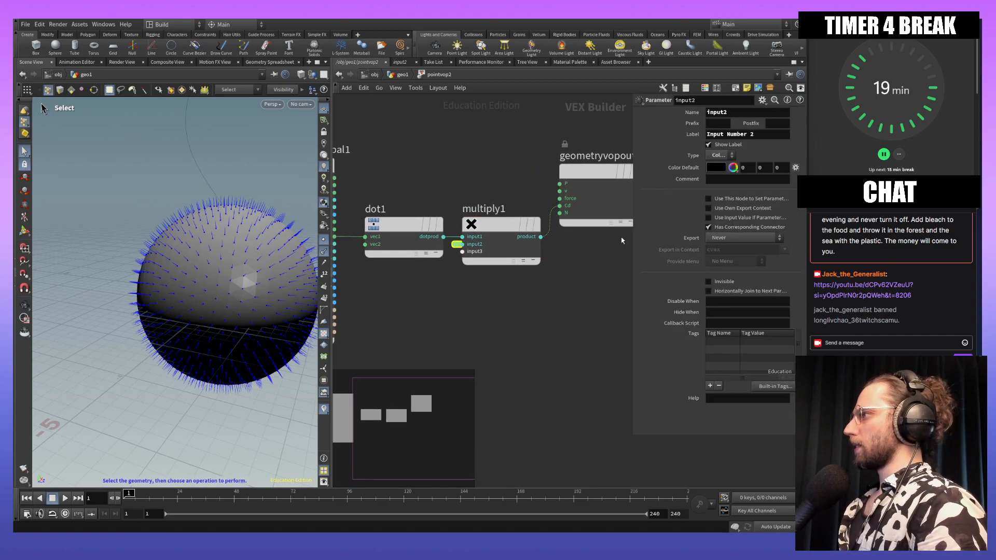
{"action": "left_click", "coordinate": [510, 227]}
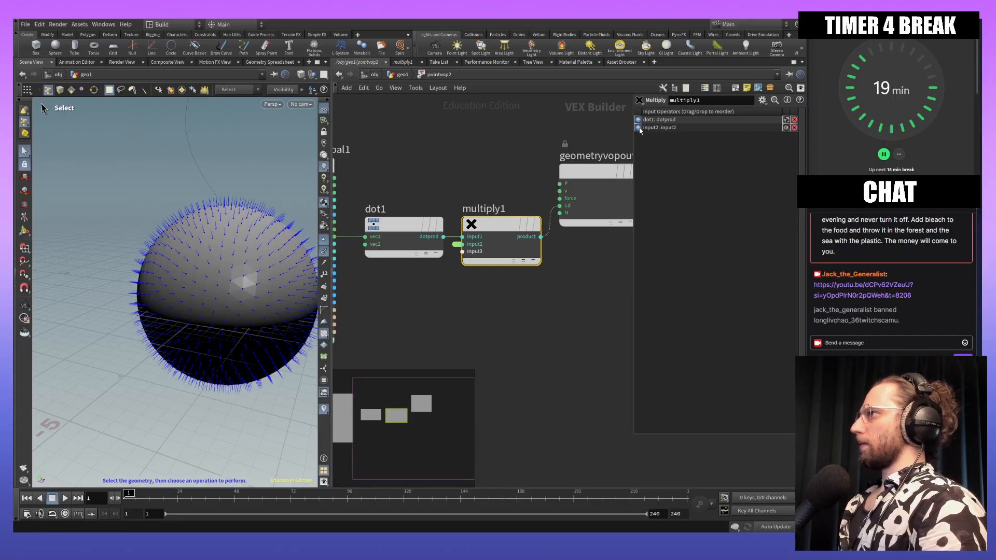
{"action": "left_click_drag", "start_coordinate": [641, 128], "coordinate": [640, 119]}
{"action": "left_click", "coordinate": [605, 260]}
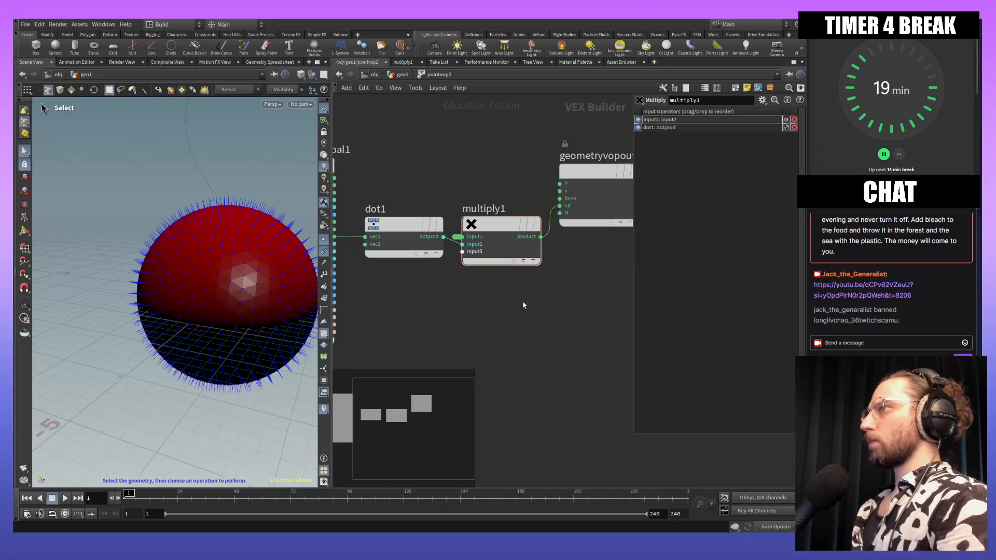
Step: Try to move input2 back below dot1 in multiply1's input order, and view multiply1's node info
{"action": "left_click", "coordinate": [457, 239]}
{"action": "left_click", "coordinate": [499, 226]}
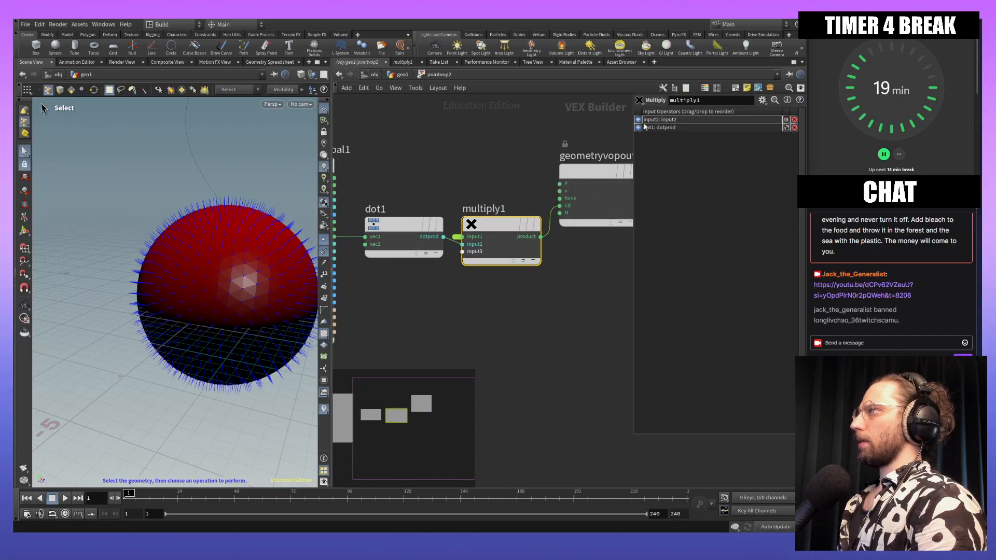
{"action": "left_click_drag", "start_coordinate": [642, 122], "coordinate": [640, 131]}
{"action": "middle_click_drag", "start_coordinate": [530, 288], "coordinate": [517, 257]}
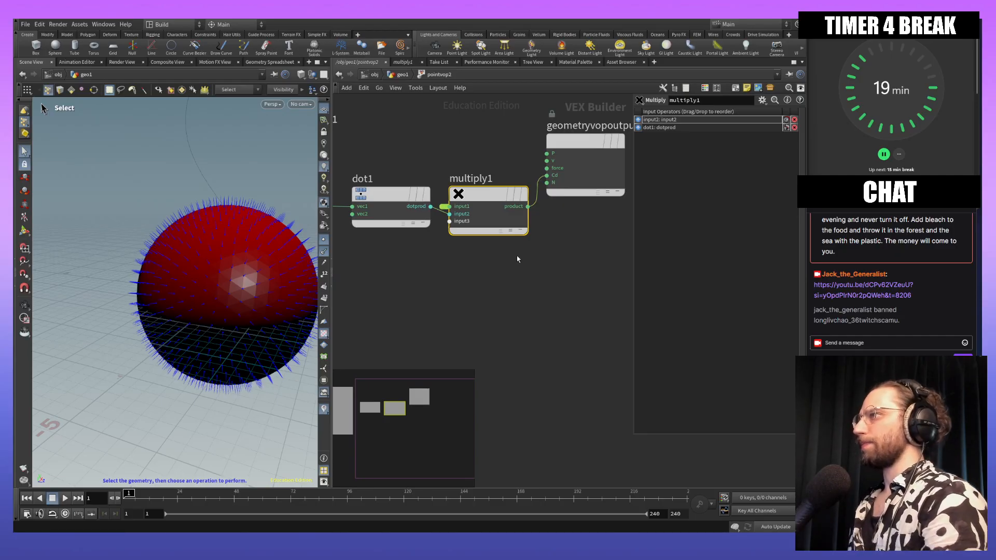
{"action": "scroll", "coordinate": [541, 198], "scroll_direction": "up", "scroll_amount": 1}
{"action": "scroll", "coordinate": [540, 198], "scroll_direction": "up", "scroll_amount": 1}
{"action": "middle_click", "coordinate": [505, 187]}
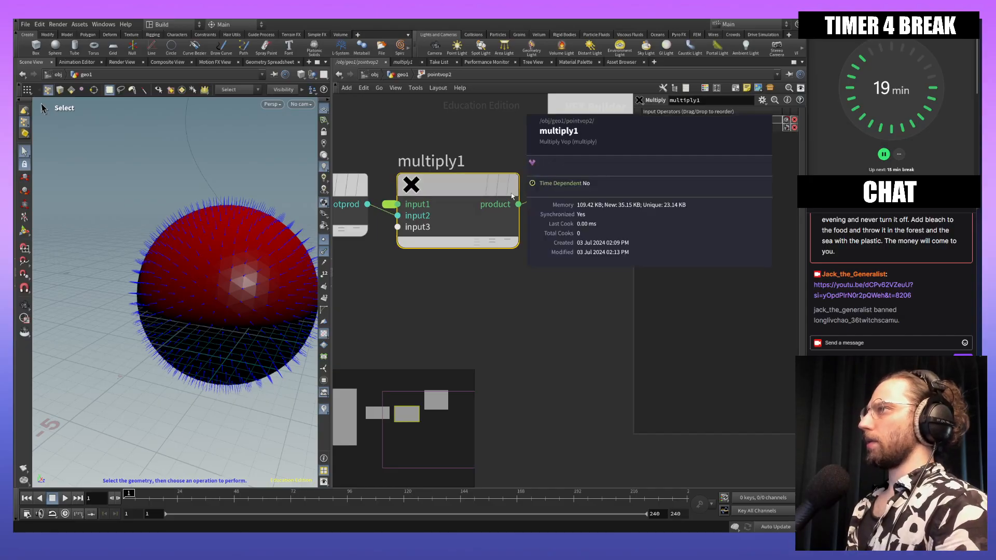
{"action": "middle_click_drag", "start_coordinate": [515, 285], "coordinate": [587, 297]}
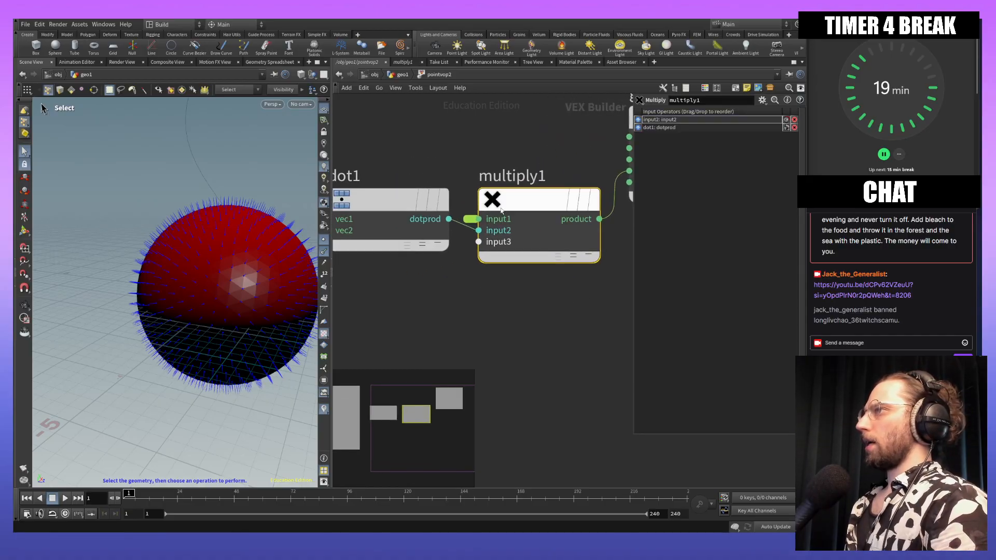
Step: Set the type of the input2 parameter to 3 Floats (vector)
{"action": "left_click", "coordinate": [473, 220]}
{"action": "left_click", "coordinate": [721, 155]}
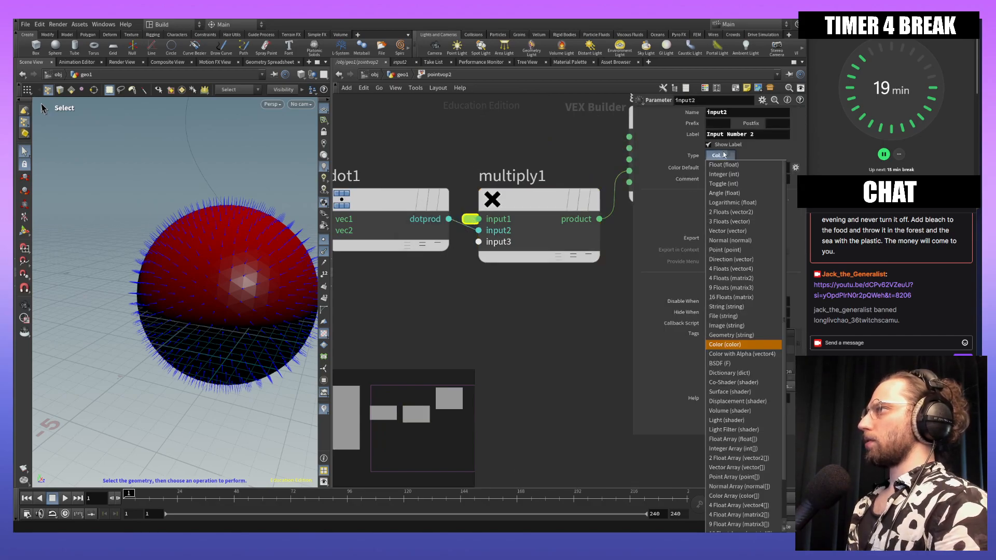
{"action": "left_click", "coordinate": [739, 224]}
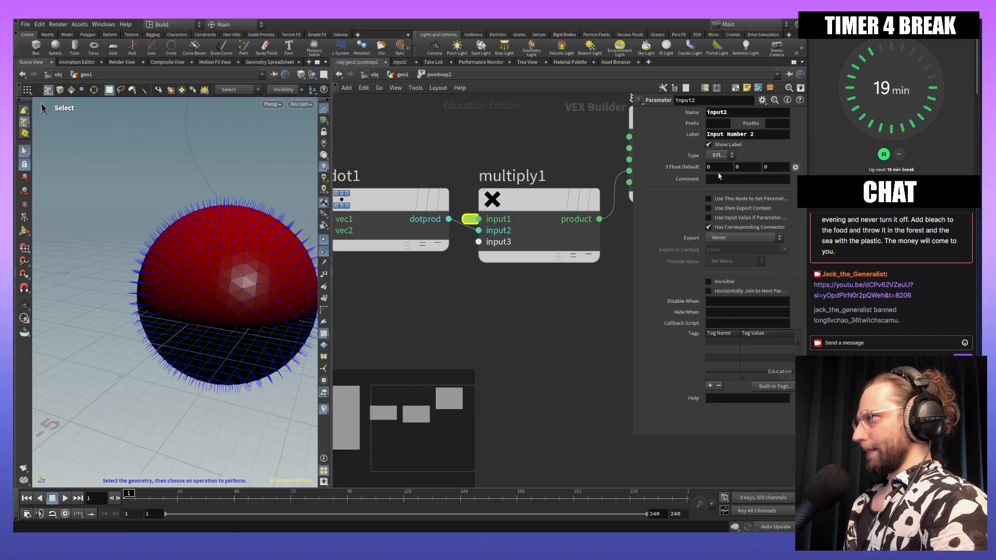
Step: Return to the geo1 network and set pointvop2's Input Number 2 to 0, 1, 0
{"action": "left_click", "coordinate": [399, 74]}
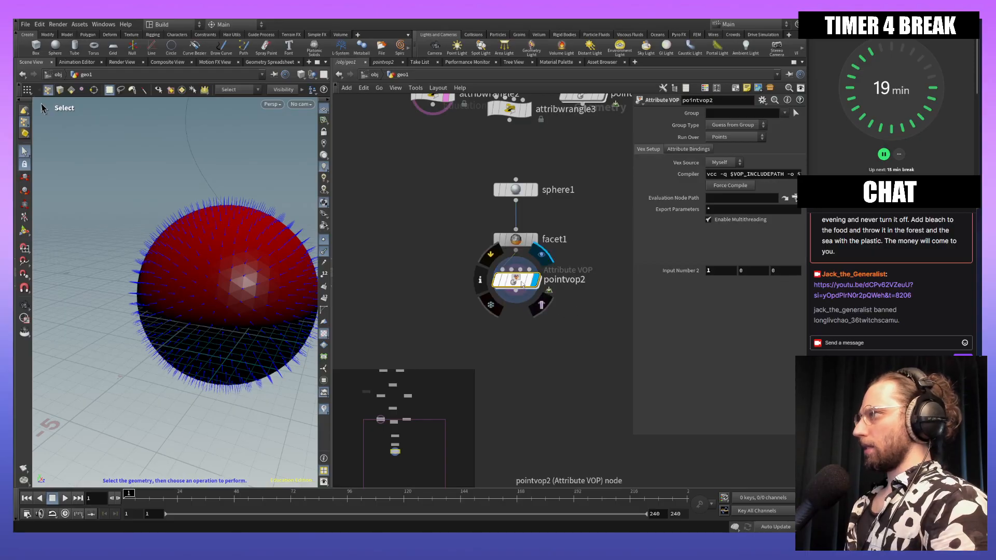
{"action": "type", "text": "0"}
{"action": "key", "text": "Tab"}
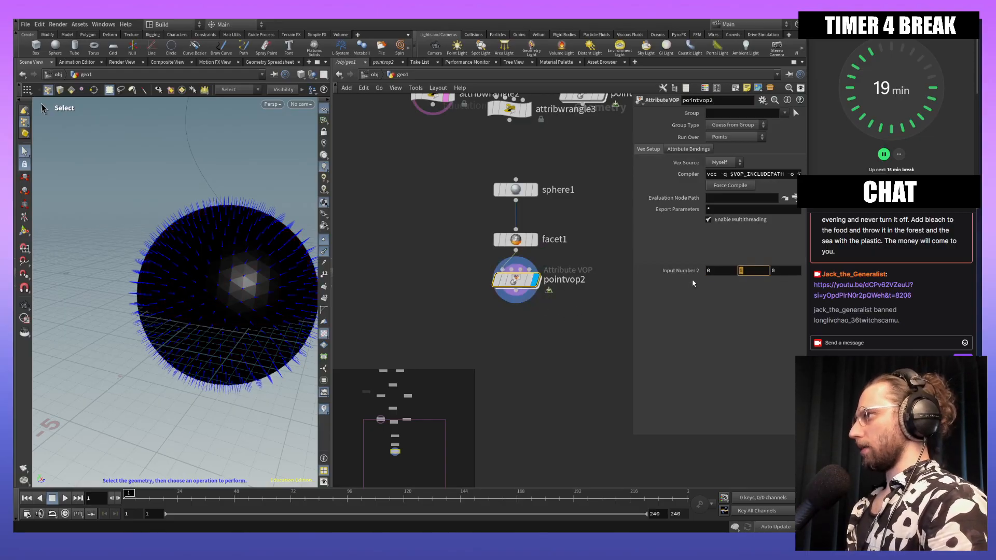
{"action": "type", "text": "1"}
{"action": "key", "text": "Return"}
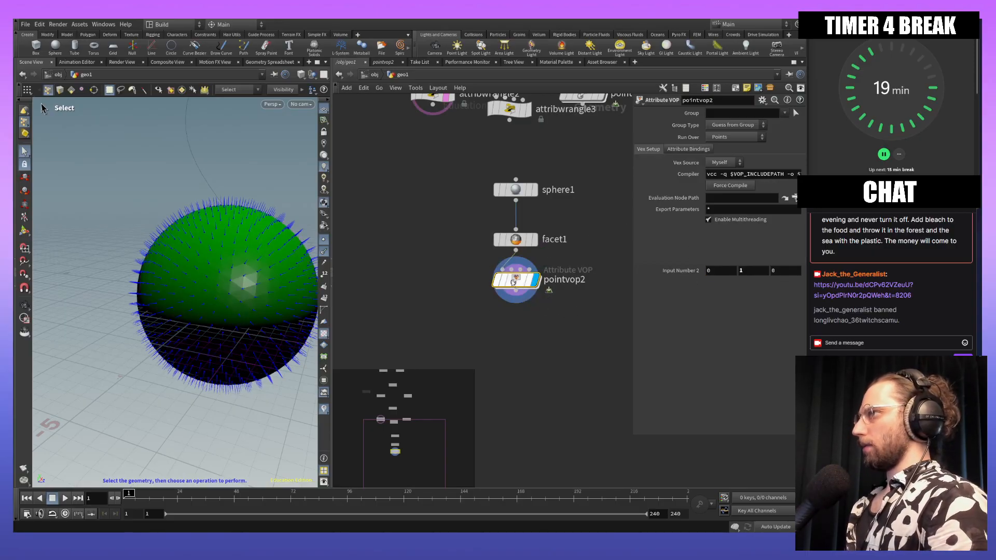
Step: Reopen pointvop2's network and examine multiply1's node info
{"action": "double_click", "coordinate": [514, 282]}
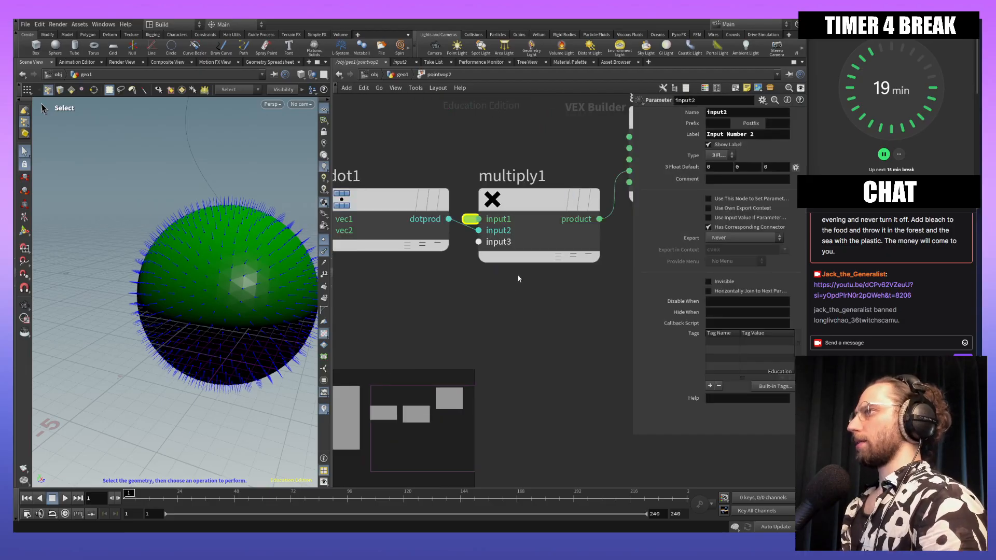
{"action": "scroll", "coordinate": [518, 288], "scroll_direction": "down", "scroll_amount": 4}
{"action": "scroll", "coordinate": [524, 318], "scroll_direction": "up", "scroll_amount": 1}
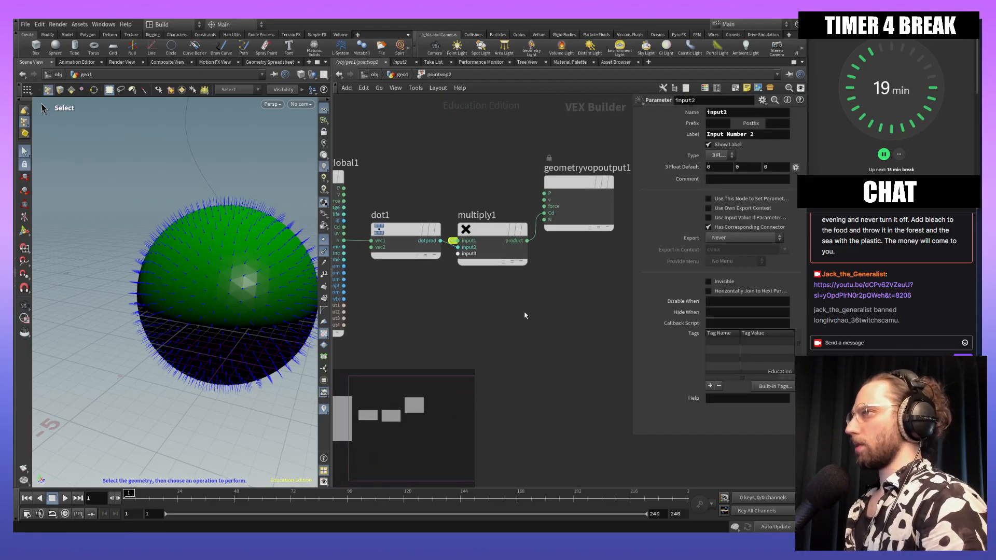
{"action": "middle_click", "coordinate": [504, 269]}
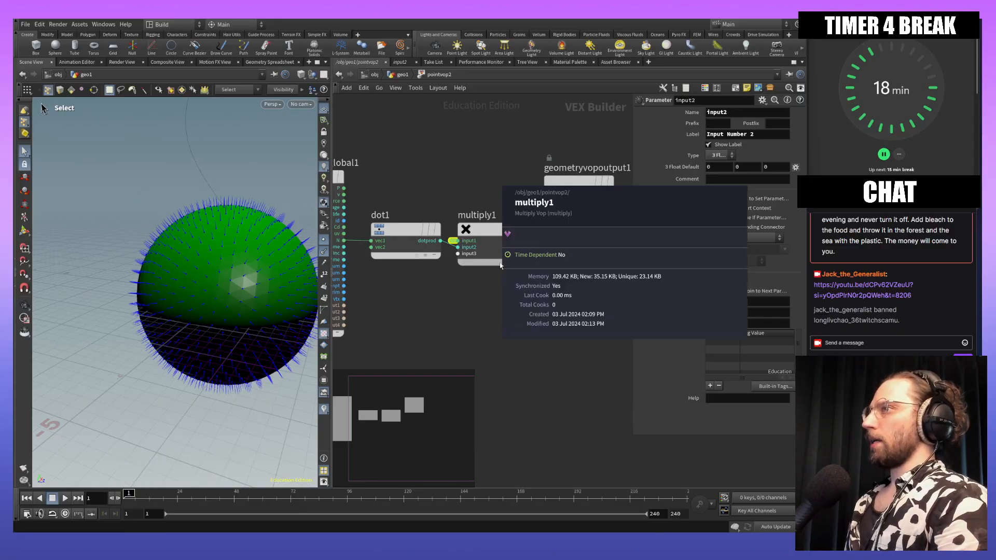
Step: Examine the green shading and point normals on the sphere from several angles and distances
{"action": "middle_click_drag", "start_coordinate": [459, 282], "coordinate": [478, 301]}
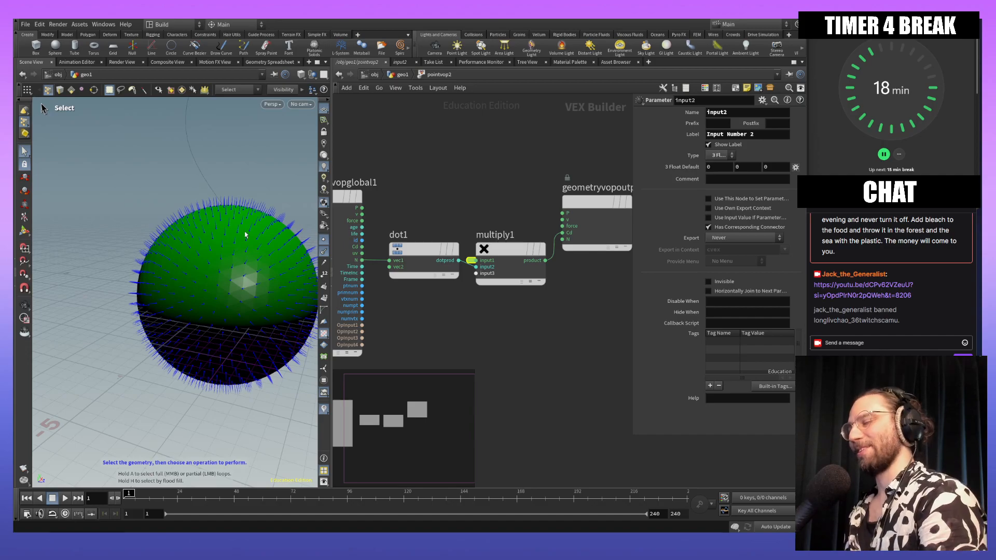
{"action": "key", "text": "Escape"}
{"action": "left_click_drag", "start_coordinate": [254, 209], "coordinate": [221, 289]}
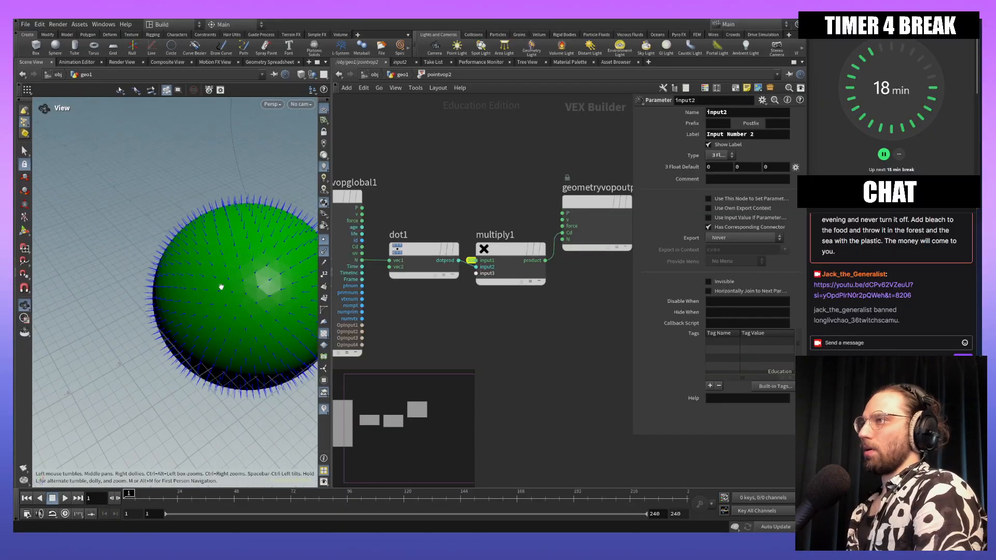
{"action": "left_click_drag", "start_coordinate": [255, 250], "coordinate": [195, 241]}
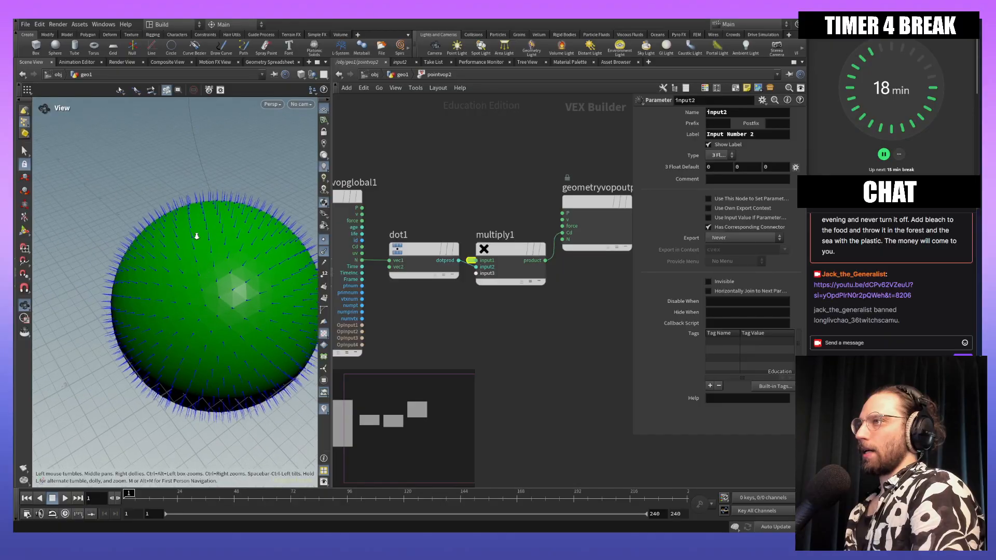
{"action": "right_click_drag", "start_coordinate": [195, 240], "coordinate": [185, 158]}
{"action": "left_click_drag", "start_coordinate": [221, 233], "coordinate": [194, 231]}
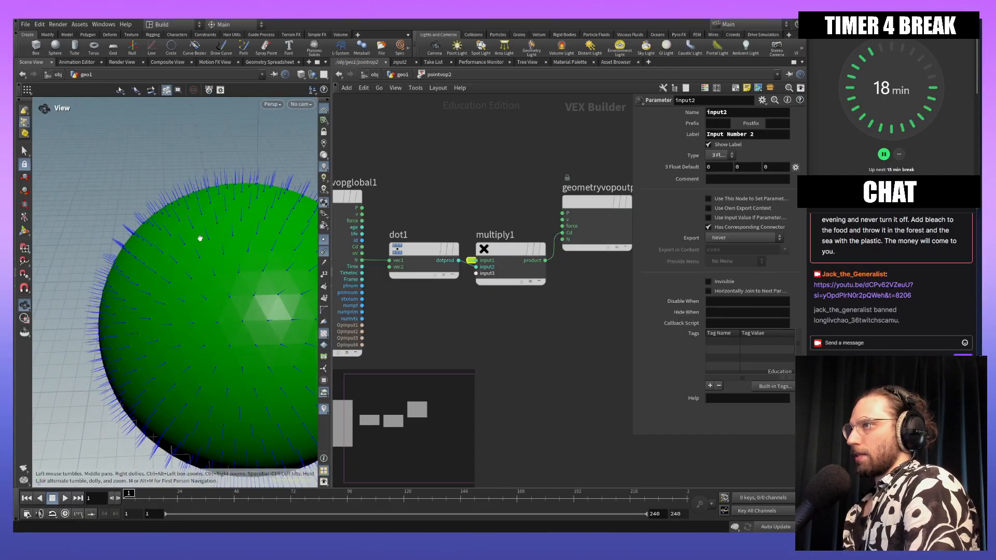
{"action": "left_click_drag", "start_coordinate": [160, 260], "coordinate": [232, 231]}
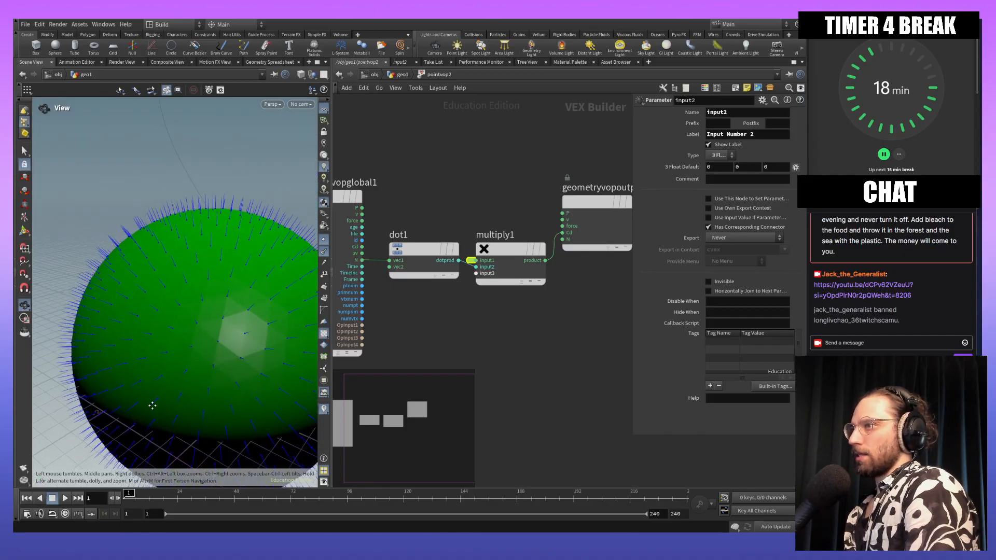
{"action": "left_click_drag", "start_coordinate": [150, 408], "coordinate": [193, 244]}
{"action": "left_click_drag", "start_coordinate": [183, 313], "coordinate": [220, 277]}
{"action": "left_click_drag", "start_coordinate": [203, 231], "coordinate": [206, 265]}
{"action": "right_click_drag", "start_coordinate": [220, 274], "coordinate": [224, 346]}
{"action": "left_click_drag", "start_coordinate": [224, 331], "coordinate": [191, 313]}
{"action": "key", "text": "s"}
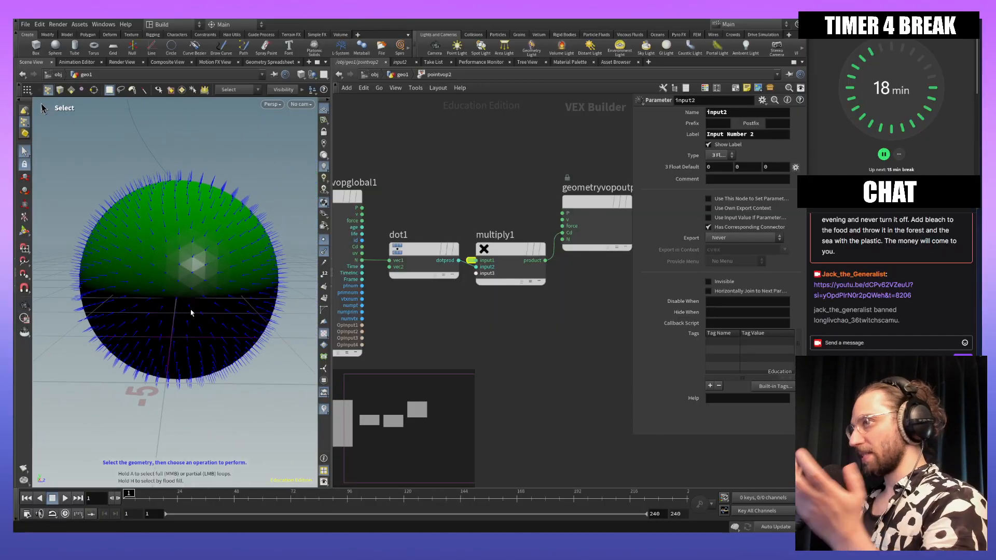
{"action": "middle_click_drag", "start_coordinate": [567, 312], "coordinate": [570, 246]}
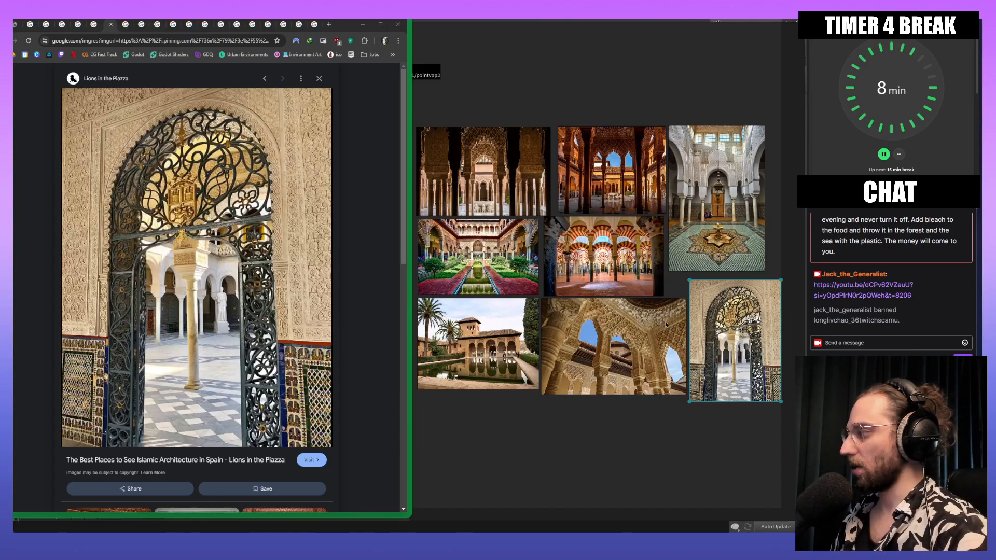
Step: Switch to Chrome and open the related image "Islamic Architecture of Andalusia" in a background tab
{"action": "scroll", "coordinate": [310, 225], "scroll_direction": "down", "scroll_amount": 5}
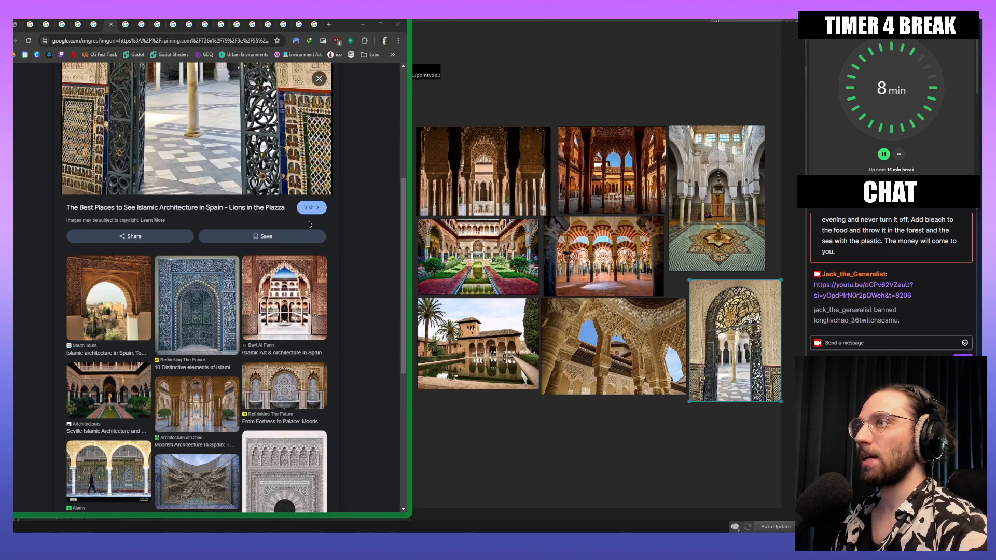
{"action": "scroll", "coordinate": [309, 246], "scroll_direction": "down", "scroll_amount": 1}
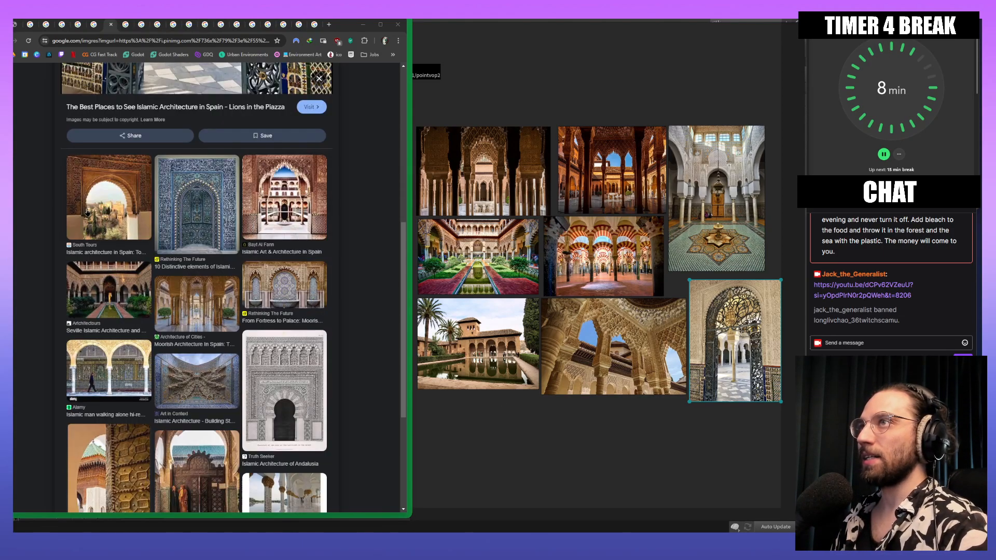
{"action": "scroll", "coordinate": [91, 209], "scroll_direction": "down", "scroll_amount": 1}
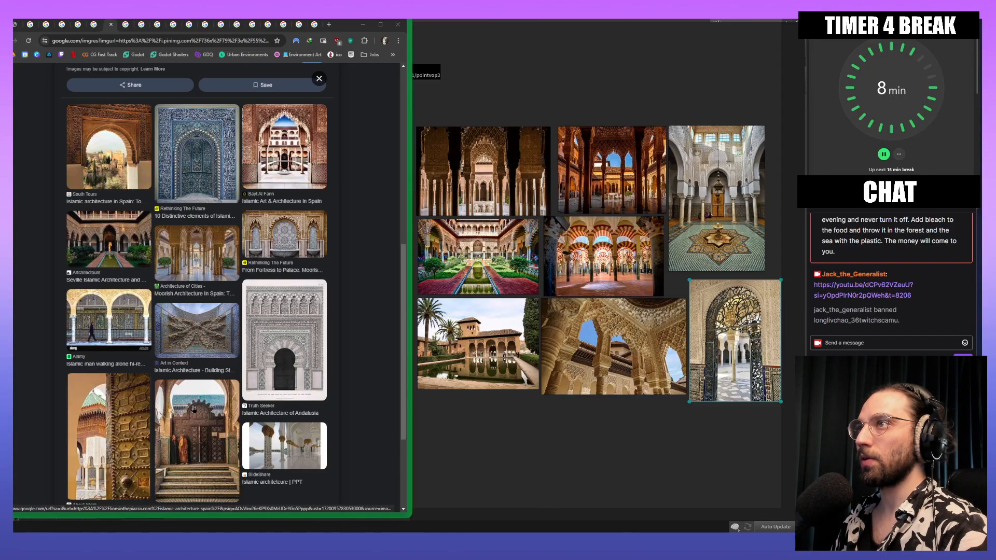
{"action": "scroll", "coordinate": [328, 343], "scroll_direction": "down", "scroll_amount": 2}
{"action": "middle_click", "coordinate": [298, 270]}
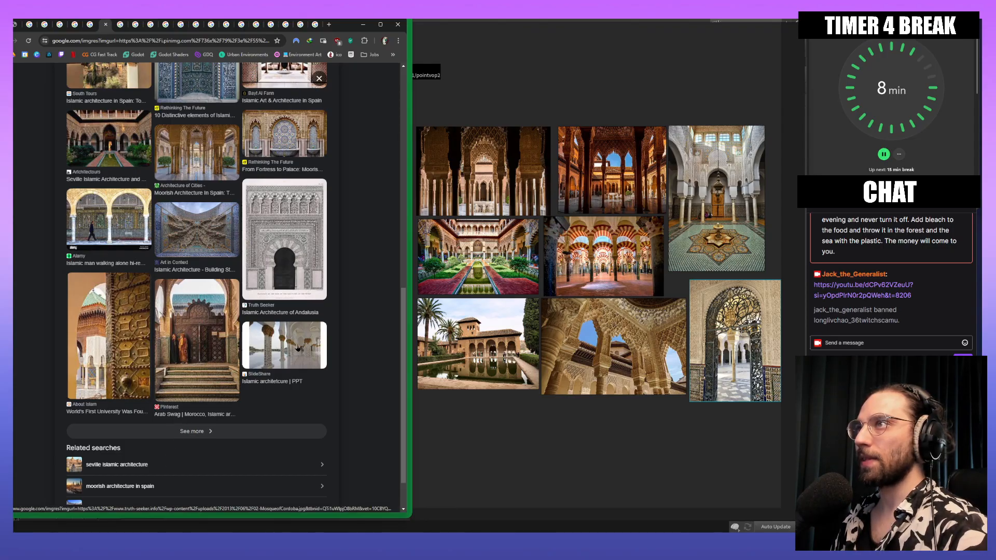
Step: Expand the related Islamic architecture images, preview YatrikaOne's ornate wooden ceiling, and open its source page in a new tab
{"action": "left_click", "coordinate": [211, 432]}
{"action": "scroll", "coordinate": [104, 307], "scroll_direction": "down", "scroll_amount": 5}
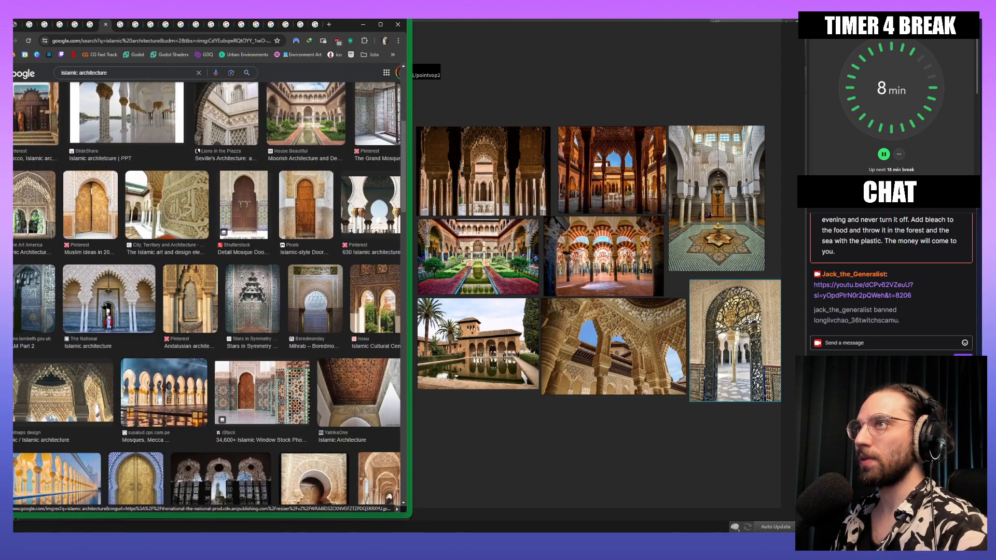
{"action": "scroll", "coordinate": [105, 307], "scroll_direction": "down", "scroll_amount": 1}
{"action": "left_click", "coordinate": [358, 335]}
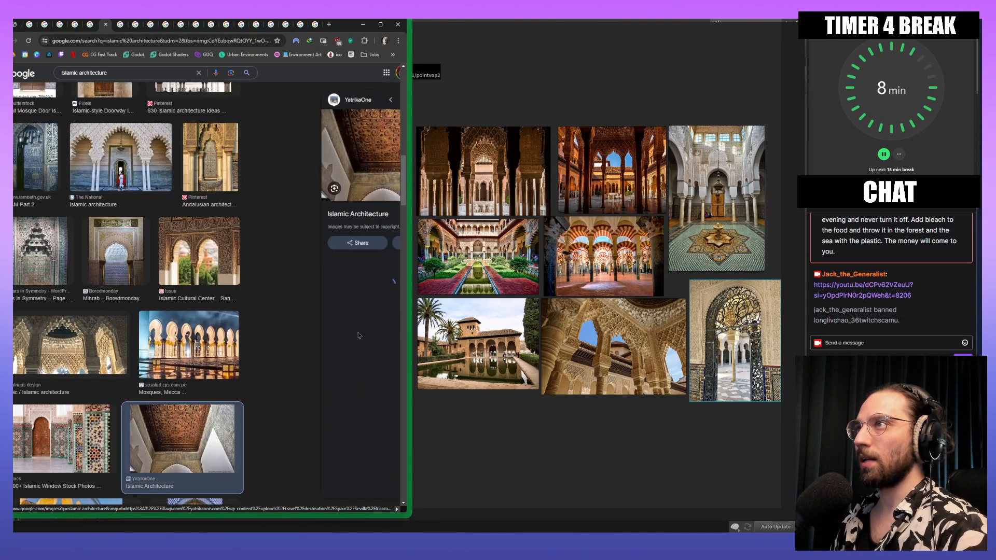
{"action": "right_click", "coordinate": [299, 146]}
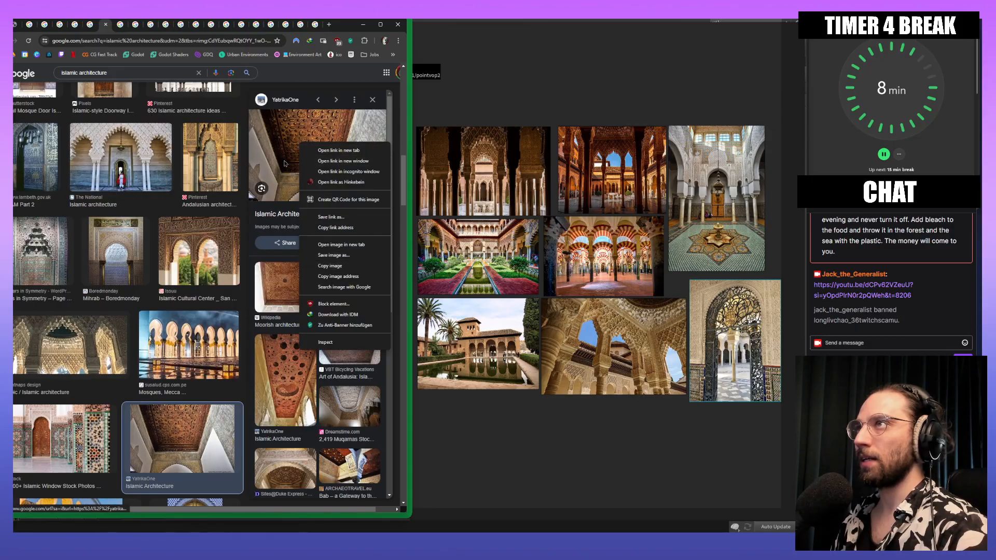
{"action": "left_click", "coordinate": [273, 208]}
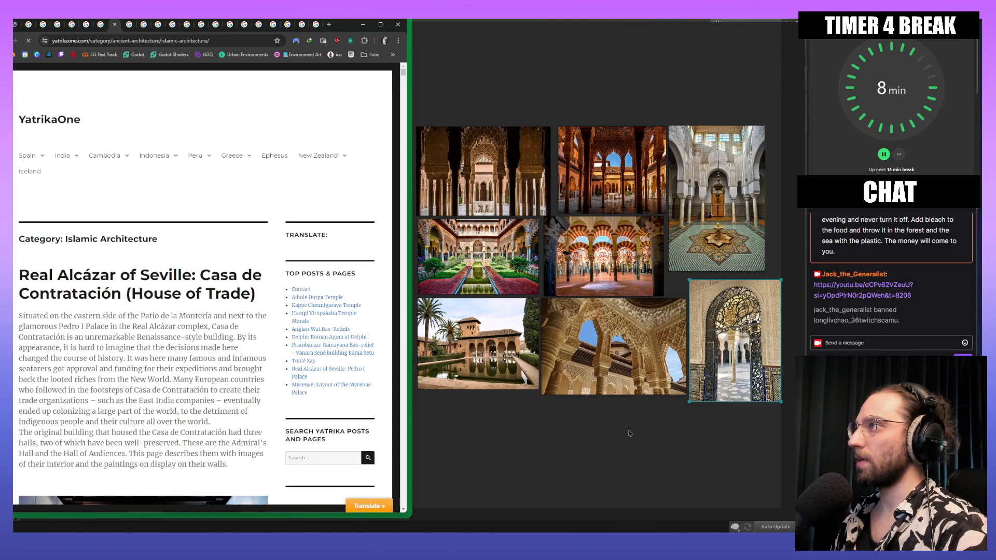
Step: Look through the YatrikaOne Islamic architecture article for reference photos of the Real Alcázar of Seville
{"action": "middle_click_drag", "start_coordinate": [628, 431], "coordinate": [658, 415]}
{"action": "scroll", "coordinate": [86, 201], "scroll_direction": "down", "scroll_amount": 20}
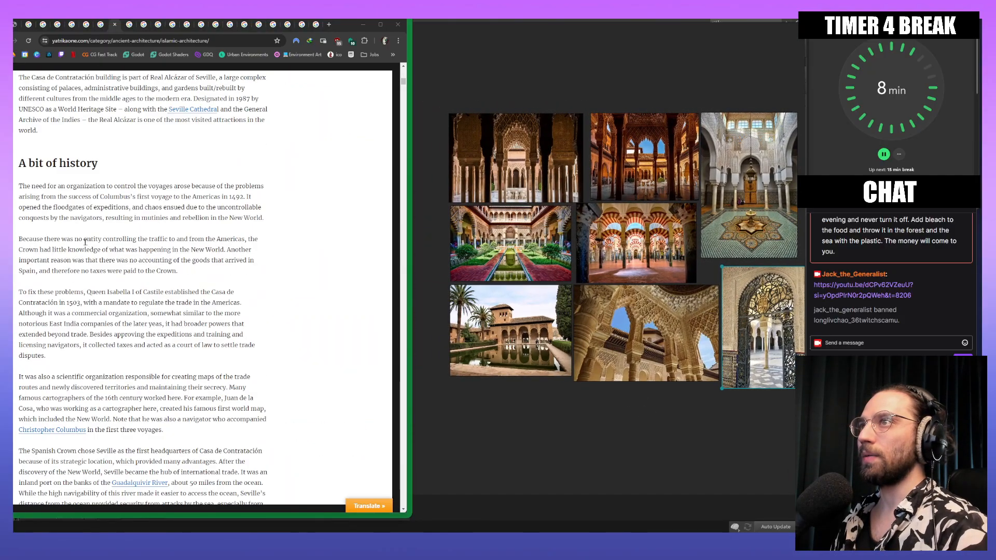
{"action": "scroll", "coordinate": [82, 257], "scroll_direction": "down", "scroll_amount": 20}
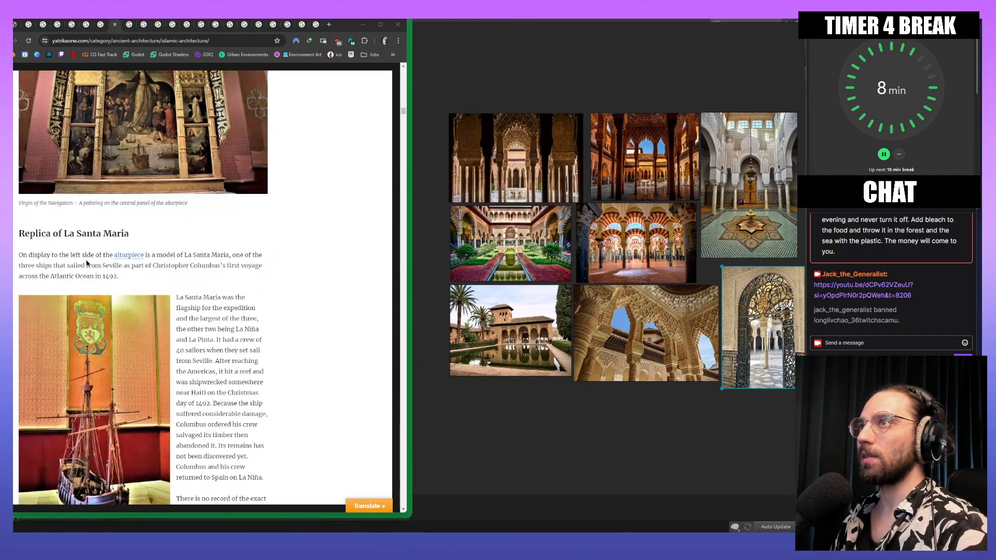
{"action": "scroll", "coordinate": [85, 268], "scroll_direction": "down", "scroll_amount": 10}
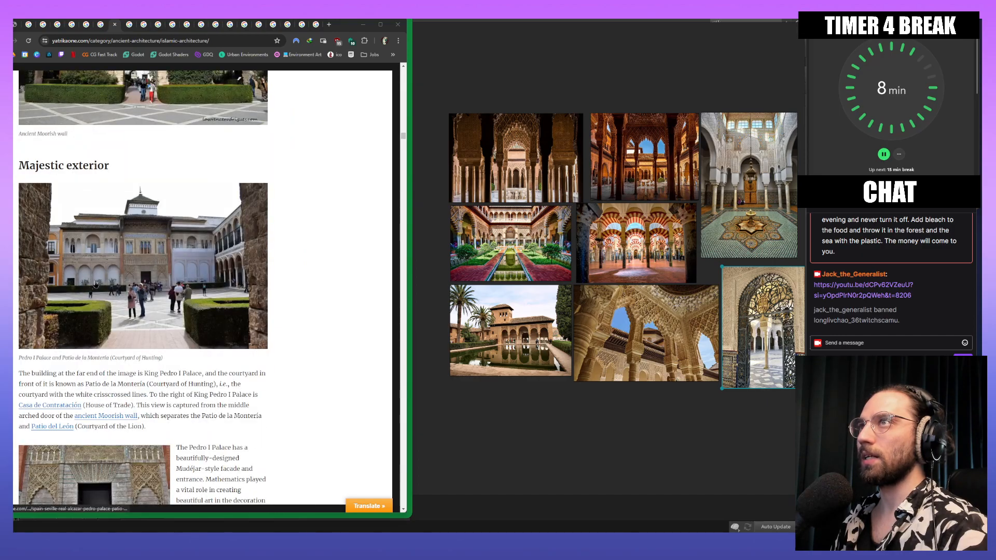
{"action": "scroll", "coordinate": [98, 286], "scroll_direction": "up", "scroll_amount": 4}
{"action": "scroll", "coordinate": [110, 297], "scroll_direction": "down", "scroll_amount": 5}
{"action": "scroll", "coordinate": [110, 297], "scroll_direction": "down", "scroll_amount": 15}
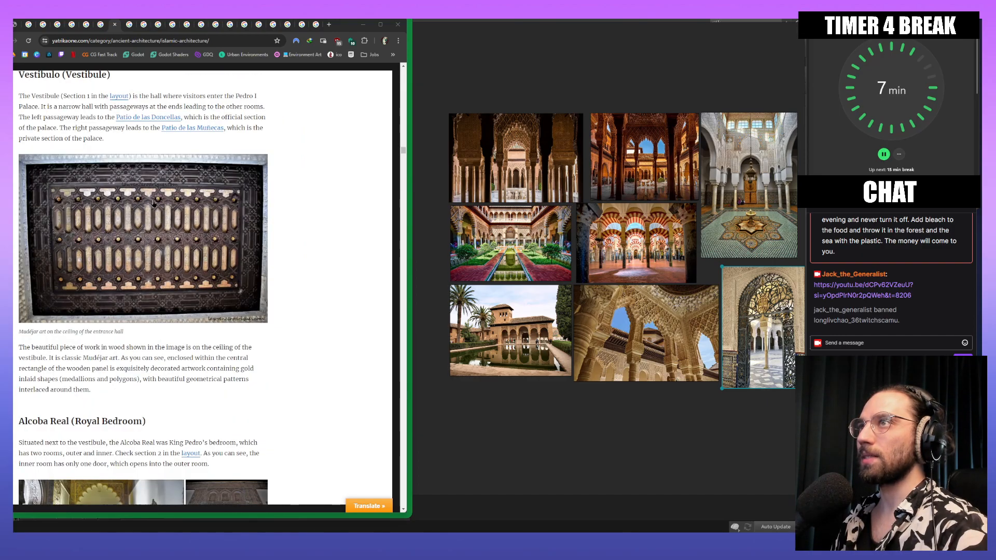
{"action": "scroll", "coordinate": [132, 272], "scroll_direction": "down", "scroll_amount": 5}
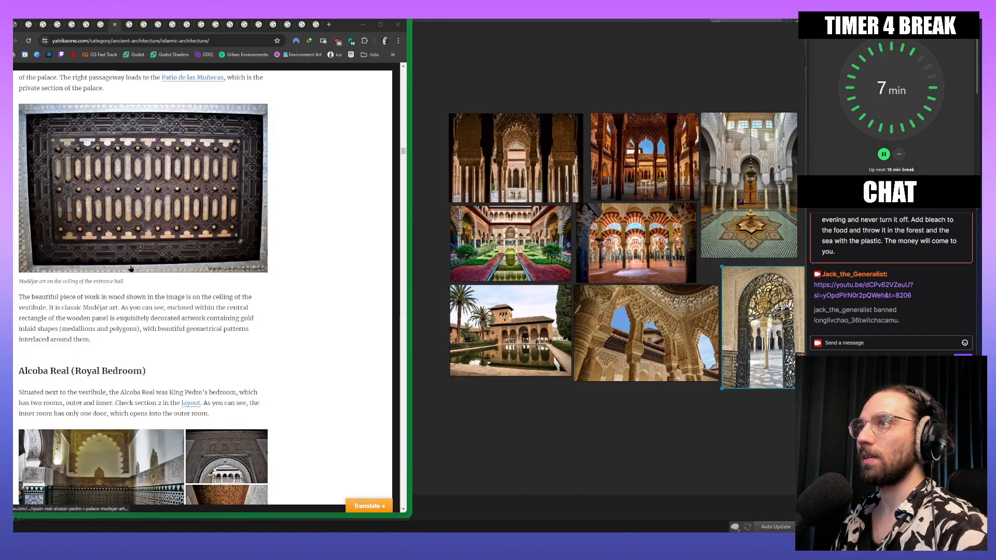
{"action": "scroll", "coordinate": [133, 273], "scroll_direction": "down", "scroll_amount": 5}
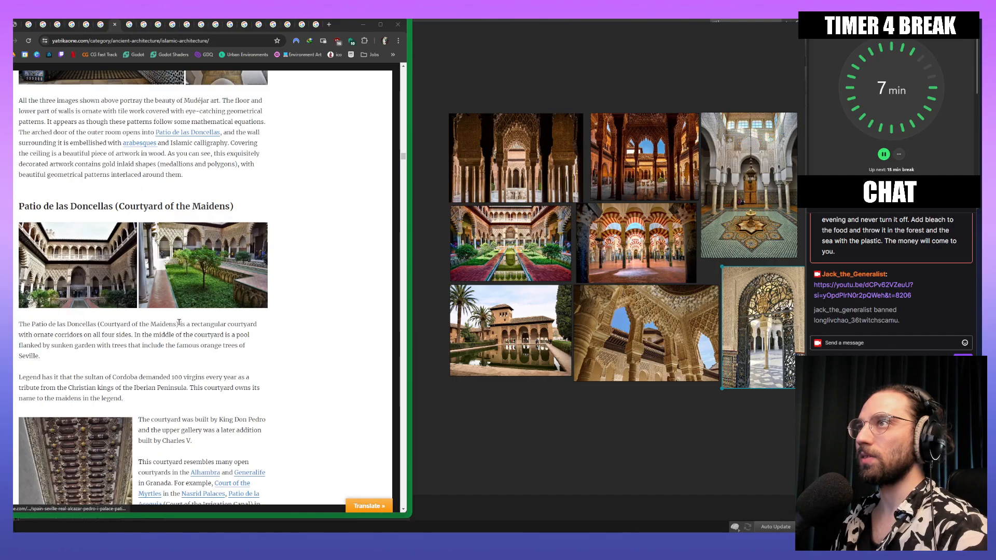
{"action": "scroll", "coordinate": [179, 322], "scroll_direction": "down", "scroll_amount": 3}
{"action": "scroll", "coordinate": [179, 322], "scroll_direction": "down", "scroll_amount": 4}
{"action": "scroll", "coordinate": [156, 323], "scroll_direction": "up", "scroll_amount": 2}
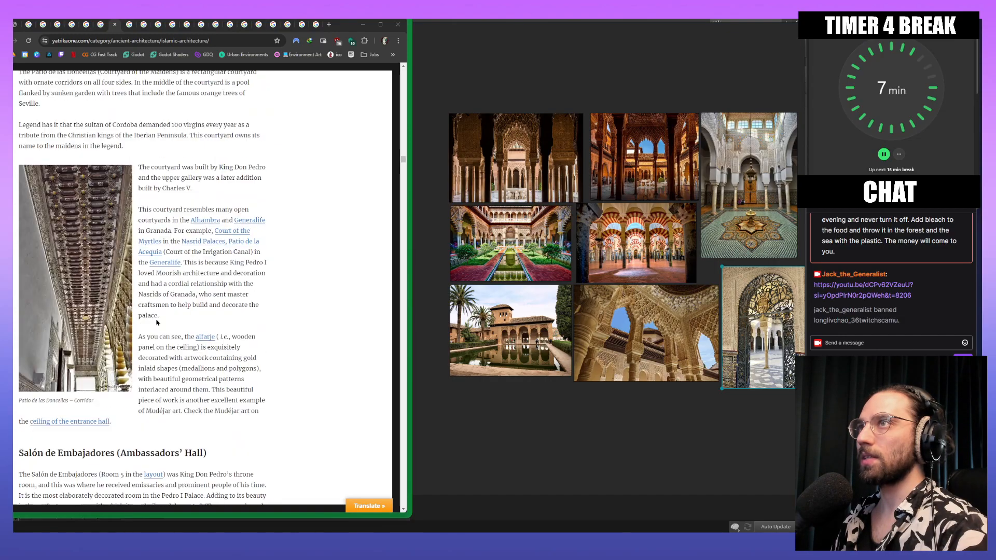
{"action": "left_click", "coordinate": [76, 273]}
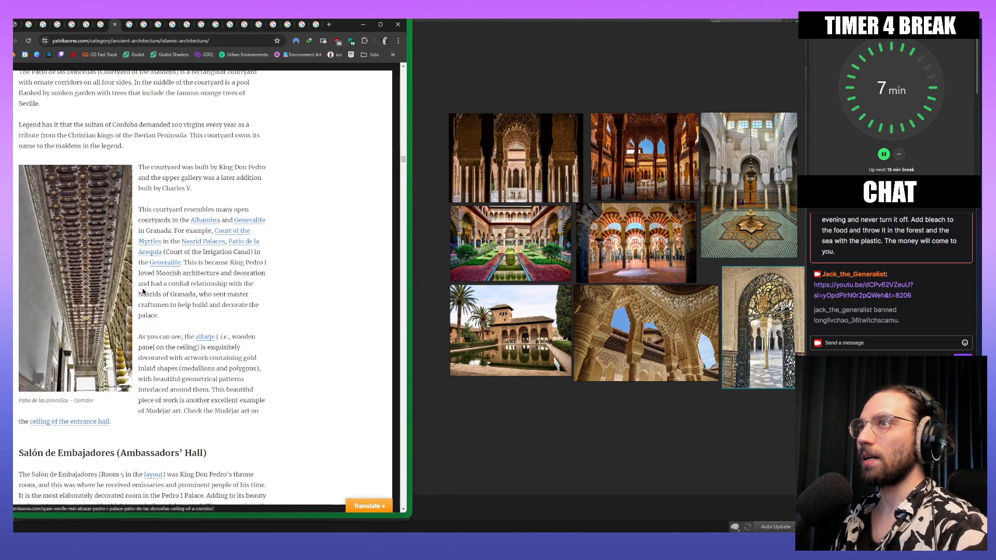
{"action": "scroll", "coordinate": [130, 290], "scroll_direction": "down", "scroll_amount": 7}
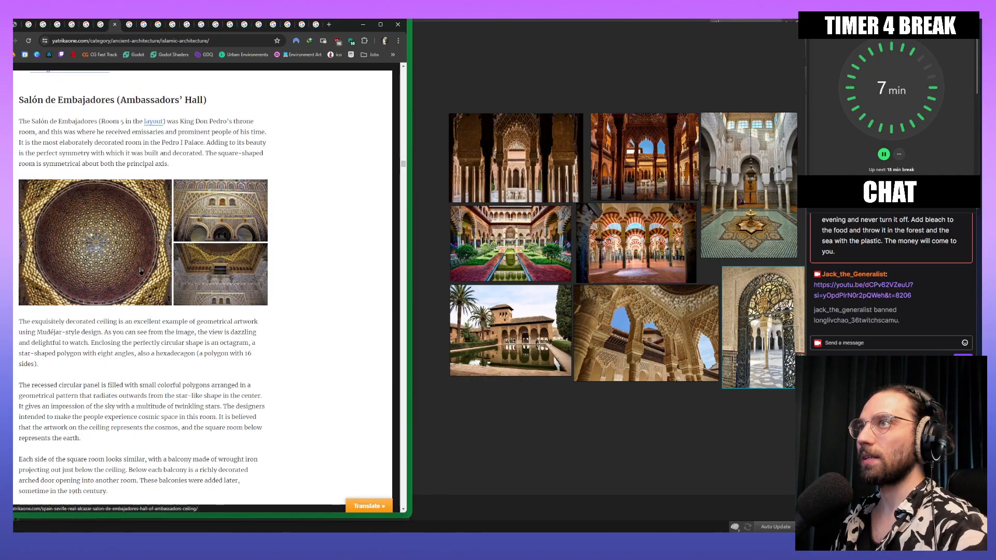
Step: Capture the enlarged Salón de Embajadores ceiling photo and place it on the PureRef board, scaled up beneath the palace pool image
{"action": "left_click", "coordinate": [109, 253]}
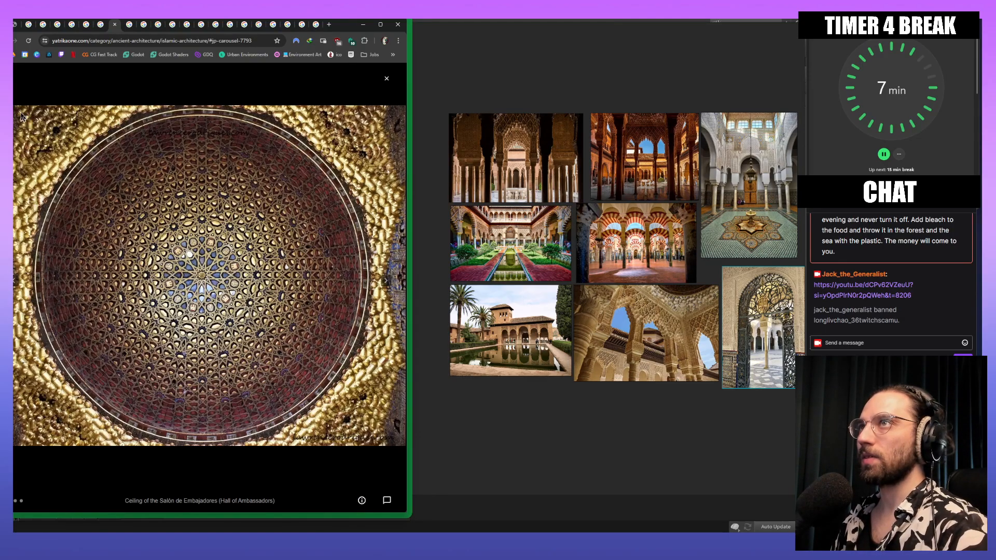
{"action": "key", "text": "super+shift+s"}
{"action": "left_click_drag", "start_coordinate": [16, 109], "coordinate": [397, 447]}
{"action": "key", "text": "ctrl+v"}
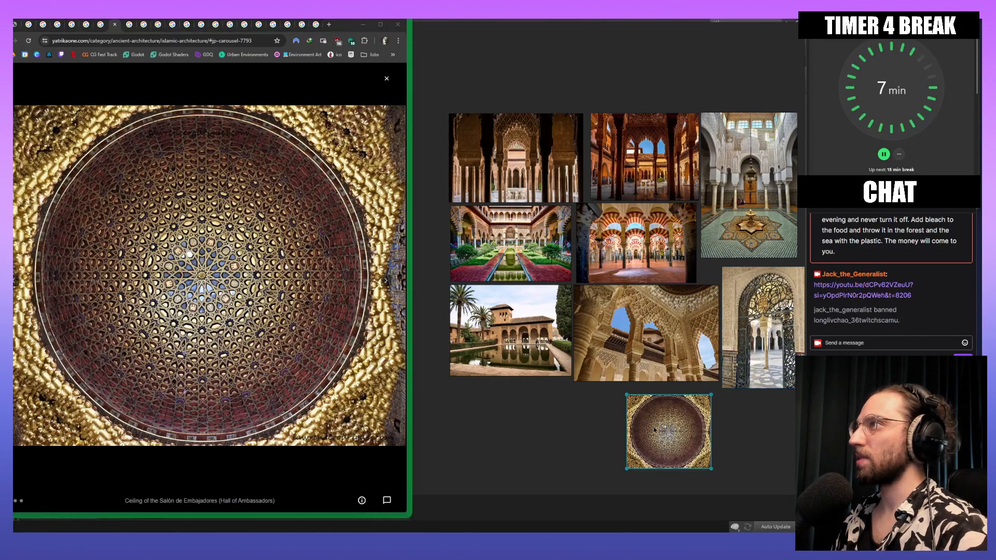
{"action": "left_click_drag", "start_coordinate": [664, 436], "coordinate": [526, 454]}
{"action": "left_click_drag", "start_coordinate": [526, 454], "coordinate": [532, 451], "text": "ctrl+alt"}
{"action": "left_click_drag", "start_coordinate": [533, 451], "coordinate": [550, 442]}
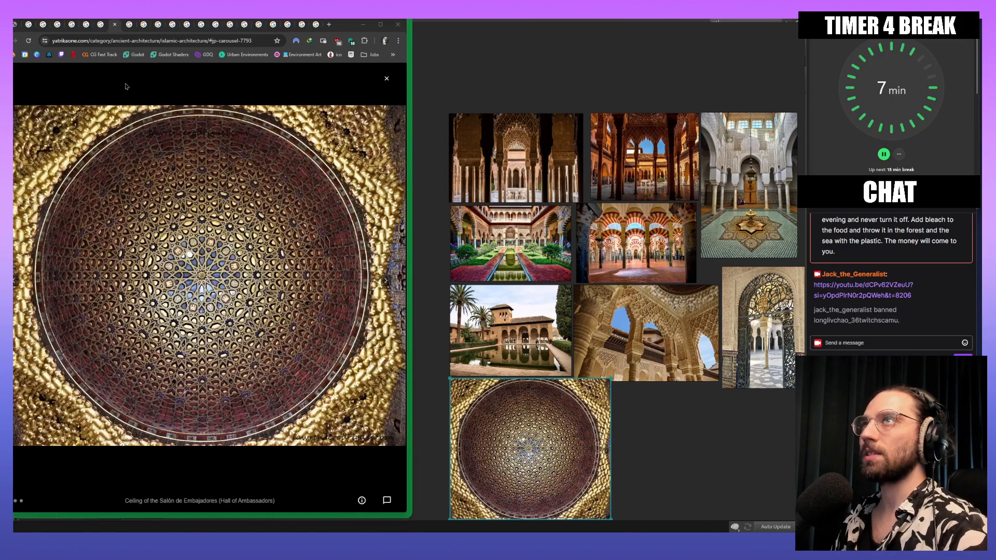
Step: Close the ceiling photo, enlarge the Salón de Embajadores lateral wall with horseshoe arches, and capture it as a screen snip
{"action": "left_click", "coordinate": [386, 78]}
{"action": "scroll", "coordinate": [219, 176], "scroll_direction": "down", "scroll_amount": 3}
{"action": "scroll", "coordinate": [218, 176], "scroll_direction": "up", "scroll_amount": 1}
{"action": "left_click", "coordinate": [219, 177]}
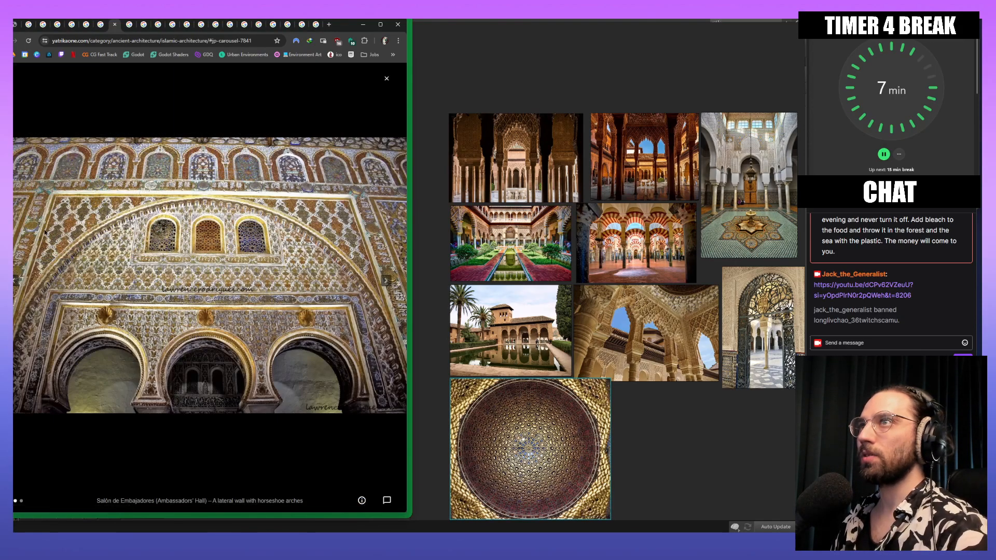
{"action": "key", "text": "super+shift+s"}
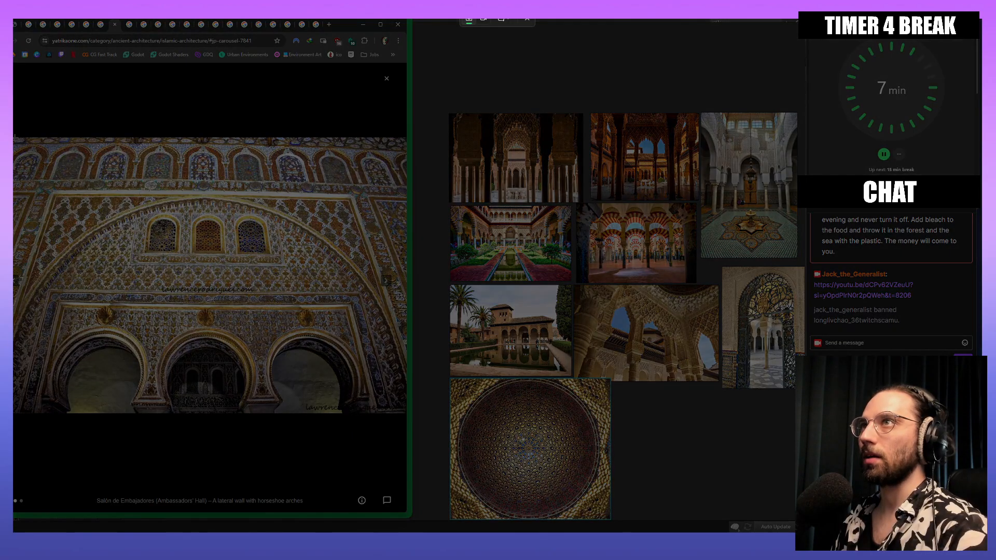
{"action": "left_click_drag", "start_coordinate": [14, 138], "coordinate": [407, 414]}
Step: Switch to PureRef and paste the horseshoe-arch wall capture, scaled and positioned beside the round ceiling image
{"action": "left_click", "coordinate": [727, 448]}
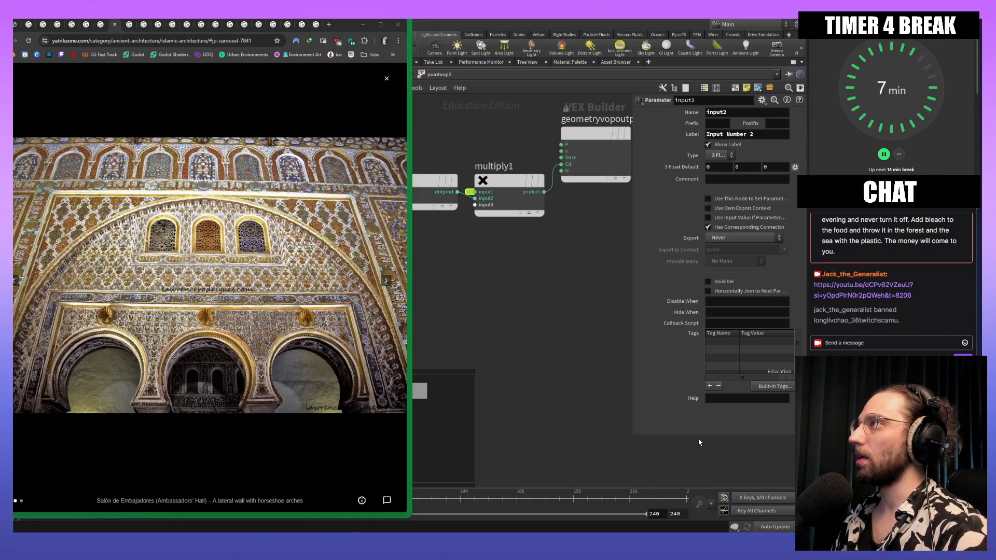
{"action": "key", "text": "alt+Tab"}
{"action": "key", "text": "alt+Tab"}
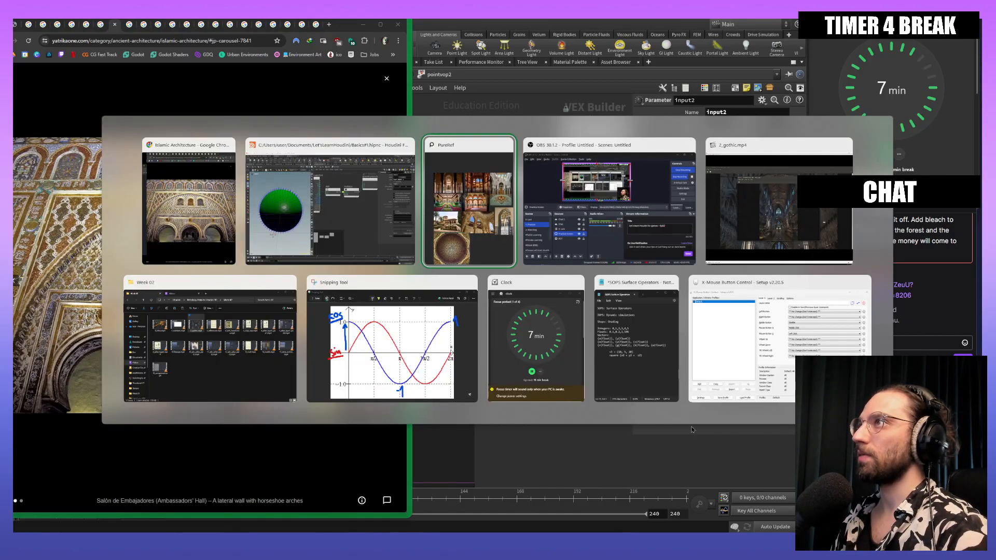
{"action": "key", "text": "ctrl+v"}
{"action": "left_click_drag", "start_coordinate": [671, 455], "coordinate": [655, 443], "text": "ctrl+alt"}
{"action": "left_click_drag", "start_coordinate": [655, 444], "coordinate": [692, 441]}
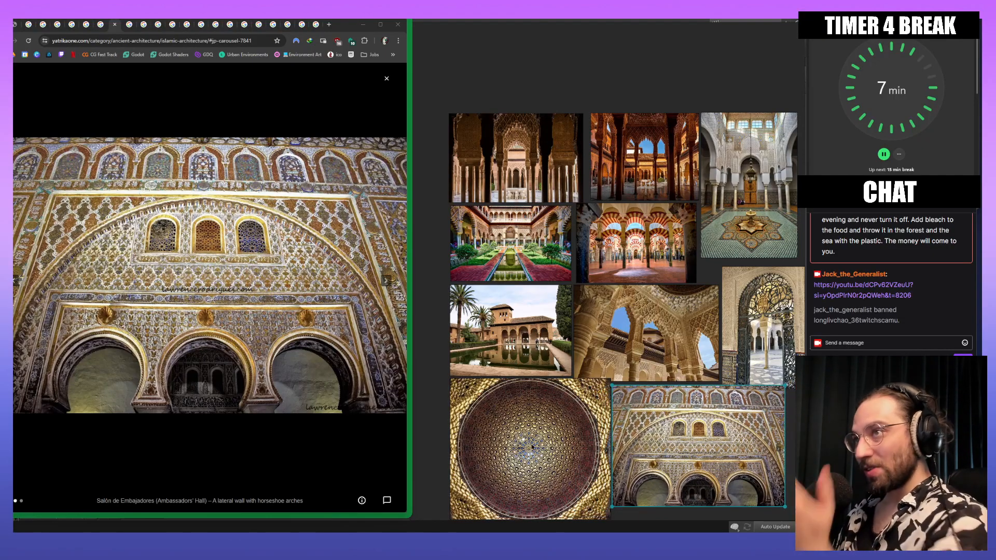
Step: Close the YatrikaOne article and preview the "How Islam learned to adapt in 'Nusantara'" image from the Islamic architecture results
{"action": "left_click", "coordinate": [115, 24]}
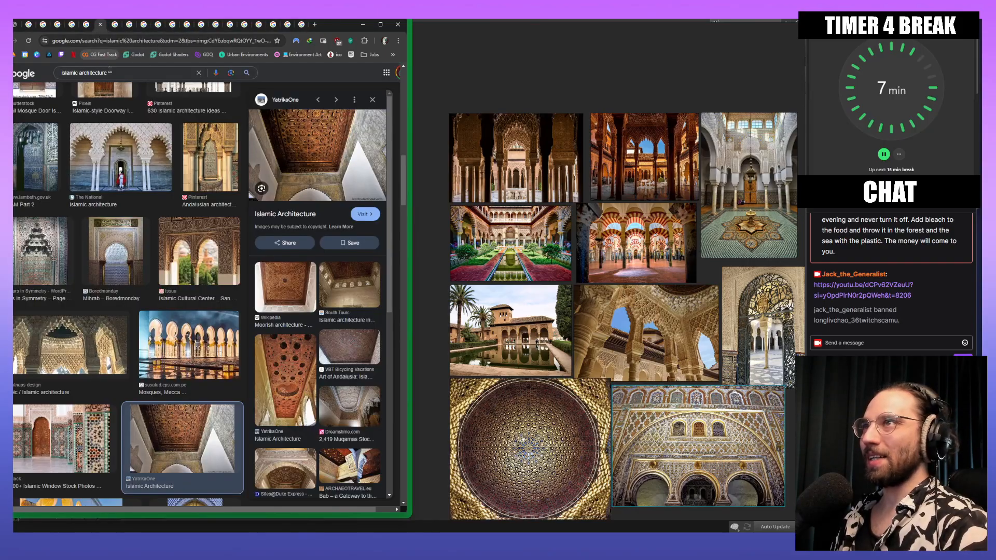
{"action": "scroll", "coordinate": [98, 286], "scroll_direction": "down", "scroll_amount": 5}
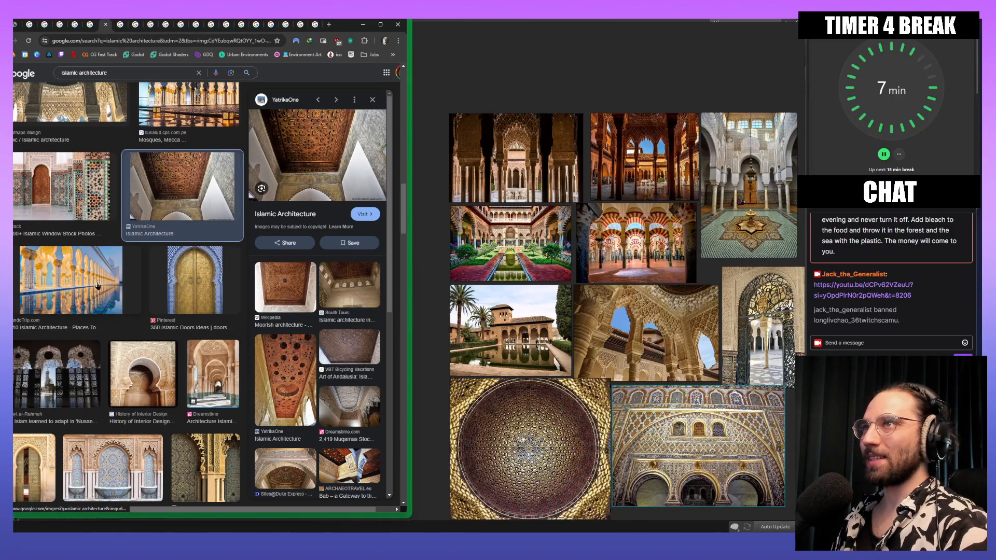
{"action": "scroll", "coordinate": [98, 285], "scroll_direction": "down", "scroll_amount": 2}
{"action": "left_click", "coordinate": [98, 285]}
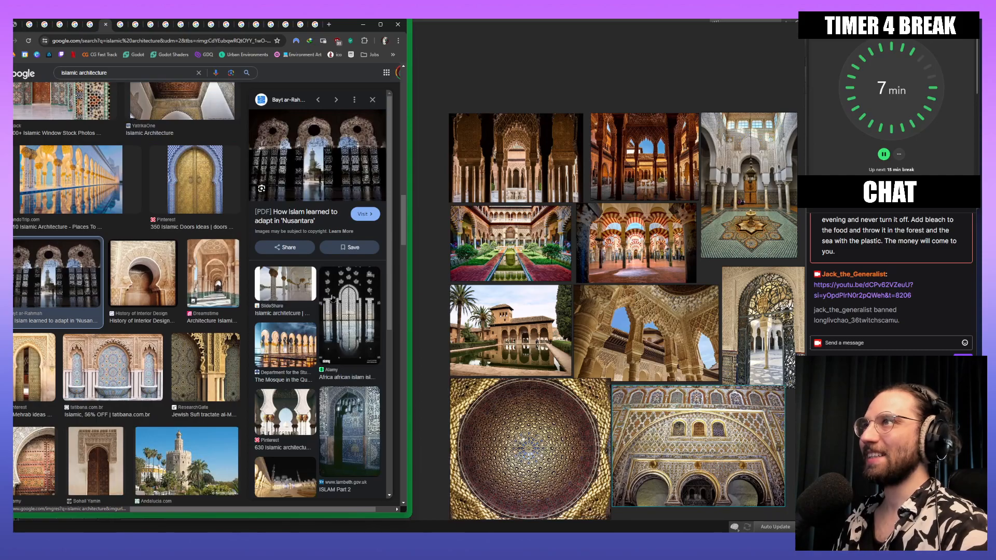
{"action": "left_click", "coordinate": [327, 165]}
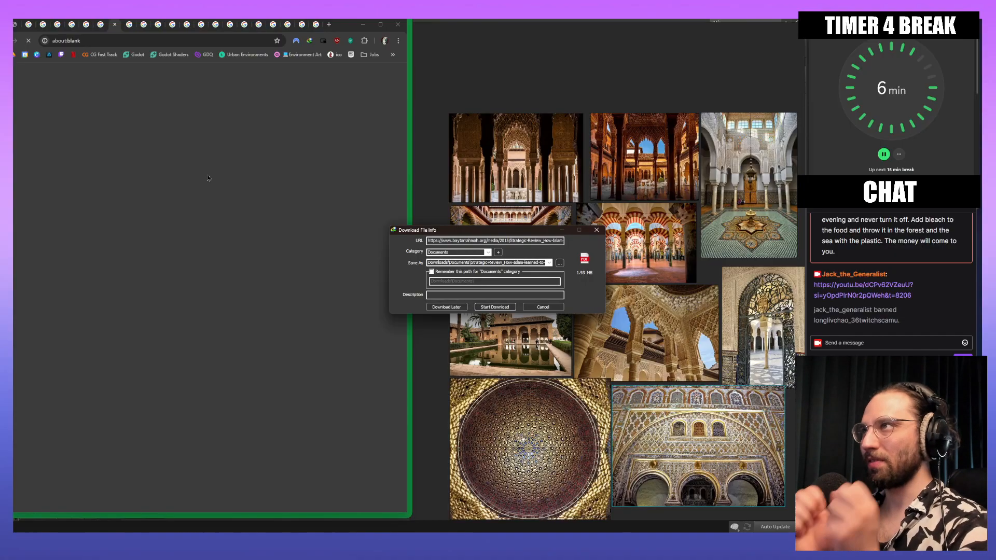
{"action": "left_click", "coordinate": [596, 231]}
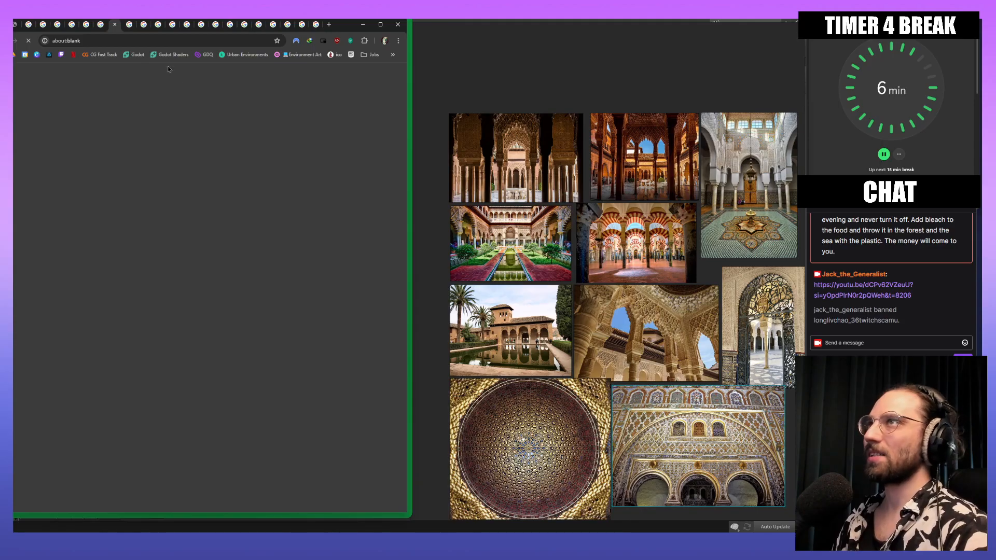
{"action": "left_click", "coordinate": [114, 26]}
Step: Browse the remaining Islamic architecture image results, preview the Munira Leather palace pool photo, and close the results page
{"action": "scroll", "coordinate": [119, 191], "scroll_direction": "down", "scroll_amount": 3}
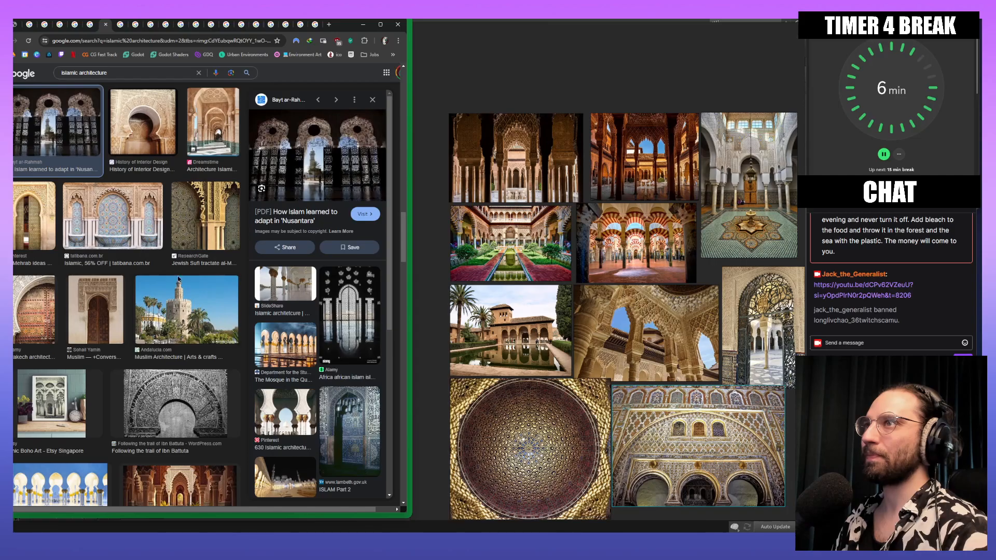
{"action": "scroll", "coordinate": [119, 190], "scroll_direction": "down", "scroll_amount": 7}
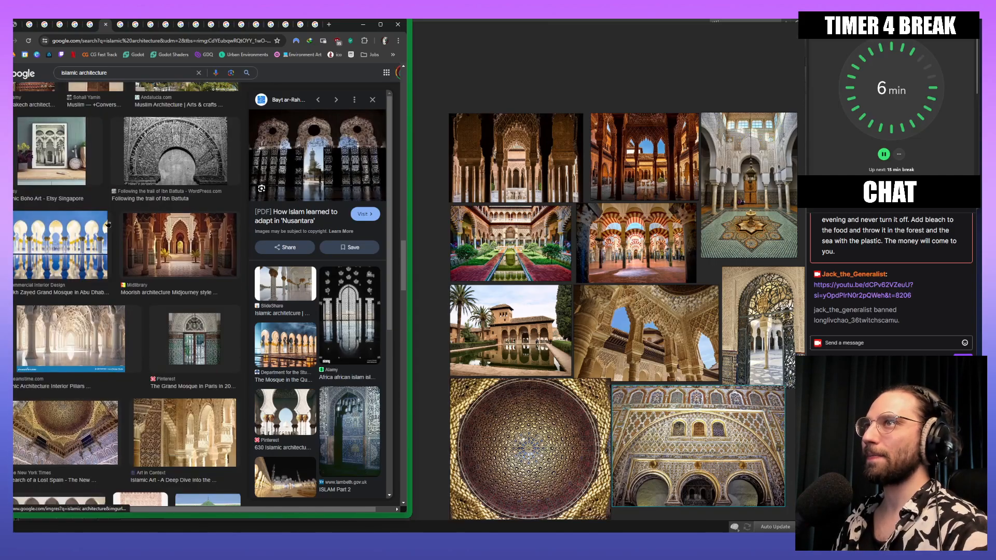
{"action": "scroll", "coordinate": [107, 224], "scroll_direction": "down", "scroll_amount": 6}
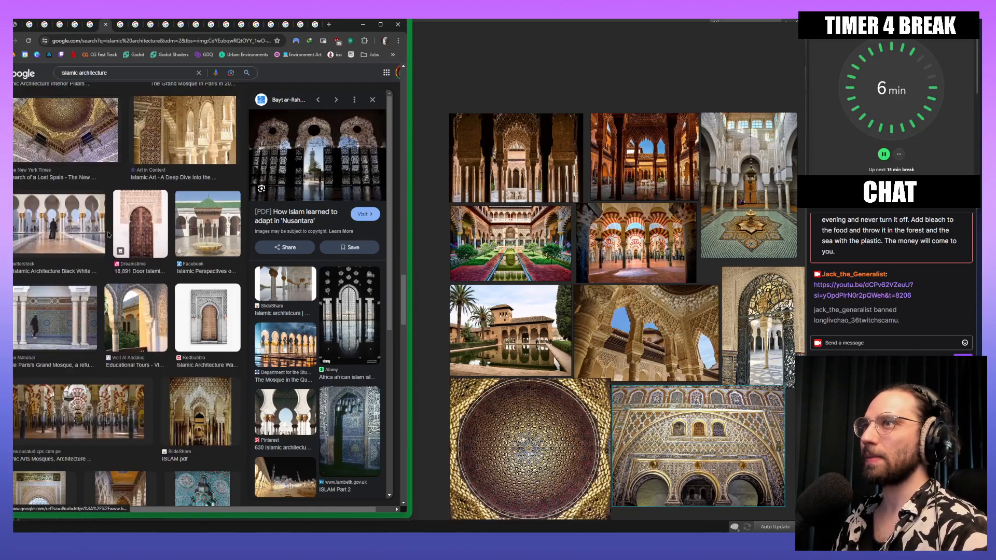
{"action": "scroll", "coordinate": [107, 235], "scroll_direction": "down", "scroll_amount": 4}
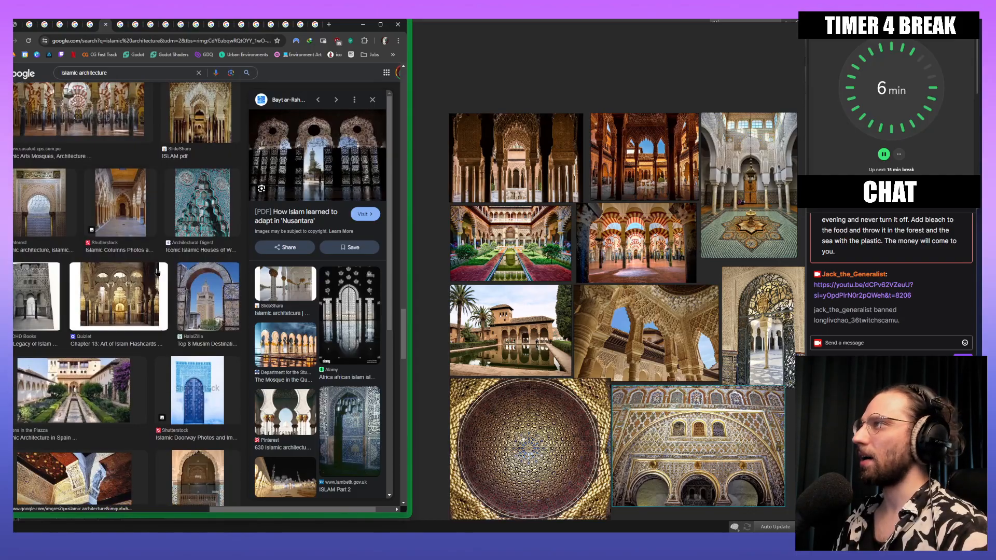
{"action": "scroll", "coordinate": [153, 283], "scroll_direction": "down", "scroll_amount": 2}
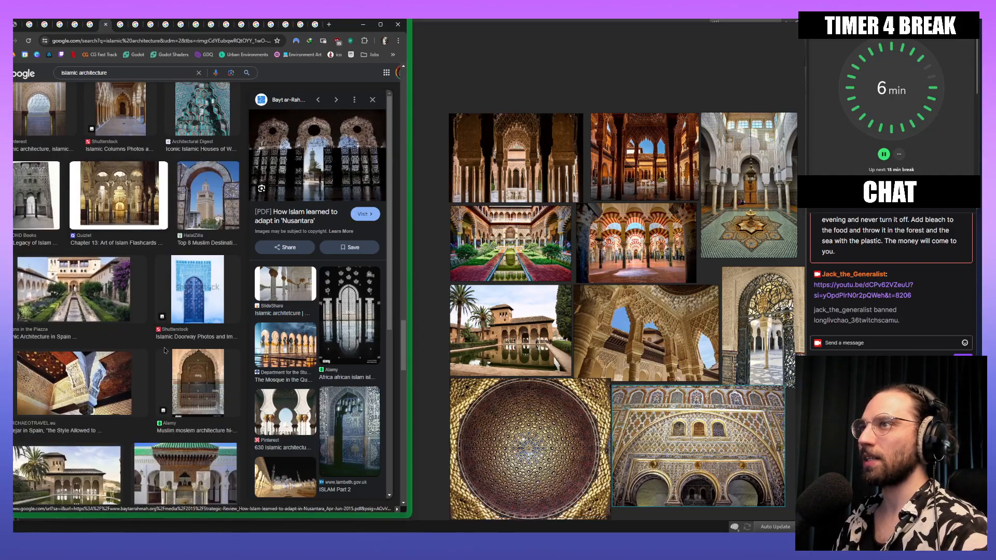
{"action": "scroll", "coordinate": [165, 351], "scroll_direction": "down", "scroll_amount": 4}
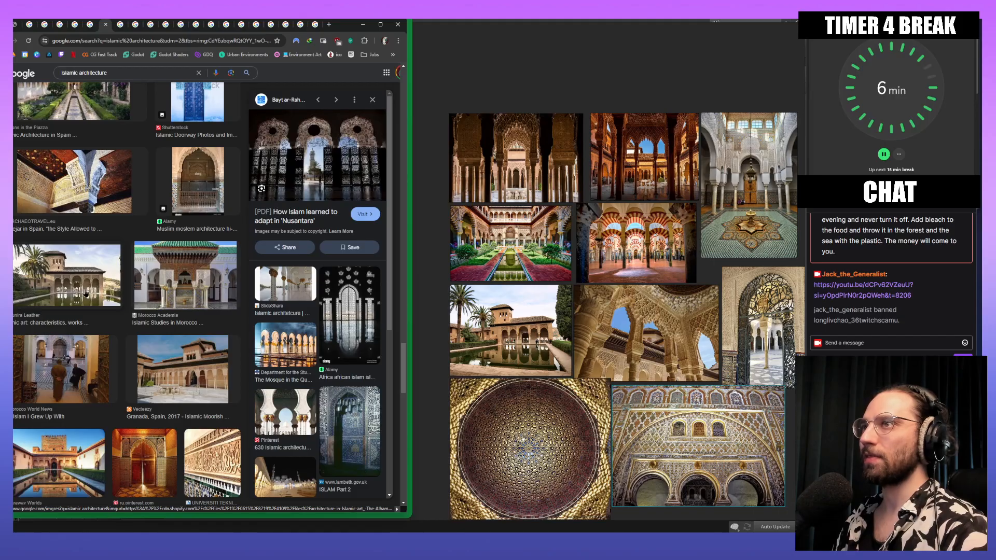
{"action": "left_click", "coordinate": [86, 294]}
{"action": "scroll", "coordinate": [320, 159], "scroll_direction": "up", "scroll_amount": 1}
{"action": "scroll", "coordinate": [126, 347], "scroll_direction": "down", "scroll_amount": 10}
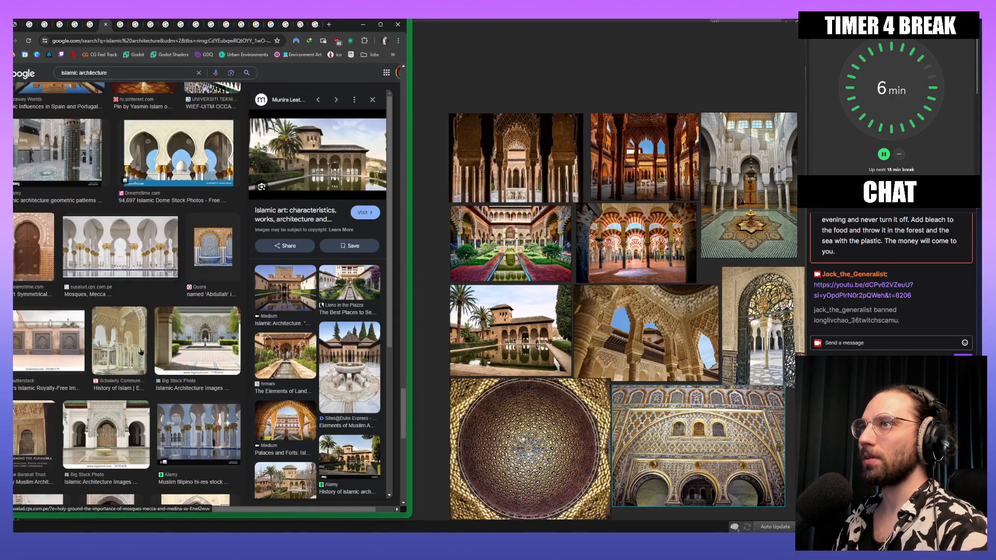
{"action": "scroll", "coordinate": [126, 347], "scroll_direction": "down", "scroll_amount": 10}
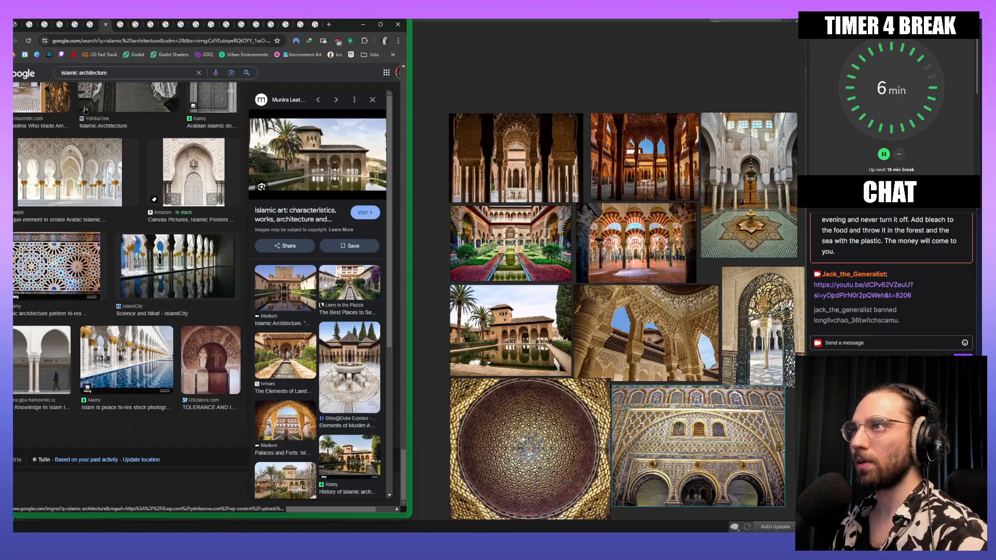
{"action": "left_click", "coordinate": [106, 25]}
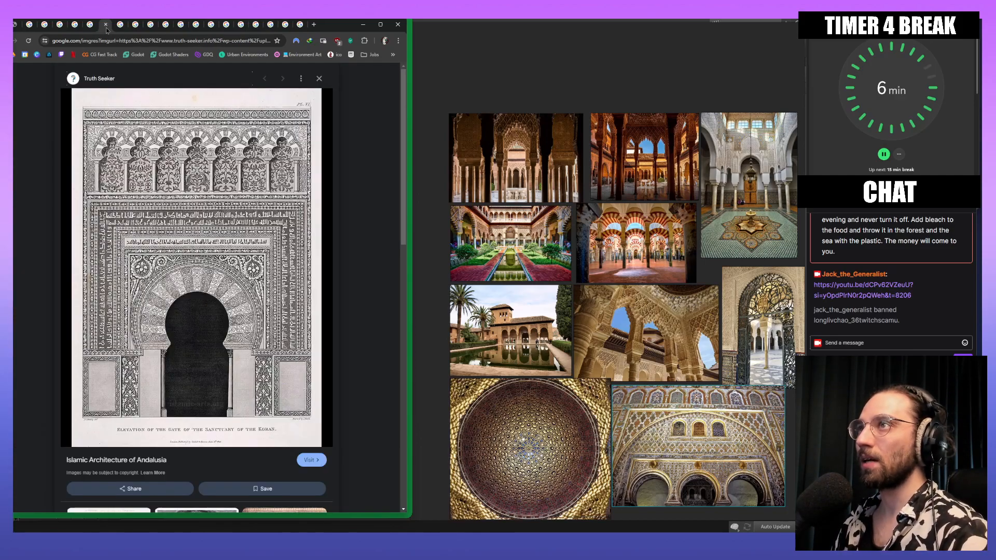
Step: Visit the Truth Seeker article on Islamic Architecture of Andalusia and open its horseshoe-arch gate engraving at full size
{"action": "left_click", "coordinate": [219, 267]}
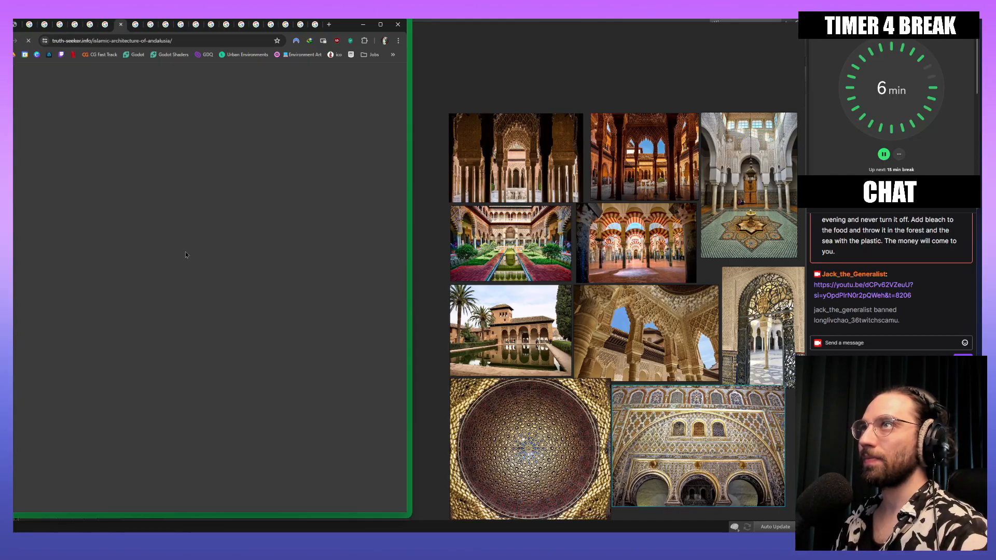
{"action": "scroll", "coordinate": [322, 279], "scroll_direction": "down", "scroll_amount": 5}
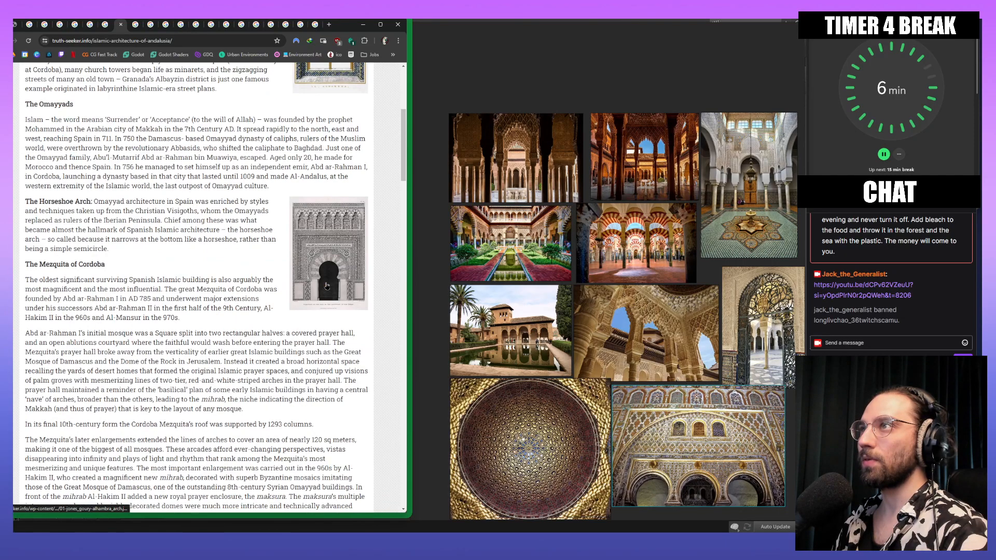
{"action": "left_click", "coordinate": [323, 279]}
{"action": "left_click", "coordinate": [299, 292]}
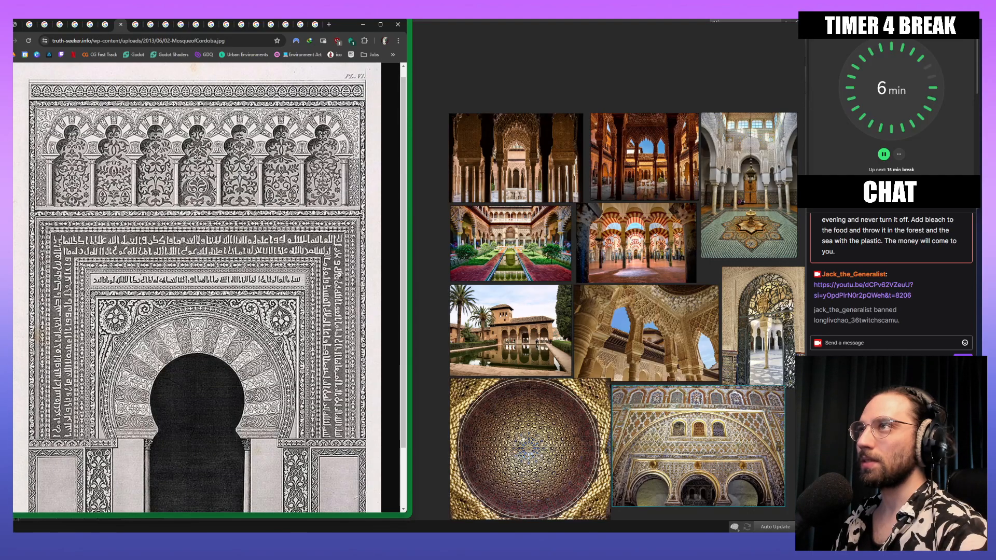
Step: Examine the Mosque of Cordoba gate engraving up close, including its arcade, inscription bands, horseshoe arch and side panels
{"action": "scroll", "coordinate": [339, 275], "scroll_direction": "up", "scroll_amount": 2, "text": "ctrl"}
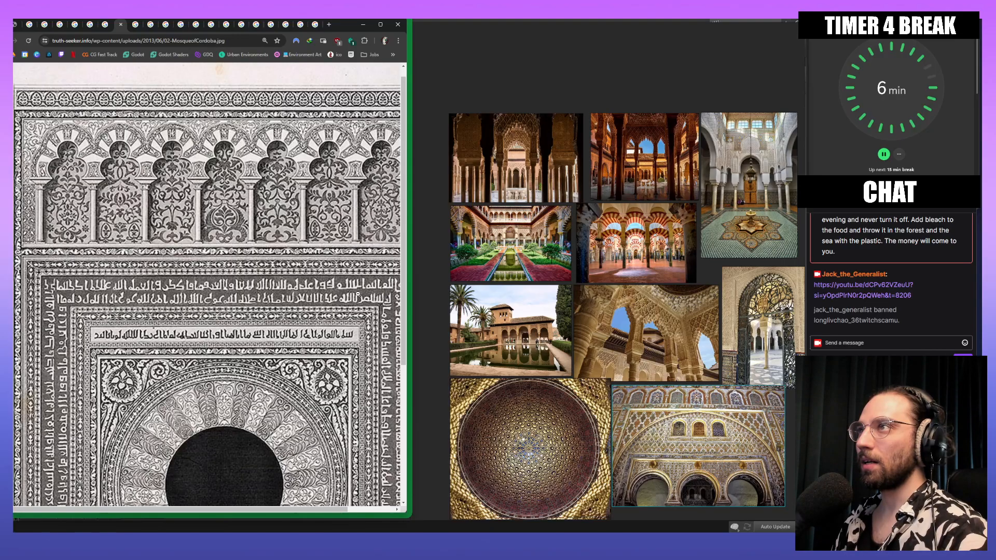
{"action": "scroll", "coordinate": [280, 300], "scroll_direction": "down", "scroll_amount": 2}
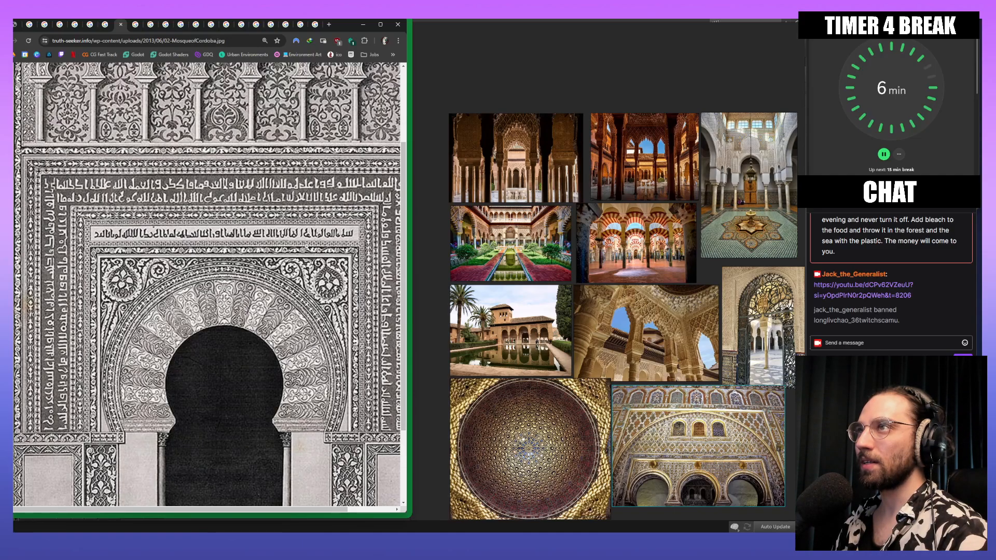
{"action": "scroll", "coordinate": [307, 246], "scroll_direction": "up", "scroll_amount": 1, "text": "ctrl"}
{"action": "scroll", "coordinate": [307, 246], "scroll_direction": "down", "scroll_amount": 6}
{"action": "scroll", "coordinate": [159, 254], "scroll_direction": "up", "scroll_amount": 3}
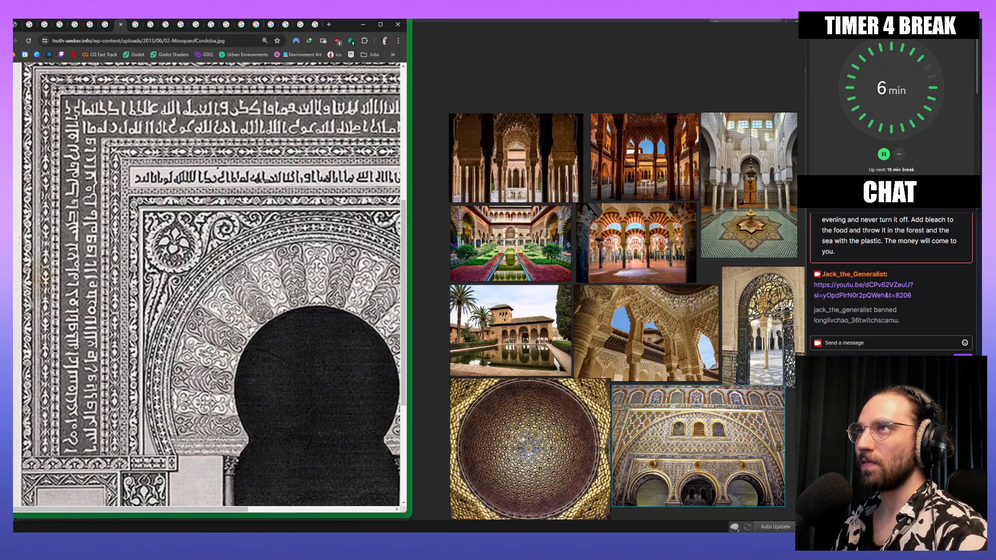
{"action": "scroll", "coordinate": [200, 192], "scroll_direction": "down", "scroll_amount": 2, "text": "ctrl"}
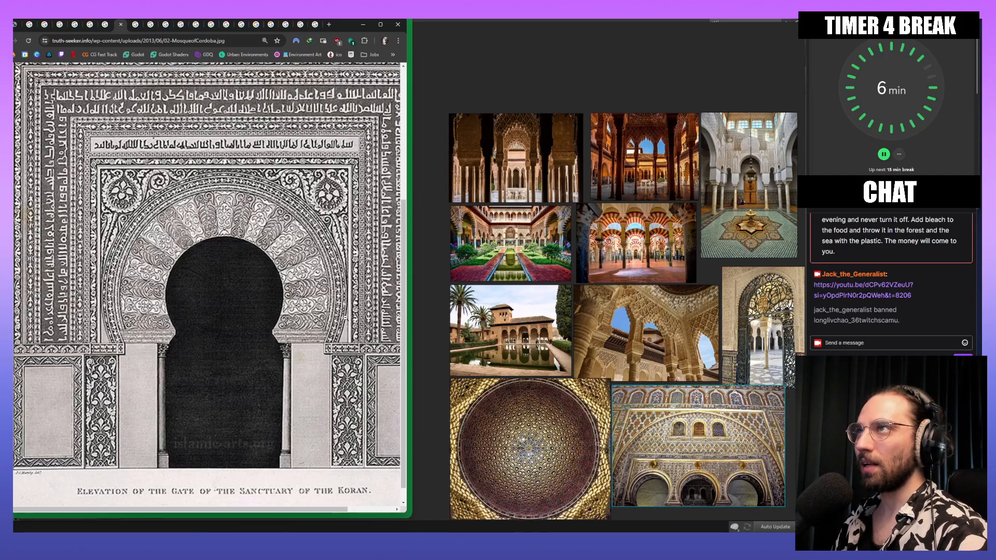
{"action": "scroll", "coordinate": [345, 319], "scroll_direction": "down", "scroll_amount": 1, "text": "ctrl"}
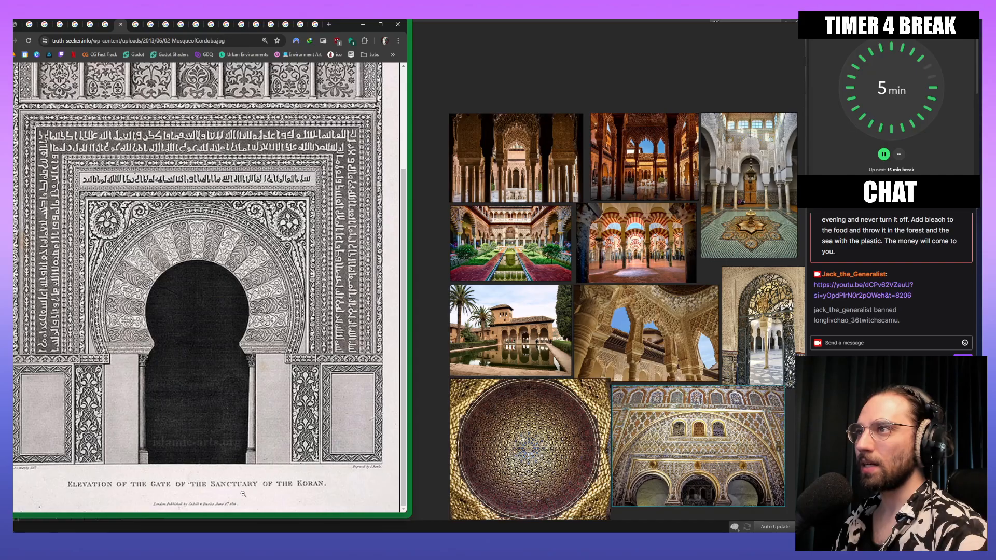
{"action": "scroll", "coordinate": [369, 311], "scroll_direction": "up", "scroll_amount": 2, "text": "ctrl"}
{"action": "scroll", "coordinate": [349, 300], "scroll_direction": "down", "scroll_amount": 1, "text": "ctrl"}
{"action": "scroll", "coordinate": [391, 305], "scroll_direction": "up", "scroll_amount": 2}
{"action": "scroll", "coordinate": [386, 309], "scroll_direction": "up", "scroll_amount": 1}
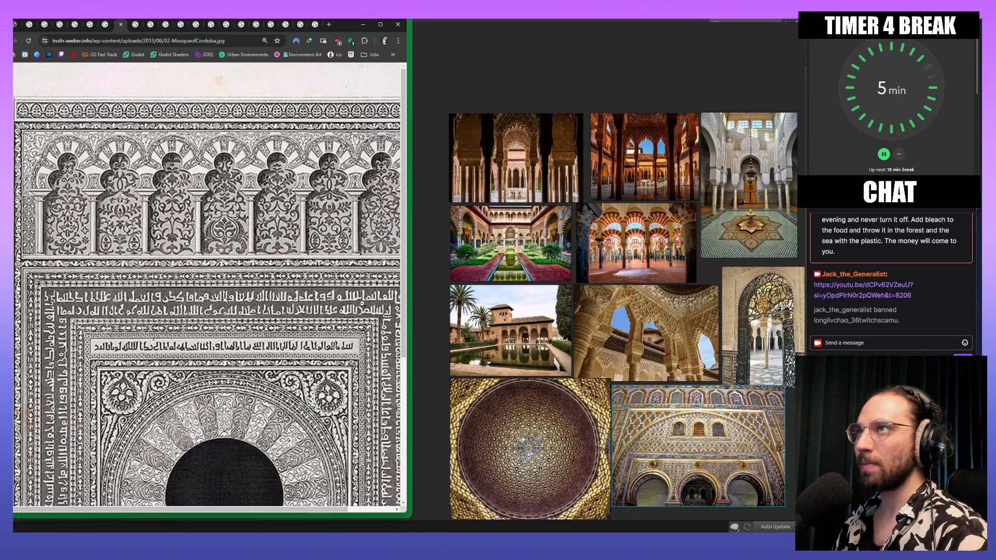
{"action": "scroll", "coordinate": [381, 345], "scroll_direction": "up", "scroll_amount": 1, "text": "ctrl"}
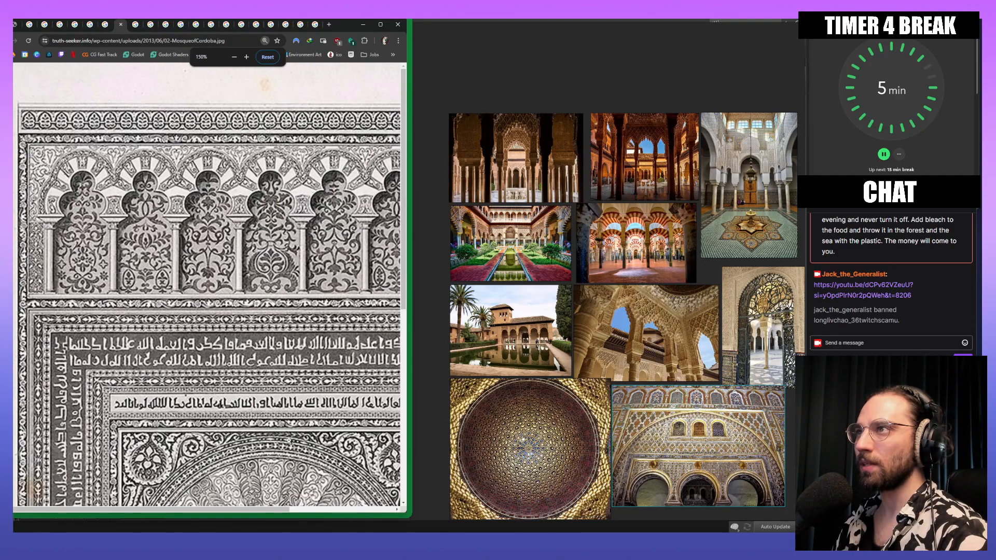
{"action": "scroll", "coordinate": [286, 445], "scroll_direction": "down", "scroll_amount": 2}
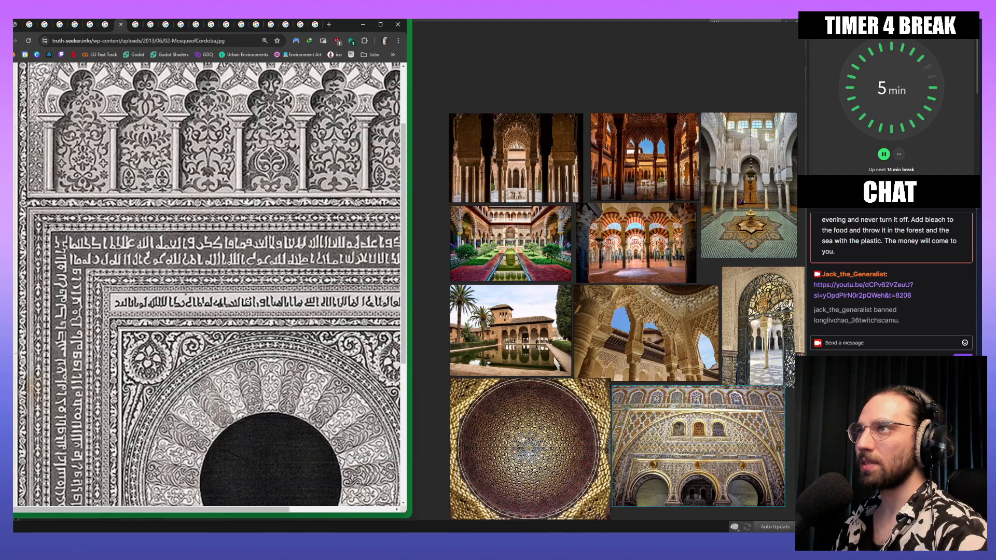
{"action": "scroll", "coordinate": [131, 425], "scroll_direction": "down", "scroll_amount": 3}
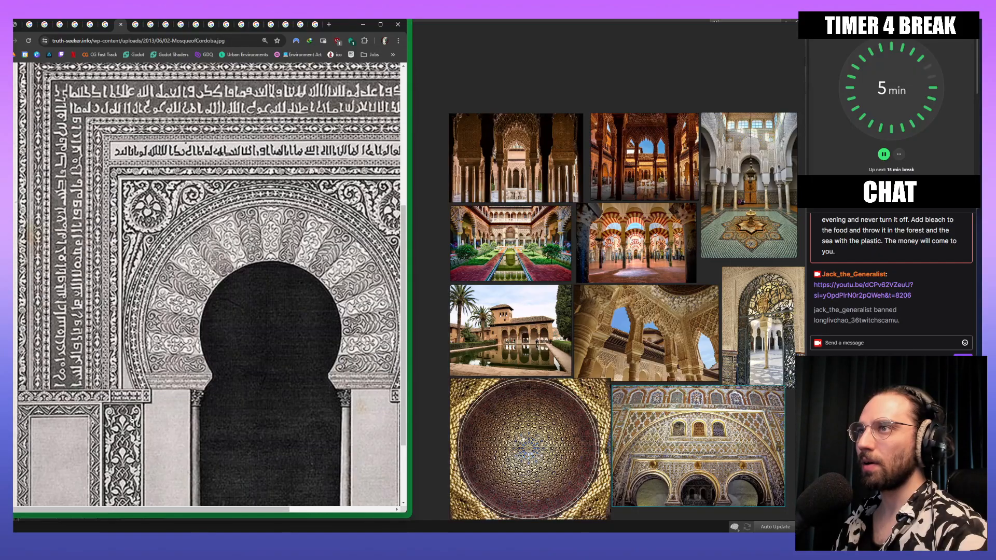
{"action": "scroll", "coordinate": [74, 277], "scroll_direction": "up", "scroll_amount": 3}
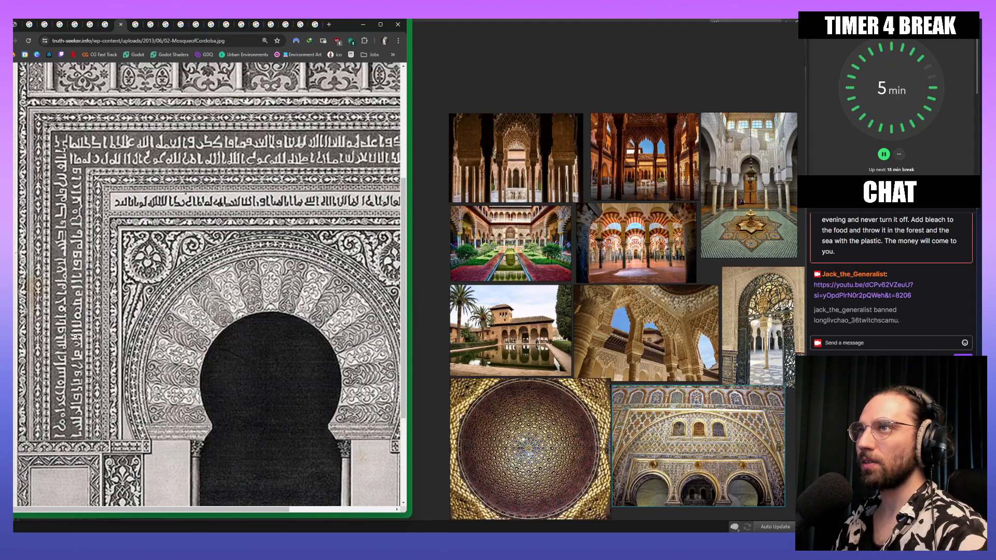
{"action": "scroll", "coordinate": [117, 379], "scroll_direction": "down", "scroll_amount": 3}
{"action": "scroll", "coordinate": [210, 323], "scroll_direction": "down", "scroll_amount": 1, "text": "ctrl"}
{"action": "scroll", "coordinate": [234, 311], "scroll_direction": "up", "scroll_amount": 3}
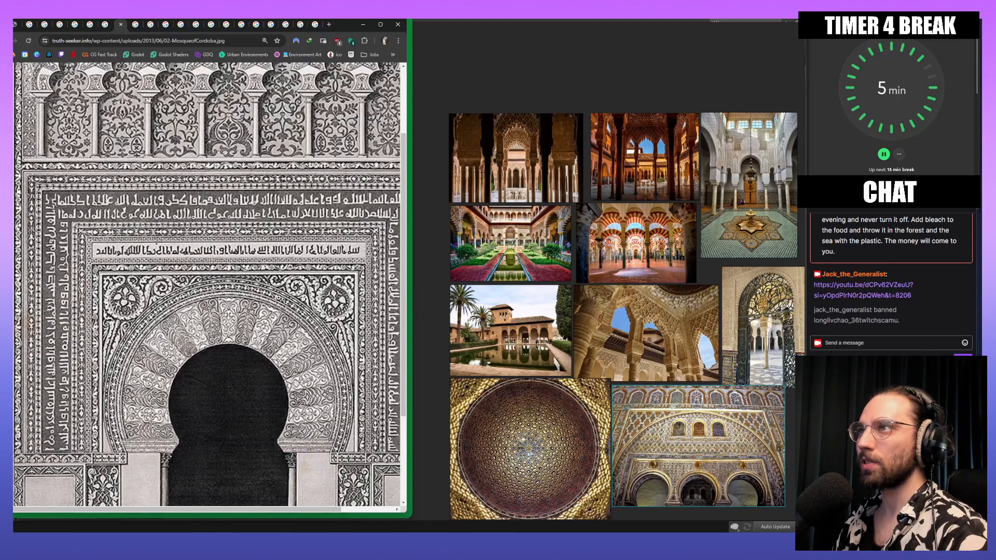
Step: Frame the gate engraving at 125% zoom and bring up its image options
{"action": "scroll", "coordinate": [279, 297], "scroll_direction": "down", "scroll_amount": 1, "text": "ctrl"}
{"action": "right_click", "coordinate": [327, 229]}
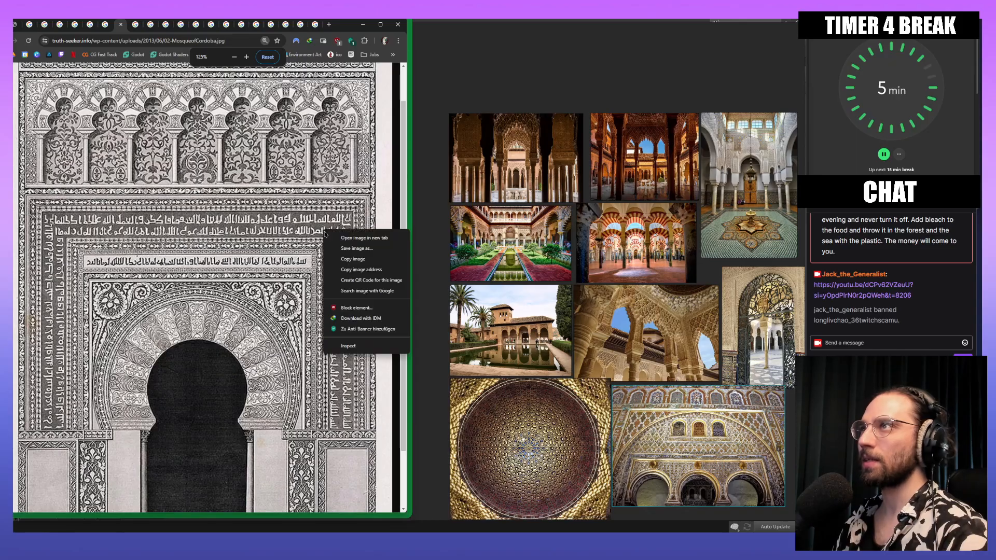
Step: Copy the black-and-white Mosque of Cordoba engraving and paste it into the reference board, placing it beside the start of the top image row
{"action": "left_click", "coordinate": [347, 261]}
{"action": "scroll", "coordinate": [628, 322], "scroll_direction": "down", "scroll_amount": 6}
{"action": "scroll", "coordinate": [646, 319], "scroll_direction": "up", "scroll_amount": 6}
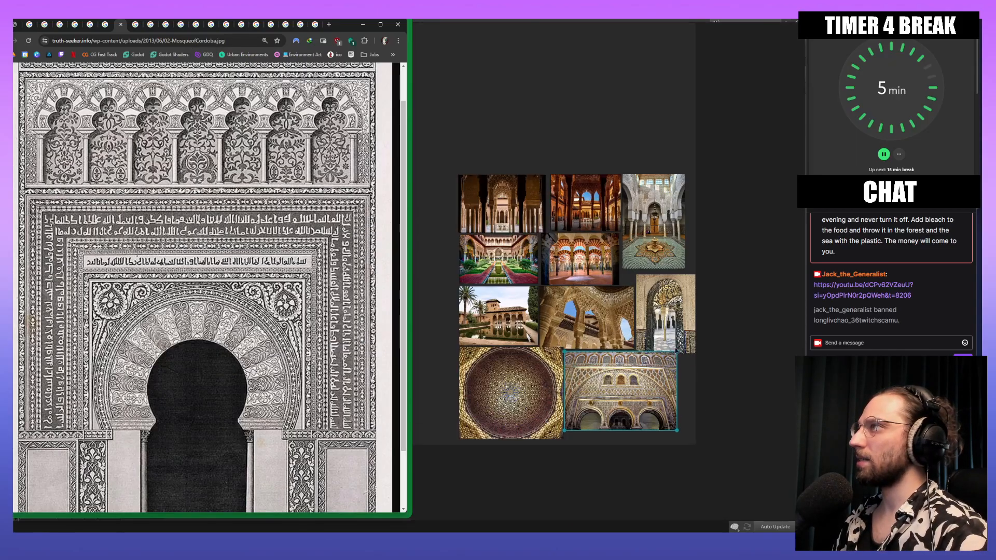
{"action": "key", "text": "ctrl+v"}
{"action": "left_click_drag", "start_coordinate": [466, 261], "coordinate": [451, 168]}
{"action": "left_click_drag", "start_coordinate": [452, 169], "coordinate": [444, 190]}
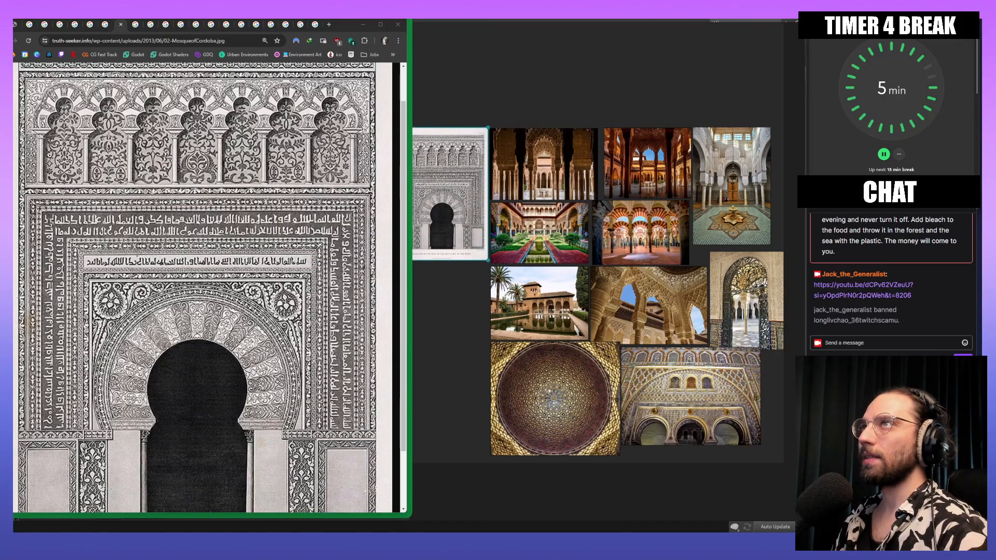
Step: Close the two engraving pages in the browser and copy the pool courtyard image from "Unlocking the Timeless Allure of Moroccan Architecture"
{"action": "left_click", "coordinate": [121, 24]}
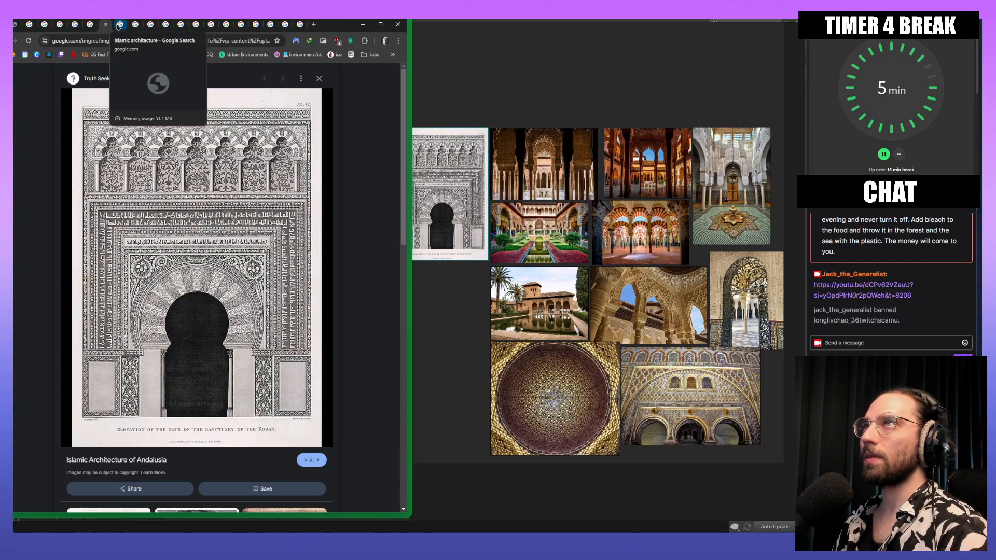
{"action": "left_click", "coordinate": [106, 25]}
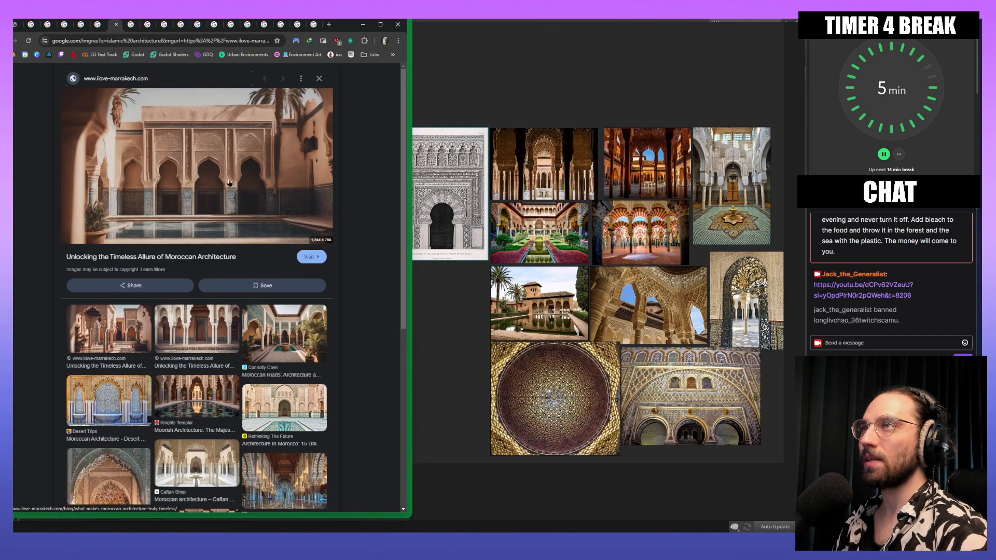
{"action": "right_click", "coordinate": [249, 209]}
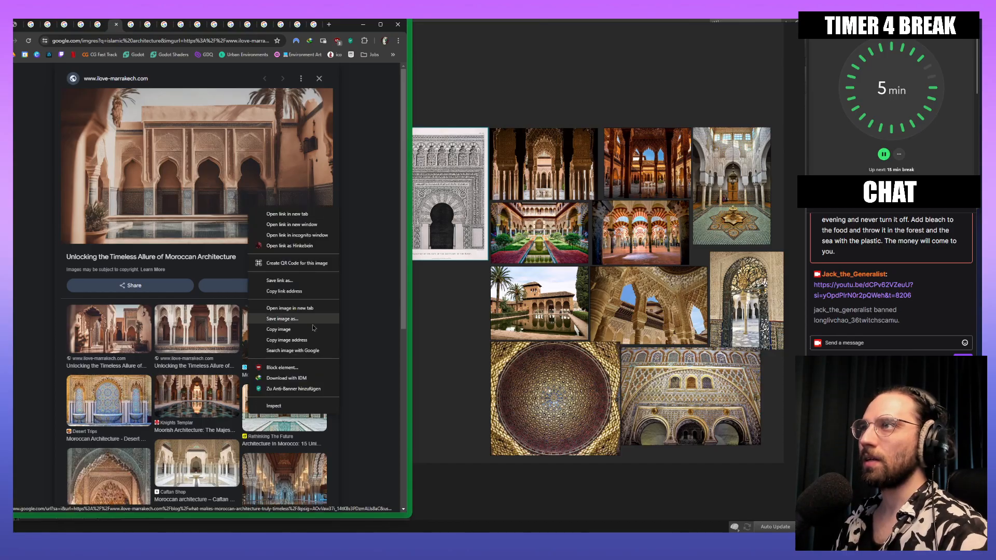
{"action": "left_click", "coordinate": [312, 341]}
Step: Paste the pool courtyard image into the reference board and position it directly below the engraving
{"action": "middle_click_drag", "start_coordinate": [485, 377], "coordinate": [524, 357]}
{"action": "left_click", "coordinate": [524, 357]}
{"action": "key", "text": "ctrl+v"}
{"action": "left_click_drag", "start_coordinate": [525, 350], "coordinate": [469, 272]}
{"action": "scroll", "coordinate": [469, 274], "scroll_direction": "down", "scroll_amount": 2}
{"action": "key", "text": "ctrl+z"}
{"action": "key", "text": "ctrl+z"}
{"action": "left_click_drag", "start_coordinate": [533, 363], "coordinate": [543, 373]}
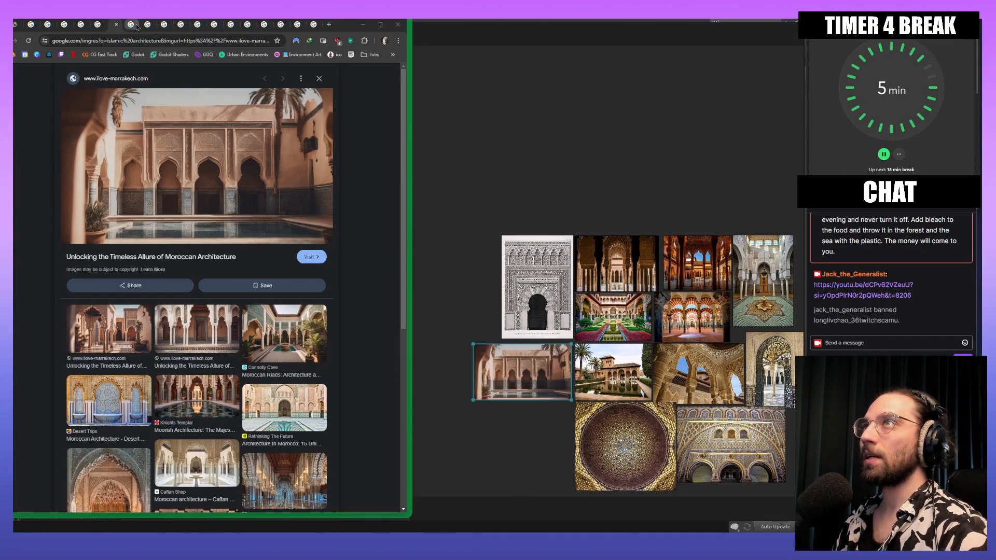
Step: Close the pool courtyard and "Moorish Architecture" previews, and open Bayt Al Fann's fountain image from the related images under "Moroccan Architecture"
{"action": "left_click", "coordinate": [115, 25]}
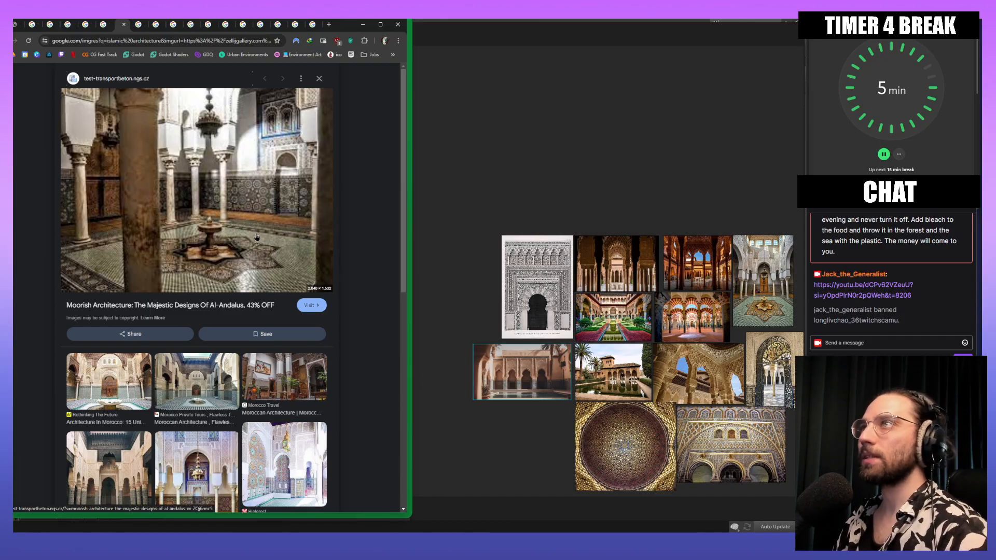
{"action": "scroll", "coordinate": [257, 238], "scroll_direction": "down", "scroll_amount": 2}
{"action": "scroll", "coordinate": [121, 347], "scroll_direction": "down", "scroll_amount": 2}
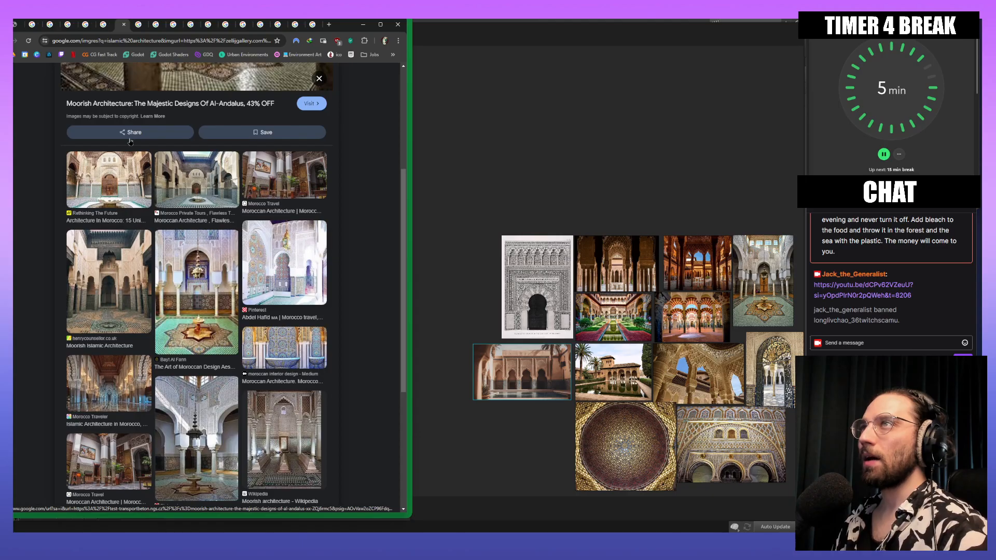
{"action": "left_click", "coordinate": [124, 25]}
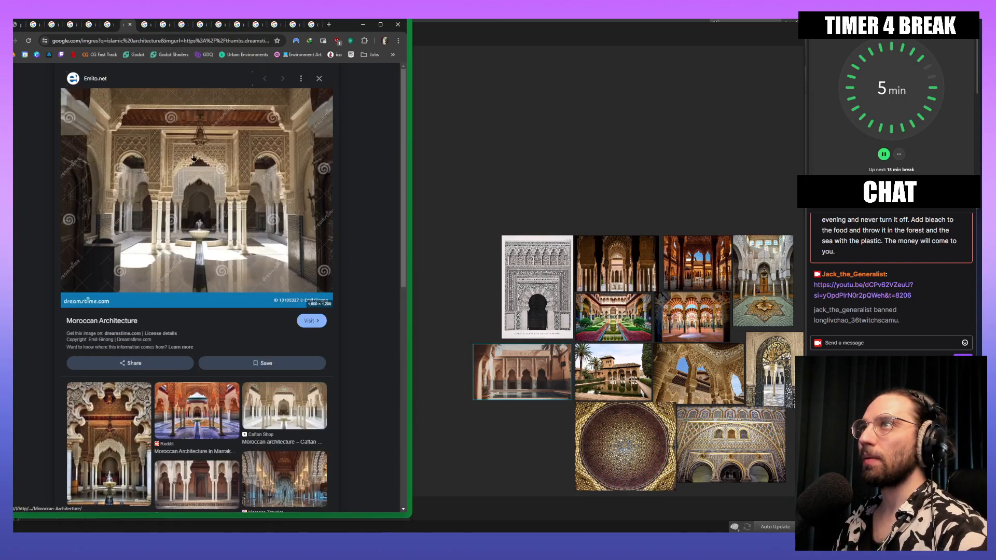
{"action": "scroll", "coordinate": [201, 309], "scroll_direction": "down", "scroll_amount": 1}
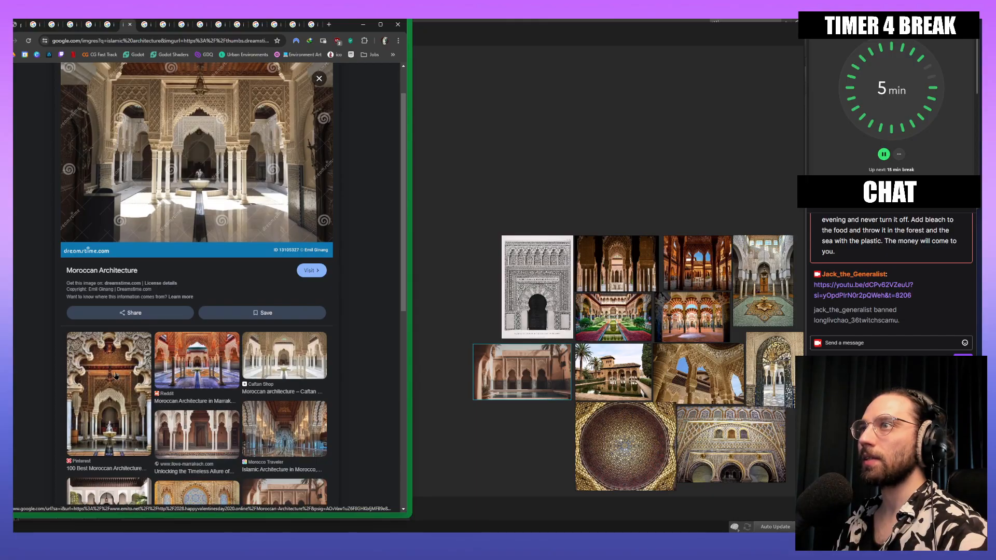
{"action": "scroll", "coordinate": [115, 376], "scroll_direction": "down", "scroll_amount": 5}
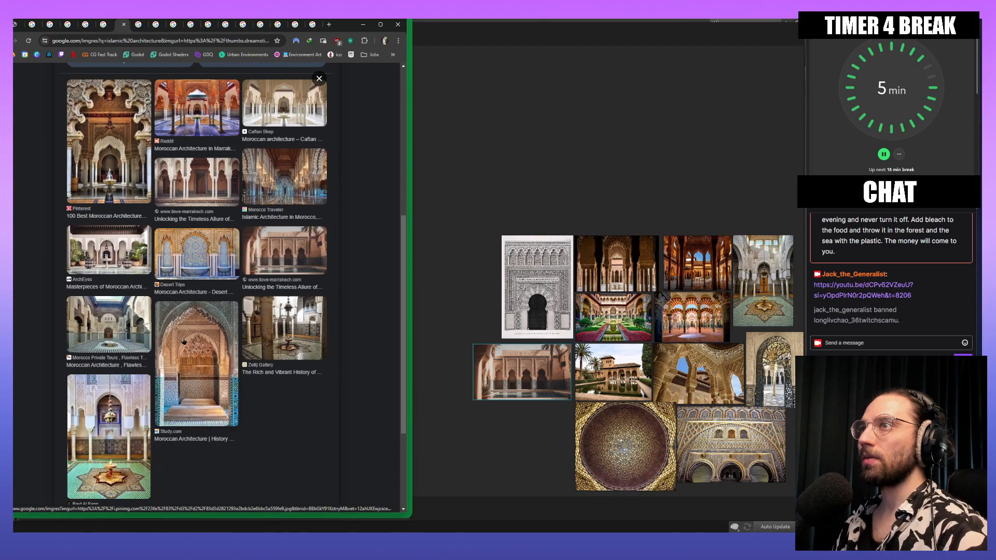
{"action": "left_click", "coordinate": [129, 433]}
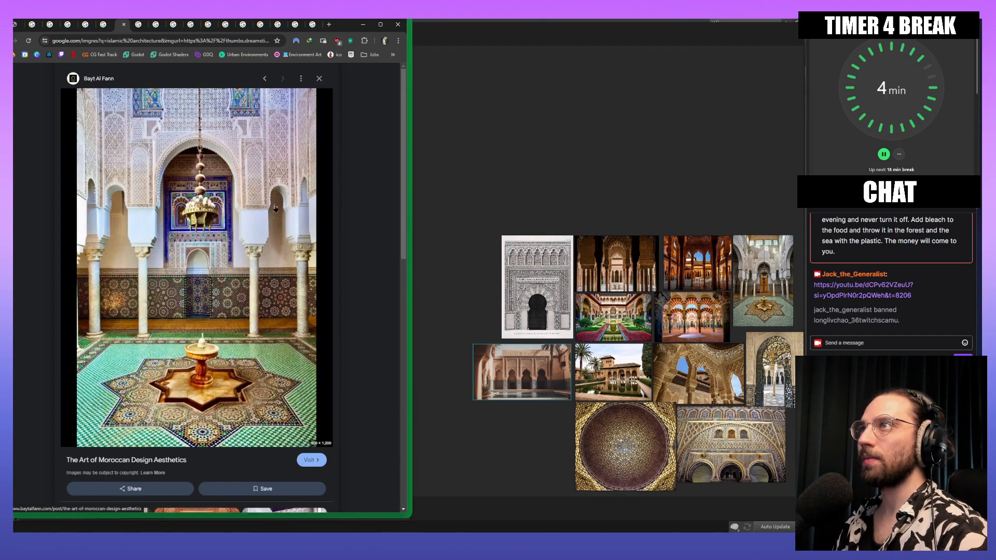
Step: Copy the Bayt Al Fann fountain image and paste it into the reference board, placing it upright below the pool courtyard image
{"action": "right_click", "coordinate": [266, 191]}
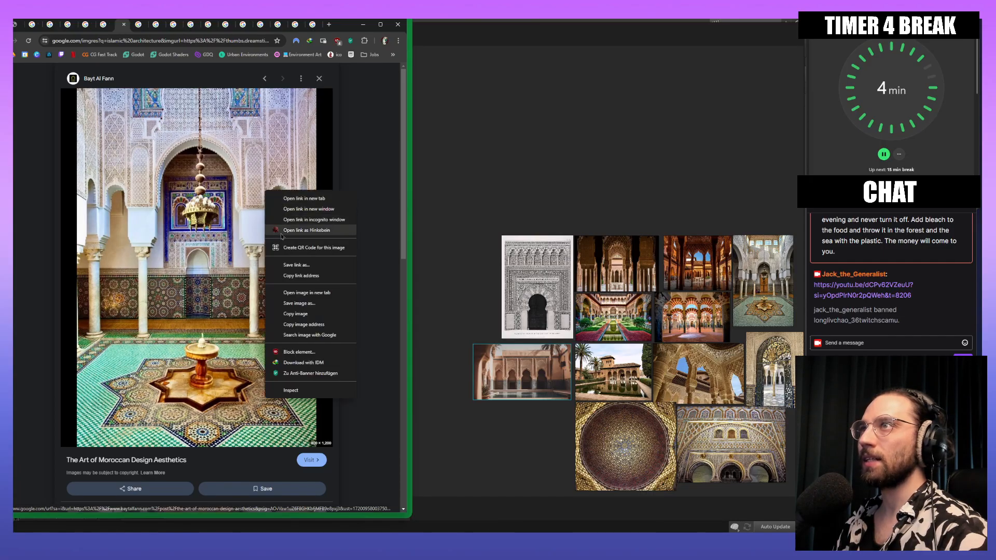
{"action": "left_click", "coordinate": [301, 314]}
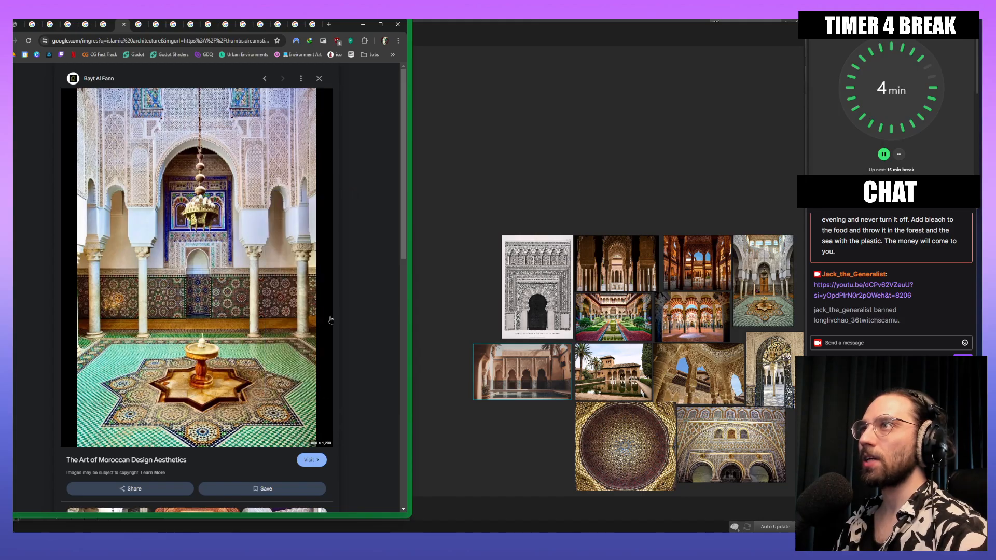
{"action": "left_click", "coordinate": [465, 272]}
{"action": "key", "text": "ctrl+v"}
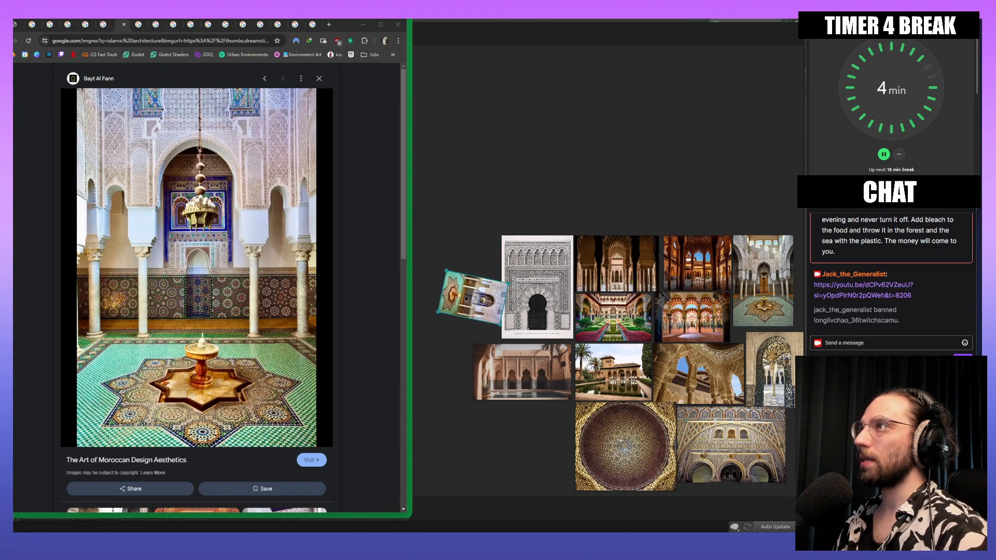
{"action": "left_click_drag", "start_coordinate": [491, 302], "coordinate": [548, 462]}
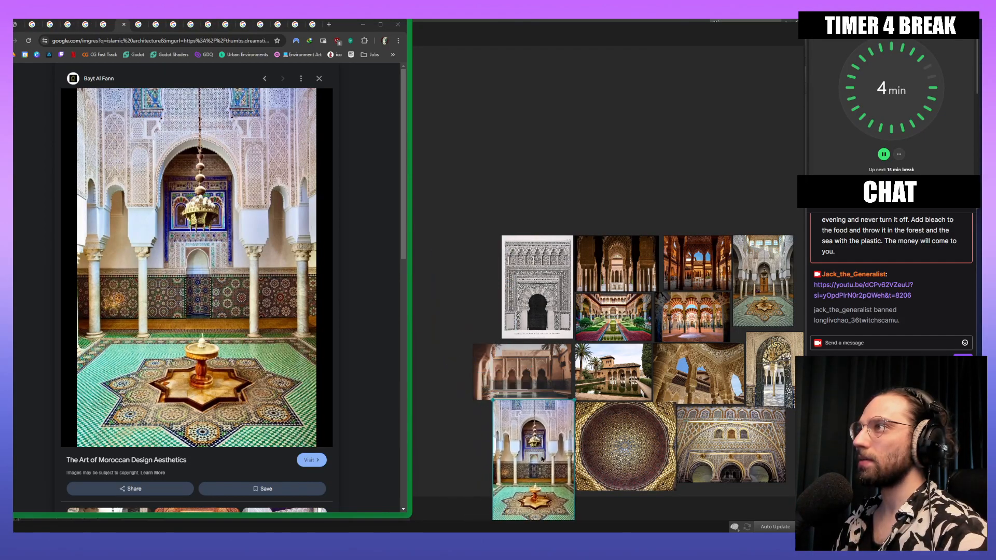
Step: Browse the related images, return to the Emito.net "Moroccan Architecture" preview, and open the Pinterest "100 Best Moroccan Architecture ideas" image
{"action": "scroll", "coordinate": [229, 234], "scroll_direction": "down", "scroll_amount": 1}
{"action": "scroll", "coordinate": [228, 234], "scroll_direction": "down", "scroll_amount": 8}
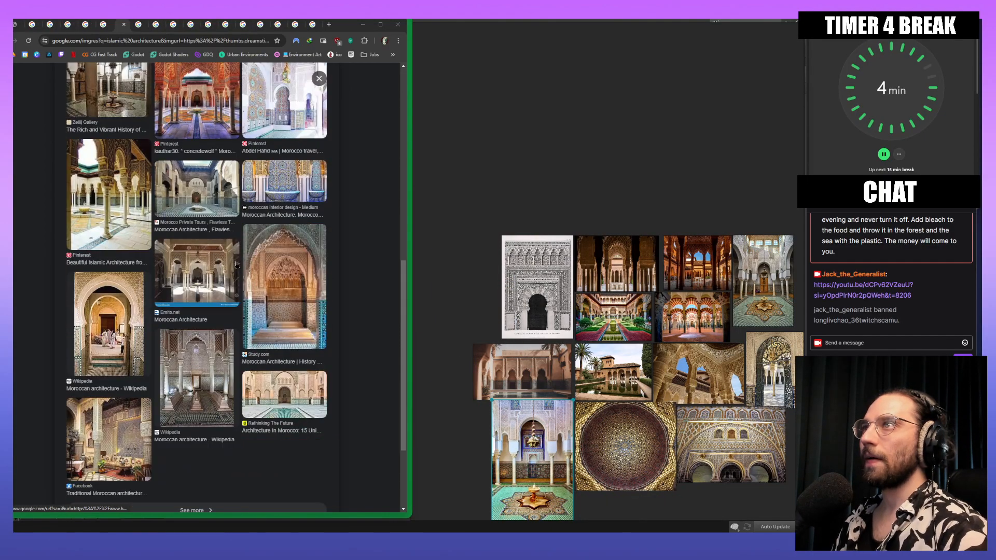
{"action": "left_click", "coordinate": [191, 278]}
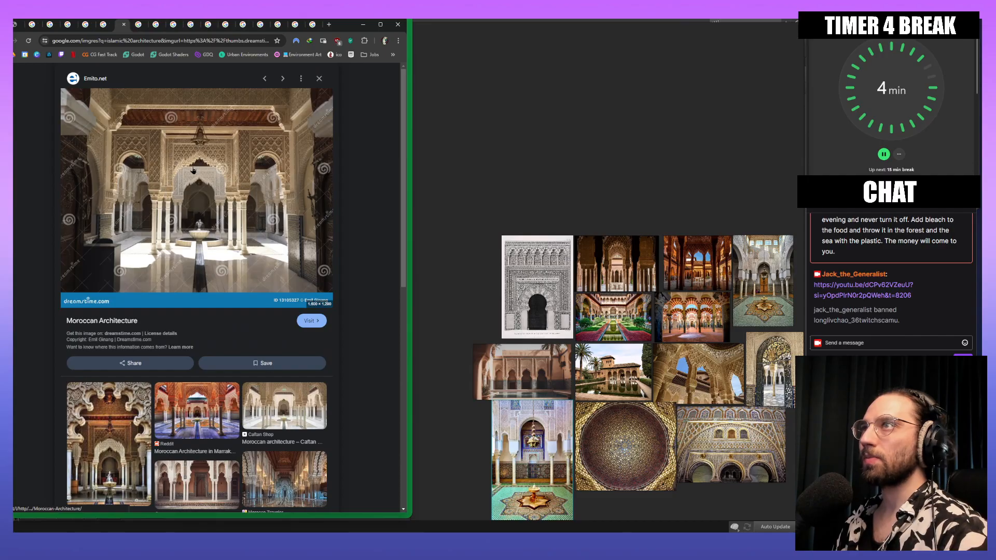
{"action": "scroll", "coordinate": [130, 291], "scroll_direction": "down", "scroll_amount": 3}
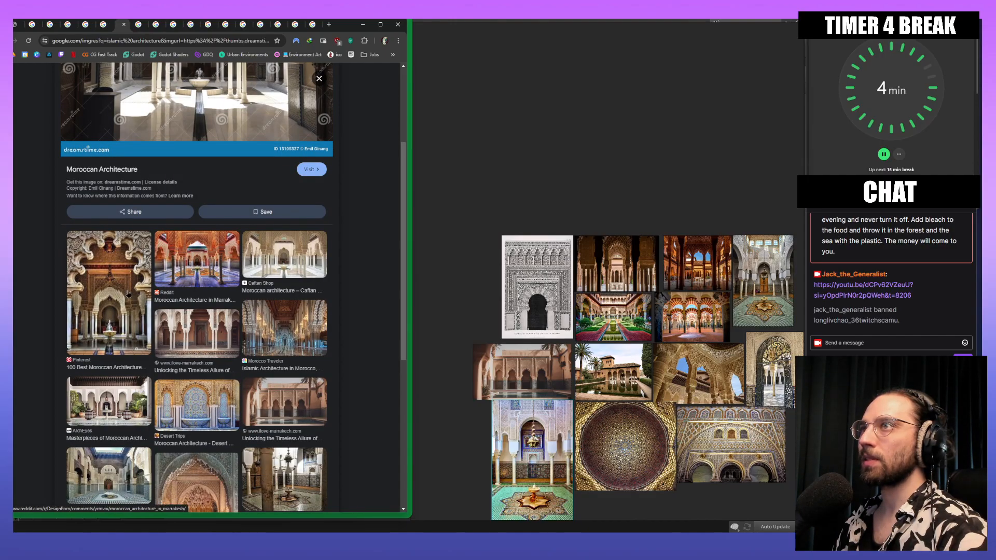
{"action": "scroll", "coordinate": [128, 293], "scroll_direction": "down", "scroll_amount": 2}
{"action": "left_click", "coordinate": [105, 160]}
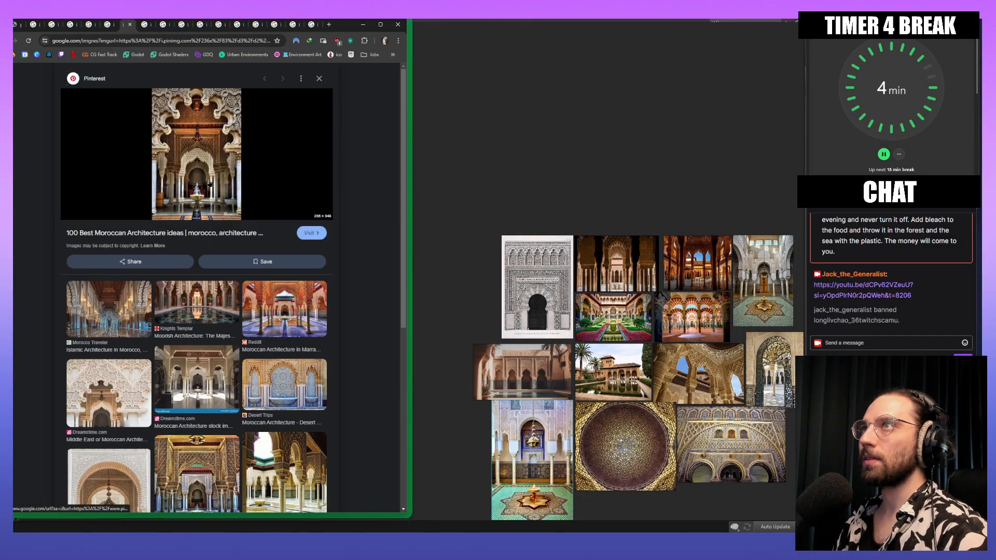
Step: Inspect the Pinterest scalloped arch image on its own page at 300% zoom, and close that page
{"action": "right_click", "coordinate": [209, 183]}
{"action": "left_click", "coordinate": [232, 282]}
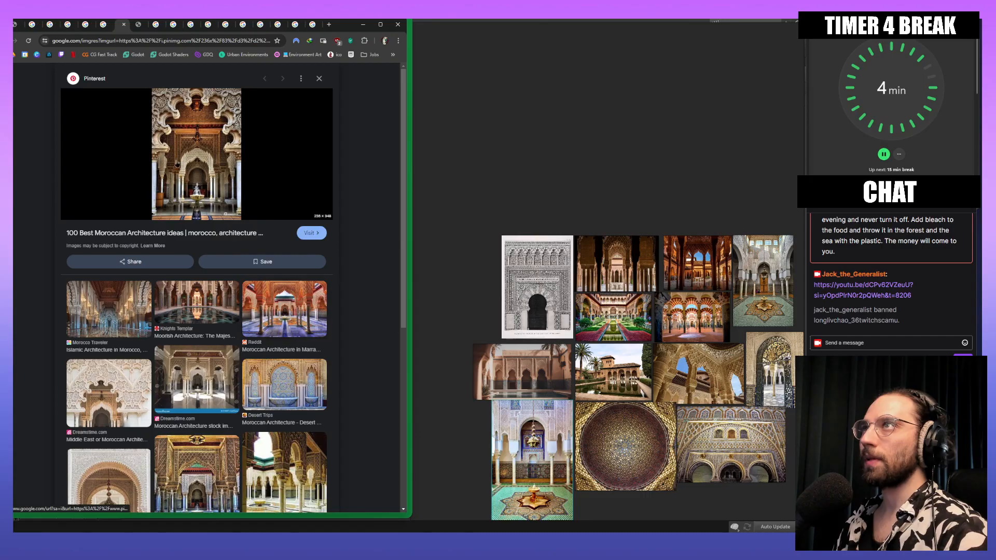
{"action": "left_click", "coordinate": [139, 25]}
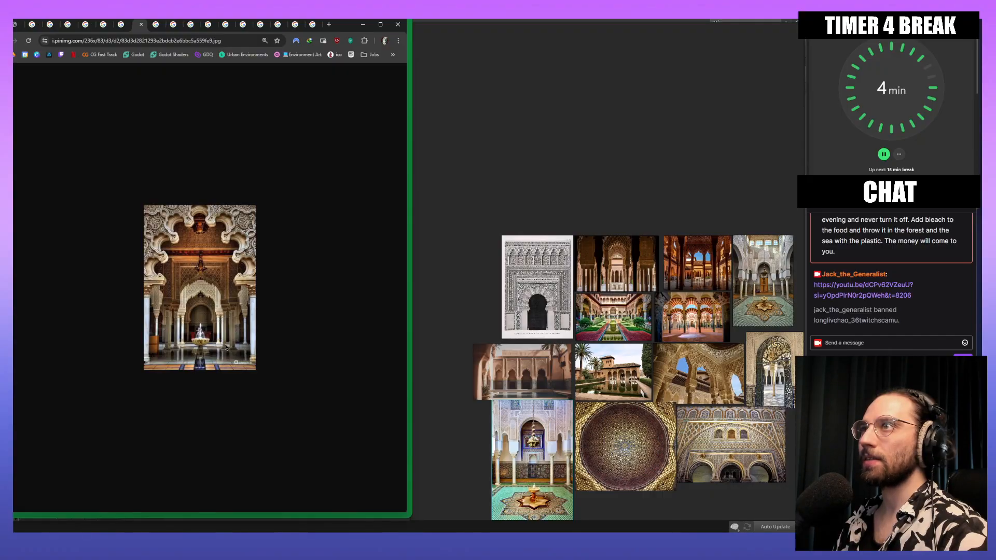
{"action": "scroll", "coordinate": [226, 347], "scroll_direction": "up", "scroll_amount": 5, "text": "ctrl"}
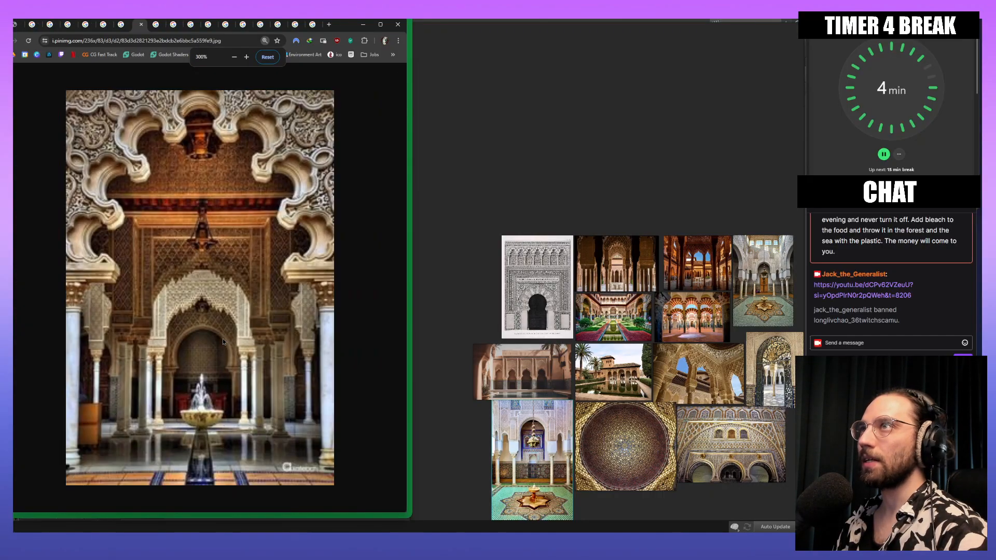
{"action": "left_click", "coordinate": [142, 25]}
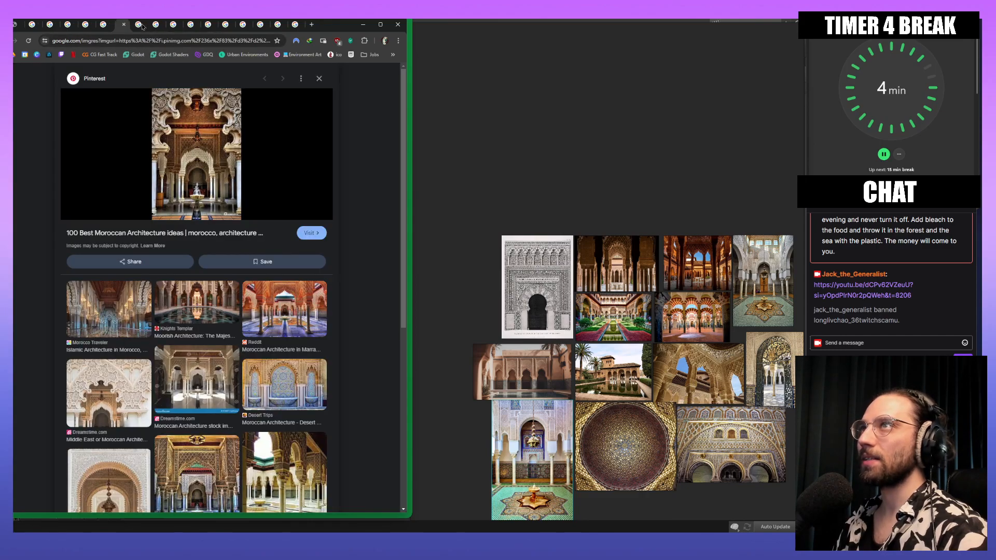
Step: Open the related image "Beautiful Islamic Architecture from MOROCCO" and copy it
{"action": "scroll", "coordinate": [182, 384], "scroll_direction": "down", "scroll_amount": 2}
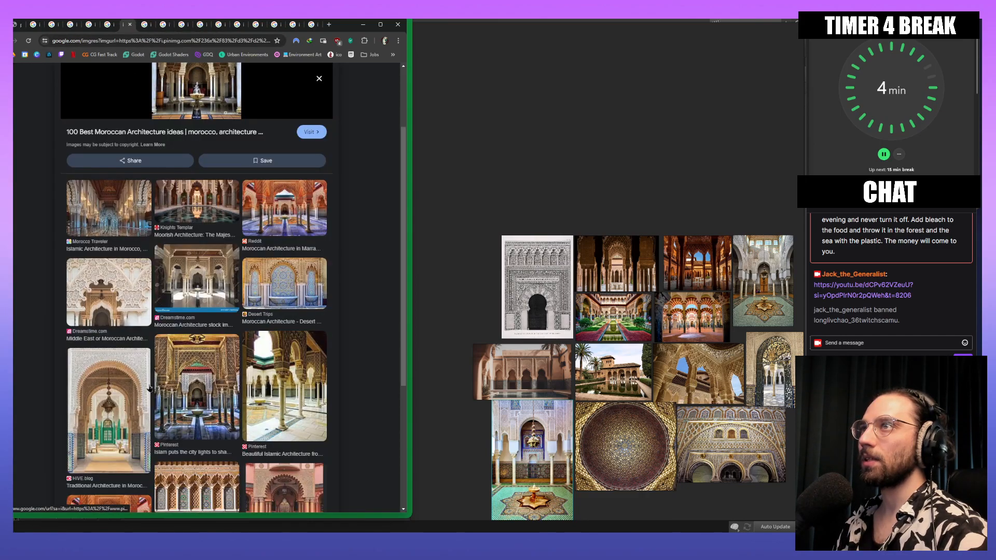
{"action": "scroll", "coordinate": [147, 373], "scroll_direction": "down", "scroll_amount": 3}
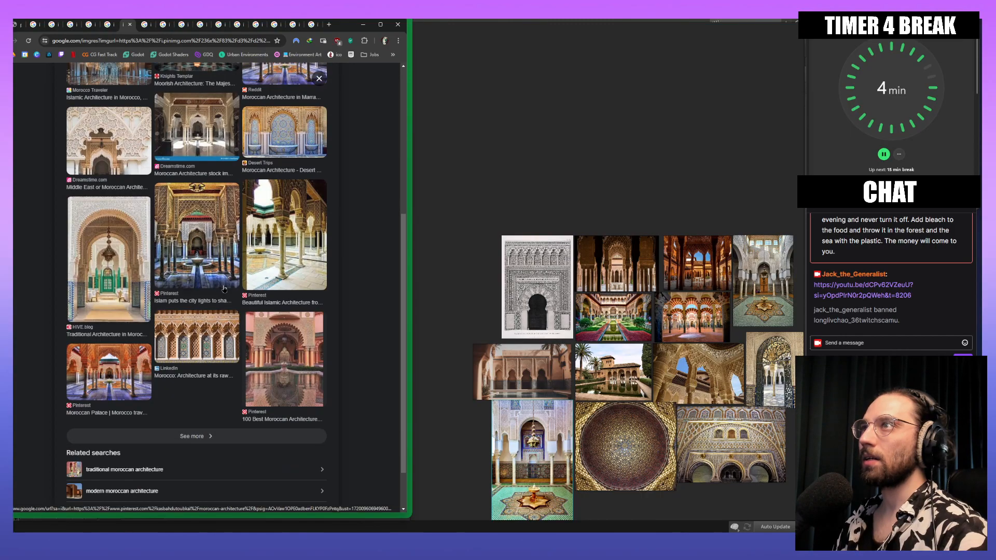
{"action": "left_click", "coordinate": [280, 242]}
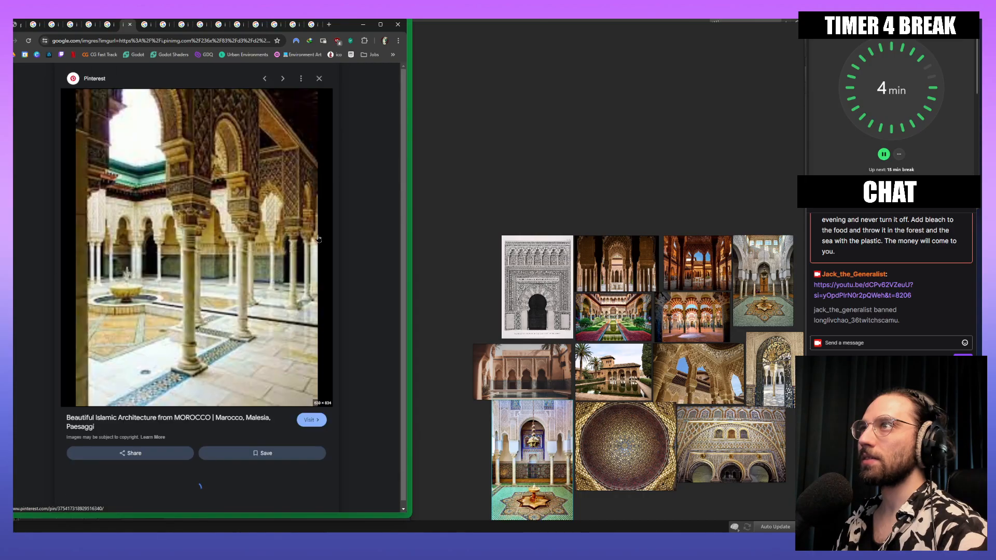
{"action": "right_click", "coordinate": [244, 182]}
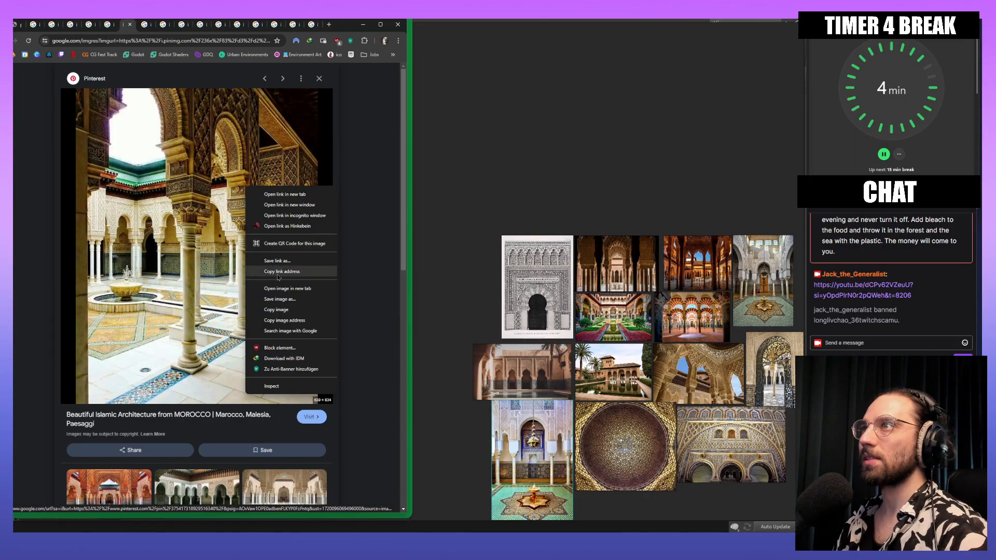
{"action": "left_click", "coordinate": [290, 311]}
Step: Paste the columned courtyard image into the reference board, place it below the golden dome image and enlarge it slightly
{"action": "left_click", "coordinate": [457, 314]}
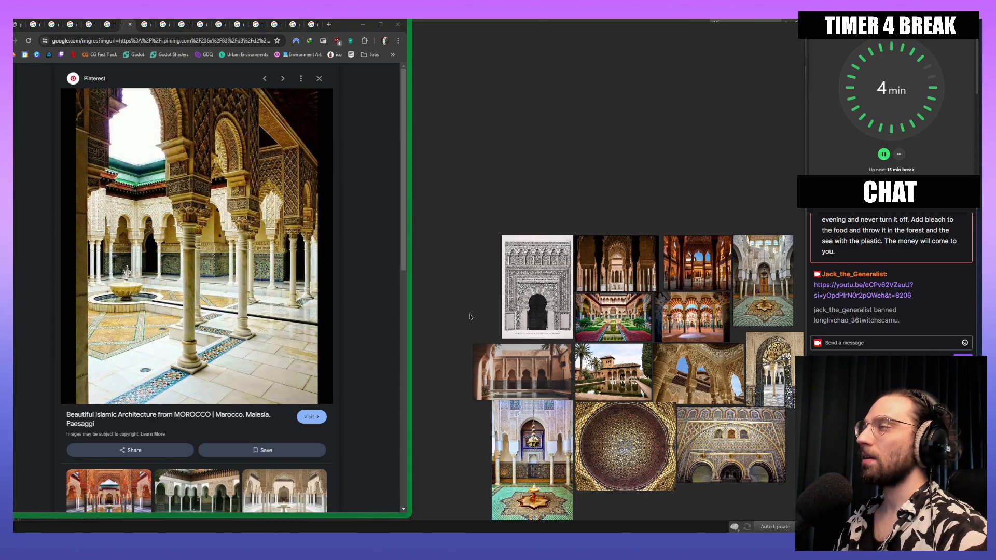
{"action": "key", "text": "ctrl+v"}
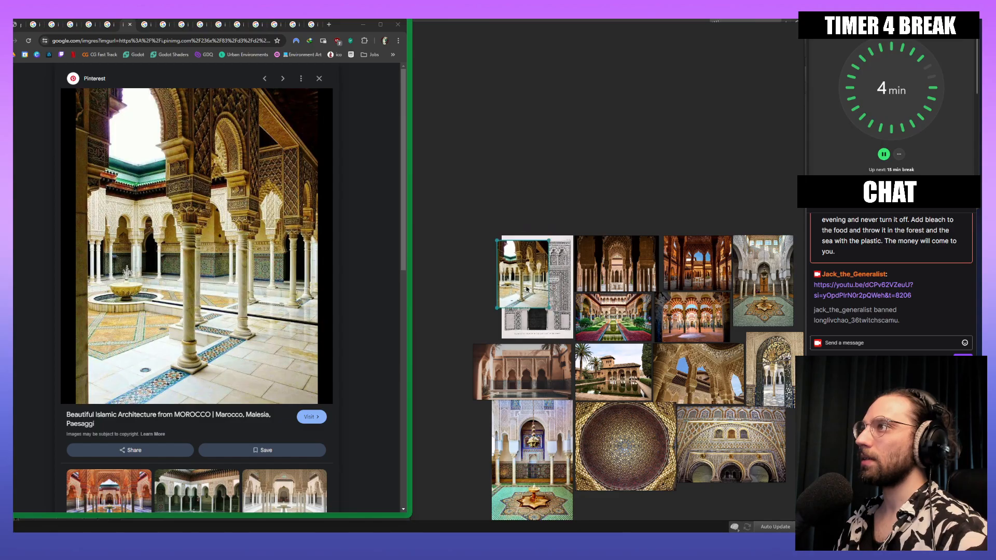
{"action": "left_click_drag", "start_coordinate": [516, 277], "coordinate": [602, 468]}
{"action": "middle_click_drag", "start_coordinate": [642, 477], "coordinate": [589, 334]}
{"action": "left_click_drag", "start_coordinate": [553, 328], "coordinate": [557, 387]}
{"action": "middle_click_drag", "start_coordinate": [567, 412], "coordinate": [546, 415]}
{"action": "key", "text": "ctrl+z"}
{"action": "key", "text": "ctrl+z"}
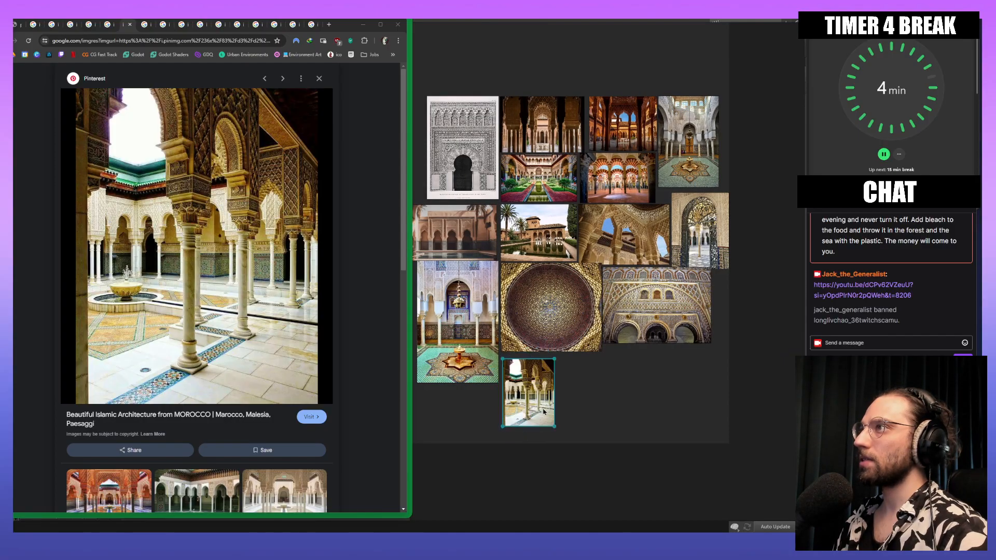
{"action": "left_click_drag", "start_coordinate": [536, 402], "coordinate": [542, 409], "text": "ctrl+alt"}
{"action": "left_click_drag", "start_coordinate": [542, 409], "coordinate": [546, 414]}
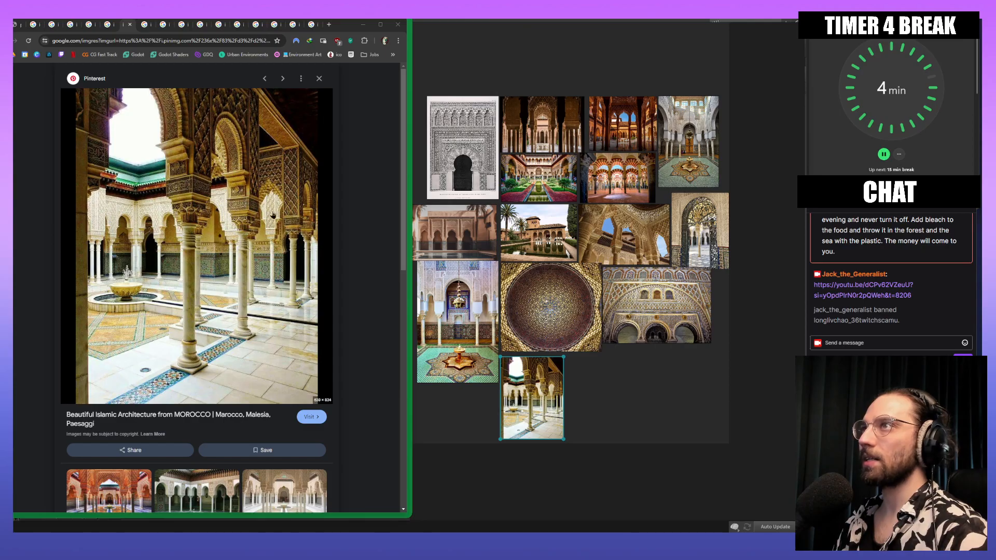
Step: Open the related Pinterest image "Beautiful Islamic Architecture in Morocco" and copy it
{"action": "scroll", "coordinate": [225, 192], "scroll_direction": "down", "scroll_amount": 4}
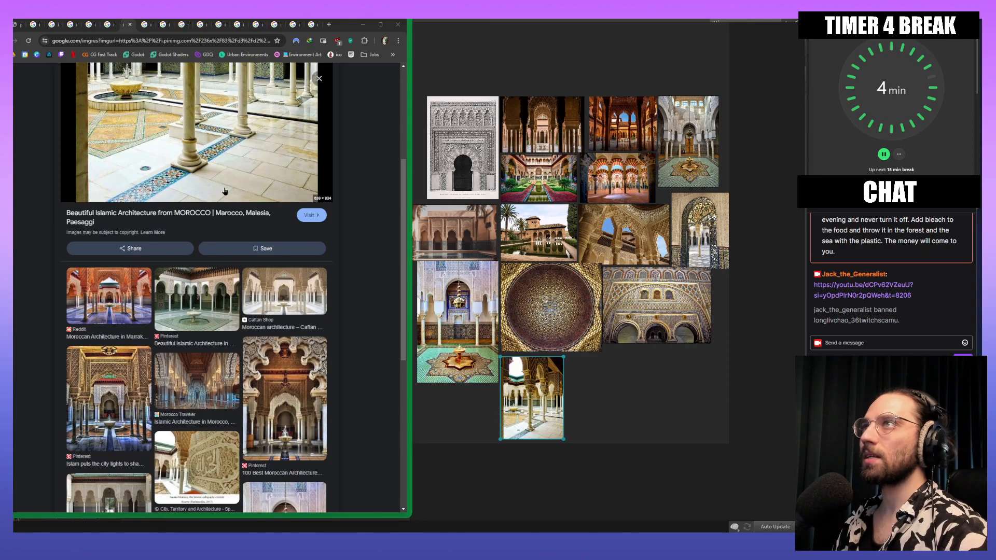
{"action": "left_click", "coordinate": [210, 311]}
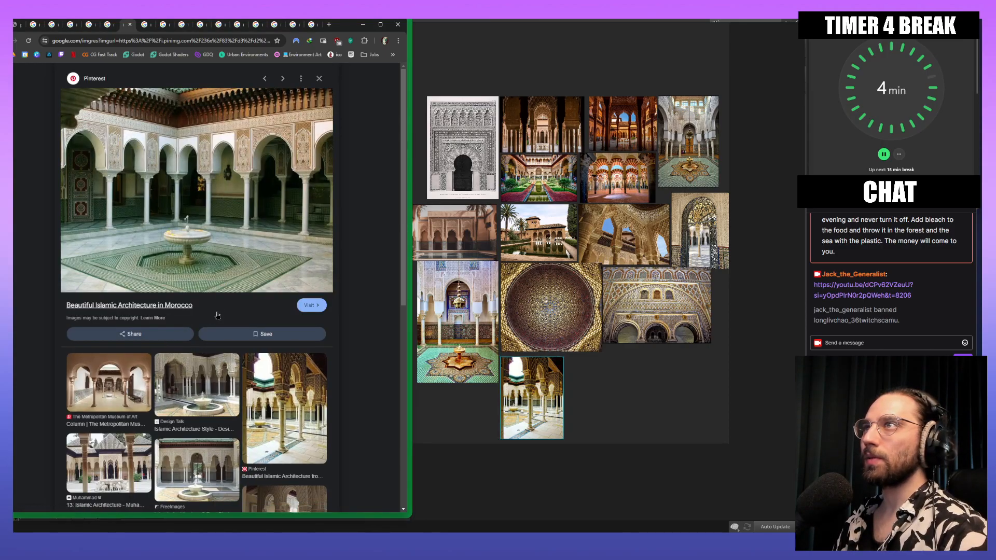
{"action": "right_click", "coordinate": [258, 165]}
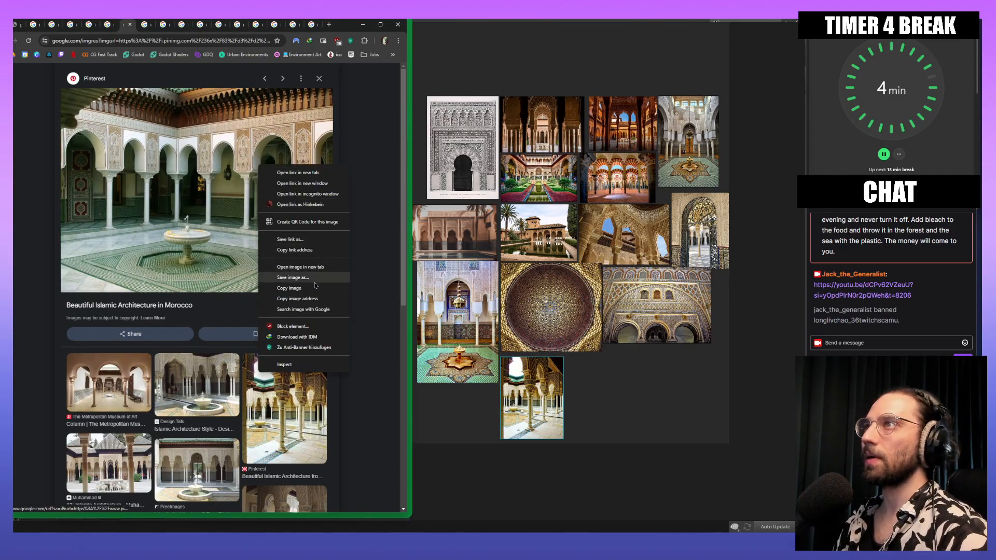
{"action": "left_click", "coordinate": [289, 288]}
Step: Paste the green fountain courtyard image into the reference board and place it directly beside the columned courtyard image in the lowest row
{"action": "left_click", "coordinate": [678, 438]}
{"action": "key", "text": "ctrl+v"}
{"action": "left_click_drag", "start_coordinate": [680, 436], "coordinate": [643, 391]}
{"action": "key", "text": "ctrl+z"}
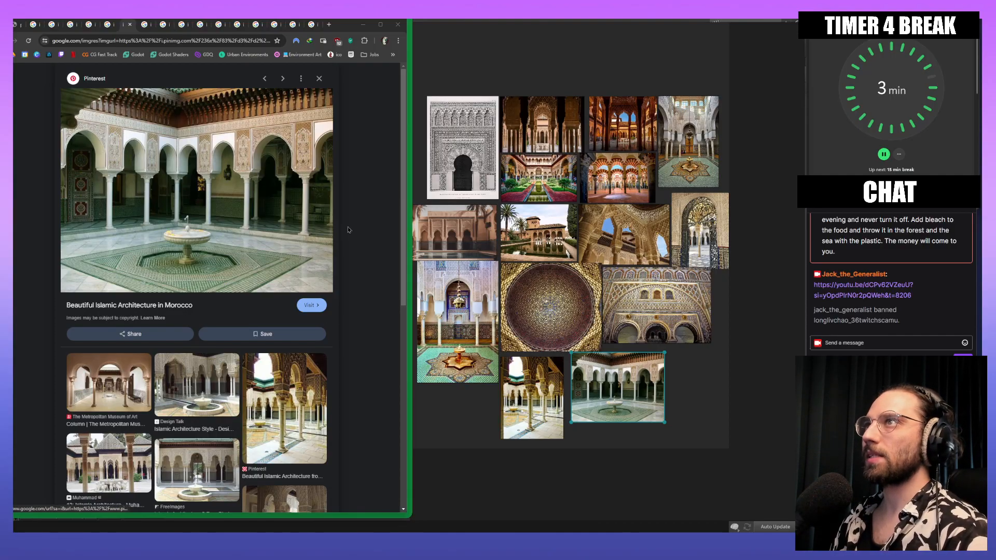
Step: Close the courtyard preview page and open the Desert Trips tiled fountain image in its own tab
{"action": "left_click", "coordinate": [130, 24]}
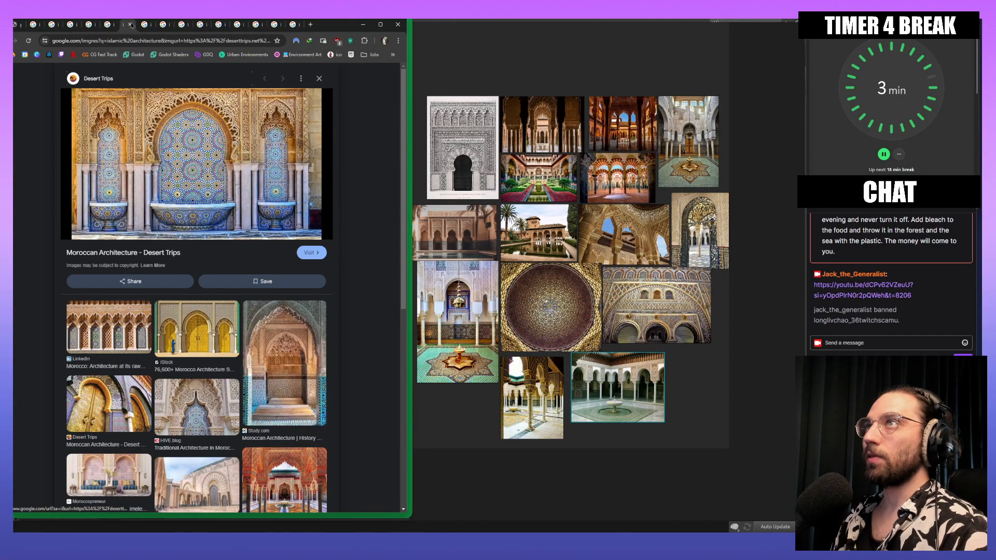
{"action": "right_click", "coordinate": [206, 177]}
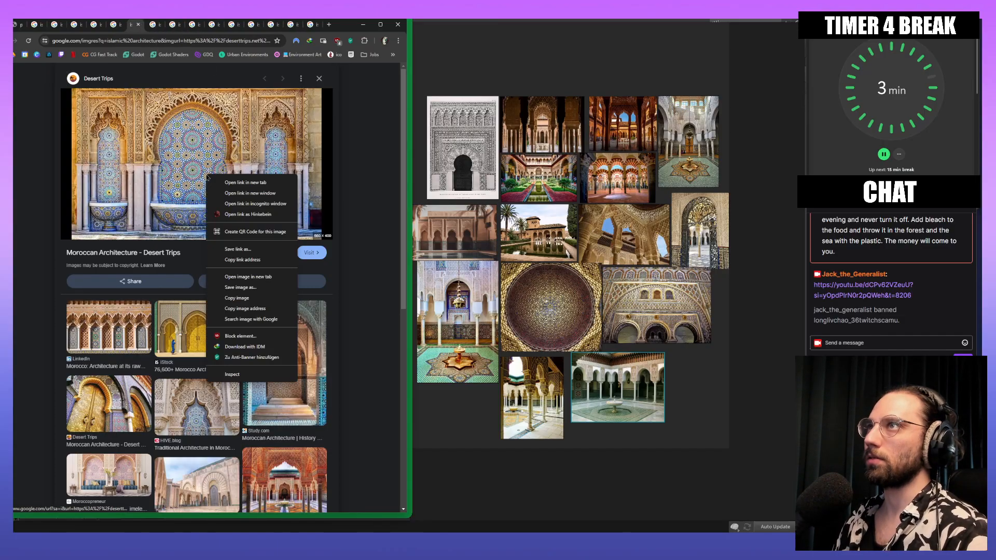
{"action": "left_click", "coordinate": [263, 283]}
Step: Copy the related Desert Trips golden doors image and paste it enlarged into the board, beside the green fountain courtyard
{"action": "left_click", "coordinate": [109, 404]}
{"action": "right_click", "coordinate": [237, 215]}
{"action": "left_click", "coordinate": [306, 312]}
{"action": "left_click", "coordinate": [566, 431]}
{"action": "key", "text": "ctrl+v"}
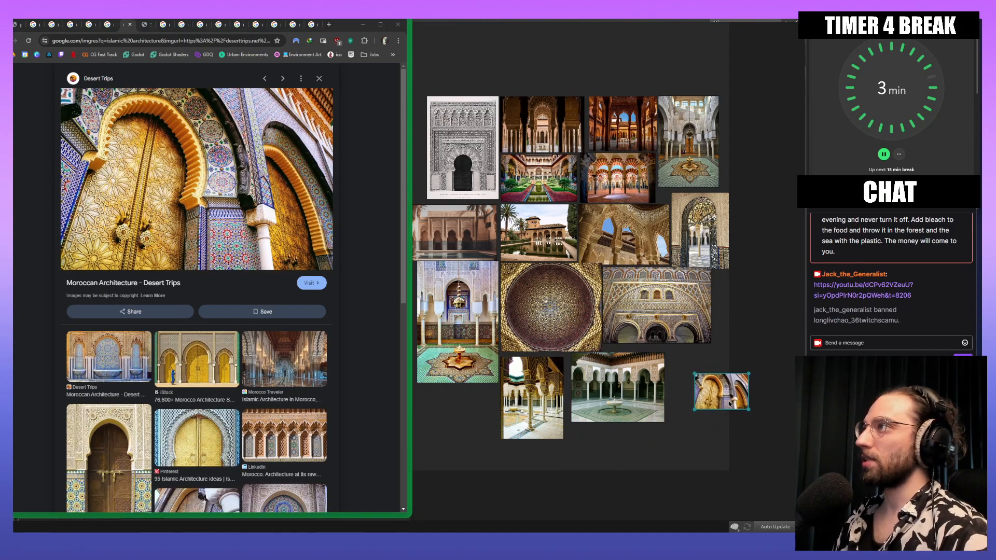
{"action": "left_click_drag", "start_coordinate": [720, 384], "coordinate": [751, 390]}
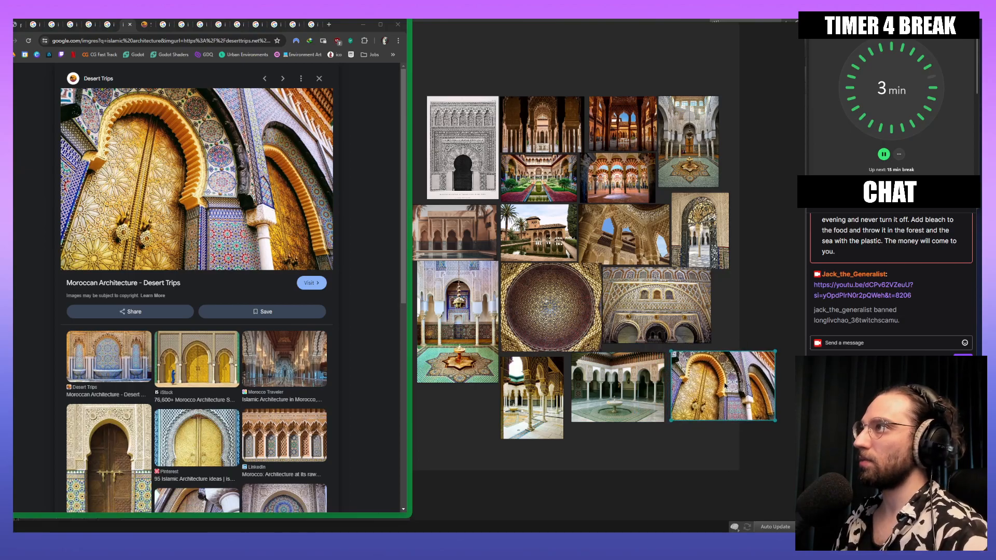
Step: Copy the related Flickr wooden door image with tiled surround and paste it into the board, above the golden doors image
{"action": "scroll", "coordinate": [295, 344], "scroll_direction": "down", "scroll_amount": 2}
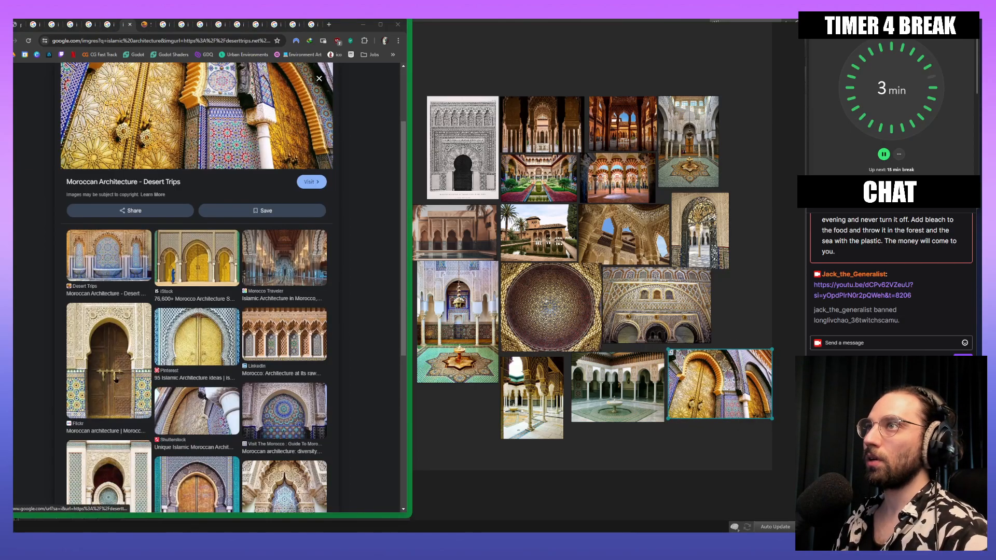
{"action": "left_click", "coordinate": [132, 359]}
{"action": "right_click", "coordinate": [190, 190]}
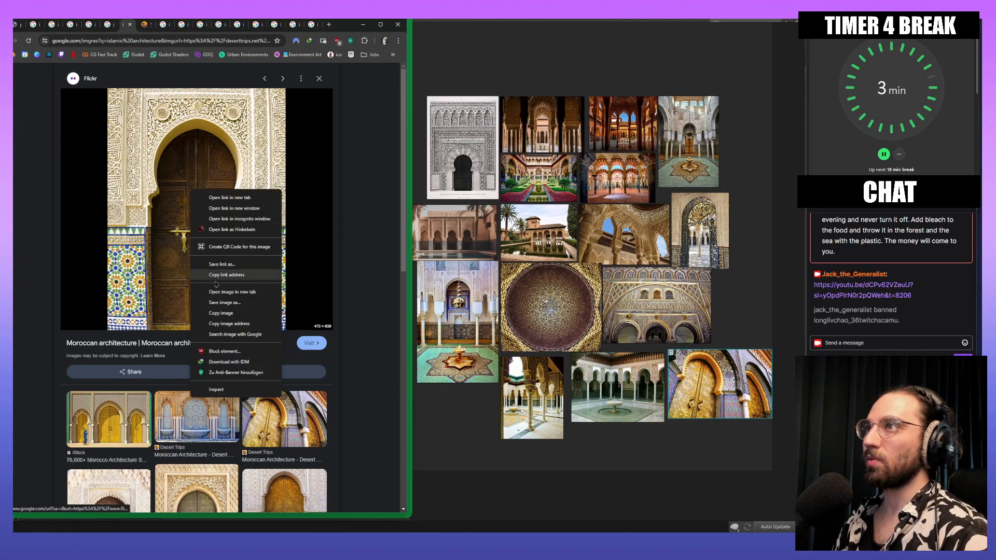
{"action": "left_click", "coordinate": [234, 314]}
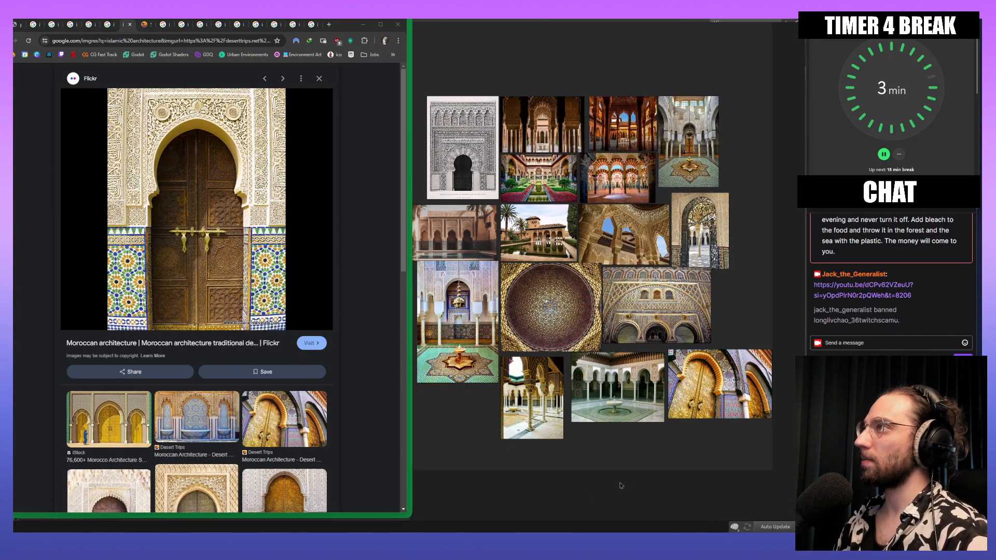
{"action": "key", "text": "ctrl+v"}
{"action": "left_click_drag", "start_coordinate": [657, 471], "coordinate": [769, 298], "text": "ctrl+alt"}
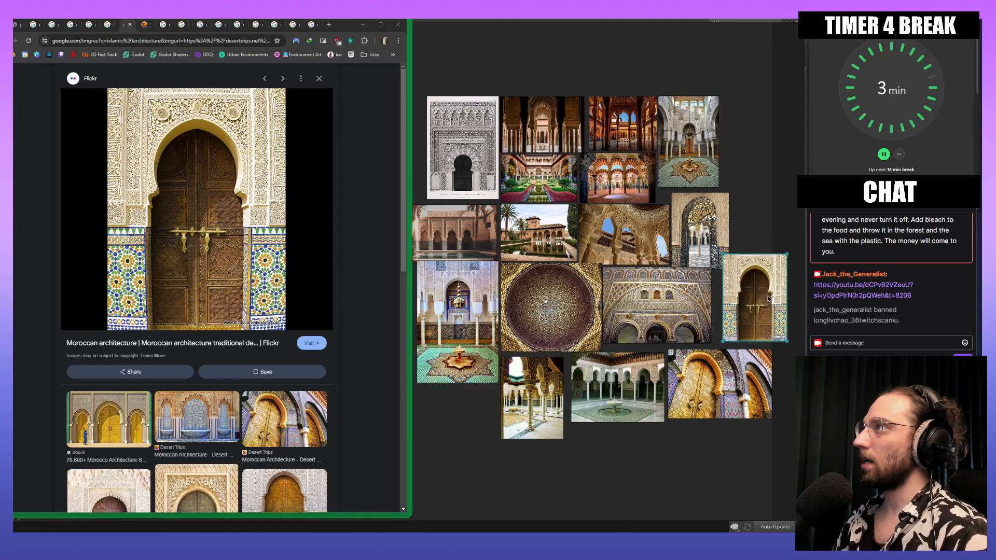
Step: Close the finished preview pages up to Pinterest's "30 Rihaaa ideas" and open that lattice door image in a new tab
{"action": "left_click", "coordinate": [131, 25]}
{"action": "left_click", "coordinate": [131, 25]}
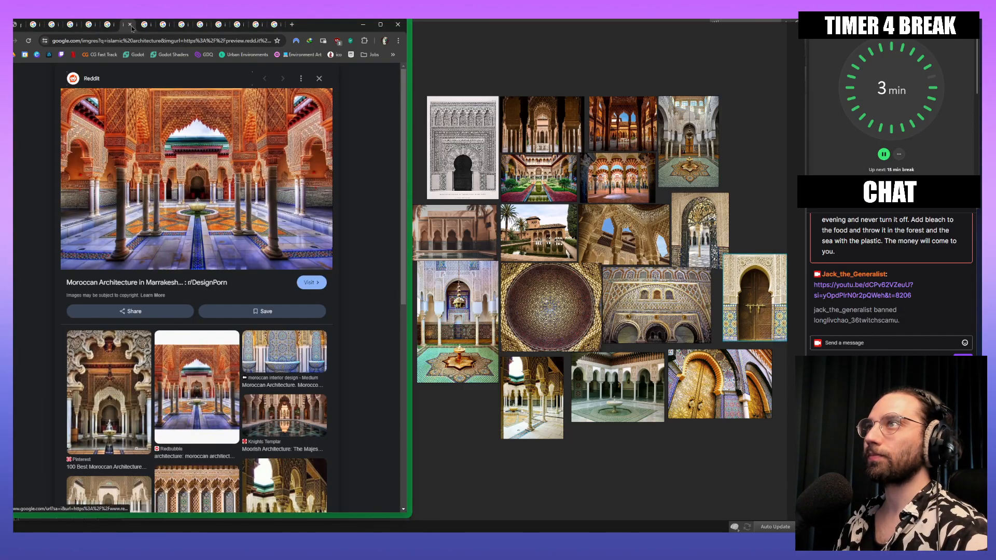
{"action": "left_click", "coordinate": [130, 25]}
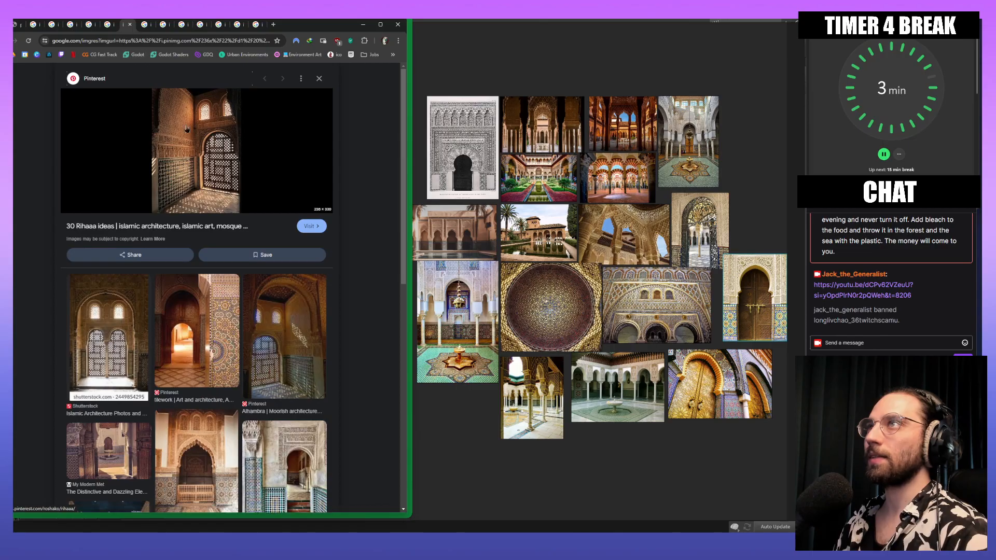
{"action": "right_click", "coordinate": [196, 164]}
{"action": "left_click", "coordinate": [228, 262]}
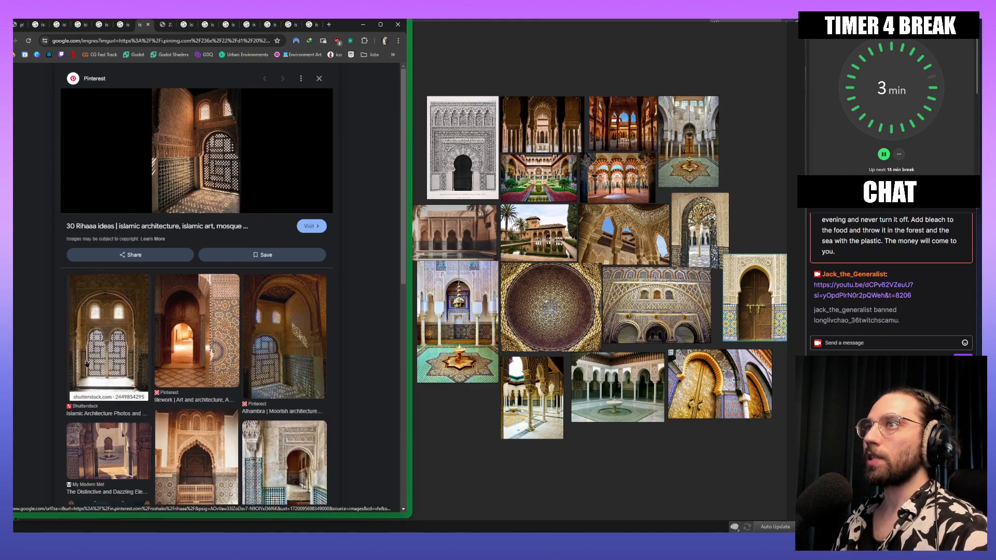
{"action": "scroll", "coordinate": [289, 222], "scroll_direction": "down", "scroll_amount": 3}
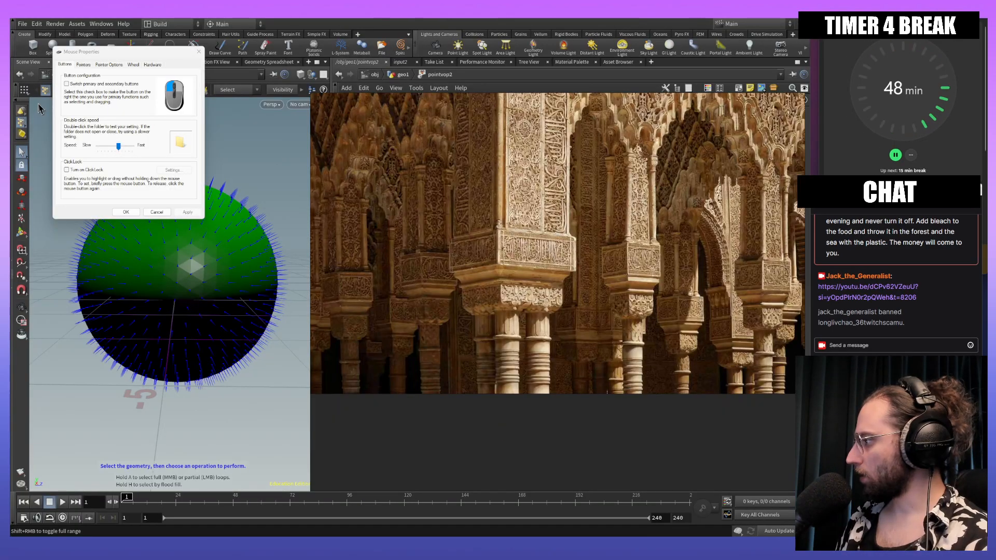
Step: Close the Mouse Properties dialog
{"action": "middle_click_drag", "start_coordinate": [532, 445], "coordinate": [549, 355]}
{"action": "scroll", "coordinate": [549, 355], "scroll_direction": "down", "scroll_amount": 2}
{"action": "middle_click_drag", "start_coordinate": [562, 301], "coordinate": [576, 317]}
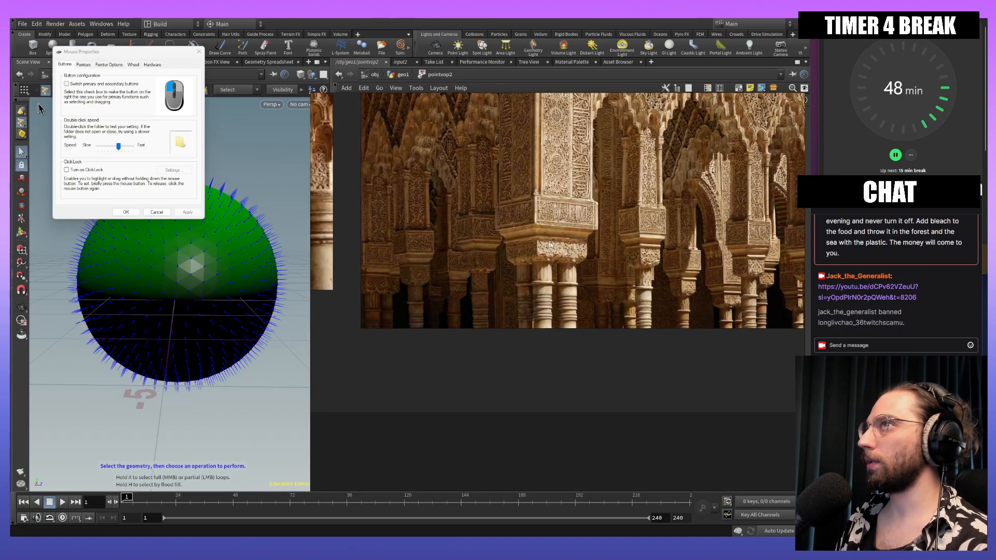
{"action": "left_click", "coordinate": [199, 52]}
{"action": "middle_click_drag", "start_coordinate": [710, 283], "coordinate": [690, 315]}
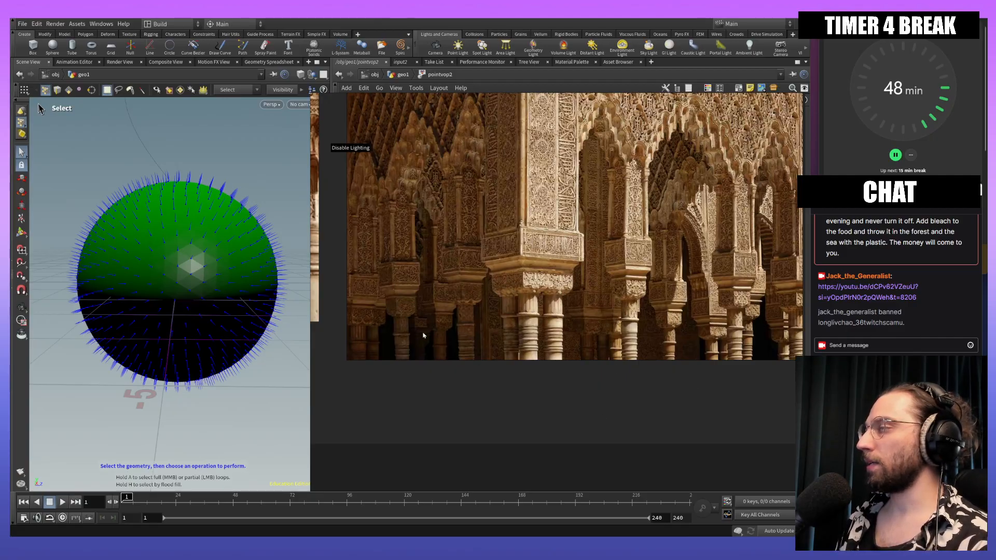
Step: Examine the carved columns, capitals and arches of the arcade photo on the reference board, close up and as a whole
{"action": "scroll", "coordinate": [418, 380], "scroll_direction": "up", "scroll_amount": 6}
{"action": "middle_click_drag", "start_coordinate": [545, 329], "coordinate": [517, 381]}
{"action": "scroll", "coordinate": [643, 351], "scroll_direction": "down", "scroll_amount": 10}
{"action": "middle_click_drag", "start_coordinate": [722, 357], "coordinate": [594, 355]}
{"action": "scroll", "coordinate": [594, 355], "scroll_direction": "up", "scroll_amount": 8}
{"action": "scroll", "coordinate": [687, 382], "scroll_direction": "up", "scroll_amount": 4}
{"action": "middle_click_drag", "start_coordinate": [687, 383], "coordinate": [755, 376]}
{"action": "middle_click_drag", "start_coordinate": [602, 264], "coordinate": [596, 356]}
{"action": "scroll", "coordinate": [542, 340], "scroll_direction": "down", "scroll_amount": 8}
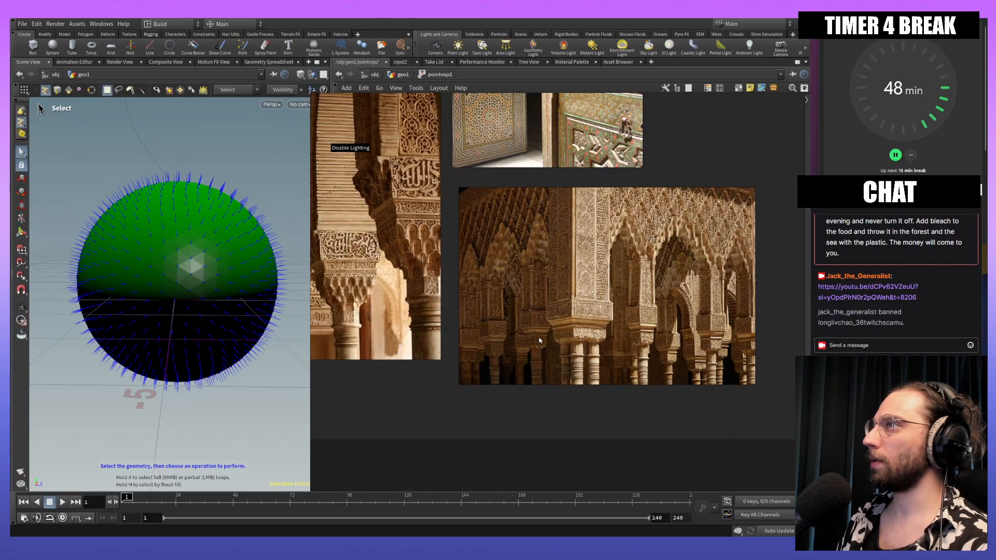
{"action": "scroll", "coordinate": [572, 335], "scroll_direction": "up", "scroll_amount": 5}
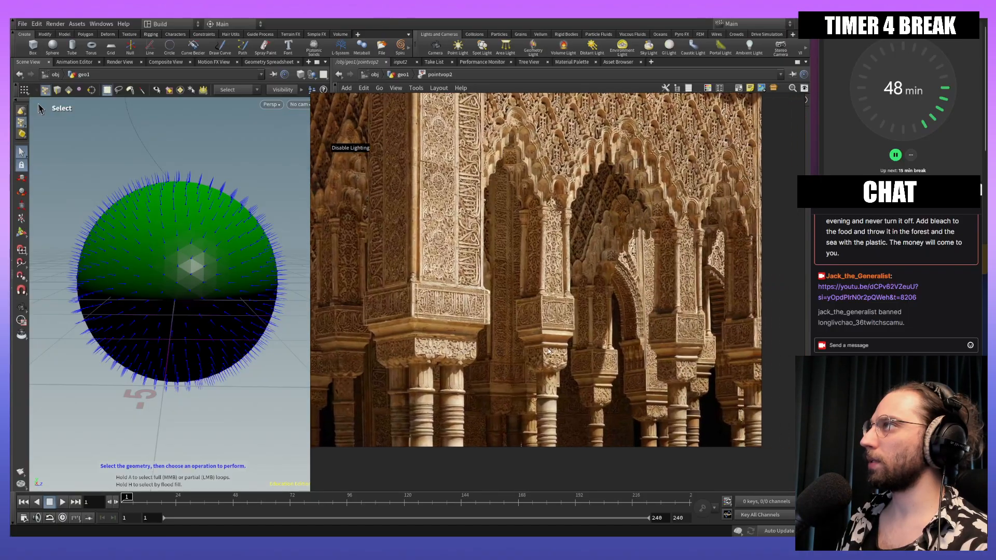
{"action": "middle_click_drag", "start_coordinate": [636, 420], "coordinate": [680, 402]}
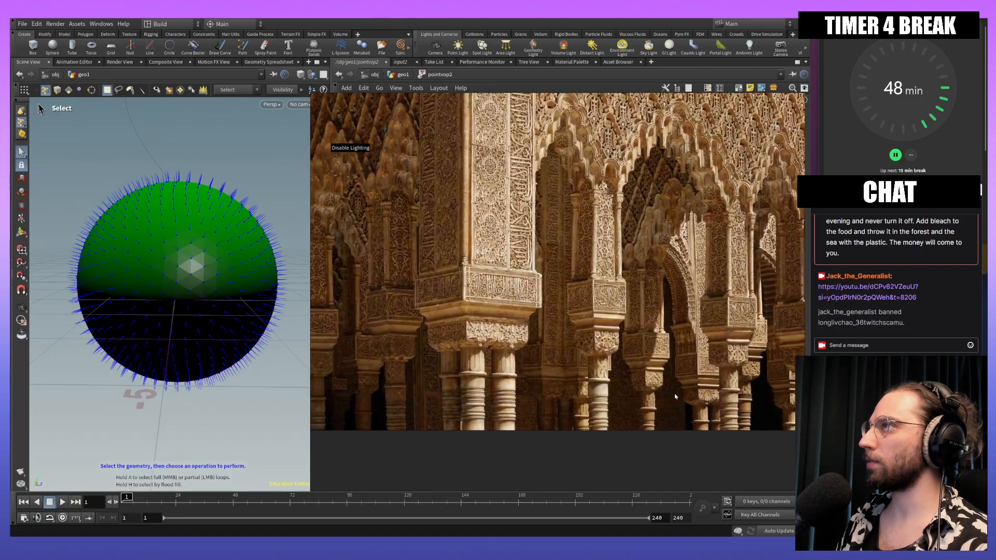
{"action": "scroll", "coordinate": [453, 281], "scroll_direction": "up", "scroll_amount": 5}
{"action": "scroll", "coordinate": [691, 309], "scroll_direction": "down", "scroll_amount": 6}
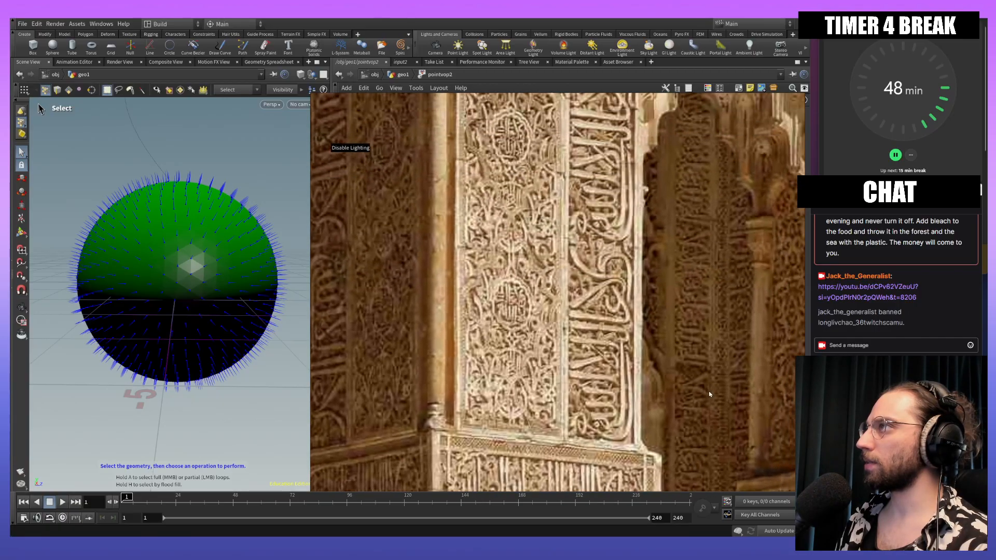
{"action": "scroll", "coordinate": [678, 306], "scroll_direction": "down", "scroll_amount": 3}
{"action": "scroll", "coordinate": [675, 244], "scroll_direction": "up", "scroll_amount": 6}
{"action": "scroll", "coordinate": [675, 244], "scroll_direction": "down", "scroll_amount": 6}
{"action": "scroll", "coordinate": [699, 192], "scroll_direction": "up", "scroll_amount": 2}
{"action": "middle_click_drag", "start_coordinate": [394, 436], "coordinate": [629, 307]}
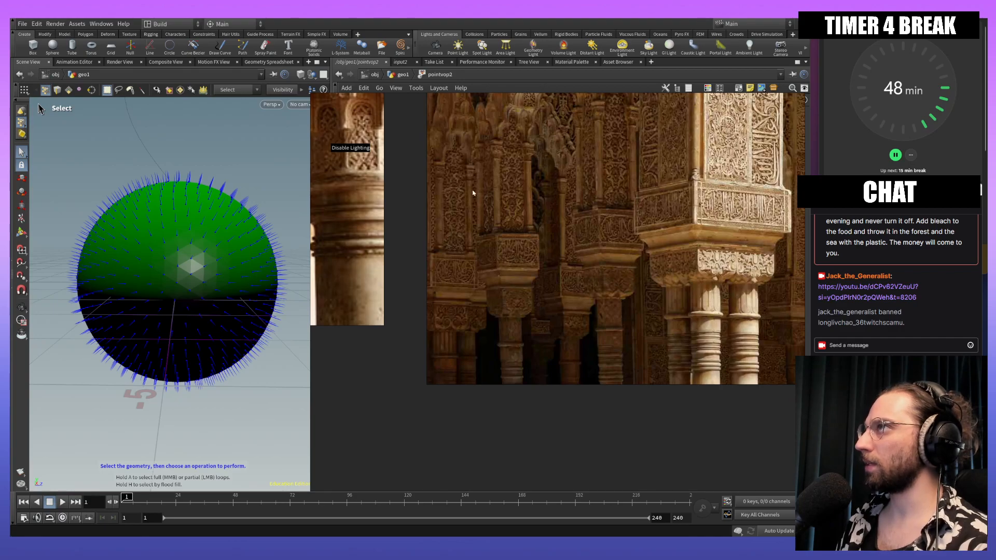
{"action": "middle_click_drag", "start_coordinate": [592, 250], "coordinate": [466, 276]}
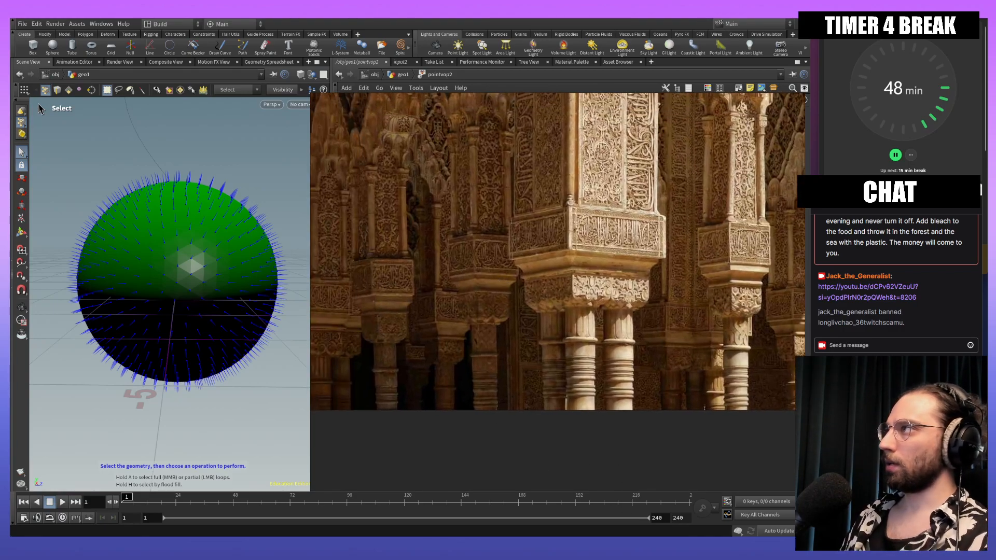
Step: Open Photoshop and paste the captured column image into the blank Untitled-1 document
{"action": "key", "text": "super"}
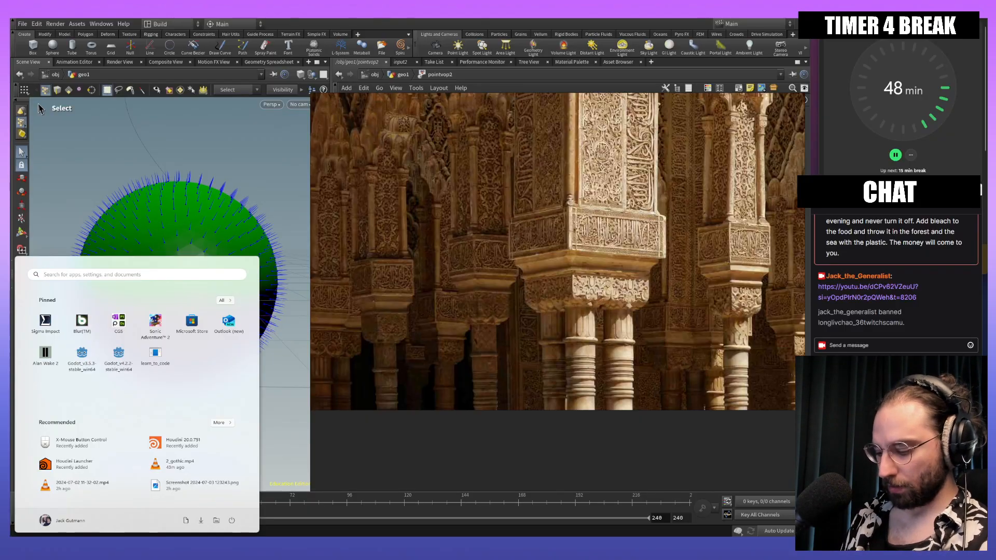
{"action": "type", "text": "photo"}
{"action": "key", "text": "Return"}
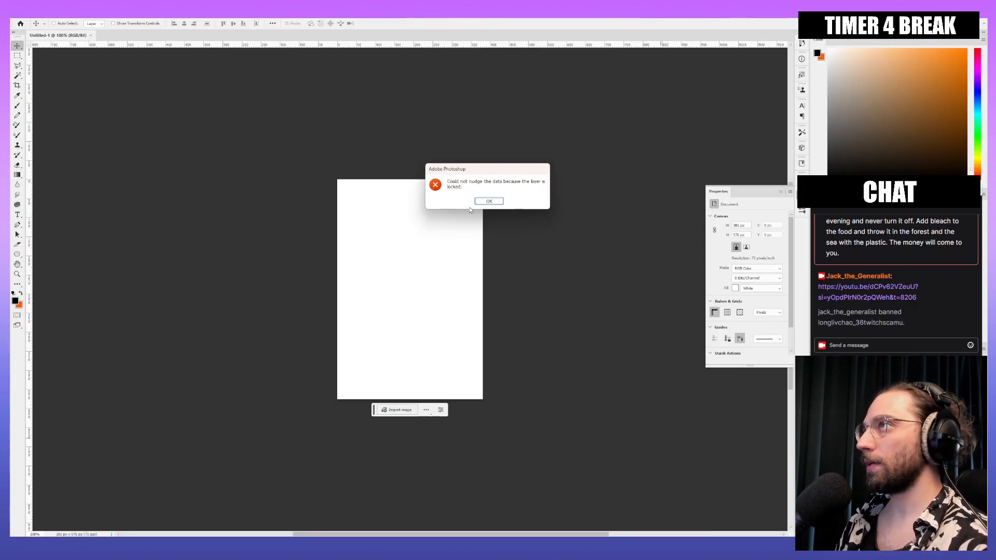
{"action": "left_click", "coordinate": [488, 201]}
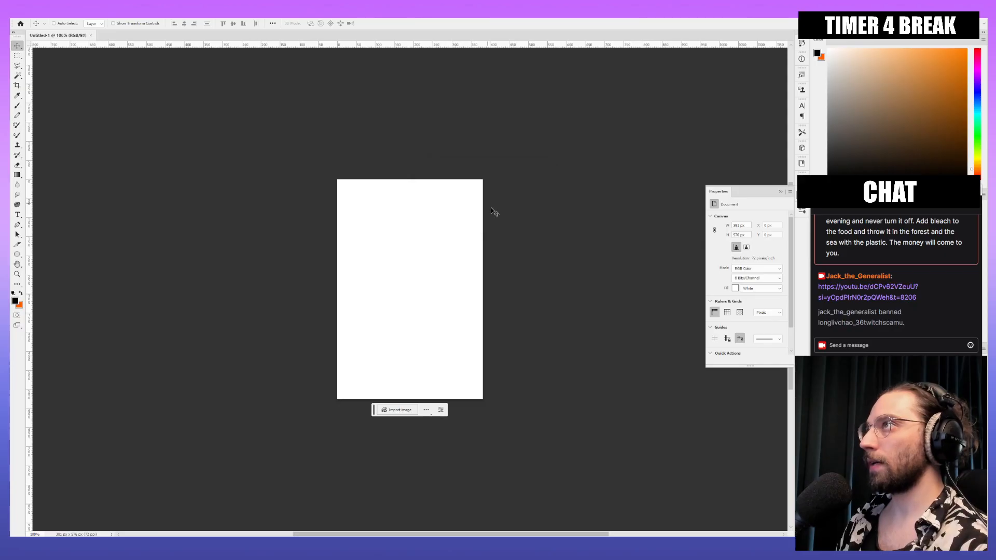
{"action": "key", "text": "ctrl+v"}
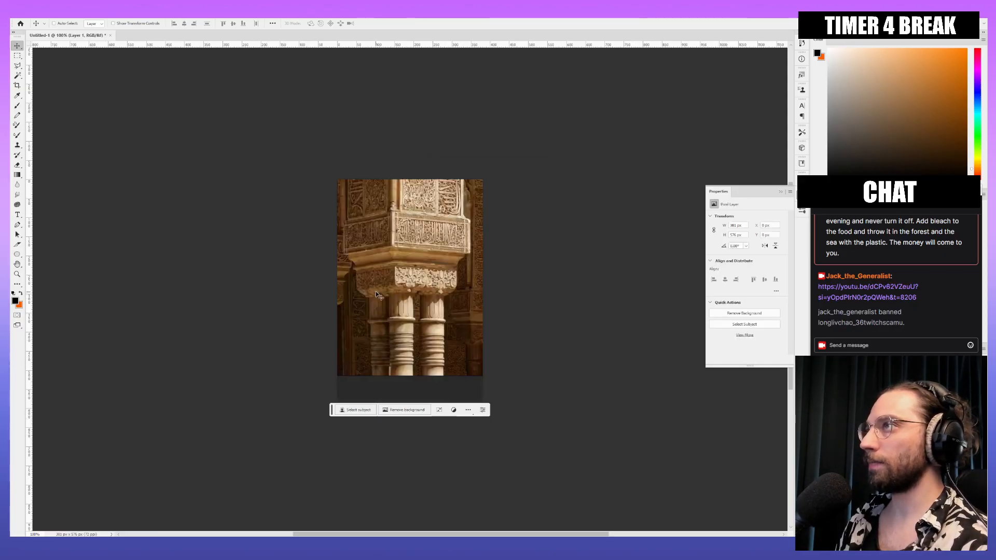
Step: Add a new layer above the pasted column image and activate the Pen tool for tracing at the columns' lower end
{"action": "scroll", "coordinate": [406, 261], "scroll_direction": "up", "scroll_amount": 3, "text": "alt"}
{"action": "scroll", "coordinate": [405, 293], "scroll_direction": "up", "scroll_amount": 5, "text": "alt"}
{"action": "left_click_drag", "start_coordinate": [538, 427], "coordinate": [505, 341]}
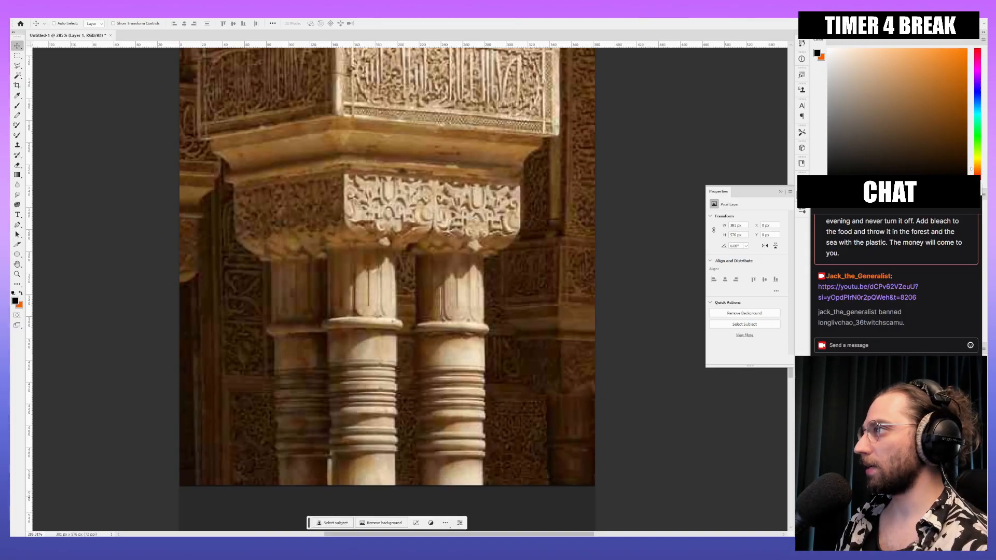
{"action": "left_click_drag", "start_coordinate": [574, 427], "coordinate": [516, 369]}
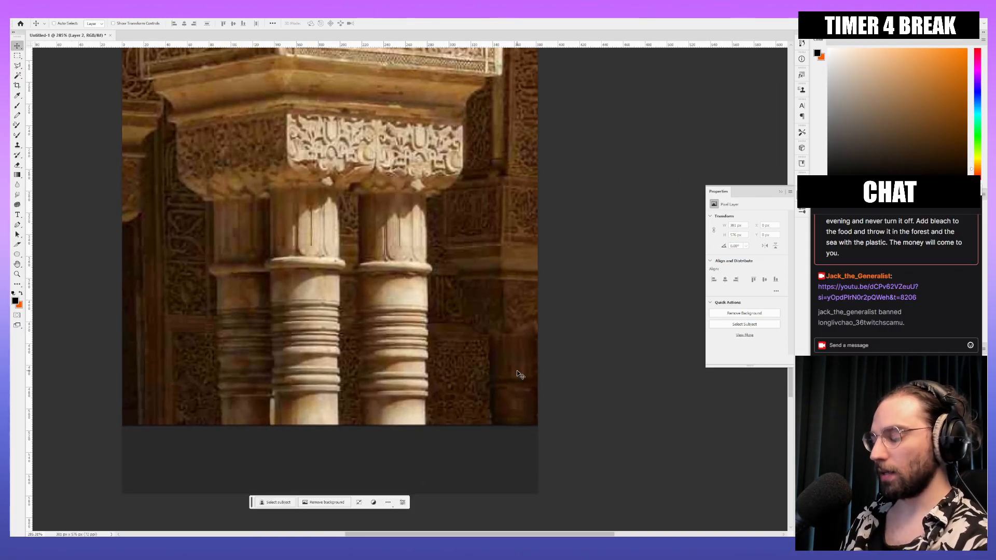
{"action": "key", "text": "p"}
{"action": "scroll", "coordinate": [444, 414], "scroll_direction": "up", "scroll_amount": 3, "text": "alt"}
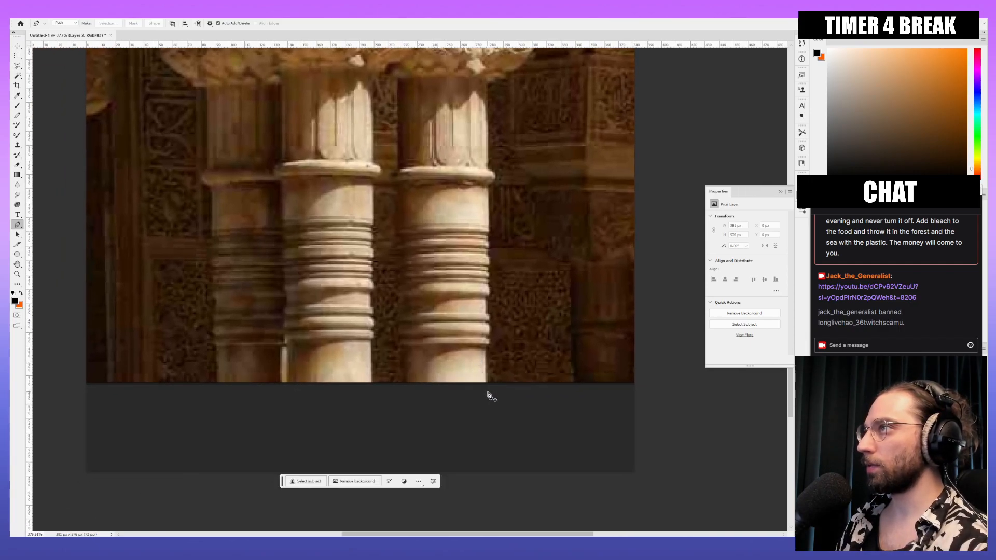
{"action": "left_click", "coordinate": [488, 393]}
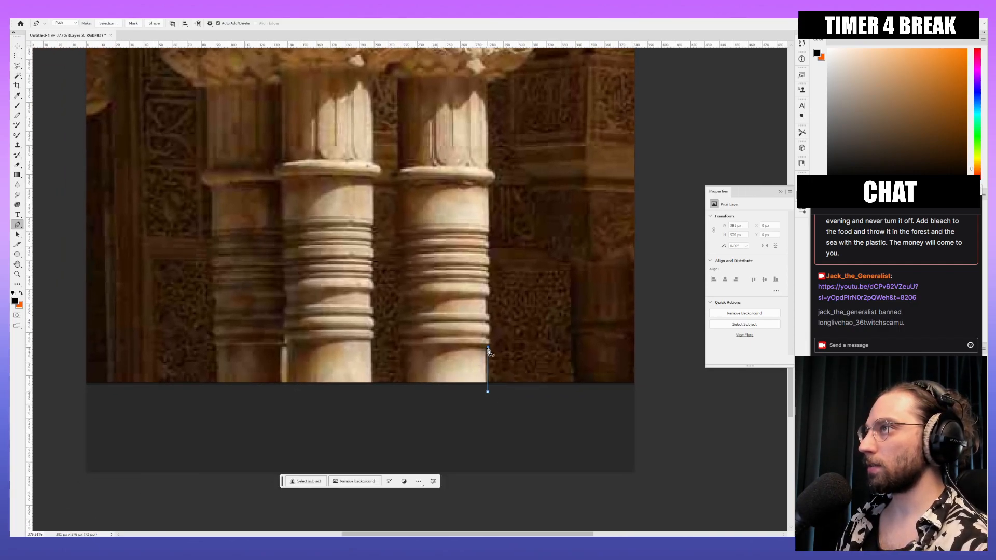
{"action": "scroll", "coordinate": [487, 352], "scroll_direction": "up", "scroll_amount": 5, "text": "alt"}
{"action": "key", "text": "Escape"}
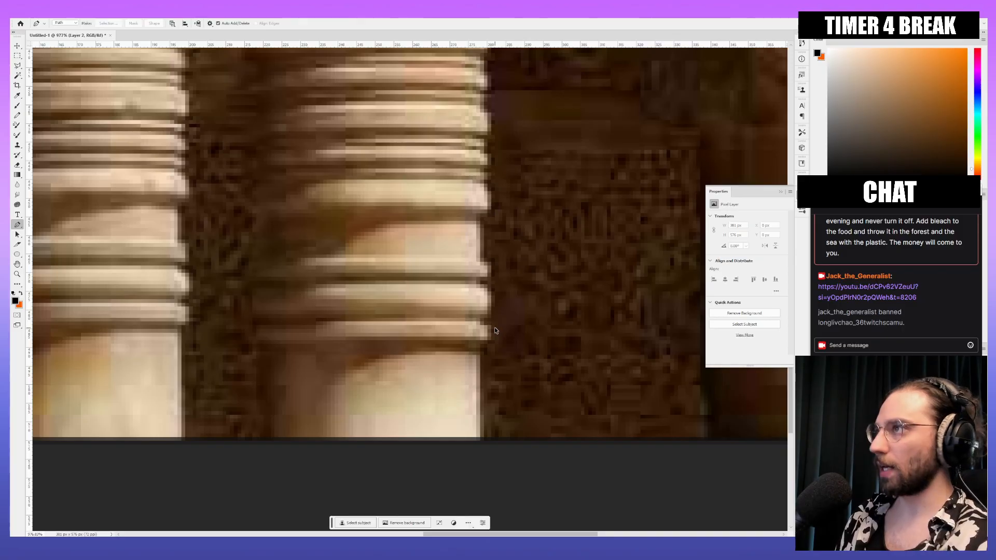
{"action": "key", "text": "ctrl+alt+i"}
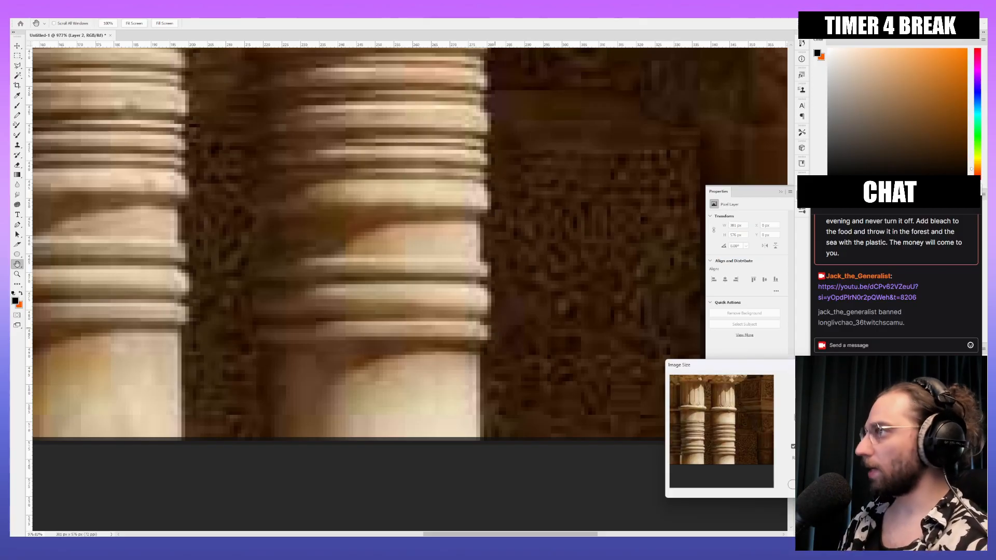
{"action": "key", "text": "Return"}
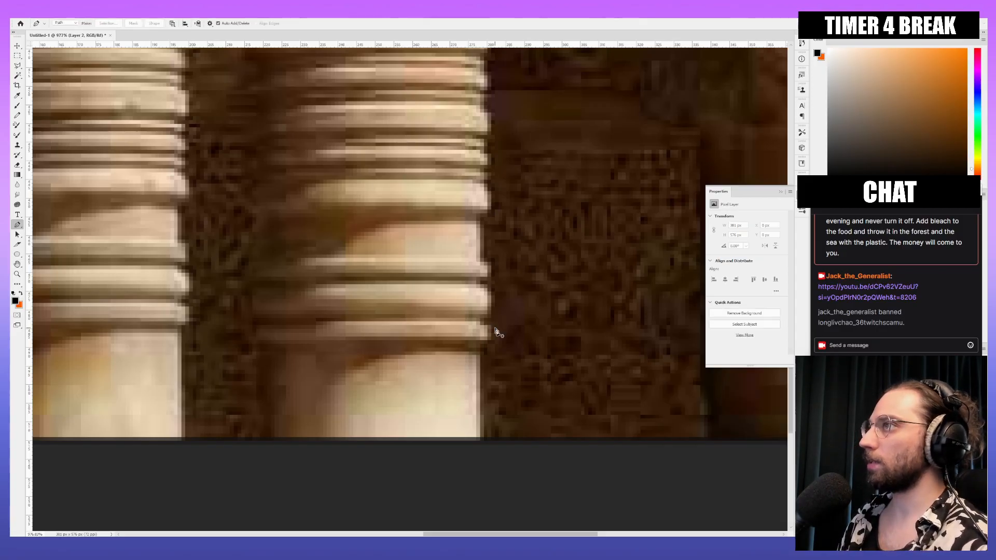
Step: Trace the right edge of the rightmost column with the Pen tool, from its base up around the lower ring mouldings
{"action": "scroll", "coordinate": [497, 311], "scroll_direction": "down", "scroll_amount": 8, "text": "alt"}
{"action": "scroll", "coordinate": [573, 392], "scroll_direction": "down", "scroll_amount": 5}
{"action": "scroll", "coordinate": [562, 227], "scroll_direction": "up", "scroll_amount": 4, "text": "alt"}
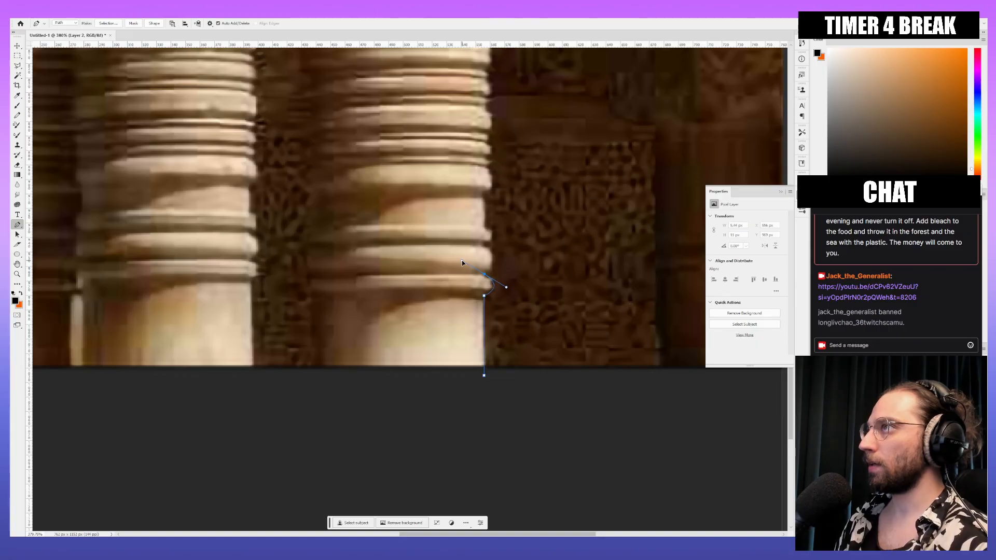
{"action": "left_click_drag", "start_coordinate": [470, 262], "coordinate": [467, 262]}
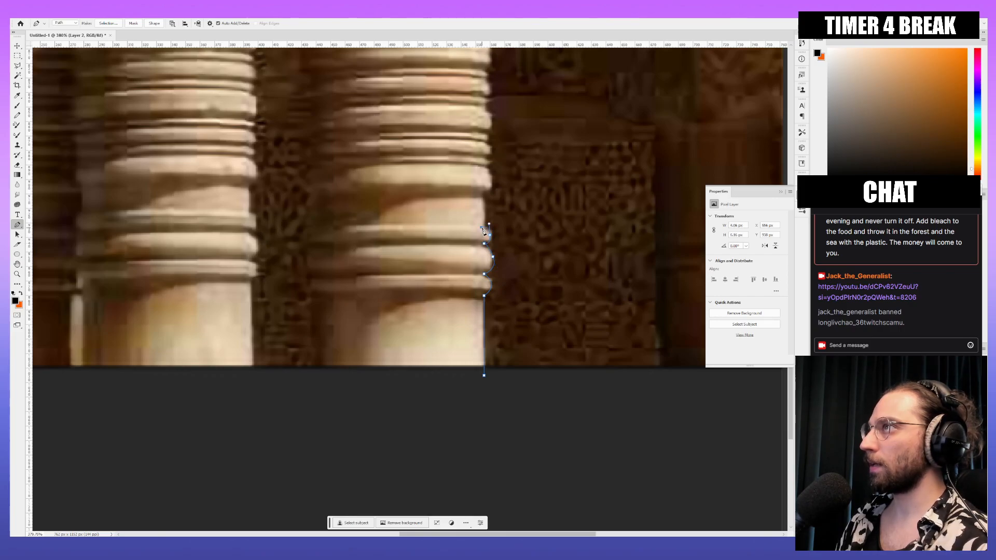
{"action": "scroll", "coordinate": [483, 231], "scroll_direction": "up", "scroll_amount": 5}
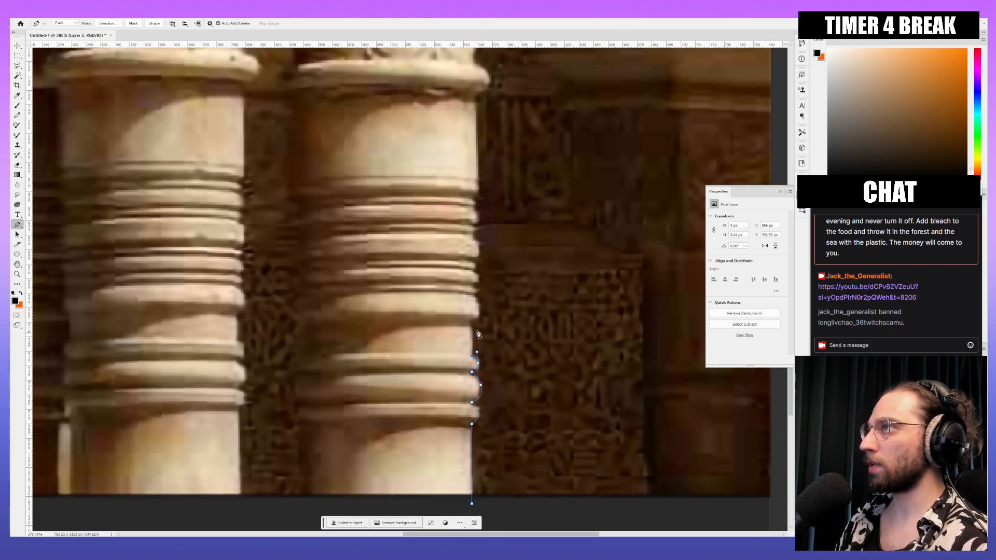
{"action": "left_click_drag", "start_coordinate": [481, 313], "coordinate": [479, 303]}
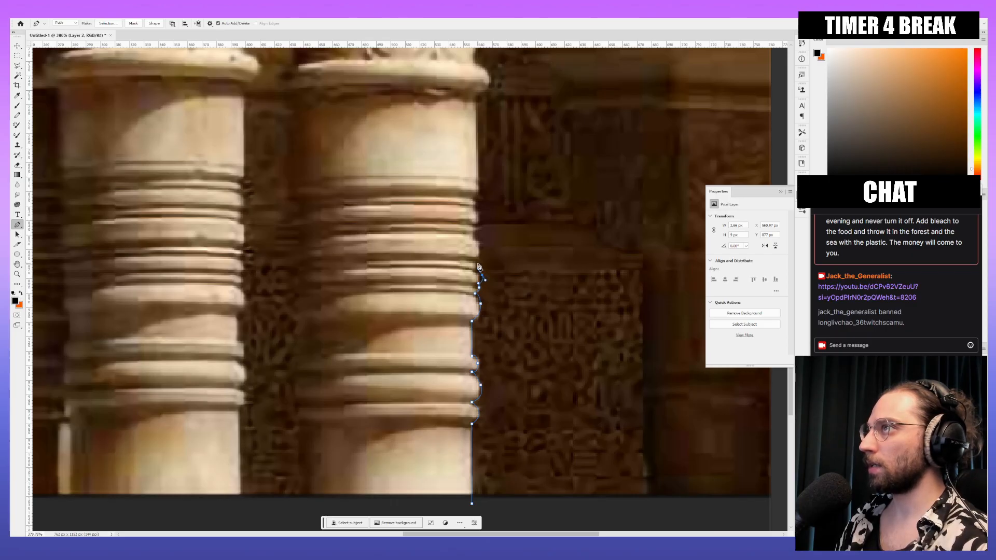
Step: Continue the path up around the narrow rings of the banded section, undoing and redrawing anchor points that miss the column's edge
{"action": "scroll", "coordinate": [482, 295], "scroll_direction": "up", "scroll_amount": 4, "text": "alt"}
{"action": "key", "text": "ctrl+z"}
{"action": "left_click_drag", "start_coordinate": [477, 272], "coordinate": [423, 261]}
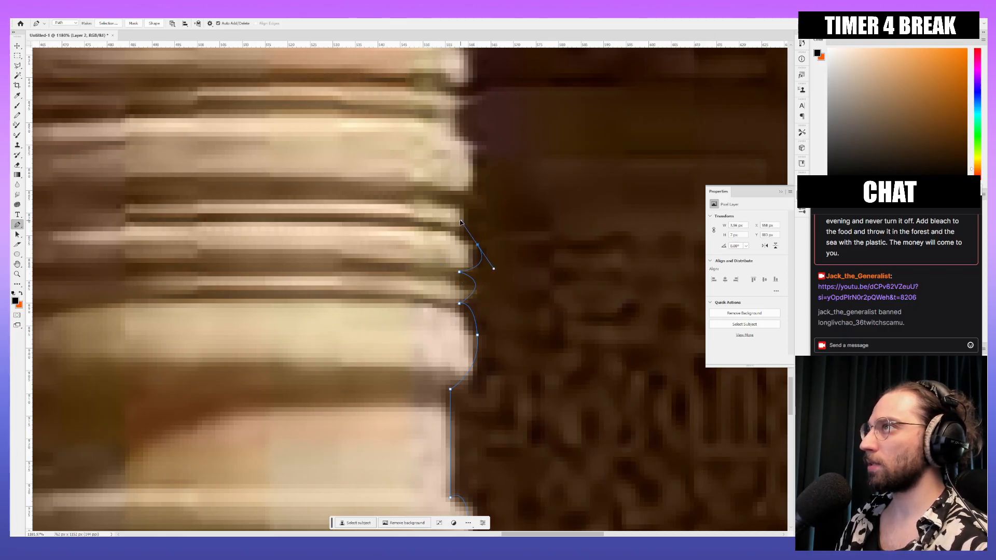
{"action": "left_click_drag", "start_coordinate": [482, 245], "coordinate": [487, 207]}
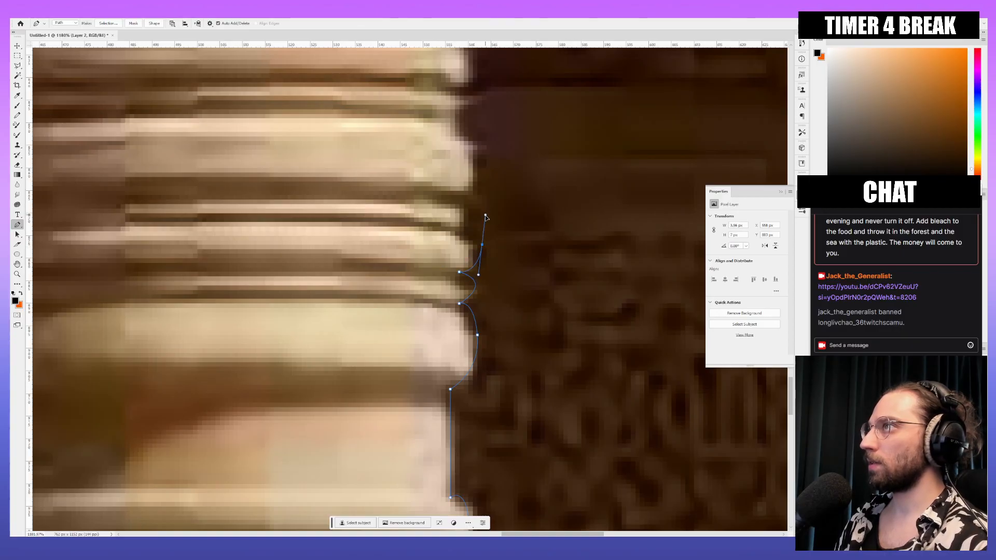
{"action": "scroll", "coordinate": [483, 244], "scroll_direction": "up", "scroll_amount": 5}
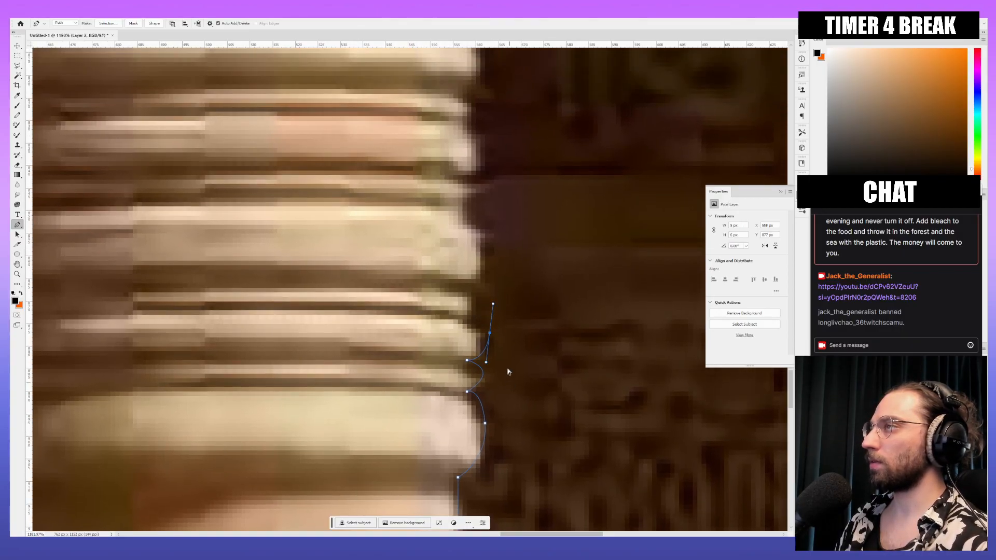
{"action": "left_click_drag", "start_coordinate": [495, 341], "coordinate": [495, 312]}
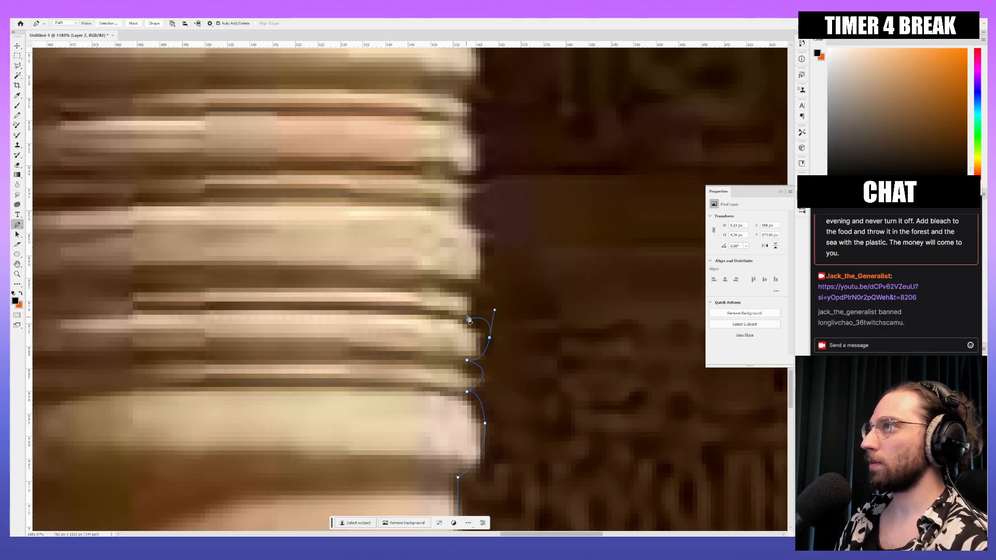
{"action": "key", "text": "ctrl+z"}
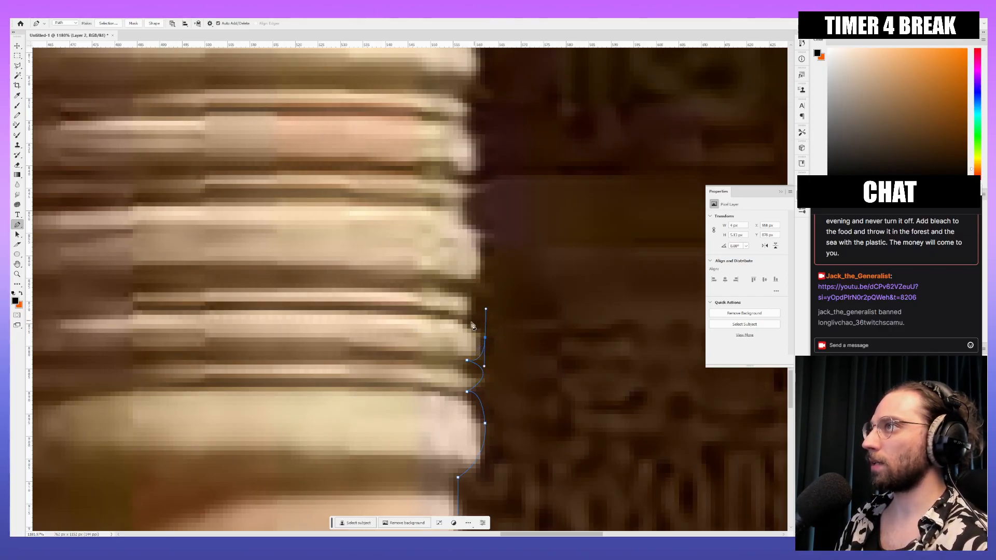
{"action": "left_click_drag", "start_coordinate": [468, 325], "coordinate": [486, 312]}
{"action": "key", "text": "ctrl+z"}
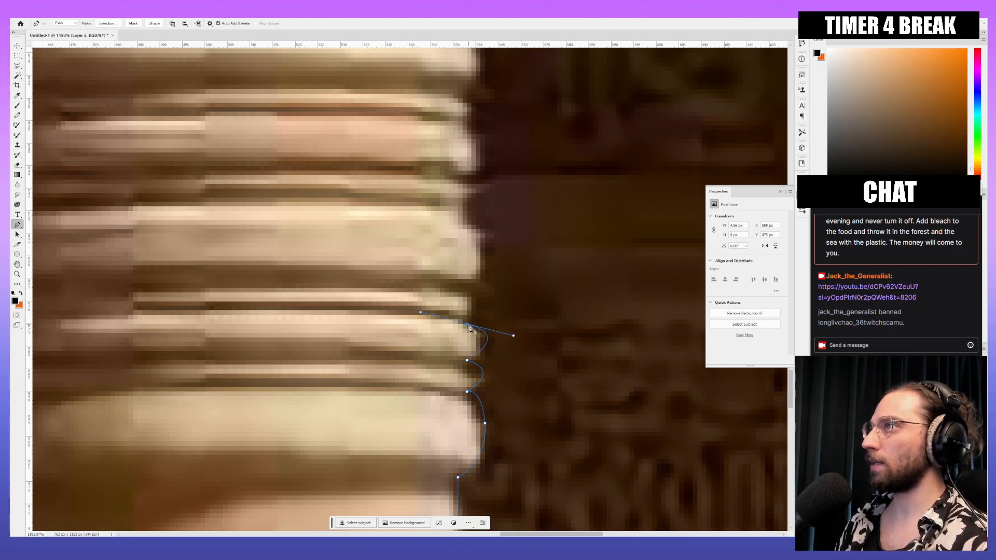
{"action": "left_click_drag", "start_coordinate": [481, 294], "coordinate": [467, 285]}
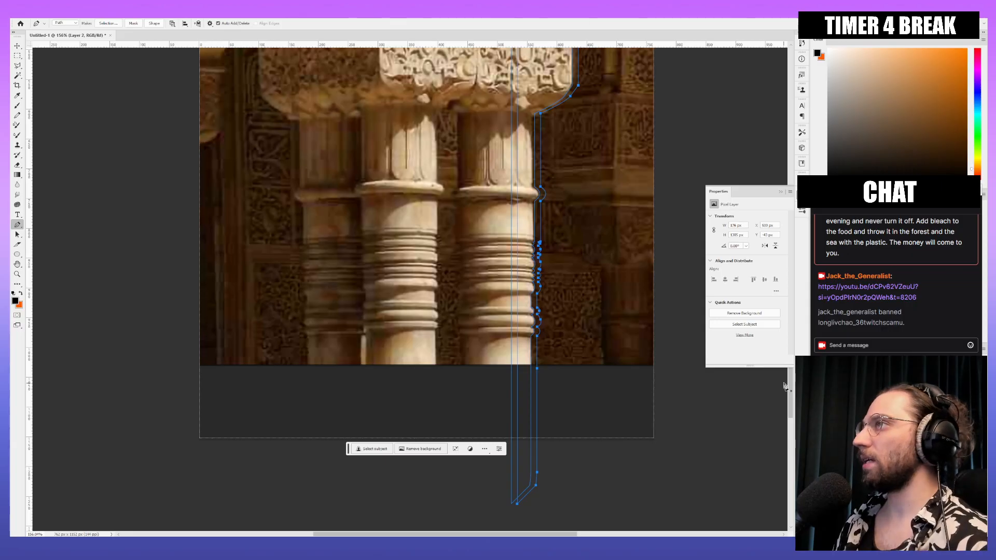
Step: Fill the closed column and capital path with black on the new layer and dismiss the path outline
{"action": "scroll", "coordinate": [634, 358], "scroll_direction": "up", "scroll_amount": 5}
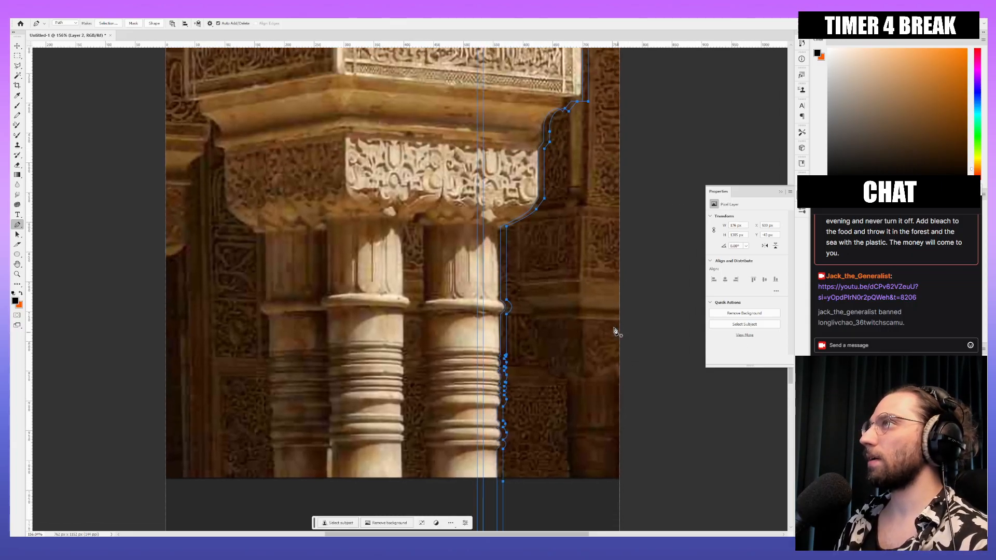
{"action": "scroll", "coordinate": [621, 337], "scroll_direction": "down", "scroll_amount": 2, "text": "alt"}
{"action": "right_click", "coordinate": [531, 230]}
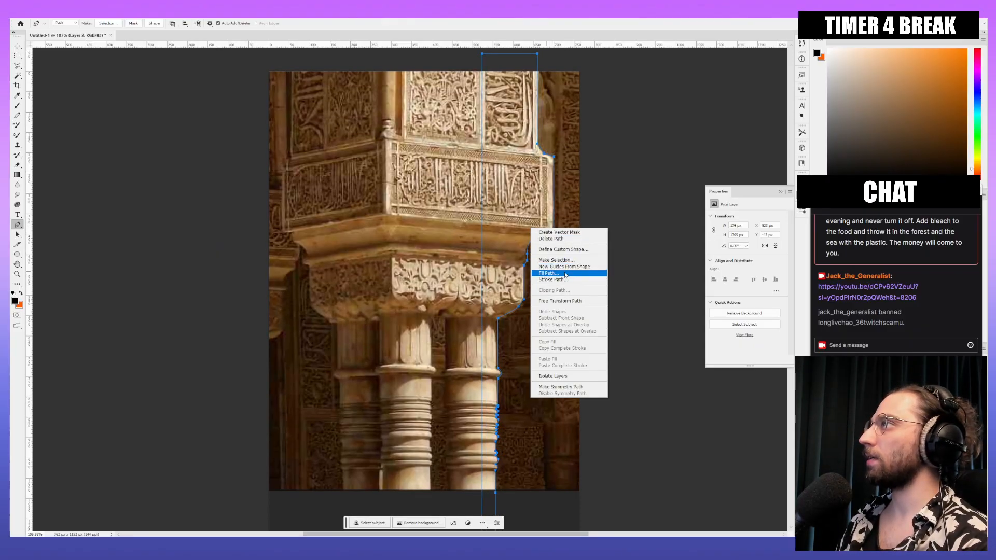
{"action": "left_click", "coordinate": [549, 273]}
{"action": "key", "text": "Return"}
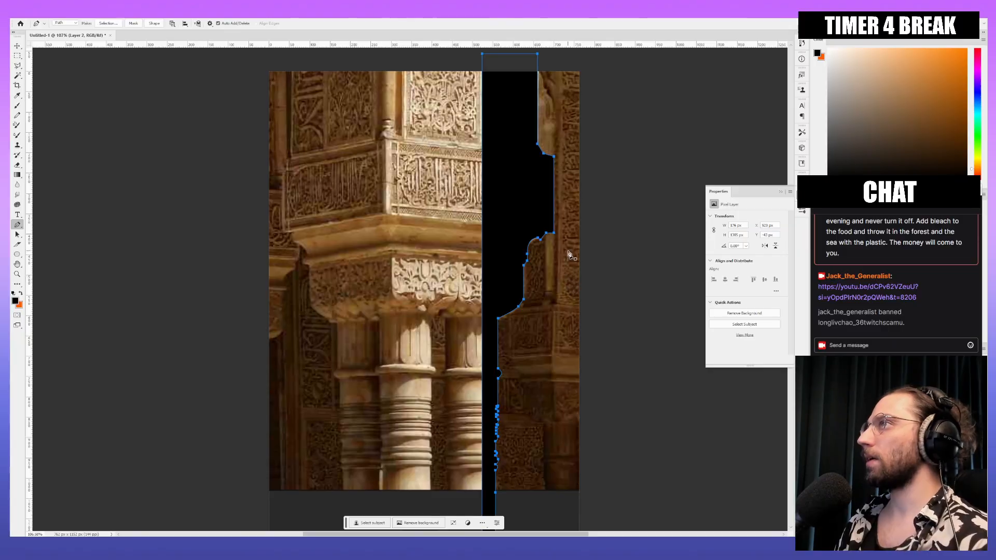
{"action": "key", "text": "Return"}
Step: Hide the pasted column photo to leave the black half-profile silhouette on the white background
{"action": "left_click", "coordinate": [818, 415]}
{"action": "left_click_drag", "start_coordinate": [566, 444], "coordinate": [545, 399]}
{"action": "scroll", "coordinate": [462, 380], "scroll_direction": "up", "scroll_amount": 5, "text": "alt"}
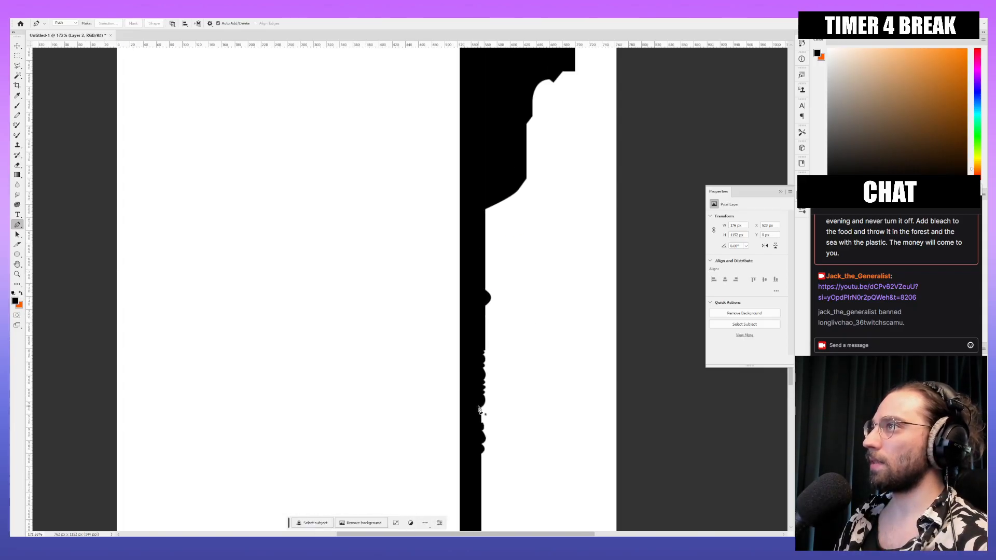
{"action": "scroll", "coordinate": [479, 407], "scroll_direction": "down", "scroll_amount": 8, "text": "alt"}
{"action": "left_click_drag", "start_coordinate": [483, 413], "coordinate": [495, 357]}
{"action": "scroll", "coordinate": [510, 352], "scroll_direction": "up", "scroll_amount": 4, "text": "alt"}
{"action": "scroll", "coordinate": [510, 353], "scroll_direction": "up", "scroll_amount": 2, "text": "alt"}
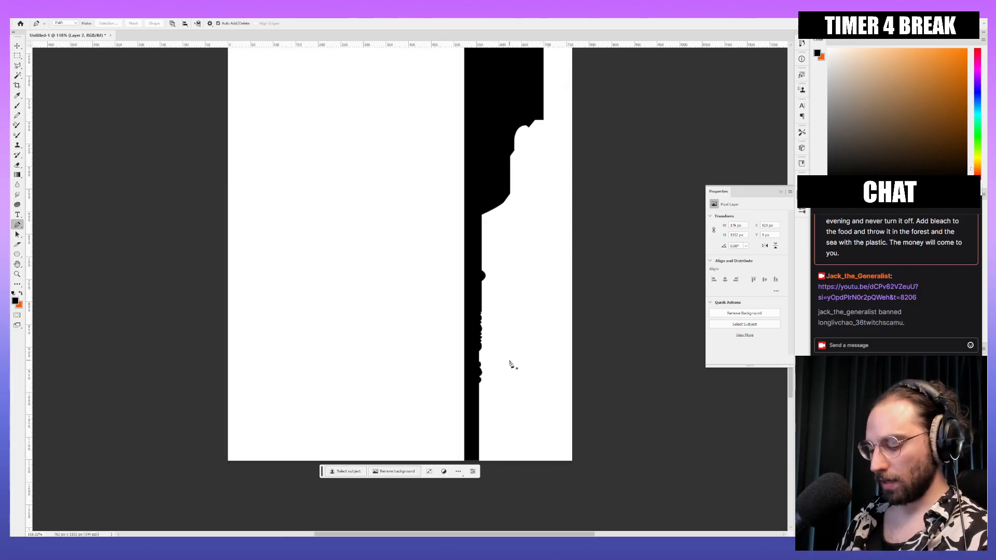
Step: Select the shaft below the capital, duplicate it into a row of four, and place one more copy in the canvas's upper-left area
{"action": "key", "text": "m"}
{"action": "left_click_drag", "start_coordinate": [558, 472], "coordinate": [374, 213]}
{"action": "key", "text": "v"}
{"action": "left_click_drag", "start_coordinate": [483, 340], "coordinate": [434, 343]}
{"action": "left_click_drag", "start_coordinate": [434, 344], "coordinate": [392, 346], "text": "alt"}
{"action": "left_click_drag", "start_coordinate": [540, 189], "coordinate": [578, 260]}
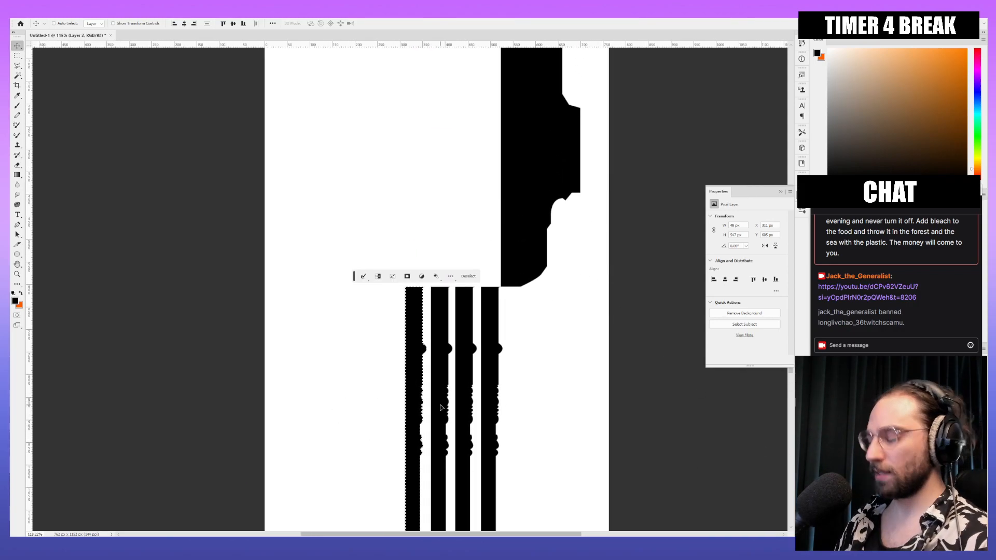
{"action": "left_click_drag", "start_coordinate": [428, 408], "coordinate": [333, 169]}
{"action": "scroll", "coordinate": [608, 188], "scroll_direction": "up", "scroll_amount": 3}
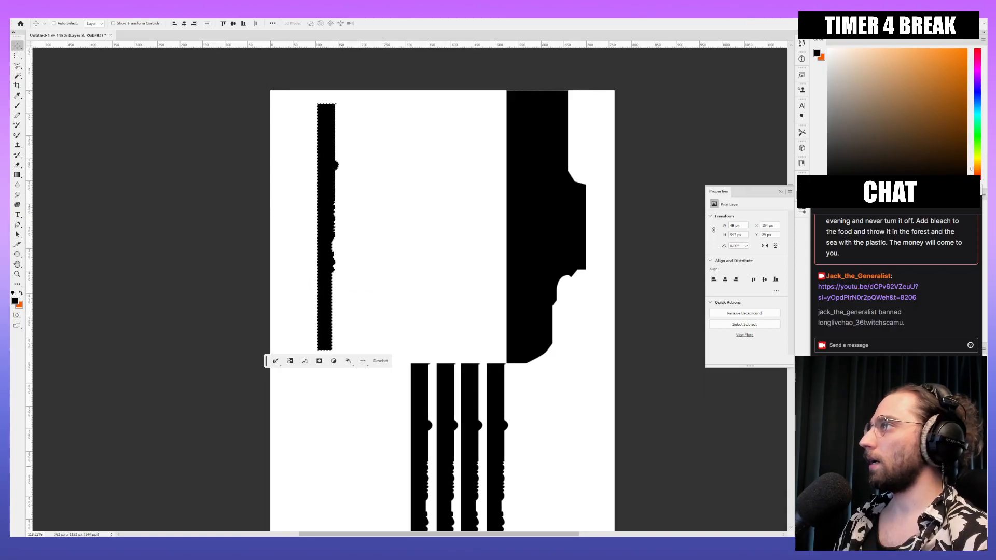
Step: Select the large capital silhouette and place a duplicate of it to its left
{"action": "key", "text": "m"}
{"action": "left_click_drag", "start_coordinate": [496, 46], "coordinate": [617, 364]}
{"action": "key", "text": "v"}
{"action": "left_click_drag", "start_coordinate": [546, 304], "coordinate": [453, 298]}
{"action": "key", "text": "m"}
{"action": "left_click_drag", "start_coordinate": [375, 358], "coordinate": [413, 396], "text": "alt"}
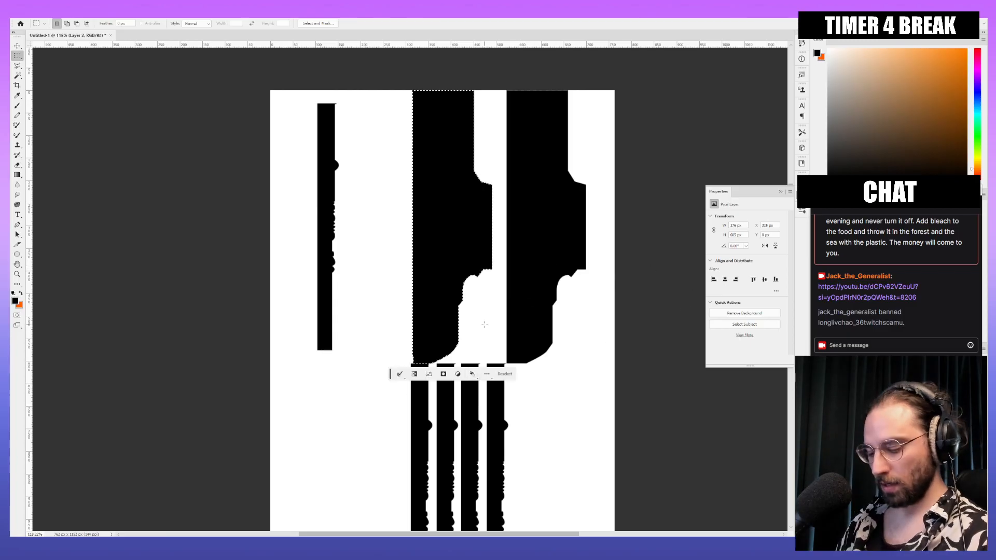
{"action": "key", "text": "v"}
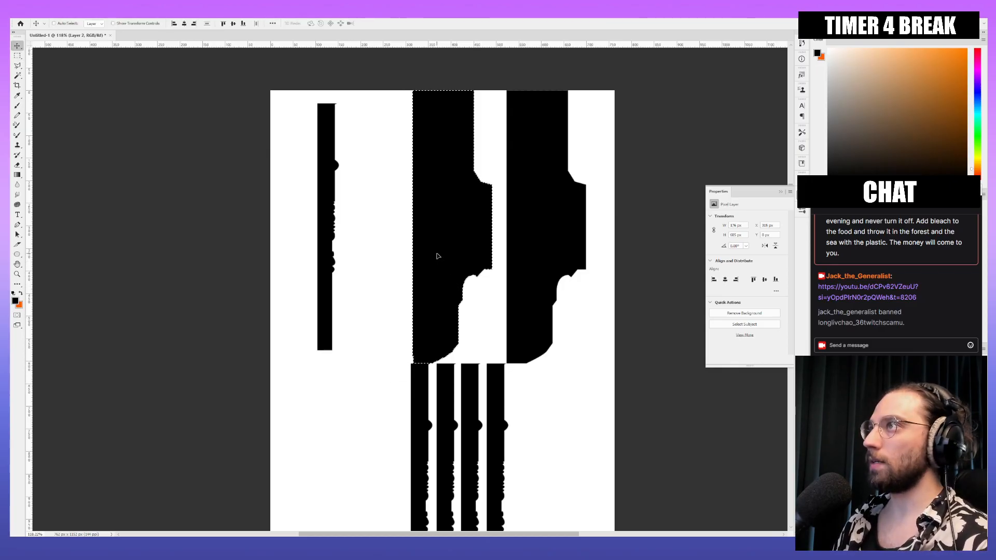
Step: Flip the duplicated capital horizontally, scale it down to a bit over half size, and place it below the single shaft
{"action": "key", "text": "ctrl+t"}
{"action": "right_click", "coordinate": [461, 262]}
{"action": "left_click", "coordinate": [523, 414]}
{"action": "mouse_move", "coordinate": [464, 276]}
{"action": "left_mouse_down"}
{"action": "mouse_move", "coordinate": [492, 274]}
{"action": "mouse_move", "coordinate": [460, 275]}
{"action": "mouse_move", "coordinate": [473, 275]}
{"action": "left_mouse_up"}
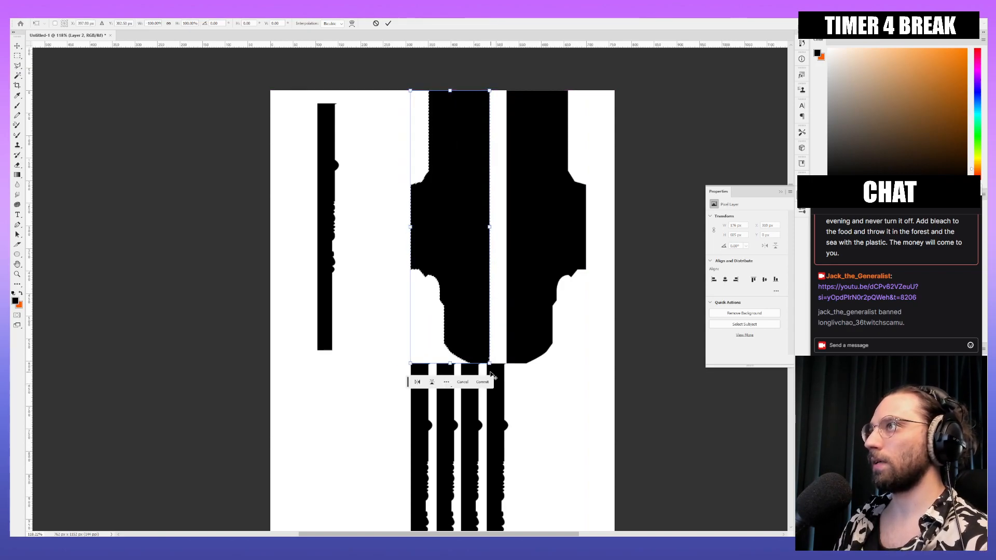
{"action": "left_click_drag", "start_coordinate": [489, 364], "coordinate": [454, 304], "text": "alt"}
{"action": "left_click_drag", "start_coordinate": [461, 246], "coordinate": [378, 300]}
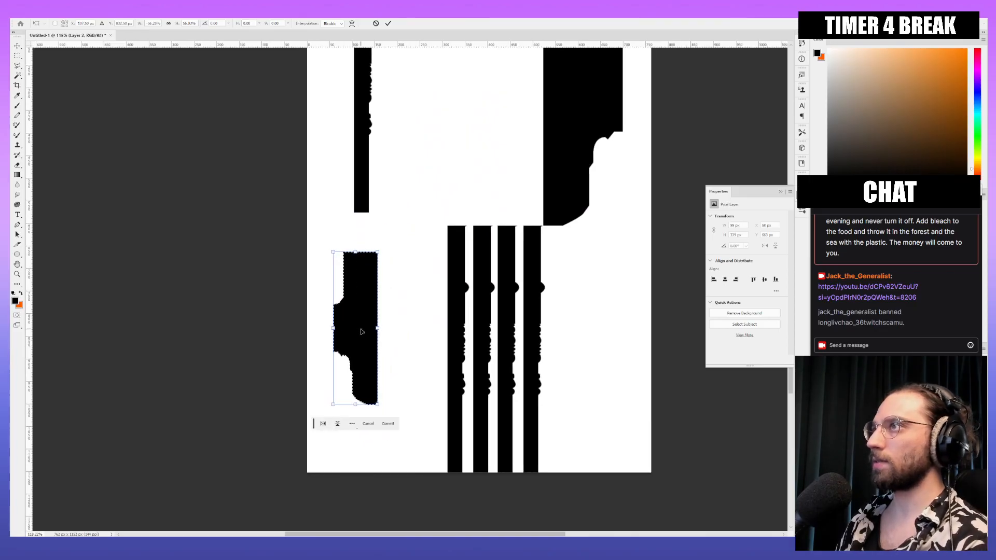
{"action": "key", "text": "Return"}
{"action": "key", "text": "ctrl+d"}
{"action": "left_click_drag", "start_coordinate": [367, 362], "coordinate": [407, 356]}
{"action": "key", "text": "ctrl+z"}
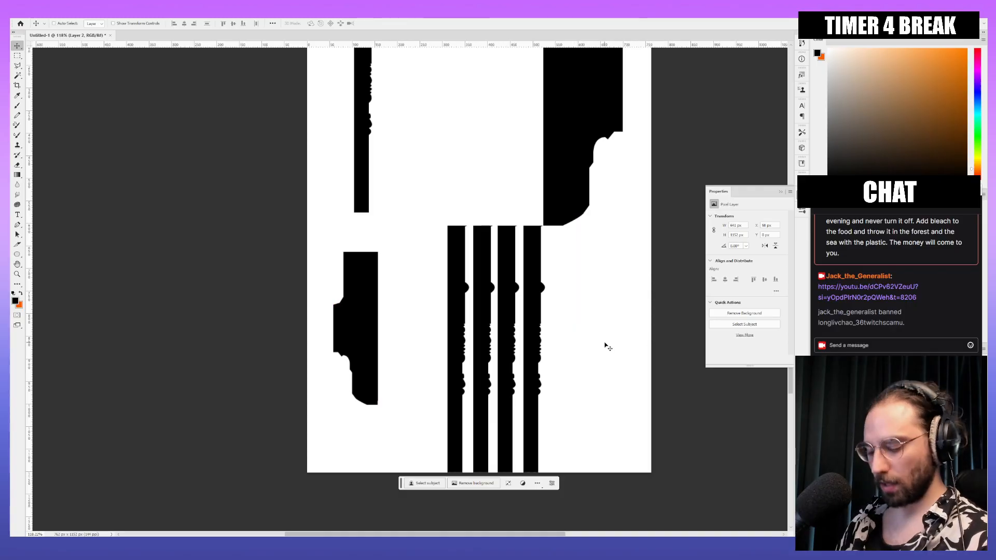
Step: Select the row of four shafts, scale it down to the small capital's height, and place it to the right of that capital
{"action": "key", "text": "m"}
{"action": "left_click_drag", "start_coordinate": [601, 515], "coordinate": [401, 226]}
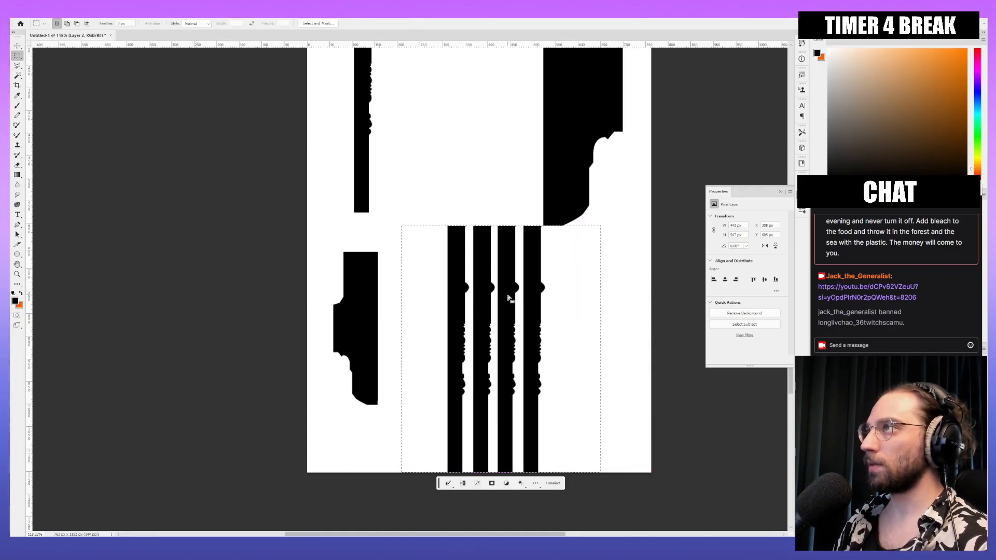
{"action": "key", "text": "v"}
{"action": "left_click_drag", "start_coordinate": [511, 295], "coordinate": [494, 314]}
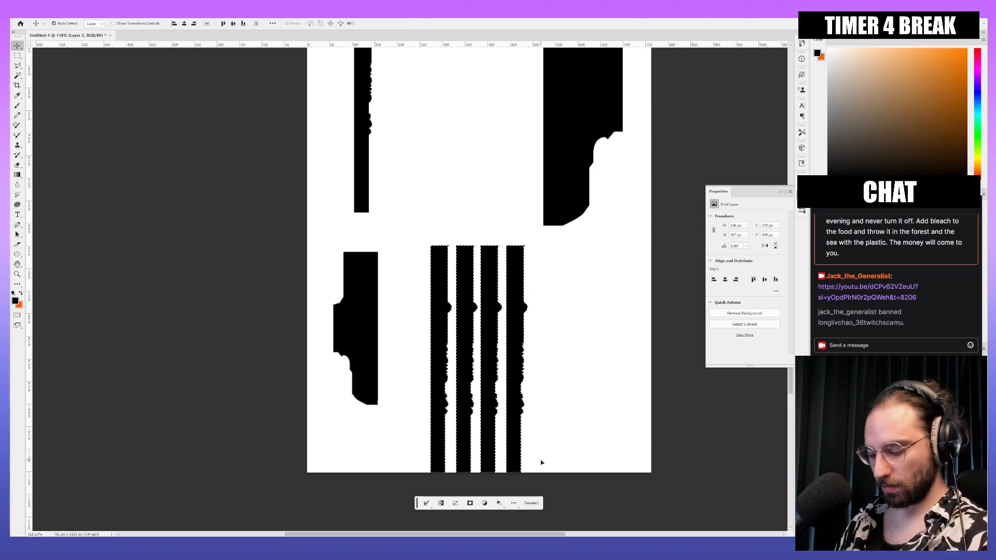
{"action": "key", "text": "ctrl+t"}
{"action": "left_click_drag", "start_coordinate": [528, 247], "coordinate": [508, 294], "text": "alt"}
{"action": "left_click_drag", "start_coordinate": [506, 362], "coordinate": [473, 358]}
{"action": "key", "text": "Return"}
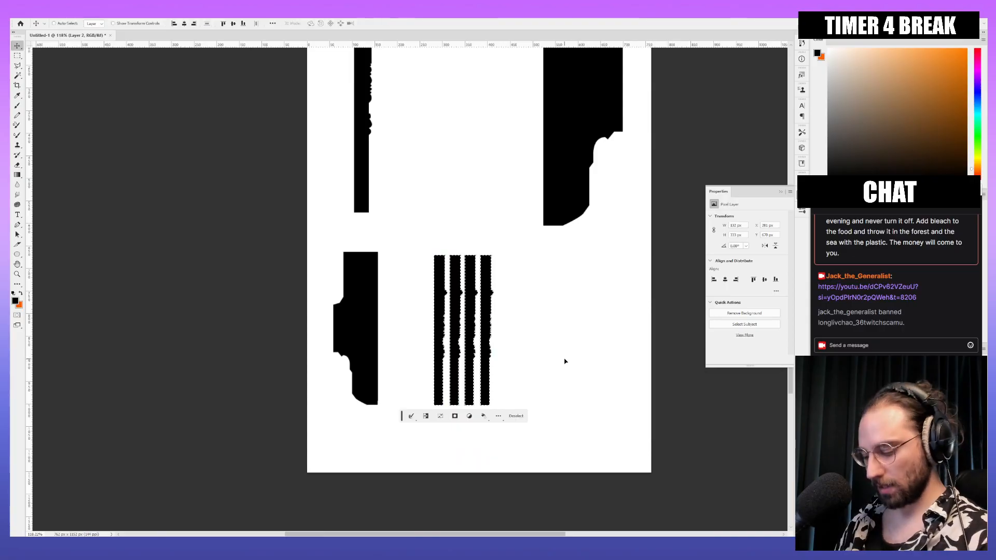
Step: Duplicate the small capital to its right and flip the copy horizontally to form a mirrored pair
{"action": "key", "text": "m"}
{"action": "left_click_drag", "start_coordinate": [320, 251], "coordinate": [403, 420]}
{"action": "key", "text": "v"}
{"action": "left_click_drag", "start_coordinate": [374, 337], "coordinate": [418, 343], "text": "alt"}
{"action": "key", "text": "ctrl+t"}
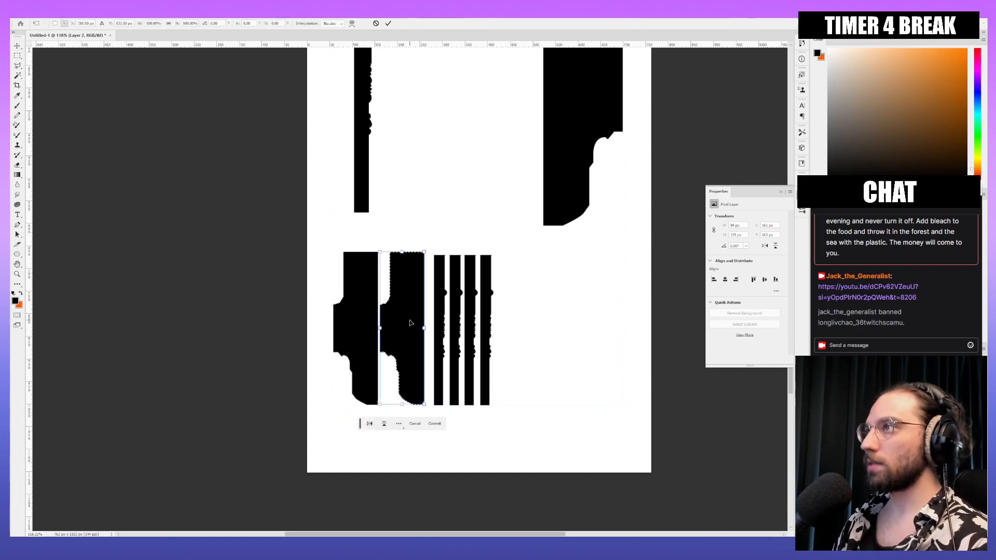
{"action": "right_click", "coordinate": [410, 323]}
{"action": "left_click", "coordinate": [423, 470]}
{"action": "key", "text": "Return"}
Step: Select the small capital pair together with the four small shafts and put them on a separate layer
{"action": "key", "text": "m"}
{"action": "left_click", "coordinate": [548, 332]}
{"action": "left_click_drag", "start_coordinate": [521, 246], "coordinate": [282, 428]}
{"action": "key", "text": "v"}
{"action": "left_click_drag", "start_coordinate": [492, 294], "coordinate": [518, 464]}
{"action": "left_click_drag", "start_coordinate": [452, 470], "coordinate": [451, 451]}
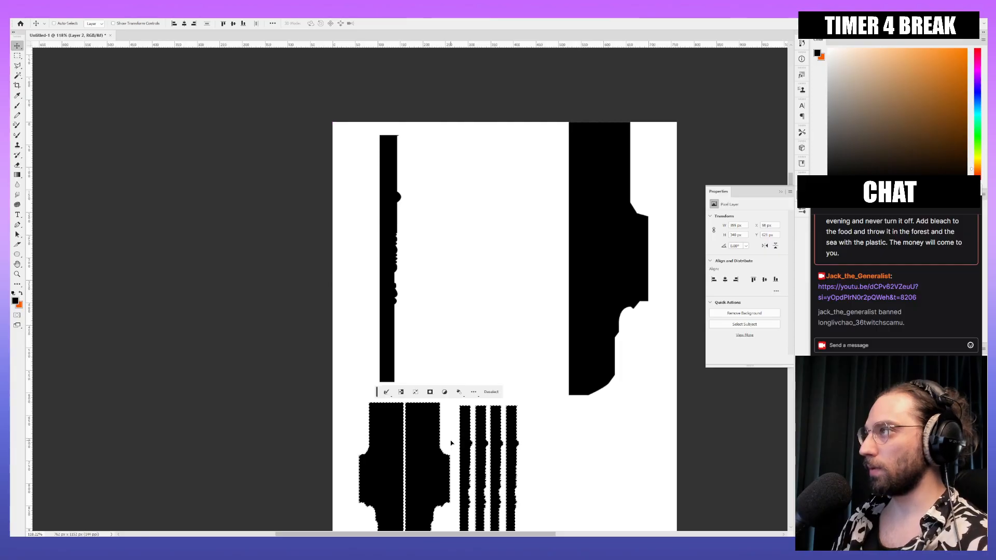
{"action": "key", "text": "ctrl+j"}
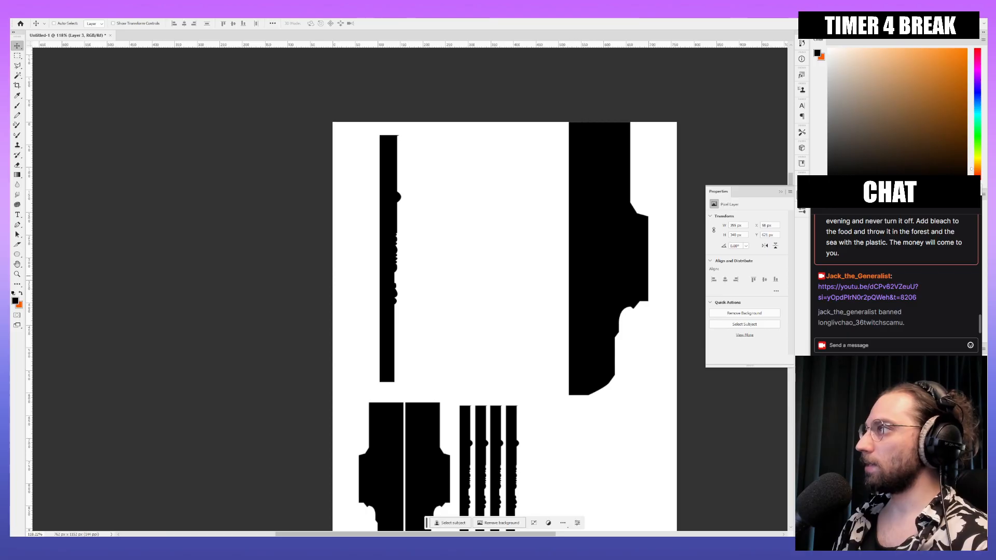
Step: Select the large capital silhouette and move it next to the tall single shaft
{"action": "key", "text": "m"}
{"action": "left_click_drag", "start_coordinate": [518, 120], "coordinate": [676, 393]}
{"action": "key", "text": "v"}
{"action": "left_click_drag", "start_coordinate": [605, 373], "coordinate": [469, 328]}
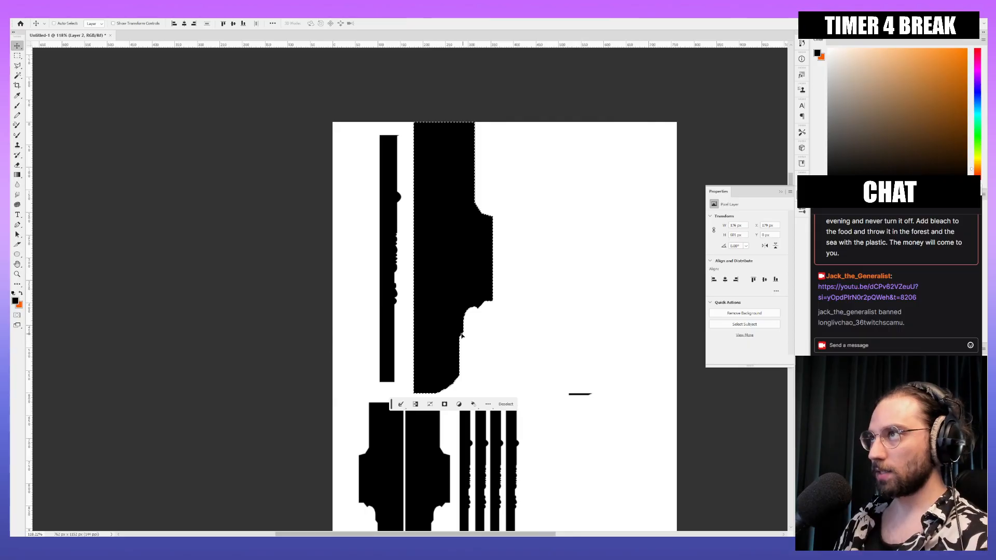
Step: Delete the thin black sliver left behind at the large capital's former position and clear the selection
{"action": "key", "text": "space"}
{"action": "mouse_move", "coordinate": [608, 393]}
{"action": "left_mouse_down"}
{"action": "mouse_move", "coordinate": [599, 316]}
{"action": "mouse_move", "coordinate": [549, 289]}
{"action": "left_mouse_up"}
{"action": "key", "text": "ctrl+d"}
{"action": "key", "text": "m"}
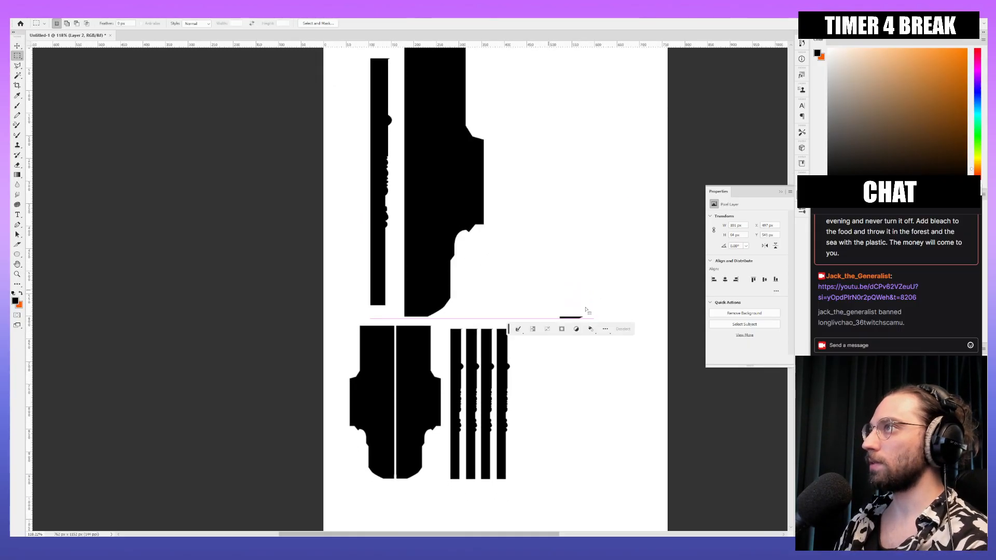
{"action": "key", "text": "Delete"}
{"action": "key", "text": "ctrl+d"}
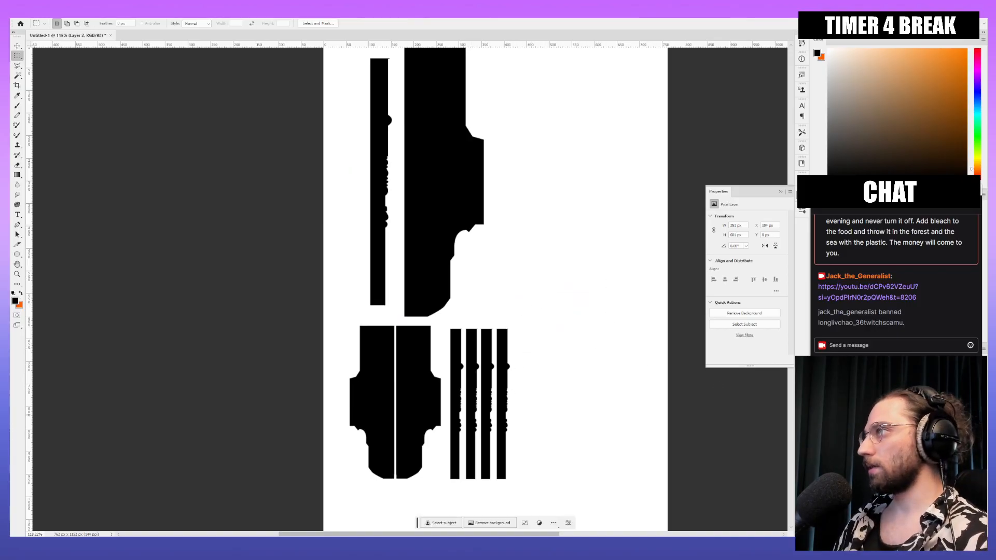
Step: Move the small capitals and shafts to the right of the large capital, and shift the large pieces in from the canvas's upper edge
{"action": "scroll", "coordinate": [518, 336], "scroll_direction": "up", "scroll_amount": 2}
{"action": "key", "text": "v"}
{"action": "left_click_drag", "start_coordinate": [469, 369], "coordinate": [612, 153]}
{"action": "left_click_drag", "start_coordinate": [491, 247], "coordinate": [488, 261]}
{"action": "left_click_drag", "start_coordinate": [519, 300], "coordinate": [476, 280]}
{"action": "left_click_drag", "start_coordinate": [534, 418], "coordinate": [512, 329]}
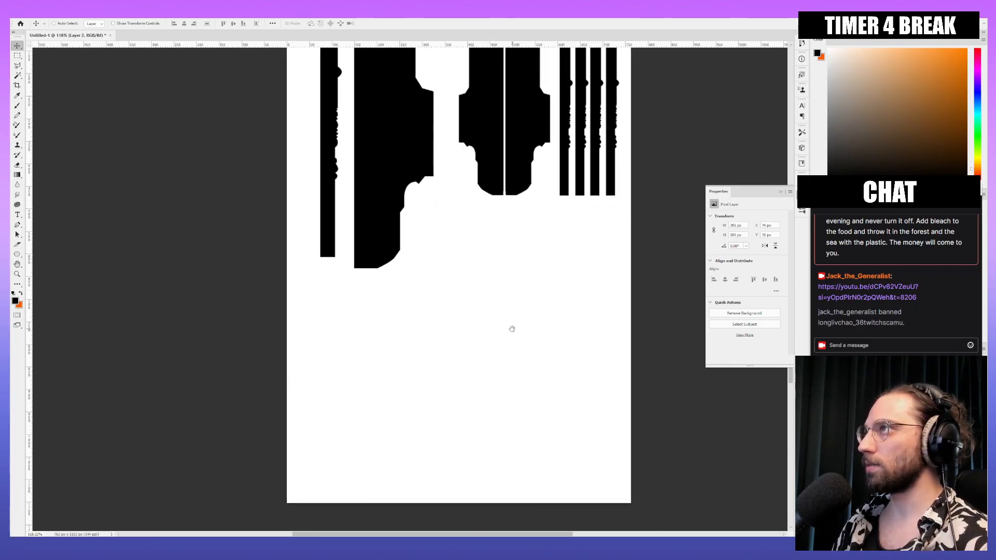
Step: Crop away the empty lower part of the canvas so it ends a little below the large capital silhouette
{"action": "scroll", "coordinate": [512, 328], "scroll_direction": "down", "scroll_amount": 4, "text": "alt"}
{"action": "left_click_drag", "start_coordinate": [584, 356], "coordinate": [558, 356]}
{"action": "key", "text": "c"}
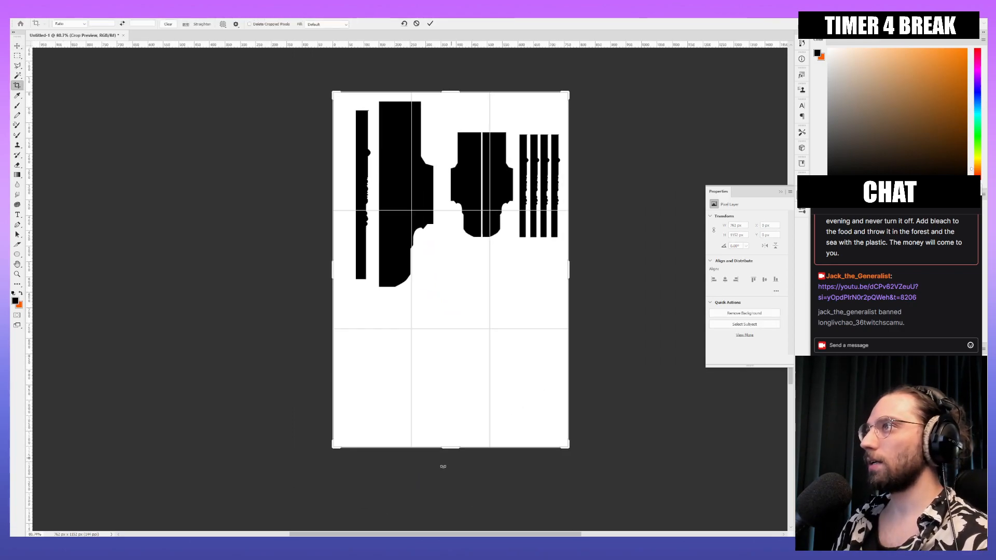
{"action": "left_click_drag", "start_coordinate": [451, 449], "coordinate": [463, 377]}
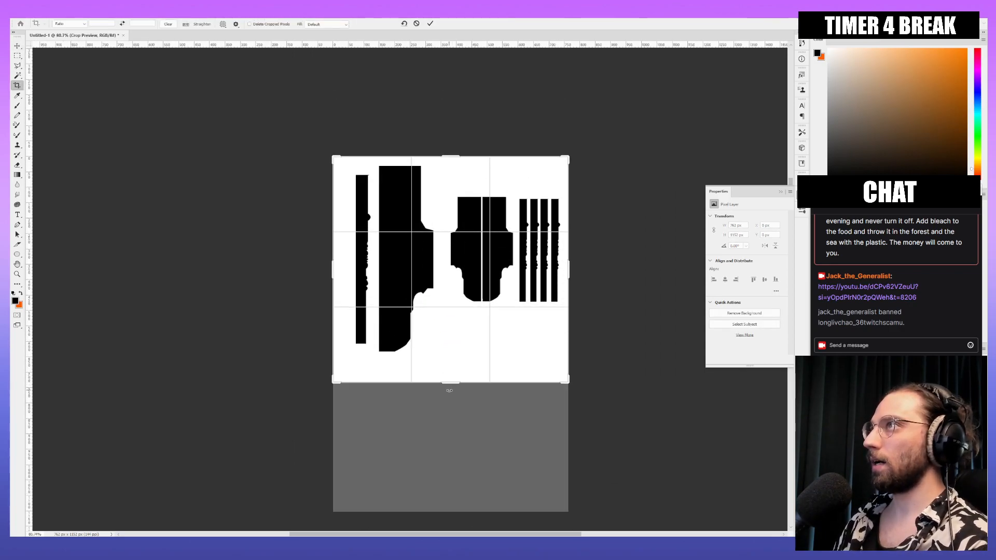
{"action": "key", "text": "Return"}
Step: Fill the background layer with black and invert both silhouette layers to white
{"action": "left_click", "coordinate": [877, 497]}
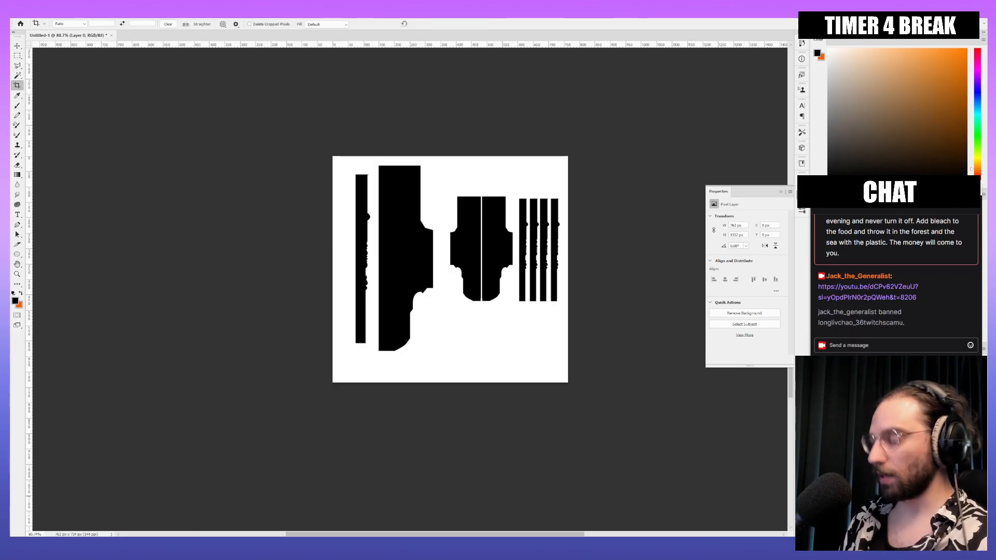
{"action": "key", "text": "alt+BackSpace"}
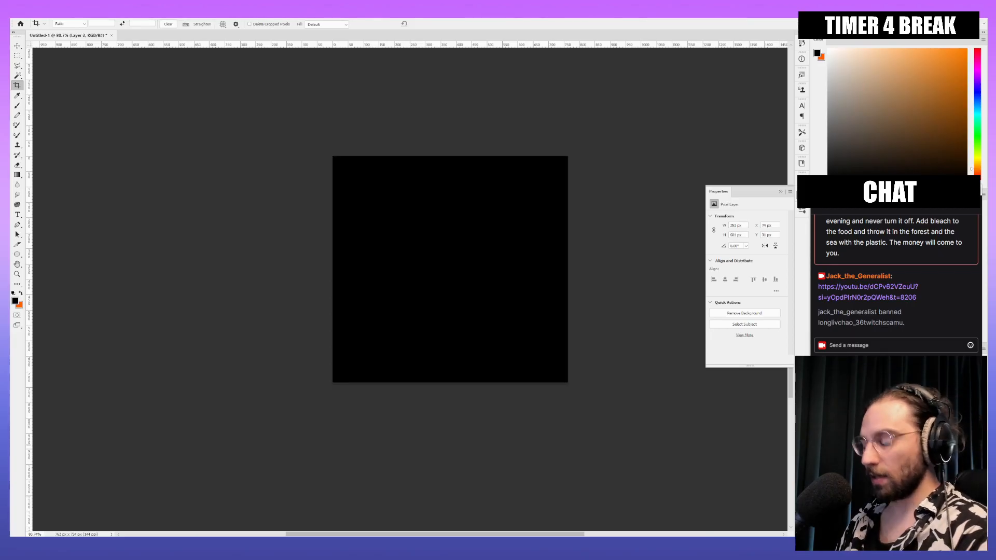
{"action": "key", "text": "ctrl+i"}
{"action": "key", "text": "ctrl+i"}
{"action": "scroll", "coordinate": [573, 376], "scroll_direction": "up", "scroll_amount": 4, "text": "alt"}
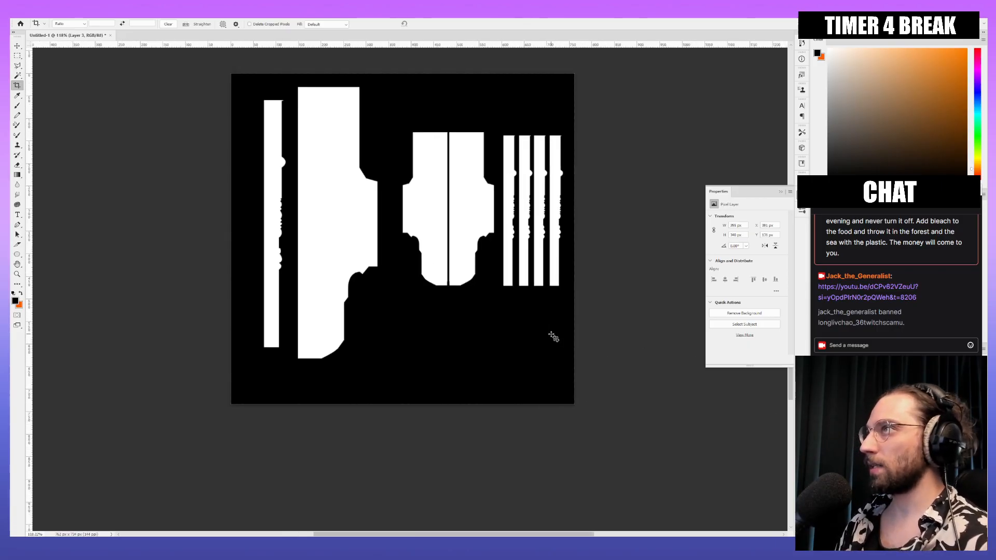
{"action": "scroll", "coordinate": [459, 291], "scroll_direction": "up", "scroll_amount": 3, "text": "alt"}
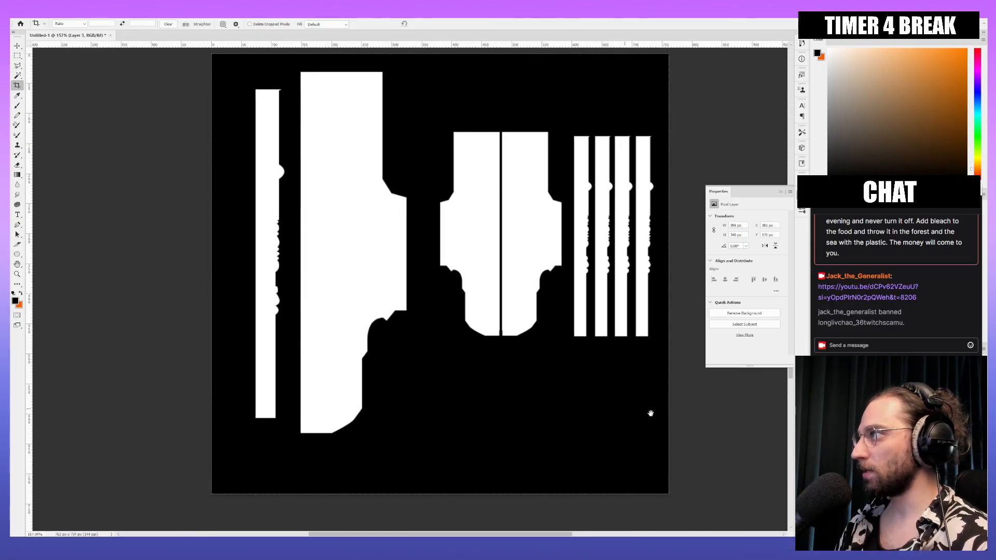
Step: Scale down the layer with the small capital pair and four small shafts and apply the transform
{"action": "key", "text": "ctrl+t"}
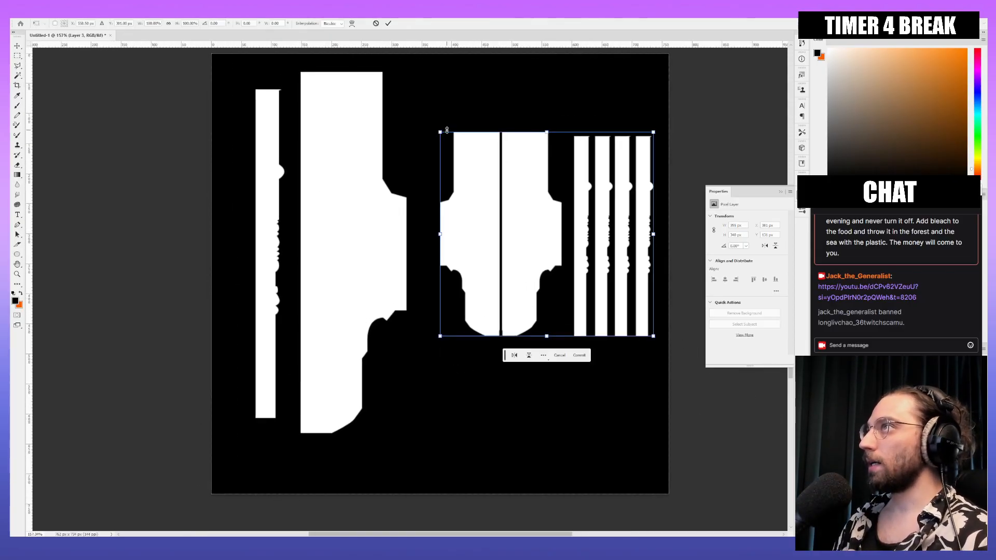
{"action": "left_click_drag", "start_coordinate": [442, 132], "coordinate": [462, 149]}
{"action": "key", "text": "Return"}
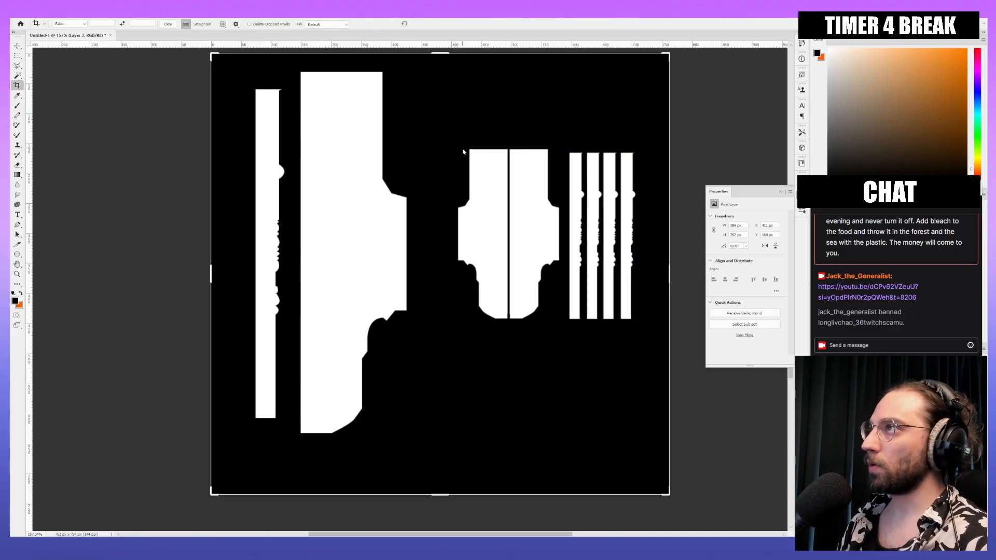
Step: Save the silhouette sheet as a Photoshop document with Maximize Compatibility enabled
{"action": "key", "text": "ctrl+s"}
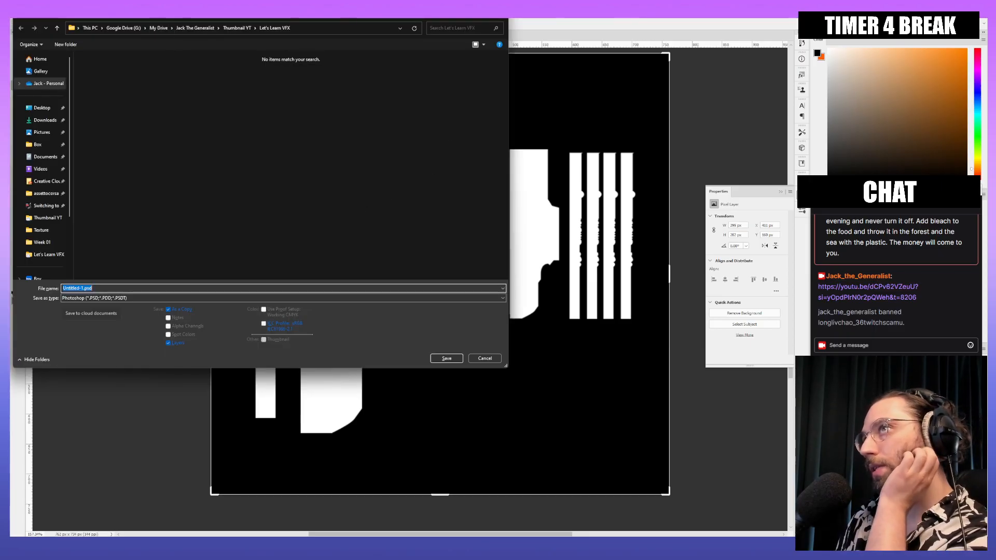
{"action": "key", "text": "Escape"}
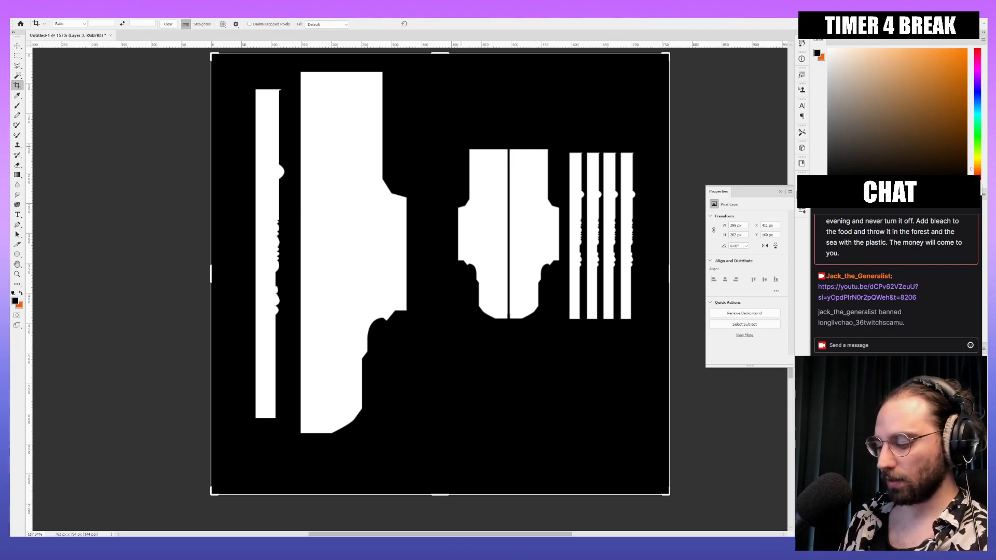
{"action": "key", "text": "Return"}
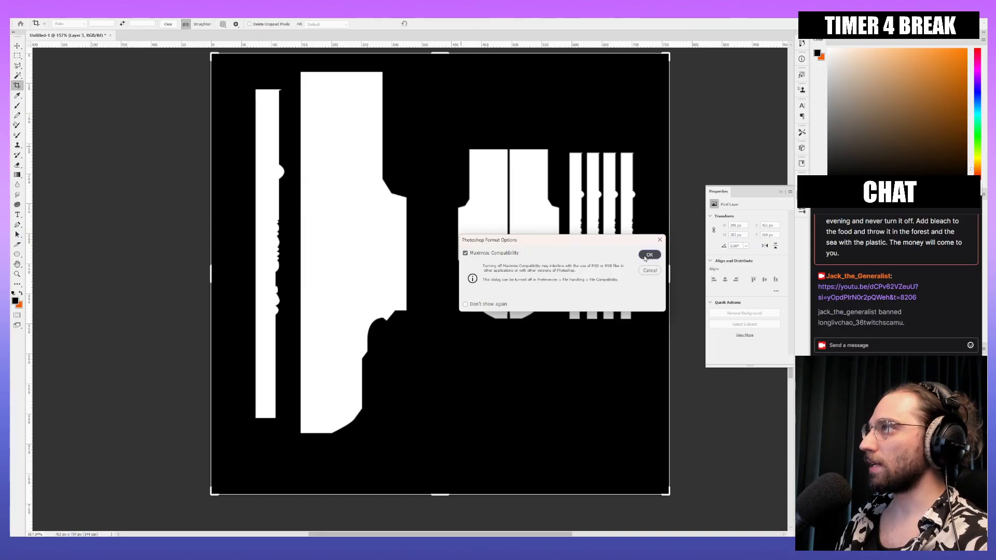
{"action": "left_click", "coordinate": [649, 255]}
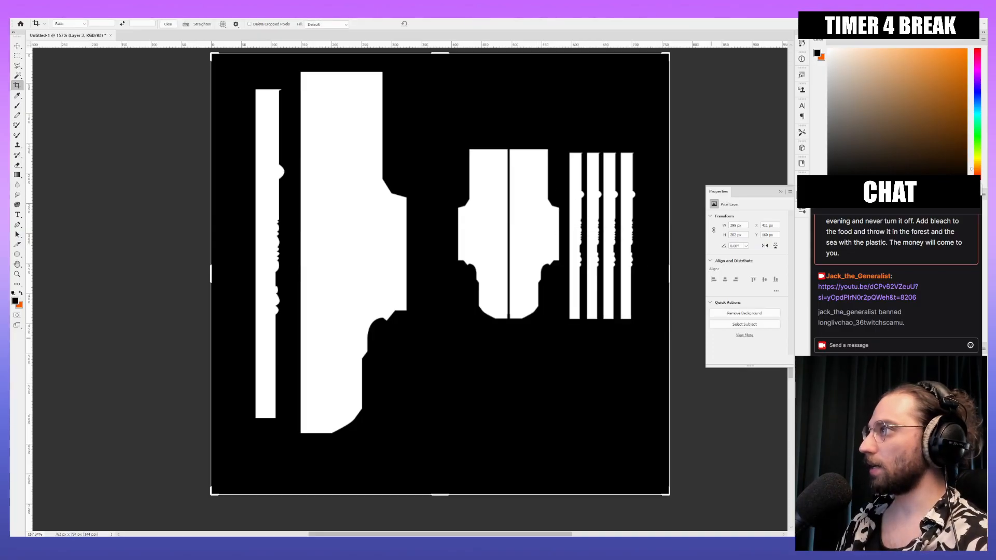
{"action": "key", "text": "ctrl"}
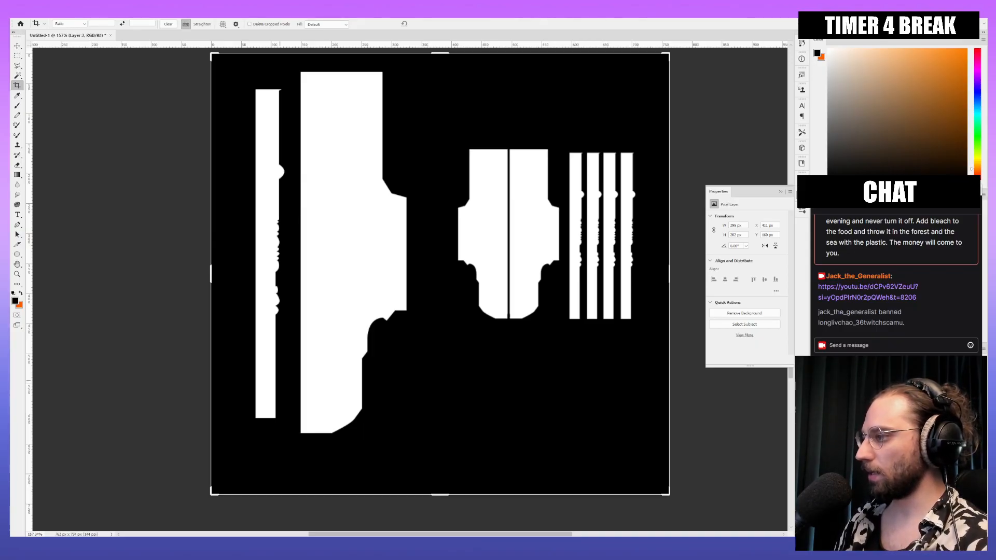
{"action": "key", "text": "Return"}
{"action": "key", "text": "Return"}
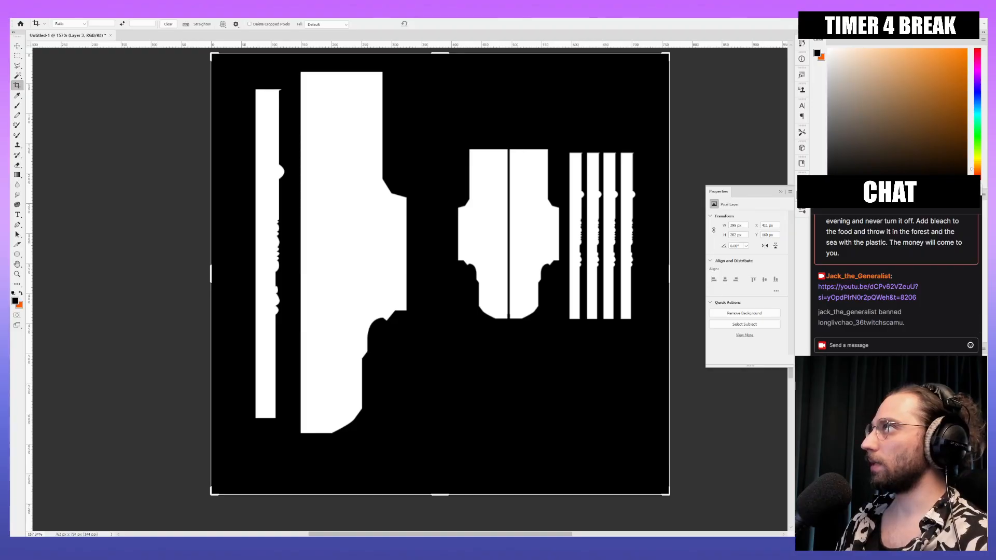
Step: Switch to the reference board and position the silhouette sheet below the photos of the carved columns and arches
{"action": "key", "text": "alt+Tab"}
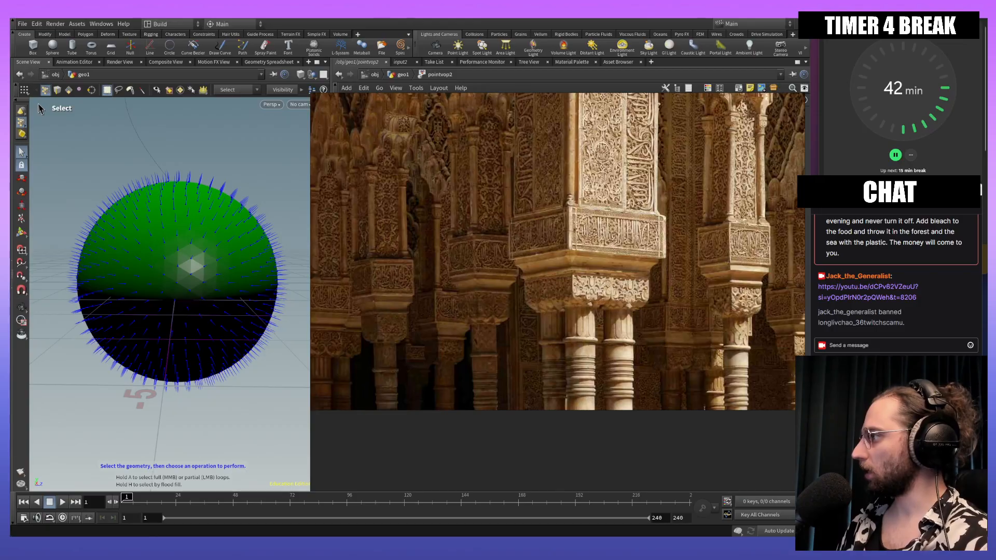
{"action": "left_click_drag", "start_coordinate": [570, 335], "coordinate": [541, 461]}
{"action": "scroll", "coordinate": [656, 347], "scroll_direction": "down", "scroll_amount": 5}
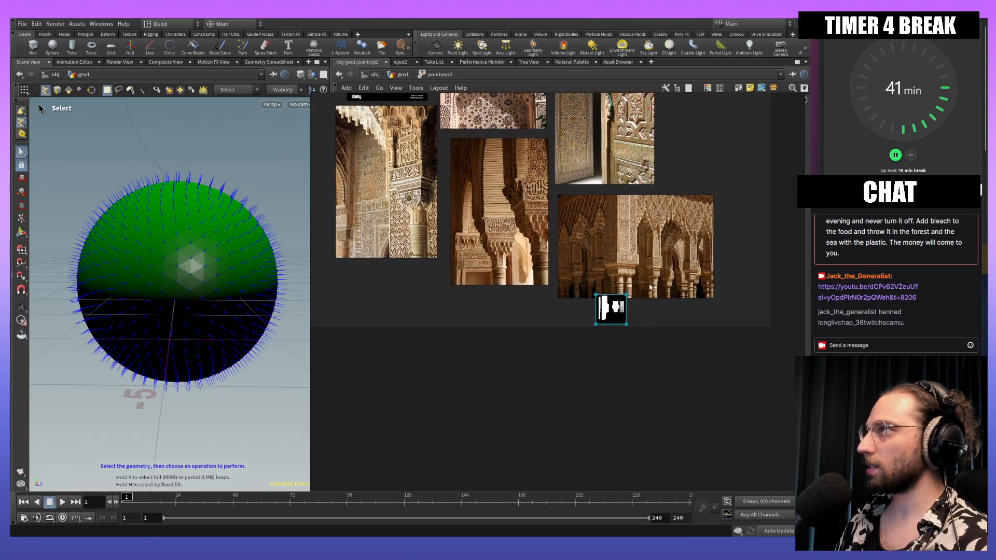
{"action": "scroll", "coordinate": [651, 259], "scroll_direction": "up", "scroll_amount": 6}
{"action": "middle_click_drag", "start_coordinate": [668, 312], "coordinate": [768, 343]}
{"action": "scroll", "coordinate": [769, 319], "scroll_direction": "down", "scroll_amount": 2}
{"action": "middle_click_drag", "start_coordinate": [740, 388], "coordinate": [553, 325]}
{"action": "left_click_drag", "start_coordinate": [548, 331], "coordinate": [528, 311]}
{"action": "left_click_drag", "start_coordinate": [612, 373], "coordinate": [474, 403]}
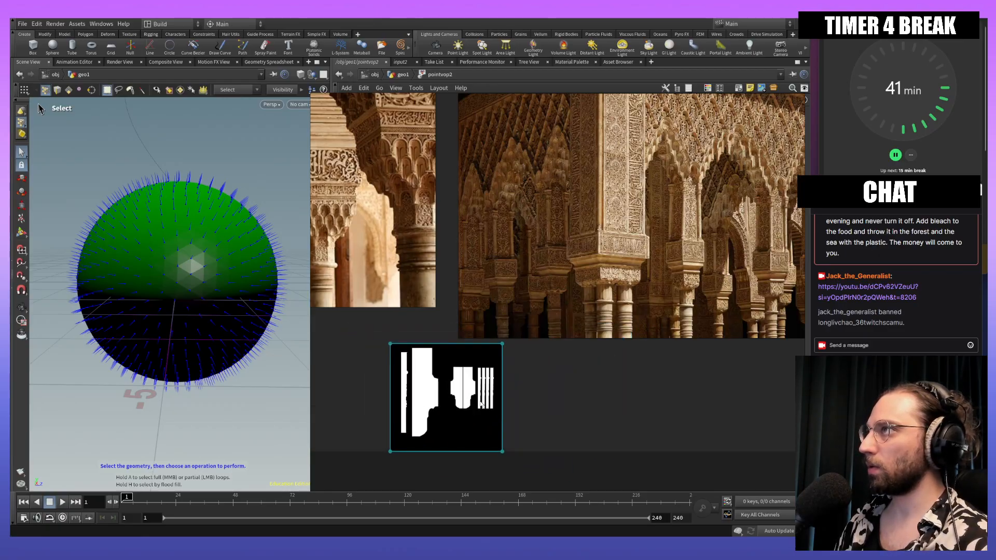
Step: Examine the arches, capitals and column groups across the Moorish architecture photos on the reference board
{"action": "scroll", "coordinate": [678, 205], "scroll_direction": "down", "scroll_amount": 5}
{"action": "middle_click_drag", "start_coordinate": [678, 205], "coordinate": [674, 304]}
{"action": "right_click_drag", "start_coordinate": [597, 290], "coordinate": [518, 419]}
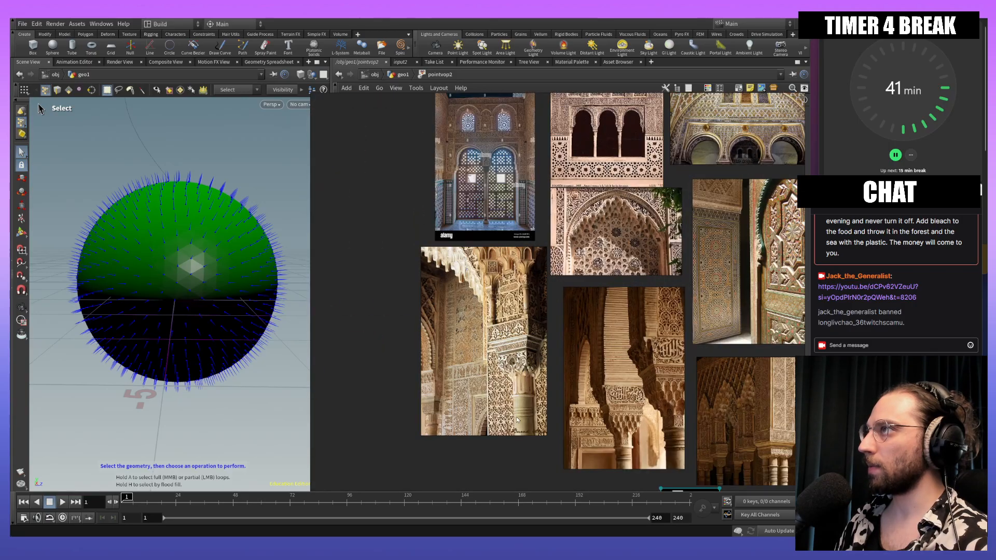
{"action": "middle_click_drag", "start_coordinate": [676, 345], "coordinate": [566, 403]}
{"action": "middle_click_drag", "start_coordinate": [562, 246], "coordinate": [576, 465]}
{"action": "middle_click_drag", "start_coordinate": [694, 302], "coordinate": [628, 341]}
{"action": "scroll", "coordinate": [694, 367], "scroll_direction": "up", "scroll_amount": 5}
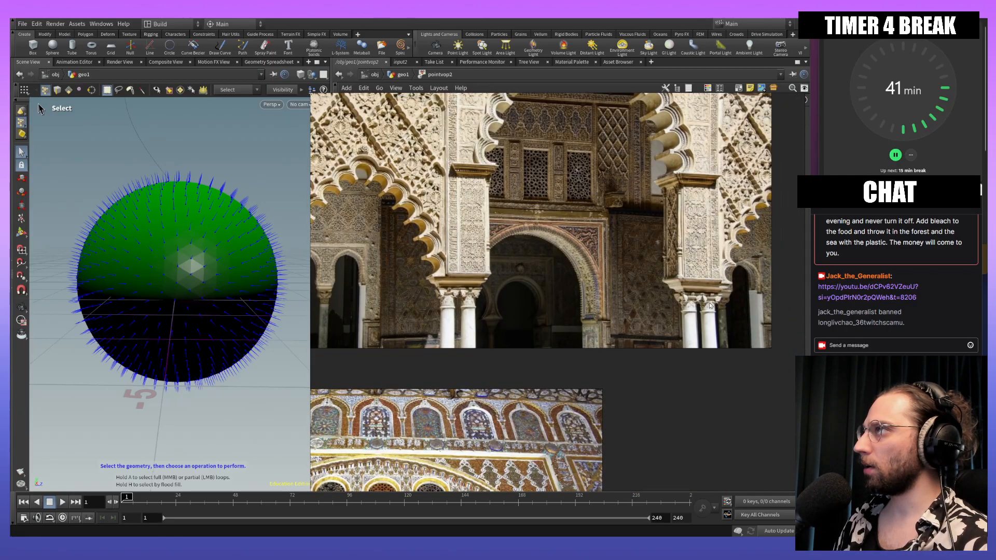
{"action": "middle_click_drag", "start_coordinate": [665, 301], "coordinate": [649, 342]}
{"action": "scroll", "coordinate": [515, 367], "scroll_direction": "down", "scroll_amount": 5}
{"action": "middle_click_drag", "start_coordinate": [677, 204], "coordinate": [683, 240]}
{"action": "middle_click_drag", "start_coordinate": [414, 343], "coordinate": [693, 280]}
{"action": "middle_click_drag", "start_coordinate": [404, 418], "coordinate": [729, 359]}
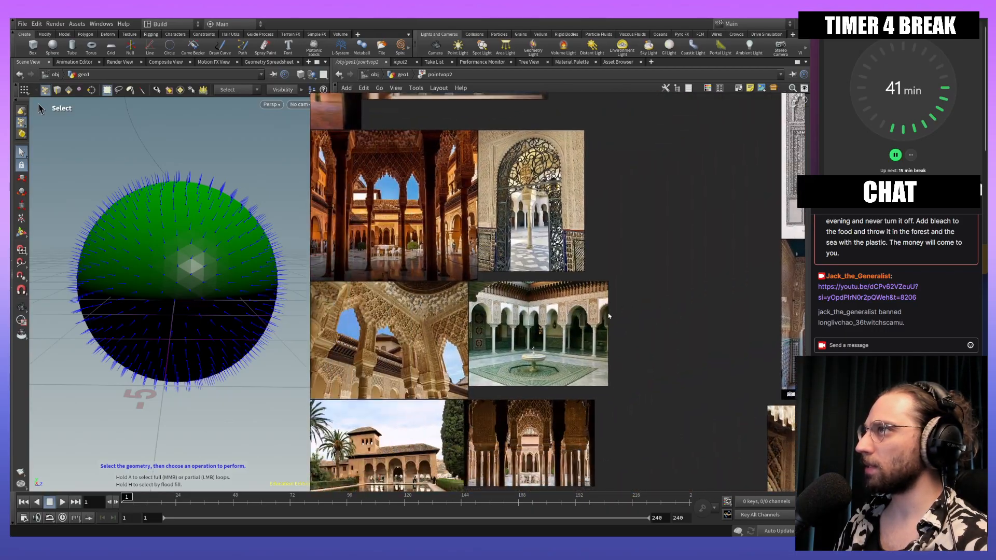
{"action": "middle_click_drag", "start_coordinate": [629, 314], "coordinate": [706, 309]}
{"action": "middle_click_drag", "start_coordinate": [484, 201], "coordinate": [618, 220]}
{"action": "scroll", "coordinate": [618, 220], "scroll_direction": "up", "scroll_amount": 4}
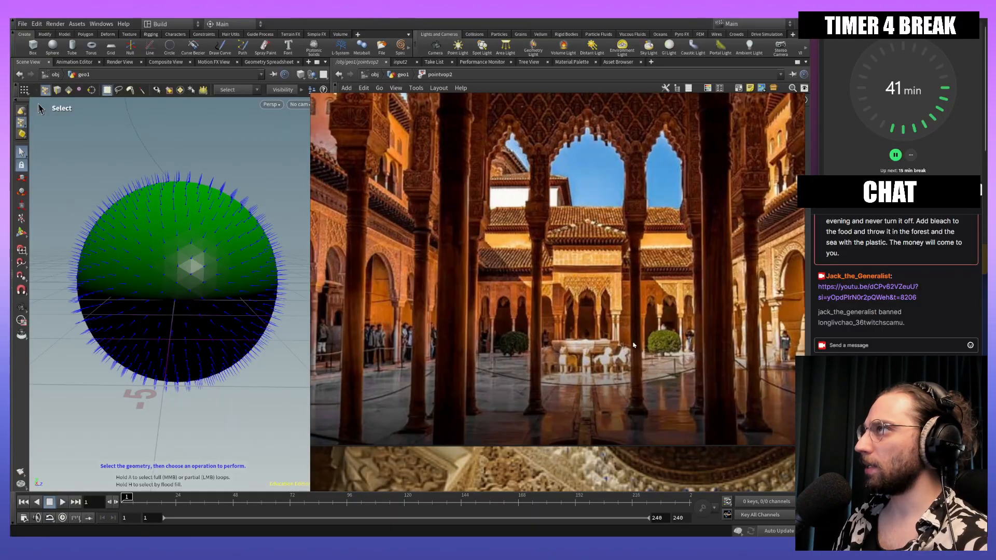
{"action": "scroll", "coordinate": [633, 398], "scroll_direction": "down", "scroll_amount": 6}
{"action": "middle_click_drag", "start_coordinate": [524, 478], "coordinate": [466, 244]}
{"action": "scroll", "coordinate": [696, 381], "scroll_direction": "up", "scroll_amount": 4}
{"action": "scroll", "coordinate": [667, 343], "scroll_direction": "down", "scroll_amount": 3}
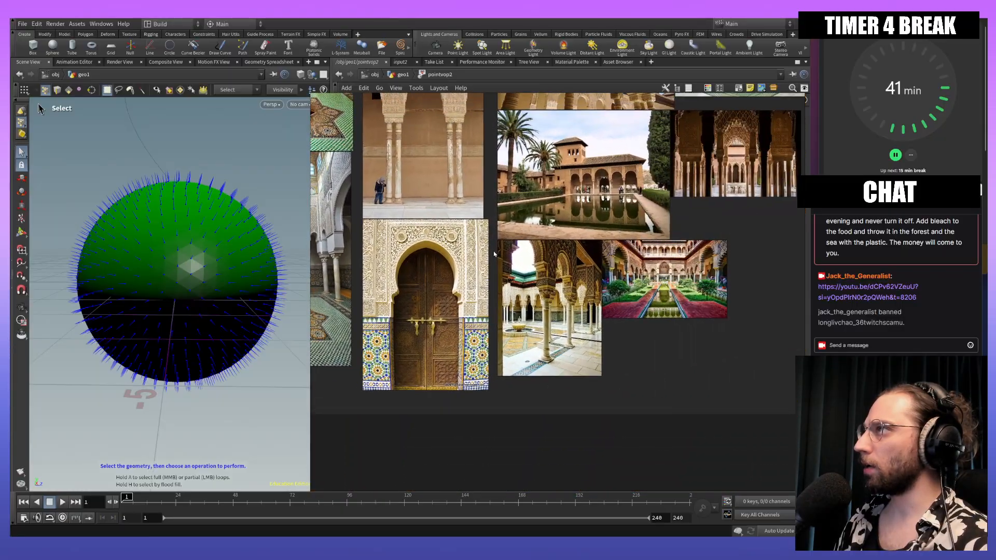
Step: Capture a screen snip of the foreground marble column, from capital to base, in the tiled fountain courtyard photo
{"action": "scroll", "coordinate": [568, 370], "scroll_direction": "up", "scroll_amount": 4}
{"action": "middle_click_drag", "start_coordinate": [517, 335], "coordinate": [535, 326]}
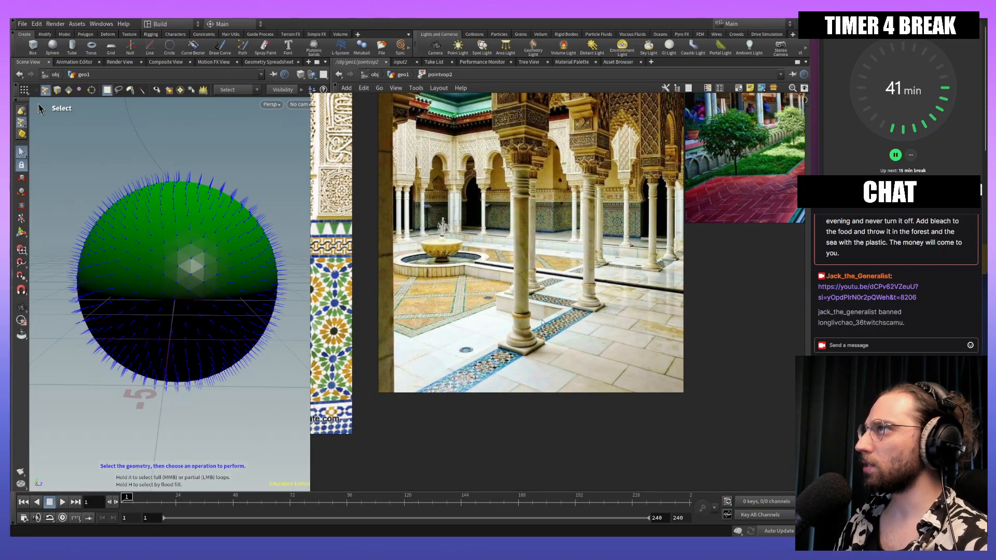
{"action": "scroll", "coordinate": [539, 280], "scroll_direction": "up", "scroll_amount": 4}
{"action": "middle_click_drag", "start_coordinate": [544, 269], "coordinate": [579, 265]}
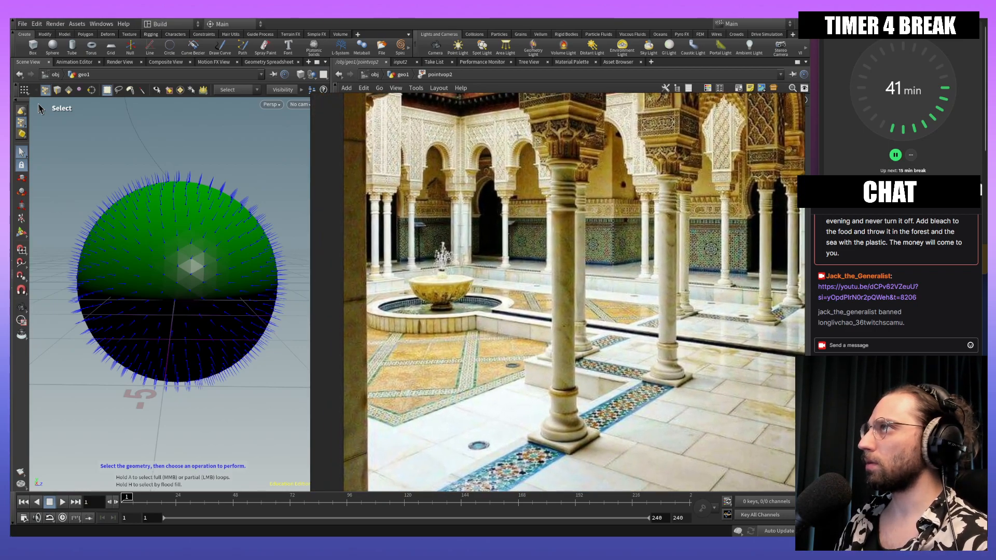
{"action": "key", "text": "shift+super+s"}
{"action": "left_click_drag", "start_coordinate": [518, 134], "coordinate": [622, 468]}
Step: Examine the column proportions and bases in the dark colonnade photo and the green-tiled fountain courtyard photo
{"action": "scroll", "coordinate": [672, 394], "scroll_direction": "down", "scroll_amount": 5}
{"action": "middle_click_drag", "start_coordinate": [680, 294], "coordinate": [504, 296]}
{"action": "scroll", "coordinate": [504, 295], "scroll_direction": "up", "scroll_amount": 5}
{"action": "middle_click_drag", "start_coordinate": [772, 328], "coordinate": [617, 329]}
{"action": "scroll", "coordinate": [618, 330], "scroll_direction": "down", "scroll_amount": 5}
{"action": "middle_click_drag", "start_coordinate": [680, 318], "coordinate": [642, 374]}
{"action": "scroll", "coordinate": [613, 316], "scroll_direction": "up", "scroll_amount": 6}
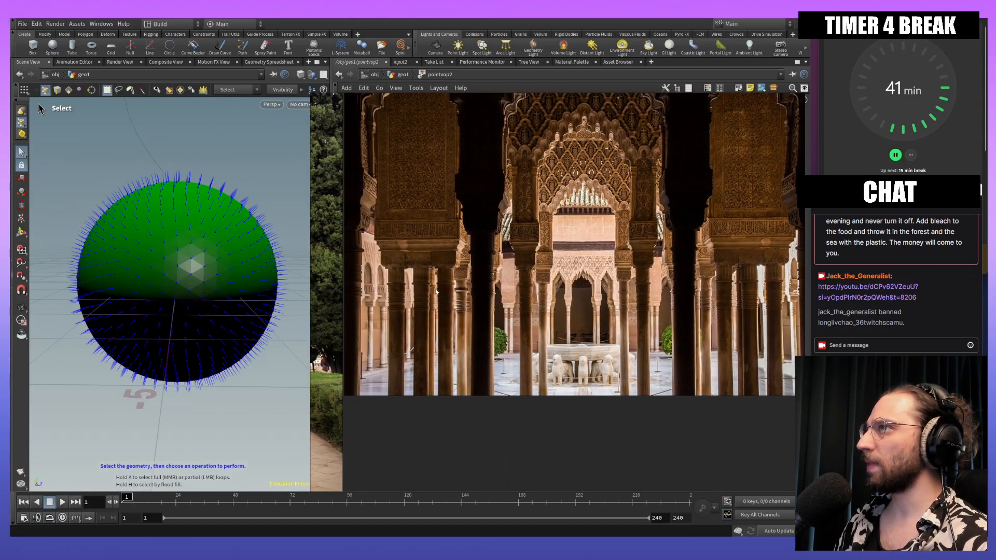
{"action": "middle_click_drag", "start_coordinate": [696, 293], "coordinate": [627, 293]}
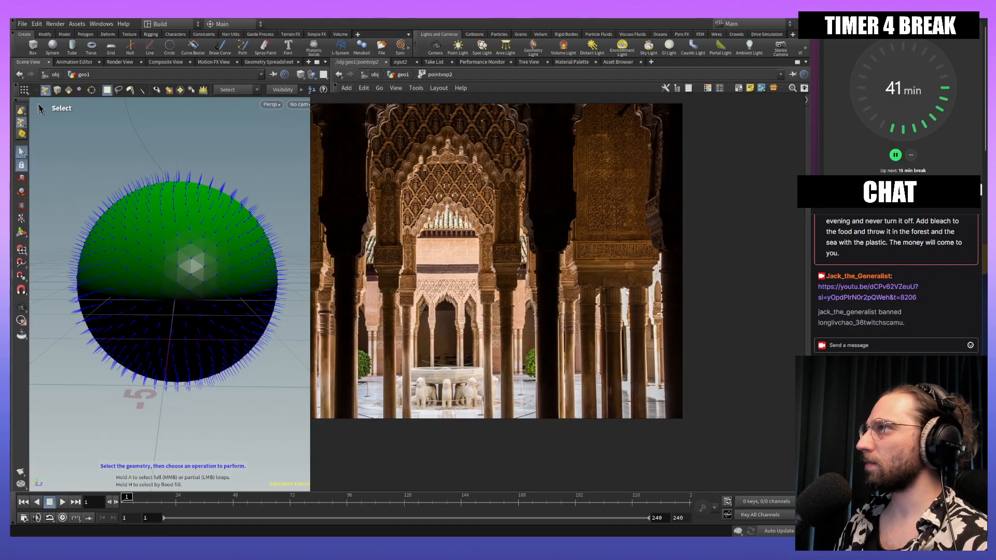
{"action": "scroll", "coordinate": [554, 318], "scroll_direction": "down", "scroll_amount": 3}
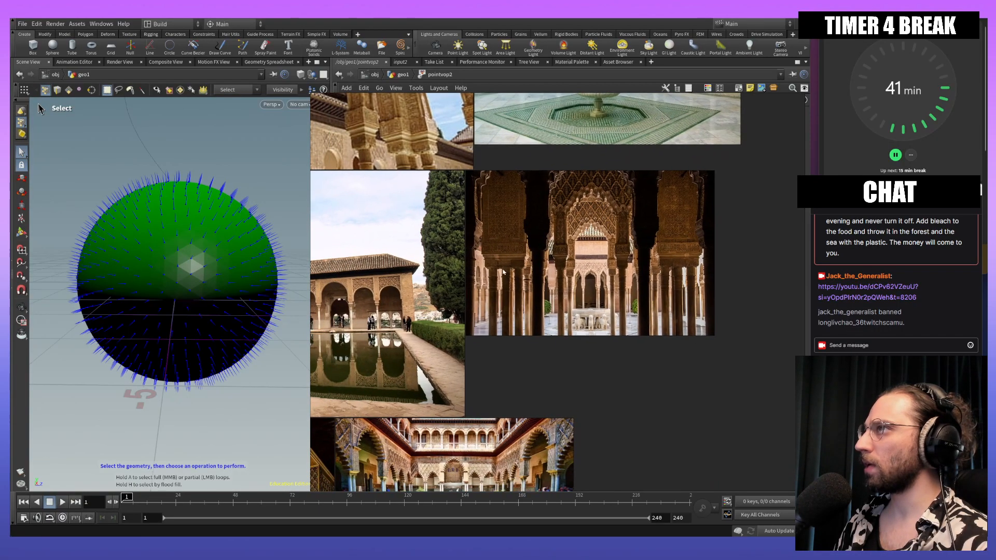
{"action": "mouse_move", "coordinate": [705, 323]}
{"action": "middle_mouse_down"}
{"action": "mouse_move", "coordinate": [683, 334]}
{"action": "mouse_move", "coordinate": [683, 451]}
{"action": "middle_mouse_up"}
{"action": "middle_click_drag", "start_coordinate": [660, 207], "coordinate": [652, 318]}
{"action": "scroll", "coordinate": [651, 318], "scroll_direction": "up", "scroll_amount": 2}
{"action": "scroll", "coordinate": [651, 318], "scroll_direction": "up", "scroll_amount": 4}
{"action": "scroll", "coordinate": [573, 320], "scroll_direction": "down", "scroll_amount": 1}
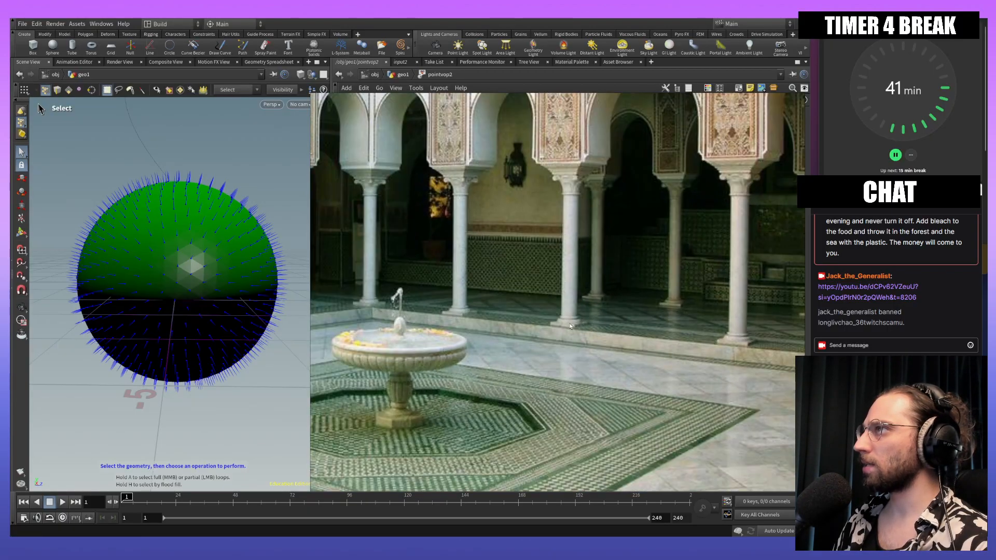
{"action": "scroll", "coordinate": [624, 322], "scroll_direction": "down", "scroll_amount": 6}
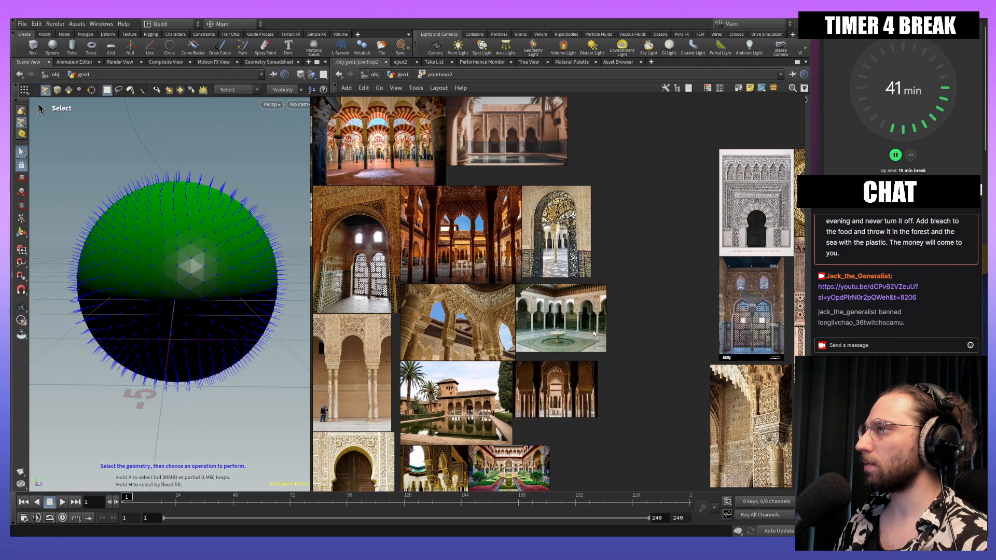
Step: Paste the marble column snip beside the silhouette sheet and move the reference board off the Houdini network
{"action": "scroll", "coordinate": [648, 394], "scroll_direction": "up", "scroll_amount": 5}
{"action": "middle_click_drag", "start_coordinate": [648, 394], "coordinate": [561, 345]}
{"action": "scroll", "coordinate": [701, 335], "scroll_direction": "up", "scroll_amount": 2}
{"action": "middle_click_drag", "start_coordinate": [701, 335], "coordinate": [507, 294]}
{"action": "left_click", "coordinate": [550, 320]}
{"action": "key", "text": "ctrl+v"}
{"action": "left_click_drag", "start_coordinate": [548, 301], "coordinate": [574, 278]}
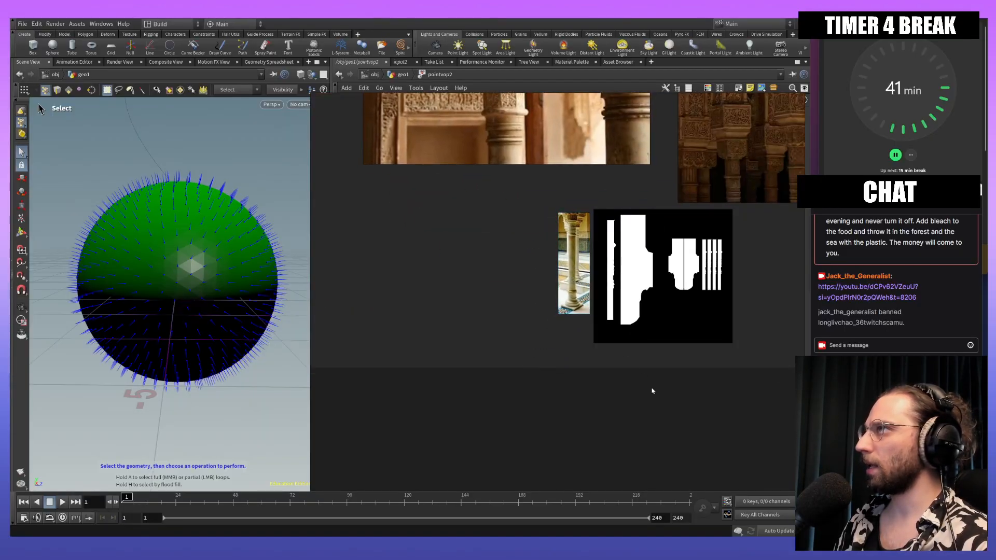
{"action": "right_click_drag", "start_coordinate": [556, 187], "coordinate": [597, 559]}
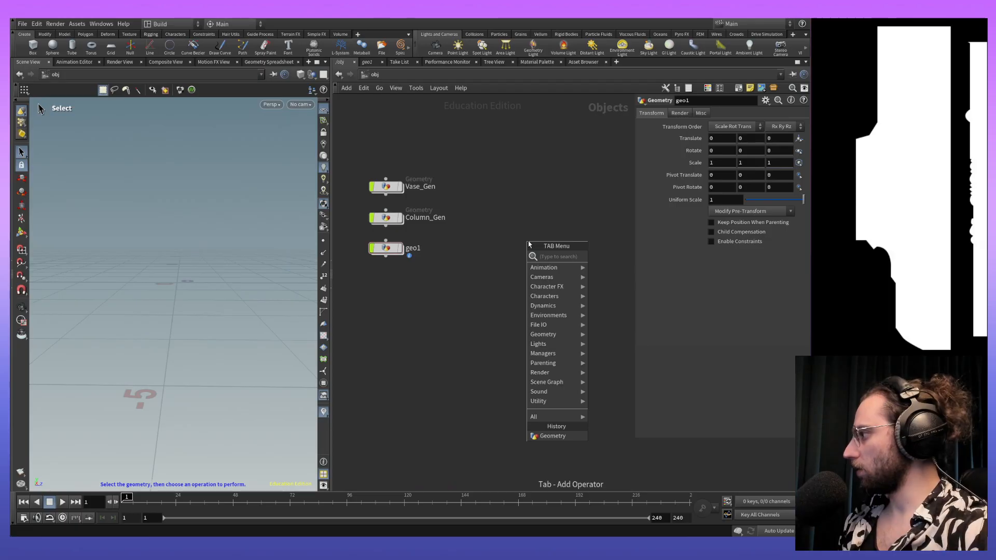
Step: Add a new Geometry object next to the existing generators at object level and go inside it
{"action": "type", "text": "ge"}
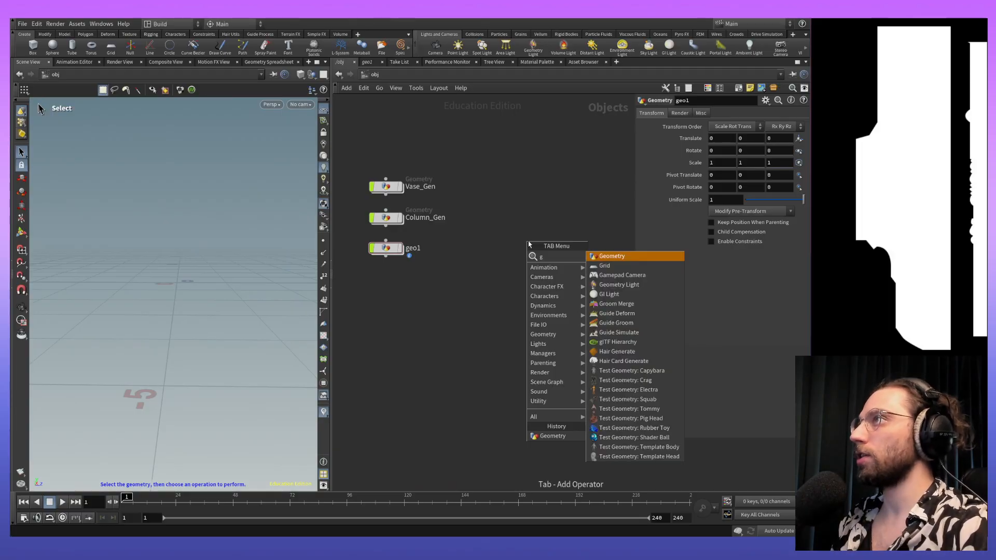
{"action": "key", "text": "Return"}
{"action": "left_click", "coordinate": [528, 241]}
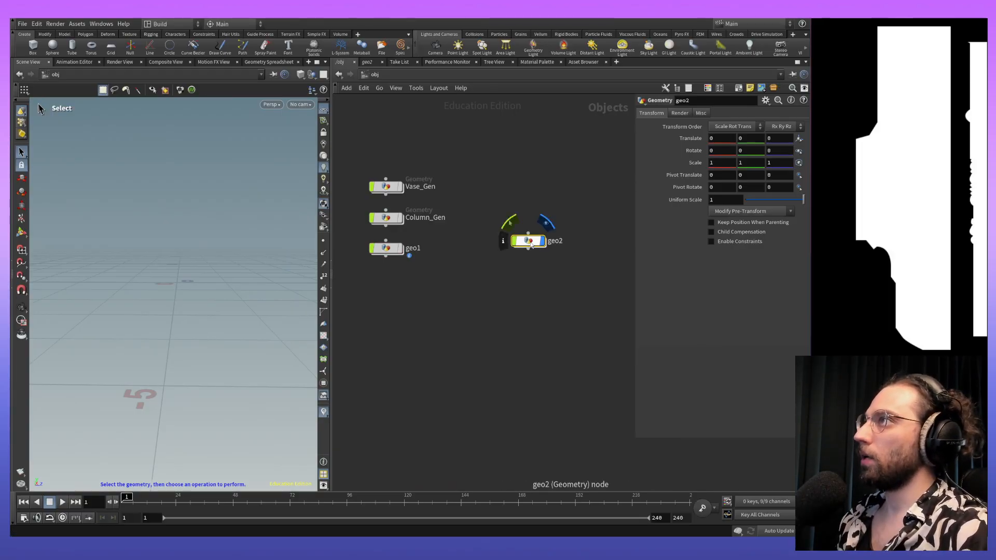
{"action": "key", "text": "Return"}
Step: Add a Line node to the empty geometry network
{"action": "key", "text": "Tab"}
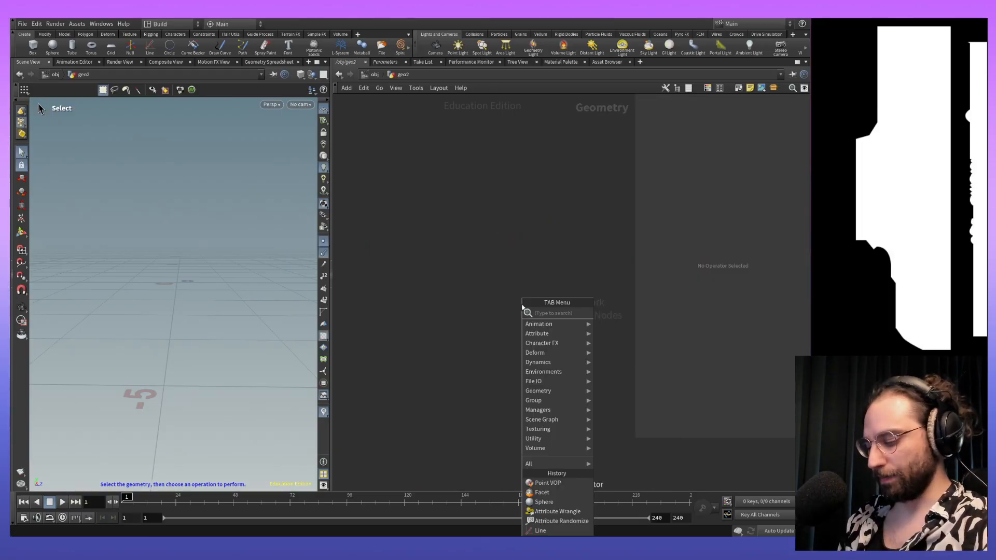
{"action": "type", "text": "line"}
{"action": "key", "text": "Return"}
{"action": "left_click", "coordinate": [507, 218]}
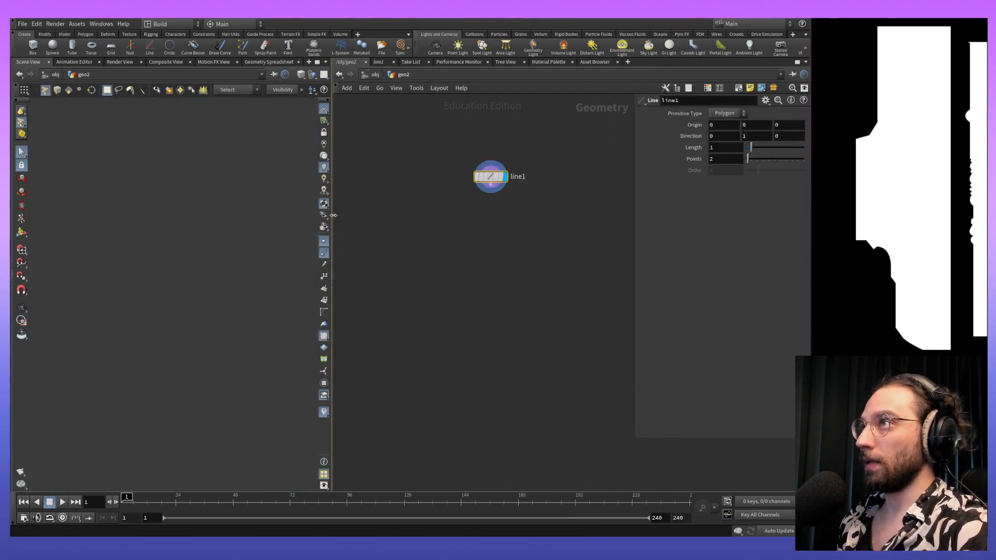
Step: Widen the viewport beside the network and try a length of 41 on the line
{"action": "left_click_drag", "start_coordinate": [332, 221], "coordinate": [380, 221]}
{"action": "right_click", "coordinate": [228, 229]}
{"action": "left_click", "coordinate": [726, 149]}
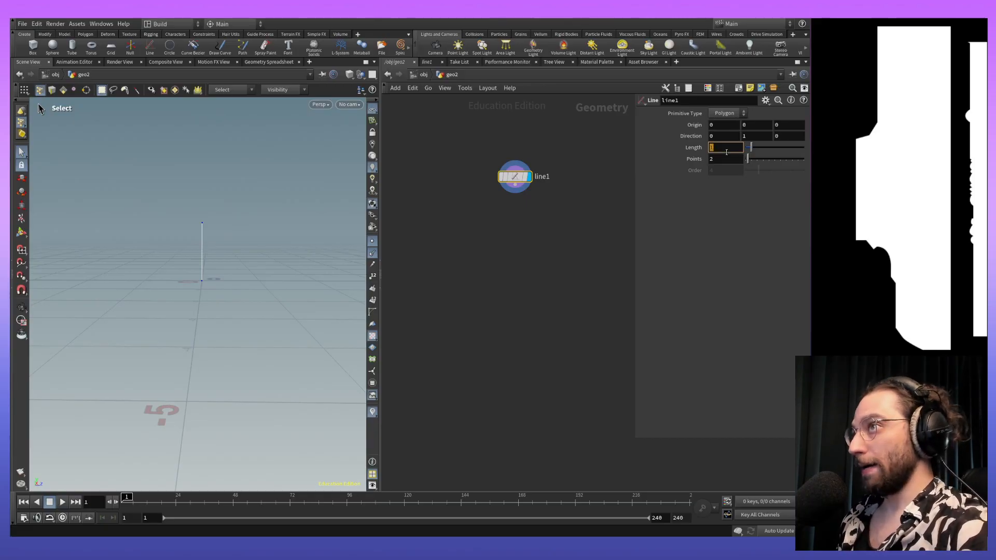
{"action": "type", "text": "41"}
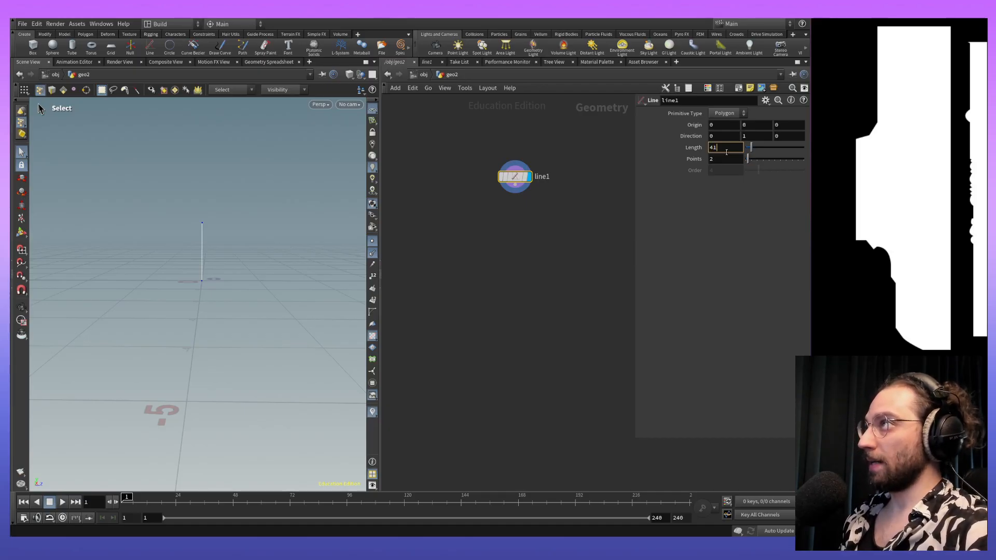
{"action": "key", "text": "ctrl+q"}
{"action": "key", "text": "Escape"}
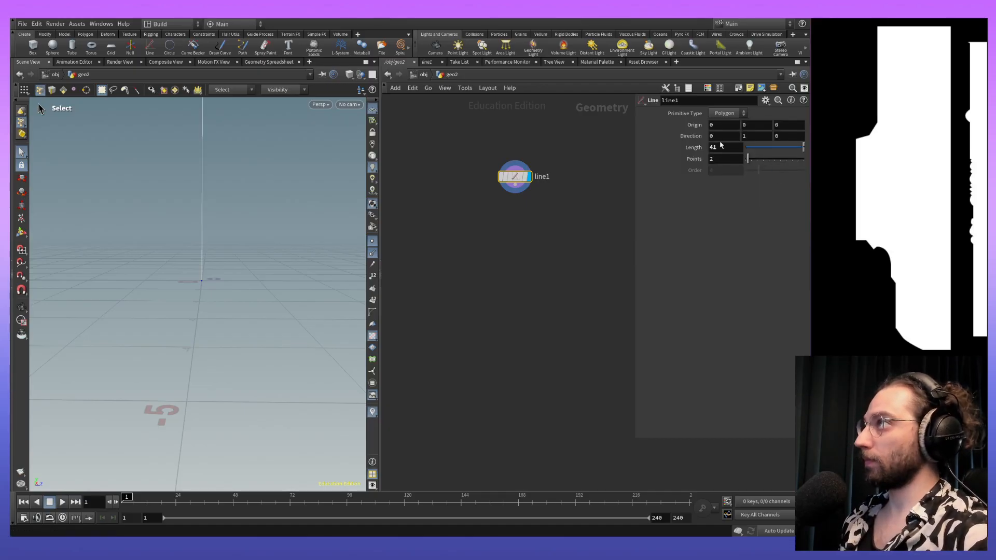
Step: Set the line's length to 3 and its number of points to 15
{"action": "type", "text": "6"}
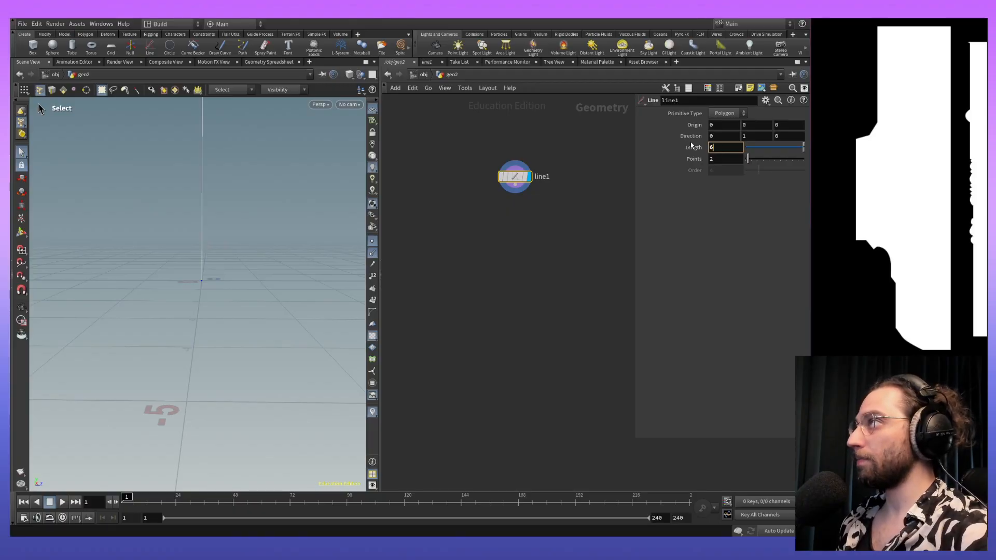
{"action": "key", "text": "BackSpace"}
{"action": "type", "text": "3"}
{"action": "key", "text": "Return"}
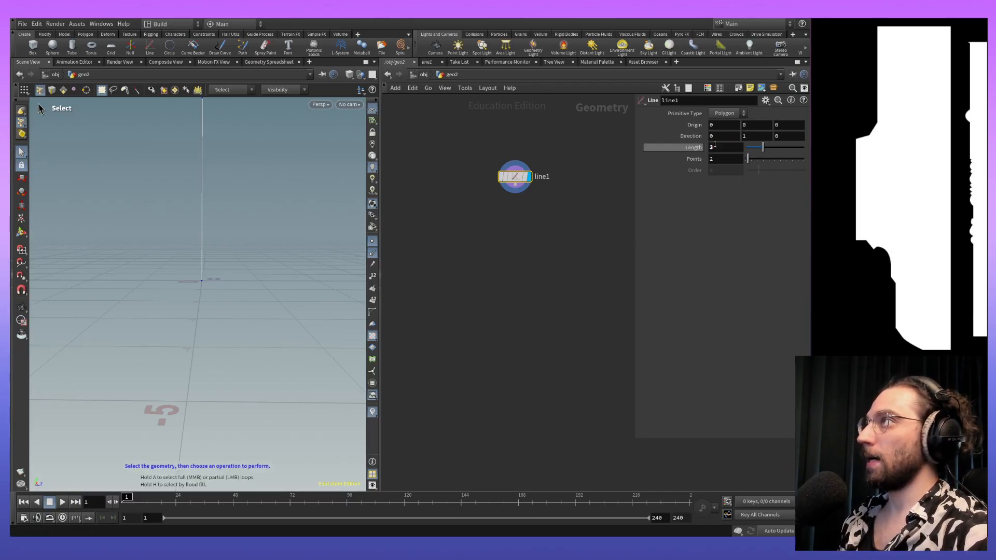
{"action": "left_click", "coordinate": [721, 160]}
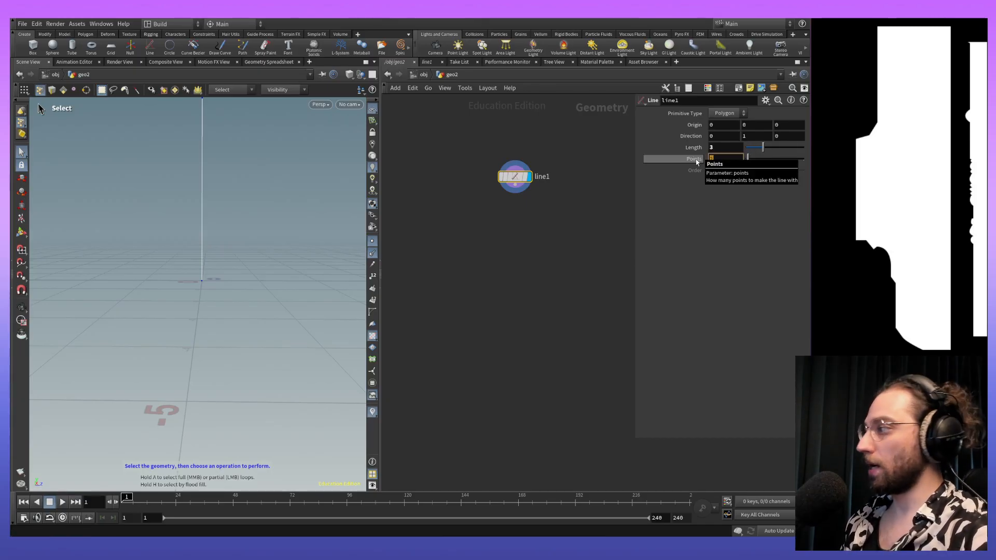
{"action": "type", "text": "15"}
{"action": "key", "text": "Return"}
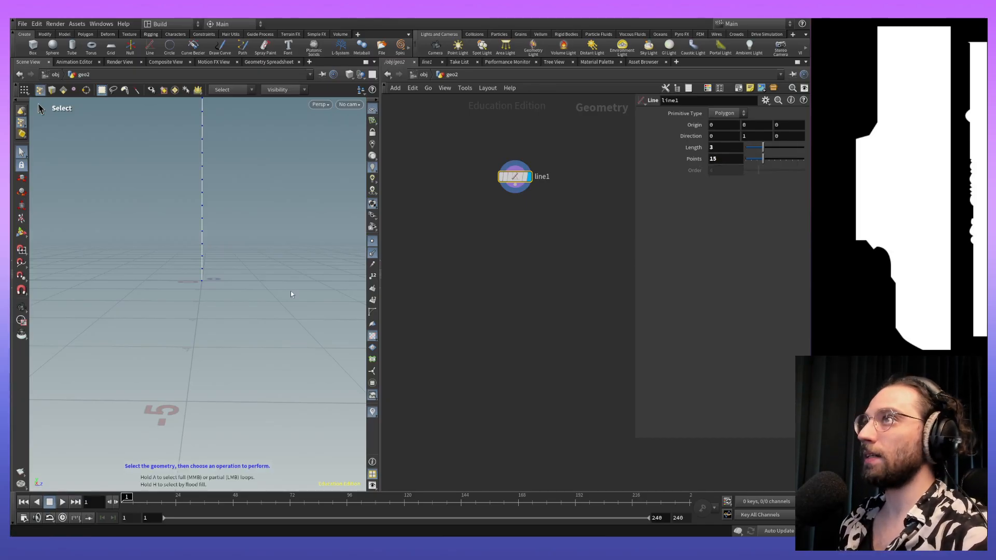
{"action": "middle_click_drag", "start_coordinate": [256, 186], "coordinate": [258, 239], "text": "alt"}
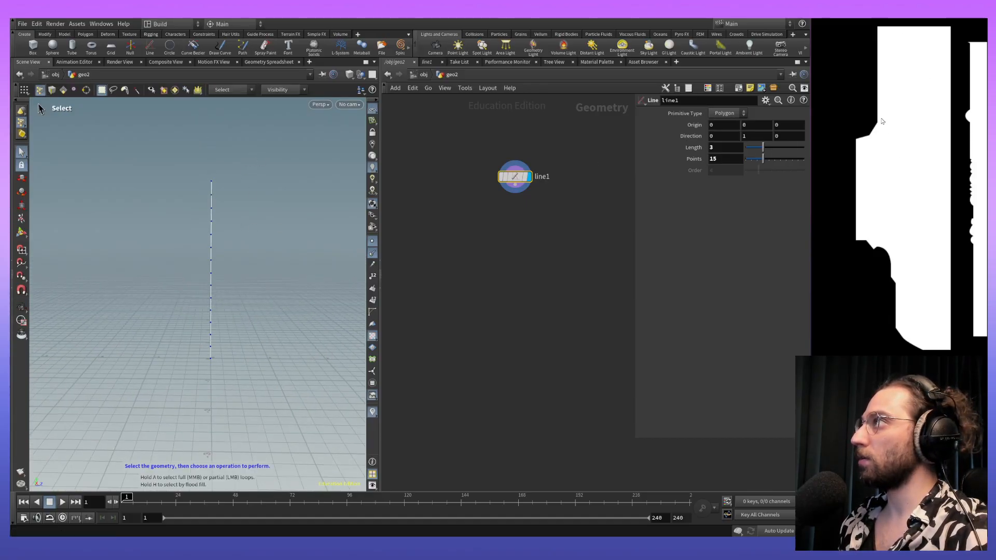
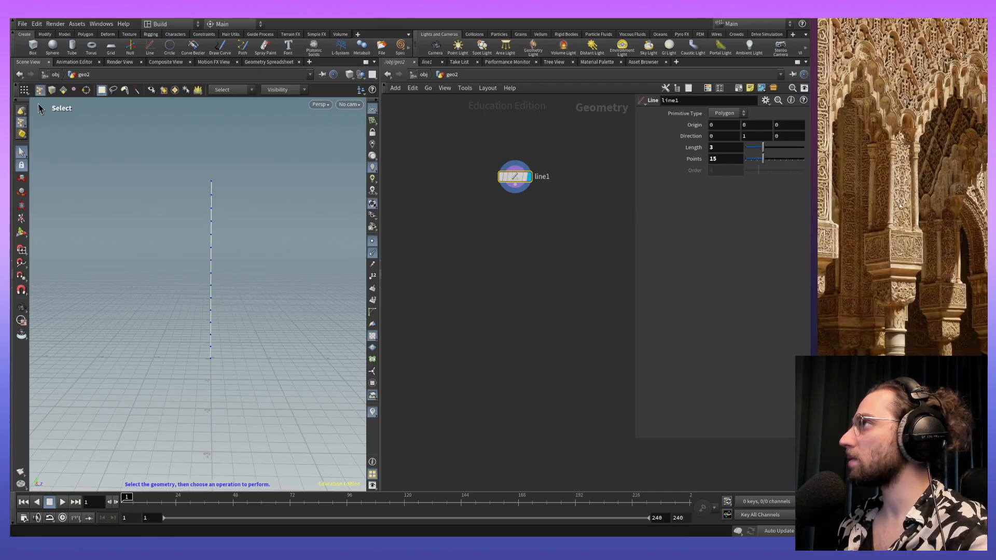
Step: Examine the carved columns, capitals and muqarnas brackets in the Moorish palace reference photos
{"action": "scroll", "coordinate": [903, 189], "scroll_direction": "up", "scroll_amount": 4}
{"action": "scroll", "coordinate": [886, 174], "scroll_direction": "down", "scroll_amount": 4}
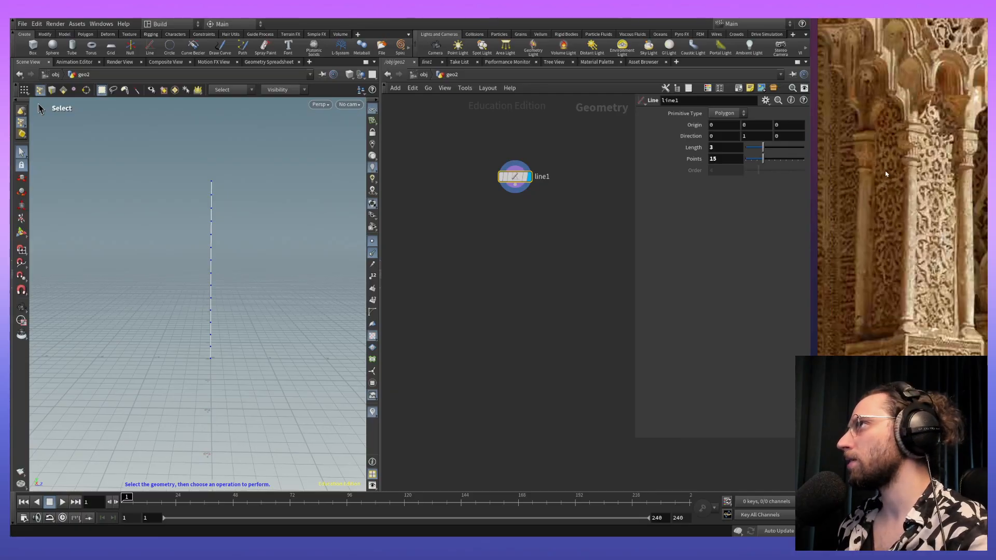
{"action": "middle_click_drag", "start_coordinate": [906, 156], "coordinate": [897, 117]}
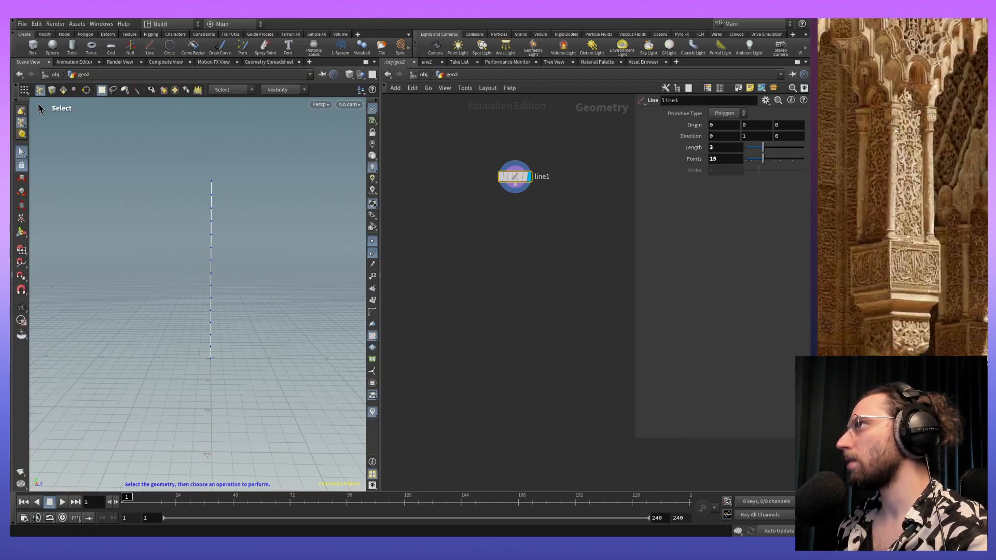
{"action": "scroll", "coordinate": [891, 131], "scroll_direction": "down", "scroll_amount": 5}
{"action": "scroll", "coordinate": [862, 208], "scroll_direction": "up", "scroll_amount": 8}
{"action": "scroll", "coordinate": [851, 171], "scroll_direction": "down", "scroll_amount": 4}
{"action": "scroll", "coordinate": [887, 174], "scroll_direction": "up", "scroll_amount": 5}
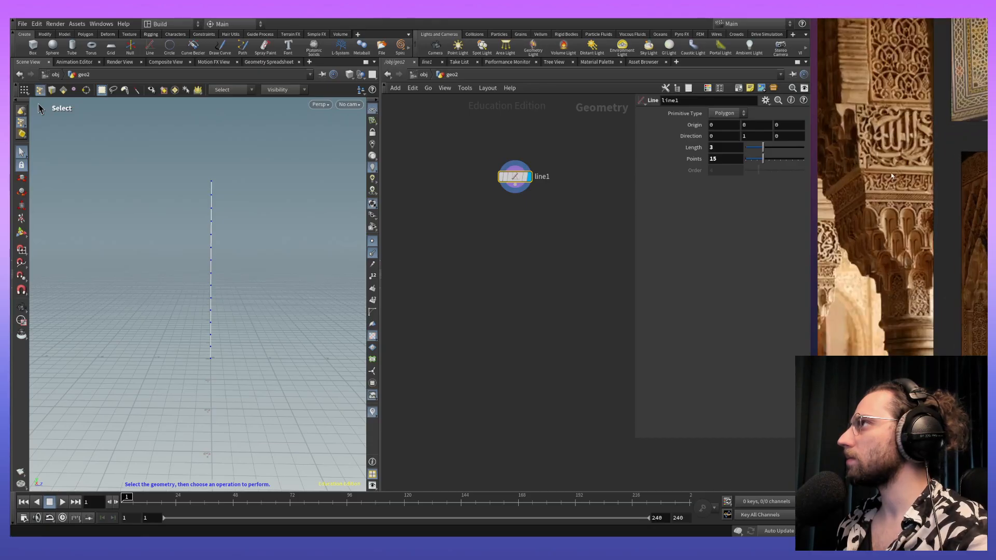
{"action": "scroll", "coordinate": [893, 176], "scroll_direction": "down", "scroll_amount": 4}
{"action": "scroll", "coordinate": [894, 184], "scroll_direction": "up", "scroll_amount": 4}
{"action": "scroll", "coordinate": [895, 185], "scroll_direction": "down", "scroll_amount": 4}
{"action": "scroll", "coordinate": [940, 187], "scroll_direction": "up", "scroll_amount": 4}
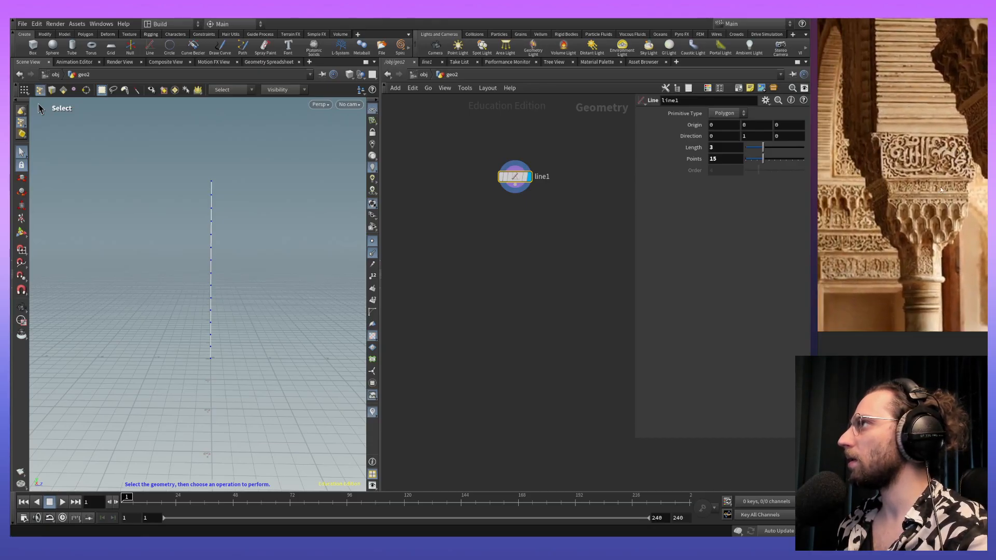
{"action": "scroll", "coordinate": [967, 146], "scroll_direction": "down", "scroll_amount": 3}
{"action": "scroll", "coordinate": [955, 187], "scroll_direction": "up", "scroll_amount": 3}
{"action": "scroll", "coordinate": [952, 188], "scroll_direction": "up", "scroll_amount": 3}
{"action": "scroll", "coordinate": [951, 188], "scroll_direction": "down", "scroll_amount": 4}
{"action": "scroll", "coordinate": [979, 145], "scroll_direction": "up", "scroll_amount": 3}
{"action": "middle_click_drag", "start_coordinate": [906, 97], "coordinate": [956, 228]}
{"action": "middle_click_drag", "start_coordinate": [909, 144], "coordinate": [889, 110]}
{"action": "middle_click_drag", "start_coordinate": [933, 218], "coordinate": [952, 189]}
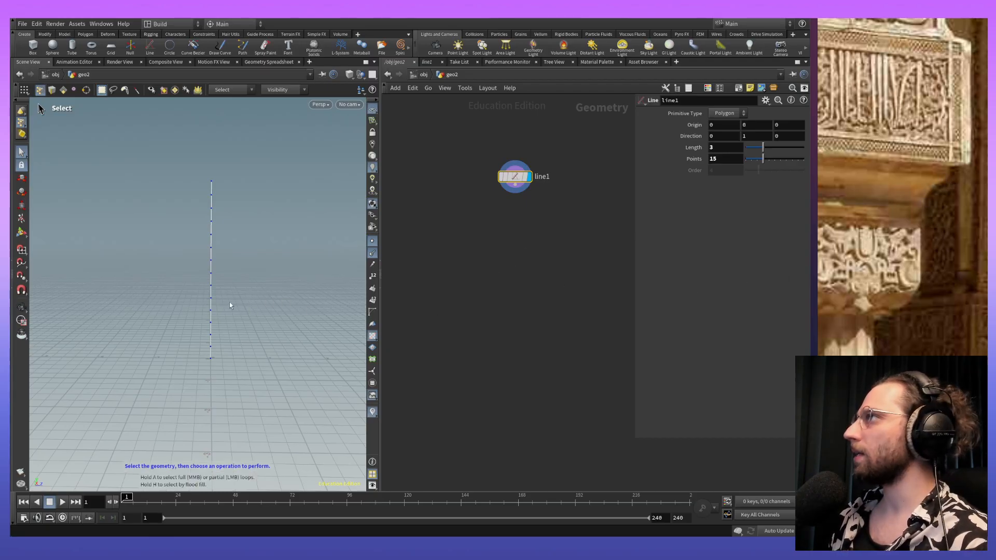
Step: Set the line's length to 2 and frame the whole line in the viewport
{"action": "left_click", "coordinate": [713, 149]}
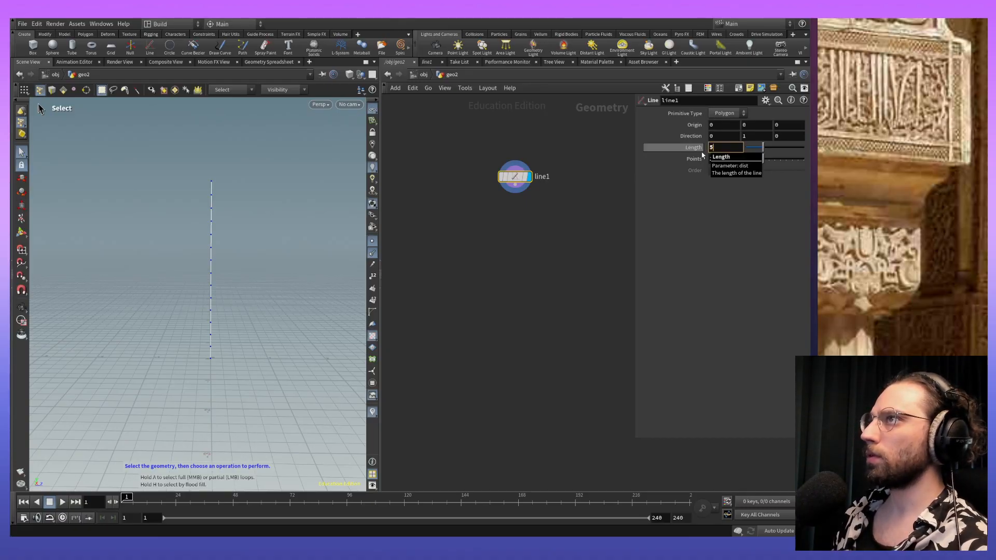
{"action": "key", "text": "Return"}
{"action": "left_click", "coordinate": [728, 147]}
{"action": "key", "text": "Return"}
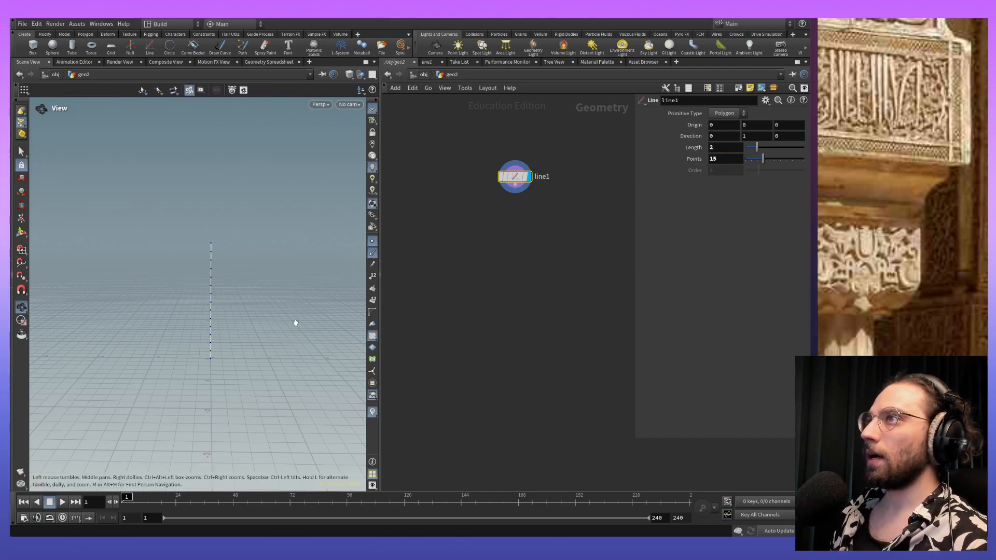
{"action": "right_click_drag", "start_coordinate": [214, 297], "coordinate": [229, 185], "text": "alt"}
{"action": "middle_click_drag", "start_coordinate": [228, 185], "coordinate": [266, 184], "text": "alt"}
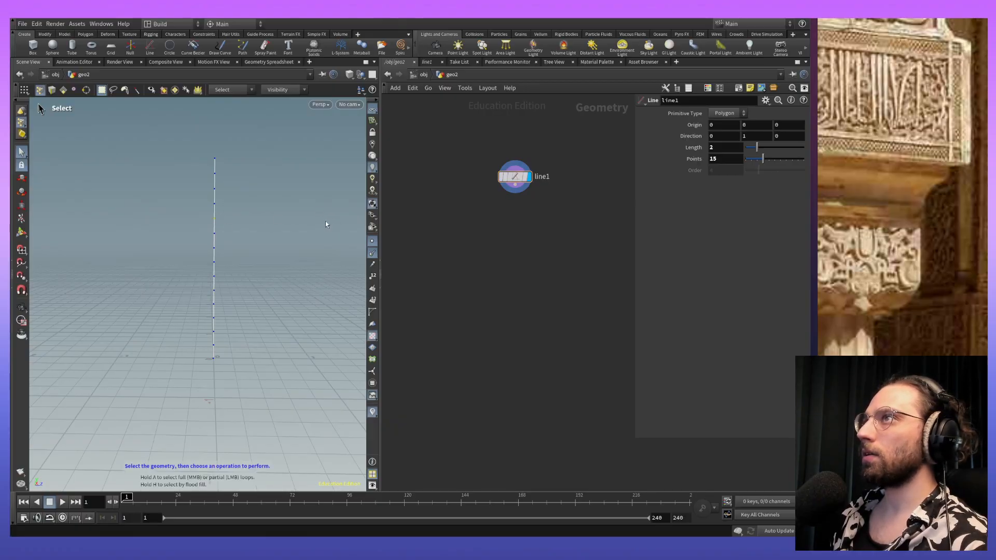
Step: Add a Soft Transform for point 10 of the line and pull it about -0.24 along Z
{"action": "key", "text": "Tab"}
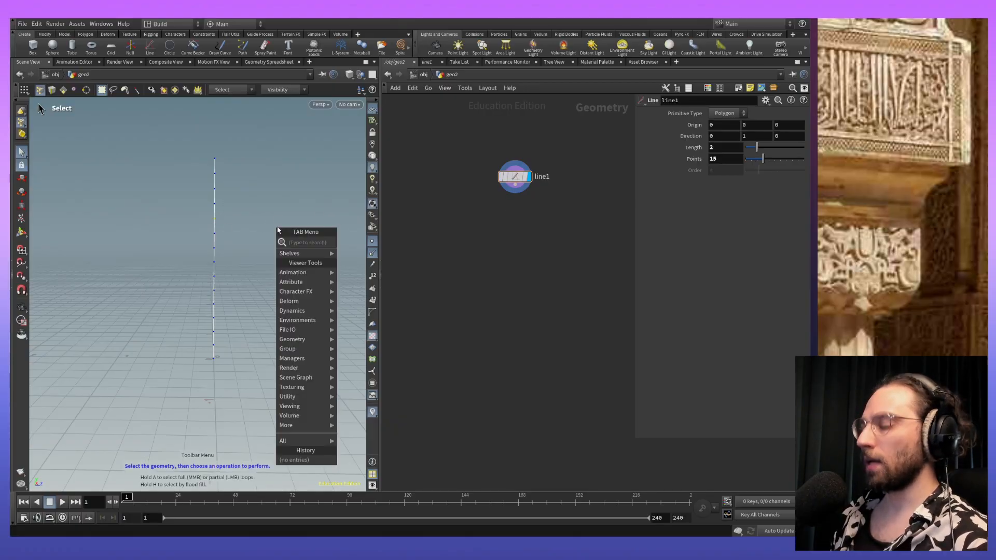
{"action": "type", "text": "soft"}
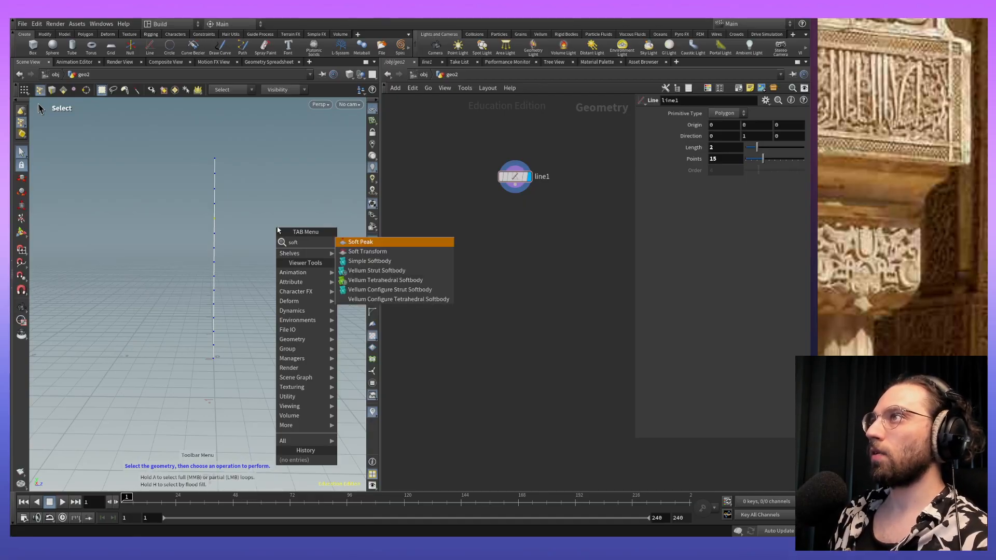
{"action": "key", "text": "Down"}
{"action": "key", "text": "Return"}
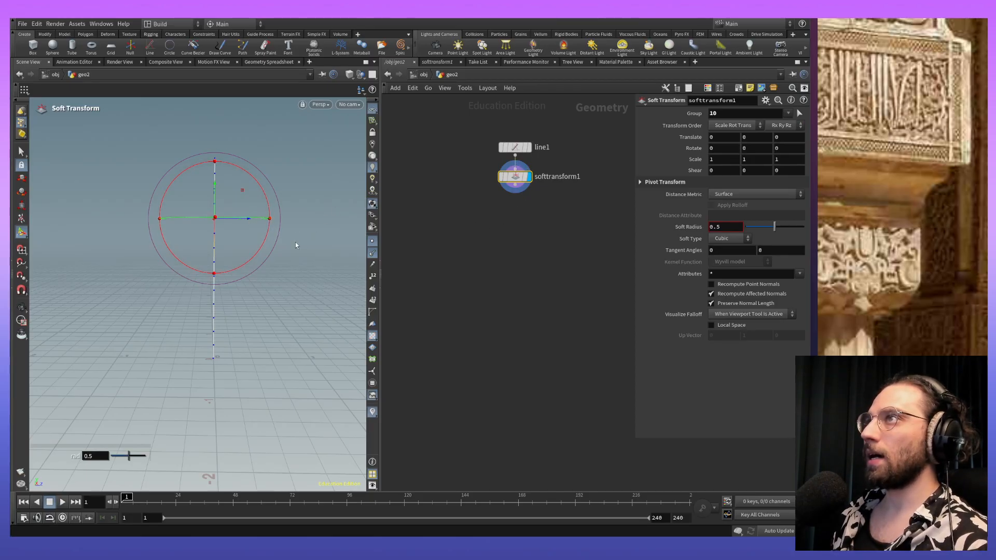
{"action": "key", "text": "Escape"}
{"action": "left_click_drag", "start_coordinate": [300, 224], "coordinate": [225, 257]}
{"action": "key", "text": "Return"}
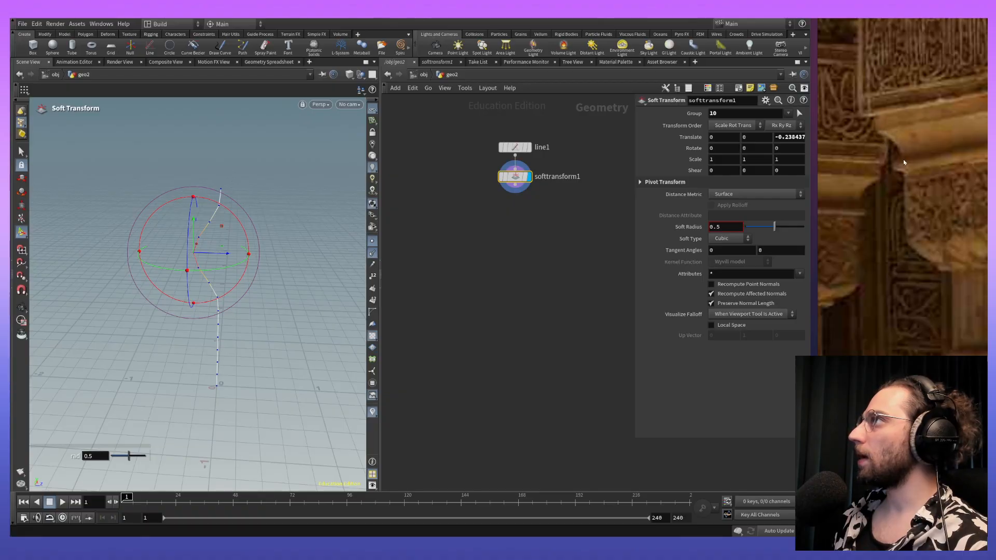
Step: Try pulling the bent point about 0.23 along positive Z, and undo both soft transform moves
{"action": "left_click_drag", "start_coordinate": [228, 254], "coordinate": [279, 261]}
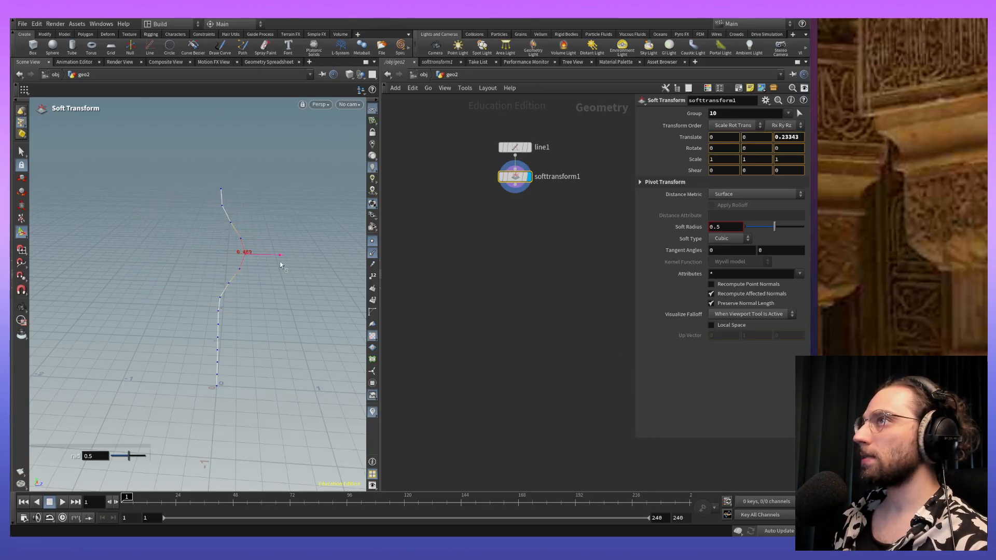
{"action": "key", "text": "ctrl+z"}
{"action": "key", "text": "ctrl+z"}
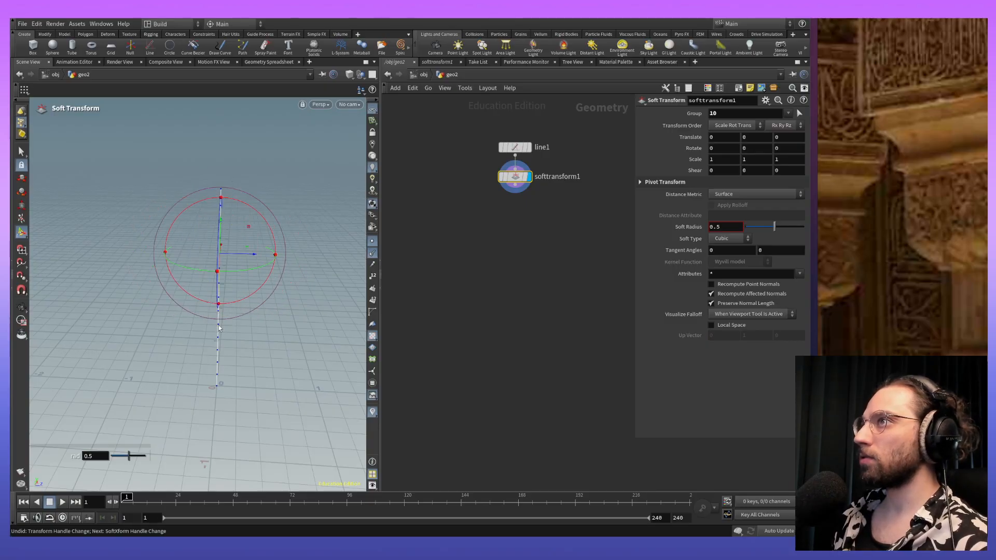
{"action": "left_click_drag", "start_coordinate": [257, 350], "coordinate": [224, 336], "text": "alt"}
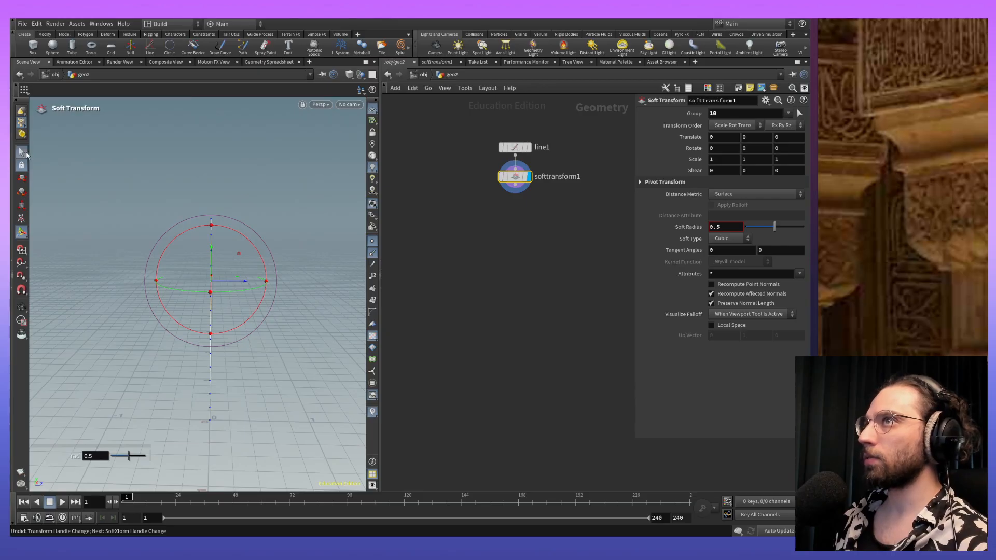
Step: Try reselecting the line's components in the viewport for the existing Soft Transform
{"action": "key", "text": "Escape"}
{"action": "key", "text": "s"}
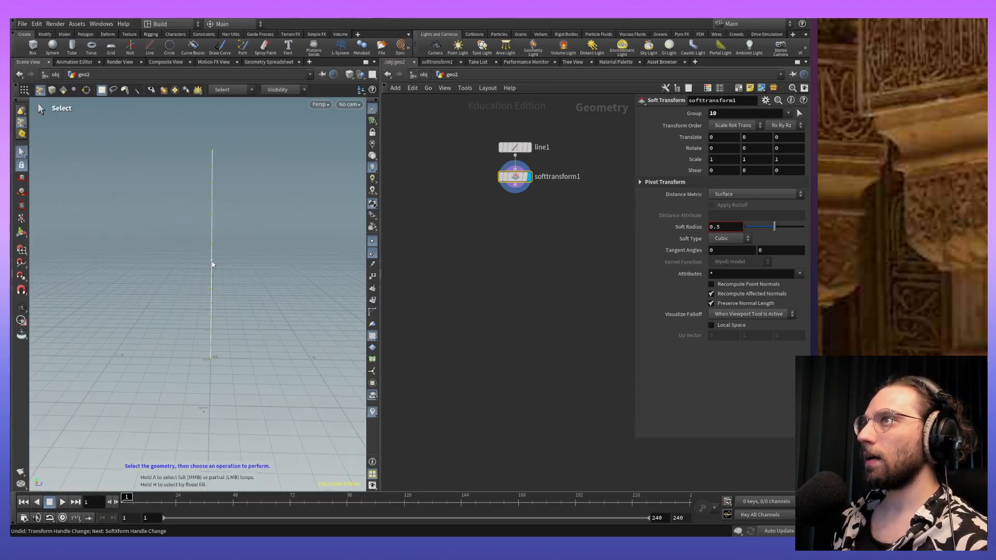
{"action": "key", "text": "u"}
{"action": "double_click", "coordinate": [213, 263]}
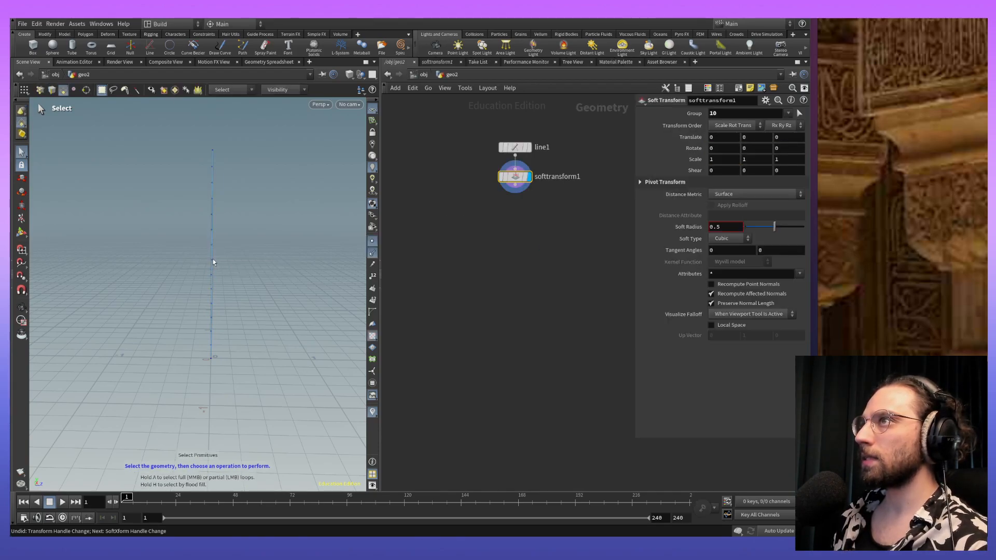
{"action": "key", "text": "2"}
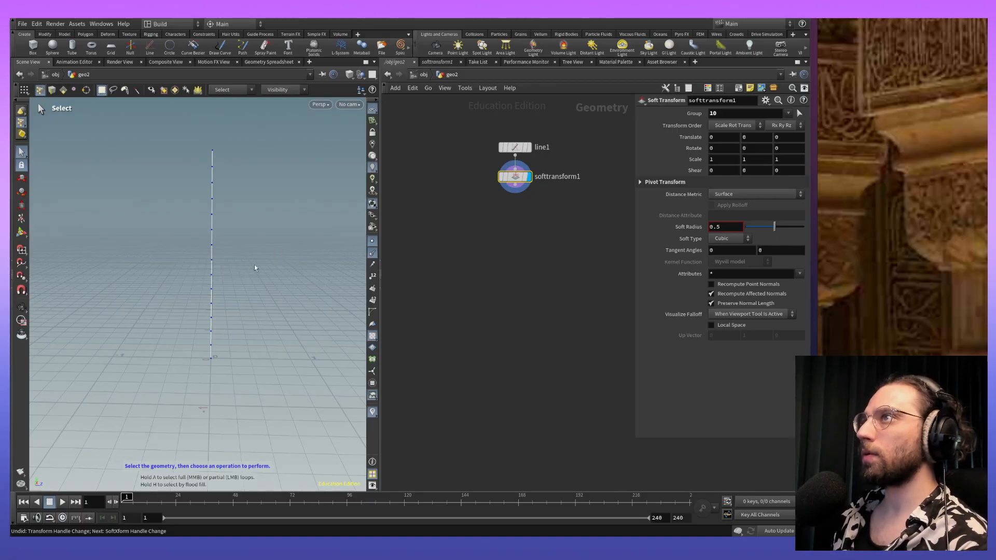
{"action": "key", "text": "Return"}
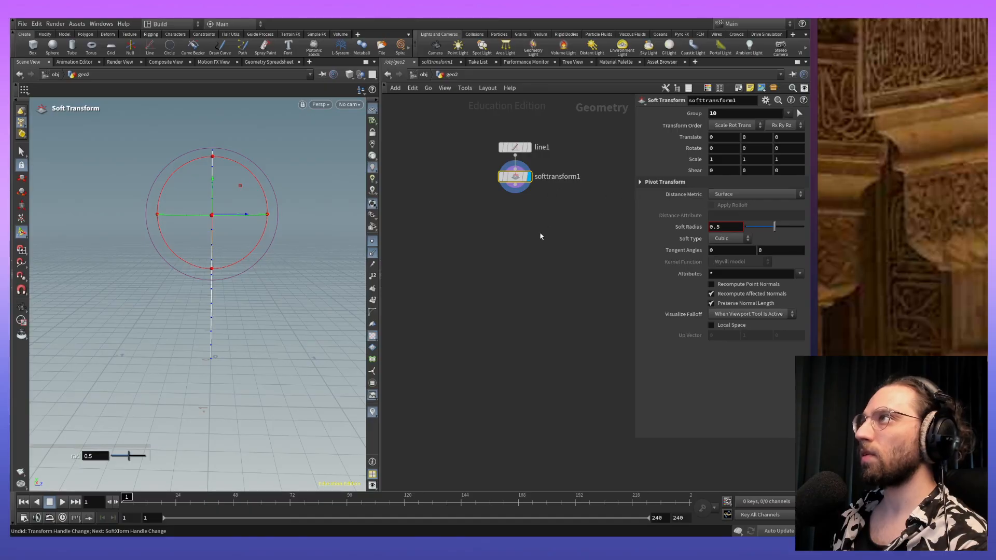
Step: Delete the Soft Transform node below the line and return to selecting geometry on the plain line
{"action": "left_click_drag", "start_coordinate": [515, 176], "coordinate": [511, 224]}
{"action": "key", "text": "Delete"}
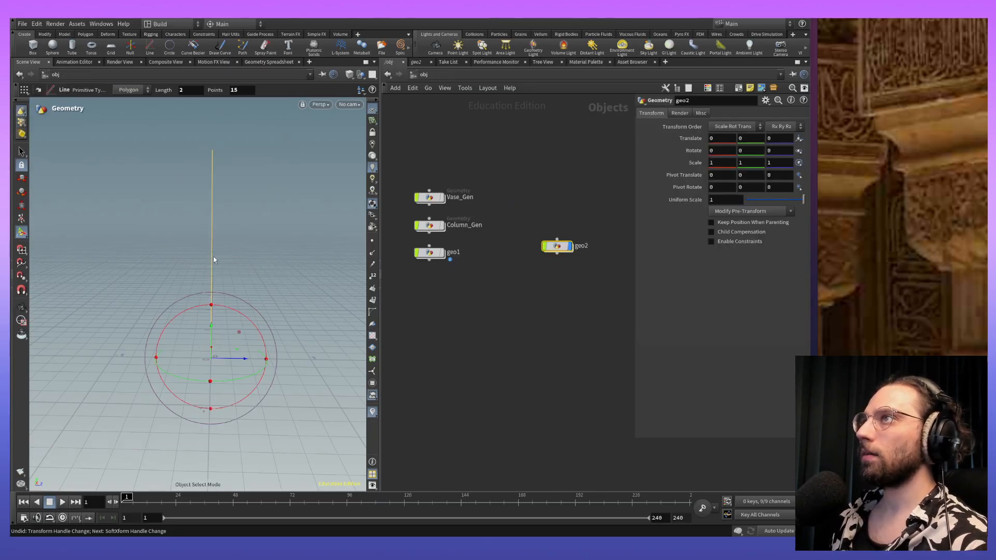
{"action": "key", "text": "s"}
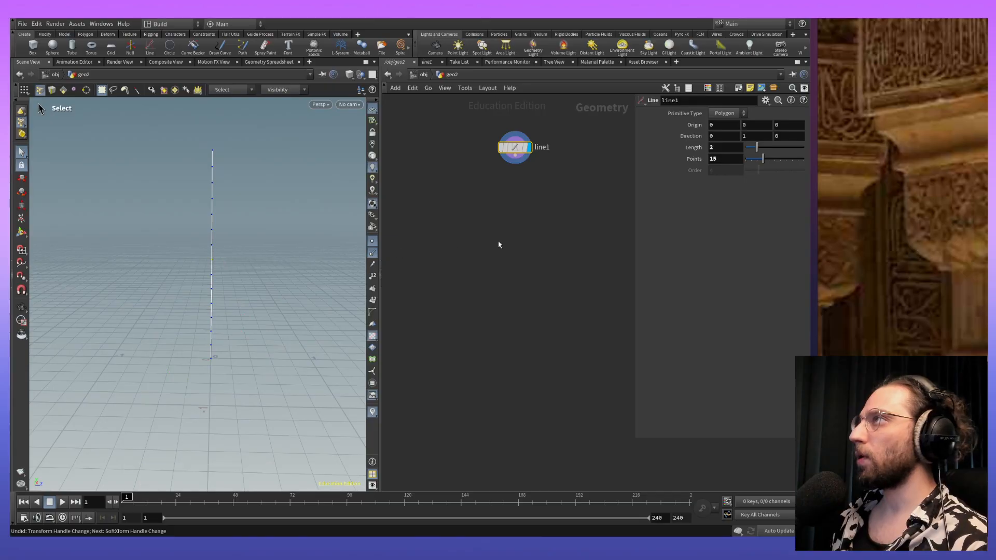
{"action": "key", "text": "b"}
{"action": "key", "text": "ctrl+z"}
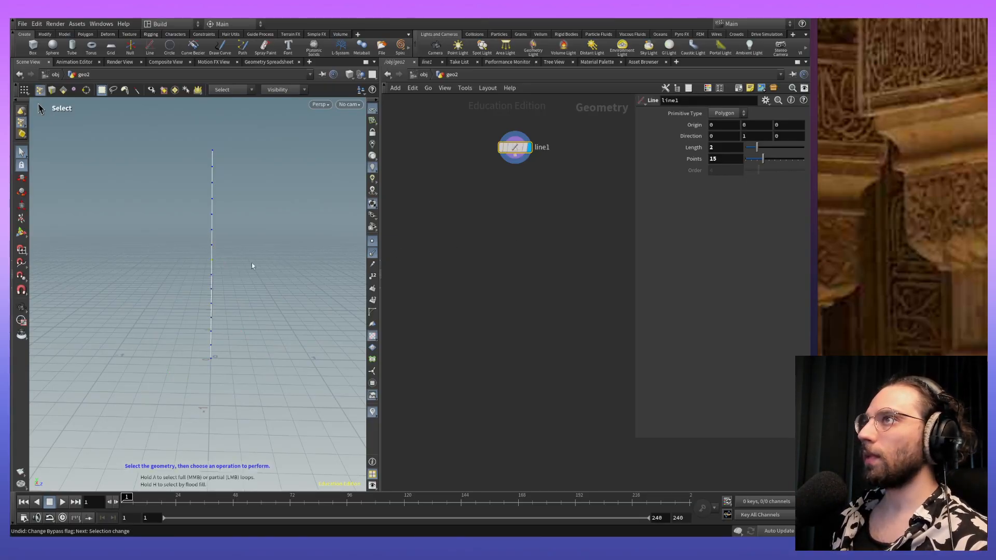
Step: Place a new Soft Transform node below the line node and wire the line into its input
{"action": "key", "text": "Tab"}
{"action": "type", "text": "s"}
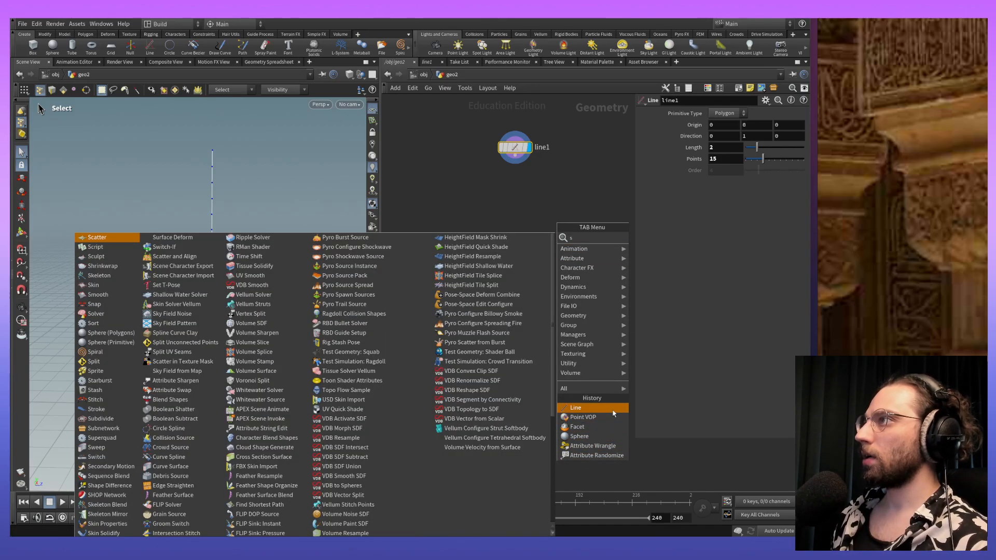
{"action": "type", "text": "oft tr"}
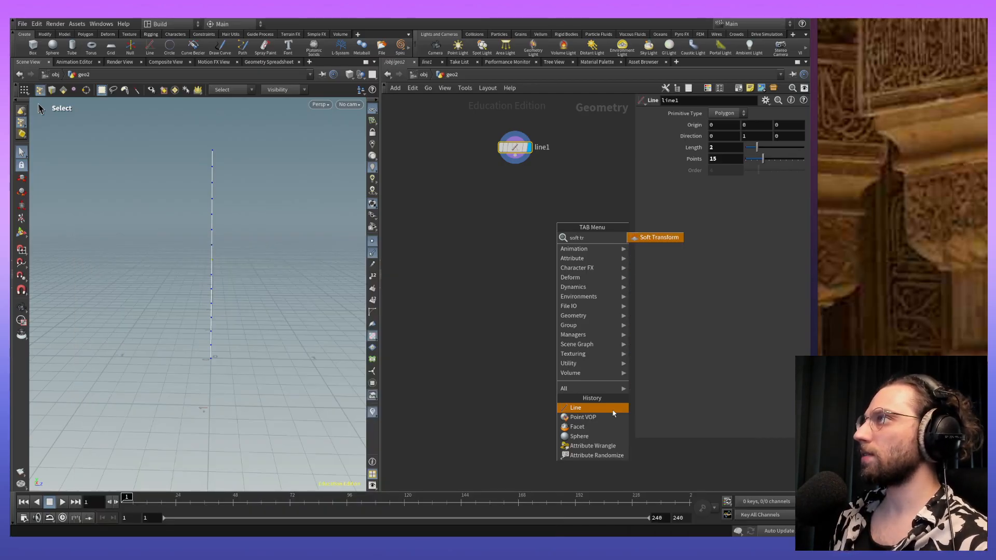
{"action": "key", "text": "Return"}
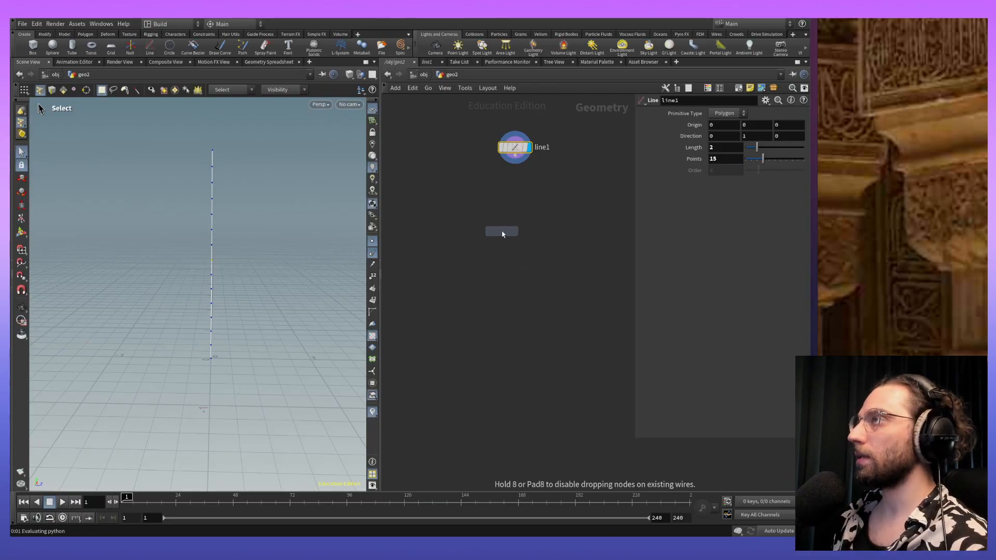
{"action": "left_click", "coordinate": [516, 213]}
{"action": "left_click_drag", "start_coordinate": [517, 200], "coordinate": [515, 165]}
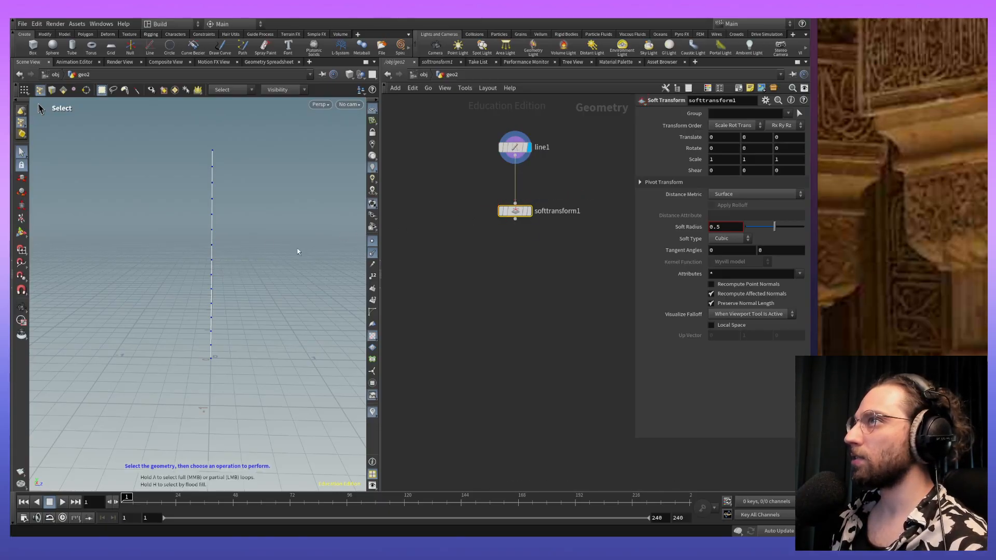
Step: Try moving the whole line along Z with the new Soft Transform, undo the move, and delete the Soft Transform node
{"action": "left_click", "coordinate": [529, 211]}
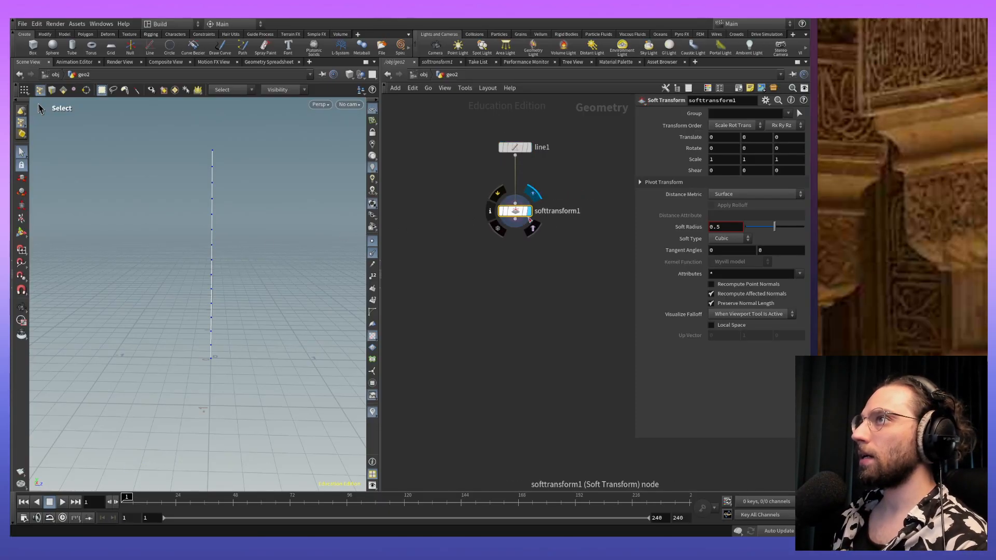
{"action": "key", "text": "Return"}
{"action": "left_click_drag", "start_coordinate": [241, 358], "coordinate": [246, 363]}
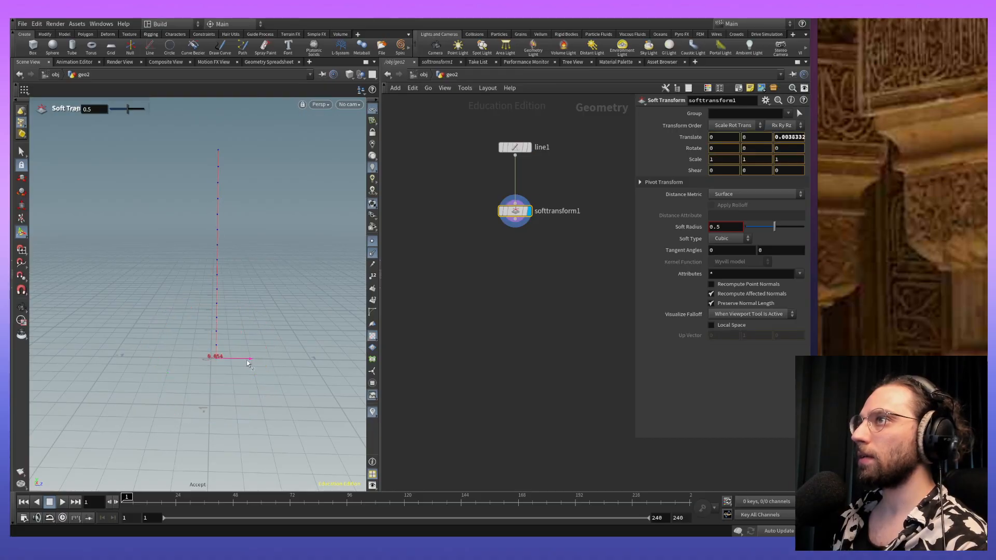
{"action": "key", "text": "ctrl+z"}
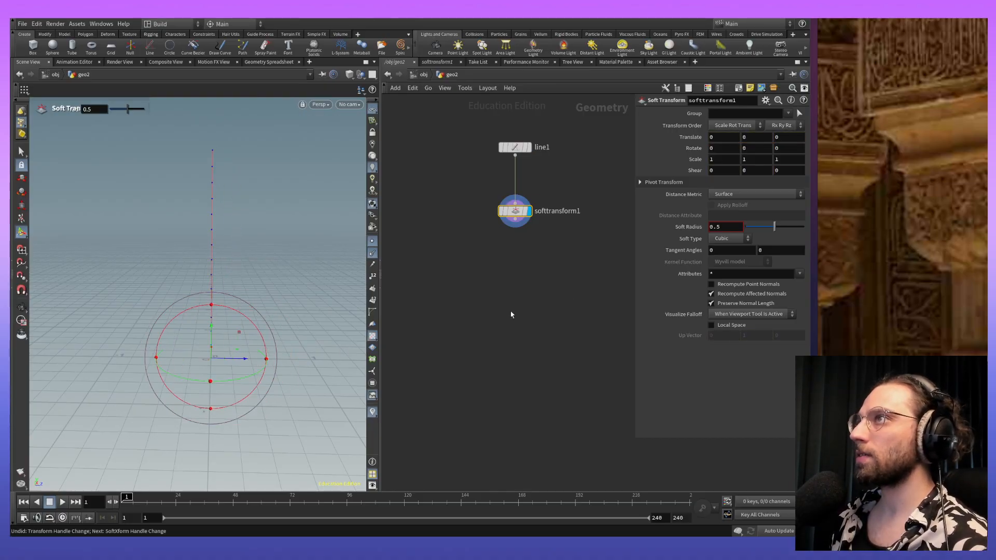
{"action": "key", "text": "Delete"}
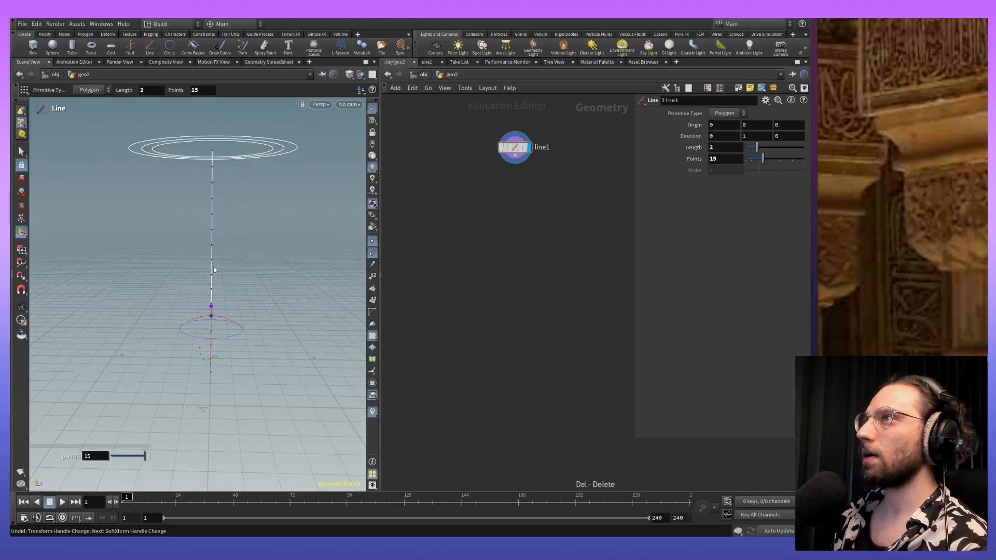
Step: Select the line's middle point, apply a Soft Transform to it, and move it about 0.27 along positive Z
{"action": "left_click", "coordinate": [21, 151]}
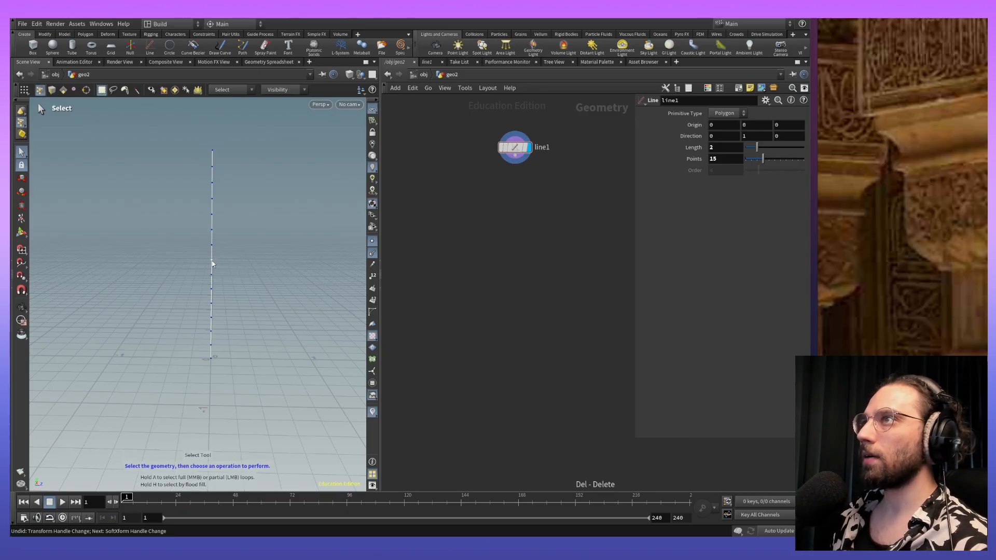
{"action": "key", "text": "Return"}
{"action": "key", "text": "Escape"}
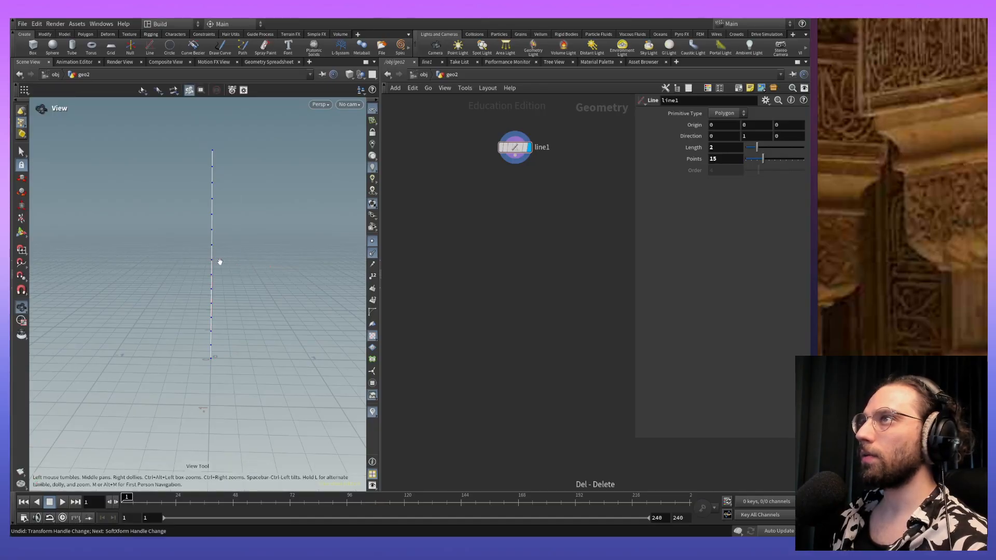
{"action": "key", "text": "s"}
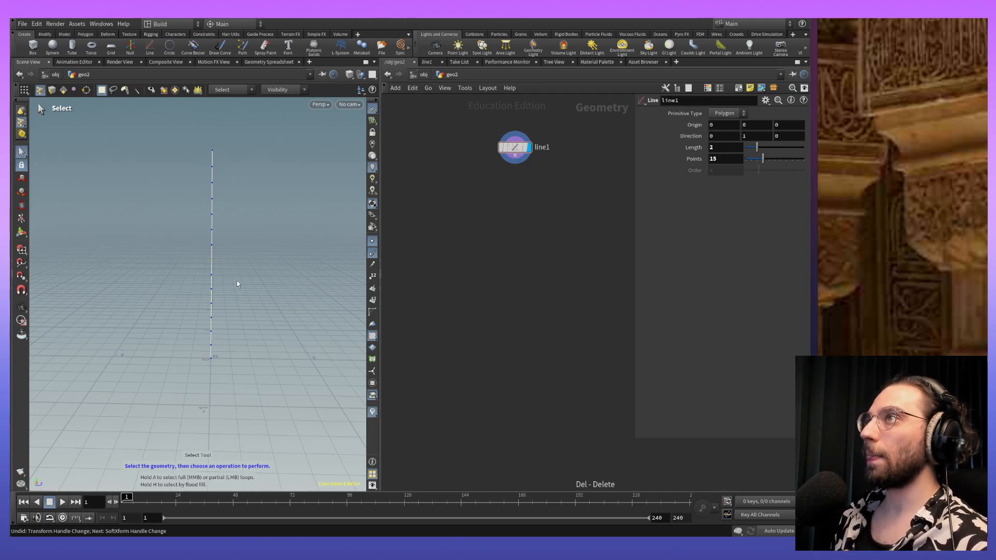
{"action": "key", "text": "Tab"}
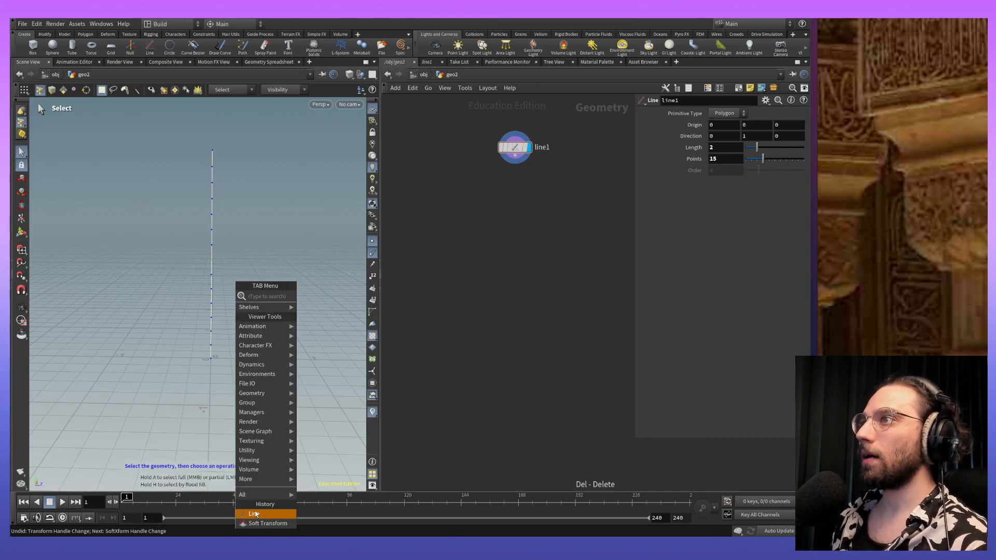
{"action": "left_click", "coordinate": [265, 524]}
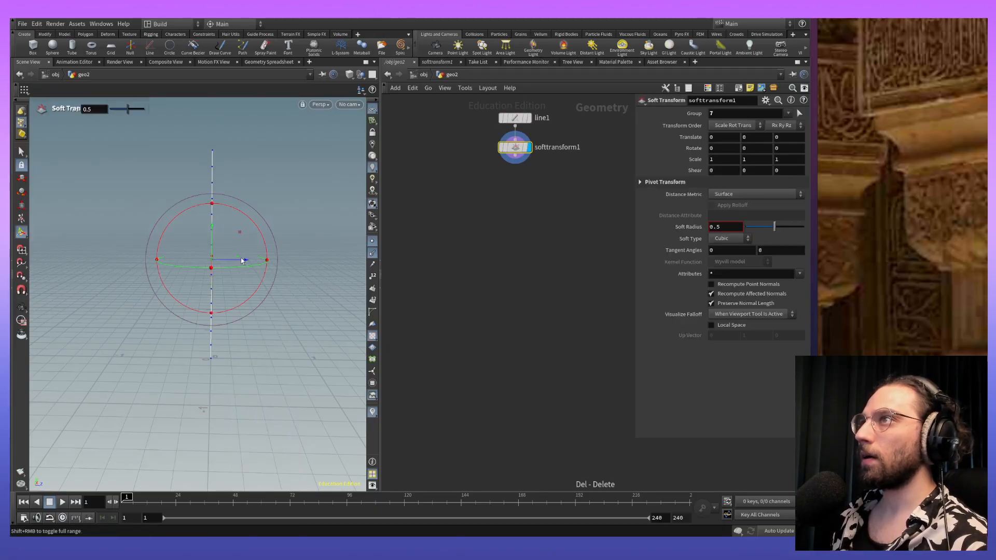
{"action": "left_click_drag", "start_coordinate": [242, 264], "coordinate": [273, 264]}
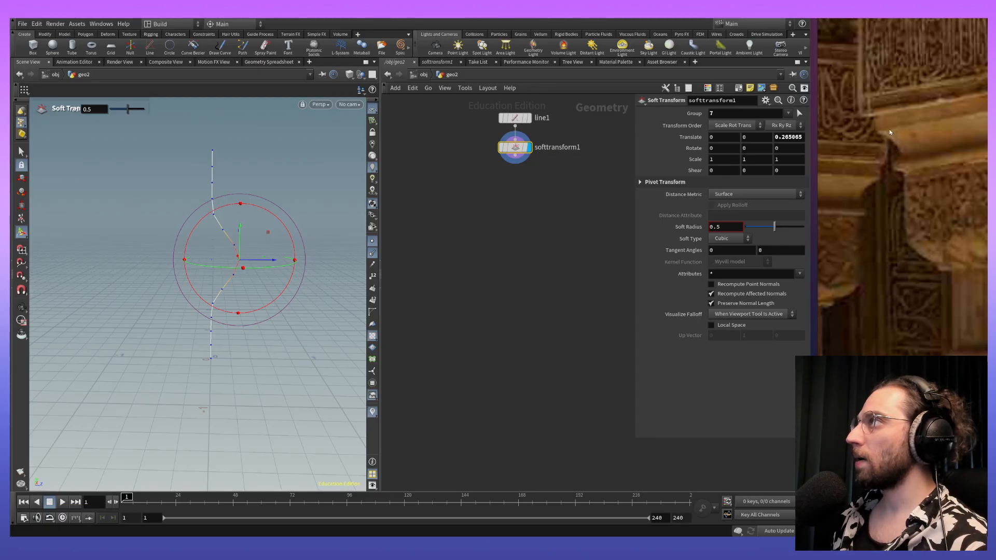
Step: Set the Soft Transform's Soft Radius to 0.467 and its Tangent Angles to 0.4 and 0.5
{"action": "mouse_move", "coordinate": [777, 230]}
{"action": "left_mouse_down"}
{"action": "mouse_move", "coordinate": [790, 230]}
{"action": "mouse_move", "coordinate": [775, 231]}
{"action": "left_mouse_up"}
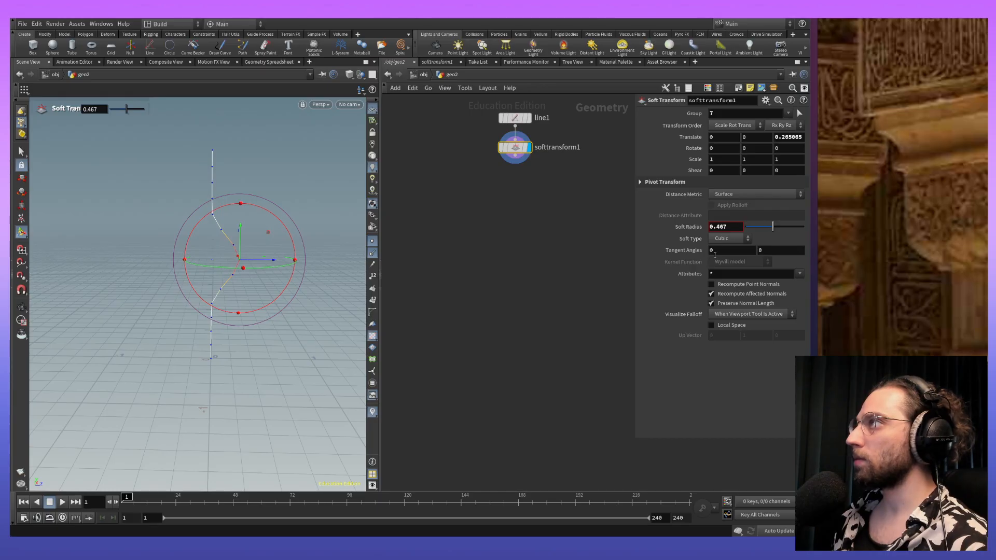
{"action": "middle_click_drag", "start_coordinate": [715, 255], "coordinate": [715, 255]}
{"action": "mouse_move", "coordinate": [699, 256]}
{"action": "middle_mouse_down"}
{"action": "mouse_move", "coordinate": [643, 258]}
{"action": "mouse_move", "coordinate": [728, 254]}
{"action": "mouse_move", "coordinate": [715, 256]}
{"action": "middle_mouse_up"}
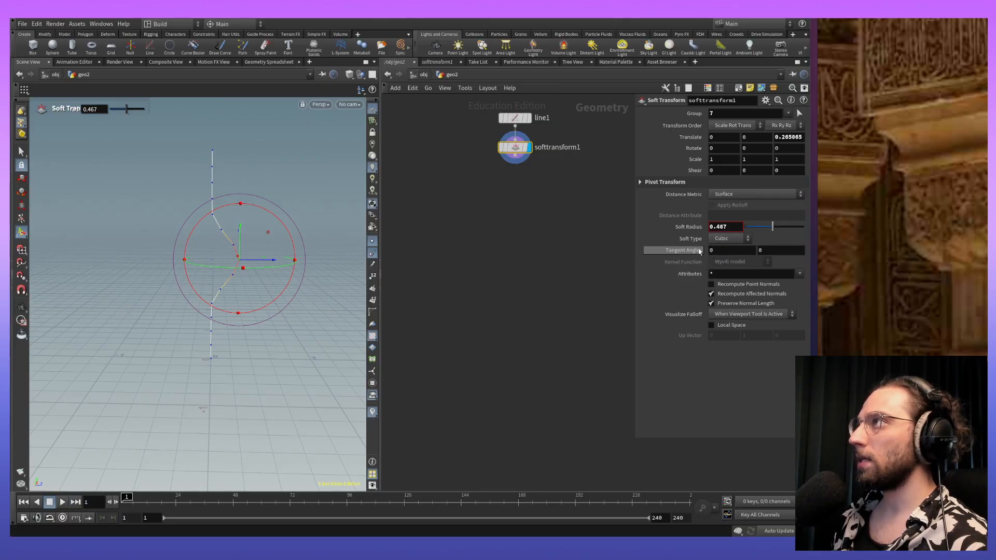
{"action": "mouse_move", "coordinate": [782, 252]}
{"action": "middle_mouse_down"}
{"action": "mouse_move", "coordinate": [808, 254]}
{"action": "mouse_move", "coordinate": [799, 254]}
{"action": "middle_mouse_up"}
{"action": "middle_click_drag", "start_coordinate": [726, 250], "coordinate": [726, 271]}
Step: Switch the Soft Transform's Soft Type to Linear and inspect the bent line up close
{"action": "left_click", "coordinate": [728, 240]}
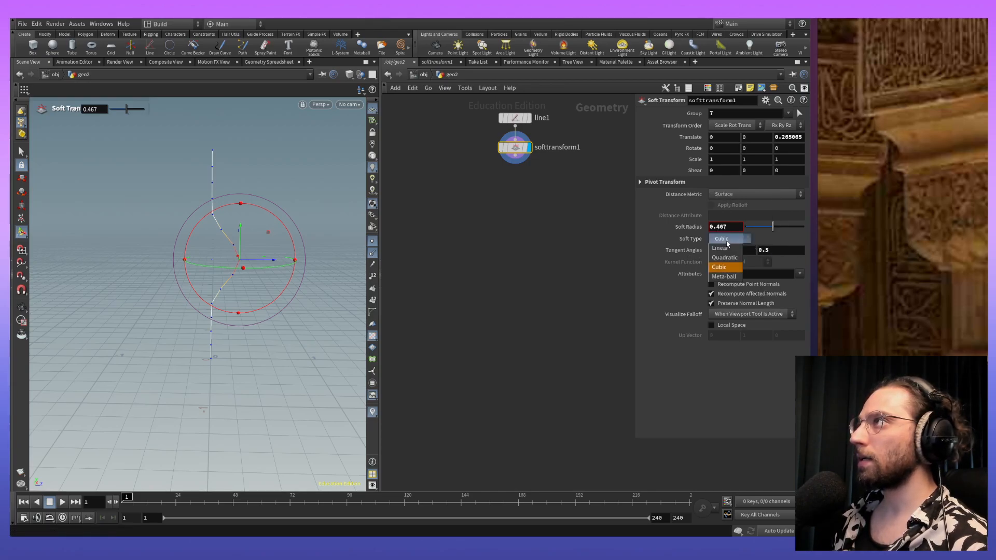
{"action": "left_click", "coordinate": [734, 258]}
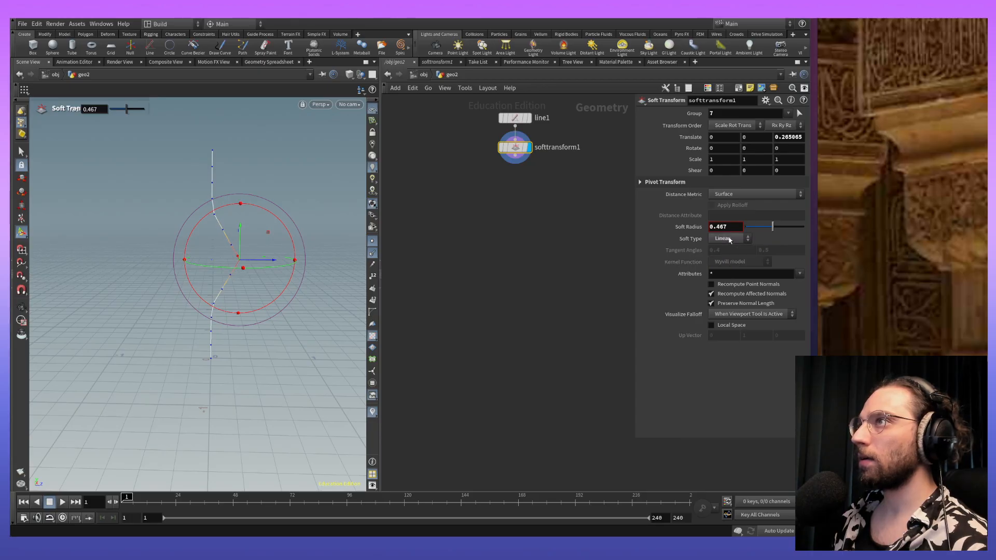
{"action": "left_click", "coordinate": [729, 239]}
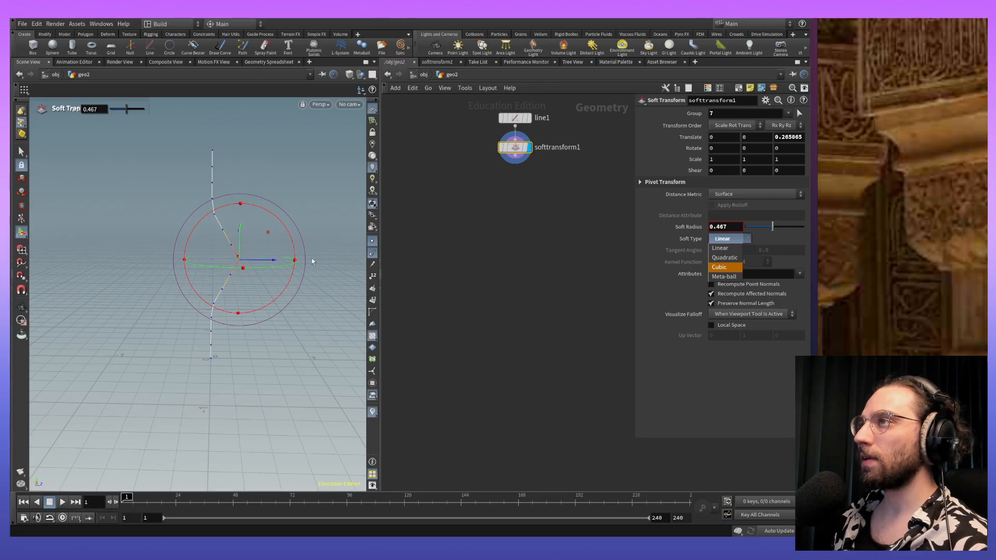
{"action": "key", "text": "Escape"}
{"action": "left_click_drag", "start_coordinate": [294, 260], "coordinate": [274, 238]}
{"action": "right_click_drag", "start_coordinate": [230, 212], "coordinate": [231, 128]}
{"action": "middle_click_drag", "start_coordinate": [230, 228], "coordinate": [263, 232]}
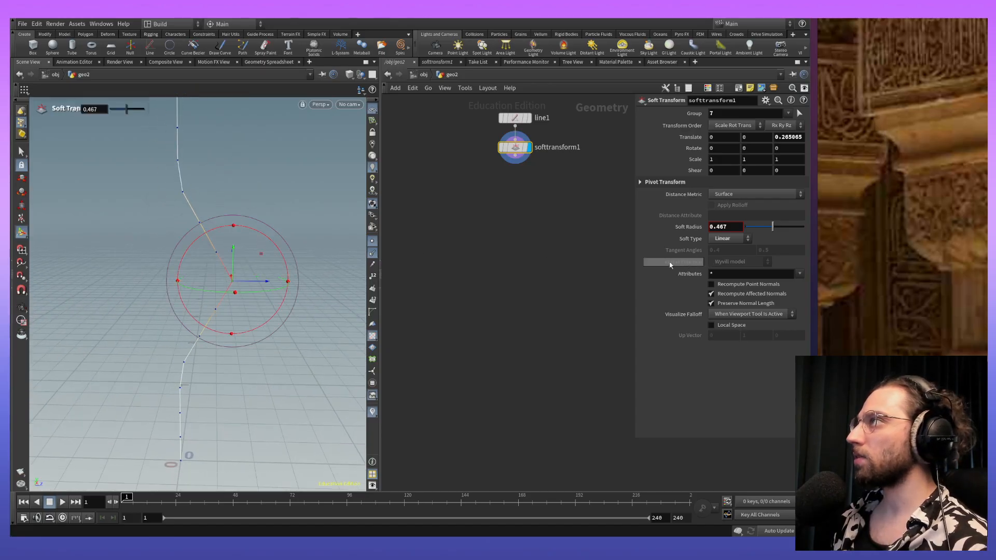
Step: Compare the Quadratic, Cubic, Meta-ball and Linear soft types on the bent line, and return to Cubic
{"action": "left_click", "coordinate": [733, 240]}
{"action": "left_click", "coordinate": [734, 258]}
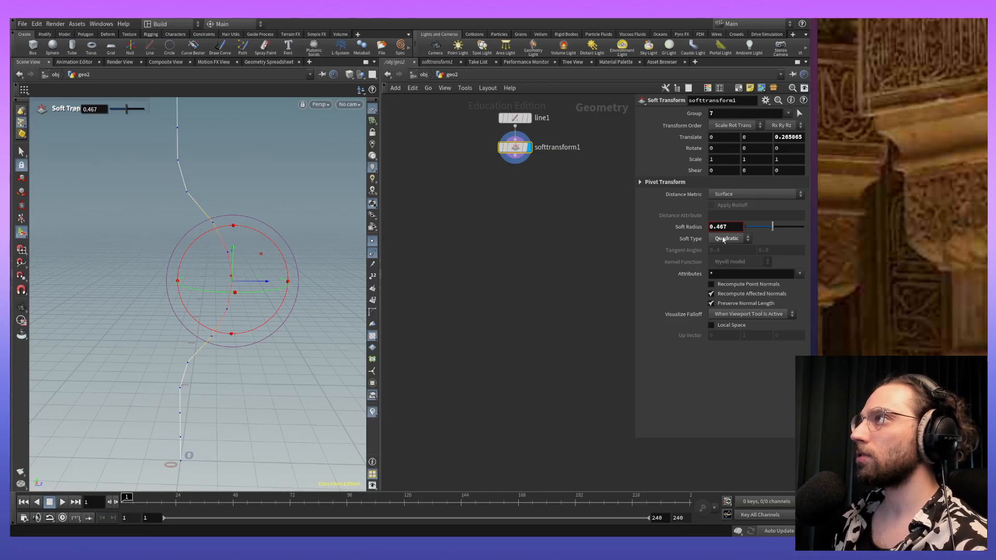
{"action": "left_click", "coordinate": [725, 239]}
{"action": "left_click", "coordinate": [731, 267]}
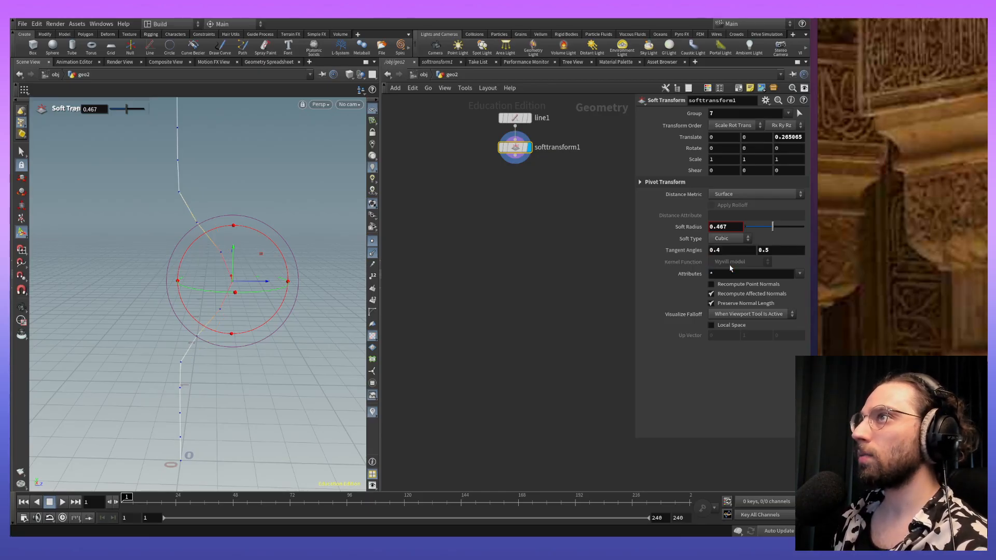
{"action": "left_click", "coordinate": [725, 240]}
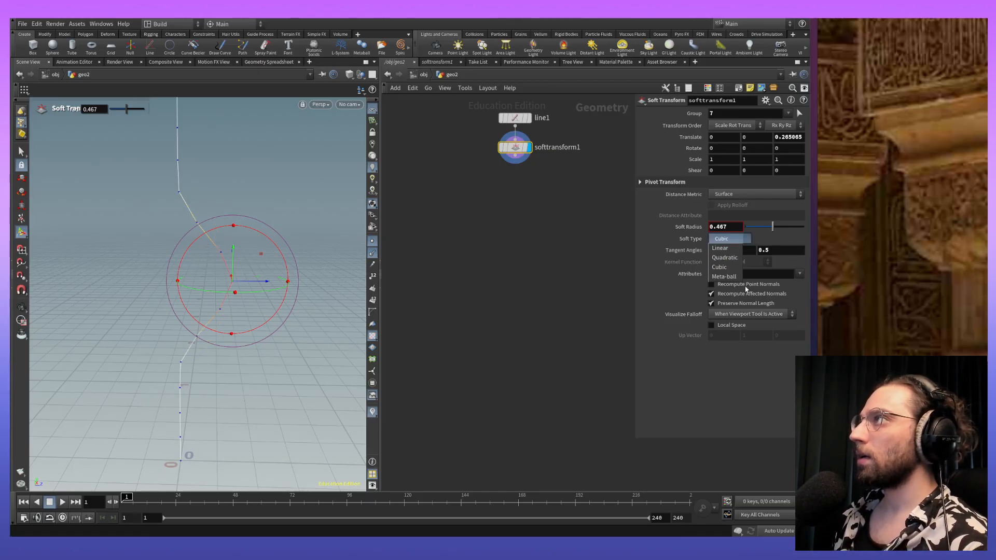
{"action": "left_click", "coordinate": [729, 280]}
{"action": "left_click", "coordinate": [733, 239]}
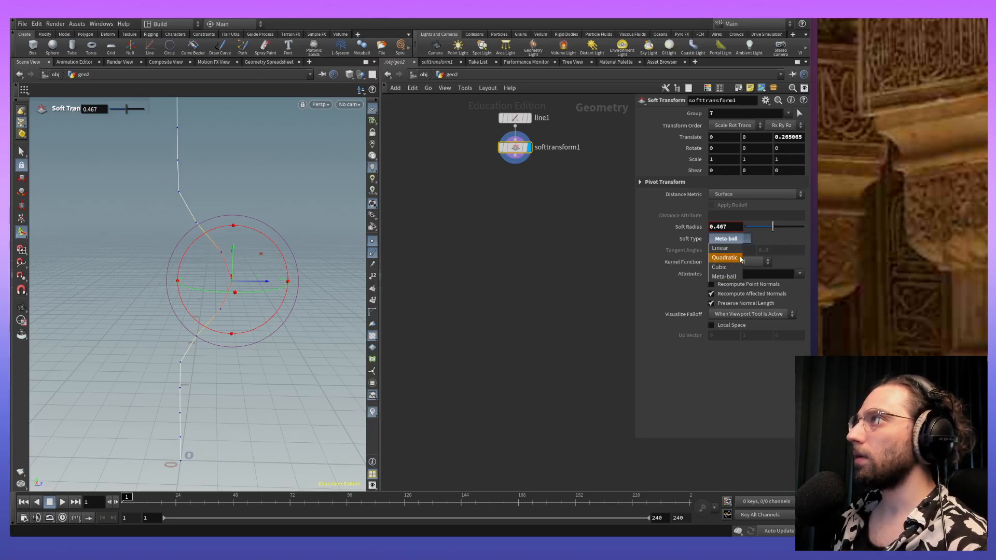
{"action": "left_click", "coordinate": [732, 249]}
{"action": "left_click", "coordinate": [730, 239]}
{"action": "left_click", "coordinate": [729, 259]}
{"action": "left_click", "coordinate": [730, 238]}
{"action": "left_click", "coordinate": [729, 265]}
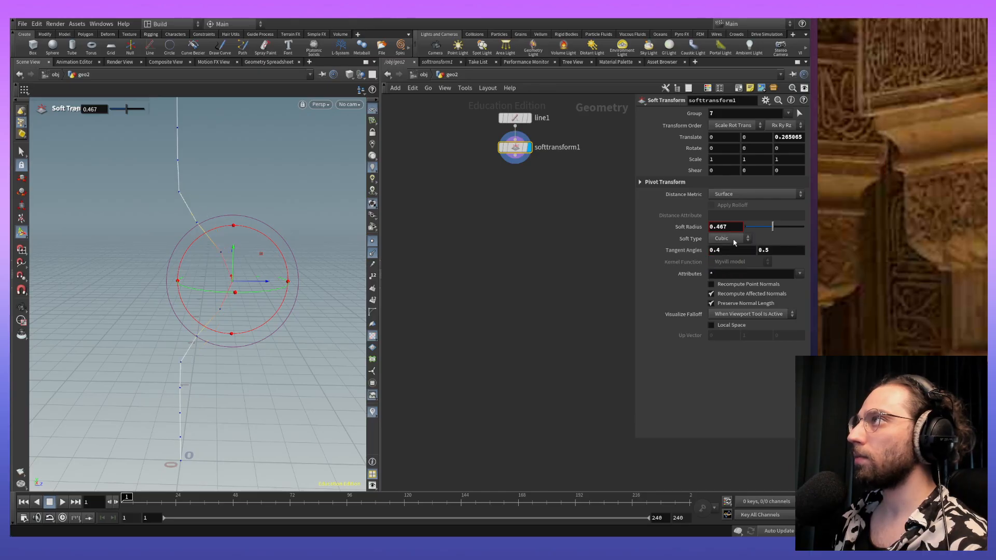
Step: Try Tangent Angles of 49.4 and -329.5 on the cubic falloff, and undo the changes
{"action": "middle_click_drag", "start_coordinate": [719, 250], "coordinate": [770, 250]}
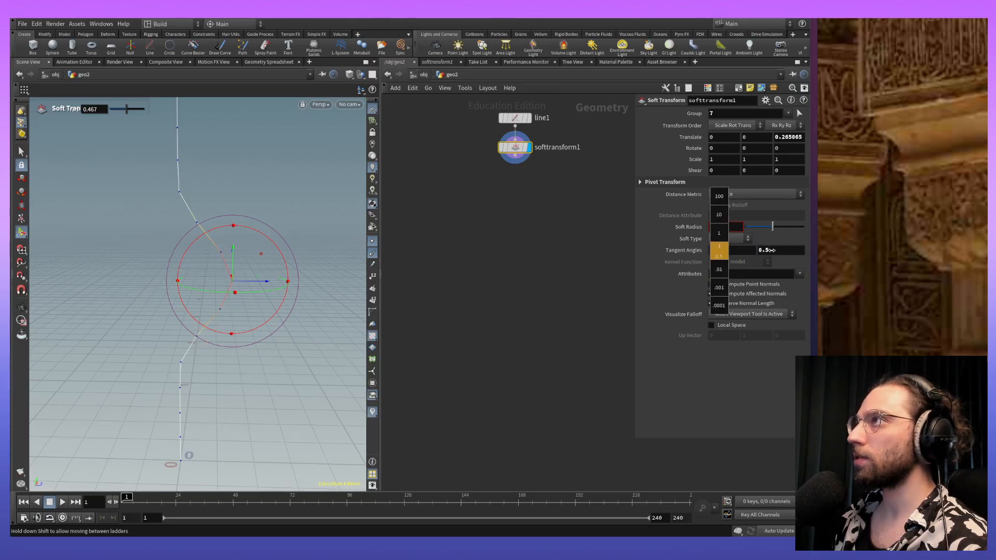
{"action": "middle_click_drag", "start_coordinate": [867, 240], "coordinate": [960, 243]}
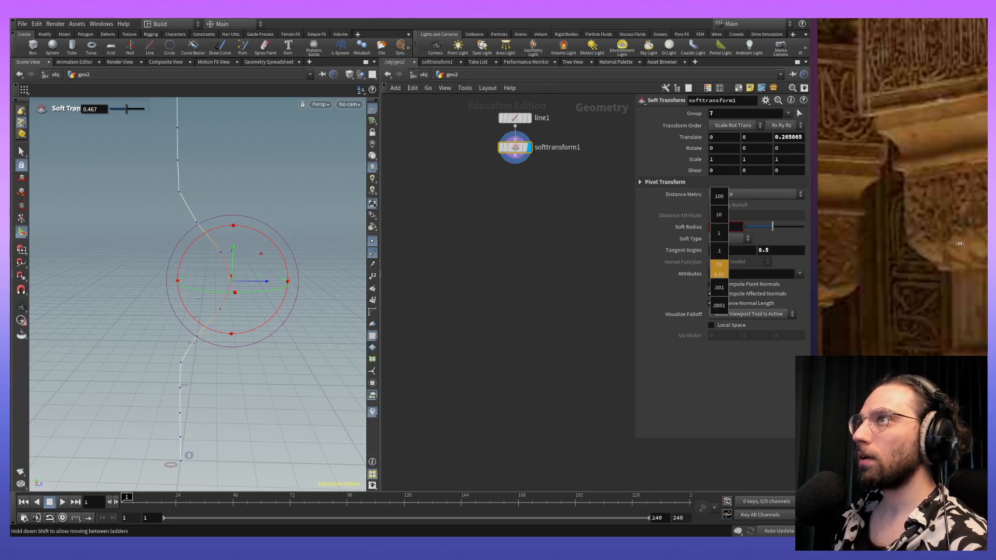
{"action": "middle_click_drag", "start_coordinate": [761, 261], "coordinate": [708, 238]}
{"action": "middle_click_drag", "start_coordinate": [604, 241], "coordinate": [934, 236]}
{"action": "middle_click_drag", "start_coordinate": [778, 248], "coordinate": [814, 255]}
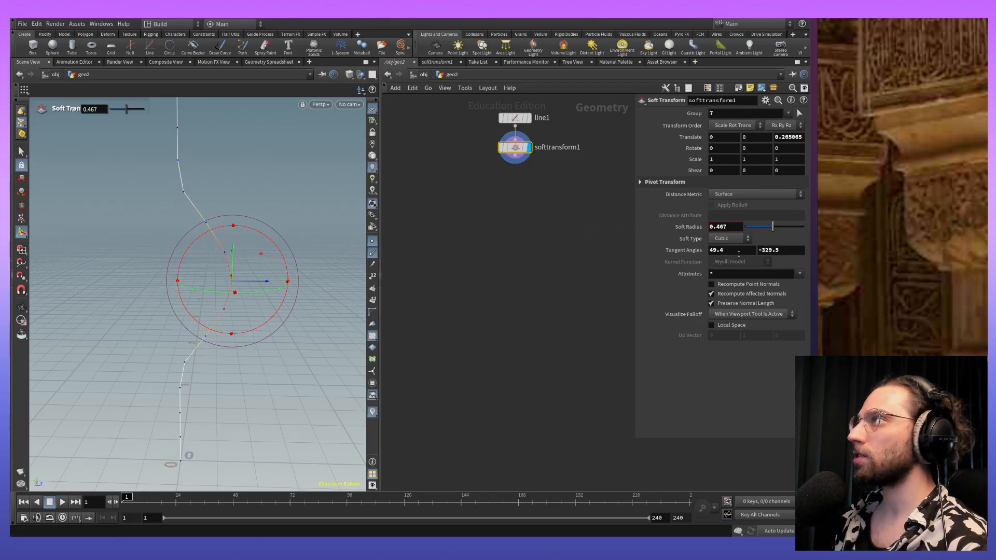
{"action": "key", "text": "ctrl+z"}
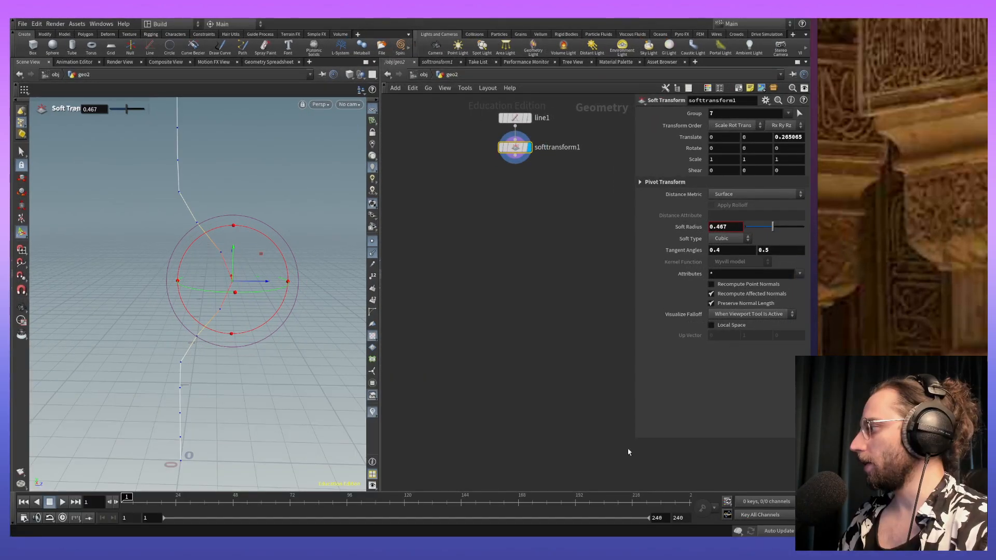
Step: Raise the line node's point count to 30
{"action": "key", "text": "Escape"}
{"action": "left_click_drag", "start_coordinate": [327, 249], "coordinate": [335, 282]}
{"action": "middle_click_drag", "start_coordinate": [336, 282], "coordinate": [327, 266], "text": "alt"}
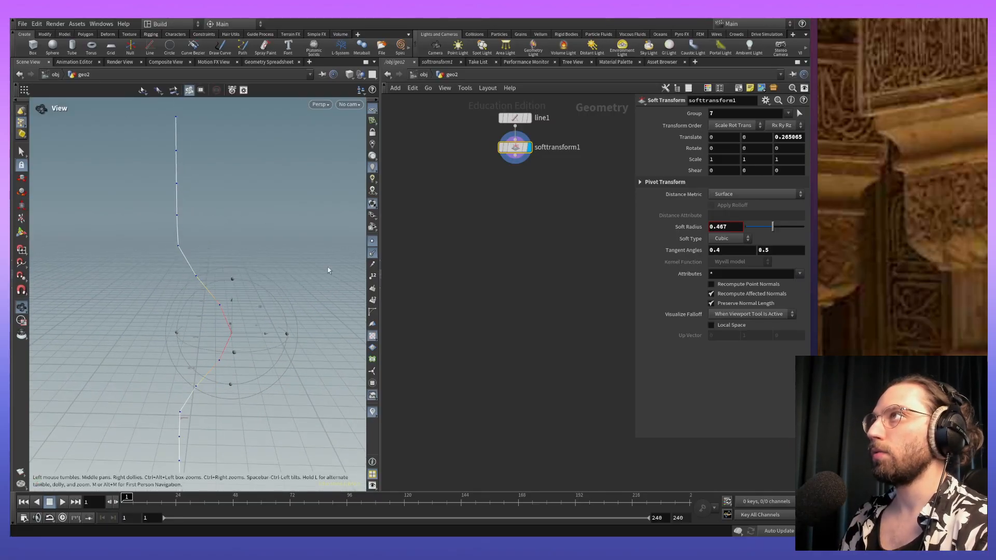
{"action": "left_click", "coordinate": [520, 119]}
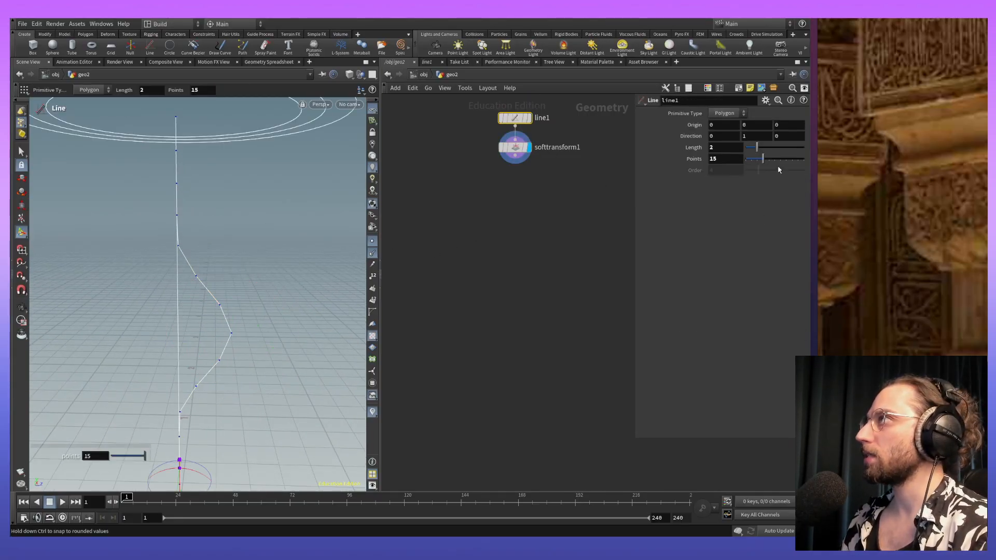
{"action": "left_click_drag", "start_coordinate": [762, 159], "coordinate": [781, 161]}
{"action": "middle_click_drag", "start_coordinate": [287, 393], "coordinate": [306, 313], "text": "alt"}
Step: Delete the Soft Transform node below the 30-point line
{"action": "left_click", "coordinate": [516, 148]}
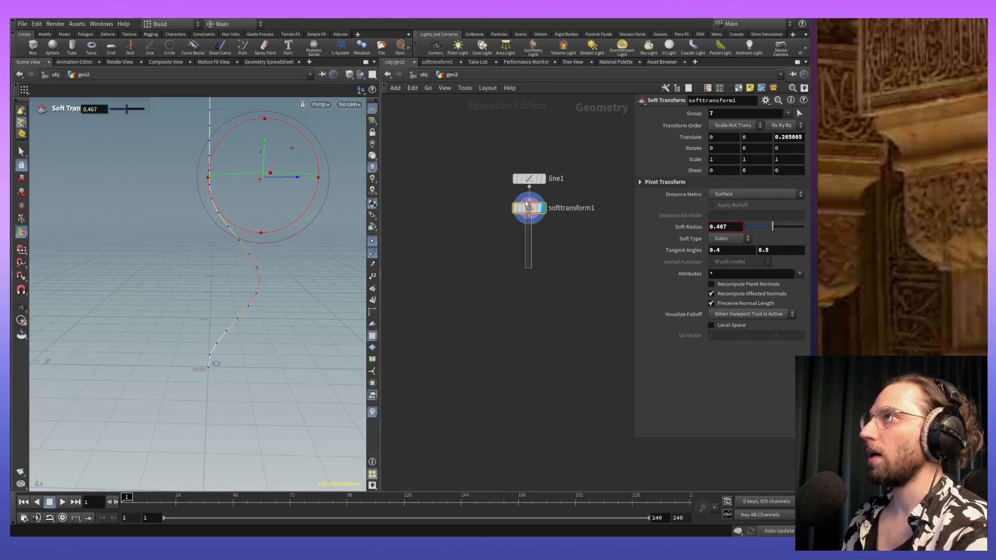
{"action": "key", "text": "Delete"}
{"action": "middle_click_drag", "start_coordinate": [287, 165], "coordinate": [271, 247], "text": "alt"}
{"action": "right_click_drag", "start_coordinate": [271, 247], "coordinate": [275, 268]}
{"action": "key", "text": "space+g"}
{"action": "key", "text": "Return"}
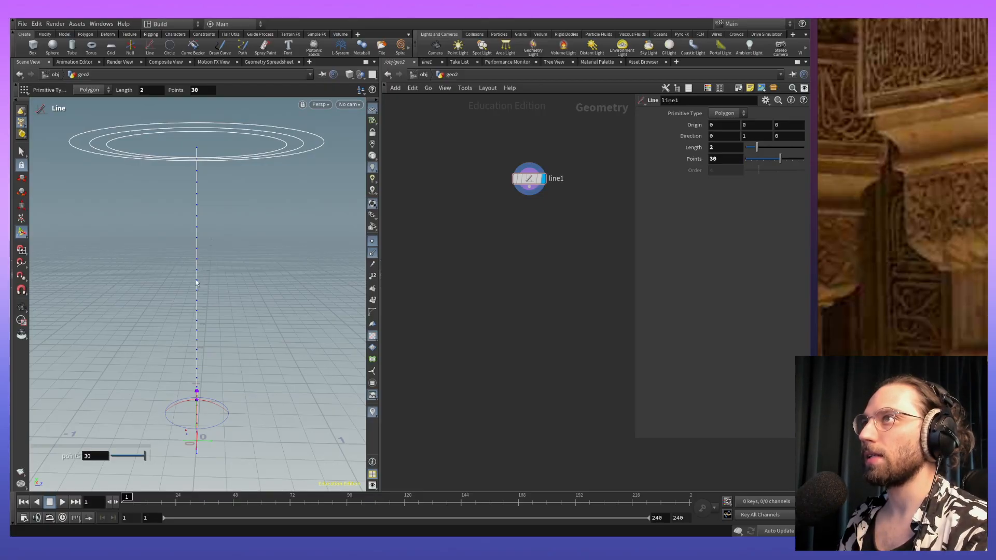
Step: Apply a new Soft Transform to the line's middle point, space its node below the line, and move the point about 0.22 along positive Z
{"action": "key", "text": "s"}
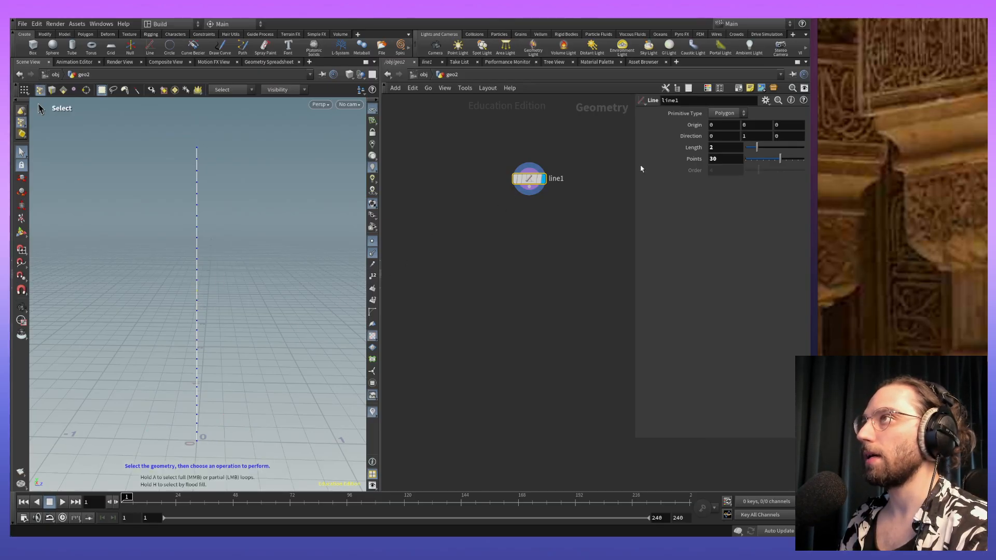
{"action": "key", "text": "Tab"}
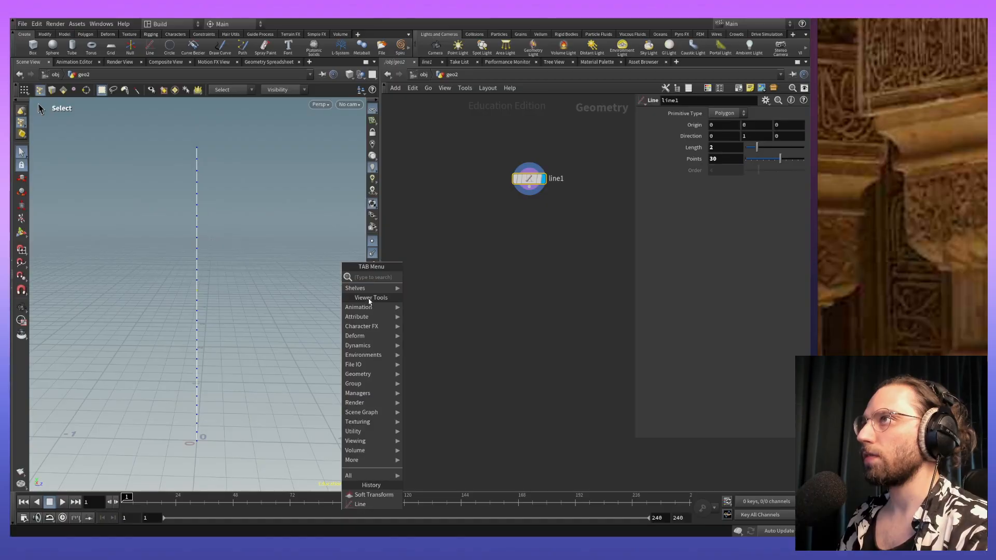
{"action": "left_click", "coordinate": [389, 495]}
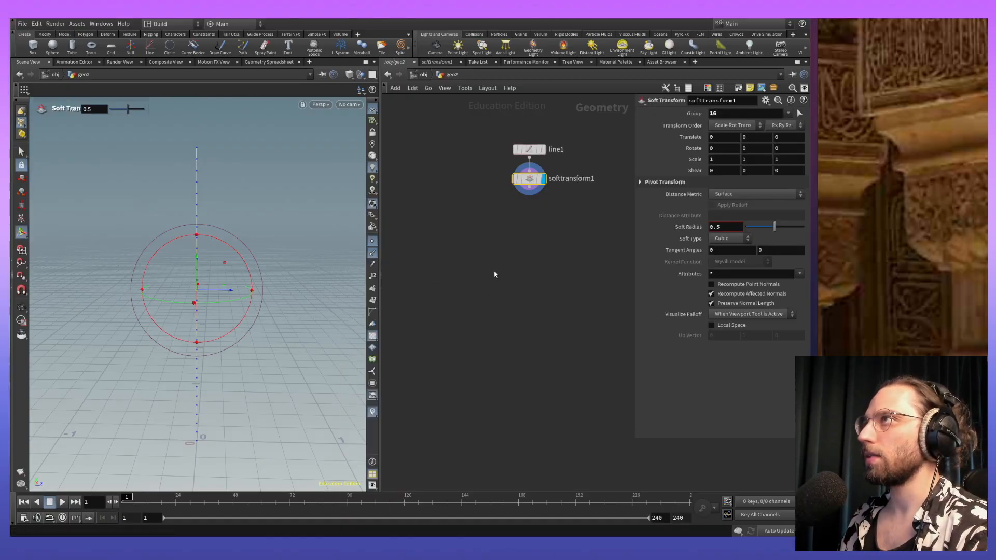
{"action": "left_click_drag", "start_coordinate": [531, 190], "coordinate": [531, 200]}
{"action": "left_click_drag", "start_coordinate": [222, 291], "coordinate": [255, 288]}
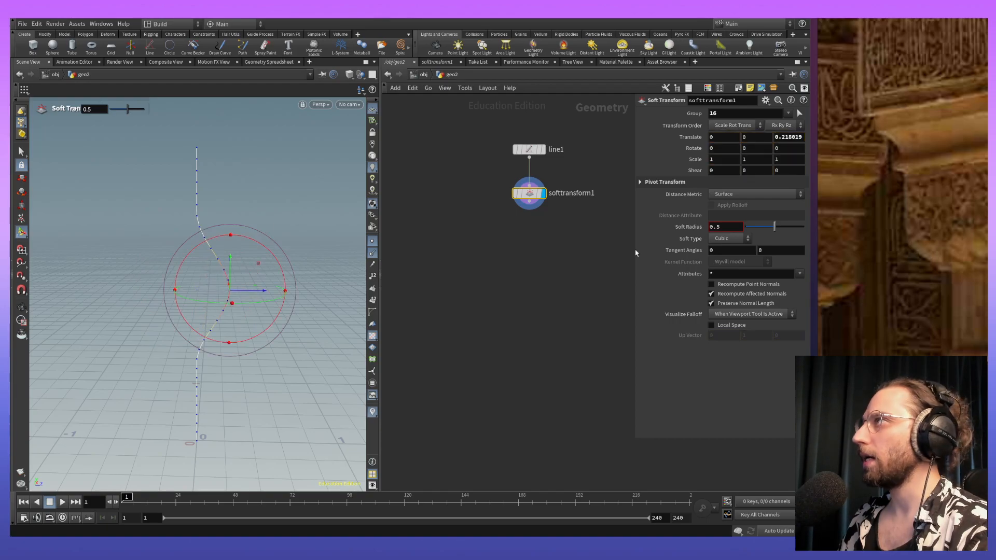
Step: Set the Soft Transform's Soft Radius to 0.289 and its first Tangent Angle to 59
{"action": "mouse_move", "coordinate": [777, 229]}
{"action": "left_mouse_down"}
{"action": "mouse_move", "coordinate": [754, 227]}
{"action": "mouse_move", "coordinate": [785, 226]}
{"action": "mouse_move", "coordinate": [763, 227]}
{"action": "left_mouse_up"}
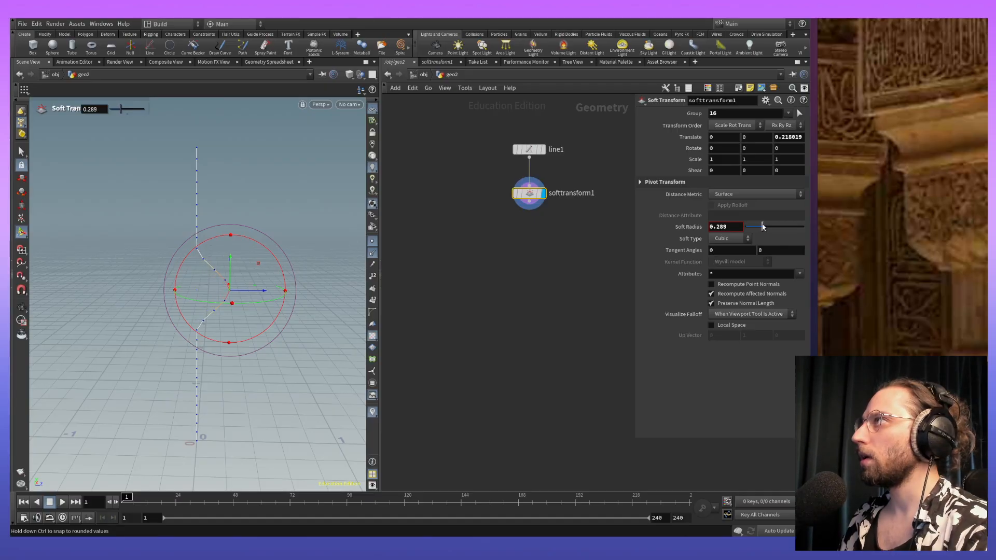
{"action": "middle_click_drag", "start_coordinate": [732, 251], "coordinate": [984, 213]}
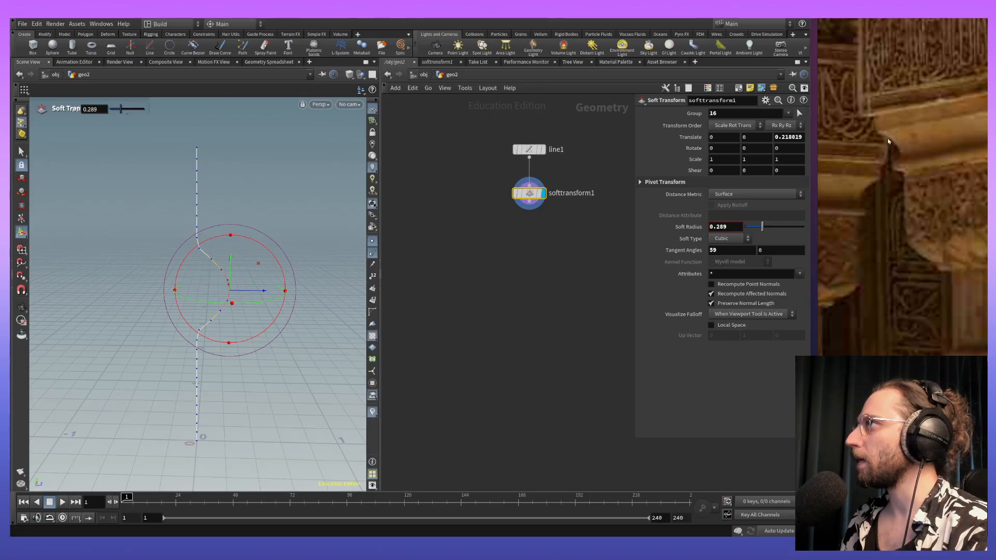
Step: Undo the Soft Transform and its adjustments until only the bare 30-point line remains
{"action": "left_click_drag", "start_coordinate": [285, 391], "coordinate": [256, 306], "text": "alt"}
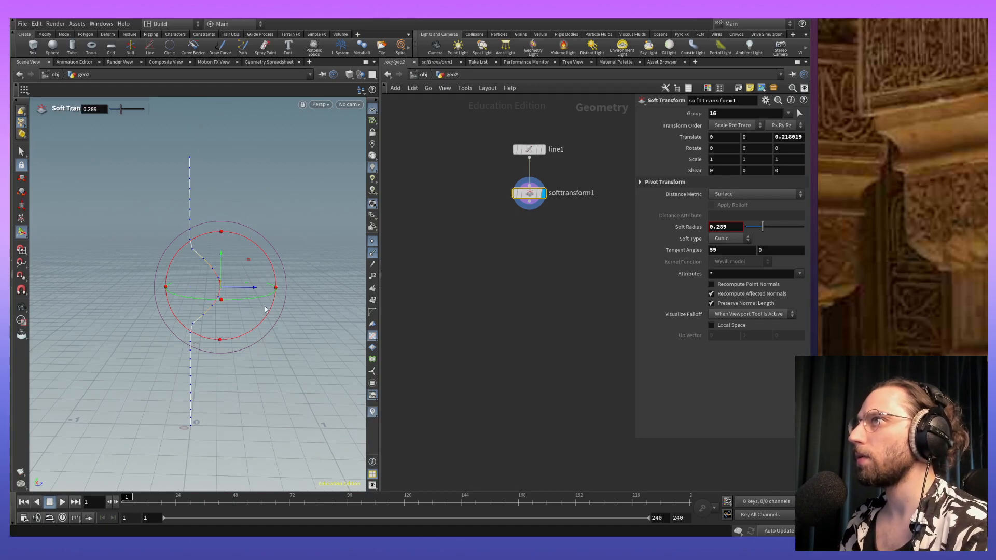
{"action": "key", "text": "ctrl+z"}
{"action": "key", "text": "ctrl+z"}
{"action": "key", "text": "ctrl+z"}
{"action": "key", "text": "ctrl+z"}
{"action": "key", "text": "ctrl+z"}
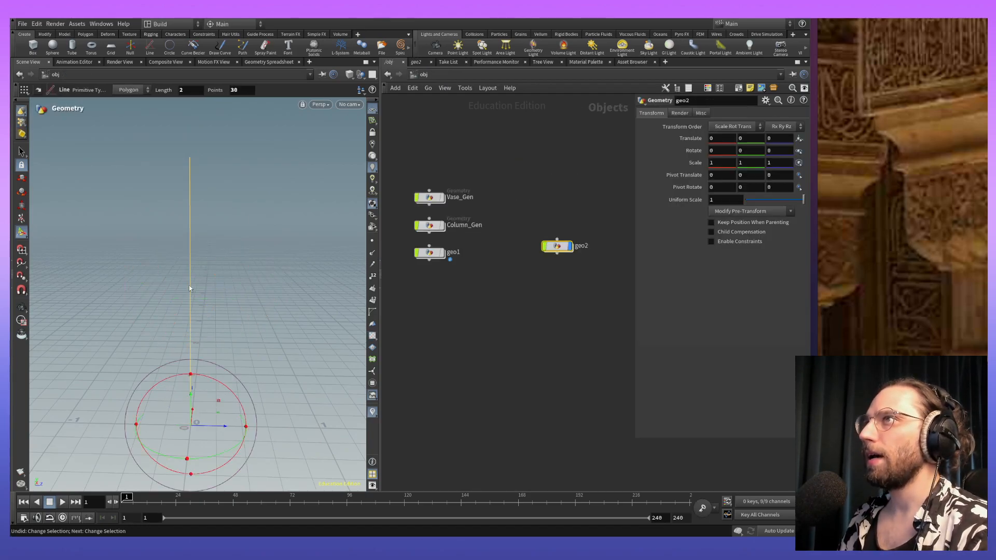
Step: Go back inside geo2 and set the line's length to 1
{"action": "double_click", "coordinate": [556, 246]}
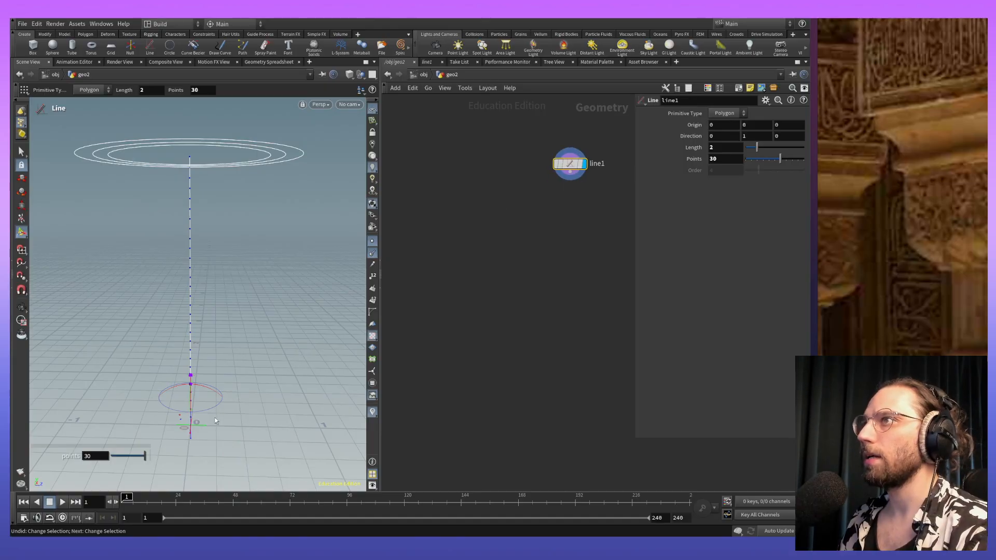
{"action": "middle_click_drag", "start_coordinate": [278, 359], "coordinate": [282, 313], "text": "alt"}
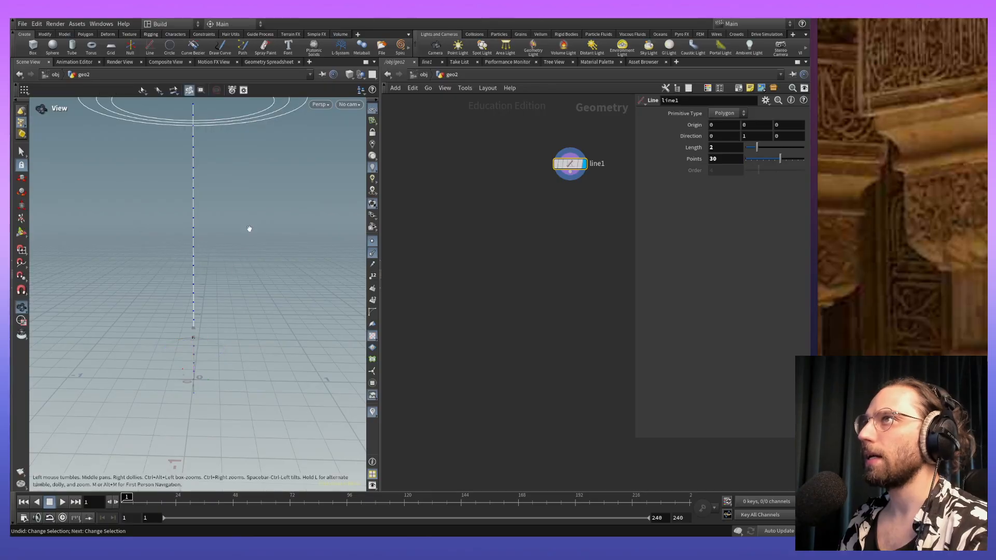
{"action": "middle_click_drag", "start_coordinate": [327, 219], "coordinate": [332, 243], "text": "alt"}
{"action": "left_click", "coordinate": [723, 148]}
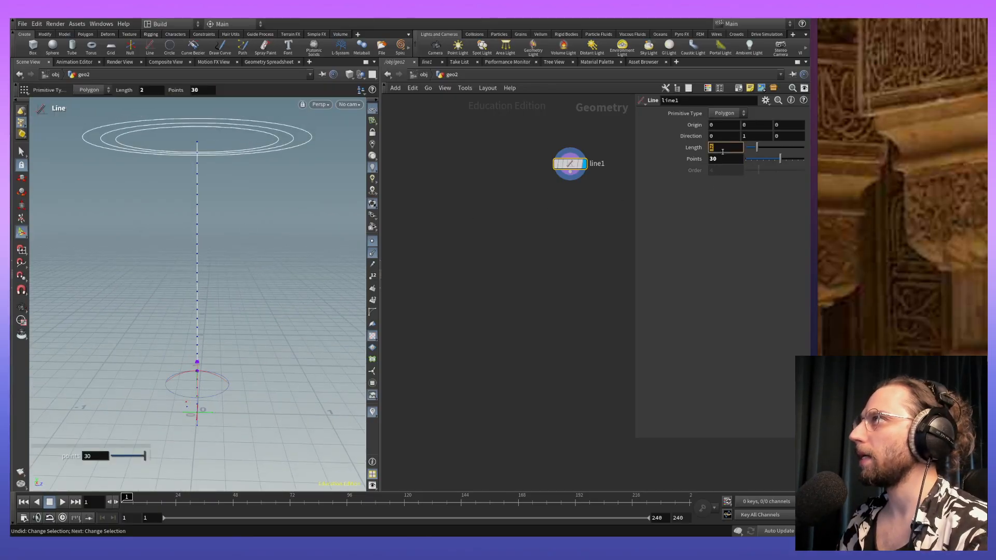
{"action": "type", "text": "1"}
{"action": "key", "text": "Return"}
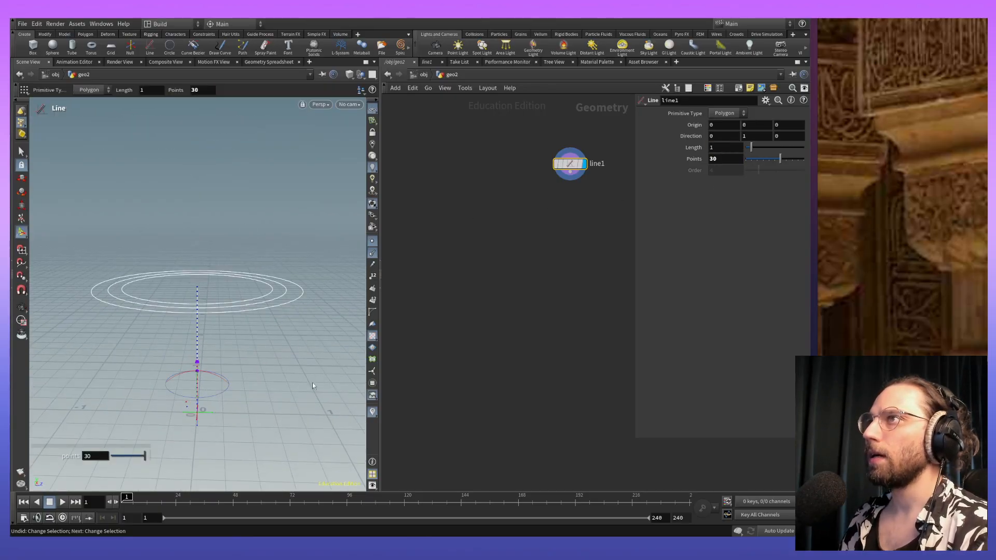
Step: Switch the viewport to the Front view and frame the whole line in it
{"action": "right_click_drag", "start_coordinate": [284, 371], "coordinate": [247, 369], "text": "alt"}
{"action": "middle_click_drag", "start_coordinate": [247, 369], "coordinate": [276, 325], "text": "alt"}
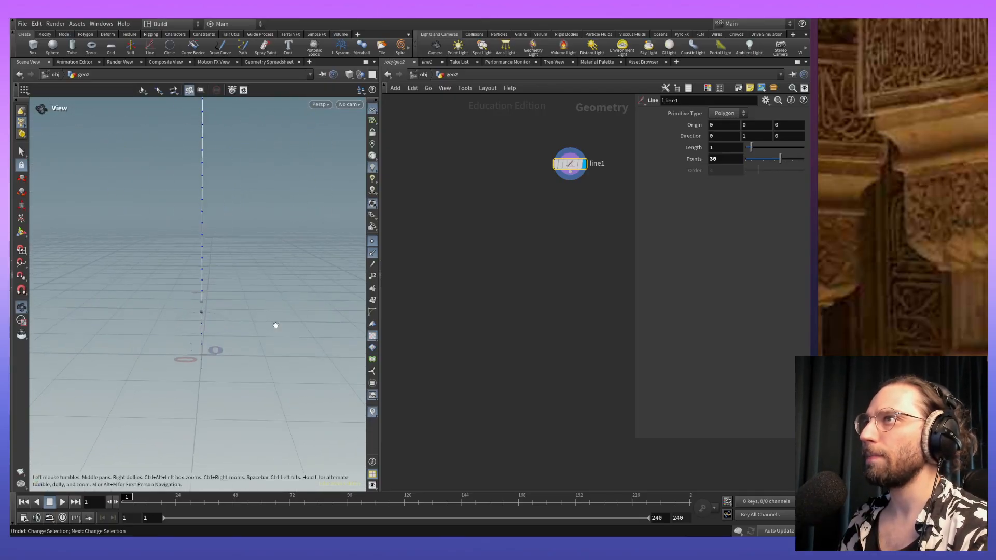
{"action": "left_click", "coordinate": [347, 105]}
{"action": "left_click", "coordinate": [328, 105]}
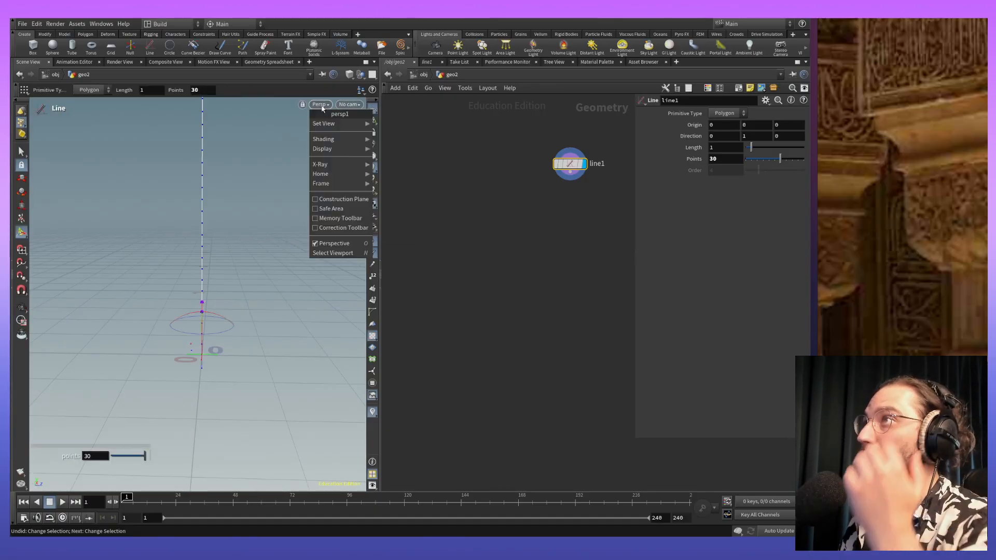
{"action": "mouse_move", "coordinate": [334, 126]}
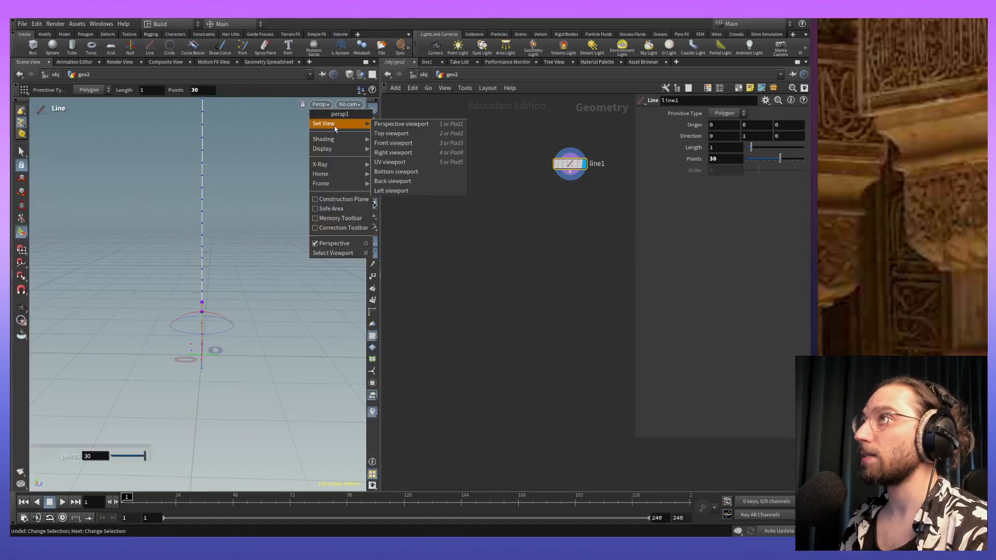
{"action": "left_click", "coordinate": [405, 147]}
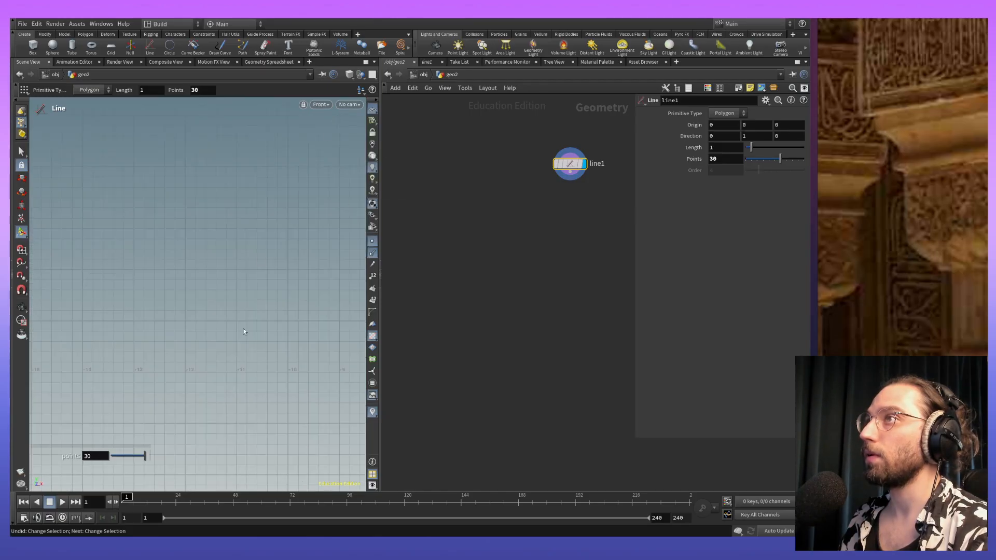
{"action": "mouse_move", "coordinate": [166, 386]}
{"action": "middle_mouse_down", "text": "alt"}
{"action": "mouse_move", "coordinate": [104, 344]}
{"action": "mouse_move", "coordinate": [11, 344]}
{"action": "mouse_move", "coordinate": [318, 350]}
{"action": "mouse_move", "coordinate": [73, 352]}
{"action": "middle_mouse_up", "text": "alt"}
{"action": "mouse_move", "coordinate": [356, 367]}
{"action": "middle_mouse_down", "text": "alt"}
{"action": "mouse_move", "coordinate": [75, 345]}
{"action": "mouse_move", "coordinate": [248, 352]}
{"action": "mouse_move", "coordinate": [202, 356]}
{"action": "middle_mouse_up", "text": "alt"}
{"action": "right_click_drag", "start_coordinate": [243, 316], "coordinate": [253, 227], "text": "alt"}
{"action": "right_click_drag", "start_coordinate": [346, 338], "coordinate": [332, 249], "text": "alt"}
{"action": "mouse_move", "coordinate": [228, 268]}
{"action": "middle_mouse_down", "text": "alt"}
{"action": "mouse_move", "coordinate": [281, 371]}
{"action": "mouse_move", "coordinate": [273, 363]}
{"action": "middle_mouse_up", "text": "alt"}
{"action": "key", "text": "Return"}
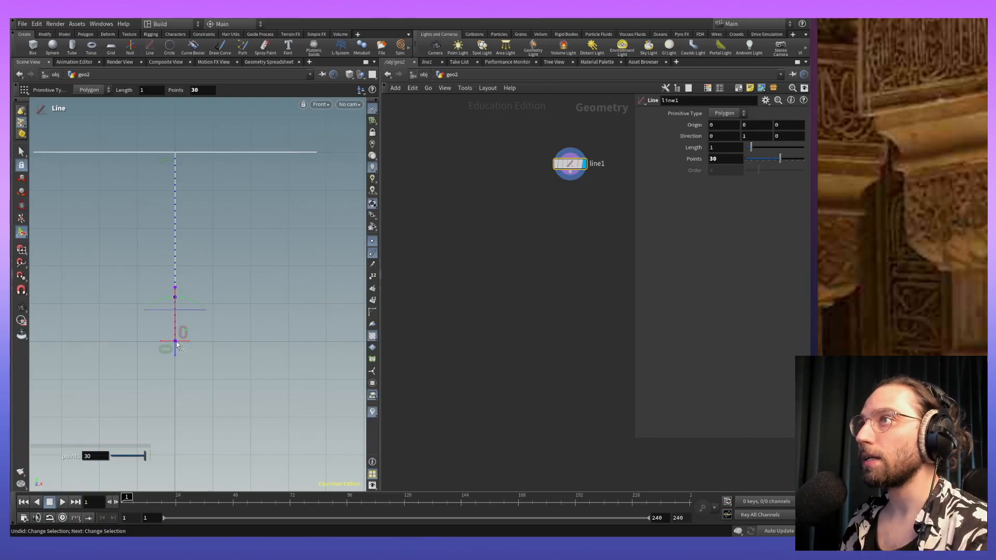
Step: Apply a Soft Transform to the line's bottom point and move that point about 0.315 along positive X
{"action": "key", "text": "s"}
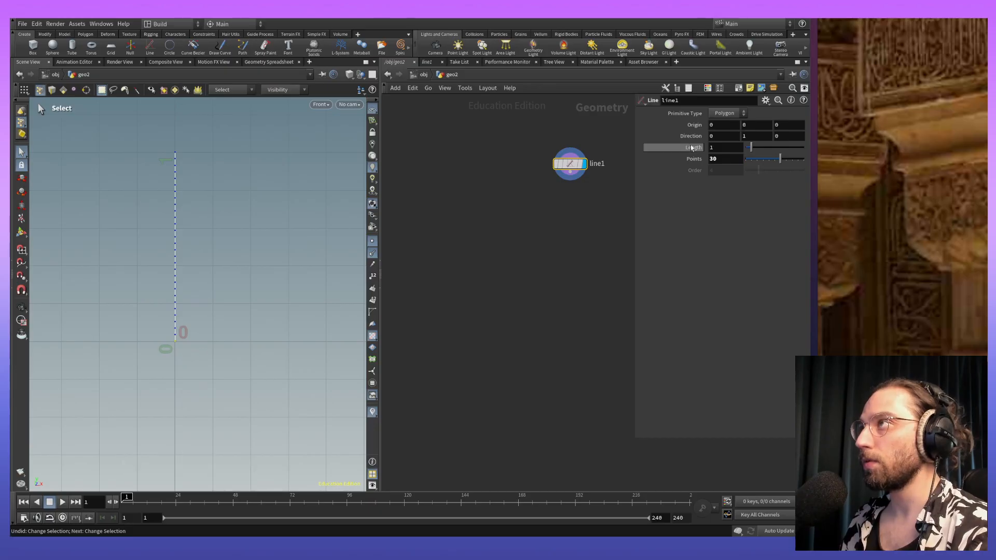
{"action": "key", "text": "Tab"}
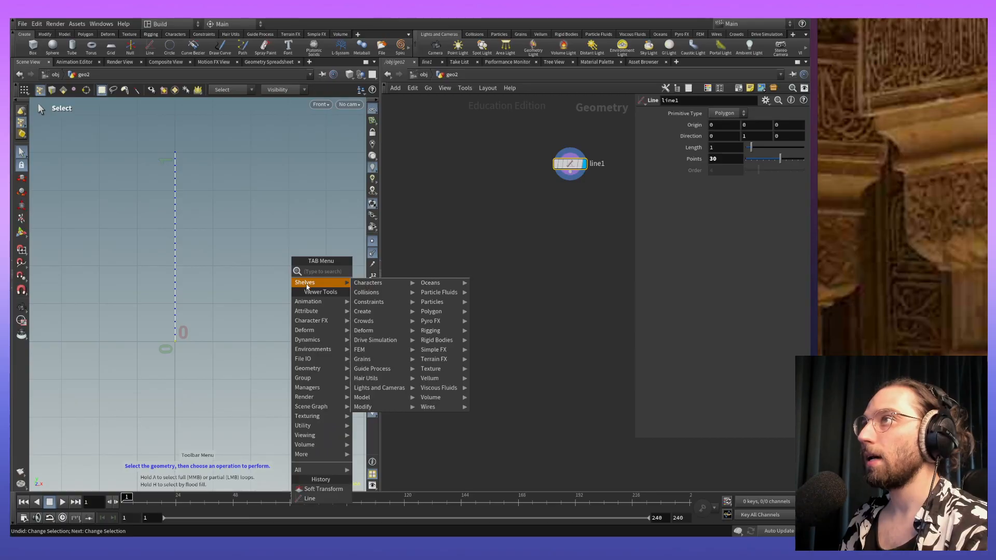
{"action": "mouse_move", "coordinate": [323, 308]}
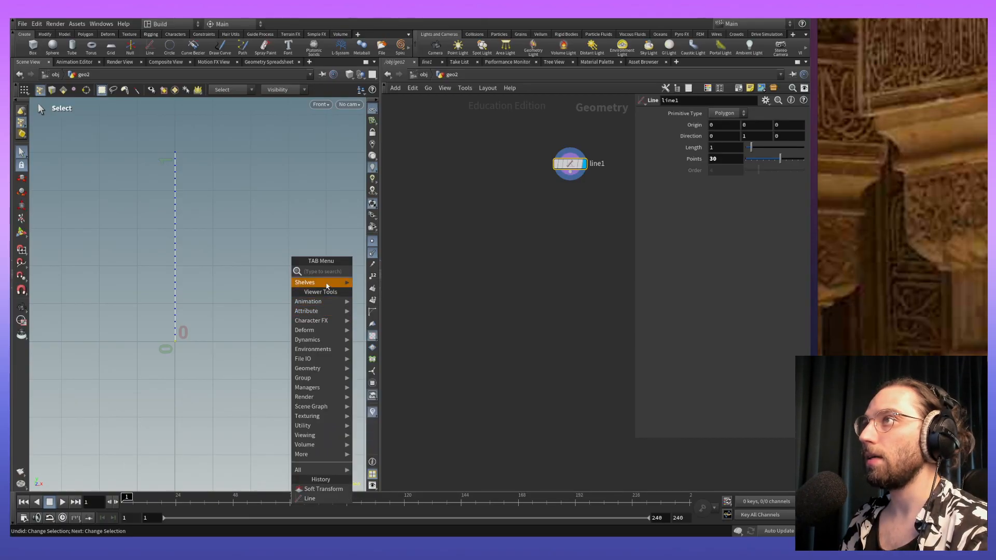
{"action": "left_click", "coordinate": [323, 489]}
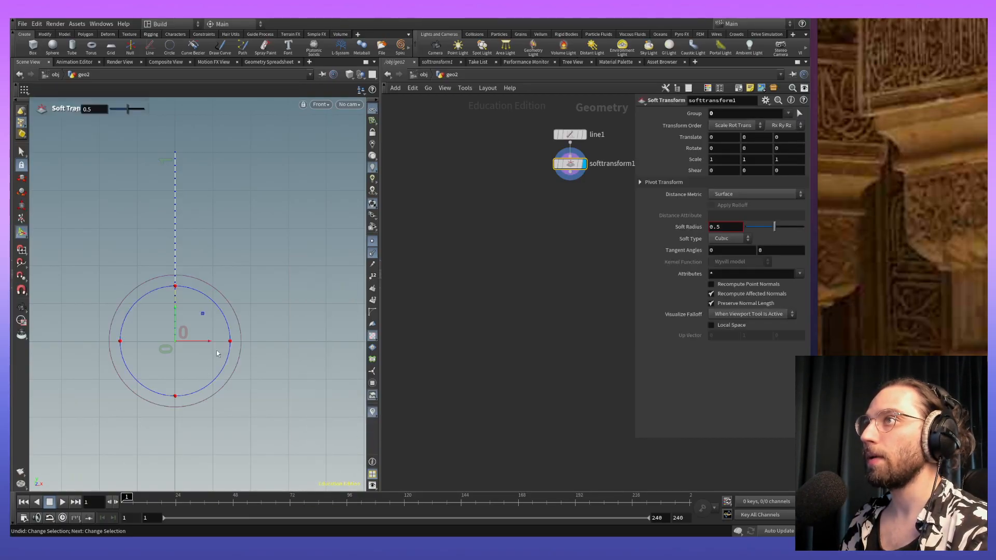
{"action": "left_click_drag", "start_coordinate": [208, 343], "coordinate": [267, 337]}
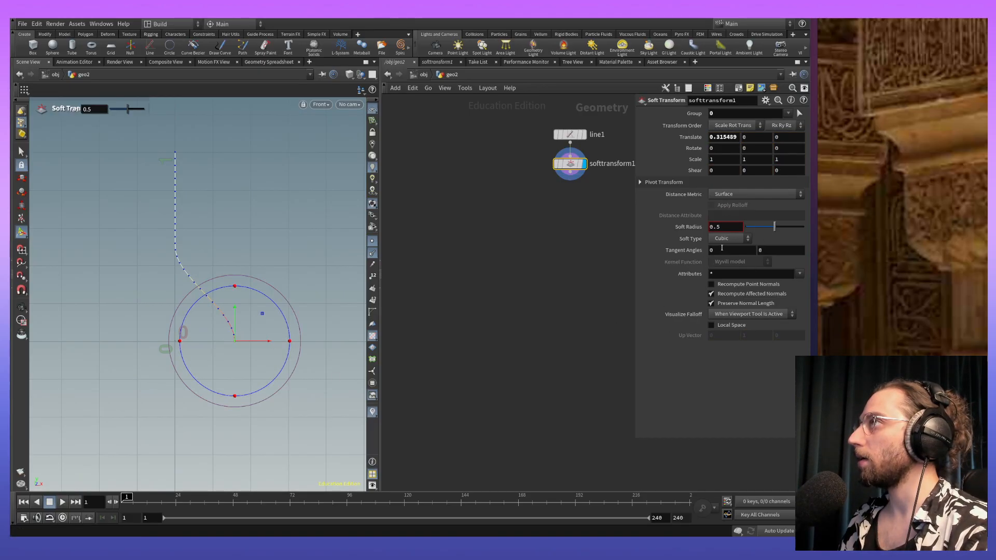
Step: Set the Soft Transform's first Tangent Angle to 64, its second to 0, and its Soft Radius to 0.362
{"action": "middle_click_drag", "start_coordinate": [720, 251], "coordinate": [782, 249]}
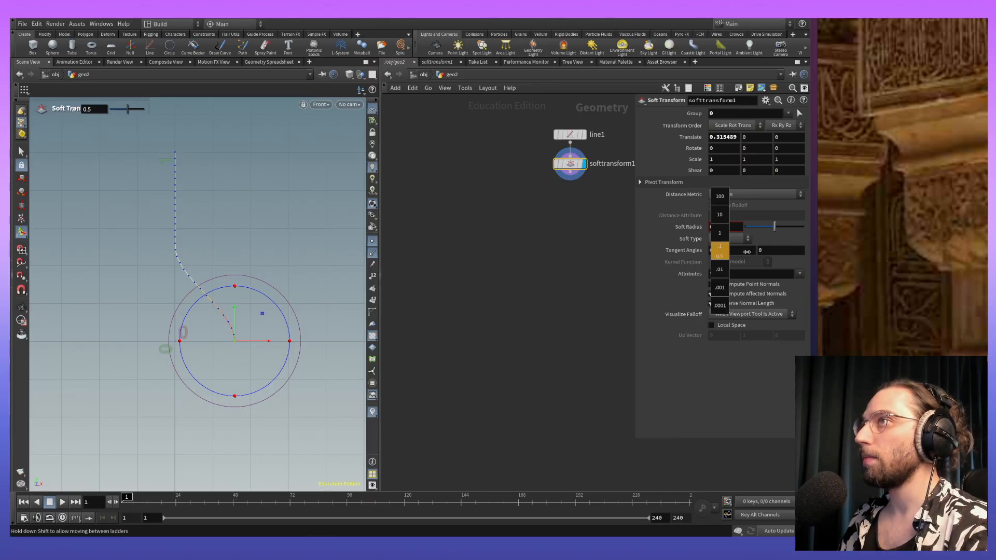
{"action": "middle_click_drag", "start_coordinate": [671, 250], "coordinate": [850, 242]}
{"action": "middle_click_drag", "start_coordinate": [712, 243], "coordinate": [600, 249]}
{"action": "middle_click_drag", "start_coordinate": [778, 244], "coordinate": [986, 210]}
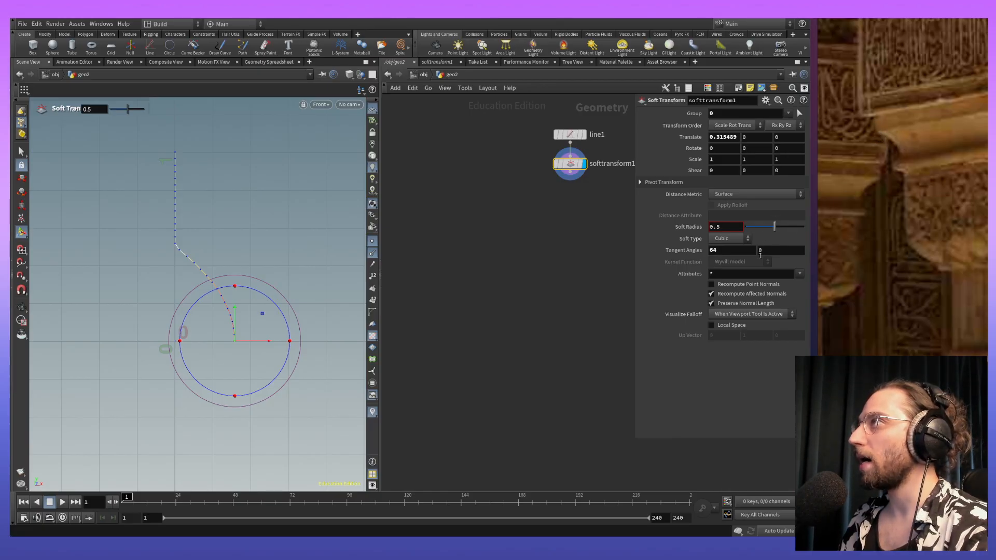
{"action": "middle_click_drag", "start_coordinate": [761, 251], "coordinate": [844, 223]}
{"action": "left_click_drag", "start_coordinate": [771, 249], "coordinate": [701, 272]}
{"action": "type", "text": "0"}
{"action": "mouse_move", "coordinate": [775, 226]}
{"action": "left_mouse_down"}
{"action": "mouse_move", "coordinate": [783, 225]}
{"action": "mouse_move", "coordinate": [767, 227]}
{"action": "left_mouse_up"}
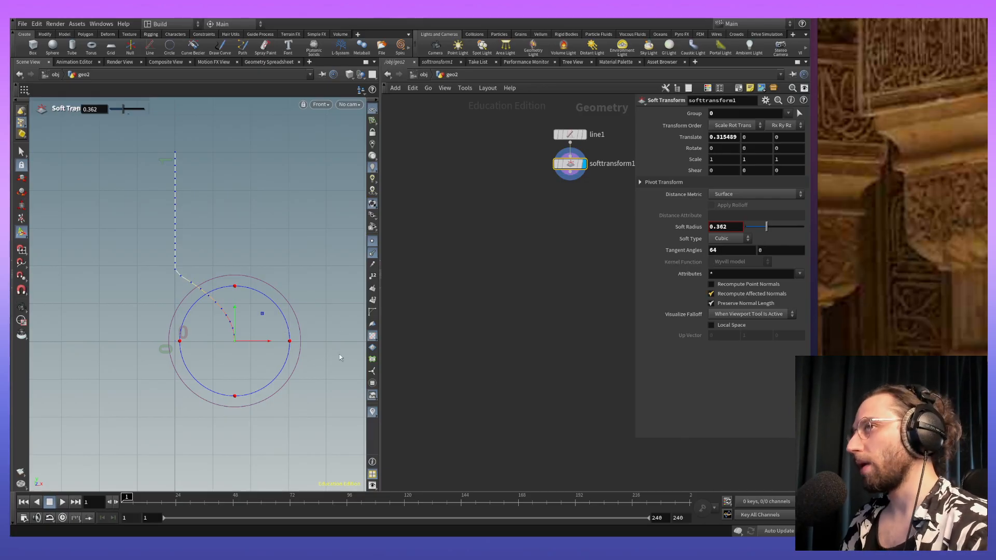
Step: Move the Soft Transform node diagonally away from the line node to make room for a second branch
{"action": "left_click", "coordinate": [580, 225]}
{"action": "middle_click_drag", "start_coordinate": [582, 229], "coordinate": [476, 270]}
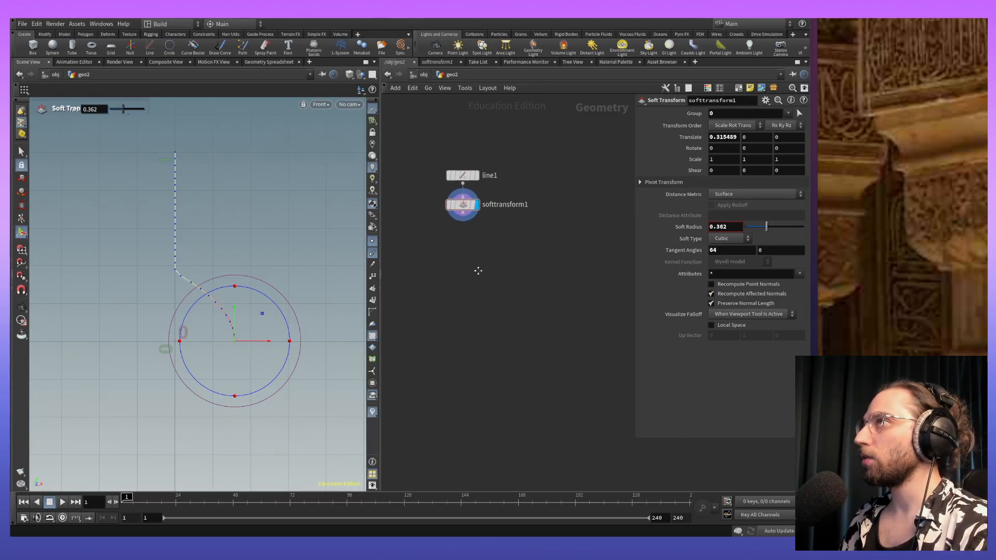
{"action": "left_click", "coordinate": [463, 185]}
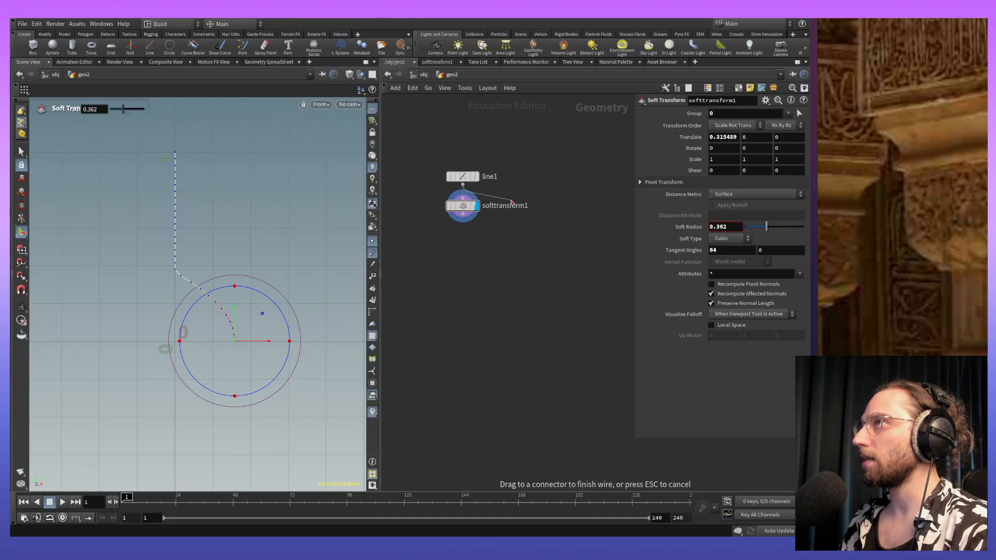
{"action": "left_click", "coordinate": [463, 205]}
{"action": "left_click_drag", "start_coordinate": [467, 207], "coordinate": [426, 229]}
{"action": "middle_click_drag", "start_coordinate": [521, 242], "coordinate": [568, 236]}
{"action": "left_click_drag", "start_coordinate": [481, 222], "coordinate": [477, 210]}
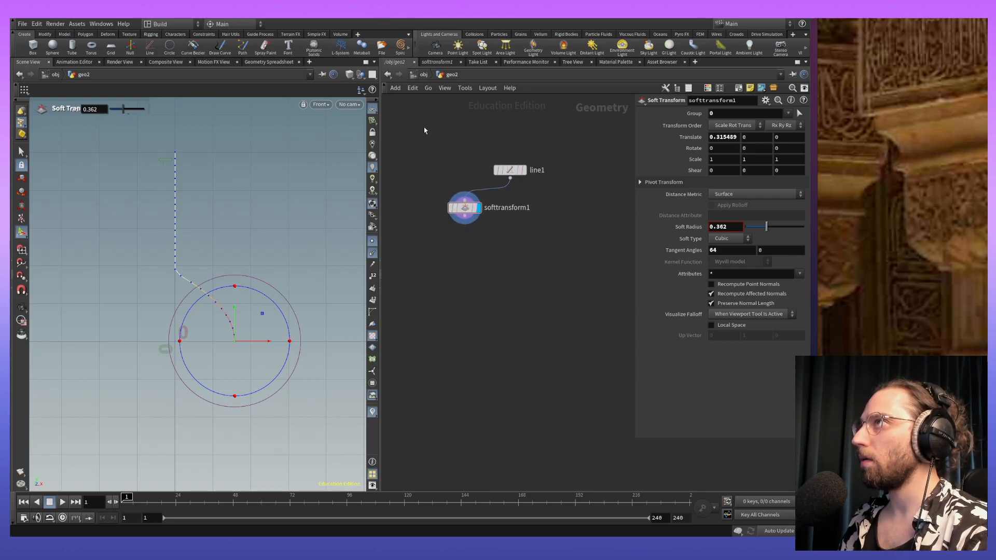
Step: Branch a Transform node off the line's output and display it, with the Soft Transform shown as a template
{"action": "mouse_move", "coordinate": [523, 181]}
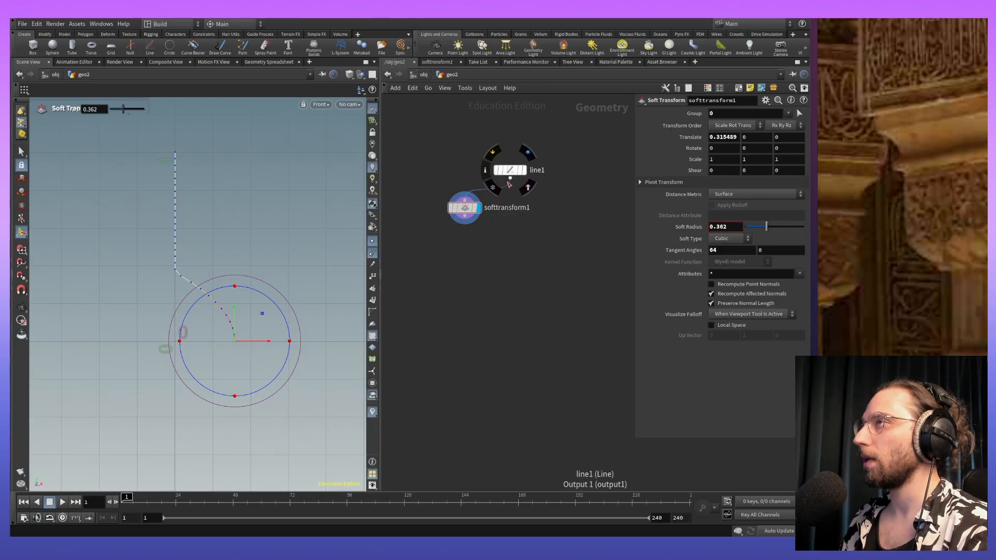
{"action": "left_click", "coordinate": [510, 180]}
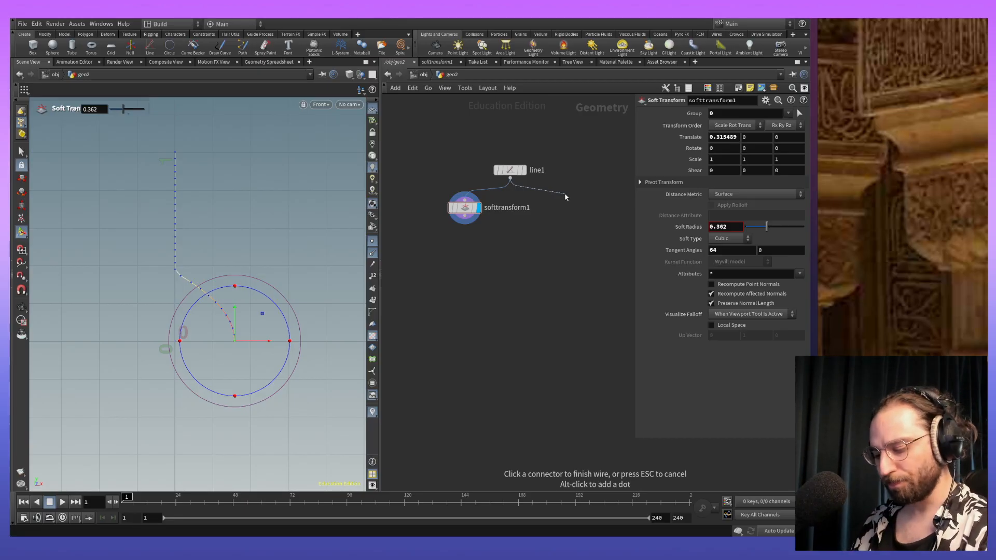
{"action": "left_click", "coordinate": [577, 219]}
{"action": "type", "text": "trans"}
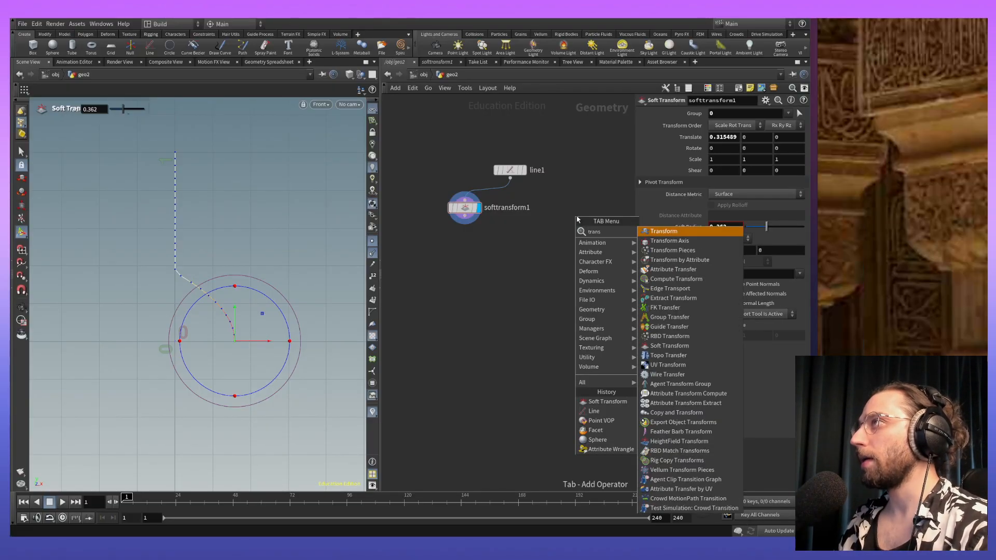
{"action": "key", "text": "Return"}
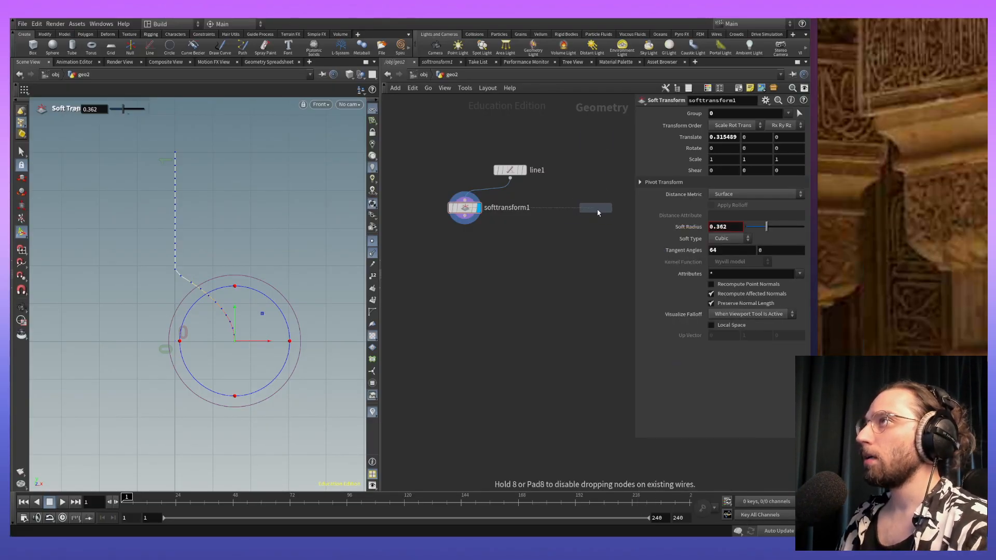
{"action": "left_click", "coordinate": [585, 211]}
{"action": "left_click", "coordinate": [511, 178]}
{"action": "left_click", "coordinate": [584, 202]}
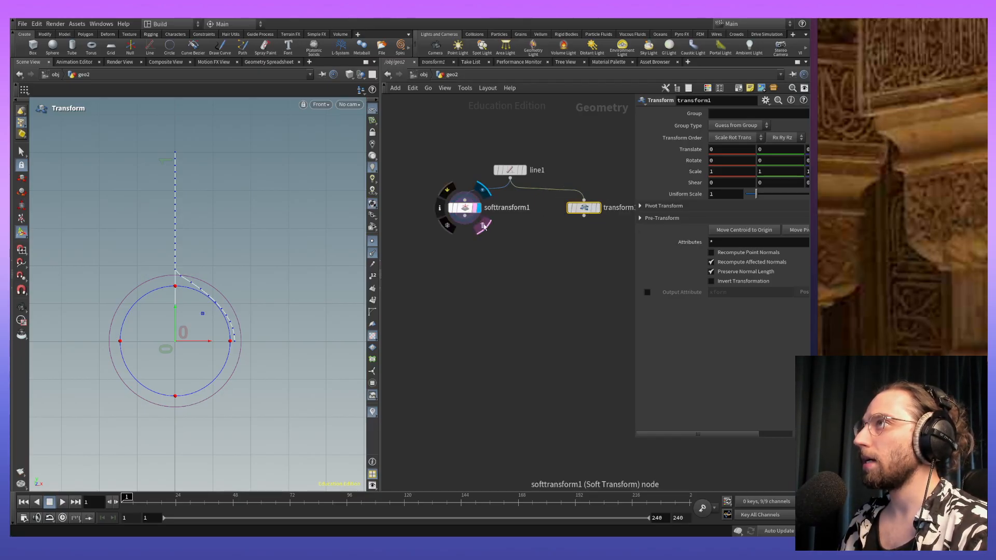
{"action": "left_click", "coordinate": [599, 207]}
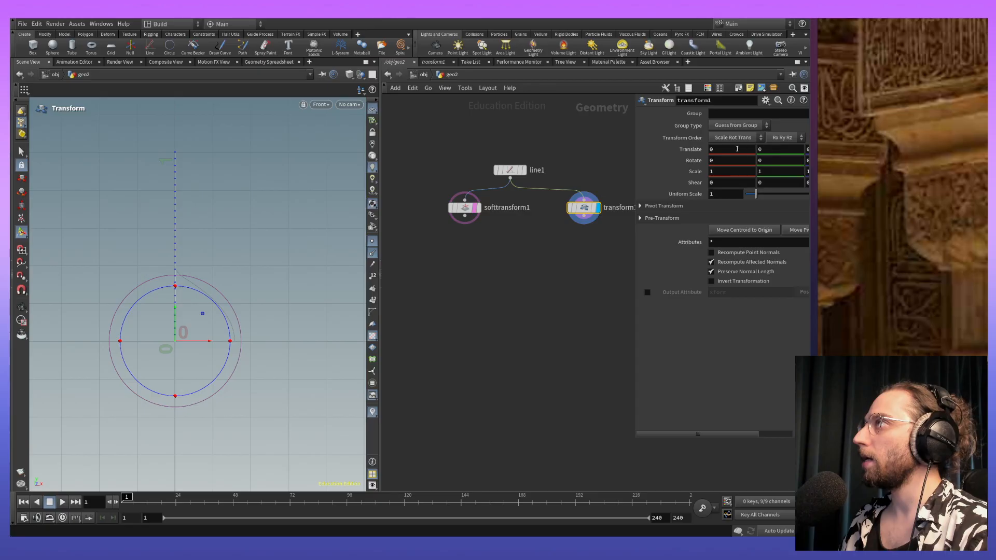
Step: Widen the parameter area and set the Transform's Translate to 0.32 in X and -1 in Y
{"action": "left_click_drag", "start_coordinate": [637, 195], "coordinate": [594, 193]}
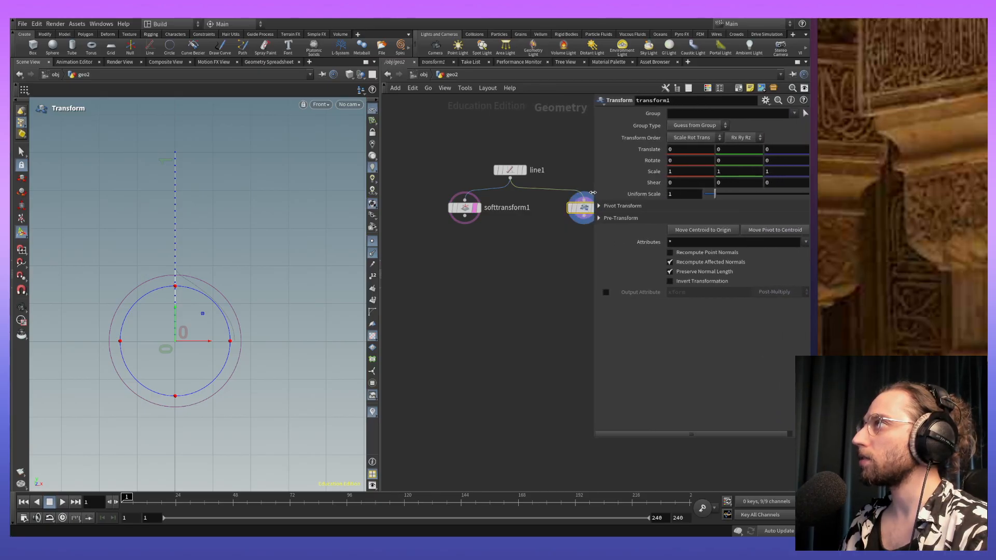
{"action": "middle_click_drag", "start_coordinate": [773, 149], "coordinate": [355, 217]}
{"action": "middle_click_drag", "start_coordinate": [684, 147], "coordinate": [698, 166]}
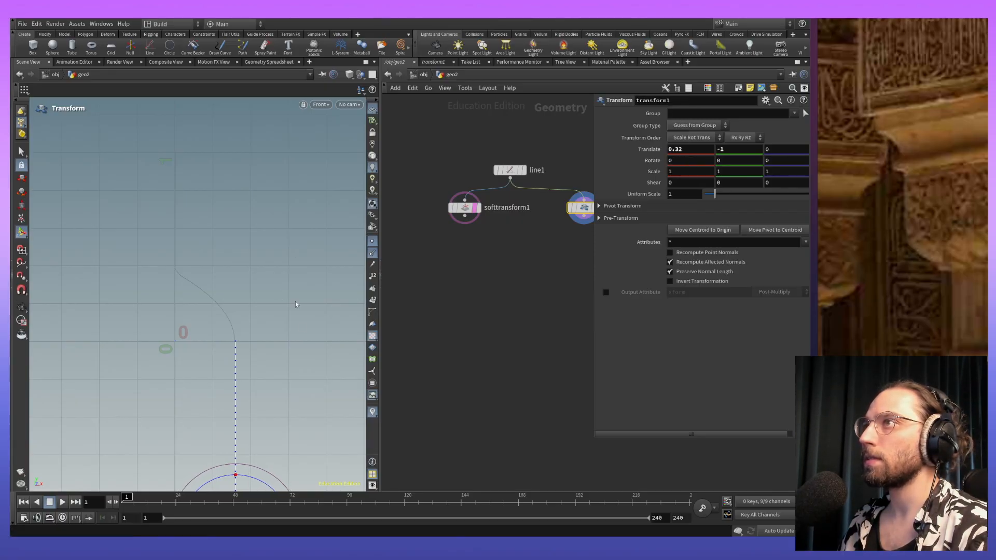
{"action": "mouse_move", "coordinate": [261, 366]}
{"action": "middle_mouse_down"}
{"action": "mouse_move", "coordinate": [232, 311]}
{"action": "mouse_move", "coordinate": [262, 357]}
{"action": "middle_mouse_up"}
{"action": "key", "text": "ctrl+z"}
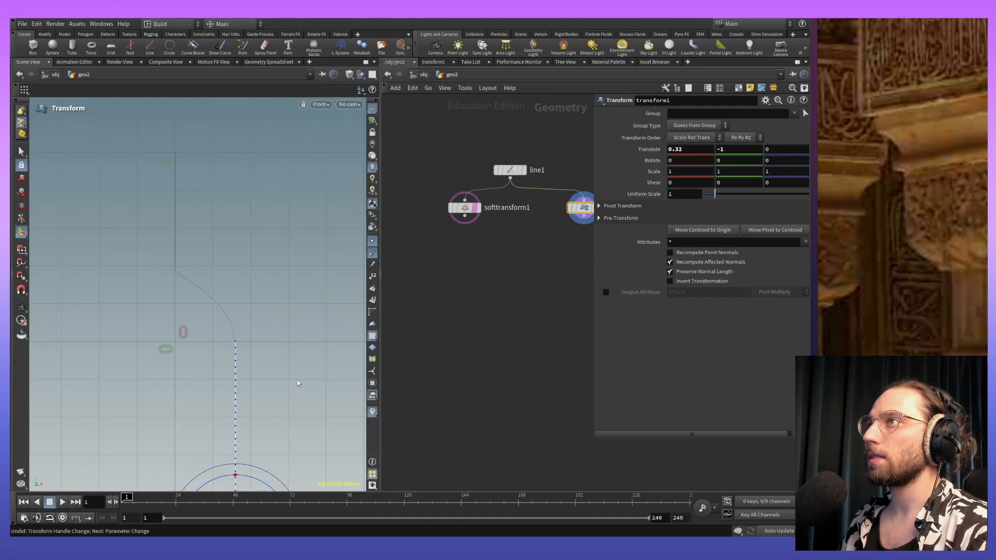
Step: Fine-tune the Transform's Translate to 0.3155 in X and -1 in Y so the straight line meets the curve's lower end
{"action": "right_click_drag", "start_coordinate": [285, 352], "coordinate": [236, 267], "text": "alt"}
{"action": "middle_click_drag", "start_coordinate": [146, 308], "coordinate": [272, 305], "text": "alt"}
{"action": "right_click_drag", "start_coordinate": [167, 305], "coordinate": [179, 214], "text": "alt"}
{"action": "right_click_drag", "start_coordinate": [240, 277], "coordinate": [260, 218], "text": "alt"}
{"action": "middle_click_drag", "start_coordinate": [260, 218], "coordinate": [301, 277], "text": "alt"}
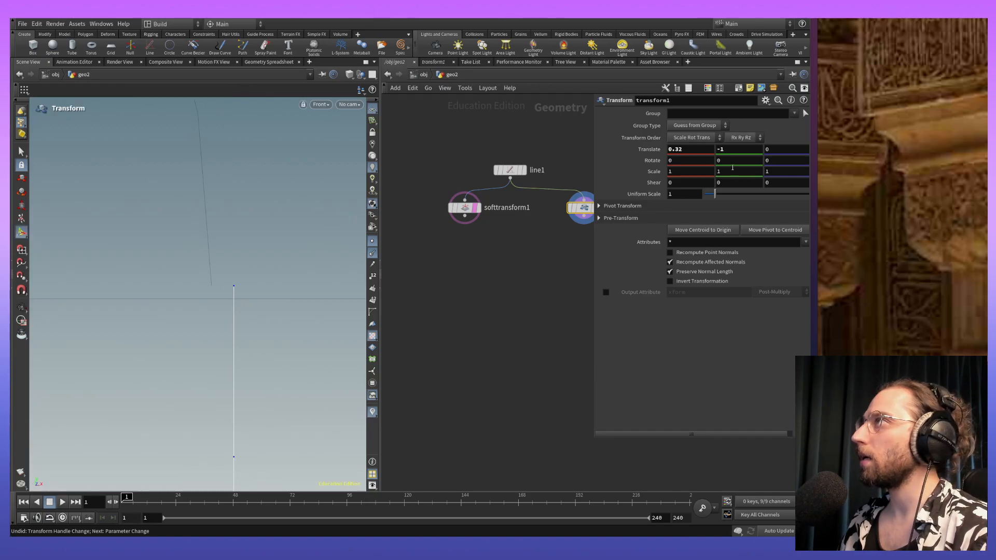
{"action": "middle_click_drag", "start_coordinate": [732, 153], "coordinate": [708, 192]}
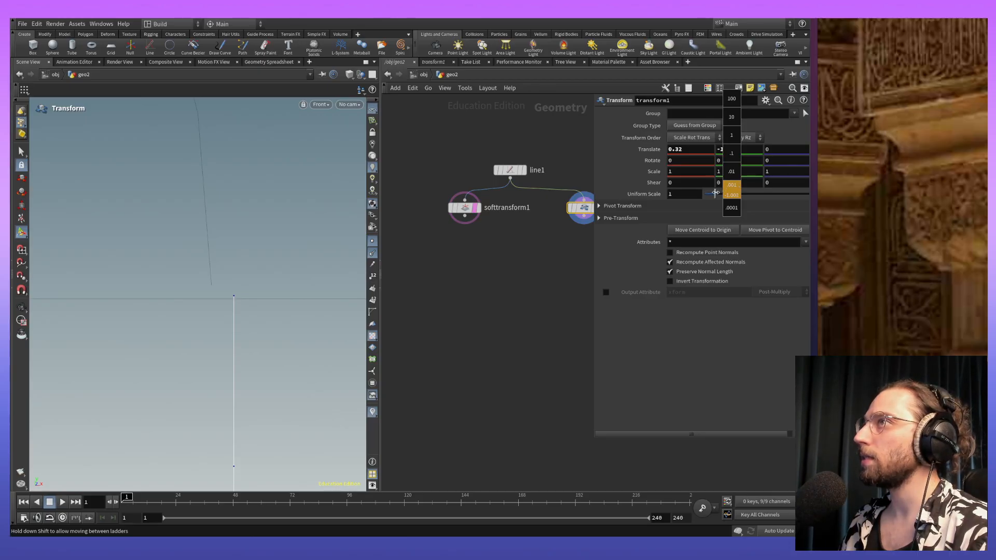
{"action": "mouse_move", "coordinate": [721, 192]}
{"action": "middle_mouse_down"}
{"action": "mouse_move", "coordinate": [732, 150]}
{"action": "mouse_move", "coordinate": [733, 184]}
{"action": "middle_mouse_up"}
{"action": "middle_click_drag", "start_coordinate": [686, 150], "coordinate": [644, 211]}
{"action": "middle_click_drag", "start_coordinate": [696, 148], "coordinate": [731, 202]}
{"action": "key", "text": "Escape"}
{"action": "scroll", "coordinate": [306, 231], "scroll_direction": "down", "scroll_amount": 5}
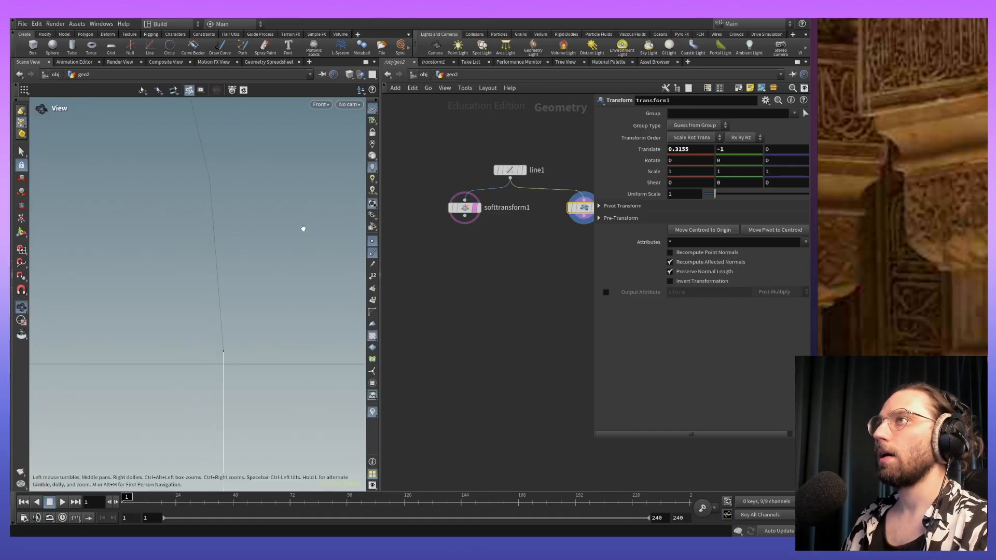
{"action": "scroll", "coordinate": [275, 228], "scroll_direction": "down", "scroll_amount": 5}
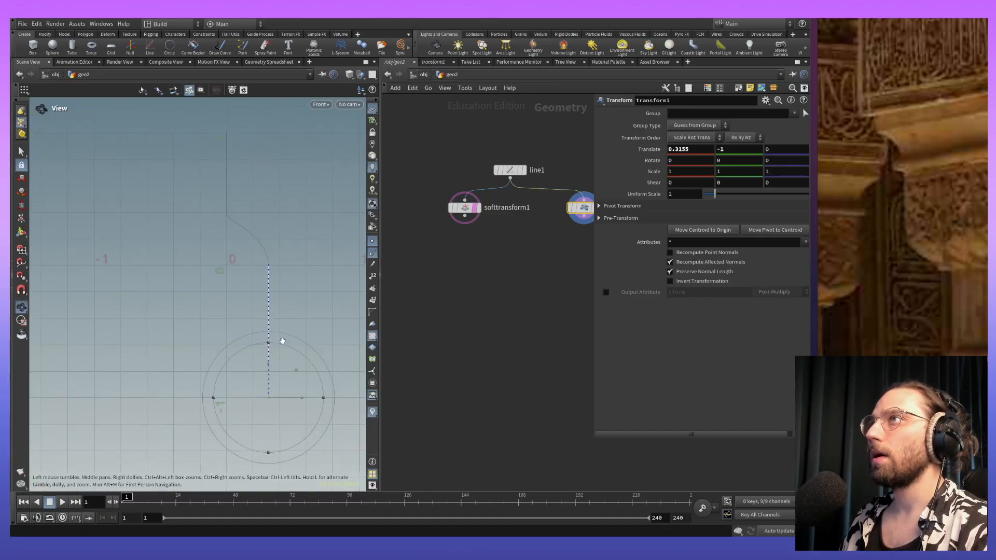
Step: Add a Soft Transform to a point near the straight line's top, pulling it inward about -0.08 in X with Soft Radius 0.096
{"action": "key", "text": "Return"}
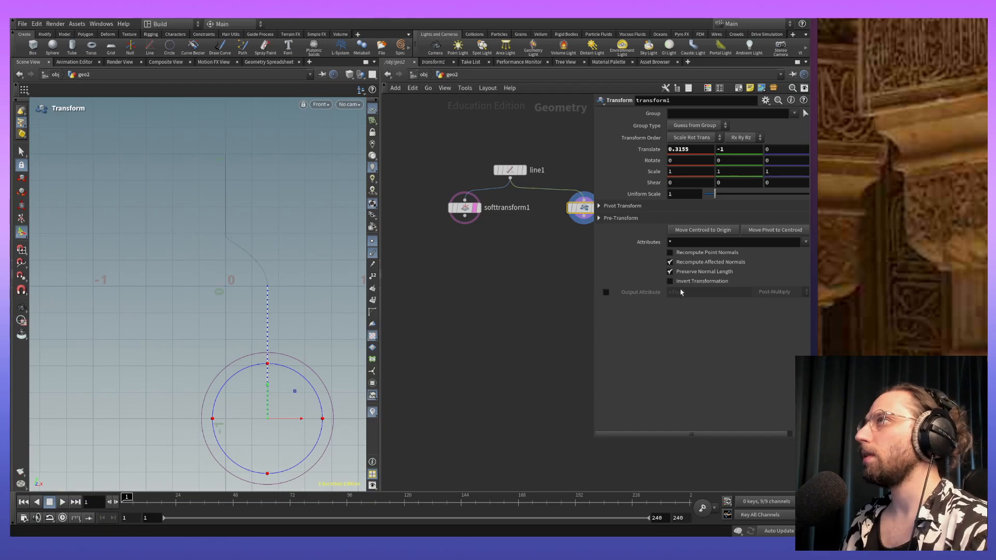
{"action": "middle_click_drag", "start_coordinate": [531, 288], "coordinate": [481, 269]}
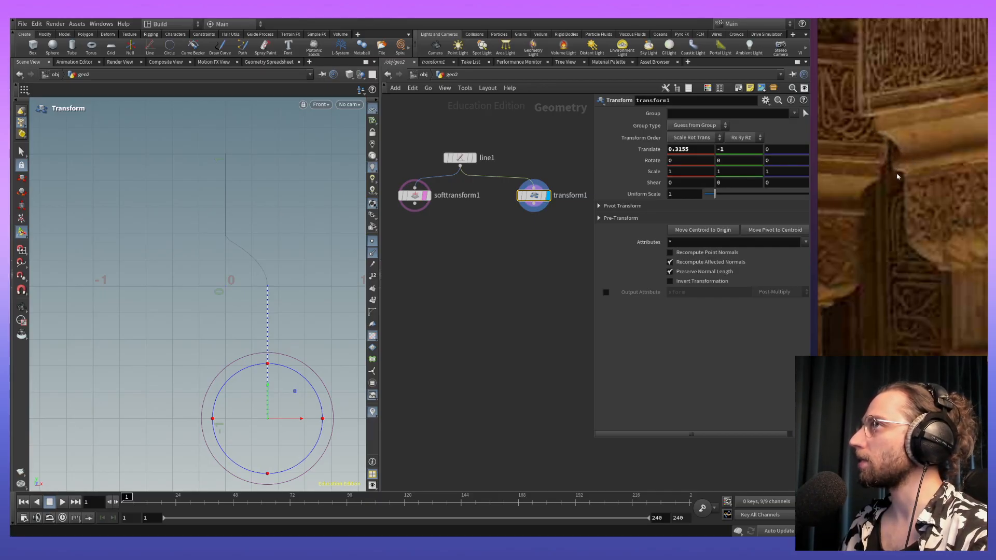
{"action": "mouse_move", "coordinate": [529, 270]}
{"action": "middle_mouse_down"}
{"action": "mouse_move", "coordinate": [532, 285]}
{"action": "mouse_move", "coordinate": [517, 281]}
{"action": "middle_mouse_up"}
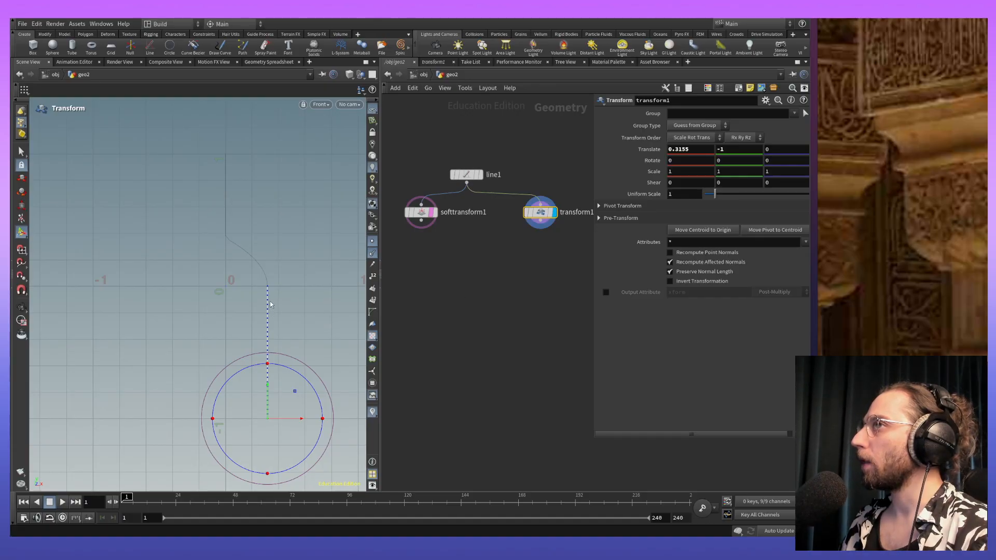
{"action": "key", "text": "s"}
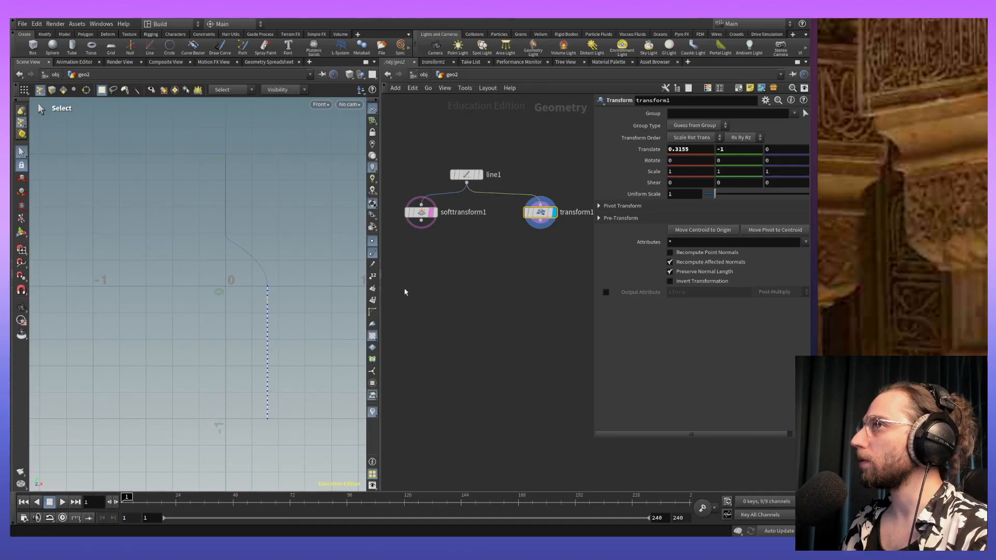
{"action": "right_click_drag", "start_coordinate": [271, 308], "coordinate": [269, 147], "text": "alt"}
{"action": "right_click_drag", "start_coordinate": [317, 208], "coordinate": [283, 251], "text": "alt"}
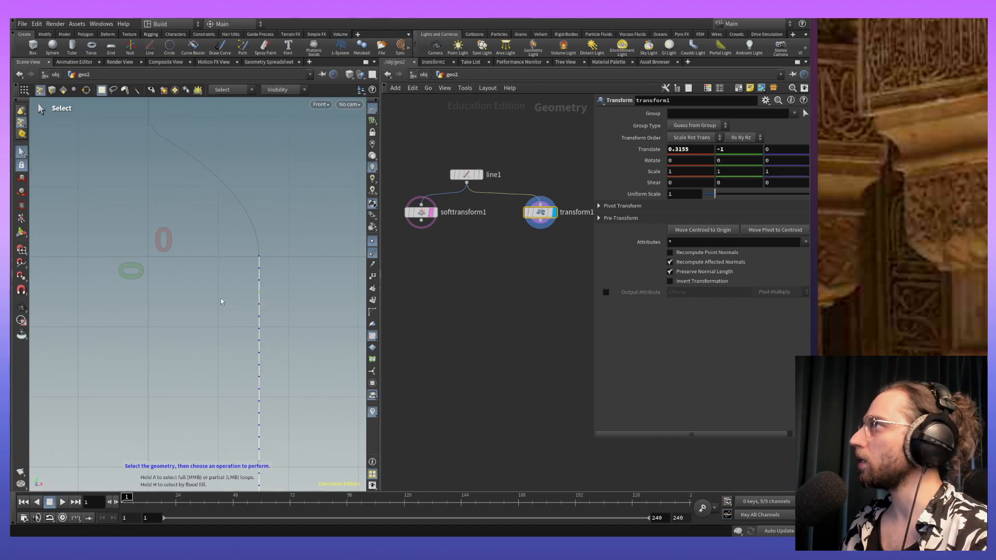
{"action": "middle_click_drag", "start_coordinate": [289, 326], "coordinate": [322, 306], "text": "alt"}
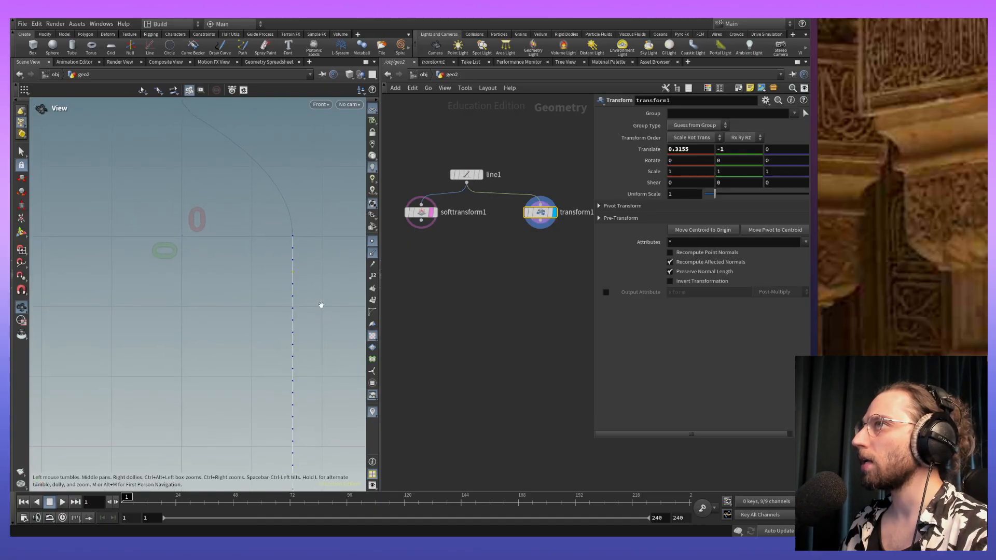
{"action": "left_click", "coordinate": [293, 274]}
{"action": "key", "text": "Tab"}
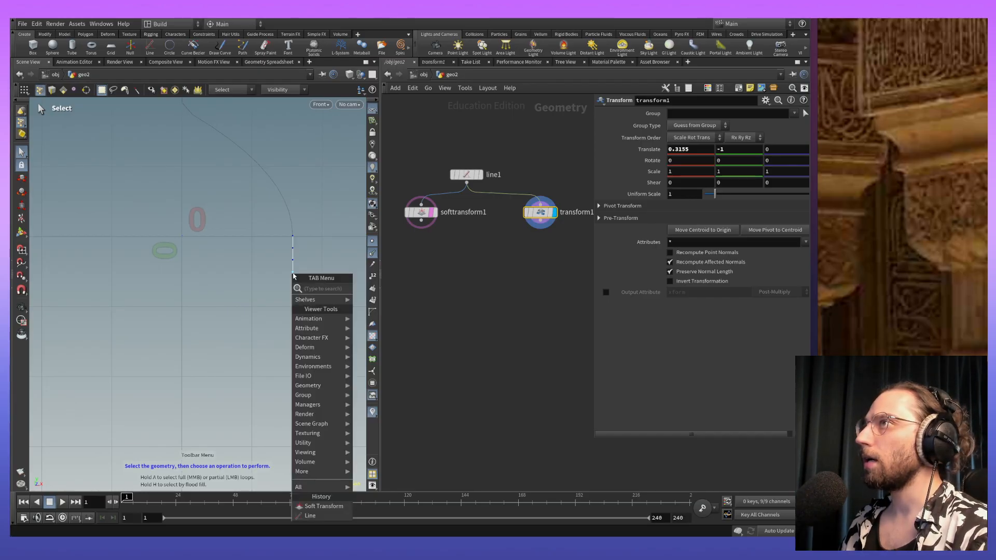
{"action": "left_click", "coordinate": [326, 507]}
{"action": "left_click_drag", "start_coordinate": [317, 272], "coordinate": [289, 272]}
{"action": "left_click_drag", "start_coordinate": [755, 228], "coordinate": [714, 227]}
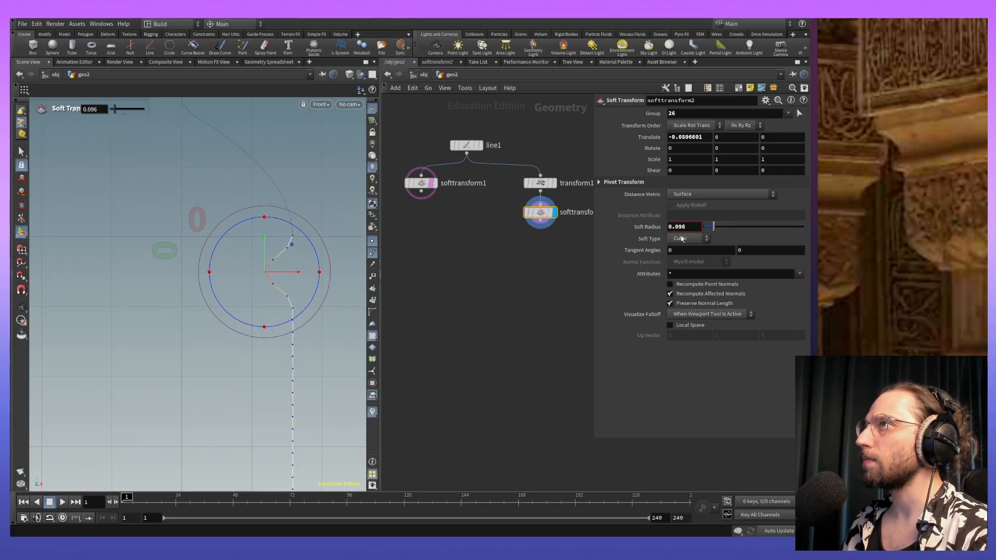
Step: Pull the Soft Transform's point inward to about -0.087 in X and set its first Tangent Angle to 66
{"action": "left_click_drag", "start_coordinate": [296, 272], "coordinate": [292, 272]}
{"action": "right_click_drag", "start_coordinate": [327, 227], "coordinate": [329, 338], "text": "alt"}
{"action": "middle_click_drag", "start_coordinate": [329, 338], "coordinate": [263, 340], "text": "alt"}
{"action": "middle_click_drag", "start_coordinate": [282, 299], "coordinate": [283, 261], "text": "alt"}
{"action": "right_click_drag", "start_coordinate": [282, 261], "coordinate": [322, 259], "text": "alt"}
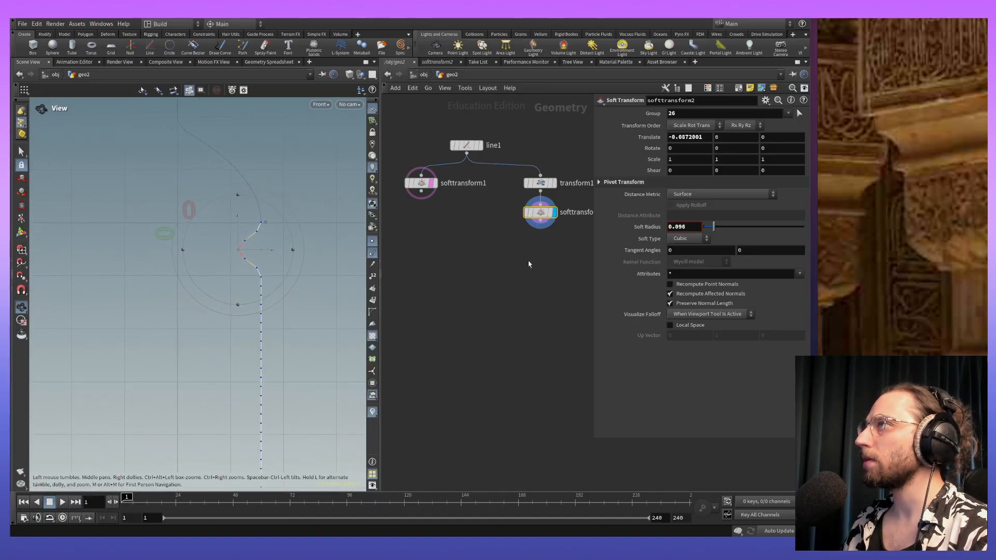
{"action": "middle_click_drag", "start_coordinate": [697, 250], "coordinate": [975, 208]}
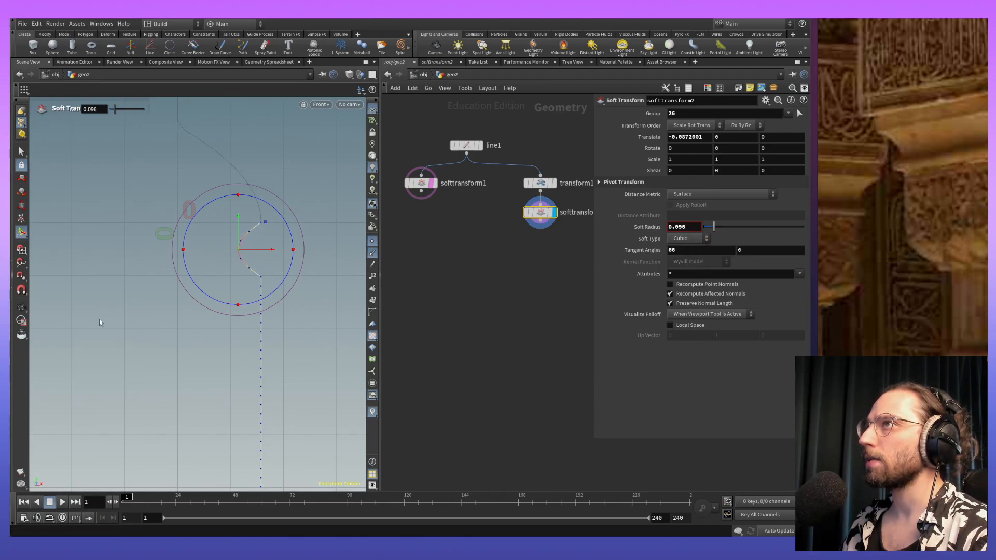
Step: Nudge the upper Soft Transform's point slightly further inward to about -0.09 in X
{"action": "middle_click_drag", "start_coordinate": [314, 376], "coordinate": [318, 413], "text": "alt"}
{"action": "right_click_drag", "start_coordinate": [318, 413], "coordinate": [327, 367], "text": "alt"}
{"action": "middle_click_drag", "start_coordinate": [327, 367], "coordinate": [269, 353], "text": "alt"}
{"action": "key", "text": "Return"}
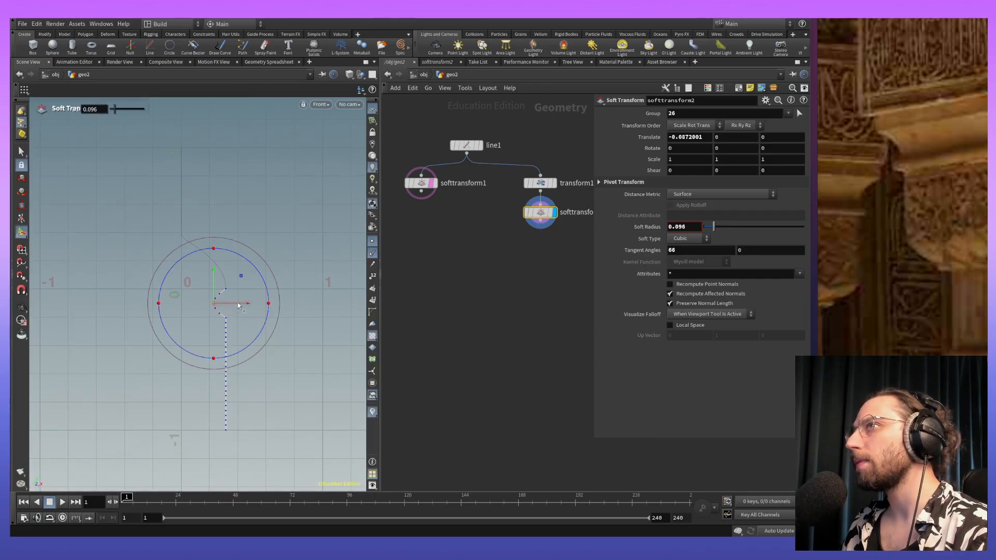
{"action": "mouse_move", "coordinate": [241, 308]}
{"action": "left_mouse_down"}
{"action": "mouse_move", "coordinate": [213, 303]}
{"action": "mouse_move", "coordinate": [239, 308]}
{"action": "left_mouse_up"}
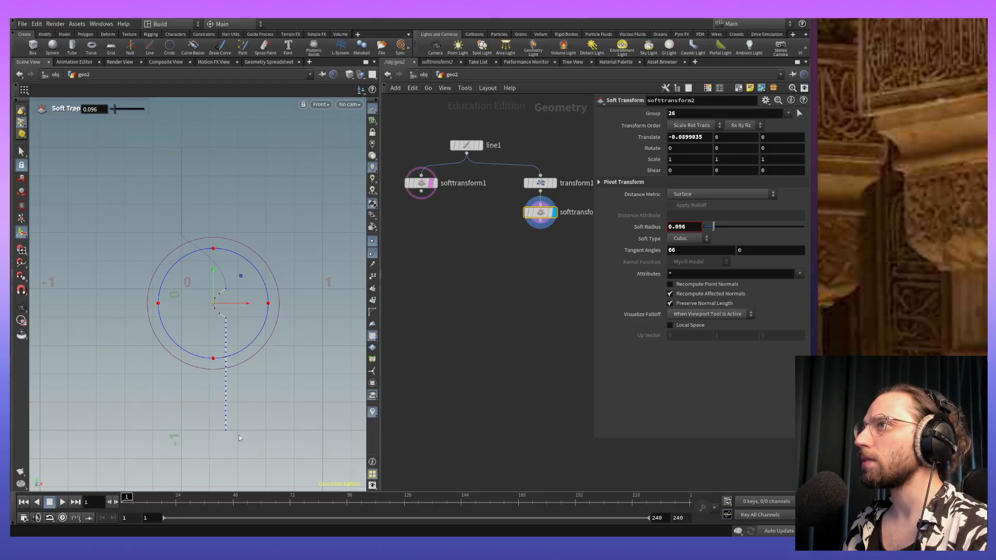
Step: Insert a second Soft Transform directly after the Transform node on the line's lowest point, pulling it outward 0.3 in X
{"action": "left_click", "coordinate": [540, 183]}
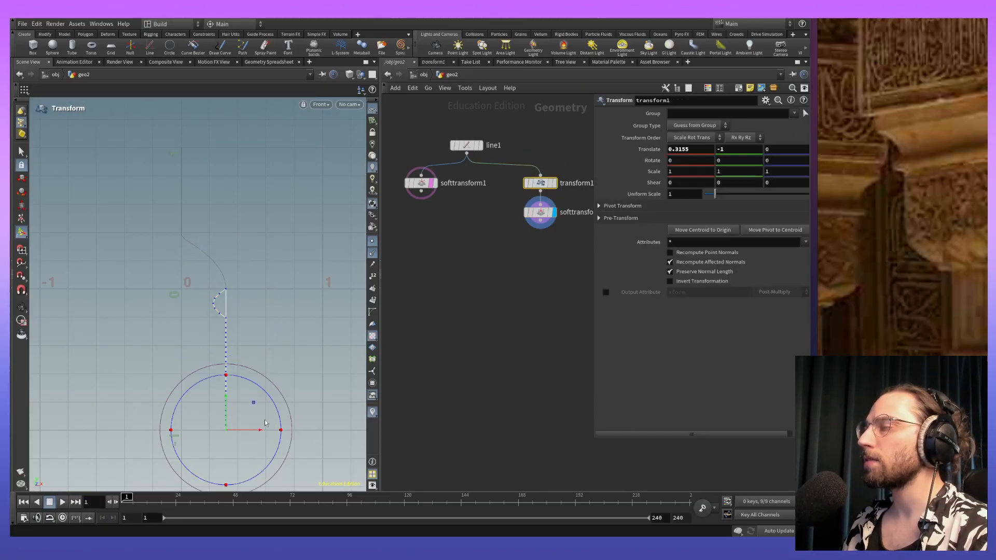
{"action": "key", "text": "Escape"}
{"action": "middle_click_drag", "start_coordinate": [347, 393], "coordinate": [336, 332]}
{"action": "key", "text": "q"}
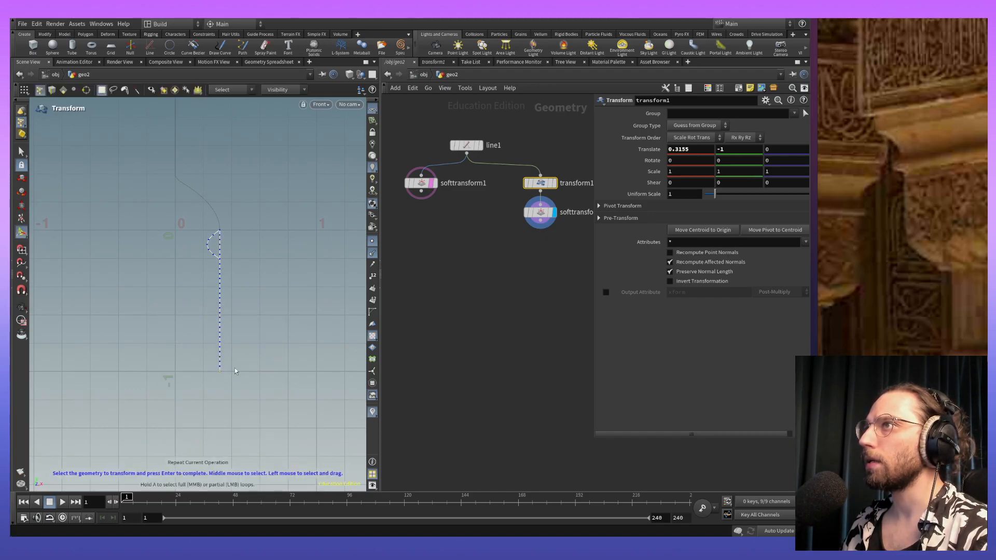
{"action": "key", "text": "Tab"}
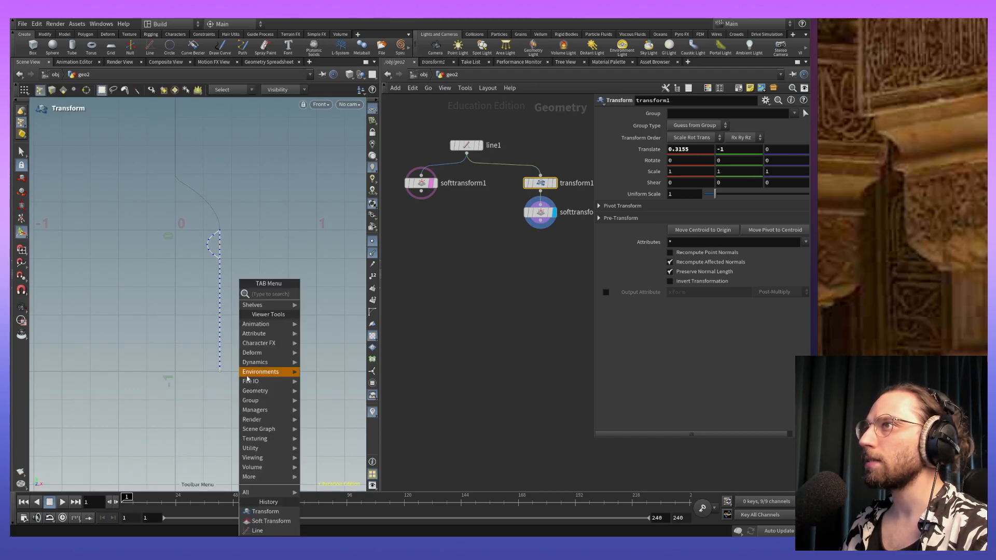
{"action": "left_click", "coordinate": [270, 522]}
{"action": "left_click_drag", "start_coordinate": [240, 372], "coordinate": [280, 374]}
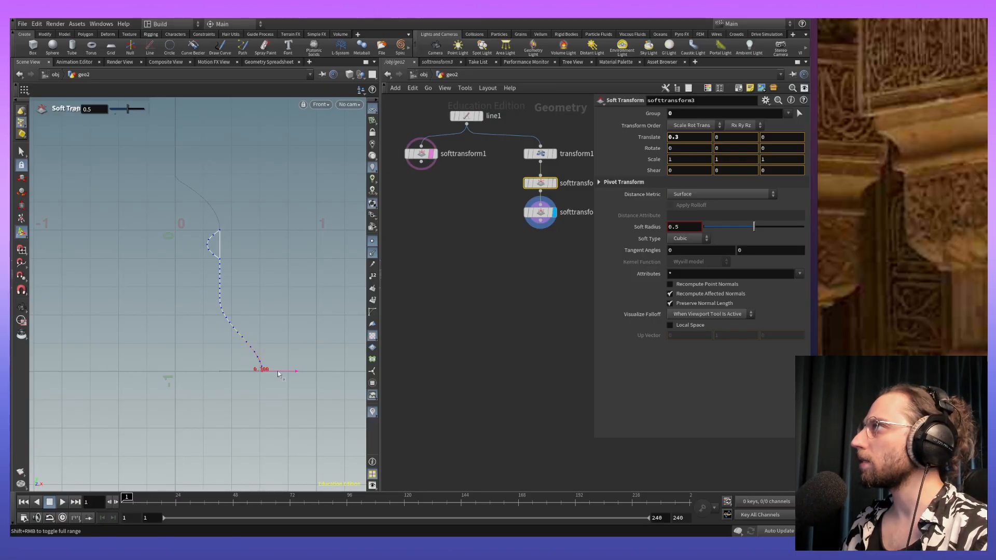
Step: Set the lower Soft Transform's Soft Radius to 0.246, Translate X to 0.2 and first Tangent Angle to 70
{"action": "left_click_drag", "start_coordinate": [755, 226], "coordinate": [729, 229]}
{"action": "left_click_drag", "start_coordinate": [299, 372], "coordinate": [281, 375]}
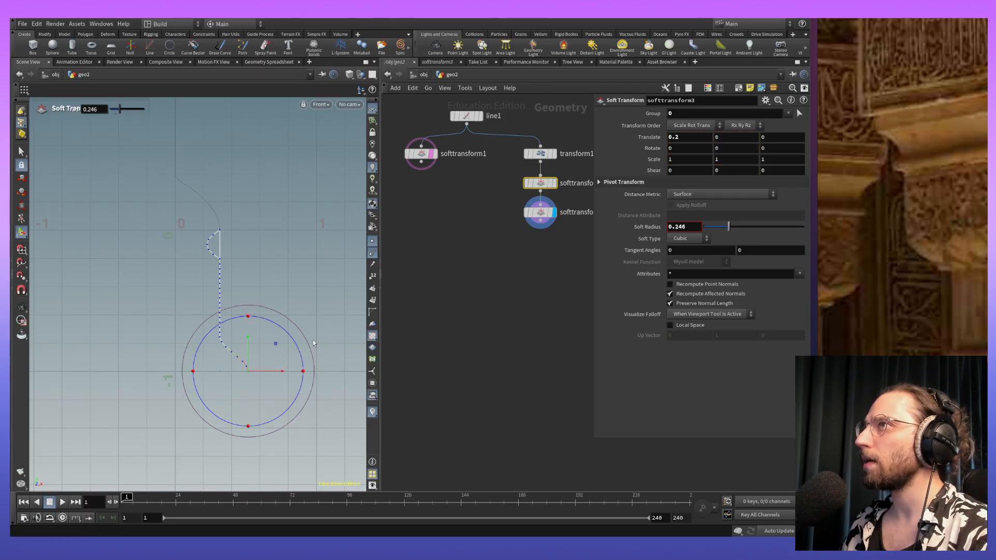
{"action": "middle_click_drag", "start_coordinate": [688, 248], "coordinate": [976, 231]}
{"action": "middle_click_drag", "start_coordinate": [269, 243], "coordinate": [283, 308], "text": "alt"}
{"action": "scroll", "coordinate": [254, 274], "scroll_direction": "down", "scroll_amount": 3}
{"action": "scroll", "coordinate": [282, 308], "scroll_direction": "up", "scroll_amount": 1}
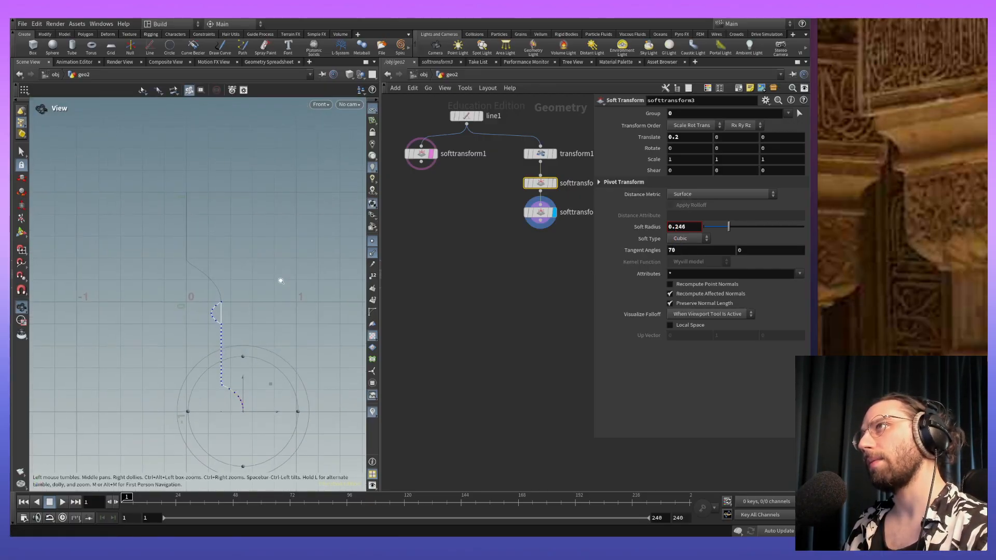
Step: Try reassigning the upper Soft Transform's group to a point further down the shaft
{"action": "middle_click_drag", "start_coordinate": [483, 247], "coordinate": [467, 262]}
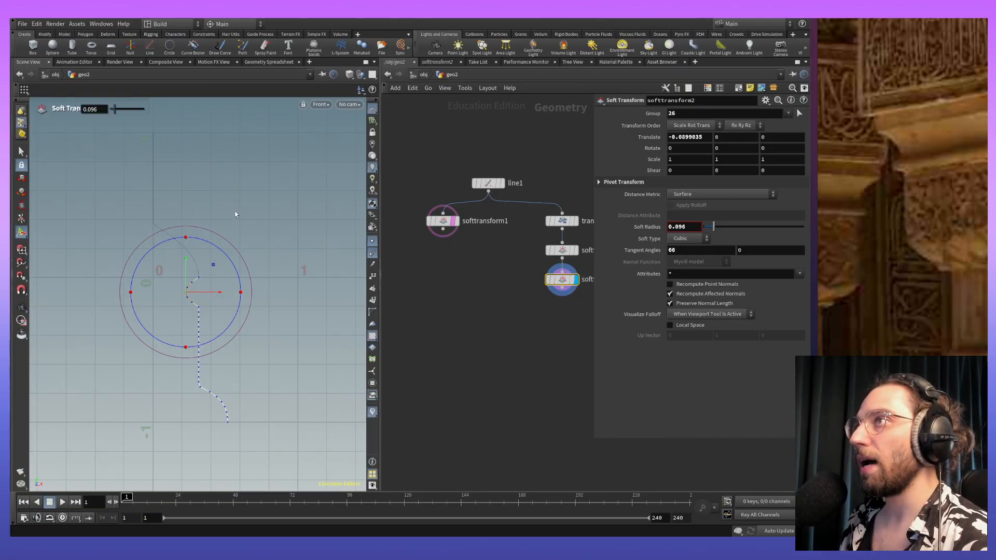
{"action": "middle_click_drag", "start_coordinate": [303, 333], "coordinate": [311, 279], "text": "alt"}
{"action": "right_click_drag", "start_coordinate": [311, 278], "coordinate": [282, 193], "text": "alt"}
{"action": "key", "text": "Return"}
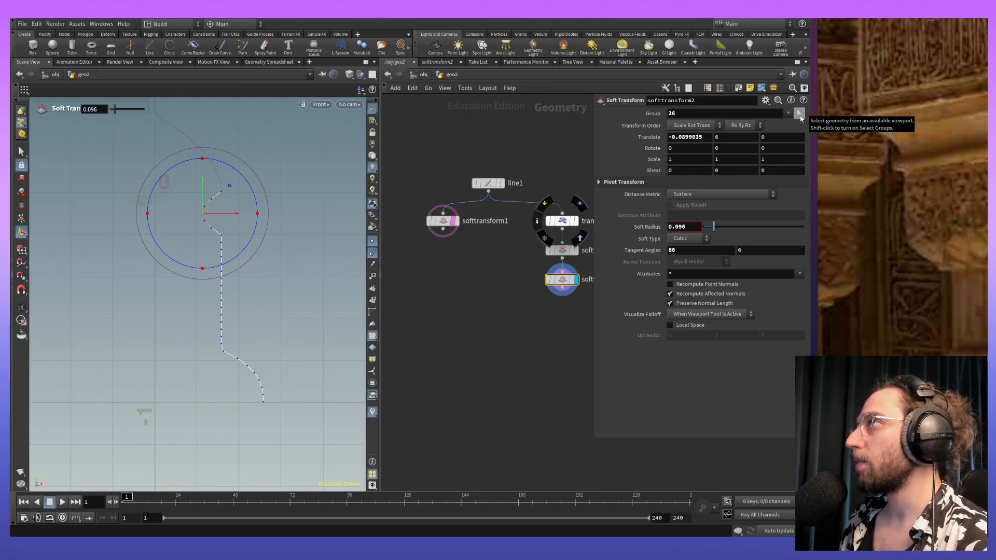
{"action": "left_click", "coordinate": [800, 116]}
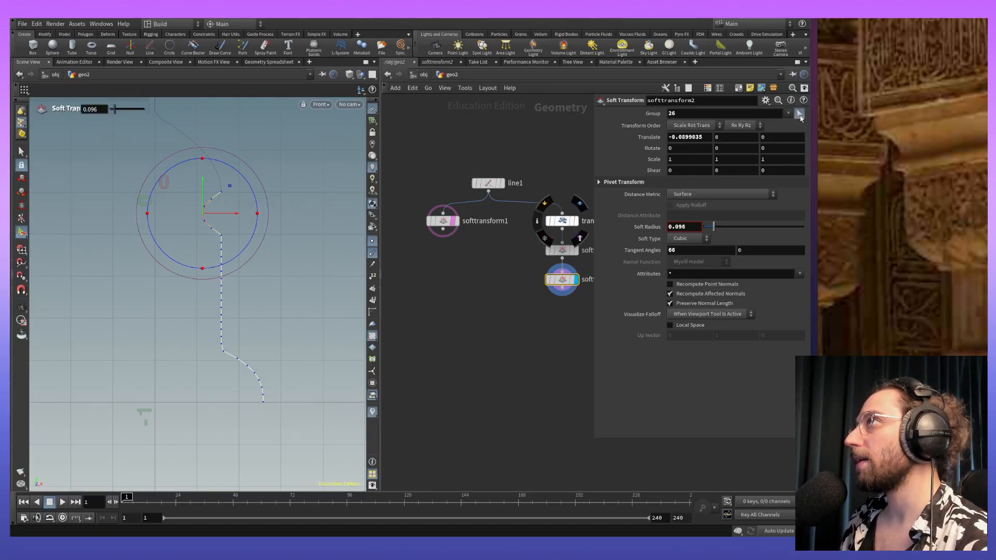
{"action": "key", "text": "Return"}
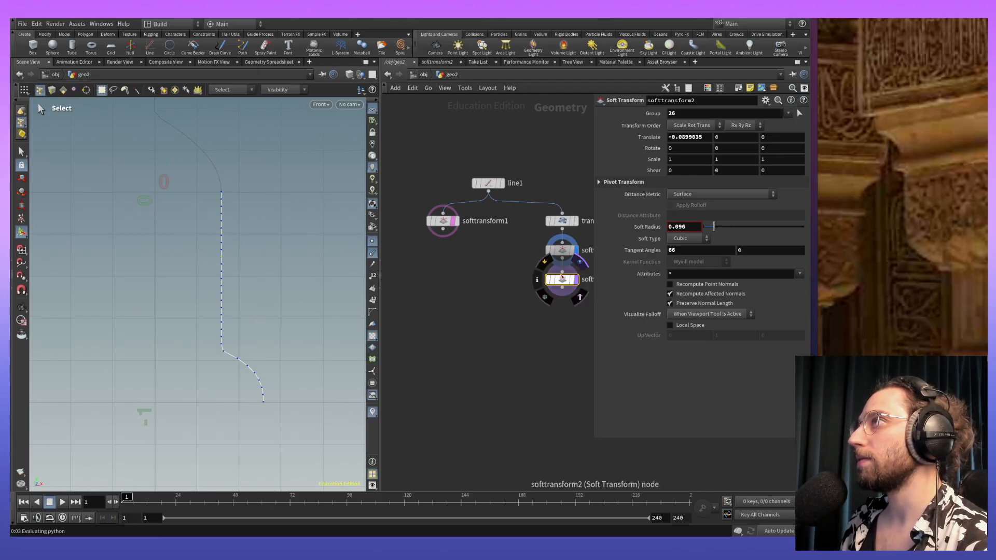
{"action": "left_click", "coordinate": [228, 259]}
{"action": "key", "text": "Return"}
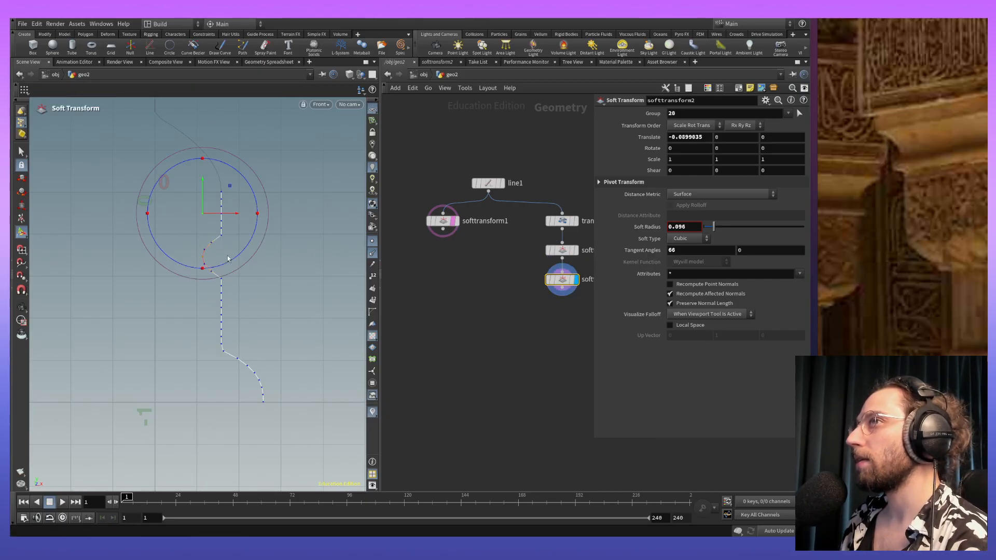
Step: Undo the upper Soft Transform's point reassignment and leave its first Tangent Angle at 66
{"action": "middle_click_drag", "start_coordinate": [293, 286], "coordinate": [278, 312], "text": "alt"}
{"action": "key", "text": "ctrl+z"}
{"action": "key", "text": "ctrl+z"}
{"action": "key", "text": "ctrl+z"}
{"action": "middle_click_drag", "start_coordinate": [298, 263], "coordinate": [306, 307], "text": "alt"}
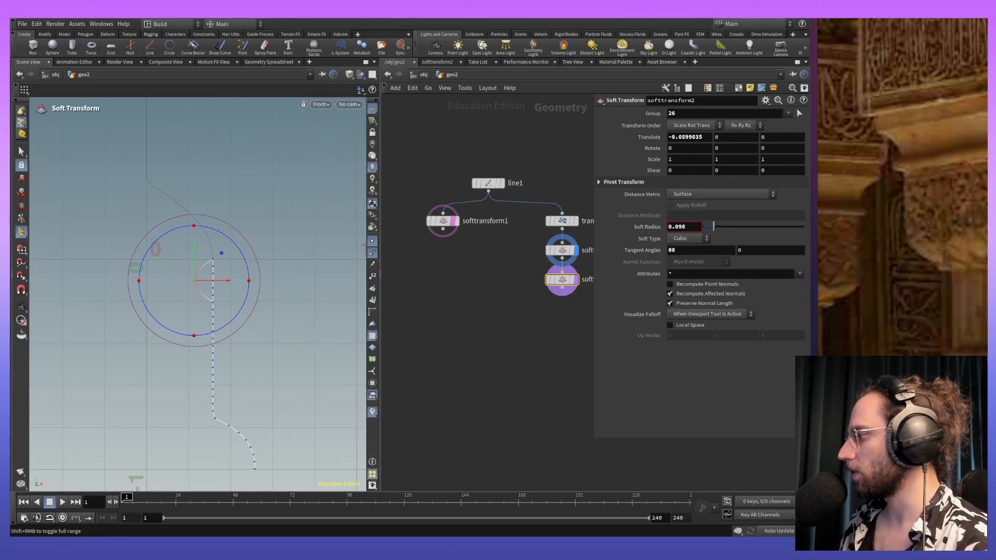
{"action": "left_click", "coordinate": [684, 250]}
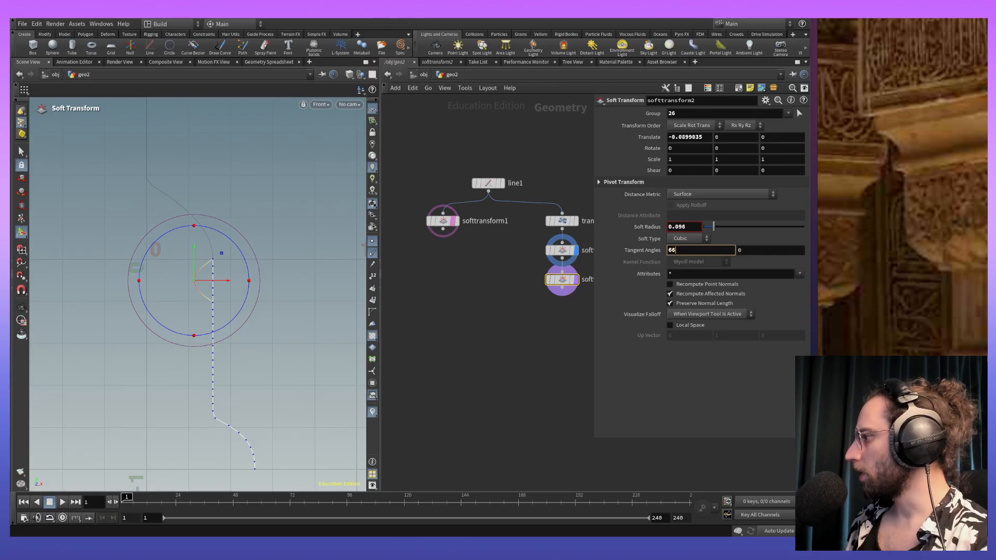
{"action": "key", "text": "Return"}
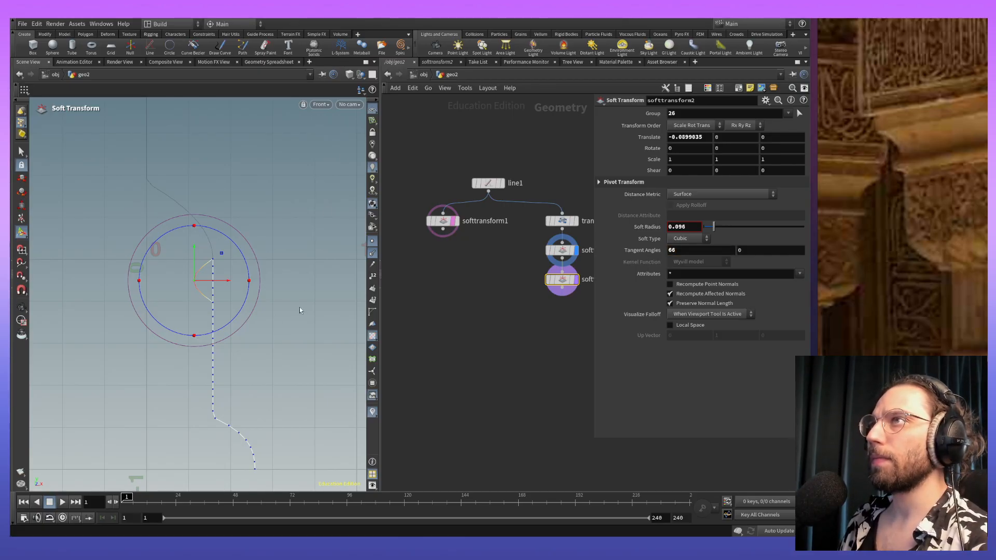
Step: Select the Transform node on the shaft branch and expand its Pivot Transform settings
{"action": "middle_click_drag", "start_coordinate": [533, 326], "coordinate": [480, 264]}
{"action": "scroll", "coordinate": [526, 285], "scroll_direction": "down", "scroll_amount": 4}
{"action": "scroll", "coordinate": [514, 234], "scroll_direction": "up", "scroll_amount": 4}
{"action": "left_click", "coordinate": [529, 211]}
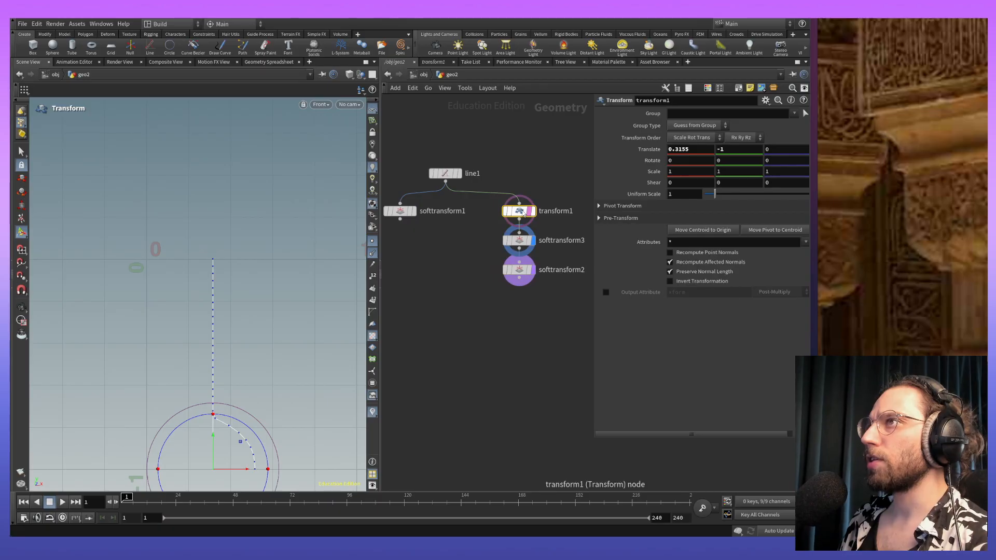
{"action": "key", "text": "Escape"}
{"action": "scroll", "coordinate": [268, 223], "scroll_direction": "down", "scroll_amount": 4}
{"action": "middle_click_drag", "start_coordinate": [296, 141], "coordinate": [305, 224]}
{"action": "mouse_move", "coordinate": [305, 223]}
{"action": "right_mouse_down"}
{"action": "mouse_move", "coordinate": [300, 298]}
{"action": "mouse_move", "coordinate": [296, 211]}
{"action": "right_mouse_up"}
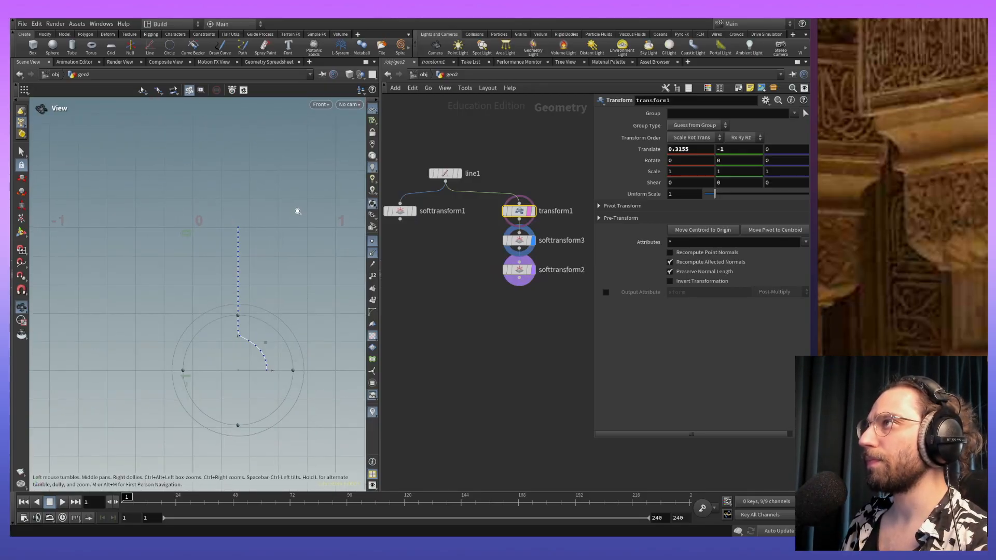
{"action": "left_click", "coordinate": [599, 205]}
{"action": "left_click", "coordinate": [676, 219]}
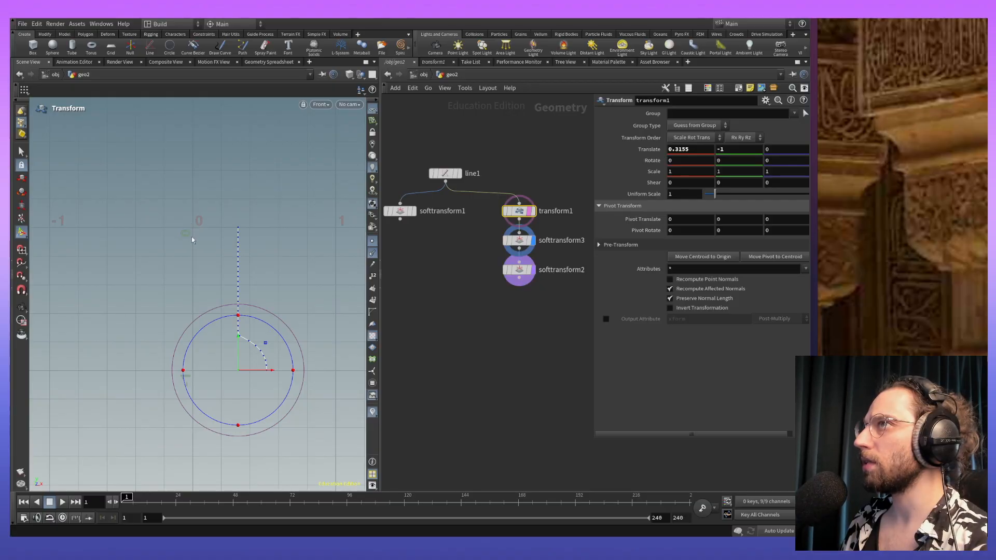
Step: Display the last Soft Transform of the shaft branch and show the curved branch's Soft Transform as a template
{"action": "middle_click_drag", "start_coordinate": [211, 234], "coordinate": [178, 198], "text": "alt"}
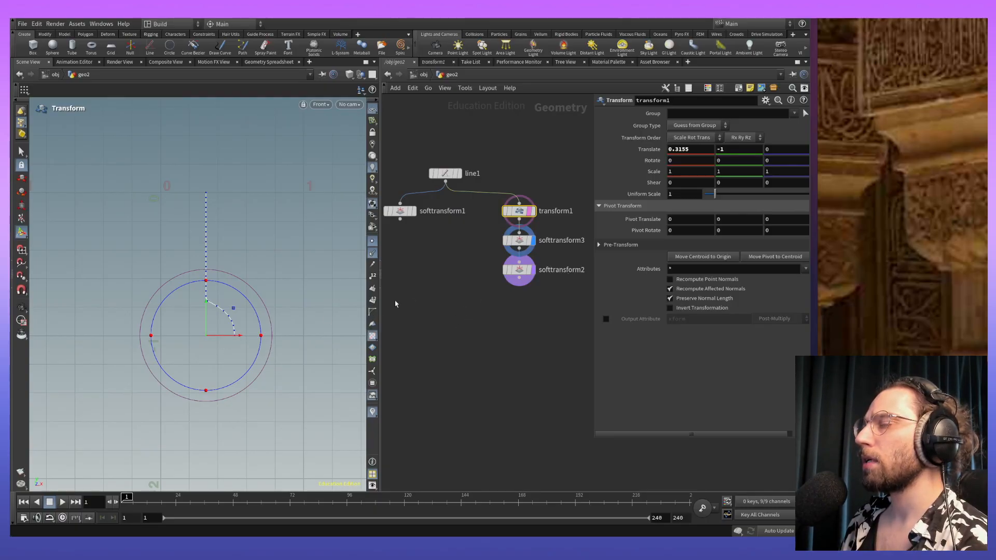
{"action": "left_click", "coordinate": [670, 220]}
{"action": "middle_click_drag", "start_coordinate": [473, 346], "coordinate": [492, 355]}
{"action": "left_click", "coordinate": [552, 221]}
{"action": "middle_click_drag", "start_coordinate": [494, 275], "coordinate": [480, 294]}
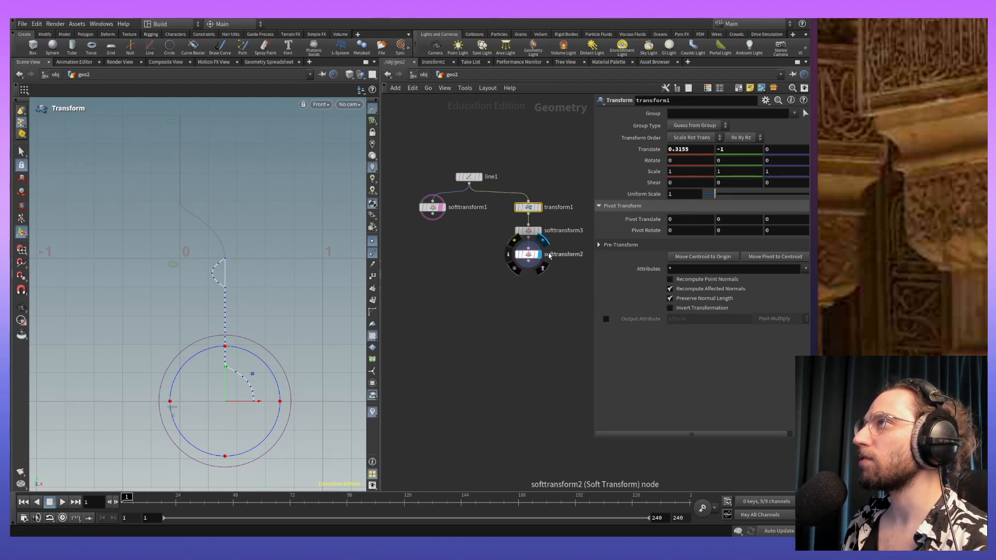
Step: Set the shaft Transform's Pivot Translate X to the expression $CEX
{"action": "mouse_move", "coordinate": [686, 222]}
{"action": "middle_mouse_down"}
{"action": "mouse_move", "coordinate": [708, 221]}
{"action": "mouse_move", "coordinate": [649, 233]}
{"action": "mouse_move", "coordinate": [677, 227]}
{"action": "middle_mouse_up"}
{"action": "mouse_move", "coordinate": [736, 220]}
{"action": "middle_mouse_down"}
{"action": "mouse_move", "coordinate": [750, 221]}
{"action": "mouse_move", "coordinate": [741, 217]}
{"action": "middle_mouse_up"}
{"action": "double_click", "coordinate": [697, 219]}
{"action": "type", "text": "#"}
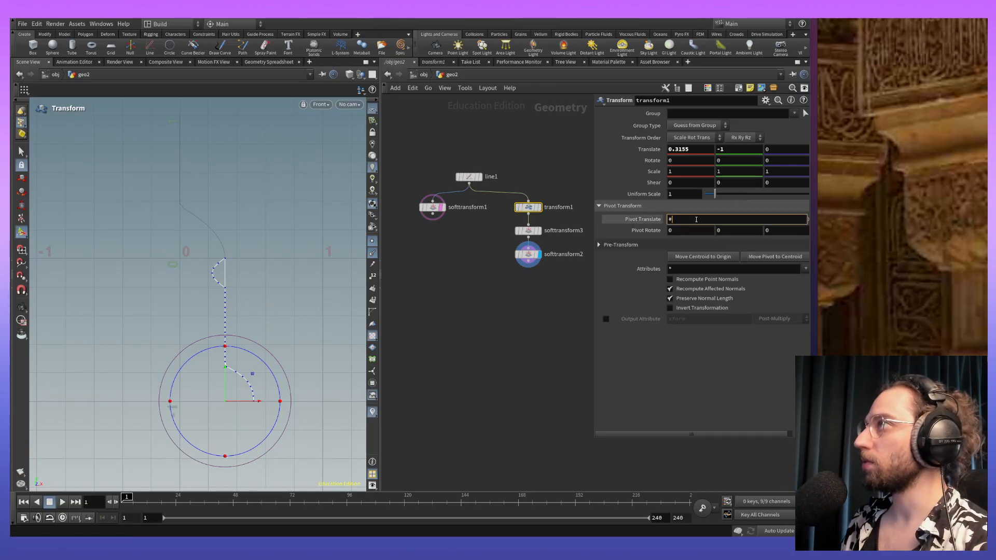
{"action": "type", "text": "$"}
{"action": "key", "text": "BackSpace"}
{"action": "key", "text": "BackSpace"}
{"action": "type", "text": "$"}
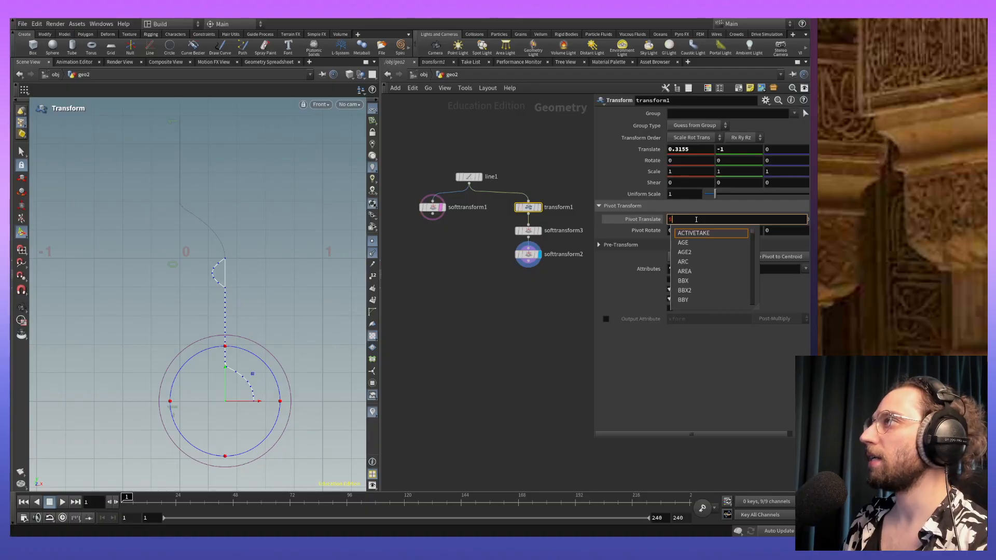
{"action": "type", "text": "ce"}
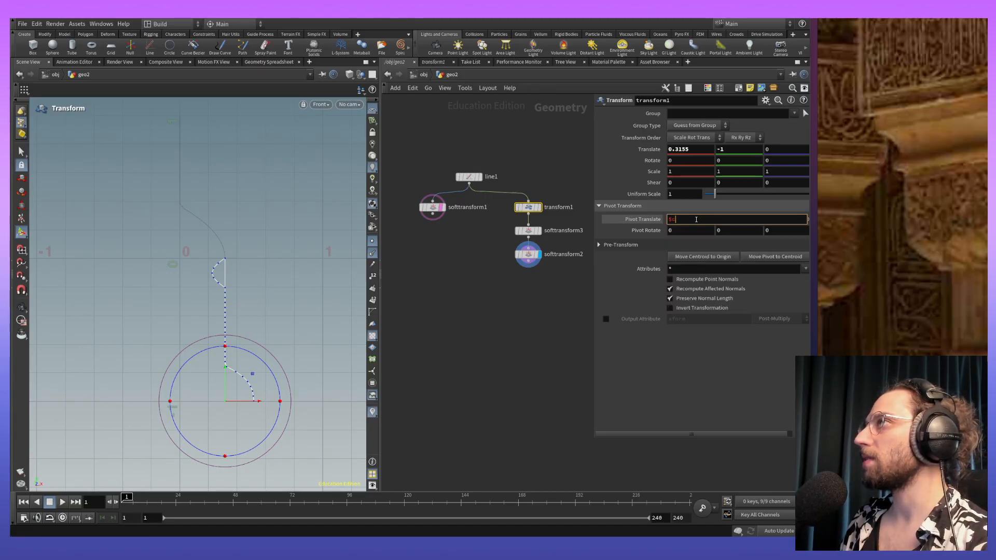
{"action": "key", "text": "BackSpace"}
{"action": "key", "text": "BackSpace"}
{"action": "type", "text": "CE"}
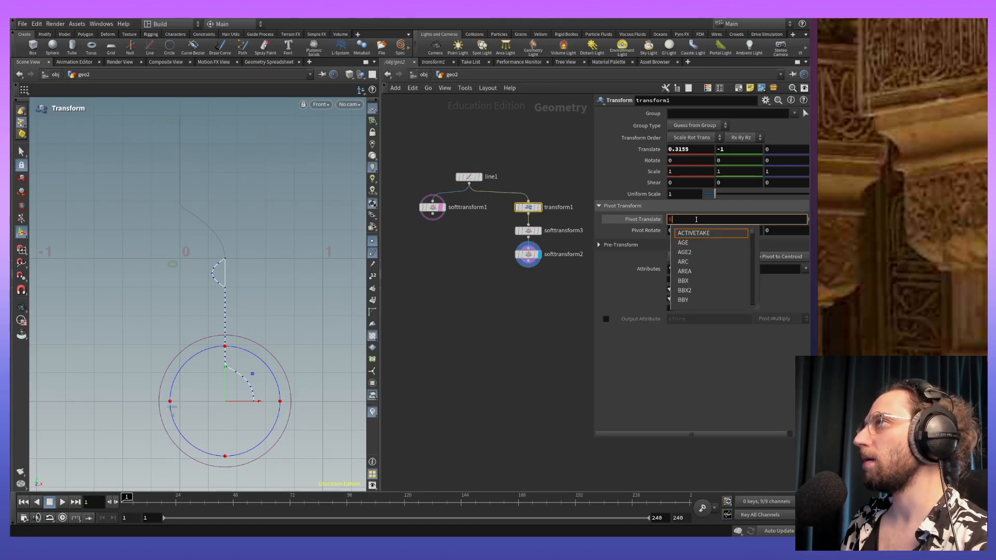
{"action": "type", "text": "X"}
{"action": "key", "text": "Return"}
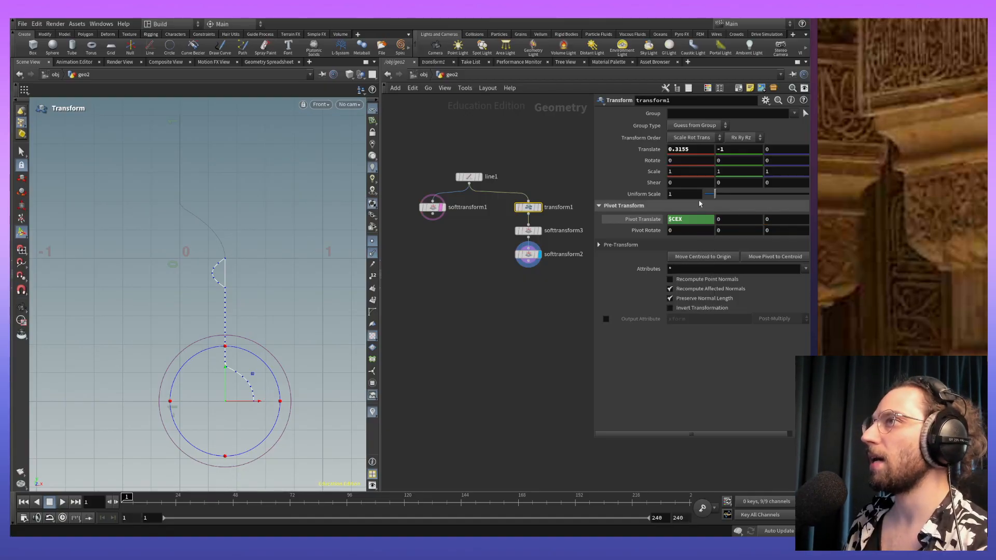
Step: Set the shaft Transform's Pivot Translate Y to $CEY and Z to $CEZ
{"action": "left_click", "coordinate": [737, 219]}
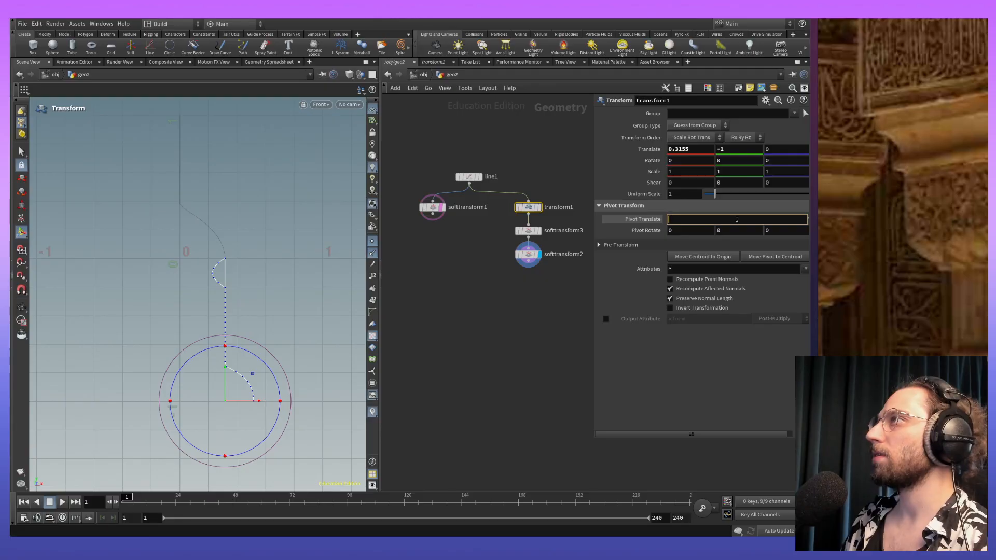
{"action": "key", "text": "BackSpace"}
{"action": "type", "text": "$CE"}
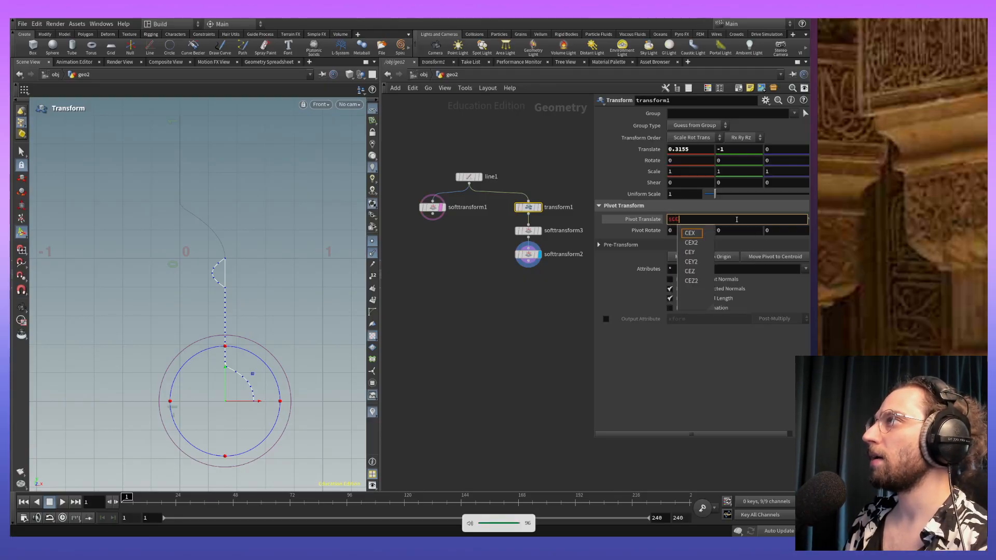
{"action": "type", "text": "Z"}
{"action": "key", "text": "Return"}
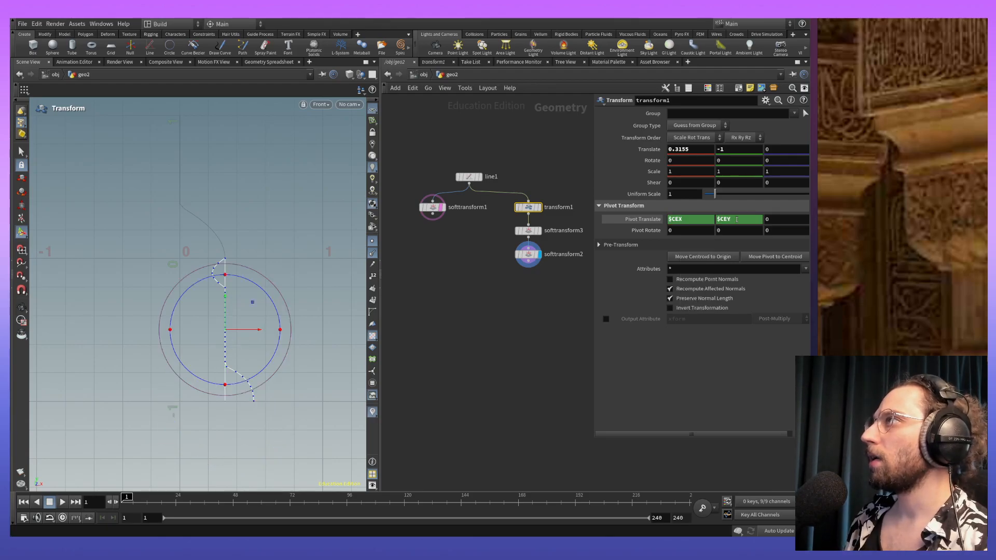
{"action": "left_click", "coordinate": [775, 218]}
{"action": "type", "text": "$C"}
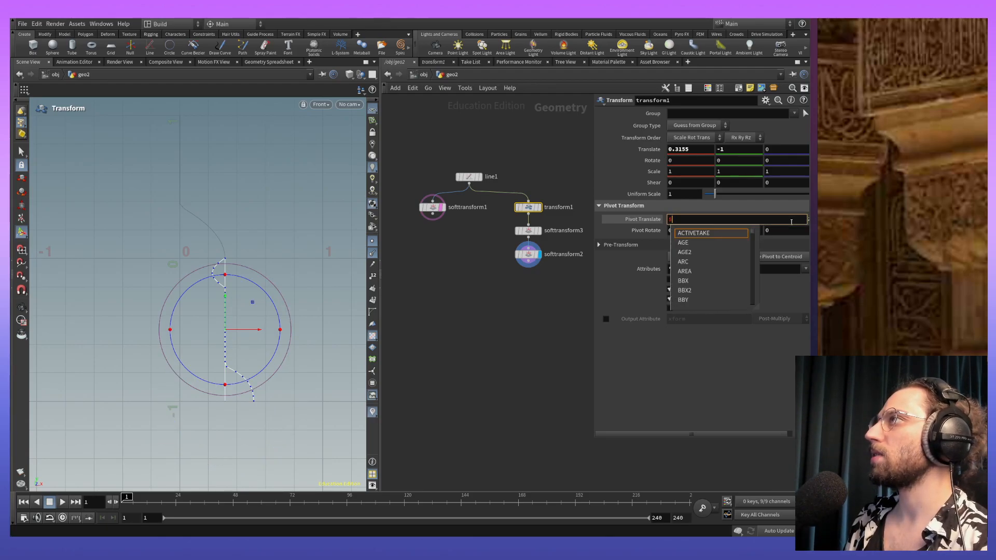
{"action": "type", "text": "EZ"}
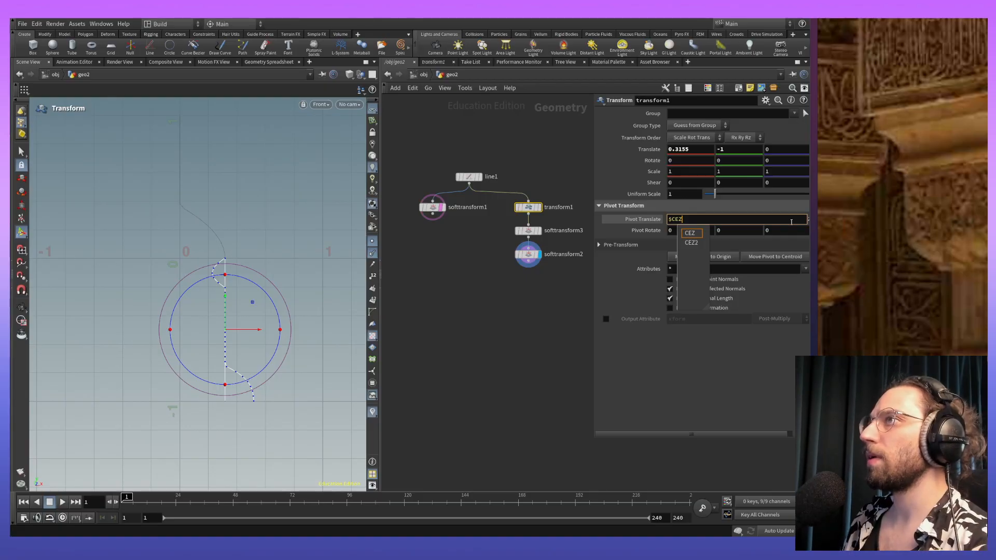
{"action": "key", "text": "Return"}
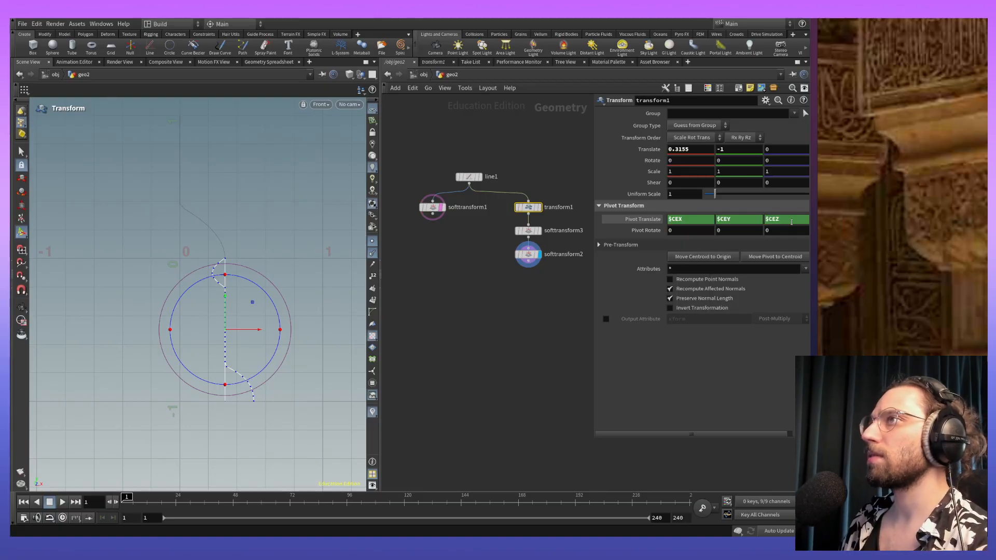
Step: Select the line node and examine the whole column profile in the front view against the reference photo
{"action": "middle_click_drag", "start_coordinate": [214, 375], "coordinate": [200, 329], "text": "alt"}
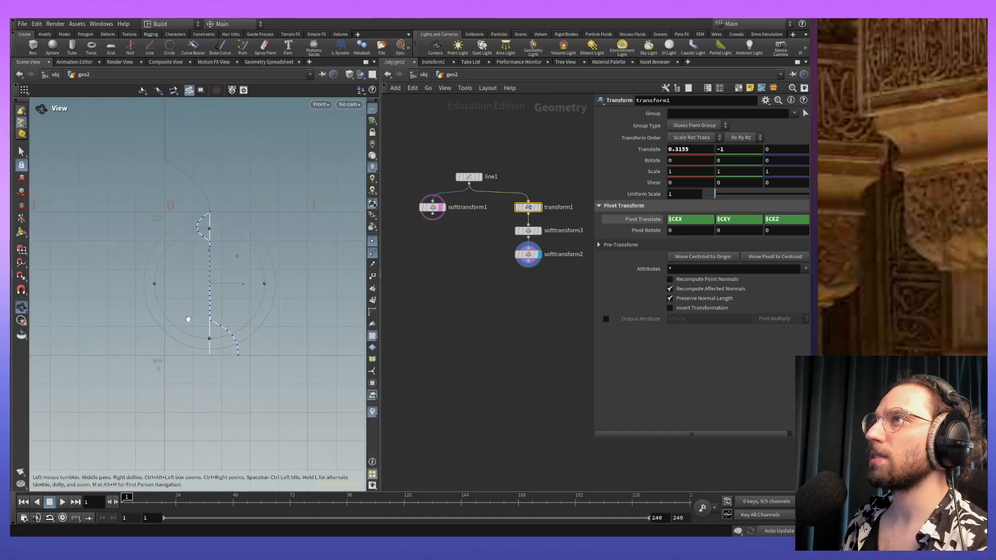
{"action": "middle_click_drag", "start_coordinate": [282, 254], "coordinate": [316, 281], "text": "alt"}
{"action": "right_click_drag", "start_coordinate": [282, 354], "coordinate": [289, 319], "text": "alt"}
{"action": "middle_click_drag", "start_coordinate": [281, 267], "coordinate": [299, 299], "text": "alt"}
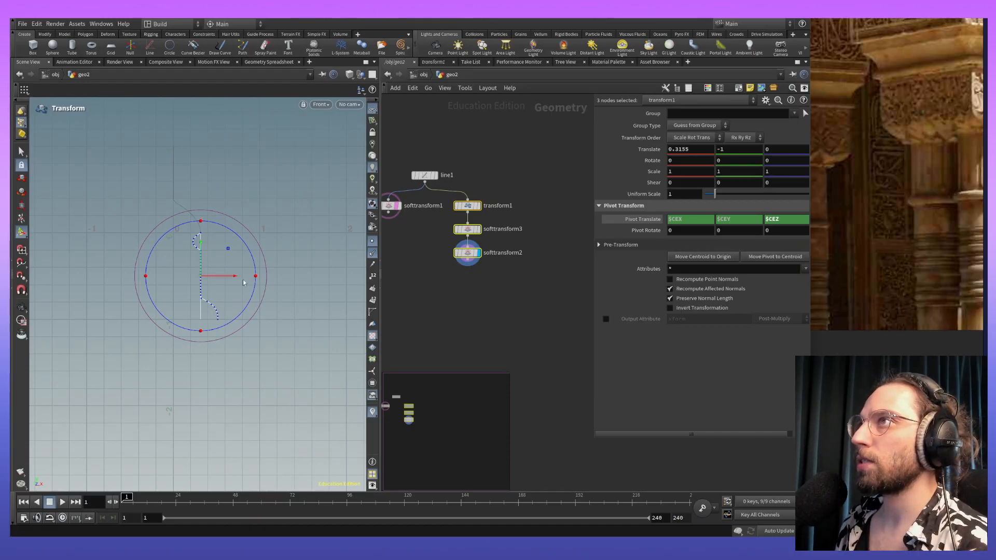
{"action": "middle_click_drag", "start_coordinate": [316, 235], "coordinate": [274, 227], "text": "alt"}
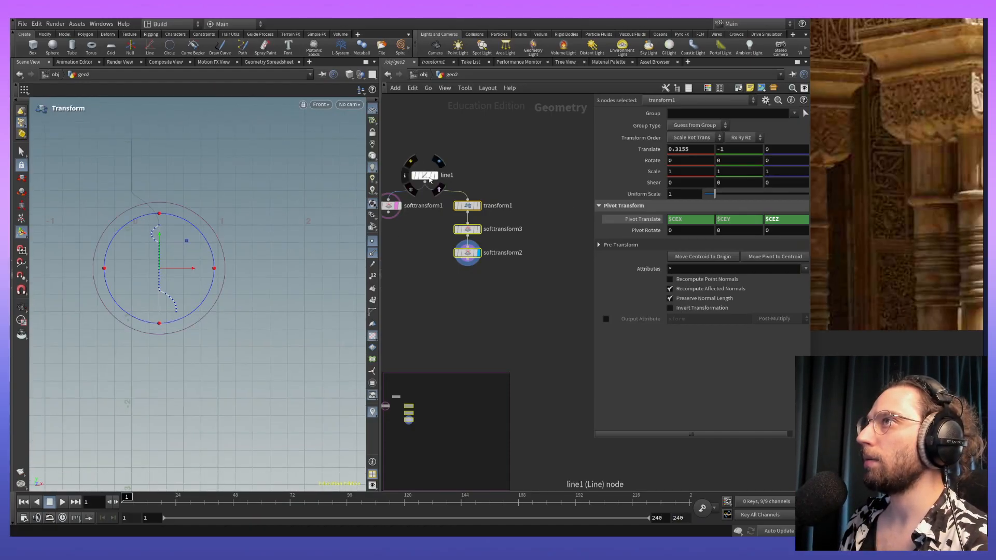
{"action": "left_click", "coordinate": [430, 180]}
{"action": "middle_click_drag", "start_coordinate": [242, 205], "coordinate": [251, 229], "text": "alt"}
{"action": "key", "text": "Return"}
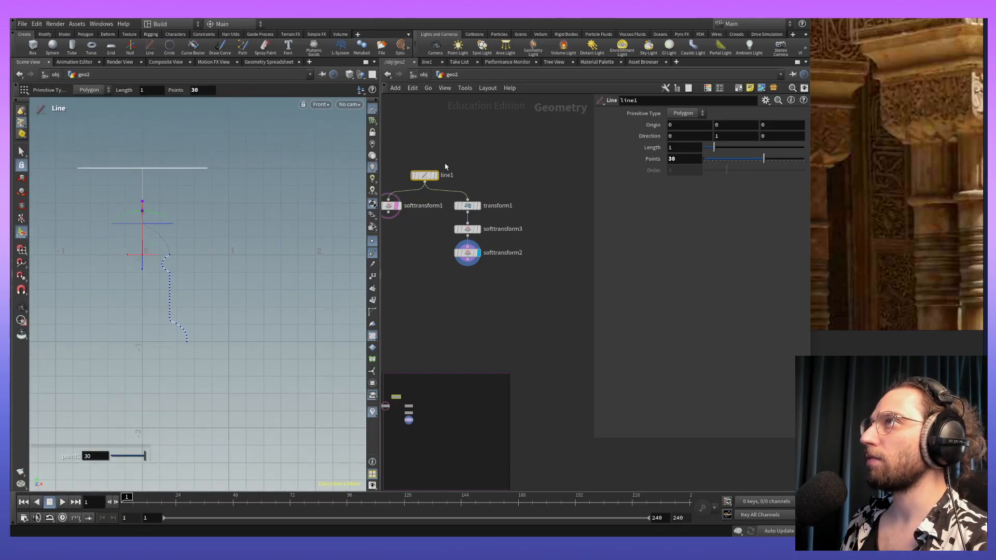
{"action": "middle_click_drag", "start_coordinate": [179, 375], "coordinate": [162, 334], "text": "alt"}
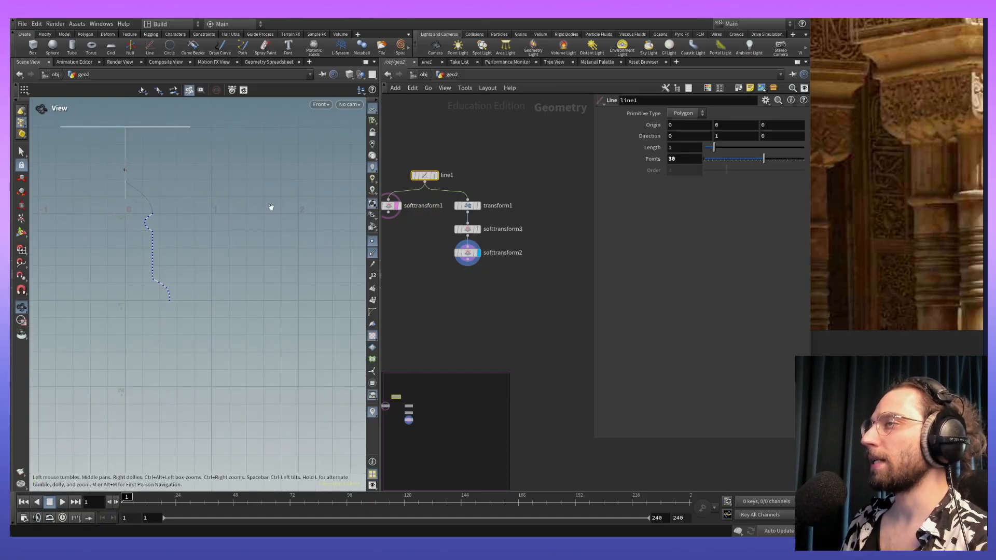
{"action": "key", "text": "Return"}
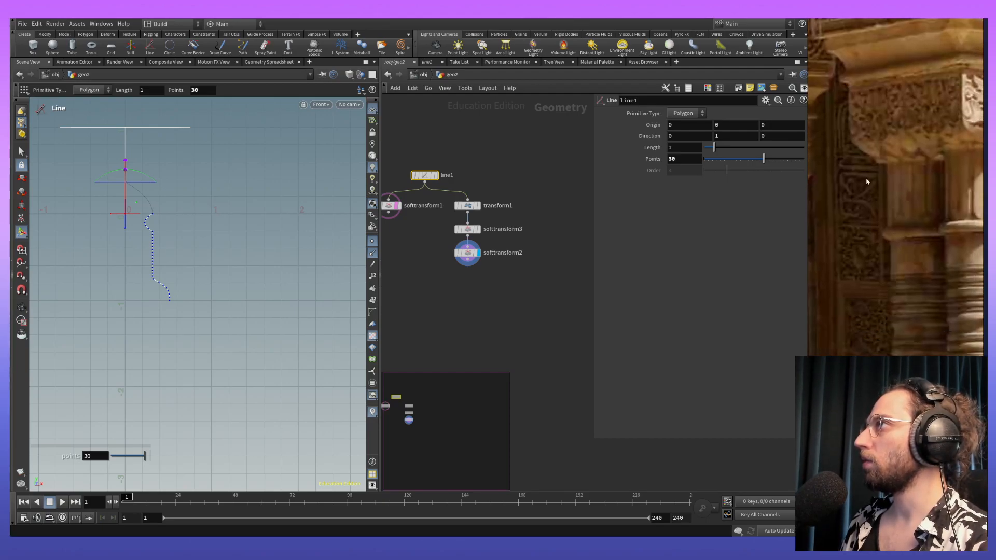
{"action": "middle_click_drag", "start_coordinate": [207, 334], "coordinate": [211, 264], "text": "alt"}
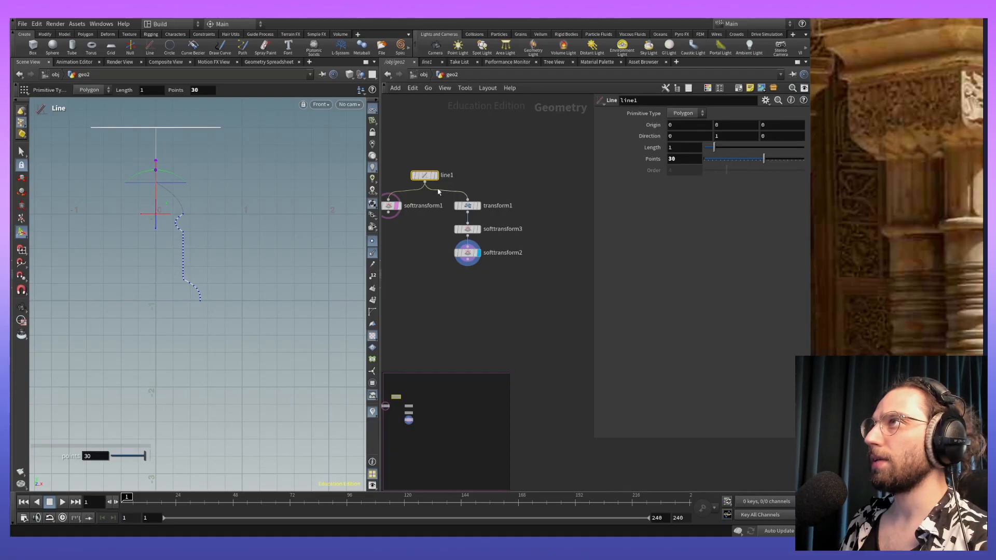
Step: Add a second Transform node beside the shaft branch and connect it to the line node's output
{"action": "key", "text": "Tab"}
{"action": "type", "text": "tr"}
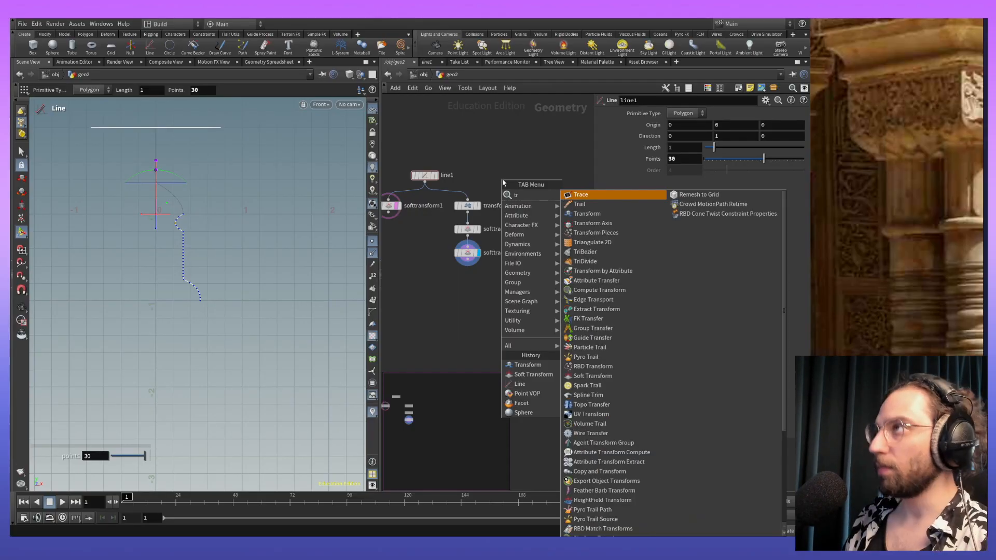
{"action": "type", "text": "ans"}
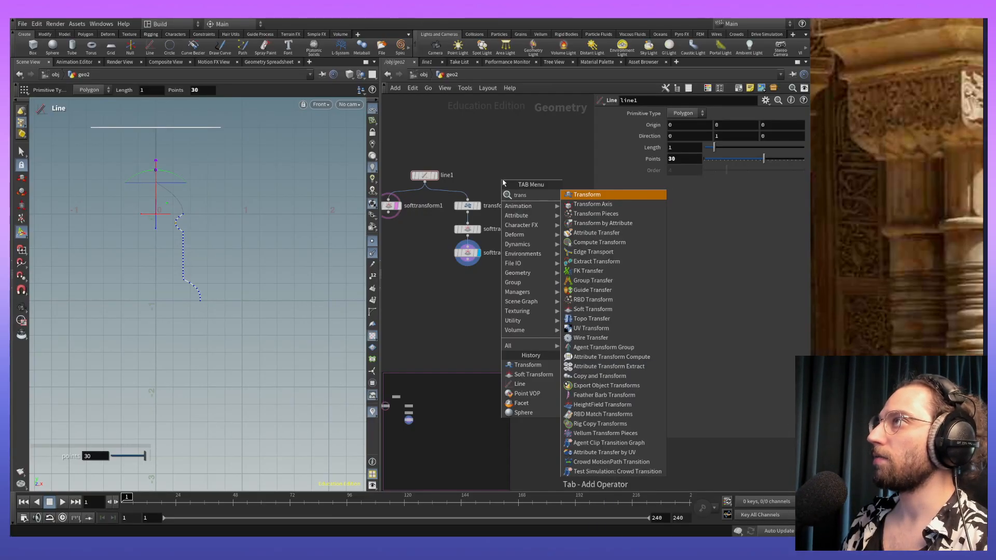
{"action": "key", "text": "Return"}
{"action": "scroll", "coordinate": [503, 182], "scroll_direction": "up", "scroll_amount": 2}
{"action": "left_click", "coordinate": [561, 217]}
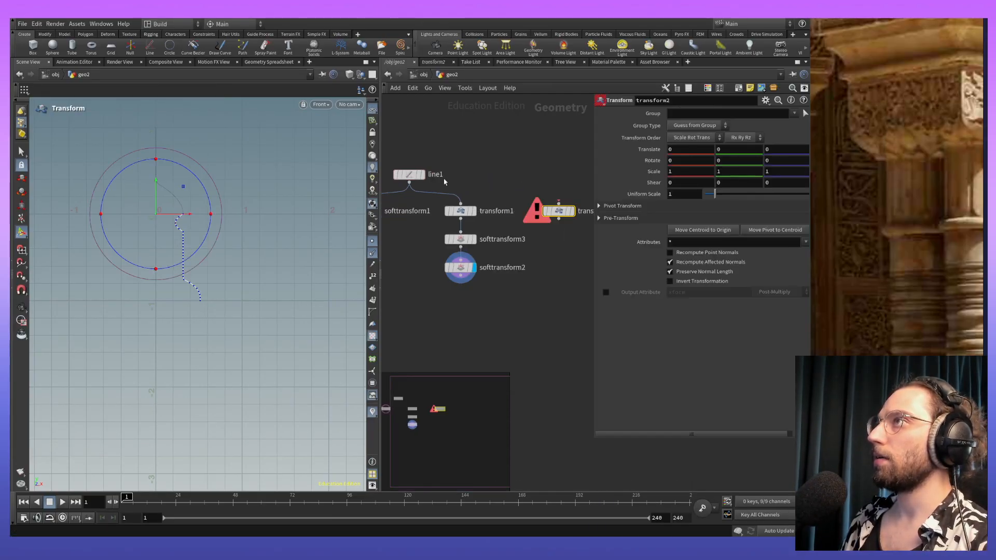
{"action": "left_click_drag", "start_coordinate": [409, 182], "coordinate": [558, 202]}
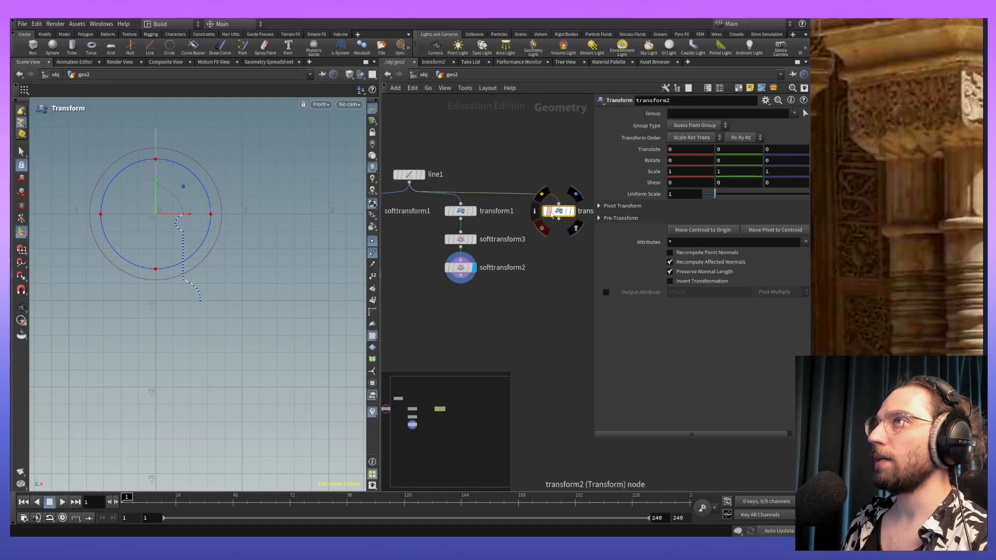
{"action": "left_click", "coordinate": [559, 219]}
{"action": "left_click", "coordinate": [564, 213]}
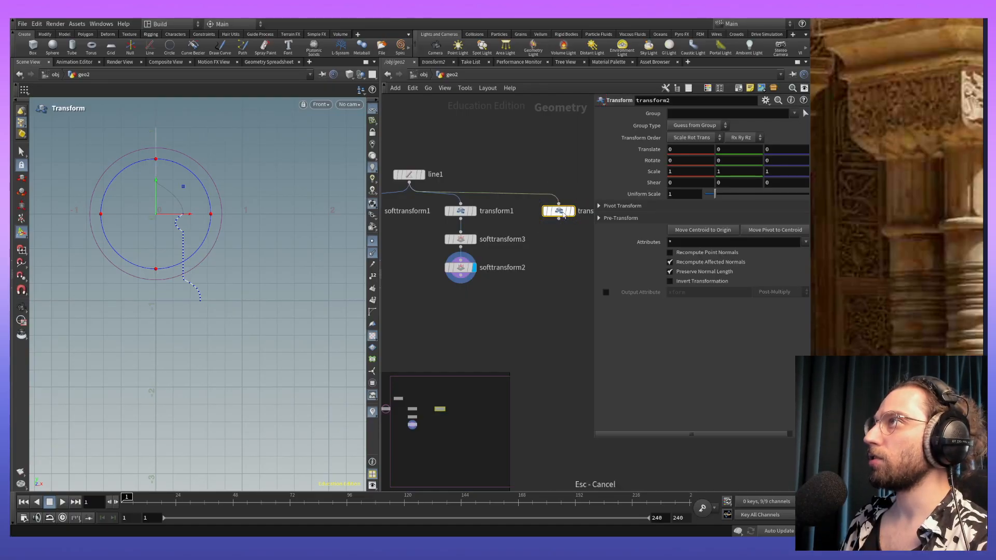
Step: Set the new Transform's Translate to 0.515 in X and -2 in Y, aligning the line with the shaft profile's lower end
{"action": "middle_click_drag", "start_coordinate": [698, 151], "coordinate": [635, 173]}
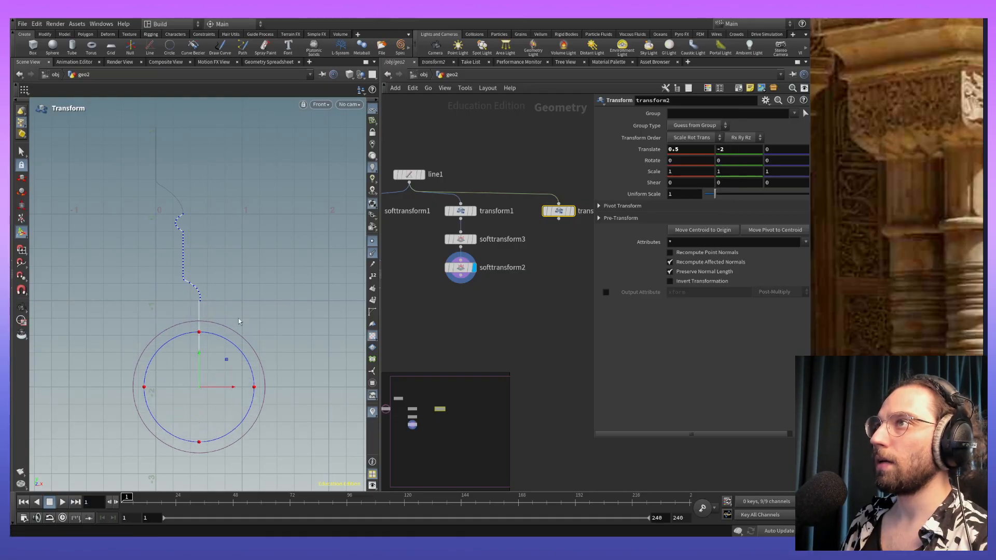
{"action": "key", "text": "Escape"}
{"action": "middle_click_drag", "start_coordinate": [214, 310], "coordinate": [209, 255]}
{"action": "right_click_drag", "start_coordinate": [209, 255], "coordinate": [231, 179]}
{"action": "right_click_drag", "start_coordinate": [152, 249], "coordinate": [169, 145]}
{"action": "middle_click_drag", "start_coordinate": [169, 146], "coordinate": [240, 188]}
{"action": "key", "text": "Return"}
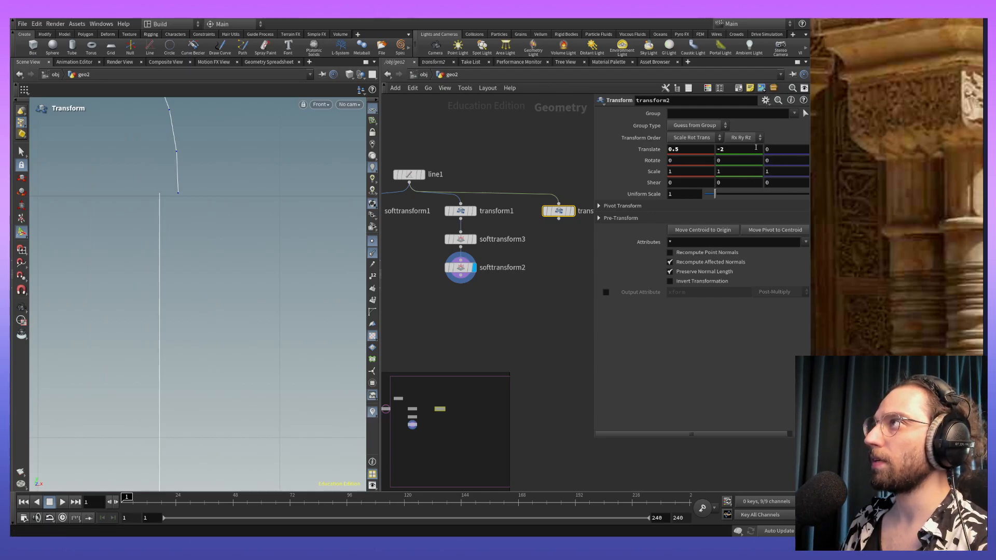
{"action": "middle_click_drag", "start_coordinate": [699, 149], "coordinate": [662, 194]}
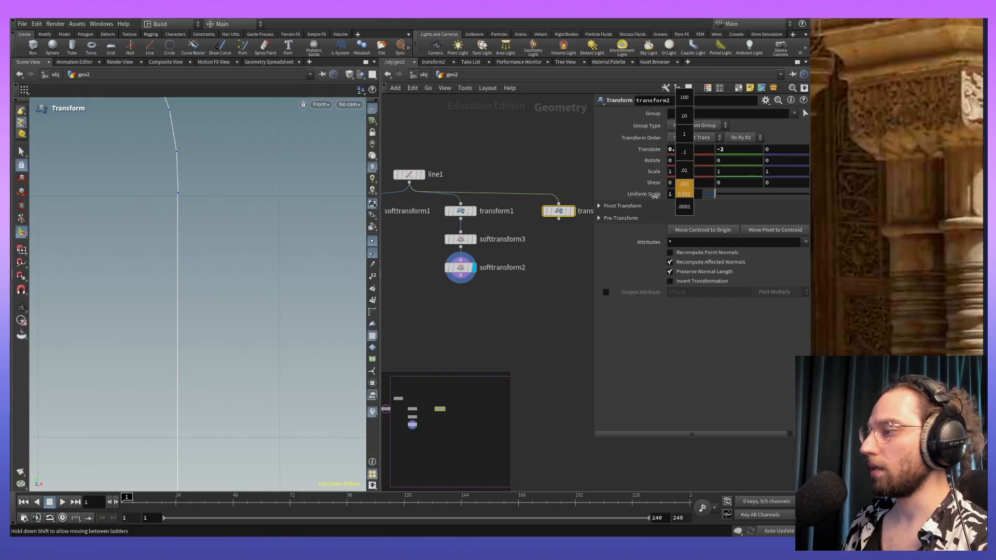
{"action": "middle_click_drag", "start_coordinate": [655, 196], "coordinate": [655, 196]}
Step: Scale the new line to .60 in Y and set its Translate Y to -1.6
{"action": "middle_click_drag", "start_coordinate": [196, 182], "coordinate": [284, 261], "text": "alt"}
{"action": "scroll", "coordinate": [285, 262], "scroll_direction": "down", "scroll_amount": 2}
{"action": "right_click_drag", "start_coordinate": [285, 261], "coordinate": [303, 387], "text": "alt"}
{"action": "middle_click_drag", "start_coordinate": [302, 182], "coordinate": [268, 232], "text": "alt"}
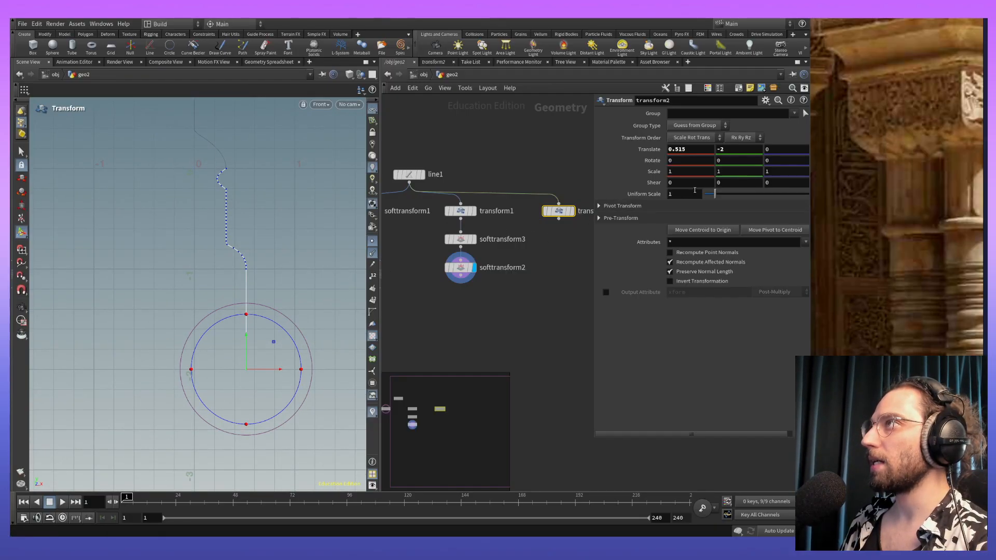
{"action": "left_click", "coordinate": [727, 175]}
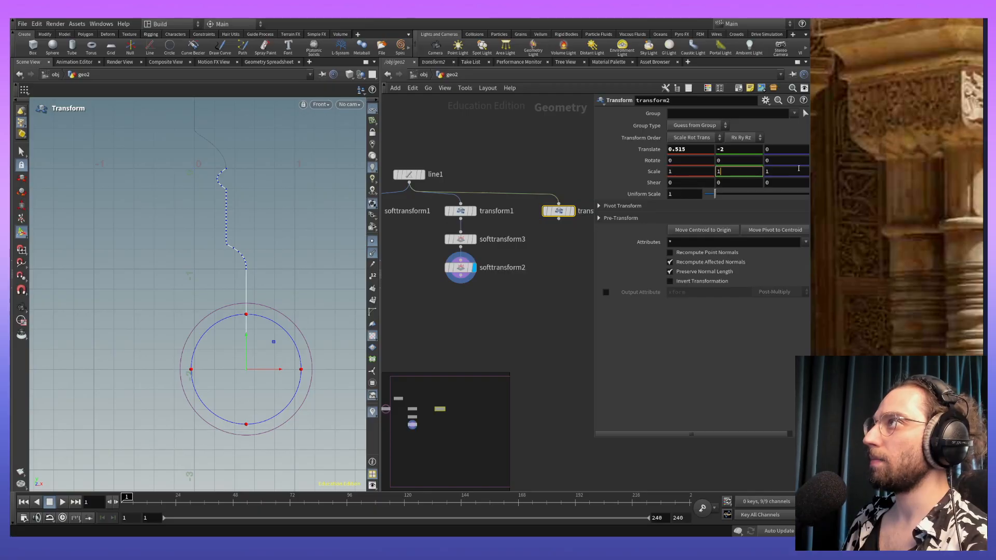
{"action": "type", "text": ".7"}
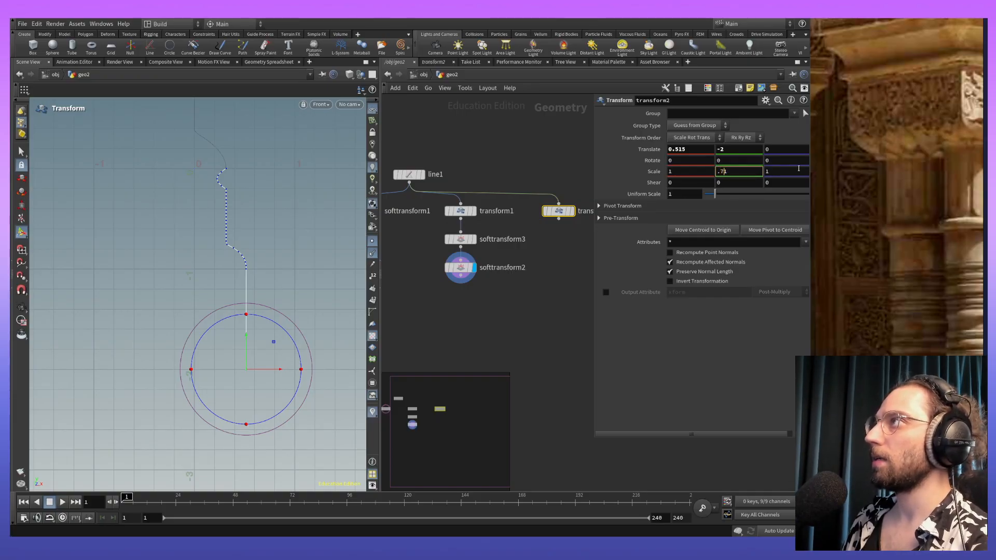
{"action": "key", "text": "Return"}
{"action": "left_click", "coordinate": [757, 173]}
{"action": "key", "text": "BackSpace"}
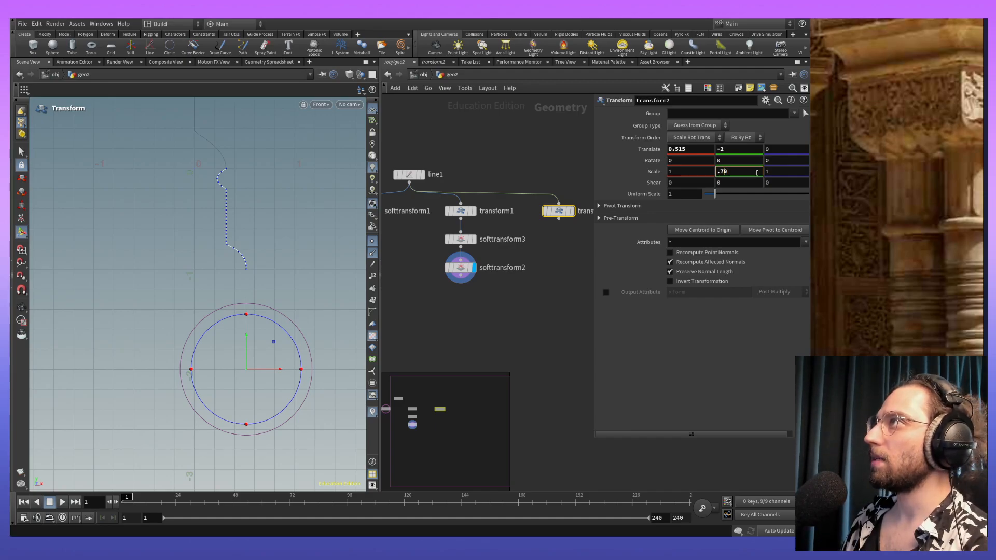
{"action": "key", "text": "Return"}
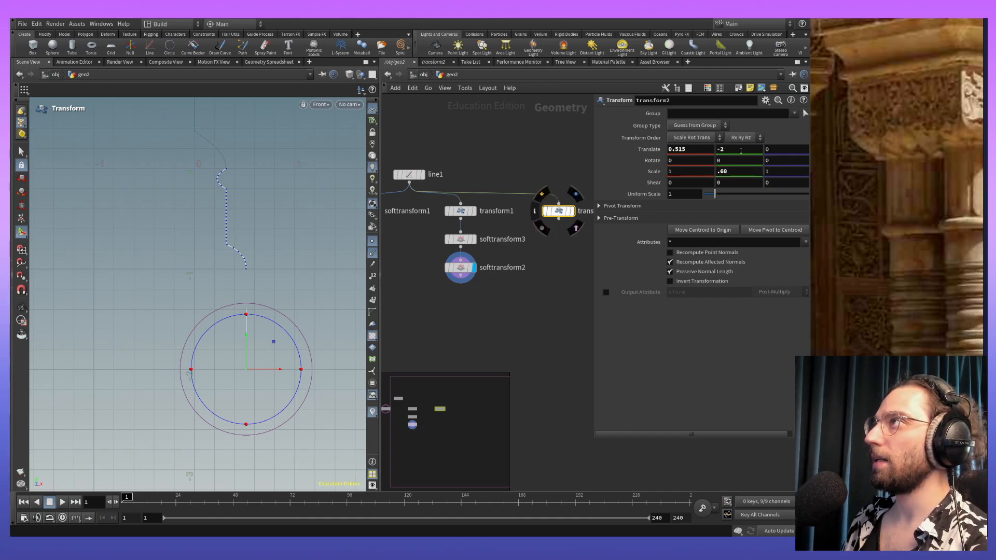
{"action": "middle_click_drag", "start_coordinate": [737, 149], "coordinate": [756, 152]}
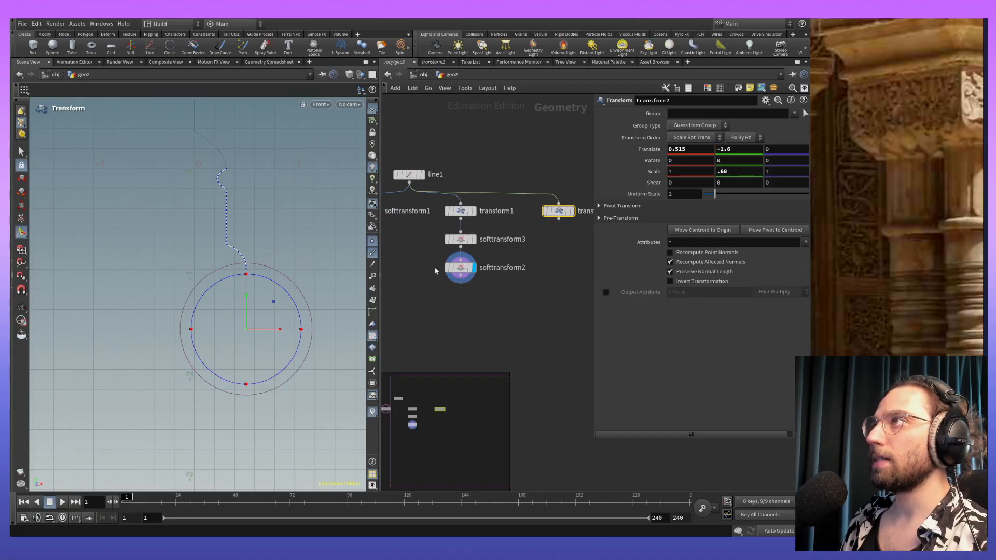
Step: Display the new Transform and show the shaft branch's last Soft Transform as a template
{"action": "left_click", "coordinate": [571, 211]}
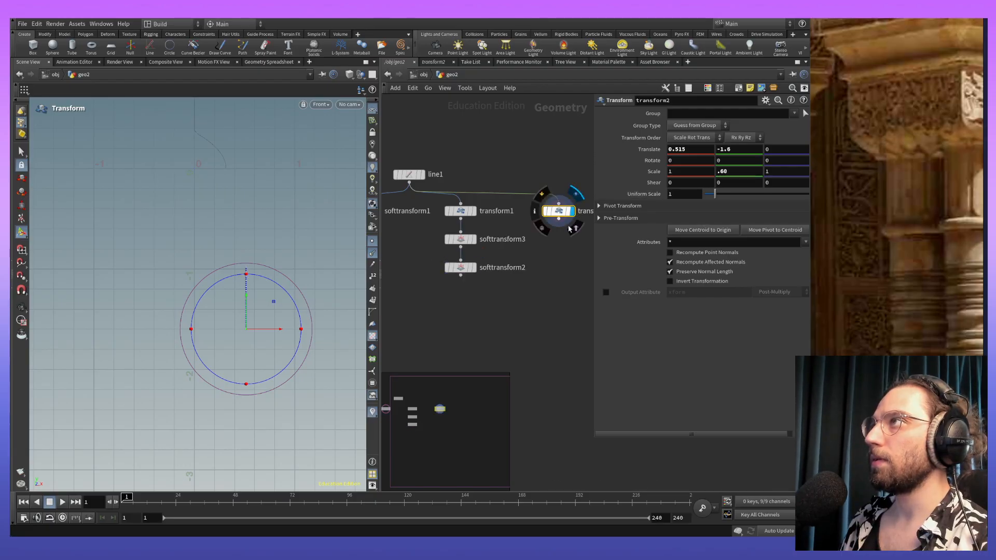
{"action": "left_click", "coordinate": [471, 268]}
{"action": "middle_click_drag", "start_coordinate": [289, 205], "coordinate": [270, 312], "text": "alt"}
{"action": "left_click", "coordinate": [420, 175]}
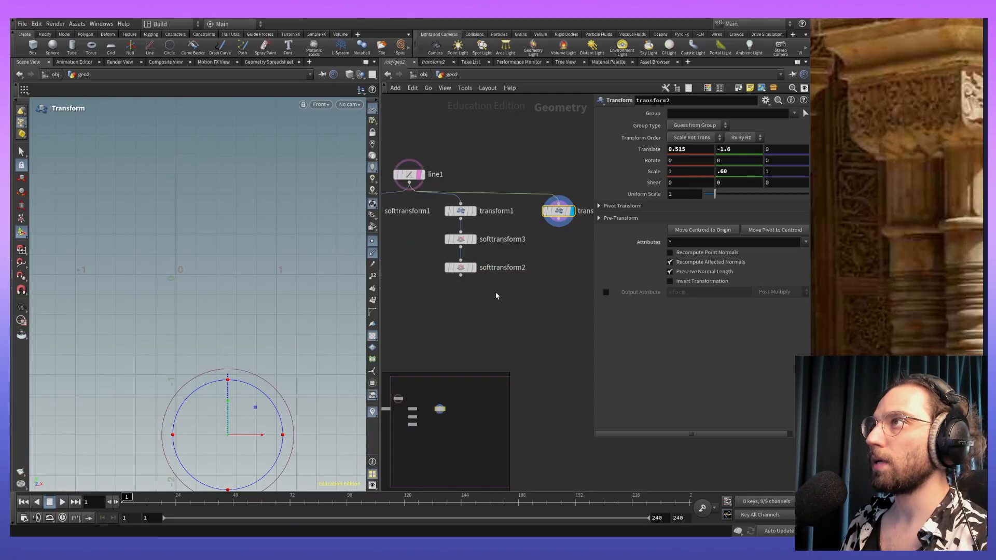
{"action": "left_click", "coordinate": [471, 268]}
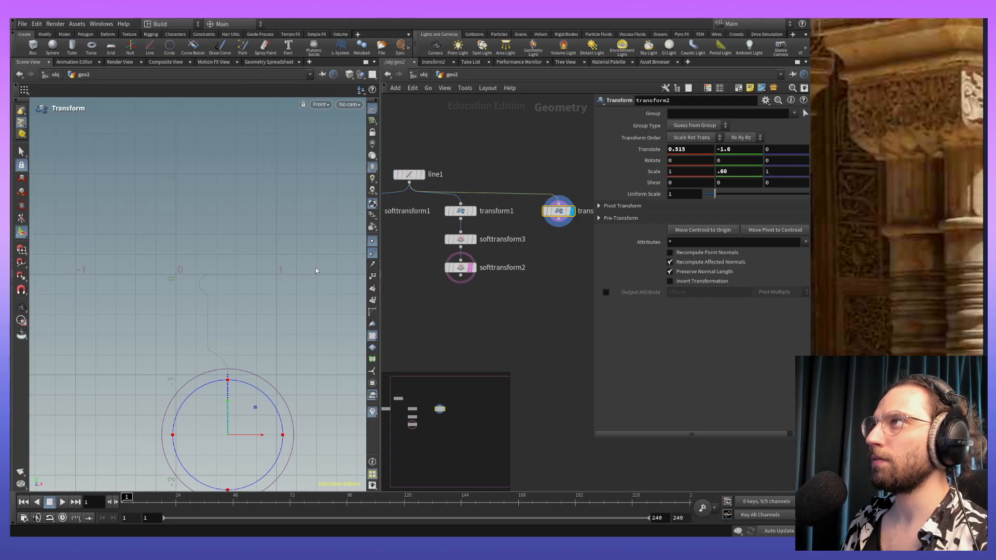
Step: Examine how the new line meets the lower end of the shaft profile, switching between the displayed and templated nodes
{"action": "middle_click_drag", "start_coordinate": [278, 340], "coordinate": [277, 239], "text": "alt"}
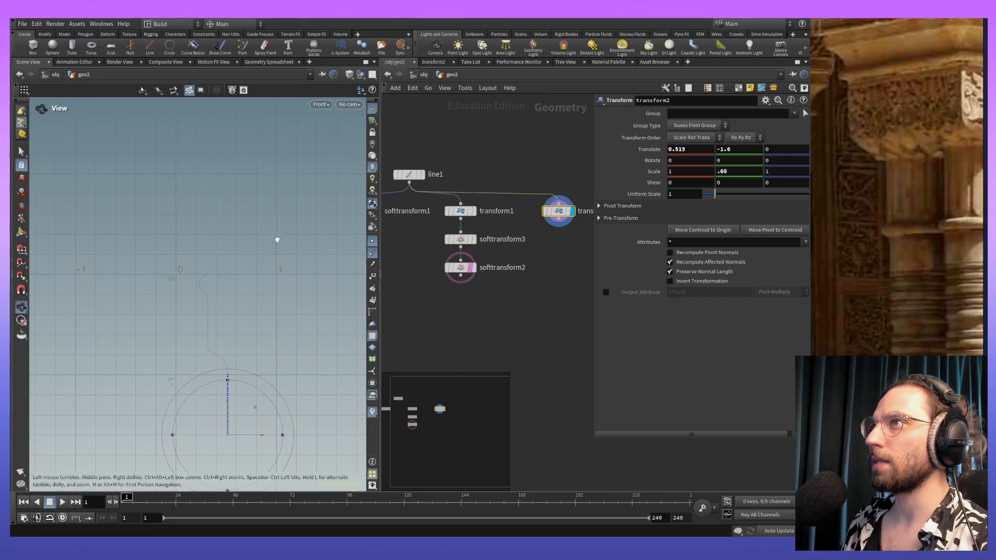
{"action": "left_click", "coordinate": [421, 176]}
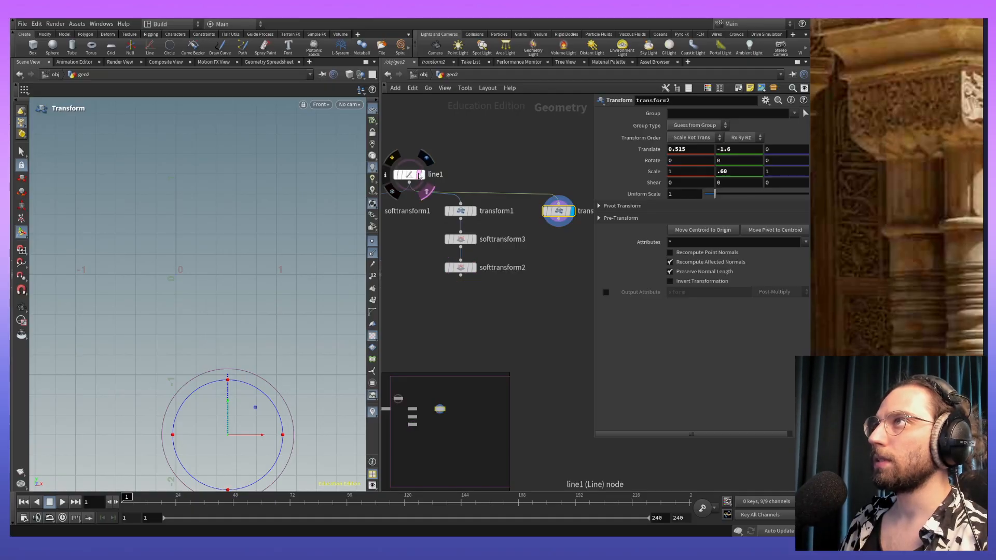
{"action": "left_click", "coordinate": [468, 273]}
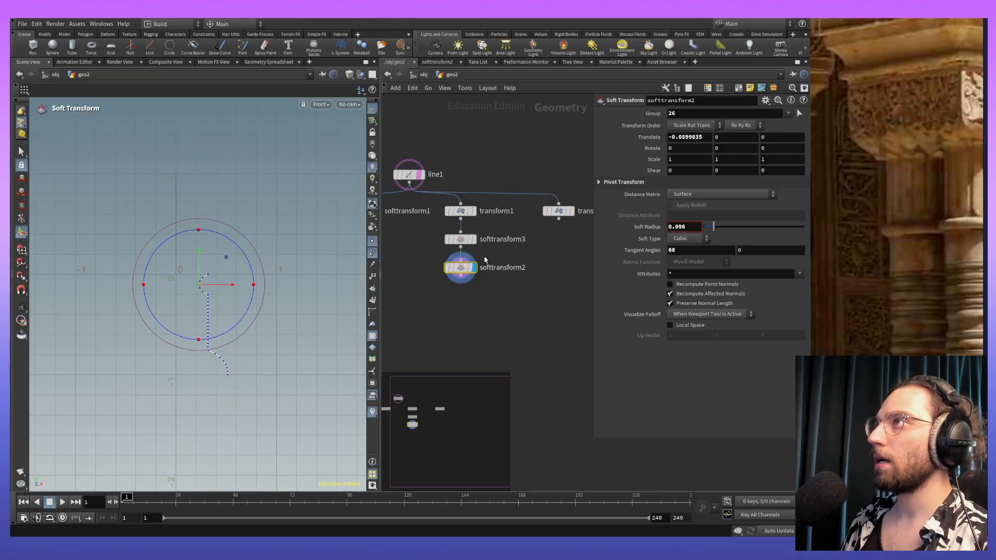
{"action": "left_click", "coordinate": [571, 213]}
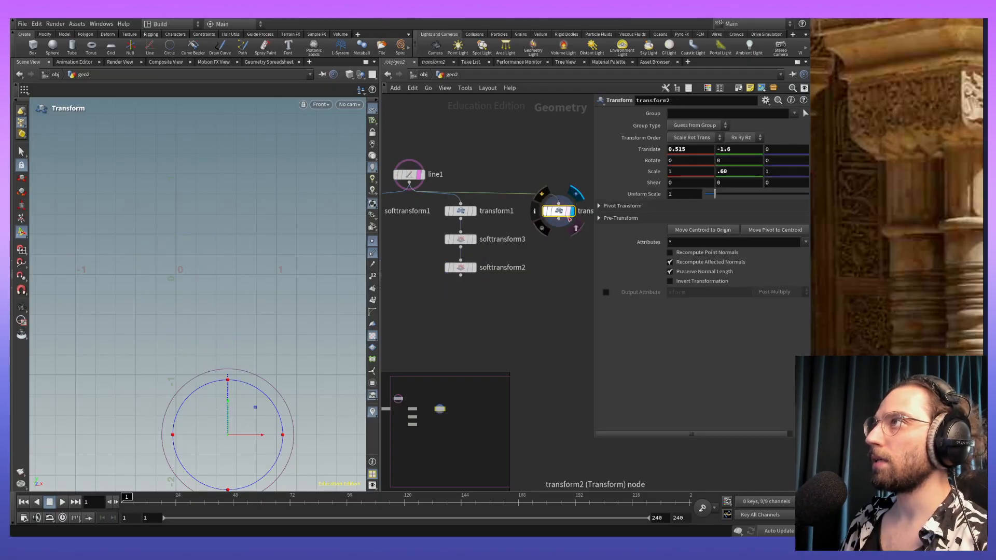
{"action": "left_click", "coordinate": [471, 273]}
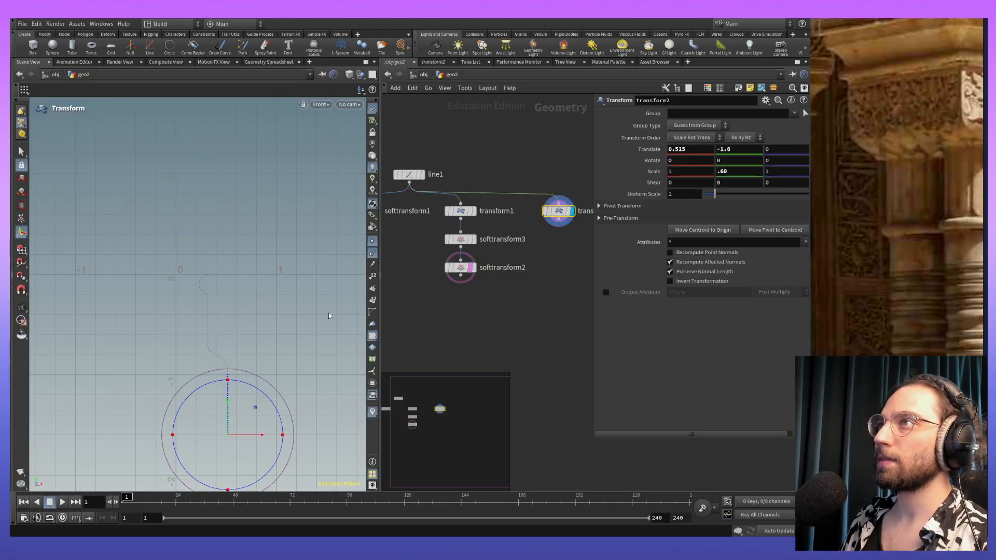
{"action": "key", "text": "Escape"}
{"action": "middle_click_drag", "start_coordinate": [294, 338], "coordinate": [307, 205]}
{"action": "scroll", "coordinate": [299, 204], "scroll_direction": "up", "scroll_amount": 10}
{"action": "left_click", "coordinate": [559, 211]}
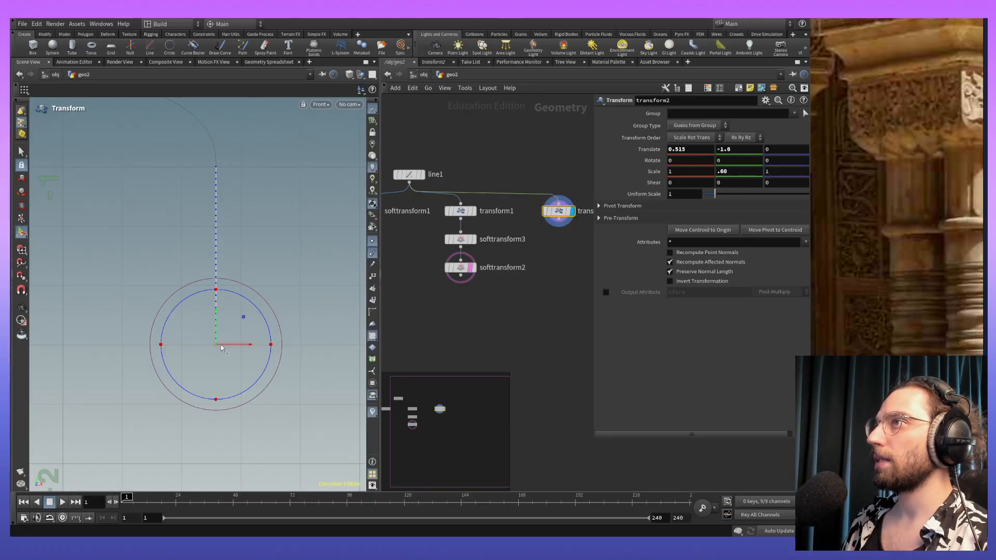
Step: Set the second Transform's Scale Y to .8 and its Translate Y to -1.8 so the lower section gets longer
{"action": "middle_click_drag", "start_coordinate": [316, 243], "coordinate": [309, 284]}
{"action": "scroll", "coordinate": [308, 283], "scroll_direction": "down", "scroll_amount": 2}
{"action": "scroll", "coordinate": [309, 283], "scroll_direction": "down", "scroll_amount": 3}
{"action": "middle_click_drag", "start_coordinate": [334, 357], "coordinate": [298, 266]}
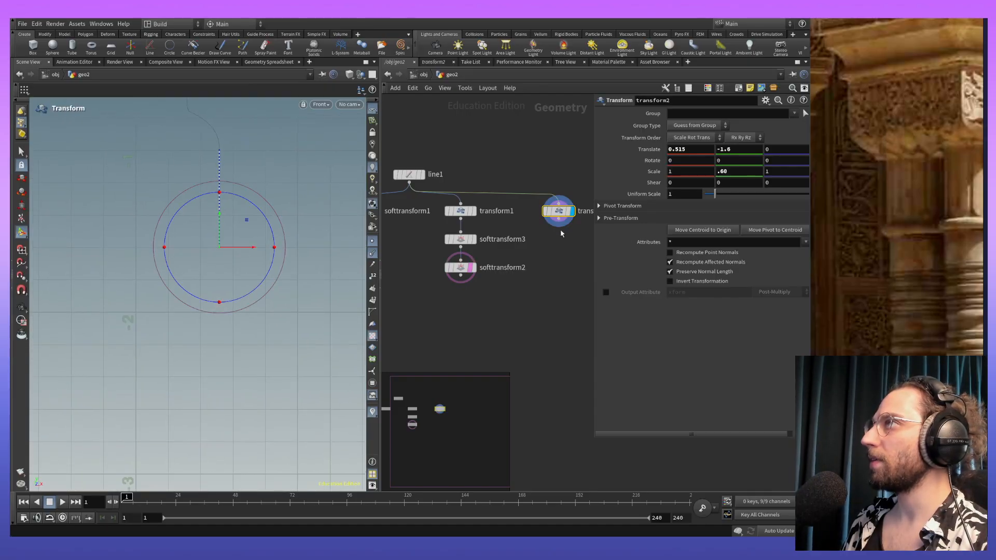
{"action": "left_click", "coordinate": [746, 171]}
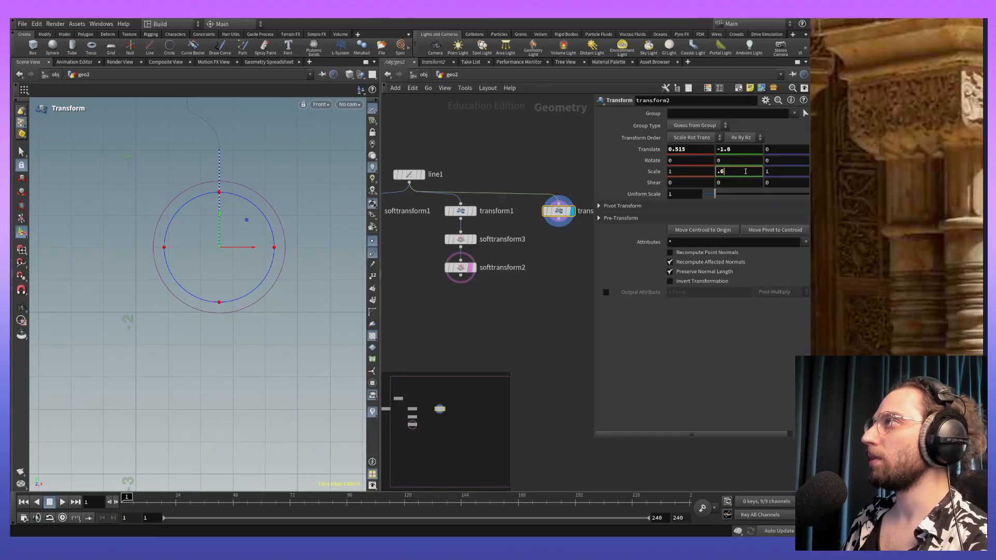
{"action": "type", "text": ".8"}
{"action": "key", "text": "Return"}
{"action": "middle_click_drag", "start_coordinate": [742, 147], "coordinate": [723, 157]}
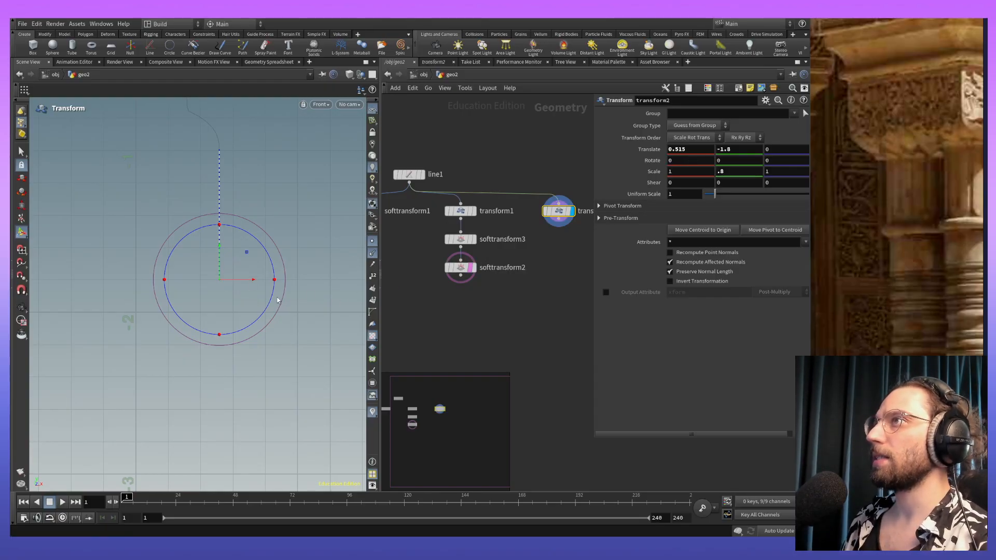
Step: Apply a Soft Transform to the lower line's bottom point and pull it outward about 0.212 in X
{"action": "key", "text": "Tab"}
{"action": "left_click", "coordinate": [298, 514]}
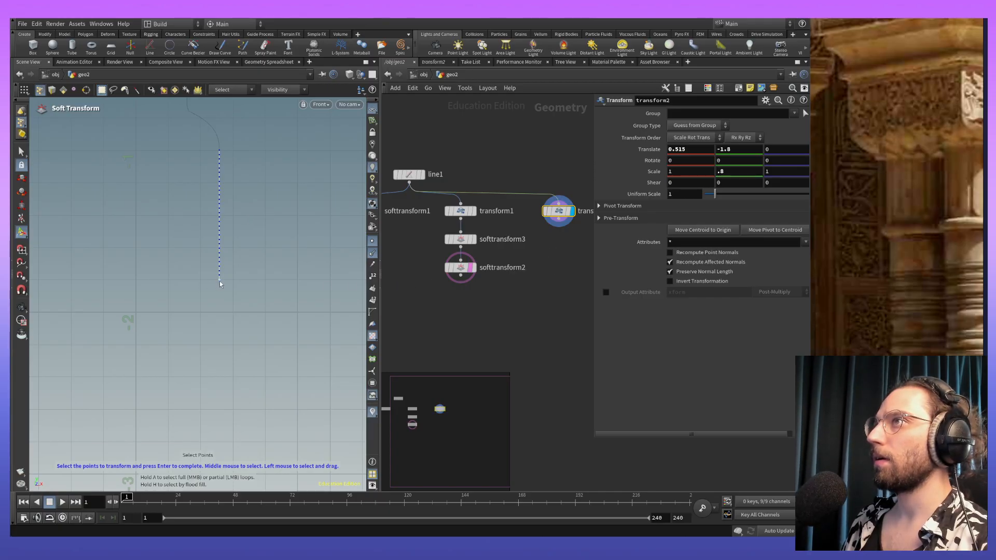
{"action": "key", "text": "Tab"}
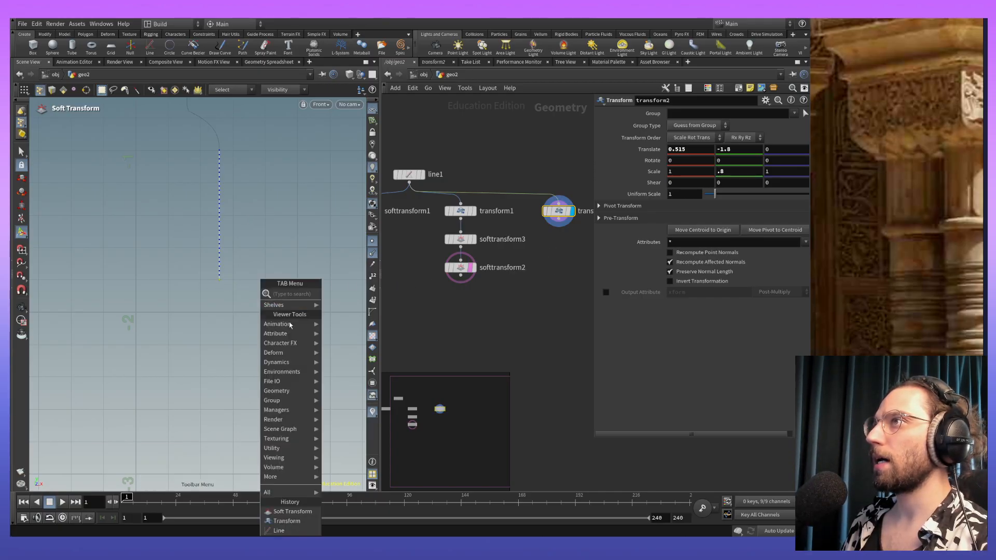
{"action": "left_click", "coordinate": [298, 513]}
{"action": "left_click_drag", "start_coordinate": [248, 280], "coordinate": [282, 280]}
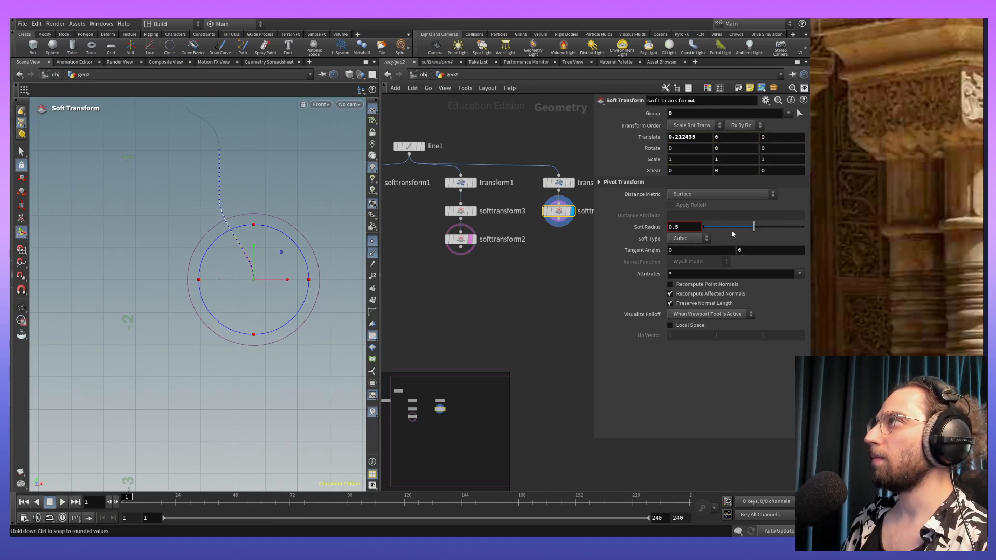
Step: Set the new Soft Transform's Soft Radius to 0.227 and its Tangent Angles to -90 and 250 to round the flare
{"action": "left_click_drag", "start_coordinate": [753, 227], "coordinate": [727, 227]}
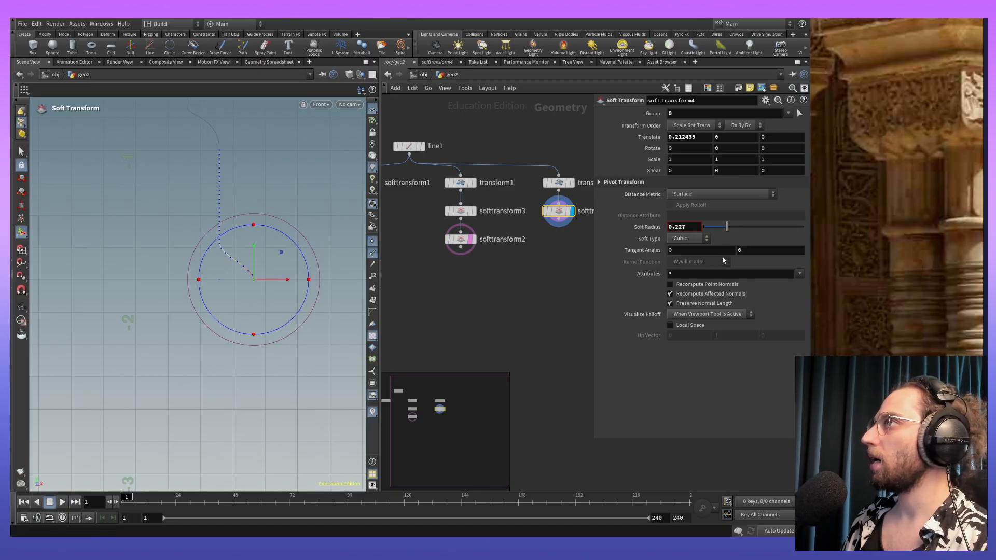
{"action": "middle_click_drag", "start_coordinate": [700, 248], "coordinate": [675, 211]}
{"action": "middle_click_drag", "start_coordinate": [756, 250], "coordinate": [868, 218]}
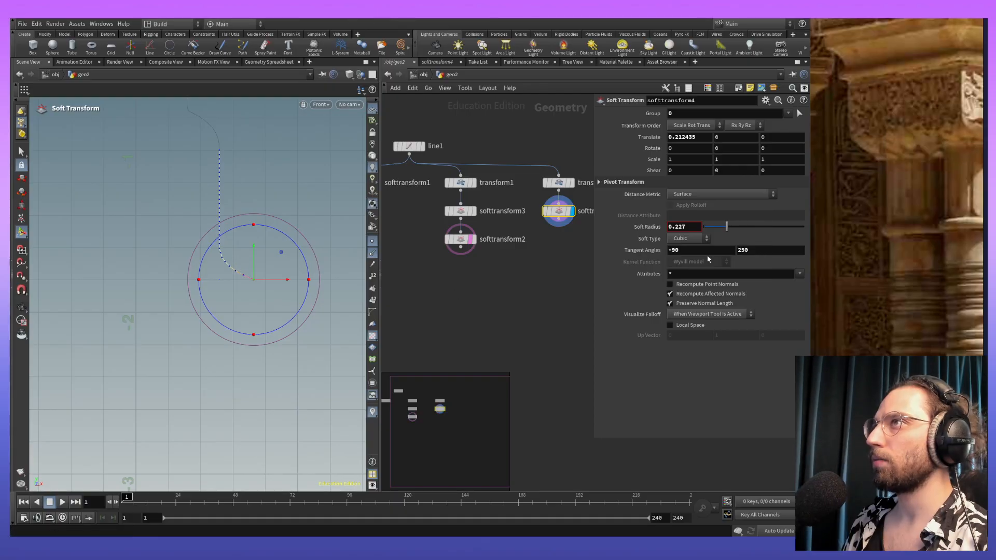
Step: Review the whole stacked profile in the front view and inspect the first section's Soft Transform
{"action": "key", "text": "Escape"}
{"action": "middle_click_drag", "start_coordinate": [293, 201], "coordinate": [268, 278]}
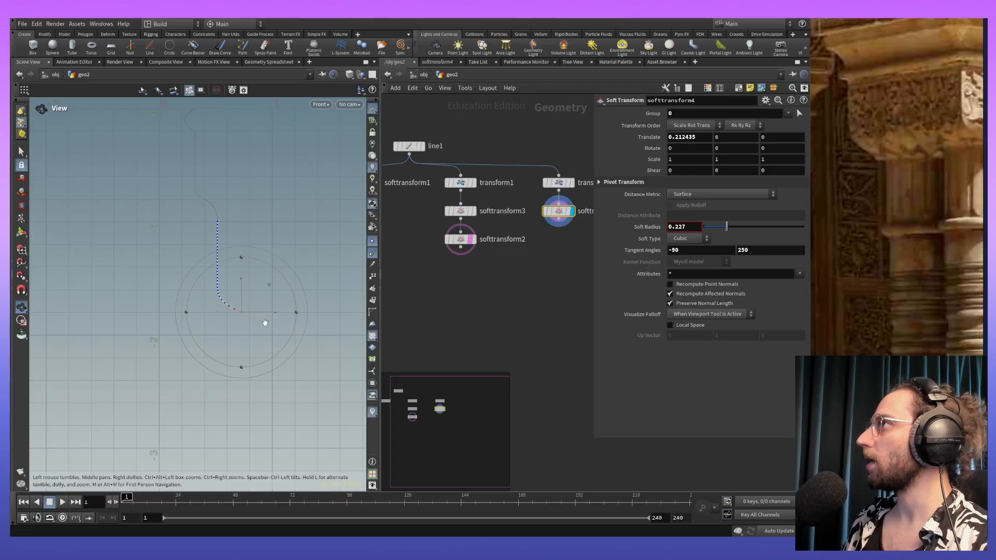
{"action": "middle_click_drag", "start_coordinate": [264, 323], "coordinate": [258, 290]}
{"action": "key", "text": "Return"}
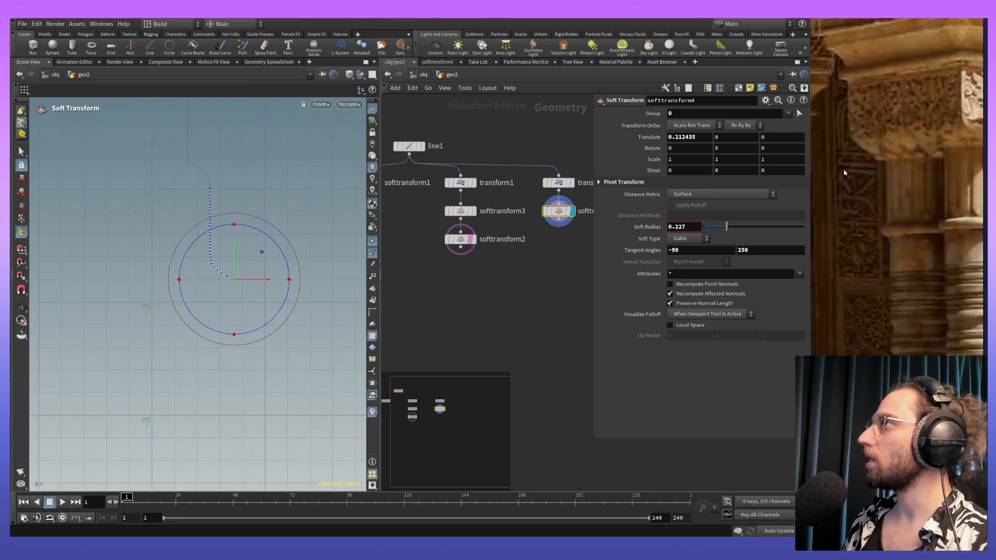
{"action": "middle_click_drag", "start_coordinate": [251, 207], "coordinate": [261, 278], "text": "alt"}
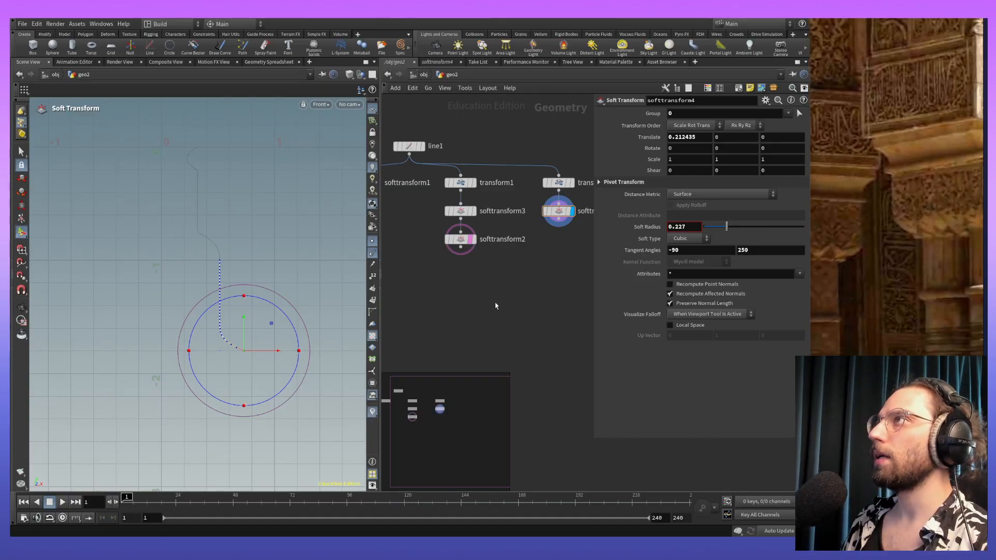
{"action": "mouse_move", "coordinate": [500, 268]}
{"action": "middle_mouse_down"}
{"action": "mouse_move", "coordinate": [548, 320]}
{"action": "mouse_move", "coordinate": [502, 273]}
{"action": "middle_mouse_up"}
{"action": "scroll", "coordinate": [536, 315], "scroll_direction": "down", "scroll_amount": 1}
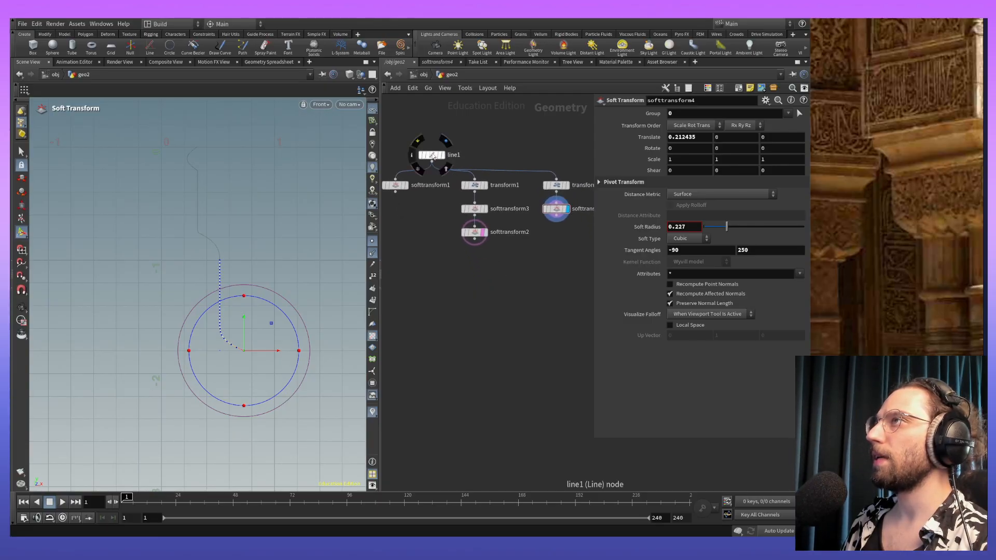
{"action": "left_click", "coordinate": [432, 154]}
{"action": "middle_click_drag", "start_coordinate": [435, 235], "coordinate": [485, 246]}
{"action": "left_click", "coordinate": [445, 196]}
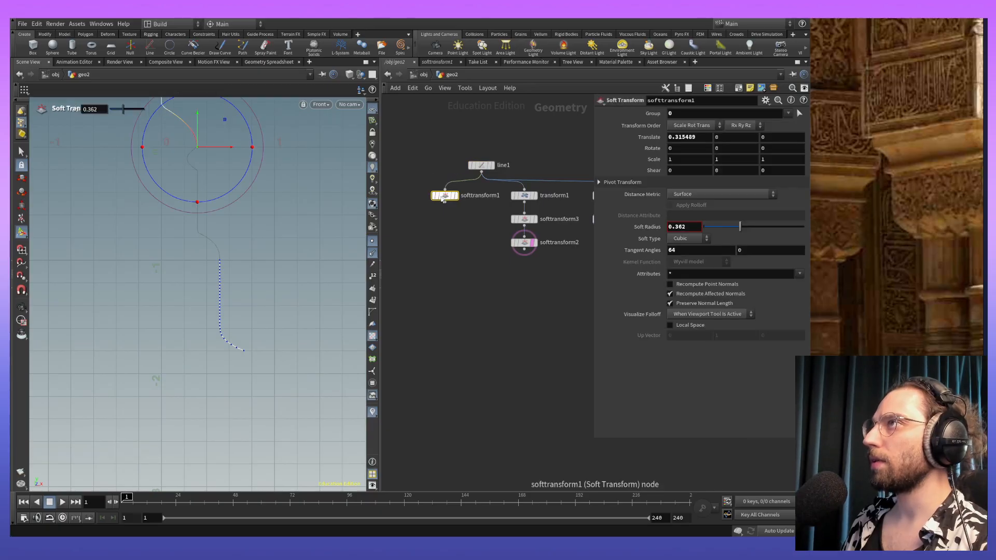
{"action": "middle_click_drag", "start_coordinate": [145, 219], "coordinate": [158, 271], "text": "alt"}
{"action": "scroll", "coordinate": [303, 260], "scroll_direction": "down", "scroll_amount": 3}
{"action": "middle_click_drag", "start_coordinate": [302, 260], "coordinate": [274, 260], "text": "alt"}
{"action": "key", "text": "Return"}
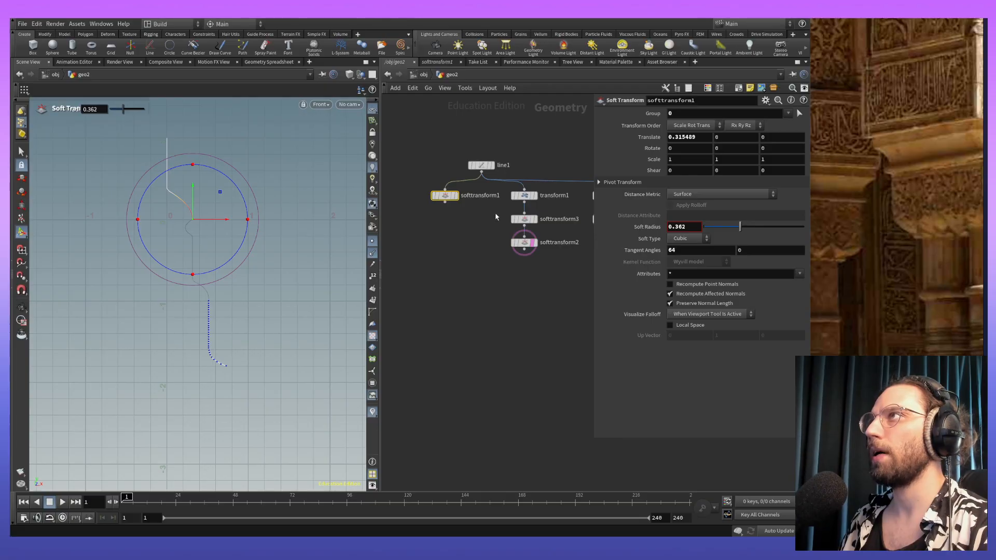
{"action": "middle_click_drag", "start_coordinate": [494, 212], "coordinate": [504, 228]}
Step: Add a Transform node above the line node and connect the line's output to its input
{"action": "left_click", "coordinate": [494, 186]}
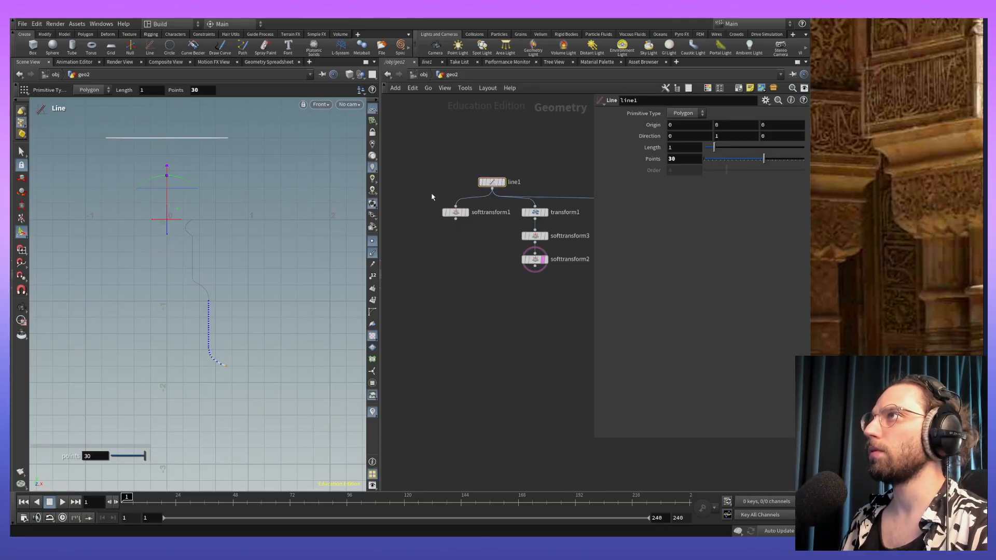
{"action": "key", "text": "Tab"}
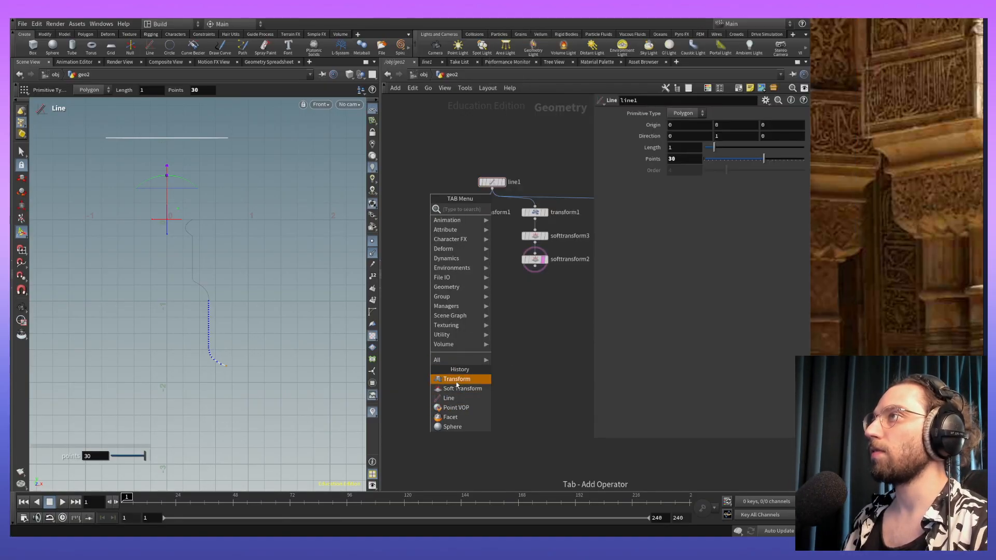
{"action": "left_click", "coordinate": [457, 380]}
{"action": "left_click", "coordinate": [452, 145]}
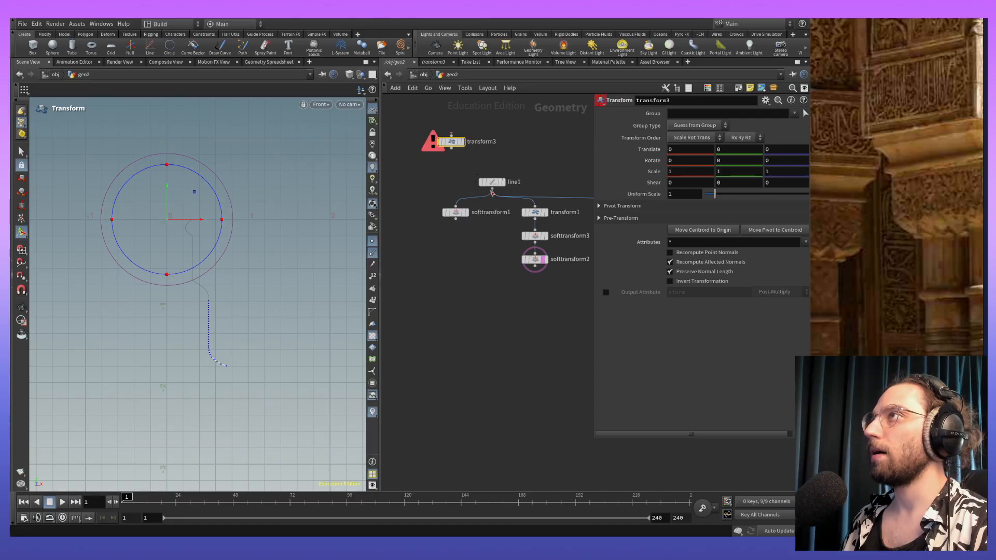
{"action": "left_click", "coordinate": [452, 148]}
{"action": "left_click", "coordinate": [457, 150]}
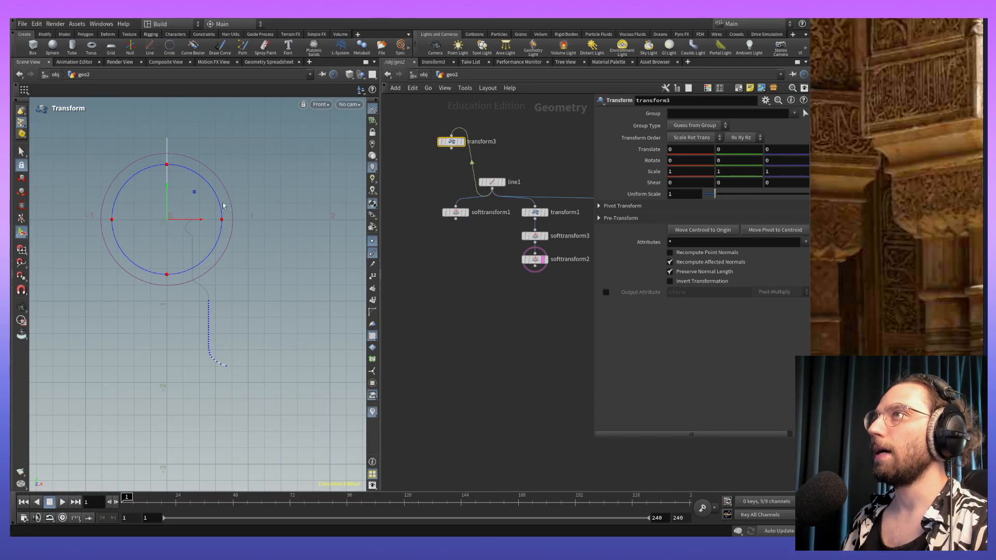
Step: Rotate the new Transform's line -90 in Z, raise it to 1 in Y, and display it
{"action": "left_click_drag", "start_coordinate": [221, 198], "coordinate": [193, 265]}
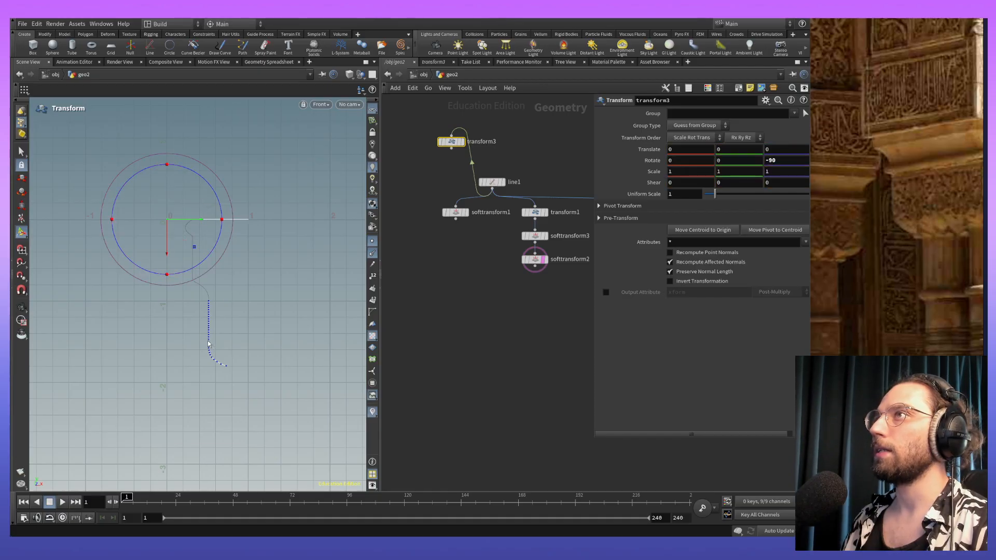
{"action": "left_click_drag", "start_coordinate": [166, 234], "coordinate": [172, 151]}
{"action": "left_click", "coordinate": [501, 182]}
{"action": "middle_click_drag", "start_coordinate": [244, 204], "coordinate": [186, 260]}
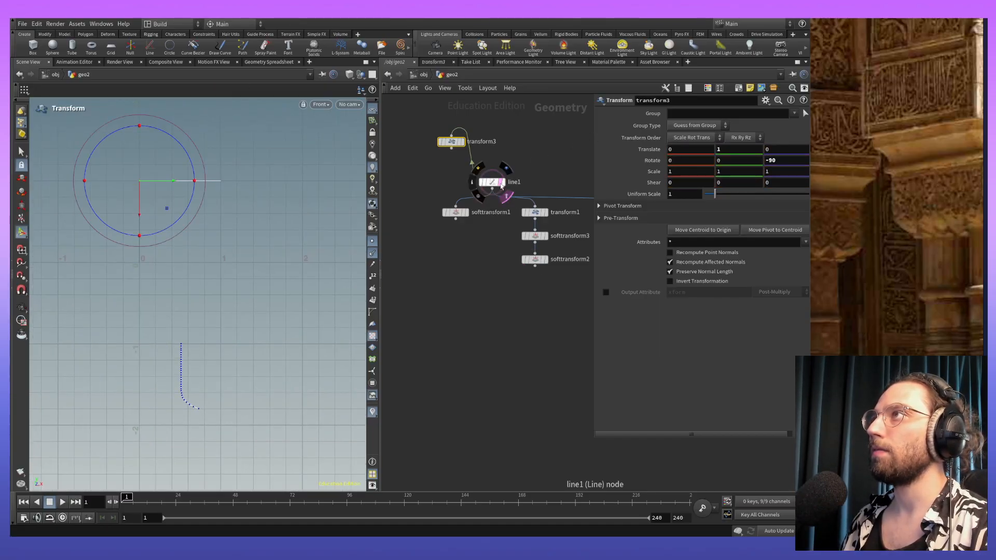
{"action": "left_click", "coordinate": [462, 141]}
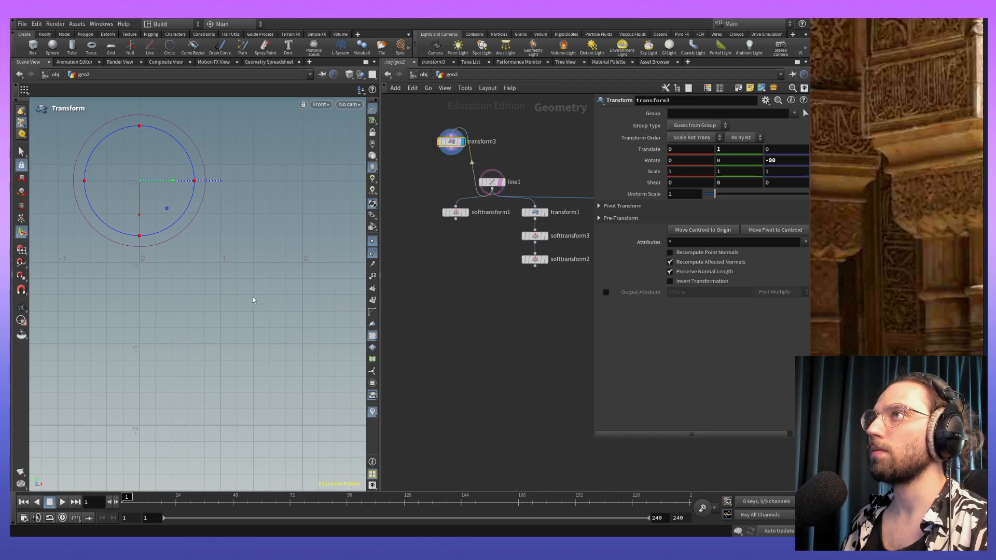
Step: Select all the nodes in the network and show them as templates
{"action": "left_click", "coordinate": [534, 321]}
{"action": "right_click", "coordinate": [505, 269]}
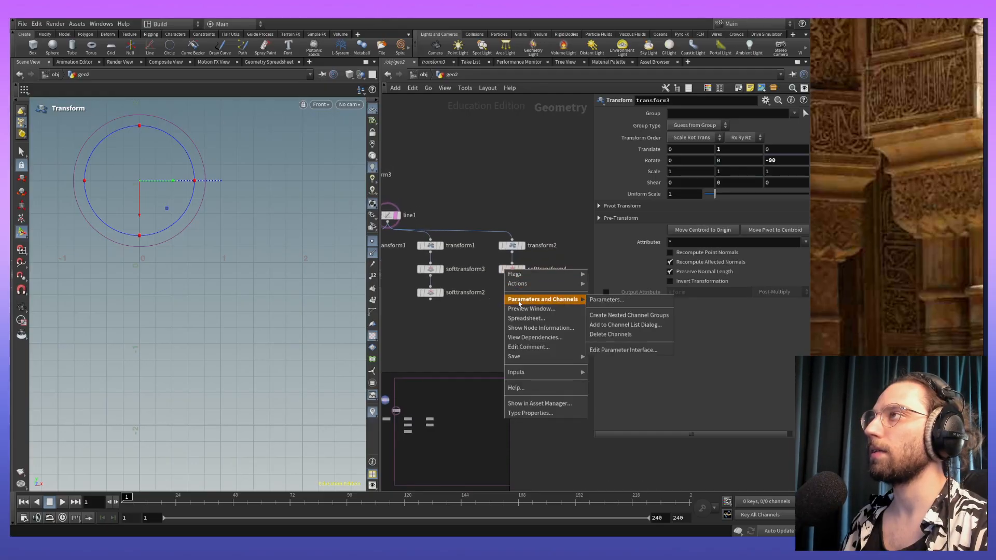
{"action": "left_click", "coordinate": [449, 336]}
{"action": "key", "text": "h"}
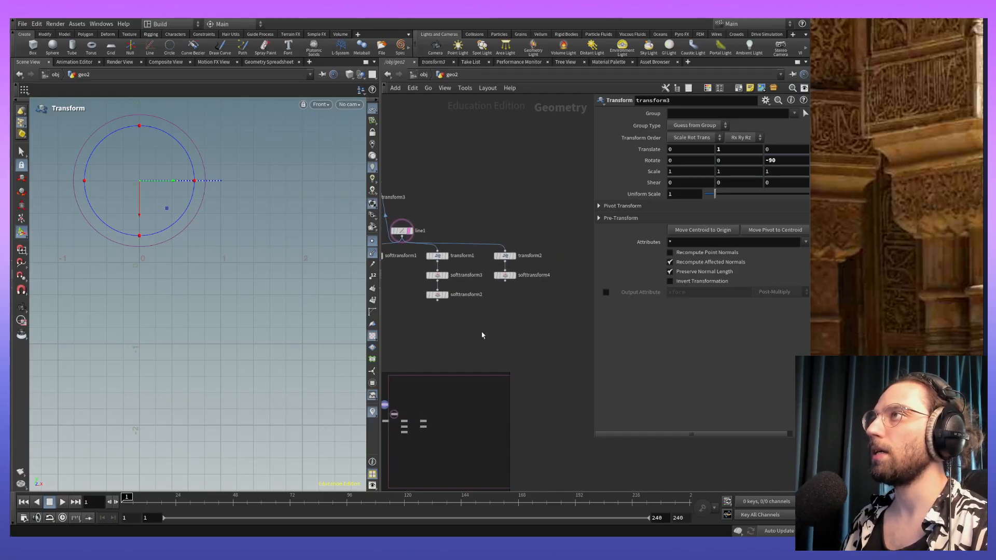
{"action": "left_click_drag", "start_coordinate": [587, 333], "coordinate": [395, 120]}
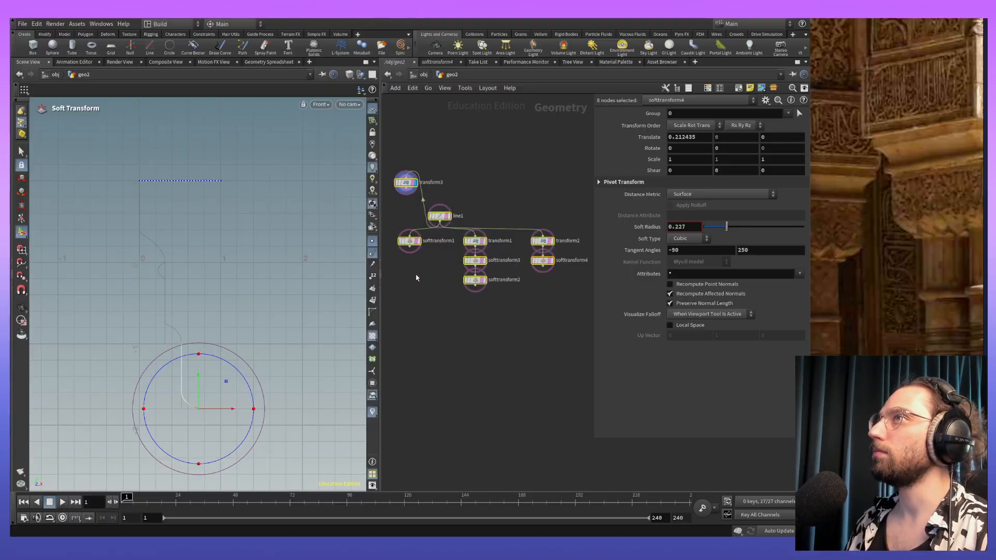
Step: Set the horizontal line's Transform to a Scale Y of 2
{"action": "middle_click_drag", "start_coordinate": [435, 274], "coordinate": [470, 286]}
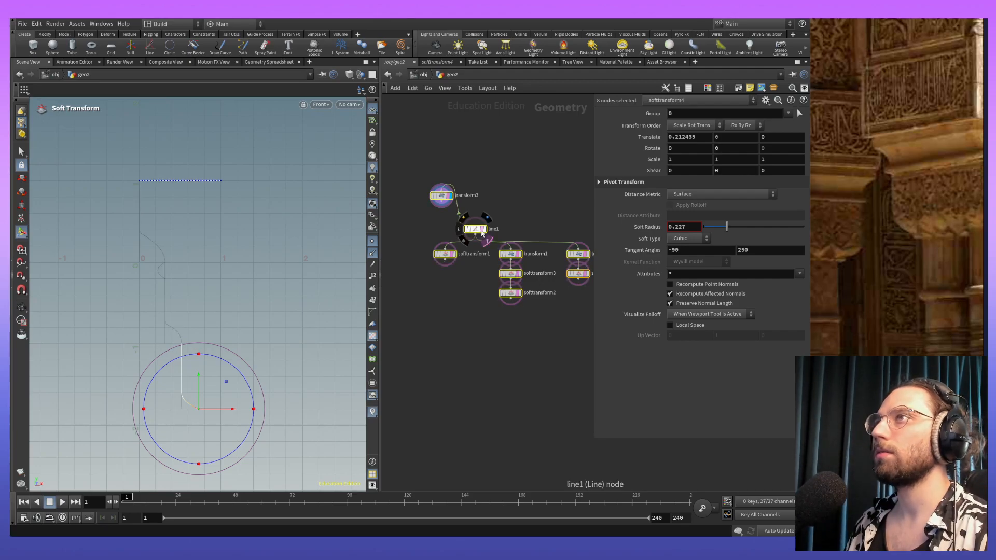
{"action": "middle_click_drag", "start_coordinate": [168, 237], "coordinate": [173, 263], "text": "alt"}
{"action": "right_click_drag", "start_coordinate": [173, 262], "coordinate": [169, 178], "text": "alt"}
{"action": "middle_click_drag", "start_coordinate": [245, 330], "coordinate": [228, 254], "text": "alt"}
{"action": "right_click_drag", "start_coordinate": [229, 254], "coordinate": [232, 283], "text": "alt"}
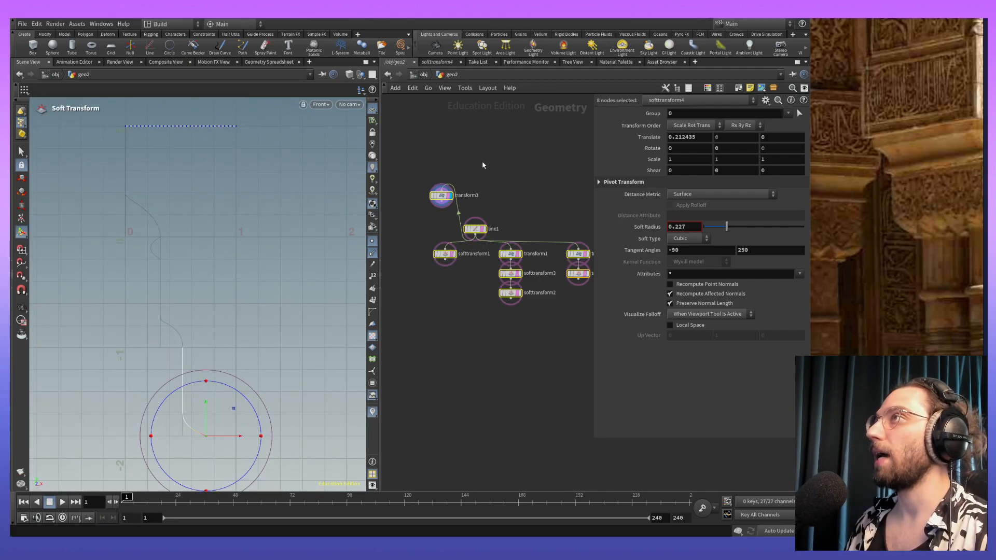
{"action": "left_click", "coordinate": [443, 197]}
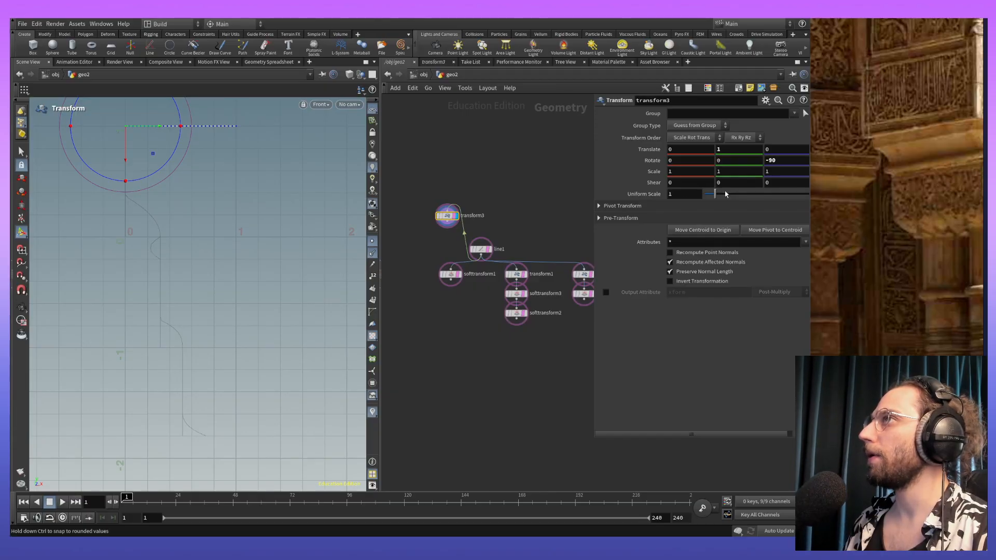
{"action": "left_click", "coordinate": [733, 172]}
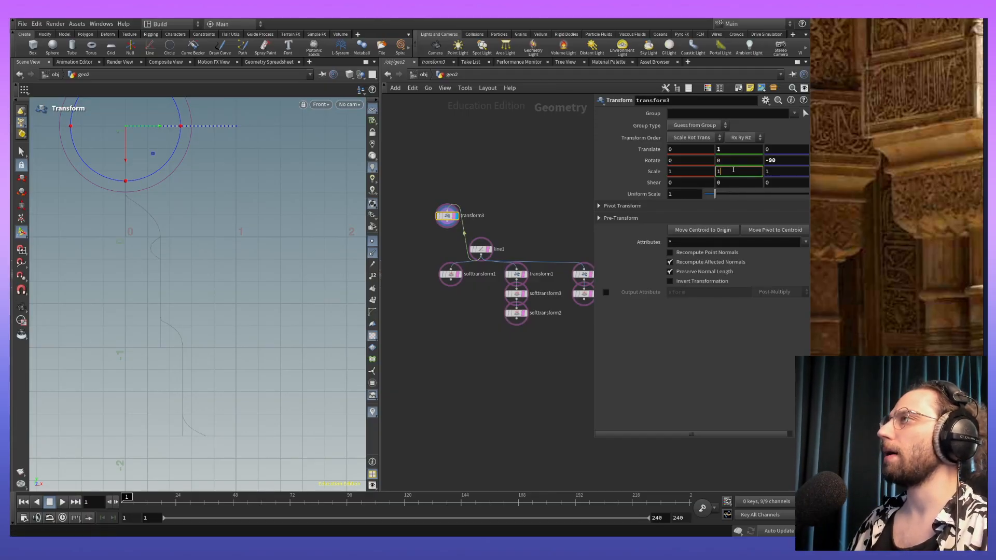
{"action": "type", "text": "2"}
{"action": "key", "text": "Return"}
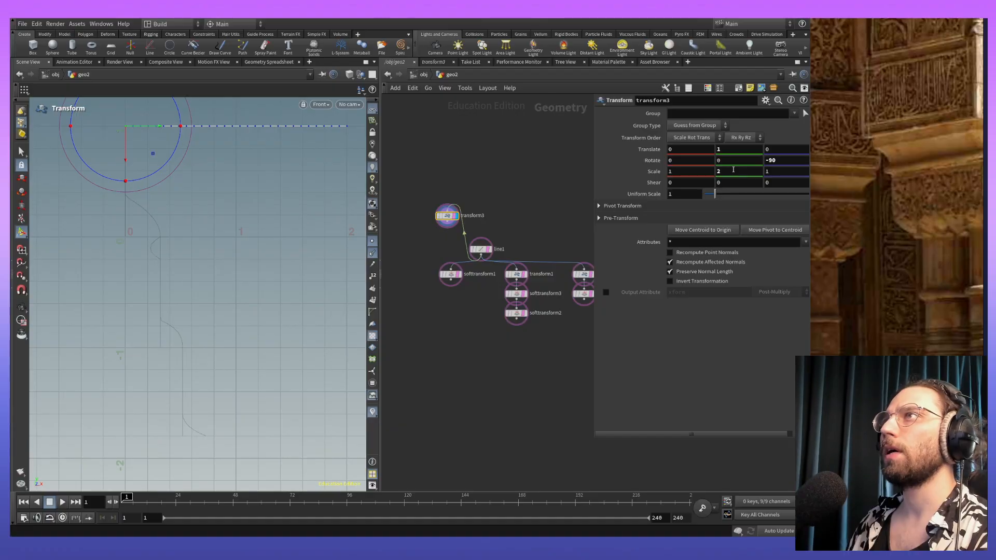
Step: Add a second Transform node beside the horizontal line's Transform
{"action": "scroll", "coordinate": [297, 291], "scroll_direction": "down", "scroll_amount": 3}
{"action": "middle_click_drag", "start_coordinate": [298, 291], "coordinate": [245, 332], "text": "alt"}
{"action": "key", "text": "t"}
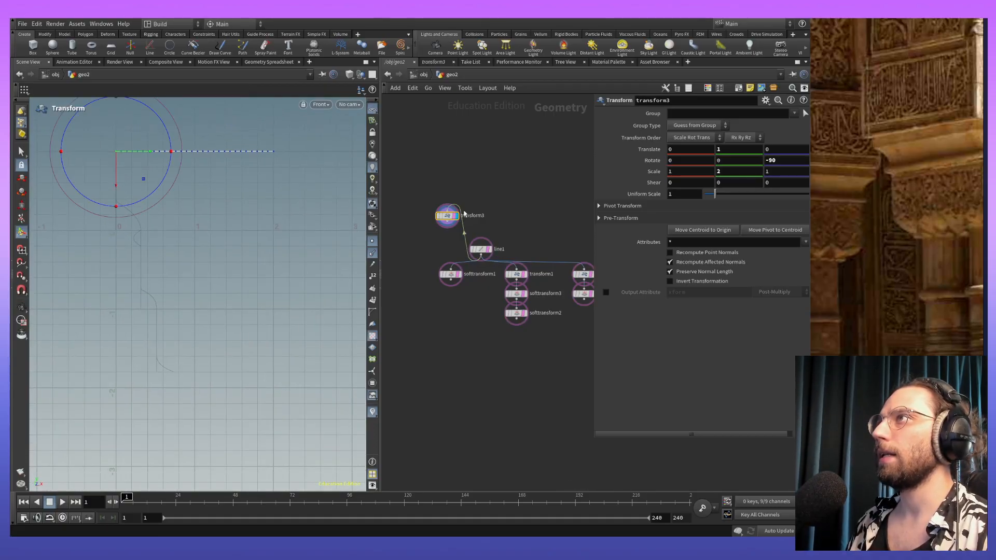
{"action": "left_click", "coordinate": [448, 209]}
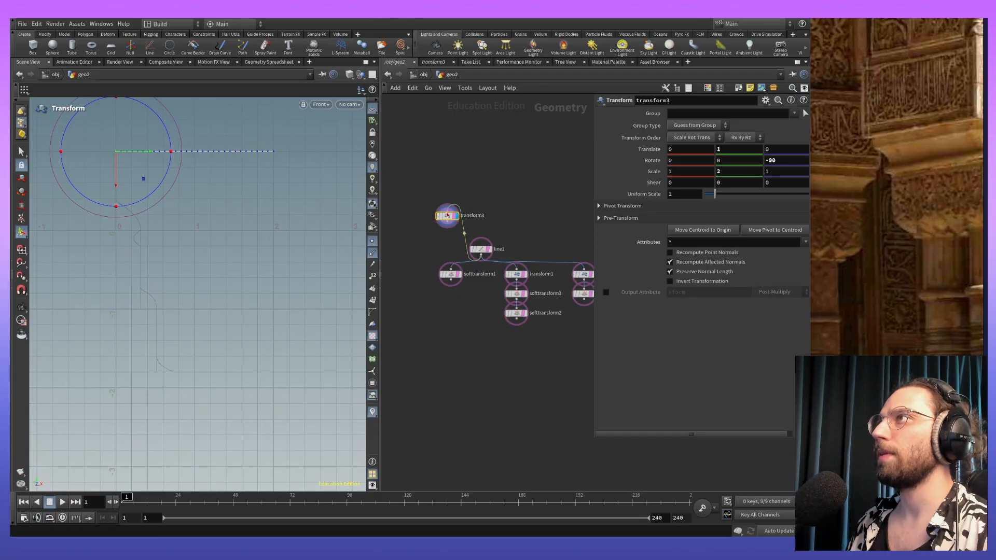
{"action": "left_click", "coordinate": [508, 210]}
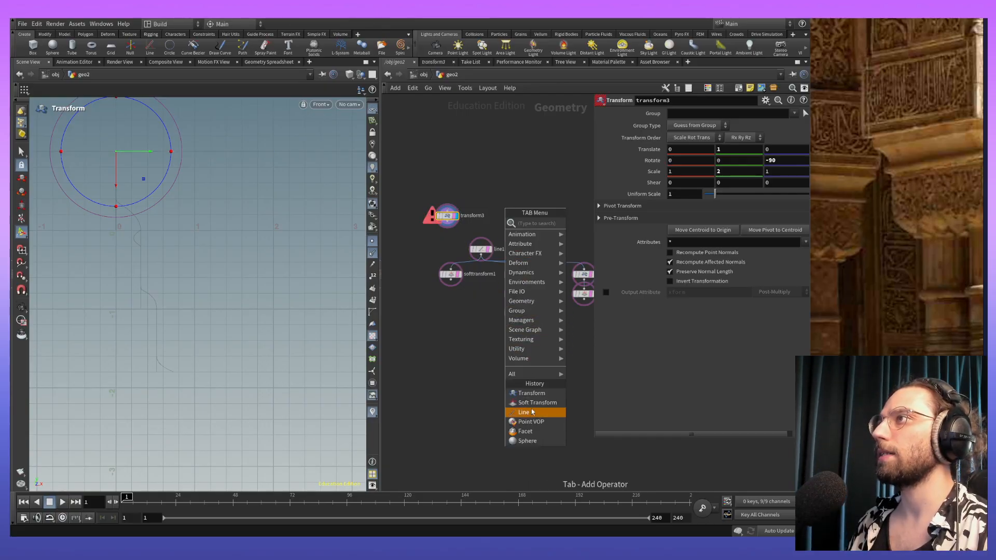
{"action": "left_click", "coordinate": [535, 414]}
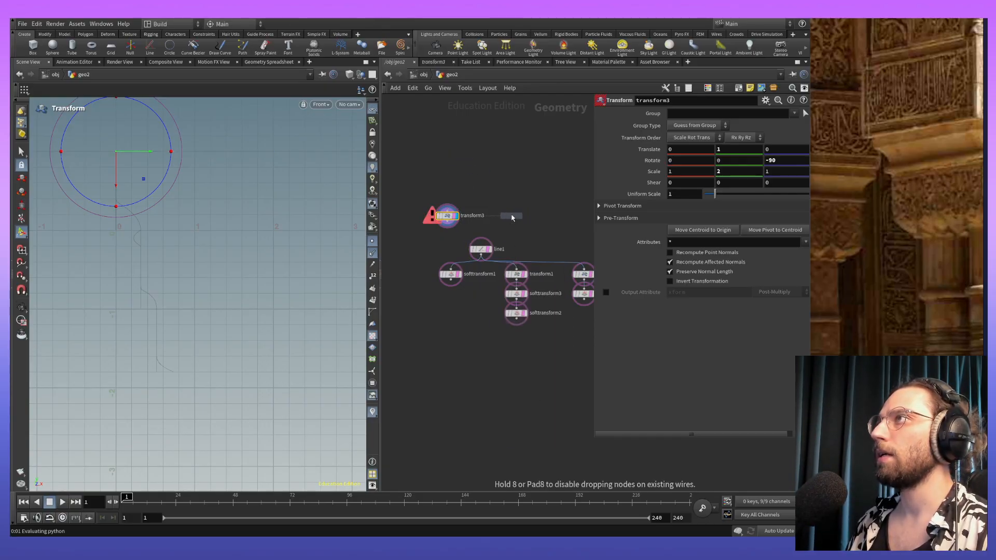
{"action": "left_click", "coordinate": [517, 217]}
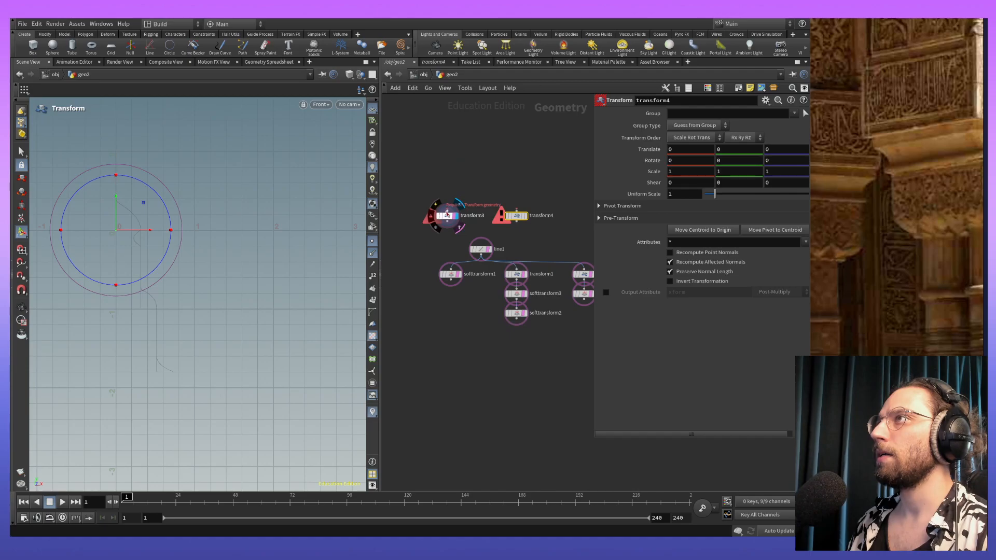
Step: Reconnect the line to the horizontal section's Transform, feed that Transform into the new one, and display the new one
{"action": "left_click", "coordinate": [481, 255]}
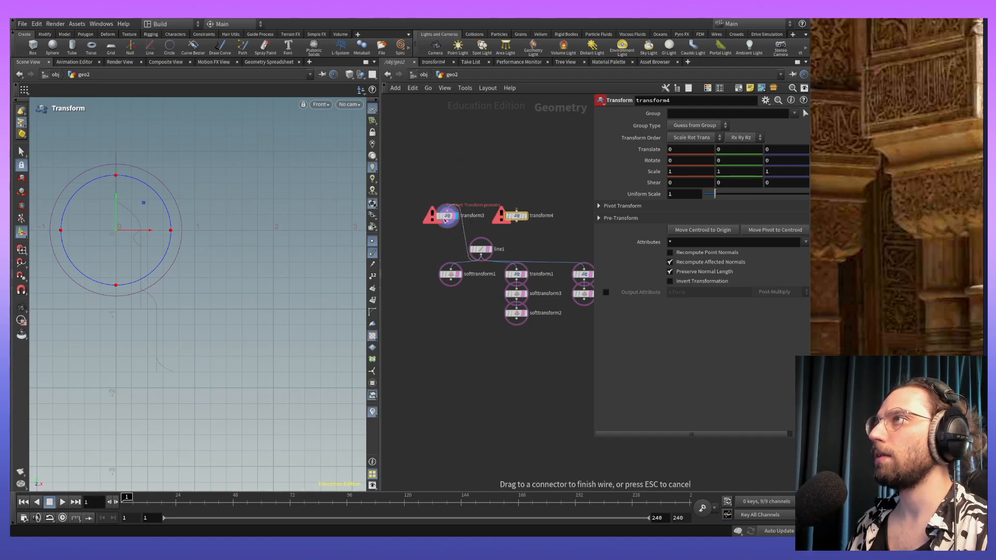
{"action": "left_click", "coordinate": [448, 216]}
{"action": "left_click", "coordinate": [448, 226]}
{"action": "left_click", "coordinate": [517, 215]}
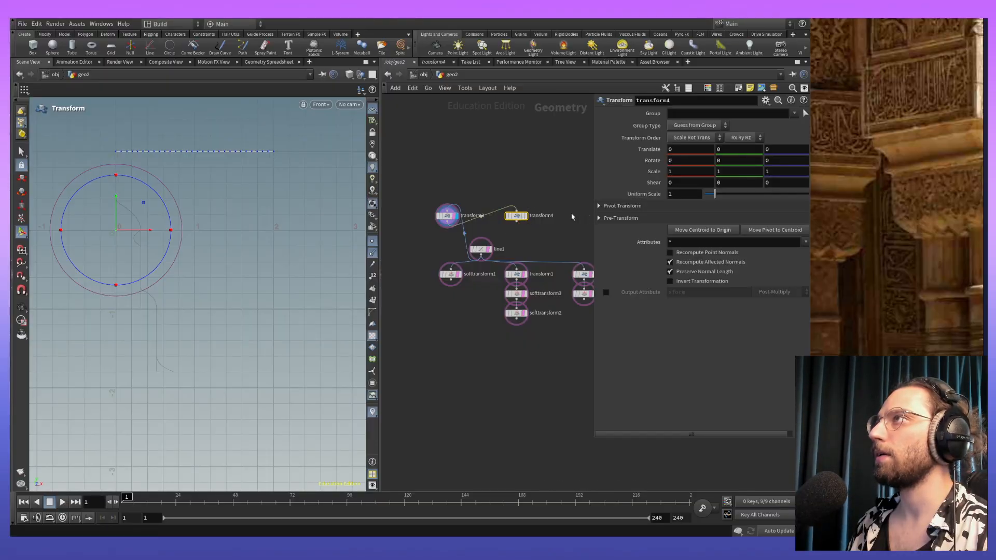
{"action": "left_click", "coordinate": [527, 221]}
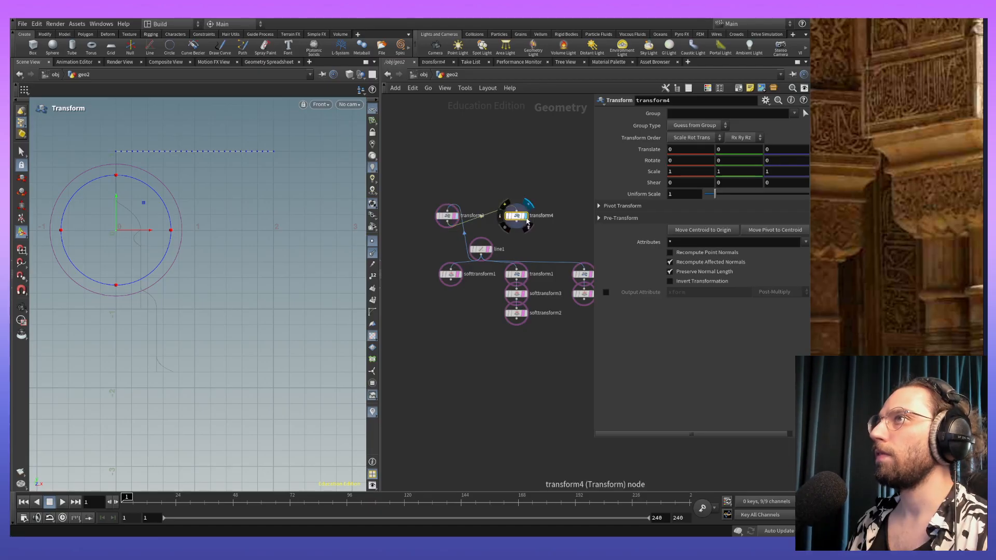
Step: Lower the copied horizontal line to the base of the column profile with a Translate Y of -2.8
{"action": "middle_click", "coordinate": [743, 150]}
{"action": "middle_click_drag", "start_coordinate": [753, 150], "coordinate": [626, 159]}
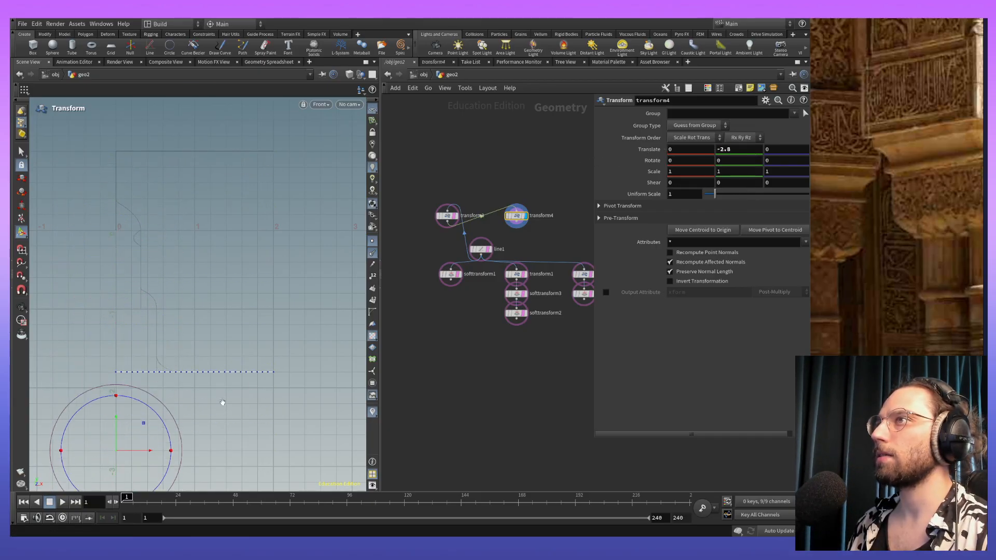
{"action": "middle_click_drag", "start_coordinate": [223, 403], "coordinate": [216, 325], "text": "alt"}
{"action": "right_click_drag", "start_coordinate": [216, 325], "coordinate": [282, 320], "text": "alt"}
{"action": "middle_click_drag", "start_coordinate": [282, 320], "coordinate": [244, 256], "text": "alt"}
Step: Try a Translate Z of 0.7 on the lower horizontal line
{"action": "right_click", "coordinate": [776, 148]}
{"action": "left_click", "coordinate": [778, 142]}
{"action": "middle_click_drag", "start_coordinate": [772, 149], "coordinate": [803, 145]}
{"action": "right_click_drag", "start_coordinate": [237, 233], "coordinate": [299, 215], "text": "alt"}
{"action": "middle_click_drag", "start_coordinate": [298, 201], "coordinate": [281, 320], "text": "alt"}
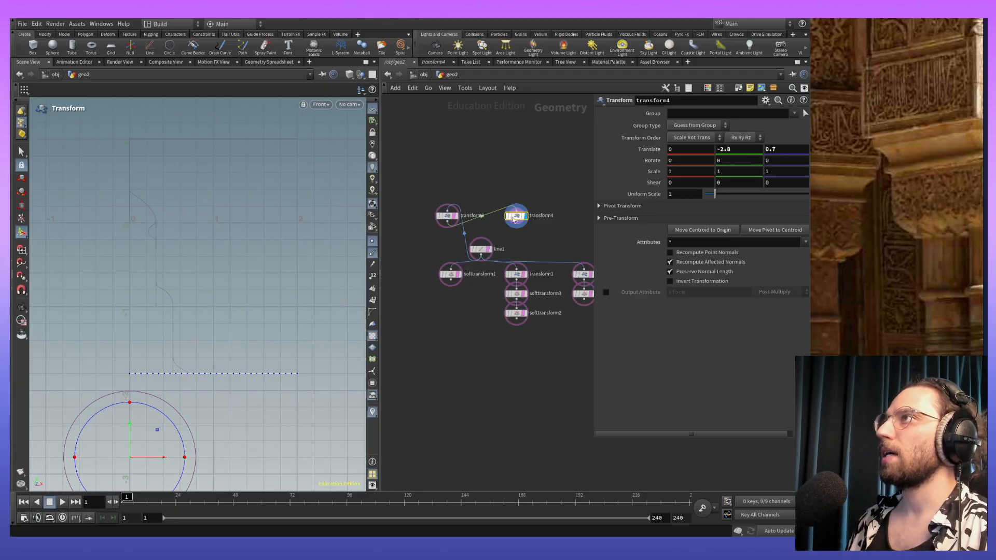
Step: Try Scale Y values of 0.65 and 0 on the lower horizontal line and restore it to 1
{"action": "left_click", "coordinate": [729, 171]}
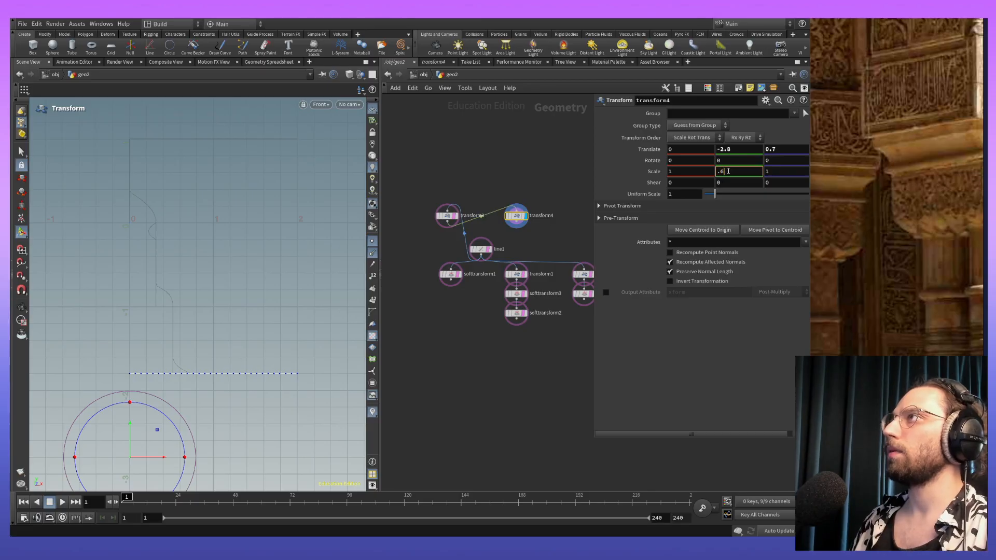
{"action": "type", "text": ".65"}
{"action": "key", "text": "Return"}
{"action": "left_click", "coordinate": [738, 175]}
{"action": "type", "text": "0"}
{"action": "key", "text": "Return"}
{"action": "left_click", "coordinate": [794, 171]}
{"action": "left_click", "coordinate": [733, 171]}
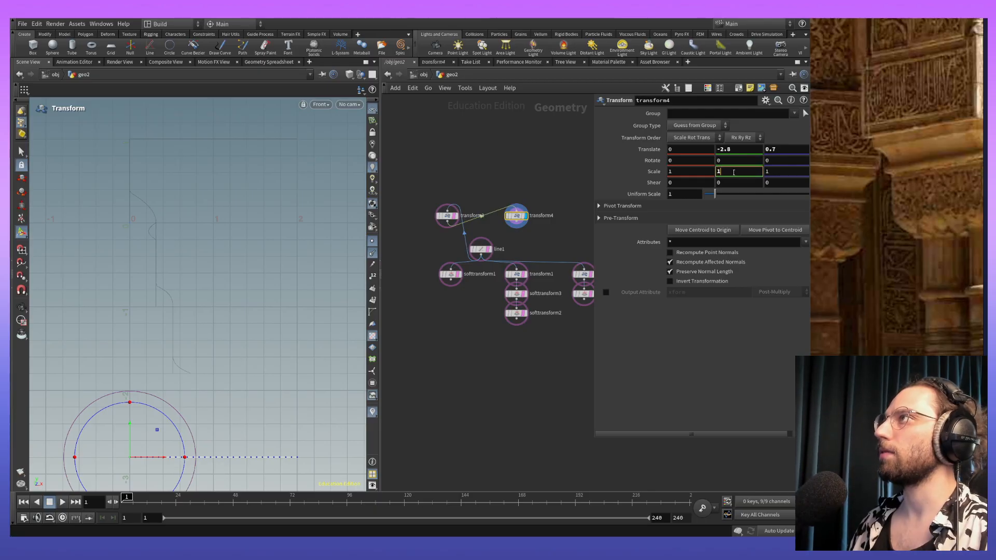
{"action": "type", "text": "1"}
Step: Try a Scale Z of 0.65 on the lower horizontal line and reset it to 1
{"action": "left_click", "coordinate": [784, 170]}
{"action": "type", "text": ".65"}
{"action": "key", "text": "Return"}
{"action": "left_click", "coordinate": [789, 170]}
{"action": "type", "text": "1"}
{"action": "key", "text": "Return"}
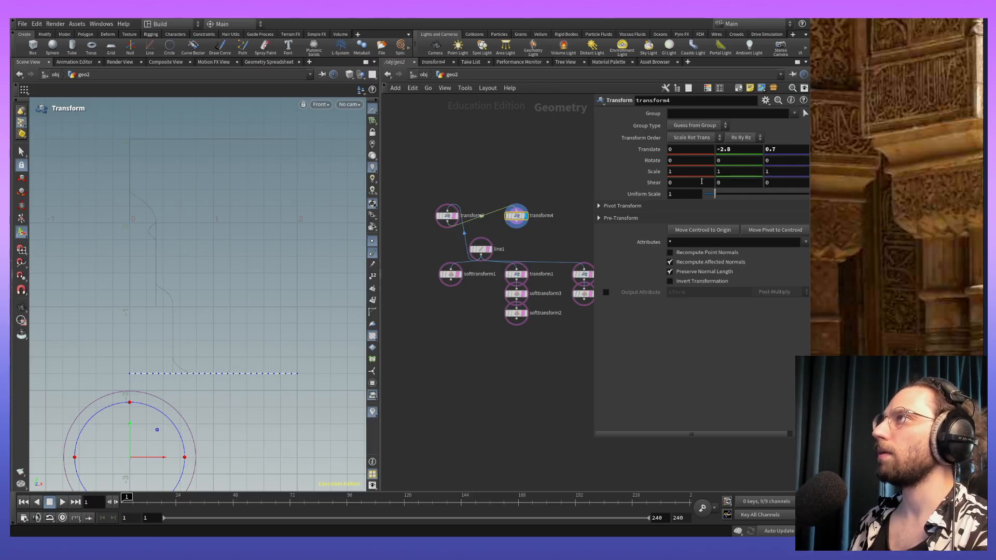
Step: Shift the lower horizontal line to a Translate X of 0.7 and shorten it to a Scale X of 0.63
{"action": "middle_click_drag", "start_coordinate": [683, 171], "coordinate": [658, 175]}
{"action": "type", "text": "5"}
{"action": "key", "text": "Return"}
{"action": "mouse_move", "coordinate": [730, 149]}
{"action": "middle_mouse_down"}
{"action": "mouse_move", "coordinate": [731, 166]}
{"action": "mouse_move", "coordinate": [686, 156]}
{"action": "mouse_move", "coordinate": [739, 151]}
{"action": "mouse_move", "coordinate": [719, 153]}
{"action": "middle_mouse_up"}
{"action": "middle_click_drag", "start_coordinate": [242, 429], "coordinate": [238, 369], "text": "alt"}
{"action": "right_click_drag", "start_coordinate": [239, 369], "coordinate": [98, 209], "text": "alt"}
{"action": "middle_click_drag", "start_coordinate": [98, 209], "coordinate": [162, 388], "text": "alt"}
{"action": "right_click_drag", "start_coordinate": [192, 242], "coordinate": [347, 337], "text": "alt"}
{"action": "middle_click_drag", "start_coordinate": [348, 337], "coordinate": [198, 180], "text": "alt"}
{"action": "right_click_drag", "start_coordinate": [198, 180], "coordinate": [296, 242], "text": "alt"}
{"action": "middle_click_drag", "start_coordinate": [296, 242], "coordinate": [398, 302], "text": "alt"}
{"action": "middle_click_drag", "start_coordinate": [156, 332], "coordinate": [239, 325], "text": "alt"}
{"action": "left_click", "coordinate": [697, 170]}
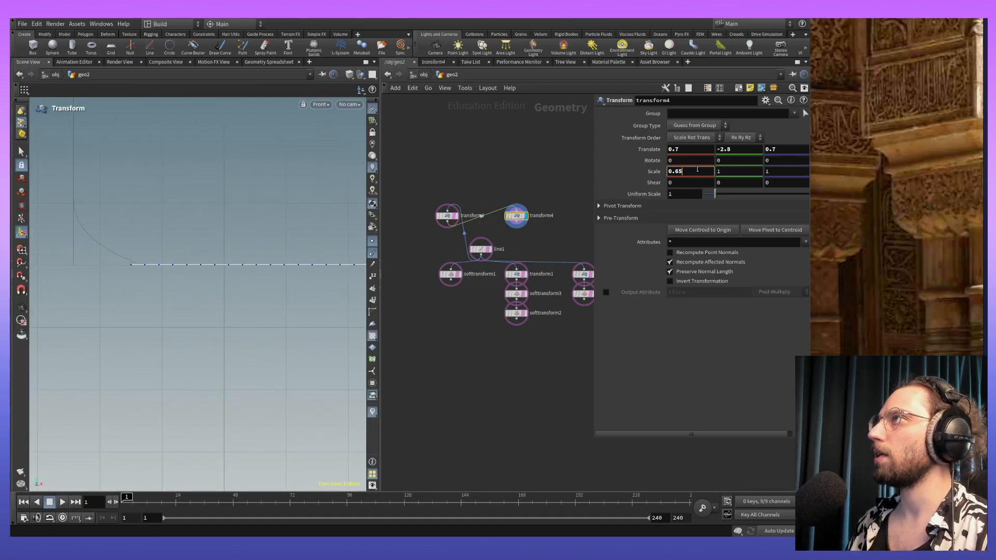
{"action": "type", "text": "3"}
{"action": "key", "text": "Return"}
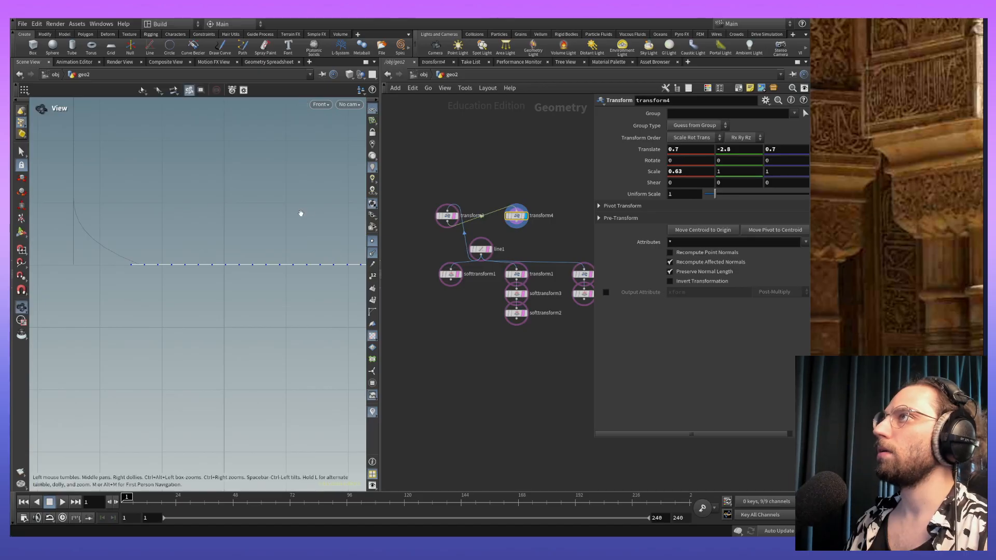
Step: Align the ends of the lower horizontal line with the profile by setting its Translate X to 0.74
{"action": "right_click_drag", "start_coordinate": [301, 213], "coordinate": [311, 457], "text": "alt"}
{"action": "middle_click_drag", "start_coordinate": [313, 461], "coordinate": [251, 410], "text": "alt"}
{"action": "middle_click_drag", "start_coordinate": [267, 318], "coordinate": [117, 386], "text": "alt"}
{"action": "right_click_drag", "start_coordinate": [278, 255], "coordinate": [834, 191], "text": "alt"}
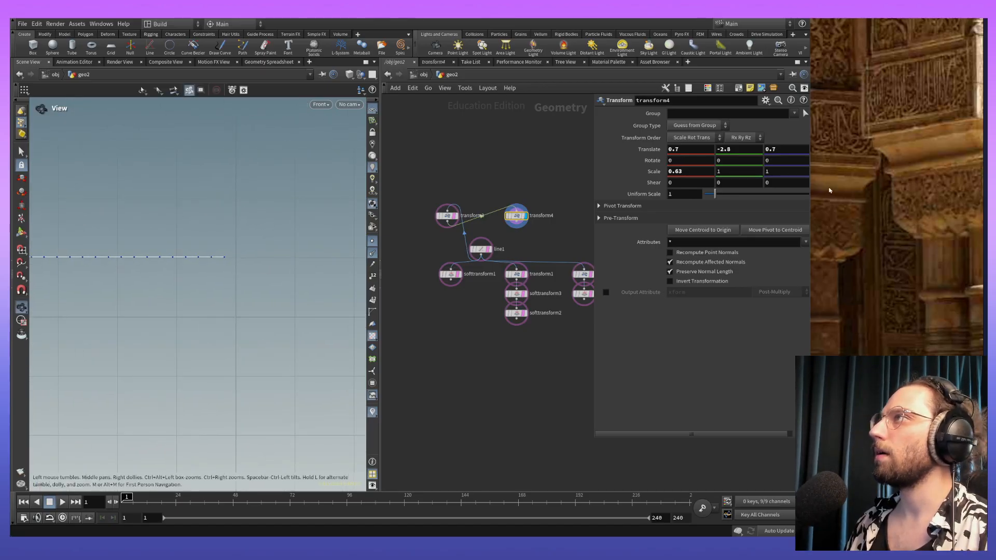
{"action": "middle_click_drag", "start_coordinate": [738, 151], "coordinate": [733, 169]}
{"action": "right_click_drag", "start_coordinate": [312, 284], "coordinate": [270, 285], "text": "alt"}
{"action": "middle_click_drag", "start_coordinate": [269, 284], "coordinate": [238, 327], "text": "alt"}
{"action": "right_click_drag", "start_coordinate": [238, 327], "coordinate": [249, 222], "text": "alt"}
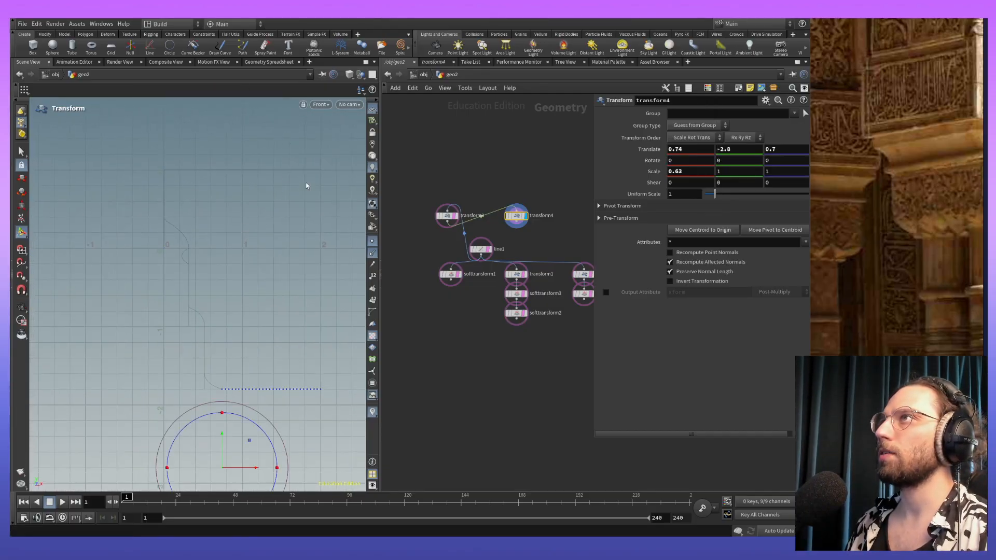
Step: Switch to the perspective view and set the lower horizontal line's Translate Z to 0
{"action": "left_click", "coordinate": [320, 105]}
{"action": "mouse_move", "coordinate": [332, 124]}
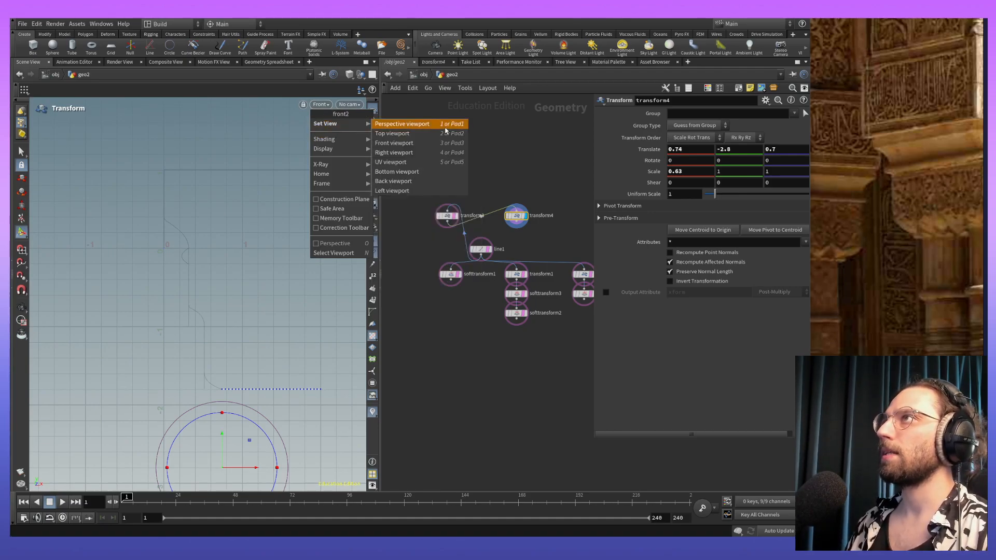
{"action": "left_click", "coordinate": [446, 131]}
{"action": "left_click_drag", "start_coordinate": [316, 329], "coordinate": [243, 112], "text": "alt"}
{"action": "key", "text": "t"}
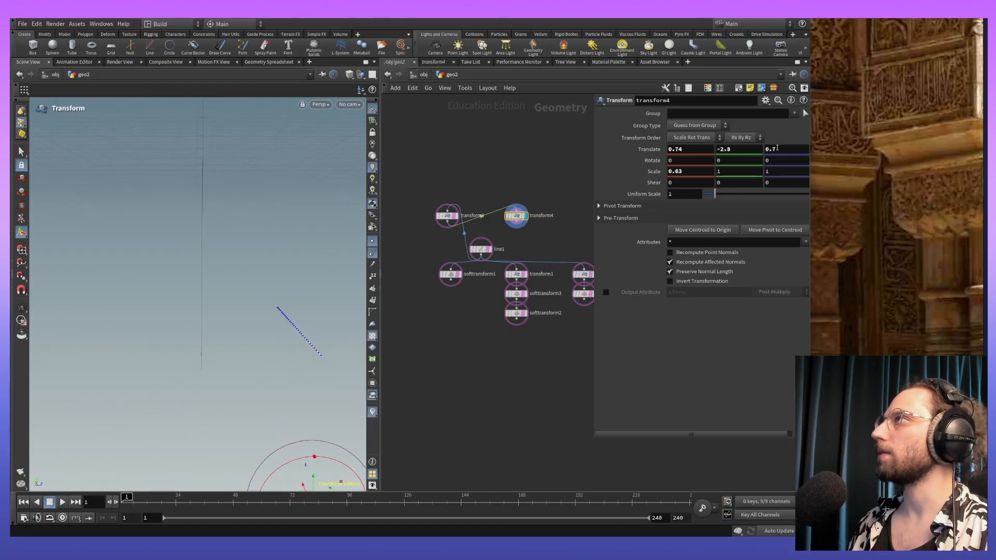
{"action": "left_click", "coordinate": [784, 149]}
{"action": "left_click", "coordinate": [689, 151]}
{"action": "type", "text": "1"}
{"action": "key", "text": "Return"}
{"action": "key", "text": "ctrl+z"}
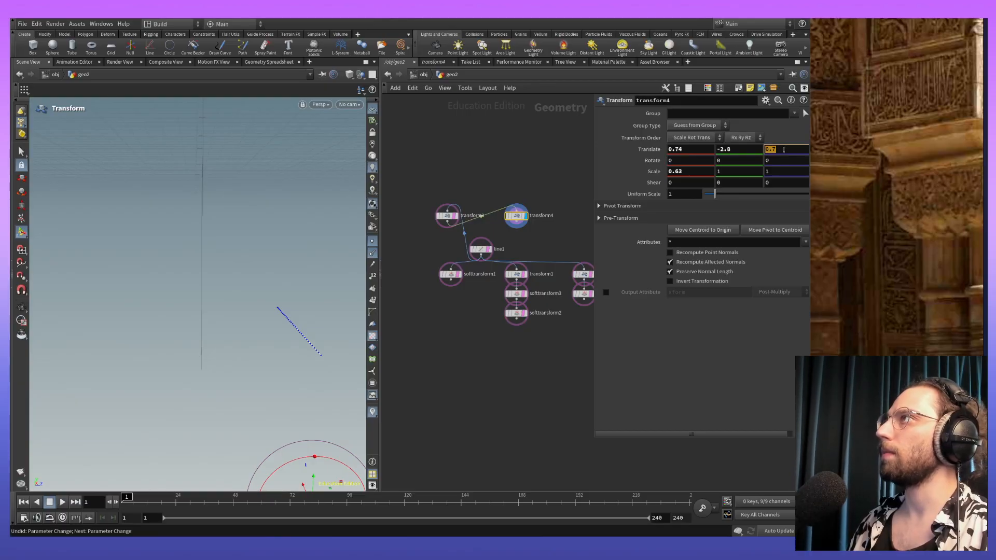
{"action": "key", "text": "Return"}
{"action": "left_click_drag", "start_coordinate": [184, 314], "coordinate": [268, 298], "text": "alt"}
Step: Save the scene and switch the viewport back to the front view of the whole profile
{"action": "left_click", "coordinate": [322, 105]}
{"action": "mouse_move", "coordinate": [333, 125]}
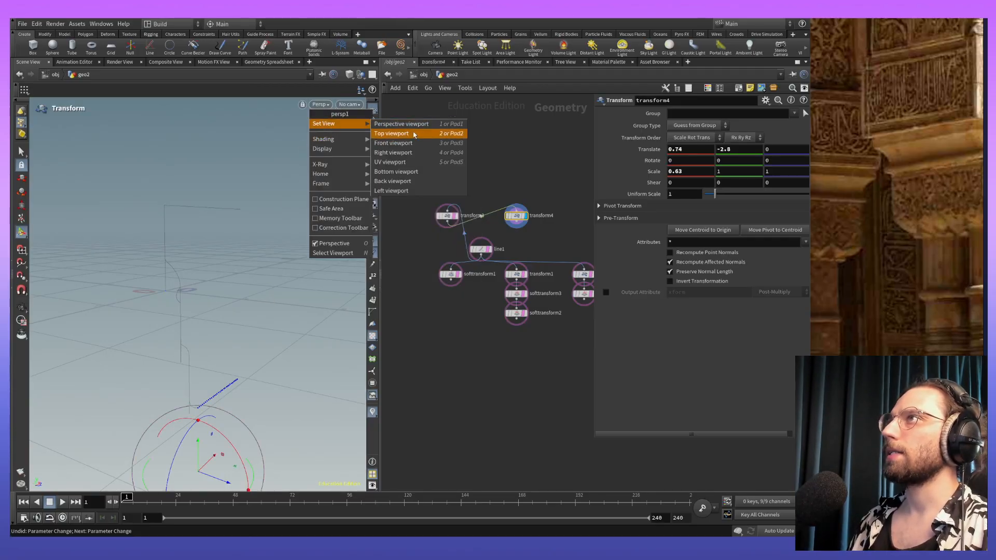
{"action": "key", "text": "Escape"}
{"action": "key", "text": "ctrl+s"}
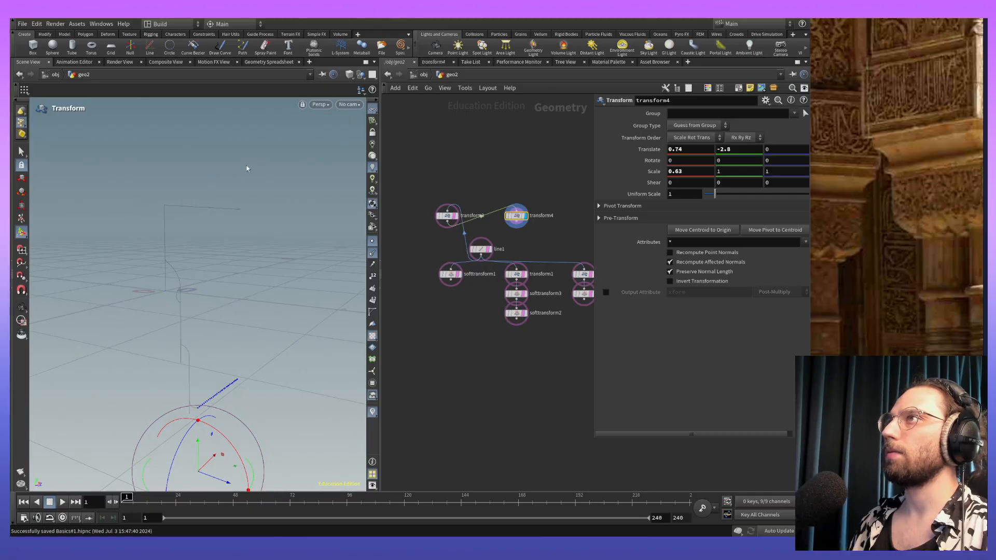
{"action": "left_click", "coordinate": [320, 104]}
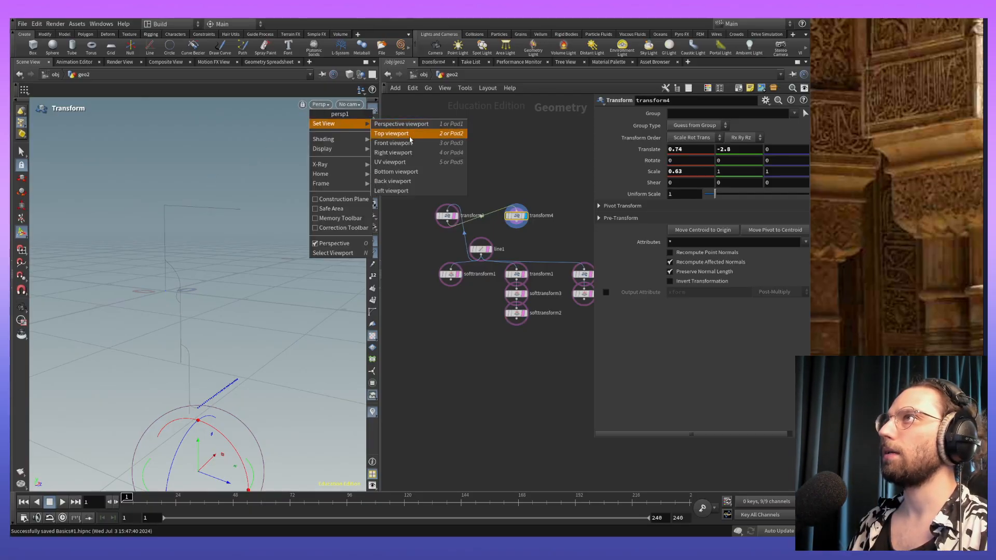
{"action": "left_click", "coordinate": [410, 144]}
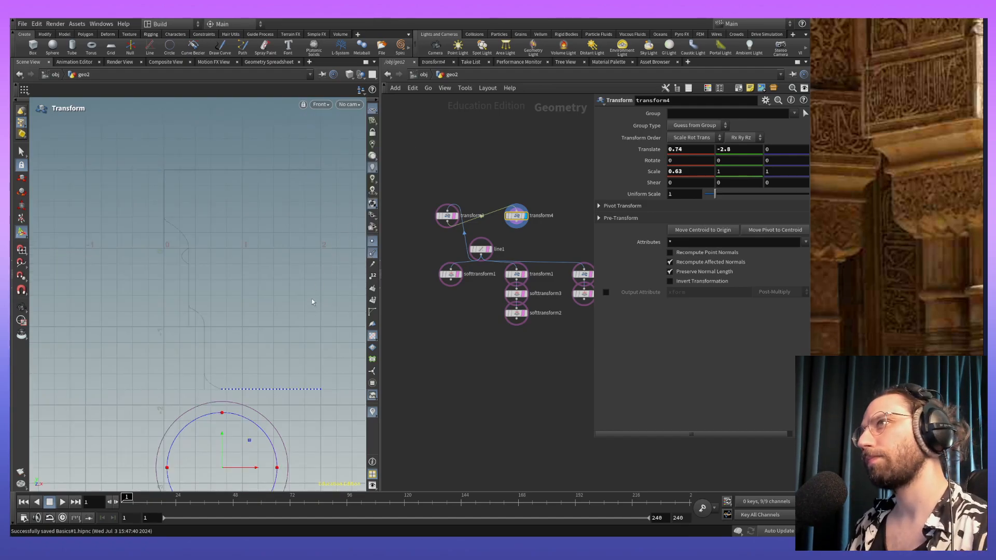
{"action": "middle_click_drag", "start_coordinate": [304, 284], "coordinate": [268, 240], "text": "alt"}
{"action": "right_click_drag", "start_coordinate": [270, 241], "coordinate": [271, 271], "text": "alt"}
{"action": "middle_click_drag", "start_coordinate": [282, 245], "coordinate": [278, 272], "text": "alt"}
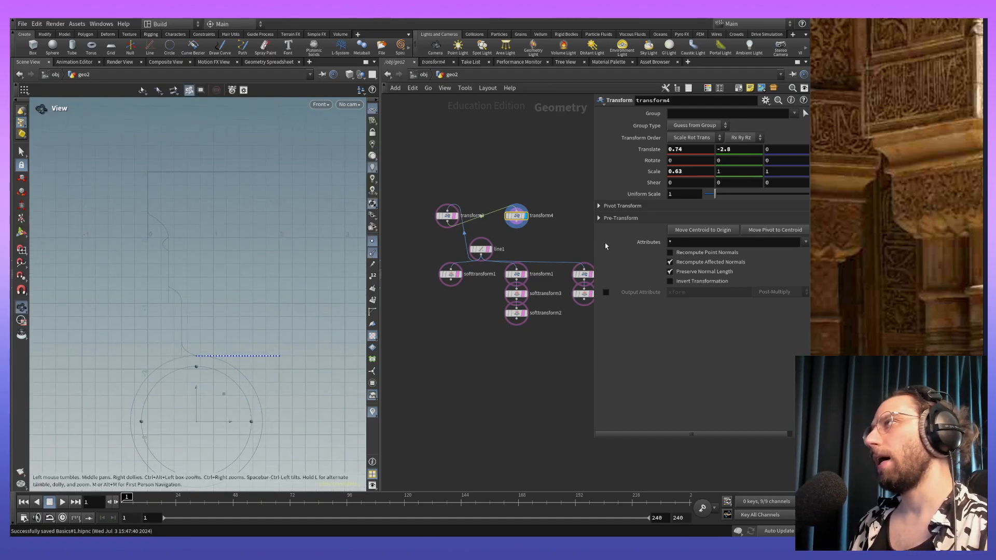
Step: Examine the carved capital, its mouldings and the columns below it in the reference photo to compare with the profile curves
{"action": "scroll", "coordinate": [902, 126], "scroll_direction": "up", "scroll_amount": 3}
{"action": "scroll", "coordinate": [902, 125], "scroll_direction": "down", "scroll_amount": 4}
{"action": "middle_click_drag", "start_coordinate": [903, 126], "coordinate": [926, 183]}
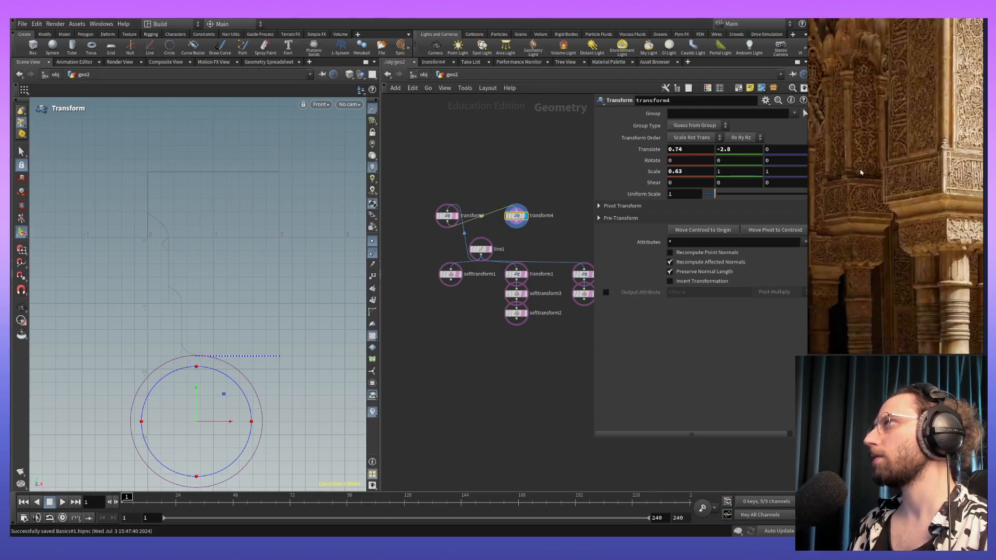
{"action": "scroll", "coordinate": [887, 168], "scroll_direction": "up", "scroll_amount": 3}
{"action": "scroll", "coordinate": [858, 169], "scroll_direction": "down", "scroll_amount": 4}
{"action": "middle_click_drag", "start_coordinate": [858, 169], "coordinate": [905, 182]}
{"action": "scroll", "coordinate": [894, 167], "scroll_direction": "up", "scroll_amount": 3}
{"action": "scroll", "coordinate": [889, 164], "scroll_direction": "down", "scroll_amount": 2}
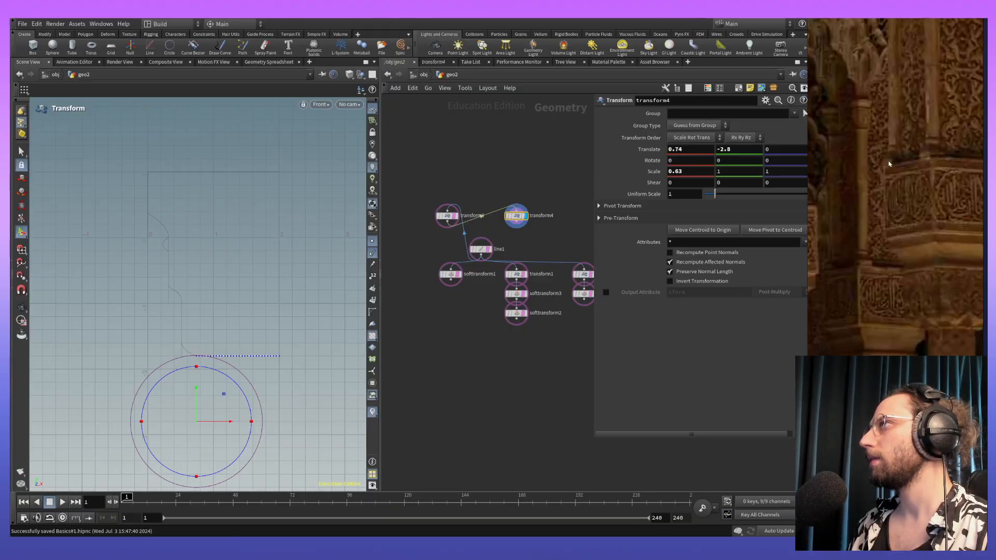
{"action": "scroll", "coordinate": [889, 164], "scroll_direction": "down", "scroll_amount": 3}
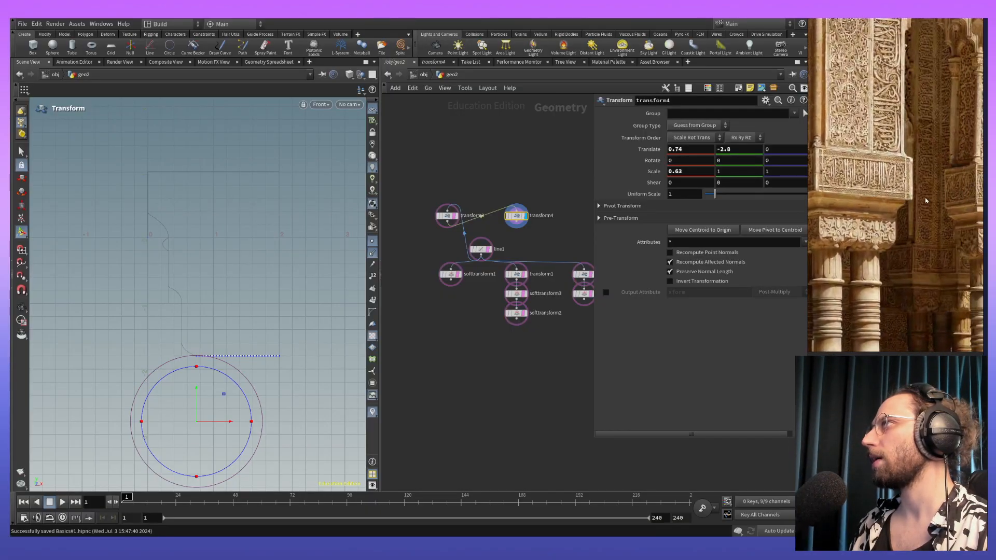
{"action": "scroll", "coordinate": [925, 200], "scroll_direction": "down", "scroll_amount": 2}
{"action": "middle_click_drag", "start_coordinate": [855, 182], "coordinate": [903, 184]}
{"action": "scroll", "coordinate": [883, 169], "scroll_direction": "up", "scroll_amount": 4}
{"action": "scroll", "coordinate": [877, 165], "scroll_direction": "up", "scroll_amount": 2}
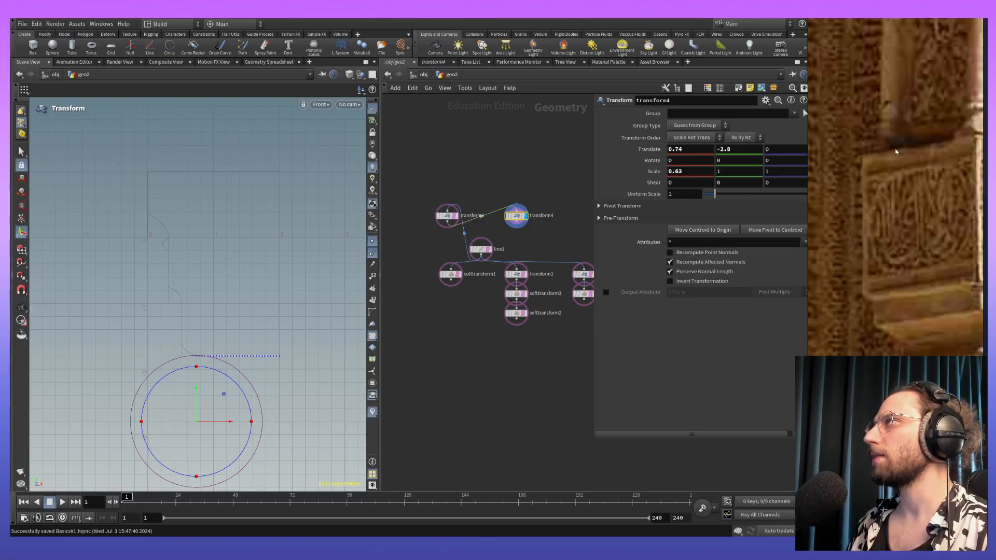
{"action": "scroll", "coordinate": [896, 152], "scroll_direction": "down", "scroll_amount": 3}
{"action": "middle_click_drag", "start_coordinate": [914, 170], "coordinate": [977, 178]}
{"action": "middle_click_drag", "start_coordinate": [926, 155], "coordinate": [927, 249]}
{"action": "mouse_move", "coordinate": [904, 110]}
{"action": "middle_mouse_down"}
{"action": "mouse_move", "coordinate": [899, 249]}
{"action": "mouse_move", "coordinate": [894, 111]}
{"action": "middle_mouse_up"}
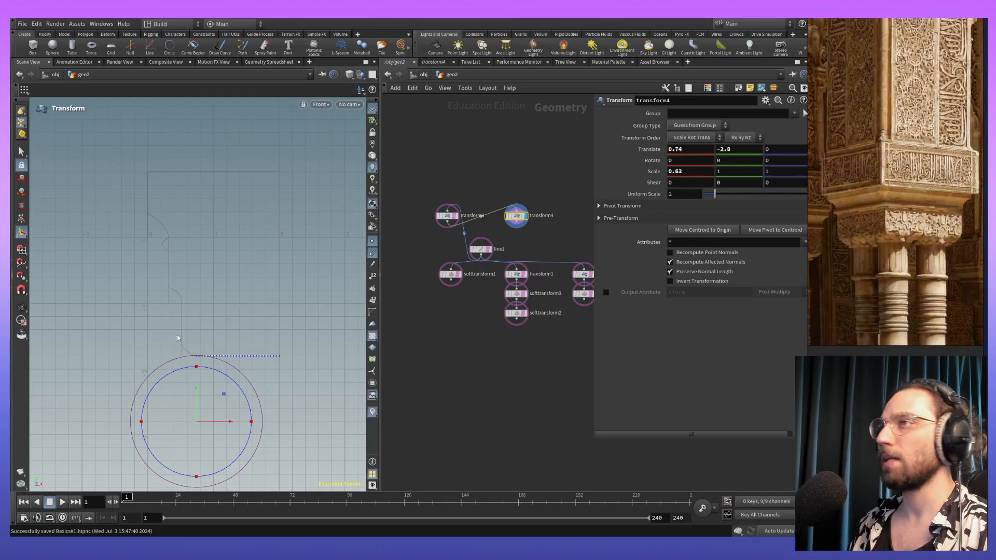
Step: Move the transform3 and transform4 nodes to the left, away from the line1 branches
{"action": "middle_click_drag", "start_coordinate": [256, 407], "coordinate": [269, 388], "text": "alt"}
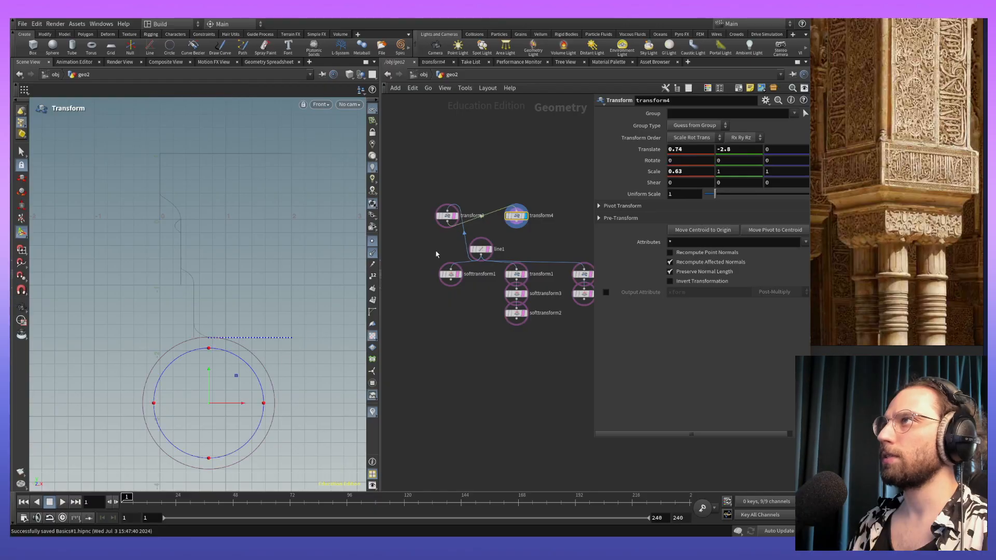
{"action": "middle_click_drag", "start_coordinate": [566, 378], "coordinate": [532, 294]}
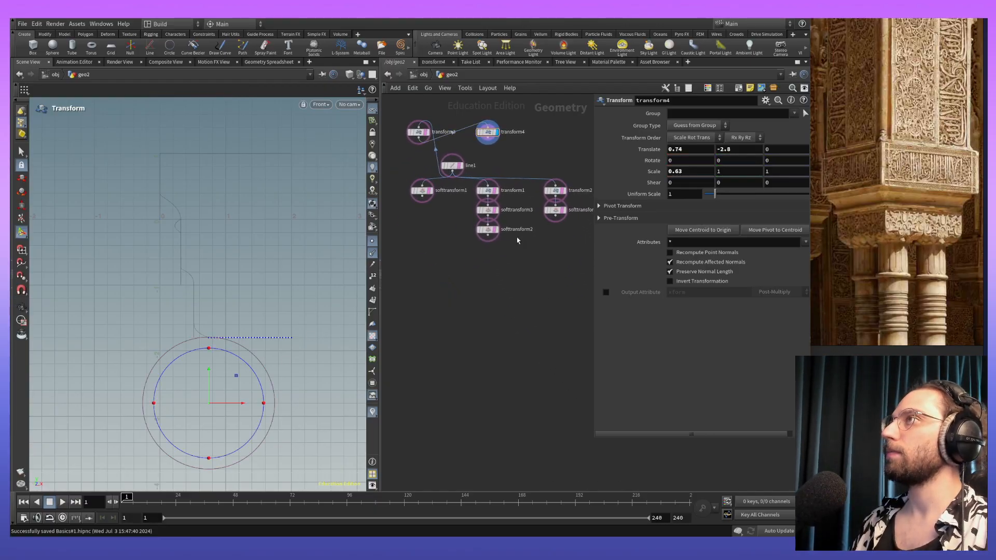
{"action": "middle_click_drag", "start_coordinate": [517, 239], "coordinate": [577, 270]}
{"action": "left_click_drag", "start_coordinate": [461, 127], "coordinate": [426, 170]}
Step: Add a Merge node in the empty space below the profile line branches
{"action": "middle_click_drag", "start_coordinate": [532, 332], "coordinate": [533, 272]}
{"action": "key", "text": "Tab"}
{"action": "type", "text": "merge"}
{"action": "key", "text": "Return"}
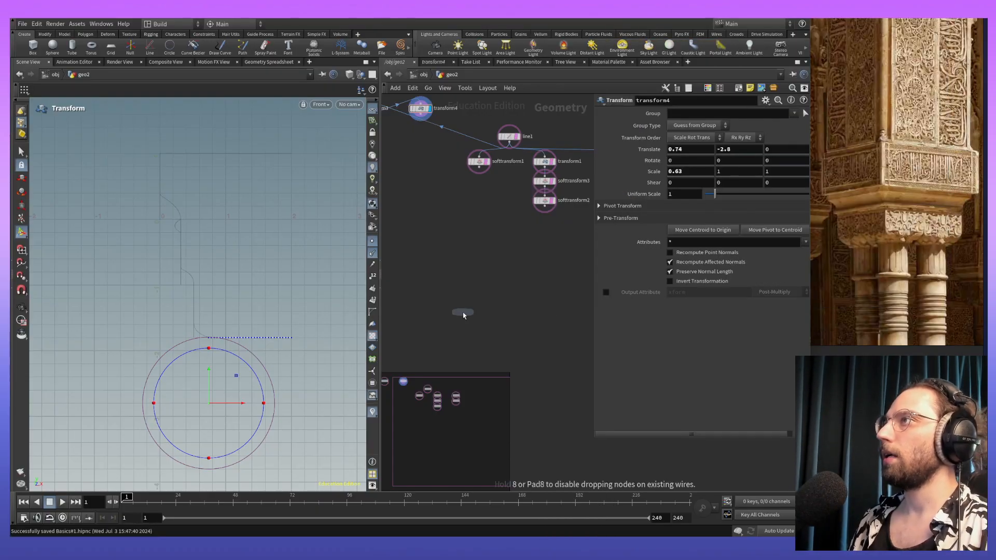
{"action": "left_click", "coordinate": [463, 314]}
Step: Wire softtransform4, softtransform2, softtransform1, transform4 and transform3 into the merge1 node
{"action": "scroll", "coordinate": [508, 344], "scroll_direction": "down", "scroll_amount": 5}
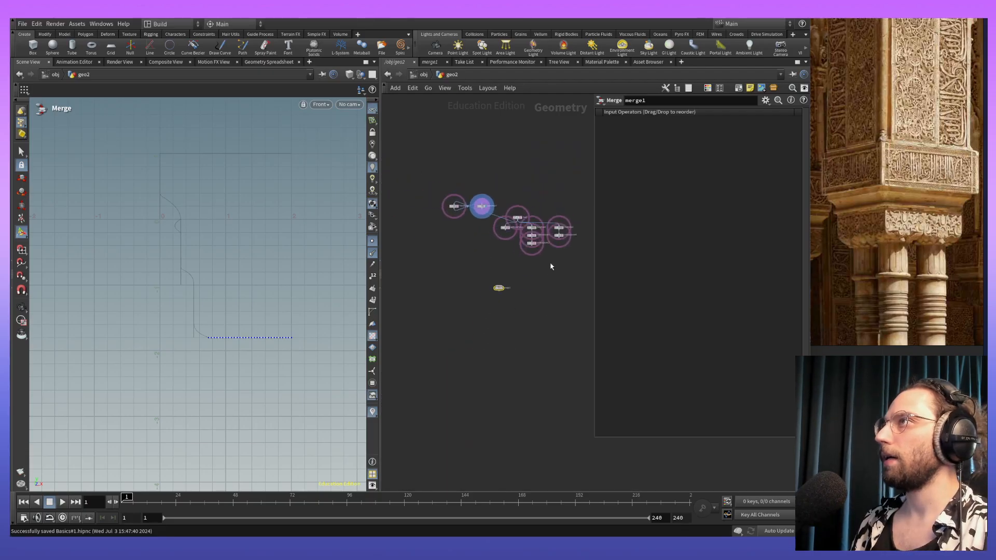
{"action": "scroll", "coordinate": [545, 227], "scroll_direction": "up", "scroll_amount": 2}
{"action": "left_click", "coordinate": [565, 236]}
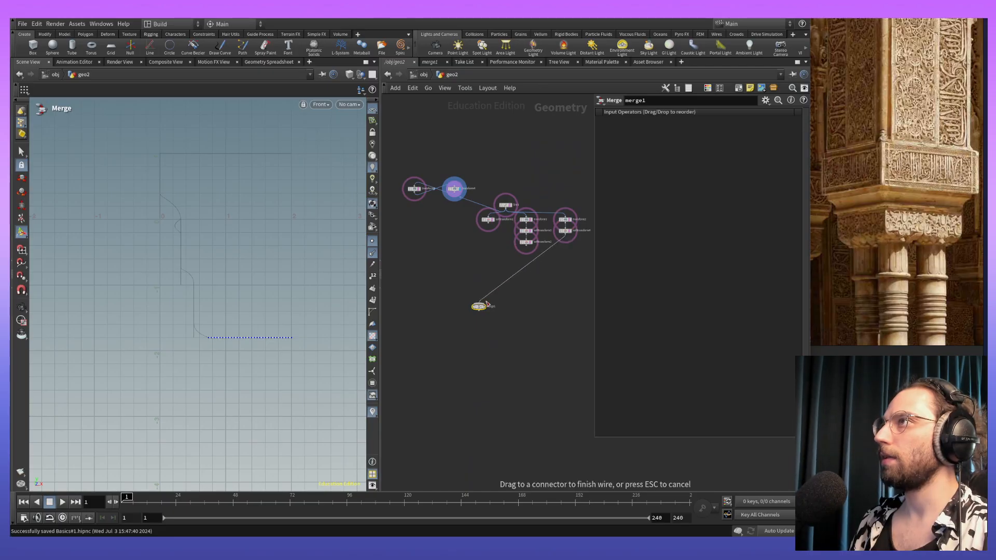
{"action": "left_click", "coordinate": [479, 306]}
{"action": "left_click", "coordinate": [526, 247]}
{"action": "left_click", "coordinate": [479, 306]}
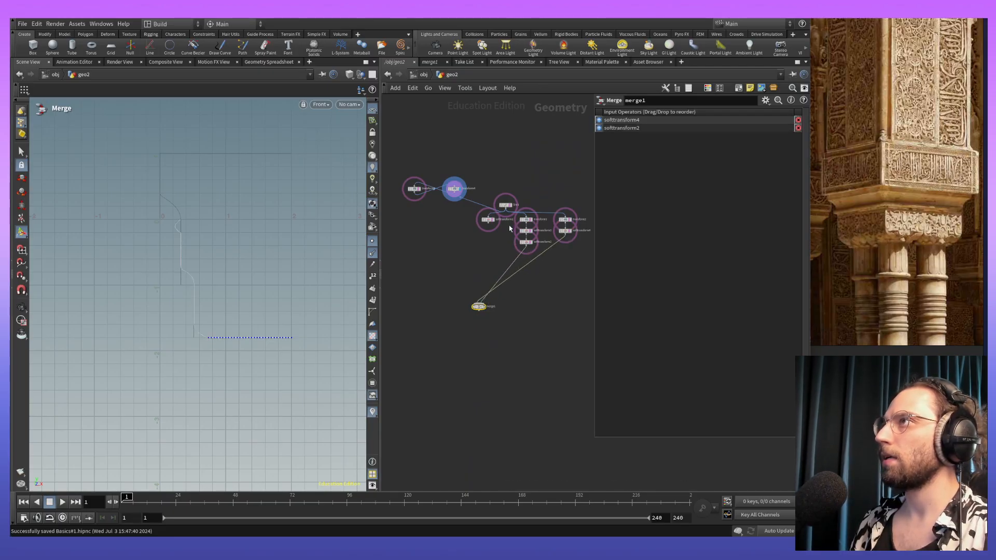
{"action": "left_click", "coordinate": [488, 227]}
{"action": "left_click", "coordinate": [479, 305]}
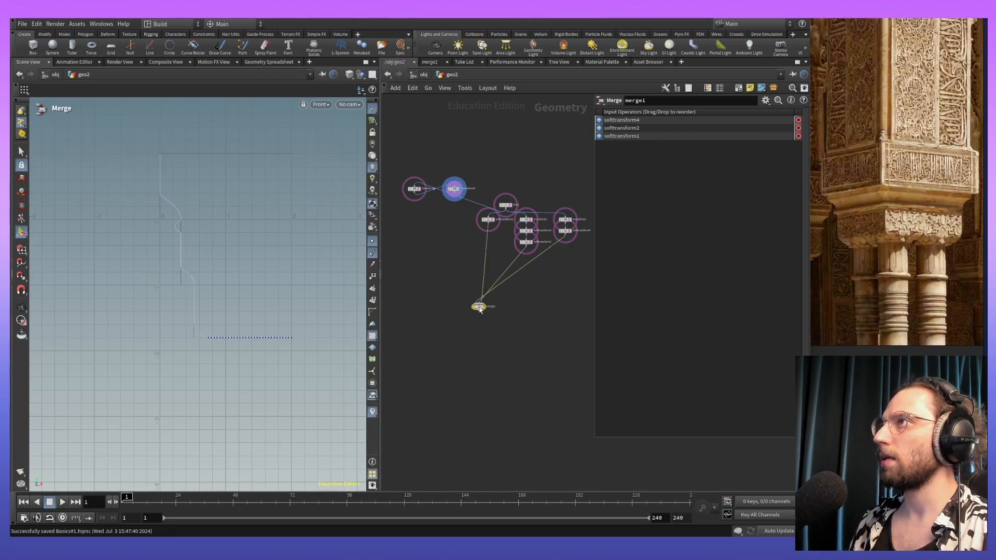
{"action": "left_click", "coordinate": [456, 196]}
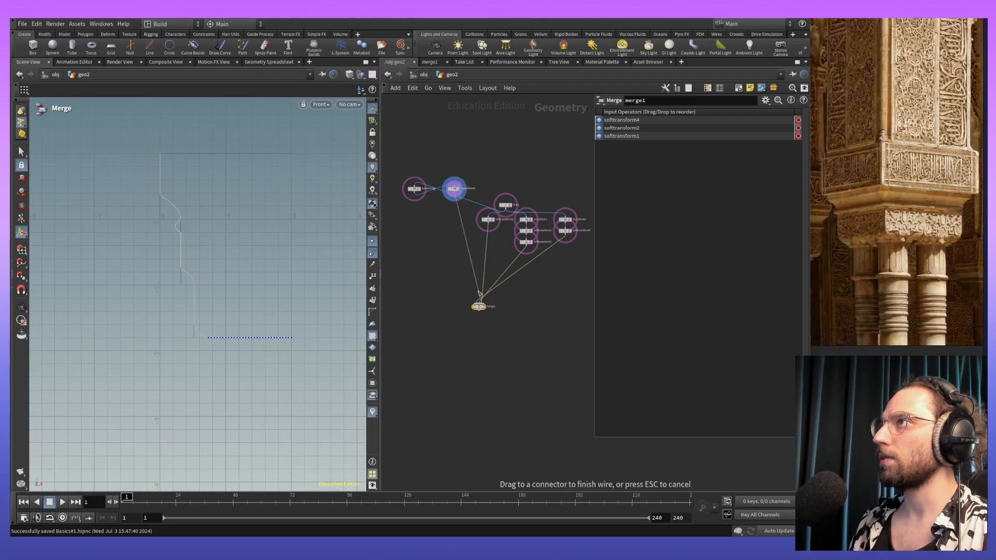
{"action": "left_click", "coordinate": [482, 304]}
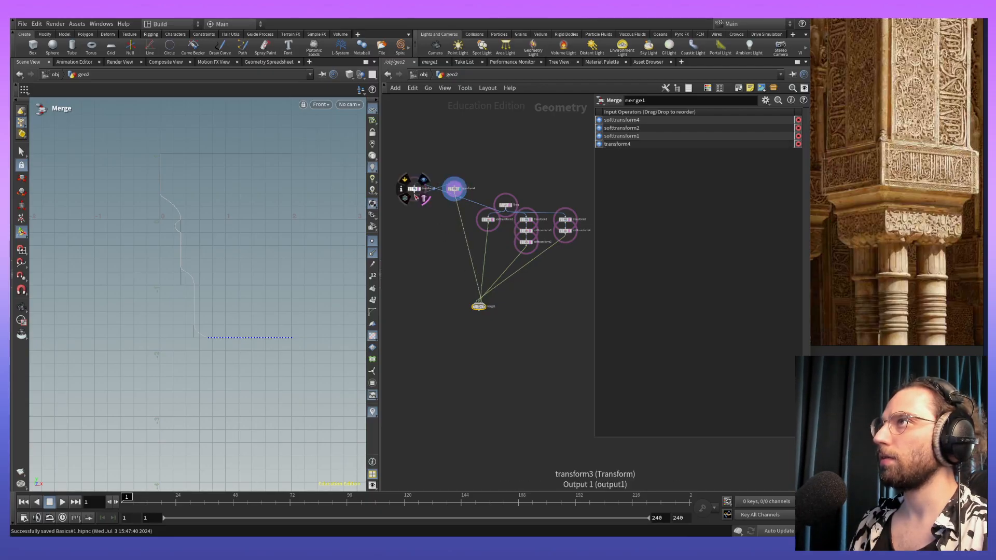
{"action": "left_click", "coordinate": [415, 192]}
{"action": "left_click", "coordinate": [481, 305]}
Step: Tidy the network by lowering merge1 and lining up transform3 and transform4 with the other branches
{"action": "left_click_drag", "start_coordinate": [480, 305], "coordinate": [502, 362]}
{"action": "left_click_drag", "start_coordinate": [409, 164], "coordinate": [463, 221]}
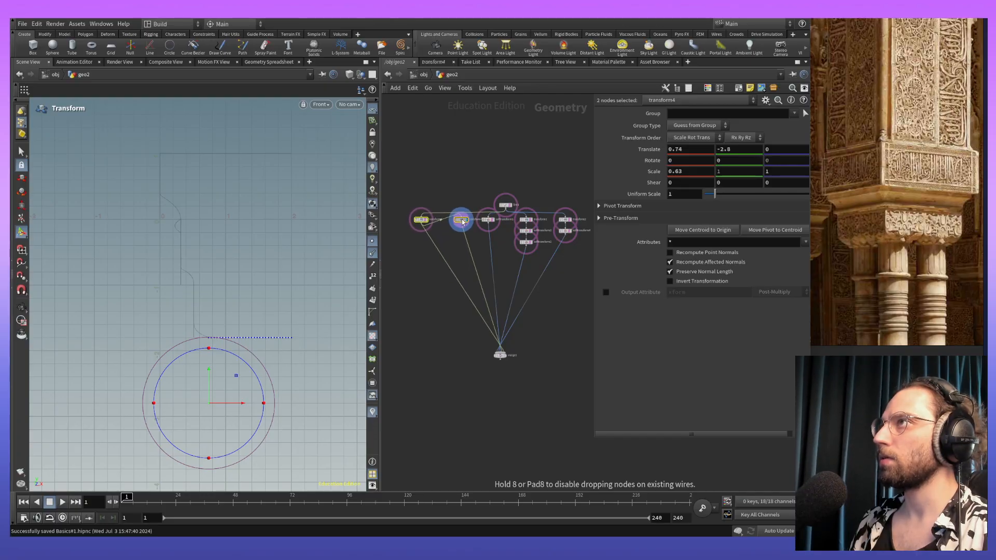
{"action": "left_click", "coordinate": [548, 370]}
Step: Add a Join node below merge1, connect merge1 to it and display its result
{"action": "scroll", "coordinate": [501, 410], "scroll_direction": "up", "scroll_amount": 3}
{"action": "middle_click_drag", "start_coordinate": [529, 329], "coordinate": [528, 204]}
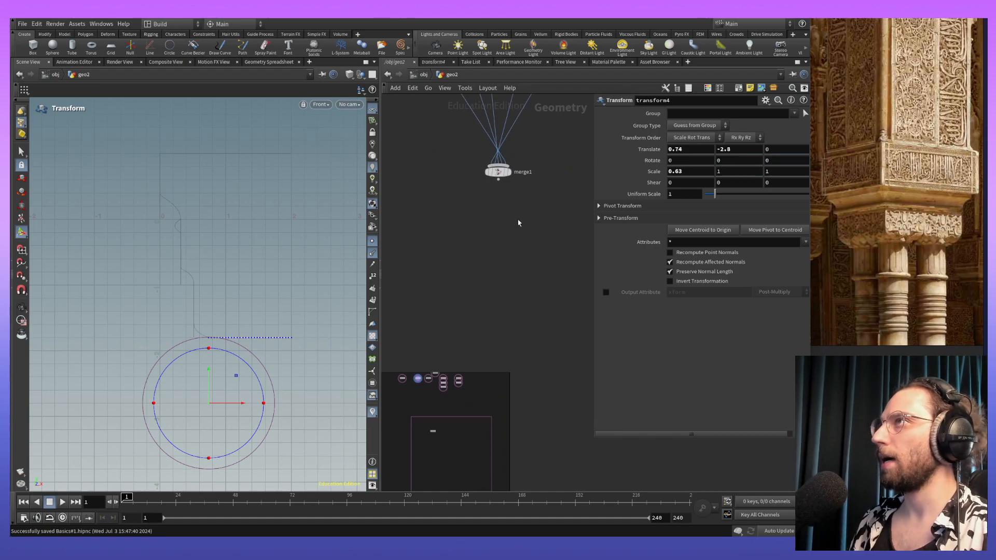
{"action": "key", "text": "Tab"}
{"action": "type", "text": "join"}
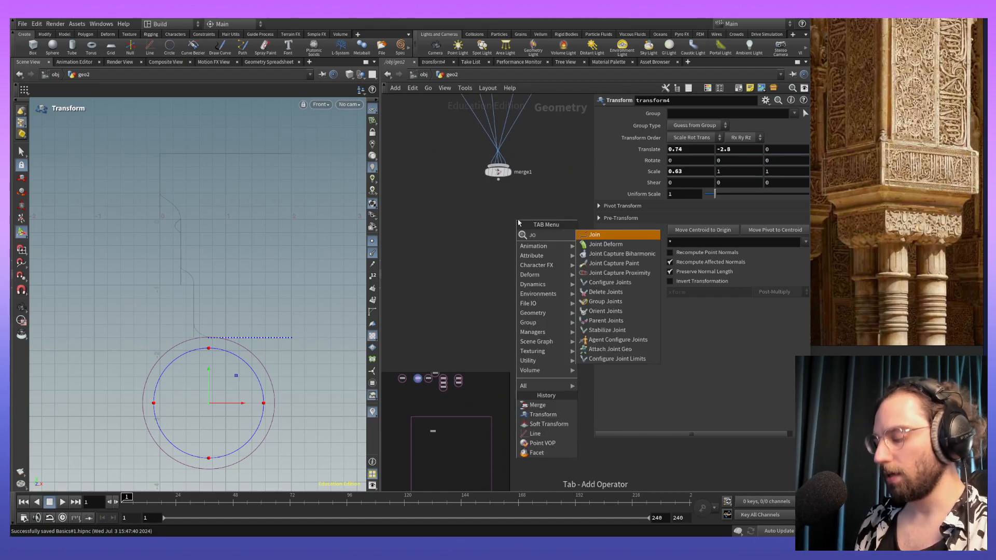
{"action": "key", "text": "Return"}
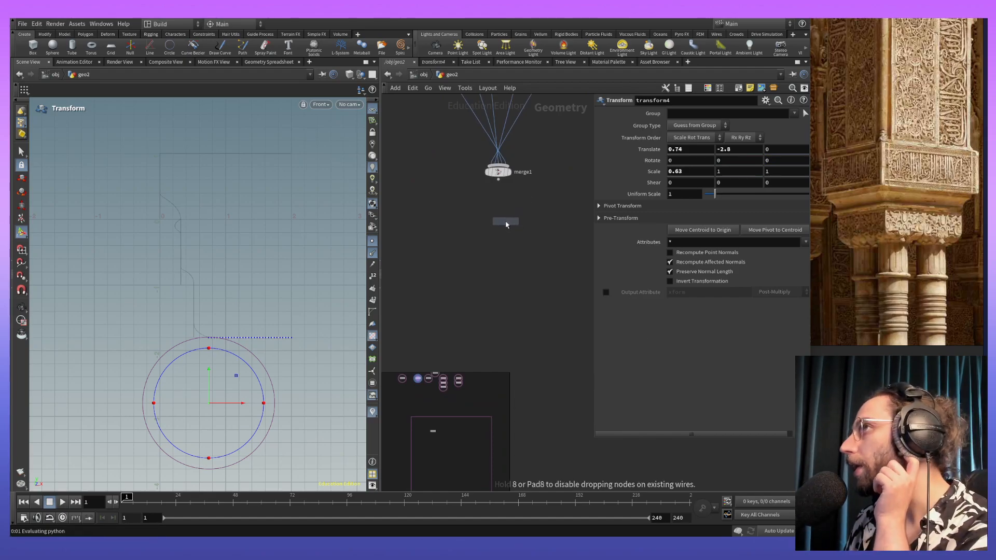
{"action": "left_click", "coordinate": [502, 220]}
{"action": "left_click_drag", "start_coordinate": [499, 180], "coordinate": [502, 214]}
{"action": "middle_click_drag", "start_coordinate": [226, 356], "coordinate": [230, 345], "text": "alt"}
{"action": "left_click", "coordinate": [514, 220]}
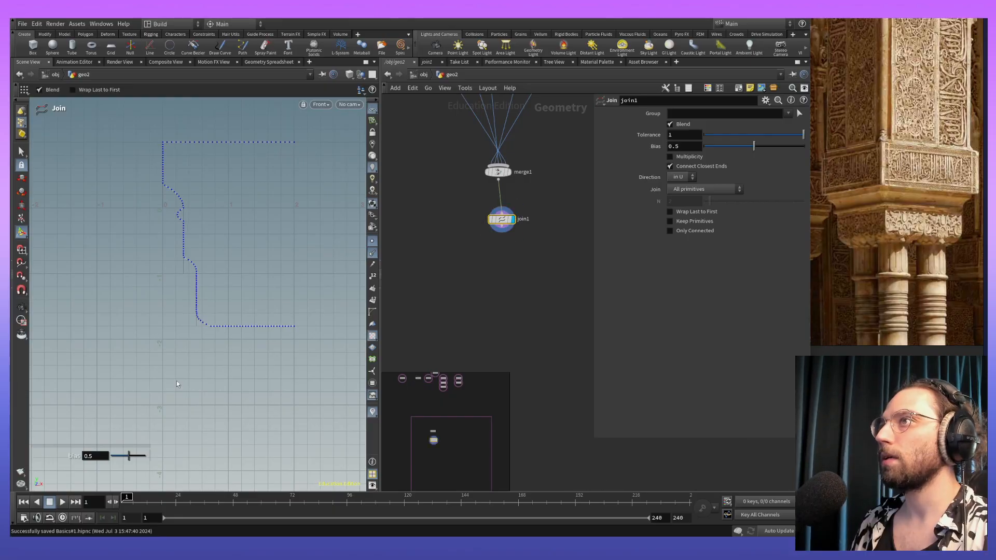
{"action": "left_click", "coordinate": [517, 232]}
Step: Inspect the joined profile curve closely along its bends and corners, from the upper mouldings to the base
{"action": "middle_click_drag", "start_coordinate": [191, 328], "coordinate": [189, 161], "text": "alt"}
{"action": "scroll", "coordinate": [189, 163], "scroll_direction": "up", "scroll_amount": 10}
{"action": "middle_click_drag", "start_coordinate": [202, 207], "coordinate": [239, 382]}
{"action": "middle_click_drag", "start_coordinate": [198, 189], "coordinate": [216, 356]}
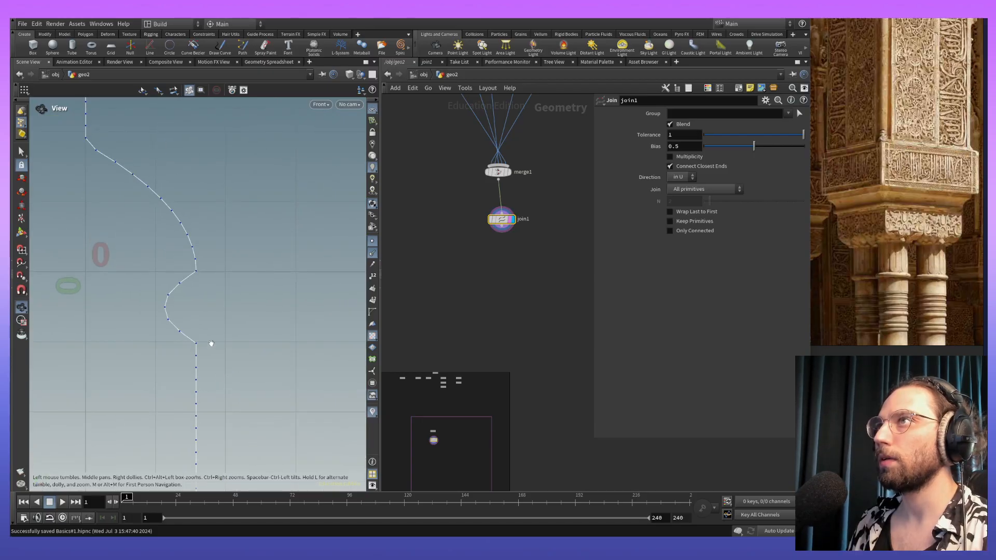
{"action": "middle_click_drag", "start_coordinate": [157, 173], "coordinate": [201, 288]}
{"action": "middle_click_drag", "start_coordinate": [164, 151], "coordinate": [187, 343]}
{"action": "middle_click_drag", "start_coordinate": [271, 329], "coordinate": [86, 303]}
{"action": "middle_click_drag", "start_coordinate": [271, 309], "coordinate": [130, 224]}
{"action": "scroll", "coordinate": [132, 228], "scroll_direction": "down", "scroll_amount": 4}
{"action": "scroll", "coordinate": [189, 311], "scroll_direction": "down", "scroll_amount": 2}
{"action": "middle_click_drag", "start_coordinate": [306, 351], "coordinate": [258, 173]}
{"action": "middle_click_drag", "start_coordinate": [254, 329], "coordinate": [288, 273]}
{"action": "scroll", "coordinate": [292, 213], "scroll_direction": "down", "scroll_amount": 3}
{"action": "middle_click_drag", "start_coordinate": [305, 228], "coordinate": [300, 286]}
{"action": "key", "text": "Return"}
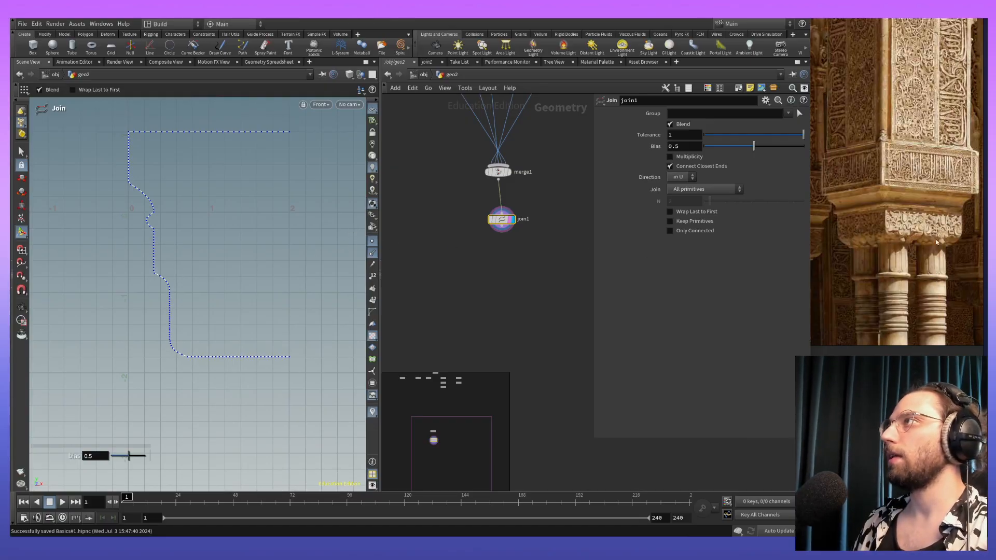
Step: Examine the column shafts and their ring mouldings beneath the capital in the reference photo
{"action": "middle_click_drag", "start_coordinate": [927, 292], "coordinate": [888, 177]}
{"action": "scroll", "coordinate": [914, 245], "scroll_direction": "up", "scroll_amount": 4}
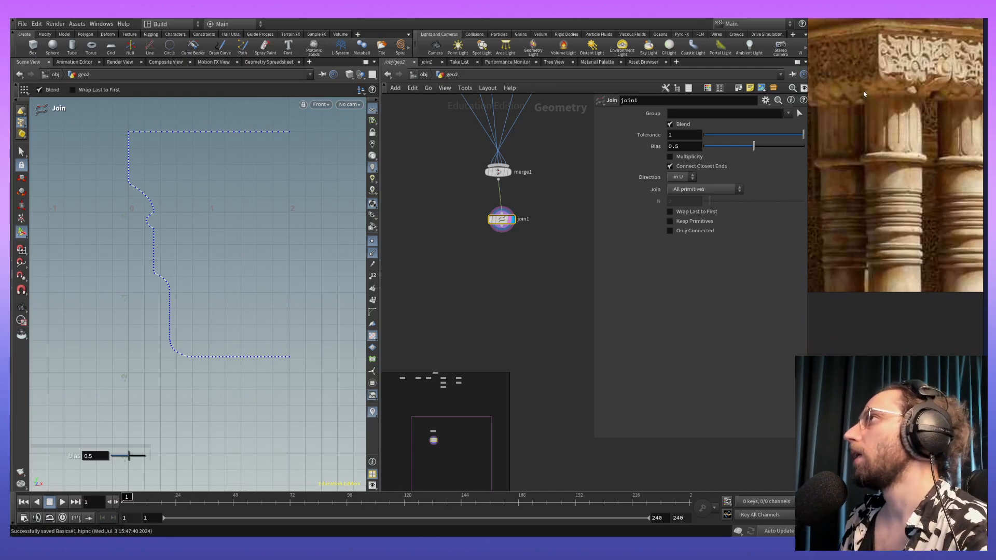
{"action": "middle_click_drag", "start_coordinate": [863, 93], "coordinate": [903, 104]}
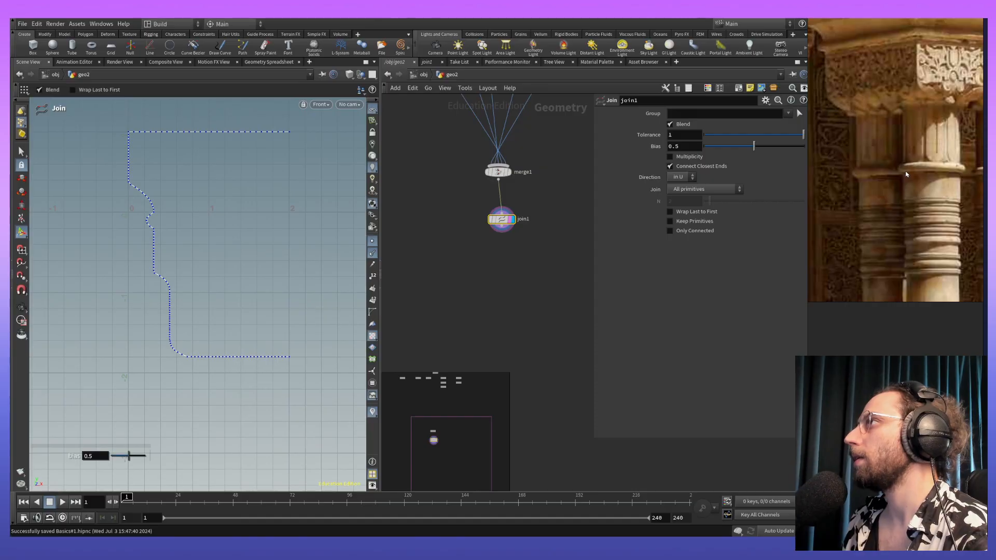
{"action": "scroll", "coordinate": [907, 211], "scroll_direction": "up", "scroll_amount": 5}
{"action": "middle_click_drag", "start_coordinate": [907, 211], "coordinate": [880, 163]}
{"action": "middle_click_drag", "start_coordinate": [914, 125], "coordinate": [917, 160]}
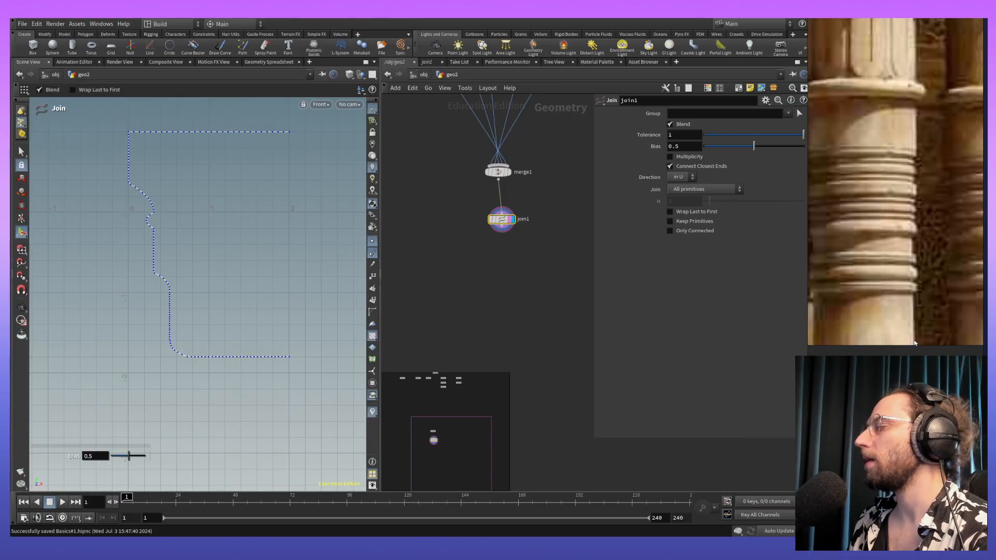
{"action": "scroll", "coordinate": [907, 236], "scroll_direction": "down", "scroll_amount": 2}
{"action": "middle_click_drag", "start_coordinate": [908, 236], "coordinate": [910, 265]}
{"action": "scroll", "coordinate": [914, 260], "scroll_direction": "down", "scroll_amount": 2}
{"action": "middle_click_drag", "start_coordinate": [929, 226], "coordinate": [933, 147]}
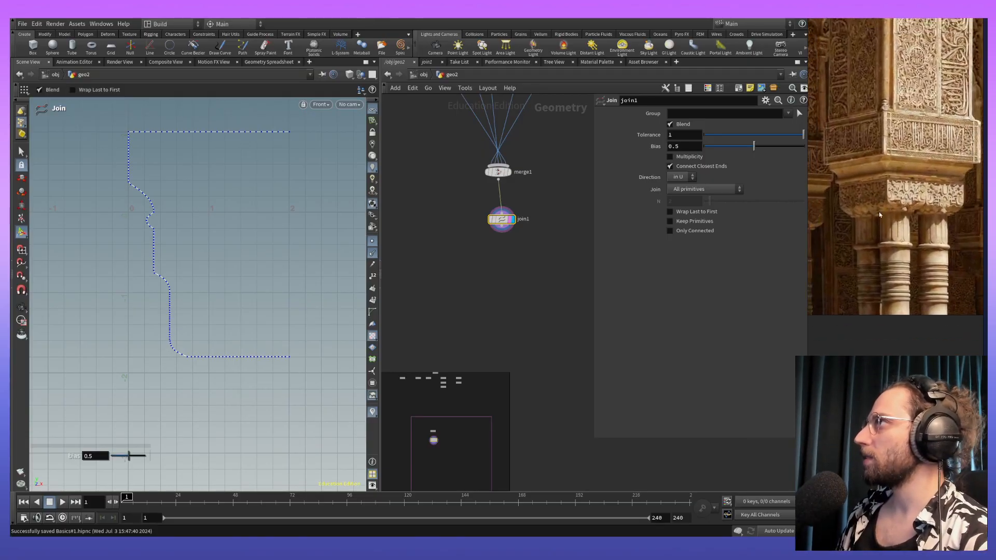
Step: Capture the reference photo's capital and columns as a screen snip and paste it into the open Photoshop document
{"action": "key", "text": "super+shift+s"}
{"action": "left_click_drag", "start_coordinate": [812, 100], "coordinate": [979, 315]}
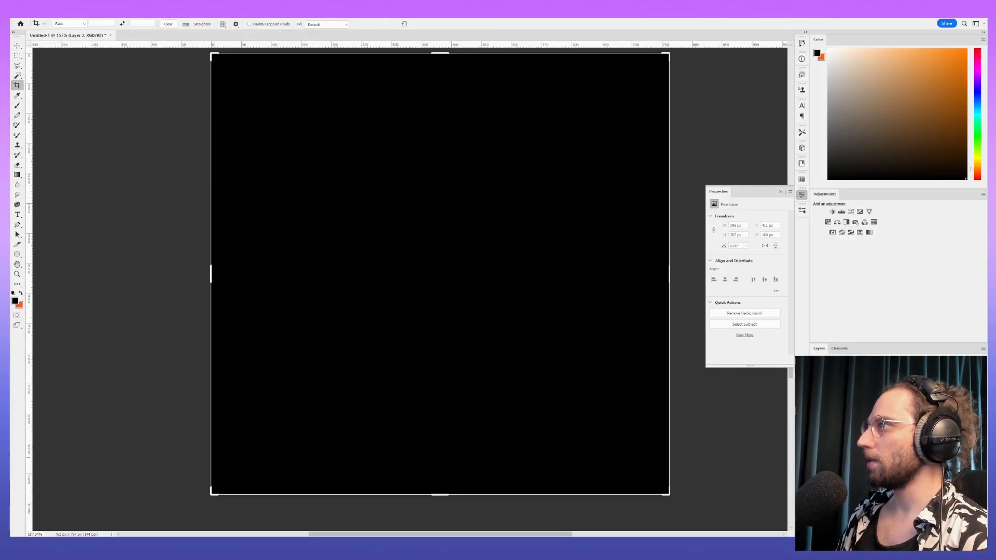
{"action": "key", "text": "ctrl+v"}
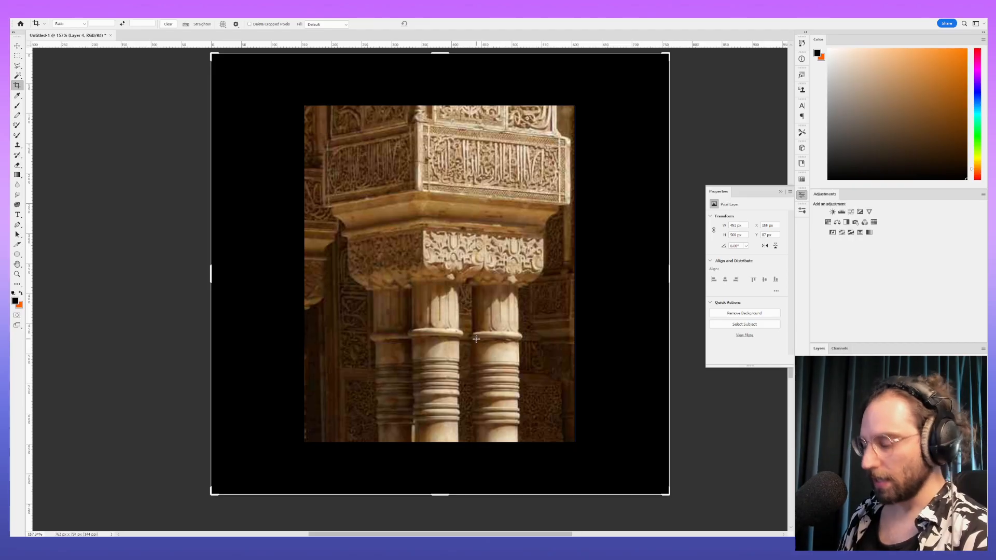
Step: Activate the Brush tool and set the foreground colour to pure blue
{"action": "key", "text": "b"}
{"action": "key", "text": "x"}
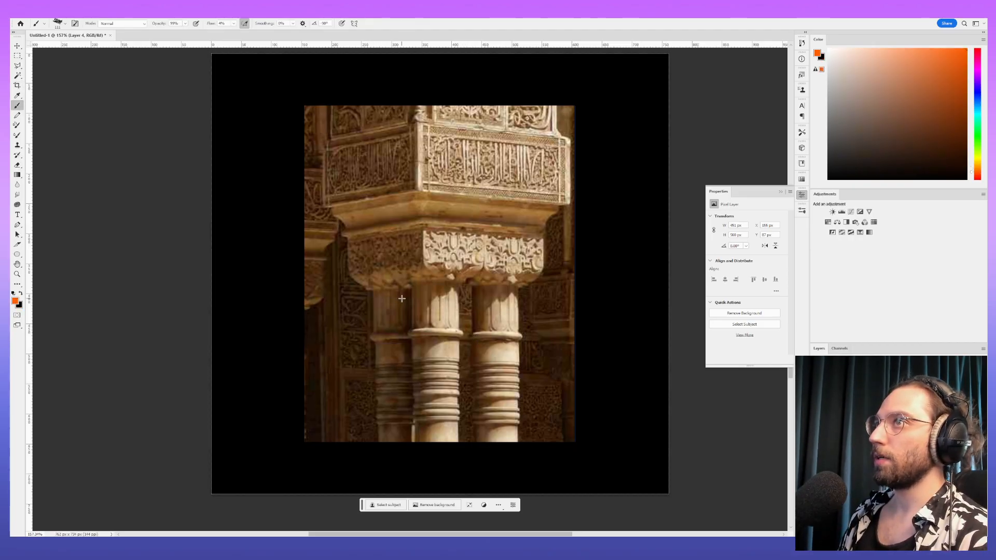
{"action": "left_click", "coordinate": [980, 130]}
{"action": "left_click", "coordinate": [978, 93]}
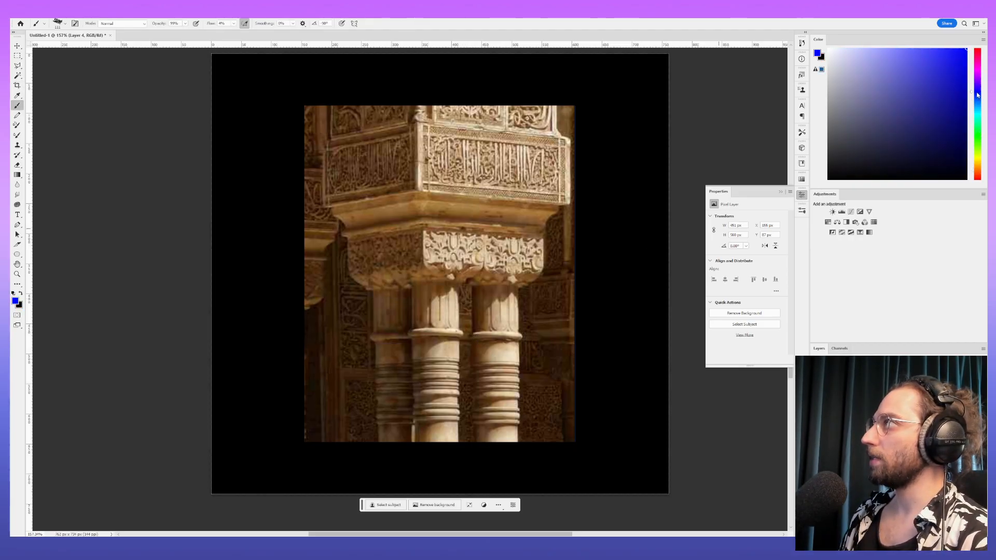
{"action": "mouse_move", "coordinate": [390, 319]}
{"action": "left_mouse_down"}
{"action": "mouse_move", "coordinate": [480, 293]}
{"action": "mouse_move", "coordinate": [521, 295]}
{"action": "left_mouse_up"}
{"action": "key", "text": "ctrl+z"}
{"action": "right_click", "coordinate": [522, 294]}
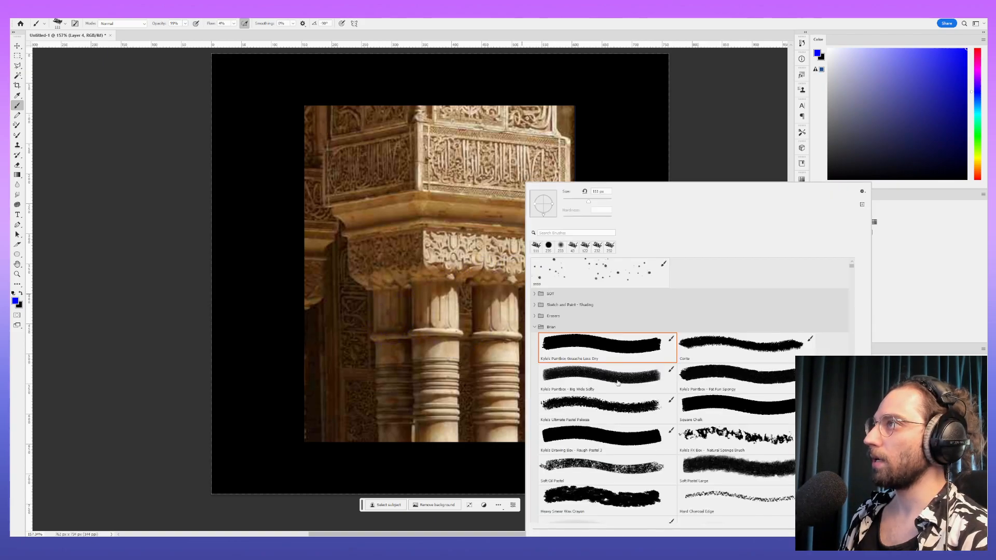
{"action": "right_click_drag", "start_coordinate": [418, 287], "coordinate": [400, 291], "text": "alt"}
{"action": "mouse_move", "coordinate": [427, 307]}
{"action": "left_mouse_down"}
{"action": "mouse_move", "coordinate": [519, 305]}
{"action": "mouse_move", "coordinate": [384, 293]}
{"action": "mouse_move", "coordinate": [462, 291]}
{"action": "left_mouse_up"}
{"action": "key", "text": "ctrl+z"}
Step: Set the brush flow to 100% and undo the test stroke painted over the capital
{"action": "left_click", "coordinate": [235, 23]}
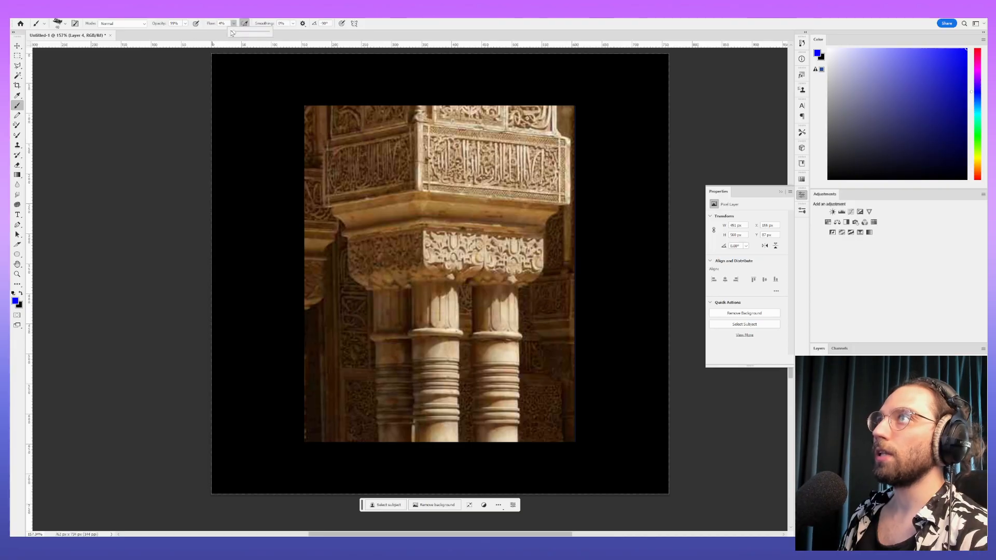
{"action": "left_click_drag", "start_coordinate": [234, 34], "coordinate": [300, 35]}
{"action": "mouse_move", "coordinate": [437, 192]}
{"action": "left_mouse_down"}
{"action": "mouse_move", "coordinate": [363, 285]}
{"action": "mouse_move", "coordinate": [504, 315]}
{"action": "left_mouse_up"}
{"action": "key", "text": "ctrl+z"}
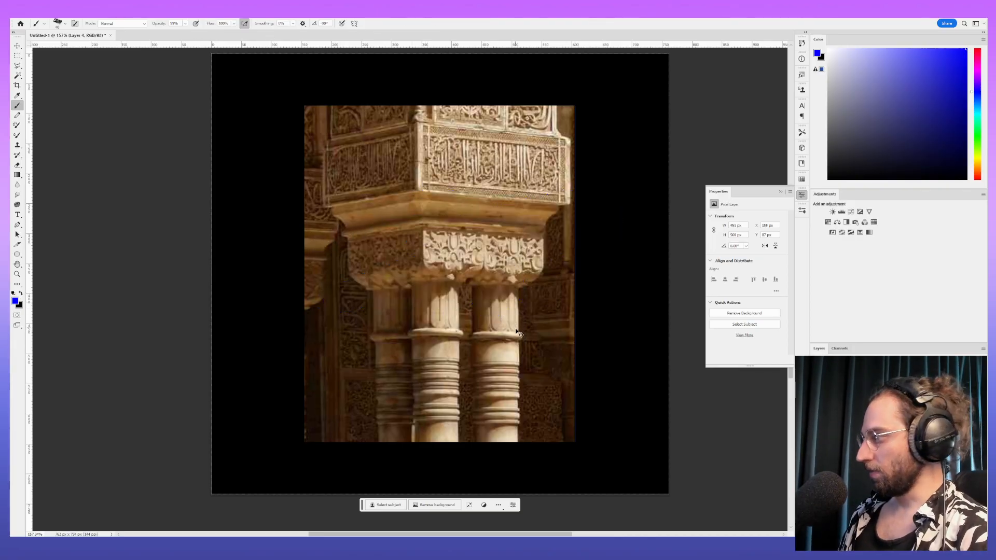
Step: With a much smaller brush, paint a thin vertical blue line on a new layer, straight down from the capital's right edge
{"action": "right_click_drag", "start_coordinate": [498, 260], "coordinate": [480, 264], "text": "alt"}
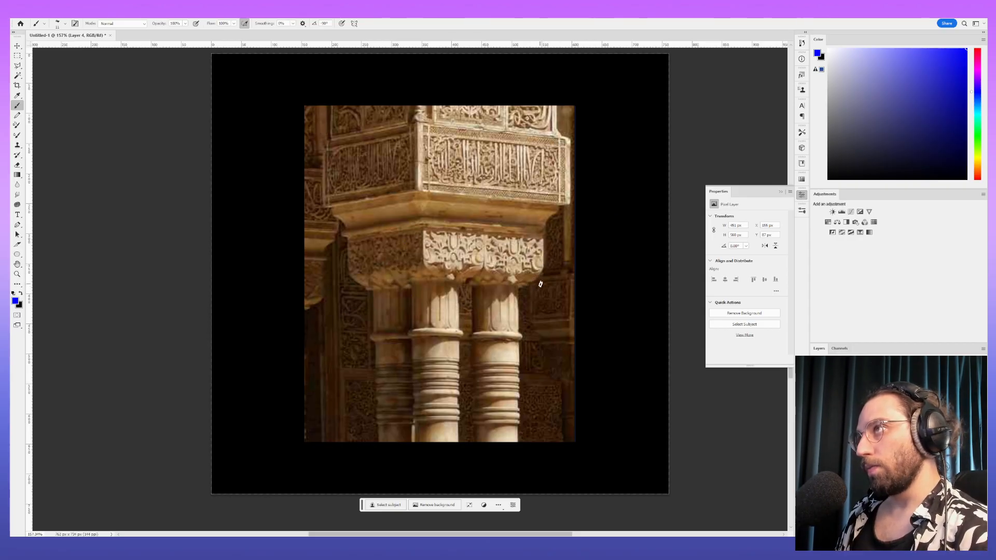
{"action": "right_click_drag", "start_coordinate": [570, 148], "coordinate": [570, 150], "text": "alt"}
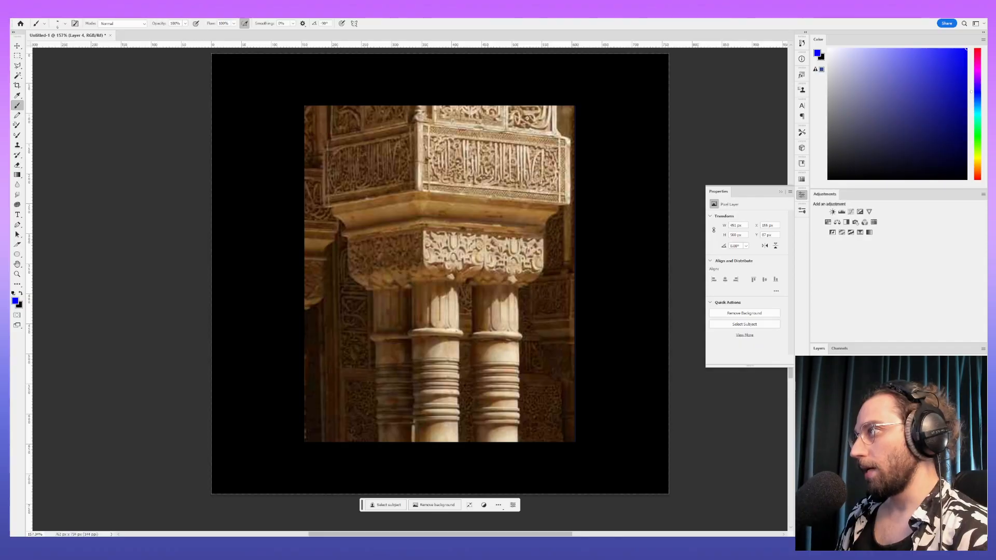
{"action": "left_click_drag", "start_coordinate": [570, 136], "coordinate": [568, 280]}
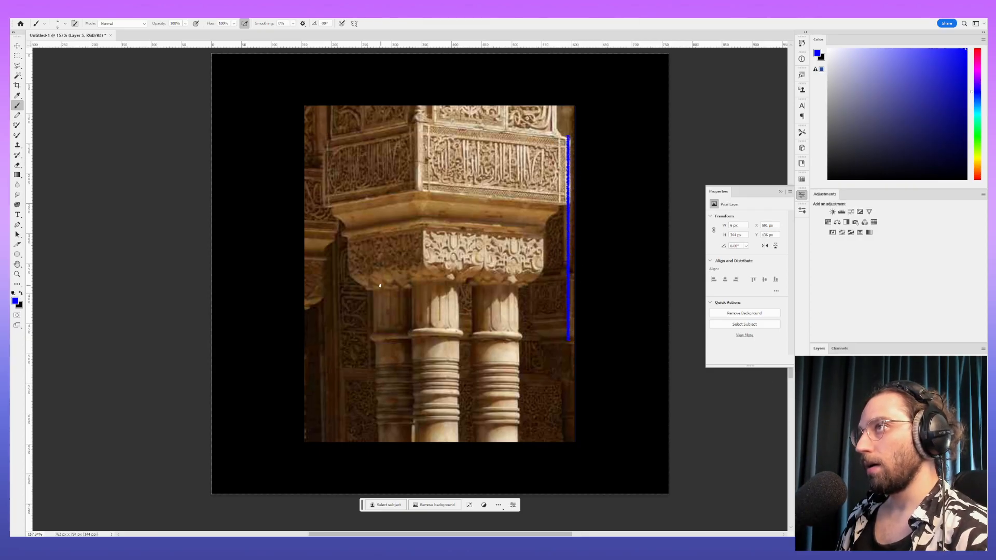
Step: Paint a straight horizontal blue line across the photo where the capital's lower edge meets the columns
{"action": "left_click_drag", "start_coordinate": [346, 288], "coordinate": [563, 288], "text": "shift"}
{"action": "key", "text": "ctrl+z"}
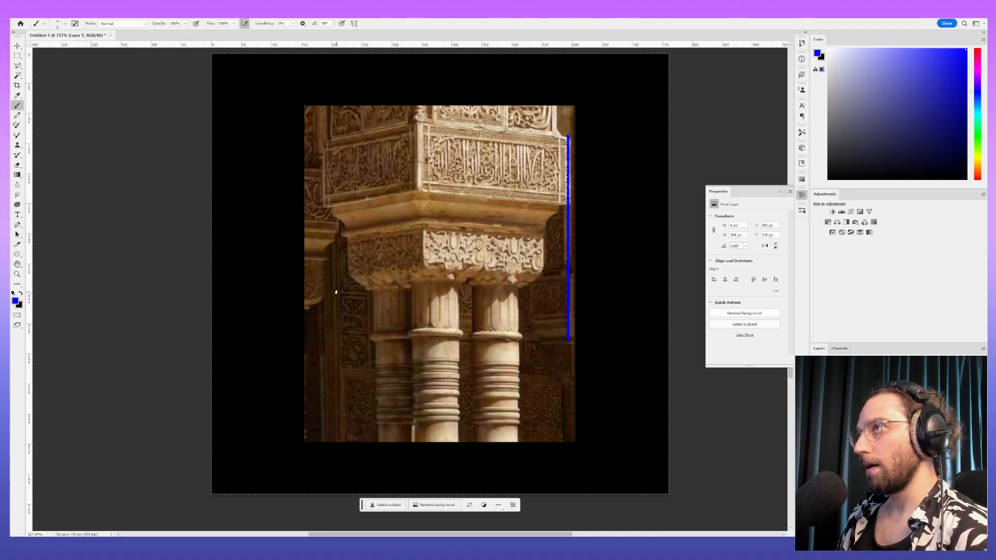
{"action": "left_click_drag", "start_coordinate": [445, 287], "coordinate": [620, 282], "text": "shift"}
Step: Paint a straight vertical blue line down from the upper block's left edge, past the horizontal line
{"action": "left_click_drag", "start_coordinate": [325, 177], "coordinate": [337, 311], "text": "shift"}
{"action": "key", "text": "ctrl+z"}
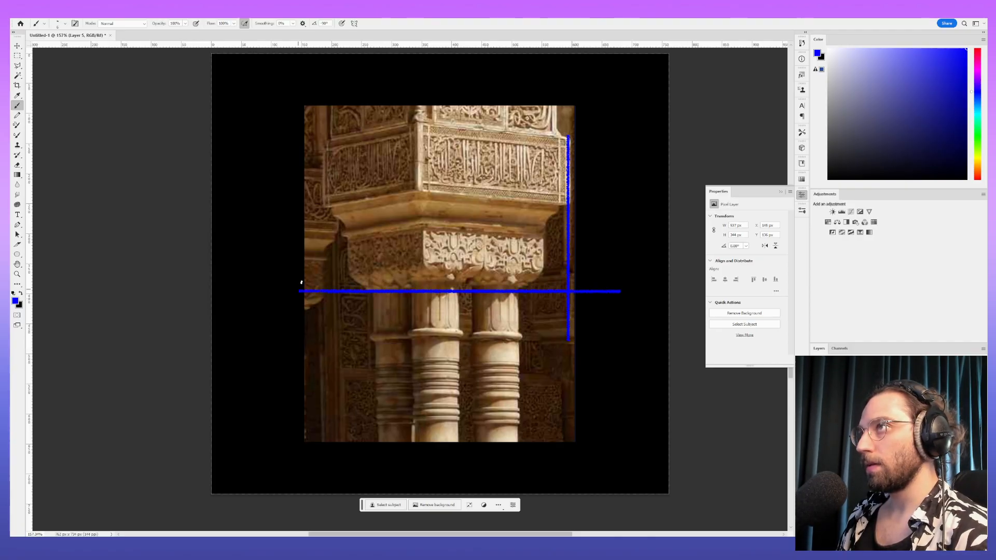
{"action": "left_click_drag", "start_coordinate": [326, 146], "coordinate": [325, 251], "text": "shift"}
{"action": "key", "text": "ctrl+z"}
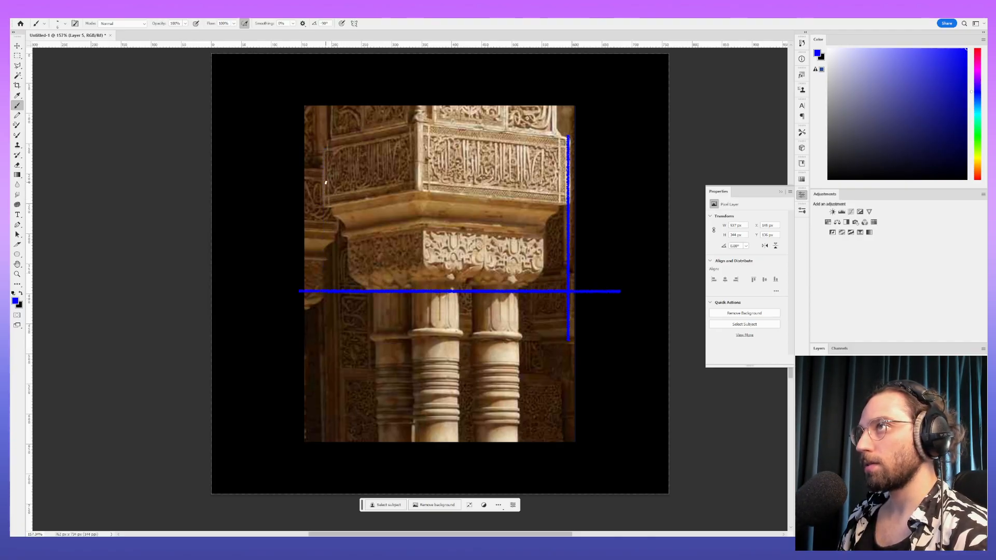
{"action": "left_click_drag", "start_coordinate": [322, 180], "coordinate": [337, 326], "text": "shift"}
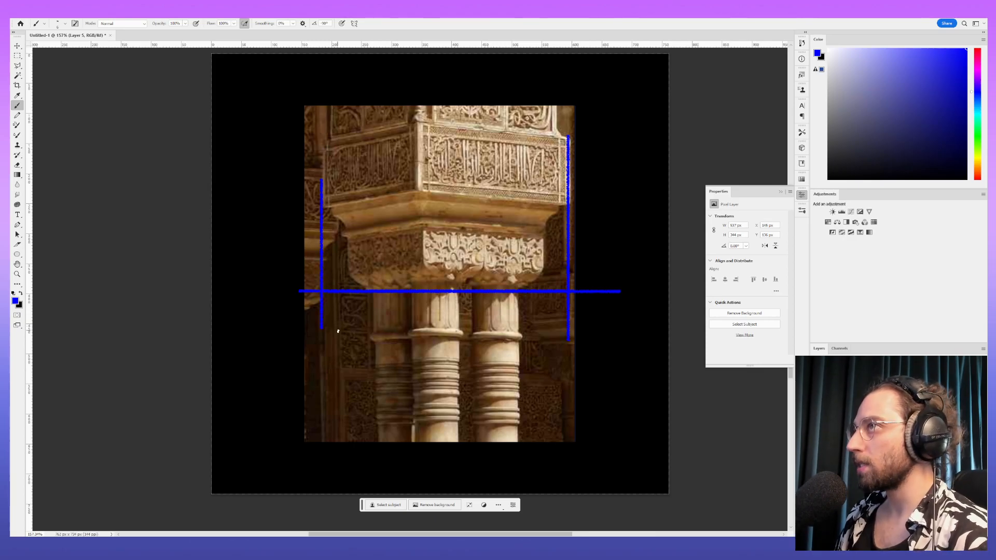
{"action": "key", "text": "ctrl+z"}
Step: Paint vertical blue lines down from the left and right edges of the lower carved block
{"action": "left_click_drag", "start_coordinate": [348, 237], "coordinate": [348, 328], "text": "shift"}
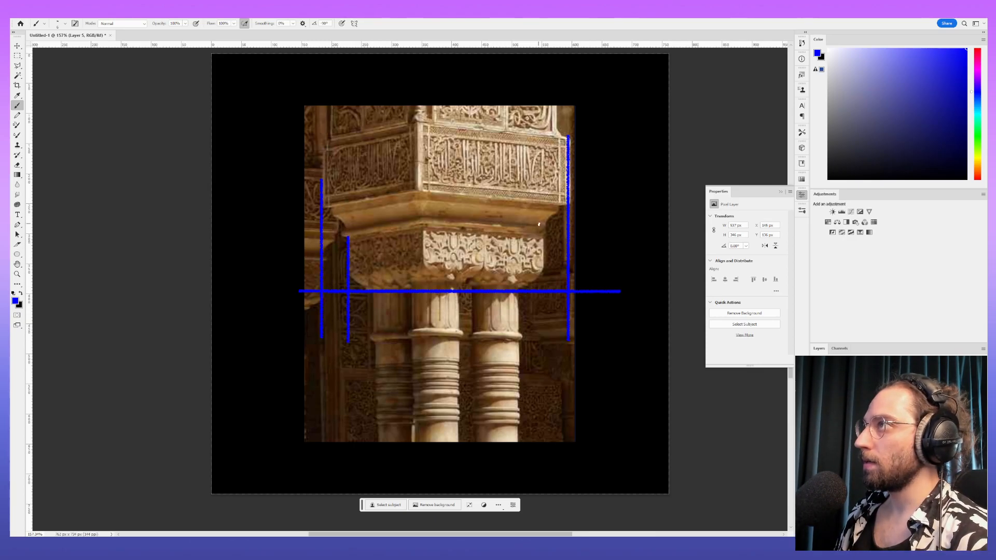
{"action": "left_click", "coordinate": [543, 238], "text": "shift"}
{"action": "key", "text": "ctrl+z"}
{"action": "left_click_drag", "start_coordinate": [543, 238], "coordinate": [543, 282], "text": "shift"}
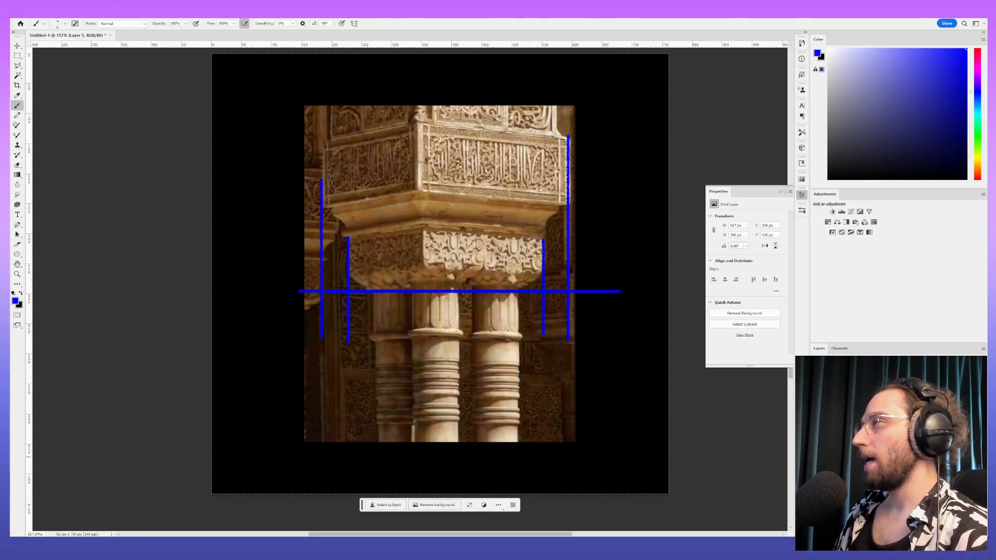
Step: On a new layer, paint a pure red width bracket with end ticks across the right column just below the capital
{"action": "left_click_drag", "start_coordinate": [981, 67], "coordinate": [980, 46]}
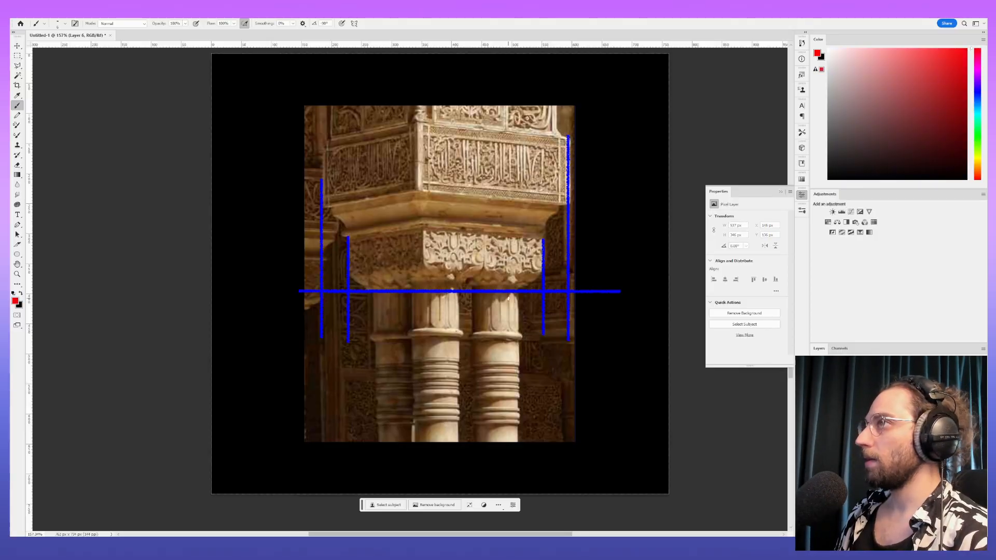
{"action": "mouse_move", "coordinate": [471, 304]}
{"action": "left_mouse_down"}
{"action": "mouse_move", "coordinate": [506, 309]}
{"action": "mouse_move", "coordinate": [472, 312]}
{"action": "left_mouse_up"}
{"action": "key", "text": "ctrl+z"}
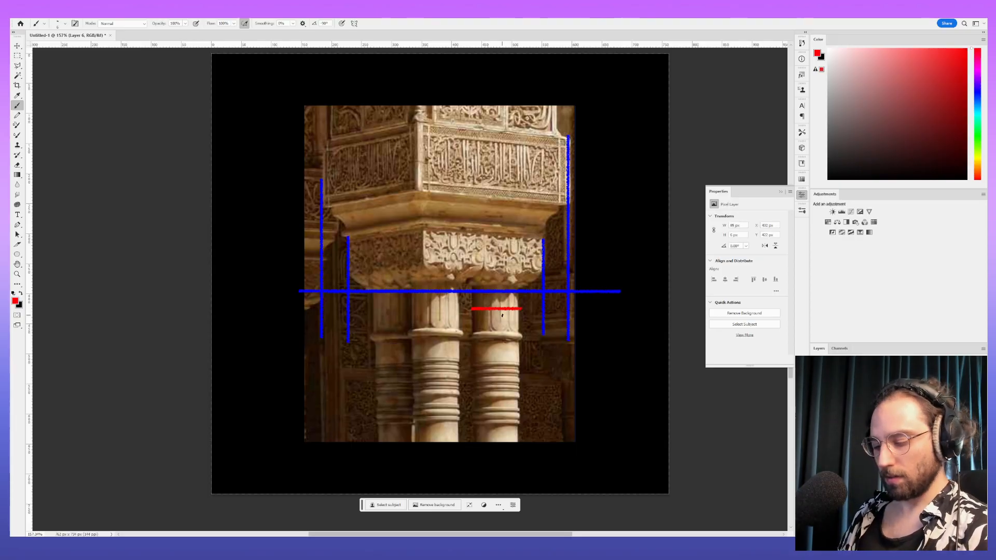
{"action": "key", "text": "v"}
{"action": "mouse_move", "coordinate": [508, 310]}
{"action": "left_mouse_down"}
{"action": "mouse_move", "coordinate": [508, 355]}
{"action": "mouse_move", "coordinate": [507, 303]}
{"action": "mouse_move", "coordinate": [521, 305]}
{"action": "left_mouse_up"}
{"action": "key", "text": "b"}
{"action": "key", "text": "ctrl+z"}
Step: Place four copies of the red bracket end to end across the lower carved block and erase the part beyond its left edge
{"action": "key", "text": "v"}
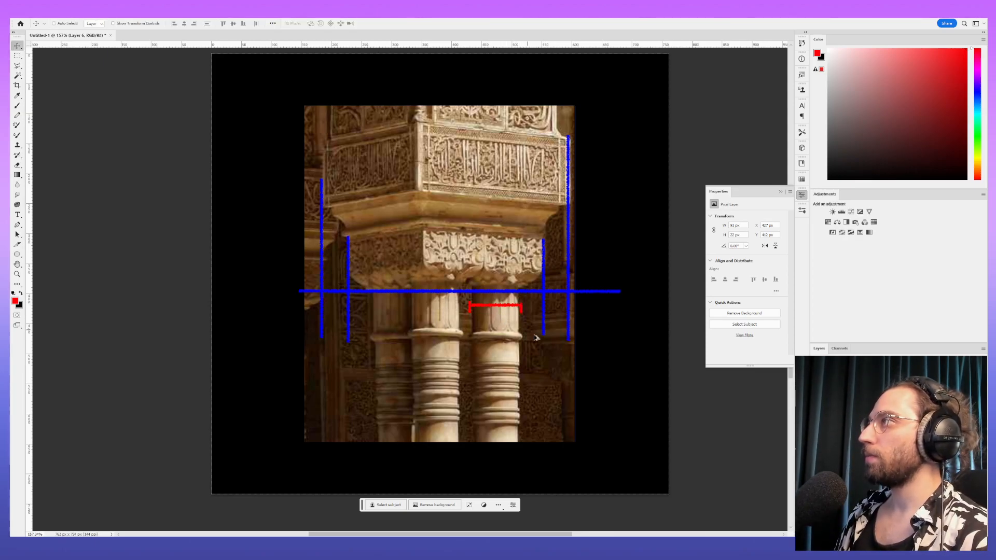
{"action": "left_click_drag", "start_coordinate": [510, 309], "coordinate": [507, 286], "text": "alt"}
{"action": "mouse_move", "coordinate": [515, 287]}
{"action": "left_mouse_down"}
{"action": "mouse_move", "coordinate": [531, 248]}
{"action": "mouse_move", "coordinate": [386, 258]}
{"action": "left_mouse_up"}
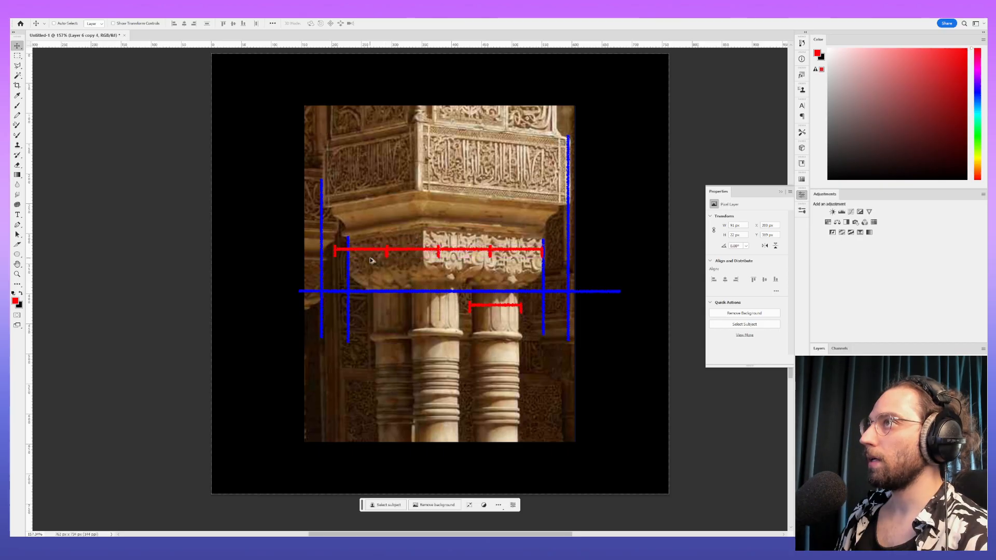
{"action": "key", "text": "e"}
{"action": "right_click_drag", "start_coordinate": [361, 265], "coordinate": [337, 259], "text": "alt"}
{"action": "left_click_drag", "start_coordinate": [331, 240], "coordinate": [340, 251]}
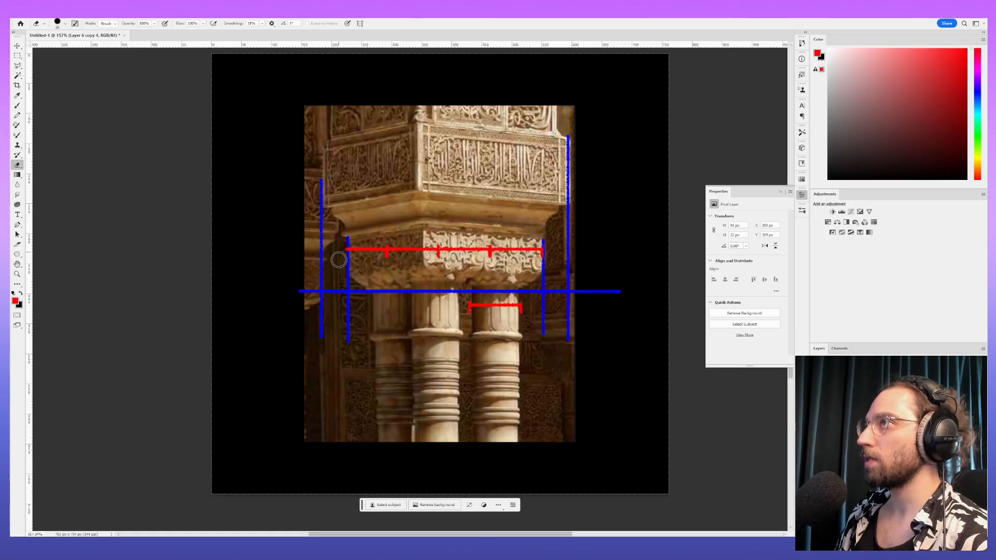
Step: Number the lower block's bracket segments 1, 2, 3 and 4 in red, counting from right to left
{"action": "key", "text": "b"}
{"action": "left_click_drag", "start_coordinate": [512, 260], "coordinate": [517, 277]}
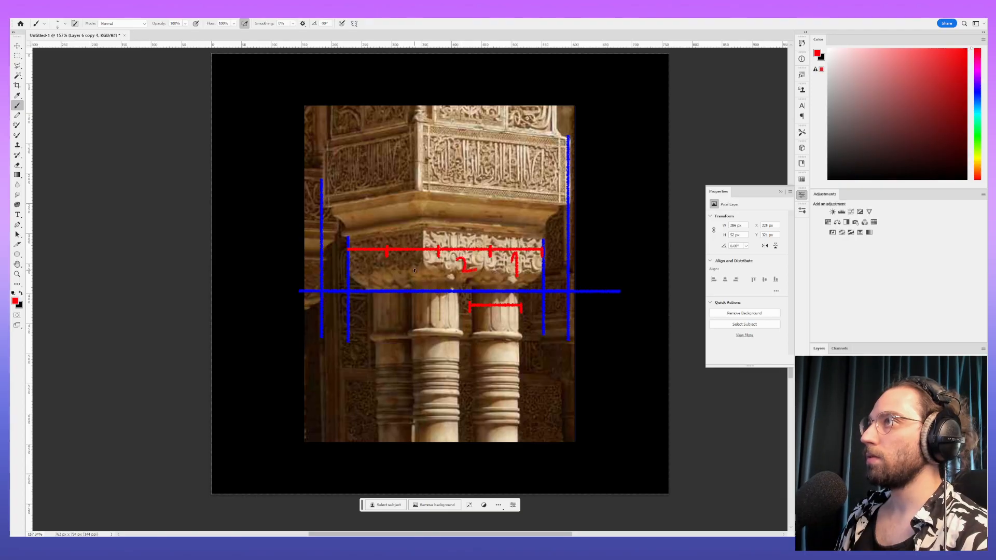
{"action": "left_click_drag", "start_coordinate": [403, 258], "coordinate": [408, 272]}
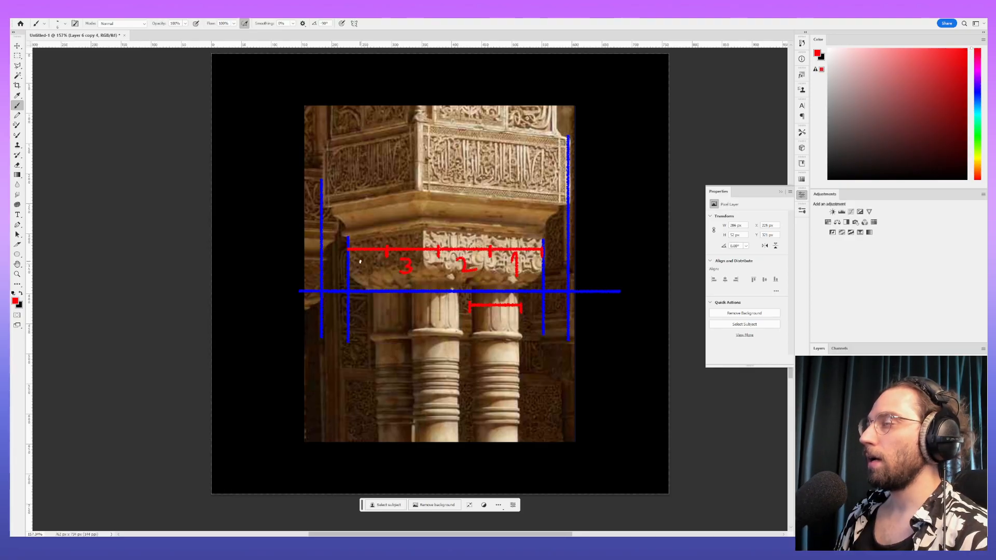
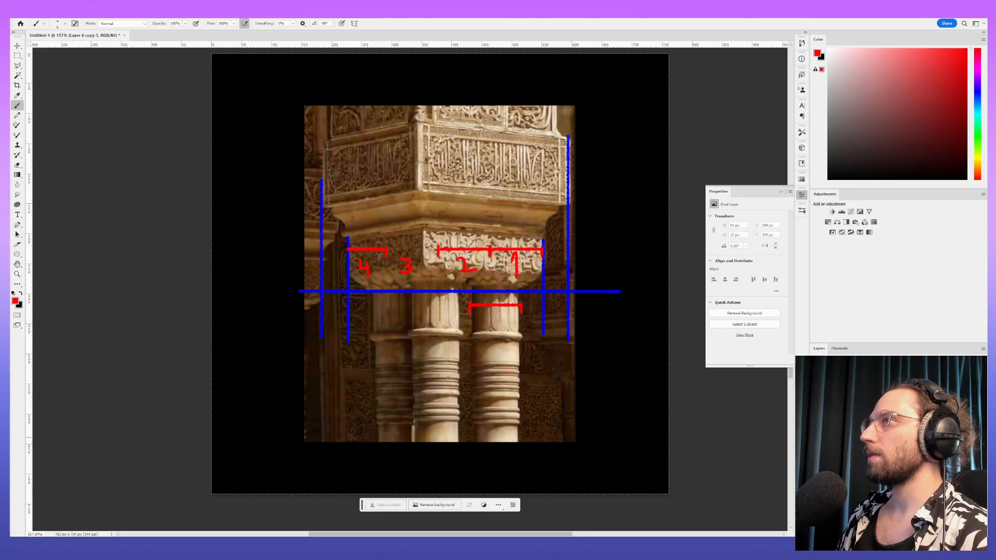
Step: Merge the layers of the lower block's bracket copies and numbers into one layer
{"action": "left_click", "coordinate": [877, 438], "text": "shift"}
{"action": "key", "text": "ctrl+e"}
{"action": "left_click", "coordinate": [877, 450], "text": "shift"}
{"action": "key", "text": "ctrl+e"}
{"action": "left_click", "coordinate": [816, 438]}
{"action": "left_click", "coordinate": [816, 439]}
{"action": "left_click", "coordinate": [877, 449], "text": "shift"}
{"action": "key", "text": "ctrl+e"}
Step: Duplicate the column's single bracket layer and repeat the bracket five times end to end across the upper block, then deselect
{"action": "left_click", "coordinate": [877, 435]}
{"action": "left_click", "coordinate": [816, 435]}
{"action": "left_click", "coordinate": [816, 435]}
{"action": "key", "text": "ctrl+j"}
{"action": "key", "text": "v"}
{"action": "mouse_move", "coordinate": [511, 317]}
{"action": "left_mouse_down"}
{"action": "mouse_move", "coordinate": [518, 218]}
{"action": "mouse_move", "coordinate": [556, 198]}
{"action": "mouse_move", "coordinate": [452, 191]}
{"action": "left_mouse_up"}
{"action": "key", "text": "ctrl+a"}
{"action": "left_click_drag", "start_coordinate": [470, 194], "coordinate": [377, 195], "text": "alt+shift"}
{"action": "key", "text": "m"}
{"action": "key", "text": "ctrl+d"}
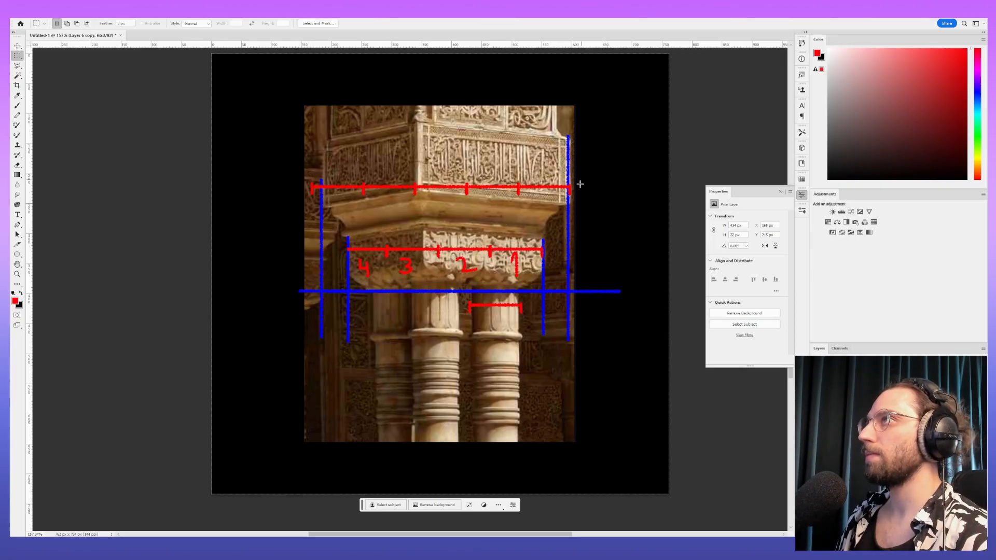
Step: Write 5,5 in red above the upper bracket row and 4.5 above the lower one
{"action": "key", "text": "b"}
{"action": "left_click_drag", "start_coordinate": [351, 164], "coordinate": [338, 175]}
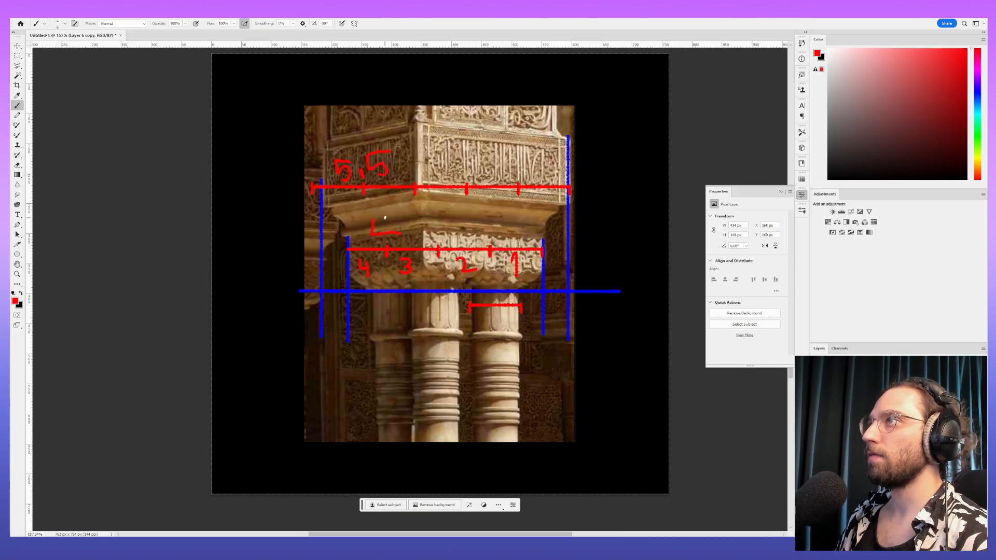
{"action": "left_click_drag", "start_coordinate": [425, 227], "coordinate": [428, 244]}
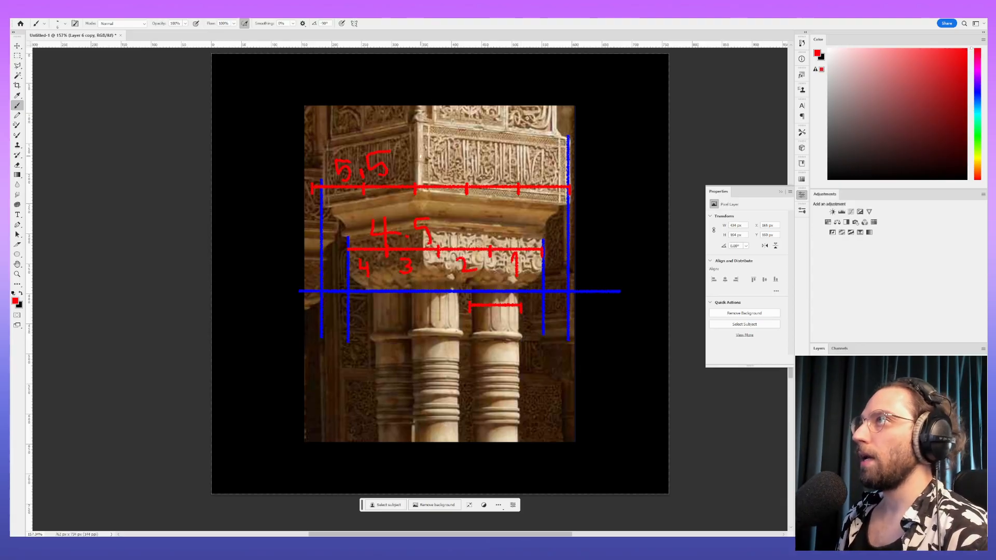
Step: Set the foreground colour to bright green, add a new layer and enlarge the brush
{"action": "left_click", "coordinate": [977, 142]}
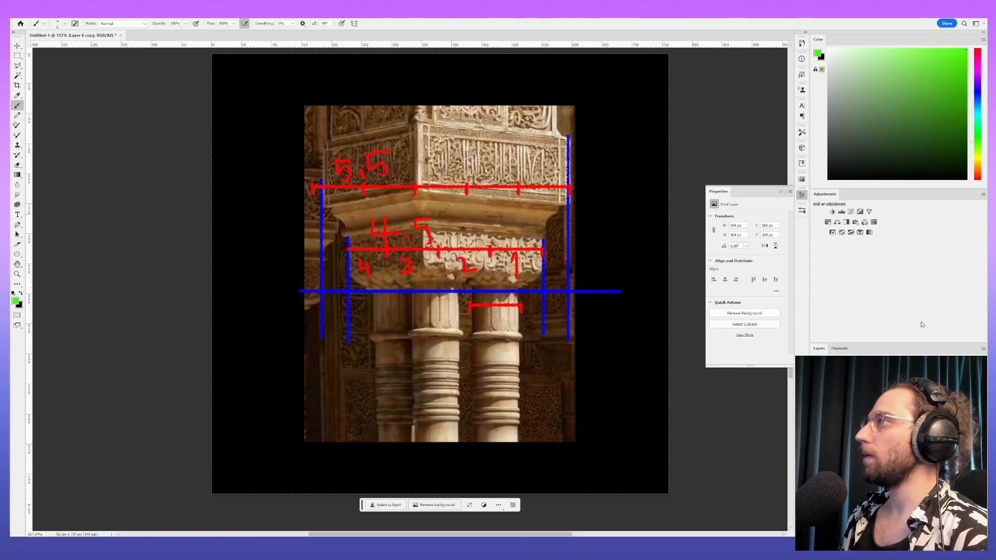
{"action": "left_click", "coordinate": [885, 442]}
{"action": "left_click", "coordinate": [919, 533]}
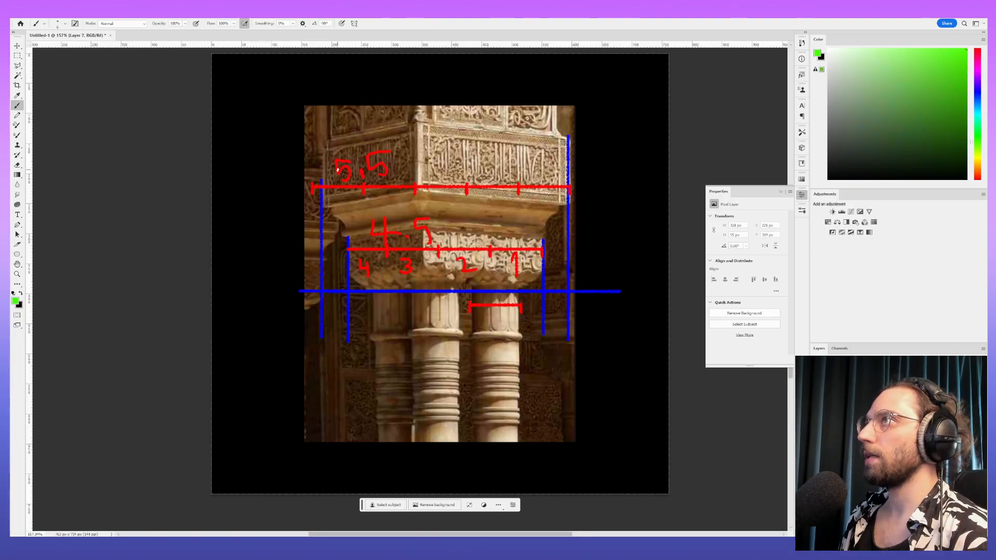
{"action": "right_click_drag", "start_coordinate": [331, 117], "coordinate": [347, 117], "text": "alt"}
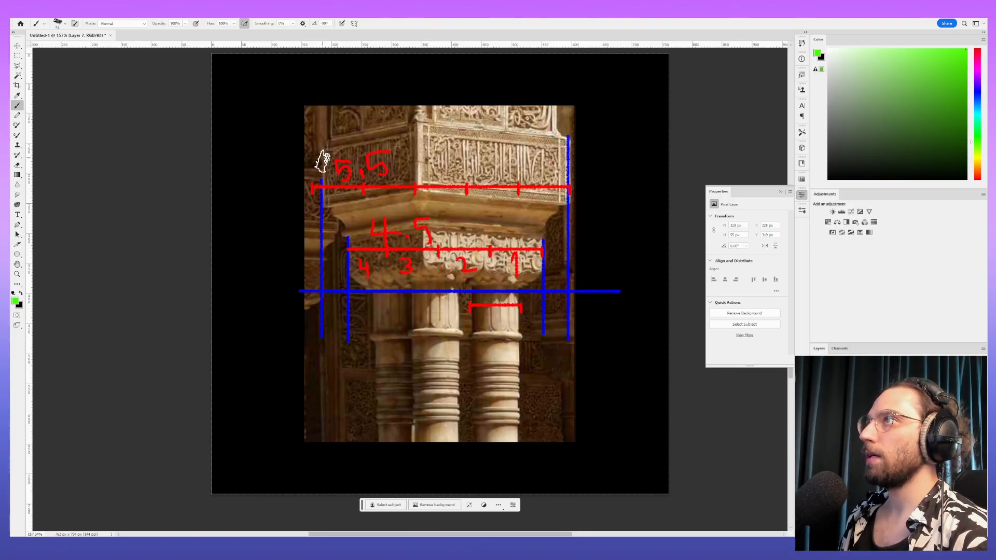
{"action": "right_click_drag", "start_coordinate": [448, 131], "coordinate": [438, 131], "text": "alt"}
Step: Outline the capital's left half with connected straight green strokes, following its stepped side profile and closing the shape along the centre corner
{"action": "left_click_drag", "start_coordinate": [424, 117], "coordinate": [419, 119]}
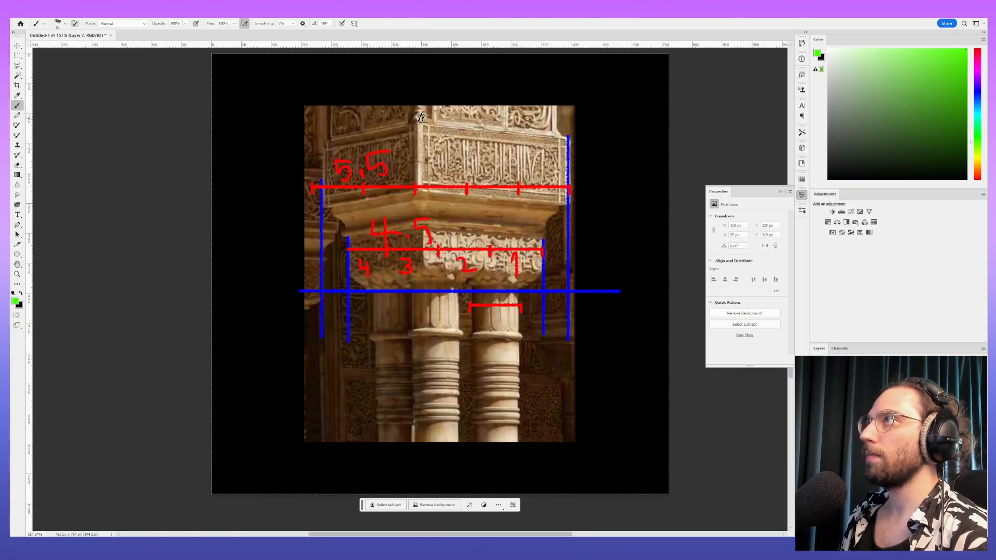
{"action": "left_click", "coordinate": [322, 140], "text": "shift"}
{"action": "left_click", "coordinate": [323, 205], "text": "shift"}
{"action": "left_click", "coordinate": [338, 211], "text": "shift"}
{"action": "left_click", "coordinate": [352, 231], "text": "shift"}
{"action": "left_click", "coordinate": [351, 282], "text": "shift"}
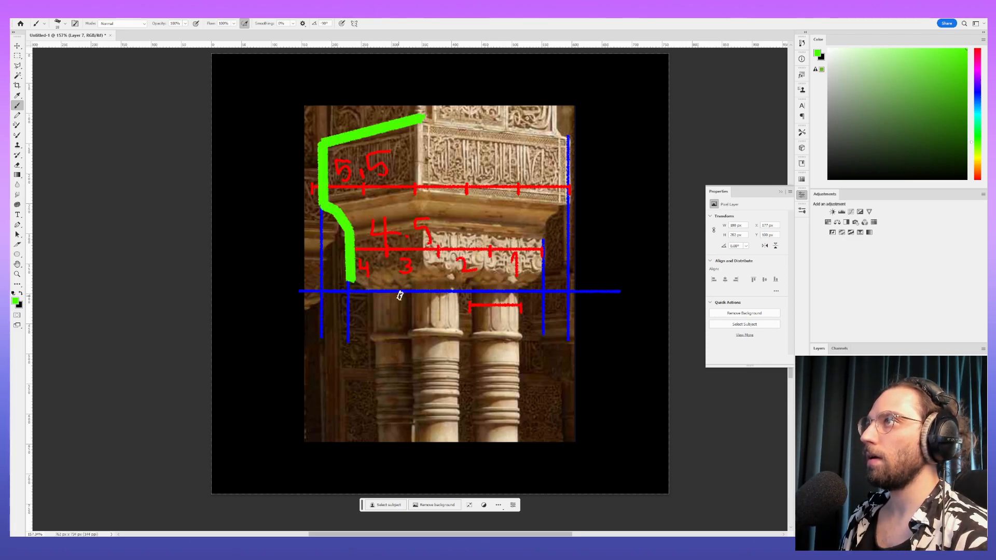
{"action": "left_click", "coordinate": [426, 273], "text": "shift"}
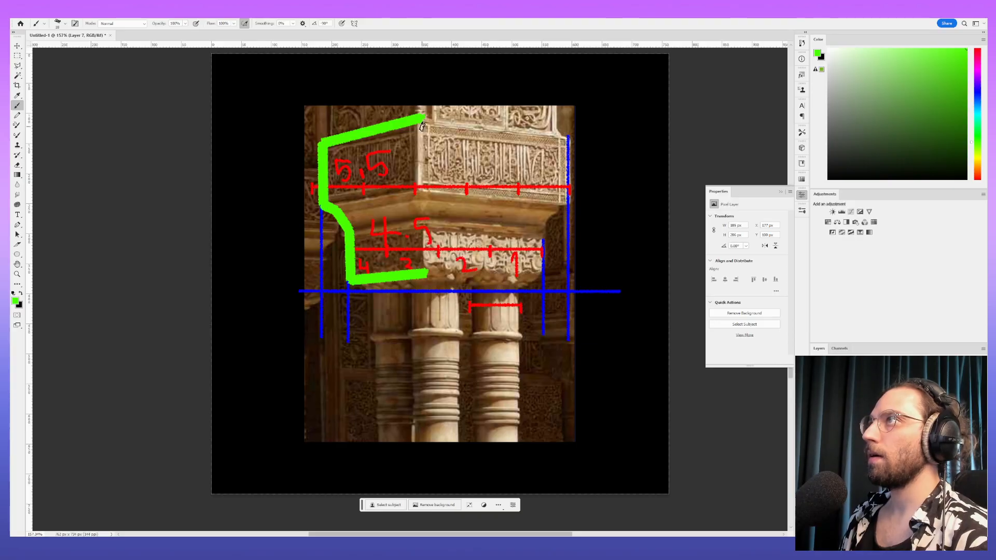
{"action": "left_click", "coordinate": [422, 120], "text": "shift"}
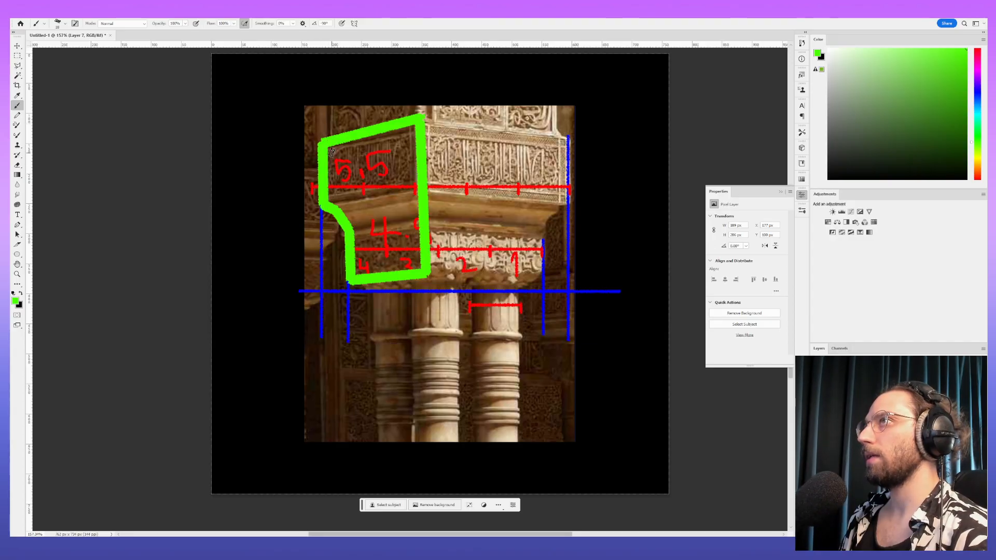
Step: Write a green 2 above the outlined half and calculate 5.5 / 2 in Calculator
{"action": "mouse_move", "coordinate": [319, 98]}
{"action": "left_mouse_down"}
{"action": "mouse_move", "coordinate": [332, 88]}
{"action": "mouse_move", "coordinate": [336, 104]}
{"action": "mouse_move", "coordinate": [323, 124]}
{"action": "mouse_move", "coordinate": [347, 121]}
{"action": "left_mouse_up"}
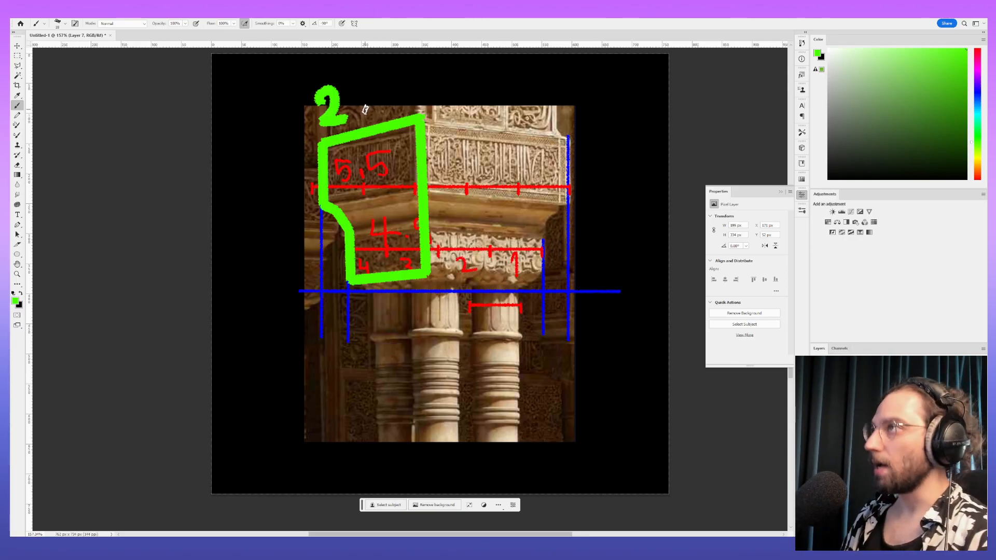
{"action": "key", "text": "XF86Calculator"}
{"action": "type", "text": "2."}
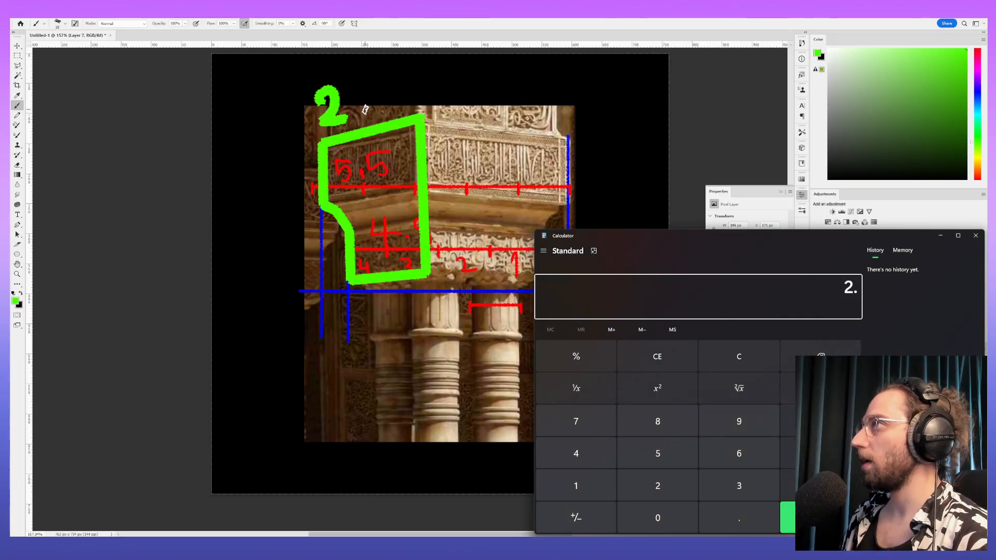
{"action": "key", "text": "Escape"}
{"action": "type", "text": "5.5/2"}
{"action": "key", "text": "Return"}
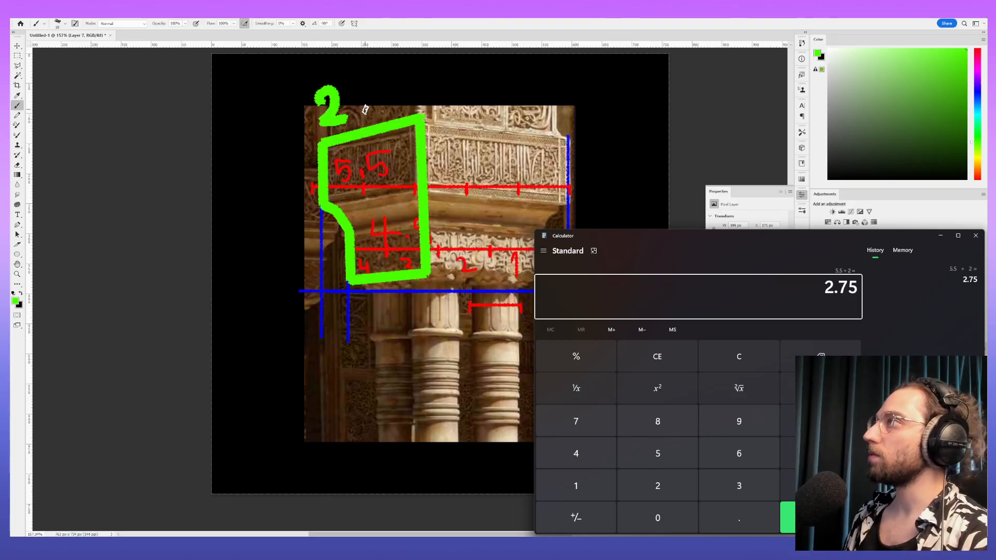
Step: Return to Photoshop and complete the green label above the outlined half as 2.75
{"action": "key", "text": "alt+Tab"}
{"action": "left_click", "coordinate": [359, 113]}
{"action": "mouse_move", "coordinate": [367, 79]}
{"action": "left_mouse_down"}
{"action": "mouse_move", "coordinate": [405, 75]}
{"action": "mouse_move", "coordinate": [392, 110]}
{"action": "left_mouse_up"}
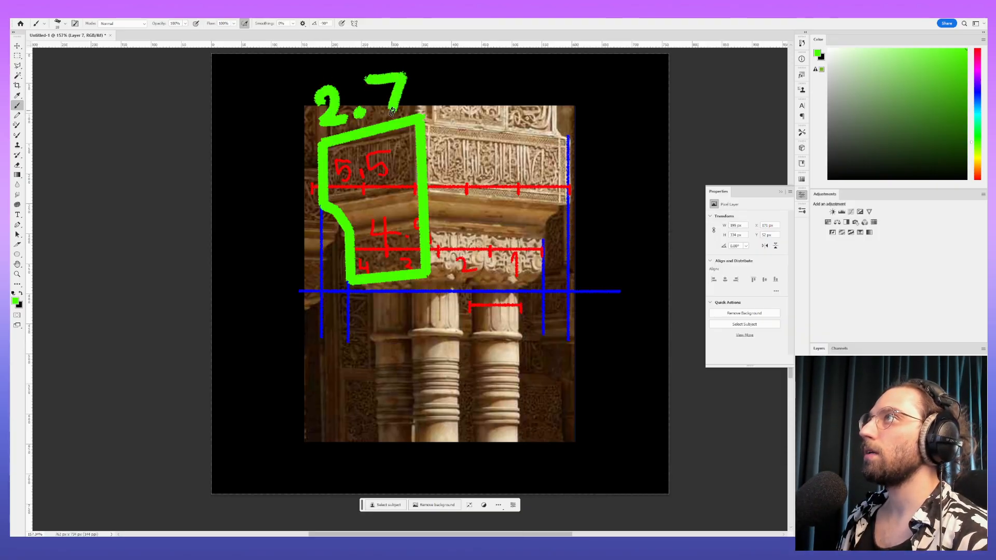
{"action": "mouse_move", "coordinate": [448, 73]}
{"action": "left_mouse_down"}
{"action": "mouse_move", "coordinate": [418, 93]}
{"action": "mouse_move", "coordinate": [422, 110]}
{"action": "left_mouse_up"}
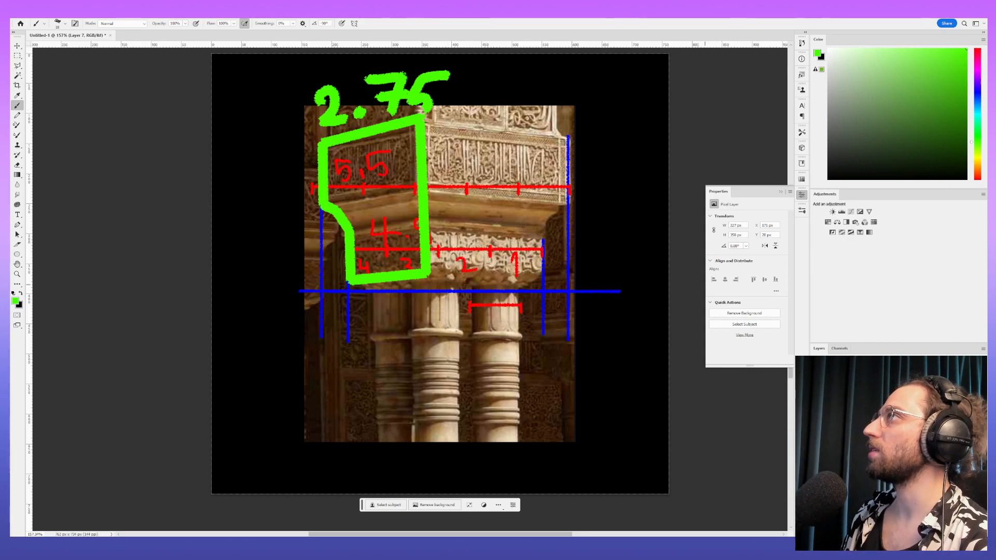
Step: Return to Houdini and add a Transform node below join1, wired to its output
{"action": "left_click", "coordinate": [939, 19]}
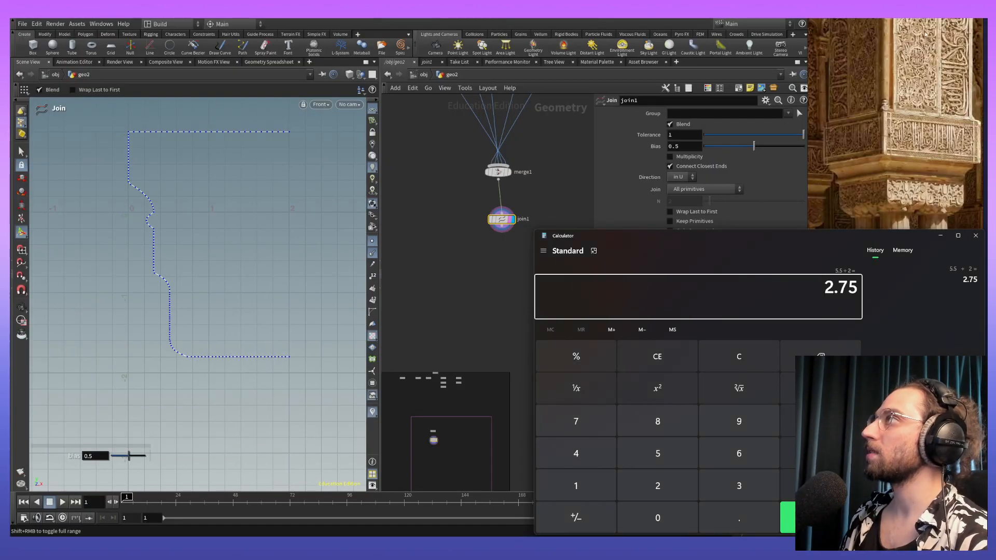
{"action": "middle_click_drag", "start_coordinate": [285, 215], "coordinate": [192, 248], "text": "alt"}
{"action": "key", "text": "Return"}
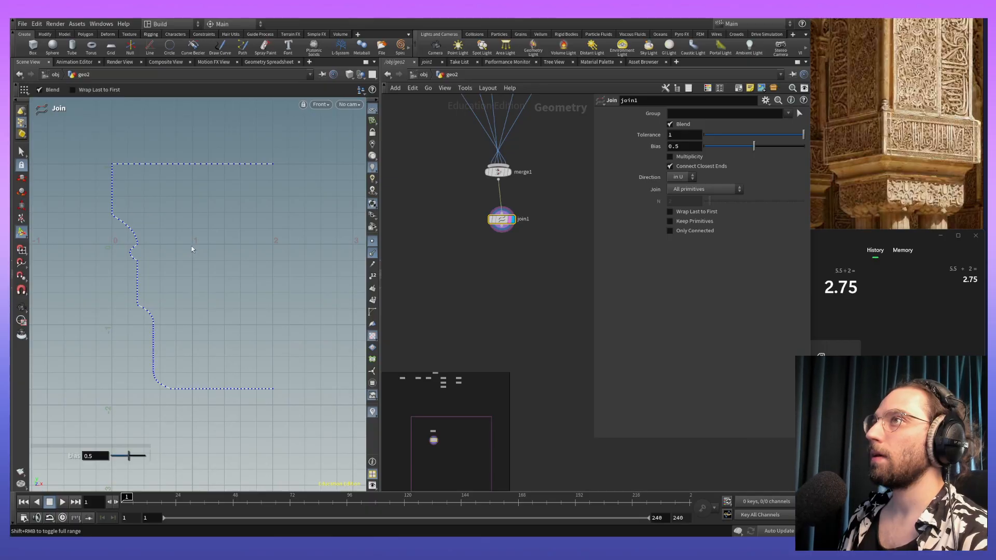
{"action": "middle_click_drag", "start_coordinate": [161, 250], "coordinate": [192, 256], "text": "alt"}
{"action": "scroll", "coordinate": [256, 260], "scroll_direction": "down", "scroll_amount": 2}
{"action": "middle_click_drag", "start_coordinate": [289, 304], "coordinate": [241, 295], "text": "alt"}
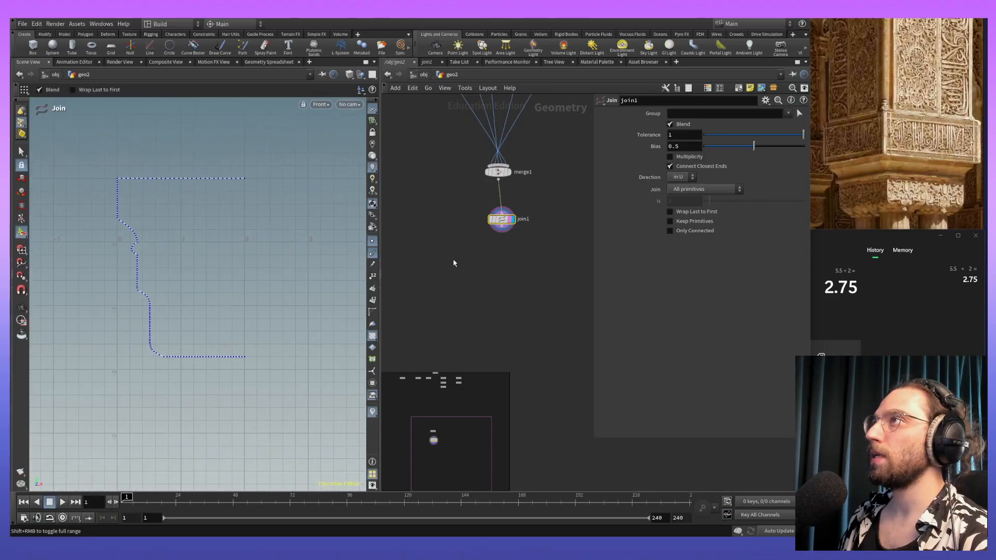
{"action": "middle_click_drag", "start_coordinate": [503, 258], "coordinate": [515, 258]}
{"action": "left_click_drag", "start_coordinate": [514, 231], "coordinate": [518, 249]}
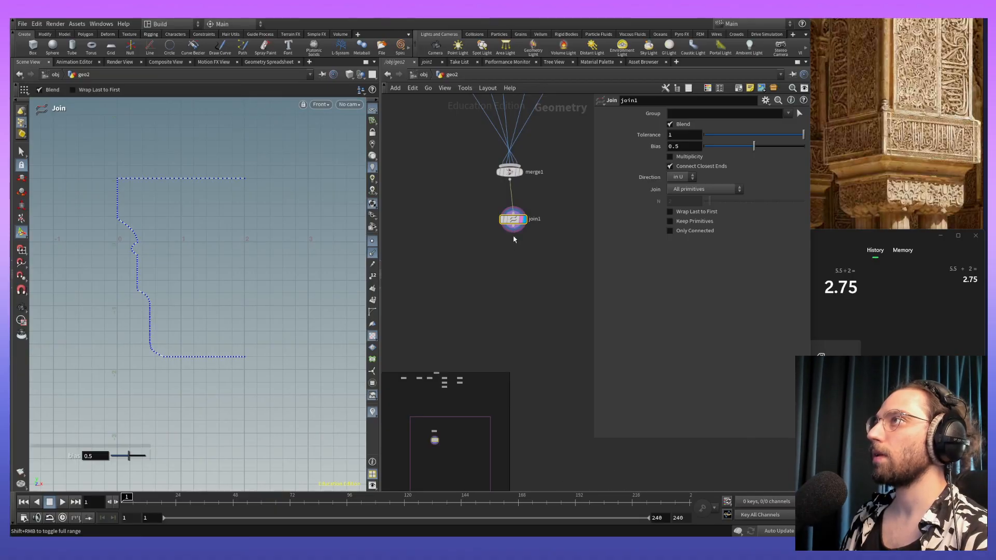
{"action": "key", "text": "Tab"}
{"action": "type", "text": "tra"}
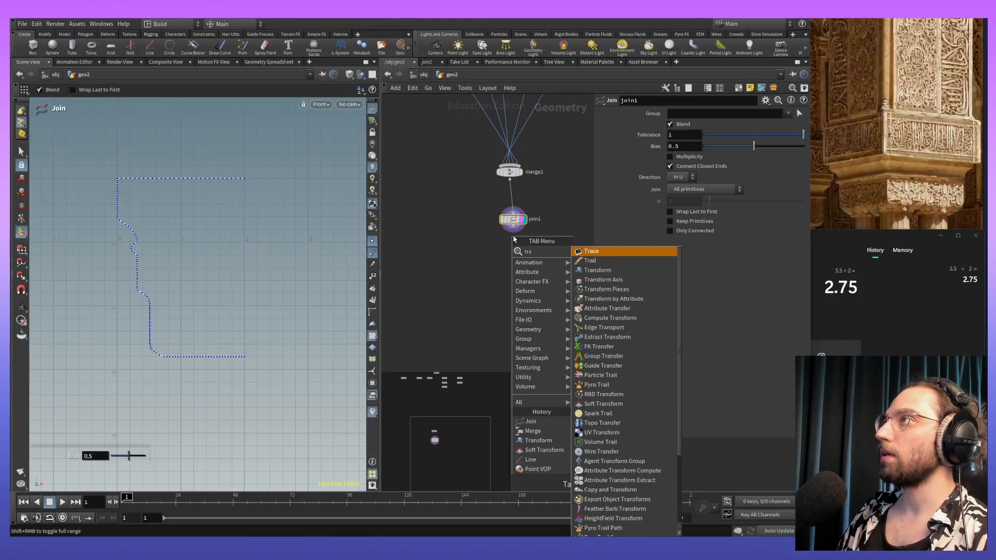
{"action": "key", "text": "Return"}
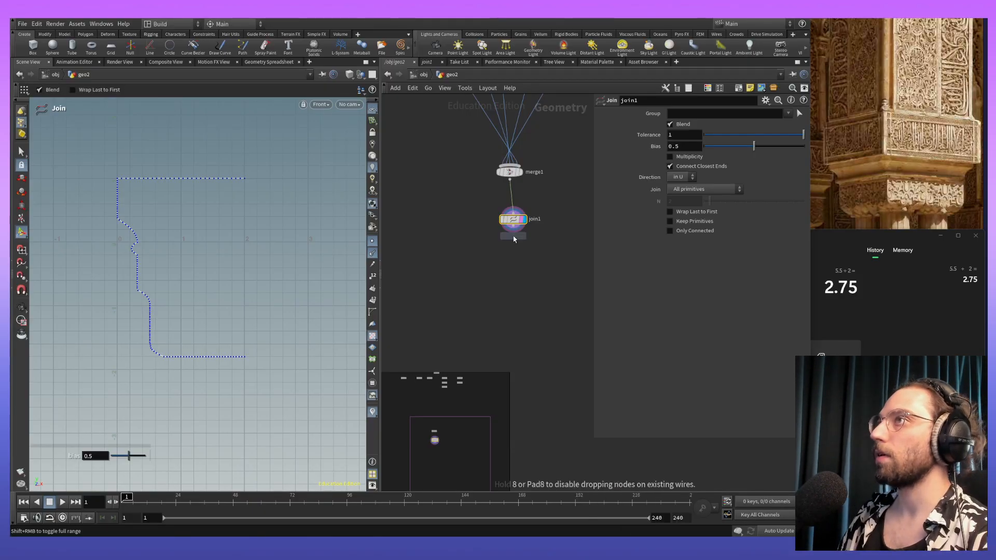
{"action": "left_click", "coordinate": [514, 252]}
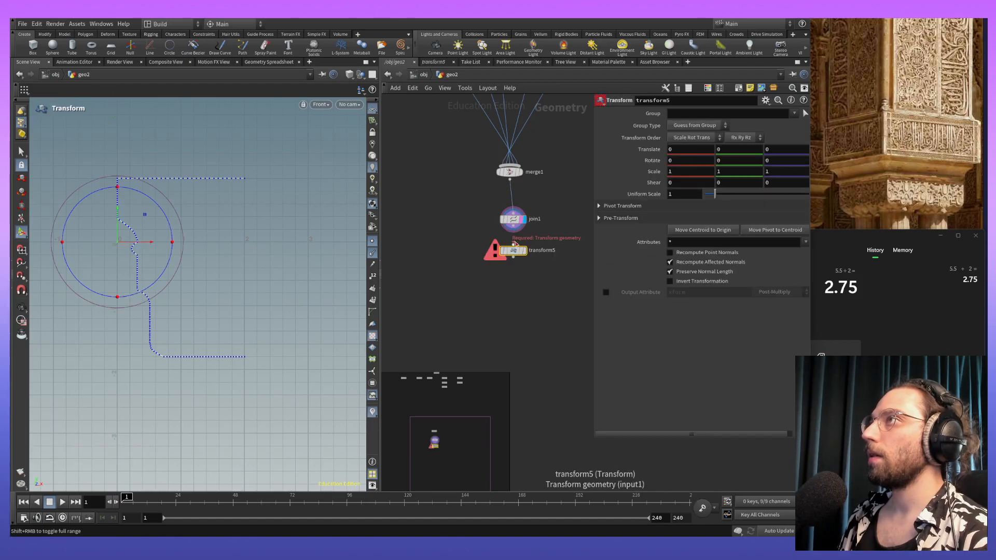
{"action": "left_click", "coordinate": [516, 236]}
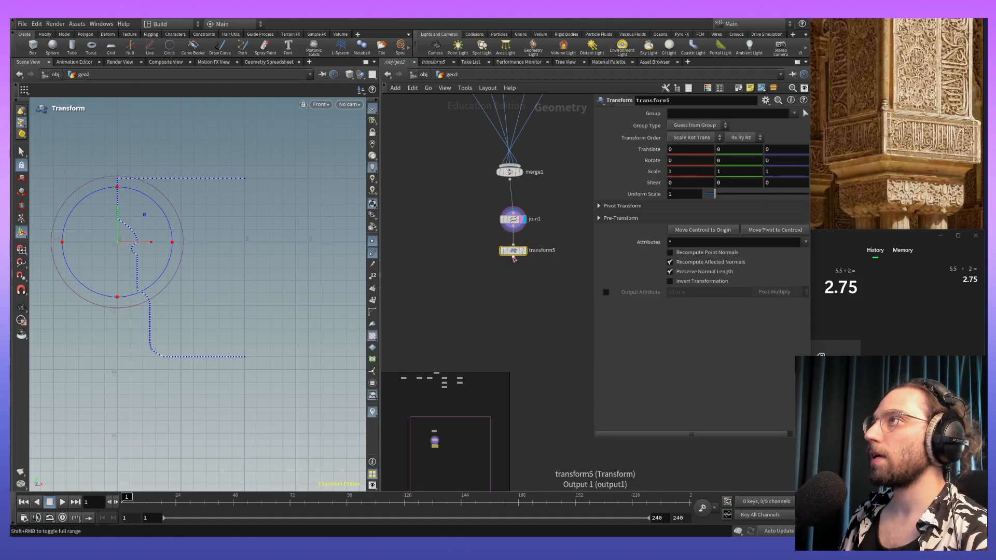
{"action": "middle_click_drag", "start_coordinate": [214, 257], "coordinate": [254, 256], "text": "alt"}
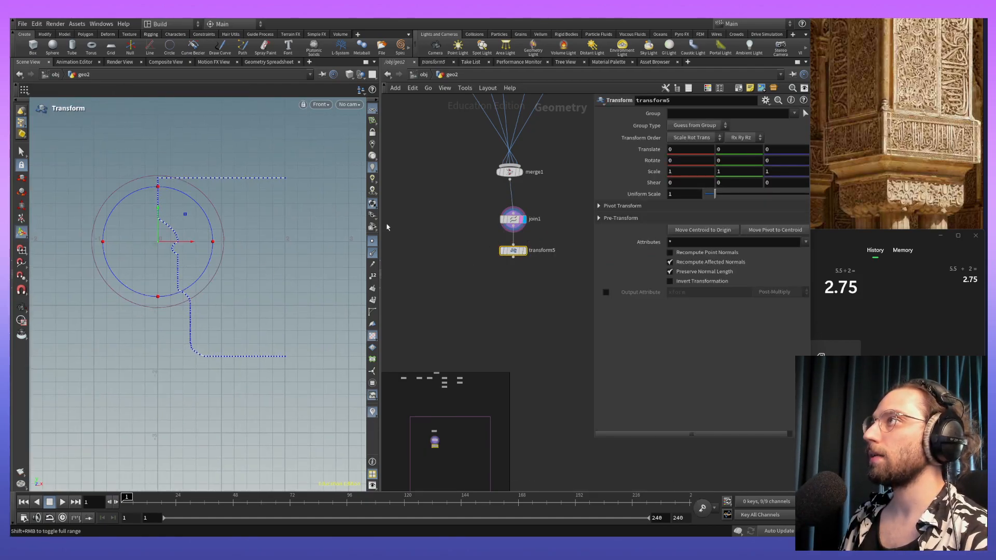
Step: Set the transform's X translation to -2 and display the transform node's result
{"action": "left_click", "coordinate": [735, 207]}
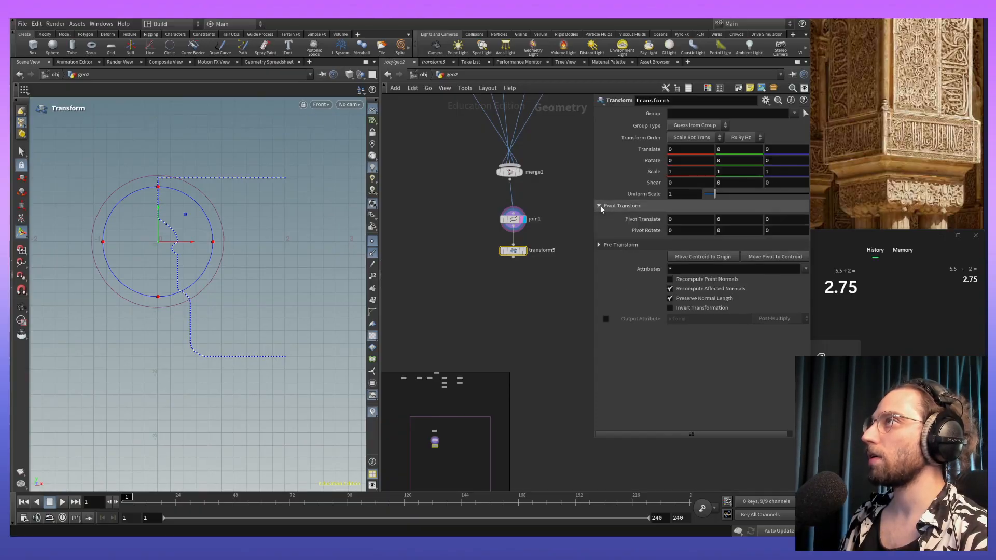
{"action": "mouse_move", "coordinate": [682, 223]}
{"action": "middle_mouse_down"}
{"action": "mouse_move", "coordinate": [674, 219]}
{"action": "mouse_move", "coordinate": [739, 219]}
{"action": "mouse_move", "coordinate": [684, 221]}
{"action": "middle_mouse_up"}
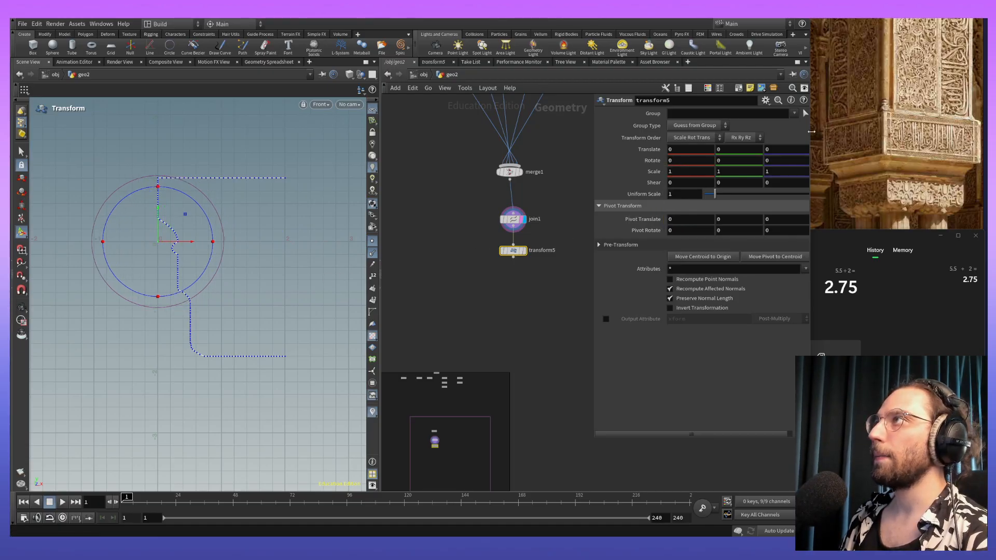
{"action": "middle_click_drag", "start_coordinate": [672, 151], "coordinate": [587, 164]}
{"action": "key", "text": "Escape"}
{"action": "middle_click_drag", "start_coordinate": [331, 295], "coordinate": [403, 298], "text": "alt"}
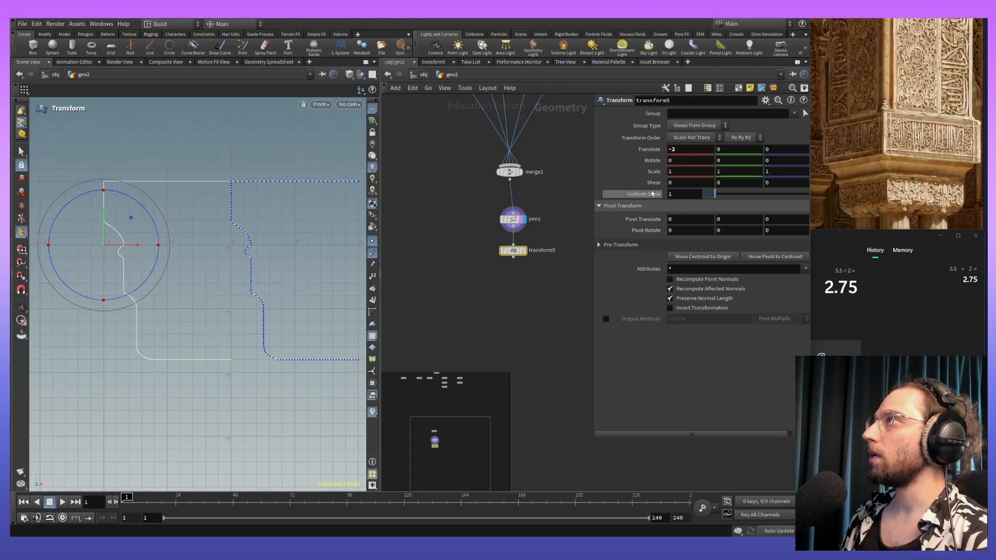
{"action": "left_click", "coordinate": [523, 251]}
{"action": "middle_click_drag", "start_coordinate": [155, 307], "coordinate": [193, 310], "text": "alt"}
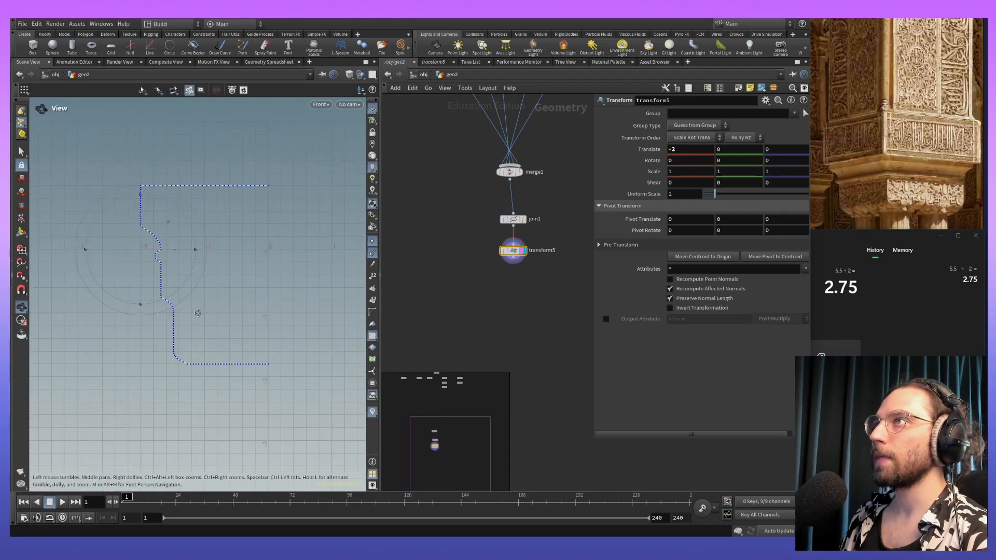
{"action": "middle_click_drag", "start_coordinate": [230, 248], "coordinate": [246, 237], "text": "alt"}
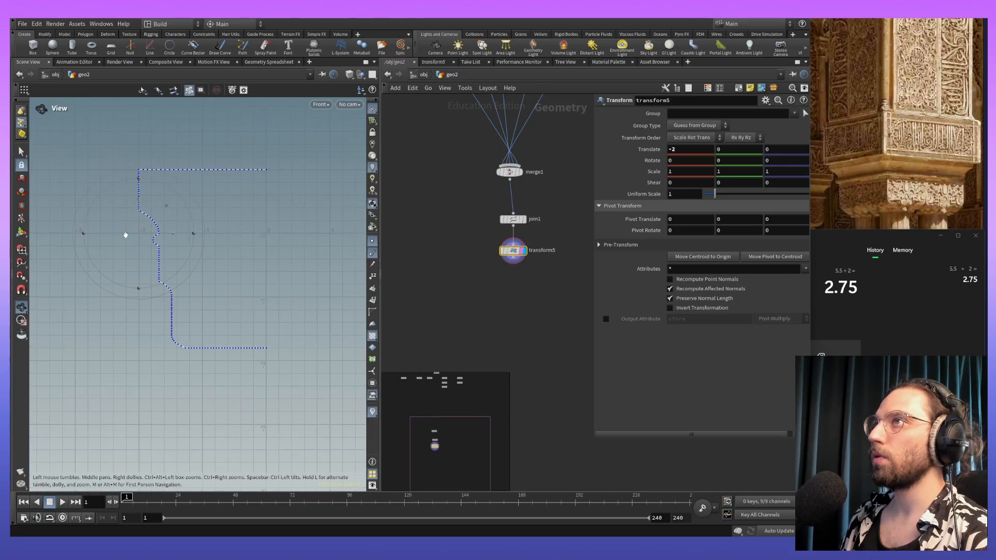
{"action": "middle_click_drag", "start_coordinate": [210, 225], "coordinate": [267, 251], "text": "alt"}
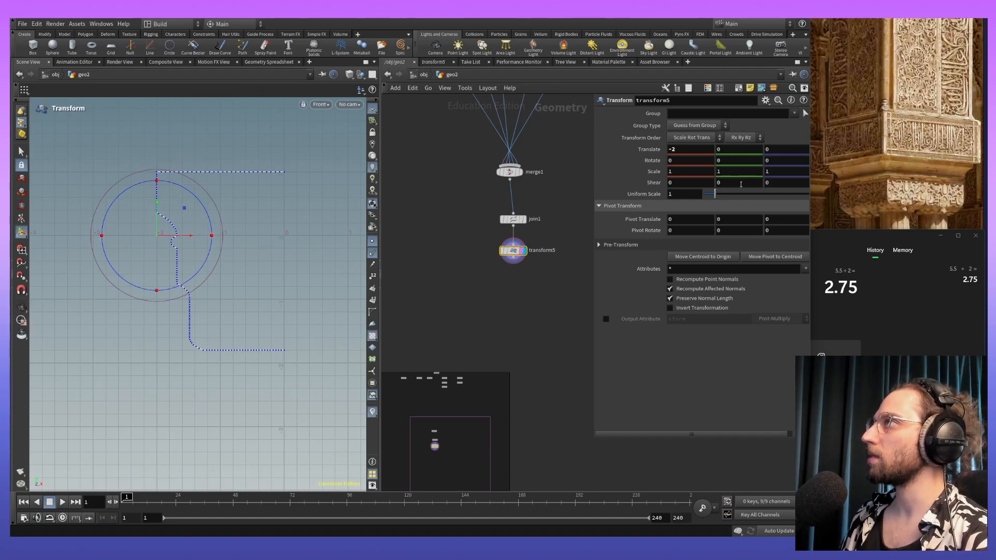
Step: Try an X scale of 6 on the profile's transform and undo it
{"action": "left_click", "coordinate": [702, 161]}
{"action": "left_click", "coordinate": [700, 172]}
{"action": "type", "text": "6"}
{"action": "key", "text": "Return"}
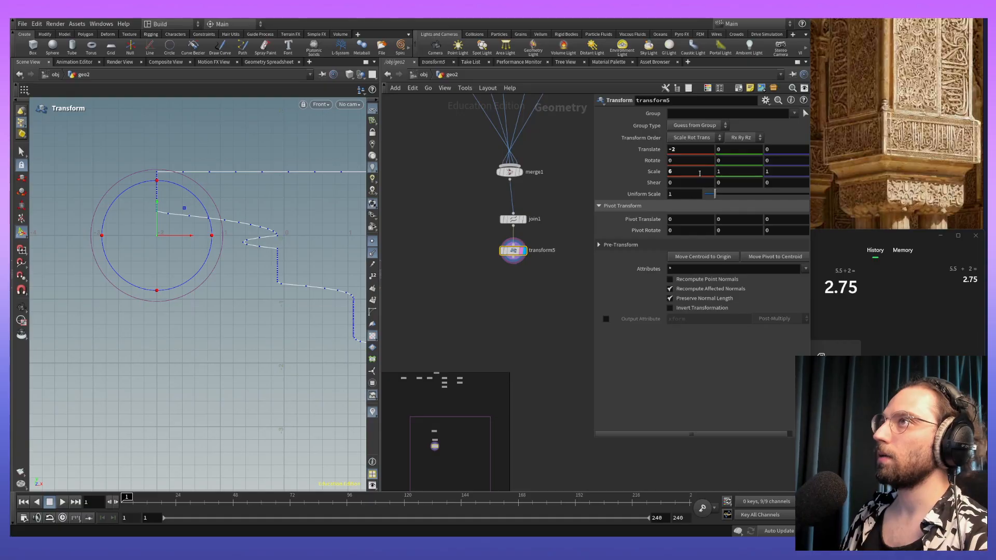
{"action": "key", "text": "ctrl+z"}
Step: Try an X scale of 2.75 on the profile's transform and undo the scaling
{"action": "left_click", "coordinate": [689, 173]}
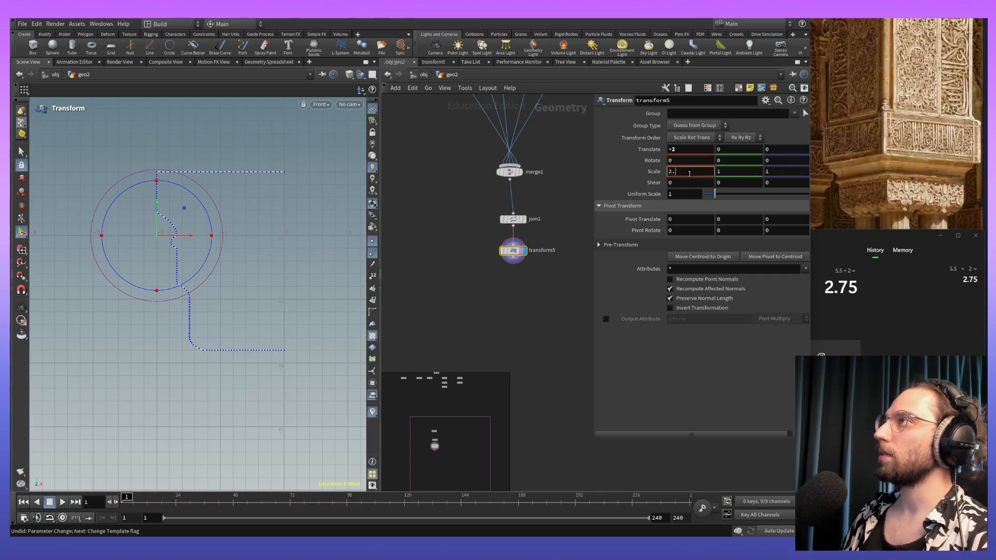
{"action": "key", "text": "Return"}
{"action": "left_click", "coordinate": [695, 172]}
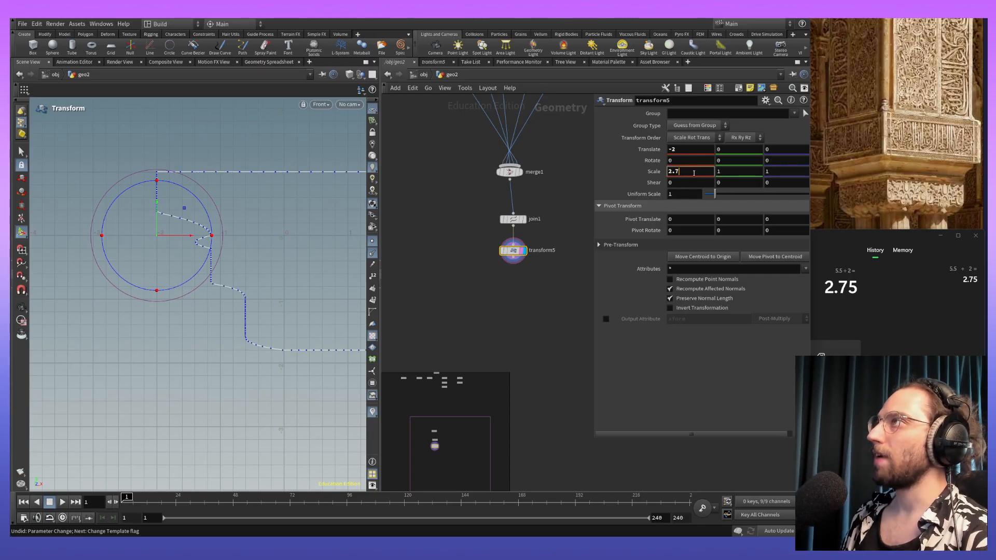
{"action": "type", "text": "5"}
{"action": "key", "text": "Return"}
{"action": "key", "text": "Escape"}
{"action": "middle_click_drag", "start_coordinate": [293, 270], "coordinate": [194, 233]}
{"action": "scroll", "coordinate": [218, 228], "scroll_direction": "down", "scroll_amount": 4}
{"action": "middle_click_drag", "start_coordinate": [260, 278], "coordinate": [296, 311]}
{"action": "key", "text": "ctrl+z"}
{"action": "key", "text": "ctrl+z"}
Step: Try an X scale of 1.7 on the profile and move it along X to -3.4
{"action": "left_click", "coordinate": [691, 172]}
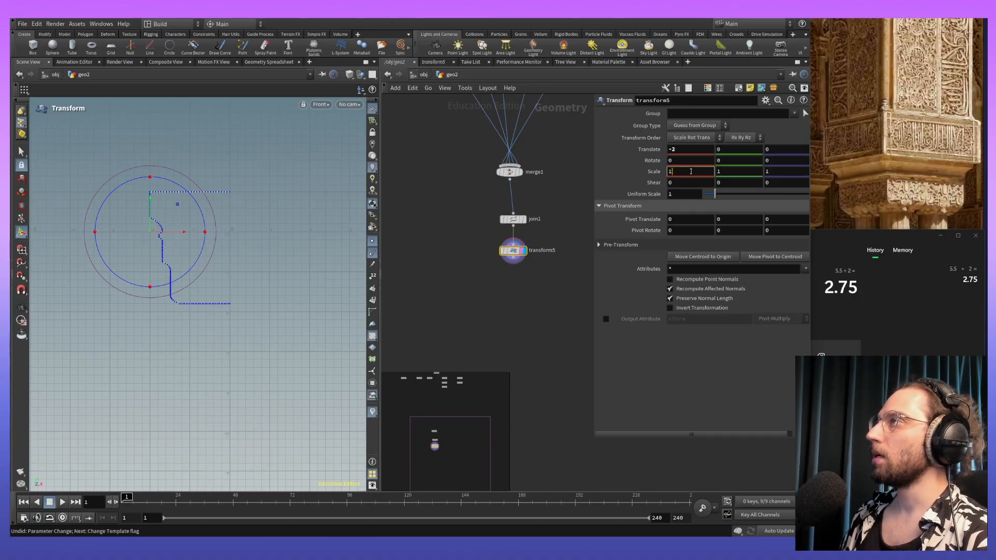
{"action": "type", "text": ".5"}
{"action": "key", "text": "Return"}
{"action": "left_click", "coordinate": [689, 173]}
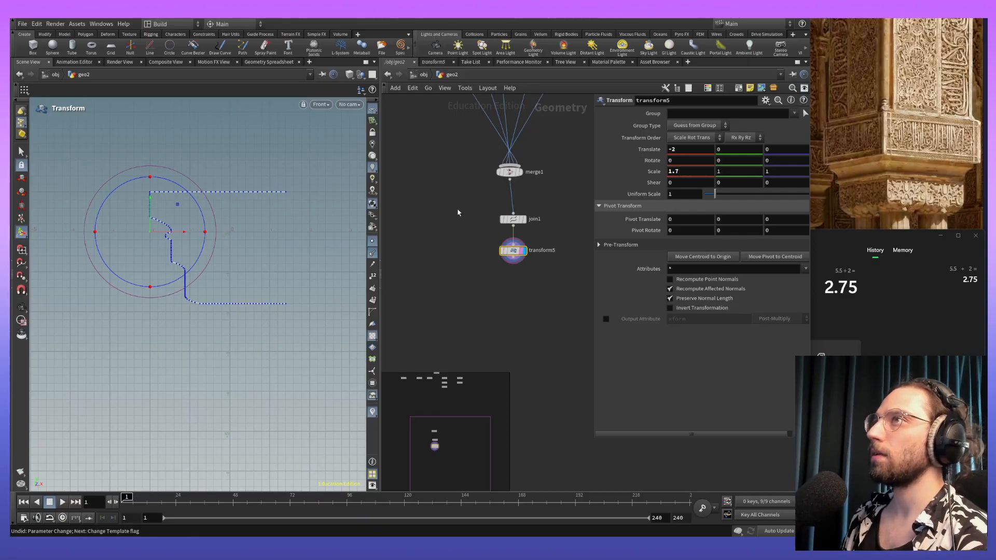
{"action": "left_click_drag", "start_coordinate": [180, 236], "coordinate": [126, 248]}
{"action": "middle_click_drag", "start_coordinate": [200, 280], "coordinate": [249, 285], "text": "alt"}
{"action": "right_click_drag", "start_coordinate": [249, 285], "coordinate": [226, 165], "text": "alt"}
{"action": "middle_click_drag", "start_coordinate": [225, 193], "coordinate": [290, 246], "text": "alt"}
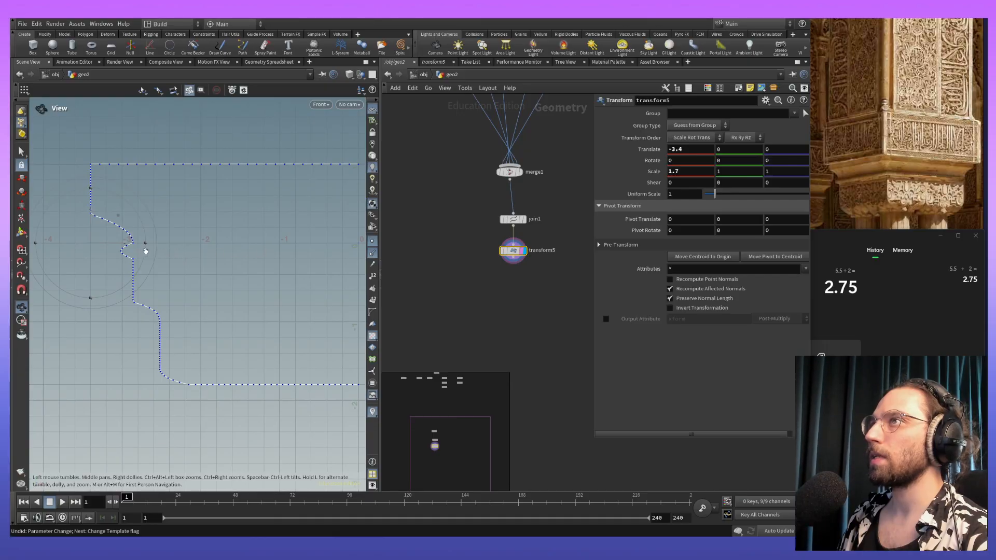
Step: Set the profile transform's X scale to 1.5
{"action": "key", "text": "Return"}
{"action": "left_click", "coordinate": [696, 169]}
{"action": "key", "text": "BackSpace"}
{"action": "type", "text": "5"}
{"action": "key", "text": "Return"}
{"action": "key", "text": "Escape"}
{"action": "middle_click_drag", "start_coordinate": [293, 301], "coordinate": [242, 282]}
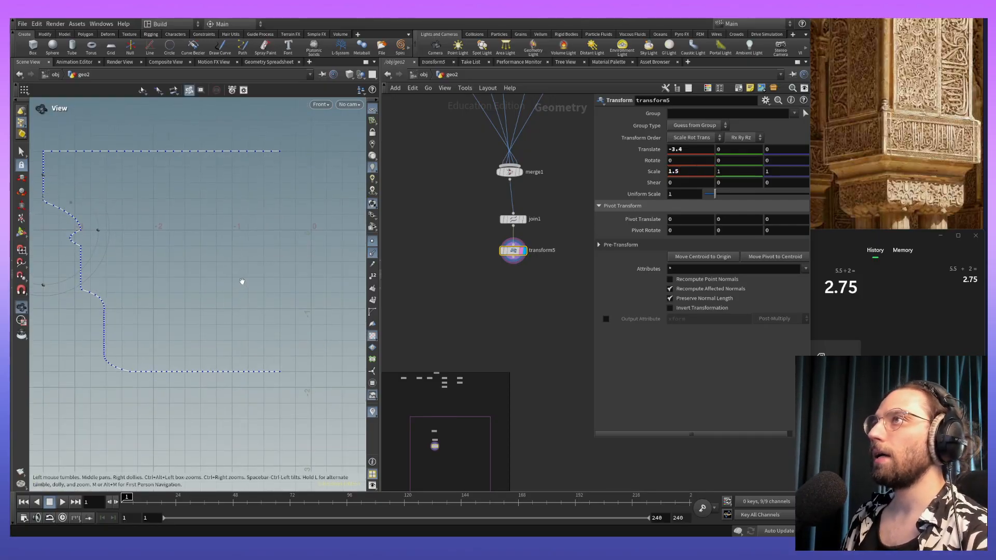
Step: Move the scaled profile along X to a translation of -3
{"action": "scroll", "coordinate": [242, 281], "scroll_direction": "down", "scroll_amount": 1}
{"action": "key", "text": "Return"}
{"action": "left_click_drag", "start_coordinate": [109, 240], "coordinate": [134, 239]}
{"action": "key", "text": "Escape"}
{"action": "scroll", "coordinate": [334, 247], "scroll_direction": "up", "scroll_amount": 2}
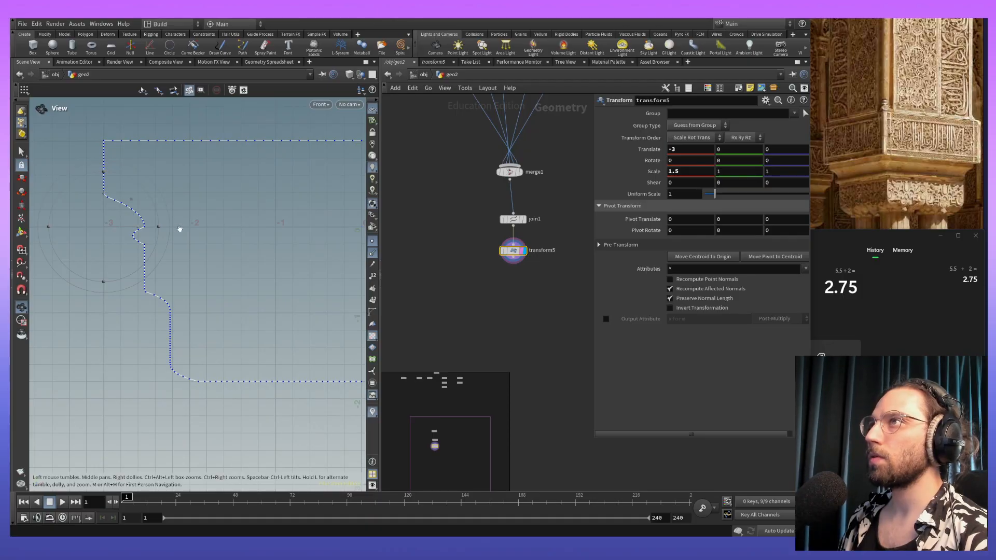
Step: Inspect the profile's notch against the grid between -3 and -2, and calculate 100 / 5 in Calculator
{"action": "right_click_drag", "start_coordinate": [174, 232], "coordinate": [173, 131]}
{"action": "middle_click_drag", "start_coordinate": [178, 181], "coordinate": [236, 191]}
{"action": "right_click_drag", "start_coordinate": [236, 190], "coordinate": [277, 134]}
{"action": "right_click_drag", "start_coordinate": [262, 269], "coordinate": [266, 351]}
{"action": "middle_click_drag", "start_coordinate": [282, 237], "coordinate": [321, 246]}
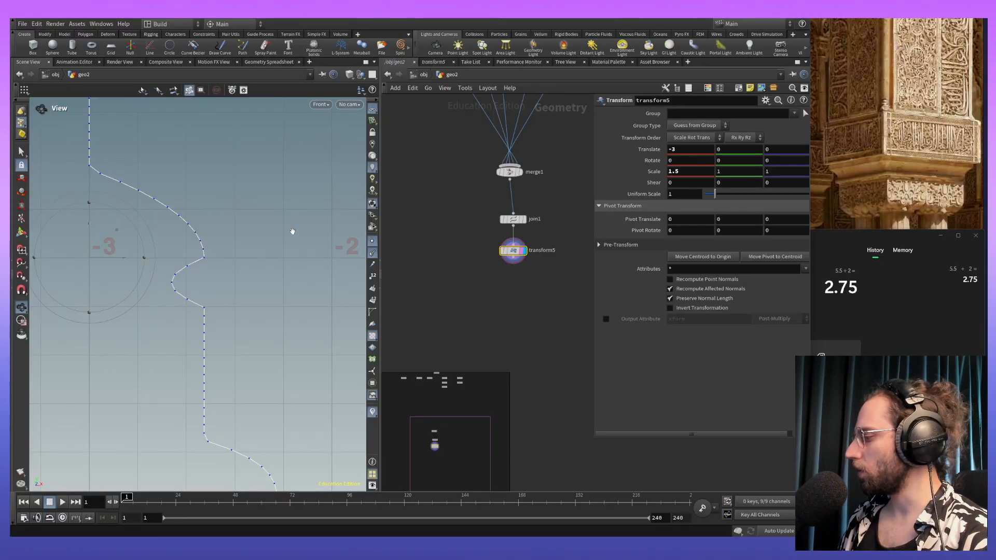
{"action": "key", "text": "Return"}
{"action": "left_click", "coordinate": [848, 287]}
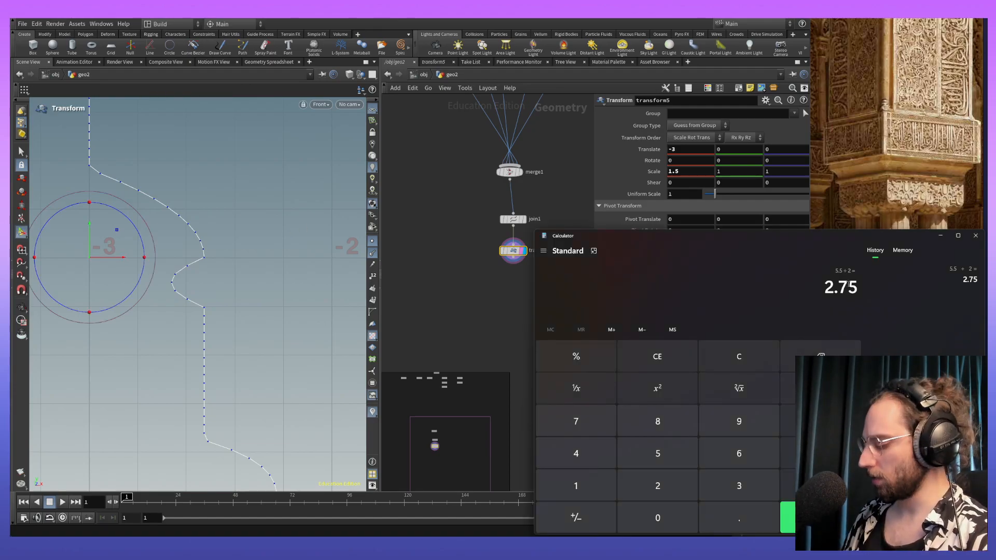
{"action": "type", "text": "100 ÷ "}
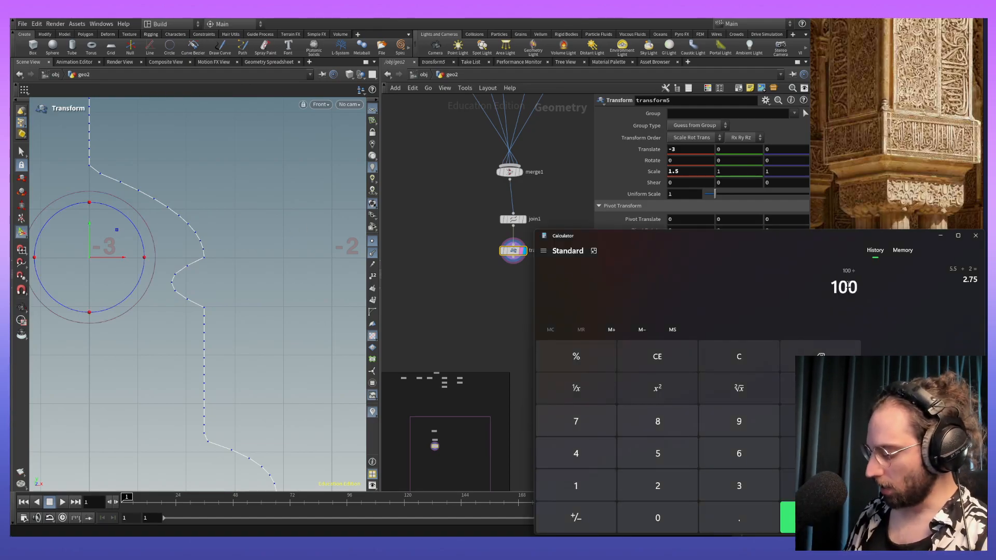
{"action": "type", "text": "5"}
{"action": "key", "text": "Return"}
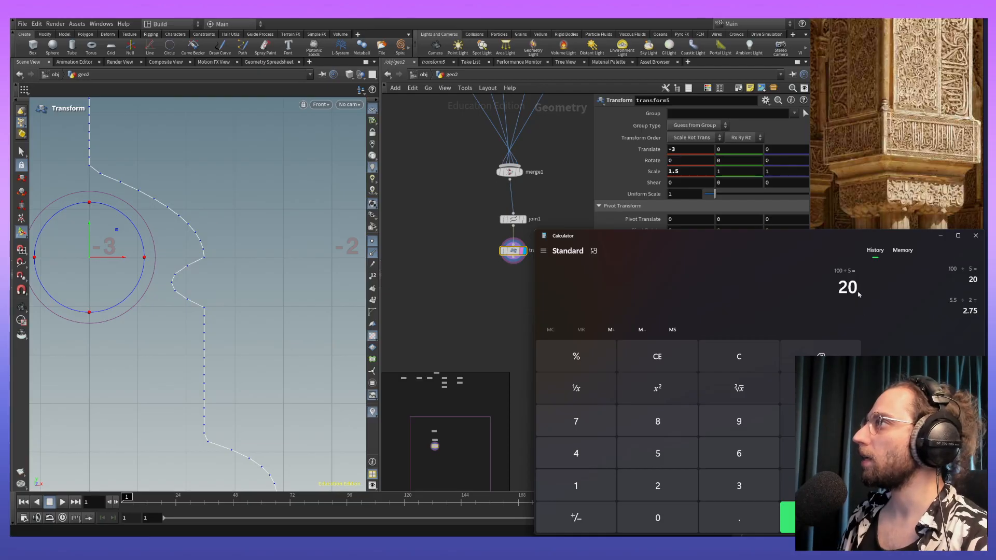
Step: Compare the profile's inward steps with the grid divisions, both close up and across the whole curve
{"action": "mouse_move", "coordinate": [306, 262]}
{"action": "middle_mouse_down", "text": "alt"}
{"action": "mouse_move", "coordinate": [247, 247]}
{"action": "mouse_move", "coordinate": [314, 277]}
{"action": "middle_mouse_up", "text": "alt"}
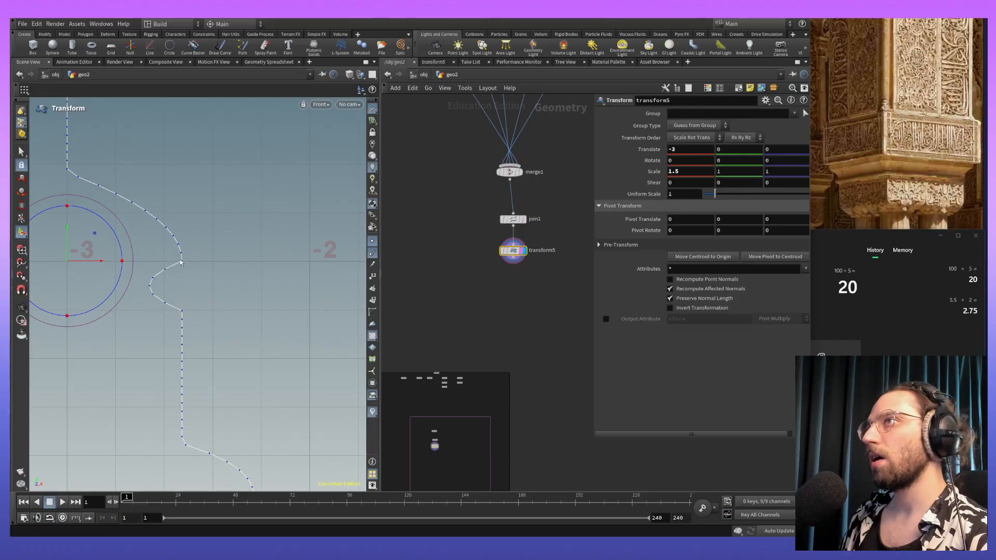
{"action": "middle_click_drag", "start_coordinate": [212, 220], "coordinate": [218, 251], "text": "alt"}
{"action": "right_click_drag", "start_coordinate": [218, 251], "coordinate": [291, 323], "text": "alt"}
{"action": "middle_click_drag", "start_coordinate": [291, 322], "coordinate": [255, 247], "text": "alt"}
{"action": "right_click_drag", "start_coordinate": [255, 246], "coordinate": [315, 379], "text": "alt"}
{"action": "middle_click_drag", "start_coordinate": [315, 379], "coordinate": [261, 340], "text": "alt"}
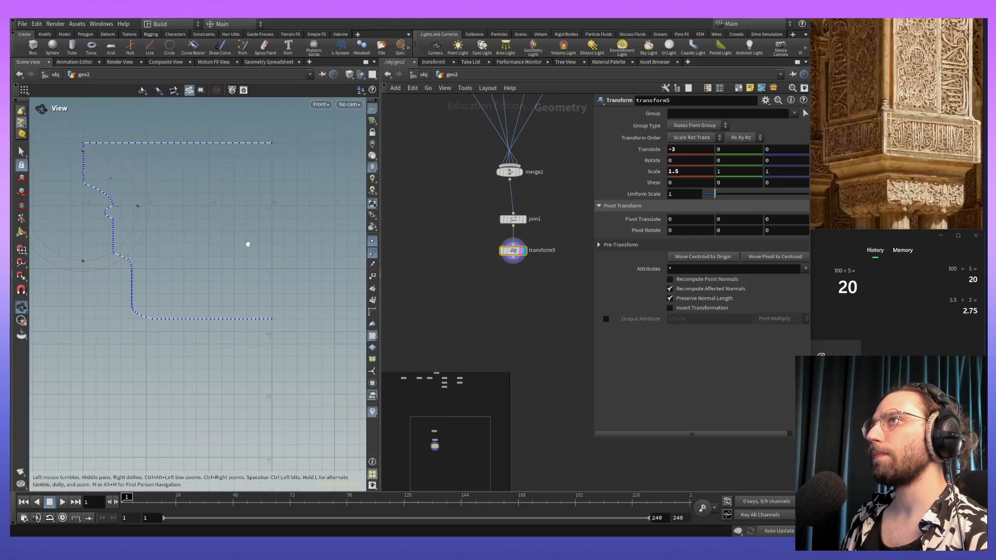
Step: Switch to Photoshop and hide the green outline, its 2.75 label and the blue guide lines
{"action": "key", "text": "t"}
{"action": "key", "text": "alt+Tab"}
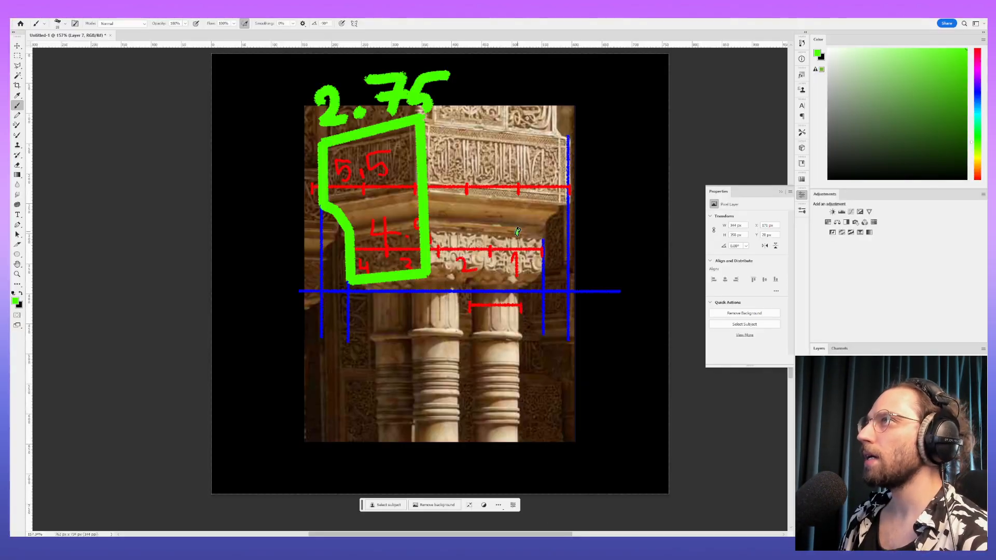
{"action": "left_click_drag", "start_coordinate": [545, 292], "coordinate": [522, 307]}
{"action": "left_click", "coordinate": [817, 441]}
{"action": "left_click", "coordinate": [816, 441]}
{"action": "left_click", "coordinate": [856, 473]}
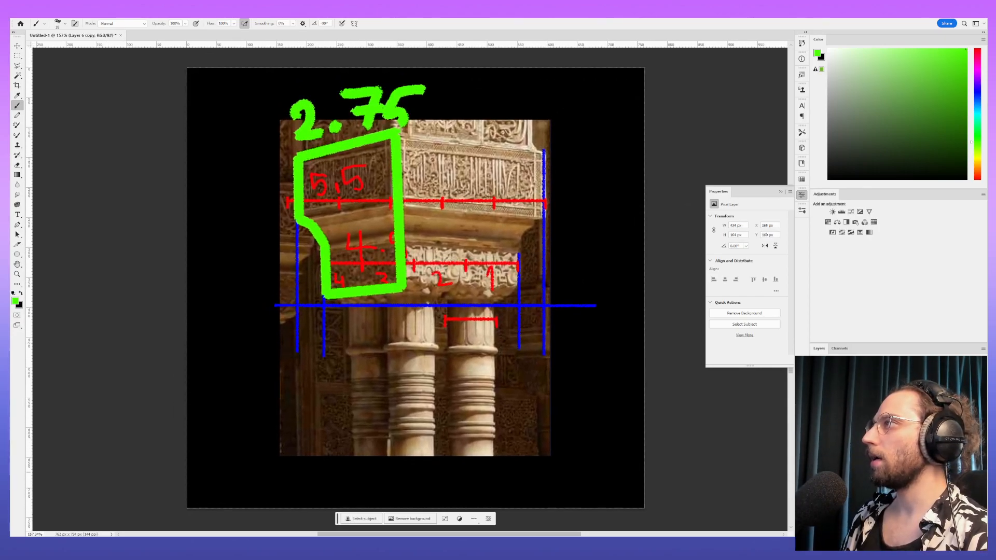
{"action": "left_click", "coordinate": [816, 410]}
{"action": "left_click", "coordinate": [856, 441]}
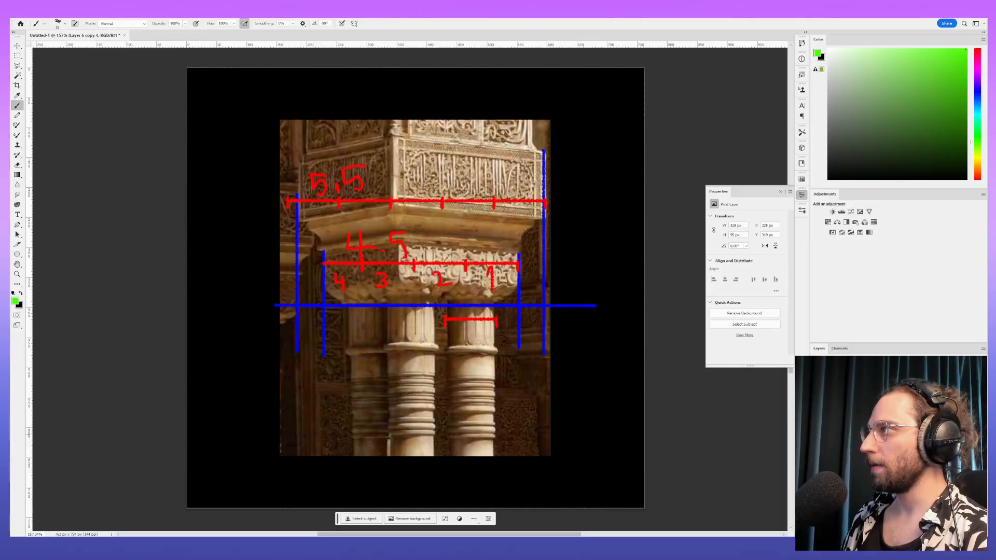
{"action": "left_click", "coordinate": [817, 503]}
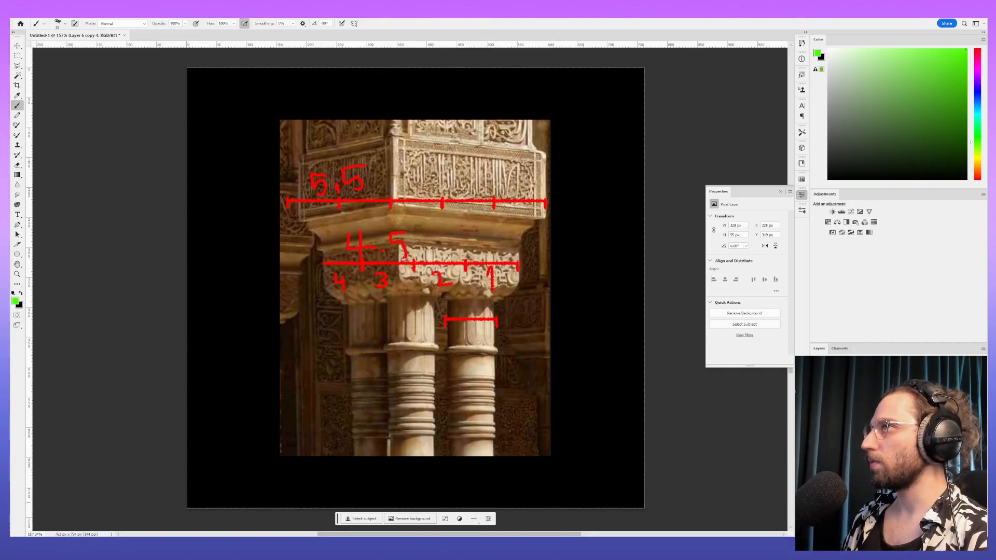
Step: Find the red measuring segment layer named Layer 6 copy and duplicate it
{"action": "left_click", "coordinate": [856, 436]}
{"action": "left_click", "coordinate": [816, 435]}
{"action": "left_click", "coordinate": [816, 436]}
{"action": "left_click", "coordinate": [816, 403]}
{"action": "left_click", "coordinate": [816, 404]}
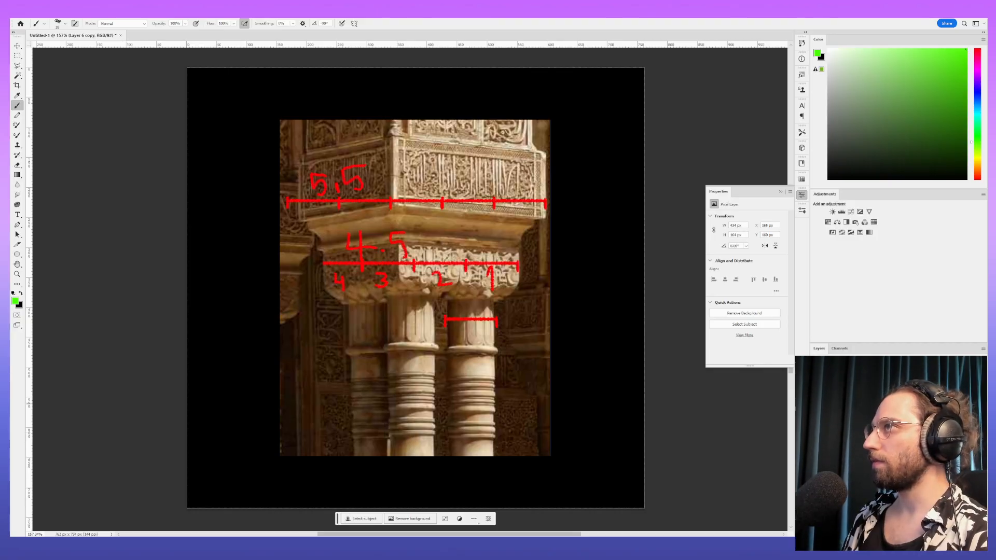
{"action": "key", "text": "ctrl+j"}
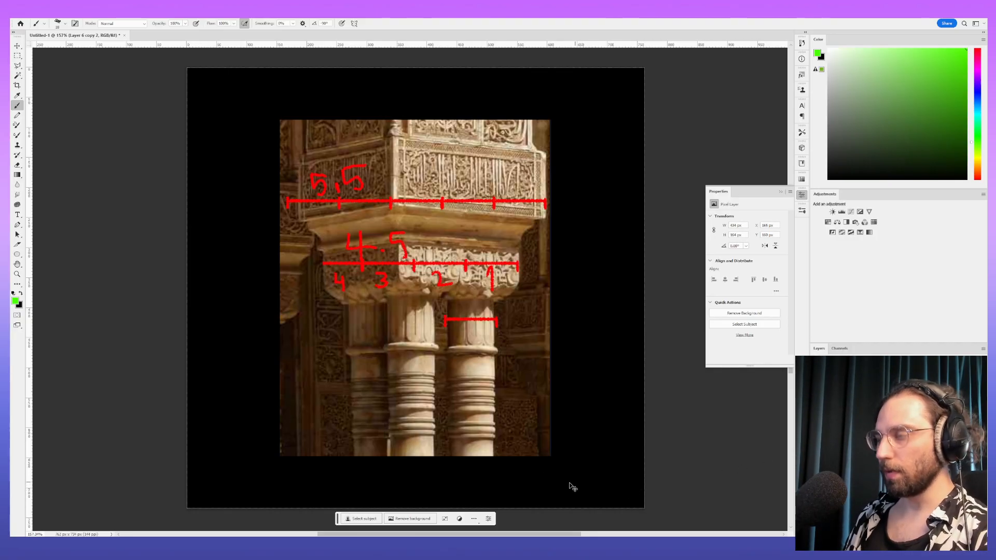
Step: Rotate the duplicated red measuring scale 90 degrees and place it vertically along the photo's right edge
{"action": "key", "text": "ctrl+t"}
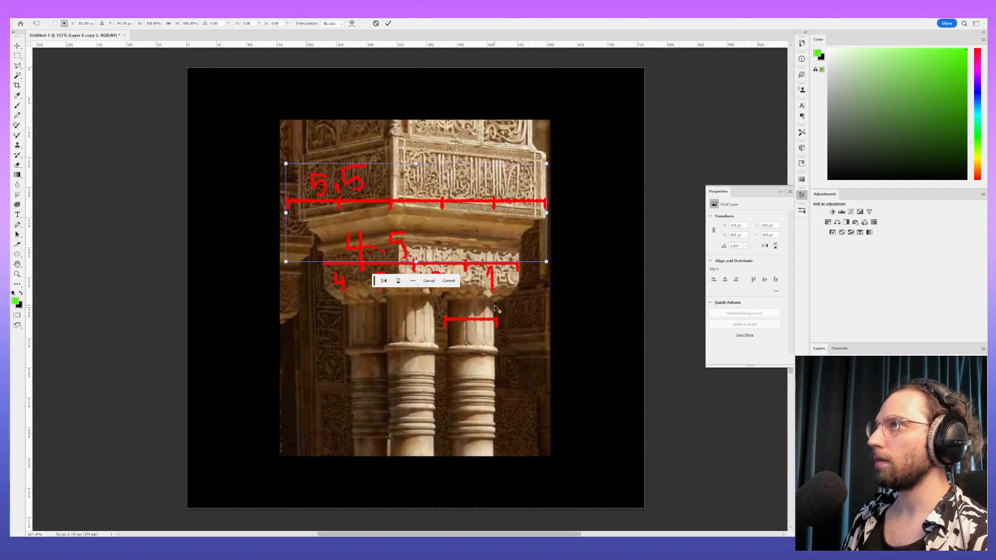
{"action": "left_click_drag", "start_coordinate": [551, 265], "coordinate": [365, 326]}
{"action": "mouse_move", "coordinate": [442, 274]}
{"action": "left_mouse_down"}
{"action": "mouse_move", "coordinate": [514, 239]}
{"action": "mouse_move", "coordinate": [537, 210]}
{"action": "mouse_move", "coordinate": [520, 232]}
{"action": "mouse_move", "coordinate": [570, 235]}
{"action": "left_mouse_up"}
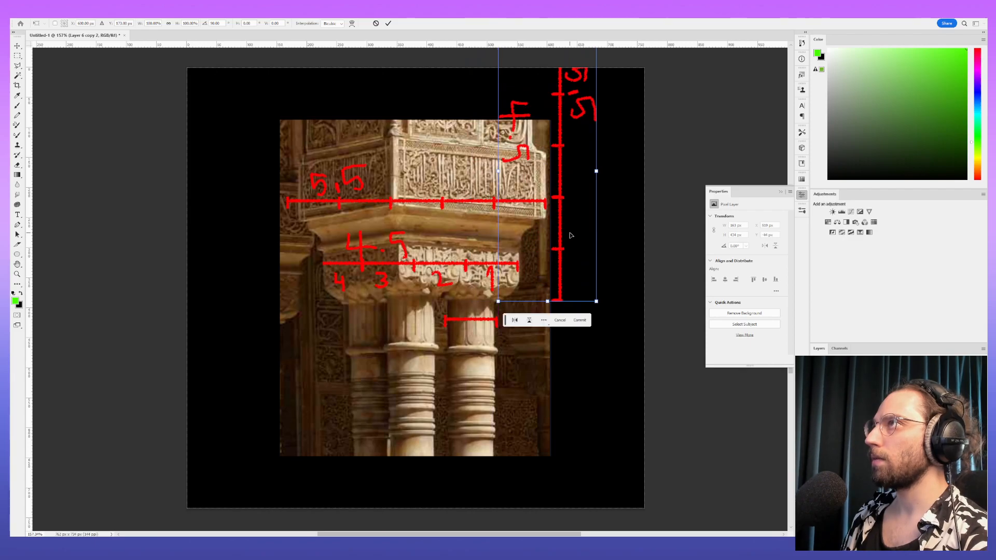
{"action": "key", "text": "Return"}
{"action": "key", "text": "b"}
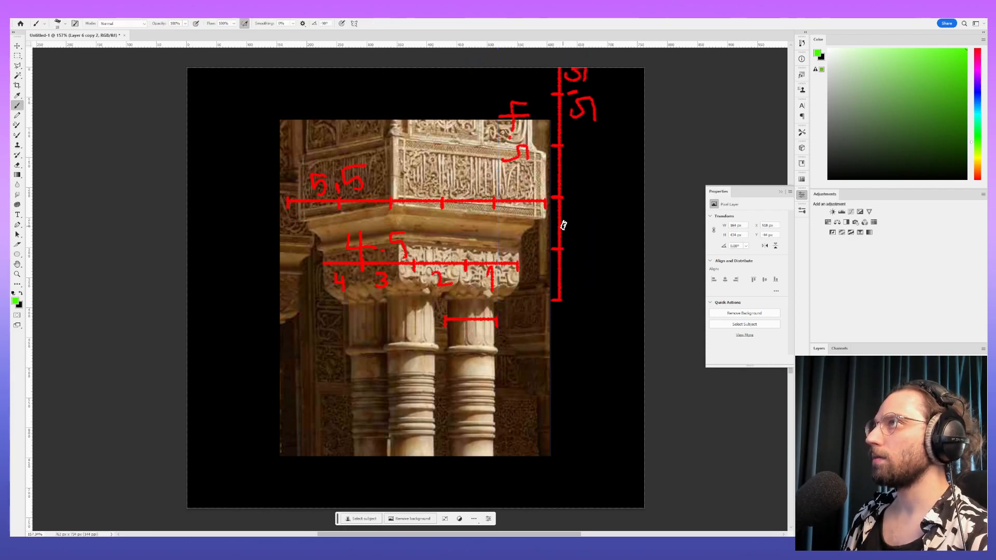
Step: Switch to Houdini and compare the height of the profile curve with the grid, close up and as a whole
{"action": "key", "text": "alt+Tab"}
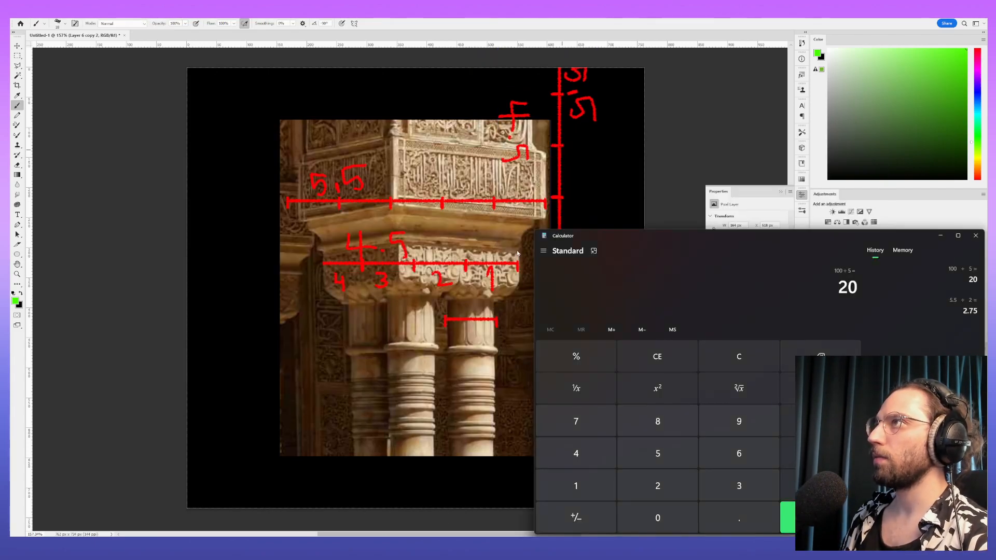
{"action": "key", "text": "alt+Tab"}
{"action": "key", "text": "alt+Tab"}
{"action": "scroll", "coordinate": [254, 305], "scroll_direction": "down", "scroll_amount": 4}
{"action": "middle_click_drag", "start_coordinate": [254, 306], "coordinate": [287, 371], "text": "alt"}
{"action": "scroll", "coordinate": [250, 332], "scroll_direction": "up", "scroll_amount": 6}
{"action": "middle_click_drag", "start_coordinate": [250, 332], "coordinate": [306, 408], "text": "alt"}
{"action": "middle_click_drag", "start_coordinate": [329, 303], "coordinate": [310, 373], "text": "alt"}
{"action": "scroll", "coordinate": [298, 344], "scroll_direction": "down", "scroll_amount": 3}
{"action": "middle_click_drag", "start_coordinate": [295, 410], "coordinate": [295, 309], "text": "alt"}
{"action": "scroll", "coordinate": [301, 346], "scroll_direction": "down", "scroll_amount": 1}
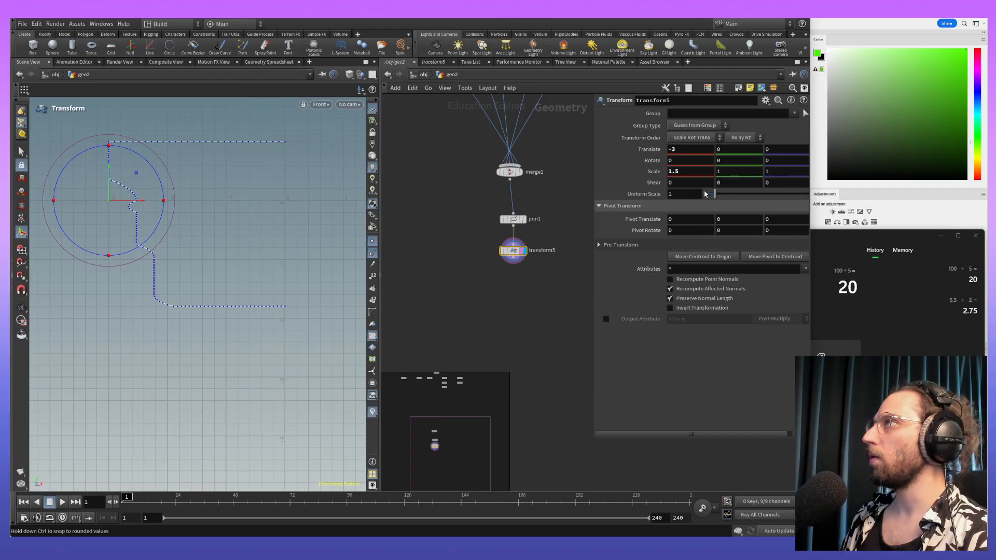
Step: Try Y scales of 2 and 1.1 on the transform5 node and lower the profile by 0.1
{"action": "left_click", "coordinate": [758, 170]}
{"action": "type", "text": "2"}
{"action": "key", "text": "Return"}
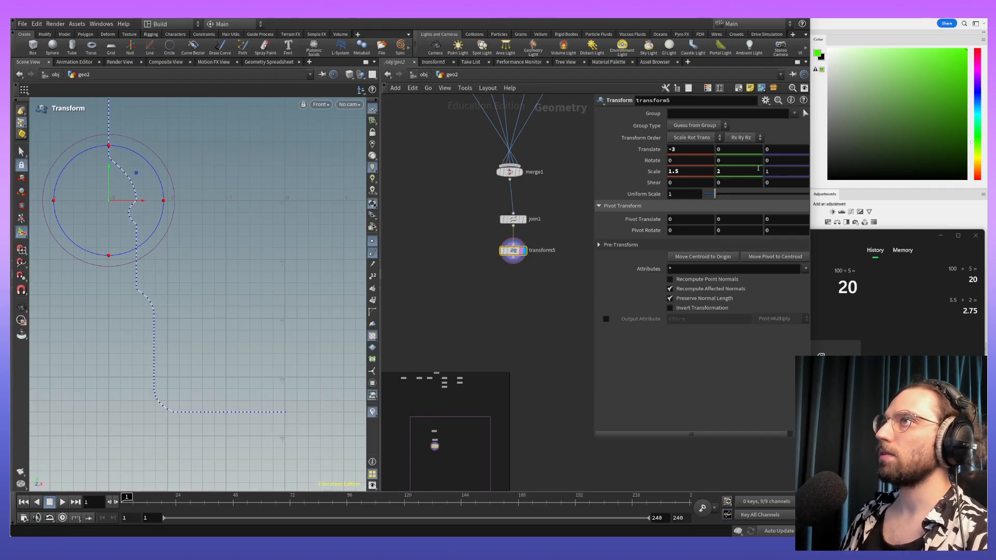
{"action": "double_click", "coordinate": [757, 171]}
{"action": "type", "text": "1.1"}
{"action": "key", "text": "Return"}
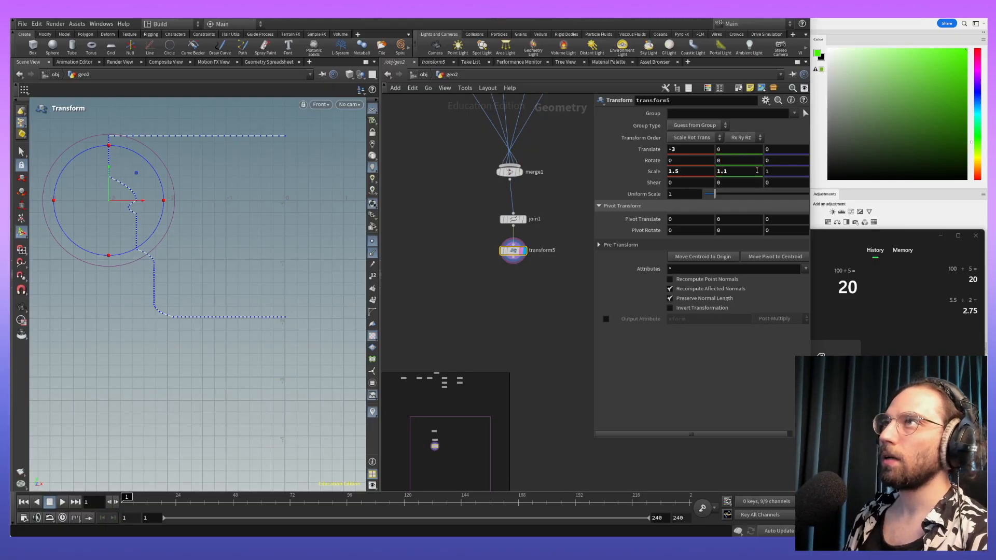
{"action": "left_click_drag", "start_coordinate": [108, 182], "coordinate": [109, 184]}
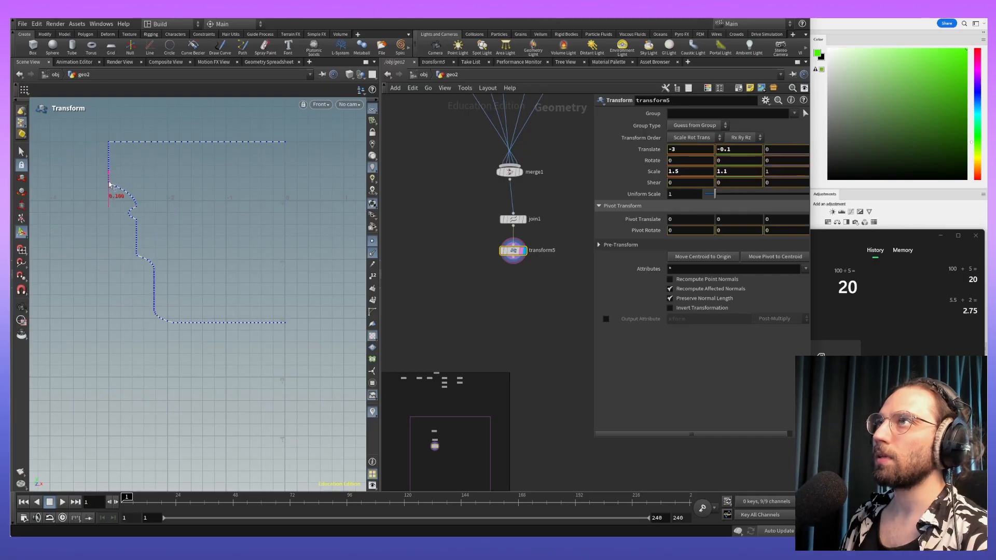
Step: Try smaller Y scales on the profile, ending at 1.055, while checking its lower edge against the grid
{"action": "left_click", "coordinate": [749, 171]}
{"action": "key", "text": "Return"}
{"action": "left_click", "coordinate": [749, 171]}
{"action": "key", "text": "BackSpace"}
{"action": "type", "text": "9"}
{"action": "key", "text": "Return"}
{"action": "right_click_drag", "start_coordinate": [277, 326], "coordinate": [271, 224], "text": "alt"}
{"action": "left_click", "coordinate": [748, 173]}
{"action": "key", "text": "Return"}
{"action": "left_click", "coordinate": [748, 173]}
{"action": "type", "text": "5"}
{"action": "key", "text": "Return"}
{"action": "left_click", "coordinate": [749, 171]}
{"action": "key", "text": "Return"}
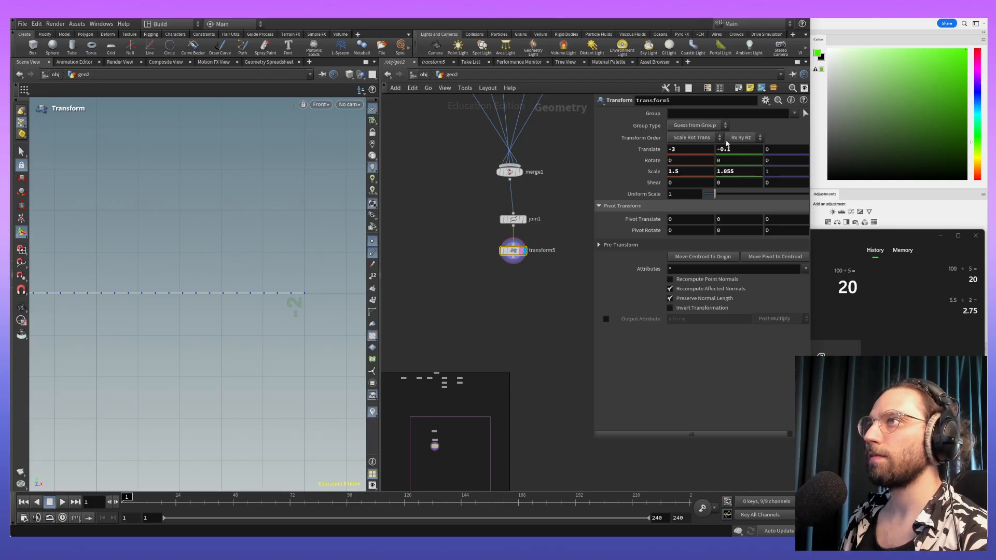
Step: Fine-tune the profile's Y scale to 1.058 and 1.057 so its lower edge meets the -2 grid line
{"action": "right_click_drag", "start_coordinate": [282, 323], "coordinate": [375, 308], "text": "alt"}
{"action": "right_click_drag", "start_coordinate": [324, 270], "coordinate": [323, 164], "text": "alt"}
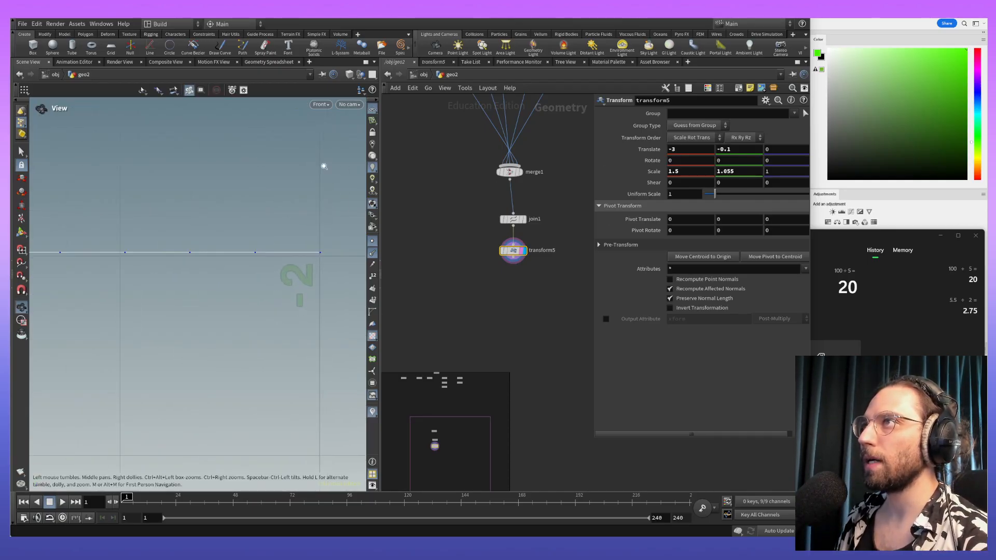
{"action": "right_click_drag", "start_coordinate": [334, 258], "coordinate": [363, 249], "text": "alt"}
{"action": "key", "text": "BackSpace"}
{"action": "type", "text": "8"}
{"action": "key", "text": "Return"}
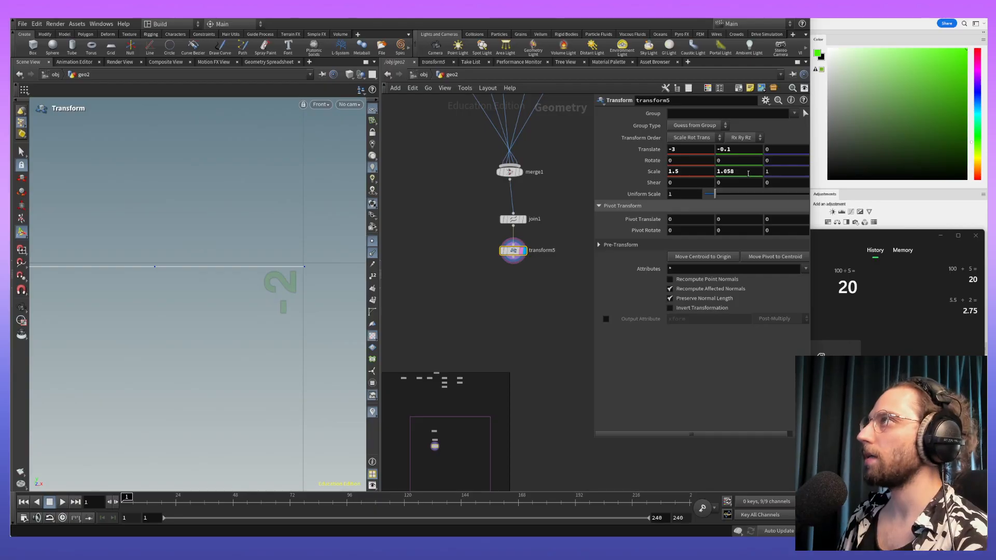
{"action": "key", "text": "Return"}
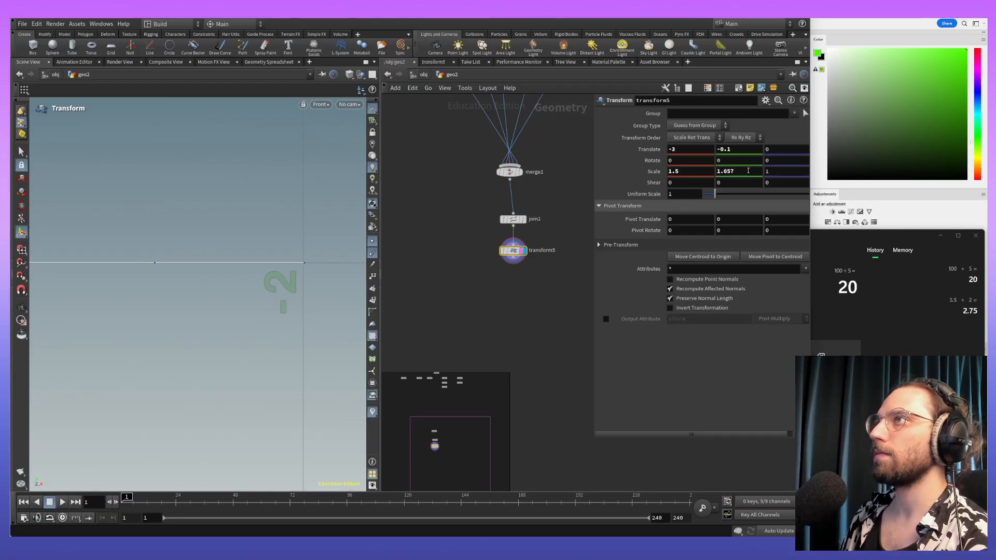
Step: Compare the rescaled profile's upper and lower edges with the grid lines, both close up and as a whole
{"action": "middle_click_drag", "start_coordinate": [248, 248], "coordinate": [276, 331], "text": "alt"}
{"action": "right_click_drag", "start_coordinate": [276, 331], "coordinate": [252, 186], "text": "alt"}
{"action": "middle_click_drag", "start_coordinate": [251, 187], "coordinate": [293, 407], "text": "alt"}
{"action": "right_click_drag", "start_coordinate": [294, 407], "coordinate": [308, 218], "text": "alt"}
{"action": "middle_click_drag", "start_coordinate": [326, 440], "coordinate": [327, 273], "text": "alt"}
{"action": "right_click_drag", "start_coordinate": [327, 273], "coordinate": [334, 301], "text": "alt"}
{"action": "middle_click_drag", "start_coordinate": [334, 302], "coordinate": [302, 298], "text": "alt"}
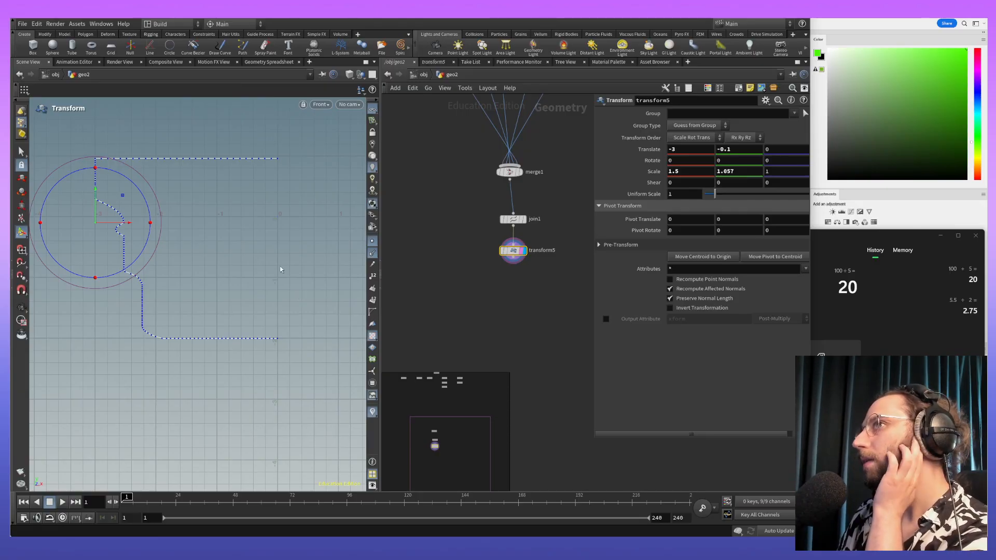
{"action": "middle_click_drag", "start_coordinate": [126, 199], "coordinate": [216, 262], "text": "alt"}
{"action": "right_click_drag", "start_coordinate": [216, 262], "coordinate": [152, 139], "text": "alt"}
{"action": "right_click_drag", "start_coordinate": [269, 271], "coordinate": [167, 223], "text": "alt"}
{"action": "middle_click_drag", "start_coordinate": [167, 223], "coordinate": [284, 297], "text": "alt"}
Step: Shift the profile vertically to a Translate Y of -0.06 and check its lower edge
{"action": "left_click_drag", "start_coordinate": [153, 364], "coordinate": [152, 359]}
{"action": "middle_click_drag", "start_coordinate": [732, 150], "coordinate": [758, 170]}
{"action": "middle_click_drag", "start_coordinate": [352, 349], "coordinate": [260, 144], "text": "alt"}
{"action": "middle_click_drag", "start_coordinate": [287, 192], "coordinate": [174, 126], "text": "alt"}
{"action": "middle_click_drag", "start_coordinate": [231, 211], "coordinate": [202, 194], "text": "alt"}
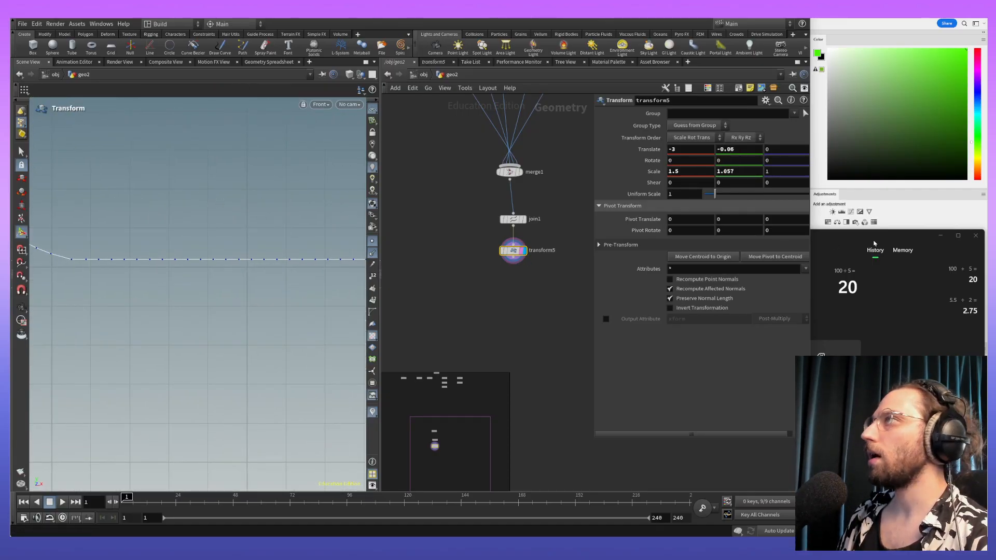
Step: Set the transform's pivot translation to 2 in X and 1 in Y
{"action": "right_click_drag", "start_coordinate": [307, 297], "coordinate": [295, 462], "text": "alt"}
{"action": "middle_click_drag", "start_coordinate": [278, 262], "coordinate": [265, 282], "text": "alt"}
{"action": "right_click_drag", "start_coordinate": [265, 282], "coordinate": [250, 132], "text": "alt"}
{"action": "middle_click_drag", "start_coordinate": [251, 132], "coordinate": [240, 149], "text": "alt"}
{"action": "middle_click_drag", "start_coordinate": [670, 220], "coordinate": [792, 215]}
{"action": "key", "text": "ctrl+z"}
{"action": "middle_click_drag", "start_coordinate": [681, 219], "coordinate": [769, 218]}
{"action": "middle_click_drag", "start_coordinate": [293, 287], "coordinate": [291, 329], "text": "alt"}
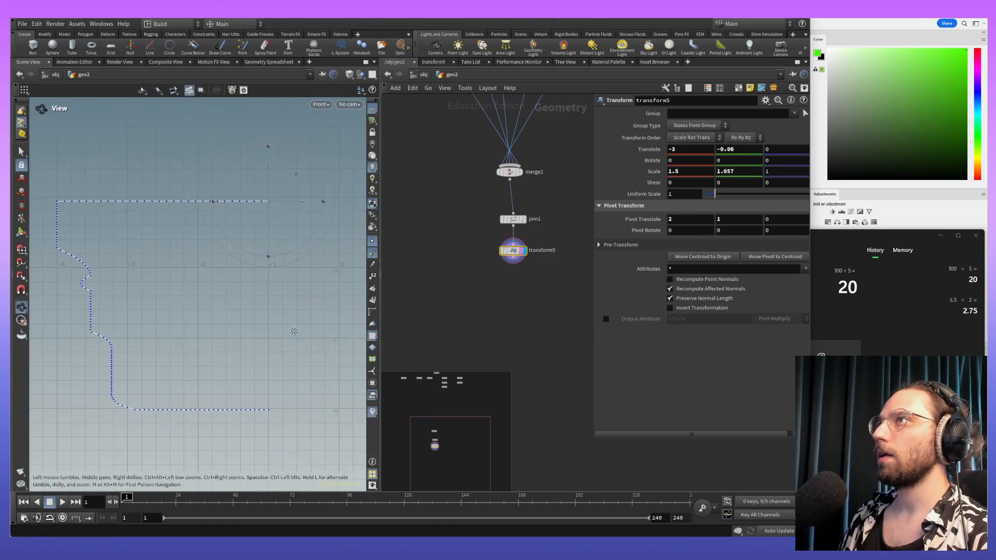
Step: Move the profile's upper inner end close to the grid origin, at Translate X -2 and Y -0.96
{"action": "left_click_drag", "start_coordinate": [270, 180], "coordinate": [269, 176]}
{"action": "scroll", "coordinate": [326, 190], "scroll_direction": "up", "scroll_amount": 5}
{"action": "middle_click_drag", "start_coordinate": [302, 107], "coordinate": [256, 209], "text": "alt"}
{"action": "scroll", "coordinate": [249, 118], "scroll_direction": "up", "scroll_amount": 3}
{"action": "scroll", "coordinate": [278, 211], "scroll_direction": "down", "scroll_amount": 5}
{"action": "middle_click_drag", "start_coordinate": [285, 347], "coordinate": [208, 285], "text": "alt"}
{"action": "scroll", "coordinate": [301, 237], "scroll_direction": "down", "scroll_amount": 4}
{"action": "left_click_drag", "start_coordinate": [222, 214], "coordinate": [250, 215]}
{"action": "left_click_drag", "start_coordinate": [253, 238], "coordinate": [270, 270]}
{"action": "right_click_drag", "start_coordinate": [263, 271], "coordinate": [263, 162], "text": "alt"}
{"action": "middle_click_drag", "start_coordinate": [196, 207], "coordinate": [200, 166], "text": "alt"}
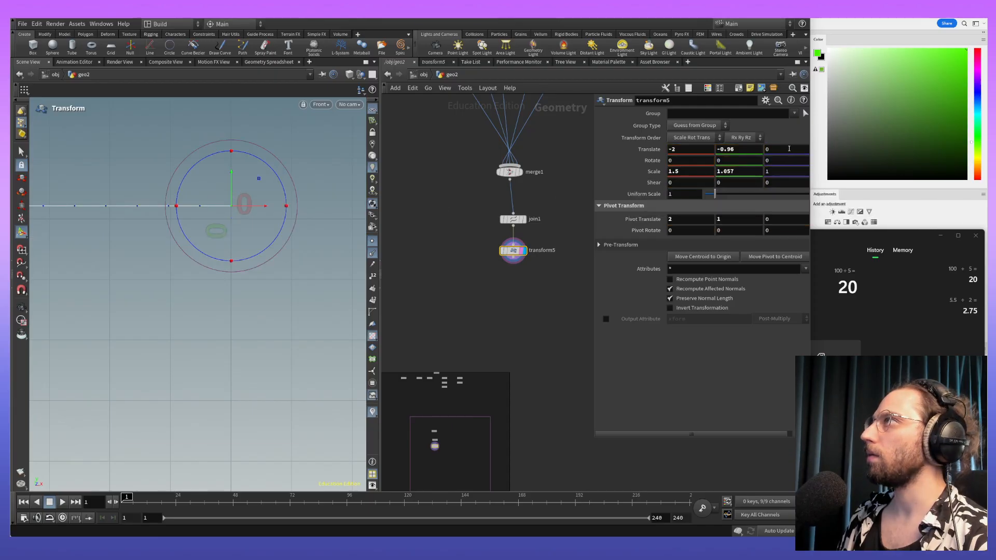
Step: Set Translate Y to -1 so the profile's upper edge lies on the zero grid line
{"action": "middle_click_drag", "start_coordinate": [730, 149], "coordinate": [705, 163]}
{"action": "key", "text": "space"}
{"action": "key", "text": "space"}
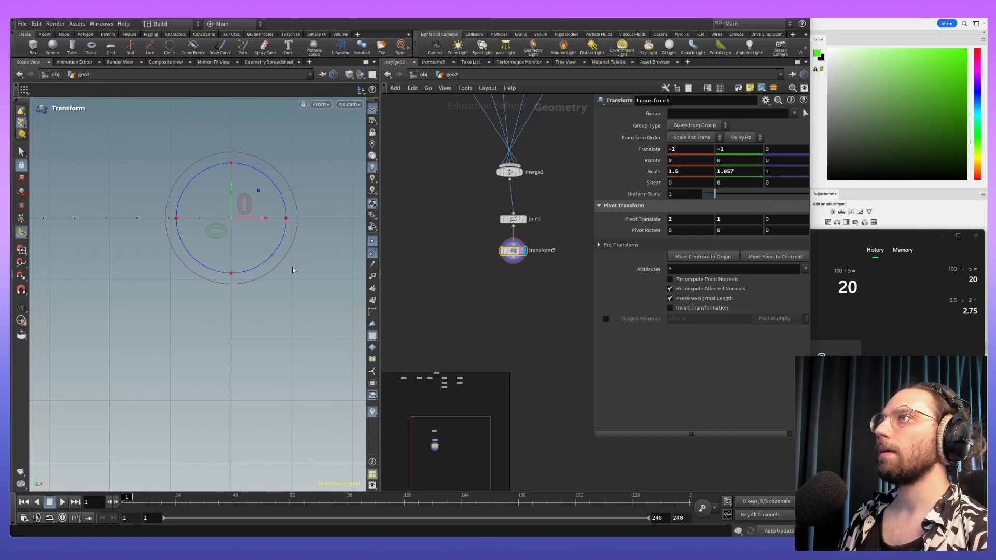
{"action": "mouse_move", "coordinate": [303, 269]}
{"action": "left_mouse_down"}
{"action": "mouse_move", "coordinate": [285, 345]}
{"action": "mouse_move", "coordinate": [305, 345]}
{"action": "mouse_move", "coordinate": [330, 405]}
{"action": "mouse_move", "coordinate": [313, 282]}
{"action": "left_mouse_up"}
Step: Try Y scales of 1.058 and 1.06 while checking the lower edge against the -3 grid line
{"action": "left_click", "coordinate": [741, 171]}
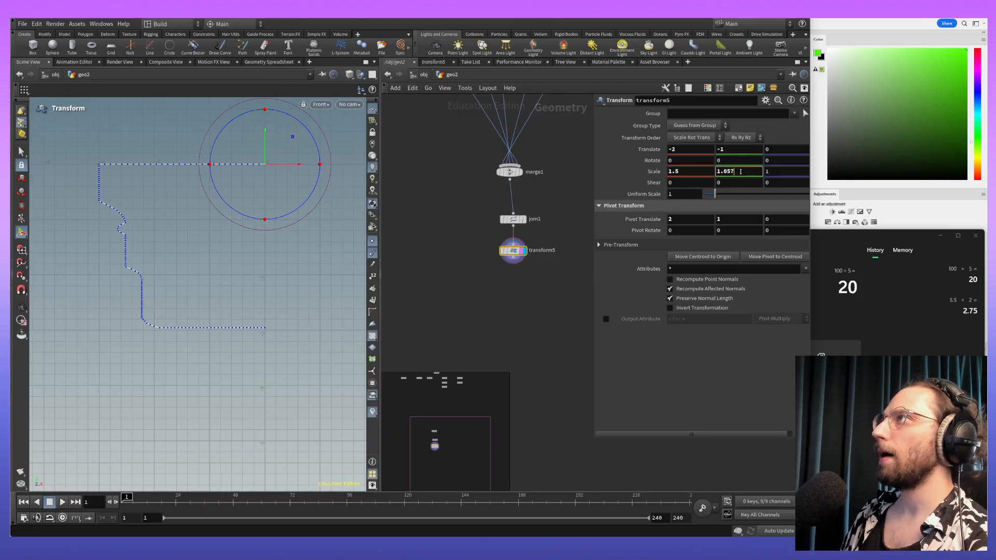
{"action": "key", "text": "Return"}
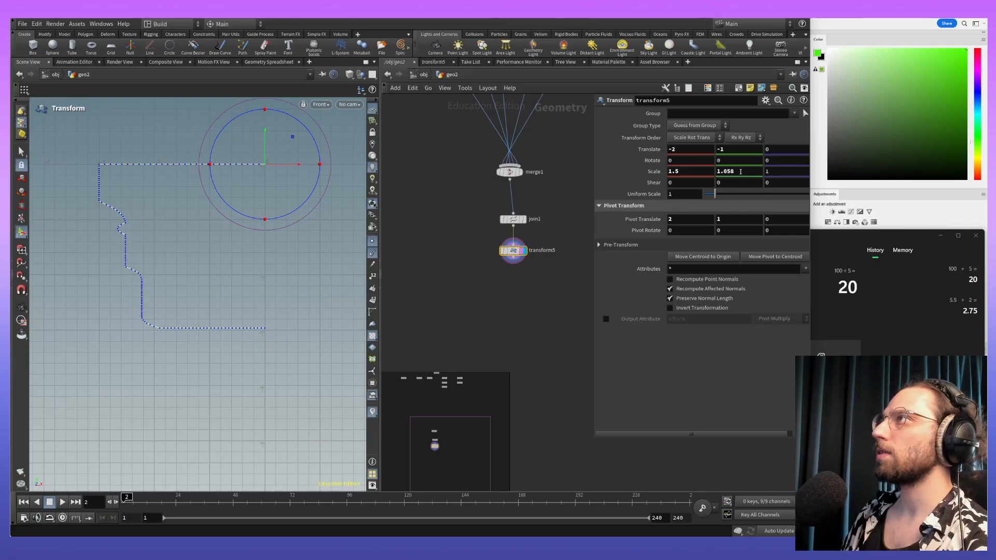
{"action": "left_click", "coordinate": [741, 171]}
{"action": "key", "text": "BackSpace"}
{"action": "key", "text": "BackSpace"}
{"action": "type", "text": "6"}
{"action": "key", "text": "Return"}
{"action": "right_click_drag", "start_coordinate": [148, 122], "coordinate": [234, 200], "text": "alt"}
{"action": "middle_click_drag", "start_coordinate": [233, 200], "coordinate": [312, 409], "text": "alt"}
{"action": "scroll", "coordinate": [270, 227], "scroll_direction": "up", "scroll_amount": 3}
Step: Refine the profile's Y scale to 1.072 so its lower edge meets the -3 grid line
{"action": "left_click", "coordinate": [743, 176]}
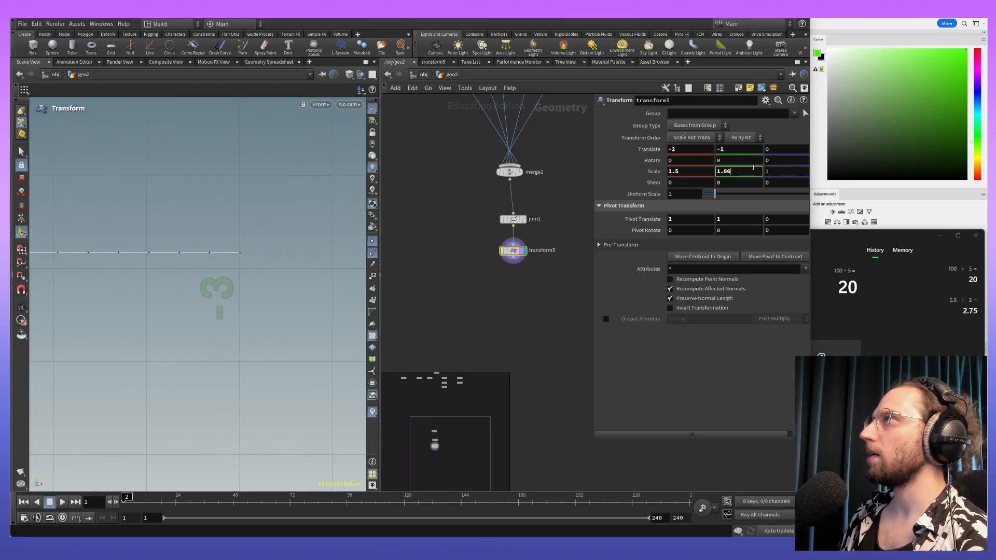
{"action": "key", "text": "Return"}
{"action": "left_click", "coordinate": [753, 167]}
{"action": "key", "text": "BackSpace"}
{"action": "type", "text": "8"}
{"action": "key", "text": "Return"}
{"action": "left_click", "coordinate": [754, 170]}
{"action": "key", "text": "BackSpace"}
{"action": "type", "text": "75"}
{"action": "key", "text": "Return"}
{"action": "middle_click", "coordinate": [747, 160]}
{"action": "middle_click_drag", "start_coordinate": [740, 172], "coordinate": [718, 218]}
Step: Inspect the whole rescaled profile against the grid
{"action": "middle_click_drag", "start_coordinate": [189, 294], "coordinate": [254, 403], "text": "alt"}
{"action": "scroll", "coordinate": [263, 268], "scroll_direction": "down", "scroll_amount": 2, "text": "alt"}
{"action": "scroll", "coordinate": [264, 268], "scroll_direction": "down", "scroll_amount": 10, "text": "alt"}
{"action": "middle_click_drag", "start_coordinate": [263, 287], "coordinate": [286, 295], "text": "alt"}
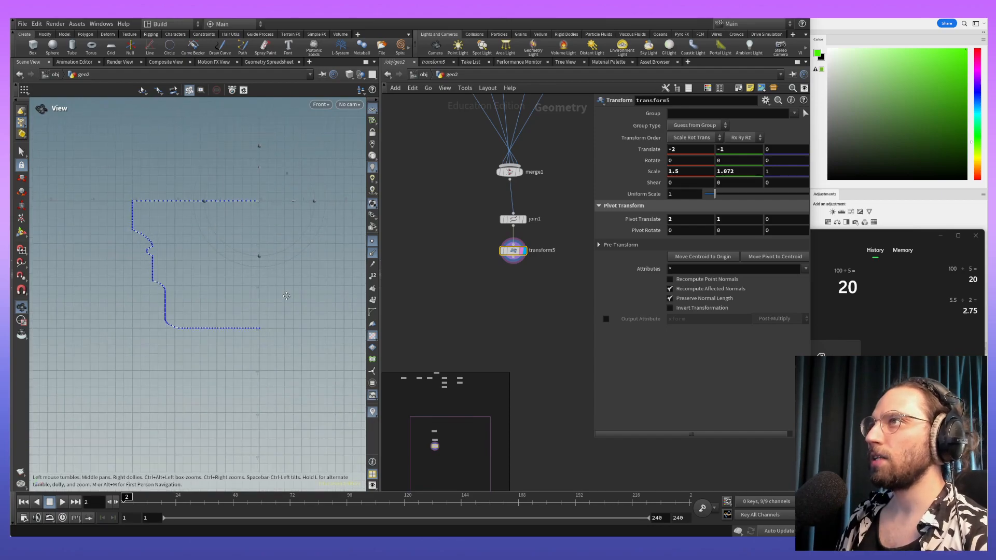
{"action": "right_click_drag", "start_coordinate": [175, 360], "coordinate": [164, 299], "text": "alt"}
{"action": "middle_click_drag", "start_coordinate": [261, 328], "coordinate": [247, 305], "text": "alt"}
{"action": "right_click_drag", "start_coordinate": [249, 315], "coordinate": [241, 294], "text": "alt"}
{"action": "middle_click_drag", "start_coordinate": [275, 338], "coordinate": [295, 369], "text": "alt"}
Step: Select all nodes of the profile network and shift them left to free space beside them
{"action": "middle_click_drag", "start_coordinate": [497, 276], "coordinate": [515, 354], "text": "alt"}
{"action": "mouse_move", "coordinate": [478, 173]}
{"action": "right_mouse_down", "text": "alt"}
{"action": "mouse_move", "coordinate": [485, 290]}
{"action": "mouse_move", "coordinate": [491, 185]}
{"action": "right_mouse_up", "text": "alt"}
{"action": "right_click_drag", "start_coordinate": [501, 257], "coordinate": [507, 196], "text": "alt"}
{"action": "middle_click_drag", "start_coordinate": [507, 196], "coordinate": [538, 367]}
{"action": "right_click_drag", "start_coordinate": [538, 367], "coordinate": [507, 117]}
{"action": "middle_click_drag", "start_coordinate": [507, 116], "coordinate": [562, 361]}
{"action": "left_click_drag", "start_coordinate": [565, 365], "coordinate": [525, 224]}
{"action": "left_click_drag", "start_coordinate": [450, 154], "coordinate": [592, 301]}
{"action": "left_click_drag", "start_coordinate": [534, 174], "coordinate": [453, 178]}
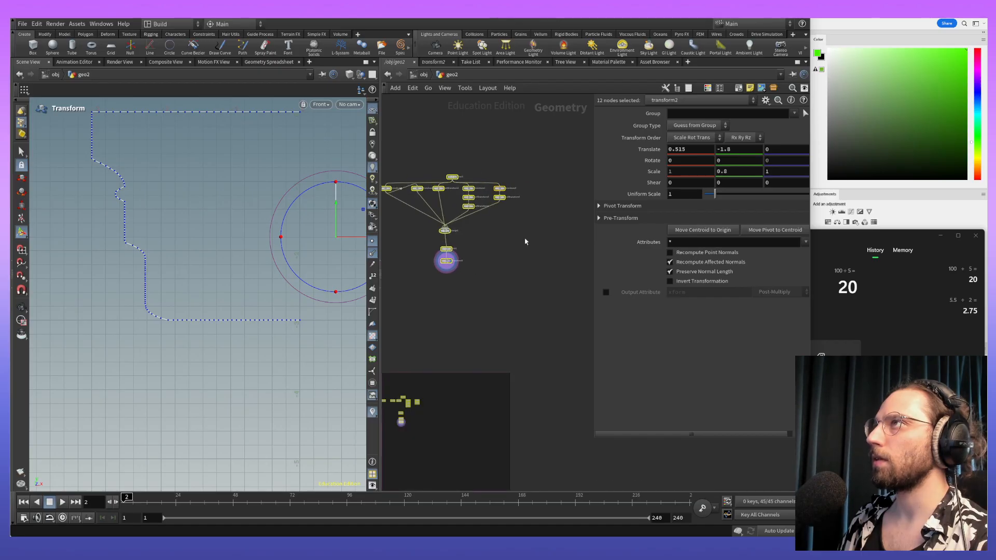
{"action": "left_click", "coordinate": [505, 225]}
Step: Add a separate Line node beside the existing profile network
{"action": "scroll", "coordinate": [509, 218], "scroll_direction": "up", "scroll_amount": 5}
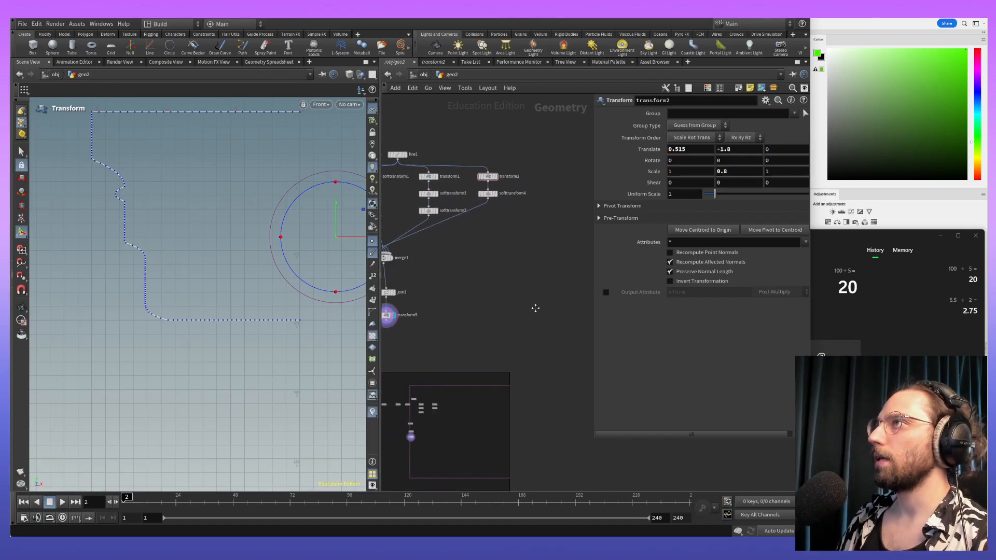
{"action": "middle_click_drag", "start_coordinate": [536, 308], "coordinate": [583, 302]}
{"action": "key", "text": "Tab"}
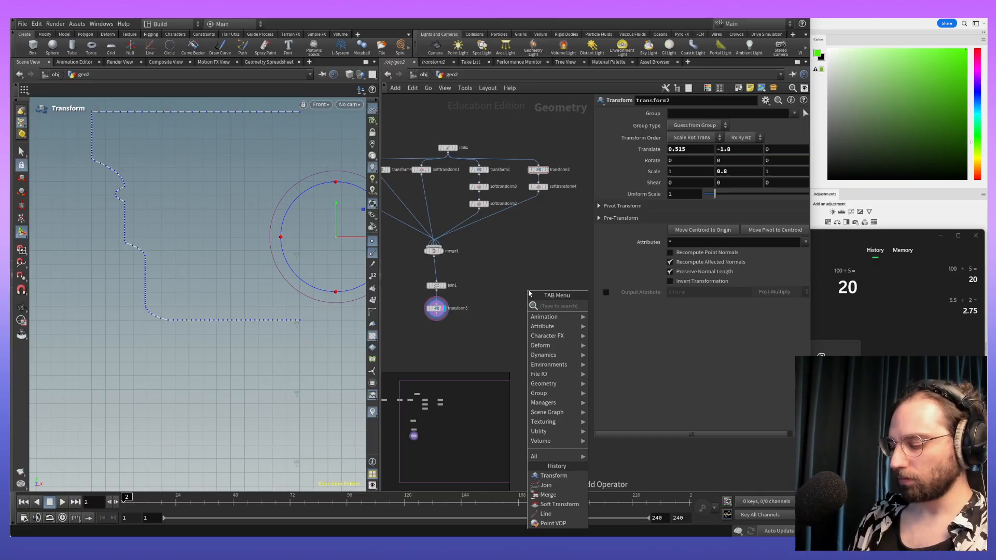
{"action": "type", "text": "li"}
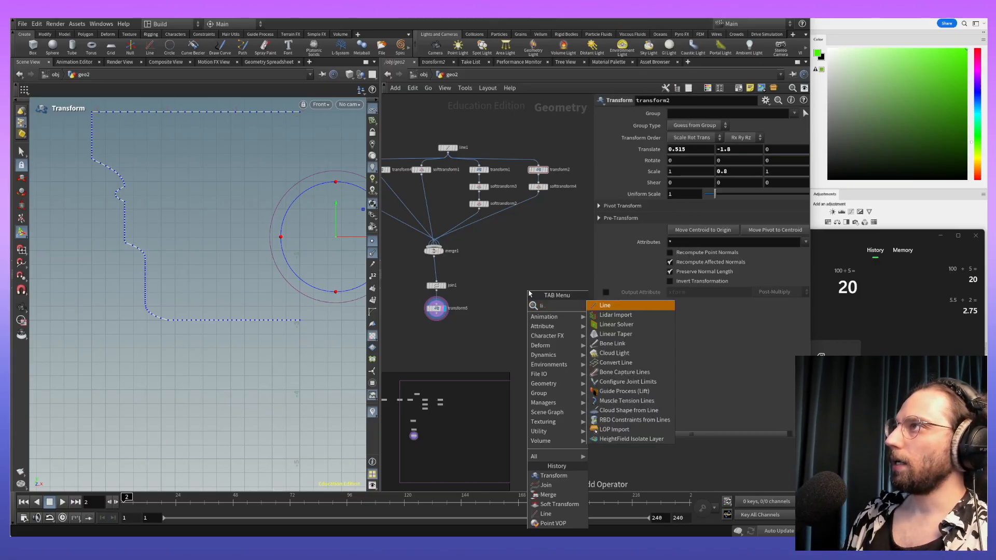
{"action": "key", "text": "Return"}
{"action": "left_click", "coordinate": [549, 284]}
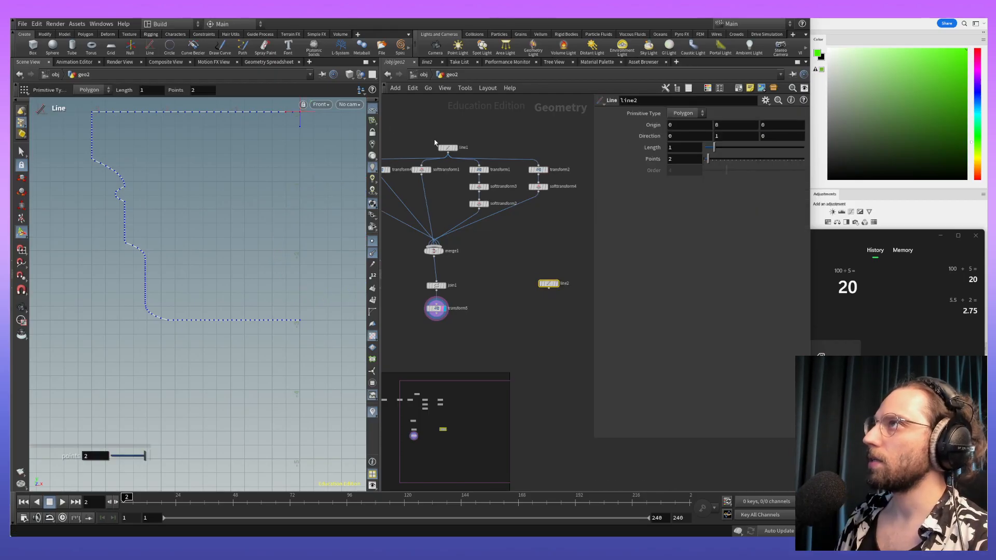
Step: Rename the original line node Big_Column and the new line node Small_Column
{"action": "type", "text": "Big_Co"}
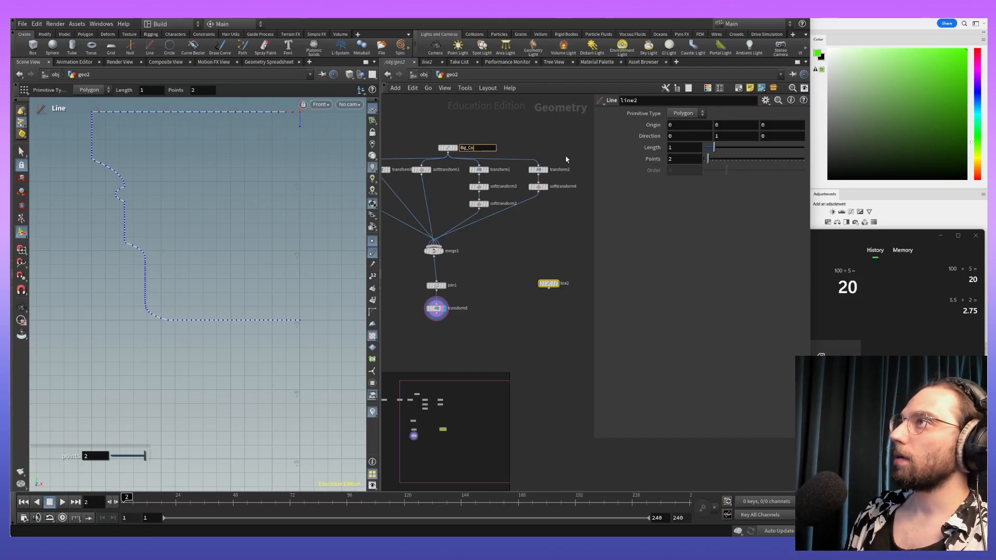
{"action": "type", "text": "lumn"}
{"action": "key", "text": "Return"}
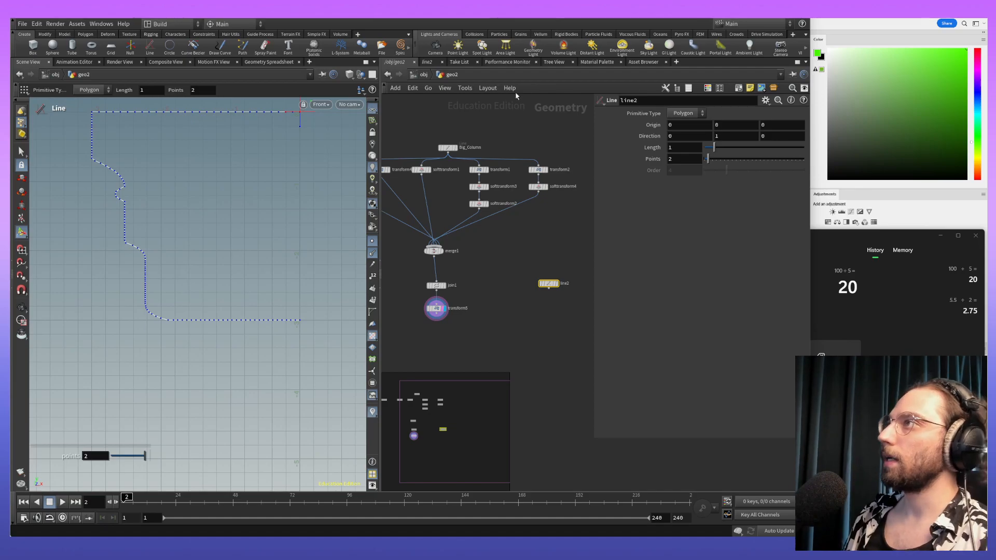
{"action": "left_click", "coordinate": [568, 284]}
{"action": "type", "text": "Small_Col"}
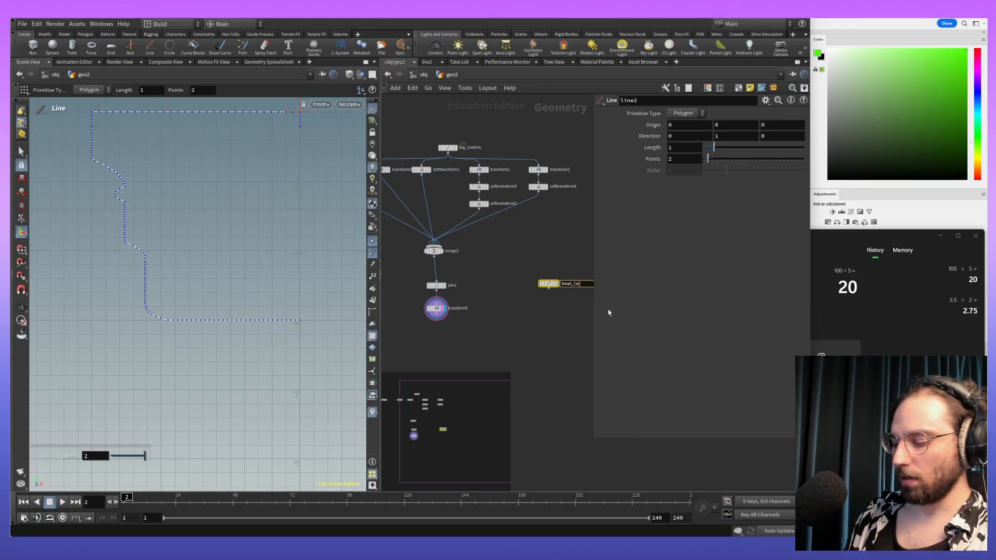
{"action": "key", "text": "BackSpace"}
{"action": "key", "text": "BackSpace"}
{"action": "type", "text": "u"}
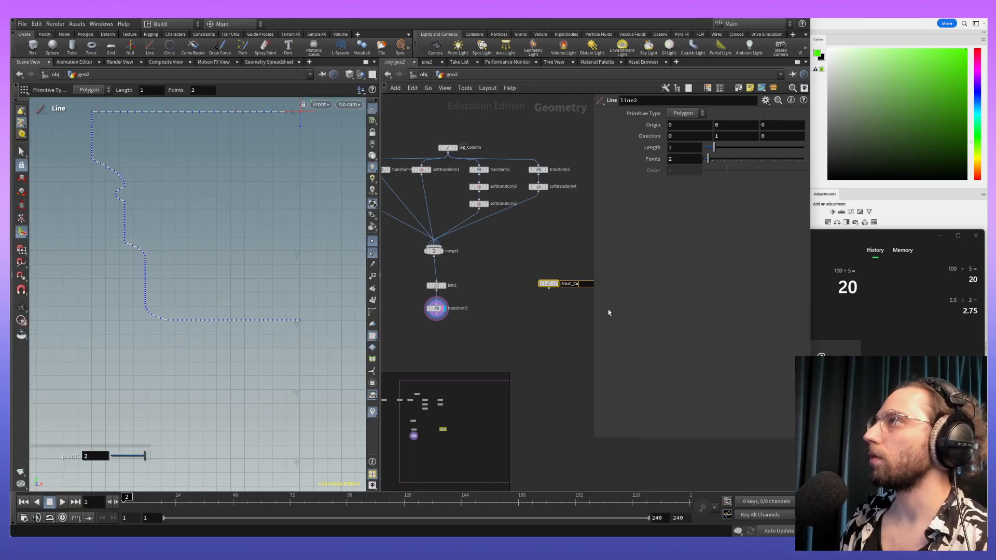
{"action": "key", "text": "BackSpace"}
{"action": "type", "text": "olumn"}
{"action": "key", "text": "Return"}
Step: Dismiss the viewer error and save the scene
{"action": "mouse_move", "coordinate": [273, 324]}
{"action": "middle_mouse_down", "text": "alt"}
{"action": "mouse_move", "coordinate": [280, 369]}
{"action": "mouse_move", "coordinate": [265, 338]}
{"action": "middle_mouse_up", "text": "alt"}
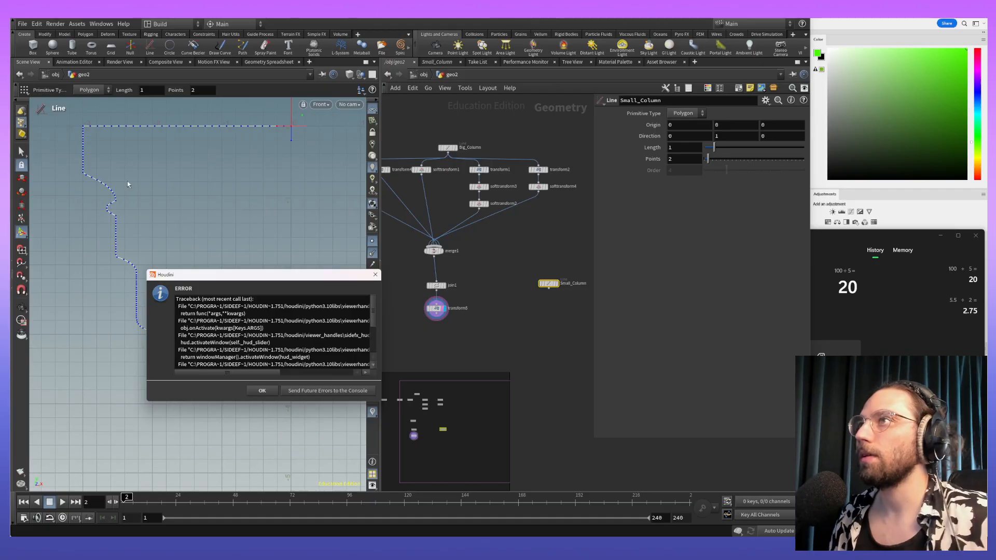
{"action": "left_click", "coordinate": [262, 391]}
{"action": "middle_click_drag", "start_coordinate": [301, 389], "coordinate": [288, 371], "text": "alt"}
{"action": "key", "text": "ctrl+s"}
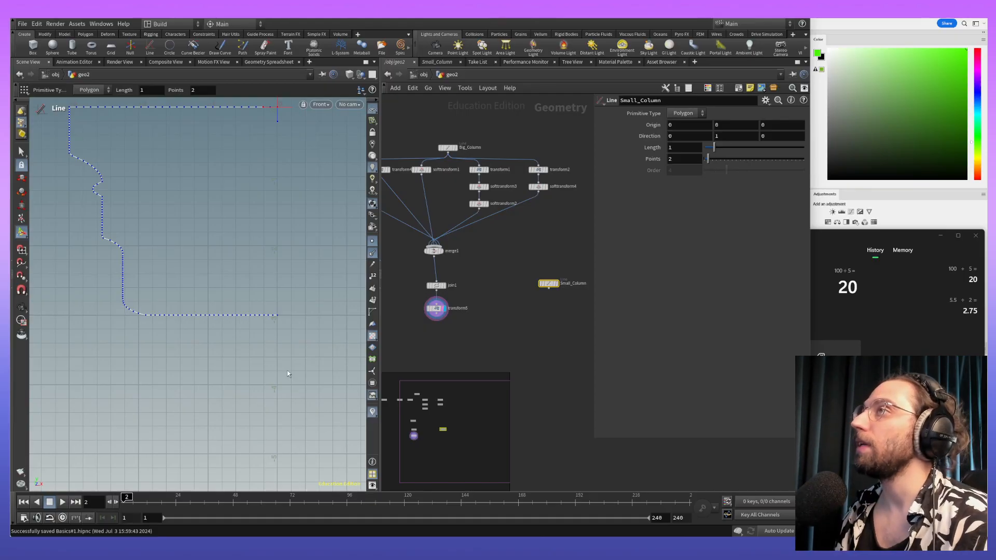
Step: Reposition the Small_Column line node in the network and open its Length value for editing
{"action": "middle_click_drag", "start_coordinate": [231, 228], "coordinate": [235, 285], "text": "alt"}
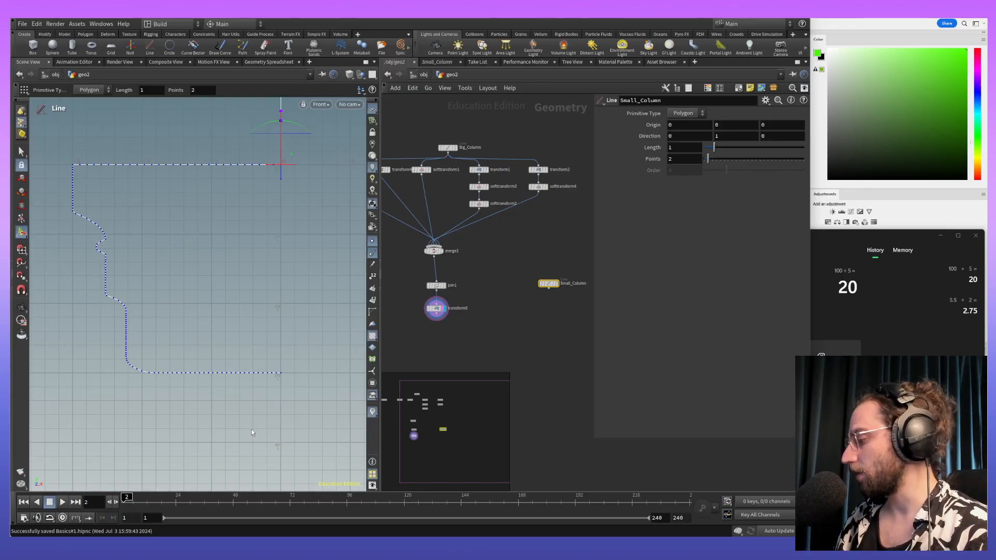
{"action": "key", "text": "Escape"}
{"action": "middle_click_drag", "start_coordinate": [270, 435], "coordinate": [266, 312]}
{"action": "key", "text": "Return"}
{"action": "scroll", "coordinate": [563, 318], "scroll_direction": "up", "scroll_amount": 5}
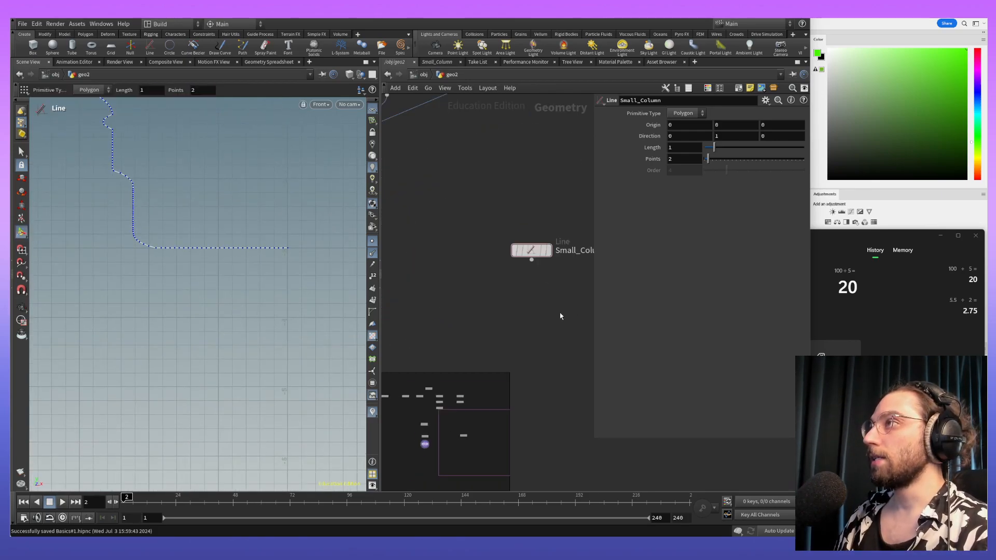
{"action": "left_click", "coordinate": [487, 195]}
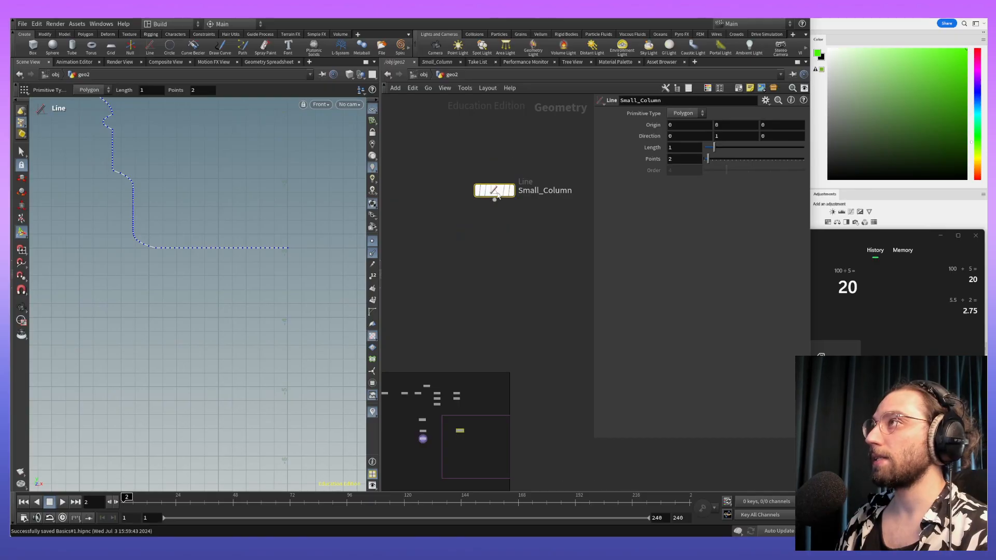
{"action": "middle_click_drag", "start_coordinate": [154, 275], "coordinate": [174, 253], "text": "alt"}
{"action": "key", "text": "Return"}
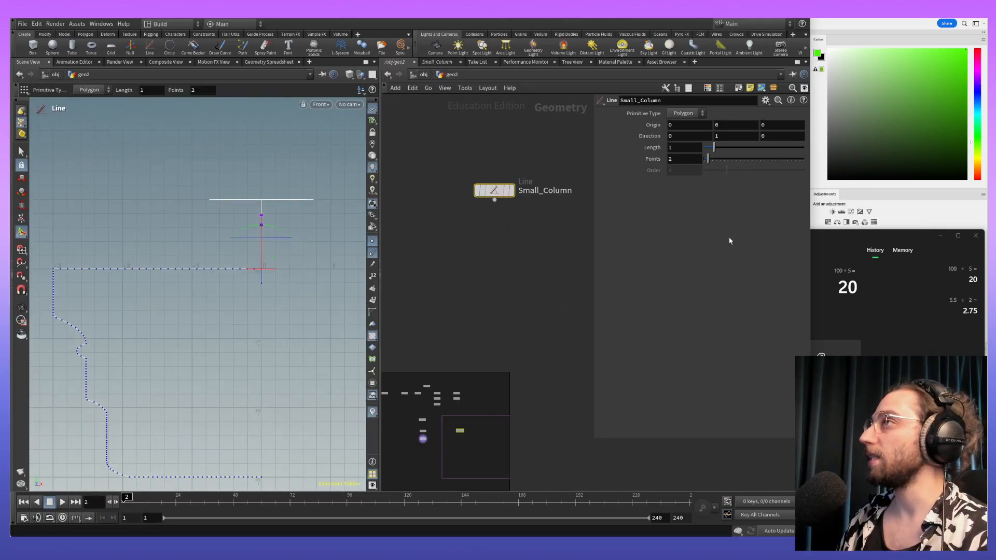
{"action": "left_click", "coordinate": [687, 148]}
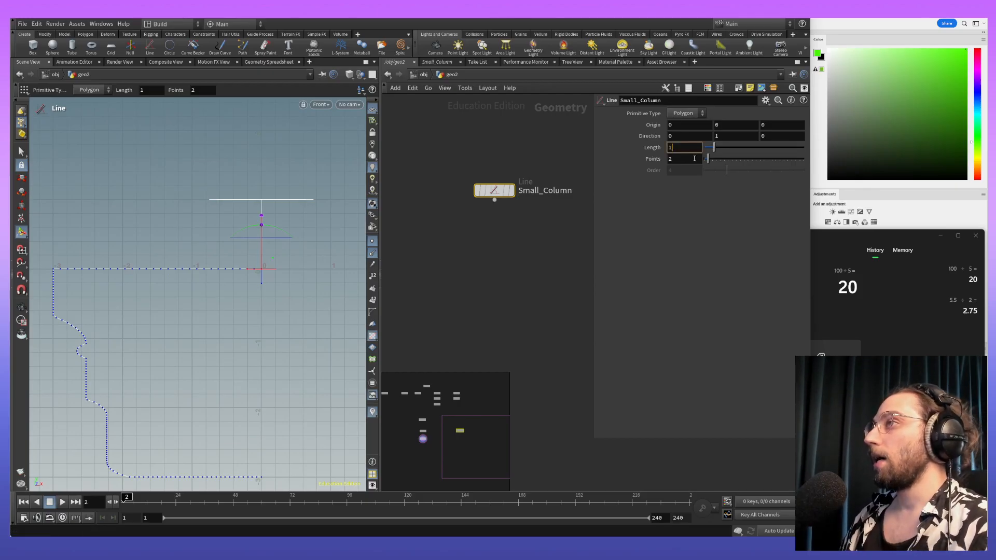
{"action": "key", "text": "ctrl+a"}
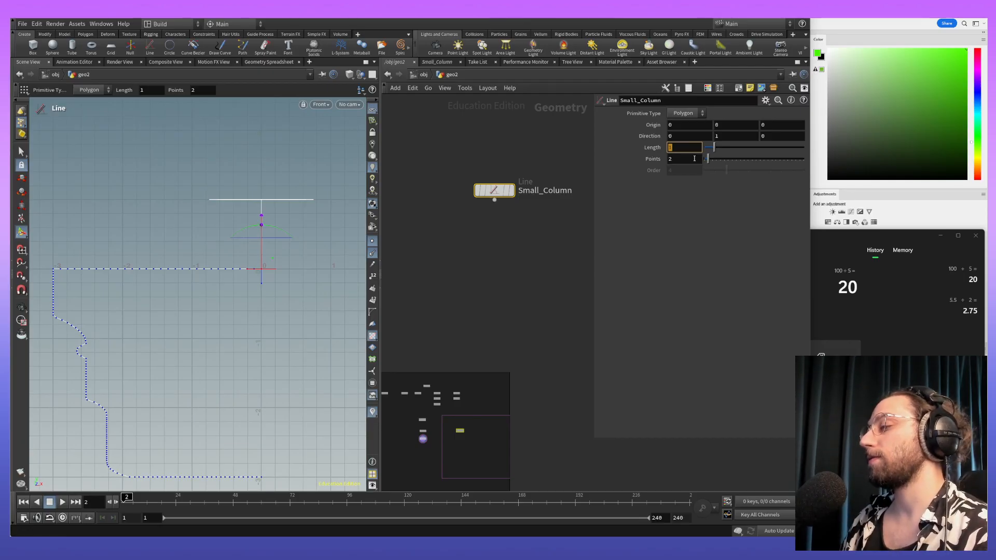
Step: Switch to the reference image board and examine the photos for a full-height view of the small paired columns
{"action": "key", "text": "alt+Tab"}
{"action": "key", "text": "alt+Tab"}
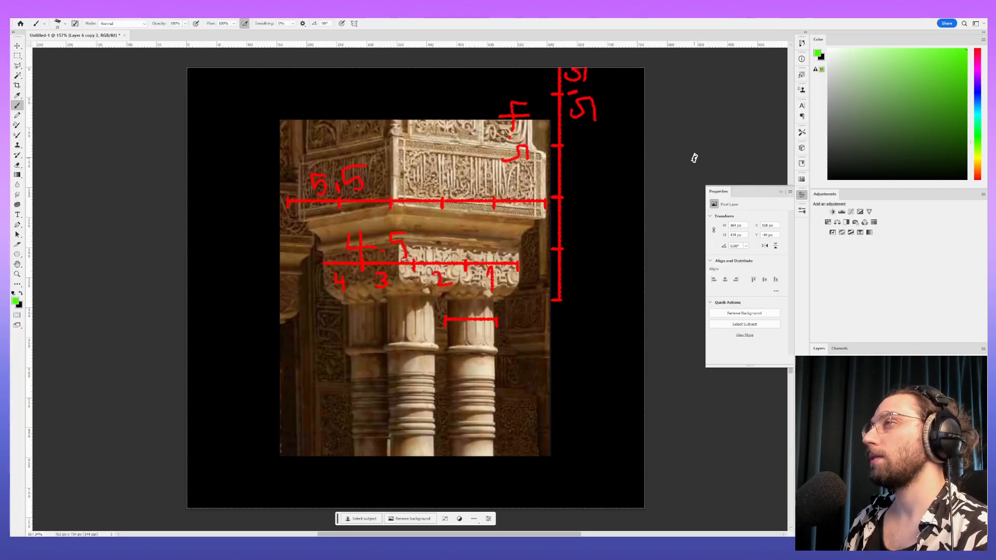
{"action": "key", "text": "alt+Tab"}
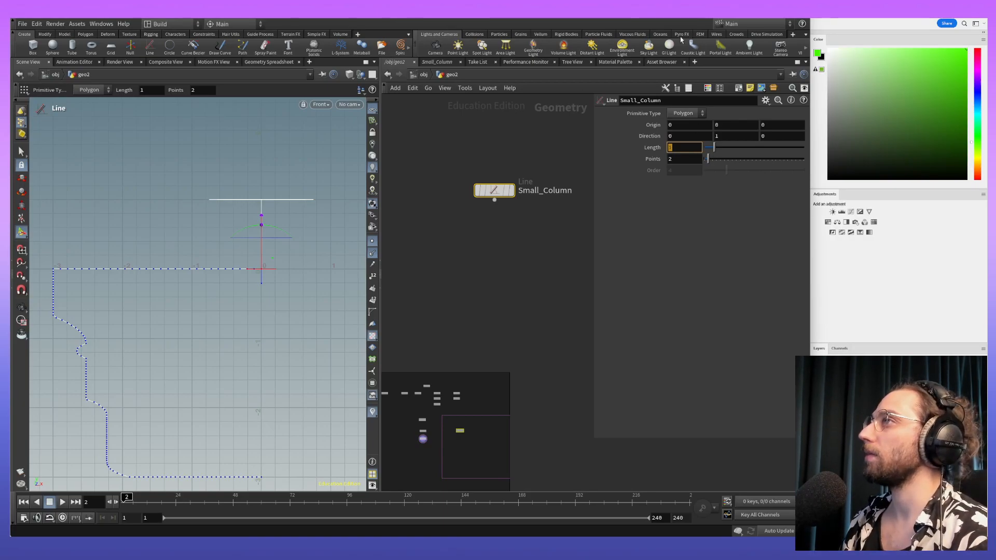
{"action": "key", "text": "alt+Tab"}
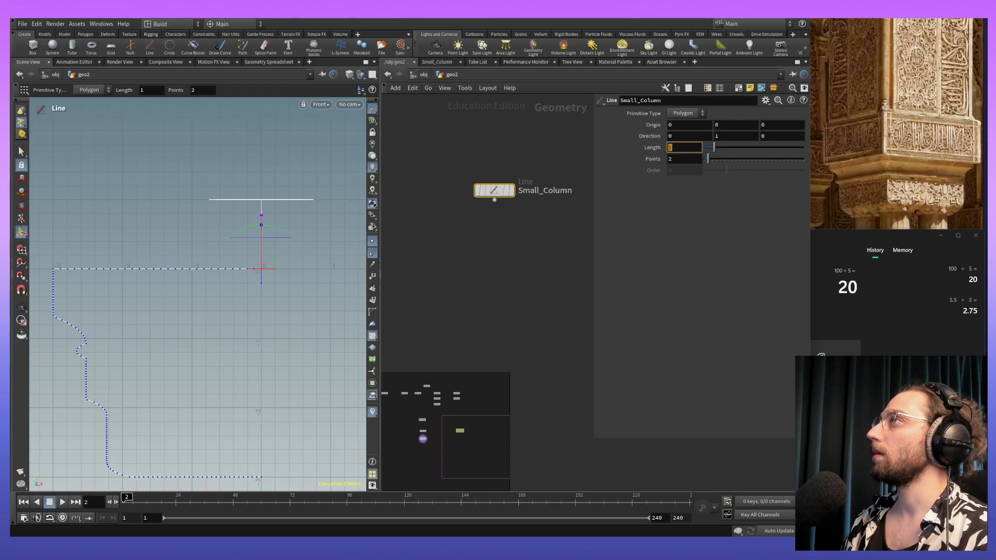
{"action": "left_click", "coordinate": [932, 89]}
{"action": "scroll", "coordinate": [924, 112], "scroll_direction": "down", "scroll_amount": 8}
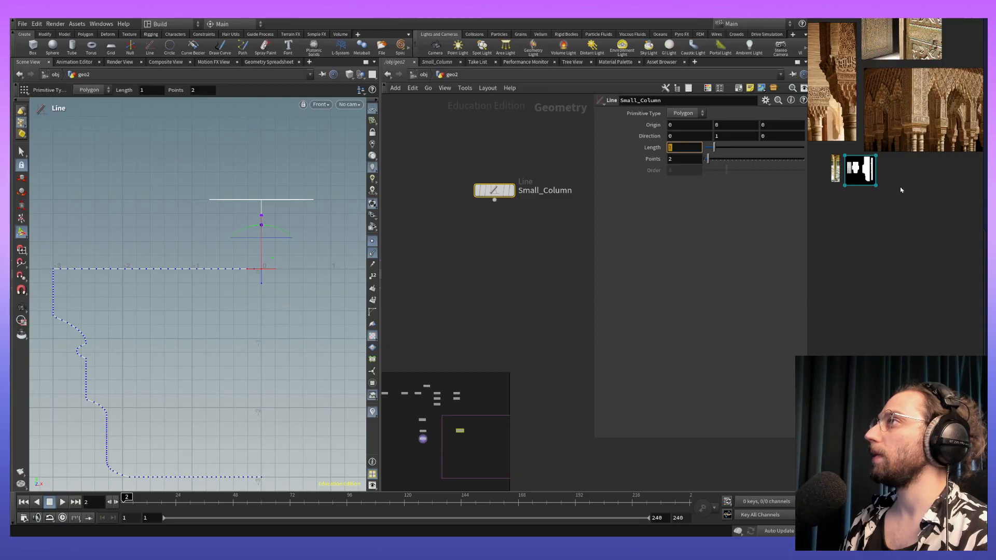
{"action": "middle_click_drag", "start_coordinate": [902, 187], "coordinate": [964, 286]}
{"action": "middle_click_drag", "start_coordinate": [829, 207], "coordinate": [936, 259]}
{"action": "scroll", "coordinate": [902, 232], "scroll_direction": "up", "scroll_amount": 5}
{"action": "middle_click_drag", "start_coordinate": [953, 212], "coordinate": [906, 236]}
{"action": "scroll", "coordinate": [908, 235], "scroll_direction": "down", "scroll_amount": 6}
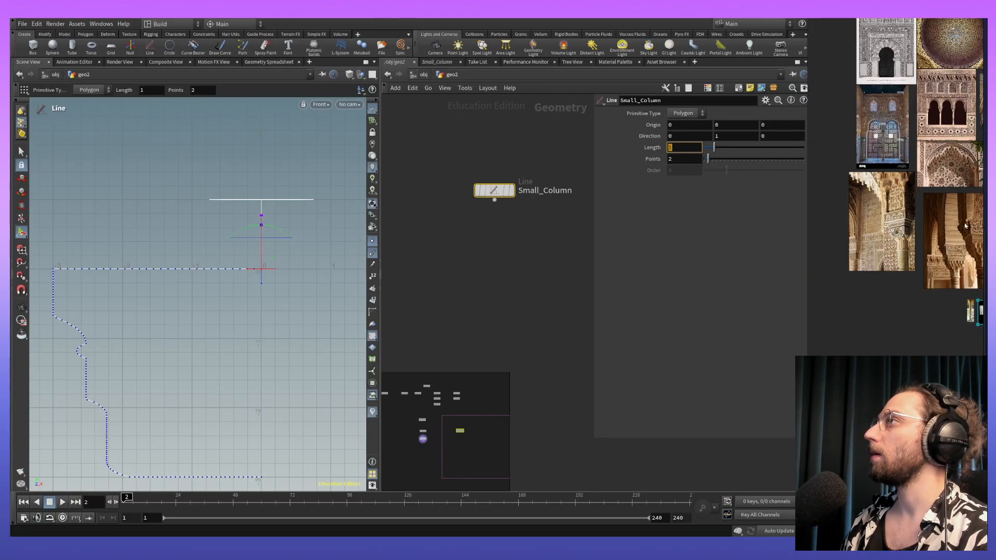
{"action": "middle_click_drag", "start_coordinate": [965, 225], "coordinate": [888, 255]}
{"action": "scroll", "coordinate": [946, 215], "scroll_direction": "up", "scroll_amount": 3}
{"action": "middle_click_drag", "start_coordinate": [946, 216], "coordinate": [944, 263]}
{"action": "scroll", "coordinate": [944, 259], "scroll_direction": "down", "scroll_amount": 5}
{"action": "scroll", "coordinate": [943, 178], "scroll_direction": "up", "scroll_amount": 5}
{"action": "scroll", "coordinate": [943, 179], "scroll_direction": "up", "scroll_amount": 3}
{"action": "scroll", "coordinate": [947, 197], "scroll_direction": "down", "scroll_amount": 6}
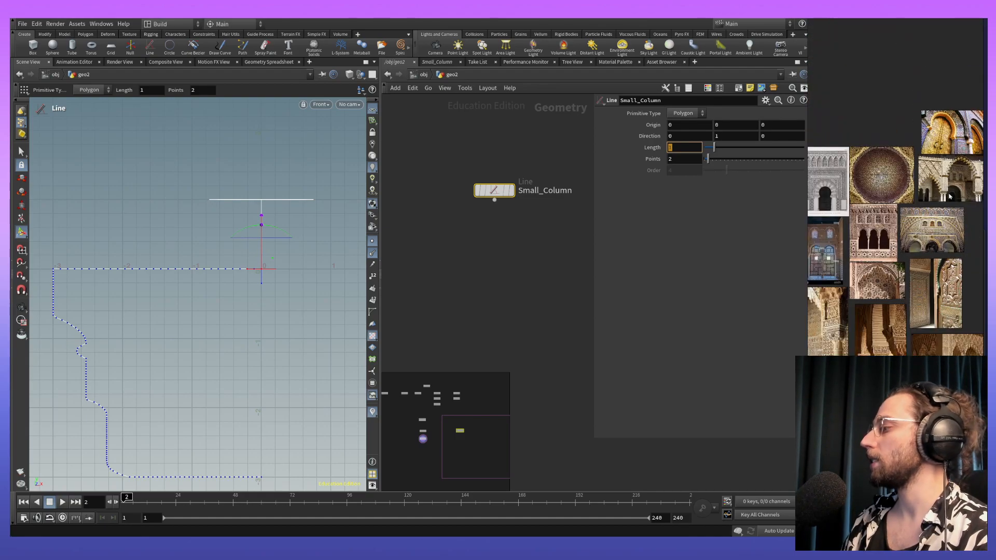
{"action": "middle_click_drag", "start_coordinate": [947, 197], "coordinate": [994, 145]}
{"action": "scroll", "coordinate": [896, 218], "scroll_direction": "down", "scroll_amount": 3}
{"action": "scroll", "coordinate": [913, 208], "scroll_direction": "up", "scroll_amount": 7}
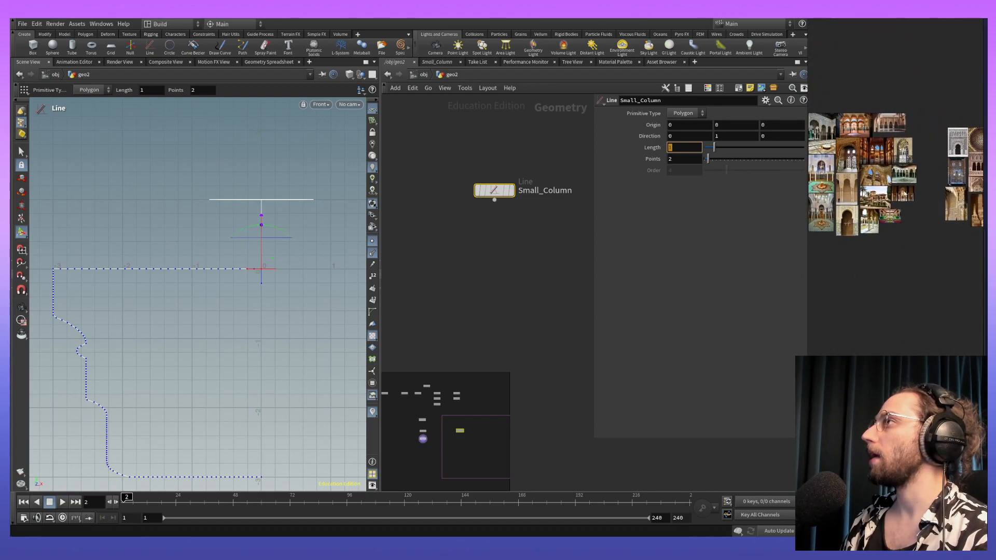
{"action": "scroll", "coordinate": [940, 192], "scroll_direction": "down", "scroll_amount": 2}
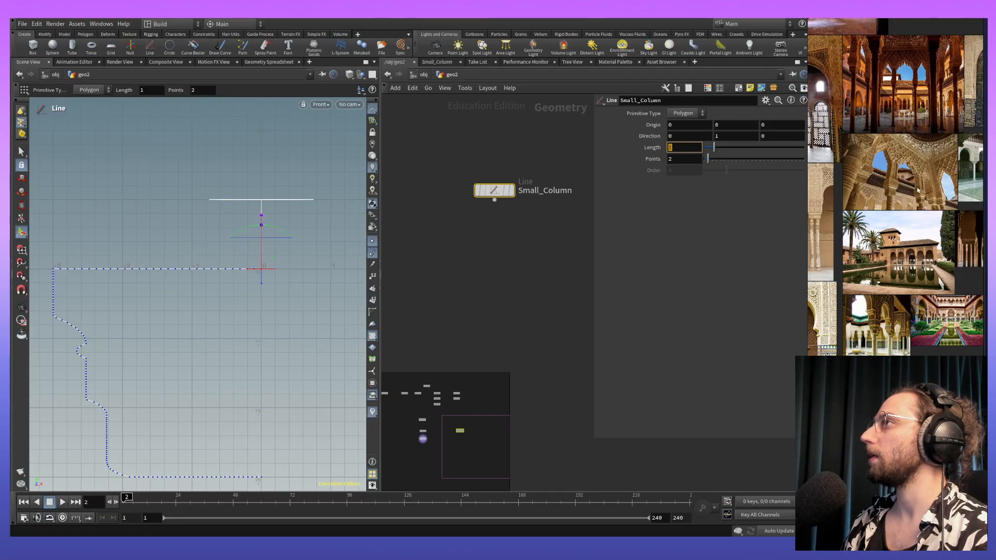
{"action": "scroll", "coordinate": [927, 195], "scroll_direction": "up", "scroll_amount": 4}
{"action": "scroll", "coordinate": [921, 192], "scroll_direction": "down", "scroll_amount": 6}
{"action": "middle_click_drag", "start_coordinate": [900, 193], "coordinate": [979, 194]}
{"action": "scroll", "coordinate": [902, 202], "scroll_direction": "up", "scroll_amount": 6}
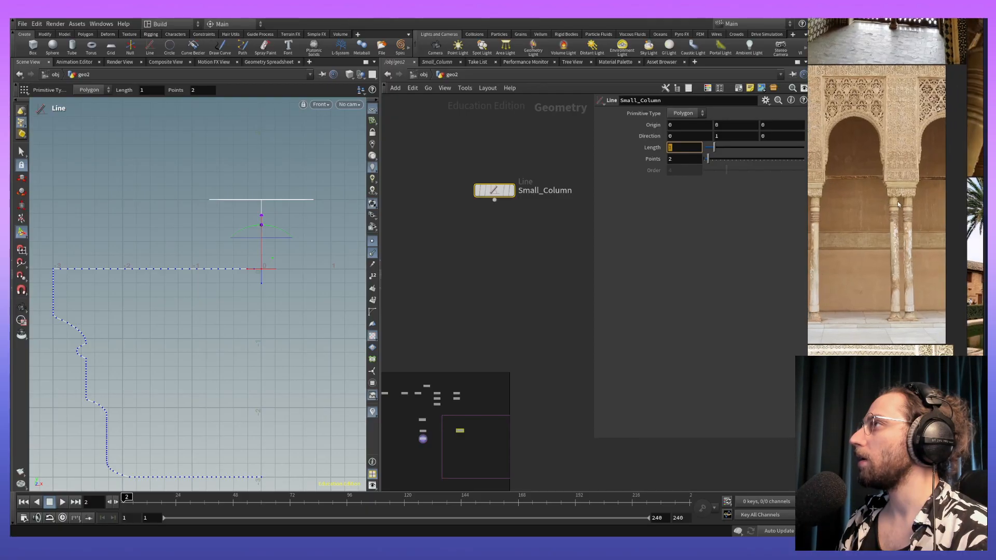
{"action": "scroll", "coordinate": [904, 208], "scroll_direction": "down", "scroll_amount": 2}
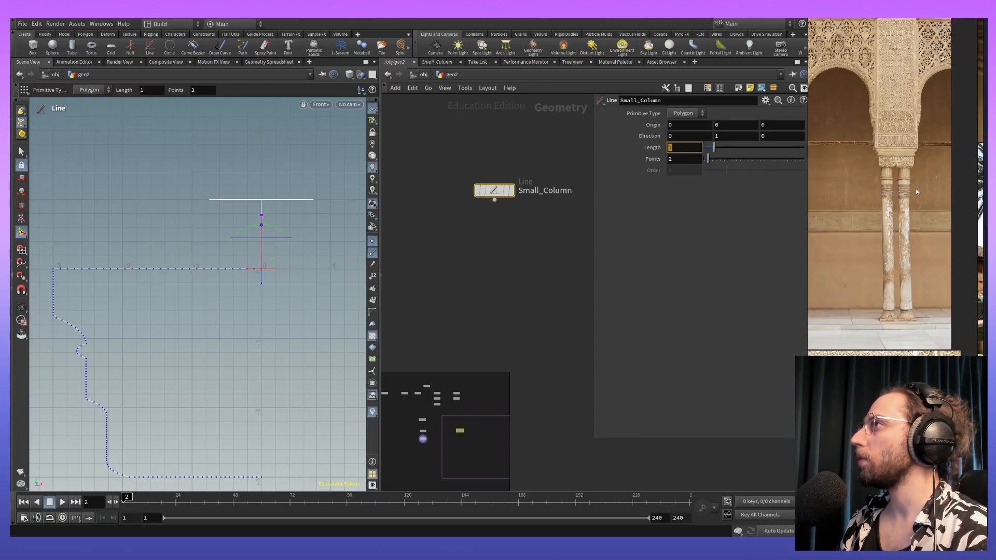
{"action": "scroll", "coordinate": [913, 181], "scroll_direction": "up", "scroll_amount": 2}
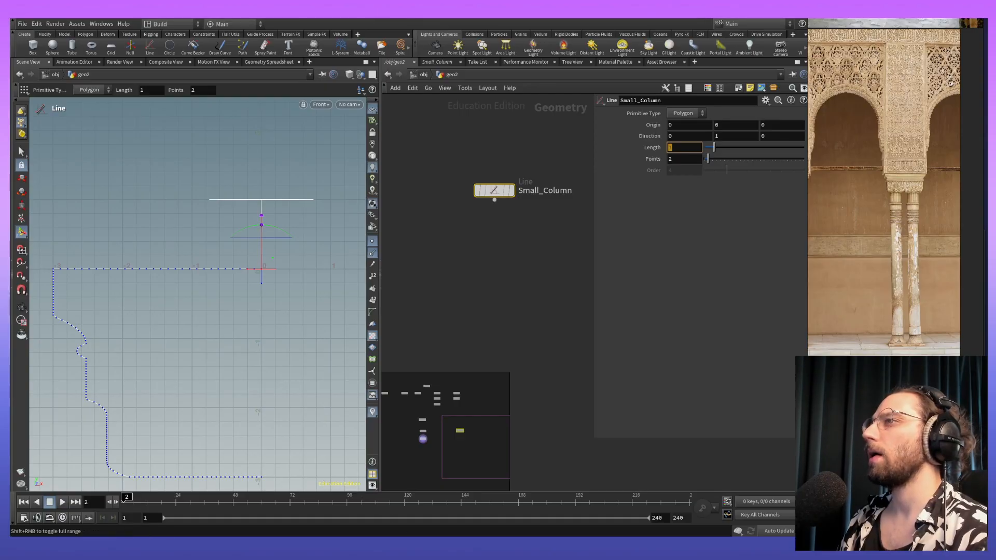
Step: Switch to Photoshop, gauge the capital's left half with a rectangular marquee from cornice to column top, and deselect it
{"action": "key", "text": "alt+Tab"}
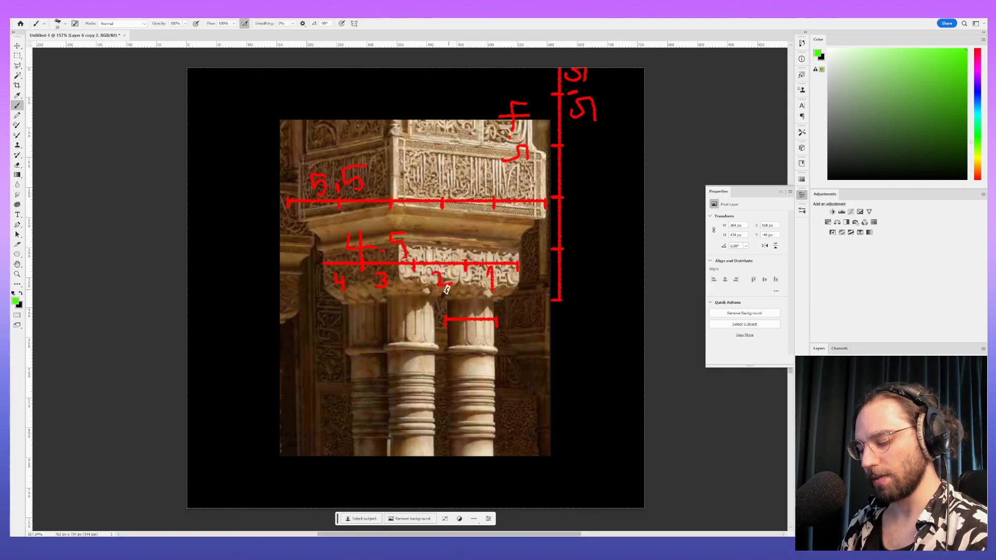
{"action": "key", "text": "m"}
{"action": "mouse_move", "coordinate": [318, 218]}
{"action": "left_mouse_down"}
{"action": "mouse_move", "coordinate": [397, 312]}
{"action": "mouse_move", "coordinate": [408, 305]}
{"action": "left_mouse_up"}
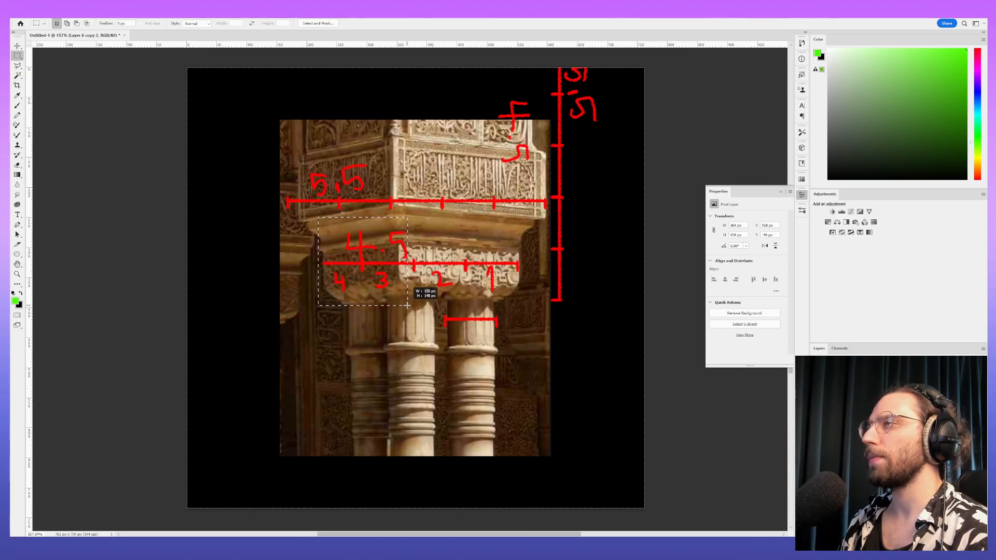
{"action": "left_click_drag", "start_coordinate": [408, 305], "coordinate": [407, 306]}
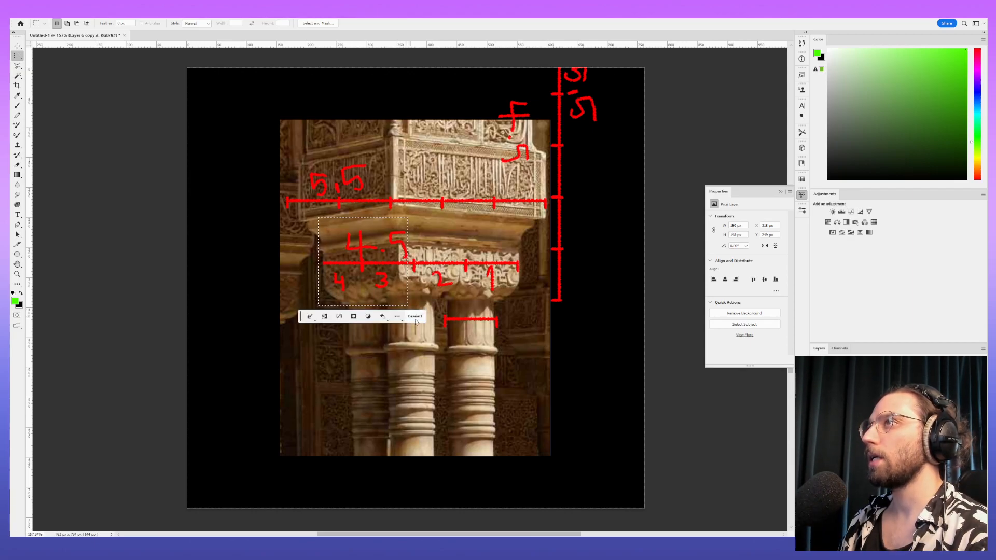
{"action": "left_click", "coordinate": [475, 318]}
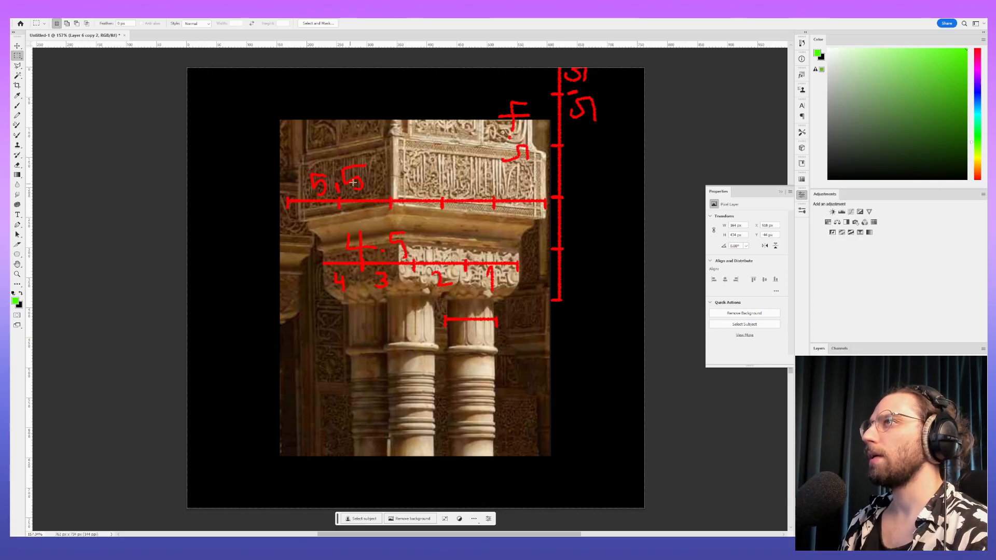
Step: Return to Houdini, examine the whole big column profile, and select the transform5 node that ends its network
{"action": "key", "text": "alt+Tab"}
{"action": "key", "text": "alt+Tab"}
{"action": "key", "text": "alt+Tab"}
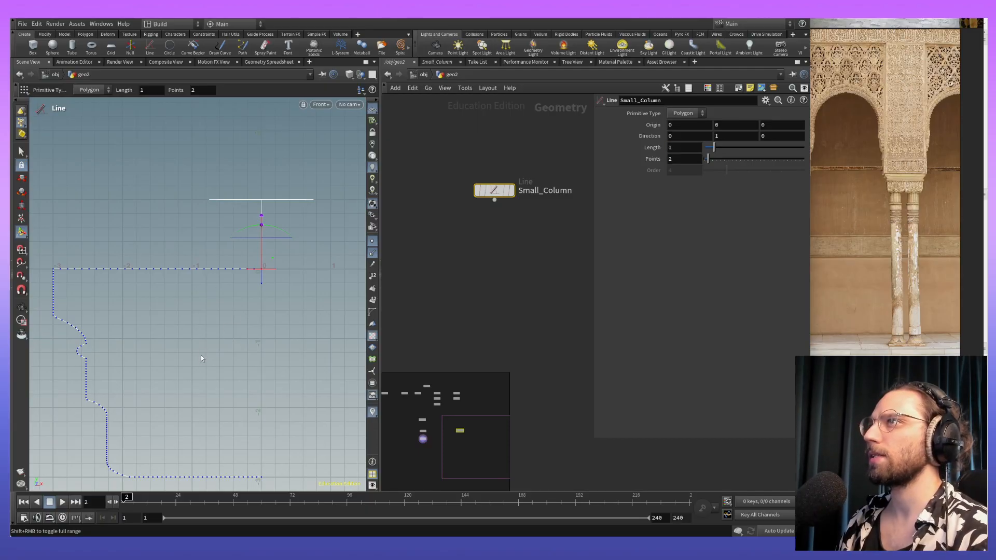
{"action": "middle_click_drag", "start_coordinate": [182, 366], "coordinate": [262, 260], "text": "alt"}
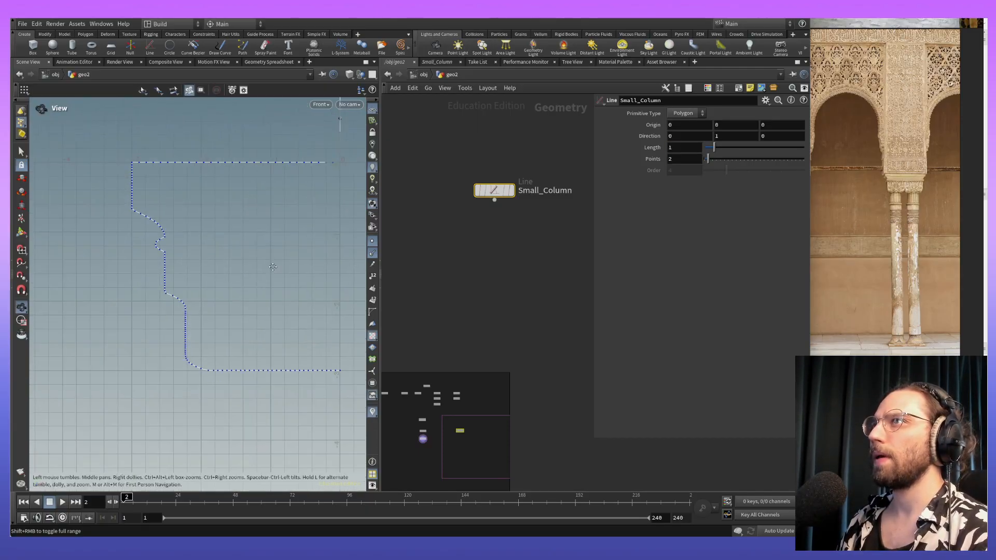
{"action": "middle_click_drag", "start_coordinate": [223, 195], "coordinate": [198, 208]}
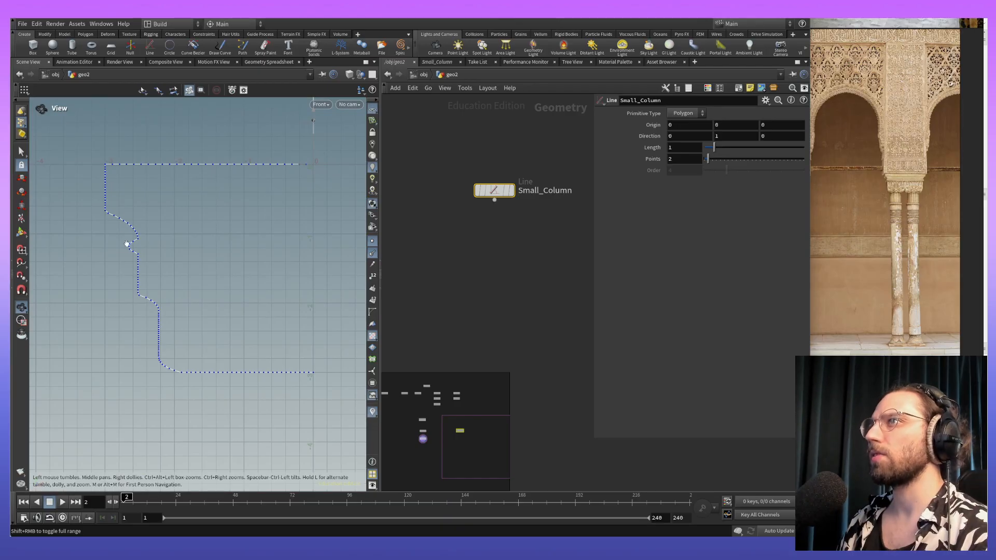
{"action": "middle_click_drag", "start_coordinate": [215, 317], "coordinate": [209, 340]}
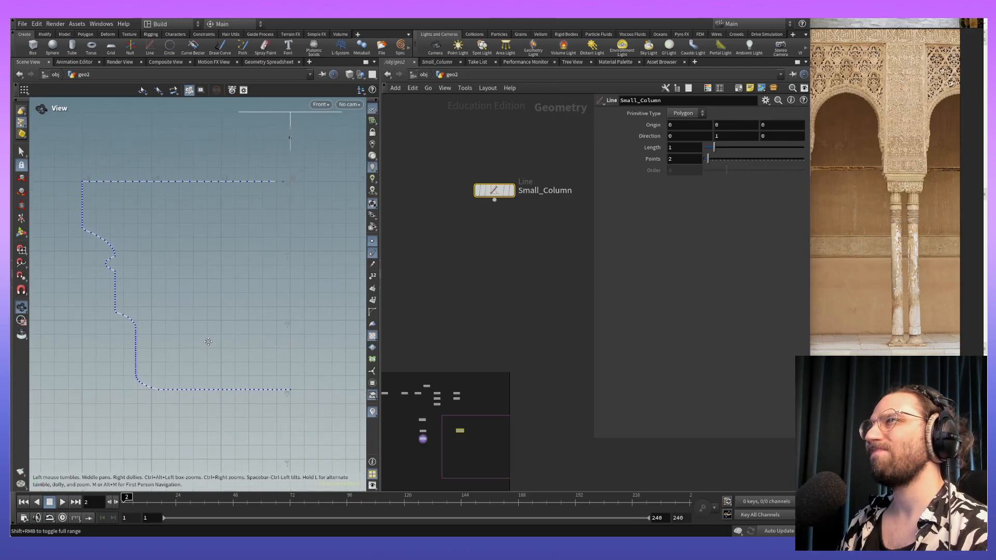
{"action": "middle_click_drag", "start_coordinate": [230, 299], "coordinate": [234, 292]}
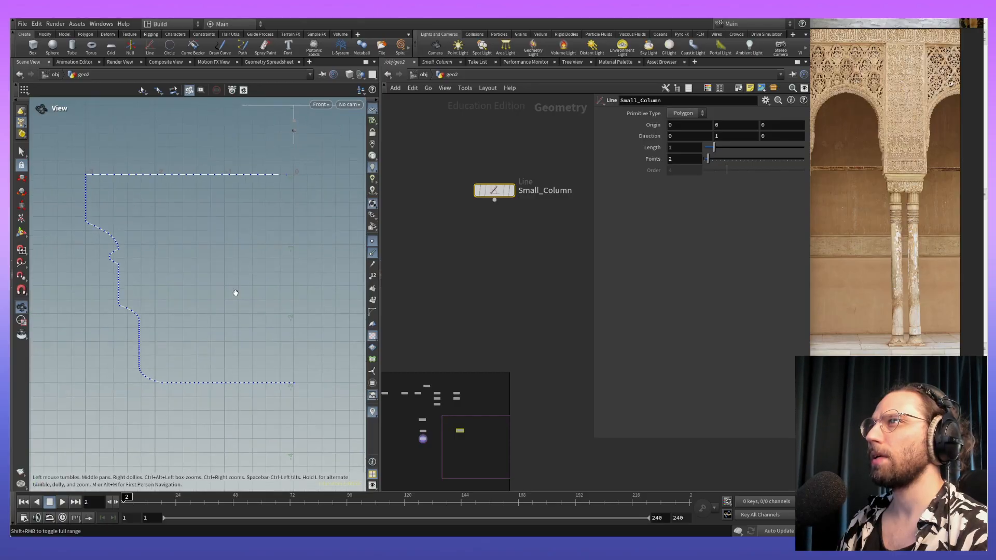
{"action": "middle_click_drag", "start_coordinate": [540, 157], "coordinate": [604, 226]}
{"action": "middle_click_drag", "start_coordinate": [385, 322], "coordinate": [538, 259]}
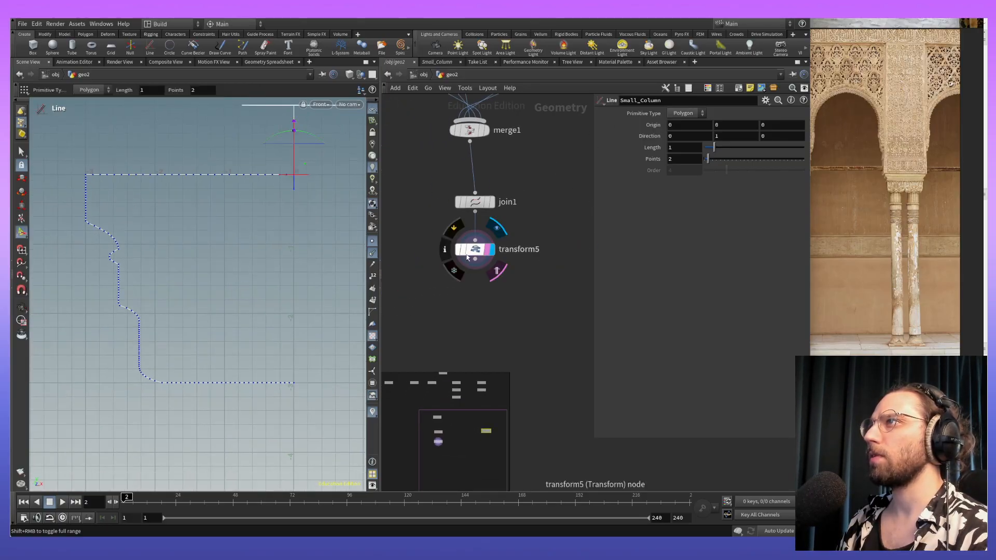
{"action": "left_click", "coordinate": [473, 250]}
{"action": "middle_click_drag", "start_coordinate": [252, 308], "coordinate": [238, 319]}
{"action": "right_click_drag", "start_coordinate": [237, 319], "coordinate": [235, 233]}
{"action": "middle_click_drag", "start_coordinate": [231, 322], "coordinate": [222, 316]}
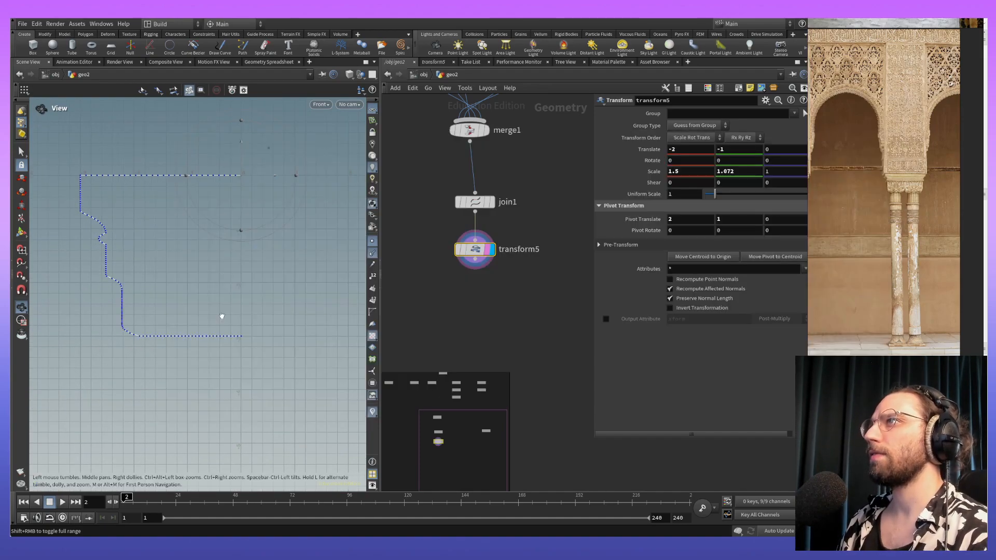
Step: Gauge the carved block's right corner on the Photoshop reference with a rectangular marquee, then return to Houdini
{"action": "key", "text": "alt+Tab"}
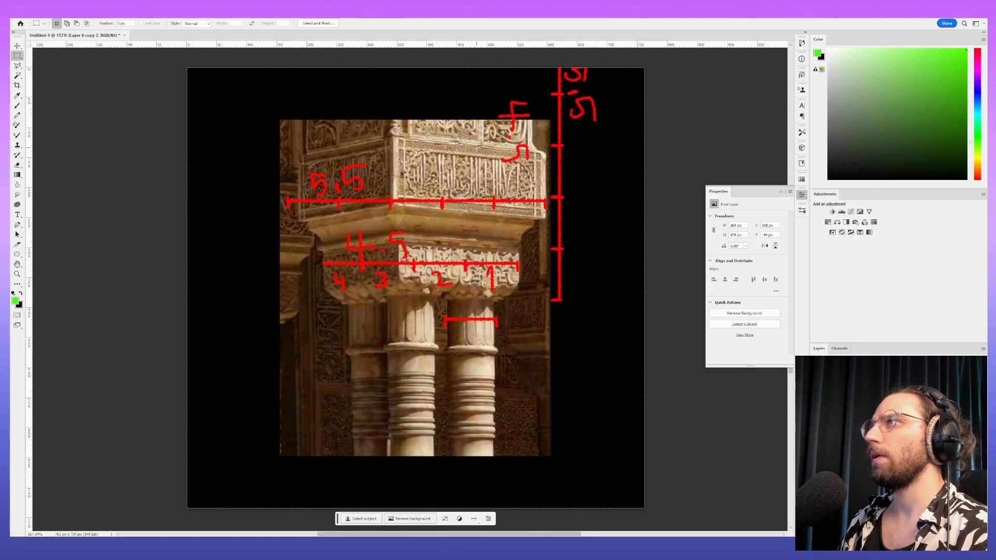
{"action": "left_click_drag", "start_coordinate": [470, 146], "coordinate": [547, 224]}
{"action": "key", "text": "alt+Tab"}
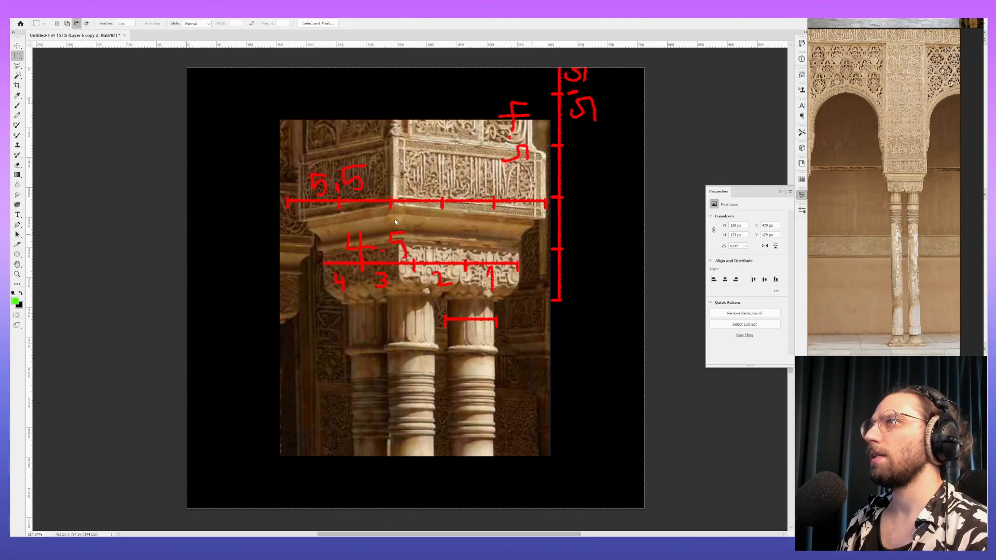
{"action": "key", "text": "alt+Tab"}
{"action": "key", "text": "alt+Tab"}
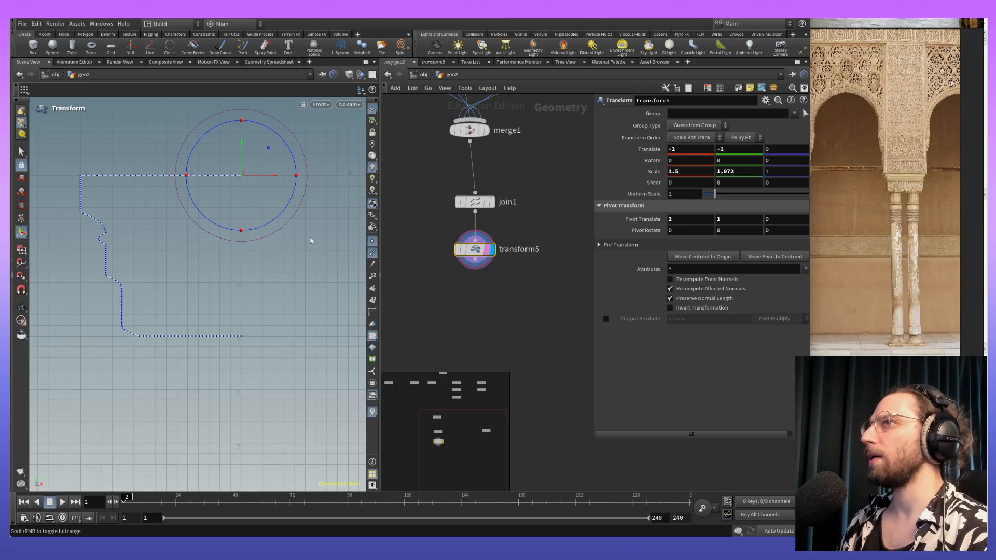
Step: Try a Y scale of .5 on transform5 to squash the profile vertically, and undo it
{"action": "middle_click_drag", "start_coordinate": [302, 319], "coordinate": [292, 316], "text": "alt"}
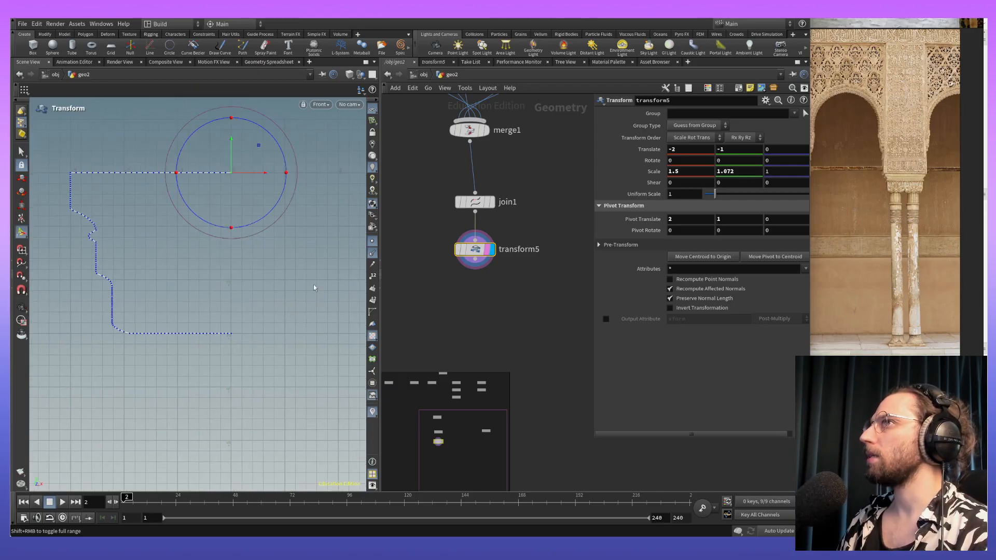
{"action": "double_click", "coordinate": [746, 171]}
{"action": "type", "text": ".5"}
{"action": "key", "text": "Return"}
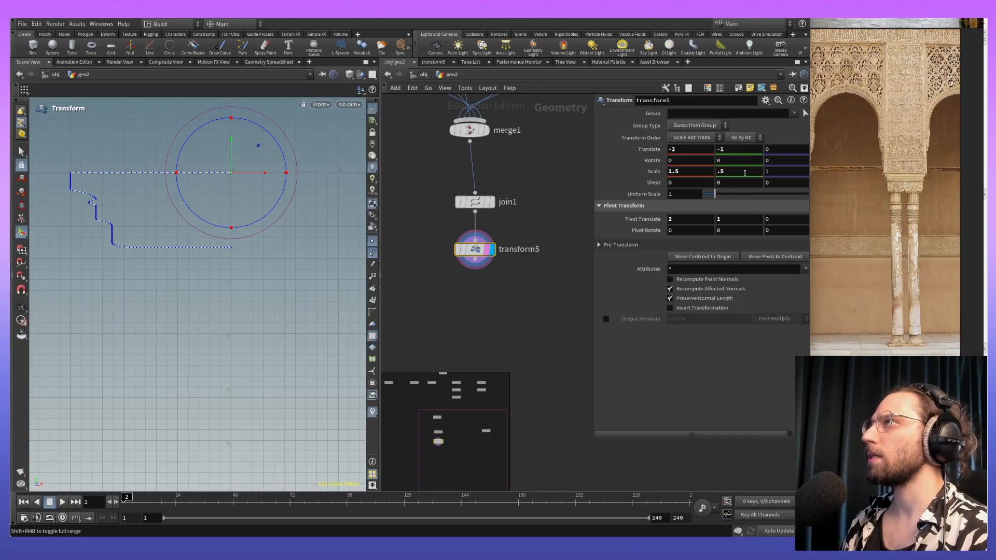
{"action": "key", "text": "ctrl+z"}
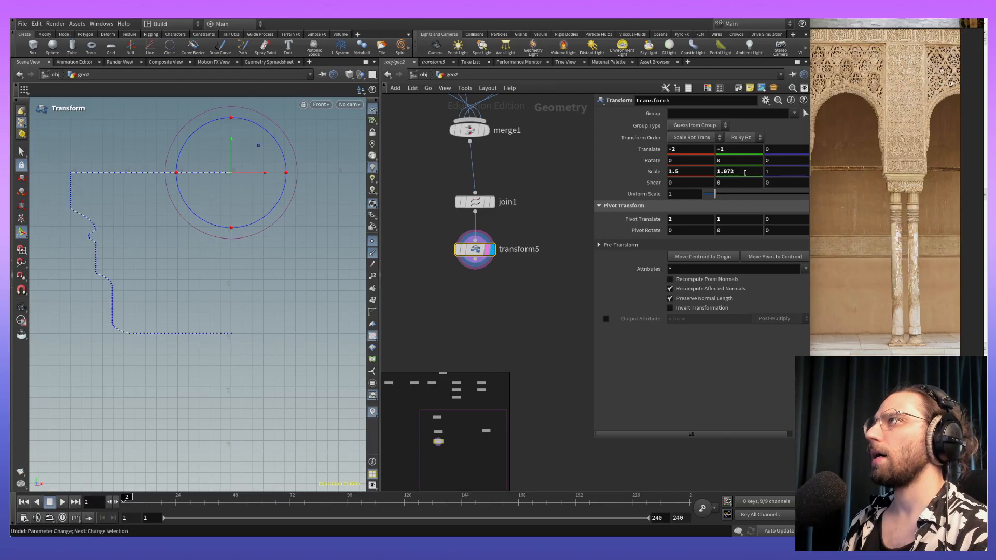
Step: Set the X scale of transform5 to .5 to narrow the big column's profile
{"action": "double_click", "coordinate": [677, 173]}
{"action": "type", "text": ".5"}
{"action": "key", "text": "Return"}
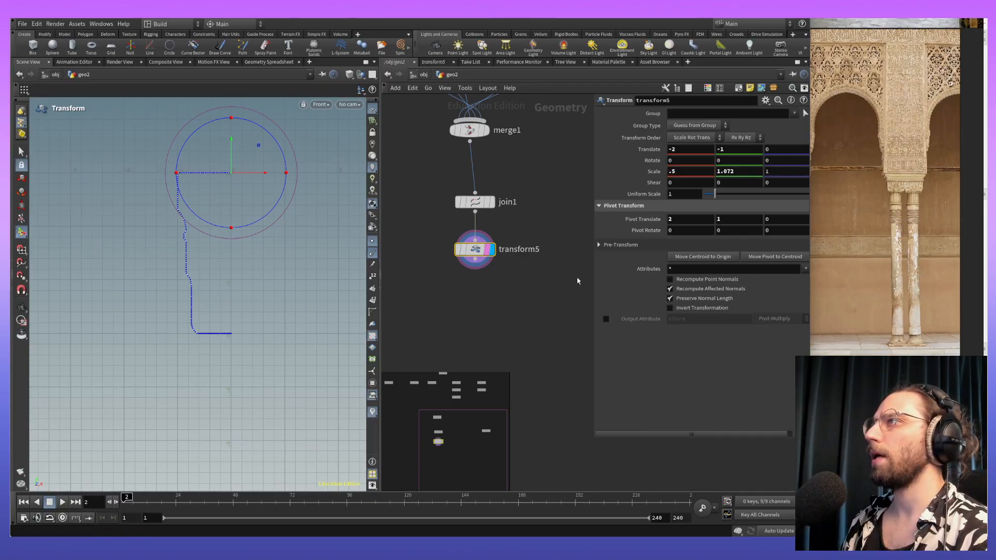
Step: Try X scale values of .75 and .8 on transform5 to widen the big column's profile
{"action": "left_click", "coordinate": [692, 169]}
{"action": "key", "text": "BackSpace"}
{"action": "type", "text": "75"}
{"action": "key", "text": "Return"}
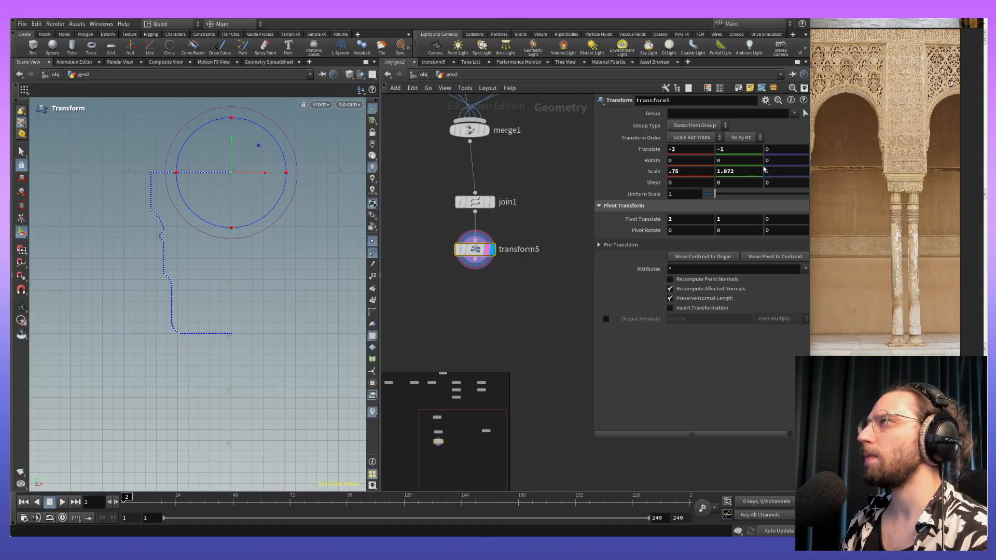
{"action": "left_click", "coordinate": [706, 172]}
{"action": "key", "text": "BackSpace"}
{"action": "key", "text": "BackSpace"}
{"action": "type", "text": "8"}
{"action": "key", "text": "Return"}
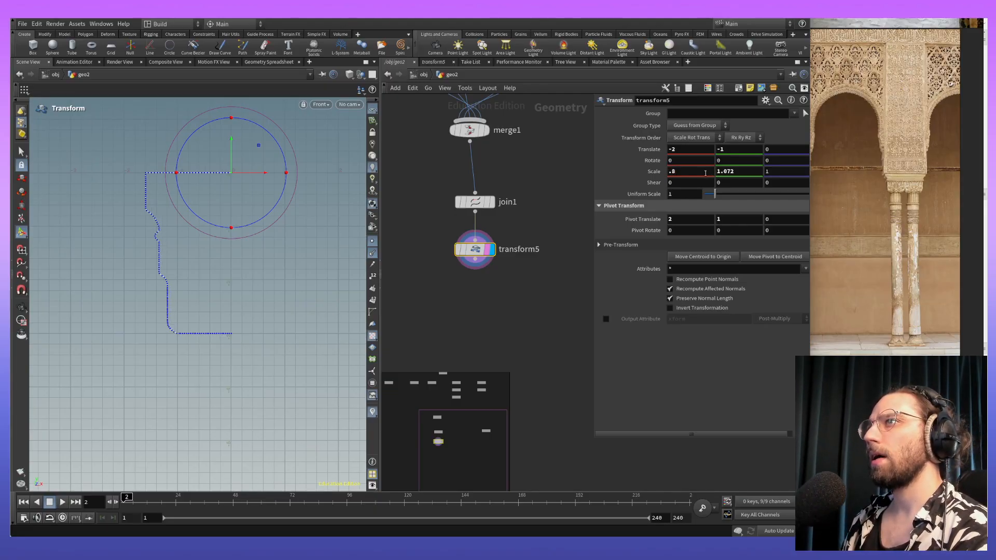
Step: Try a wider X scale of .95 on transform5, followed by .9, for the big column's profile
{"action": "left_click", "coordinate": [706, 173]}
{"action": "key", "text": "BackSpace"}
{"action": "type", "text": "95"}
{"action": "key", "text": "Return"}
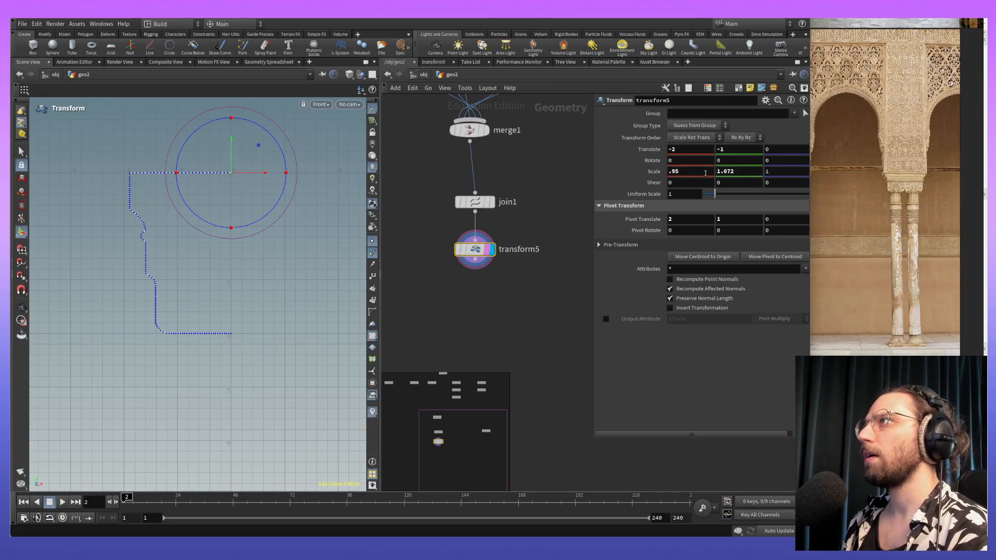
{"action": "left_click", "coordinate": [698, 169]}
{"action": "key", "text": "BackSpace"}
{"action": "key", "text": "Return"}
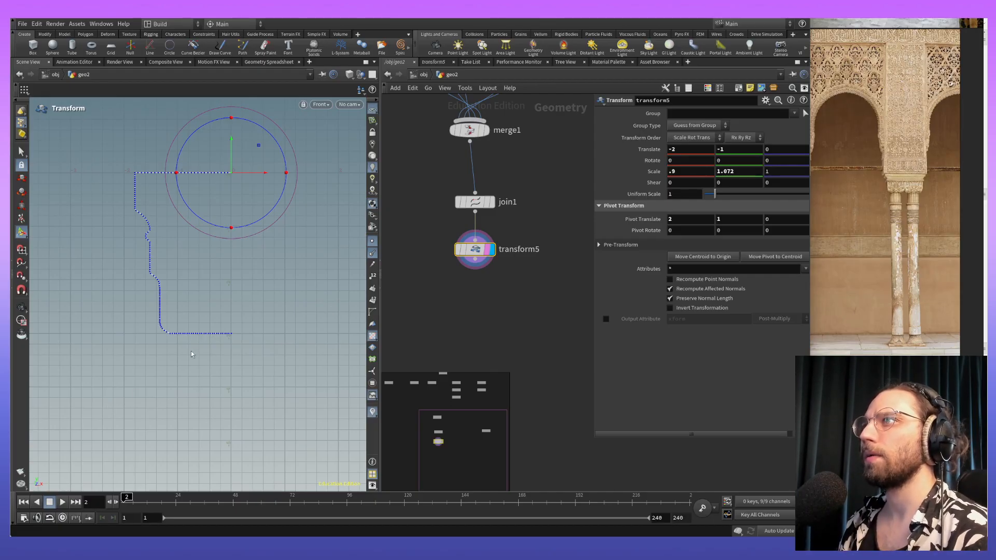
Step: Check the profile's lower part up close and set transform5's X scale to .95
{"action": "middle_click_drag", "start_coordinate": [224, 355], "coordinate": [218, 327], "text": "alt"}
{"action": "right_click_drag", "start_coordinate": [218, 327], "coordinate": [214, 231], "text": "alt"}
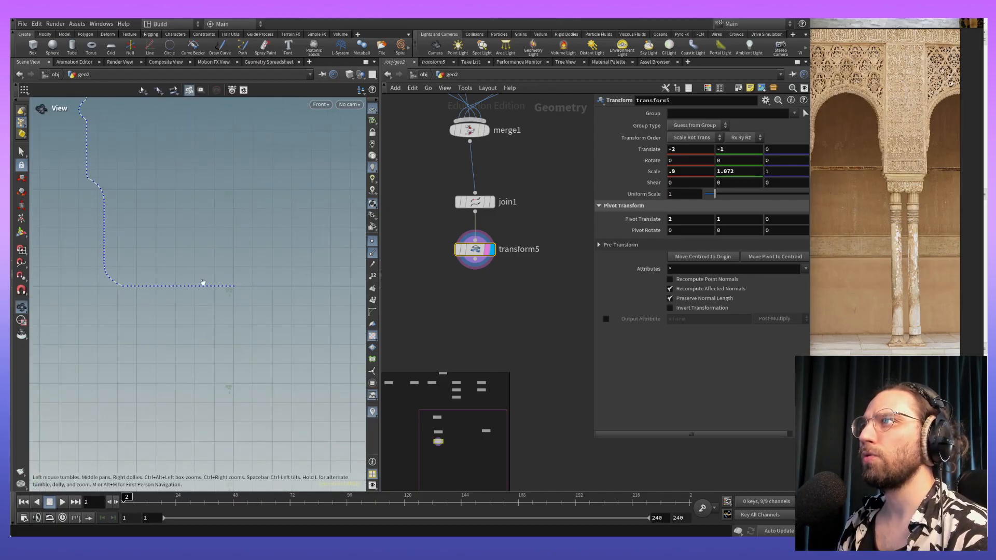
{"action": "middle_click_drag", "start_coordinate": [190, 297], "coordinate": [176, 318]}
{"action": "middle_click_drag", "start_coordinate": [229, 229], "coordinate": [268, 369]}
{"action": "middle_click_drag", "start_coordinate": [189, 240], "coordinate": [206, 255]}
{"action": "scroll", "coordinate": [136, 195], "scroll_direction": "down", "scroll_amount": 3}
{"action": "key", "text": "Return"}
{"action": "left_click", "coordinate": [695, 171]}
{"action": "type", "text": "5"}
{"action": "key", "text": "Return"}
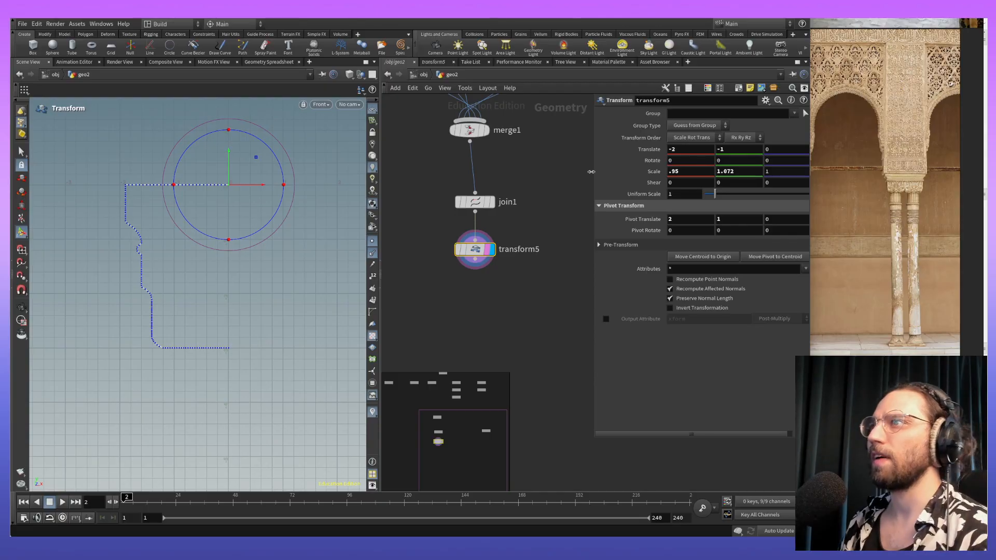
Step: Switch to the Photoshop reference, clear the selection, and gauge the capital and the carved block with rectangular marquees
{"action": "mouse_move", "coordinate": [260, 385]}
{"action": "right_mouse_down", "text": "alt"}
{"action": "mouse_move", "coordinate": [251, 329]}
{"action": "mouse_move", "coordinate": [260, 382]}
{"action": "right_mouse_up", "text": "alt"}
{"action": "middle_click_drag", "start_coordinate": [260, 382], "coordinate": [266, 422], "text": "alt"}
{"action": "right_click_drag", "start_coordinate": [266, 421], "coordinate": [278, 316], "text": "alt"}
{"action": "middle_click_drag", "start_coordinate": [278, 316], "coordinate": [291, 294], "text": "alt"}
{"action": "key", "text": "alt+Tab"}
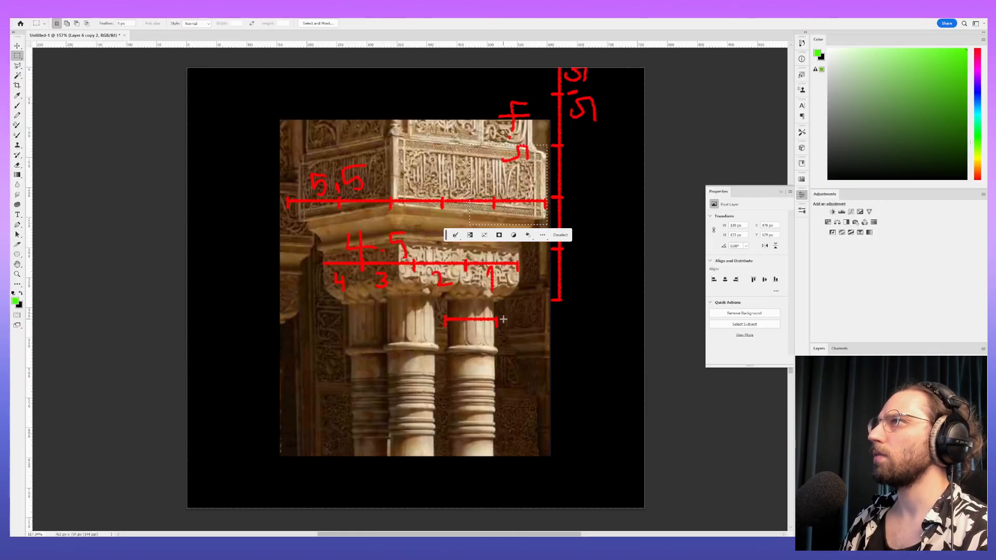
{"action": "key", "text": "ctrl+d"}
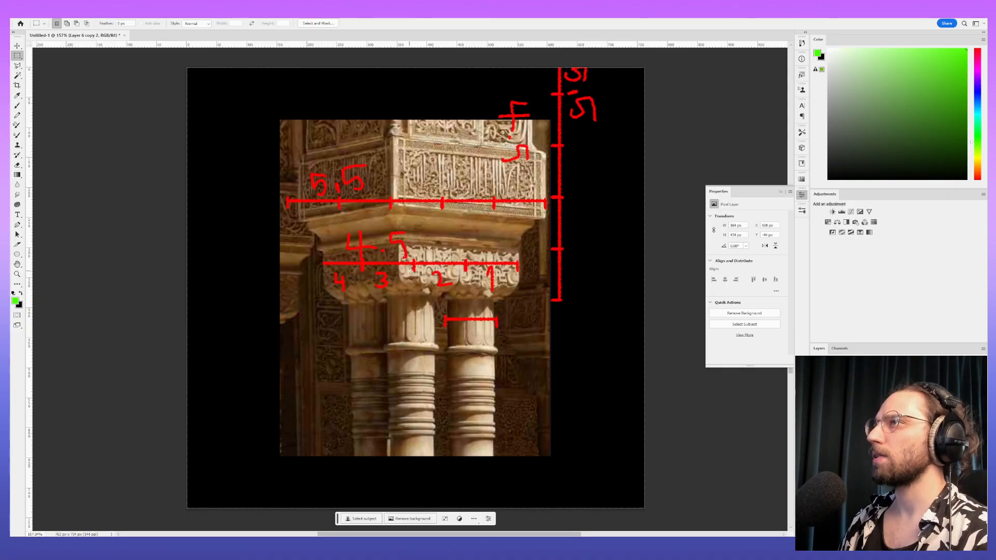
{"action": "left_click_drag", "start_coordinate": [412, 229], "coordinate": [523, 310]}
{"action": "key", "text": "ctrl+d"}
{"action": "left_click_drag", "start_coordinate": [392, 170], "coordinate": [546, 225]}
{"action": "key", "text": "ctrl+d"}
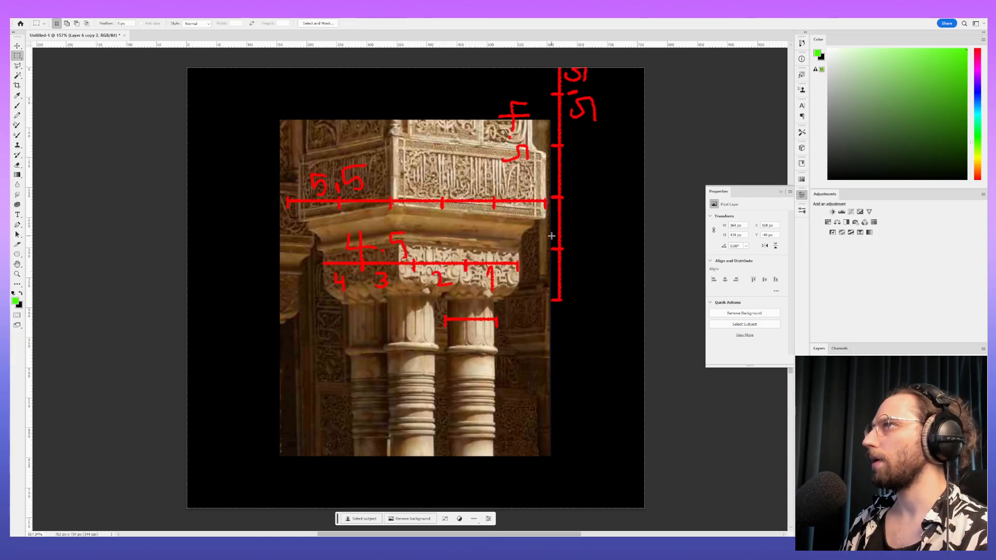
Step: Return to Houdini and examine the full columns, from the arches down to the child at the base, in the reference photo
{"action": "key", "text": "alt+Tab"}
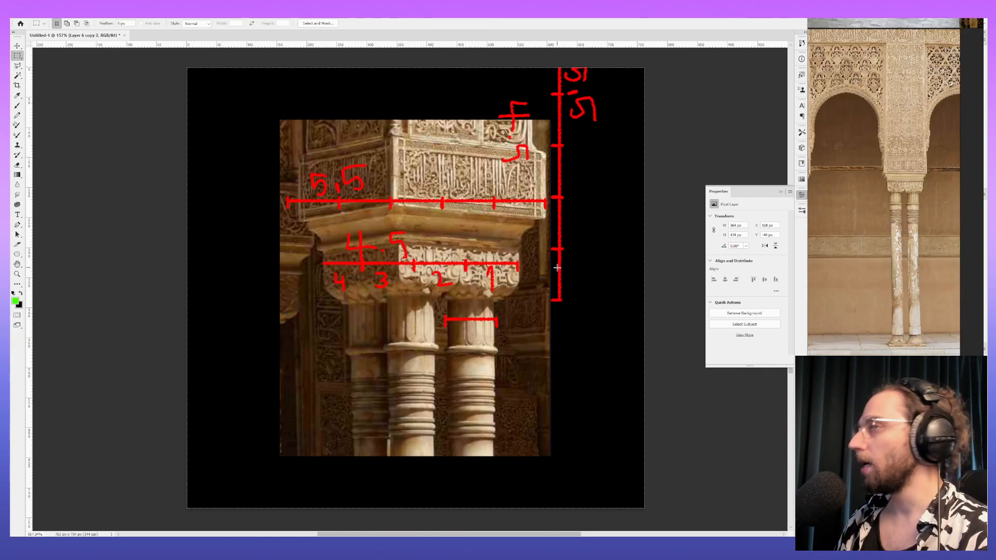
{"action": "key", "text": "alt+Tab"}
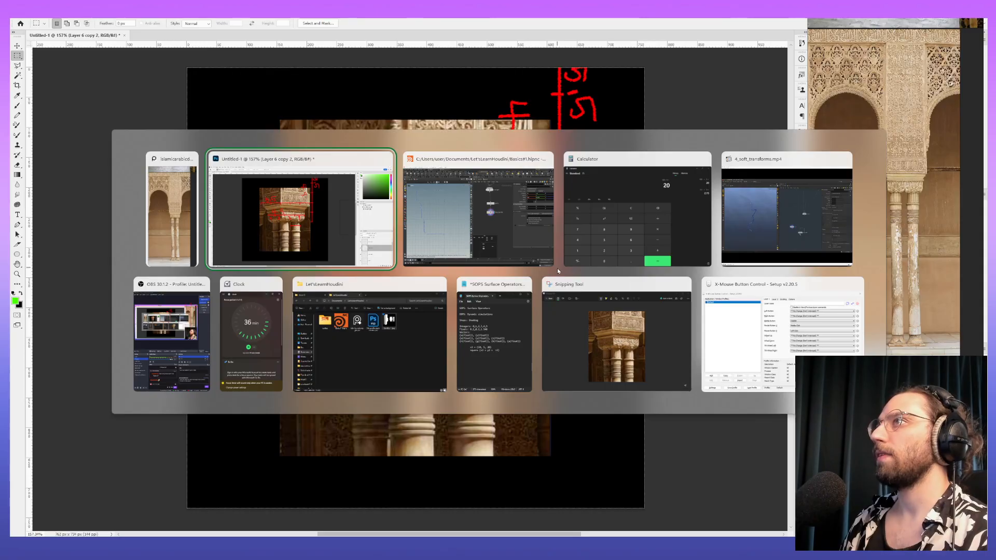
{"action": "left_click", "coordinate": [477, 210]}
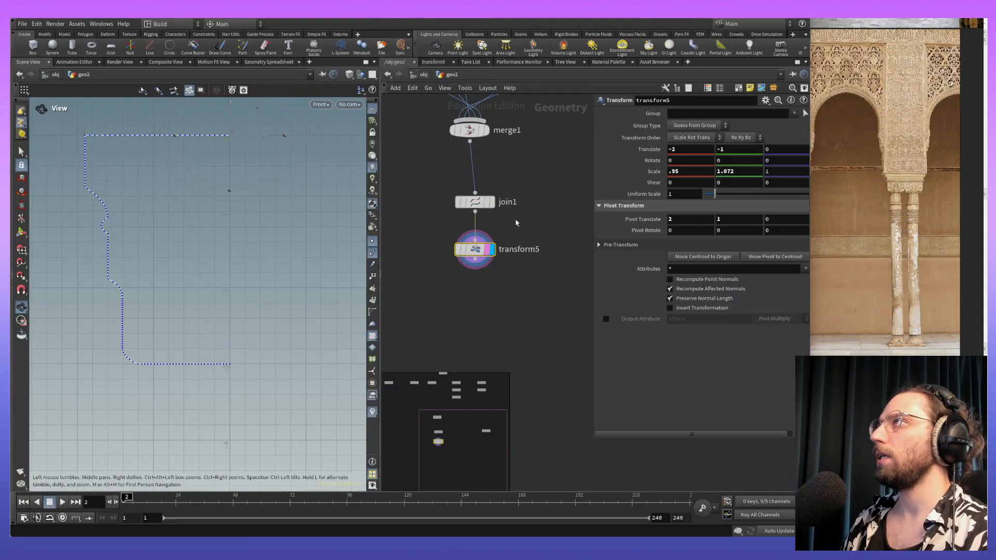
{"action": "middle_click_drag", "start_coordinate": [898, 163], "coordinate": [911, 161]}
{"action": "mouse_move", "coordinate": [920, 178]}
{"action": "right_mouse_down"}
{"action": "mouse_move", "coordinate": [903, 161]}
{"action": "mouse_move", "coordinate": [931, 182]}
{"action": "right_mouse_up"}
{"action": "scroll", "coordinate": [915, 259], "scroll_direction": "down", "scroll_amount": 2}
{"action": "middle_click_drag", "start_coordinate": [893, 243], "coordinate": [988, 223]}
{"action": "scroll", "coordinate": [893, 252], "scroll_direction": "up", "scroll_amount": 6}
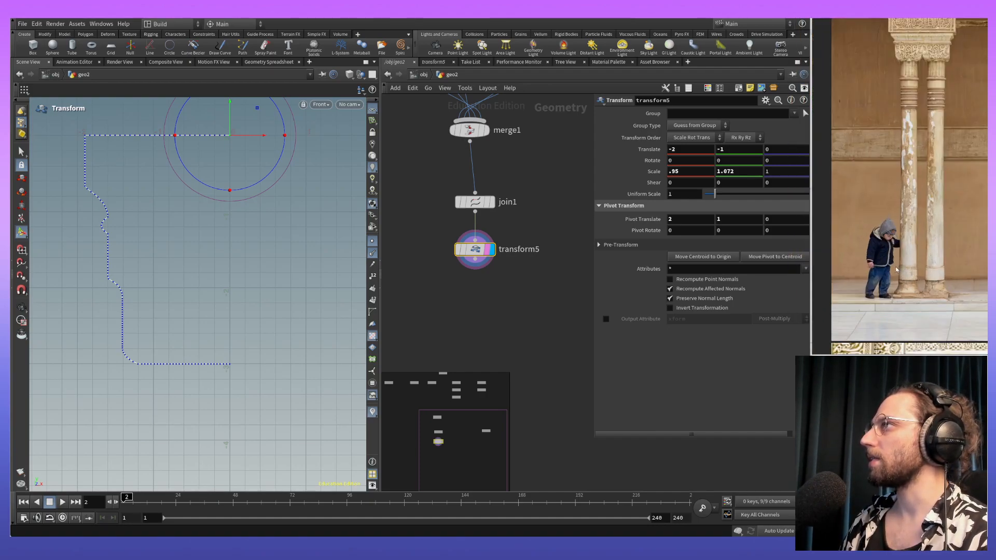
{"action": "scroll", "coordinate": [893, 252], "scroll_direction": "down", "scroll_amount": 4}
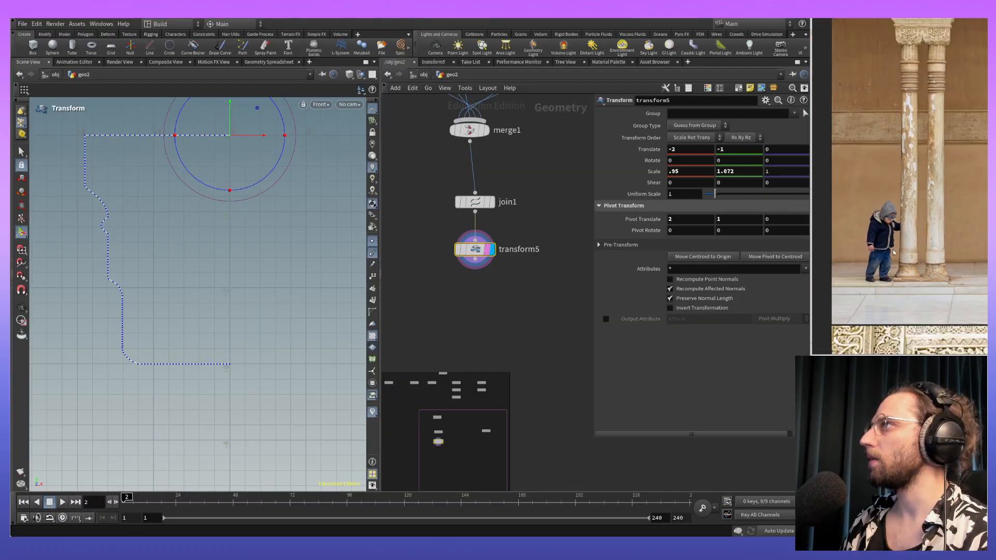
{"action": "scroll", "coordinate": [891, 253], "scroll_direction": "down", "scroll_amount": 2}
{"action": "middle_click_drag", "start_coordinate": [891, 252], "coordinate": [870, 272]}
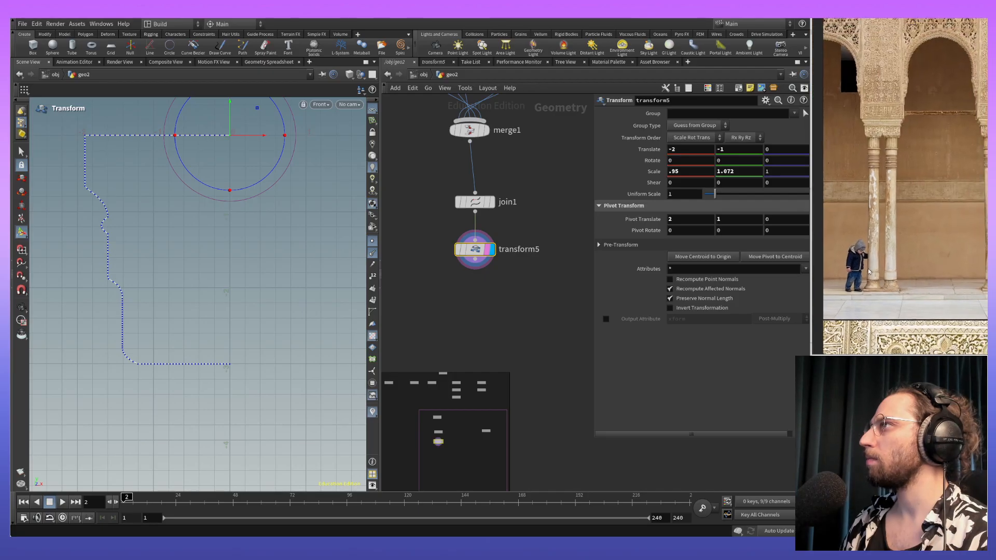
{"action": "scroll", "coordinate": [870, 272], "scroll_direction": "up", "scroll_amount": 2}
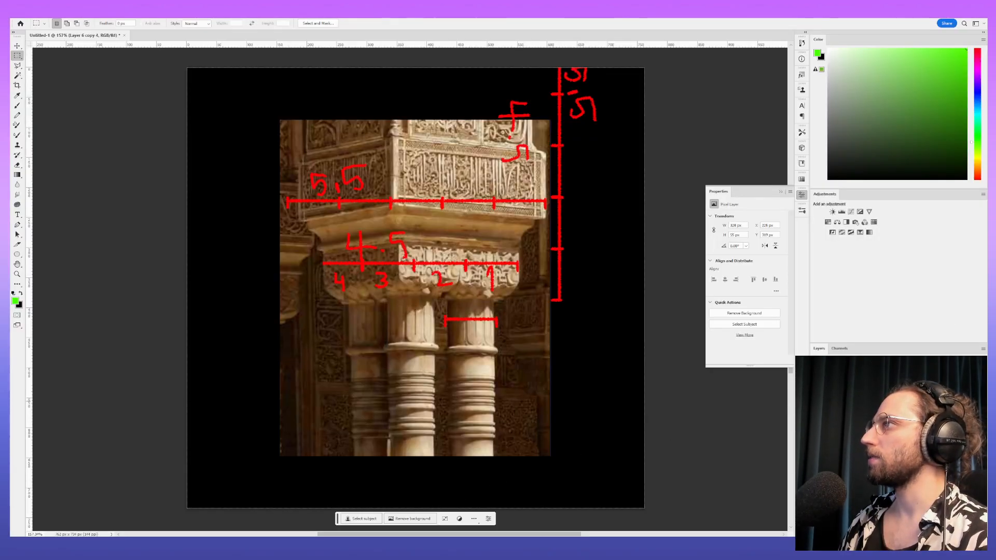
Step: Paste the full-height column photo into the Photoshop document and scale it to fit over the capital reference
{"action": "key", "text": "ctrl+v"}
{"action": "mouse_move", "coordinate": [527, 377]}
{"action": "left_mouse_down"}
{"action": "mouse_move", "coordinate": [534, 306]}
{"action": "mouse_move", "coordinate": [523, 396]}
{"action": "left_mouse_up"}
{"action": "key", "text": "ctrl+t"}
{"action": "left_click_drag", "start_coordinate": [487, 95], "coordinate": [459, 134], "text": "alt"}
{"action": "left_click_drag", "start_coordinate": [422, 314], "coordinate": [423, 266]}
{"action": "key", "text": "Return"}
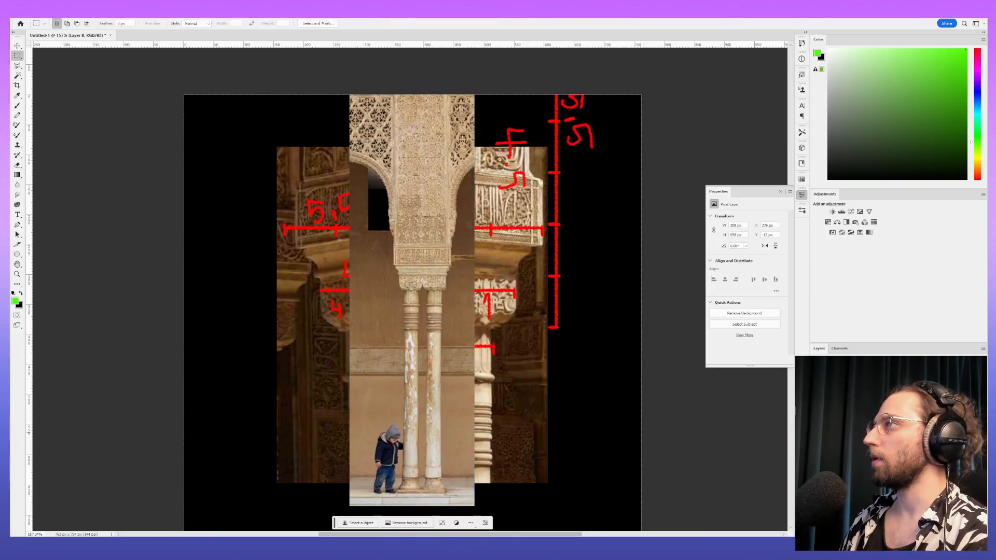
Step: Paint a solid green block over the child at the base of the columns with the Brush tool
{"action": "key", "text": "b"}
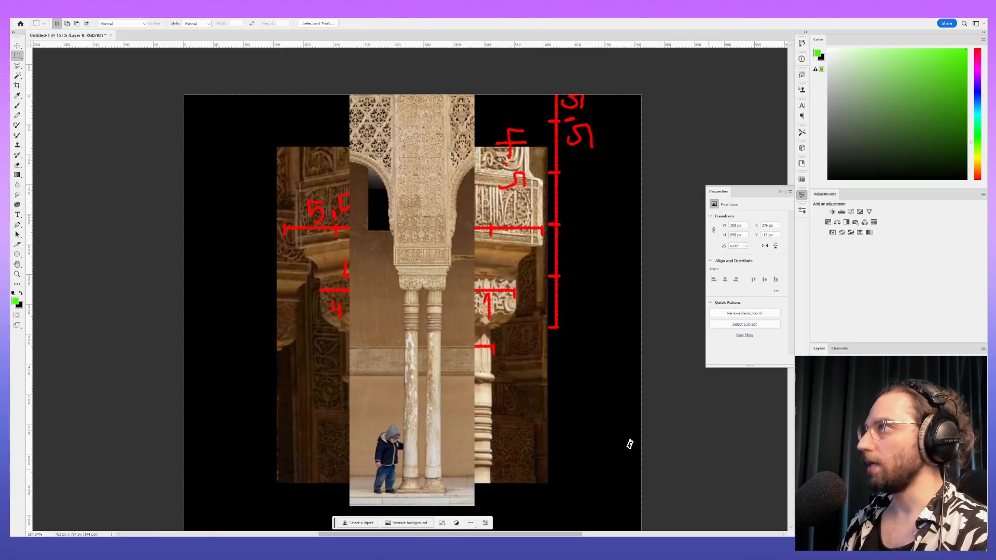
{"action": "mouse_move", "coordinate": [366, 493]}
{"action": "left_mouse_down"}
{"action": "mouse_move", "coordinate": [364, 428]}
{"action": "mouse_move", "coordinate": [404, 424]}
{"action": "mouse_move", "coordinate": [405, 491]}
{"action": "mouse_move", "coordinate": [368, 484]}
{"action": "left_mouse_up"}
{"action": "right_click_drag", "start_coordinate": [379, 444], "coordinate": [387, 444], "text": "alt"}
{"action": "mouse_move", "coordinate": [374, 437]}
{"action": "left_mouse_down"}
{"action": "mouse_move", "coordinate": [395, 433]}
{"action": "mouse_move", "coordinate": [382, 446]}
{"action": "mouse_move", "coordinate": [378, 482]}
{"action": "mouse_move", "coordinate": [389, 478]}
{"action": "mouse_move", "coordinate": [396, 445]}
{"action": "mouse_move", "coordinate": [401, 462]}
{"action": "left_mouse_up"}
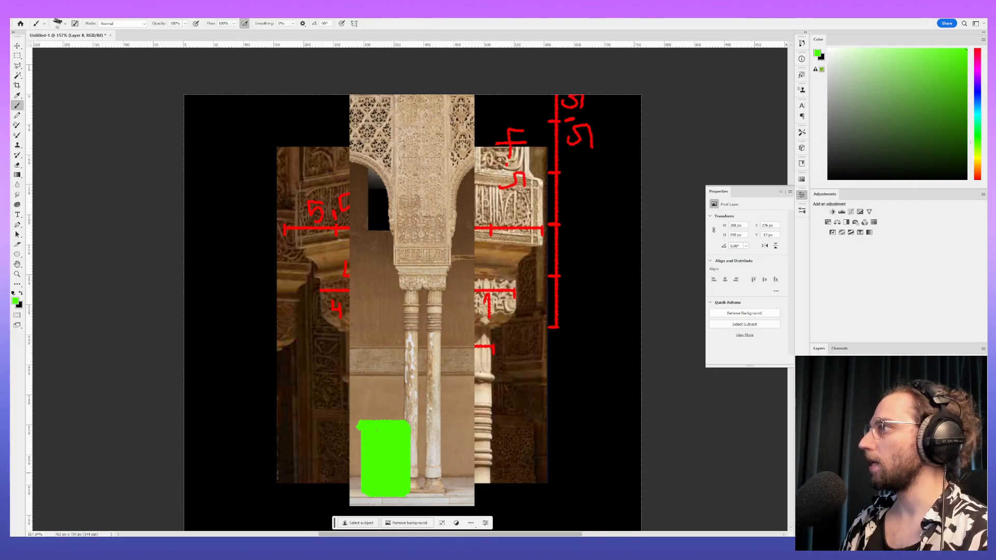
Step: On a new layer, paint a red bracket spanning the green block's height and stack two copies of it up the columns
{"action": "left_click", "coordinate": [924, 532]}
{"action": "left_click", "coordinate": [979, 49]}
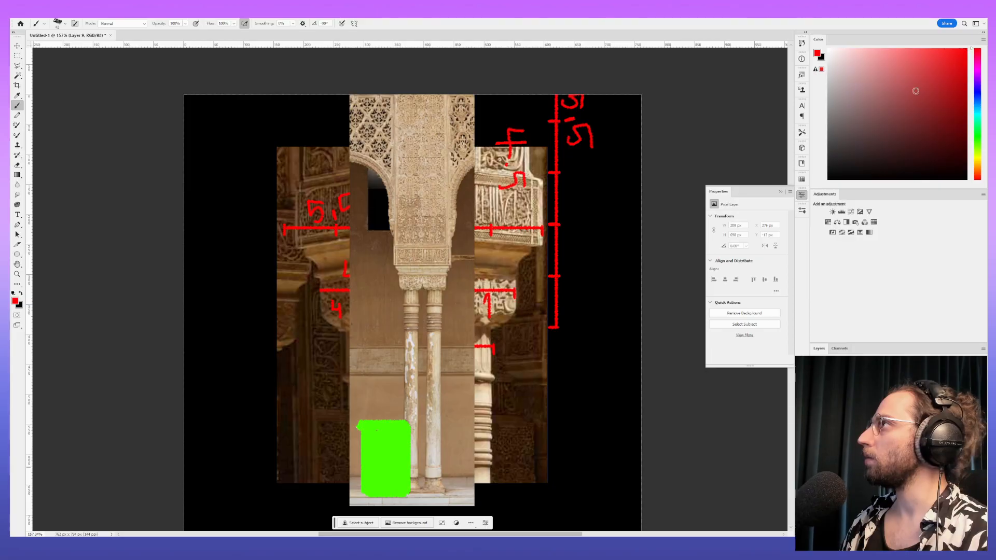
{"action": "left_click_drag", "start_coordinate": [406, 420], "coordinate": [407, 494]}
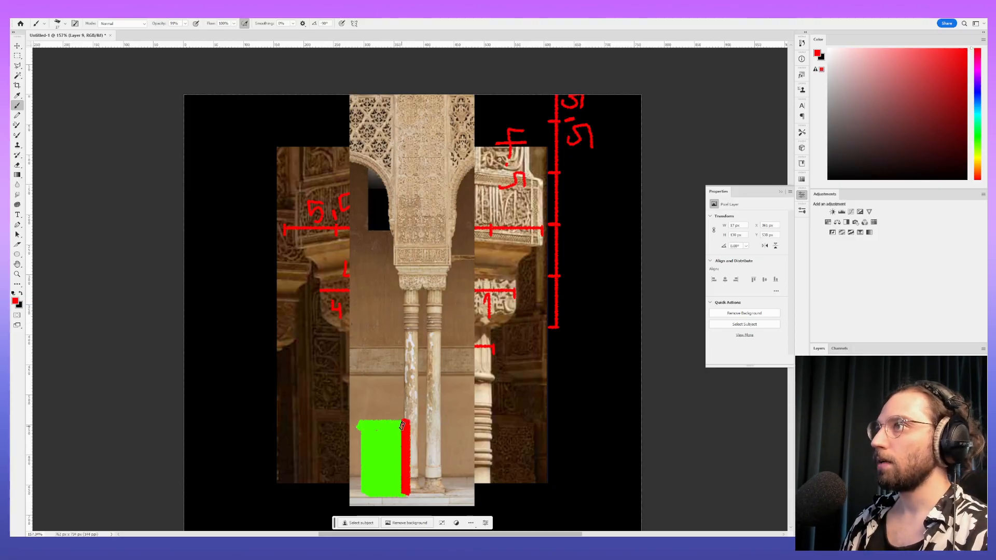
{"action": "left_click_drag", "start_coordinate": [394, 421], "coordinate": [387, 423]}
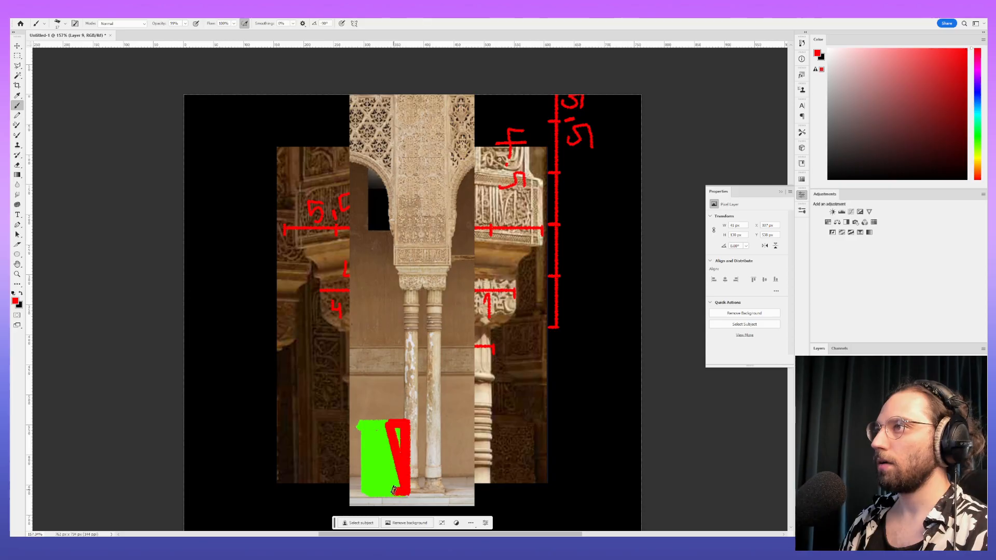
{"action": "left_click_drag", "start_coordinate": [405, 489], "coordinate": [388, 491]}
{"action": "key", "text": "v"}
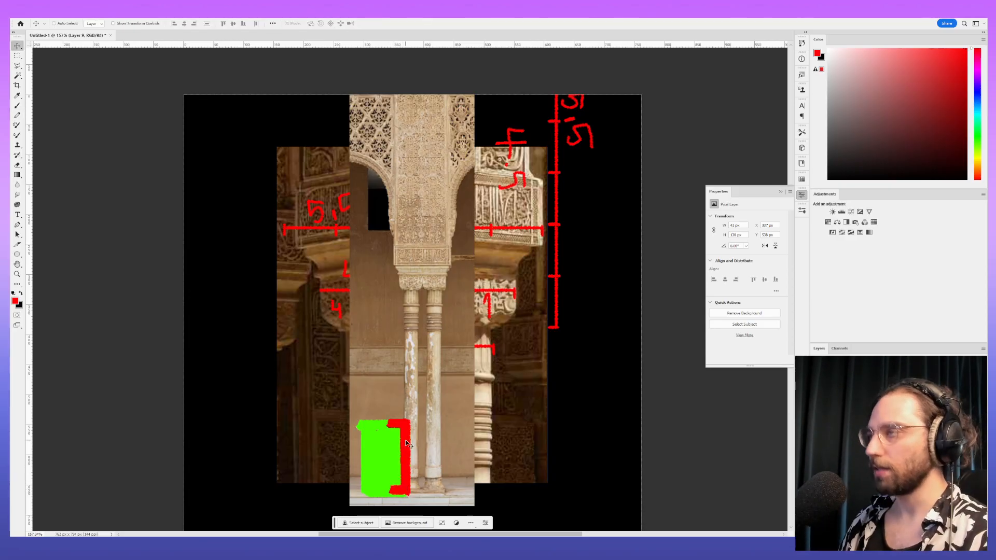
{"action": "left_click_drag", "start_coordinate": [409, 448], "coordinate": [415, 345], "text": "alt"}
{"action": "left_click_drag", "start_coordinate": [419, 385], "coordinate": [434, 337]}
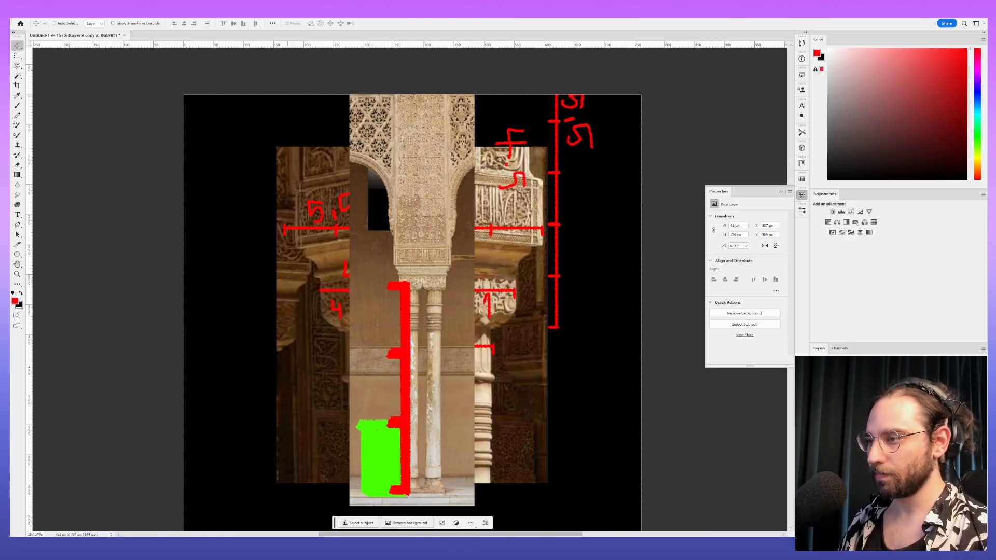
{"action": "key", "text": "alt+Tab"}
{"action": "key", "text": "alt+Tab"}
{"action": "key", "text": "alt+Tab"}
{"action": "key", "text": "alt+Tab"}
{"action": "key", "text": "alt+Tab"}
{"action": "key", "text": "alt+Tab"}
{"action": "key", "text": "alt+Tab"}
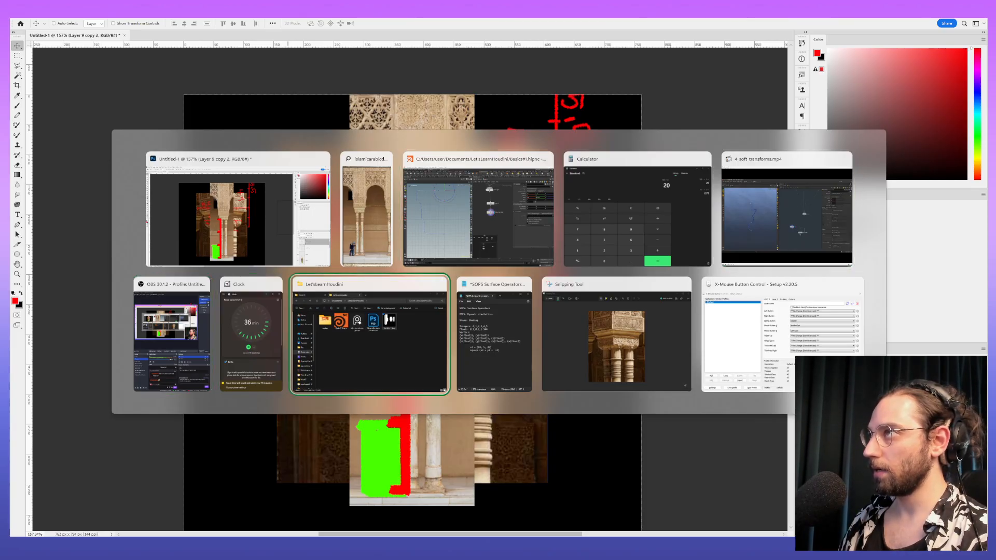
{"action": "key", "text": "Escape"}
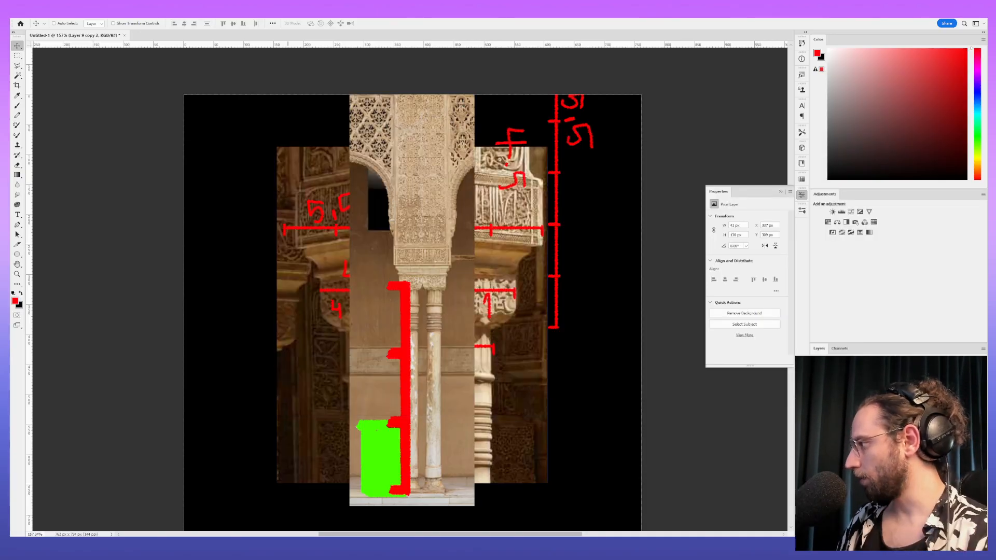
Step: Duplicate the uppermost red bracket and place the copy directly above the stack, beside the carved block
{"action": "key", "text": "alt+shift+Right"}
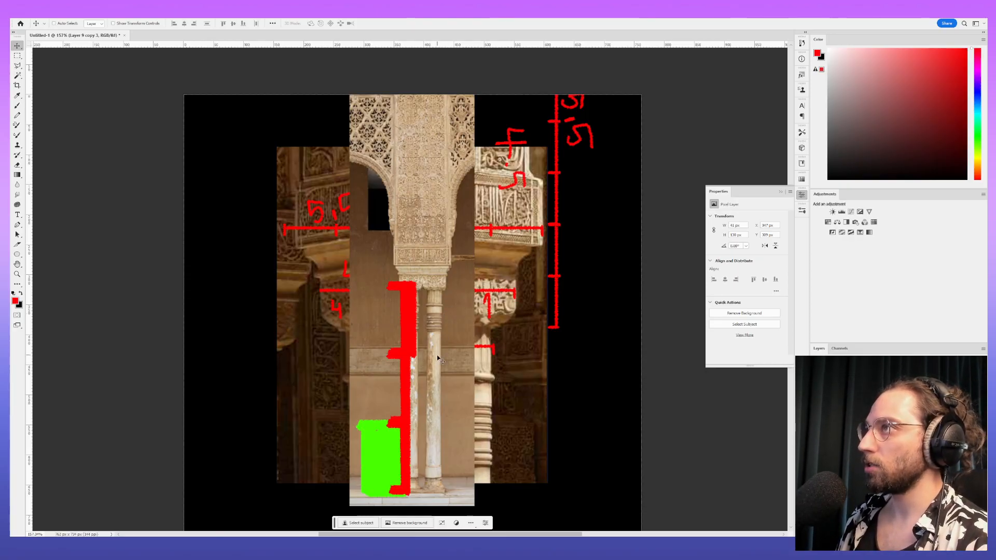
{"action": "scroll", "coordinate": [456, 409], "scroll_direction": "down", "scroll_amount": 1}
{"action": "mouse_move", "coordinate": [456, 409]}
{"action": "left_mouse_down"}
{"action": "mouse_move", "coordinate": [459, 364]}
{"action": "mouse_move", "coordinate": [453, 392]}
{"action": "mouse_move", "coordinate": [473, 404]}
{"action": "left_mouse_up"}
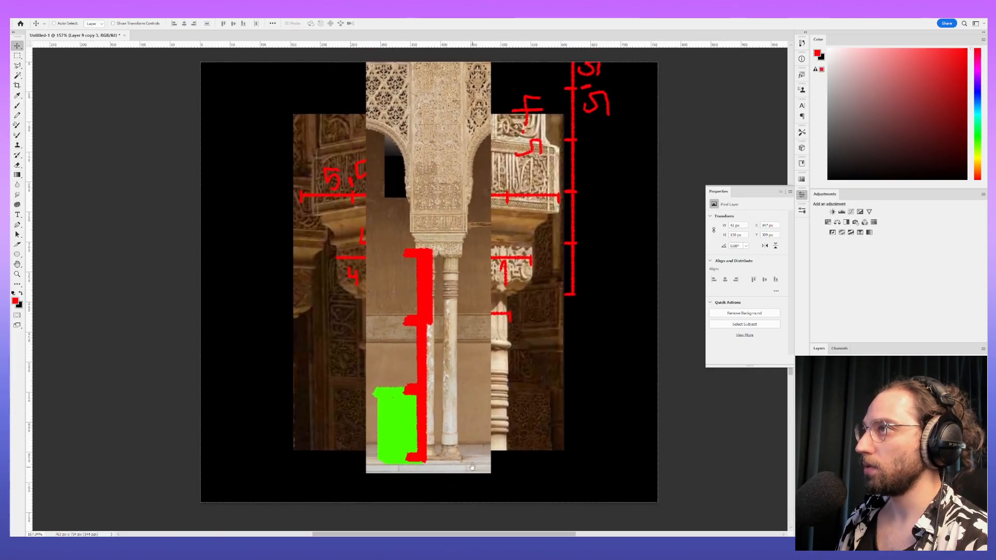
{"action": "key", "text": "b"}
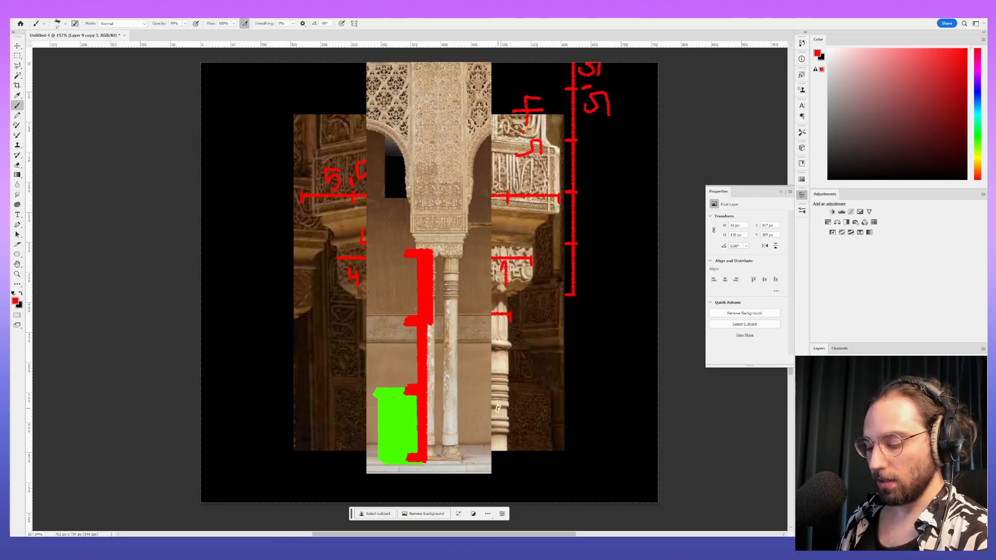
{"action": "key", "text": "v"}
{"action": "mouse_move", "coordinate": [463, 294]}
{"action": "left_mouse_down"}
{"action": "mouse_move", "coordinate": [444, 273]}
{"action": "mouse_move", "coordinate": [427, 382]}
{"action": "mouse_move", "coordinate": [460, 295]}
{"action": "mouse_move", "coordinate": [476, 496]}
{"action": "mouse_move", "coordinate": [449, 115]}
{"action": "mouse_move", "coordinate": [436, 221]}
{"action": "mouse_move", "coordinate": [467, 190]}
{"action": "mouse_move", "coordinate": [488, 212]}
{"action": "mouse_move", "coordinate": [436, 214]}
{"action": "left_mouse_up"}
{"action": "mouse_move", "coordinate": [458, 257]}
{"action": "left_mouse_down"}
{"action": "mouse_move", "coordinate": [432, 288]}
{"action": "mouse_move", "coordinate": [453, 266]}
{"action": "left_mouse_up"}
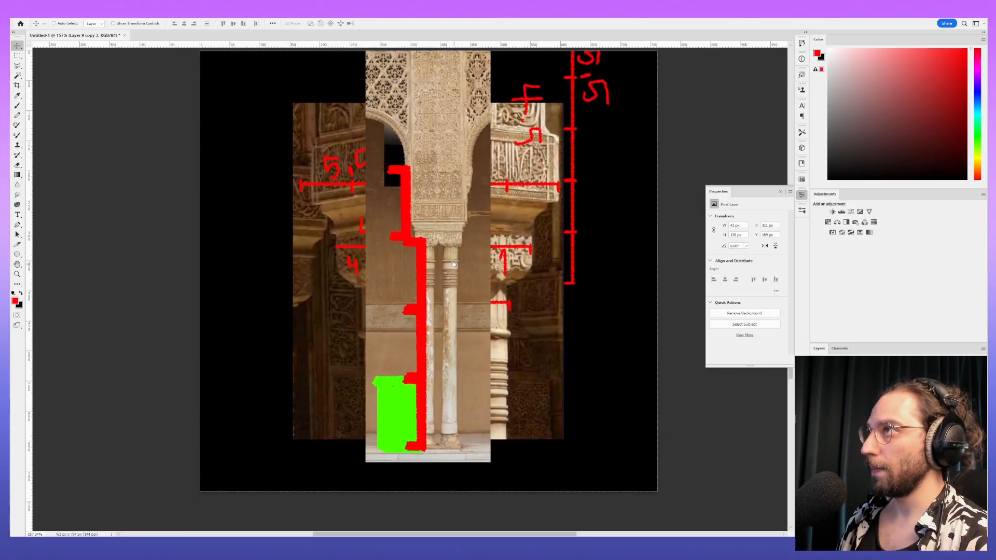
{"action": "left_click_drag", "start_coordinate": [409, 215], "coordinate": [413, 226]}
Step: Shorten the uppermost bracket by erasing its upper part and paint a new end mark on it in red
{"action": "key", "text": "e"}
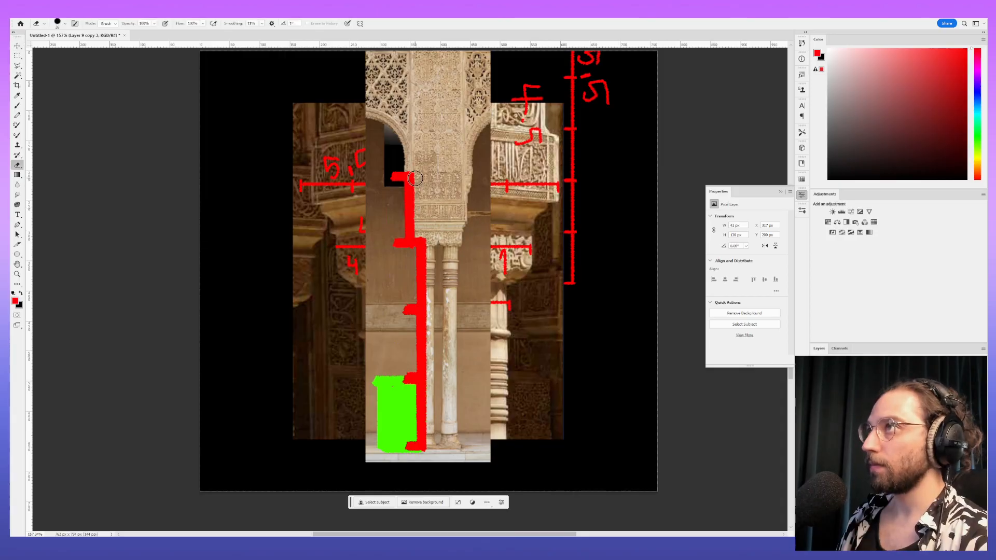
{"action": "mouse_move", "coordinate": [426, 196]}
{"action": "left_mouse_down"}
{"action": "mouse_move", "coordinate": [389, 196]}
{"action": "mouse_move", "coordinate": [407, 176]}
{"action": "mouse_move", "coordinate": [402, 192]}
{"action": "mouse_move", "coordinate": [387, 189]}
{"action": "mouse_move", "coordinate": [404, 206]}
{"action": "mouse_move", "coordinate": [389, 205]}
{"action": "left_mouse_up"}
{"action": "key", "text": "b"}
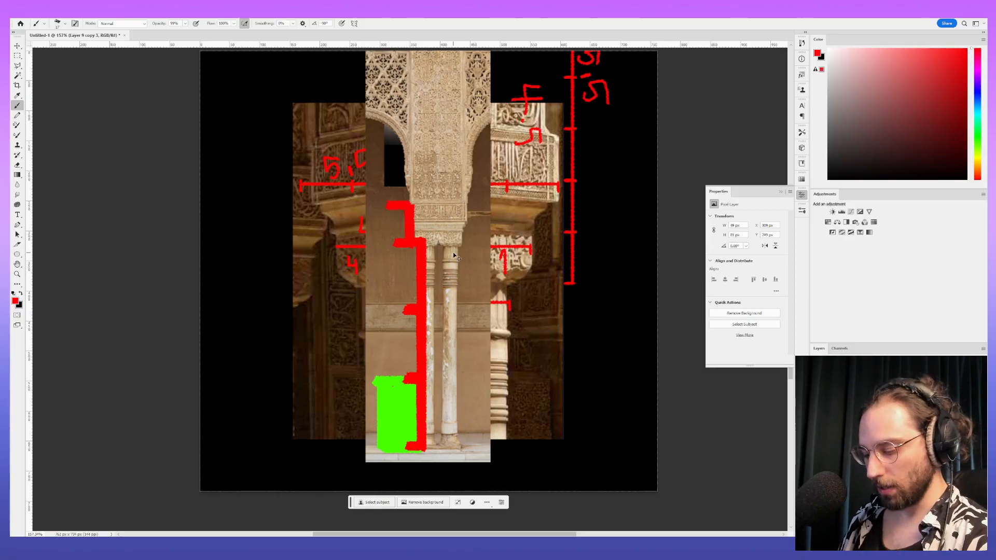
Step: Invert the shortened bracket's colour to cyan to set it apart from the full-height red brackets
{"action": "key", "text": "i"}
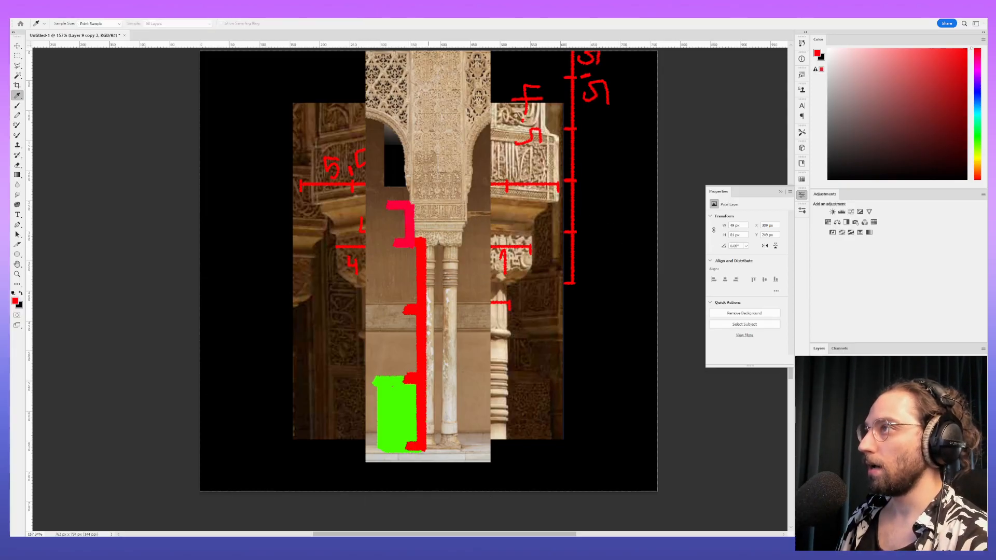
{"action": "key", "text": "ctrl+i"}
{"action": "key", "text": "b"}
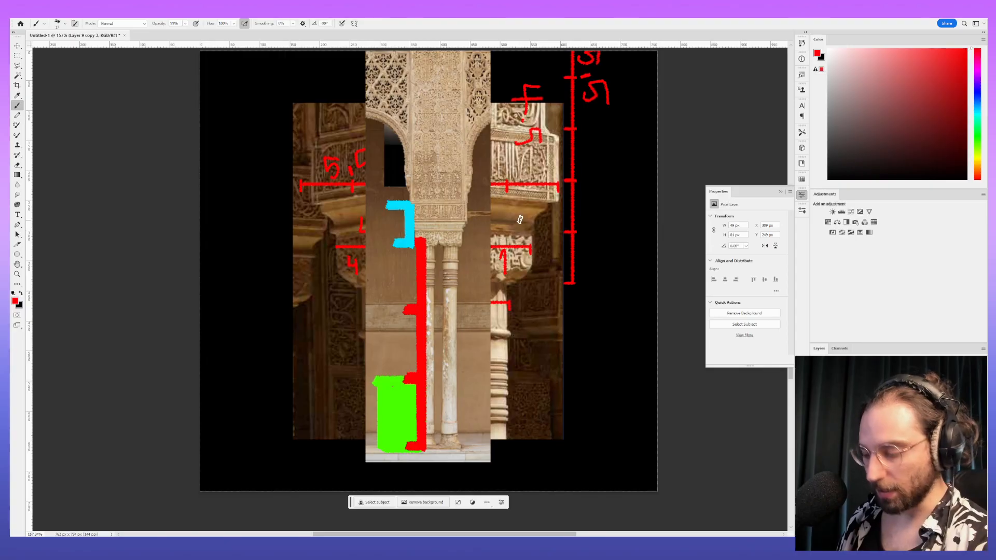
{"action": "key", "text": "v"}
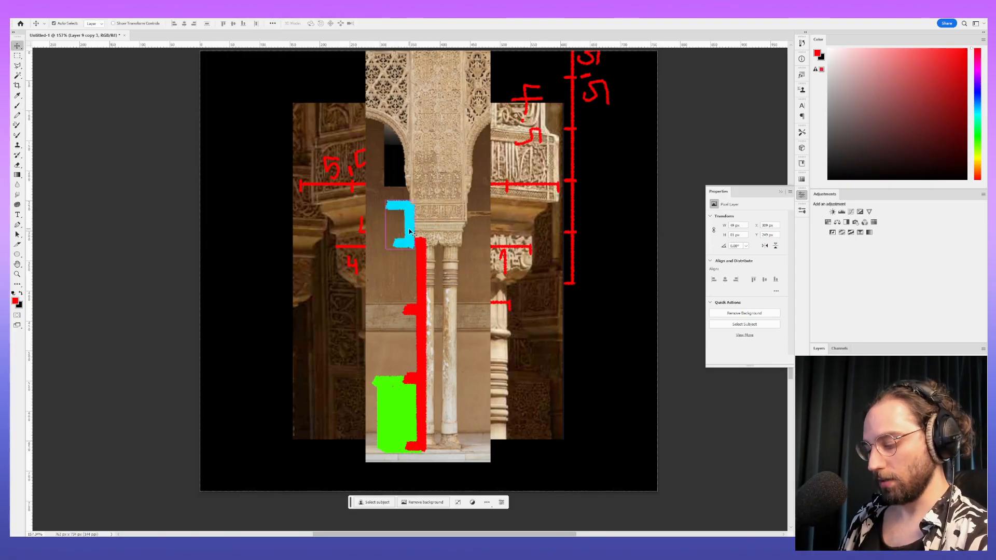
Step: Duplicate the cyan bracket, rotate the copy 90 degrees, and place it across the capitals beneath the carved block
{"action": "left_click_drag", "start_coordinate": [409, 232], "coordinate": [461, 236], "text": "alt"}
{"action": "key", "text": "ctrl+t"}
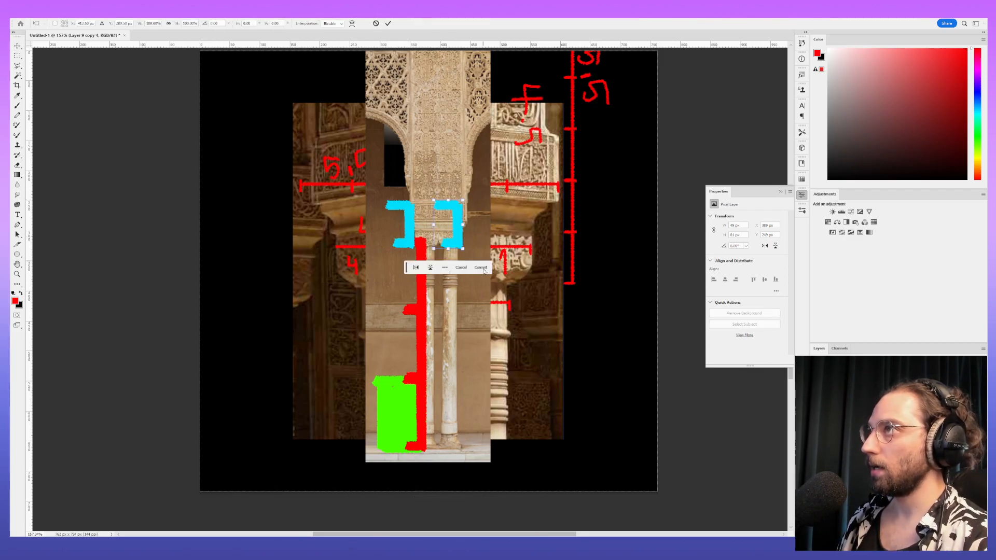
{"action": "left_click_drag", "start_coordinate": [468, 199], "coordinate": [446, 228], "text": "shift"}
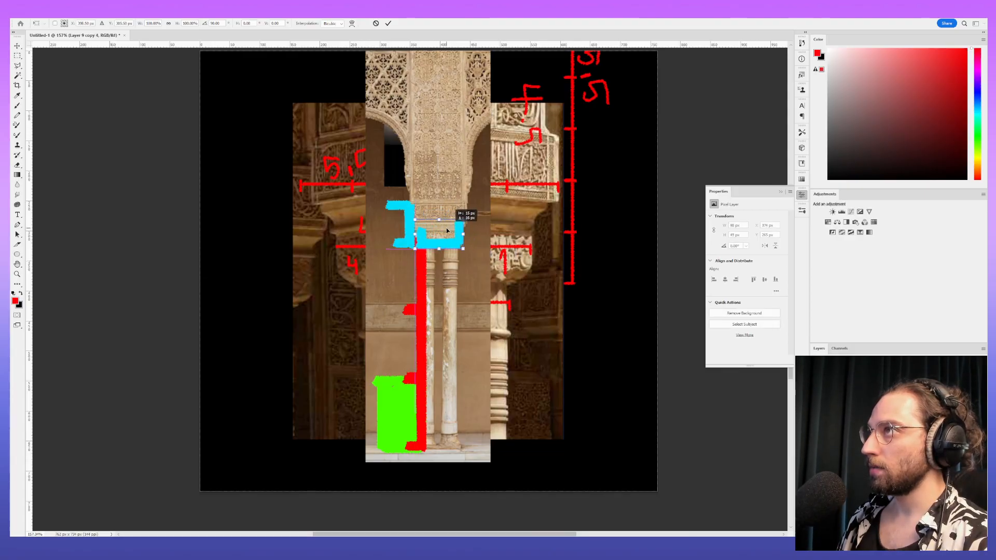
{"action": "key", "text": "Return"}
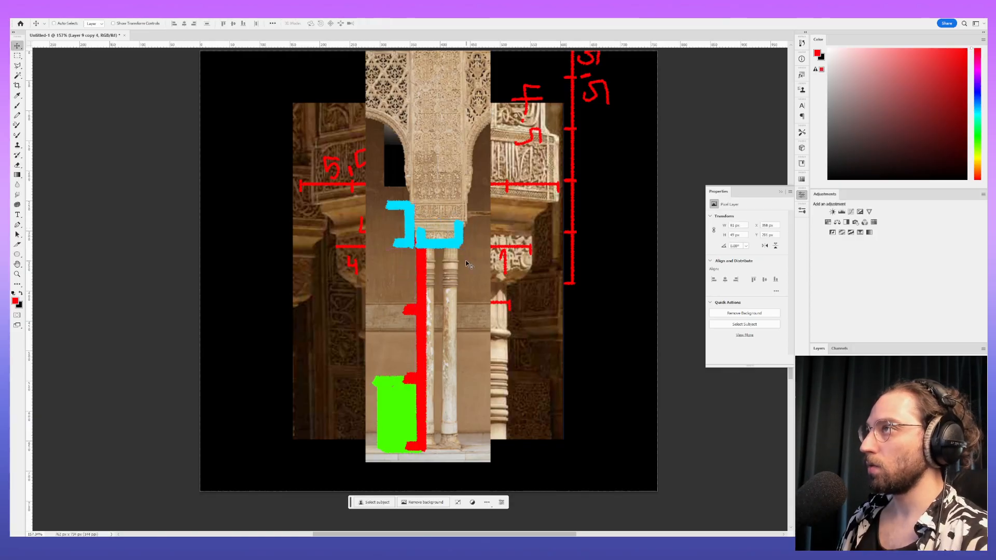
Step: Narrow the rotated bracket to the right-hand column's capital by erasing its left part and painting a new end mark in the sampled cyan
{"action": "scroll", "coordinate": [447, 260], "scroll_direction": "up", "scroll_amount": 5, "text": "alt"}
{"action": "scroll", "coordinate": [482, 255], "scroll_direction": "up", "scroll_amount": 2}
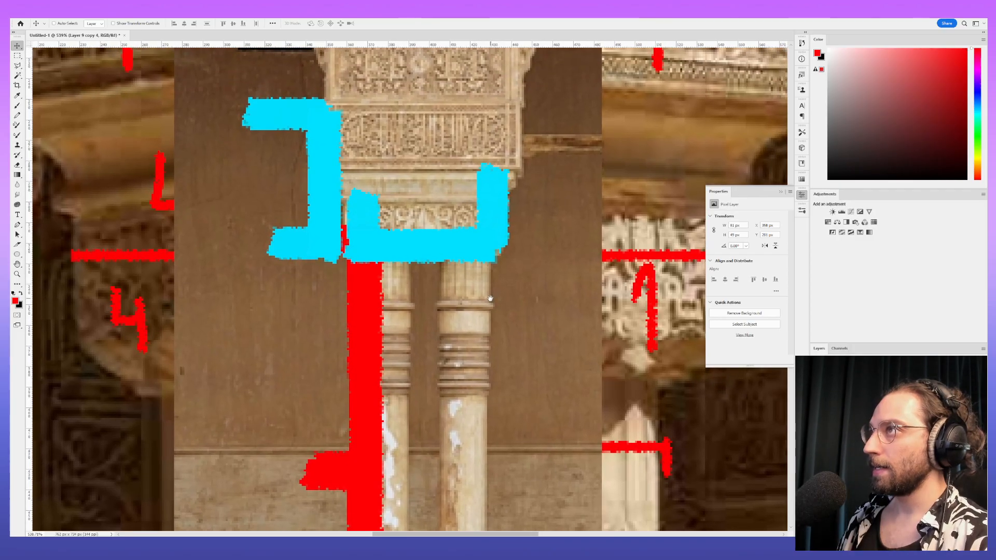
{"action": "key", "text": "e"}
{"action": "left_click", "coordinate": [411, 247]}
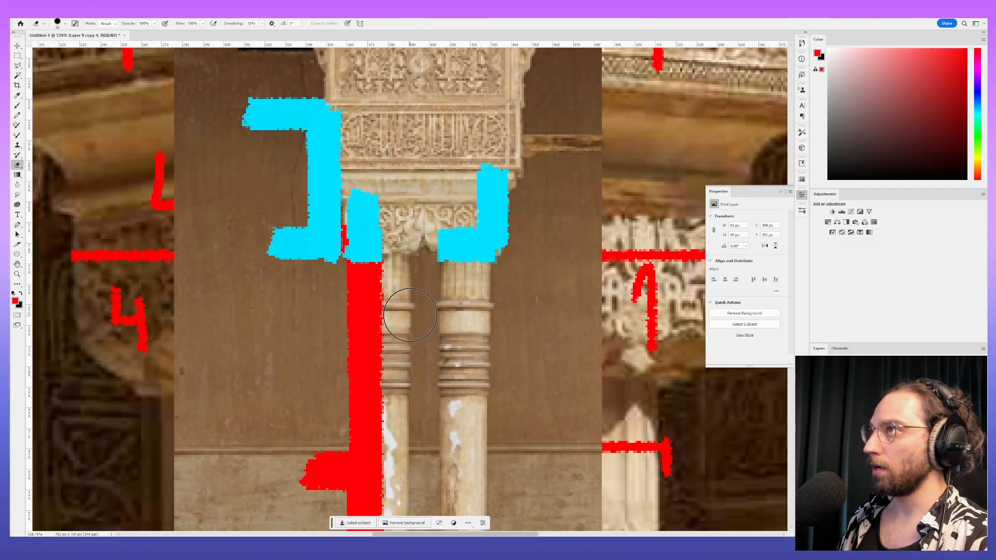
{"action": "key", "text": "ctrl+z"}
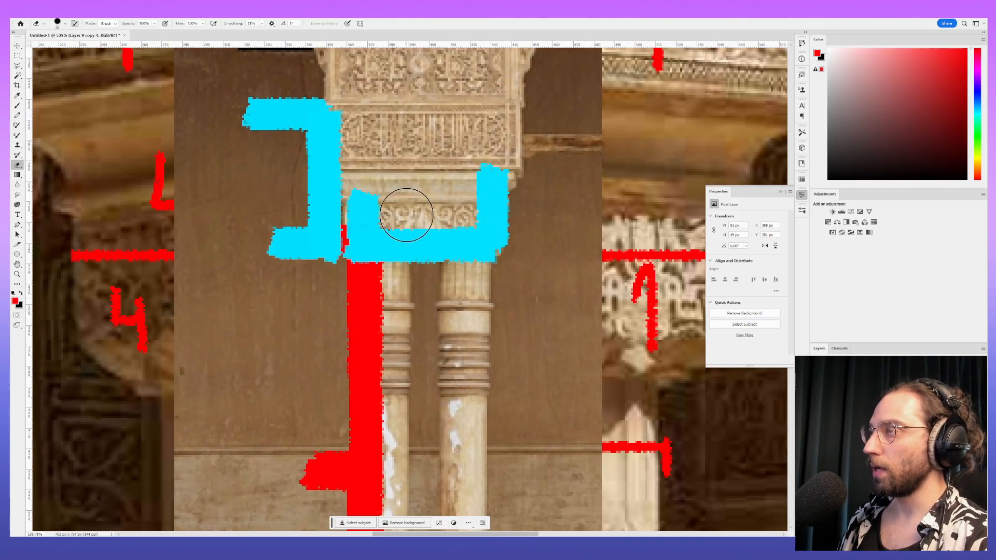
{"action": "left_click_drag", "start_coordinate": [405, 213], "coordinate": [406, 238]}
{"action": "left_click_drag", "start_coordinate": [368, 204], "coordinate": [363, 243]}
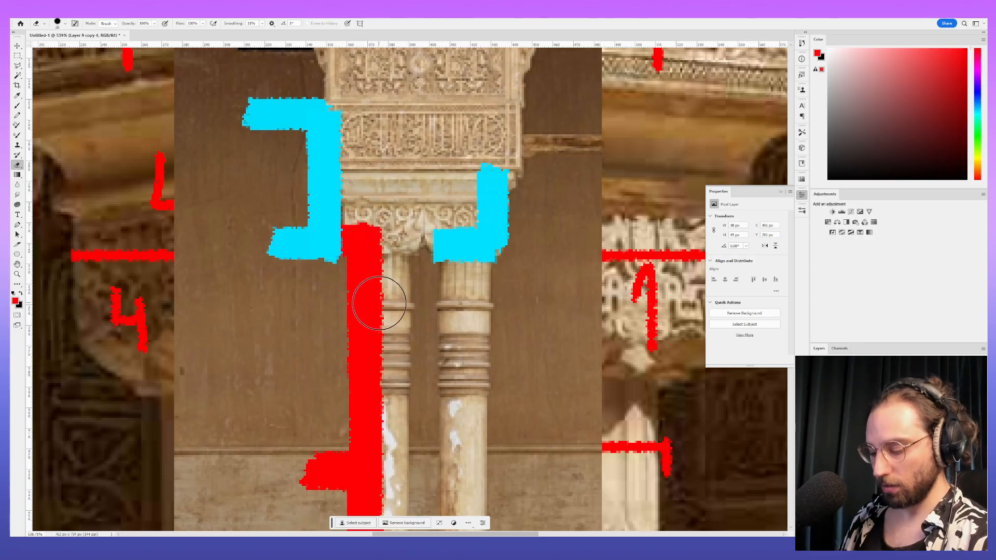
{"action": "key", "text": "b"}
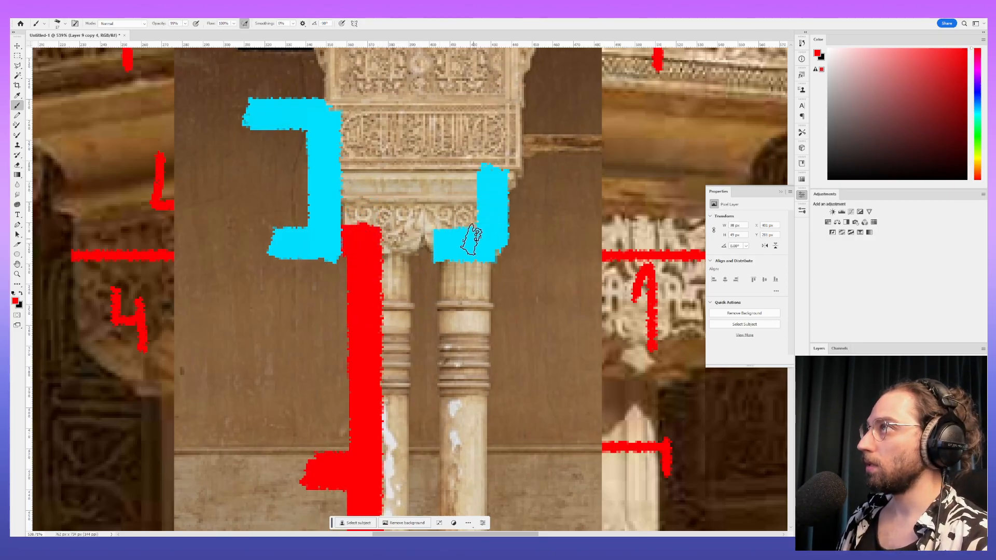
{"action": "left_click", "coordinate": [438, 244], "text": "alt"}
{"action": "left_click_drag", "start_coordinate": [438, 244], "coordinate": [434, 173]}
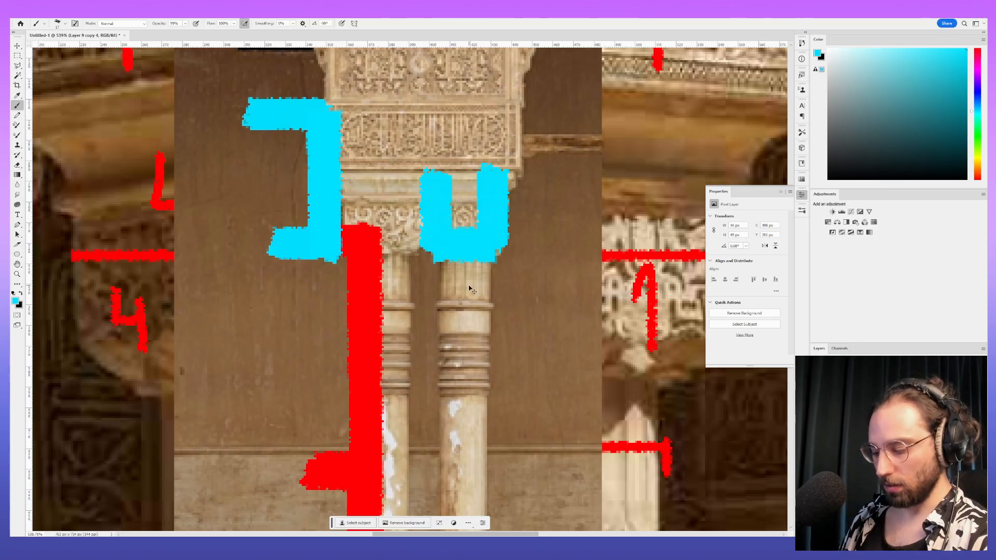
Step: Shift the hue of the narrowed capital bracket to green to set it apart from the cyan height bracket
{"action": "key", "text": "i"}
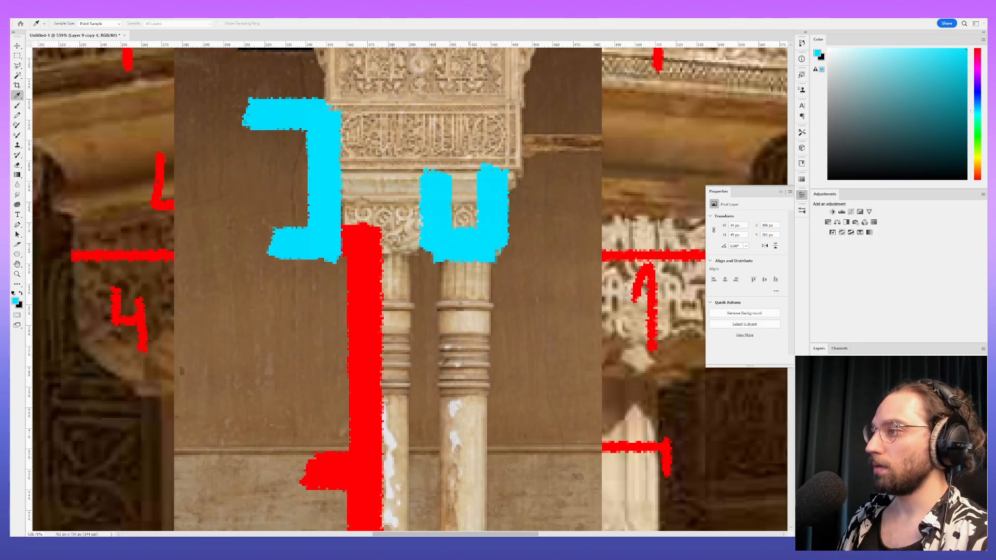
{"action": "left_click_drag", "start_coordinate": [469, 249], "coordinate": [410, 249]}
{"action": "key", "text": "Return"}
{"action": "left_click_drag", "start_coordinate": [433, 289], "coordinate": [345, 289], "text": "ctrl"}
{"action": "mouse_move", "coordinate": [531, 363]}
{"action": "left_mouse_down"}
{"action": "mouse_move", "coordinate": [541, 295]}
{"action": "mouse_move", "coordinate": [536, 329]}
{"action": "left_mouse_up"}
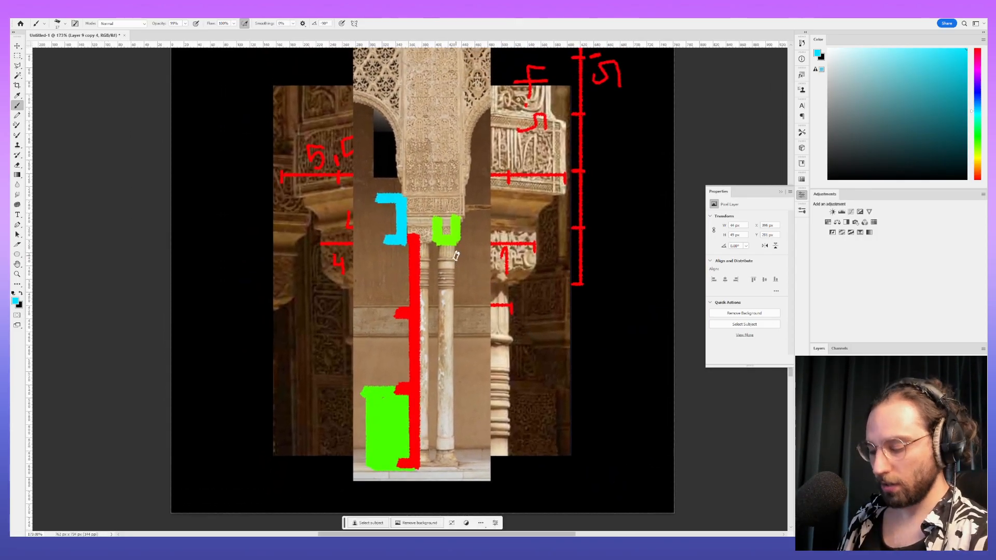
{"action": "key", "text": "v"}
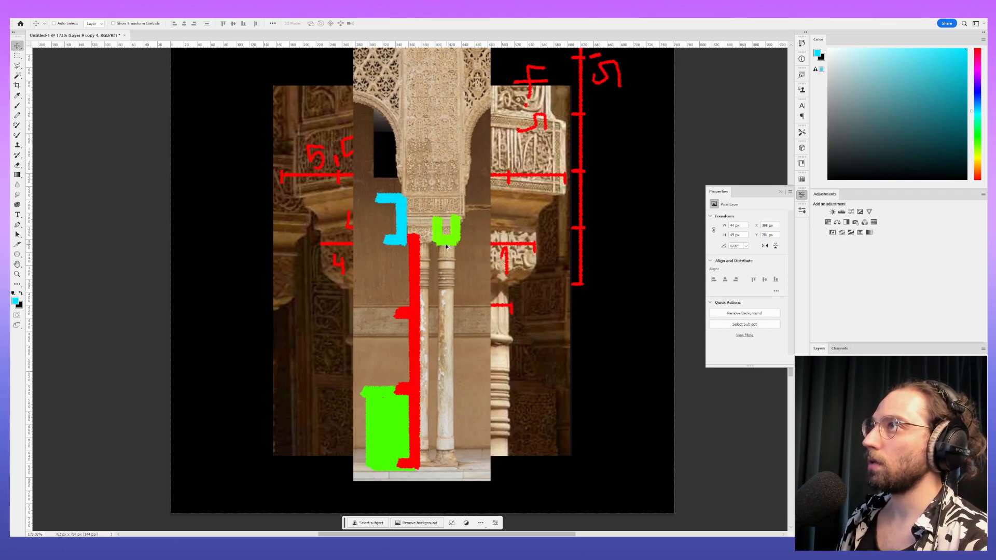
Step: Examine the capital's profile curve in Houdini's front view, undo the stray transform handle change, and return to Photoshop
{"action": "key", "text": "alt+Tab"}
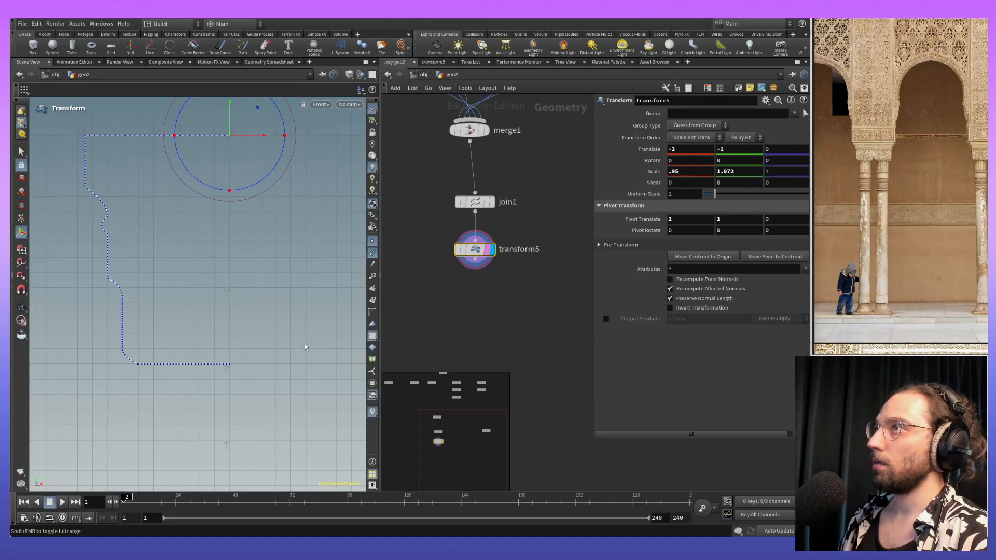
{"action": "middle_click_drag", "start_coordinate": [295, 322], "coordinate": [320, 270]}
{"action": "scroll", "coordinate": [319, 343], "scroll_direction": "down", "scroll_amount": 2}
{"action": "key", "text": "t"}
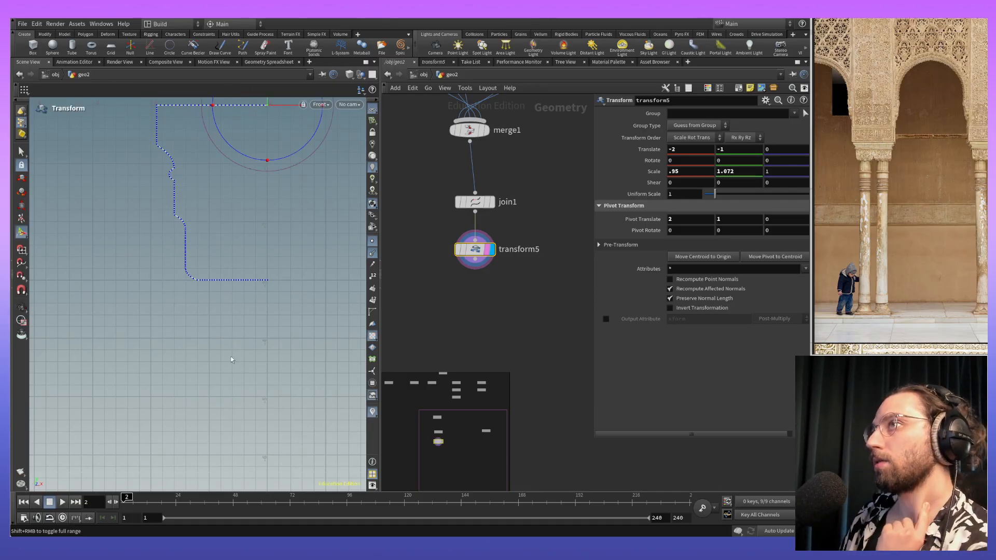
{"action": "middle_click_drag", "start_coordinate": [303, 294], "coordinate": [308, 318]}
{"action": "key", "text": "ctrl+z"}
{"action": "key", "text": "space"}
{"action": "middle_click_drag", "start_coordinate": [316, 271], "coordinate": [314, 354]}
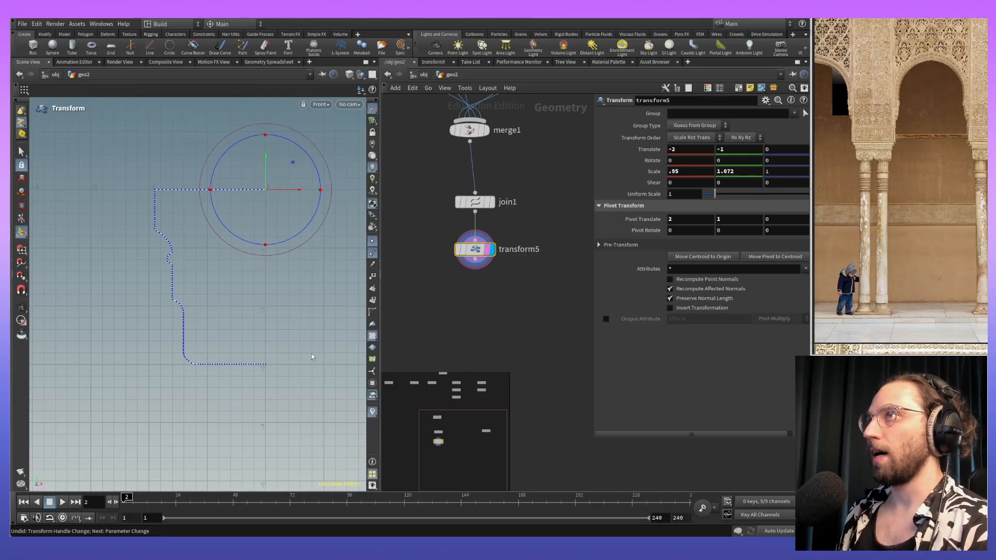
{"action": "key", "text": "alt+Tab"}
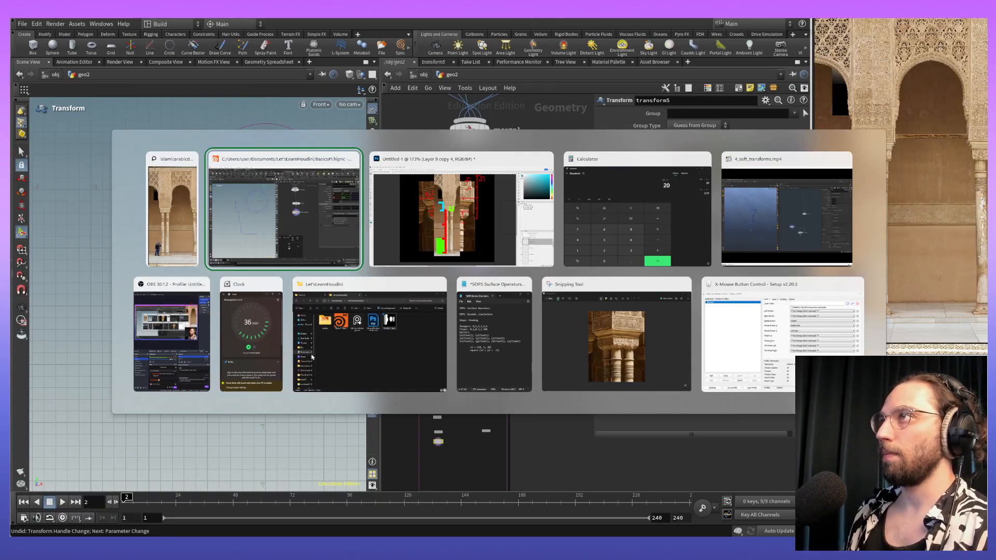
{"action": "key", "text": "alt+Tab"}
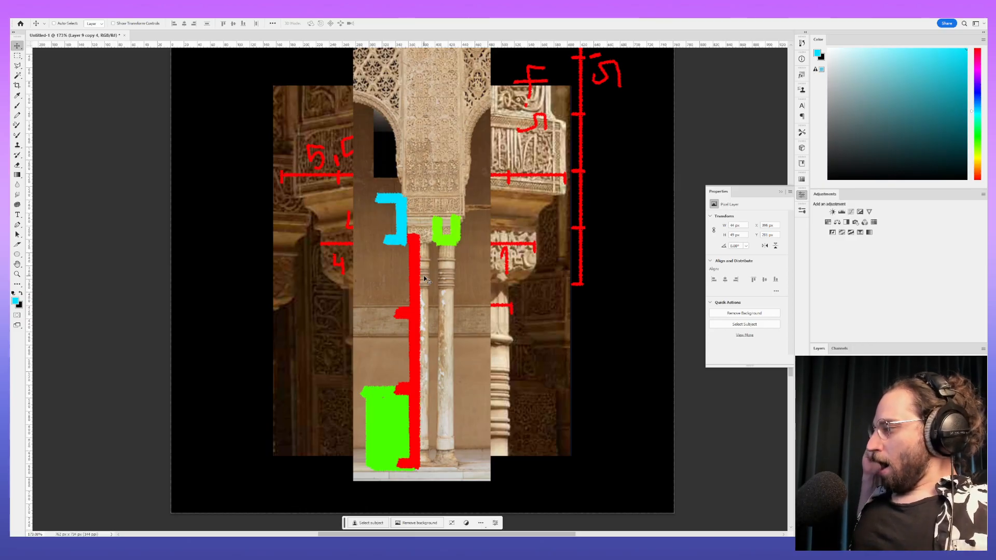
Step: Place overlapping copies of the green bracket on the capital, offset slightly to the left and downward
{"action": "key", "text": "ctrl"}
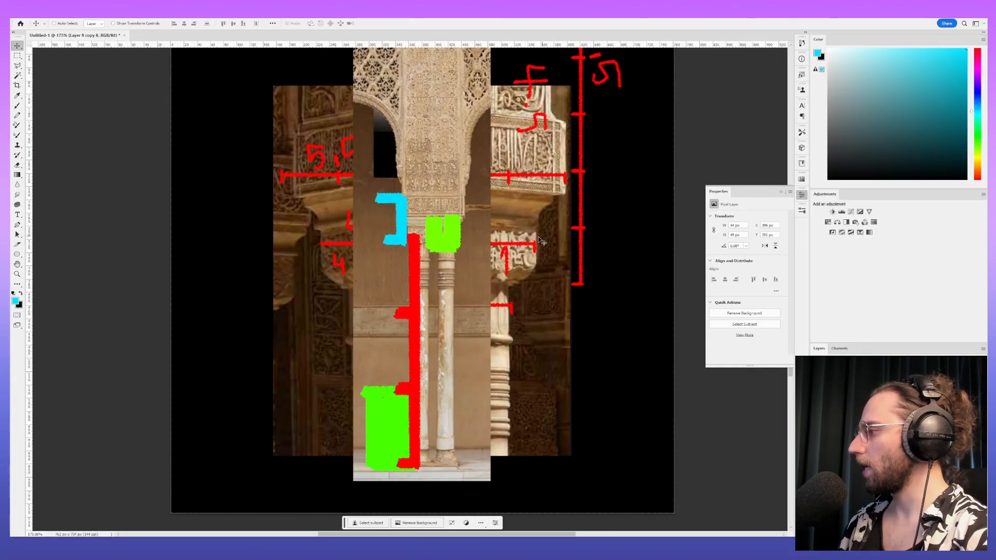
{"action": "middle_click_drag", "start_coordinate": [445, 236], "coordinate": [485, 264]}
{"action": "scroll", "coordinate": [447, 288], "scroll_direction": "up", "scroll_amount": 5, "text": "alt"}
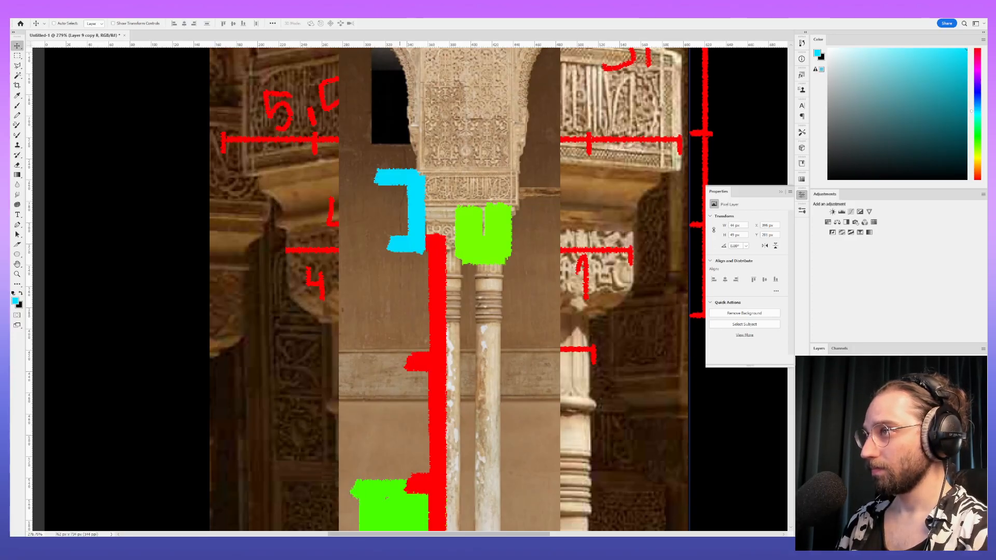
Step: Switch to Houdini and compare the capital profile's width and height with the bracket measurements in Photoshop
{"action": "left_click", "coordinate": [445, 543]}
{"action": "middle_click_drag", "start_coordinate": [293, 250], "coordinate": [288, 258], "text": "alt"}
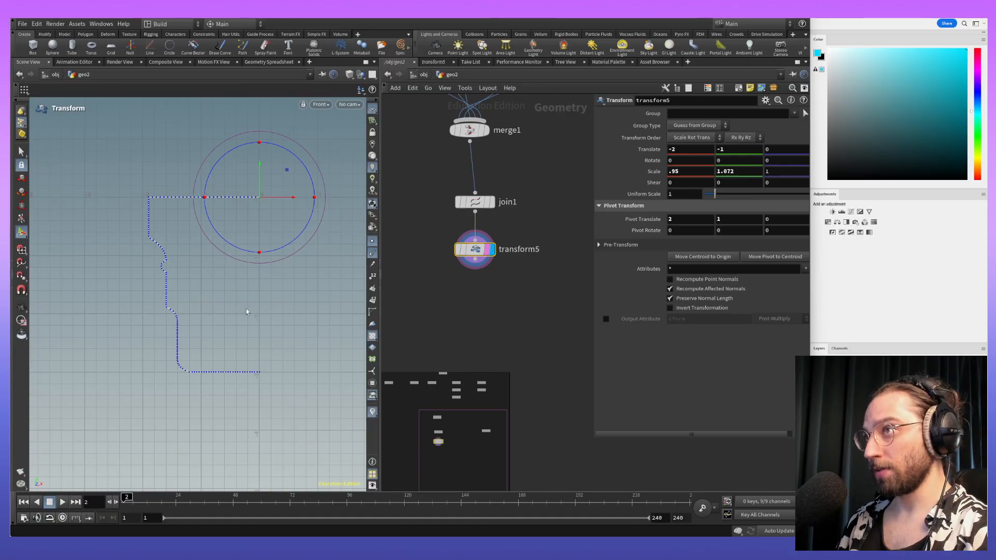
{"action": "mouse_move", "coordinate": [273, 291]}
{"action": "right_mouse_down", "text": "alt"}
{"action": "mouse_move", "coordinate": [270, 402]}
{"action": "mouse_move", "coordinate": [265, 292]}
{"action": "right_mouse_up", "text": "alt"}
{"action": "middle_click_drag", "start_coordinate": [264, 367], "coordinate": [254, 314], "text": "alt"}
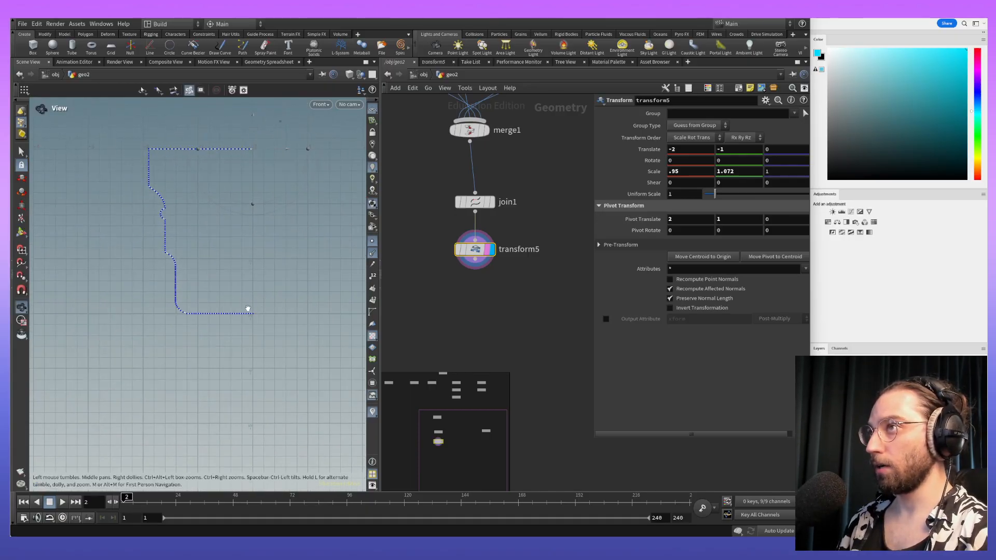
{"action": "middle_click_drag", "start_coordinate": [222, 271], "coordinate": [259, 361], "text": "alt"}
{"action": "key", "text": "alt+Tab"}
{"action": "key", "text": "alt+Tab"}
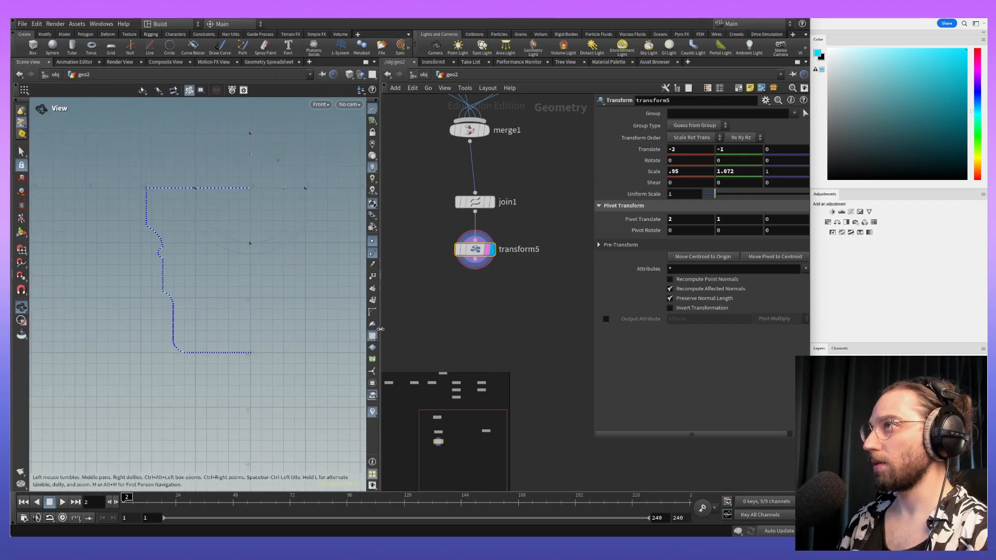
Step: Select the Small_Column line node and show its handles beside the capital profile in the viewport
{"action": "middle_click_drag", "start_coordinate": [504, 312], "coordinate": [344, 247]}
{"action": "middle_click_drag", "start_coordinate": [489, 294], "coordinate": [430, 376]}
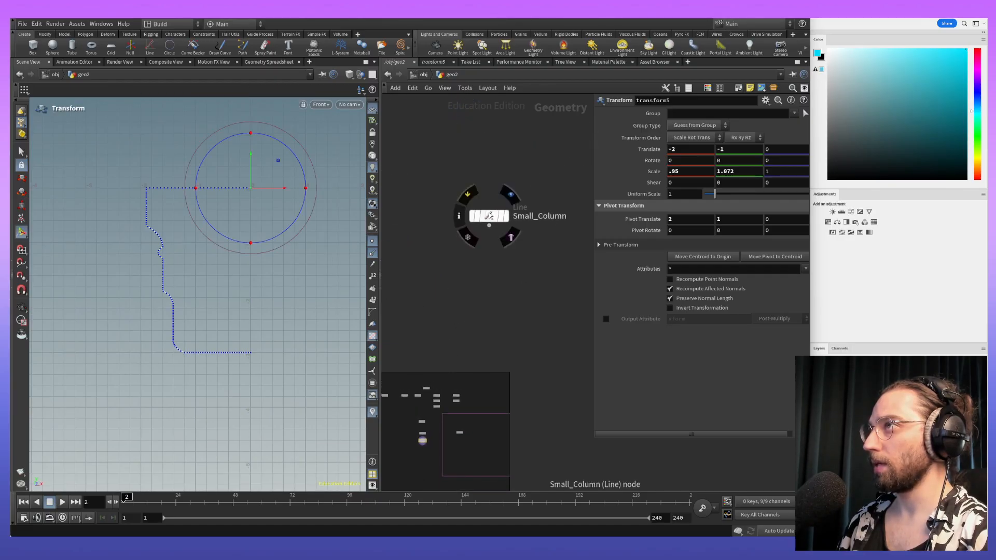
{"action": "left_click", "coordinate": [491, 216]}
{"action": "middle_click_drag", "start_coordinate": [265, 310], "coordinate": [266, 285]}
{"action": "key", "text": "Return"}
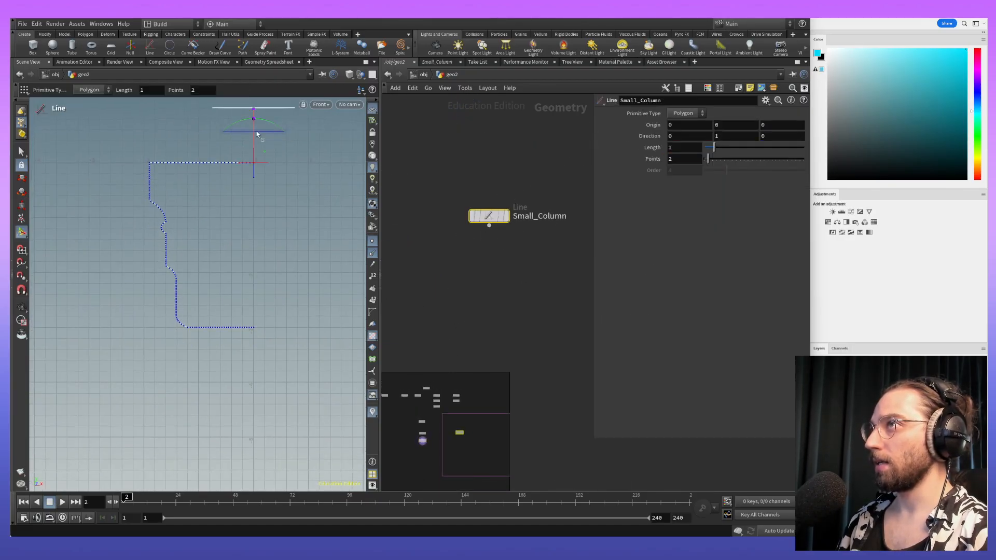
{"action": "left_click_drag", "start_coordinate": [255, 118], "coordinate": [259, 134]}
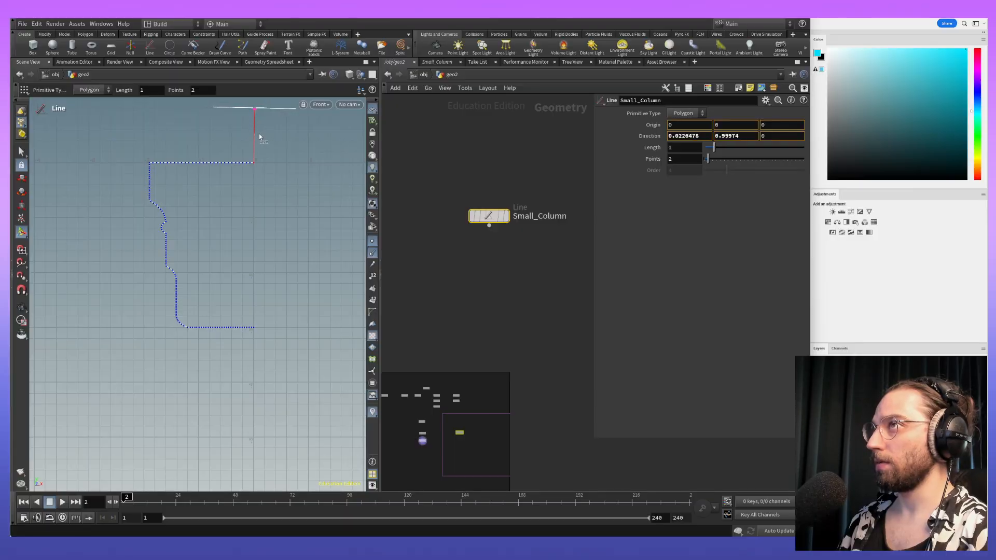
{"action": "key", "text": "ctrl+z"}
{"action": "middle_click_drag", "start_coordinate": [279, 127], "coordinate": [279, 199]}
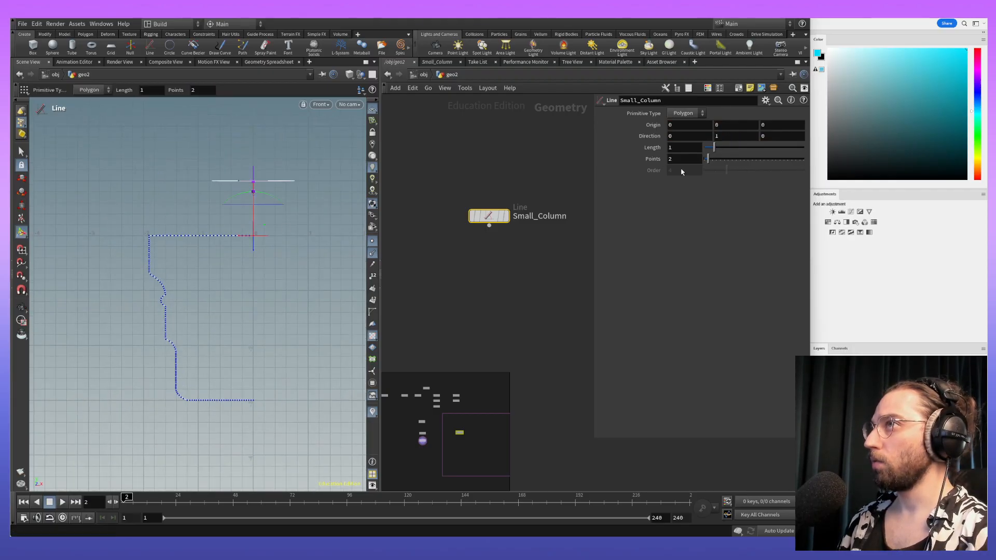
Step: Open Calculator and multiply 3 by 4 to work out a length for the Small_Column line
{"action": "left_click", "coordinate": [697, 149]}
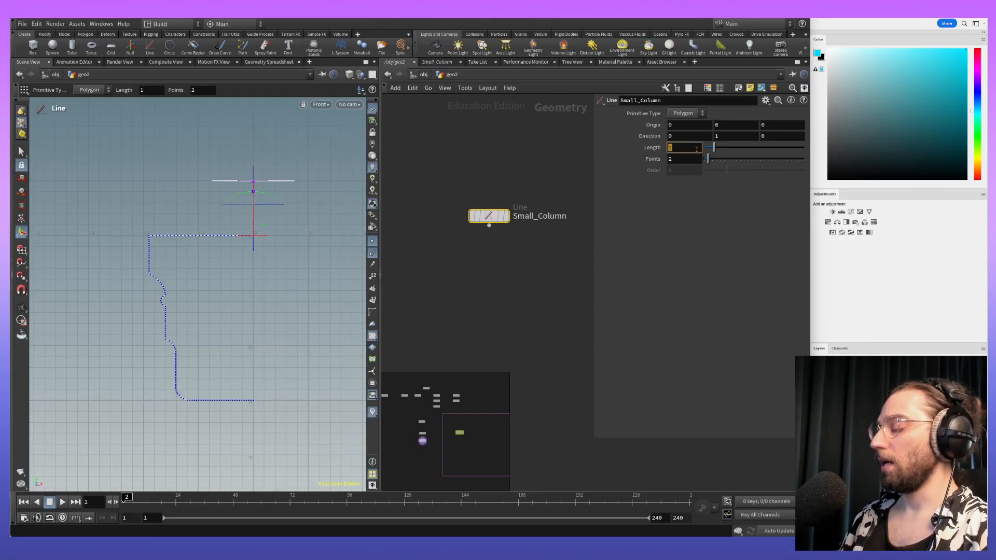
{"action": "key", "text": "XF86Calculator"}
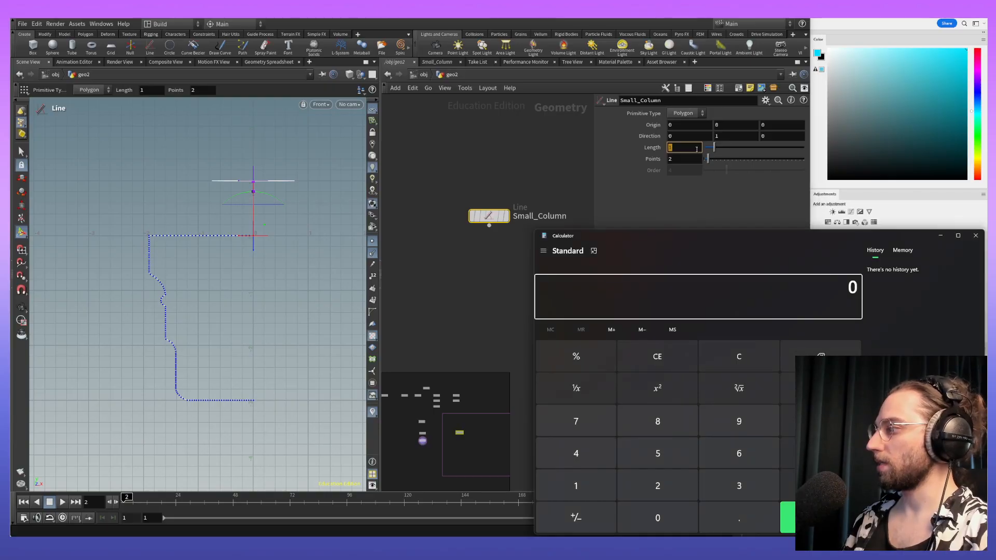
{"action": "left_click_drag", "start_coordinate": [834, 241], "coordinate": [789, 127]}
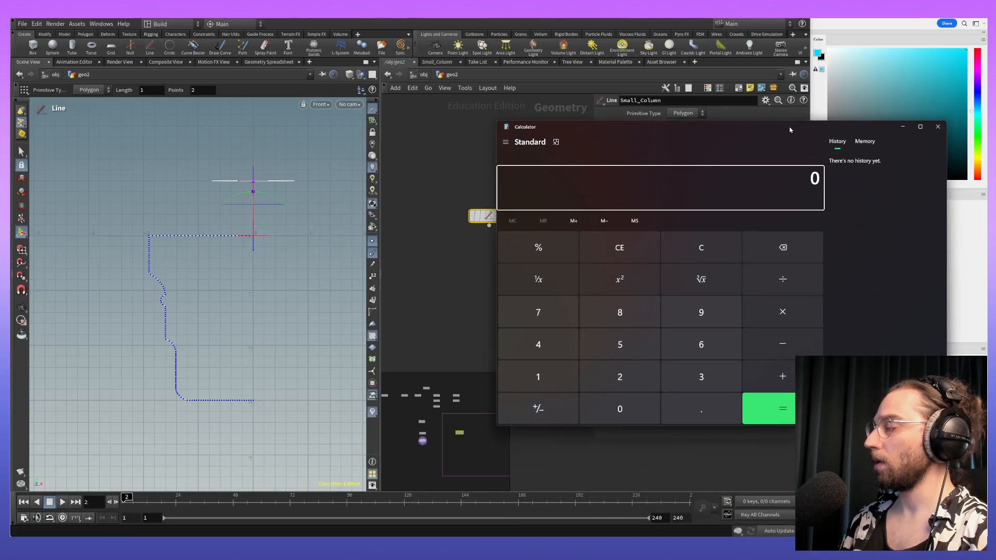
{"action": "type", "text": ".25"}
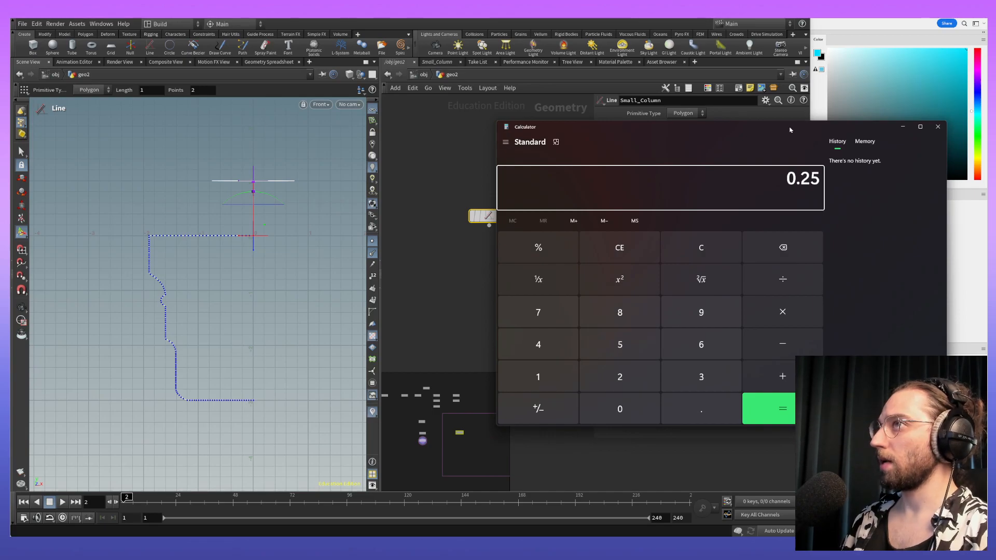
{"action": "key", "text": "asterisk"}
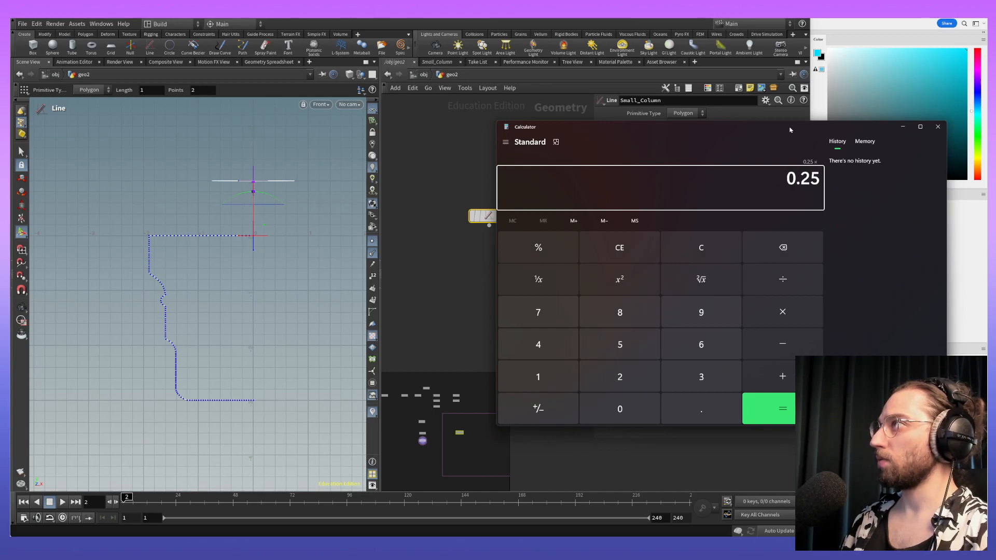
{"action": "key", "text": "Escape"}
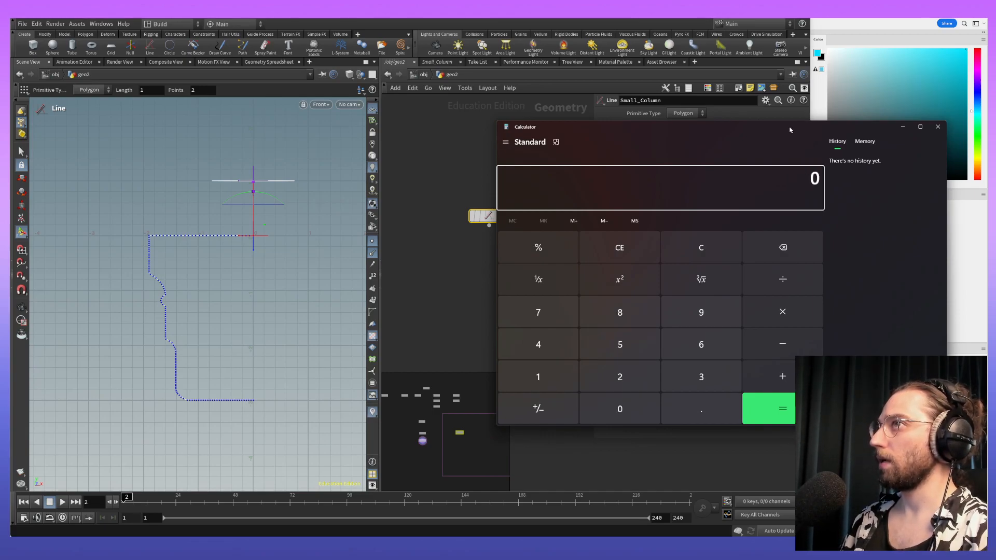
{"action": "type", "text": "1"}
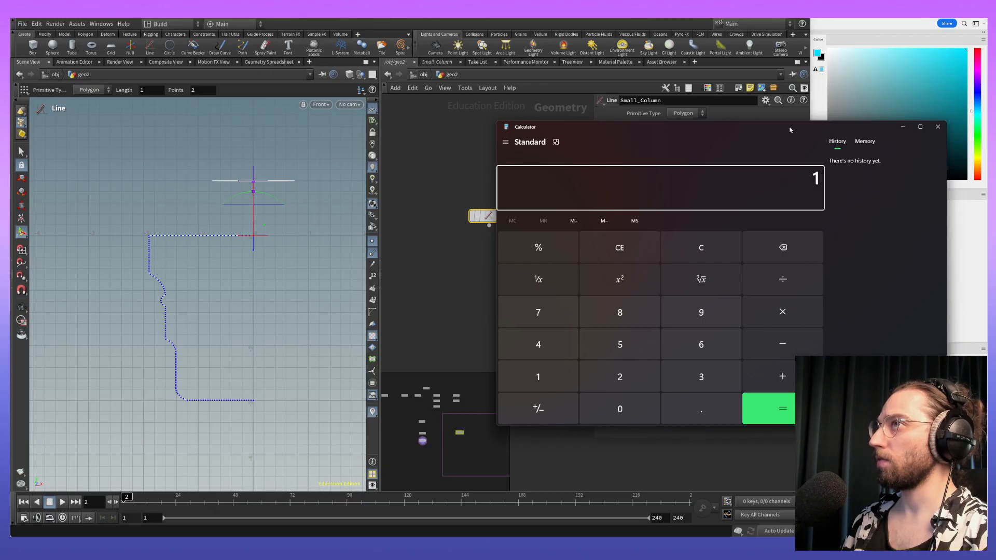
{"action": "key", "text": "BackSpace"}
{"action": "key", "text": "3"}
{"action": "key", "text": "4"}
{"action": "key", "text": "Return"}
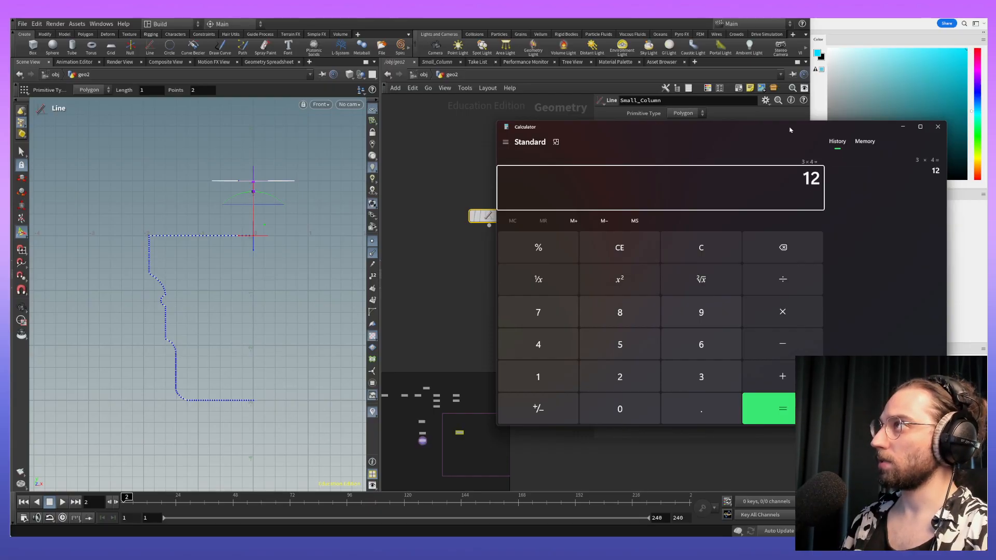
Step: Close Calculator and set the Small_Column line's length to 12
{"action": "left_click_drag", "start_coordinate": [789, 127], "coordinate": [727, 216]}
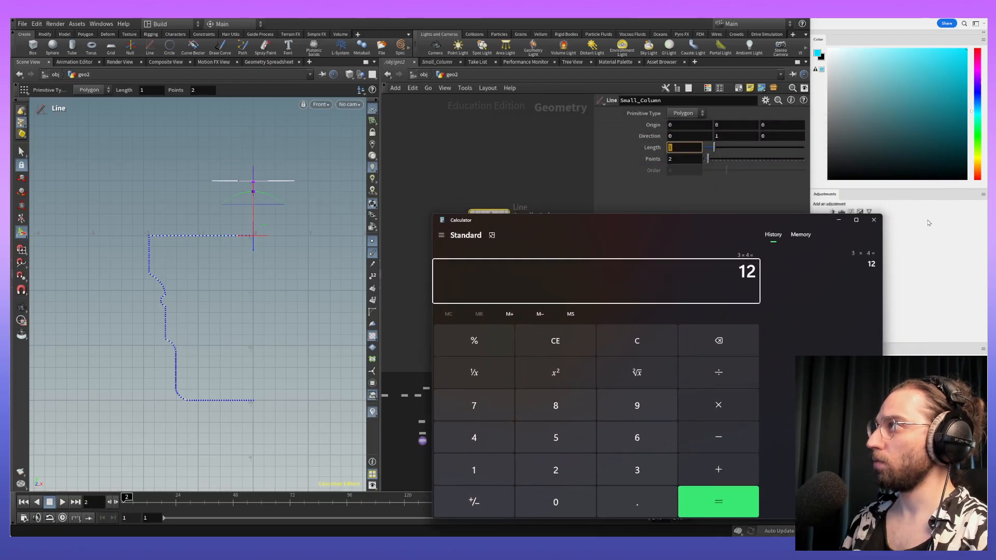
{"action": "left_click", "coordinate": [876, 216]}
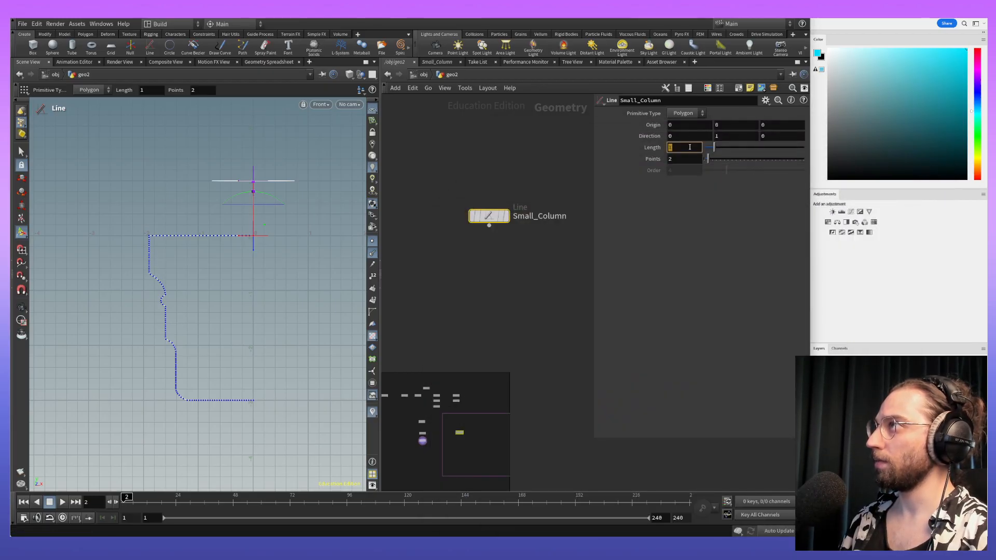
{"action": "key", "text": "Return"}
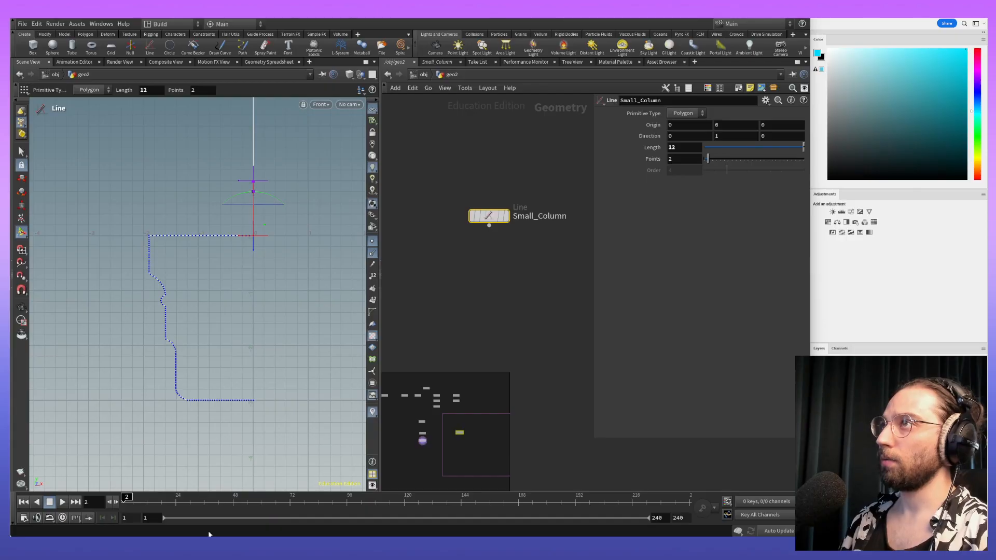
Step: Examine the Small_Column line's full extent in relation to the capital profile in the front view
{"action": "middle_click_drag", "start_coordinate": [304, 116], "coordinate": [300, 329], "text": "alt"}
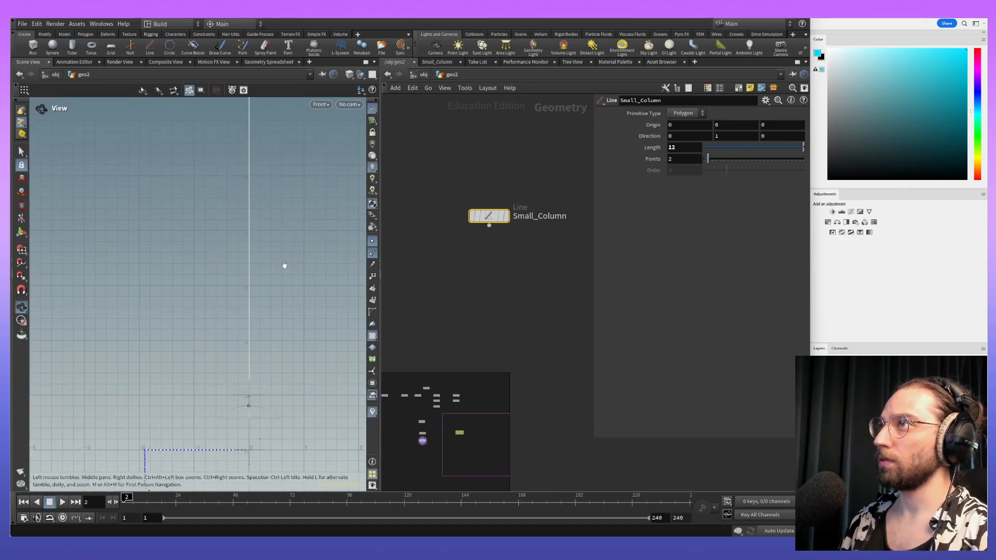
{"action": "middle_click_drag", "start_coordinate": [286, 256], "coordinate": [264, 371], "text": "alt"}
{"action": "middle_click_drag", "start_coordinate": [272, 306], "coordinate": [278, 429], "text": "alt"}
{"action": "middle_click_drag", "start_coordinate": [276, 249], "coordinate": [283, 316], "text": "alt"}
{"action": "right_click_drag", "start_coordinate": [281, 151], "coordinate": [302, 222], "text": "alt"}
{"action": "middle_click_drag", "start_coordinate": [303, 222], "coordinate": [279, 142], "text": "alt"}
{"action": "middle_click_drag", "start_coordinate": [265, 270], "coordinate": [275, 136], "text": "alt"}
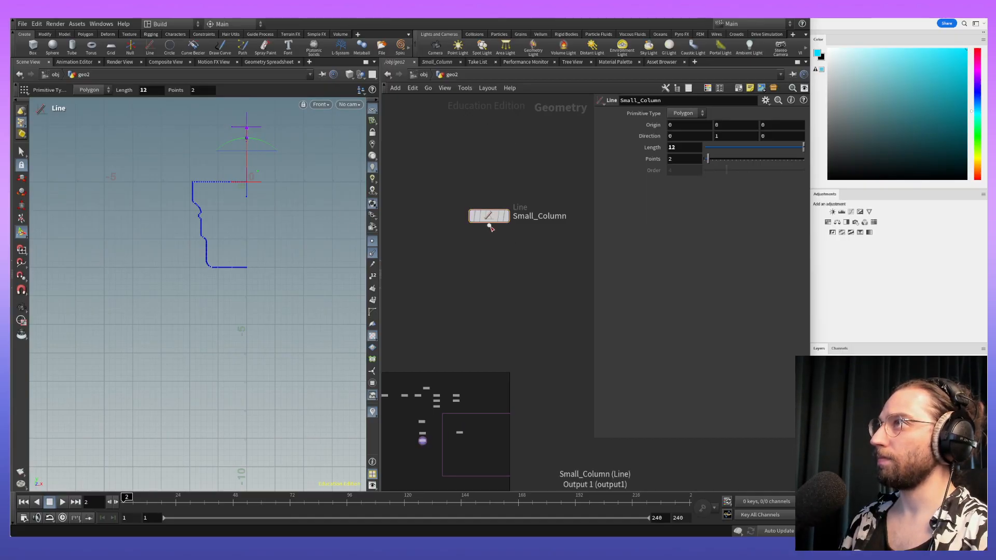
{"action": "middle_click_drag", "start_coordinate": [266, 213], "coordinate": [286, 353], "text": "alt"}
{"action": "mouse_move", "coordinate": [300, 272]}
{"action": "middle_mouse_down", "text": "alt"}
{"action": "mouse_move", "coordinate": [306, 343]}
{"action": "mouse_move", "coordinate": [299, 291]}
{"action": "middle_mouse_up", "text": "alt"}
{"action": "scroll", "coordinate": [298, 292], "scroll_direction": "up", "scroll_amount": 4}
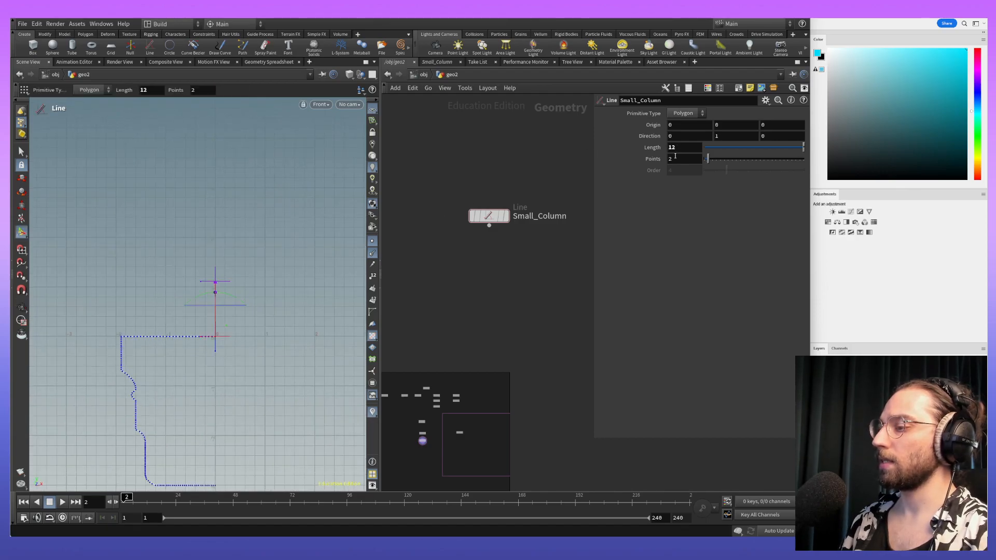
Step: Switch to Photoshop, copy the green bracket to the right of the capital, and delete the overlapping brackets on the capital
{"action": "key", "text": "alt+Tab"}
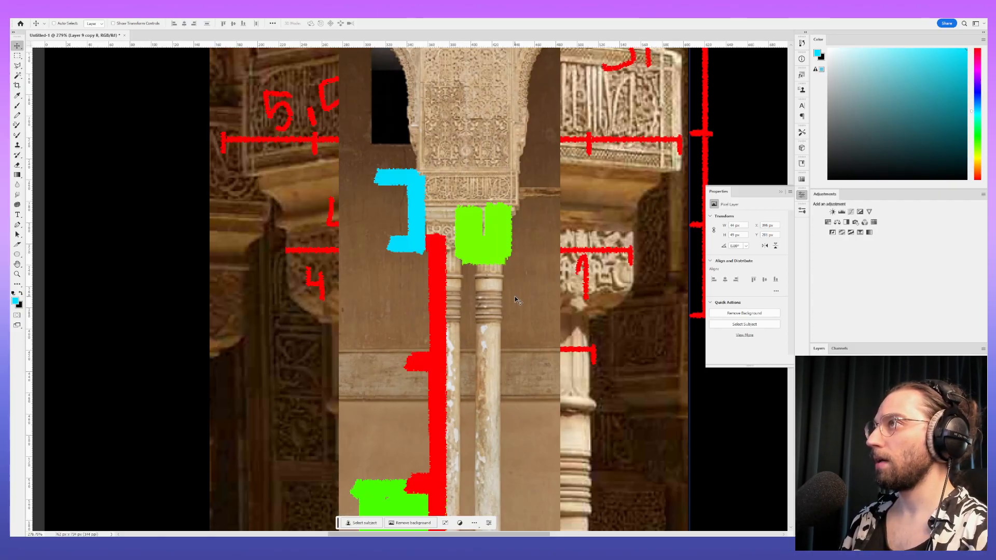
{"action": "left_click_drag", "start_coordinate": [534, 371], "coordinate": [491, 319]}
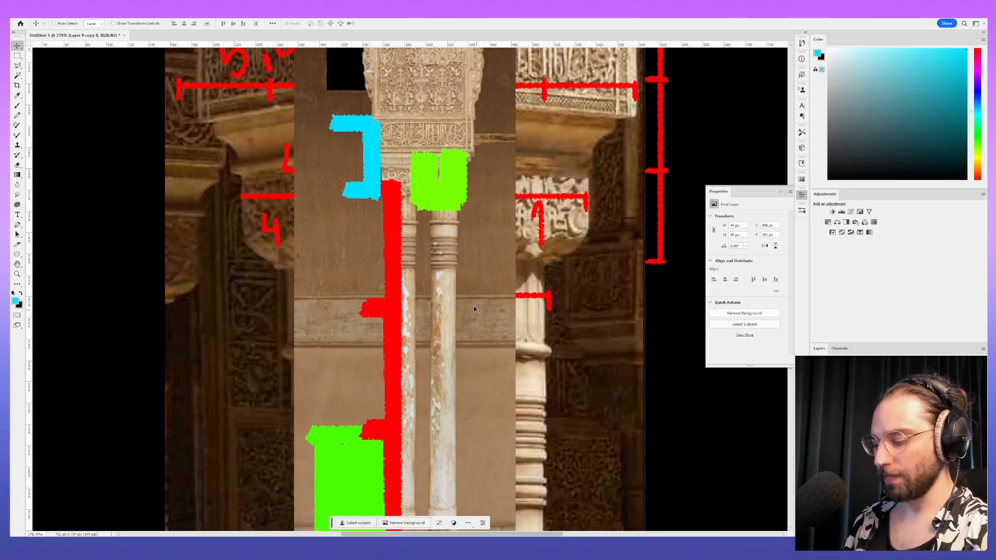
{"action": "left_click_drag", "start_coordinate": [451, 193], "coordinate": [532, 208], "text": "alt"}
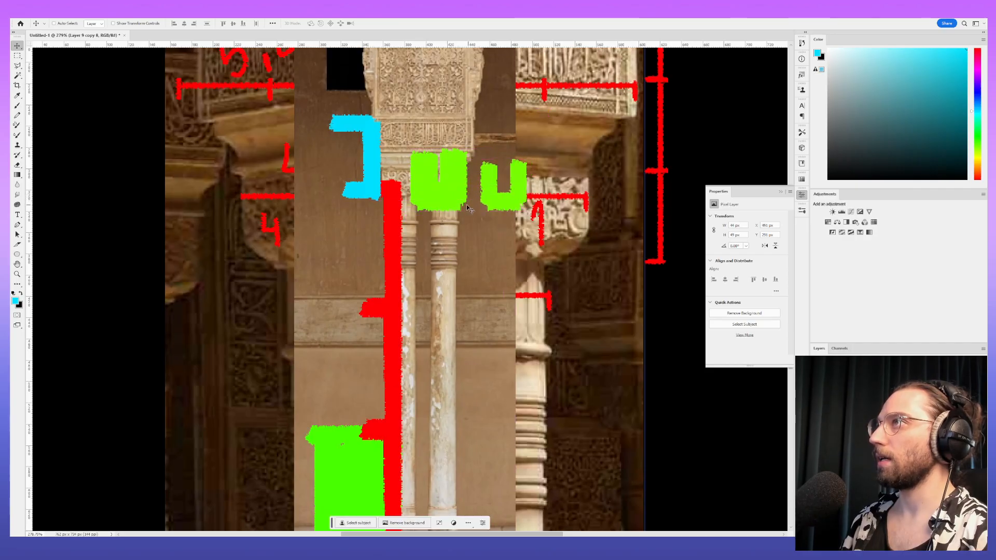
{"action": "left_click", "coordinate": [817, 433]}
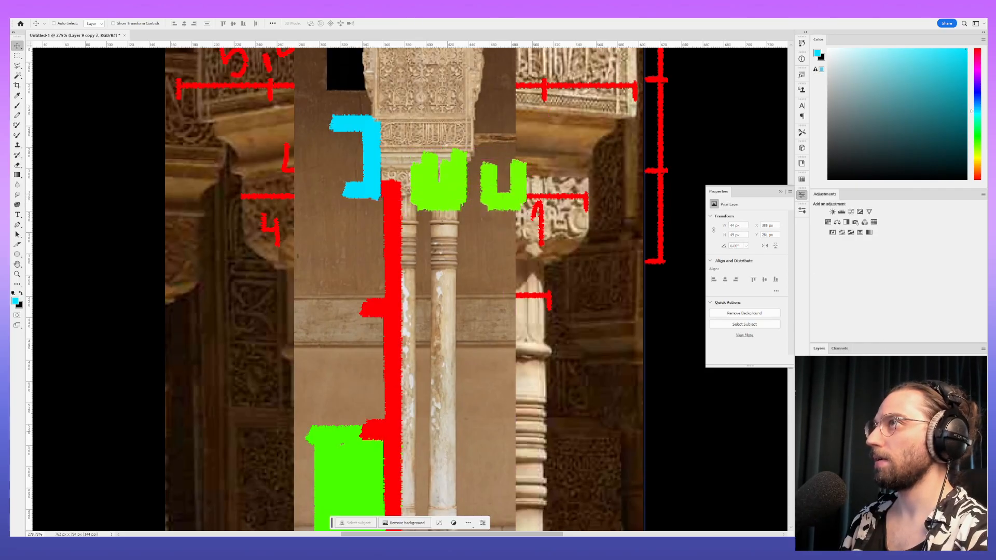
{"action": "key", "text": "Delete"}
{"action": "key", "text": "Delete"}
{"action": "key", "text": "Delete"}
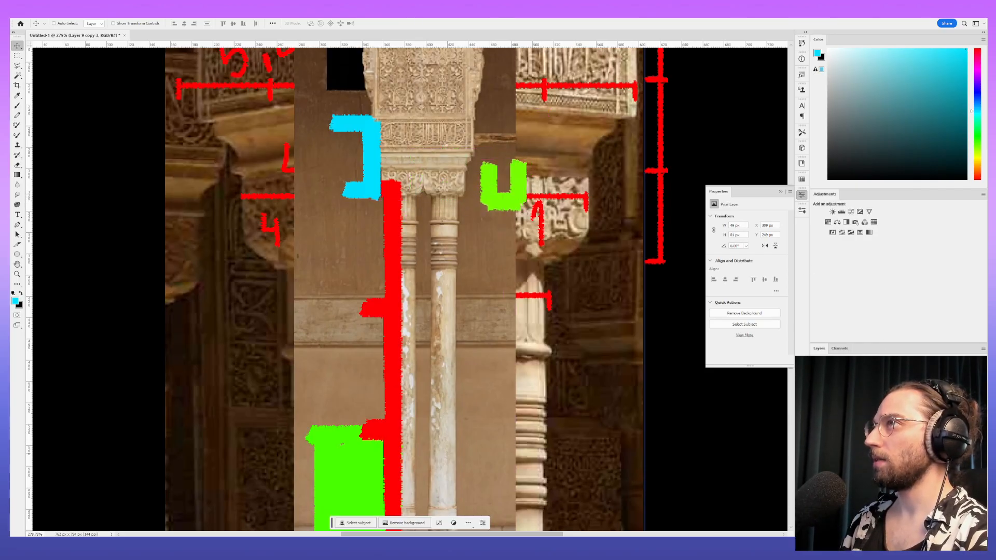
Step: Rotate the green bracket to face the column and stack overlapping copies vertically beside the rings below the capital
{"action": "left_click_drag", "start_coordinate": [513, 208], "coordinate": [548, 175], "text": "ctrl"}
{"action": "key", "text": "ctrl+t"}
{"action": "left_click_drag", "start_coordinate": [499, 244], "coordinate": [545, 242]}
{"action": "key", "text": "Return"}
{"action": "scroll", "coordinate": [452, 235], "scroll_direction": "up", "scroll_amount": 3, "text": "alt"}
{"action": "scroll", "coordinate": [532, 186], "scroll_direction": "down", "scroll_amount": 1}
{"action": "left_click_drag", "start_coordinate": [591, 241], "coordinate": [557, 324]}
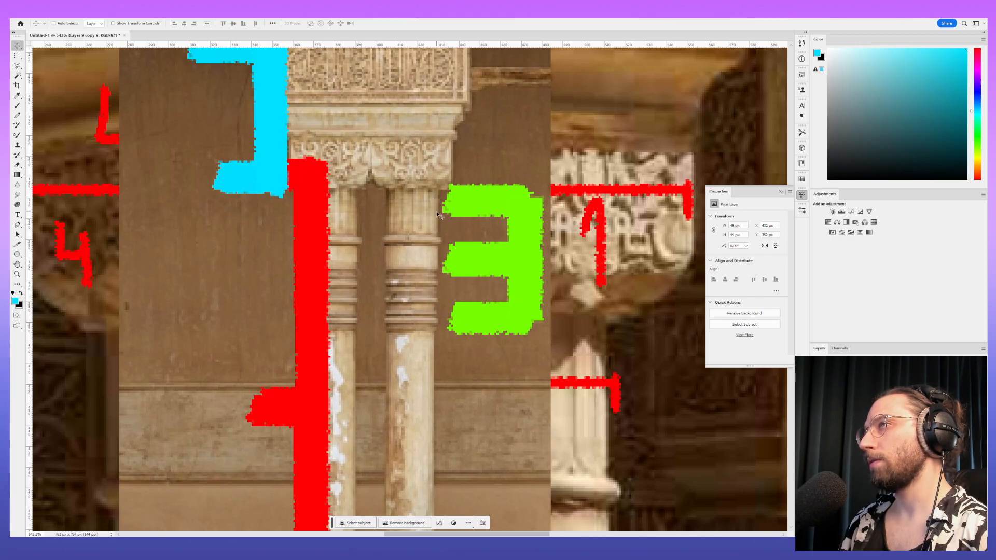
{"action": "left_click_drag", "start_coordinate": [488, 203], "coordinate": [490, 182]}
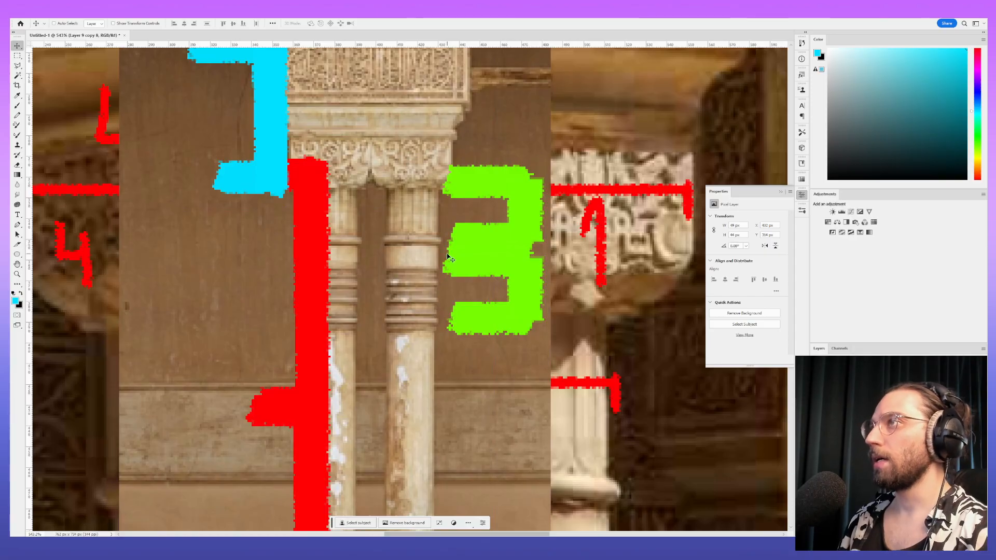
Step: Switch to Houdini and set the Small_Column line's length to 1
{"action": "key", "text": "alt+Tab"}
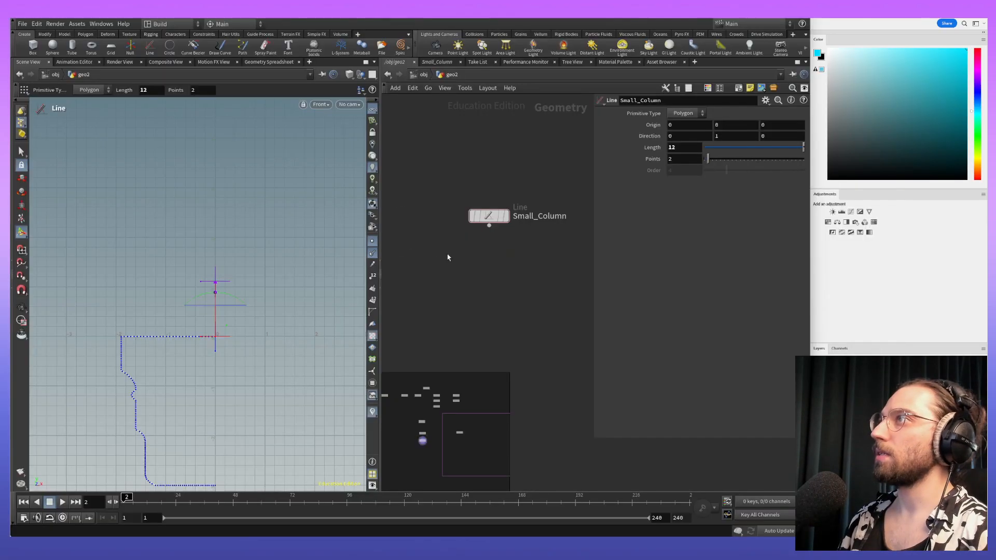
{"action": "left_click", "coordinate": [488, 216]}
{"action": "left_click", "coordinate": [686, 147]}
{"action": "type", "text": "1"}
{"action": "key", "text": "Return"}
Step: Check the Big_Column line's parameters and move the Small_Column node beside the end of the Big_Column network
{"action": "middle_click_drag", "start_coordinate": [538, 262], "coordinate": [601, 266]}
{"action": "scroll", "coordinate": [478, 232], "scroll_direction": "down", "scroll_amount": 4}
{"action": "middle_click_drag", "start_coordinate": [479, 232], "coordinate": [524, 354]}
{"action": "left_click_drag", "start_coordinate": [555, 350], "coordinate": [559, 206]}
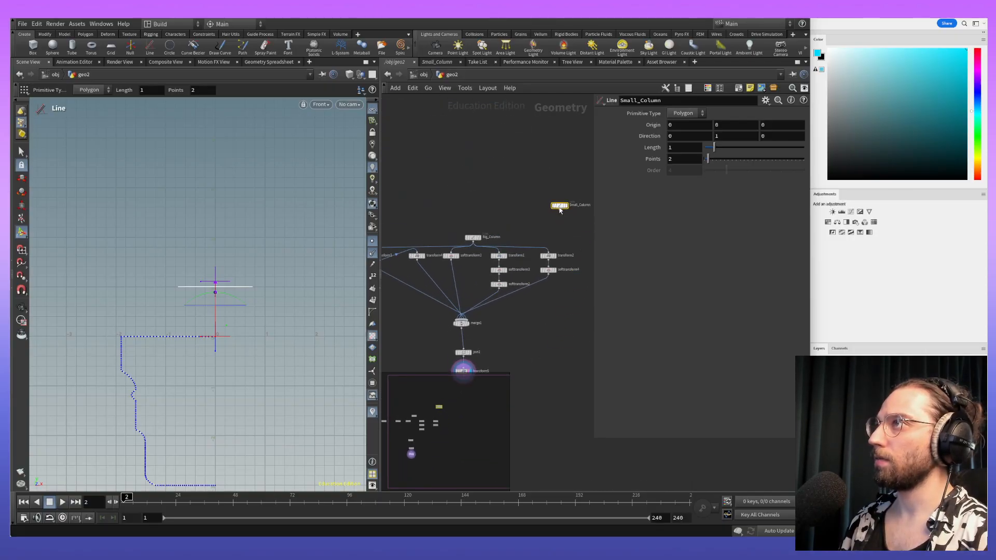
{"action": "left_click", "coordinate": [483, 247]}
{"action": "left_click", "coordinate": [493, 222]}
{"action": "left_click", "coordinate": [477, 238]}
{"action": "left_click_drag", "start_coordinate": [560, 207], "coordinate": [556, 371]}
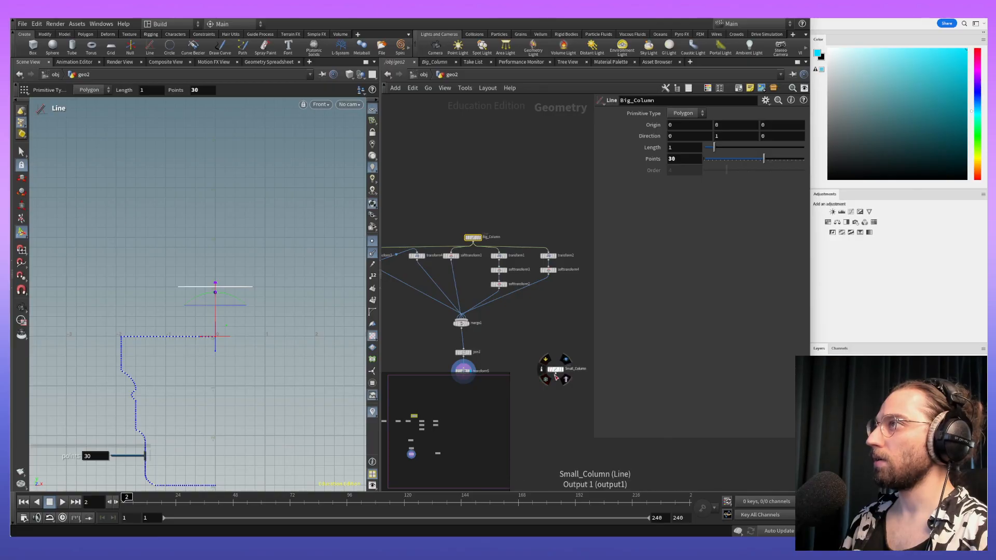
Step: Set the Small_Column line's number of points to 30
{"action": "left_click", "coordinate": [556, 370]}
{"action": "left_click", "coordinate": [690, 155]}
{"action": "type", "text": "30"}
{"action": "key", "text": "Return"}
Step: Add a Transform node connected below the Small_Column line
{"action": "middle_click_drag", "start_coordinate": [220, 307], "coordinate": [224, 169], "text": "alt"}
{"action": "right_click_drag", "start_coordinate": [246, 255], "coordinate": [244, 206], "text": "alt"}
{"action": "middle_click_drag", "start_coordinate": [554, 420], "coordinate": [549, 326]}
{"action": "scroll", "coordinate": [549, 322], "scroll_direction": "up", "scroll_amount": 5}
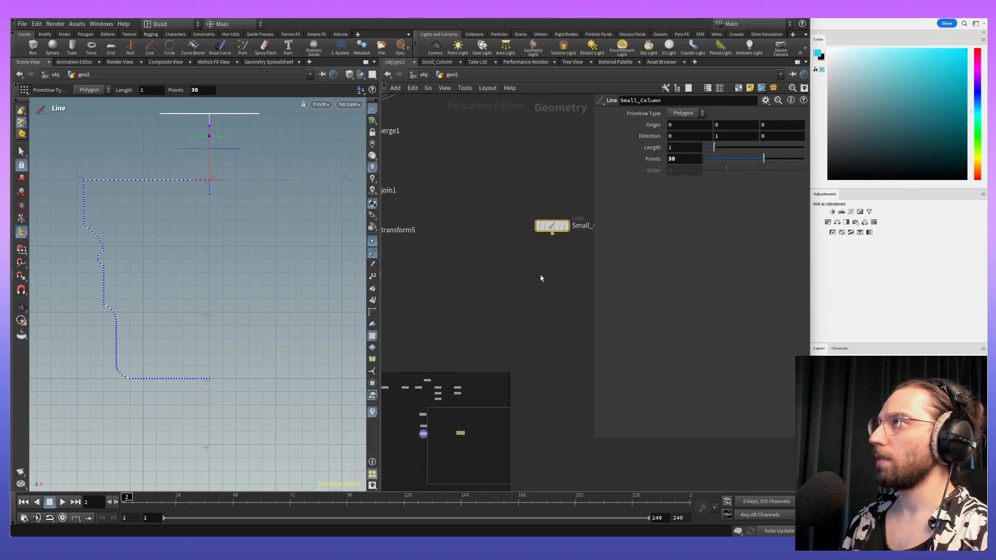
{"action": "left_click", "coordinate": [552, 250]}
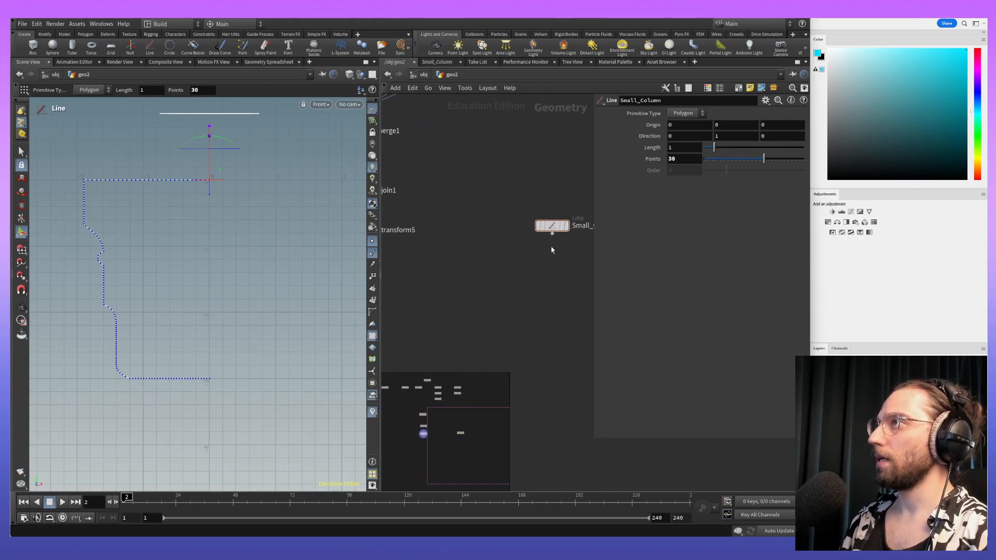
{"action": "key", "text": "Tab"}
{"action": "type", "text": "trans"}
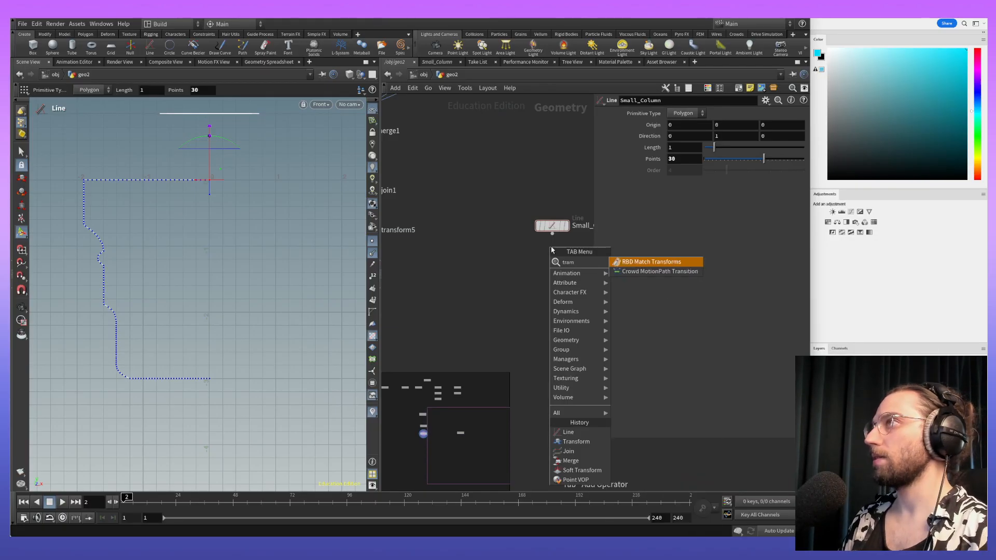
{"action": "key", "text": "Return"}
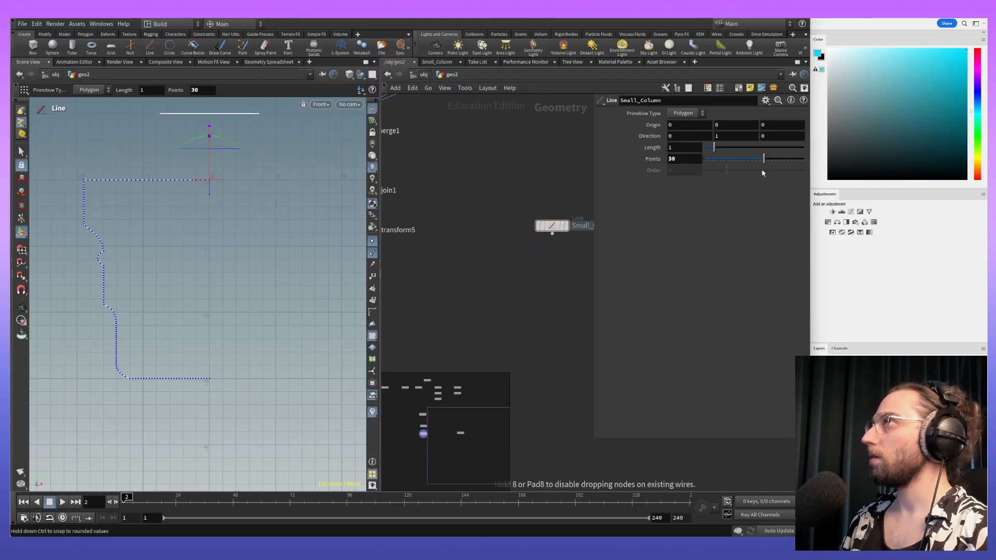
{"action": "left_click", "coordinate": [932, 16]}
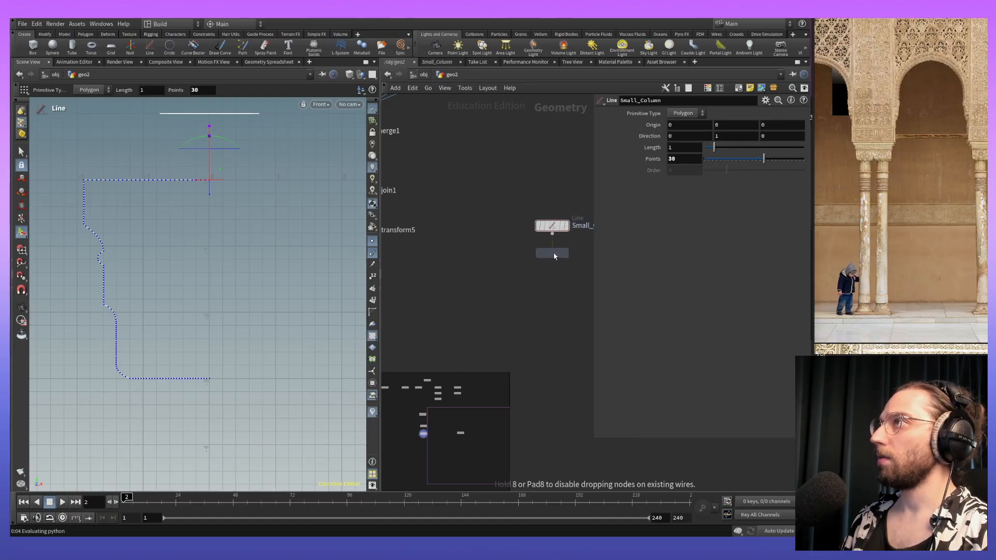
{"action": "left_click", "coordinate": [552, 251]}
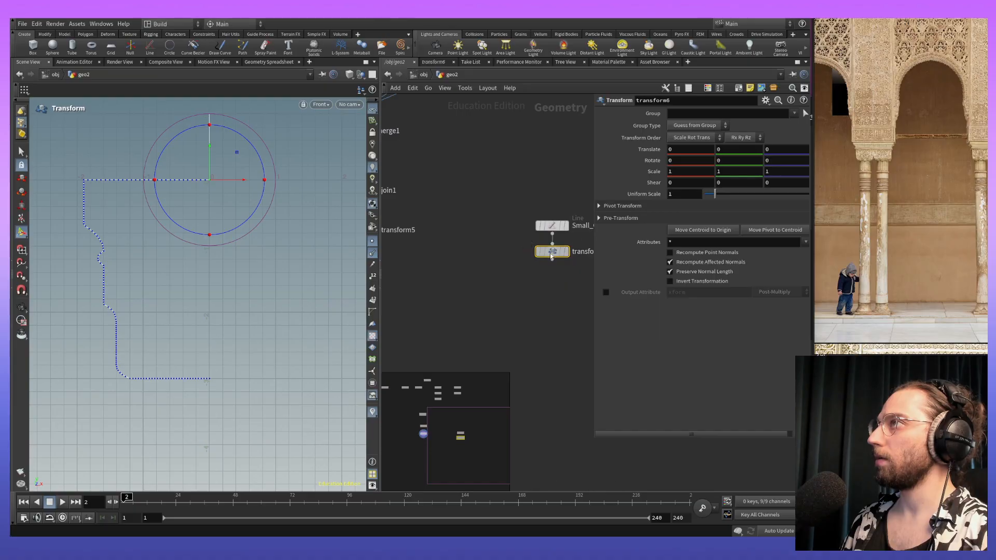
Step: Display the new Transform node's result and set its Y translation to -2
{"action": "left_click", "coordinate": [567, 251]}
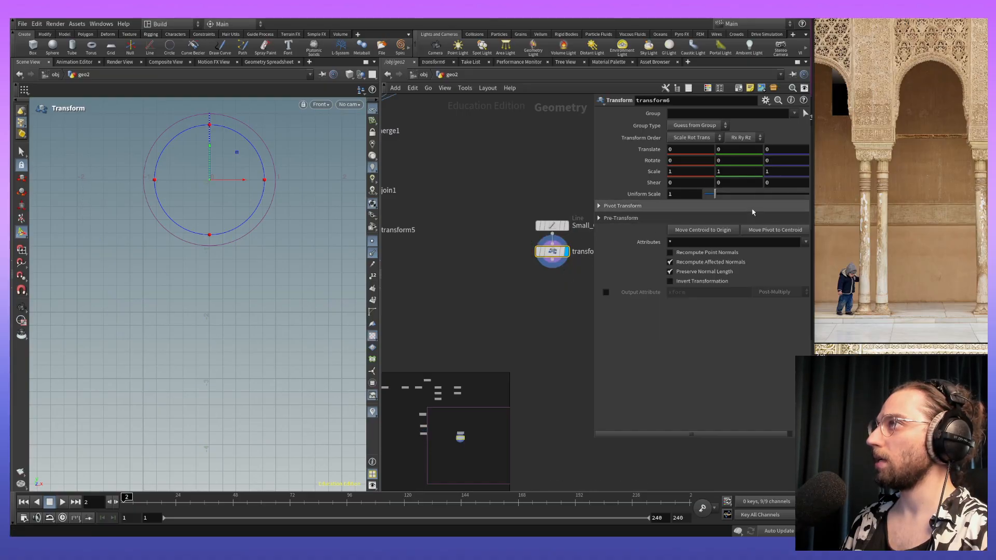
{"action": "middle_click_drag", "start_coordinate": [780, 150], "coordinate": [647, 171]}
{"action": "middle_click", "coordinate": [549, 227]}
Step: Select all nodes of the Big_Column network and show their geometry as templates behind the small column's line
{"action": "scroll", "coordinate": [503, 246], "scroll_direction": "down", "scroll_amount": 10}
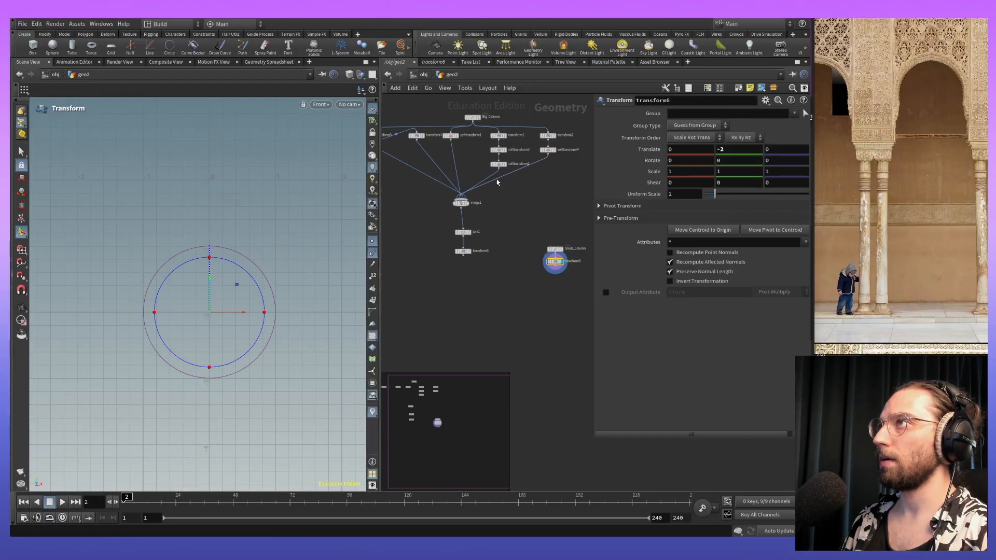
{"action": "scroll", "coordinate": [501, 237], "scroll_direction": "down", "scroll_amount": 4}
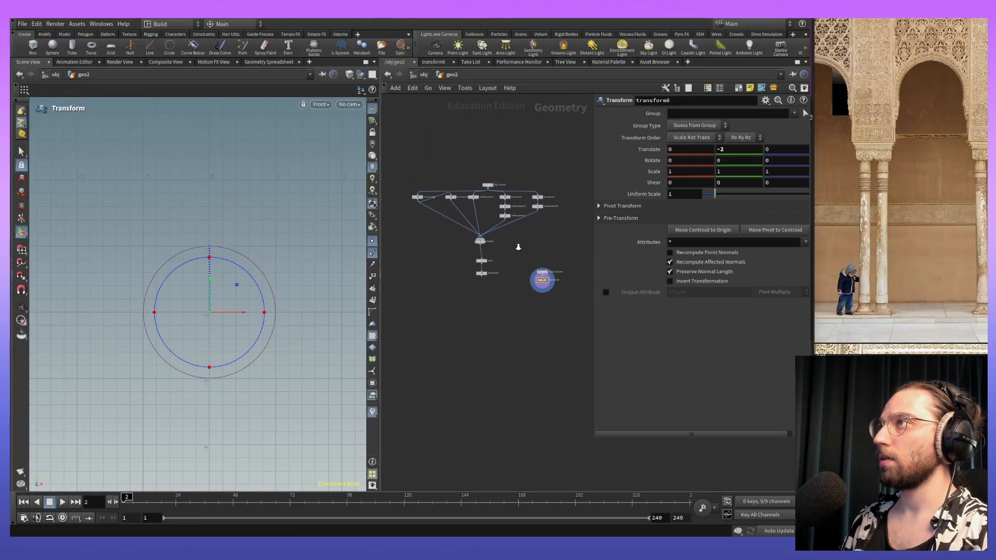
{"action": "left_click_drag", "start_coordinate": [397, 166], "coordinate": [539, 250]}
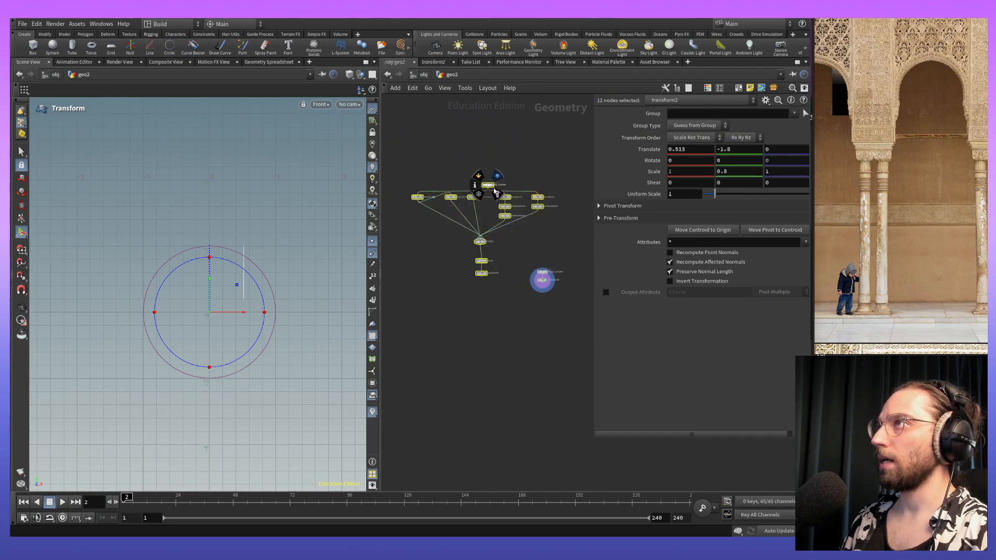
{"action": "scroll", "coordinate": [491, 185], "scroll_direction": "up", "scroll_amount": 3}
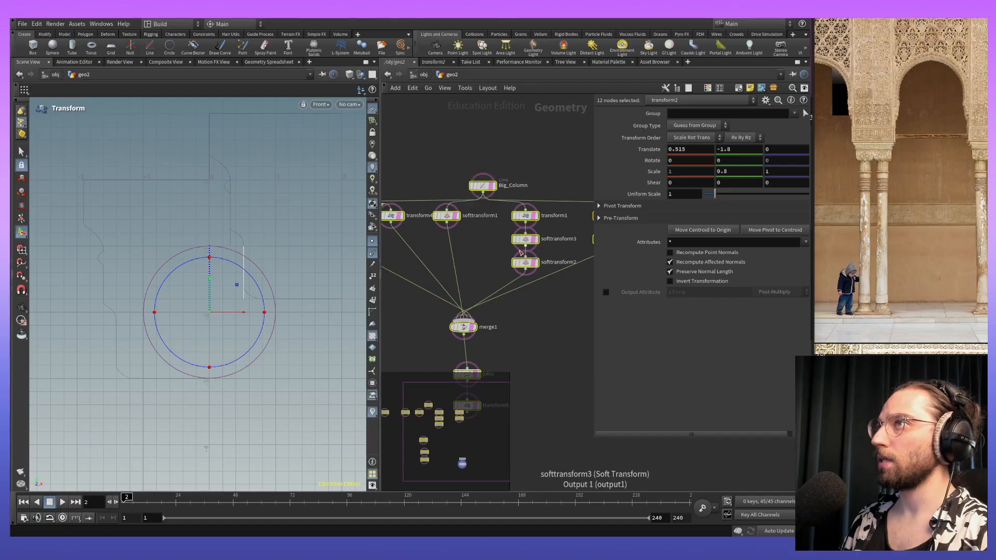
Step: Keep only the Big_Column network's final Transform node as a background template and display the small column's Transform node
{"action": "middle_click_drag", "start_coordinate": [527, 320], "coordinate": [559, 208]}
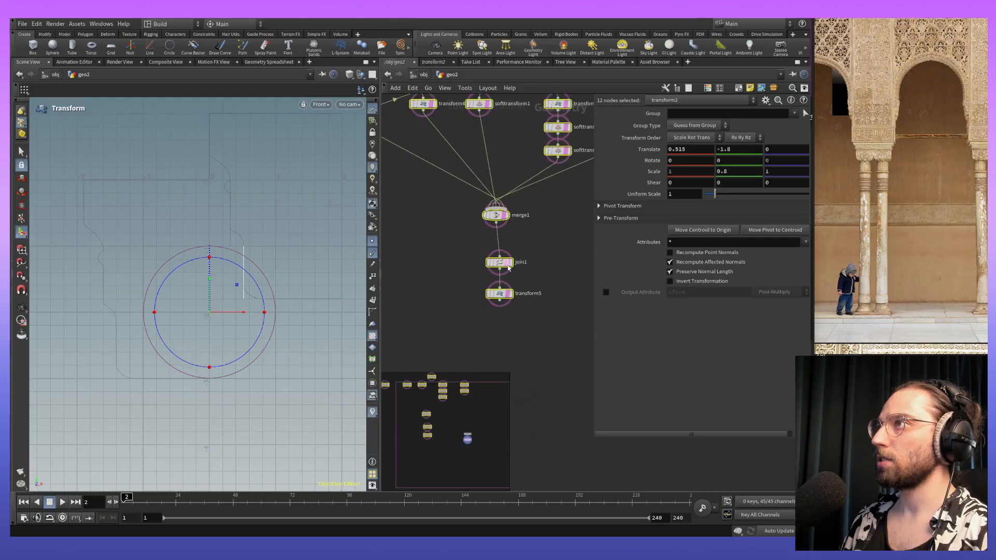
{"action": "left_click", "coordinate": [508, 296]}
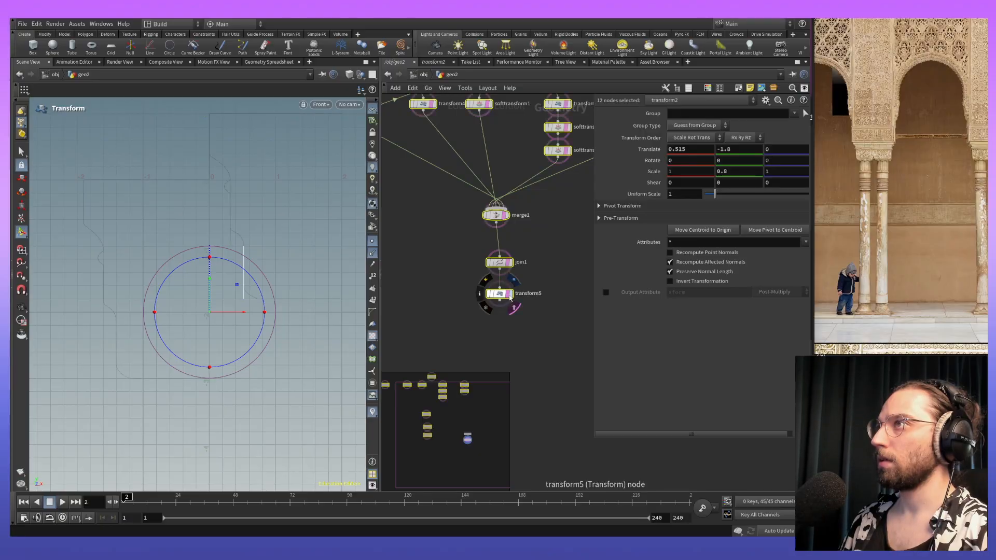
{"action": "left_click", "coordinate": [513, 298]}
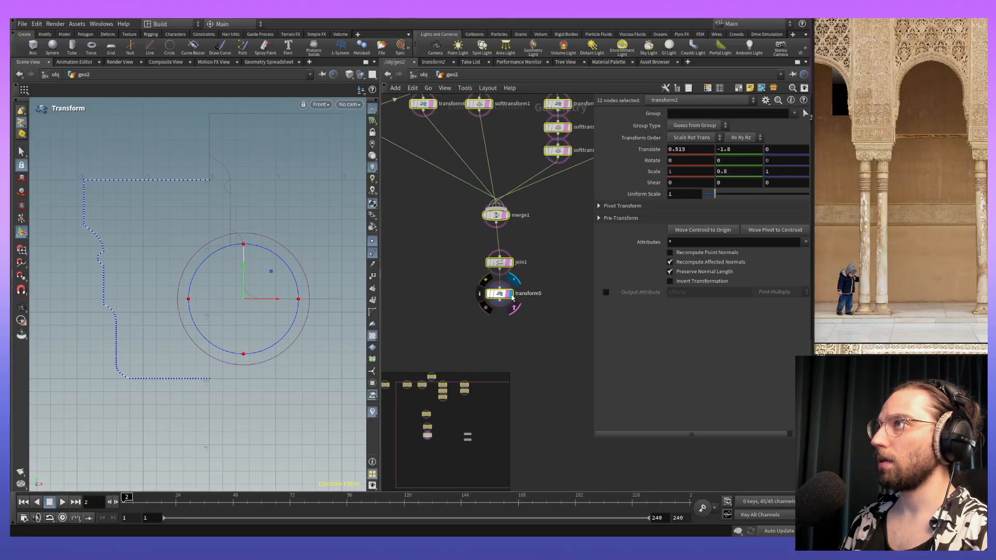
{"action": "left_click", "coordinate": [566, 280]}
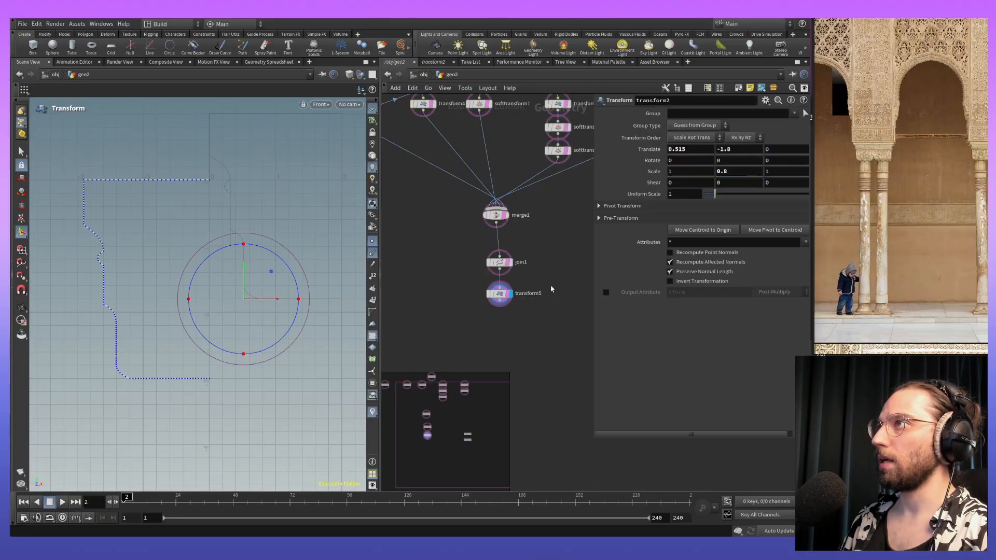
{"action": "left_click", "coordinate": [506, 296]}
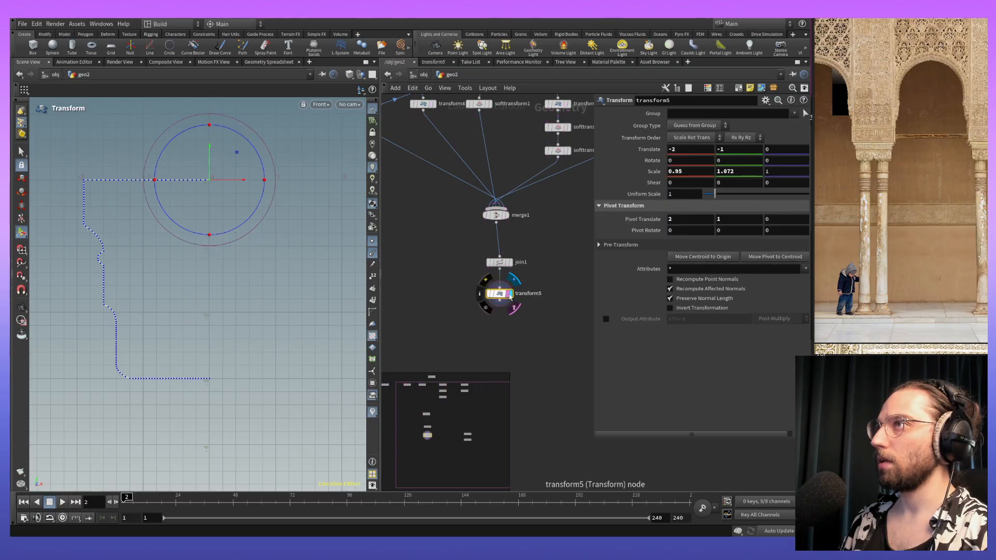
{"action": "middle_click_drag", "start_coordinate": [562, 289], "coordinate": [505, 245]}
{"action": "middle_click_drag", "start_coordinate": [563, 265], "coordinate": [507, 245]}
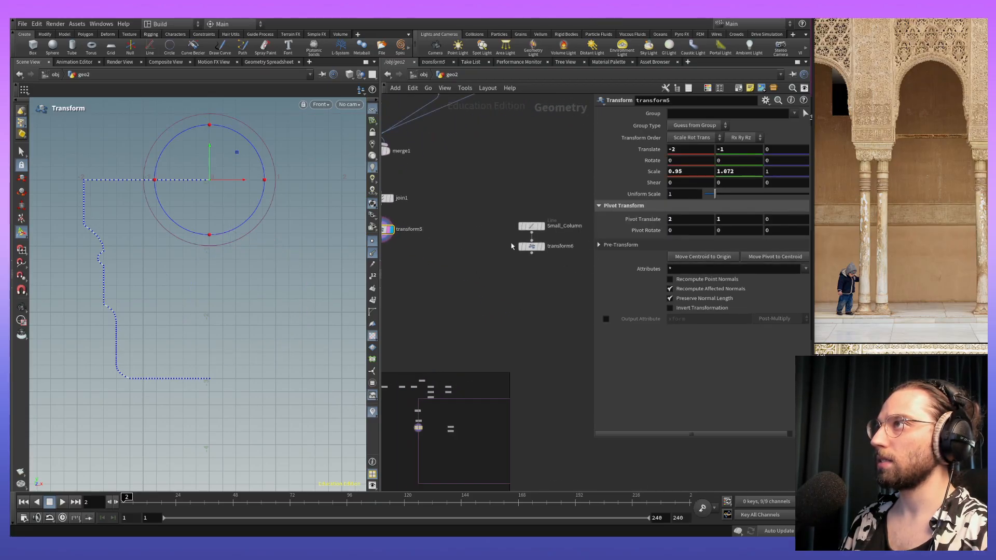
{"action": "left_click", "coordinate": [533, 250]}
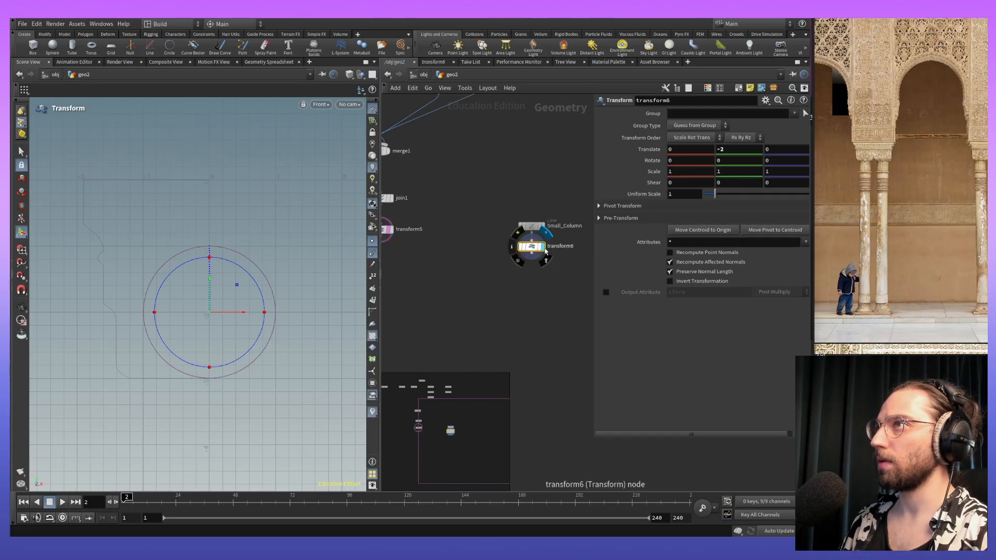
{"action": "middle_click_drag", "start_coordinate": [390, 345], "coordinate": [421, 330]}
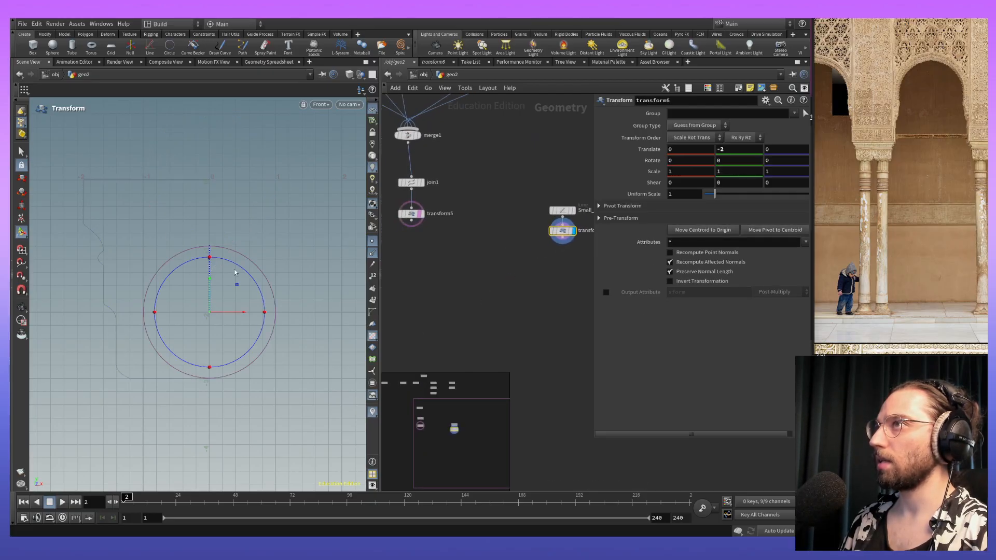
Step: Move the small column's line down to a Y translation of -4, below the big column's profile
{"action": "left_click_drag", "start_coordinate": [211, 288], "coordinate": [219, 414]}
{"action": "middle_click_drag", "start_coordinate": [242, 441], "coordinate": [265, 311], "text": "alt"}
{"action": "right_click_drag", "start_coordinate": [265, 312], "coordinate": [260, 218], "text": "alt"}
{"action": "middle_click_drag", "start_coordinate": [261, 220], "coordinate": [299, 254], "text": "alt"}
Step: Add a Transform node on the line's lowest point and rotate it about 0.94 degrees around Z
{"action": "key", "text": "s"}
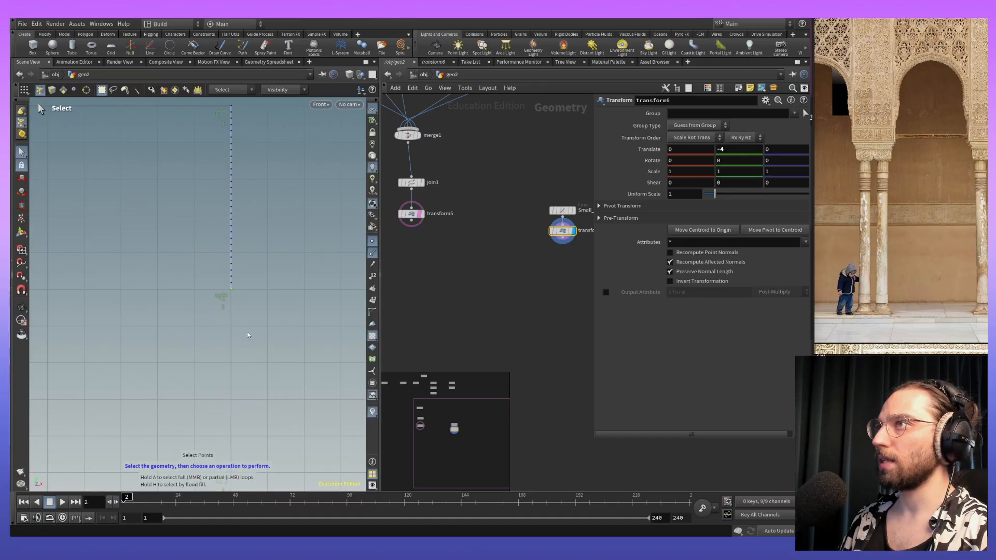
{"action": "key", "text": "t"}
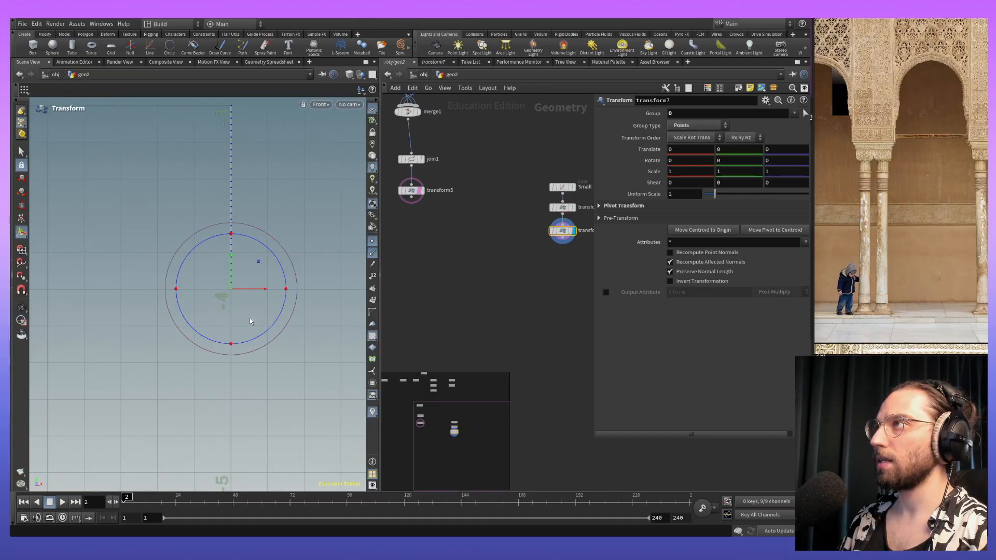
{"action": "left_click_drag", "start_coordinate": [284, 273], "coordinate": [285, 271]}
{"action": "middle_click_drag", "start_coordinate": [326, 226], "coordinate": [327, 346], "text": "alt"}
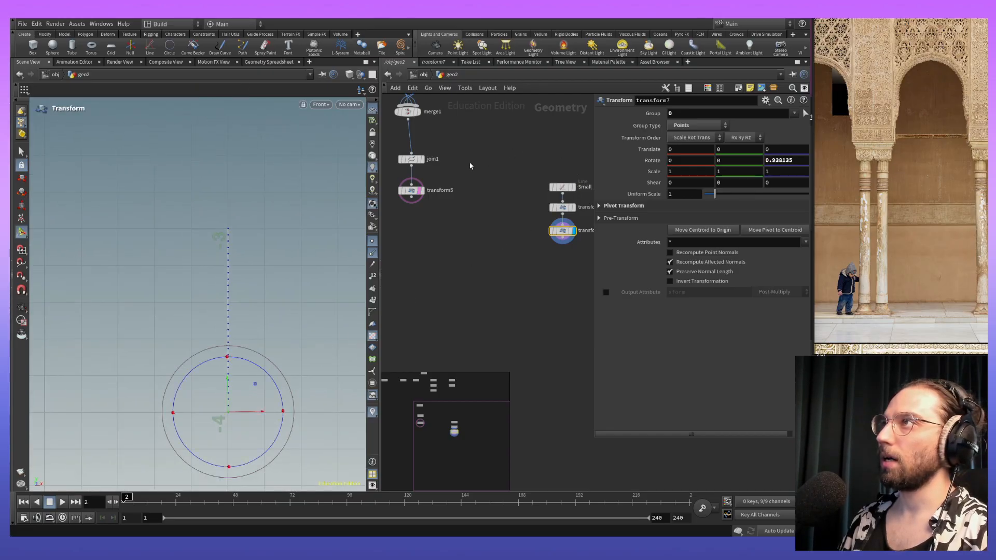
Step: Examine the small column's ring mouldings beneath the capital in the reference photos
{"action": "middle_click_drag", "start_coordinate": [198, 304], "coordinate": [249, 202], "text": "alt"}
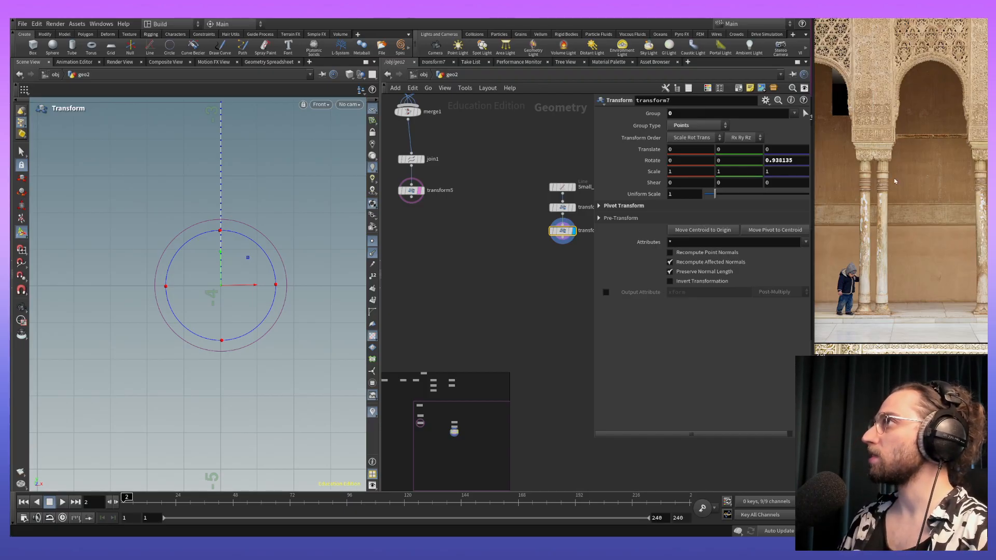
{"action": "scroll", "coordinate": [860, 153], "scroll_direction": "down", "scroll_amount": 10}
{"action": "scroll", "coordinate": [860, 154], "scroll_direction": "down", "scroll_amount": 2}
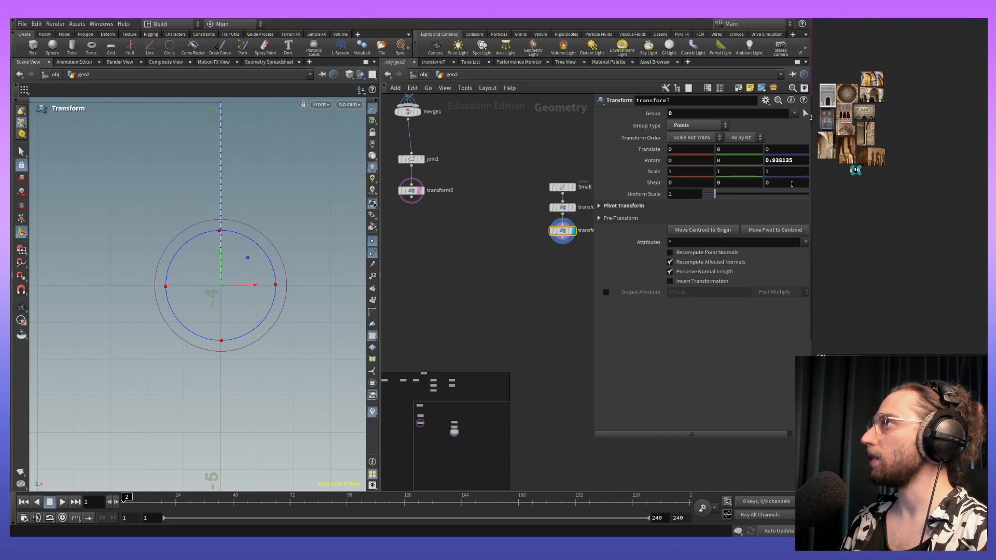
{"action": "scroll", "coordinate": [871, 244], "scroll_direction": "up", "scroll_amount": 10}
{"action": "middle_click_drag", "start_coordinate": [871, 244], "coordinate": [840, 239]}
{"action": "middle_click_drag", "start_coordinate": [975, 208], "coordinate": [894, 220]}
{"action": "scroll", "coordinate": [893, 220], "scroll_direction": "up", "scroll_amount": 10}
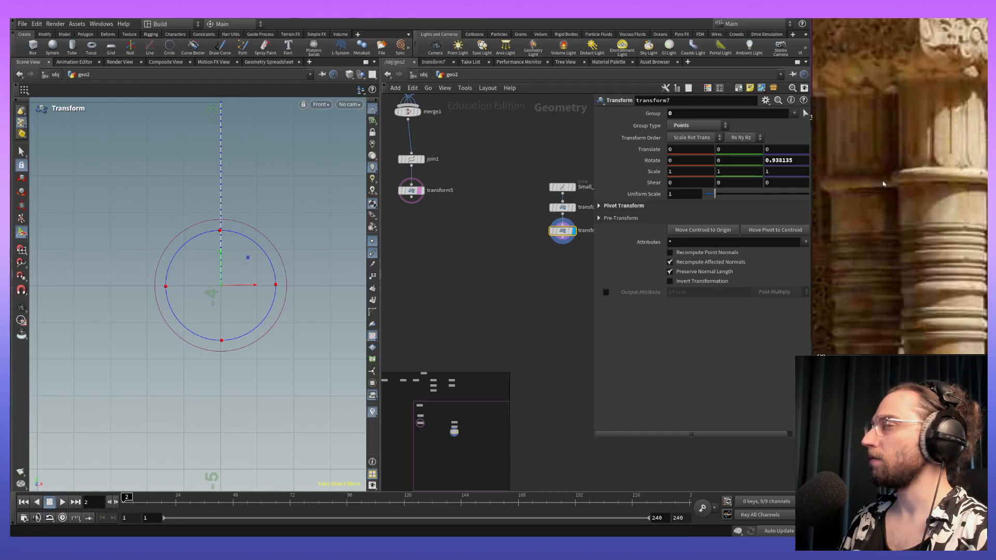
{"action": "key", "text": "Escape"}
{"action": "middle_click_drag", "start_coordinate": [292, 349], "coordinate": [280, 383]}
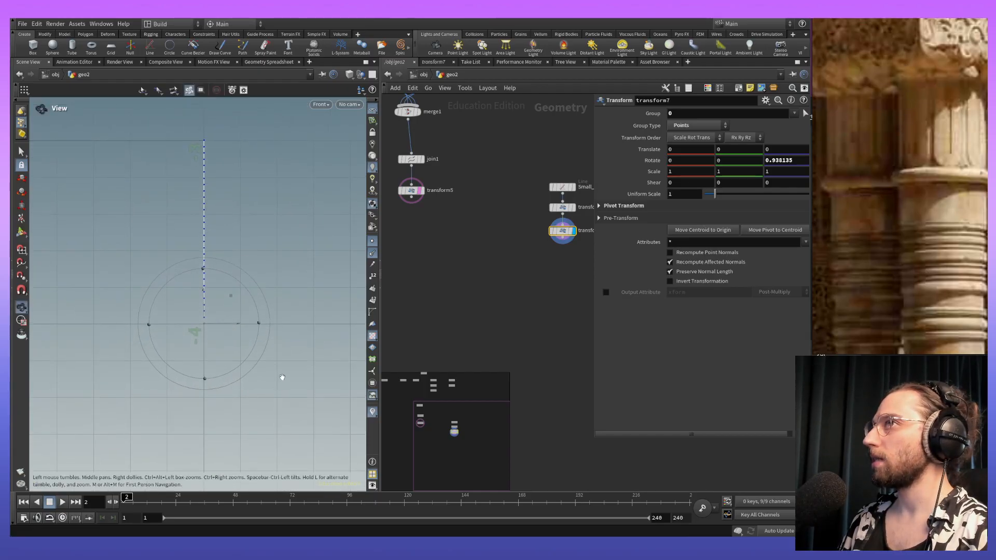
{"action": "key", "text": "Return"}
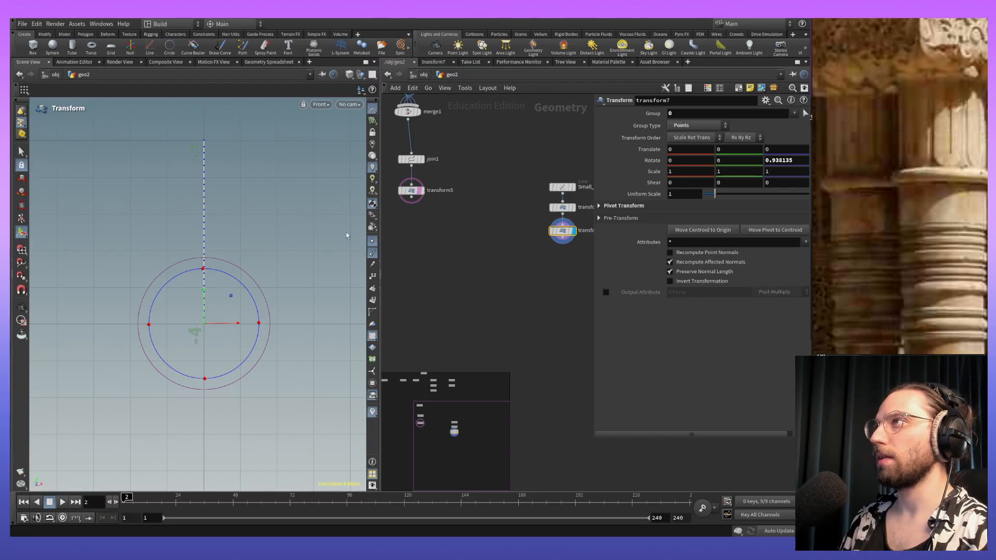
Step: Set the Small_Column line's length to 1.2
{"action": "left_click", "coordinate": [562, 187]}
{"action": "left_click", "coordinate": [693, 149]}
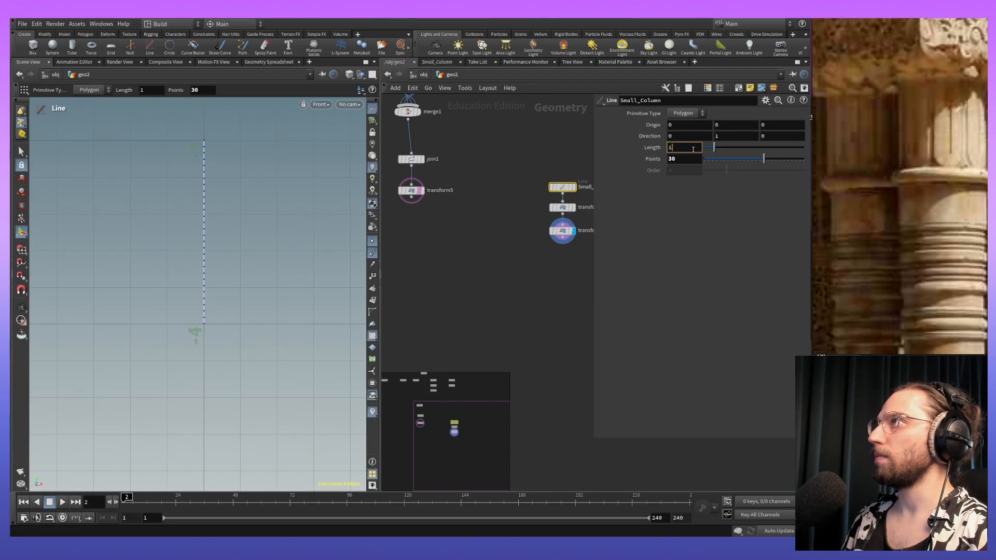
{"action": "type", "text": ".1"}
{"action": "key", "text": "Return"}
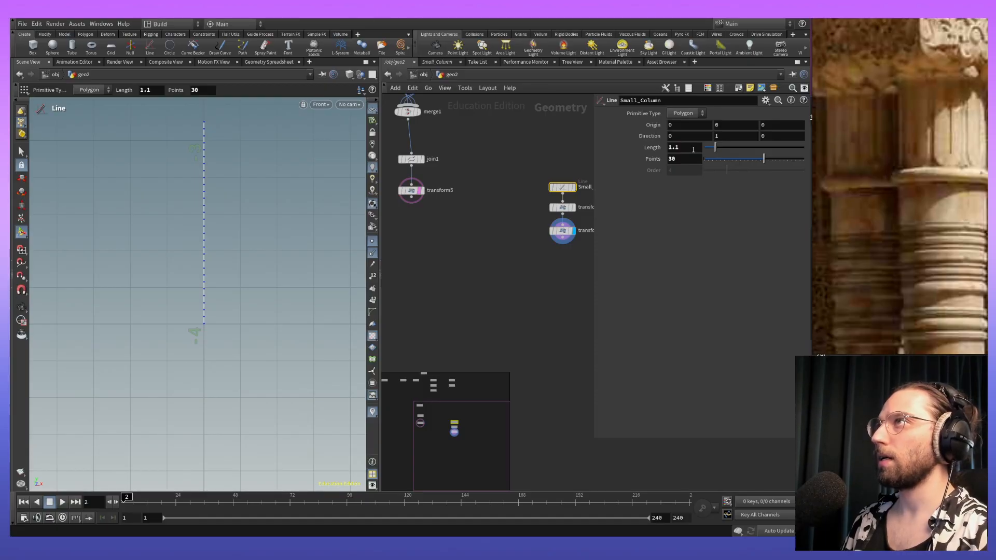
{"action": "left_click", "coordinate": [696, 147]}
{"action": "type", "text": "2"}
{"action": "key", "text": "Return"}
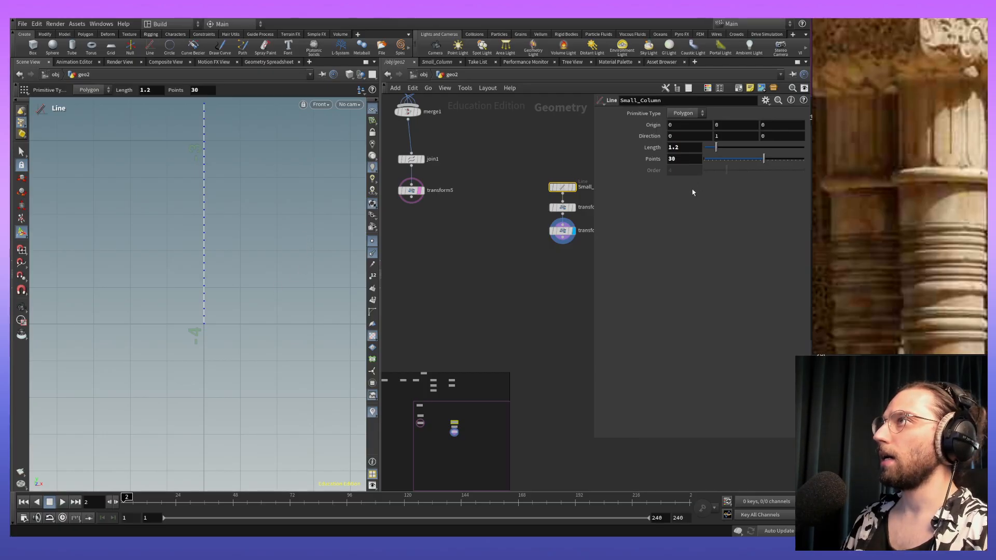
Step: Lower the line to a Y translation of -4.2 in transform6 and delete the extra transform7 node
{"action": "left_click", "coordinate": [560, 211]}
{"action": "left_click_drag", "start_coordinate": [205, 297], "coordinate": [207, 339]}
{"action": "left_click", "coordinate": [563, 231]}
{"action": "middle_click_drag", "start_coordinate": [553, 306], "coordinate": [500, 288]}
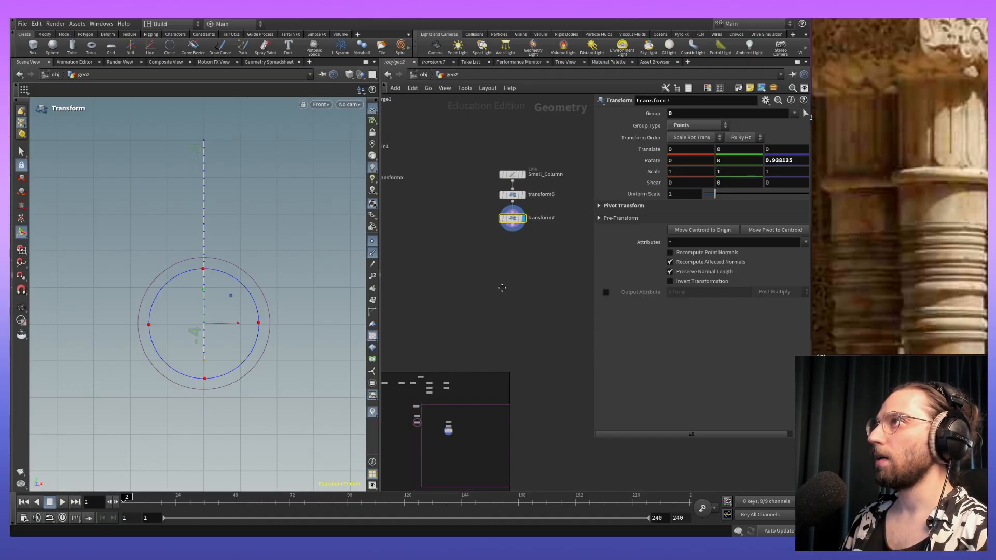
{"action": "key", "text": "Delete"}
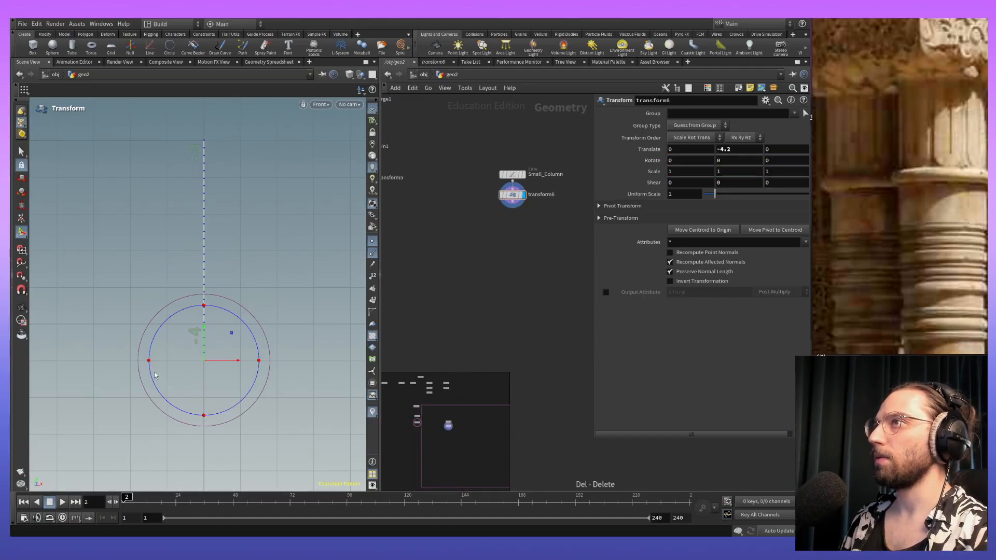
Step: Add a Soft Transform on the line's lowest point, translated -0.2 in X with a soft radius of about 0.219
{"action": "middle_click_drag", "start_coordinate": [236, 358], "coordinate": [249, 346]}
{"action": "key", "text": "Tab"}
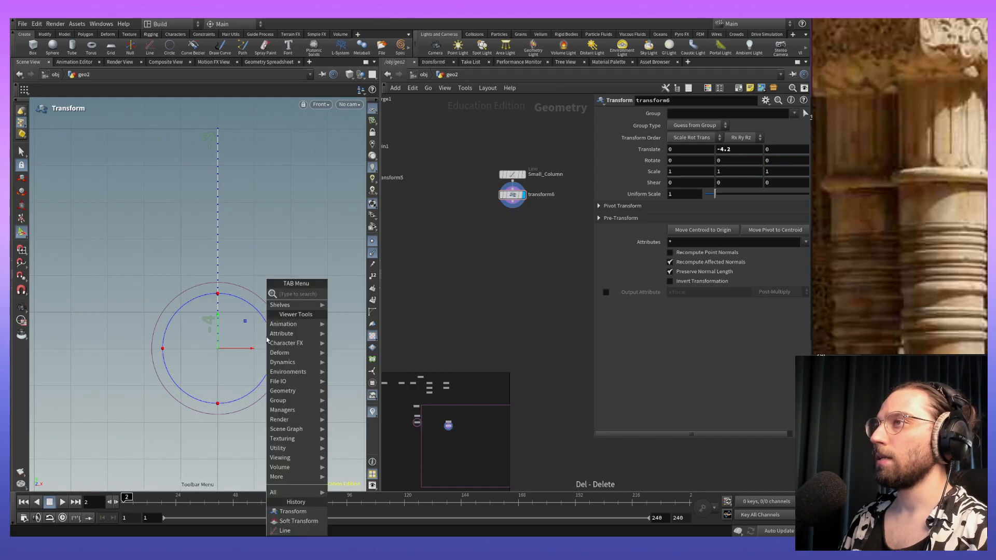
{"action": "left_click", "coordinate": [304, 525]}
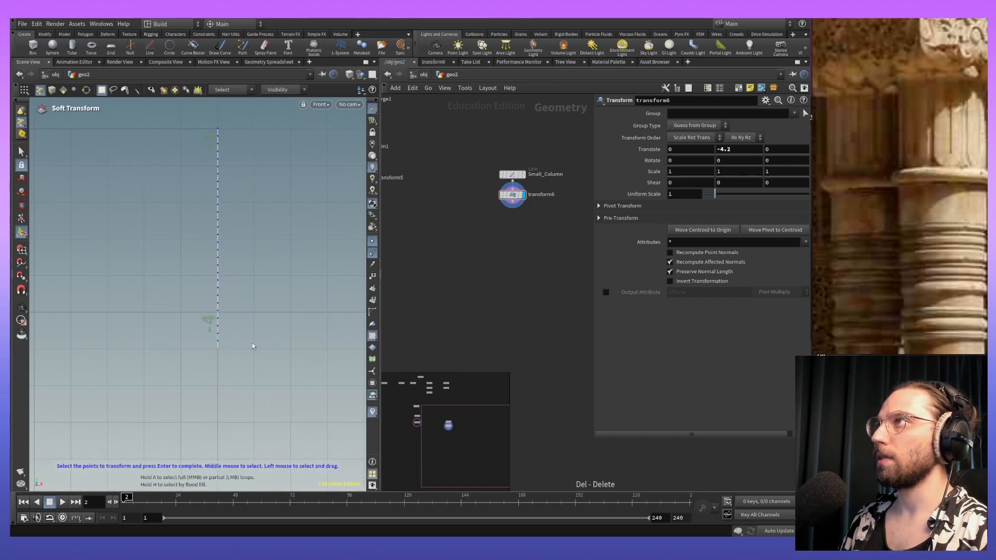
{"action": "key", "text": "Tab"}
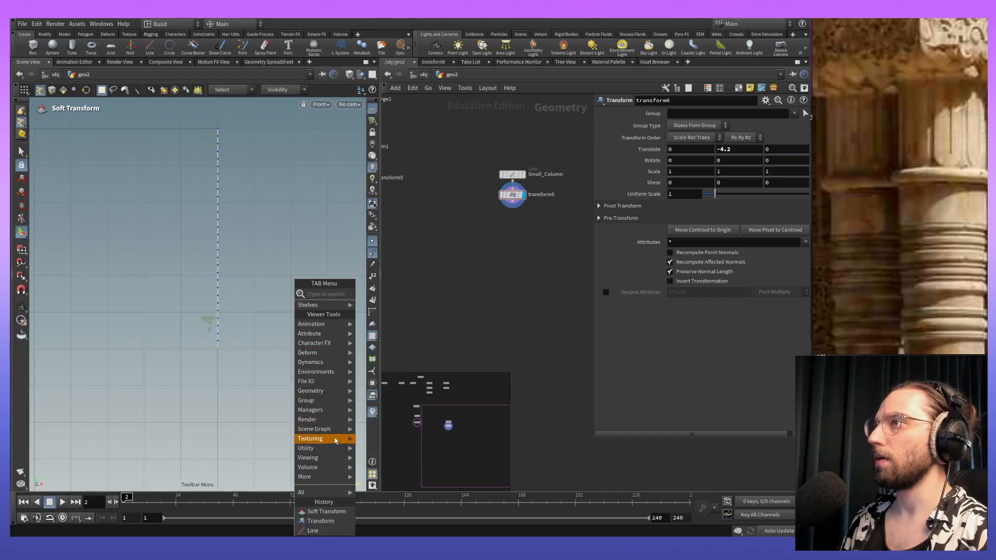
{"action": "left_click", "coordinate": [326, 511]}
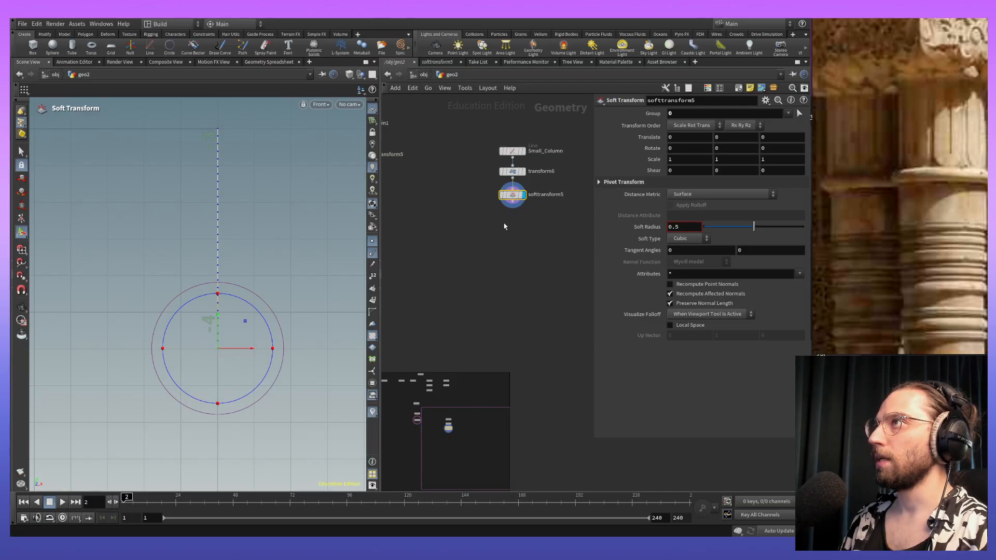
{"action": "left_click_drag", "start_coordinate": [240, 349], "coordinate": [201, 352]}
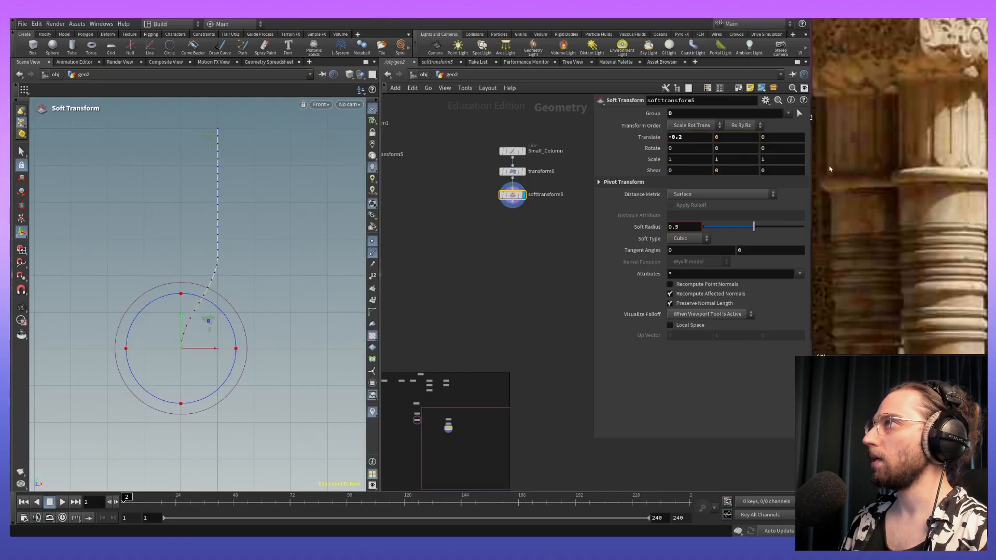
{"action": "left_click_drag", "start_coordinate": [754, 227], "coordinate": [727, 230]}
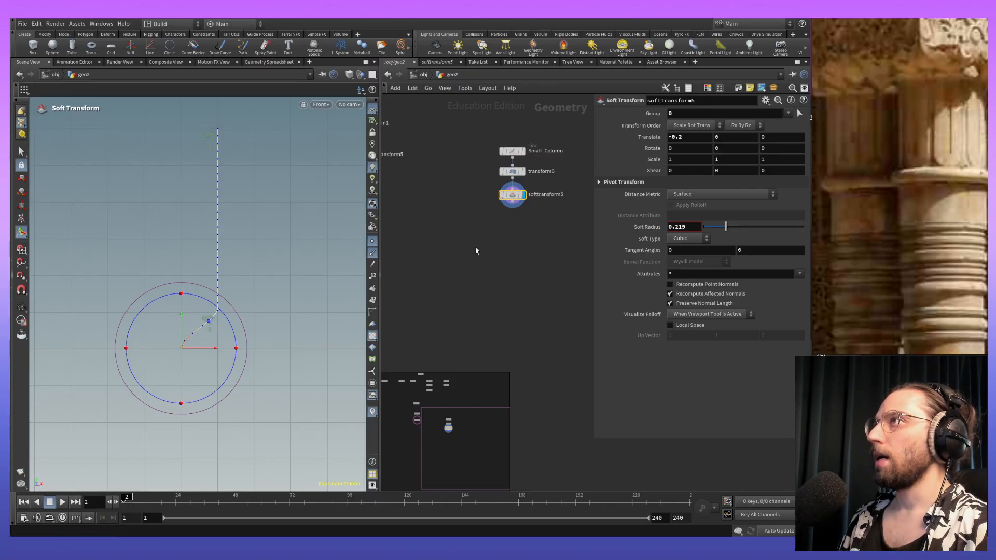
Step: Reassign the Soft Transform's group to point 2 and reduce its soft radius to about 0.092
{"action": "left_click", "coordinate": [800, 113]}
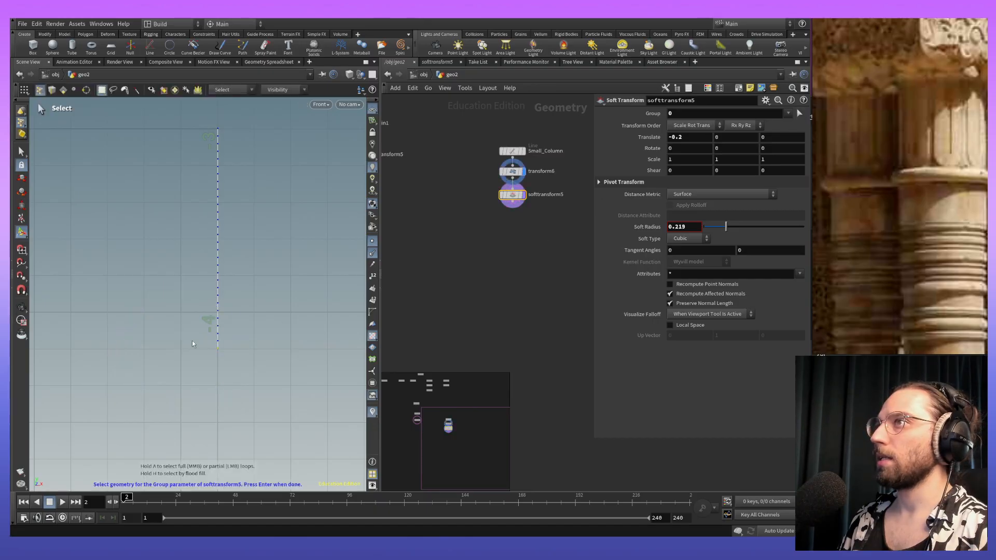
{"action": "left_click", "coordinate": [218, 327]}
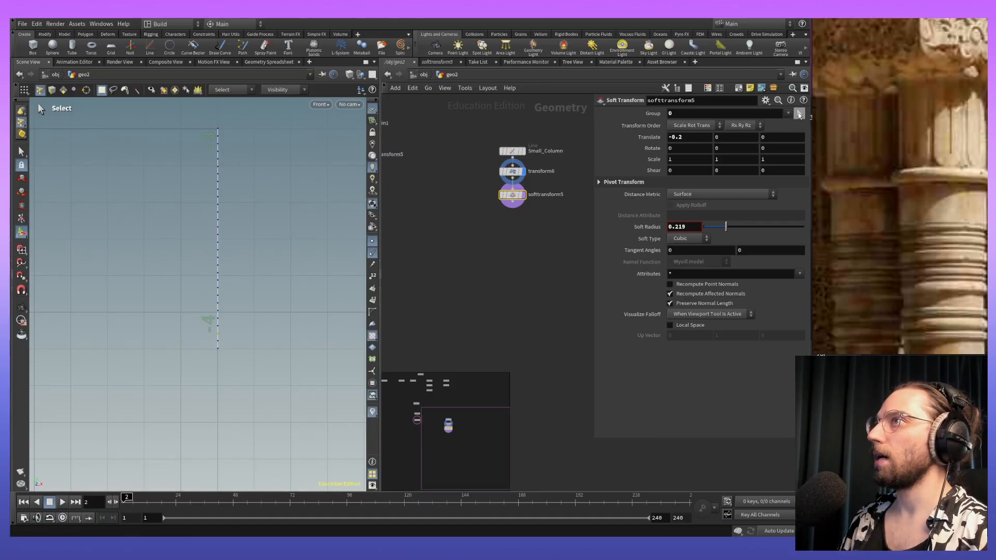
{"action": "key", "text": "Return"}
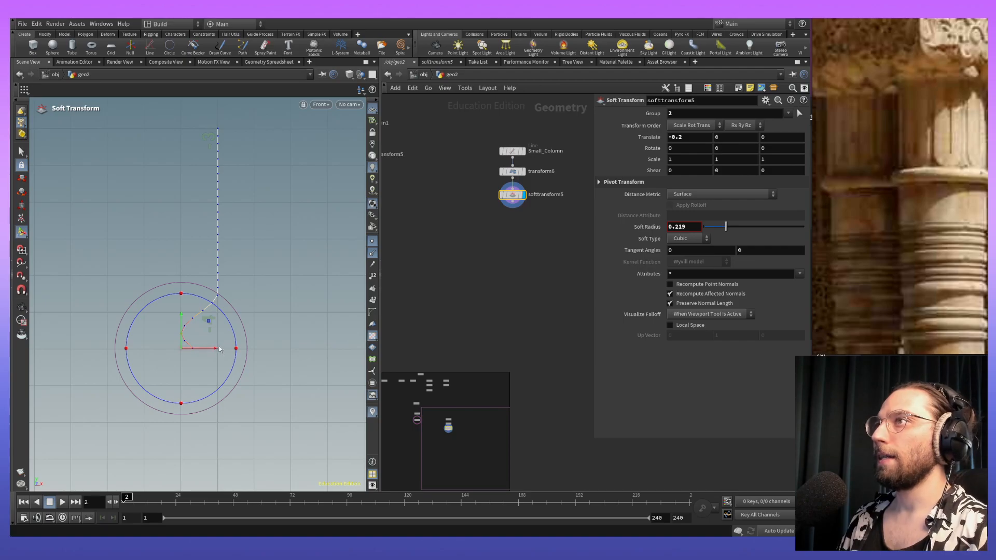
{"action": "left_click_drag", "start_coordinate": [727, 227], "coordinate": [715, 227]}
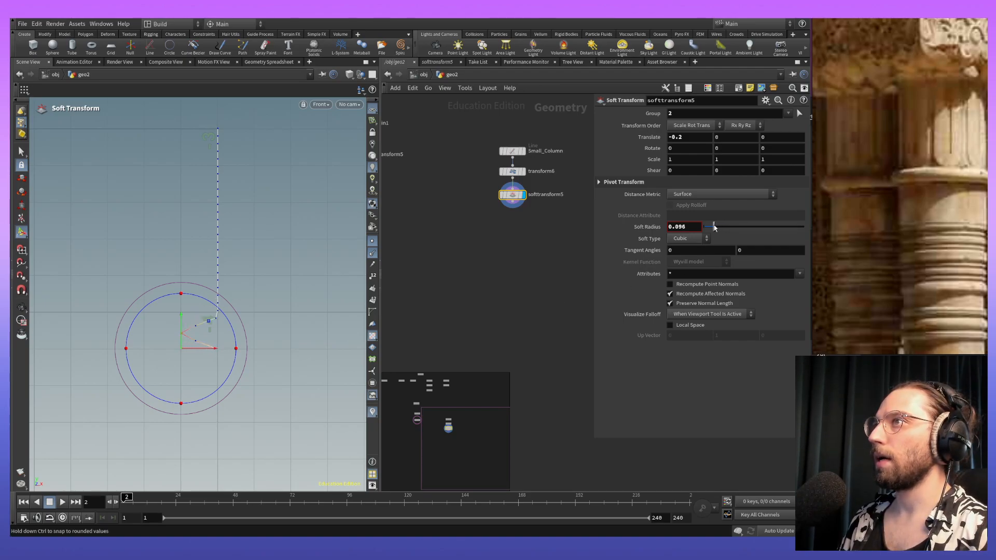
Step: Reassign the Soft Transform's group to point 3, with a soft radius of about 0.142 and an X translation of about -0.117
{"action": "left_click", "coordinate": [800, 114]}
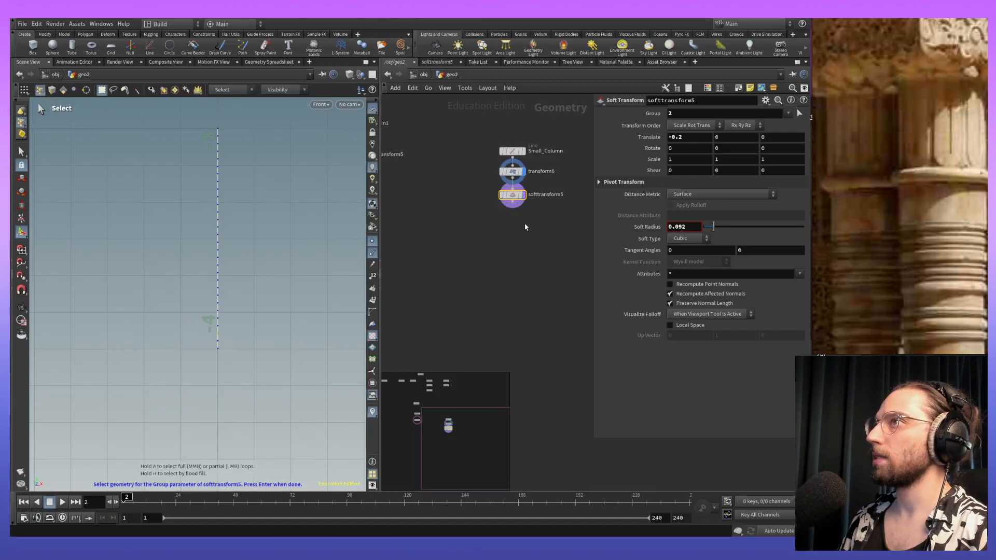
{"action": "left_click", "coordinate": [218, 326]}
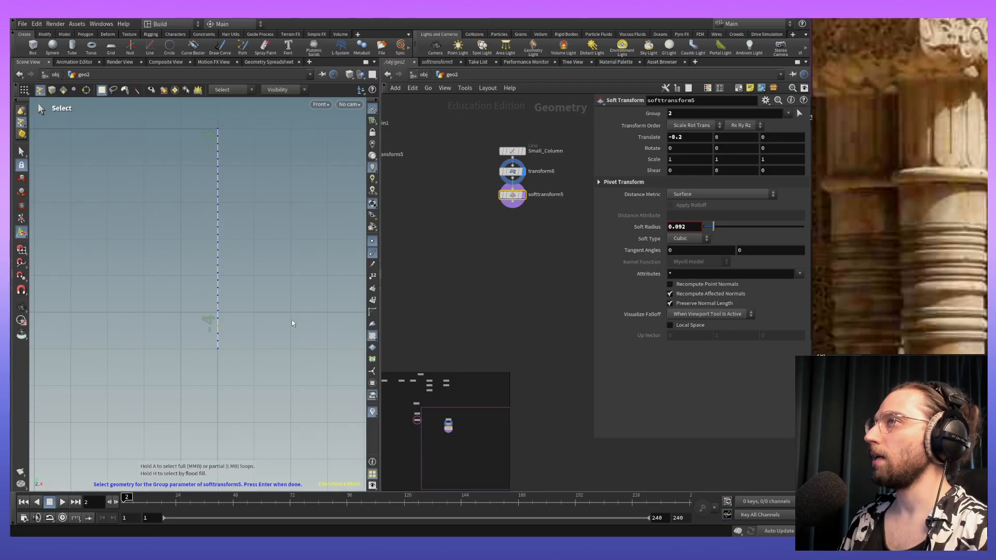
{"action": "key", "text": "Return"}
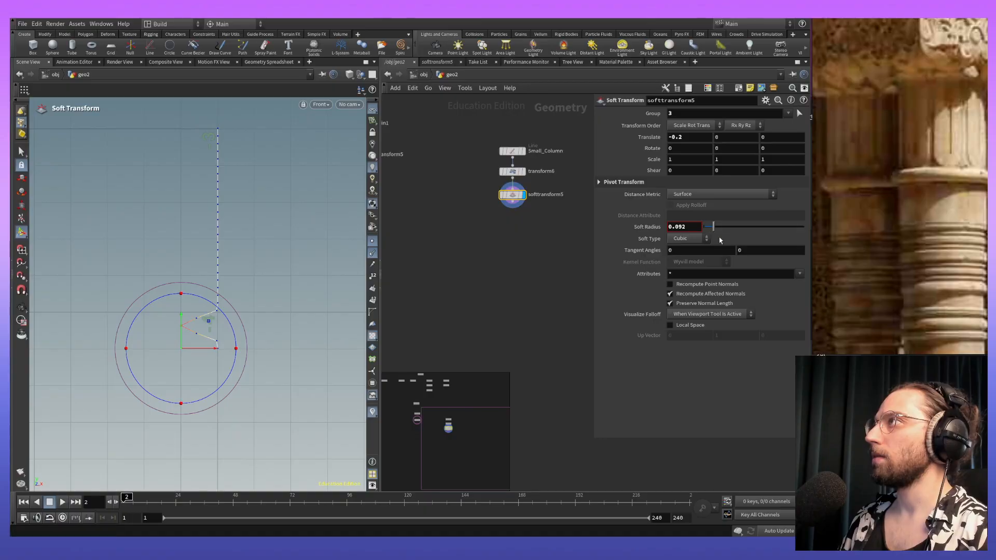
{"action": "left_click_drag", "start_coordinate": [714, 227], "coordinate": [718, 230]}
{"action": "left_click_drag", "start_coordinate": [210, 350], "coordinate": [226, 347]}
{"action": "middle_click_drag", "start_coordinate": [288, 185], "coordinate": [325, 281], "text": "alt"}
{"action": "right_click_drag", "start_coordinate": [326, 281], "coordinate": [341, 323], "text": "alt"}
{"action": "middle_click_drag", "start_coordinate": [341, 322], "coordinate": [337, 292], "text": "alt"}
{"action": "right_click_drag", "start_coordinate": [337, 292], "coordinate": [322, 235], "text": "alt"}
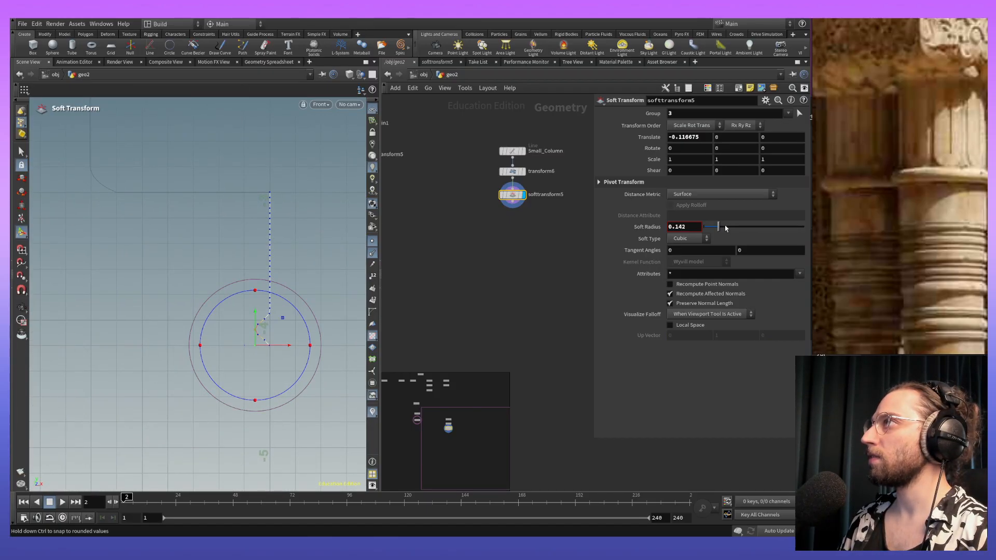
Step: Set the Soft Transform's first tangent angle to 66 and shift point 3 to an X translation of about -0.118
{"action": "middle_click_drag", "start_coordinate": [678, 228], "coordinate": [678, 231]}
{"action": "middle_click_drag", "start_coordinate": [767, 222], "coordinate": [986, 208]}
{"action": "right_click_drag", "start_coordinate": [284, 384], "coordinate": [225, 208], "text": "alt"}
{"action": "mouse_move", "coordinate": [251, 297]}
{"action": "left_mouse_down"}
{"action": "mouse_move", "coordinate": [239, 295]}
{"action": "mouse_move", "coordinate": [246, 301]}
{"action": "left_mouse_up"}
{"action": "middle_click_drag", "start_coordinate": [705, 229], "coordinate": [665, 238]}
{"action": "middle_click_drag", "start_coordinate": [252, 338], "coordinate": [236, 329]}
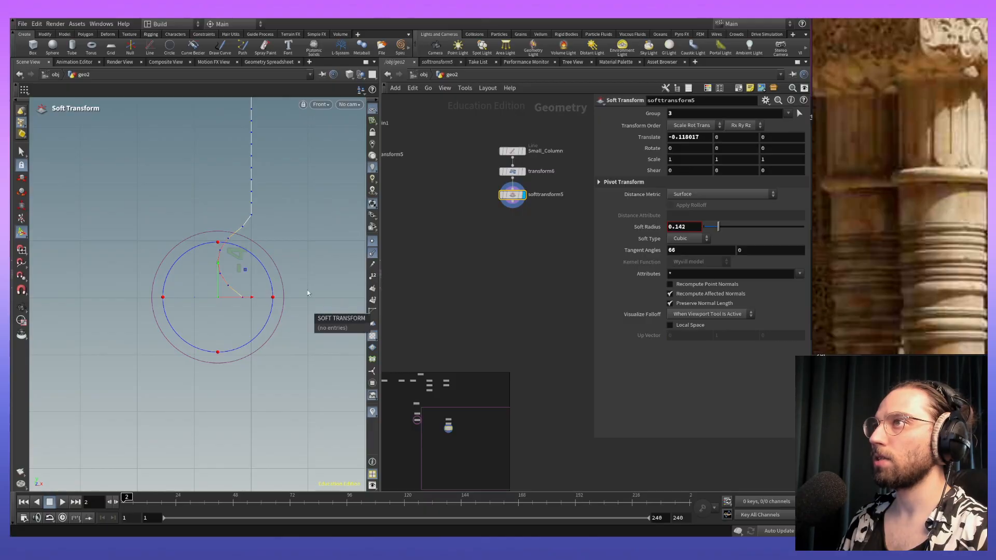
Step: Reduce the Soft Transform's soft radius to about 0.116 to tighten the bulge at the line's lower end
{"action": "key", "text": "Escape"}
{"action": "key", "text": "Return"}
{"action": "middle_click_drag", "start_coordinate": [308, 299], "coordinate": [287, 300]}
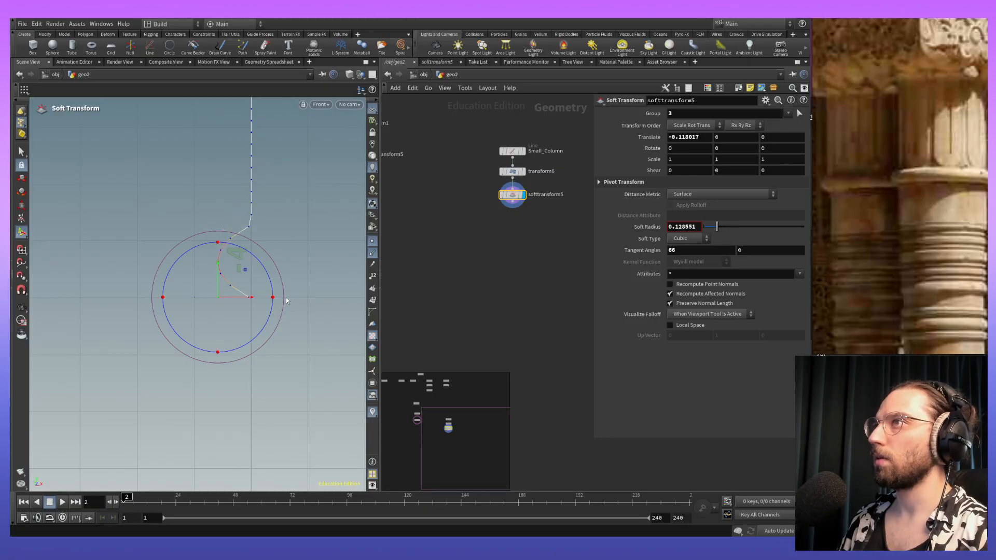
{"action": "middle_click_drag", "start_coordinate": [296, 279], "coordinate": [316, 315], "text": "alt"}
{"action": "left_click", "coordinate": [502, 284]}
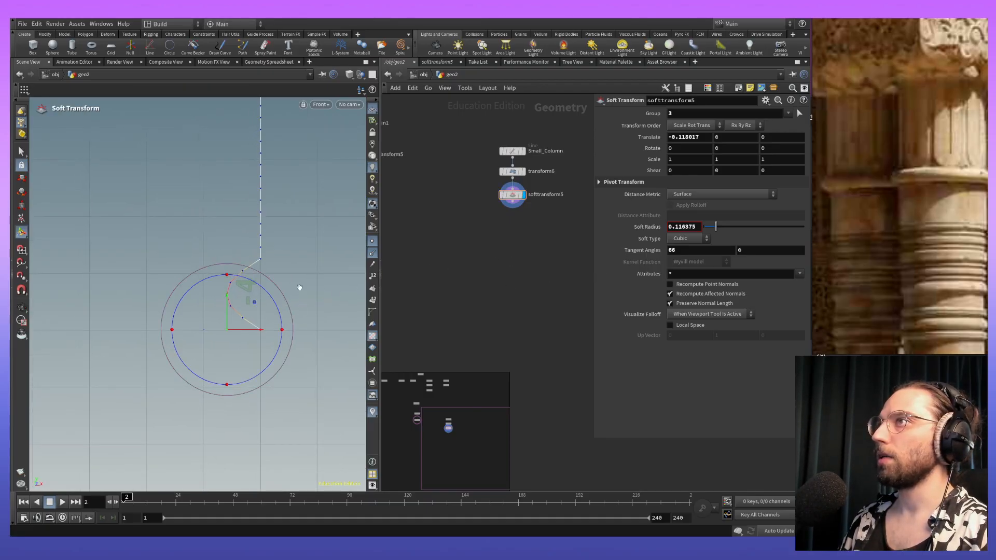
{"action": "middle_click_drag", "start_coordinate": [295, 278], "coordinate": [273, 201], "text": "alt"}
{"action": "right_click_drag", "start_coordinate": [273, 202], "coordinate": [295, 380], "text": "alt"}
{"action": "middle_click_drag", "start_coordinate": [295, 379], "coordinate": [228, 268], "text": "alt"}
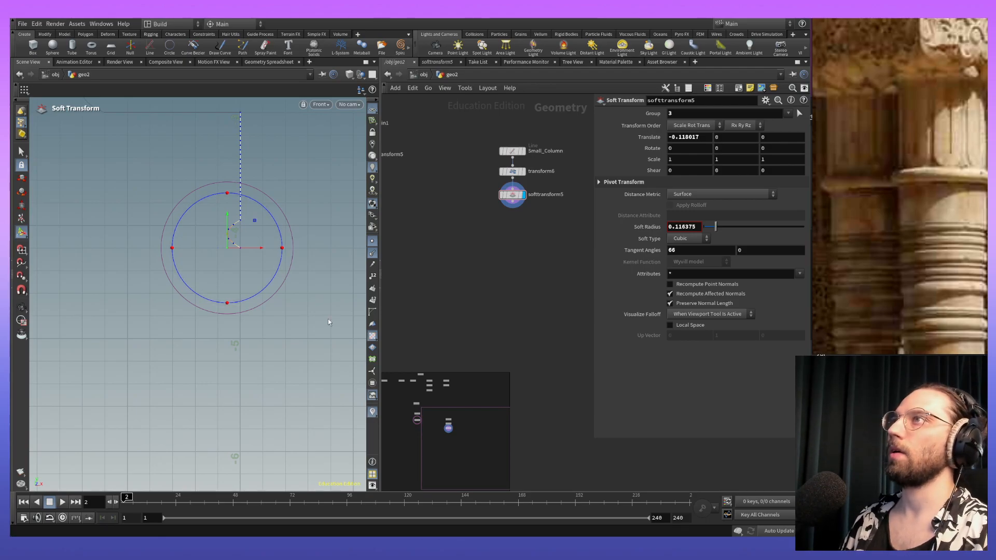
{"action": "left_click_drag", "start_coordinate": [513, 157], "coordinate": [480, 171]}
{"action": "key", "text": "Tab"}
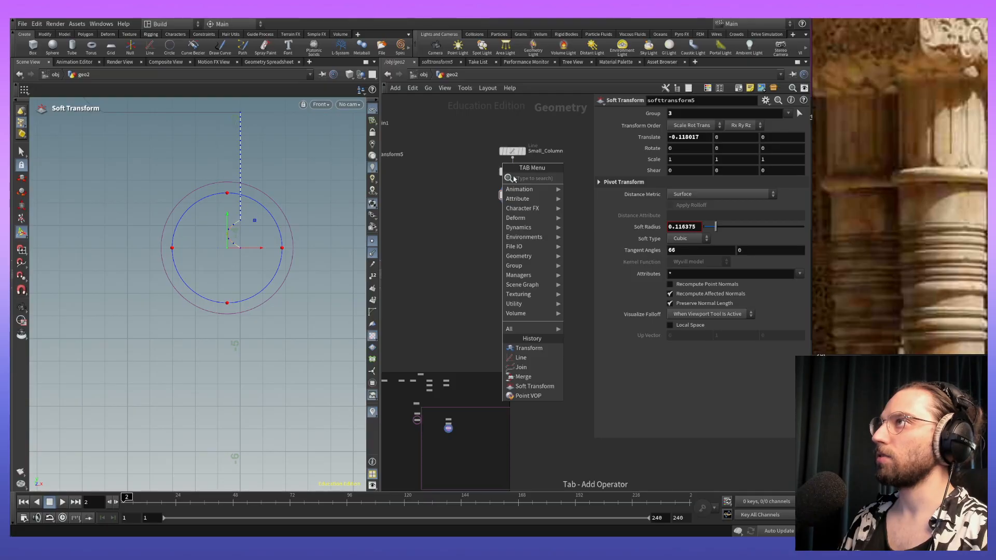
{"action": "key", "text": "Escape"}
{"action": "middle_click_drag", "start_coordinate": [457, 164], "coordinate": [483, 217]}
{"action": "left_click", "coordinate": [535, 204]}
{"action": "left_click_drag", "start_coordinate": [538, 210], "coordinate": [491, 227]}
{"action": "key", "text": "Escape"}
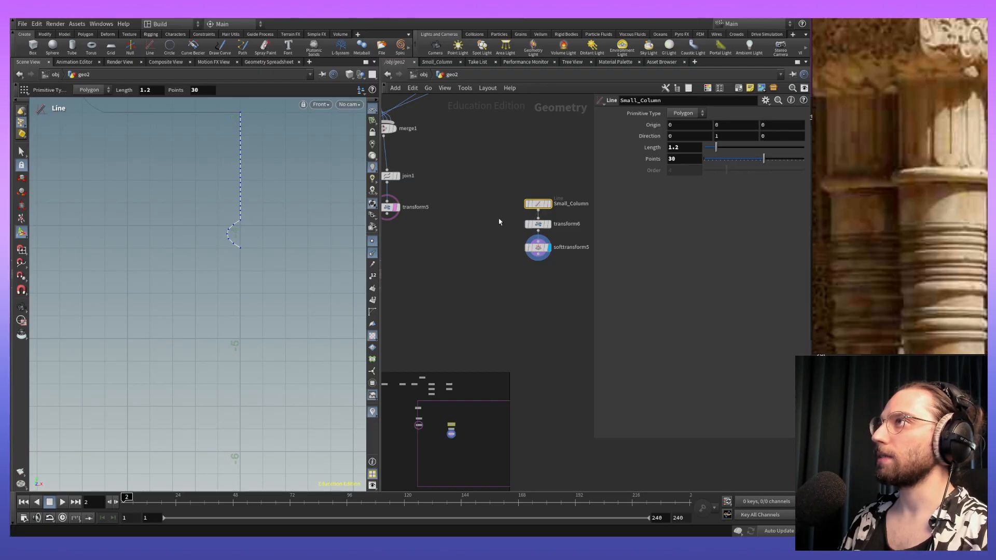
Step: Add a second Transform node next to transform6 and feed it from the Small_Column line
{"action": "key", "text": "Tab"}
{"action": "left_click", "coordinate": [523, 404]}
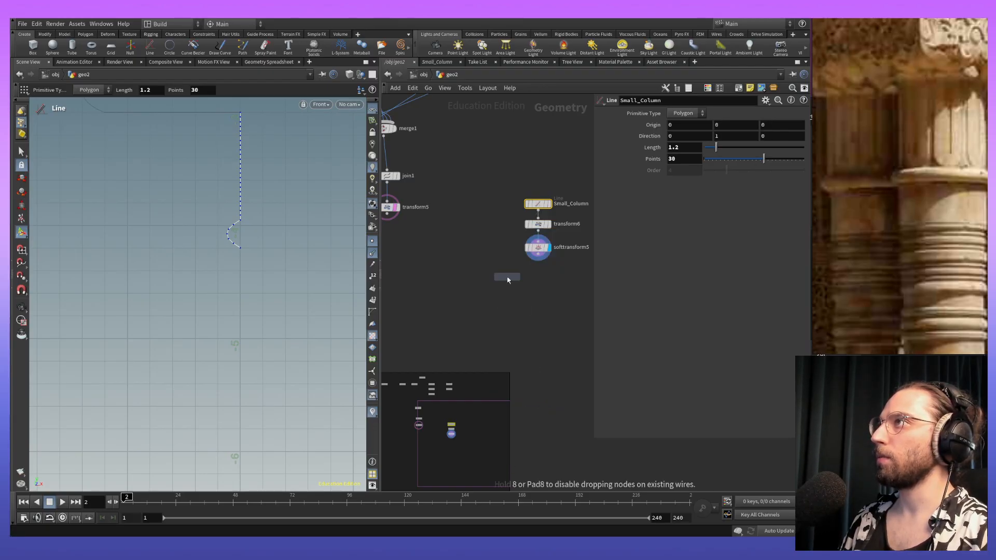
{"action": "left_click", "coordinate": [501, 227]}
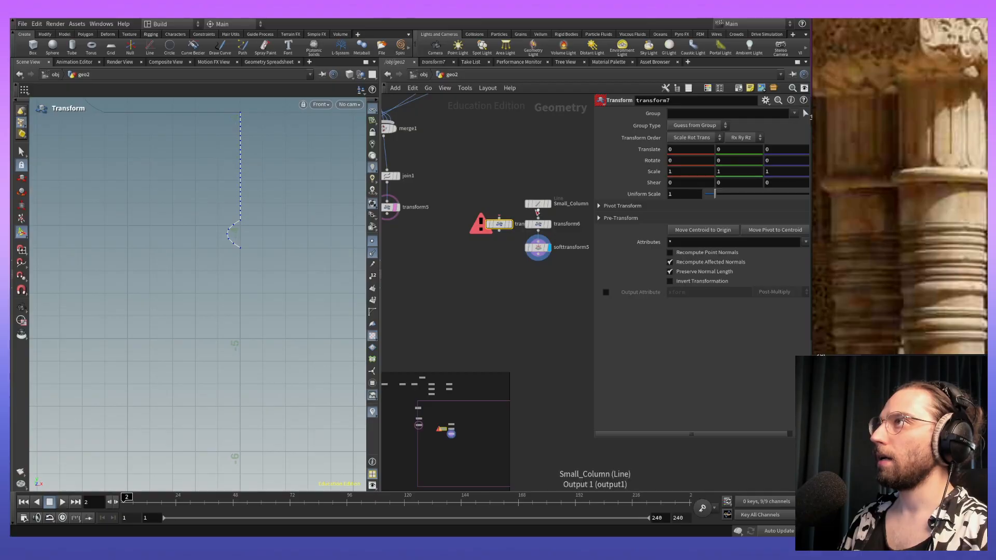
{"action": "left_click", "coordinate": [538, 212]}
{"action": "left_click", "coordinate": [500, 221]}
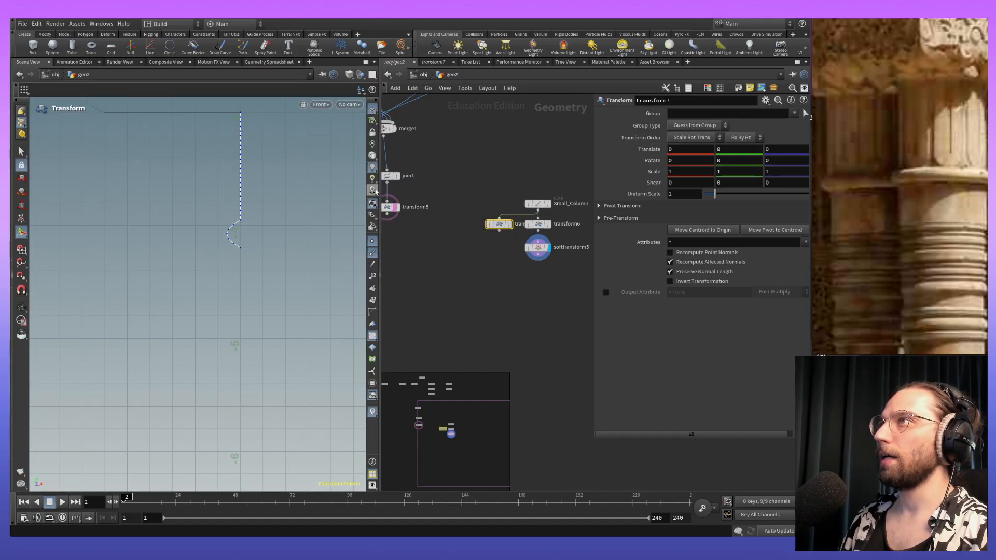
Step: Display transform7 and show softtransform5 as a template for reference
{"action": "middle_click_drag", "start_coordinate": [768, 151], "coordinate": [769, 153]}
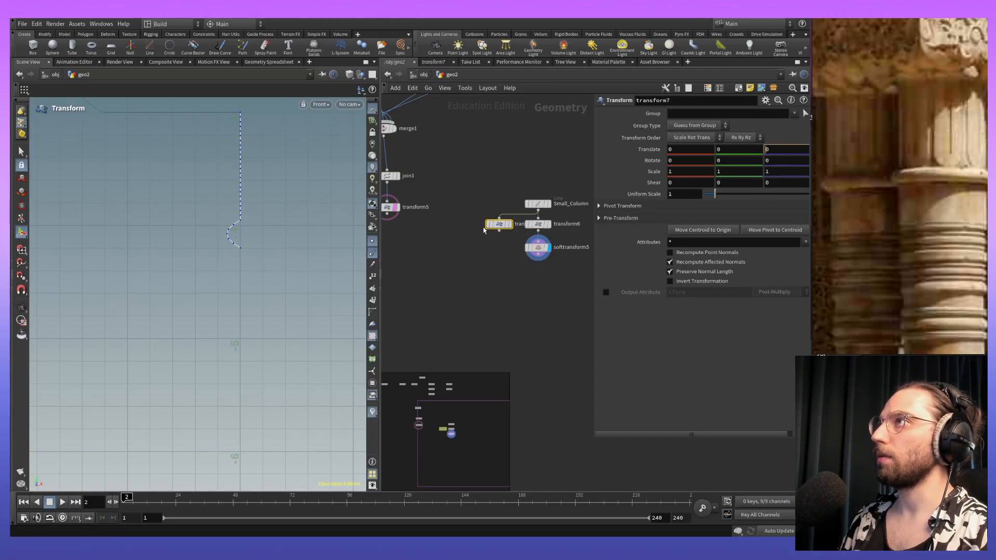
{"action": "left_click", "coordinate": [510, 224]}
{"action": "left_click", "coordinate": [552, 262]}
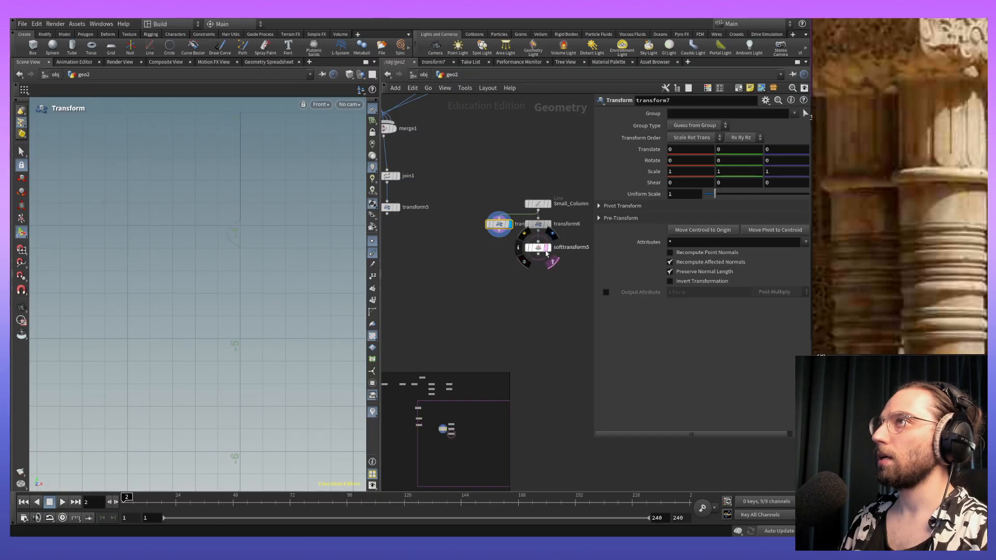
Step: Try moving the line in Z and freehand in the front view with transform7, resetting all translations to 0
{"action": "mouse_move", "coordinate": [776, 149]}
{"action": "middle_mouse_down"}
{"action": "mouse_move", "coordinate": [811, 151]}
{"action": "mouse_move", "coordinate": [780, 154]}
{"action": "middle_mouse_up"}
{"action": "double_click", "coordinate": [777, 149]}
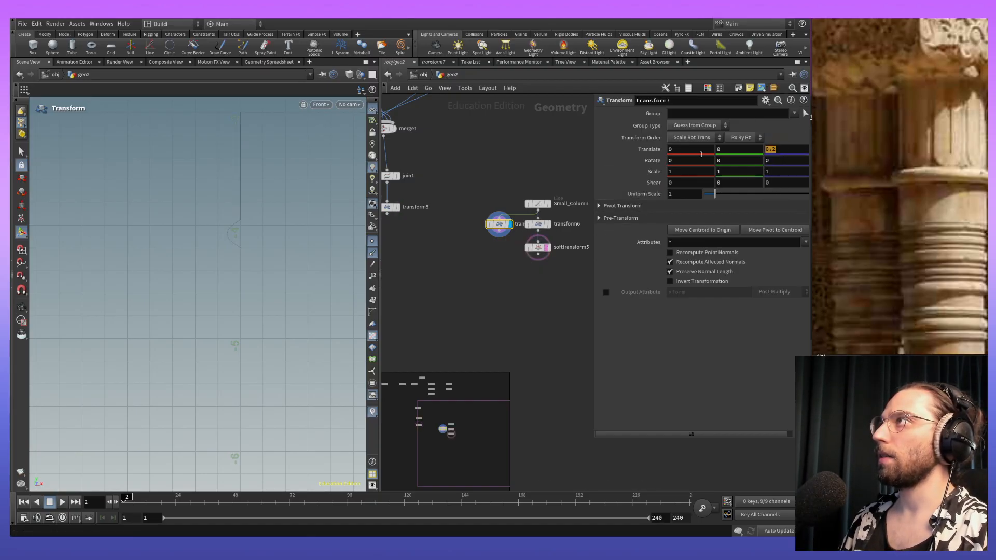
{"action": "type", "text": "0"}
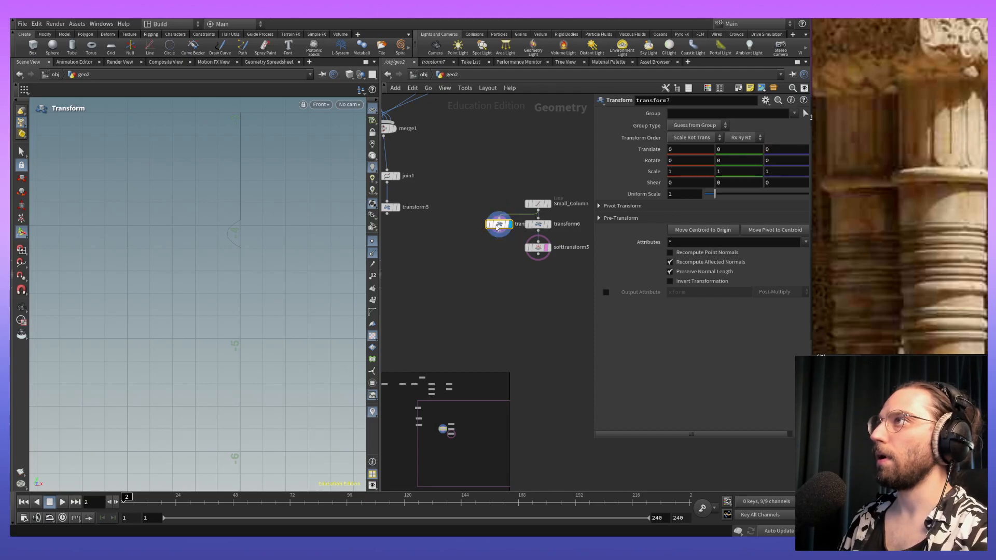
{"action": "middle_click_drag", "start_coordinate": [233, 180], "coordinate": [258, 279]}
{"action": "mouse_move", "coordinate": [260, 216]}
{"action": "middle_mouse_down", "text": "alt"}
{"action": "mouse_move", "coordinate": [246, 441]}
{"action": "mouse_move", "coordinate": [313, 220]}
{"action": "middle_mouse_up", "text": "alt"}
{"action": "right_click_drag", "start_coordinate": [314, 220], "coordinate": [306, 300], "text": "alt"}
{"action": "middle_click_drag", "start_coordinate": [306, 300], "coordinate": [312, 238], "text": "alt"}
{"action": "right_click_drag", "start_coordinate": [311, 238], "coordinate": [283, 346], "text": "alt"}
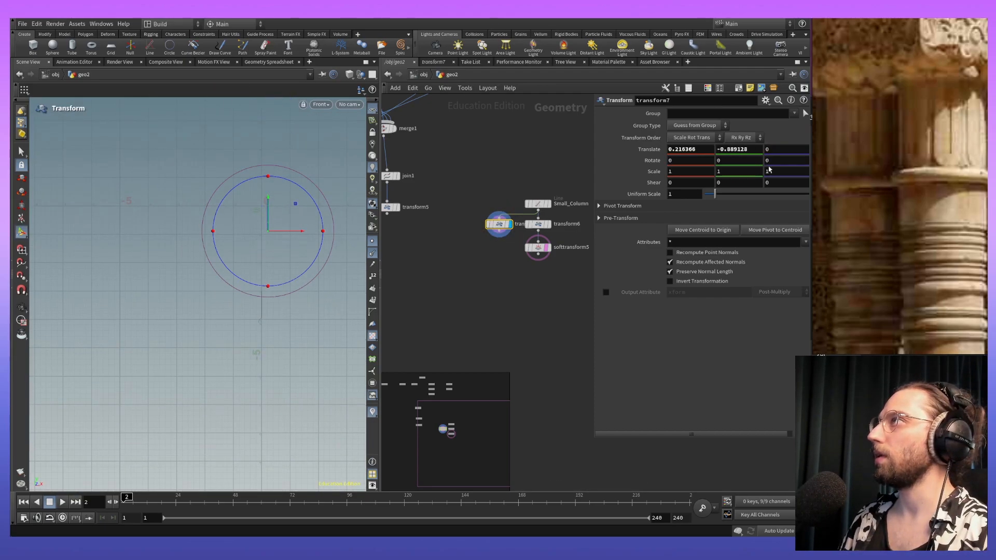
{"action": "left_click_drag", "start_coordinate": [756, 149], "coordinate": [618, 148]}
{"action": "type", "text": "00"}
{"action": "left_click", "coordinate": [786, 149]}
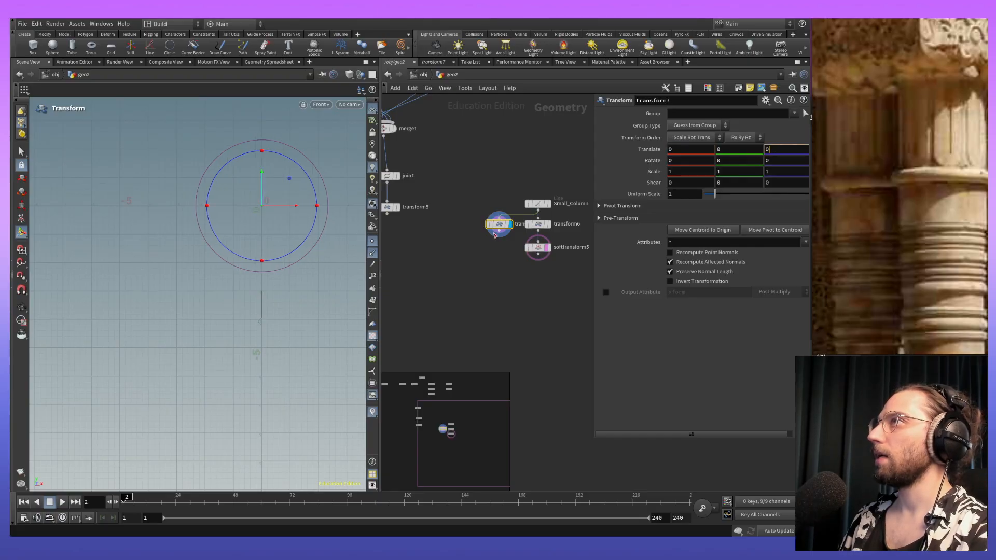
Step: Rewire transform7 to take its input from transform6 and place it beside softtransform5
{"action": "left_click_drag", "start_coordinate": [501, 221], "coordinate": [503, 253]}
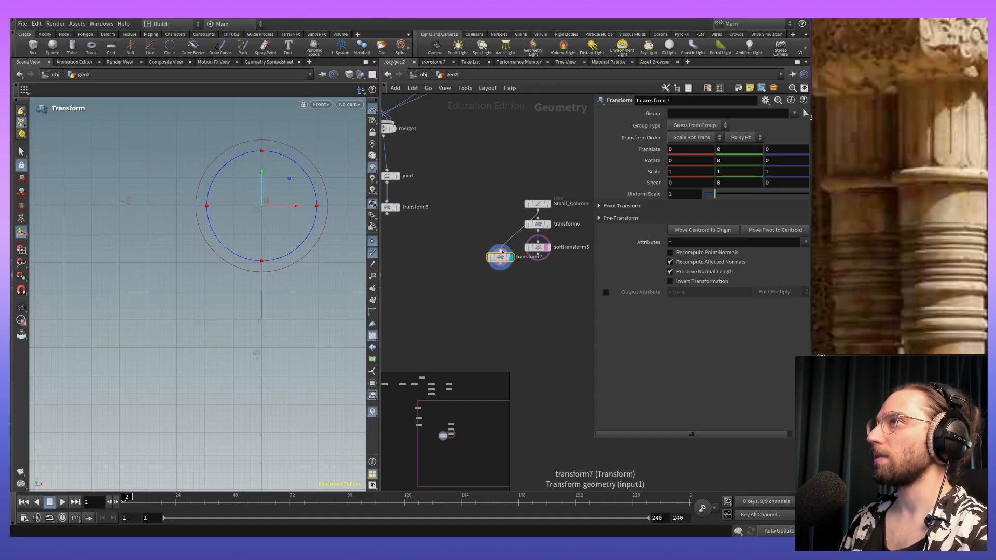
{"action": "left_click", "coordinate": [502, 252]}
{"action": "left_click", "coordinate": [509, 212]}
{"action": "left_click", "coordinate": [539, 232]}
{"action": "left_click", "coordinate": [500, 252]}
{"action": "left_click_drag", "start_coordinate": [503, 259], "coordinate": [501, 251]}
Step: Move the line copy directly below the bulged segment with a Y translation of -1.2 in transform7
{"action": "key", "text": "super"}
{"action": "left_click", "coordinate": [281, 358], "text": "alt"}
{"action": "middle_click_drag", "start_coordinate": [283, 362], "coordinate": [263, 301], "text": "alt"}
{"action": "right_click_drag", "start_coordinate": [264, 310], "coordinate": [260, 129], "text": "alt"}
{"action": "middle_click_drag", "start_coordinate": [260, 129], "coordinate": [242, 283], "text": "alt"}
{"action": "right_click_drag", "start_coordinate": [242, 282], "coordinate": [308, 340], "text": "alt"}
{"action": "middle_click_drag", "start_coordinate": [310, 347], "coordinate": [321, 233], "text": "alt"}
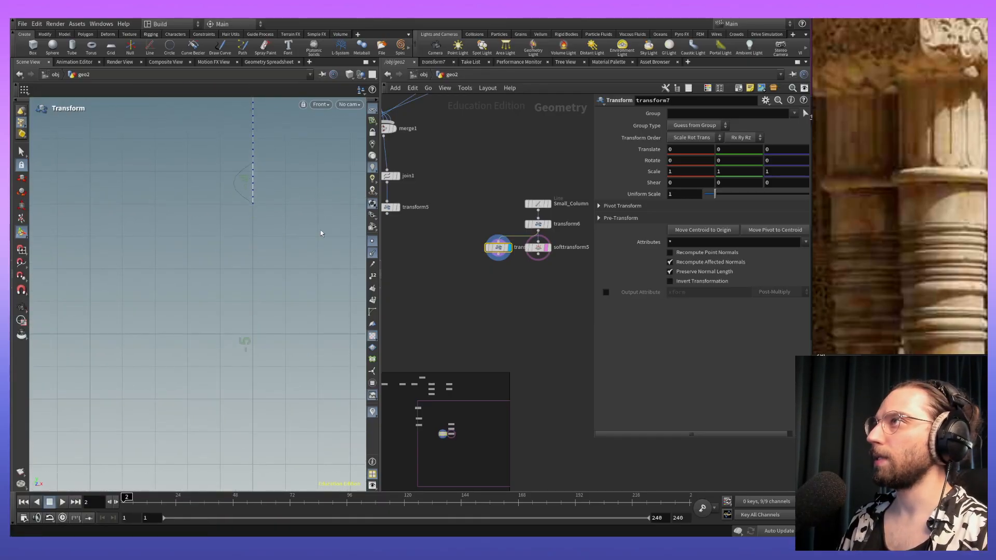
{"action": "mouse_move", "coordinate": [779, 149]}
{"action": "middle_mouse_down"}
{"action": "mouse_move", "coordinate": [811, 148]}
{"action": "mouse_move", "coordinate": [792, 148]}
{"action": "mouse_move", "coordinate": [779, 129]}
{"action": "mouse_move", "coordinate": [787, 162]}
{"action": "middle_mouse_up"}
{"action": "left_click", "coordinate": [778, 149]}
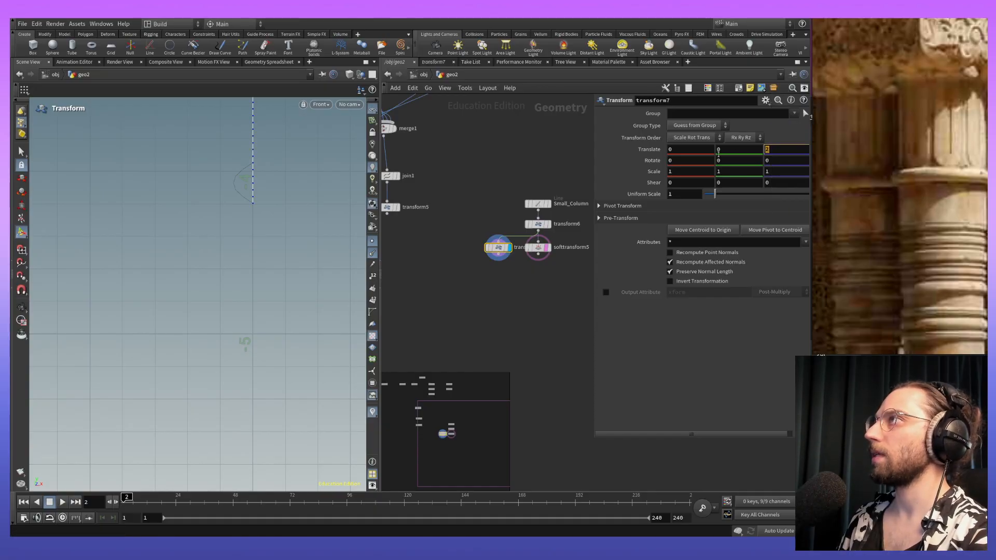
{"action": "middle_click_drag", "start_coordinate": [684, 150], "coordinate": [679, 172]}
{"action": "middle_click_drag", "start_coordinate": [335, 245], "coordinate": [273, 242], "text": "alt"}
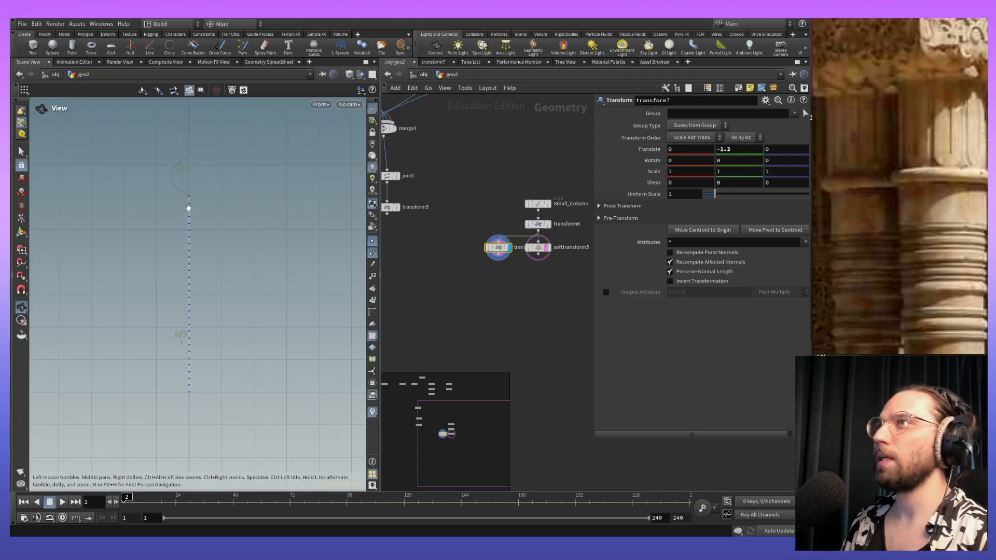
{"action": "middle_click_drag", "start_coordinate": [202, 237], "coordinate": [231, 229]}
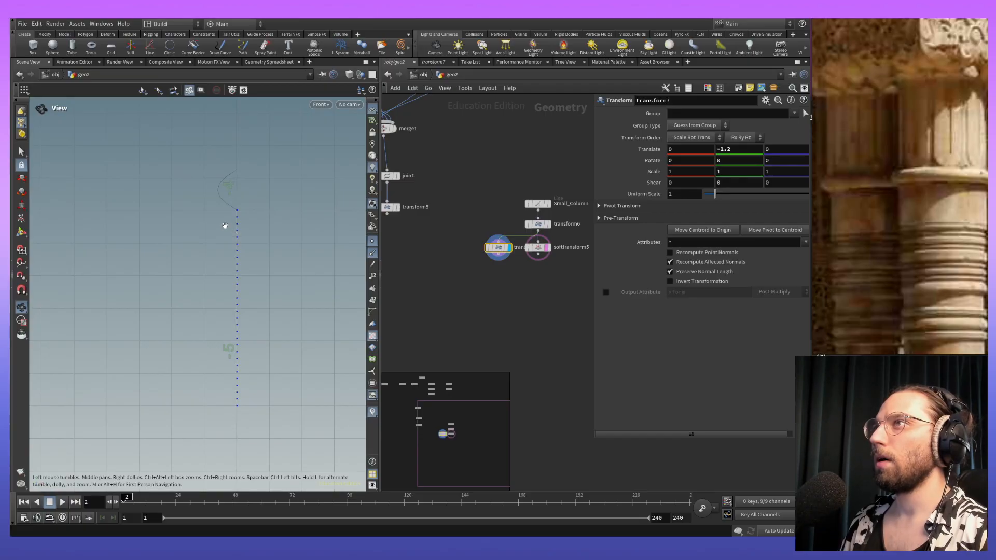
{"action": "key", "text": "t"}
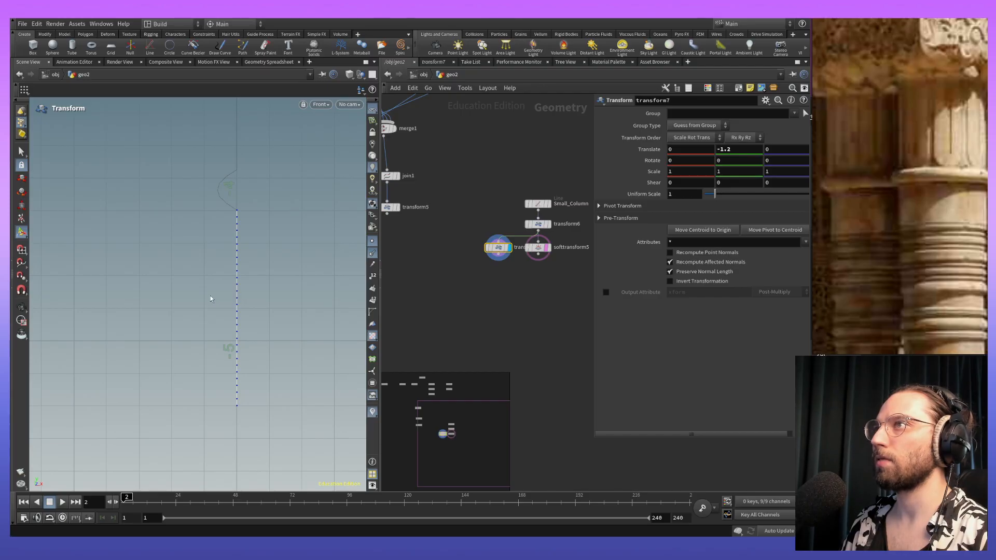
Step: Try an X scale of 0.5 on the line copy, then restore the X scale to 1
{"action": "left_click", "coordinate": [694, 172]}
{"action": "type", "text": ".5"}
{"action": "key", "text": "Return"}
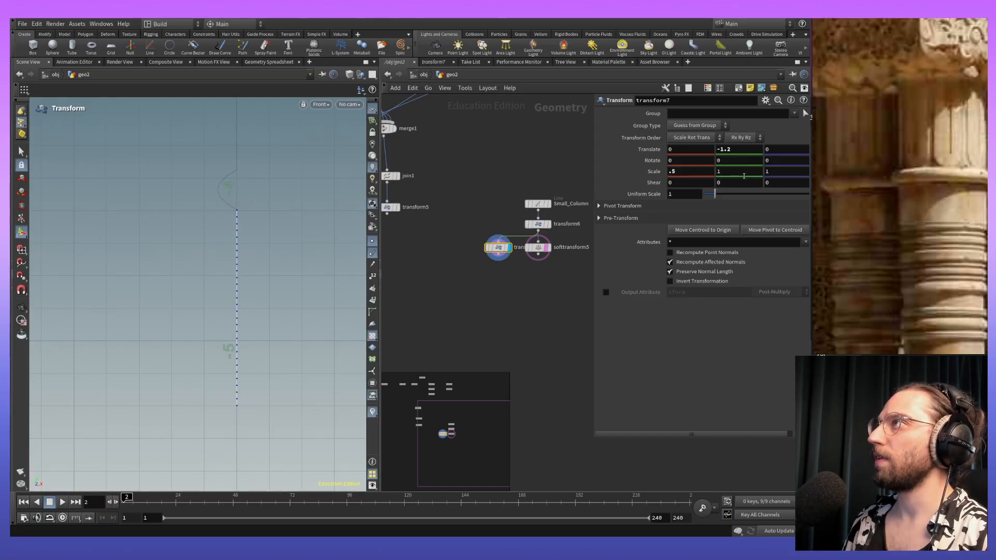
{"action": "double_click", "coordinate": [669, 173]}
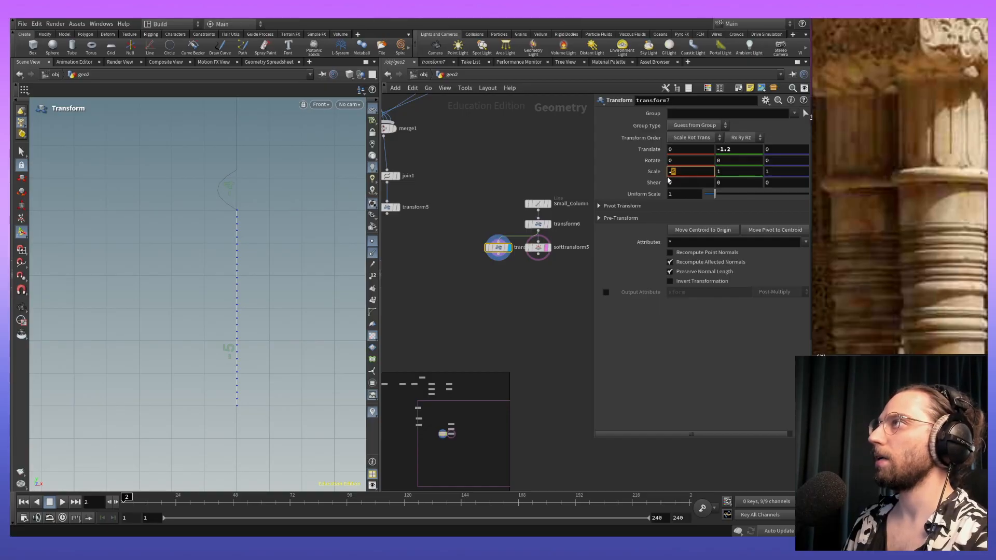
{"action": "left_click_drag", "start_coordinate": [674, 173], "coordinate": [645, 163]}
{"action": "left_click", "coordinate": [737, 170]}
{"action": "type", "text": "0"}
{"action": "left_click_drag", "start_coordinate": [704, 173], "coordinate": [633, 171]}
{"action": "type", "text": "1"}
{"action": "key", "text": "Return"}
Step: Shorten the line copy with a Y scale of 0.5 and realign it beneath the bulge with a Y translation of -2.7
{"action": "left_click", "coordinate": [736, 170]}
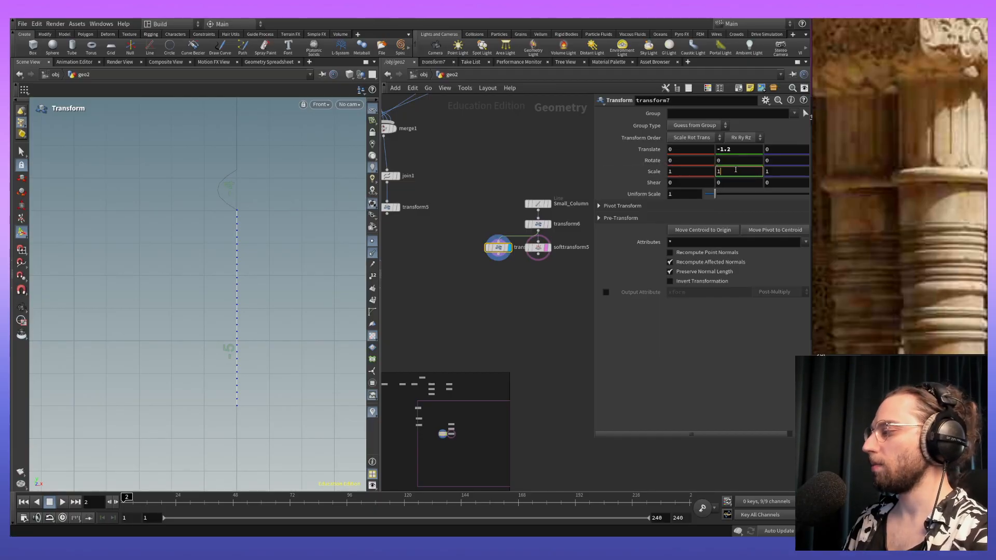
{"action": "type", "text": ".5"}
{"action": "key", "text": "BackSpace"}
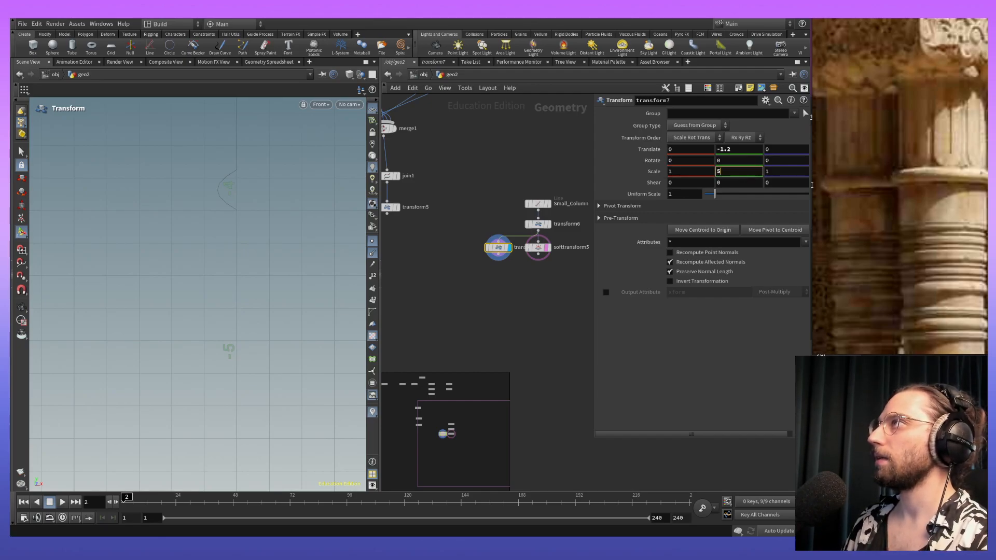
{"action": "type", "text": "."}
{"action": "key", "text": "Return"}
{"action": "left_click_drag", "start_coordinate": [305, 196], "coordinate": [290, 282]}
{"action": "key", "text": "ctrl+z"}
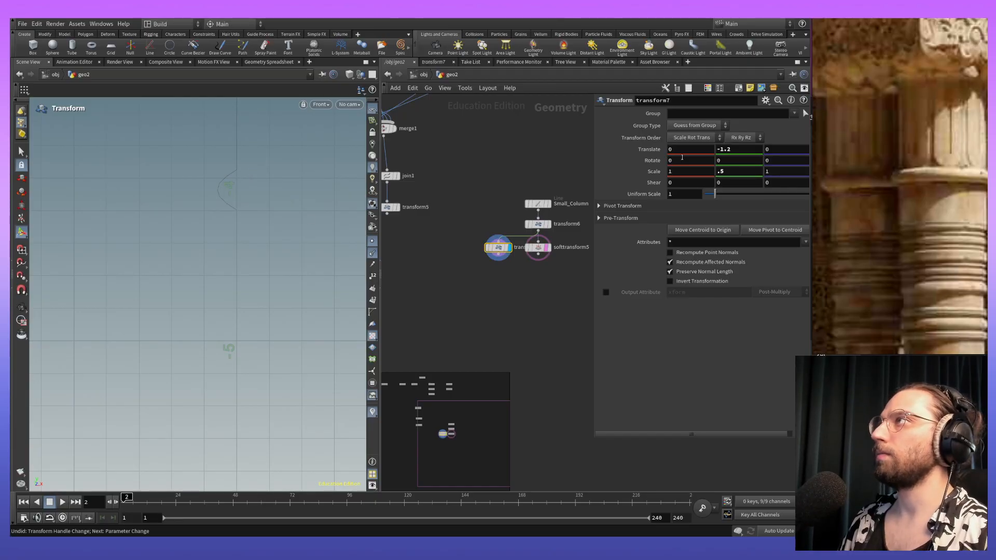
{"action": "middle_click_drag", "start_coordinate": [735, 148], "coordinate": [667, 150]}
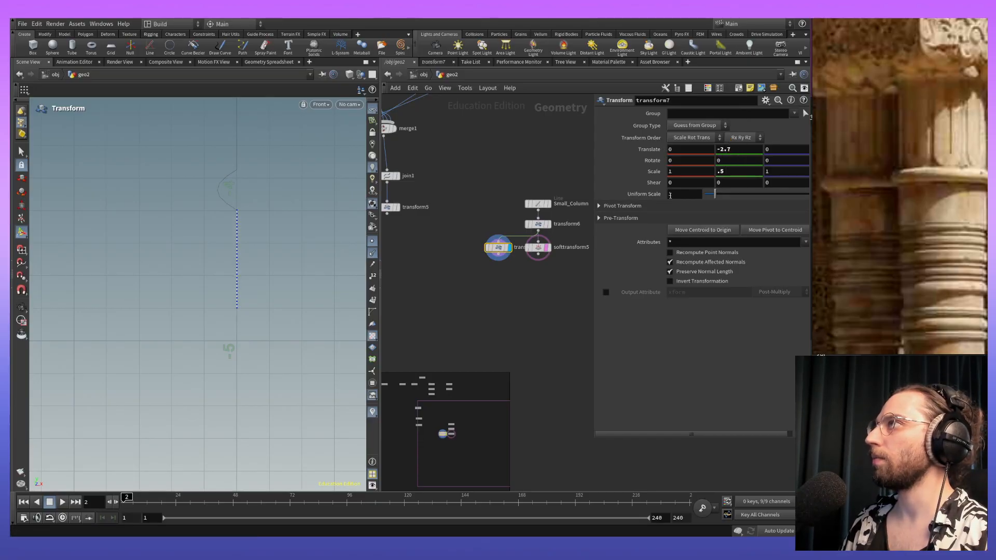
Step: Try shifting transform7's pivot along Y in the pivot settings, then undo the change
{"action": "left_click", "coordinate": [657, 206]}
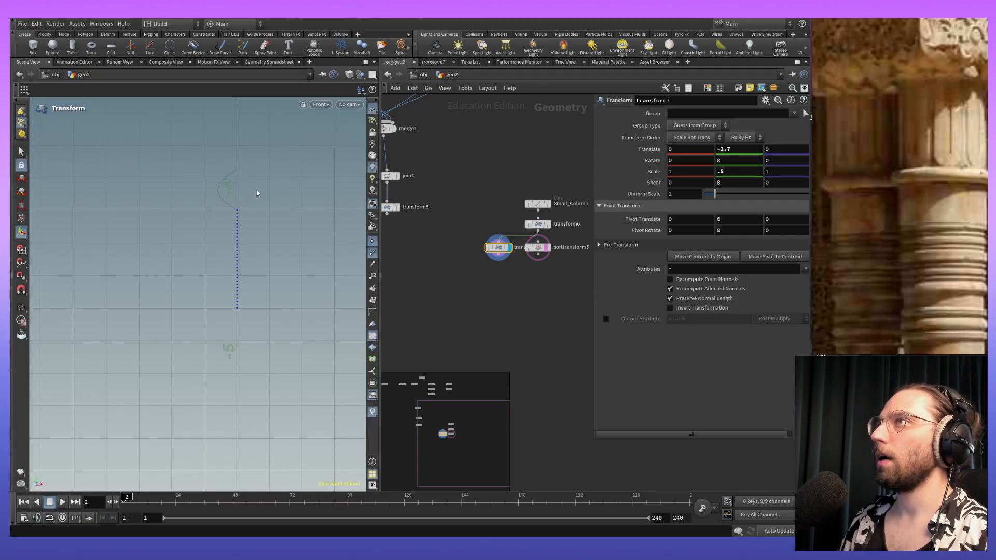
{"action": "middle_click_drag", "start_coordinate": [324, 160], "coordinate": [297, 244], "text": "alt"}
{"action": "key", "text": "Return"}
{"action": "middle_click_drag", "start_coordinate": [287, 179], "coordinate": [278, 270], "text": "alt"}
{"action": "middle_click_drag", "start_coordinate": [301, 304], "coordinate": [301, 239], "text": "alt"}
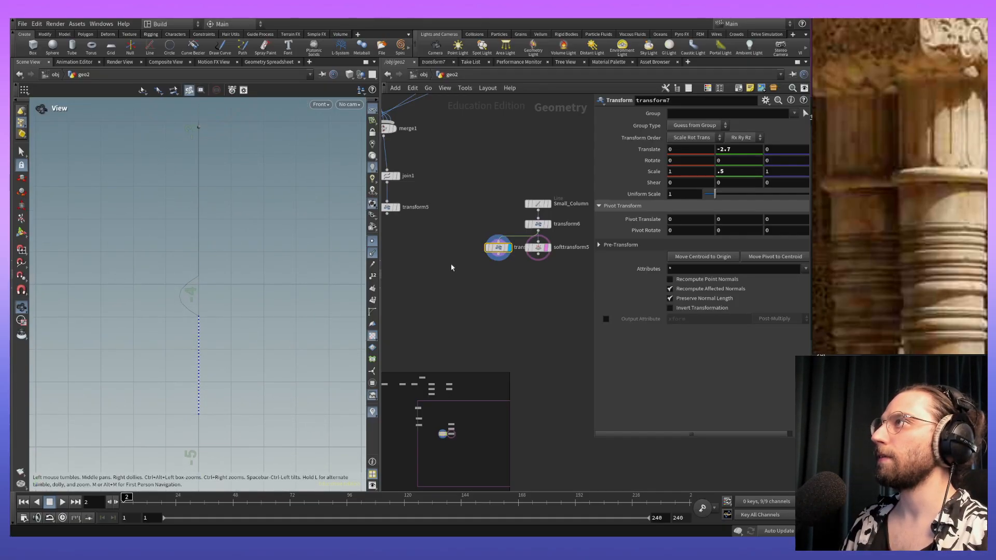
{"action": "middle_click_drag", "start_coordinate": [724, 217], "coordinate": [652, 248]}
{"action": "key", "text": "ctrl+z"}
{"action": "left_click", "coordinate": [682, 220]}
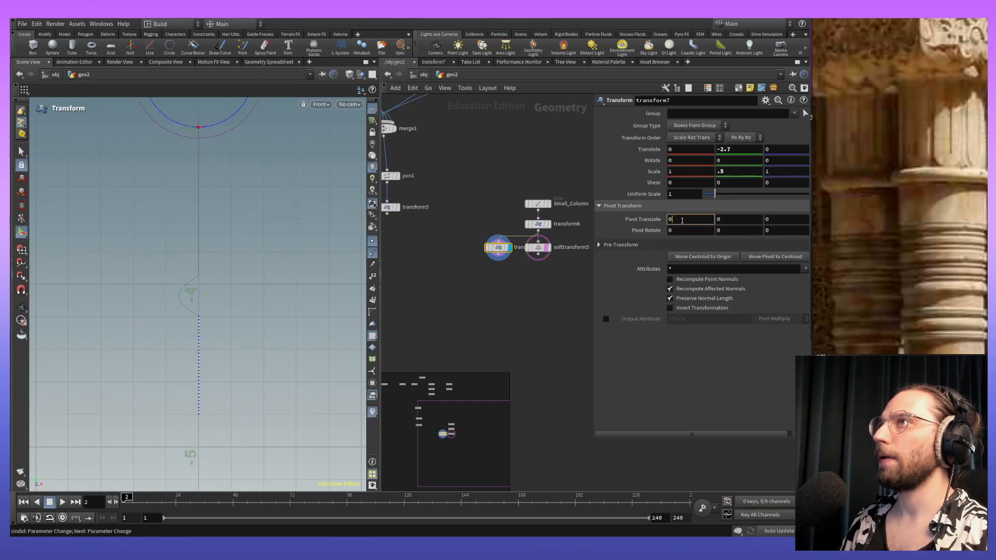
{"action": "left_click", "coordinate": [292, 266]}
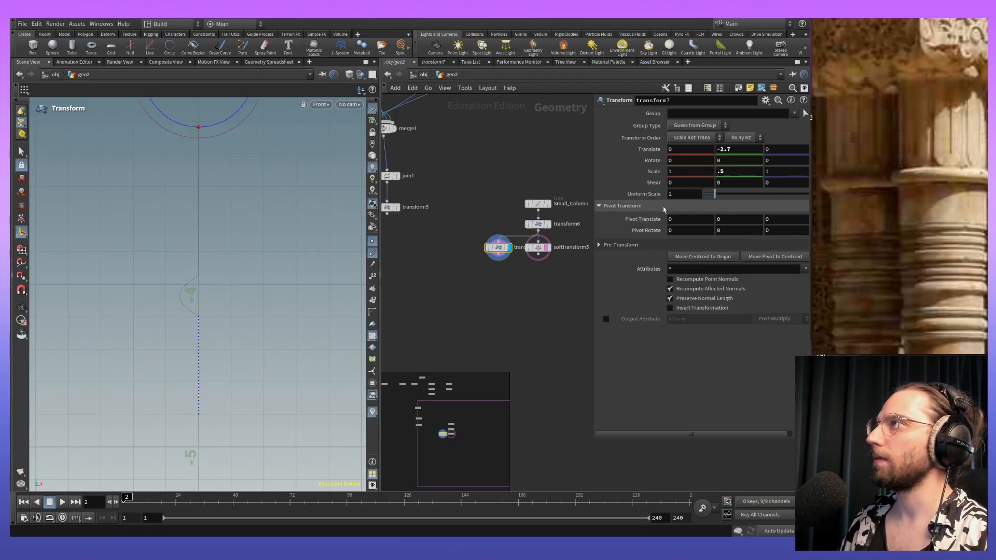
{"action": "middle_click_drag", "start_coordinate": [231, 390], "coordinate": [276, 309], "text": "alt"}
{"action": "right_click_drag", "start_coordinate": [274, 351], "coordinate": [271, 269], "text": "alt"}
{"action": "mouse_move", "coordinate": [259, 334]}
{"action": "middle_mouse_down", "text": "alt"}
{"action": "mouse_move", "coordinate": [279, 301]}
{"action": "mouse_move", "coordinate": [274, 340]}
{"action": "mouse_move", "coordinate": [269, 330]}
{"action": "middle_mouse_up", "text": "alt"}
{"action": "key", "text": "Return"}
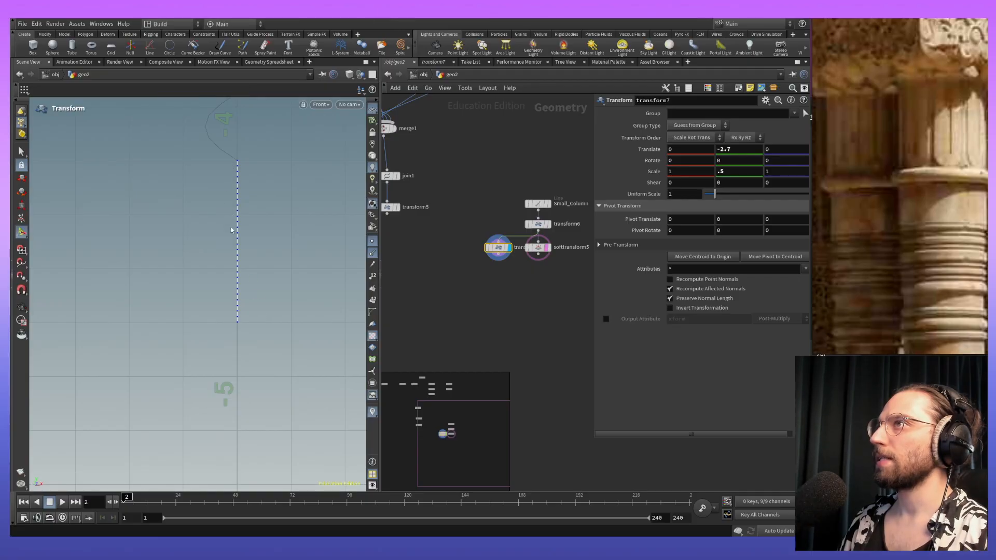
{"action": "key", "text": "Escape"}
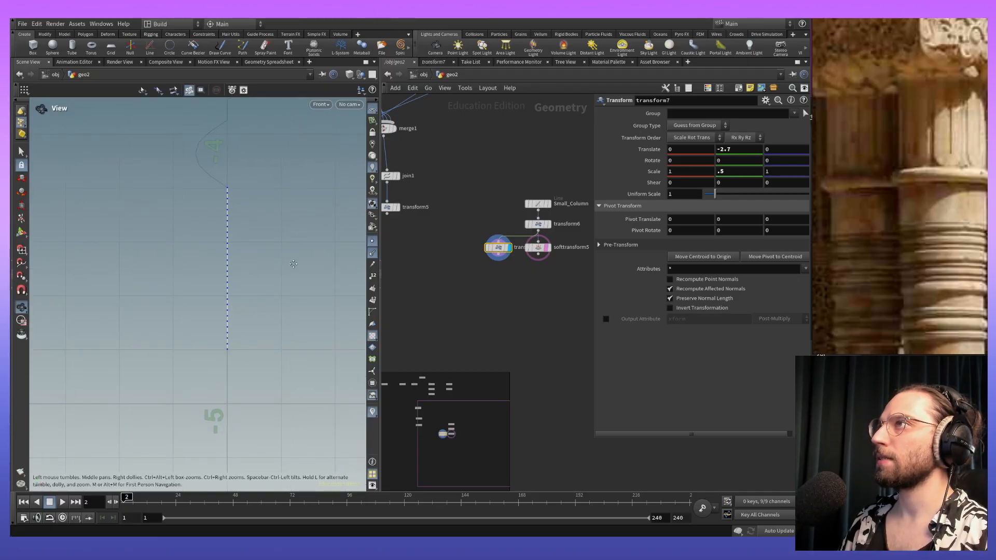
{"action": "key", "text": "Return"}
{"action": "middle_click_drag", "start_coordinate": [487, 291], "coordinate": [513, 284]}
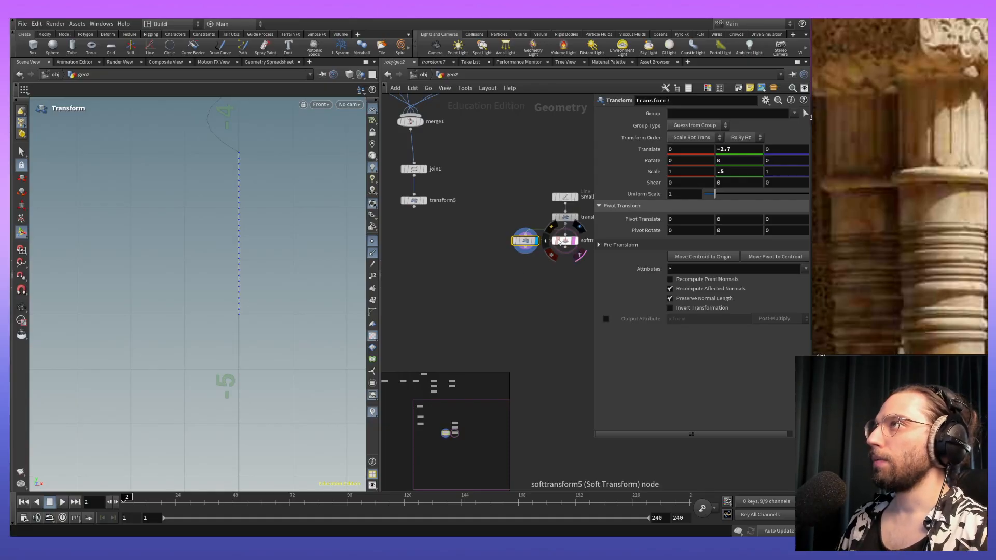
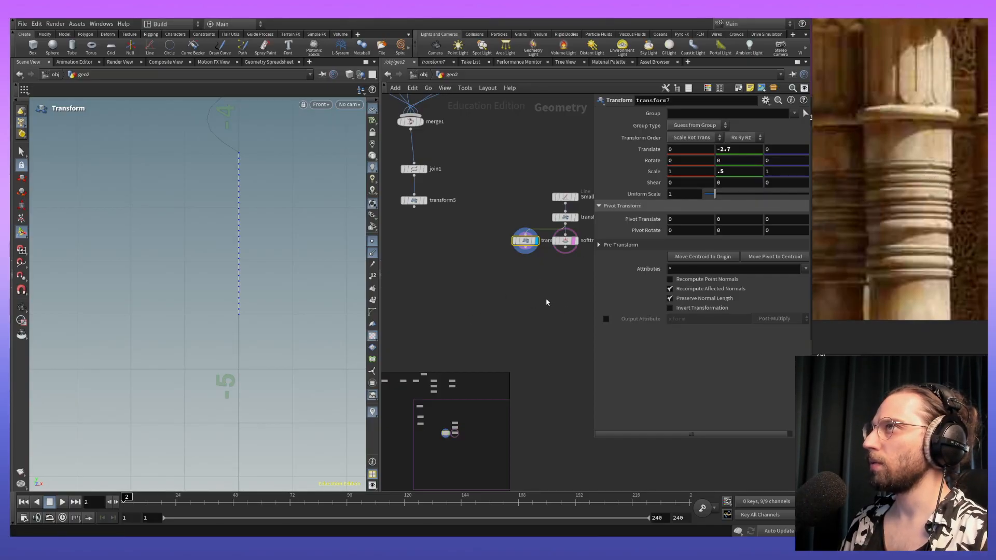
Step: Add a Transform node fed by transform7 and display its output
{"action": "mouse_move", "coordinate": [525, 244]}
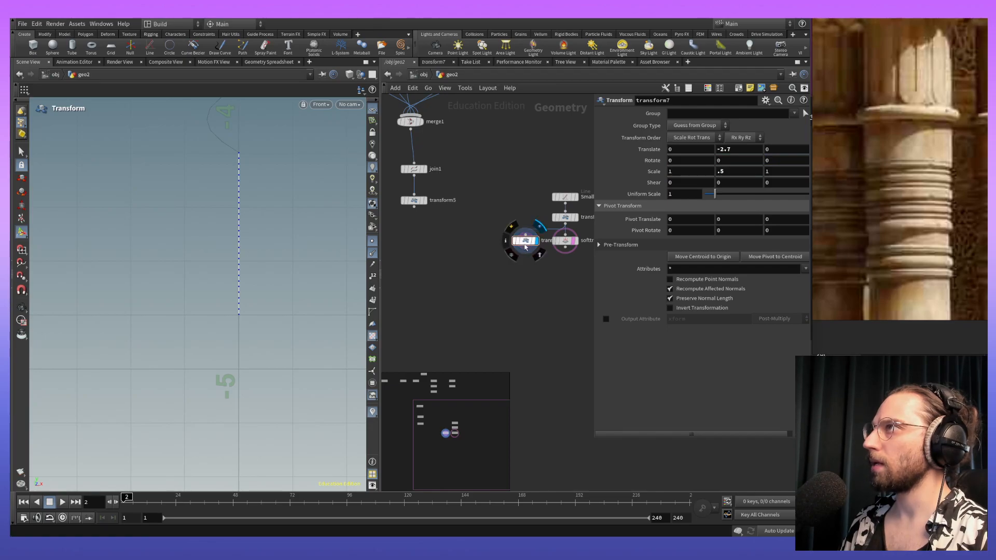
{"action": "key", "text": "Tab"}
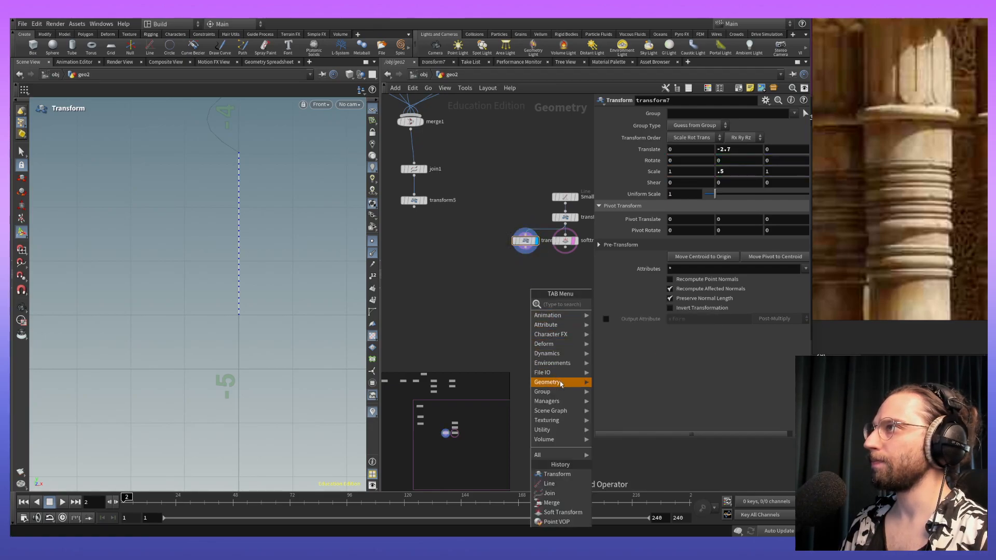
{"action": "left_click", "coordinate": [554, 475]}
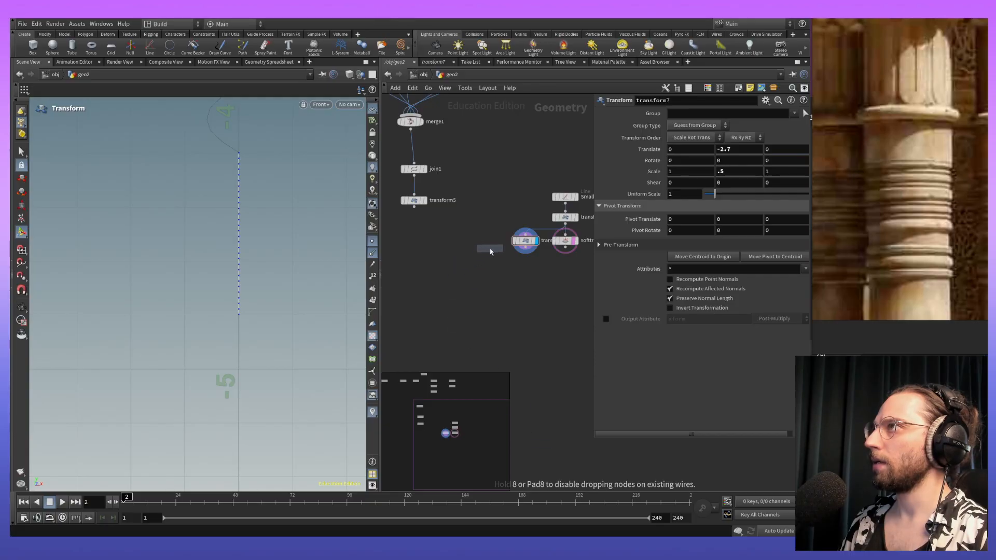
{"action": "left_click", "coordinate": [487, 258]}
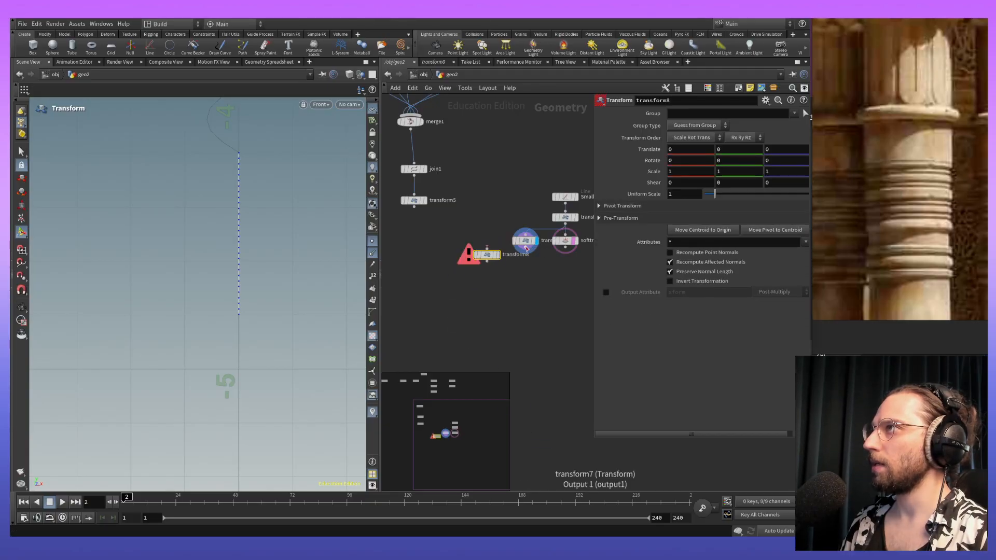
{"action": "left_click", "coordinate": [525, 249]}
{"action": "left_click", "coordinate": [496, 258]}
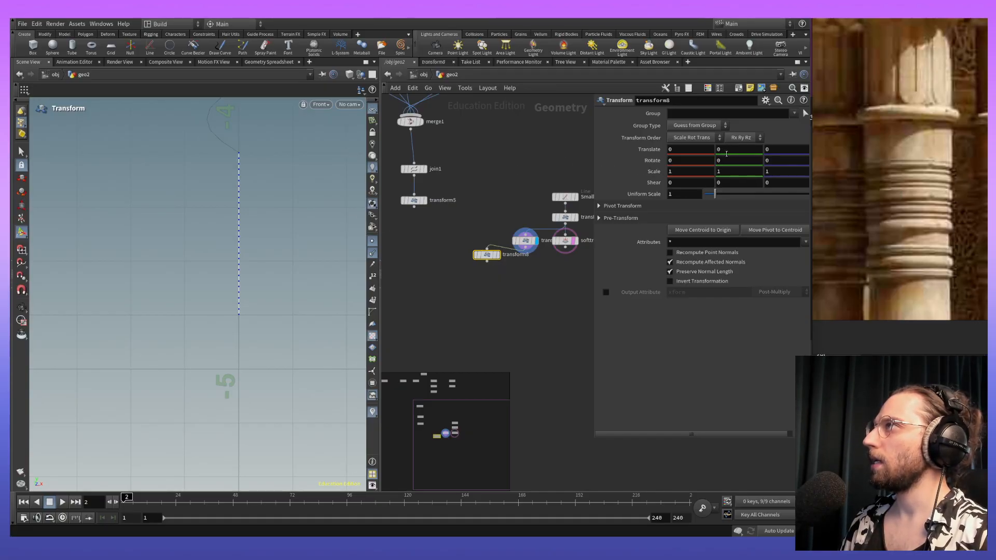
{"action": "left_click", "coordinate": [498, 254]}
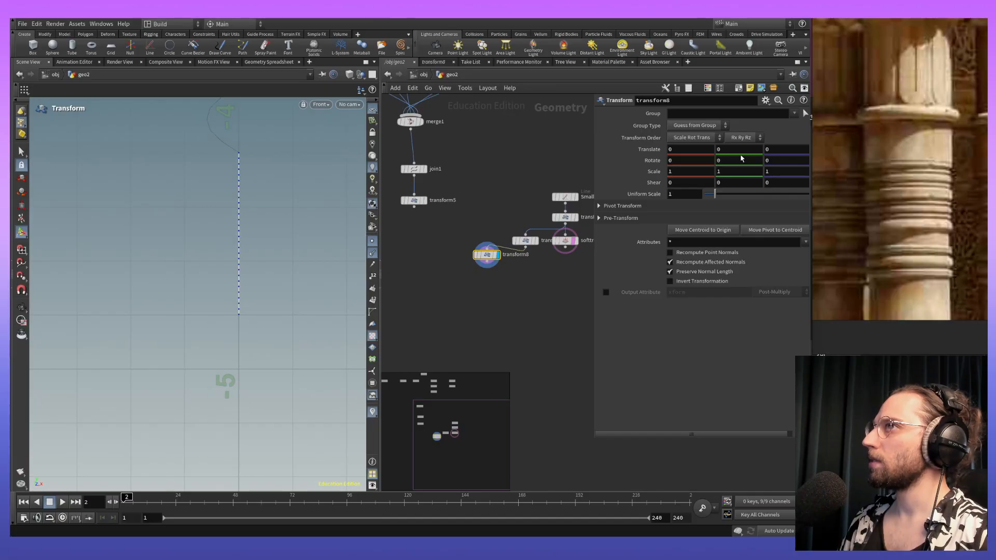
Step: Move the new line copy directly below the transform7 segment with a Y translation of -0.6, showing transform7 as a template
{"action": "middle_click_drag", "start_coordinate": [746, 152], "coordinate": [714, 163]}
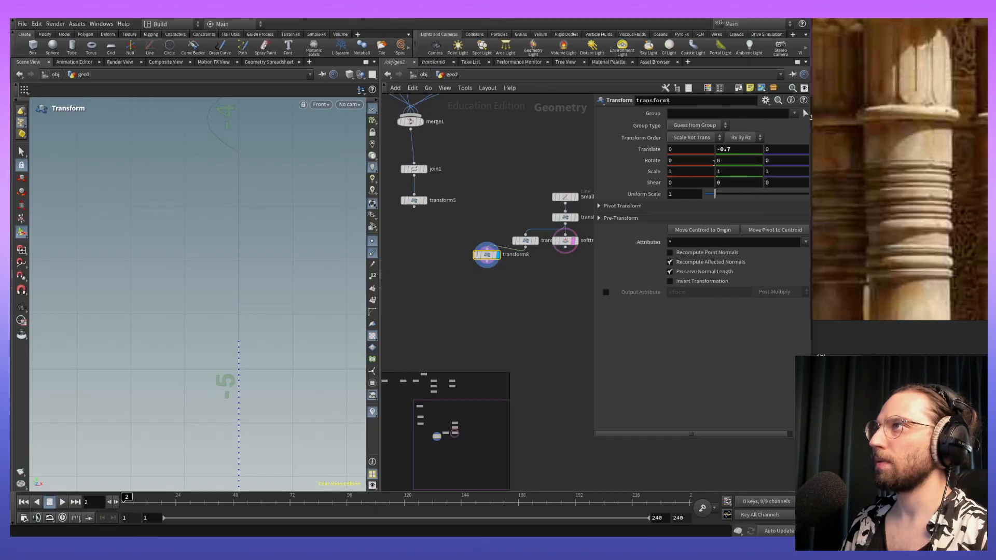
{"action": "left_click", "coordinate": [537, 251]}
{"action": "mouse_move", "coordinate": [749, 155]}
{"action": "middle_mouse_down"}
{"action": "mouse_move", "coordinate": [734, 156]}
{"action": "mouse_move", "coordinate": [765, 154]}
{"action": "mouse_move", "coordinate": [741, 155]}
{"action": "middle_mouse_up"}
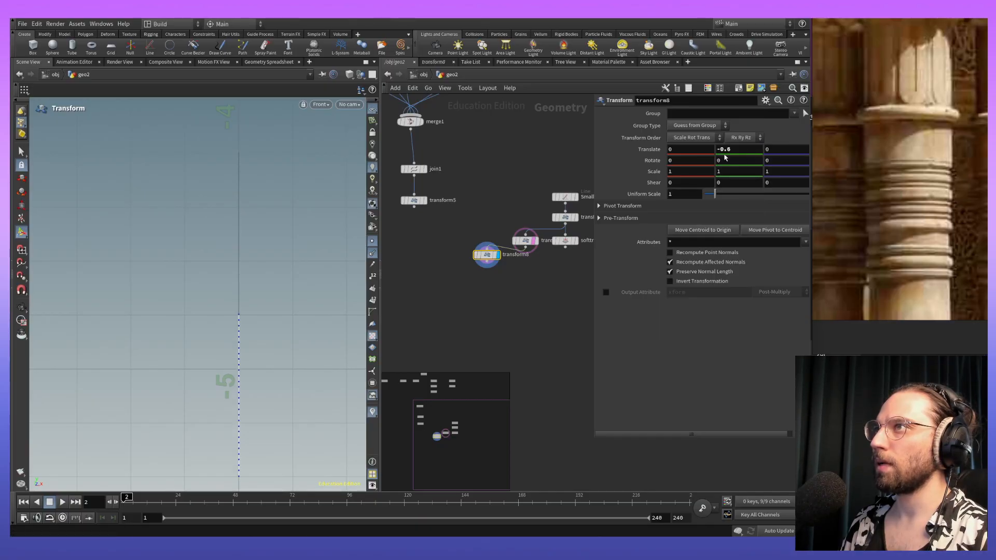
{"action": "middle_click_drag", "start_coordinate": [272, 342], "coordinate": [297, 234], "text": "alt"}
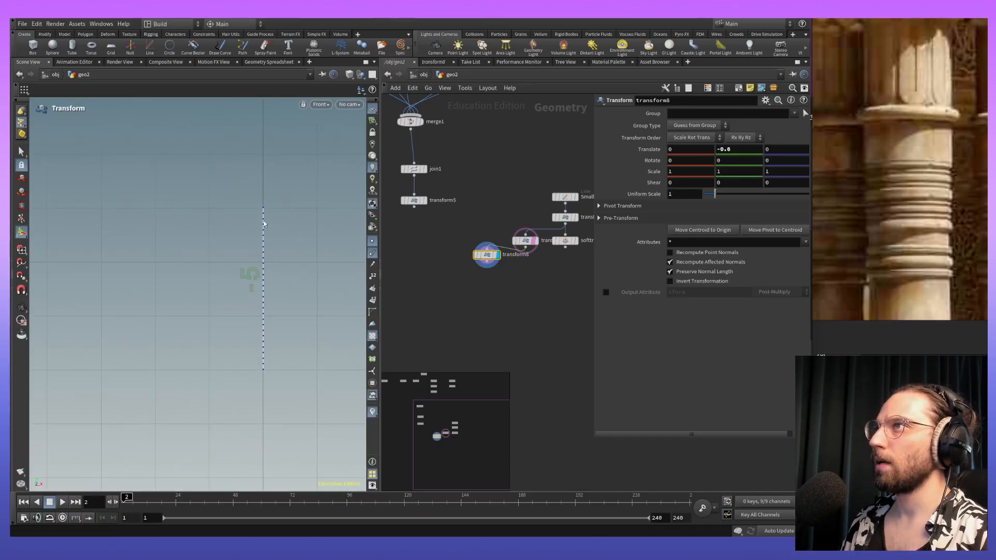
{"action": "key", "text": "1"}
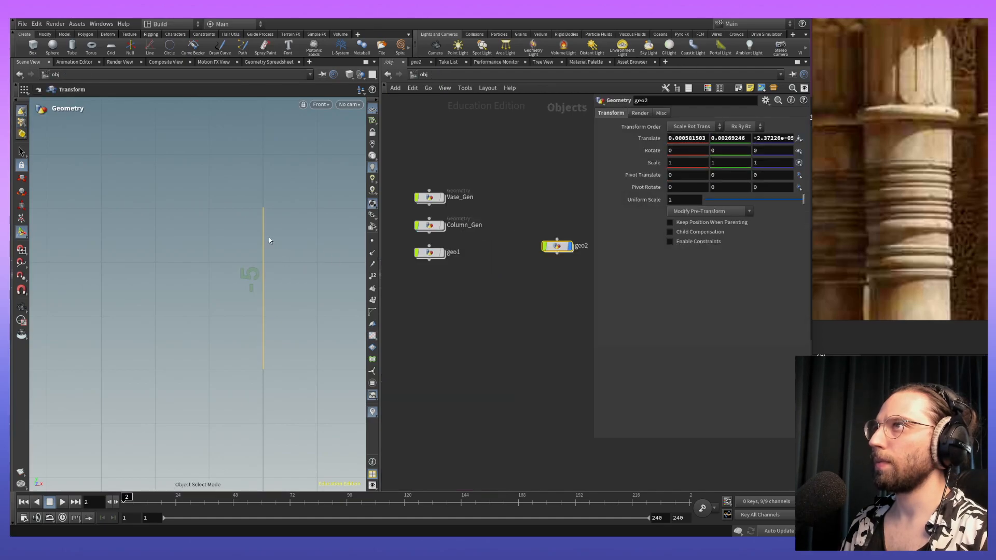
{"action": "key", "text": "2"}
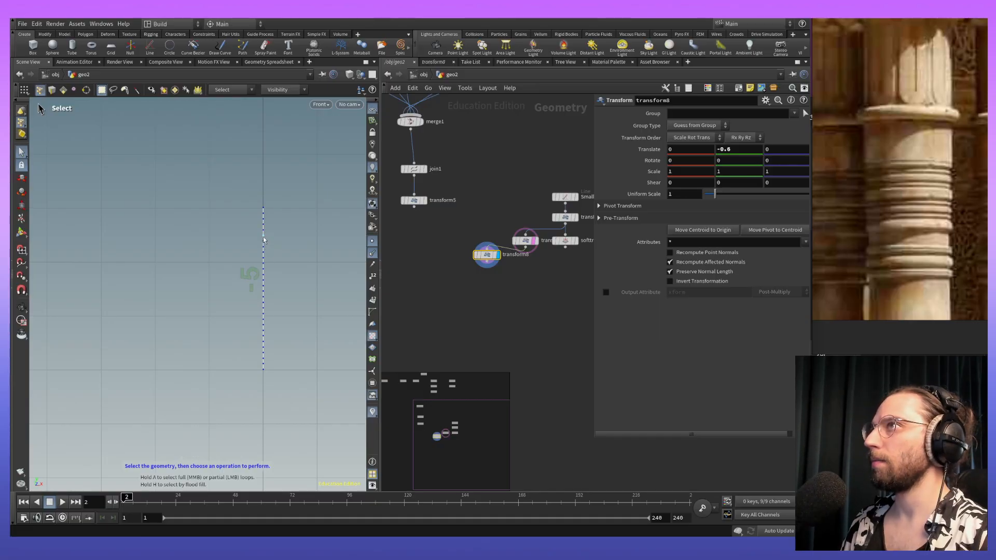
{"action": "key", "text": "Tab"}
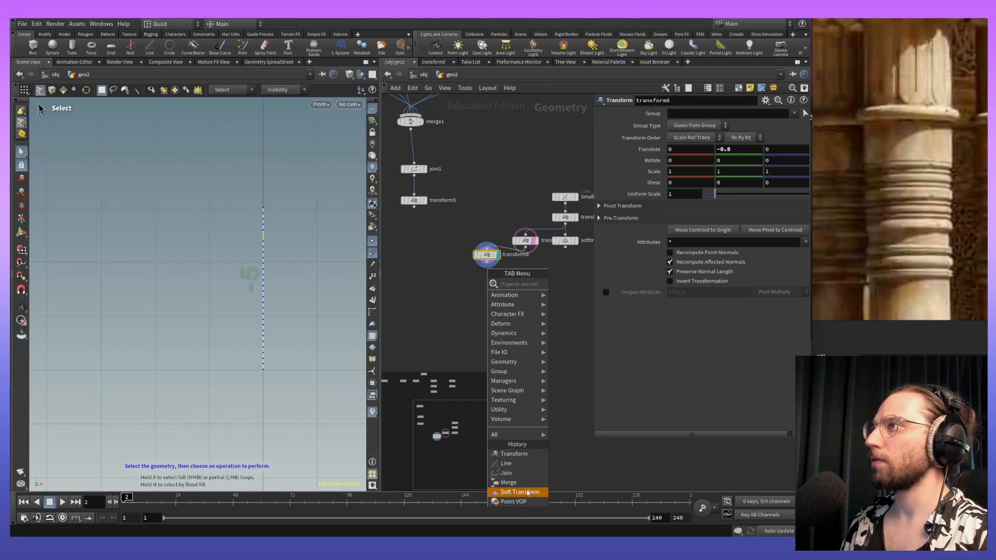
{"action": "key", "text": "Escape"}
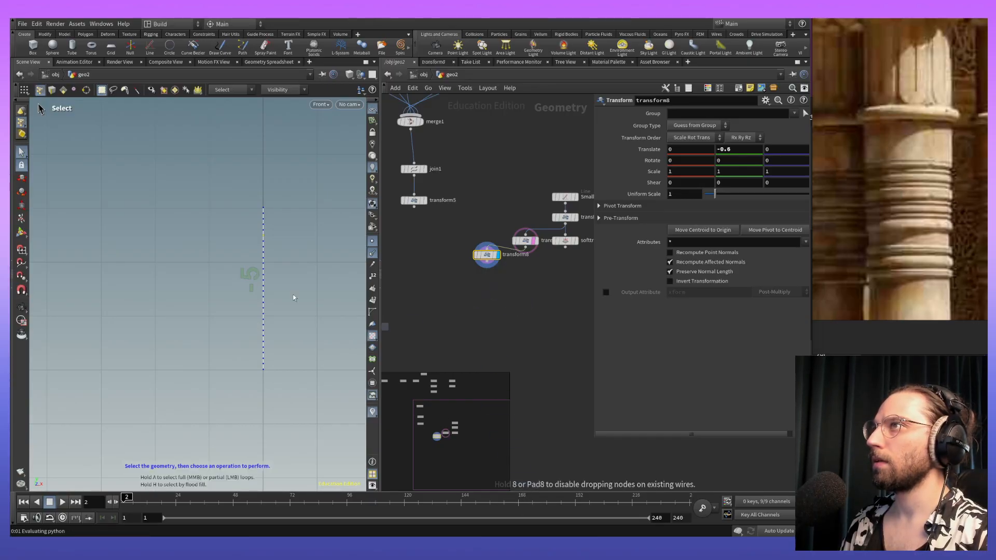
{"action": "key", "text": "Escape"}
{"action": "key", "text": "Tab"}
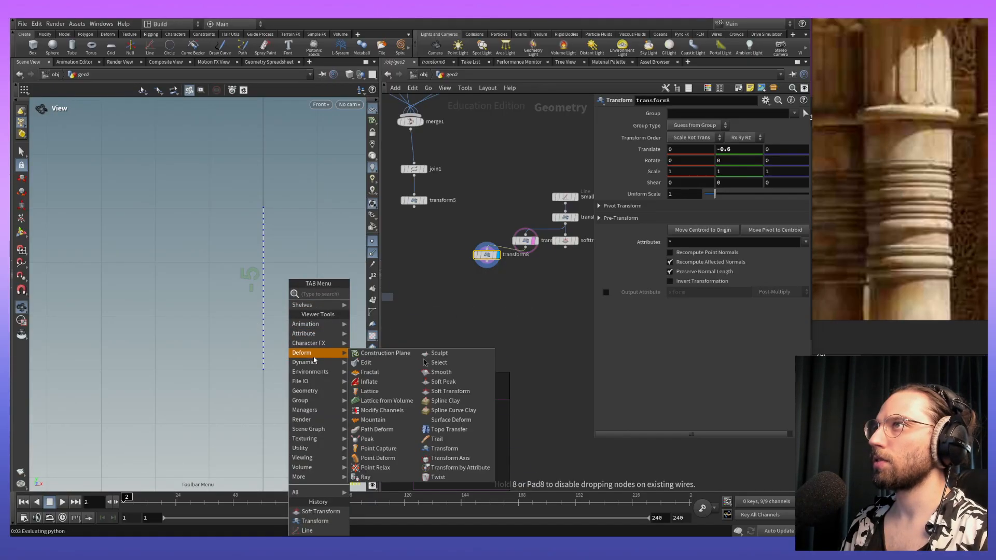
{"action": "key", "text": "Escape"}
Step: Inspect the transform8 line copy in the top view and turn on its template flag
{"action": "key", "text": "space+2"}
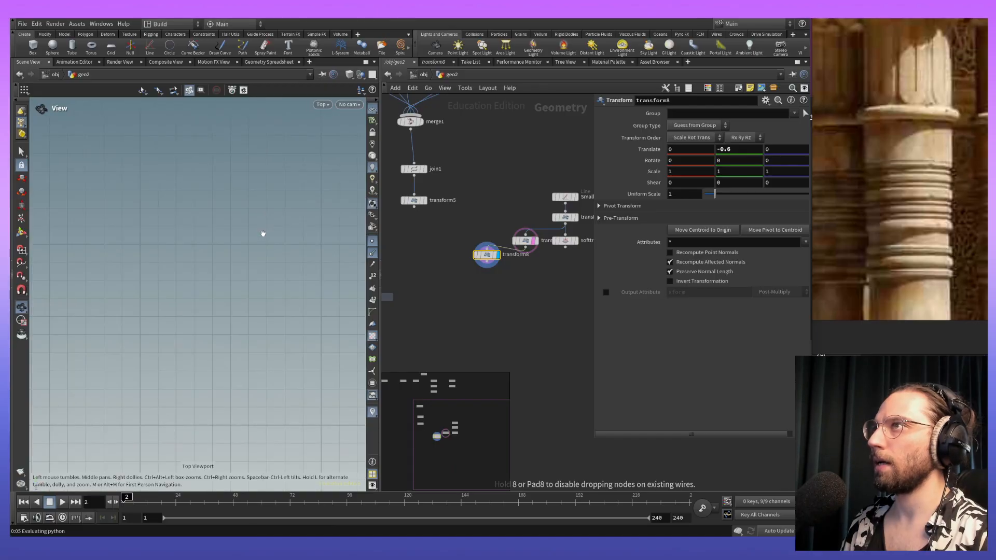
{"action": "middle_click_drag", "start_coordinate": [291, 415], "coordinate": [300, 211]}
{"action": "middle_click_drag", "start_coordinate": [302, 457], "coordinate": [315, 209]}
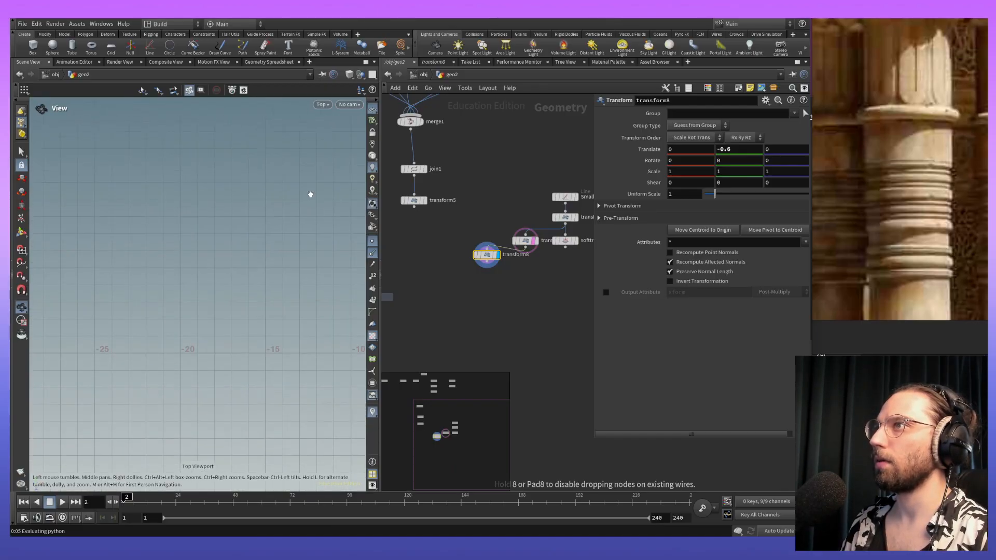
{"action": "scroll", "coordinate": [321, 265], "scroll_direction": "up", "scroll_amount": 5}
{"action": "middle_click_drag", "start_coordinate": [320, 264], "coordinate": [195, 131]}
{"action": "scroll", "coordinate": [185, 183], "scroll_direction": "up", "scroll_amount": 4}
{"action": "middle_click_drag", "start_coordinate": [185, 182], "coordinate": [251, 281]}
{"action": "scroll", "coordinate": [224, 205], "scroll_direction": "up", "scroll_amount": 3}
{"action": "middle_click_drag", "start_coordinate": [225, 205], "coordinate": [272, 192]}
{"action": "left_click_drag", "start_coordinate": [513, 264], "coordinate": [497, 260]}
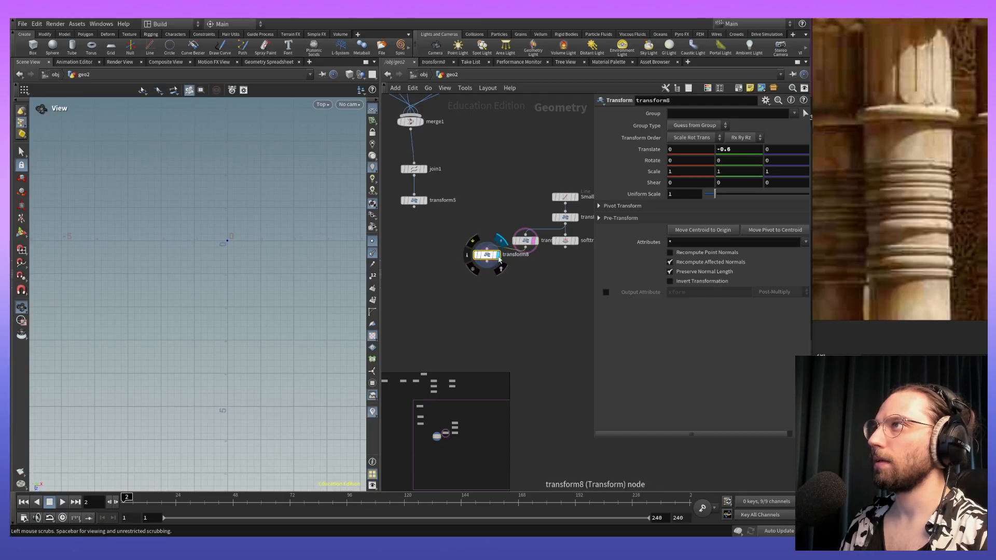
{"action": "left_click", "coordinate": [497, 256]}
{"action": "middle_click_drag", "start_coordinate": [173, 341], "coordinate": [196, 224]}
{"action": "scroll", "coordinate": [275, 205], "scroll_direction": "down", "scroll_amount": 5}
{"action": "middle_click_drag", "start_coordinate": [276, 205], "coordinate": [274, 289]}
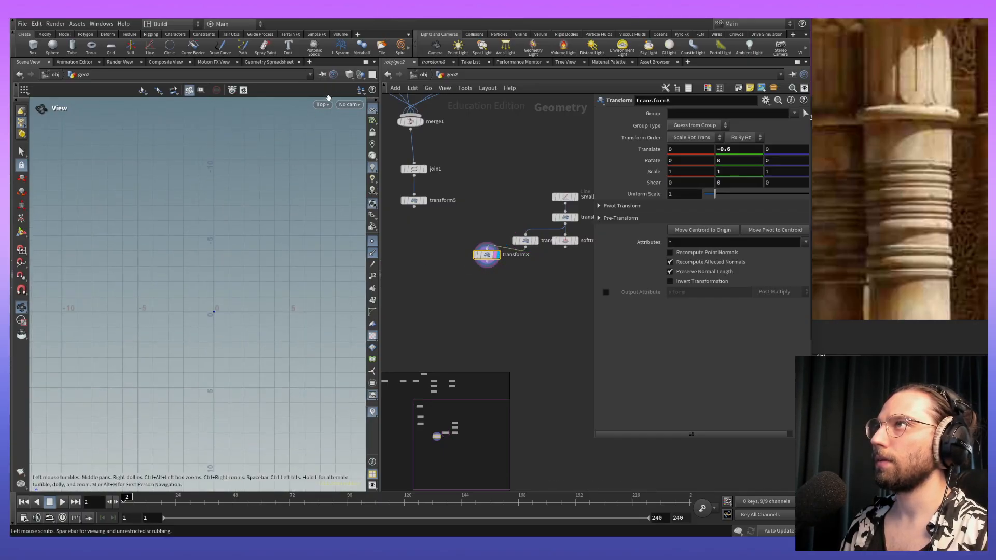
Step: Switch to the perspective view and compare the line copy's placement with the transform5 profile shown as a template
{"action": "left_click", "coordinate": [323, 104]}
{"action": "mouse_move", "coordinate": [335, 126]}
{"action": "left_click", "coordinate": [397, 125]}
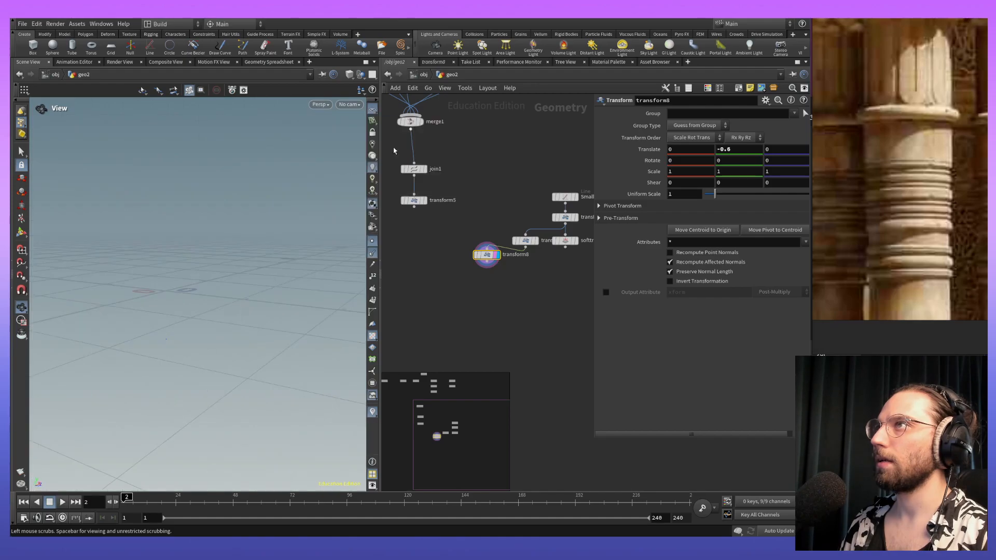
{"action": "left_click_drag", "start_coordinate": [151, 272], "coordinate": [316, 284]}
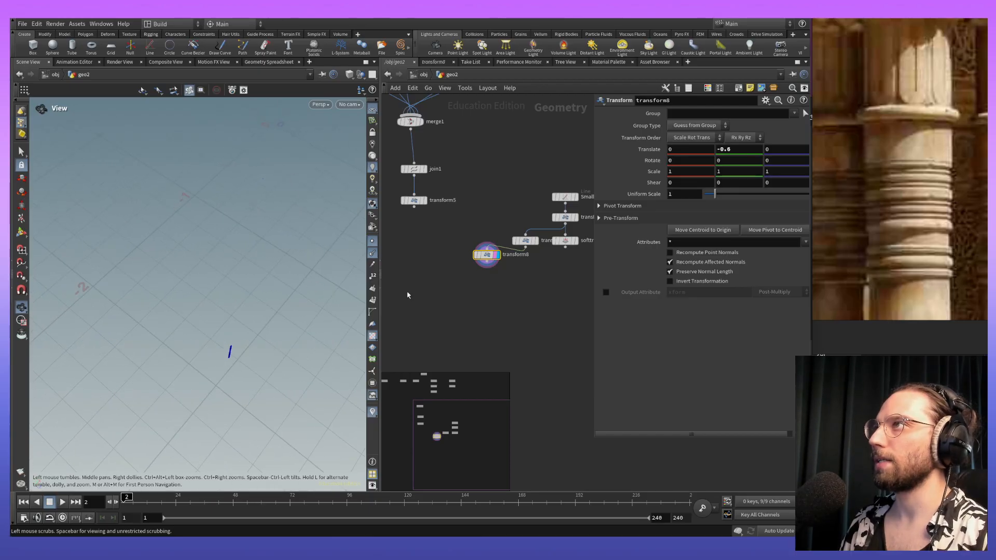
{"action": "middle_click_drag", "start_coordinate": [525, 273], "coordinate": [539, 334]}
{"action": "left_click", "coordinate": [438, 262]}
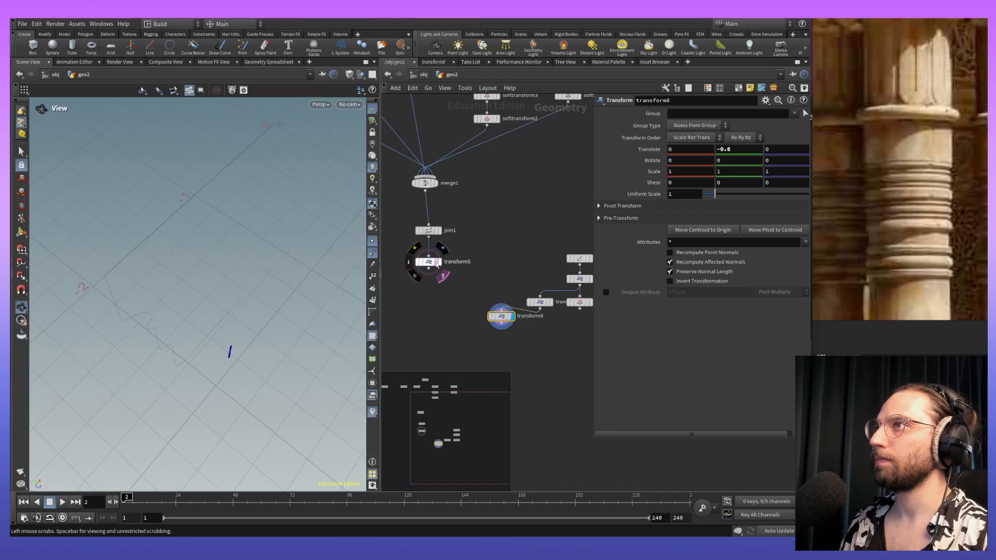
{"action": "left_click_drag", "start_coordinate": [209, 384], "coordinate": [251, 221]}
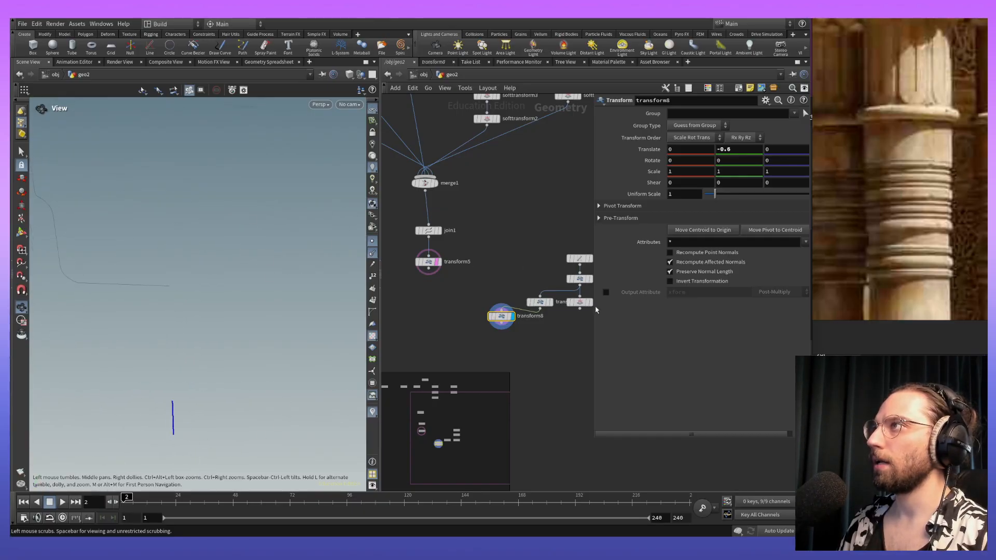
Step: Show Small_Column, transform6, transform7 and softtransform5 together as templates
{"action": "left_click", "coordinate": [588, 303]}
{"action": "middle_click_drag", "start_coordinate": [219, 366], "coordinate": [210, 323]}
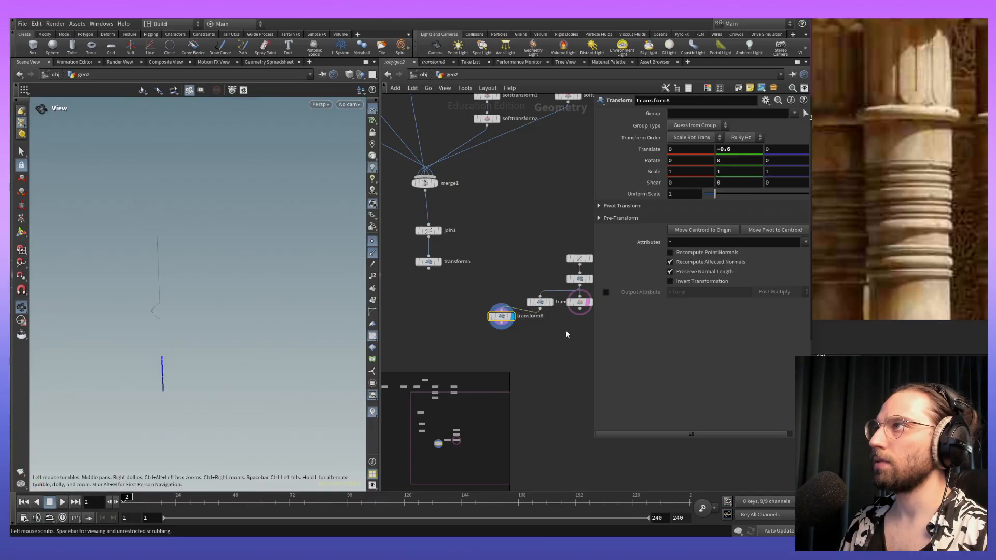
{"action": "middle_click_drag", "start_coordinate": [581, 343], "coordinate": [485, 249]}
{"action": "left_click_drag", "start_coordinate": [434, 134], "coordinate": [523, 241]}
{"action": "left_click", "coordinate": [492, 168]}
{"action": "middle_click_drag", "start_coordinate": [156, 375], "coordinate": [242, 265]}
Step: Return to the front view and select transform8, framing its line copy for editing
{"action": "left_click", "coordinate": [322, 105]}
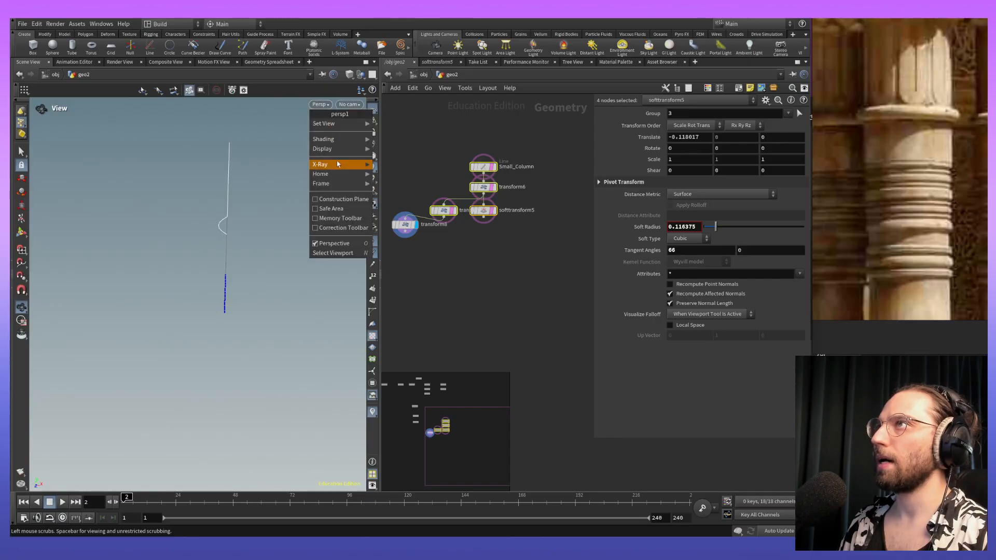
{"action": "mouse_move", "coordinate": [343, 183]}
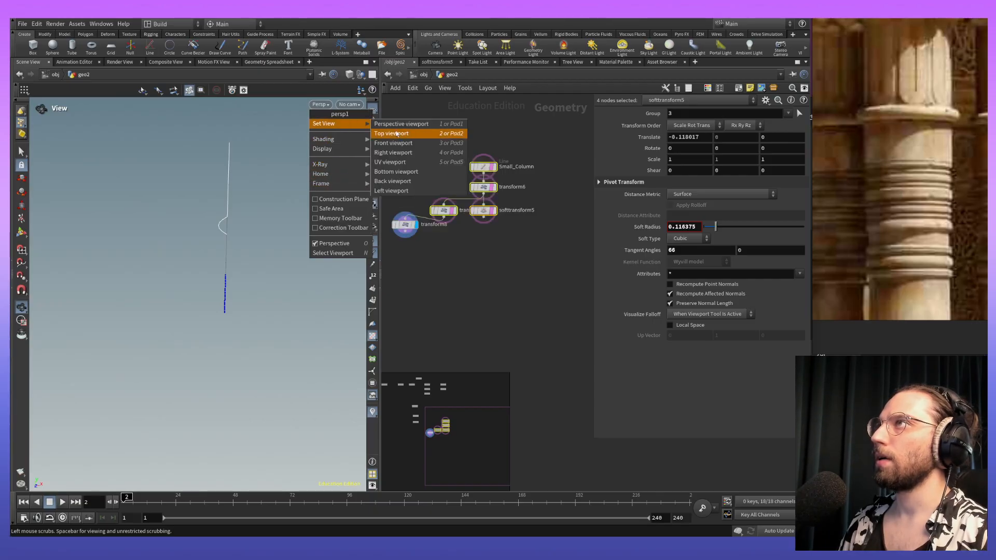
{"action": "left_click", "coordinate": [408, 146]}
{"action": "middle_click_drag", "start_coordinate": [269, 313], "coordinate": [245, 396]}
{"action": "scroll", "coordinate": [254, 364], "scroll_direction": "up", "scroll_amount": 5}
{"action": "middle_click_drag", "start_coordinate": [275, 273], "coordinate": [299, 156]}
{"action": "left_click", "coordinate": [407, 225]}
{"action": "middle_click_drag", "start_coordinate": [275, 353], "coordinate": [242, 354]}
{"action": "middle_click_drag", "start_coordinate": [243, 265], "coordinate": [237, 184]}
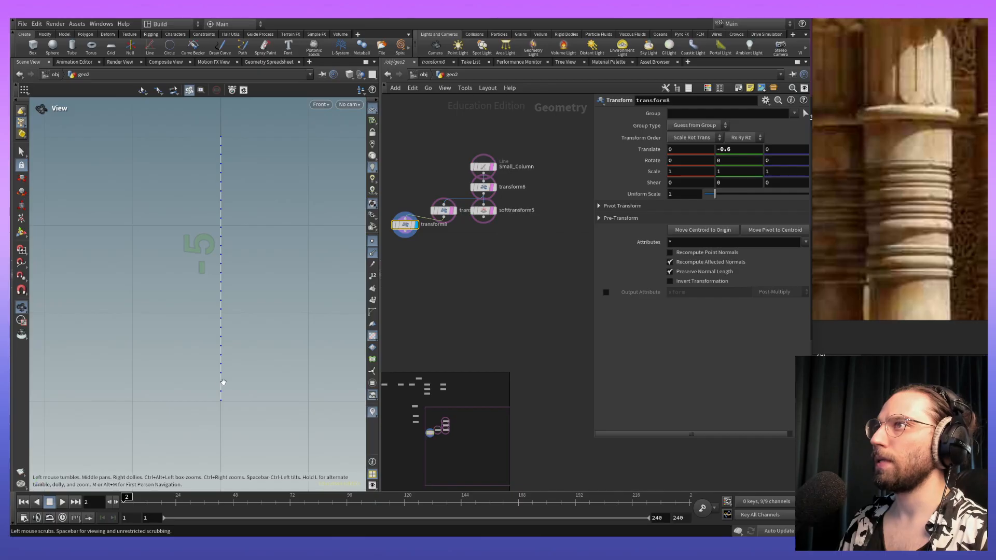
{"action": "middle_click_drag", "start_coordinate": [237, 242], "coordinate": [241, 343]}
{"action": "right_click_drag", "start_coordinate": [254, 289], "coordinate": [226, 265]}
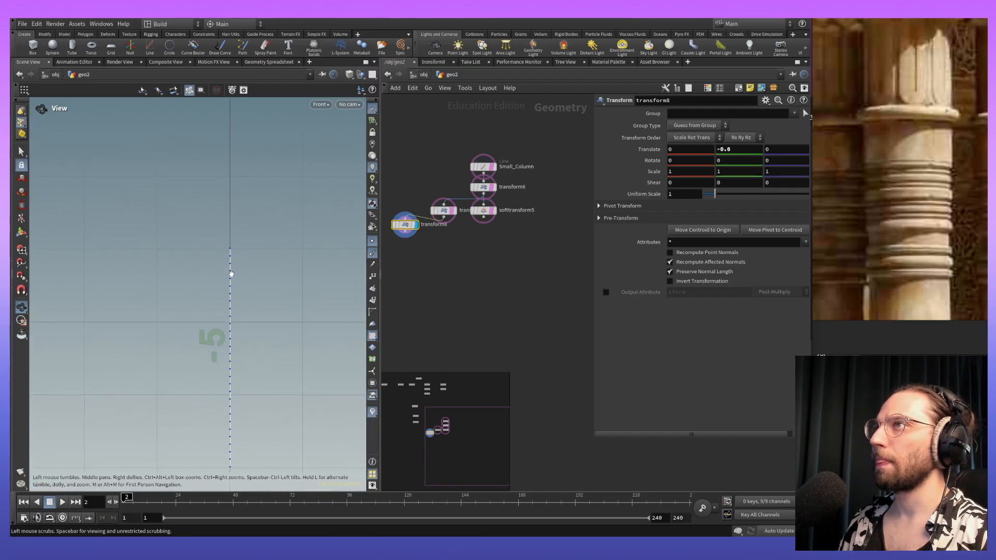
Step: Apply a Soft Transform to point 24 near the line copy's upper end, pulling it about -0.08 along X
{"action": "key", "text": "s"}
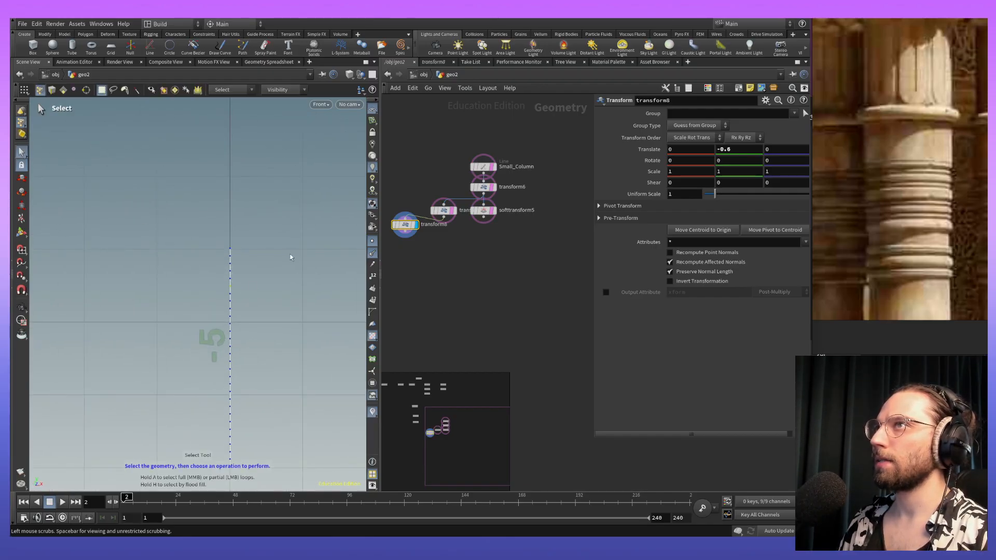
{"action": "middle_click_drag", "start_coordinate": [242, 301], "coordinate": [242, 274]}
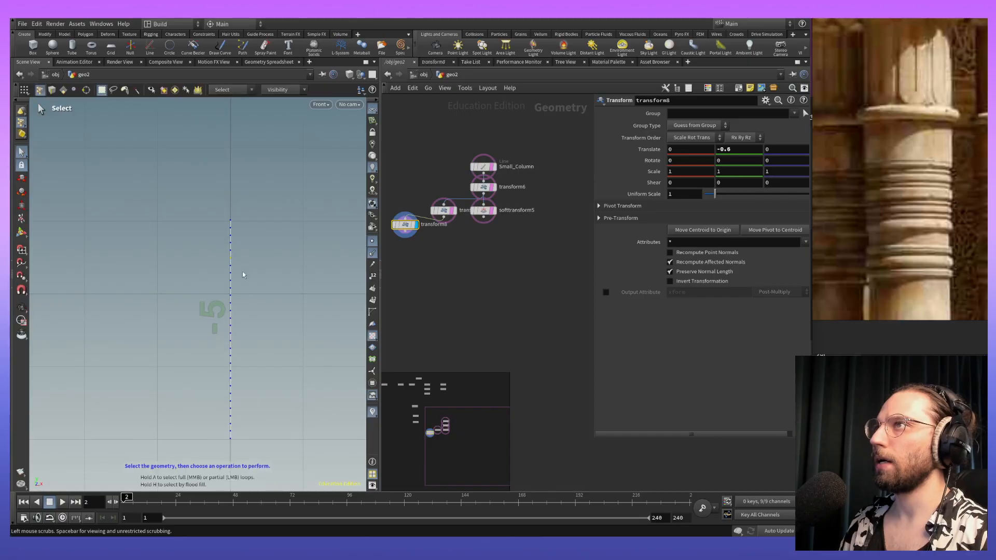
{"action": "key", "text": "s"}
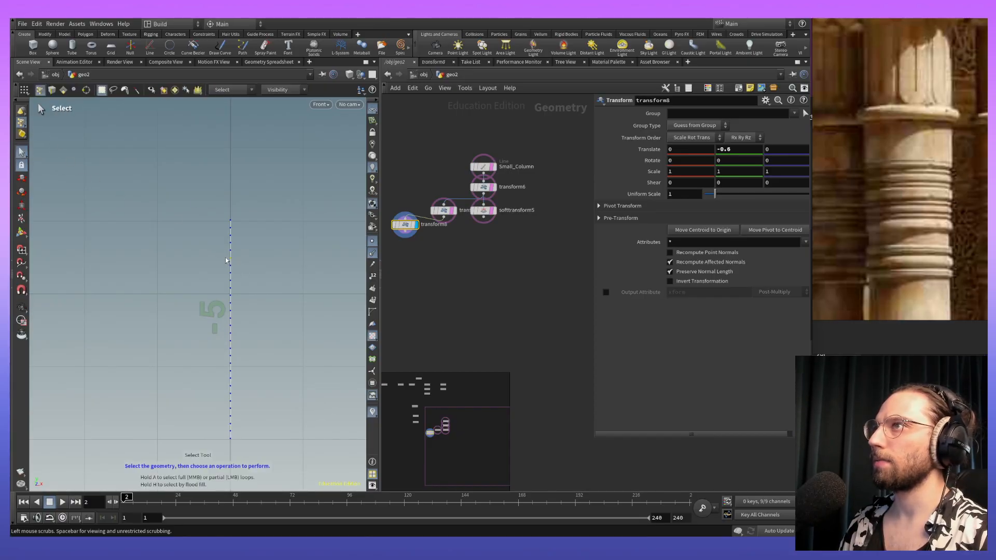
{"action": "key", "text": "Tab"}
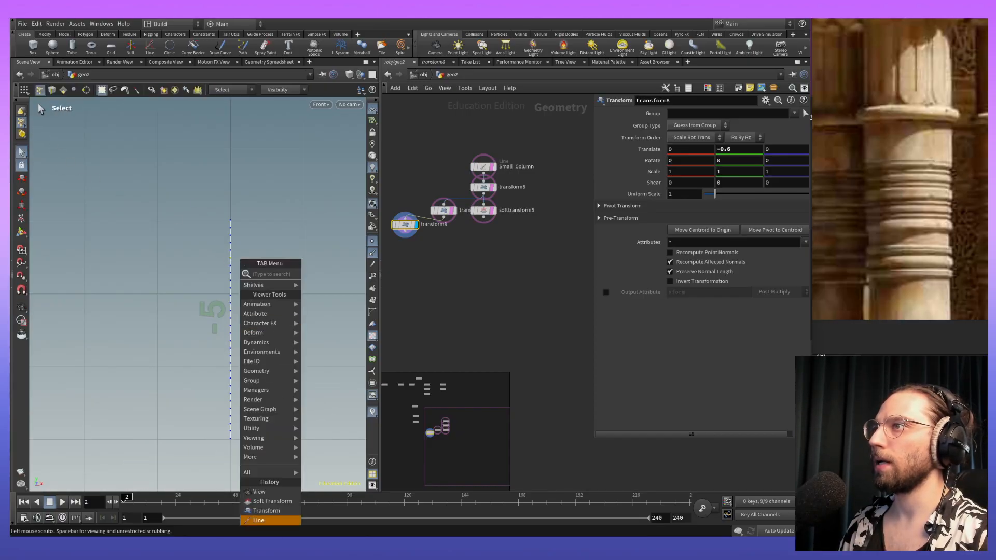
{"action": "left_click", "coordinate": [288, 501]}
{"action": "left_click_drag", "start_coordinate": [265, 259], "coordinate": [236, 258]}
Step: Refine the new bulge with a soft radius of about 0.1 and a first tangent angle of 65
{"action": "left_click_drag", "start_coordinate": [755, 227], "coordinate": [716, 226]}
{"action": "middle_click_drag", "start_coordinate": [697, 251], "coordinate": [970, 188]}
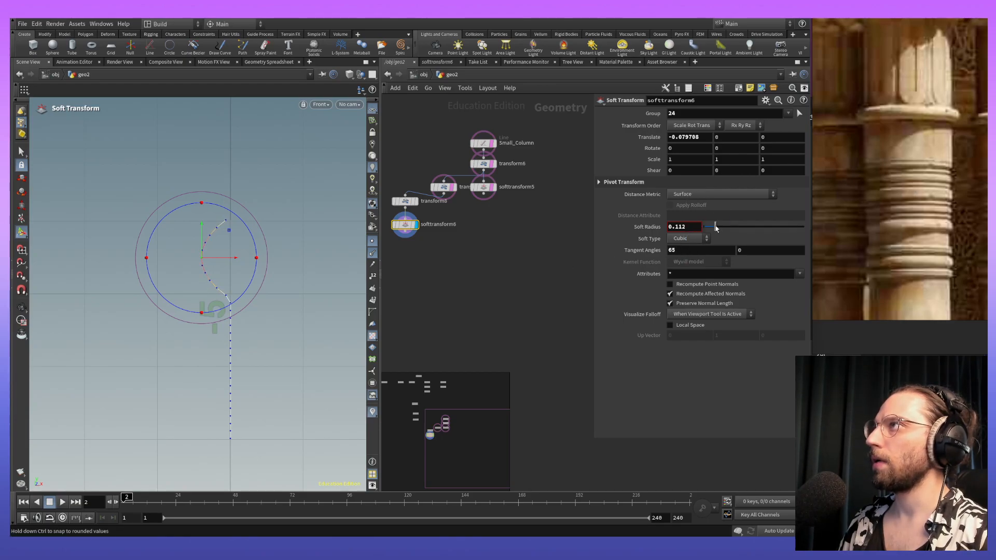
{"action": "scroll", "coordinate": [277, 265], "scroll_direction": "down", "scroll_amount": 10}
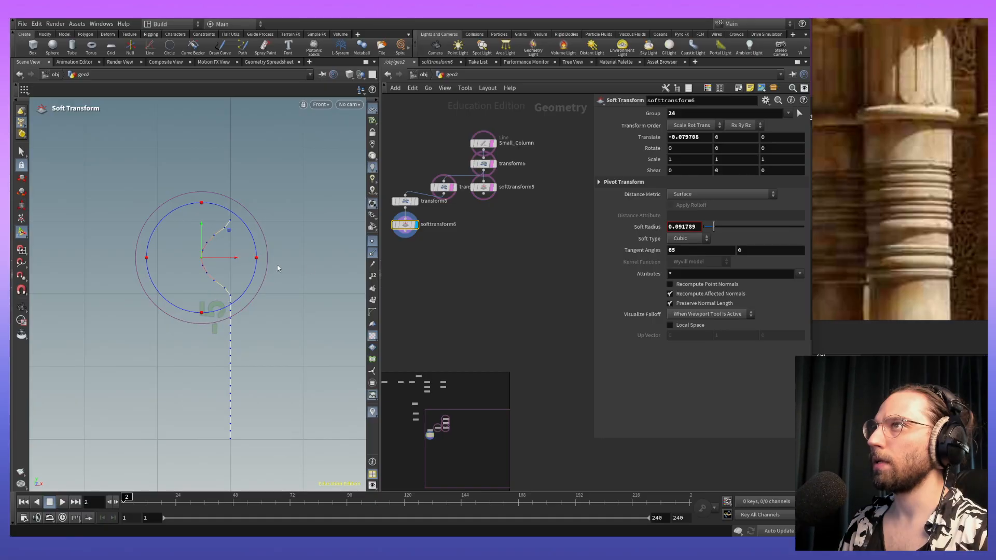
{"action": "middle_click_drag", "start_coordinate": [290, 285], "coordinate": [277, 332], "text": "alt"}
{"action": "scroll", "coordinate": [278, 348], "scroll_direction": "down", "scroll_amount": 4, "text": "alt"}
{"action": "key", "text": "Return"}
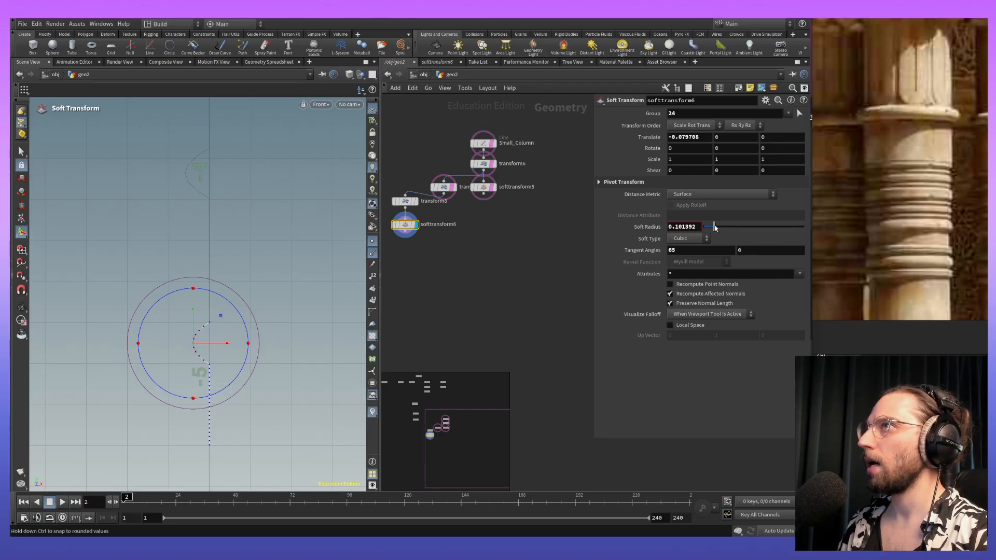
Step: Set softtransform6's soft radius to 0.065 and its X translation to about -0.052
{"action": "left_click_drag", "start_coordinate": [714, 227], "coordinate": [711, 228]}
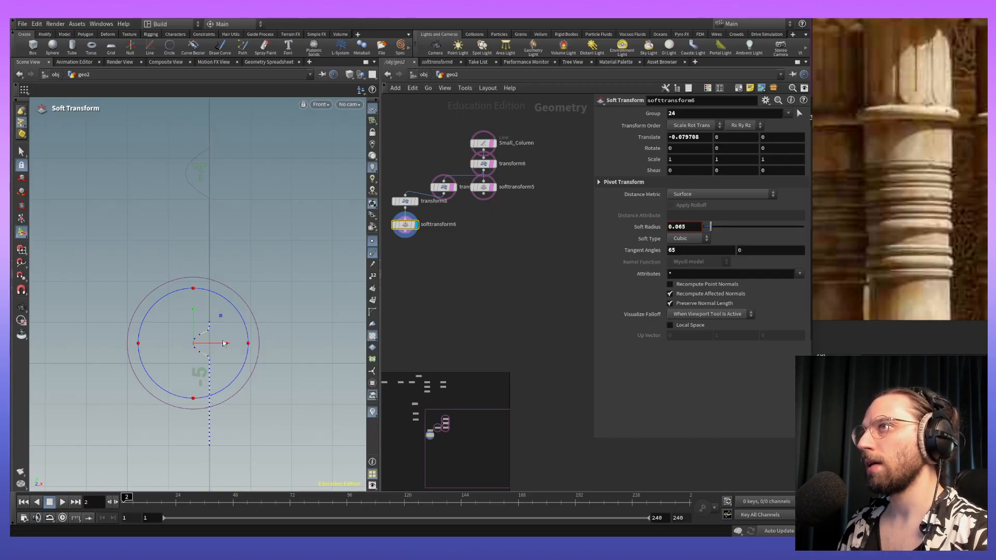
{"action": "left_click_drag", "start_coordinate": [224, 350], "coordinate": [229, 350]}
{"action": "key", "text": "Escape"}
{"action": "key", "text": "Return"}
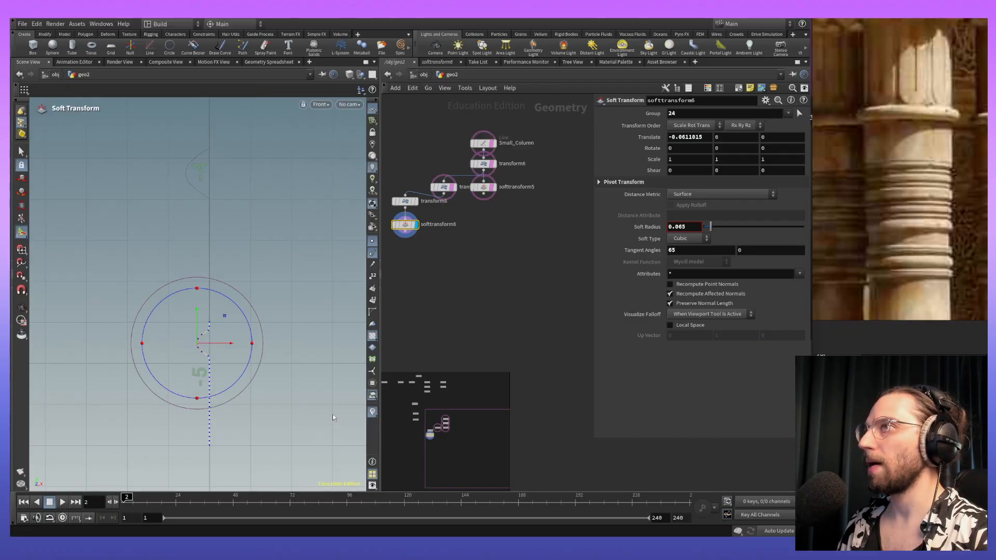
{"action": "left_click_drag", "start_coordinate": [222, 345], "coordinate": [219, 343]}
{"action": "middle_click_drag", "start_coordinate": [295, 394], "coordinate": [297, 357], "text": "alt"}
{"action": "left_click_drag", "start_coordinate": [297, 357], "coordinate": [377, 287]}
{"action": "left_click", "coordinate": [428, 232]}
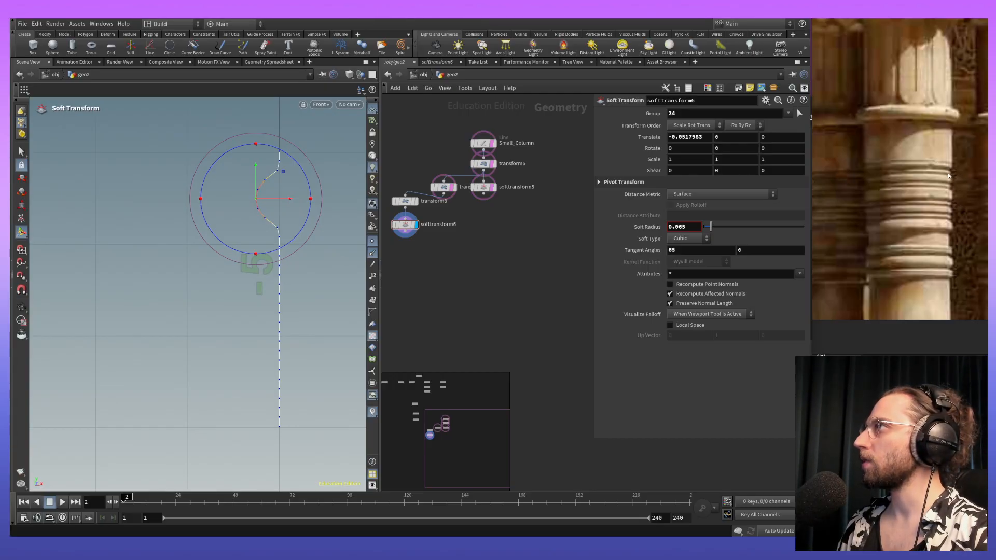
{"action": "middle_click_drag", "start_coordinate": [243, 336], "coordinate": [199, 330], "text": "alt"}
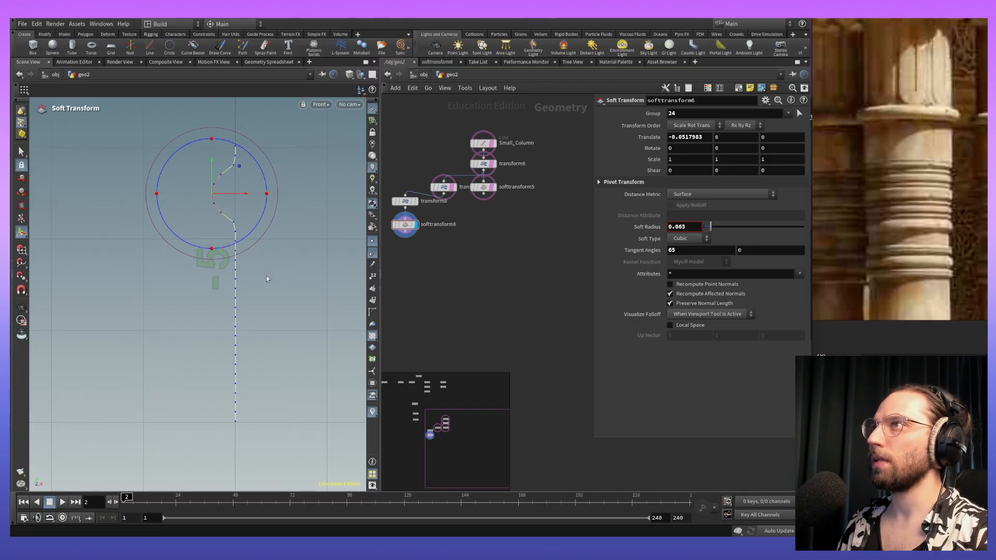
{"action": "left_click", "coordinate": [21, 152]}
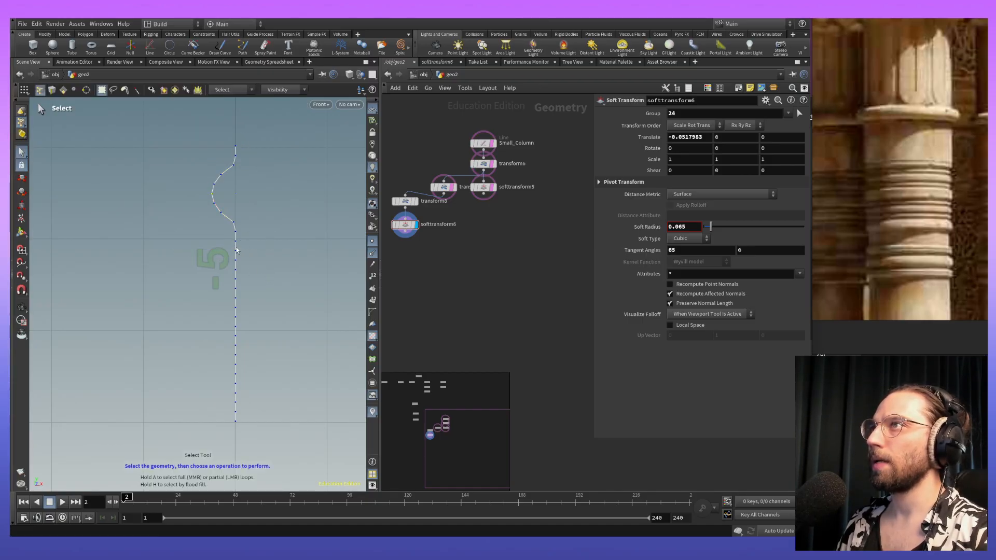
{"action": "middle_click_drag", "start_coordinate": [260, 273], "coordinate": [224, 278], "text": "alt"}
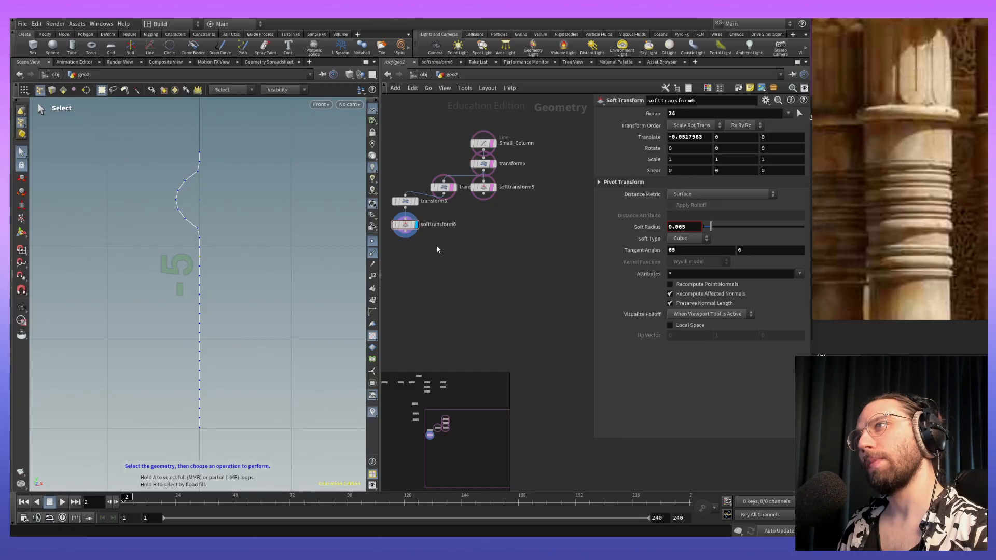
Step: Set transform8's Y scale to 0.5 and its Y translation to -2.7
{"action": "scroll", "coordinate": [438, 250], "scroll_direction": "up", "scroll_amount": 5}
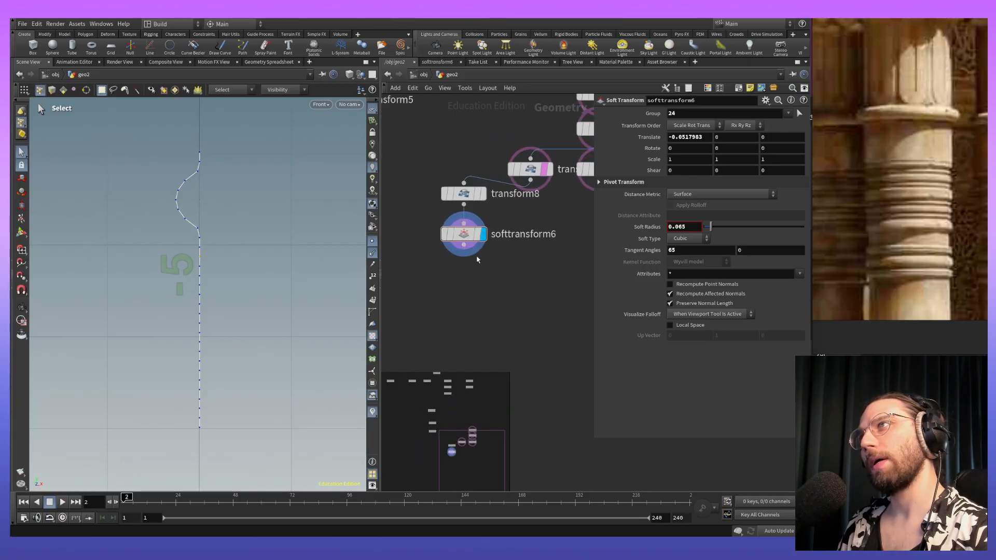
{"action": "middle_click_drag", "start_coordinate": [487, 269], "coordinate": [487, 271]}
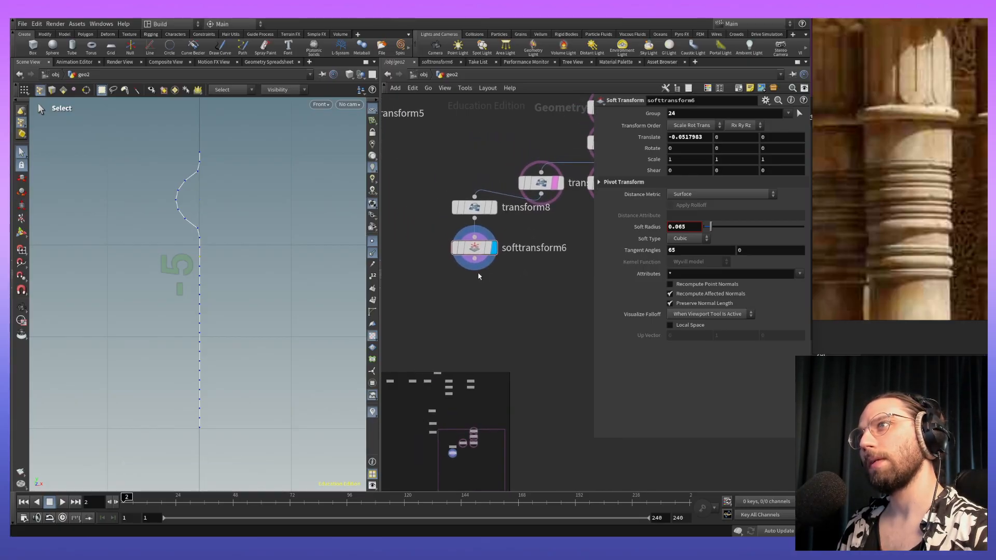
{"action": "left_click", "coordinate": [475, 208]}
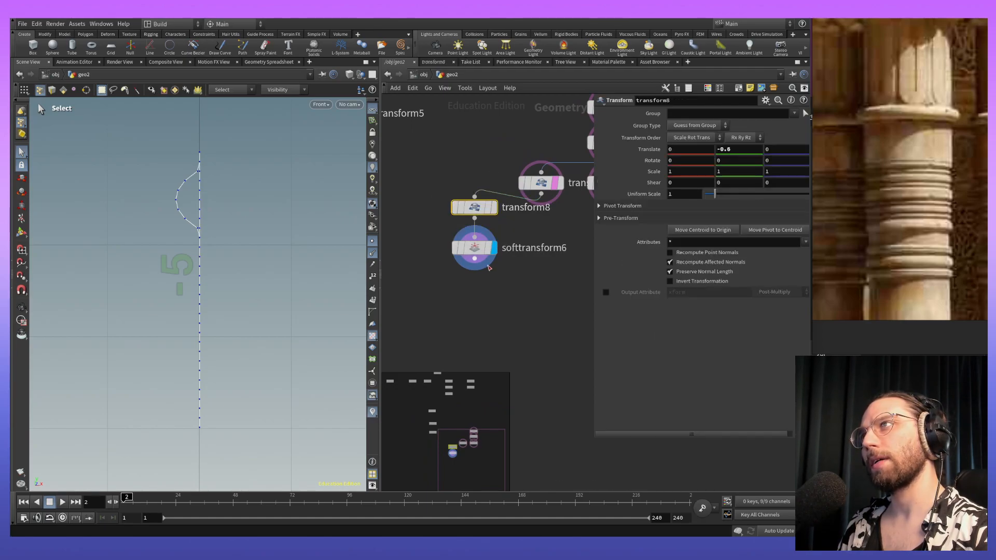
{"action": "mouse_move", "coordinate": [468, 252]}
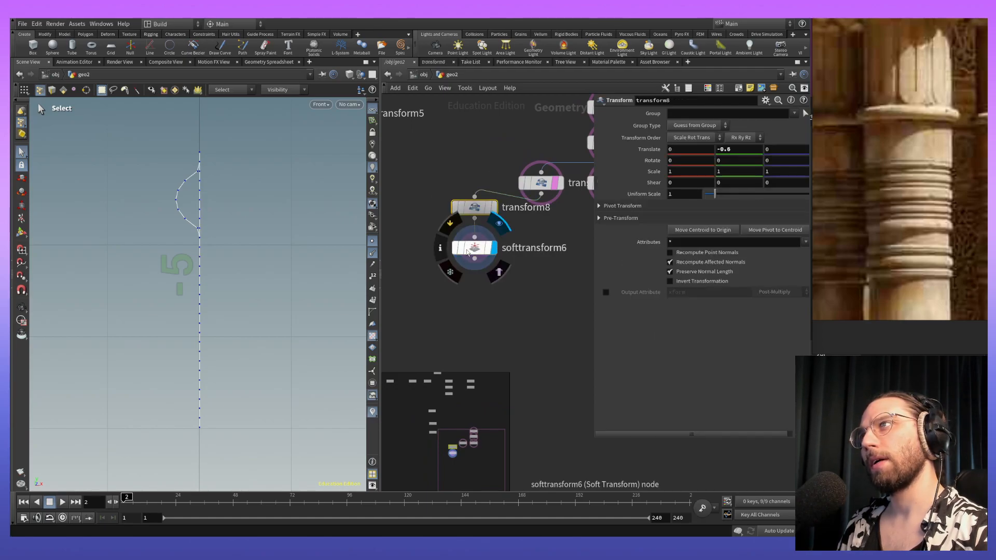
{"action": "left_click", "coordinate": [731, 170]}
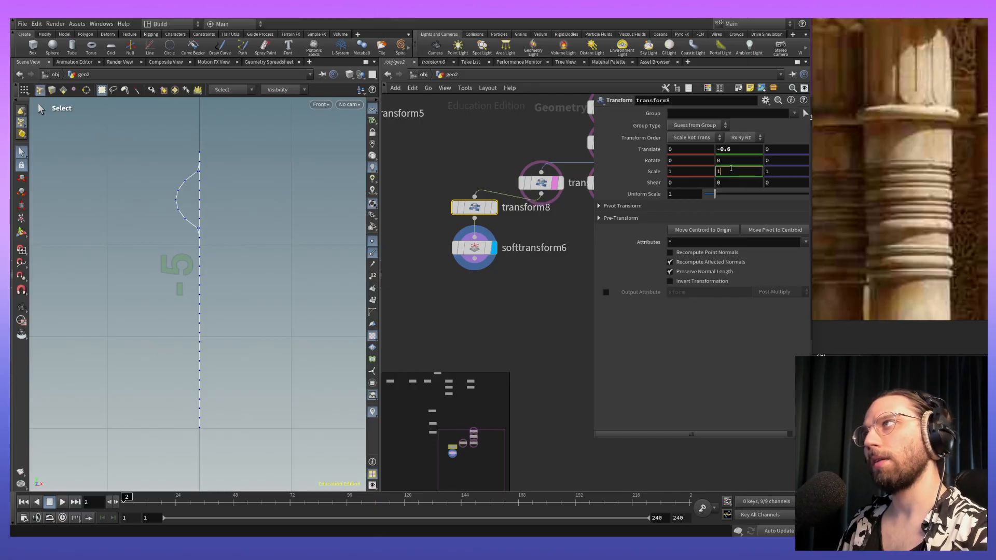
{"action": "key", "text": "BackSpace"}
{"action": "type", "text": "3"}
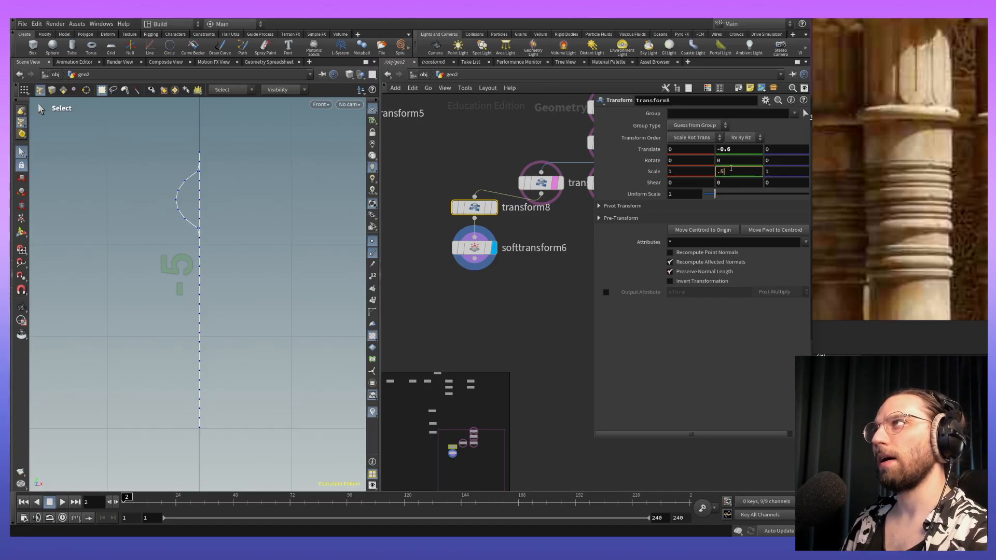
{"action": "key", "text": "Return"}
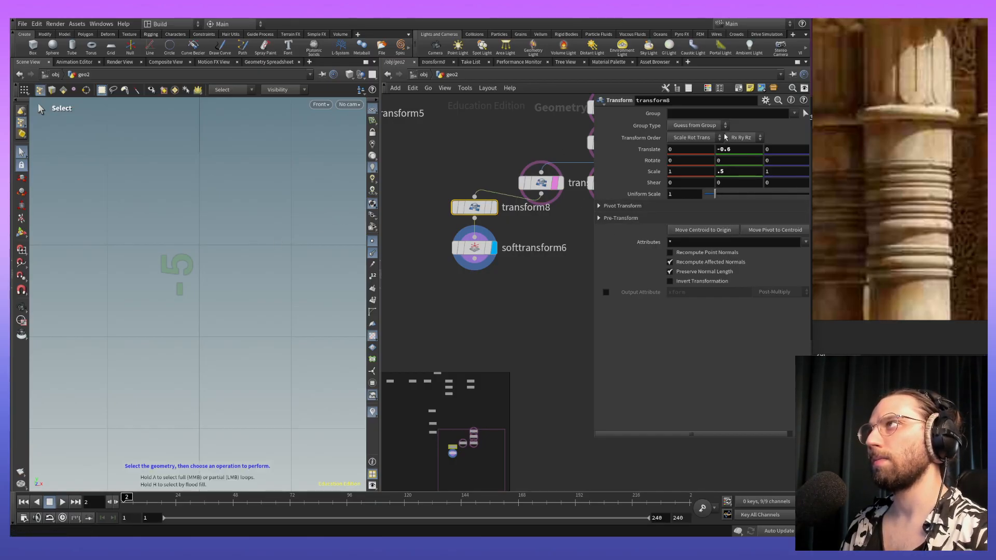
{"action": "middle_click_drag", "start_coordinate": [733, 149], "coordinate": [636, 158]}
{"action": "middle_click_drag", "start_coordinate": [269, 155], "coordinate": [276, 281]}
{"action": "scroll", "coordinate": [309, 410], "scroll_direction": "down", "scroll_amount": 5}
{"action": "right_click_drag", "start_coordinate": [276, 281], "coordinate": [280, 301]}
{"action": "mouse_move", "coordinate": [281, 268]}
{"action": "middle_mouse_down"}
{"action": "mouse_move", "coordinate": [281, 293]}
{"action": "mouse_move", "coordinate": [280, 276]}
{"action": "middle_mouse_up"}
Step: Narrow softtransform6's soft radius to 0.046 and set its X translation to about -0.054
{"action": "left_click", "coordinate": [474, 247]}
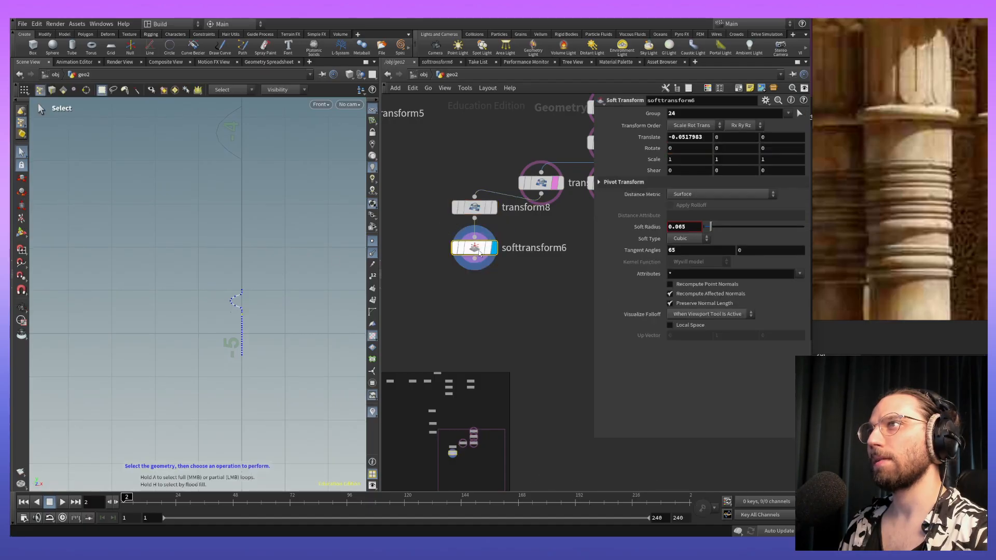
{"action": "middle_click_drag", "start_coordinate": [252, 328], "coordinate": [234, 281]}
{"action": "right_click_drag", "start_coordinate": [251, 268], "coordinate": [247, 213]}
{"action": "key", "text": "s"}
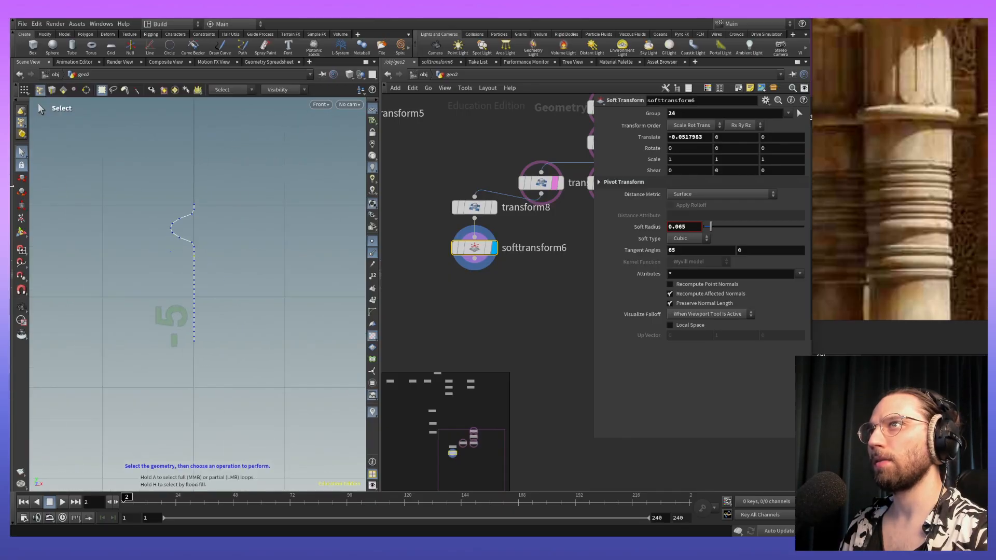
{"action": "left_click", "coordinate": [172, 228]}
{"action": "key", "text": "Return"}
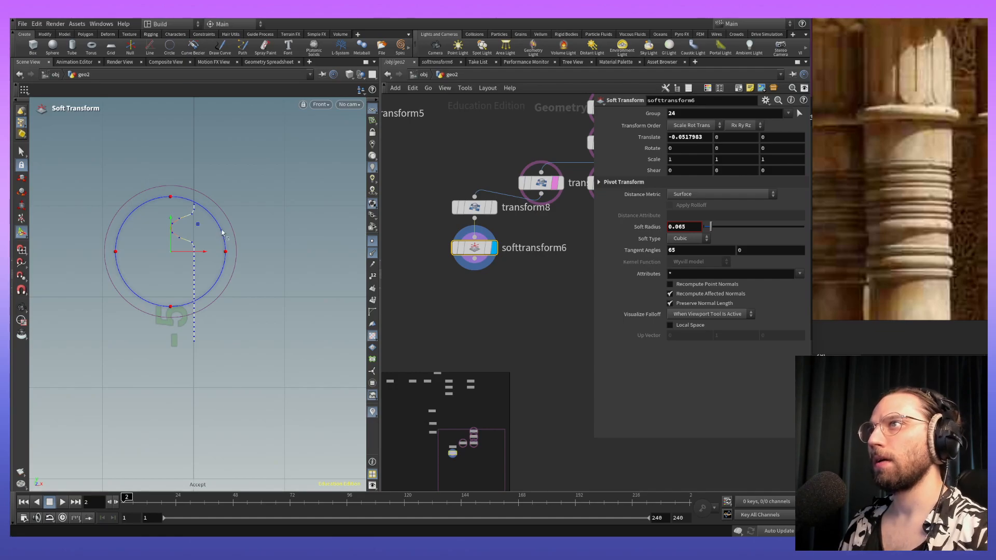
{"action": "middle_click_drag", "start_coordinate": [223, 233], "coordinate": [247, 293], "text": "alt"}
{"action": "mouse_move", "coordinate": [311, 243]}
{"action": "right_mouse_down", "text": "alt"}
{"action": "mouse_move", "coordinate": [312, 272]}
{"action": "mouse_move", "coordinate": [310, 231]}
{"action": "right_mouse_up", "text": "alt"}
{"action": "middle_click_drag", "start_coordinate": [310, 233], "coordinate": [307, 267], "text": "alt"}
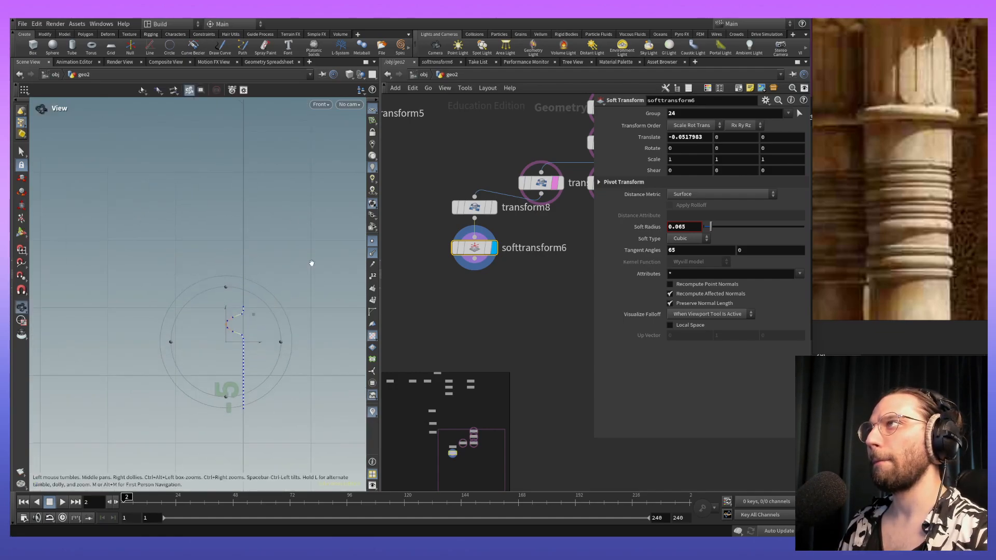
{"action": "left_click_drag", "start_coordinate": [712, 227], "coordinate": [710, 227]}
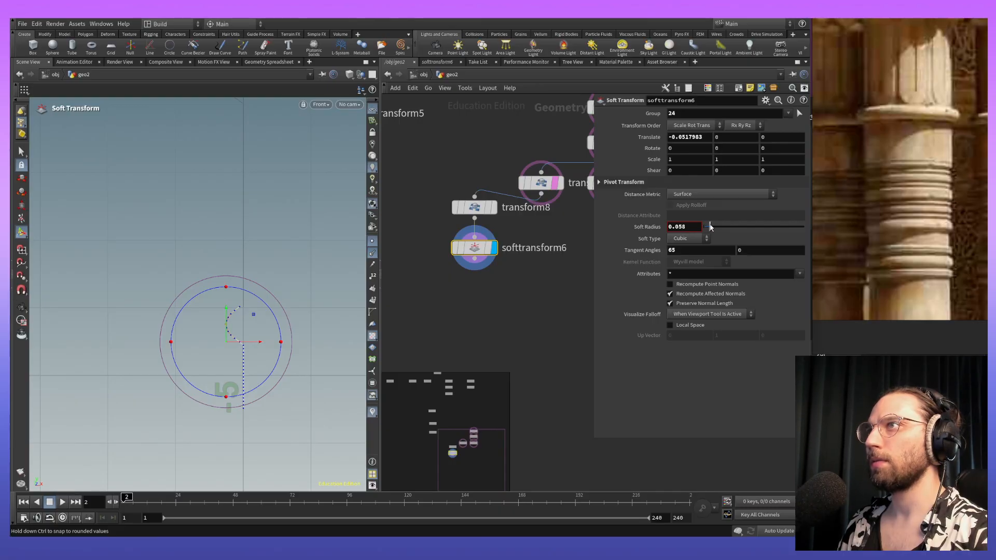
{"action": "left_click_drag", "start_coordinate": [261, 342], "coordinate": [258, 344]}
{"action": "left_click_drag", "start_coordinate": [710, 227], "coordinate": [709, 228]}
Step: Set softtransform6's first tangent angle to 69 and return to geometry selection
{"action": "middle_click_drag", "start_coordinate": [242, 219], "coordinate": [246, 377], "text": "alt"}
{"action": "scroll", "coordinate": [311, 259], "scroll_direction": "down", "scroll_amount": 1, "text": "alt"}
{"action": "scroll", "coordinate": [311, 258], "scroll_direction": "down", "scroll_amount": 1, "text": "alt"}
{"action": "middle_click_drag", "start_coordinate": [311, 259], "coordinate": [288, 169], "text": "alt"}
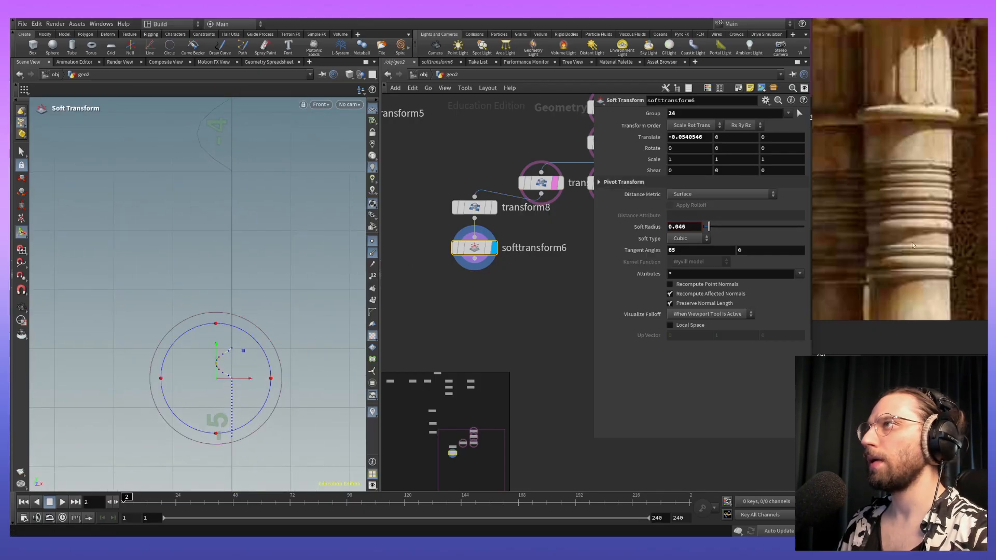
{"action": "middle_click_drag", "start_coordinate": [690, 249], "coordinate": [748, 227]}
{"action": "middle_click_drag", "start_coordinate": [657, 238], "coordinate": [717, 237]}
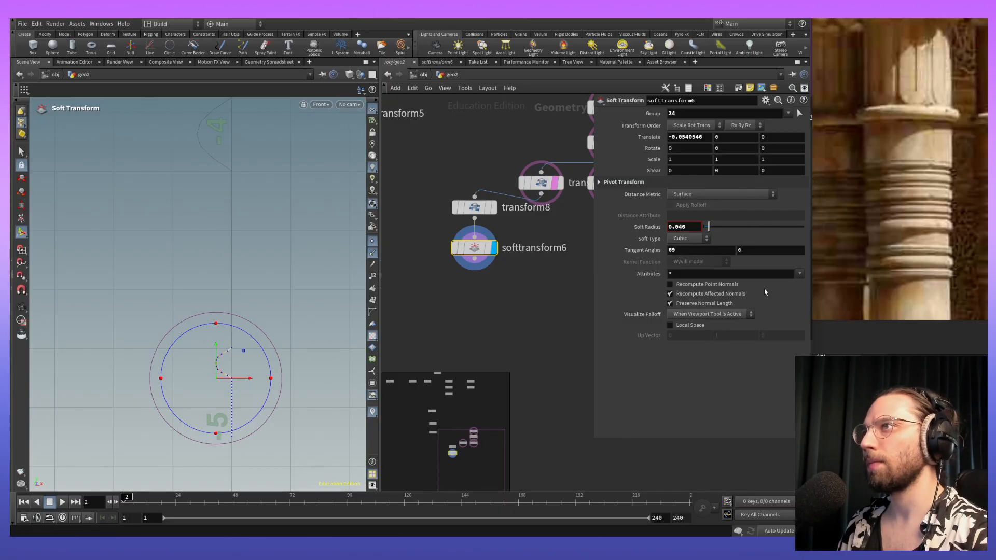
{"action": "middle_click_drag", "start_coordinate": [338, 383], "coordinate": [341, 307], "text": "alt"}
{"action": "right_click_drag", "start_coordinate": [341, 307], "coordinate": [269, 299], "text": "alt"}
{"action": "middle_click_drag", "start_coordinate": [270, 300], "coordinate": [329, 312], "text": "alt"}
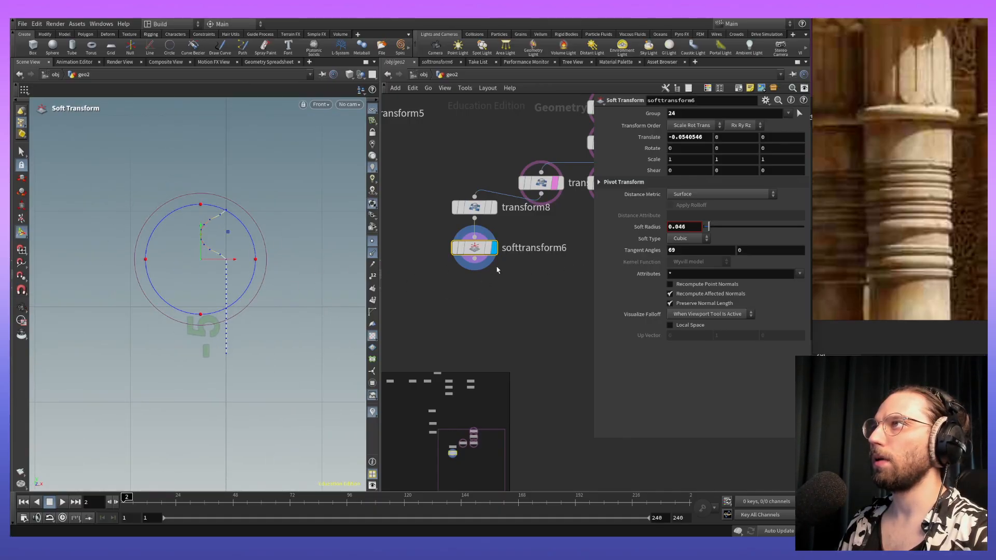
{"action": "left_click", "coordinate": [21, 151]}
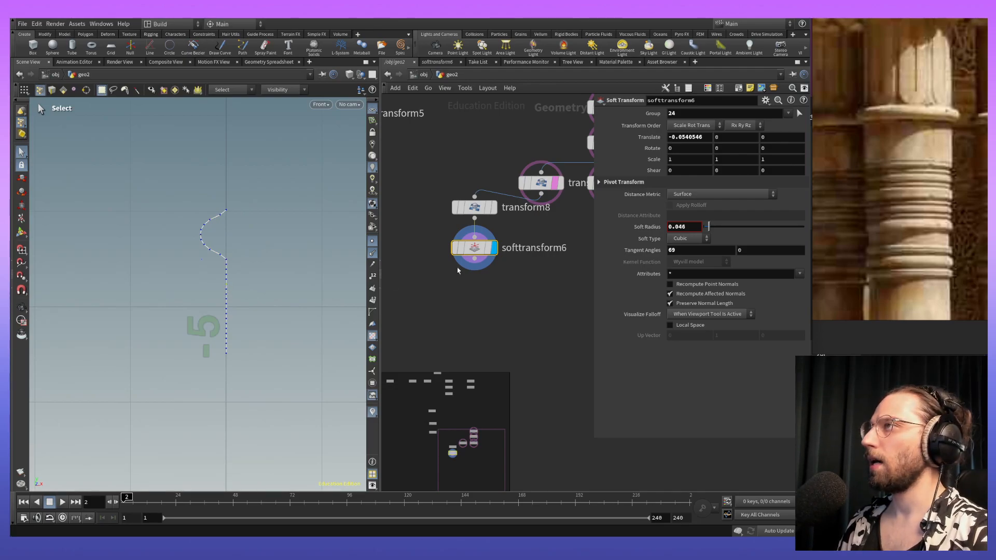
Step: Add a Soft Transform on curve point 14 below the bulge and move it about -0.055 in X
{"action": "key", "text": "Tab"}
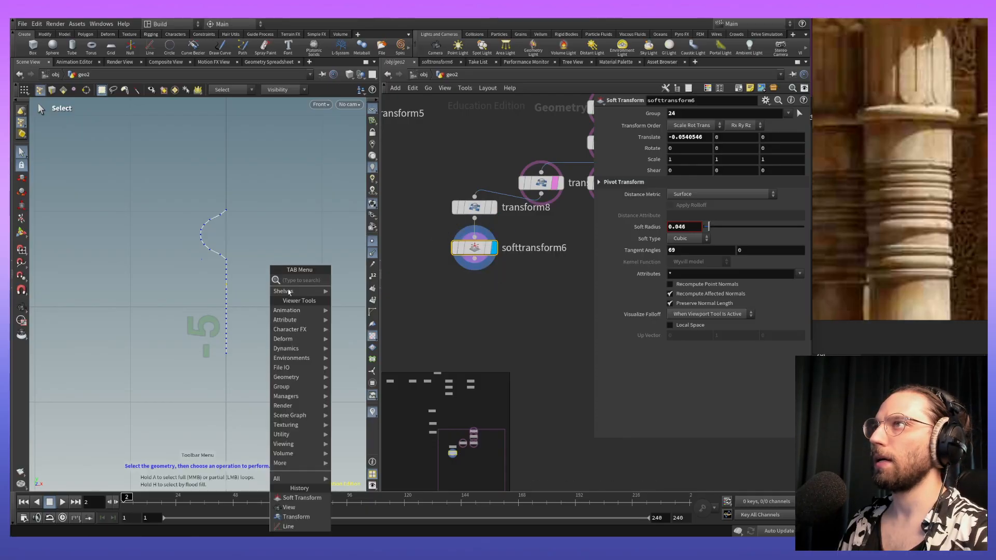
{"action": "left_click", "coordinate": [303, 499]}
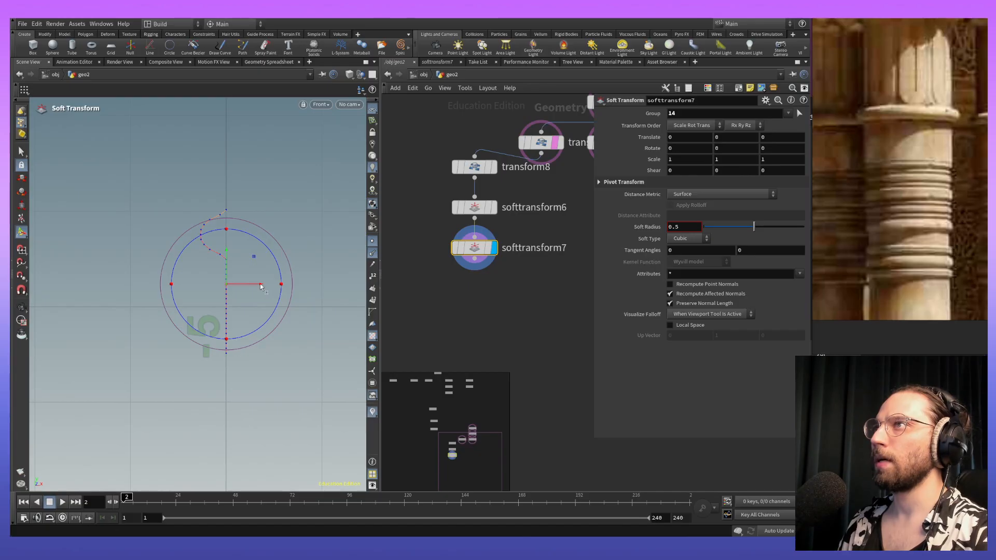
{"action": "left_click_drag", "start_coordinate": [260, 287], "coordinate": [235, 285]}
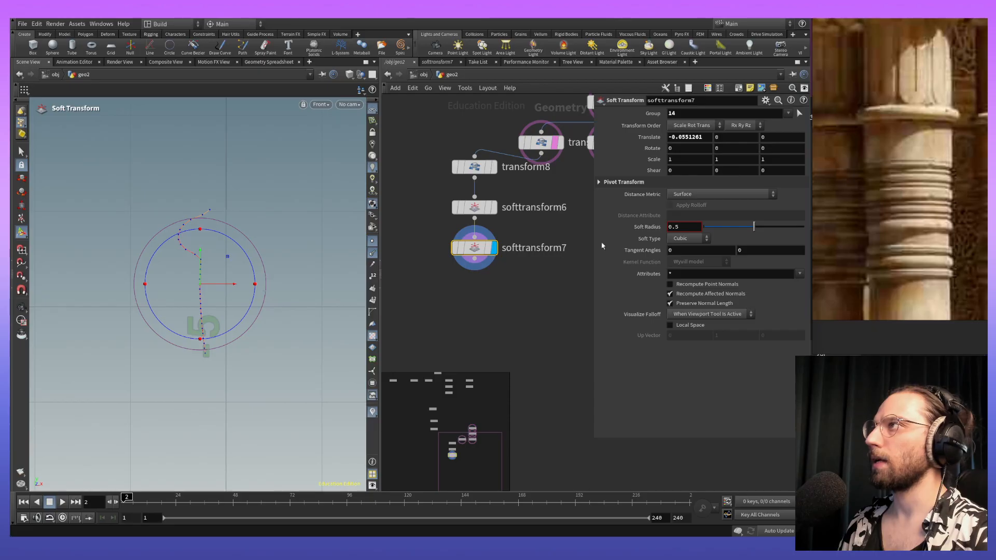
Step: Shape softtransform7's bulge with a soft radius of about 0.043, a first tangent angle of 70 and an X translation of about -0.031
{"action": "left_click_drag", "start_coordinate": [764, 227], "coordinate": [710, 231]}
{"action": "left_click_drag", "start_coordinate": [217, 286], "coordinate": [227, 284]}
{"action": "middle_click_drag", "start_coordinate": [695, 250], "coordinate": [274, 301]}
{"action": "left_click_drag", "start_coordinate": [226, 286], "coordinate": [232, 284]}
{"action": "middle_click_drag", "start_coordinate": [689, 227], "coordinate": [618, 262]}
{"action": "left_click_drag", "start_coordinate": [249, 284], "coordinate": [245, 285]}
Step: Reduce softtransform7's soft radius to 0.031 and set its X translation to about -0.022
{"action": "middle_click_drag", "start_coordinate": [286, 211], "coordinate": [287, 264], "text": "alt"}
{"action": "right_click_drag", "start_coordinate": [318, 318], "coordinate": [321, 435], "text": "alt"}
{"action": "middle_click_drag", "start_coordinate": [264, 362], "coordinate": [224, 322], "text": "alt"}
{"action": "scroll", "coordinate": [232, 291], "scroll_direction": "up", "scroll_amount": 10}
{"action": "scroll", "coordinate": [231, 295], "scroll_direction": "up", "scroll_amount": 1}
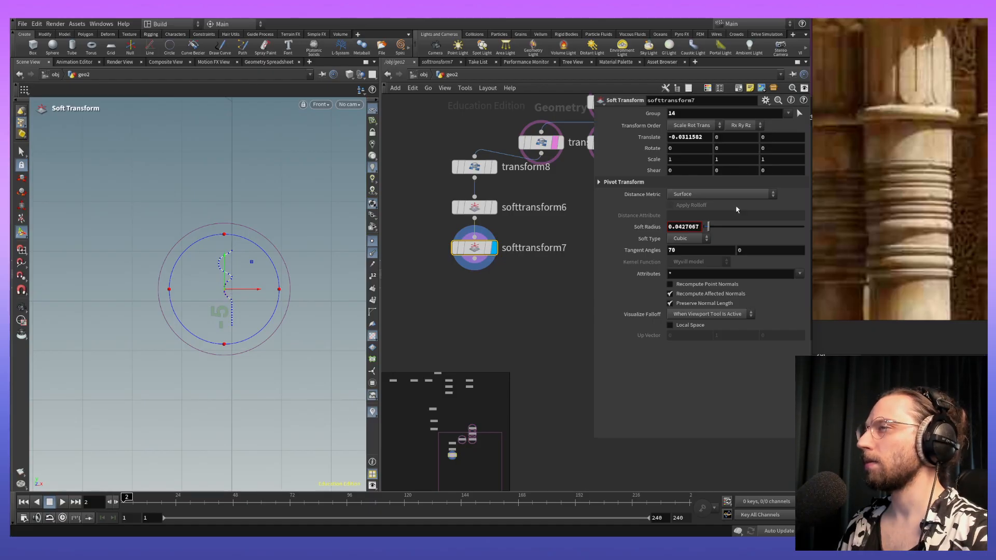
{"action": "left_click_drag", "start_coordinate": [707, 228], "coordinate": [707, 230]}
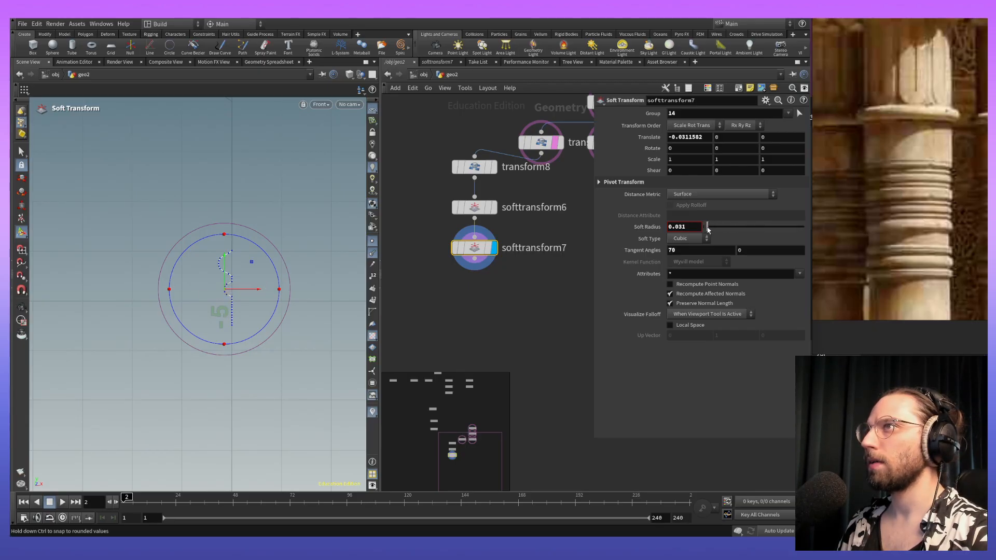
{"action": "left_click_drag", "start_coordinate": [247, 290], "coordinate": [250, 290]}
Step: Set softtransform6's soft radius to 0.042 and its first tangent angle to 72
{"action": "middle_click_drag", "start_coordinate": [307, 312], "coordinate": [274, 329], "text": "alt"}
{"action": "right_click_drag", "start_coordinate": [274, 329], "coordinate": [198, 248], "text": "alt"}
{"action": "middle_click_drag", "start_coordinate": [197, 249], "coordinate": [256, 234], "text": "alt"}
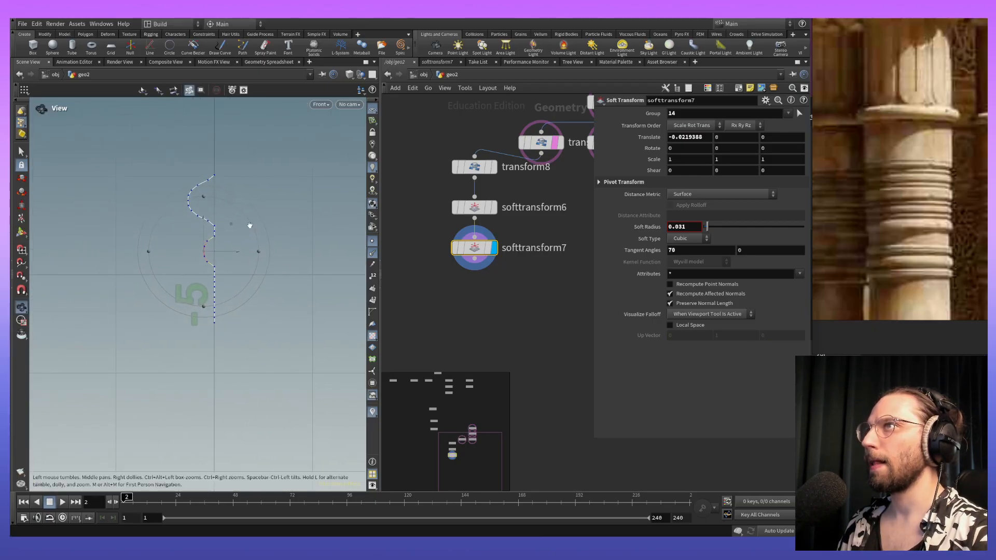
{"action": "left_click", "coordinate": [474, 207]}
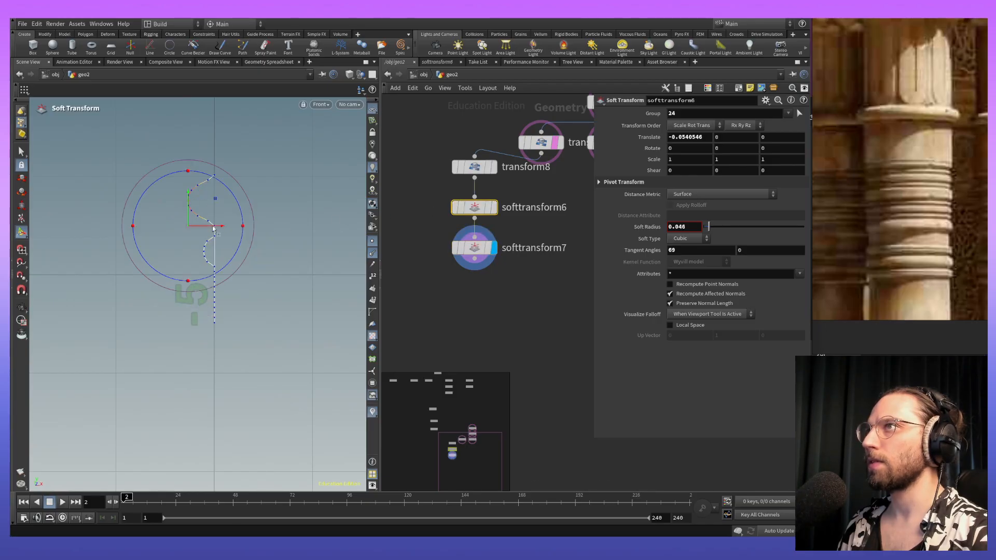
{"action": "left_click_drag", "start_coordinate": [709, 226], "coordinate": [707, 227]}
{"action": "middle_click_drag", "start_coordinate": [703, 251], "coordinate": [725, 234]}
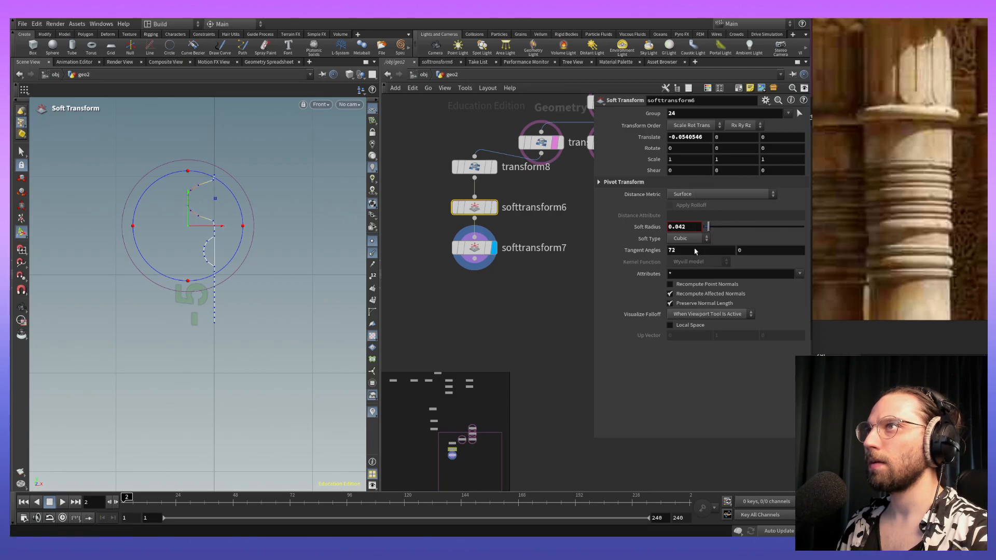
{"action": "middle_click_drag", "start_coordinate": [279, 296], "coordinate": [242, 289], "text": "alt"}
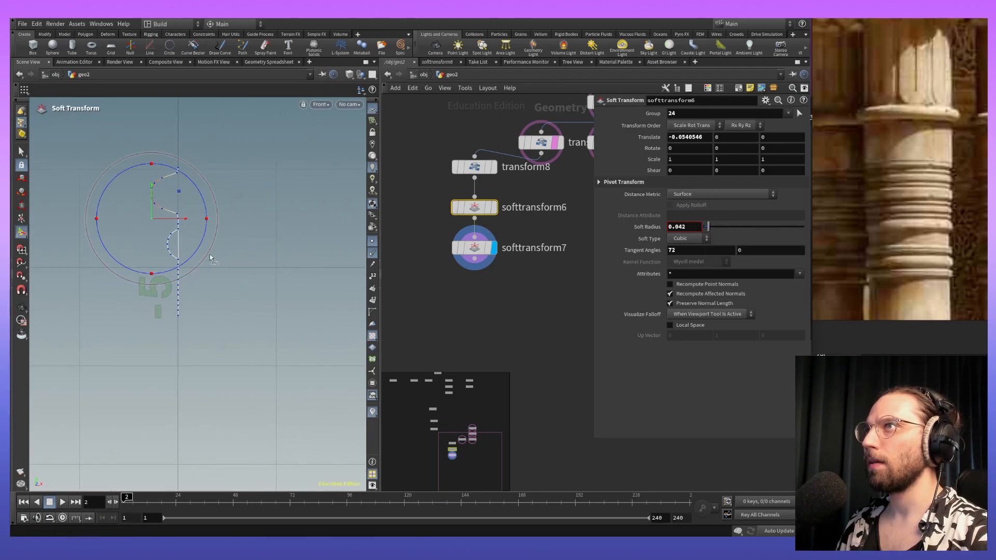
Step: Refine softtransform7's lower bulge with a soft radius of 0.035, an X translation of about -0.027 and an adjusted first tangent angle
{"action": "left_click", "coordinate": [483, 248]}
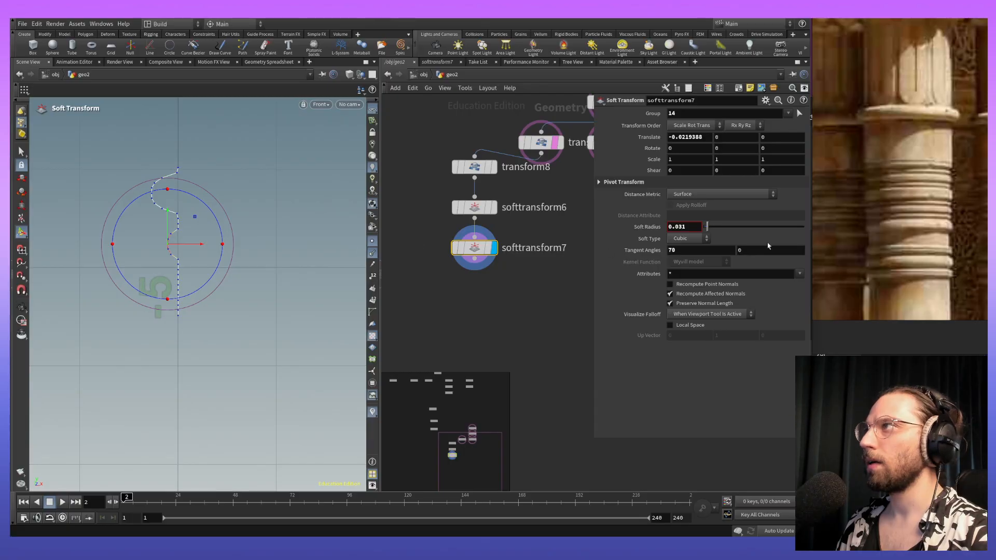
{"action": "middle_click_drag", "start_coordinate": [684, 228], "coordinate": [708, 234]}
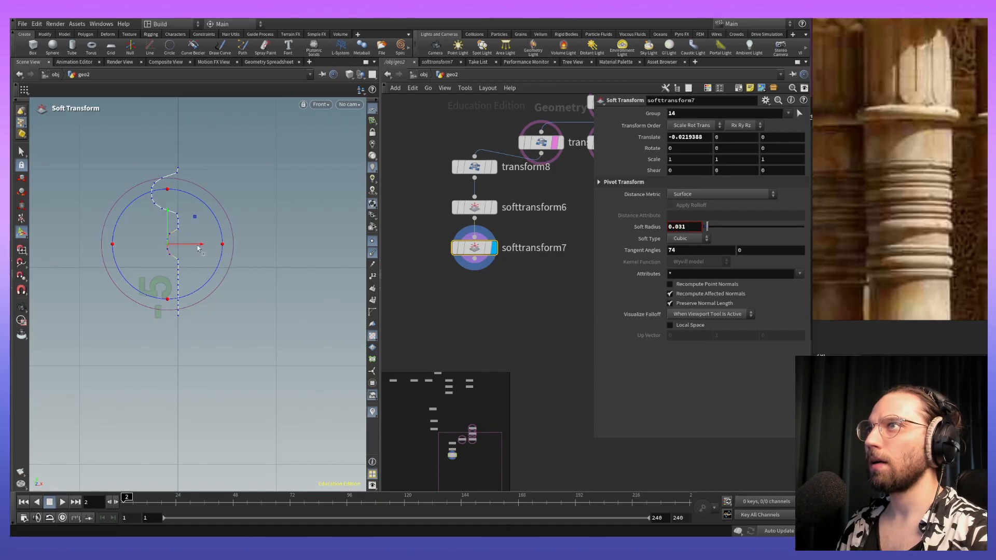
{"action": "left_click_drag", "start_coordinate": [708, 226], "coordinate": [709, 227]}
{"action": "left_click_drag", "start_coordinate": [198, 248], "coordinate": [192, 248]}
{"action": "left_click_drag", "start_coordinate": [710, 227], "coordinate": [709, 228]}
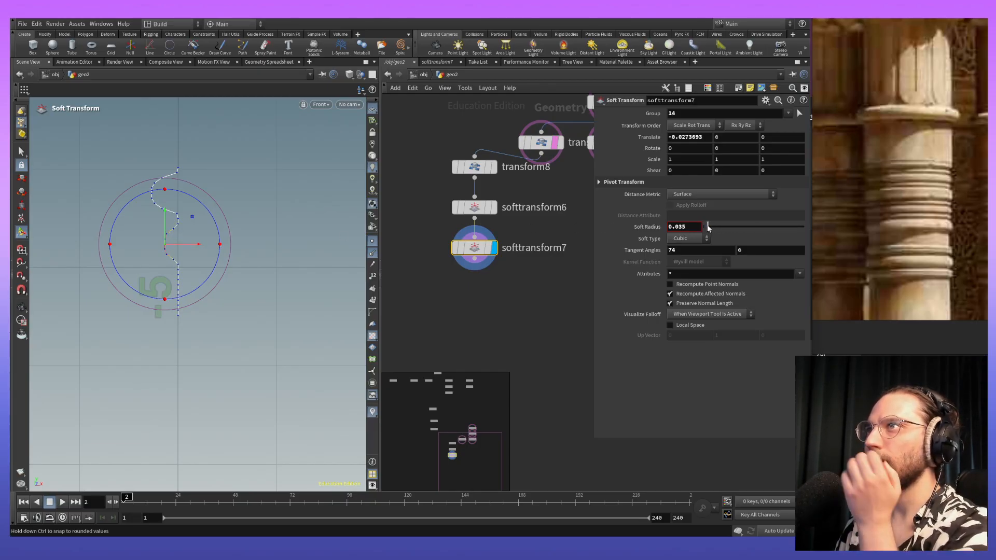
{"action": "middle_click_drag", "start_coordinate": [687, 251], "coordinate": [611, 238]}
Step: Examine the profile curve's two bulges up close and from a distance, comparing their proportions with the column in the reference photo
{"action": "middle_click_drag", "start_coordinate": [331, 229], "coordinate": [347, 377], "text": "alt"}
{"action": "scroll", "coordinate": [307, 354], "scroll_direction": "down", "scroll_amount": 5}
{"action": "middle_click_drag", "start_coordinate": [318, 232], "coordinate": [328, 392], "text": "alt"}
{"action": "scroll", "coordinate": [325, 207], "scroll_direction": "down", "scroll_amount": 5}
{"action": "middle_click_drag", "start_coordinate": [331, 353], "coordinate": [256, 133], "text": "alt"}
{"action": "right_click_drag", "start_coordinate": [206, 234], "coordinate": [254, 156], "text": "alt"}
{"action": "middle_click_drag", "start_coordinate": [188, 208], "coordinate": [251, 361], "text": "alt"}
{"action": "left_click", "coordinate": [487, 165]}
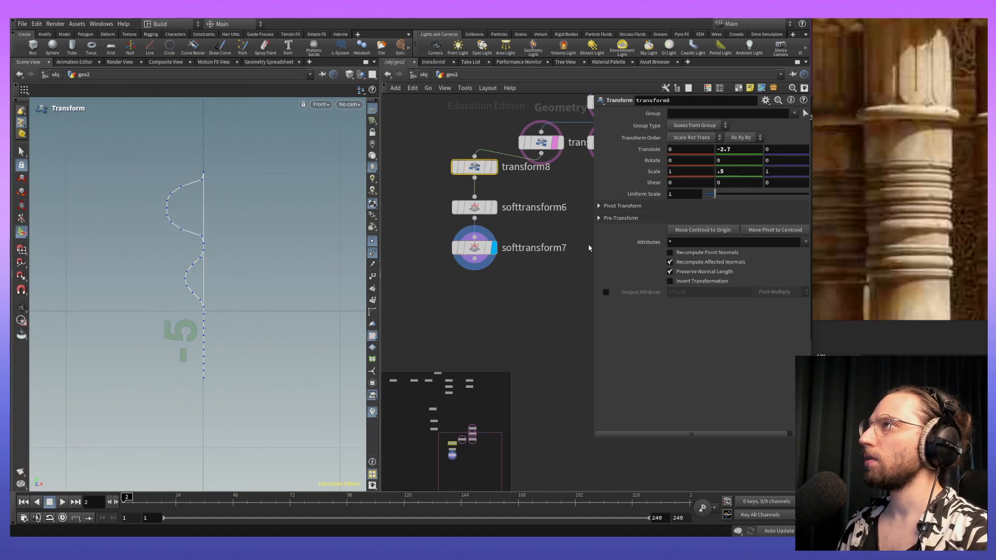
{"action": "middle_click_drag", "start_coordinate": [558, 236], "coordinate": [539, 302]}
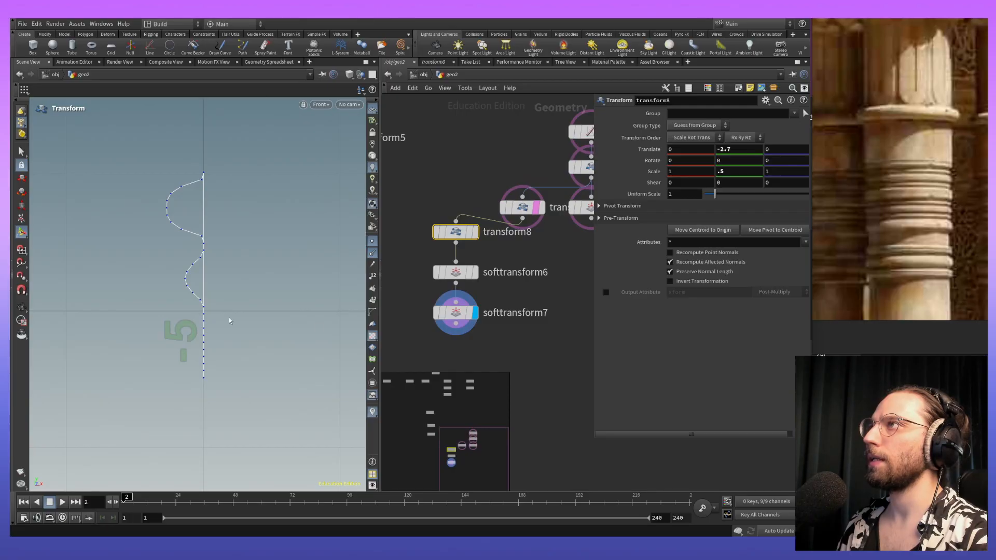
{"action": "middle_click_drag", "start_coordinate": [522, 380], "coordinate": [550, 341]}
{"action": "left_click_drag", "start_coordinate": [537, 343], "coordinate": [460, 220]}
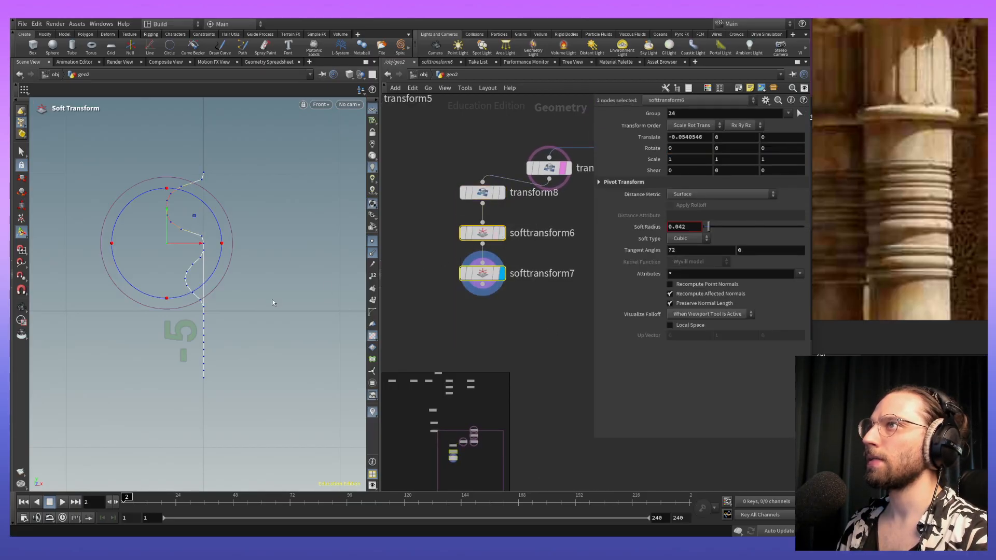
{"action": "key", "text": "Escape"}
{"action": "scroll", "coordinate": [311, 344], "scroll_direction": "down", "scroll_amount": 3}
{"action": "scroll", "coordinate": [310, 344], "scroll_direction": "down", "scroll_amount": 3}
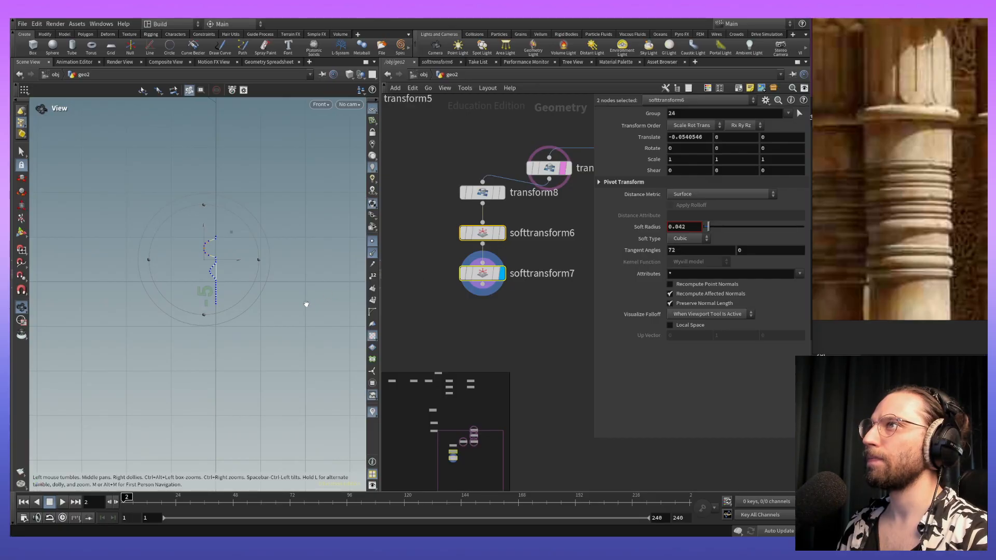
{"action": "right_click_drag", "start_coordinate": [255, 331], "coordinate": [231, 205]}
{"action": "middle_click_drag", "start_coordinate": [232, 206], "coordinate": [270, 300]}
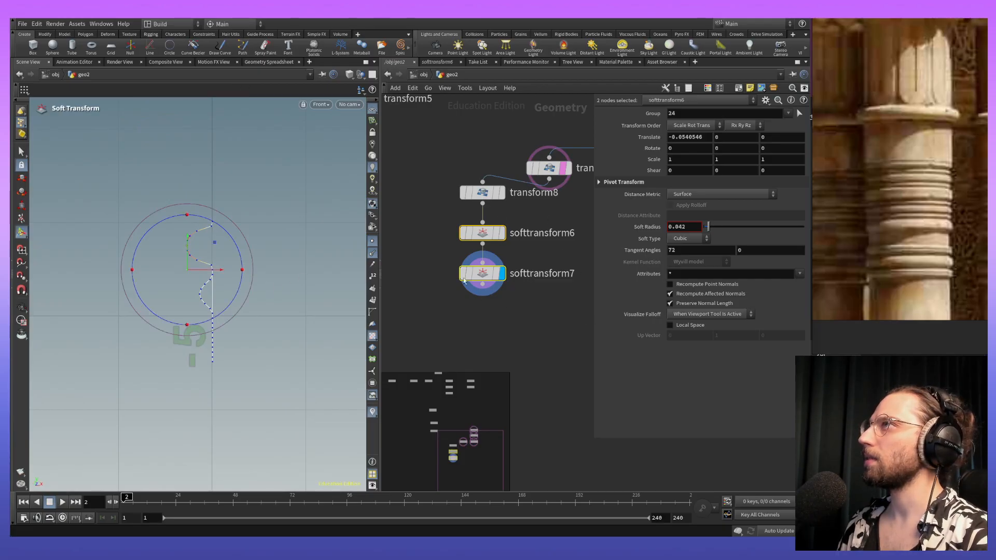
{"action": "middle_click_drag", "start_coordinate": [273, 246], "coordinate": [255, 297]}
{"action": "right_click_drag", "start_coordinate": [256, 295], "coordinate": [281, 411]}
{"action": "right_click_drag", "start_coordinate": [263, 242], "coordinate": [267, 104]}
{"action": "middle_click_drag", "start_coordinate": [258, 323], "coordinate": [328, 165]}
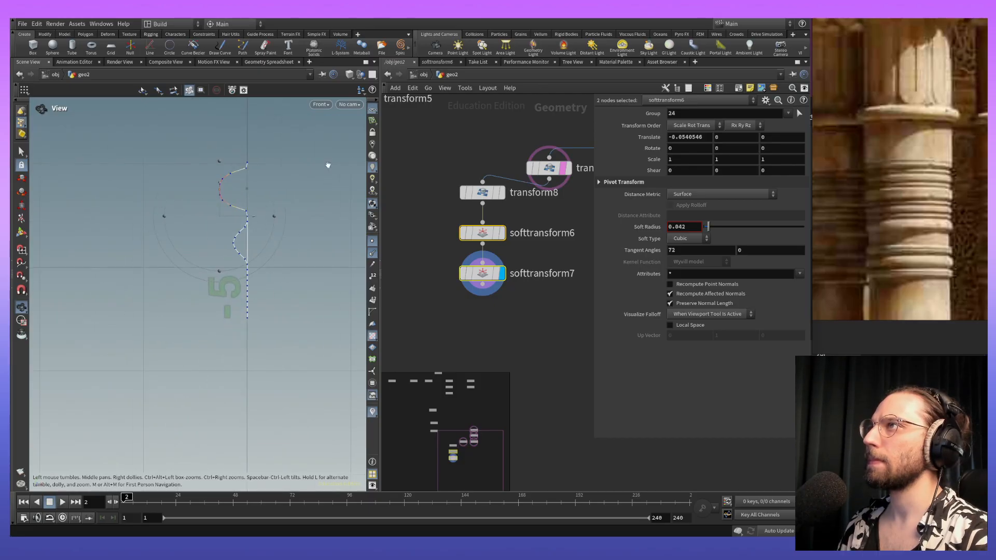
Step: Try a different Y scale on transform8 and undo the change
{"action": "left_click", "coordinate": [483, 192]}
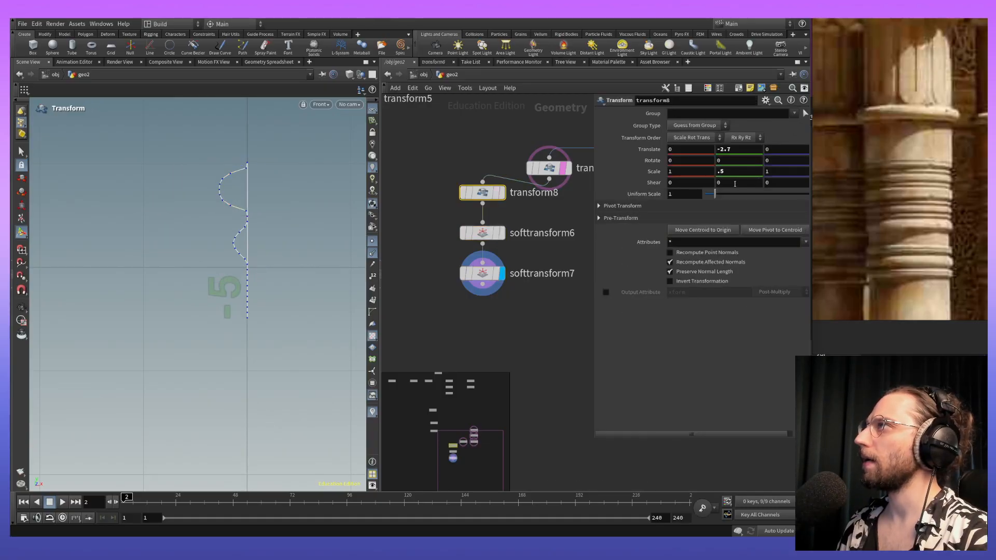
{"action": "mouse_move", "coordinate": [735, 170]}
{"action": "middle_mouse_down"}
{"action": "mouse_move", "coordinate": [755, 170]}
{"action": "mouse_move", "coordinate": [741, 175]}
{"action": "middle_mouse_up"}
{"action": "middle_click_drag", "start_coordinate": [270, 178], "coordinate": [276, 282], "text": "alt"}
{"action": "scroll", "coordinate": [284, 293], "scroll_direction": "down", "scroll_amount": 10}
{"action": "right_click_drag", "start_coordinate": [306, 214], "coordinate": [311, 345], "text": "alt"}
{"action": "middle_click_drag", "start_coordinate": [334, 275], "coordinate": [256, 364], "text": "alt"}
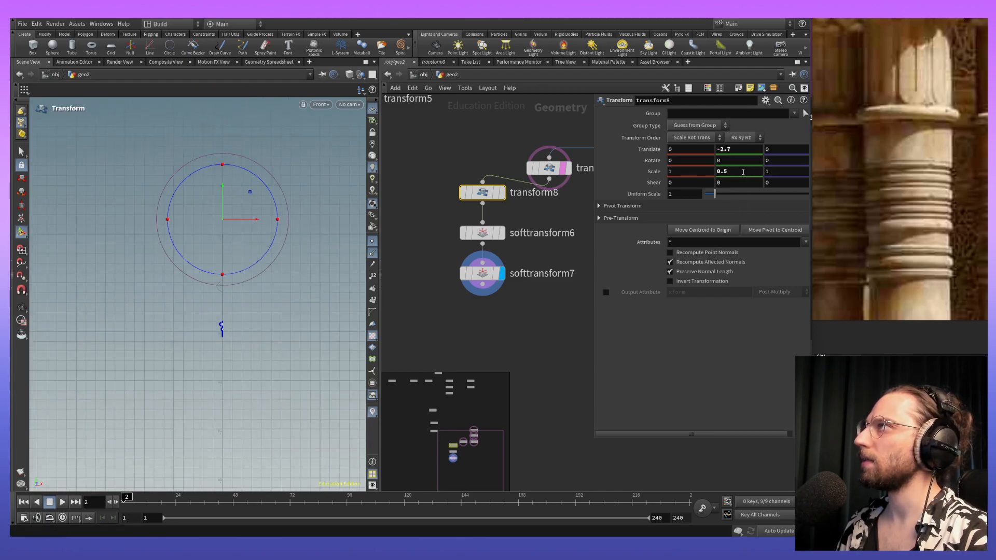
{"action": "middle_click_drag", "start_coordinate": [727, 171], "coordinate": [707, 171]}
{"action": "key", "text": "ctrl+z"}
{"action": "right_click_drag", "start_coordinate": [253, 350], "coordinate": [276, 110], "text": "alt"}
{"action": "middle_click_drag", "start_coordinate": [265, 284], "coordinate": [376, 312], "text": "alt"}
{"action": "key", "text": "t"}
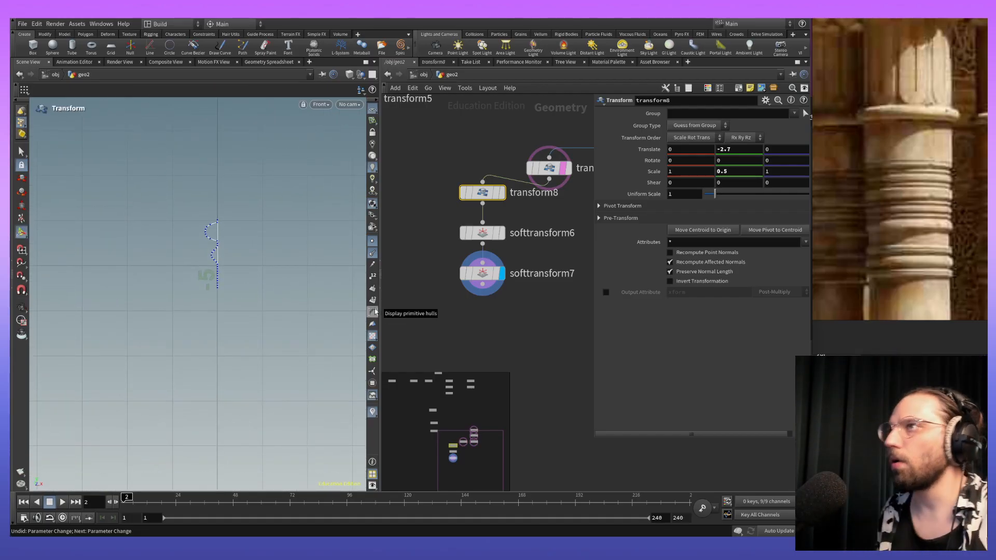
Step: Set softtransform7's soft radius to about 0.039
{"action": "left_click", "coordinate": [484, 281]}
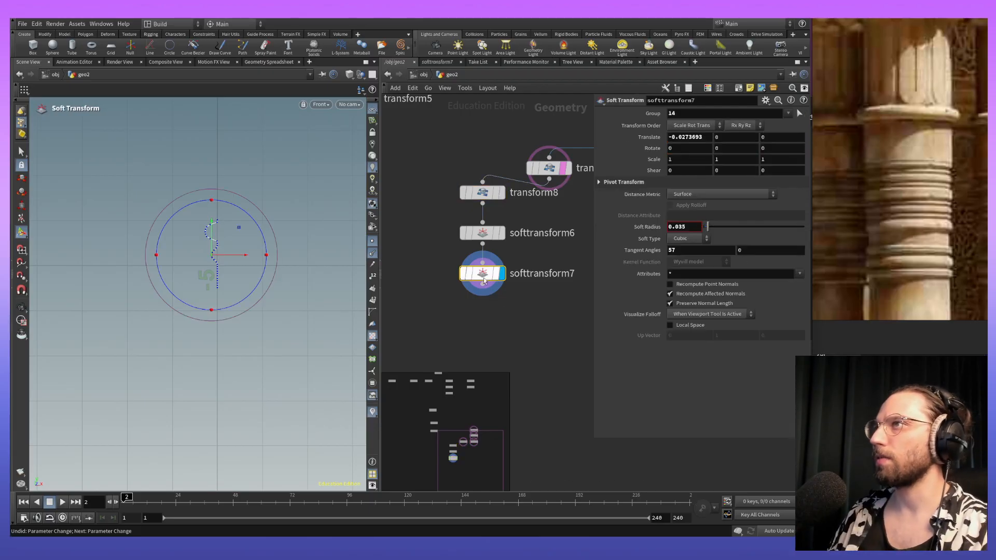
{"action": "scroll", "coordinate": [250, 257], "scroll_direction": "up", "scroll_amount": 3}
{"action": "key", "text": "alt"}
{"action": "scroll", "coordinate": [213, 238], "scroll_direction": "up", "scroll_amount": 1}
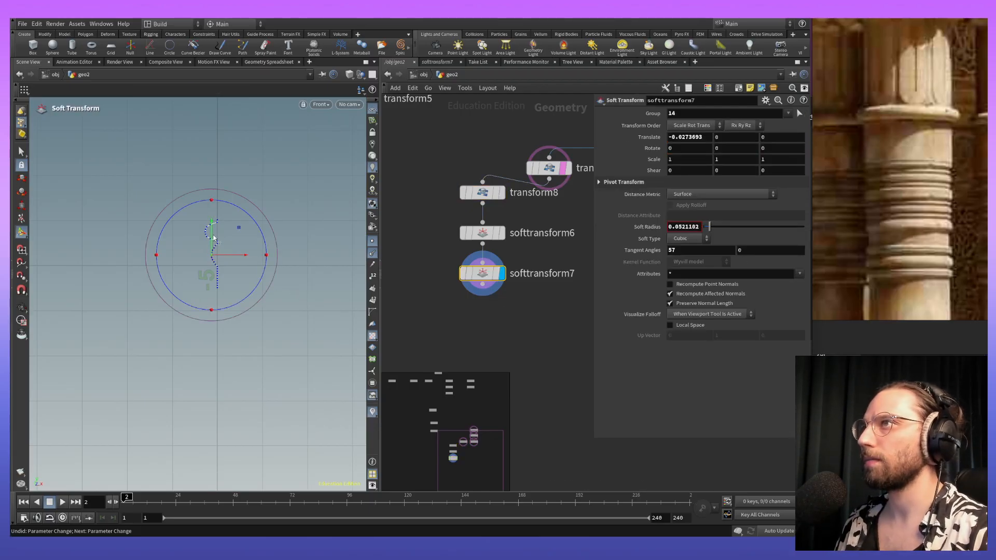
{"action": "scroll", "coordinate": [214, 238], "scroll_direction": "down", "scroll_amount": 2}
{"action": "key", "text": "Escape"}
{"action": "scroll", "coordinate": [244, 301], "scroll_direction": "up", "scroll_amount": 4}
{"action": "scroll", "coordinate": [251, 303], "scroll_direction": "up", "scroll_amount": 3, "text": "alt"}
{"action": "middle_click_drag", "start_coordinate": [259, 223], "coordinate": [287, 332], "text": "alt"}
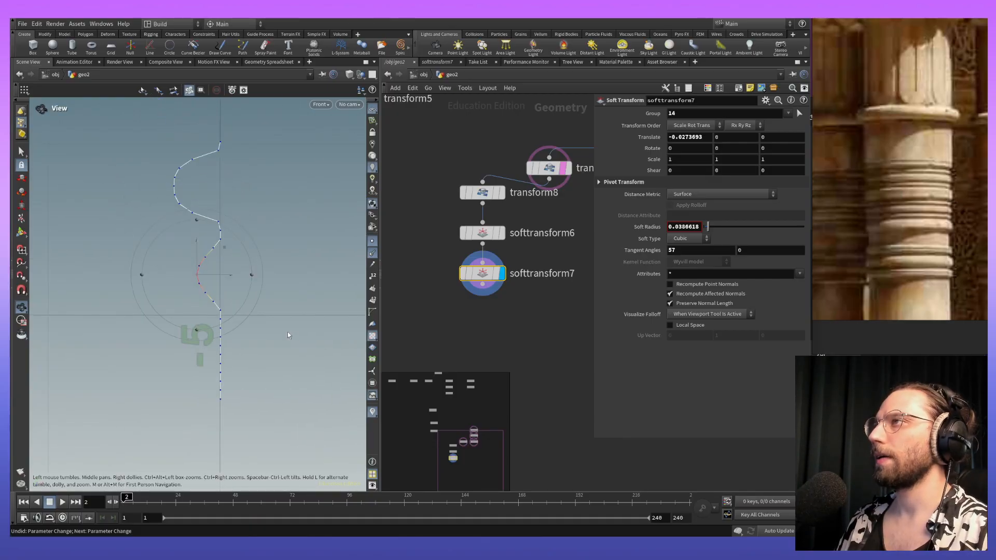
Step: Duplicate softtransform6 so a second Soft Transform branches from transform8 beside the original
{"action": "left_click", "coordinate": [483, 235]}
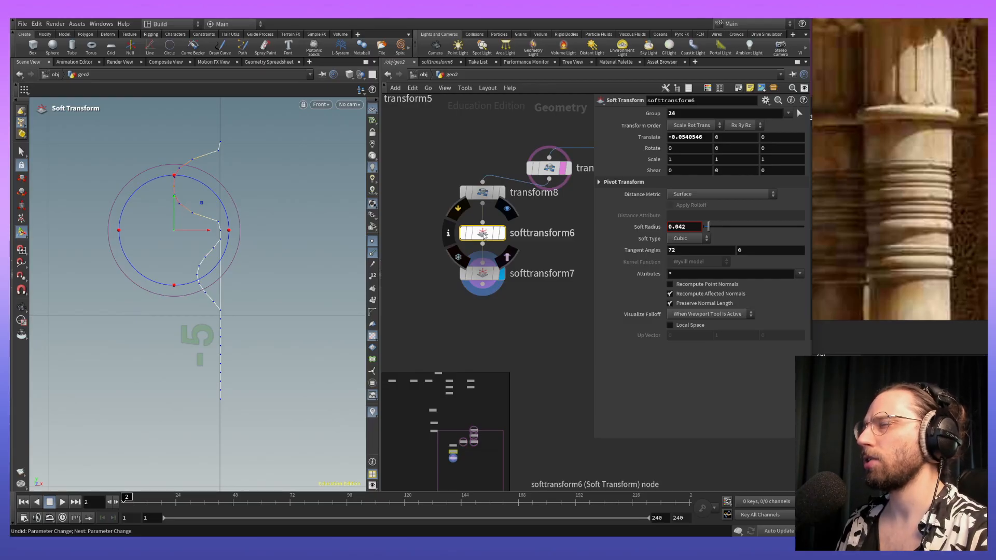
{"action": "left_click_drag", "start_coordinate": [483, 234], "coordinate": [521, 235]}
{"action": "key", "text": "ctrl+c"}
{"action": "key", "text": "ctrl+v"}
{"action": "mouse_move", "coordinate": [523, 240]}
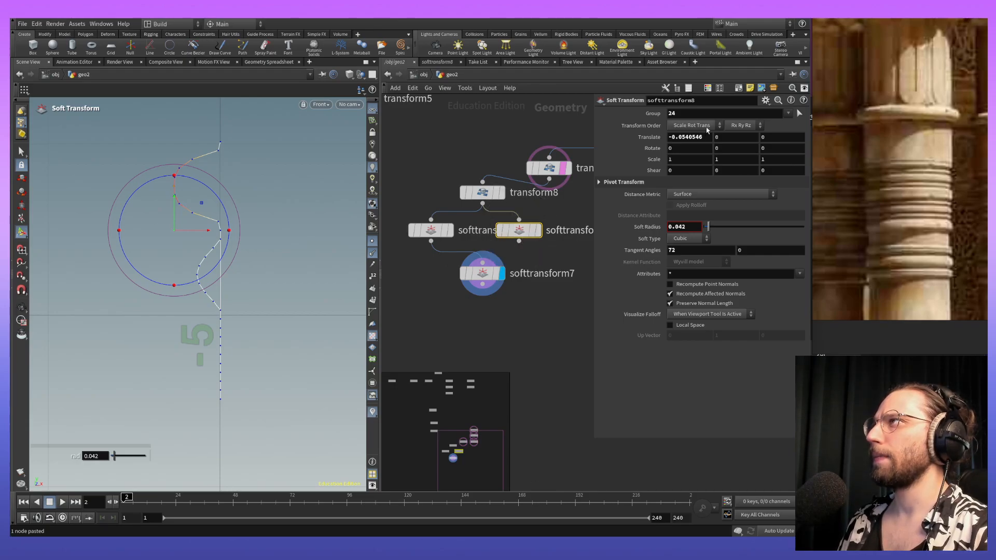
Step: Try points 13 and 8 as the duplicated Soft Transform's group while displaying softtransform7's output
{"action": "left_click", "coordinate": [799, 113]}
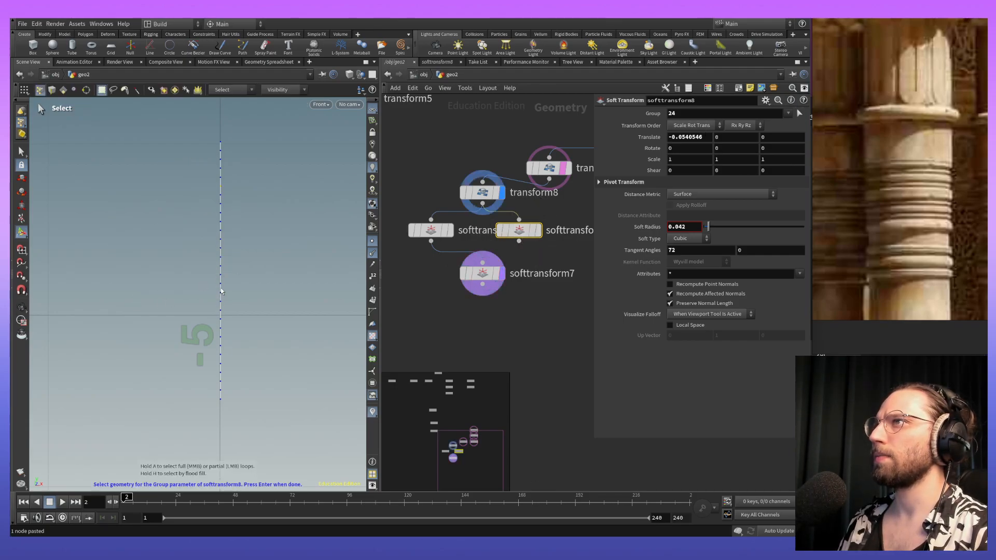
{"action": "key", "text": "Return"}
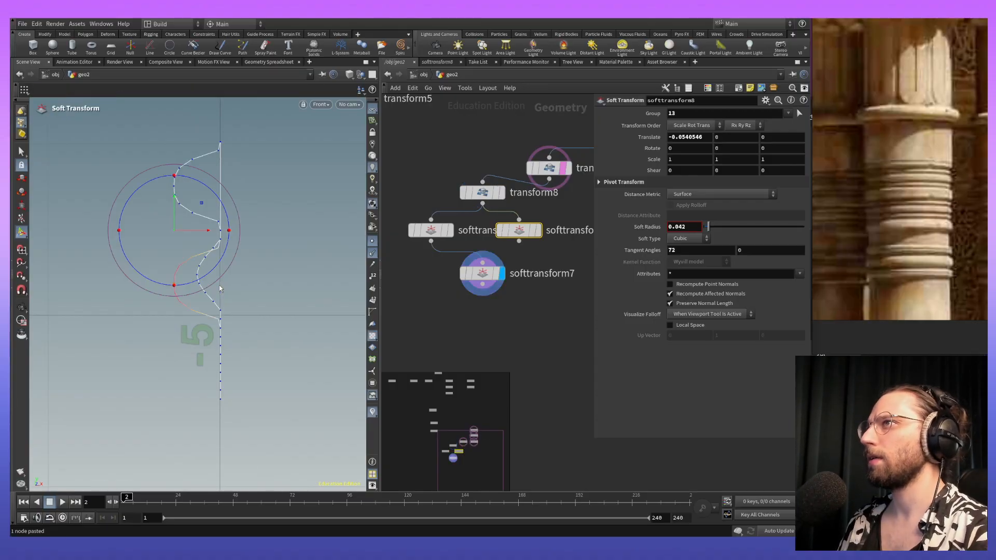
{"action": "key", "text": "ctrl+z"}
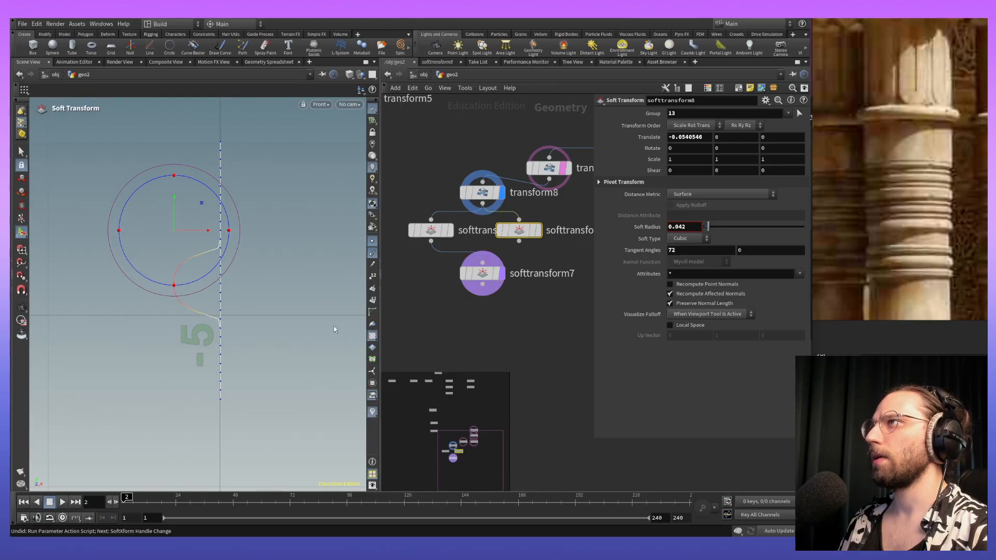
{"action": "mouse_move", "coordinate": [516, 233]}
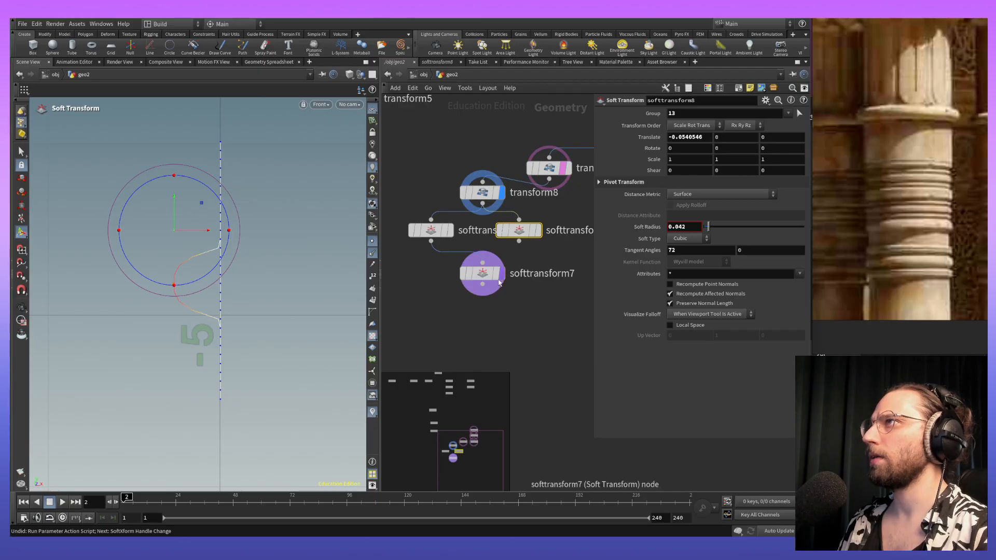
{"action": "left_click", "coordinate": [800, 113]}
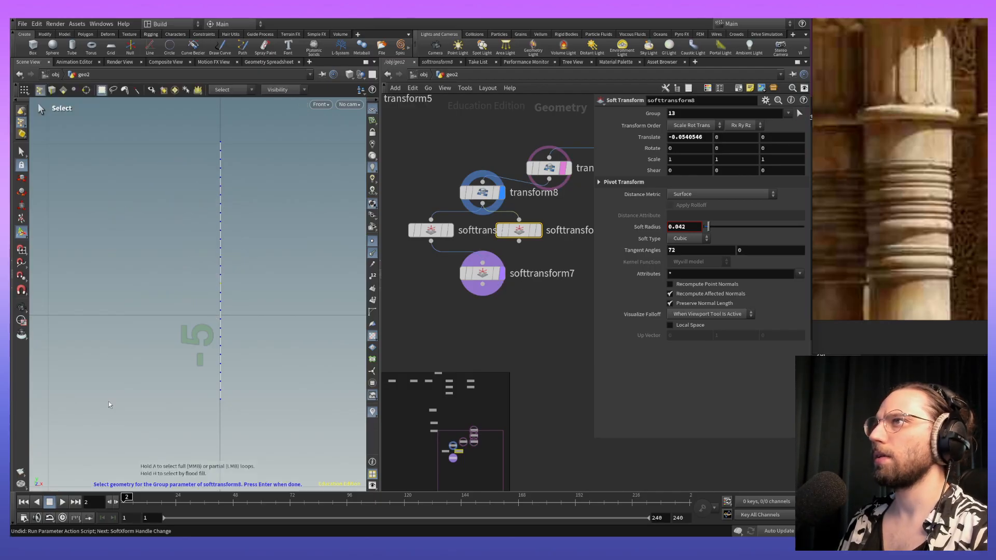
{"action": "left_click", "coordinate": [220, 330]}
{"action": "key", "text": "Return"}
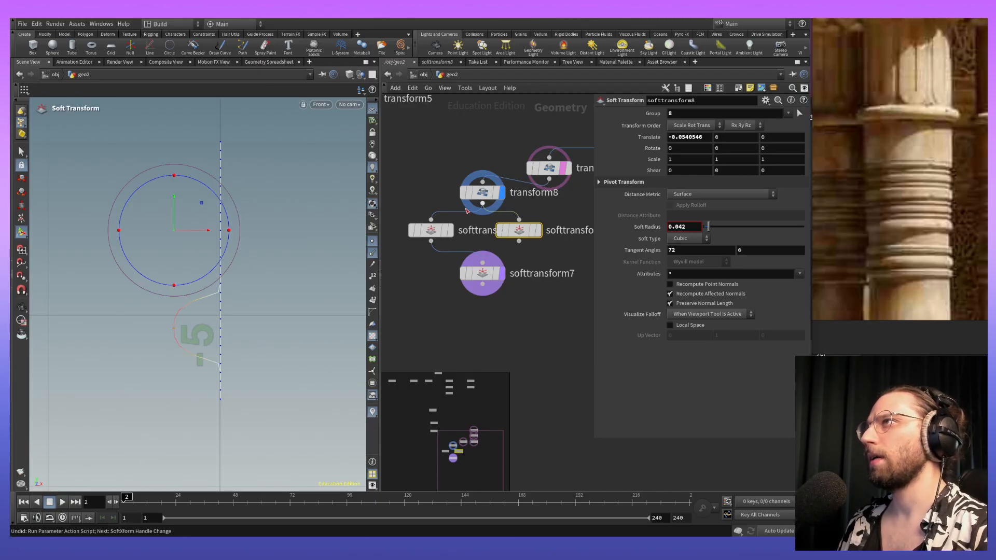
{"action": "left_click", "coordinate": [502, 275]}
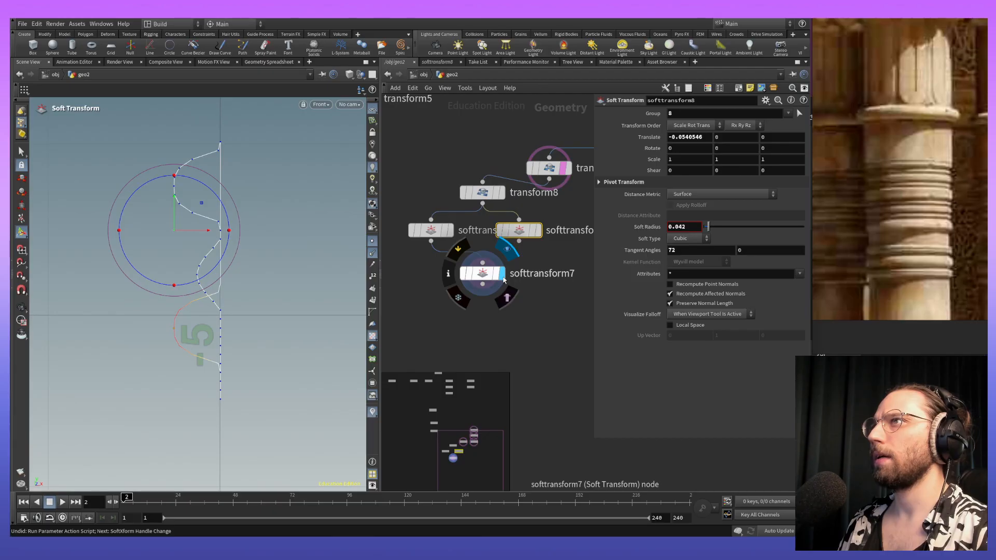
{"action": "mouse_move", "coordinate": [521, 233]}
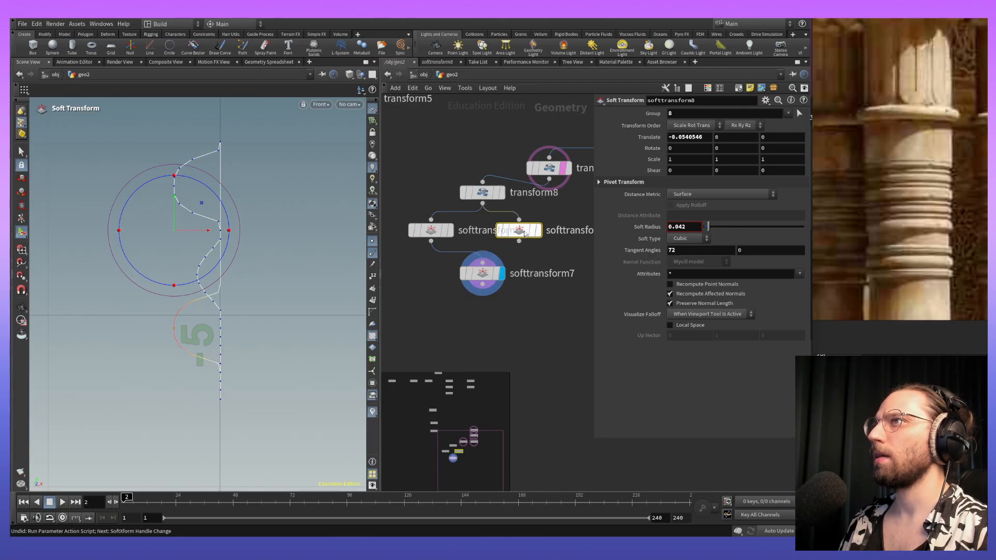
Step: Repick the duplicated Soft Transform's group as point 4 near the lower end of the curve
{"action": "left_click", "coordinate": [799, 114]}
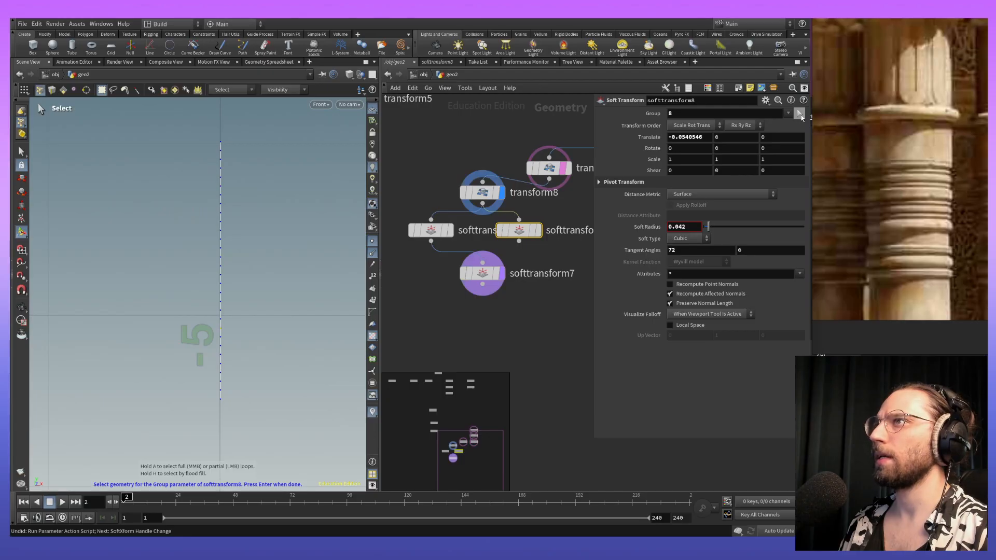
{"action": "left_click", "coordinate": [217, 355]}
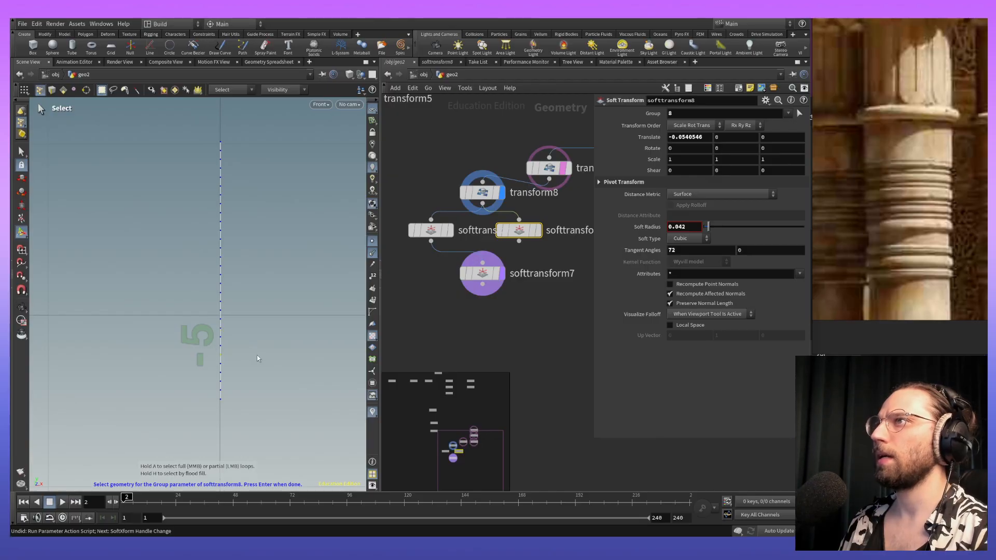
{"action": "key", "text": "Return"}
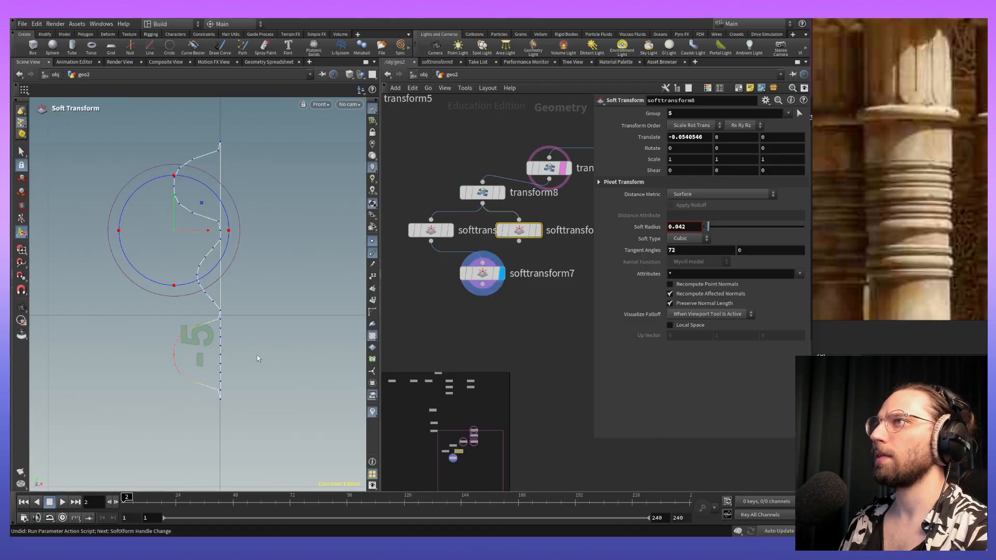
{"action": "left_click", "coordinate": [800, 114]}
{"action": "left_click", "coordinate": [221, 366]}
{"action": "key", "text": "Return"}
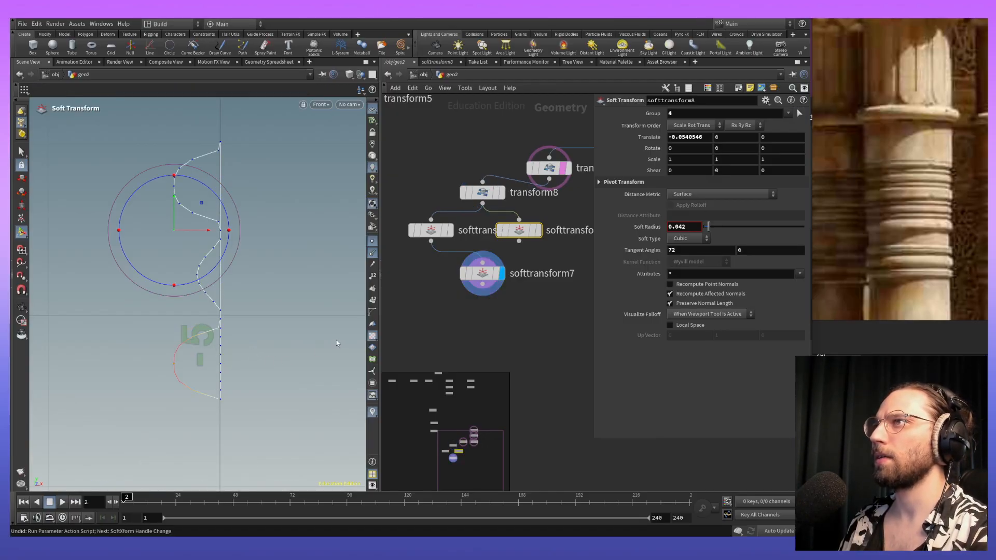
Step: Try to feed softtransform7 from the duplicated Soft Transform instead of softtransform6
{"action": "key", "text": "Escape"}
{"action": "middle_click_drag", "start_coordinate": [311, 313], "coordinate": [305, 356]}
{"action": "right_click_drag", "start_coordinate": [296, 308], "coordinate": [309, 410]}
{"action": "middle_click_drag", "start_coordinate": [292, 411], "coordinate": [274, 398]}
{"action": "left_click", "coordinate": [483, 274]}
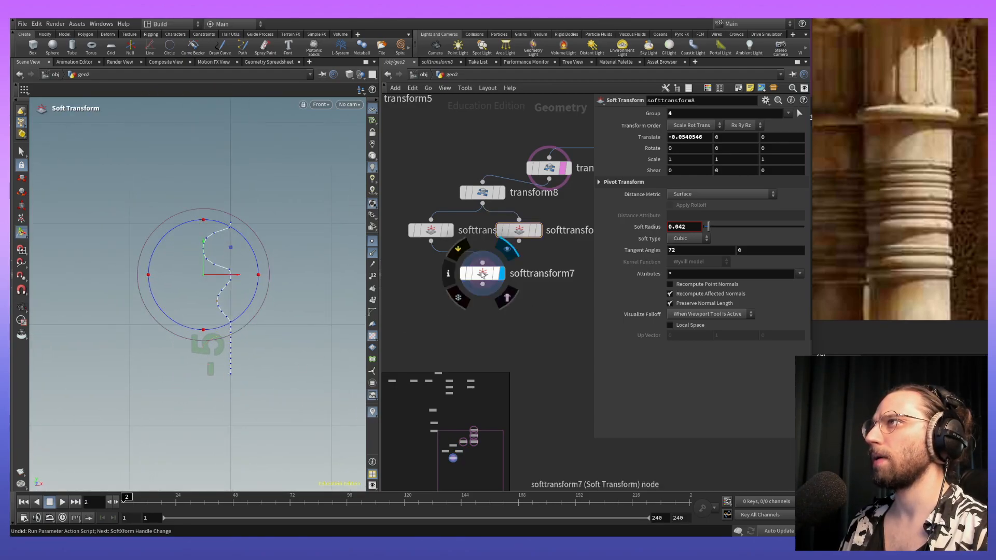
{"action": "left_click_drag", "start_coordinate": [483, 262], "coordinate": [491, 262]}
{"action": "left_click", "coordinate": [491, 262]}
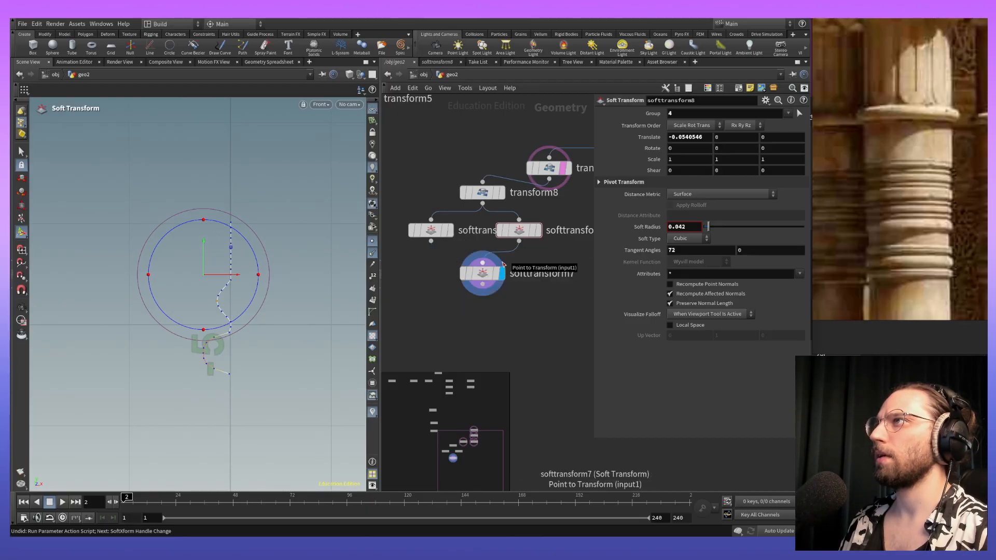
{"action": "key", "text": "ctrl+z"}
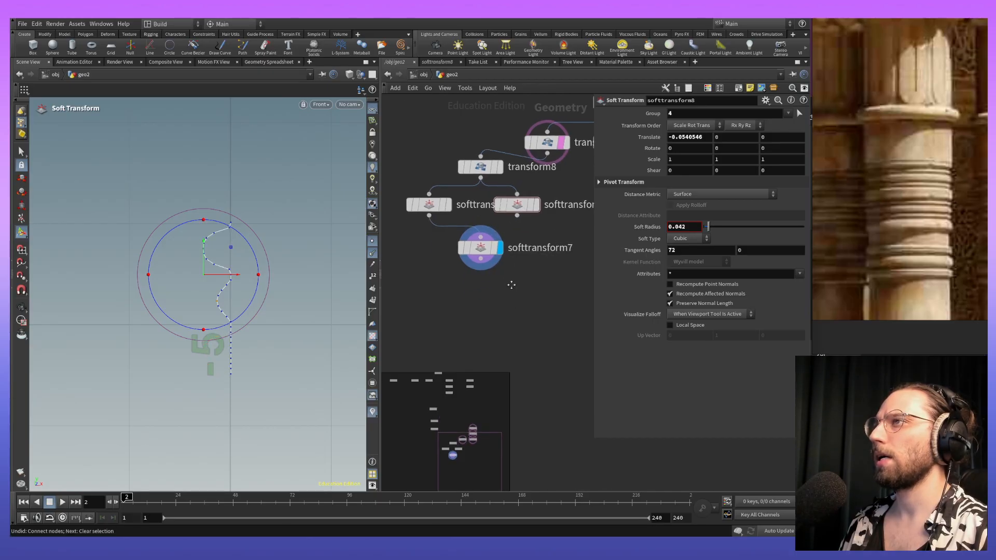
Step: Rearrange the node chain so softtransform8 is inserted between transform8 and softtransform6, with softtransform7 at the end
{"action": "middle_click_drag", "start_coordinate": [525, 300], "coordinate": [526, 319]}
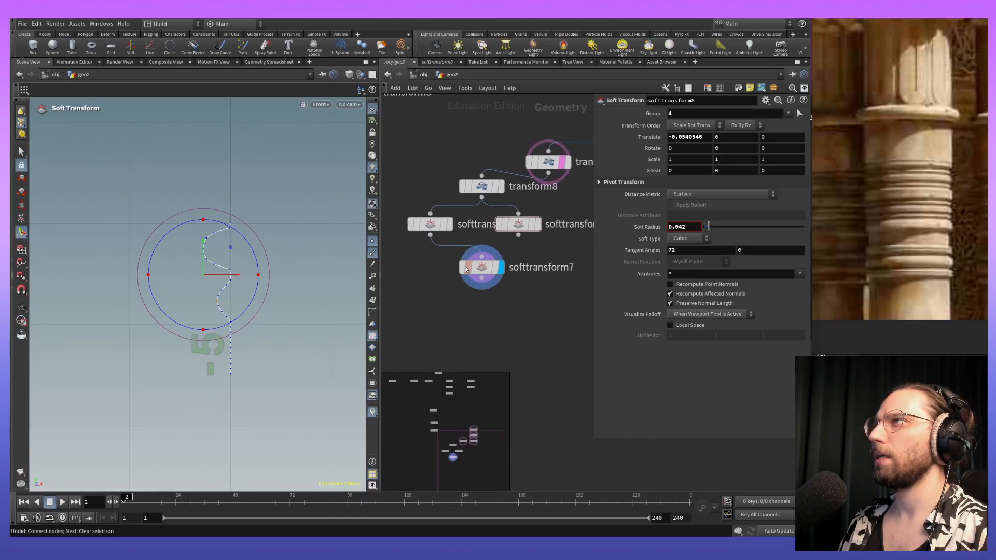
{"action": "left_click_drag", "start_coordinate": [474, 268], "coordinate": [480, 339]}
{"action": "left_click_drag", "start_coordinate": [430, 224], "coordinate": [487, 280]}
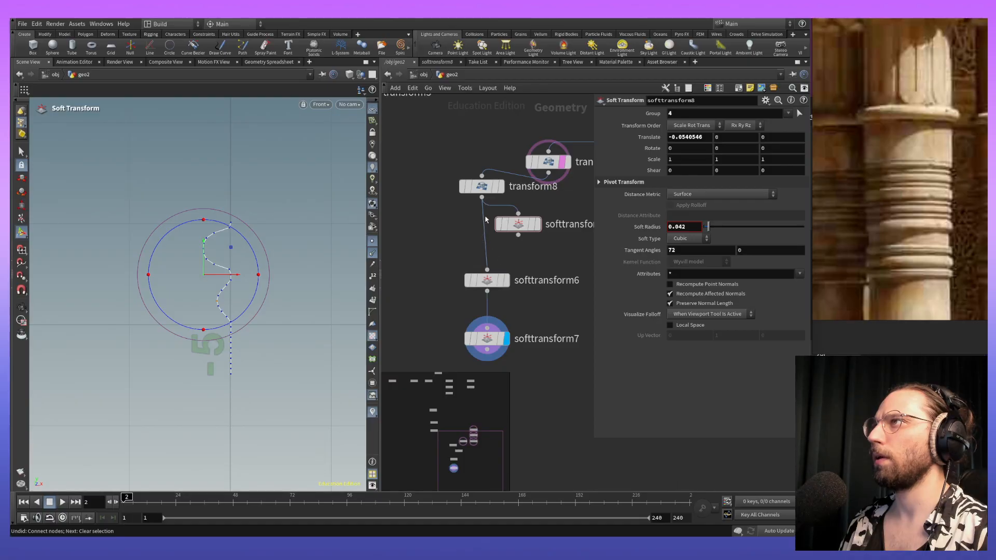
{"action": "left_click", "coordinate": [488, 270]}
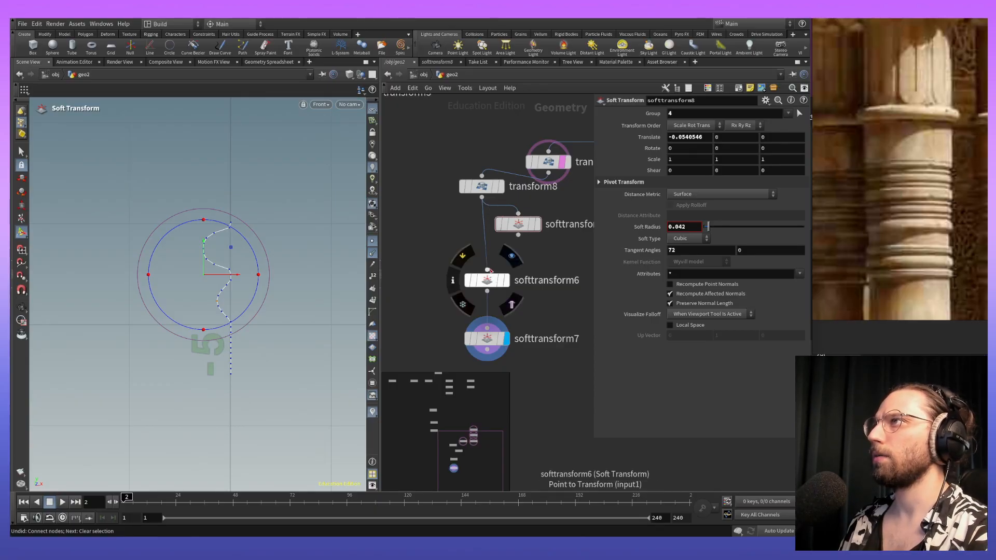
{"action": "left_click", "coordinate": [518, 235]}
{"action": "left_click_drag", "start_coordinate": [520, 227], "coordinate": [483, 239]}
{"action": "mouse_move", "coordinate": [507, 351]}
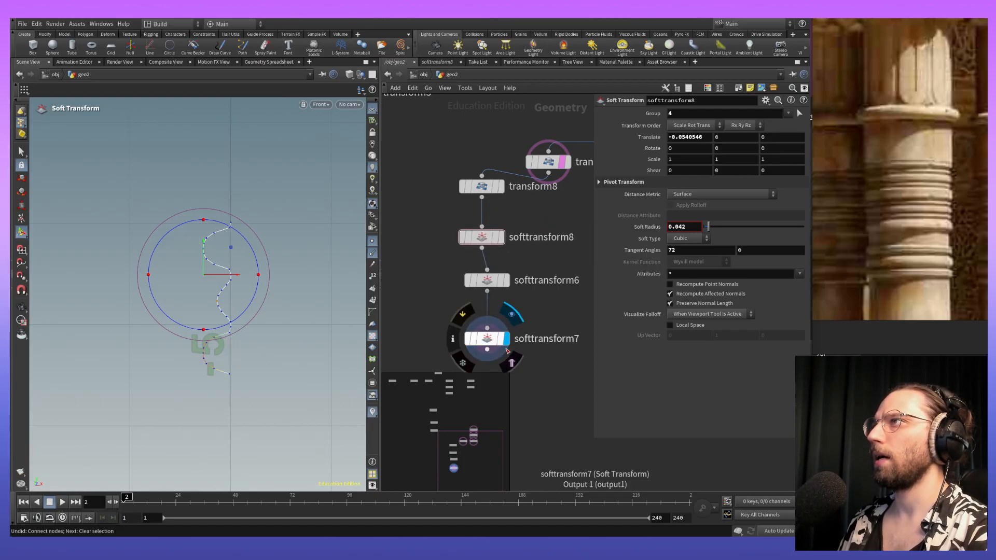
Step: Review the group and transform settings of softtransform6, softtransform8 and transform8 against the displayed profile curve
{"action": "middle_click_drag", "start_coordinate": [286, 342], "coordinate": [317, 267], "text": "alt"}
{"action": "scroll", "coordinate": [237, 242], "scroll_direction": "up", "scroll_amount": 2, "text": "alt"}
{"action": "scroll", "coordinate": [237, 243], "scroll_direction": "down", "scroll_amount": 1, "text": "alt"}
{"action": "left_click", "coordinate": [486, 281]}
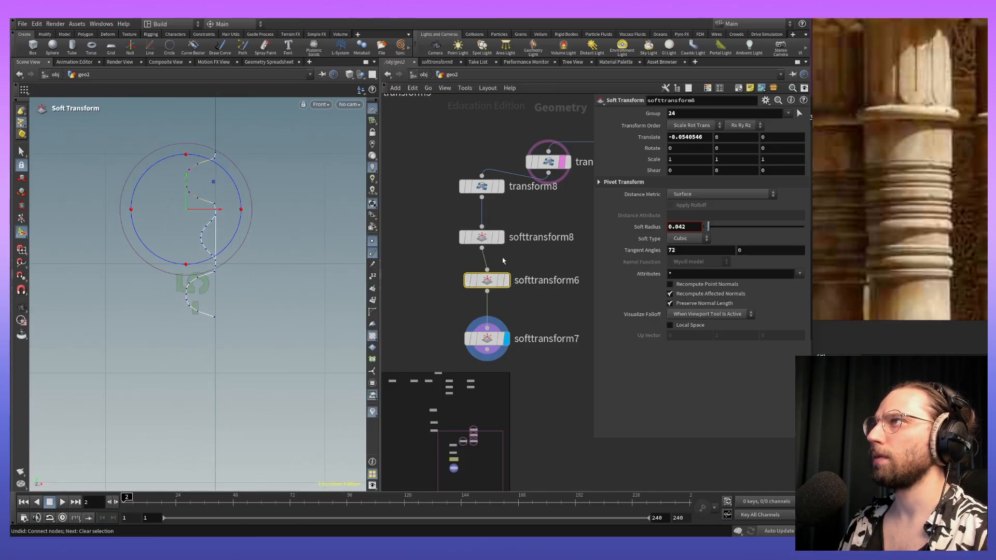
{"action": "left_click", "coordinate": [490, 240]}
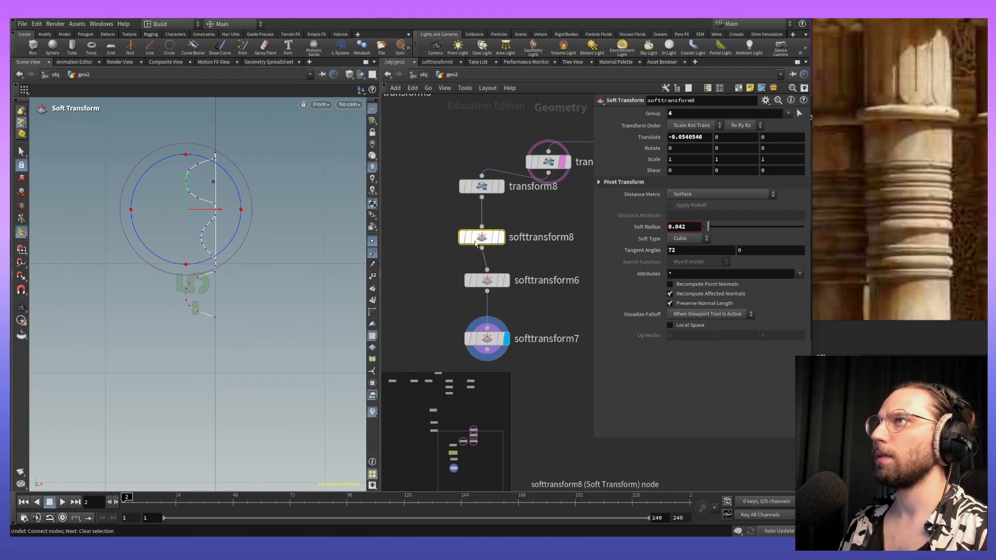
{"action": "left_click", "coordinate": [486, 187]}
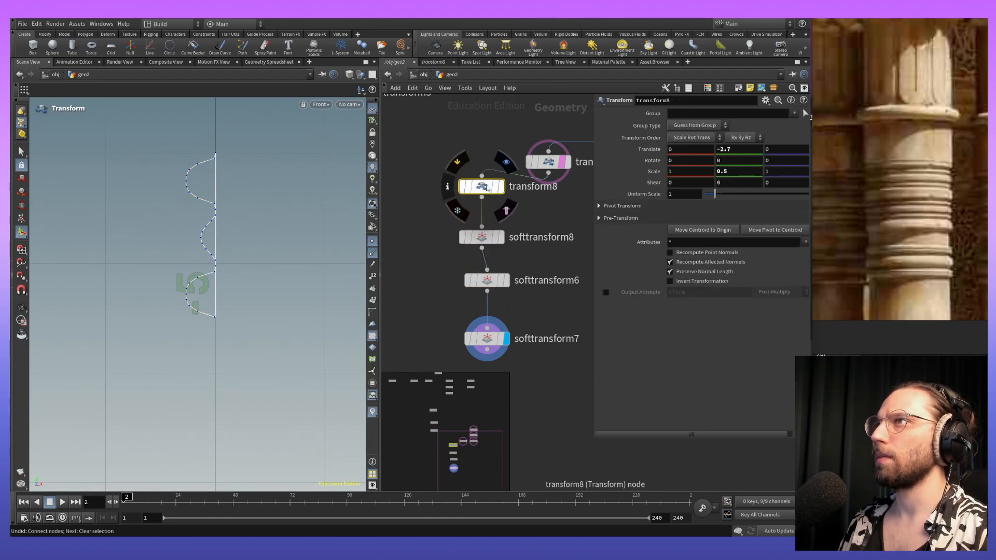
{"action": "left_click", "coordinate": [483, 237]}
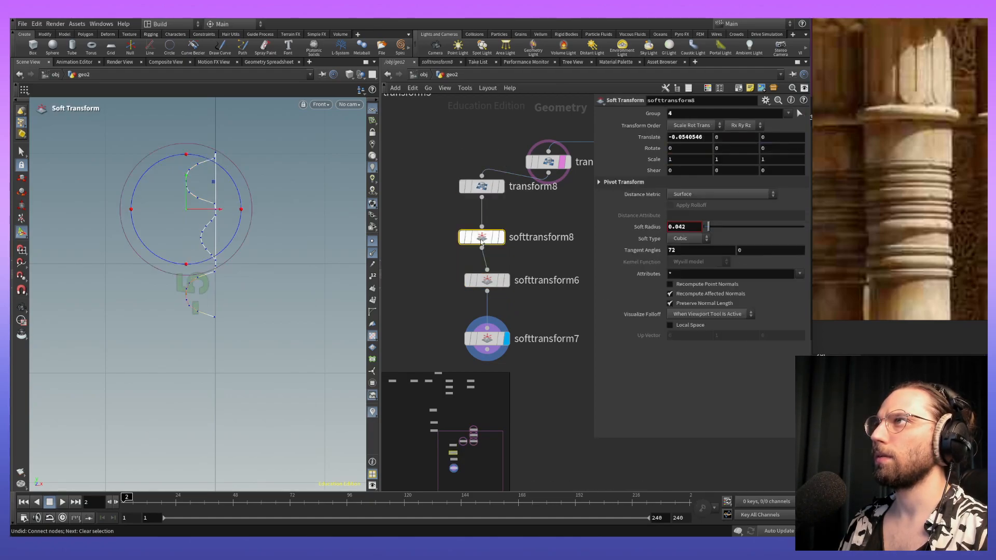
{"action": "left_click", "coordinate": [488, 284]}
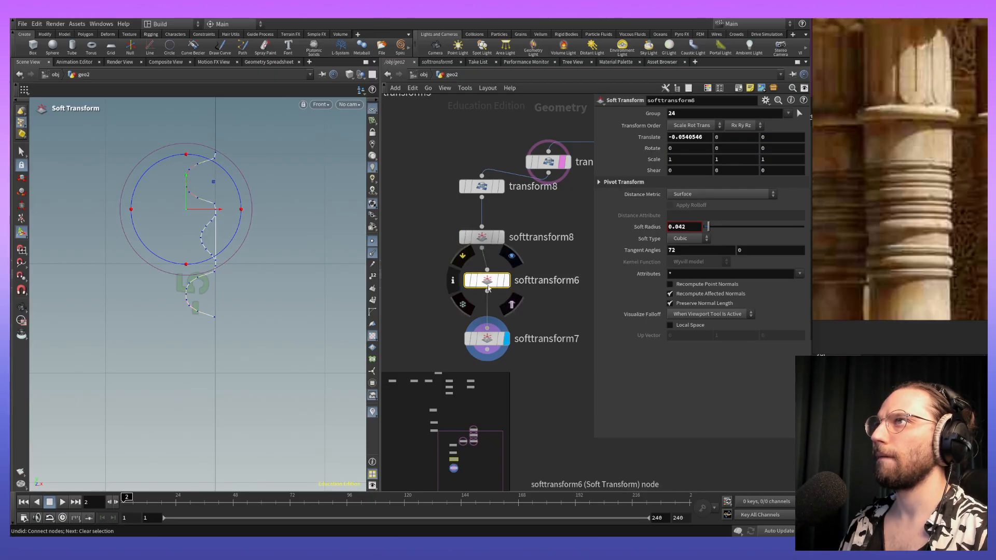
Step: Reshape the middle bulge with softtransform7: X translation about -0.0169, soft radius 0.054 and first tangent angle 86.4
{"action": "left_click", "coordinate": [486, 340]}
{"action": "left_click_drag", "start_coordinate": [229, 239], "coordinate": [222, 238]}
{"action": "left_click_drag", "start_coordinate": [710, 230], "coordinate": [709, 226]}
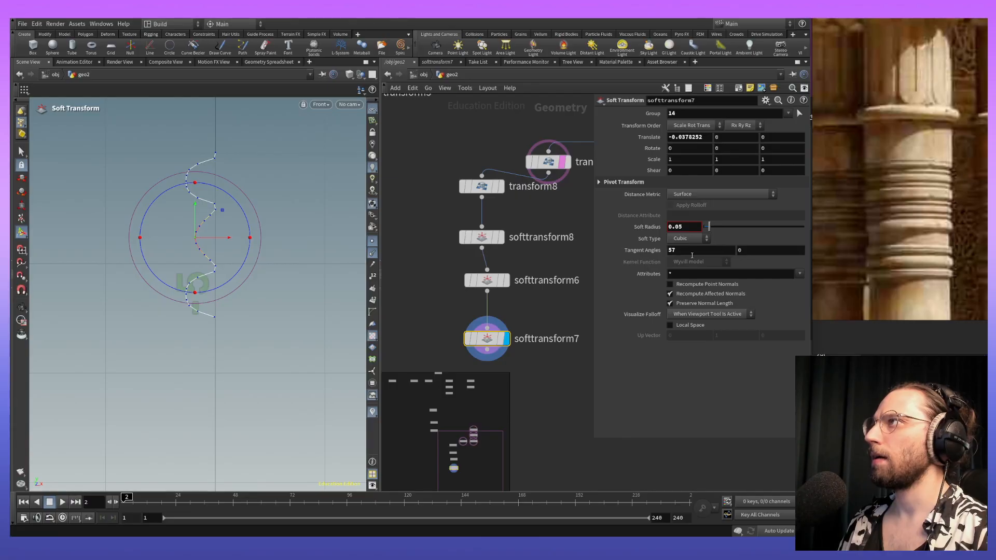
{"action": "middle_click_drag", "start_coordinate": [687, 254], "coordinate": [803, 227]}
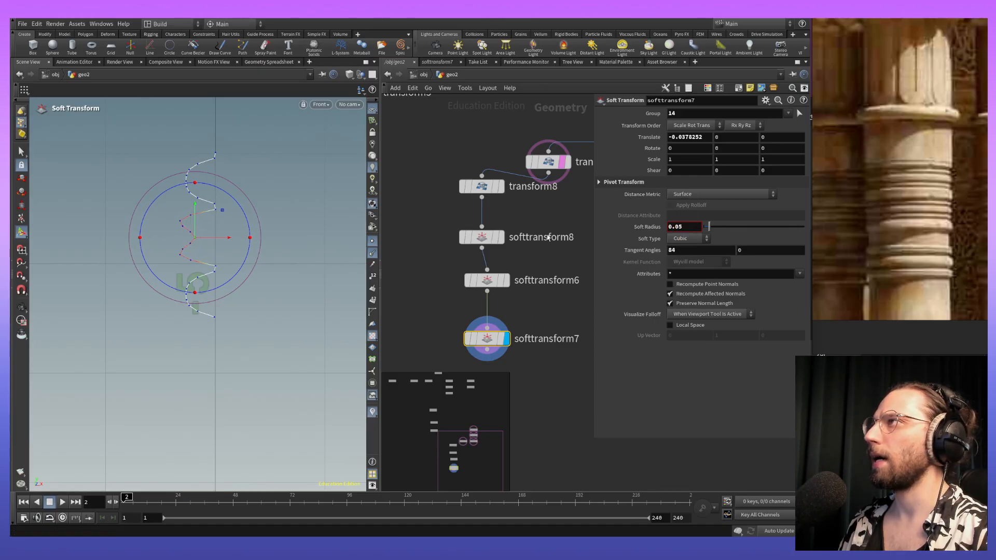
{"action": "left_click_drag", "start_coordinate": [213, 241], "coordinate": [224, 241]}
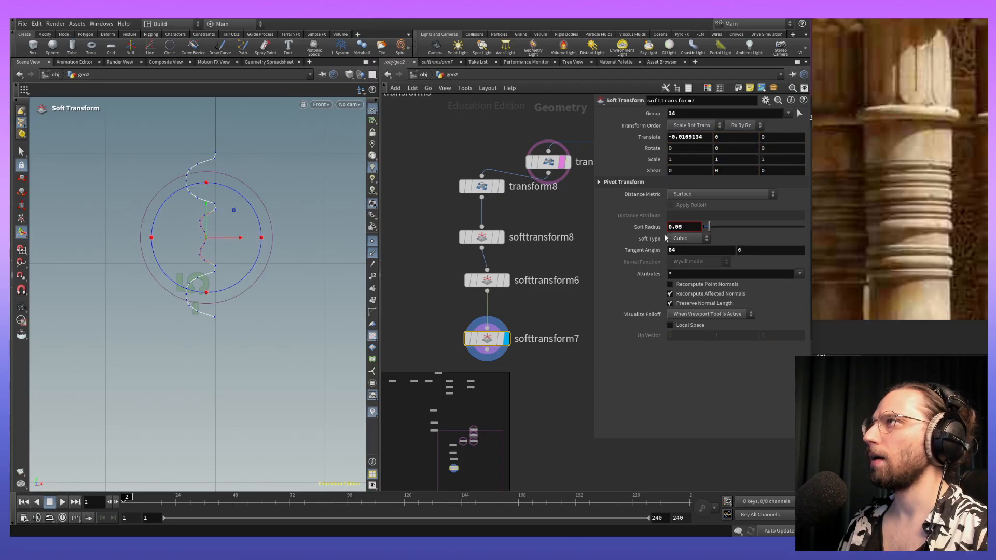
{"action": "middle_click_drag", "start_coordinate": [683, 255], "coordinate": [790, 241]}
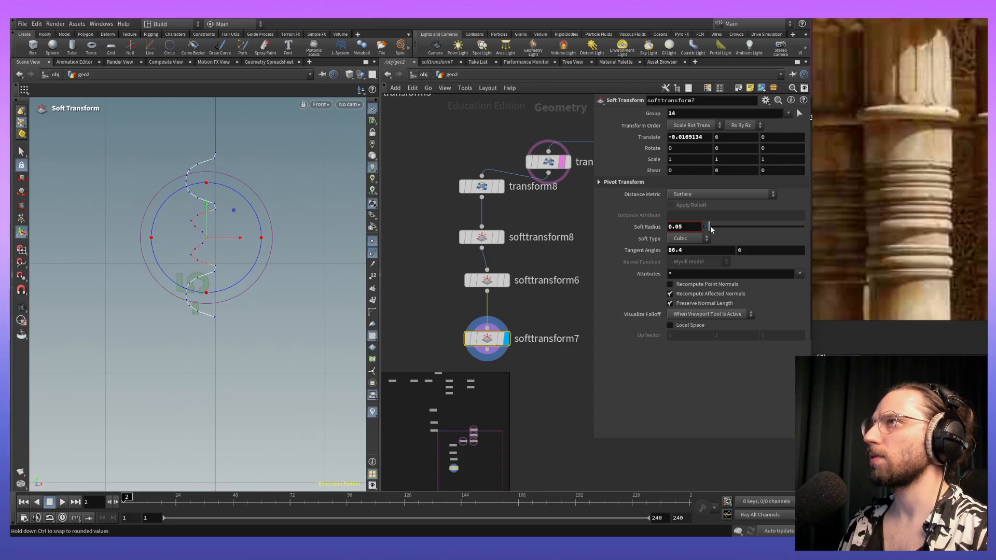
{"action": "left_click_drag", "start_coordinate": [709, 229], "coordinate": [710, 229]}
Step: Add a Copy and Transform node directly below softtransform7, connected to its output
{"action": "middle_click_drag", "start_coordinate": [262, 381], "coordinate": [248, 361], "text": "alt"}
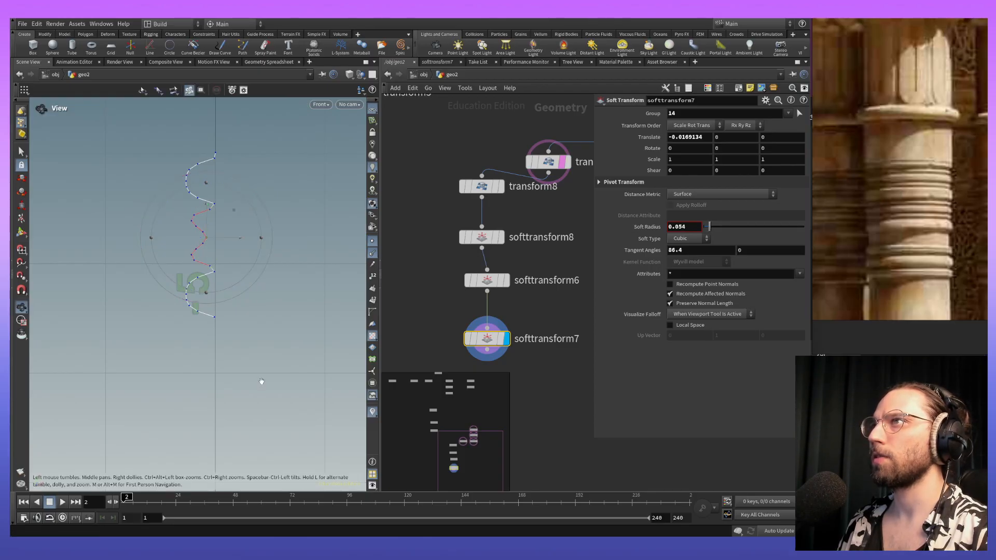
{"action": "right_click_drag", "start_coordinate": [267, 266], "coordinate": [306, 323], "text": "alt"}
{"action": "middle_click_drag", "start_coordinate": [280, 234], "coordinate": [244, 278], "text": "alt"}
{"action": "right_click_drag", "start_coordinate": [245, 278], "coordinate": [304, 323], "text": "alt"}
{"action": "middle_click_drag", "start_coordinate": [566, 374], "coordinate": [535, 320]}
{"action": "scroll", "coordinate": [491, 261], "scroll_direction": "down", "scroll_amount": 5}
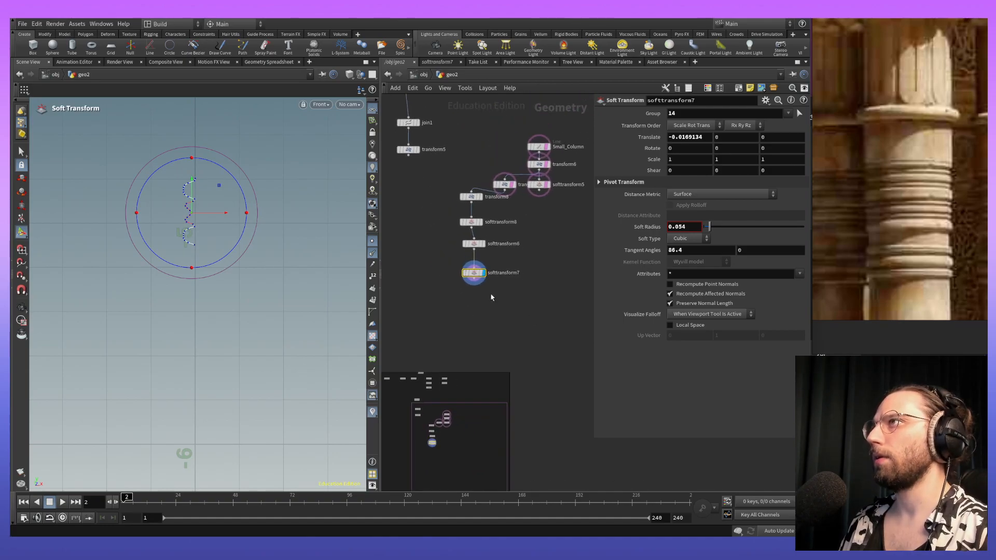
{"action": "left_click_drag", "start_coordinate": [473, 273], "coordinate": [472, 267]}
{"action": "left_click", "coordinate": [474, 274]}
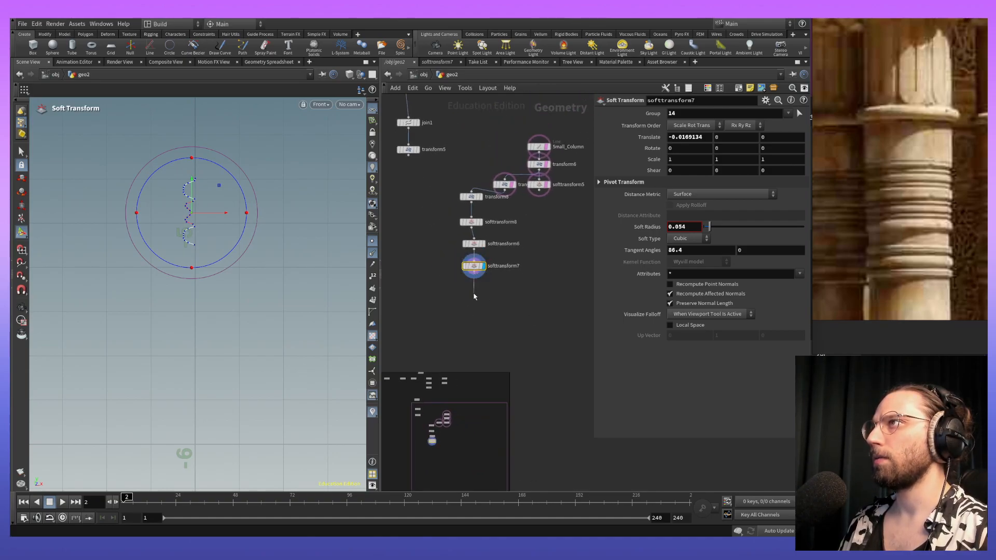
{"action": "key", "text": "Tab"}
{"action": "type", "text": "cop"}
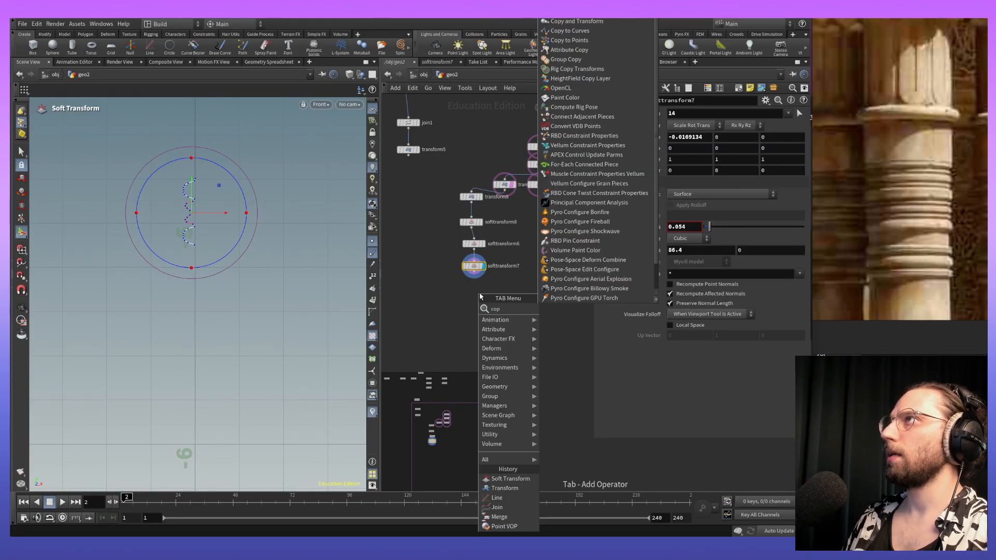
{"action": "key", "text": "Return"}
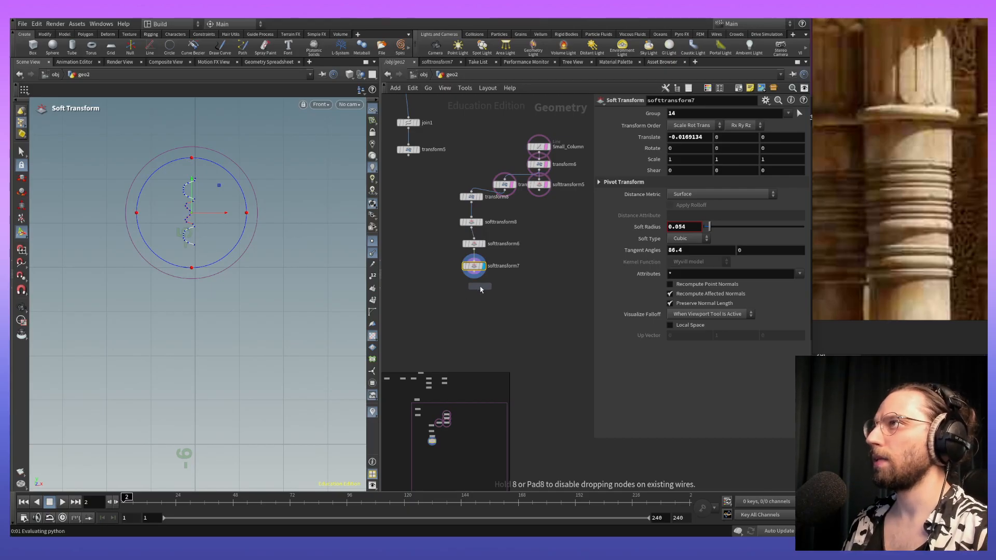
{"action": "left_click", "coordinate": [478, 288]}
{"action": "left_click", "coordinate": [475, 283]}
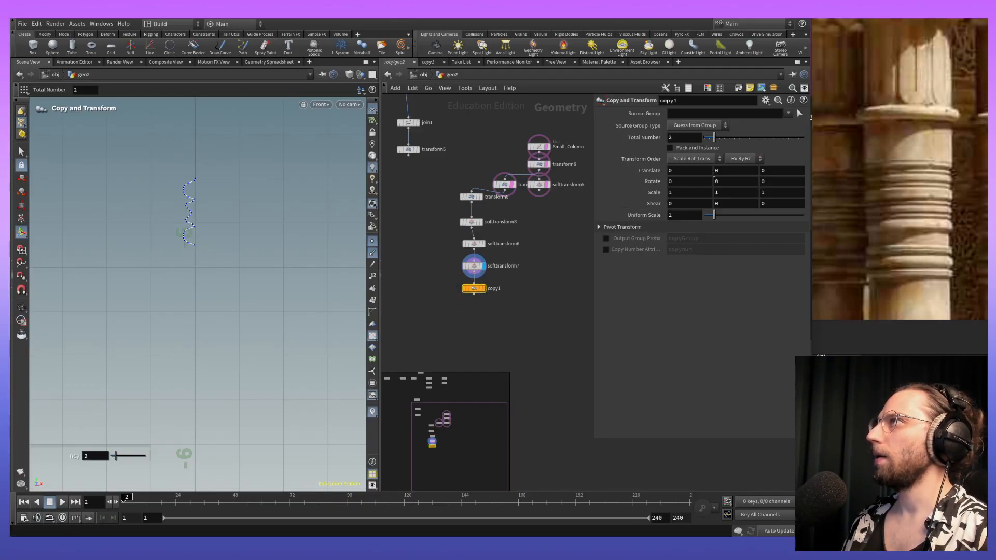
Step: Set the Copy and Transform node's Y translation to 1 and its total number of copies to 3
{"action": "left_click", "coordinate": [740, 171]}
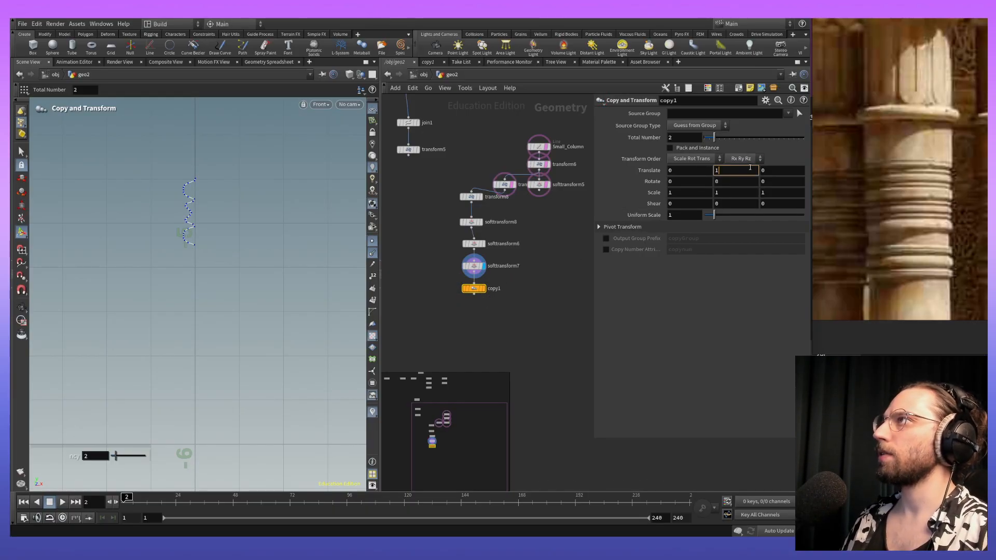
{"action": "key", "text": "Return"}
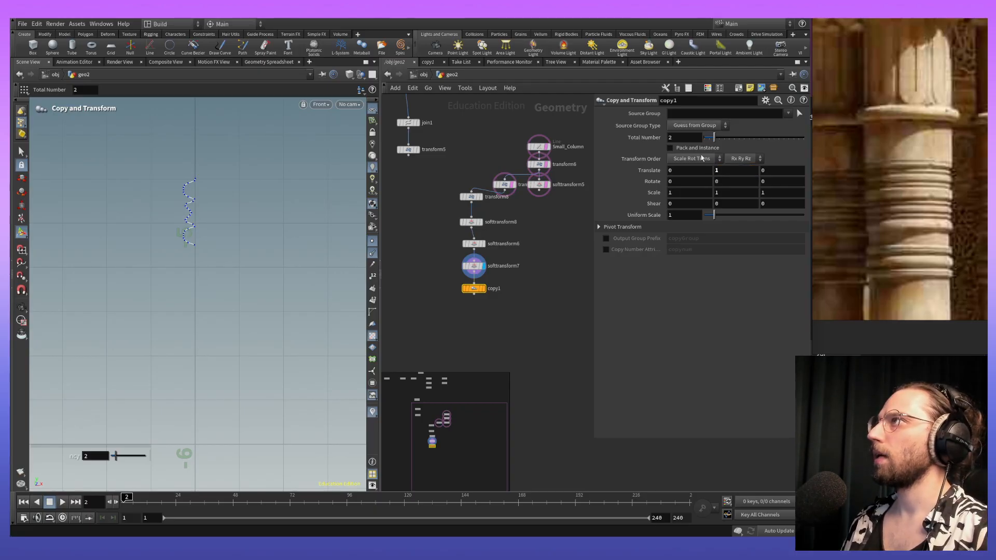
{"action": "left_click_drag", "start_coordinate": [714, 138], "coordinate": [719, 138]}
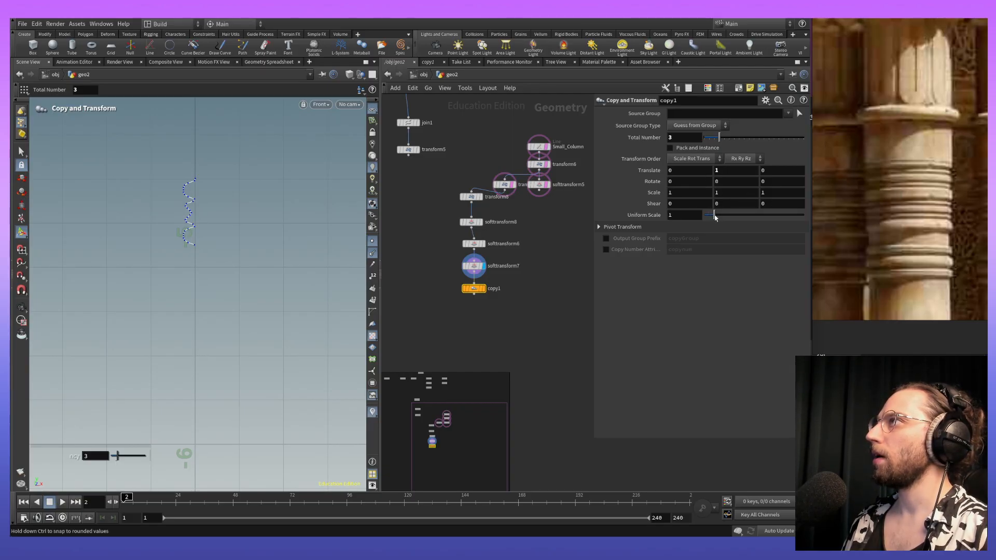
Step: Change copy1's translation to 0 in Y and 1 in Z, and display the node's output
{"action": "left_click", "coordinate": [746, 170]}
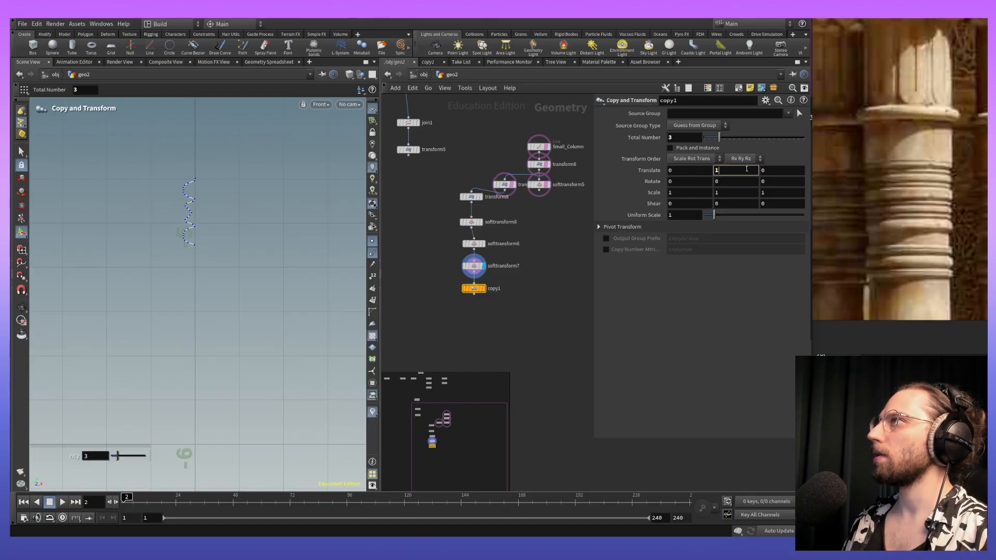
{"action": "type", "text": "0"}
{"action": "key", "text": "Return"}
{"action": "left_click", "coordinate": [787, 170]}
{"action": "type", "text": "1"}
{"action": "key", "text": "Return"}
{"action": "left_click", "coordinate": [764, 169]}
{"action": "left_click", "coordinate": [485, 289]}
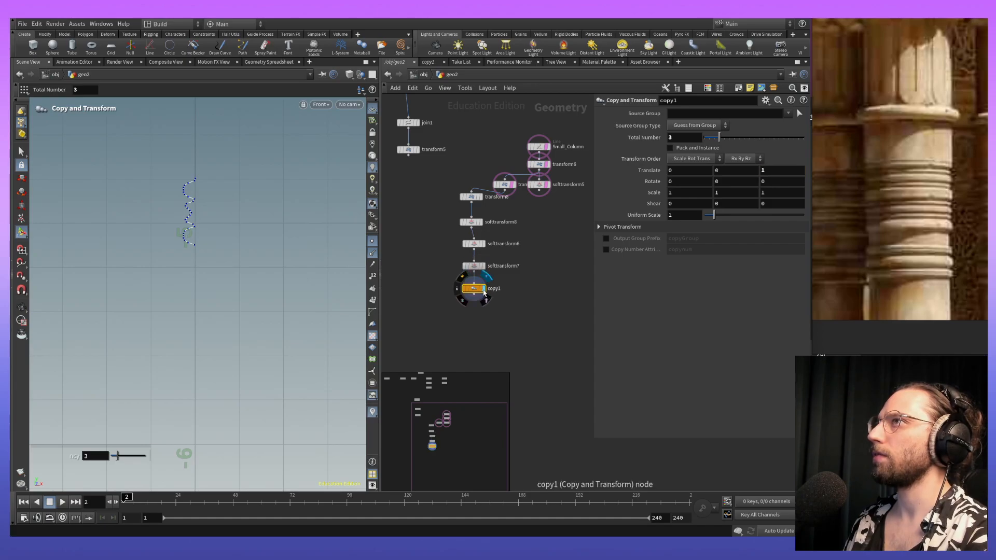
Step: Try a copy translation of 1 in both X and Y, with Z at 0
{"action": "type", "text": "0"}
{"action": "key", "text": "Return"}
{"action": "type", "text": "1"}
{"action": "left_click_drag", "start_coordinate": [748, 170], "coordinate": [692, 169]}
{"action": "key", "text": "Return"}
{"action": "type", "text": "01"}
{"action": "left_click", "coordinate": [693, 170]}
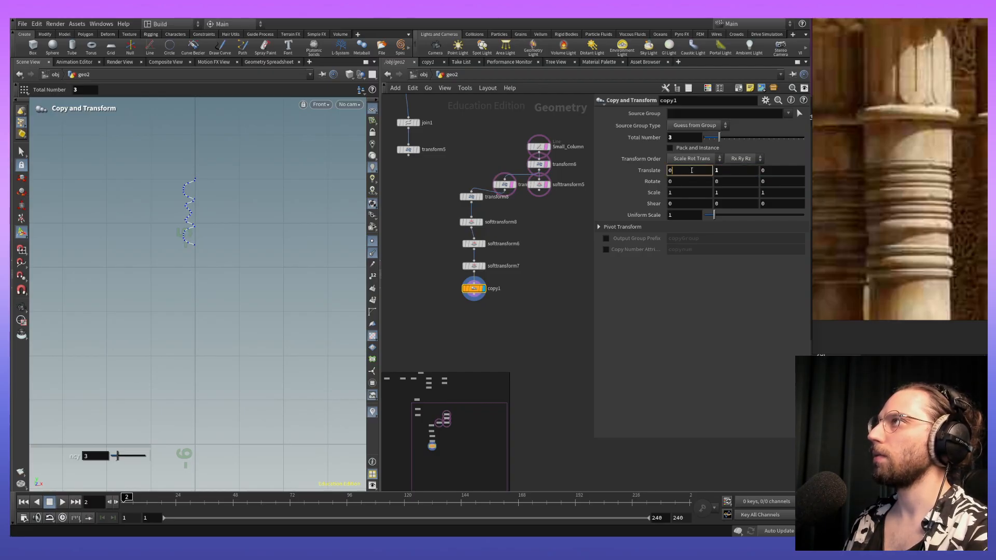
{"action": "type", "text": "1"}
{"action": "key", "text": "Return"}
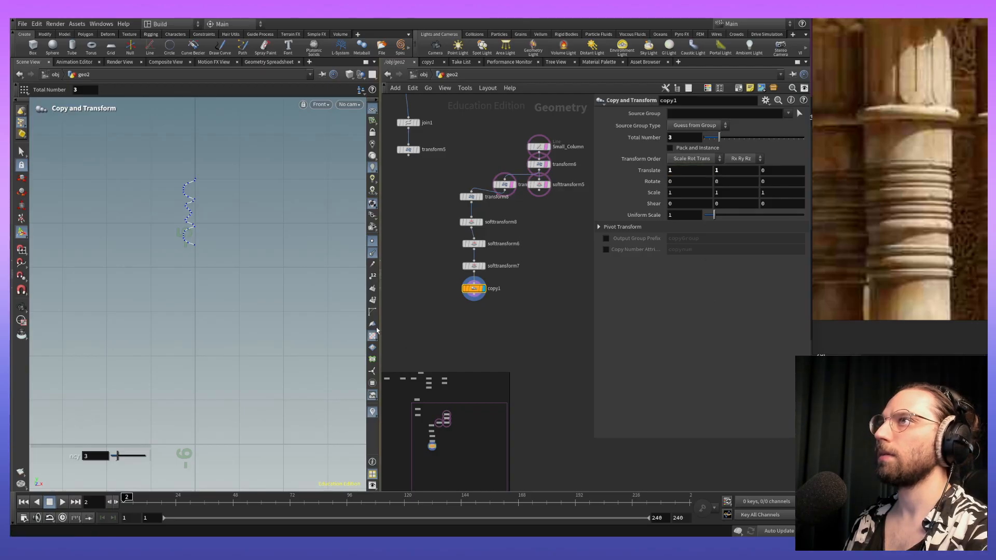
Step: Switch to the perspective viewport and try offsetting the copies by 1 along Z only
{"action": "left_click", "coordinate": [320, 104]}
{"action": "mouse_move", "coordinate": [340, 123]}
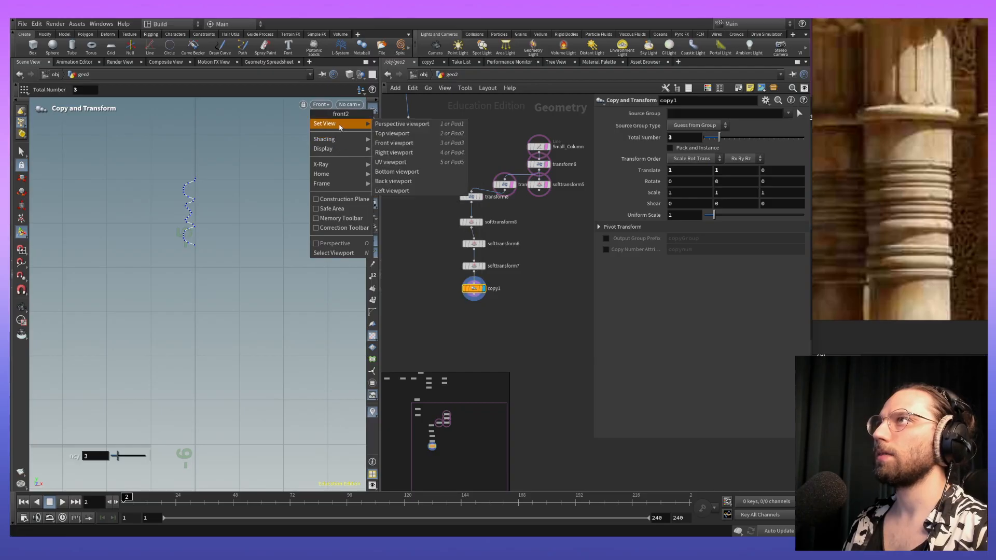
{"action": "left_click", "coordinate": [446, 127]}
{"action": "left_click_drag", "start_coordinate": [171, 272], "coordinate": [225, 273], "text": "alt"}
{"action": "middle_click_drag", "start_coordinate": [225, 273], "coordinate": [212, 251], "text": "alt"}
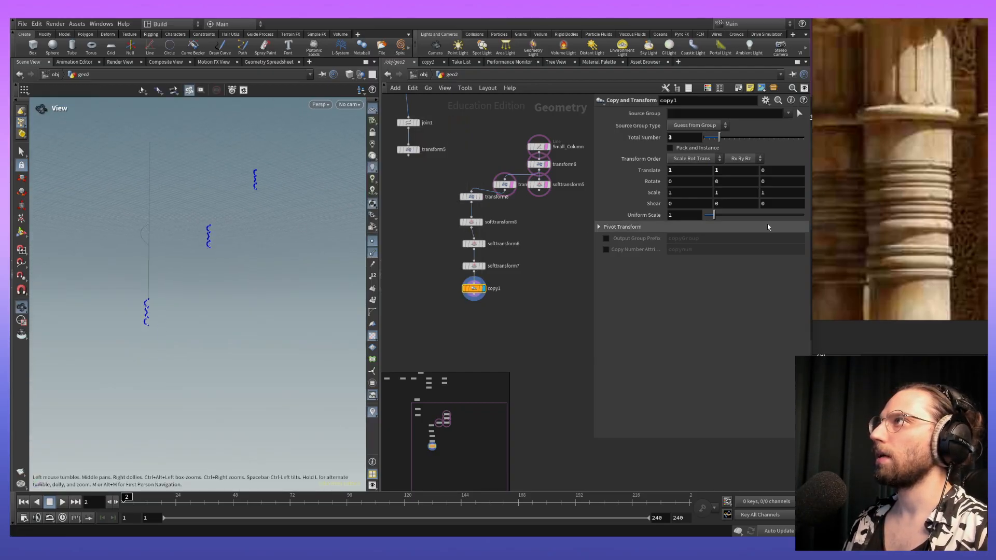
{"action": "left_click_drag", "start_coordinate": [728, 171], "coordinate": [644, 171]}
{"action": "type", "text": "0"}
{"action": "key", "text": "Return"}
{"action": "key", "text": "BackSpace"}
{"action": "type", "text": "0"}
{"action": "key", "text": "Return"}
{"action": "key", "text": "BackSpace"}
{"action": "type", "text": "1"}
{"action": "key", "text": "Return"}
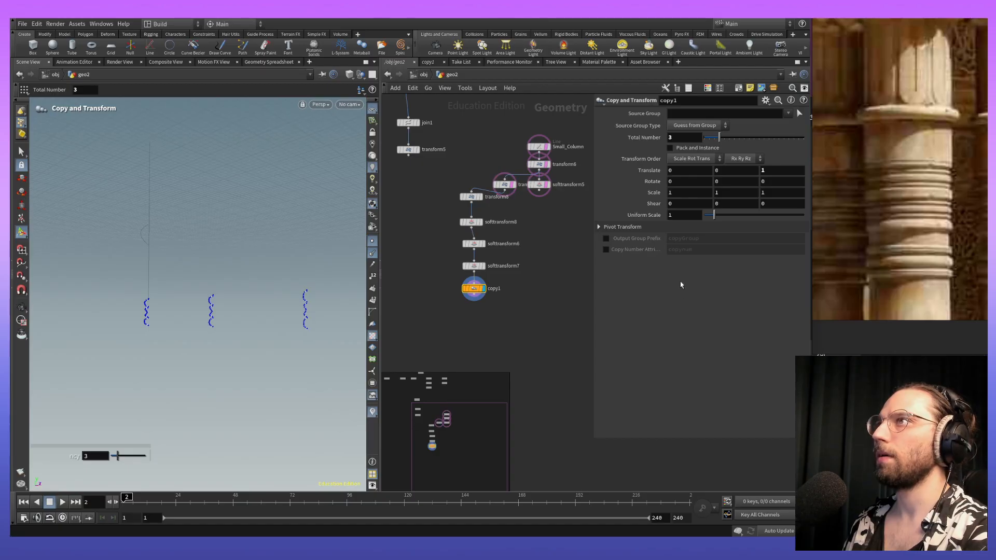
Step: Offset the copies by 1 along Y only, resetting the Z translation to 0
{"action": "left_click", "coordinate": [775, 172]}
{"action": "key", "text": "BackSpace"}
{"action": "type", "text": "0"}
{"action": "left_click", "coordinate": [727, 170]}
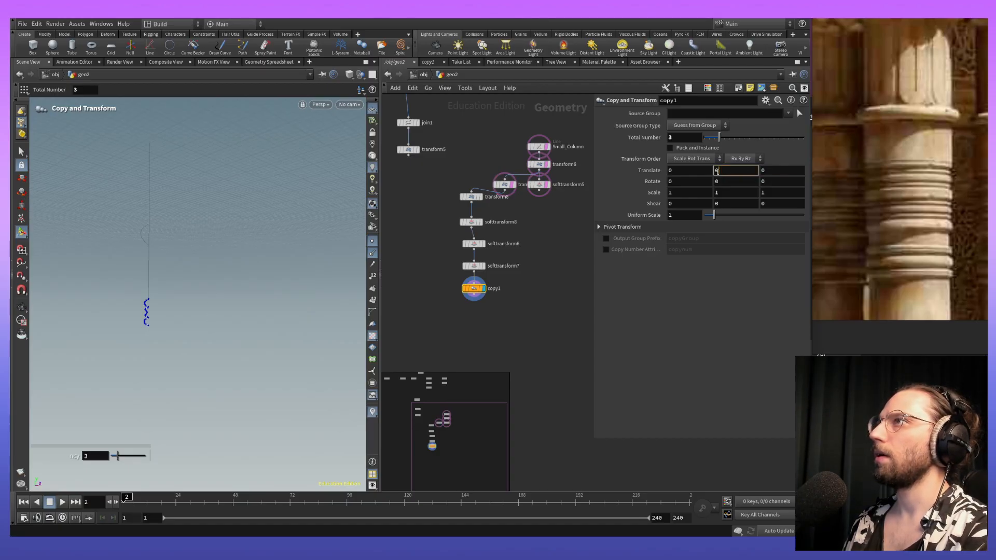
{"action": "type", "text": "1"}
{"action": "key", "text": "Return"}
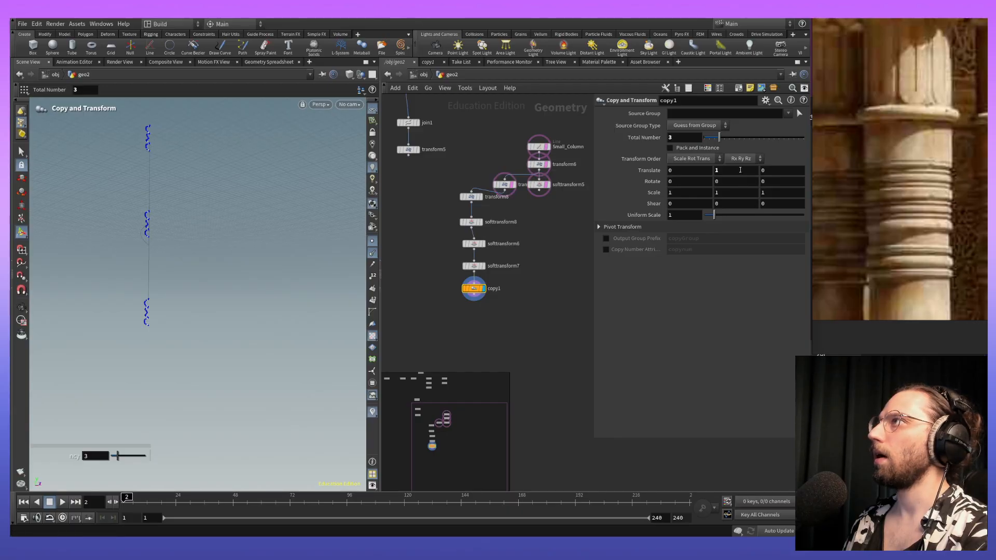
Step: Stack the copies downward by setting copy1's Y translation to -0.2
{"action": "left_click", "coordinate": [725, 171]}
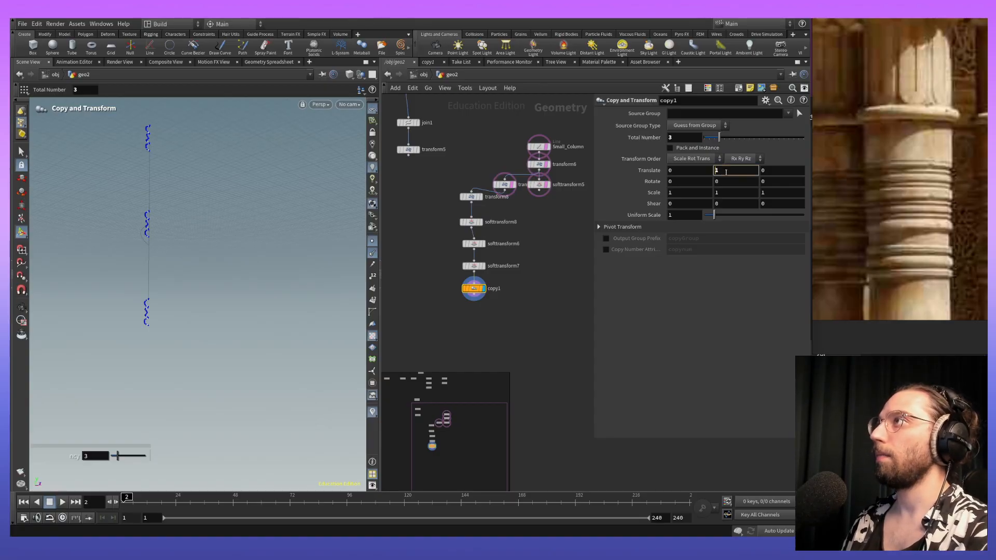
{"action": "type", "text": "-1"}
{"action": "key", "text": "Return"}
{"action": "left_click", "coordinate": [719, 171]}
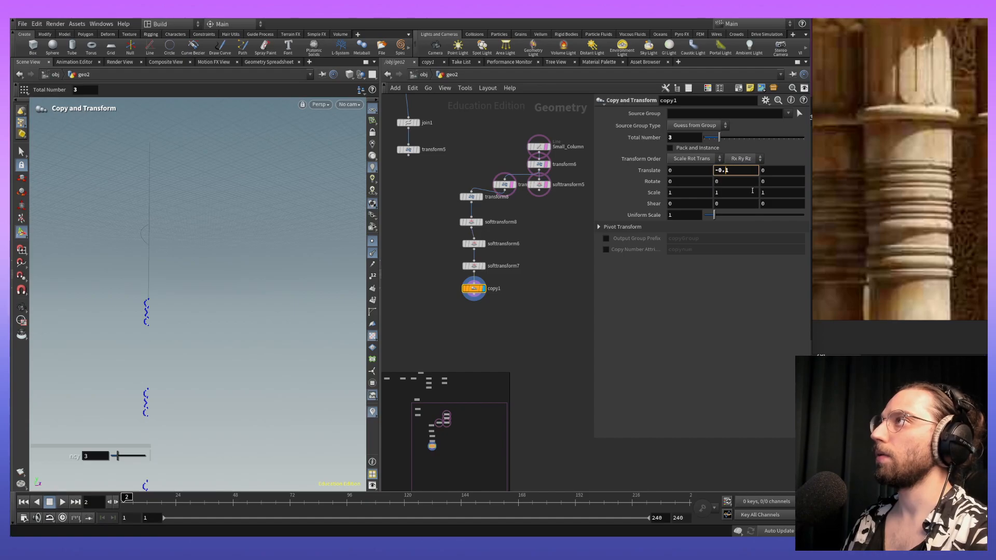
{"action": "type", "text": "0.4"}
{"action": "key", "text": "Return"}
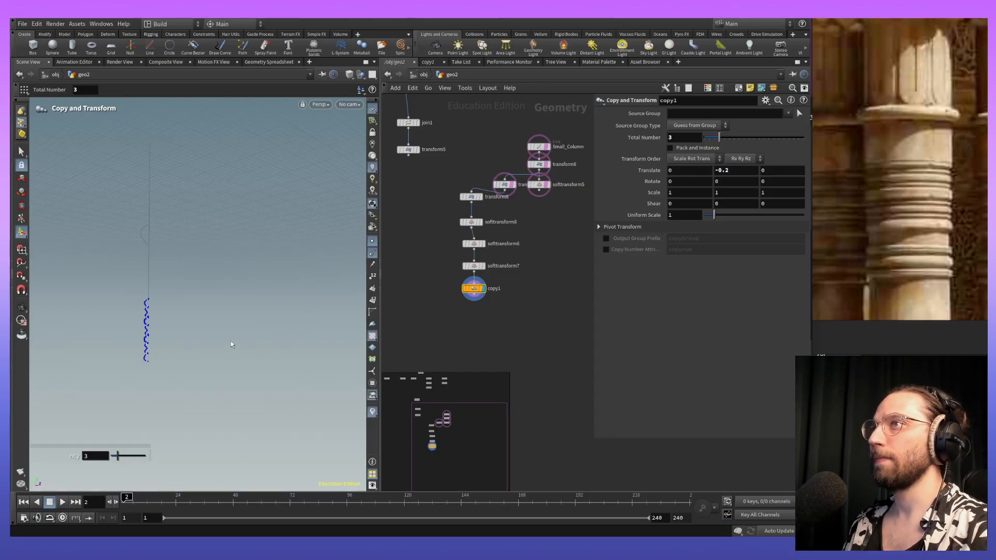
Step: In the front viewport, fine-tune copy1's Y translation to -0.301 so the profile copies sit end to end without overlapping
{"action": "left_click_drag", "start_coordinate": [232, 345], "coordinate": [188, 374], "text": "alt"}
{"action": "key", "text": "Return"}
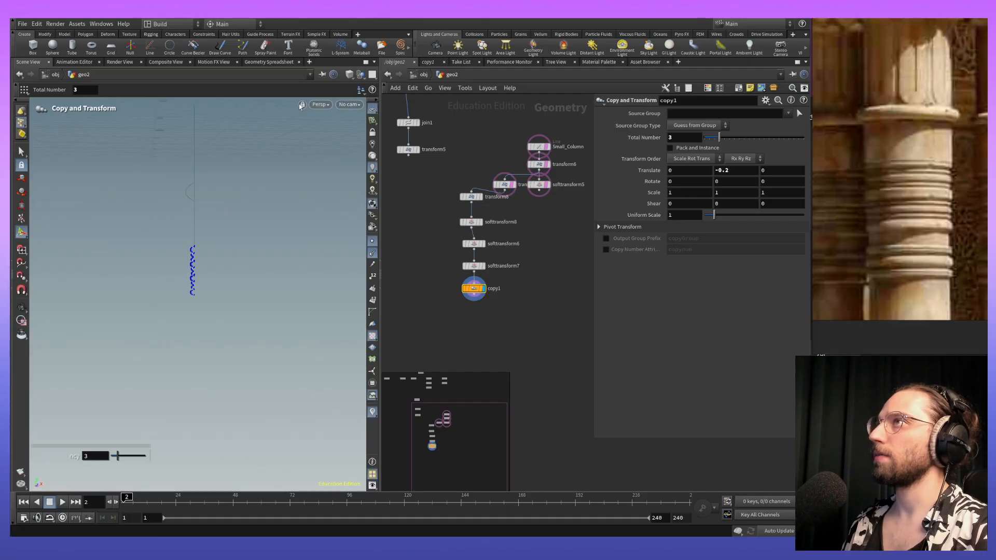
{"action": "left_click", "coordinate": [319, 105]}
{"action": "mouse_move", "coordinate": [354, 125]}
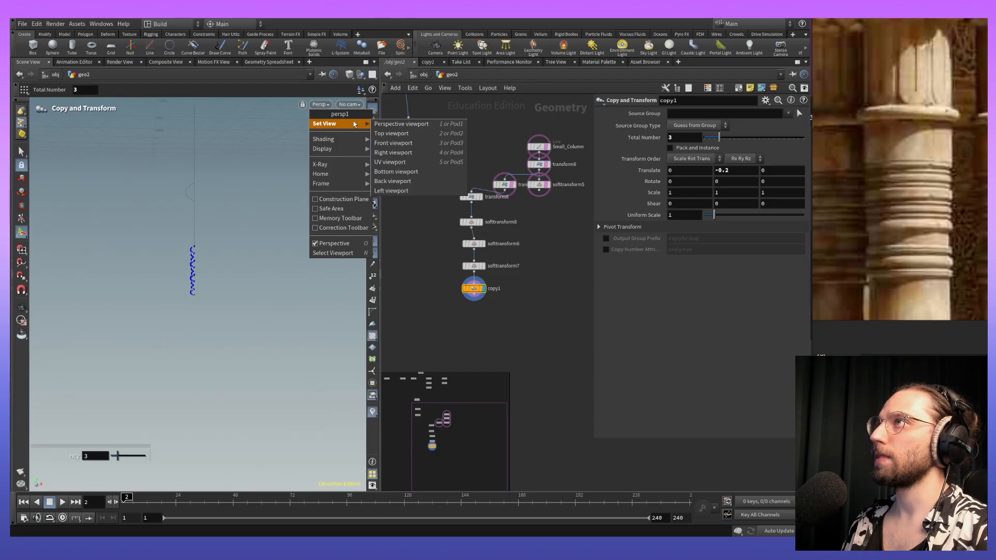
{"action": "left_click", "coordinate": [418, 144]}
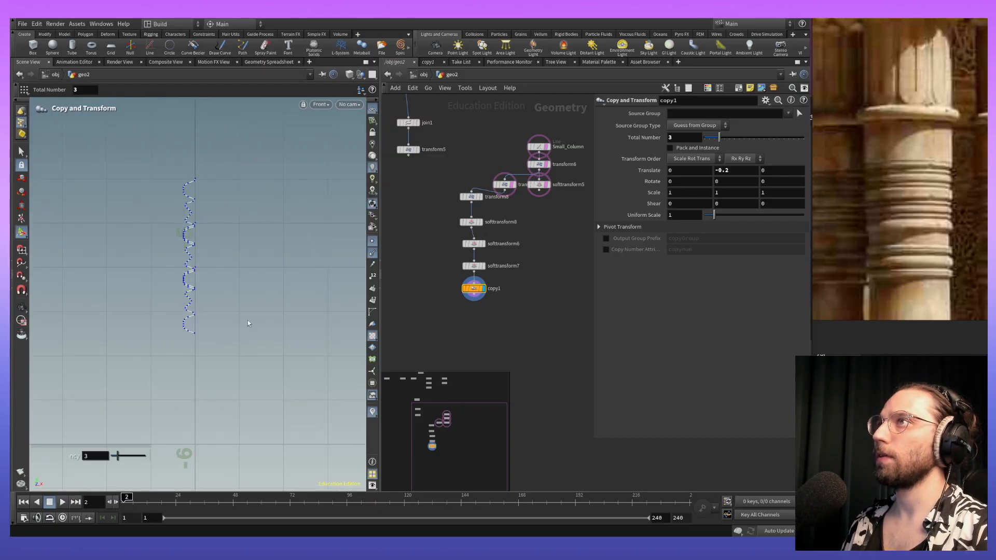
{"action": "middle_click_drag", "start_coordinate": [244, 332], "coordinate": [259, 360], "text": "alt"}
{"action": "right_click_drag", "start_coordinate": [260, 360], "coordinate": [243, 156], "text": "alt"}
{"action": "middle_click_drag", "start_coordinate": [231, 155], "coordinate": [331, 366], "text": "alt"}
{"action": "right_click_drag", "start_coordinate": [331, 366], "coordinate": [233, 243], "text": "alt"}
{"action": "middle_click_drag", "start_coordinate": [233, 242], "coordinate": [273, 301], "text": "alt"}
{"action": "middle_click_drag", "start_coordinate": [737, 171], "coordinate": [737, 171]}
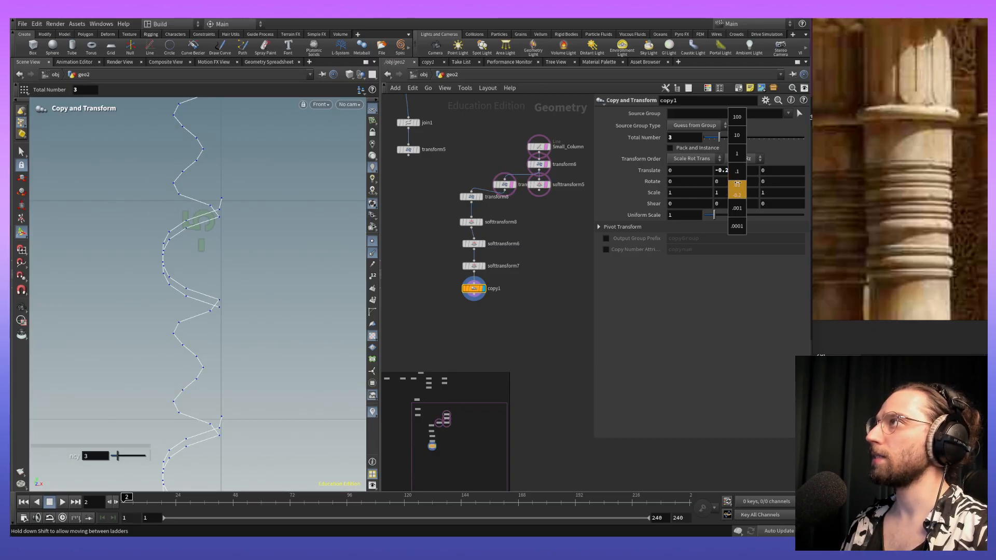
{"action": "middle_click_drag", "start_coordinate": [742, 207], "coordinate": [320, 276]}
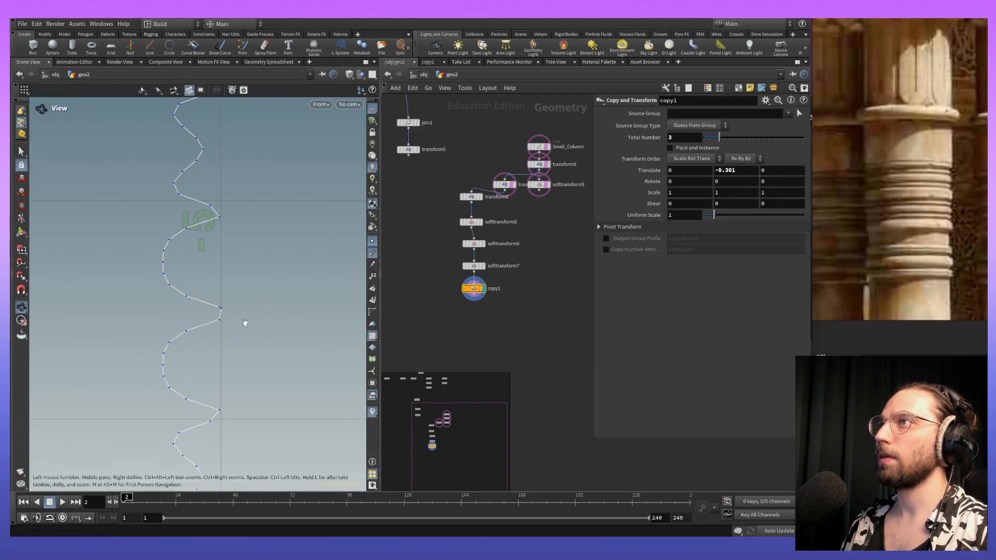
Step: Examine the whole stacked profile in the front viewport and compare it with the column reference photos
{"action": "middle_click_drag", "start_coordinate": [267, 222], "coordinate": [292, 285], "text": "alt"}
{"action": "right_click_drag", "start_coordinate": [276, 217], "coordinate": [291, 348], "text": "alt"}
{"action": "middle_click_drag", "start_coordinate": [291, 347], "coordinate": [264, 280]}
{"action": "right_click_drag", "start_coordinate": [265, 280], "coordinate": [285, 337]}
{"action": "middle_click_drag", "start_coordinate": [285, 336], "coordinate": [279, 307]}
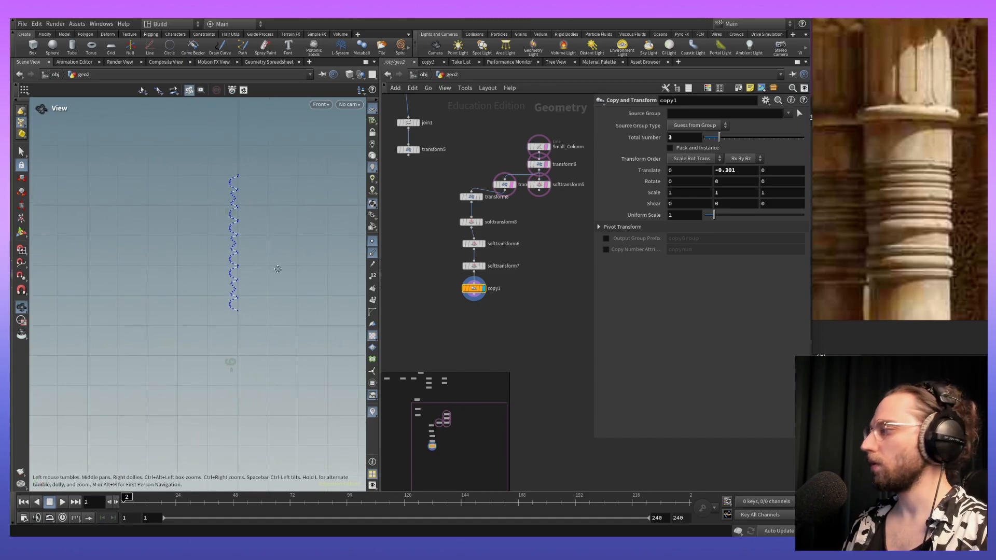
{"action": "key", "text": "Return"}
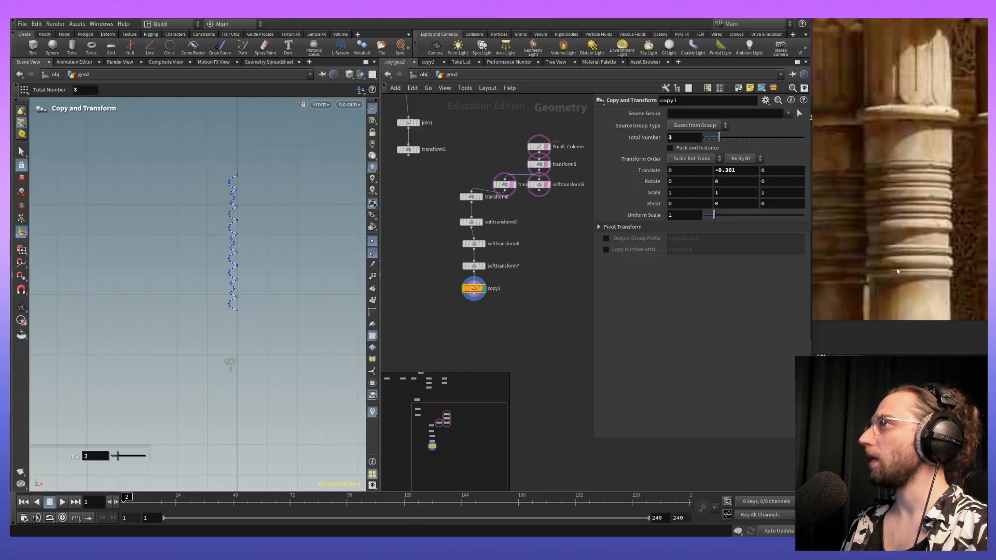
{"action": "middle_click_drag", "start_coordinate": [913, 271], "coordinate": [937, 231]}
{"action": "scroll", "coordinate": [915, 165], "scroll_direction": "down", "scroll_amount": 2}
{"action": "scroll", "coordinate": [941, 279], "scroll_direction": "down", "scroll_amount": 4}
{"action": "scroll", "coordinate": [937, 231], "scroll_direction": "down", "scroll_amount": 2}
{"action": "scroll", "coordinate": [938, 239], "scroll_direction": "down", "scroll_amount": 5}
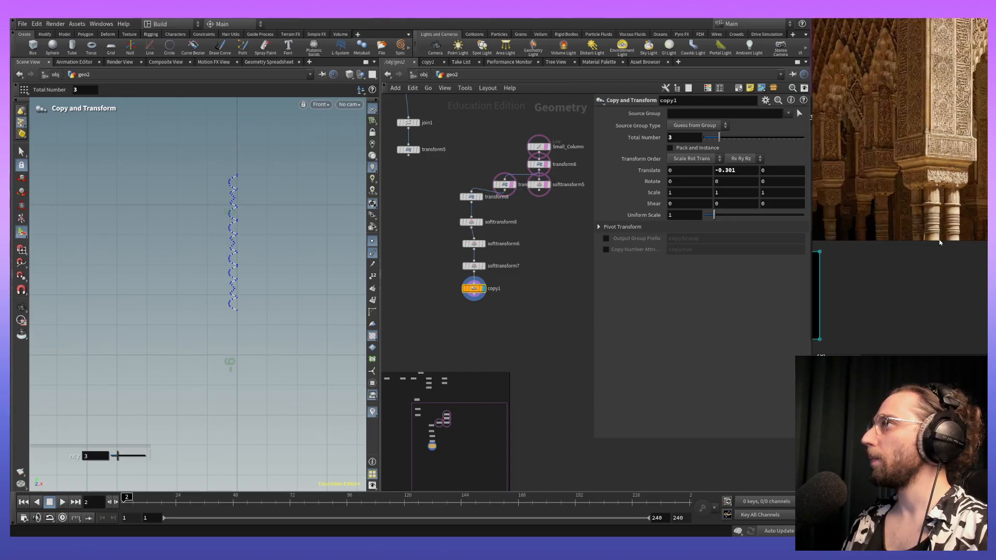
{"action": "middle_click_drag", "start_coordinate": [938, 270], "coordinate": [911, 251]}
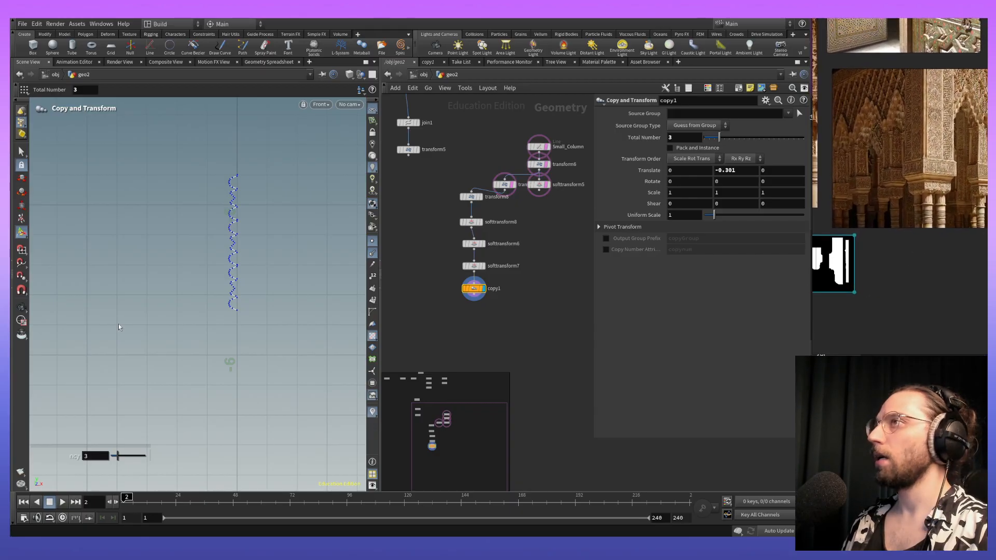
Step: Tidy the network by moving all the Small_Column nodes together, then shifting the branch from transform8 to copy1 away from transform7
{"action": "middle_click_drag", "start_coordinate": [551, 260], "coordinate": [532, 313]}
{"action": "middle_click_drag", "start_coordinate": [526, 274], "coordinate": [541, 305]}
{"action": "right_click_drag", "start_coordinate": [429, 196], "coordinate": [450, 222]}
{"action": "left_click_drag", "start_coordinate": [449, 218], "coordinate": [537, 376]}
{"action": "left_click_drag", "start_coordinate": [520, 230], "coordinate": [568, 172]}
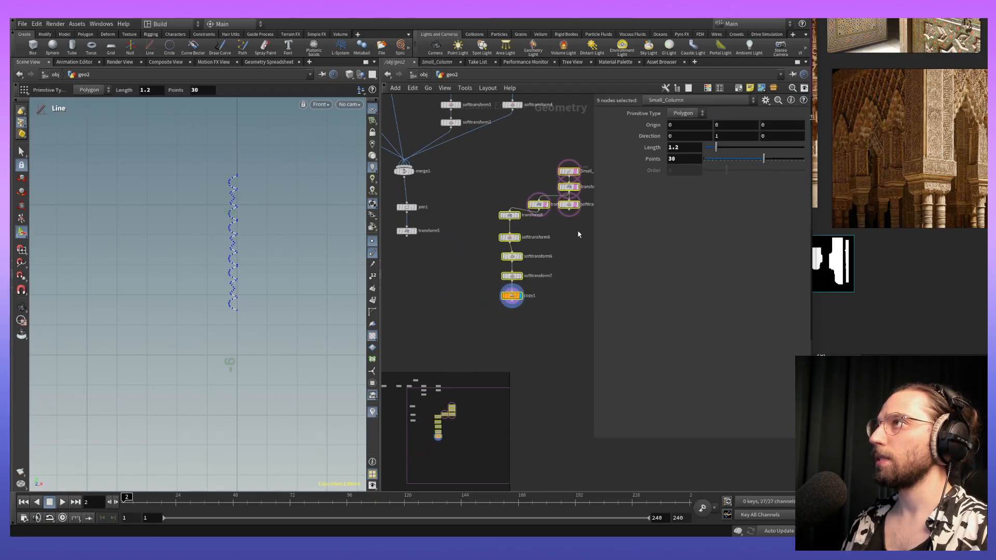
{"action": "left_click", "coordinate": [572, 287]}
{"action": "middle_click_drag", "start_coordinate": [573, 285], "coordinate": [517, 240]}
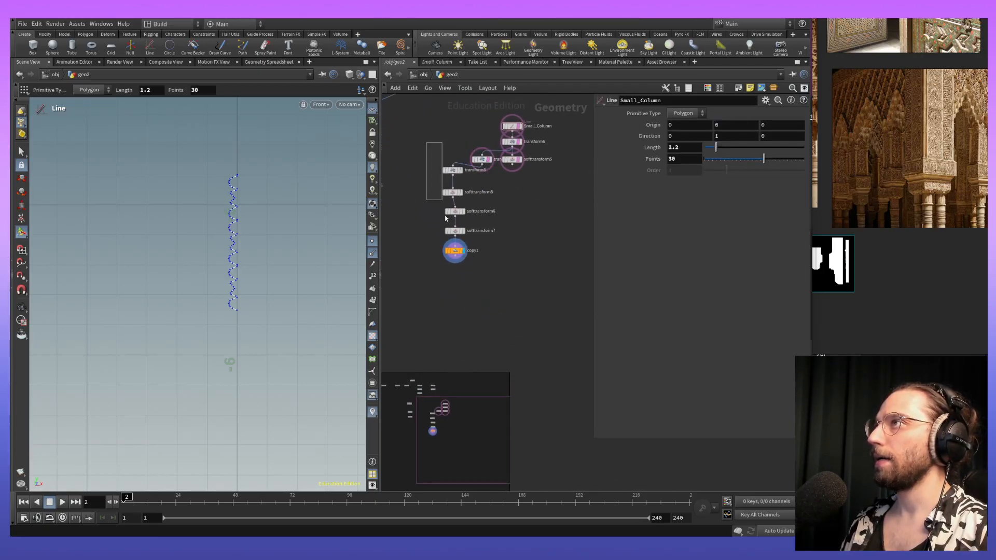
{"action": "left_click_drag", "start_coordinate": [442, 198], "coordinate": [466, 289]}
{"action": "left_click_drag", "start_coordinate": [451, 173], "coordinate": [444, 164]}
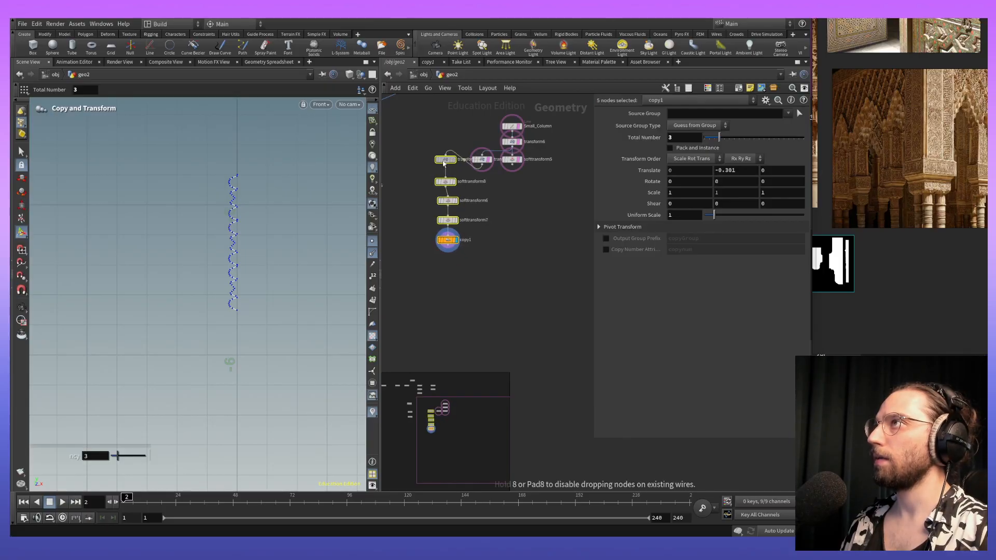
{"action": "left_click", "coordinate": [470, 253]}
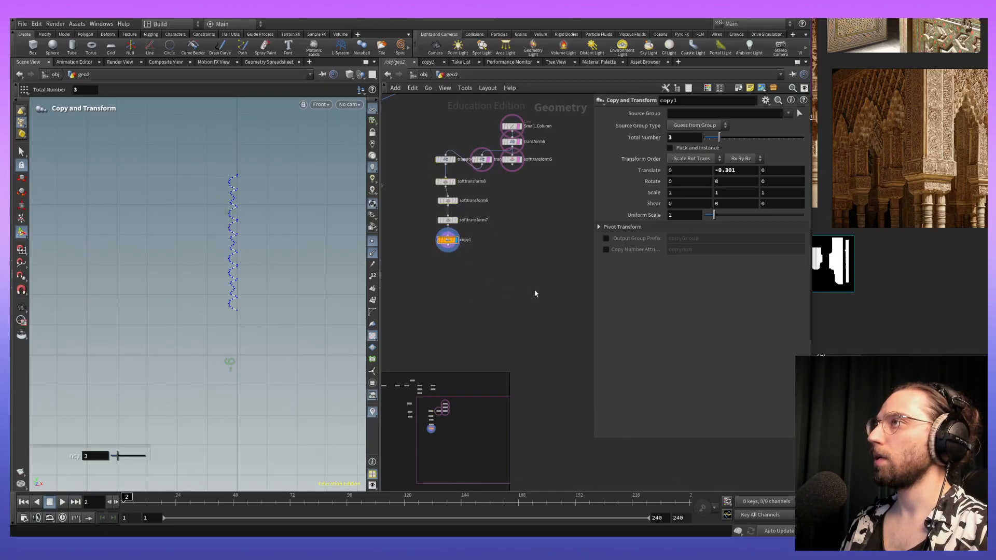
Step: Add a Merge node below the small column branches and wire copy1, transform7 and softtransform5 into it
{"action": "key", "text": "Tab"}
{"action": "type", "text": "merge"}
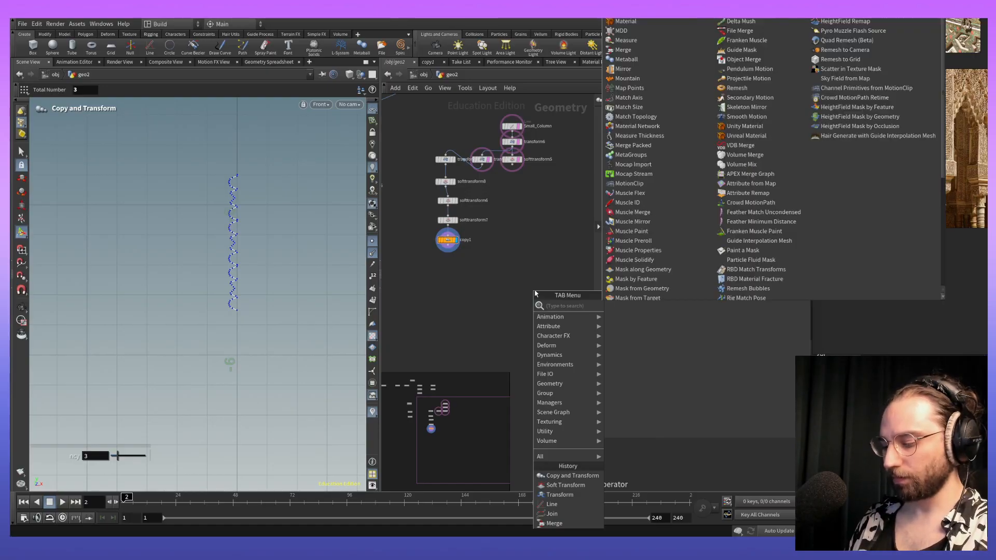
{"action": "key", "text": "Return"}
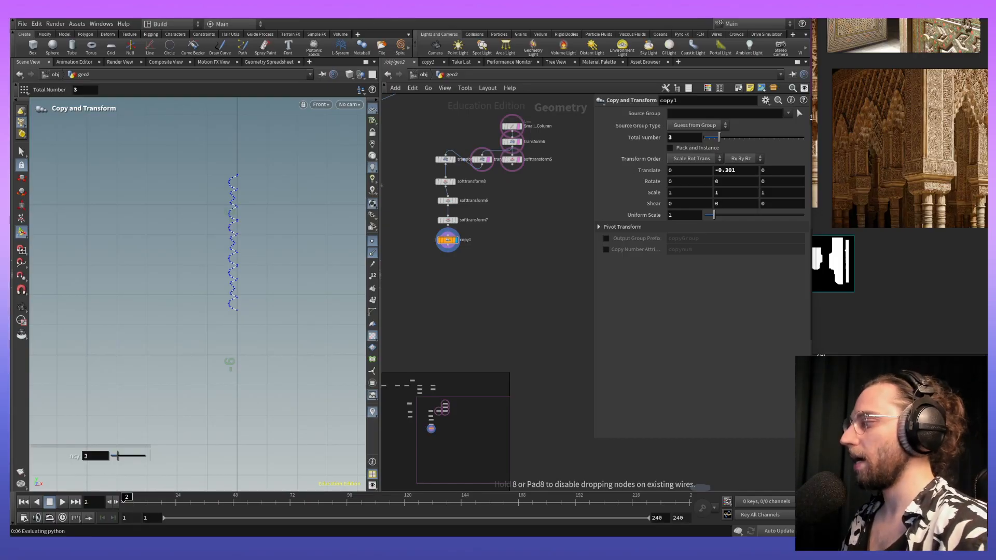
{"action": "left_click", "coordinate": [508, 275]}
{"action": "left_click", "coordinate": [449, 253]}
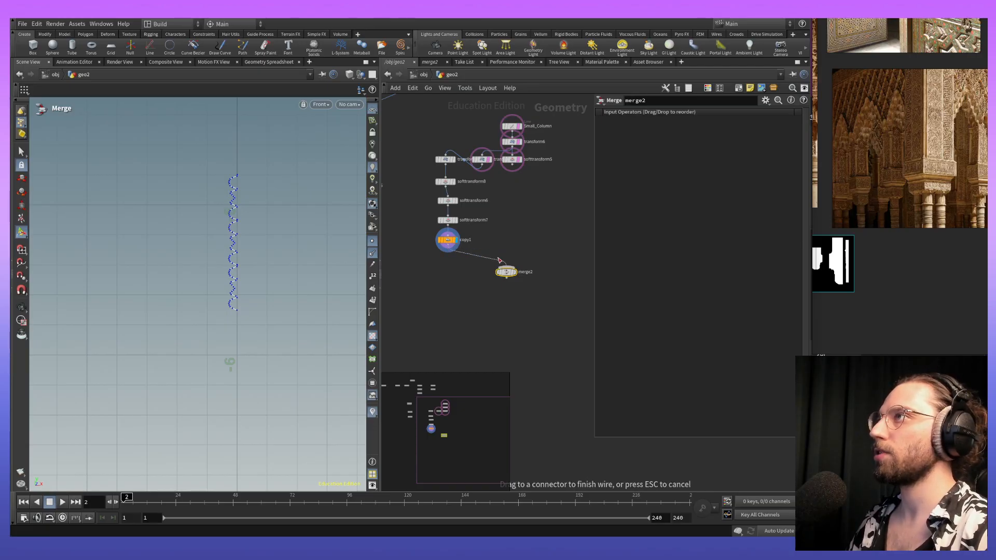
{"action": "left_click", "coordinate": [506, 266]}
{"action": "left_click", "coordinate": [483, 166]}
{"action": "left_click", "coordinate": [507, 267]}
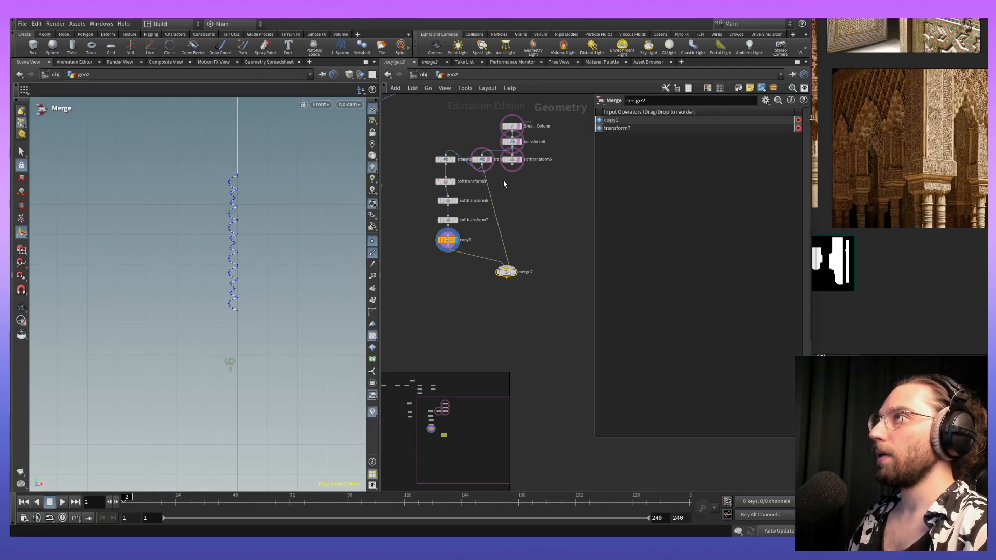
{"action": "left_click", "coordinate": [512, 165]}
{"action": "left_click", "coordinate": [518, 268]}
Step: Duplicate the join1 node, place the copy beneath merge2 and connect merge2's output to it
{"action": "middle_click_drag", "start_coordinate": [477, 212], "coordinate": [538, 327]}
{"action": "middle_click", "coordinate": [519, 270]}
{"action": "middle_click_drag", "start_coordinate": [459, 295], "coordinate": [479, 251]}
{"action": "left_click", "coordinate": [431, 232]}
{"action": "key", "text": "ctrl+c"}
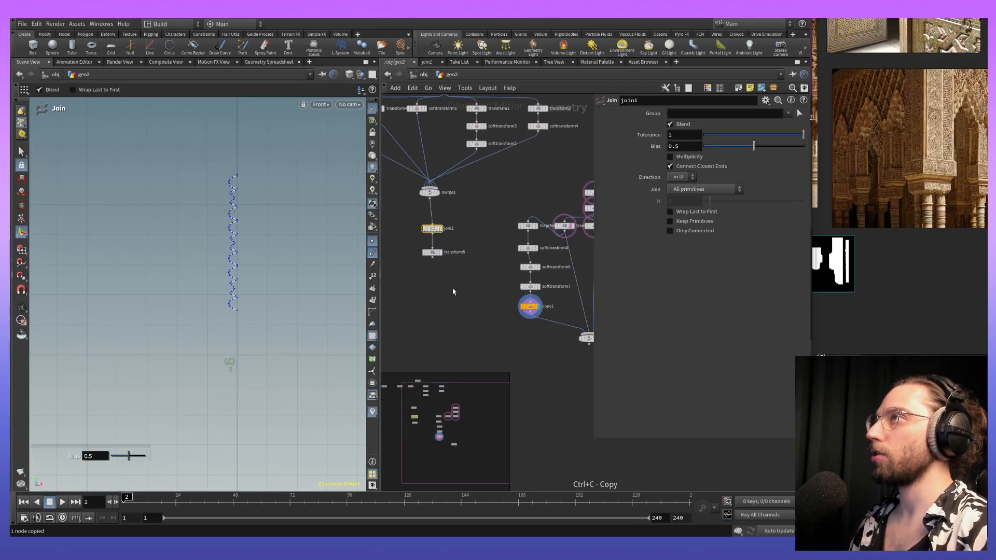
{"action": "key", "text": "ctrl+v"}
{"action": "left_click_drag", "start_coordinate": [457, 285], "coordinate": [551, 404]}
{"action": "left_click", "coordinate": [521, 389]}
{"action": "left_click", "coordinate": [517, 365]}
{"action": "middle_click_drag", "start_coordinate": [541, 379], "coordinate": [535, 265]}
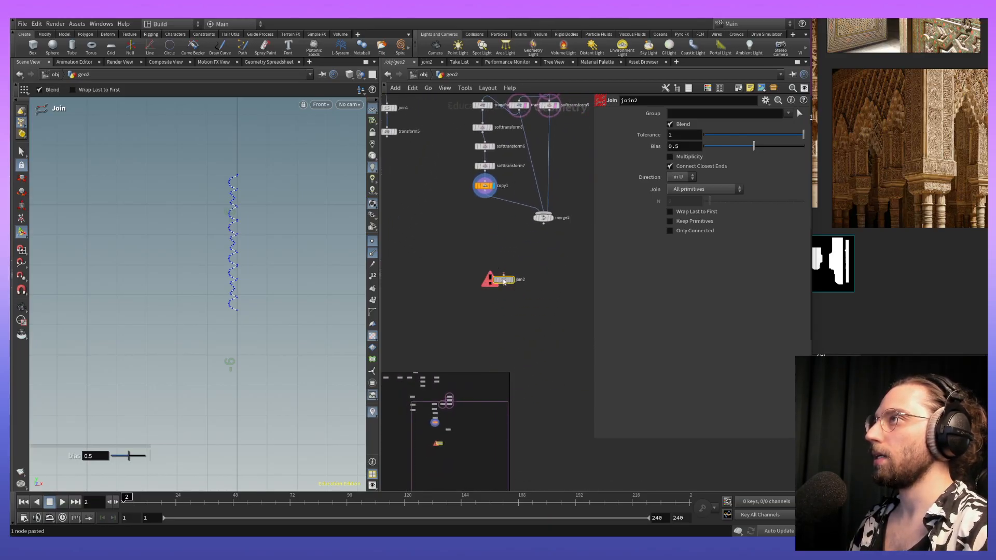
{"action": "left_click_drag", "start_coordinate": [506, 281], "coordinate": [551, 252]}
{"action": "left_click", "coordinate": [543, 243]}
{"action": "left_click", "coordinate": [543, 223]}
Step: Display the output of join2 in the viewport
{"action": "middle_click_drag", "start_coordinate": [558, 250], "coordinate": [553, 312]}
{"action": "scroll", "coordinate": [553, 312], "scroll_direction": "up", "scroll_amount": 2}
{"action": "scroll", "coordinate": [553, 311], "scroll_direction": "up", "scroll_amount": 4}
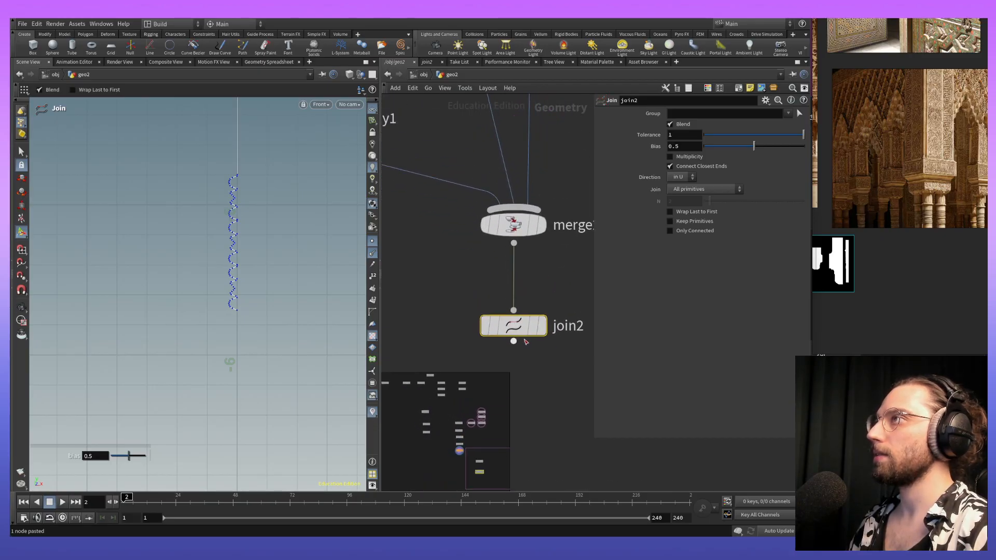
{"action": "middle_click_drag", "start_coordinate": [266, 302], "coordinate": [262, 416], "text": "alt"}
{"action": "right_click_drag", "start_coordinate": [262, 416], "coordinate": [253, 269], "text": "alt"}
{"action": "middle_click_drag", "start_coordinate": [254, 213], "coordinate": [234, 188], "text": "alt"}
{"action": "left_click", "coordinate": [542, 306]}
Step: Examine the joined small column profile along its full length in the front viewport
{"action": "right_click_drag", "start_coordinate": [252, 404], "coordinate": [256, 240], "text": "alt"}
{"action": "middle_click_drag", "start_coordinate": [249, 161], "coordinate": [283, 310], "text": "alt"}
{"action": "middle_click_drag", "start_coordinate": [265, 132], "coordinate": [294, 362], "text": "alt"}
{"action": "middle_click_drag", "start_coordinate": [281, 186], "coordinate": [282, 389], "text": "alt"}
{"action": "middle_click_drag", "start_coordinate": [271, 225], "coordinate": [265, 387], "text": "alt"}
{"action": "middle_click_drag", "start_coordinate": [253, 266], "coordinate": [256, 294], "text": "alt"}
{"action": "right_click_drag", "start_coordinate": [255, 244], "coordinate": [264, 412], "text": "alt"}
{"action": "right_click_drag", "start_coordinate": [257, 327], "coordinate": [260, 389], "text": "alt"}
{"action": "middle_click_drag", "start_coordinate": [258, 389], "coordinate": [228, 270], "text": "alt"}
{"action": "right_click_drag", "start_coordinate": [229, 269], "coordinate": [239, 320], "text": "alt"}
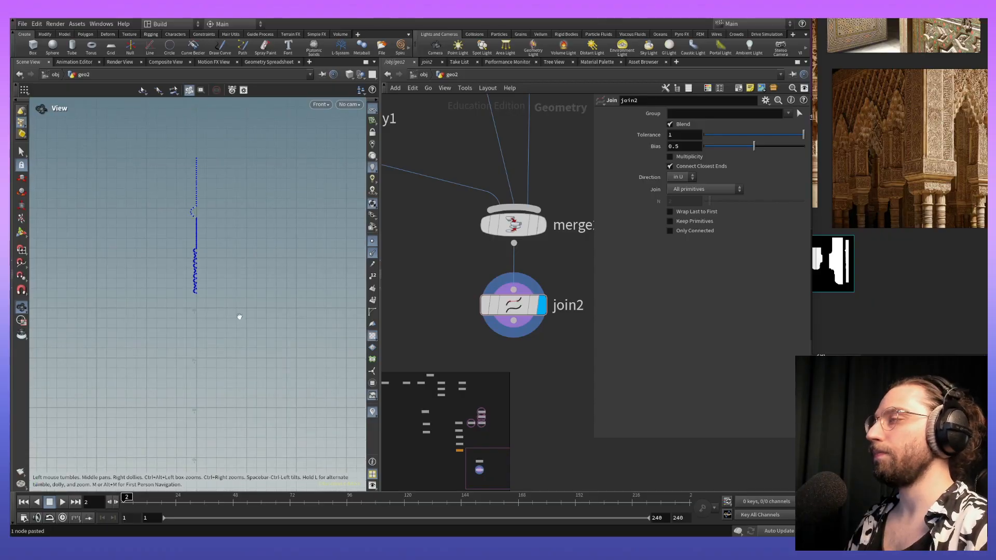
{"action": "key", "text": "Return"}
Step: Look through the reference board for photos showing the small columns from shaft to base
{"action": "scroll", "coordinate": [862, 231], "scroll_direction": "down", "scroll_amount": 3}
{"action": "scroll", "coordinate": [863, 231], "scroll_direction": "up", "scroll_amount": 5}
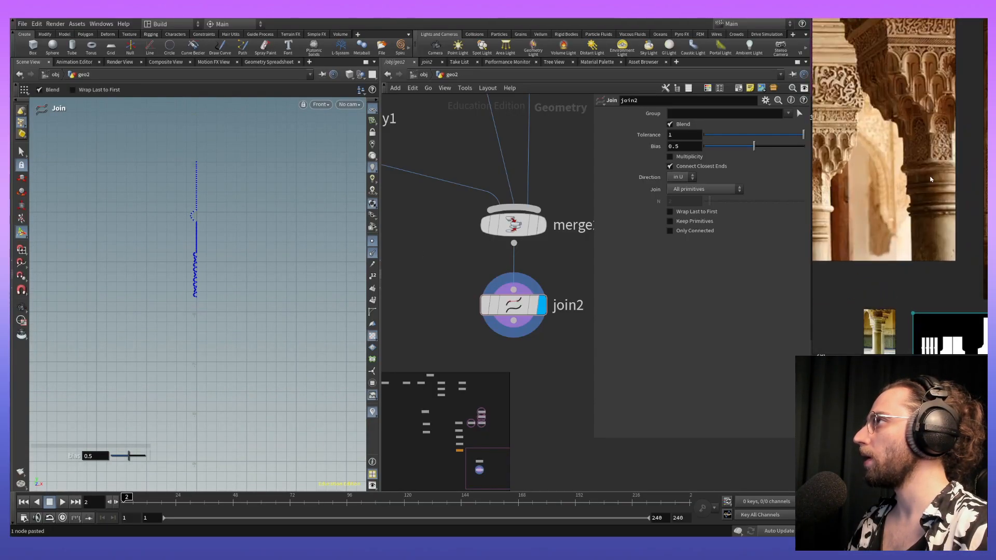
{"action": "scroll", "coordinate": [935, 210], "scroll_direction": "down", "scroll_amount": 4}
{"action": "middle_click_drag", "start_coordinate": [877, 242], "coordinate": [888, 343]}
{"action": "middle_click_drag", "start_coordinate": [875, 81], "coordinate": [926, 312]}
{"action": "middle_click_drag", "start_coordinate": [880, 249], "coordinate": [857, 147]}
{"action": "scroll", "coordinate": [915, 192], "scroll_direction": "down", "scroll_amount": 5}
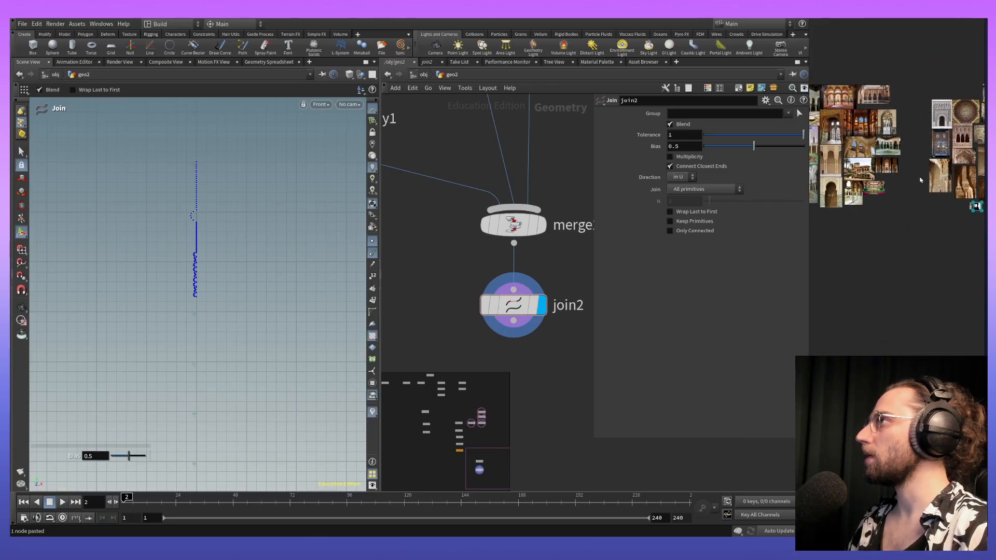
{"action": "scroll", "coordinate": [913, 190], "scroll_direction": "up", "scroll_amount": 8}
{"action": "scroll", "coordinate": [912, 180], "scroll_direction": "down", "scroll_amount": 5}
{"action": "scroll", "coordinate": [912, 179], "scroll_direction": "up", "scroll_amount": 8}
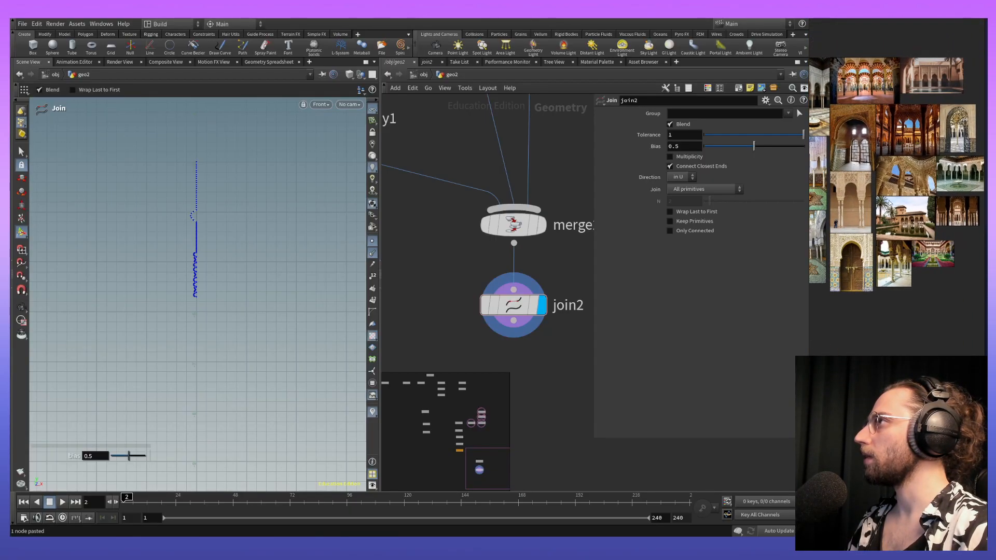
{"action": "middle_click_drag", "start_coordinate": [860, 227], "coordinate": [936, 223]}
{"action": "scroll", "coordinate": [896, 273], "scroll_direction": "up", "scroll_amount": 7}
{"action": "middle_click_drag", "start_coordinate": [876, 262], "coordinate": [941, 340]}
{"action": "middle_click_drag", "start_coordinate": [924, 127], "coordinate": [914, 278]}
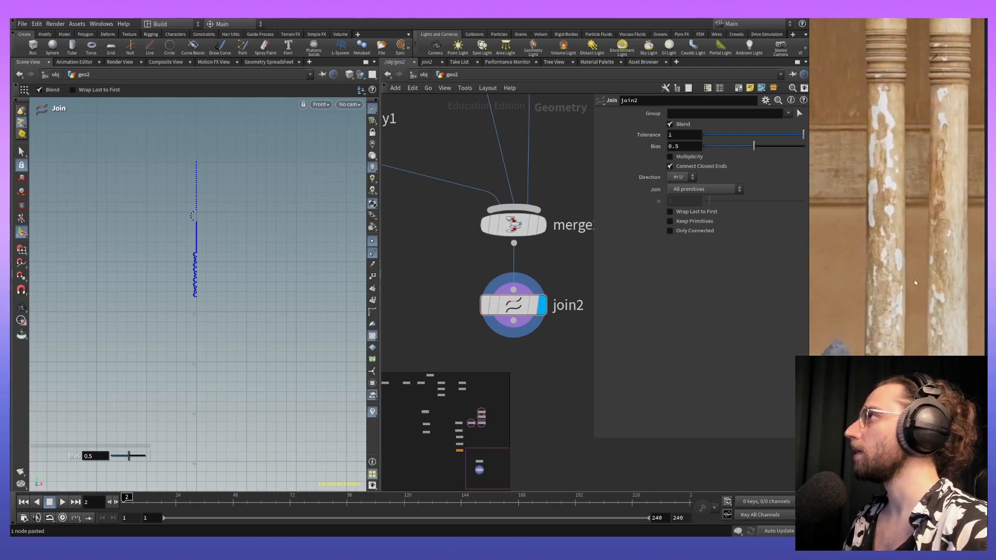
{"action": "scroll", "coordinate": [904, 117], "scroll_direction": "down", "scroll_amount": 4}
{"action": "middle_click_drag", "start_coordinate": [905, 117], "coordinate": [879, 55]}
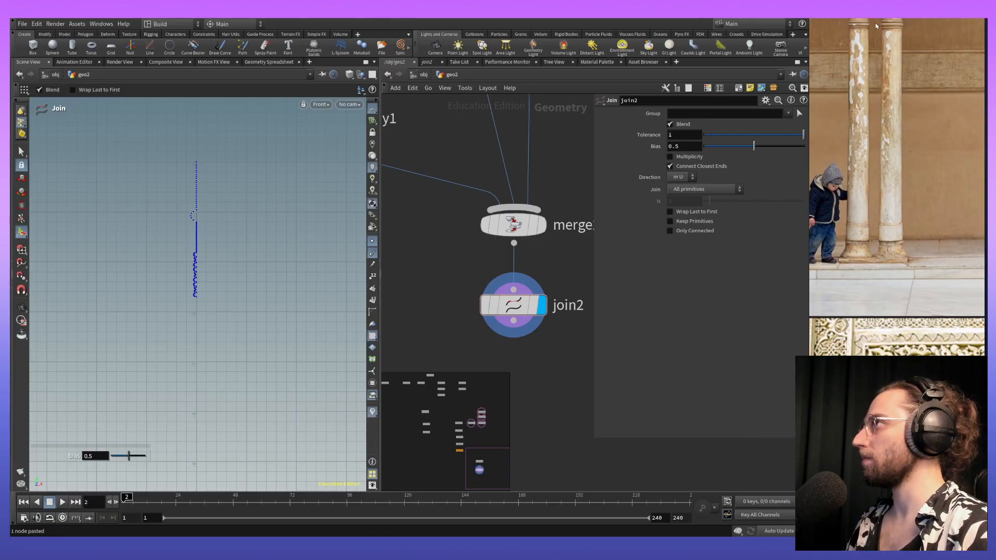
Step: Move merge2 and join2 further down the network, away from the small column nodes
{"action": "middle_click_drag", "start_coordinate": [558, 383], "coordinate": [521, 196]}
{"action": "scroll", "coordinate": [547, 318], "scroll_direction": "down", "scroll_amount": 4}
{"action": "left_click_drag", "start_coordinate": [497, 151], "coordinate": [497, 334]}
{"action": "left_click_drag", "start_coordinate": [493, 112], "coordinate": [494, 292]}
{"action": "middle_click_drag", "start_coordinate": [546, 114], "coordinate": [564, 346]}
{"action": "scroll", "coordinate": [540, 207], "scroll_direction": "down", "scroll_amount": 2}
{"action": "middle_click_drag", "start_coordinate": [544, 232], "coordinate": [544, 199]}
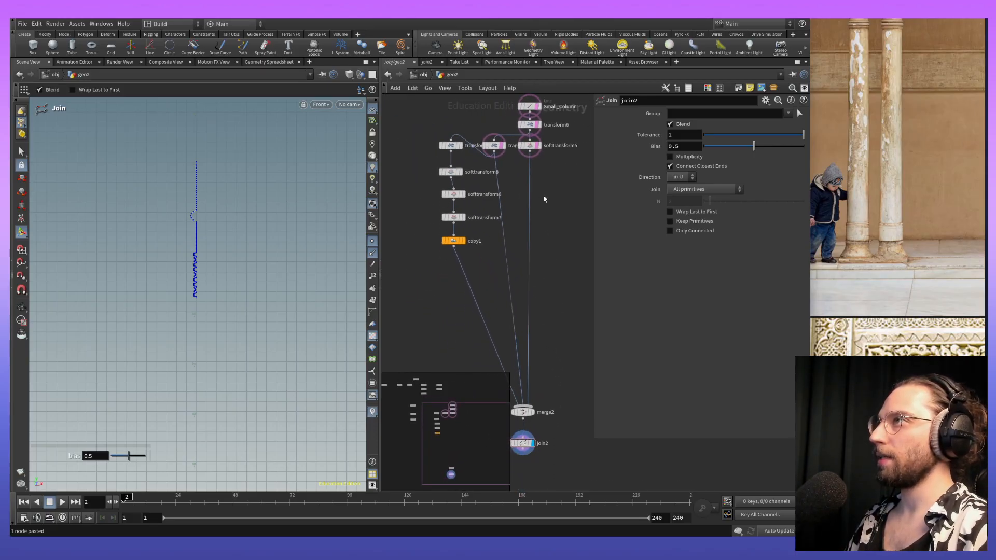
Step: Display copy1's output and check the repeated rings in the front viewport
{"action": "left_click", "coordinate": [464, 242]}
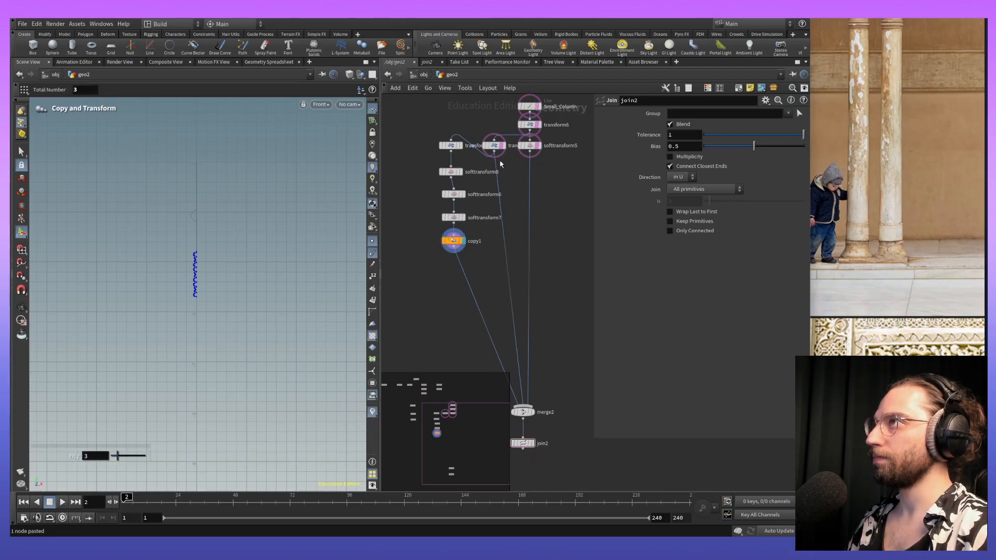
{"action": "key", "text": "Escape"}
{"action": "middle_click_drag", "start_coordinate": [186, 276], "coordinate": [234, 376]}
{"action": "scroll", "coordinate": [233, 374], "scroll_direction": "up", "scroll_amount": 5}
{"action": "middle_click_drag", "start_coordinate": [233, 298], "coordinate": [251, 375]}
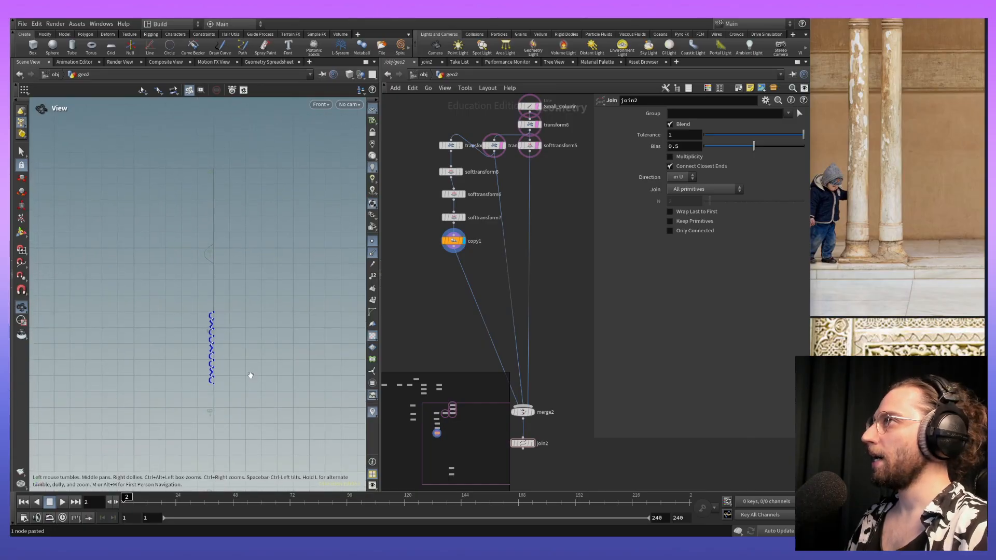
{"action": "key", "text": "Return"}
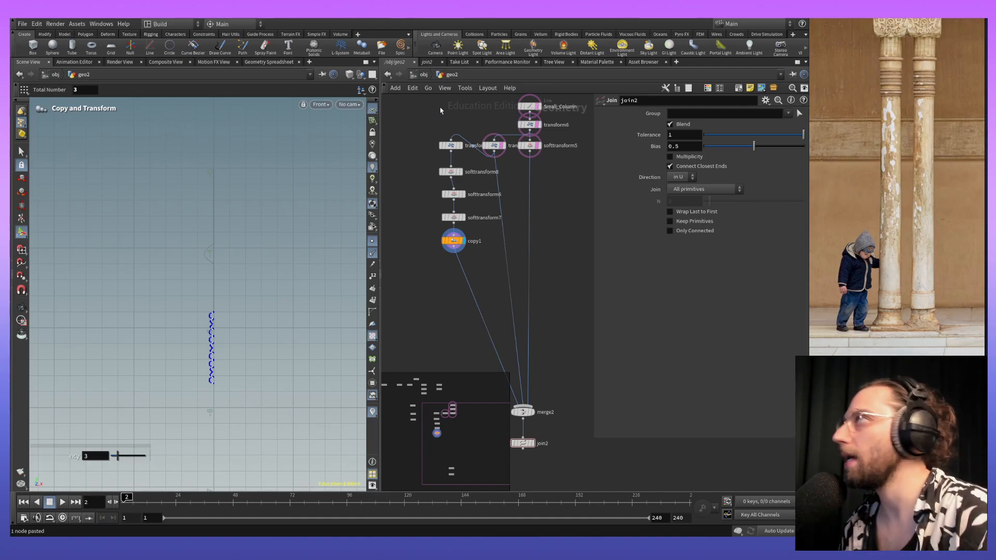
{"action": "middle_click_drag", "start_coordinate": [496, 217], "coordinate": [527, 296]}
{"action": "scroll", "coordinate": [519, 259], "scroll_direction": "up", "scroll_amount": 3}
{"action": "middle_click_drag", "start_coordinate": [527, 258], "coordinate": [485, 235]}
{"action": "left_click", "coordinate": [550, 178]}
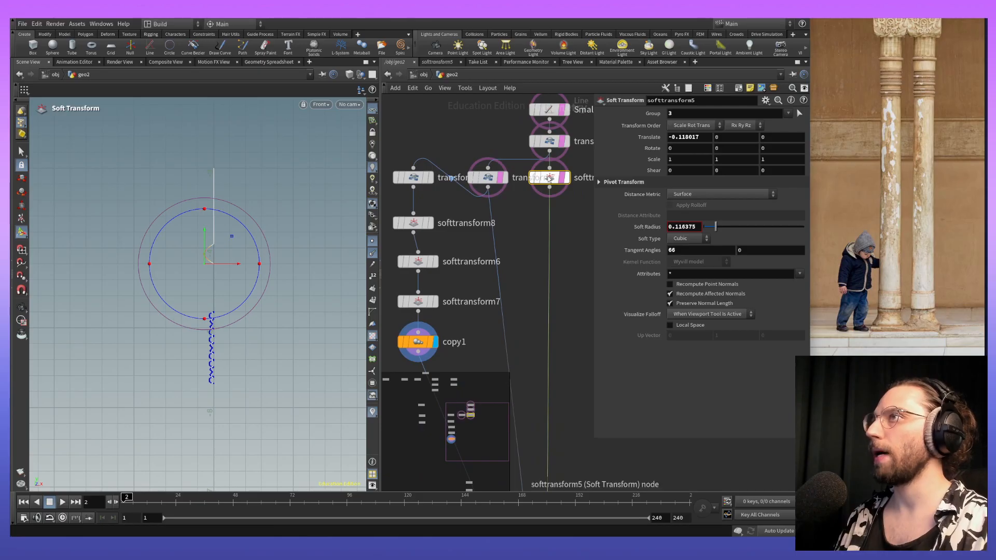
{"action": "key", "text": "ctrl+z"}
{"action": "key", "text": "Escape"}
Step: Move softtransform5 down to make room and add a Soft Transform on point 17 directly after transform6
{"action": "scroll", "coordinate": [293, 206], "scroll_direction": "up", "scroll_amount": 3}
{"action": "middle_click_drag", "start_coordinate": [281, 198], "coordinate": [310, 226], "text": "alt"}
{"action": "left_click_drag", "start_coordinate": [550, 182], "coordinate": [550, 224]}
{"action": "left_click", "coordinate": [550, 141]}
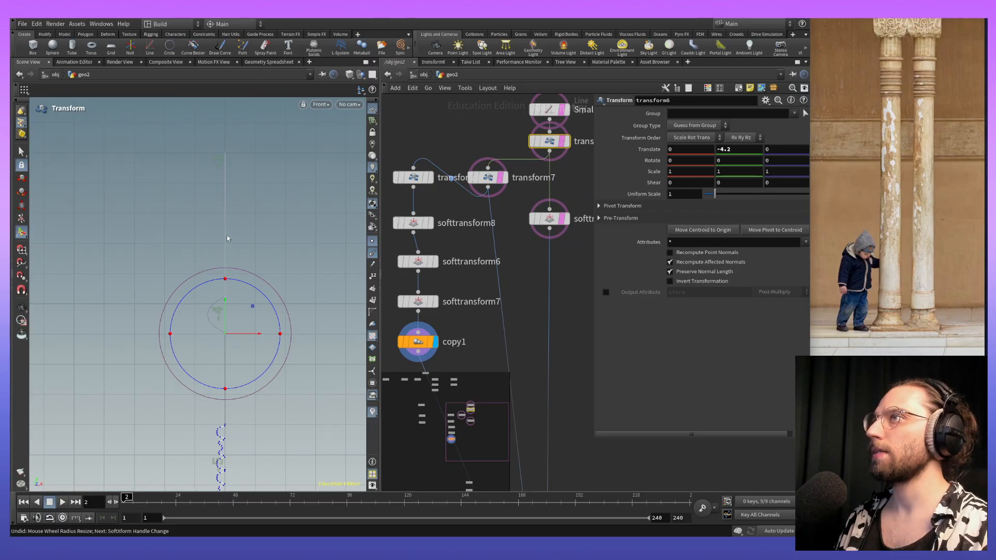
{"action": "key", "text": "s"}
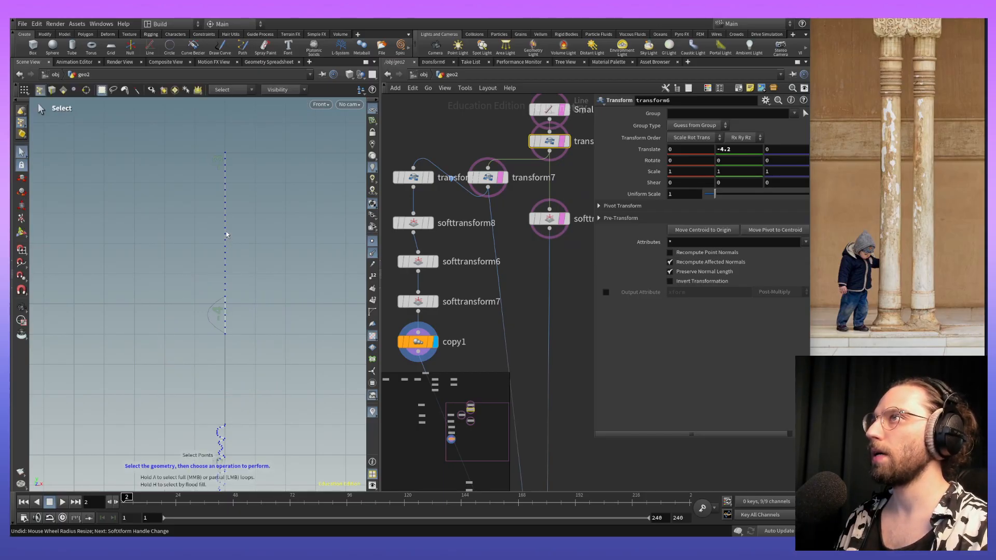
{"action": "key", "text": "Tab"}
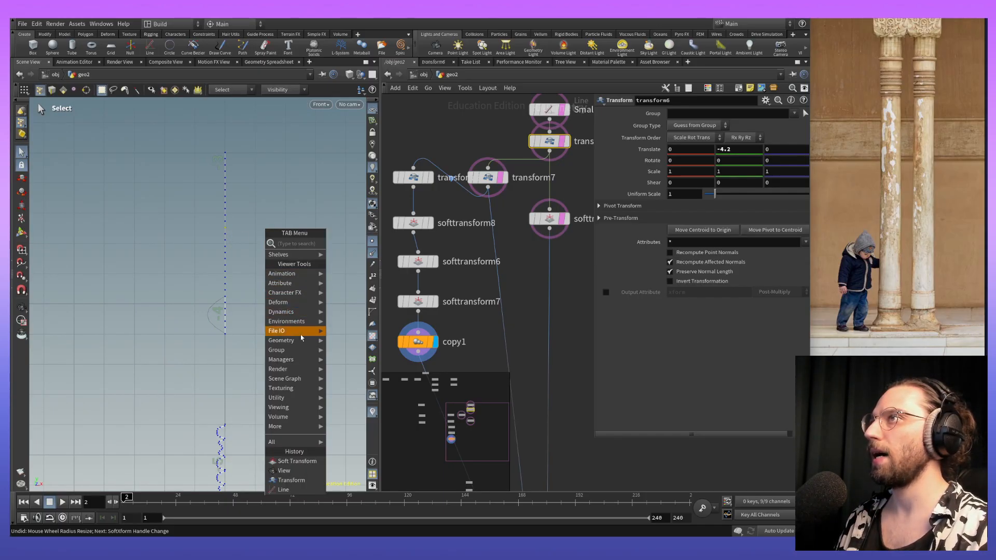
{"action": "left_click", "coordinate": [316, 465]}
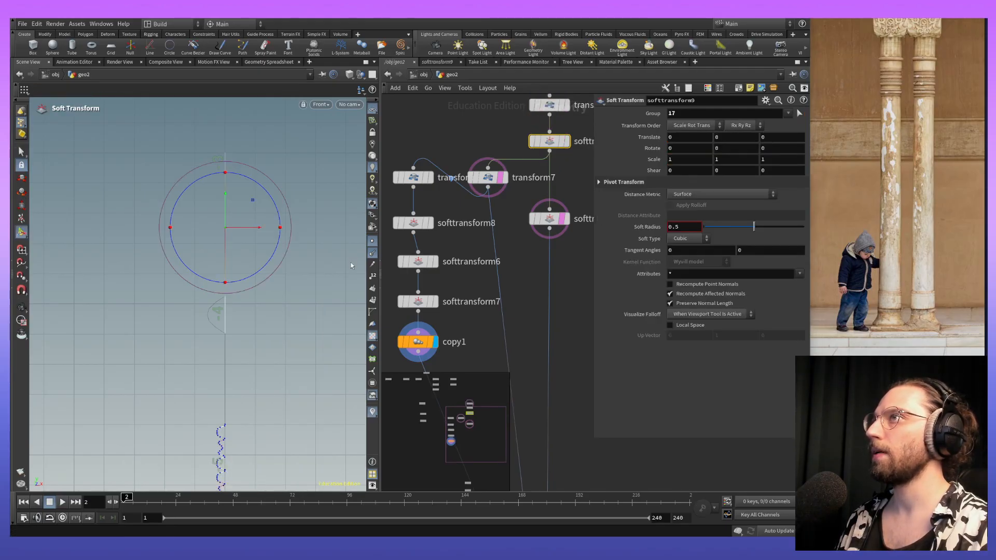
{"action": "middle_click_drag", "start_coordinate": [563, 171], "coordinate": [528, 192]}
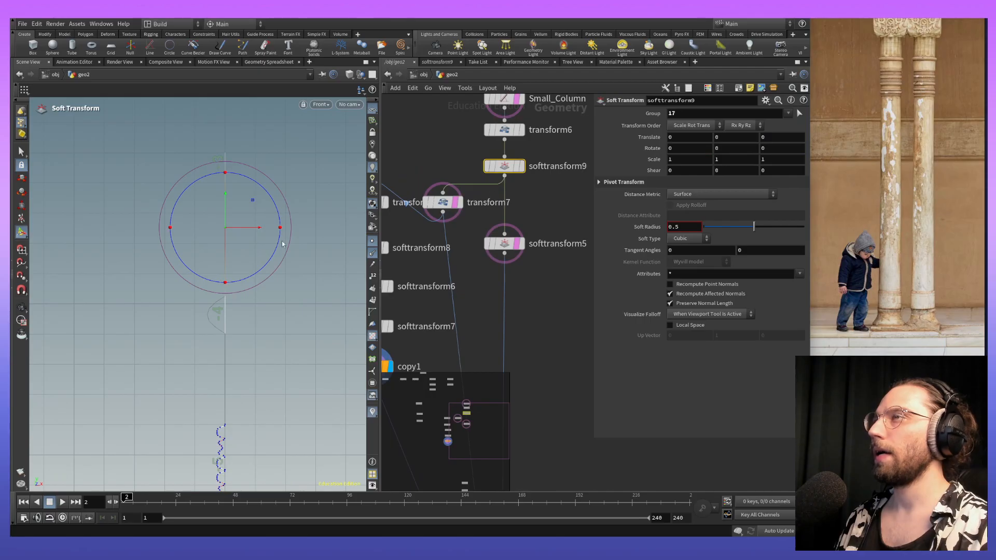
Step: Shift point 17 about 0.035 along X with the new Soft Transform, keeping the 0.5 soft radius
{"action": "left_click_drag", "start_coordinate": [254, 232], "coordinate": [263, 232]}
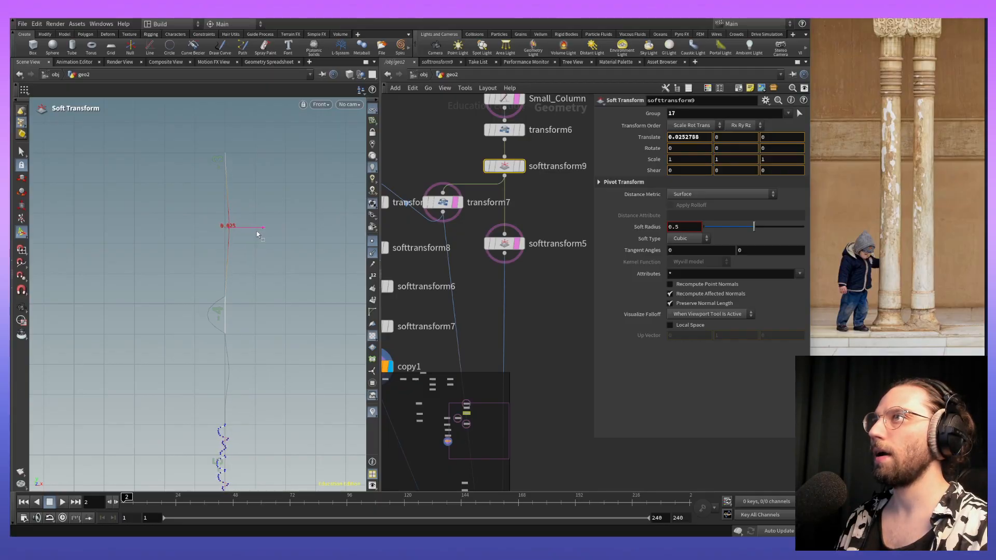
{"action": "left_click_drag", "start_coordinate": [260, 235], "coordinate": [259, 235]}
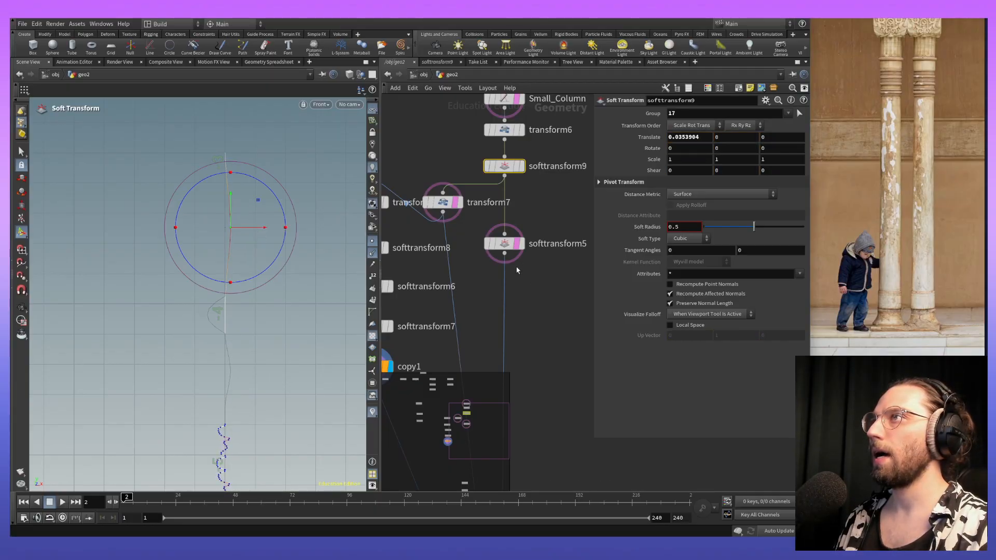
{"action": "middle_click_drag", "start_coordinate": [312, 322], "coordinate": [306, 285]}
{"action": "key", "text": "ctrl+z"}
Step: Duplicate the point 17 Soft Transform and feed the copy from softtransform5's output
{"action": "left_click", "coordinate": [504, 175]}
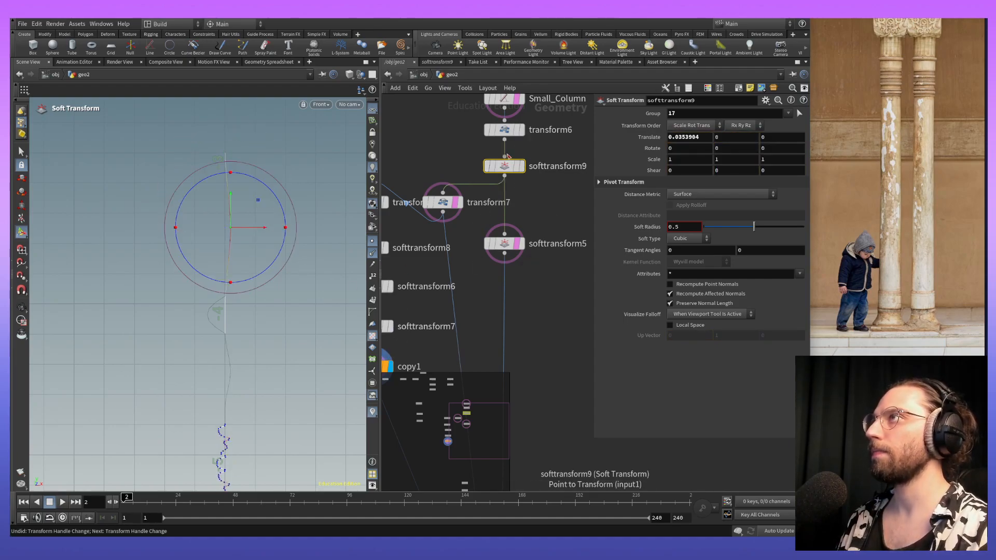
{"action": "key", "text": "Escape"}
{"action": "key", "text": "ctrl+c"}
{"action": "key", "text": "ctrl+v"}
{"action": "left_click_drag", "start_coordinate": [545, 291], "coordinate": [544, 313]}
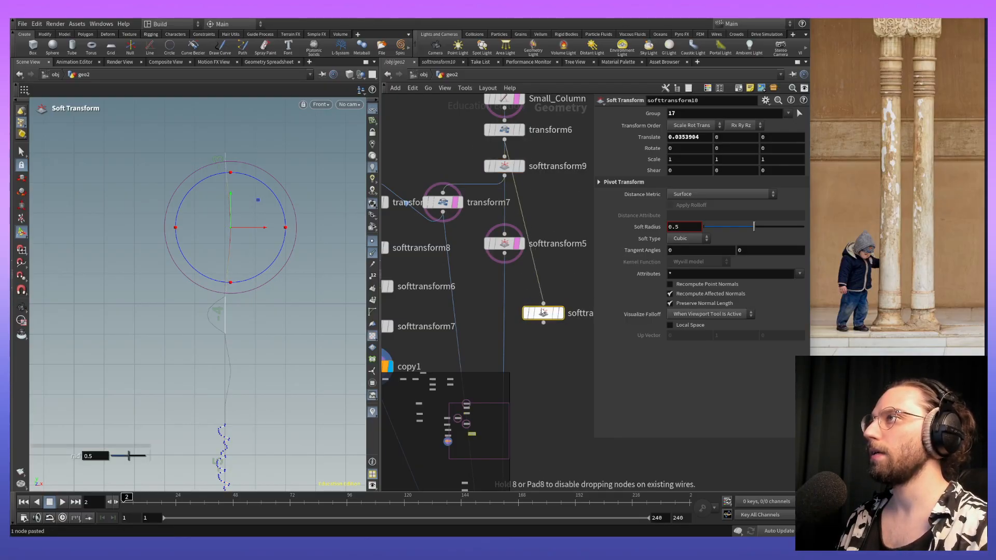
{"action": "left_click", "coordinate": [504, 254]}
{"action": "left_click", "coordinate": [542, 302]}
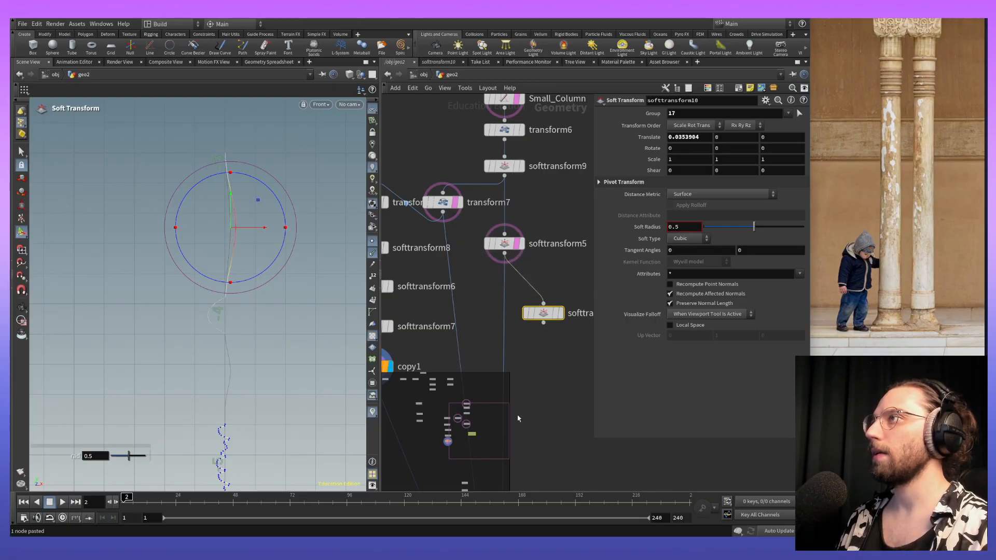
Step: Wire softtransform10 into merge2 and remove softtransform5's direct connection to merge2
{"action": "middle_click_drag", "start_coordinate": [517, 411], "coordinate": [516, 193]}
{"action": "scroll", "coordinate": [536, 139], "scroll_direction": "down", "scroll_amount": 4}
{"action": "left_click", "coordinate": [534, 133]}
{"action": "left_click", "coordinate": [504, 322]}
{"action": "middle_click_drag", "start_coordinate": [522, 154], "coordinate": [519, 260]}
{"action": "left_click_drag", "start_coordinate": [518, 239], "coordinate": [513, 238]}
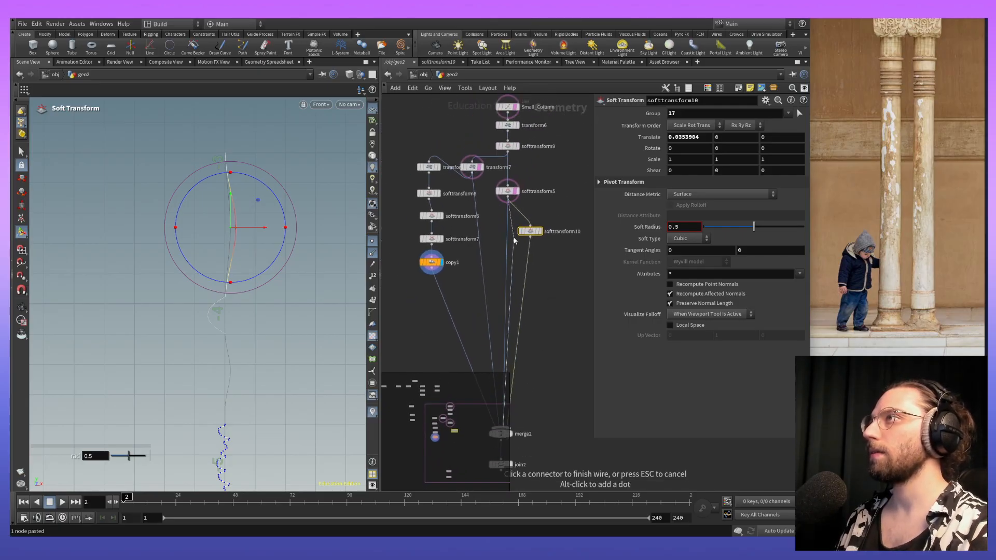
{"action": "right_click", "coordinate": [510, 241]}
{"action": "left_click", "coordinate": [509, 220]}
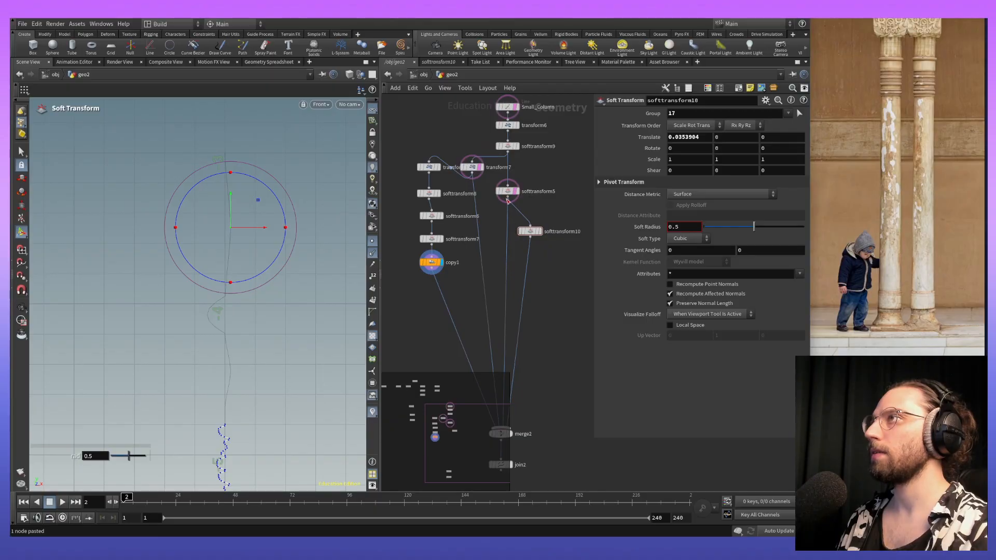
{"action": "left_click", "coordinate": [505, 209]}
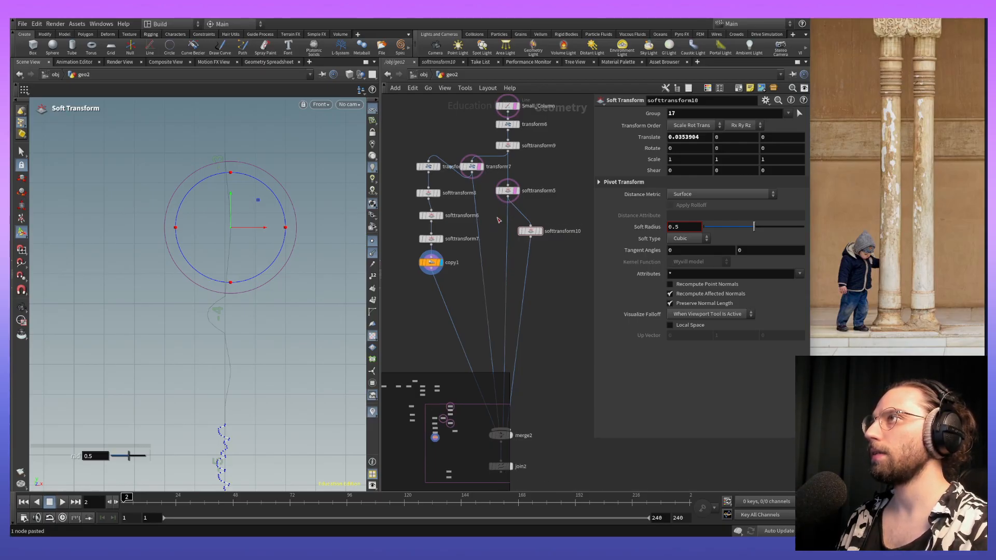
{"action": "left_click", "coordinate": [508, 220]}
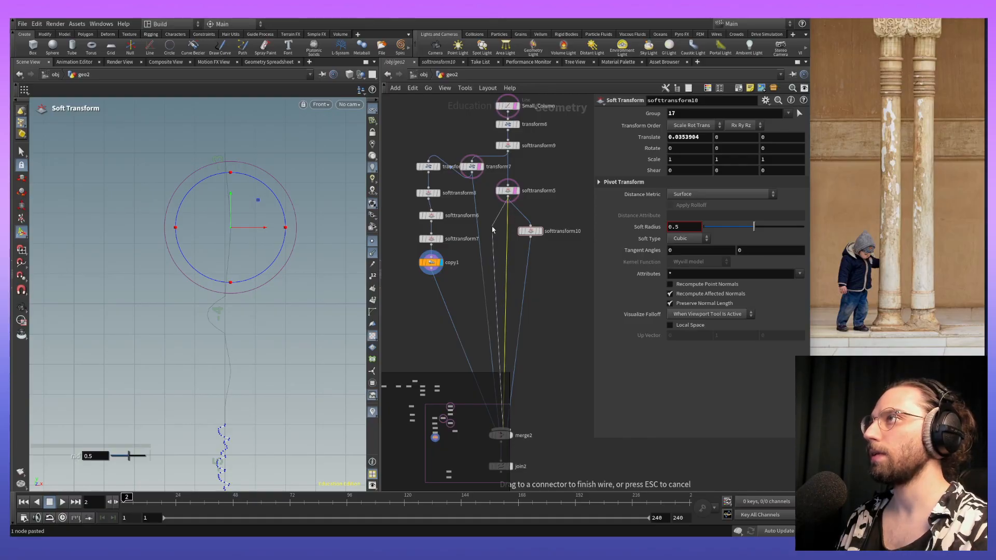
{"action": "left_click", "coordinate": [507, 232]}
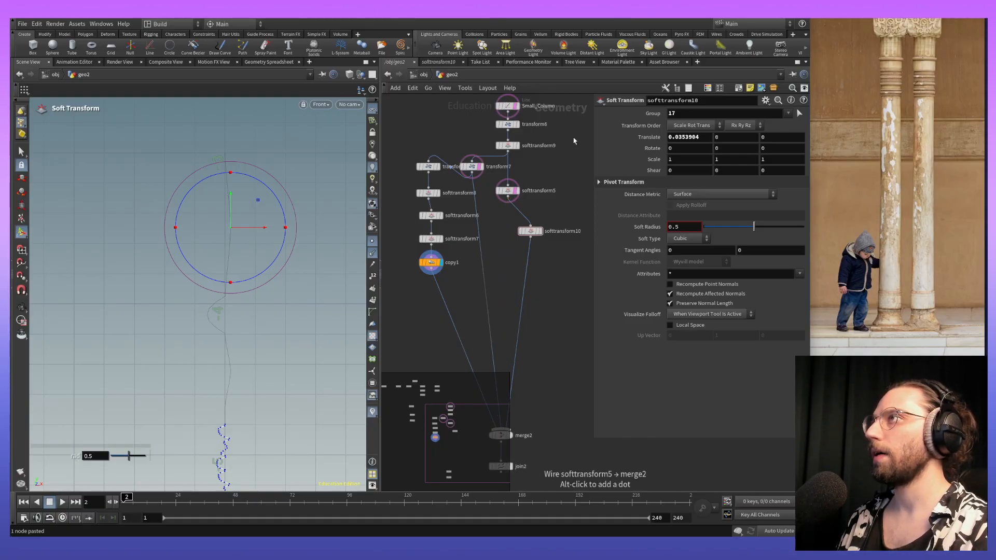
Step: Align softtransform10 under softtransform5 and display its result with softtransform9 bypassed
{"action": "middle_click_drag", "start_coordinate": [560, 209], "coordinate": [556, 230]}
{"action": "left_click_drag", "start_coordinate": [523, 256], "coordinate": [501, 243]}
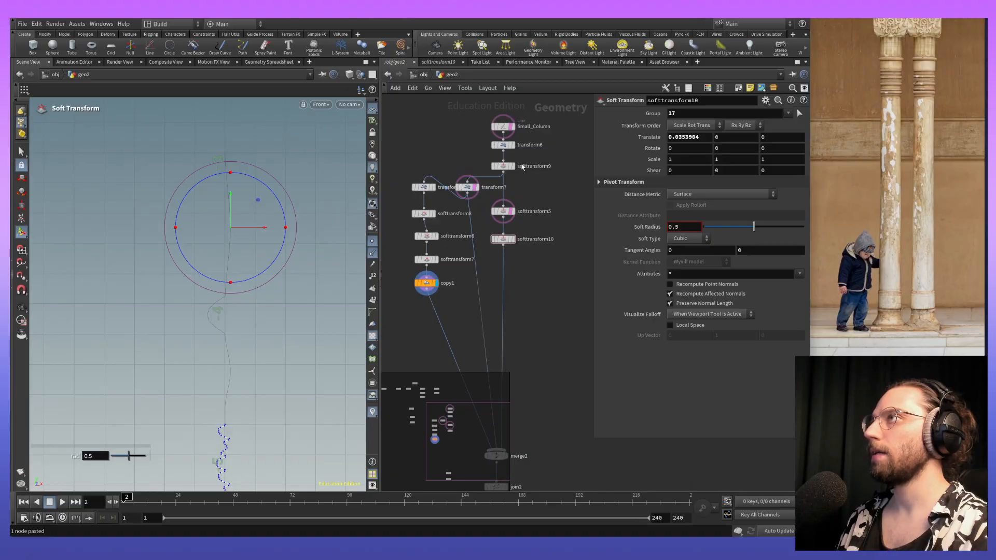
{"action": "left_click", "coordinate": [493, 169]}
{"action": "middle_click_drag", "start_coordinate": [563, 221], "coordinate": [567, 256]}
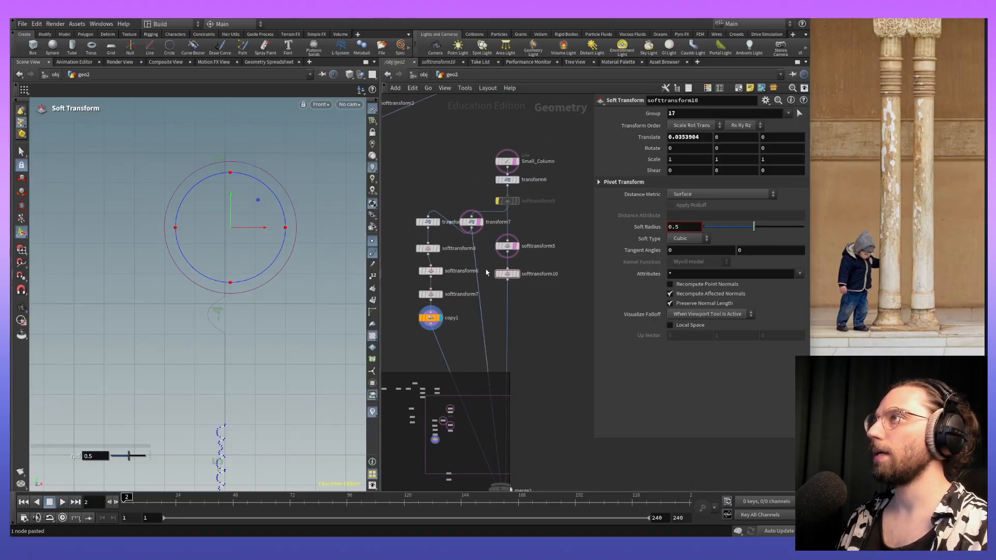
{"action": "left_click", "coordinate": [516, 274]}
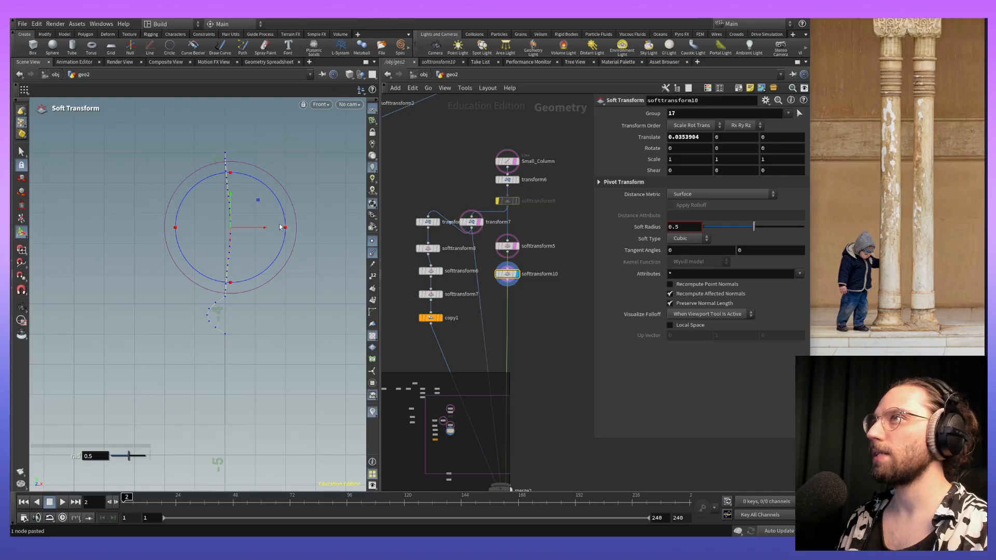
Step: Tune softtransform10 to a 0.573 soft radius, a second tangent angle of 5.3 and an X translation of about 0.026
{"action": "left_click_drag", "start_coordinate": [754, 226], "coordinate": [802, 229]}
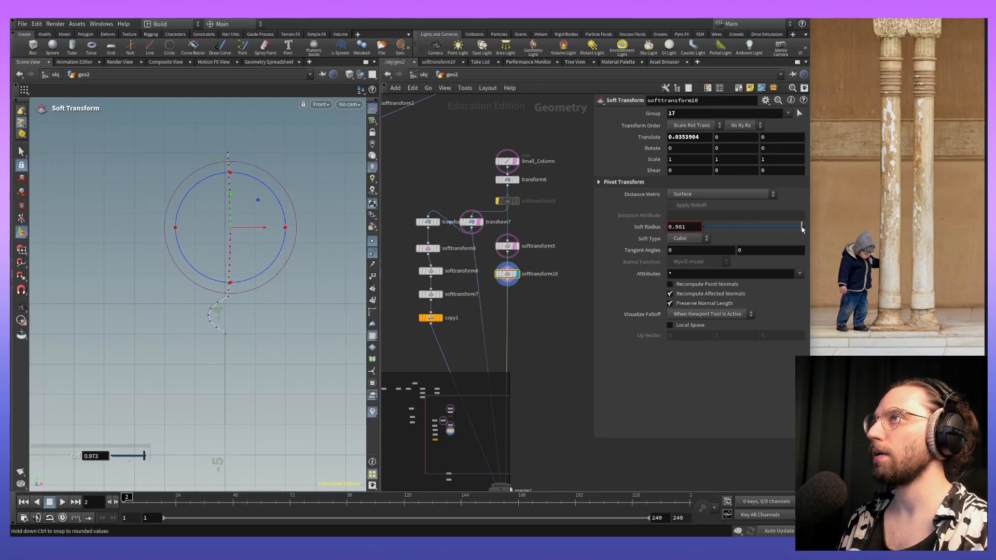
{"action": "middle_click_drag", "start_coordinate": [287, 213], "coordinate": [278, 264], "text": "alt"}
{"action": "scroll", "coordinate": [291, 300], "scroll_direction": "up", "scroll_amount": 4}
{"action": "key", "text": "Return"}
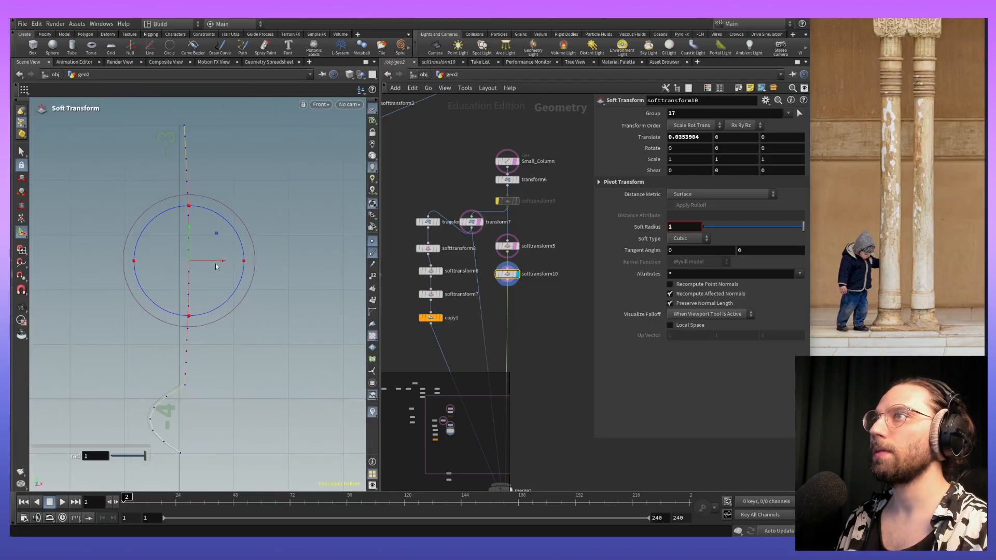
{"action": "left_click_drag", "start_coordinate": [217, 264], "coordinate": [215, 265]}
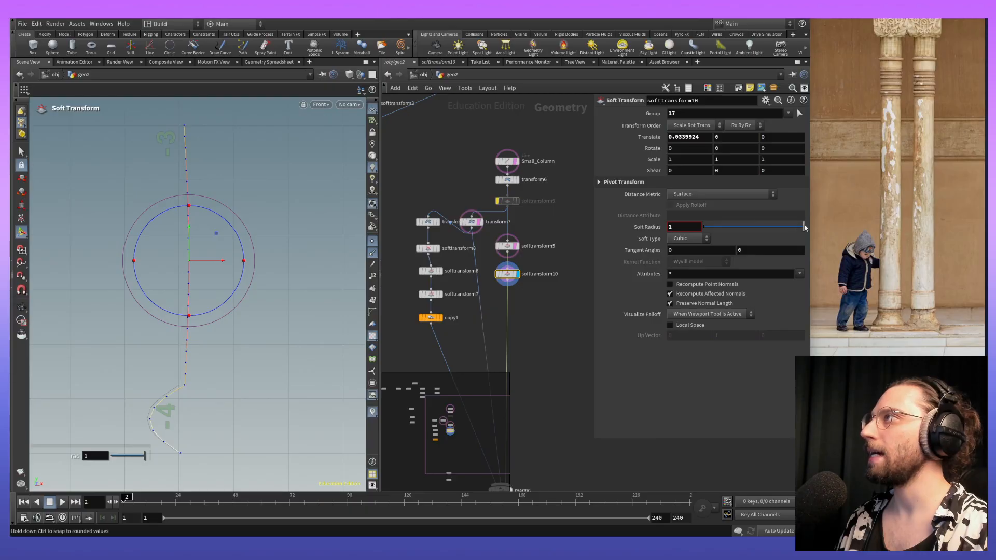
{"action": "left_click_drag", "start_coordinate": [804, 226], "coordinate": [763, 233]}
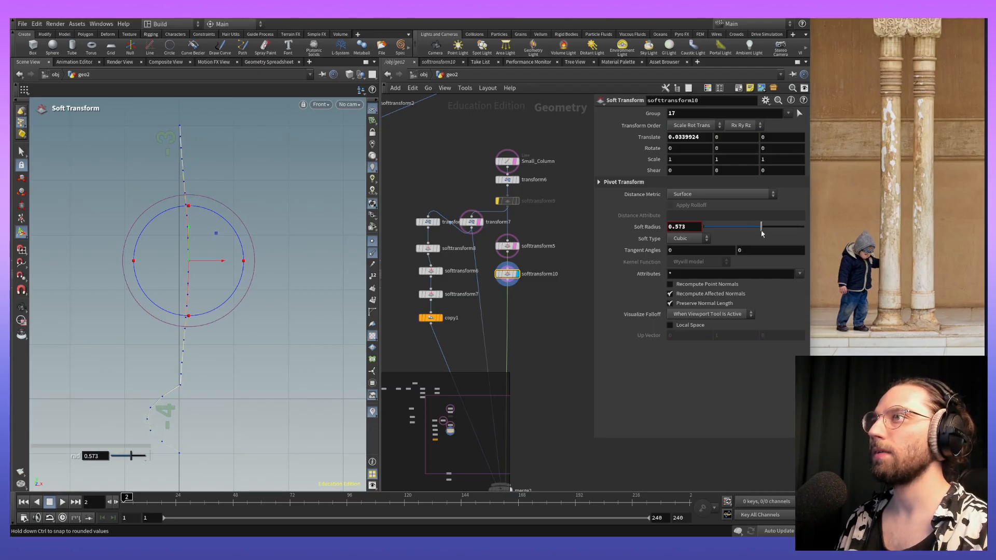
{"action": "middle_click_drag", "start_coordinate": [751, 237], "coordinate": [751, 237]}
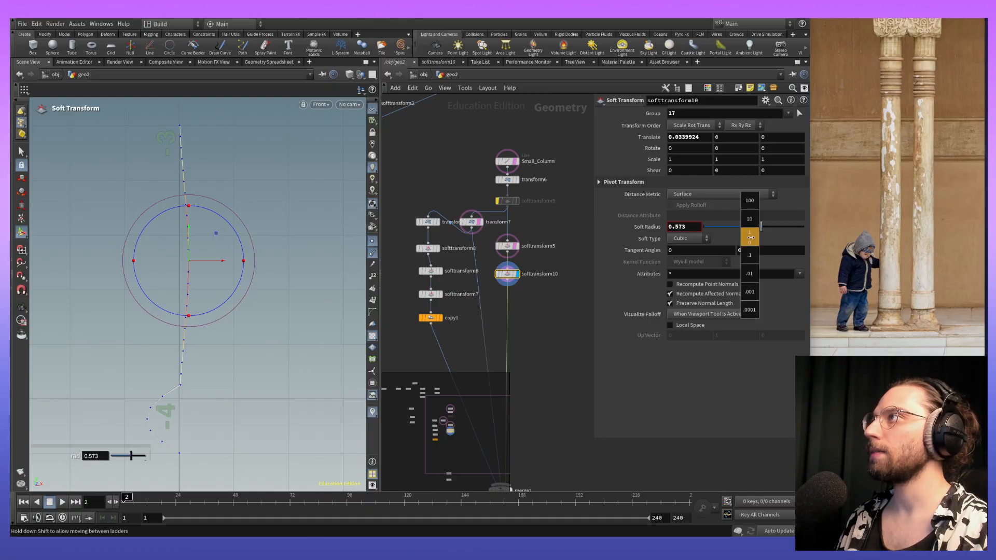
{"action": "middle_click_drag", "start_coordinate": [387, 271], "coordinate": [125, 247]}
{"action": "left_click_drag", "start_coordinate": [222, 261], "coordinate": [221, 263]}
{"action": "middle_click_drag", "start_coordinate": [276, 238], "coordinate": [290, 271], "text": "alt"}
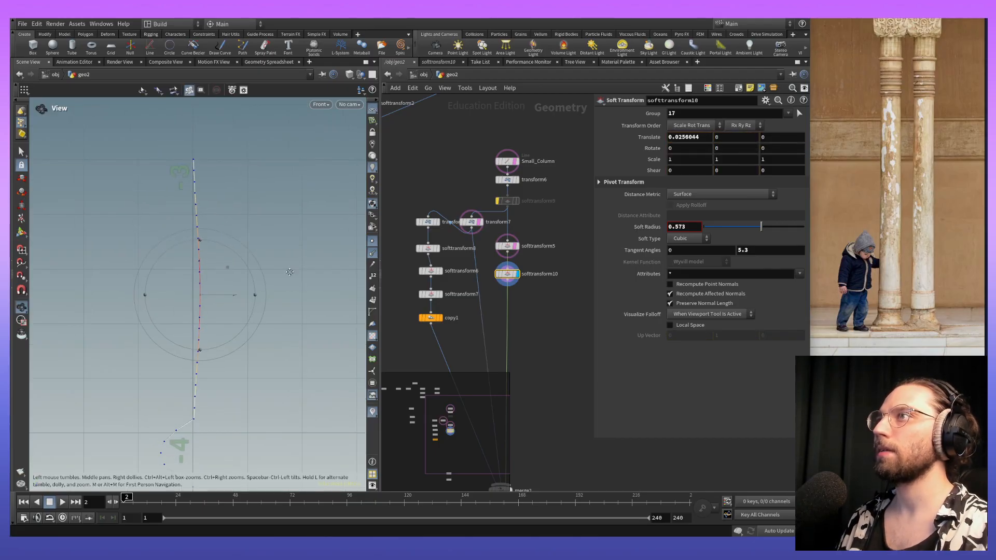
Step: Examine the long shaft curve's bulge around point 17 in the front viewport
{"action": "right_click_drag", "start_coordinate": [290, 272], "coordinate": [301, 329], "text": "alt"}
{"action": "middle_click_drag", "start_coordinate": [300, 329], "coordinate": [304, 310], "text": "alt"}
{"action": "scroll", "coordinate": [259, 210], "scroll_direction": "up", "scroll_amount": 4}
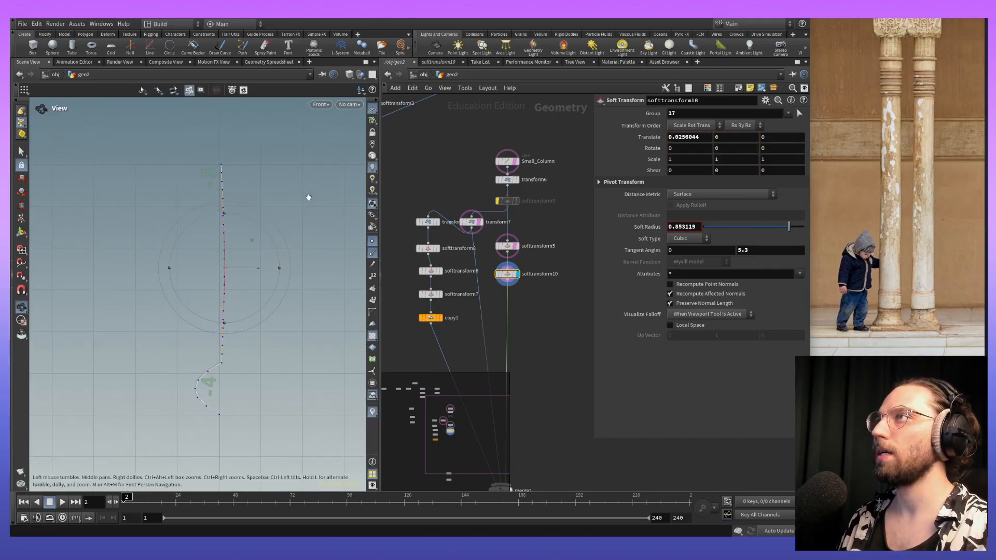
{"action": "scroll", "coordinate": [306, 223], "scroll_direction": "down", "scroll_amount": 3}
{"action": "middle_click_drag", "start_coordinate": [311, 206], "coordinate": [302, 244], "text": "alt"}
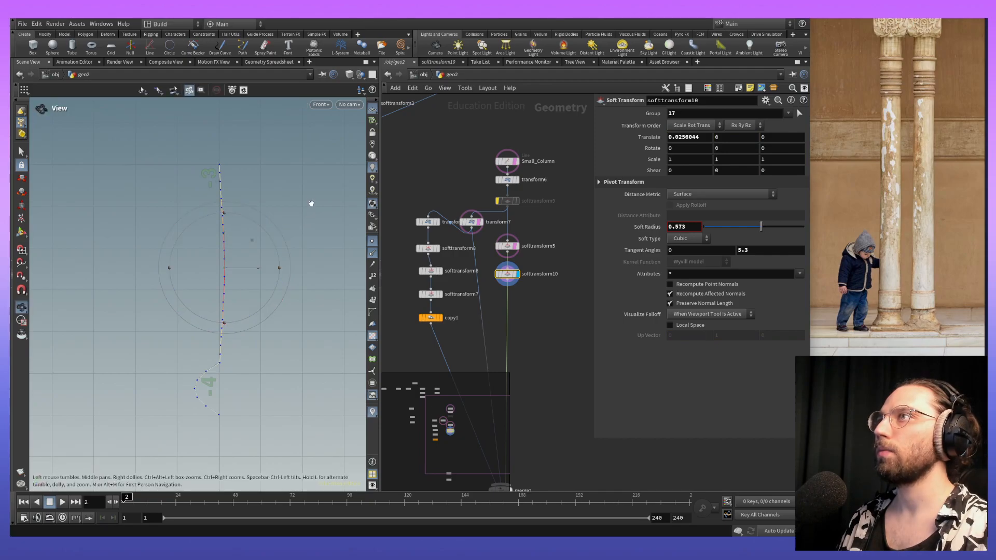
{"action": "right_click_drag", "start_coordinate": [303, 245], "coordinate": [296, 270], "text": "alt"}
{"action": "middle_click_drag", "start_coordinate": [296, 269], "coordinate": [319, 244], "text": "alt"}
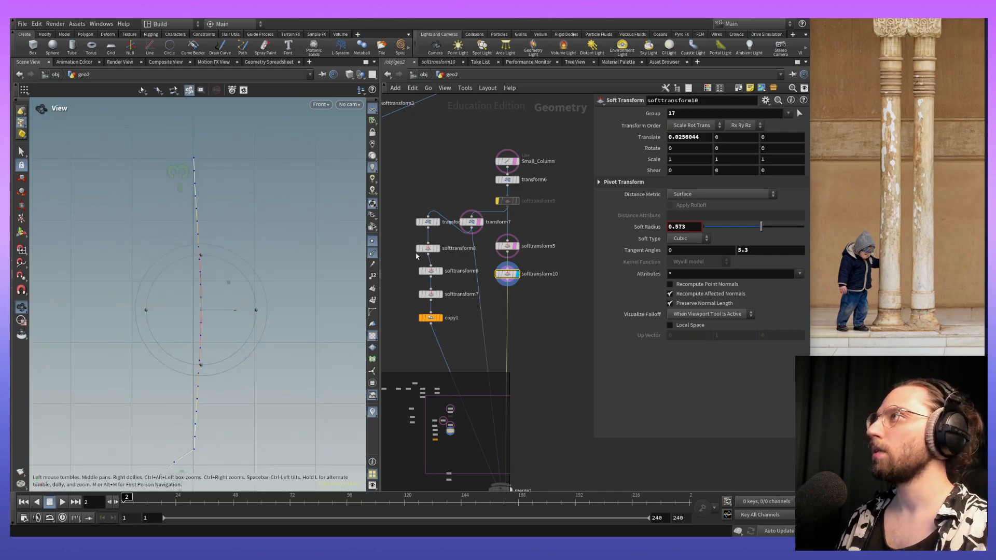
Step: Set softtransform10's first tangent angle to 180
{"action": "left_click", "coordinate": [699, 251]}
{"action": "middle_click_drag", "start_coordinate": [684, 252], "coordinate": [685, 224]}
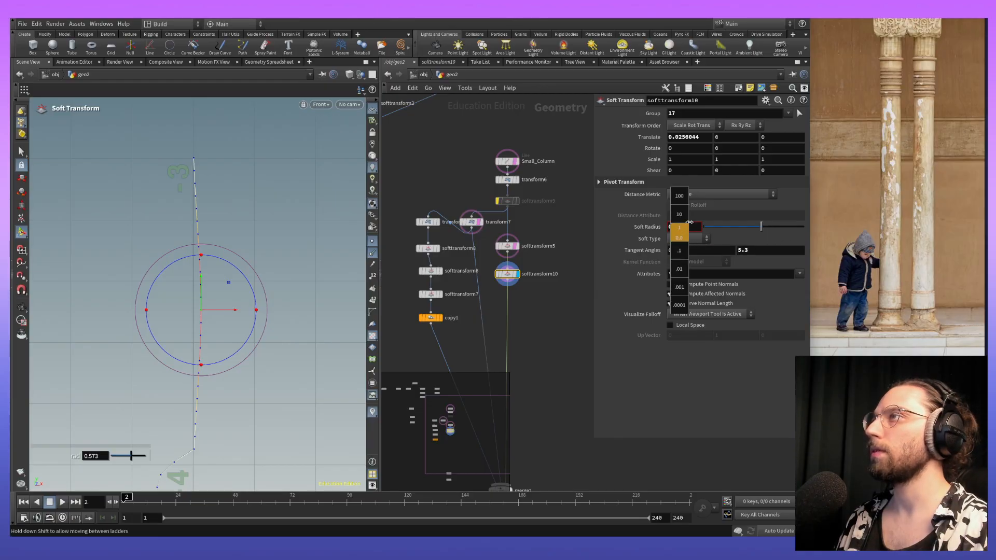
{"action": "middle_click_drag", "start_coordinate": [614, 242], "coordinate": [717, 243]}
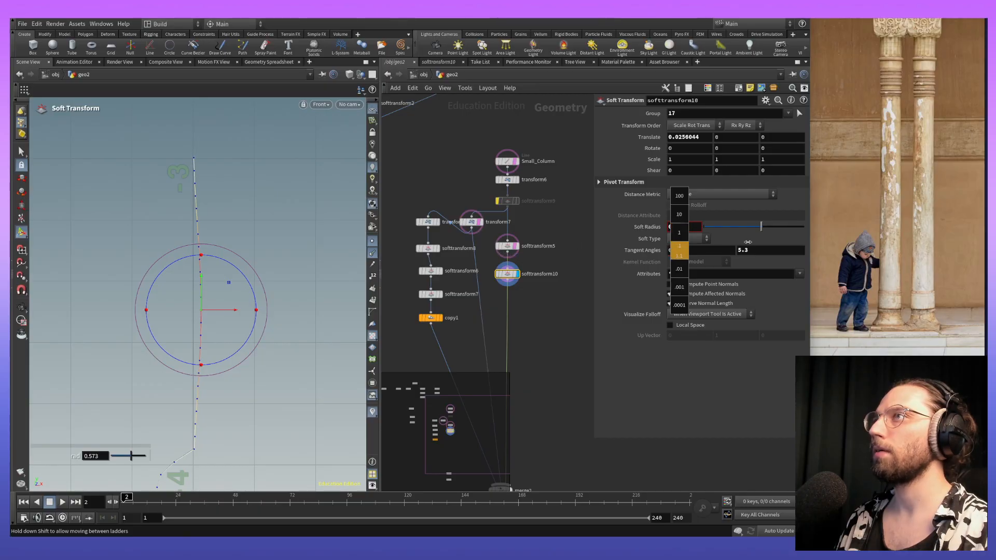
{"action": "middle_click_drag", "start_coordinate": [860, 183], "coordinate": [674, 207]}
{"action": "middle_click_drag", "start_coordinate": [746, 212], "coordinate": [766, 213]}
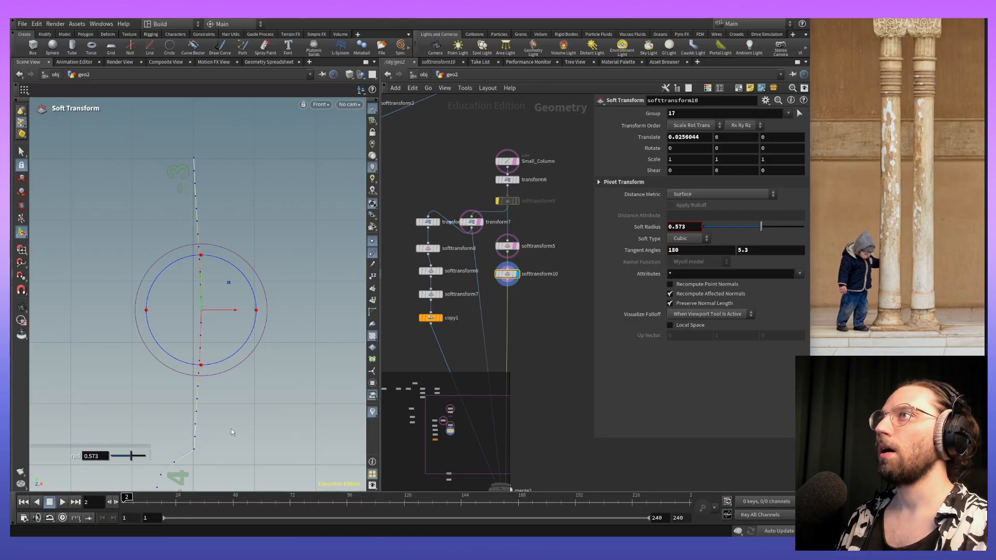
Step: Display transform7 and add a Soft Transform on its middle point 15 directly after it
{"action": "middle_click_drag", "start_coordinate": [278, 444], "coordinate": [270, 308], "text": "alt"}
{"action": "scroll", "coordinate": [289, 274], "scroll_direction": "down", "scroll_amount": 4}
{"action": "middle_click_drag", "start_coordinate": [536, 335], "coordinate": [557, 326]}
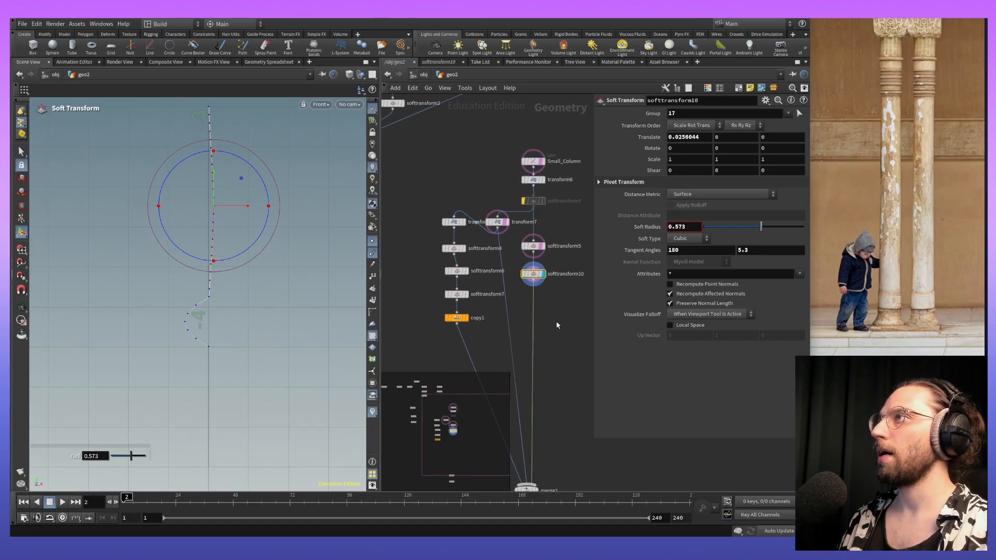
{"action": "scroll", "coordinate": [524, 279], "scroll_direction": "up", "scroll_amount": 3}
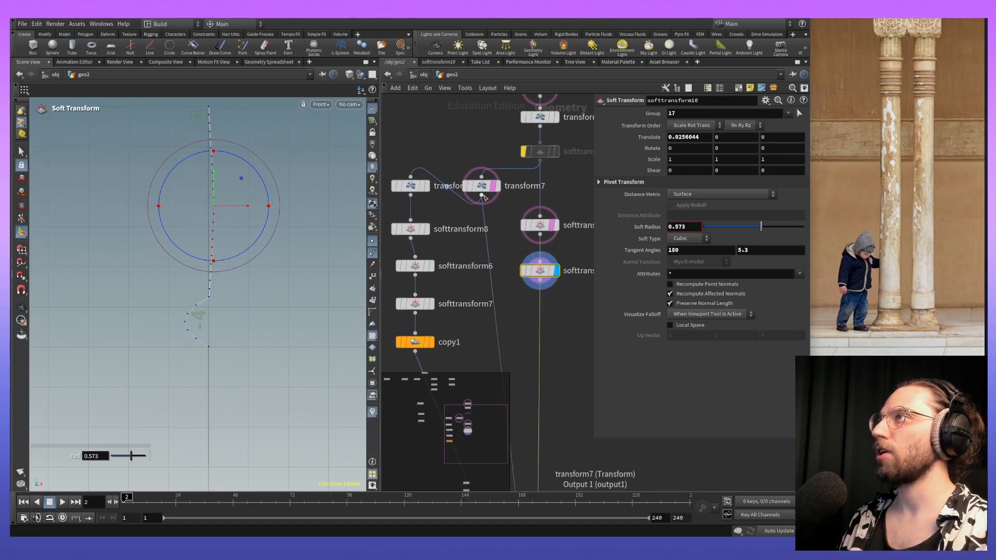
{"action": "left_click", "coordinate": [482, 188]}
{"action": "middle_click_drag", "start_coordinate": [215, 248], "coordinate": [245, 204], "text": "alt"}
{"action": "middle_click_drag", "start_coordinate": [271, 258], "coordinate": [249, 186], "text": "alt"}
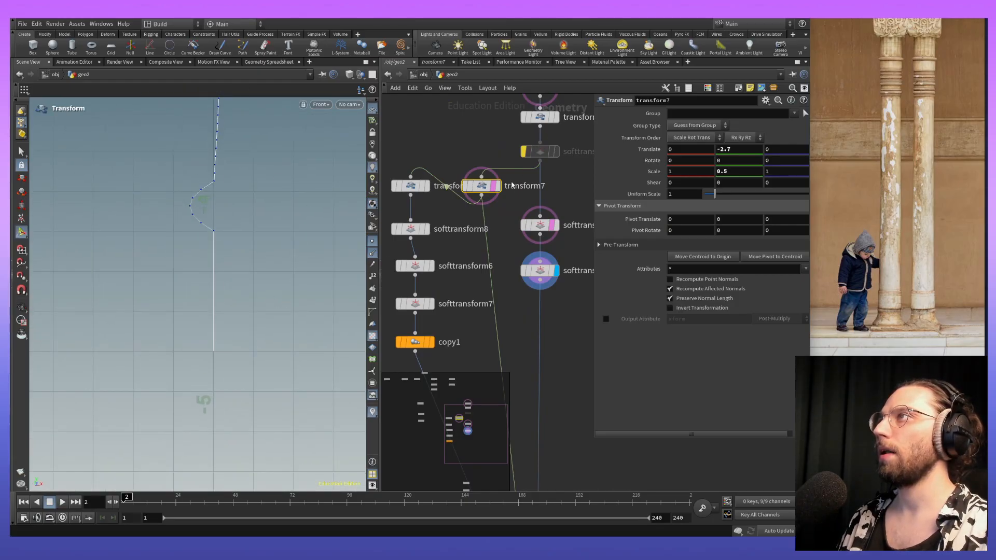
{"action": "left_click", "coordinate": [496, 186]}
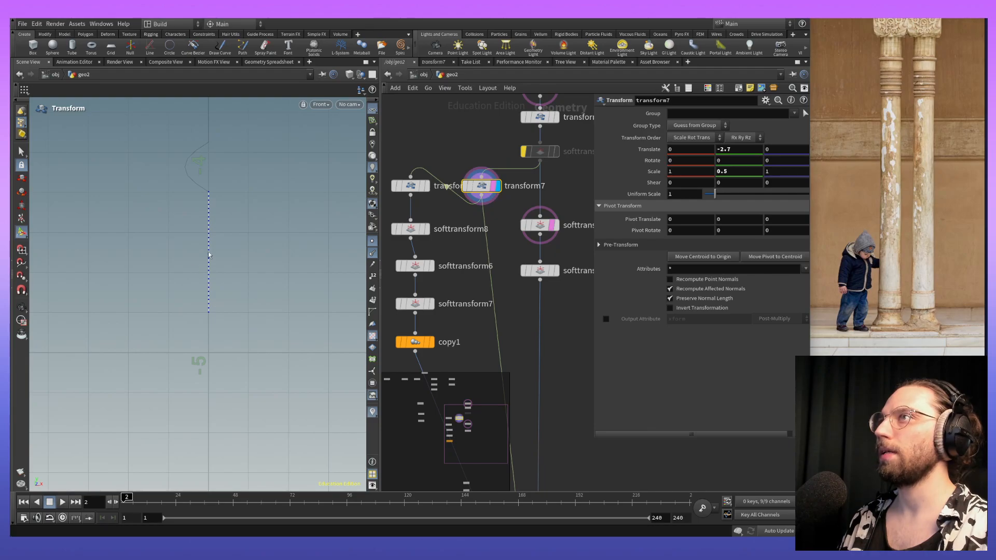
{"action": "key", "text": "s"}
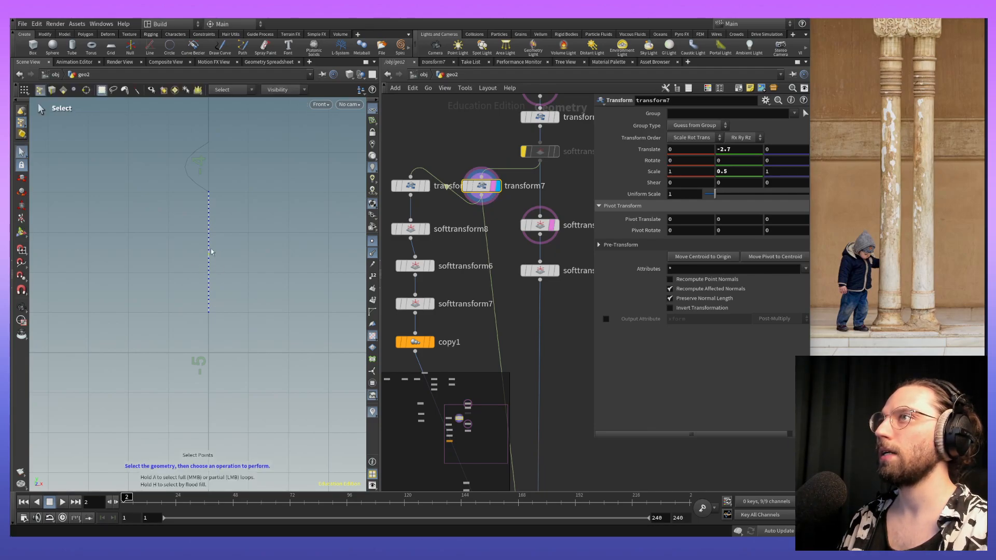
{"action": "right_click", "coordinate": [277, 260]}
{"action": "left_click", "coordinate": [311, 498]}
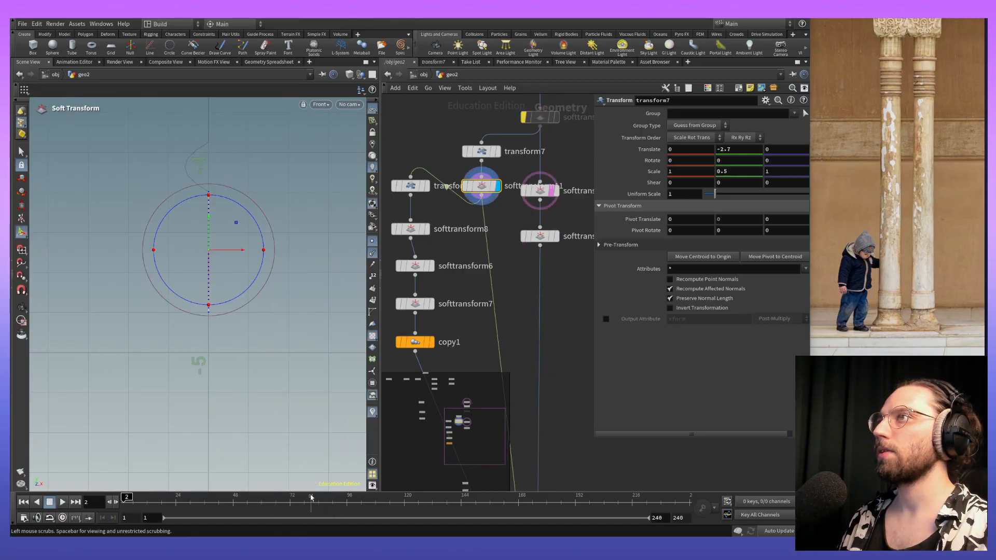
Step: Shift point 15 about 0.029 along X with a 0.485 soft radius and a first tangent angle of -12
{"action": "left_click_drag", "start_coordinate": [237, 253], "coordinate": [243, 253]}
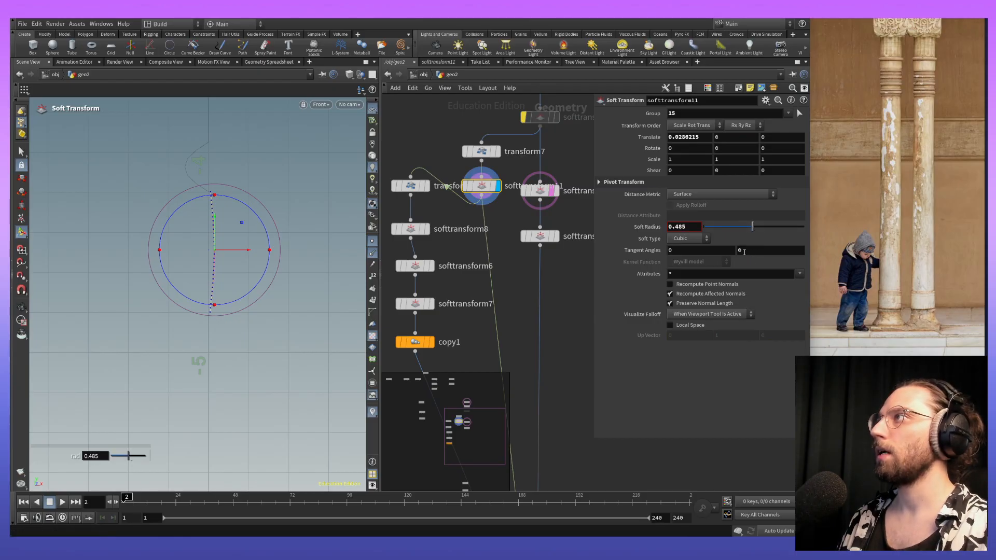
{"action": "middle_click_drag", "start_coordinate": [697, 251], "coordinate": [701, 211]}
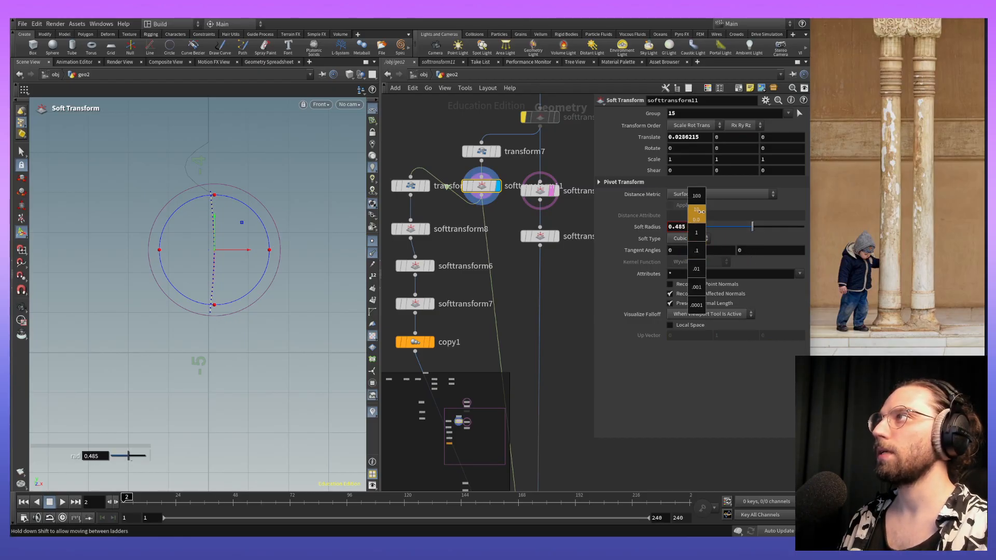
{"action": "middle_click_drag", "start_coordinate": [777, 208], "coordinate": [638, 237]}
Step: Display join2's output and examine the whole joined column profile in the front viewport
{"action": "middle_click_drag", "start_coordinate": [301, 266], "coordinate": [296, 336], "text": "alt"}
{"action": "middle_click_drag", "start_coordinate": [530, 333], "coordinate": [512, 125]}
{"action": "middle_click_drag", "start_coordinate": [528, 363], "coordinate": [570, 224]}
{"action": "left_click", "coordinate": [556, 328]}
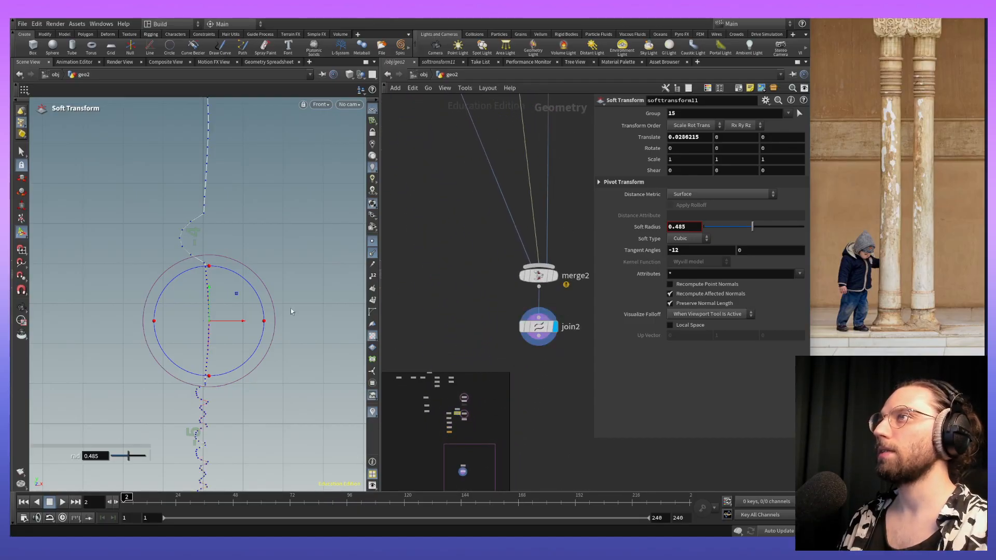
{"action": "middle_click_drag", "start_coordinate": [313, 332], "coordinate": [313, 240], "text": "alt"}
{"action": "mouse_move", "coordinate": [331, 298]}
{"action": "middle_mouse_down", "text": "alt"}
{"action": "mouse_move", "coordinate": [336, 150]}
{"action": "mouse_move", "coordinate": [343, 170]}
{"action": "middle_mouse_up", "text": "alt"}
{"action": "right_click_drag", "start_coordinate": [199, 371], "coordinate": [218, 209], "text": "alt"}
{"action": "middle_click_drag", "start_coordinate": [284, 263], "coordinate": [315, 410], "text": "alt"}
{"action": "middle_click_drag", "start_coordinate": [303, 289], "coordinate": [309, 356], "text": "alt"}
{"action": "right_click_drag", "start_coordinate": [301, 260], "coordinate": [310, 249], "text": "alt"}
{"action": "middle_click_drag", "start_coordinate": [322, 182], "coordinate": [294, 312], "text": "alt"}
{"action": "mouse_move", "coordinate": [292, 205]}
{"action": "middle_mouse_down", "text": "alt"}
{"action": "mouse_move", "coordinate": [285, 356]}
{"action": "mouse_move", "coordinate": [271, 298]}
{"action": "middle_mouse_up", "text": "alt"}
Step: Reduce softtransform11's X translation to about 0.017 for a flatter bulge
{"action": "key", "text": "Return"}
{"action": "left_click_drag", "start_coordinate": [266, 306], "coordinate": [262, 304]}
{"action": "middle_click_drag", "start_coordinate": [493, 121], "coordinate": [498, 314]}
{"action": "middle_click_drag", "start_coordinate": [522, 114], "coordinate": [528, 260]}
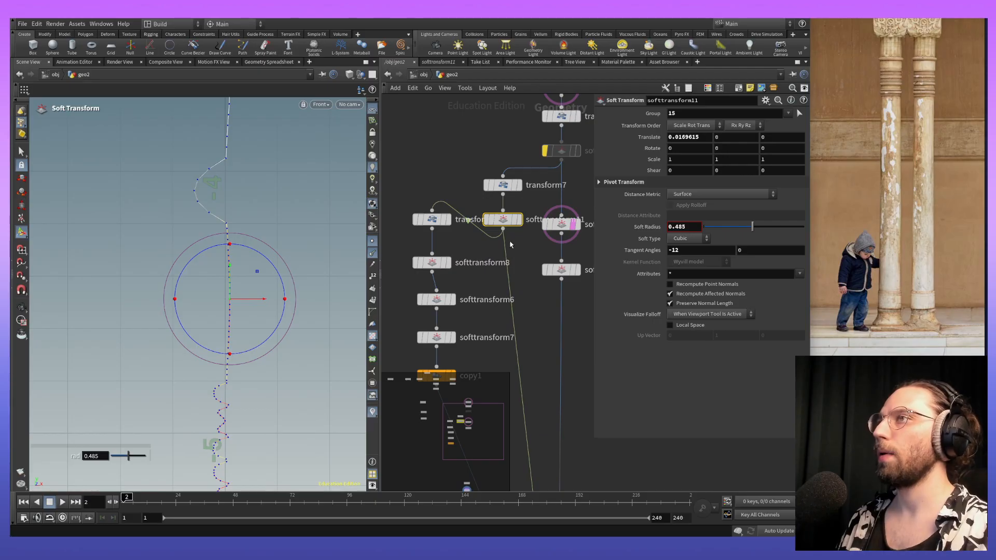
Step: Try another X shift of point 15 with softtransform11, then undo it
{"action": "middle_click_drag", "start_coordinate": [269, 390], "coordinate": [257, 291], "text": "alt"}
{"action": "mouse_move", "coordinate": [261, 206]}
{"action": "left_mouse_down"}
{"action": "mouse_move", "coordinate": [293, 206]}
{"action": "mouse_move", "coordinate": [253, 207]}
{"action": "mouse_move", "coordinate": [266, 211]}
{"action": "left_mouse_up"}
{"action": "middle_click_drag", "start_coordinate": [284, 242], "coordinate": [308, 211], "text": "alt"}
{"action": "key", "text": "ctrl+z"}
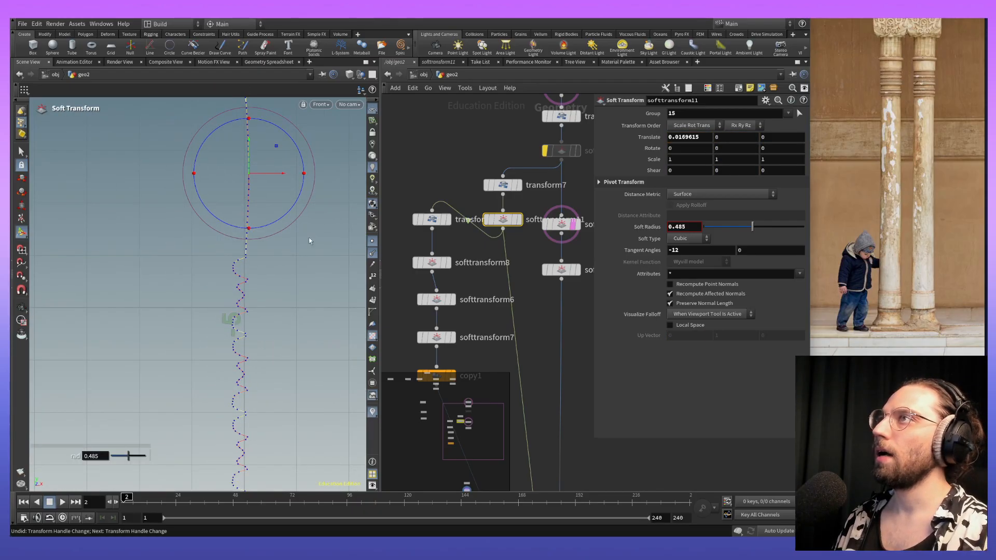
Step: Compare the upper and lower shaft bulges along the joined profile
{"action": "middle_click_drag", "start_coordinate": [330, 259], "coordinate": [309, 228], "text": "alt"}
{"action": "right_click_drag", "start_coordinate": [310, 229], "coordinate": [311, 294], "text": "alt"}
{"action": "mouse_move", "coordinate": [300, 317]}
{"action": "middle_mouse_down", "text": "alt"}
{"action": "mouse_move", "coordinate": [280, 318]}
{"action": "mouse_move", "coordinate": [238, 373]}
{"action": "mouse_move", "coordinate": [236, 398]}
{"action": "middle_mouse_up", "text": "alt"}
{"action": "middle_click_drag", "start_coordinate": [290, 248], "coordinate": [289, 312], "text": "alt"}
{"action": "mouse_move", "coordinate": [299, 216]}
{"action": "middle_mouse_down", "text": "alt"}
{"action": "mouse_move", "coordinate": [316, 305]}
{"action": "mouse_move", "coordinate": [308, 265]}
{"action": "mouse_move", "coordinate": [310, 273]}
{"action": "middle_mouse_up", "text": "alt"}
{"action": "key", "text": "Return"}
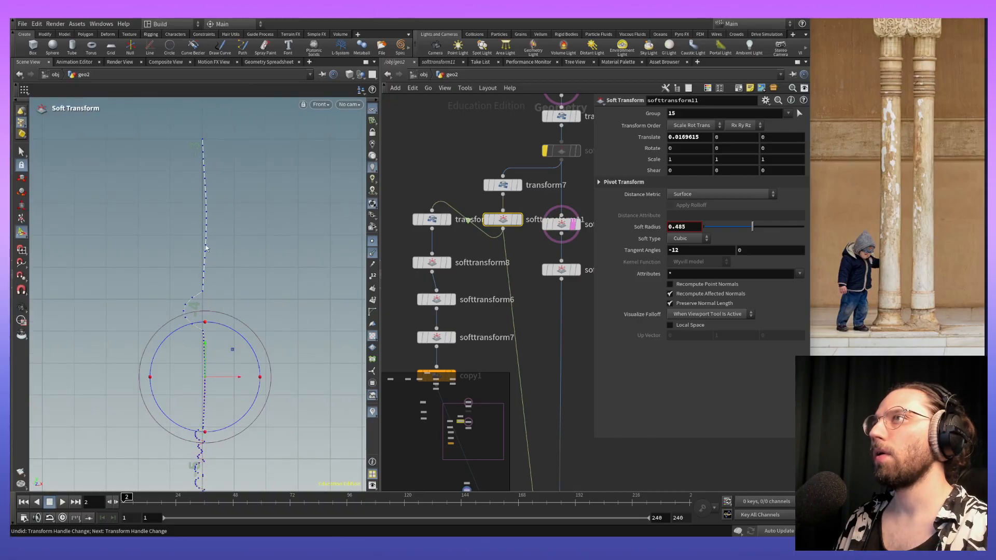
Step: Display transform6's output alone in the front viewport to see the plain shaft line
{"action": "scroll", "coordinate": [531, 200], "scroll_direction": "down", "scroll_amount": 5}
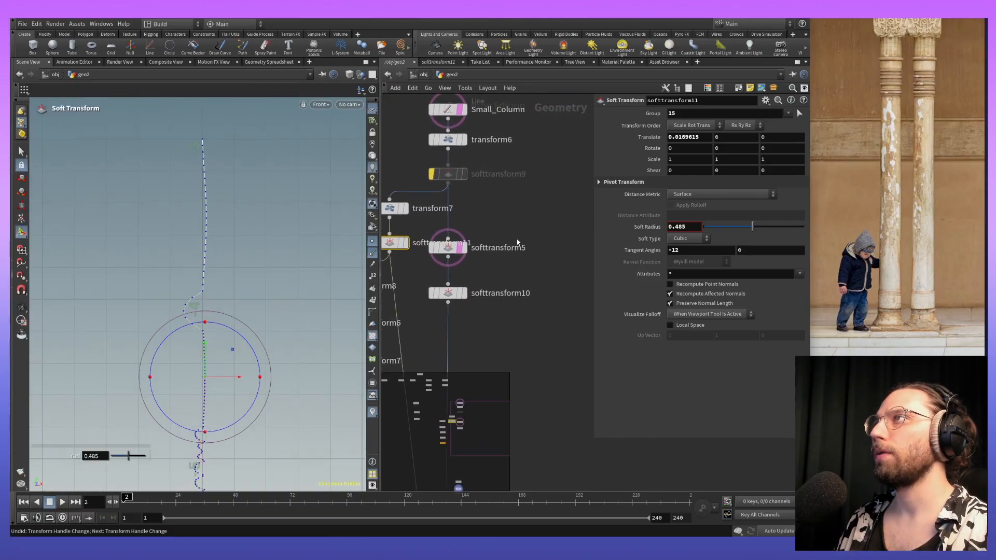
{"action": "left_click", "coordinate": [484, 205]}
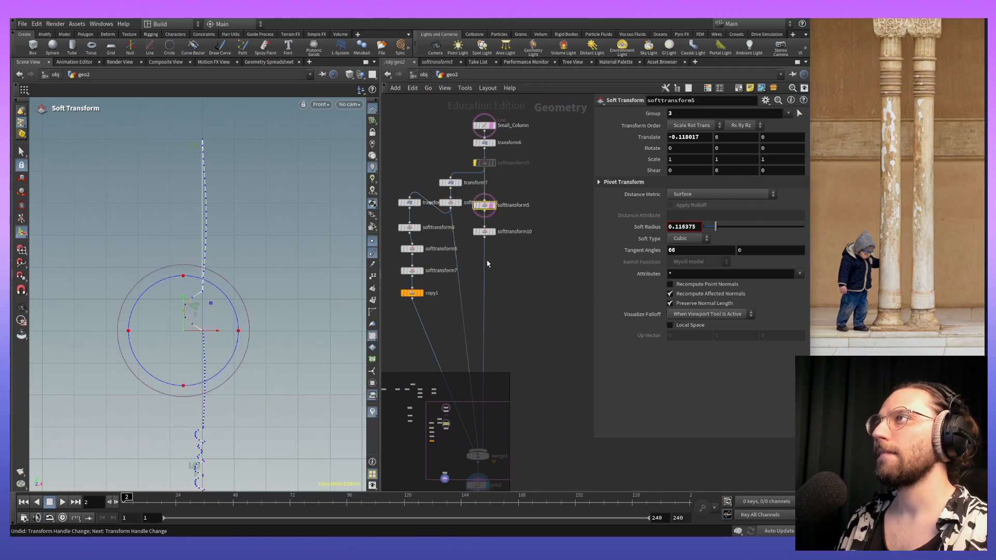
{"action": "scroll", "coordinate": [489, 171], "scroll_direction": "up", "scroll_amount": 3}
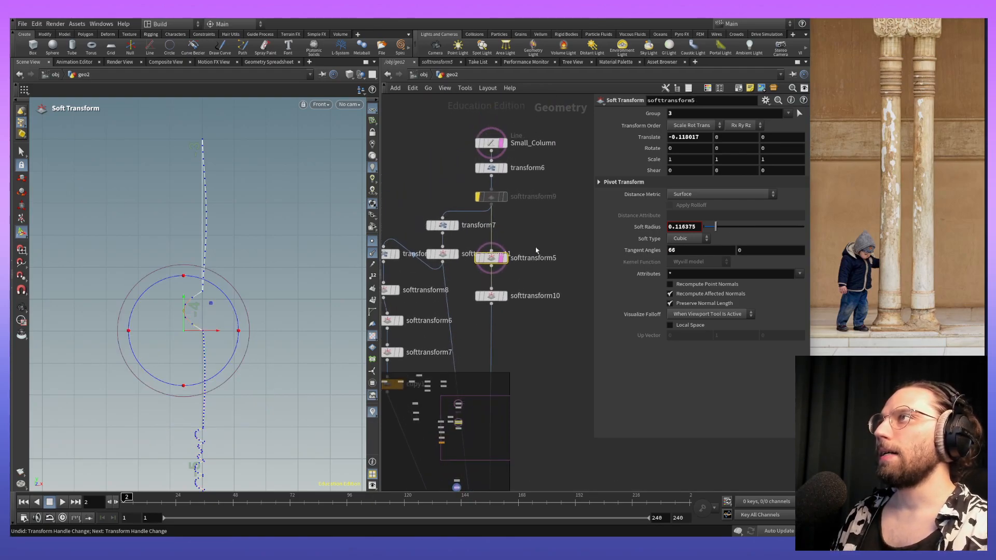
{"action": "left_click", "coordinate": [489, 169]}
{"action": "key", "text": "Return"}
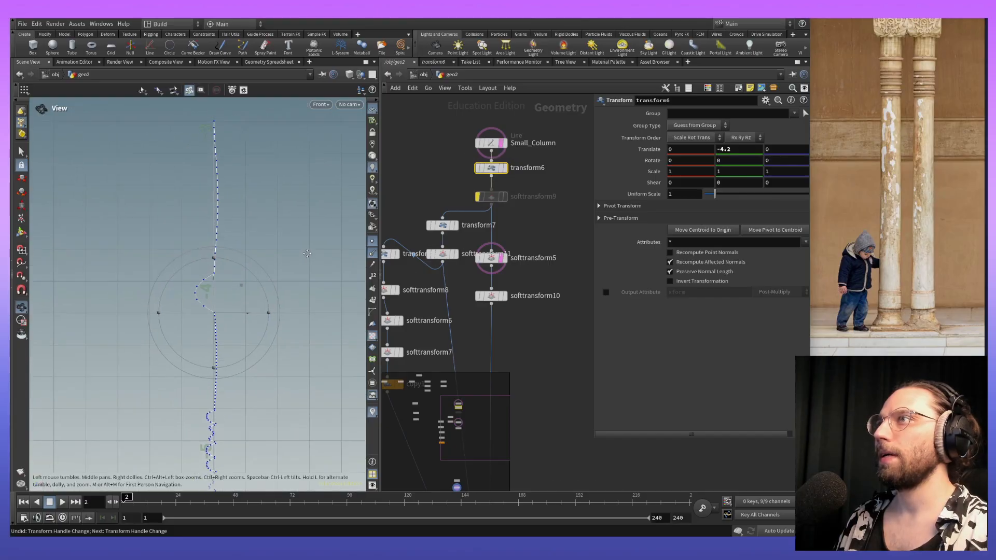
{"action": "left_click", "coordinate": [502, 169]}
{"action": "key", "text": "Escape"}
{"action": "middle_click_drag", "start_coordinate": [283, 264], "coordinate": [263, 274], "text": "alt"}
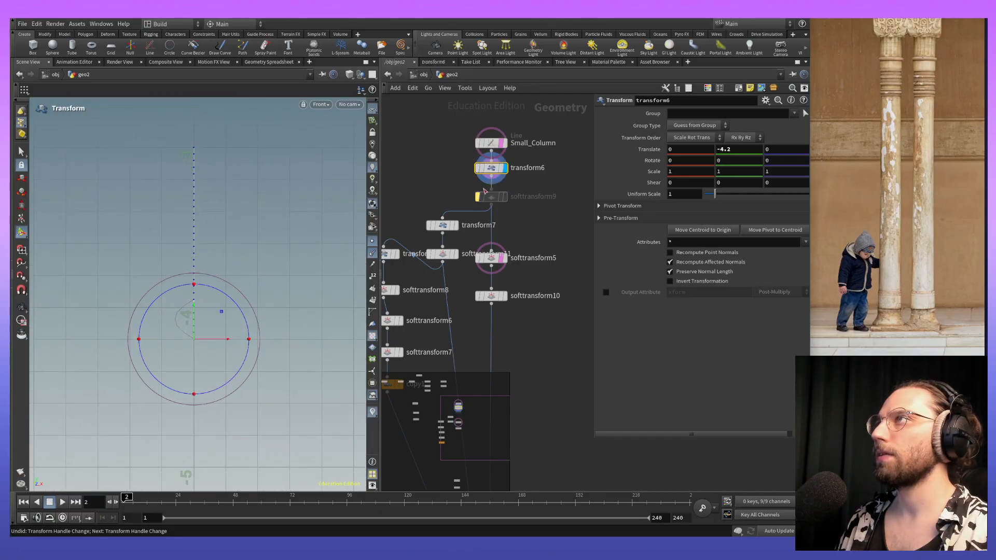
Step: Add a Transform node beside the column chain and feed it from transform6's output
{"action": "middle_click_drag", "start_coordinate": [554, 182], "coordinate": [482, 153]}
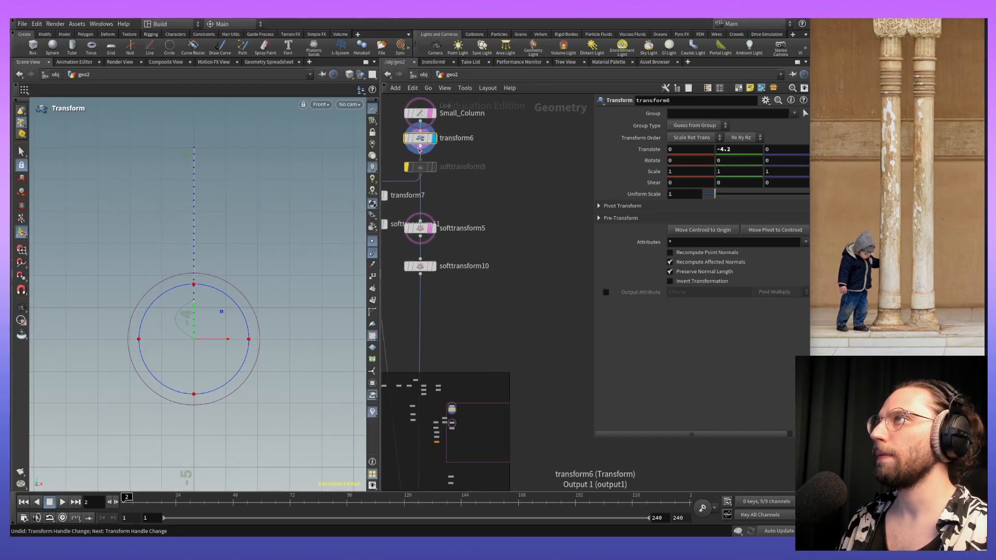
{"action": "key", "text": "Tab"}
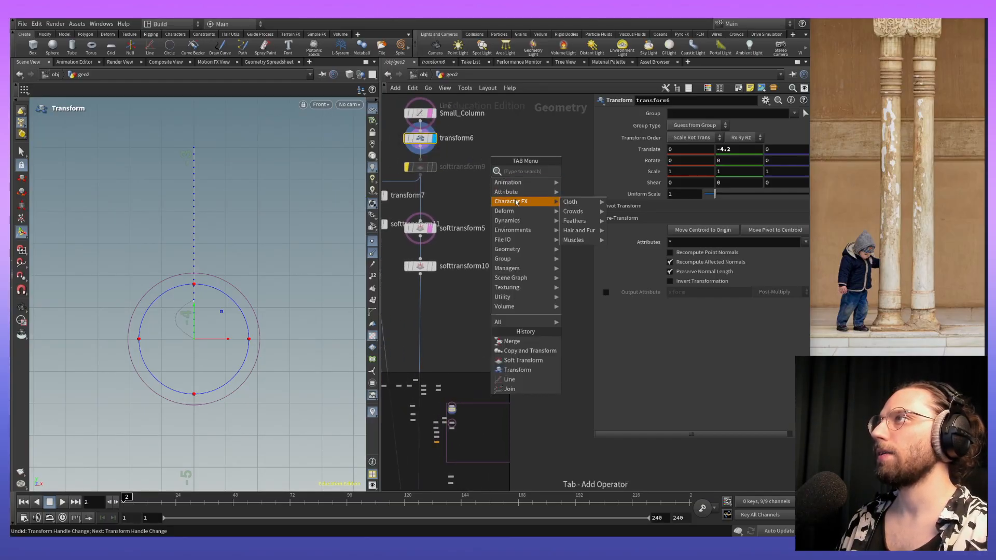
{"action": "type", "text": "trab"}
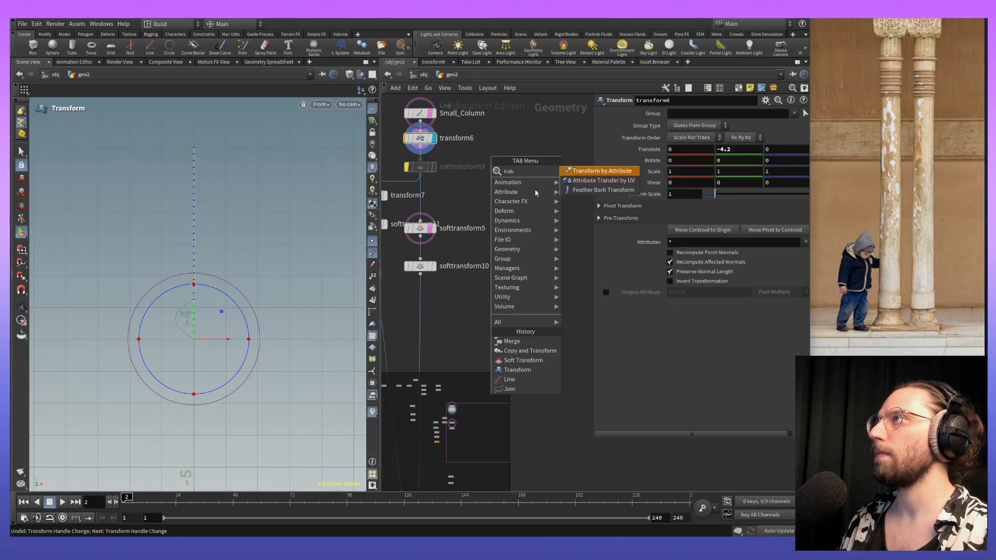
{"action": "key", "text": "BackSpace"}
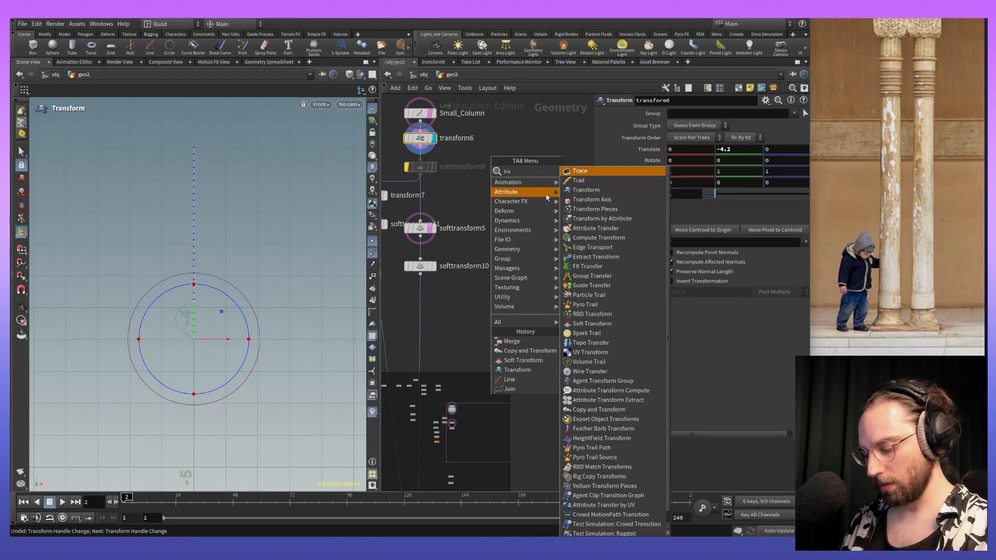
{"action": "type", "text": "ns"}
{"action": "left_click", "coordinate": [611, 173]}
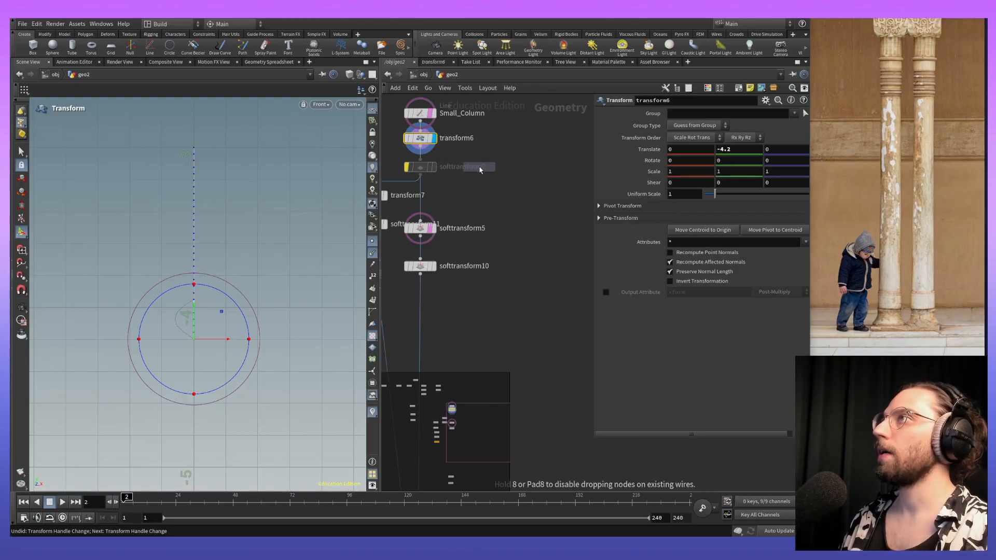
{"action": "left_click", "coordinate": [551, 189]}
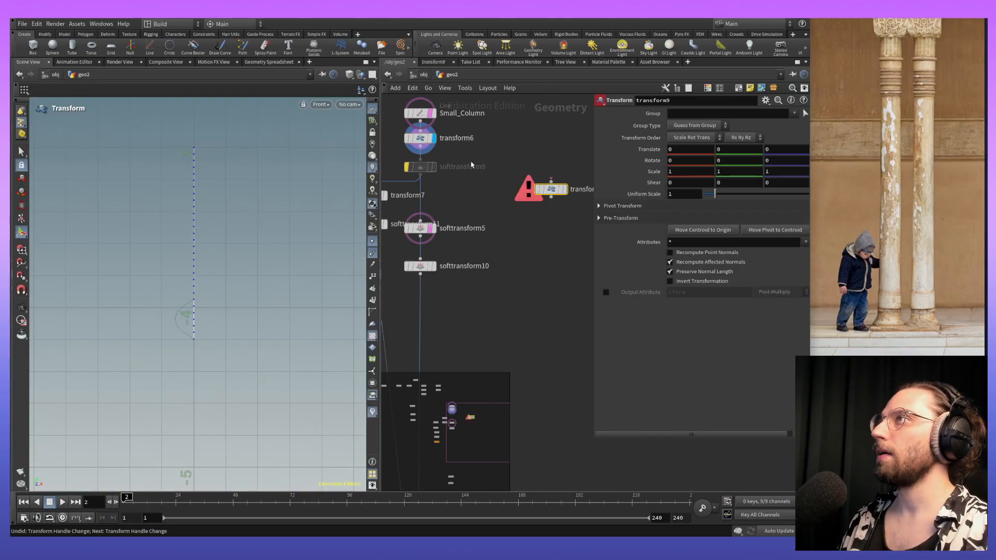
{"action": "left_click", "coordinate": [421, 152]}
{"action": "left_click", "coordinate": [551, 181]}
{"action": "mouse_move", "coordinate": [558, 193]}
{"action": "left_mouse_down"}
{"action": "mouse_move", "coordinate": [560, 204]}
{"action": "mouse_move", "coordinate": [552, 197]}
{"action": "left_mouse_up"}
Step: Show join2's joined profile as a template reference in the viewport
{"action": "middle_click_drag", "start_coordinate": [203, 332], "coordinate": [214, 216], "text": "alt"}
{"action": "scroll", "coordinate": [213, 217], "scroll_direction": "down", "scroll_amount": 4, "text": "alt"}
{"action": "middle_click_drag", "start_coordinate": [278, 390], "coordinate": [316, 312], "text": "alt"}
{"action": "scroll", "coordinate": [551, 213], "scroll_direction": "down", "scroll_amount": 4}
{"action": "middle_click_drag", "start_coordinate": [538, 335], "coordinate": [561, 266]}
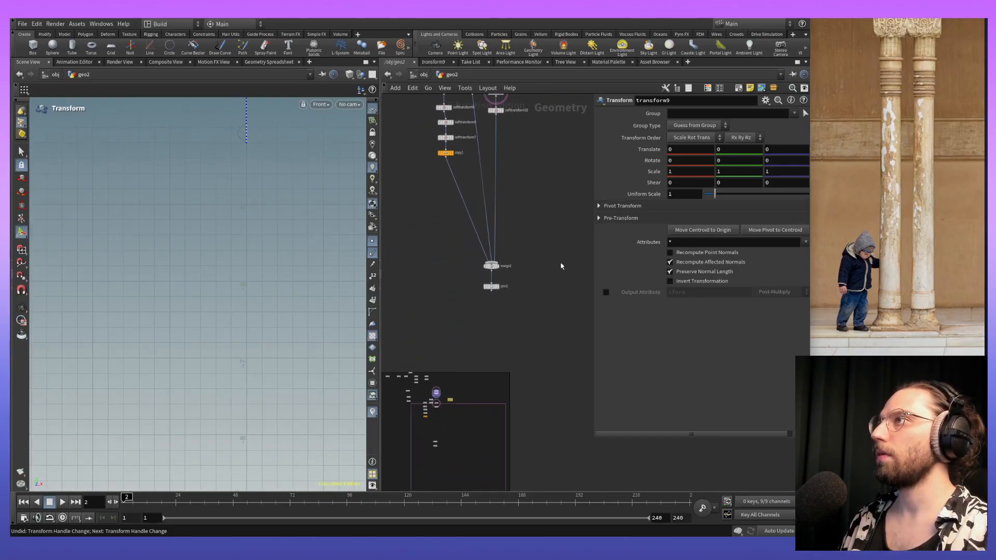
{"action": "scroll", "coordinate": [538, 268], "scroll_direction": "up", "scroll_amount": 4}
{"action": "left_click", "coordinate": [460, 324]}
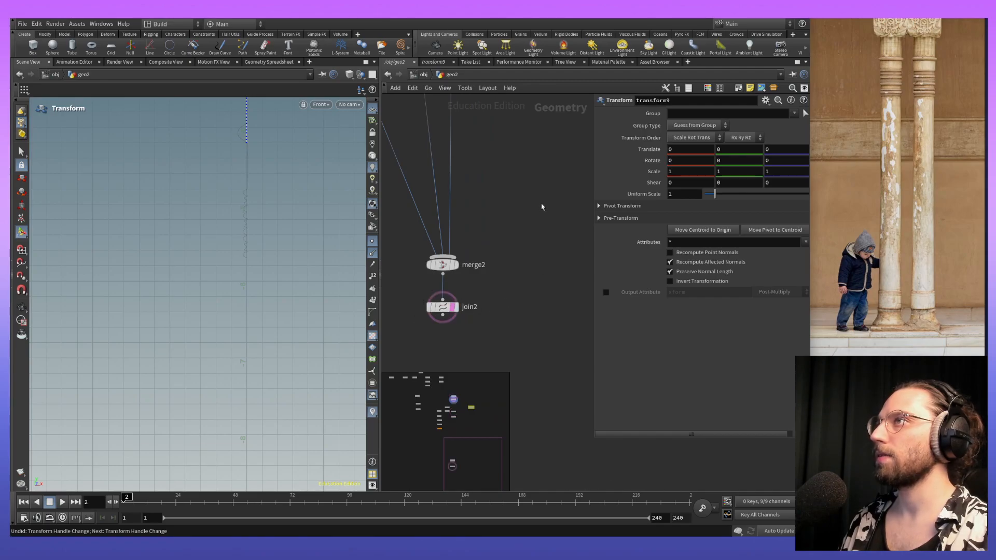
Step: Set transform9's Y translation to -2 to lower the copied line along the column
{"action": "middle_click_drag", "start_coordinate": [193, 244], "coordinate": [179, 404], "text": "alt"}
{"action": "middle_click_drag", "start_coordinate": [542, 158], "coordinate": [538, 220]}
{"action": "scroll", "coordinate": [556, 172], "scroll_direction": "down", "scroll_amount": 4}
{"action": "middle_click_drag", "start_coordinate": [574, 133], "coordinate": [558, 230]}
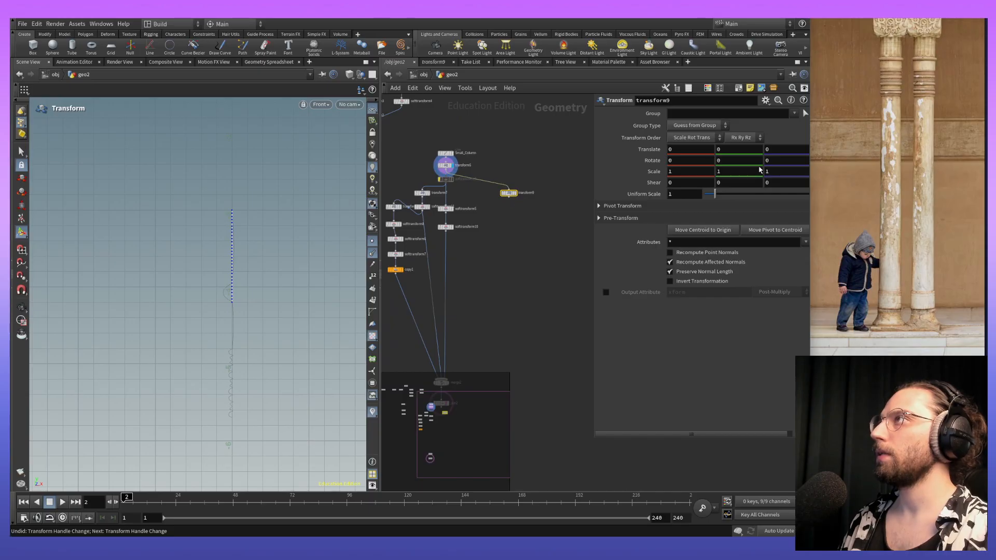
{"action": "middle_click_drag", "start_coordinate": [278, 338], "coordinate": [245, 262], "text": "alt"}
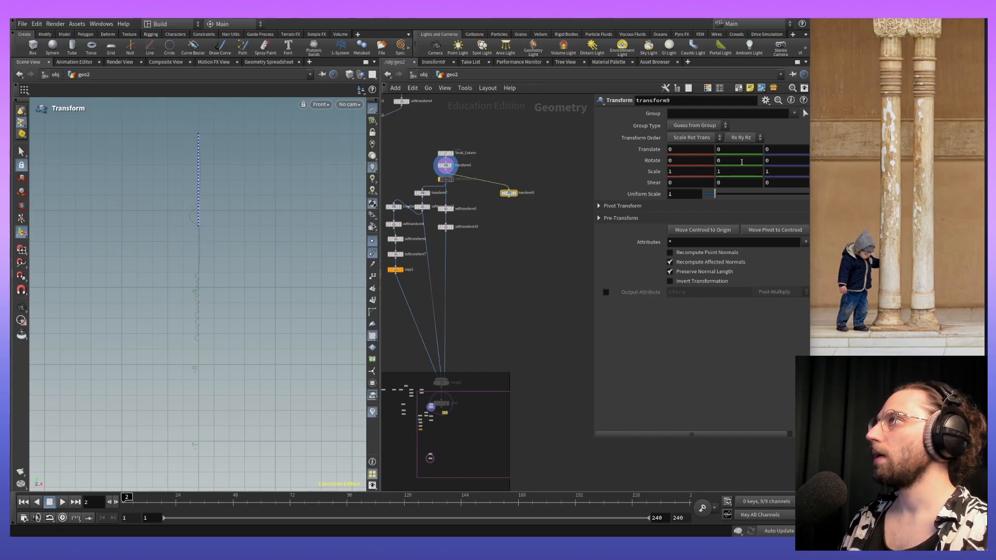
{"action": "middle_click_drag", "start_coordinate": [774, 151], "coordinate": [774, 120]}
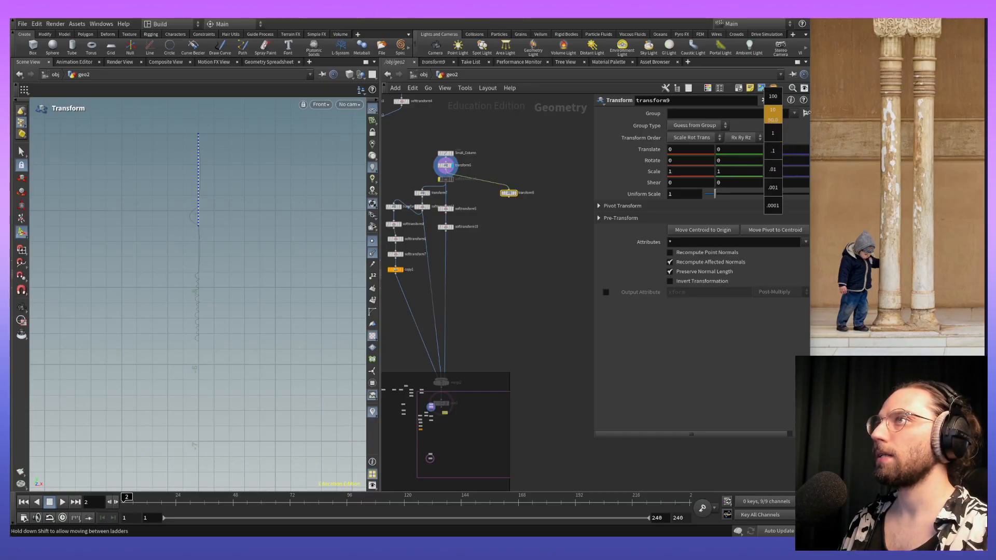
{"action": "middle_click_drag", "start_coordinate": [810, 151], "coordinate": [718, 139]}
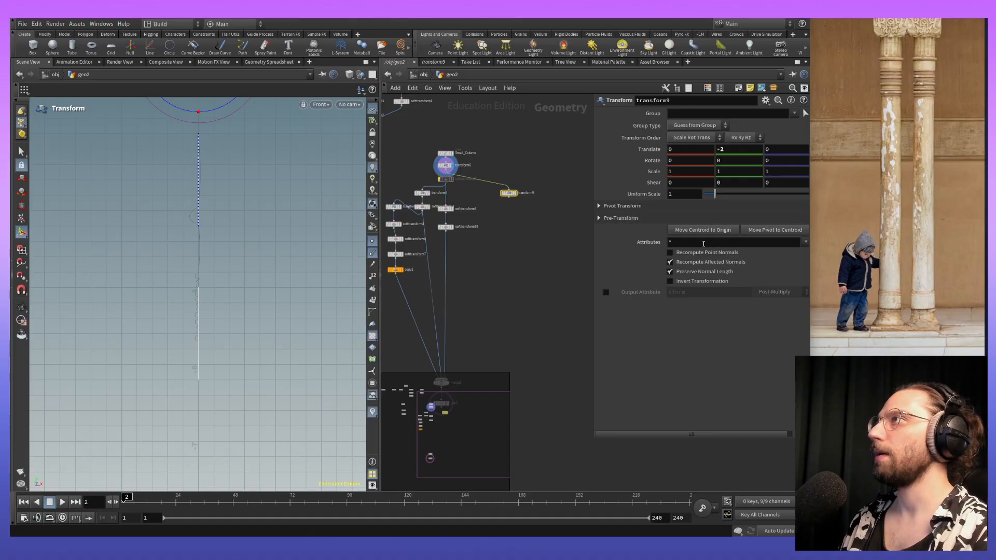
Step: Set transform9's pivot translate X to $CEX and Y to $CEY
{"action": "left_click", "coordinate": [599, 206]}
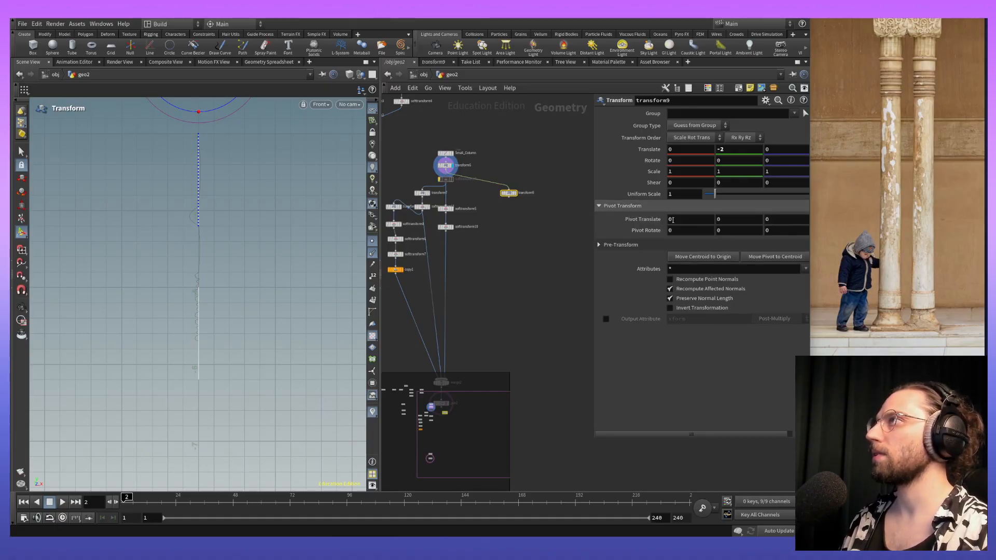
{"action": "type", "text": "$"}
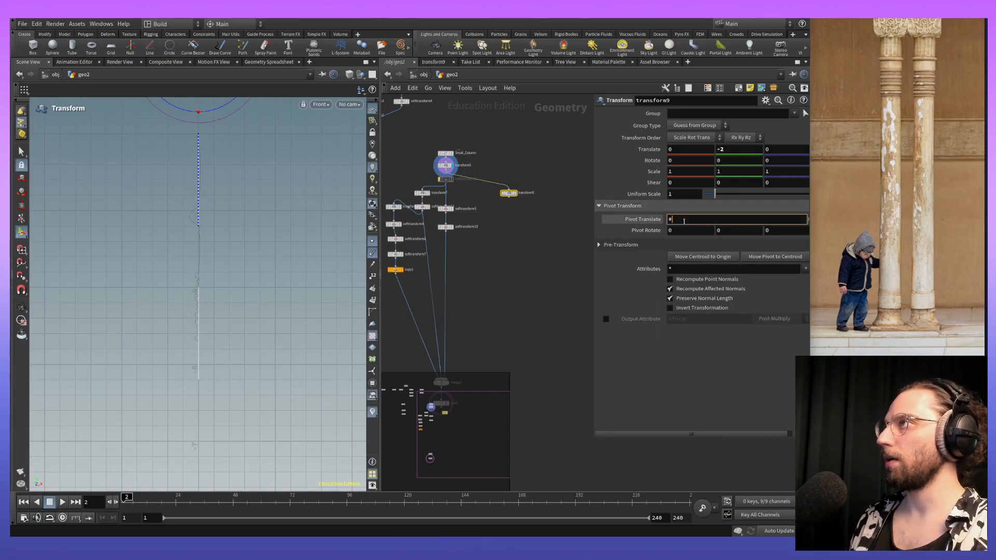
{"action": "type", "text": "CEX"}
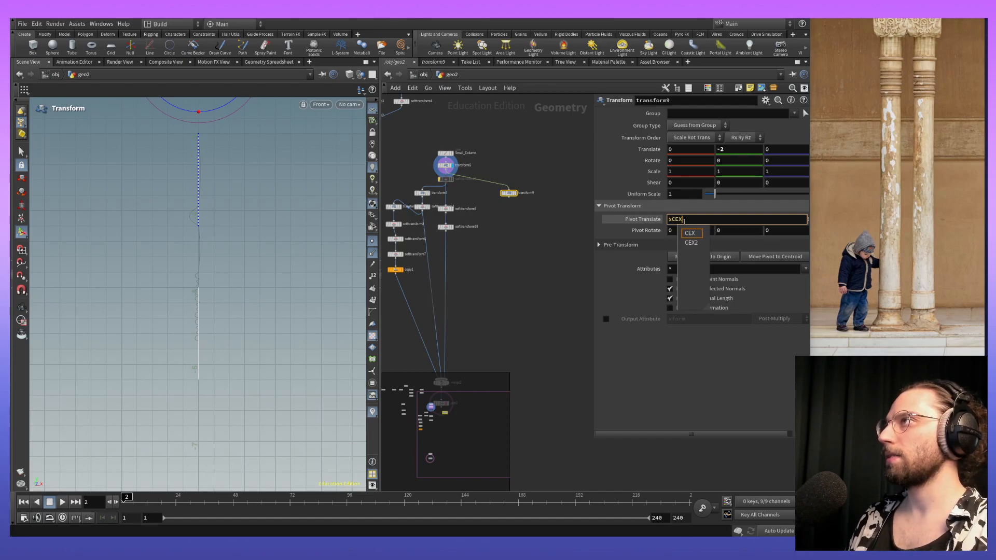
{"action": "key", "text": "Return"}
{"action": "left_click", "coordinate": [683, 221]}
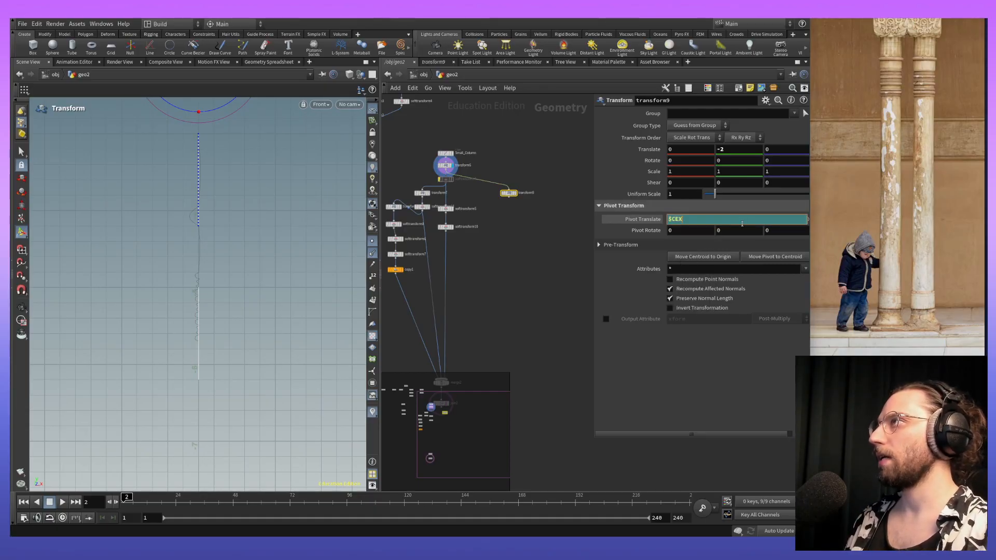
{"action": "type", "text": "0"}
{"action": "key", "text": "Tab"}
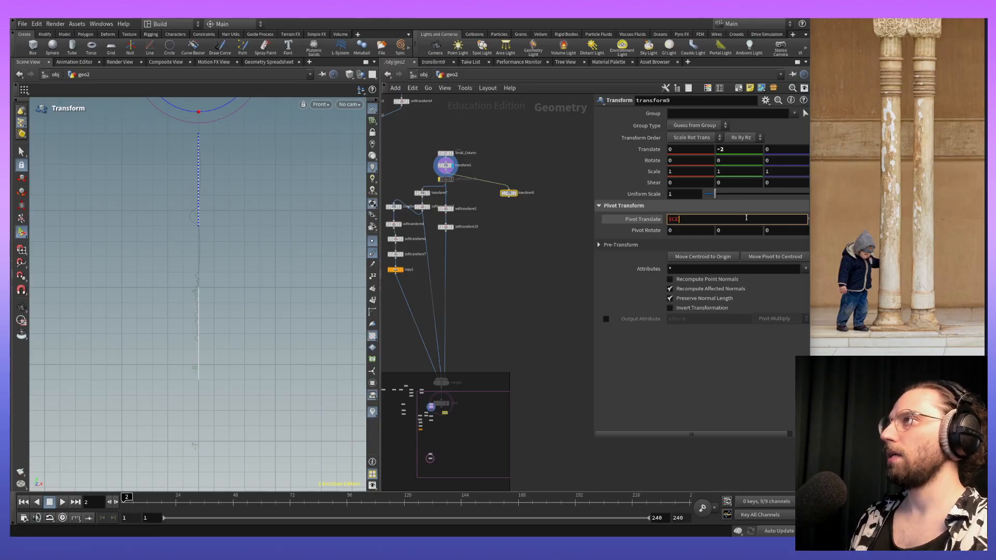
{"action": "type", "text": "$CEY"}
{"action": "key", "text": "Return"}
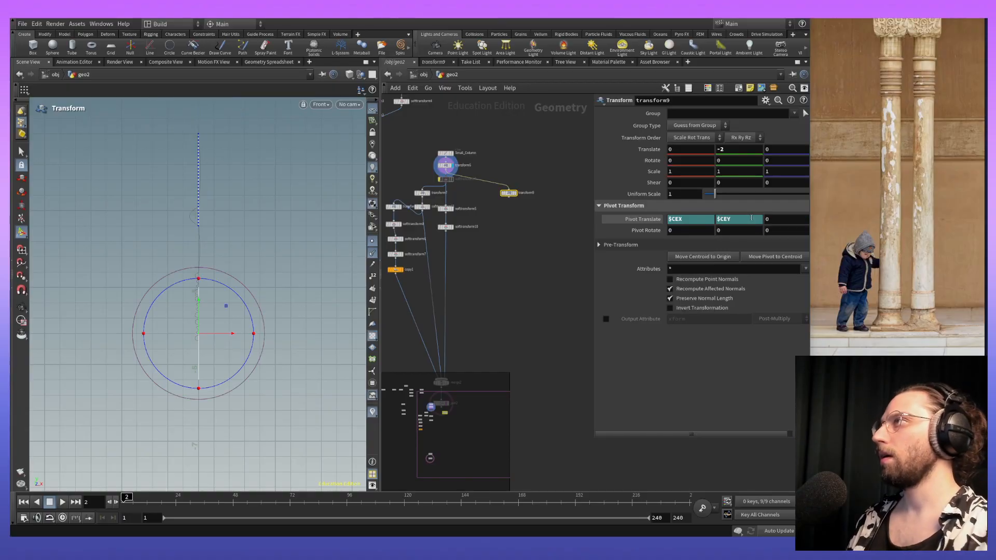
Step: Set transform9's pivot translate Z to $CEZ
{"action": "left_click", "coordinate": [789, 220]}
{"action": "type", "text": "$CE"}
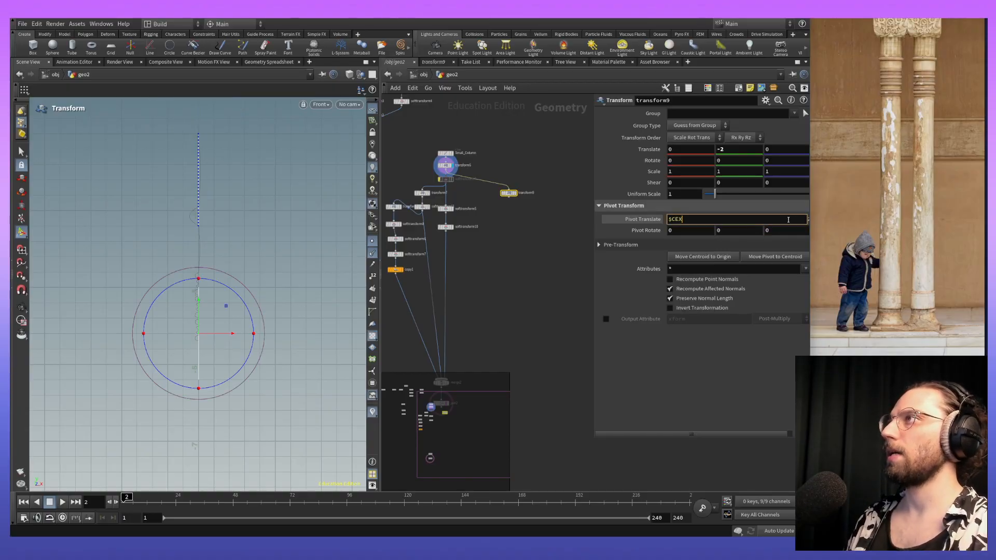
{"action": "type", "text": "z"}
{"action": "key", "text": "Return"}
{"action": "left_click", "coordinate": [789, 219]}
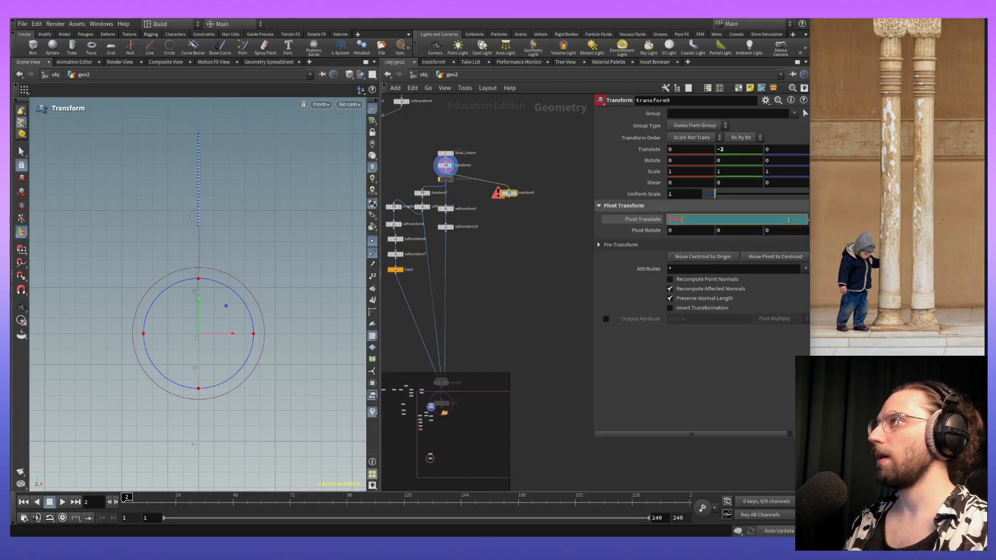
{"action": "type", "text": "$CEZ"}
{"action": "key", "text": "Return"}
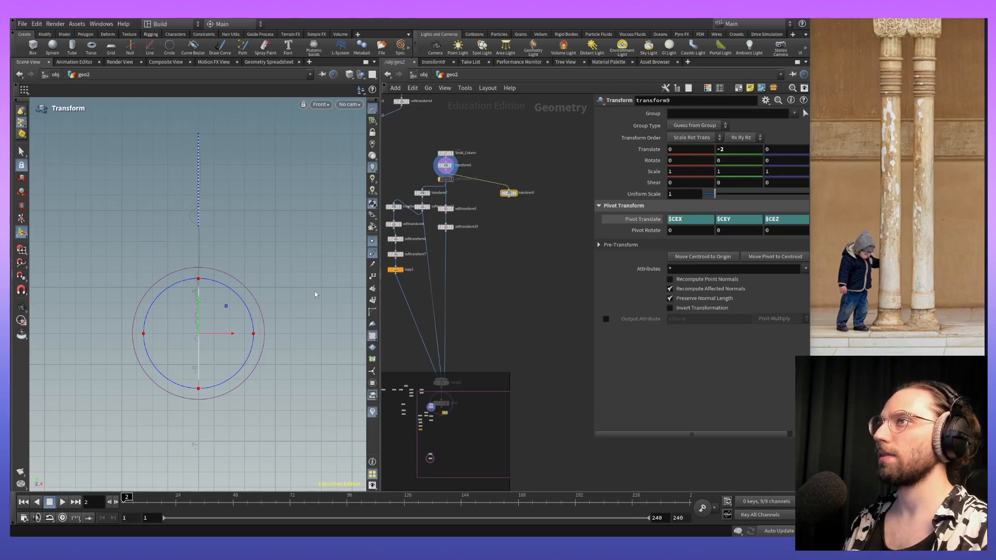
Step: Move the new line further down against the templated profile, to a Y translation of -2.7 in transform9
{"action": "middle_click_drag", "start_coordinate": [325, 327], "coordinate": [358, 240], "text": "alt"}
{"action": "right_click_drag", "start_coordinate": [266, 281], "coordinate": [232, 127], "text": "alt"}
{"action": "middle_click_drag", "start_coordinate": [215, 228], "coordinate": [253, 271], "text": "alt"}
{"action": "left_click_drag", "start_coordinate": [233, 229], "coordinate": [232, 330]}
{"action": "middle_click_drag", "start_coordinate": [239, 336], "coordinate": [241, 242], "text": "alt"}
{"action": "right_click_drag", "start_coordinate": [240, 243], "coordinate": [238, 149], "text": "alt"}
{"action": "middle_click_drag", "start_coordinate": [247, 161], "coordinate": [257, 238], "text": "alt"}
{"action": "left_click_drag", "start_coordinate": [232, 292], "coordinate": [234, 320]}
{"action": "middle_click_drag", "start_coordinate": [255, 231], "coordinate": [271, 327], "text": "alt"}
{"action": "right_click_drag", "start_coordinate": [271, 327], "coordinate": [245, 104], "text": "alt"}
{"action": "middle_click_drag", "start_coordinate": [234, 111], "coordinate": [223, 171], "text": "alt"}
{"action": "right_click_drag", "start_coordinate": [222, 171], "coordinate": [230, 363], "text": "alt"}
{"action": "middle_click_drag", "start_coordinate": [234, 275], "coordinate": [236, 302], "text": "alt"}
{"action": "right_click_drag", "start_coordinate": [237, 301], "coordinate": [306, 415], "text": "alt"}
{"action": "middle_click_drag", "start_coordinate": [279, 306], "coordinate": [215, 289], "text": "alt"}
{"action": "right_click_drag", "start_coordinate": [264, 184], "coordinate": [273, 220], "text": "alt"}
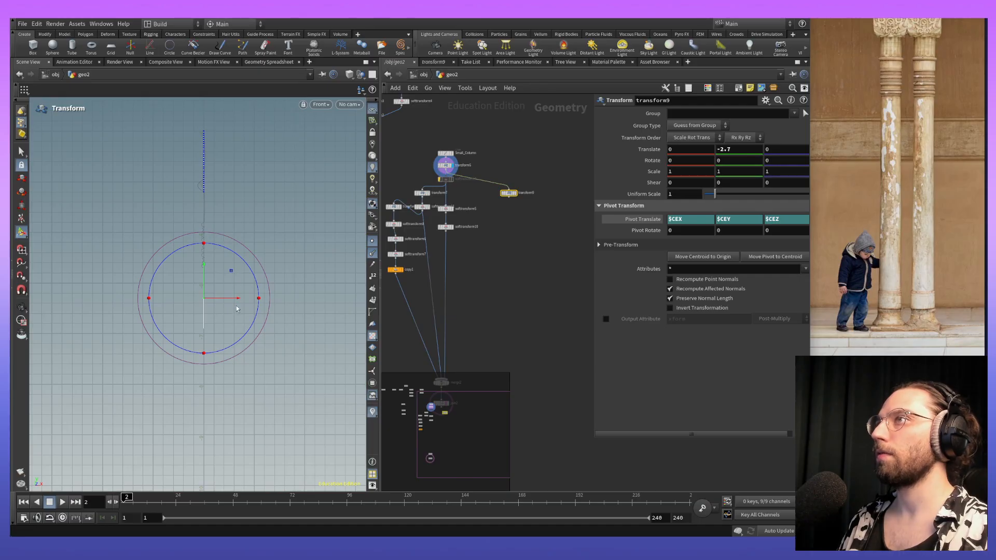
{"action": "middle_click_drag", "start_coordinate": [294, 373], "coordinate": [257, 314], "text": "alt"}
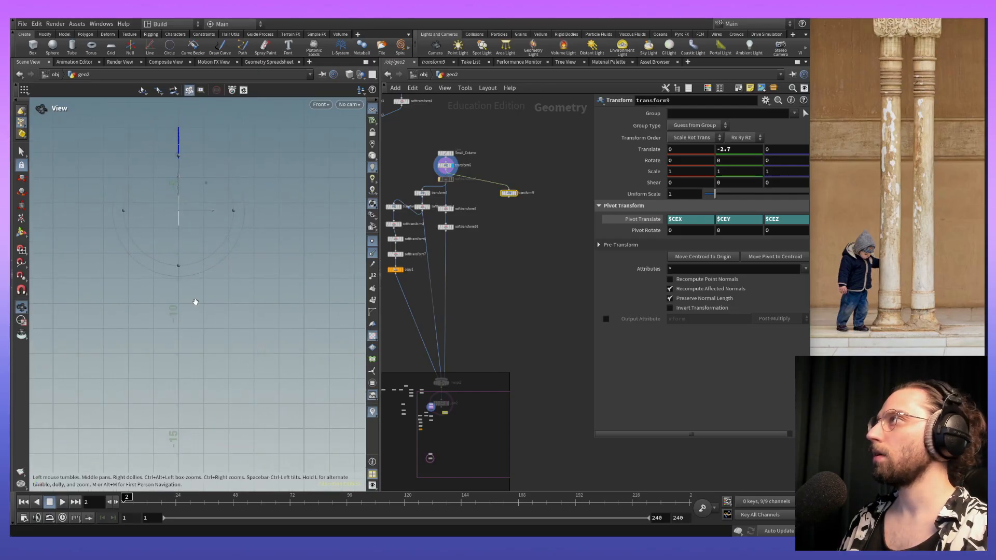
Step: Switch to Photoshop and examine the twin-column reference photo with its height markers
{"action": "key", "text": "Return"}
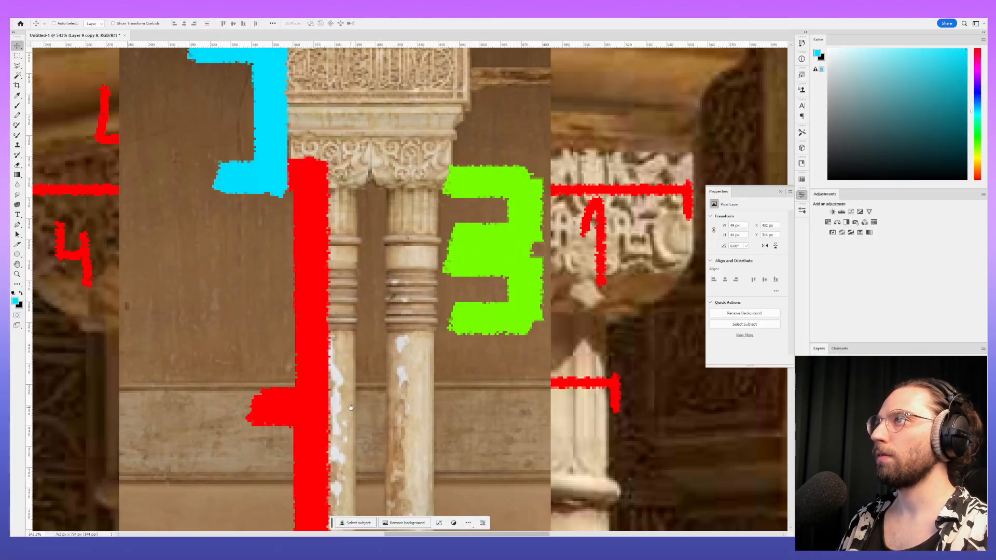
{"action": "left_click_drag", "start_coordinate": [351, 408], "coordinate": [385, 240]}
{"action": "scroll", "coordinate": [499, 251], "scroll_direction": "down", "scroll_amount": 5, "text": "alt"}
{"action": "left_click_drag", "start_coordinate": [597, 241], "coordinate": [526, 393]}
{"action": "scroll", "coordinate": [521, 392], "scroll_direction": "down", "scroll_amount": 4, "text": "alt"}
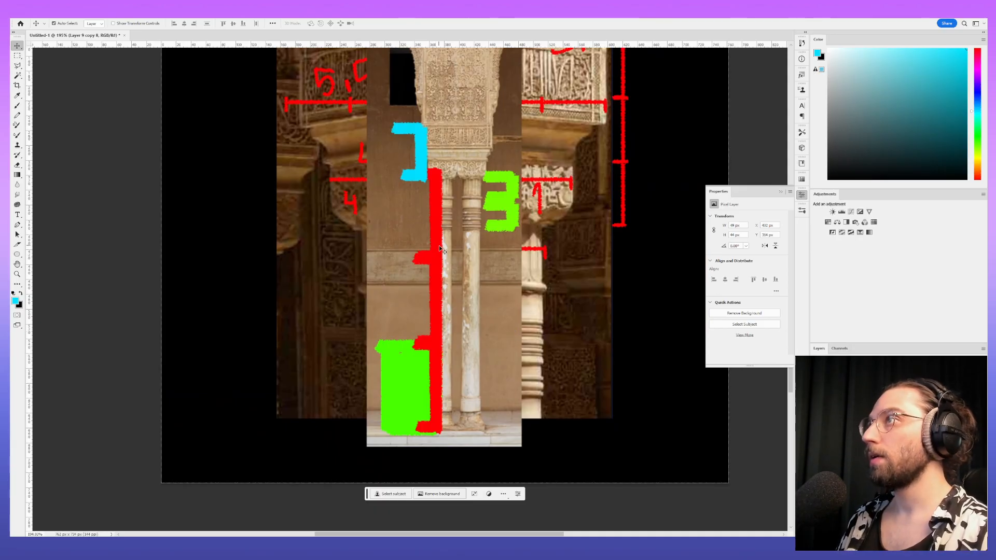
Step: Select the red height-marker layers and shift them left, clear of the column shaft in the photo
{"action": "left_click_drag", "start_coordinate": [487, 371], "coordinate": [459, 370]}
{"action": "key", "text": "ctrl+z"}
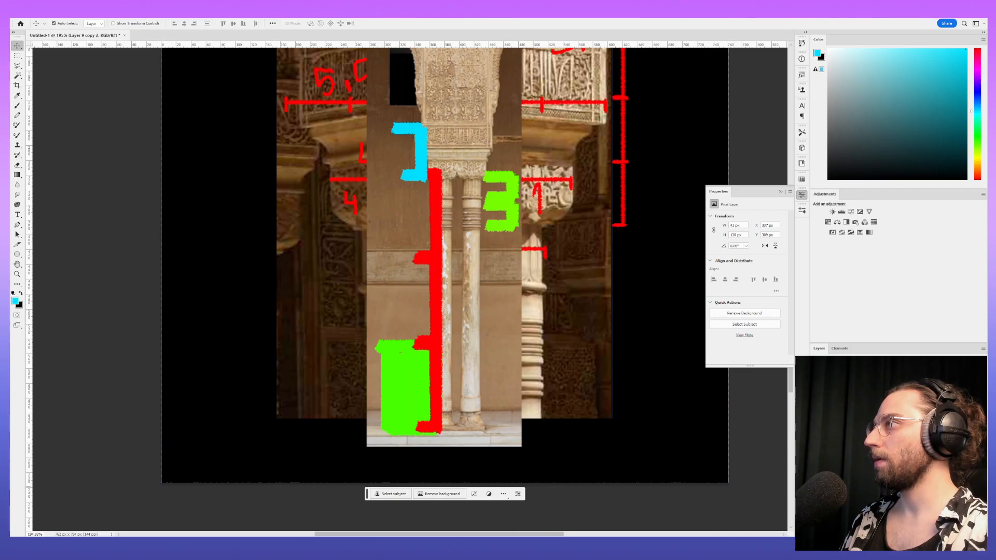
{"action": "left_click", "coordinate": [856, 484], "text": "shift"}
{"action": "left_click_drag", "start_coordinate": [611, 393], "coordinate": [589, 387]}
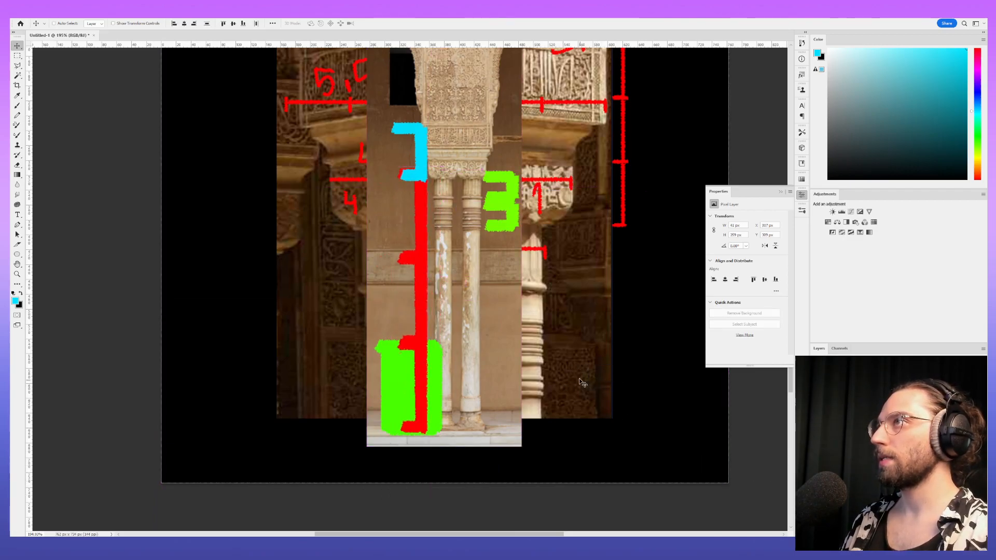
Step: Examine the column shaft in the reference photo from the upper rings down to the base
{"action": "scroll", "coordinate": [452, 227], "scroll_direction": "up", "scroll_amount": 9, "text": "alt"}
{"action": "middle_click_drag", "start_coordinate": [478, 356], "coordinate": [475, 324]}
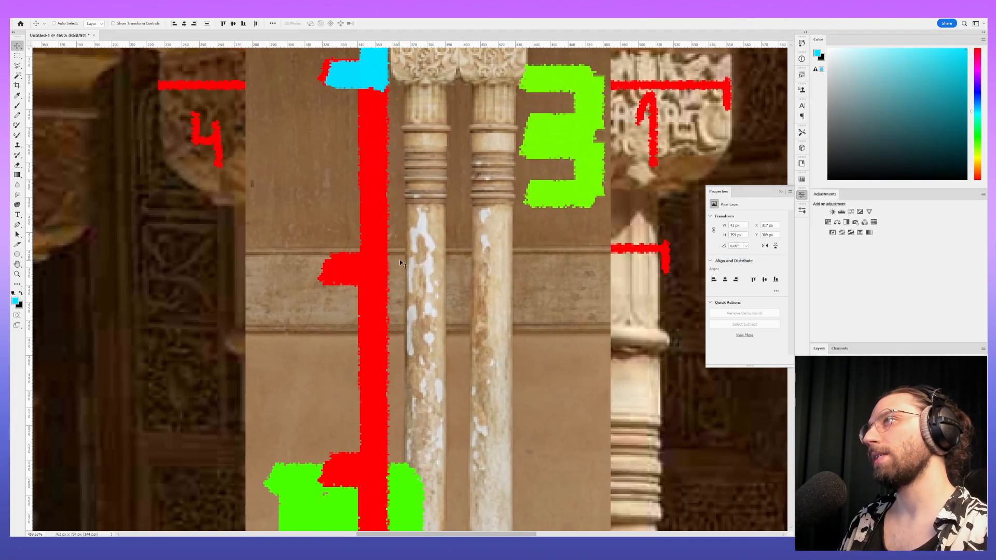
{"action": "middle_click_drag", "start_coordinate": [449, 411], "coordinate": [428, 177]}
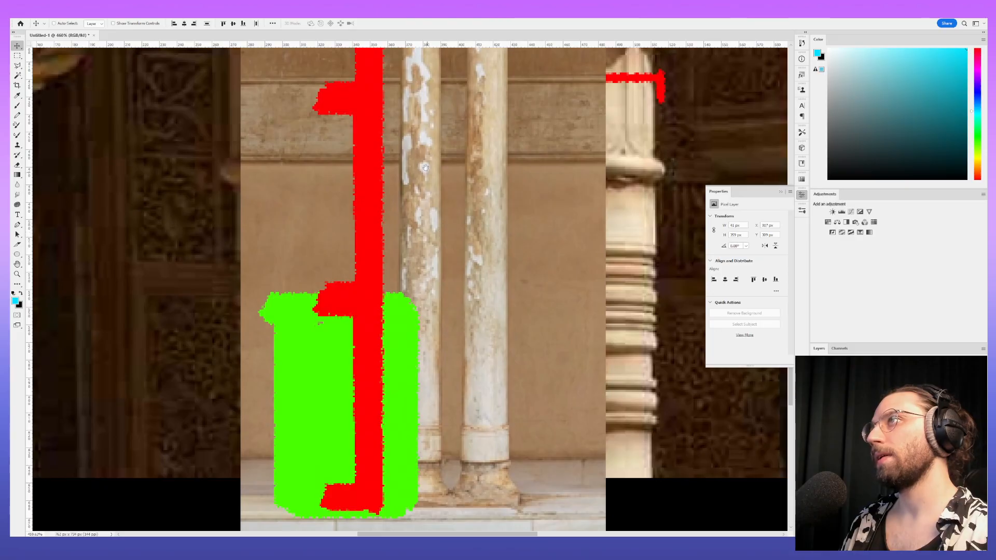
{"action": "middle_click_drag", "start_coordinate": [415, 398], "coordinate": [414, 325]}
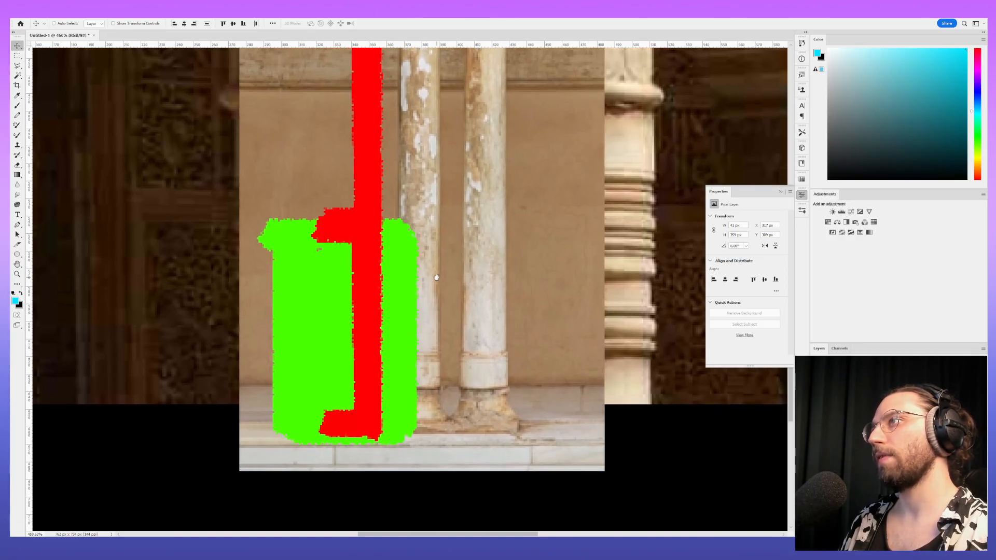
Step: Switch to Houdini and lengthen the new shaft line by setting transform9's Y scale to 3
{"action": "left_click_drag", "start_coordinate": [438, 277], "coordinate": [434, 395]}
{"action": "key", "text": "alt+Tab"}
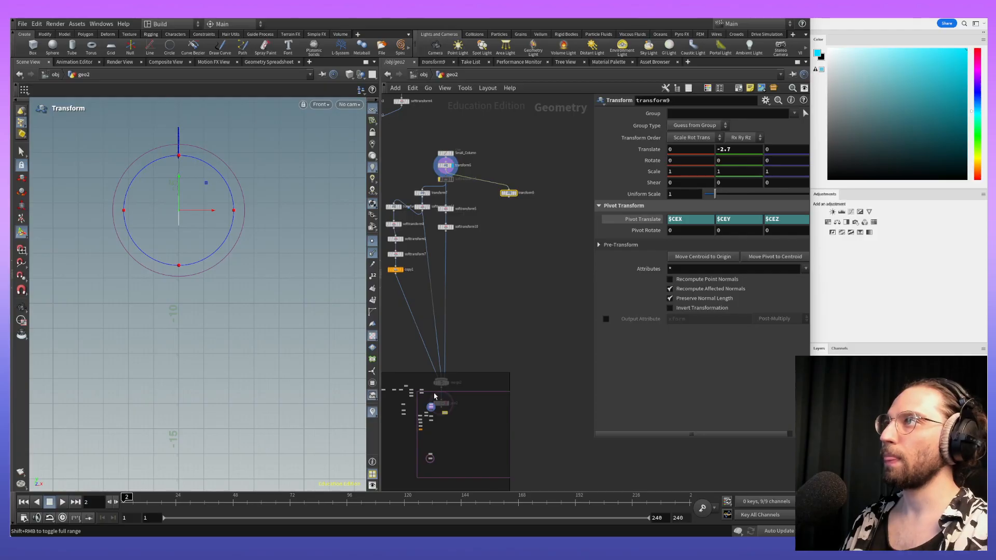
{"action": "middle_click_drag", "start_coordinate": [252, 275], "coordinate": [300, 346], "text": "alt"}
{"action": "right_click_drag", "start_coordinate": [299, 346], "coordinate": [283, 187], "text": "alt"}
{"action": "middle_click_drag", "start_coordinate": [237, 344], "coordinate": [377, 395], "text": "alt"}
{"action": "right_click_drag", "start_coordinate": [354, 384], "coordinate": [311, 262], "text": "alt"}
{"action": "middle_click_drag", "start_coordinate": [312, 263], "coordinate": [257, 462], "text": "alt"}
{"action": "middle_click_drag", "start_coordinate": [235, 412], "coordinate": [262, 285], "text": "alt"}
{"action": "left_click", "coordinate": [731, 172]}
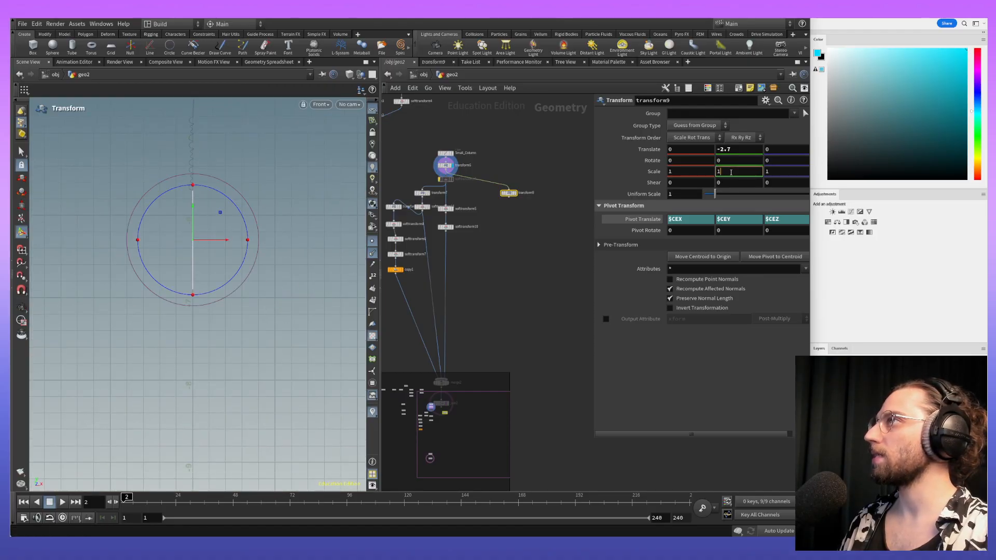
{"action": "type", "text": "2"}
{"action": "key", "text": "Return"}
{"action": "left_click", "coordinate": [736, 172]}
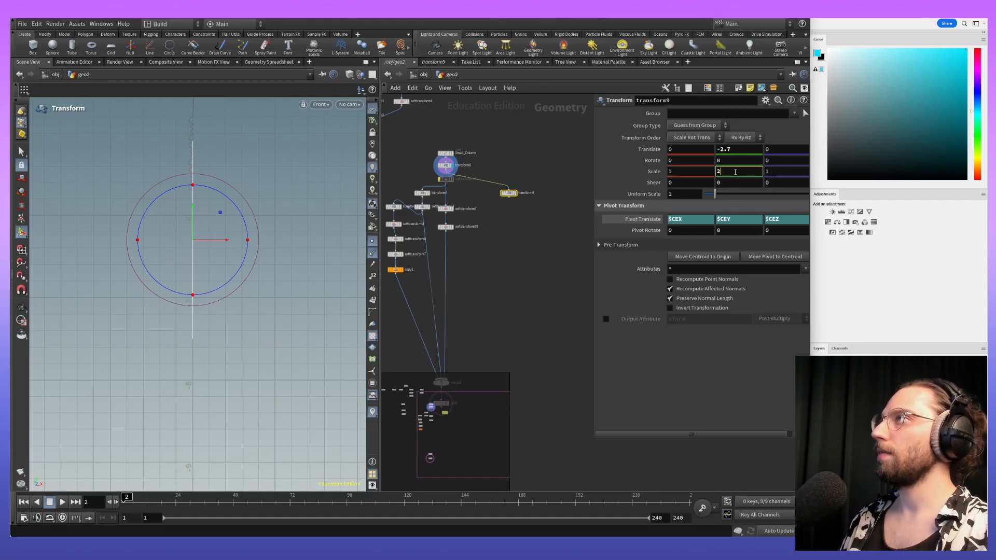
{"action": "type", "text": "3"}
{"action": "key", "text": "Return"}
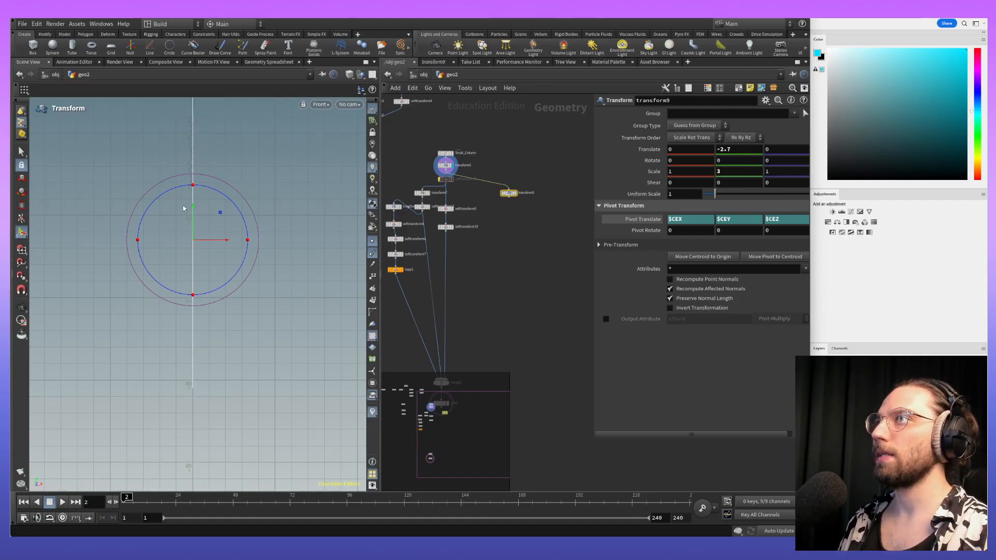
Step: Move the lengthened shaft line down to a Y translation of -3.9 in transform9
{"action": "left_click_drag", "start_coordinate": [195, 212], "coordinate": [205, 313]}
{"action": "middle_click_drag", "start_coordinate": [205, 312], "coordinate": [227, 393], "text": "alt"}
{"action": "right_click_drag", "start_coordinate": [303, 305], "coordinate": [285, 277], "text": "alt"}
{"action": "middle_click_drag", "start_coordinate": [285, 277], "coordinate": [288, 320], "text": "alt"}
{"action": "middle_click_drag", "start_coordinate": [239, 288], "coordinate": [286, 77], "text": "alt"}
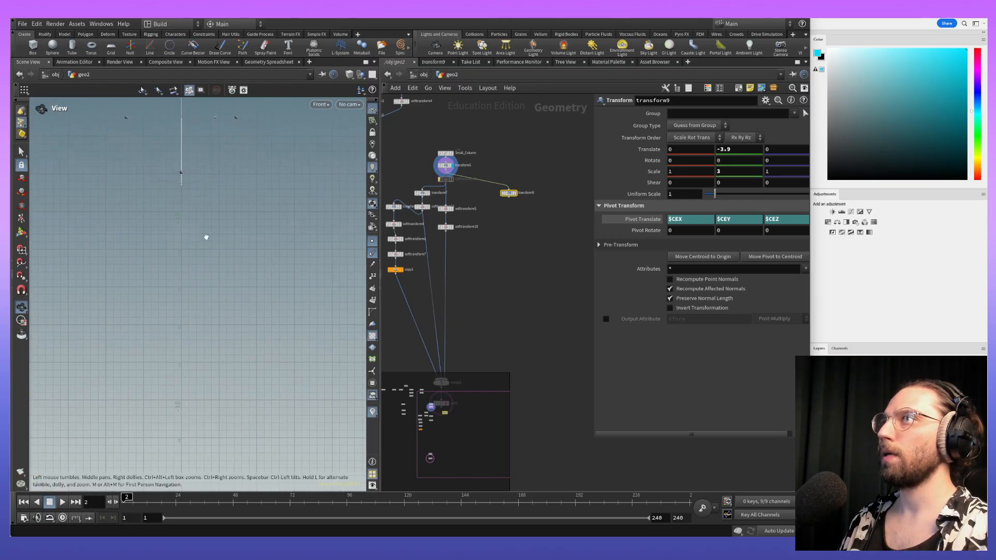
{"action": "middle_click_drag", "start_coordinate": [182, 263], "coordinate": [189, 308]}
{"action": "right_click_drag", "start_coordinate": [188, 309], "coordinate": [188, 252]}
{"action": "key", "text": "t"}
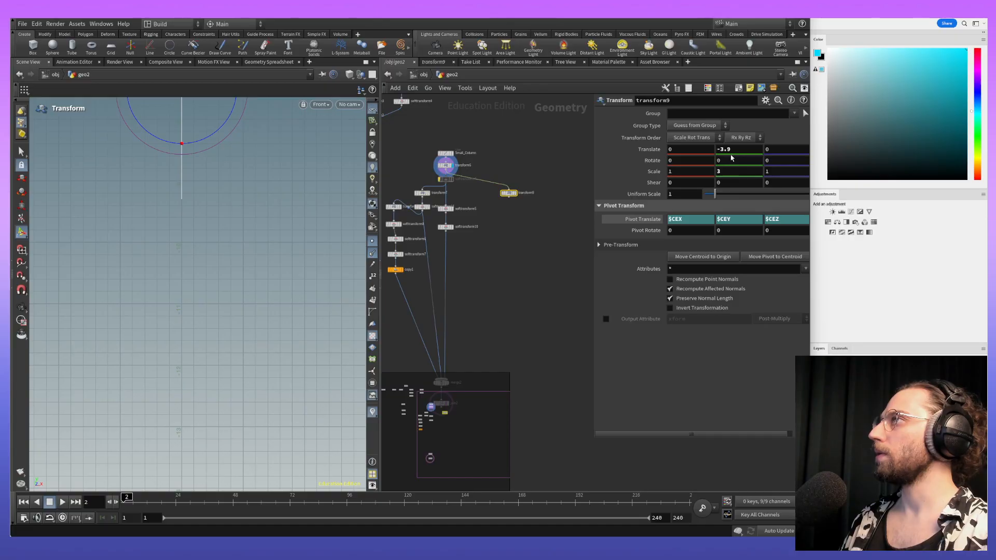
{"action": "key", "text": "Escape"}
{"action": "middle_click_drag", "start_coordinate": [182, 223], "coordinate": [208, 314]}
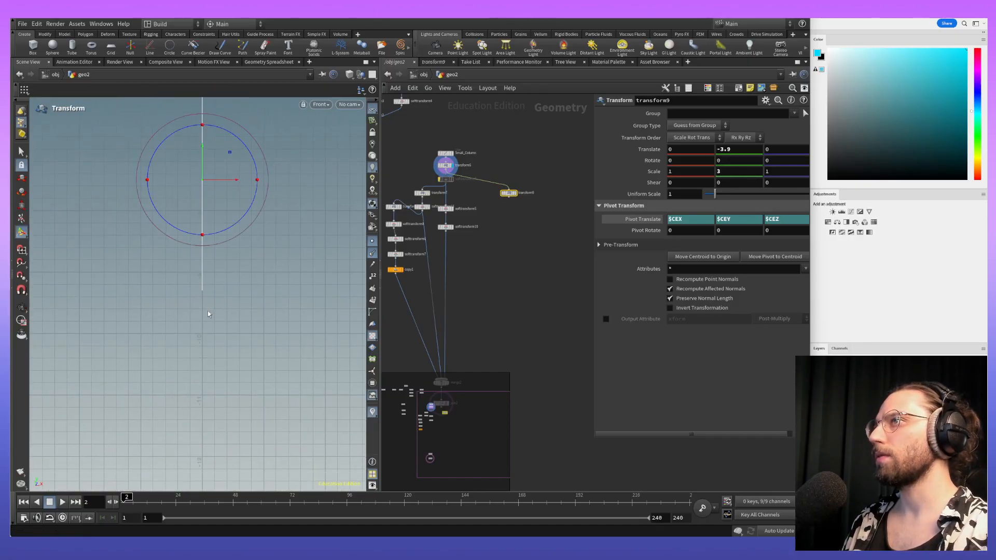
Step: Switch to the Calculator and multiply 3 by 4
{"action": "left_click", "coordinate": [566, 545]}
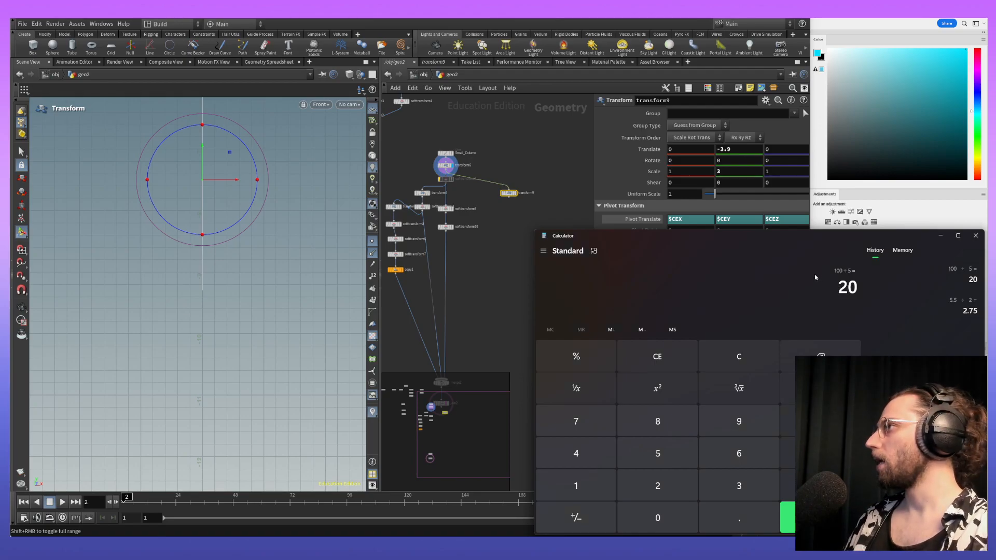
{"action": "key", "text": "Escape"}
{"action": "key", "text": "3"}
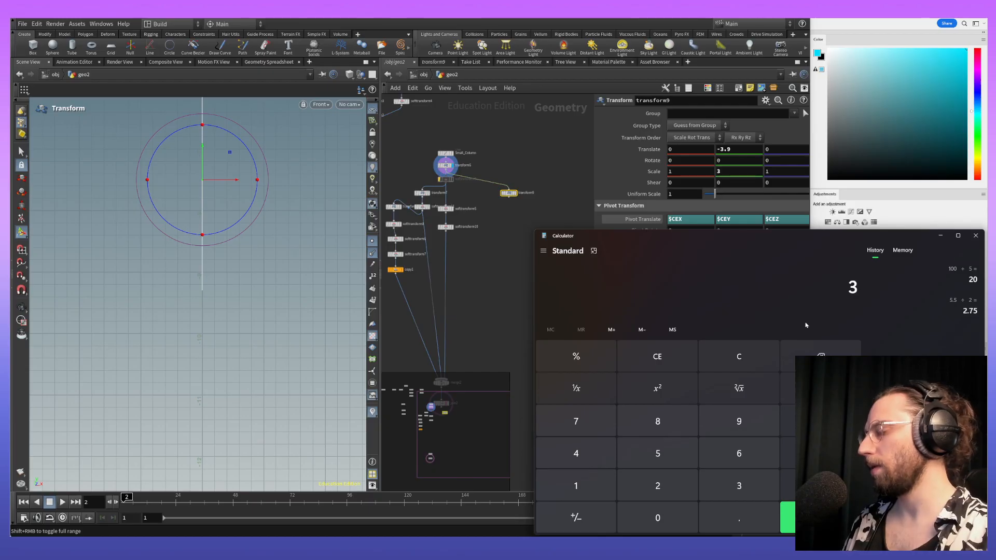
{"action": "key", "text": "asterisk"}
{"action": "key", "text": "4"}
{"action": "key", "text": "Return"}
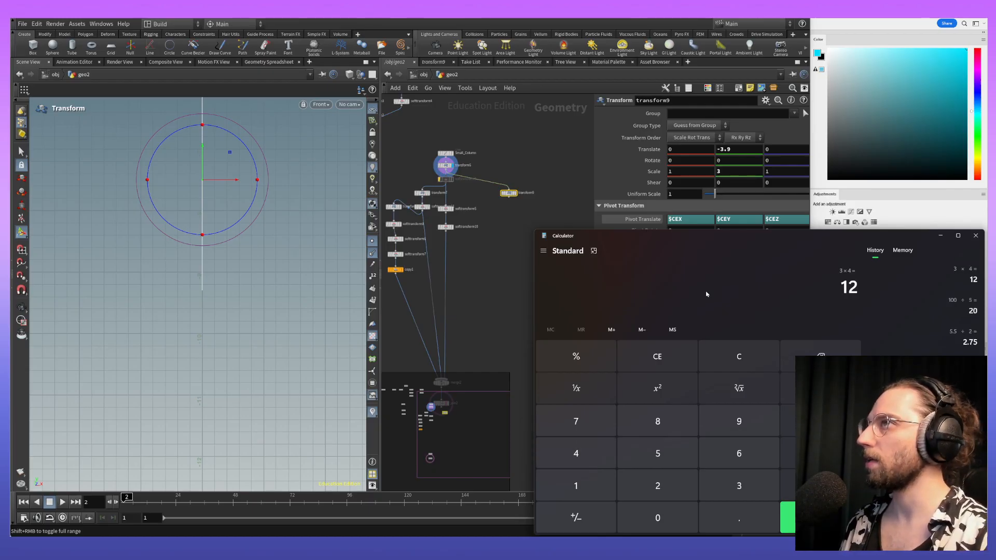
Step: Return to Houdini and set transform9's Y scale to 4
{"action": "middle_click_drag", "start_coordinate": [248, 358], "coordinate": [254, 305], "text": "alt"}
{"action": "middle_click_drag", "start_coordinate": [258, 342], "coordinate": [202, 408], "text": "alt"}
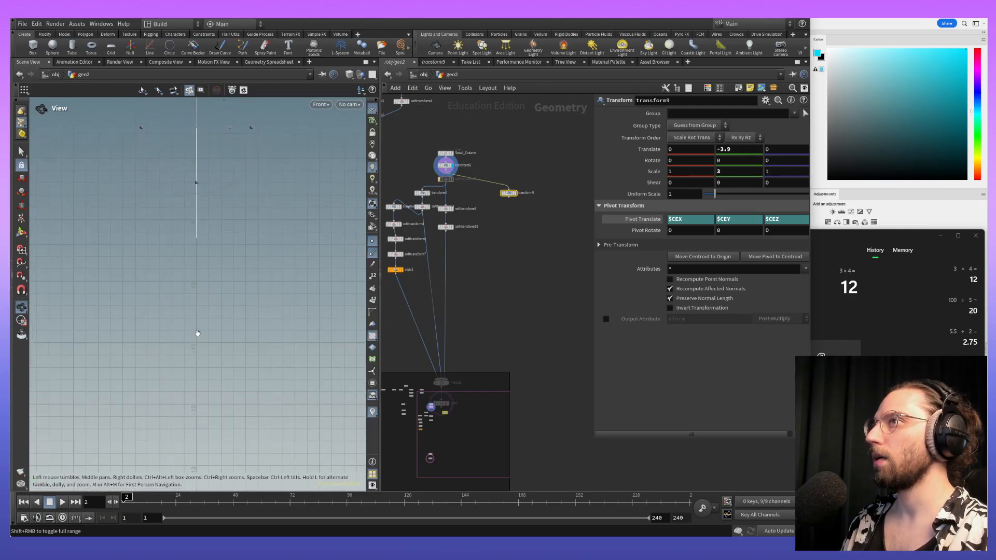
{"action": "middle_click_drag", "start_coordinate": [207, 311], "coordinate": [212, 333]}
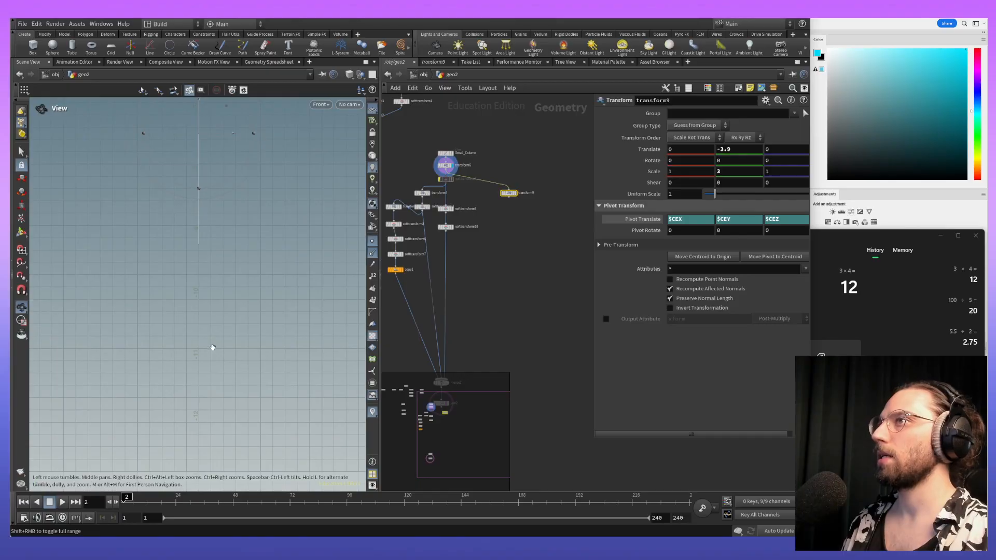
{"action": "mouse_move", "coordinate": [196, 333]}
{"action": "middle_mouse_down"}
{"action": "mouse_move", "coordinate": [196, 160]}
{"action": "mouse_move", "coordinate": [201, 323]}
{"action": "middle_mouse_up"}
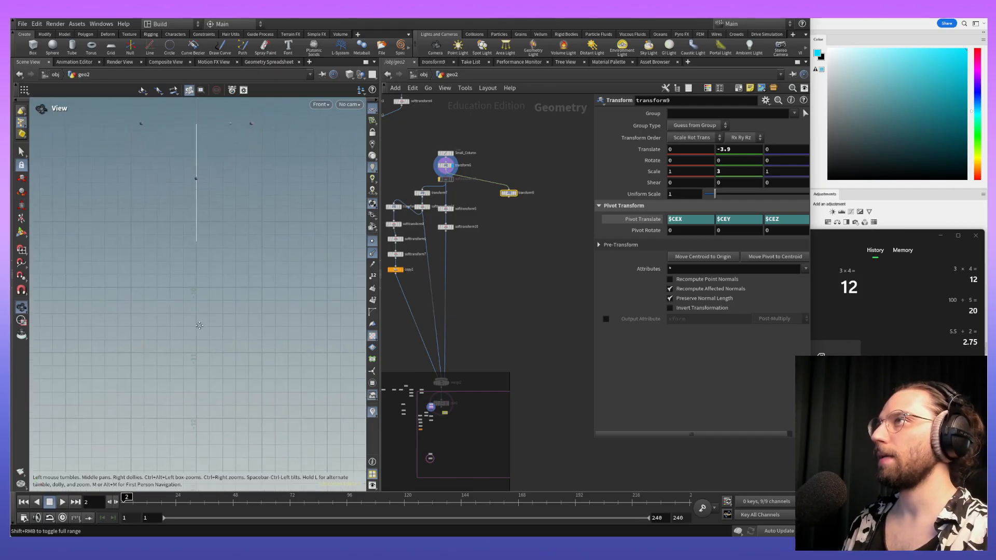
{"action": "key", "text": "Return"}
{"action": "left_click", "coordinate": [740, 150]}
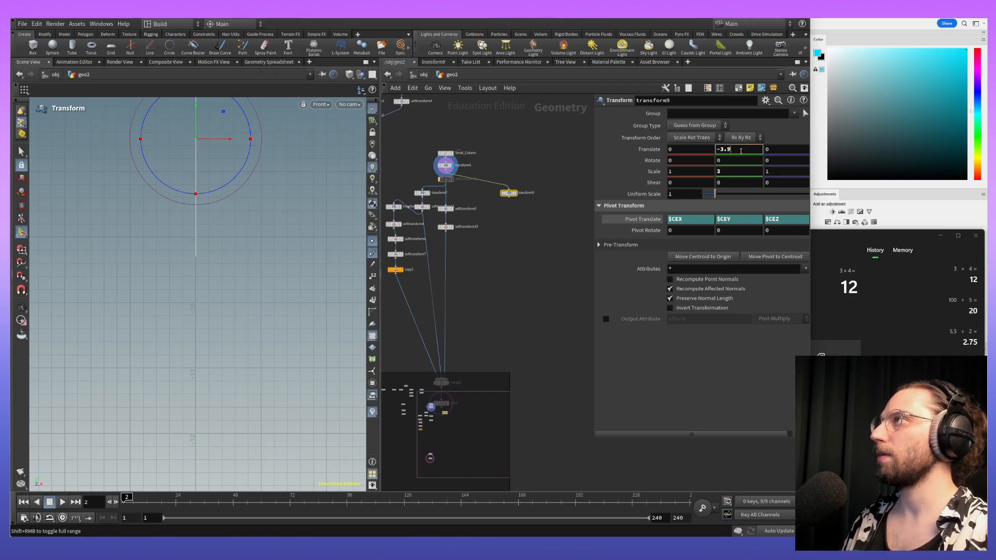
{"action": "key", "text": "Return"}
{"action": "left_click", "coordinate": [736, 171]}
{"action": "key", "text": "BackSpace"}
{"action": "key", "text": "Return"}
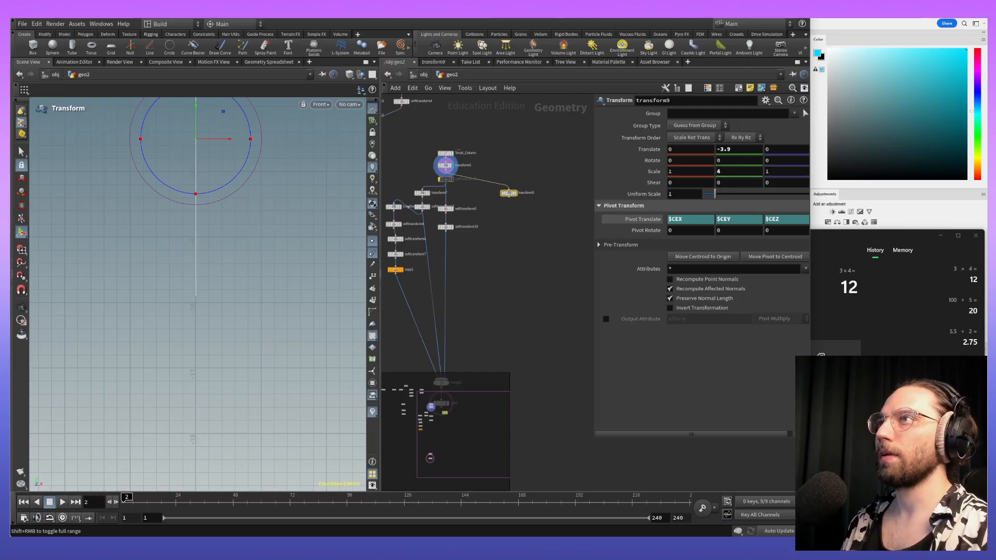
Step: Try to resize the split panes and regroup the Animation Editor and Composite View with the Scene View, undoing the last scale change
{"action": "key", "text": "alt+r"}
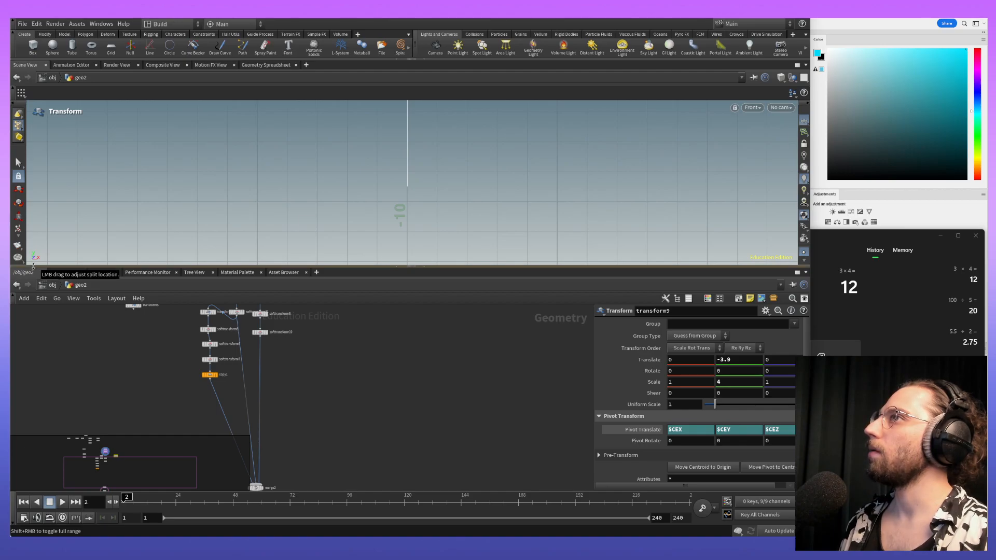
{"action": "left_click_drag", "start_coordinate": [600, 266], "coordinate": [812, 314]}
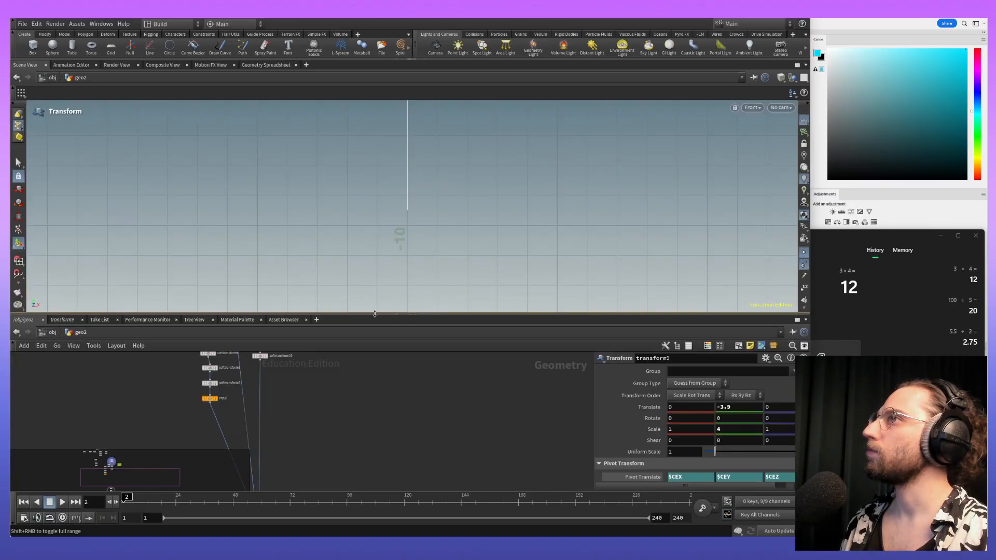
{"action": "left_click_drag", "start_coordinate": [409, 316], "coordinate": [488, 291]}
{"action": "left_click_drag", "start_coordinate": [417, 292], "coordinate": [417, 301]}
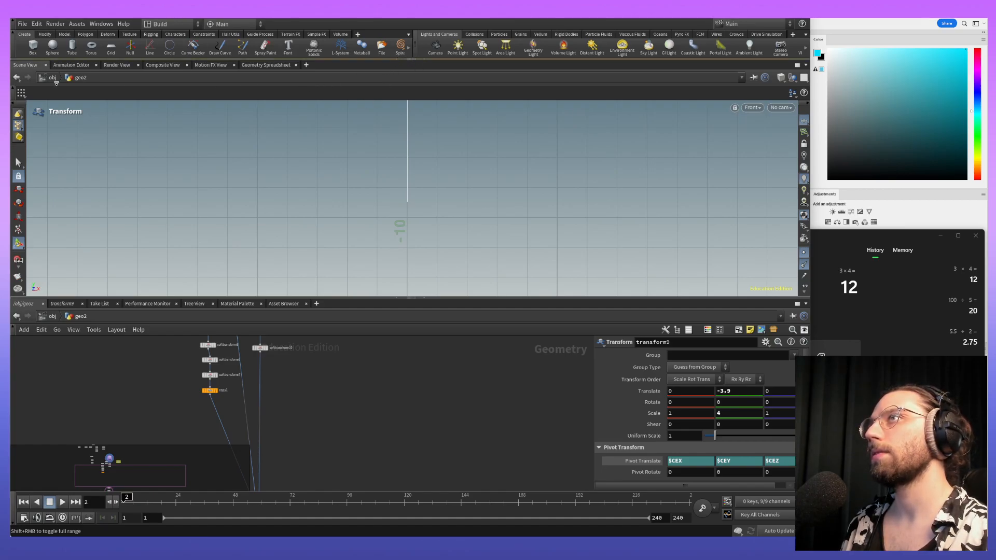
{"action": "left_click_drag", "start_coordinate": [23, 80], "coordinate": [23, 140]}
{"action": "key", "text": "ctrl+z"}
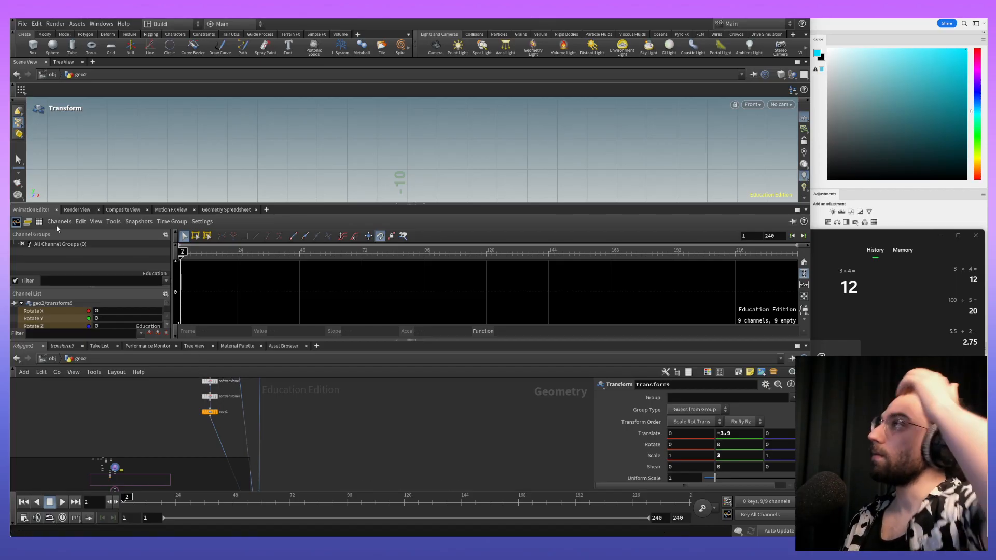
{"action": "left_click_drag", "start_coordinate": [44, 212], "coordinate": [94, 90]}
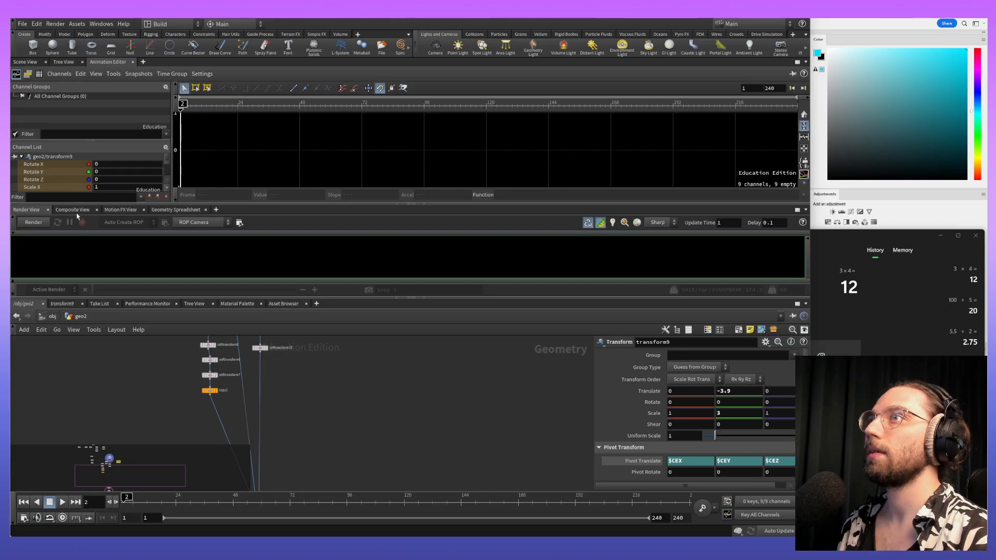
{"action": "left_click_drag", "start_coordinate": [76, 217], "coordinate": [136, 63]}
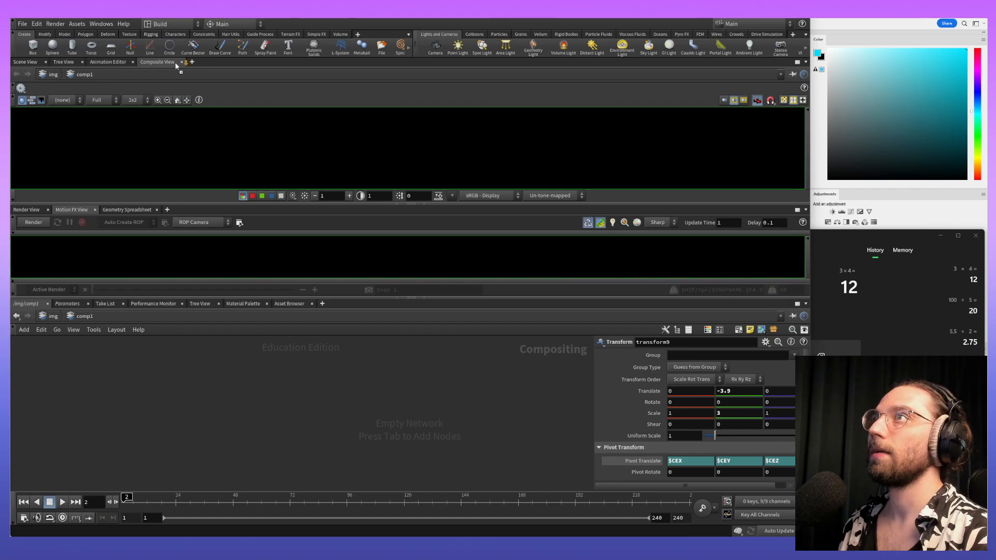
{"action": "left_click_drag", "start_coordinate": [184, 63], "coordinate": [184, 64]}
{"action": "left_click_drag", "start_coordinate": [79, 211], "coordinate": [228, 65]}
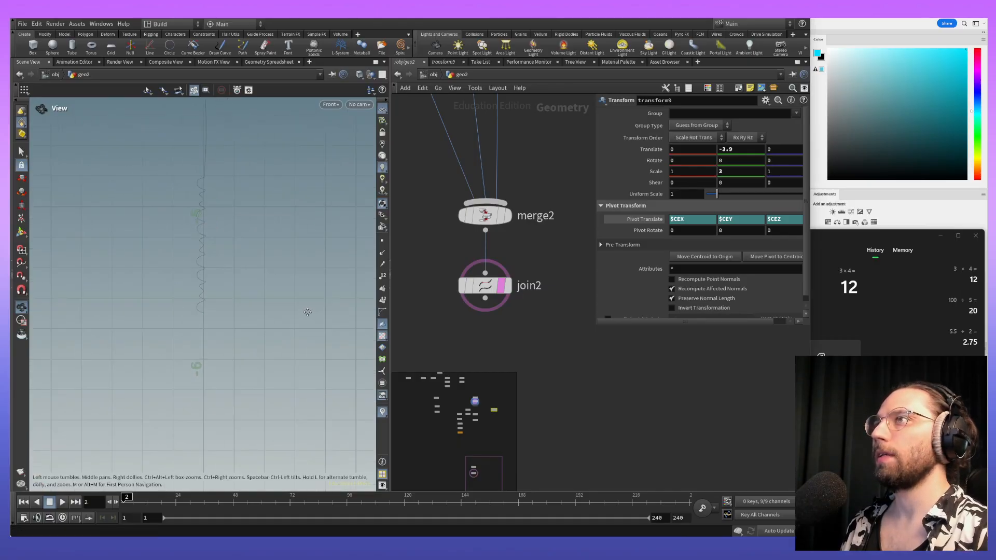
Step: Display transform9's output in the viewport, resize its parameter pane, and step the timeline back to frame 1
{"action": "middle_click_drag", "start_coordinate": [623, 343], "coordinate": [551, 375]}
{"action": "scroll", "coordinate": [546, 291], "scroll_direction": "down", "scroll_amount": 10}
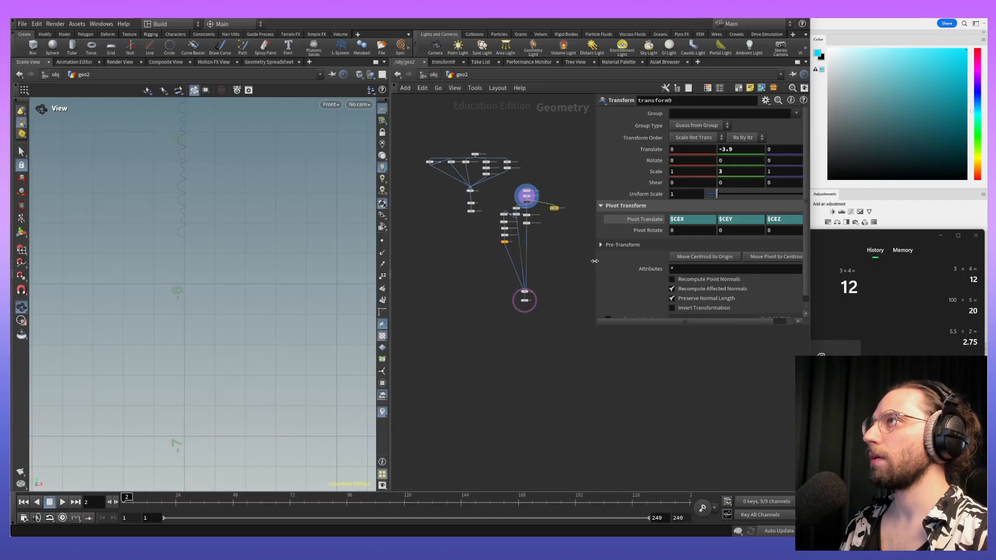
{"action": "left_click_drag", "start_coordinate": [595, 260], "coordinate": [625, 262]}
{"action": "scroll", "coordinate": [551, 129], "scroll_direction": "up", "scroll_amount": 8}
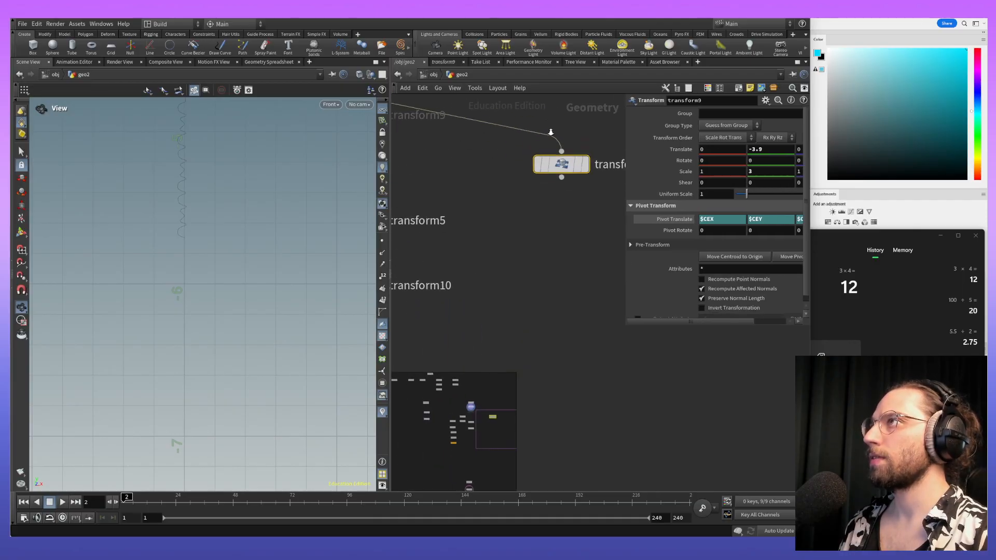
{"action": "scroll", "coordinate": [552, 130], "scroll_direction": "down", "scroll_amount": 5}
{"action": "left_click", "coordinate": [574, 199]}
{"action": "right_click_drag", "start_coordinate": [285, 456], "coordinate": [285, 501]}
{"action": "middle_click_drag", "start_coordinate": [239, 467], "coordinate": [267, 416]}
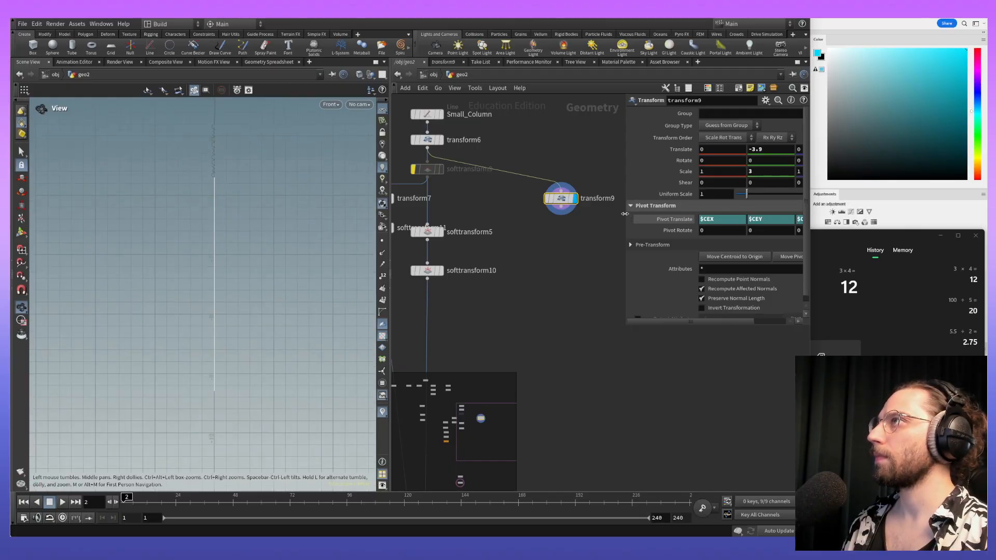
{"action": "left_click_drag", "start_coordinate": [625, 213], "coordinate": [585, 214]}
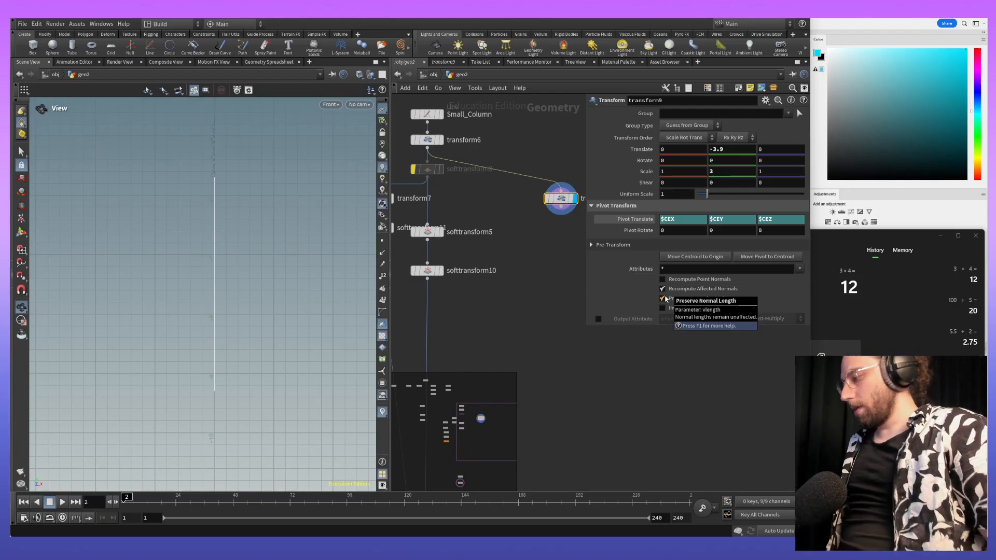
{"action": "key", "text": "Left"}
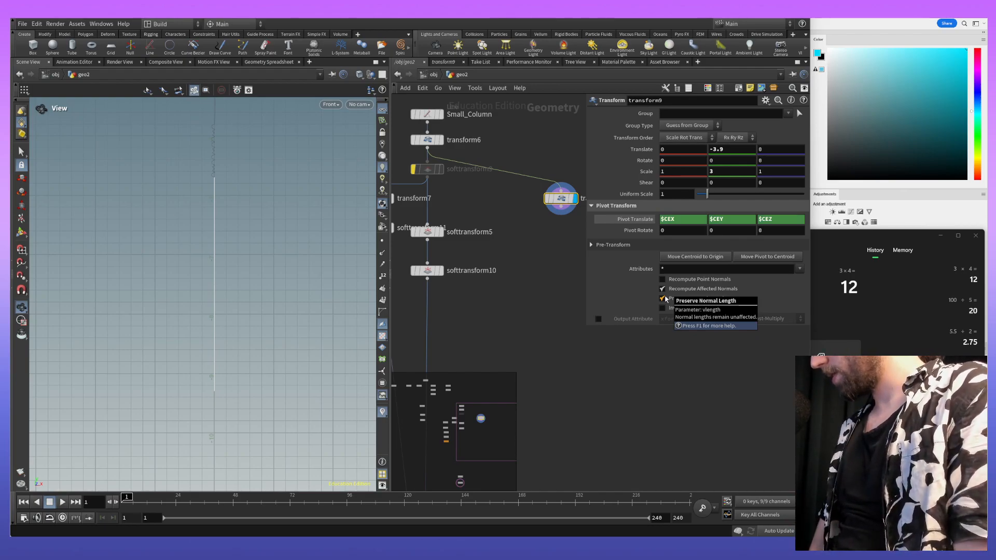
Step: Examine the new shaft line and the space beneath it against the vertical grid axis
{"action": "middle_click_drag", "start_coordinate": [566, 262], "coordinate": [531, 286]}
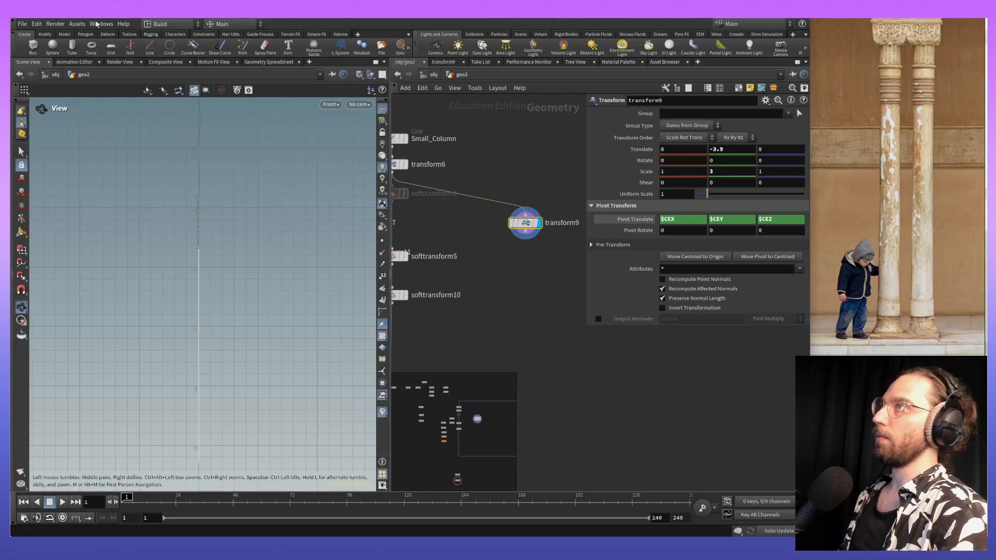
{"action": "left_click", "coordinate": [179, 25]}
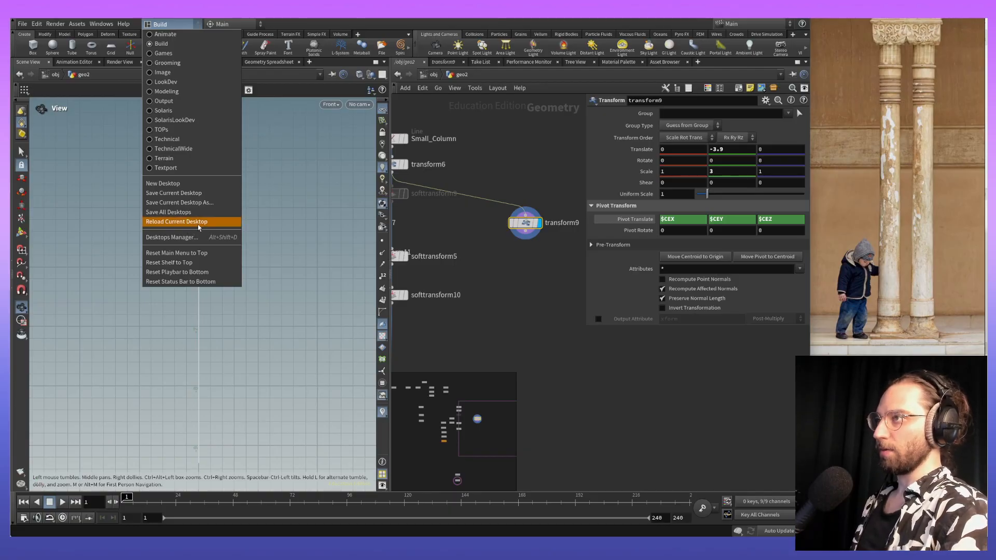
{"action": "left_click", "coordinate": [603, 336]}
{"action": "scroll", "coordinate": [228, 244], "scroll_direction": "down", "scroll_amount": 5}
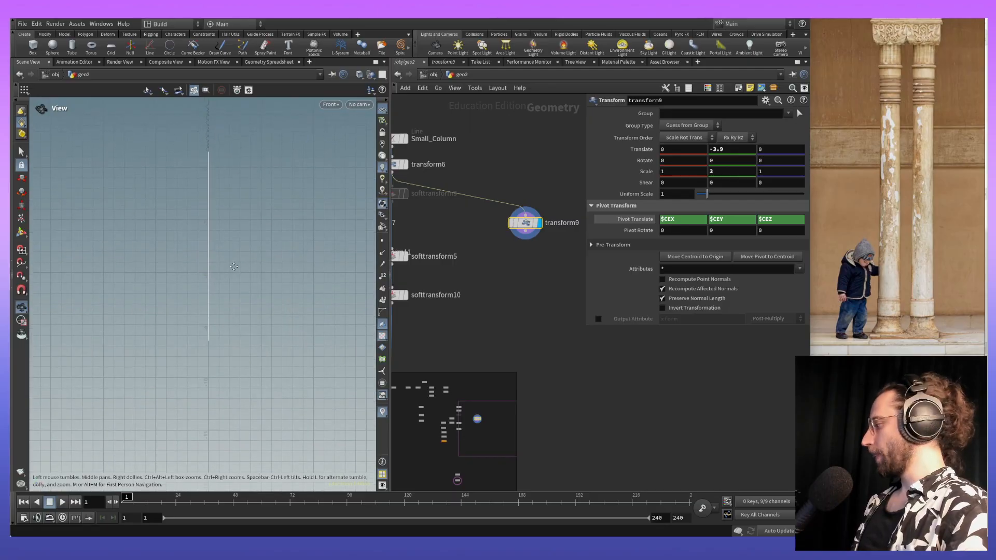
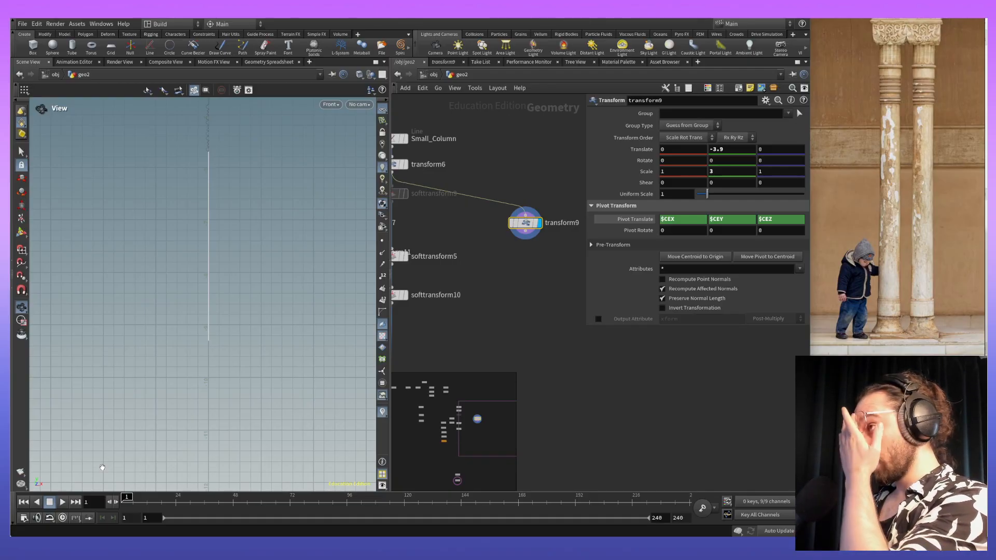
{"action": "scroll", "coordinate": [239, 236], "scroll_direction": "up", "scroll_amount": 4}
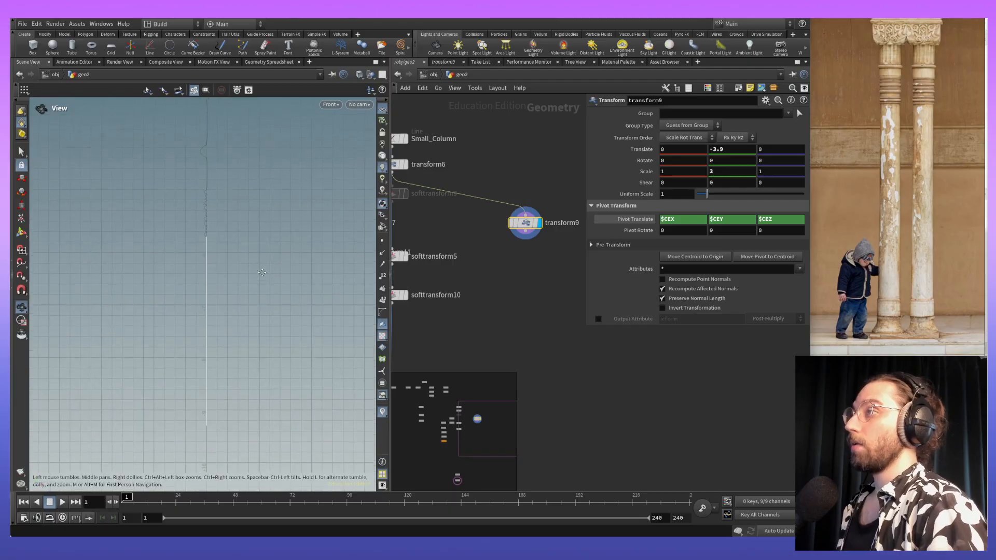
{"action": "scroll", "coordinate": [239, 269], "scroll_direction": "down", "scroll_amount": 2}
{"action": "middle_click_drag", "start_coordinate": [236, 261], "coordinate": [226, 246]}
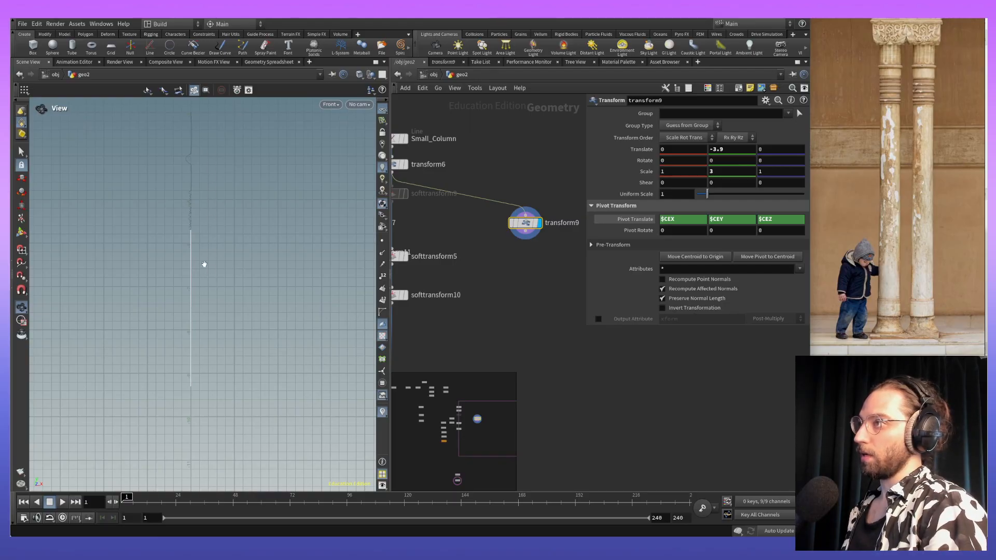
{"action": "middle_click_drag", "start_coordinate": [208, 288], "coordinate": [212, 107]}
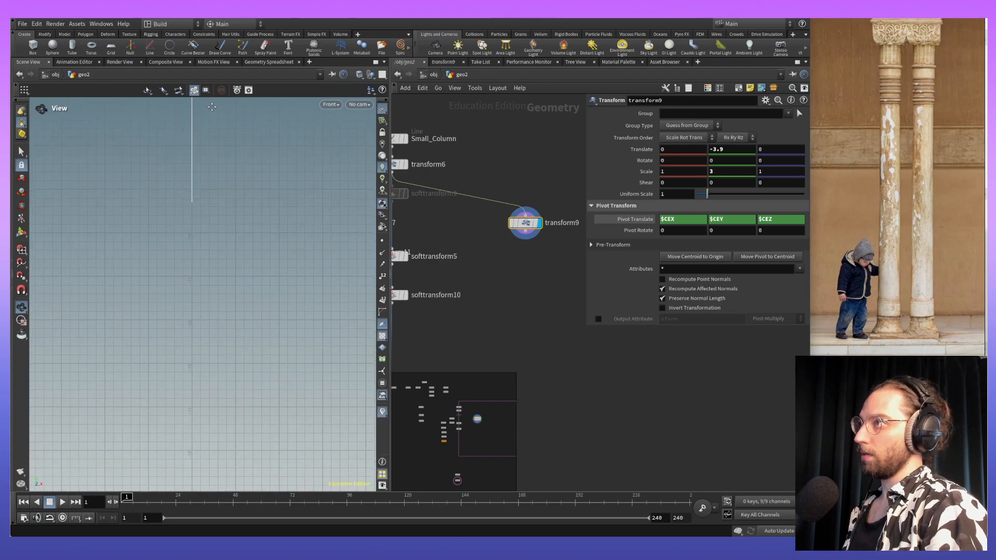
{"action": "middle_click_drag", "start_coordinate": [206, 260], "coordinate": [207, 83]}
{"action": "scroll", "coordinate": [208, 260], "scroll_direction": "up", "scroll_amount": 5}
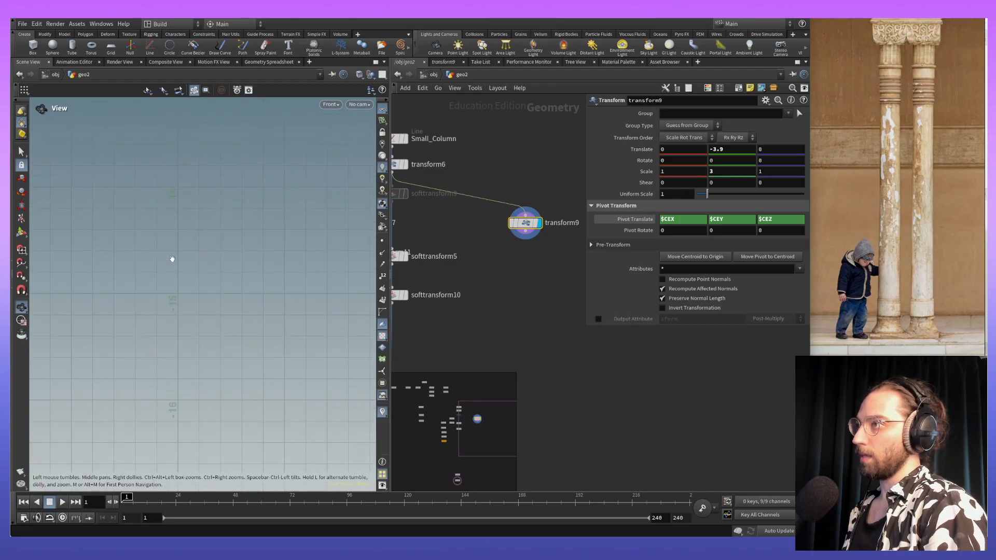
Step: Set transform9's Y scale to 3.8 and its Y translate to -4.43
{"action": "scroll", "coordinate": [216, 294], "scroll_direction": "down", "scroll_amount": 8}
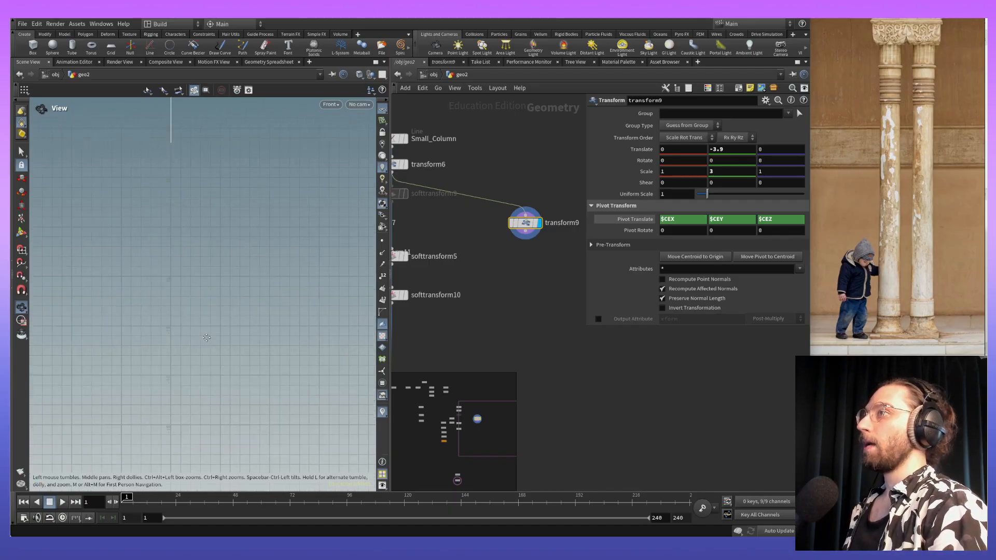
{"action": "scroll", "coordinate": [263, 263], "scroll_direction": "down", "scroll_amount": 3}
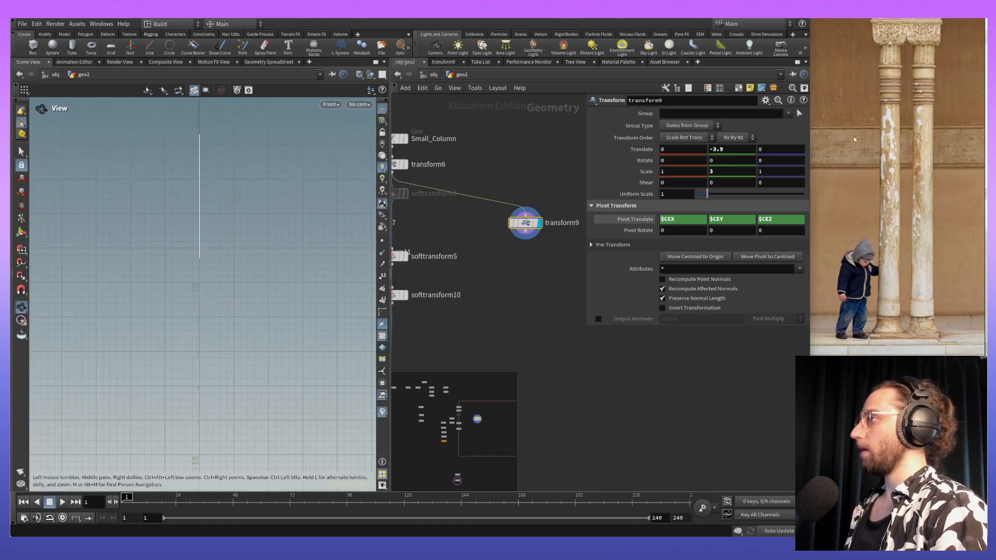
{"action": "middle_click_drag", "start_coordinate": [722, 174], "coordinate": [801, 210]}
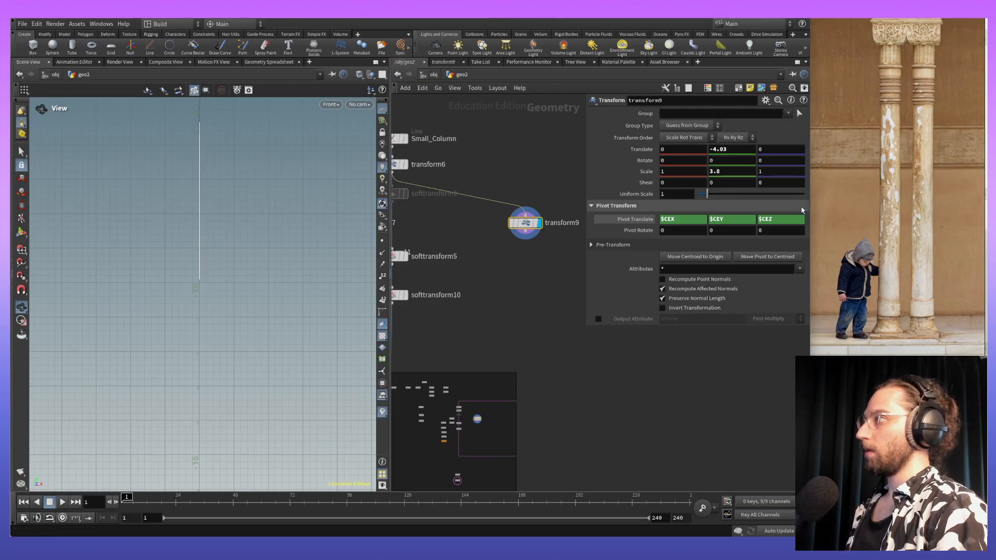
{"action": "middle_click_drag", "start_coordinate": [741, 149], "coordinate": [717, 147]}
{"action": "middle_click_drag", "start_coordinate": [211, 334], "coordinate": [209, 312]}
{"action": "scroll", "coordinate": [208, 312], "scroll_direction": "up", "scroll_amount": 5}
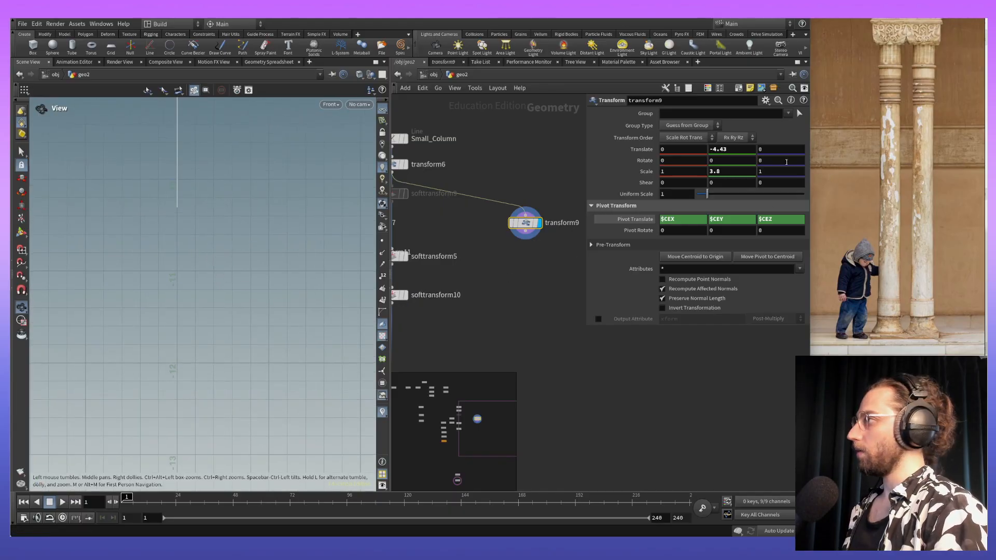
Step: Lengthen the shaft line to a Y scale of 4.5 and move it to a Y translate of -4.83
{"action": "middle_click_drag", "start_coordinate": [728, 149], "coordinate": [655, 156]}
{"action": "middle_click_drag", "start_coordinate": [728, 169], "coordinate": [830, 152]}
{"action": "middle_click_drag", "start_coordinate": [267, 119], "coordinate": [321, 294]}
{"action": "mouse_move", "coordinate": [320, 294]}
{"action": "right_mouse_down"}
{"action": "mouse_move", "coordinate": [307, 205]}
{"action": "mouse_move", "coordinate": [285, 270]}
{"action": "mouse_move", "coordinate": [265, 208]}
{"action": "right_mouse_up"}
{"action": "middle_click_drag", "start_coordinate": [265, 208], "coordinate": [253, 229]}
{"action": "middle_click_drag", "start_coordinate": [734, 148], "coordinate": [778, 141]}
{"action": "mouse_move", "coordinate": [729, 171]}
{"action": "middle_mouse_down"}
{"action": "mouse_move", "coordinate": [738, 168]}
{"action": "mouse_move", "coordinate": [731, 151]}
{"action": "mouse_move", "coordinate": [744, 170]}
{"action": "middle_mouse_up"}
{"action": "scroll", "coordinate": [209, 227], "scroll_direction": "up", "scroll_amount": 5}
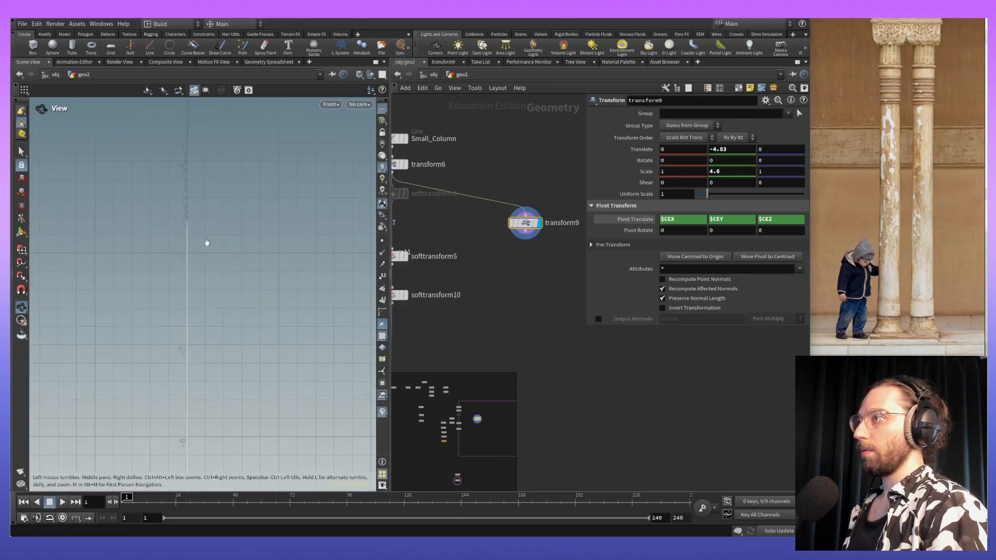
{"action": "scroll", "coordinate": [156, 265], "scroll_direction": "up", "scroll_amount": 2}
{"action": "mouse_move", "coordinate": [735, 171]}
{"action": "middle_mouse_down"}
{"action": "mouse_move", "coordinate": [715, 171]}
{"action": "mouse_move", "coordinate": [742, 165]}
{"action": "mouse_move", "coordinate": [740, 180]}
{"action": "middle_mouse_up"}
Step: Examine the shaft line's full length in relation to the joined profile above it
{"action": "middle_click_drag", "start_coordinate": [196, 327], "coordinate": [198, 220]}
{"action": "scroll", "coordinate": [198, 220], "scroll_direction": "down", "scroll_amount": 3}
{"action": "middle_click_drag", "start_coordinate": [233, 394], "coordinate": [243, 208]}
{"action": "middle_click_drag", "start_coordinate": [251, 271], "coordinate": [273, 367]}
{"action": "scroll", "coordinate": [273, 254], "scroll_direction": "down", "scroll_amount": 4}
{"action": "middle_click_drag", "start_coordinate": [292, 175], "coordinate": [222, 275]}
{"action": "right_click_drag", "start_coordinate": [223, 275], "coordinate": [224, 307]}
{"action": "mouse_move", "coordinate": [224, 306]}
{"action": "middle_mouse_down"}
{"action": "mouse_move", "coordinate": [213, 263]}
{"action": "mouse_move", "coordinate": [222, 295]}
{"action": "middle_mouse_up"}
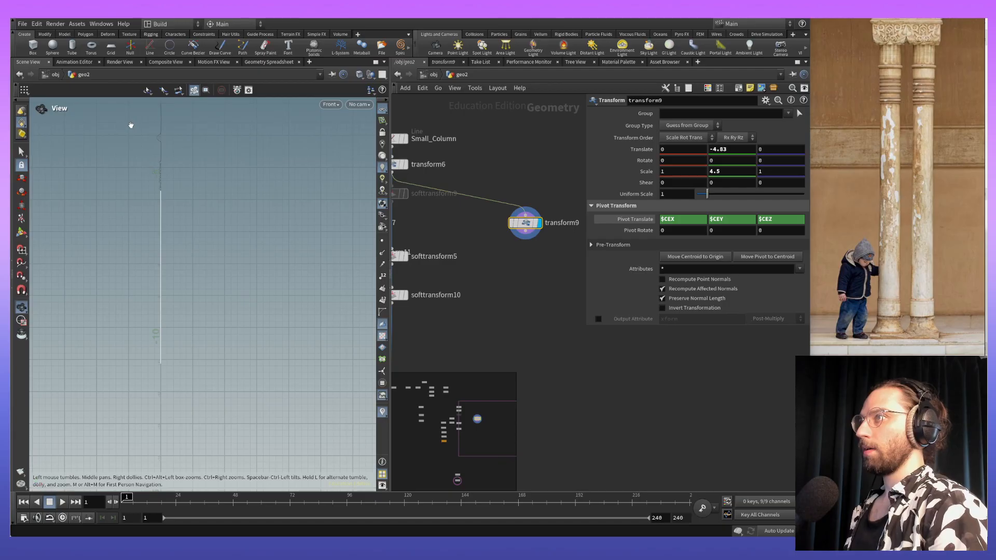
Step: Capture a screen snip of the viewport area around the shaft line and dismiss the speech recognition setup
{"action": "key", "text": "ctrl+super+s"}
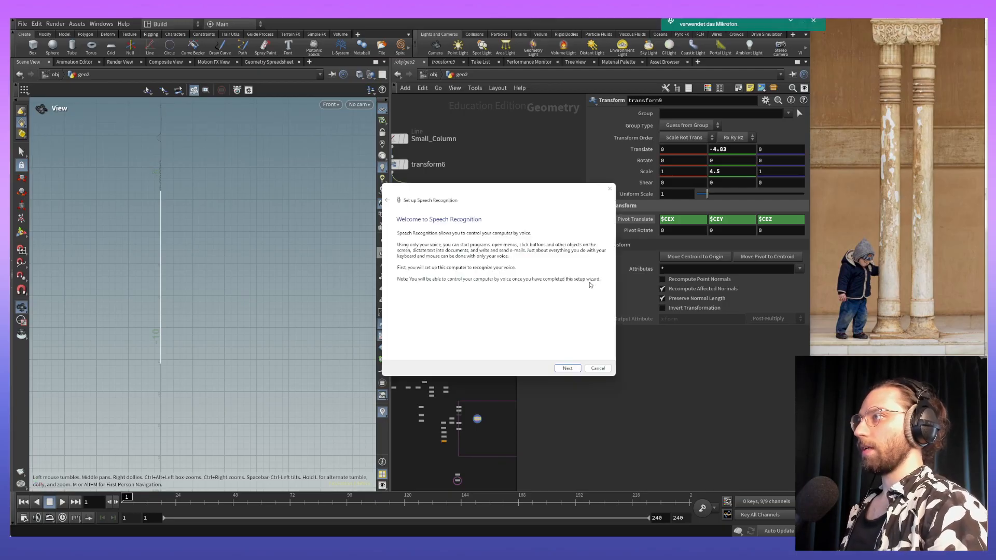
{"action": "key", "text": "super+shift+s"}
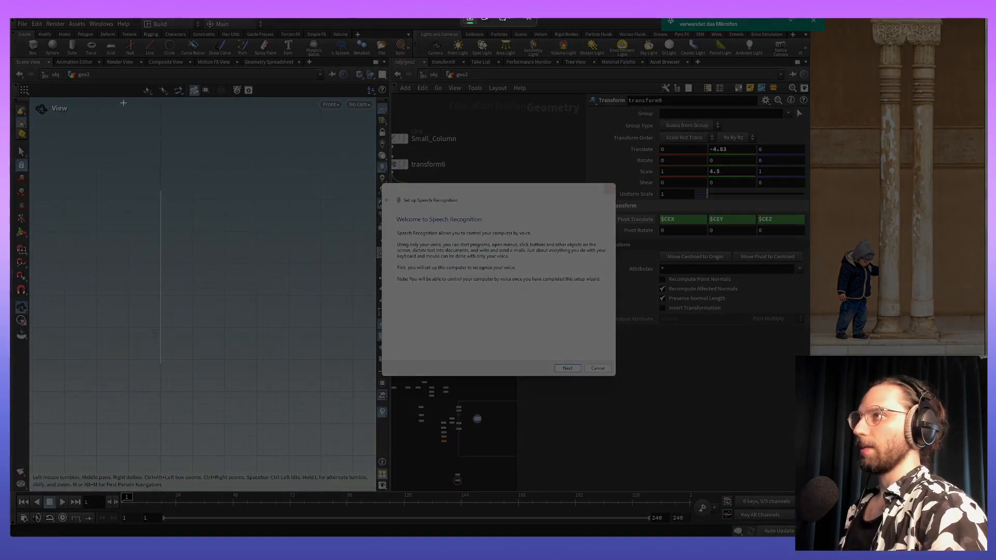
{"action": "left_click_drag", "start_coordinate": [129, 102], "coordinate": [239, 463]}
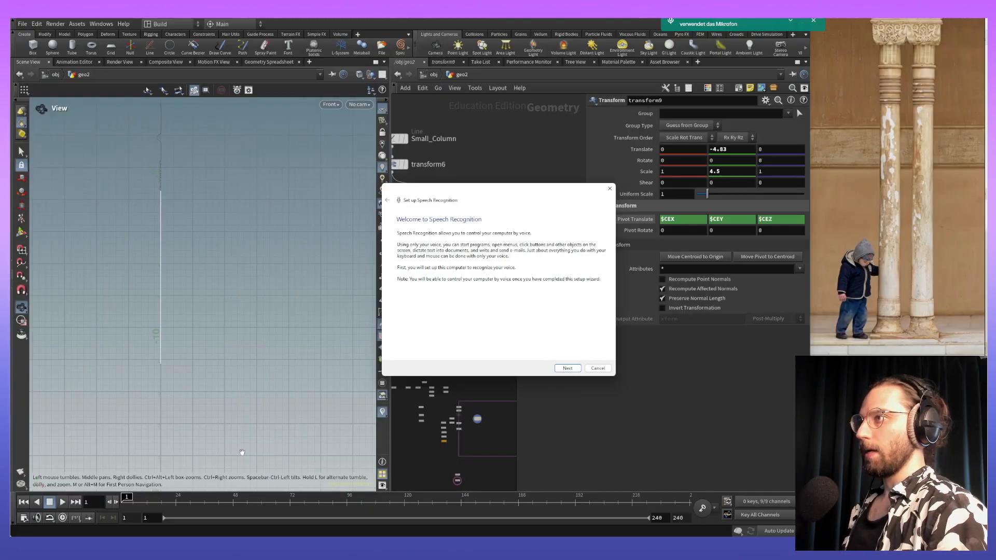
{"action": "left_click", "coordinate": [597, 368]}
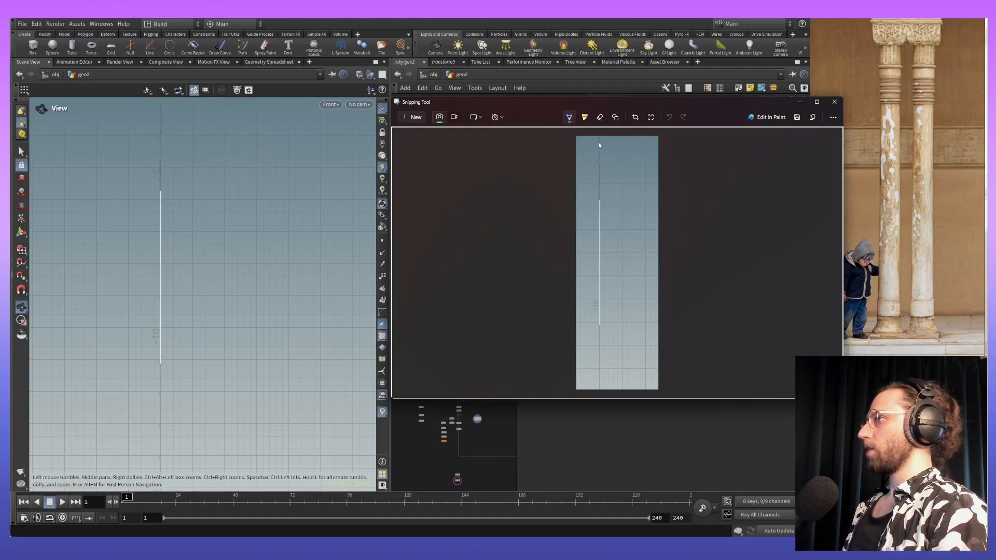
Step: Mark up the snip in Snipping Tool with the numbers 1 to 4 and two horizontal divider lines, and enlarge the window
{"action": "mouse_move", "coordinate": [608, 165]}
{"action": "left_mouse_down"}
{"action": "mouse_move", "coordinate": [617, 218]}
{"action": "mouse_move", "coordinate": [676, 232]}
{"action": "left_mouse_up"}
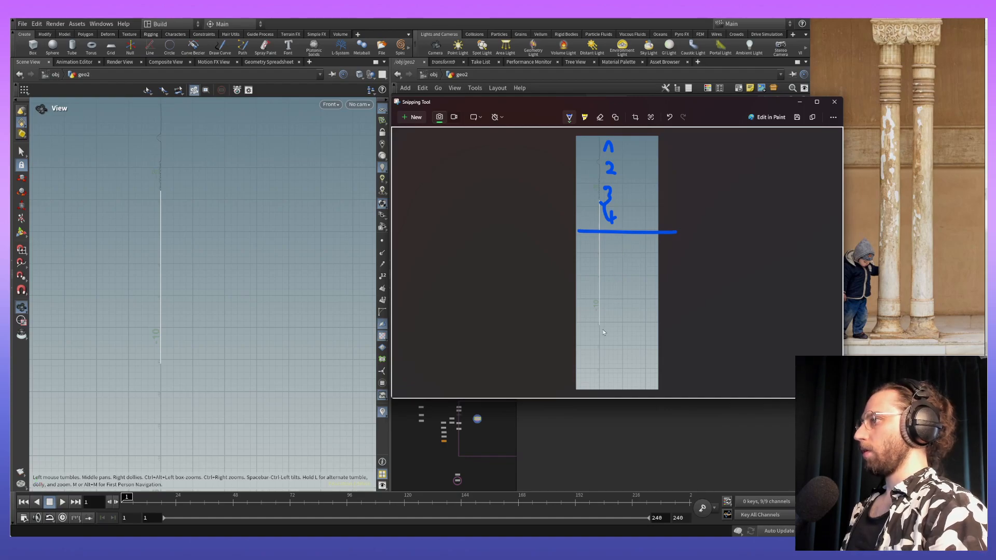
{"action": "left_click_drag", "start_coordinate": [576, 325], "coordinate": [687, 323]}
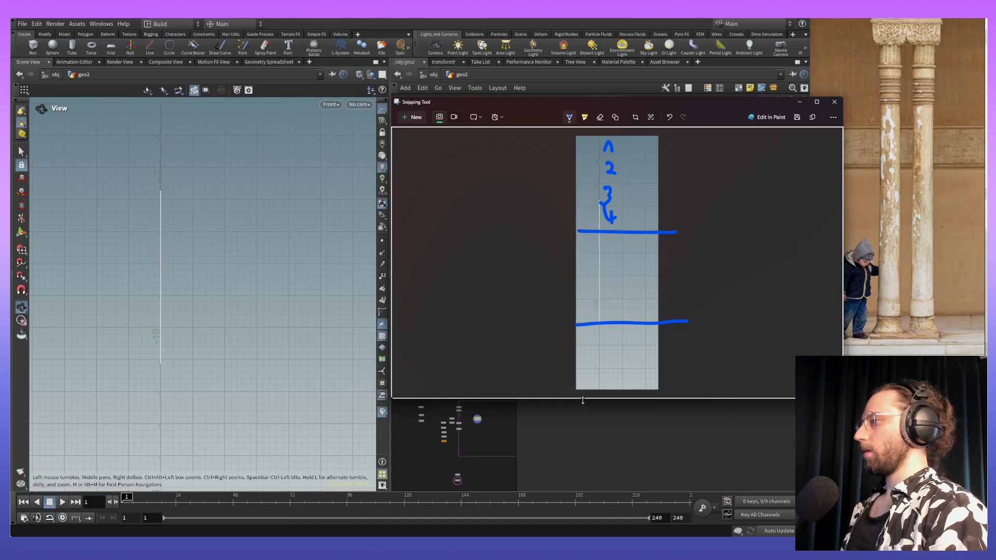
{"action": "left_click_drag", "start_coordinate": [582, 400], "coordinate": [587, 457]}
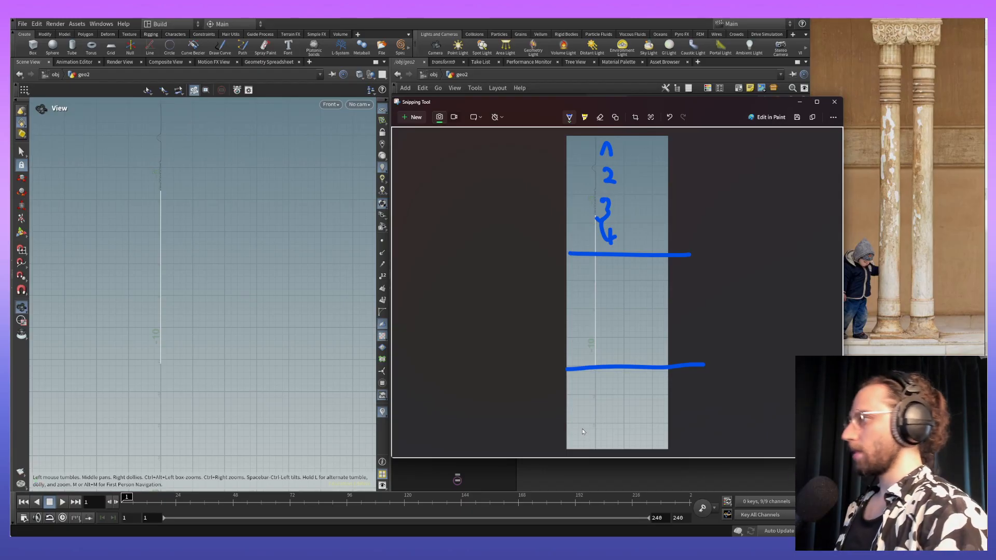
Step: Return to Houdini and inspect the X and Y pivot translate expressions of transform9
{"action": "middle_click_drag", "start_coordinate": [287, 361], "coordinate": [258, 340]}
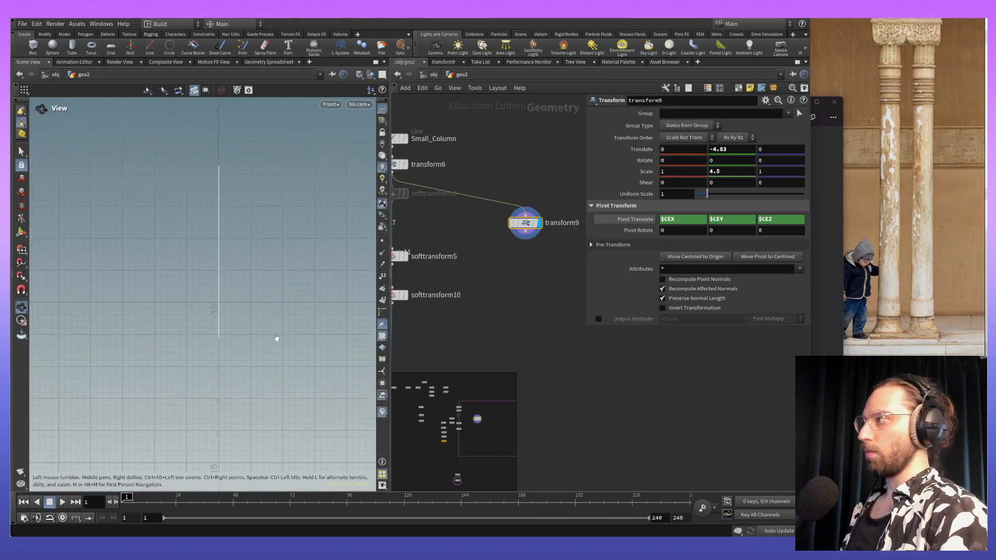
{"action": "left_click", "coordinate": [673, 219]}
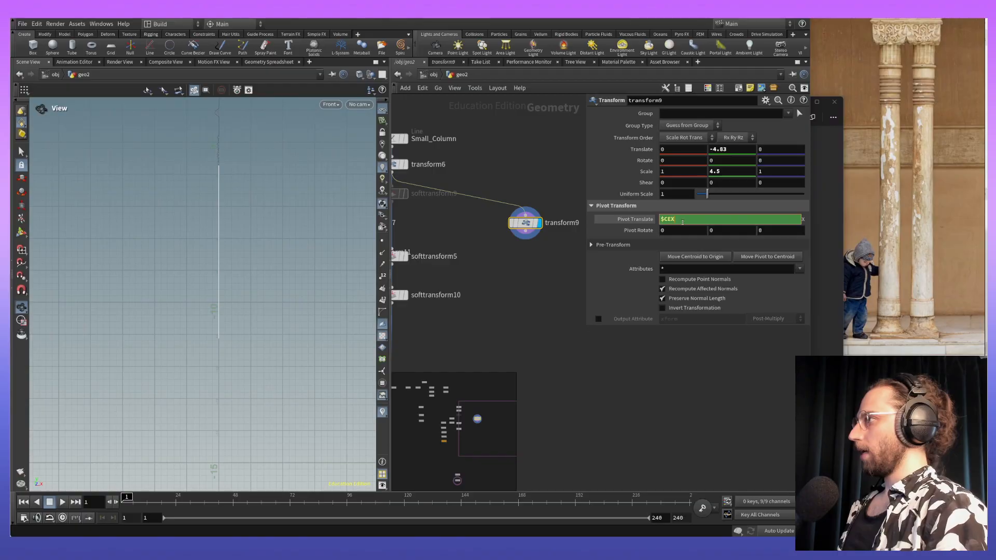
{"action": "key", "text": "Return"}
{"action": "left_click", "coordinate": [727, 219]}
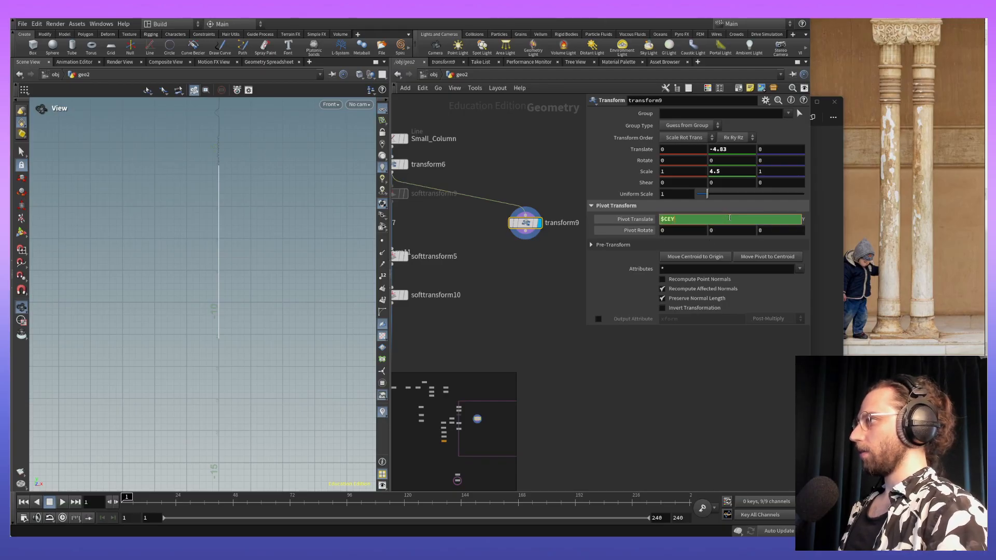
{"action": "middle_click_drag", "start_coordinate": [241, 269], "coordinate": [231, 251]}
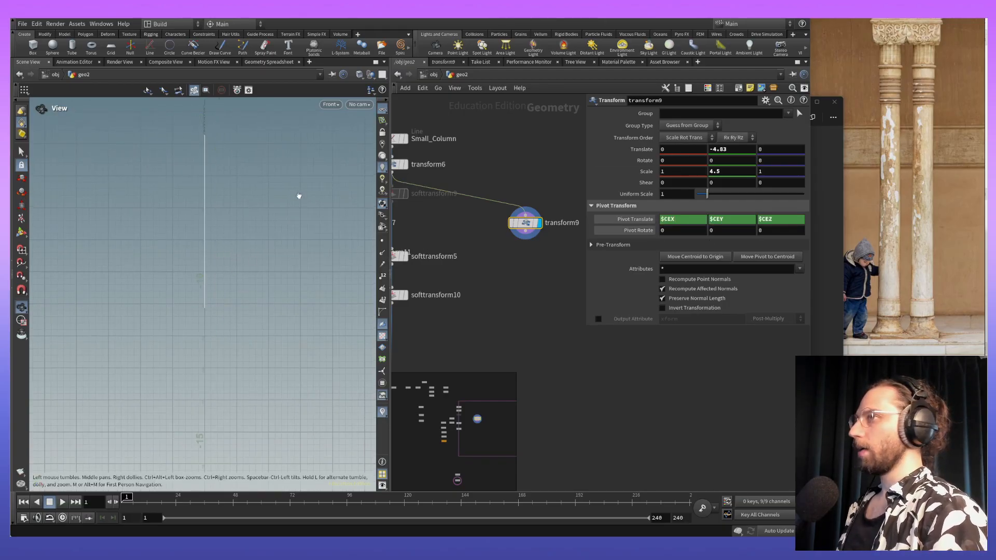
Step: Set transform9's Y scale to 6 and move the line down to a Y translate of -5.73
{"action": "key", "text": "Return"}
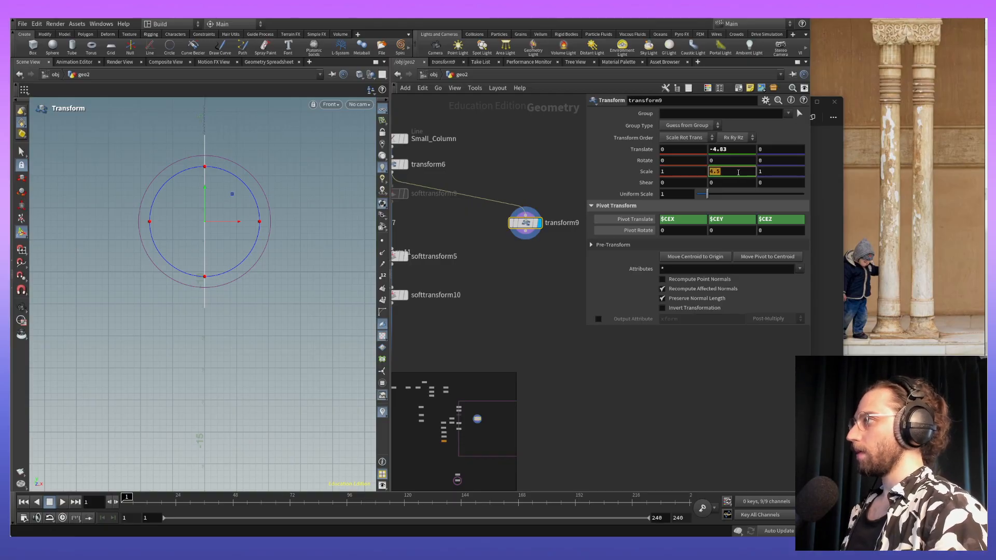
{"action": "type", "text": "6"}
{"action": "key", "text": "Return"}
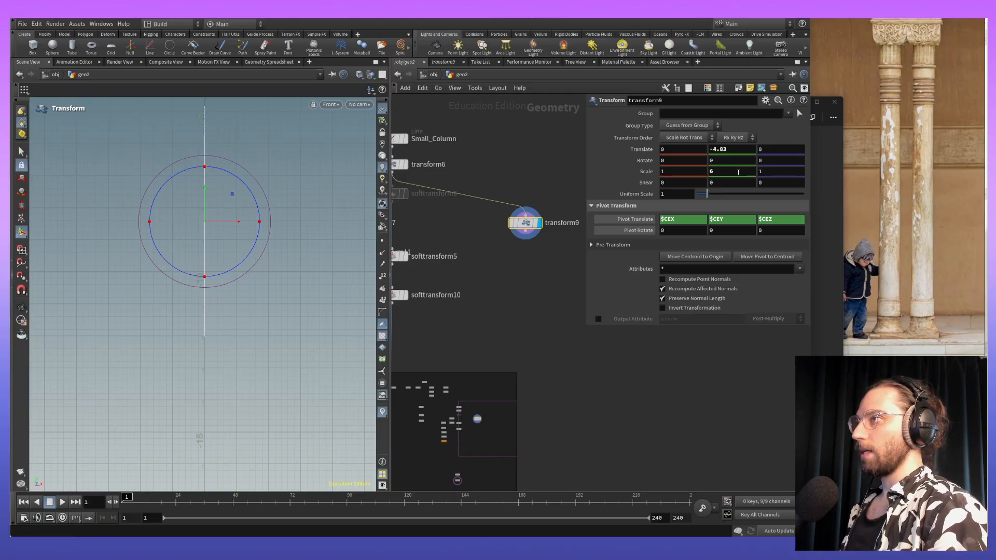
{"action": "left_click_drag", "start_coordinate": [210, 201], "coordinate": [207, 224]}
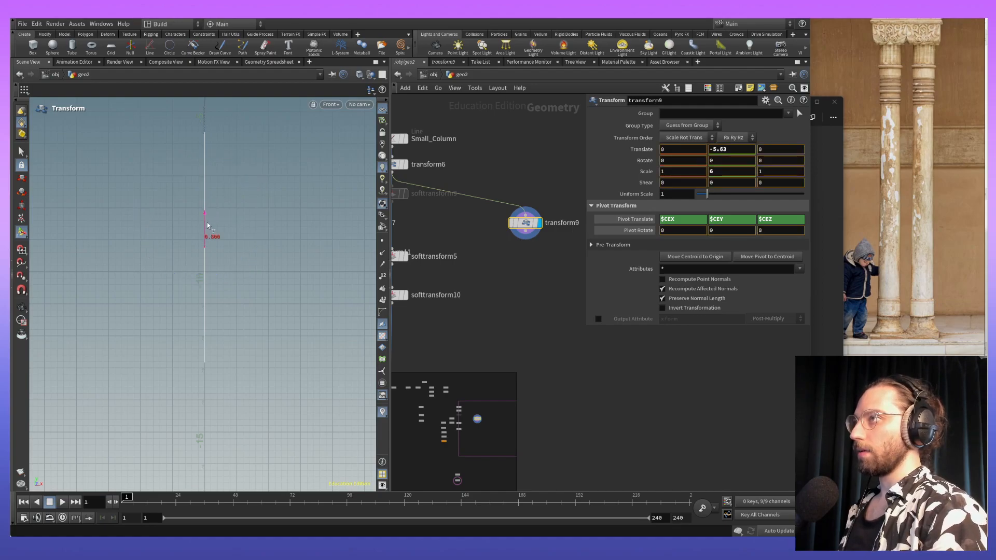
{"action": "key", "text": "Escape"}
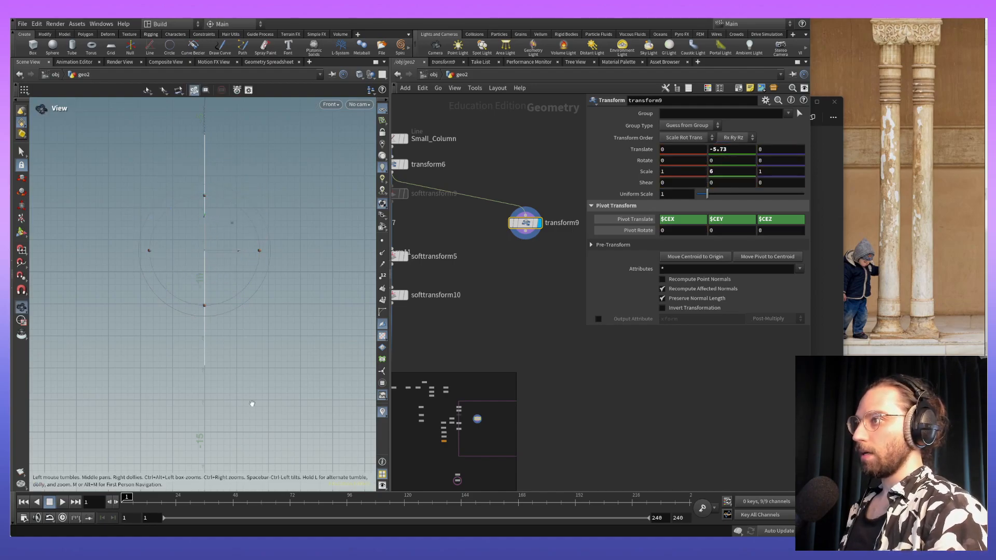
Step: Set transform9's Y scale to 7 and its Y translate to -6.3 so the shaft starts at the profile's lower end
{"action": "right_click_drag", "start_coordinate": [177, 144], "coordinate": [294, 372]}
{"action": "middle_click_drag", "start_coordinate": [293, 371], "coordinate": [281, 451]}
{"action": "middle_click_drag", "start_coordinate": [286, 245], "coordinate": [289, 438]}
{"action": "middle_click_drag", "start_coordinate": [232, 220], "coordinate": [238, 446]}
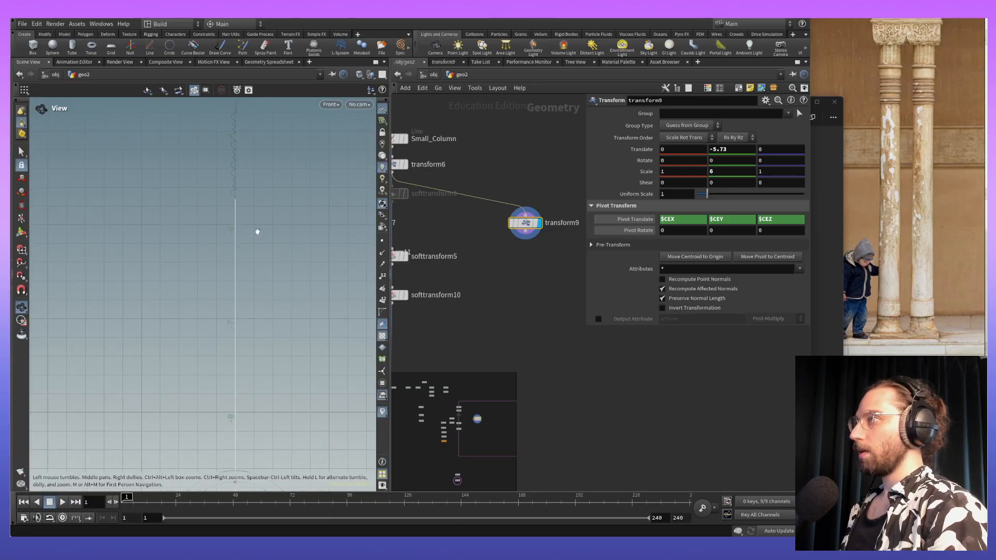
{"action": "key", "text": "Return"}
{"action": "type", "text": "7"}
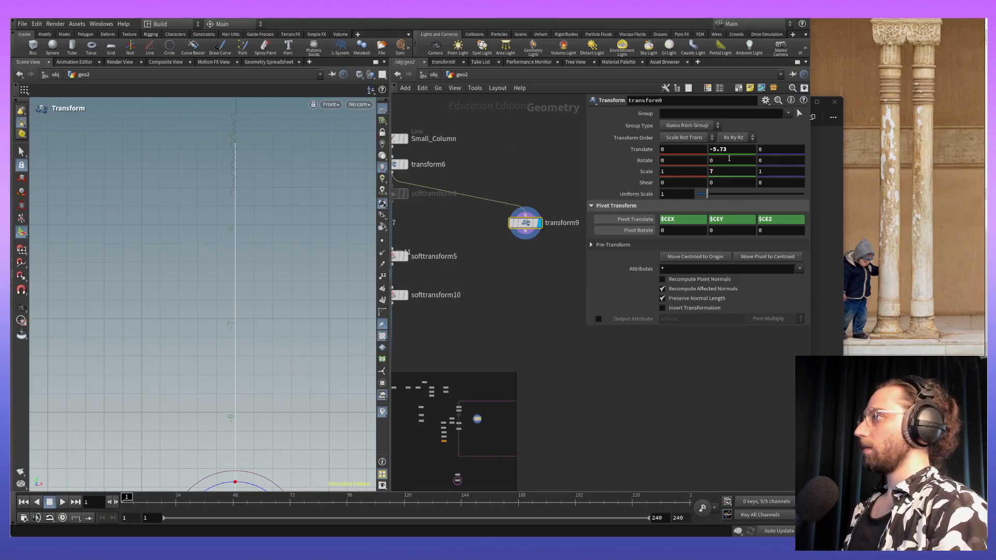
{"action": "middle_click_drag", "start_coordinate": [733, 147], "coordinate": [747, 164]}
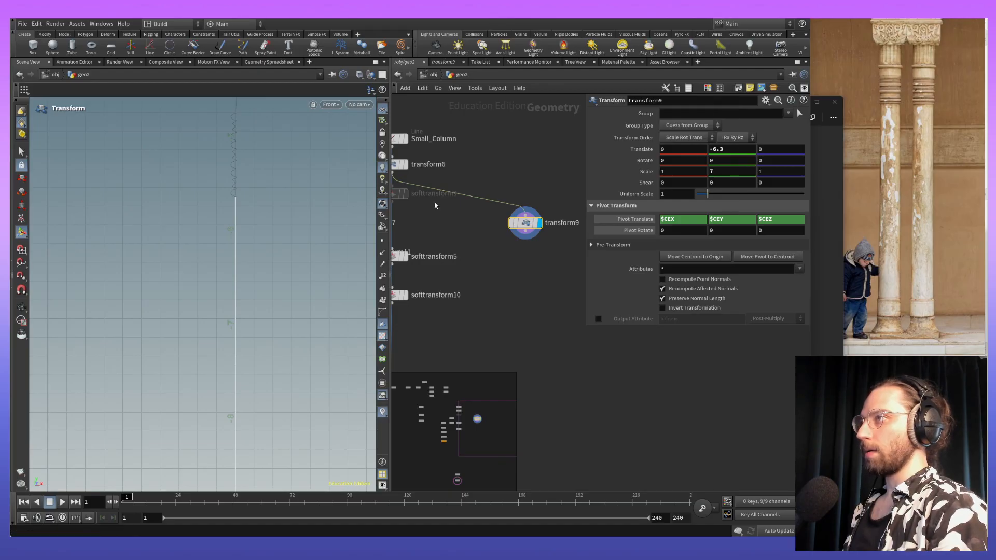
Step: Switch the viewport to point selection on the lengthened shaft line
{"action": "middle_click_drag", "start_coordinate": [311, 461], "coordinate": [258, 251], "text": "alt"}
{"action": "middle_click_drag", "start_coordinate": [268, 400], "coordinate": [306, 203], "text": "alt"}
{"action": "middle_click_drag", "start_coordinate": [334, 410], "coordinate": [318, 244], "text": "alt"}
{"action": "middle_click_drag", "start_coordinate": [332, 333], "coordinate": [326, 299], "text": "alt"}
{"action": "scroll", "coordinate": [315, 310], "scroll_direction": "down", "scroll_amount": 4}
{"action": "right_click_drag", "start_coordinate": [308, 310], "coordinate": [299, 328], "text": "alt"}
{"action": "middle_click_drag", "start_coordinate": [299, 328], "coordinate": [287, 405], "text": "alt"}
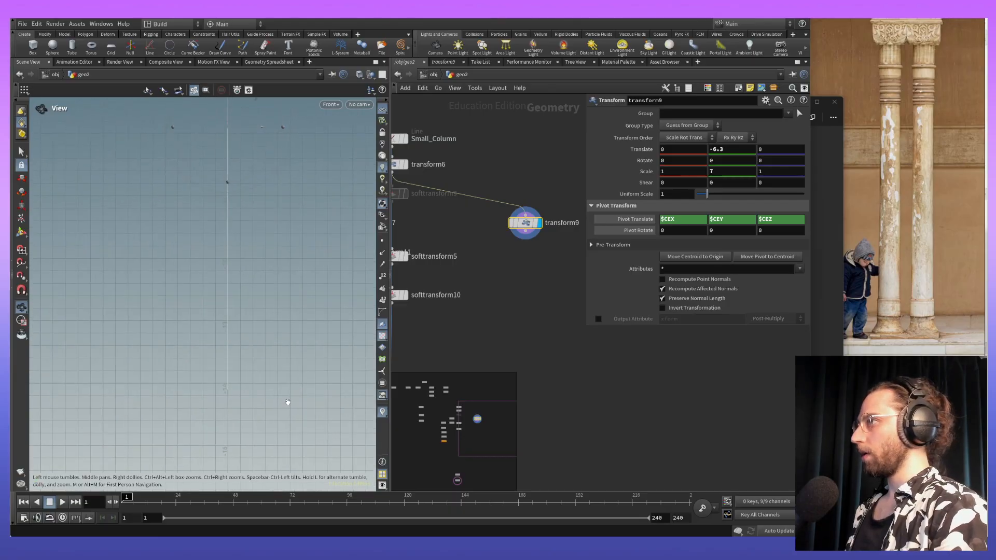
{"action": "key", "text": "t"}
{"action": "key", "text": "s"}
{"action": "key", "text": "2"}
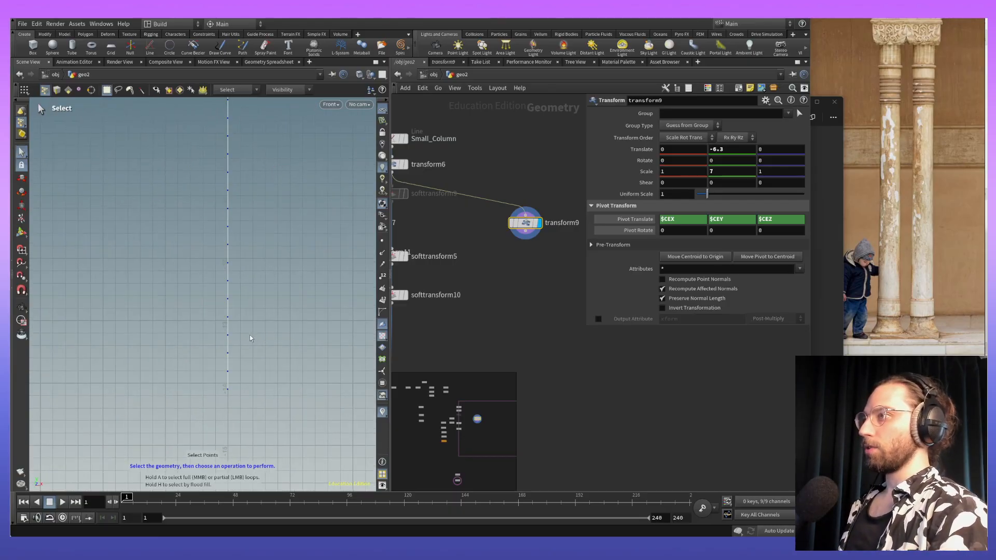
Step: Examine the distribution of points along the shaft line and its proportion to the profile above
{"action": "mouse_move", "coordinate": [256, 238]}
{"action": "middle_mouse_down", "text": "alt"}
{"action": "mouse_move", "coordinate": [239, 315]}
{"action": "mouse_move", "coordinate": [260, 298]}
{"action": "mouse_move", "coordinate": [260, 338]}
{"action": "mouse_move", "coordinate": [256, 258]}
{"action": "middle_mouse_up", "text": "alt"}
{"action": "right_click_drag", "start_coordinate": [256, 258], "coordinate": [258, 363], "text": "alt"}
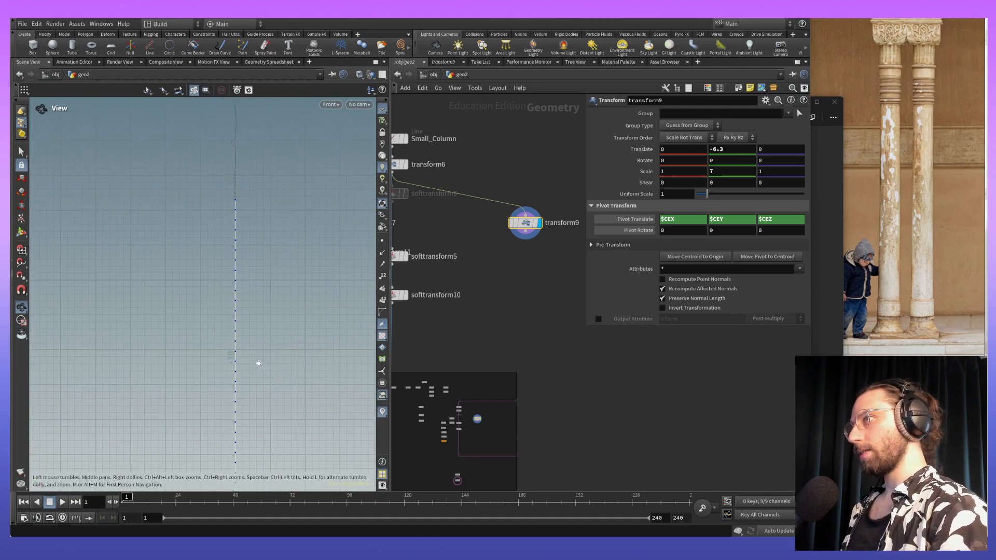
{"action": "middle_click_drag", "start_coordinate": [253, 261], "coordinate": [264, 395], "text": "alt"}
{"action": "right_click_drag", "start_coordinate": [263, 381], "coordinate": [244, 204], "text": "alt"}
{"action": "middle_click_drag", "start_coordinate": [245, 205], "coordinate": [247, 350], "text": "alt"}
{"action": "middle_click_drag", "start_coordinate": [254, 301], "coordinate": [260, 338]}
{"action": "right_click_drag", "start_coordinate": [260, 338], "coordinate": [247, 231]}
{"action": "mouse_move", "coordinate": [247, 231]}
{"action": "middle_mouse_down"}
{"action": "mouse_move", "coordinate": [260, 356]}
{"action": "mouse_move", "coordinate": [253, 214]}
{"action": "middle_mouse_up"}
{"action": "middle_click_drag", "start_coordinate": [259, 400], "coordinate": [266, 326]}
{"action": "middle_click_drag", "start_coordinate": [315, 455], "coordinate": [280, 182]}
{"action": "right_click_drag", "start_coordinate": [280, 182], "coordinate": [304, 471]}
{"action": "middle_click_drag", "start_coordinate": [291, 384], "coordinate": [266, 240]}
{"action": "right_click_drag", "start_coordinate": [265, 240], "coordinate": [278, 351]}
{"action": "middle_click_drag", "start_coordinate": [278, 352], "coordinate": [242, 403]}
Step: Select the middle point of the shaft line and shift it about 0.18 in X with a Soft Transform
{"action": "key", "text": "s"}
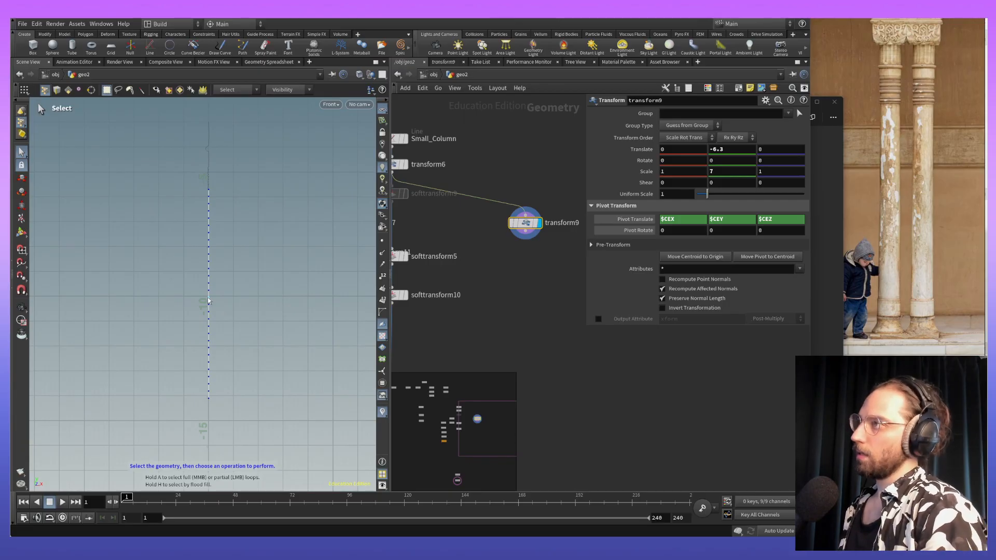
{"action": "middle_click_drag", "start_coordinate": [207, 300], "coordinate": [197, 302]}
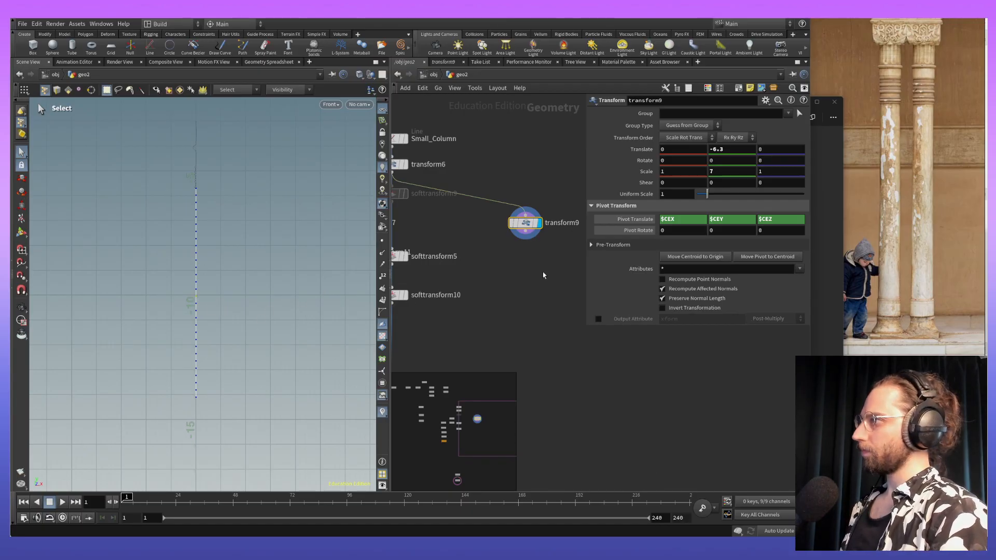
{"action": "key", "text": "Tab"}
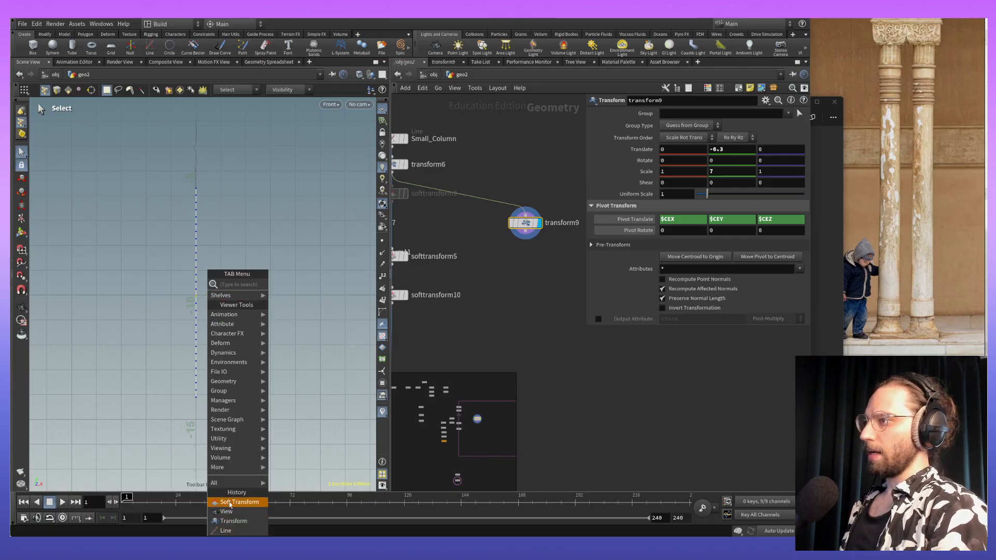
{"action": "left_click", "coordinate": [231, 502]}
{"action": "left_click_drag", "start_coordinate": [224, 300], "coordinate": [230, 299]}
Step: Set the new Soft Transform's soft radius to 4.6
{"action": "left_click_drag", "start_coordinate": [768, 230], "coordinate": [855, 226]}
{"action": "middle_click_drag", "start_coordinate": [688, 227], "coordinate": [884, 209]}
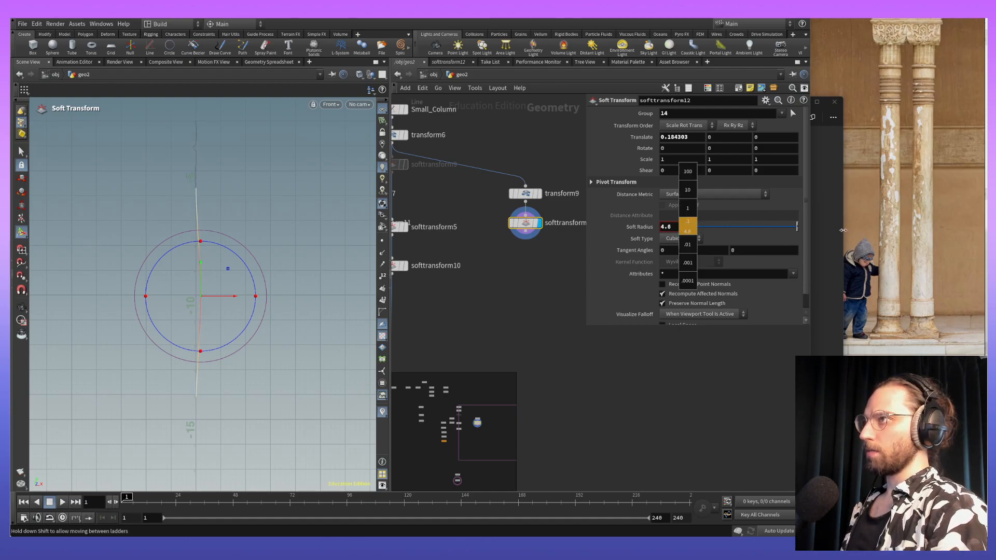
{"action": "middle_click_drag", "start_coordinate": [843, 230], "coordinate": [844, 230]}
Step: Try a first tangent angle of 90 on the midpoint's Soft Transform, and reset it to 0
{"action": "mouse_move", "coordinate": [689, 250]}
{"action": "middle_mouse_down"}
{"action": "mouse_move", "coordinate": [644, 251]}
{"action": "mouse_move", "coordinate": [692, 232]}
{"action": "middle_mouse_up"}
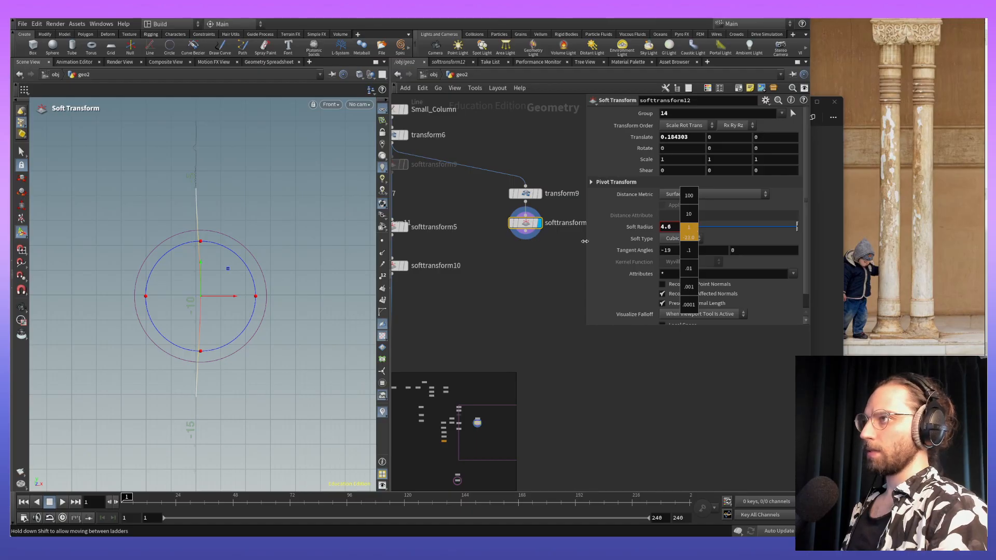
{"action": "middle_click_drag", "start_coordinate": [407, 265], "coordinate": [681, 206]}
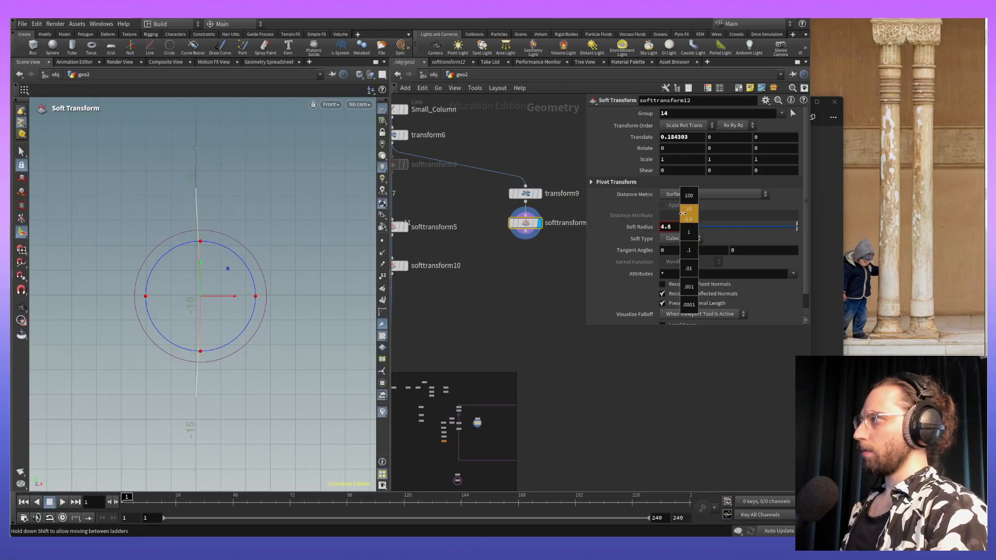
{"action": "middle_click_drag", "start_coordinate": [532, 223], "coordinate": [736, 211]}
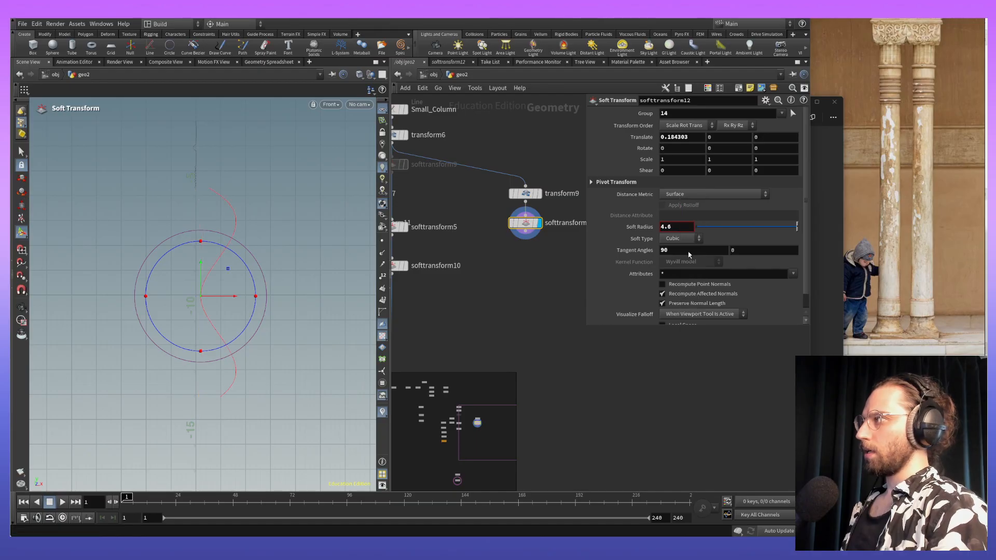
{"action": "left_click", "coordinate": [681, 251]}
{"action": "type", "text": "0"}
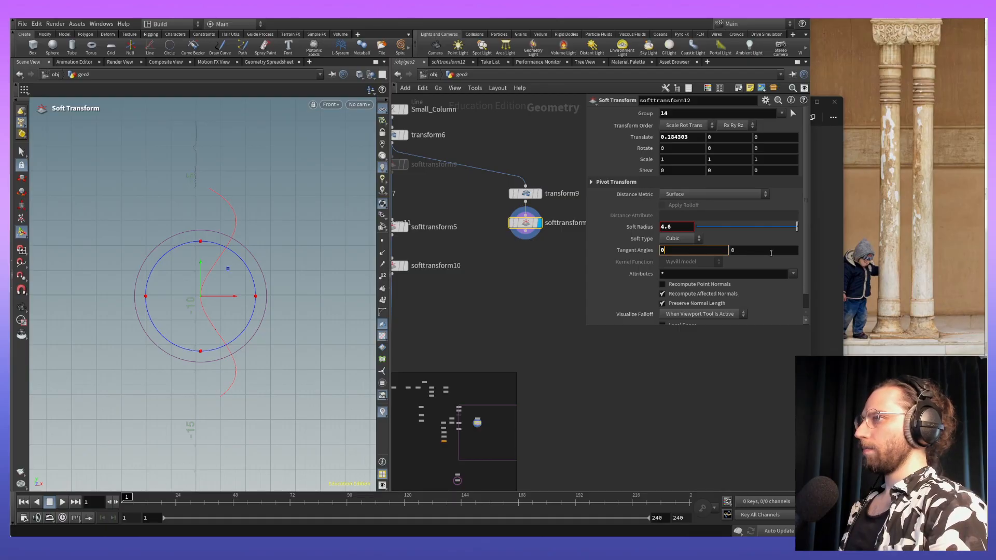
{"action": "key", "text": "Tab"}
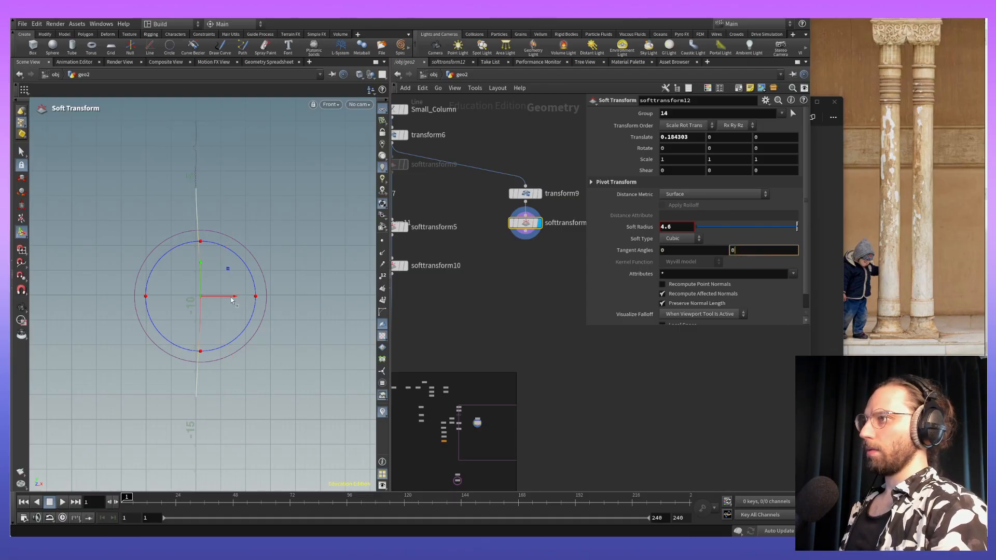
Step: Reduce the X translation of the shaft midpoint's Soft Transform to about 0.008 for a very subtle bulge
{"action": "left_click_drag", "start_coordinate": [232, 300], "coordinate": [229, 300]}
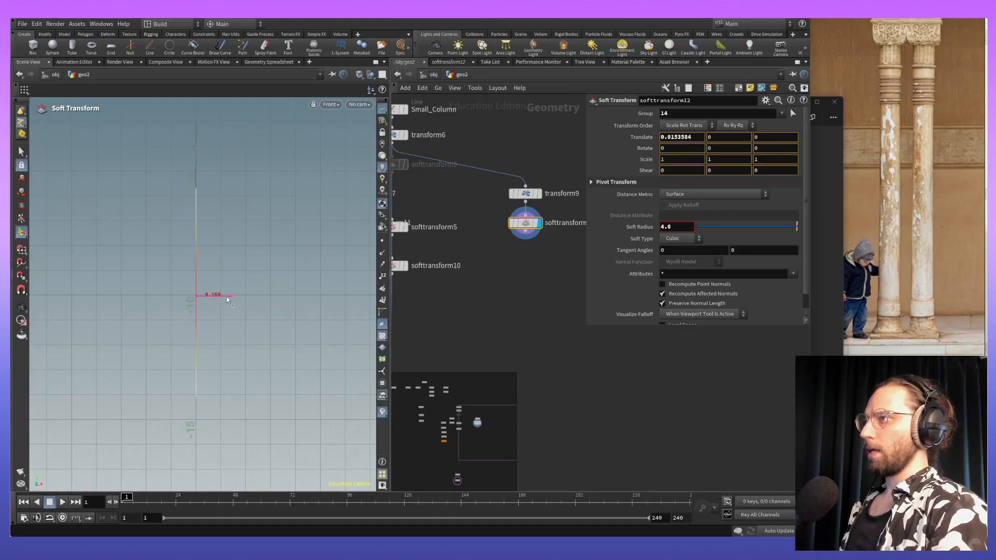
{"action": "middle_click_drag", "start_coordinate": [227, 243], "coordinate": [229, 313], "text": "alt"}
{"action": "right_click_drag", "start_coordinate": [229, 313], "coordinate": [223, 160], "text": "alt"}
{"action": "middle_click_drag", "start_coordinate": [184, 439], "coordinate": [239, 284], "text": "alt"}
{"action": "right_click_drag", "start_coordinate": [239, 284], "coordinate": [169, 353], "text": "alt"}
{"action": "middle_click_drag", "start_coordinate": [222, 314], "coordinate": [283, 283], "text": "alt"}
{"action": "left_click_drag", "start_coordinate": [216, 273], "coordinate": [214, 272]}
{"action": "middle_click_drag", "start_coordinate": [264, 189], "coordinate": [278, 334], "text": "alt"}
{"action": "right_click_drag", "start_coordinate": [249, 211], "coordinate": [300, 141], "text": "alt"}
{"action": "middle_click_drag", "start_coordinate": [300, 140], "coordinate": [293, 363], "text": "alt"}
{"action": "middle_click_drag", "start_coordinate": [280, 130], "coordinate": [269, 220], "text": "alt"}
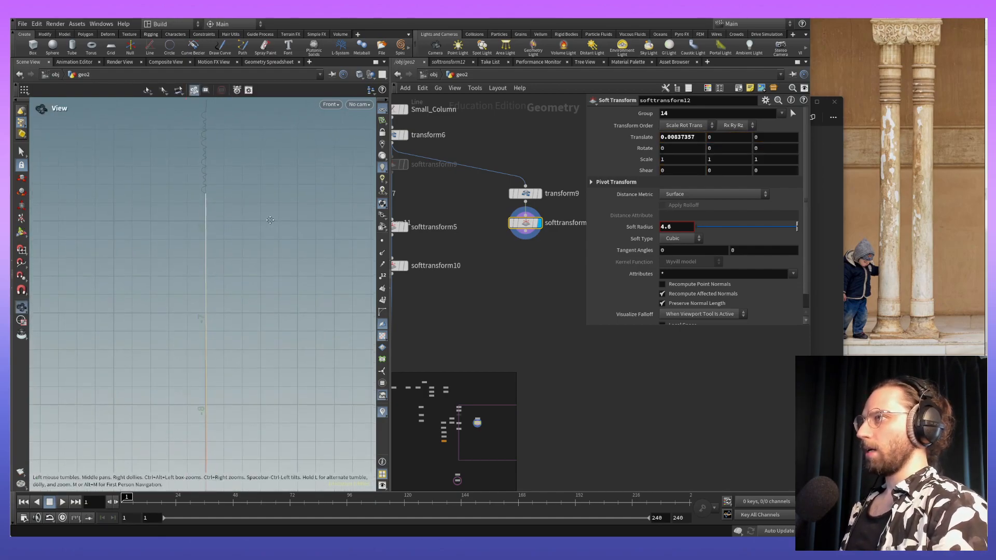
{"action": "key", "text": "Return"}
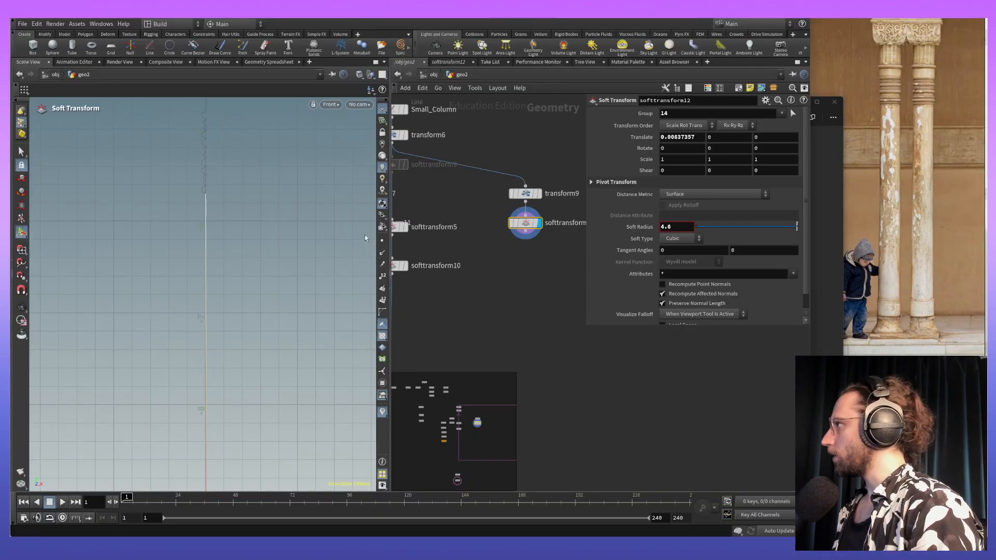
Step: Select the bottom end point of the shaft line and shift it about -0.058 in X with another Soft Transform
{"action": "middle_click_drag", "start_coordinate": [240, 331], "coordinate": [208, 192], "text": "alt"}
{"action": "middle_click_drag", "start_coordinate": [255, 379], "coordinate": [275, 108], "text": "alt"}
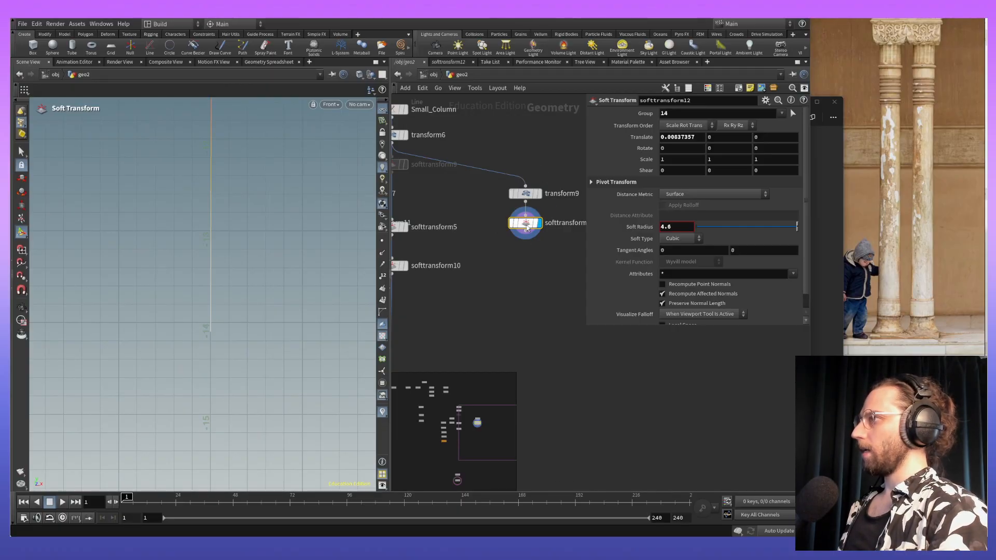
{"action": "key", "text": "s"}
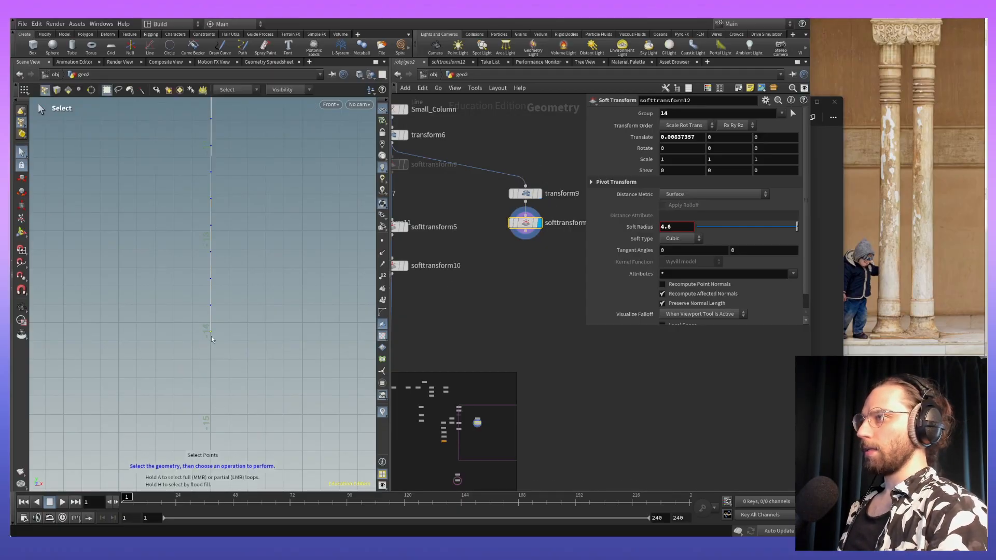
{"action": "key", "text": "Tab"}
{"action": "left_click", "coordinate": [275, 502]}
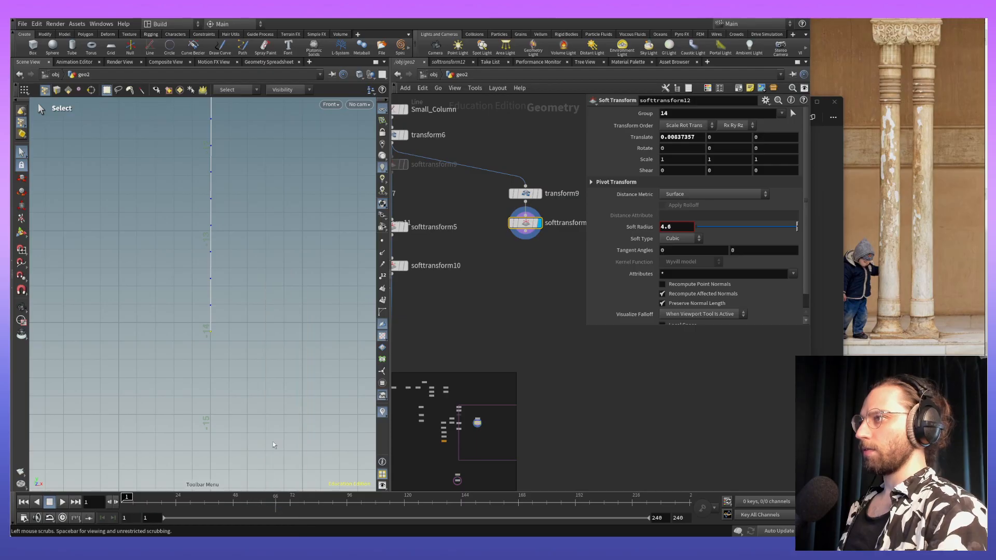
{"action": "left_click_drag", "start_coordinate": [186, 336], "coordinate": [182, 336]}
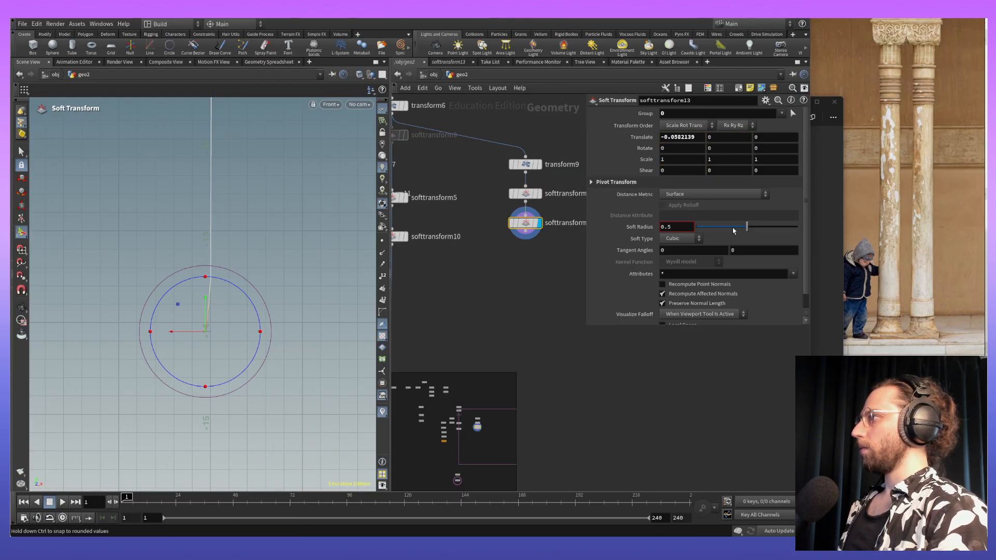
Step: Set the end point's Soft Transform soft radius to about 10.6
{"action": "middle_click_drag", "start_coordinate": [675, 227], "coordinate": [838, 207]}
{"action": "middle_click_drag", "start_coordinate": [258, 225], "coordinate": [288, 355], "text": "alt"}
{"action": "scroll", "coordinate": [310, 204], "scroll_direction": "down", "scroll_amount": 5, "text": "alt"}
{"action": "middle_click_drag", "start_coordinate": [312, 250], "coordinate": [230, 389], "text": "alt"}
{"action": "mouse_move", "coordinate": [678, 226]}
{"action": "middle_mouse_down"}
{"action": "mouse_move", "coordinate": [709, 223]}
{"action": "mouse_move", "coordinate": [678, 227]}
{"action": "mouse_move", "coordinate": [691, 224]}
{"action": "middle_mouse_up"}
{"action": "right_click", "coordinate": [675, 227]}
{"action": "left_click", "coordinate": [666, 229]}
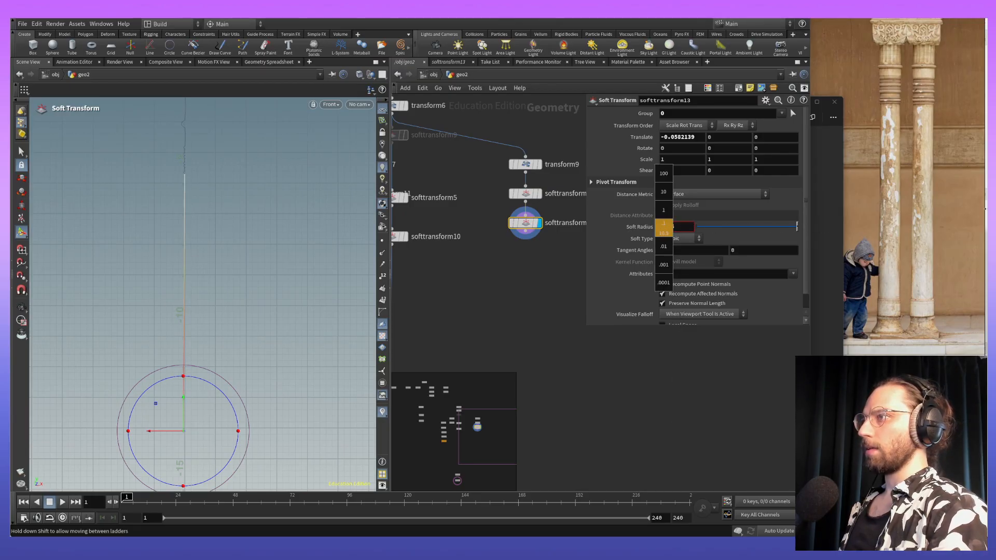
{"action": "middle_click_drag", "start_coordinate": [918, 176], "coordinate": [918, 176]}
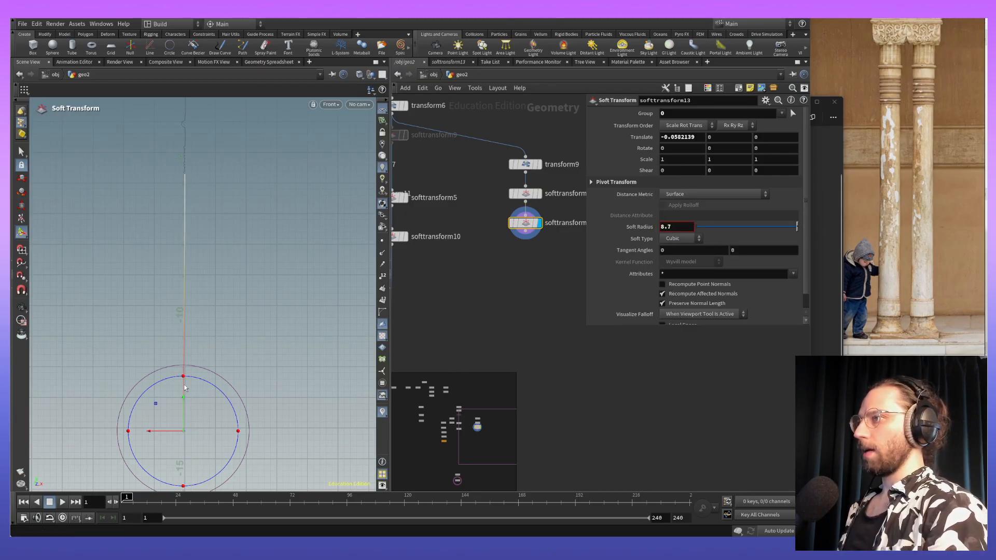
{"action": "scroll", "coordinate": [321, 317], "scroll_direction": "down", "scroll_amount": 3}
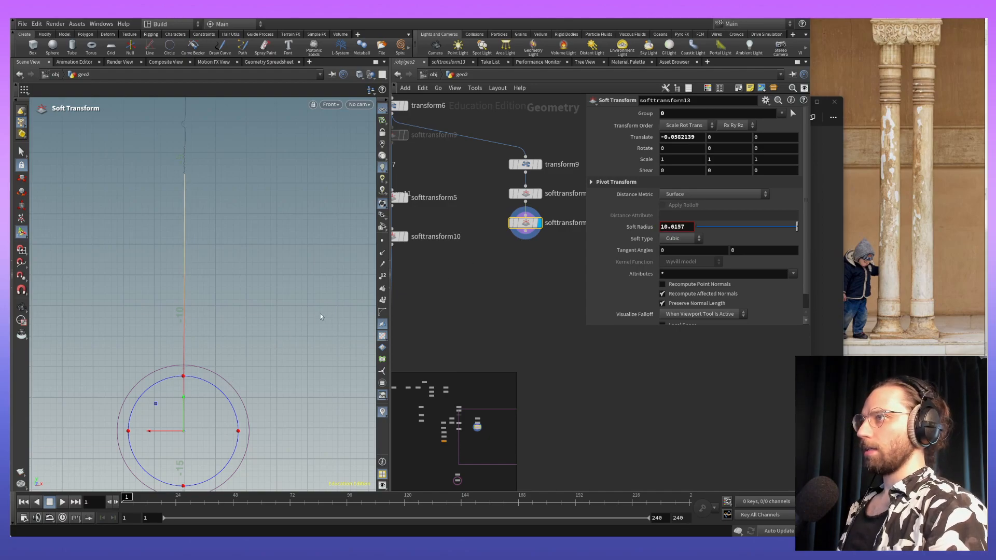
Step: Adjust the X translation of the shaft's bottom end point to about -0.069
{"action": "middle_click_drag", "start_coordinate": [316, 334], "coordinate": [344, 262], "text": "alt"}
{"action": "right_click_drag", "start_coordinate": [253, 380], "coordinate": [241, 223], "text": "alt"}
{"action": "right_click_drag", "start_coordinate": [71, 406], "coordinate": [155, 300], "text": "alt"}
{"action": "key", "text": "Return"}
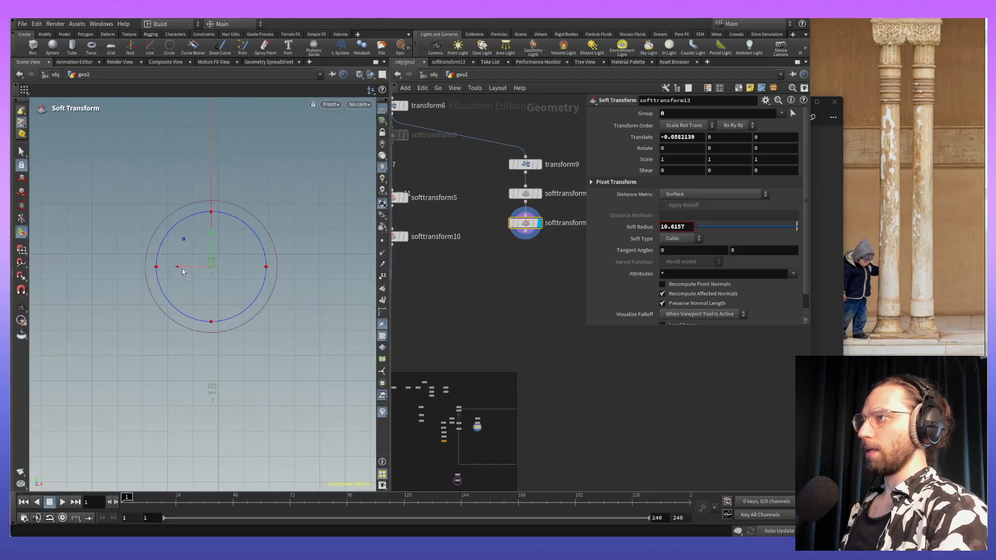
{"action": "left_click_drag", "start_coordinate": [182, 267], "coordinate": [179, 268]}
{"action": "middle_click_drag", "start_coordinate": [237, 235], "coordinate": [242, 398], "text": "alt"}
{"action": "right_click_drag", "start_coordinate": [283, 129], "coordinate": [280, 158], "text": "alt"}
{"action": "middle_click_drag", "start_coordinate": [281, 158], "coordinate": [261, 343], "text": "alt"}
{"action": "middle_click_drag", "start_coordinate": [242, 182], "coordinate": [230, 363], "text": "alt"}
{"action": "middle_click_drag", "start_coordinate": [260, 198], "coordinate": [229, 247], "text": "alt"}
{"action": "middle_click_drag", "start_coordinate": [221, 390], "coordinate": [220, 291]}
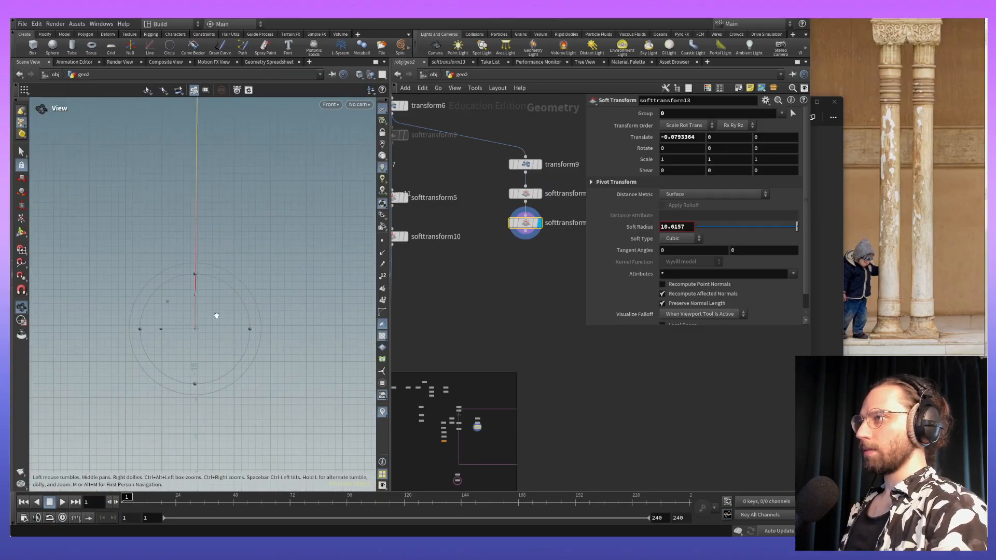
{"action": "key", "text": "Return"}
{"action": "left_click_drag", "start_coordinate": [172, 327], "coordinate": [172, 328]}
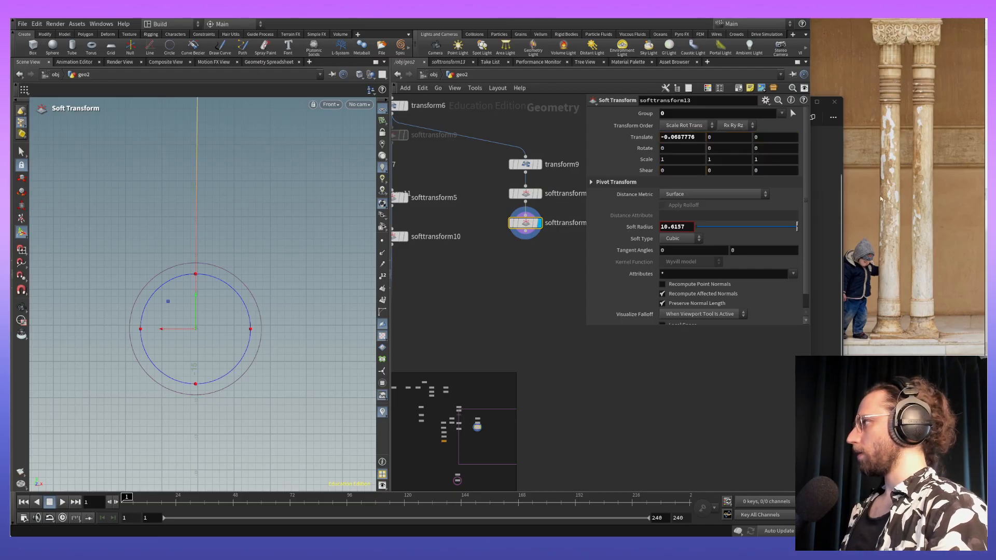
Step: Examine the overall taper and bulge of the shaft line in relation to the profile above it
{"action": "middle_click_drag", "start_coordinate": [190, 309], "coordinate": [198, 251], "text": "alt"}
{"action": "right_click_drag", "start_coordinate": [198, 251], "coordinate": [229, 309], "text": "alt"}
{"action": "middle_click_drag", "start_coordinate": [232, 272], "coordinate": [224, 313], "text": "alt"}
{"action": "right_click_drag", "start_coordinate": [238, 270], "coordinate": [285, 500], "text": "alt"}
{"action": "middle_click_drag", "start_coordinate": [247, 374], "coordinate": [267, 328], "text": "alt"}
{"action": "middle_click_drag", "start_coordinate": [347, 159], "coordinate": [268, 370], "text": "alt"}
{"action": "right_click_drag", "start_coordinate": [267, 370], "coordinate": [247, 236], "text": "alt"}
{"action": "mouse_move", "coordinate": [247, 235]}
{"action": "middle_mouse_down", "text": "alt"}
{"action": "mouse_move", "coordinate": [274, 215]}
{"action": "mouse_move", "coordinate": [275, 261]}
{"action": "mouse_move", "coordinate": [245, 243]}
{"action": "middle_mouse_up", "text": "alt"}
{"action": "right_click_drag", "start_coordinate": [246, 243], "coordinate": [229, 161], "text": "alt"}
{"action": "mouse_move", "coordinate": [235, 289]}
{"action": "right_mouse_down", "text": "alt"}
{"action": "mouse_move", "coordinate": [232, 251]}
{"action": "mouse_move", "coordinate": [232, 287]}
{"action": "mouse_move", "coordinate": [232, 279]}
{"action": "right_mouse_up", "text": "alt"}
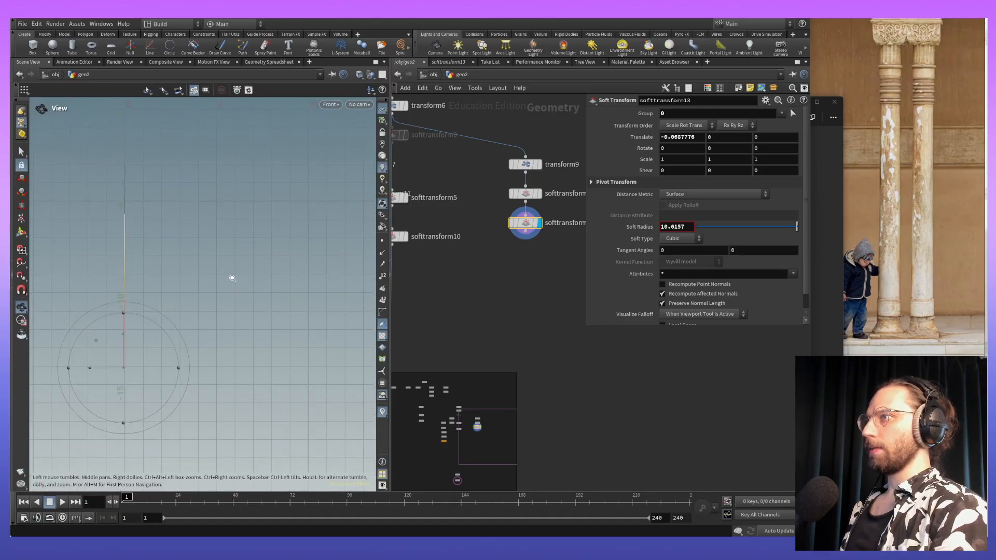
{"action": "middle_click_drag", "start_coordinate": [239, 299], "coordinate": [251, 250]}
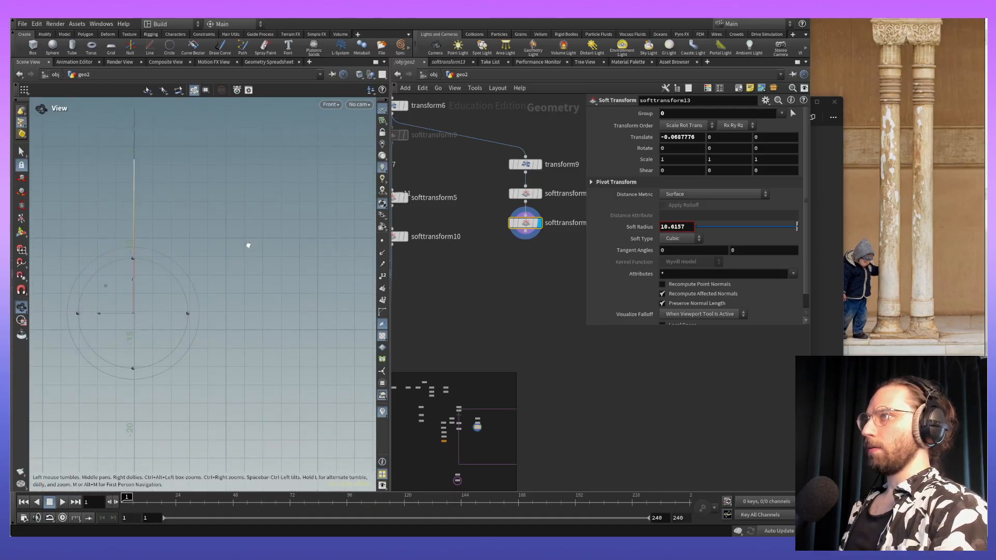
{"action": "middle_click_drag", "start_coordinate": [185, 184], "coordinate": [215, 189], "text": "alt"}
{"action": "right_click_drag", "start_coordinate": [253, 179], "coordinate": [256, 247], "text": "alt"}
Step: Inspect the merge at the end of the node network and the shaft line's upper and lower ends
{"action": "middle_click_drag", "start_coordinate": [507, 254], "coordinate": [522, 211]}
{"action": "scroll", "coordinate": [519, 300], "scroll_direction": "down", "scroll_amount": 3}
{"action": "middle_click_drag", "start_coordinate": [505, 341], "coordinate": [518, 218]}
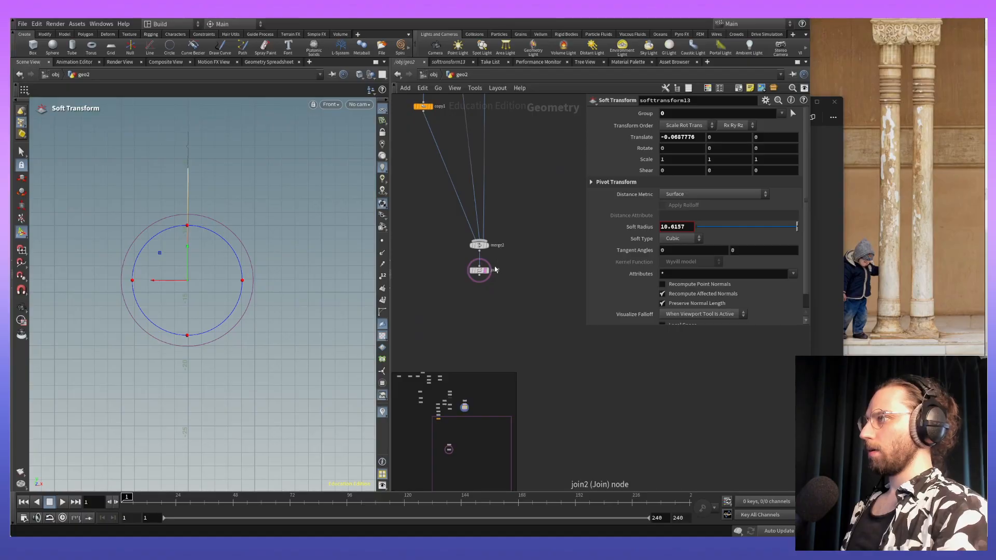
{"action": "key", "text": "Escape"}
{"action": "middle_click_drag", "start_coordinate": [215, 169], "coordinate": [193, 383]}
{"action": "middle_click_drag", "start_coordinate": [169, 123], "coordinate": [203, 178]}
{"action": "key", "text": "Return"}
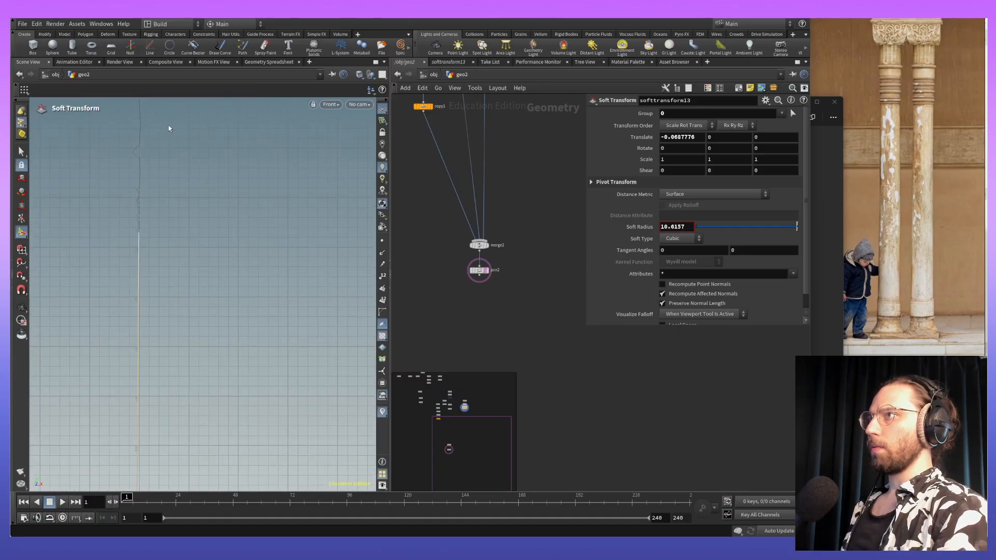
{"action": "key", "text": "Escape"}
{"action": "middle_click_drag", "start_coordinate": [163, 278], "coordinate": [177, 94]}
{"action": "key", "text": "Return"}
{"action": "key", "text": "Escape"}
{"action": "middle_click_drag", "start_coordinate": [186, 243], "coordinate": [186, 124]}
{"action": "key", "text": "Return"}
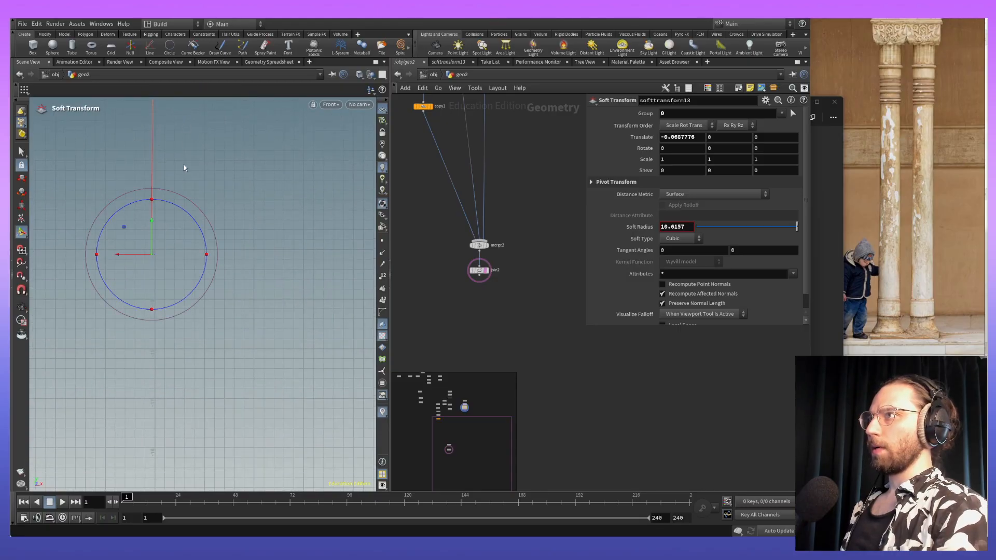
{"action": "middle_click_drag", "start_coordinate": [233, 256], "coordinate": [269, 243], "text": "alt"}
{"action": "right_click_drag", "start_coordinate": [244, 247], "coordinate": [220, 106], "text": "alt"}
{"action": "middle_click_drag", "start_coordinate": [255, 252], "coordinate": [310, 287], "text": "alt"}
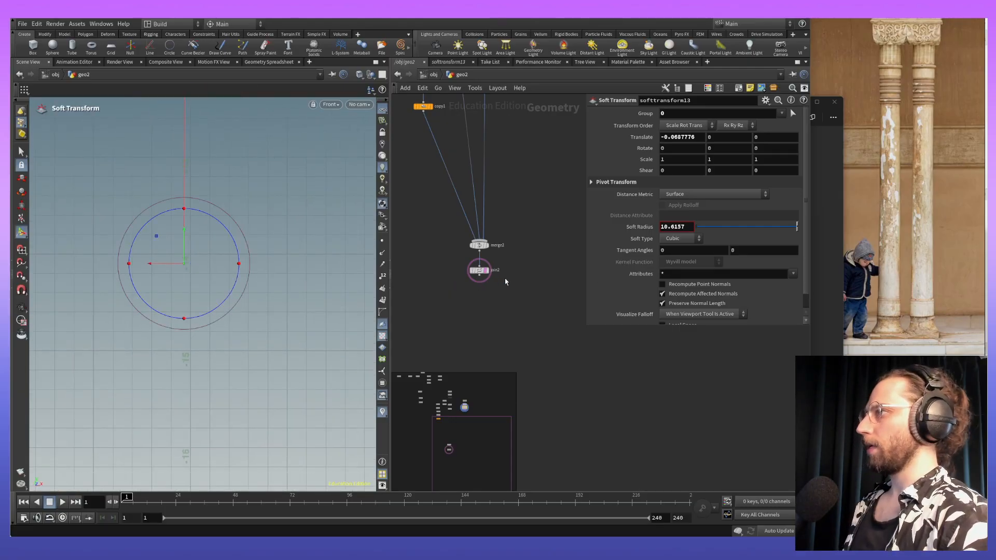
Step: Space softtransform13 further below softtransform12 in the network, and review the settings of transform9 and transform6
{"action": "scroll", "coordinate": [506, 281], "scroll_direction": "up", "scroll_amount": 3}
{"action": "middle_click_drag", "start_coordinate": [507, 211], "coordinate": [478, 442]}
{"action": "scroll", "coordinate": [480, 251], "scroll_direction": "down", "scroll_amount": 3}
{"action": "middle_click_drag", "start_coordinate": [527, 169], "coordinate": [525, 253]}
{"action": "scroll", "coordinate": [514, 304], "scroll_direction": "up", "scroll_amount": 3}
{"action": "left_click_drag", "start_coordinate": [476, 217], "coordinate": [477, 245]}
{"action": "left_click", "coordinate": [474, 188]}
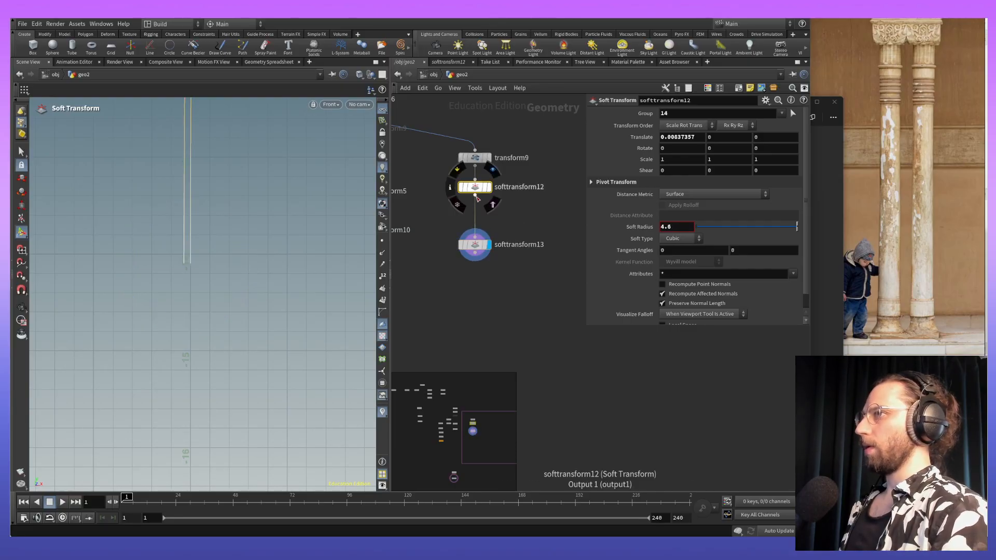
{"action": "left_click", "coordinate": [473, 157]}
{"action": "middle_click_drag", "start_coordinate": [474, 157], "coordinate": [511, 282]}
{"action": "scroll", "coordinate": [474, 246], "scroll_direction": "down", "scroll_amount": 2}
{"action": "key", "text": "Up"}
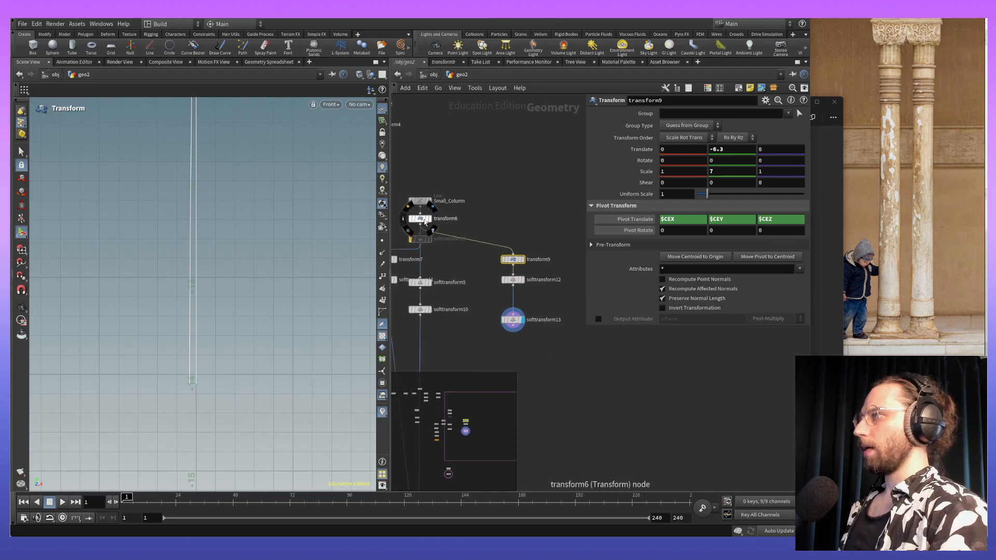
Step: Add a Transform node fed by transform6 and place it to the right of transform9 as a new branch
{"action": "key", "text": "Tab"}
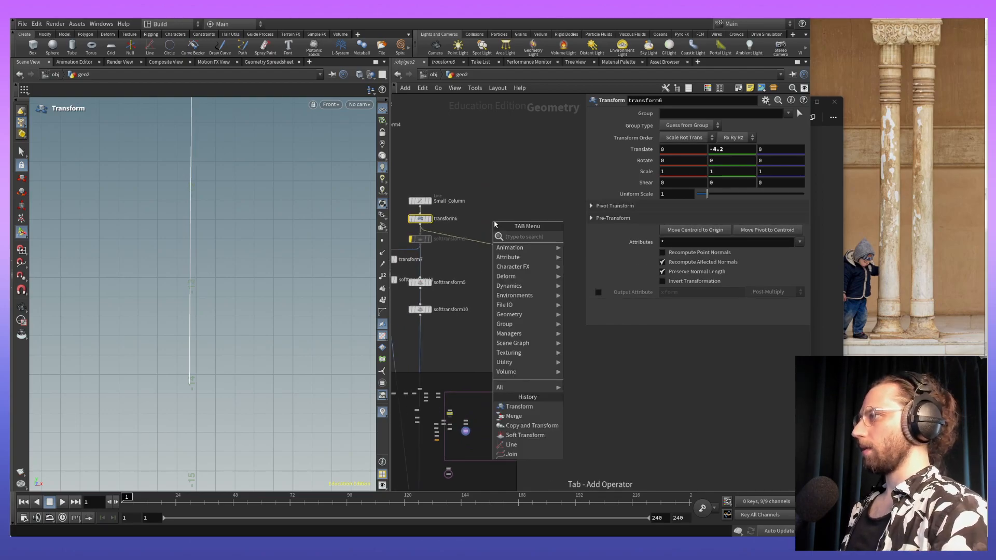
{"action": "left_click", "coordinate": [519, 407]}
{"action": "left_click", "coordinate": [499, 236]}
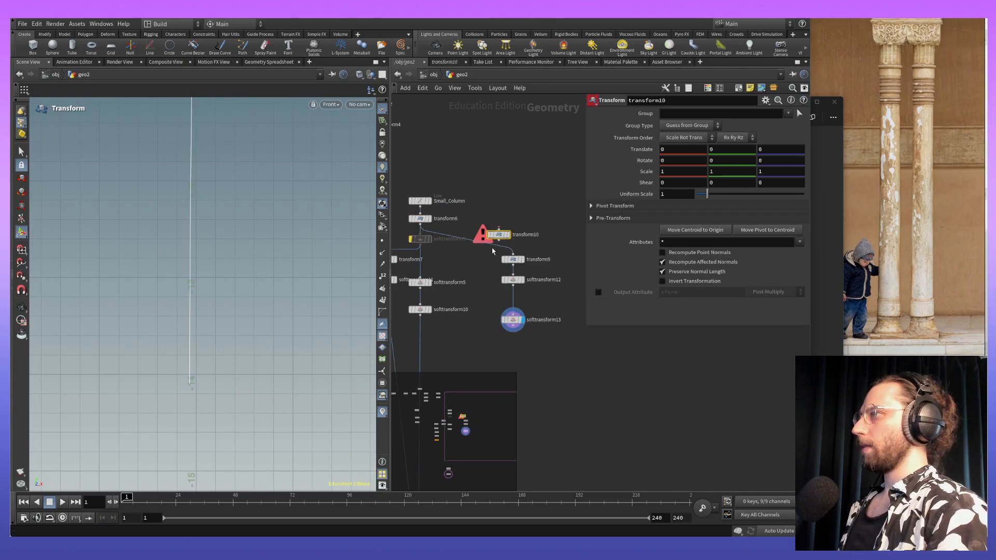
{"action": "left_click_drag", "start_coordinate": [498, 228], "coordinate": [440, 227]}
{"action": "left_click", "coordinate": [440, 227]}
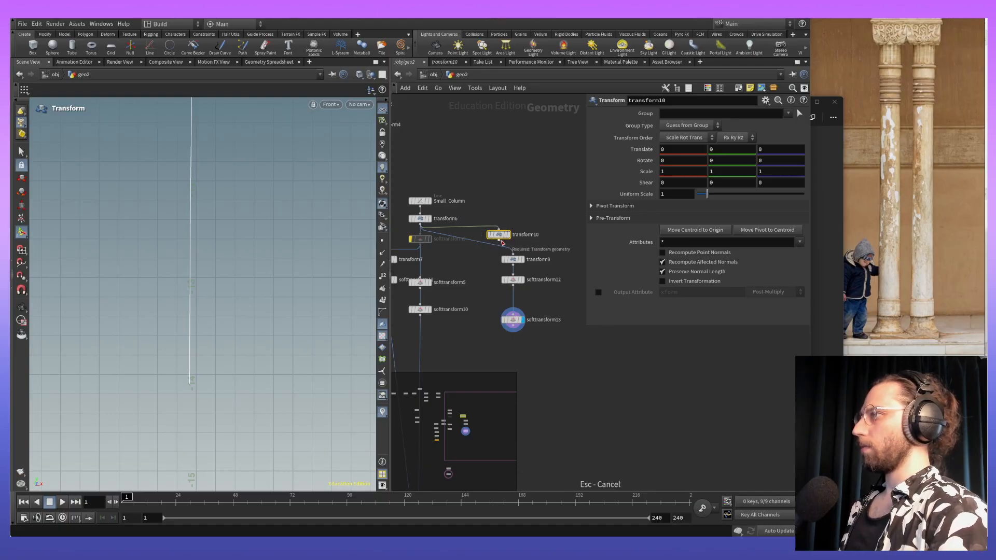
{"action": "left_click_drag", "start_coordinate": [504, 235], "coordinate": [585, 260]}
{"action": "middle_click_drag", "start_coordinate": [565, 313], "coordinate": [461, 212]}
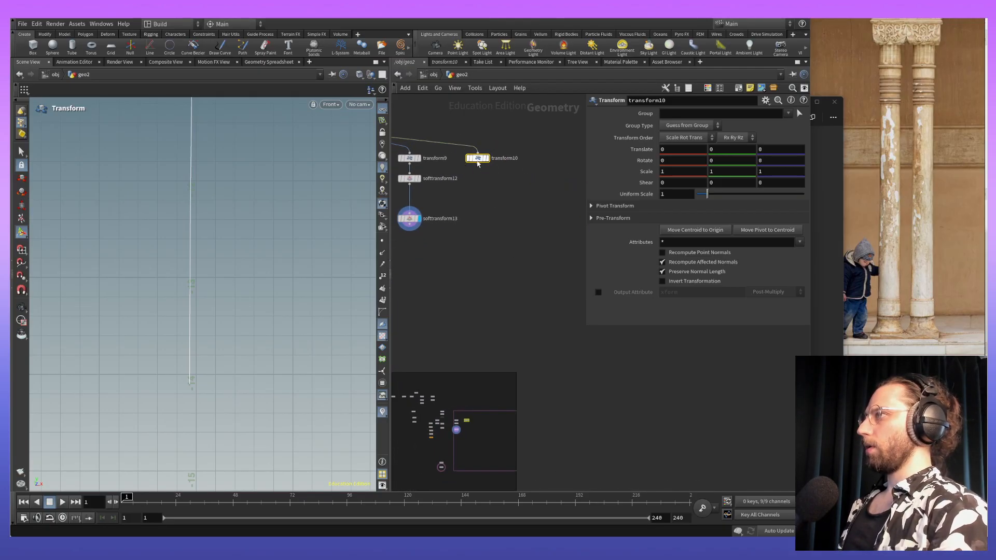
{"action": "left_click_drag", "start_coordinate": [481, 166], "coordinate": [489, 166]}
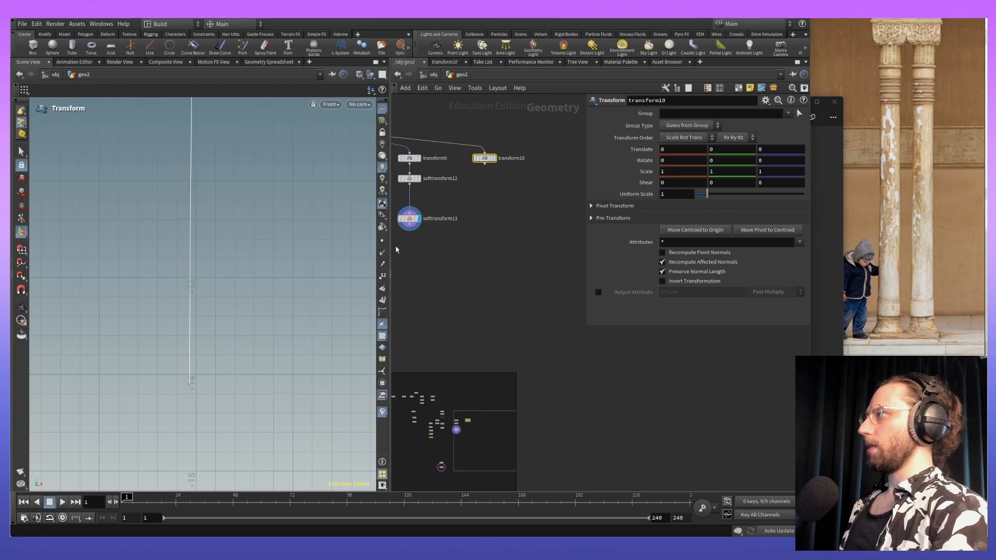
Step: Set the new Transform's pivot translate to $CEX in X and $CEY in Y
{"action": "left_click", "coordinate": [593, 206]}
{"action": "key", "text": "ctrl+a"}
{"action": "type", "text": "#"}
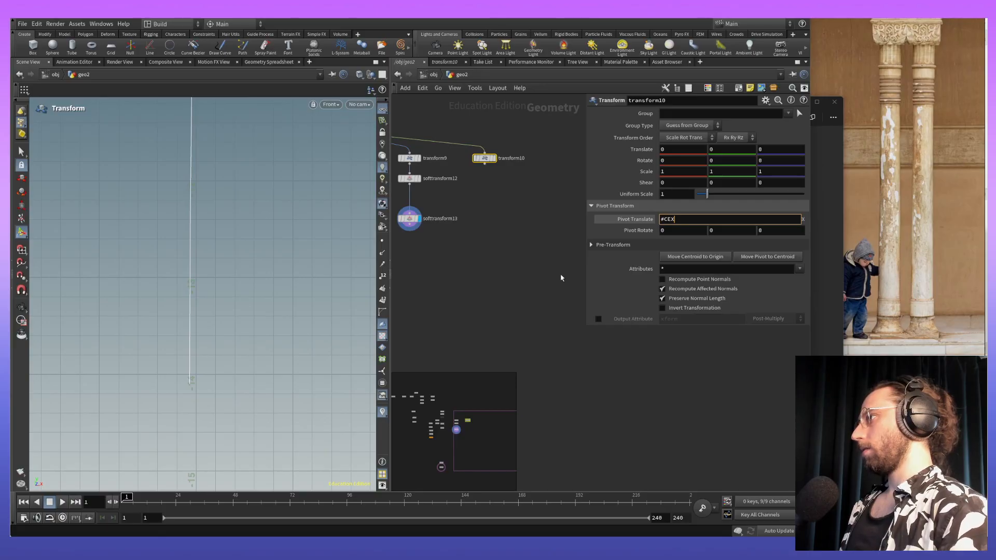
{"action": "type", "text": "$"}
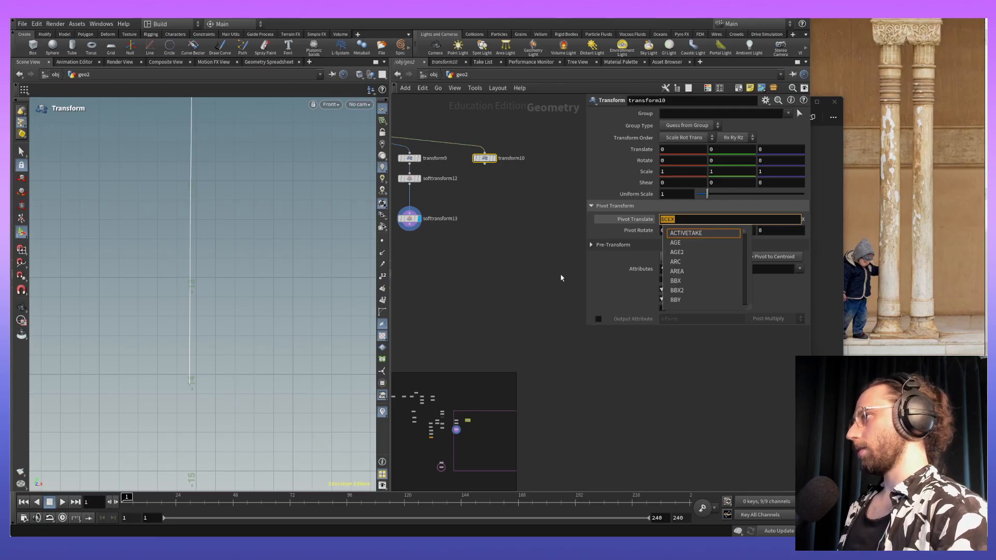
{"action": "key", "text": "BackSpace"}
{"action": "type", "text": "$CEX"}
{"action": "key", "text": "Return"}
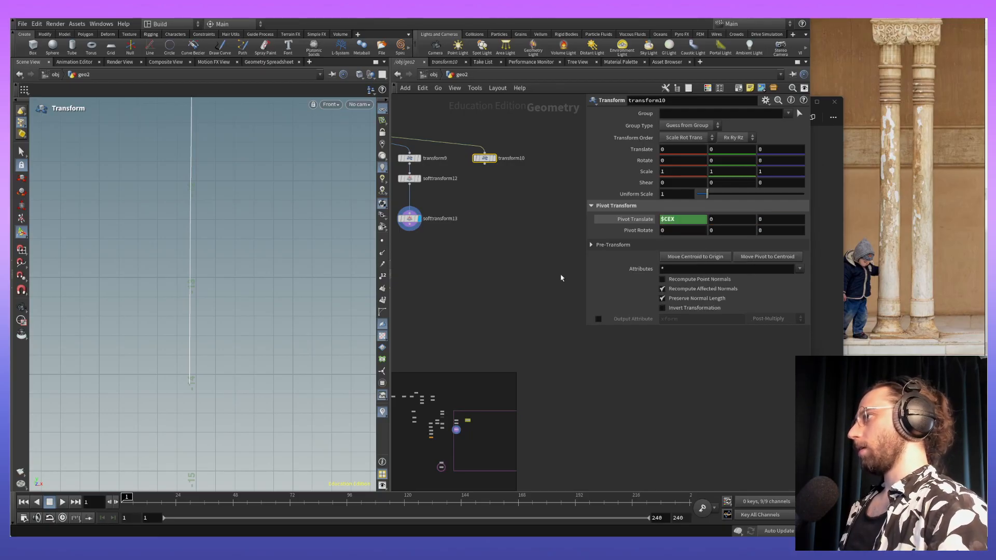
{"action": "left_click", "coordinate": [687, 218]}
{"action": "type", "text": "$CEX"}
{"action": "key", "text": "BackSpace"}
{"action": "type", "text": "Y"}
{"action": "key", "text": "Return"}
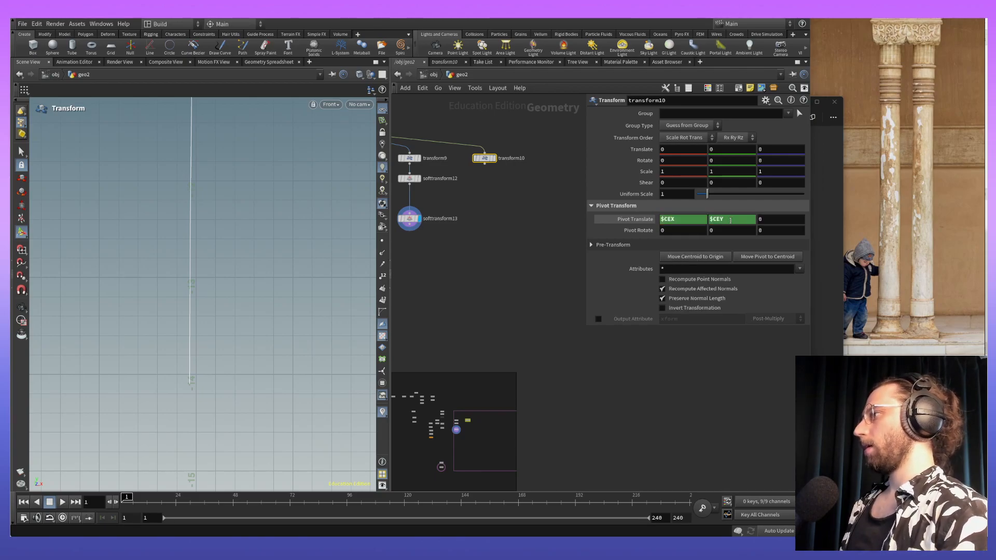
Step: Complete the new Transform's pivot translate by setting its Z value to $CEZ
{"action": "left_click", "coordinate": [780, 219]}
{"action": "type", "text": "$CEX"}
{"action": "key", "text": "BackSpace"}
{"action": "type", "text": "Z"}
{"action": "key", "text": "Return"}
Step: Move the transform10 line down in Y to about -11.07 so it sits below the shaft's lower end
{"action": "middle_click_drag", "start_coordinate": [184, 290], "coordinate": [212, 423], "text": "alt"}
{"action": "middle_click_drag", "start_coordinate": [192, 207], "coordinate": [194, 302], "text": "alt"}
{"action": "right_click_drag", "start_coordinate": [194, 302], "coordinate": [233, 211], "text": "alt"}
{"action": "middle_click_drag", "start_coordinate": [234, 211], "coordinate": [243, 308], "text": "alt"}
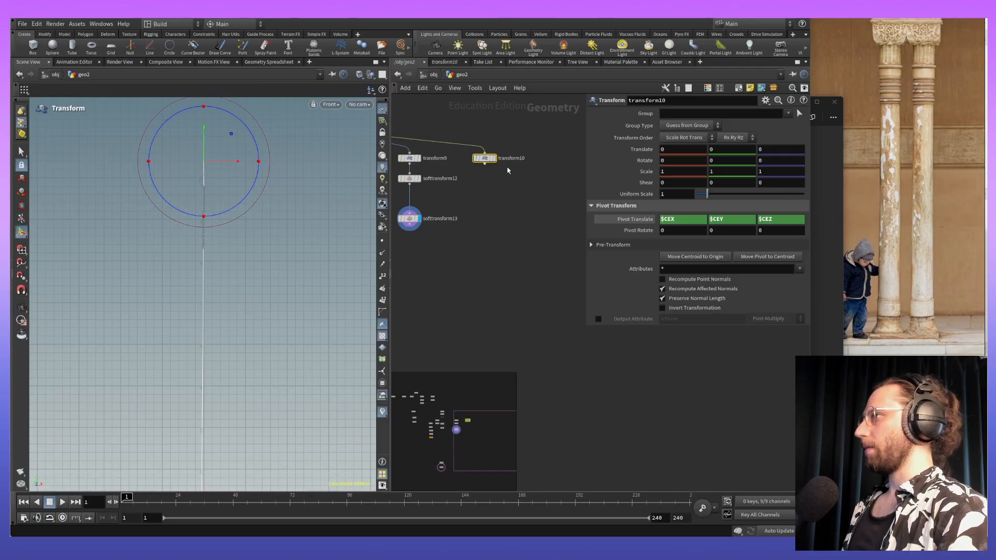
{"action": "middle_click_drag", "start_coordinate": [263, 253], "coordinate": [234, 247], "text": "alt"}
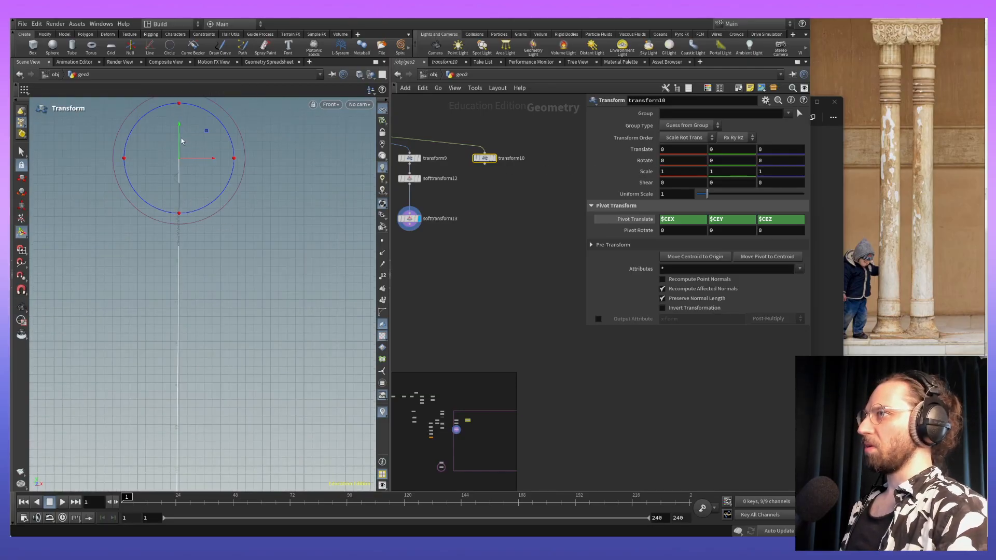
{"action": "left_click_drag", "start_coordinate": [181, 134], "coordinate": [192, 248]}
{"action": "middle_click_drag", "start_coordinate": [193, 247], "coordinate": [203, 143], "text": "alt"}
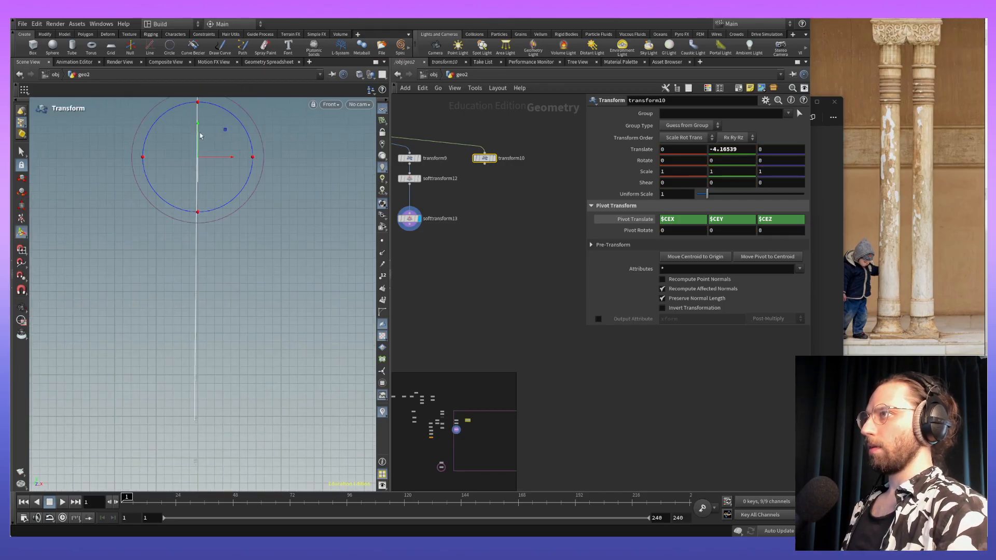
{"action": "left_click_drag", "start_coordinate": [196, 154], "coordinate": [195, 438]}
{"action": "middle_click_drag", "start_coordinate": [207, 436], "coordinate": [234, 338], "text": "alt"}
{"action": "right_click_drag", "start_coordinate": [234, 337], "coordinate": [147, 423], "text": "alt"}
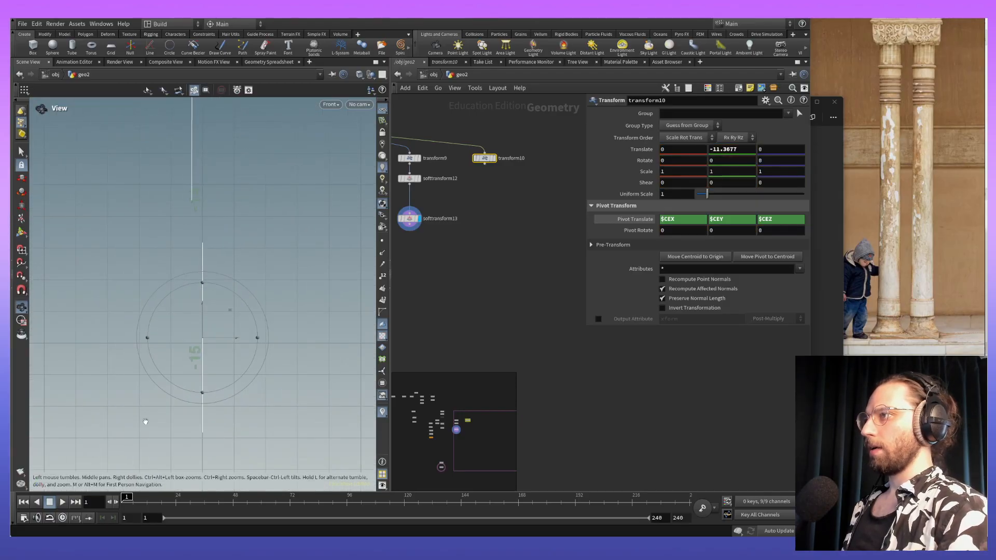
{"action": "left_click_drag", "start_coordinate": [204, 300], "coordinate": [202, 266]}
Step: Align the transform10 line with the shaft's lower end by setting its translate to about -0.069 in X and -11.096 in Y
{"action": "middle_click_drag", "start_coordinate": [180, 280], "coordinate": [190, 309], "text": "alt"}
{"action": "right_click_drag", "start_coordinate": [190, 308], "coordinate": [190, 187], "text": "alt"}
{"action": "left_click_drag", "start_coordinate": [274, 334], "coordinate": [249, 334]}
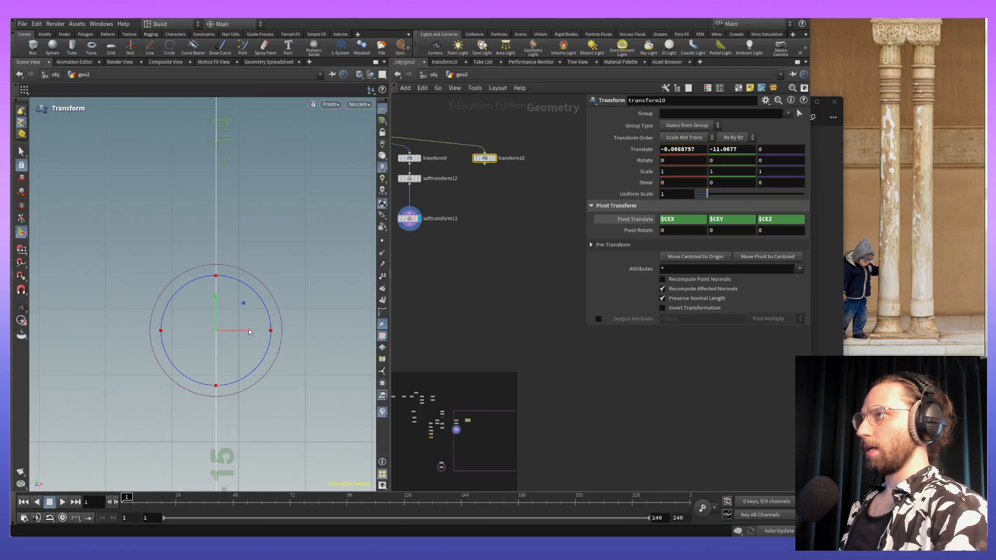
{"action": "left_click_drag", "start_coordinate": [217, 304], "coordinate": [241, 343]}
{"action": "middle_click_drag", "start_coordinate": [287, 191], "coordinate": [285, 292], "text": "alt"}
{"action": "right_click_drag", "start_coordinate": [290, 225], "coordinate": [296, 251], "text": "alt"}
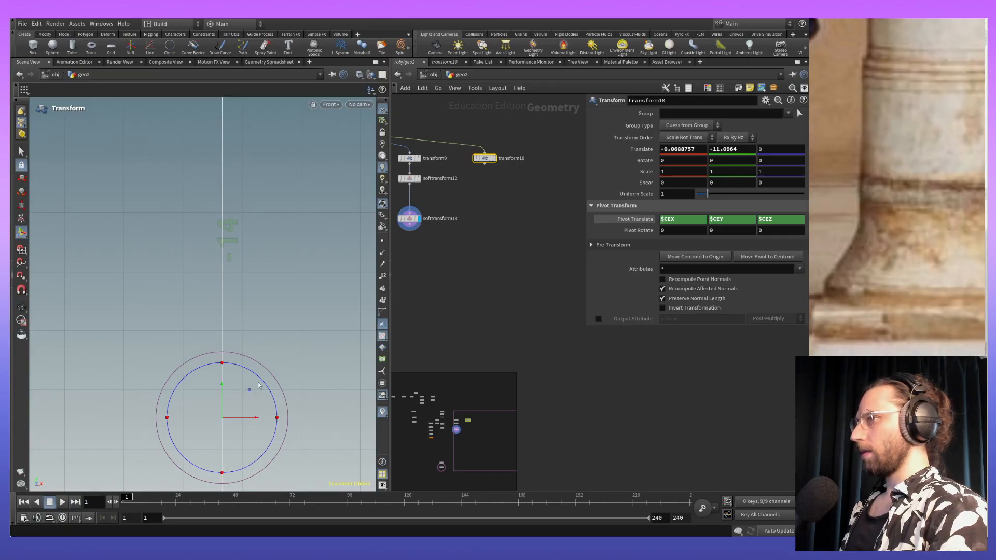
{"action": "scroll", "coordinate": [514, 197], "scroll_direction": "up", "scroll_amount": 4}
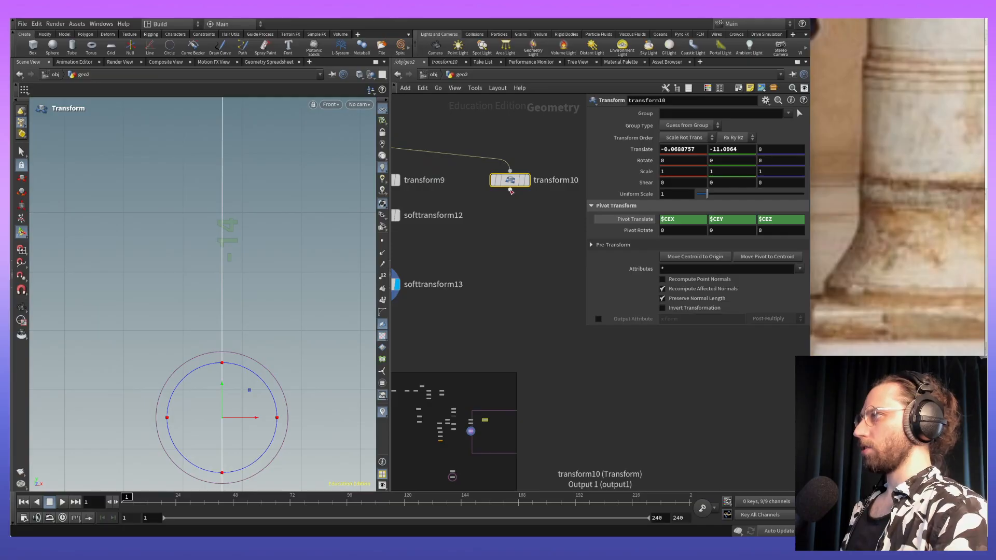
{"action": "key", "text": "Tab"}
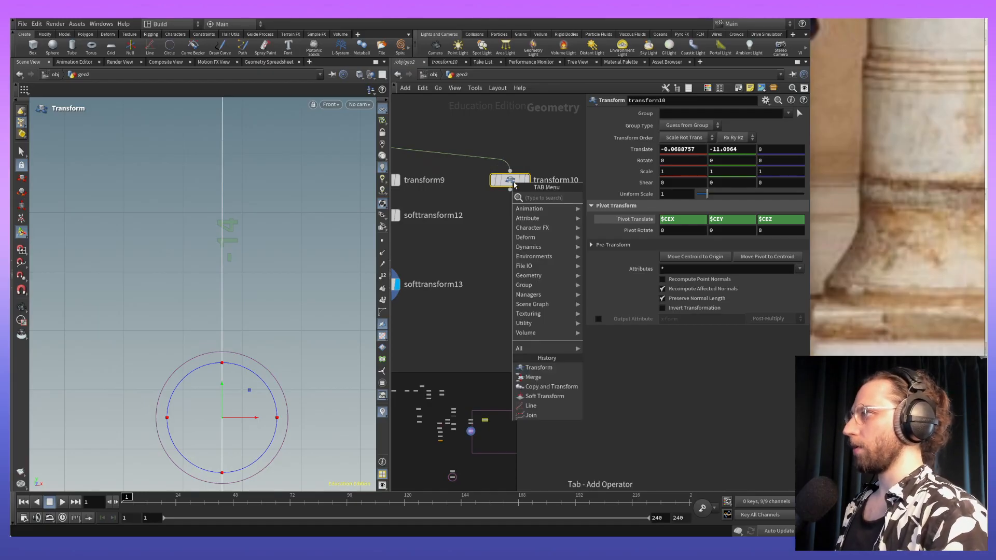
{"action": "key", "text": "Escape"}
{"action": "middle_click_drag", "start_coordinate": [293, 271], "coordinate": [301, 291], "text": "alt"}
{"action": "key", "text": "Return"}
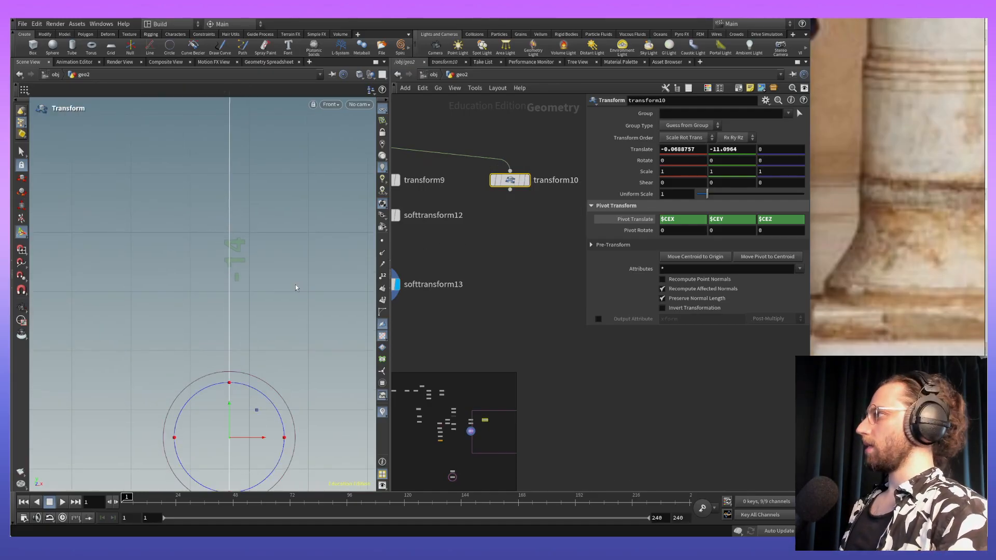
Step: Add a Soft Transform on the transform10 line's bottom end point and move it outward to about -0.558 in X
{"action": "right_click_drag", "start_coordinate": [297, 306], "coordinate": [312, 381], "text": "alt"}
{"action": "middle_click_drag", "start_coordinate": [340, 369], "coordinate": [325, 287], "text": "alt"}
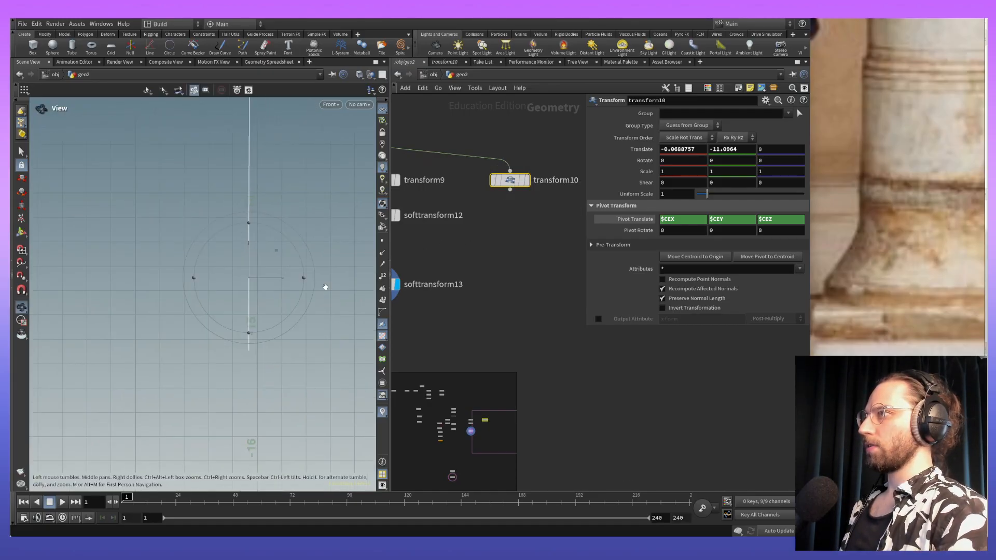
{"action": "key", "text": "s"}
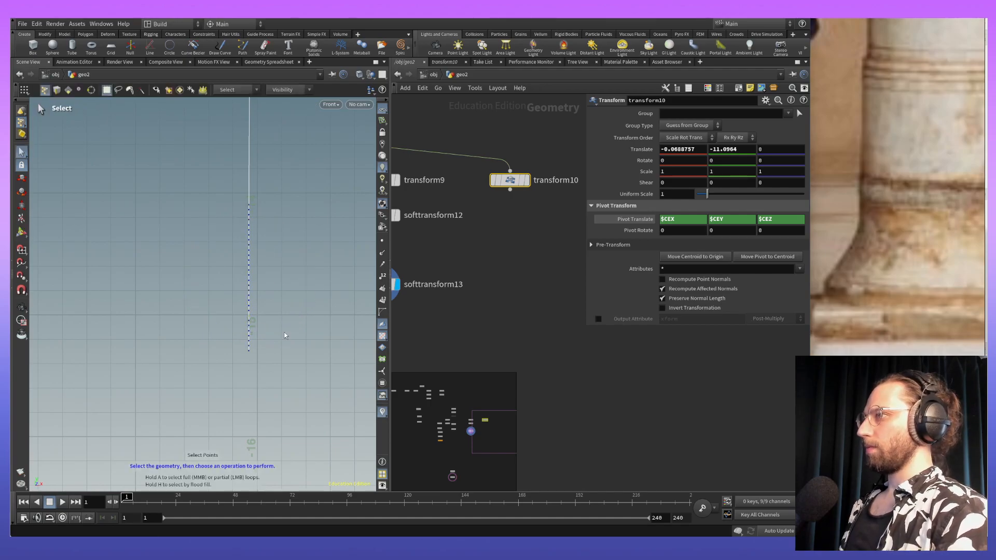
{"action": "middle_click_drag", "start_coordinate": [306, 329], "coordinate": [266, 306], "text": "alt"}
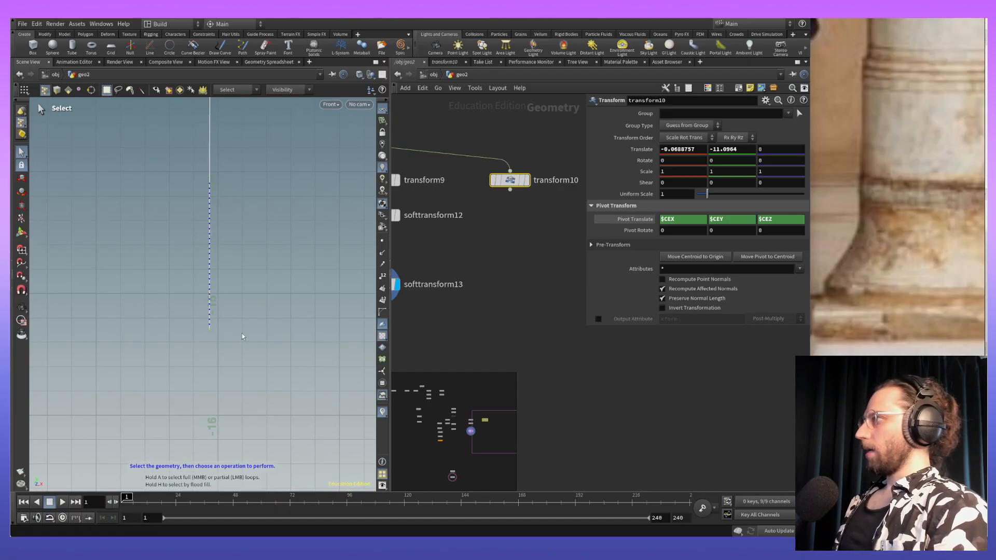
{"action": "middle_click_drag", "start_coordinate": [236, 325], "coordinate": [218, 318], "text": "alt"}
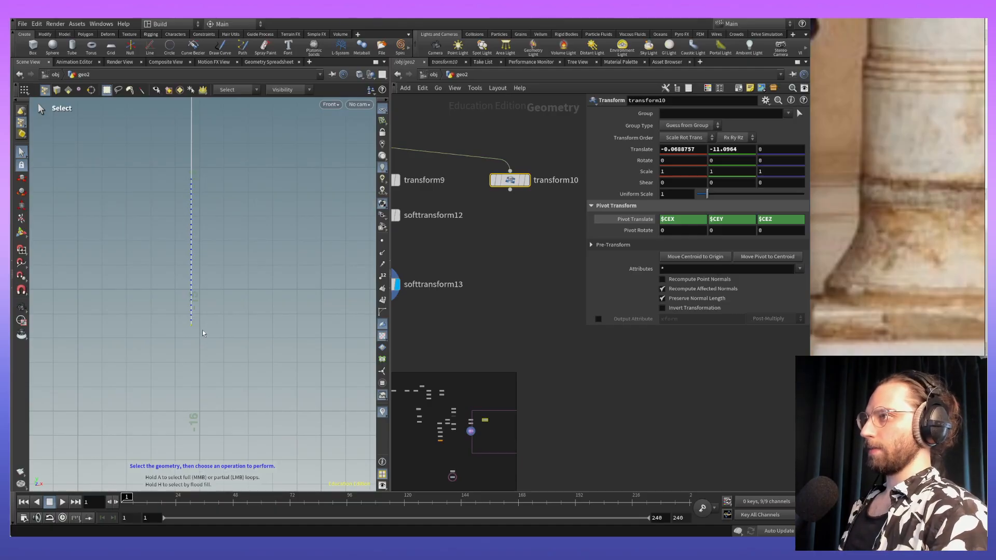
{"action": "key", "text": "Tab"}
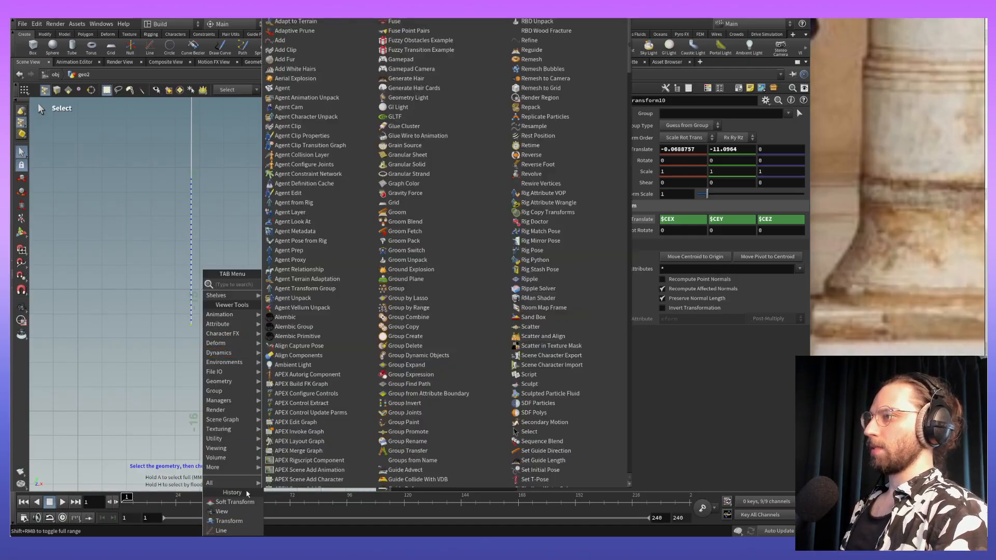
{"action": "left_click", "coordinate": [223, 503]}
{"action": "left_click_drag", "start_coordinate": [223, 325], "coordinate": [152, 343]}
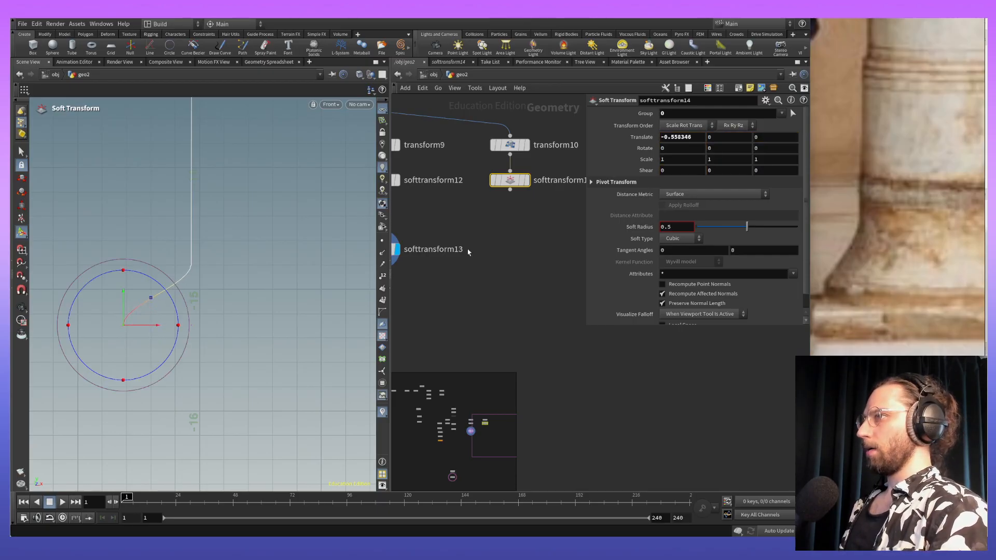
Step: Refine the bottom flare with a soft radius of about 0.327, a first tangent angle of 40 and an X translate of about -0.358
{"action": "middle_click_drag", "start_coordinate": [263, 302], "coordinate": [291, 327], "text": "alt"}
{"action": "right_click_drag", "start_coordinate": [291, 327], "coordinate": [290, 345], "text": "alt"}
{"action": "middle_click_drag", "start_coordinate": [289, 344], "coordinate": [294, 326], "text": "alt"}
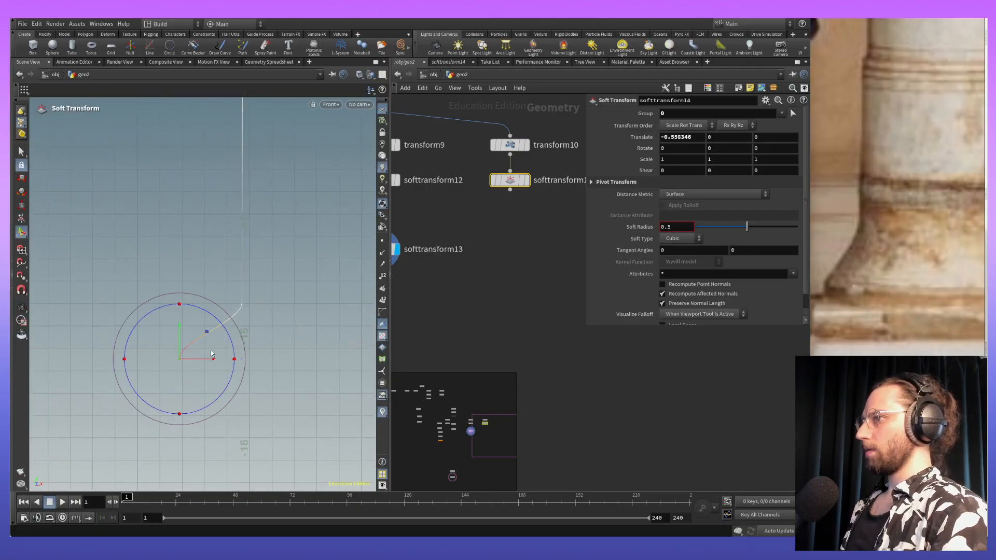
{"action": "mouse_move", "coordinate": [211, 363]}
{"action": "left_mouse_down"}
{"action": "mouse_move", "coordinate": [198, 363]}
{"action": "mouse_move", "coordinate": [211, 361]}
{"action": "left_mouse_up"}
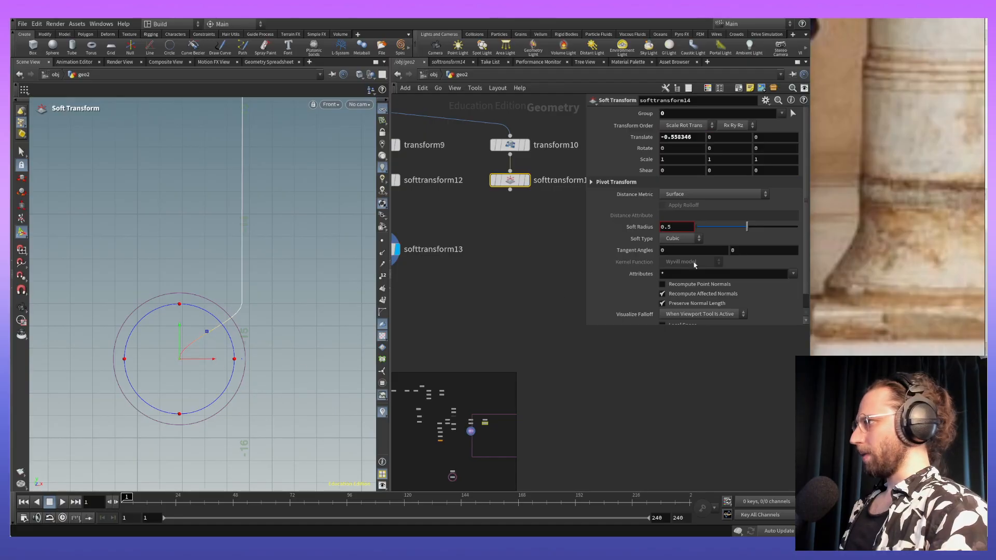
{"action": "mouse_move", "coordinate": [748, 227]}
{"action": "left_mouse_down"}
{"action": "mouse_move", "coordinate": [728, 233]}
{"action": "mouse_move", "coordinate": [737, 234]}
{"action": "left_mouse_up"}
{"action": "scroll", "coordinate": [738, 247], "scroll_direction": "down", "scroll_amount": 1}
{"action": "middle_click_drag", "start_coordinate": [683, 241], "coordinate": [851, 221]}
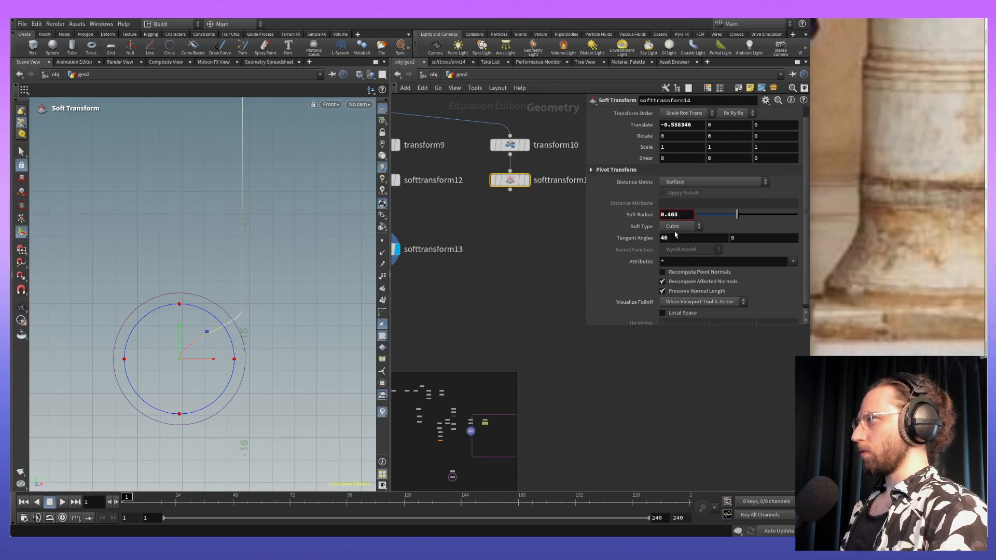
{"action": "left_click_drag", "start_coordinate": [737, 214], "coordinate": [729, 215]}
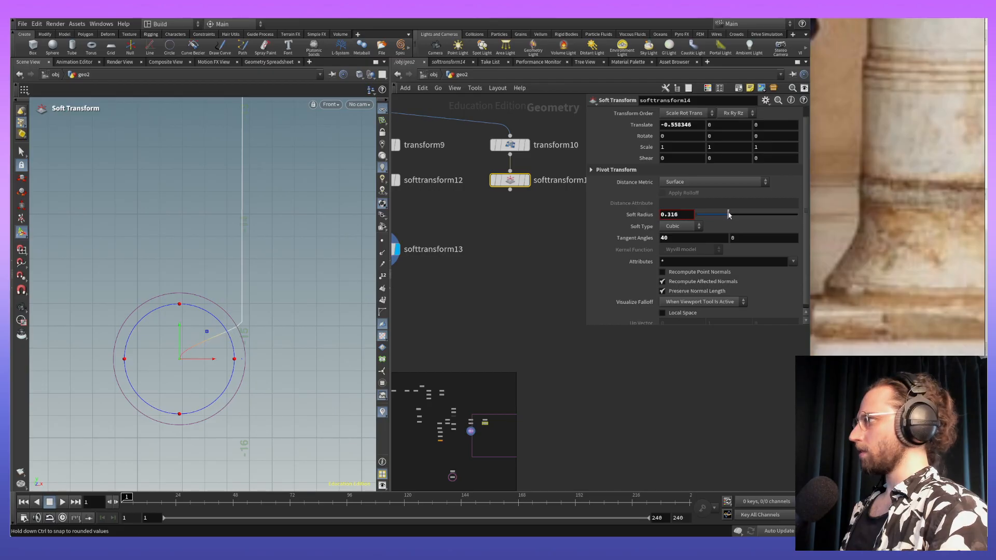
{"action": "left_click_drag", "start_coordinate": [214, 359], "coordinate": [236, 360]}
Step: Examine the shaft and base in the reference photo against the proportions of the profile line
{"action": "key", "text": "Escape"}
{"action": "middle_click_drag", "start_coordinate": [267, 310], "coordinate": [263, 328]}
{"action": "scroll", "coordinate": [280, 343], "scroll_direction": "down", "scroll_amount": 5}
{"action": "middle_click_drag", "start_coordinate": [301, 369], "coordinate": [286, 388]}
{"action": "scroll", "coordinate": [885, 182], "scroll_direction": "down", "scroll_amount": 5}
{"action": "scroll", "coordinate": [885, 182], "scroll_direction": "down", "scroll_amount": 3}
{"action": "middle_click_drag", "start_coordinate": [890, 155], "coordinate": [895, 268]}
{"action": "scroll", "coordinate": [904, 179], "scroll_direction": "up", "scroll_amount": 5}
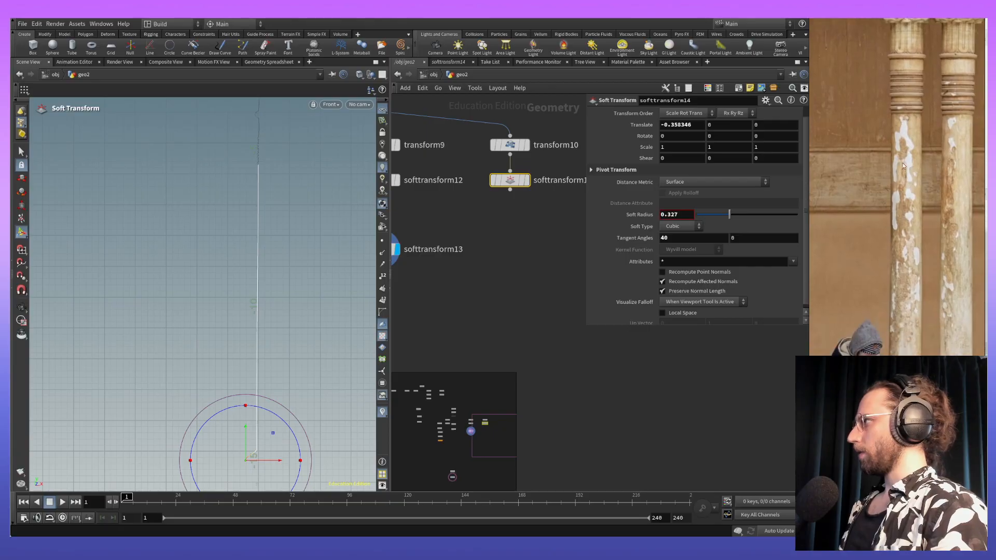
{"action": "scroll", "coordinate": [903, 179], "scroll_direction": "down", "scroll_amount": 5}
{"action": "scroll", "coordinate": [886, 221], "scroll_direction": "up", "scroll_amount": 10}
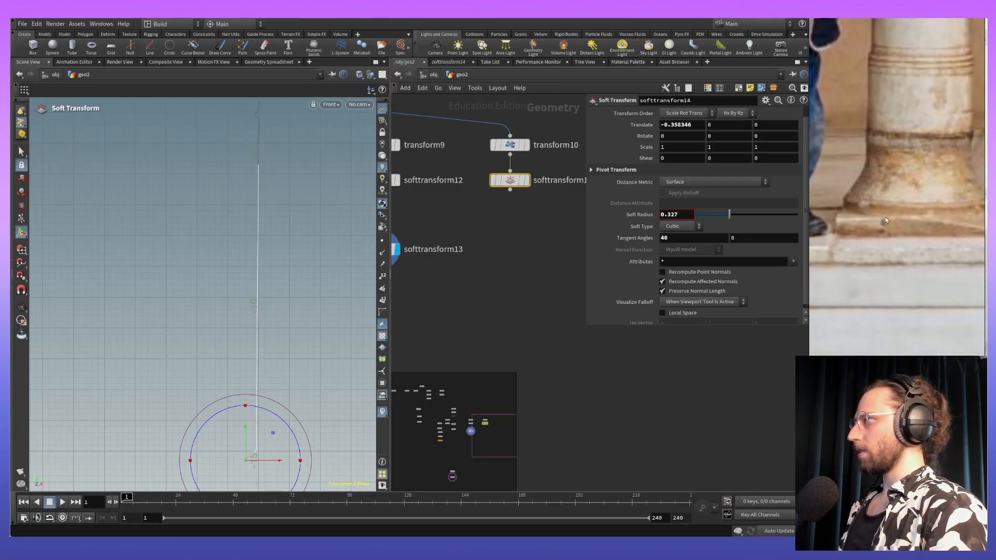
{"action": "scroll", "coordinate": [304, 417], "scroll_direction": "up", "scroll_amount": 5}
{"action": "scroll", "coordinate": [301, 404], "scroll_direction": "down", "scroll_amount": 4}
Step: Set the bottom flare's soft radius to 0.418
{"action": "key", "text": "space"}
{"action": "left_click_drag", "start_coordinate": [305, 412], "coordinate": [264, 231]}
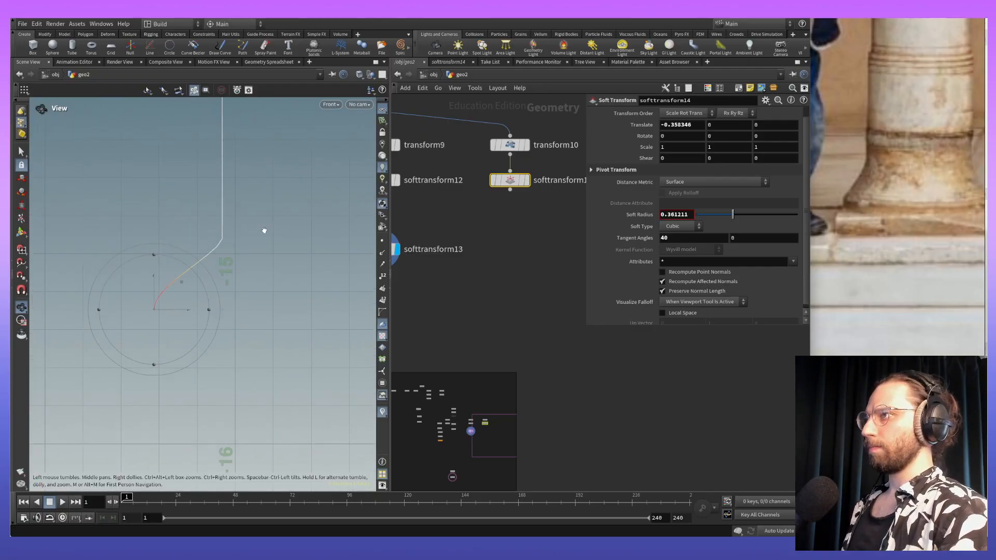
{"action": "key", "text": "space"}
{"action": "middle_click_drag", "start_coordinate": [257, 278], "coordinate": [283, 299]}
{"action": "left_click_drag", "start_coordinate": [732, 215], "coordinate": [739, 216]}
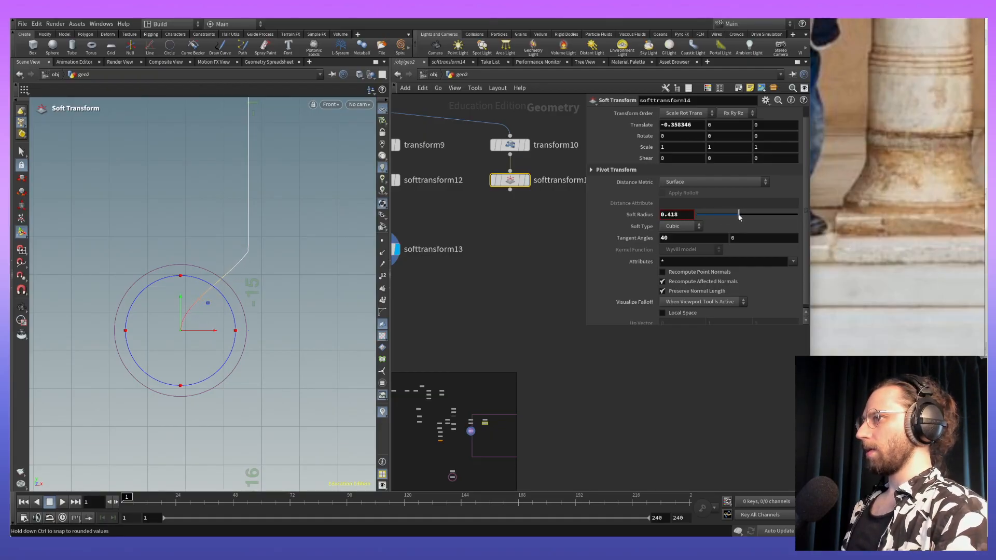
Step: Add a Soft Transform on a point just above the flare, with a soft radius of 0.16 and an outward X offset of about -0.024
{"action": "key", "text": "space"}
{"action": "middle_click_drag", "start_coordinate": [283, 253], "coordinate": [291, 276]}
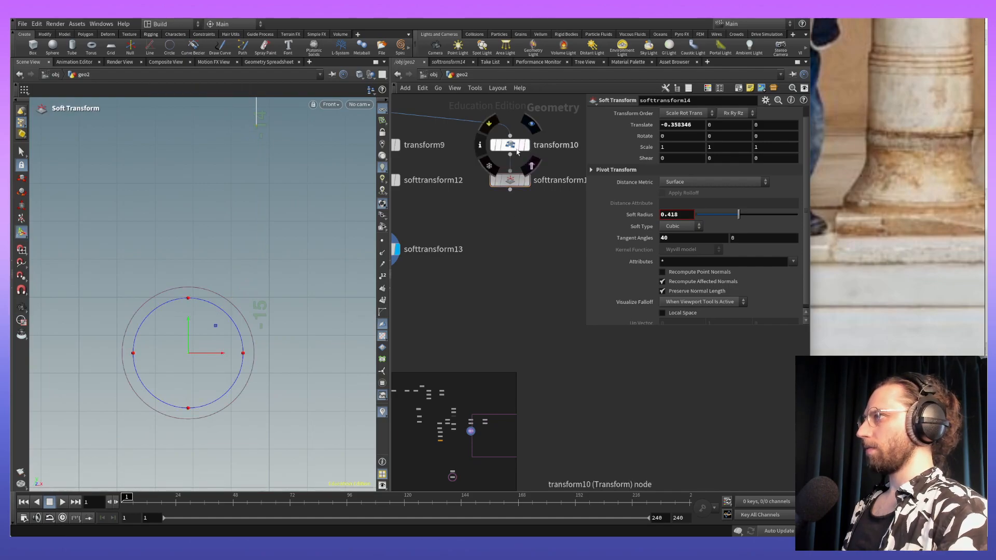
{"action": "left_click", "coordinate": [510, 179]}
{"action": "key", "text": "space"}
{"action": "middle_click_drag", "start_coordinate": [265, 232], "coordinate": [264, 311]}
{"action": "key", "text": "s"}
{"action": "key", "text": "space"}
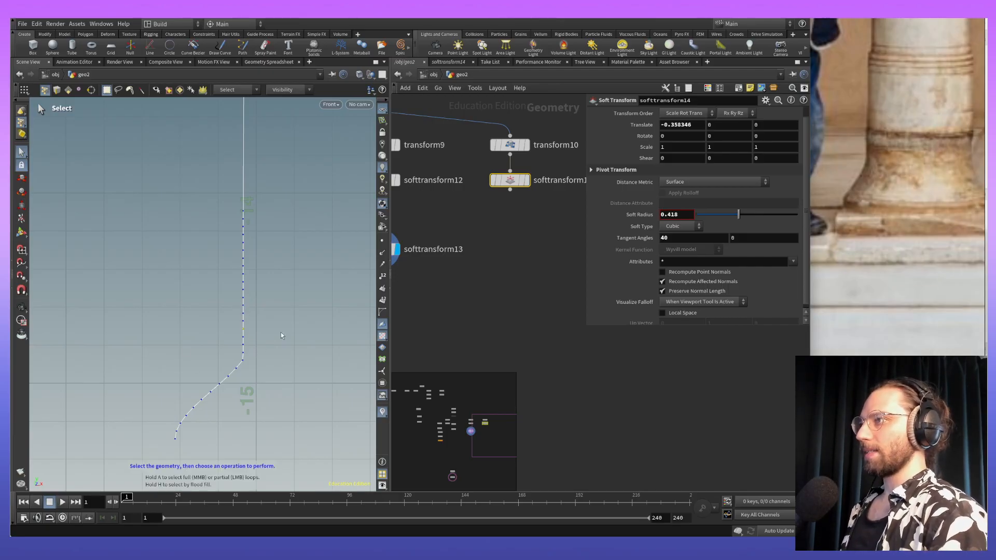
{"action": "key", "text": "Tab"}
{"action": "left_click", "coordinate": [327, 503]}
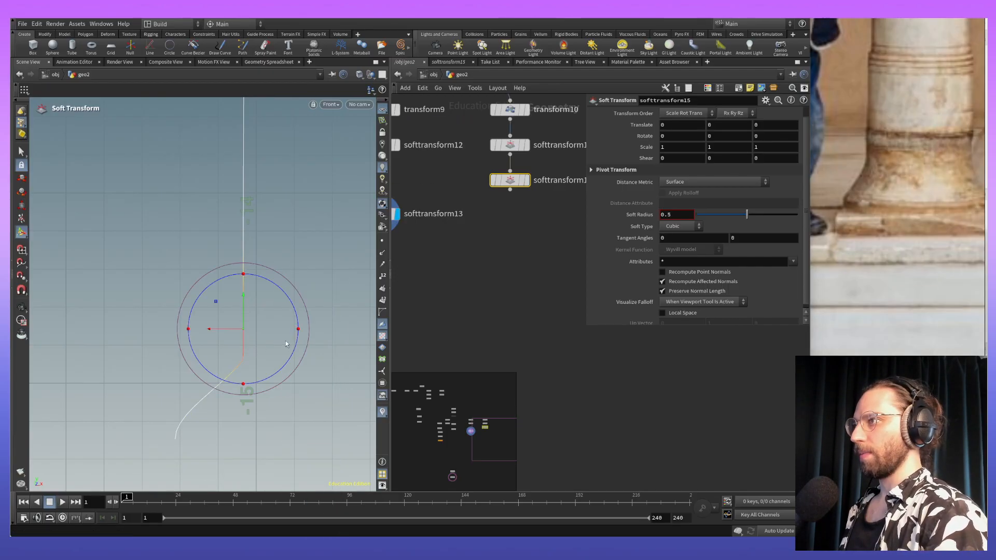
{"action": "left_click_drag", "start_coordinate": [748, 214], "coordinate": [718, 221]}
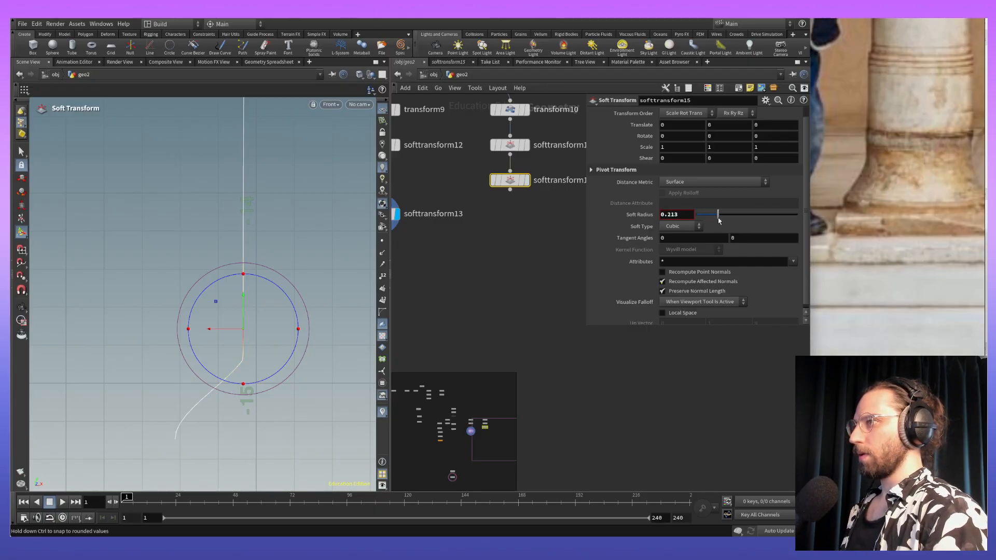
{"action": "mouse_move", "coordinate": [216, 331]}
{"action": "left_mouse_down"}
{"action": "mouse_move", "coordinate": [203, 331]}
{"action": "mouse_move", "coordinate": [212, 331]}
{"action": "left_mouse_up"}
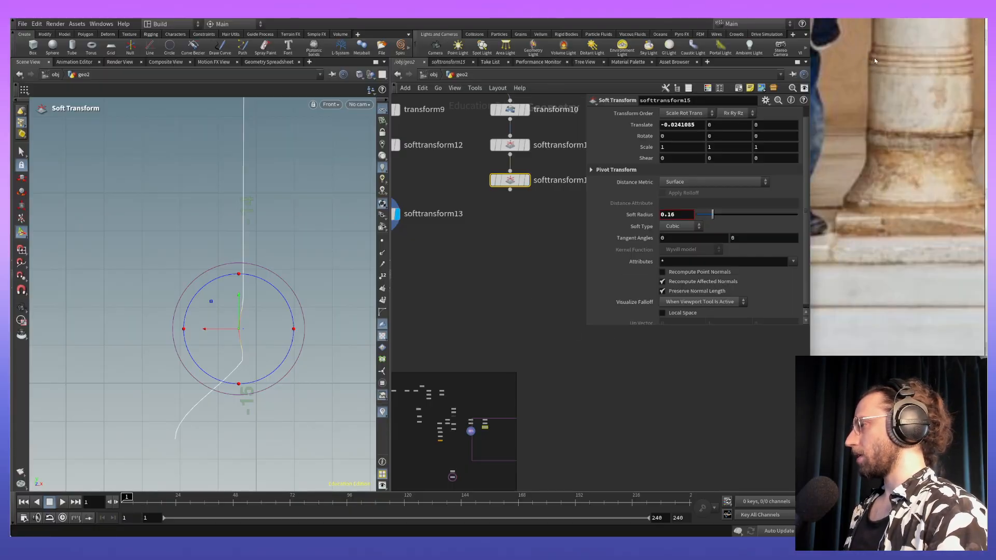
Step: Add a Soft Transform on a point higher above the flare, with a soft radius of 0.141 and an outward X offset of about -0.084
{"action": "middle_click_drag", "start_coordinate": [325, 202], "coordinate": [317, 293], "text": "alt"}
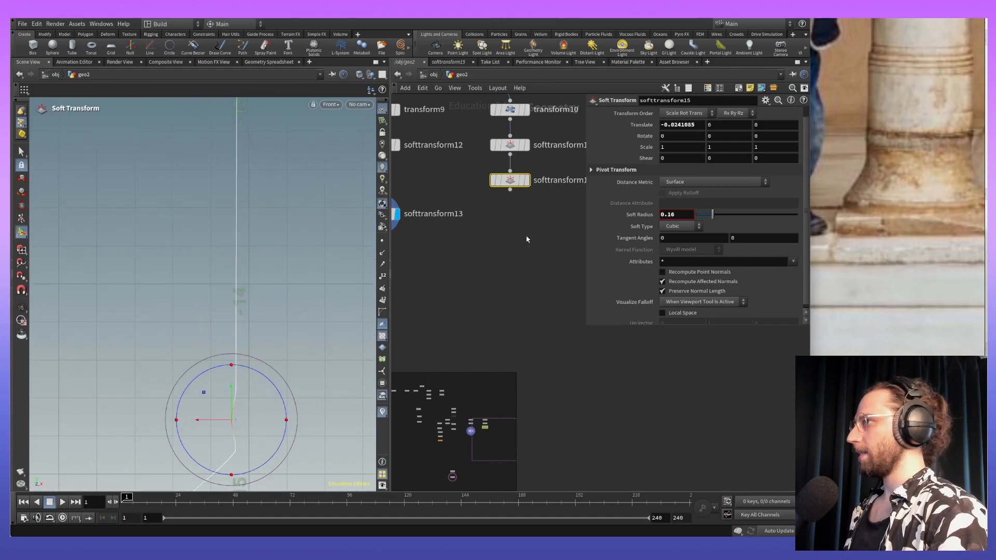
{"action": "key", "text": "s"}
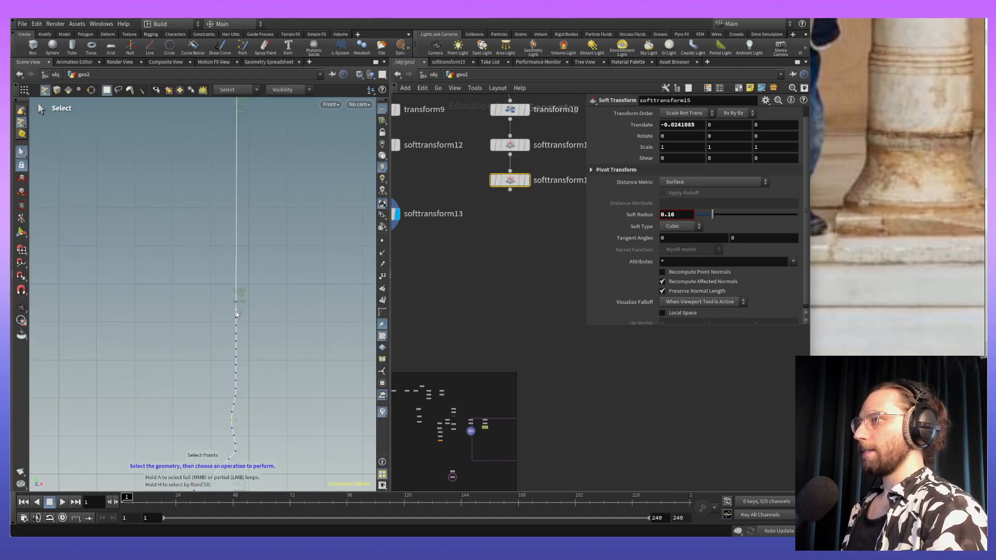
{"action": "middle_click_drag", "start_coordinate": [267, 344], "coordinate": [269, 289], "text": "alt"}
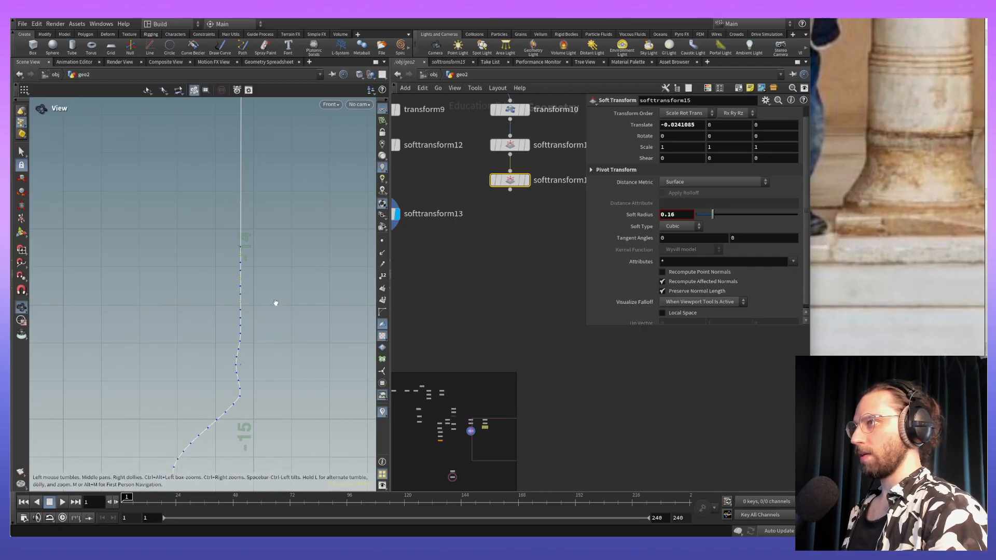
{"action": "middle_click_drag", "start_coordinate": [273, 300], "coordinate": [268, 300], "text": "alt"}
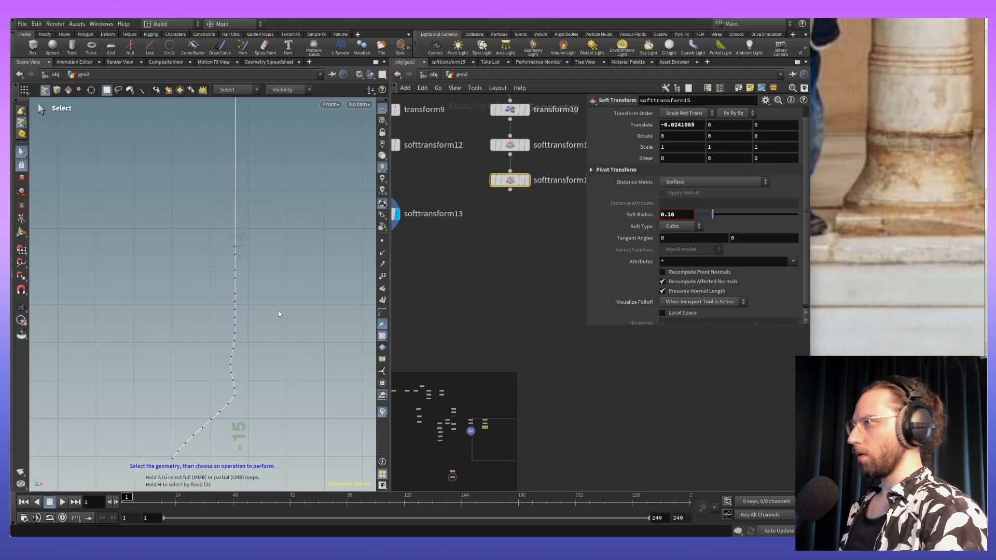
{"action": "key", "text": "Tab"}
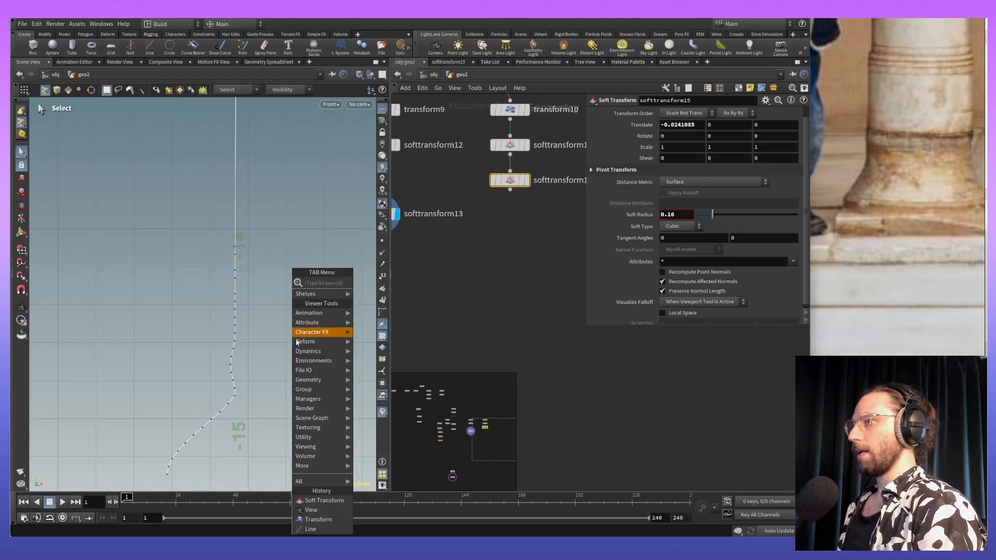
{"action": "left_click", "coordinate": [333, 506]}
{"action": "left_click_drag", "start_coordinate": [747, 214], "coordinate": [711, 214]}
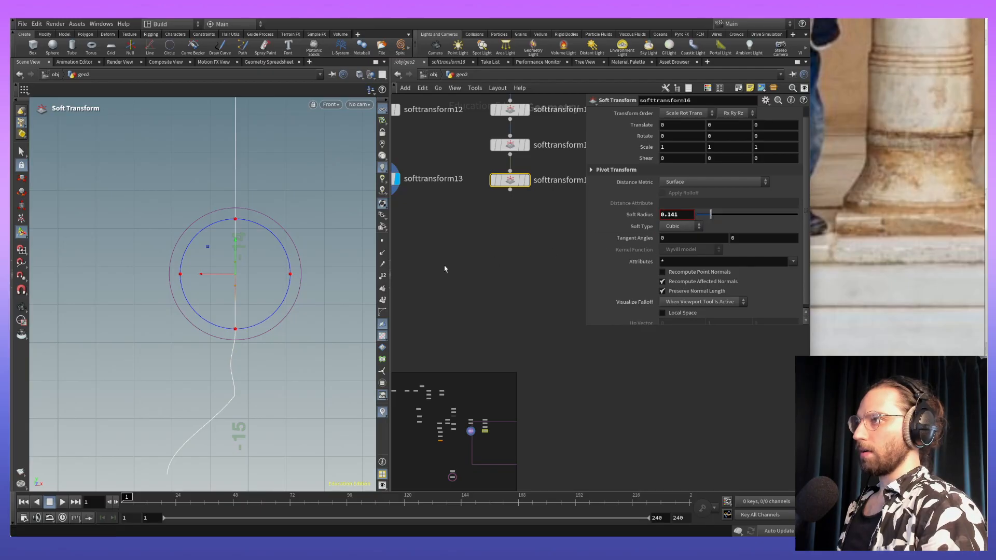
{"action": "left_click_drag", "start_coordinate": [227, 275], "coordinate": [210, 275]}
Step: Set the new Soft Transform's tangent angles to -10 and 100 and its soft radius to 0.065
{"action": "middle_click", "coordinate": [712, 237]}
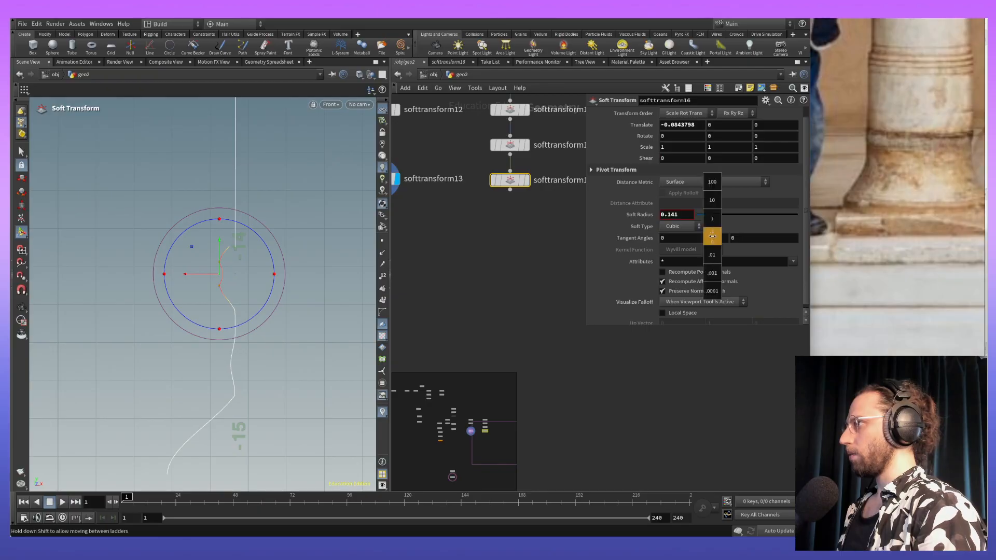
{"action": "middle_click_drag", "start_coordinate": [712, 231], "coordinate": [808, 211]}
{"action": "middle_click_drag", "start_coordinate": [743, 240], "coordinate": [755, 217]}
{"action": "middle_click_drag", "start_coordinate": [963, 203], "coordinate": [744, 217]}
{"action": "middle_click_drag", "start_coordinate": [687, 238], "coordinate": [686, 211]}
{"action": "mouse_move", "coordinate": [711, 214]}
{"action": "left_mouse_down"}
{"action": "mouse_move", "coordinate": [721, 213]}
{"action": "mouse_move", "coordinate": [704, 216]}
{"action": "left_mouse_up"}
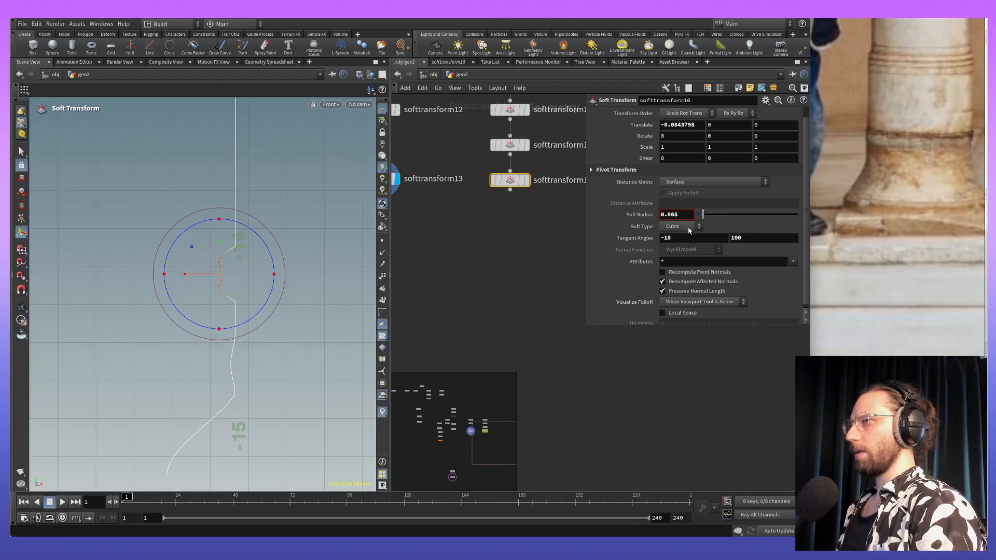
Step: Flatten the raised ring with a first tangent angle of 84 and an X translate of about -0.018
{"action": "left_click_drag", "start_coordinate": [204, 273], "coordinate": [206, 274]}
{"action": "middle_click_drag", "start_coordinate": [681, 239], "coordinate": [648, 214]}
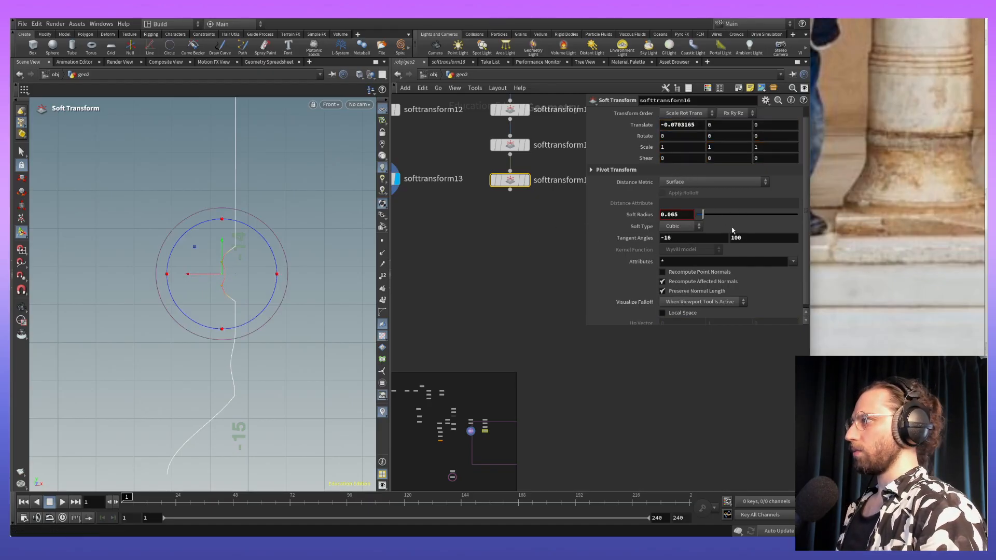
{"action": "middle_click_drag", "start_coordinate": [708, 237], "coordinate": [762, 212]}
{"action": "left_click_drag", "start_coordinate": [200, 274], "coordinate": [205, 275]}
Step: Examine the proportions of the whole shaft profile, from the base flare up to the top and back
{"action": "middle_click_drag", "start_coordinate": [292, 320], "coordinate": [277, 255], "text": "alt"}
{"action": "right_click_drag", "start_coordinate": [277, 254], "coordinate": [311, 333], "text": "alt"}
{"action": "middle_click_drag", "start_coordinate": [314, 218], "coordinate": [302, 291], "text": "alt"}
{"action": "right_click_drag", "start_coordinate": [303, 291], "coordinate": [310, 365], "text": "alt"}
{"action": "middle_click_drag", "start_coordinate": [334, 329], "coordinate": [292, 488], "text": "alt"}
{"action": "middle_click_drag", "start_coordinate": [269, 322], "coordinate": [274, 456], "text": "alt"}
{"action": "middle_click_drag", "start_coordinate": [273, 245], "coordinate": [296, 416], "text": "alt"}
{"action": "middle_click_drag", "start_coordinate": [294, 220], "coordinate": [314, 371], "text": "alt"}
{"action": "right_click_drag", "start_coordinate": [280, 286], "coordinate": [282, 260], "text": "alt"}
{"action": "middle_click_drag", "start_coordinate": [309, 291], "coordinate": [289, 209], "text": "alt"}
{"action": "middle_click_drag", "start_coordinate": [293, 244], "coordinate": [263, 196], "text": "alt"}
{"action": "middle_click_drag", "start_coordinate": [283, 415], "coordinate": [312, 288], "text": "alt"}
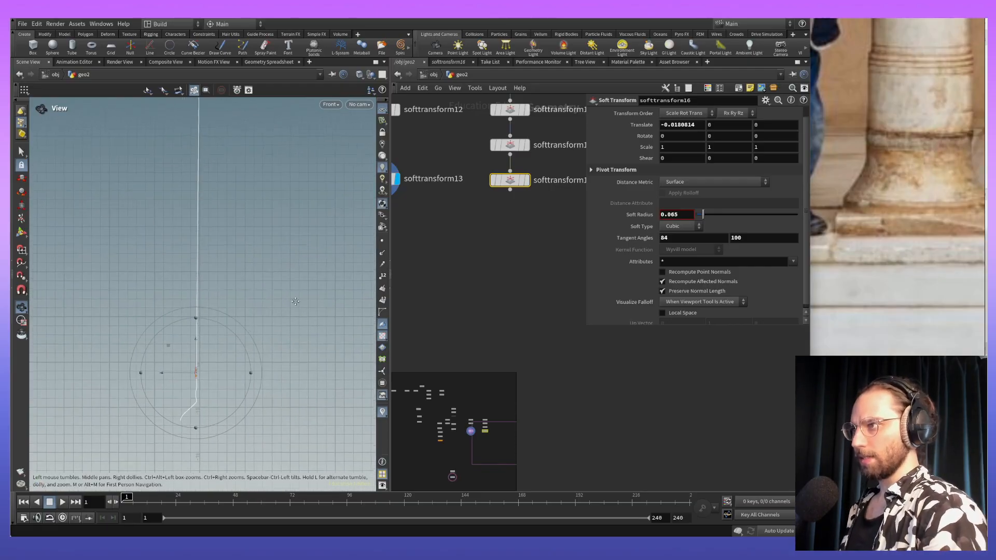
Step: Save the scene file
{"action": "key", "text": "Return"}
{"action": "key", "text": "ctrl+s"}
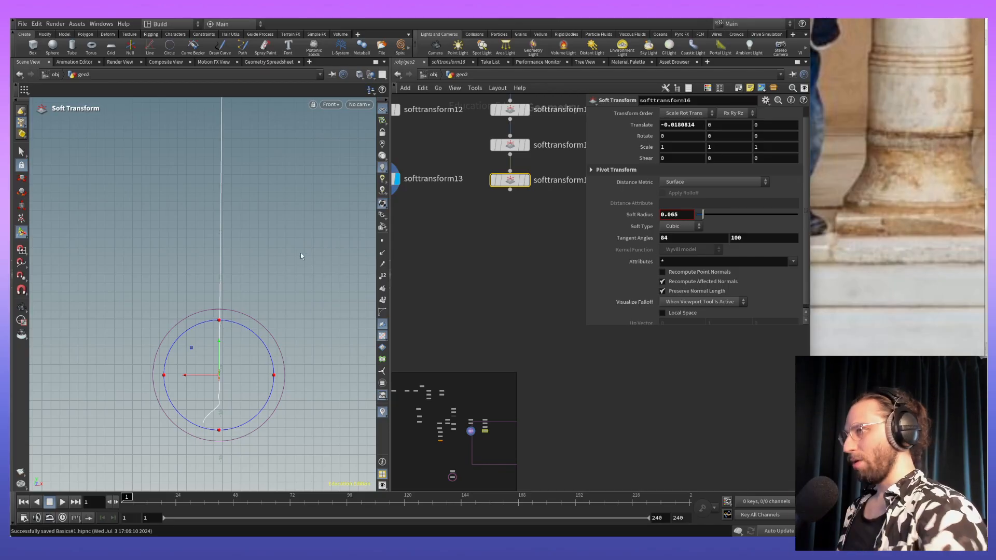
{"action": "key", "text": "Escape"}
Step: Connect softtransform13 and the last Soft Transform of the base branch, softtransform16, into merge2
{"action": "middle_click_drag", "start_coordinate": [470, 263], "coordinate": [478, 264]}
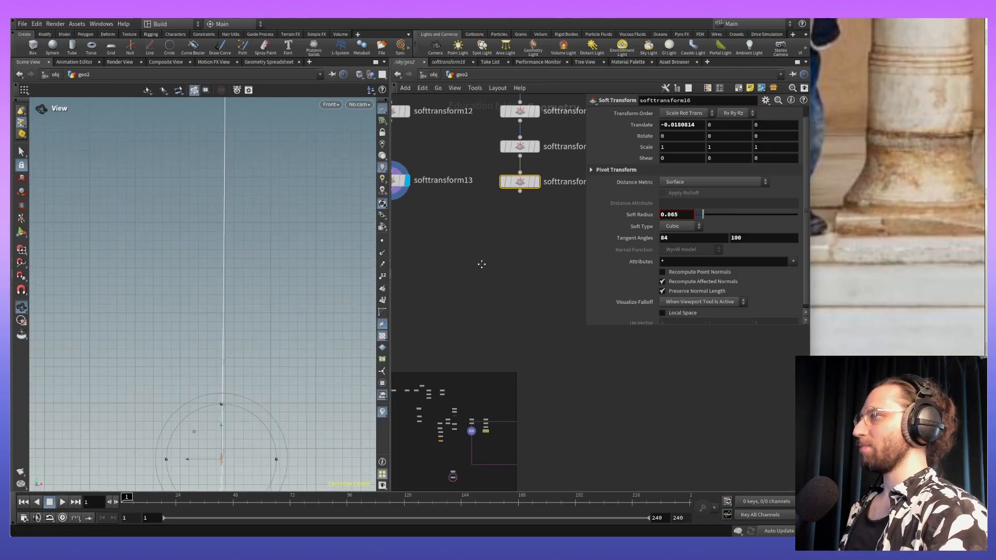
{"action": "scroll", "coordinate": [481, 254], "scroll_direction": "down", "scroll_amount": 5}
{"action": "middle_click_drag", "start_coordinate": [430, 340], "coordinate": [509, 280]}
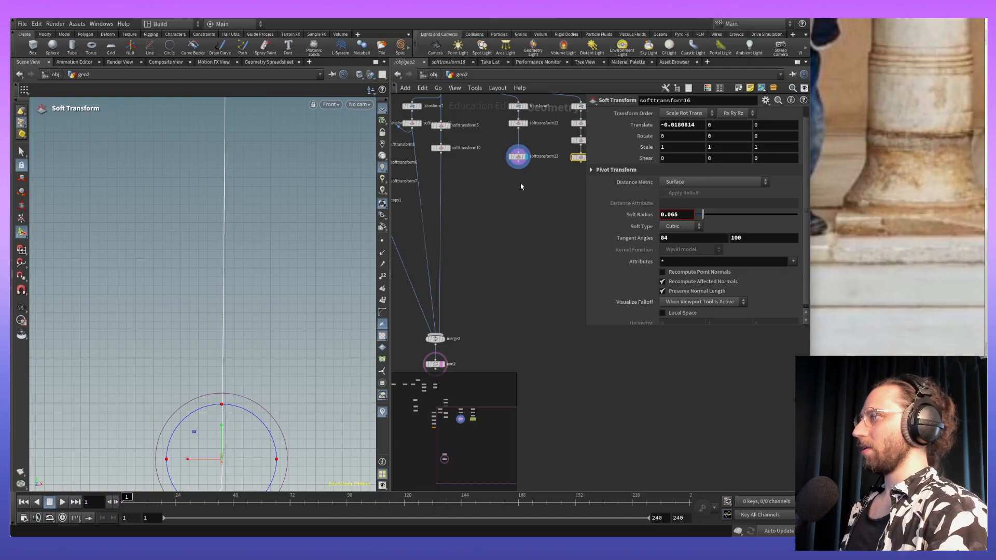
{"action": "left_click_drag", "start_coordinate": [518, 165], "coordinate": [434, 326]}
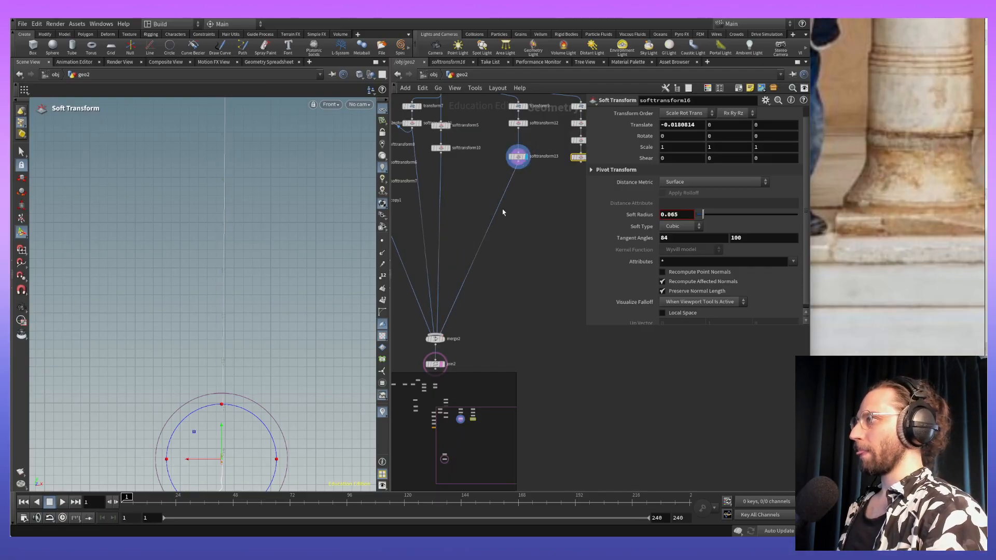
{"action": "middle_click_drag", "start_coordinate": [555, 201], "coordinate": [538, 194]}
{"action": "left_click_drag", "start_coordinate": [564, 154], "coordinate": [418, 329]}
{"action": "middle_click_drag", "start_coordinate": [474, 358], "coordinate": [523, 309]}
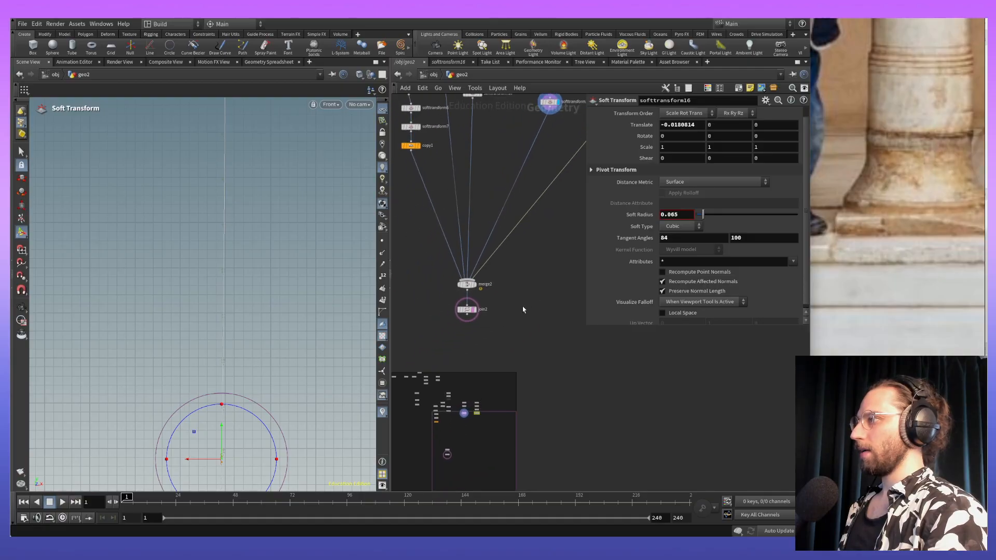
Step: Display the joined result below merge2 and examine the complete column profile
{"action": "left_click", "coordinate": [475, 311]}
{"action": "middle_click_drag", "start_coordinate": [285, 328], "coordinate": [284, 452], "text": "alt"}
{"action": "right_click_drag", "start_coordinate": [342, 264], "coordinate": [346, 354], "text": "alt"}
{"action": "middle_click_drag", "start_coordinate": [346, 354], "coordinate": [272, 306]}
{"action": "key", "text": "Return"}
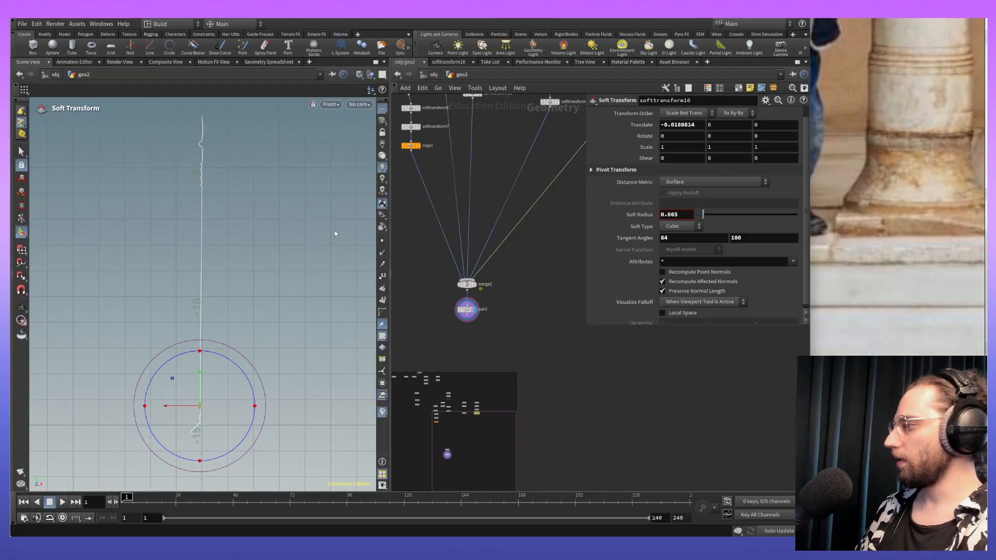
{"action": "middle_click_drag", "start_coordinate": [334, 231], "coordinate": [374, 231], "text": "alt"}
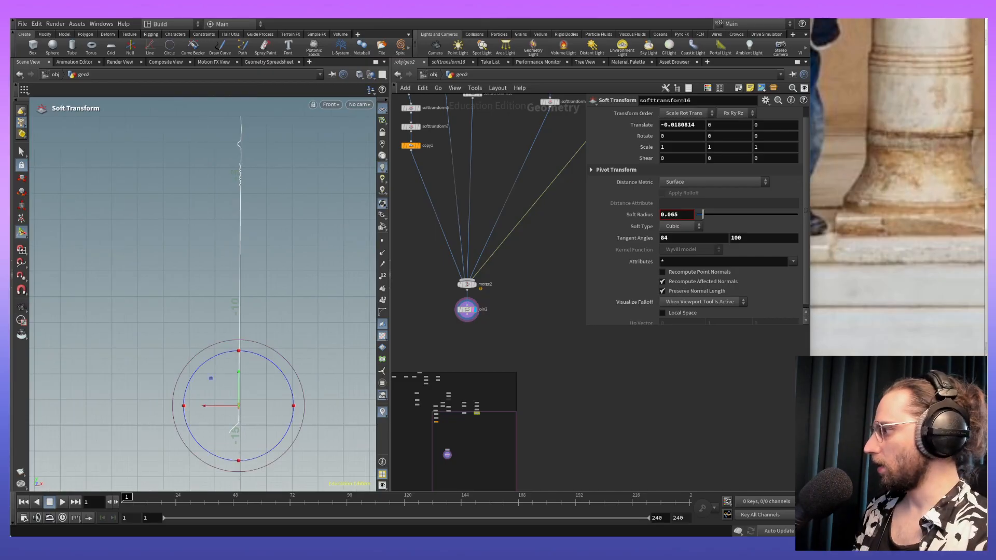
{"action": "middle_click_drag", "start_coordinate": [281, 131], "coordinate": [288, 355], "text": "alt"}
Step: Select transform5, the upper block's profile, and make it the displayed node
{"action": "mouse_move", "coordinate": [447, 348]}
{"action": "middle_mouse_down"}
{"action": "mouse_move", "coordinate": [601, 376]}
{"action": "mouse_move", "coordinate": [654, 490]}
{"action": "middle_mouse_up"}
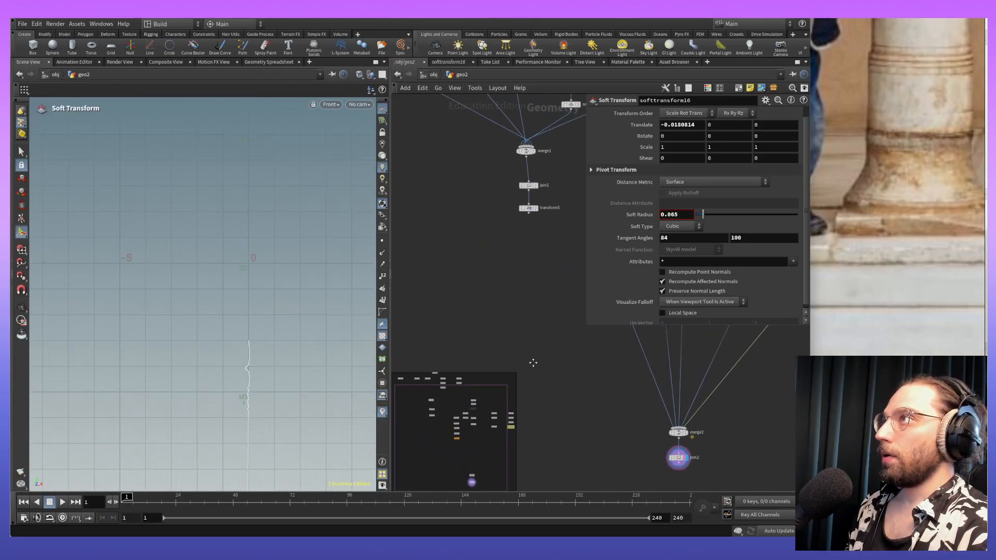
{"action": "middle_click_drag", "start_coordinate": [527, 358], "coordinate": [555, 413]}
{"action": "middle_click_drag", "start_coordinate": [554, 274], "coordinate": [512, 250]}
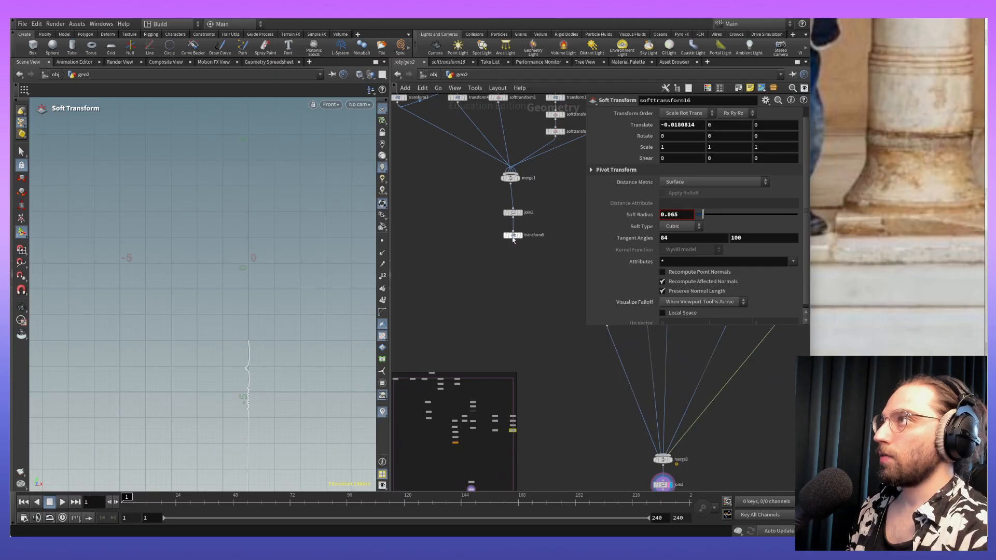
{"action": "left_click", "coordinate": [513, 237]}
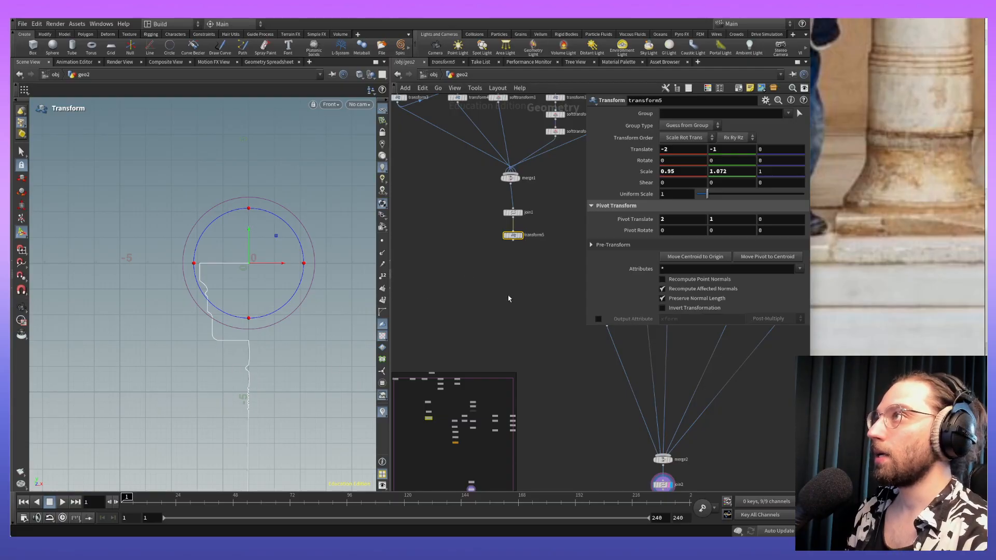
{"action": "left_click", "coordinate": [520, 236]}
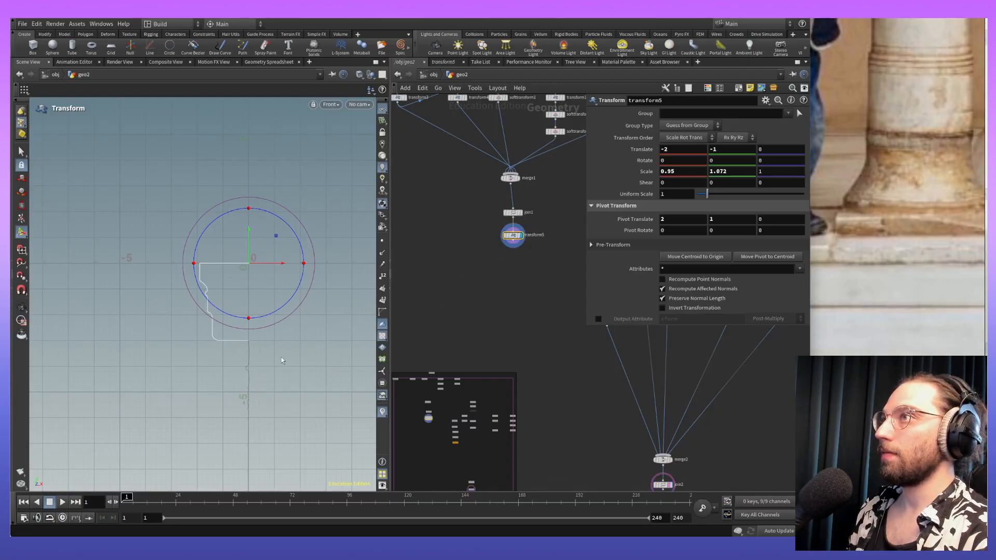
{"action": "key", "text": "space"}
{"action": "key", "text": "space"}
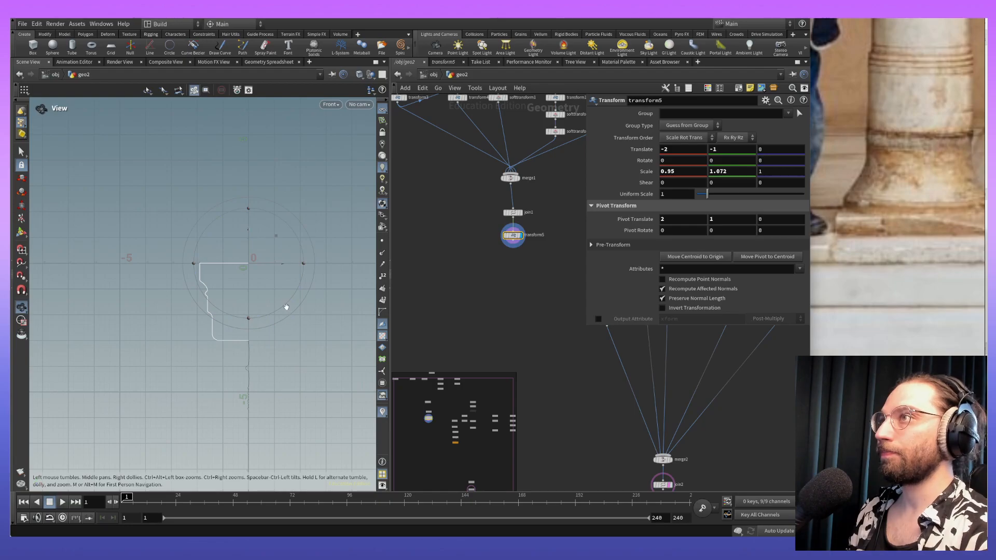
{"action": "right_click_drag", "start_coordinate": [271, 359], "coordinate": [238, 159]}
{"action": "middle_click_drag", "start_coordinate": [251, 291], "coordinate": [231, 378]}
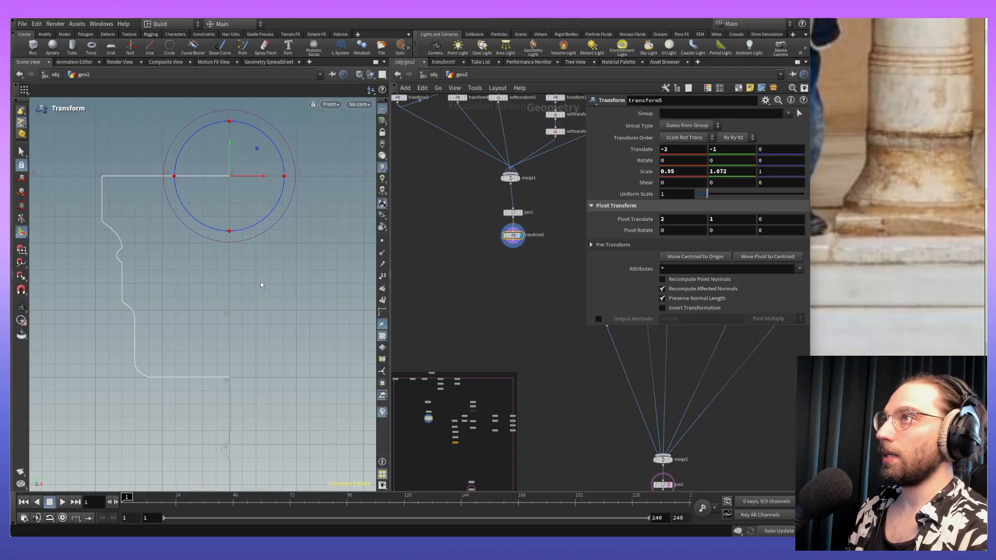
Step: Add a Join node after transform5 and enable Wrap Last to First to close the block's outline
{"action": "key", "text": "s"}
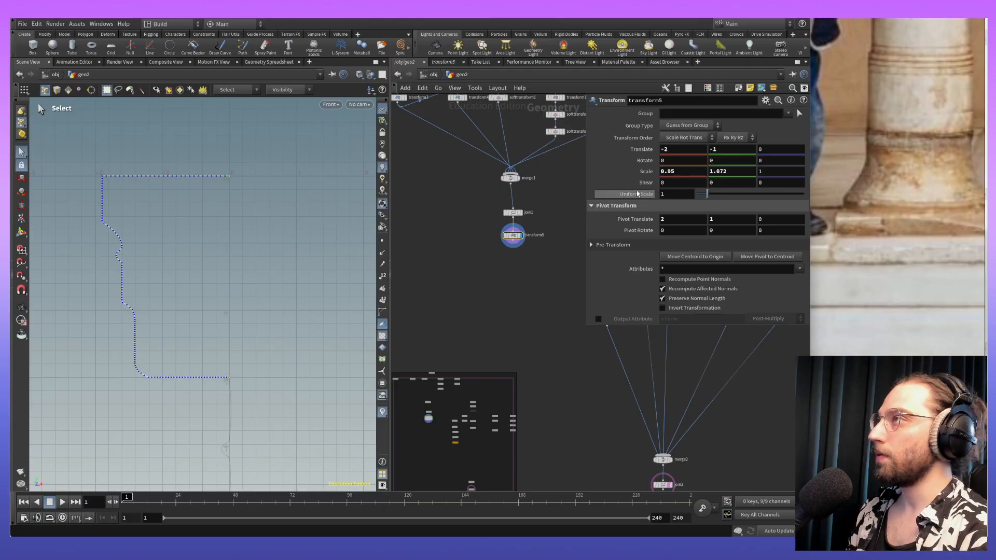
{"action": "key", "text": "Tab"}
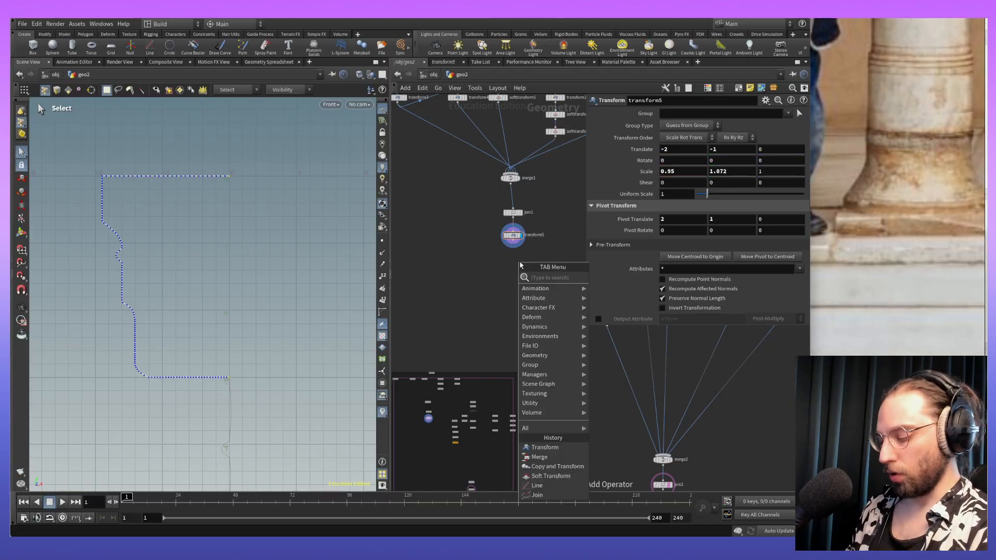
{"action": "type", "text": "join"}
{"action": "key", "text": "Return"}
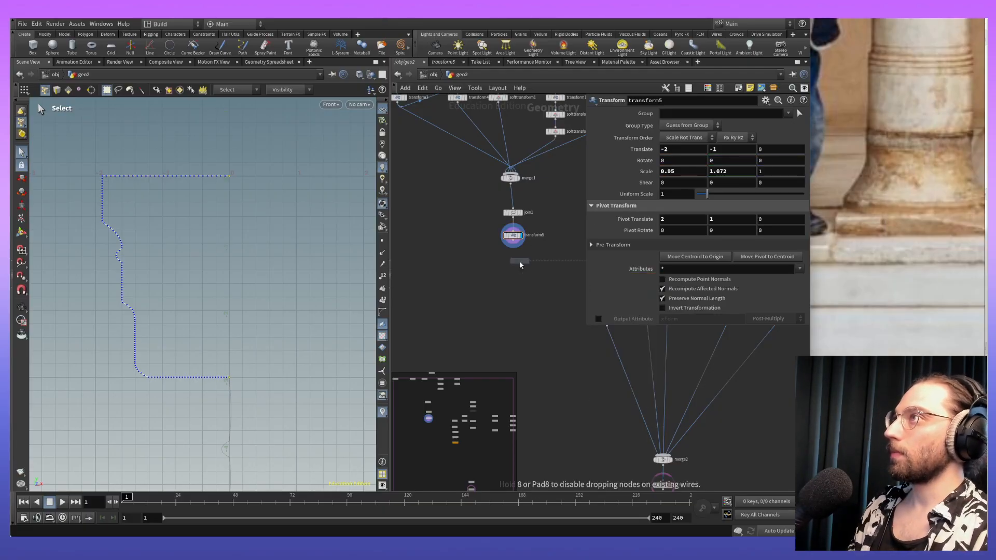
{"action": "left_click", "coordinate": [513, 271]}
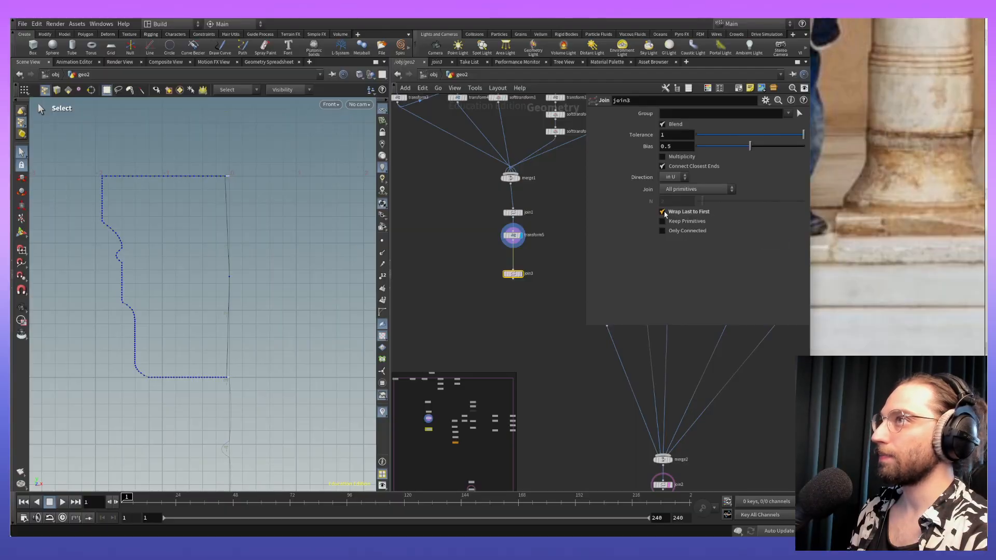
Step: Straighten the closed outline's vertical edge by setting the Join's tolerance to 0 and its bias to 0.221
{"action": "middle_click_drag", "start_coordinate": [210, 310], "coordinate": [233, 310], "text": "alt"}
{"action": "right_click_drag", "start_coordinate": [233, 309], "coordinate": [290, 208], "text": "alt"}
{"action": "middle_click_drag", "start_coordinate": [286, 233], "coordinate": [303, 291], "text": "alt"}
{"action": "right_click_drag", "start_coordinate": [295, 234], "coordinate": [301, 376], "text": "alt"}
{"action": "middle_click_drag", "start_coordinate": [301, 376], "coordinate": [257, 408]}
{"action": "key", "text": "s"}
{"action": "left_click_drag", "start_coordinate": [807, 136], "coordinate": [886, 154]}
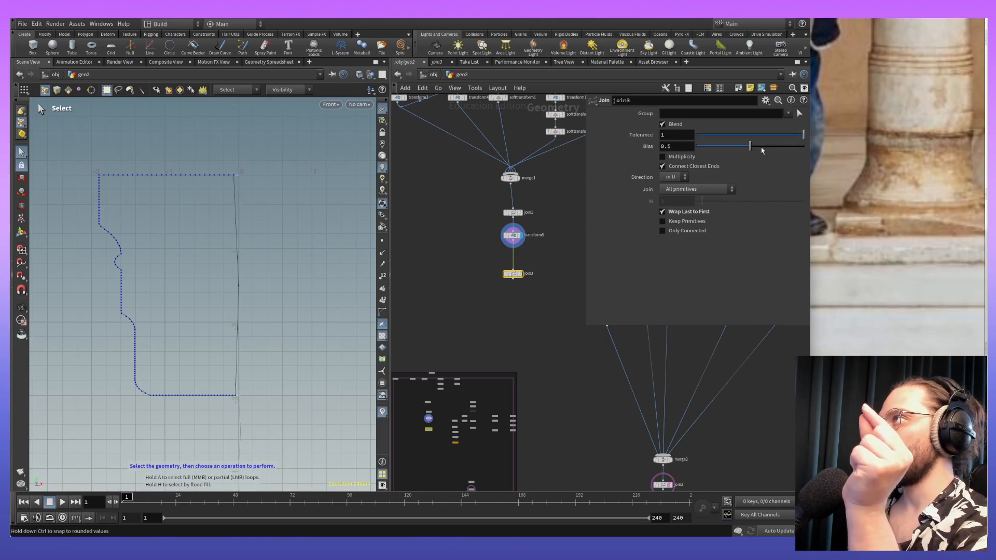
{"action": "left_click_drag", "start_coordinate": [752, 150], "coordinate": [786, 150]}
{"action": "left_click_drag", "start_coordinate": [758, 148], "coordinate": [693, 148]}
{"action": "left_click", "coordinate": [662, 166]}
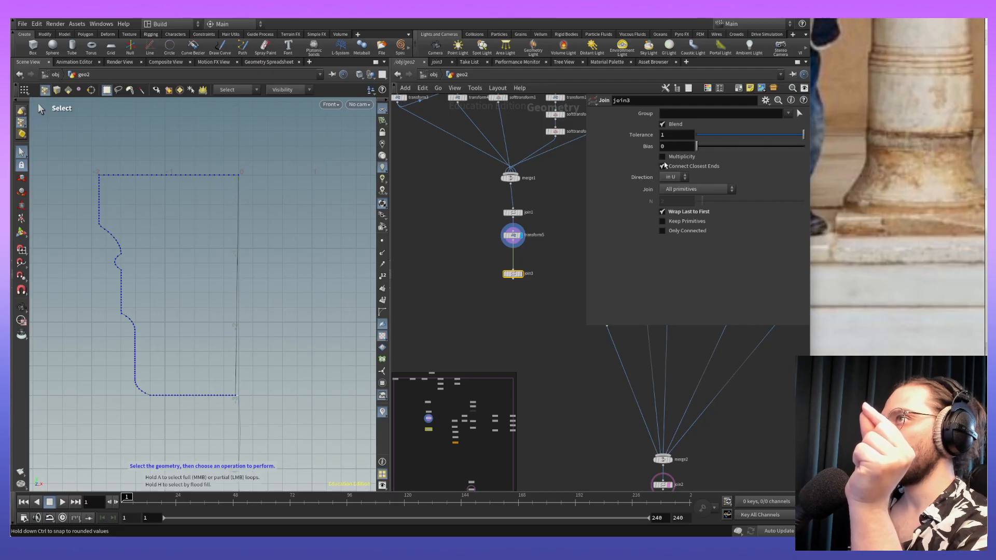
{"action": "left_click_drag", "start_coordinate": [755, 136], "coordinate": [646, 148]}
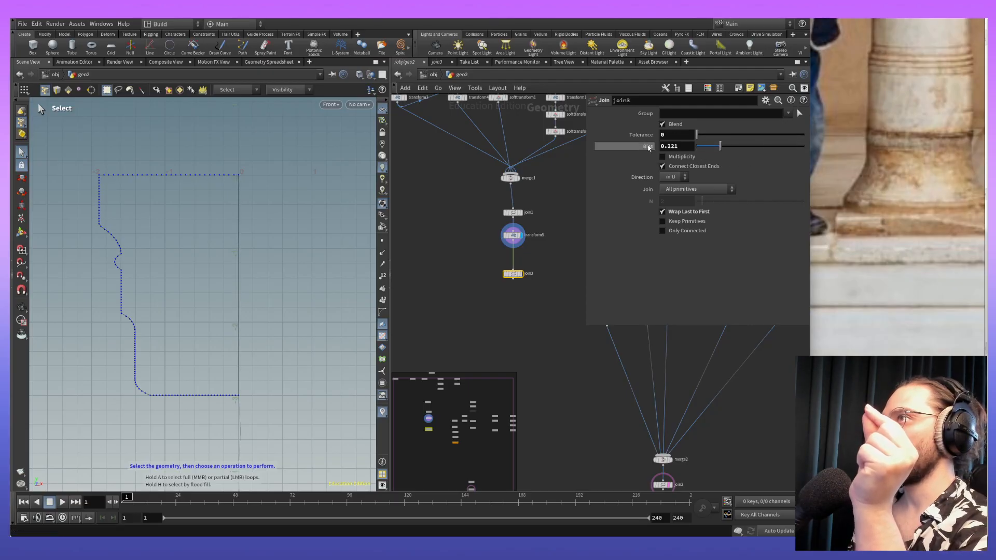
{"action": "middle_click_drag", "start_coordinate": [249, 279], "coordinate": [269, 251]}
{"action": "right_click_drag", "start_coordinate": [278, 263], "coordinate": [295, 348]}
{"action": "middle_click_drag", "start_coordinate": [295, 348], "coordinate": [234, 305]}
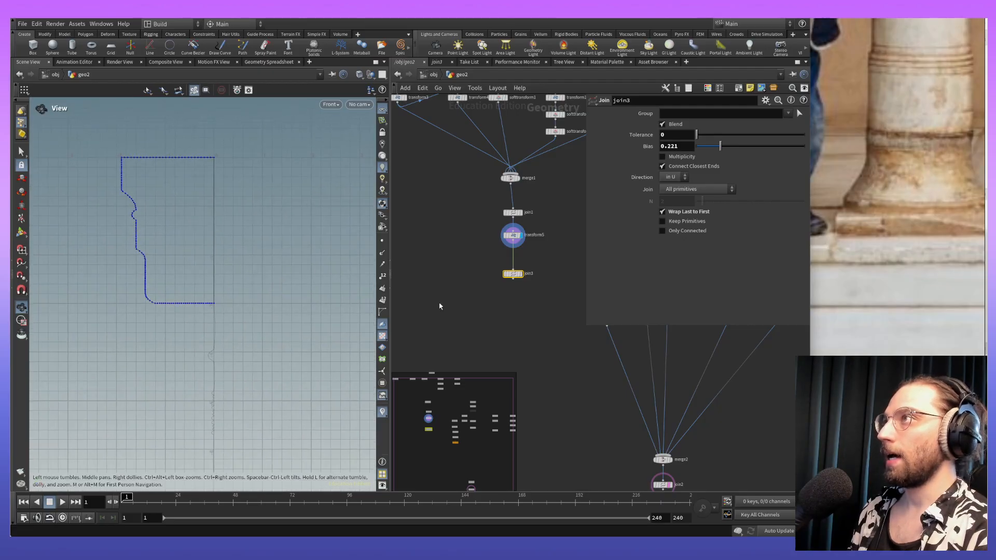
Step: Display the join3 node's result in the viewport and examine the closed profile from the front
{"action": "middle_click_drag", "start_coordinate": [498, 317], "coordinate": [504, 331]}
{"action": "left_click", "coordinate": [528, 288]}
{"action": "middle_click_drag", "start_coordinate": [250, 207], "coordinate": [251, 218]}
{"action": "right_click_drag", "start_coordinate": [251, 218], "coordinate": [213, 172]}
{"action": "middle_click_drag", "start_coordinate": [213, 172], "coordinate": [294, 274]}
{"action": "right_click_drag", "start_coordinate": [294, 274], "coordinate": [302, 349]}
{"action": "middle_click_drag", "start_coordinate": [302, 349], "coordinate": [286, 263]}
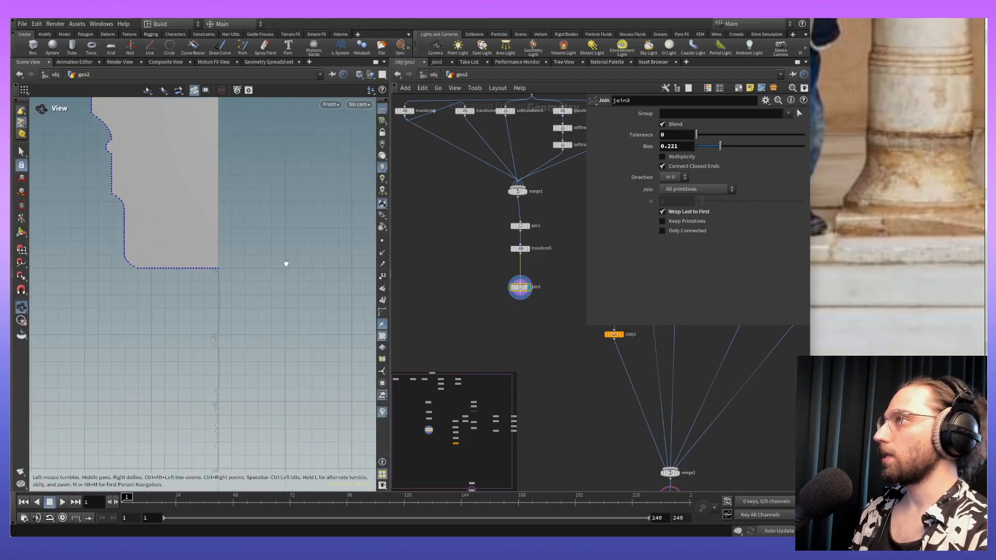
{"action": "middle_click_drag", "start_coordinate": [275, 317], "coordinate": [272, 209]}
{"action": "key", "text": "s"}
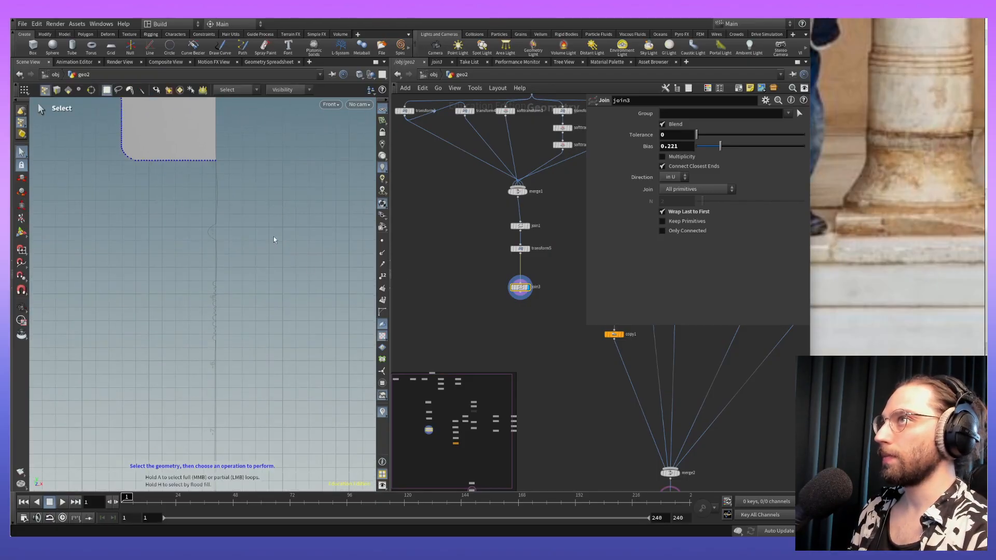
{"action": "right_click", "coordinate": [303, 291]}
{"action": "left_click", "coordinate": [255, 186]}
{"action": "middle_click_drag", "start_coordinate": [307, 244], "coordinate": [323, 367]}
{"action": "key", "text": "s"}
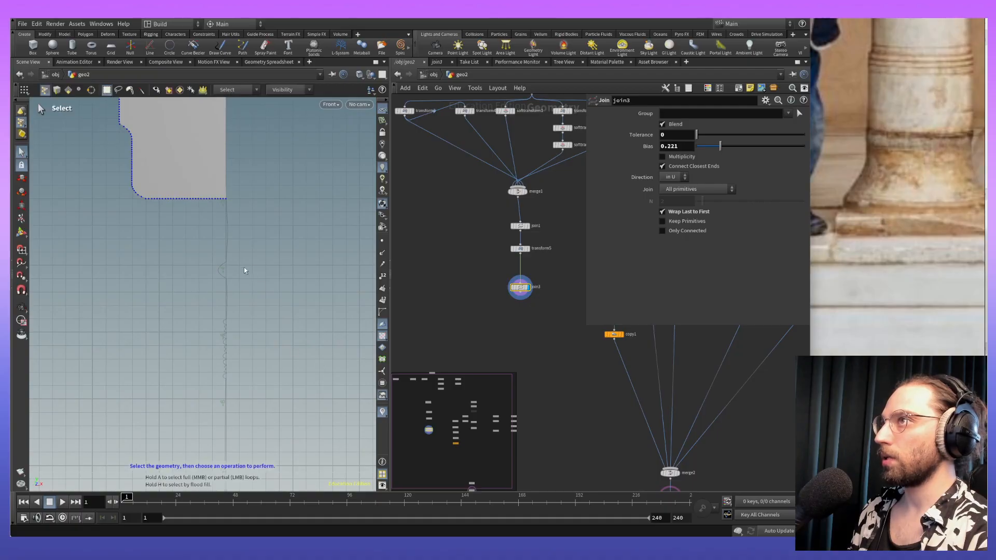
Step: Select the join2 node and compare its column curve with the closed profile above it
{"action": "middle_click_drag", "start_coordinate": [610, 430], "coordinate": [526, 303]}
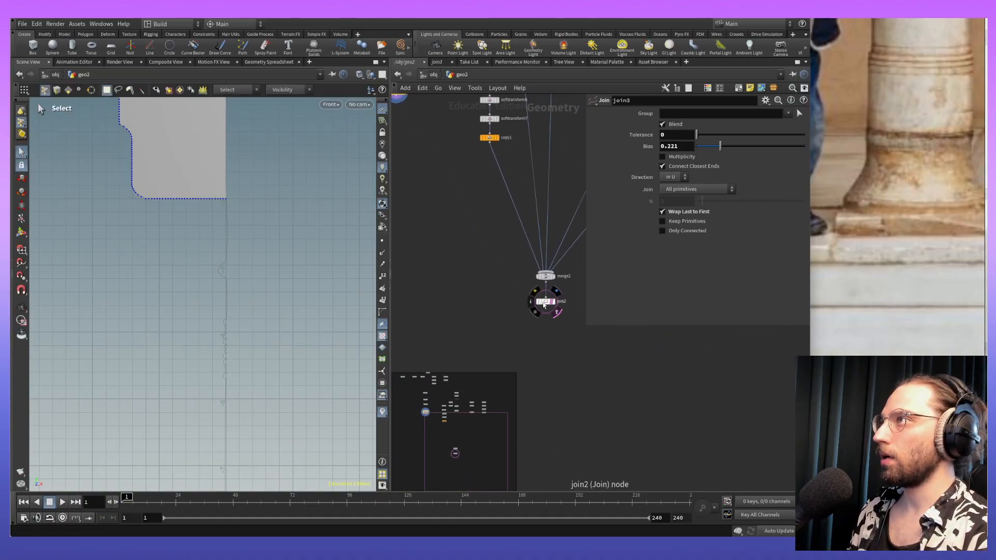
{"action": "left_click", "coordinate": [544, 306]}
{"action": "middle_click_drag", "start_coordinate": [291, 391], "coordinate": [281, 187], "text": "alt"}
{"action": "mouse_move", "coordinate": [322, 475]}
{"action": "middle_mouse_down", "text": "alt"}
{"action": "mouse_move", "coordinate": [294, 336]}
{"action": "mouse_move", "coordinate": [294, 251]}
{"action": "middle_mouse_up", "text": "alt"}
{"action": "right_click_drag", "start_coordinate": [293, 251], "coordinate": [304, 360], "text": "alt"}
{"action": "mouse_move", "coordinate": [251, 190]}
{"action": "middle_mouse_down", "text": "alt"}
{"action": "mouse_move", "coordinate": [259, 382]}
{"action": "mouse_move", "coordinate": [287, 384]}
{"action": "mouse_move", "coordinate": [298, 306]}
{"action": "middle_mouse_up", "text": "alt"}
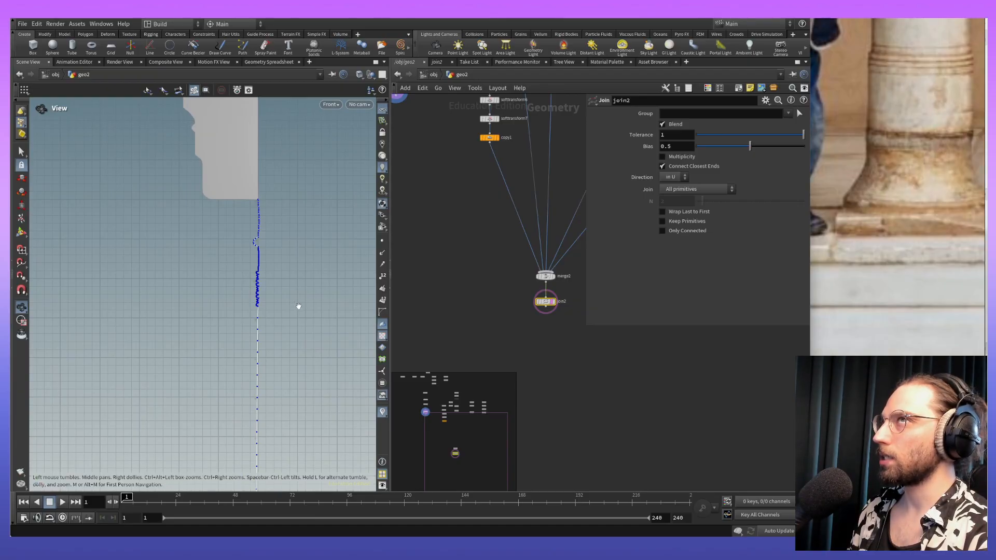
{"action": "key", "text": "s"}
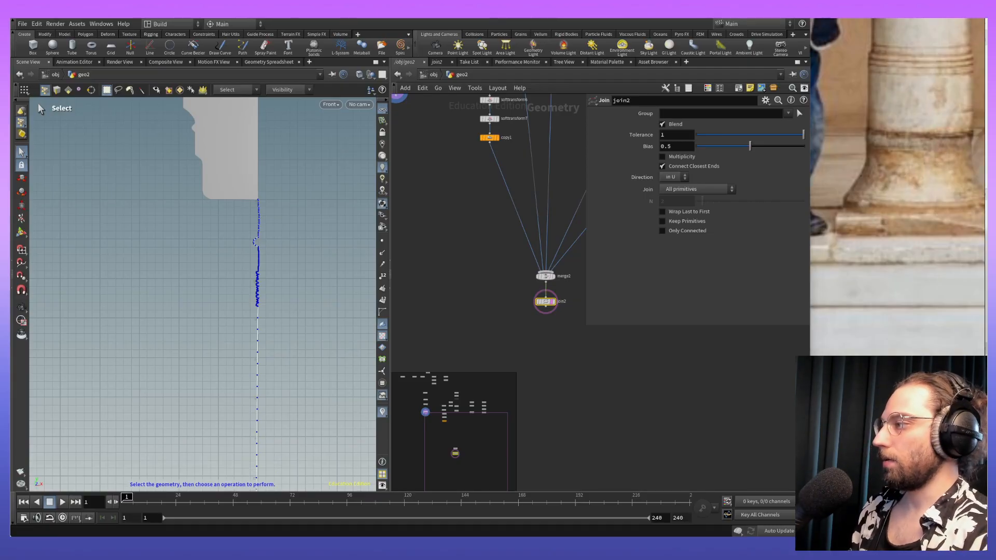
{"action": "middle_click_drag", "start_coordinate": [307, 218], "coordinate": [284, 310], "text": "alt"}
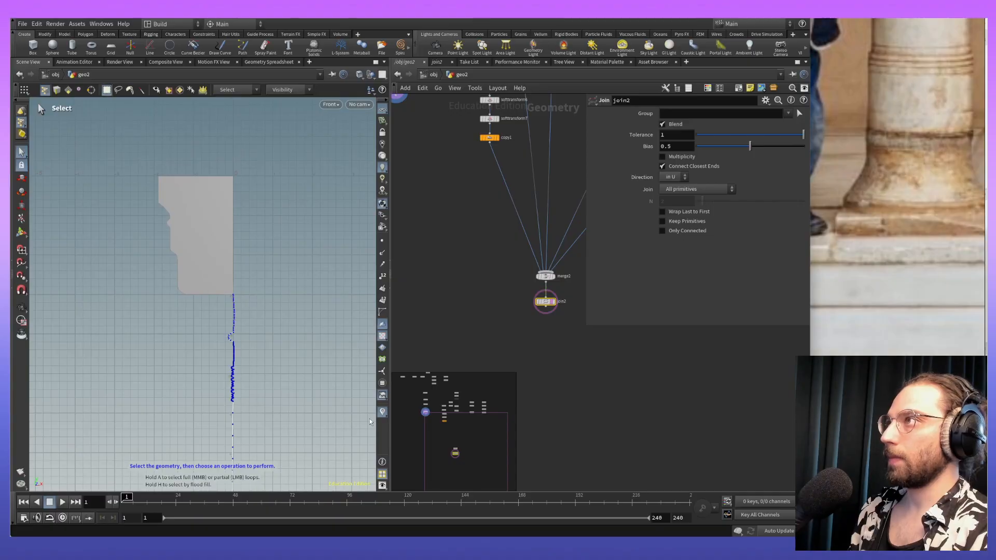
Step: Add a Transform node below join3 and connect it to join3's output
{"action": "middle_click_drag", "start_coordinate": [464, 201], "coordinate": [446, 280]}
{"action": "middle_click_drag", "start_coordinate": [580, 381], "coordinate": [656, 378]}
{"action": "middle_click_drag", "start_coordinate": [500, 209], "coordinate": [556, 316]}
{"action": "middle_click_drag", "start_coordinate": [498, 244], "coordinate": [498, 266]}
{"action": "right_click_drag", "start_coordinate": [492, 305], "coordinate": [496, 245]}
{"action": "middle_click_drag", "start_coordinate": [499, 266], "coordinate": [528, 289]}
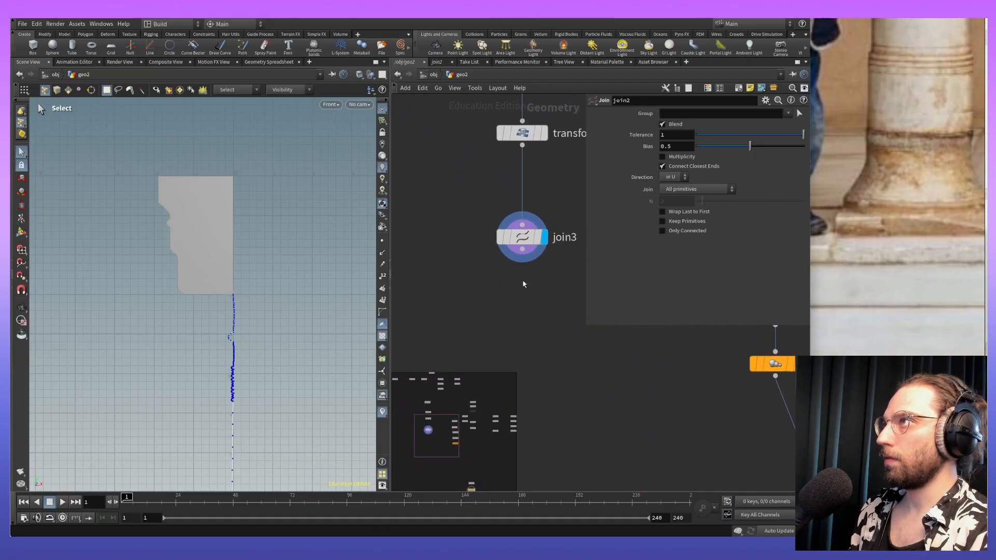
{"action": "left_click", "coordinate": [524, 239]}
{"action": "key", "text": "Tab"}
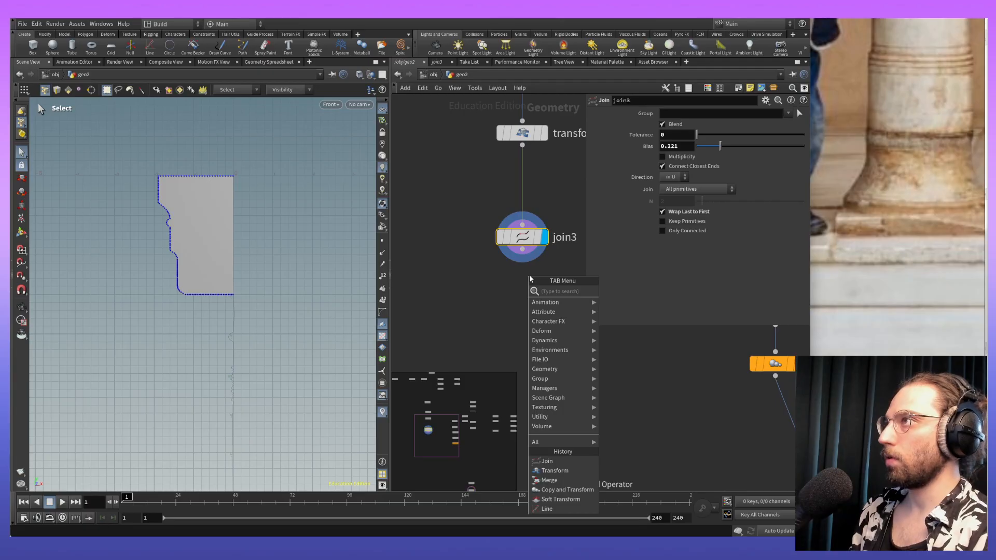
{"action": "left_click", "coordinate": [555, 470]}
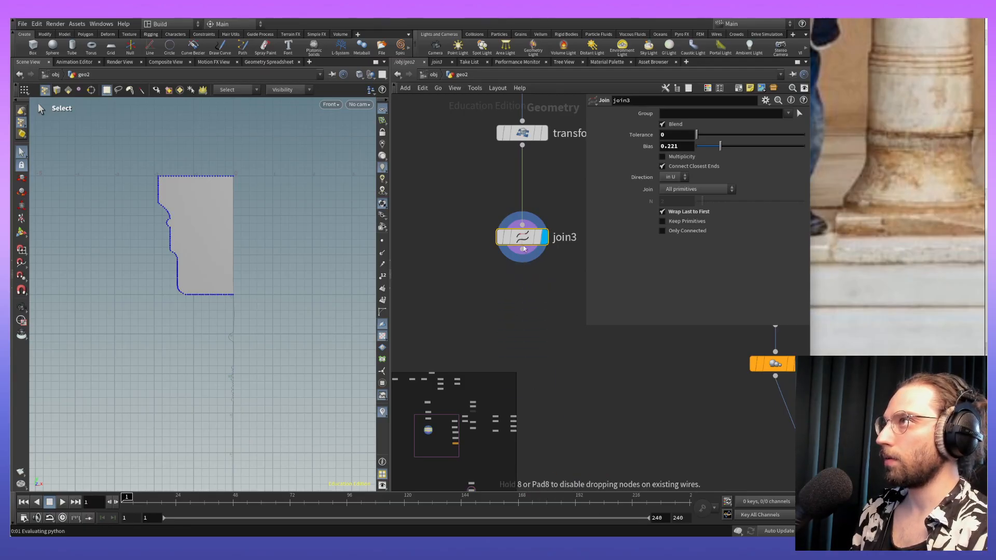
{"action": "left_click", "coordinate": [522, 289]}
{"action": "left_click_drag", "start_coordinate": [524, 257], "coordinate": [522, 277]}
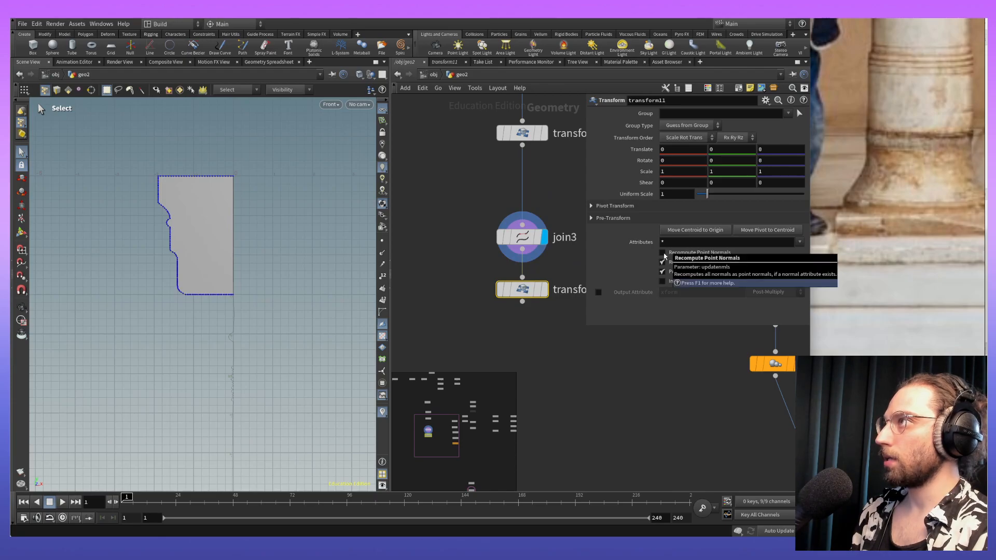
Step: Move the profile's centroid to the origin with the new Transform node and display that node's result
{"action": "left_click", "coordinate": [663, 254]}
{"action": "left_click", "coordinate": [665, 258]}
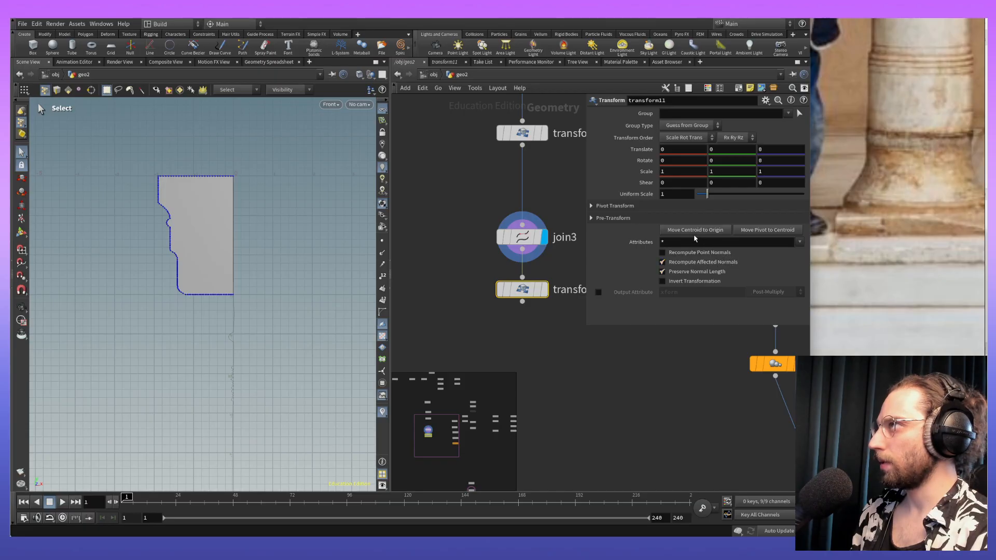
{"action": "left_click", "coordinate": [715, 231]}
{"action": "middle_click_drag", "start_coordinate": [301, 233], "coordinate": [209, 320]}
{"action": "left_click", "coordinate": [545, 290]}
{"action": "right_click_drag", "start_coordinate": [209, 339], "coordinate": [209, 256], "text": "alt"}
{"action": "middle_click_drag", "start_coordinate": [209, 256], "coordinate": [247, 307], "text": "alt"}
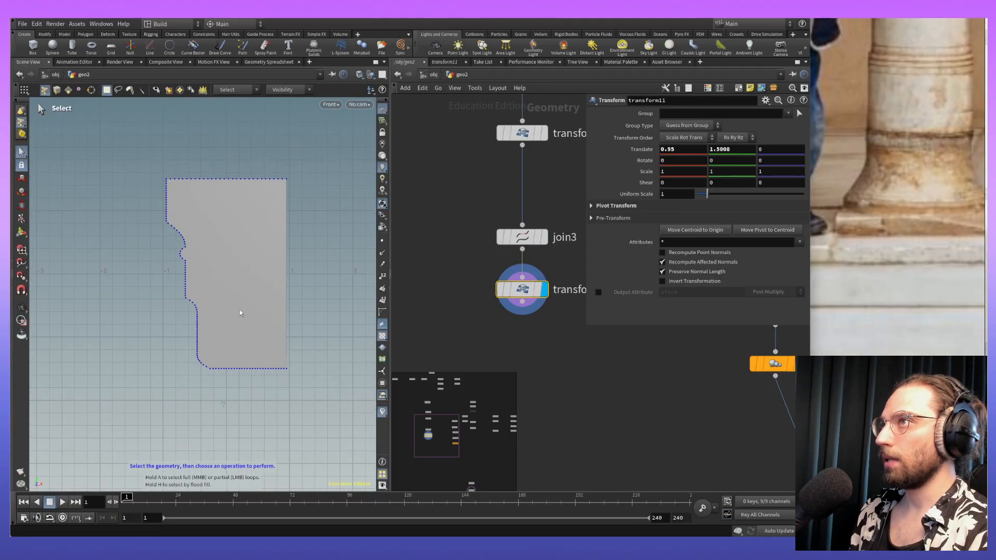
Step: Set the profile's translation to 0 in X and 1 in Y on the new Transform node
{"action": "left_click", "coordinate": [734, 149]}
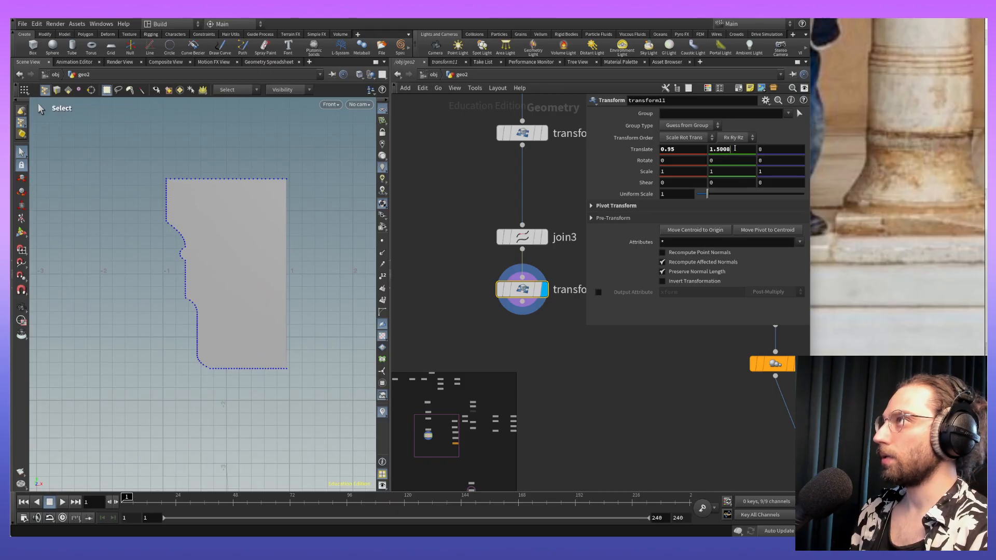
{"action": "key", "text": "Return"}
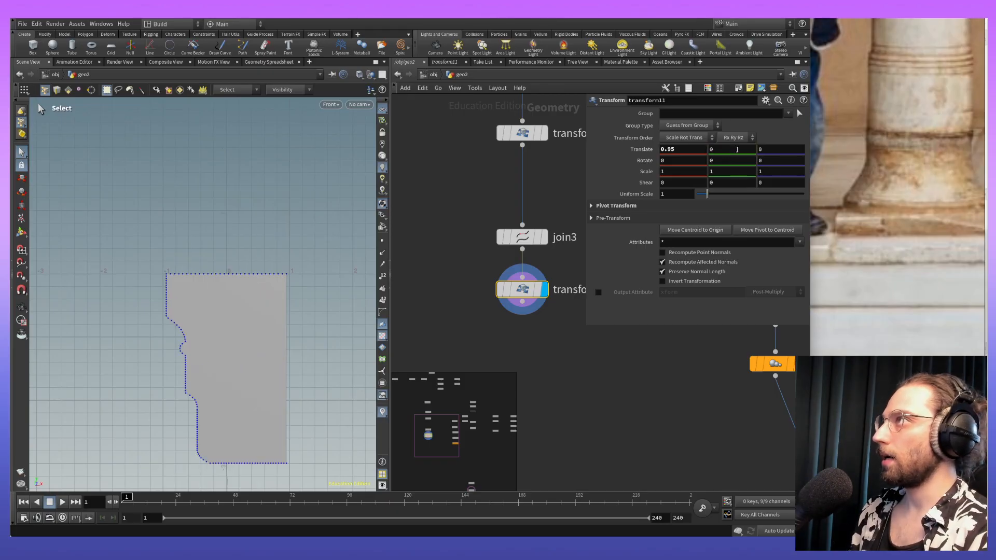
{"action": "key", "text": "Return"}
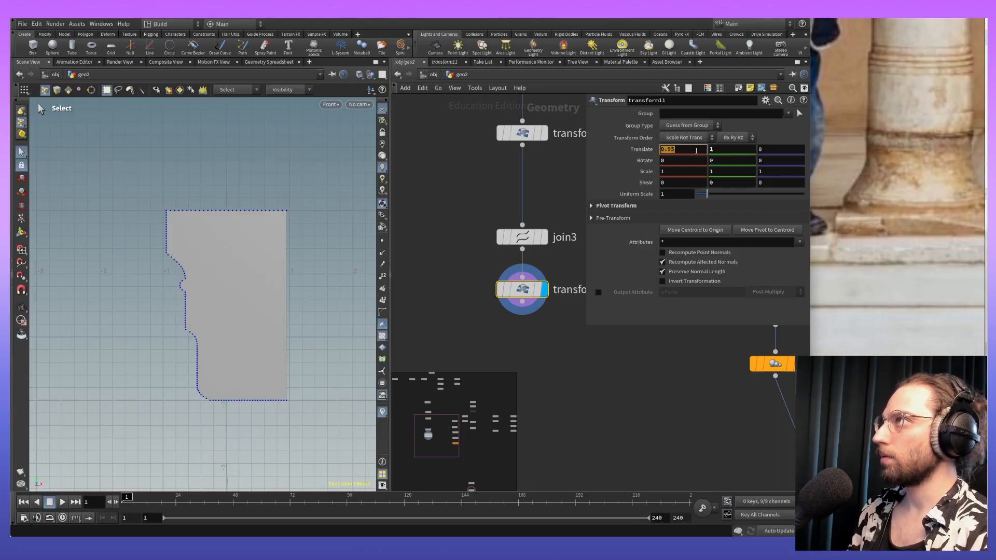
{"action": "key", "text": "Return"}
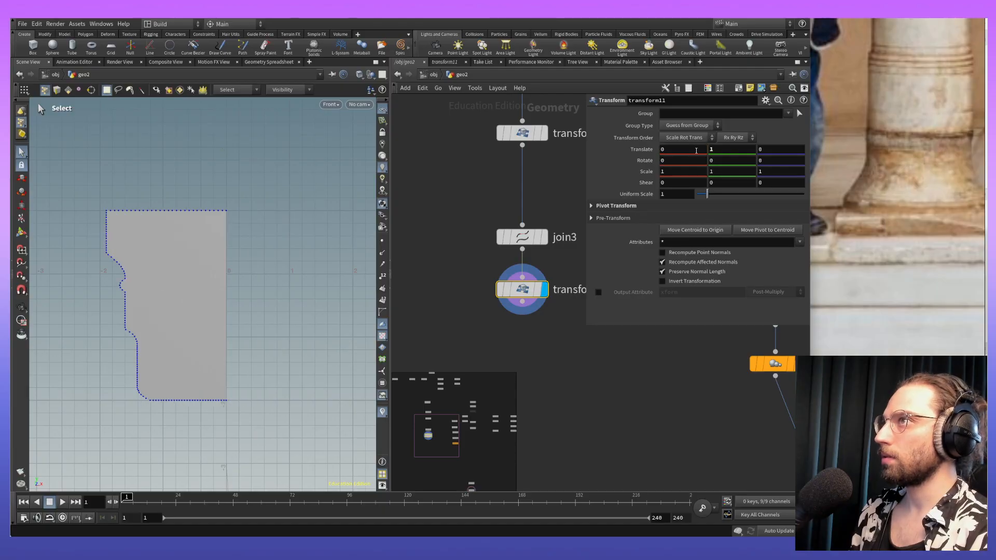
{"action": "key", "text": "Escape"}
{"action": "middle_click_drag", "start_coordinate": [252, 300], "coordinate": [318, 282]}
{"action": "key", "text": "s"}
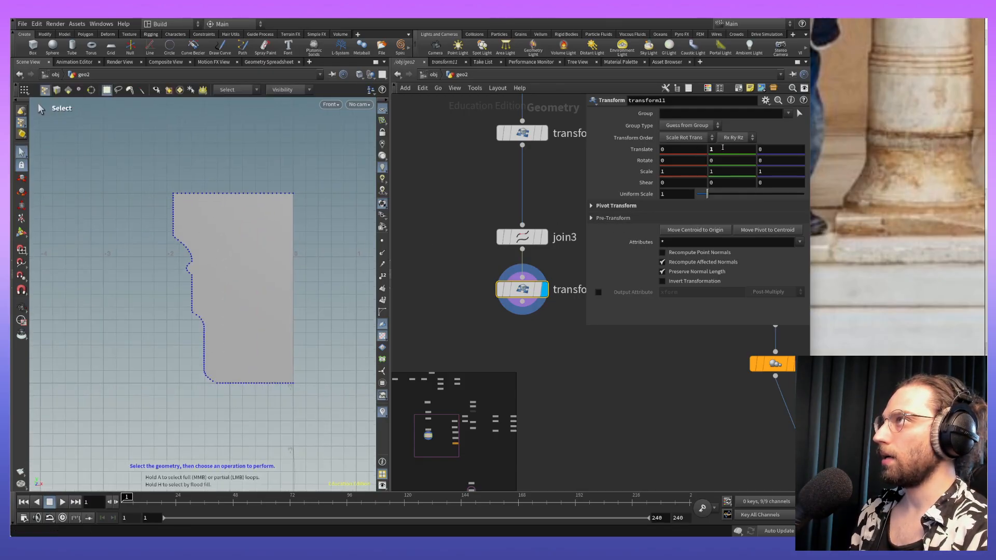
{"action": "middle_click_drag", "start_coordinate": [315, 269], "coordinate": [237, 275]}
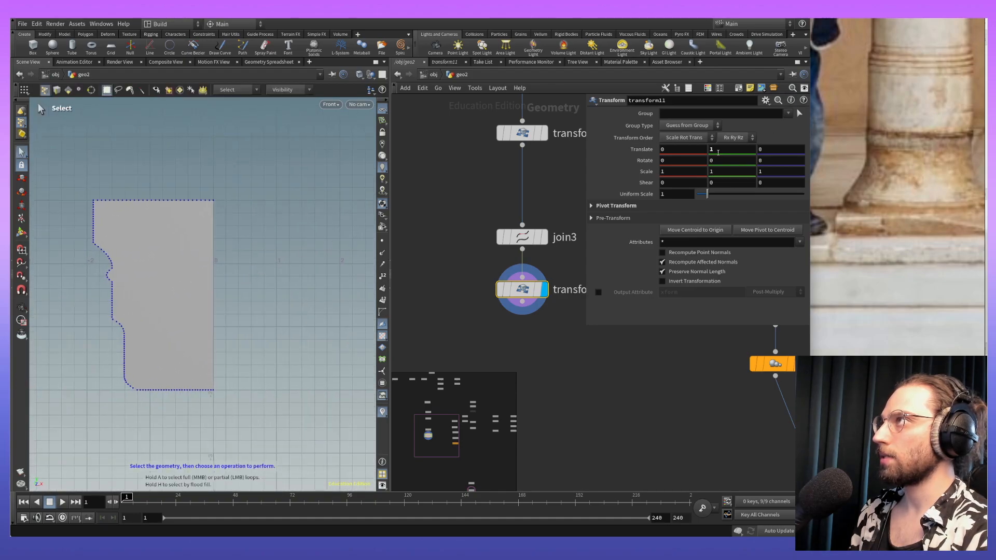
{"action": "middle_click_drag", "start_coordinate": [243, 290], "coordinate": [289, 291], "text": "alt"}
{"action": "right_click_drag", "start_coordinate": [290, 290], "coordinate": [289, 315], "text": "alt"}
{"action": "middle_click_drag", "start_coordinate": [289, 317], "coordinate": [289, 301], "text": "alt"}
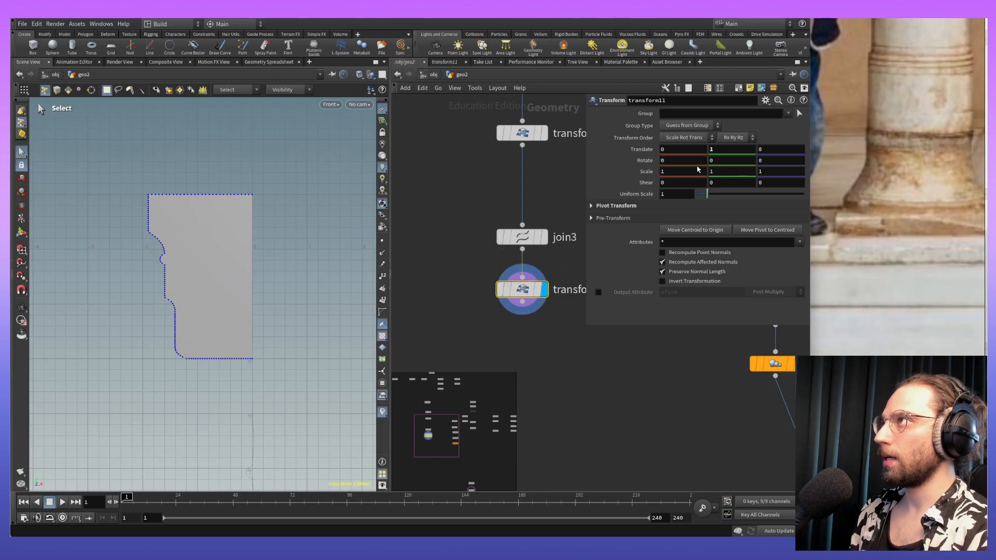
Step: Shift the profile to a translation of -1 in X, keeping 1 in Y
{"action": "middle_click_drag", "start_coordinate": [718, 150], "coordinate": [727, 149]}
{"action": "key", "text": "ctrl+z"}
{"action": "key", "text": "Return"}
{"action": "left_click_drag", "start_coordinate": [225, 278], "coordinate": [170, 278]}
{"action": "mouse_move", "coordinate": [272, 251]}
{"action": "middle_mouse_down", "text": "alt"}
{"action": "mouse_move", "coordinate": [295, 275]}
{"action": "mouse_move", "coordinate": [258, 247]}
{"action": "middle_mouse_up", "text": "alt"}
Step: Add a Revolve node below the new Transform node, fed by its output
{"action": "left_click", "coordinate": [537, 363]}
{"action": "middle_click_drag", "start_coordinate": [536, 373], "coordinate": [529, 265]}
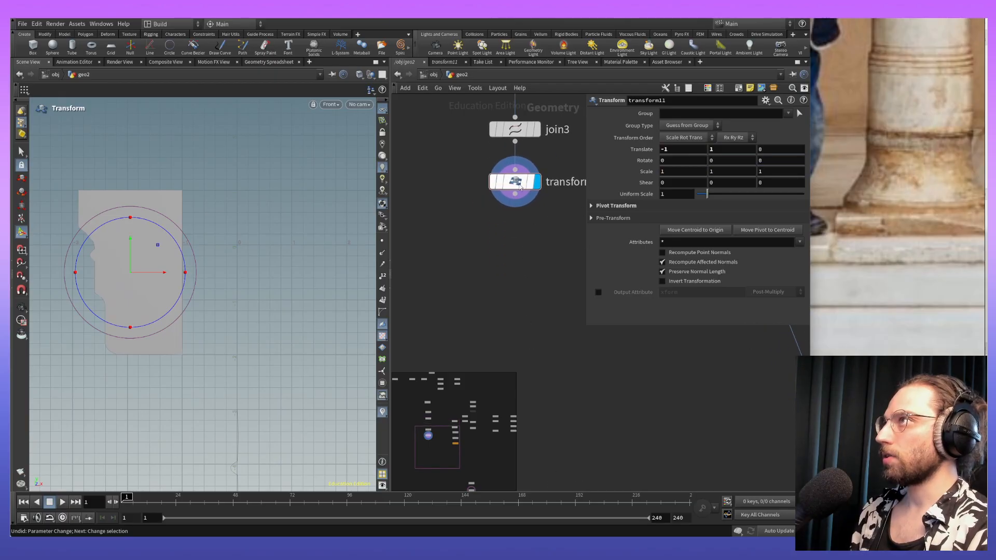
{"action": "left_click", "coordinate": [523, 184]}
{"action": "key", "text": "Tab"}
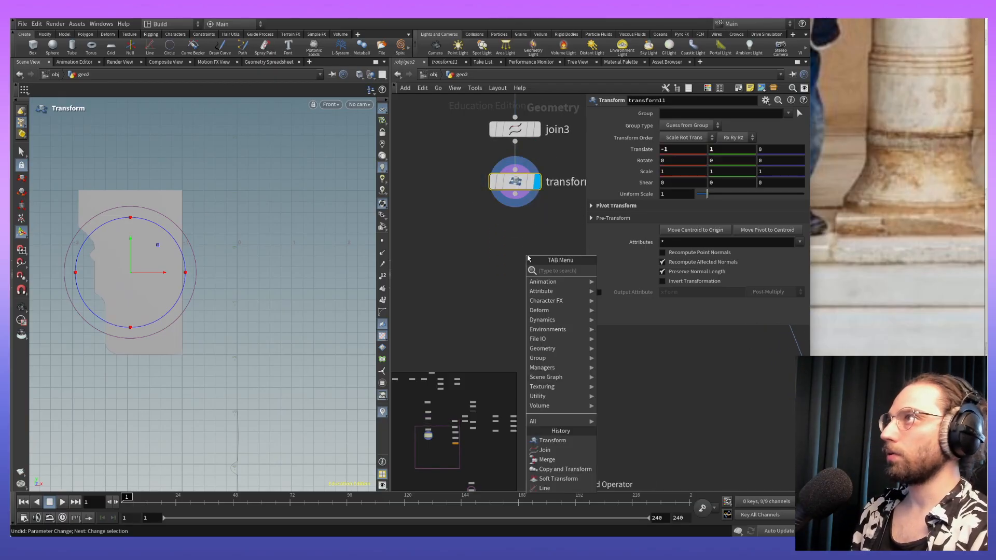
{"action": "type", "text": "rev"}
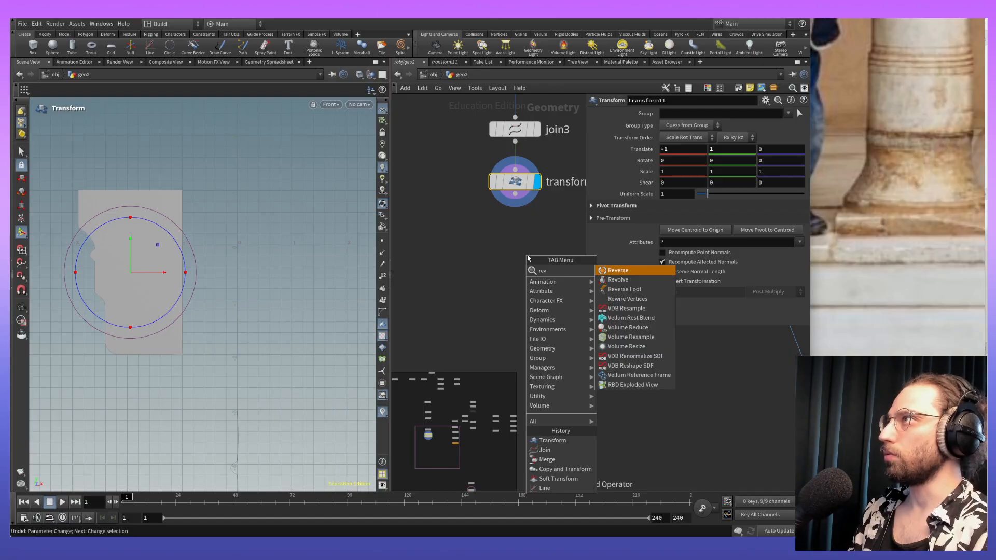
{"action": "key", "text": "Return"}
{"action": "left_click", "coordinate": [521, 255]}
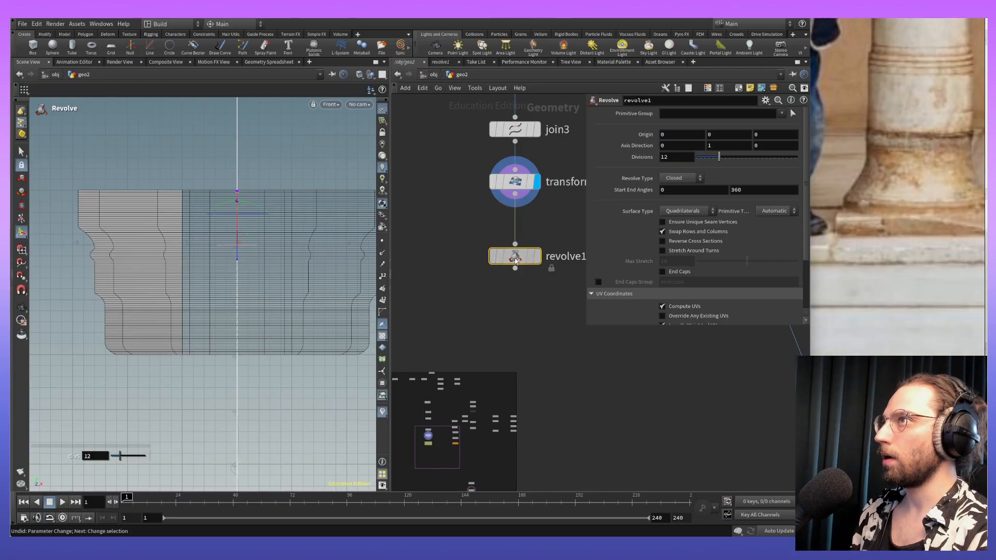
Step: Switch the viewport to the perspective view and frame the revolved profile
{"action": "left_click", "coordinate": [326, 106]}
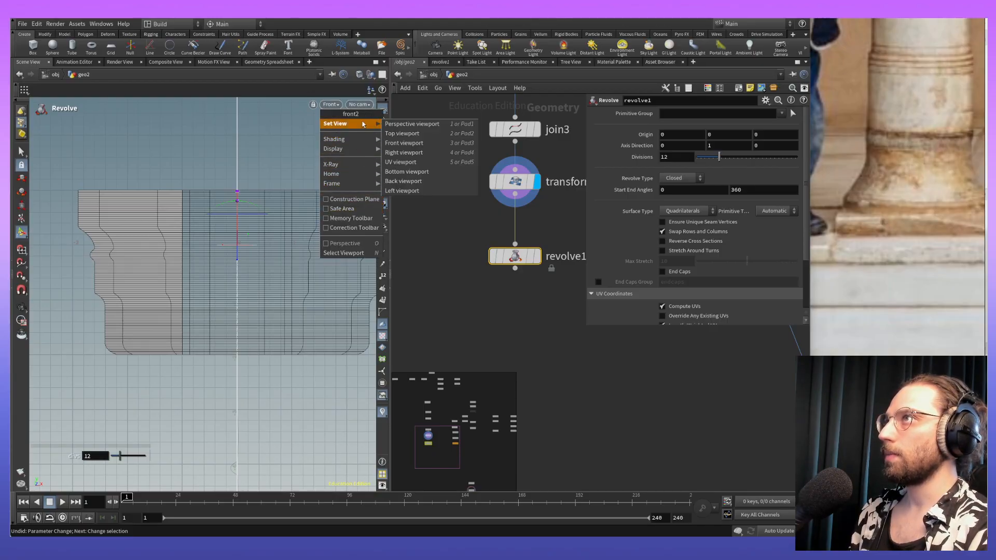
{"action": "left_click", "coordinate": [412, 124]}
{"action": "left_click_drag", "start_coordinate": [244, 278], "coordinate": [272, 279]}
{"action": "right_click_drag", "start_coordinate": [272, 279], "coordinate": [267, 414]}
{"action": "left_click_drag", "start_coordinate": [267, 414], "coordinate": [322, 332]}
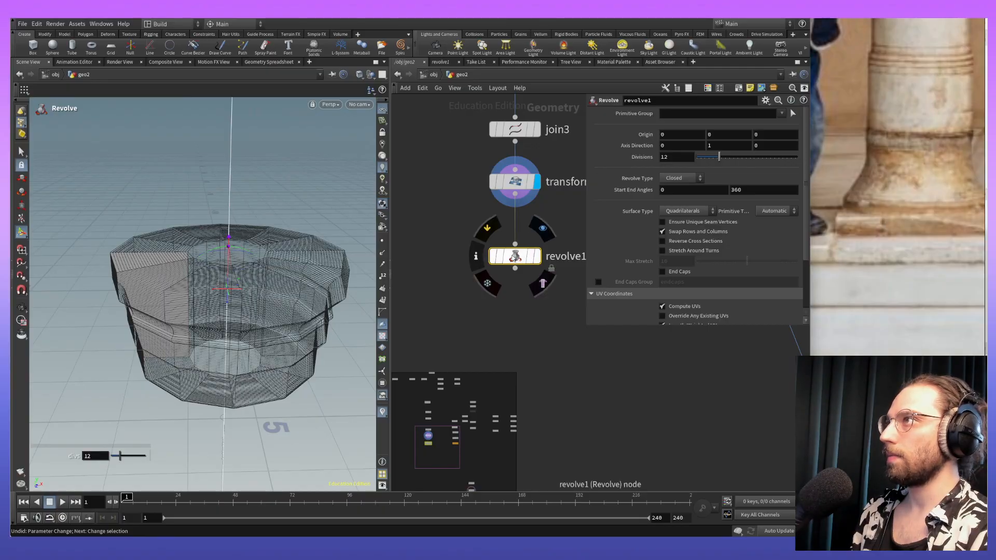
Step: Display the revolve1 node's geometry and turn off the UV grid texture on it
{"action": "left_click", "coordinate": [534, 257]}
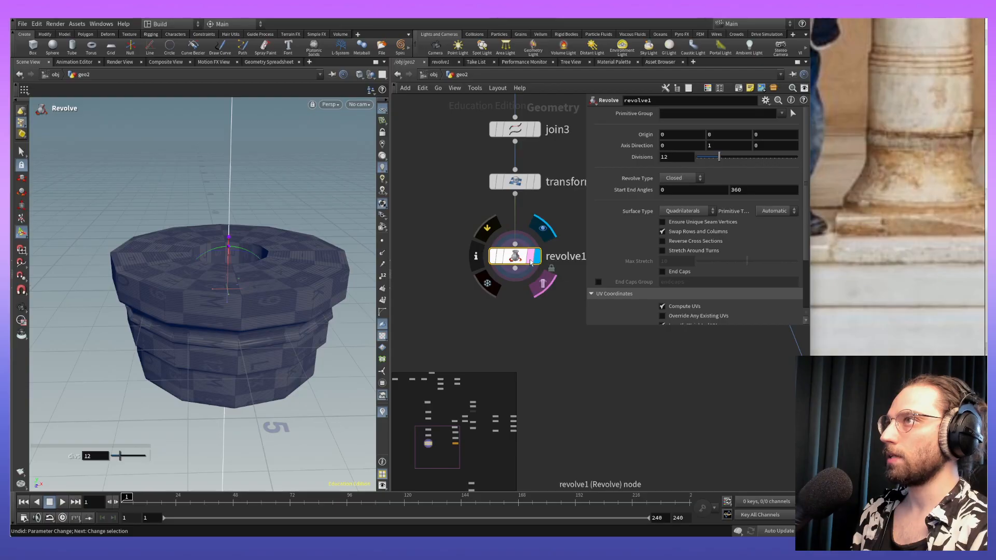
{"action": "left_click", "coordinate": [384, 335]}
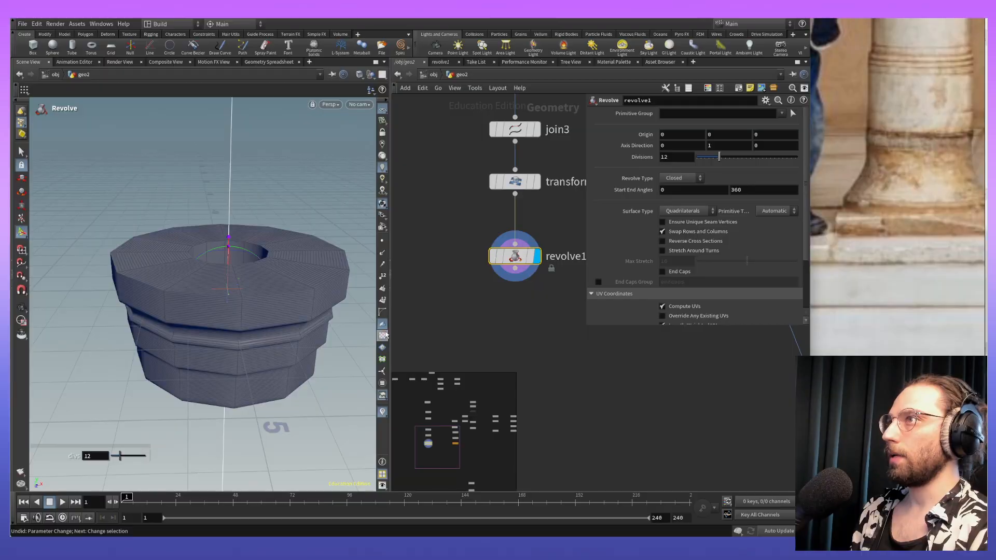
{"action": "key", "text": "Escape"}
{"action": "left_click_drag", "start_coordinate": [285, 350], "coordinate": [234, 260]}
Step: Zoom the reference photo out to view the twin columns and the arch above them
{"action": "scroll", "coordinate": [960, 172], "scroll_direction": "down", "scroll_amount": 4}
{"action": "scroll", "coordinate": [961, 172], "scroll_direction": "down", "scroll_amount": 5}
{"action": "scroll", "coordinate": [864, 122], "scroll_direction": "up", "scroll_amount": 7}
{"action": "middle_click_drag", "start_coordinate": [857, 130], "coordinate": [878, 134]}
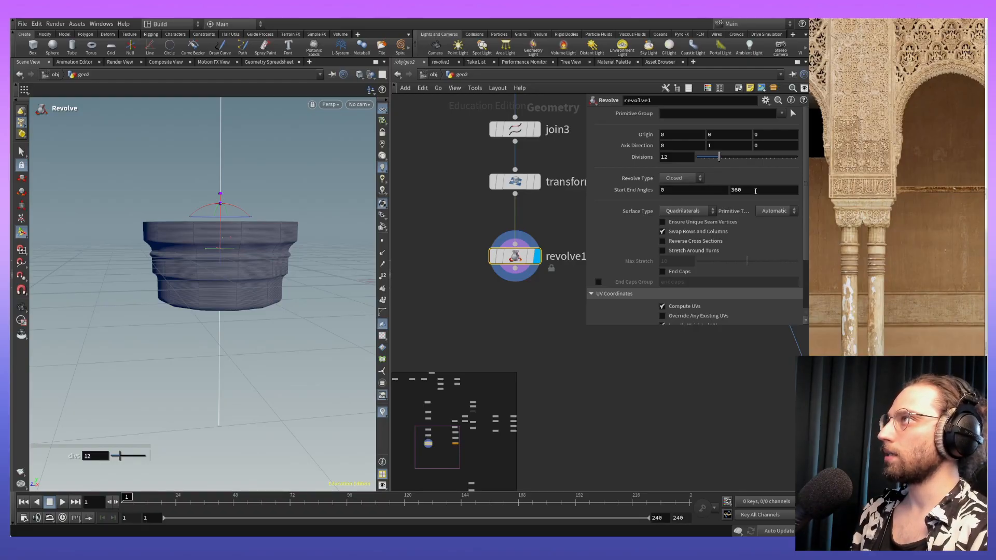
Step: Inspect the revolved shape's central hole from above and look through the node network inside revolve1
{"action": "left_click_drag", "start_coordinate": [291, 202], "coordinate": [252, 243], "text": "alt"}
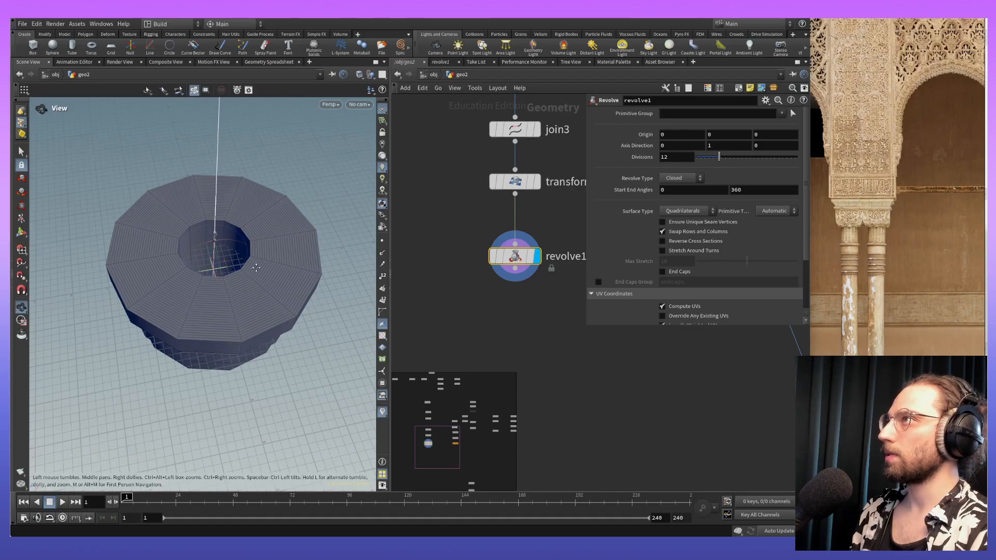
{"action": "double_click", "coordinate": [516, 258]}
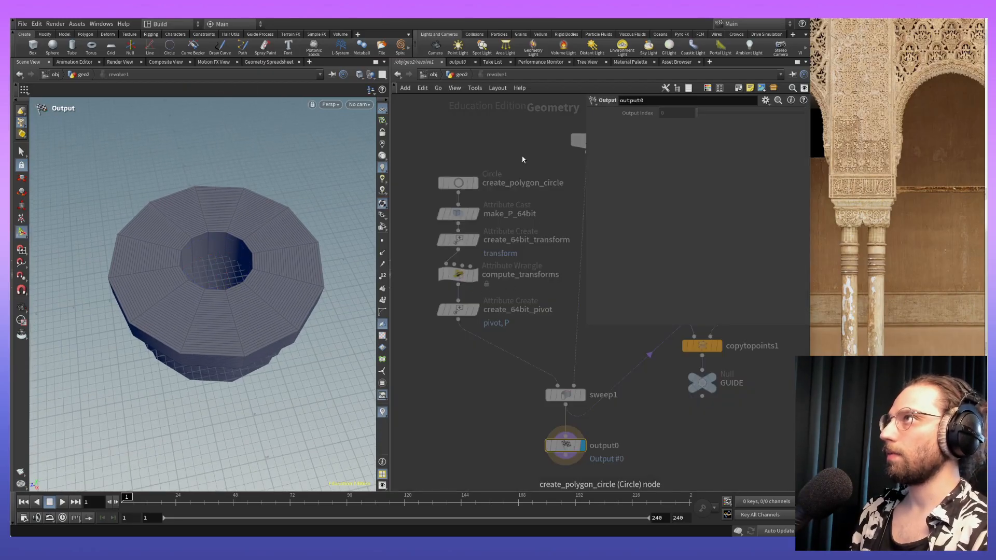
{"action": "left_click", "coordinate": [453, 76]}
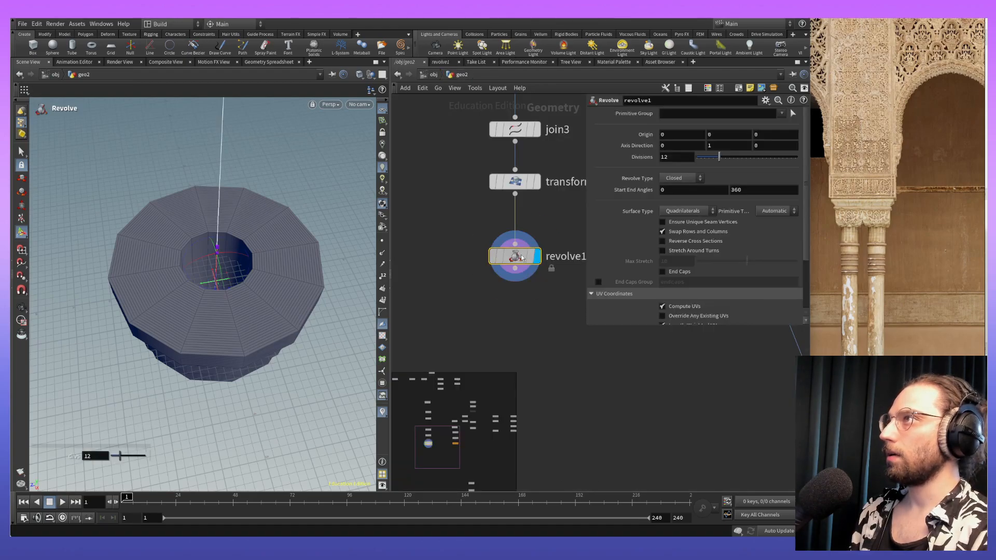
{"action": "middle_click_drag", "start_coordinate": [322, 291], "coordinate": [314, 270], "text": "alt"}
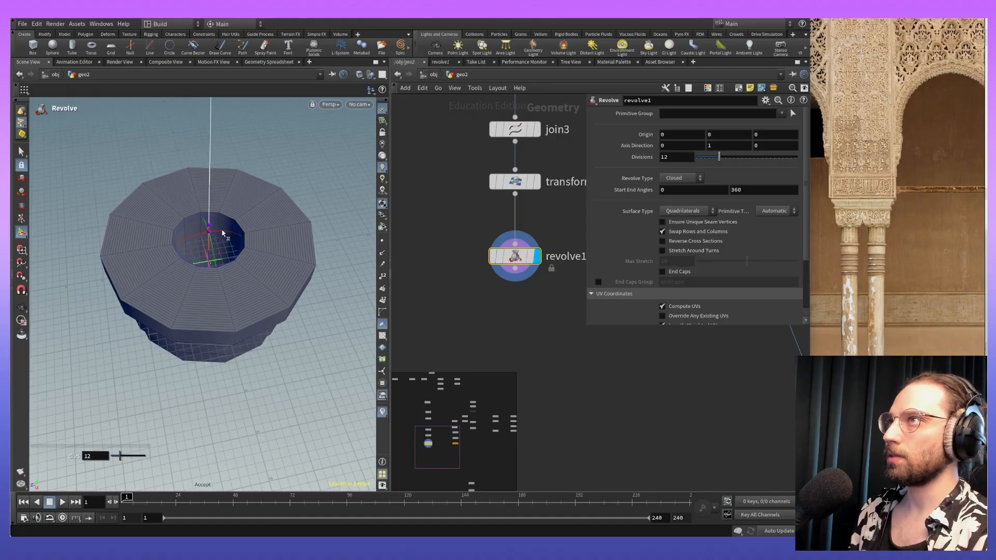
Step: Tilt the revolve axis of revolve1 to a direction of about 0.14, 0.83, 0.54
{"action": "key", "text": "ctrl+z"}
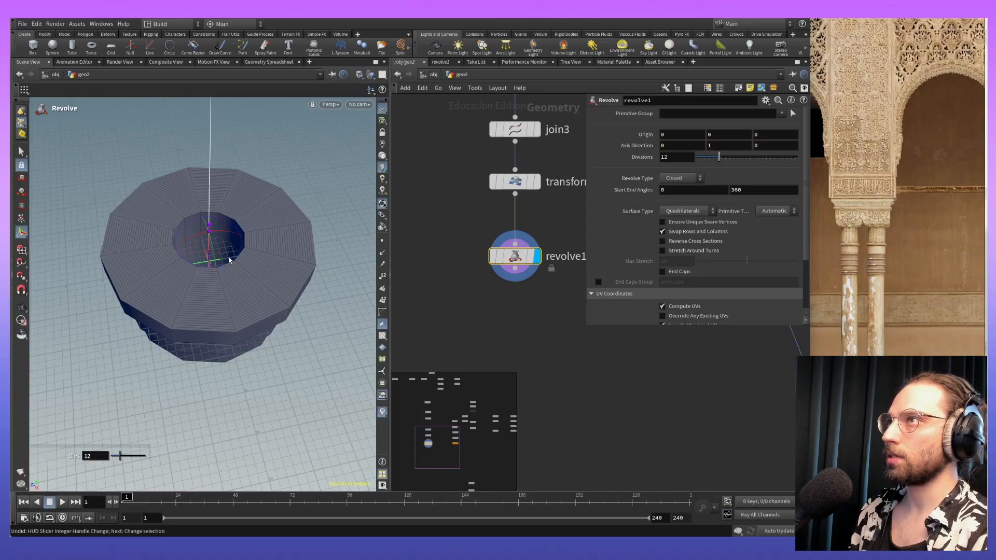
{"action": "left_click_drag", "start_coordinate": [203, 263], "coordinate": [220, 251]}
{"action": "key", "text": "ctrl+z"}
{"action": "key", "text": "ctrl+z"}
{"action": "left_click_drag", "start_coordinate": [342, 328], "coordinate": [287, 429], "text": "alt"}
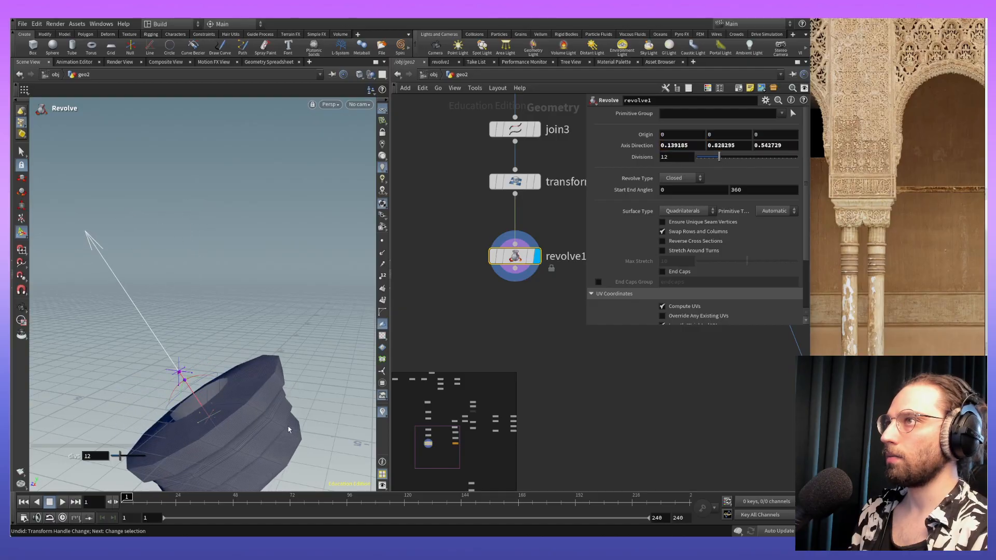
Step: Undo the tilt of revolve1's axis direction and look over its remaining settings
{"action": "key", "text": "ctrl+z"}
{"action": "middle_click_drag", "start_coordinate": [298, 431], "coordinate": [314, 352], "text": "alt"}
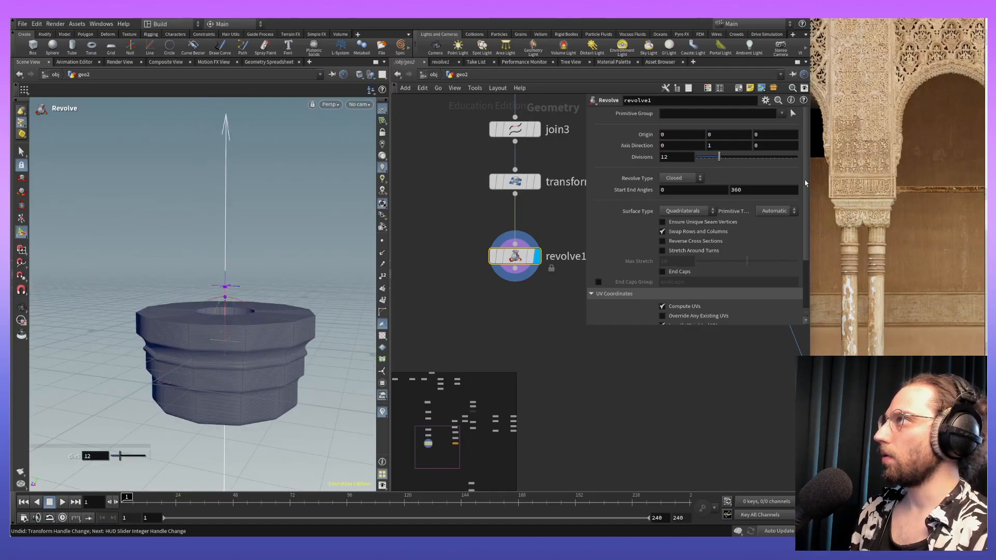
{"action": "scroll", "coordinate": [764, 204], "scroll_direction": "down", "scroll_amount": 1}
{"action": "scroll", "coordinate": [747, 207], "scroll_direction": "down", "scroll_amount": 4}
{"action": "scroll", "coordinate": [724, 221], "scroll_direction": "up", "scroll_amount": 5}
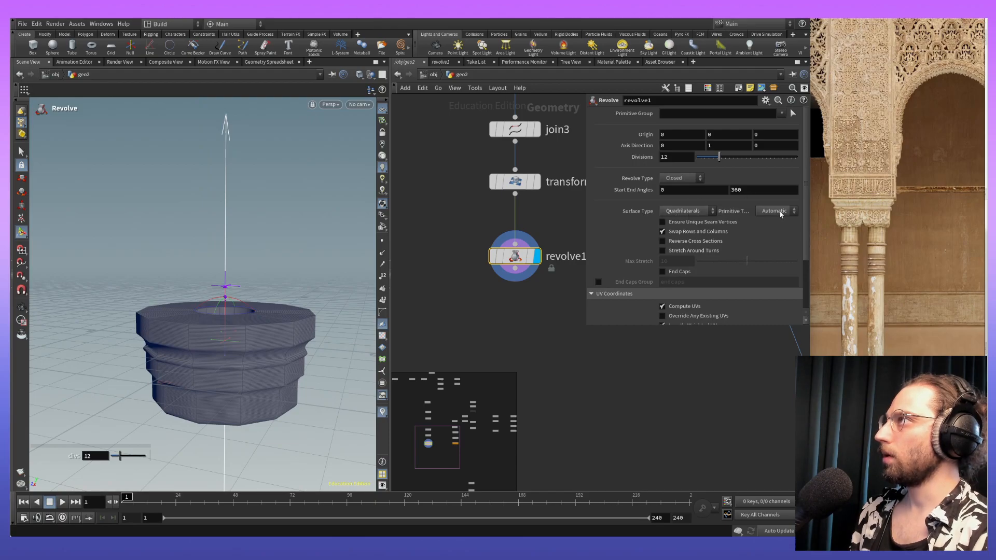
Step: Try Stretch Around Turns on revolve1 with different maximum stretch values and turn it off again
{"action": "scroll", "coordinate": [706, 228], "scroll_direction": "down", "scroll_amount": 2}
{"action": "left_click", "coordinate": [680, 215]}
{"action": "left_click", "coordinate": [680, 215]}
{"action": "left_click", "coordinate": [680, 215]}
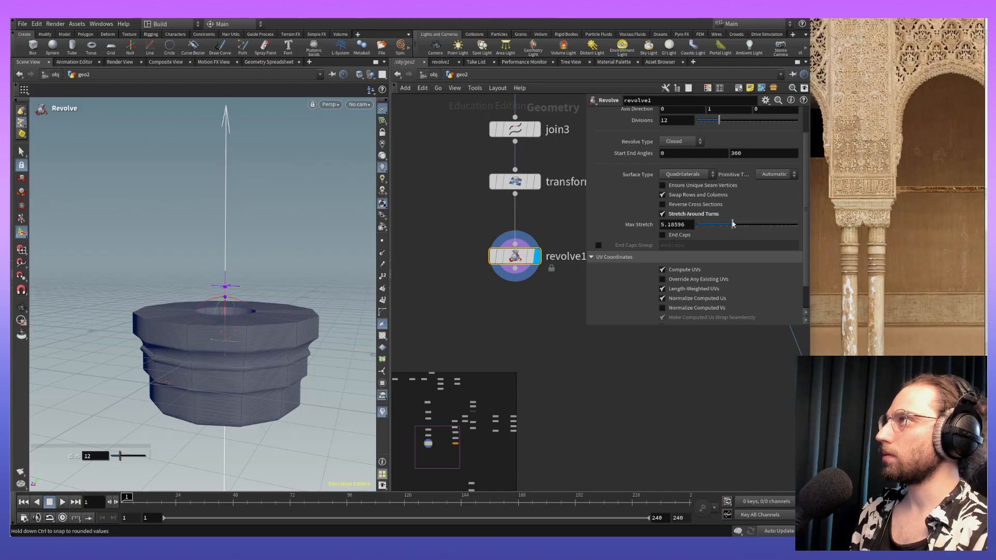
{"action": "left_click", "coordinate": [669, 215]}
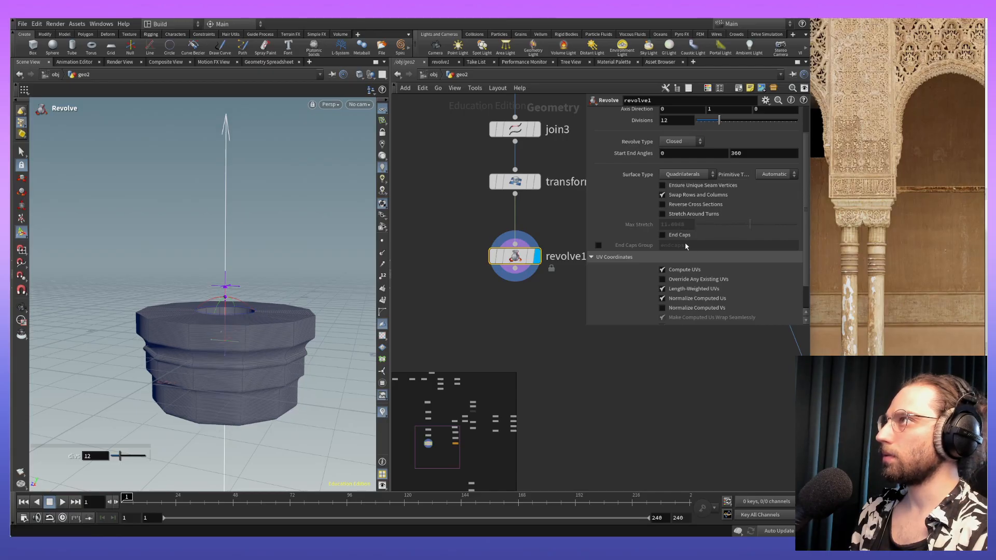
Step: Try the Rows and Columns surface types one after the other on revolve1 and compare the shapes
{"action": "scroll", "coordinate": [680, 237], "scroll_direction": "down", "scroll_amount": 2}
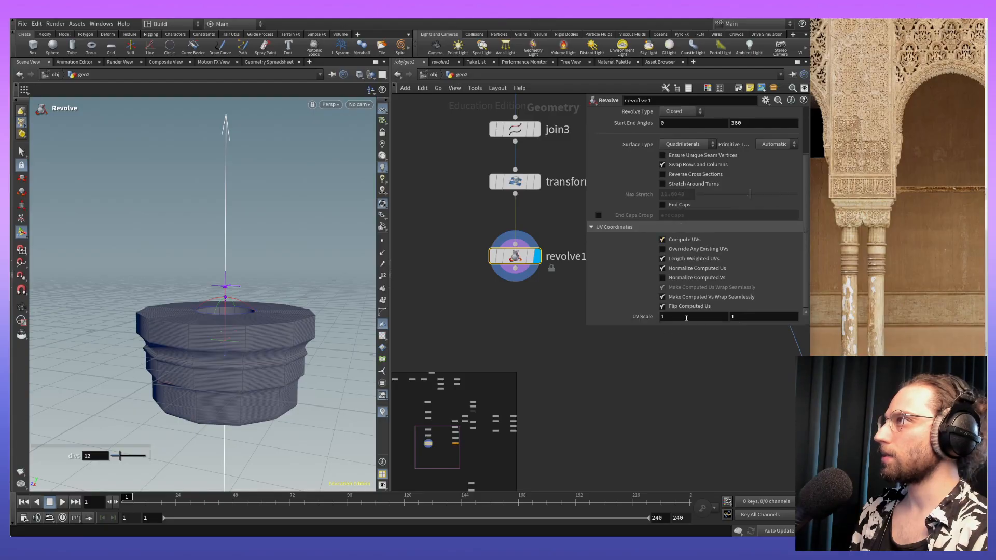
{"action": "scroll", "coordinate": [711, 214], "scroll_direction": "up", "scroll_amount": 4}
{"action": "left_click", "coordinate": [707, 211]}
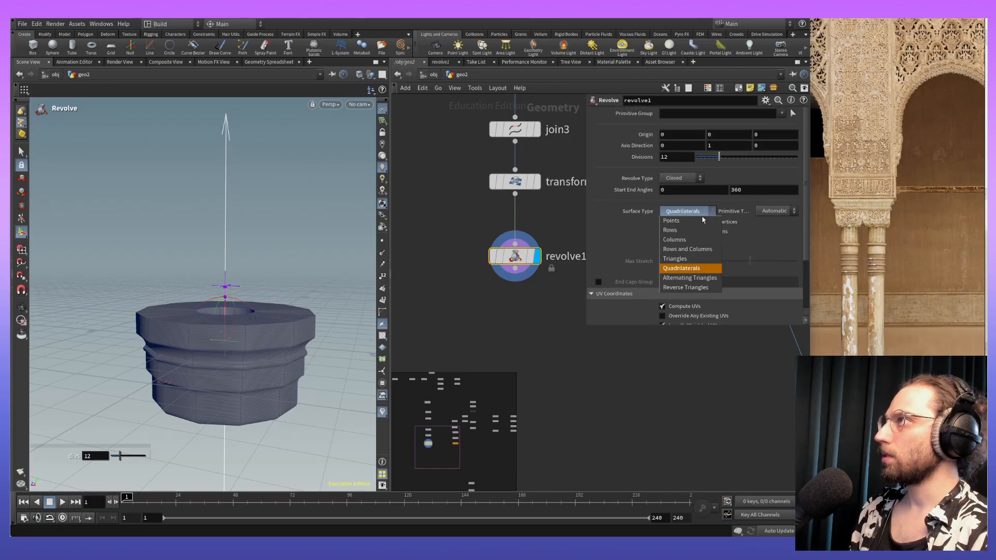
{"action": "left_click", "coordinate": [692, 233]}
{"action": "left_click_drag", "start_coordinate": [233, 357], "coordinate": [229, 320]}
{"action": "left_click", "coordinate": [695, 212]}
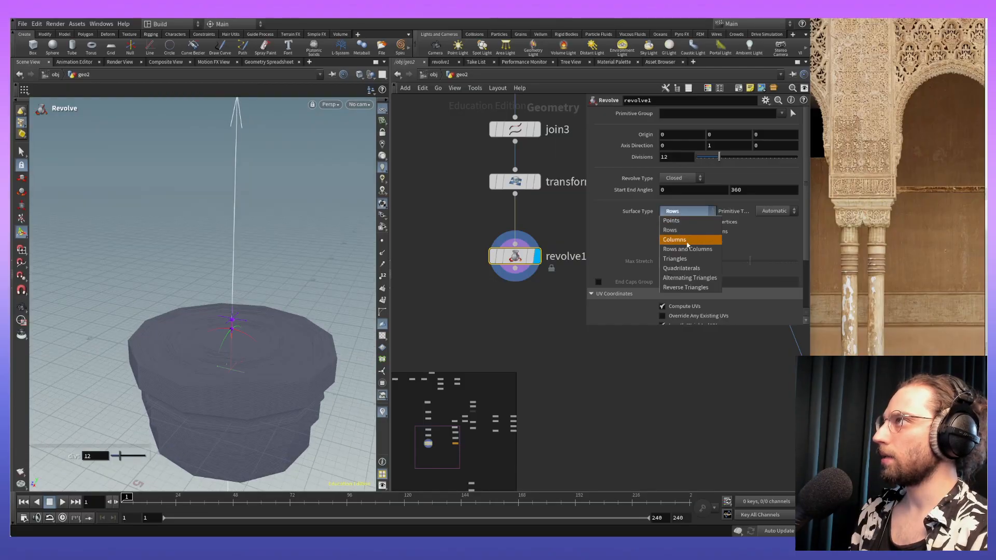
{"action": "left_click", "coordinate": [689, 240]}
{"action": "key", "text": "Escape"}
{"action": "left_click_drag", "start_coordinate": [293, 405], "coordinate": [291, 375], "text": "alt"}
{"action": "middle_click_drag", "start_coordinate": [291, 375], "coordinate": [273, 321], "text": "alt"}
Step: Try the combined Rows and Columns and the Triangles surface types, returning revolve1 to Quadrilaterals
{"action": "left_click", "coordinate": [670, 215]}
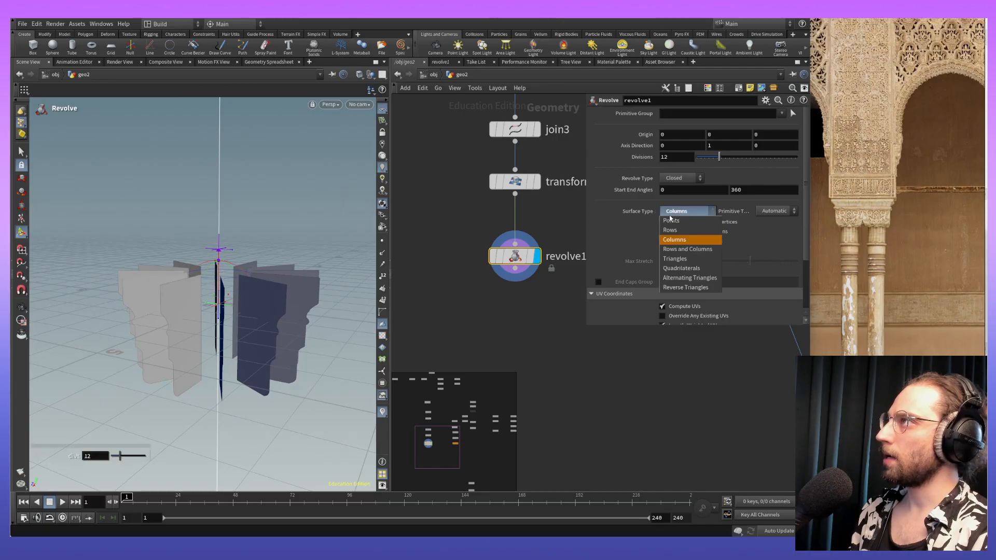
{"action": "left_click", "coordinate": [678, 251]}
{"action": "key", "text": "Escape"}
{"action": "left_click_drag", "start_coordinate": [195, 346], "coordinate": [156, 332]}
{"action": "key", "text": "Return"}
{"action": "left_click", "coordinate": [690, 211]}
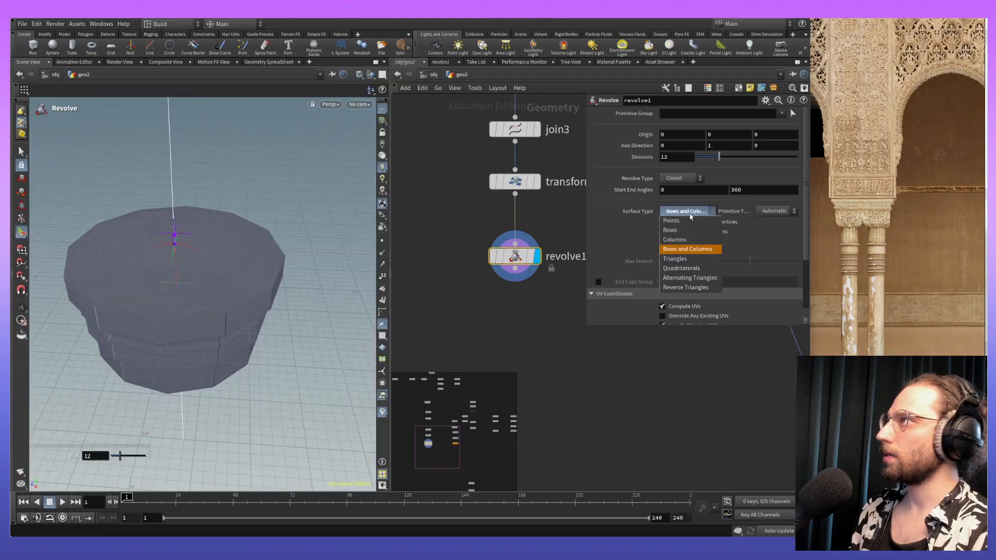
{"action": "left_click", "coordinate": [687, 259]}
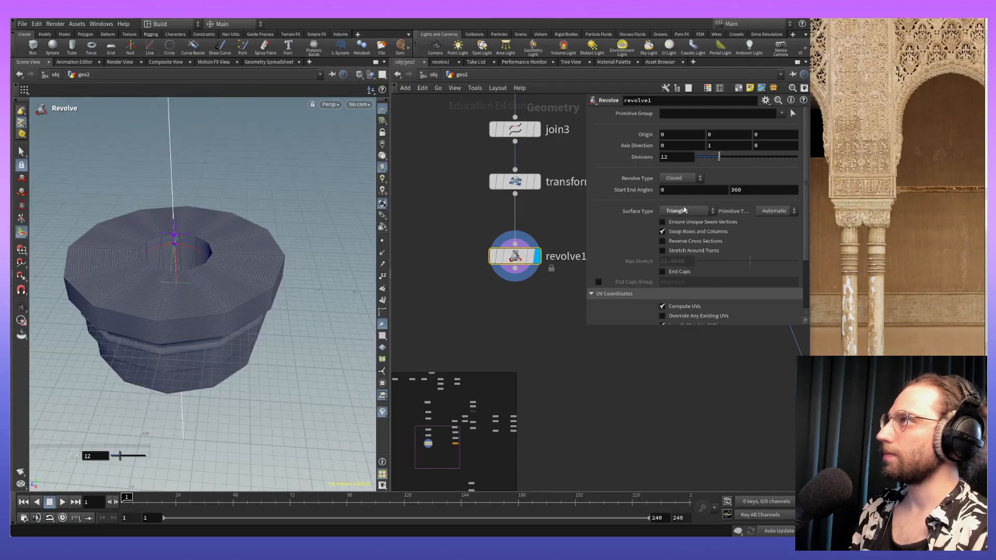
{"action": "left_click", "coordinate": [685, 209]}
{"action": "left_click", "coordinate": [688, 272]}
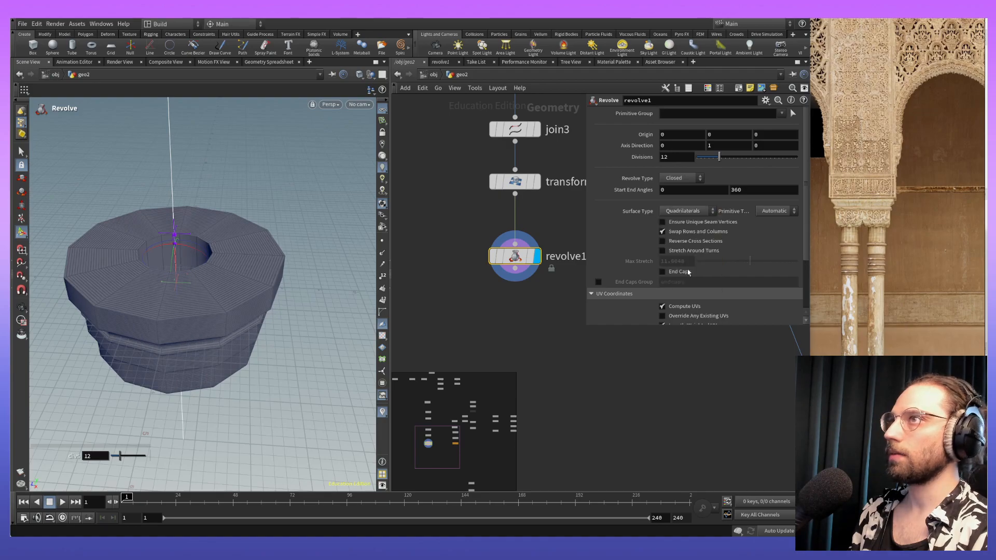
Step: Try Alternating Triangles and Reverse Triangles as revolve1's surface type and set it back to Quadrilaterals
{"action": "left_click", "coordinate": [687, 211]}
{"action": "left_click", "coordinate": [680, 282]}
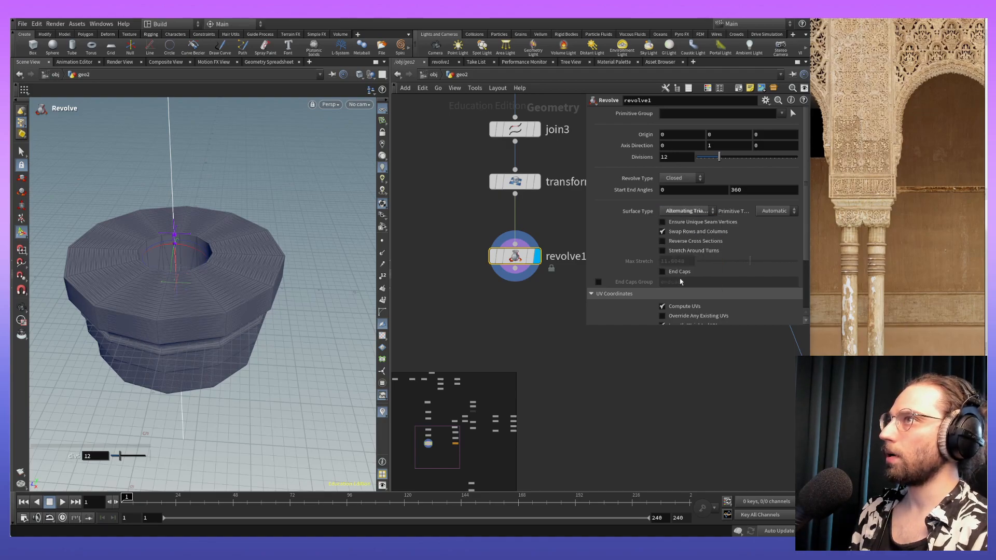
{"action": "left_click", "coordinate": [685, 209]}
{"action": "left_click", "coordinate": [683, 288]}
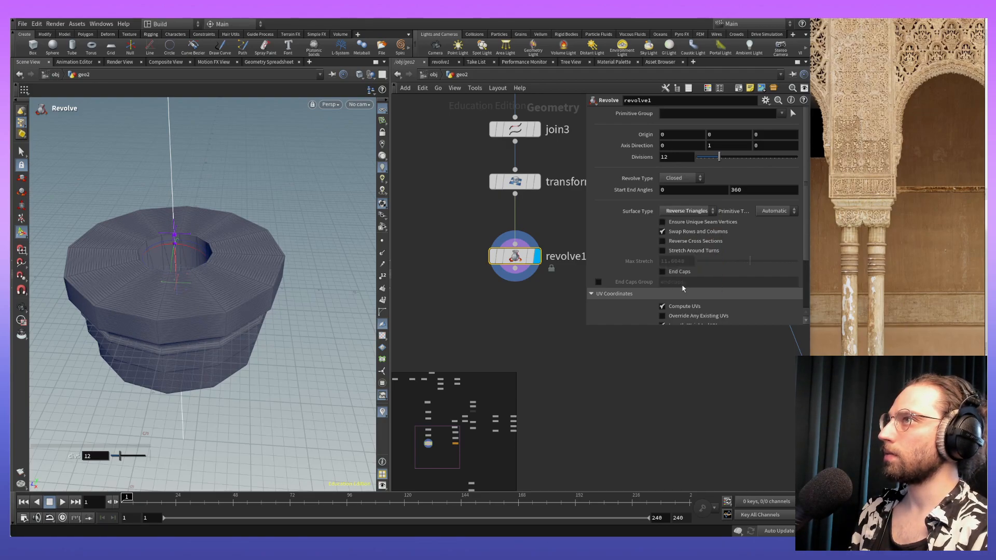
{"action": "left_click", "coordinate": [688, 212]}
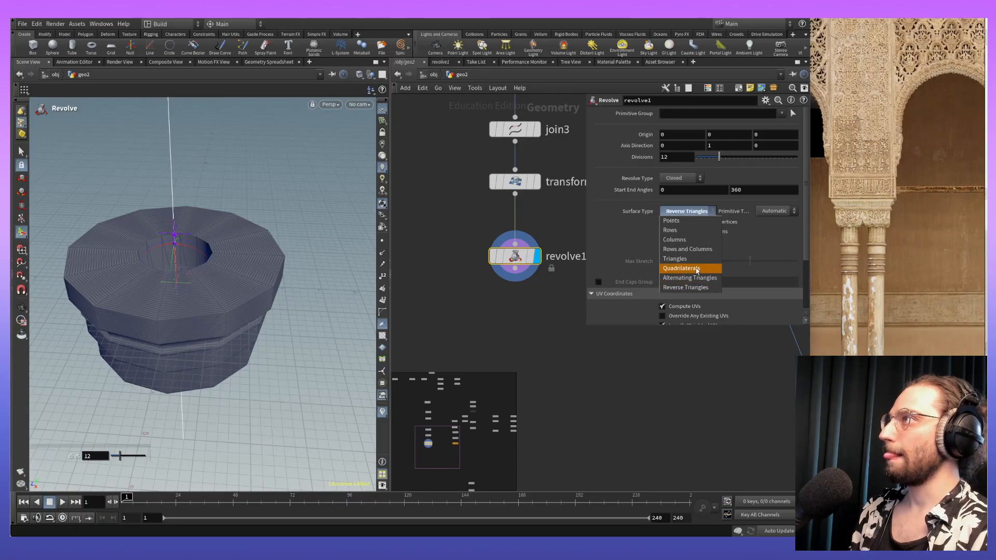
{"action": "left_click", "coordinate": [697, 268]}
{"action": "key", "text": "Escape"}
Step: Try lowering the closed revolve's end angle to -30 and reset it to 360
{"action": "left_click_drag", "start_coordinate": [200, 289], "coordinate": [216, 358]}
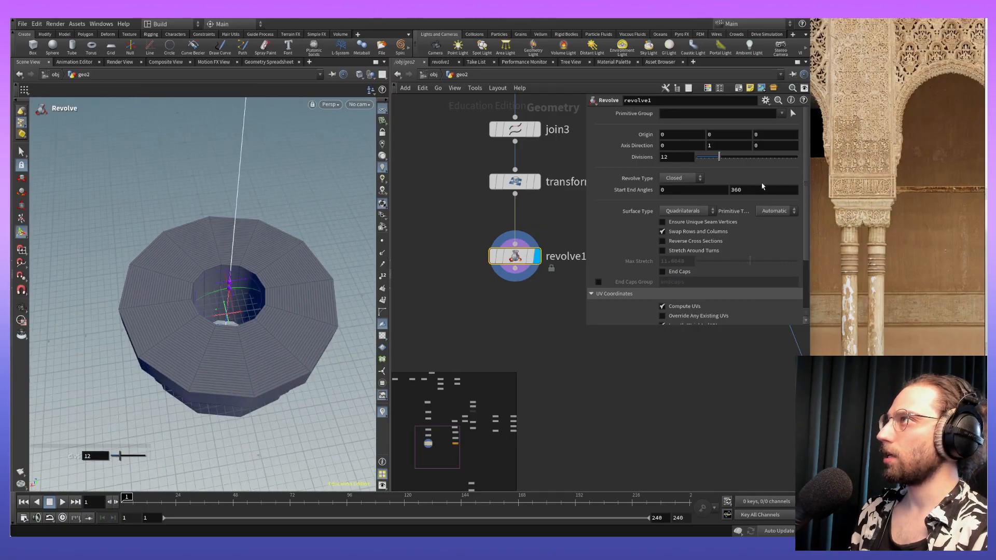
{"action": "middle_click_drag", "start_coordinate": [754, 188], "coordinate": [761, 150]}
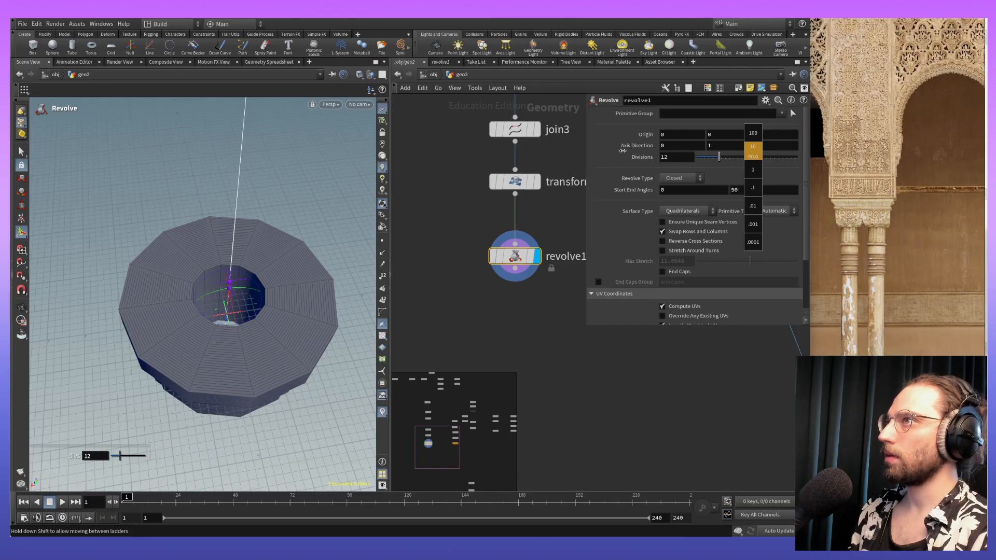
{"action": "middle_click_drag", "start_coordinate": [558, 155], "coordinate": [868, 228]}
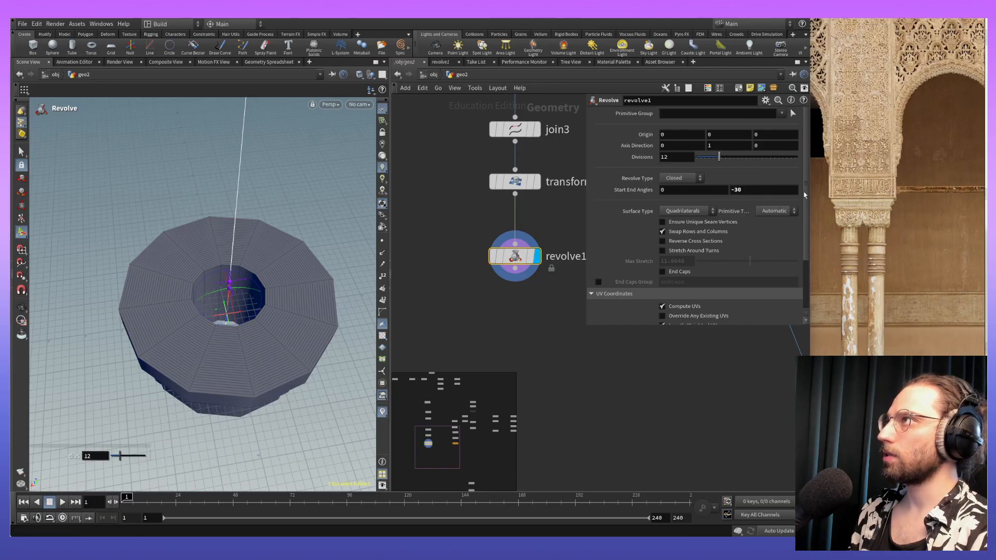
{"action": "left_click", "coordinate": [785, 190]}
{"action": "type", "text": "360"}
{"action": "key", "text": "Return"}
Step: Set revolve1's type to Open Arc with an end angle of 350.4 and inspect the gap
{"action": "left_click", "coordinate": [680, 178]}
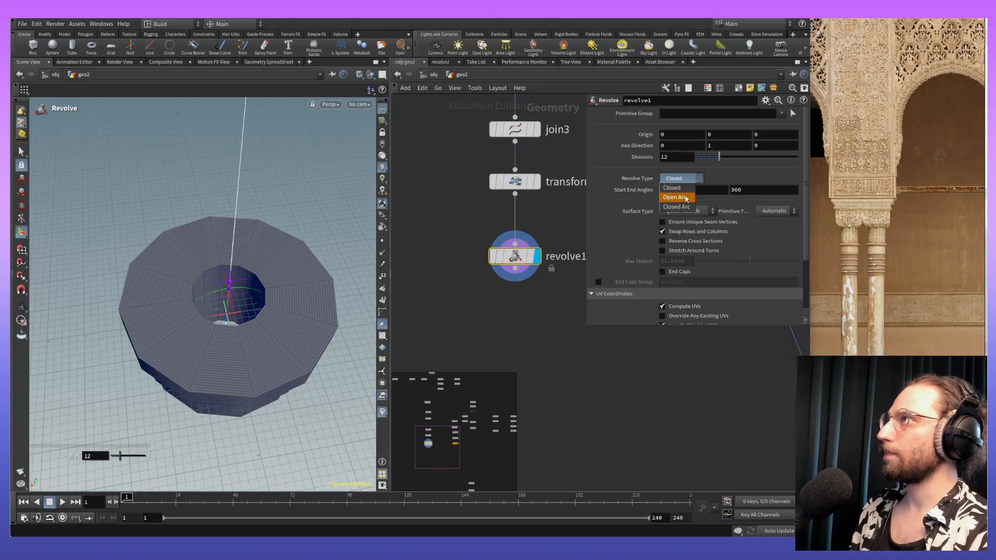
{"action": "left_click", "coordinate": [684, 198]}
{"action": "middle_click_drag", "start_coordinate": [741, 189], "coordinate": [752, 190]}
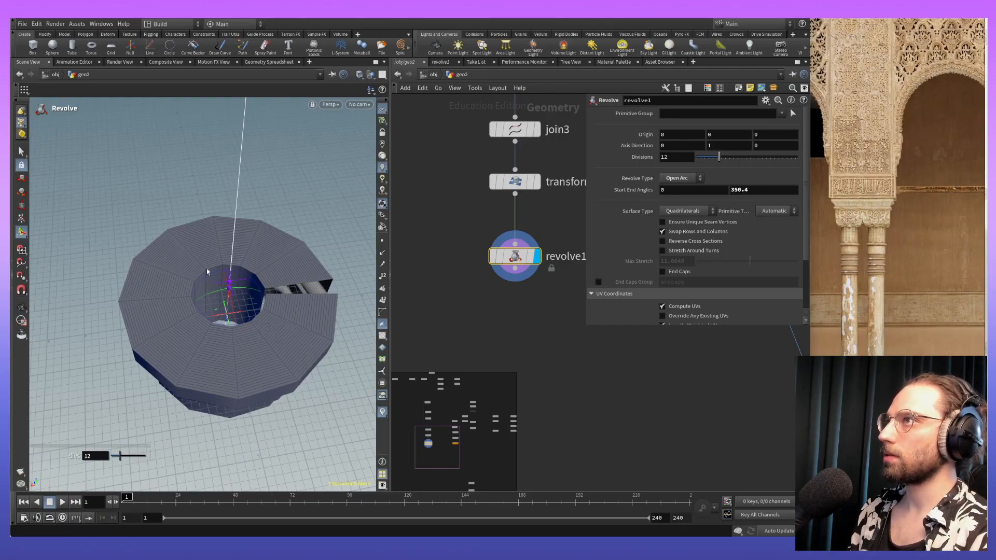
{"action": "left_click_drag", "start_coordinate": [358, 358], "coordinate": [101, 271], "text": "alt"}
{"action": "right_click_drag", "start_coordinate": [101, 271], "coordinate": [88, 46], "text": "alt"}
{"action": "middle_click_drag", "start_coordinate": [150, 238], "coordinate": [250, 298], "text": "alt"}
{"action": "right_click_drag", "start_coordinate": [250, 298], "coordinate": [247, 453], "text": "alt"}
Step: Set the revolve type back to Closed and return the end angle to 360 after testing 180
{"action": "left_click", "coordinate": [677, 180]}
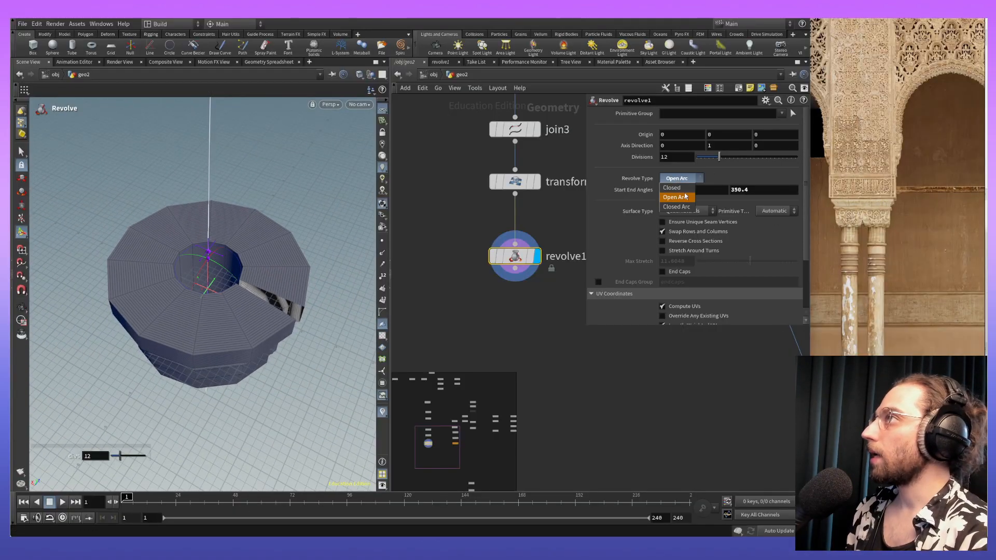
{"action": "left_click", "coordinate": [685, 191]}
{"action": "left_click", "coordinate": [768, 191]}
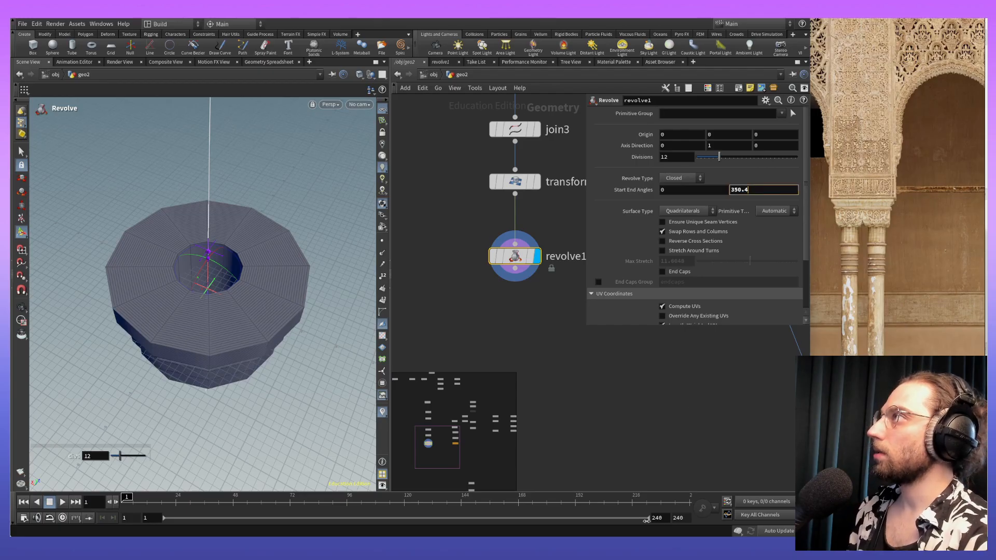
{"action": "type", "text": "180"}
{"action": "key", "text": "Return"}
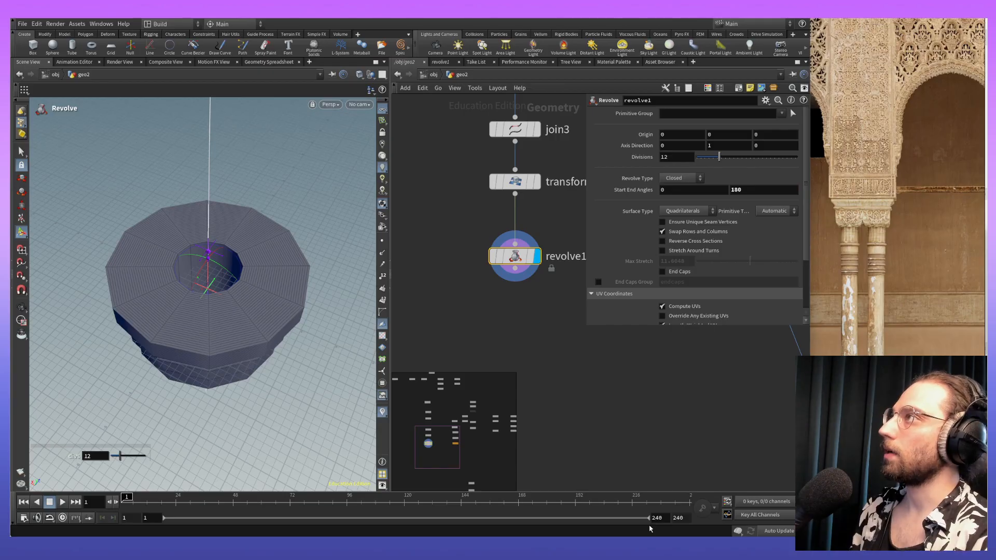
{"action": "double_click", "coordinate": [764, 189]}
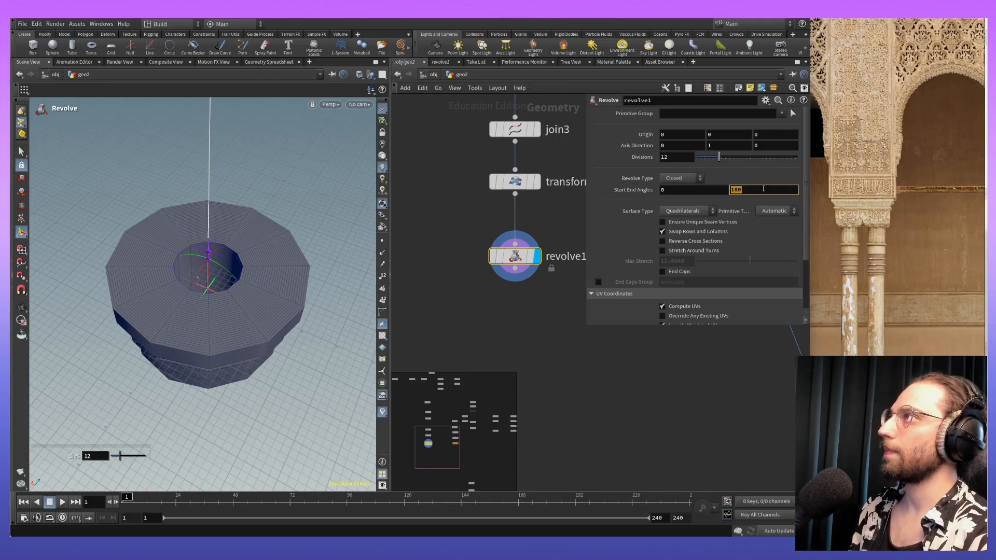
{"action": "key", "text": "Return"}
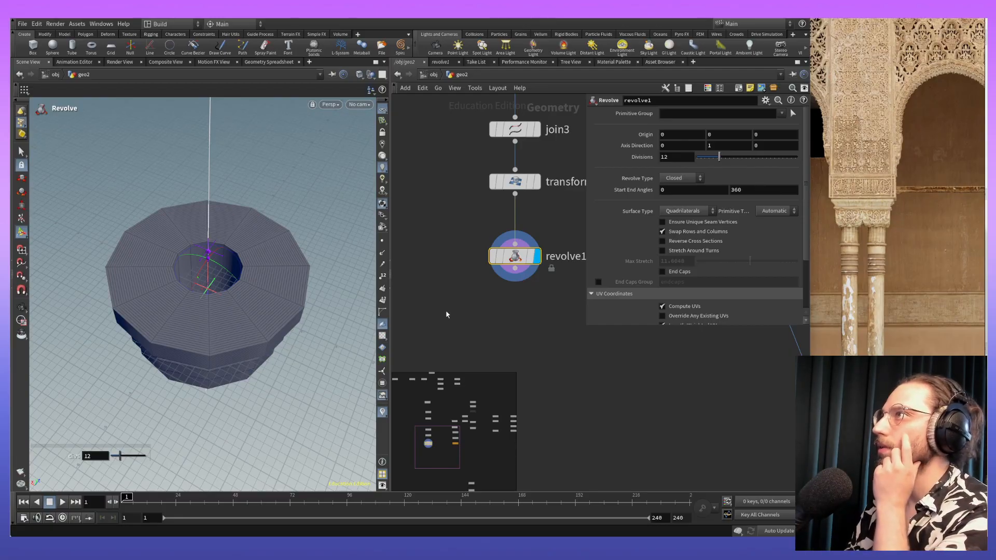
Step: Look through the node networks of the Column_Gen and geo1 objects for an existing revolve setup
{"action": "scroll", "coordinate": [447, 315], "scroll_direction": "down", "scroll_amount": 10}
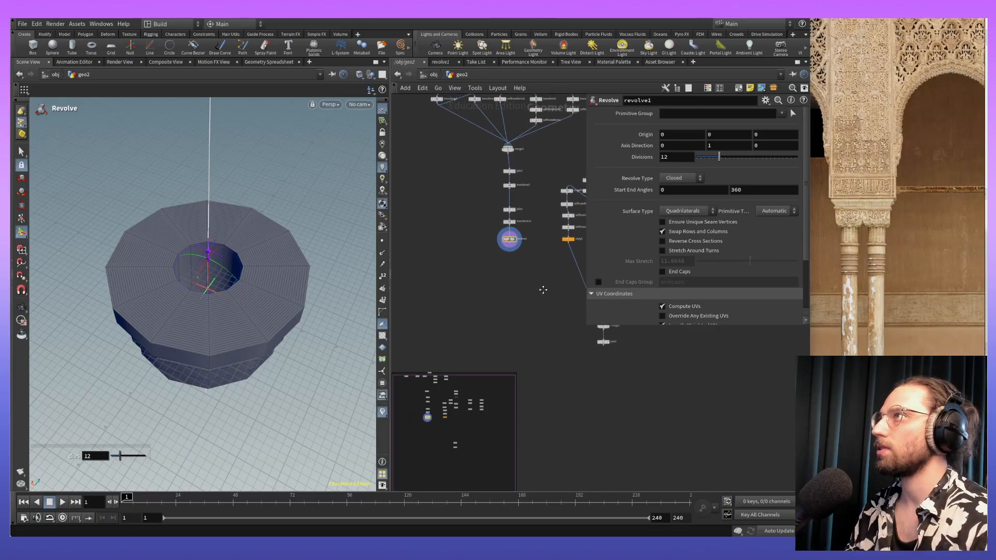
{"action": "left_click", "coordinate": [432, 75]}
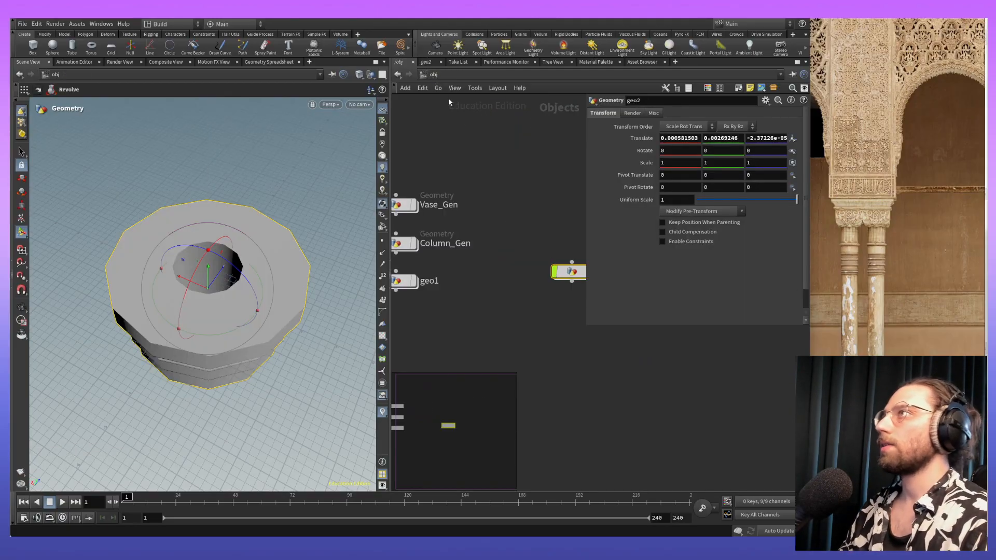
{"action": "double_click", "coordinate": [446, 245]}
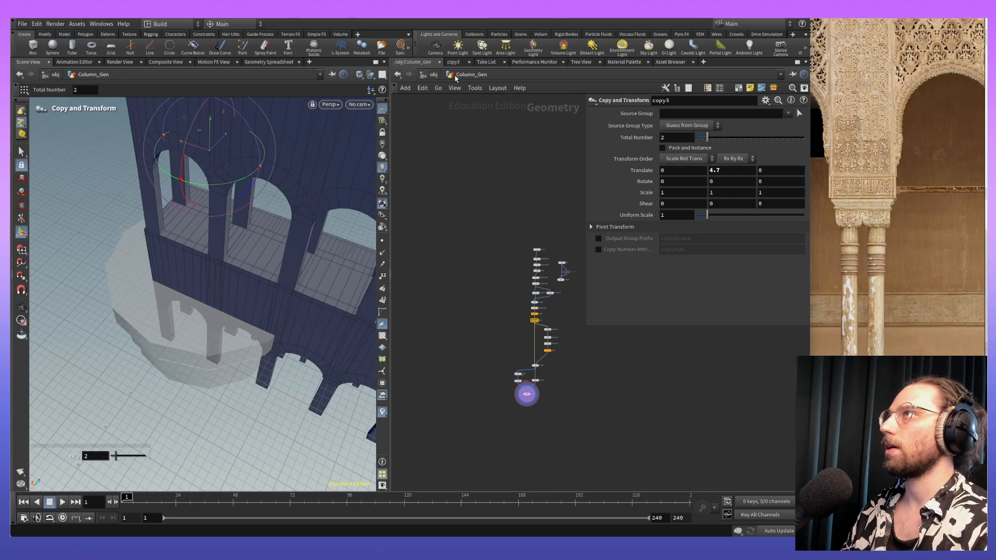
{"action": "left_click", "coordinate": [431, 76]}
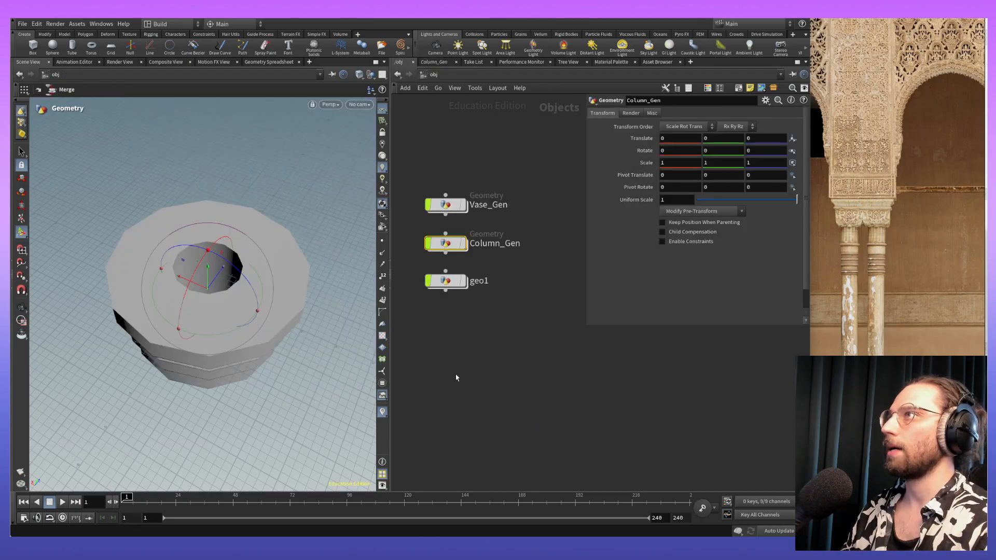
{"action": "double_click", "coordinate": [446, 282]}
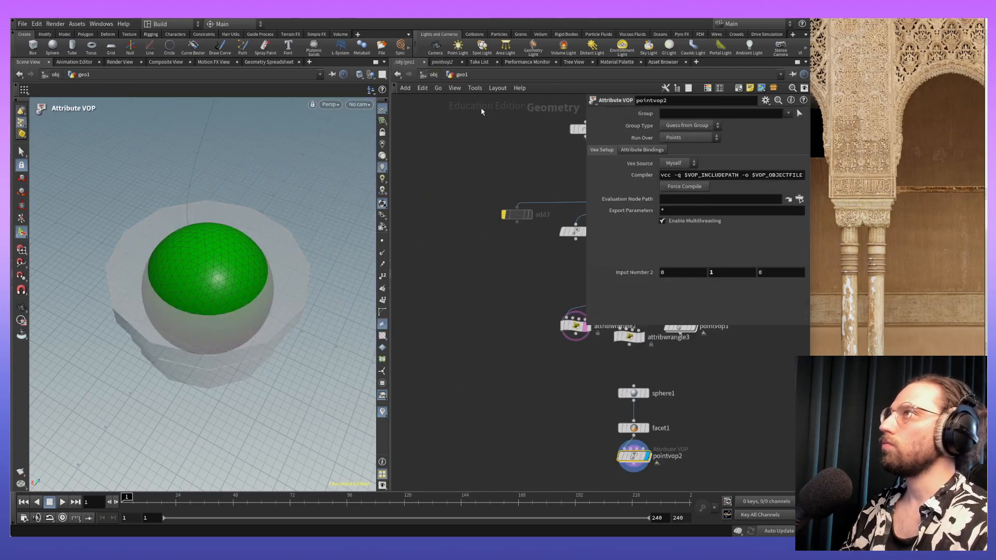
{"action": "scroll", "coordinate": [467, 234], "scroll_direction": "down", "scroll_amount": 6}
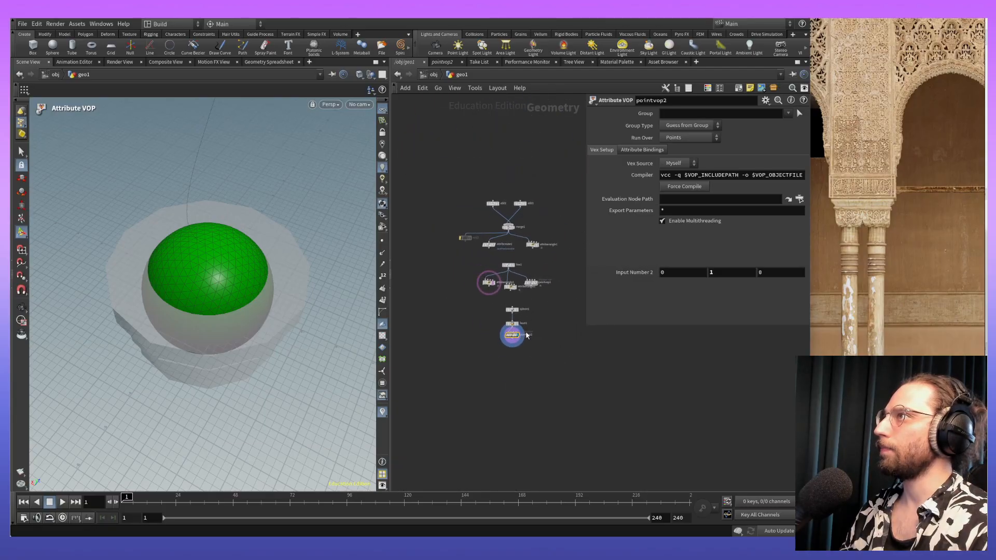
{"action": "scroll", "coordinate": [520, 343], "scroll_direction": "up", "scroll_amount": 7}
{"action": "left_click", "coordinate": [485, 233]}
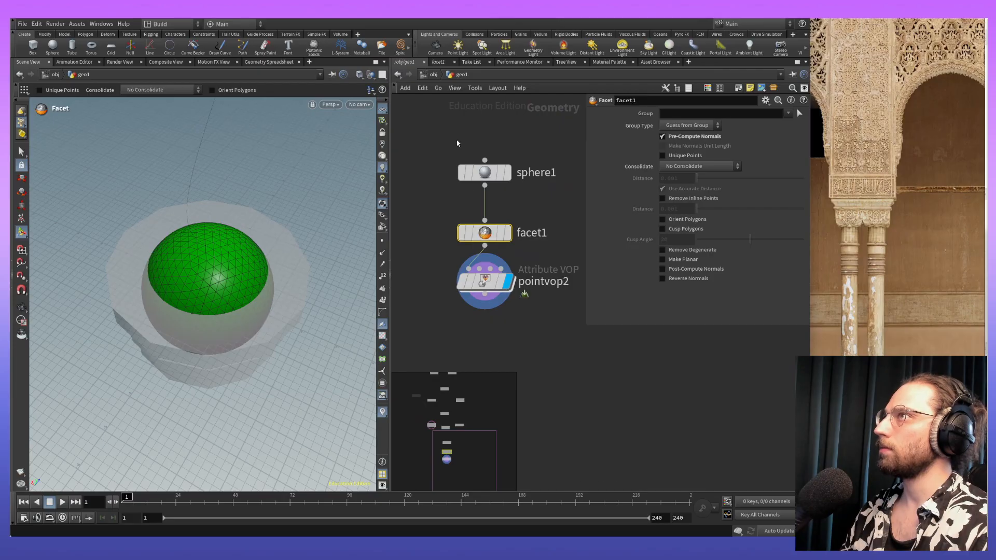
{"action": "left_click", "coordinate": [424, 77]}
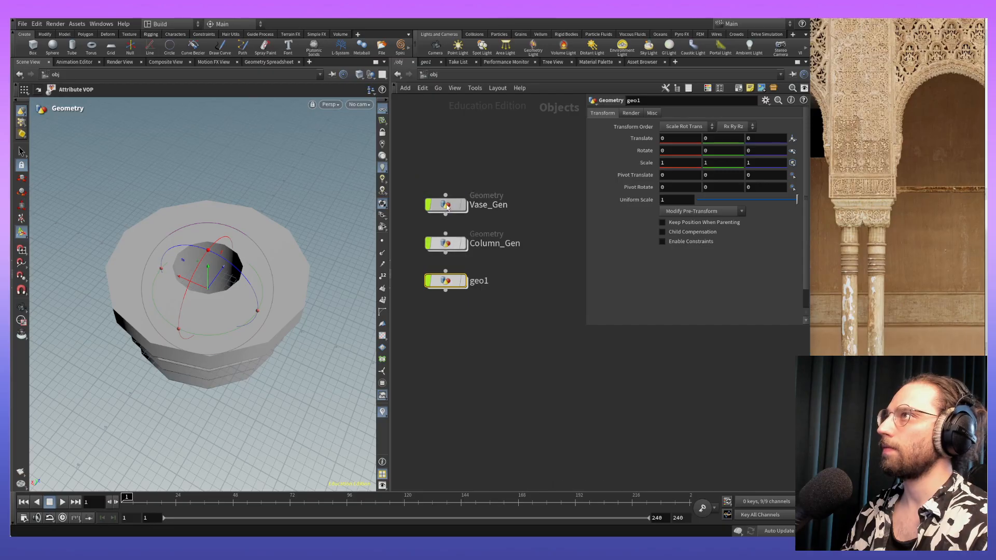
Step: Open the Vase_Gen network and select its revolve1 node to show its settings
{"action": "double_click", "coordinate": [438, 203]}
{"action": "middle_click_drag", "start_coordinate": [537, 355], "coordinate": [483, 319]}
{"action": "left_click", "coordinate": [488, 287]}
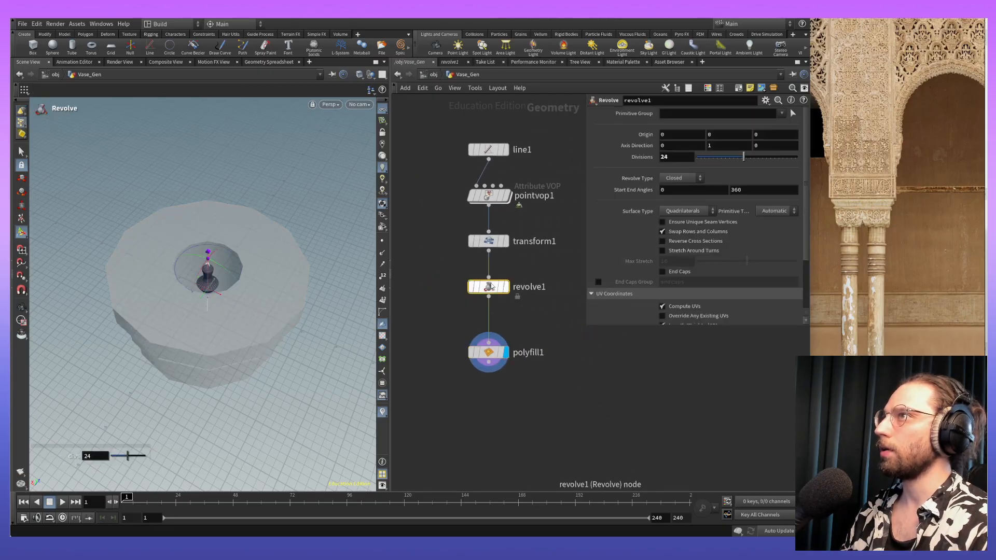
{"action": "middle_click_drag", "start_coordinate": [263, 322], "coordinate": [266, 325]}
{"action": "key", "text": "ctrl+z"}
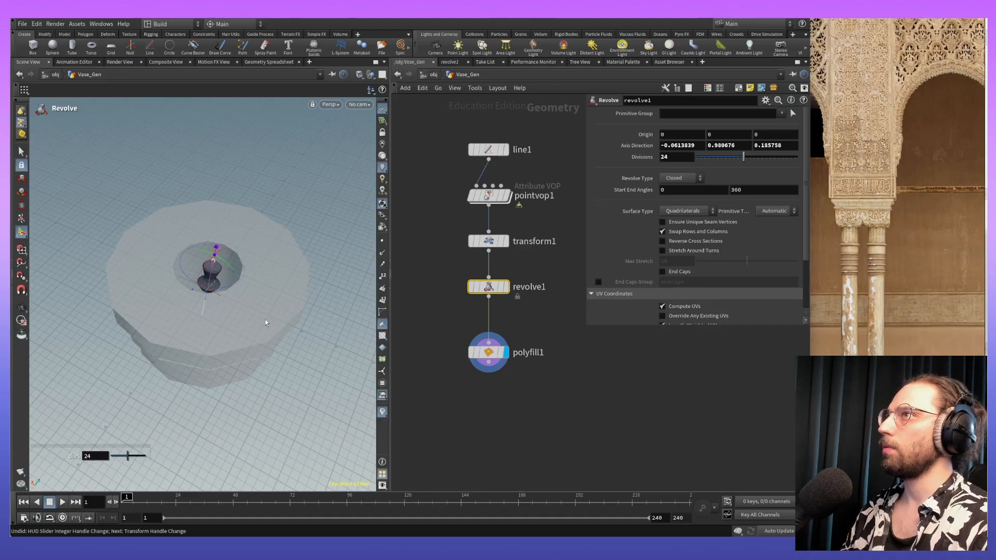
{"action": "key", "text": "ctrl+z"}
Step: Examine the vase's revolved mesh up close and read through its revolve1 settings
{"action": "key", "text": "Escape"}
{"action": "left_click_drag", "start_coordinate": [216, 345], "coordinate": [356, 278]}
{"action": "key", "text": "Return"}
{"action": "scroll", "coordinate": [743, 200], "scroll_direction": "down", "scroll_amount": 3}
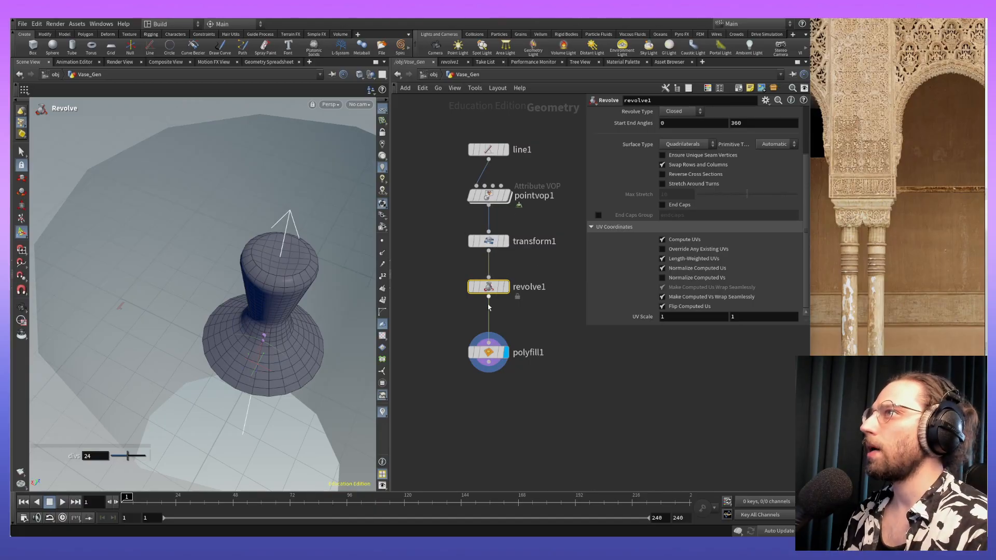
Step: Set the vase's line1 point count to 31 and examine the resulting mesh
{"action": "key", "text": "Escape"}
{"action": "left_click_drag", "start_coordinate": [260, 355], "coordinate": [311, 374]}
{"action": "key", "text": "Return"}
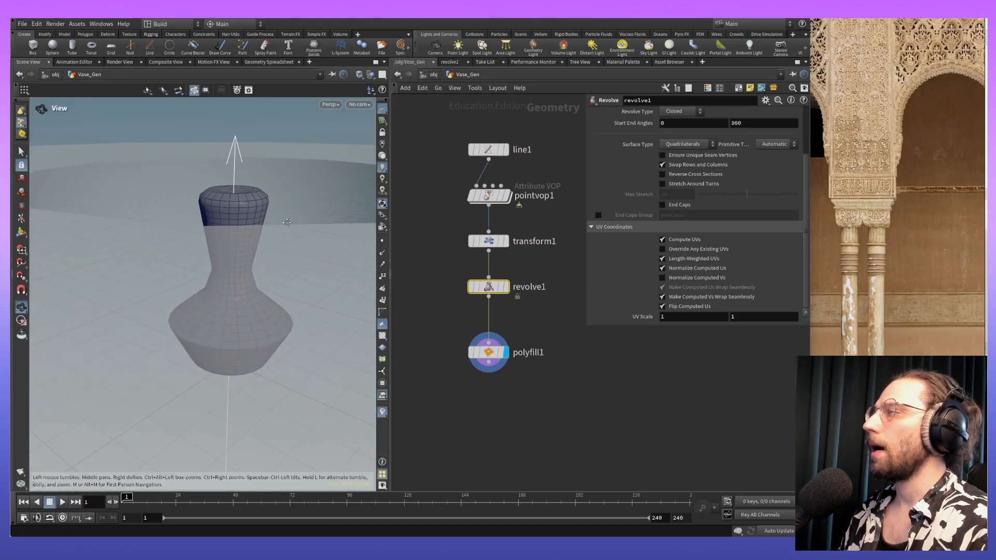
{"action": "middle_click_drag", "start_coordinate": [285, 220], "coordinate": [304, 259], "text": "alt"}
{"action": "left_click", "coordinate": [489, 151]}
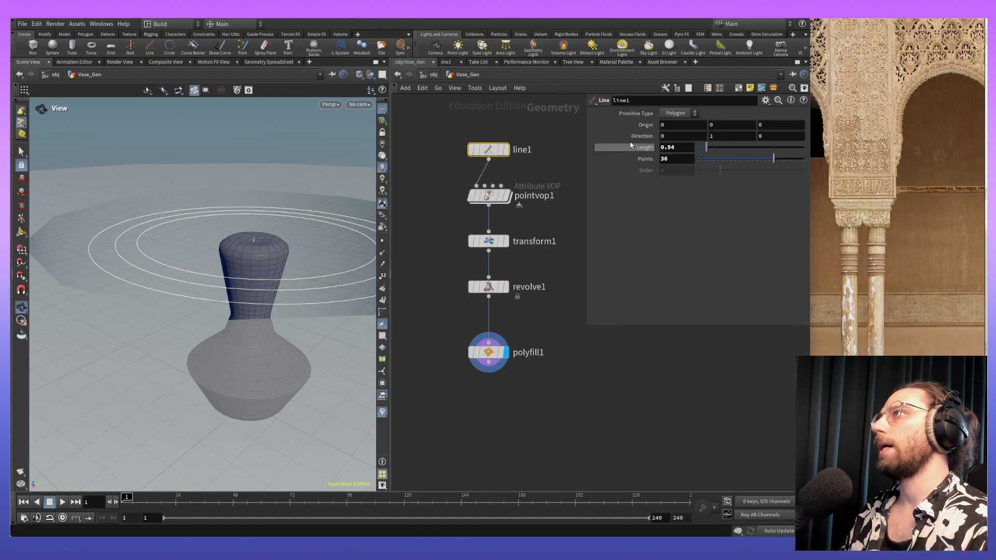
{"action": "mouse_move", "coordinate": [767, 164]}
{"action": "left_mouse_down"}
{"action": "mouse_move", "coordinate": [727, 164]}
{"action": "mouse_move", "coordinate": [763, 164]}
{"action": "left_mouse_up"}
{"action": "left_click_drag", "start_coordinate": [240, 329], "coordinate": [119, 412], "text": "alt"}
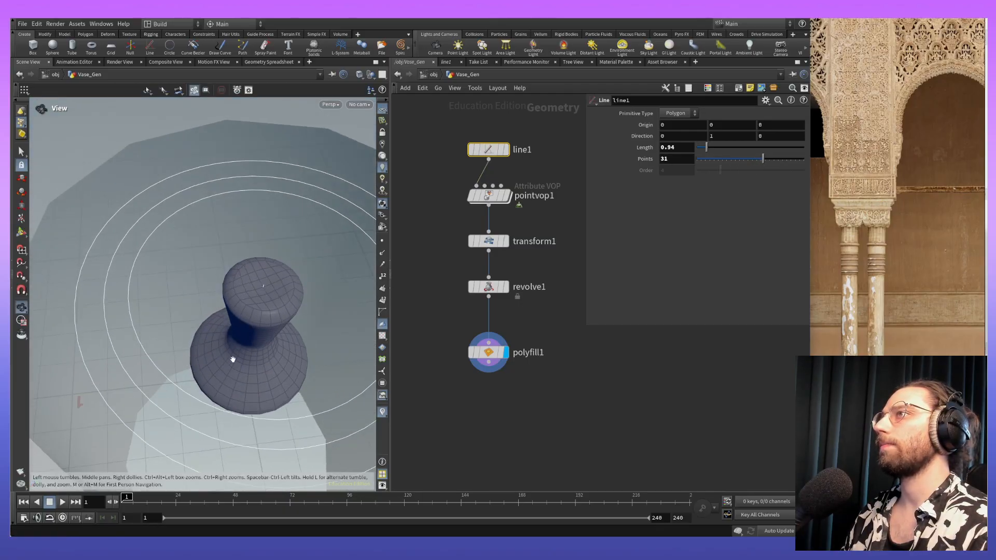
{"action": "middle_click_drag", "start_coordinate": [231, 358], "coordinate": [132, 317], "text": "alt"}
Step: Return to the object level, reposition the geo2 node and open its network at the revolve1 node
{"action": "left_click", "coordinate": [433, 75]}
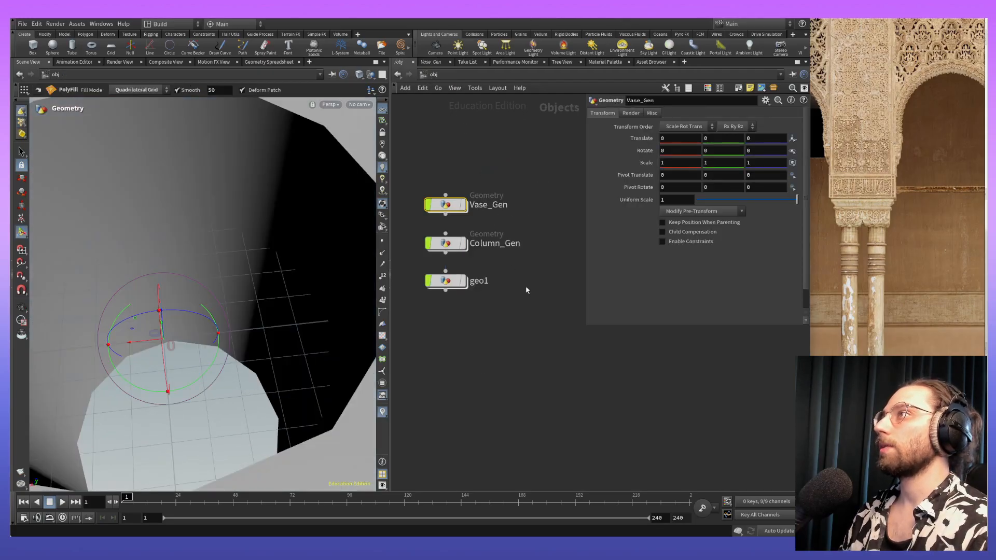
{"action": "middle_click_drag", "start_coordinate": [553, 326], "coordinate": [455, 299]}
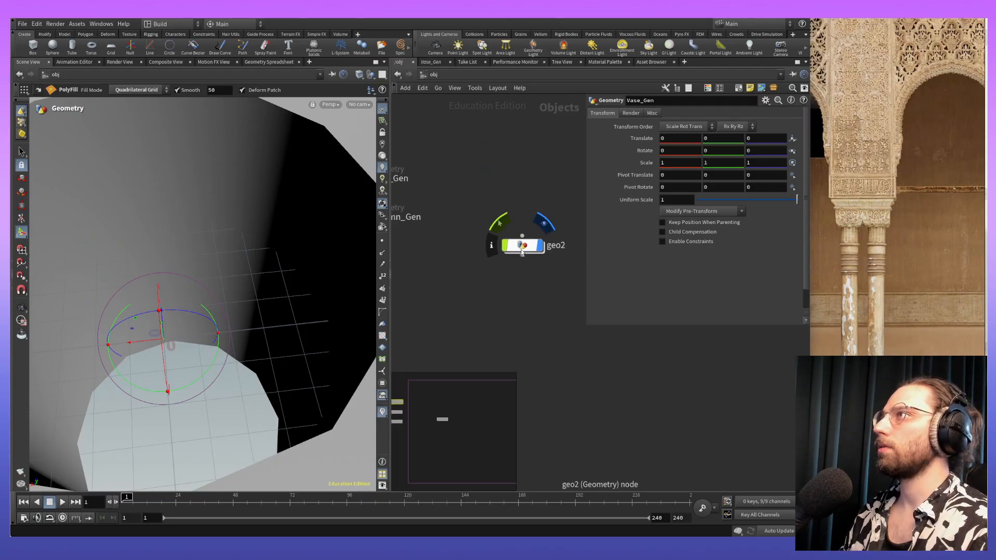
{"action": "left_click_drag", "start_coordinate": [523, 245], "coordinate": [486, 340]}
{"action": "middle_click", "coordinate": [486, 340]}
{"action": "double_click", "coordinate": [485, 338]}
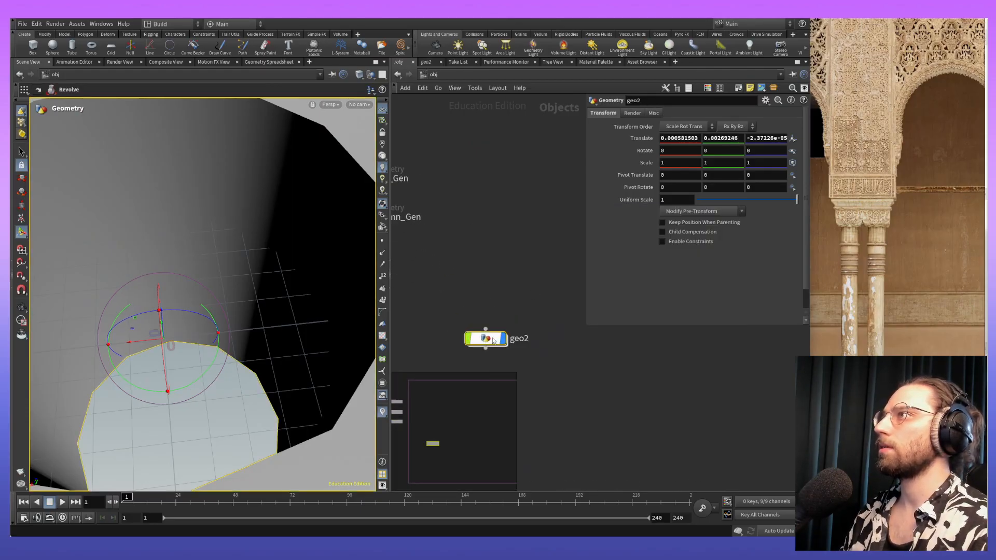
{"action": "key", "text": "Escape"}
{"action": "left_click_drag", "start_coordinate": [260, 285], "coordinate": [317, 309]}
{"action": "scroll", "coordinate": [484, 251], "scroll_direction": "up", "scroll_amount": 10}
{"action": "middle_click_drag", "start_coordinate": [536, 246], "coordinate": [398, 245]}
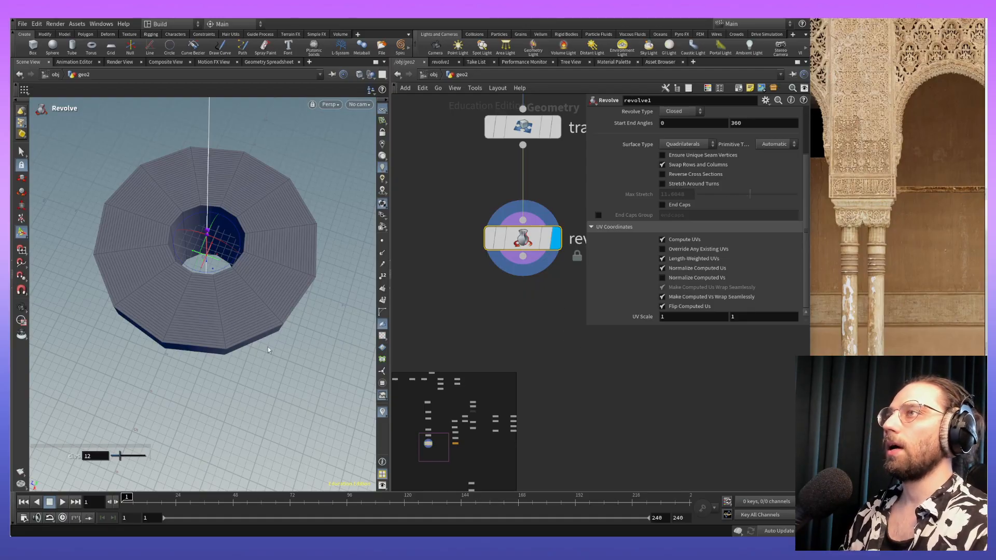
Step: Review the column's revolve1 settings and set its divisions to 4
{"action": "key", "text": "Escape"}
{"action": "left_click_drag", "start_coordinate": [319, 428], "coordinate": [283, 420]}
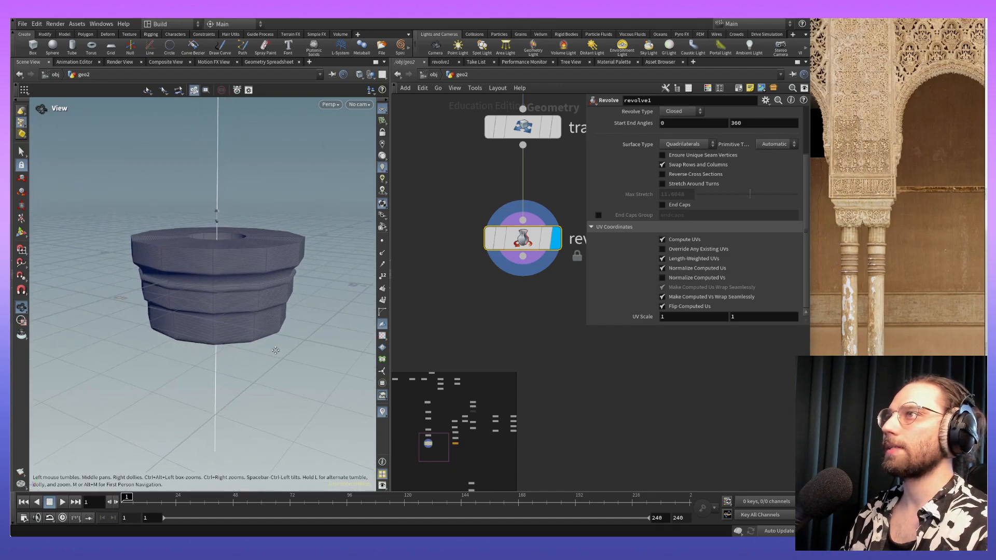
{"action": "key", "text": "Return"}
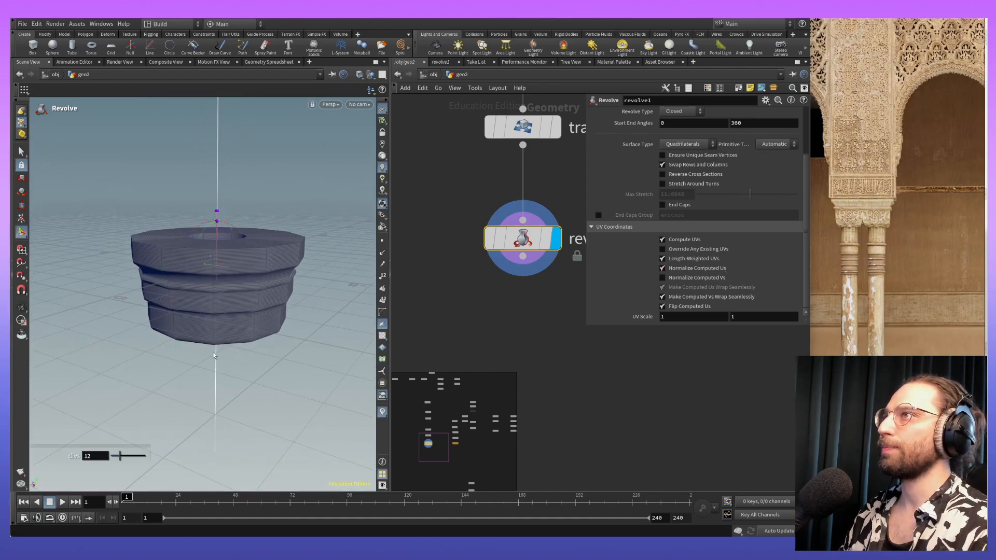
{"action": "scroll", "coordinate": [717, 234], "scroll_direction": "up", "scroll_amount": 3}
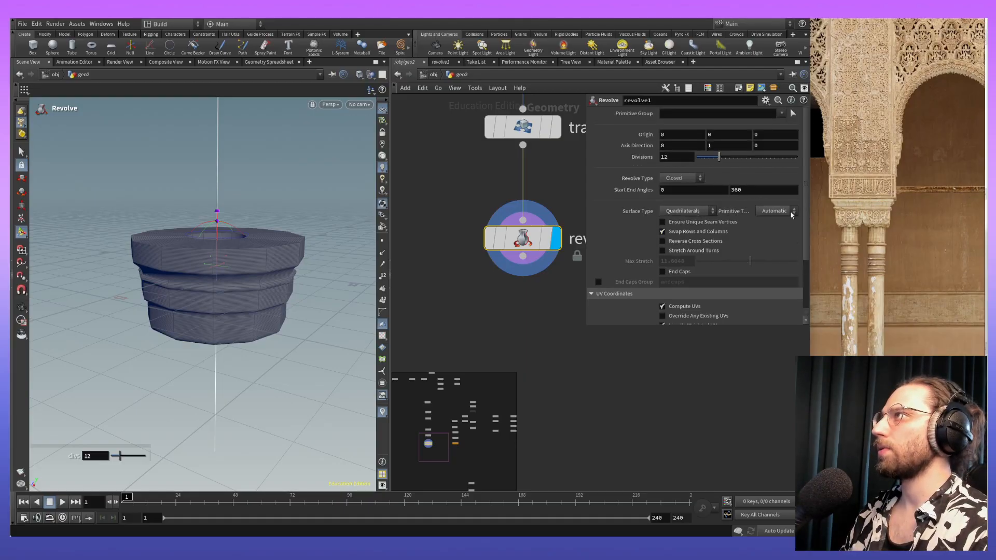
{"action": "scroll", "coordinate": [683, 242], "scroll_direction": "down", "scroll_amount": 3}
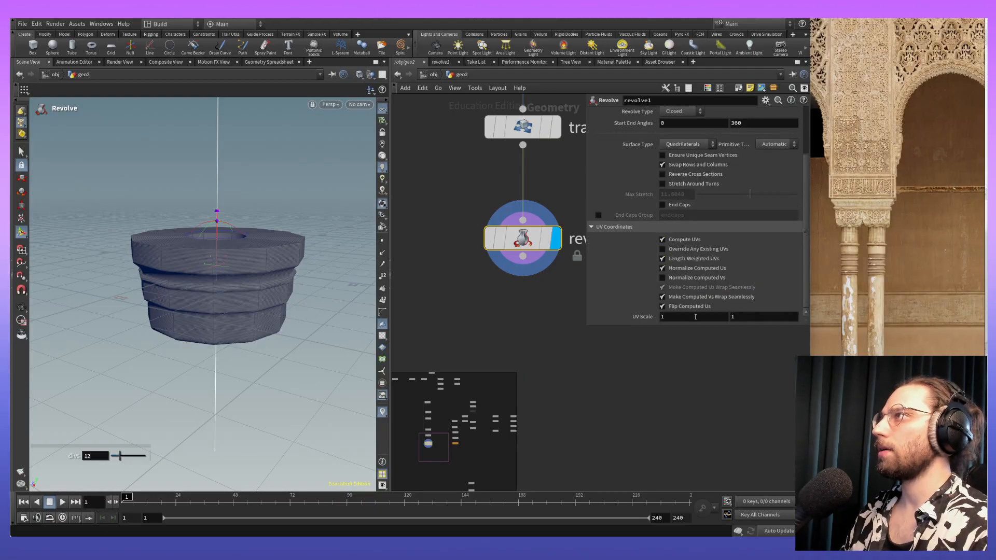
{"action": "scroll", "coordinate": [706, 320], "scroll_direction": "up", "scroll_amount": 3}
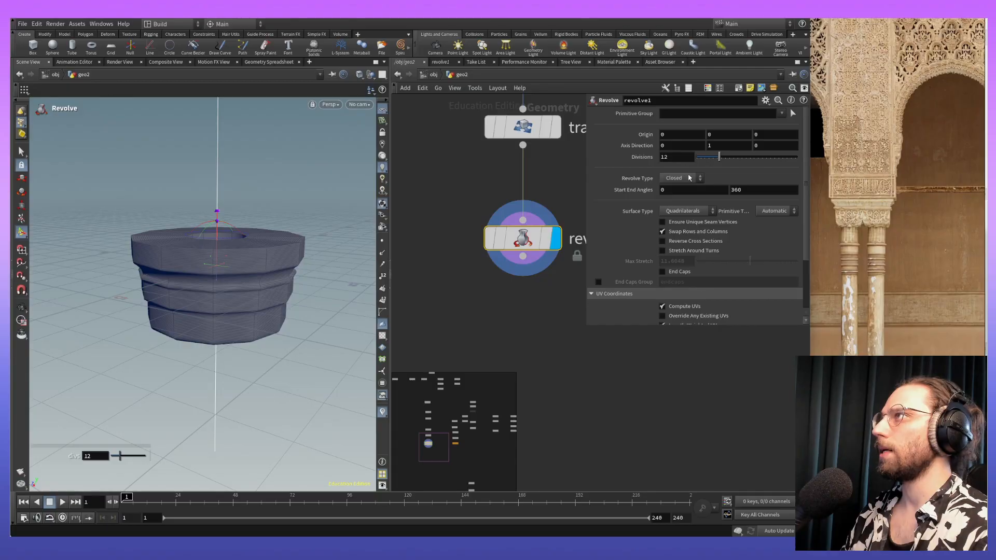
{"action": "left_click_drag", "start_coordinate": [720, 158], "coordinate": [703, 158]}
{"action": "left_click_drag", "start_coordinate": [214, 269], "coordinate": [252, 345], "text": "alt"}
{"action": "key", "text": "Return"}
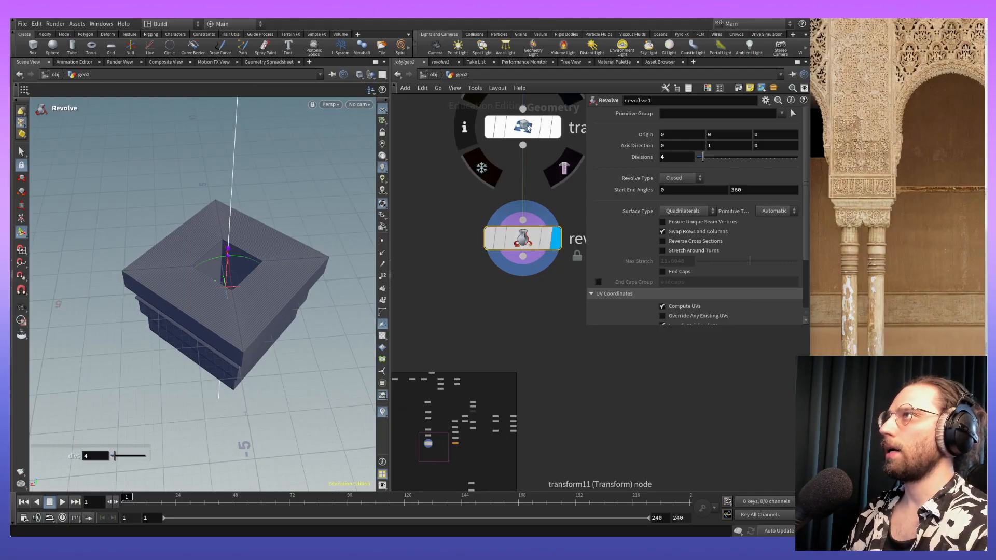
Step: Try a transform node with a Y rotation of 180 between transform11 and revolve1, and delete it
{"action": "left_click", "coordinate": [536, 131]}
{"action": "key", "text": "Tab"}
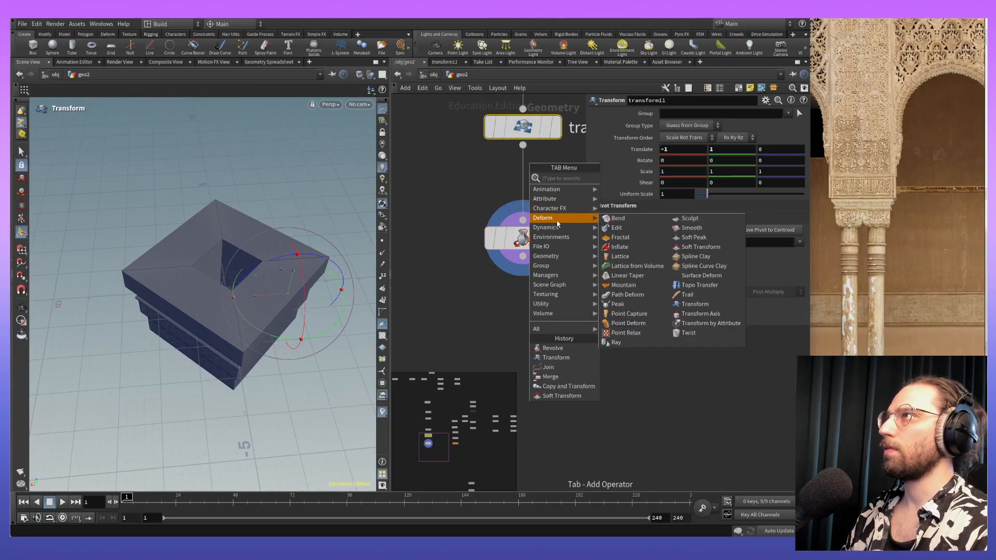
{"action": "mouse_move", "coordinate": [569, 249]}
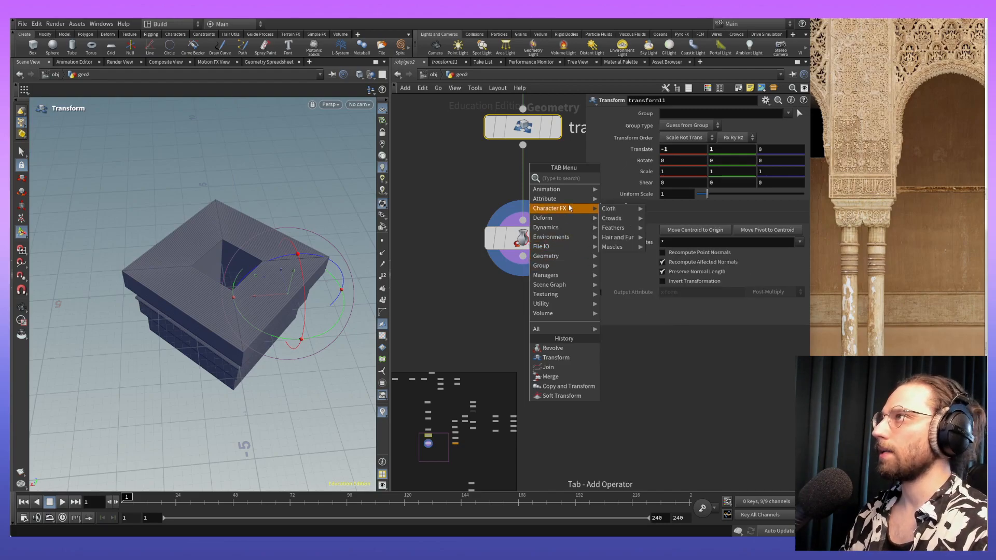
{"action": "left_click", "coordinate": [581, 357]}
{"action": "left_click", "coordinate": [524, 188]}
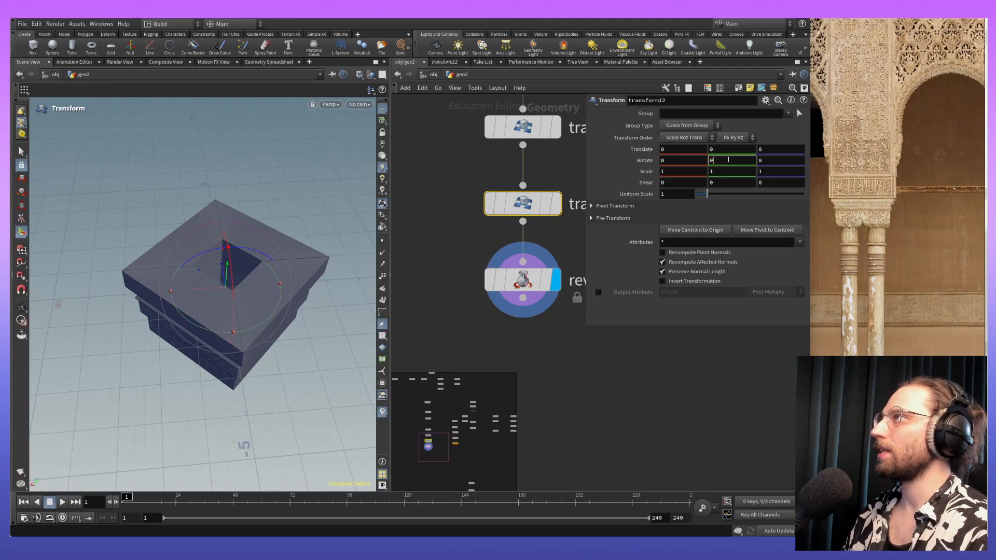
{"action": "type", "text": "0"}
{"action": "key", "text": "Return"}
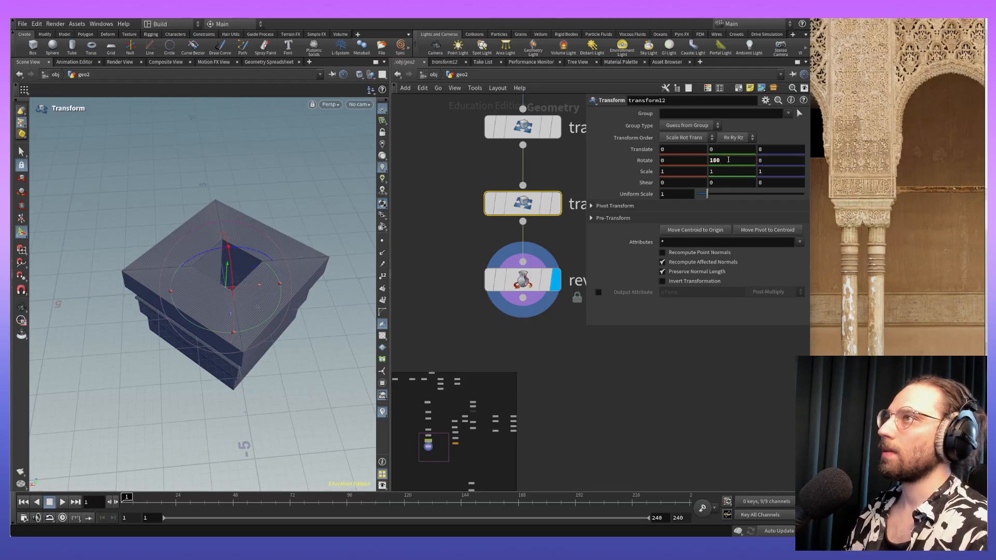
{"action": "left_click_drag", "start_coordinate": [229, 282], "coordinate": [282, 264], "text": "alt"}
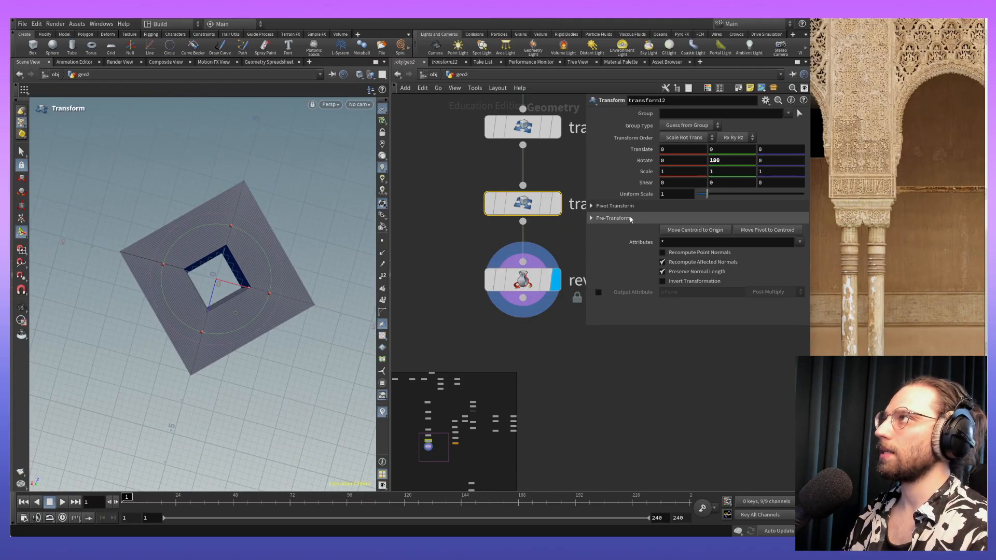
{"action": "left_click", "coordinate": [520, 201]}
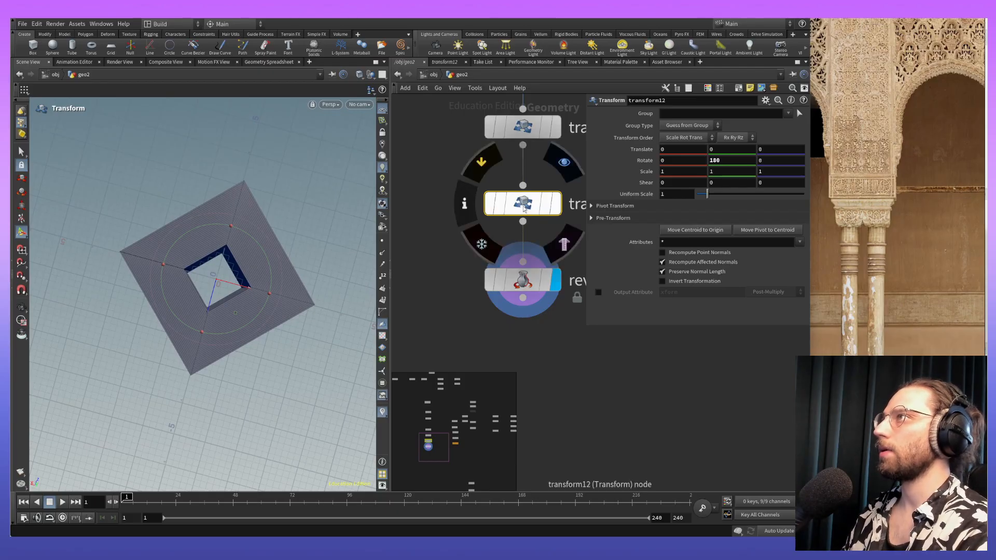
{"action": "key", "text": "Delete"}
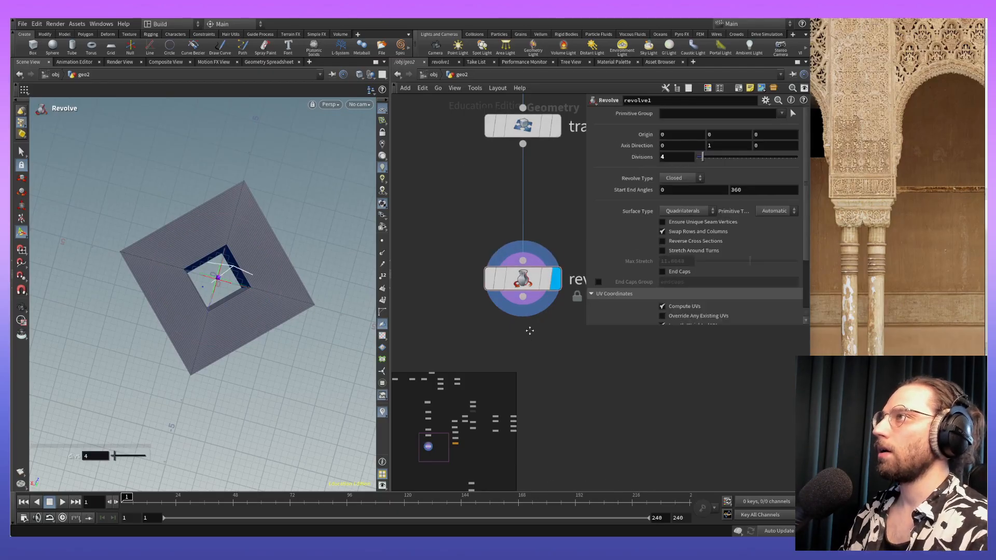
Step: Add a transform node below revolve1, set its Y rotation to 180 and display its output
{"action": "key", "text": "Tab"}
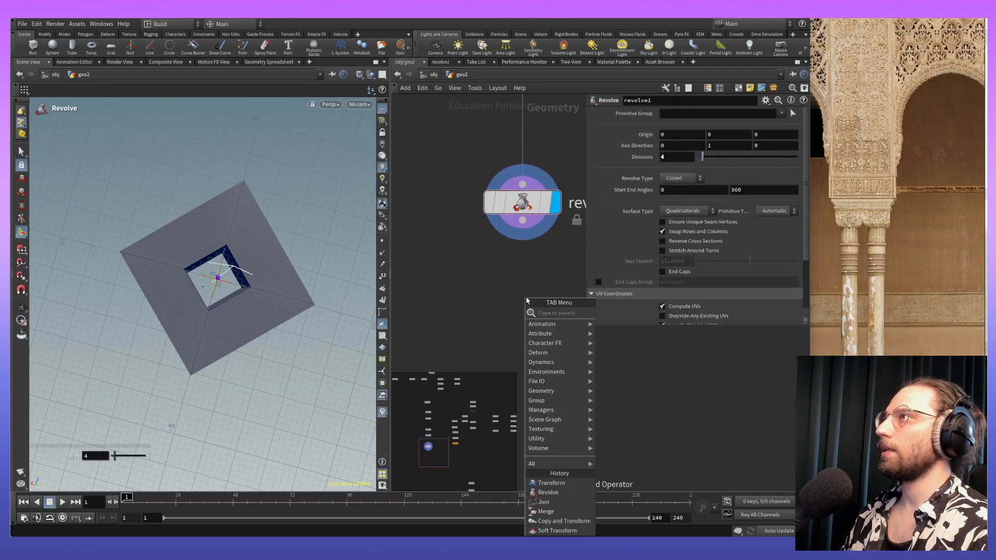
{"action": "left_click", "coordinate": [551, 482]}
{"action": "left_click", "coordinate": [521, 277]}
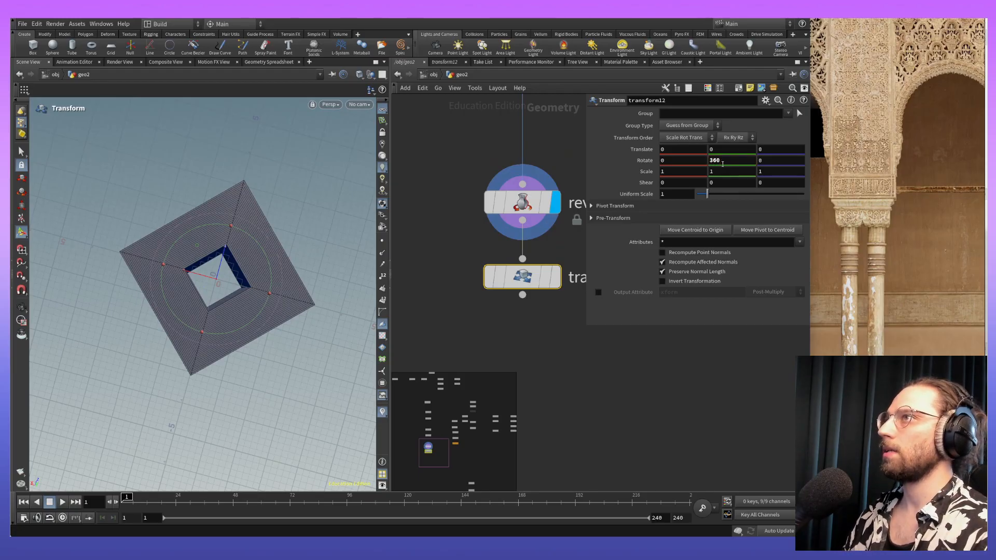
{"action": "key", "text": "Return"}
{"action": "left_click_drag", "start_coordinate": [251, 354], "coordinate": [304, 290], "text": "alt"}
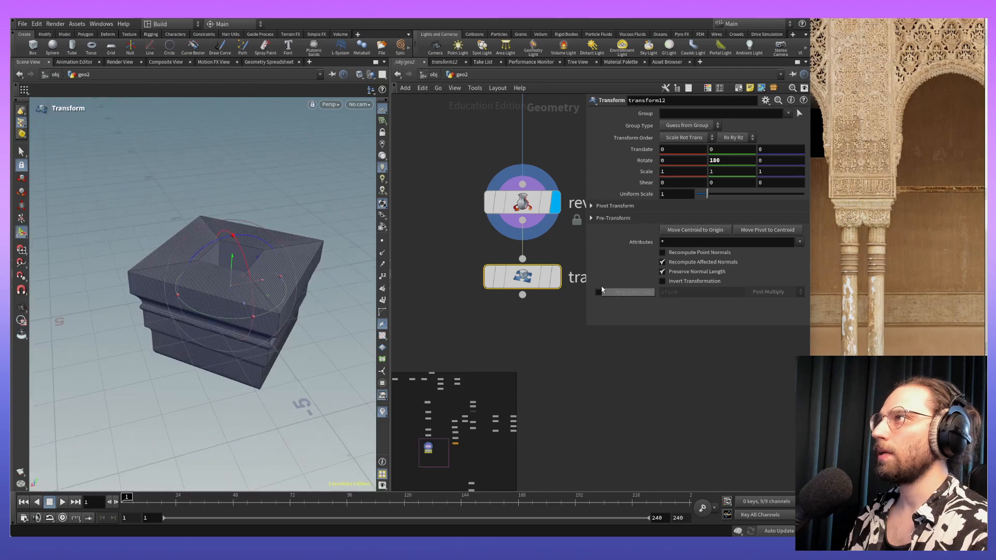
{"action": "left_click", "coordinate": [558, 282]}
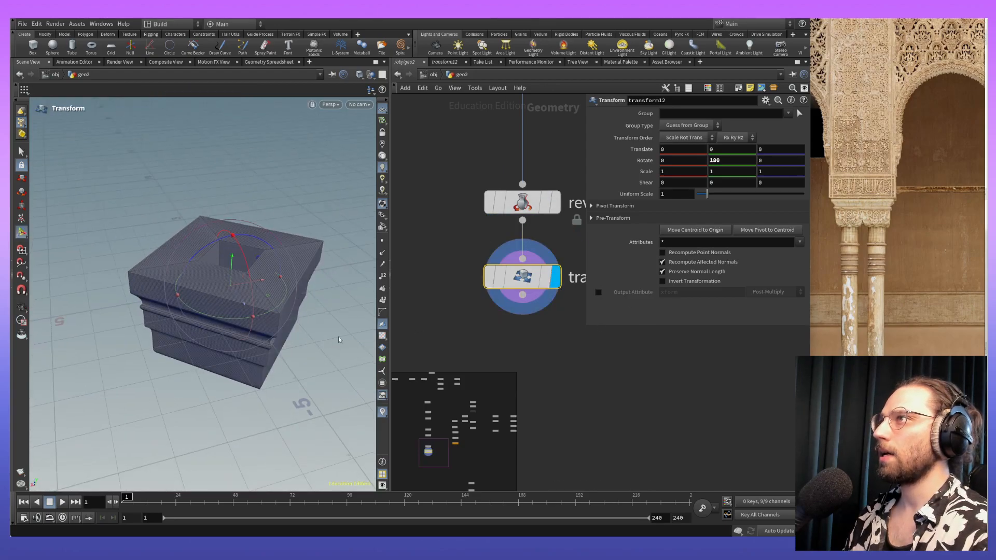
Step: Try different Y rotations on transform12 and set the value to 45
{"action": "key", "text": "Escape"}
{"action": "left_click_drag", "start_coordinate": [316, 359], "coordinate": [268, 365]}
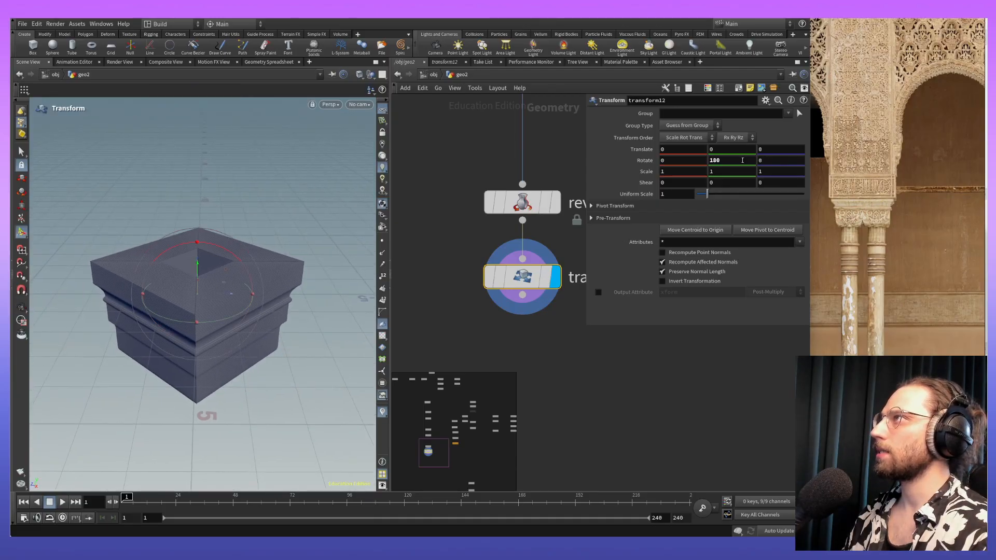
{"action": "middle_click_drag", "start_coordinate": [728, 158], "coordinate": [11, 228]}
{"action": "middle_click_drag", "start_coordinate": [305, 216], "coordinate": [744, 160]}
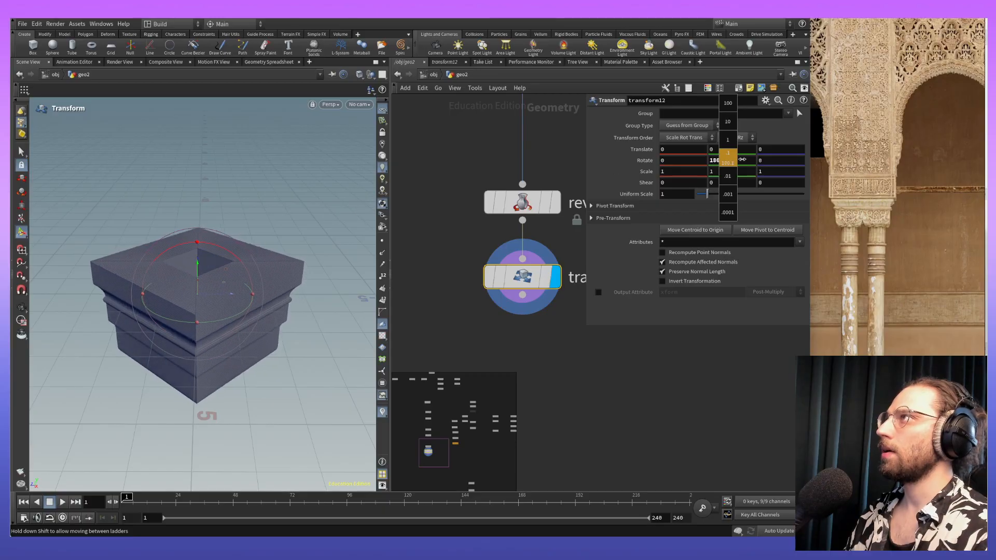
{"action": "middle_click_drag", "start_coordinate": [737, 115], "coordinate": [711, 171]}
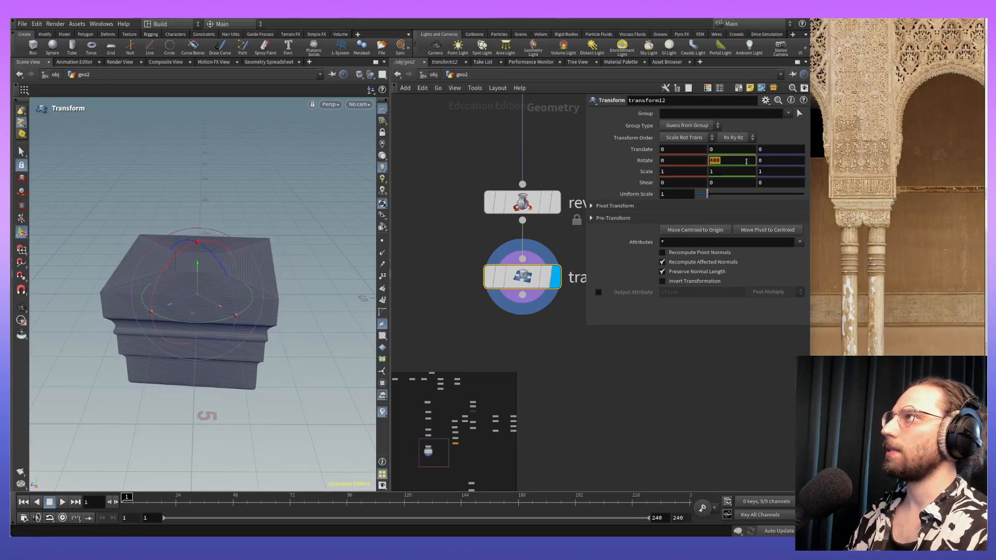
{"action": "key", "text": "Return"}
{"action": "key", "text": "Escape"}
{"action": "left_click_drag", "start_coordinate": [220, 323], "coordinate": [193, 289]}
{"action": "left_click_drag", "start_coordinate": [356, 167], "coordinate": [334, 173]}
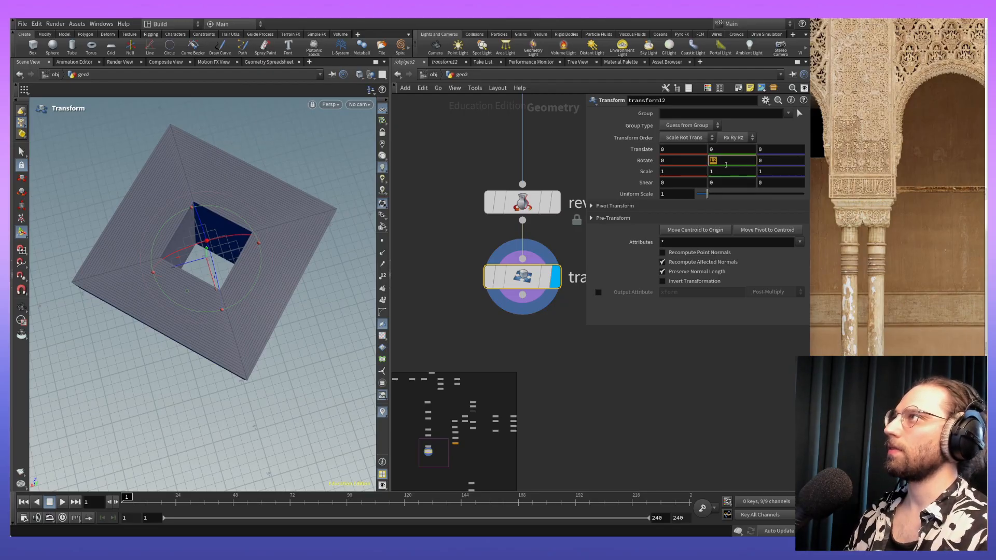
{"action": "key", "text": "Return"}
Step: Compare the rotated block with the unrotated revolve1 output from several angles
{"action": "left_click_drag", "start_coordinate": [223, 397], "coordinate": [209, 328], "text": "alt"}
{"action": "middle_click_drag", "start_coordinate": [209, 328], "coordinate": [242, 414], "text": "alt"}
{"action": "left_click_drag", "start_coordinate": [242, 414], "coordinate": [269, 421], "text": "alt"}
{"action": "right_click_drag", "start_coordinate": [278, 338], "coordinate": [261, 437], "text": "alt"}
{"action": "middle_click_drag", "start_coordinate": [261, 437], "coordinate": [283, 444], "text": "alt"}
{"action": "left_click_drag", "start_coordinate": [283, 444], "coordinate": [260, 454]}
{"action": "left_click", "coordinate": [518, 204]}
{"action": "left_click_drag", "start_coordinate": [268, 299], "coordinate": [271, 323], "text": "alt"}
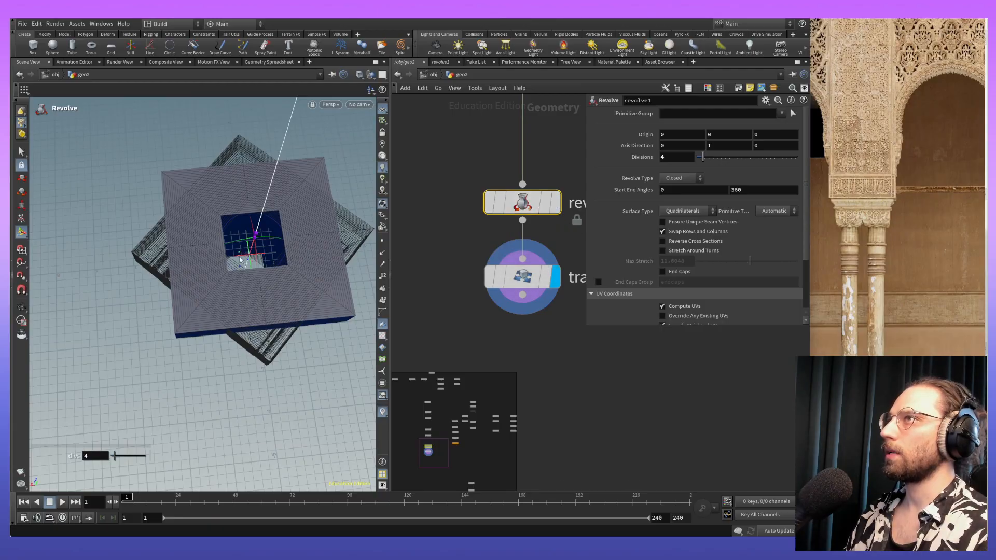
{"action": "left_click_drag", "start_coordinate": [264, 255], "coordinate": [299, 270]}
{"action": "middle_click_drag", "start_coordinate": [298, 269], "coordinate": [202, 306], "text": "alt"}
{"action": "left_click_drag", "start_coordinate": [202, 306], "coordinate": [271, 293], "text": "alt"}
{"action": "middle_click_drag", "start_coordinate": [270, 293], "coordinate": [259, 289]}
Step: Select transform12 and examine the square block's top and stepped side profile
{"action": "left_click", "coordinate": [515, 283]}
{"action": "left_click_drag", "start_coordinate": [264, 275], "coordinate": [203, 431], "text": "alt"}
{"action": "right_click_drag", "start_coordinate": [204, 263], "coordinate": [212, 171], "text": "alt"}
{"action": "left_click_drag", "start_coordinate": [212, 169], "coordinate": [291, 247], "text": "alt"}
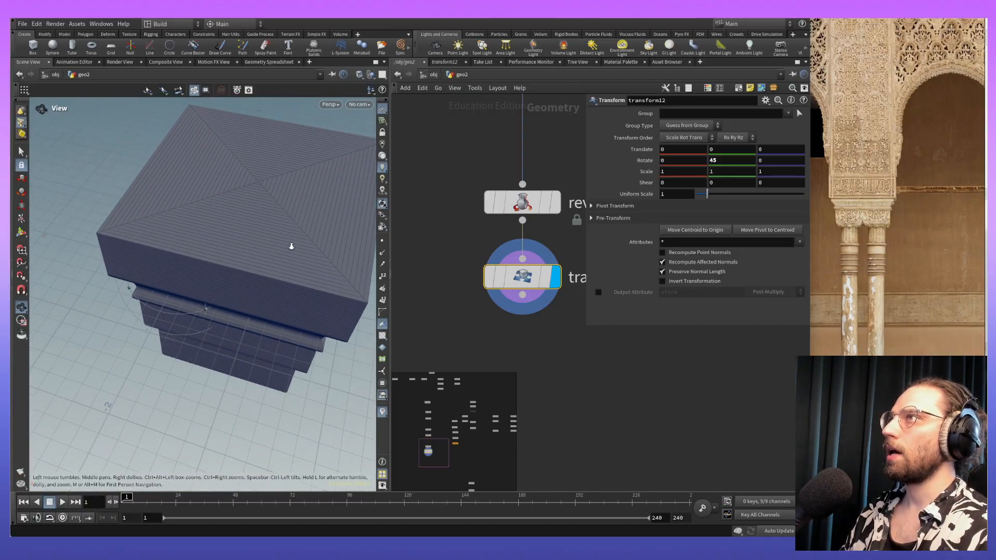
{"action": "right_click_drag", "start_coordinate": [292, 246], "coordinate": [283, 321]}
{"action": "left_click_drag", "start_coordinate": [271, 299], "coordinate": [223, 314]}
{"action": "middle_click_drag", "start_coordinate": [223, 314], "coordinate": [177, 295]}
{"action": "left_click_drag", "start_coordinate": [177, 294], "coordinate": [290, 359]}
Step: Find the join2 node below merge2, select it and display its curve
{"action": "middle_click_drag", "start_coordinate": [671, 405], "coordinate": [590, 360]}
{"action": "scroll", "coordinate": [589, 360], "scroll_direction": "down", "scroll_amount": 5}
{"action": "middle_click_drag", "start_coordinate": [737, 480], "coordinate": [548, 291]}
{"action": "middle_click_drag", "start_coordinate": [564, 344], "coordinate": [542, 337]}
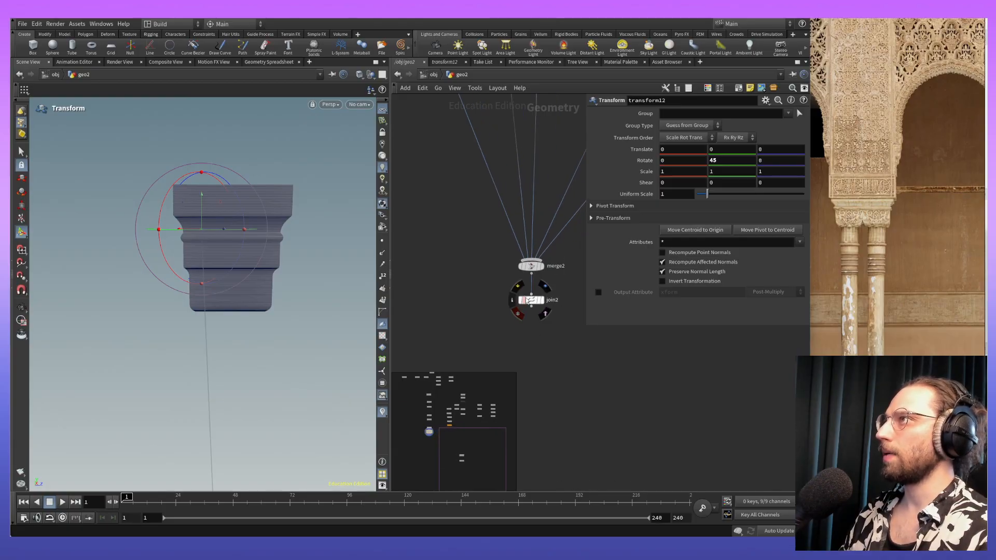
{"action": "left_click", "coordinate": [530, 305]}
{"action": "left_click", "coordinate": [542, 303]}
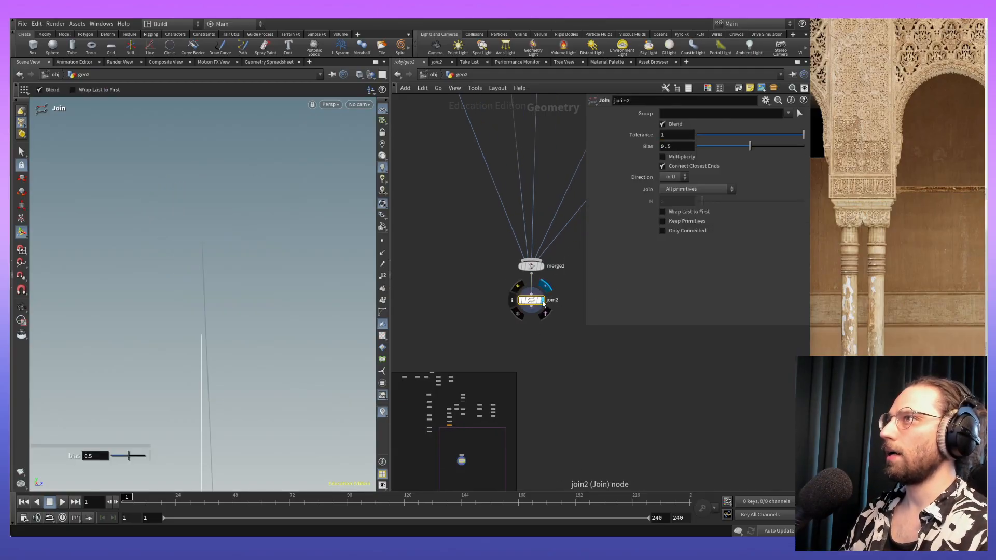
Step: Turn on the template display of transform12 to compare the block with the join2 curve
{"action": "middle_click_drag", "start_coordinate": [451, 211], "coordinate": [548, 294]}
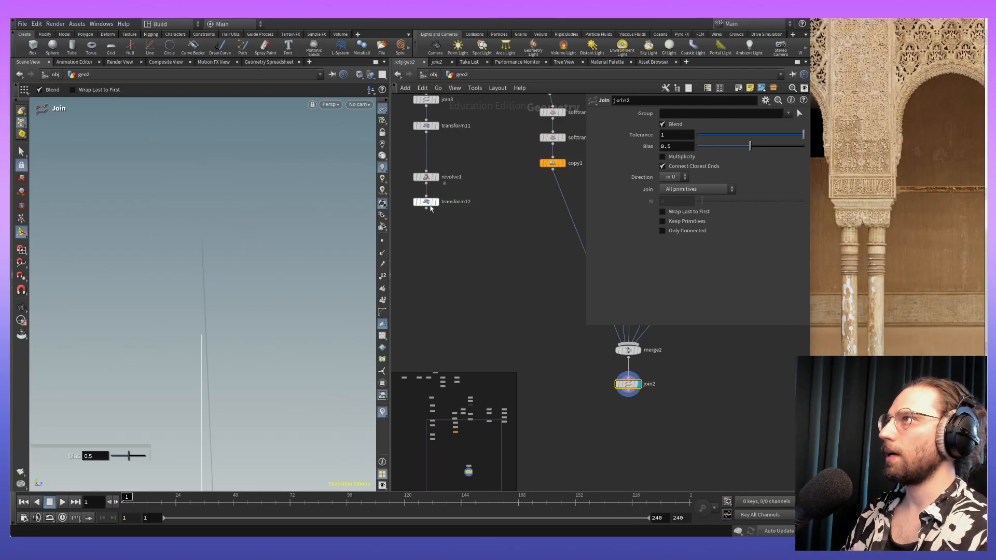
{"action": "left_click", "coordinate": [434, 203]}
{"action": "key", "text": "Escape"}
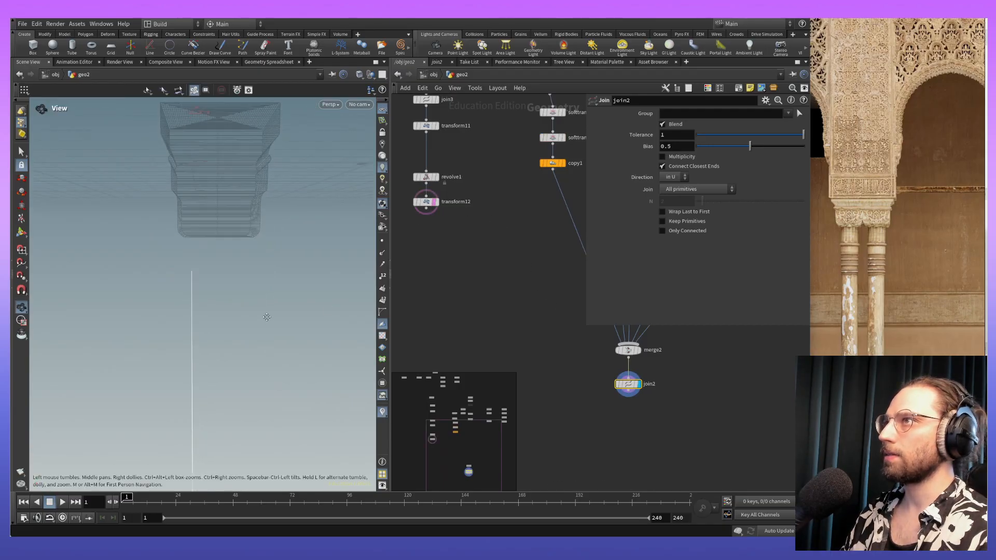
{"action": "mouse_move", "coordinate": [267, 317]}
{"action": "left_mouse_down"}
{"action": "mouse_move", "coordinate": [271, 310]}
{"action": "mouse_move", "coordinate": [263, 333]}
{"action": "mouse_move", "coordinate": [244, 318]}
{"action": "mouse_move", "coordinate": [278, 326]}
{"action": "left_mouse_up"}
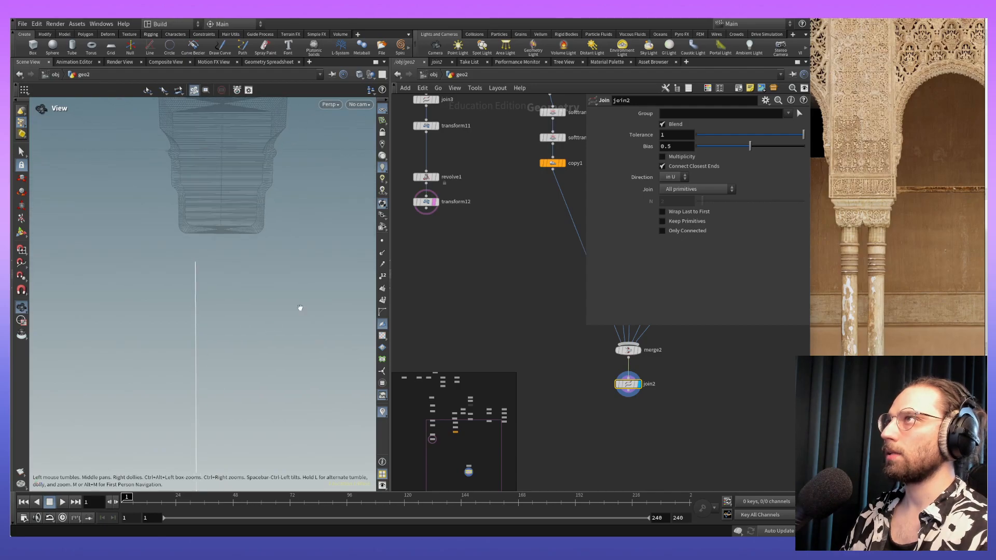
Step: Switch the viewport to the front view and frame the join2 curve beneath the templated block
{"action": "key", "text": "Return"}
{"action": "left_click", "coordinate": [340, 104]}
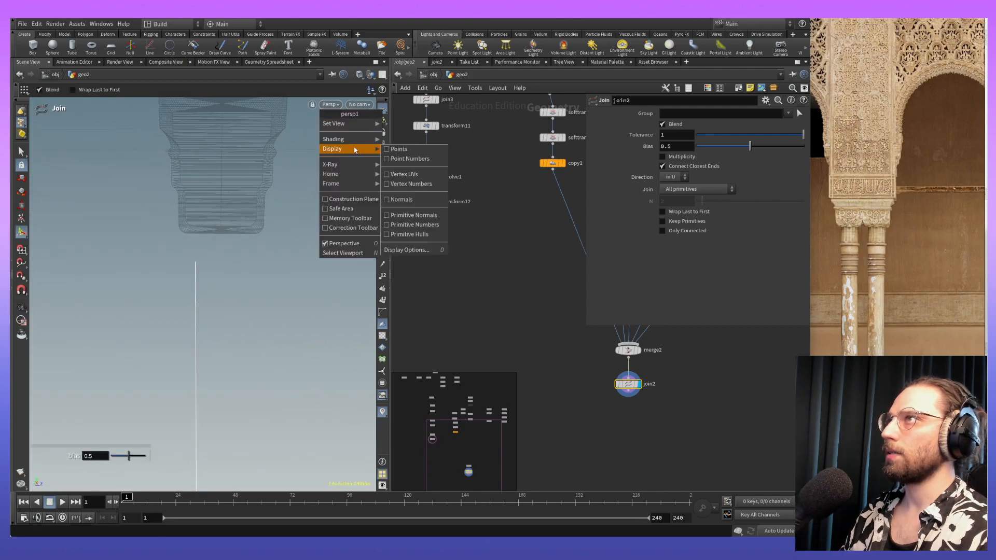
{"action": "mouse_move", "coordinate": [354, 127]}
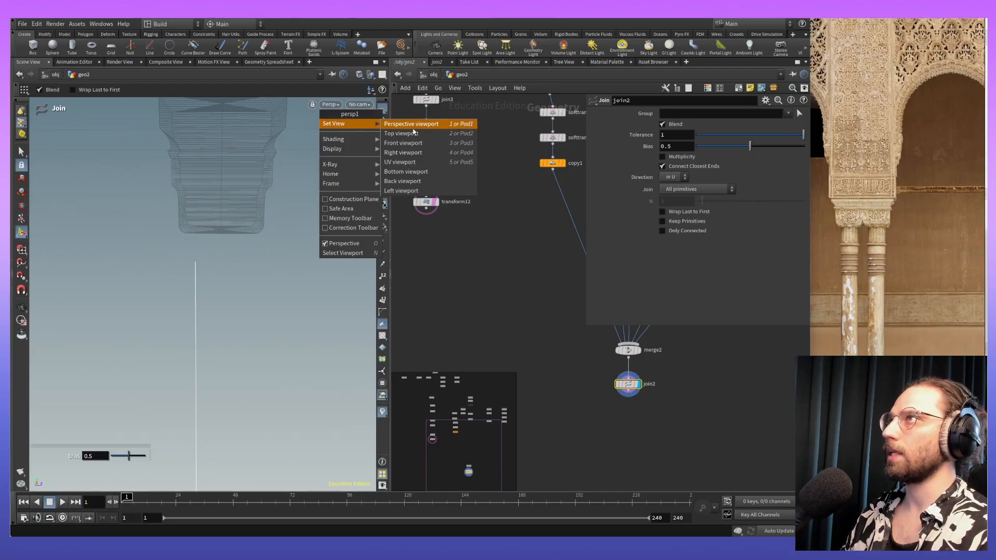
{"action": "left_click", "coordinate": [419, 144]}
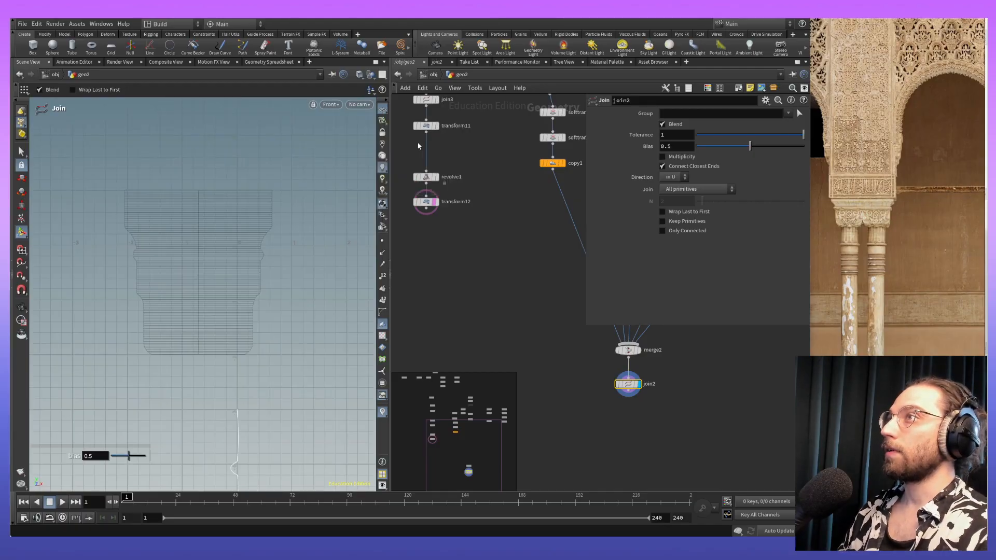
{"action": "middle_click_drag", "start_coordinate": [317, 349], "coordinate": [316, 218], "text": "alt"}
{"action": "key", "text": "Return"}
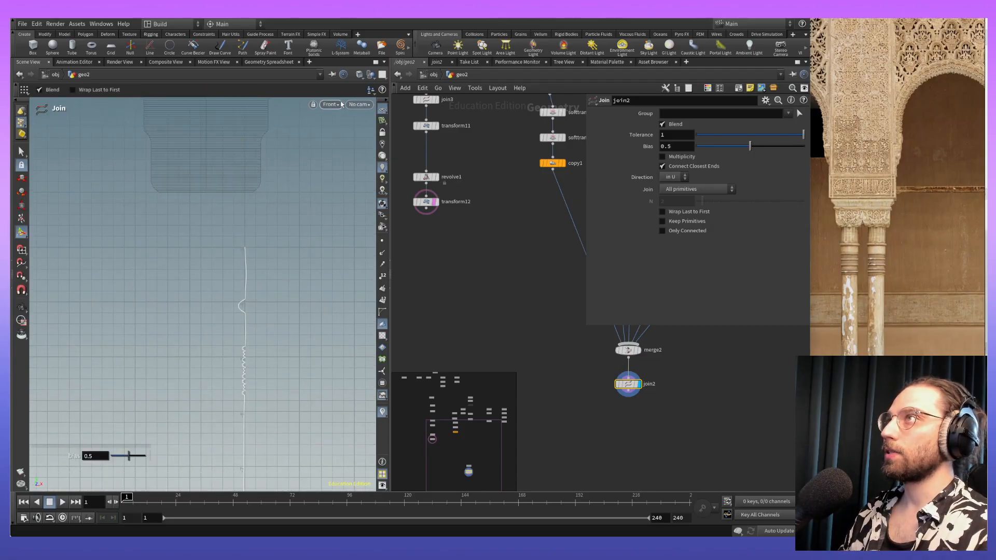
Step: Switch the viewport to the back view and examine the join2 curve's profile against the block
{"action": "left_click", "coordinate": [336, 105]}
{"action": "mouse_move", "coordinate": [347, 126]}
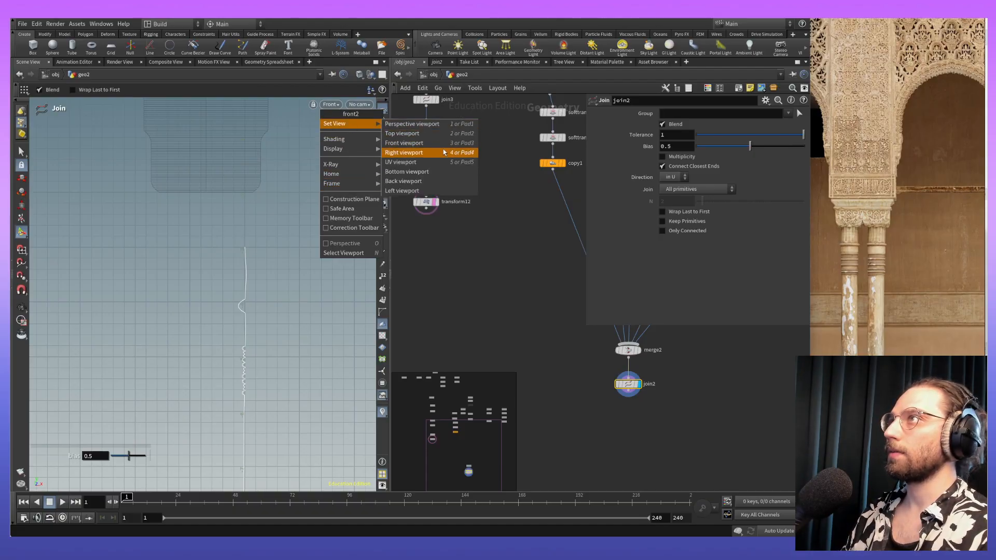
{"action": "left_click", "coordinate": [439, 184]}
{"action": "middle_click_drag", "start_coordinate": [238, 389], "coordinate": [240, 351], "text": "alt"}
{"action": "right_click_drag", "start_coordinate": [251, 406], "coordinate": [251, 217], "text": "alt"}
{"action": "middle_click_drag", "start_coordinate": [209, 208], "coordinate": [307, 367], "text": "alt"}
{"action": "right_click_drag", "start_coordinate": [307, 367], "coordinate": [296, 274], "text": "alt"}
{"action": "middle_click_drag", "start_coordinate": [288, 249], "coordinate": [320, 332], "text": "alt"}
{"action": "right_click_drag", "start_coordinate": [320, 332], "coordinate": [250, 280], "text": "alt"}
{"action": "middle_click_drag", "start_coordinate": [249, 281], "coordinate": [294, 415], "text": "alt"}
{"action": "right_click_drag", "start_coordinate": [294, 414], "coordinate": [275, 394], "text": "alt"}
{"action": "middle_click_drag", "start_coordinate": [276, 394], "coordinate": [272, 338], "text": "alt"}
Step: Return the viewport to the front view with the block and the curve both in sight
{"action": "key", "text": "Return"}
{"action": "left_click", "coordinate": [361, 106]}
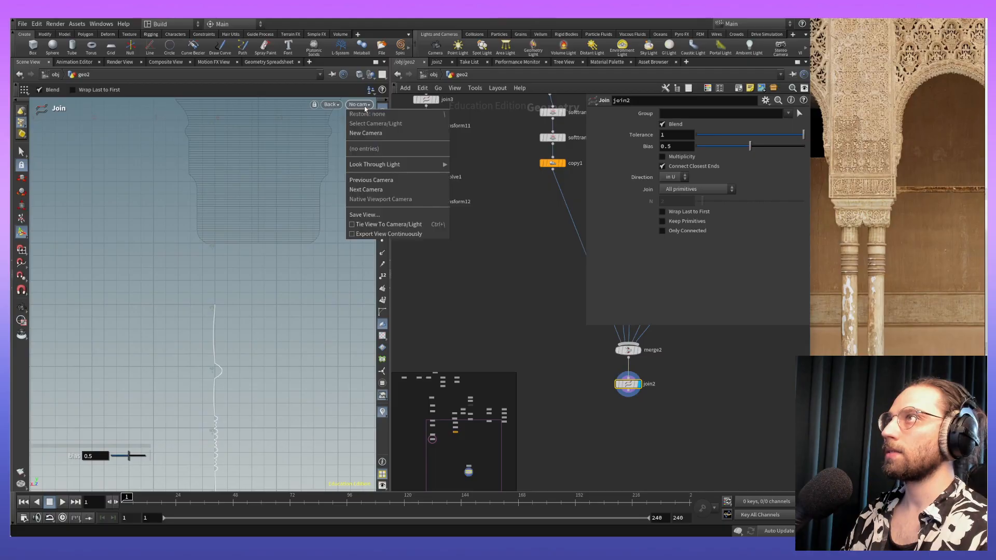
{"action": "left_click", "coordinate": [332, 105]}
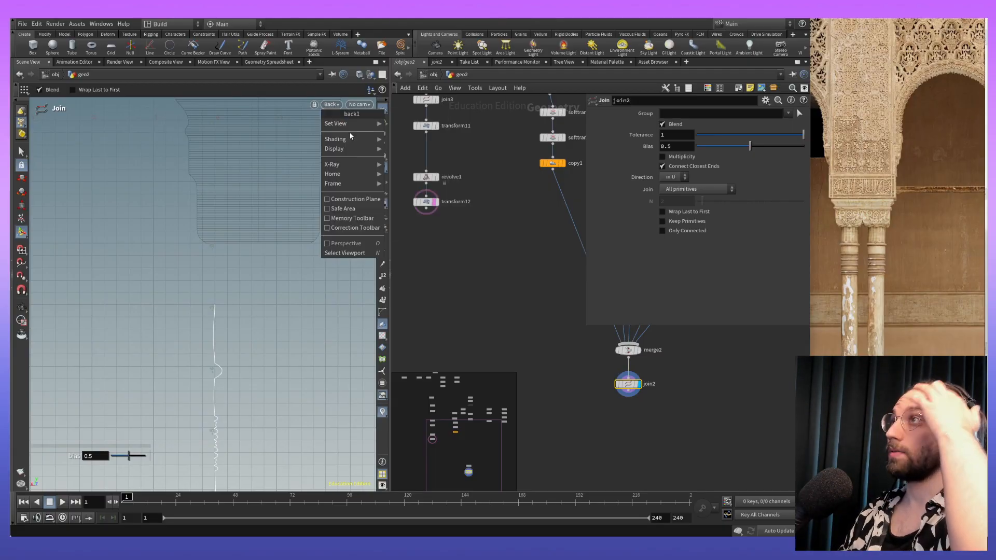
{"action": "mouse_move", "coordinate": [365, 124]}
{"action": "left_click", "coordinate": [439, 141]}
{"action": "middle_click_drag", "start_coordinate": [241, 314], "coordinate": [232, 366], "text": "alt"}
Step: Move the centroid of the transform12 block to the origin
{"action": "middle_click_drag", "start_coordinate": [452, 223], "coordinate": [463, 264], "text": "alt"}
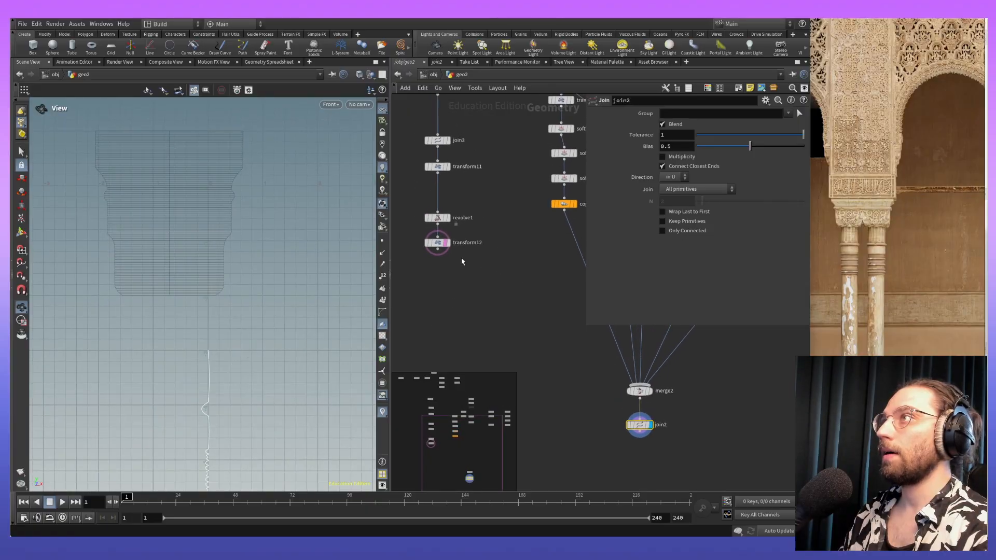
{"action": "left_click", "coordinate": [439, 244]}
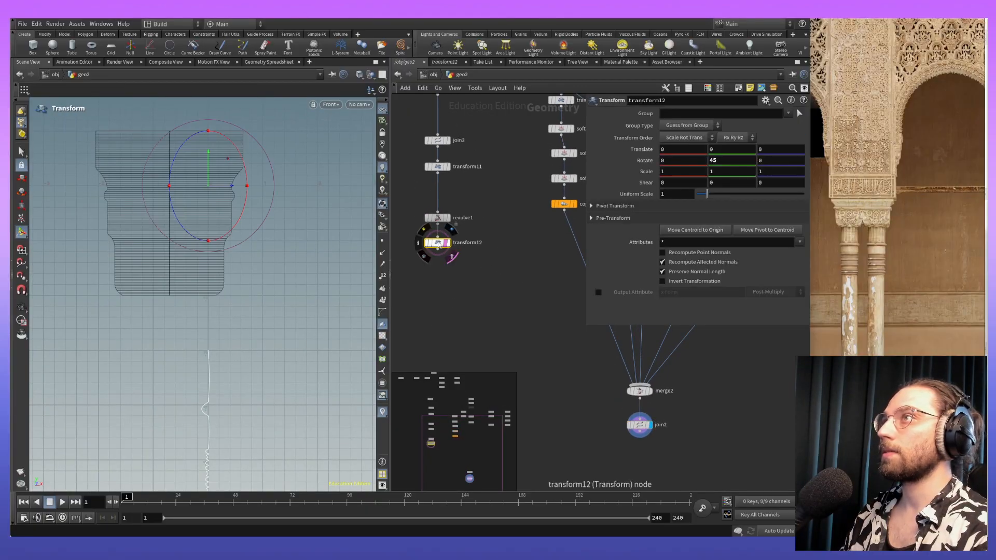
{"action": "left_click", "coordinate": [691, 231]}
{"action": "middle_click_drag", "start_coordinate": [268, 291], "coordinate": [256, 356], "text": "alt"}
{"action": "right_click_drag", "start_coordinate": [256, 356], "coordinate": [251, 389], "text": "alt"}
{"action": "middle_click_drag", "start_coordinate": [251, 389], "coordinate": [253, 317], "text": "alt"}
{"action": "key", "text": "Return"}
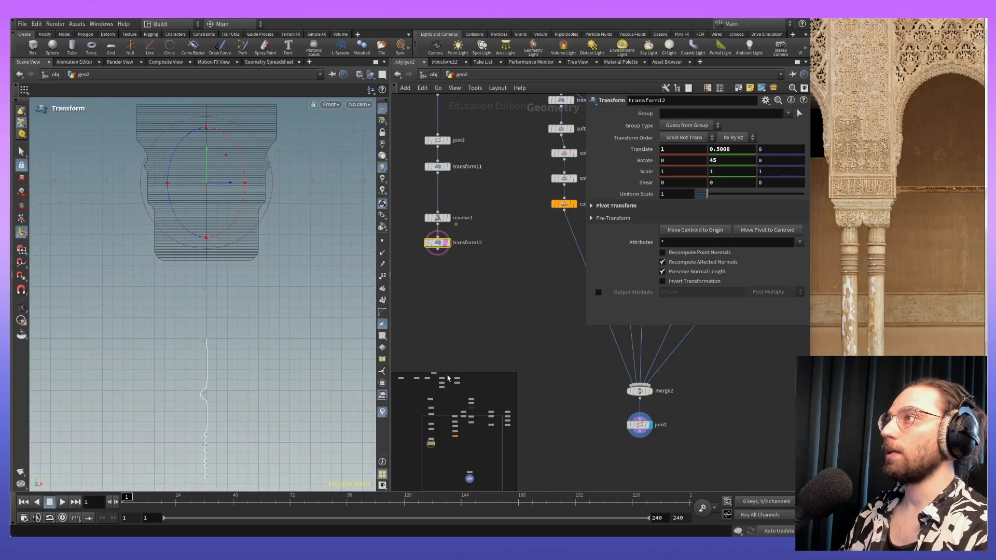
{"action": "left_click", "coordinate": [522, 338]}
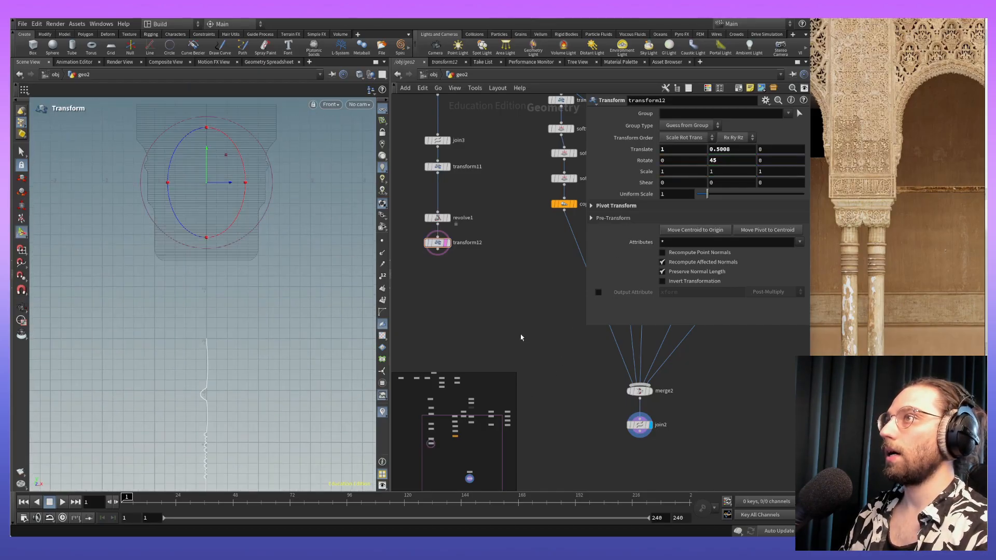
Step: Add an unconnected Revolve node below the join2 node
{"action": "left_click", "coordinate": [641, 426]}
{"action": "middle_click_drag", "start_coordinate": [654, 463], "coordinate": [468, 301]}
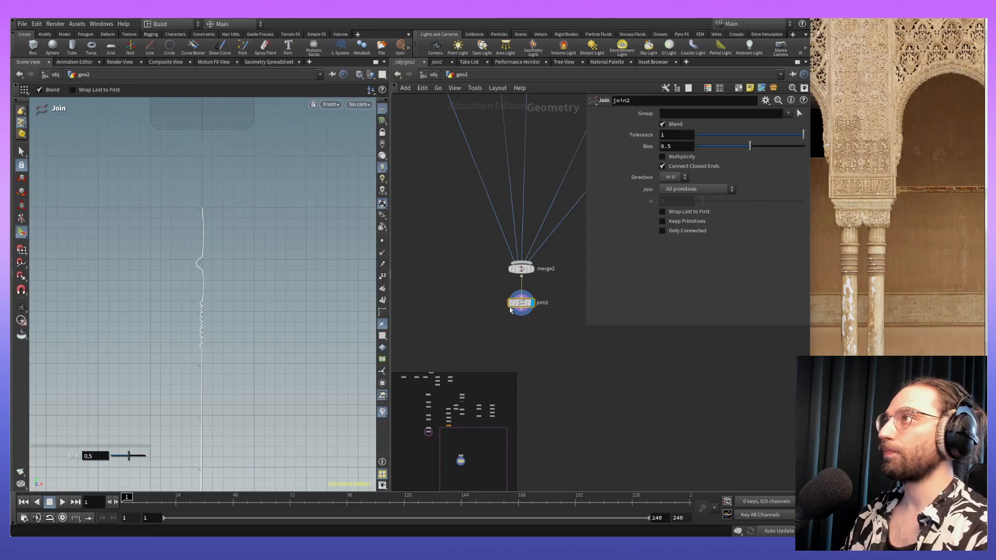
{"action": "key", "text": "Tab"}
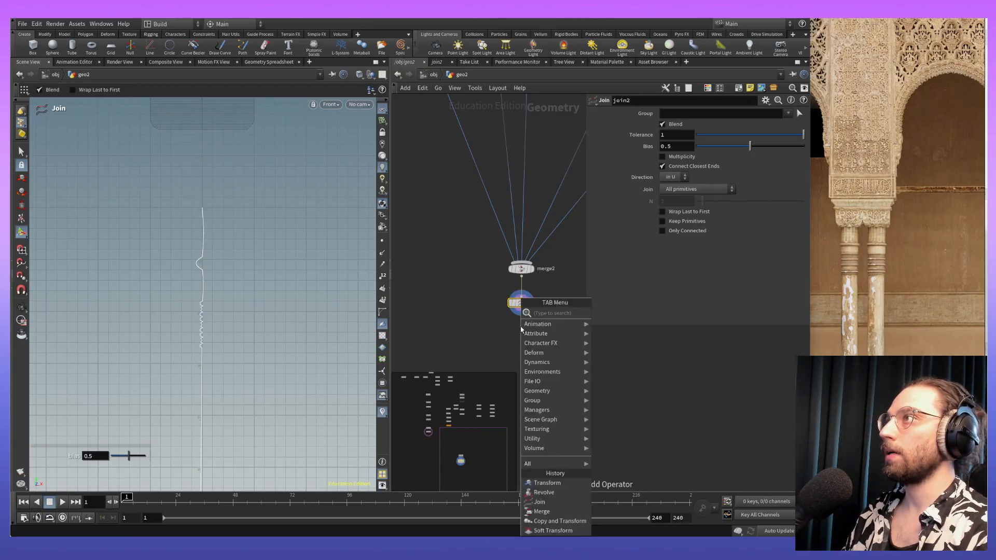
{"action": "left_click", "coordinate": [570, 493]}
{"action": "left_click", "coordinate": [569, 489]}
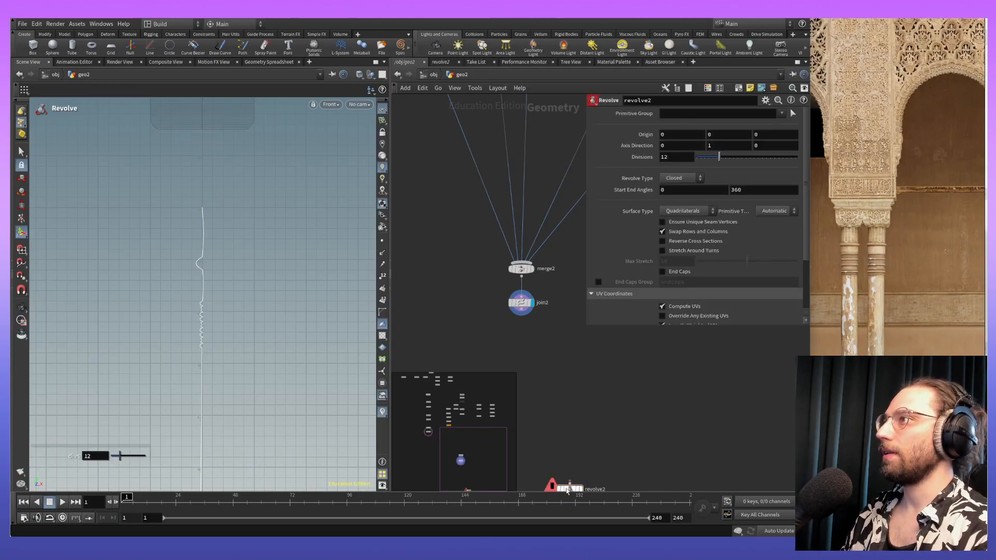
{"action": "left_click", "coordinate": [588, 393]}
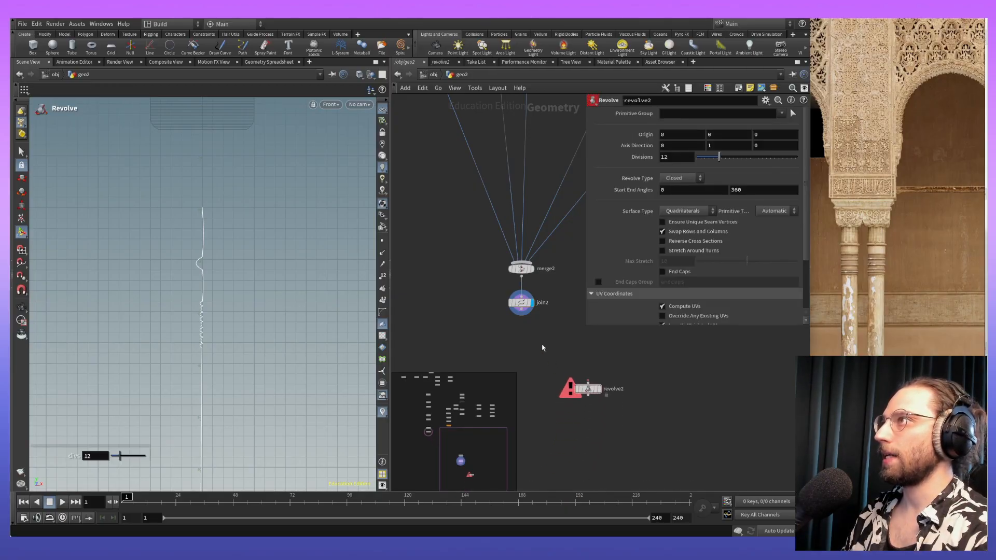
Step: Append a Transform node to join2 and move the curve's centroid to the origin
{"action": "left_click", "coordinate": [524, 306]}
{"action": "key", "text": "Tab"}
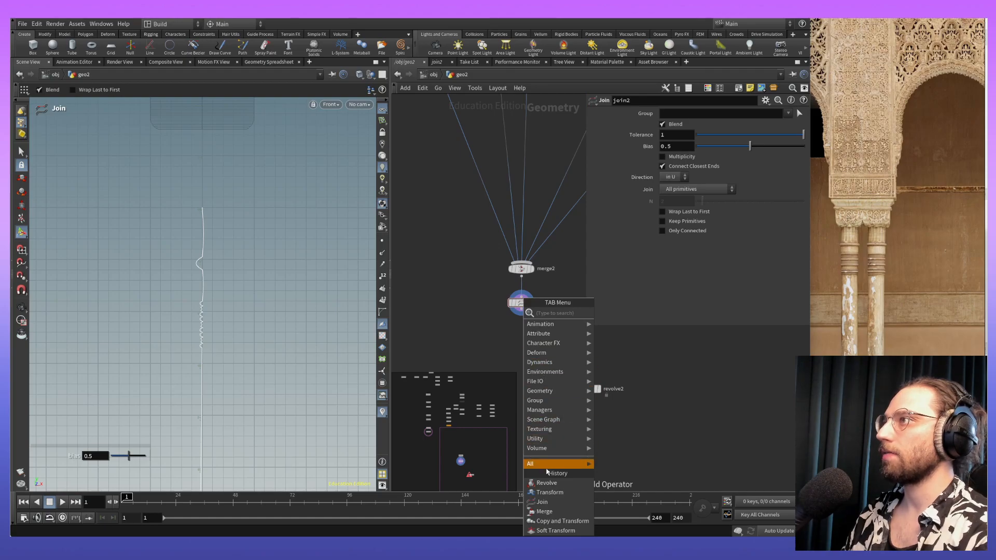
{"action": "left_click", "coordinate": [550, 493]}
{"action": "left_click", "coordinate": [522, 335]}
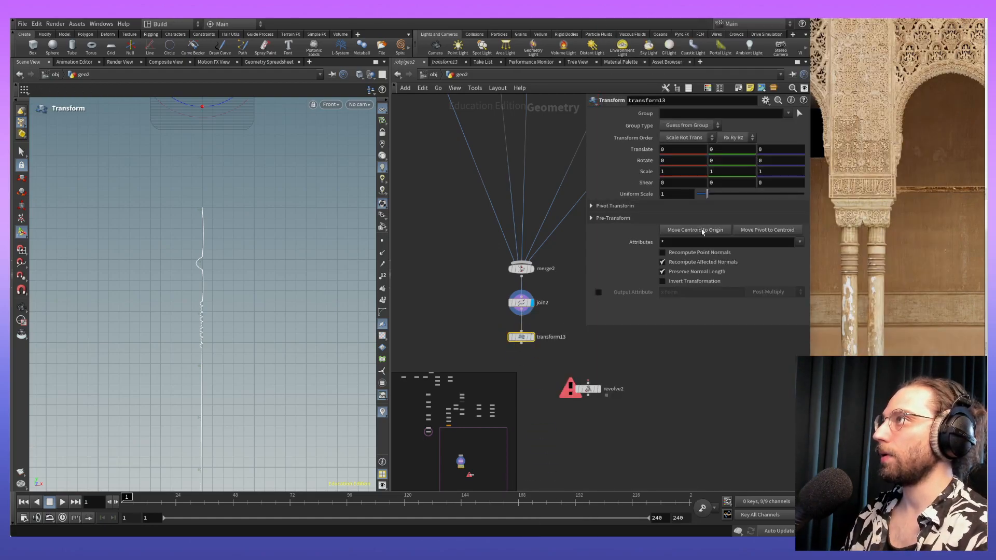
{"action": "middle_click_drag", "start_coordinate": [283, 125], "coordinate": [289, 269], "text": "alt"}
Step: Display transform13 and turn on the template display of transform12 to show the centred curve with the block
{"action": "left_click", "coordinate": [531, 317]}
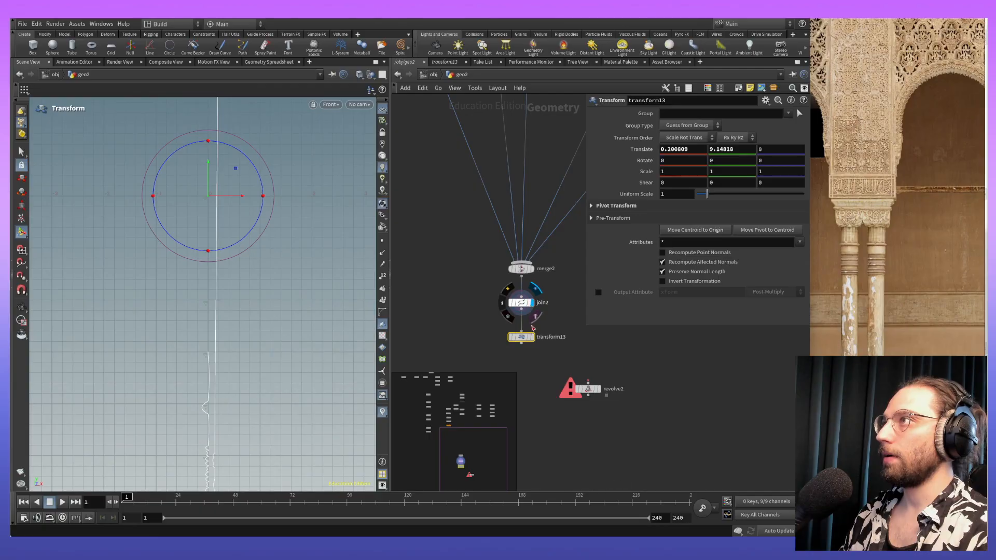
{"action": "middle_click_drag", "start_coordinate": [551, 326], "coordinate": [578, 337]}
{"action": "mouse_move", "coordinate": [436, 199]}
{"action": "middle_mouse_down"}
{"action": "mouse_move", "coordinate": [505, 294]}
{"action": "mouse_move", "coordinate": [532, 297]}
{"action": "middle_mouse_up"}
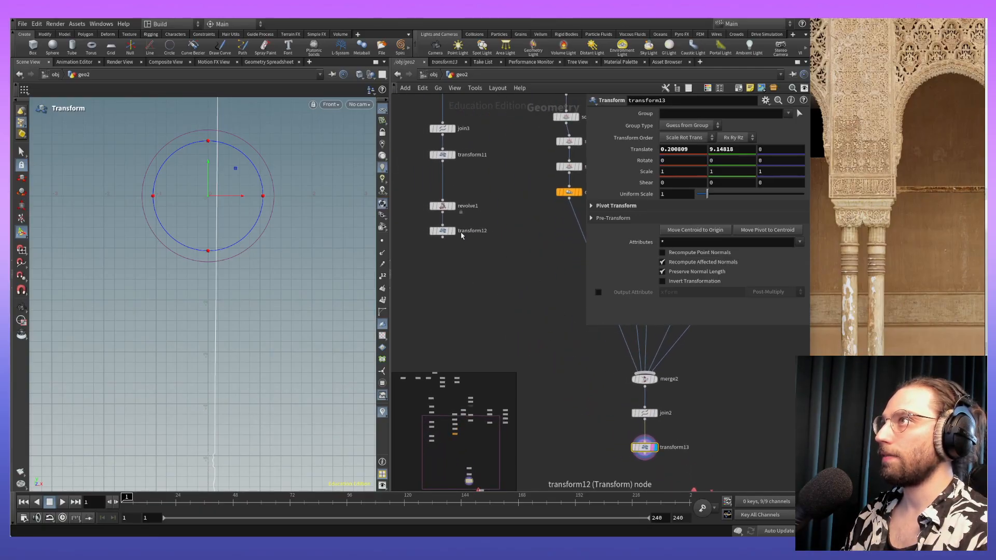
{"action": "left_click", "coordinate": [452, 232]}
{"action": "mouse_move", "coordinate": [291, 362]}
{"action": "middle_mouse_down", "text": "alt"}
{"action": "mouse_move", "coordinate": [314, 512]}
{"action": "mouse_move", "coordinate": [295, 377]}
{"action": "middle_mouse_up", "text": "alt"}
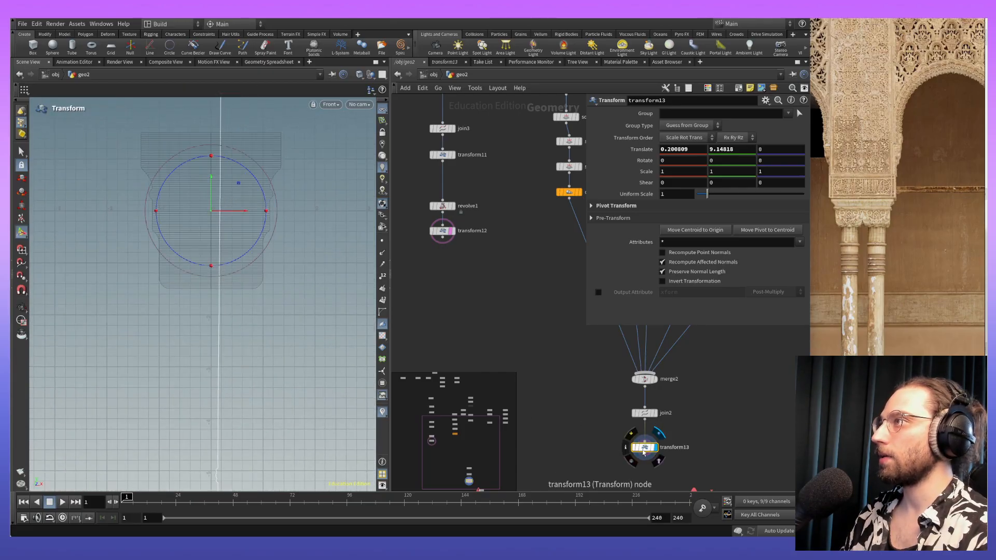
Step: Try setting the Y translation of transform13 to 0
{"action": "middle_click_drag", "start_coordinate": [279, 111], "coordinate": [316, 275], "text": "alt"}
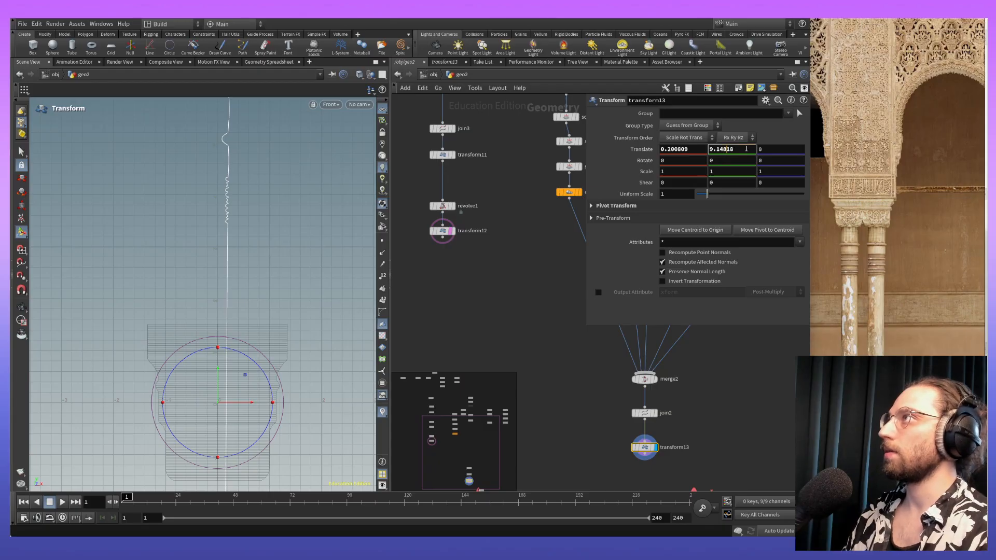
{"action": "type", "text": "0"}
{"action": "key", "text": "Return"}
{"action": "key", "text": "ctrl+z"}
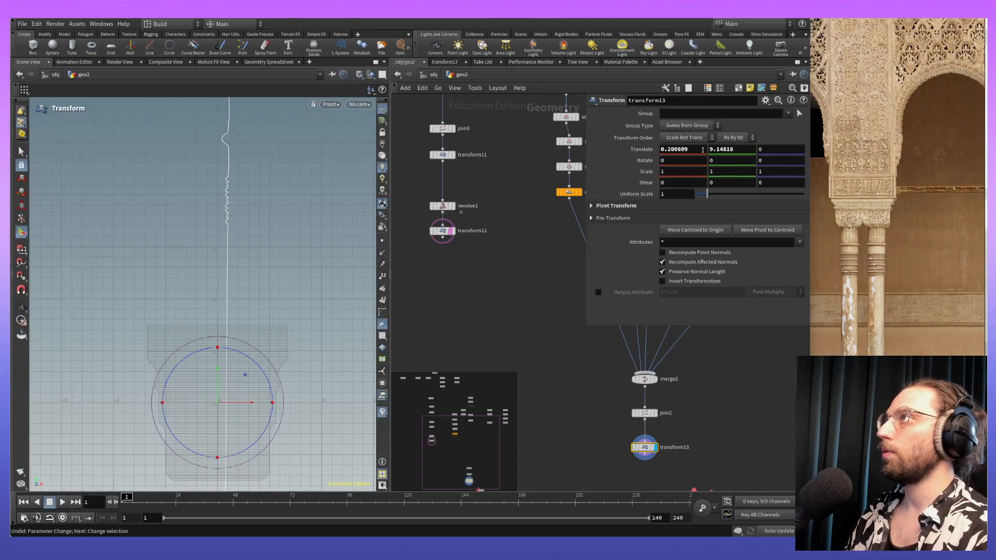
Step: Reset the X translation of transform13 to 0 and shift the curve along X to -0.8
{"action": "key", "text": "Return"}
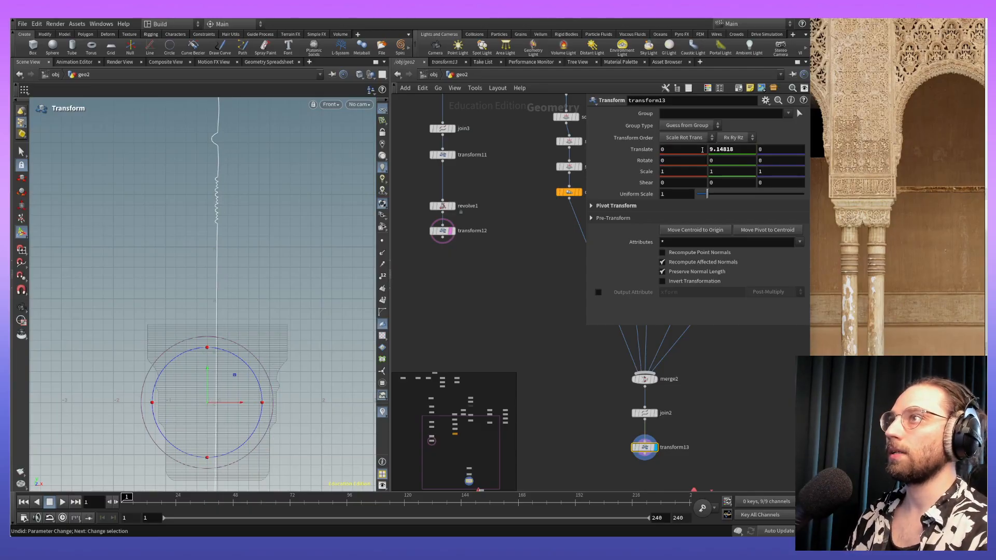
{"action": "left_click_drag", "start_coordinate": [225, 411], "coordinate": [188, 418]}
{"action": "middle_click_drag", "start_coordinate": [209, 177], "coordinate": [225, 311], "text": "alt"}
{"action": "right_click_drag", "start_coordinate": [225, 311], "coordinate": [233, 164], "text": "alt"}
{"action": "middle_click_drag", "start_coordinate": [233, 164], "coordinate": [256, 253], "text": "alt"}
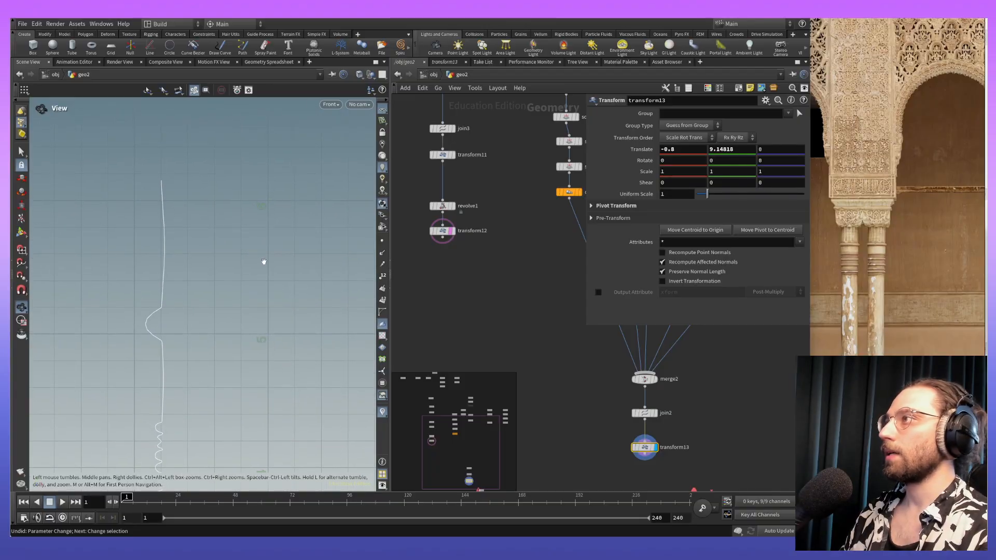
Step: Select the profile curve's top and bottom end points and add a Transform node that acts only on them
{"action": "middle_click_drag", "start_coordinate": [695, 463], "coordinate": [677, 386]}
{"action": "left_click_drag", "start_coordinate": [629, 374], "coordinate": [626, 389]}
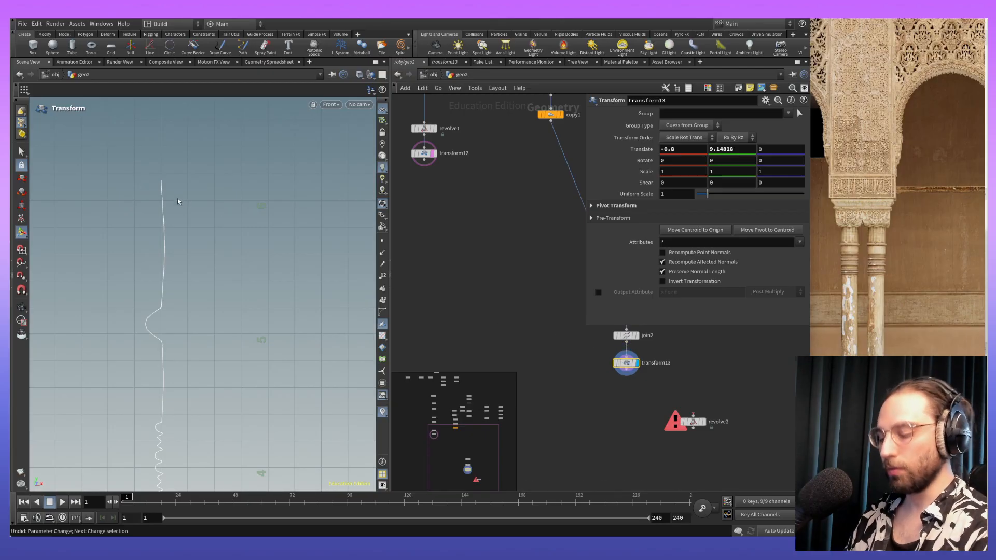
{"action": "key", "text": "s"}
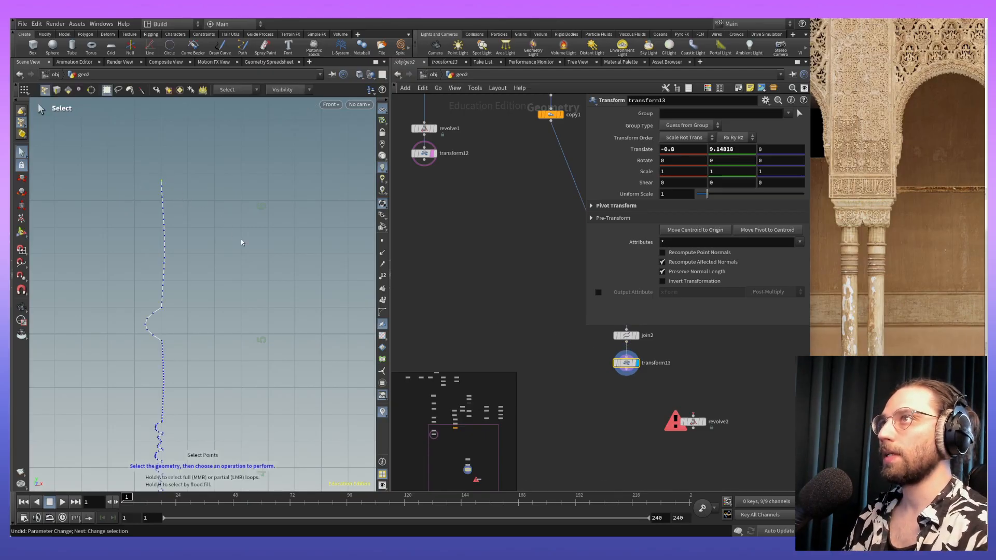
{"action": "middle_click_drag", "start_coordinate": [282, 345], "coordinate": [249, 134], "text": "alt"}
{"action": "middle_click_drag", "start_coordinate": [231, 434], "coordinate": [219, 135], "text": "alt"}
{"action": "mouse_move", "coordinate": [235, 441]}
{"action": "middle_mouse_down", "text": "alt"}
{"action": "mouse_move", "coordinate": [240, 307]}
{"action": "mouse_move", "coordinate": [273, 132]}
{"action": "middle_mouse_up", "text": "alt"}
{"action": "middle_click_drag", "start_coordinate": [236, 446], "coordinate": [242, 135], "text": "alt"}
{"action": "mouse_move", "coordinate": [223, 433]}
{"action": "middle_mouse_down", "text": "alt"}
{"action": "mouse_move", "coordinate": [225, 367]}
{"action": "mouse_move", "coordinate": [252, 305]}
{"action": "mouse_move", "coordinate": [263, 136]}
{"action": "middle_mouse_up", "text": "alt"}
{"action": "middle_click_drag", "start_coordinate": [233, 383], "coordinate": [237, 284], "text": "alt"}
{"action": "left_click", "coordinate": [151, 267]}
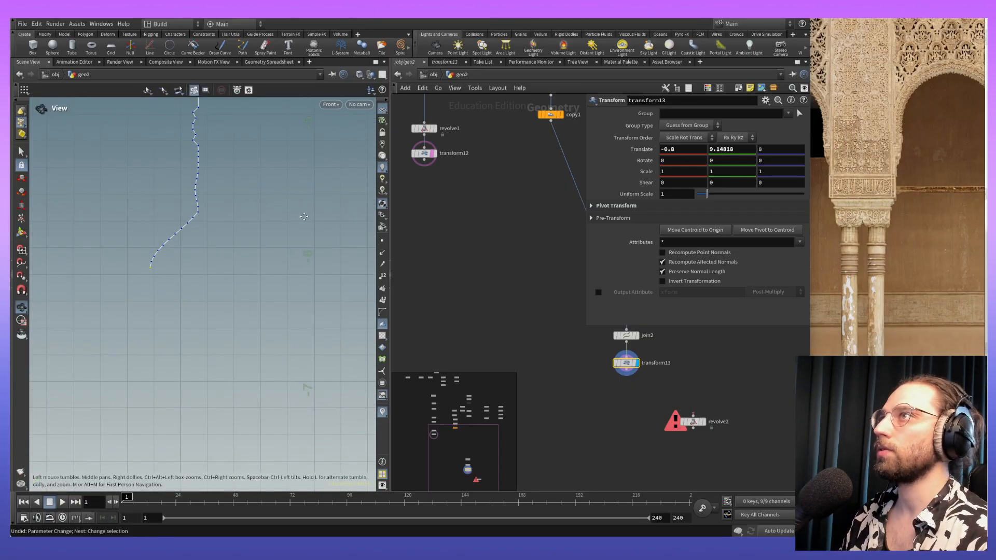
{"action": "middle_click_drag", "start_coordinate": [304, 214], "coordinate": [305, 299], "text": "alt"}
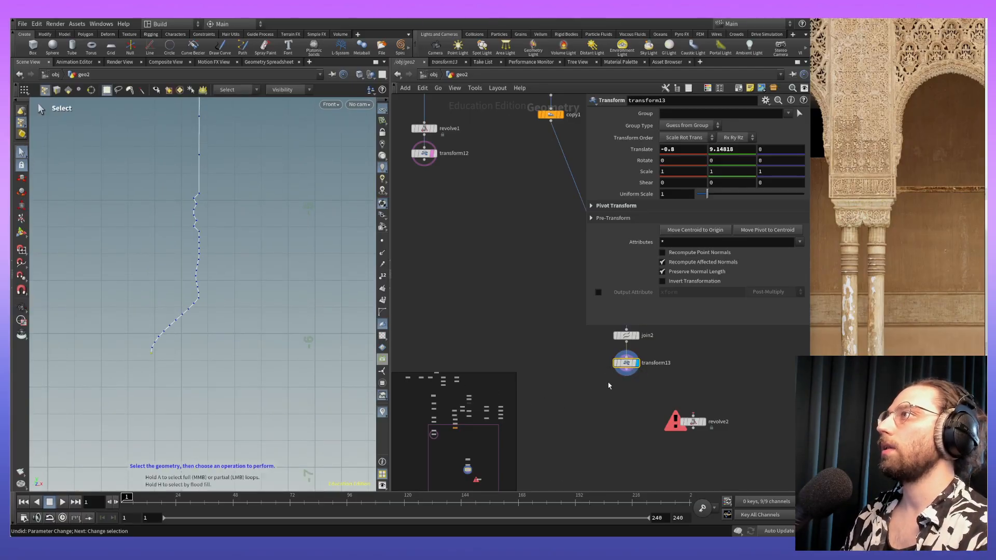
{"action": "key", "text": "Tab"}
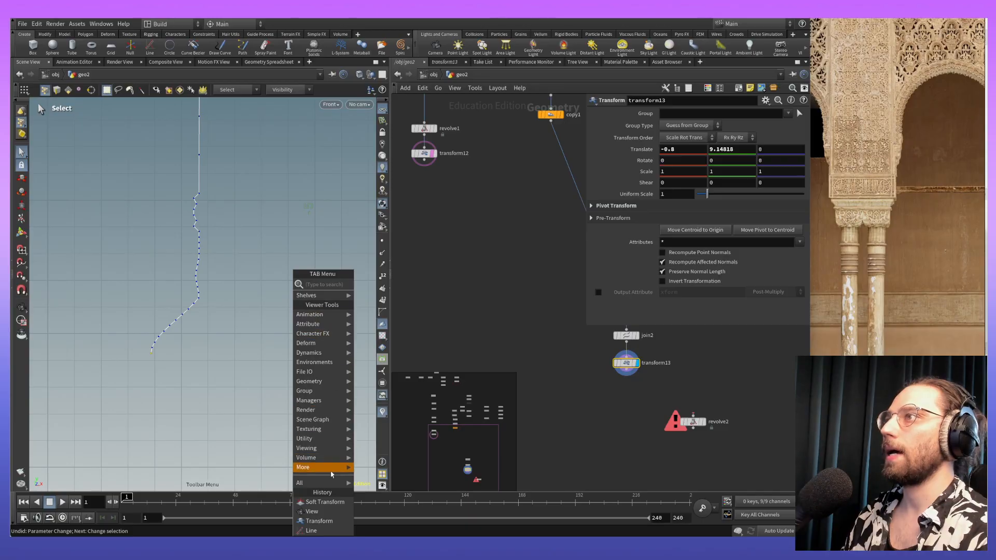
{"action": "left_click", "coordinate": [330, 524]}
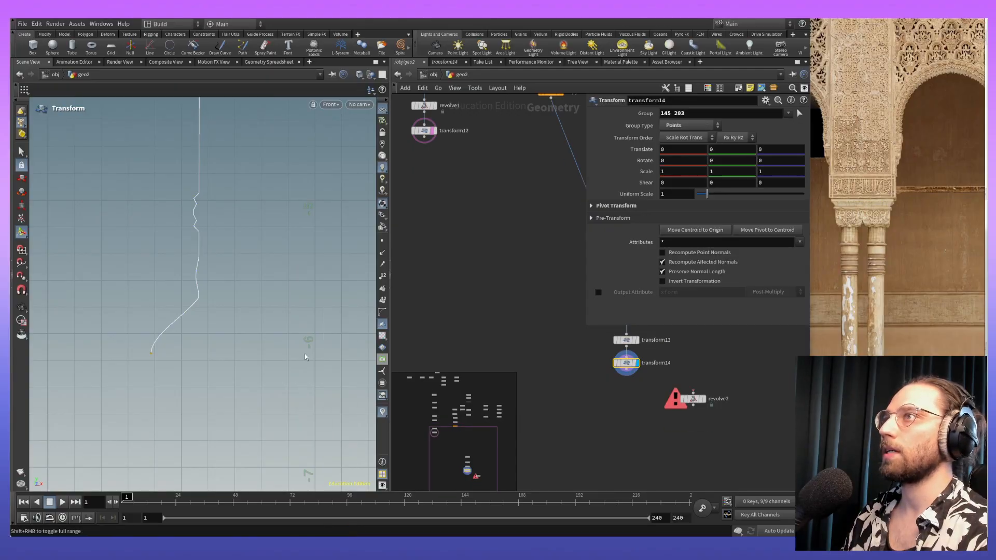
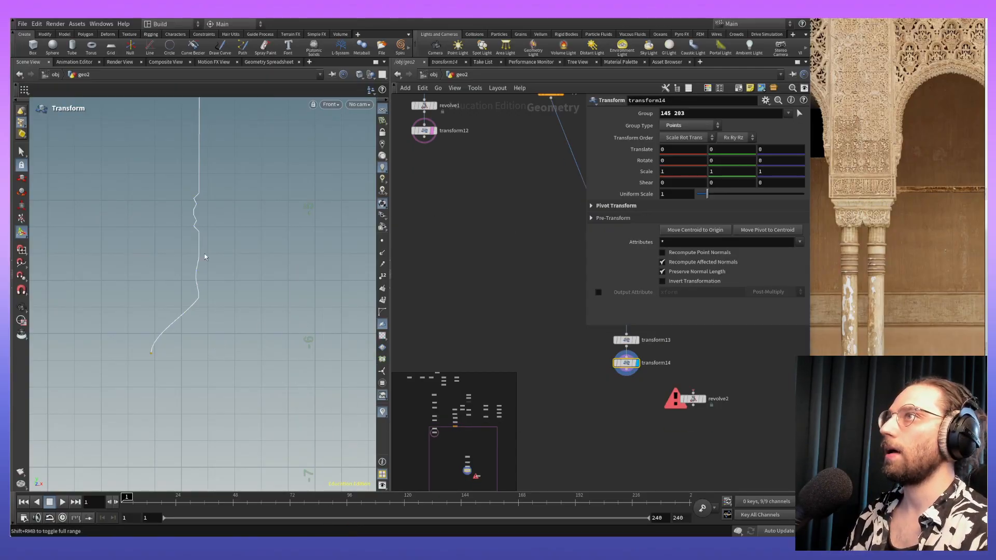
Step: Try moving the curve's two end points 0.8 along X towards the block's central axis
{"action": "scroll", "coordinate": [269, 329], "scroll_direction": "down", "scroll_amount": 10}
{"action": "key", "text": "space+g"}
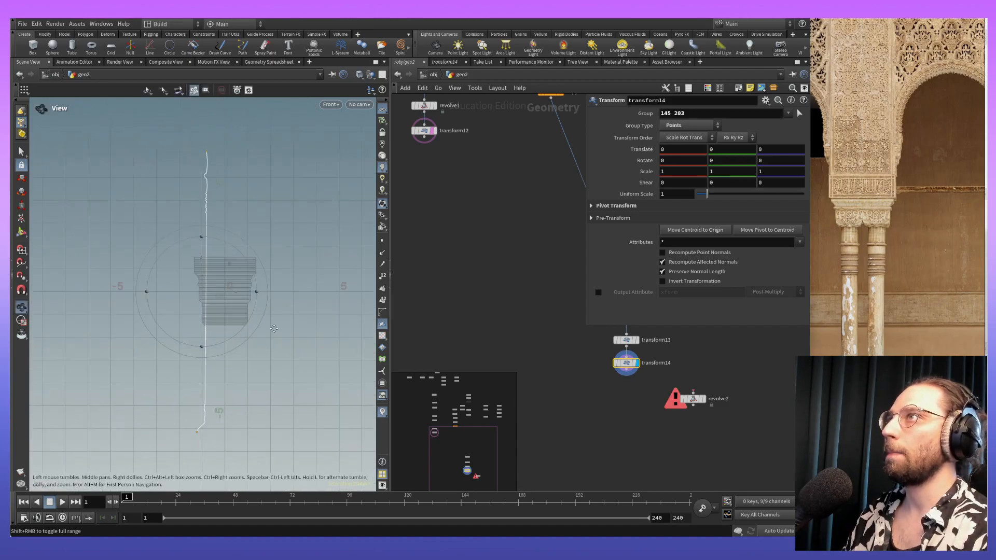
{"action": "left_click_drag", "start_coordinate": [228, 305], "coordinate": [247, 304]}
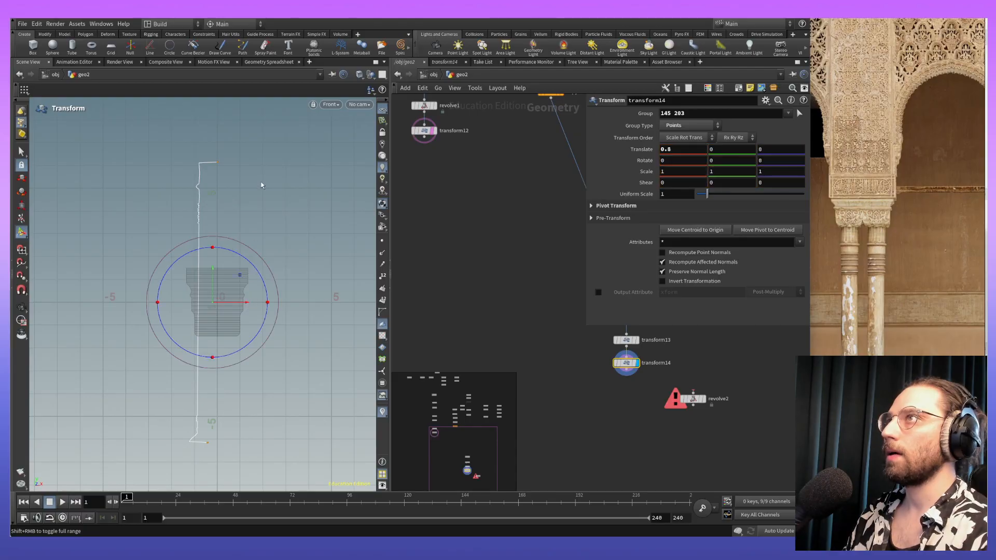
{"action": "key", "text": "s"}
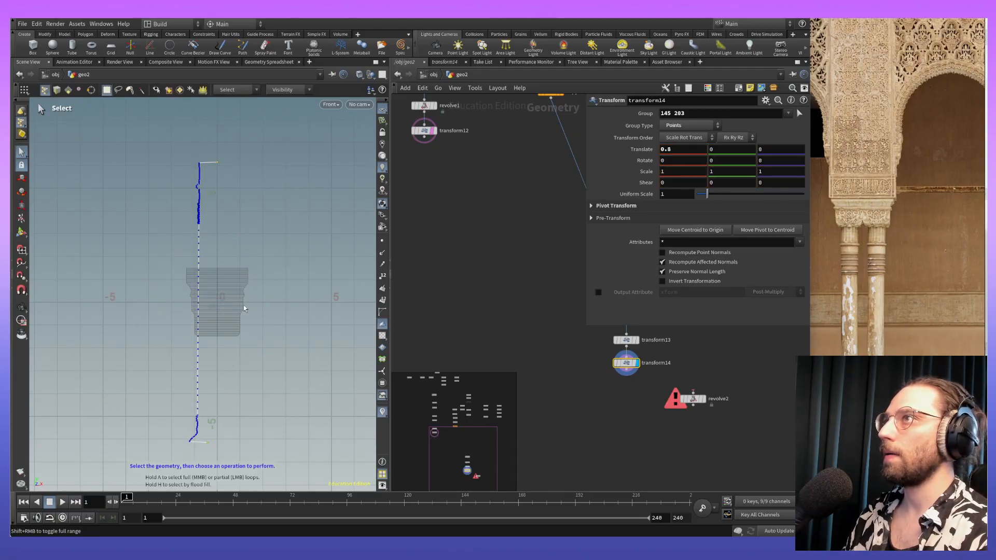
{"action": "key", "text": "ctrl+z"}
{"action": "middle_click_drag", "start_coordinate": [241, 359], "coordinate": [232, 313], "text": "alt"}
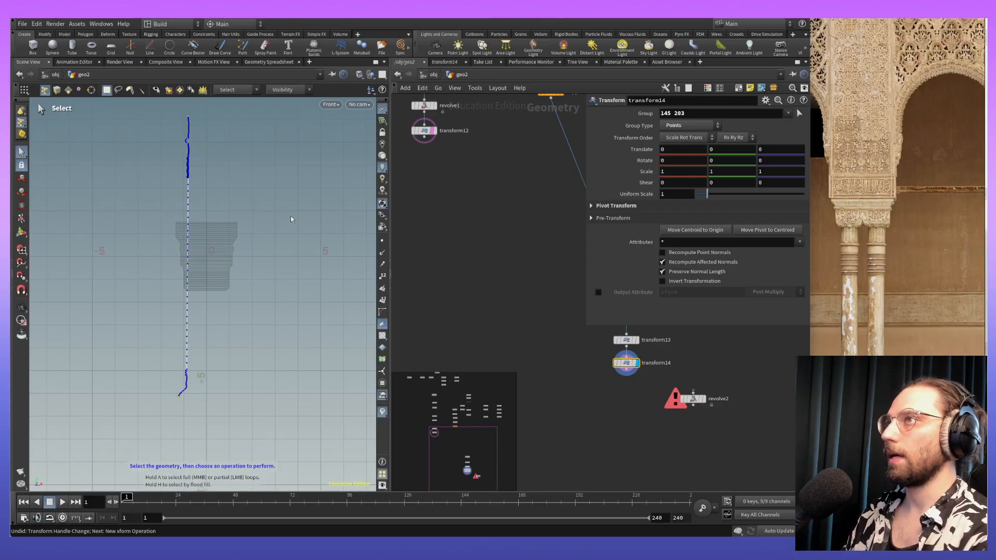
Step: Add another Transform node on the curve's top and bottom end points and move them 0.8 along X
{"action": "key", "text": "t"}
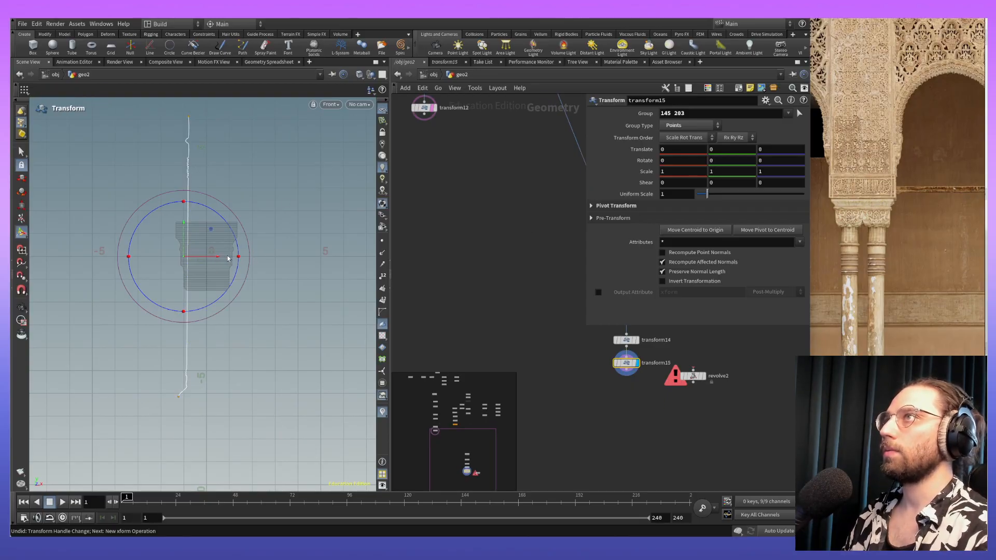
{"action": "left_click_drag", "start_coordinate": [213, 265], "coordinate": [237, 261]}
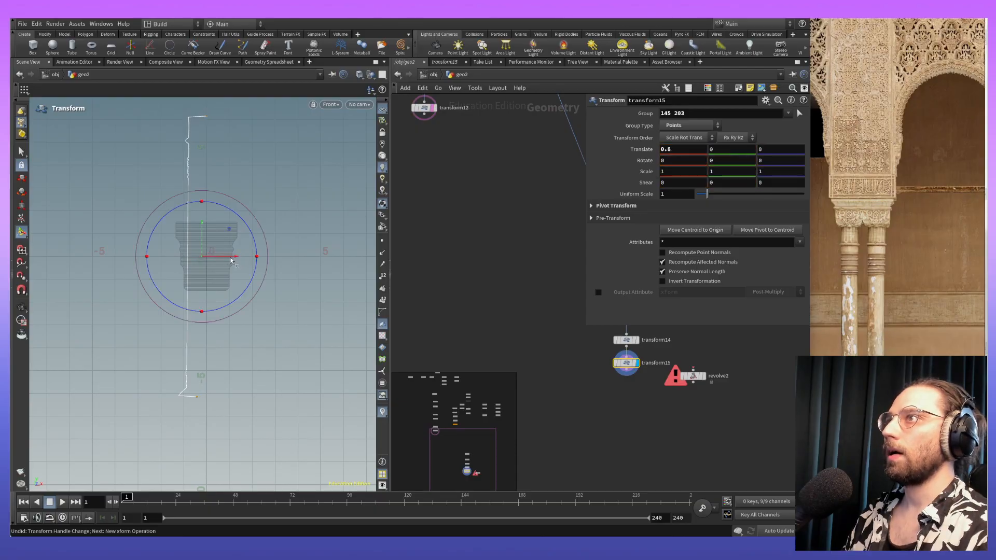
{"action": "middle_click_drag", "start_coordinate": [259, 189], "coordinate": [257, 341], "text": "alt"}
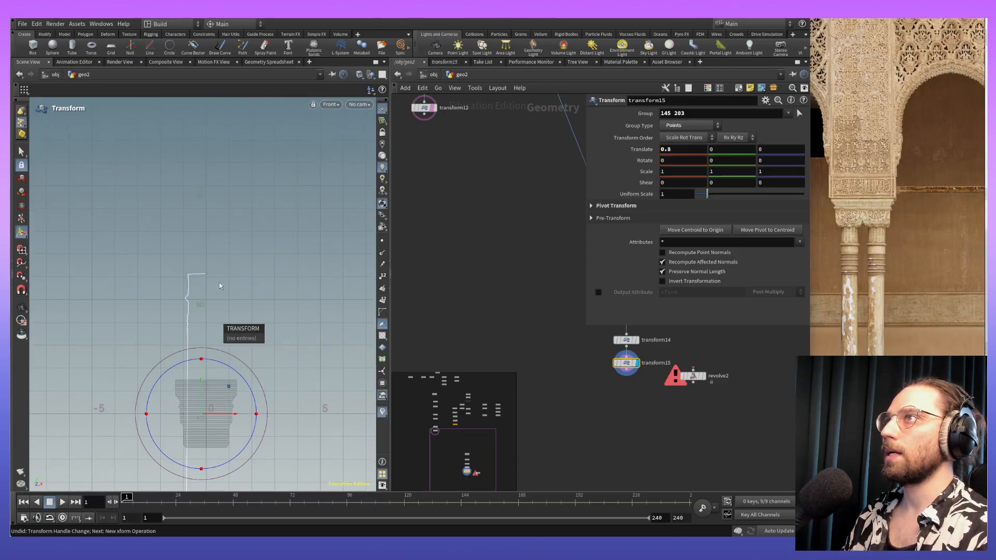
{"action": "right_click_drag", "start_coordinate": [216, 304], "coordinate": [224, 110], "text": "alt"}
{"action": "right_click_drag", "start_coordinate": [204, 254], "coordinate": [211, 182], "text": "alt"}
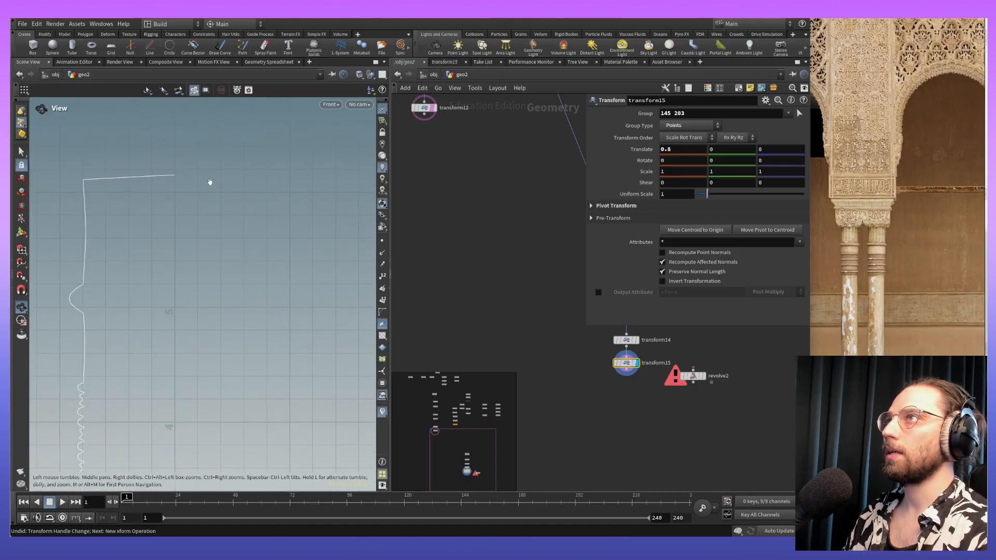
{"action": "right_click_drag", "start_coordinate": [221, 235], "coordinate": [228, 376], "text": "alt"}
{"action": "middle_click_drag", "start_coordinate": [228, 376], "coordinate": [229, 208], "text": "alt"}
{"action": "middle_click_drag", "start_coordinate": [227, 263], "coordinate": [226, 333], "text": "alt"}
{"action": "left_click_drag", "start_coordinate": [202, 341], "coordinate": [199, 337]}
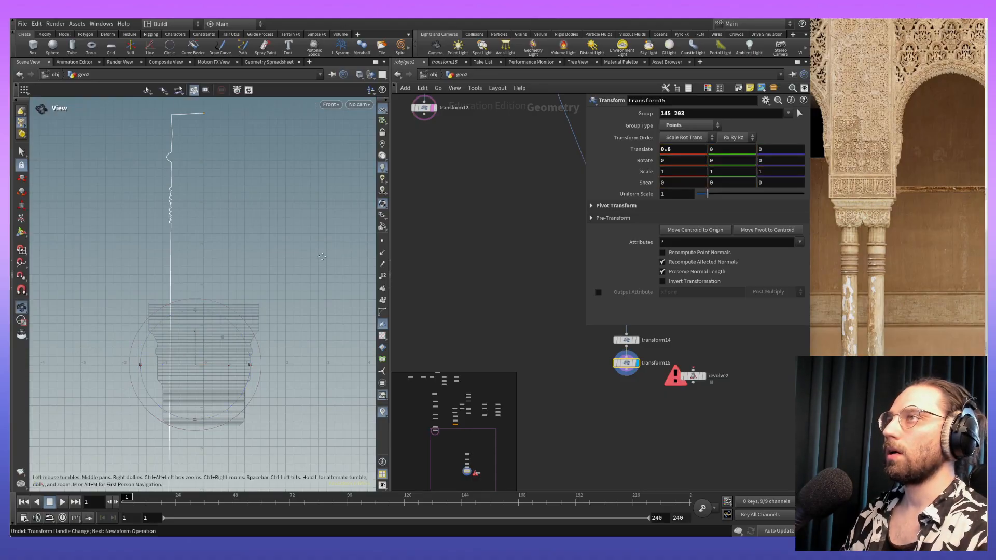
{"action": "middle_click_drag", "start_coordinate": [320, 256], "coordinate": [332, 111], "text": "alt"}
{"action": "middle_click_drag", "start_coordinate": [291, 360], "coordinate": [305, 210], "text": "alt"}
{"action": "middle_click_drag", "start_coordinate": [275, 320], "coordinate": [248, 342], "text": "alt"}
{"action": "middle_click_drag", "start_coordinate": [268, 308], "coordinate": [254, 365], "text": "alt"}
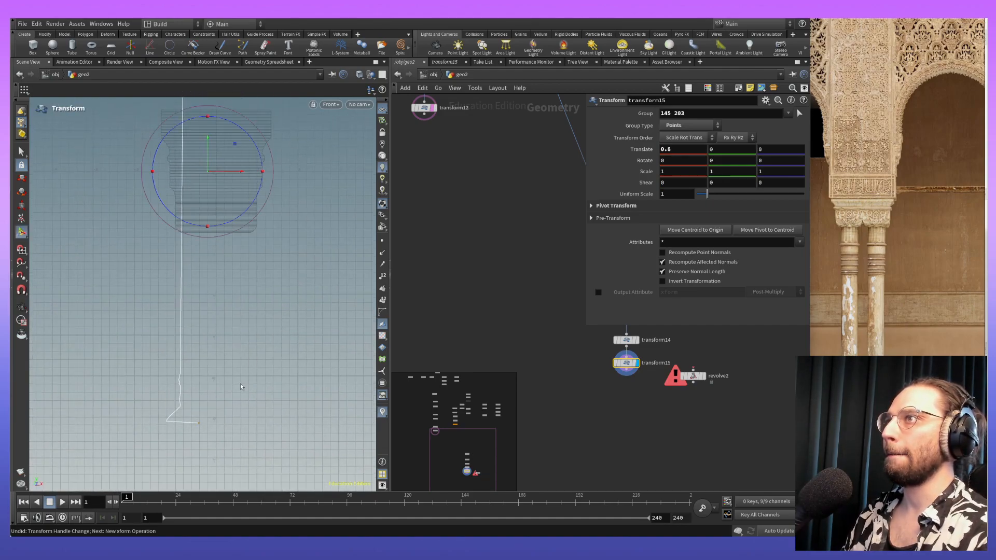
Step: Limit the new Transform's point group to the curve's top end point, 145
{"action": "key", "text": "s"}
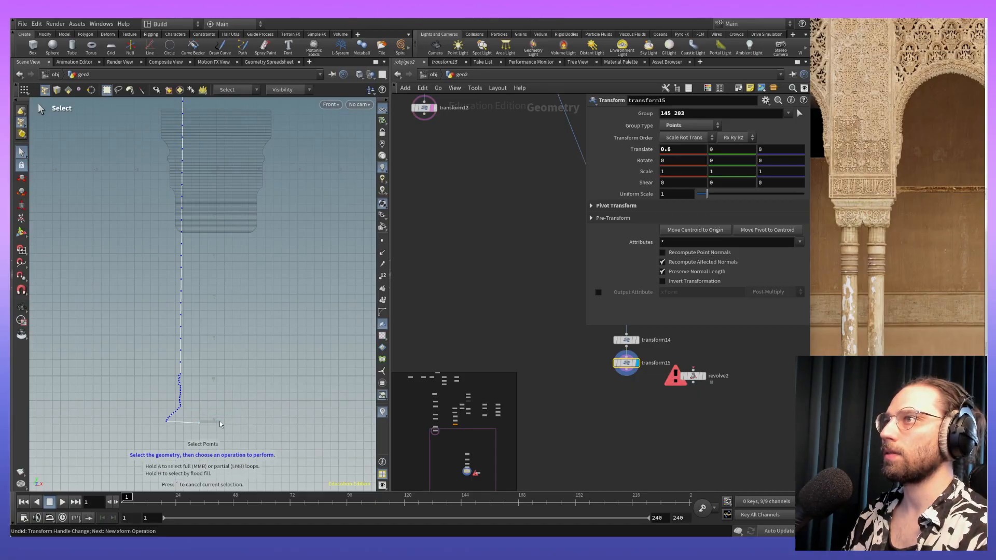
{"action": "key", "text": "Escape"}
{"action": "middle_click_drag", "start_coordinate": [285, 245], "coordinate": [282, 341]}
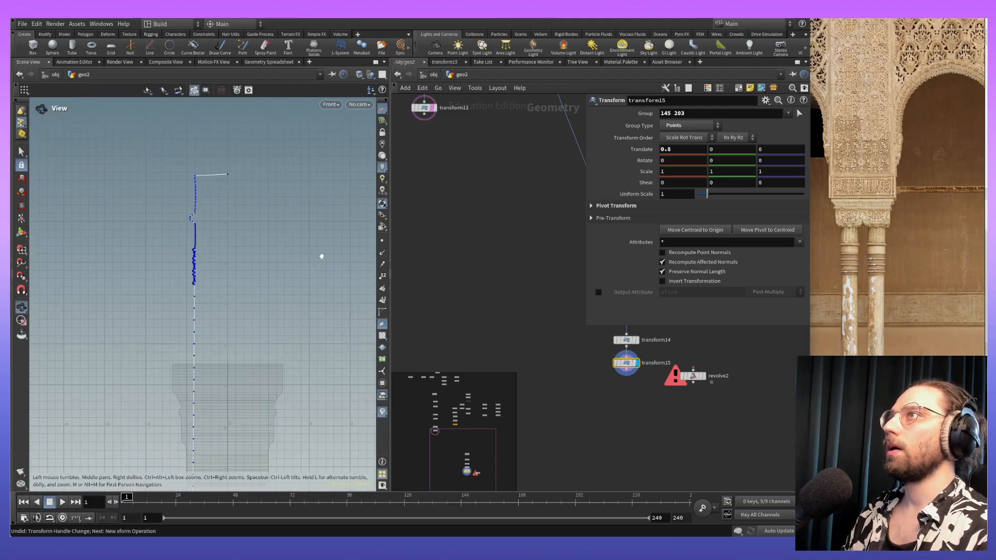
{"action": "key", "text": "s"}
{"action": "left_click", "coordinate": [801, 114]}
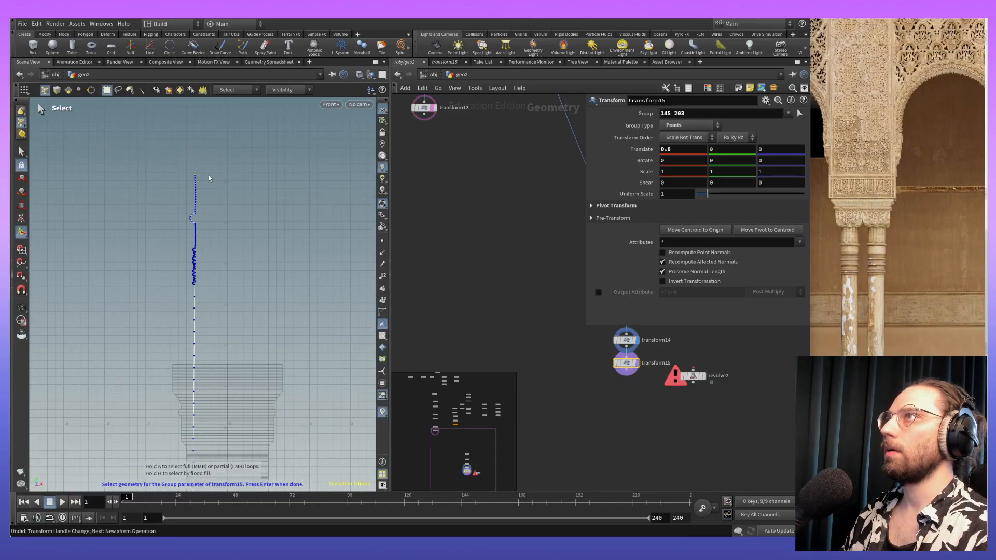
{"action": "middle_click_drag", "start_coordinate": [285, 262], "coordinate": [273, 80], "text": "alt"}
{"action": "middle_click_drag", "start_coordinate": [283, 417], "coordinate": [301, 311], "text": "alt"}
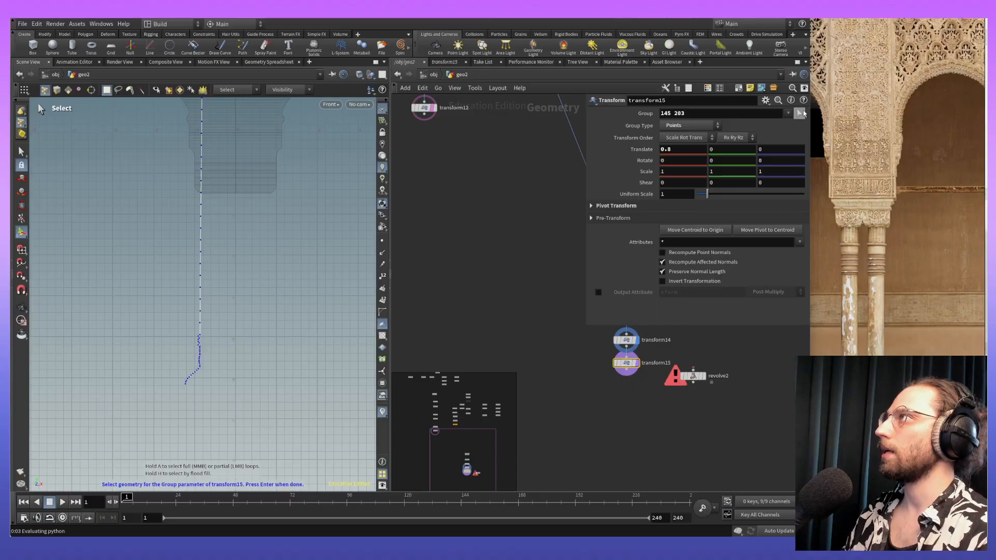
{"action": "key", "text": "Return"}
{"action": "middle_click_drag", "start_coordinate": [279, 117], "coordinate": [271, 467], "text": "alt"}
{"action": "right_click_drag", "start_coordinate": [228, 358], "coordinate": [234, 200], "text": "alt"}
{"action": "middle_click_drag", "start_coordinate": [233, 201], "coordinate": [235, 289], "text": "alt"}
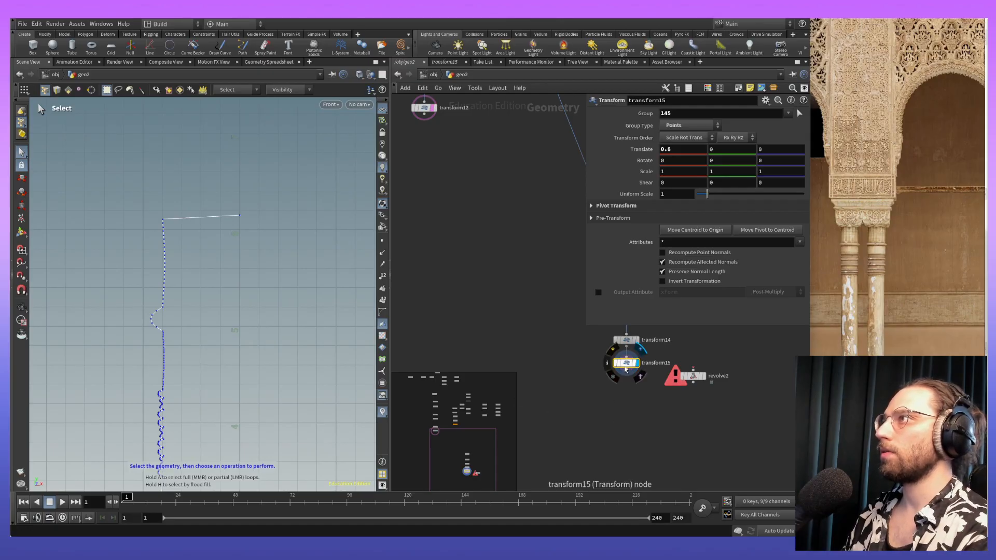
{"action": "key", "text": "Return"}
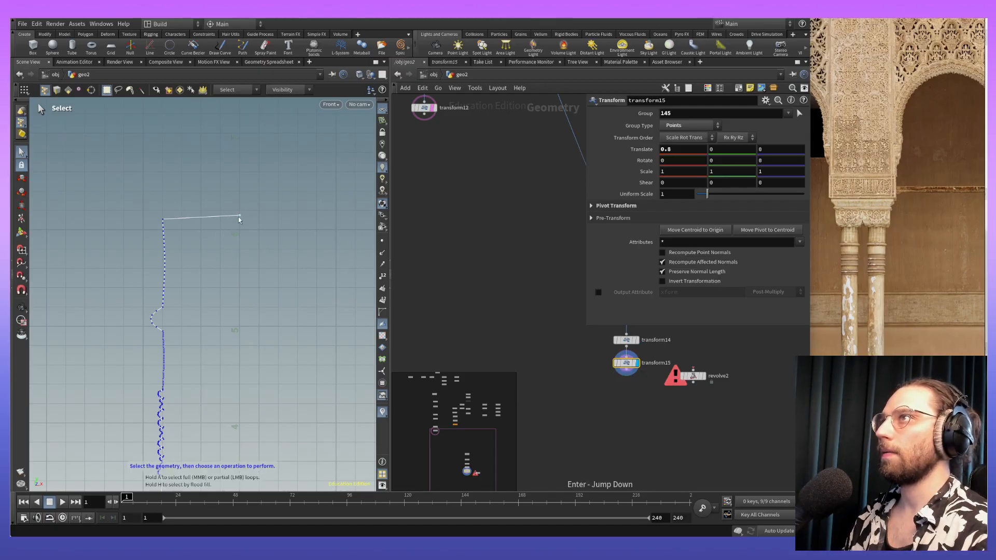
{"action": "key", "text": "Return"}
Step: Fine-tune the top end point's X translation to 0.799 so it sits on the central axis
{"action": "middle_click_drag", "start_coordinate": [274, 296], "coordinate": [263, 154], "text": "alt"}
{"action": "right_click_drag", "start_coordinate": [274, 174], "coordinate": [285, 326], "text": "alt"}
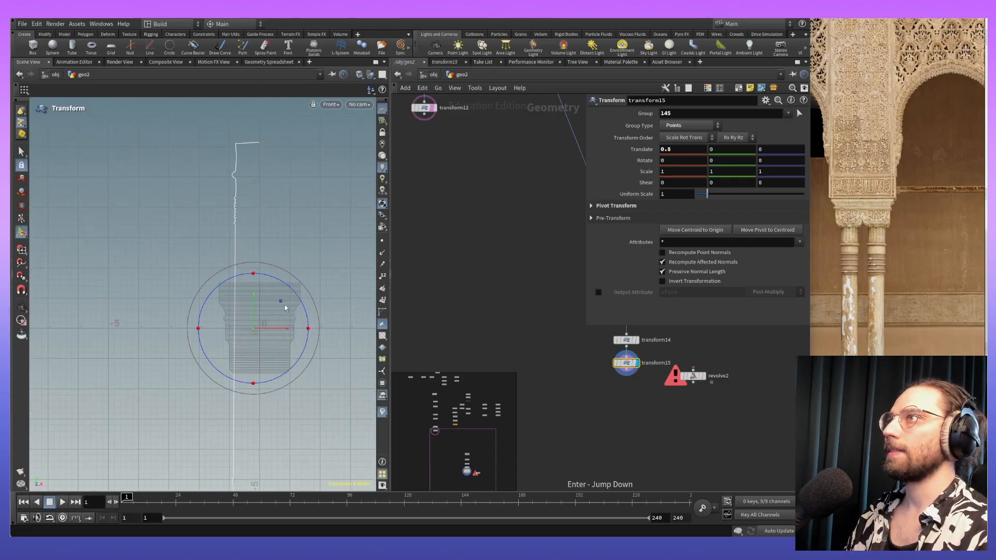
{"action": "middle_click_drag", "start_coordinate": [254, 302], "coordinate": [224, 369], "text": "alt"}
{"action": "right_click_drag", "start_coordinate": [249, 257], "coordinate": [252, 190], "text": "alt"}
{"action": "middle_click_drag", "start_coordinate": [253, 199], "coordinate": [275, 295], "text": "alt"}
{"action": "right_click_drag", "start_coordinate": [271, 304], "coordinate": [267, 177], "text": "alt"}
{"action": "middle_click_drag", "start_coordinate": [268, 175], "coordinate": [358, 227], "text": "alt"}
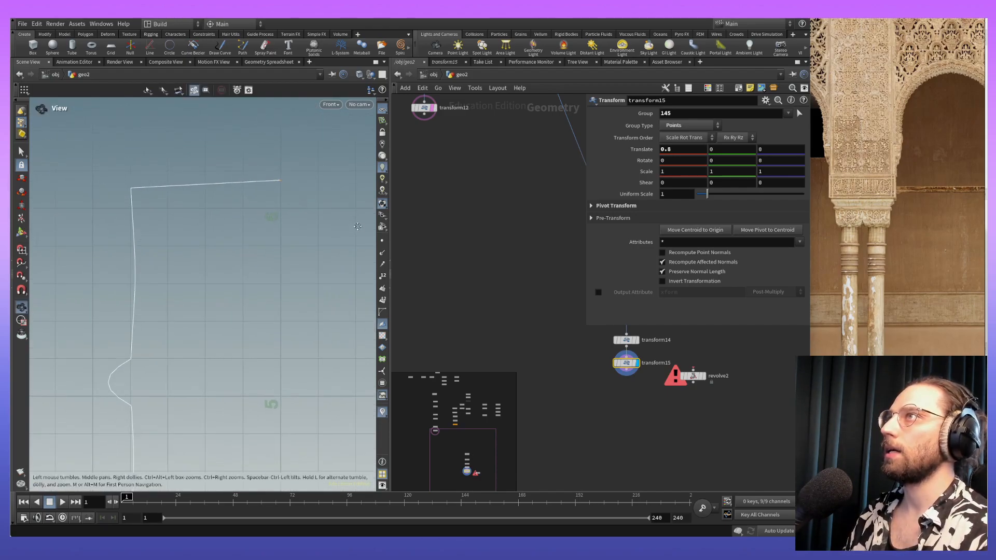
{"action": "right_click", "coordinate": [689, 150]}
{"action": "key", "text": "Escape"}
{"action": "middle_click_drag", "start_coordinate": [305, 201], "coordinate": [282, 249], "text": "alt"}
{"action": "scroll", "coordinate": [283, 249], "scroll_direction": "up", "scroll_amount": 3}
{"action": "middle_click_drag", "start_coordinate": [690, 146], "coordinate": [697, 165]}
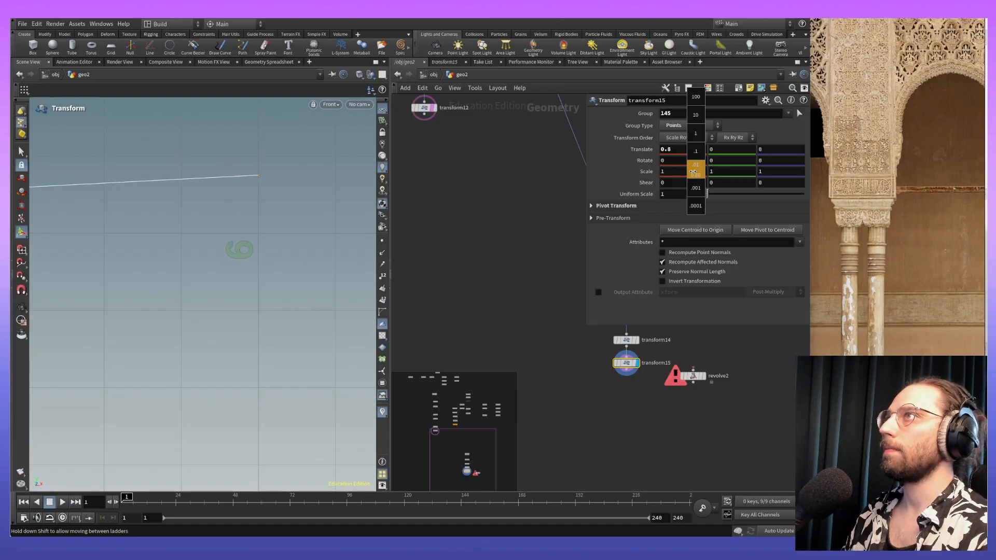
{"action": "mouse_move", "coordinate": [697, 175]}
{"action": "middle_mouse_down"}
{"action": "mouse_move", "coordinate": [697, 192]}
{"action": "mouse_move", "coordinate": [690, 156]}
{"action": "middle_mouse_up"}
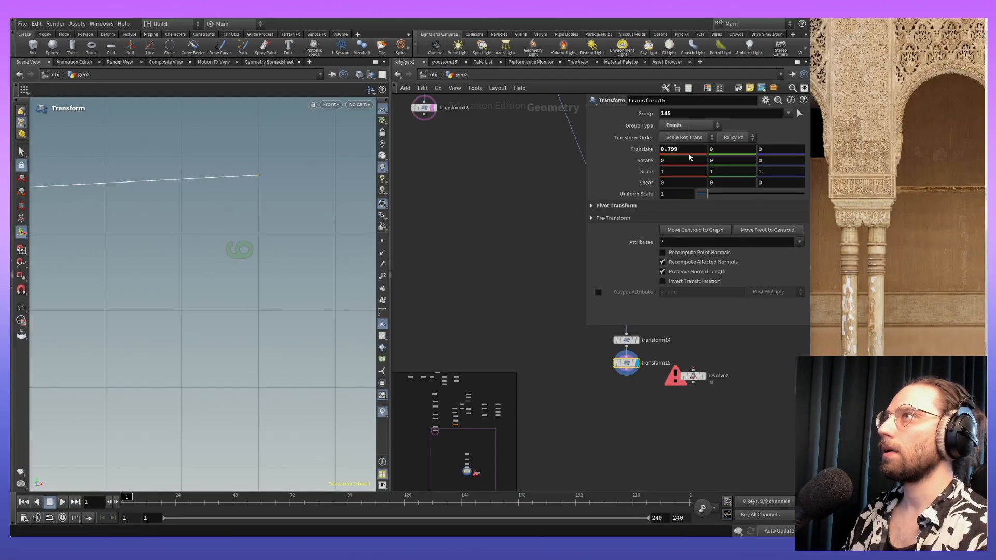
Step: Lower the top end point by setting its Y translation to -0.05
{"action": "middle_click_drag", "start_coordinate": [158, 264], "coordinate": [272, 245], "text": "alt"}
{"action": "scroll", "coordinate": [272, 246], "scroll_direction": "down", "scroll_amount": 2, "text": "alt"}
{"action": "middle_click_drag", "start_coordinate": [308, 294], "coordinate": [280, 278], "text": "alt"}
{"action": "middle_click_drag", "start_coordinate": [724, 154], "coordinate": [694, 176]}
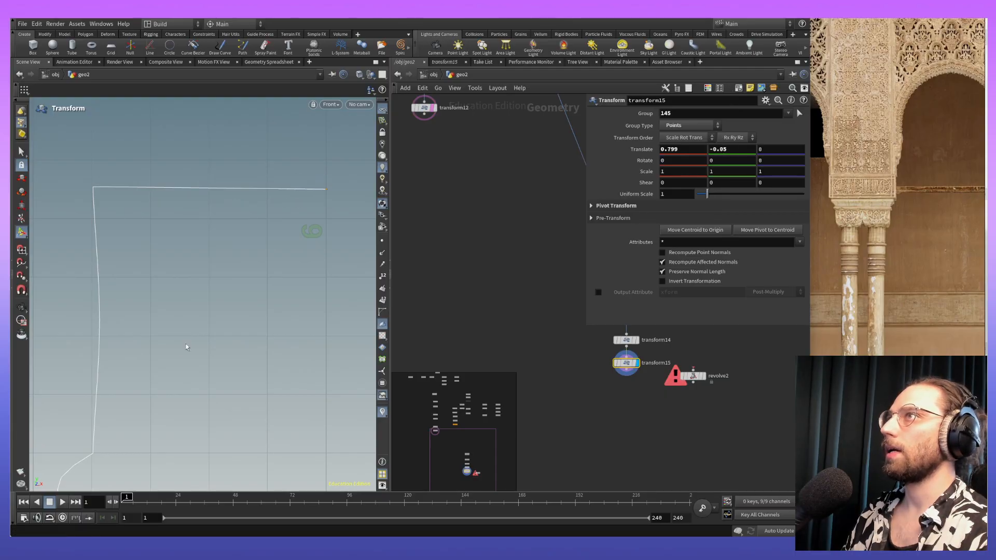
Step: Adjust the top end point's Y translation to -0.039 so the curve's top edge runs level
{"action": "middle_click_drag", "start_coordinate": [192, 342], "coordinate": [178, 260], "text": "alt"}
{"action": "right_click_drag", "start_coordinate": [178, 260], "coordinate": [256, 390], "text": "alt"}
{"action": "middle_click_drag", "start_coordinate": [255, 389], "coordinate": [261, 260], "text": "alt"}
{"action": "middle_click_drag", "start_coordinate": [249, 135], "coordinate": [246, 199], "text": "alt"}
{"action": "right_click_drag", "start_coordinate": [246, 199], "coordinate": [262, 187], "text": "alt"}
{"action": "middle_click_drag", "start_coordinate": [262, 187], "coordinate": [277, 259], "text": "alt"}
{"action": "right_click_drag", "start_coordinate": [276, 260], "coordinate": [262, 122], "text": "alt"}
{"action": "middle_click_drag", "start_coordinate": [223, 156], "coordinate": [317, 130], "text": "alt"}
{"action": "key", "text": "Return"}
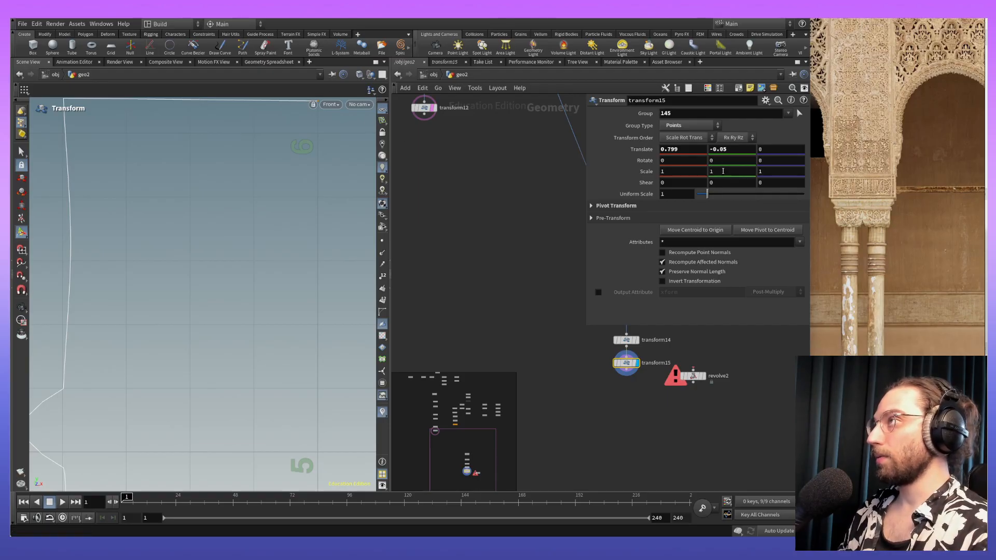
{"action": "middle_click_drag", "start_coordinate": [732, 147], "coordinate": [784, 175]}
Step: Move the top end point's Transform node, transform15, aside to make room for a parallel branch under transform14
{"action": "middle_click_drag", "start_coordinate": [169, 307], "coordinate": [172, 270], "text": "alt"}
{"action": "right_click_drag", "start_coordinate": [212, 263], "coordinate": [209, 358], "text": "alt"}
{"action": "middle_click_drag", "start_coordinate": [208, 358], "coordinate": [179, 229], "text": "alt"}
{"action": "middle_click_drag", "start_coordinate": [210, 441], "coordinate": [229, 185], "text": "alt"}
{"action": "right_click_drag", "start_coordinate": [229, 185], "coordinate": [298, 415], "text": "alt"}
{"action": "middle_click_drag", "start_coordinate": [313, 467], "coordinate": [316, 254], "text": "alt"}
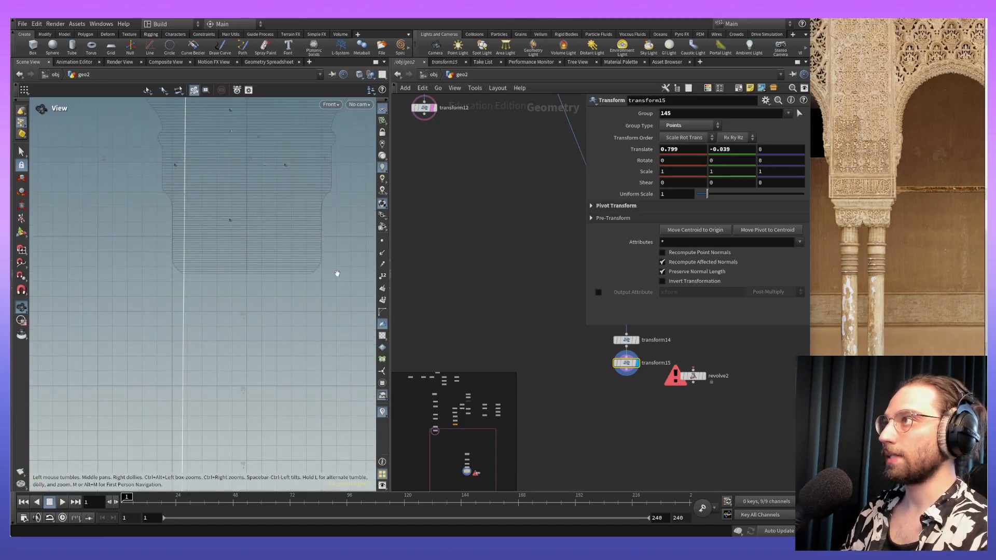
{"action": "left_click_drag", "start_coordinate": [630, 366], "coordinate": [601, 374]}
Step: Try moving bottom end point 203 along X to 0.73539 with a pasted Soft Transform, and delete that node
{"action": "key", "text": "ctrl+v"}
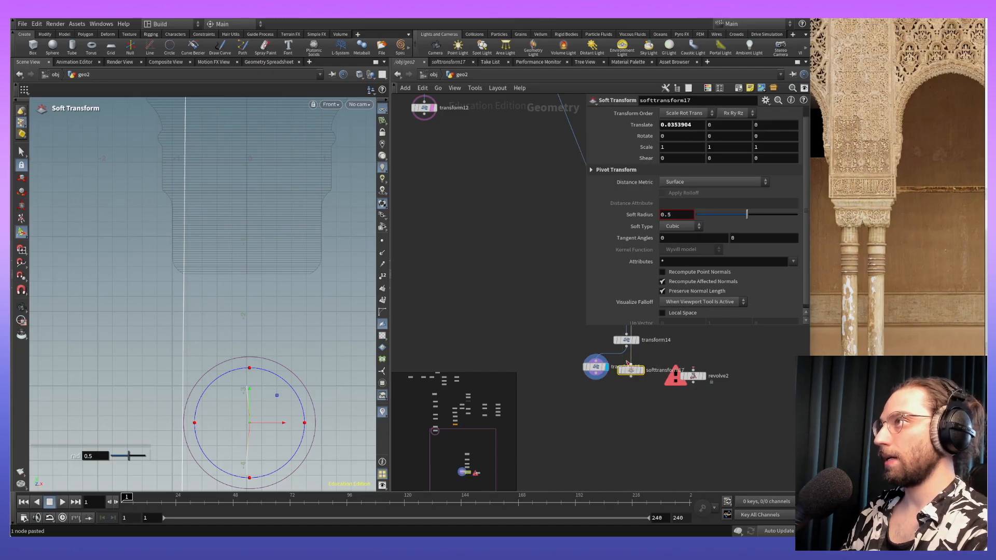
{"action": "left_click", "coordinate": [632, 368]}
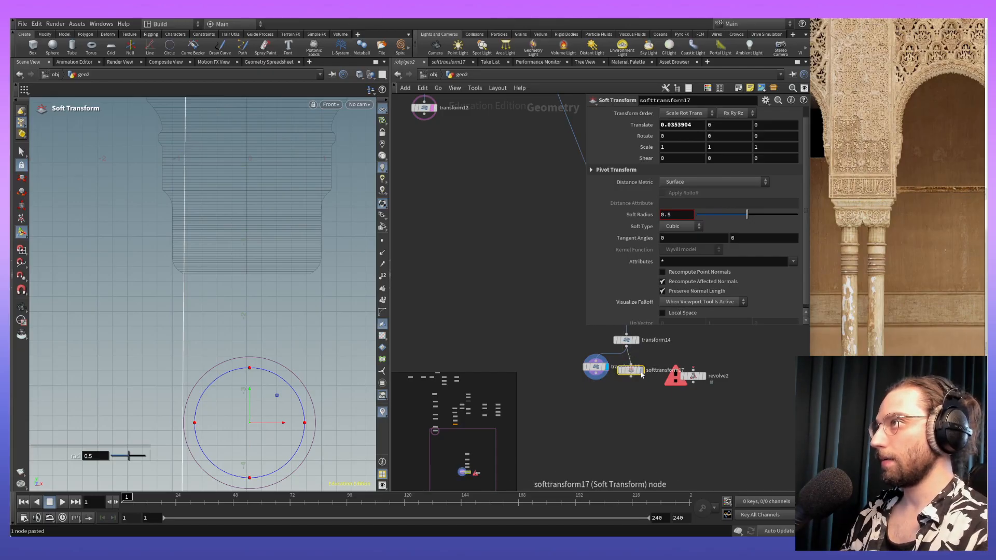
{"action": "middle_click_drag", "start_coordinate": [290, 446], "coordinate": [305, 143], "text": "alt"}
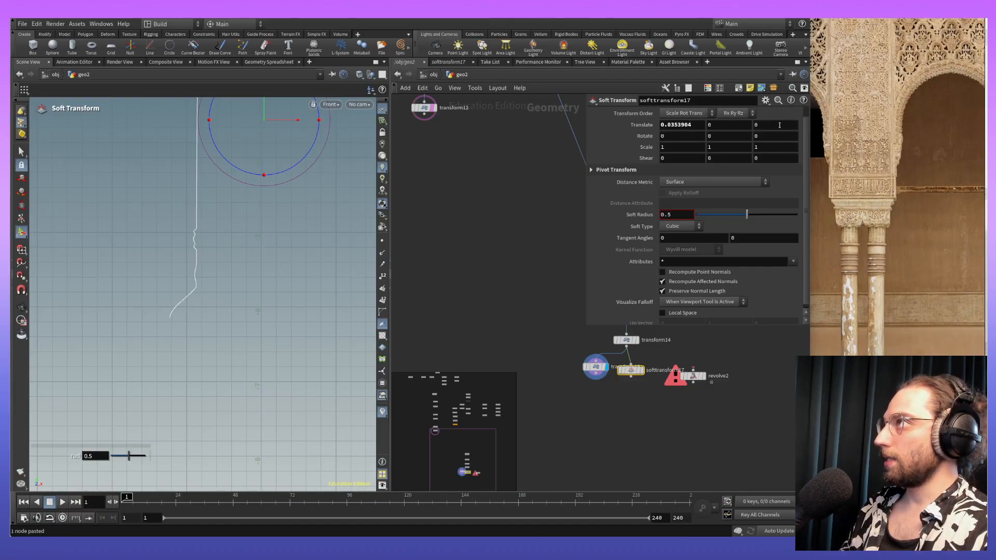
{"action": "scroll", "coordinate": [779, 124], "scroll_direction": "up", "scroll_amount": 1}
{"action": "left_click", "coordinate": [793, 113]}
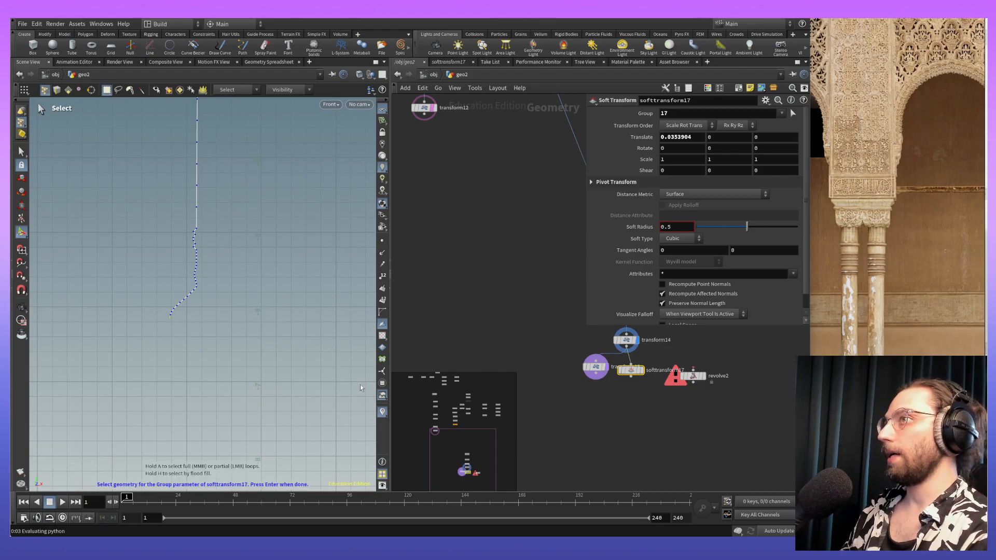
{"action": "middle_click_drag", "start_coordinate": [231, 265], "coordinate": [234, 315], "text": "alt"}
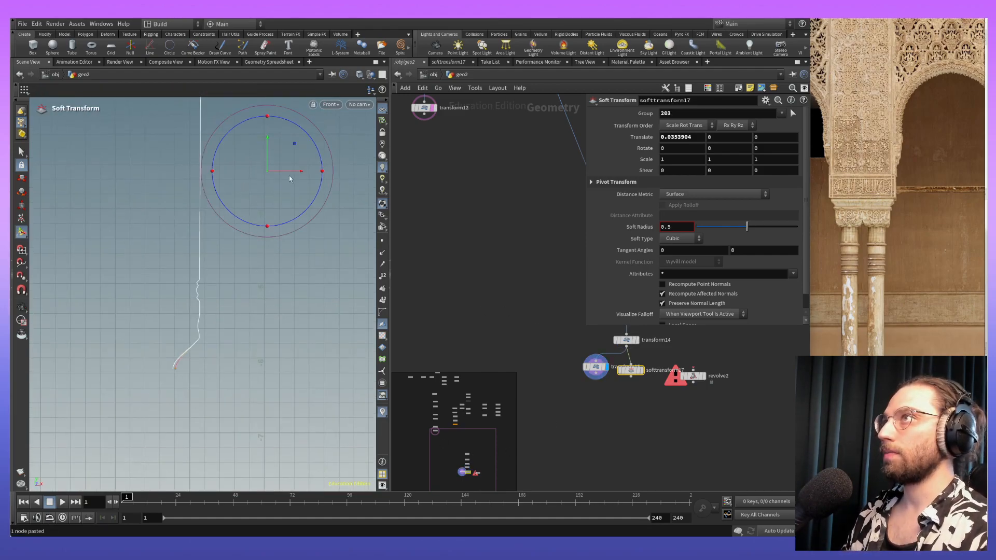
{"action": "left_click_drag", "start_coordinate": [300, 171], "coordinate": [353, 175]}
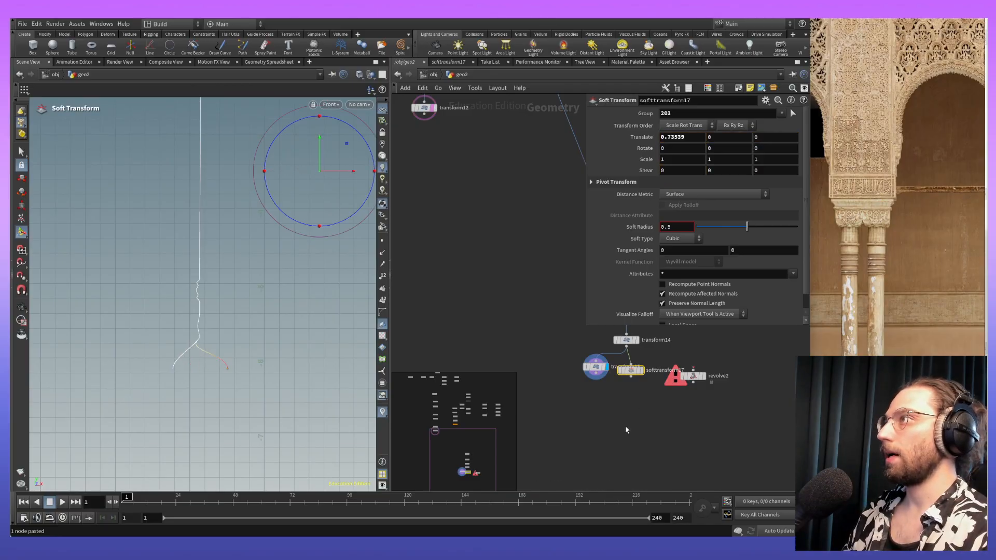
{"action": "key", "text": "Delete"}
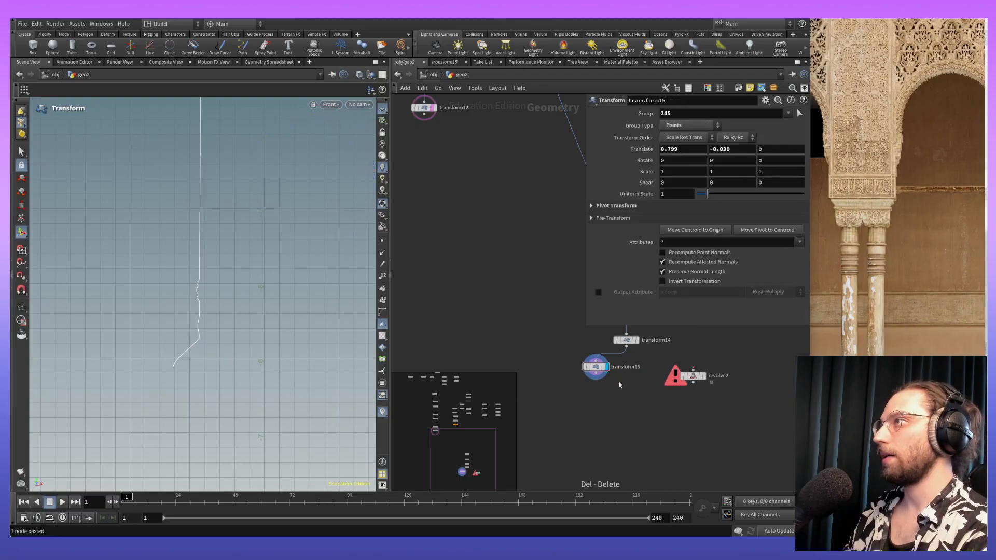
Step: Duplicate transform15 into a parallel branch under transform14 and limit the copy to the curve's bottom end point, 203
{"action": "key", "text": "ctrl+c"}
{"action": "key", "text": "ctrl+v"}
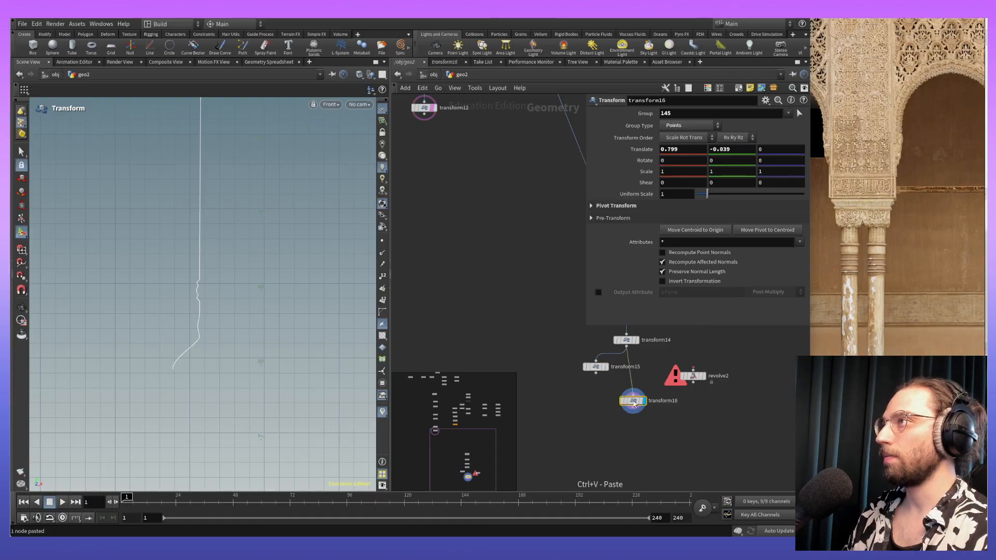
{"action": "left_click_drag", "start_coordinate": [633, 400], "coordinate": [634, 376]}
{"action": "left_click", "coordinate": [800, 113]}
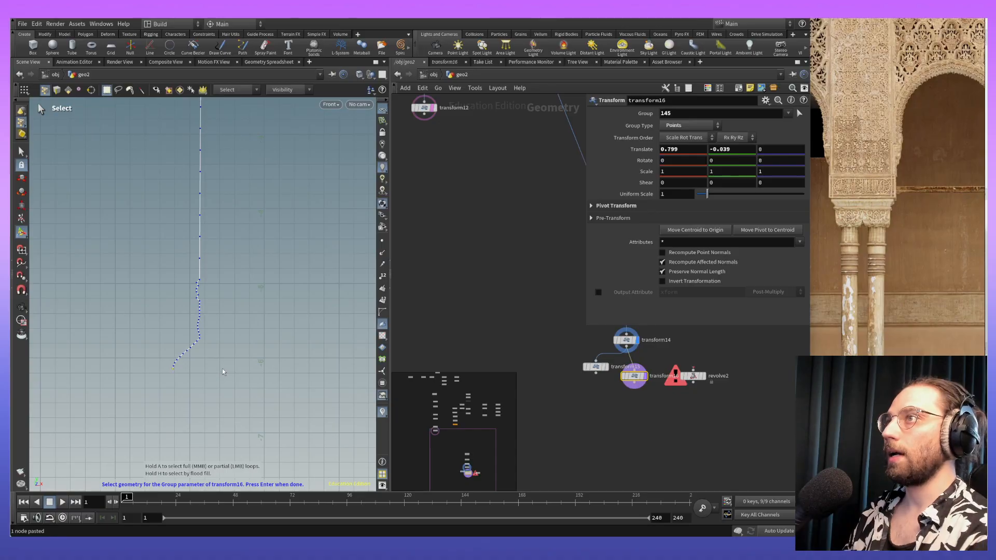
{"action": "key", "text": "Return"}
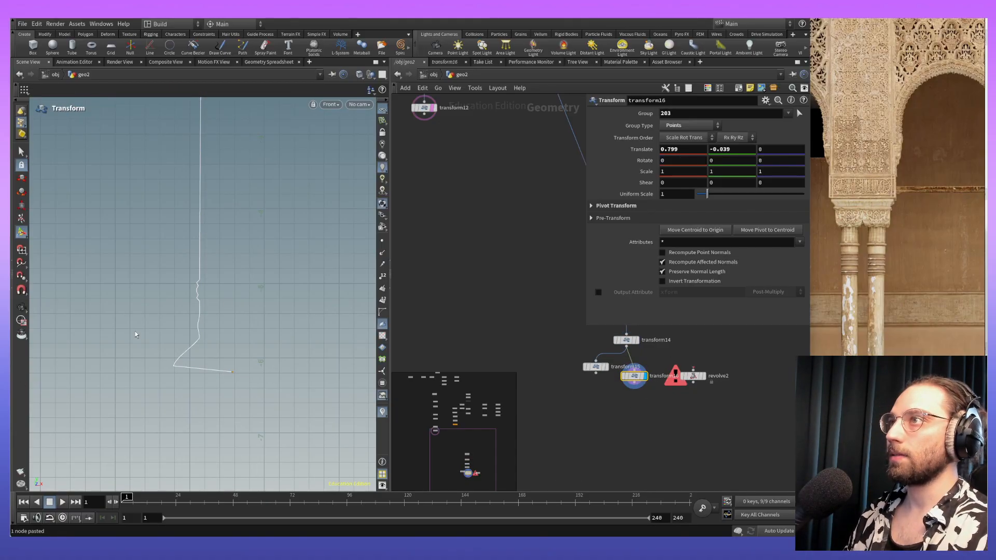
{"action": "key", "text": "Escape"}
{"action": "middle_click_drag", "start_coordinate": [274, 382], "coordinate": [289, 282]}
{"action": "key", "text": "Return"}
{"action": "key", "text": "ctrl+s"}
Step: Shift the bottom end point towards the central axis with an X translation of 1.199
{"action": "middle_click_drag", "start_coordinate": [677, 151], "coordinate": [707, 153]}
{"action": "middle_click_drag", "start_coordinate": [319, 345], "coordinate": [266, 329], "text": "alt"}
{"action": "right_click_drag", "start_coordinate": [270, 331], "coordinate": [293, 209], "text": "alt"}
{"action": "middle_click_drag", "start_coordinate": [212, 319], "coordinate": [376, 312], "text": "alt"}
{"action": "middle_click", "coordinate": [681, 149]}
Step: Level the curve's bottom edge by setting the bottom end point's Y translation to 0.039
{"action": "middle_click_drag", "start_coordinate": [732, 151], "coordinate": [767, 171]}
{"action": "middle_click_drag", "start_coordinate": [262, 233], "coordinate": [277, 164], "text": "alt"}
{"action": "scroll", "coordinate": [278, 164], "scroll_direction": "down", "scroll_amount": 3}
{"action": "middle_click_drag", "start_coordinate": [278, 238], "coordinate": [264, 203], "text": "alt"}
{"action": "middle_click_drag", "start_coordinate": [303, 173], "coordinate": [283, 174], "text": "alt"}
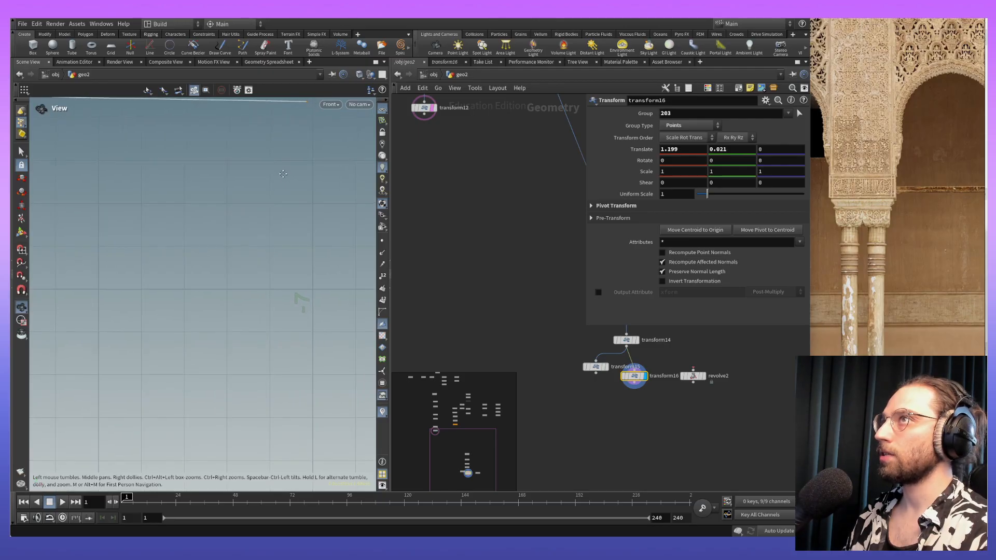
{"action": "key", "text": "Return"}
{"action": "middle_click_drag", "start_coordinate": [724, 150], "coordinate": [809, 183]}
{"action": "middle_click_drag", "start_coordinate": [236, 186], "coordinate": [243, 294], "text": "alt"}
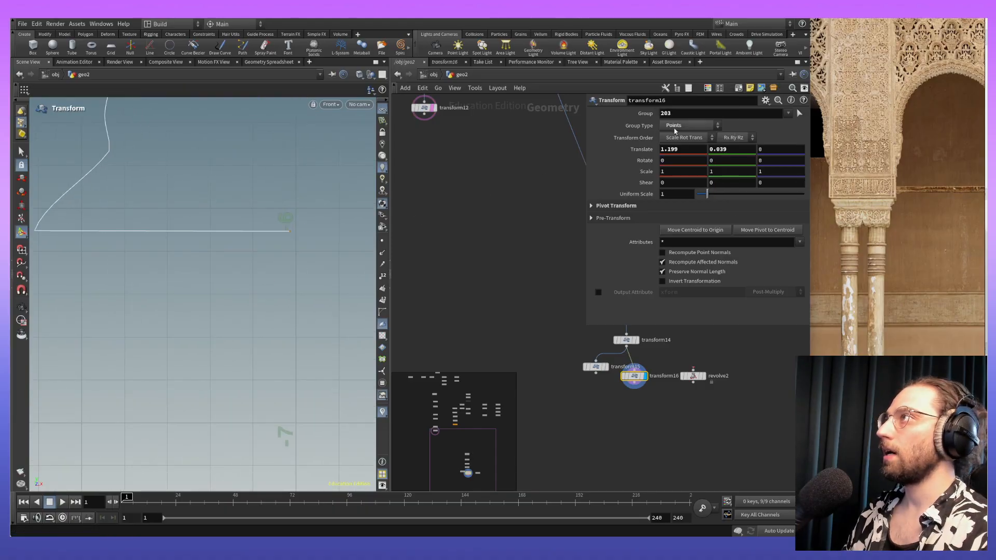
Step: Set the bottom end point's X translation to 1.229 and check the curve along its height
{"action": "middle_click_drag", "start_coordinate": [687, 147], "coordinate": [705, 171]}
{"action": "middle_click_drag", "start_coordinate": [329, 249], "coordinate": [316, 347], "text": "alt"}
{"action": "scroll", "coordinate": [275, 244], "scroll_direction": "down", "scroll_amount": 10}
{"action": "middle_click_drag", "start_coordinate": [283, 124], "coordinate": [291, 421], "text": "alt"}
{"action": "middle_click_drag", "start_coordinate": [289, 182], "coordinate": [291, 422], "text": "alt"}
{"action": "middle_click_drag", "start_coordinate": [292, 320], "coordinate": [293, 346], "text": "alt"}
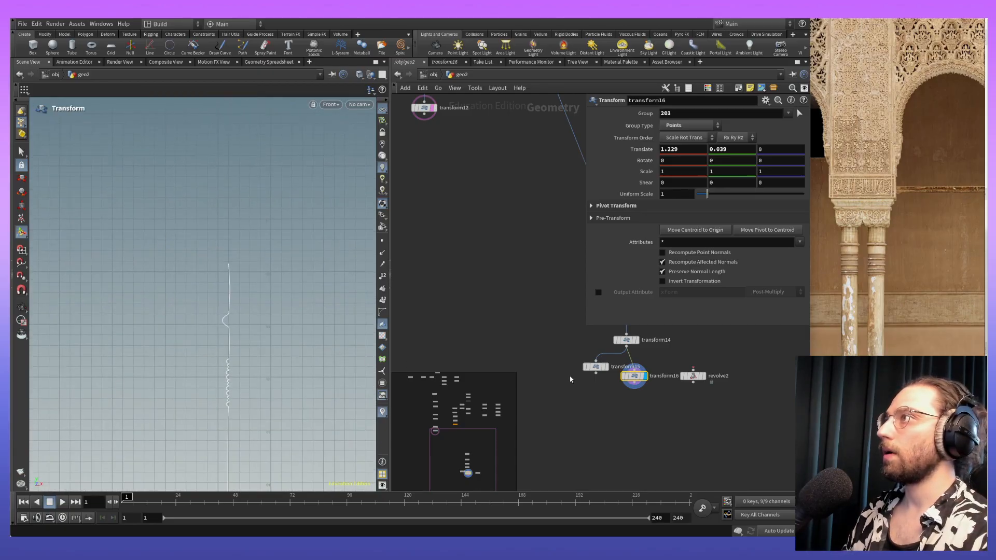
Step: Merge the transform15 and transform16 branches in a new Merge node and display the combined curve
{"action": "left_click_drag", "start_coordinate": [635, 377], "coordinate": [654, 370]}
{"action": "middle_click_drag", "start_coordinate": [646, 395], "coordinate": [531, 275]}
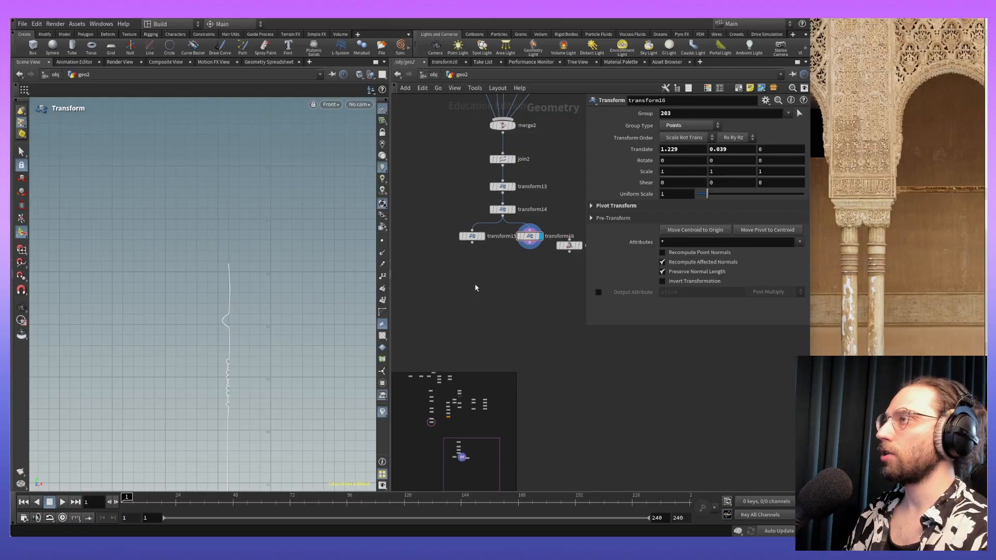
{"action": "key", "text": "Tab"}
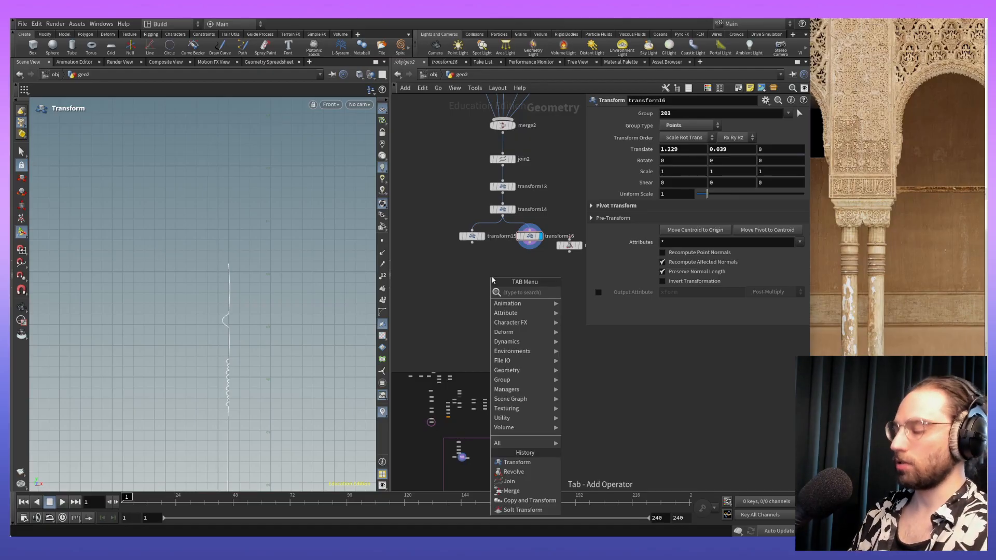
{"action": "type", "text": "merg"}
{"action": "key", "text": "Return"}
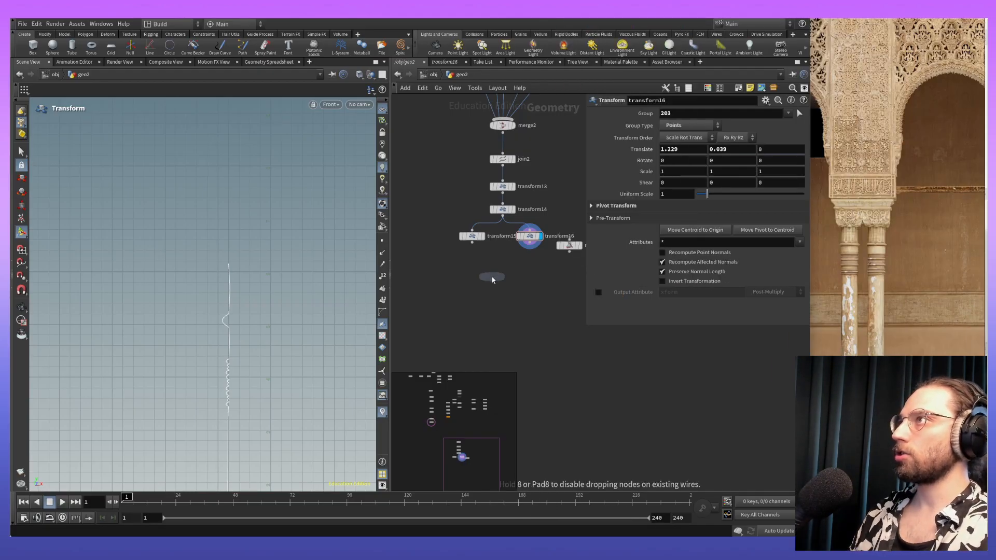
{"action": "left_click", "coordinate": [503, 259]}
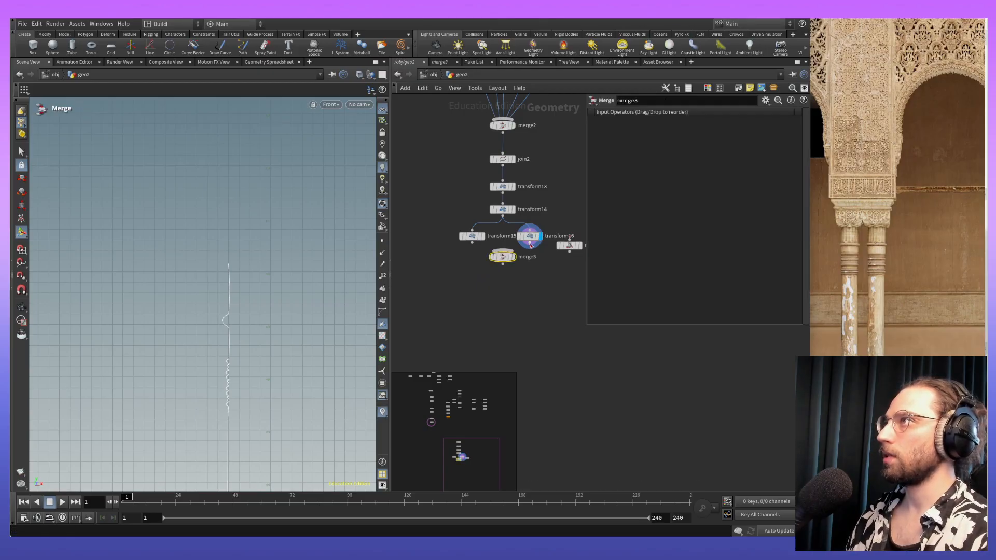
{"action": "left_click_drag", "start_coordinate": [472, 245], "coordinate": [483, 253]}
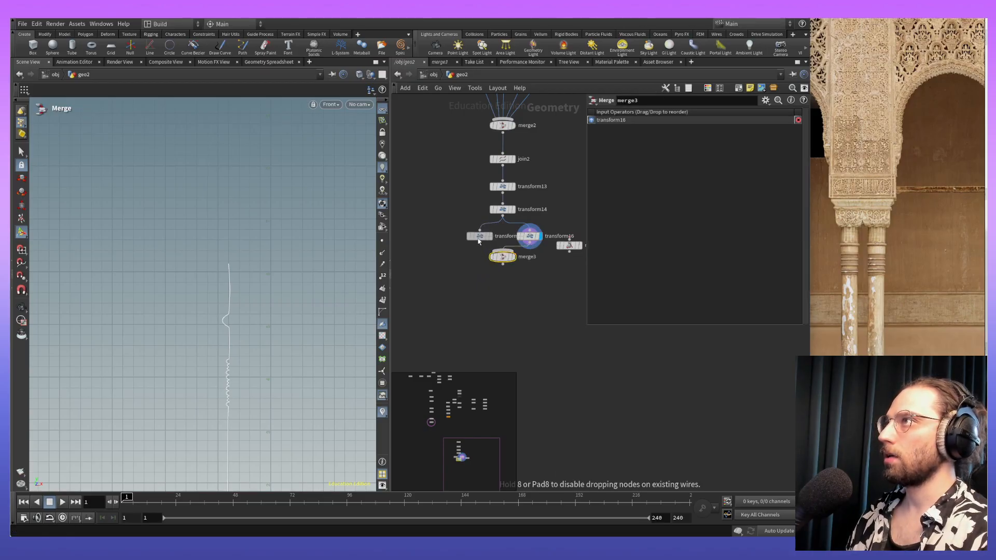
{"action": "left_click", "coordinate": [480, 241]}
{"action": "left_click", "coordinate": [501, 251]}
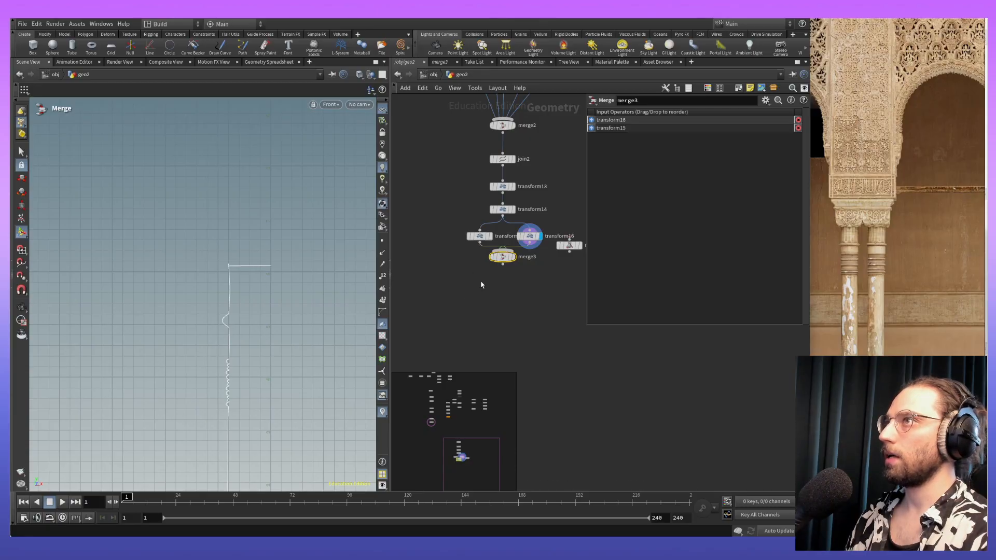
{"action": "left_click", "coordinate": [513, 258]}
Step: Examine the merged curve's top and bottom ends for overlap with the original profile
{"action": "right_click_drag", "start_coordinate": [256, 293], "coordinate": [263, 160], "text": "alt"}
{"action": "middle_click_drag", "start_coordinate": [263, 160], "coordinate": [317, 243], "text": "alt"}
{"action": "right_click_drag", "start_coordinate": [164, 326], "coordinate": [173, 245], "text": "alt"}
{"action": "middle_click_drag", "start_coordinate": [173, 244], "coordinate": [155, 280], "text": "alt"}
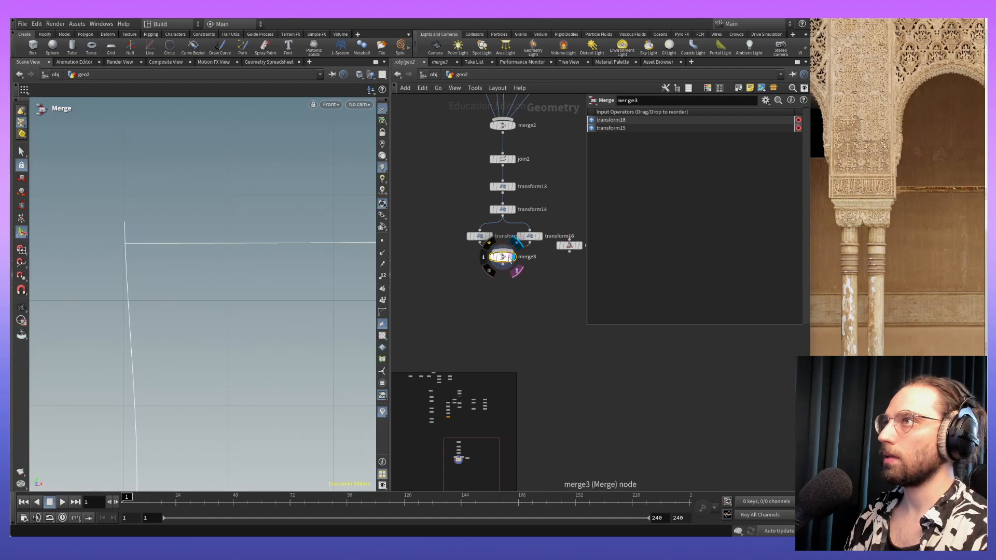
{"action": "middle_click_drag", "start_coordinate": [197, 338], "coordinate": [187, 318], "text": "alt"}
{"action": "right_click_drag", "start_coordinate": [187, 318], "coordinate": [227, 457], "text": "alt"}
{"action": "middle_click_drag", "start_coordinate": [223, 299], "coordinate": [245, 270], "text": "alt"}
{"action": "right_click_drag", "start_coordinate": [246, 270], "coordinate": [257, 440], "text": "alt"}
{"action": "middle_click_drag", "start_coordinate": [263, 394], "coordinate": [295, 198], "text": "alt"}
{"action": "middle_click_drag", "start_coordinate": [322, 261], "coordinate": [324, 428], "text": "alt"}
{"action": "middle_click_drag", "start_coordinate": [322, 223], "coordinate": [321, 429], "text": "alt"}
{"action": "right_click_drag", "start_coordinate": [256, 285], "coordinate": [228, 57], "text": "alt"}
{"action": "middle_click_drag", "start_coordinate": [225, 161], "coordinate": [249, 210], "text": "alt"}
{"action": "right_click_drag", "start_coordinate": [248, 210], "coordinate": [259, 110], "text": "alt"}
{"action": "middle_click_drag", "start_coordinate": [278, 178], "coordinate": [279, 271], "text": "alt"}
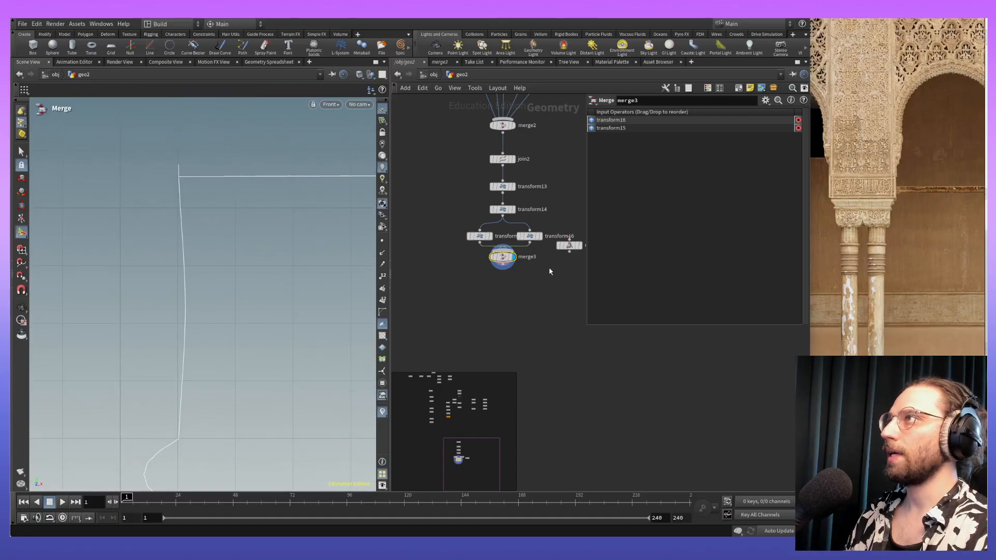
Step: Examine the transform15 and transform16 branches, the first column's revolve chain and the curve's bottom end
{"action": "mouse_move", "coordinate": [492, 241]}
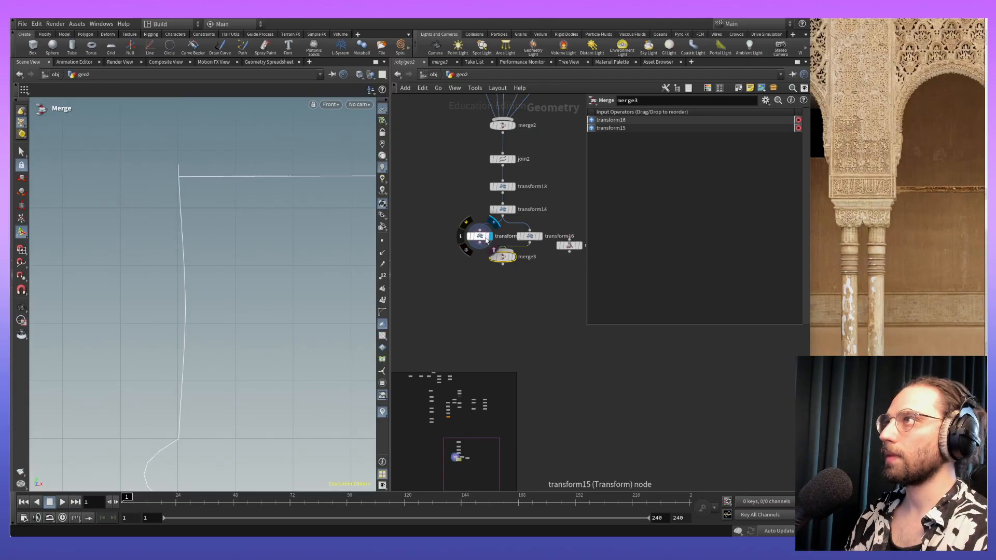
{"action": "mouse_move", "coordinate": [542, 240]}
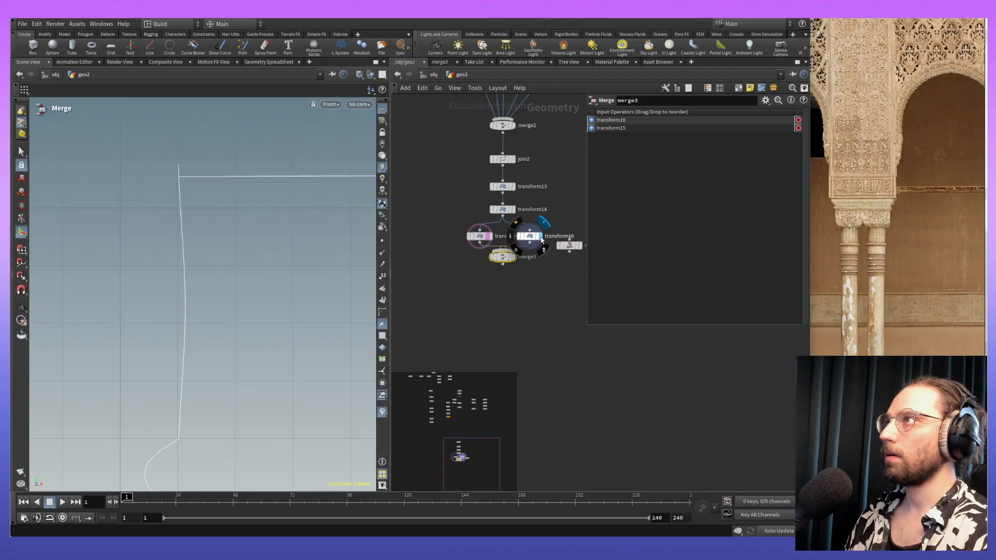
{"action": "middle_click_drag", "start_coordinate": [203, 225], "coordinate": [199, 287], "text": "alt"}
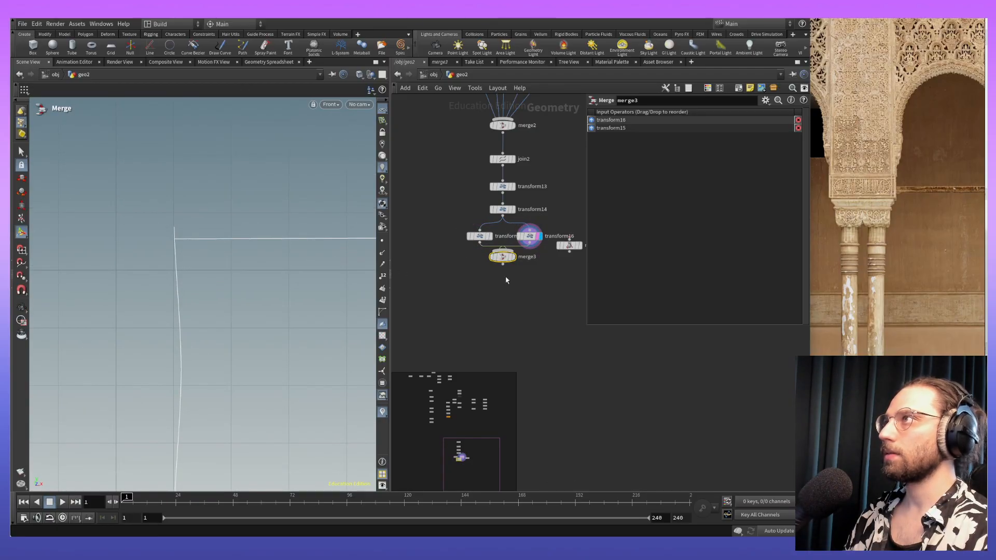
{"action": "scroll", "coordinate": [517, 269], "scroll_direction": "down", "scroll_amount": 5}
{"action": "middle_click_drag", "start_coordinate": [436, 158], "coordinate": [481, 229]}
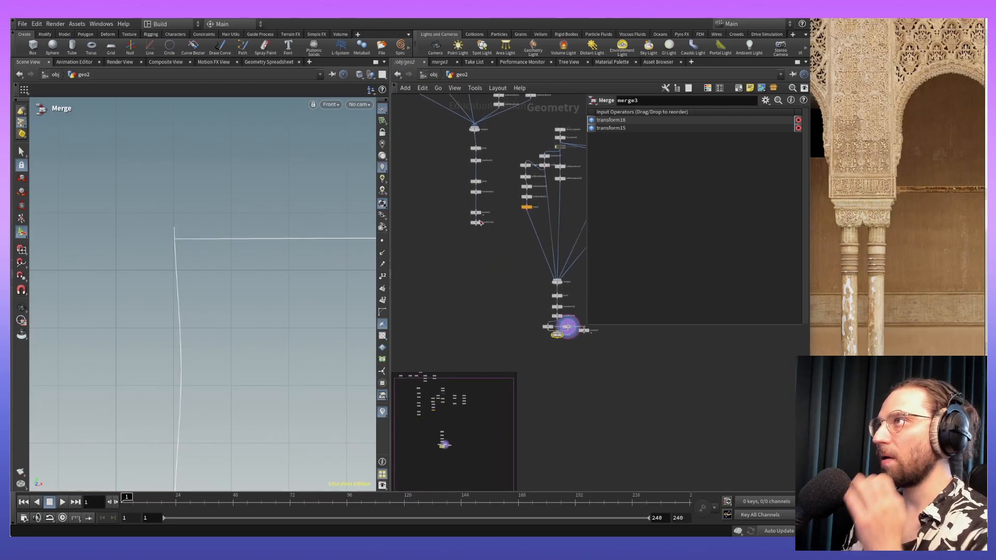
{"action": "scroll", "coordinate": [482, 230], "scroll_direction": "up", "scroll_amount": 5}
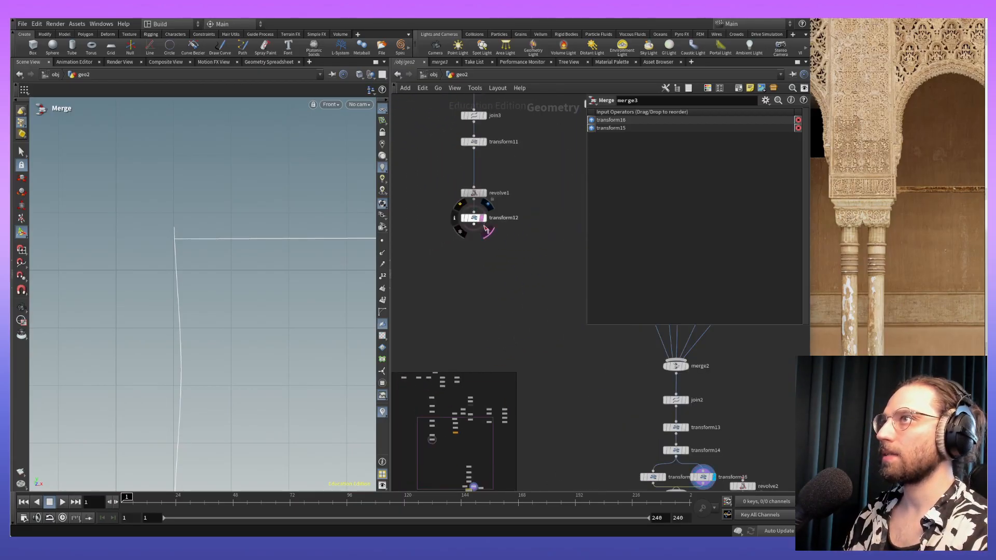
{"action": "middle_click_drag", "start_coordinate": [283, 202], "coordinate": [301, 266], "text": "alt"}
{"action": "right_click_drag", "start_coordinate": [301, 266], "coordinate": [316, 351], "text": "alt"}
{"action": "middle_click_drag", "start_coordinate": [349, 396], "coordinate": [290, 196], "text": "alt"}
{"action": "right_click_drag", "start_coordinate": [215, 430], "coordinate": [202, 275]}
{"action": "mouse_move", "coordinate": [259, 368]}
{"action": "right_mouse_down"}
{"action": "mouse_move", "coordinate": [258, 247]}
{"action": "mouse_move", "coordinate": [218, 182]}
{"action": "right_mouse_up"}
{"action": "middle_click_drag", "start_coordinate": [218, 182], "coordinate": [233, 241]}
{"action": "middle_click_drag", "start_coordinate": [568, 435], "coordinate": [529, 342]}
{"action": "right_click_drag", "start_coordinate": [528, 327], "coordinate": [512, 254]}
{"action": "middle_click_drag", "start_coordinate": [512, 264], "coordinate": [508, 342]}
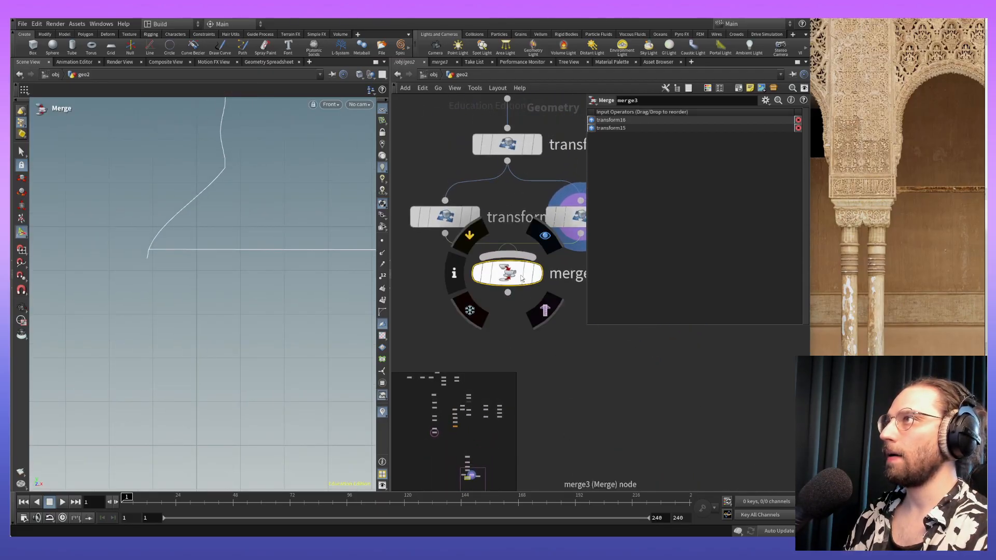
Step: Delete the merge3 node that combines the two transform branches
{"action": "left_click", "coordinate": [536, 279]}
{"action": "left_click", "coordinate": [531, 279]}
{"action": "middle_click_drag", "start_coordinate": [552, 323], "coordinate": [628, 392]}
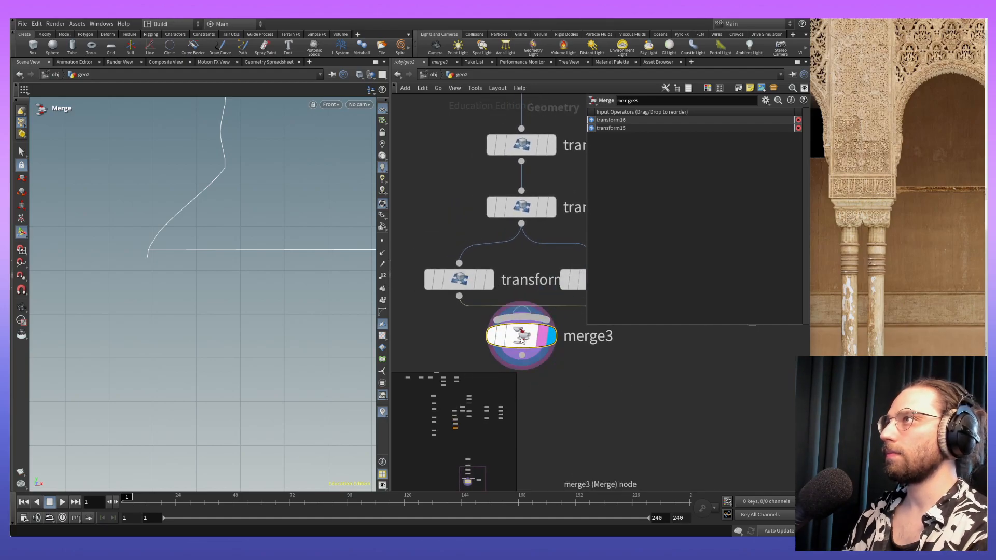
{"action": "key", "text": "Delete"}
{"action": "middle_click_drag", "start_coordinate": [498, 311], "coordinate": [485, 342]}
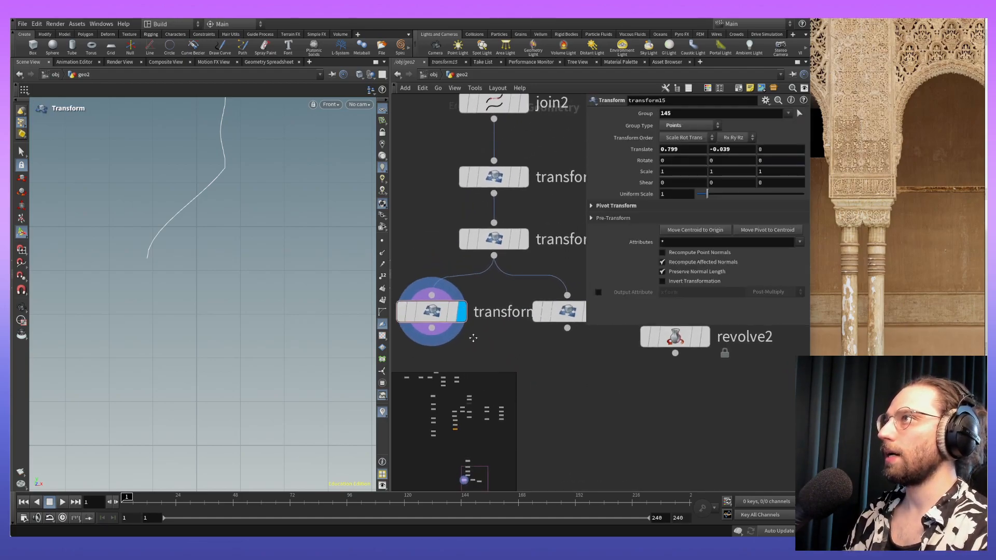
Step: Try a different Y translation for transform16's bottom end point, undo it, and recheck its point group
{"action": "left_click", "coordinate": [580, 318]}
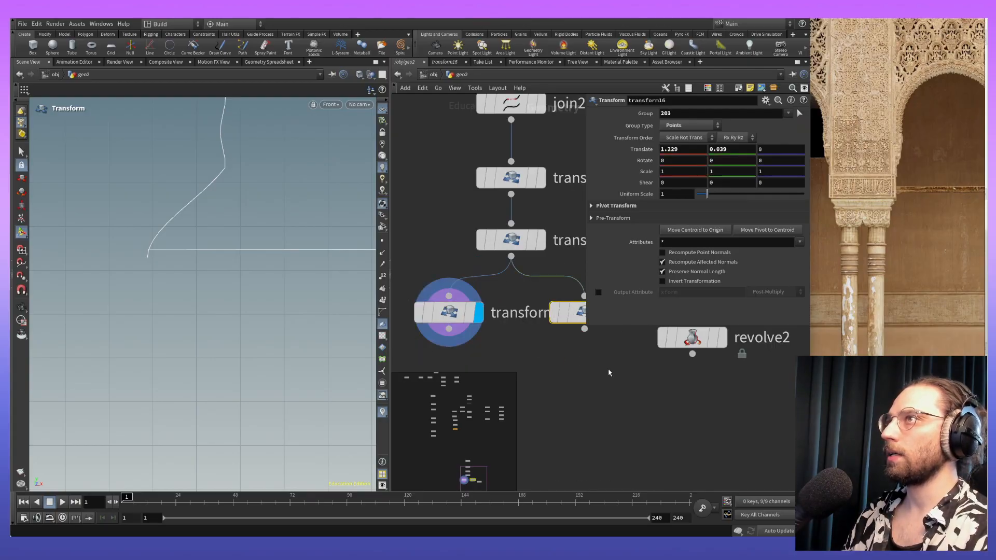
{"action": "middle_click_drag", "start_coordinate": [611, 374], "coordinate": [540, 379]}
{"action": "key", "text": "ctrl+z"}
{"action": "middle_click_drag", "start_coordinate": [279, 265], "coordinate": [227, 327], "text": "alt"}
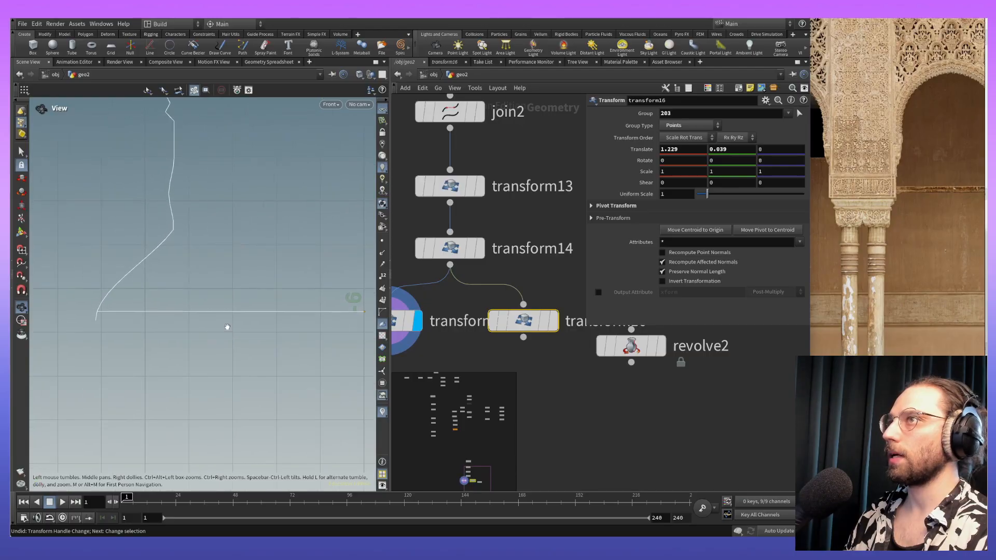
{"action": "key", "text": "Return"}
{"action": "middle_click_drag", "start_coordinate": [398, 323], "coordinate": [434, 313]}
{"action": "left_click", "coordinate": [435, 312]}
{"action": "left_click", "coordinate": [566, 311]}
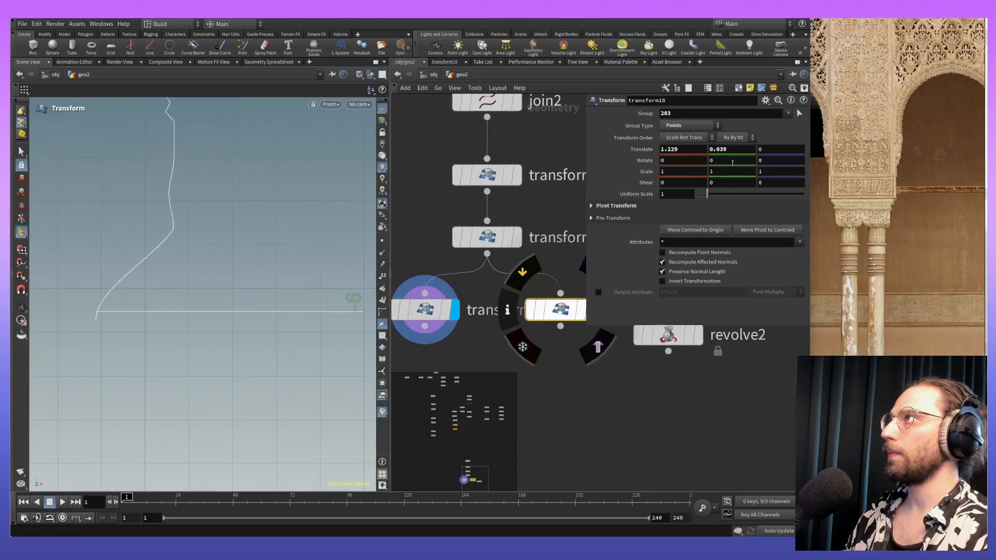
{"action": "middle_click", "coordinate": [721, 150]}
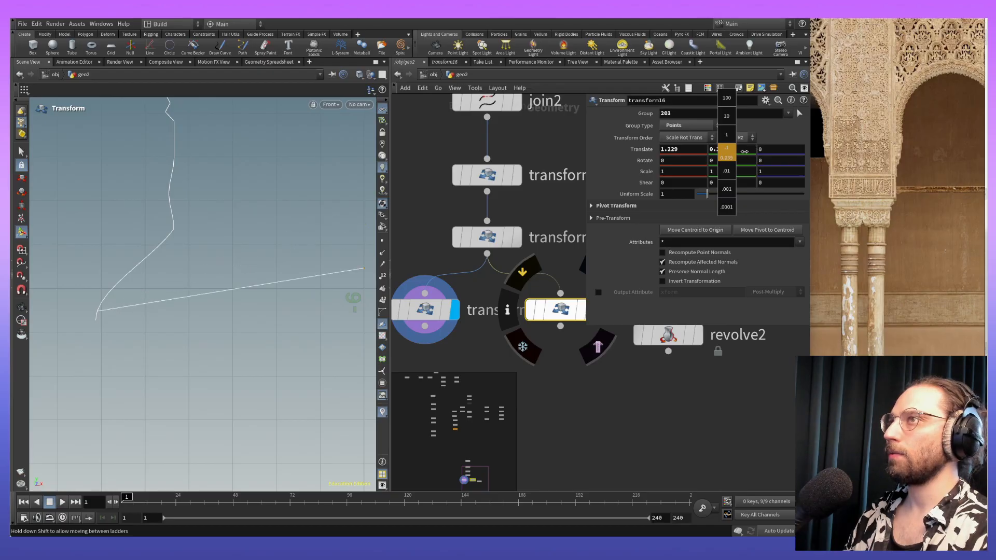
{"action": "middle_click_drag", "start_coordinate": [745, 151], "coordinate": [733, 149]}
{"action": "key", "text": "ctrl+z"}
{"action": "left_click", "coordinate": [798, 115]}
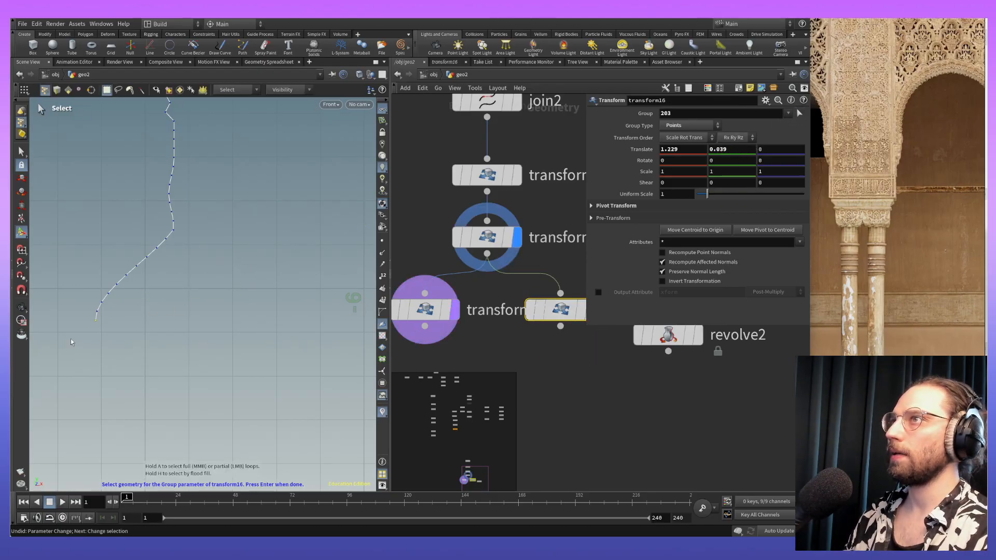
{"action": "key", "text": "Return"}
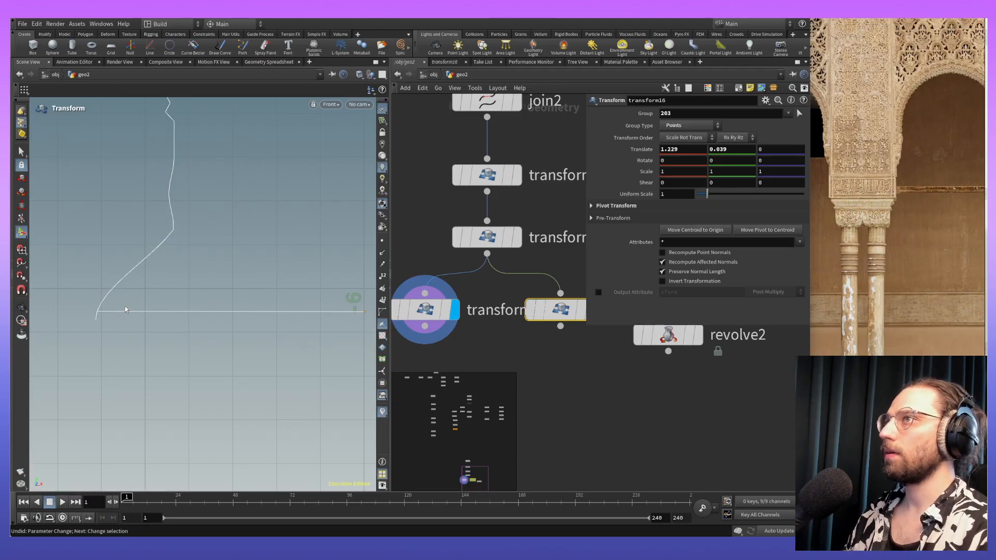
{"action": "middle_click_drag", "start_coordinate": [722, 151], "coordinate": [681, 154]}
Step: Look over the upstream profile-curve networks feeding merge2 and the chain down to transform14
{"action": "scroll", "coordinate": [539, 353], "scroll_direction": "down", "scroll_amount": 10}
{"action": "scroll", "coordinate": [541, 358], "scroll_direction": "up", "scroll_amount": 5}
{"action": "middle_click_drag", "start_coordinate": [552, 189], "coordinate": [639, 321]}
{"action": "middle_click_drag", "start_coordinate": [480, 327], "coordinate": [493, 432]}
{"action": "scroll", "coordinate": [494, 428], "scroll_direction": "down", "scroll_amount": 1}
{"action": "scroll", "coordinate": [550, 262], "scroll_direction": "up", "scroll_amount": 4}
{"action": "scroll", "coordinate": [552, 264], "scroll_direction": "down", "scroll_amount": 6}
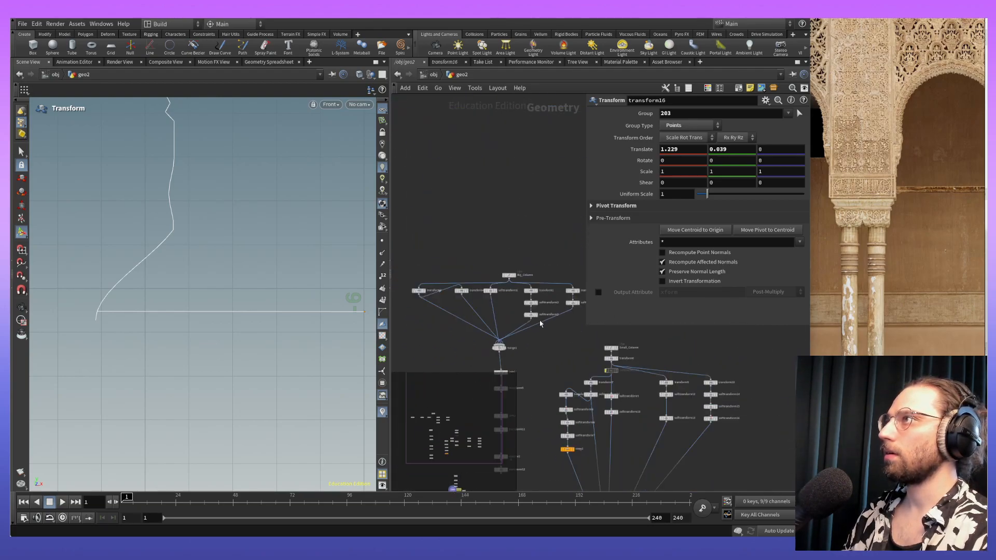
{"action": "middle_click_drag", "start_coordinate": [525, 302], "coordinate": [507, 279]}
{"action": "scroll", "coordinate": [506, 279], "scroll_direction": "up", "scroll_amount": 6}
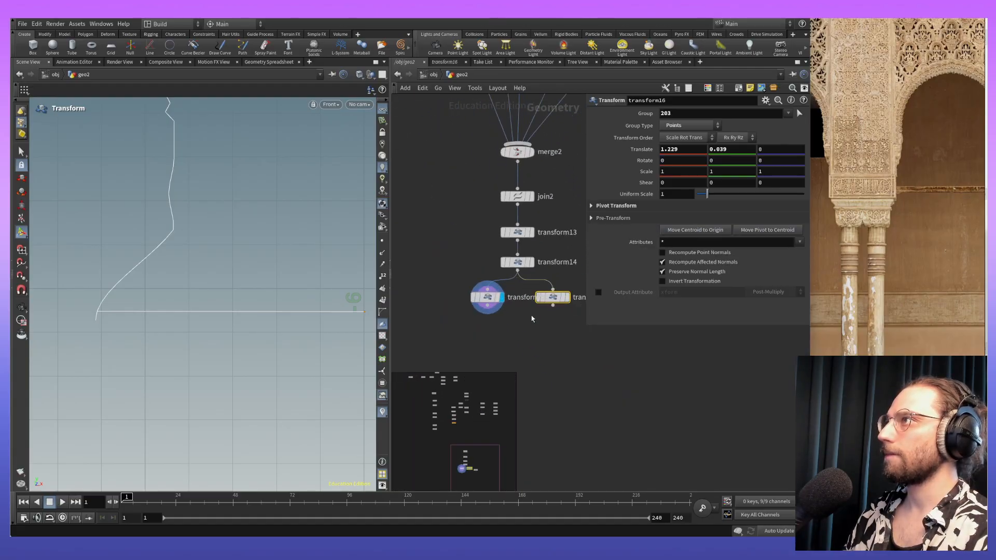
Step: Move the unconnected revolve2 node away from the transform branches below transform14
{"action": "middle_click_drag", "start_coordinate": [560, 340], "coordinate": [455, 318]}
{"action": "left_click_drag", "start_coordinate": [497, 296], "coordinate": [553, 207]}
{"action": "middle_click_drag", "start_coordinate": [448, 336], "coordinate": [555, 361]}
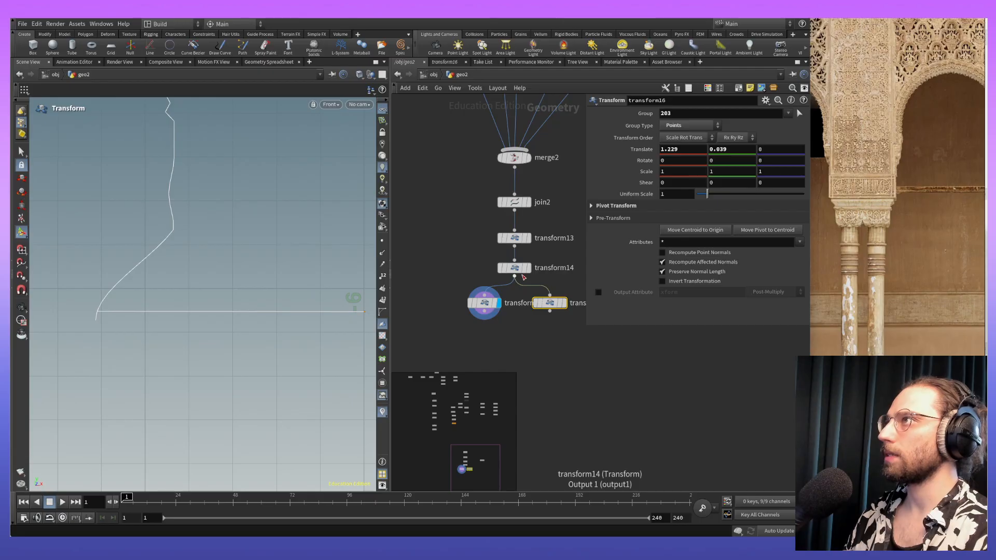
Step: Compare transform14's curve with the branches' results around the curve's bottom end
{"action": "mouse_move", "coordinate": [524, 267]}
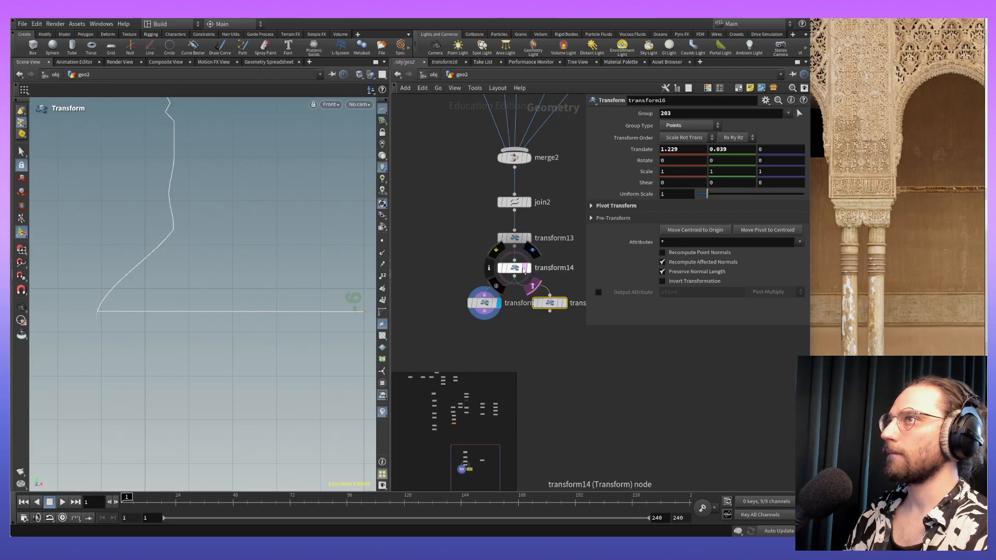
{"action": "middle_click_drag", "start_coordinate": [135, 331], "coordinate": [184, 321], "text": "alt"}
{"action": "right_click_drag", "start_coordinate": [184, 321], "coordinate": [125, 353], "text": "alt"}
{"action": "middle_click_drag", "start_coordinate": [141, 267], "coordinate": [159, 366], "text": "alt"}
Step: Delete the parallel transform15 and transform16 nodes, then select and display transform14
{"action": "left_click", "coordinate": [564, 333]}
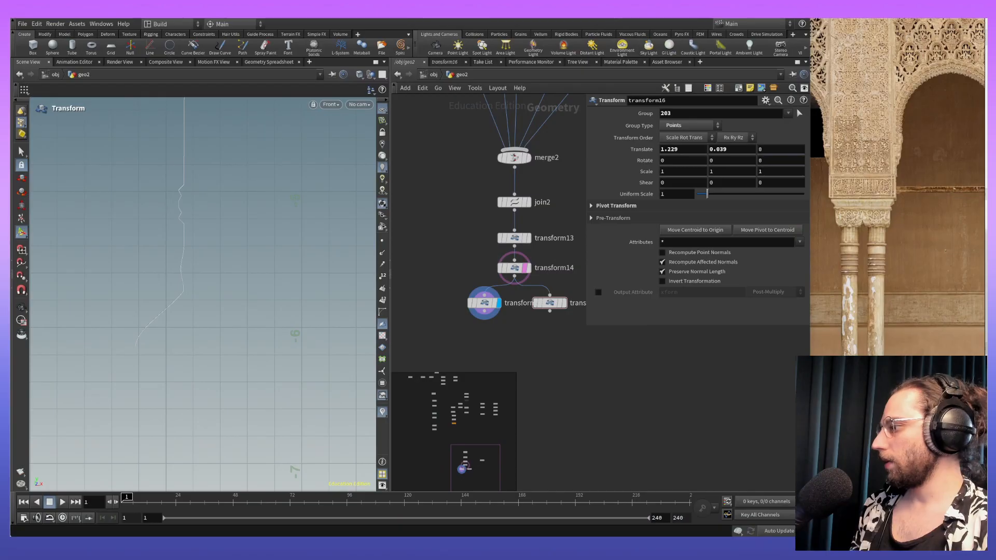
{"action": "middle_click_drag", "start_coordinate": [543, 342], "coordinate": [515, 323]}
{"action": "left_click_drag", "start_coordinate": [575, 334], "coordinate": [472, 294]}
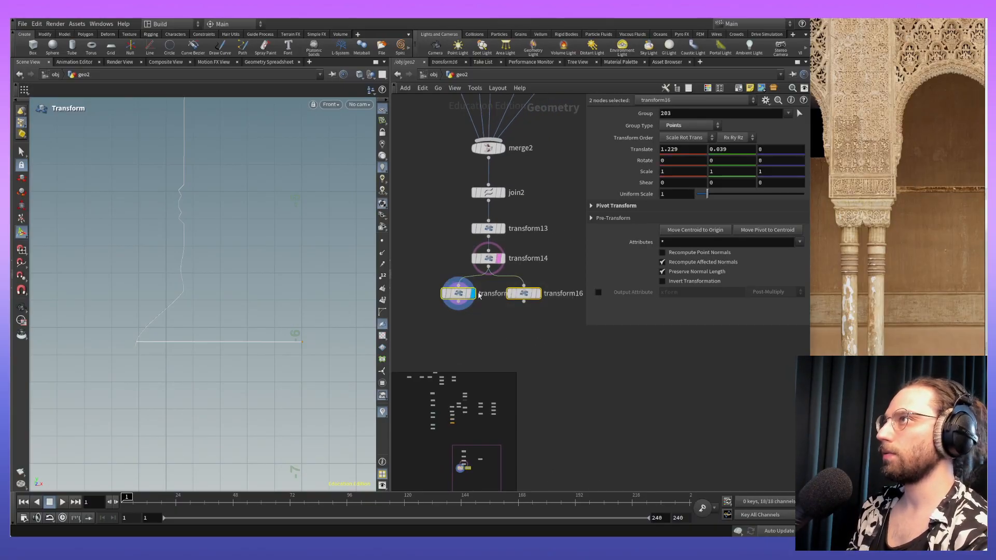
{"action": "key", "text": "Delete"}
{"action": "left_click", "coordinate": [488, 262]}
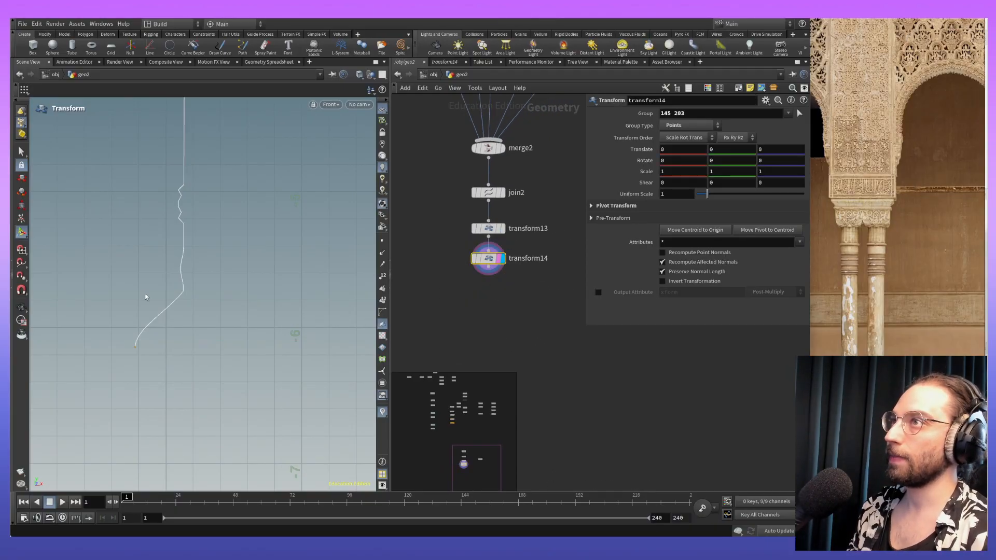
Step: Add a new Transform after transform14 acting on the curve's top and bottom end points, 145 and 203
{"action": "key", "text": "s"}
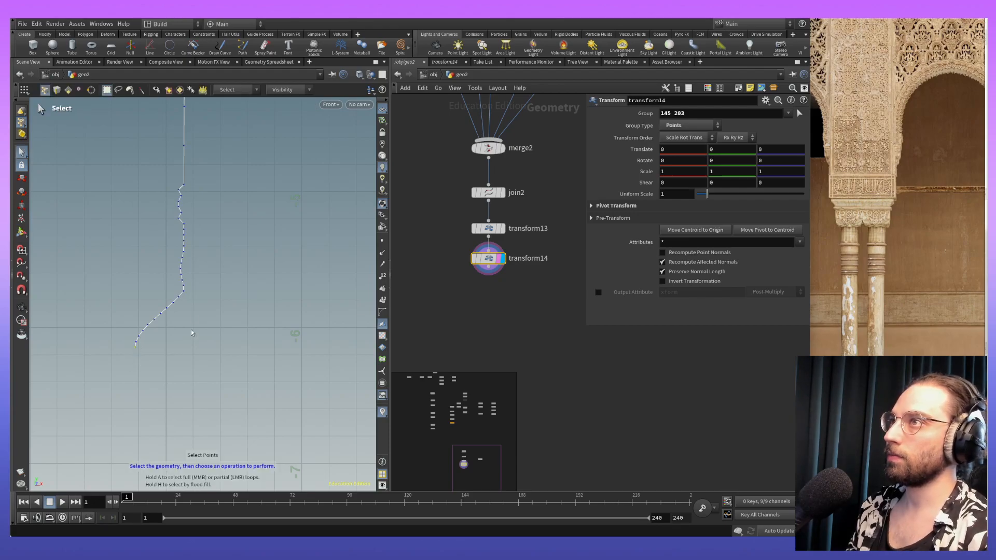
{"action": "middle_click_drag", "start_coordinate": [175, 188], "coordinate": [189, 340], "text": "alt"}
{"action": "middle_click_drag", "start_coordinate": [182, 156], "coordinate": [194, 345], "text": "alt"}
{"action": "middle_click_drag", "start_coordinate": [191, 119], "coordinate": [213, 446], "text": "alt"}
{"action": "middle_click_drag", "start_coordinate": [295, 184], "coordinate": [306, 358], "text": "alt"}
{"action": "middle_click_drag", "start_coordinate": [271, 118], "coordinate": [269, 276], "text": "alt"}
{"action": "right_click_drag", "start_coordinate": [269, 276], "coordinate": [260, 222], "text": "alt"}
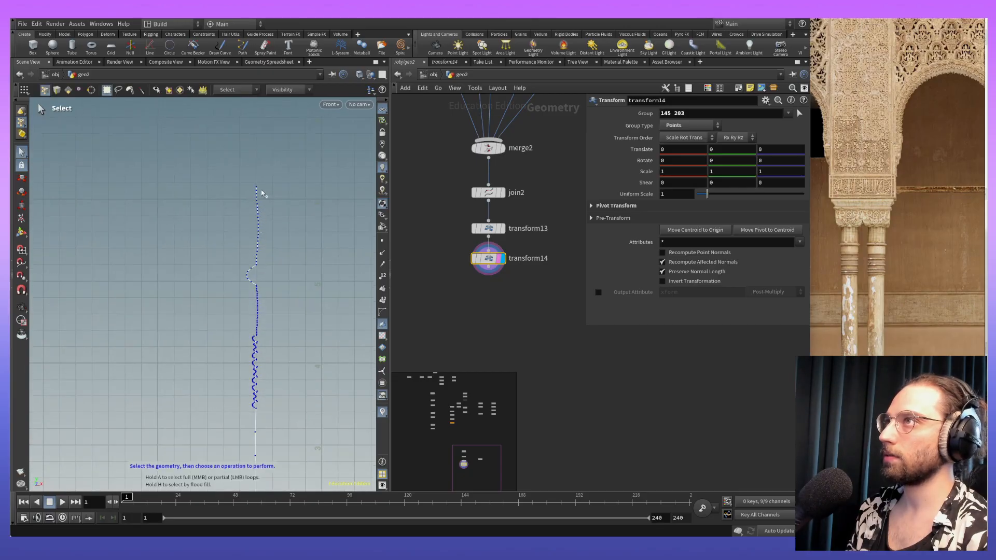
{"action": "middle_click_drag", "start_coordinate": [328, 416], "coordinate": [259, 283], "text": "alt"}
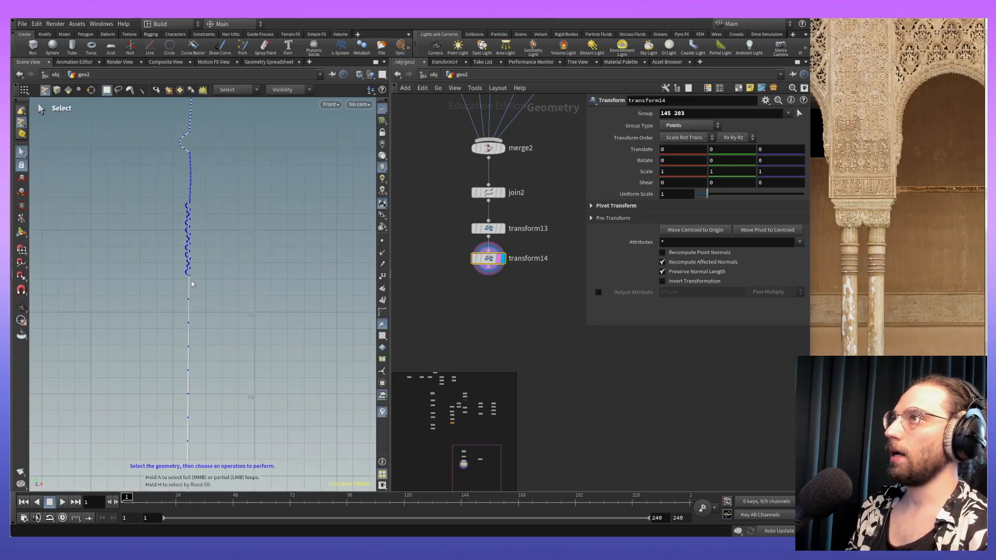
{"action": "key", "text": "Tab"}
{"action": "left_click", "coordinate": [285, 501]}
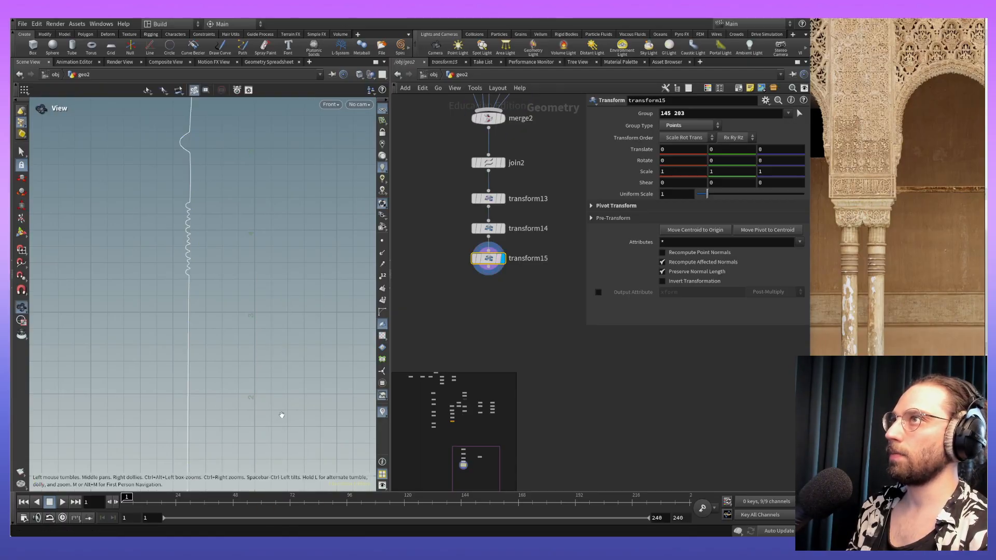
Step: Shift both end points towards the central axis with an X translation of 0.825939 and switch to the scale handles
{"action": "left_click_drag", "start_coordinate": [199, 471], "coordinate": [244, 472]}
{"action": "middle_click_drag", "start_coordinate": [306, 220], "coordinate": [236, 345], "text": "alt"}
{"action": "left_click_drag", "start_coordinate": [241, 346], "coordinate": [256, 346]}
{"action": "middle_click_drag", "start_coordinate": [253, 306], "coordinate": [268, 420], "text": "alt"}
{"action": "key", "text": "e"}
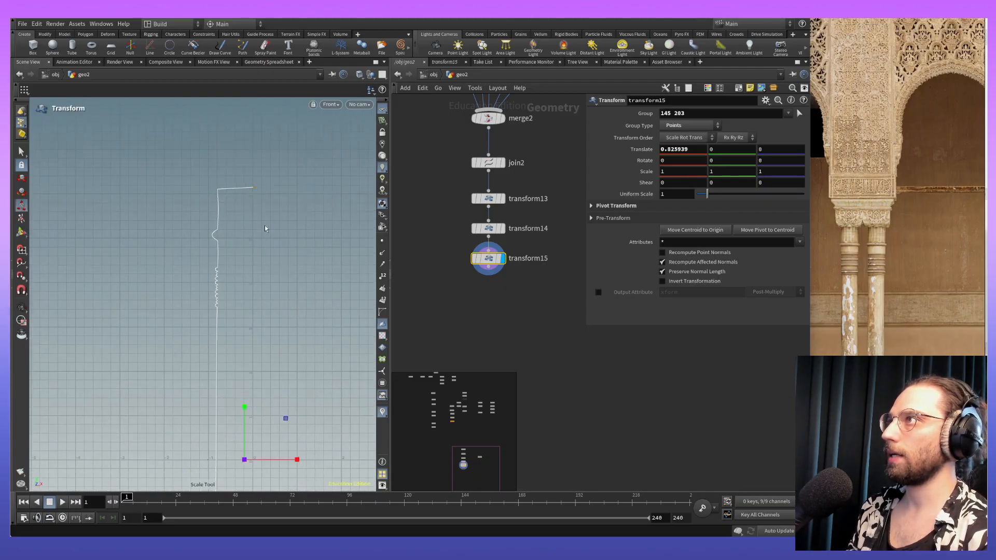
{"action": "middle_click_drag", "start_coordinate": [320, 279], "coordinate": [284, 111], "text": "alt"}
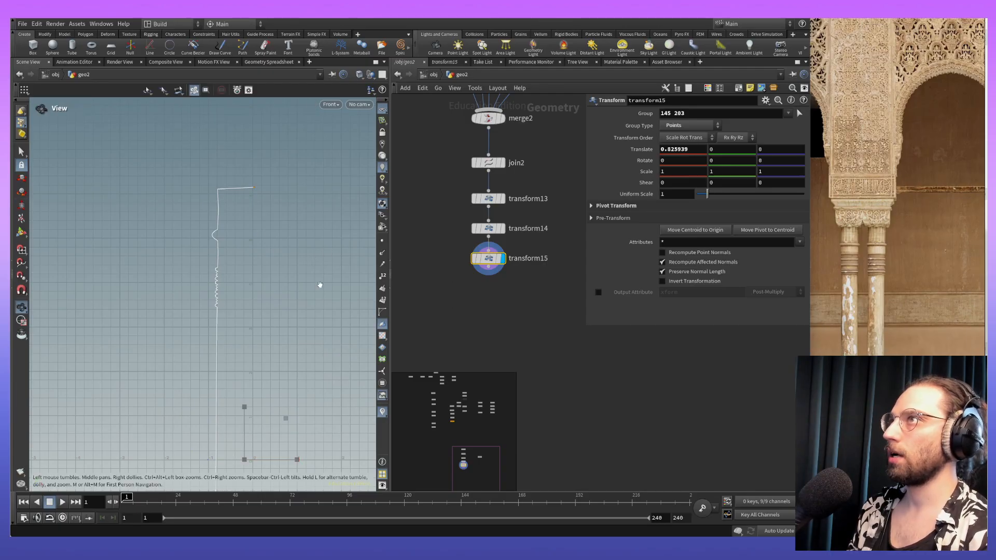
Step: Append an Edit after transform15 for end points 145 and 203 and move them -0.1 in X and -0.0430872 in Y
{"action": "middle_click_drag", "start_coordinate": [324, 469], "coordinate": [317, 280], "text": "alt"}
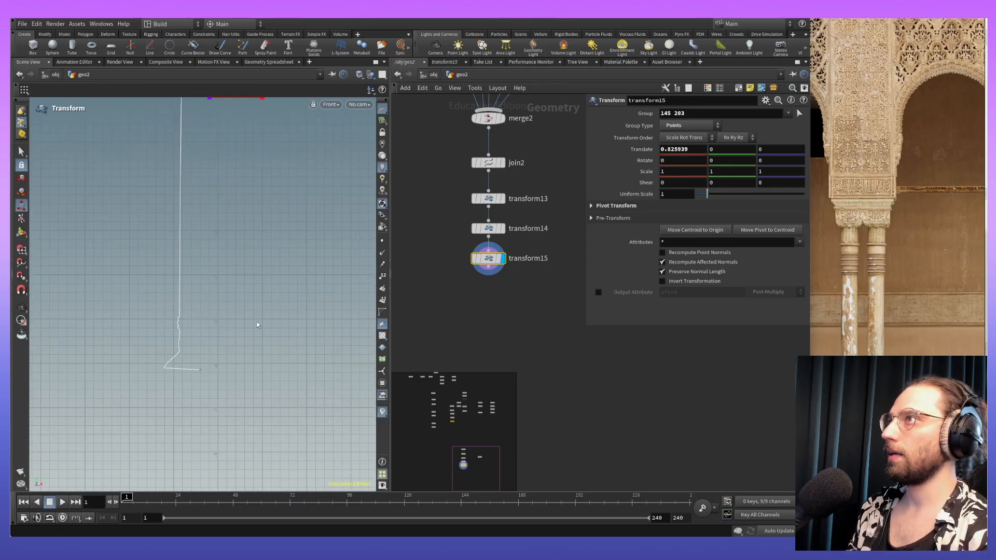
{"action": "key", "text": "Tab"}
{"action": "type", "text": "edi"}
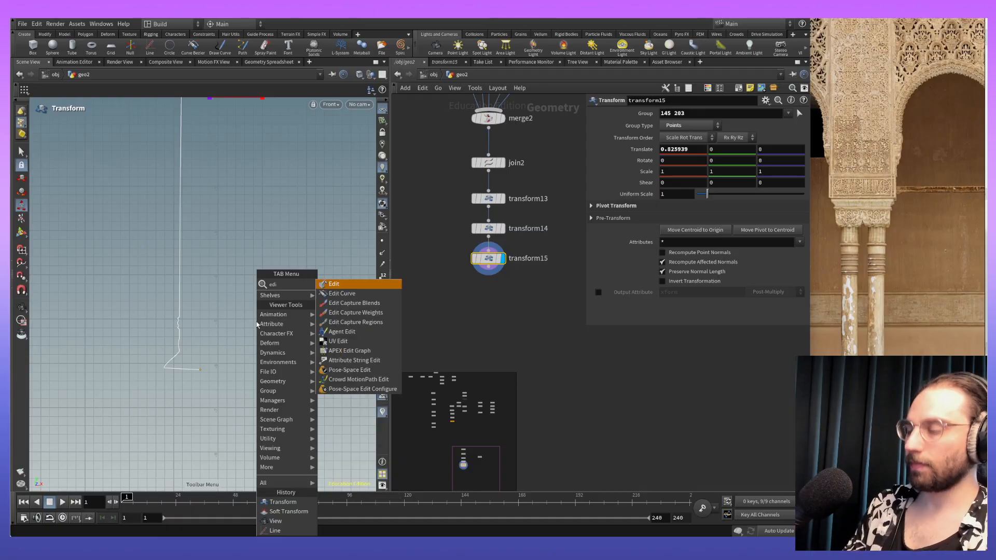
{"action": "key", "text": "Return"}
{"action": "middle_click_drag", "start_coordinate": [223, 139], "coordinate": [249, 525], "text": "alt"}
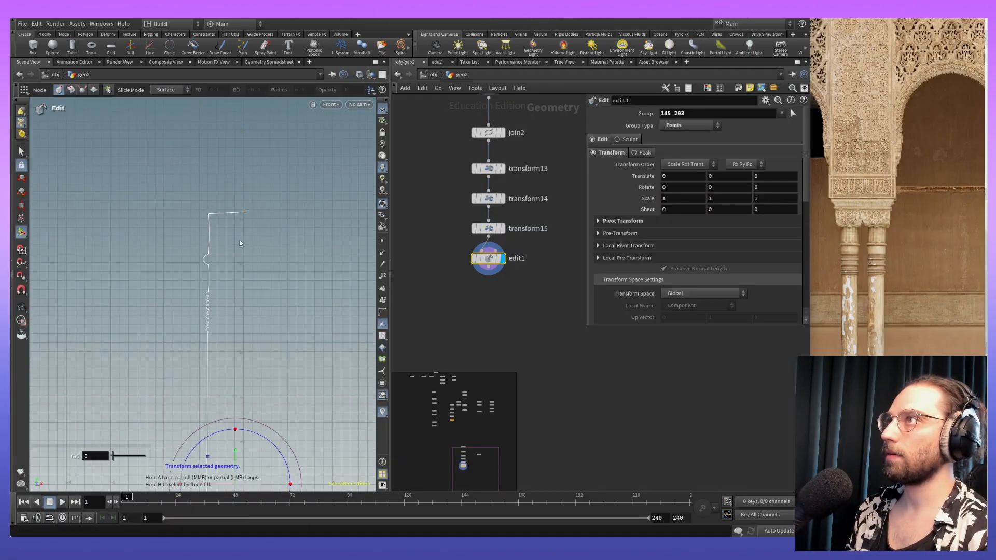
{"action": "middle_click_drag", "start_coordinate": [250, 305], "coordinate": [256, 239], "text": "alt"}
{"action": "left_click_drag", "start_coordinate": [217, 424], "coordinate": [236, 402]}
{"action": "middle_click_drag", "start_coordinate": [285, 446], "coordinate": [291, 200], "text": "alt"}
{"action": "middle_click_drag", "start_coordinate": [283, 471], "coordinate": [278, 351], "text": "alt"}
Step: Edit only the curve's bottom end point, 203, with a translation of 0.473959 in X and 0.0861745 in Y
{"action": "key", "text": "s"}
{"action": "middle_click_drag", "start_coordinate": [255, 312], "coordinate": [223, 482], "text": "alt"}
{"action": "middle_click_drag", "start_coordinate": [277, 457], "coordinate": [285, 266], "text": "alt"}
{"action": "key", "text": "Tab"}
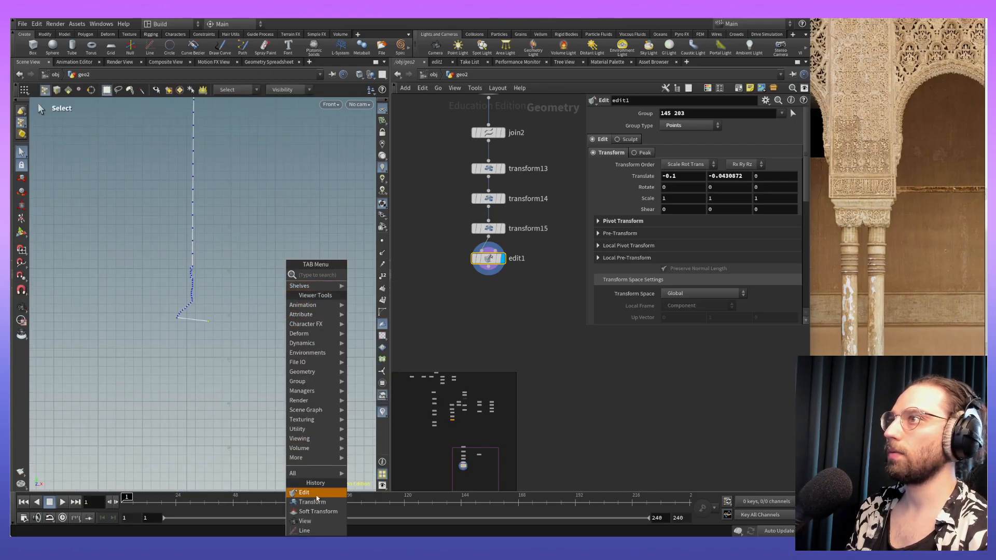
{"action": "left_click", "coordinate": [304, 493]}
{"action": "left_click_drag", "start_coordinate": [194, 320], "coordinate": [230, 302]}
{"action": "middle_click_drag", "start_coordinate": [260, 239], "coordinate": [278, 451], "text": "alt"}
{"action": "middle_click_drag", "start_coordinate": [261, 165], "coordinate": [255, 396], "text": "alt"}
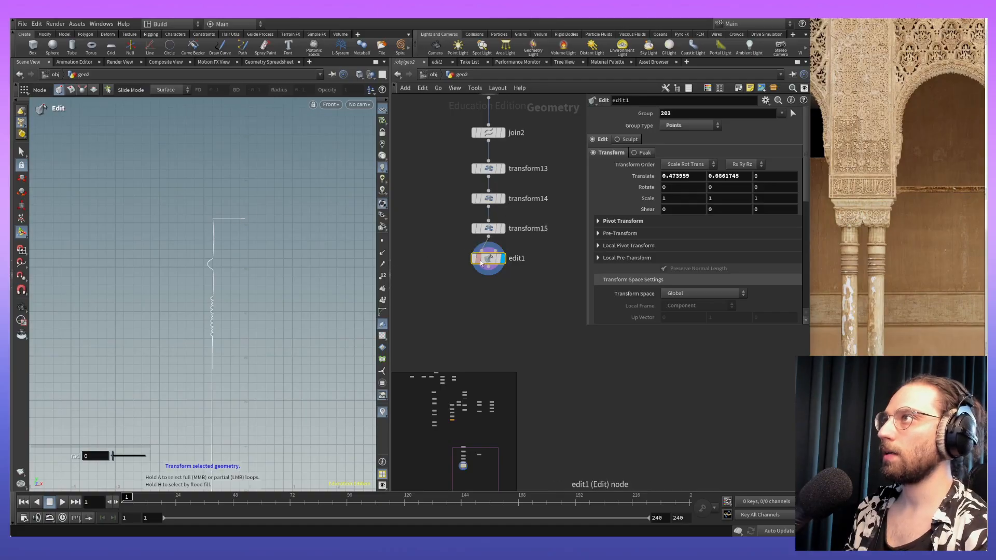
Step: Examine how the profile's top and bottom end points line up with the central axis
{"action": "key", "text": "s"}
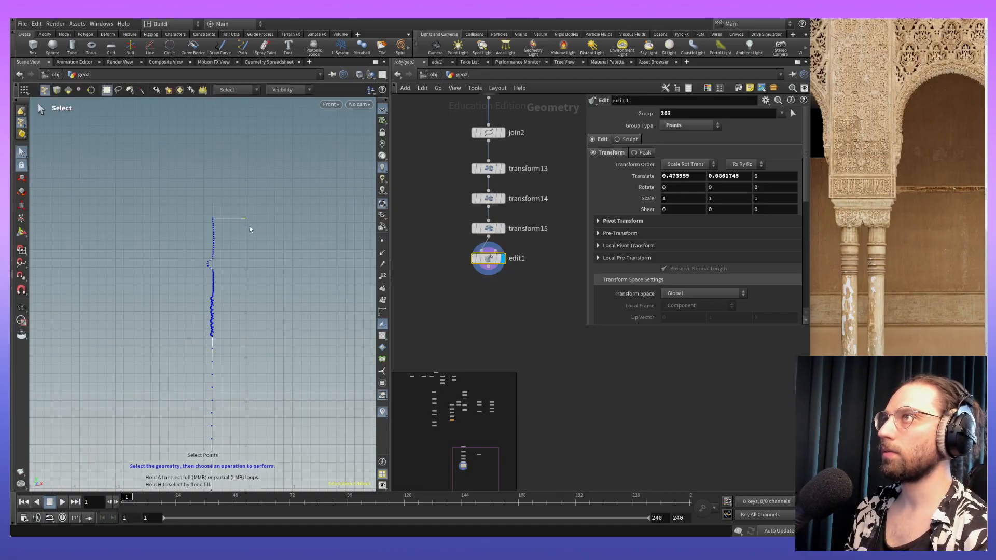
{"action": "middle_click_drag", "start_coordinate": [277, 259], "coordinate": [264, 73], "text": "alt"}
{"action": "middle_click_drag", "start_coordinate": [291, 353], "coordinate": [294, 67], "text": "alt"}
{"action": "middle_click_drag", "start_coordinate": [259, 118], "coordinate": [249, 336], "text": "alt"}
{"action": "middle_click_drag", "start_coordinate": [223, 100], "coordinate": [256, 300], "text": "alt"}
{"action": "key", "text": "Return"}
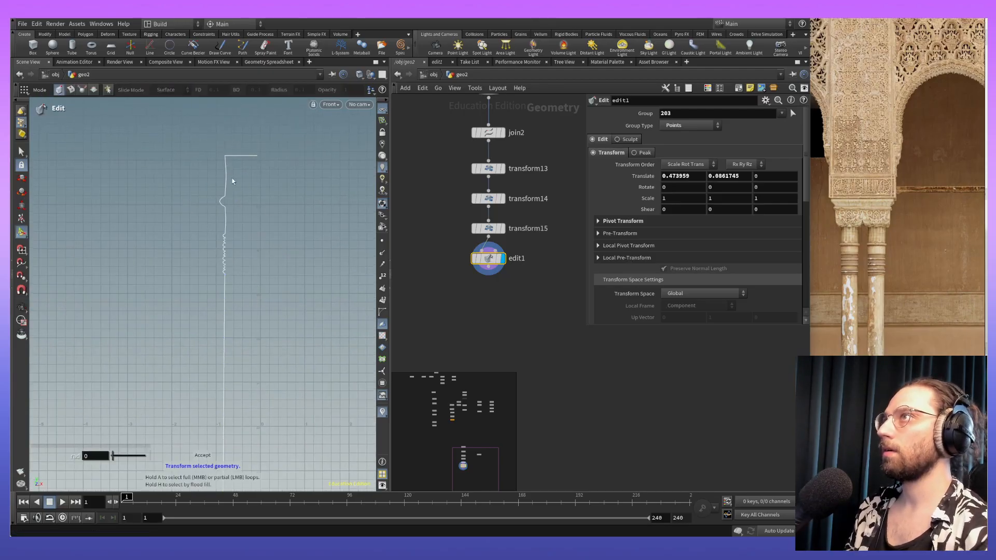
{"action": "middle_click_drag", "start_coordinate": [299, 348], "coordinate": [258, 194], "text": "alt"}
{"action": "scroll", "coordinate": [288, 420], "scroll_direction": "down", "scroll_amount": 3}
{"action": "middle_click_drag", "start_coordinate": [262, 231], "coordinate": [269, 417], "text": "alt"}
{"action": "key", "text": "Tab"}
{"action": "key", "text": "Escape"}
{"action": "key", "text": "Tab"}
{"action": "key", "text": "Escape"}
{"action": "key", "text": "Tab"}
{"action": "key", "text": "Escape"}
{"action": "middle_click_drag", "start_coordinate": [305, 463], "coordinate": [304, 318], "text": "alt"}
{"action": "scroll", "coordinate": [260, 420], "scroll_direction": "up", "scroll_amount": 5}
{"action": "scroll", "coordinate": [203, 295], "scroll_direction": "up", "scroll_amount": 2}
{"action": "scroll", "coordinate": [203, 294], "scroll_direction": "down", "scroll_amount": 4}
{"action": "middle_click_drag", "start_coordinate": [210, 337], "coordinate": [254, 457], "text": "alt"}
{"action": "middle_click_drag", "start_coordinate": [220, 125], "coordinate": [228, 431], "text": "alt"}
{"action": "middle_click_drag", "start_coordinate": [227, 314], "coordinate": [234, 269], "text": "alt"}
{"action": "middle_click_drag", "start_coordinate": [244, 363], "coordinate": [242, 301]}
{"action": "key", "text": "Return"}
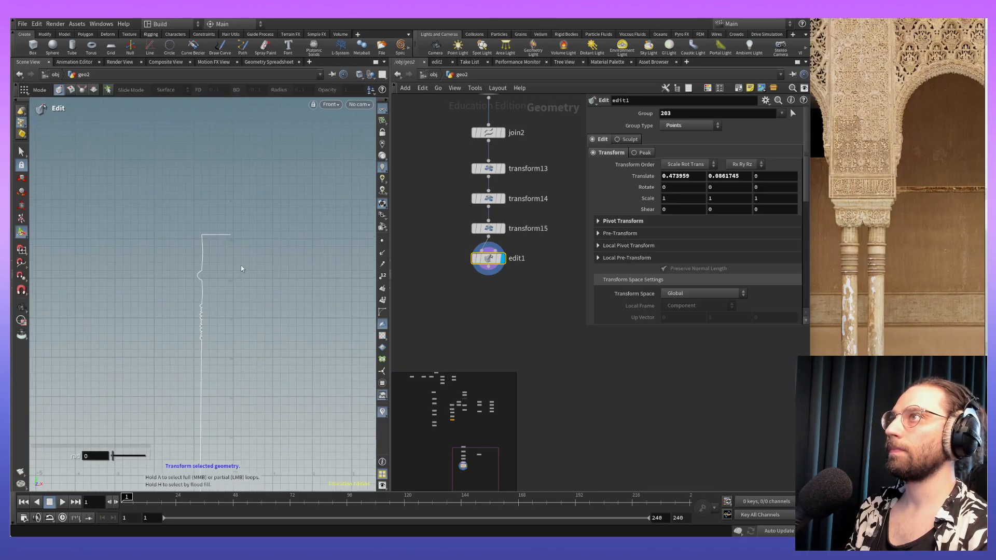
{"action": "right_click_drag", "start_coordinate": [237, 290], "coordinate": [247, 358], "text": "alt"}
{"action": "middle_click_drag", "start_coordinate": [256, 454], "coordinate": [220, 208], "text": "alt"}
{"action": "middle_click_drag", "start_coordinate": [213, 293], "coordinate": [245, 387], "text": "alt"}
{"action": "right_click_drag", "start_coordinate": [259, 359], "coordinate": [229, 195], "text": "alt"}
{"action": "middle_click_drag", "start_coordinate": [244, 352], "coordinate": [291, 351], "text": "alt"}
{"action": "left_click_drag", "start_coordinate": [232, 291], "coordinate": [235, 291]}
{"action": "middle_click_drag", "start_coordinate": [293, 290], "coordinate": [294, 332], "text": "alt"}
{"action": "right_click_drag", "start_coordinate": [269, 373], "coordinate": [240, 136], "text": "alt"}
{"action": "middle_click_drag", "start_coordinate": [247, 191], "coordinate": [287, 240], "text": "alt"}
{"action": "left_click_drag", "start_coordinate": [235, 257], "coordinate": [247, 254]}
{"action": "middle_click_drag", "start_coordinate": [247, 254], "coordinate": [256, 356], "text": "alt"}
{"action": "right_click_drag", "start_coordinate": [263, 208], "coordinate": [282, 105], "text": "alt"}
{"action": "middle_click_drag", "start_coordinate": [282, 105], "coordinate": [280, 212], "text": "alt"}
{"action": "right_click_drag", "start_coordinate": [280, 213], "coordinate": [276, 322], "text": "alt"}
{"action": "middle_click_drag", "start_coordinate": [279, 125], "coordinate": [270, 313], "text": "alt"}
{"action": "right_click_drag", "start_coordinate": [270, 313], "coordinate": [251, 236], "text": "alt"}
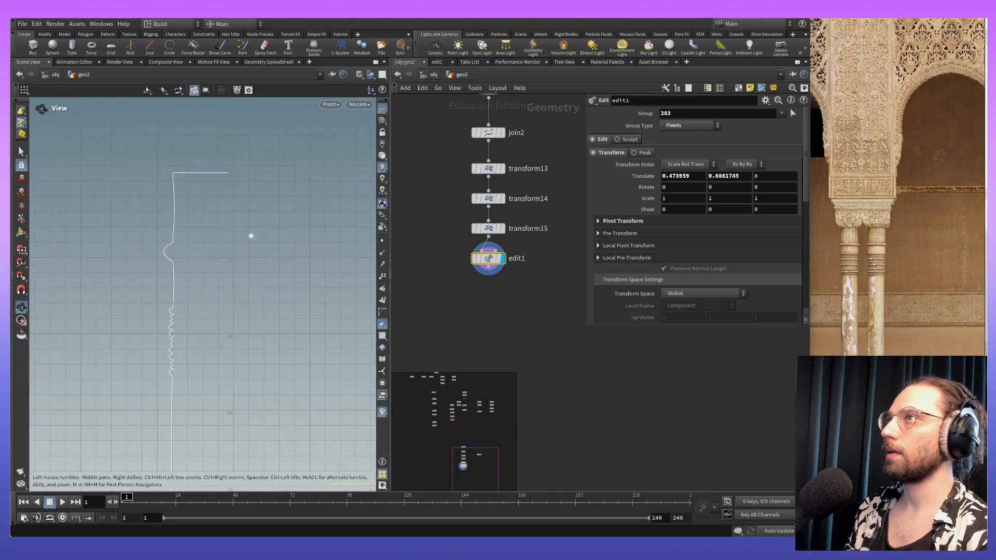
{"action": "middle_click_drag", "start_coordinate": [251, 236], "coordinate": [264, 255], "text": "alt"}
{"action": "key", "text": "Return"}
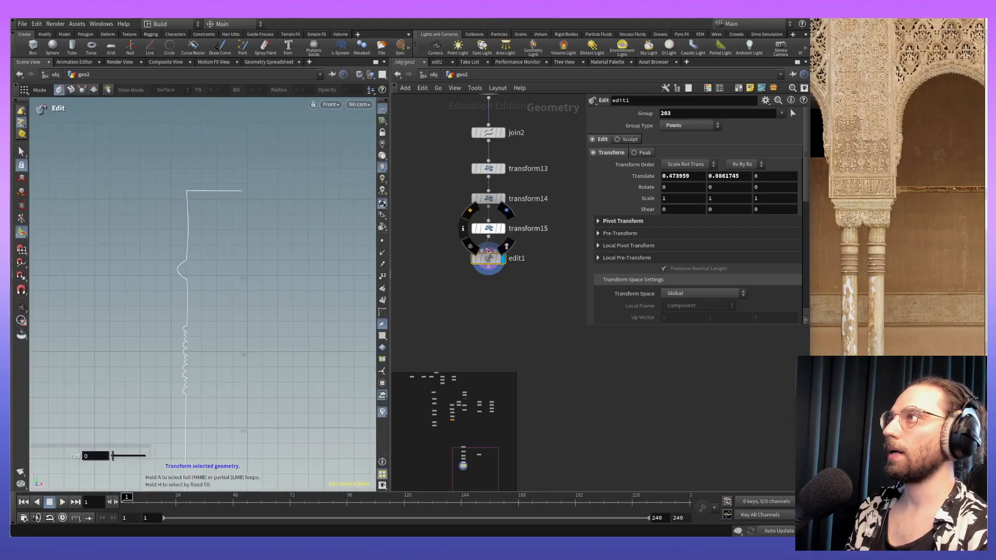
Step: Apply the Edit to the profile's top end point, 145, and try to shift it along X
{"action": "key", "text": "s"}
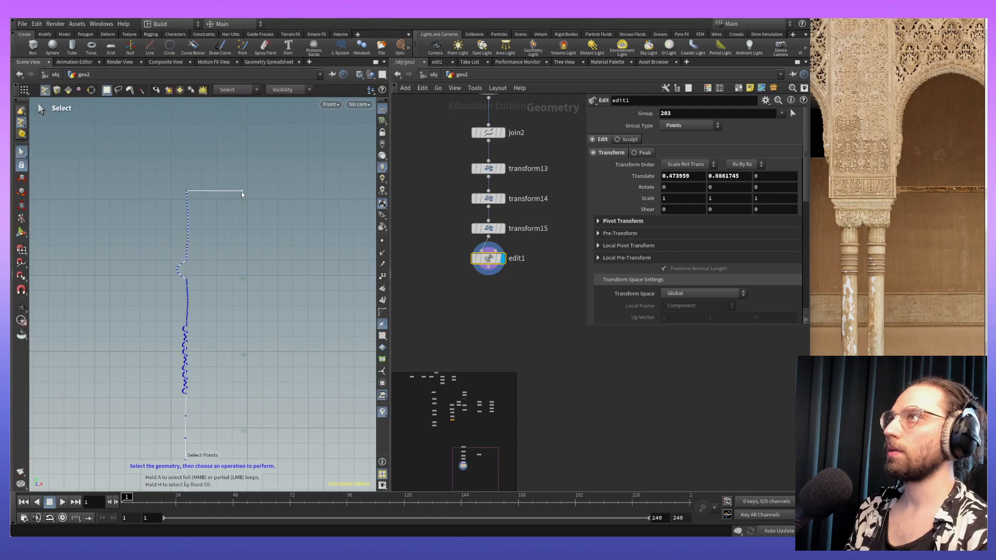
{"action": "key", "text": "Tab"}
{"action": "left_click", "coordinate": [288, 458]}
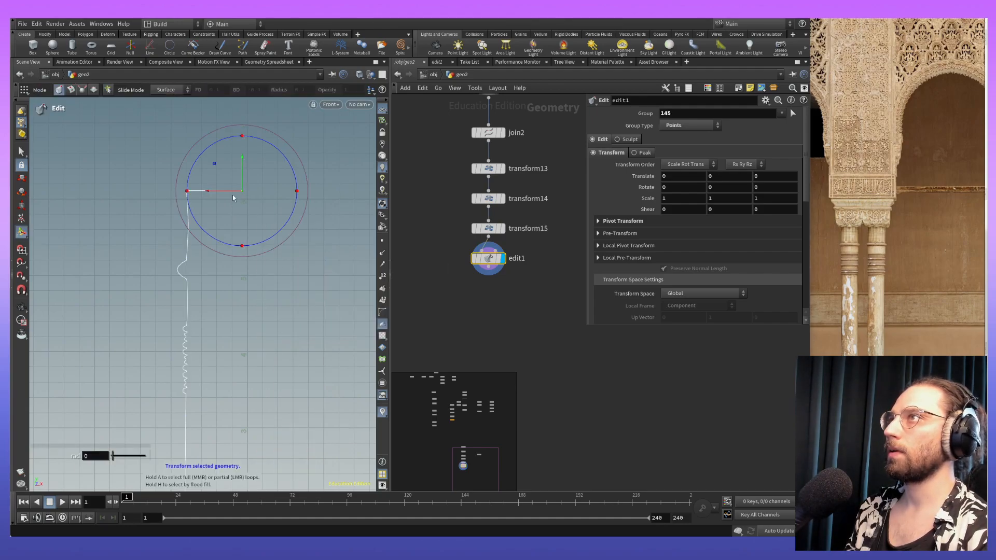
{"action": "left_click_drag", "start_coordinate": [220, 192], "coordinate": [222, 191]}
{"action": "middle_click_drag", "start_coordinate": [222, 191], "coordinate": [239, 223], "text": "alt"}
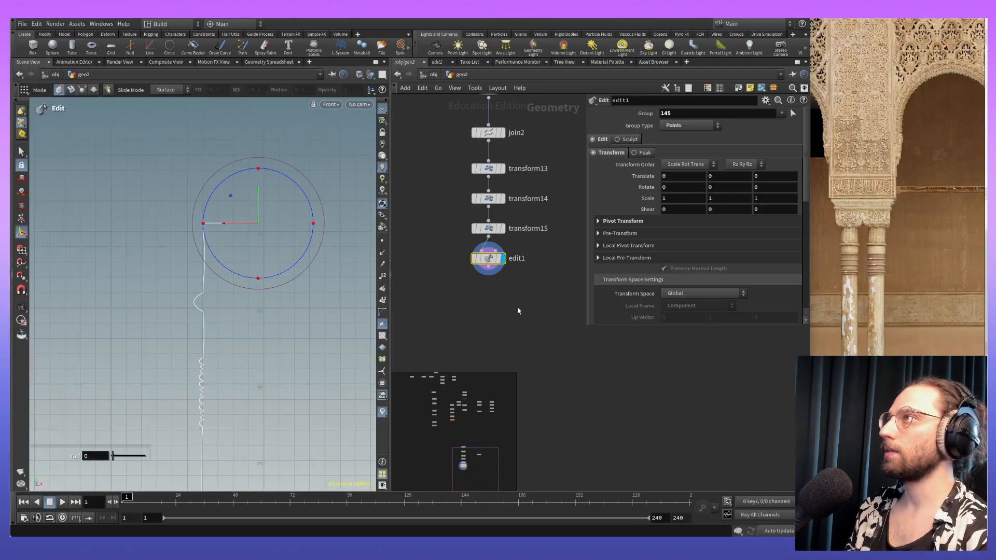
{"action": "key", "text": "Tab"}
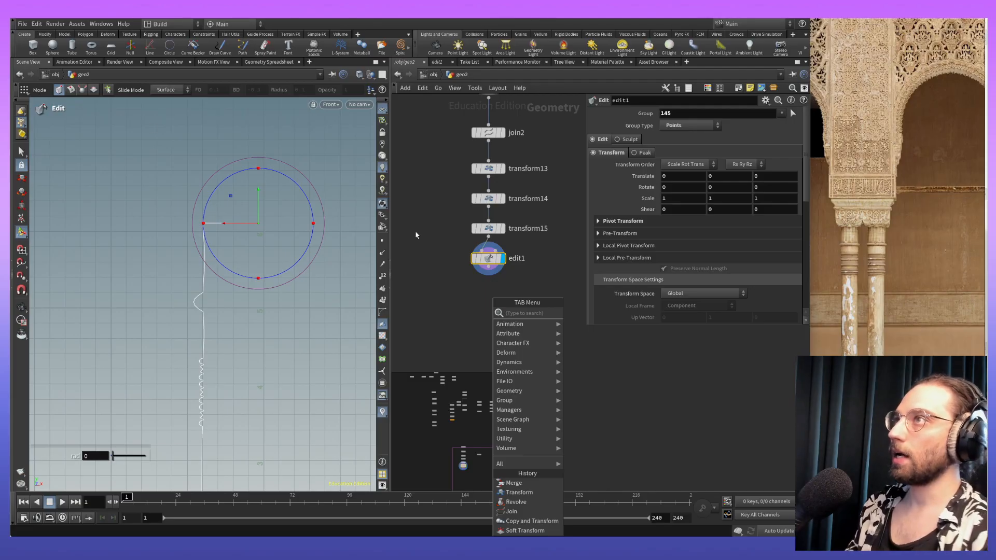
{"action": "key", "text": "Escape"}
Step: Try to start a Join in the viewport to close the profile between its end points
{"action": "mouse_move", "coordinate": [223, 347]}
{"action": "middle_mouse_down", "text": "alt"}
{"action": "mouse_move", "coordinate": [209, 257]}
{"action": "mouse_move", "coordinate": [146, 125]}
{"action": "mouse_move", "coordinate": [258, 213]}
{"action": "middle_mouse_up", "text": "alt"}
{"action": "middle_click_drag", "start_coordinate": [269, 366], "coordinate": [264, 234], "text": "alt"}
{"action": "key", "text": "s"}
{"action": "middle_click_drag", "start_coordinate": [259, 156], "coordinate": [271, 289], "text": "alt"}
{"action": "mouse_move", "coordinate": [280, 205]}
{"action": "middle_mouse_down", "text": "alt"}
{"action": "mouse_move", "coordinate": [307, 278]}
{"action": "mouse_move", "coordinate": [302, 343]}
{"action": "middle_mouse_up", "text": "alt"}
{"action": "mouse_move", "coordinate": [316, 154]}
{"action": "middle_mouse_down", "text": "alt"}
{"action": "mouse_move", "coordinate": [314, 258]}
{"action": "mouse_move", "coordinate": [299, 245]}
{"action": "middle_mouse_up", "text": "alt"}
{"action": "key", "text": "s"}
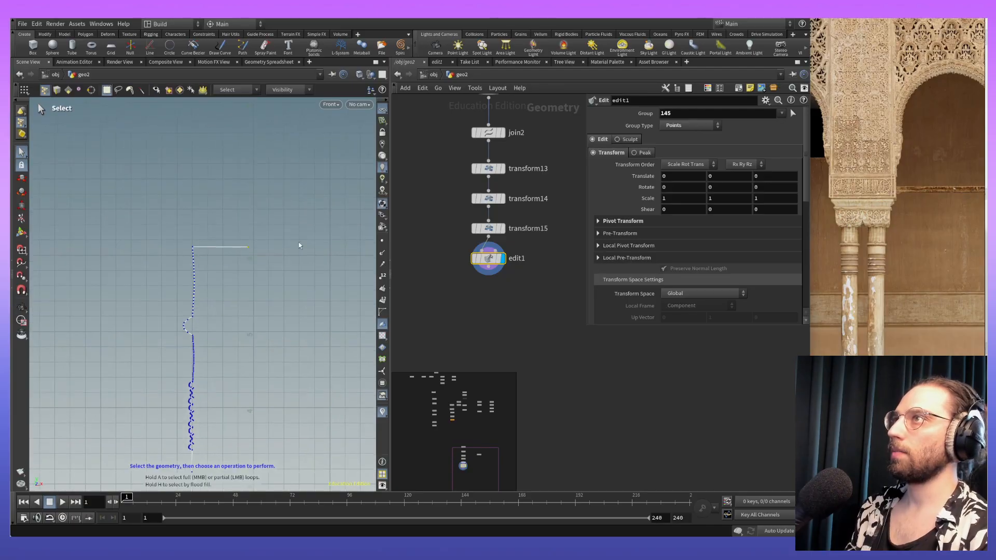
{"action": "key", "text": "Tab"}
{"action": "type", "text": "joi"}
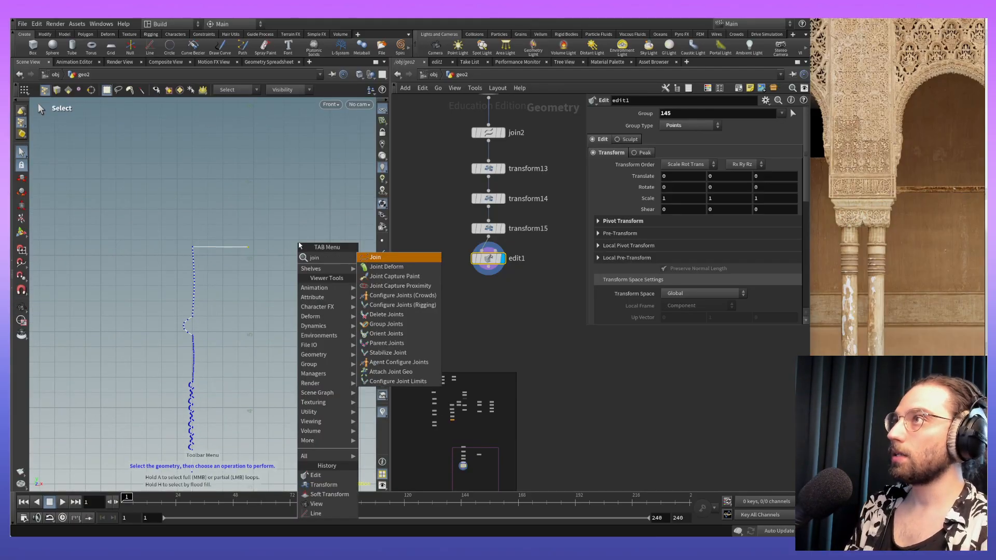
{"action": "key", "text": "Return"}
{"action": "middle_click_drag", "start_coordinate": [310, 362], "coordinate": [278, 262], "text": "alt"}
{"action": "middle_click_drag", "start_coordinate": [360, 292], "coordinate": [335, 273], "text": "alt"}
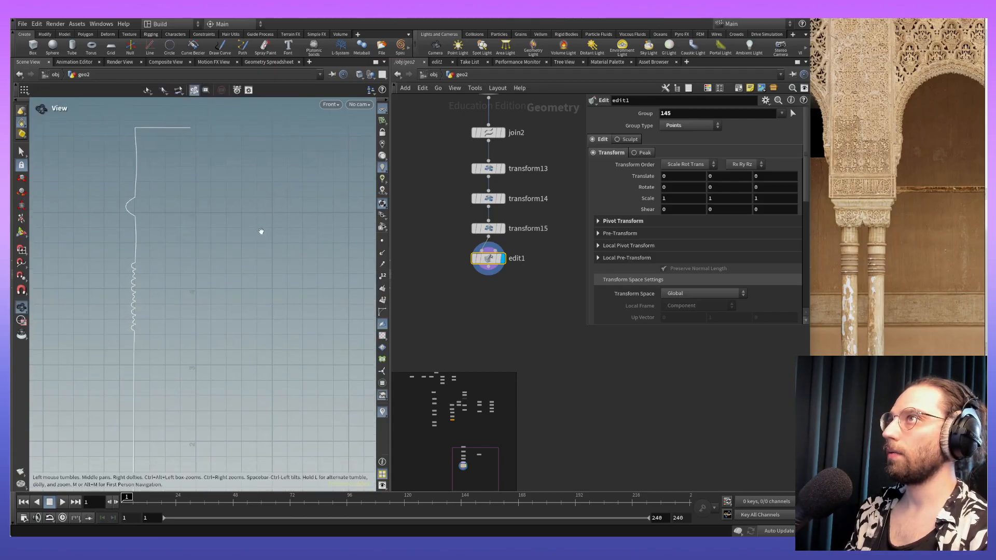
{"action": "middle_click_drag", "start_coordinate": [258, 228], "coordinate": [271, 212], "text": "alt"}
{"action": "key", "text": "Tab"}
{"action": "key", "text": "Escape"}
{"action": "key", "text": "s"}
Step: Compare the curve's bottom end in transform15 and edit1 by switching their display and template flags
{"action": "middle_click_drag", "start_coordinate": [283, 322], "coordinate": [277, 36], "text": "alt"}
{"action": "middle_click_drag", "start_coordinate": [278, 437], "coordinate": [289, 253], "text": "alt"}
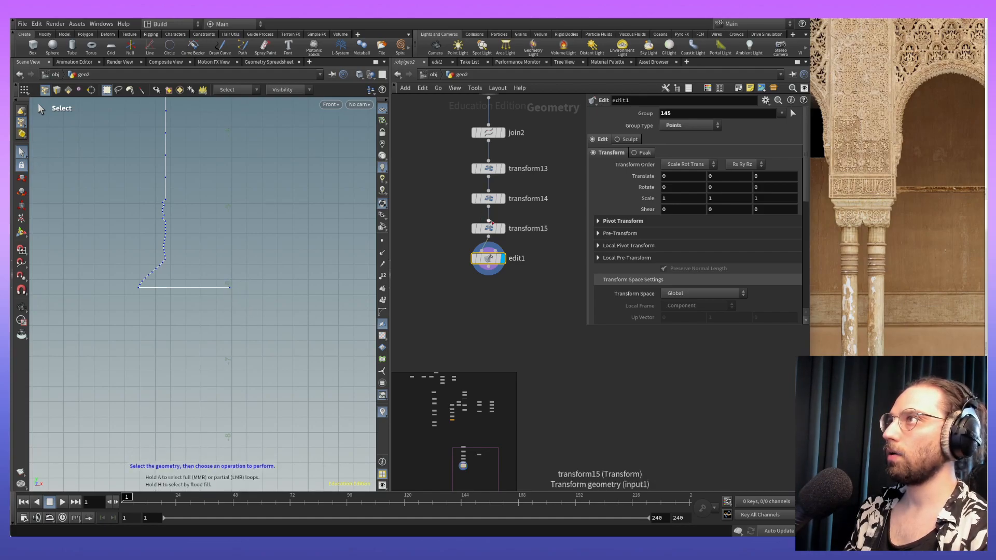
{"action": "left_click", "coordinate": [505, 229]}
{"action": "left_click", "coordinate": [503, 229]}
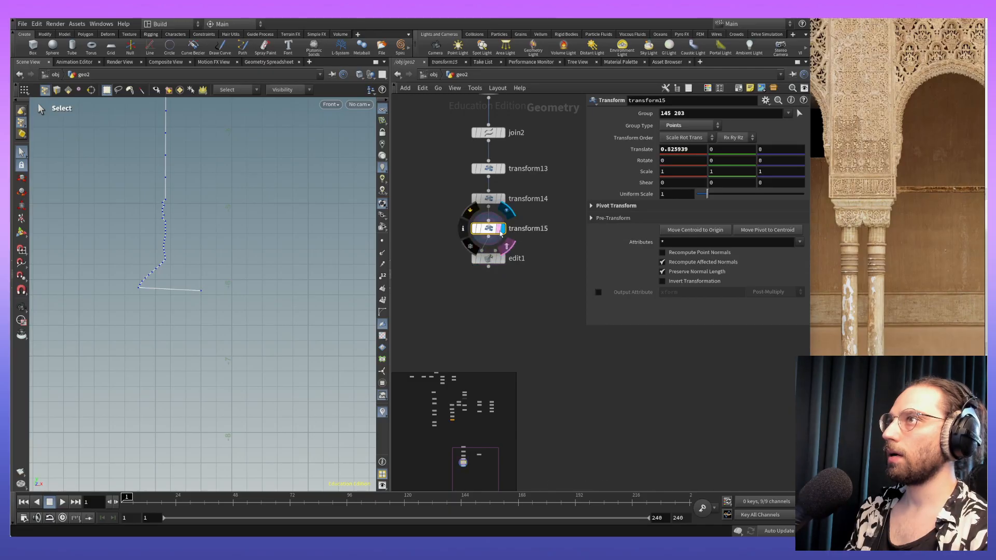
{"action": "left_click", "coordinate": [491, 259]}
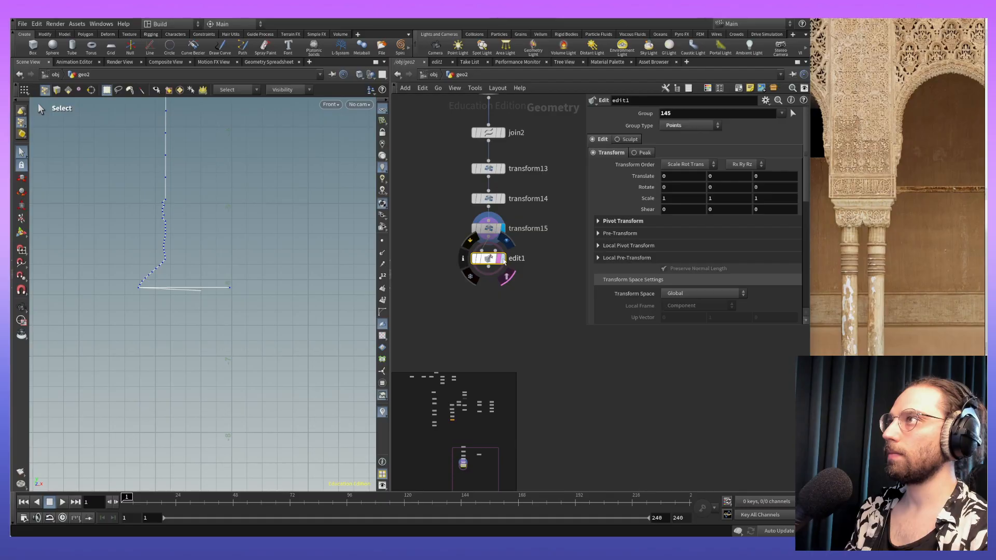
{"action": "left_click", "coordinate": [231, 287]}
{"action": "left_click", "coordinate": [246, 318]}
{"action": "left_click", "coordinate": [232, 288]}
{"action": "left_click", "coordinate": [232, 247]}
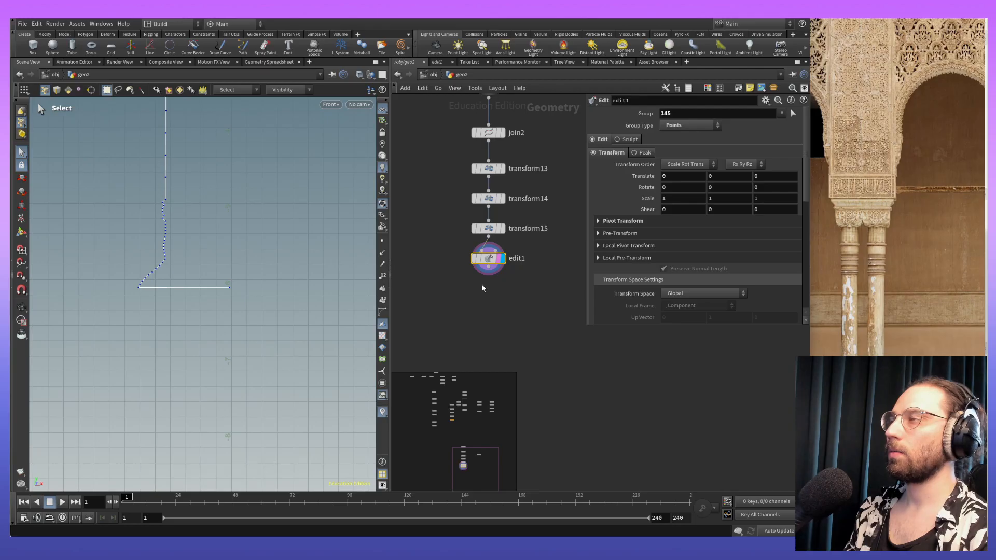
Step: Try a viewport Join on the selected end points again, and undo the latest flag changes
{"action": "middle_click_drag", "start_coordinate": [255, 211], "coordinate": [257, 288], "text": "alt"}
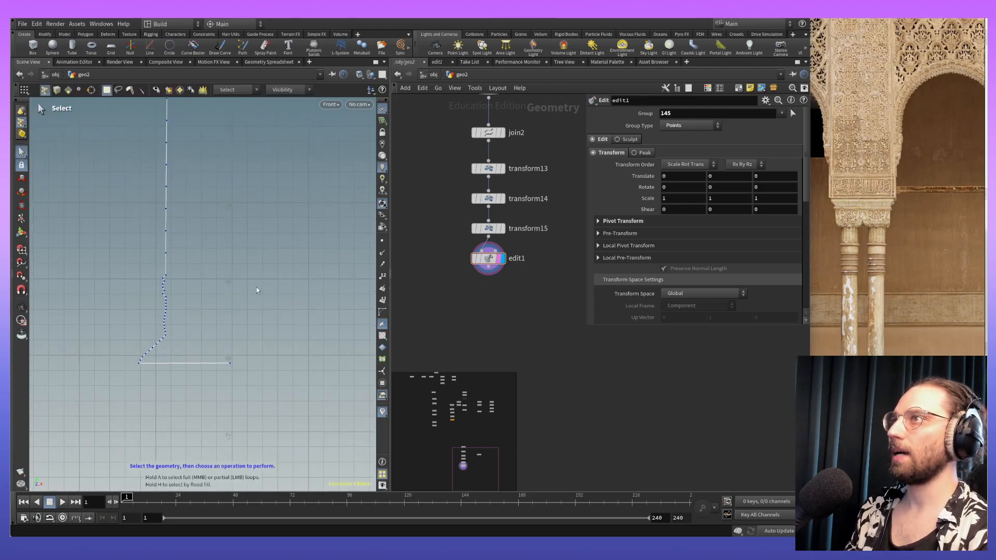
{"action": "key", "text": "Return"}
{"action": "key", "text": "s"}
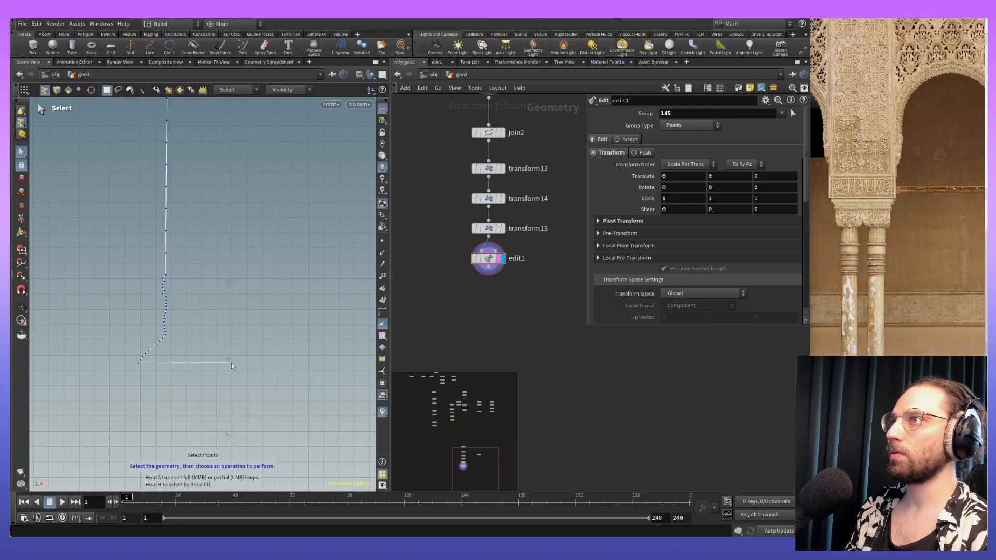
{"action": "middle_click_drag", "start_coordinate": [257, 166], "coordinate": [258, 410], "text": "alt"}
{"action": "middle_click_drag", "start_coordinate": [251, 143], "coordinate": [253, 368], "text": "alt"}
{"action": "middle_click_drag", "start_coordinate": [251, 156], "coordinate": [253, 348], "text": "alt"}
{"action": "middle_click_drag", "start_coordinate": [517, 311], "coordinate": [524, 264]}
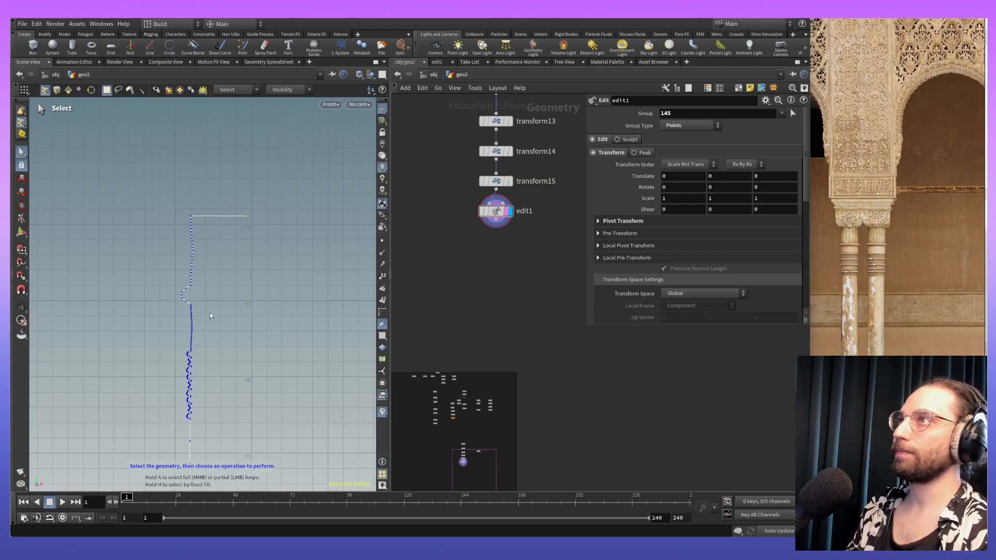
{"action": "key", "text": "Tab"}
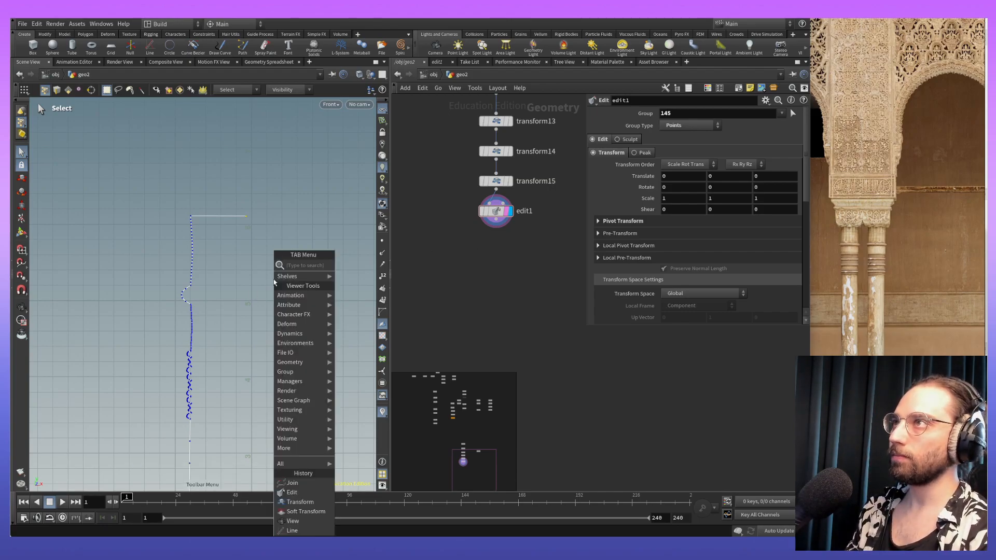
{"action": "left_click", "coordinate": [319, 488]}
{"action": "middle_click_drag", "start_coordinate": [305, 295], "coordinate": [282, 257], "text": "alt"}
{"action": "middle_click_drag", "start_coordinate": [275, 307], "coordinate": [273, 223], "text": "alt"}
{"action": "scroll", "coordinate": [289, 263], "scroll_direction": "down", "scroll_amount": 4}
{"action": "middle_click_drag", "start_coordinate": [321, 263], "coordinate": [345, 360], "text": "alt"}
{"action": "middle_click_drag", "start_coordinate": [333, 302], "coordinate": [328, 389], "text": "alt"}
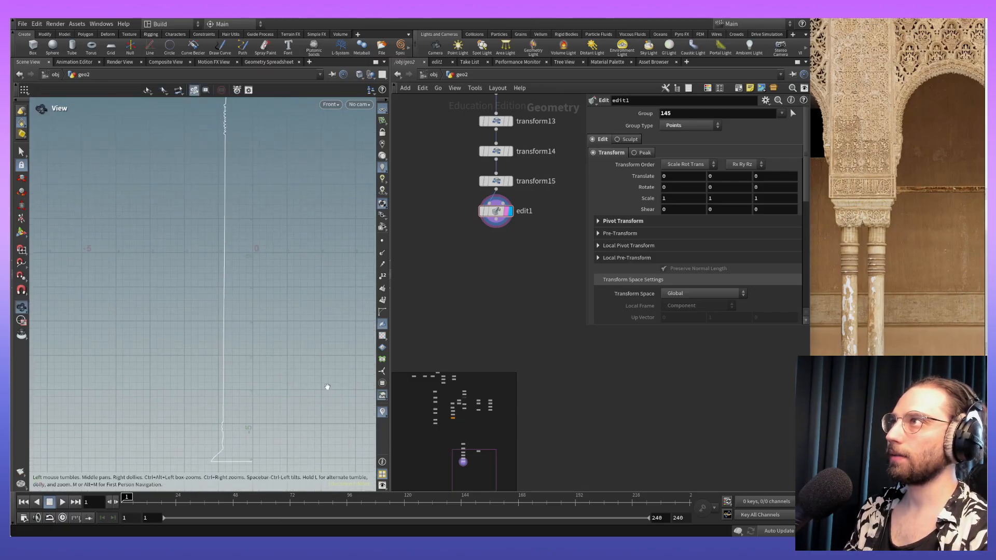
{"action": "key", "text": "ctrl+z"}
{"action": "key", "text": "ctrl+z"}
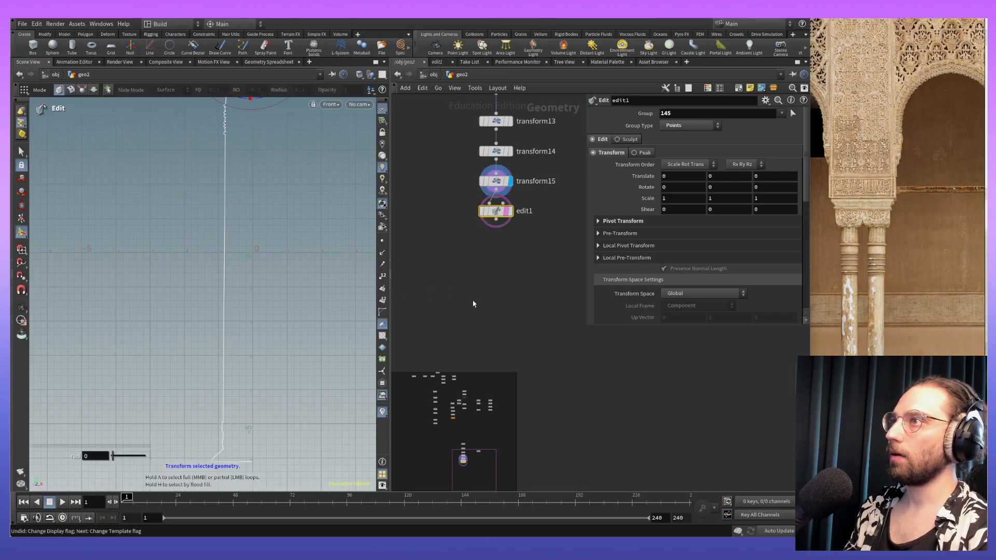
Step: Add a Join node below edit1 in the network and connect edit1's output to its input
{"action": "left_click", "coordinate": [484, 256]}
{"action": "left_click", "coordinate": [497, 211]}
{"action": "left_click", "coordinate": [501, 267]}
{"action": "key", "text": "Tab"}
{"action": "mouse_move", "coordinate": [515, 330]}
{"action": "left_click", "coordinate": [522, 482]}
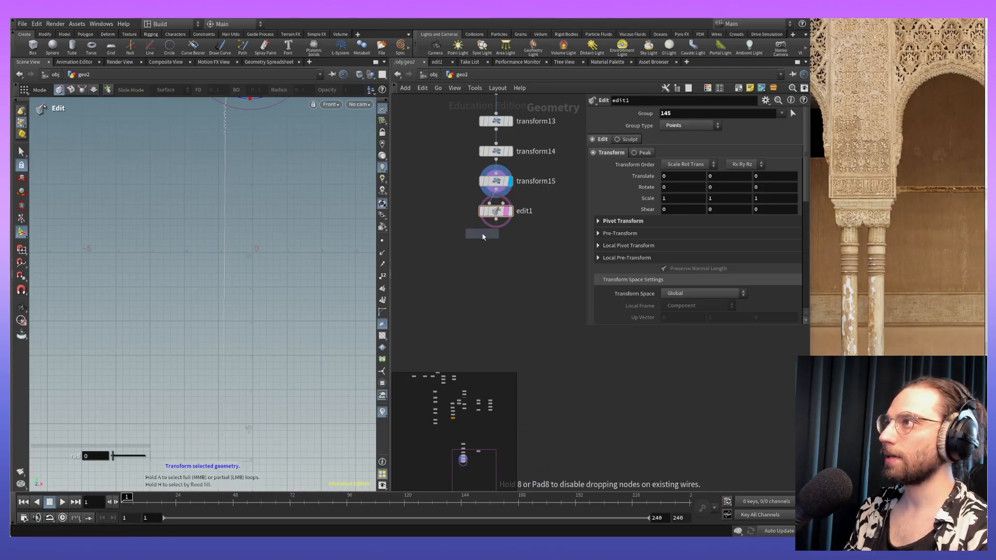
{"action": "left_click", "coordinate": [502, 253]}
{"action": "left_click", "coordinate": [496, 220]}
{"action": "left_click", "coordinate": [501, 245]}
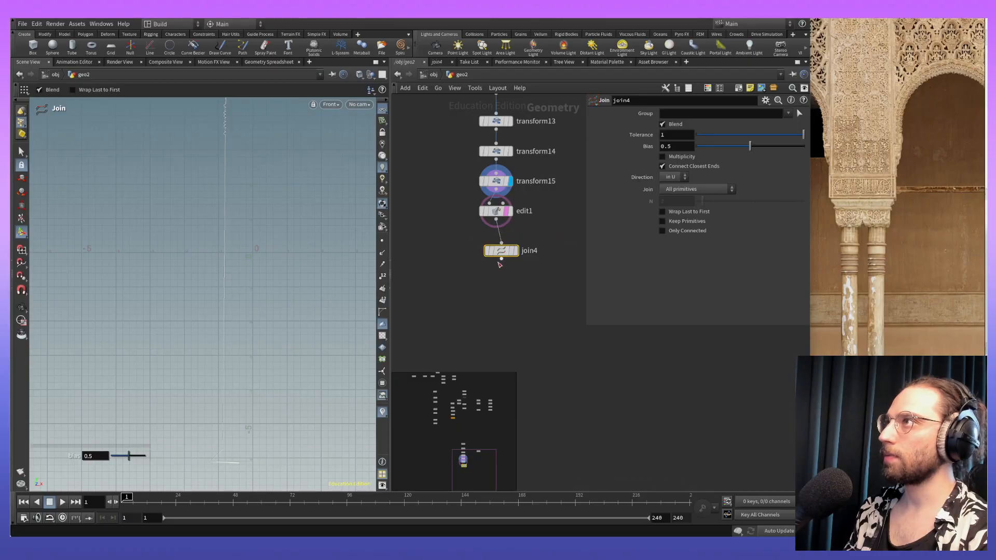
{"action": "left_click", "coordinate": [800, 113]}
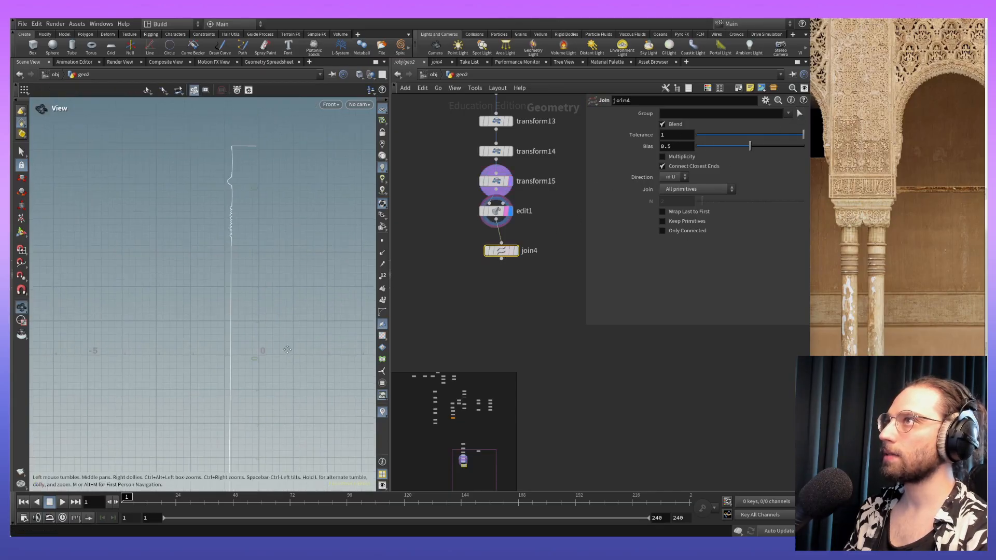
{"action": "key", "text": "2"}
{"action": "middle_click_drag", "start_coordinate": [262, 442], "coordinate": [249, 325], "text": "alt"}
{"action": "middle_click_drag", "start_coordinate": [280, 483], "coordinate": [270, 269], "text": "alt"}
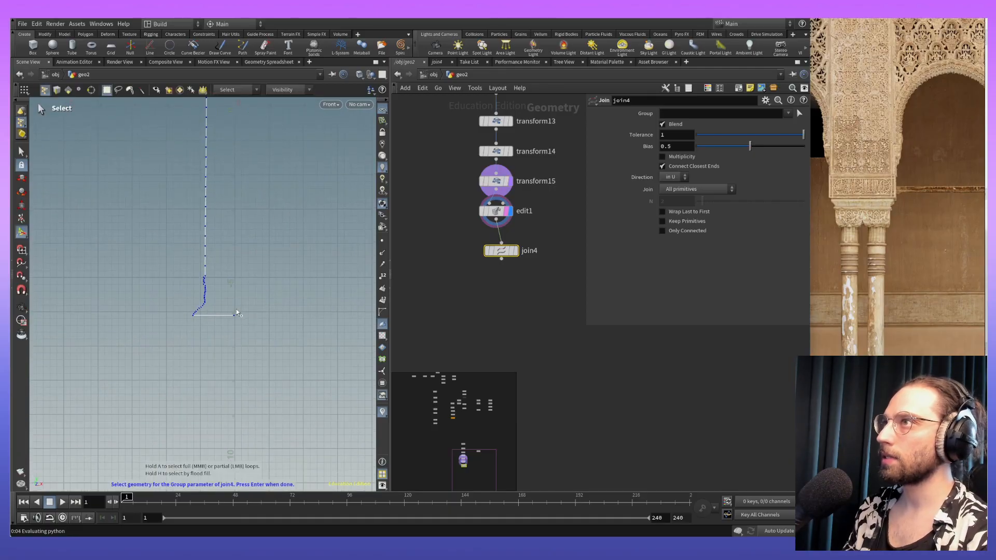
{"action": "key", "text": "Escape"}
{"action": "middle_click_drag", "start_coordinate": [287, 272], "coordinate": [282, 370], "text": "alt"}
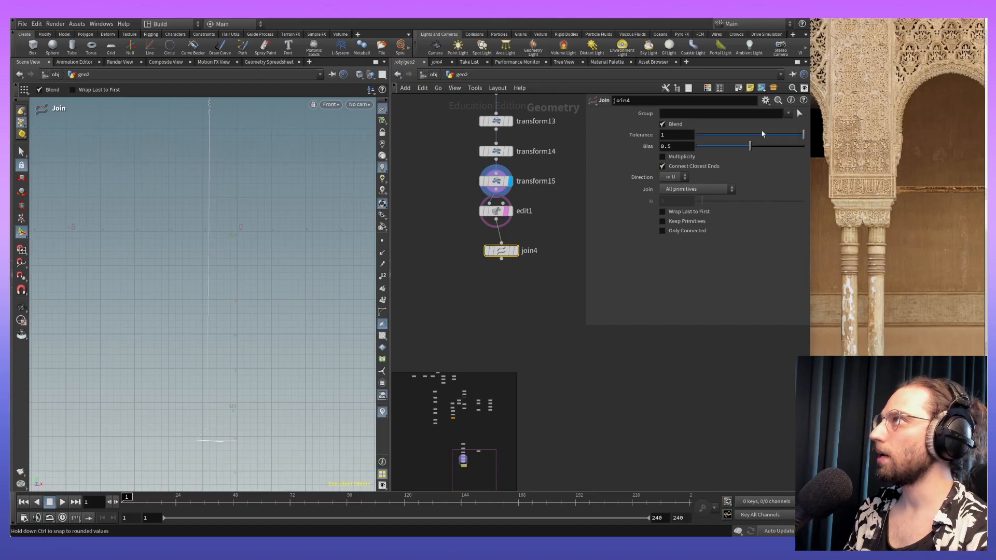
Step: Display join4, set its Tolerance to 0 and enable Wrap Last to First to close the profile
{"action": "left_click", "coordinate": [513, 251]}
{"action": "left_click", "coordinate": [516, 251]}
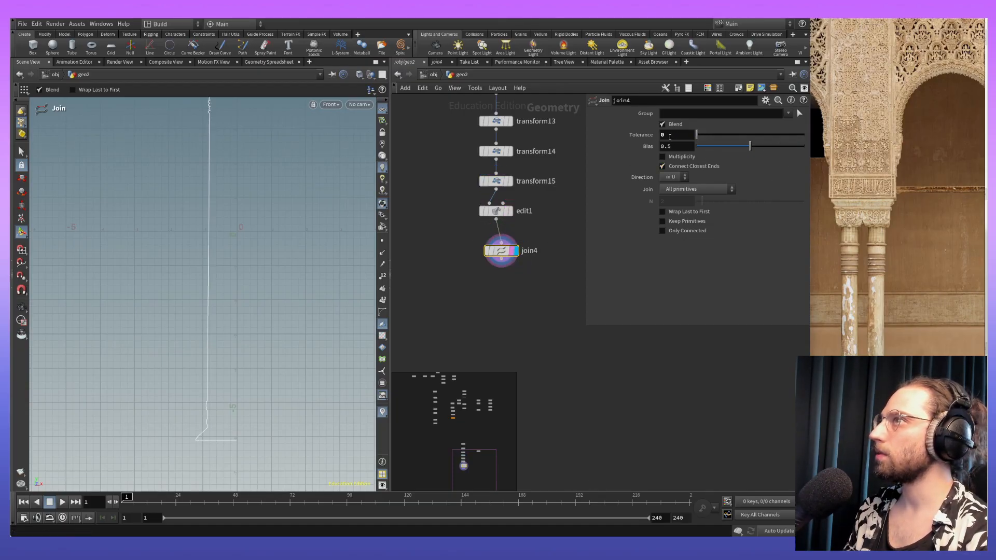
{"action": "left_click", "coordinate": [684, 212]}
{"action": "middle_click_drag", "start_coordinate": [253, 123], "coordinate": [262, 208], "text": "alt"}
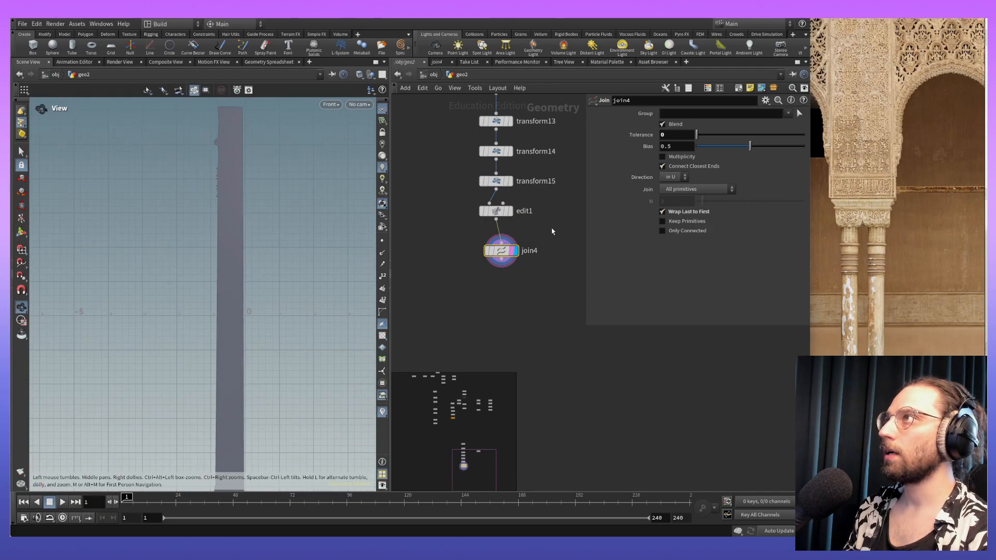
Step: Return to edit1 and translate the profile's top end point, 145, by 0.1 in X
{"action": "left_click", "coordinate": [495, 211]}
{"action": "middle_click_drag", "start_coordinate": [225, 113], "coordinate": [225, 165], "text": "alt"}
{"action": "left_click_drag", "start_coordinate": [224, 158], "coordinate": [229, 157]}
{"action": "middle_click_drag", "start_coordinate": [328, 442], "coordinate": [320, 174], "text": "alt"}
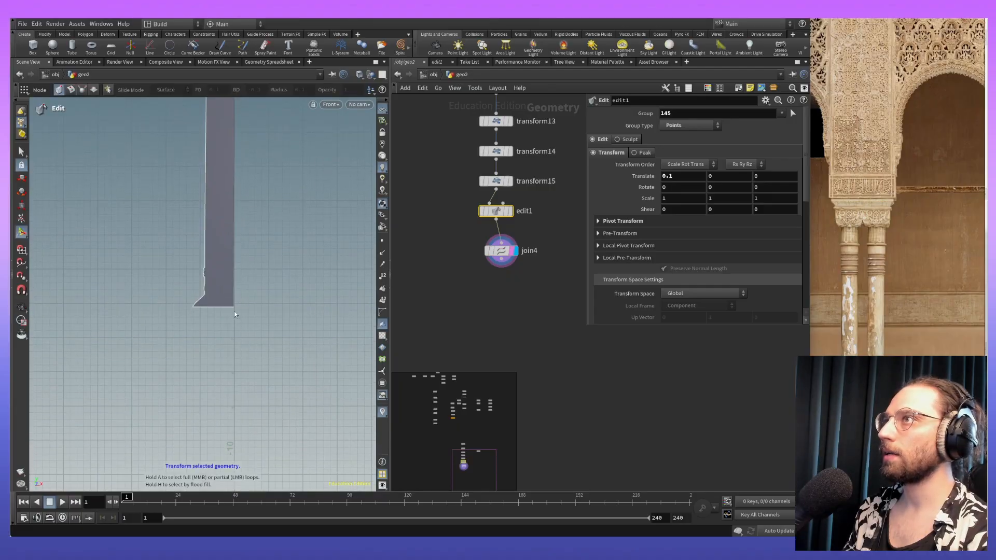
Step: Examine the closed shaft profile in the front view, compare it with the column reference in Photoshop, and return to Houdini
{"action": "middle_click_drag", "start_coordinate": [285, 227], "coordinate": [308, 524], "text": "alt"}
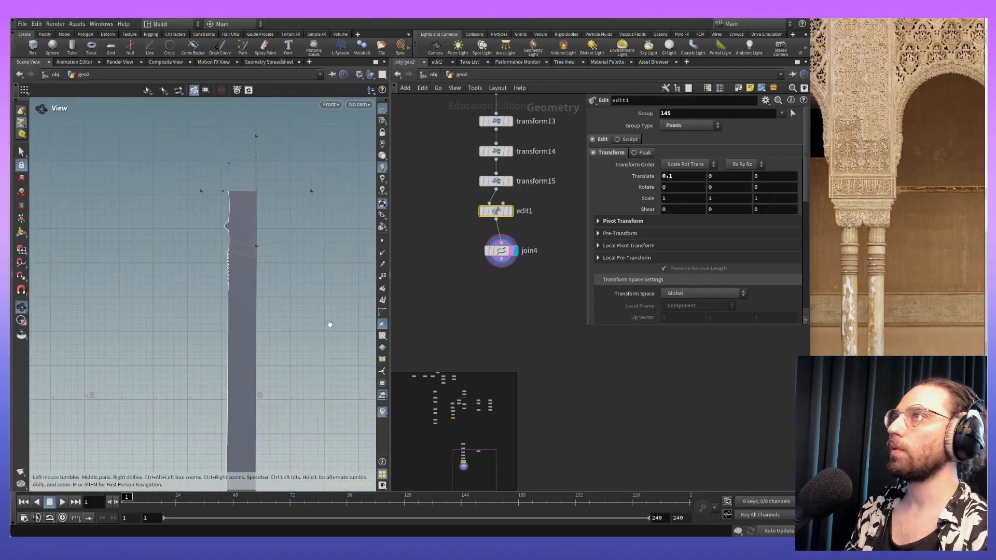
{"action": "right_click_drag", "start_coordinate": [322, 263], "coordinate": [299, 260]}
{"action": "middle_click_drag", "start_coordinate": [262, 363], "coordinate": [291, 402]}
{"action": "middle_click_drag", "start_coordinate": [297, 363], "coordinate": [301, 185]}
{"action": "left_click", "coordinate": [497, 181]}
{"action": "middle_click_drag", "start_coordinate": [285, 282], "coordinate": [243, 398]}
{"action": "middle_click_drag", "start_coordinate": [269, 309], "coordinate": [241, 325]}
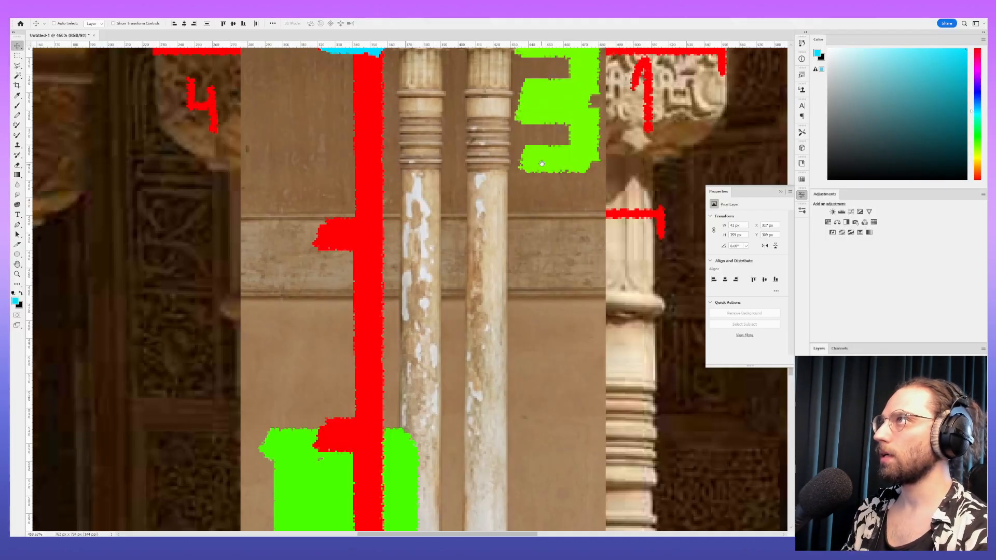
{"action": "left_click_drag", "start_coordinate": [541, 163], "coordinate": [483, 265]}
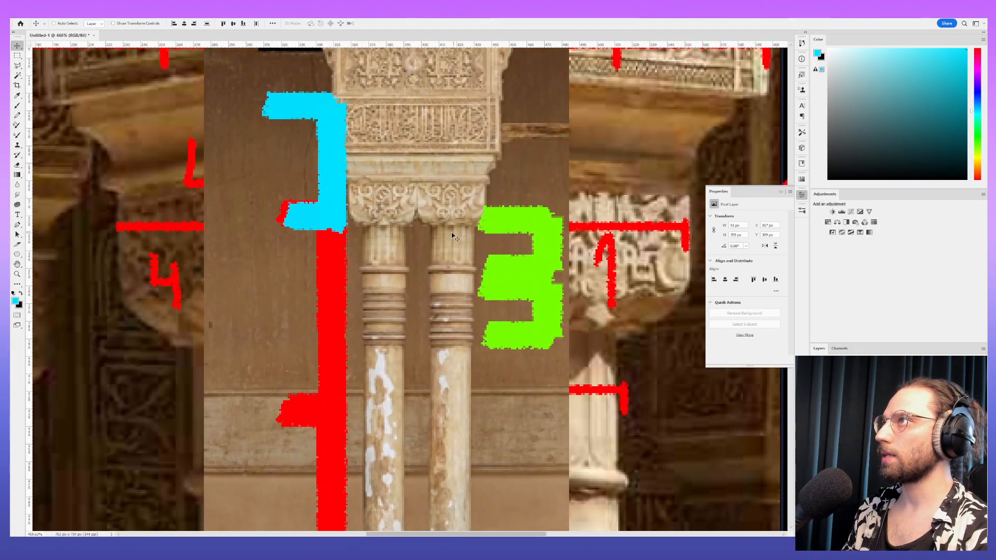
{"action": "key", "text": "alt+Tab"}
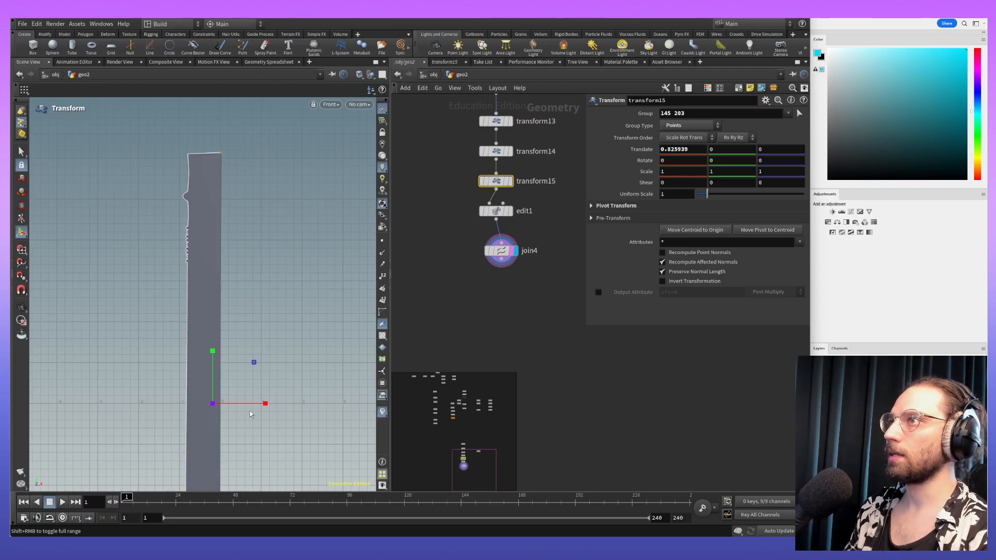
{"action": "left_click", "coordinate": [498, 151]}
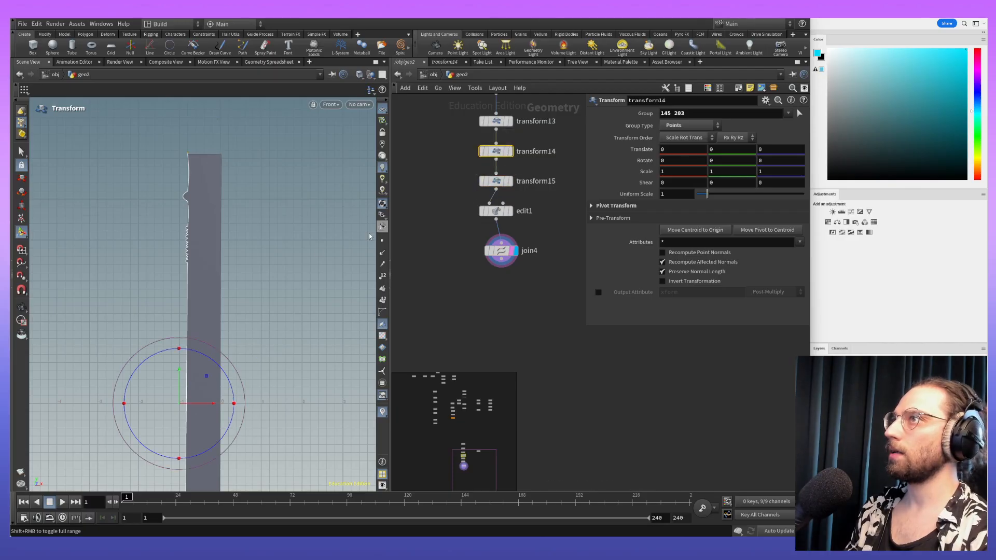
{"action": "mouse_move", "coordinate": [209, 429]}
{"action": "left_mouse_down"}
{"action": "mouse_move", "coordinate": [222, 427]}
{"action": "mouse_move", "coordinate": [205, 421]}
{"action": "left_mouse_up"}
{"action": "key", "text": "ctrl+z"}
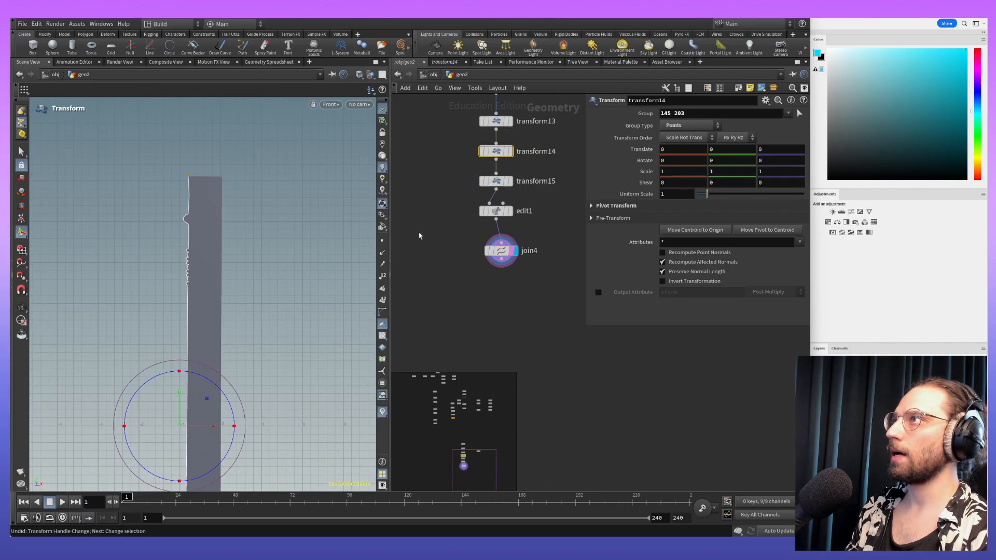
Step: Display transform13 and set its X translation to -0.4 to shift the whole profile curve
{"action": "middle_click", "coordinate": [499, 123]}
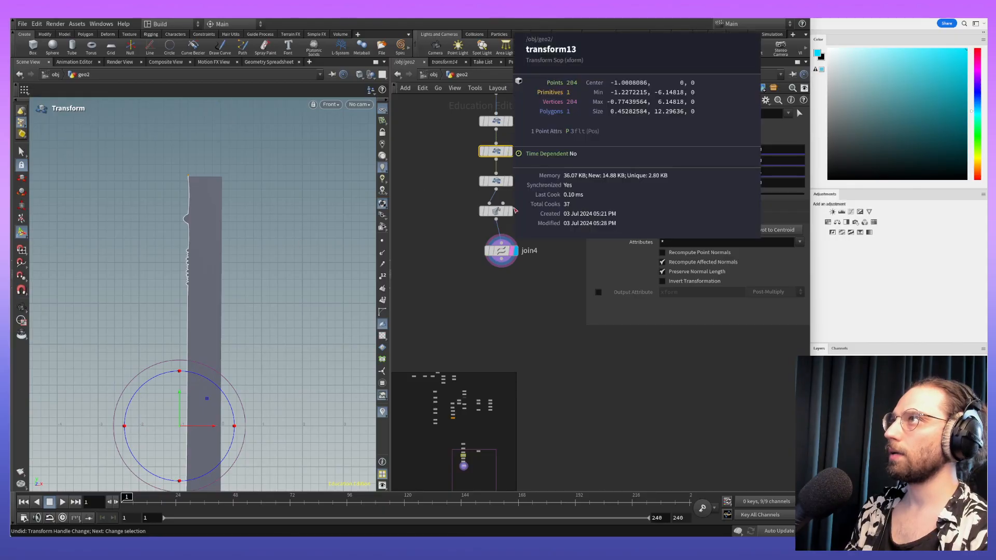
{"action": "middle_click_drag", "start_coordinate": [467, 127], "coordinate": [472, 284]}
{"action": "left_click", "coordinate": [502, 278]}
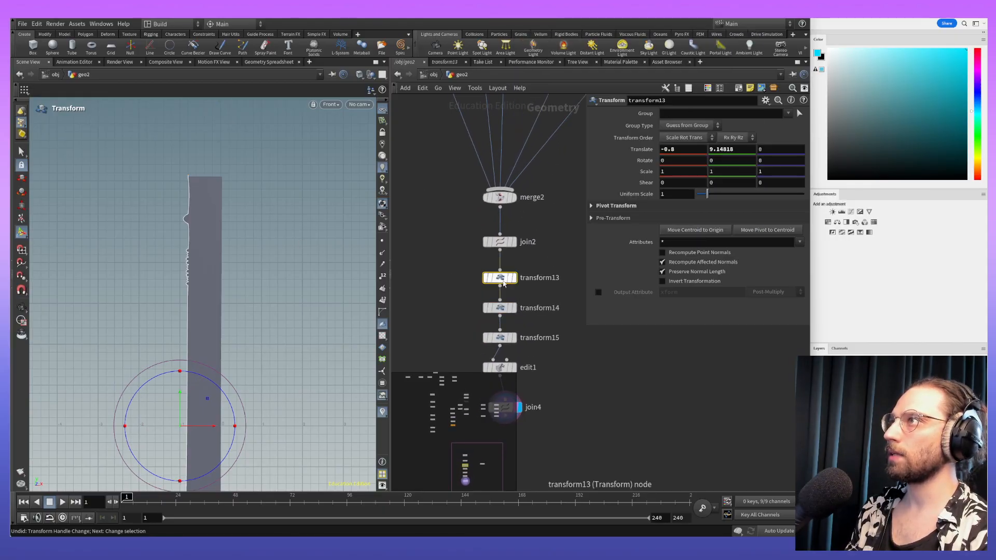
{"action": "left_click", "coordinate": [515, 278]}
{"action": "middle_click_drag", "start_coordinate": [217, 415], "coordinate": [225, 383]}
{"action": "left_click_drag", "start_coordinate": [216, 398], "coordinate": [235, 398]}
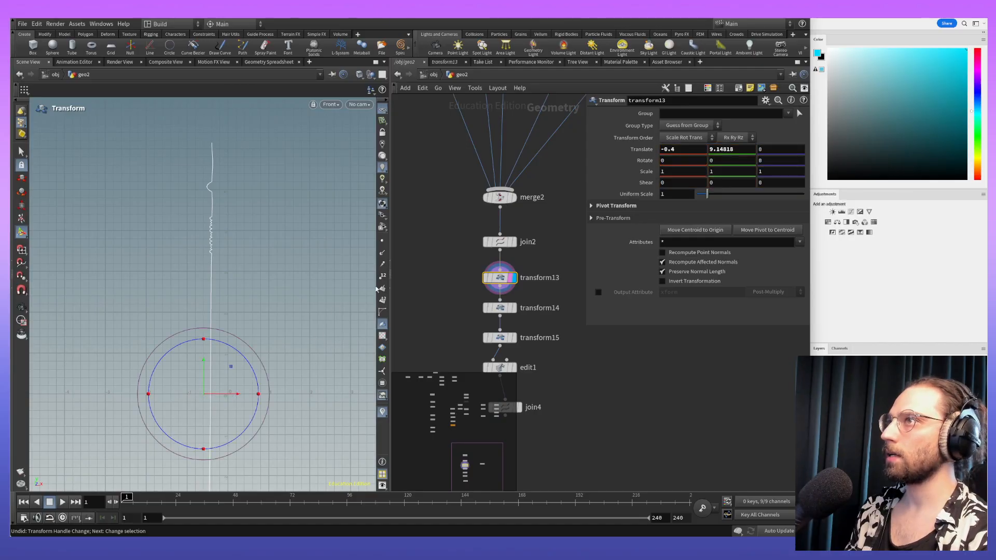
Step: Compare how transform13, transform14, transform15, edit1 and join4 shape the upper end of the profile
{"action": "scroll", "coordinate": [500, 305], "scroll_direction": "down", "scroll_amount": 3}
{"action": "left_click", "coordinate": [502, 353]}
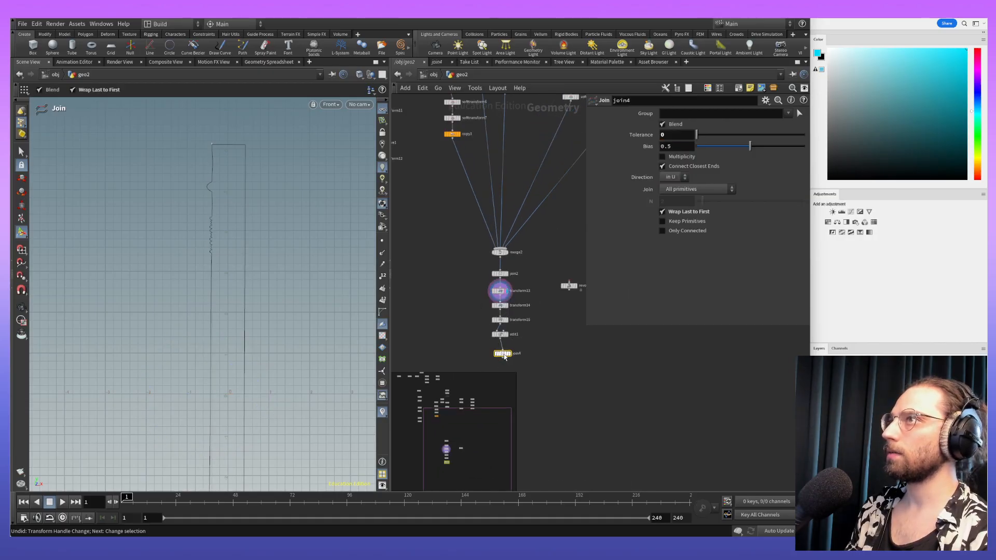
{"action": "middle_click_drag", "start_coordinate": [350, 328], "coordinate": [323, 305]}
{"action": "key", "text": "Return"}
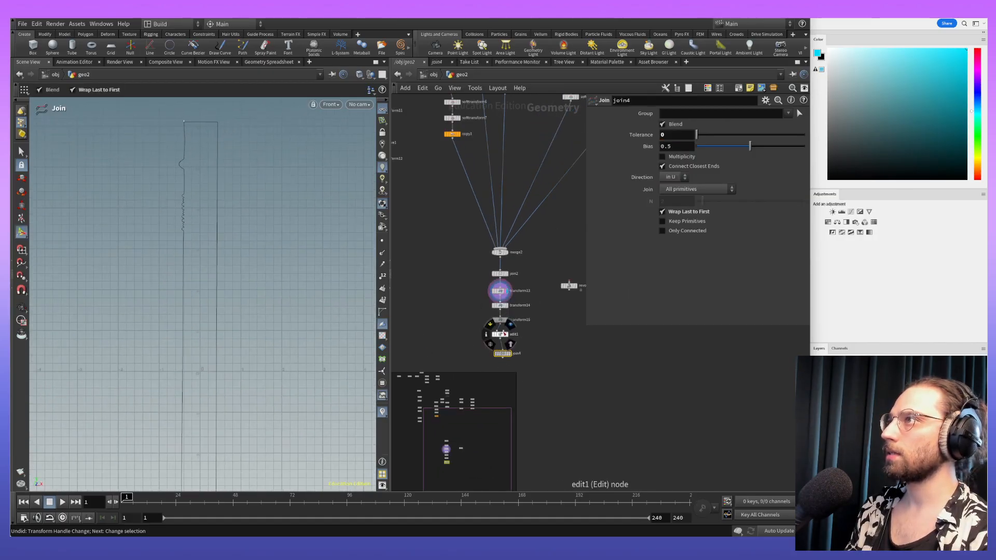
{"action": "left_click", "coordinate": [501, 320]}
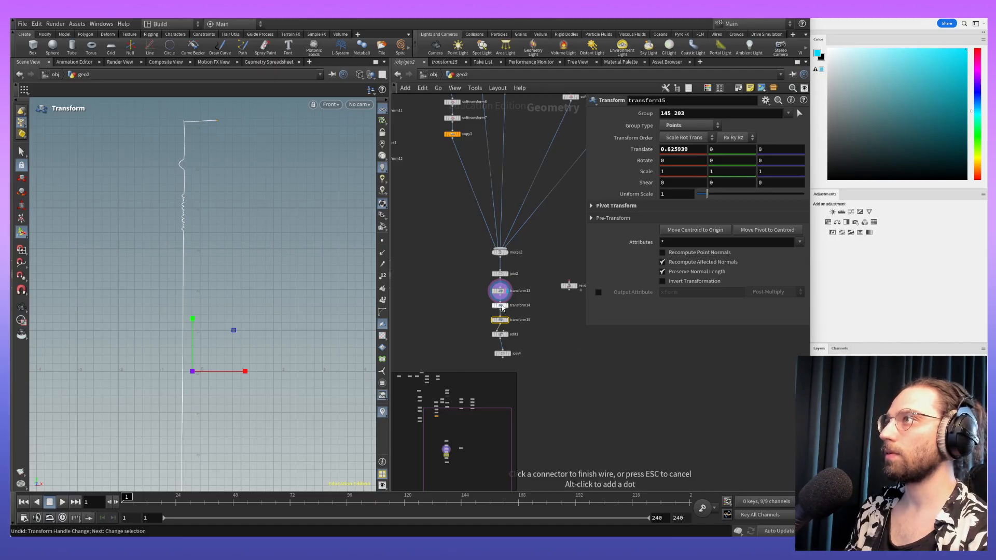
{"action": "left_click", "coordinate": [503, 354]}
{"action": "key", "text": "ctrl+z"}
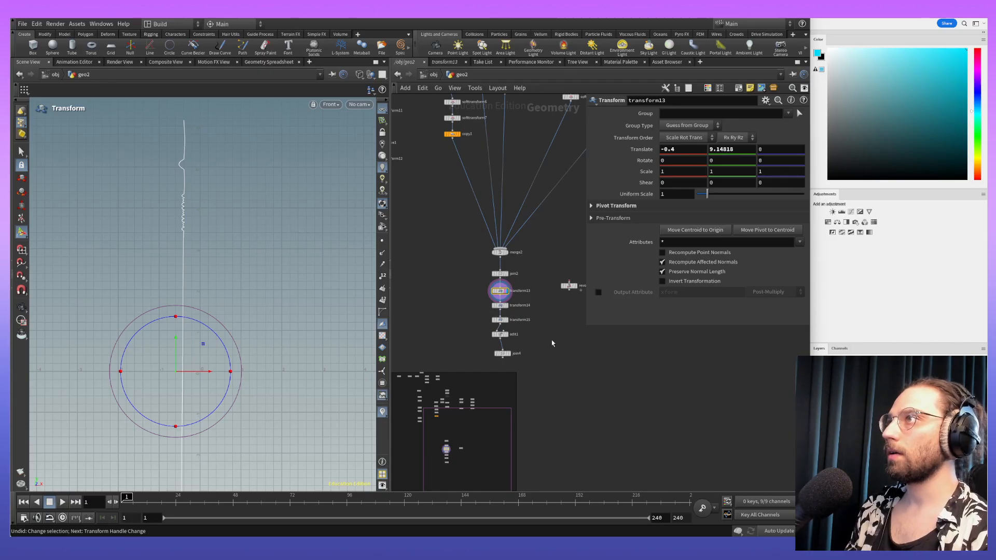
{"action": "left_click", "coordinate": [500, 305]}
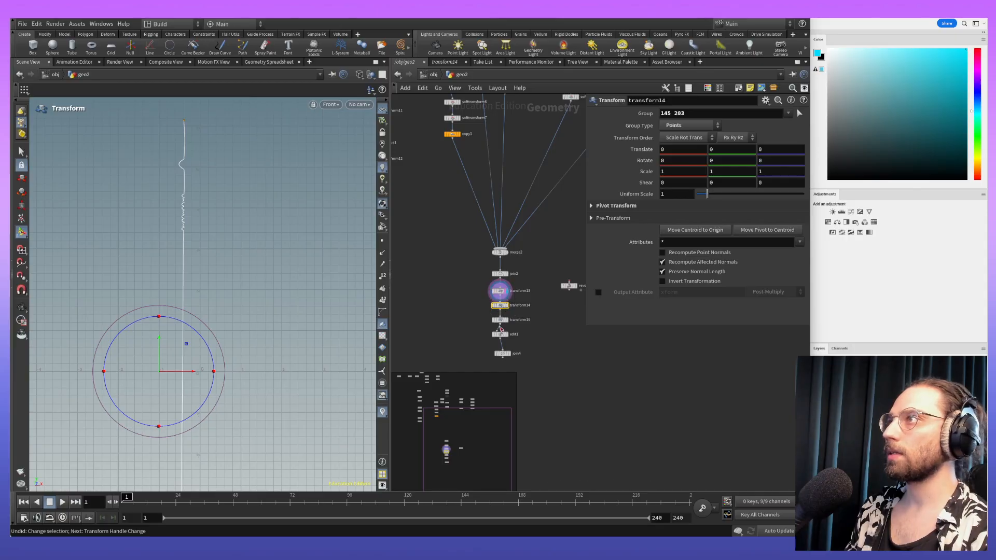
{"action": "left_click", "coordinate": [501, 320]}
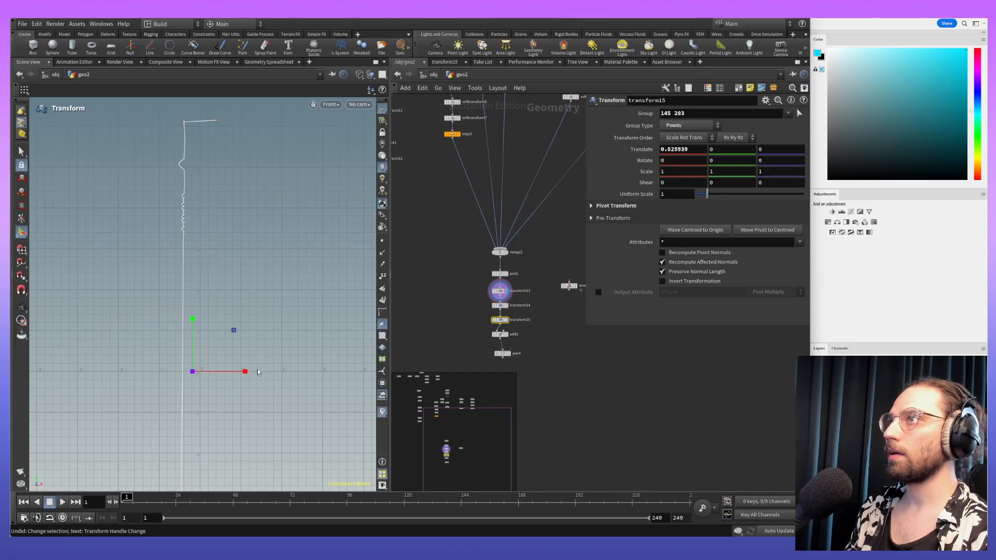
{"action": "left_click", "coordinate": [500, 334]}
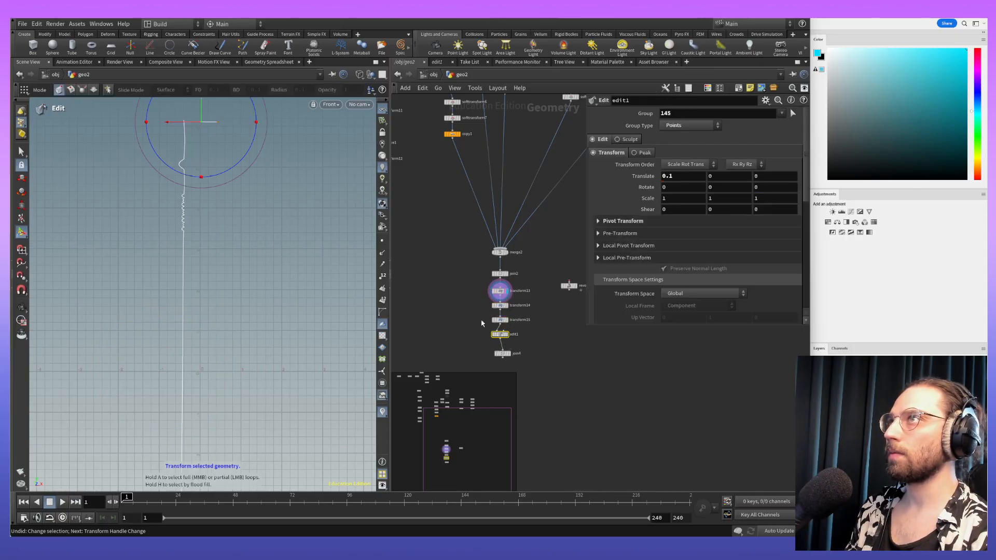
{"action": "middle_click_drag", "start_coordinate": [306, 253], "coordinate": [329, 177]}
{"action": "middle_click_drag", "start_coordinate": [332, 316], "coordinate": [328, 425]}
{"action": "middle_click_drag", "start_coordinate": [318, 192], "coordinate": [313, 312]}
{"action": "scroll", "coordinate": [213, 222], "scroll_direction": "up", "scroll_amount": 5}
{"action": "middle_click_drag", "start_coordinate": [258, 201], "coordinate": [273, 239]}
{"action": "scroll", "coordinate": [249, 239], "scroll_direction": "up", "scroll_amount": 3}
{"action": "left_click", "coordinate": [502, 353]}
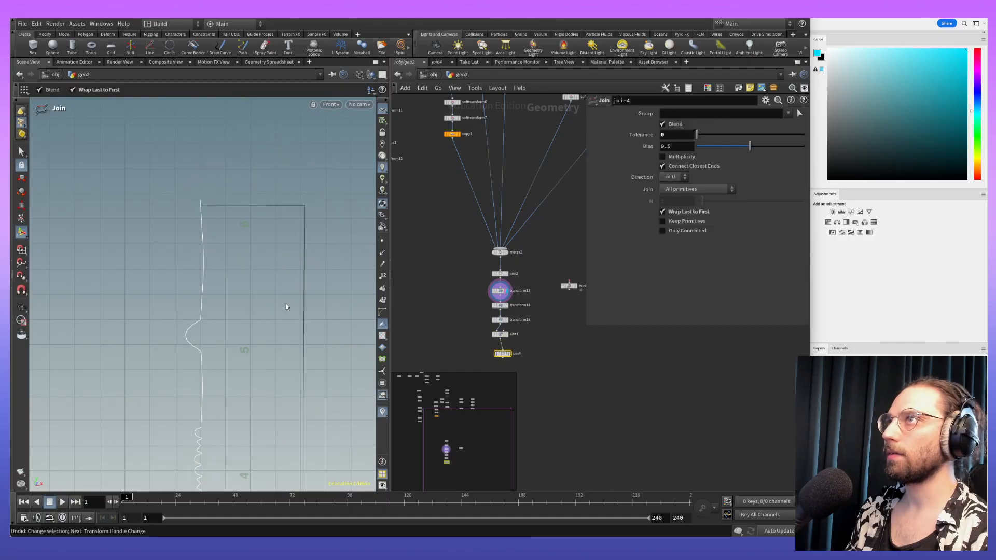
Step: Undo the recent node selections, the display change and the X move of transform13
{"action": "key", "text": "ctrl+z"}
{"action": "key", "text": "ctrl+z"}
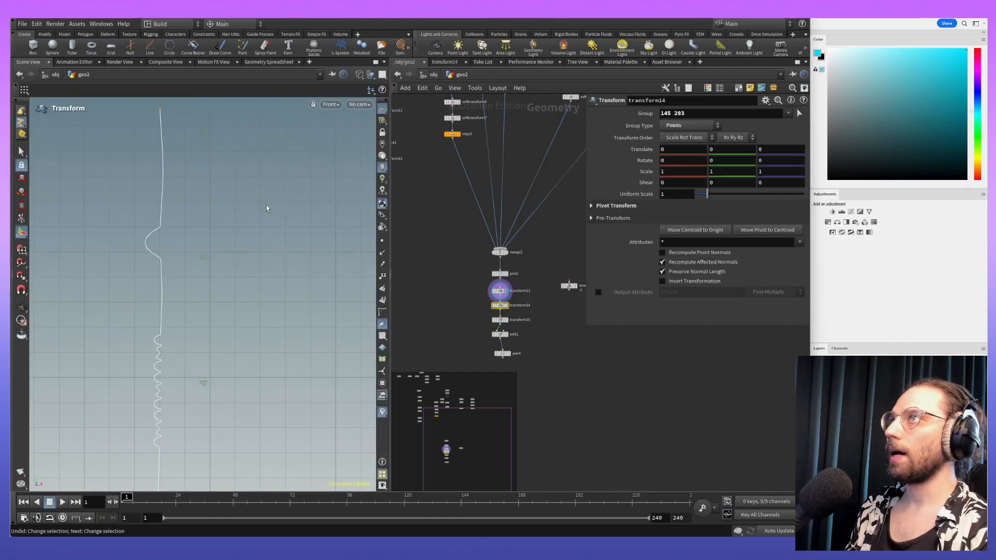
{"action": "key", "text": "ctrl+z"}
{"action": "key", "text": "ctrl+z"}
{"action": "key", "text": "ctrl+z"}
{"action": "key", "text": "ctrl+z"}
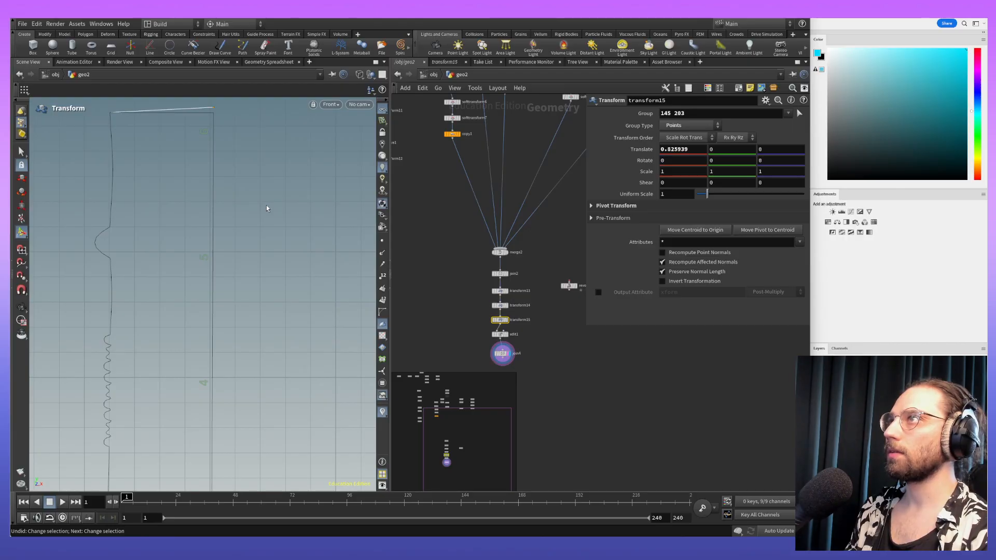
{"action": "key", "text": "ctrl+z"}
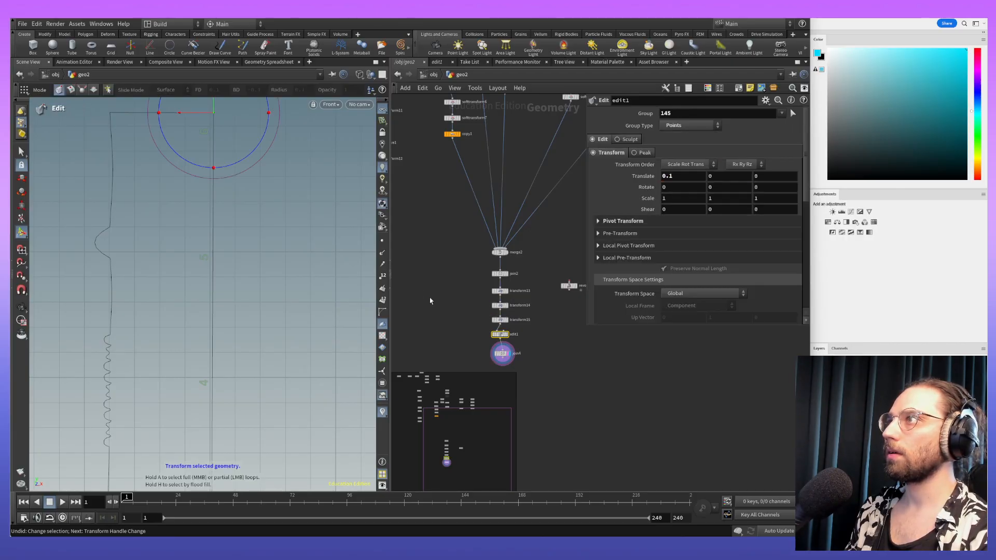
Step: Select join4 and examine its closed outline from the profile edge to the straight axis side
{"action": "left_click", "coordinate": [502, 356]}
{"action": "scroll", "coordinate": [262, 191], "scroll_direction": "down", "scroll_amount": 5}
{"action": "middle_click_drag", "start_coordinate": [301, 383], "coordinate": [263, 352]}
{"action": "mouse_move", "coordinate": [267, 309]}
{"action": "middle_mouse_down"}
{"action": "mouse_move", "coordinate": [230, 223]}
{"action": "mouse_move", "coordinate": [251, 239]}
{"action": "mouse_move", "coordinate": [266, 316]}
{"action": "mouse_move", "coordinate": [250, 204]}
{"action": "mouse_move", "coordinate": [259, 290]}
{"action": "mouse_move", "coordinate": [282, 356]}
{"action": "mouse_move", "coordinate": [262, 290]}
{"action": "middle_mouse_up"}
{"action": "right_click_drag", "start_coordinate": [261, 291], "coordinate": [241, 218]}
{"action": "middle_click_drag", "start_coordinate": [240, 218], "coordinate": [264, 283]}
{"action": "key", "text": "Return"}
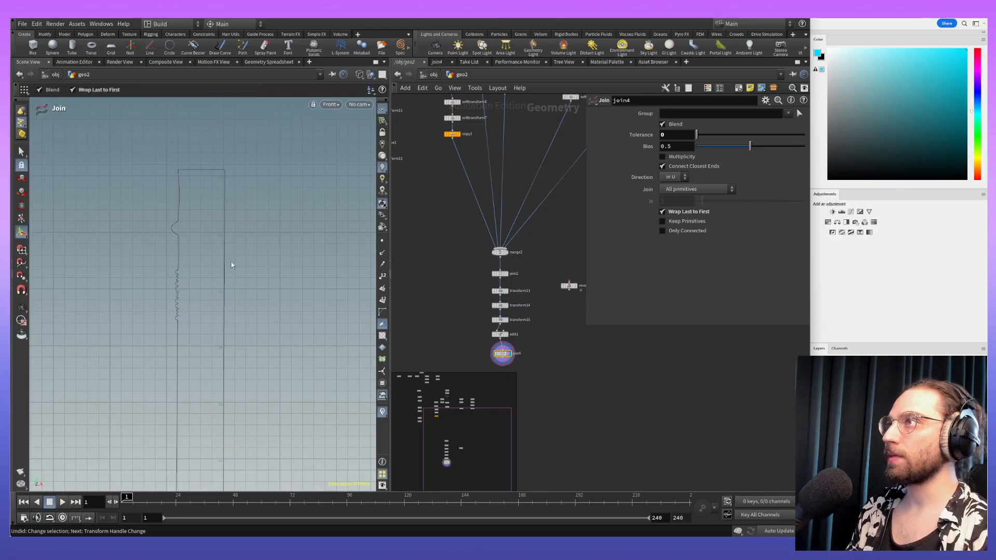
{"action": "mouse_move", "coordinate": [499, 339]}
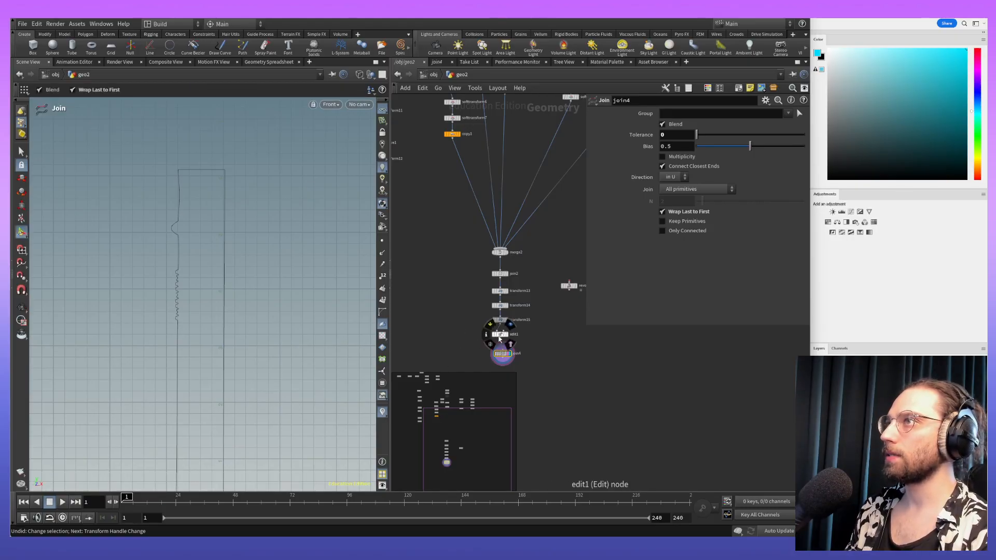
{"action": "middle_click_drag", "start_coordinate": [578, 358], "coordinate": [562, 306]}
{"action": "scroll", "coordinate": [562, 306], "scroll_direction": "up", "scroll_amount": 8}
{"action": "middle_click_drag", "start_coordinate": [451, 141], "coordinate": [557, 308]}
{"action": "left_click", "coordinate": [466, 245]}
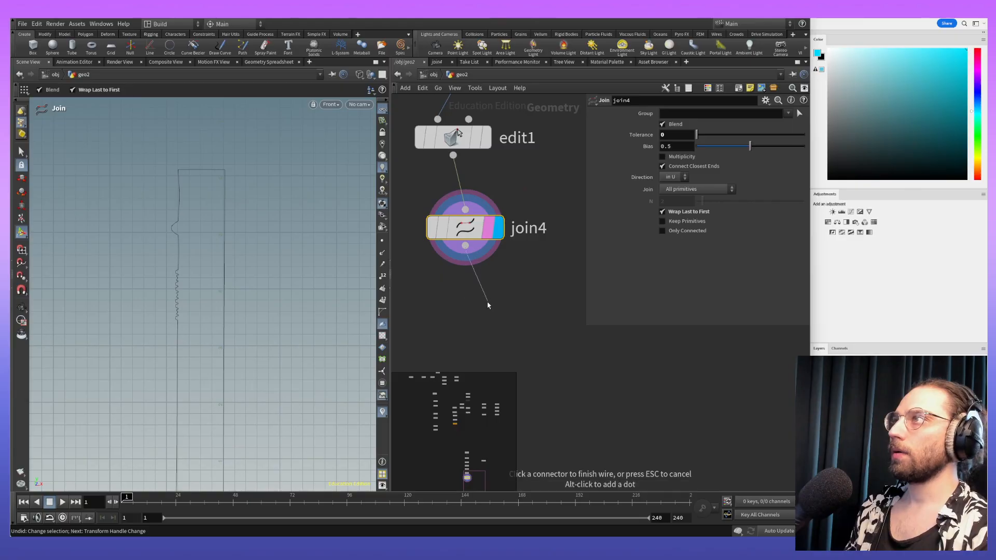
{"action": "key", "text": "Tab"}
{"action": "mouse_move", "coordinate": [523, 332]}
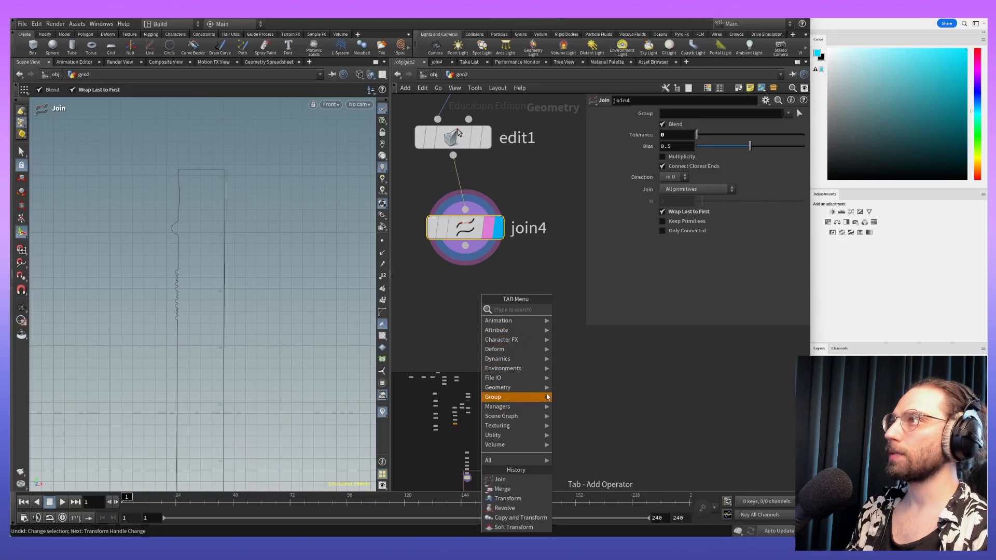
{"action": "left_click", "coordinate": [563, 222]}
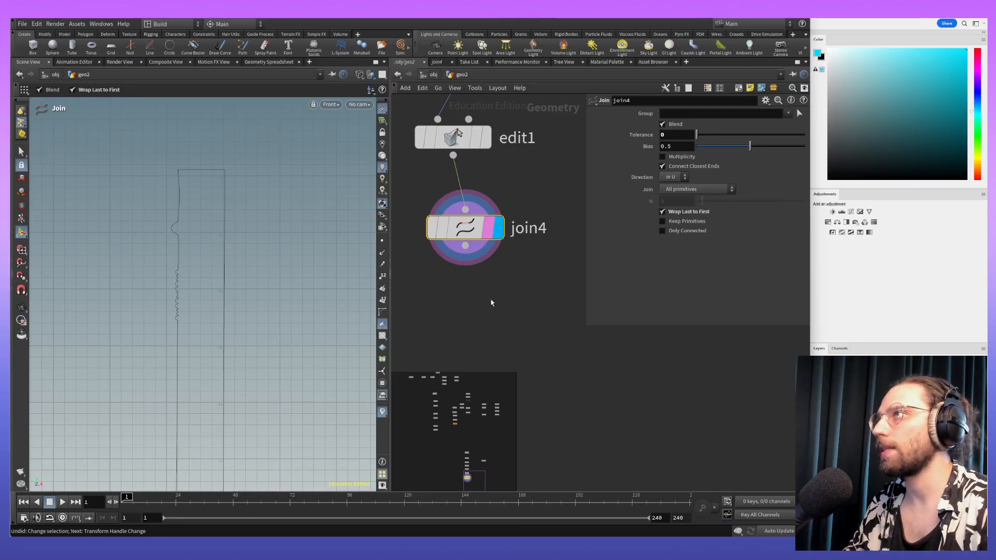
Step: Bypass edit1, transform15 and transform14, and select transform13 for adjustment
{"action": "middle_click_drag", "start_coordinate": [518, 180], "coordinate": [533, 205]}
{"action": "scroll", "coordinate": [542, 182], "scroll_direction": "down", "scroll_amount": 6}
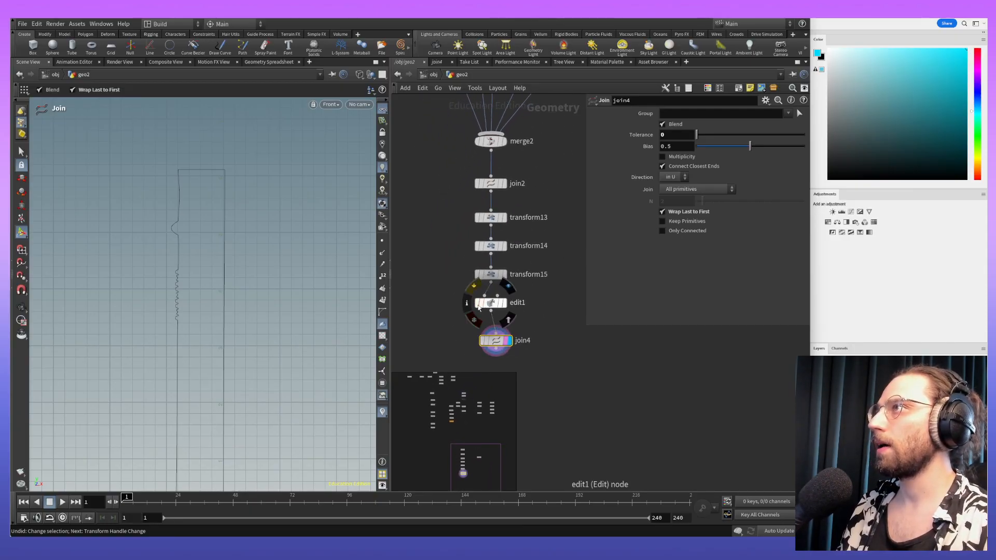
{"action": "left_click", "coordinate": [477, 304]}
{"action": "left_click", "coordinate": [477, 275]}
{"action": "left_click", "coordinate": [477, 244]}
{"action": "left_click", "coordinate": [476, 218]}
{"action": "left_click", "coordinate": [477, 218]}
{"action": "left_click", "coordinate": [491, 218]}
{"action": "key", "text": "Escape"}
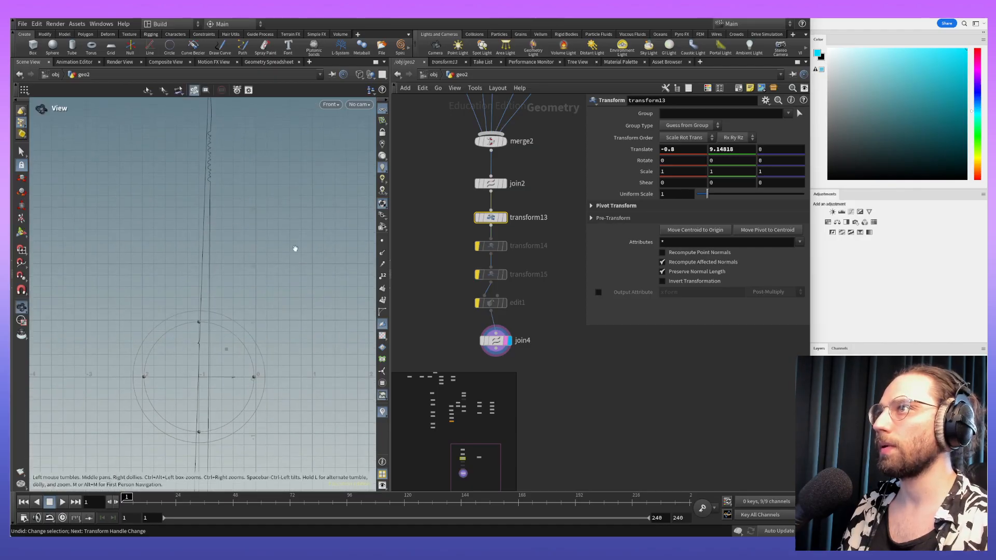
Step: Display transform13 and set its X translation to -0.5 to move the profile closer to the axis
{"action": "key", "text": "Return"}
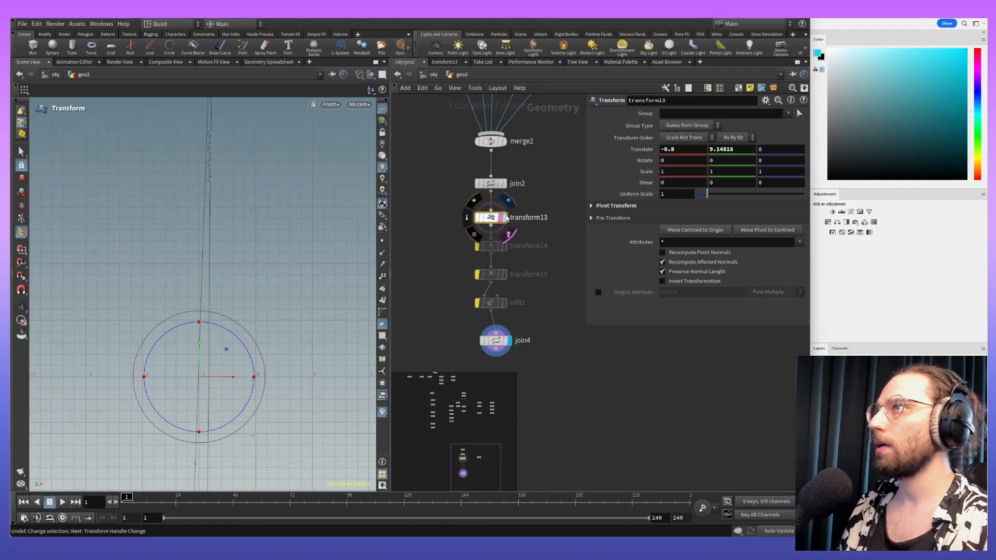
{"action": "left_click", "coordinate": [504, 218]}
{"action": "key", "text": "Escape"}
{"action": "middle_click_drag", "start_coordinate": [194, 331], "coordinate": [165, 298], "text": "alt"}
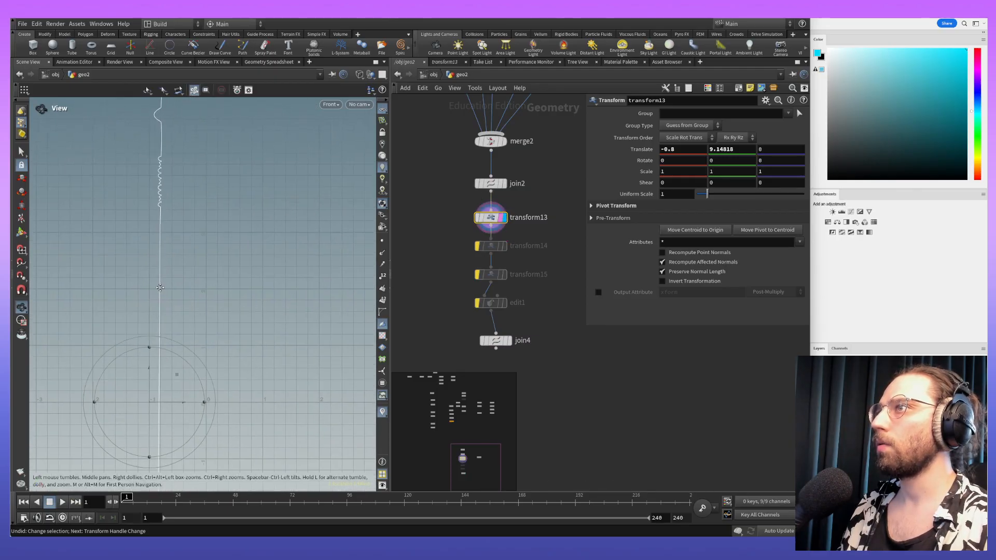
{"action": "left_click_drag", "start_coordinate": [200, 409], "coordinate": [203, 408]}
{"action": "middle_click_drag", "start_coordinate": [277, 268], "coordinate": [298, 324], "text": "alt"}
Step: Re-enable and display transform14, and translate end points 145 and 203 about 0.483 in X toward the central axis
{"action": "left_click", "coordinate": [492, 249]}
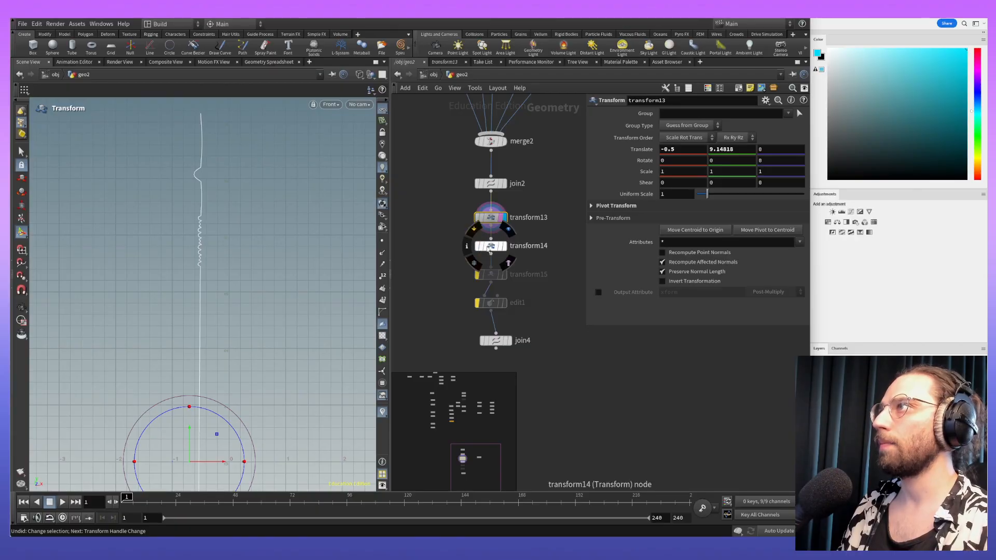
{"action": "left_click", "coordinate": [505, 246]}
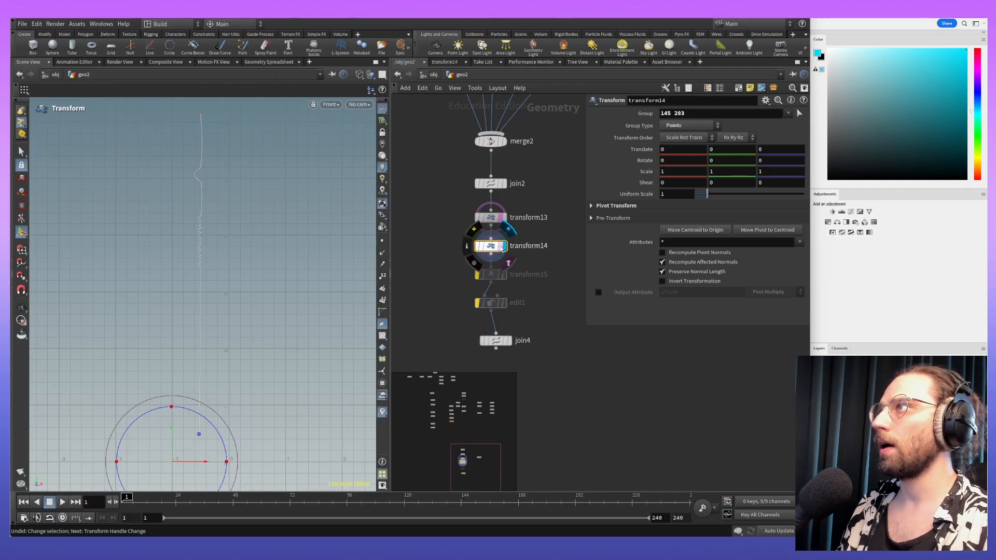
{"action": "middle_click_drag", "start_coordinate": [271, 257], "coordinate": [270, 140], "text": "alt"}
{"action": "middle_click_drag", "start_coordinate": [305, 382], "coordinate": [304, 124], "text": "alt"}
{"action": "middle_click_drag", "start_coordinate": [314, 403], "coordinate": [318, 309], "text": "alt"}
{"action": "middle_click_drag", "start_coordinate": [263, 208], "coordinate": [246, 490], "text": "alt"}
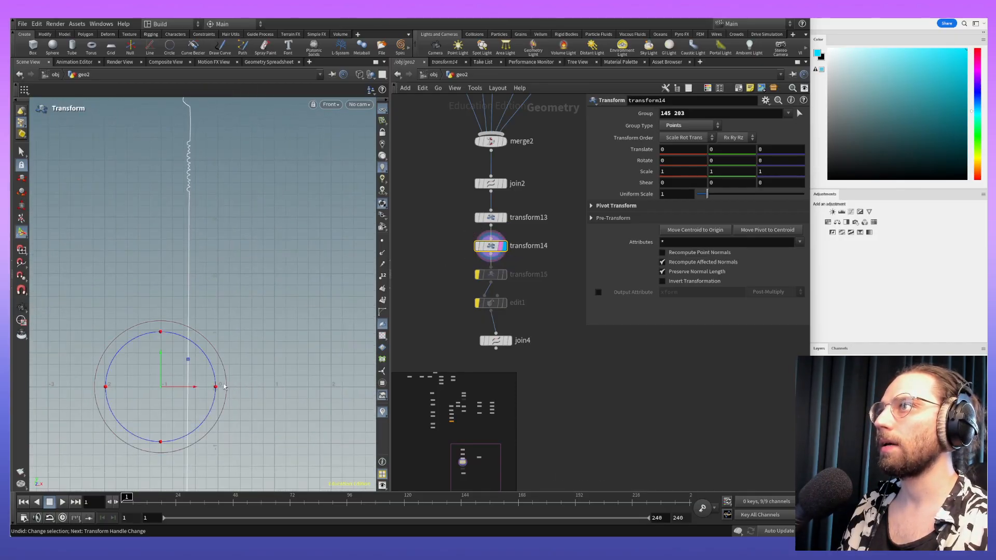
{"action": "left_click_drag", "start_coordinate": [188, 392], "coordinate": [239, 389]}
{"action": "mouse_move", "coordinate": [254, 204]}
{"action": "middle_mouse_down", "text": "alt"}
{"action": "mouse_move", "coordinate": [262, 309]}
{"action": "mouse_move", "coordinate": [262, 203]}
{"action": "middle_mouse_up", "text": "alt"}
{"action": "scroll", "coordinate": [263, 309], "scroll_direction": "down", "scroll_amount": 5}
{"action": "left_click_drag", "start_coordinate": [244, 314], "coordinate": [235, 317]}
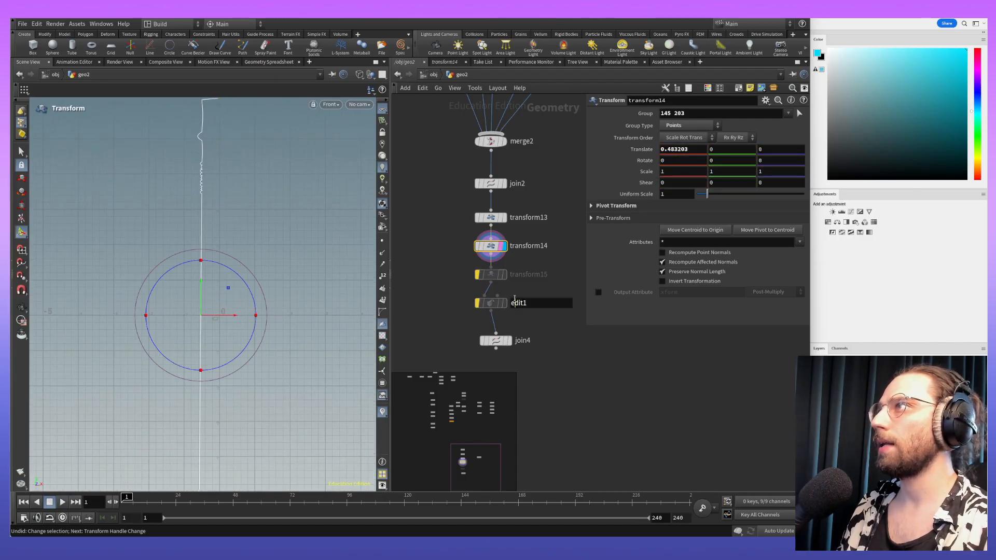
Step: Re-enable transform15 and make it the displayed node
{"action": "left_click", "coordinate": [477, 275]}
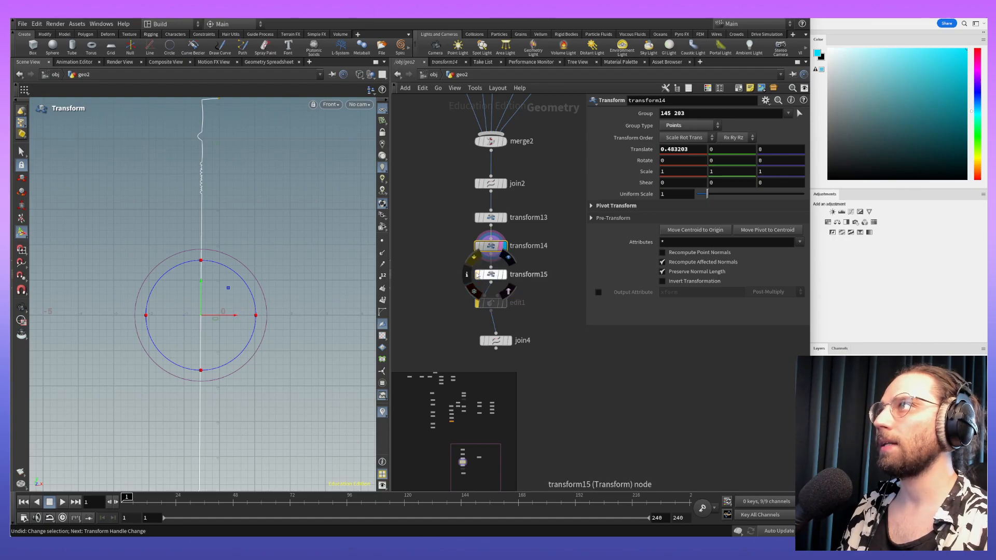
{"action": "left_click", "coordinate": [506, 275]}
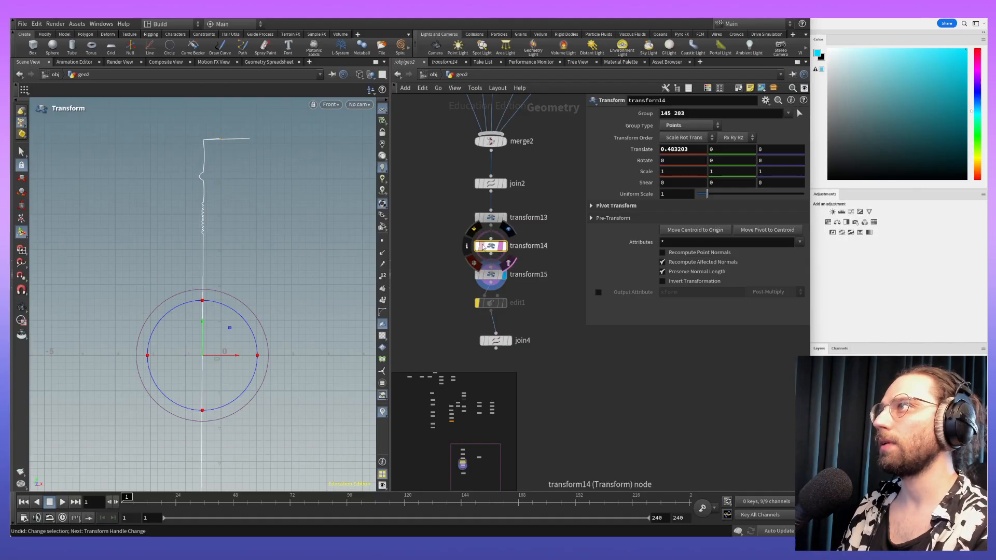
Step: Bypass transform14 and re-enable edit1, comparing both ends of the profile with transform15 on and off
{"action": "left_click", "coordinate": [490, 280]}
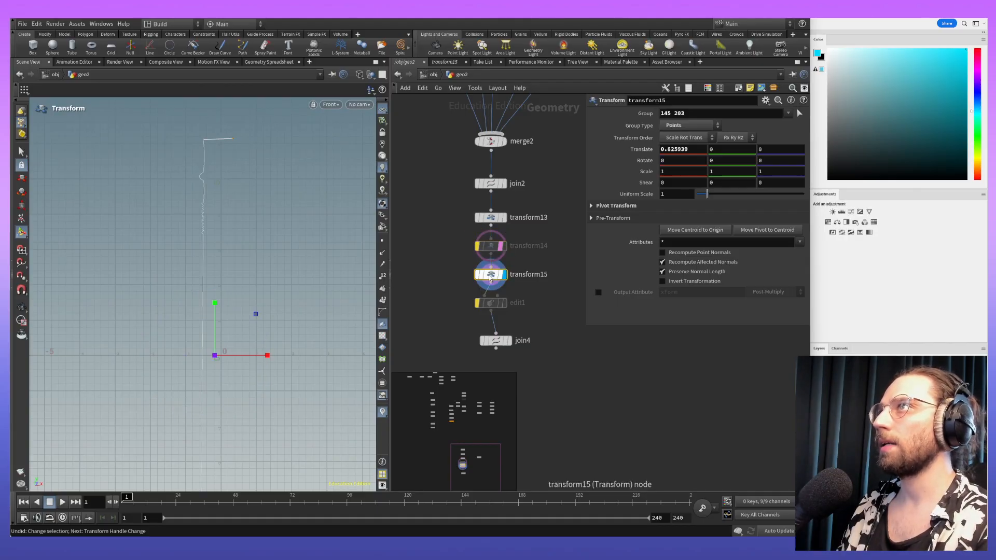
{"action": "middle_click_drag", "start_coordinate": [229, 189], "coordinate": [229, 320], "text": "alt"}
{"action": "right_click_drag", "start_coordinate": [229, 320], "coordinate": [227, 146], "text": "alt"}
{"action": "middle_click_drag", "start_coordinate": [260, 283], "coordinate": [291, 222], "text": "alt"}
{"action": "right_click_drag", "start_coordinate": [283, 213], "coordinate": [266, 390], "text": "alt"}
{"action": "middle_click_drag", "start_coordinate": [266, 389], "coordinate": [264, 346], "text": "alt"}
{"action": "key", "text": "Return"}
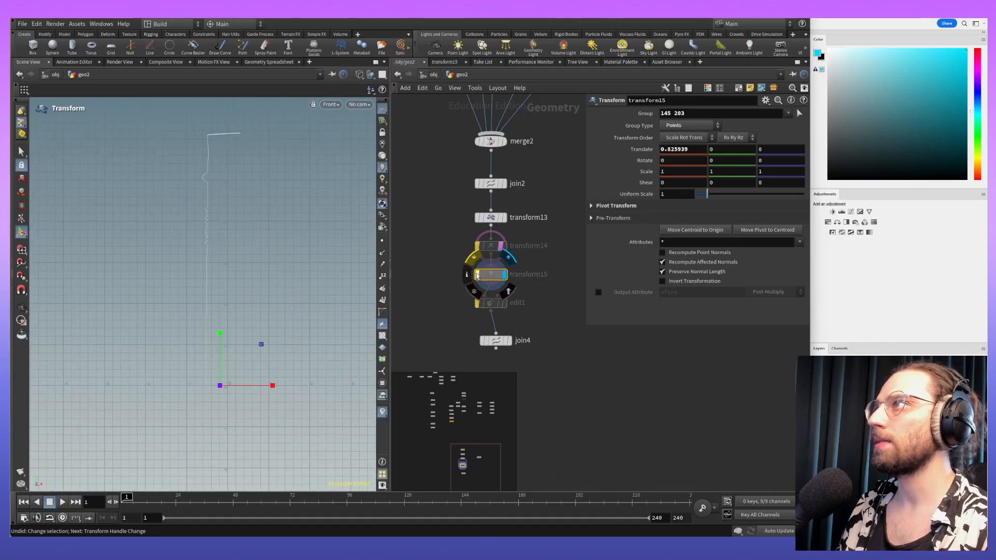
{"action": "left_click", "coordinate": [486, 306]}
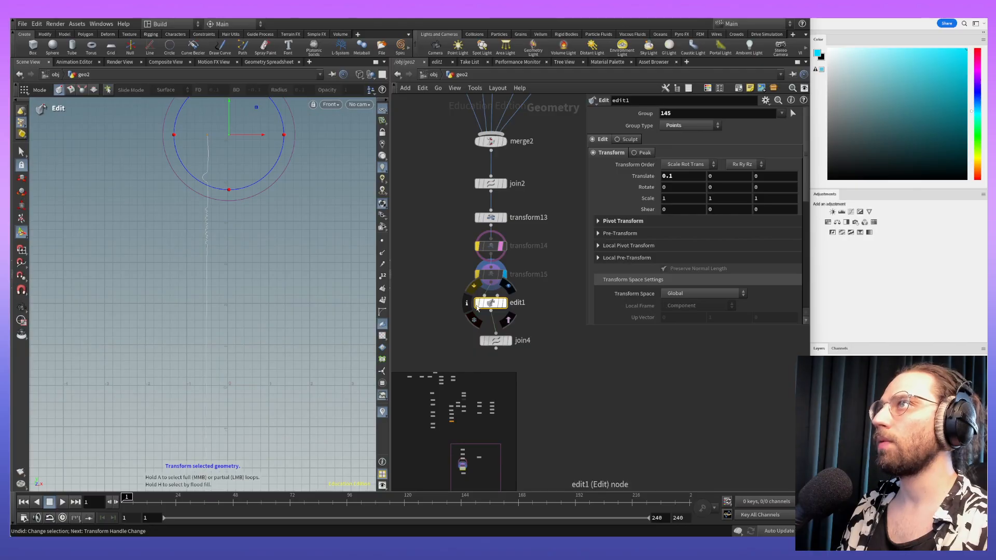
{"action": "middle_click_drag", "start_coordinate": [284, 175], "coordinate": [284, 226], "text": "alt"}
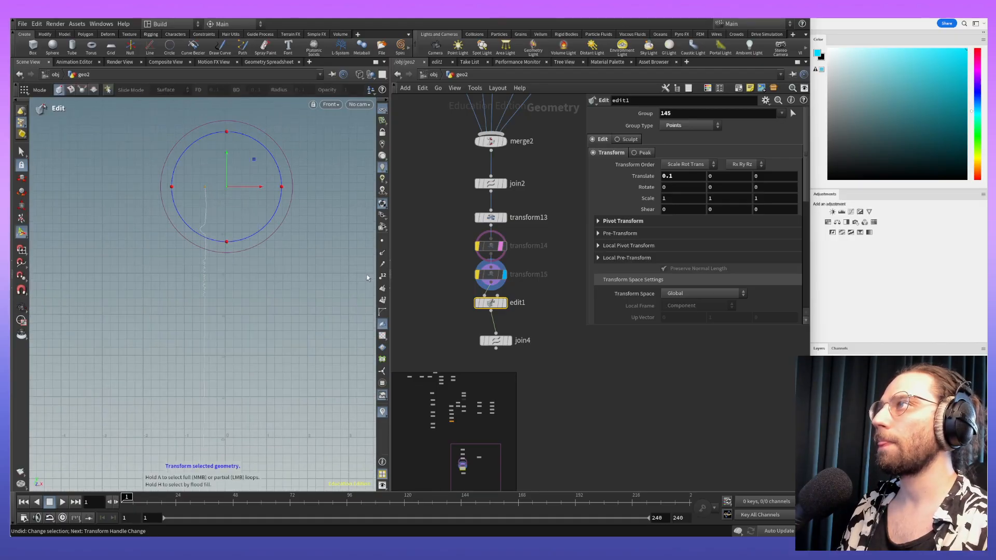
Step: Re-enable transform15 and set its X translation to about 0.426 for end points 145 and 203
{"action": "left_click", "coordinate": [478, 276]}
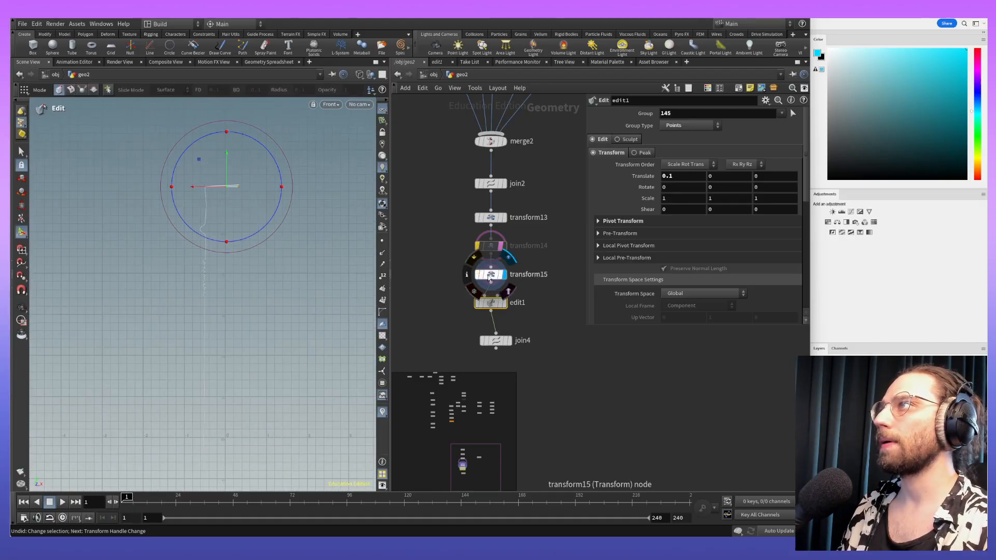
{"action": "left_click", "coordinate": [491, 275]}
{"action": "middle_click_drag", "start_coordinate": [241, 387], "coordinate": [239, 276], "text": "alt"}
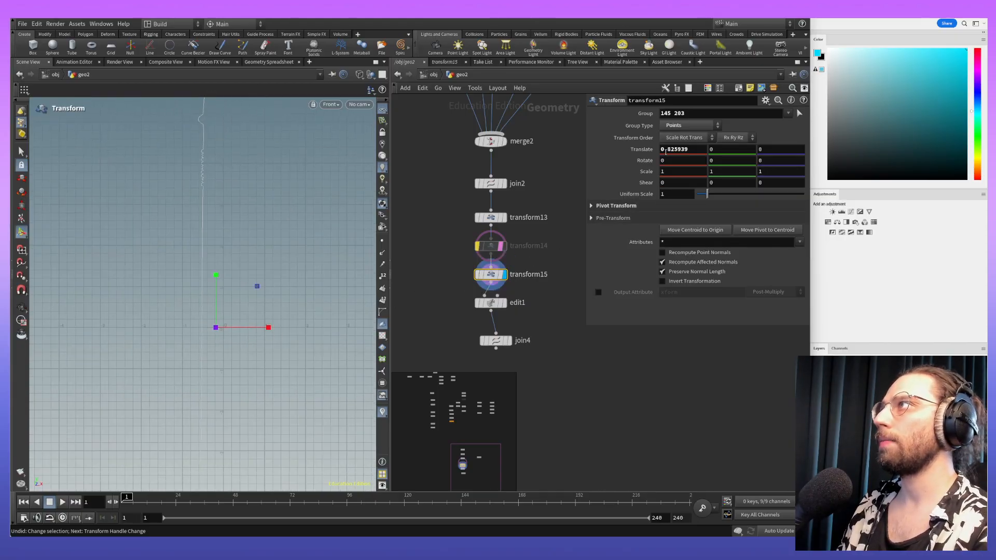
{"action": "middle_click_drag", "start_coordinate": [677, 147], "coordinate": [652, 151]}
{"action": "key", "text": "super"}
{"action": "key", "text": "super"}
{"action": "middle_click_drag", "start_coordinate": [275, 172], "coordinate": [272, 285], "text": "alt"}
{"action": "key", "text": "Return"}
{"action": "mouse_move", "coordinate": [680, 148]}
{"action": "middle_mouse_down"}
{"action": "mouse_move", "coordinate": [669, 154]}
{"action": "mouse_move", "coordinate": [682, 149]}
{"action": "middle_mouse_up"}
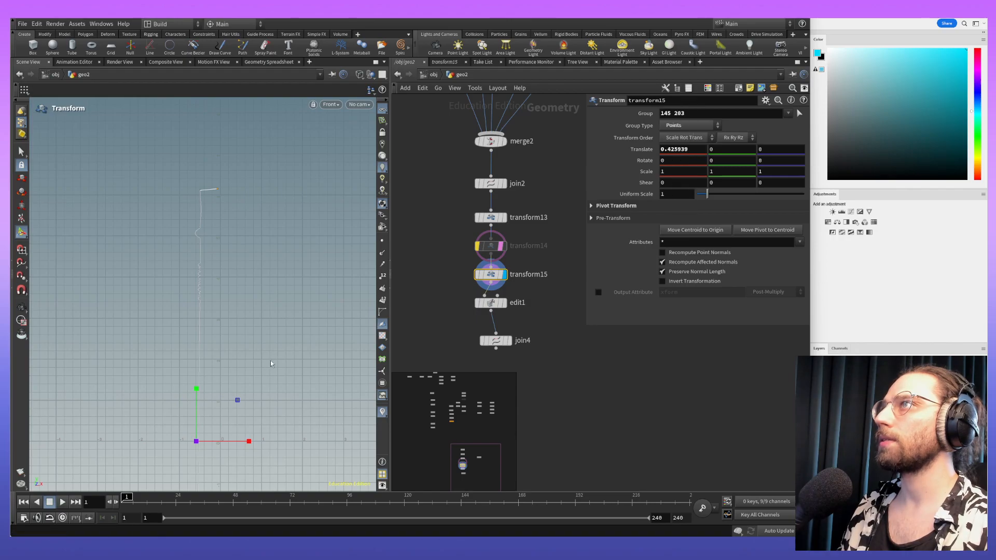
Step: Check the full length of the profile, and make edit1 the displayed node
{"action": "middle_click_drag", "start_coordinate": [319, 366], "coordinate": [306, 278]}
{"action": "middle_click_drag", "start_coordinate": [313, 332], "coordinate": [304, 108], "text": "alt"}
{"action": "middle_click_drag", "start_coordinate": [301, 420], "coordinate": [287, 171], "text": "alt"}
{"action": "middle_click_drag", "start_coordinate": [300, 305], "coordinate": [326, 362], "text": "alt"}
{"action": "scroll", "coordinate": [202, 227], "scroll_direction": "up", "scroll_amount": 3, "text": "alt"}
{"action": "left_click", "coordinate": [491, 303]}
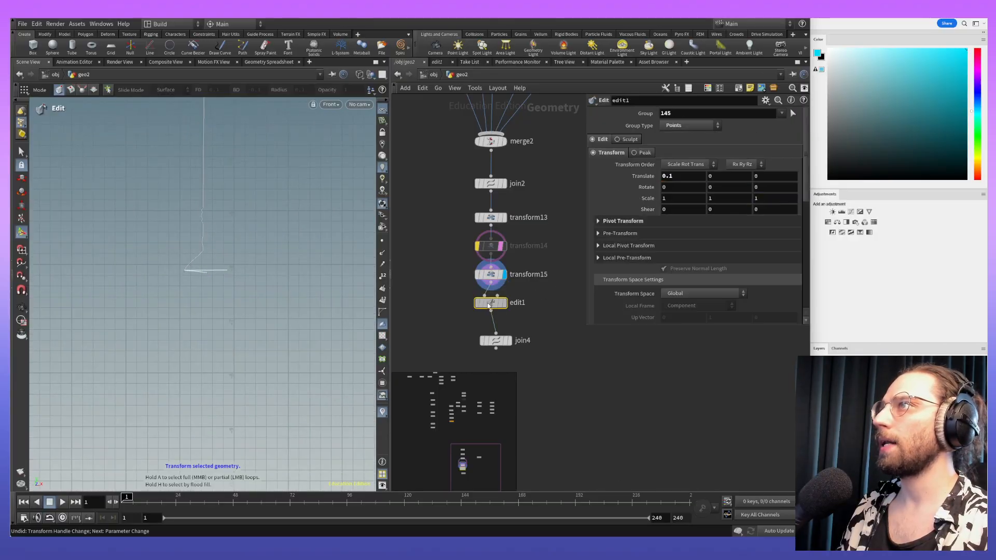
{"action": "middle_click_drag", "start_coordinate": [223, 231], "coordinate": [286, 317]}
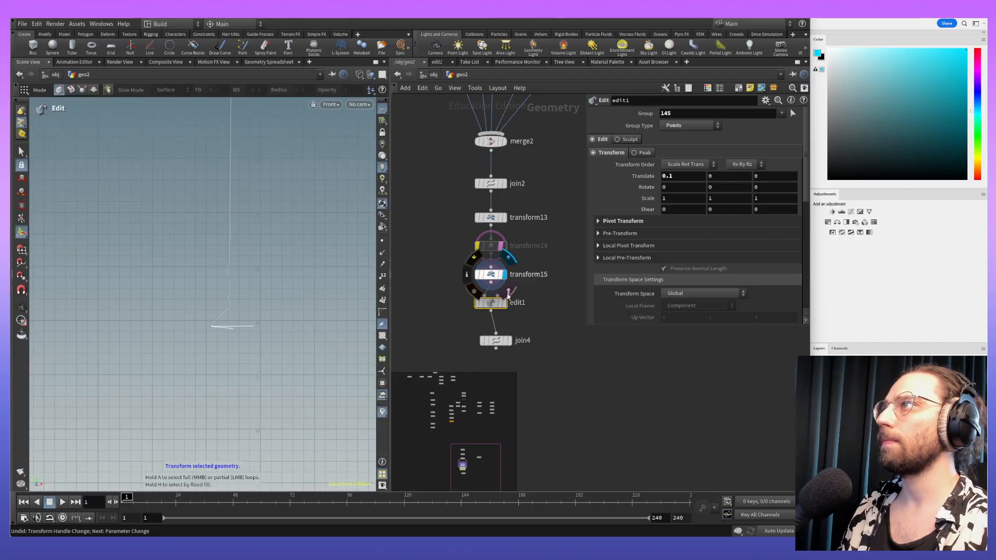
{"action": "left_click", "coordinate": [508, 288]}
{"action": "left_click", "coordinate": [508, 319]}
{"action": "middle_click_drag", "start_coordinate": [220, 329], "coordinate": [216, 343], "text": "alt"}
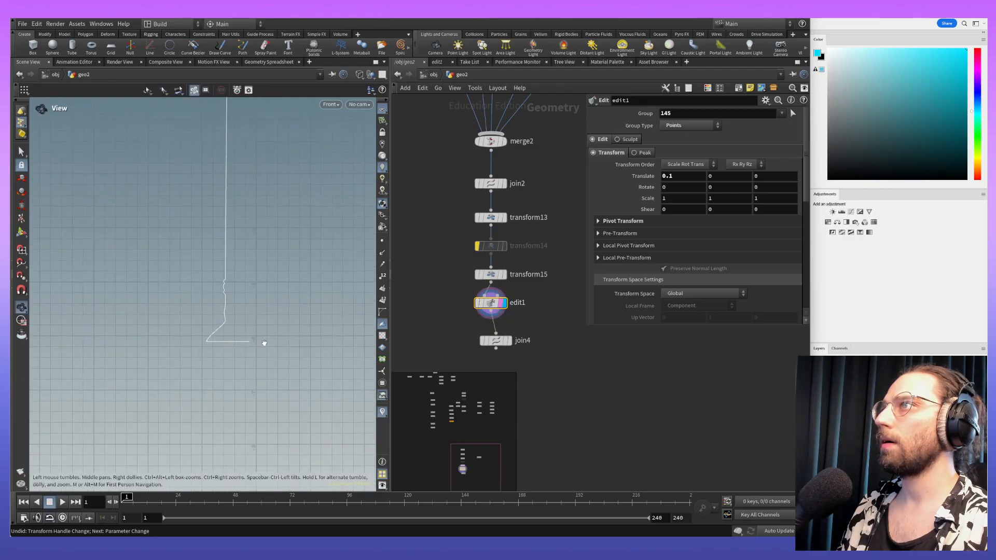
Step: Adjust the X translation of the profile's upper end point 145 in edit1 to about 0.0705
{"action": "middle_click_drag", "start_coordinate": [239, 232], "coordinate": [239, 481], "text": "alt"}
{"action": "middle_click_drag", "start_coordinate": [271, 106], "coordinate": [247, 414], "text": "alt"}
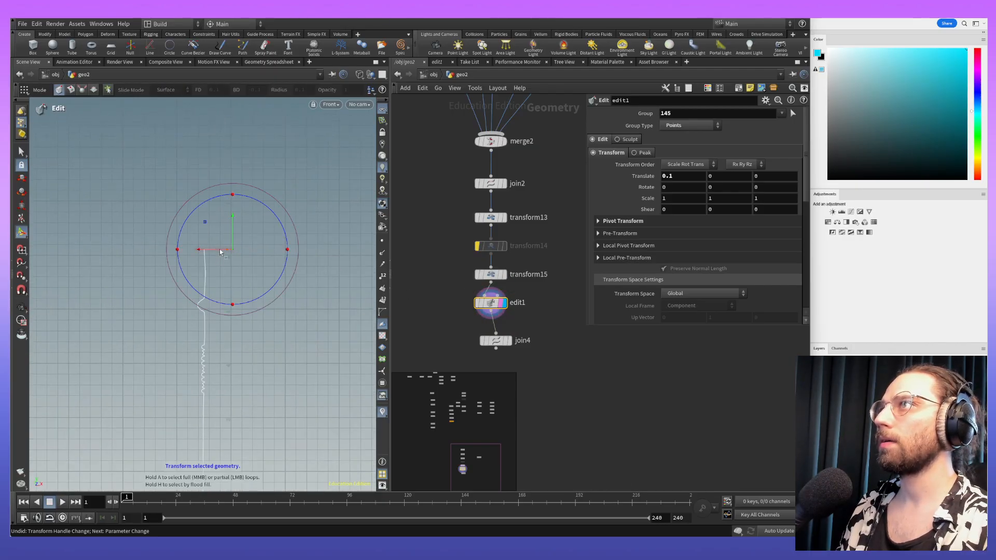
{"action": "left_click_drag", "start_coordinate": [224, 250], "coordinate": [217, 253]}
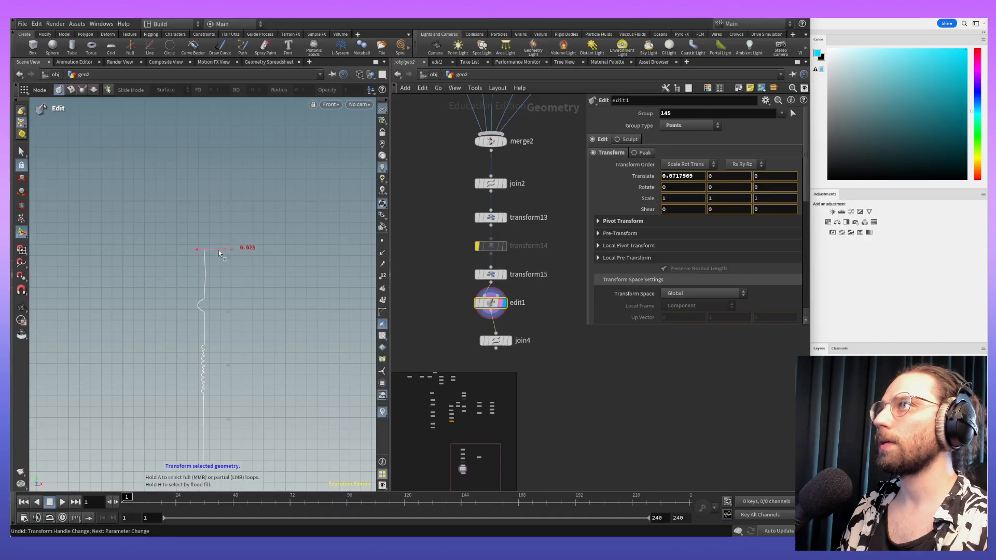
{"action": "right_click_drag", "start_coordinate": [239, 244], "coordinate": [203, 124], "text": "alt"}
{"action": "right_click_drag", "start_coordinate": [171, 275], "coordinate": [173, 182], "text": "alt"}
{"action": "middle_click_drag", "start_coordinate": [173, 230], "coordinate": [188, 225], "text": "alt"}
{"action": "left_click_drag", "start_coordinate": [172, 219], "coordinate": [166, 220]}
Step: Select the end point 203 at the profile's foot and shift it about 0.006 in X with Edit
{"action": "right_click_drag", "start_coordinate": [213, 304], "coordinate": [248, 462], "text": "alt"}
{"action": "middle_click_drag", "start_coordinate": [216, 393], "coordinate": [243, 186], "text": "alt"}
{"action": "middle_click_drag", "start_coordinate": [269, 356], "coordinate": [301, 166], "text": "alt"}
{"action": "middle_click_drag", "start_coordinate": [318, 332], "coordinate": [288, 143], "text": "alt"}
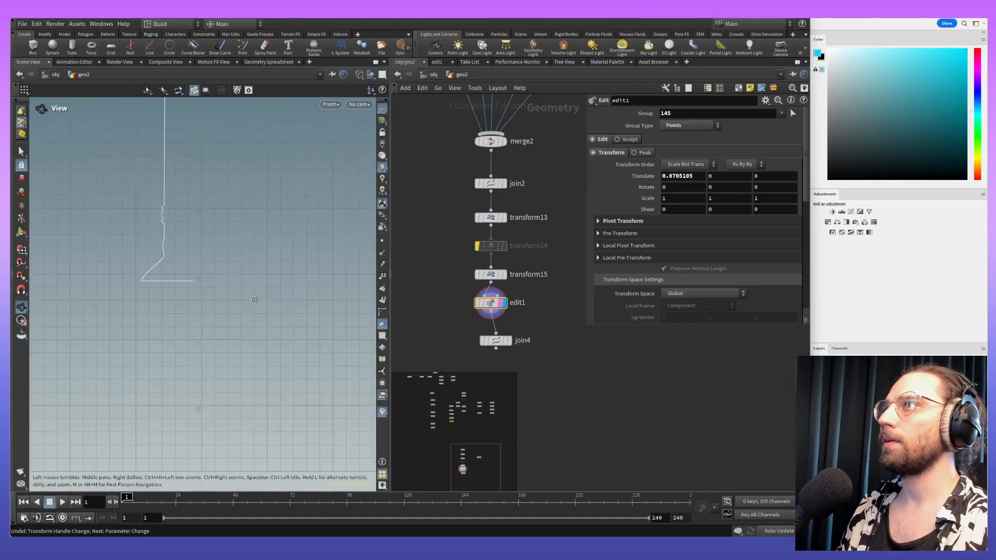
{"action": "key", "text": "s"}
{"action": "middle_click_drag", "start_coordinate": [204, 280], "coordinate": [247, 293], "text": "alt"}
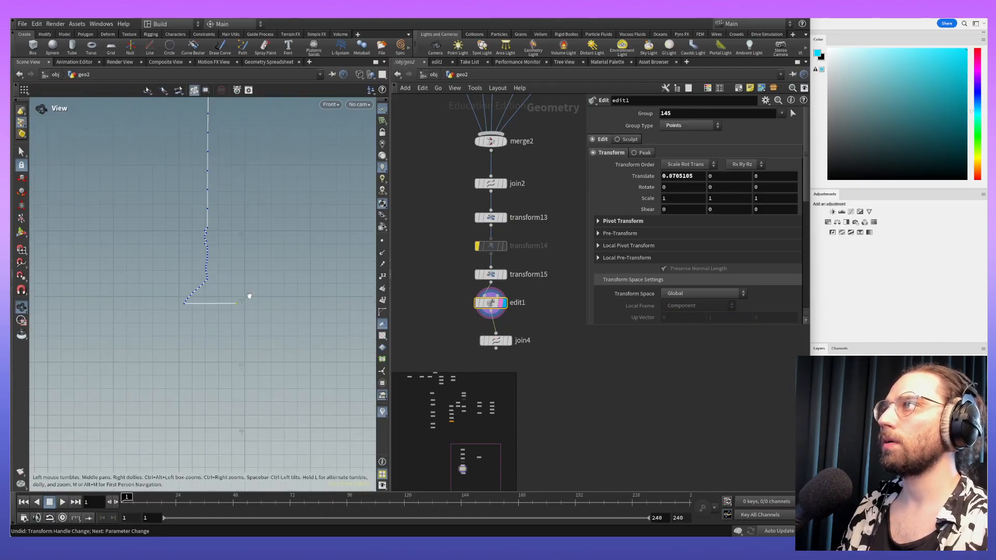
{"action": "right_click", "coordinate": [252, 325]}
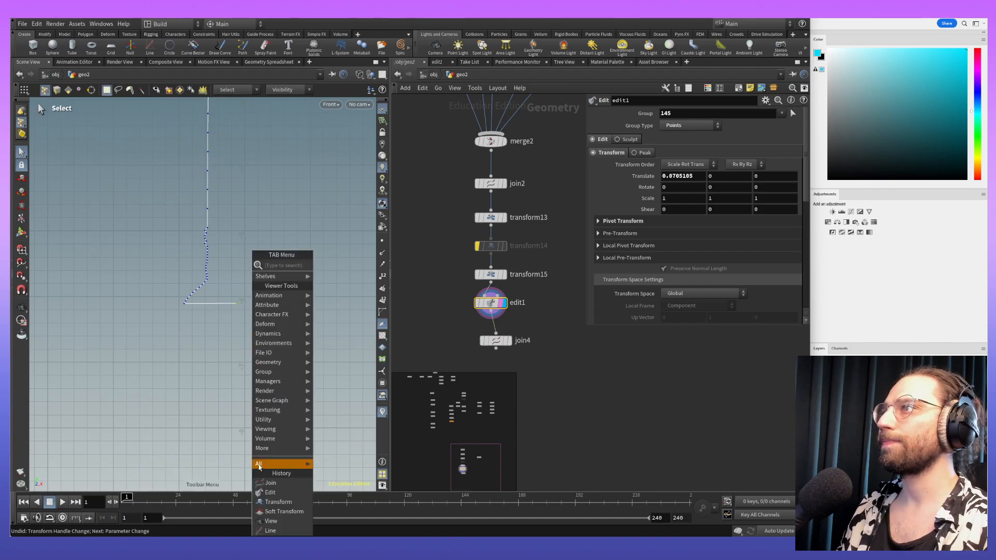
{"action": "left_click", "coordinate": [269, 492]}
{"action": "mouse_move", "coordinate": [221, 306]}
{"action": "left_mouse_down"}
{"action": "mouse_move", "coordinate": [204, 306]}
{"action": "mouse_move", "coordinate": [213, 306]}
{"action": "left_mouse_up"}
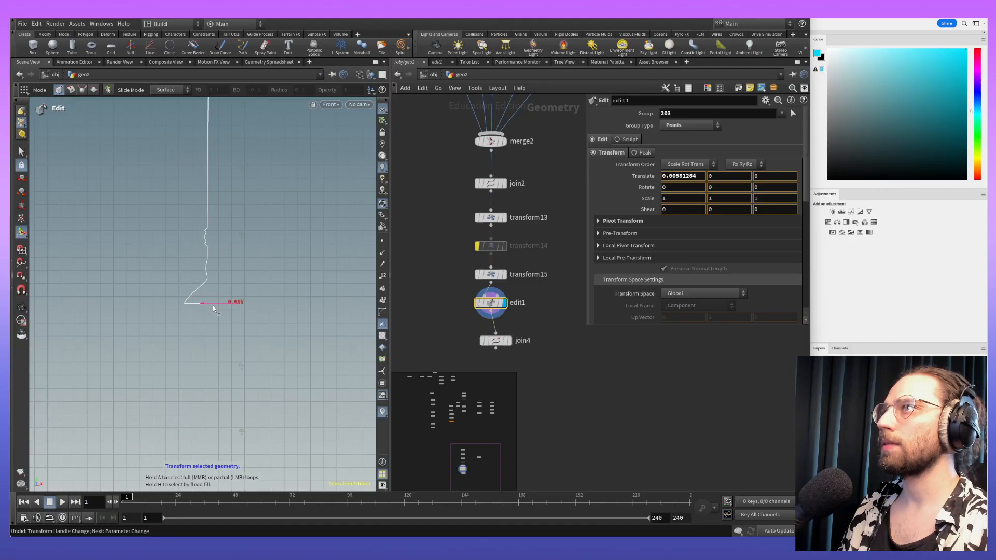
Step: Make join4 the displayed node and check the joined profile outline along the central axis
{"action": "middle_click_drag", "start_coordinate": [271, 258], "coordinate": [312, 381], "text": "alt"}
{"action": "middle_click_drag", "start_coordinate": [303, 196], "coordinate": [318, 351], "text": "alt"}
{"action": "middle_click_drag", "start_coordinate": [308, 224], "coordinate": [298, 301], "text": "alt"}
{"action": "scroll", "coordinate": [299, 301], "scroll_direction": "down", "scroll_amount": 5, "text": "alt"}
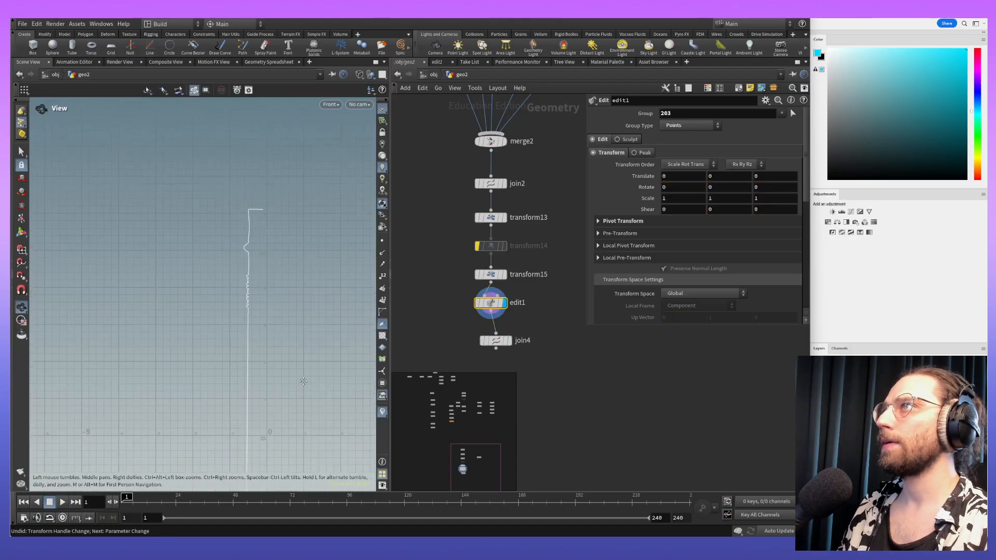
{"action": "middle_click_drag", "start_coordinate": [302, 387], "coordinate": [273, 270], "text": "alt"}
{"action": "left_click", "coordinate": [496, 342]}
{"action": "left_click", "coordinate": [510, 340]}
{"action": "key", "text": "Escape"}
{"action": "middle_click_drag", "start_coordinate": [250, 296], "coordinate": [235, 320]}
{"action": "scroll", "coordinate": [236, 320], "scroll_direction": "down", "scroll_amount": 3}
{"action": "middle_click_drag", "start_coordinate": [234, 389], "coordinate": [241, 365]}
{"action": "key", "text": "Return"}
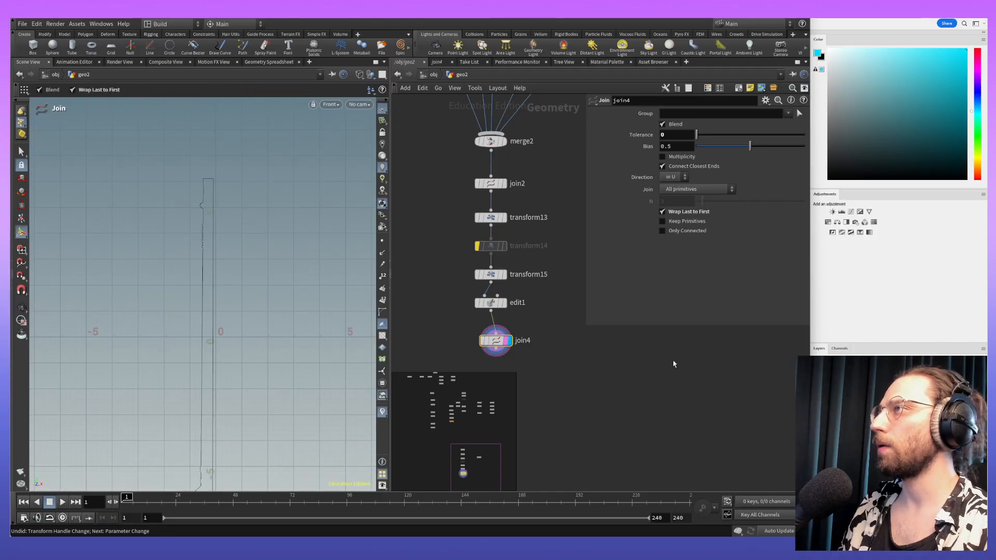
Step: Place the revolve2 node beneath join4, feed the joined profile into it, and select it
{"action": "middle_click_drag", "start_coordinate": [602, 411], "coordinate": [513, 358]}
{"action": "left_click_drag", "start_coordinate": [555, 248], "coordinate": [520, 390]}
{"action": "middle_click_drag", "start_coordinate": [520, 390], "coordinate": [496, 259]}
{"action": "left_click_drag", "start_coordinate": [577, 188], "coordinate": [484, 217]}
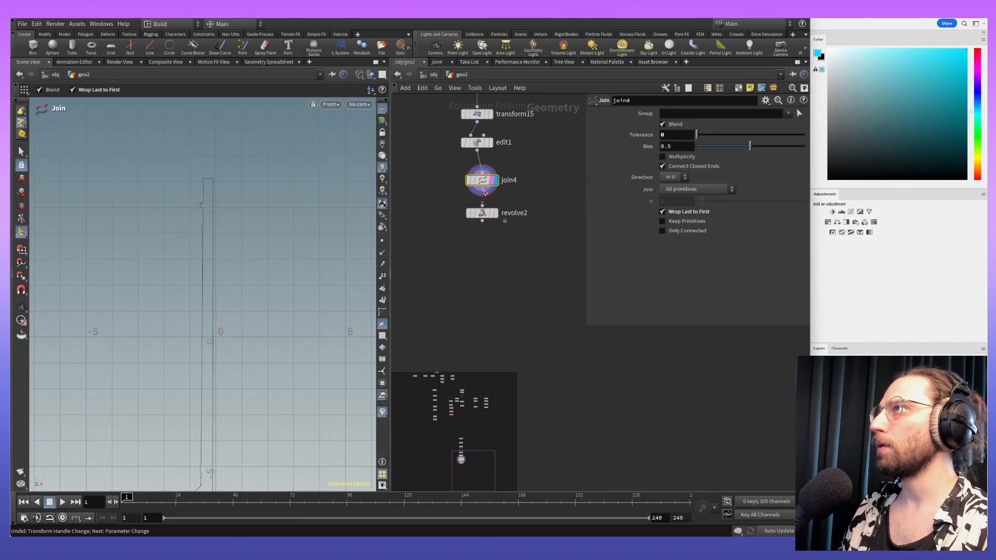
{"action": "left_click", "coordinate": [483, 213]}
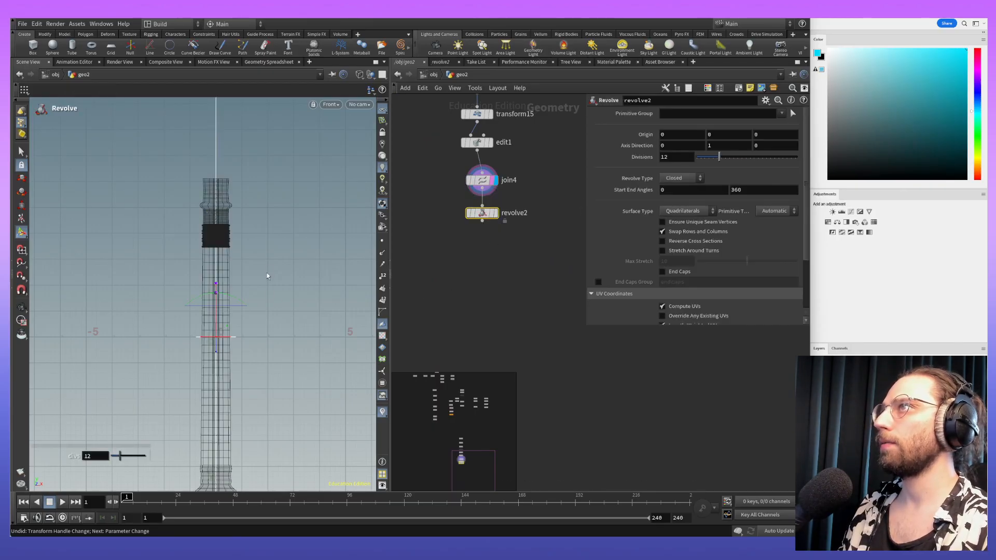
{"action": "middle_click_drag", "start_coordinate": [266, 207], "coordinate": [265, 252], "text": "alt"}
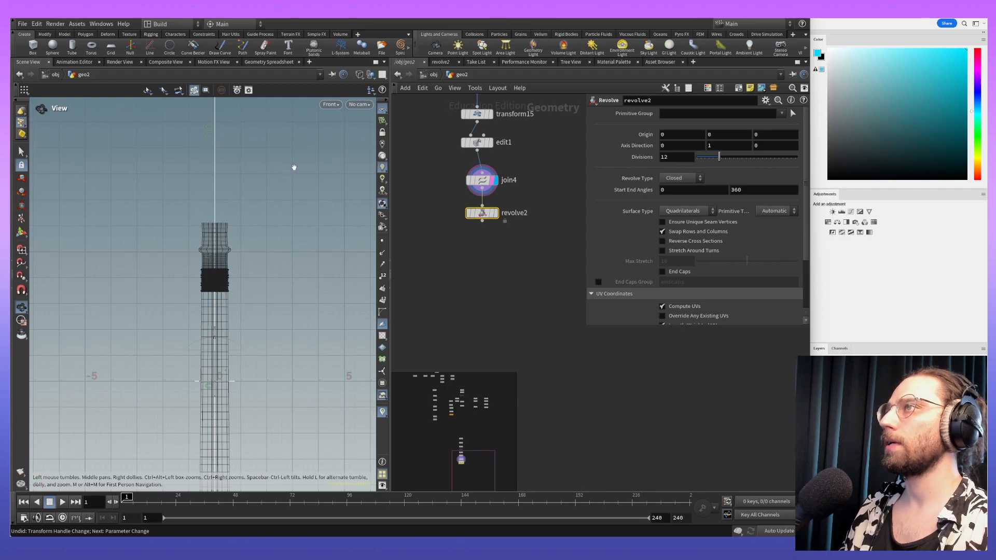
{"action": "key", "text": "Return"}
Step: Switch to the perspective viewport and display revolve2 with the whole column in view
{"action": "left_click", "coordinate": [329, 106]}
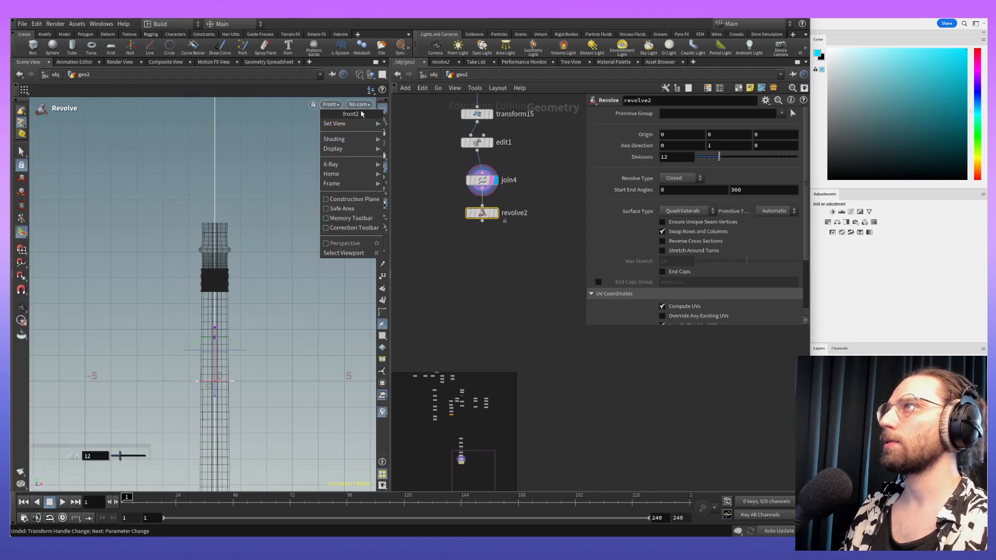
{"action": "mouse_move", "coordinate": [356, 130]}
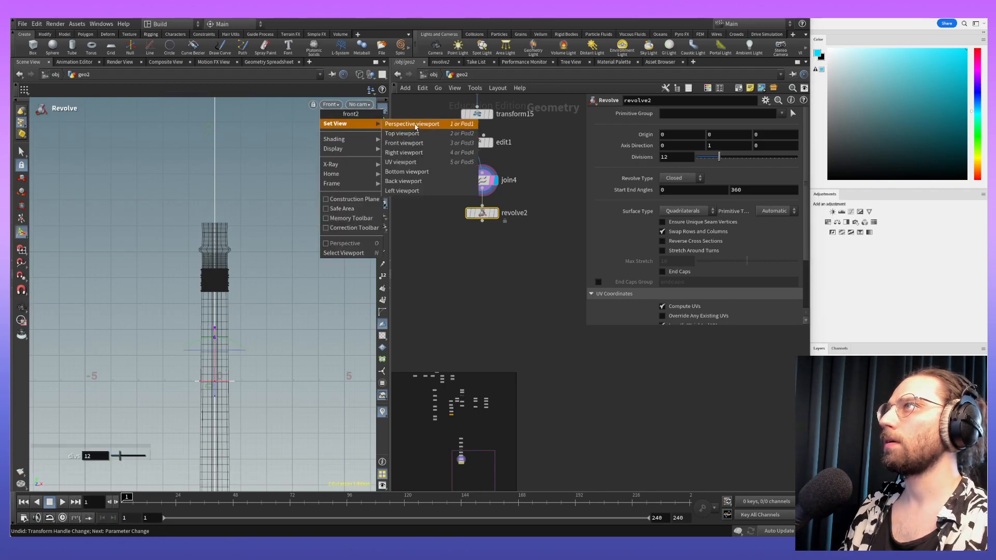
{"action": "left_click", "coordinate": [415, 124]}
{"action": "left_click", "coordinate": [497, 214]}
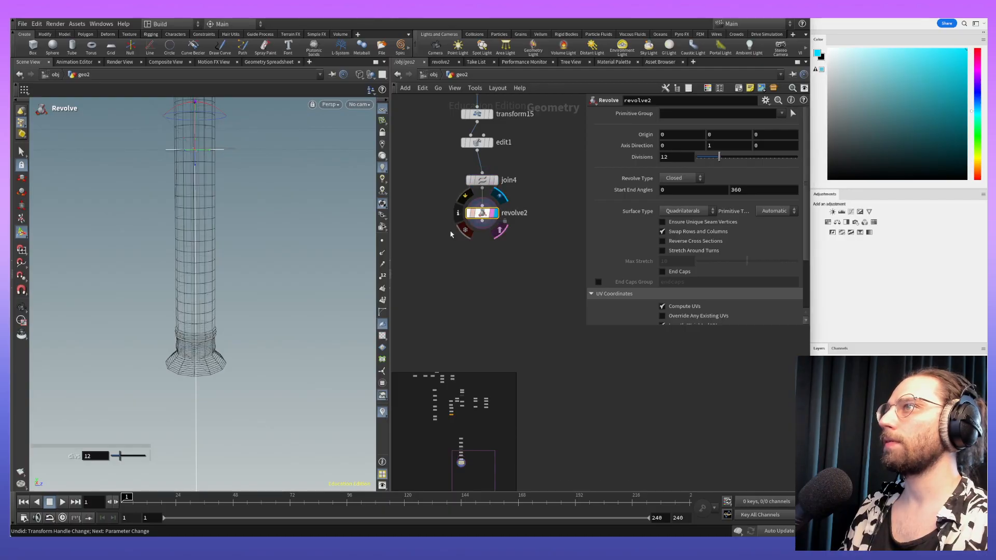
{"action": "key", "text": "Escape"}
{"action": "left_click_drag", "start_coordinate": [246, 263], "coordinate": [289, 329]}
{"action": "key", "text": "Return"}
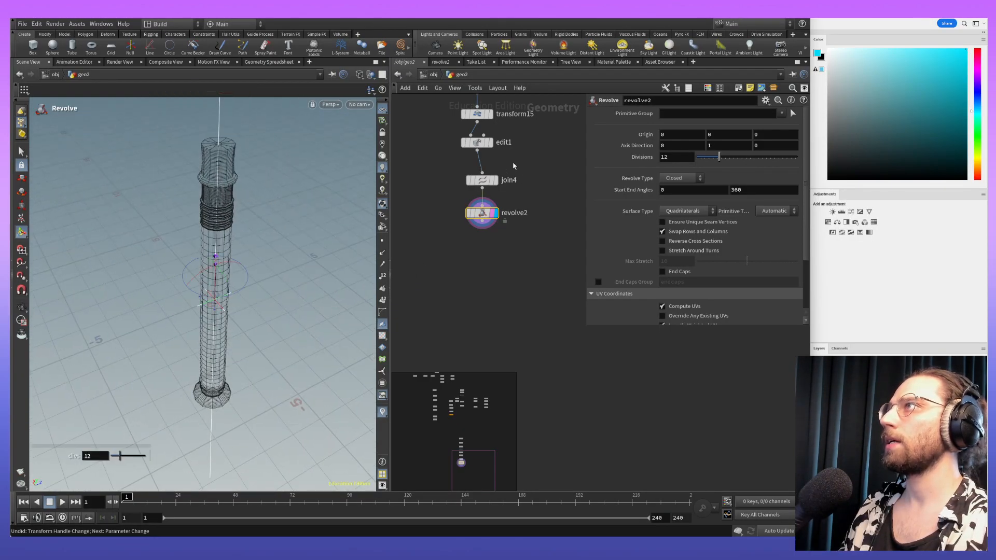
Step: Set the viewport shading to Flat Shaded for the revolved column
{"action": "left_click", "coordinate": [358, 76]}
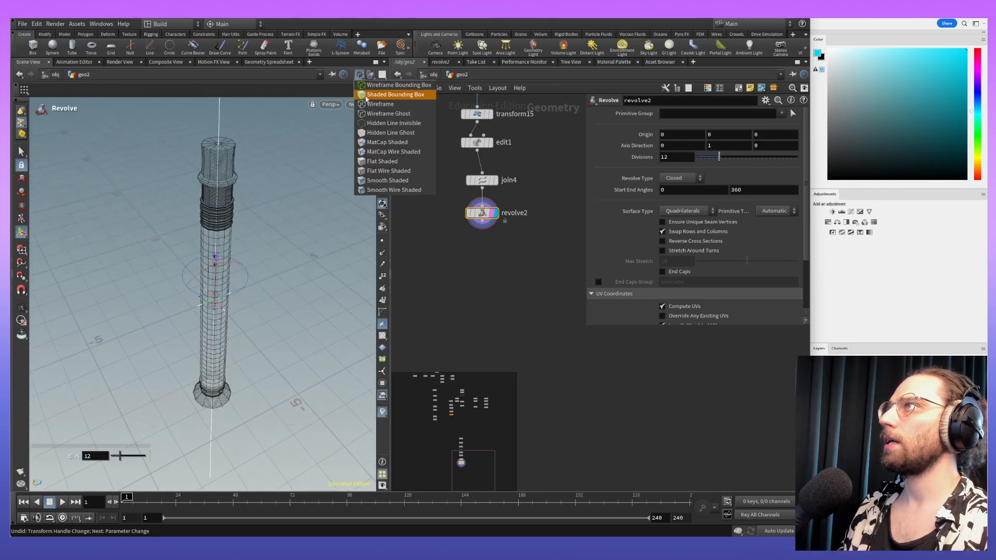
{"action": "left_click", "coordinate": [424, 165]}
{"action": "key", "text": "Escape"}
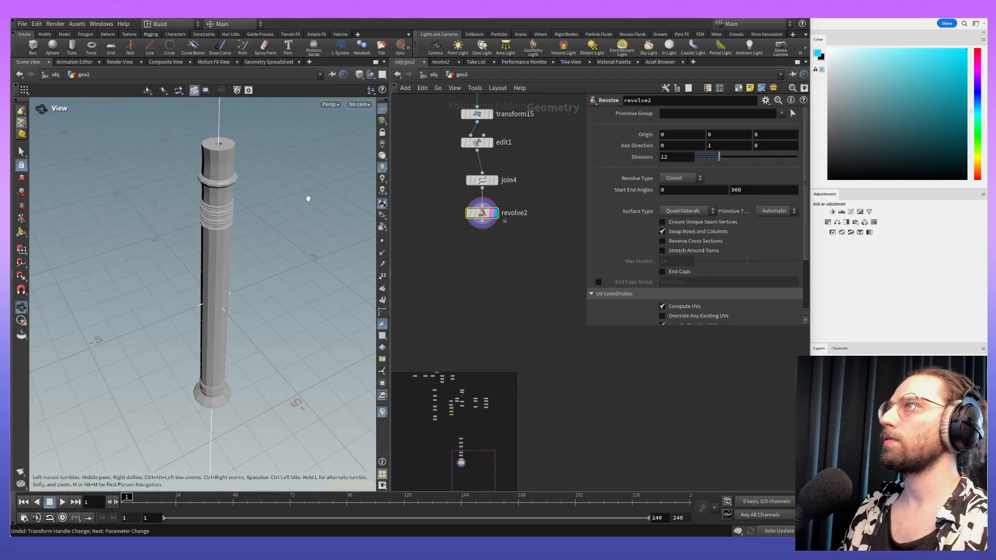
{"action": "mouse_move", "coordinate": [299, 209]}
{"action": "left_mouse_down"}
{"action": "mouse_move", "coordinate": [302, 218]}
{"action": "mouse_move", "coordinate": [301, 197]}
{"action": "mouse_move", "coordinate": [311, 205]}
{"action": "left_mouse_up"}
{"action": "key", "text": "Return"}
Step: Set the viewport shading to Smooth Shaded
{"action": "left_click", "coordinate": [330, 104]}
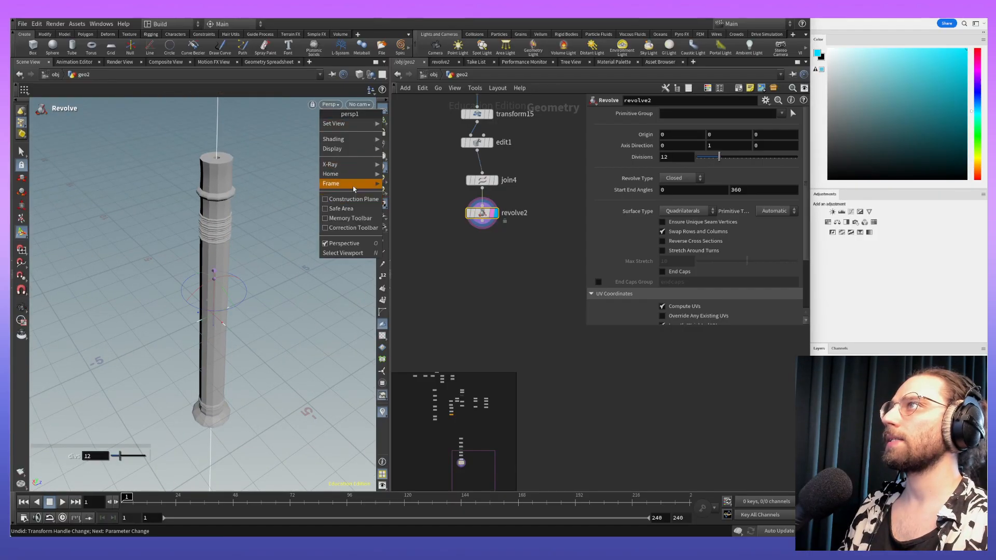
{"action": "left_click", "coordinate": [359, 75]}
{"action": "left_click", "coordinate": [359, 75]}
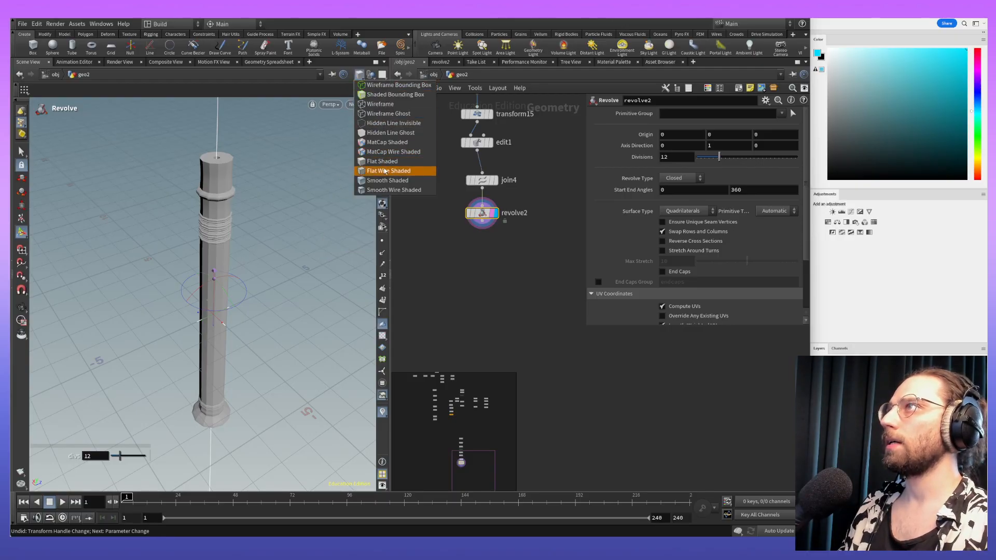
{"action": "left_click", "coordinate": [417, 189]}
{"action": "key", "text": "Escape"}
Step: Examine the shaded column's rings, collar, shaft and flared base from several angles and distances
{"action": "left_click_drag", "start_coordinate": [280, 267], "coordinate": [282, 245]}
{"action": "middle_click_drag", "start_coordinate": [282, 245], "coordinate": [264, 343]}
{"action": "right_click_drag", "start_coordinate": [264, 343], "coordinate": [208, 232]}
{"action": "left_click_drag", "start_coordinate": [207, 232], "coordinate": [149, 275]}
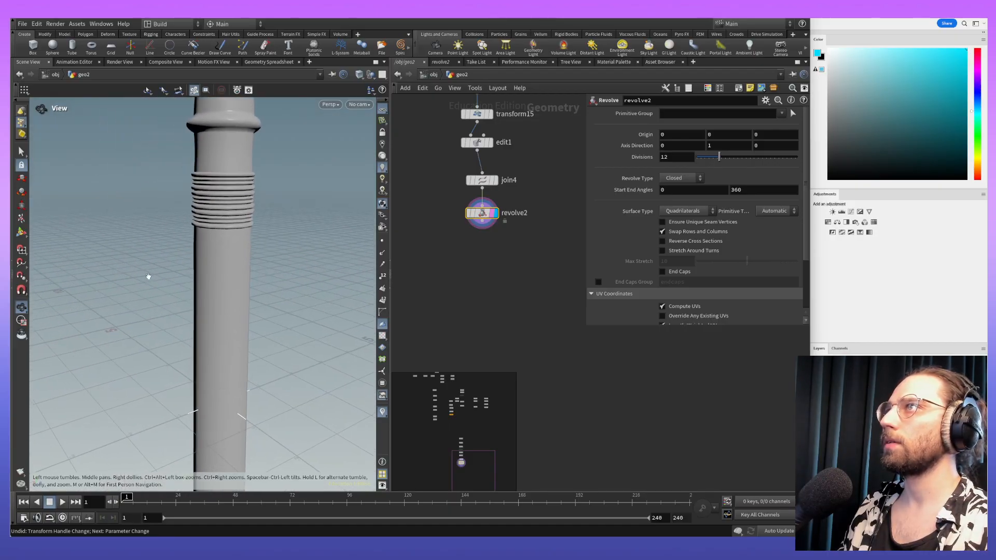
{"action": "right_click_drag", "start_coordinate": [149, 276], "coordinate": [193, 225]}
{"action": "left_click_drag", "start_coordinate": [194, 225], "coordinate": [234, 215]}
{"action": "middle_click_drag", "start_coordinate": [235, 215], "coordinate": [226, 316]}
{"action": "right_click_drag", "start_coordinate": [226, 316], "coordinate": [228, 399]}
{"action": "middle_click_drag", "start_coordinate": [228, 399], "coordinate": [222, 236]}
{"action": "right_click_drag", "start_coordinate": [222, 237], "coordinate": [219, 332]}
{"action": "middle_click_drag", "start_coordinate": [219, 332], "coordinate": [265, 376]}
{"action": "left_click_drag", "start_coordinate": [264, 376], "coordinate": [208, 282]}
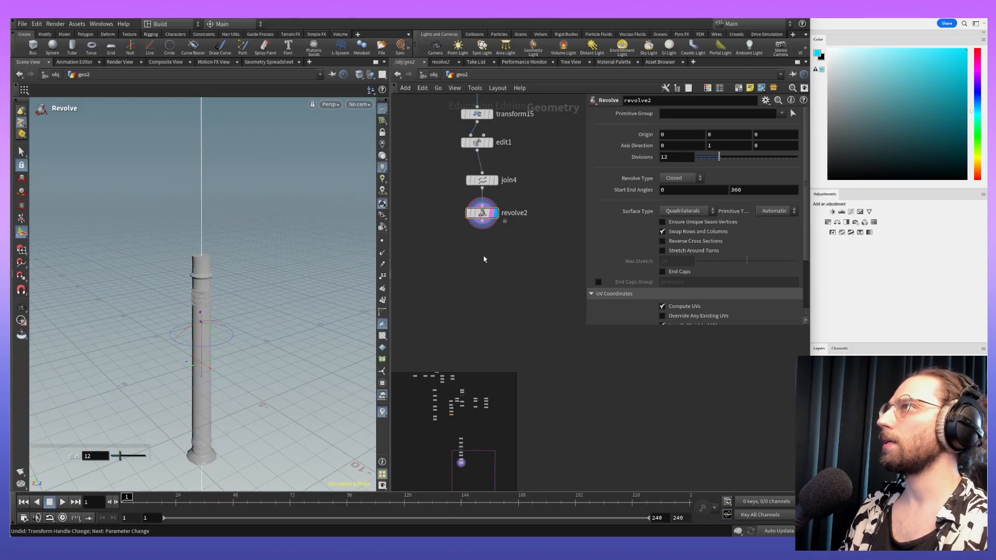
Step: Add a Transform node below revolve2 and connect the revolved column to its input
{"action": "key", "text": "Tab"}
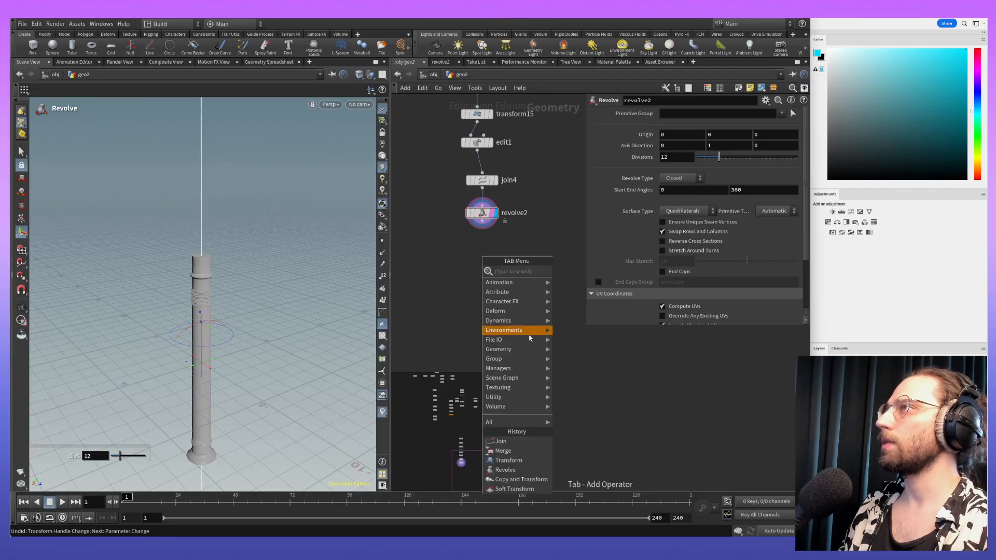
{"action": "left_click", "coordinate": [513, 462]}
{"action": "left_click", "coordinate": [482, 265]}
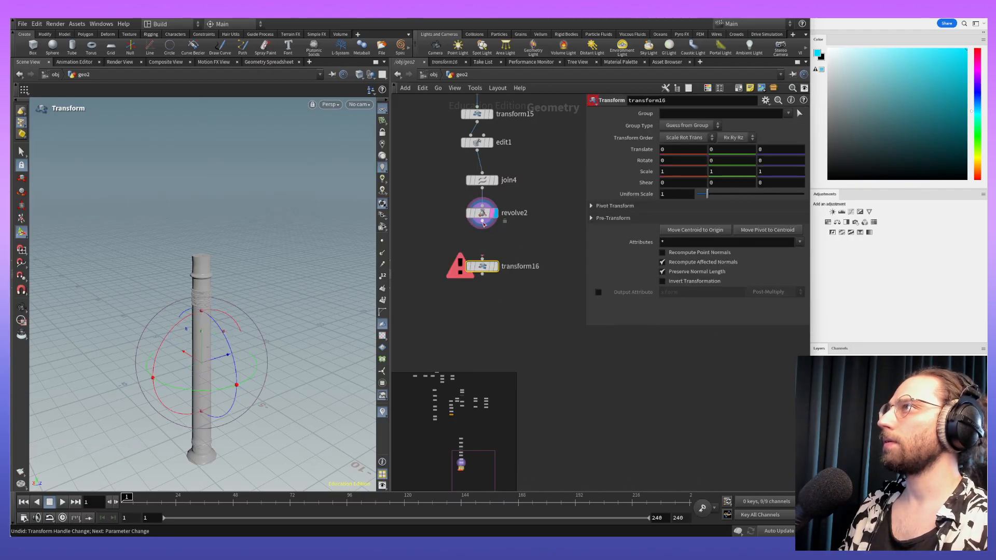
{"action": "left_click_drag", "start_coordinate": [484, 224], "coordinate": [482, 262]}
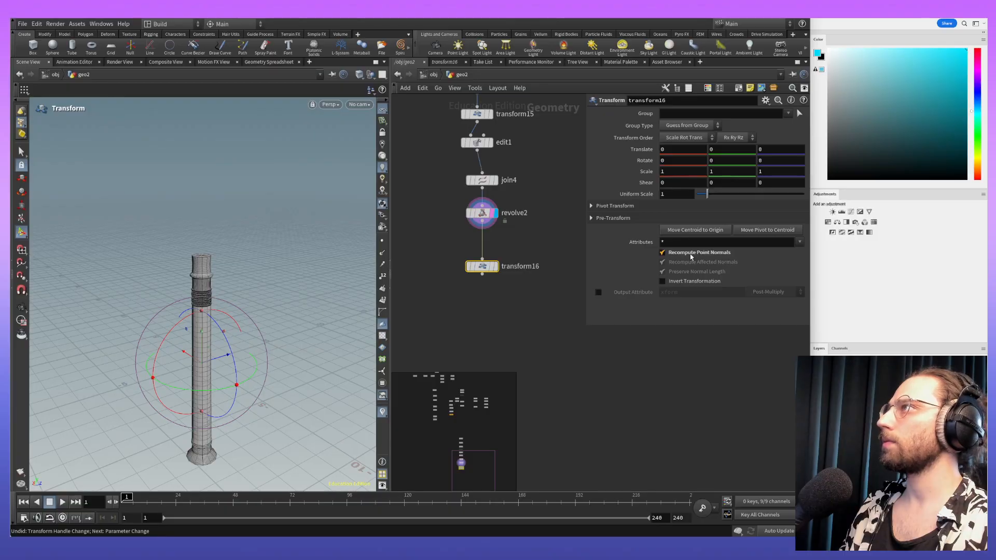
{"action": "middle_click_drag", "start_coordinate": [262, 389], "coordinate": [266, 343], "text": "alt"}
{"action": "left_click_drag", "start_coordinate": [271, 348], "coordinate": [224, 342], "text": "alt"}
{"action": "middle_click_drag", "start_coordinate": [225, 342], "coordinate": [262, 358], "text": "alt"}
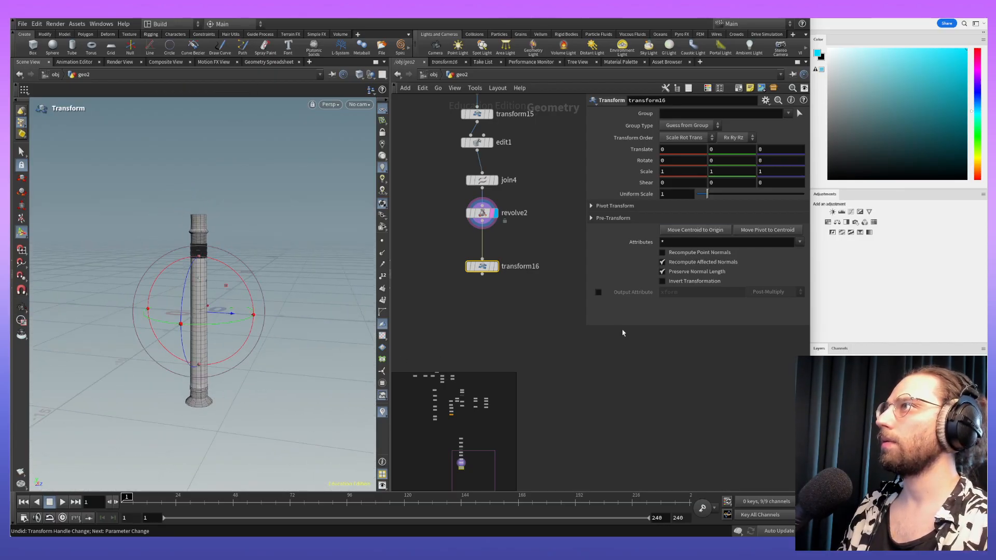
Step: Turn on the display and template flags of transform12, the node carrying the revolved capital
{"action": "key", "text": "h"}
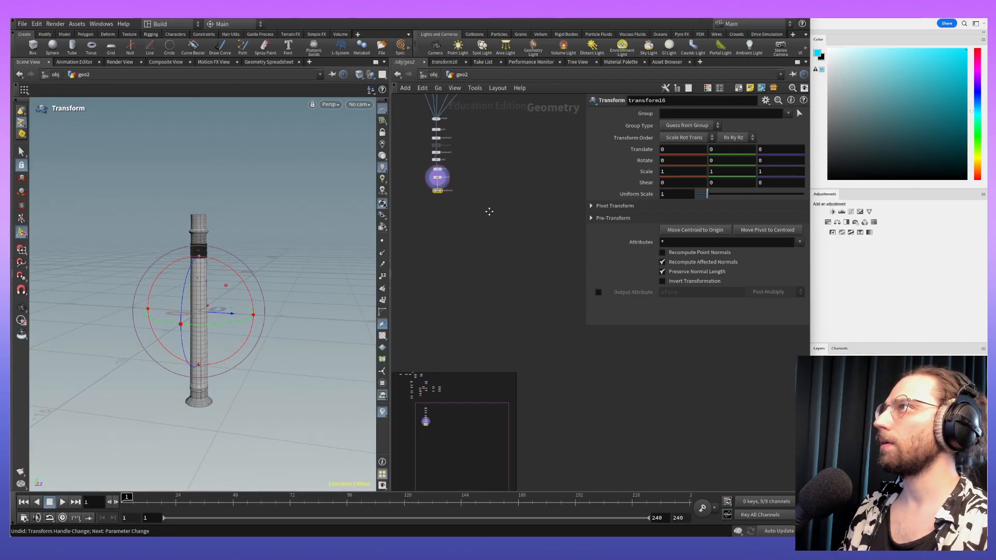
{"action": "left_click", "coordinate": [442, 216]}
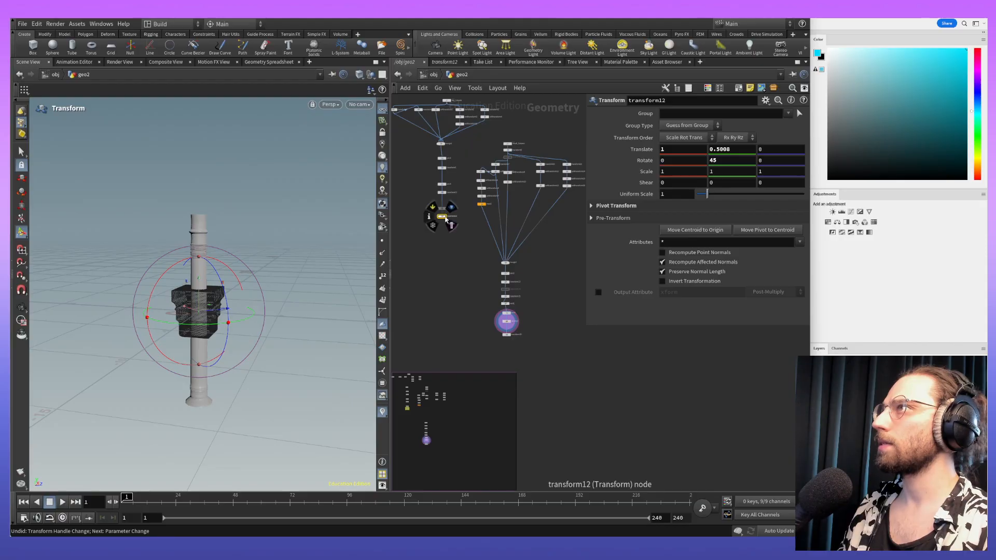
{"action": "key", "text": "f"}
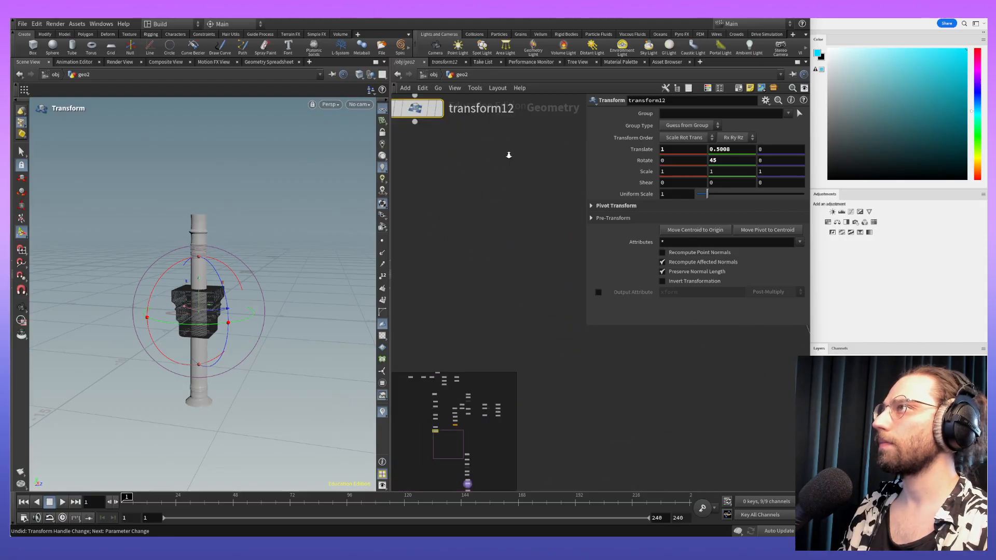
{"action": "left_click", "coordinate": [467, 203]}
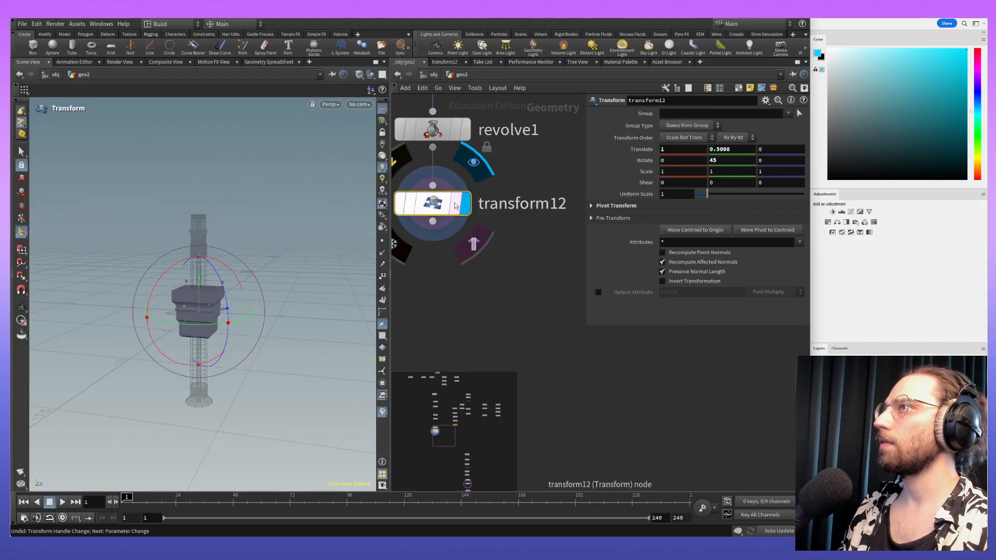
{"action": "left_click", "coordinate": [455, 205]}
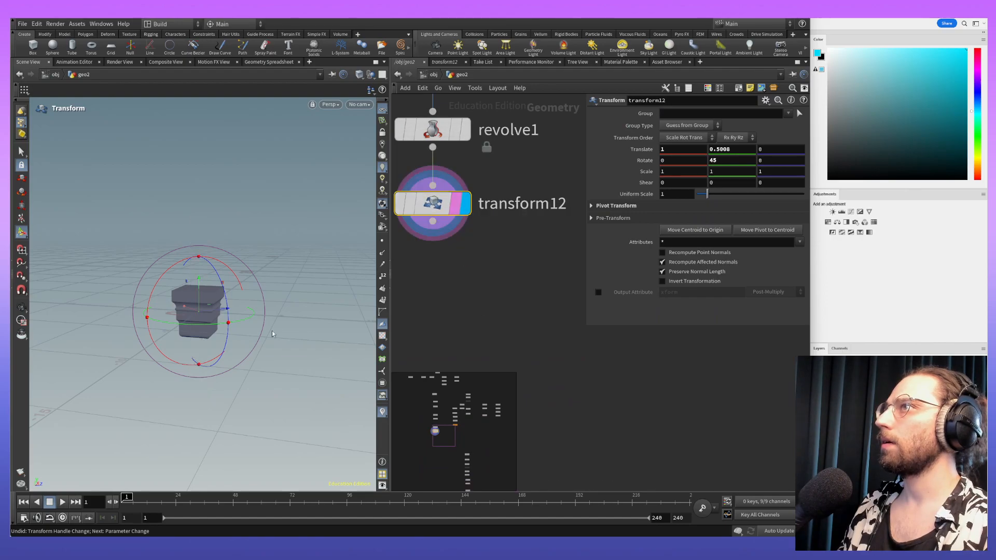
Step: Display transform16 and lower the column beneath the templated capital to a Y translation of -7.1
{"action": "key", "text": "Escape"}
{"action": "left_click_drag", "start_coordinate": [288, 334], "coordinate": [250, 335]}
{"action": "scroll", "coordinate": [493, 275], "scroll_direction": "down", "scroll_amount": 6}
{"action": "middle_click_drag", "start_coordinate": [518, 325], "coordinate": [482, 120]}
{"action": "left_click", "coordinate": [575, 317]}
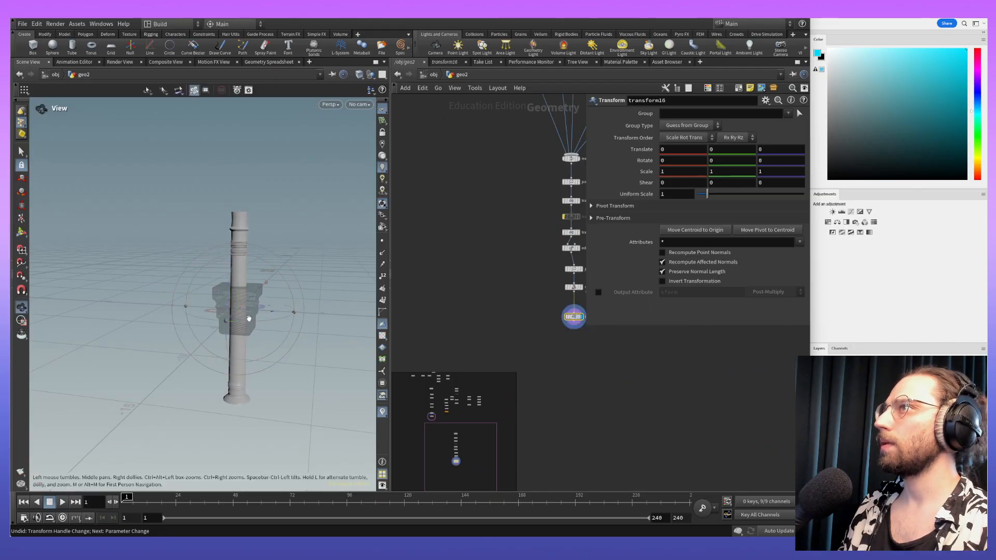
{"action": "middle_click_drag", "start_coordinate": [247, 318], "coordinate": [216, 270], "text": "alt"}
{"action": "left_click_drag", "start_coordinate": [216, 270], "coordinate": [195, 324], "text": "alt"}
{"action": "middle_click_drag", "start_coordinate": [195, 324], "coordinate": [216, 339], "text": "alt"}
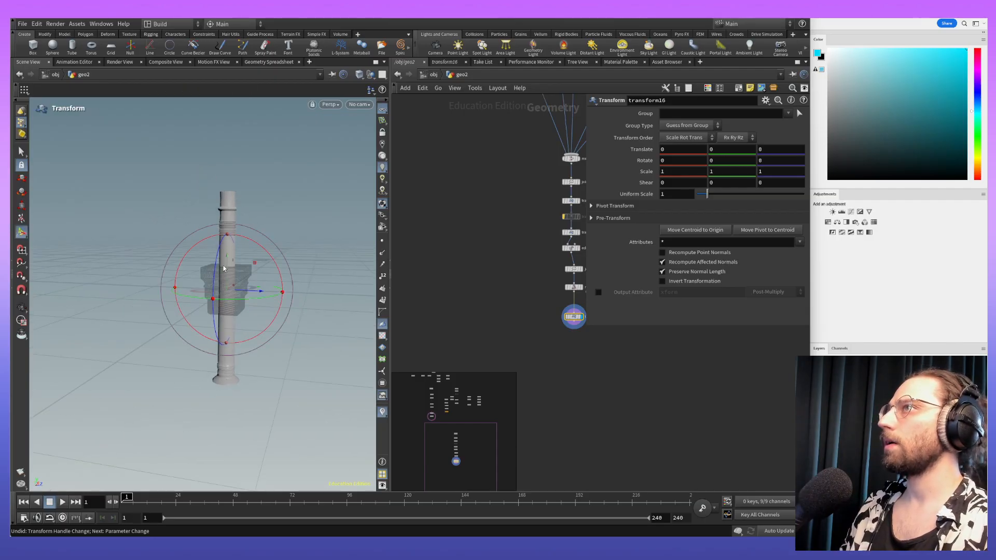
{"action": "left_click_drag", "start_coordinate": [226, 262], "coordinate": [248, 368]}
Step: In the front view, fit the column under the capital with transform16 translations of -0.5 in X and -7.6 in Y
{"action": "left_click", "coordinate": [331, 105]}
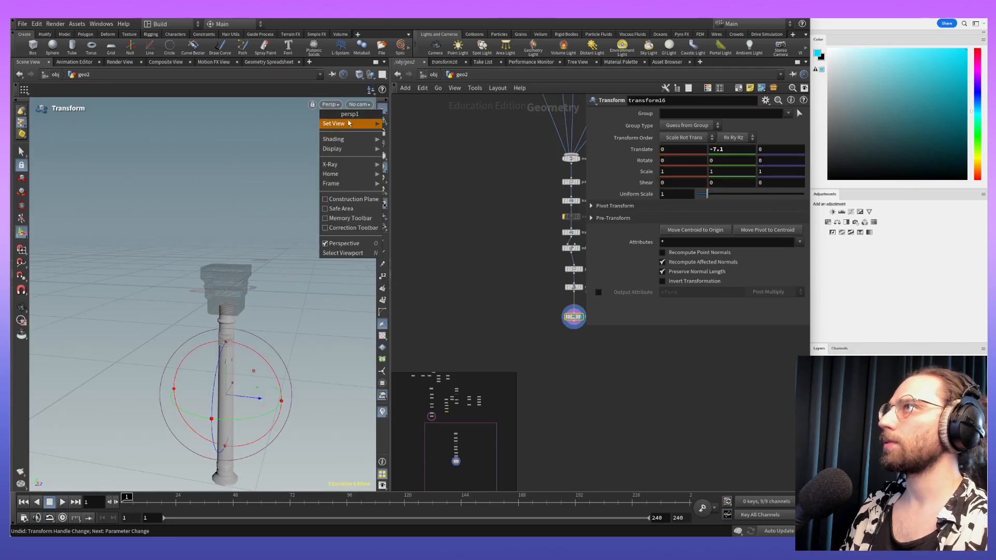
{"action": "mouse_move", "coordinate": [353, 123]}
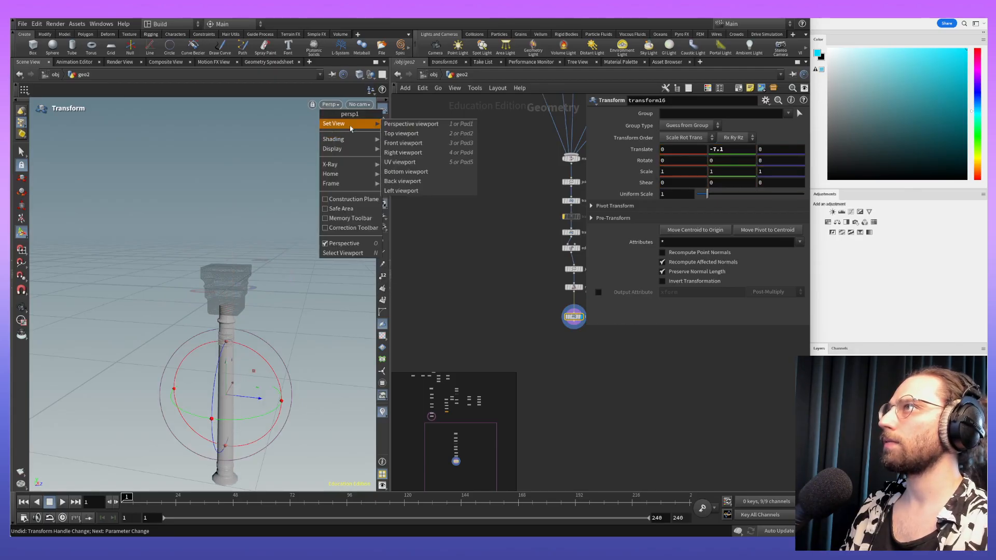
{"action": "left_click", "coordinate": [431, 143]}
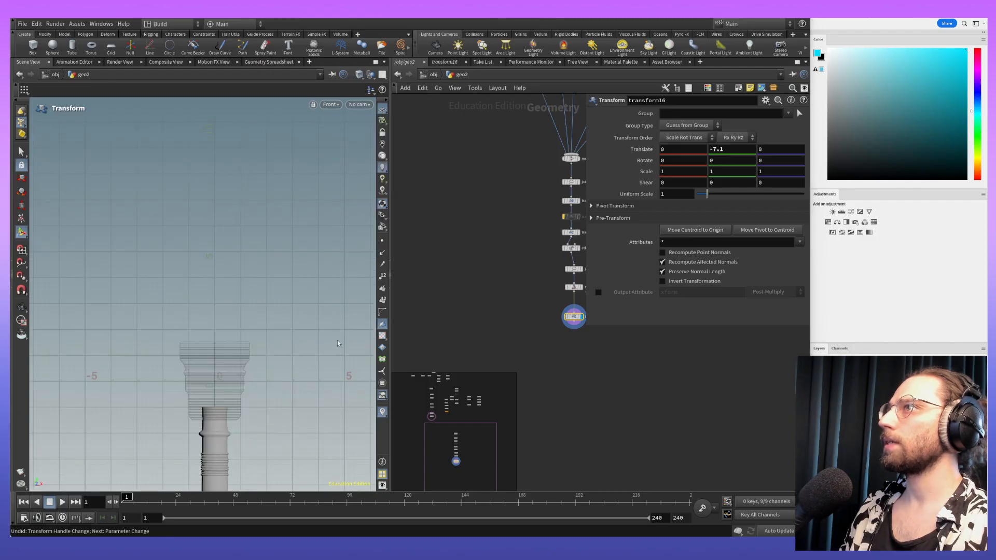
{"action": "left_click_drag", "start_coordinate": [212, 320], "coordinate": [213, 333]}
{"action": "key", "text": "Escape"}
{"action": "scroll", "coordinate": [215, 163], "scroll_direction": "up", "scroll_amount": 5}
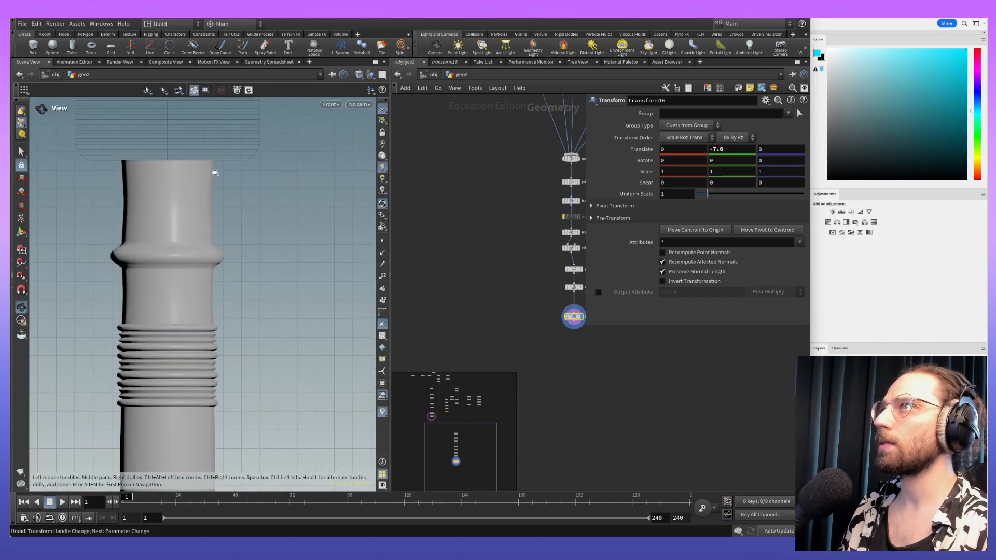
{"action": "scroll", "coordinate": [215, 174], "scroll_direction": "down", "scroll_amount": 8}
{"action": "key", "text": "Return"}
{"action": "left_click_drag", "start_coordinate": [272, 408], "coordinate": [255, 407]}
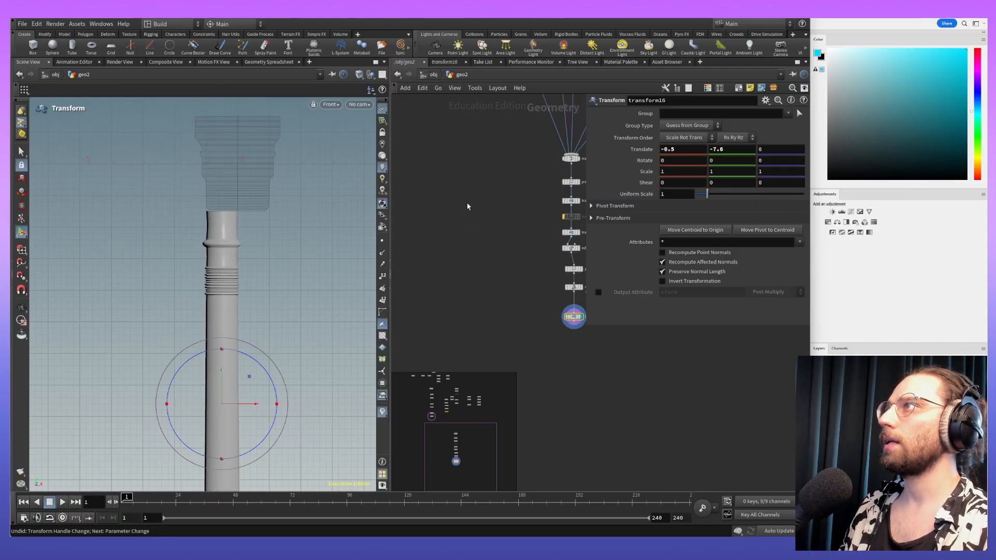
Step: Compare the capital's revolve1 and transform12 settings and their offset from the column in the front view
{"action": "key", "text": "f"}
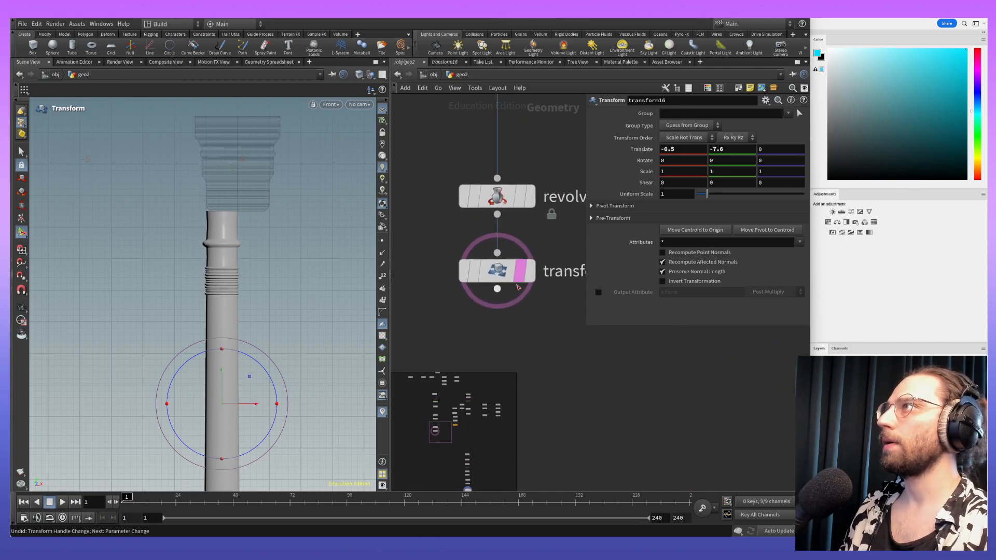
{"action": "left_click", "coordinate": [493, 198]}
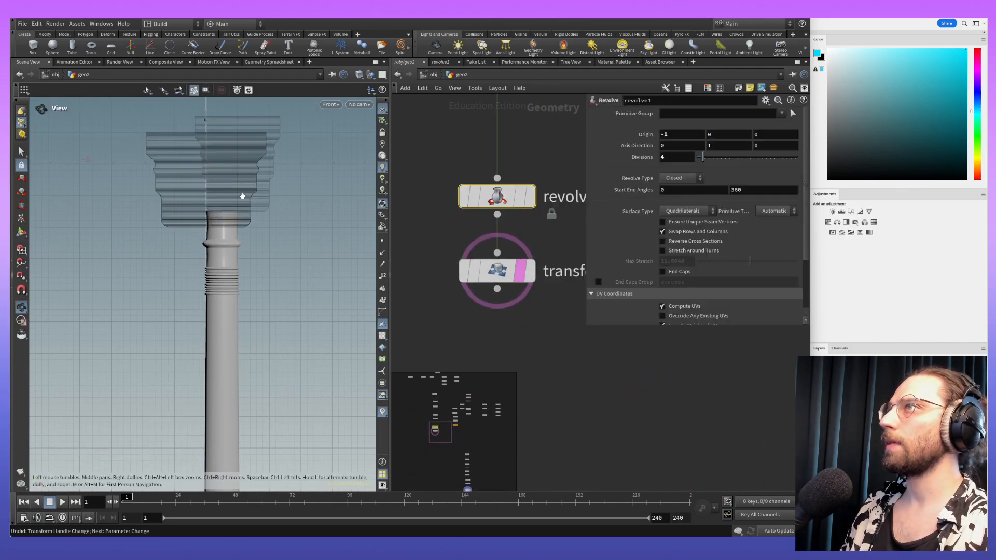
{"action": "middle_click_drag", "start_coordinate": [202, 215], "coordinate": [220, 276], "text": "alt"}
{"action": "mouse_move", "coordinate": [212, 283]}
{"action": "left_mouse_down"}
{"action": "mouse_move", "coordinate": [200, 284]}
{"action": "mouse_move", "coordinate": [225, 284]}
{"action": "mouse_move", "coordinate": [204, 286]}
{"action": "mouse_move", "coordinate": [214, 287]}
{"action": "left_mouse_up"}
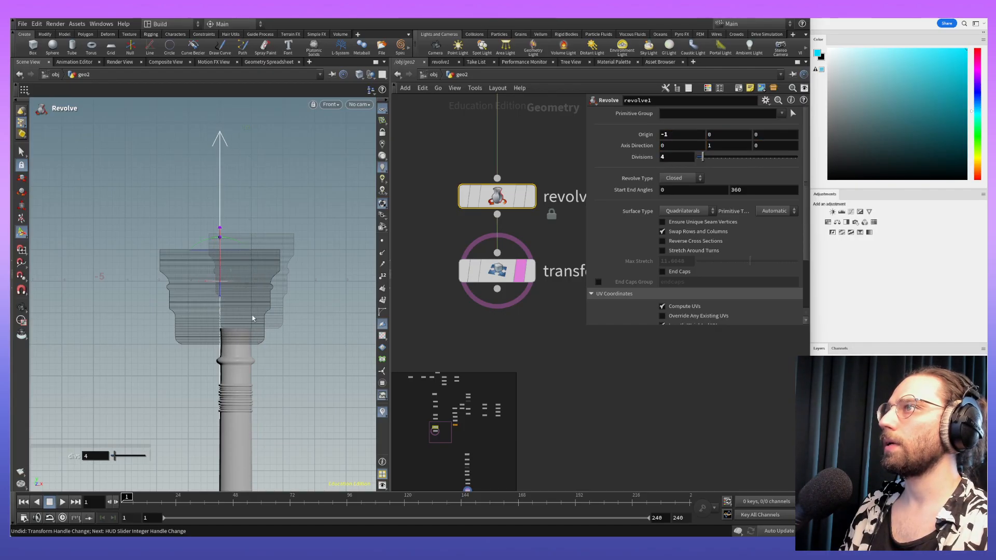
{"action": "left_click", "coordinate": [505, 276]}
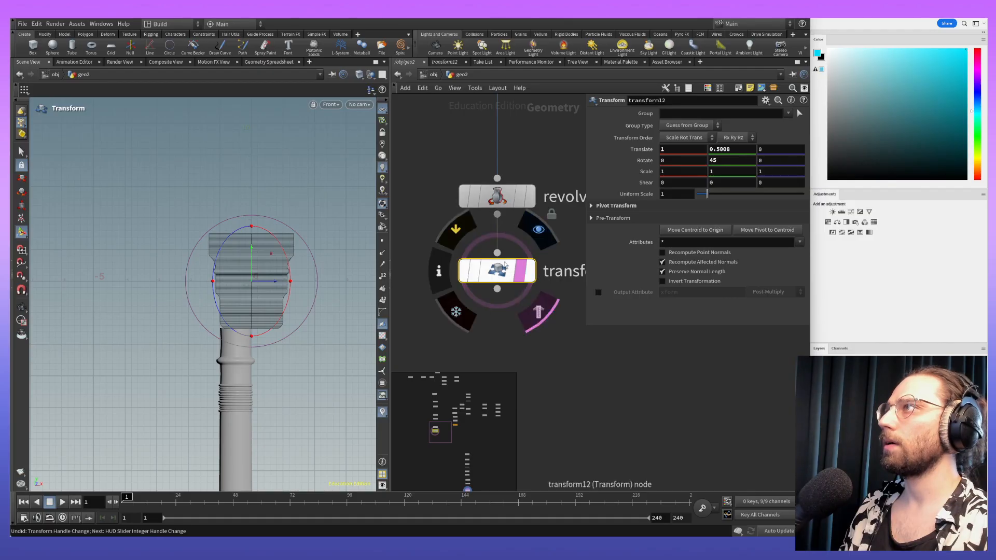
{"action": "left_click", "coordinate": [499, 199]}
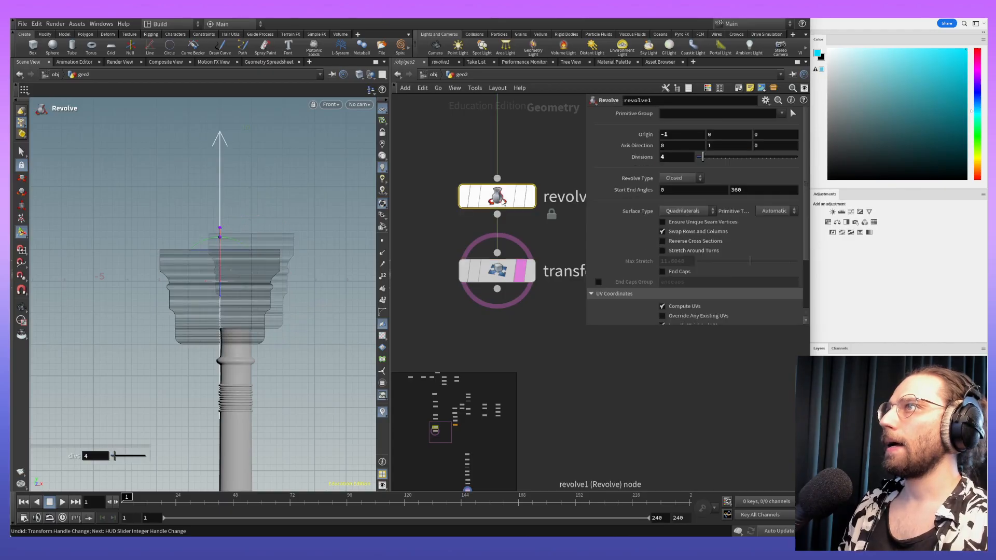
{"action": "left_click", "coordinate": [497, 270]}
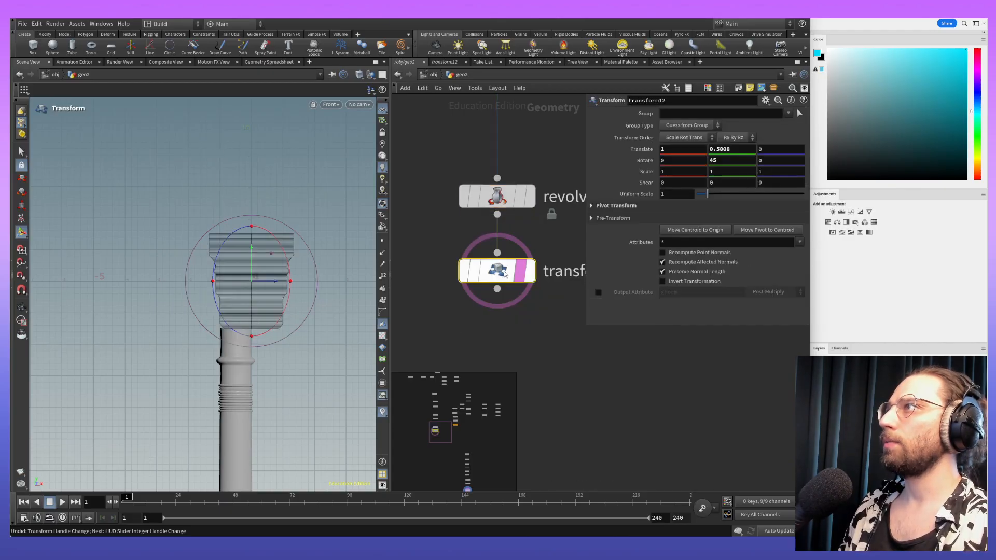
Step: Set the Y translation of the capital's transform12 to 0 and check it against the column top
{"action": "left_click", "coordinate": [738, 150]}
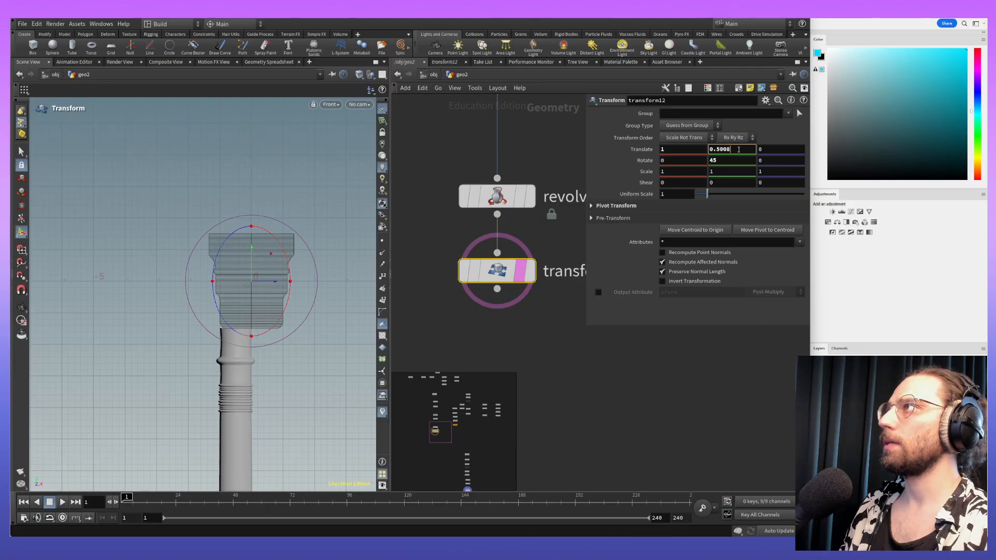
{"action": "key", "text": "ctrl+a"}
{"action": "type", "text": "0"}
{"action": "key", "text": "Return"}
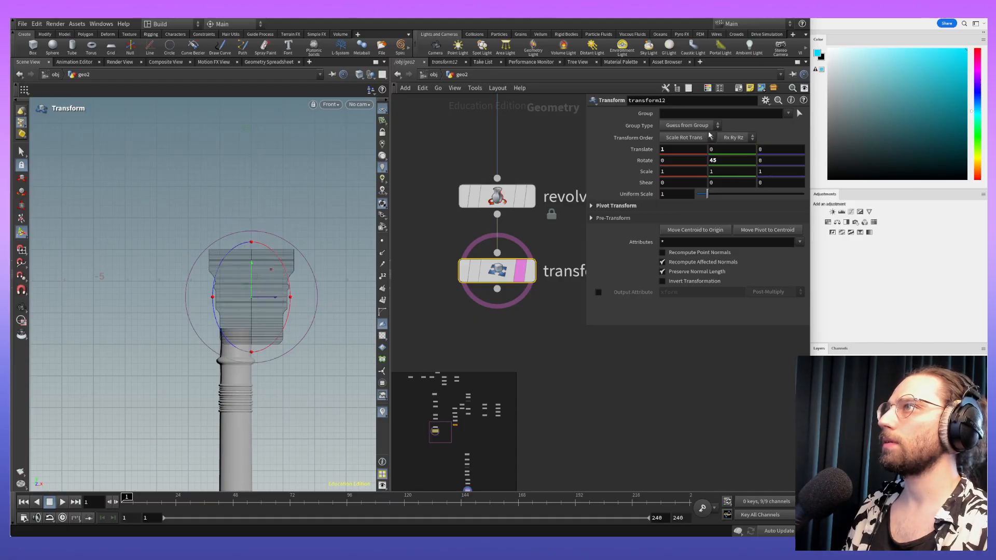
{"action": "scroll", "coordinate": [200, 291], "scroll_direction": "up", "scroll_amount": 5}
{"action": "mouse_move", "coordinate": [277, 307]}
{"action": "middle_mouse_down", "text": "alt"}
{"action": "mouse_move", "coordinate": [200, 291]}
{"action": "mouse_move", "coordinate": [274, 273]}
{"action": "mouse_move", "coordinate": [263, 299]}
{"action": "middle_mouse_up", "text": "alt"}
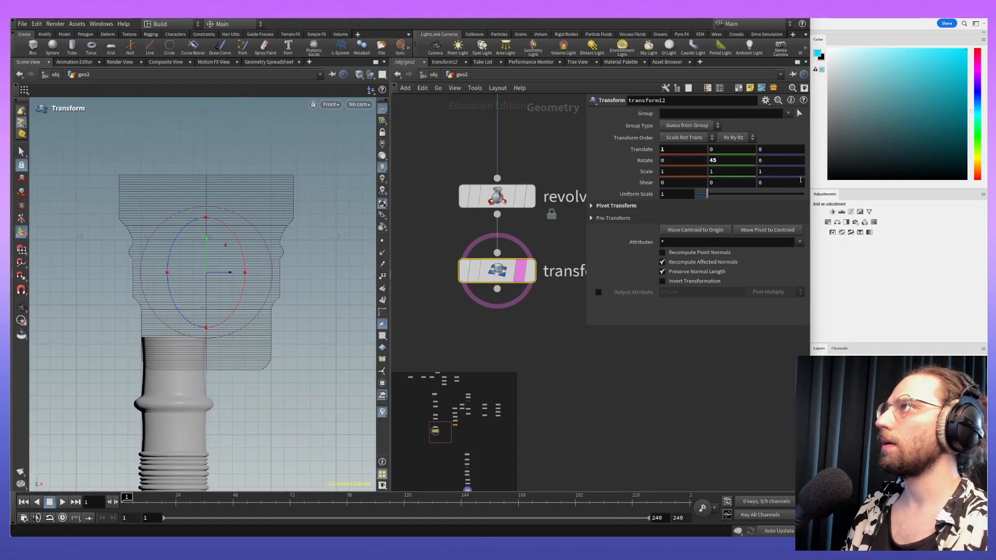
Step: Raise the capital by setting transform12's Y translation to 1 and increasing it to 2
{"action": "type", "text": "1"}
{"action": "key", "text": "Return"}
{"action": "middle_click_drag", "start_coordinate": [269, 224], "coordinate": [293, 296], "text": "alt"}
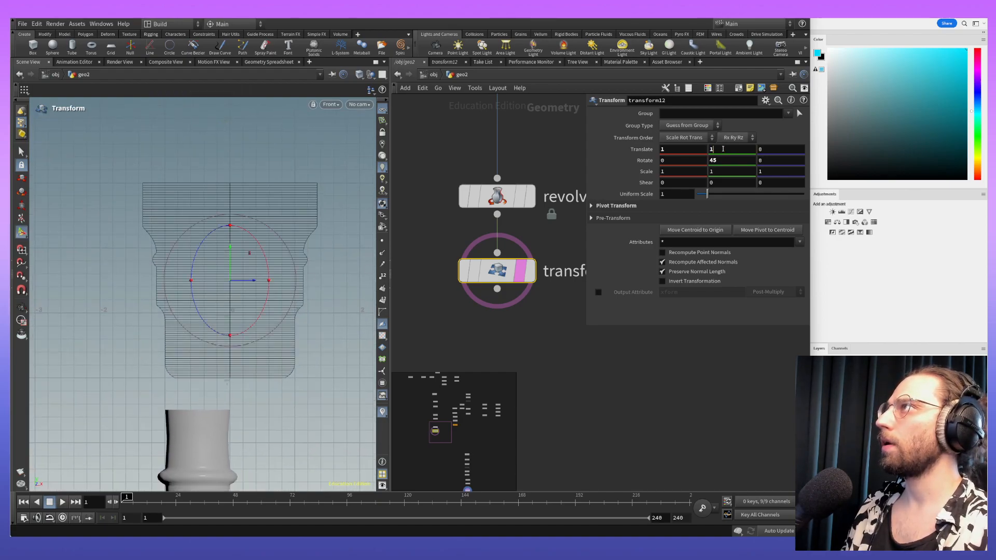
{"action": "middle_click_drag", "start_coordinate": [722, 149], "coordinate": [779, 143]}
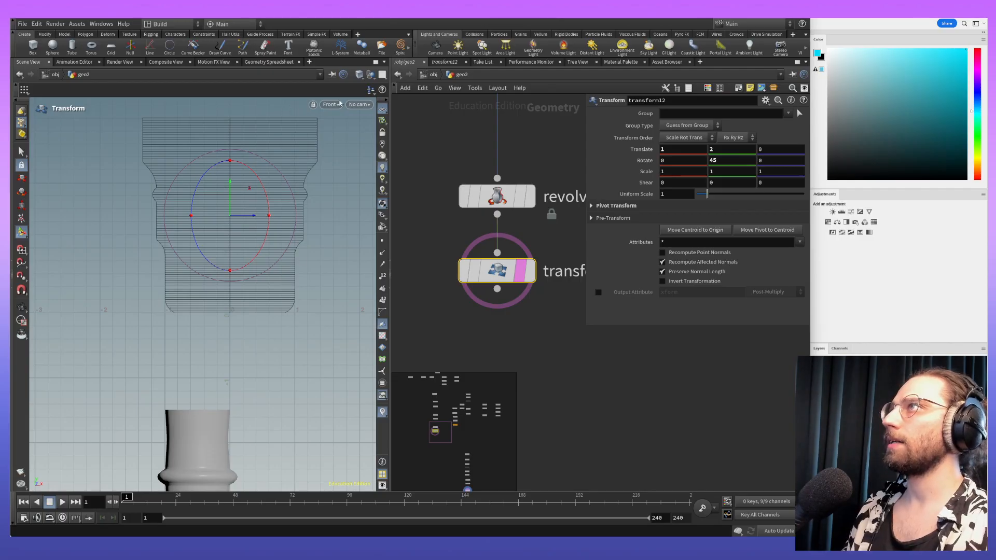
Step: Examine the revolve1 capital and its revolve axis relative to the column in the perspective view
{"action": "left_click", "coordinate": [498, 196]}
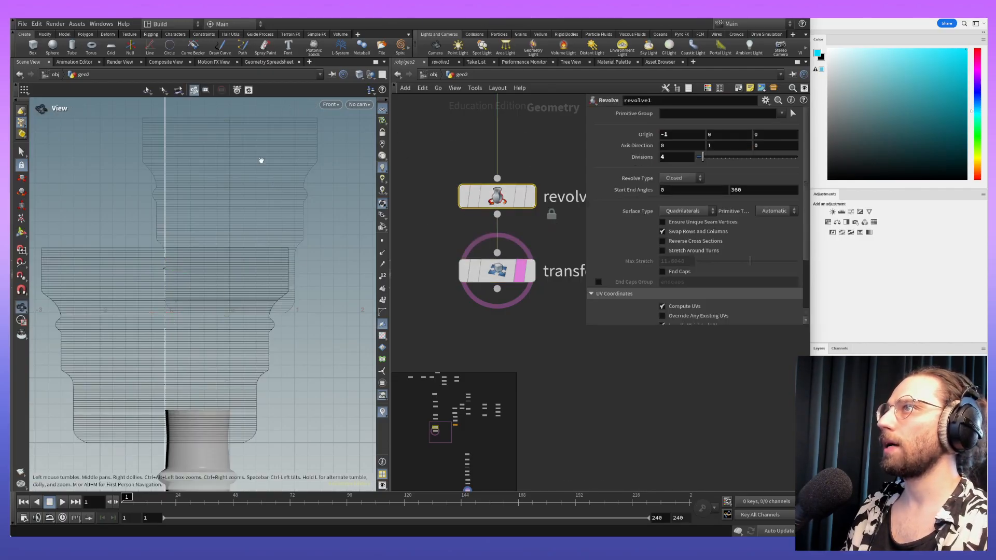
{"action": "left_click", "coordinate": [331, 104]}
{"action": "mouse_move", "coordinate": [336, 126]}
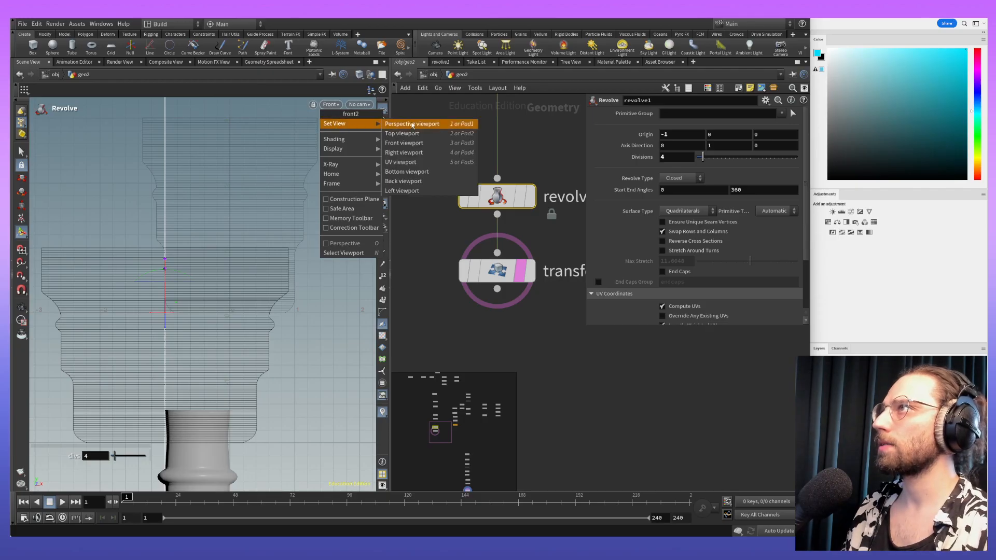
{"action": "left_click", "coordinate": [408, 124]}
{"action": "left_click_drag", "start_coordinate": [290, 212], "coordinate": [248, 276], "text": "alt"}
{"action": "scroll", "coordinate": [247, 278], "scroll_direction": "up", "scroll_amount": 5}
{"action": "middle_click_drag", "start_coordinate": [247, 278], "coordinate": [223, 235], "text": "alt"}
{"action": "left_click_drag", "start_coordinate": [223, 235], "coordinate": [233, 181]}
{"action": "key", "text": "Return"}
Step: Try shifting revolve1's origin along X with its viewport handle, and undo the shift
{"action": "left_click", "coordinate": [330, 104]}
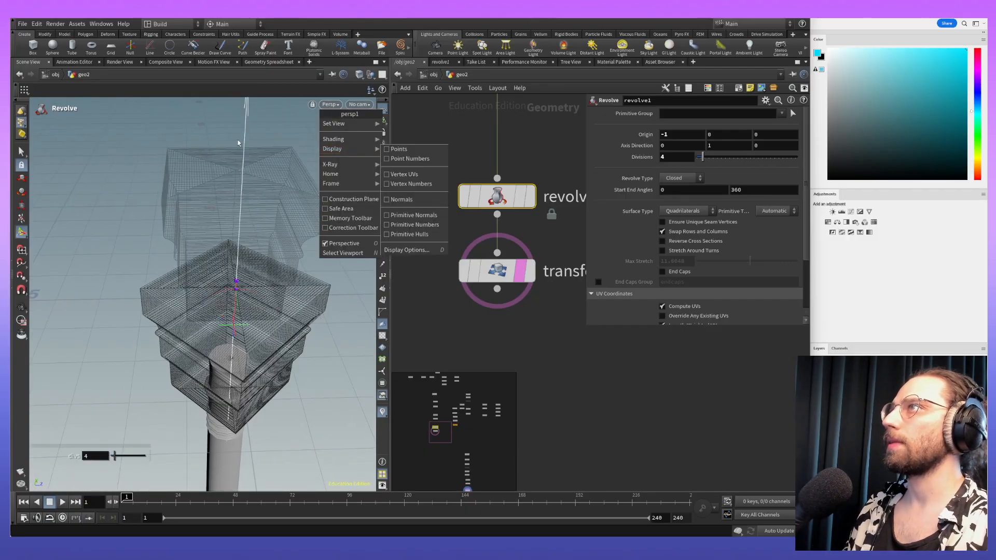
{"action": "mouse_move", "coordinate": [332, 164]}
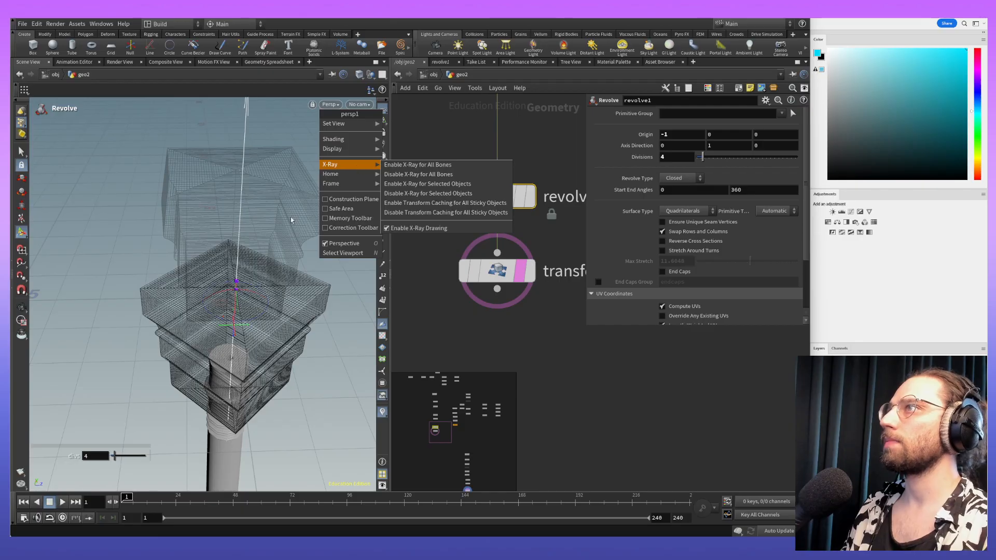
{"action": "left_click", "coordinate": [237, 326]}
{"action": "left_click_drag", "start_coordinate": [242, 328], "coordinate": [236, 327]}
{"action": "key", "text": "ctrl+z"}
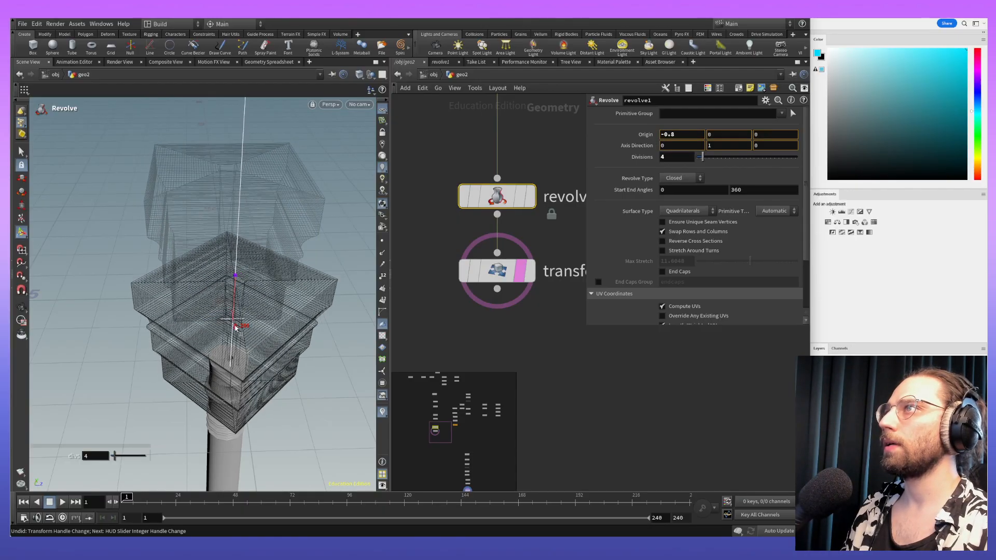
{"action": "key", "text": "ctrl+z"}
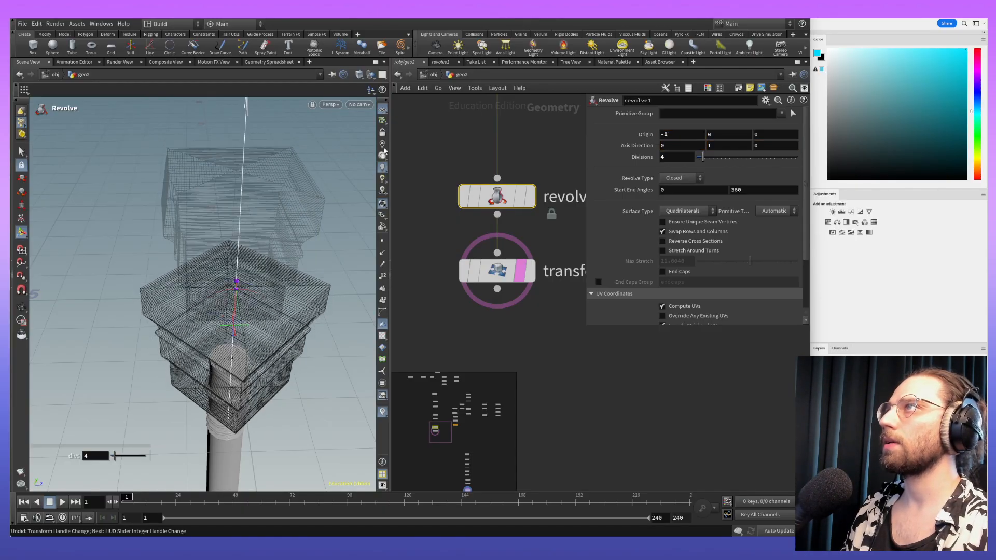
Step: Inspect the outputs of transform12, transform11 and transform5 in turn in the front view to trace the capital's profile position
{"action": "left_click", "coordinate": [330, 105]}
{"action": "mouse_move", "coordinate": [359, 124]}
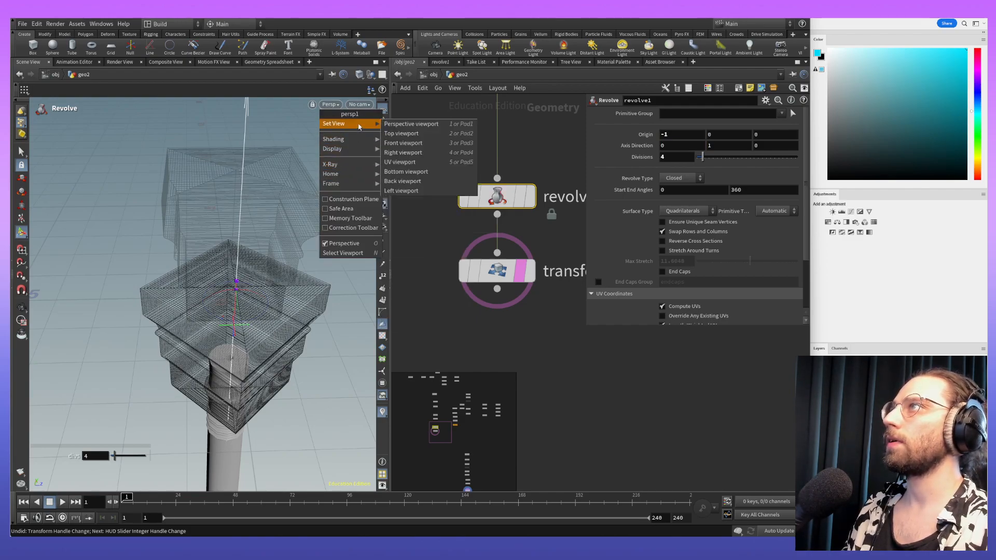
{"action": "left_click", "coordinate": [413, 143]}
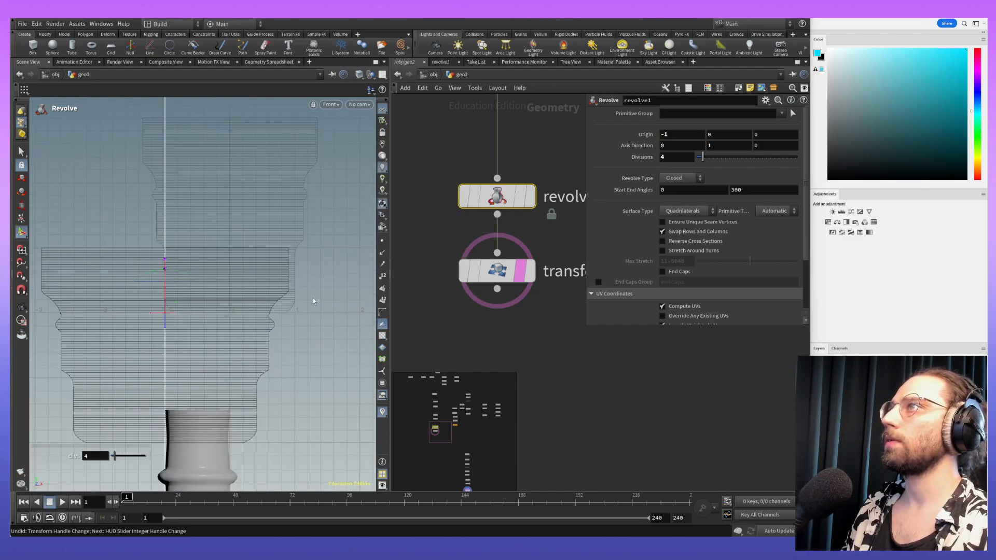
{"action": "left_click", "coordinate": [530, 270]}
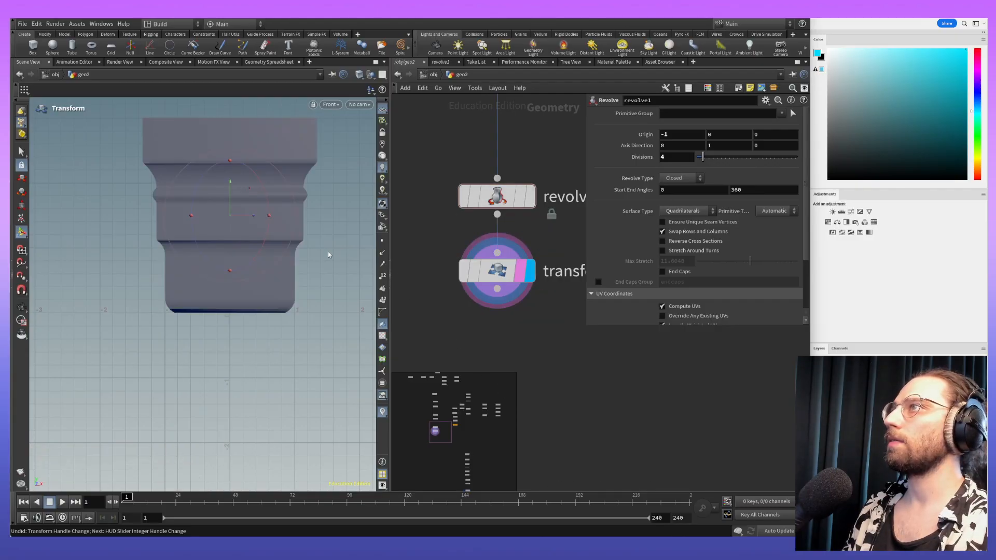
{"action": "scroll", "coordinate": [556, 288], "scroll_direction": "down", "scroll_amount": 3}
{"action": "middle_click_drag", "start_coordinate": [535, 202], "coordinate": [537, 265]}
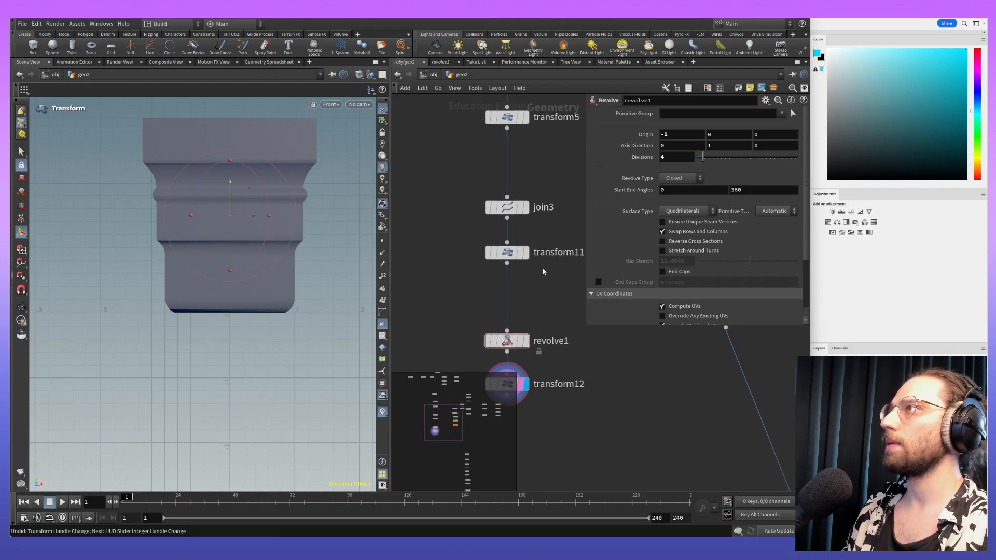
{"action": "left_click", "coordinate": [527, 258]}
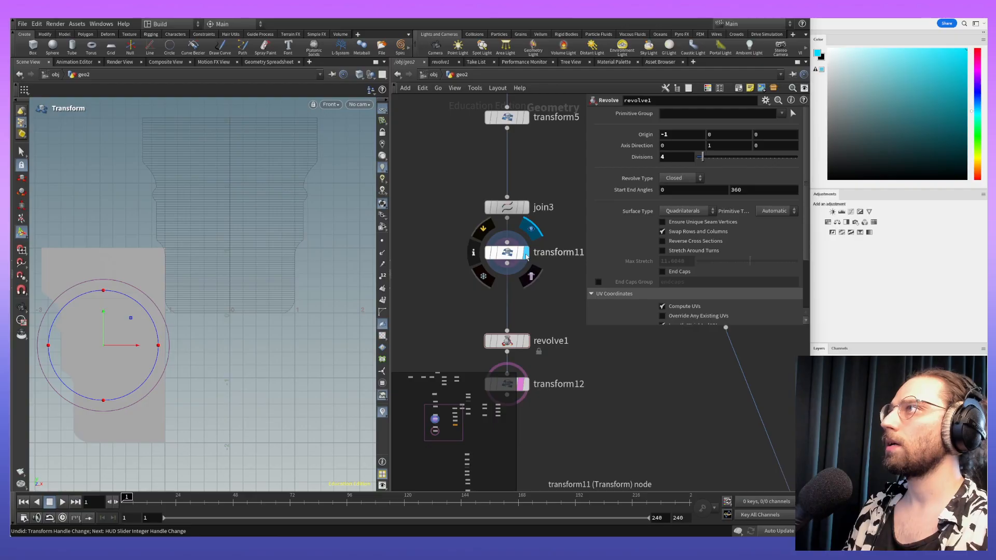
{"action": "middle_click_drag", "start_coordinate": [527, 120], "coordinate": [520, 201]}
{"action": "left_click", "coordinate": [520, 199]}
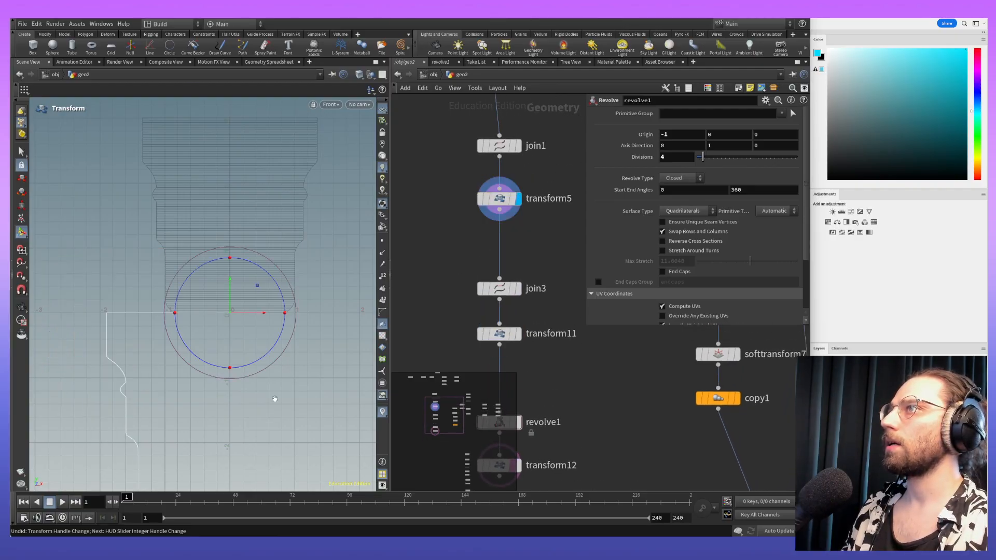
Step: Display transform11's output and shift the capital profile along negative X with its handle to widen the revolved capital
{"action": "middle_click_drag", "start_coordinate": [276, 400], "coordinate": [283, 340], "text": "alt"}
{"action": "right_click_drag", "start_coordinate": [281, 316], "coordinate": [277, 365], "text": "alt"}
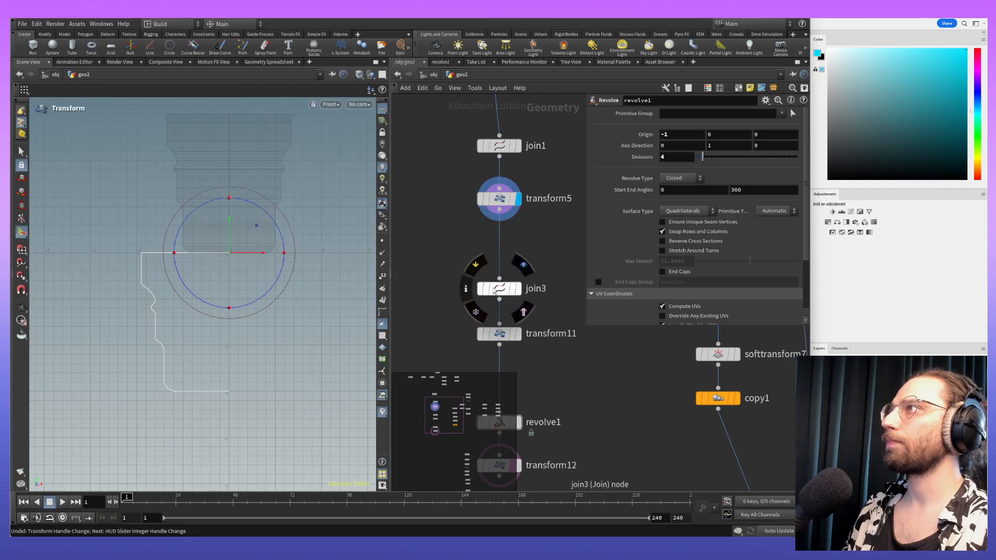
{"action": "left_click", "coordinate": [518, 292]}
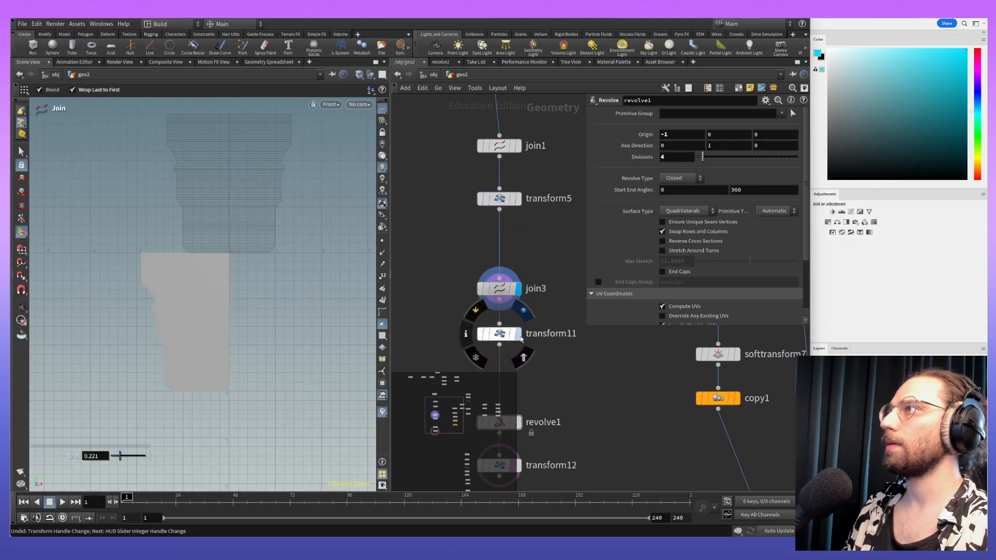
{"action": "left_click", "coordinate": [519, 333]}
{"action": "middle_click_drag", "start_coordinate": [539, 359], "coordinate": [547, 285]}
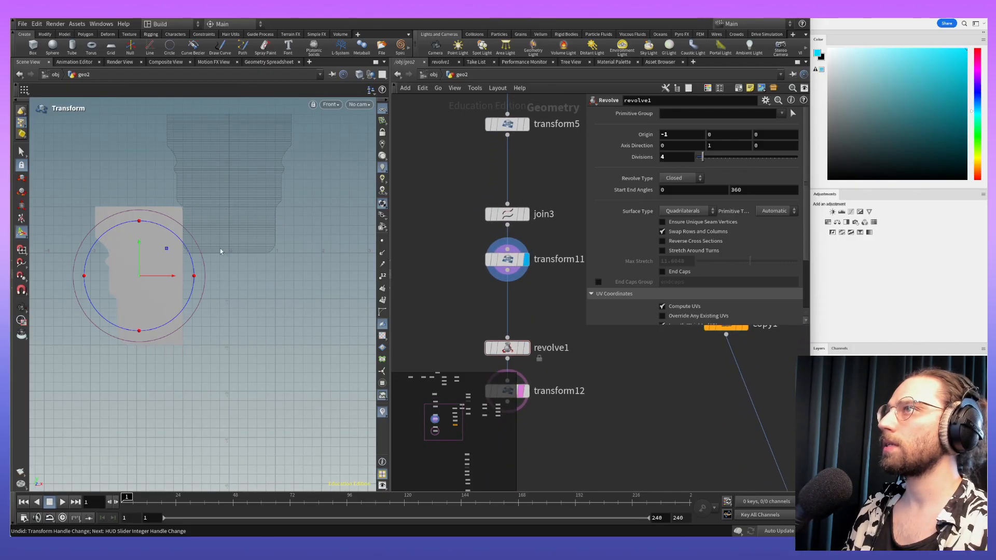
{"action": "left_click_drag", "start_coordinate": [168, 280], "coordinate": [148, 277]}
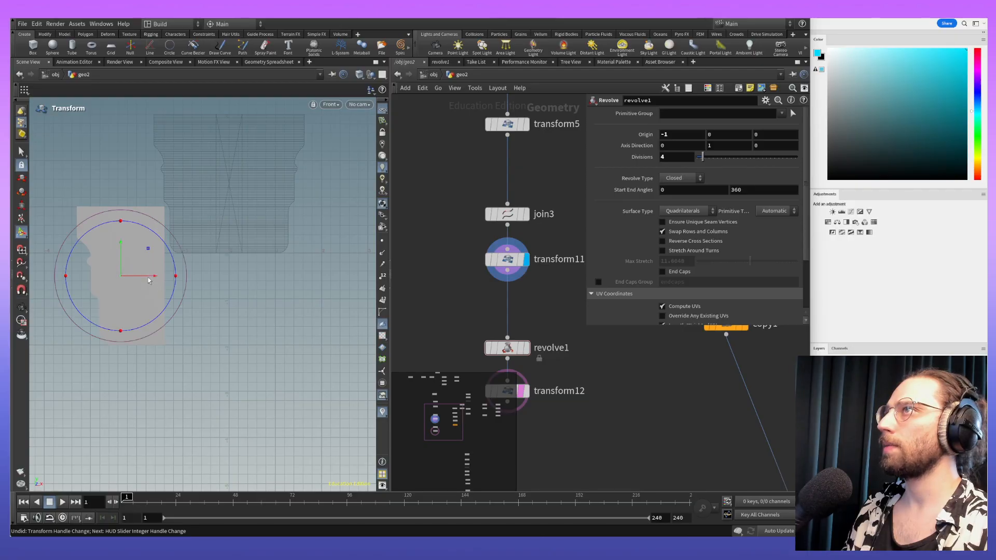
{"action": "middle_click_drag", "start_coordinate": [280, 265], "coordinate": [229, 280], "text": "alt"}
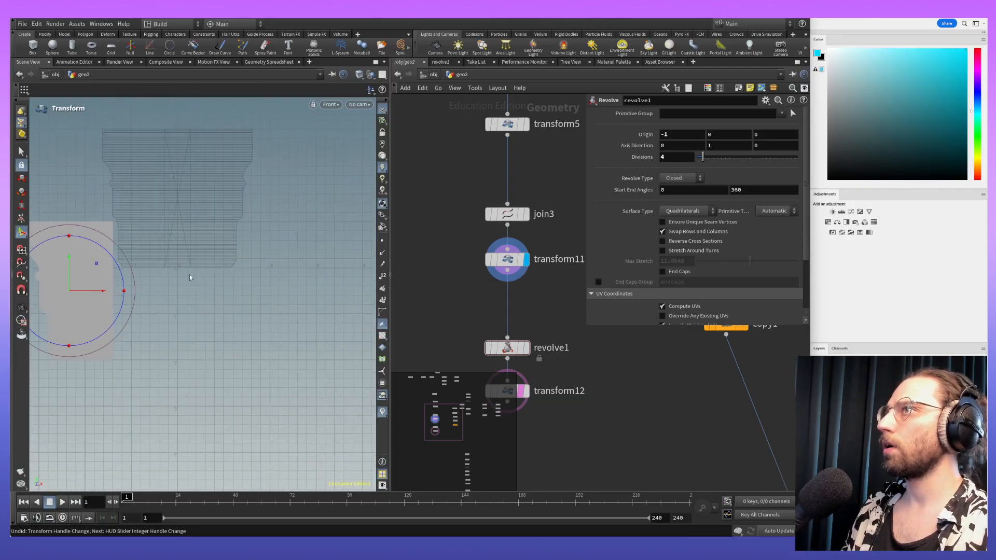
Step: Display transform16 and raise the column shaft to meet the capital's underside by setting its Y translation to -6.1
{"action": "middle_click_drag", "start_coordinate": [731, 366], "coordinate": [650, 232]}
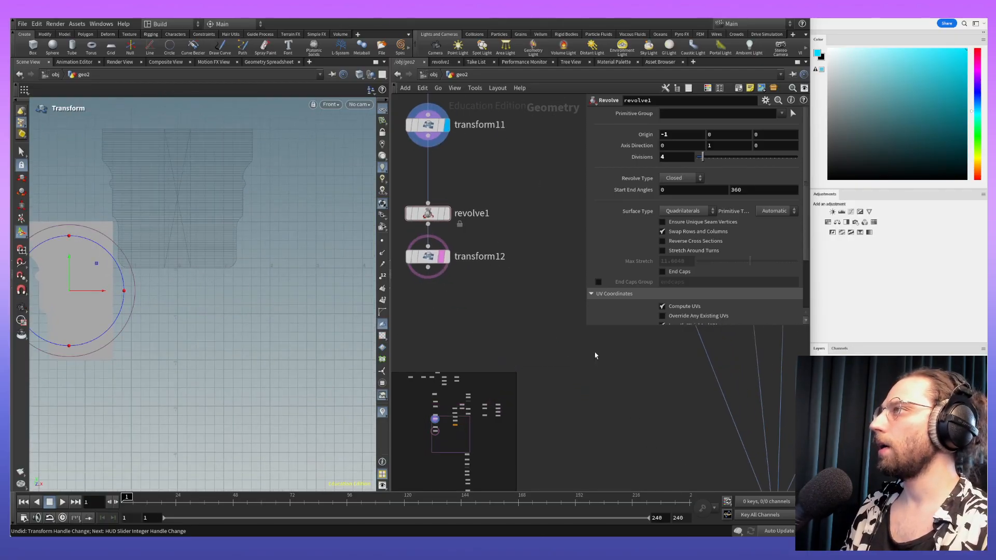
{"action": "scroll", "coordinate": [582, 401], "scroll_direction": "down", "scroll_amount": 5}
{"action": "middle_click_drag", "start_coordinate": [613, 445], "coordinate": [581, 360]}
{"action": "middle_click_drag", "start_coordinate": [627, 421], "coordinate": [657, 212]}
{"action": "middle_click_drag", "start_coordinate": [670, 358], "coordinate": [623, 457]}
{"action": "scroll", "coordinate": [578, 413], "scroll_direction": "up", "scroll_amount": 5}
{"action": "left_click", "coordinate": [608, 361]}
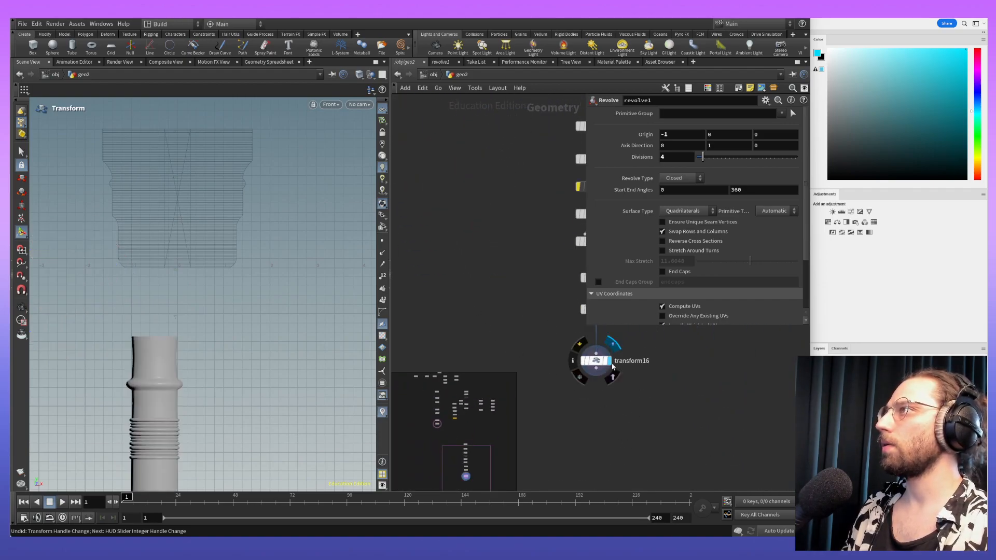
{"action": "left_click", "coordinate": [603, 362]}
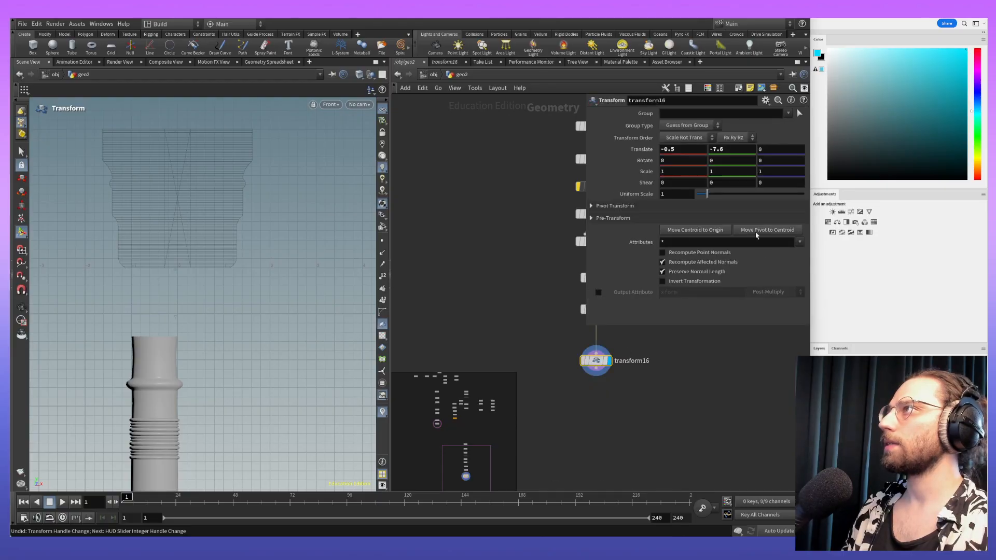
{"action": "middle_click_drag", "start_coordinate": [729, 149], "coordinate": [769, 142]}
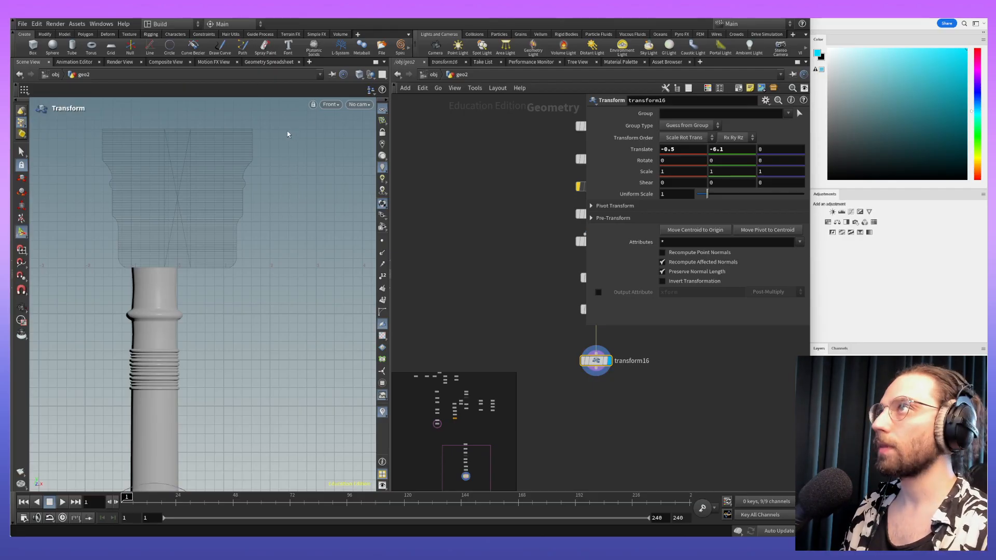
Step: In the perspective view, disable Swap Rows and Columns on revolve1 to flip the capital's normals, and hide the normals display
{"action": "left_click", "coordinate": [333, 105]}
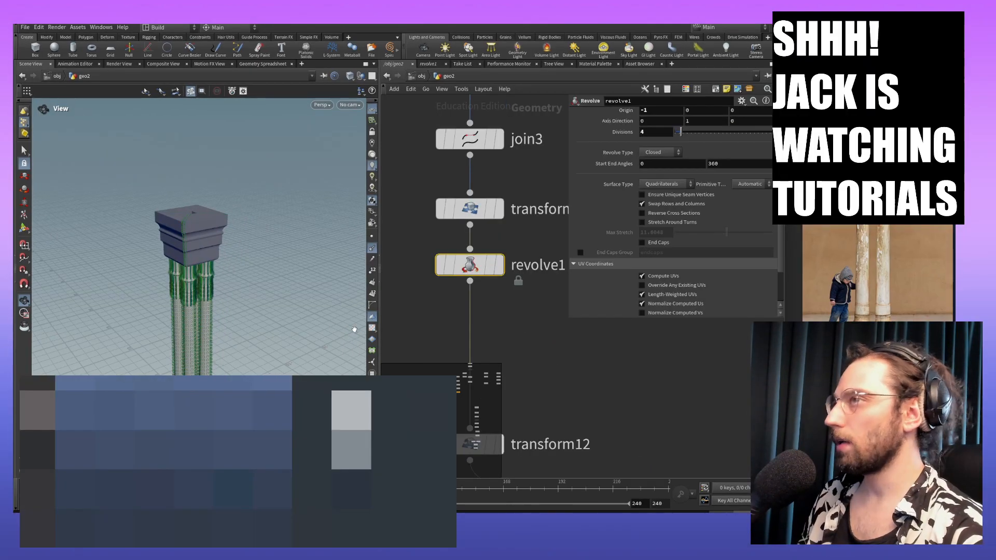
{"action": "middle_click_drag", "start_coordinate": [294, 285], "coordinate": [267, 244]}
{"action": "scroll", "coordinate": [251, 227], "scroll_direction": "up", "scroll_amount": 3}
{"action": "scroll", "coordinate": [655, 218], "scroll_direction": "up", "scroll_amount": 1}
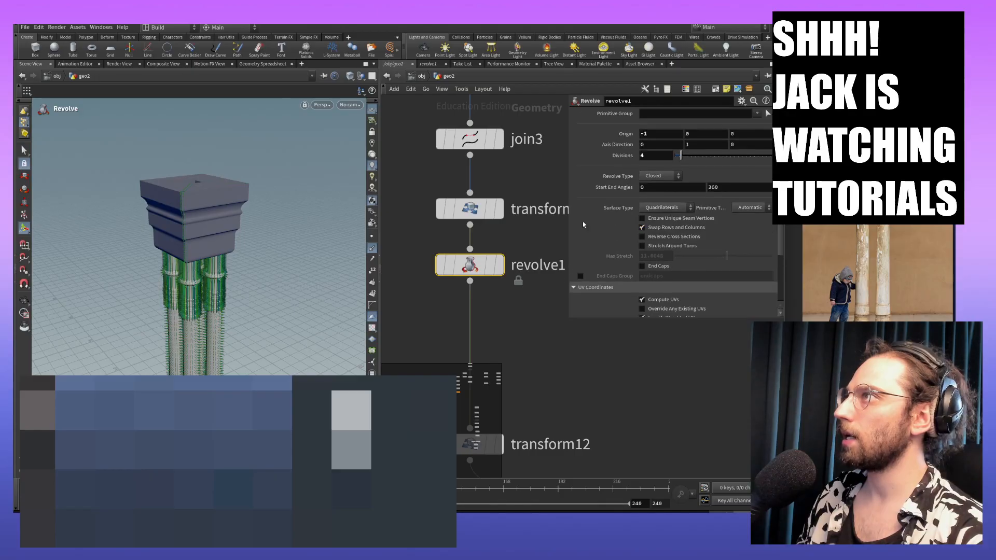
{"action": "scroll", "coordinate": [548, 358], "scroll_direction": "down", "scroll_amount": 3}
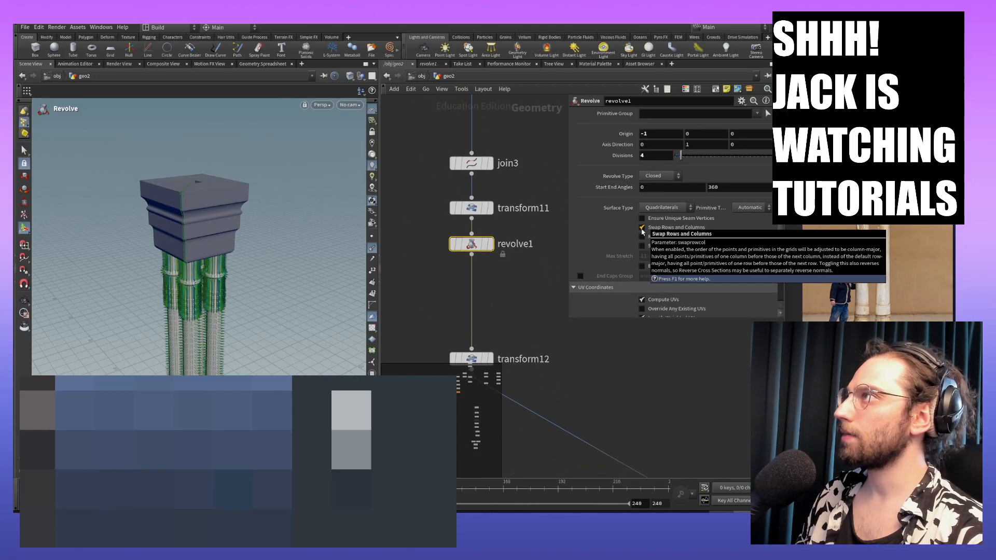
{"action": "left_click", "coordinate": [642, 229]}
{"action": "left_click", "coordinate": [642, 228]}
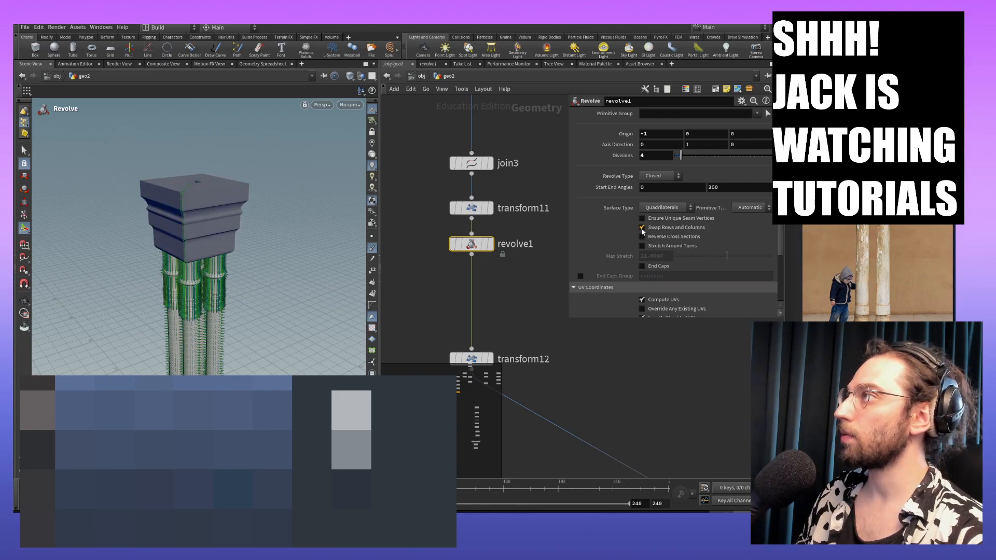
{"action": "left_click", "coordinate": [642, 230]}
{"action": "left_click_drag", "start_coordinate": [271, 332], "coordinate": [256, 309], "text": "alt"}
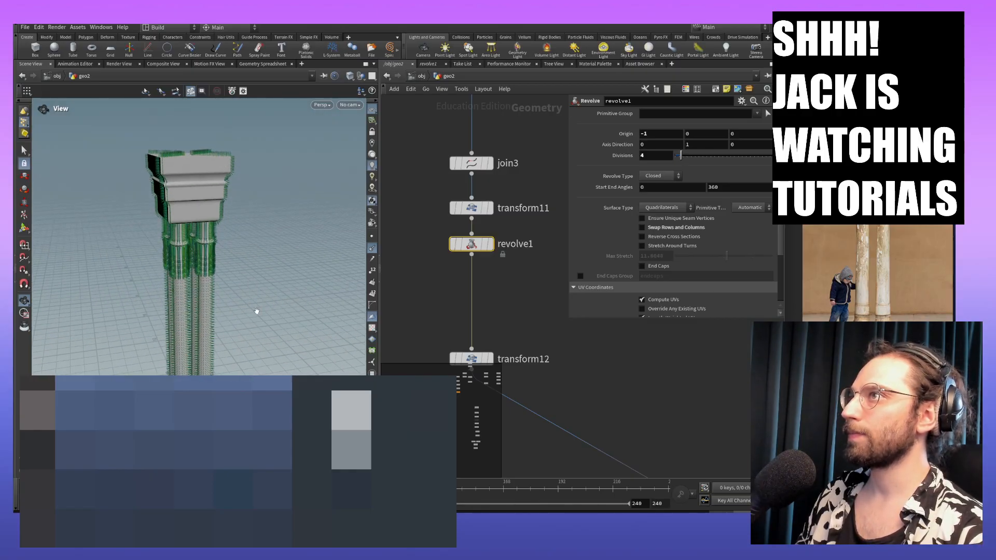
{"action": "left_click", "coordinate": [372, 249]}
{"action": "left_click_drag", "start_coordinate": [202, 301], "coordinate": [289, 342], "text": "alt"}
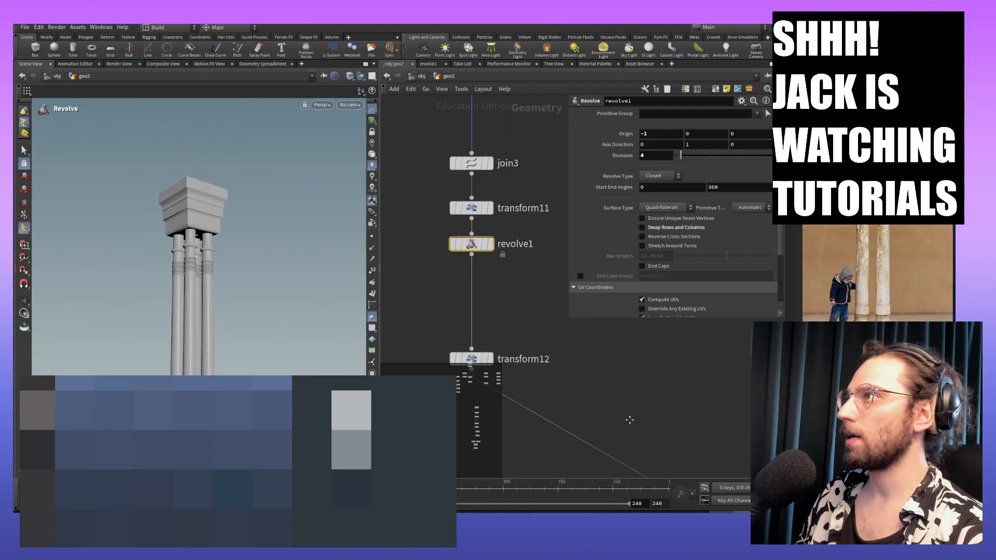
Step: Locate the transform18 node below merge4 in the network and open its parameters
{"action": "key", "text": "h"}
{"action": "middle_click_drag", "start_coordinate": [563, 354], "coordinate": [536, 305]}
{"action": "scroll", "coordinate": [581, 347], "scroll_direction": "up", "scroll_amount": 5}
{"action": "middle_click_drag", "start_coordinate": [581, 347], "coordinate": [423, 316]}
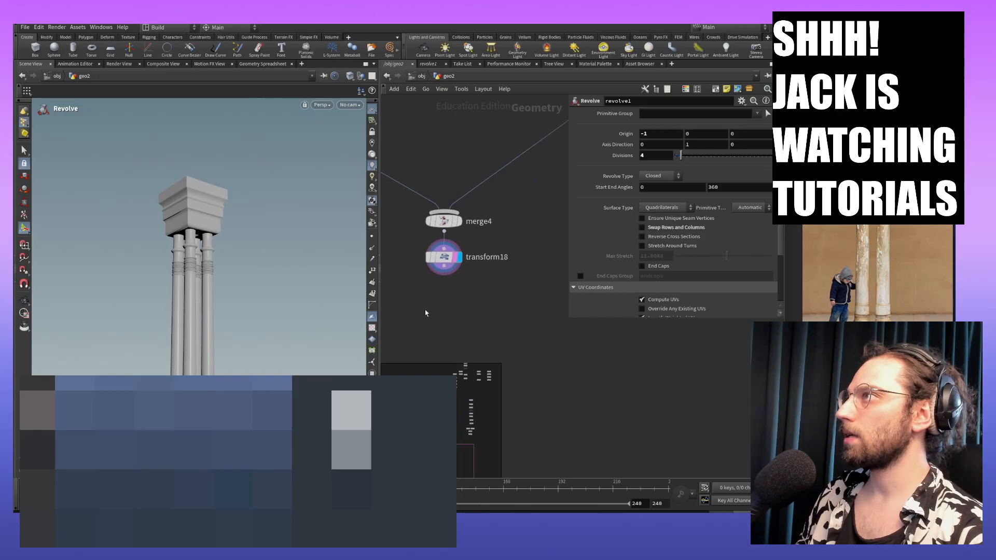
{"action": "scroll", "coordinate": [489, 266], "scroll_direction": "down", "scroll_amount": 5}
{"action": "scroll", "coordinate": [489, 268], "scroll_direction": "up", "scroll_amount": 5}
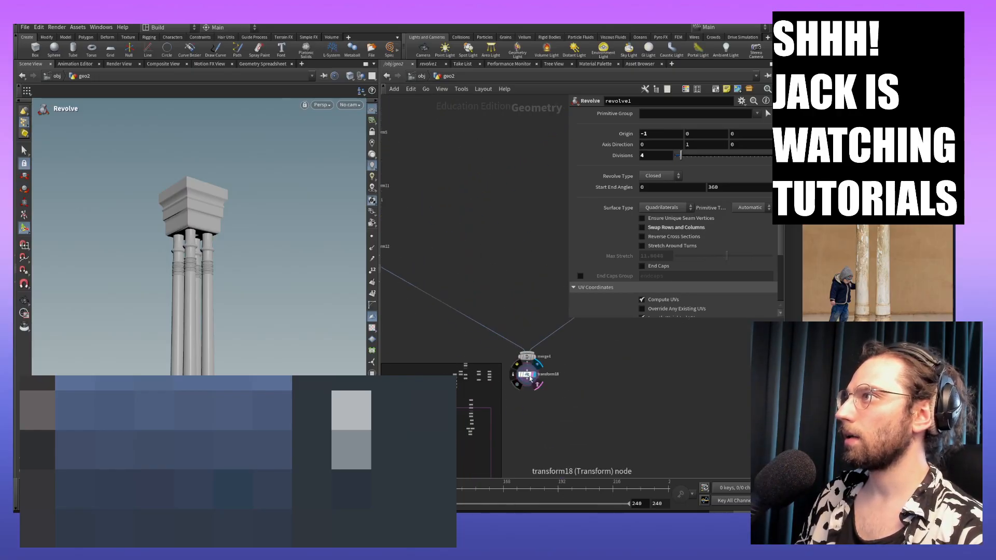
{"action": "left_click", "coordinate": [526, 374]}
Step: Examine the assembled column with its capital and clustered shafts from several angles in the perspective view
{"action": "left_click_drag", "start_coordinate": [257, 321], "coordinate": [244, 344], "text": "alt"}
{"action": "middle_click_drag", "start_coordinate": [244, 345], "coordinate": [234, 390], "text": "alt"}
{"action": "left_click_drag", "start_coordinate": [234, 363], "coordinate": [249, 310], "text": "alt"}
{"action": "middle_click_drag", "start_coordinate": [249, 310], "coordinate": [254, 338], "text": "alt"}
{"action": "left_click_drag", "start_coordinate": [255, 338], "coordinate": [283, 299], "text": "alt"}
{"action": "middle_click_drag", "start_coordinate": [283, 299], "coordinate": [260, 252], "text": "alt"}
{"action": "right_click_drag", "start_coordinate": [260, 251], "coordinate": [283, 283], "text": "alt"}
{"action": "middle_click_drag", "start_coordinate": [282, 282], "coordinate": [280, 285], "text": "alt"}
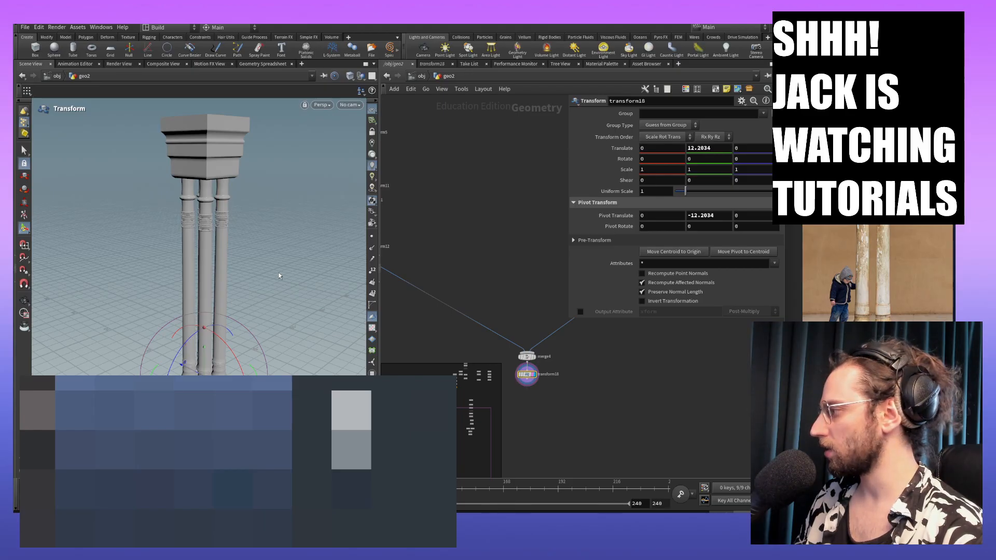
{"action": "left_click_drag", "start_coordinate": [278, 273], "coordinate": [267, 300], "text": "alt"}
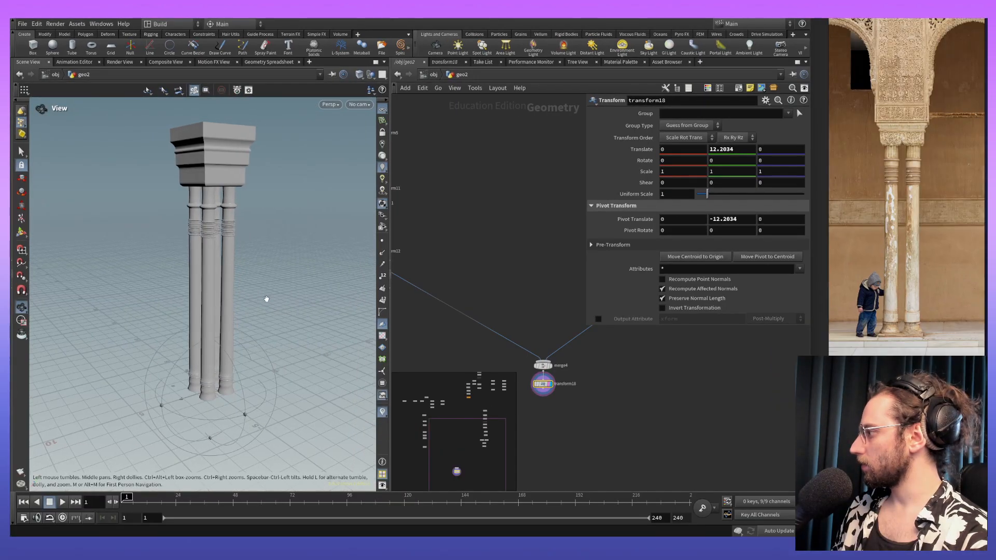